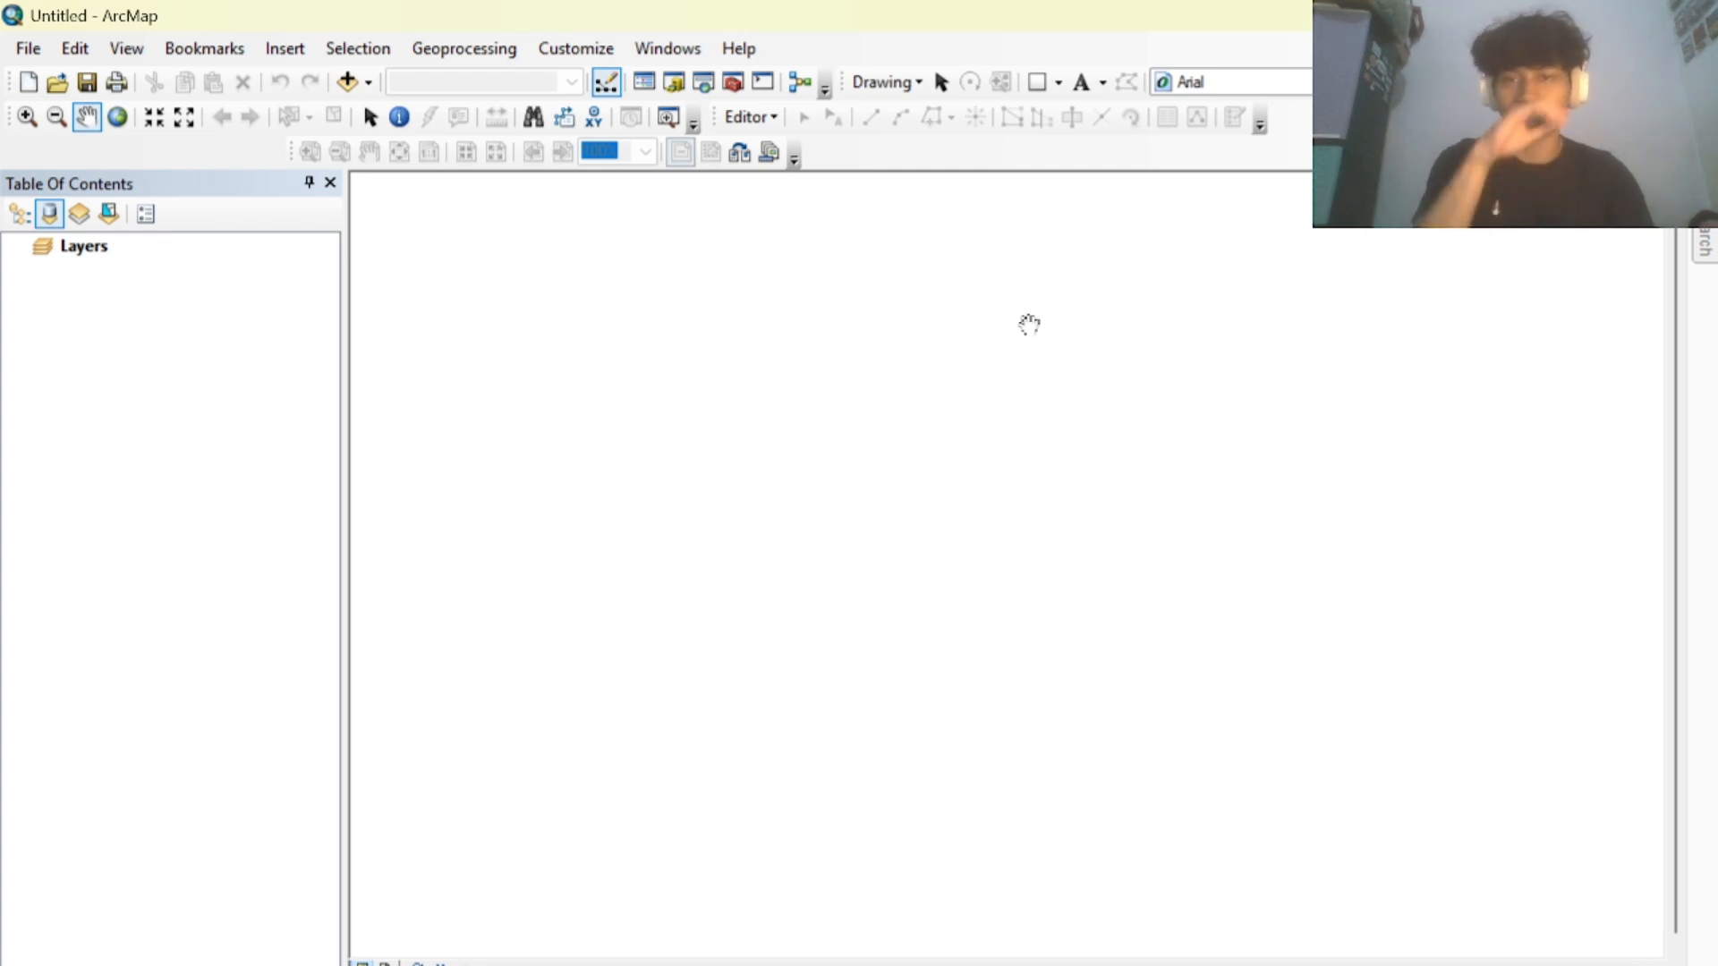
Open the data frame's coordinate system settings and compare the favorites WGS 1984 and WGS 1984 UTM Zone 47N.
click(155, 254)
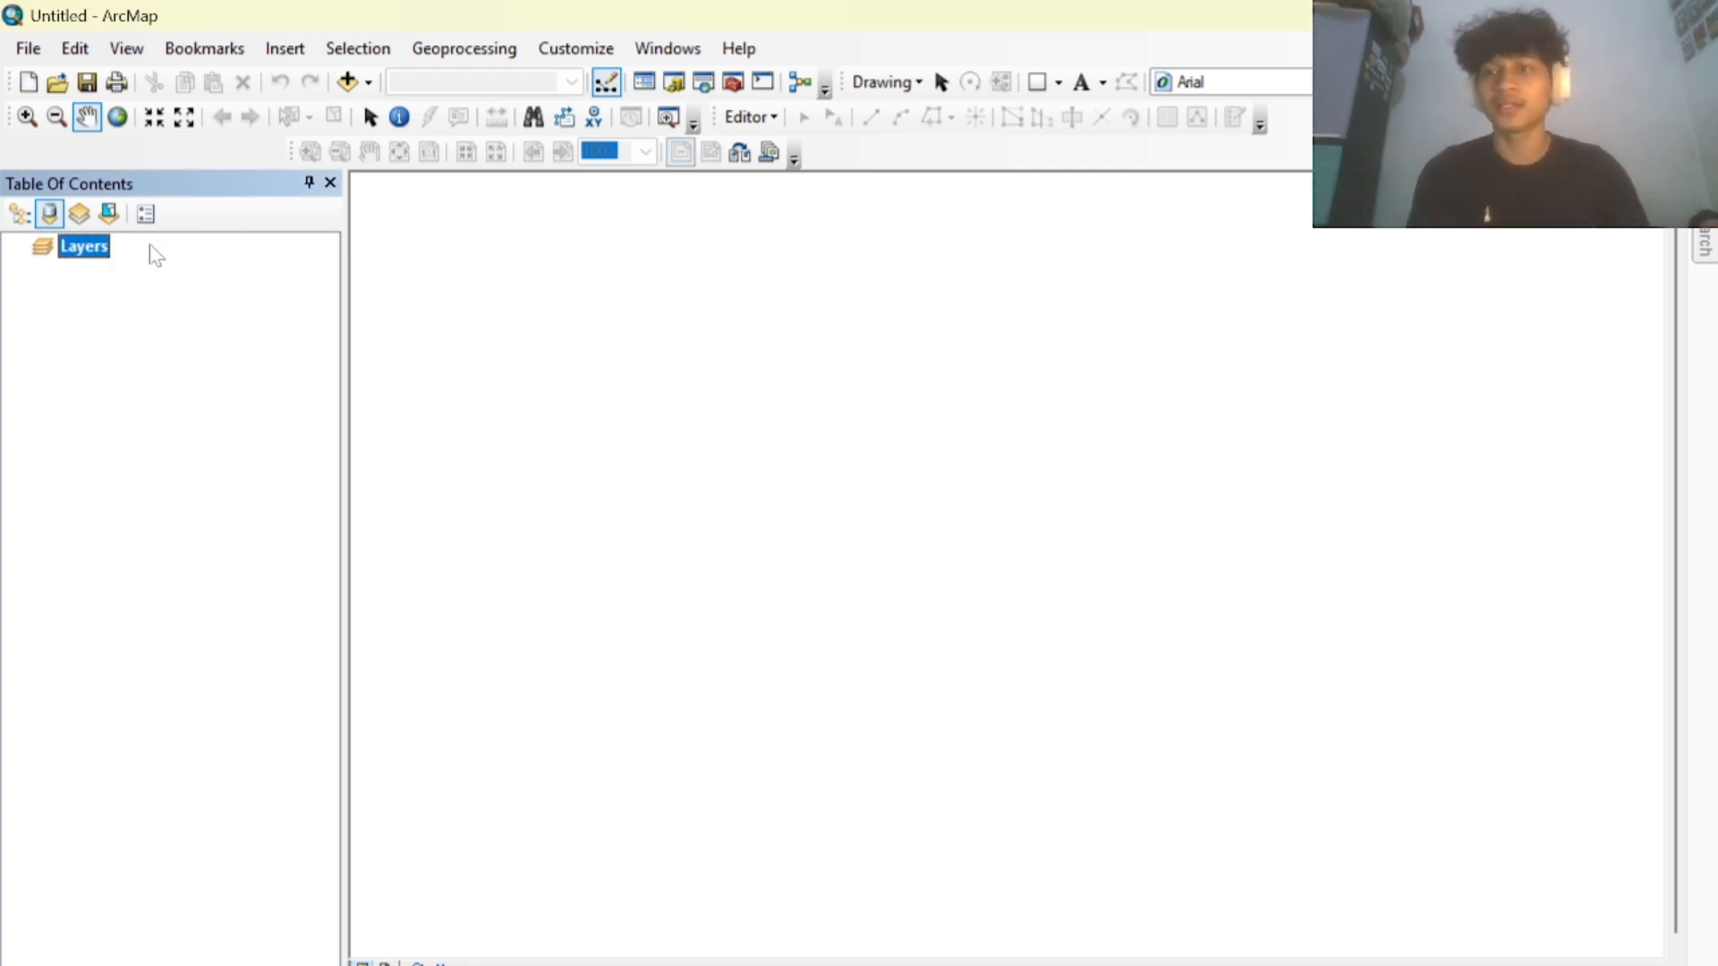
right_click(117, 255)
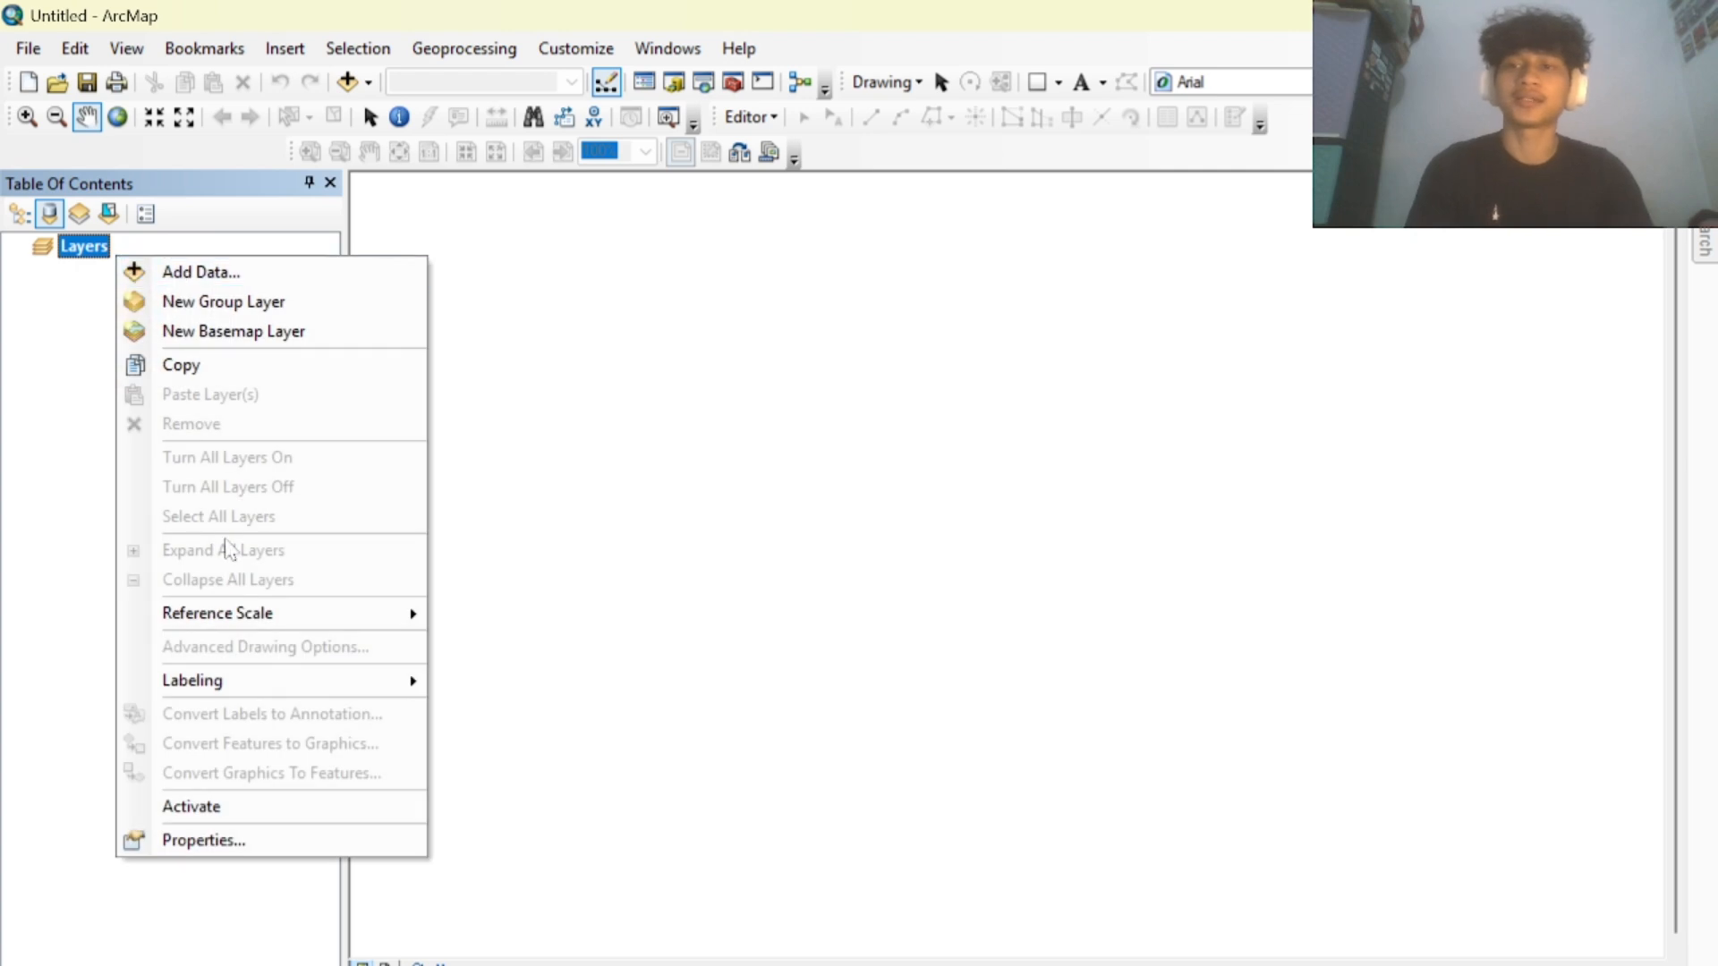
click(204, 841)
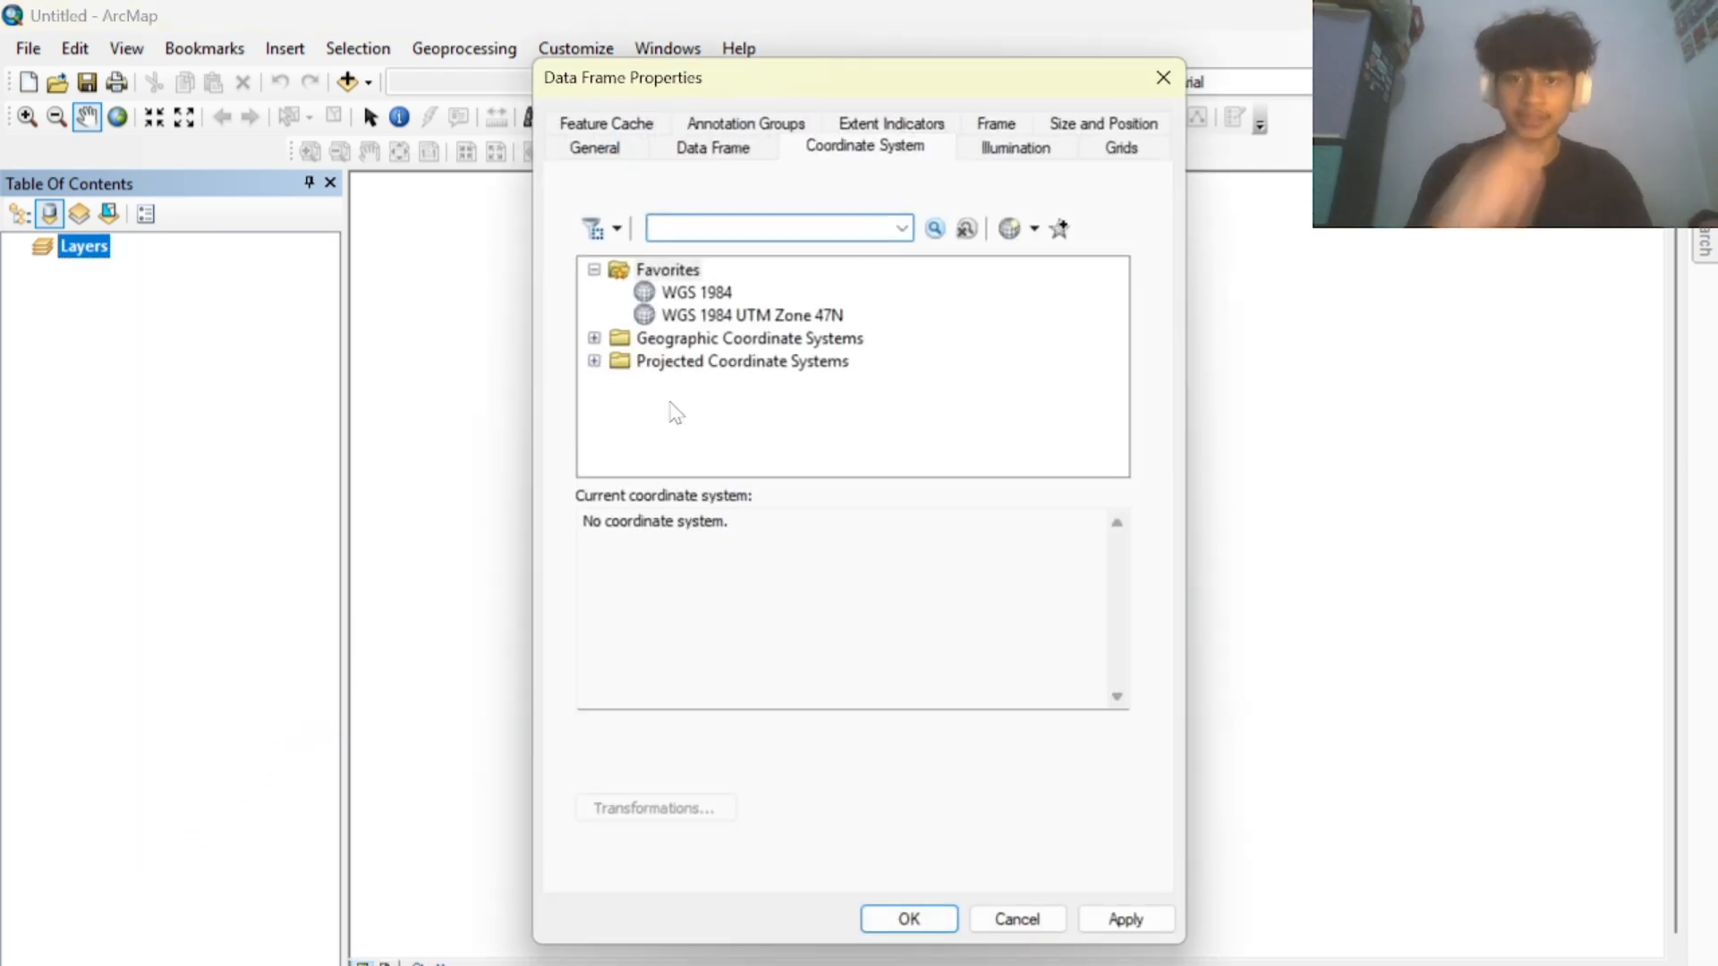
click(693, 295)
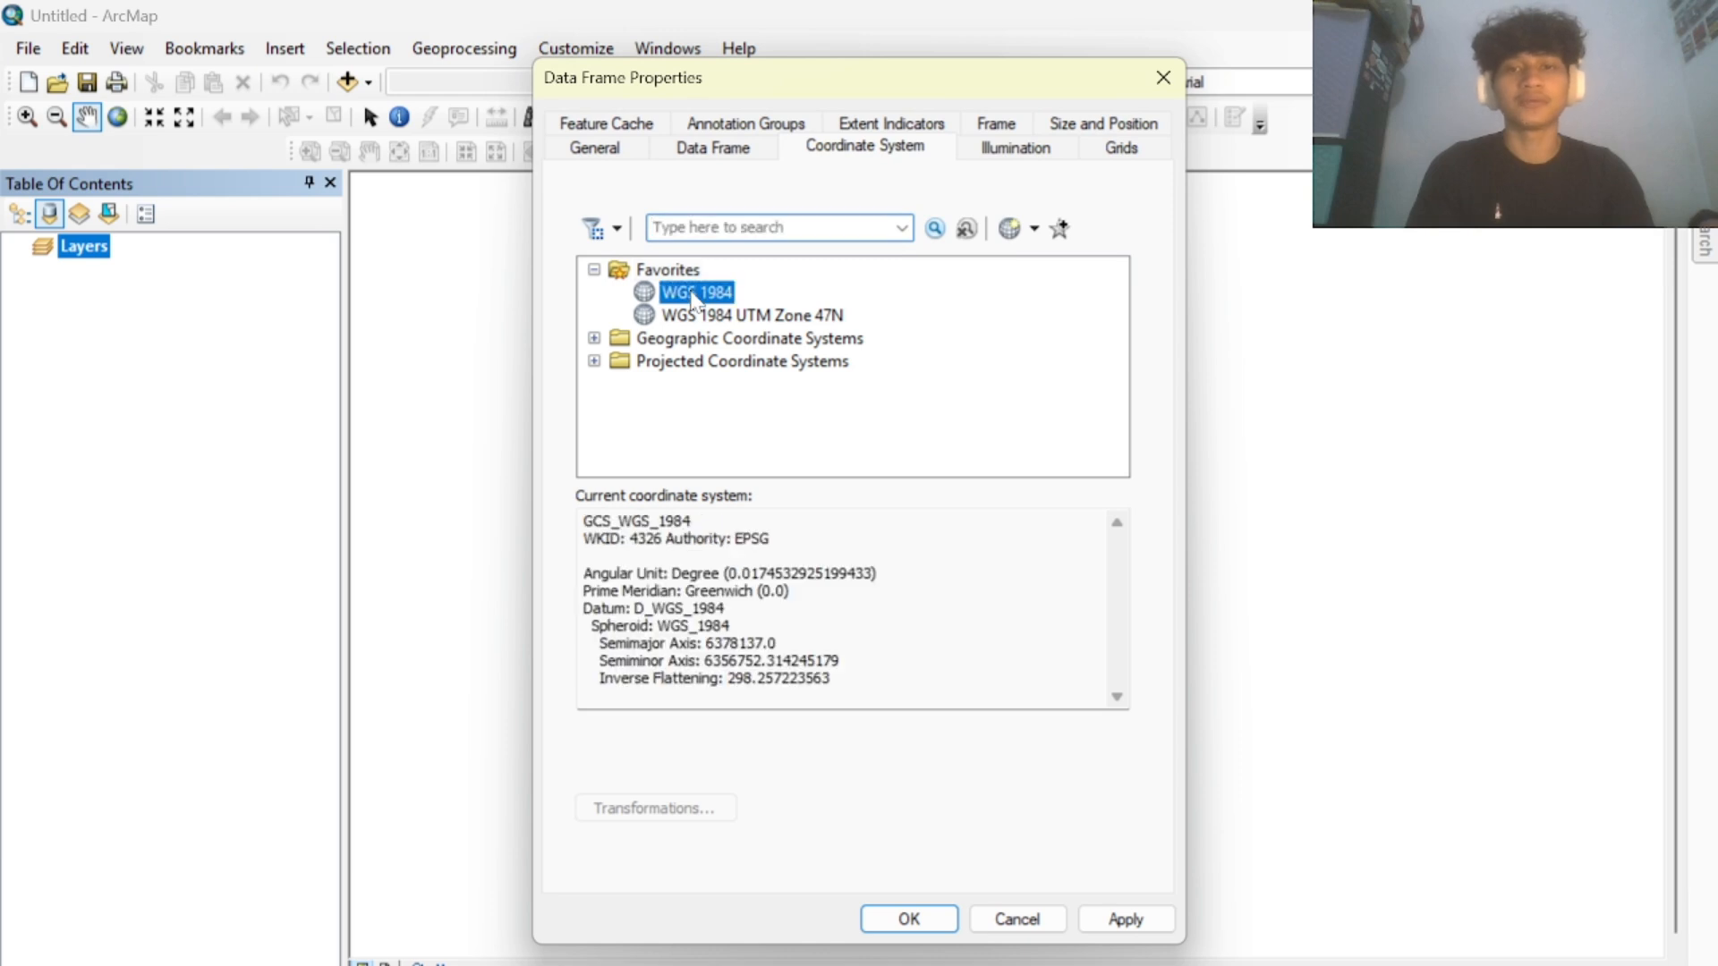
click(704, 314)
click(703, 297)
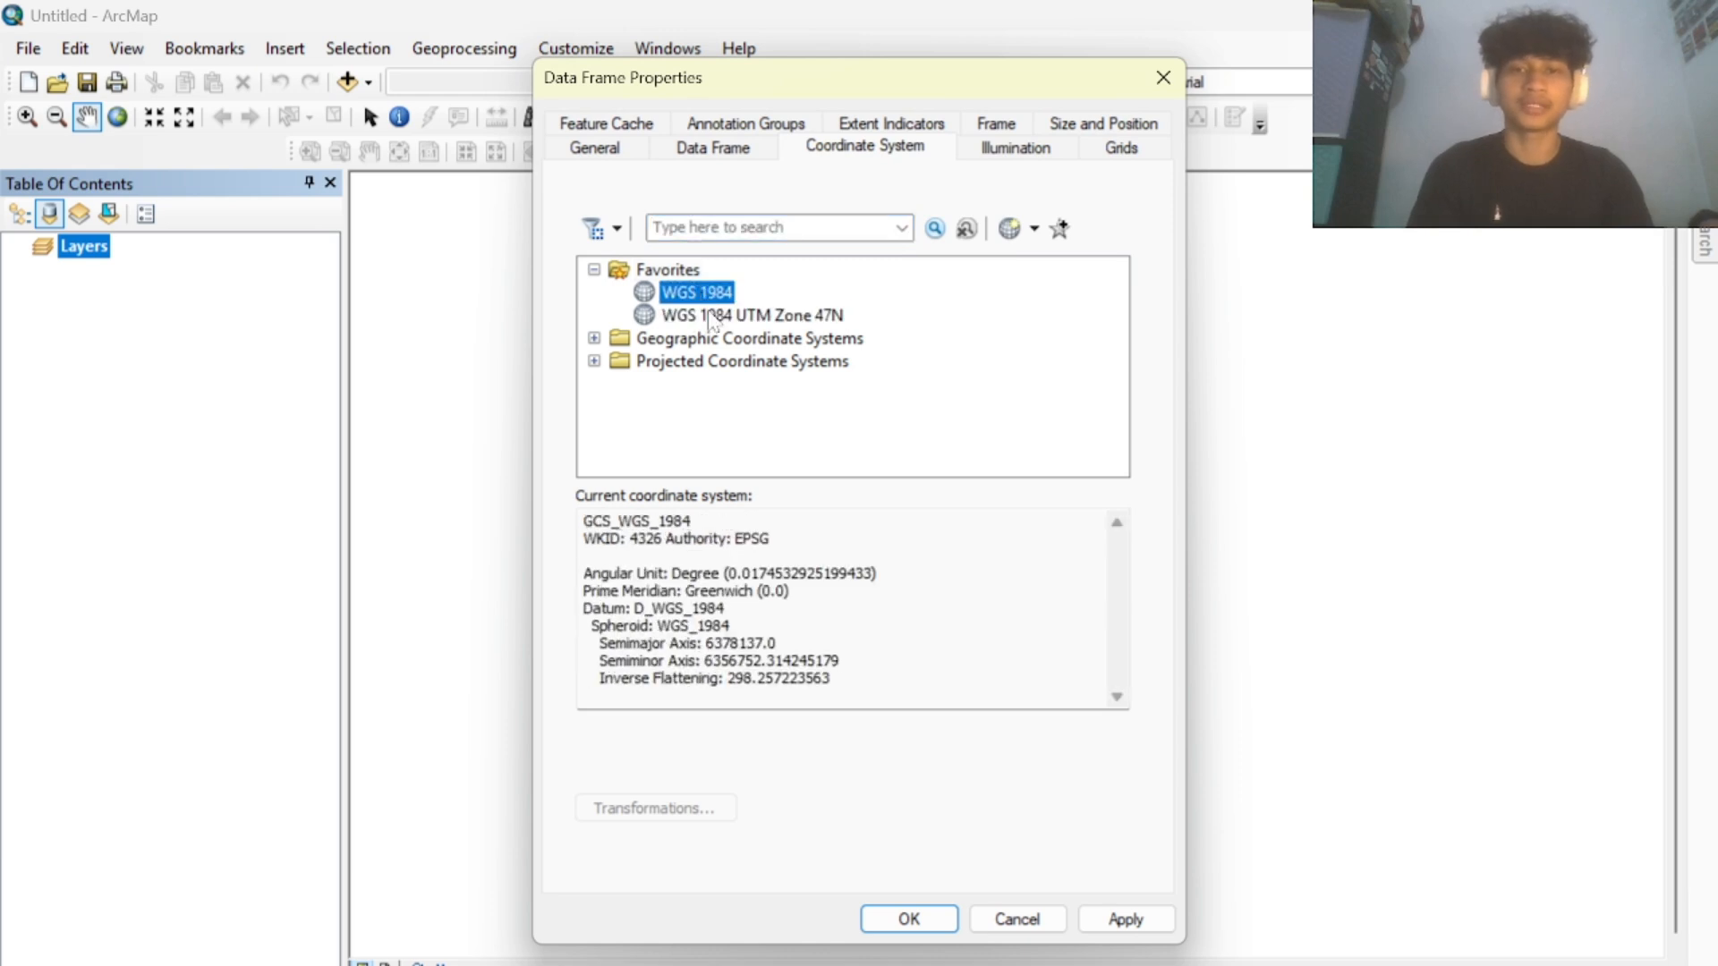
click(735, 317)
click(721, 295)
Set the data frame's coordinate system to WGS 1984 from the World group of geographic coordinate systems.
click(593, 338)
scroll(675, 438, down, 3)
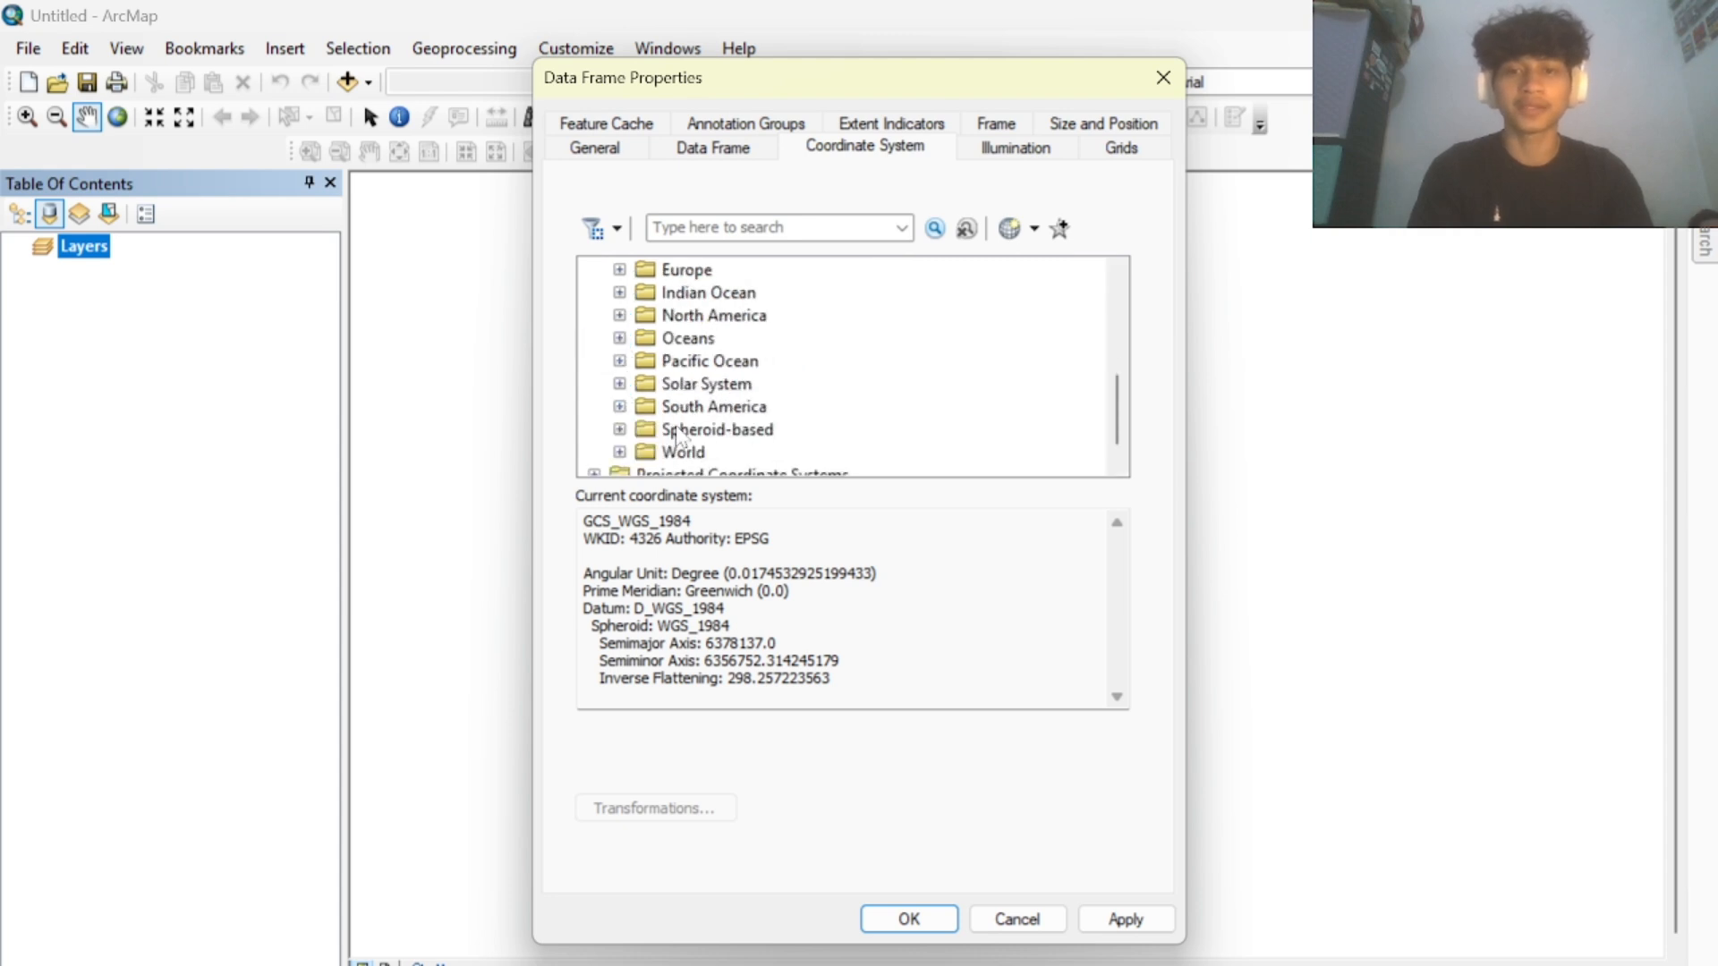
double_click(652, 452)
scroll(706, 420, down, 6)
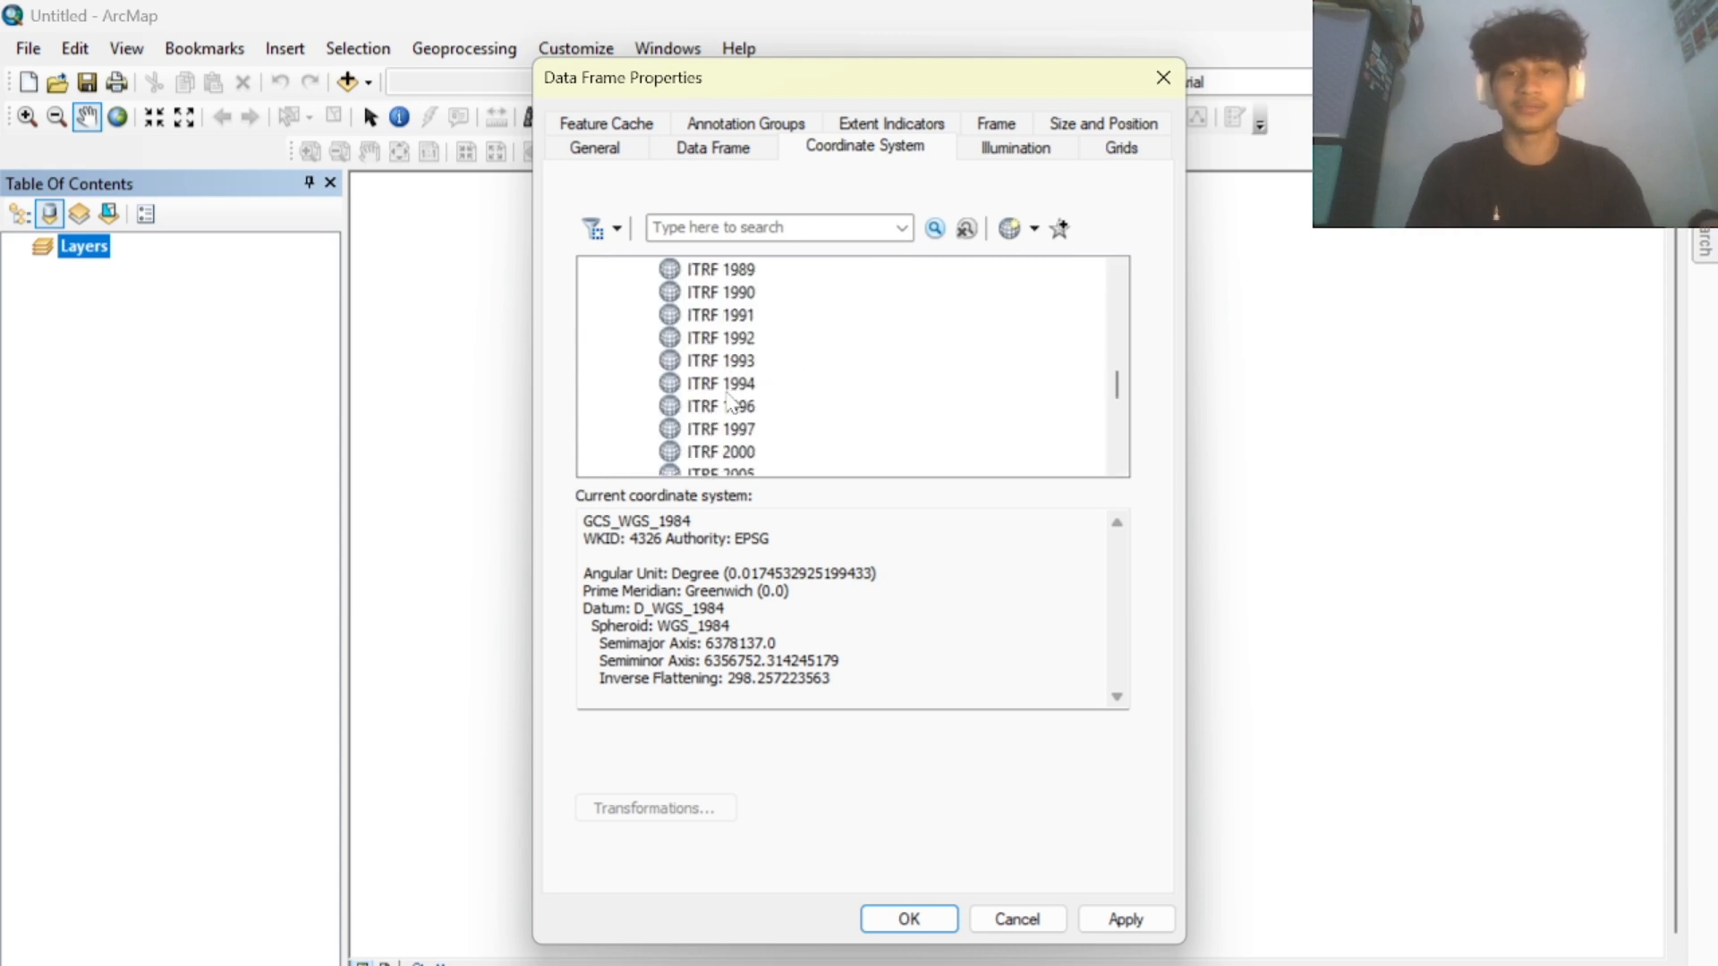
click(748, 297)
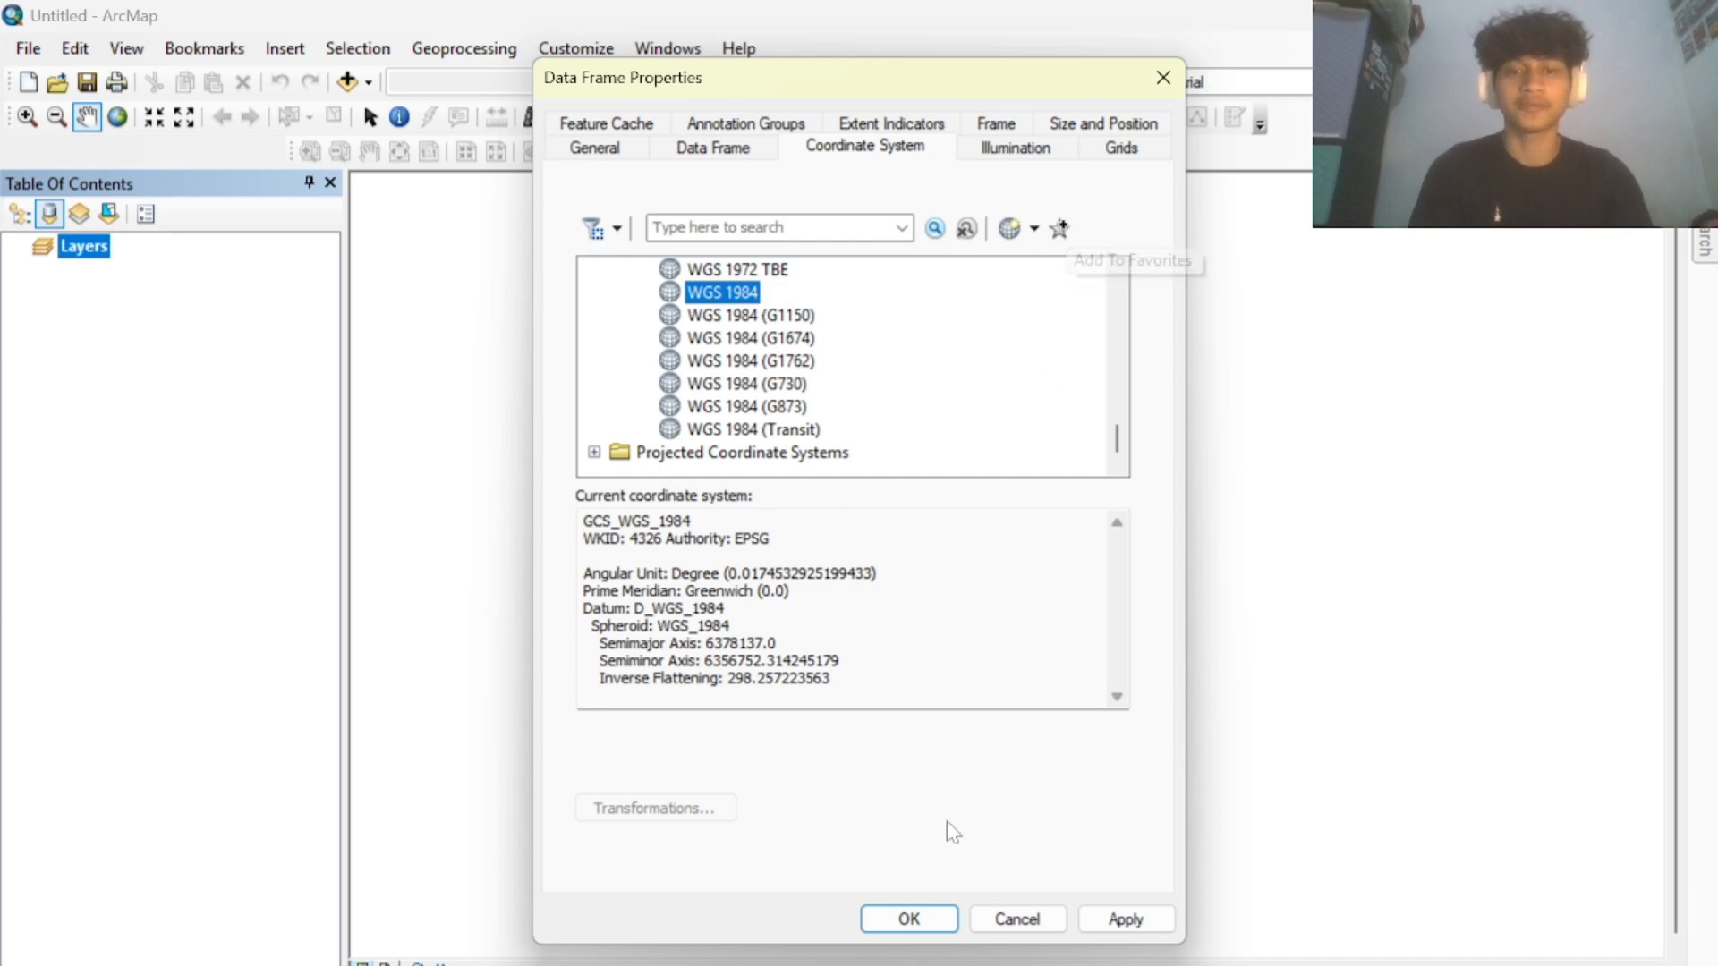
click(906, 918)
Set the data frame's coordinate system to the projected WGS 1984 UTM Zone 47N from the UTM Northern Hemisphere group.
right_click(102, 254)
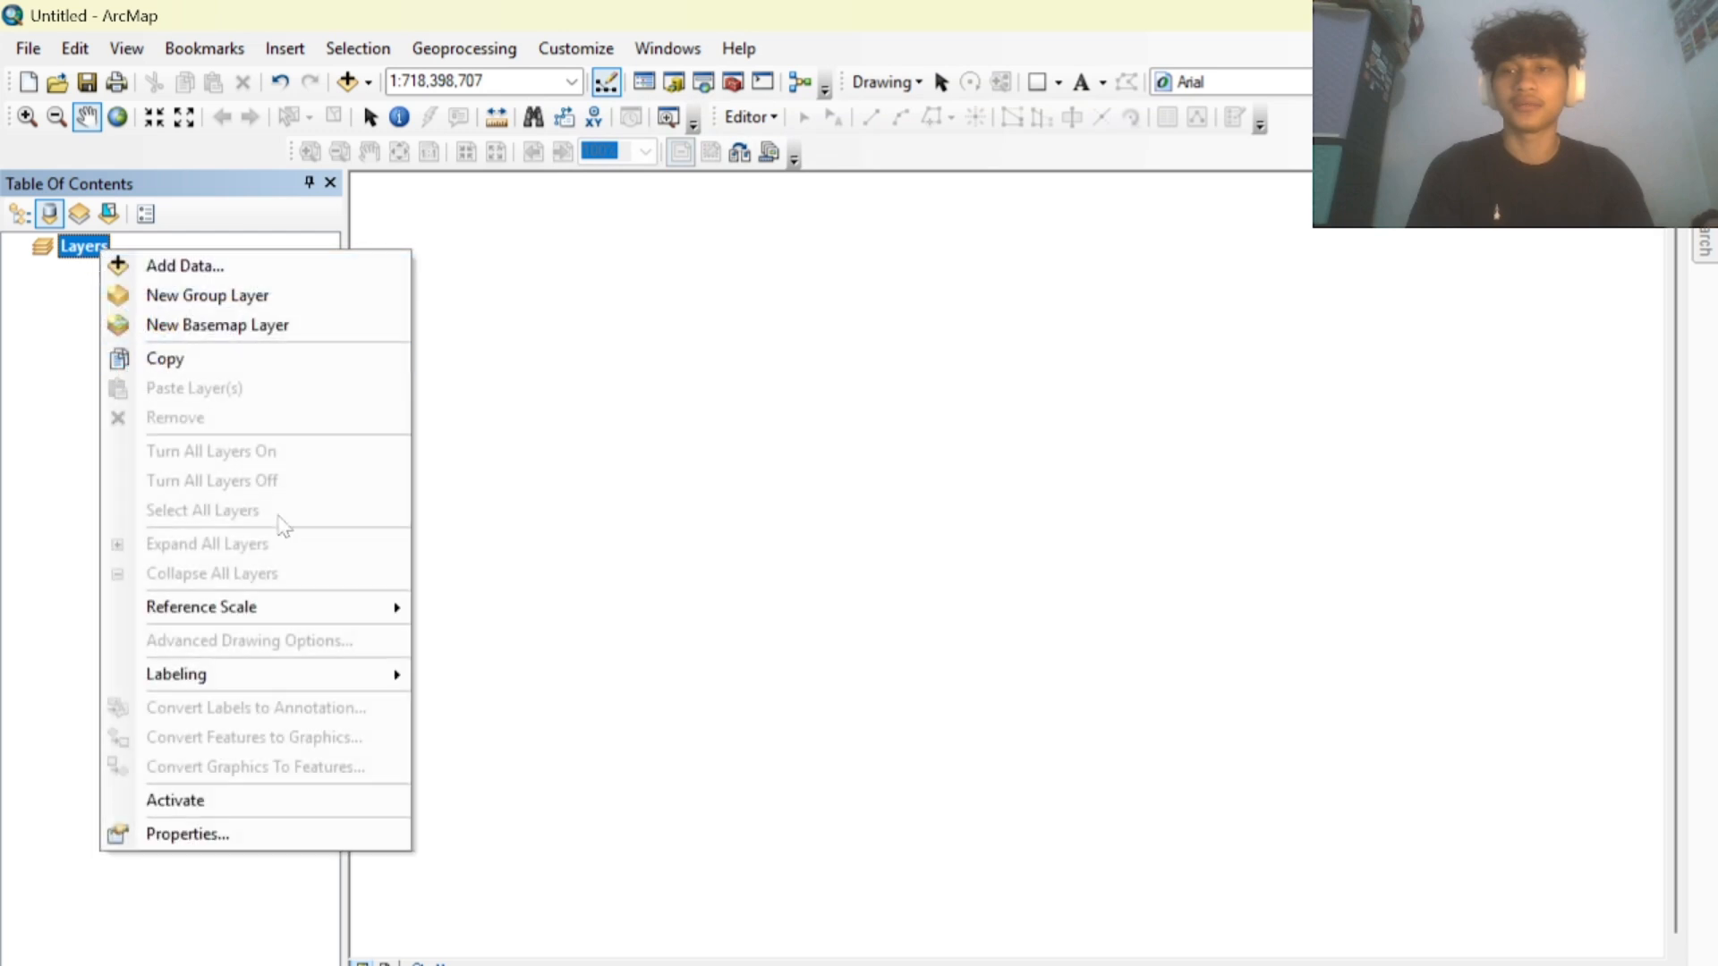
click(228, 832)
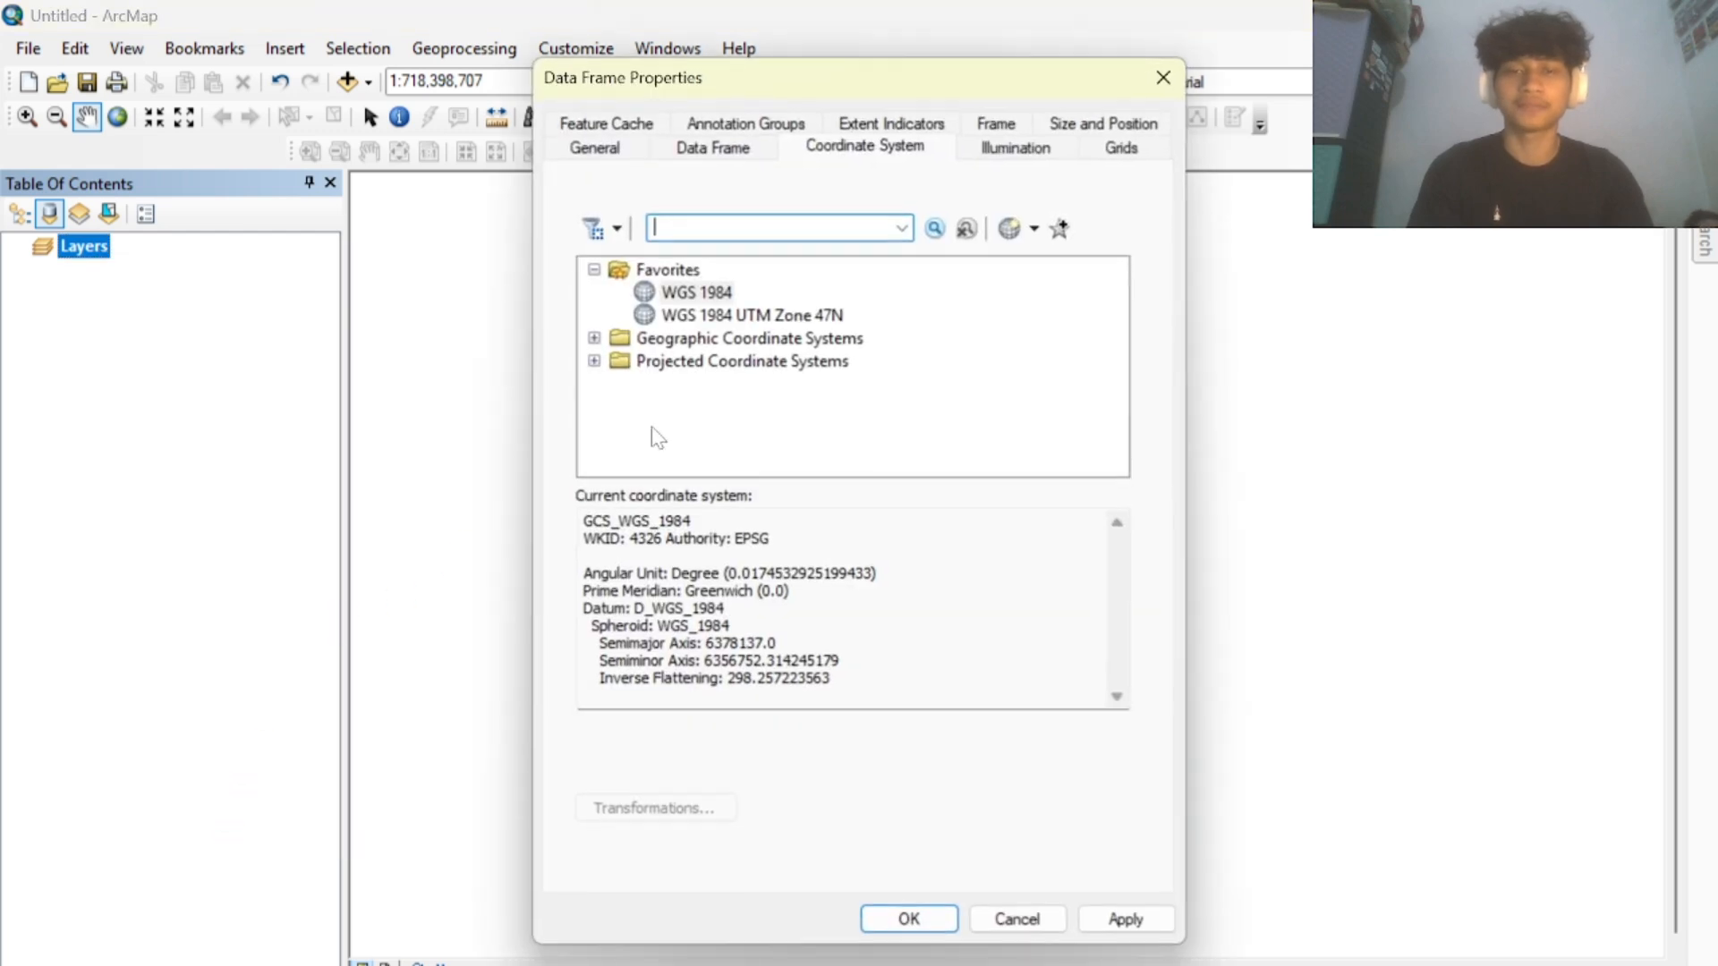
click(594, 362)
scroll(778, 438, down, 2)
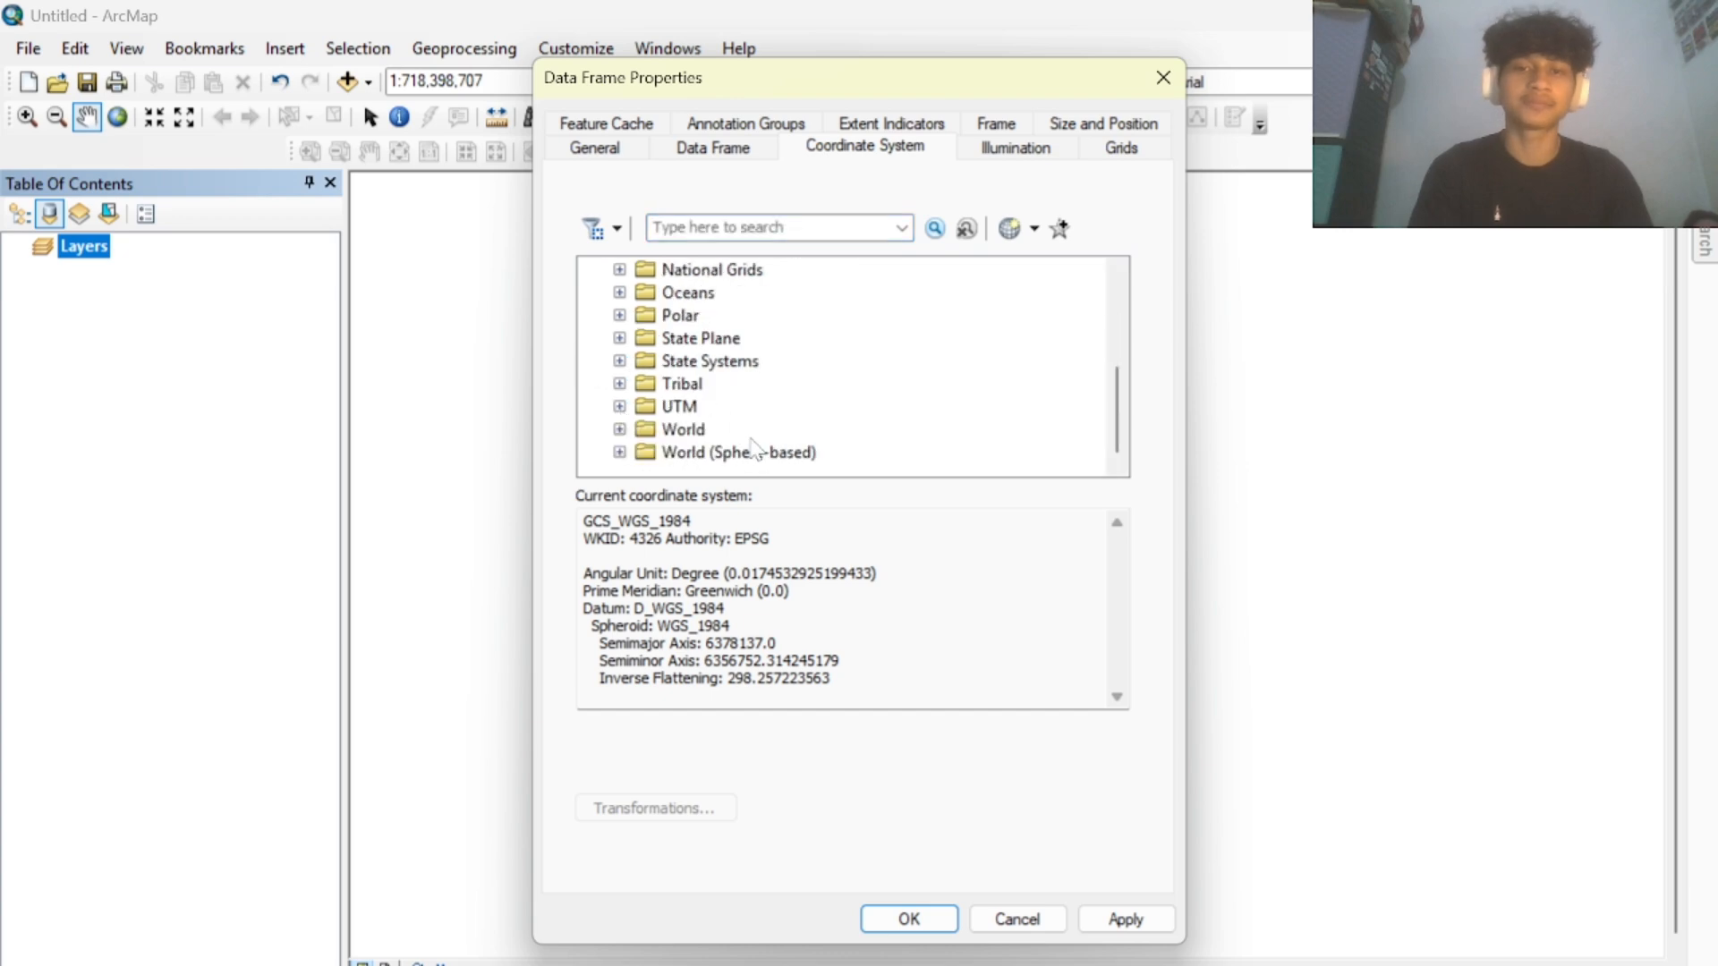
click(620, 408)
scroll(707, 407, down, 3)
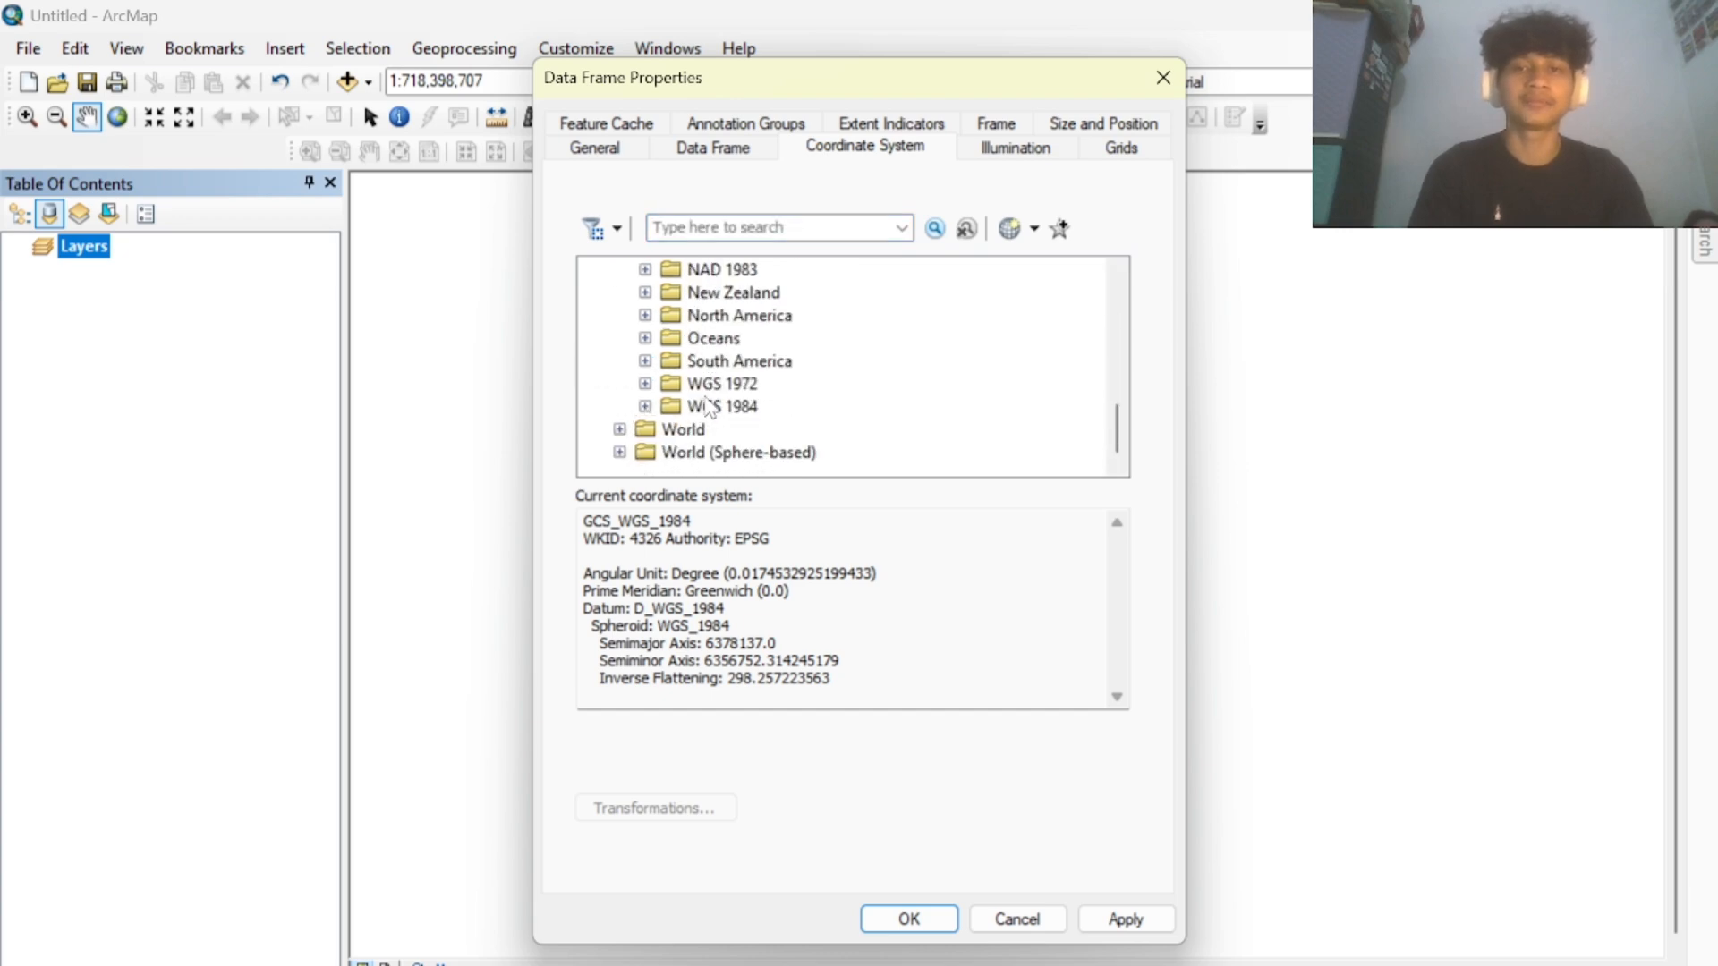
click(645, 408)
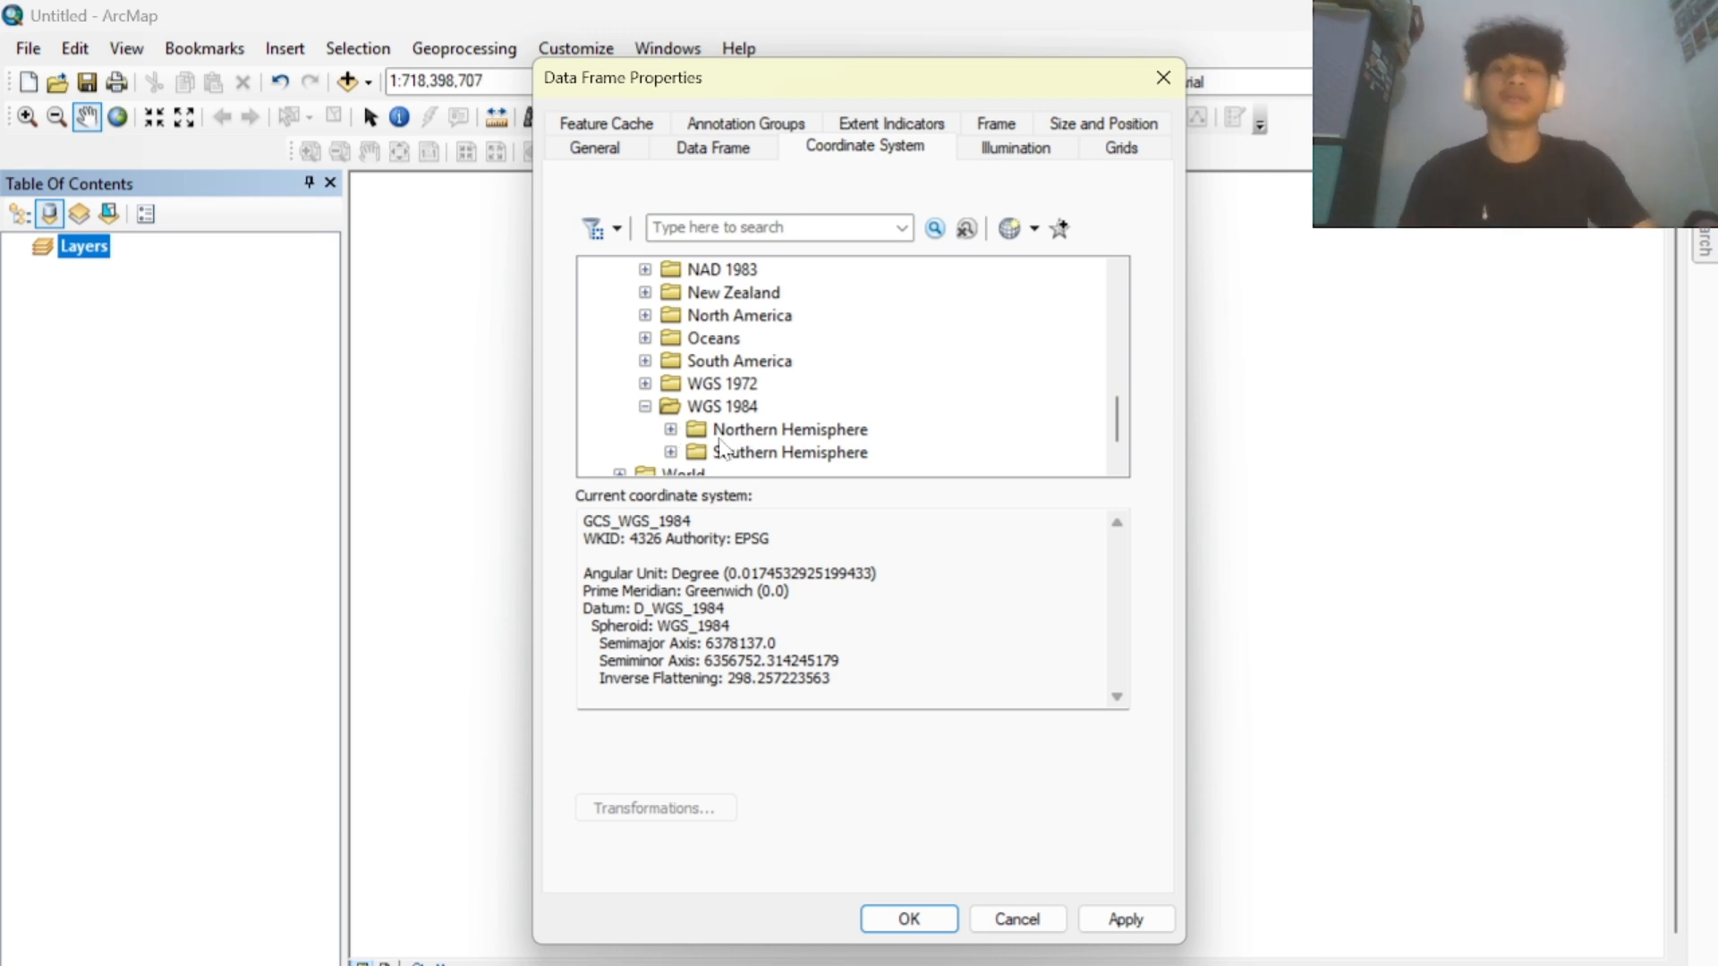
click(670, 429)
scroll(800, 411, down, 15)
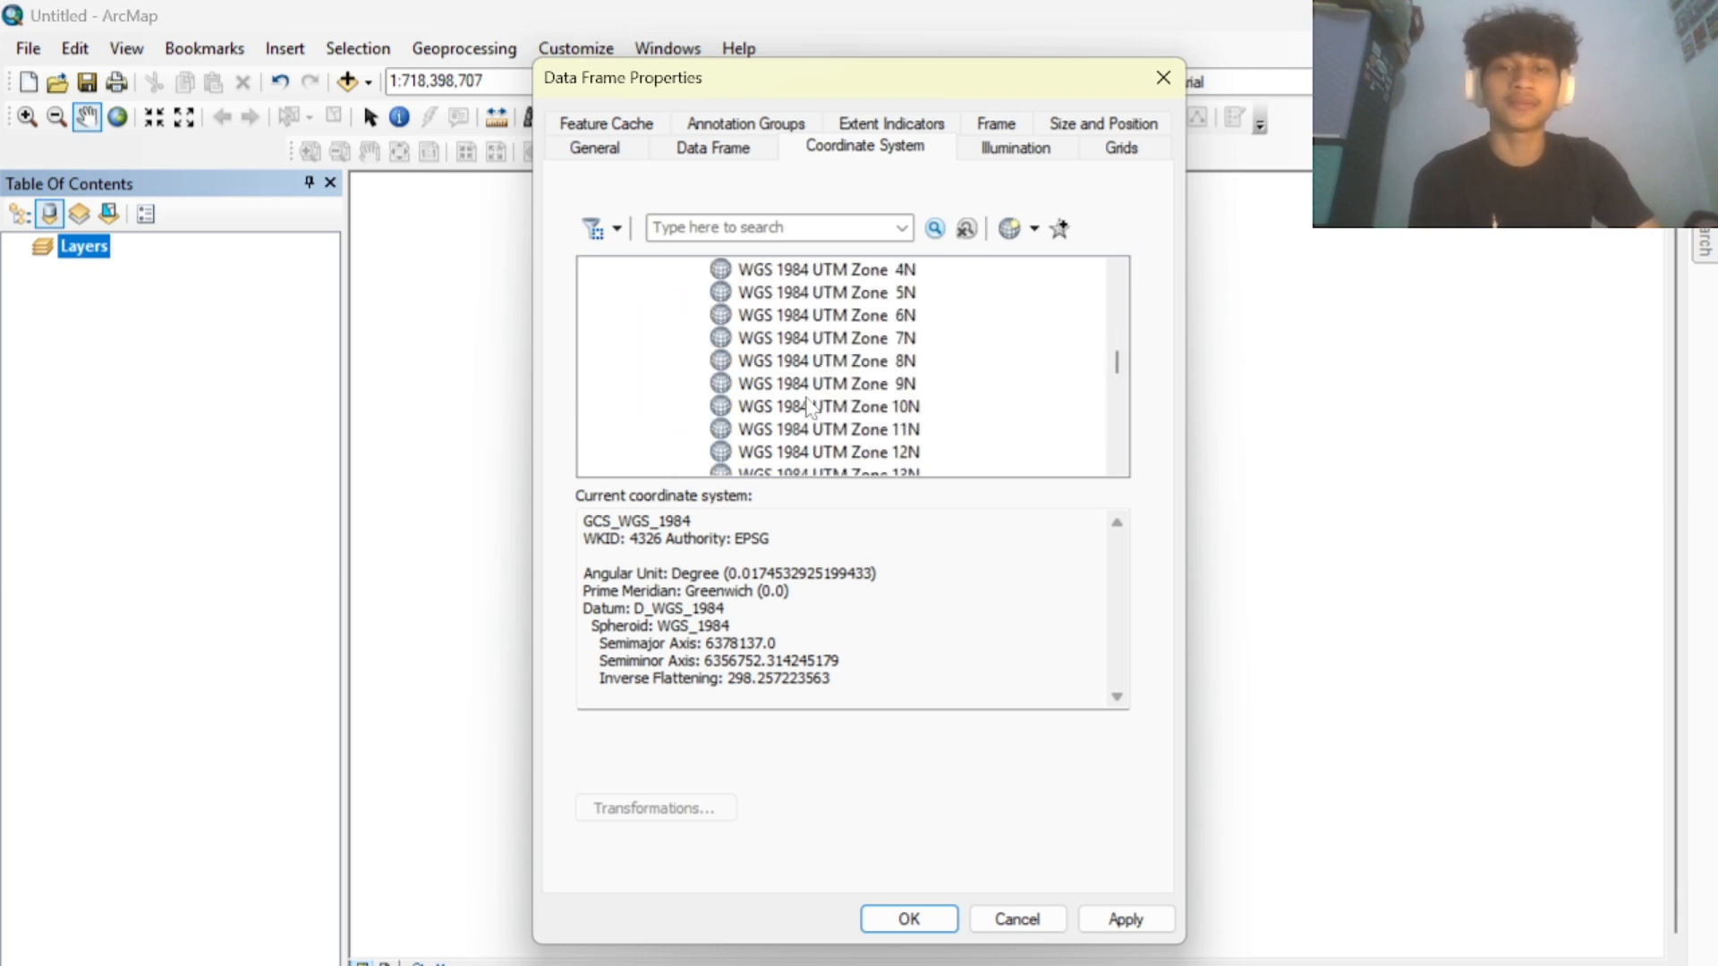
scroll(875, 408, down, 4)
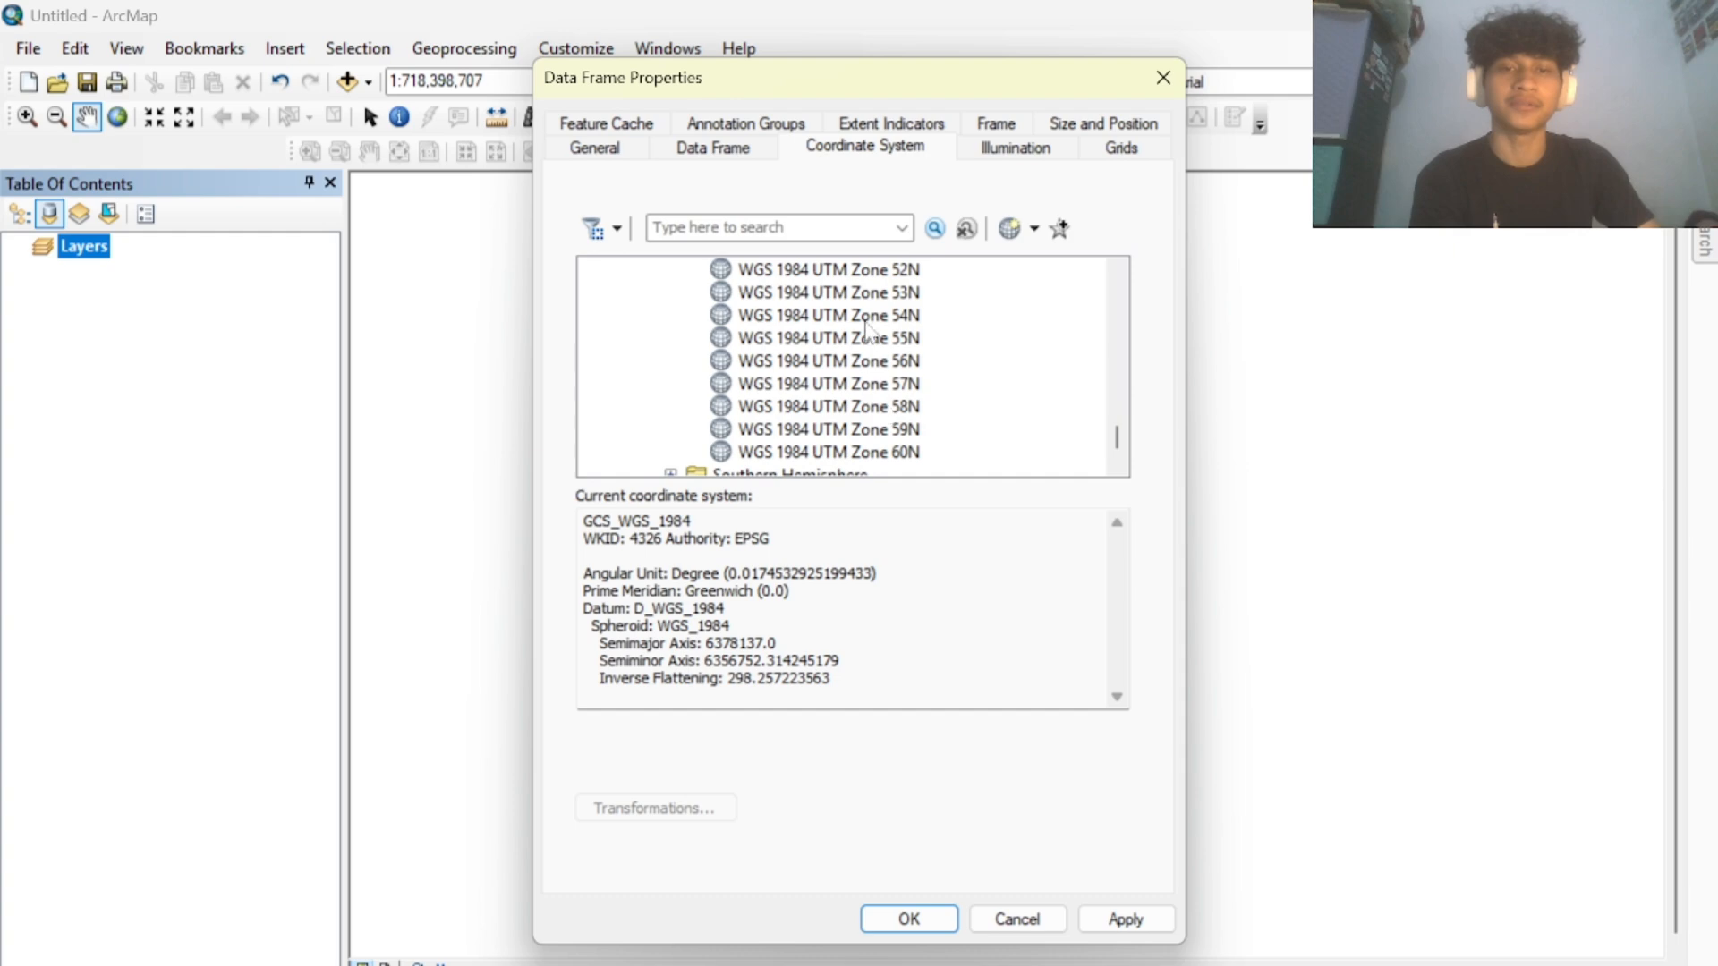
scroll(872, 340, up, 2)
click(895, 295)
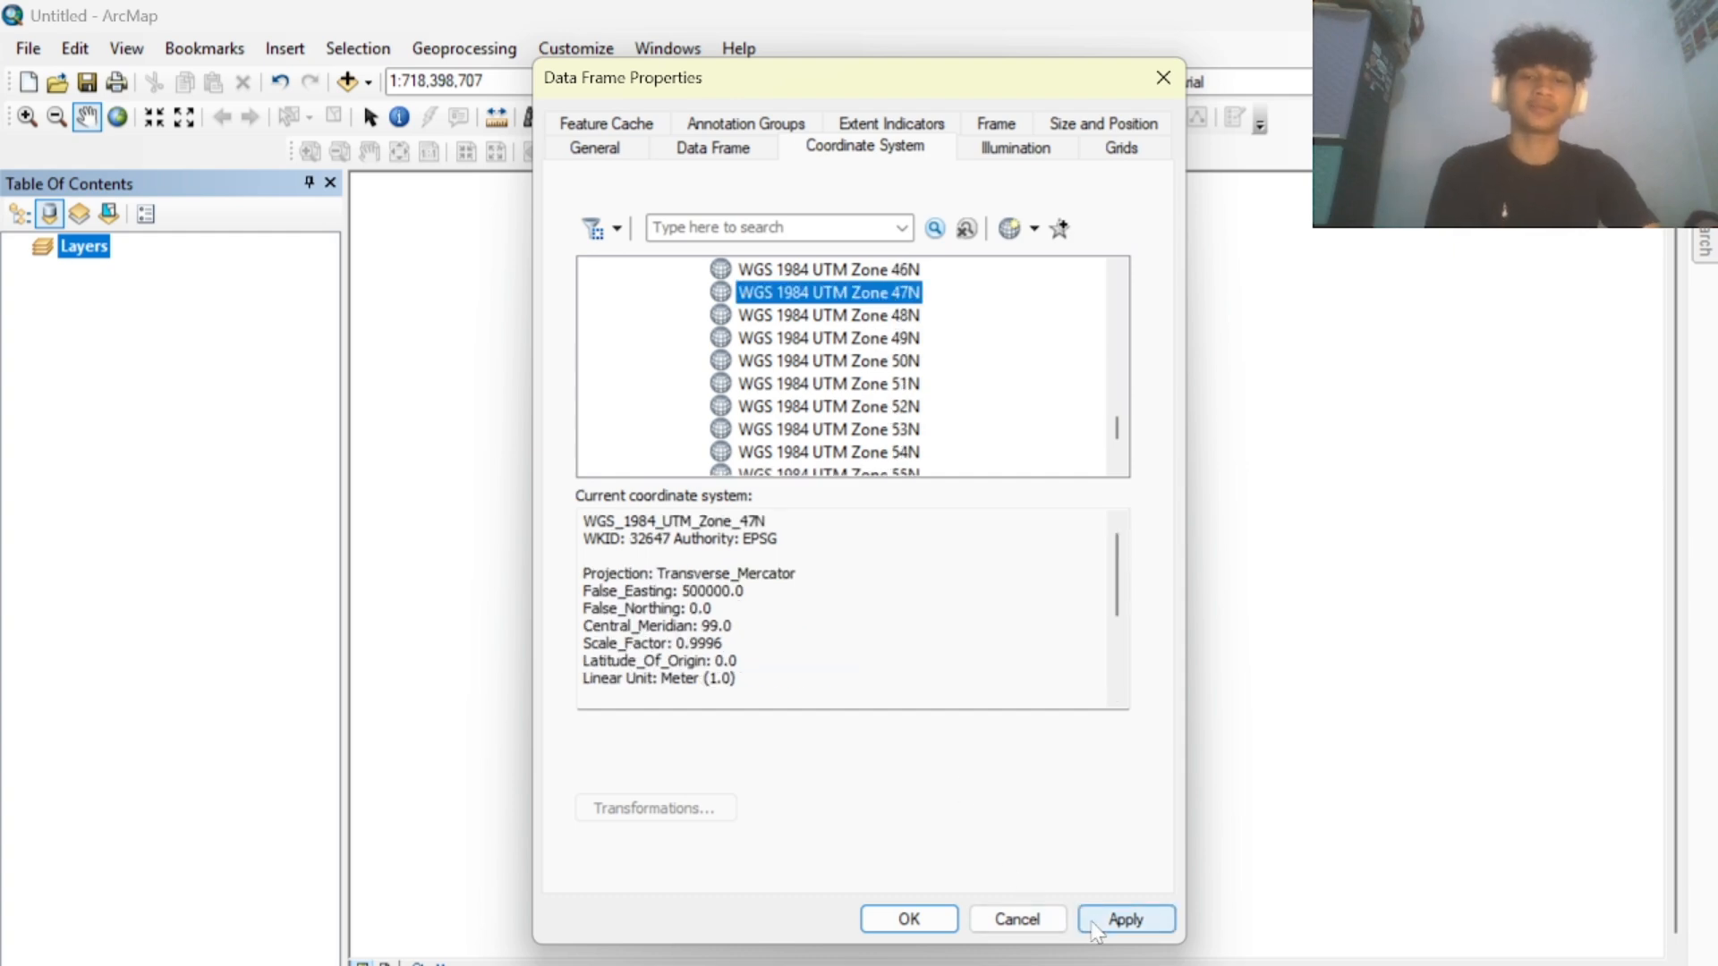
click(905, 919)
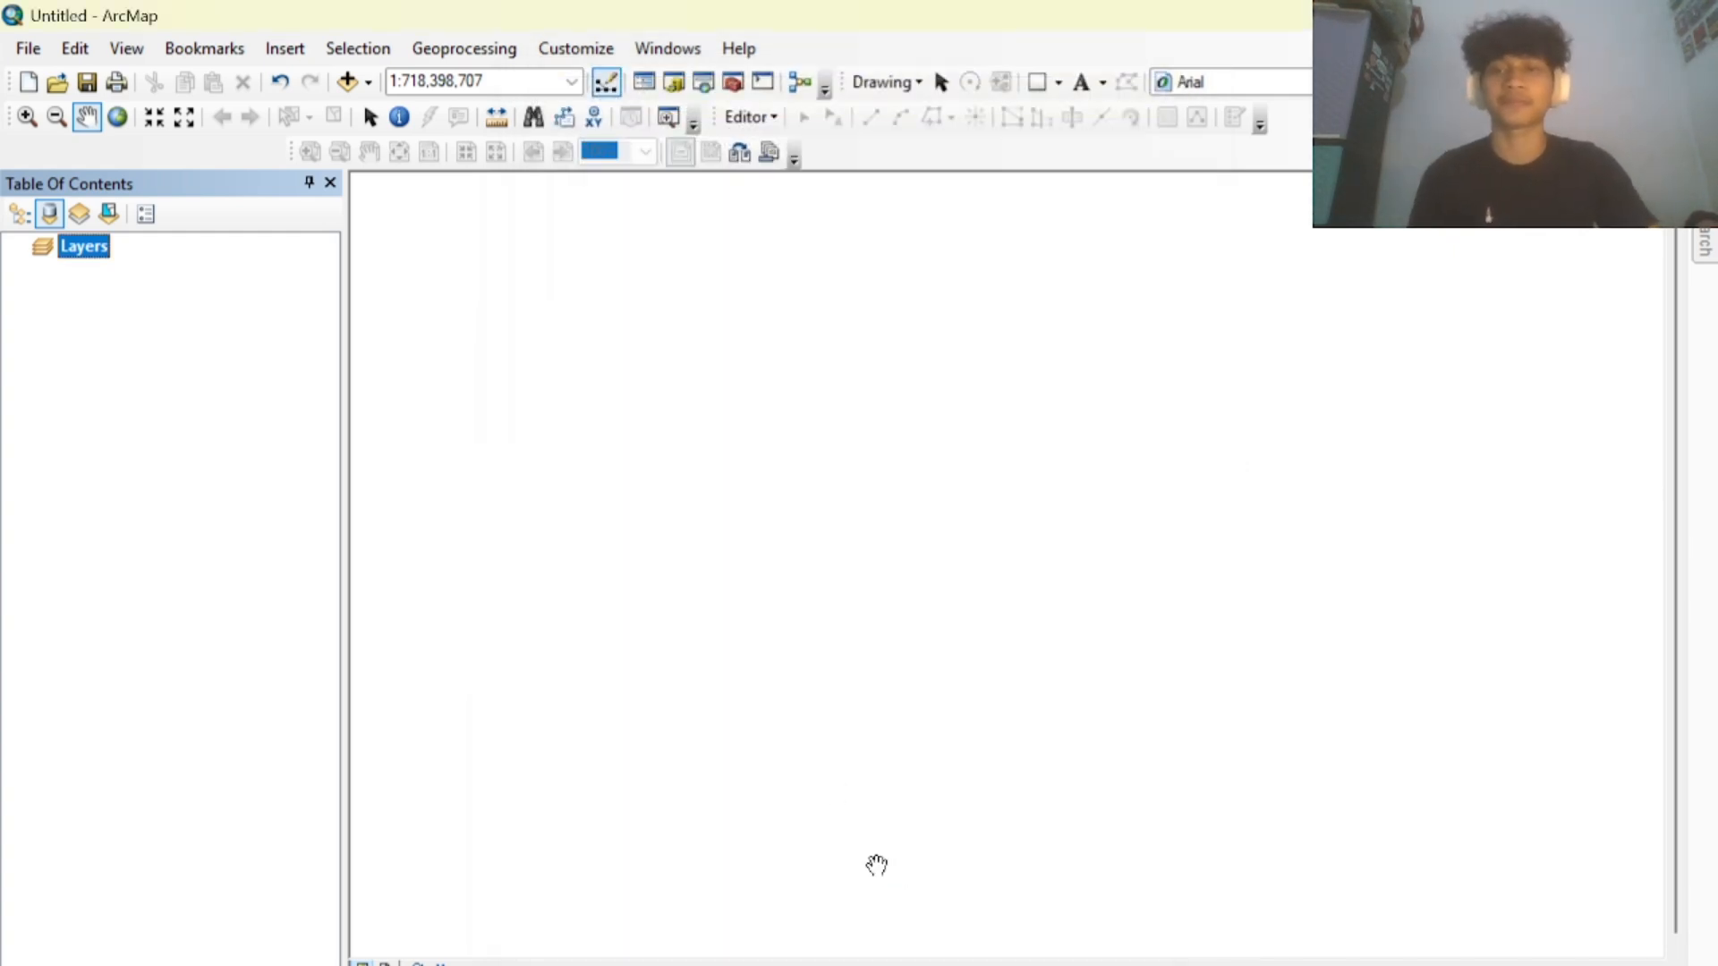
Start adding data and browse to the Data Digital Elevation Model Sitakkurak folder inside Bendung Sitakkurak.
click(369, 86)
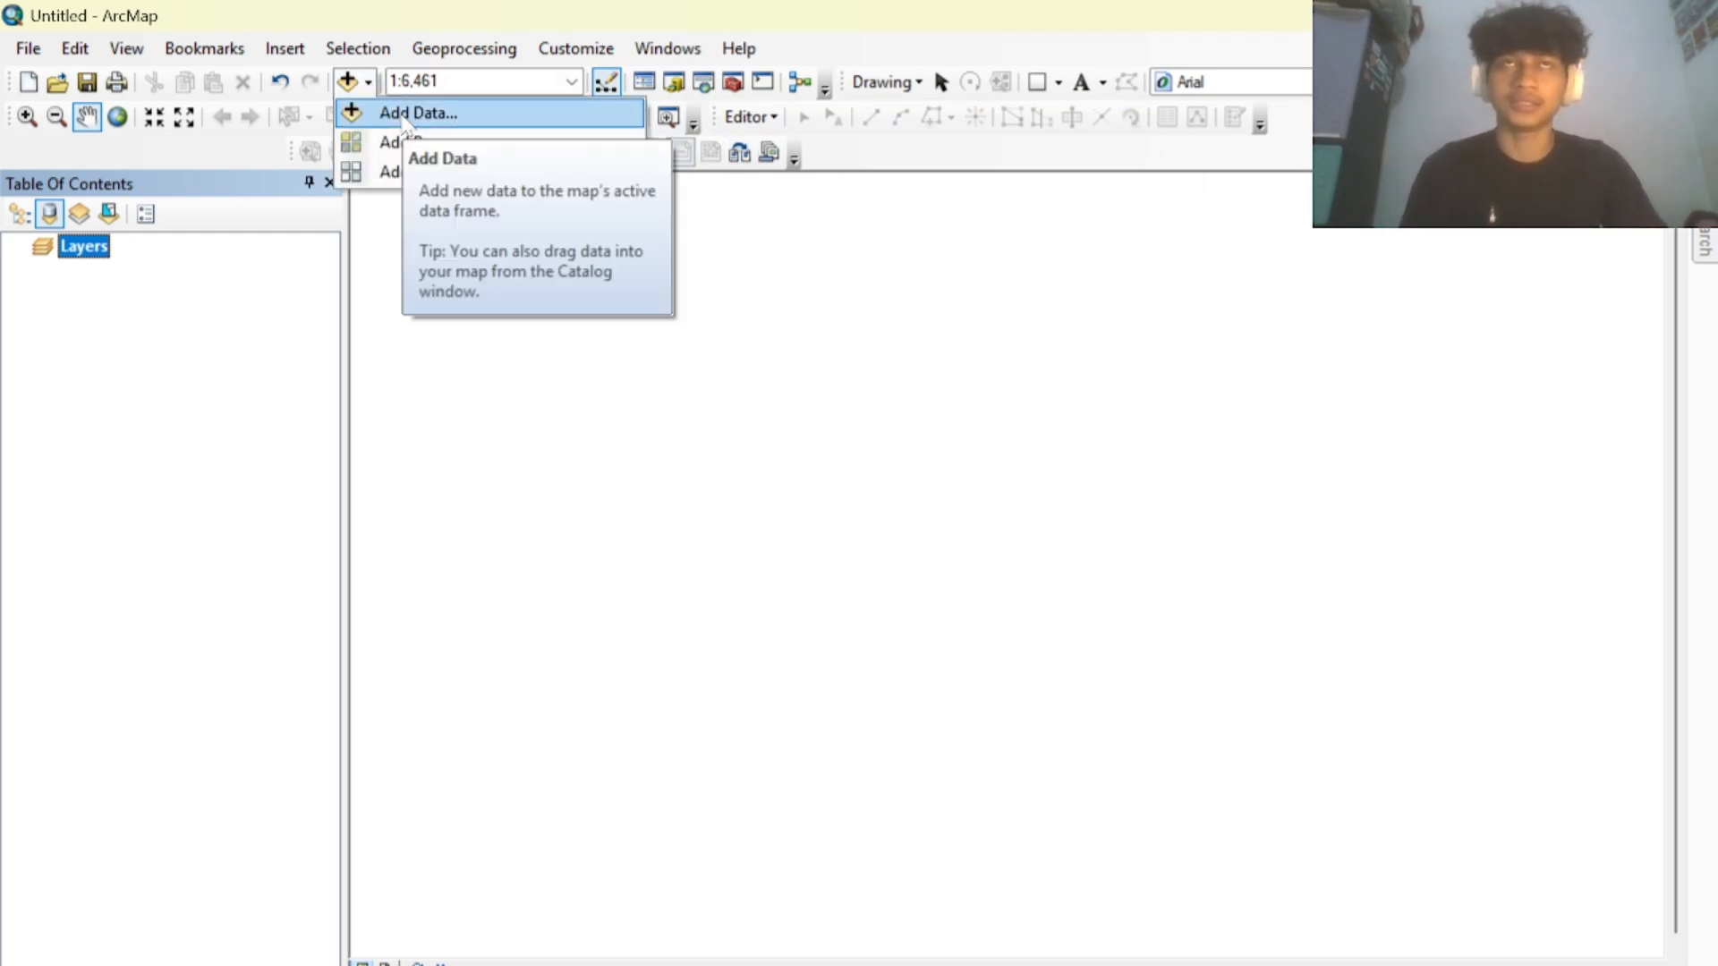
click(404, 120)
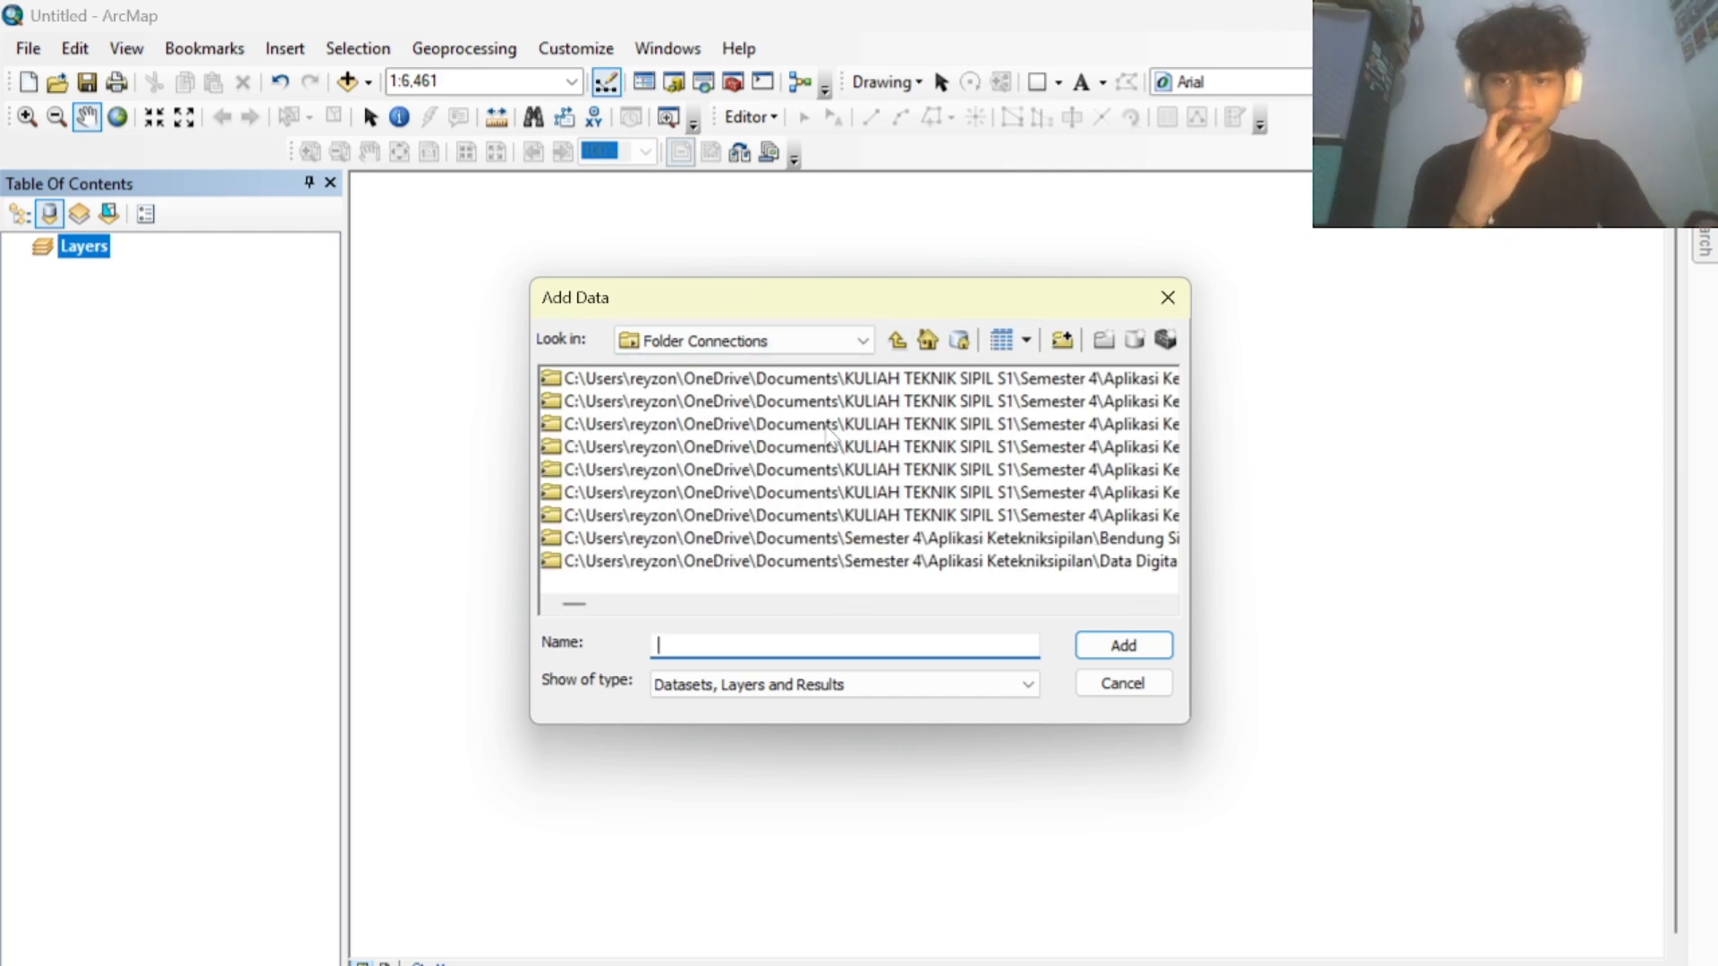
scroll(827, 439, down, 3)
double_click(709, 470)
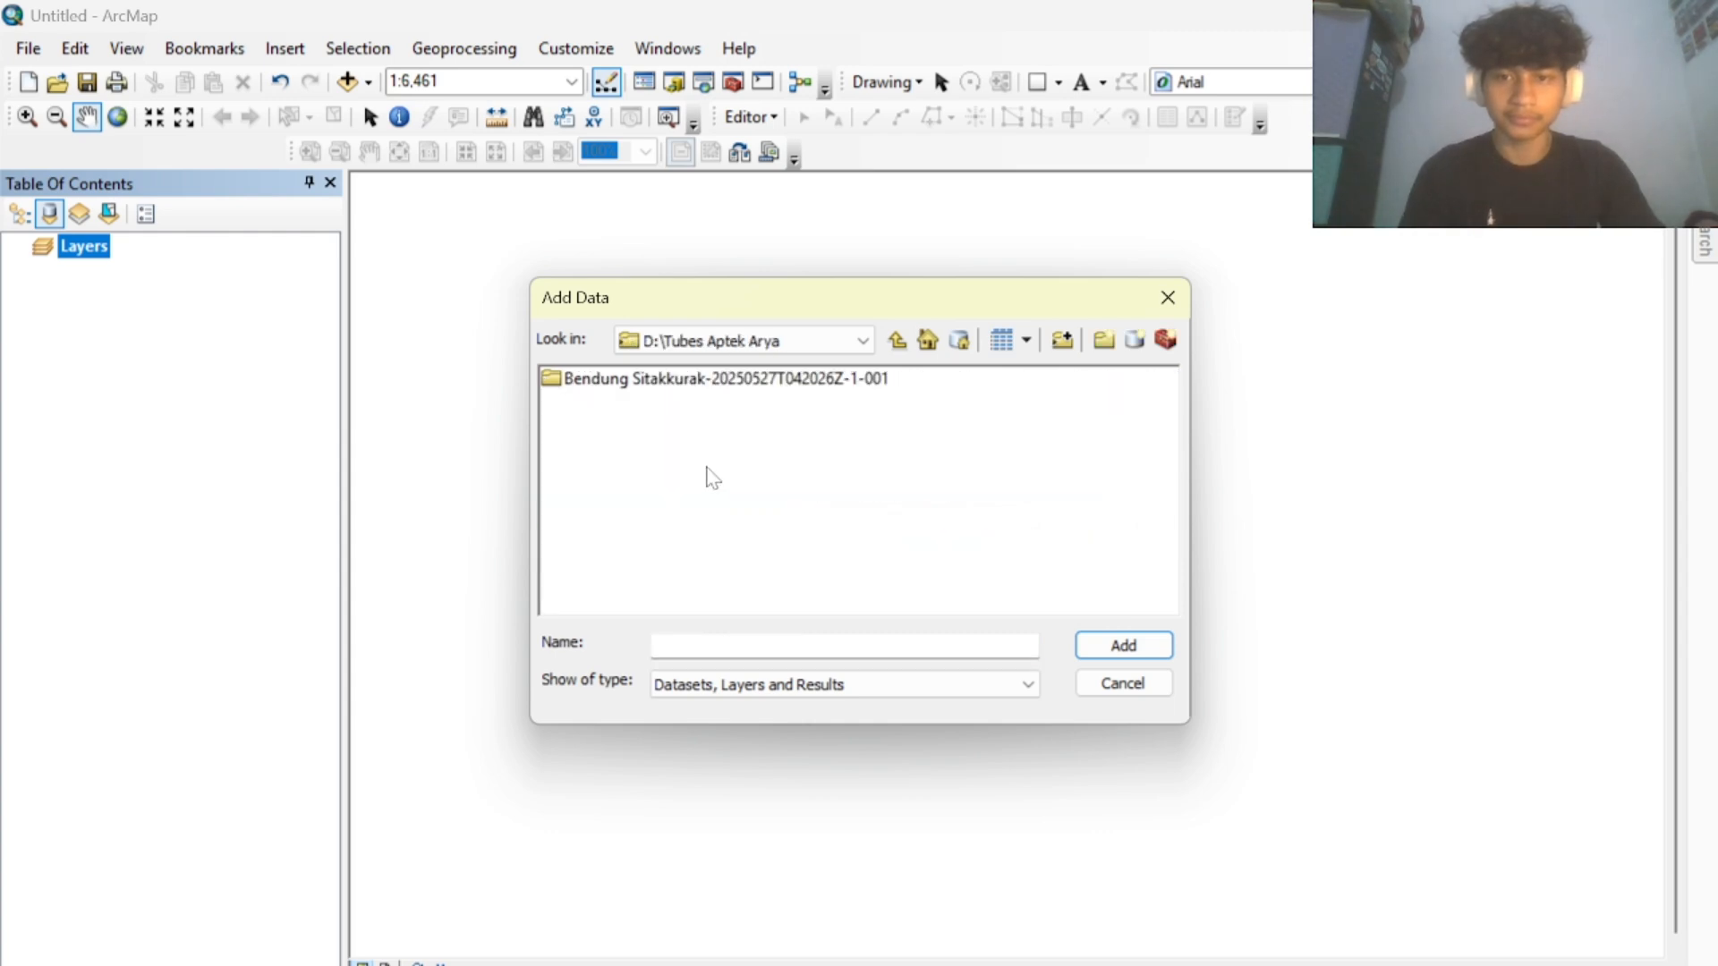
double_click(752, 382)
double_click(693, 401)
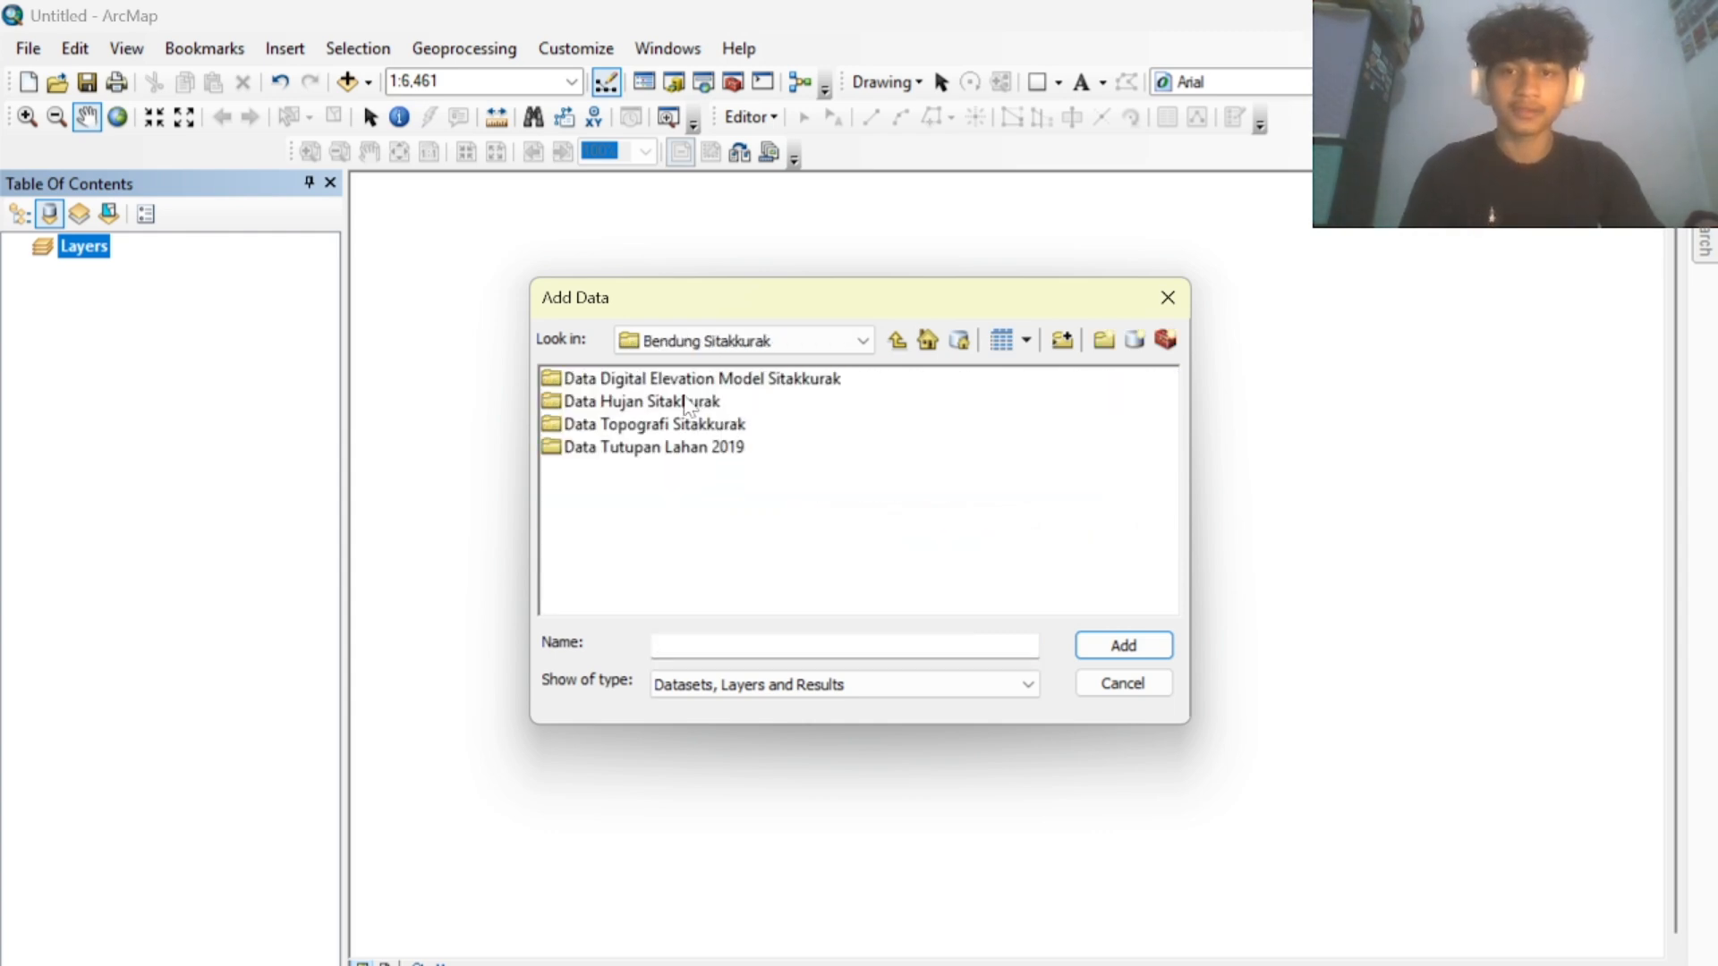
click(696, 383)
double_click(696, 383)
Add all eight DEMNAS rasters, from DEMNAS_0618-22_v1.0.tif to DEMNAS_0618-61_v1.0.tif, to the map.
click(678, 378)
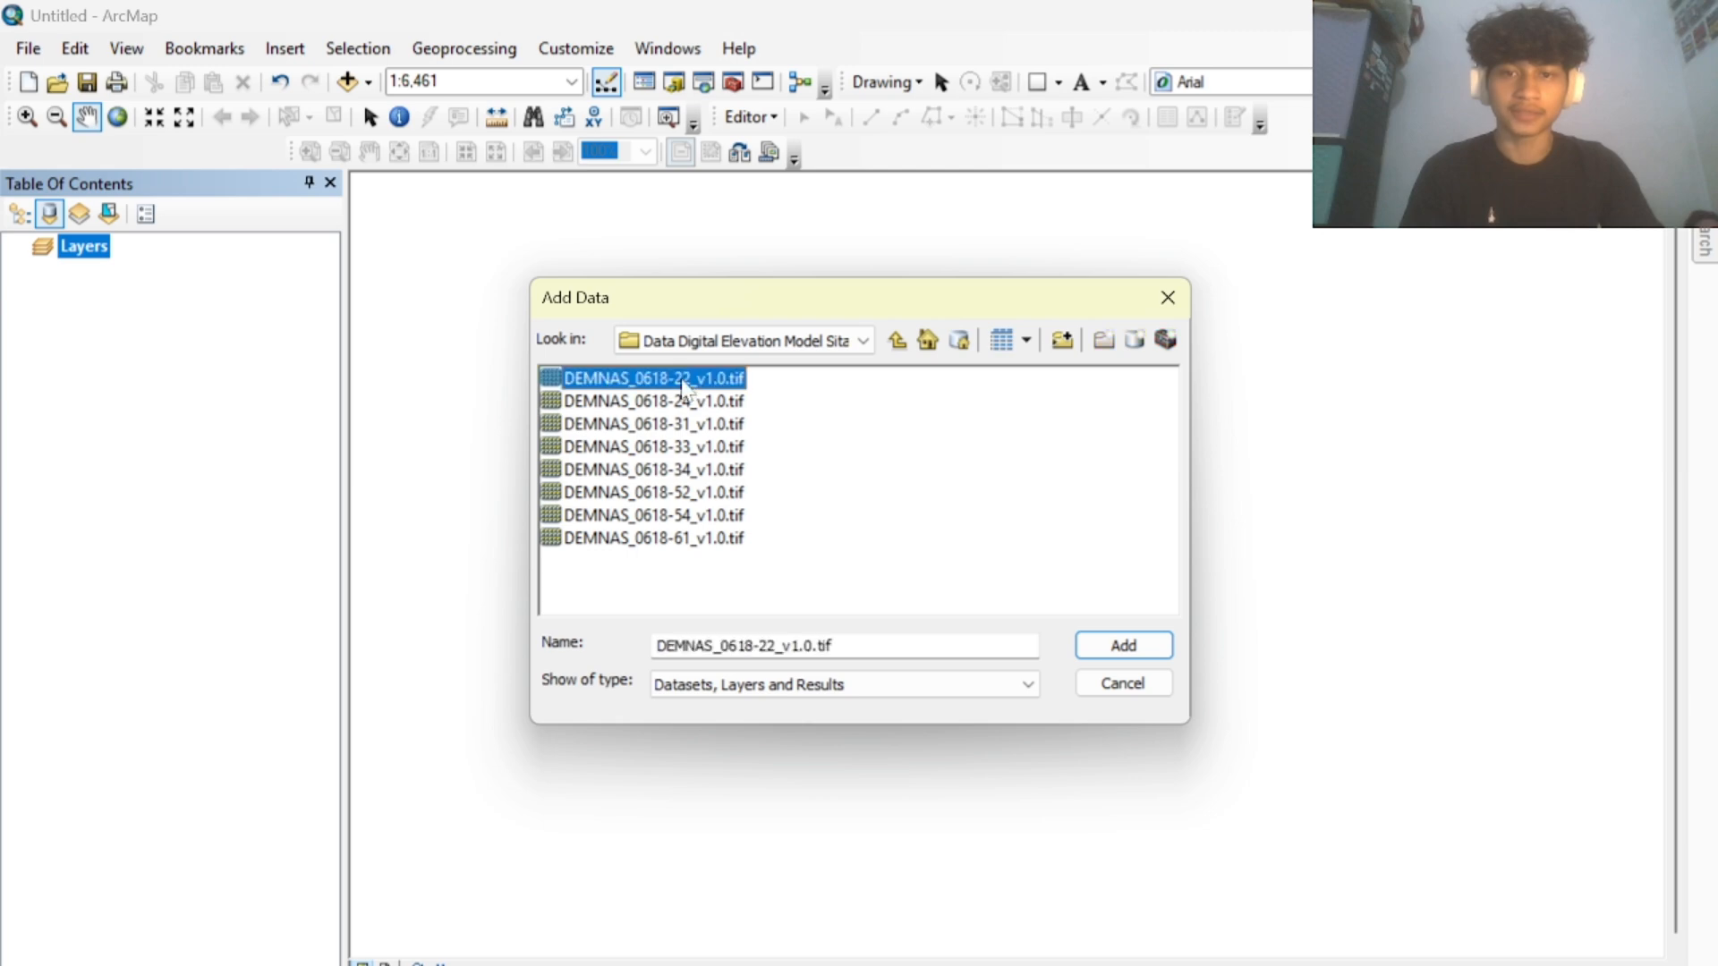
key(shift+Down)
key(shift+Down)
key(shift+Down)
key(shift+Down)
key(shift+Down)
key(shift+Down)
key(shift+Down)
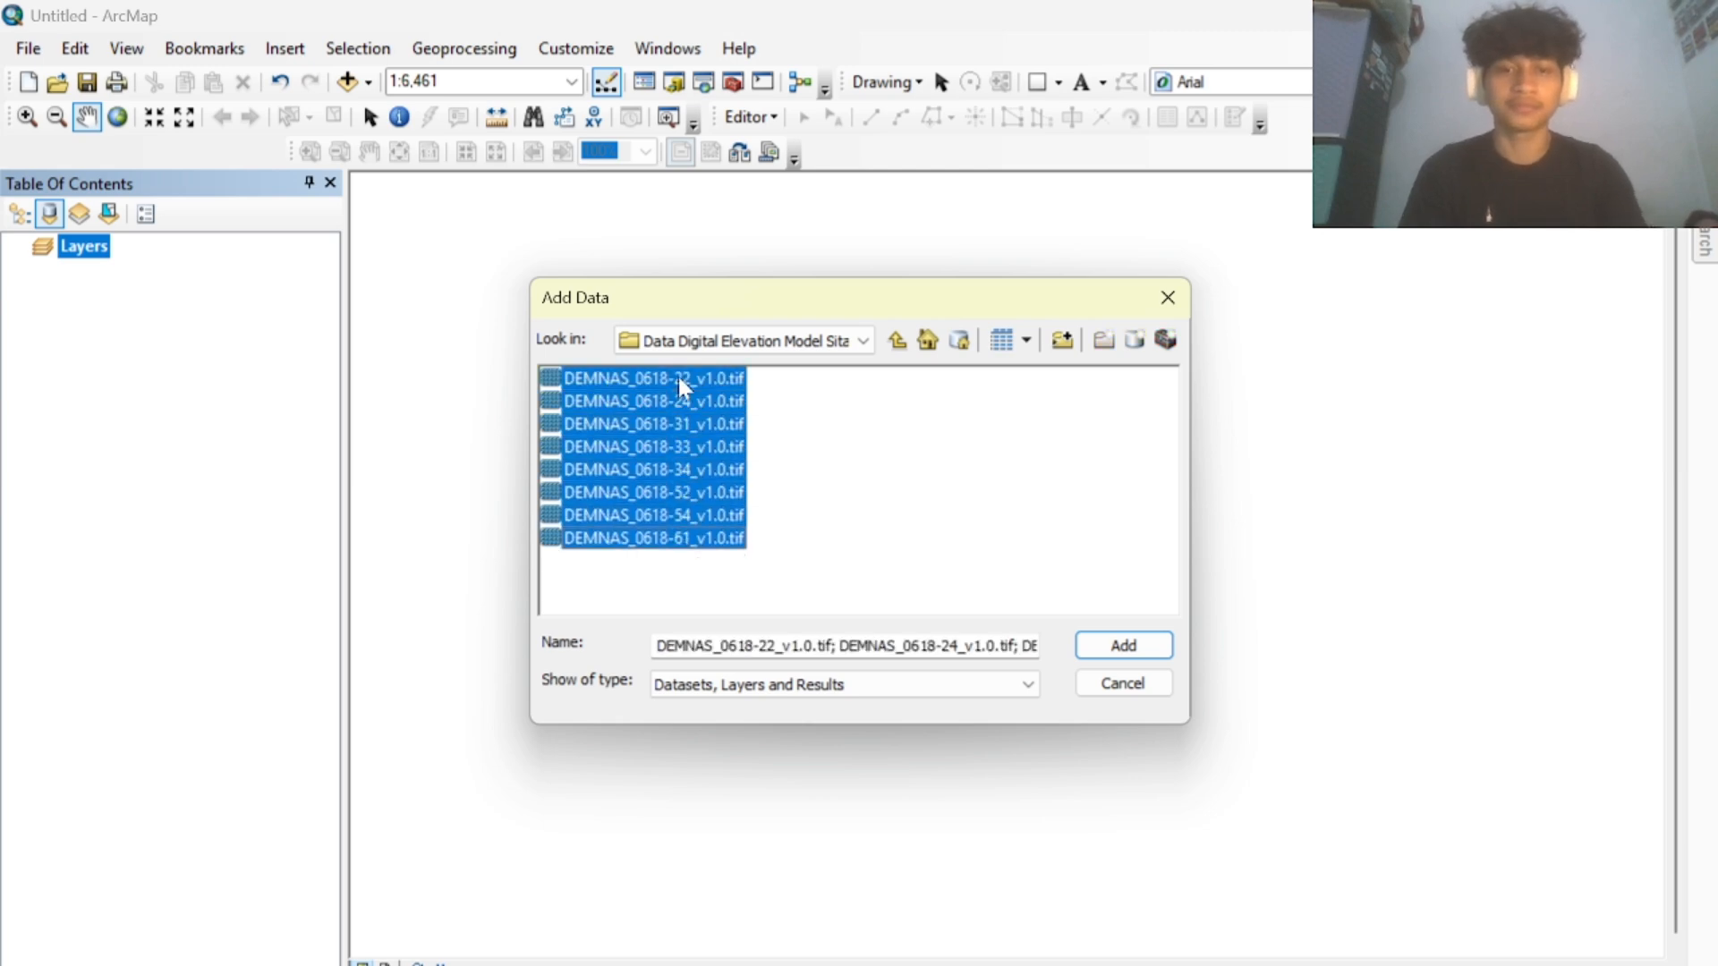
click(1158, 645)
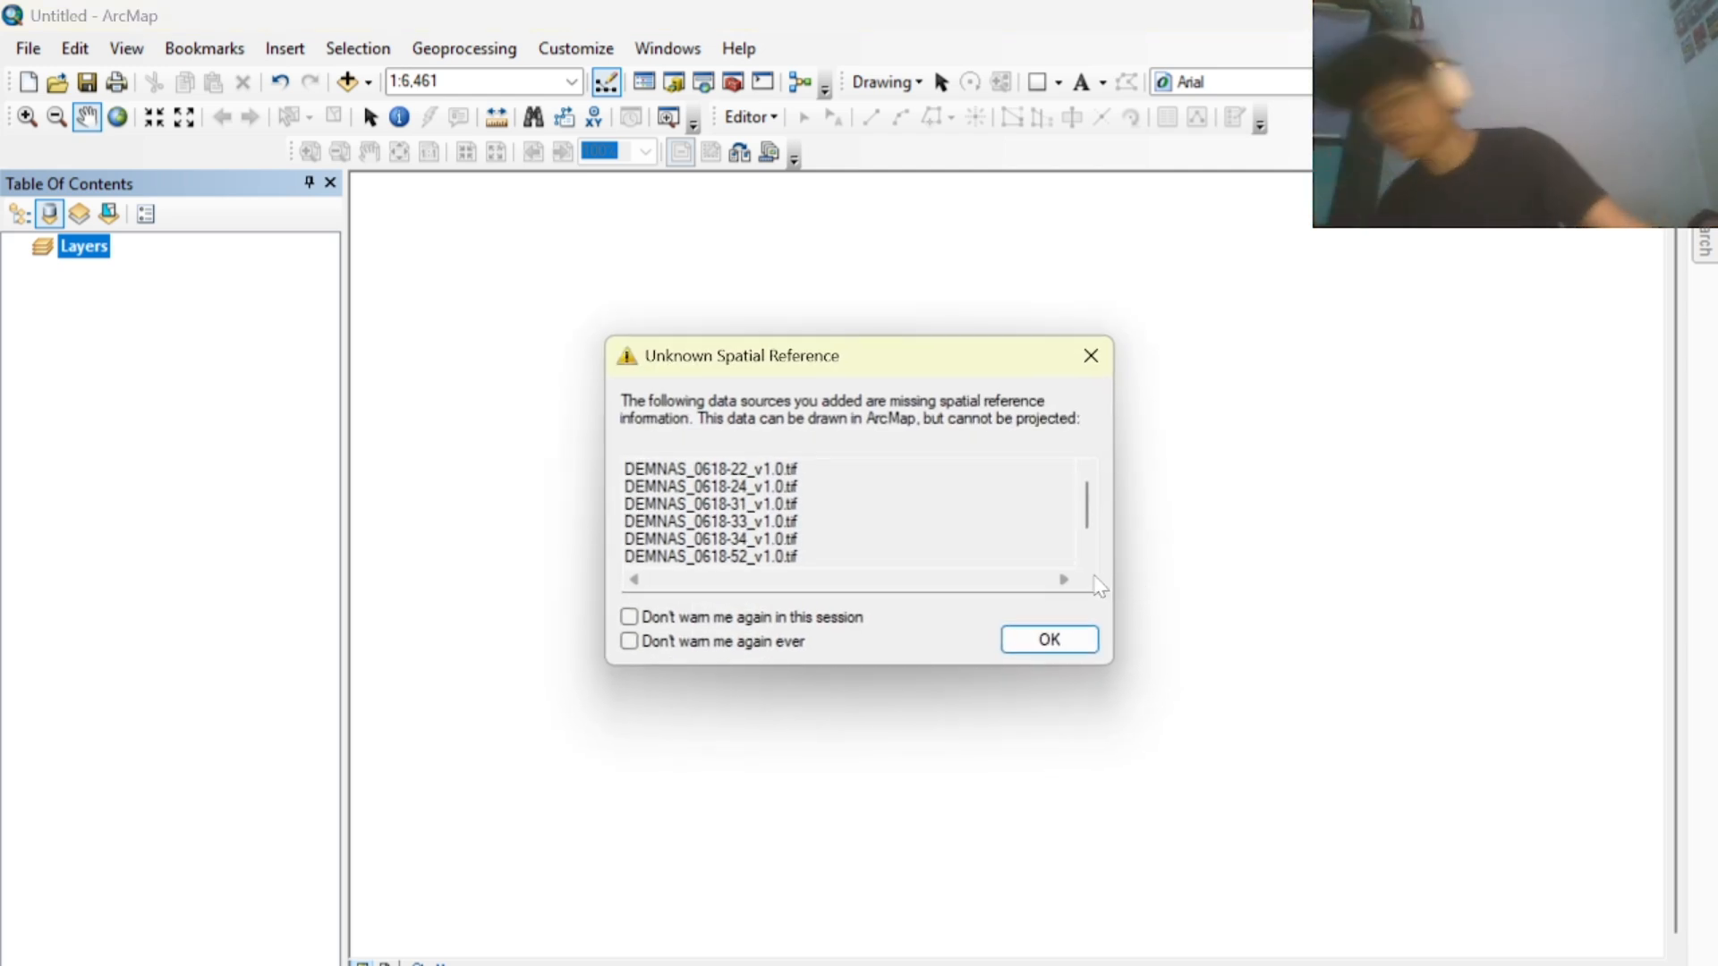
click(1054, 659)
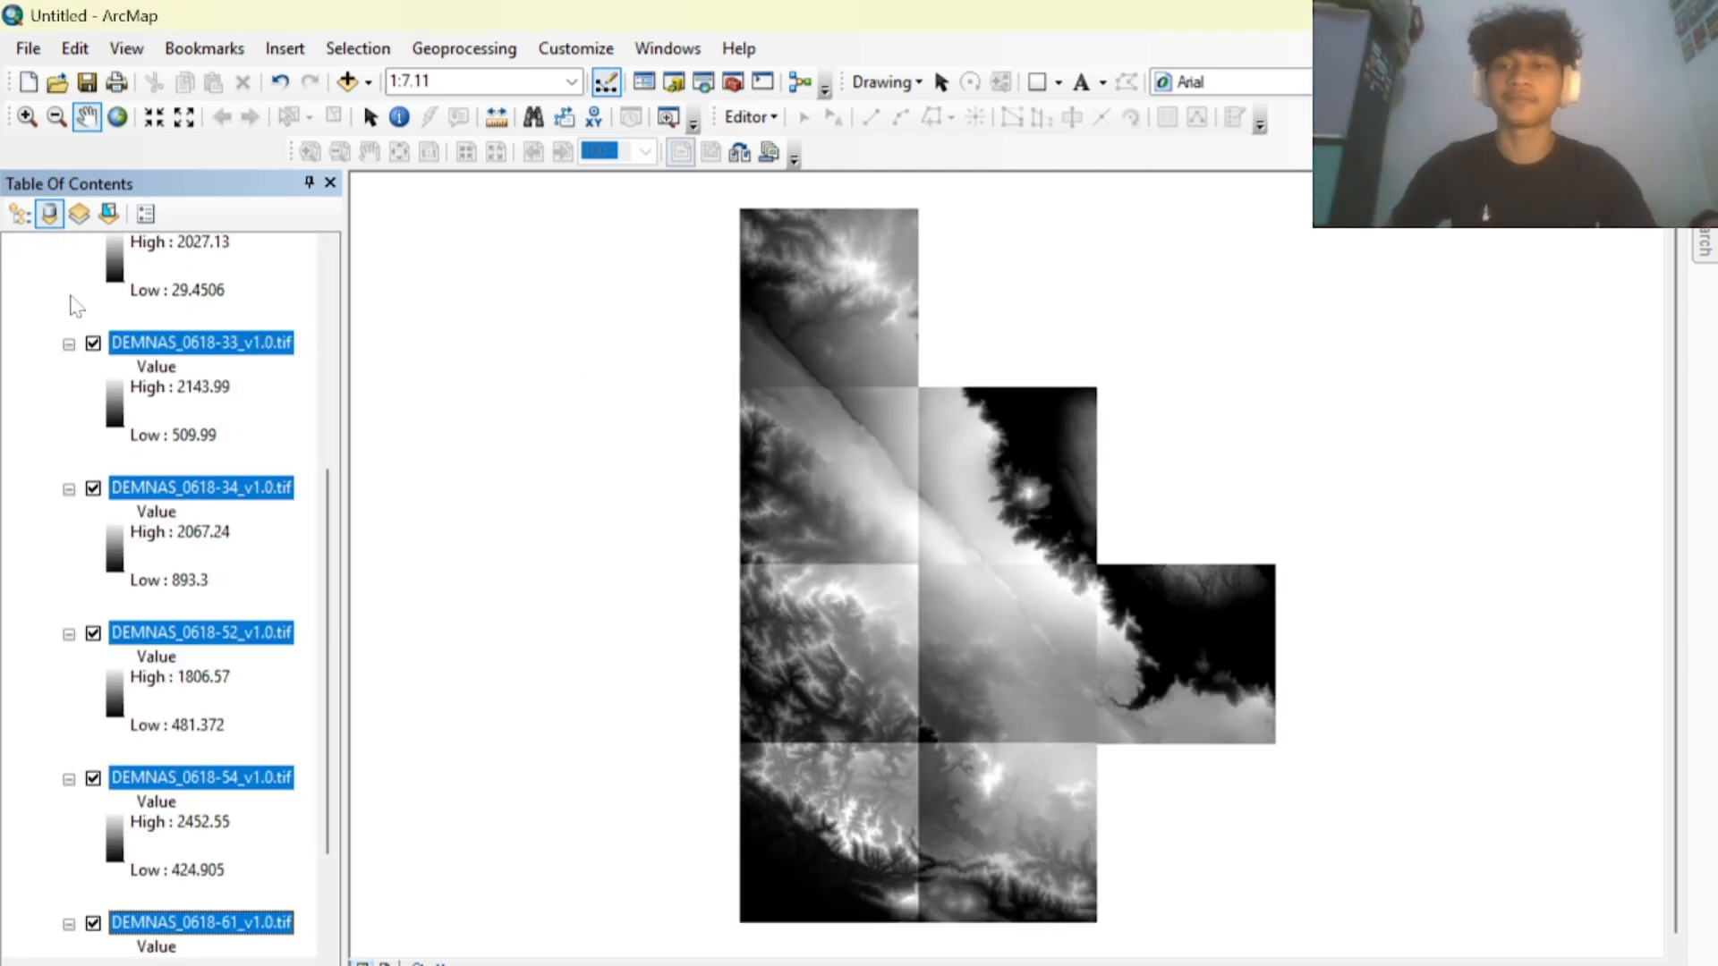
Collapse the value legends of all eight DEMNAS layers in the table of contents.
click(69, 345)
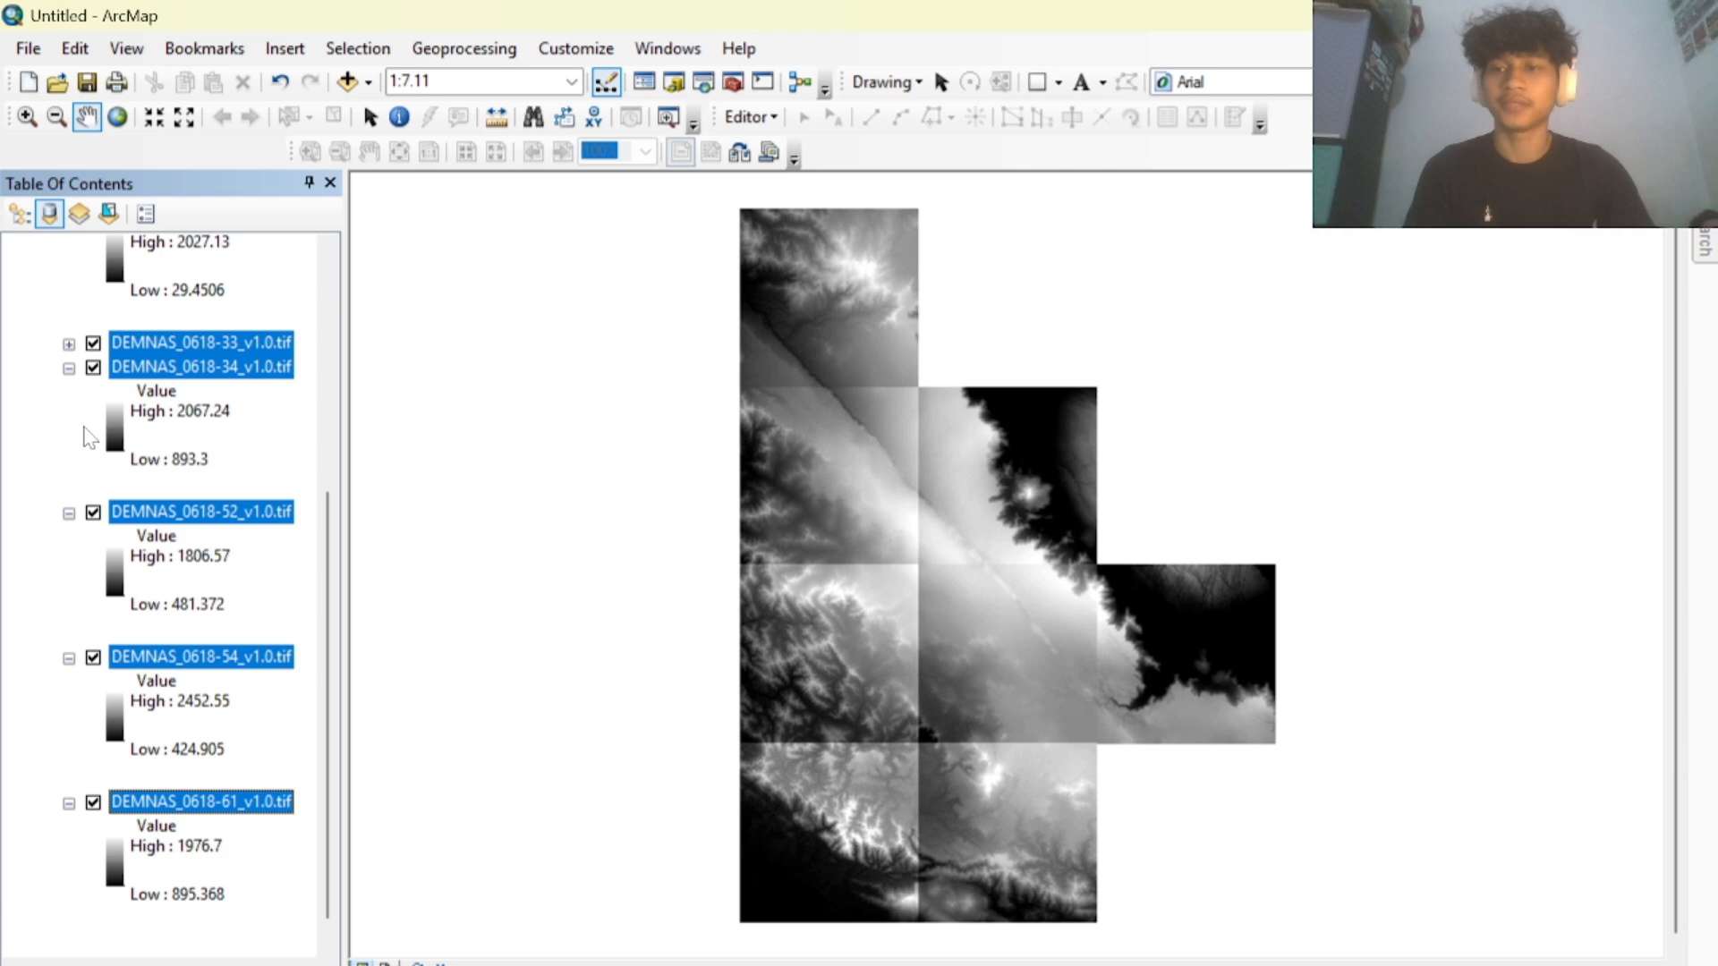
click(69, 512)
click(69, 626)
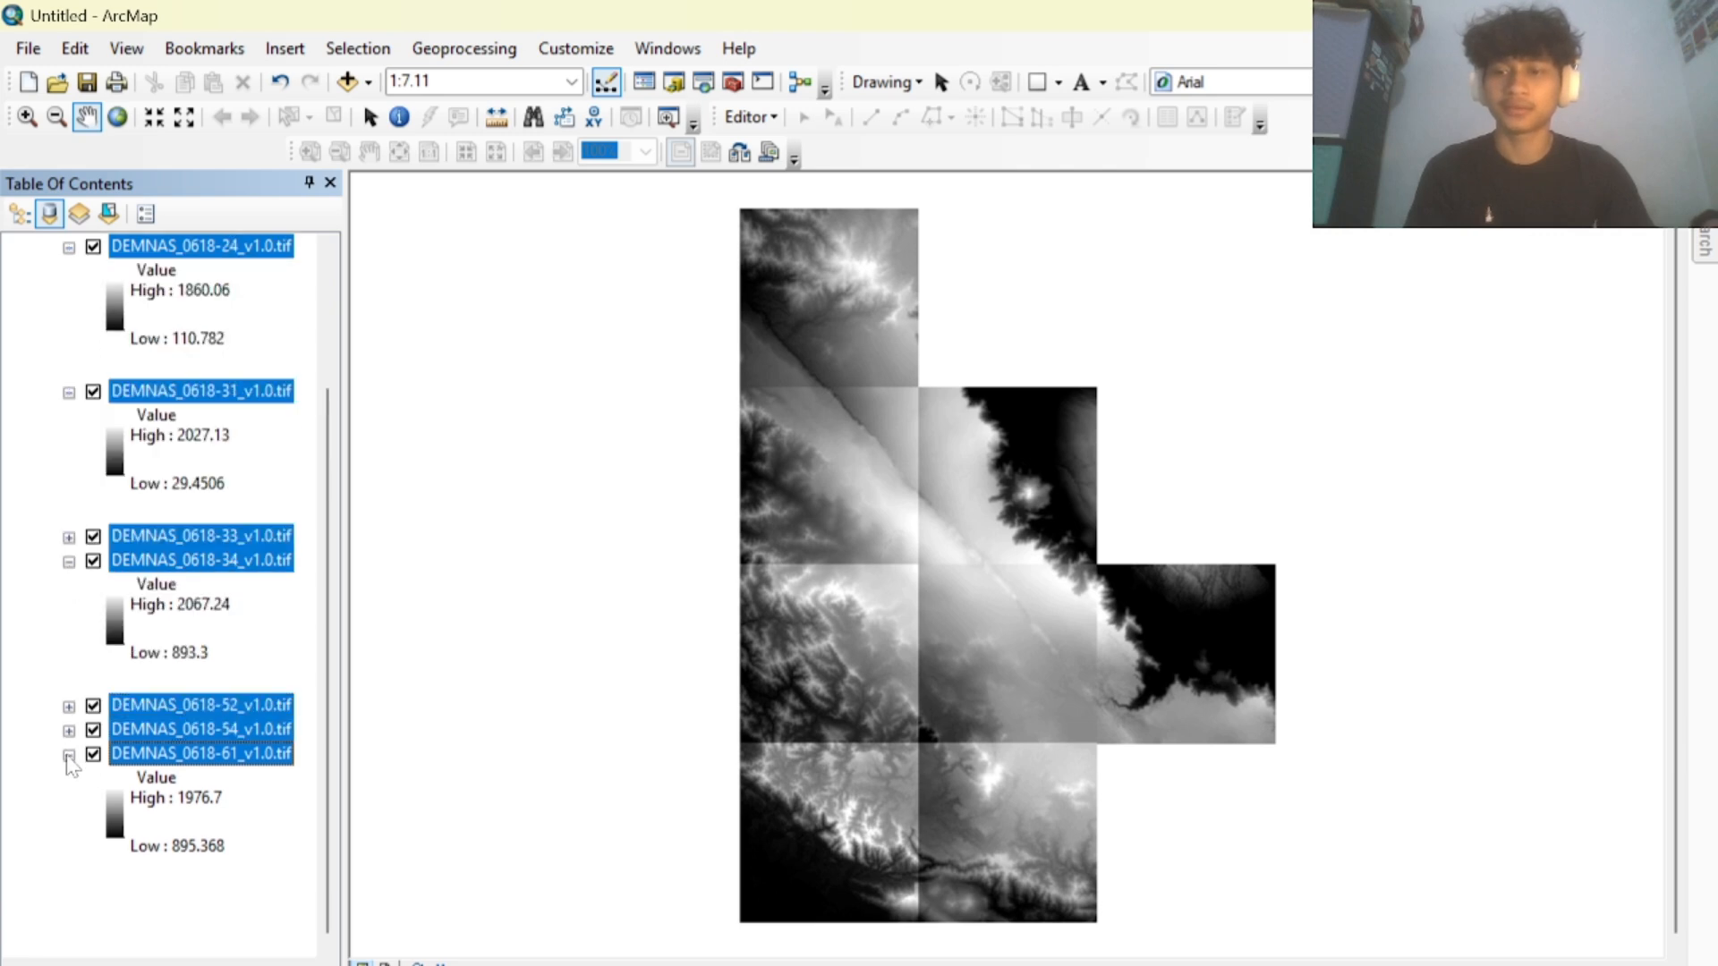
click(69, 755)
click(68, 705)
click(69, 585)
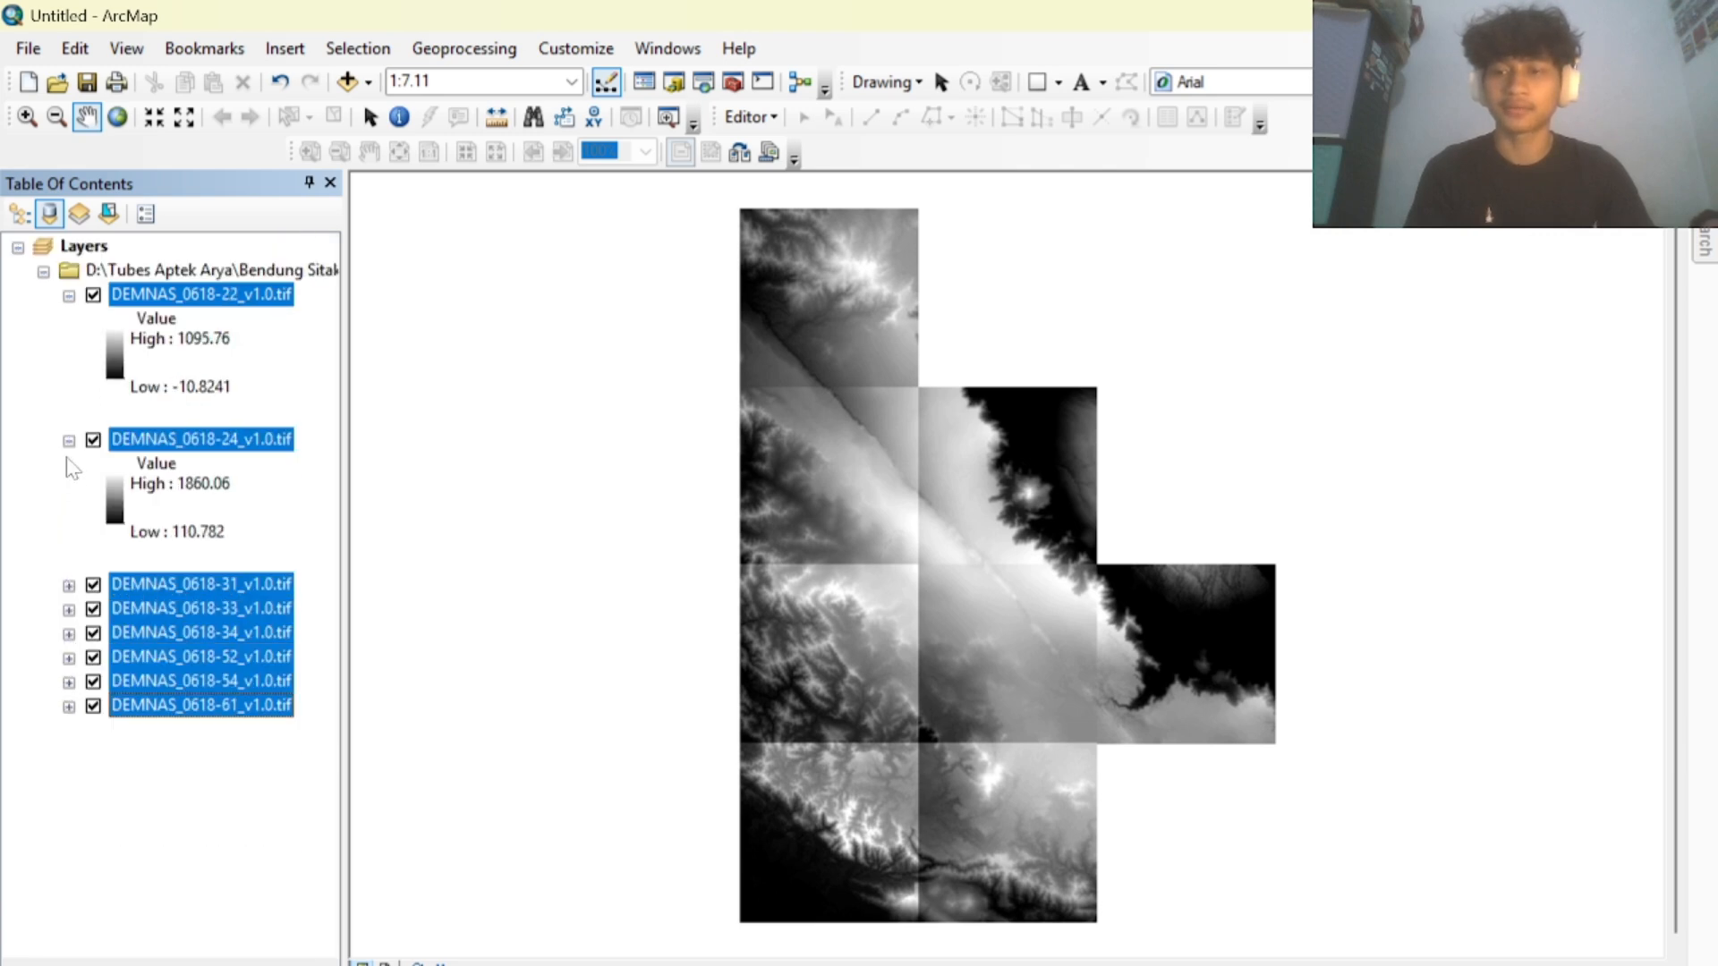
click(73, 468)
click(69, 296)
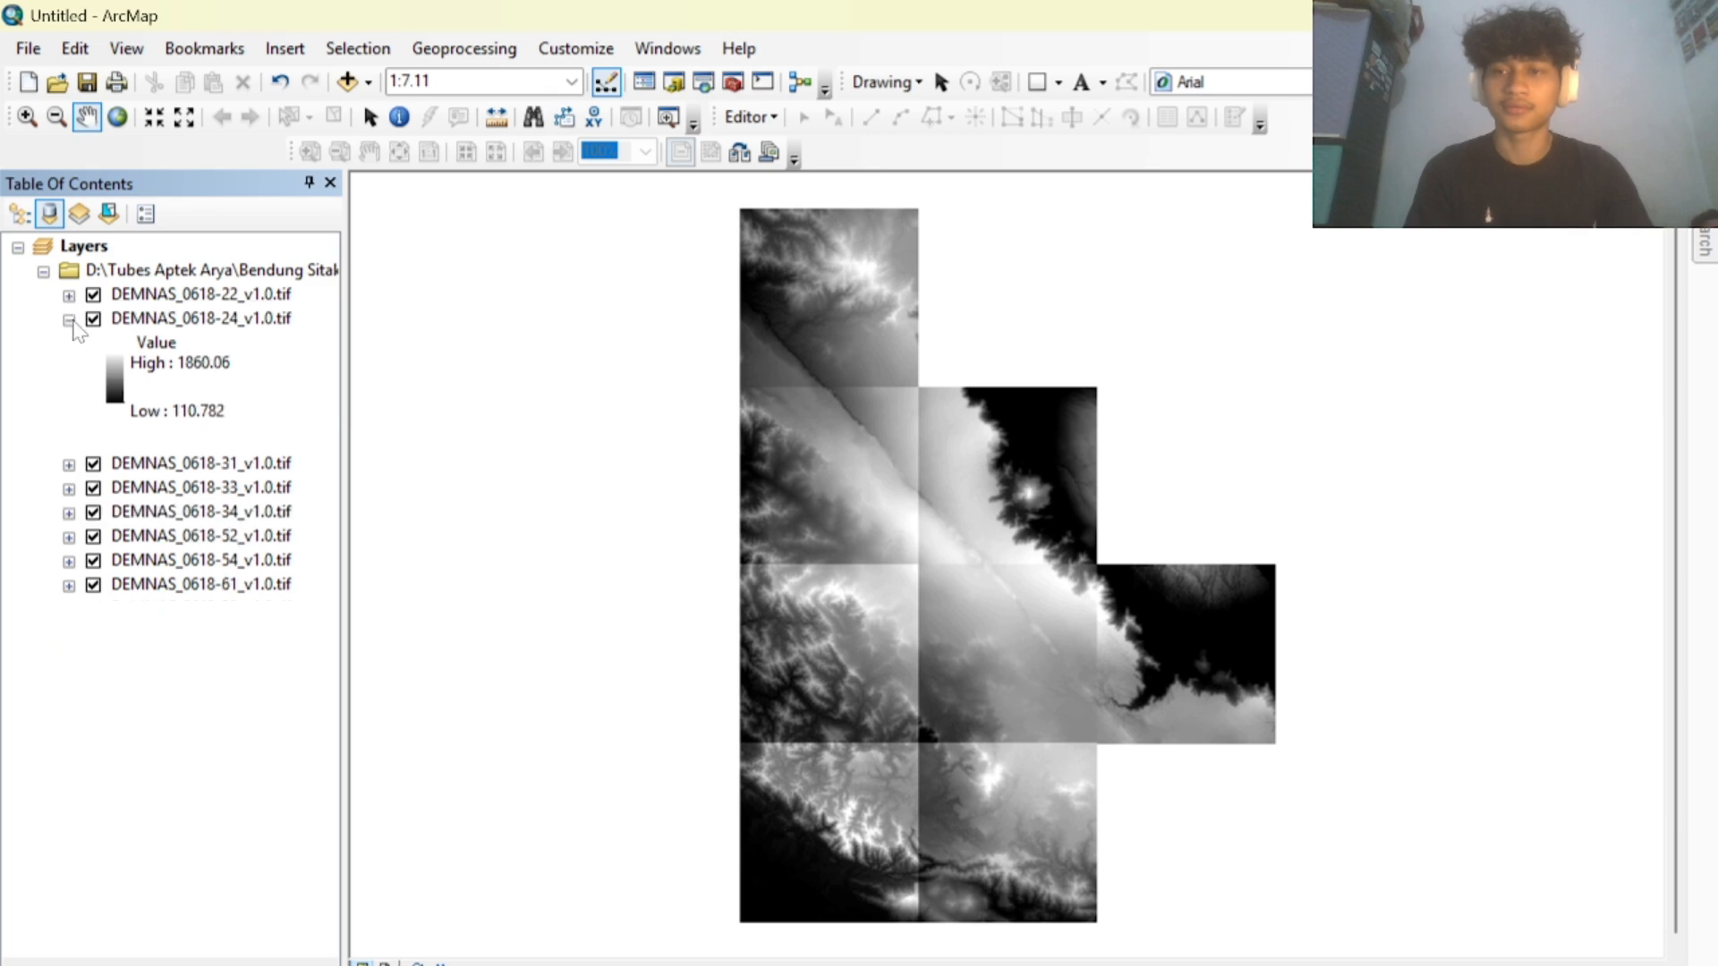
click(69, 321)
Select all eight DEMNAS layers in the table of contents, from DEMNAS_0618-22_v1.0.tif to DEMNAS_0618-61_v1.0.tif.
click(132, 298)
key(shift+Down)
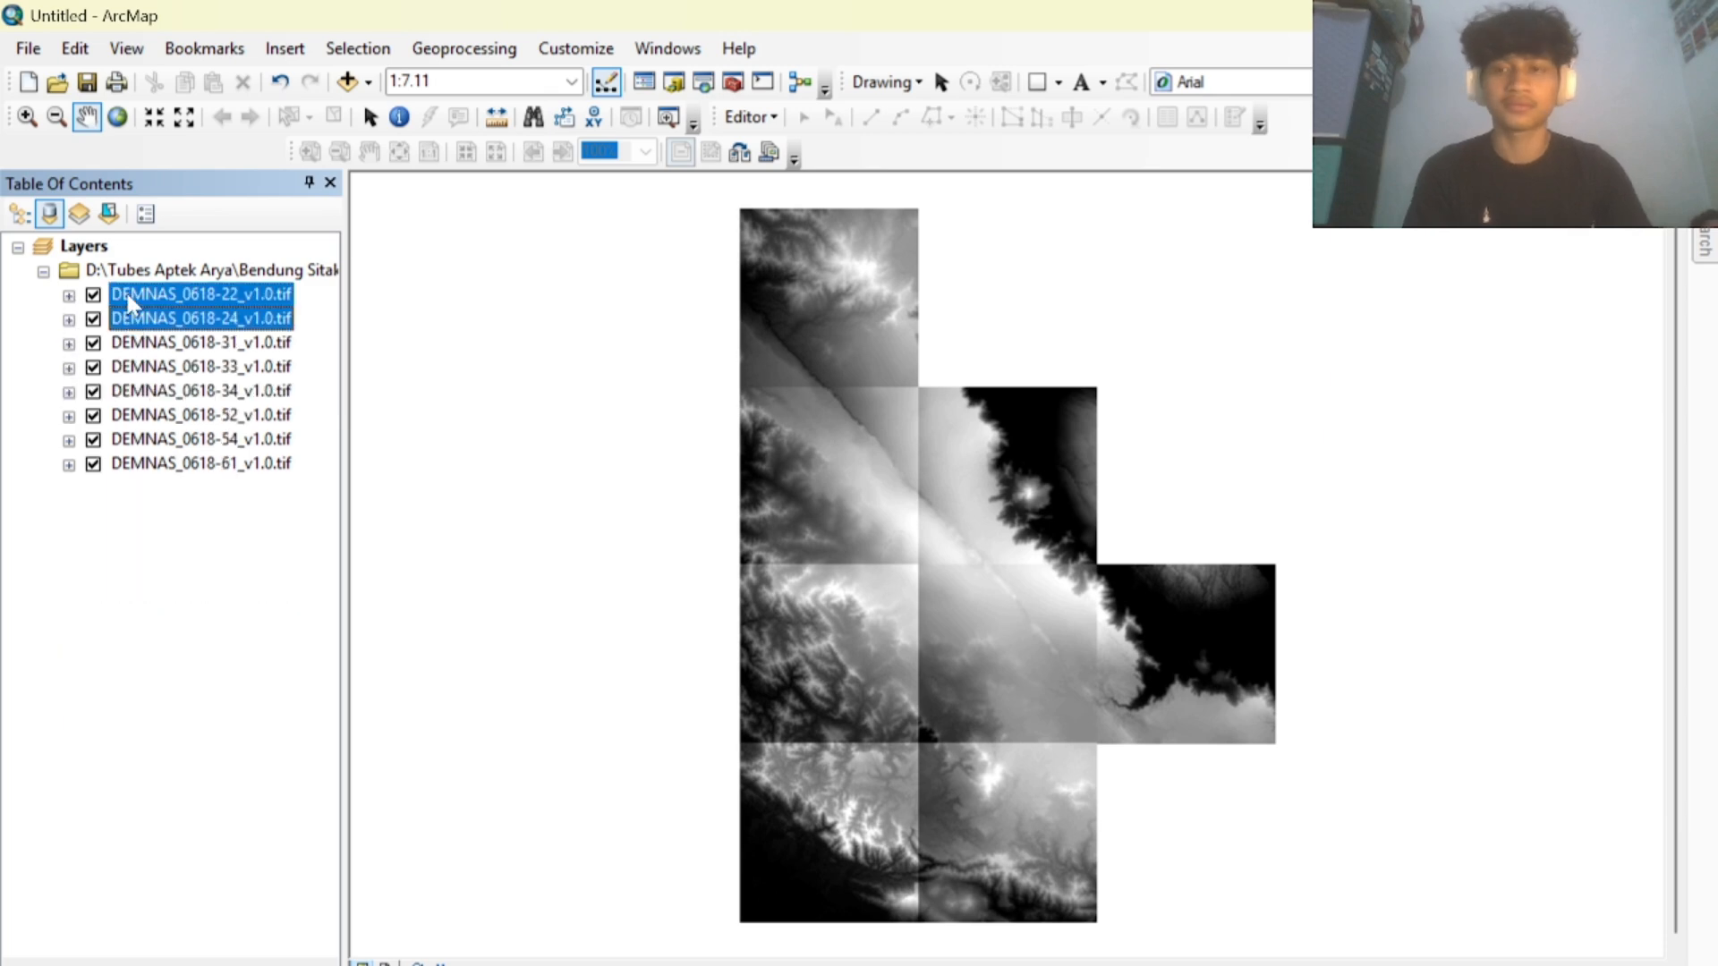
key(shift+Down)
key(shift+Down)
key(shift+Down)
key(shift+Down)
key(shift+Down)
key(shift+Down)
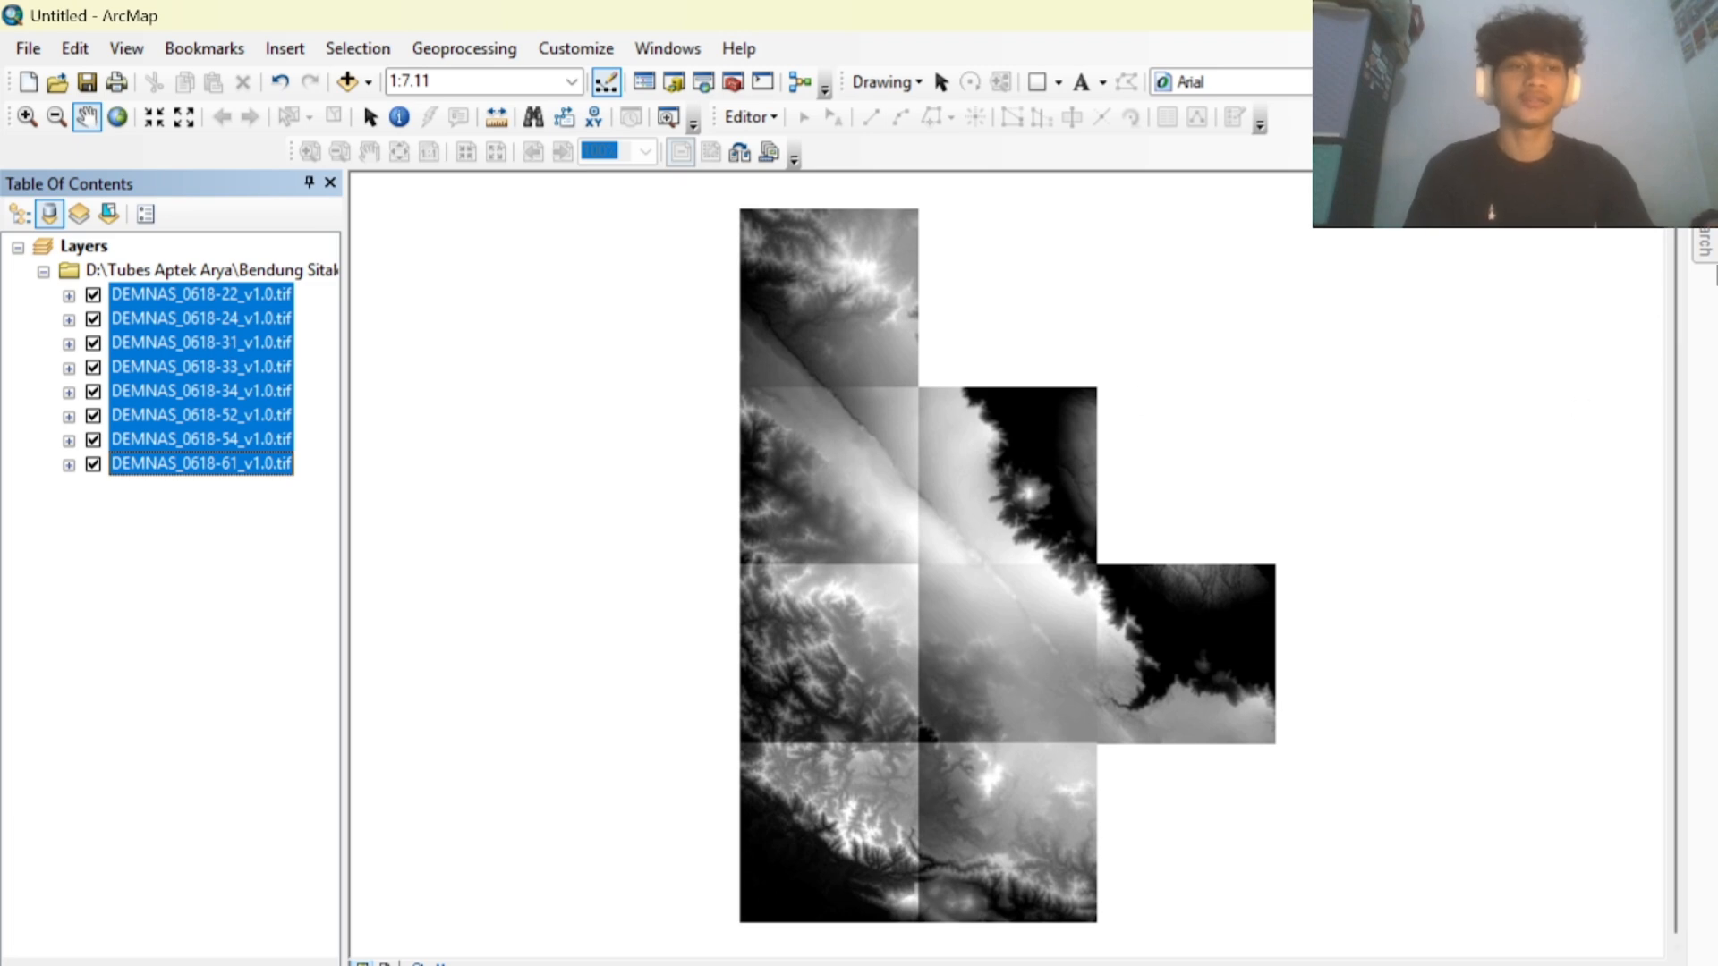
Search for "mosaic to new raster" and open the Mosaic To New Raster tool.
click(1704, 243)
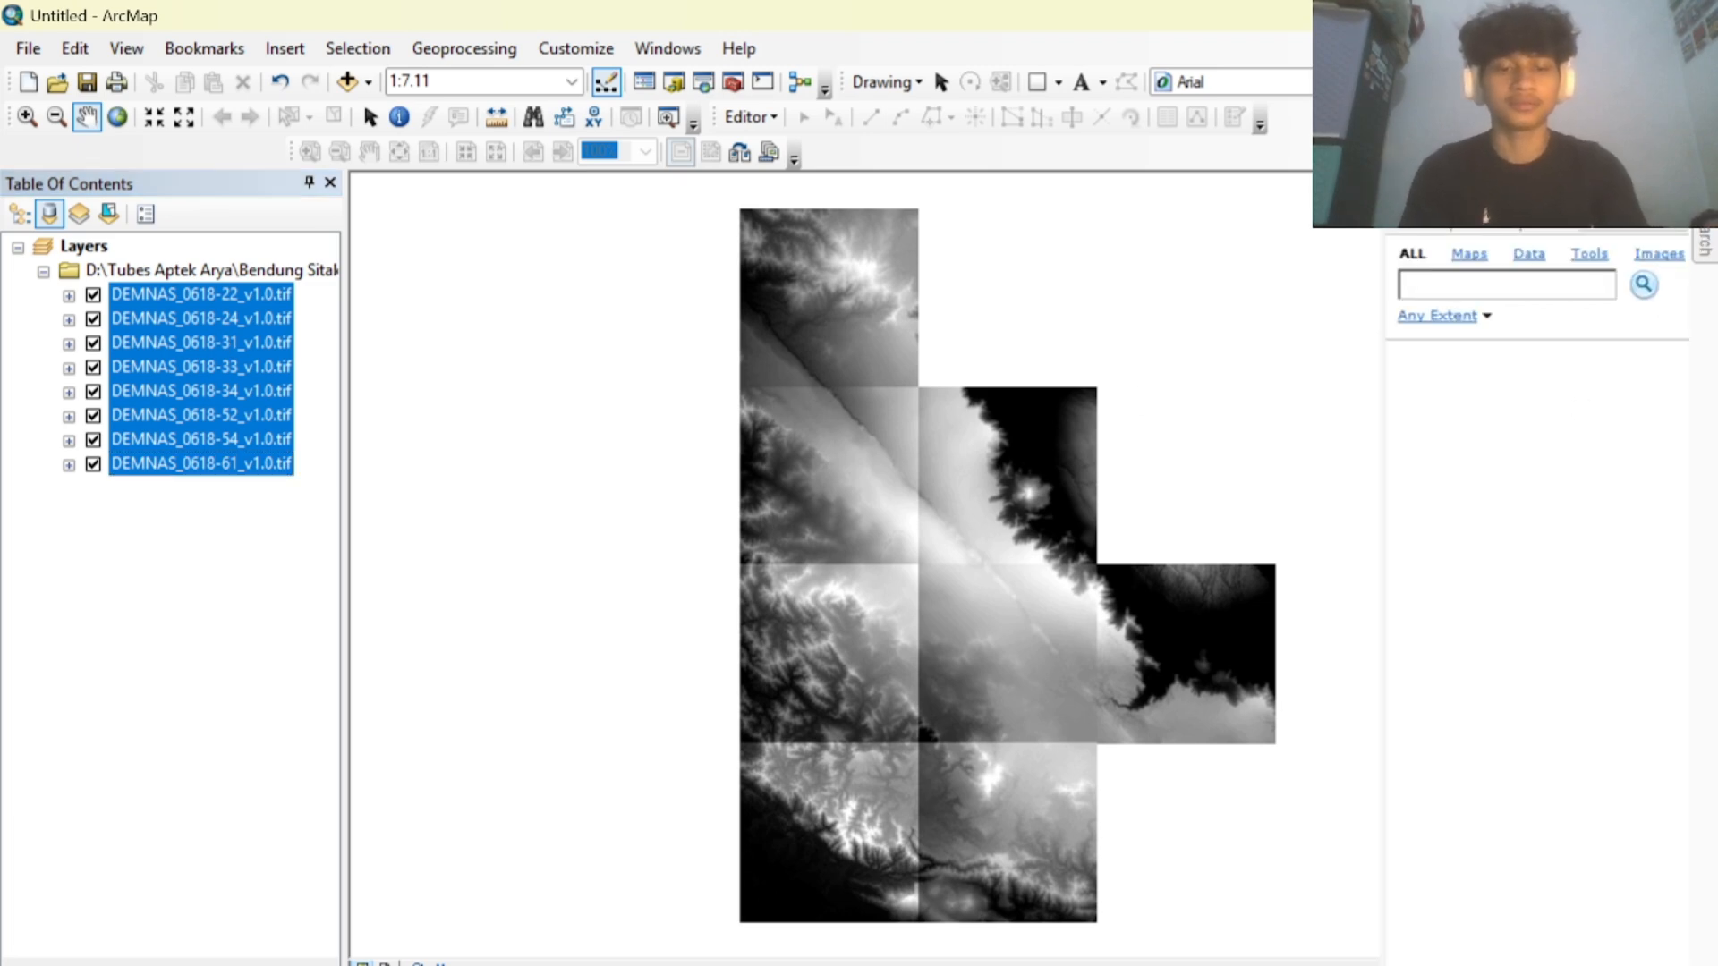
text(mosaic )
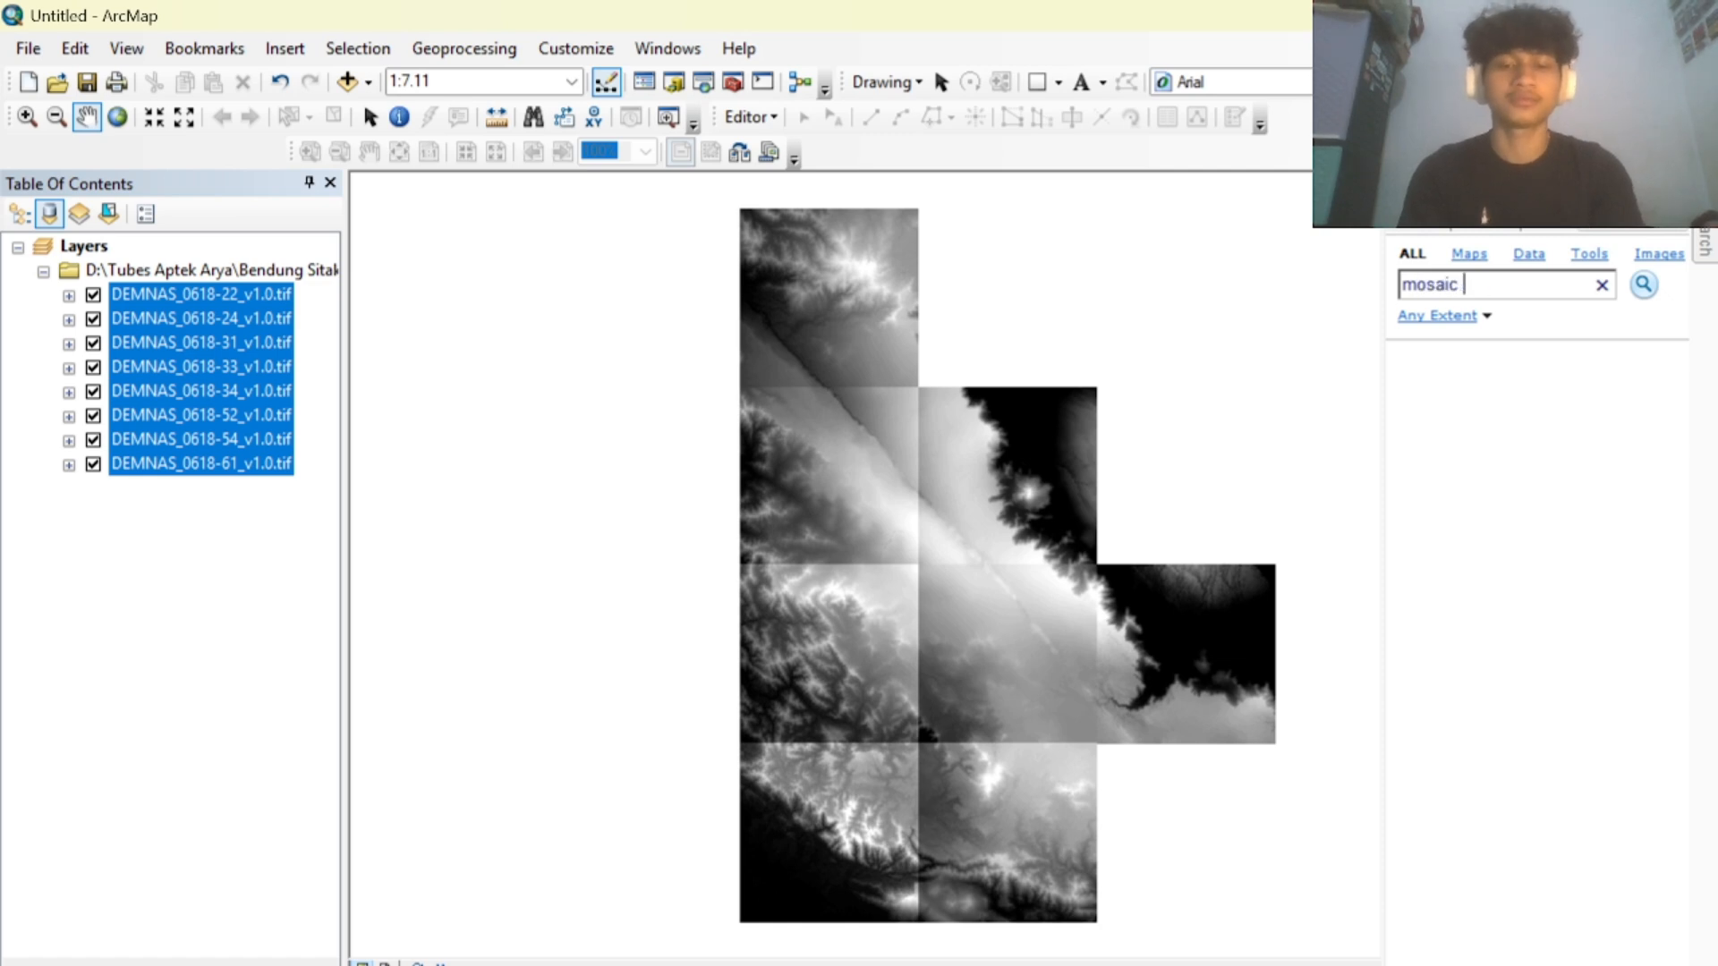
text(TO)
key(BackSpace)
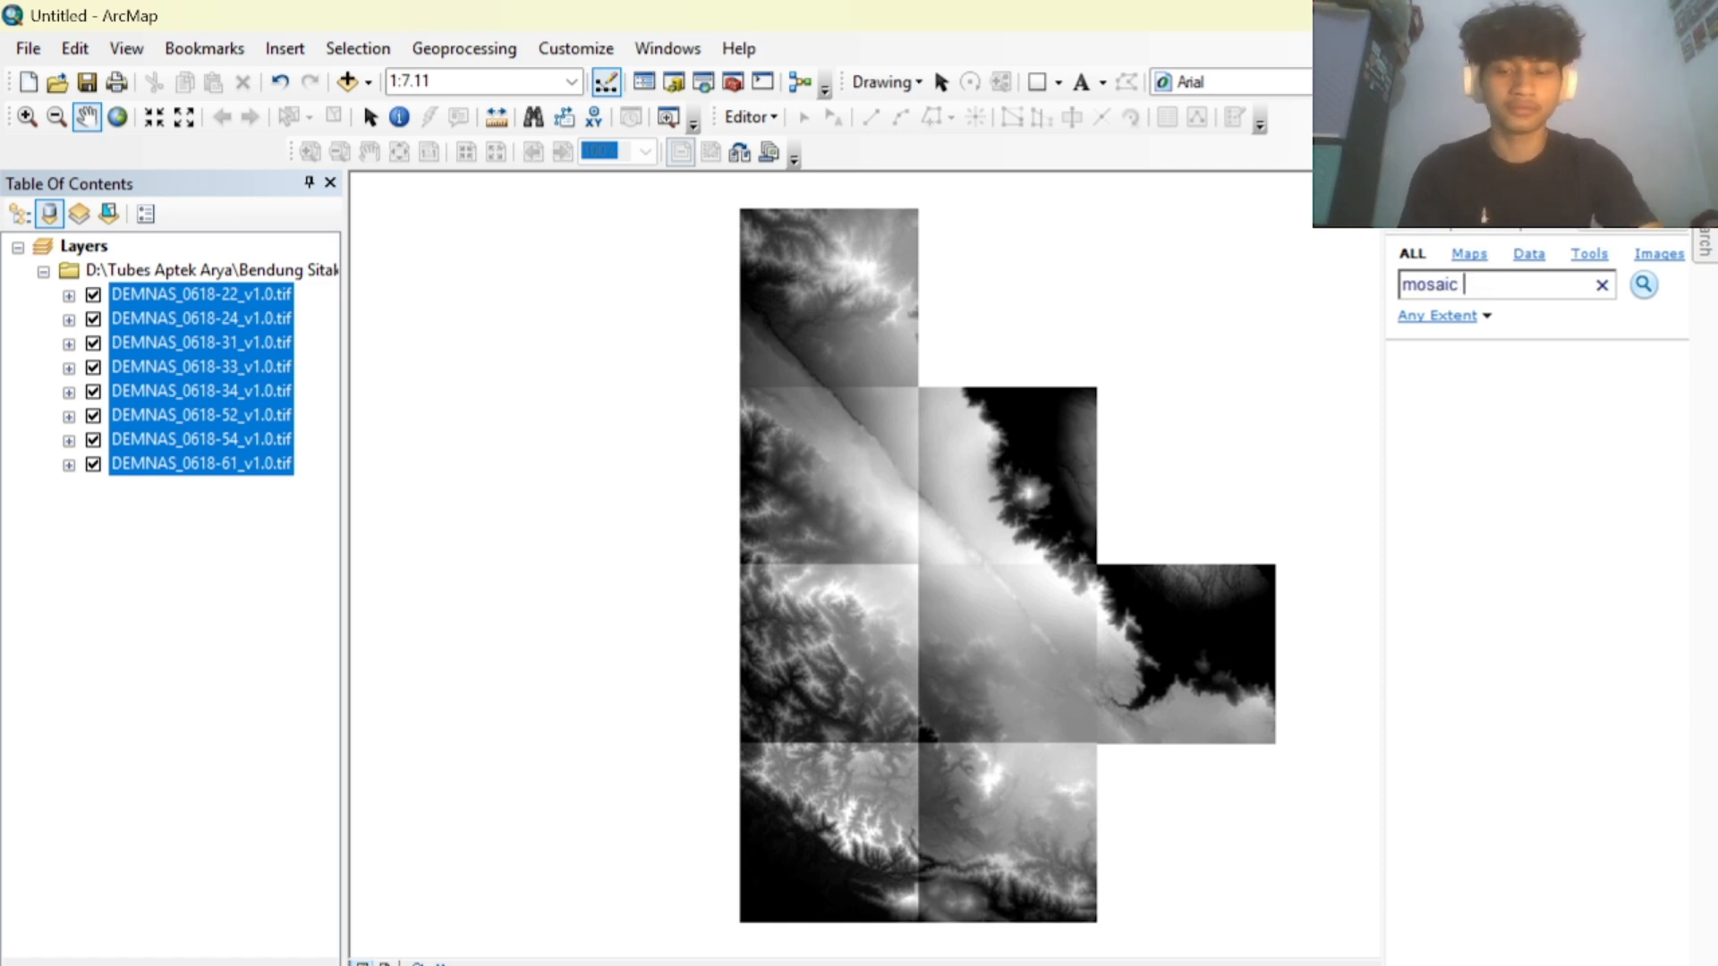
text(to)
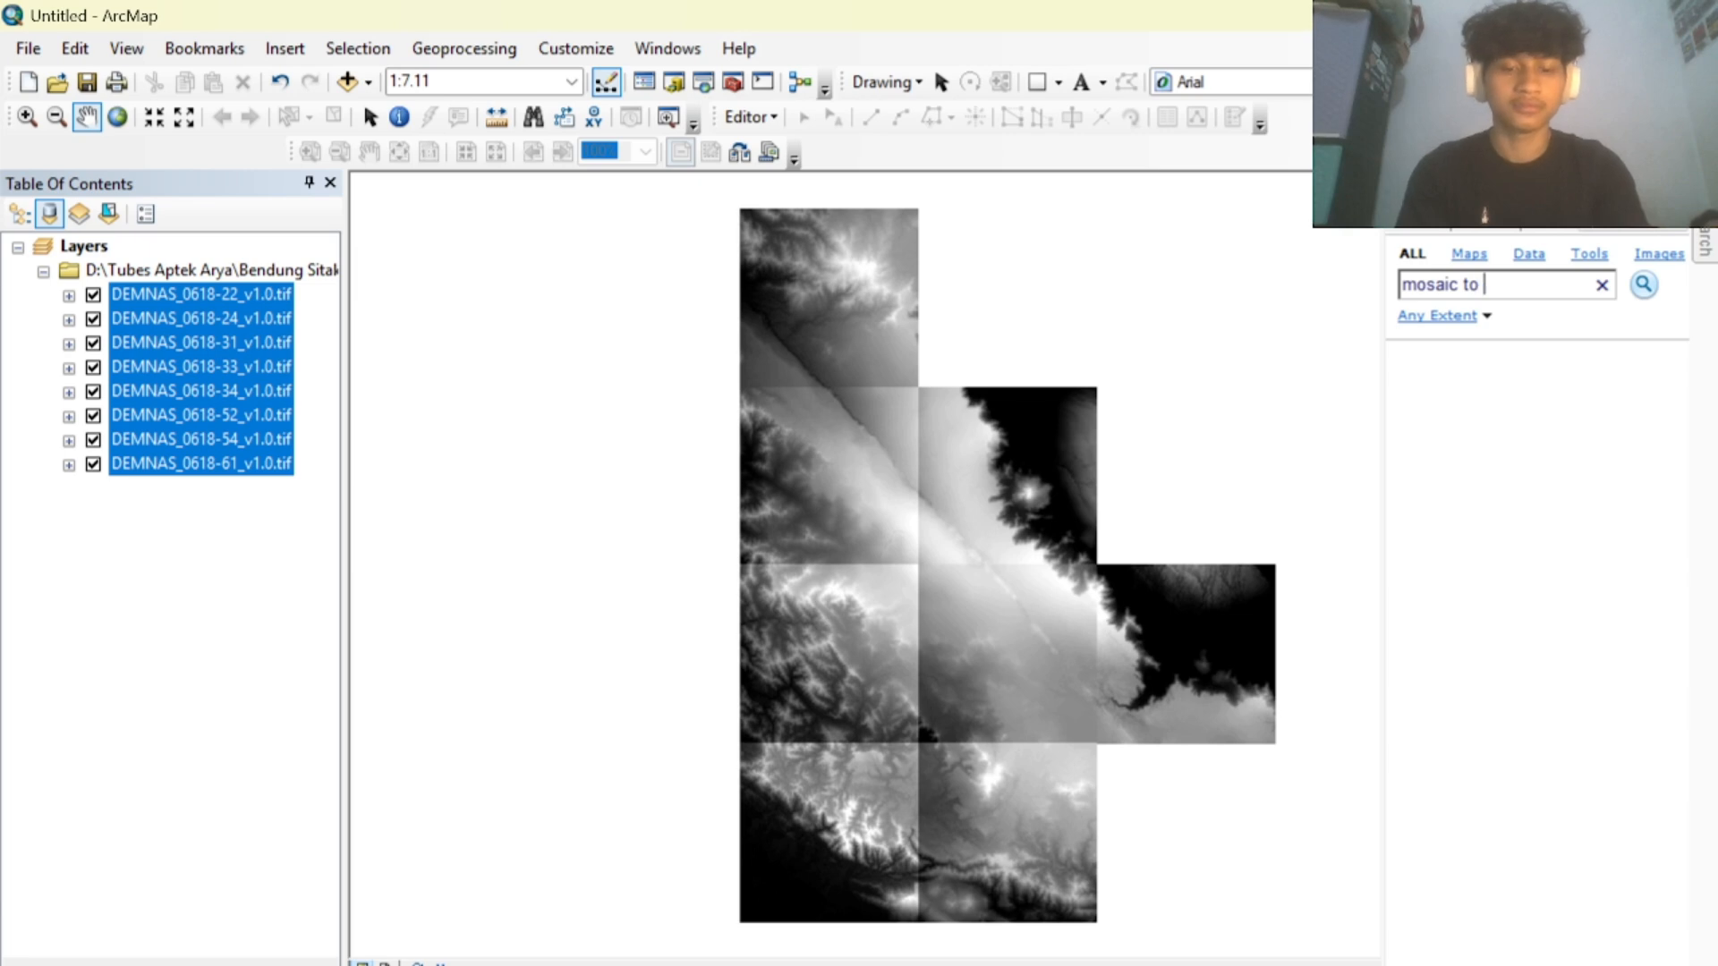
text( new raster)
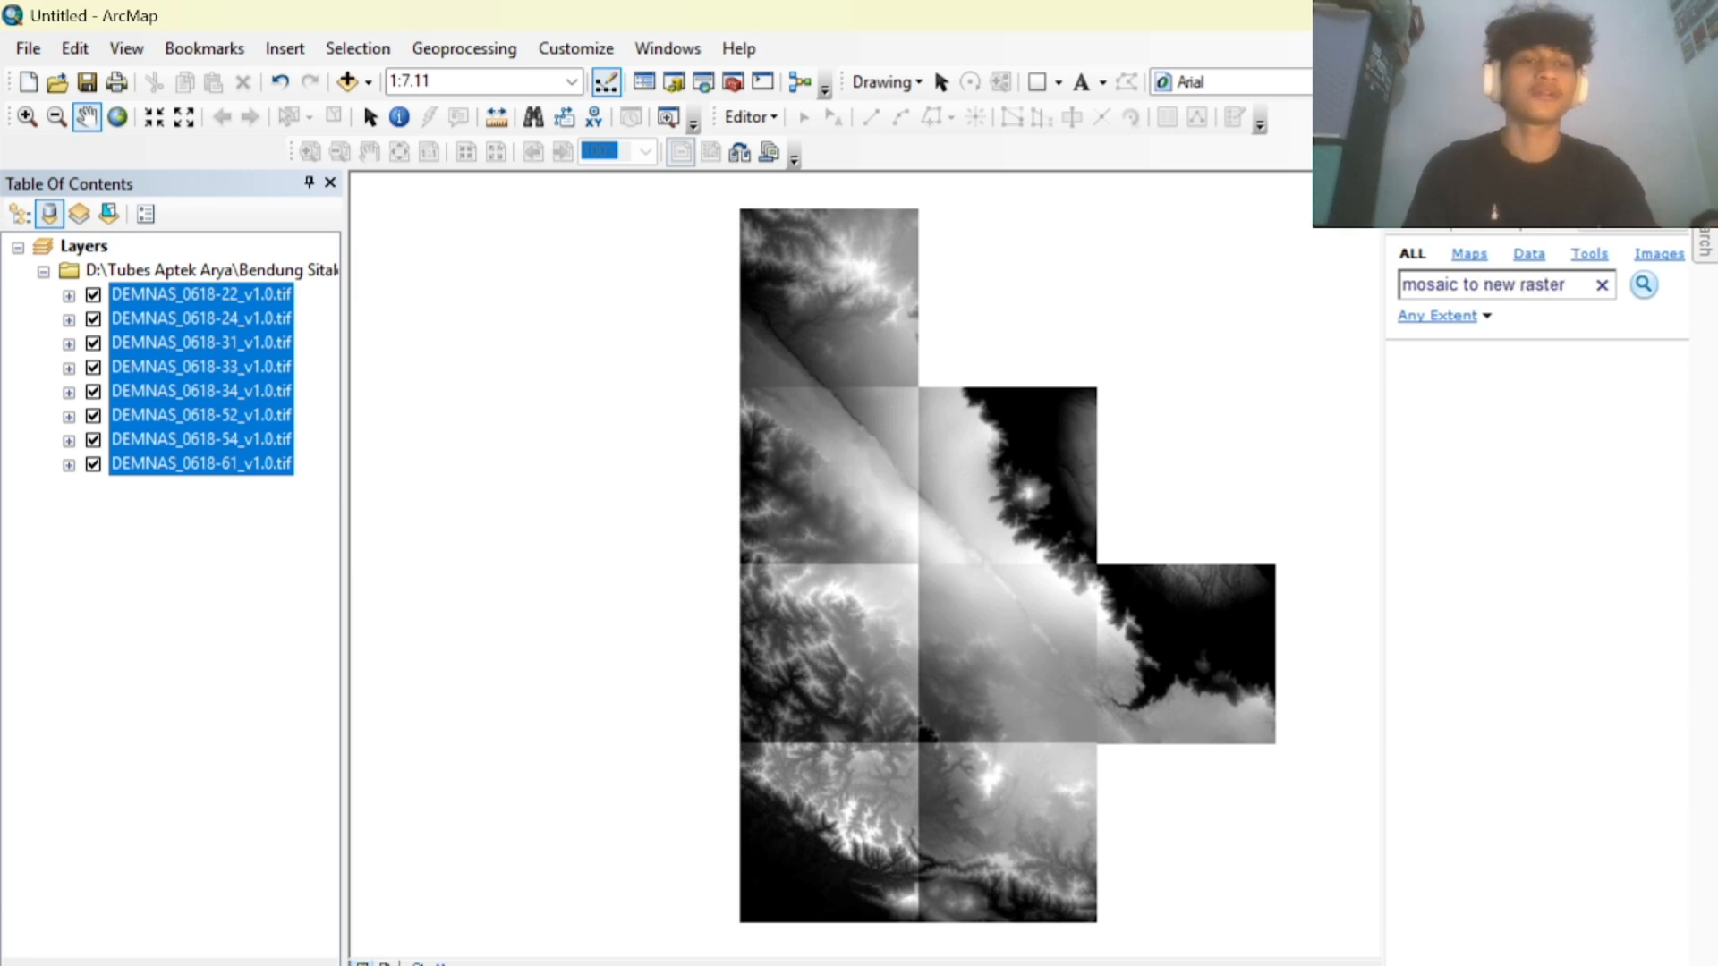
click(1643, 287)
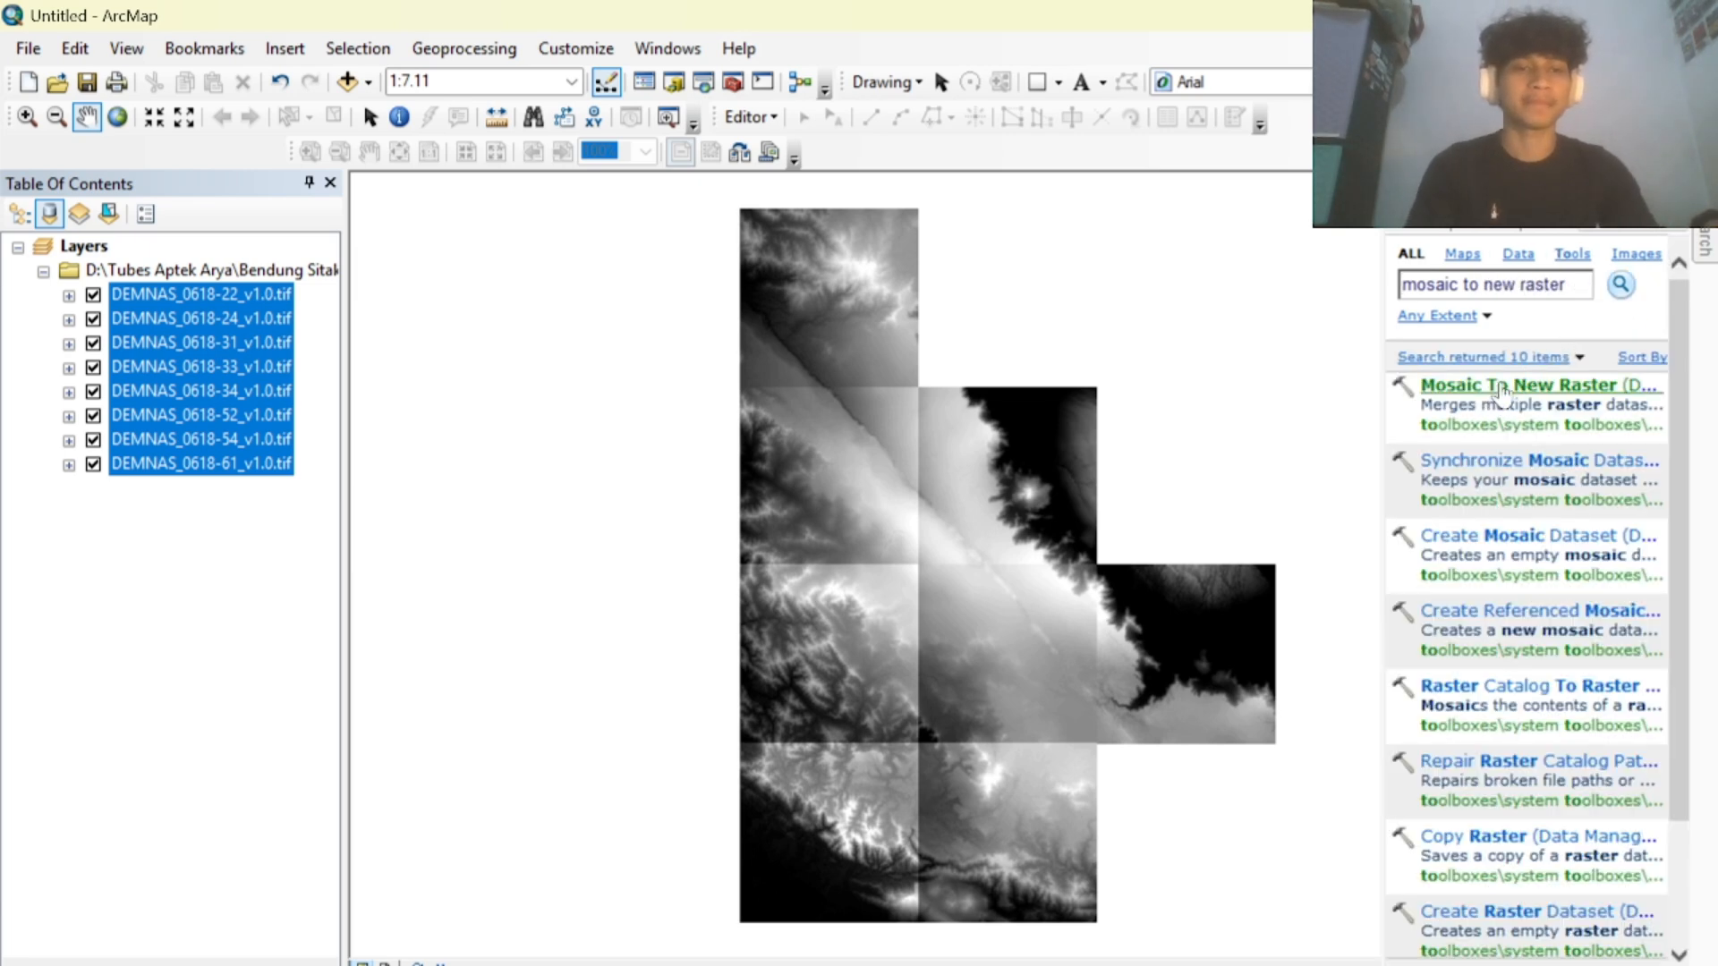
click(1500, 390)
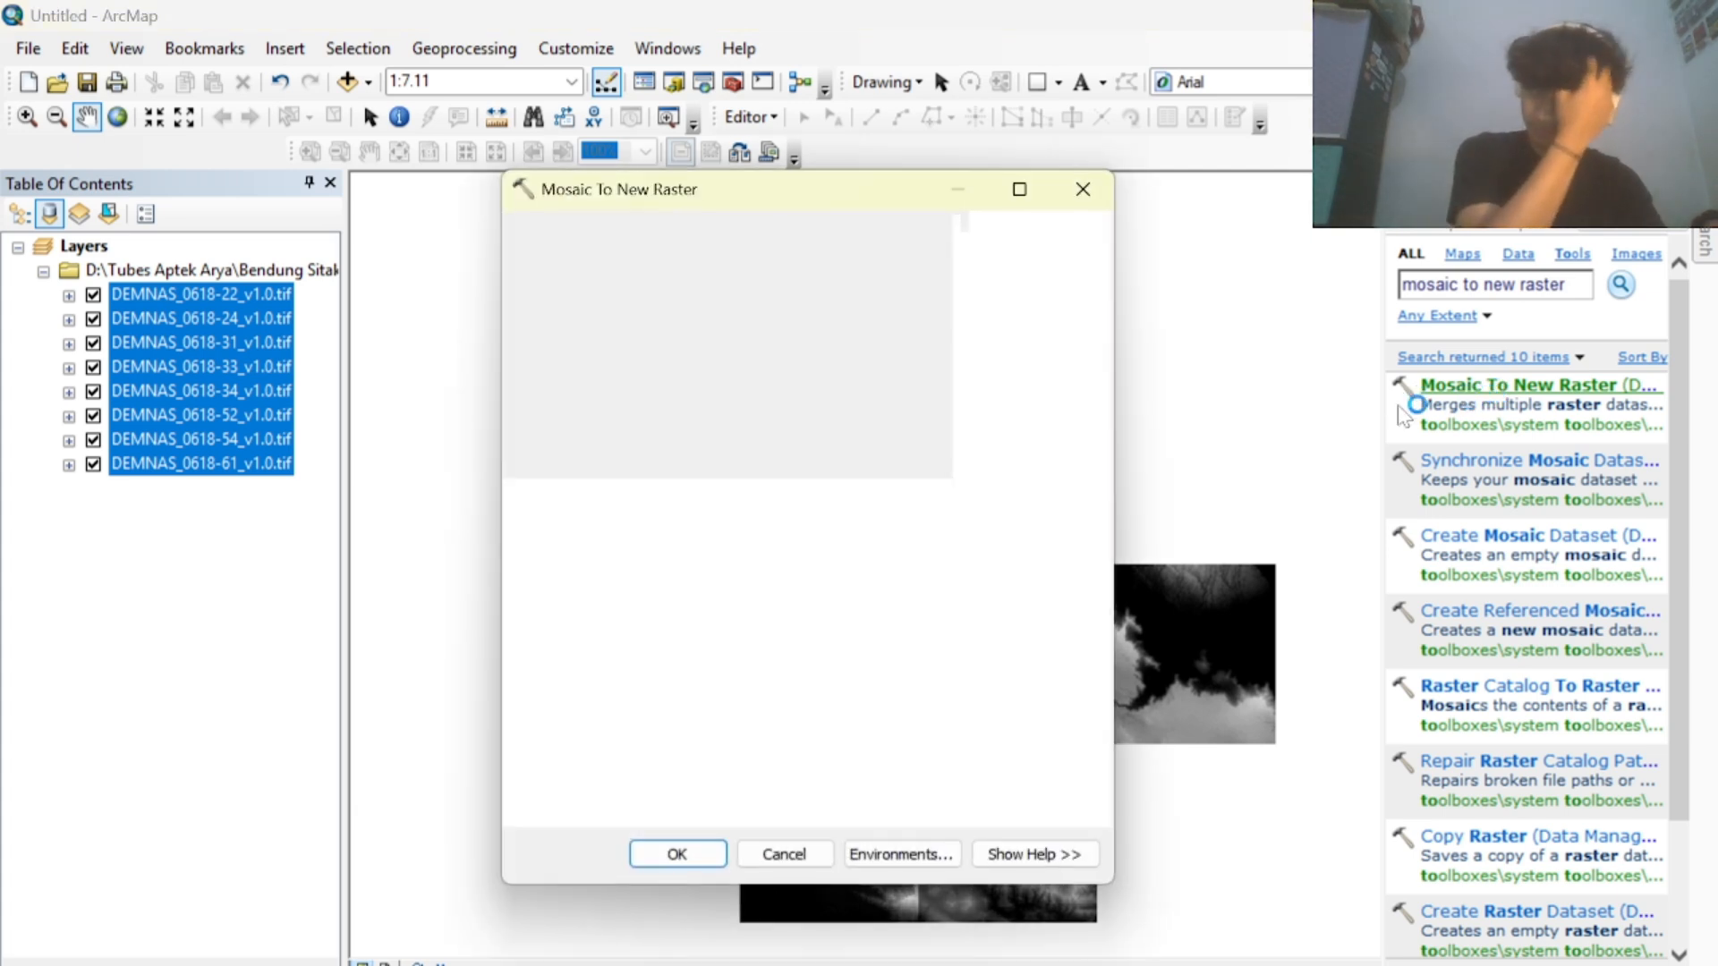
Load all eight selected DEMNAS layers as input rasters and set the output location to the project's Tubes Aptek folder on drive D.
click(334, 269)
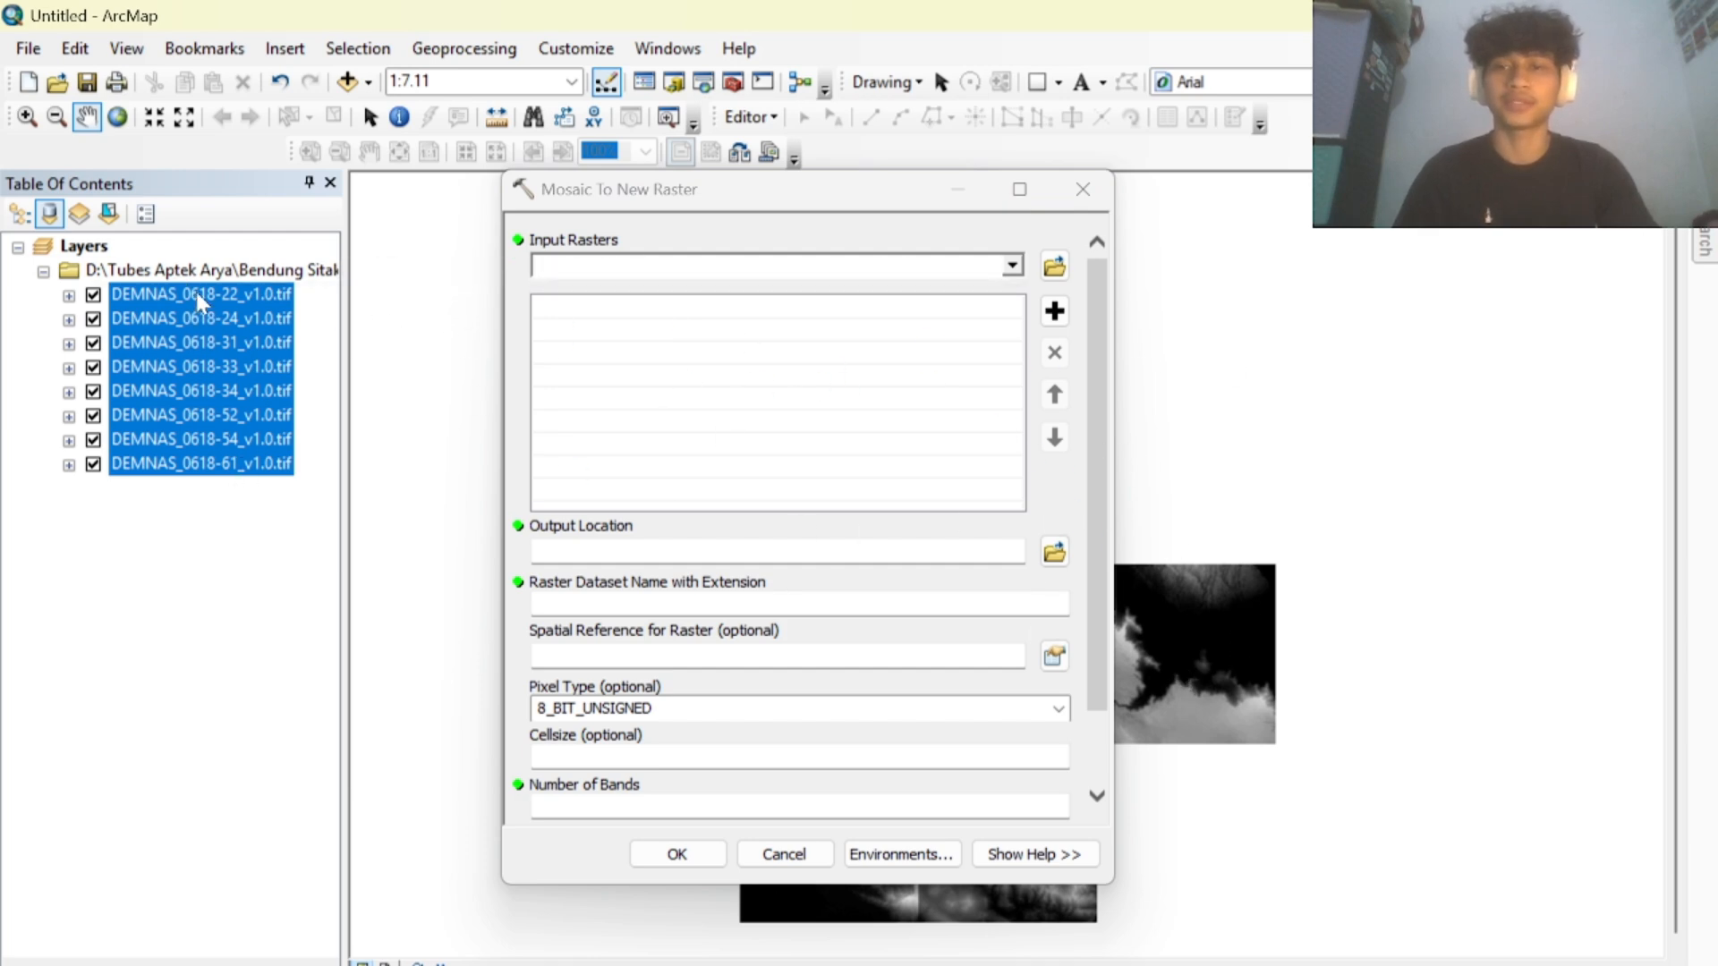
drag(202, 283, 575, 299)
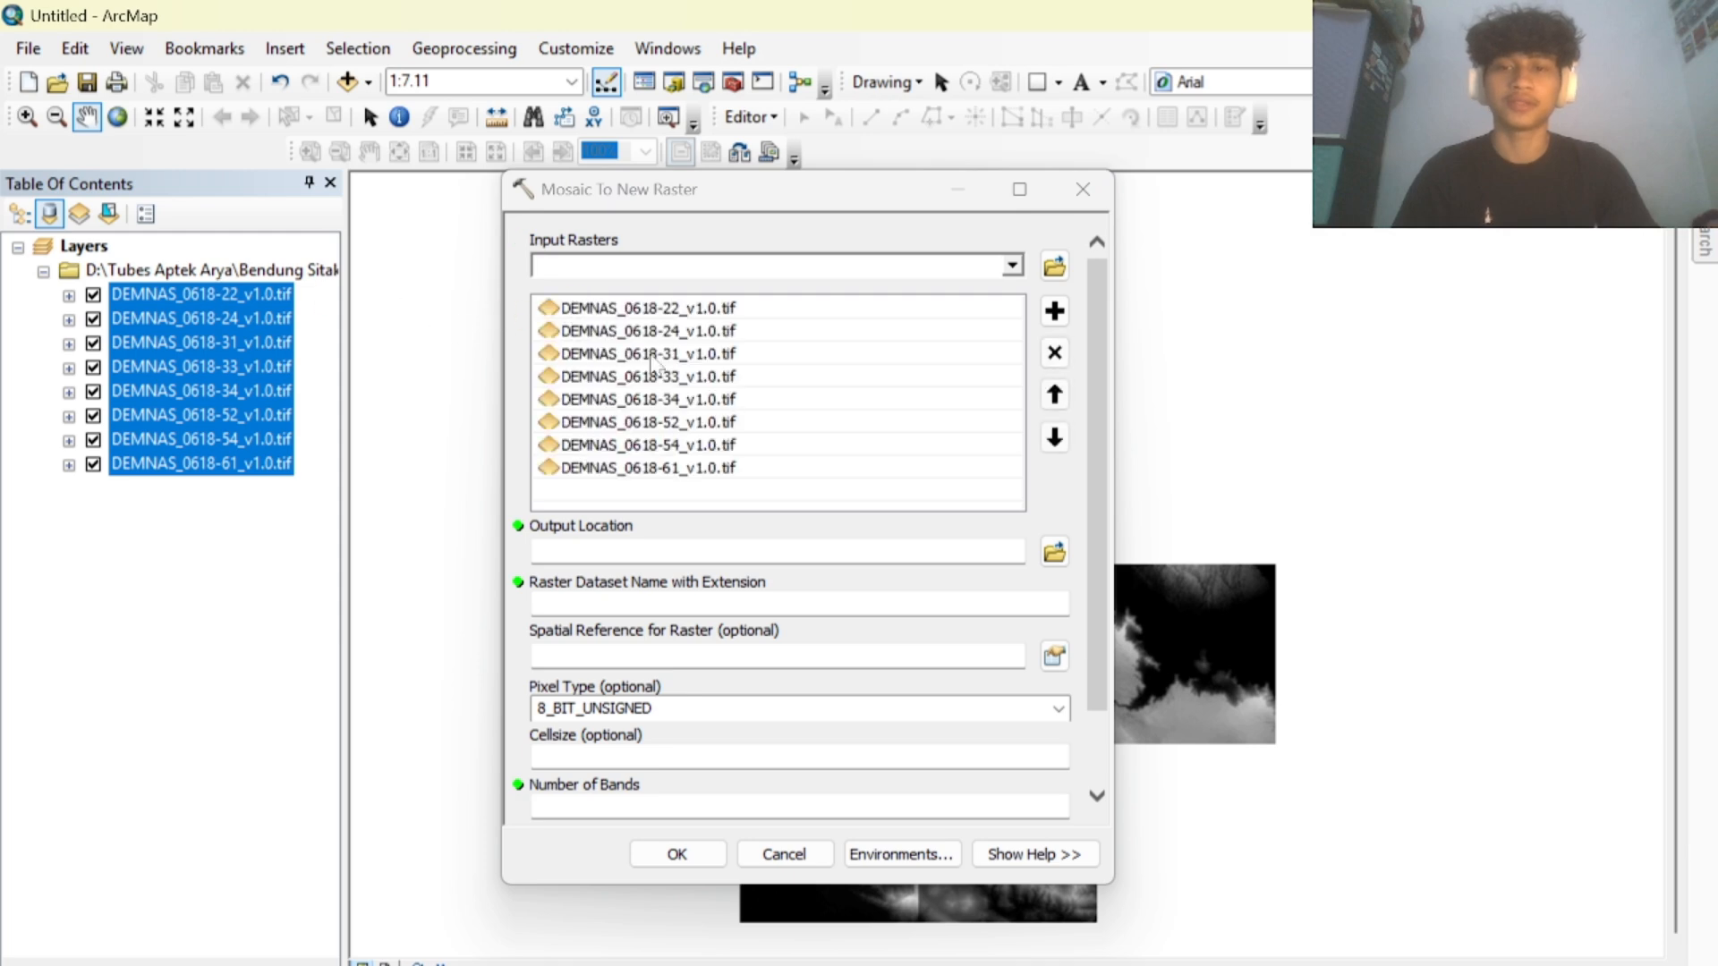
click(1053, 552)
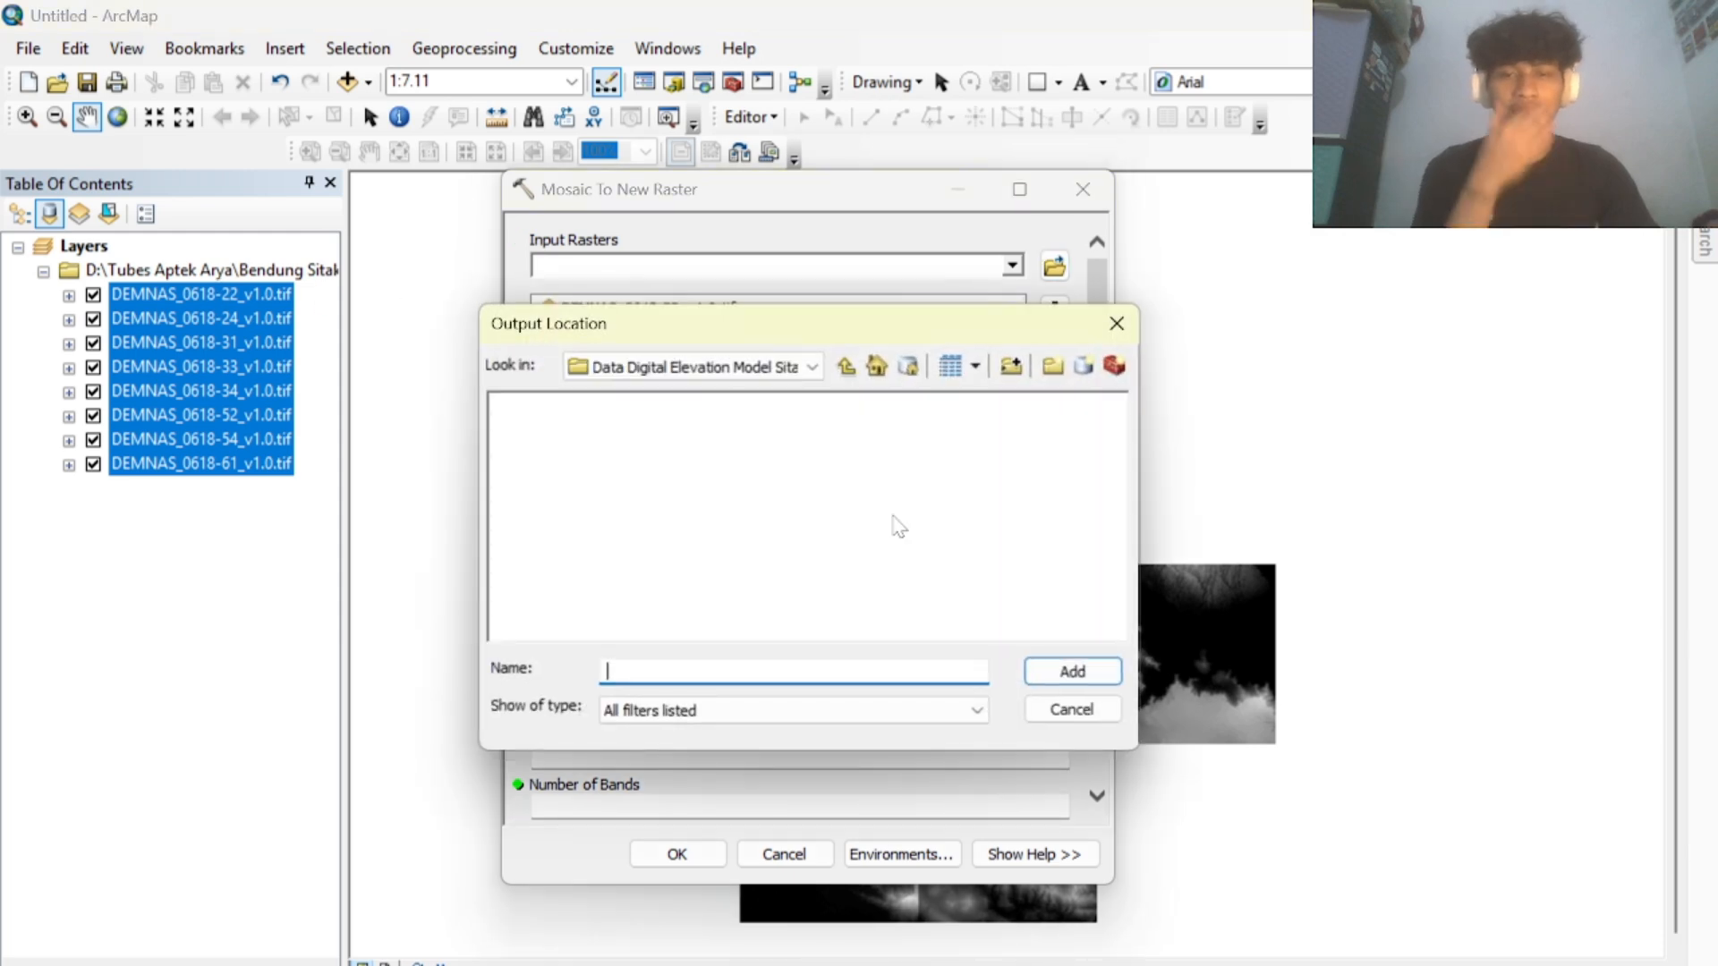
click(810, 367)
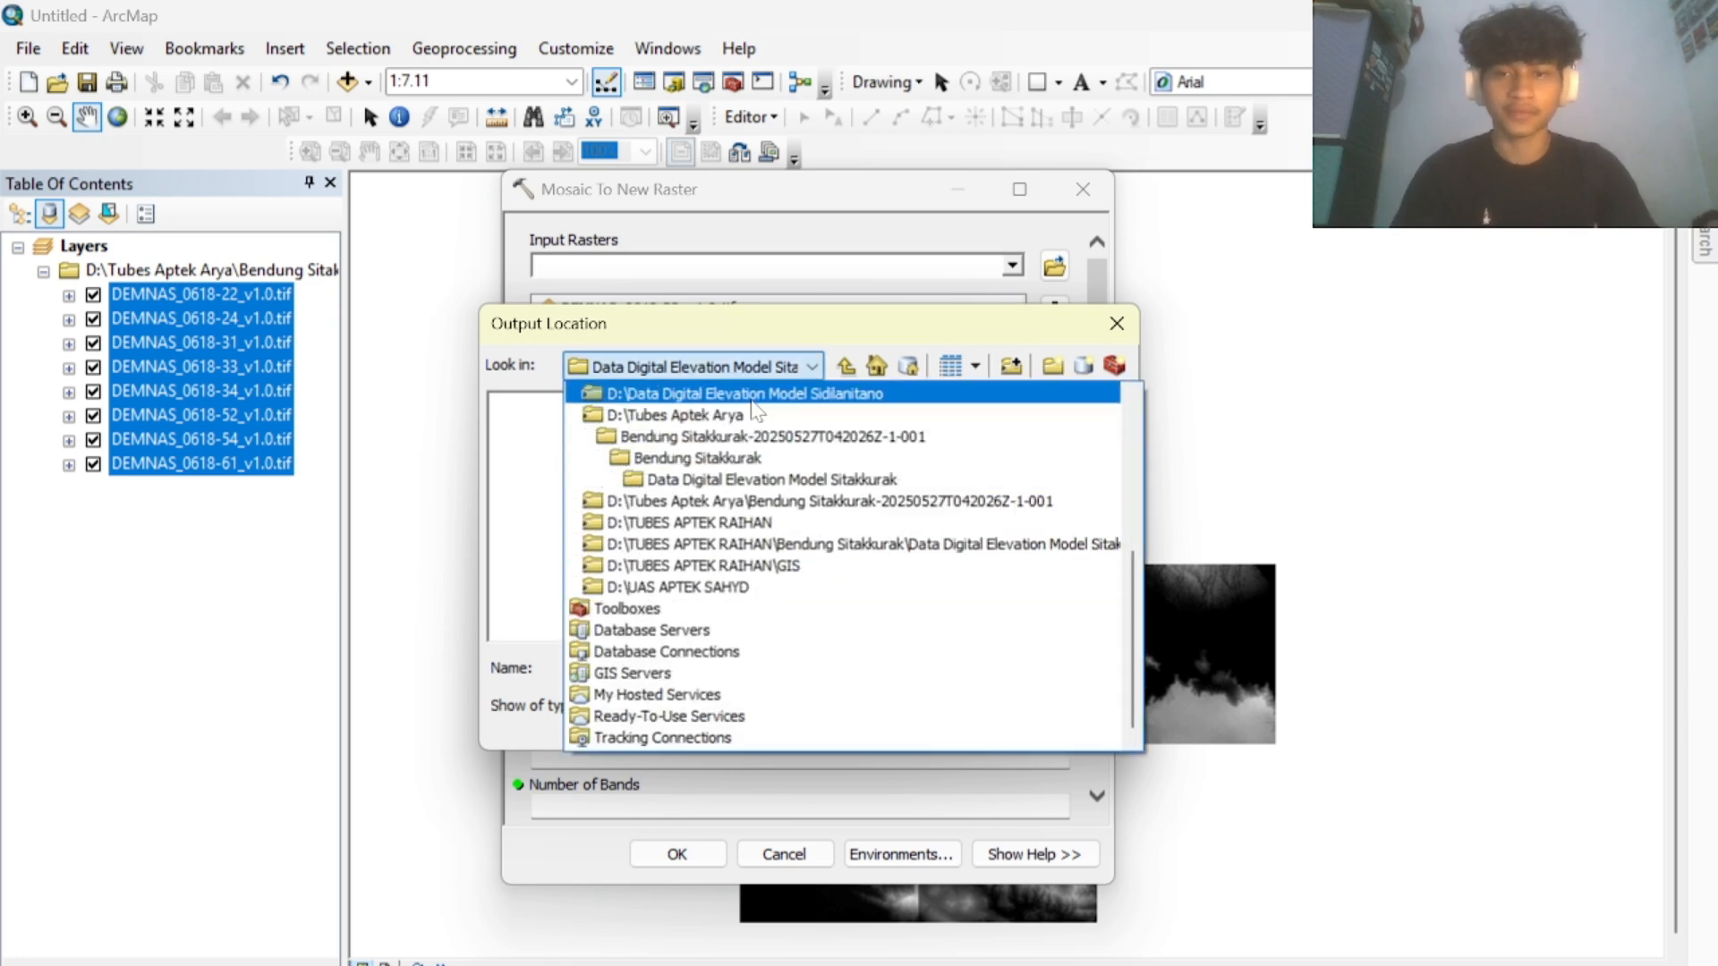
click(845, 367)
click(846, 367)
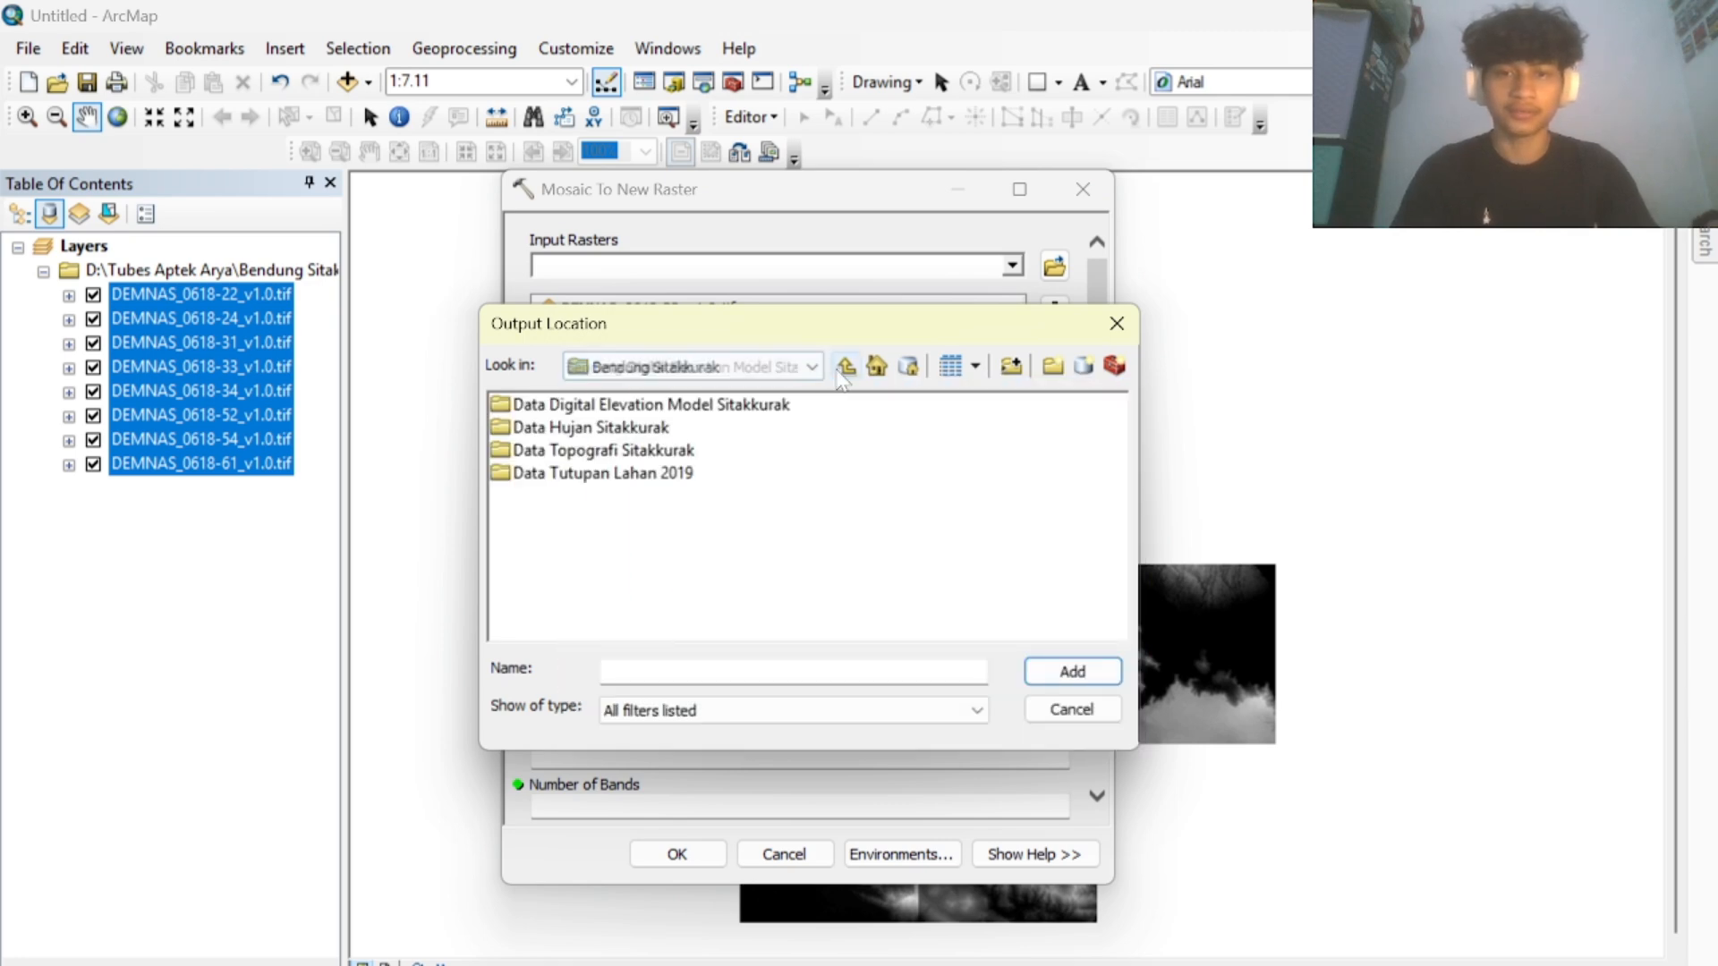
click(842, 369)
click(842, 368)
click(842, 369)
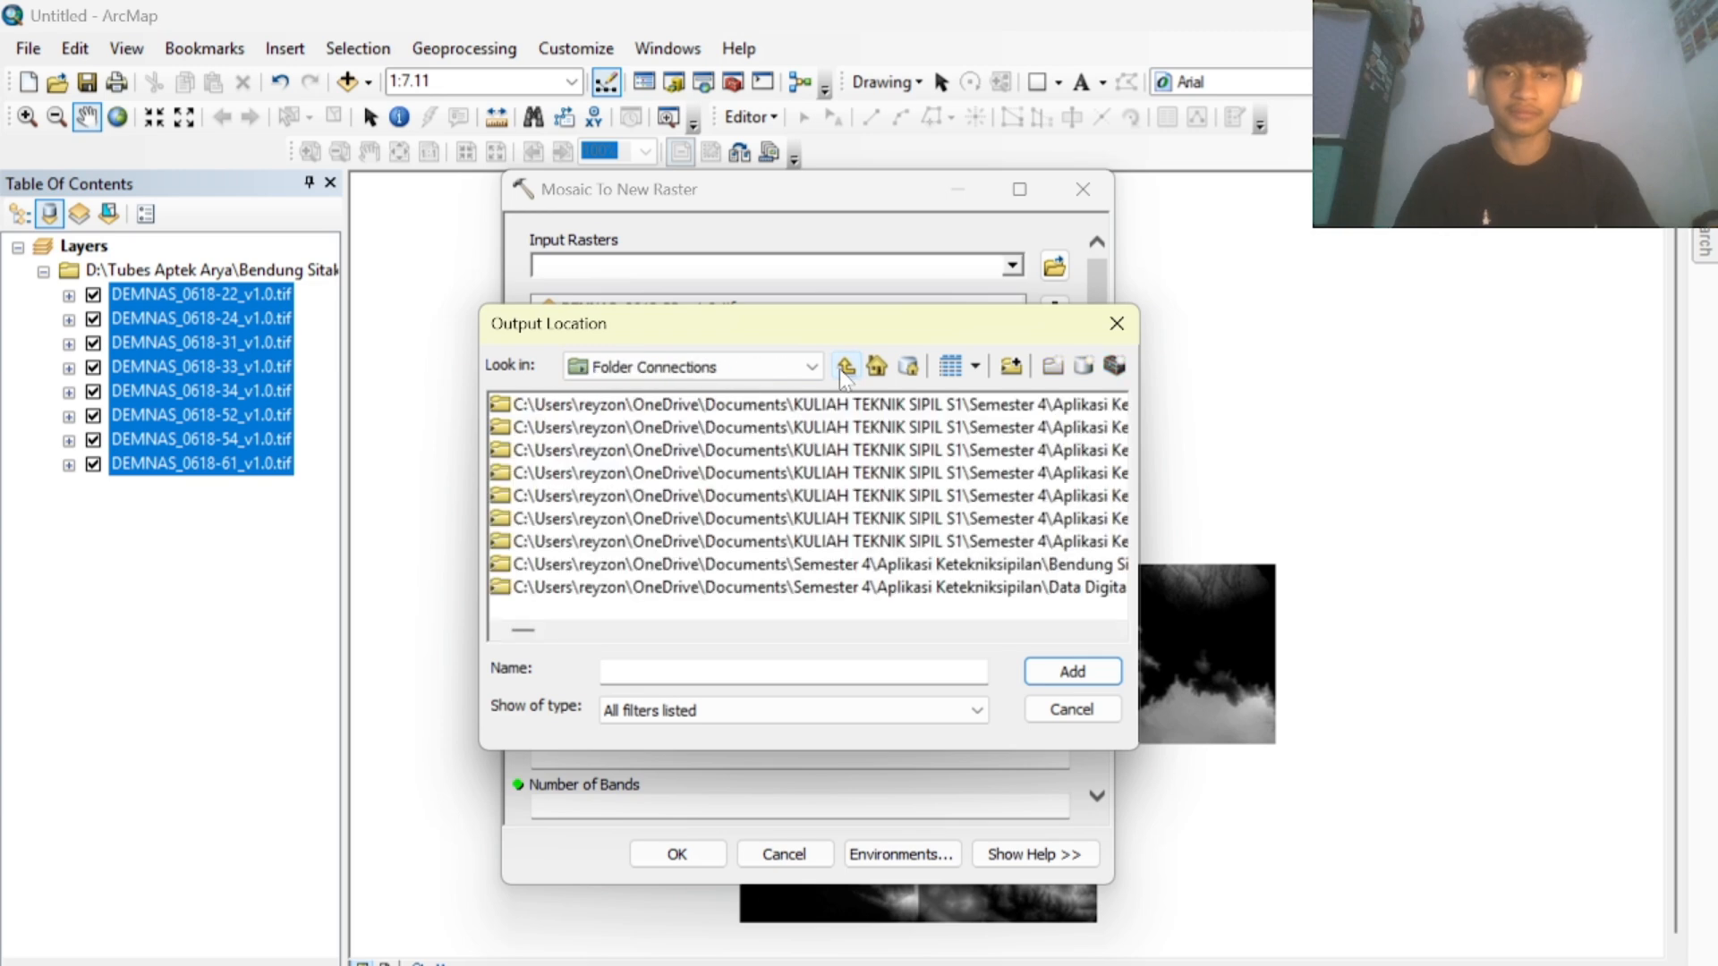
scroll(781, 505, right, 5)
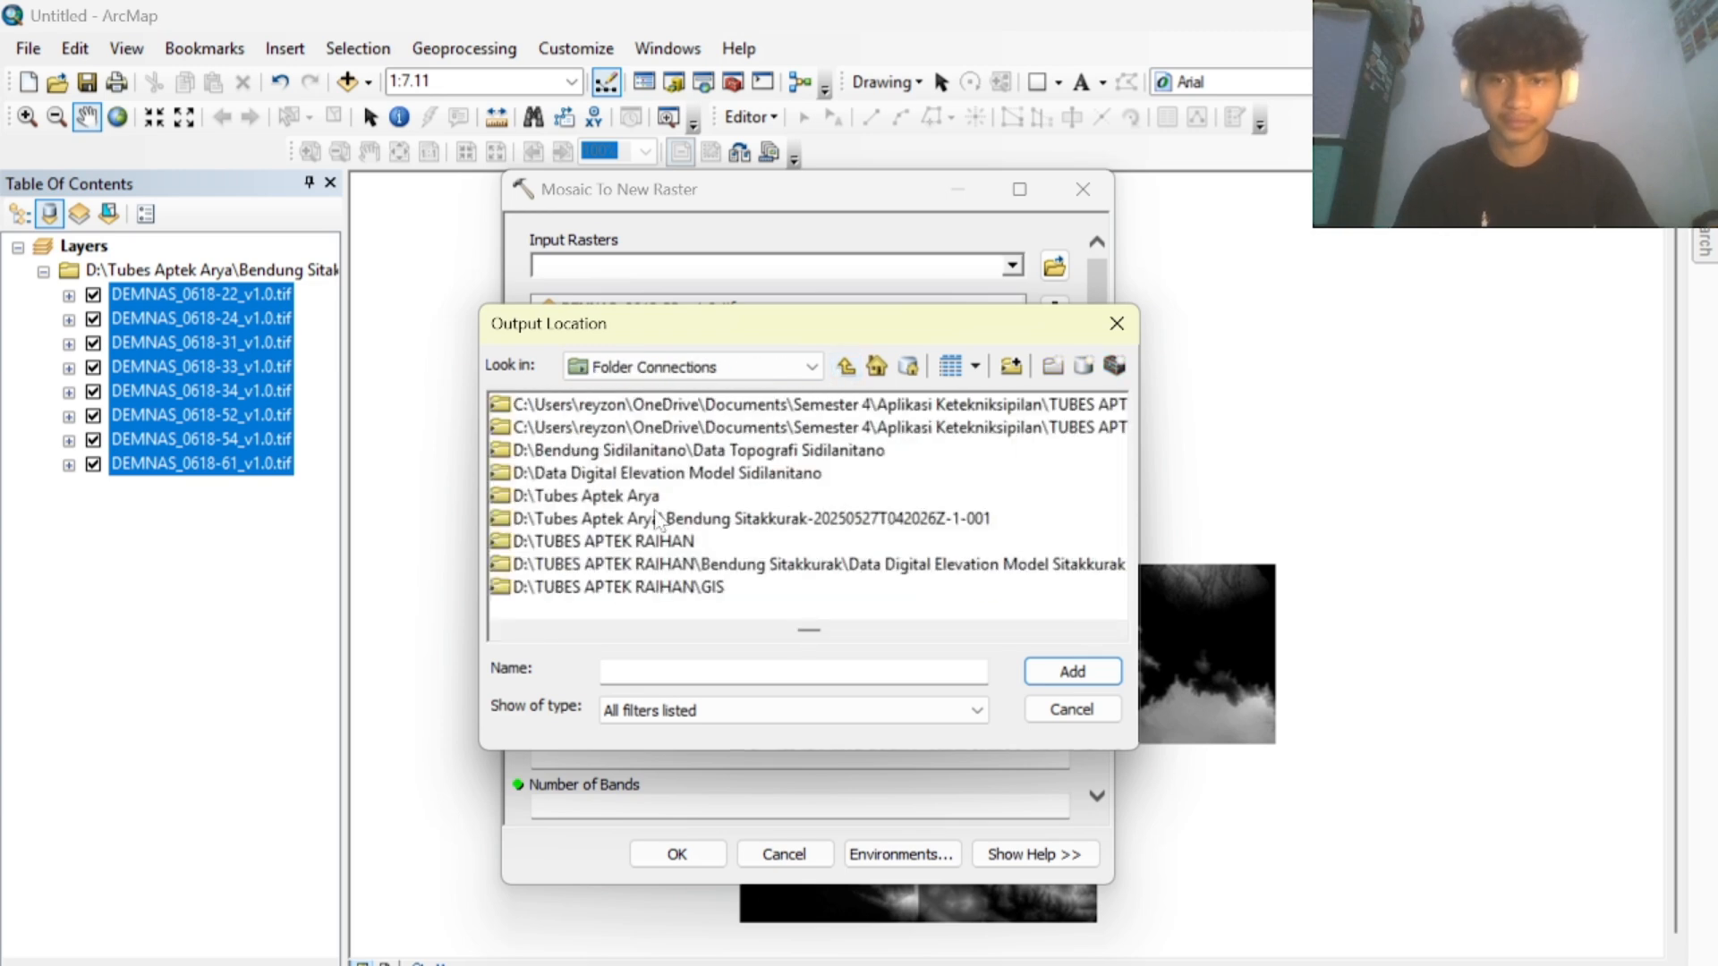
click(648, 497)
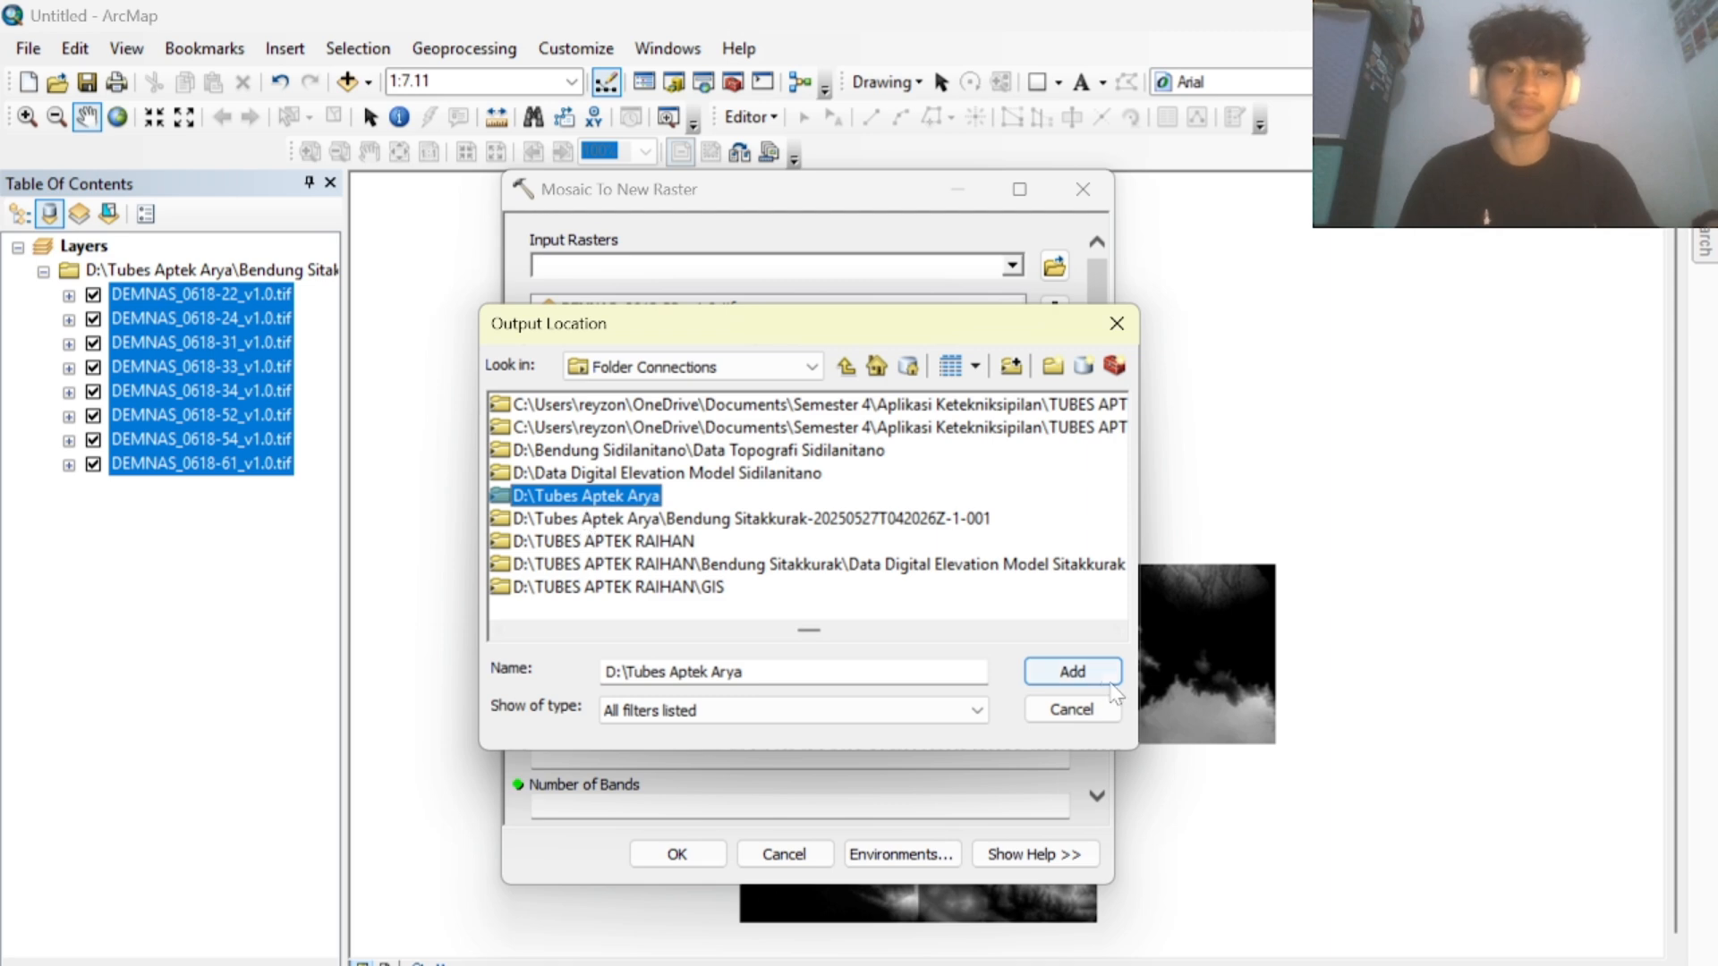
click(1063, 673)
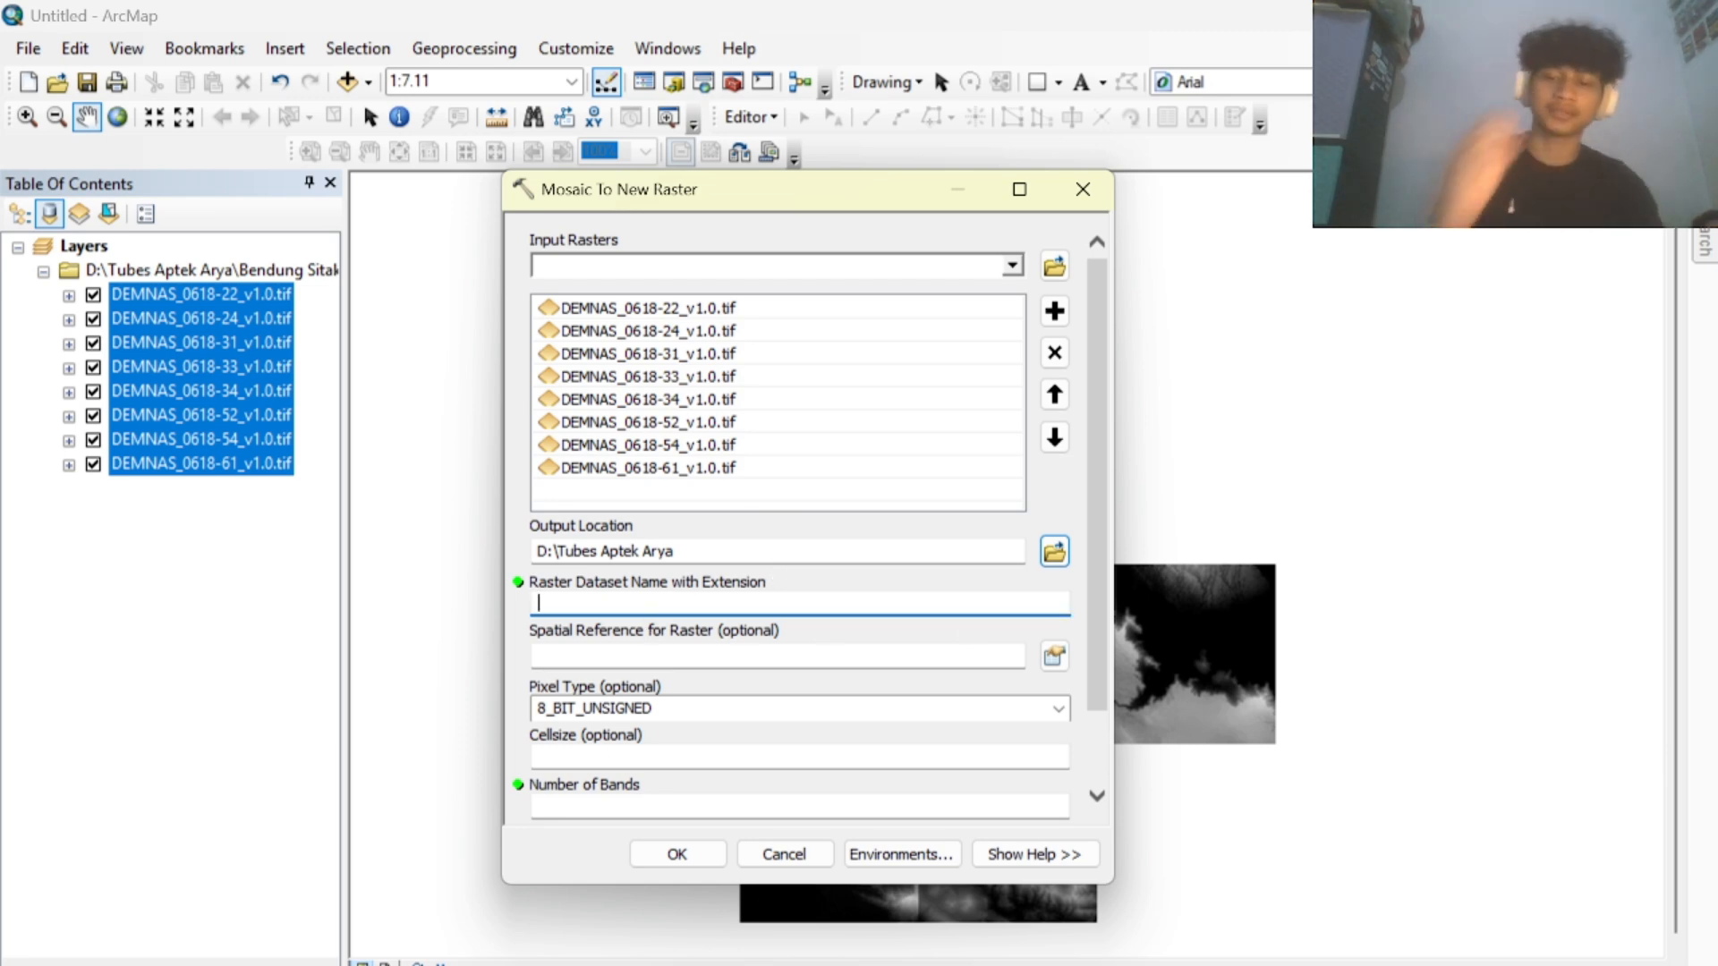
Name the output raster dataset merge_DEM.tif and set its spatial reference to WGS 1984.
text(merge_DEM.)
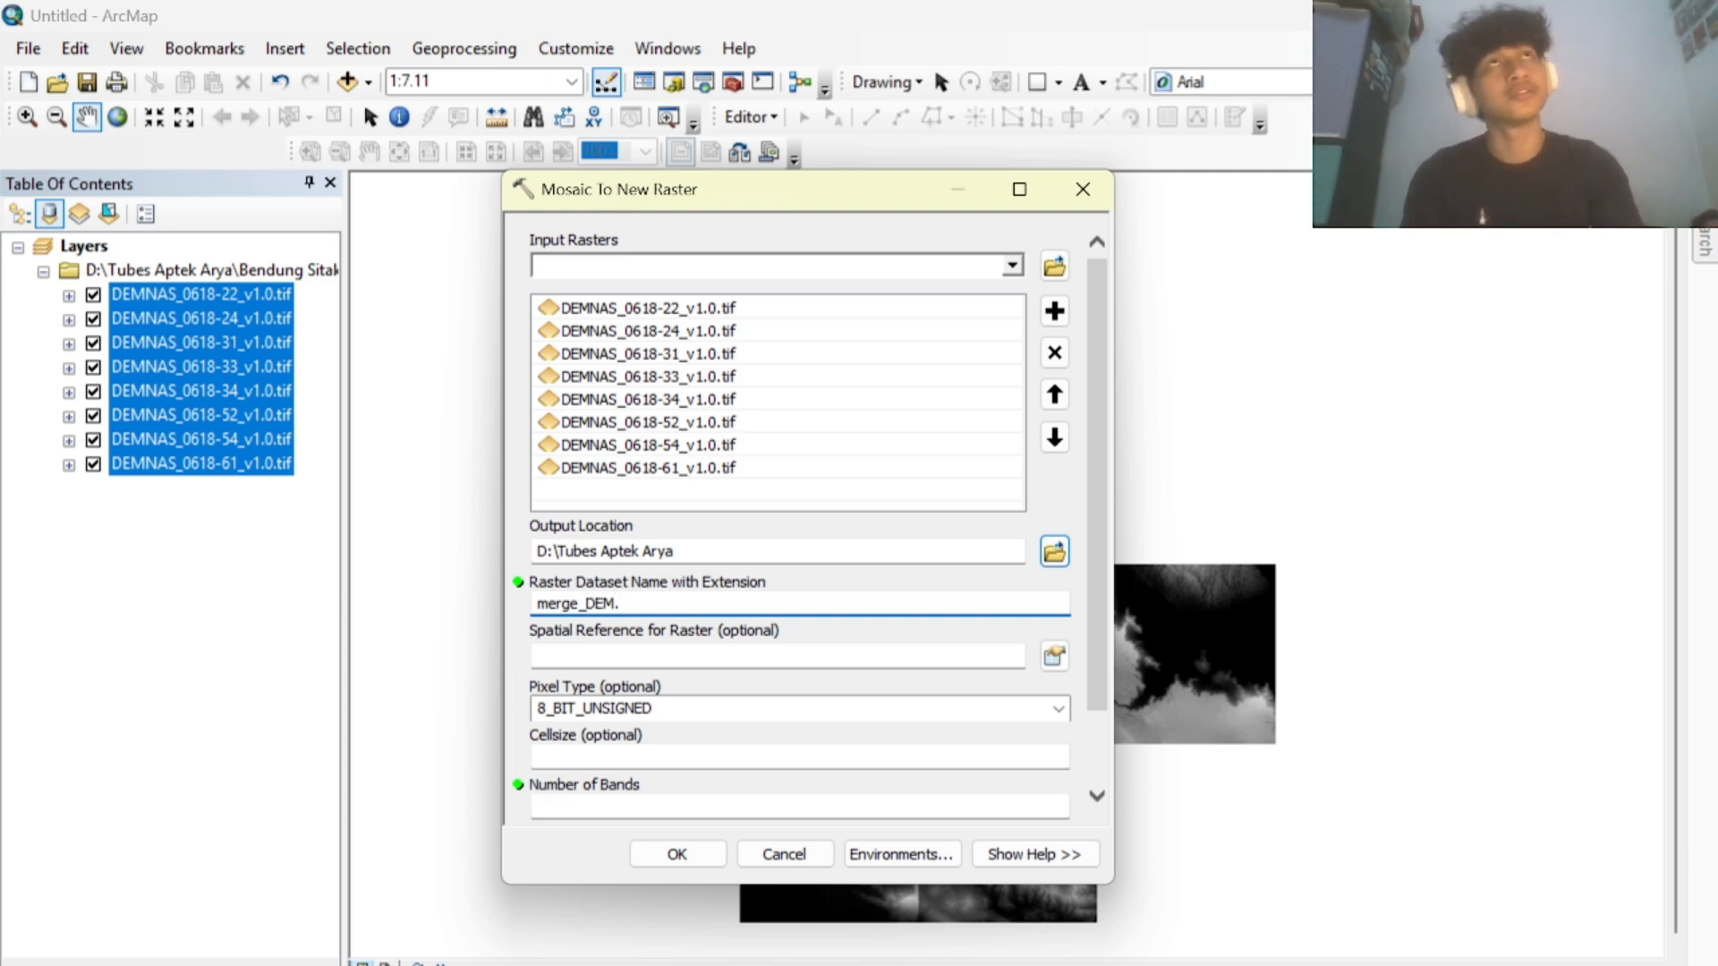
text(tif)
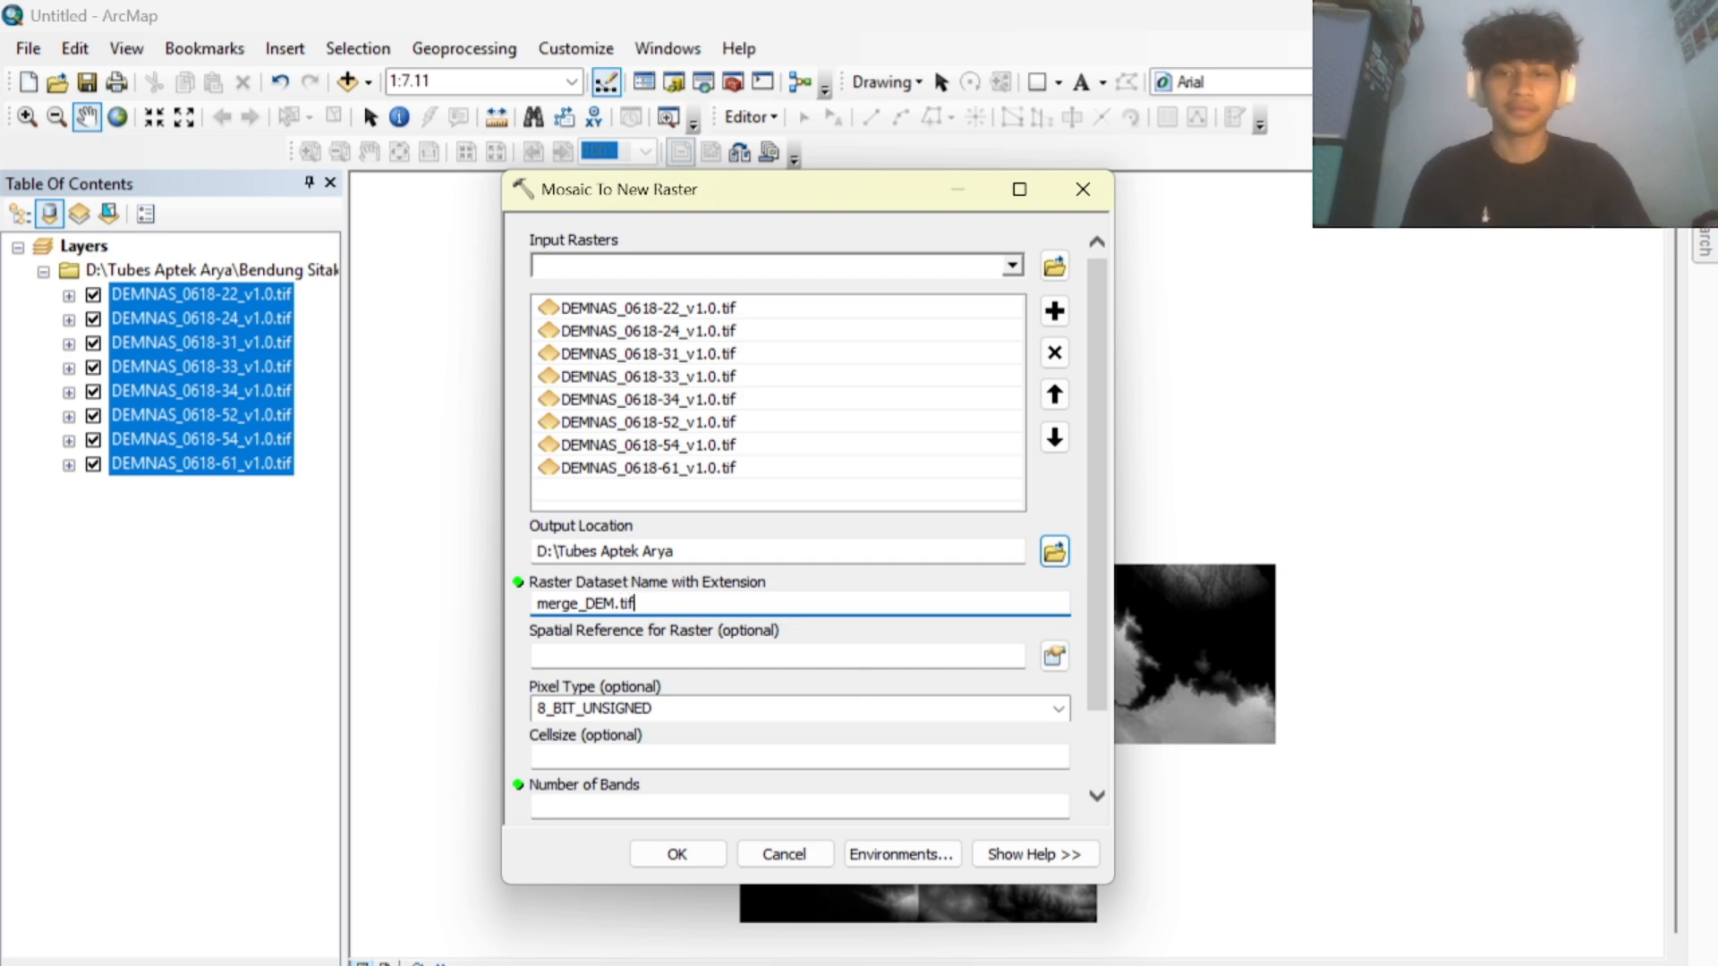
scroll(958, 683, down, 1)
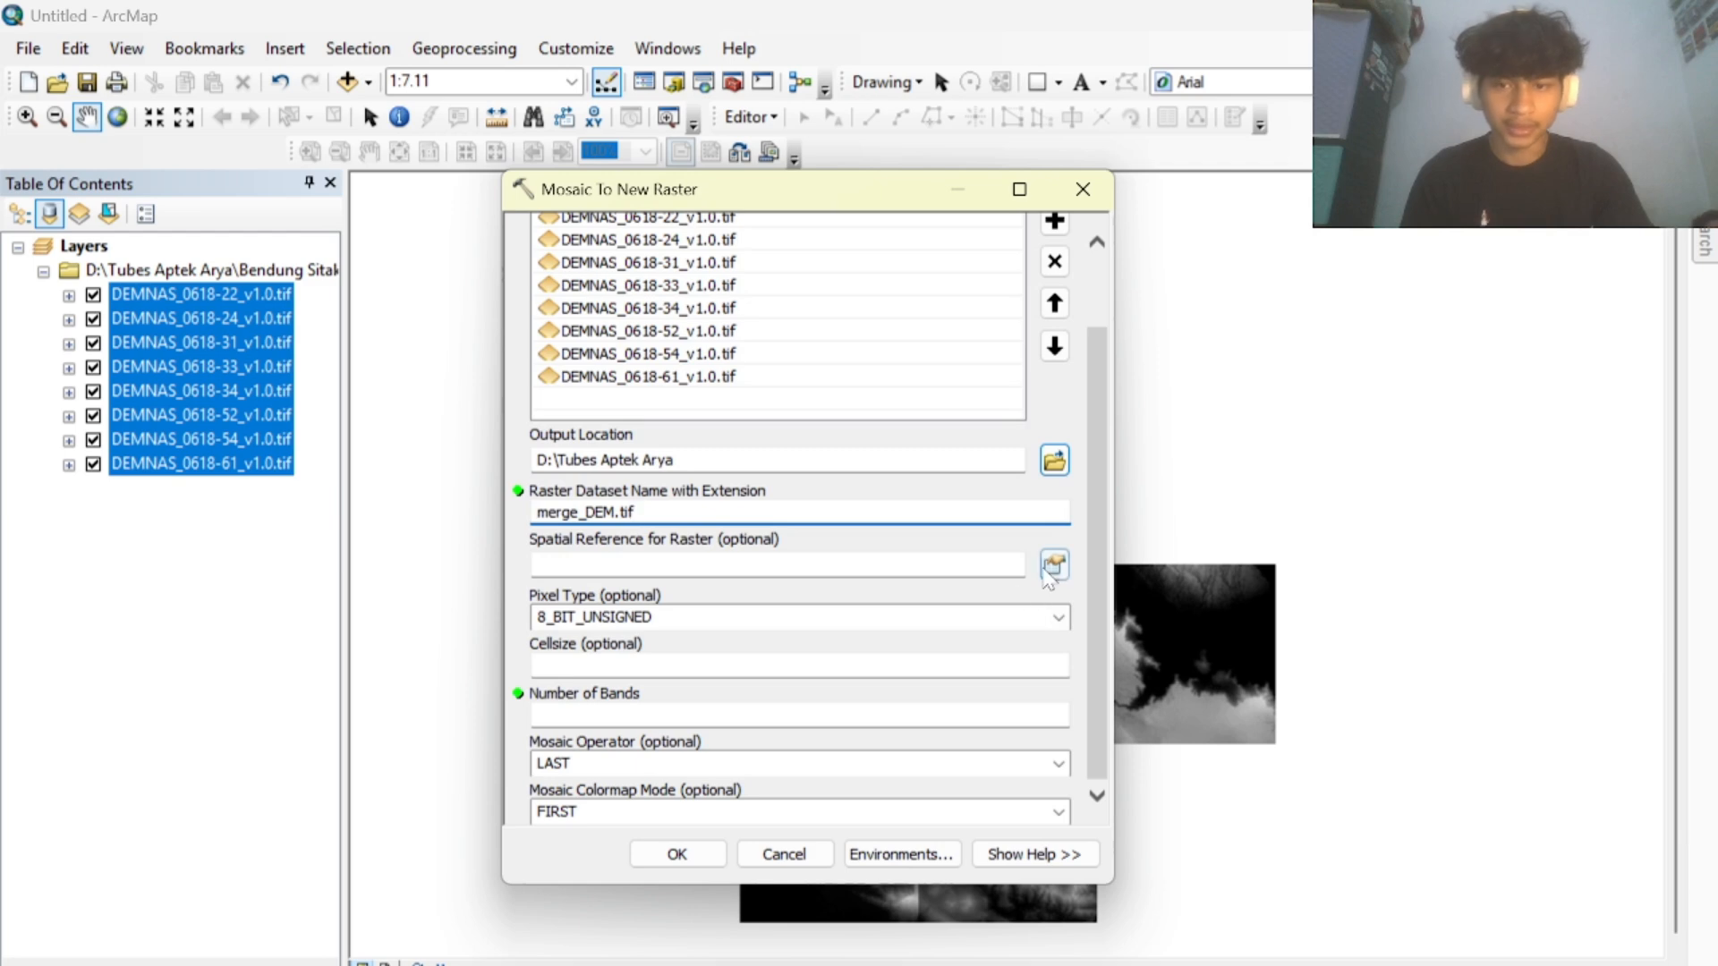
click(1053, 565)
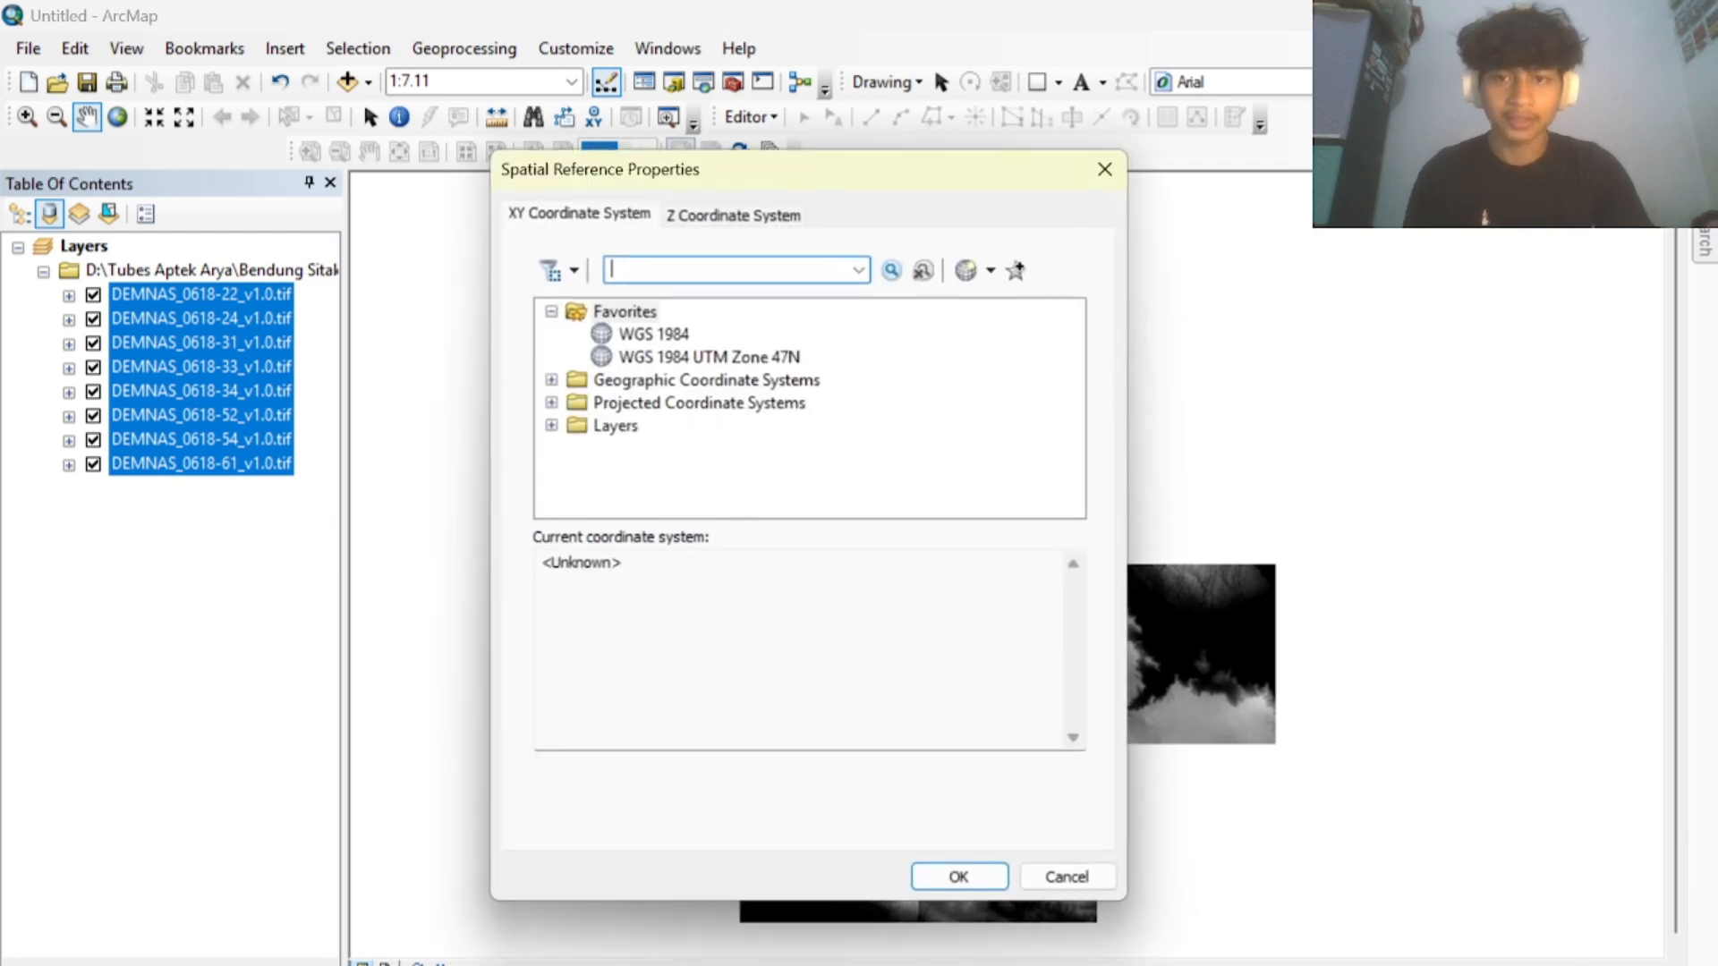
click(679, 337)
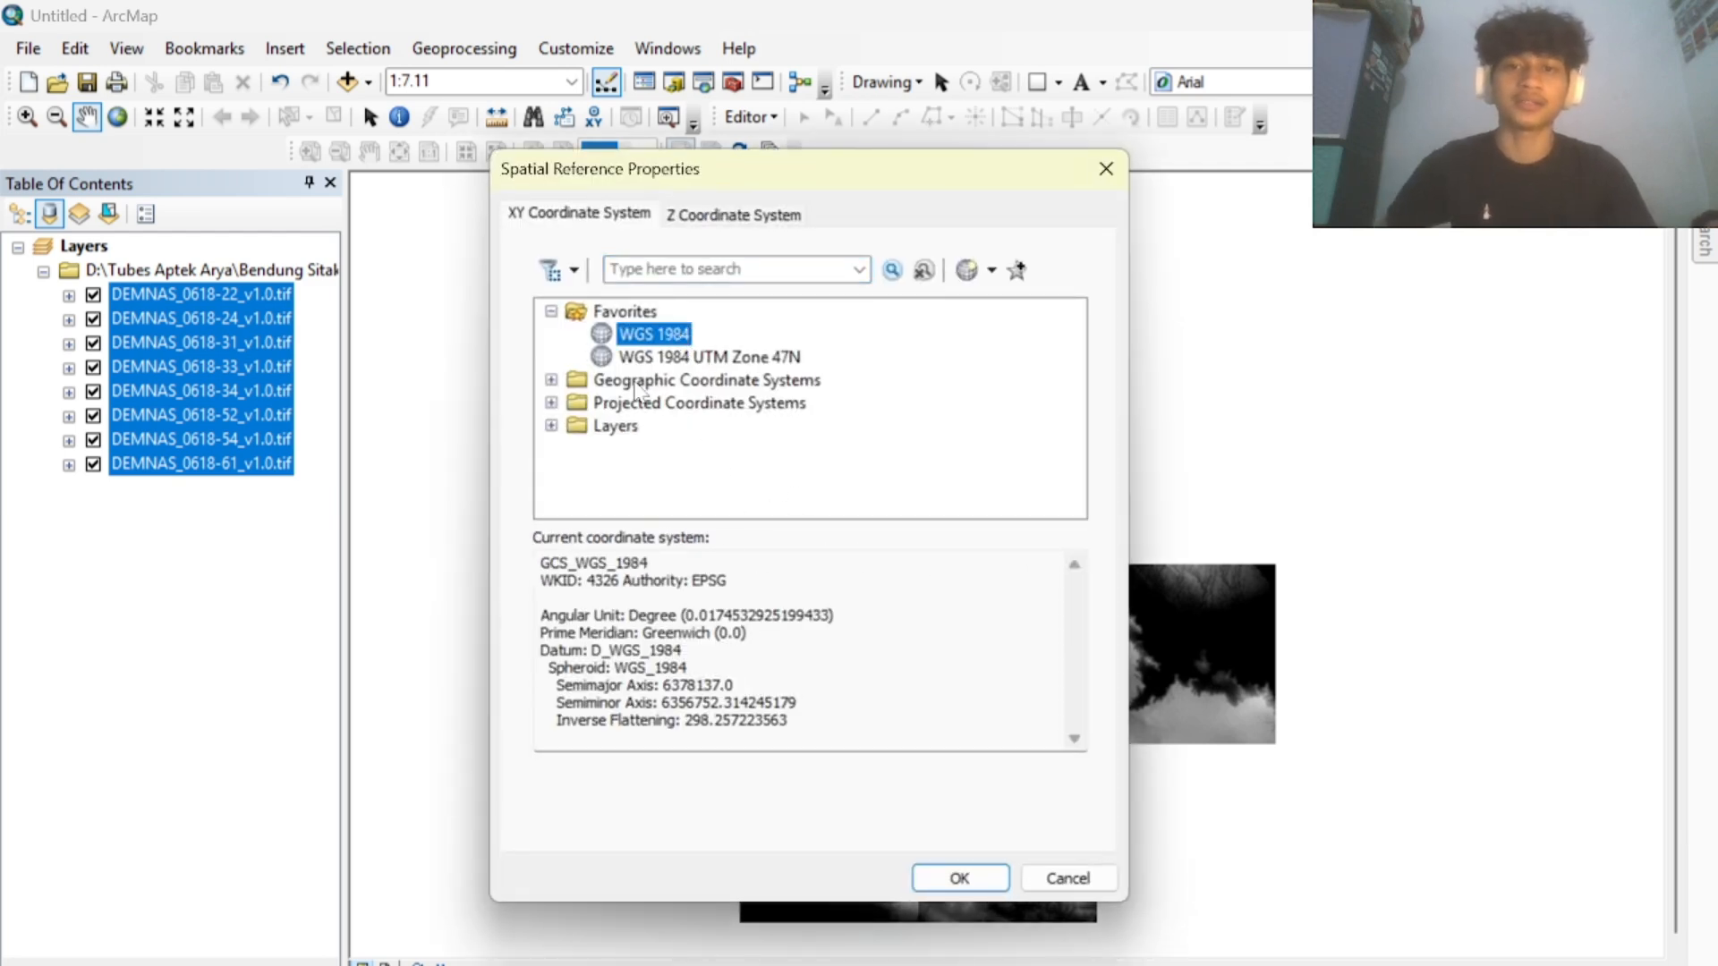
click(960, 879)
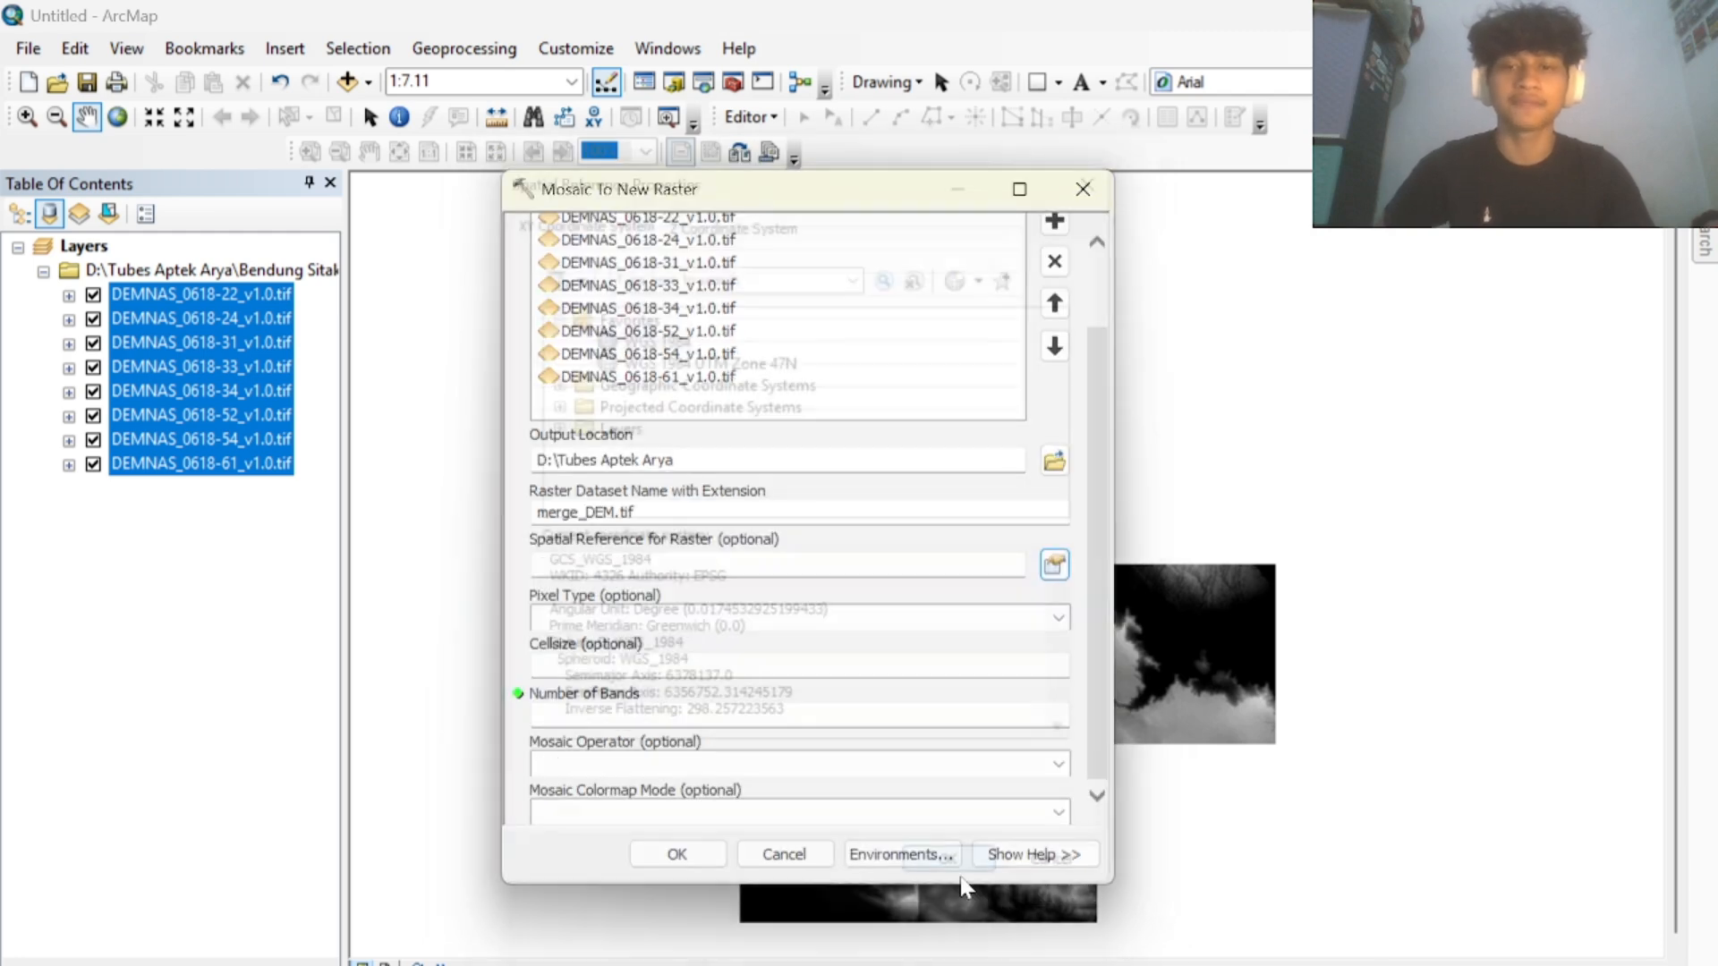
Set the pixel type to 32_BIT_FLOAT and the number of bands to 1, and run the mosaic.
click(1058, 620)
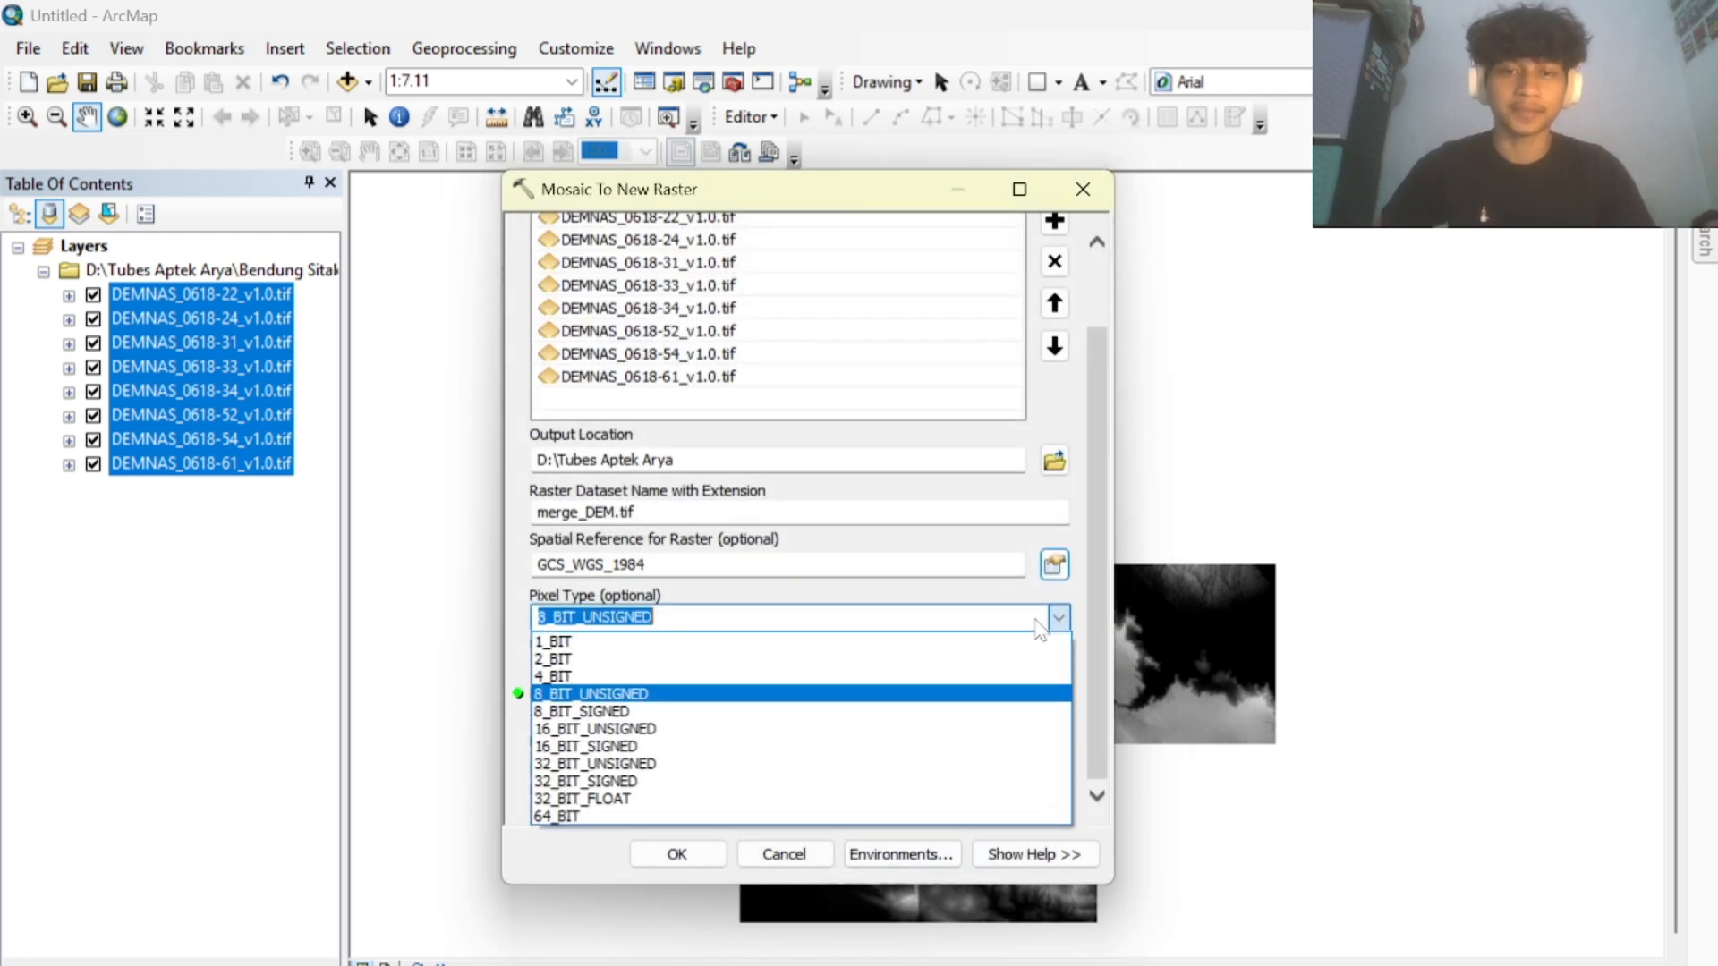
click(739, 799)
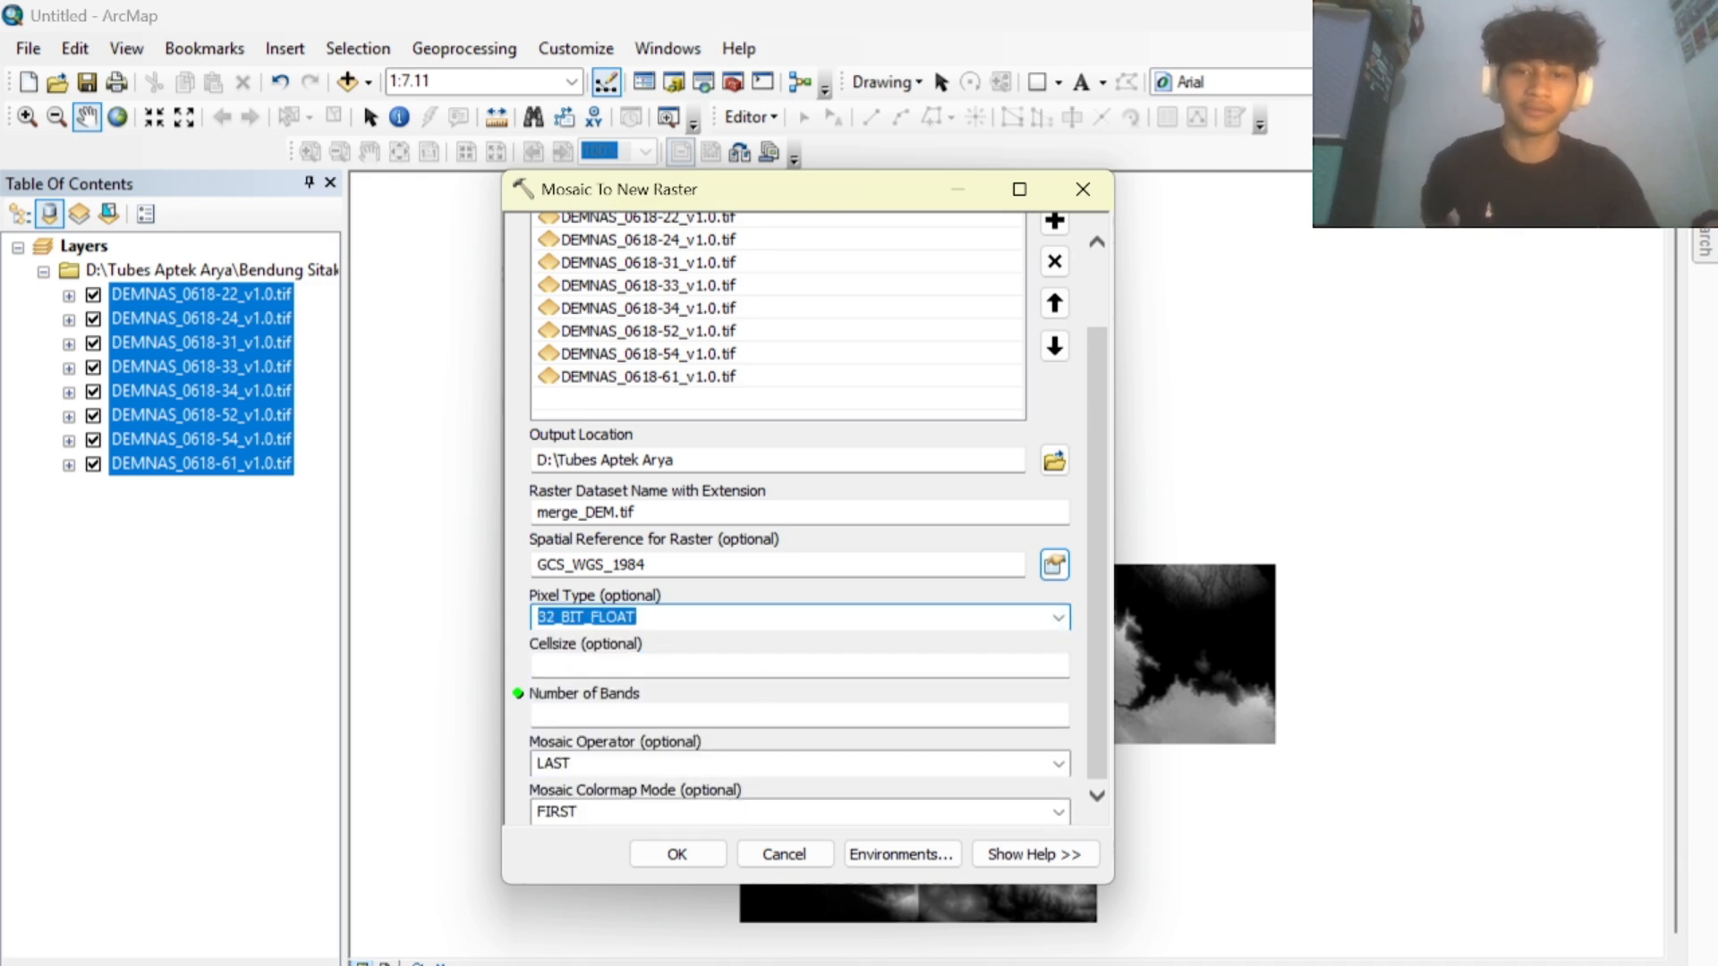
click(1062, 714)
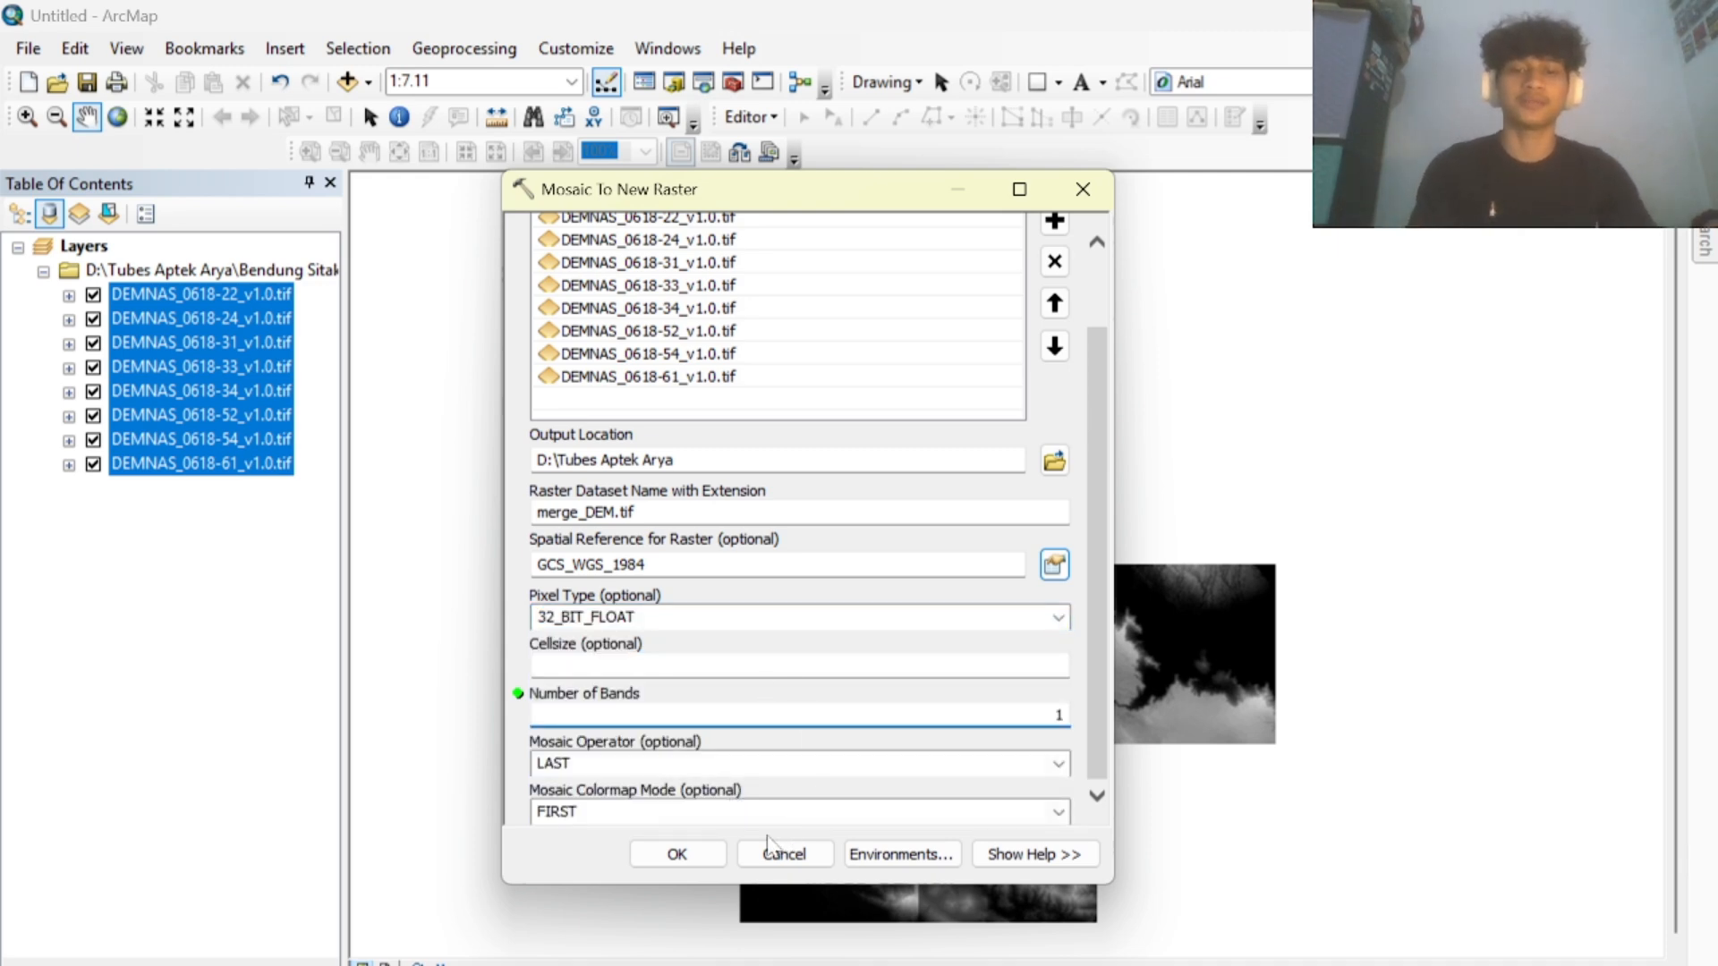
click(677, 854)
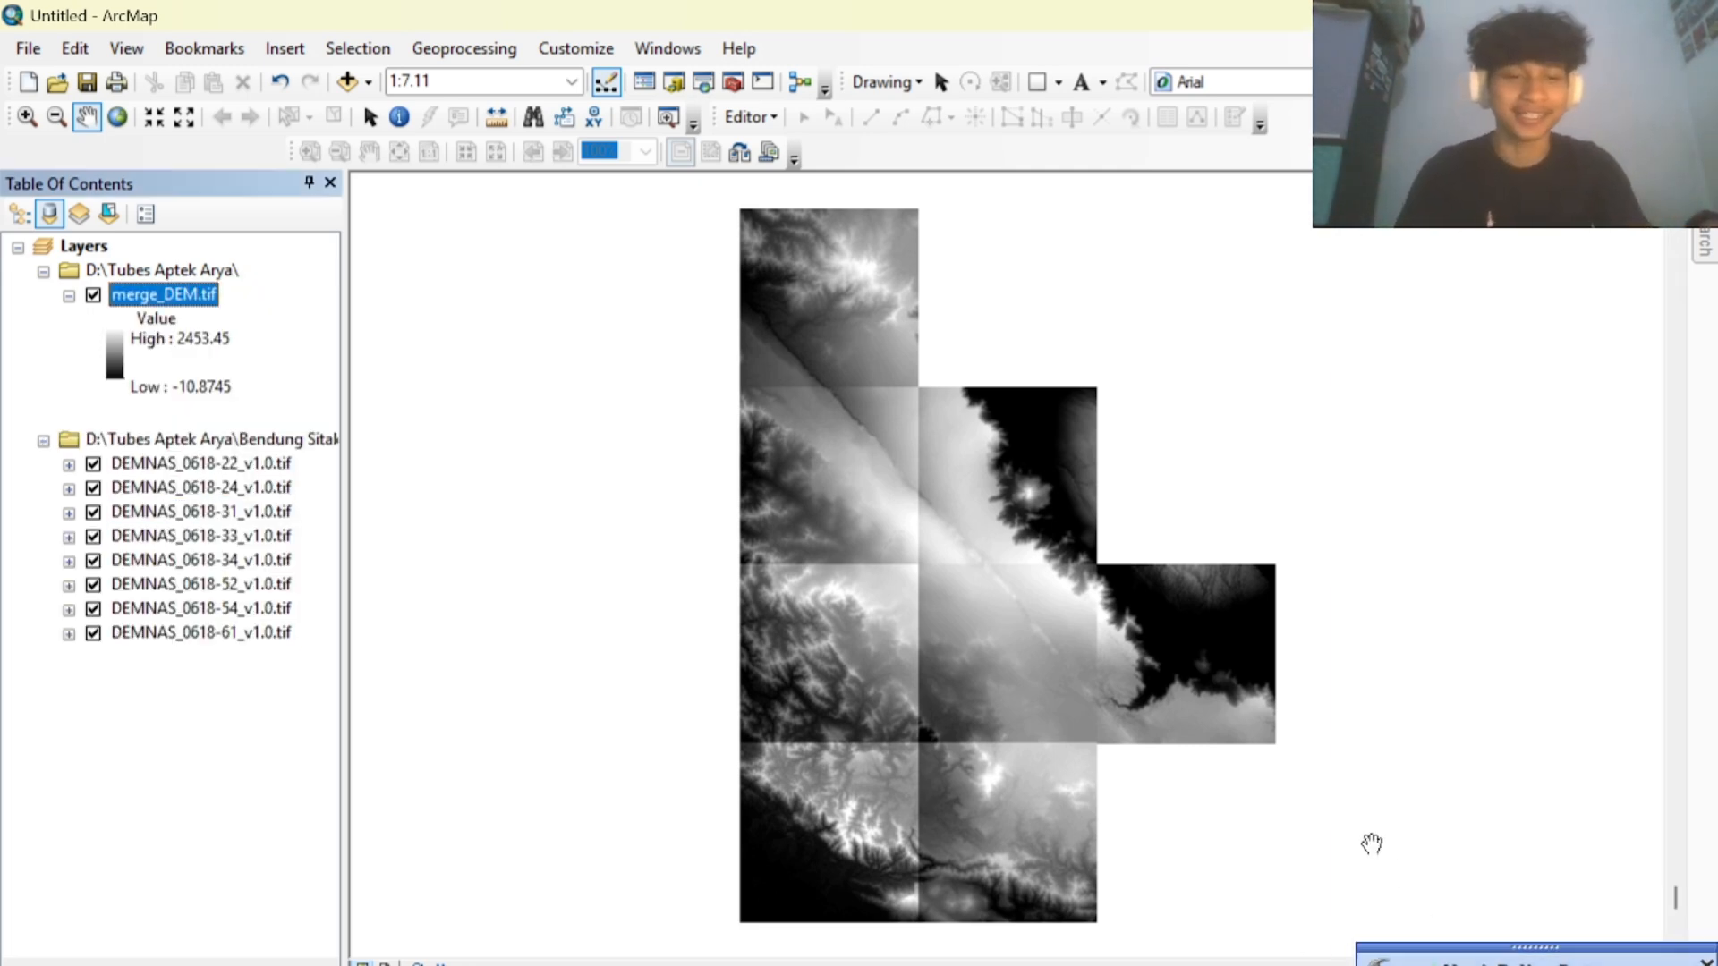
click(93, 633)
click(93, 608)
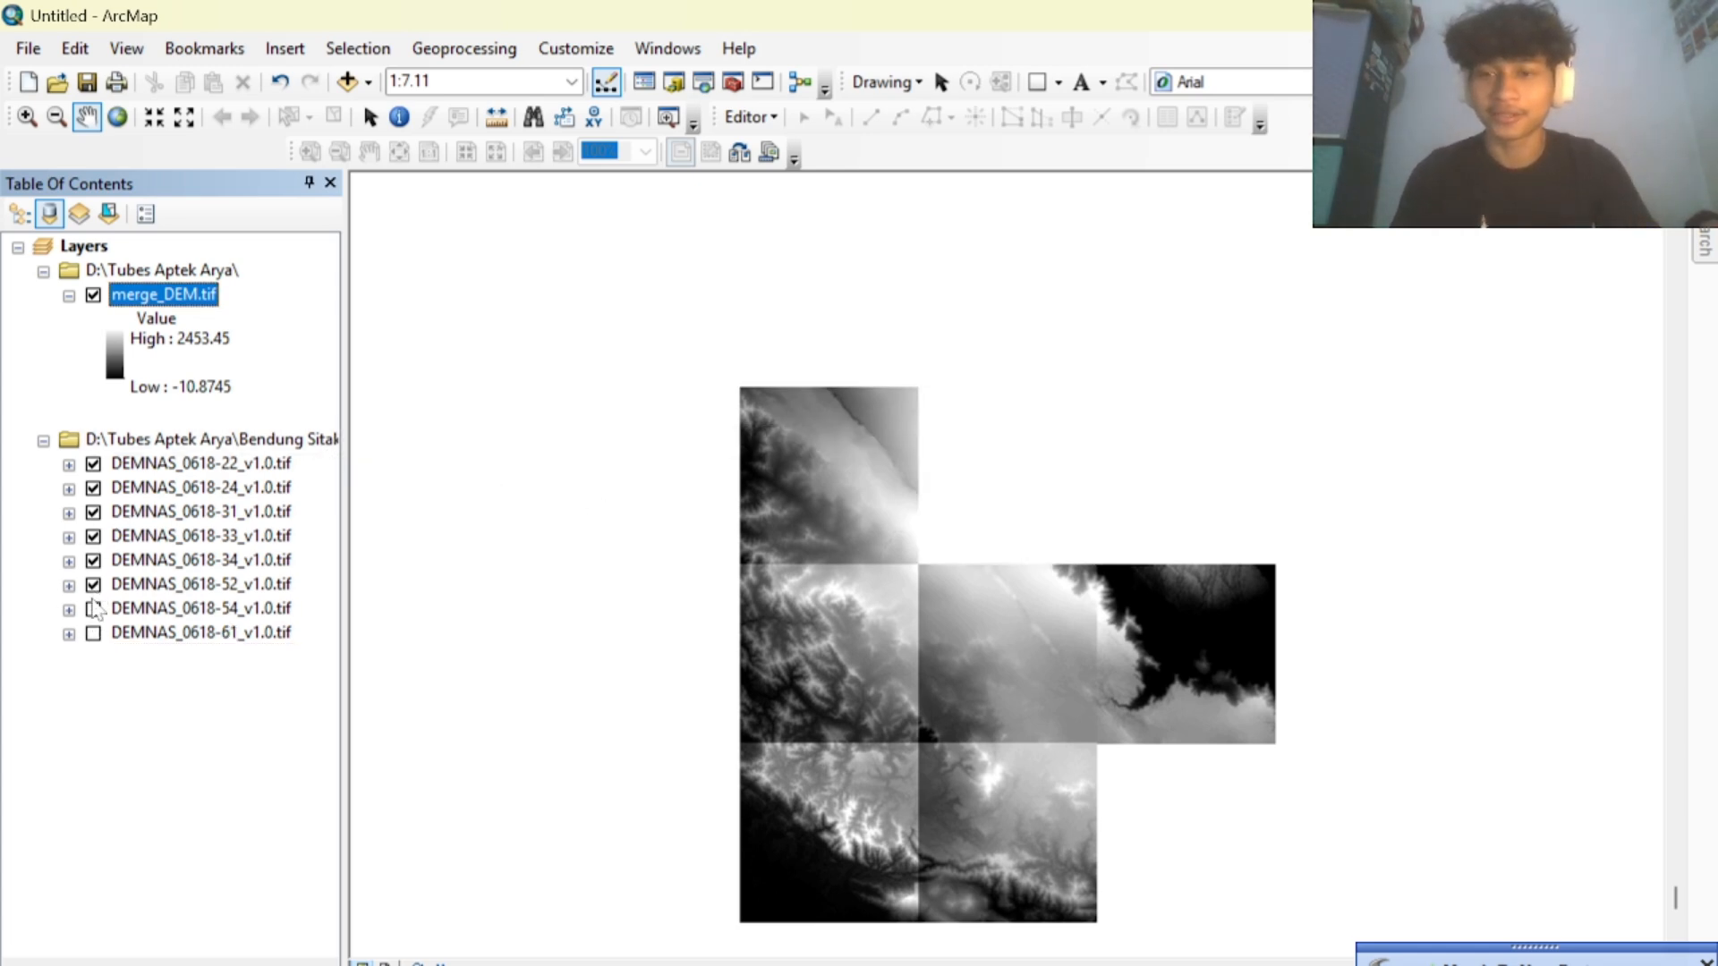
click(93, 608)
click(93, 633)
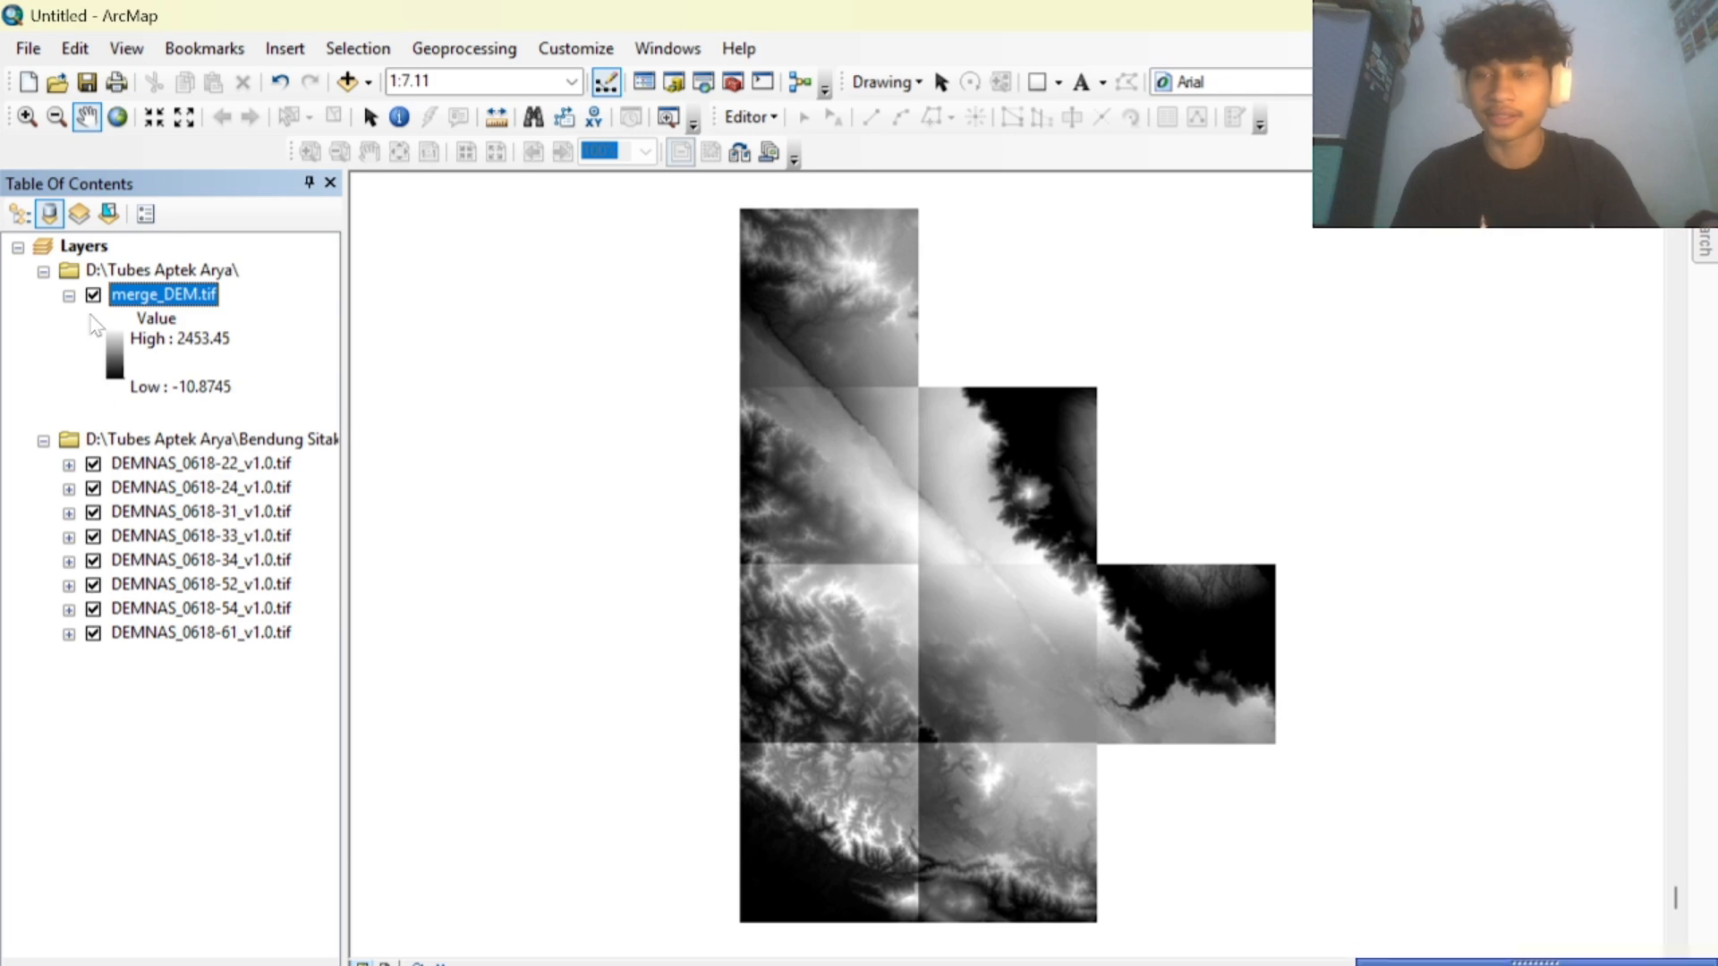
Collapse the folder group of original DEMNAS rasters, then search for "project raster" and open the Project Raster tool.
click(43, 440)
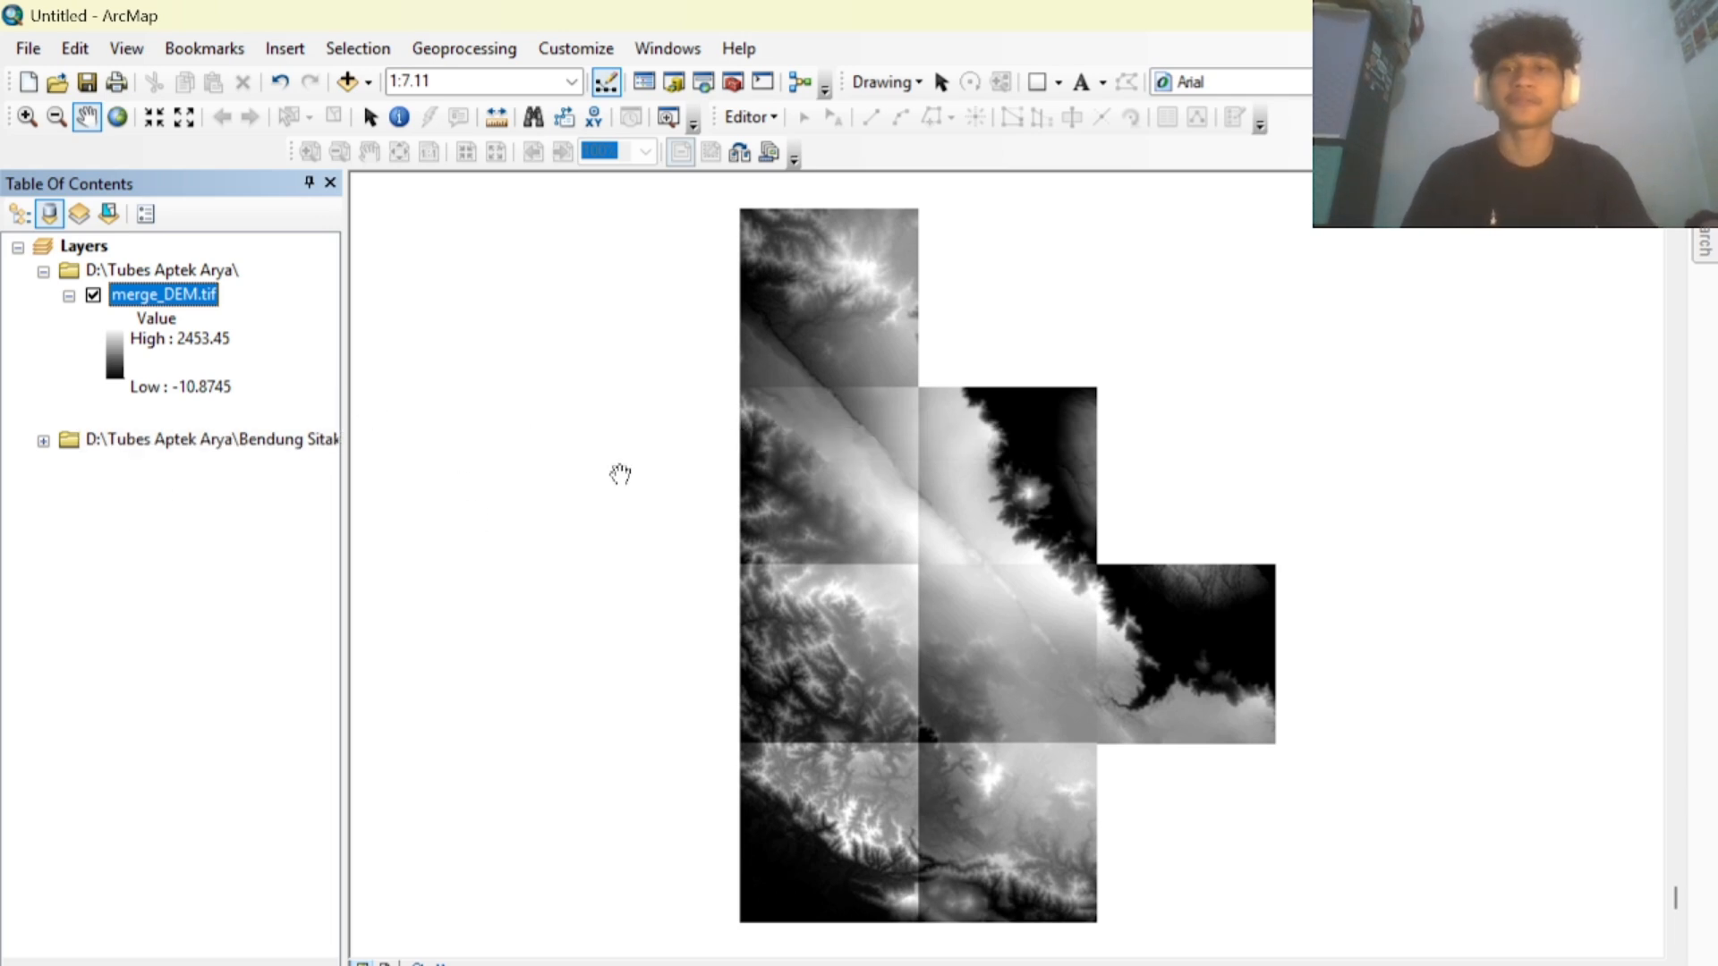
mouse_move(1705, 260)
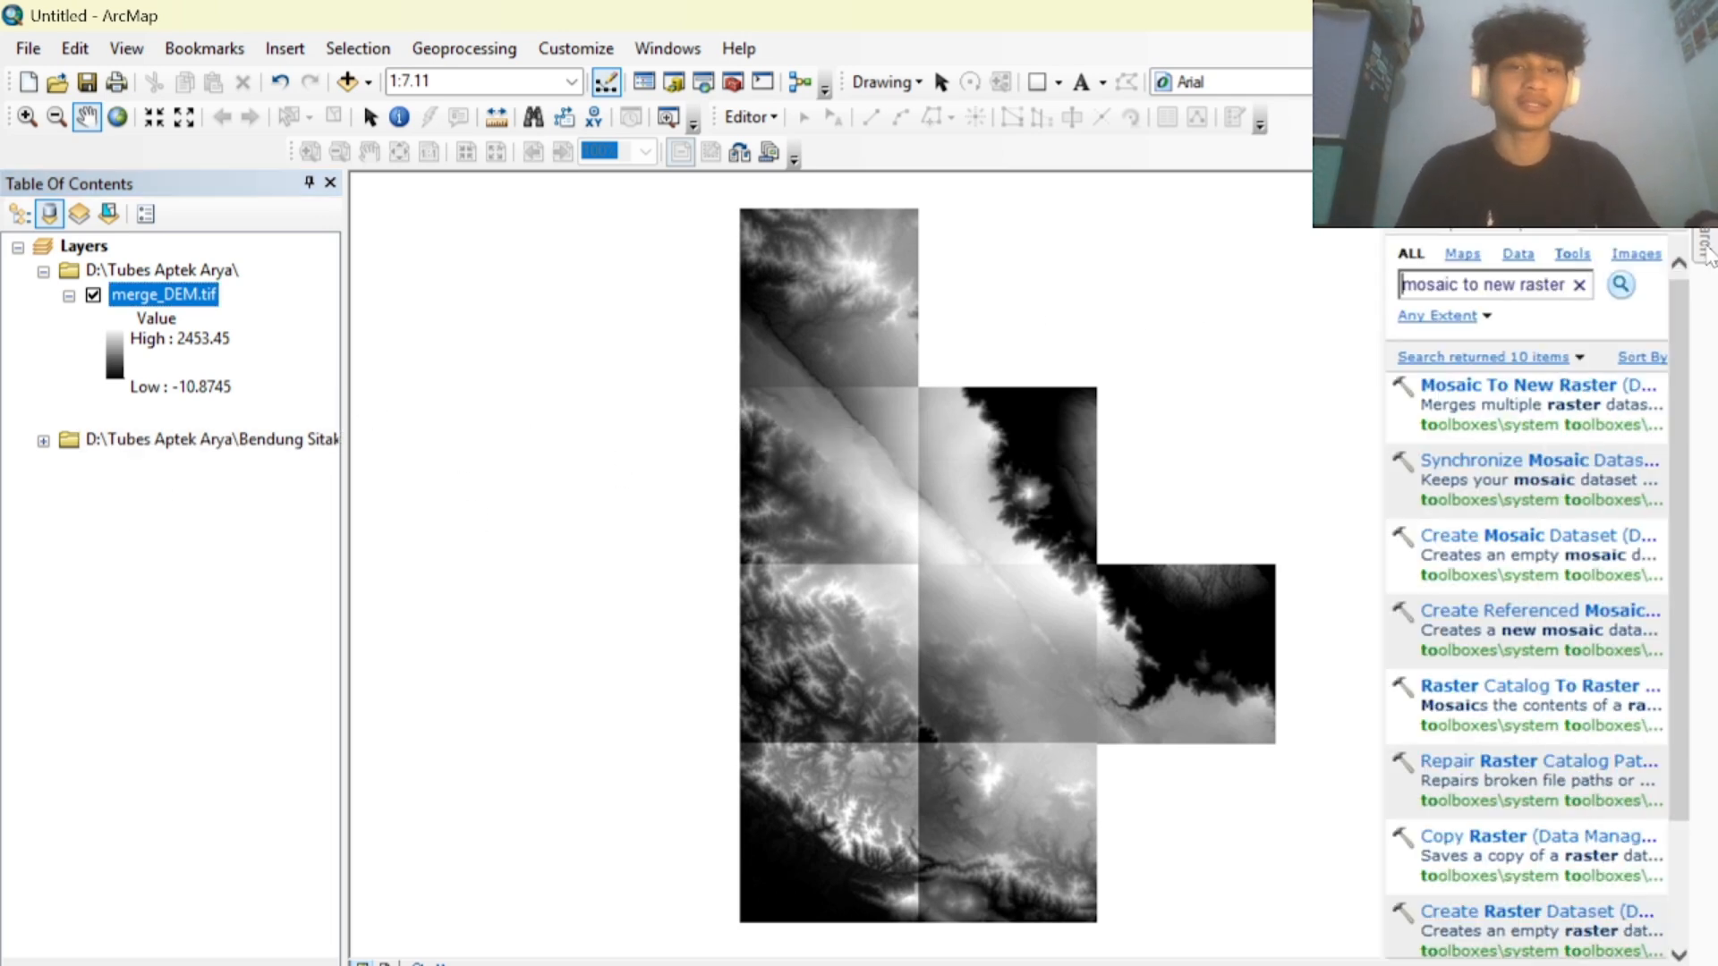
click(1556, 286)
text(pro)
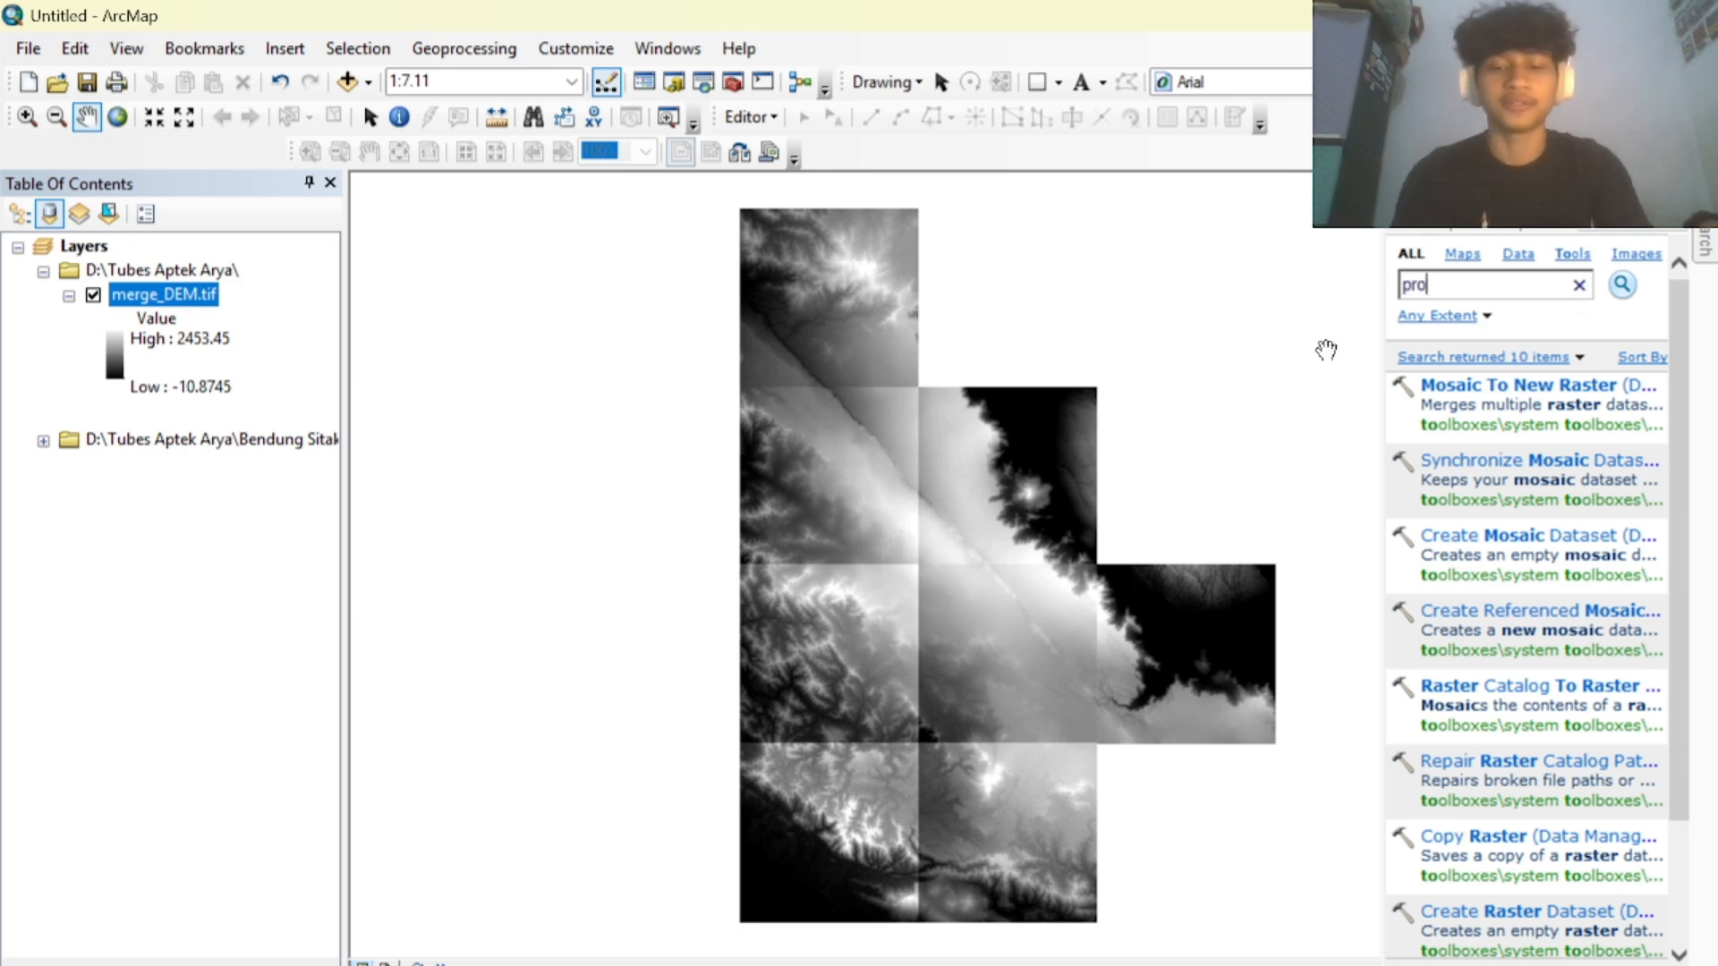
text(jec)
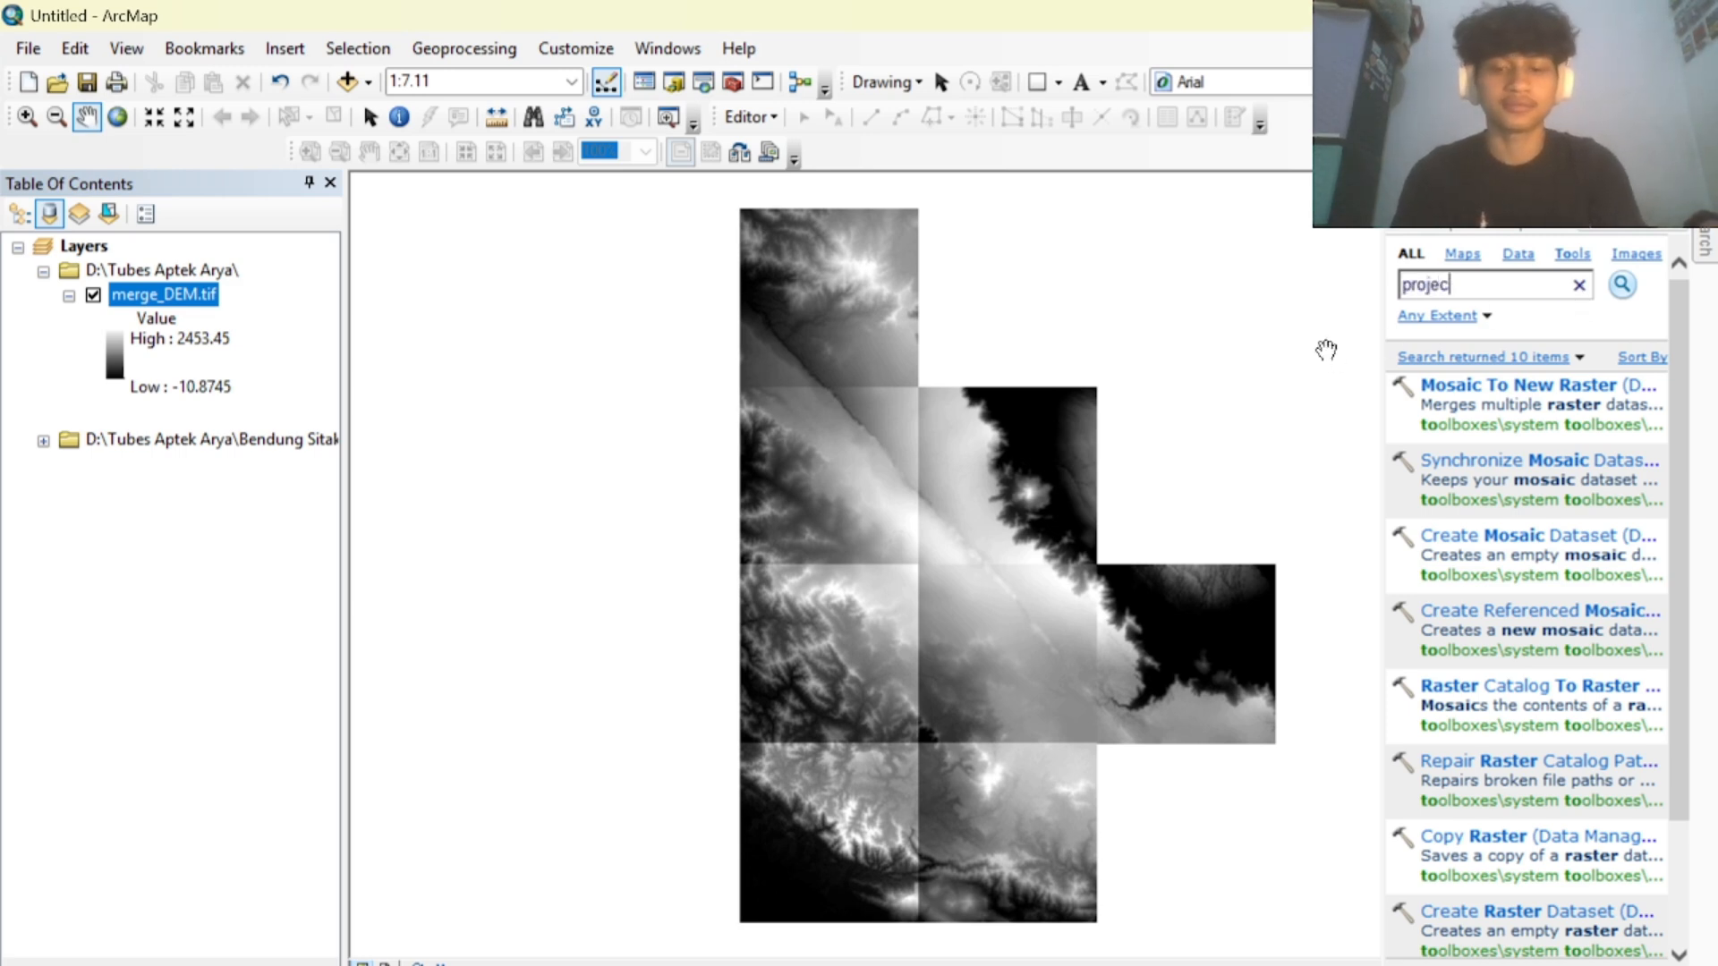
text(t raster)
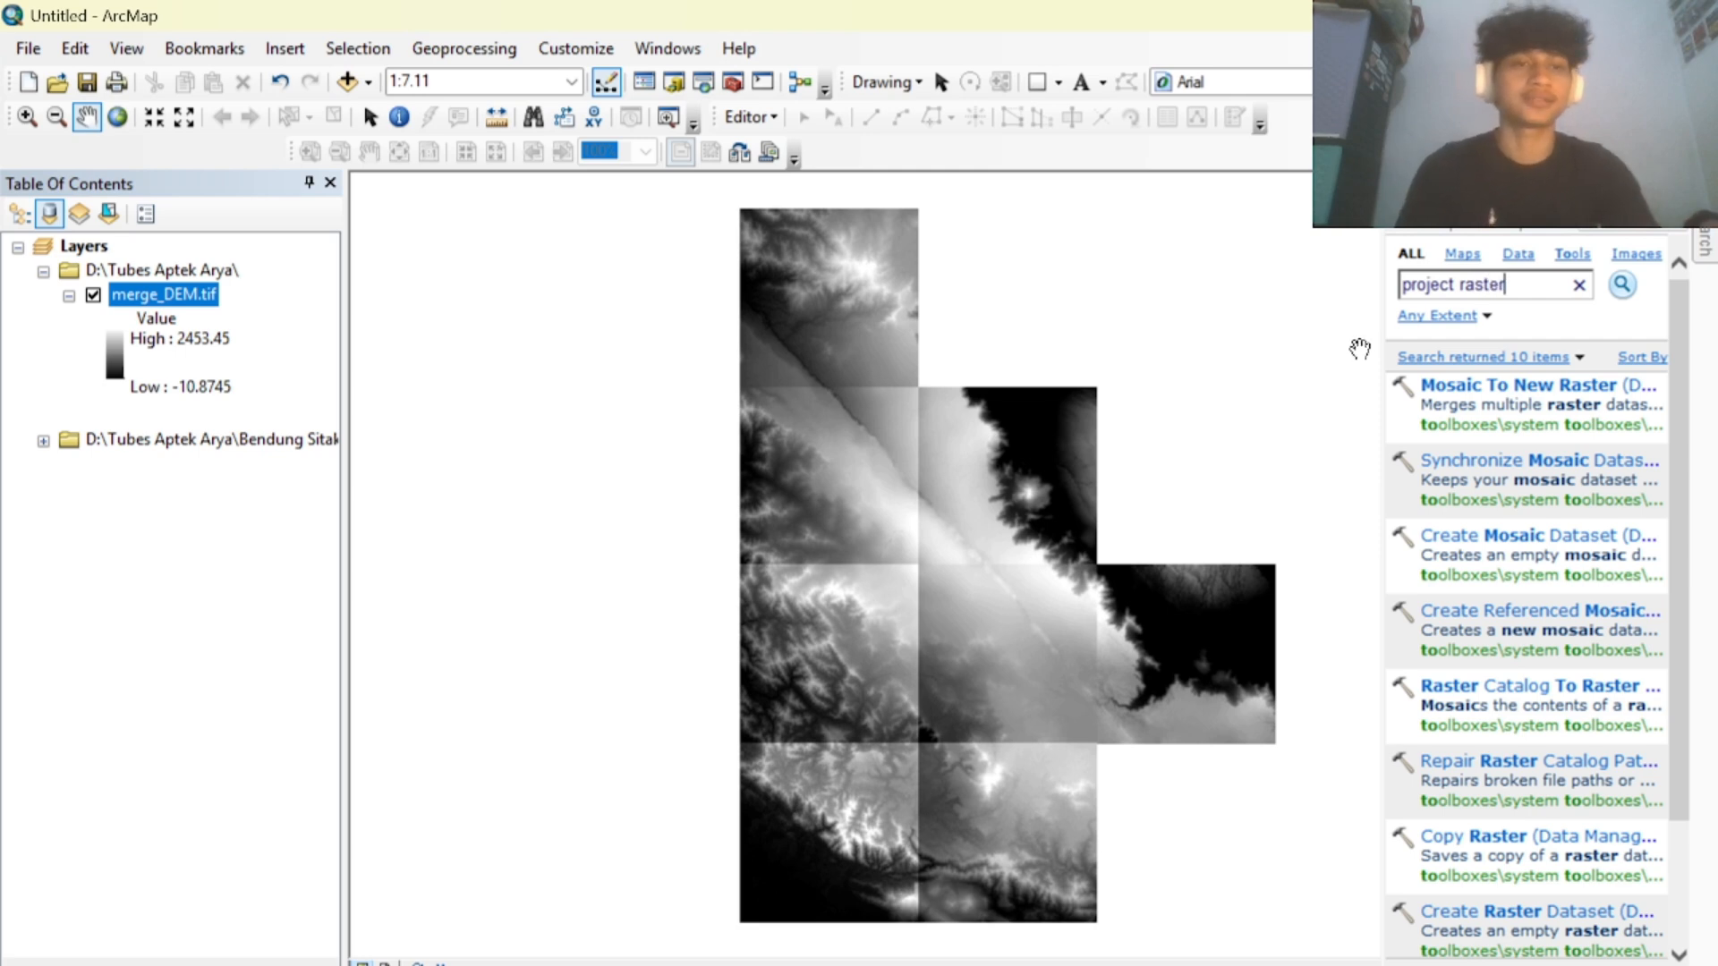
click(1622, 284)
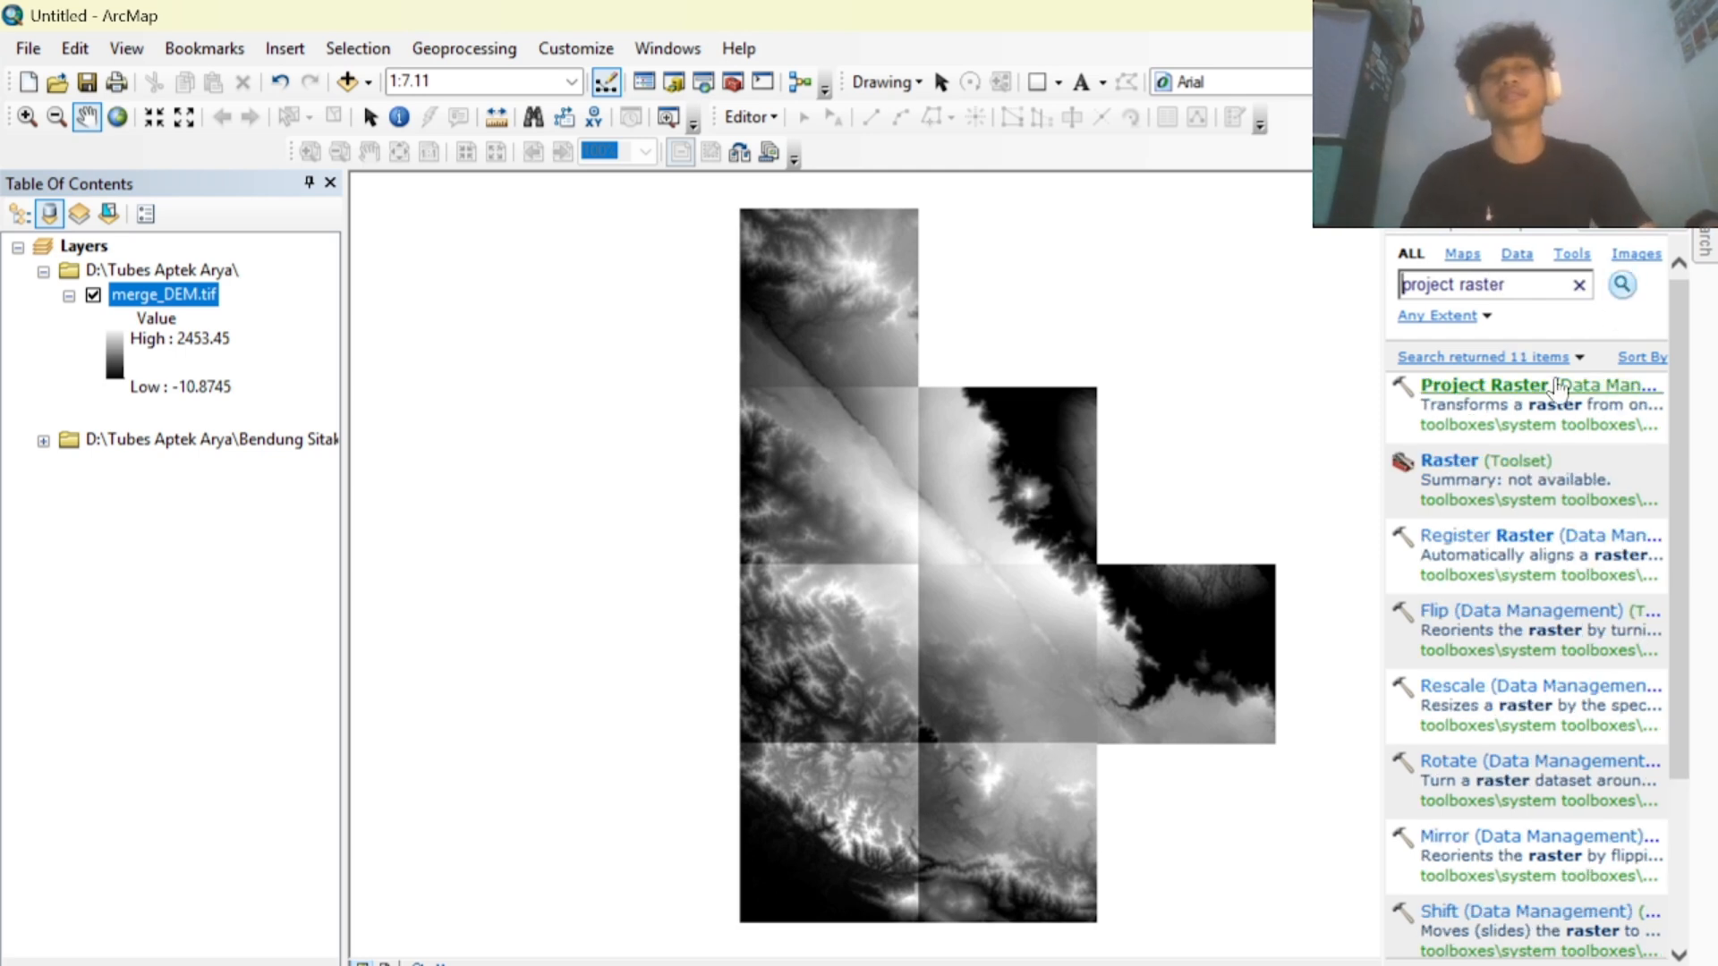
click(1516, 404)
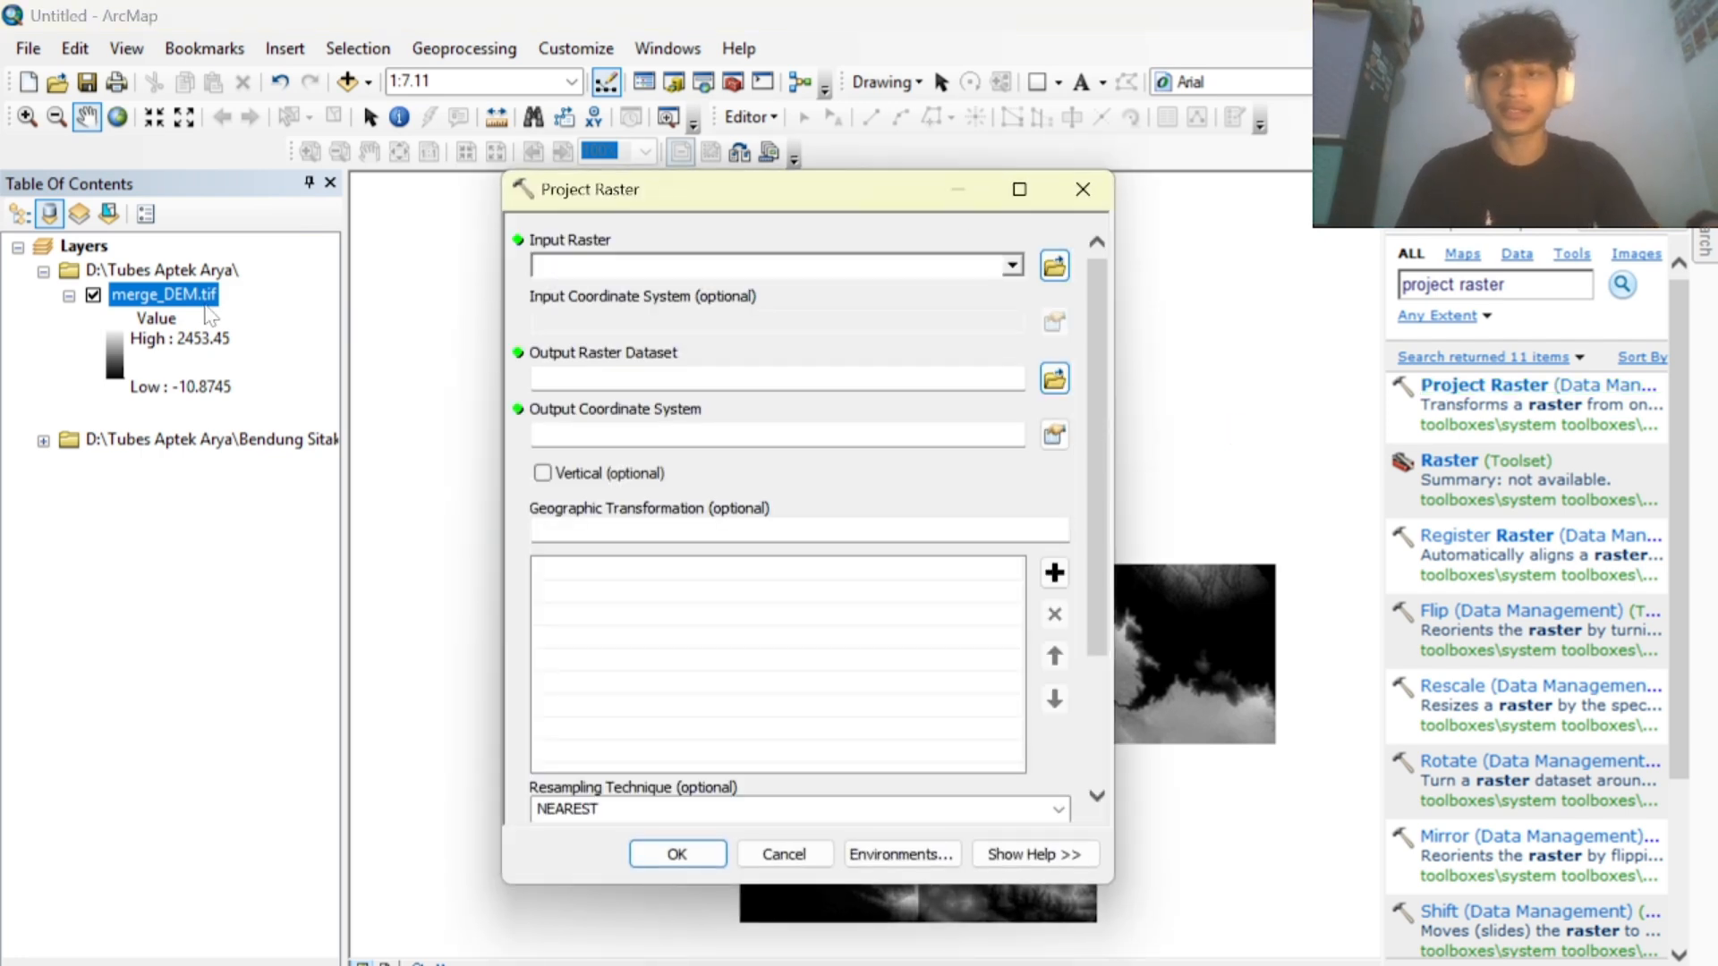
Set merge_DEM.tif as the input raster and name the output raster project_DEM.tif in the project's Tubes Aptek folder on drive D.
click(204, 302)
drag(204, 302, 583, 271)
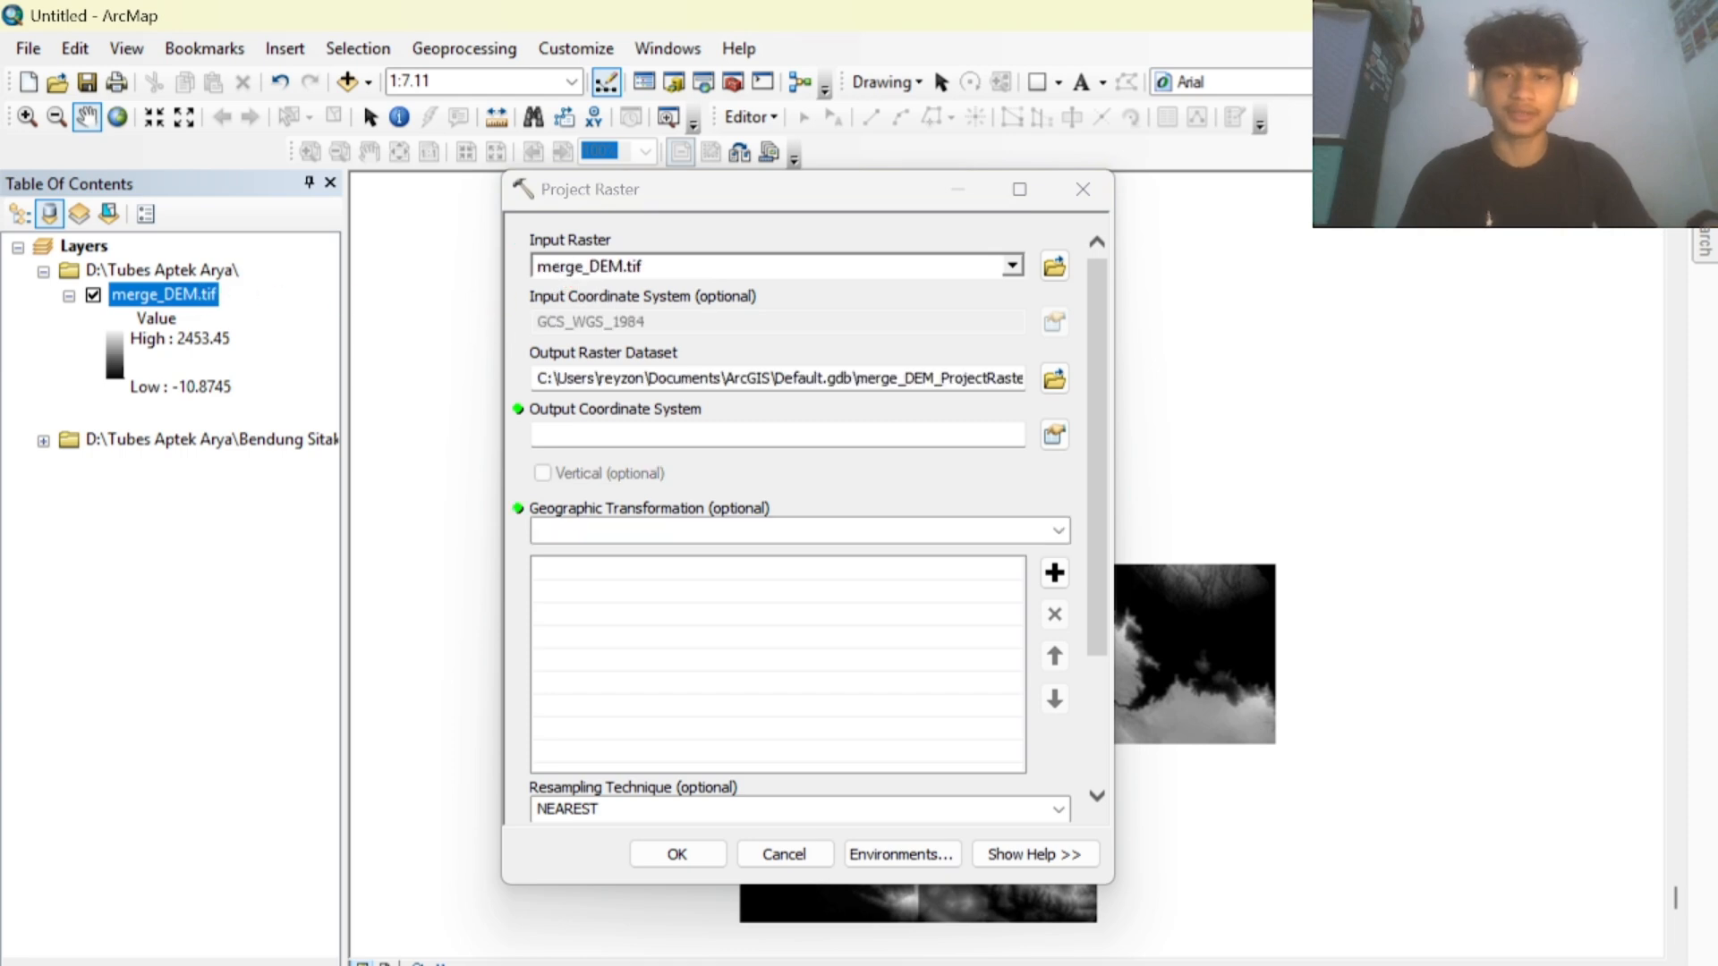
click(1053, 378)
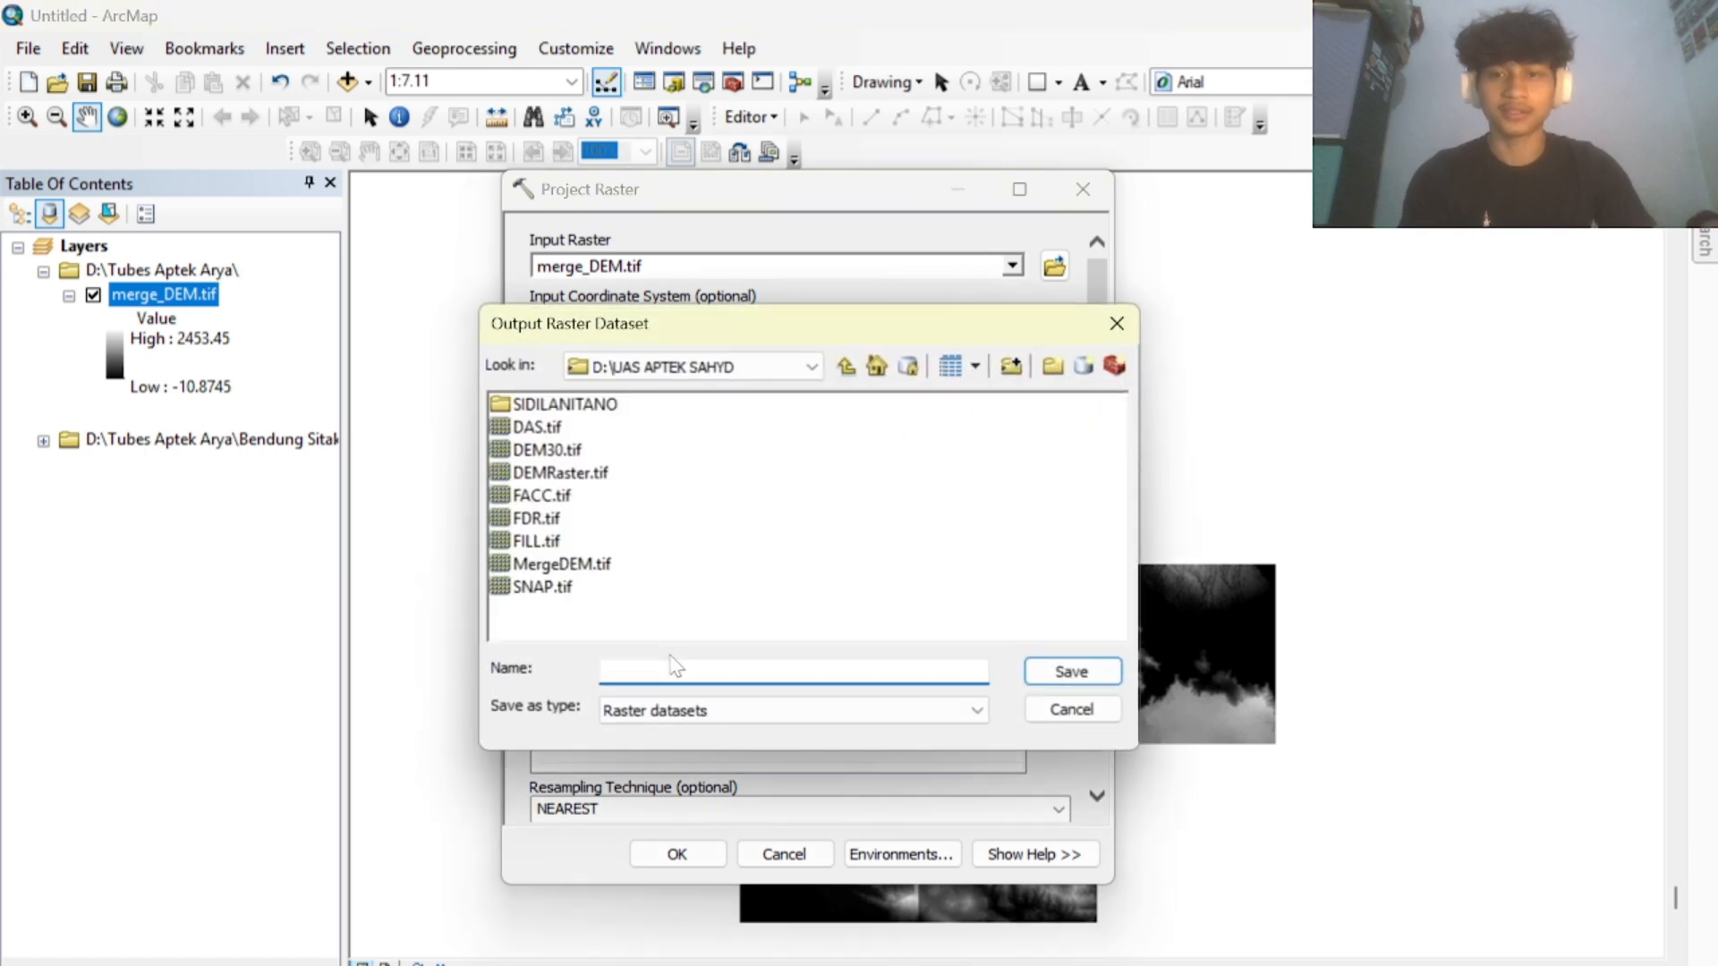
click(787, 367)
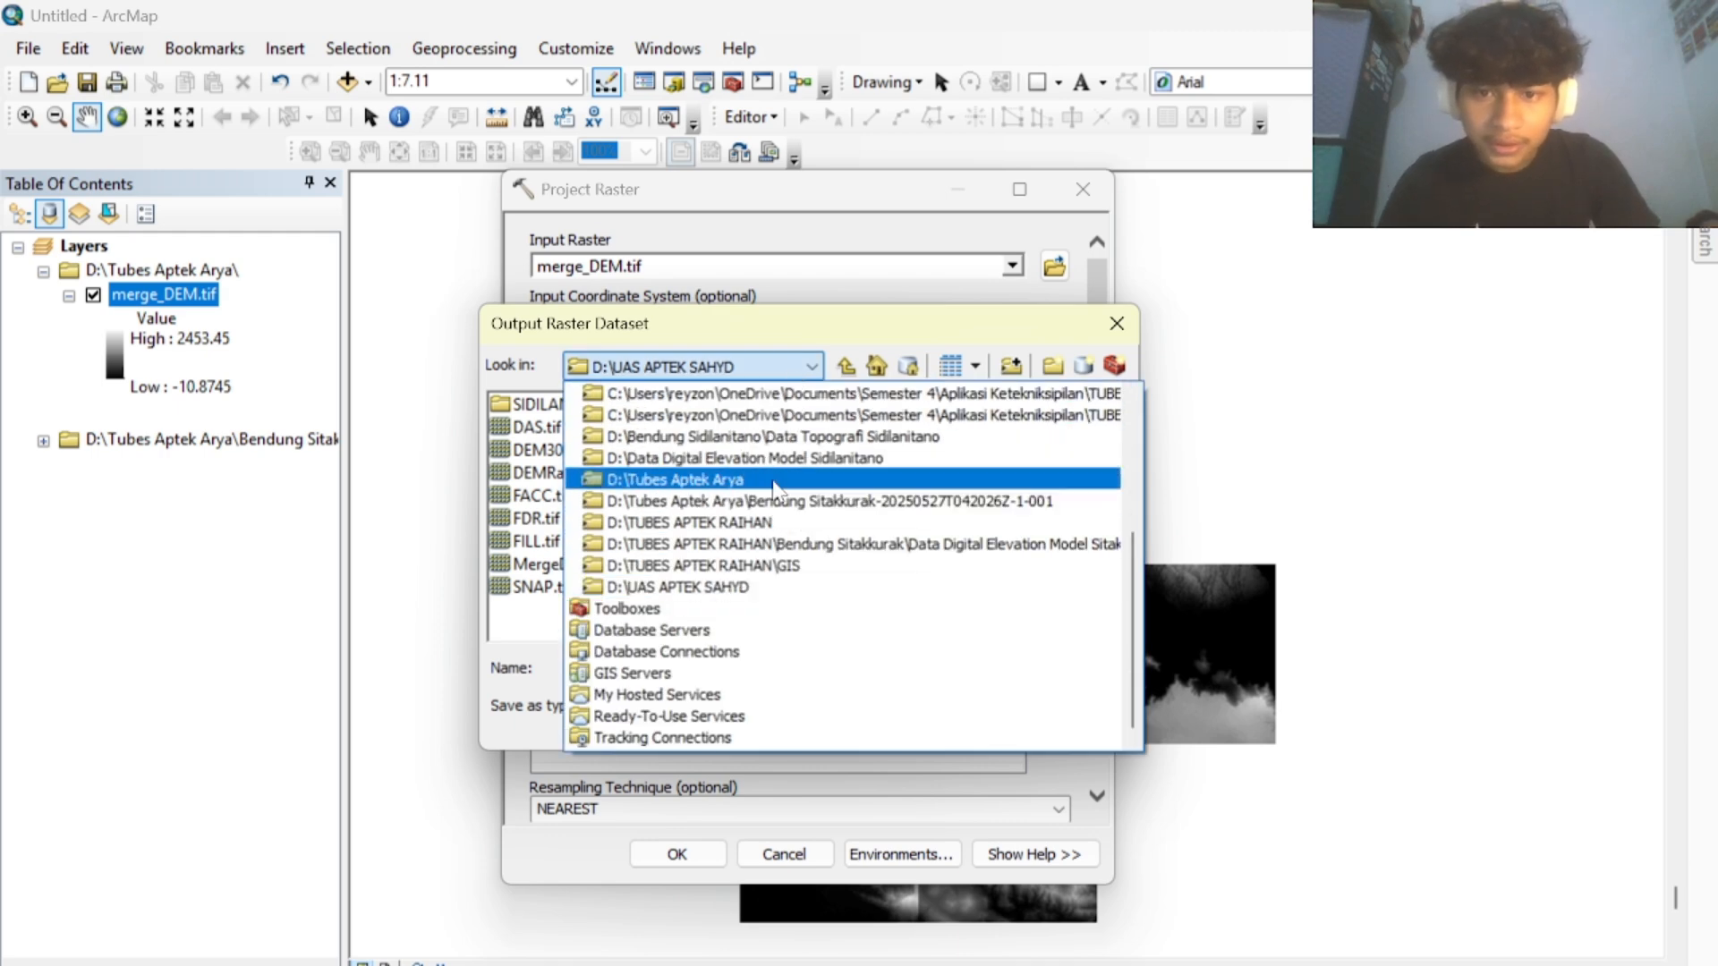
click(783, 479)
click(680, 671)
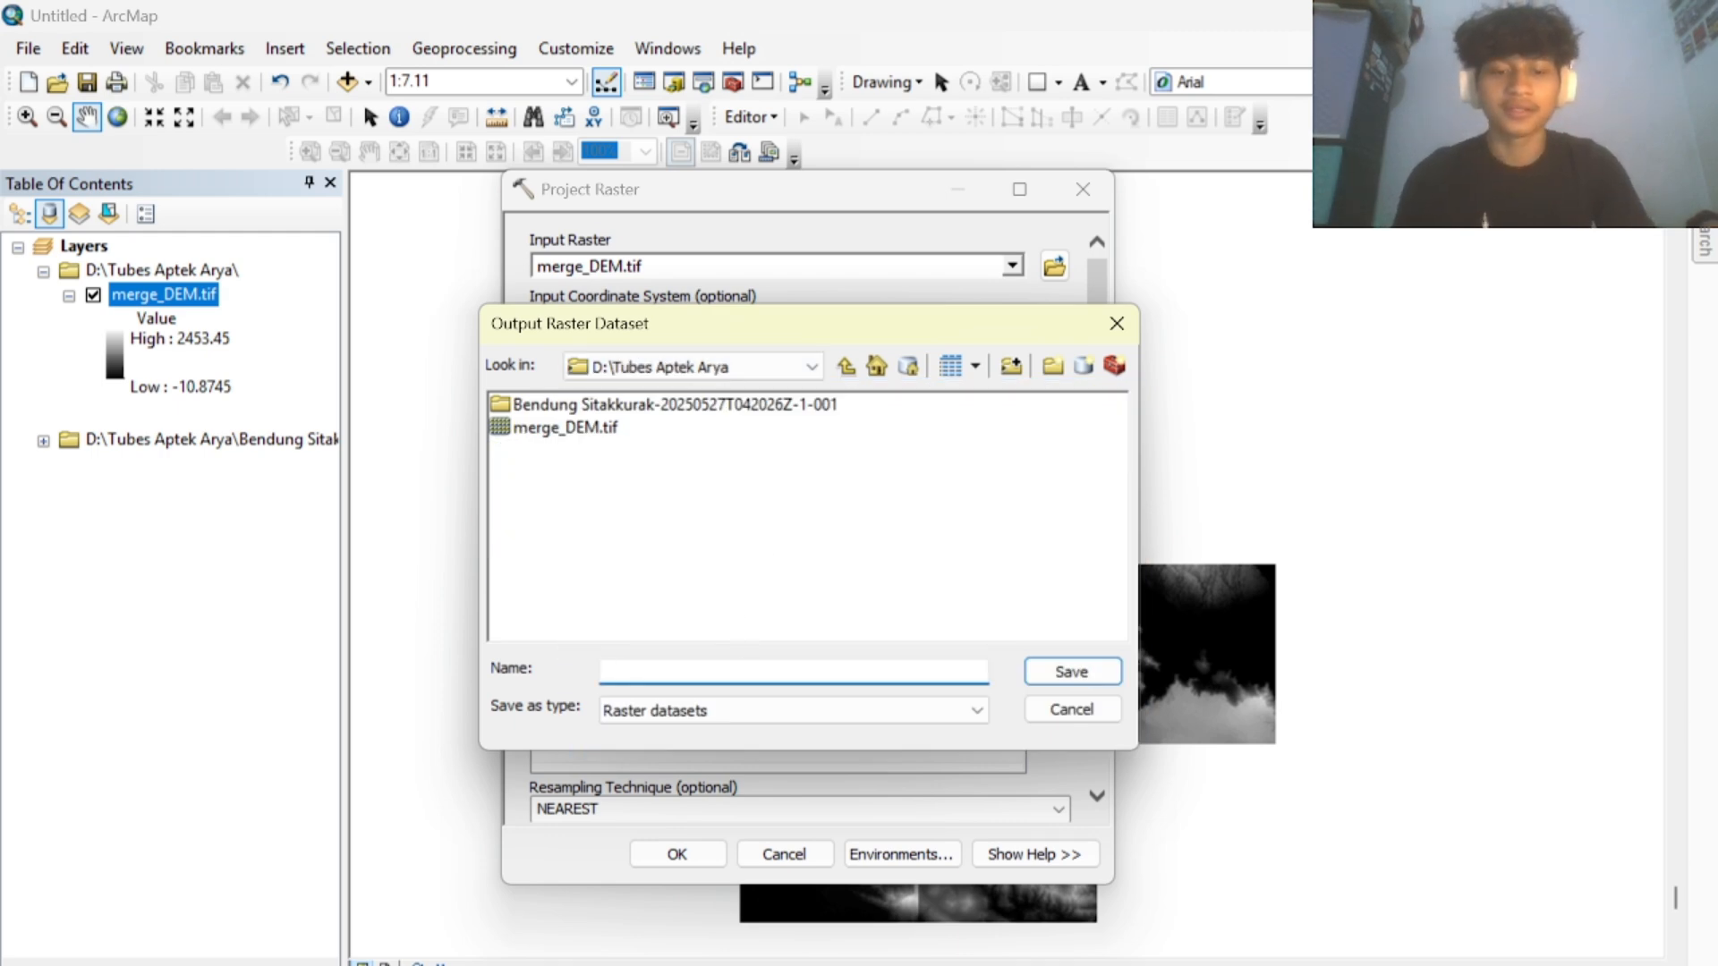
text(project_D)
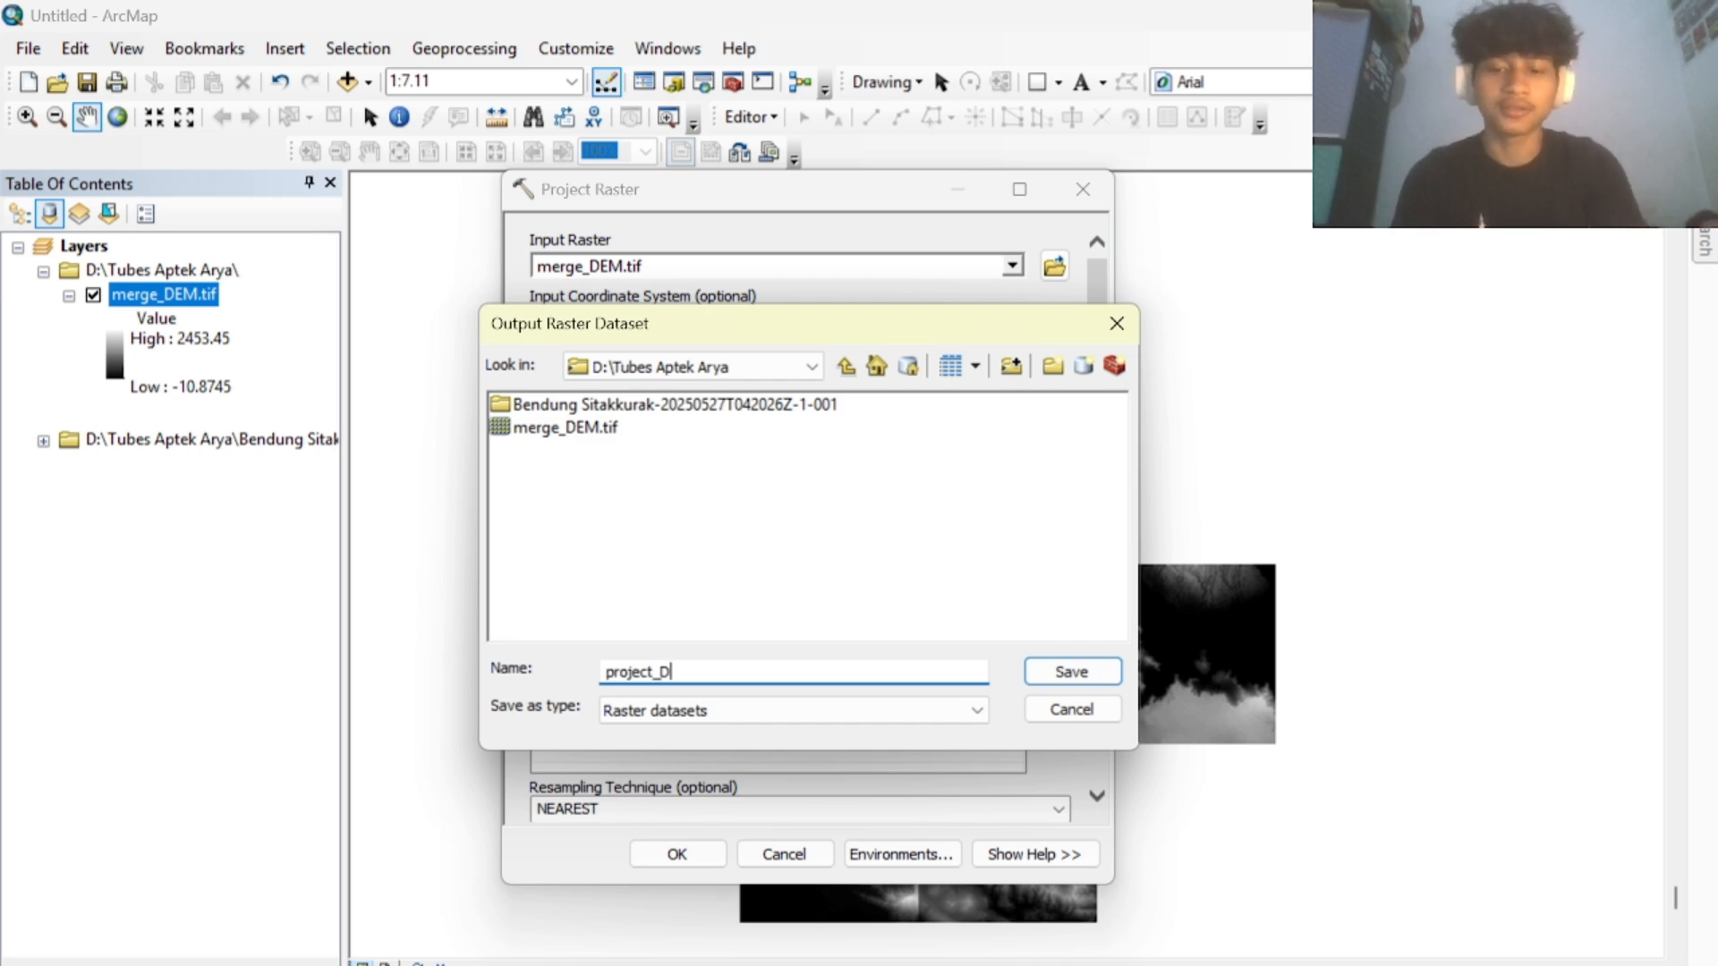
text(EM)
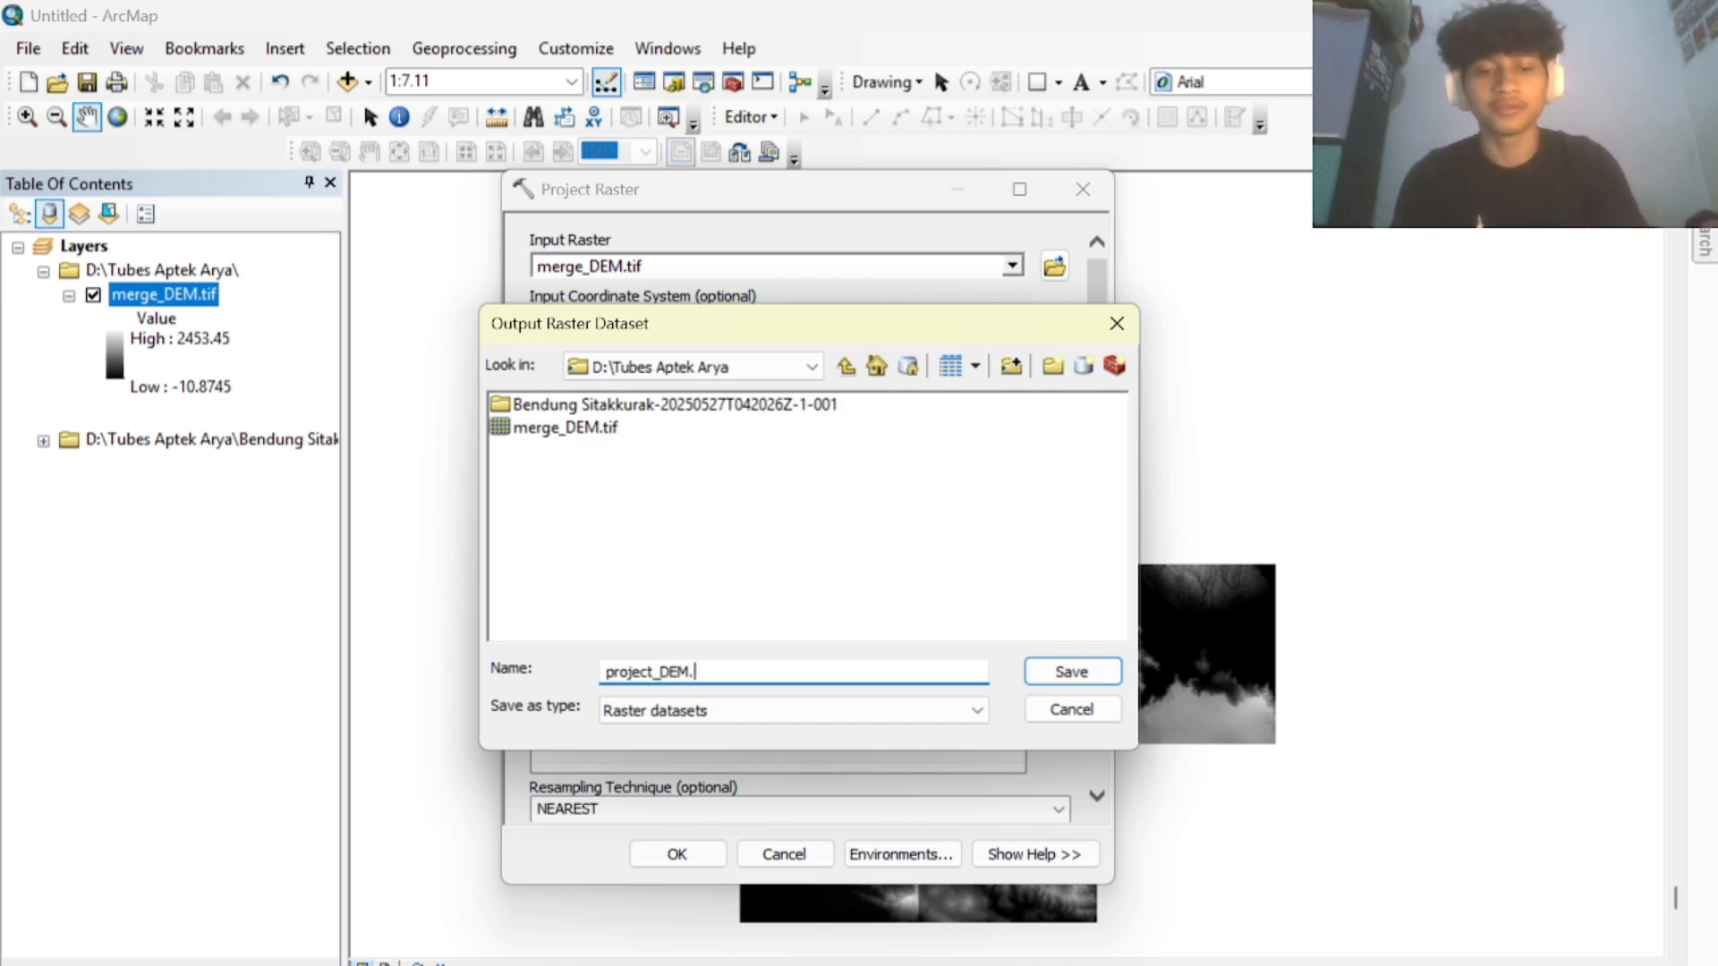
text(.tif)
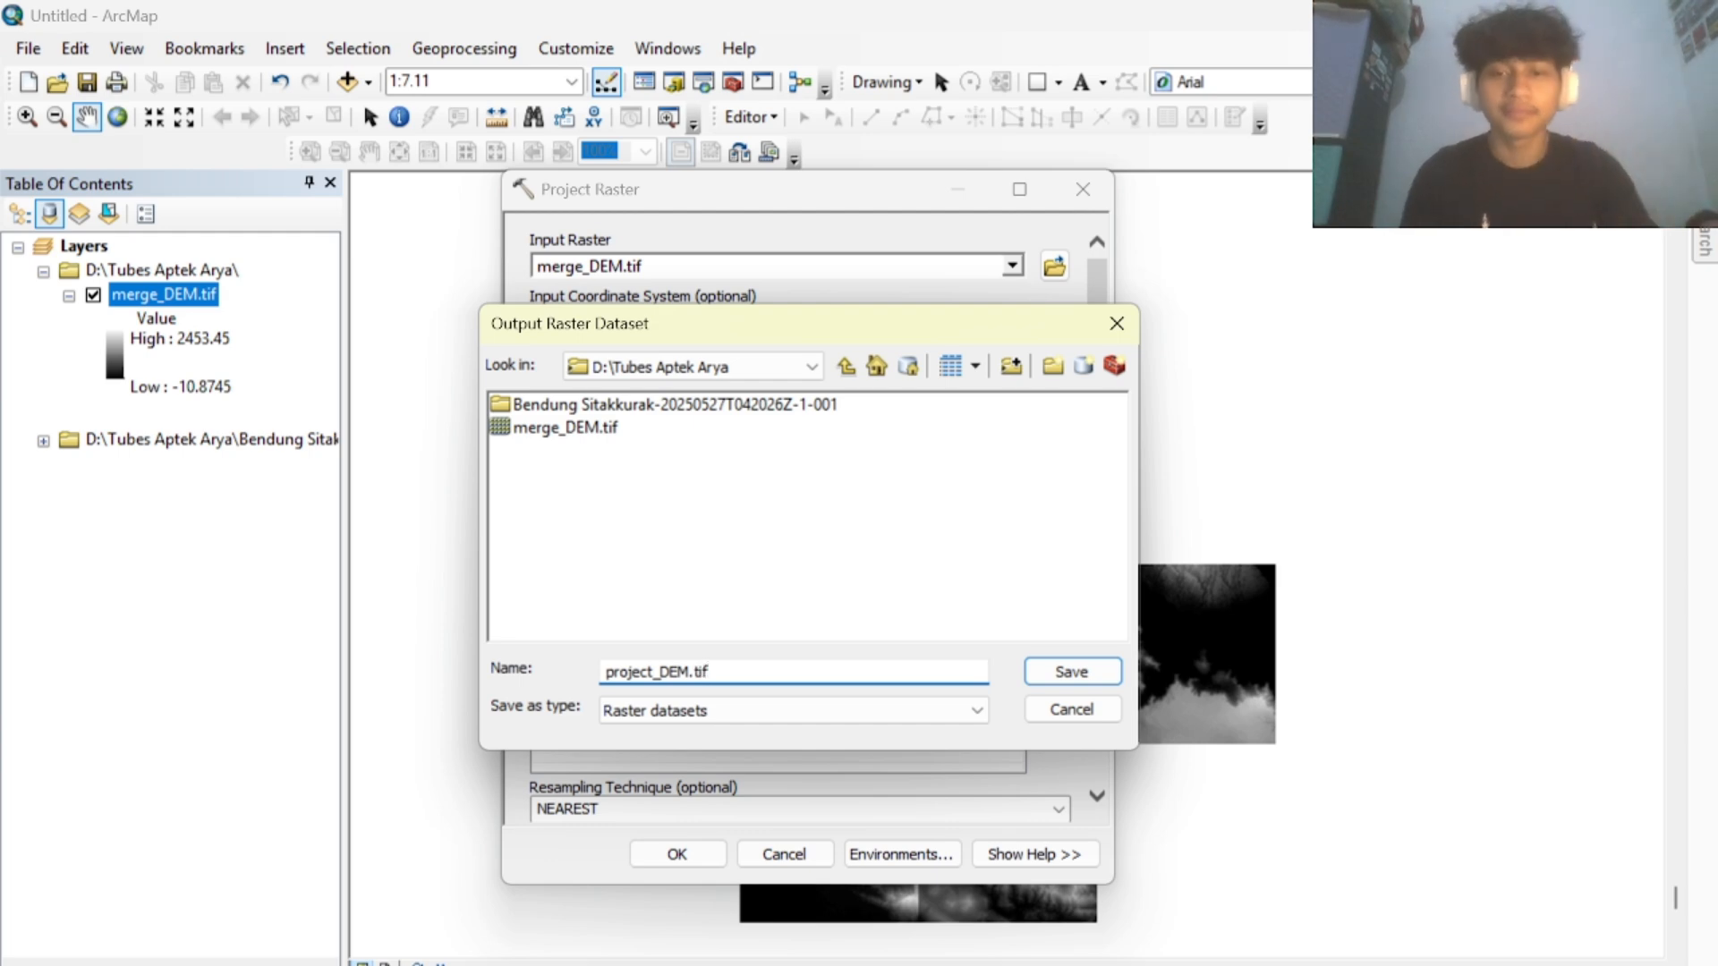
click(1074, 672)
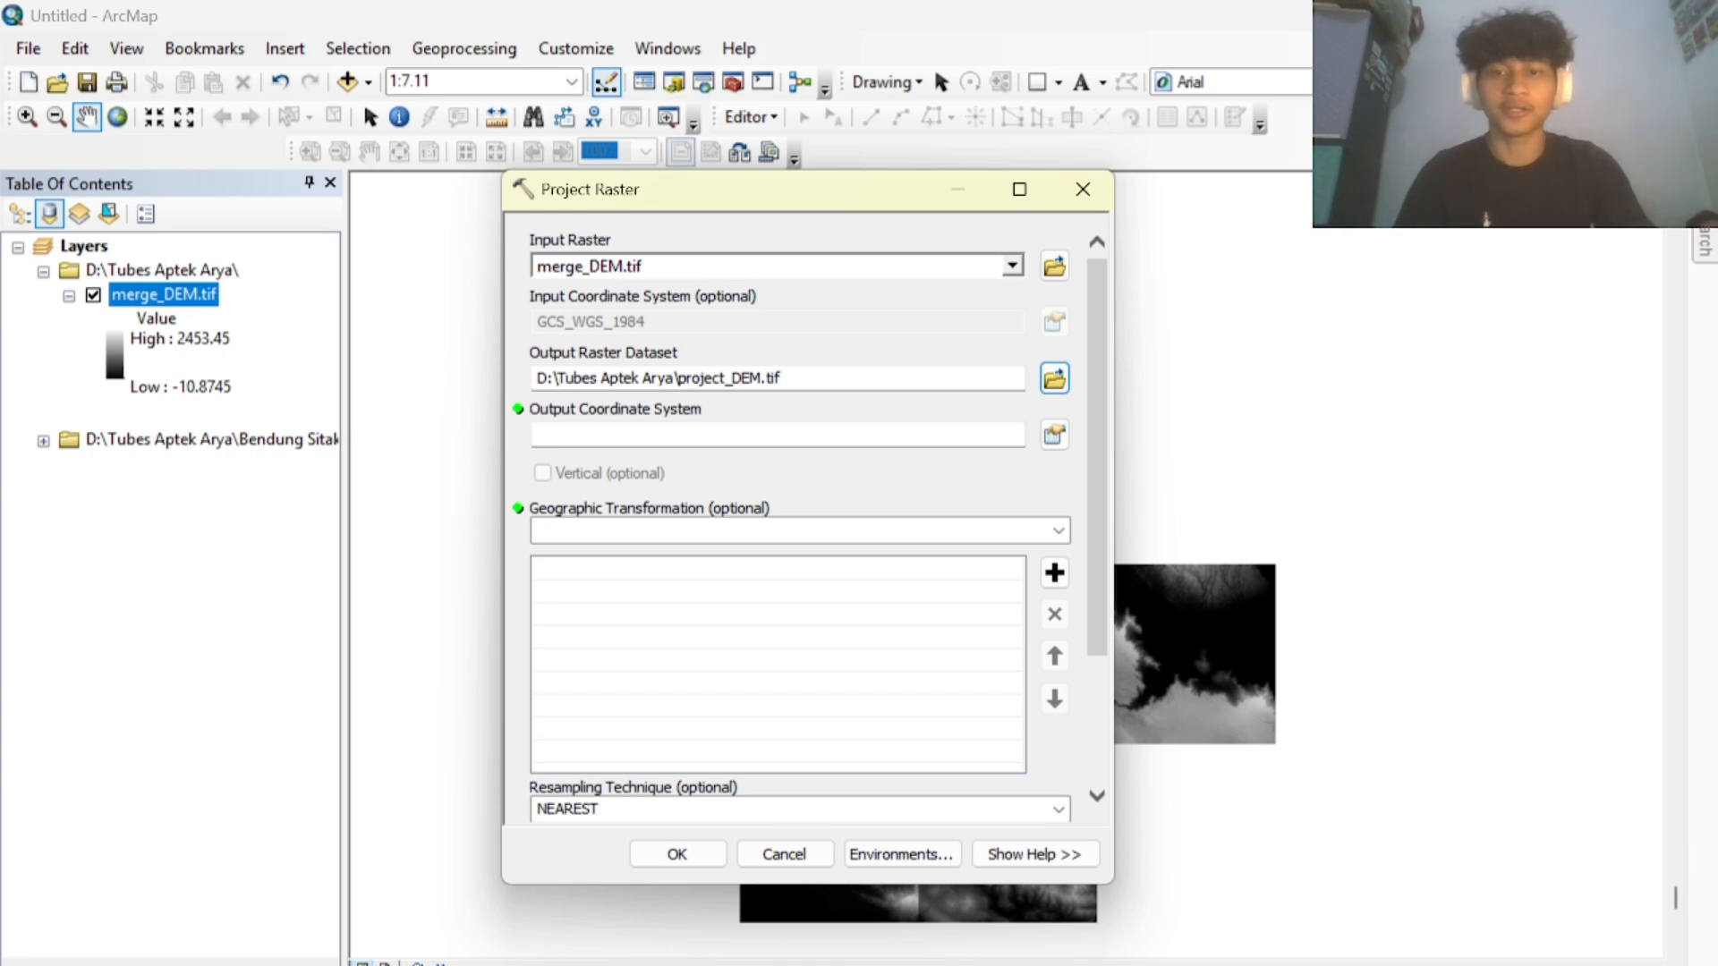
Set the output coordinate system to WGS 1984 UTM Zone 47N and run the raster projection.
click(1054, 434)
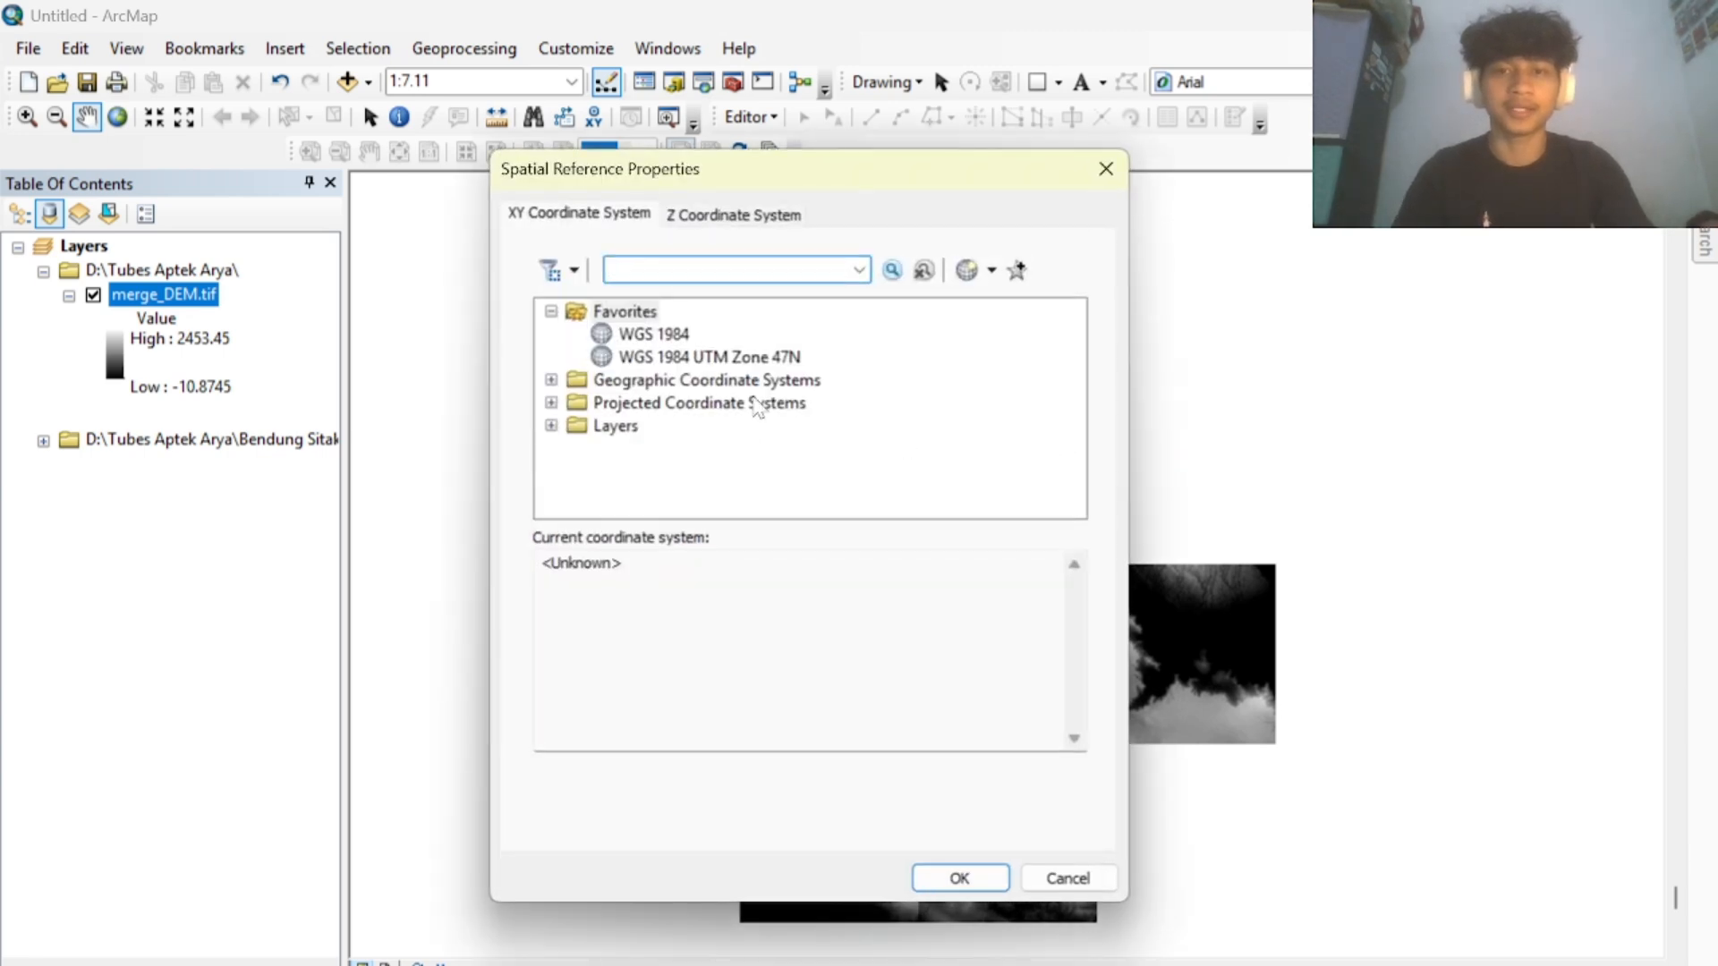
click(727, 358)
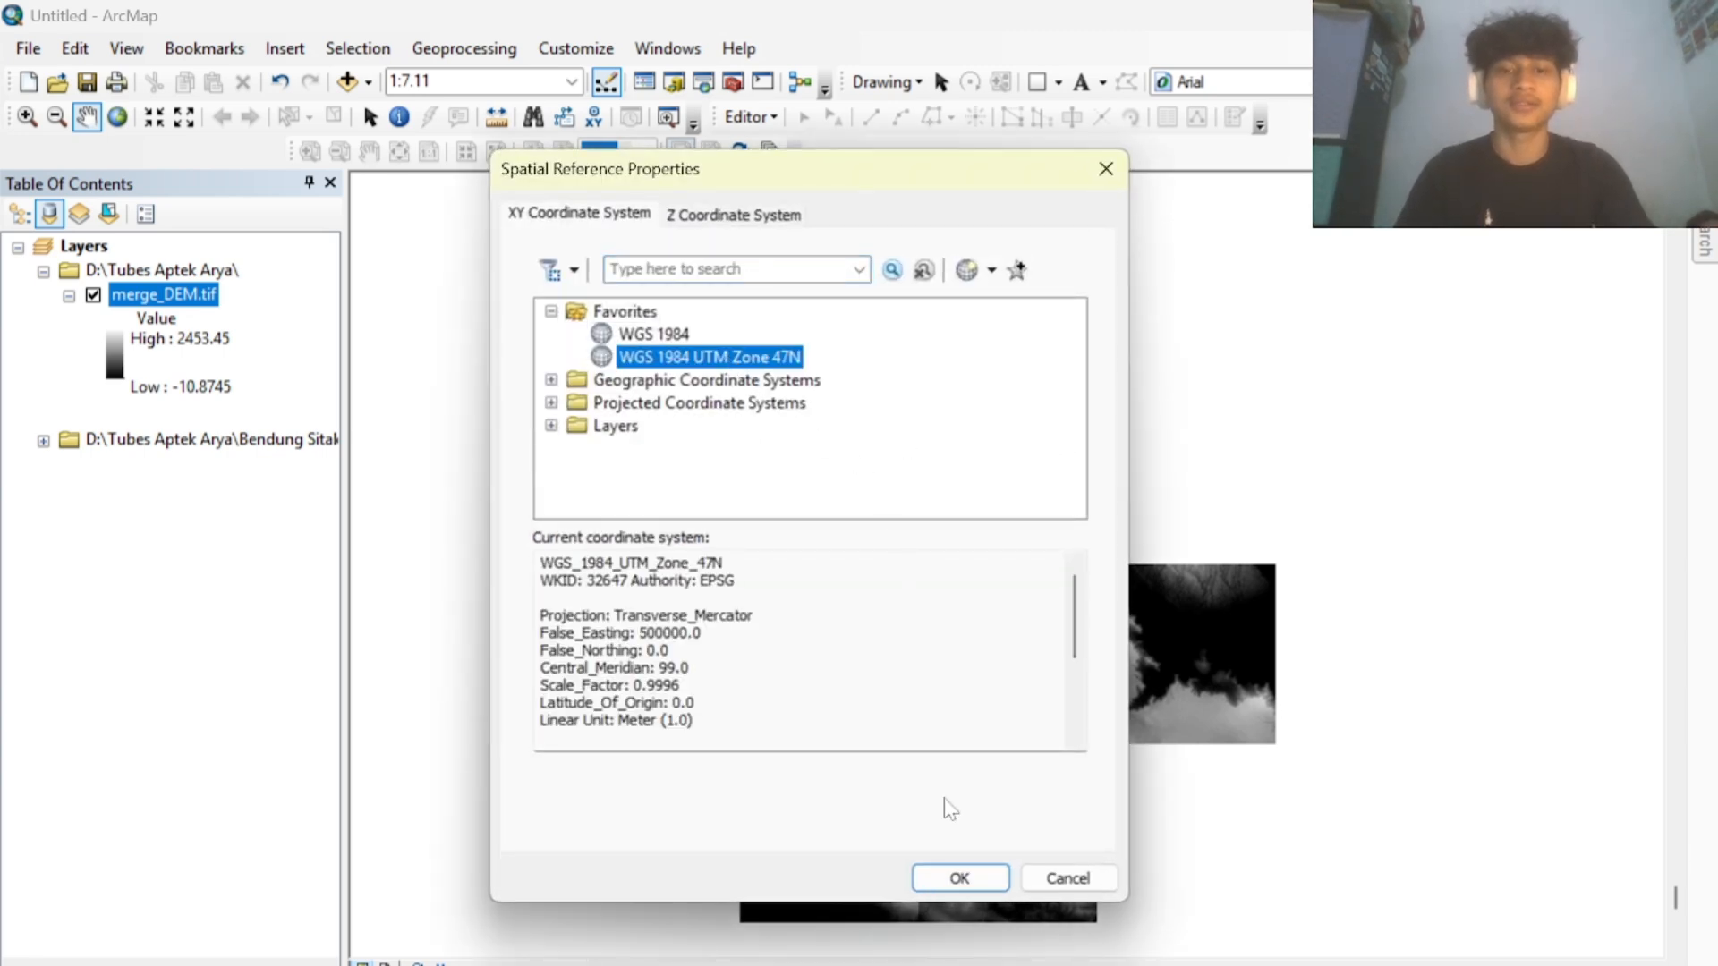
click(959, 879)
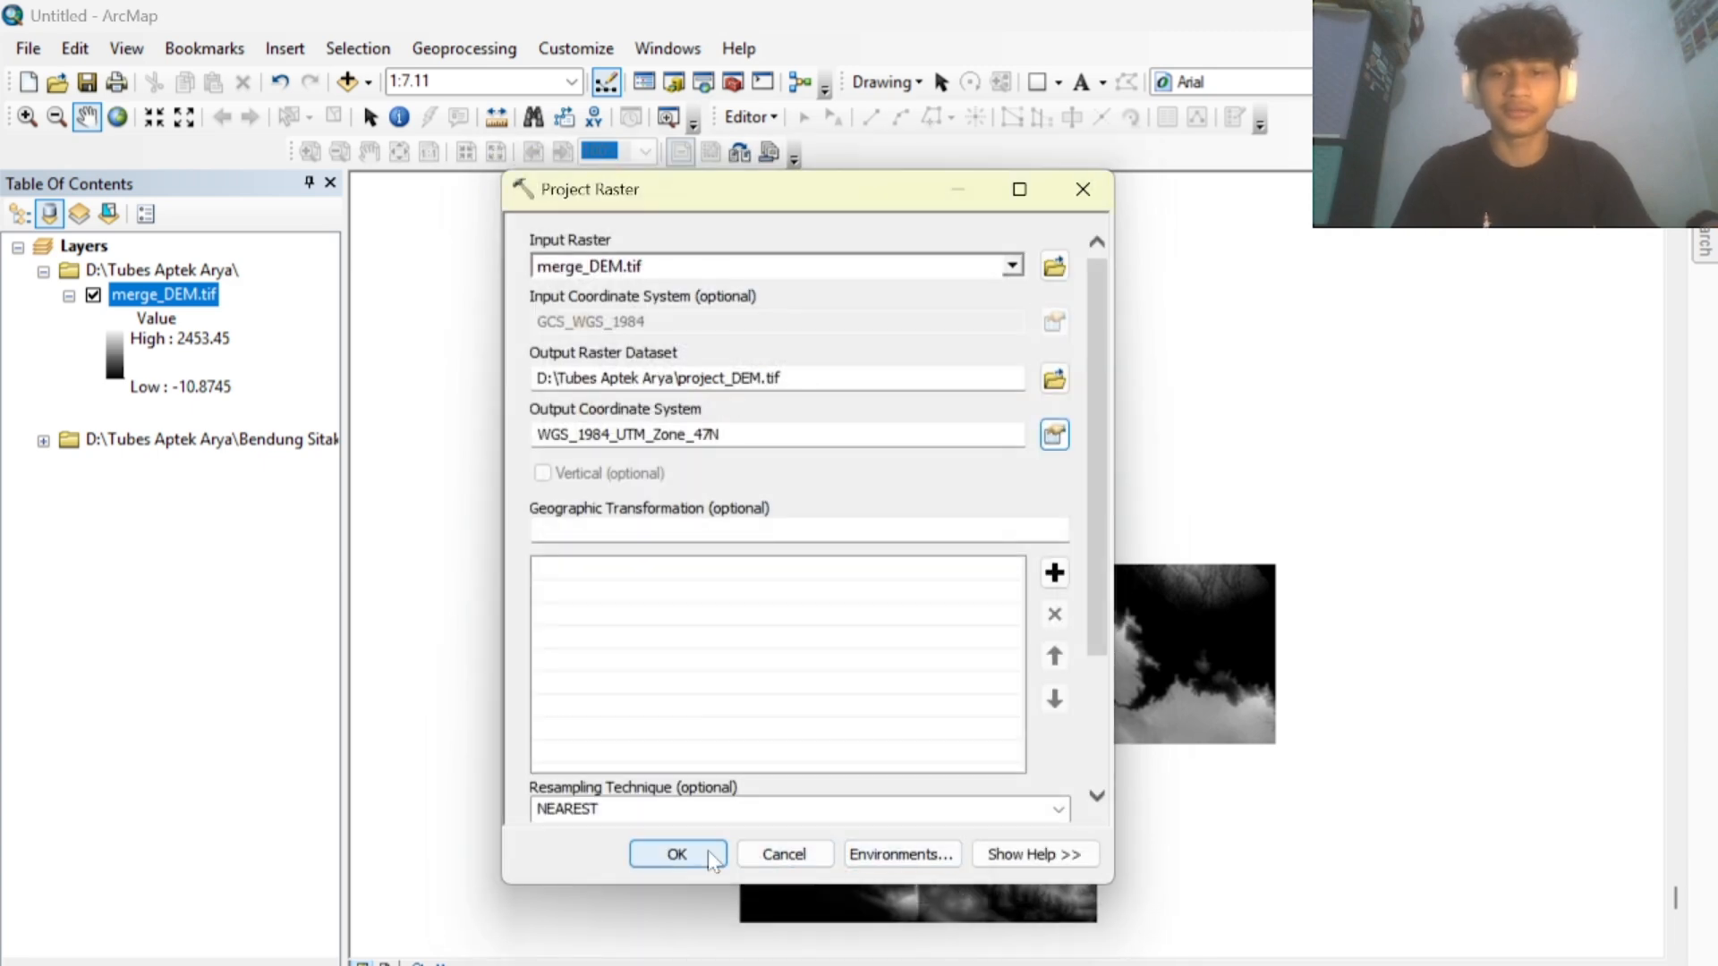
click(677, 855)
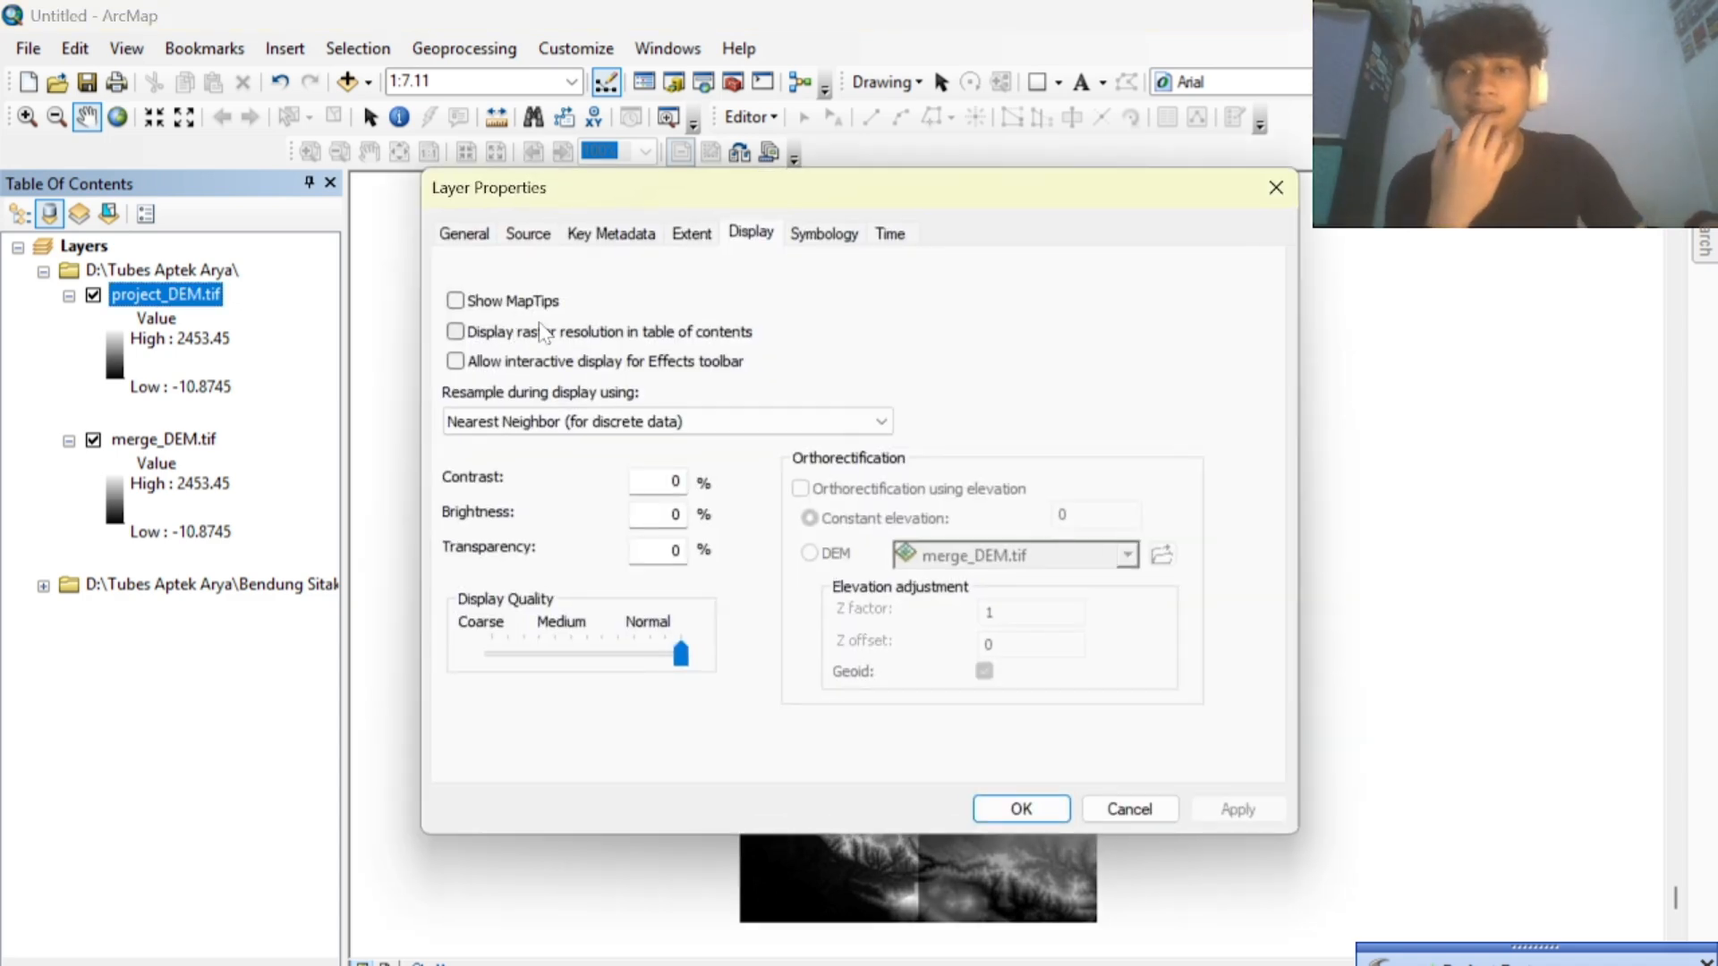
Check the raster information and XY coordinate system in the source properties of project_DEM.tif.
click(547, 236)
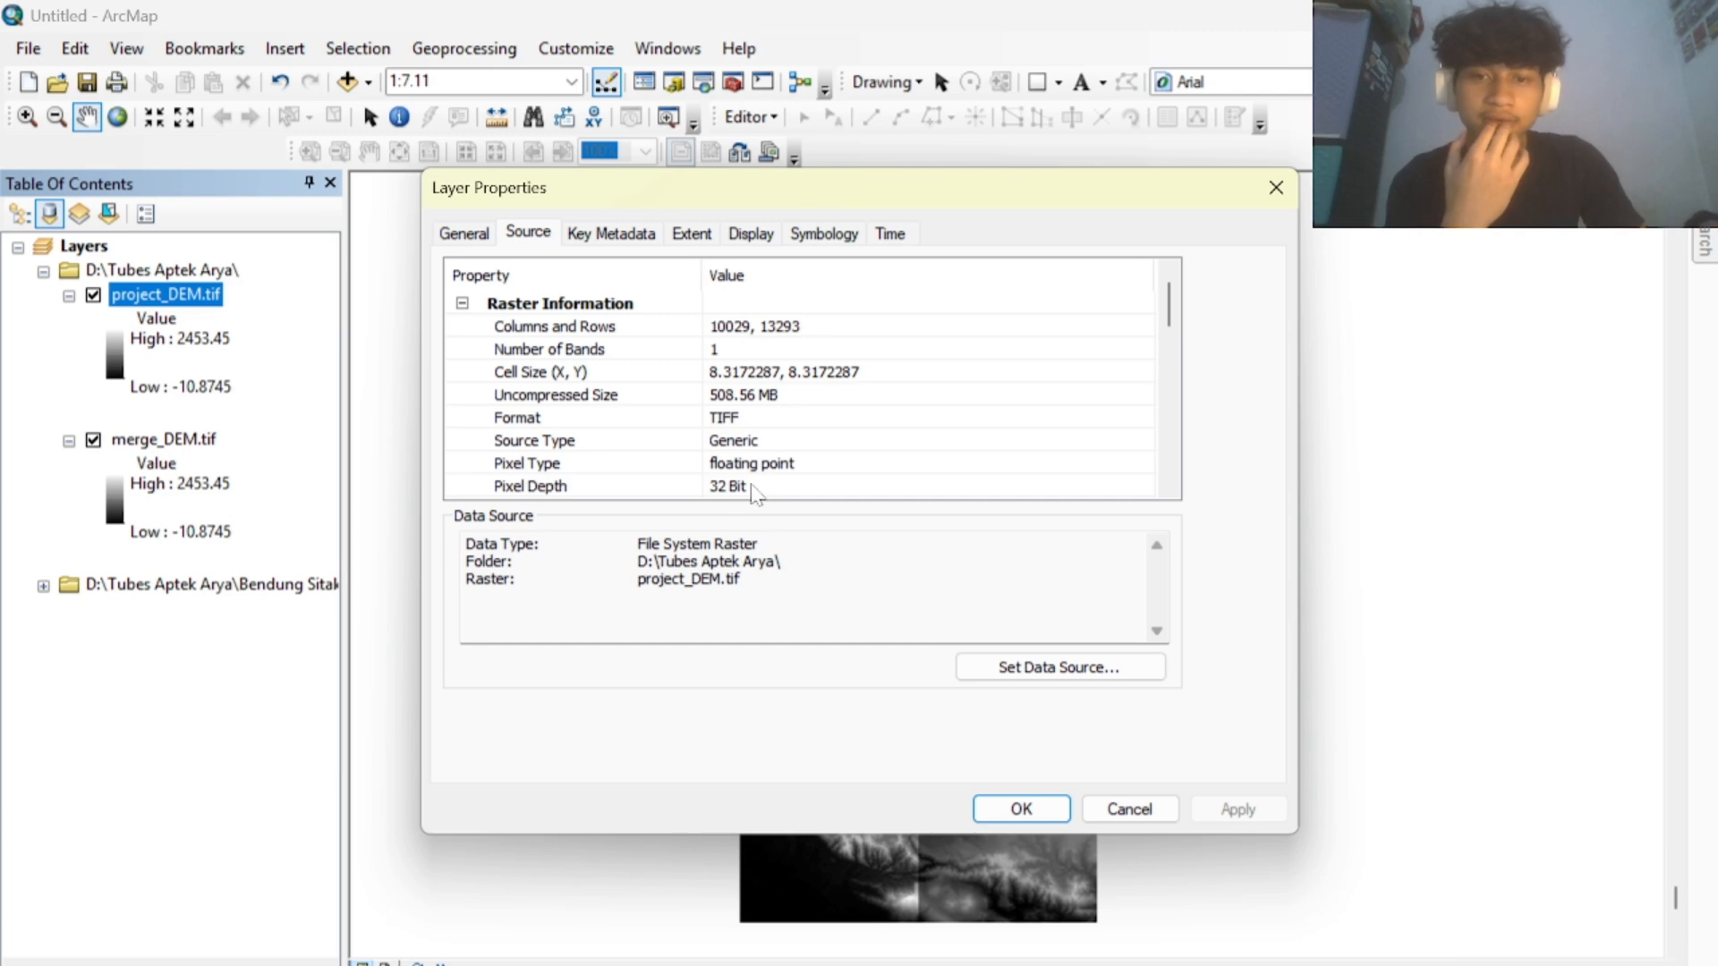
scroll(816, 438, down, 3)
scroll(820, 433, down, 2)
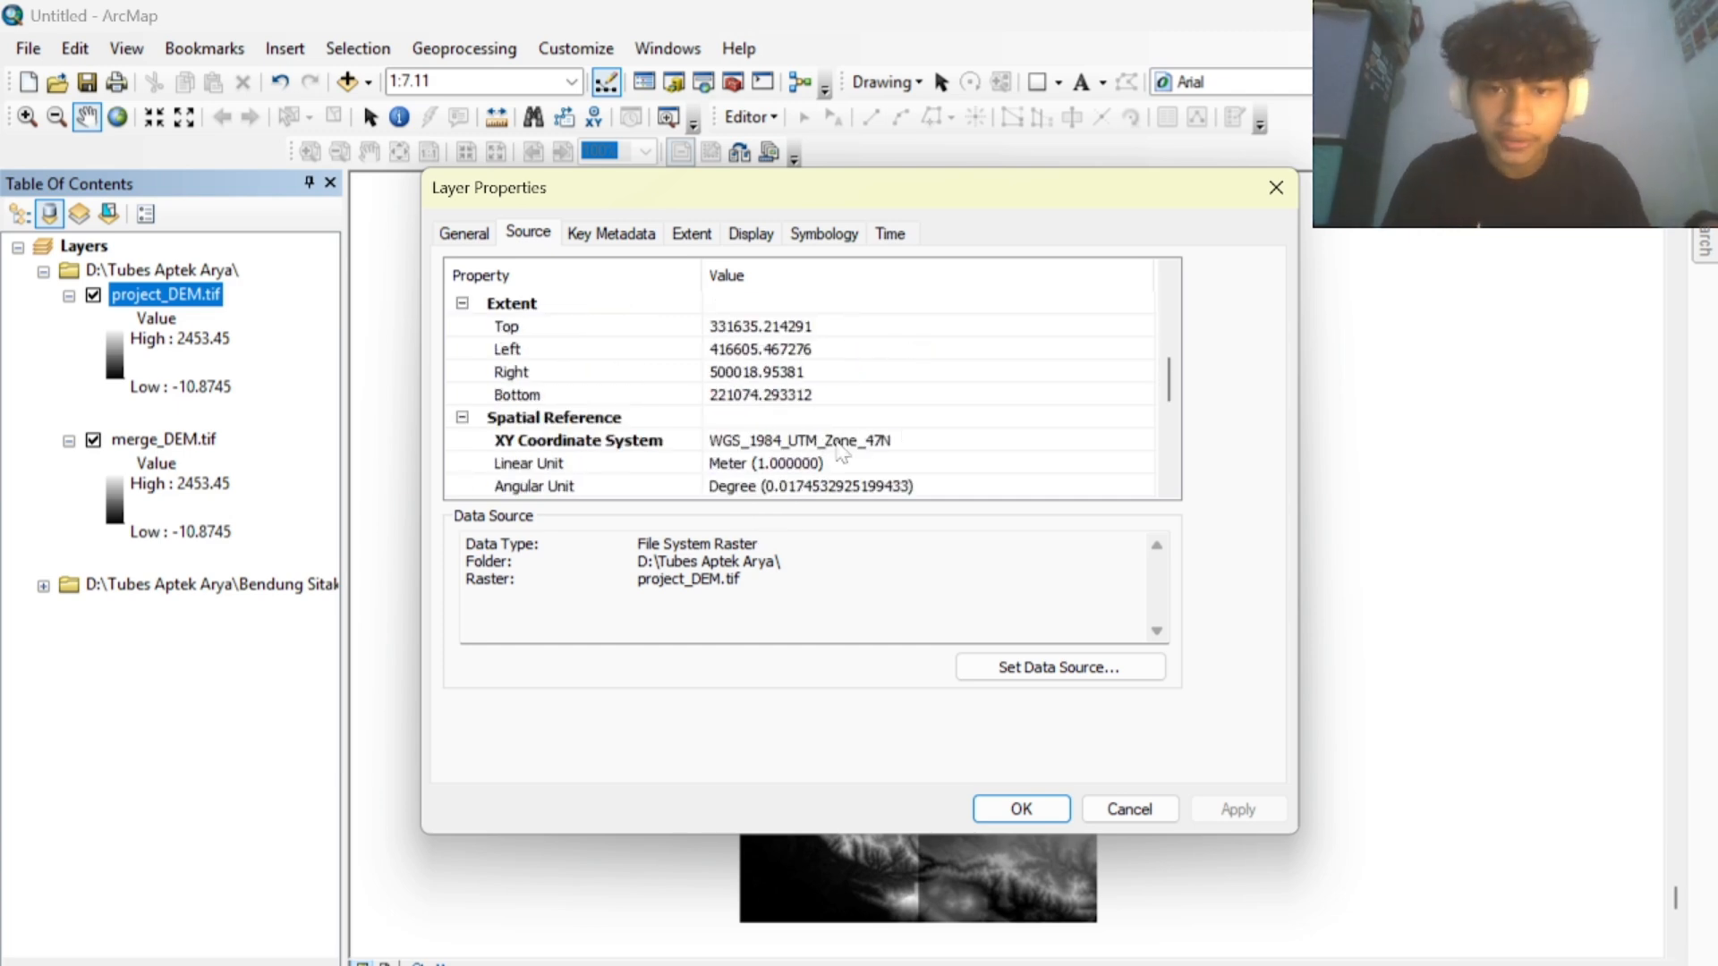
click(1022, 811)
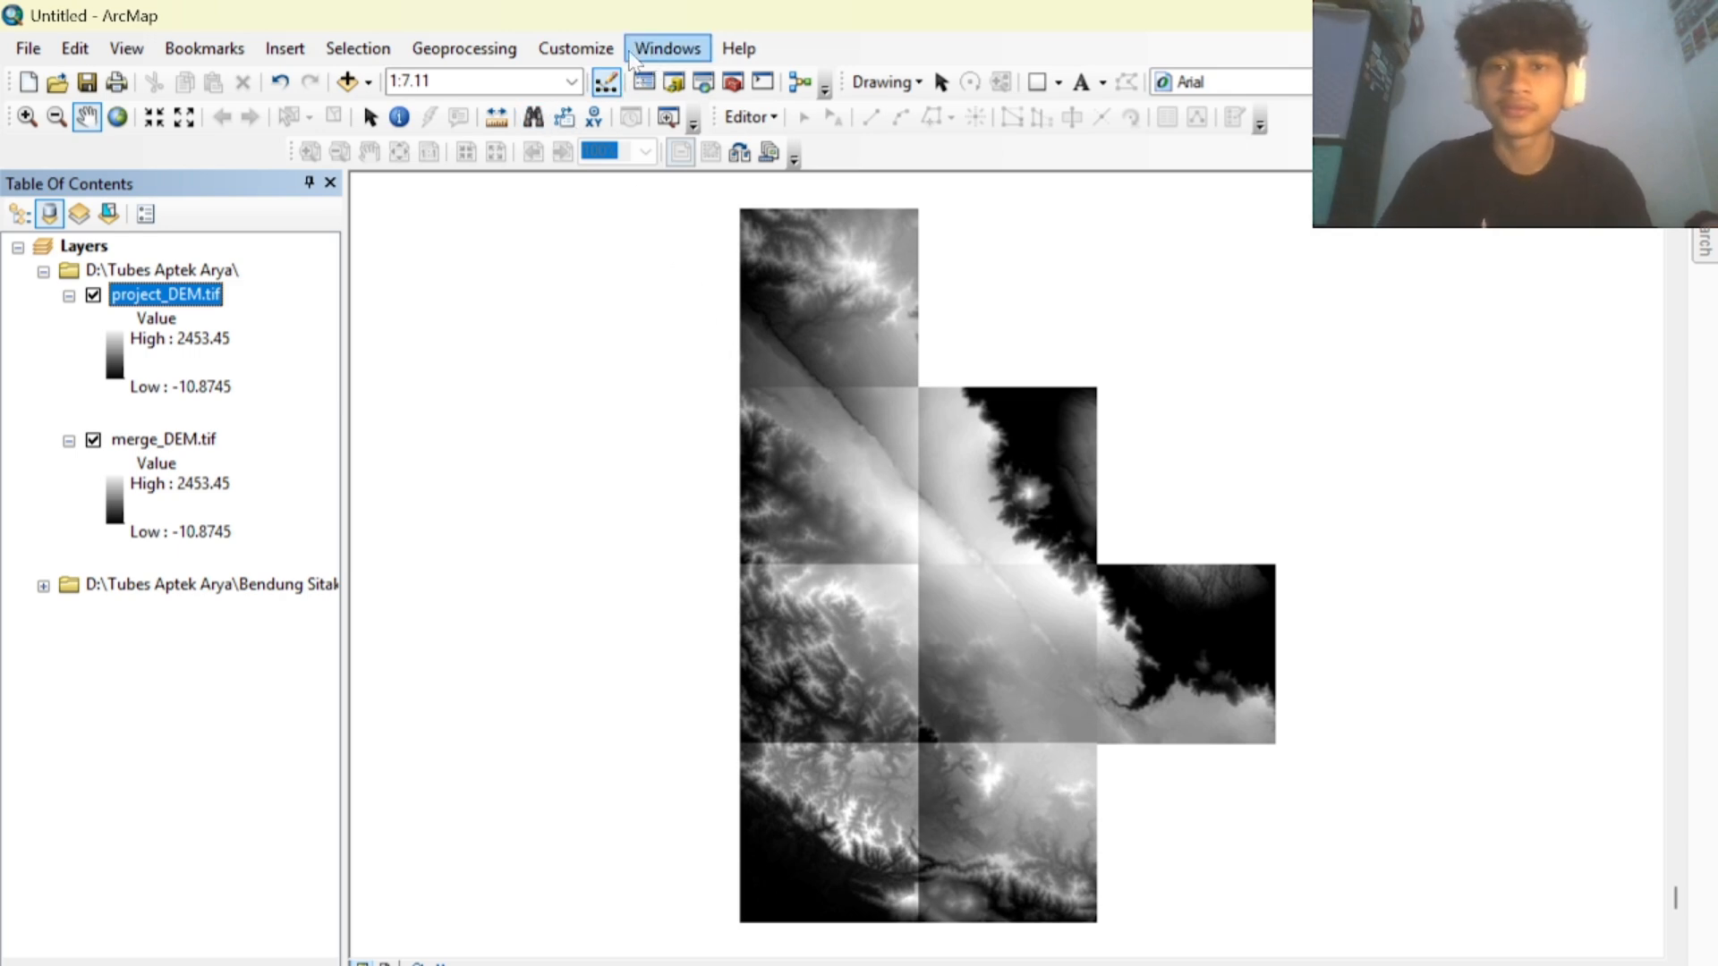
Check which extensions are enabled, including 3D Analyst and Spatial Analyst.
click(575, 49)
click(601, 104)
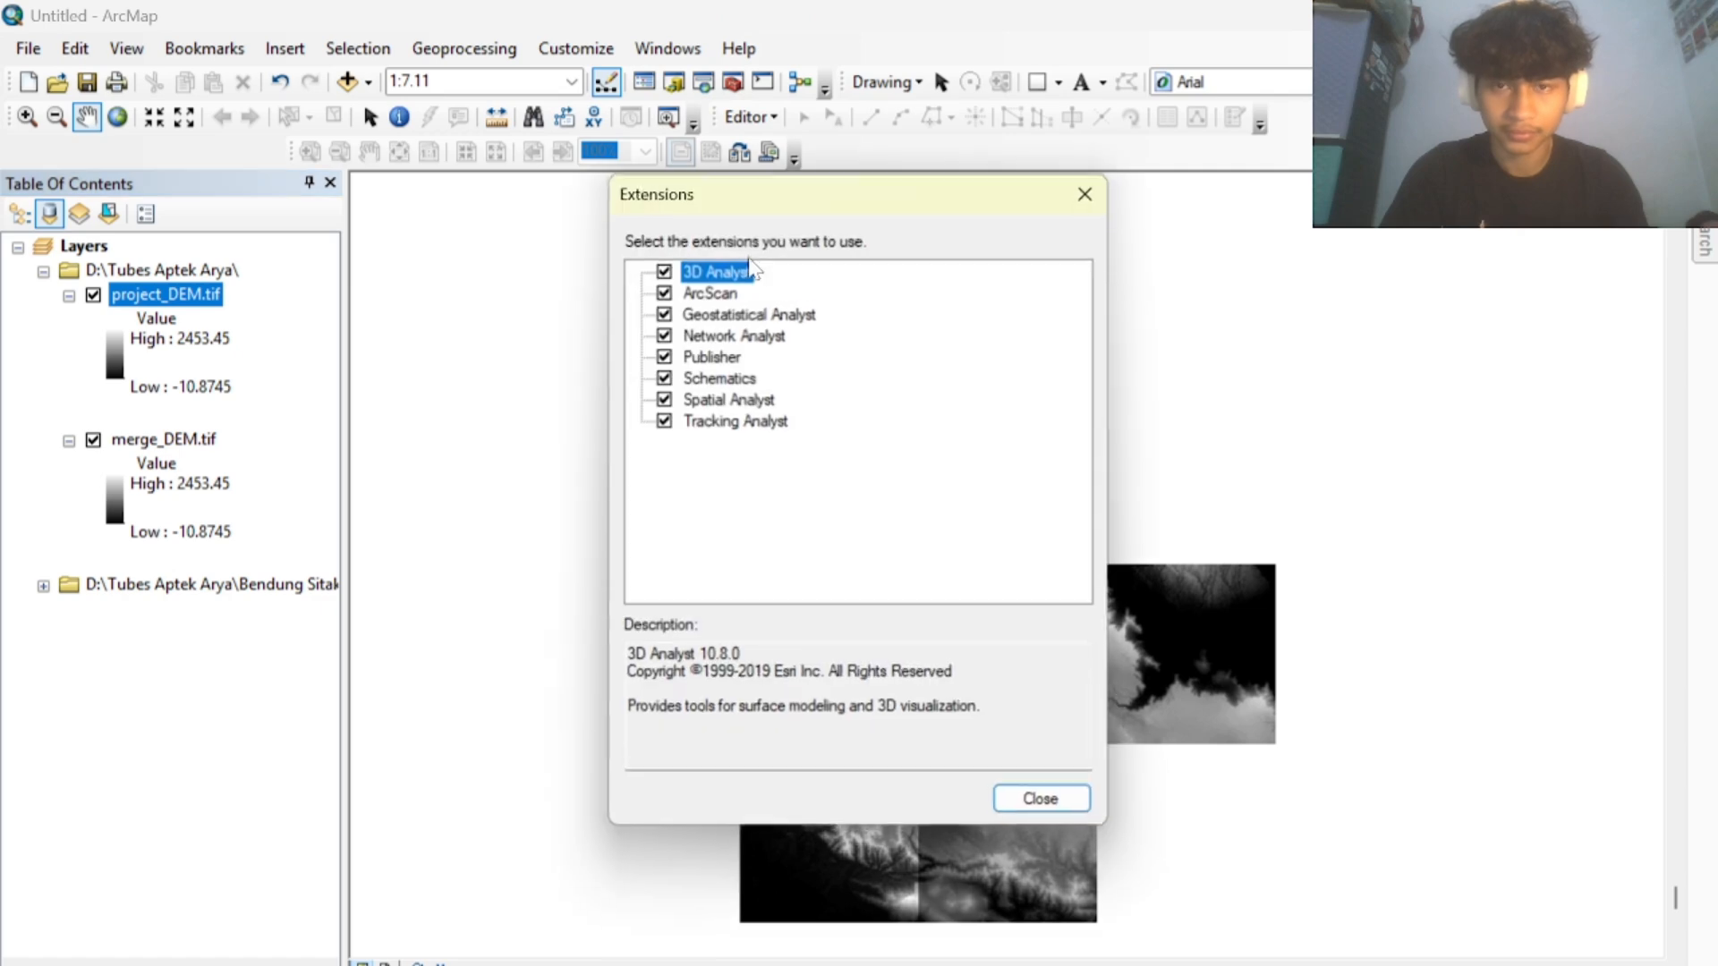
click(1043, 803)
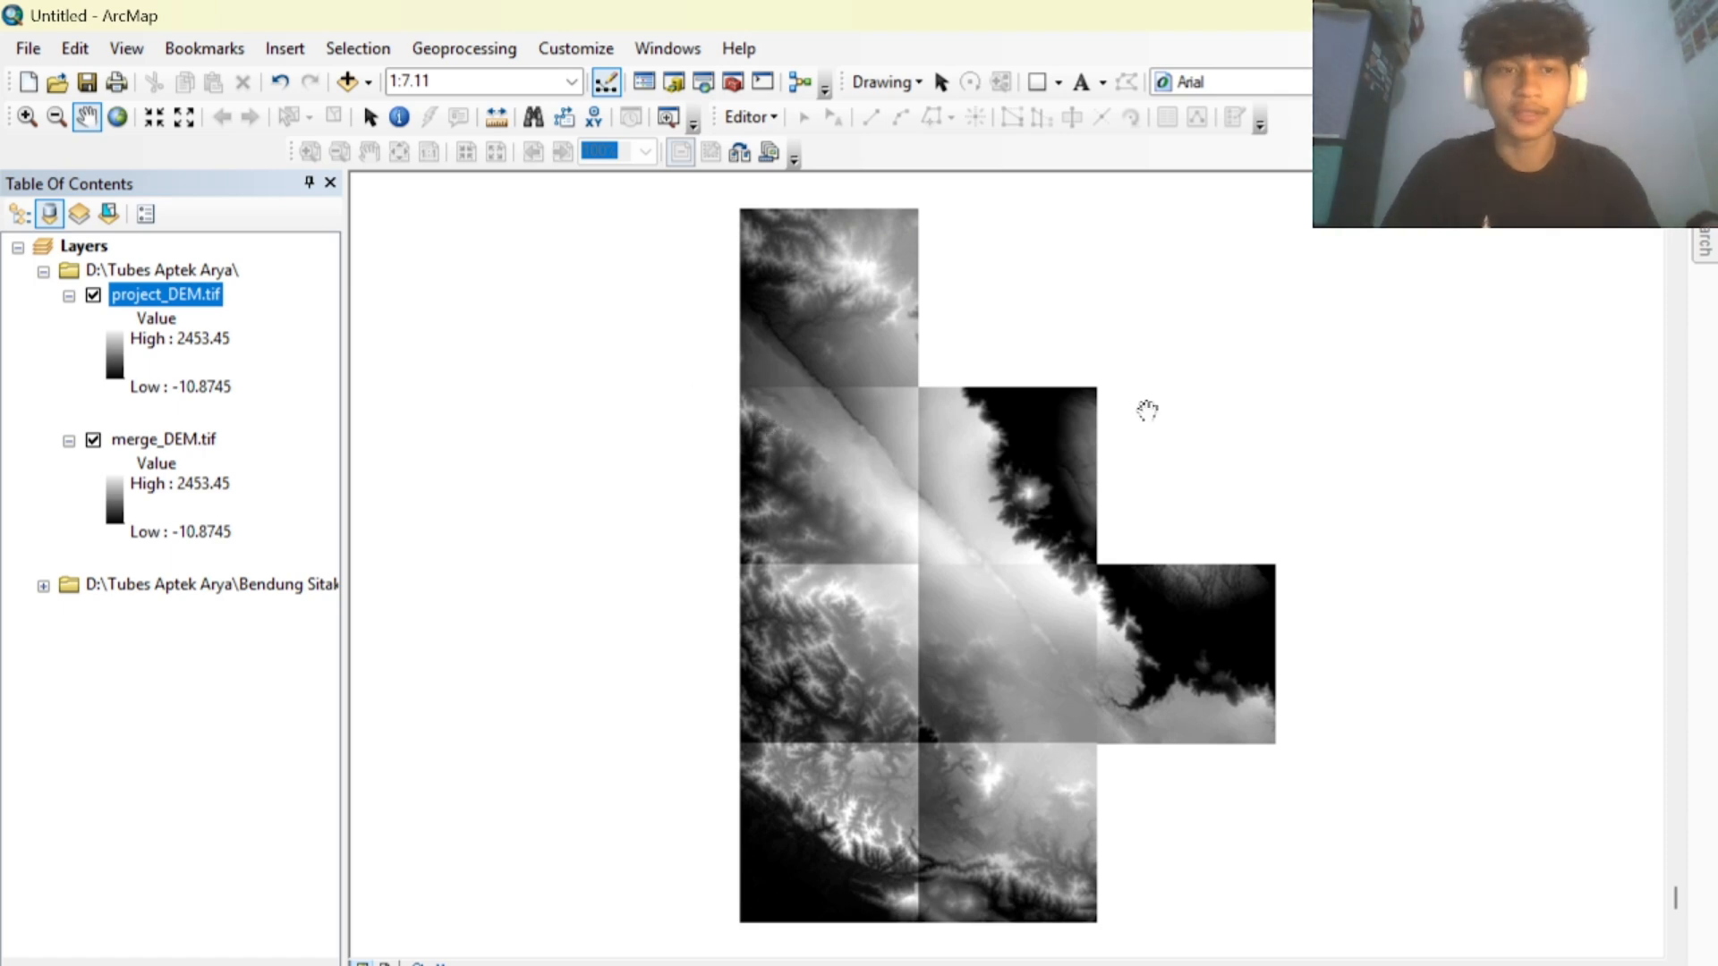
Add the Imagery basemap to the map.
drag(945, 470, 902, 445)
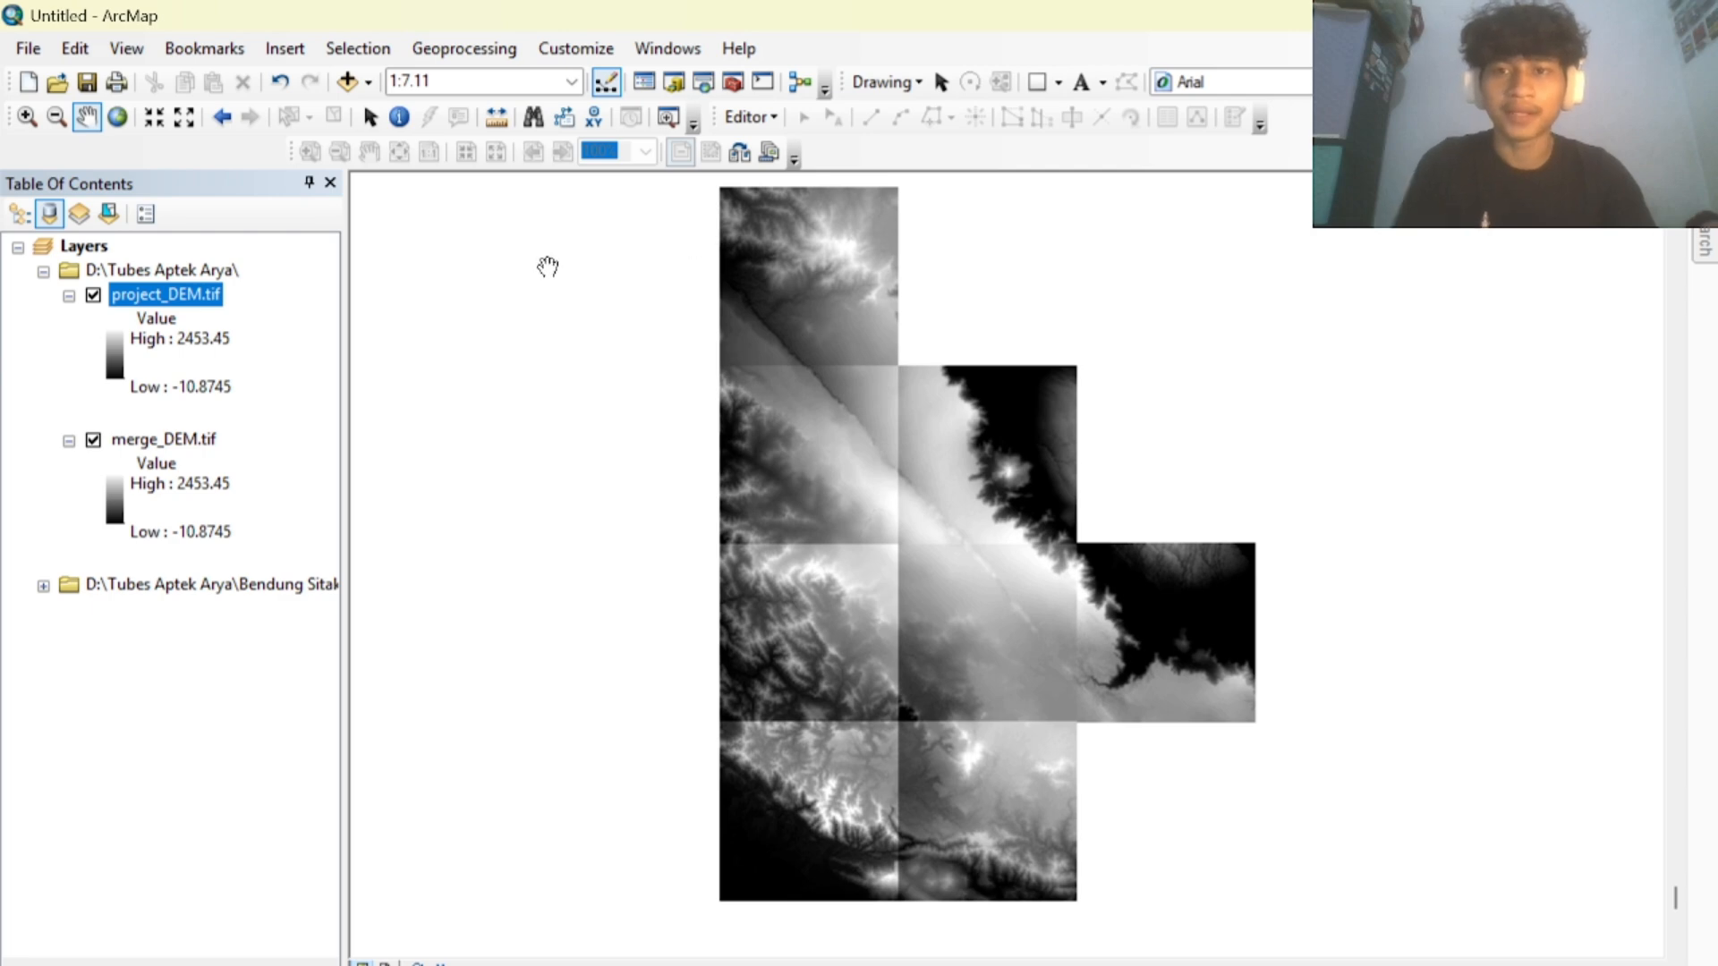
click(368, 83)
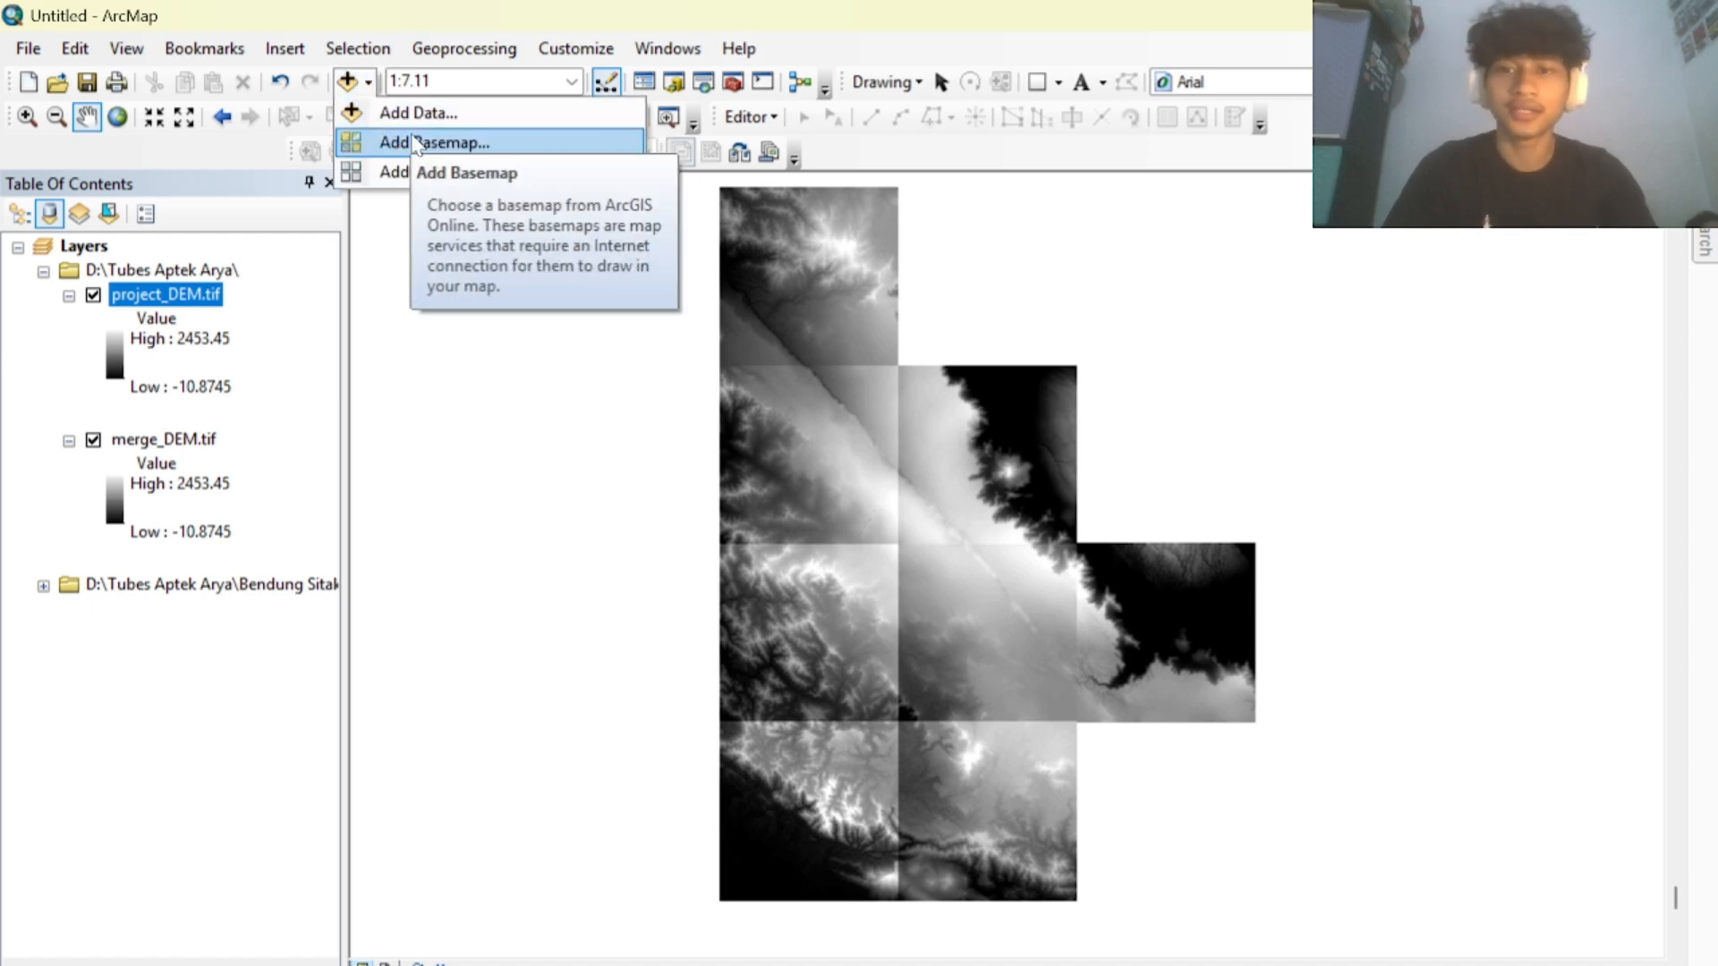
click(413, 138)
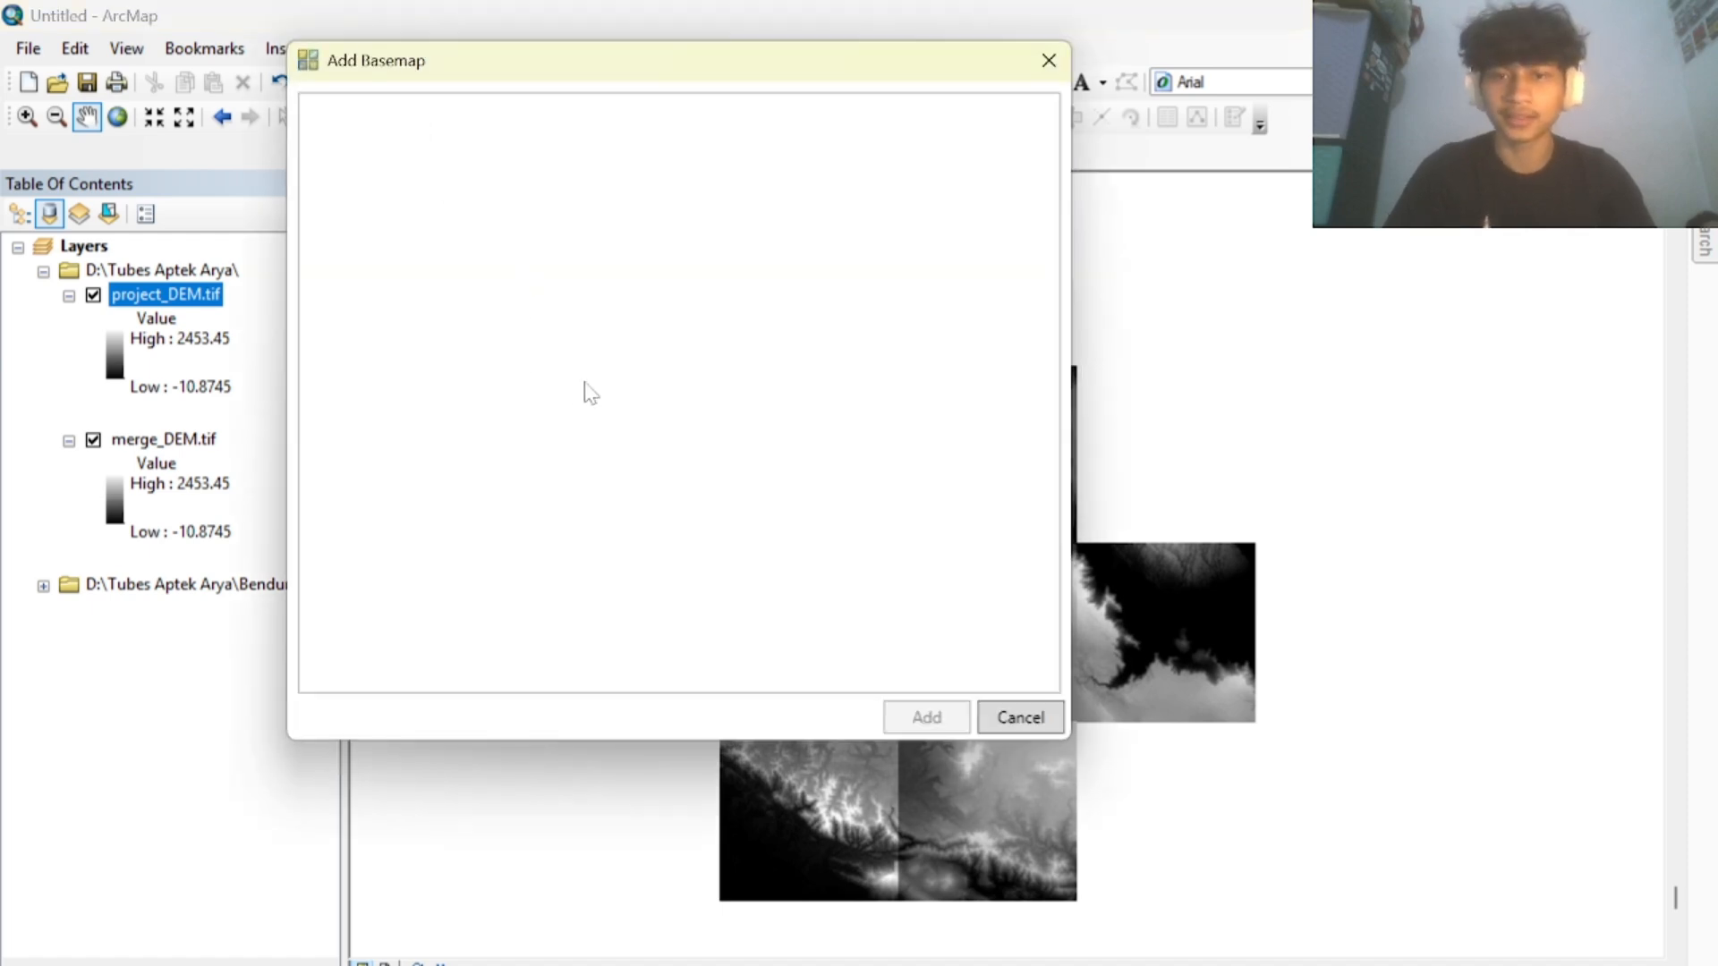
click(397, 193)
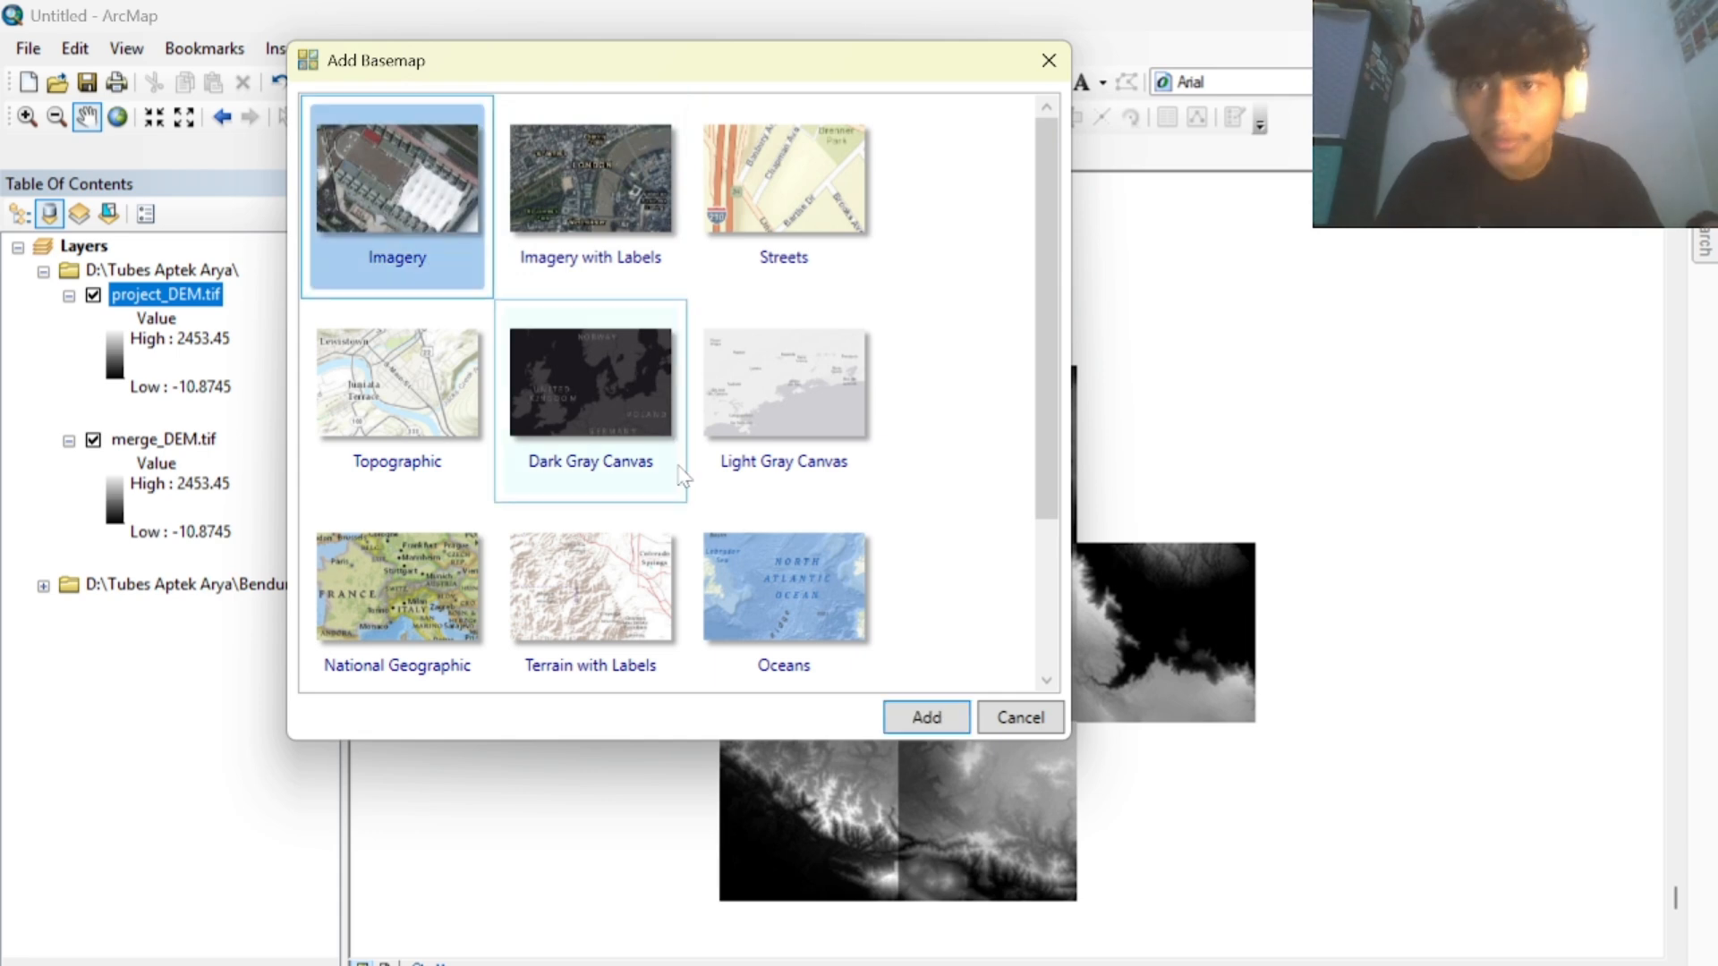
click(925, 719)
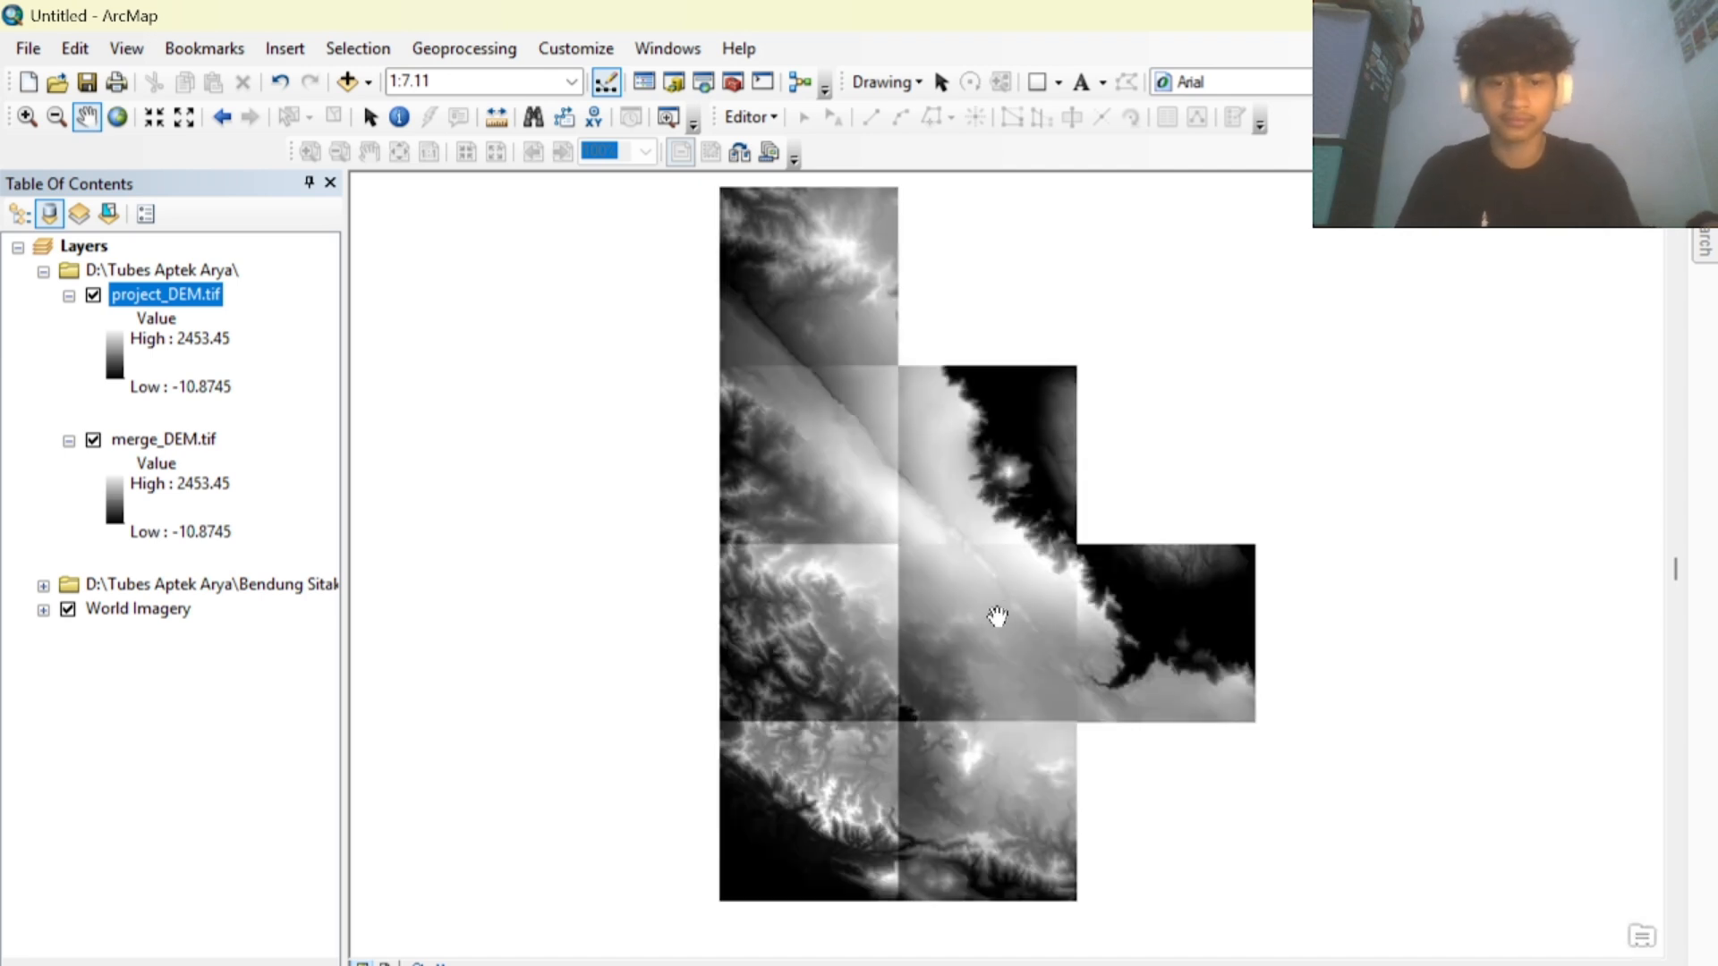
Examine the location of the projected DEM and its surroundings against the World Imagery basemap.
scroll(997, 616, up, 5)
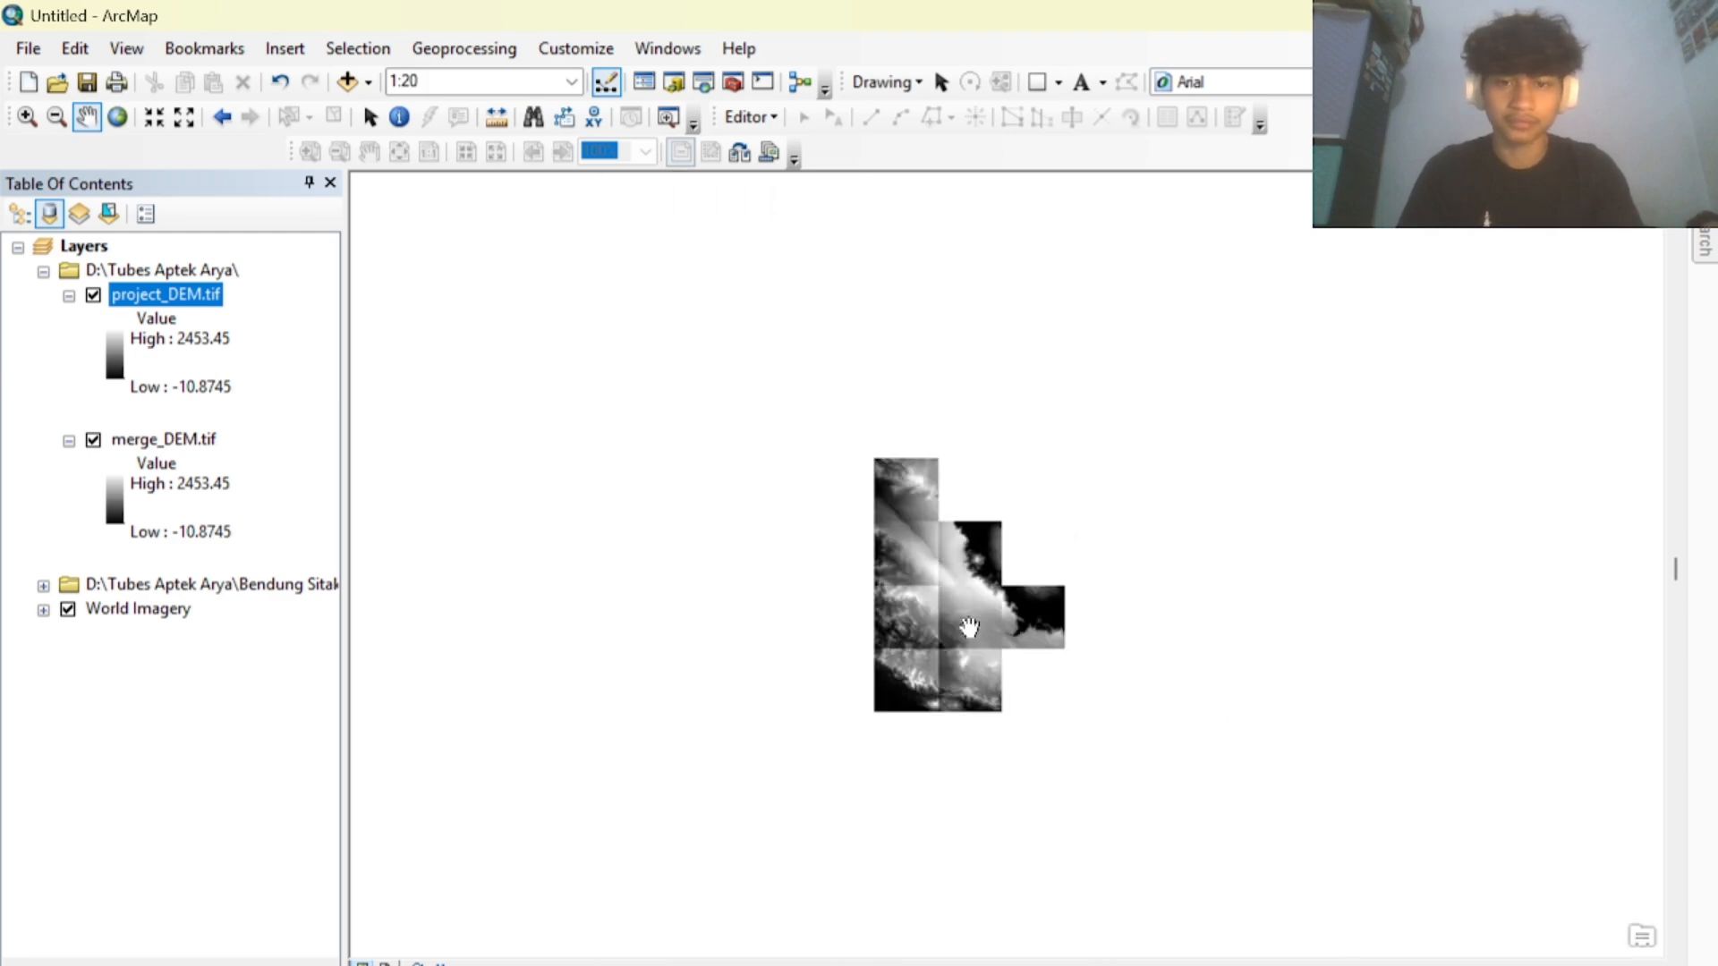
scroll(927, 599, down, 2)
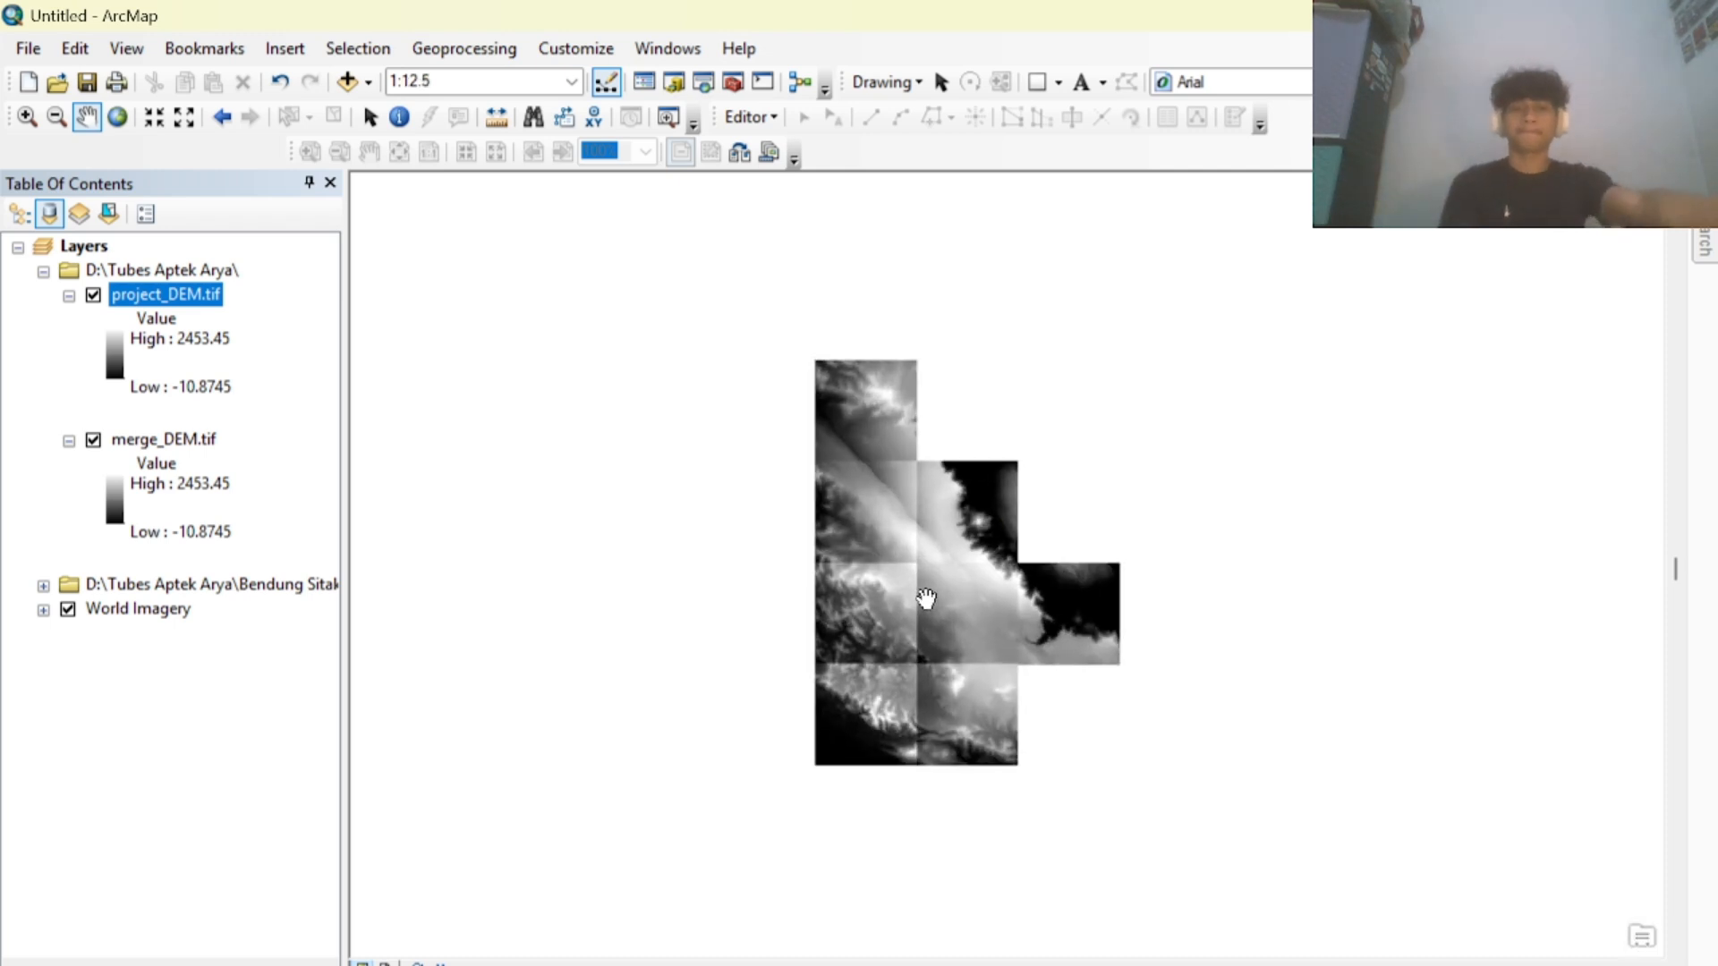
scroll(927, 598, up, 1)
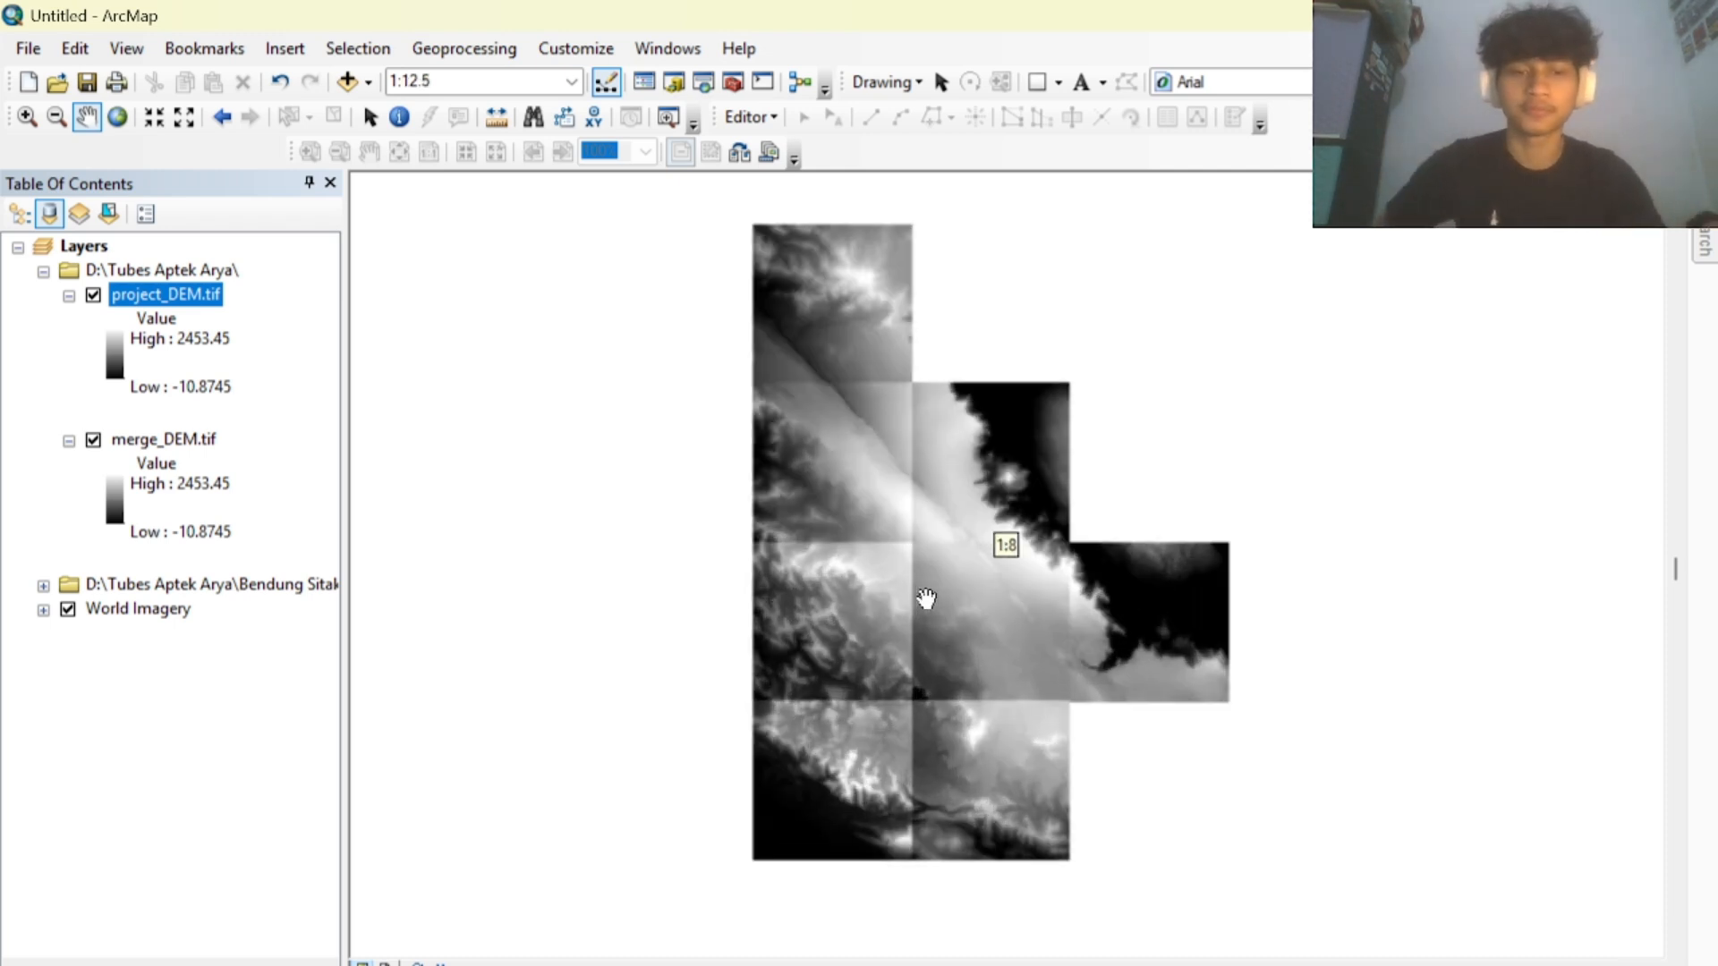
scroll(927, 598, up, 1)
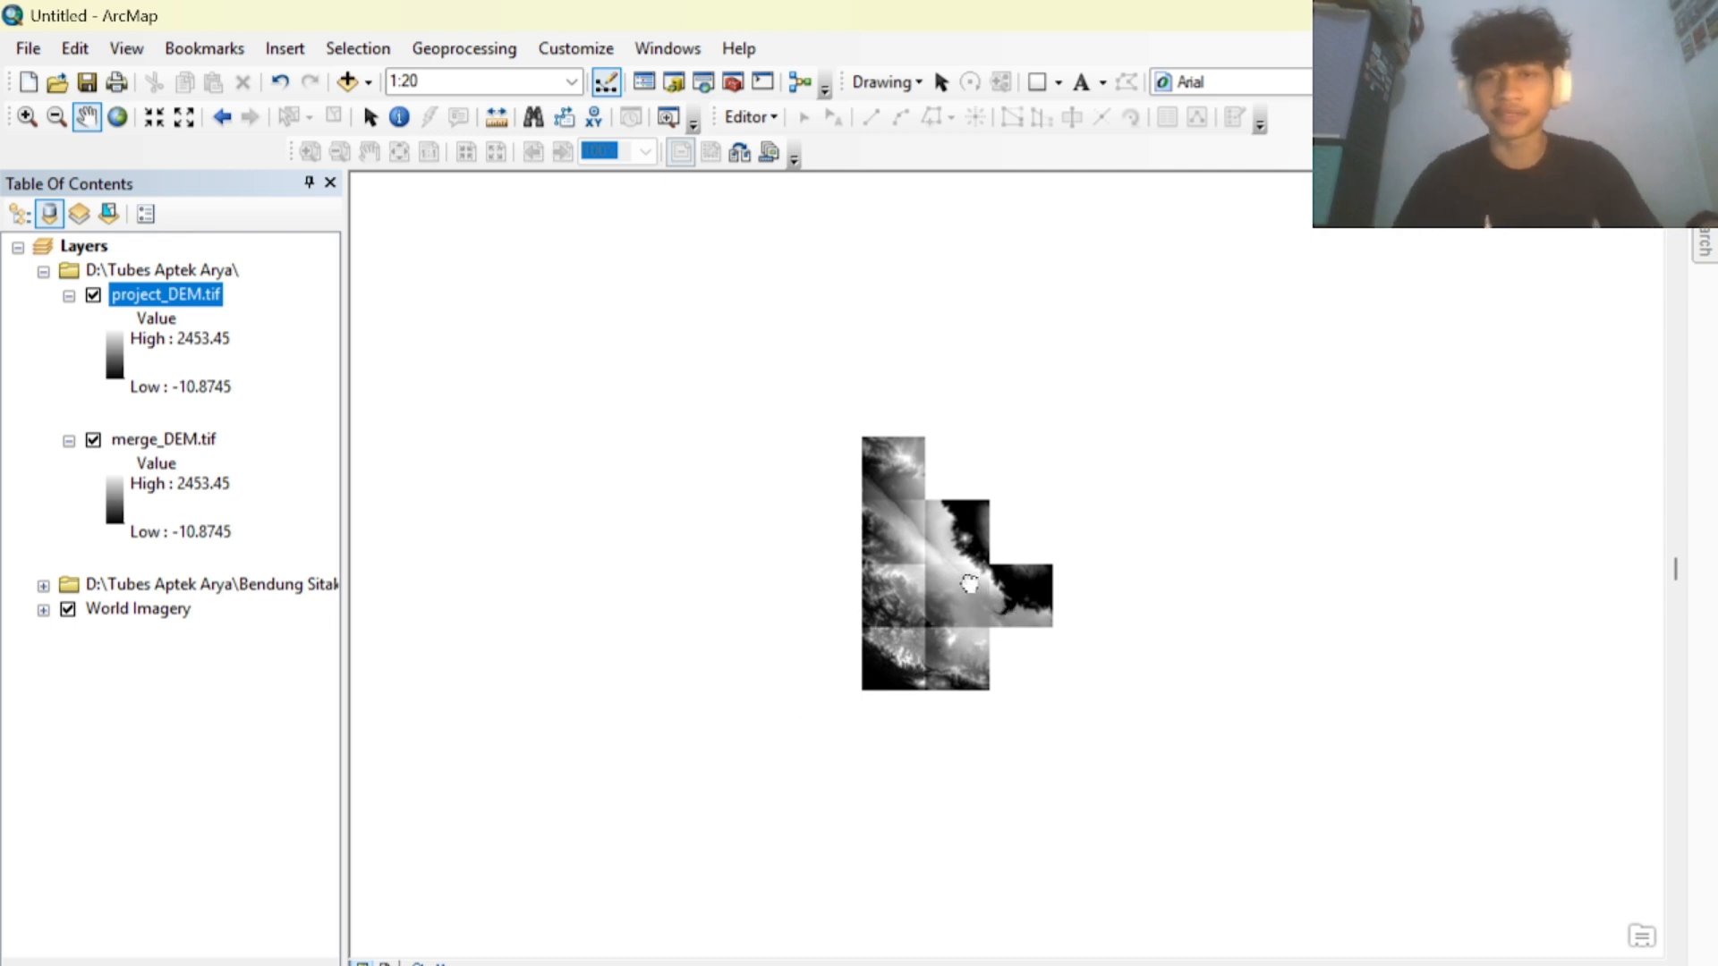
drag(971, 589, 970, 549)
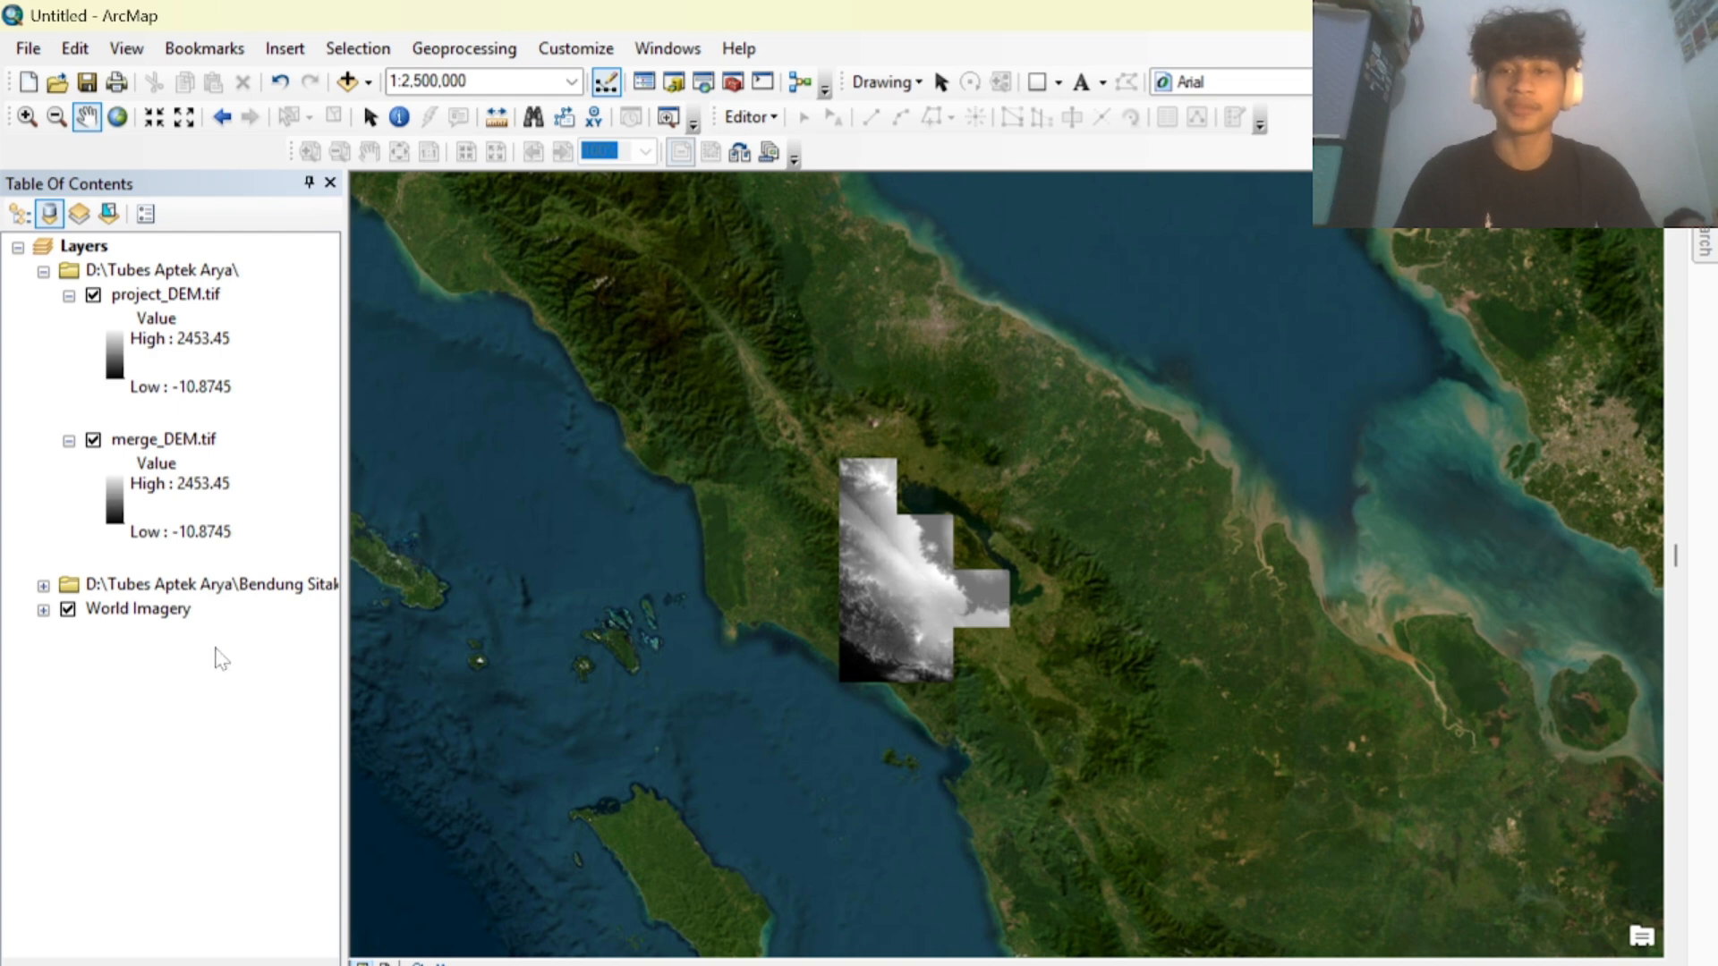
right_click(183, 614)
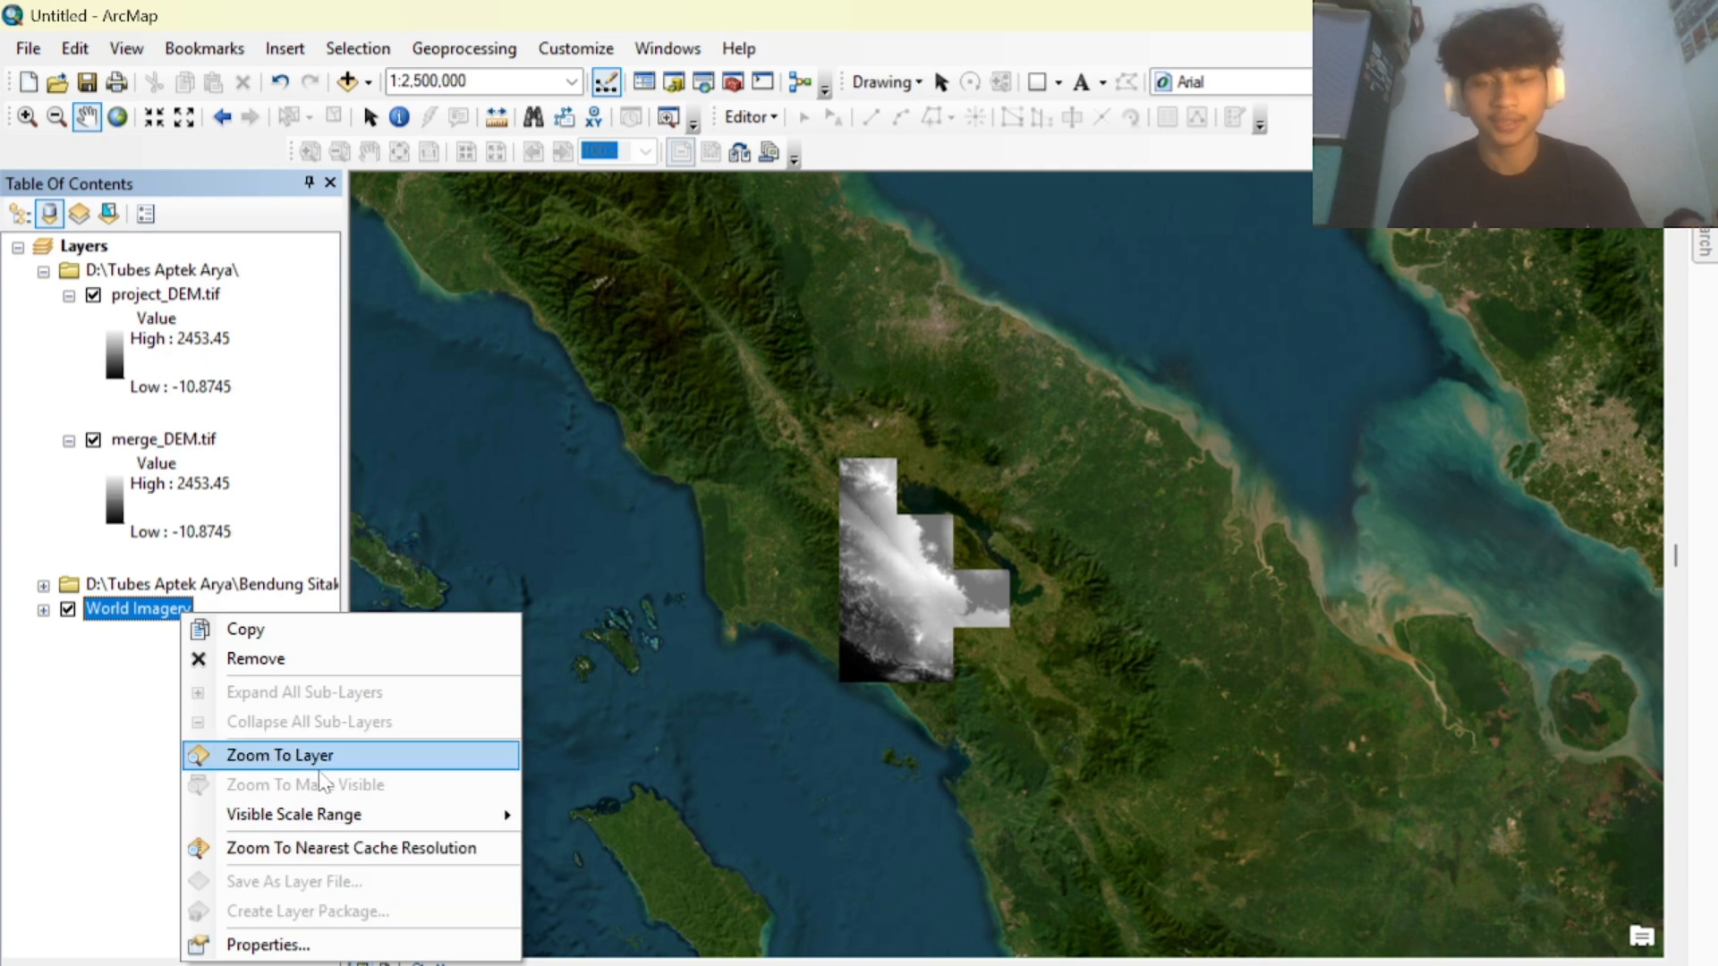
click(720, 531)
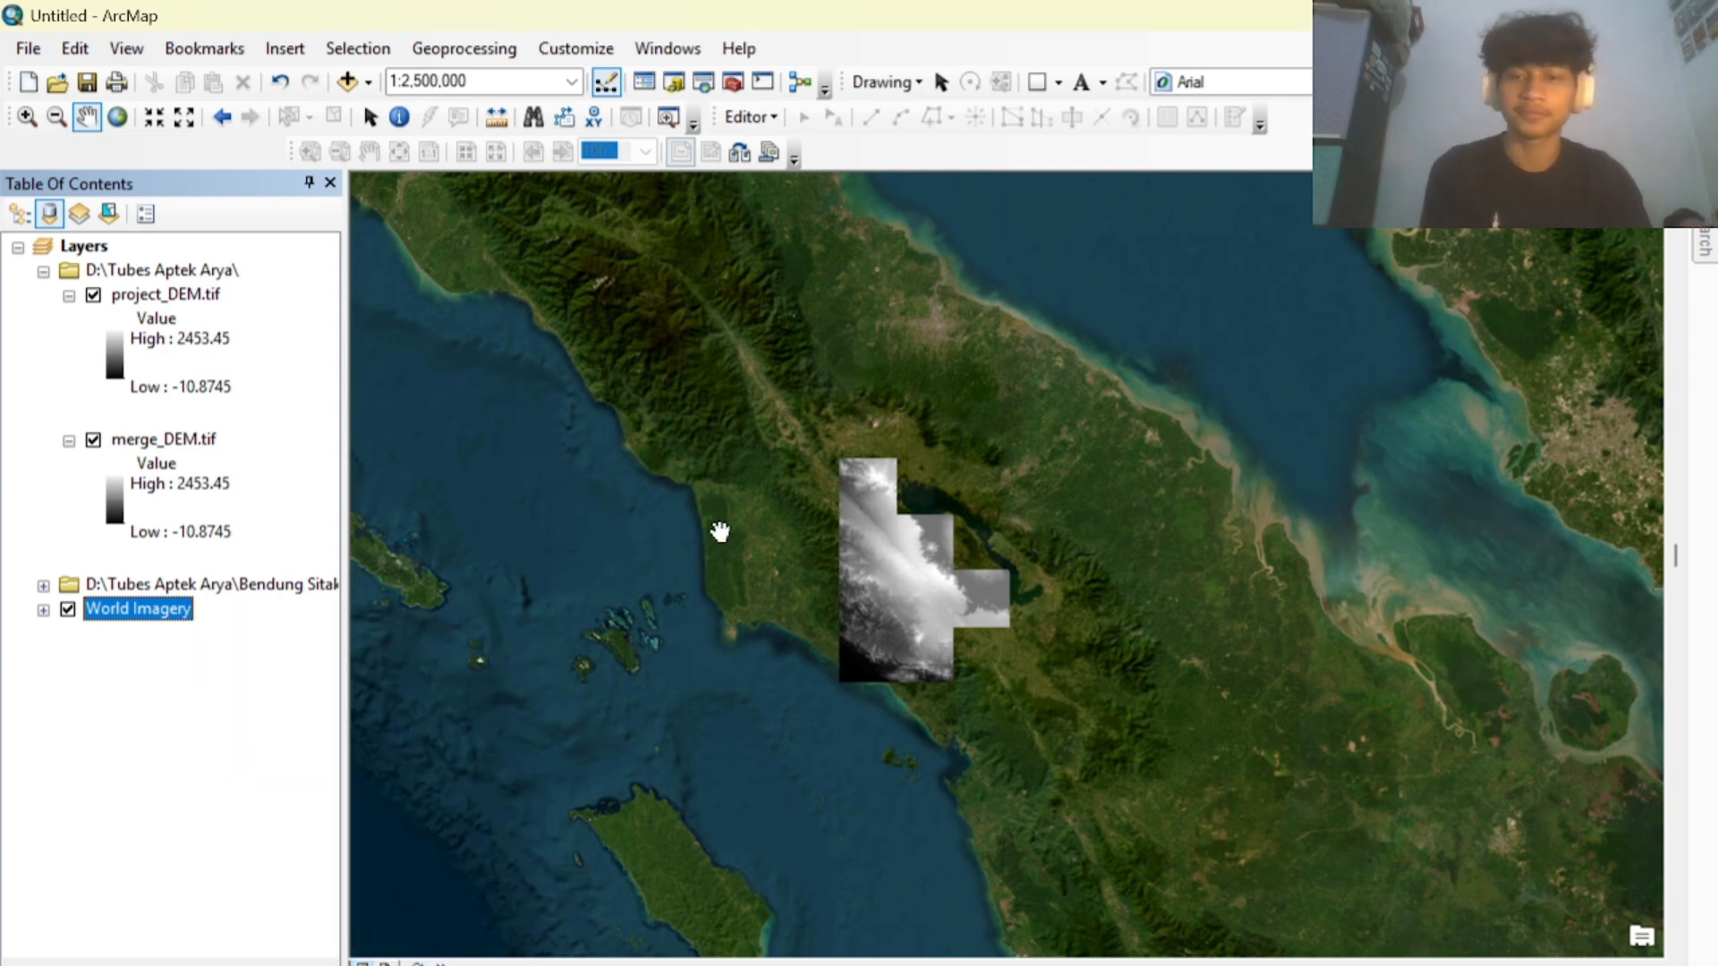
drag(653, 563, 980, 565)
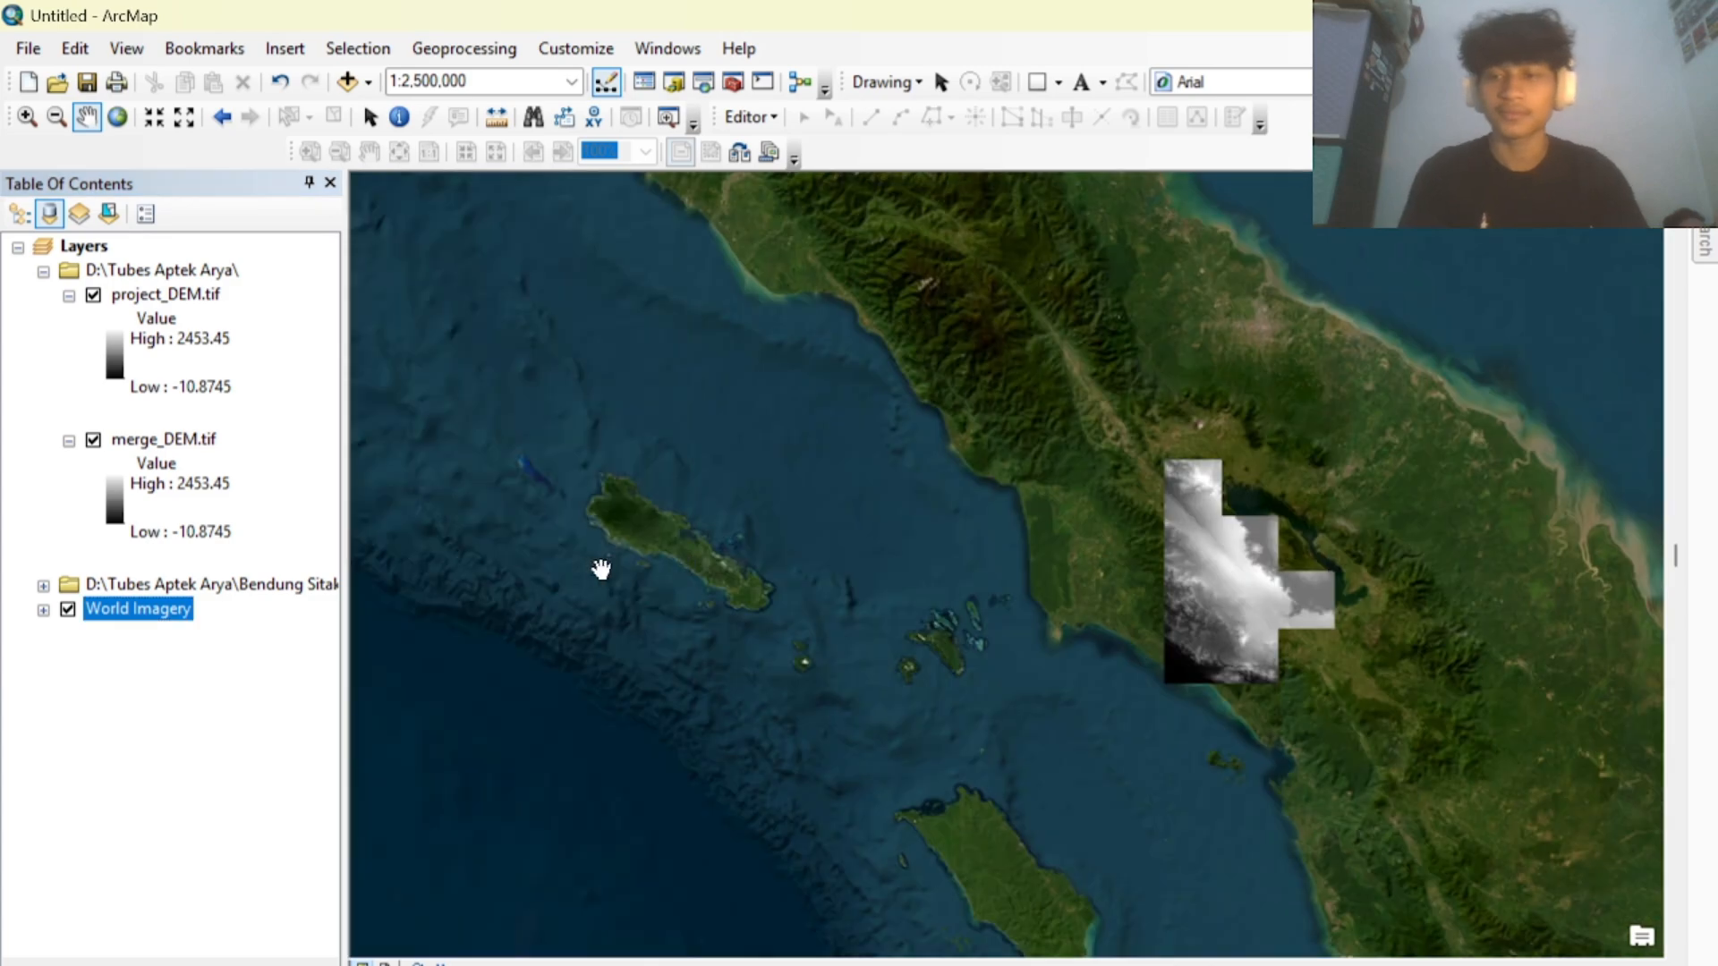
drag(1310, 611, 892, 559)
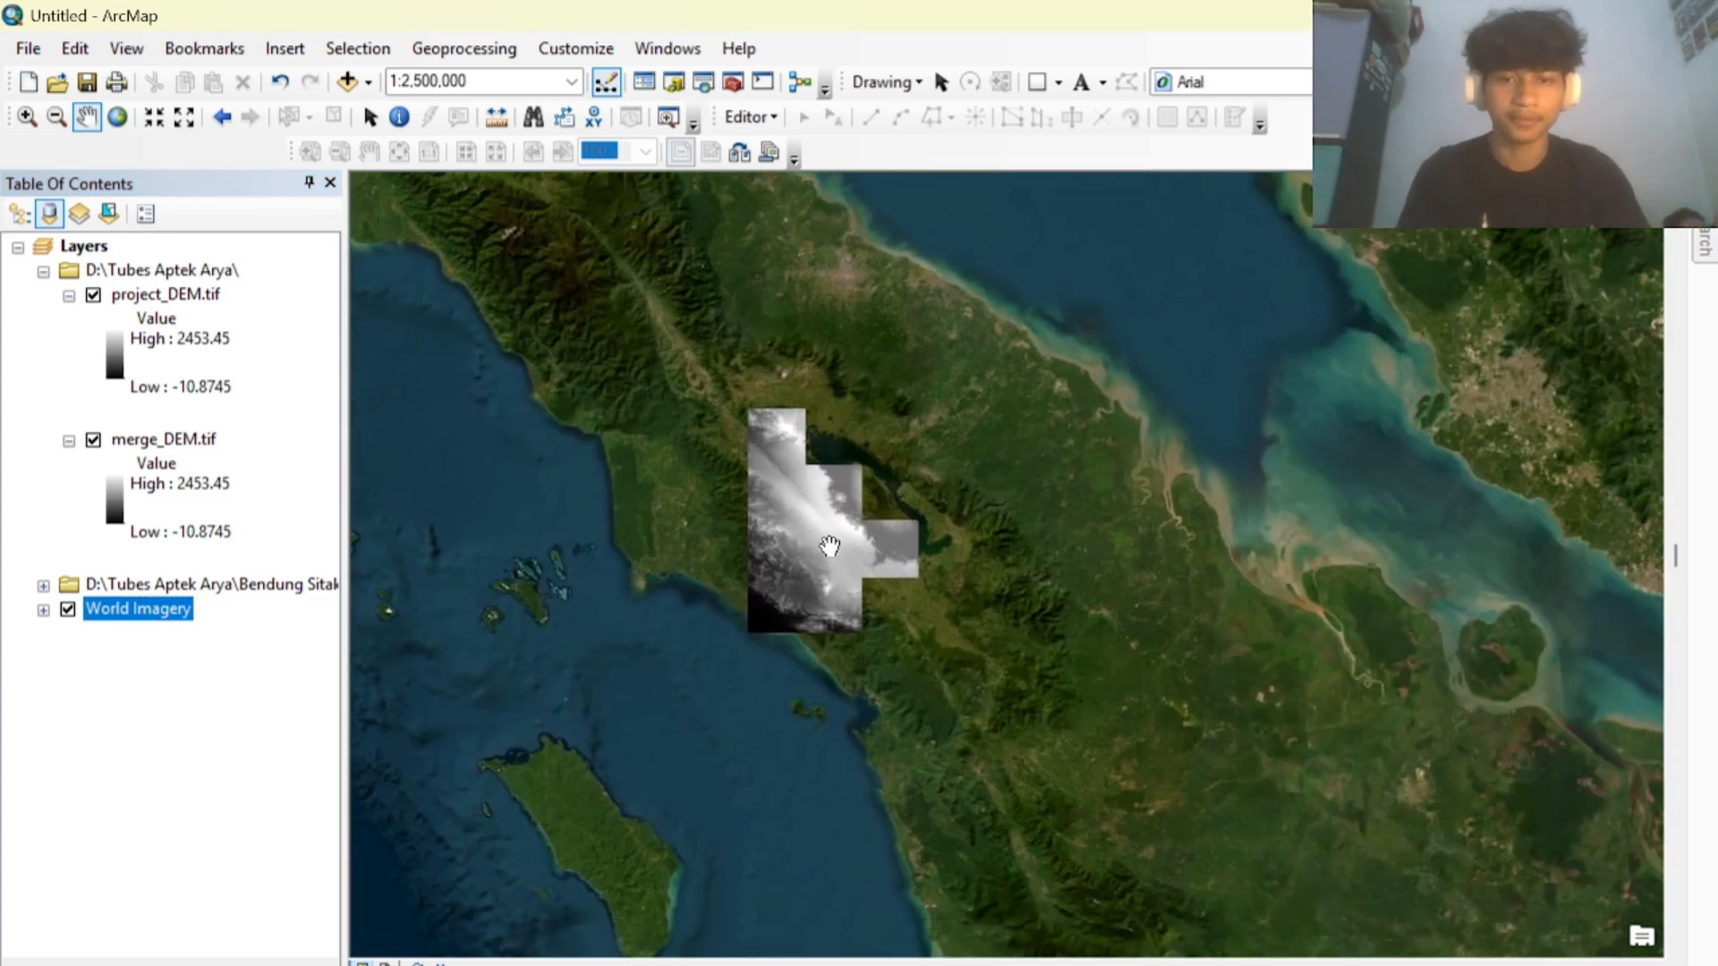
scroll(829, 545, up, 1)
scroll(830, 545, down, 1)
scroll(829, 546, down, 1)
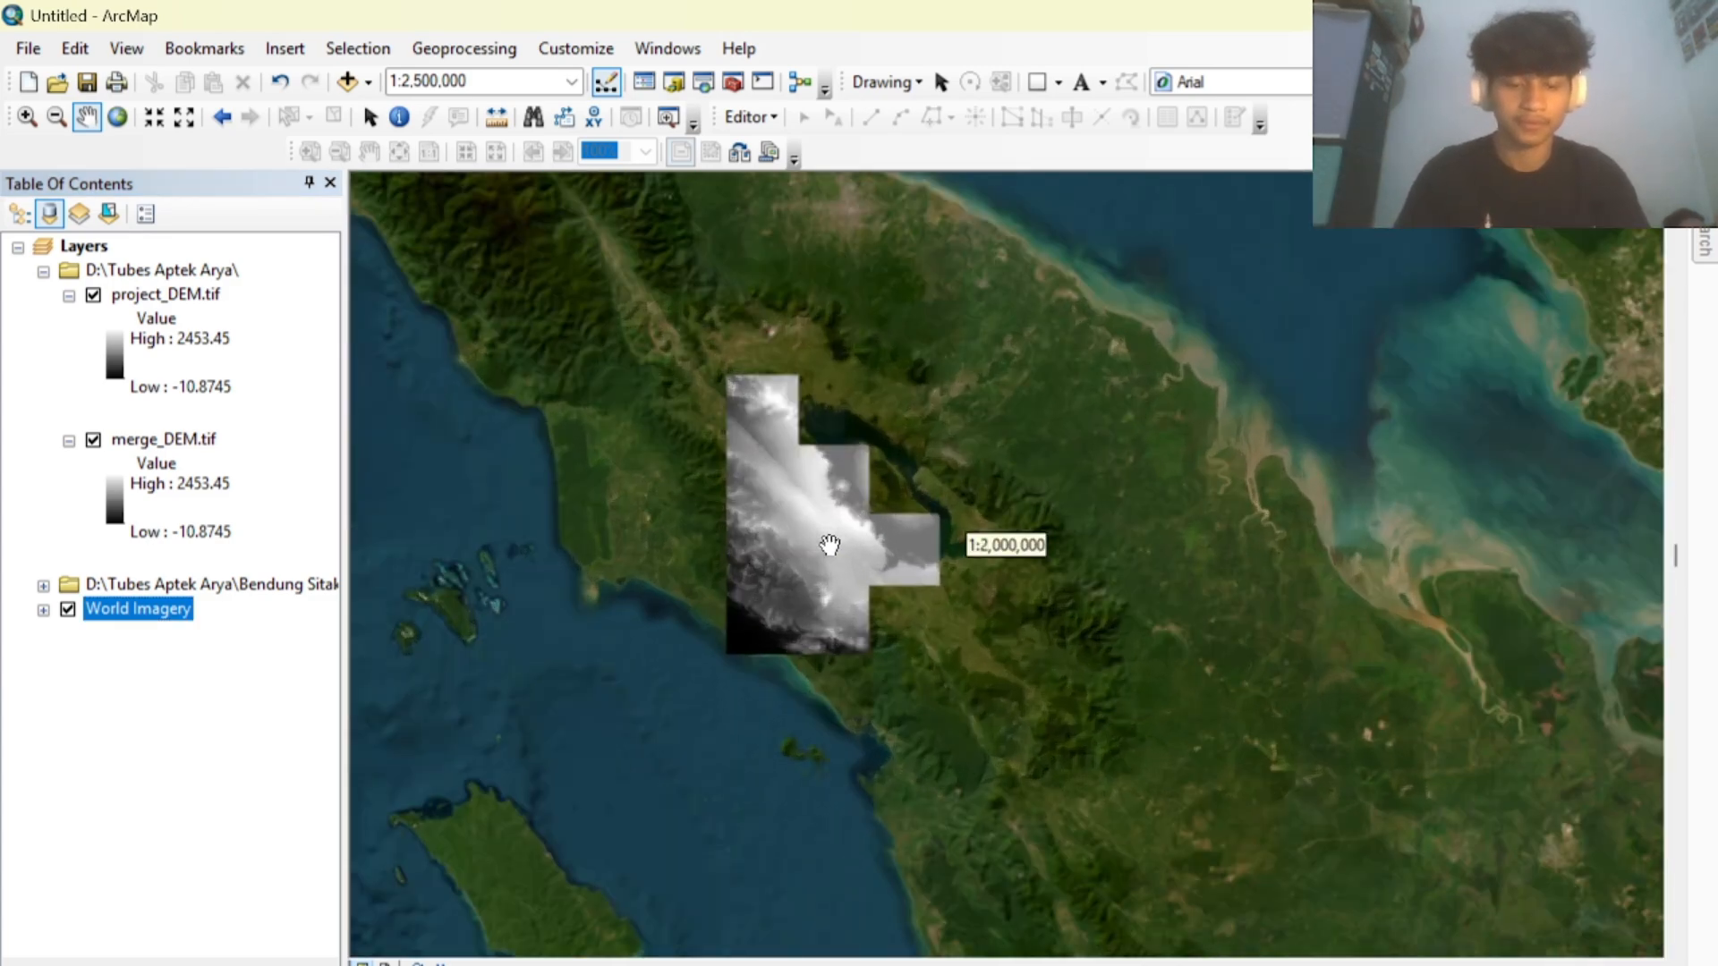
scroll(819, 544, down, 2)
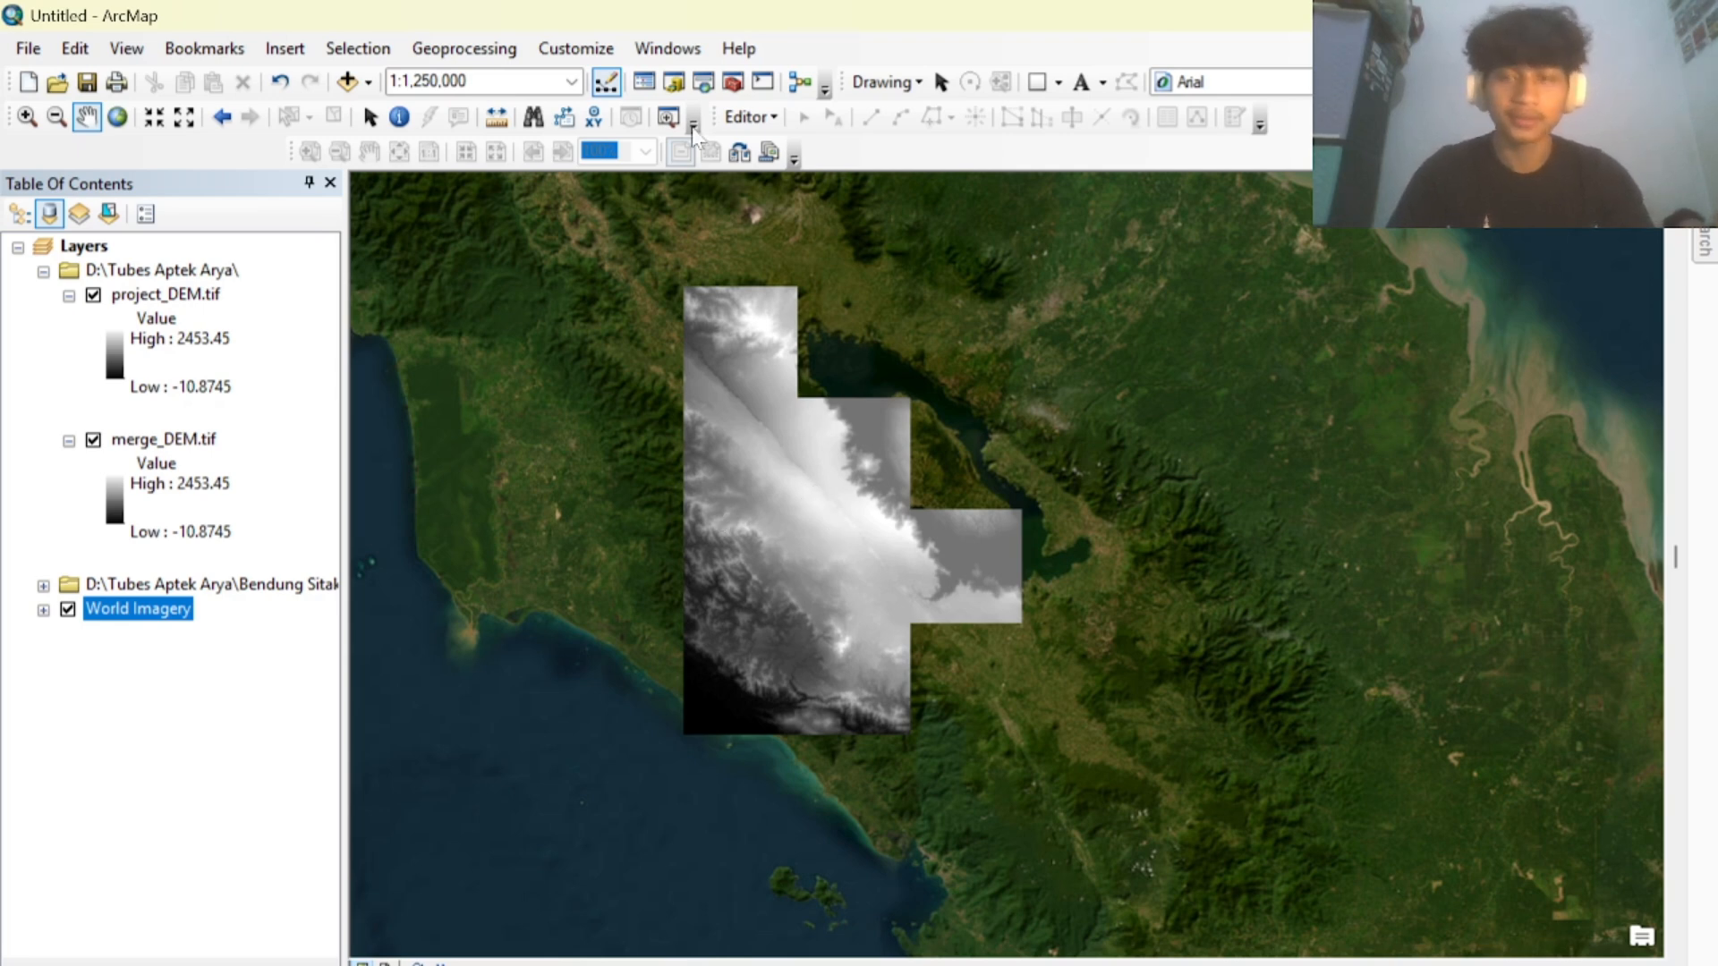
Add 1.SITUASI SUNGAI SILAHAR FINAL.dwg from the Data Topografi Sitakkurak folder to the map.
click(366, 82)
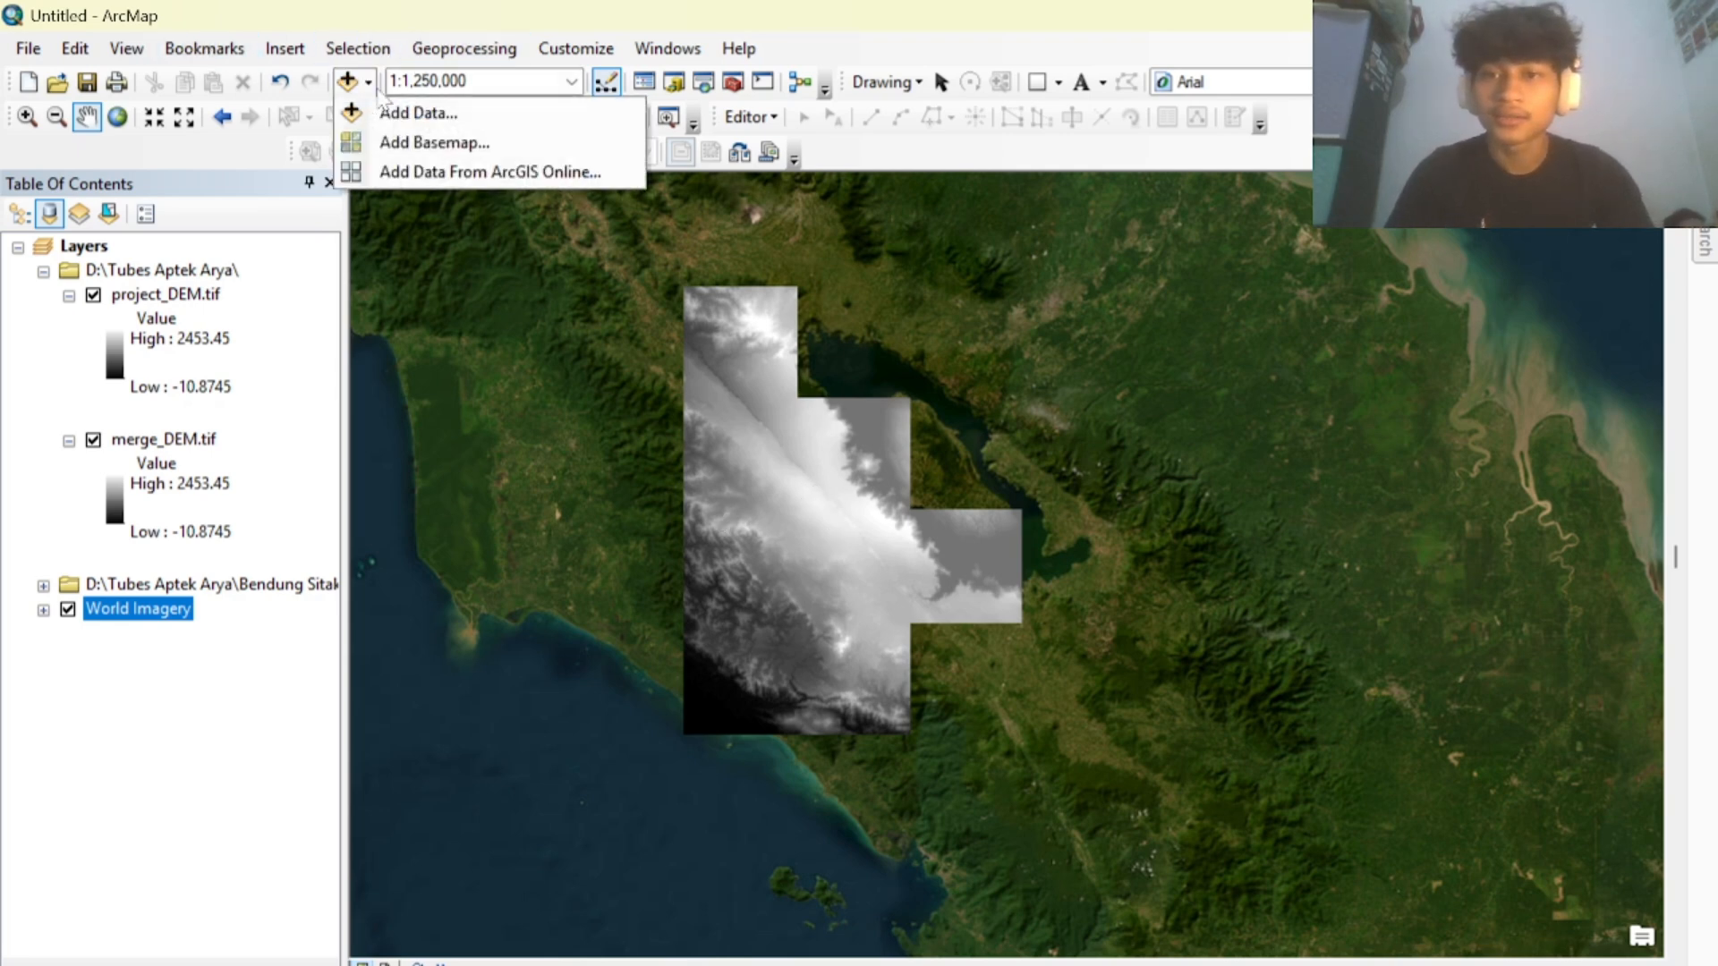
click(399, 114)
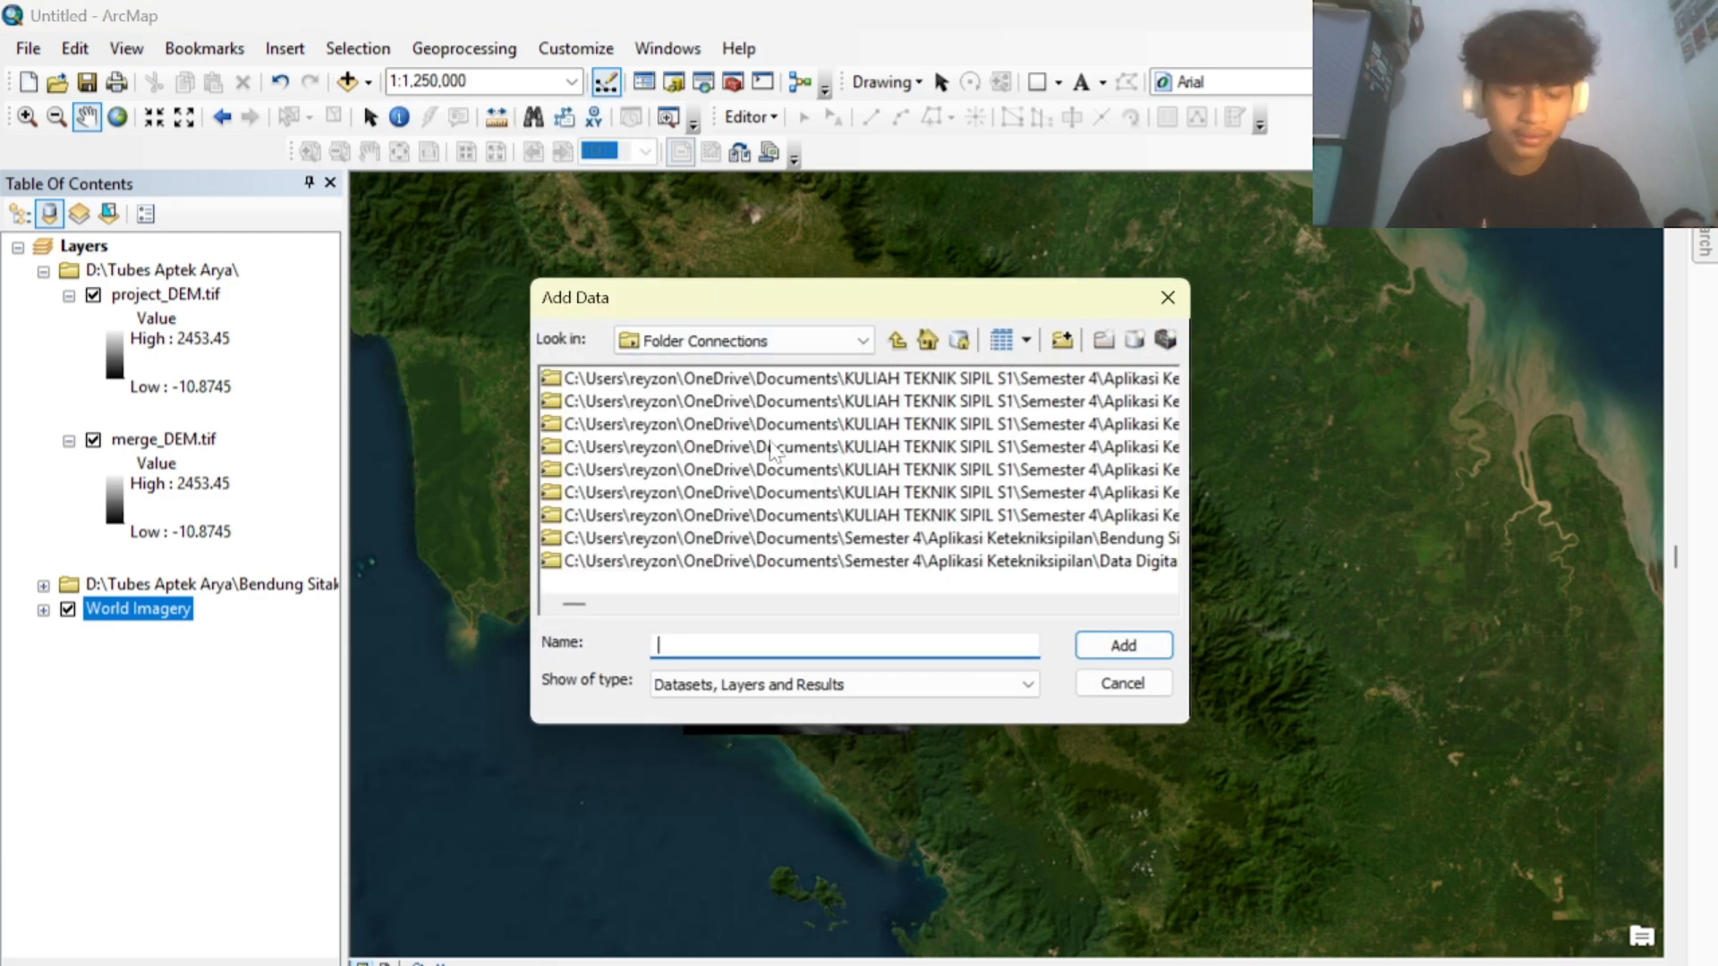
scroll(864, 497, down, 3)
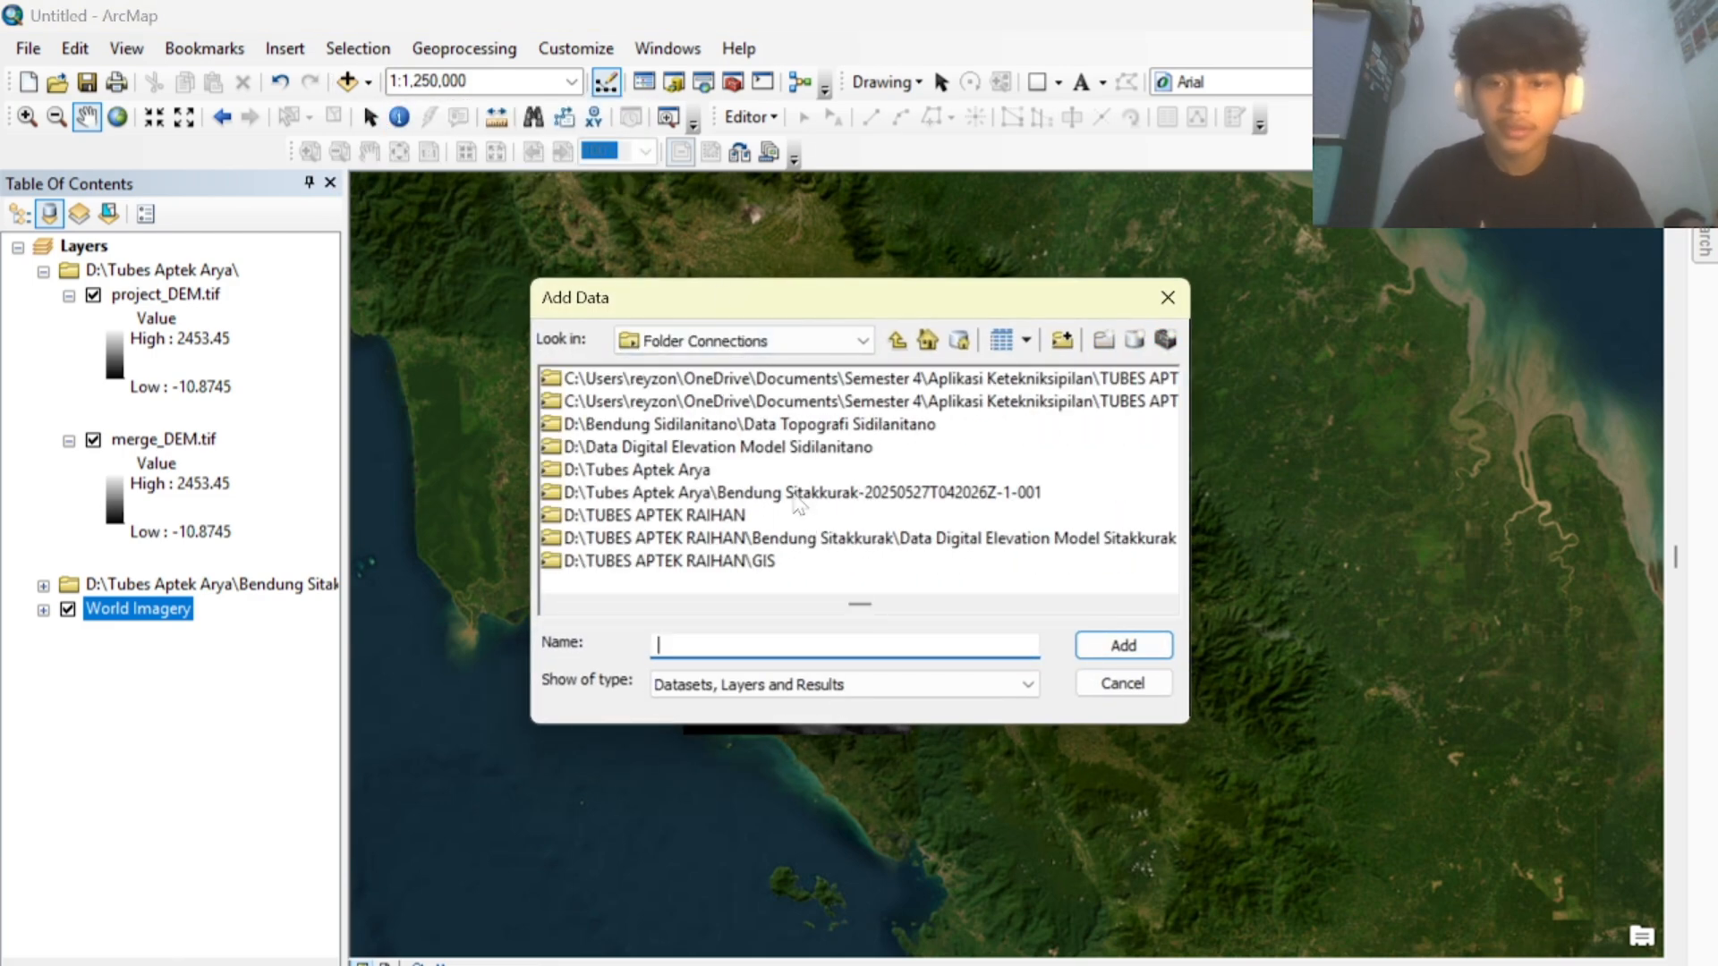
double_click(698, 474)
double_click(692, 383)
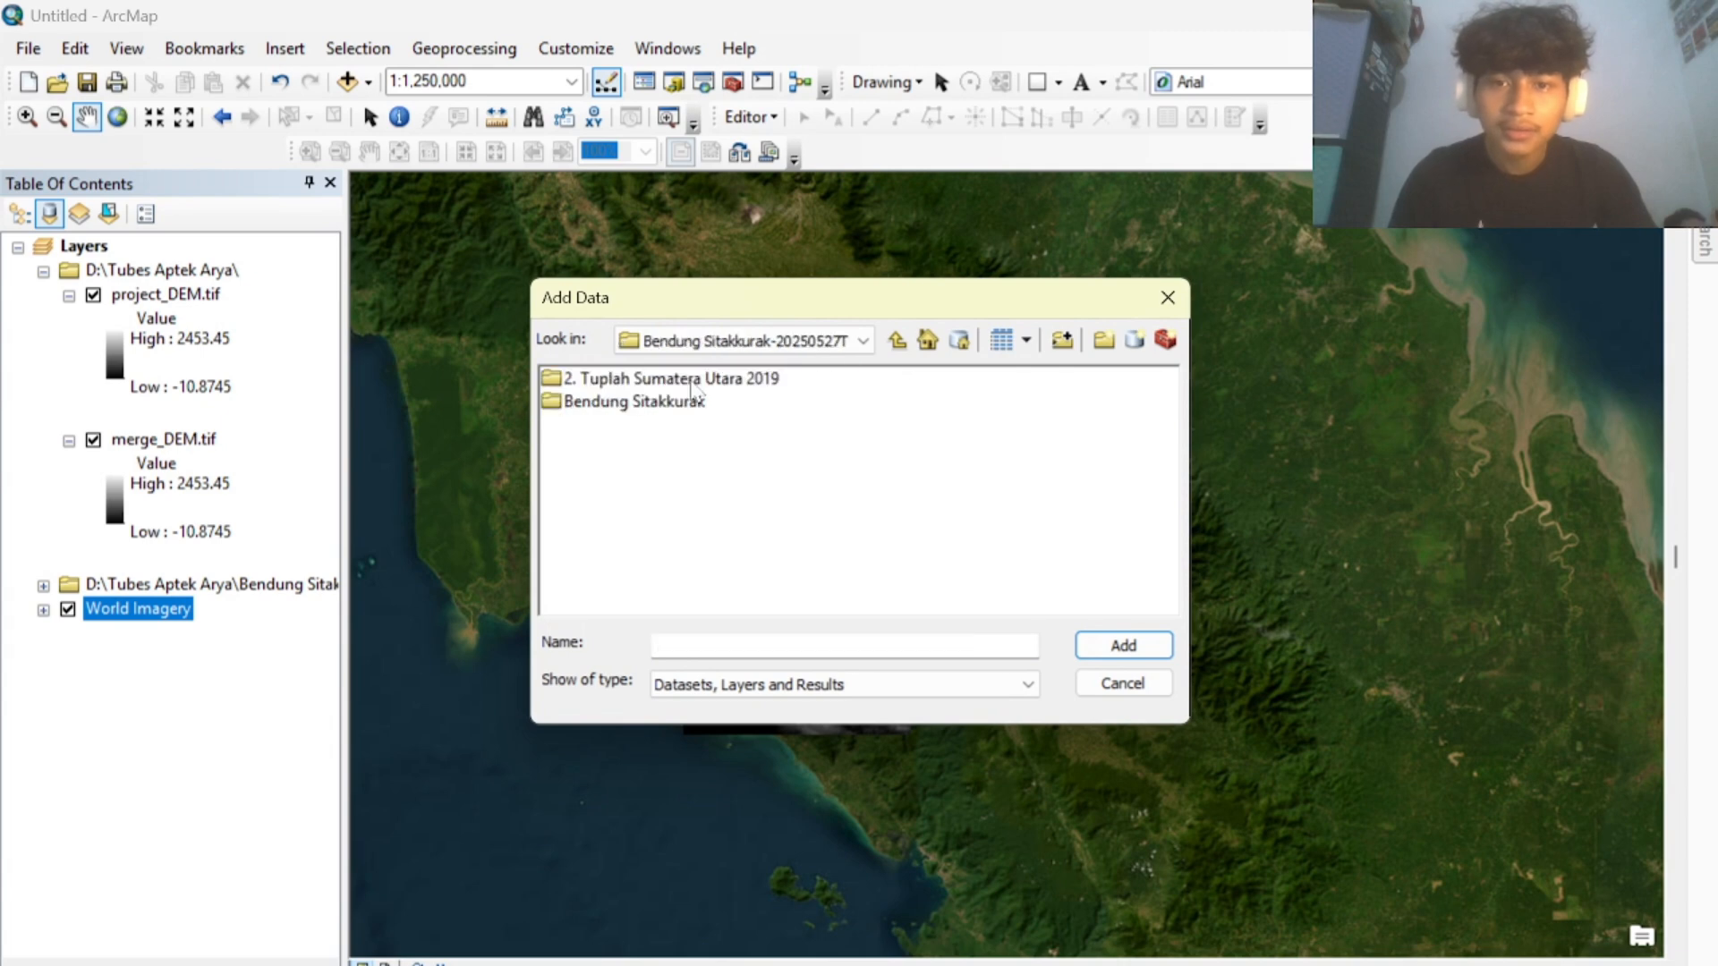
double_click(684, 405)
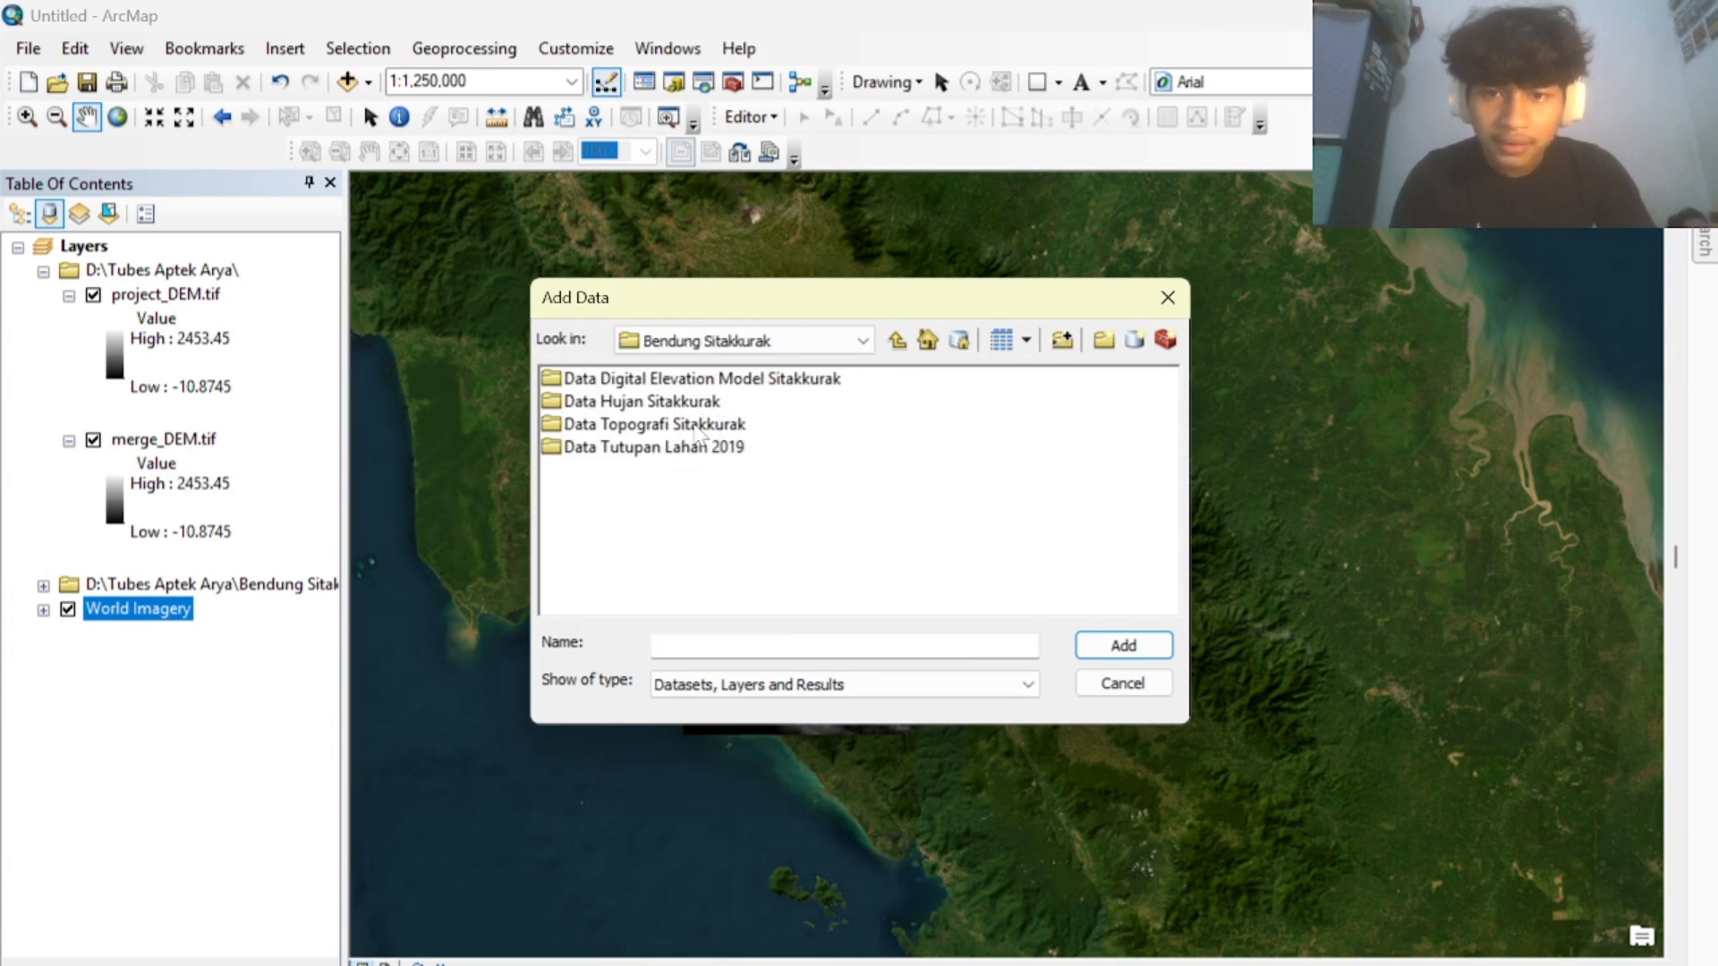
double_click(700, 424)
click(703, 379)
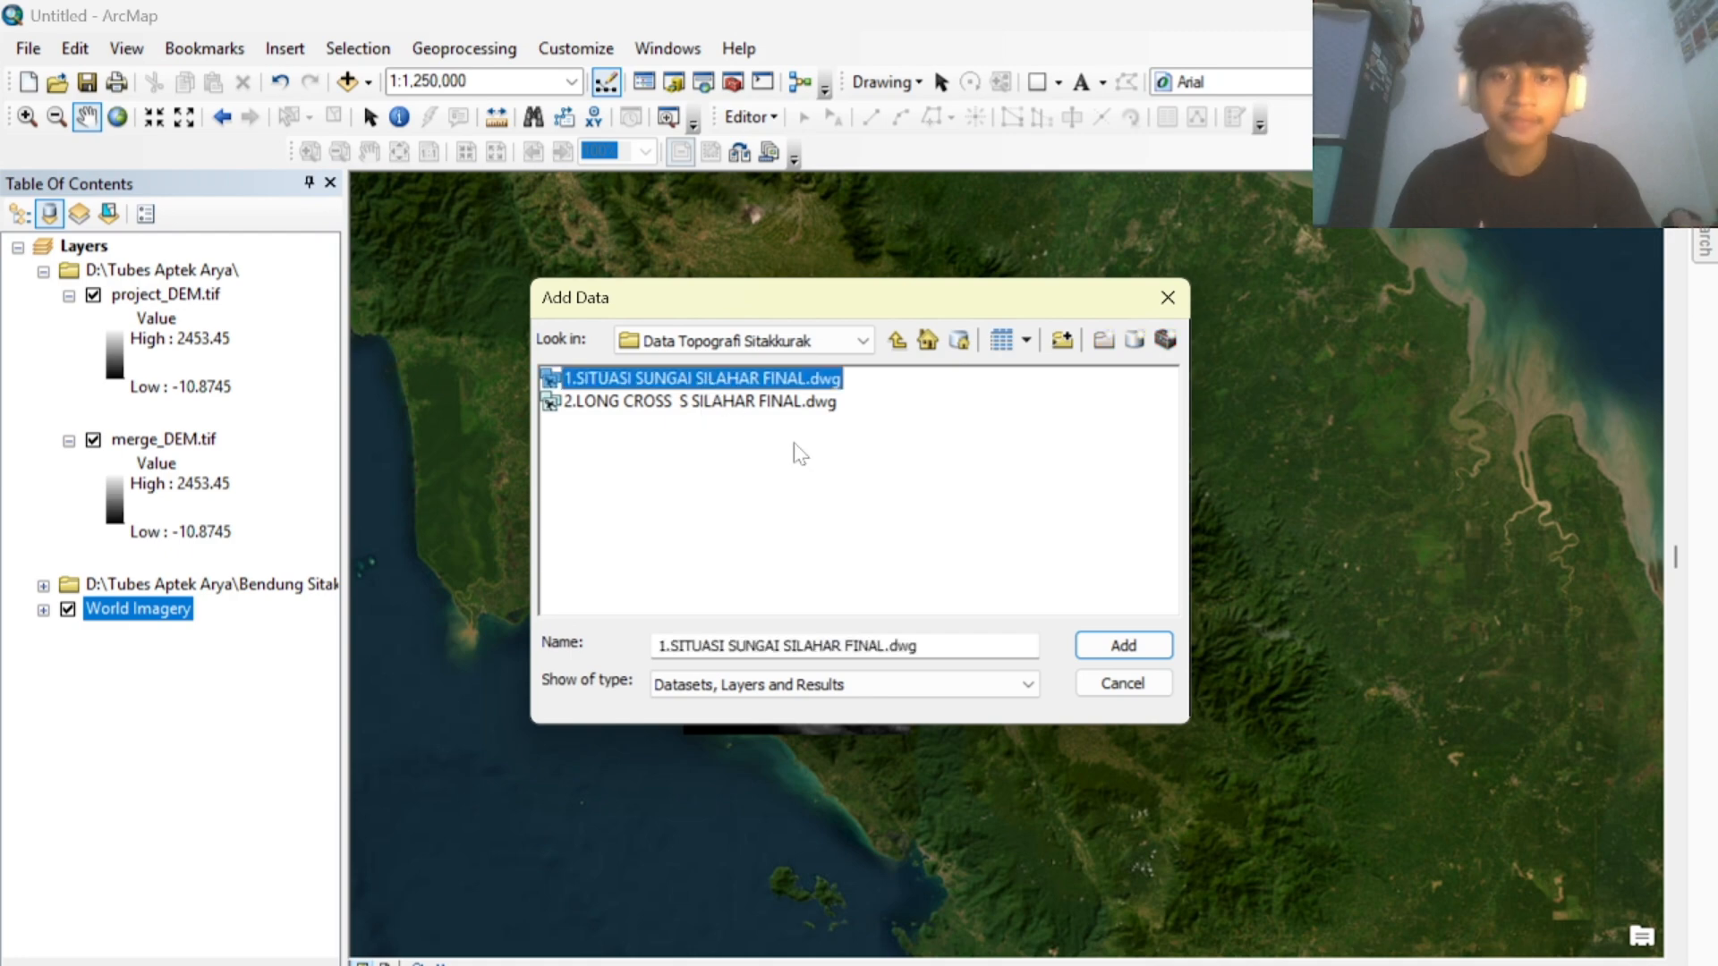
click(1105, 641)
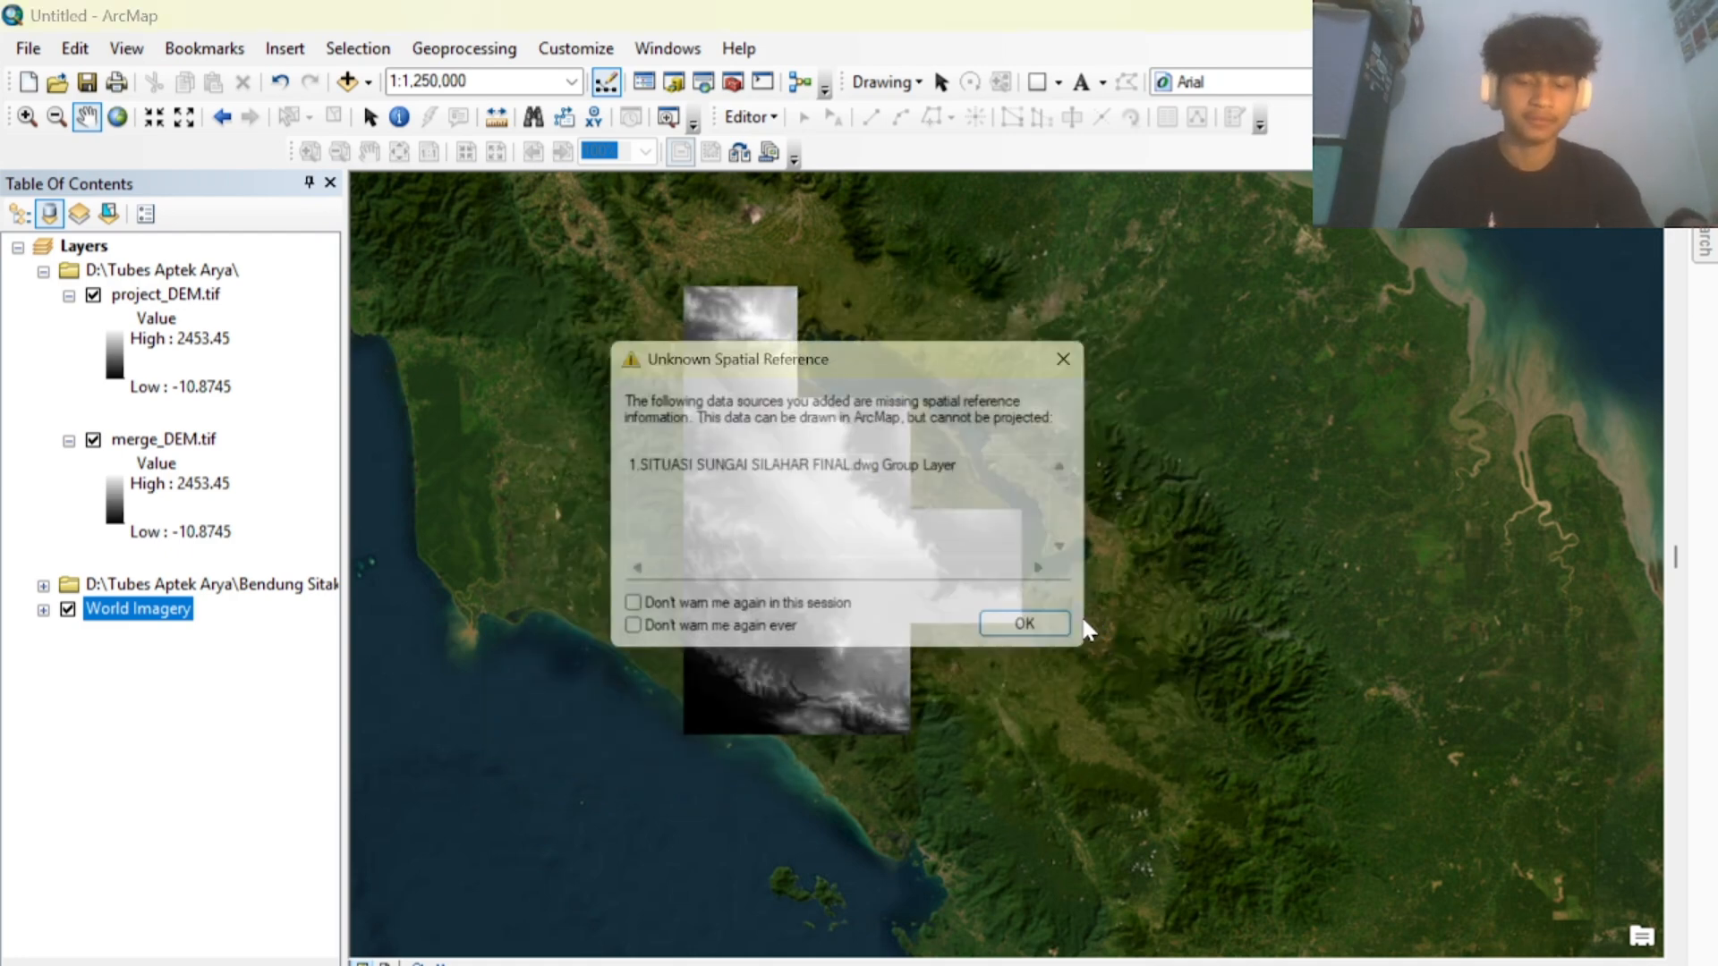
click(1045, 632)
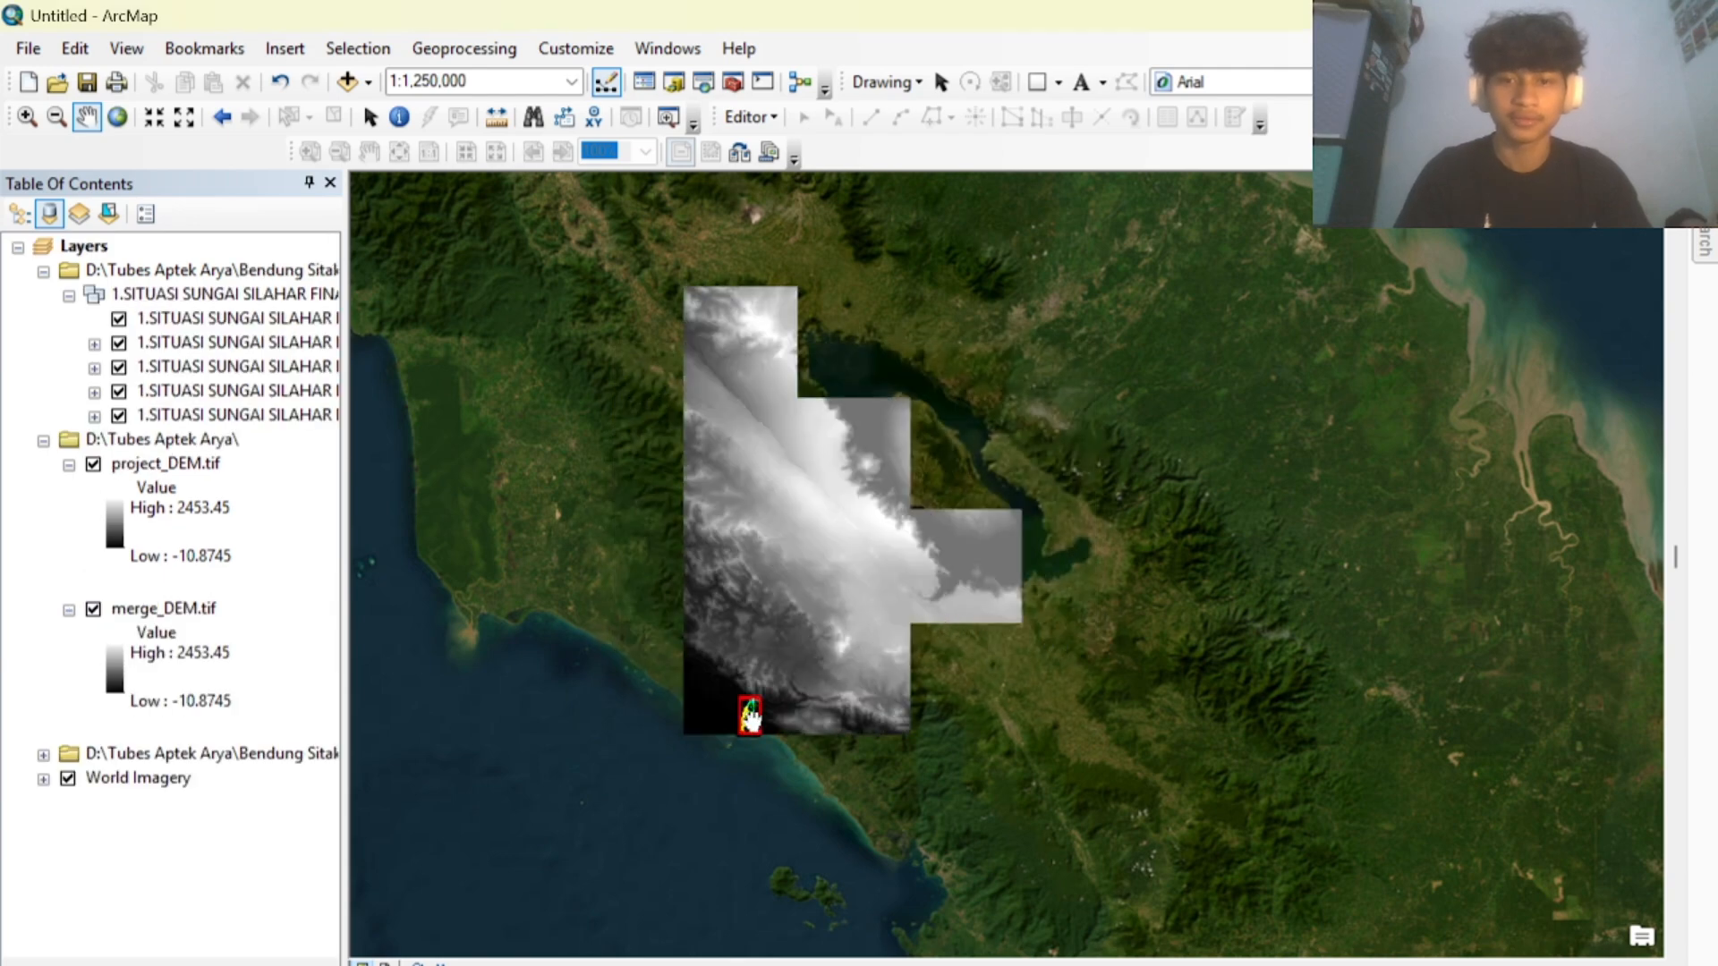
Collapse the river situation drawing's layer group and hide the World Imagery basemap.
scroll(749, 715, up, 2)
scroll(747, 716, down, 5)
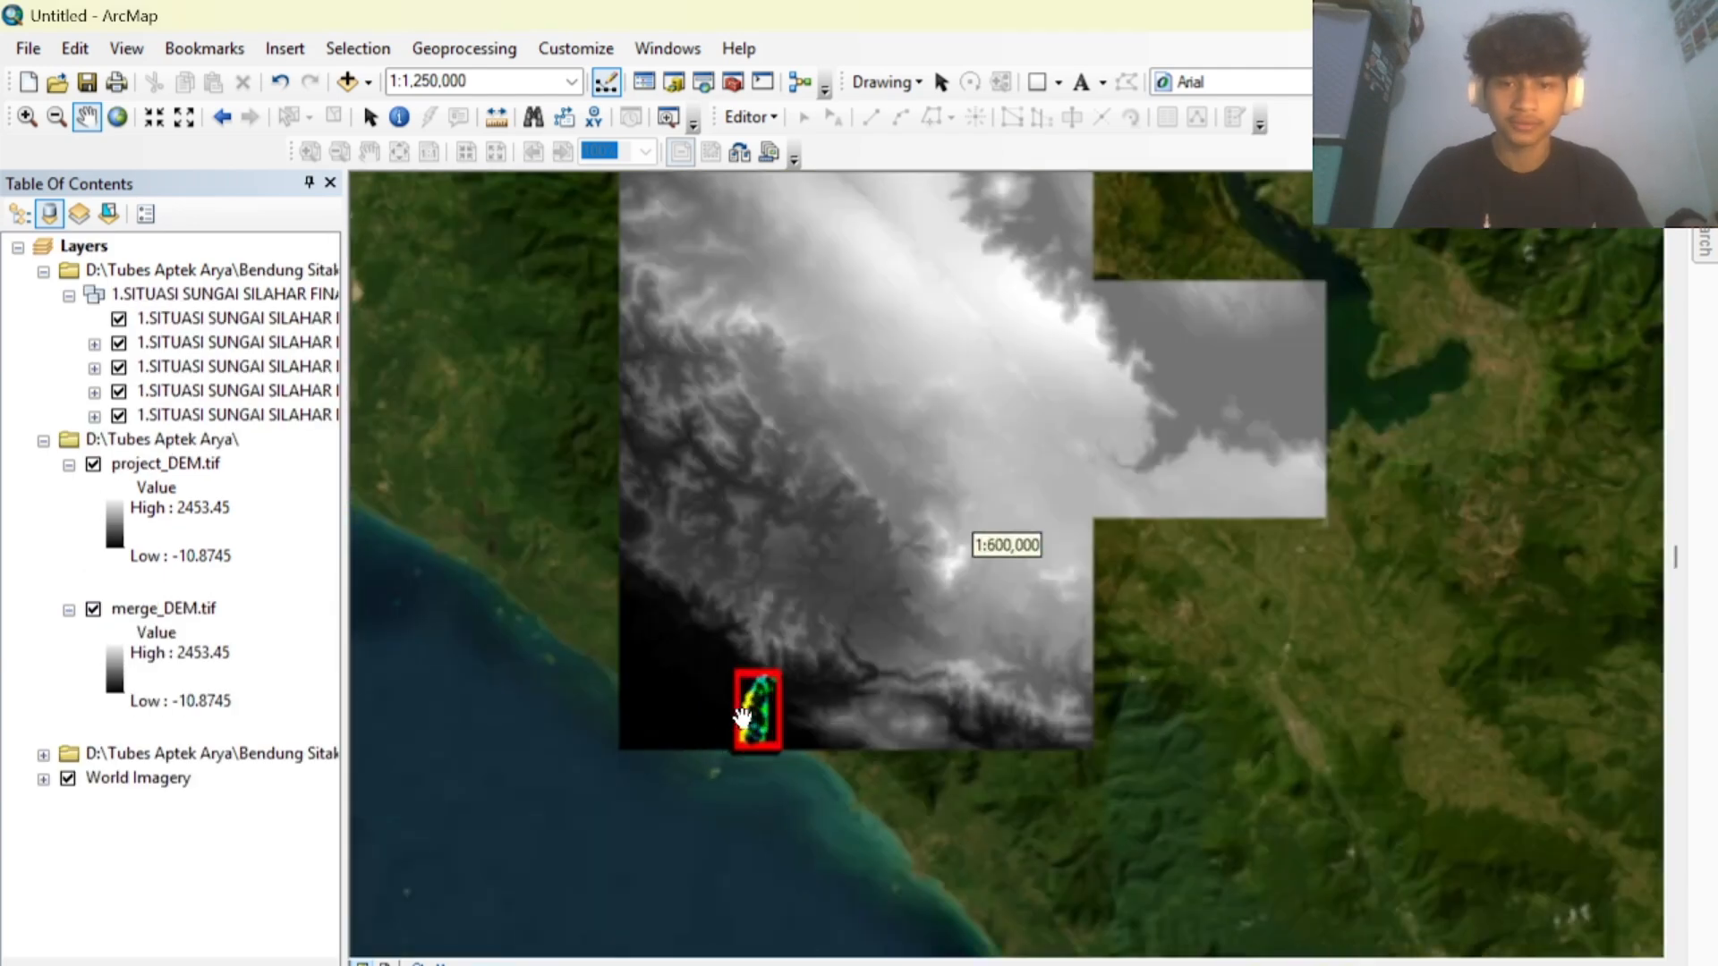
scroll(747, 713, down, 7)
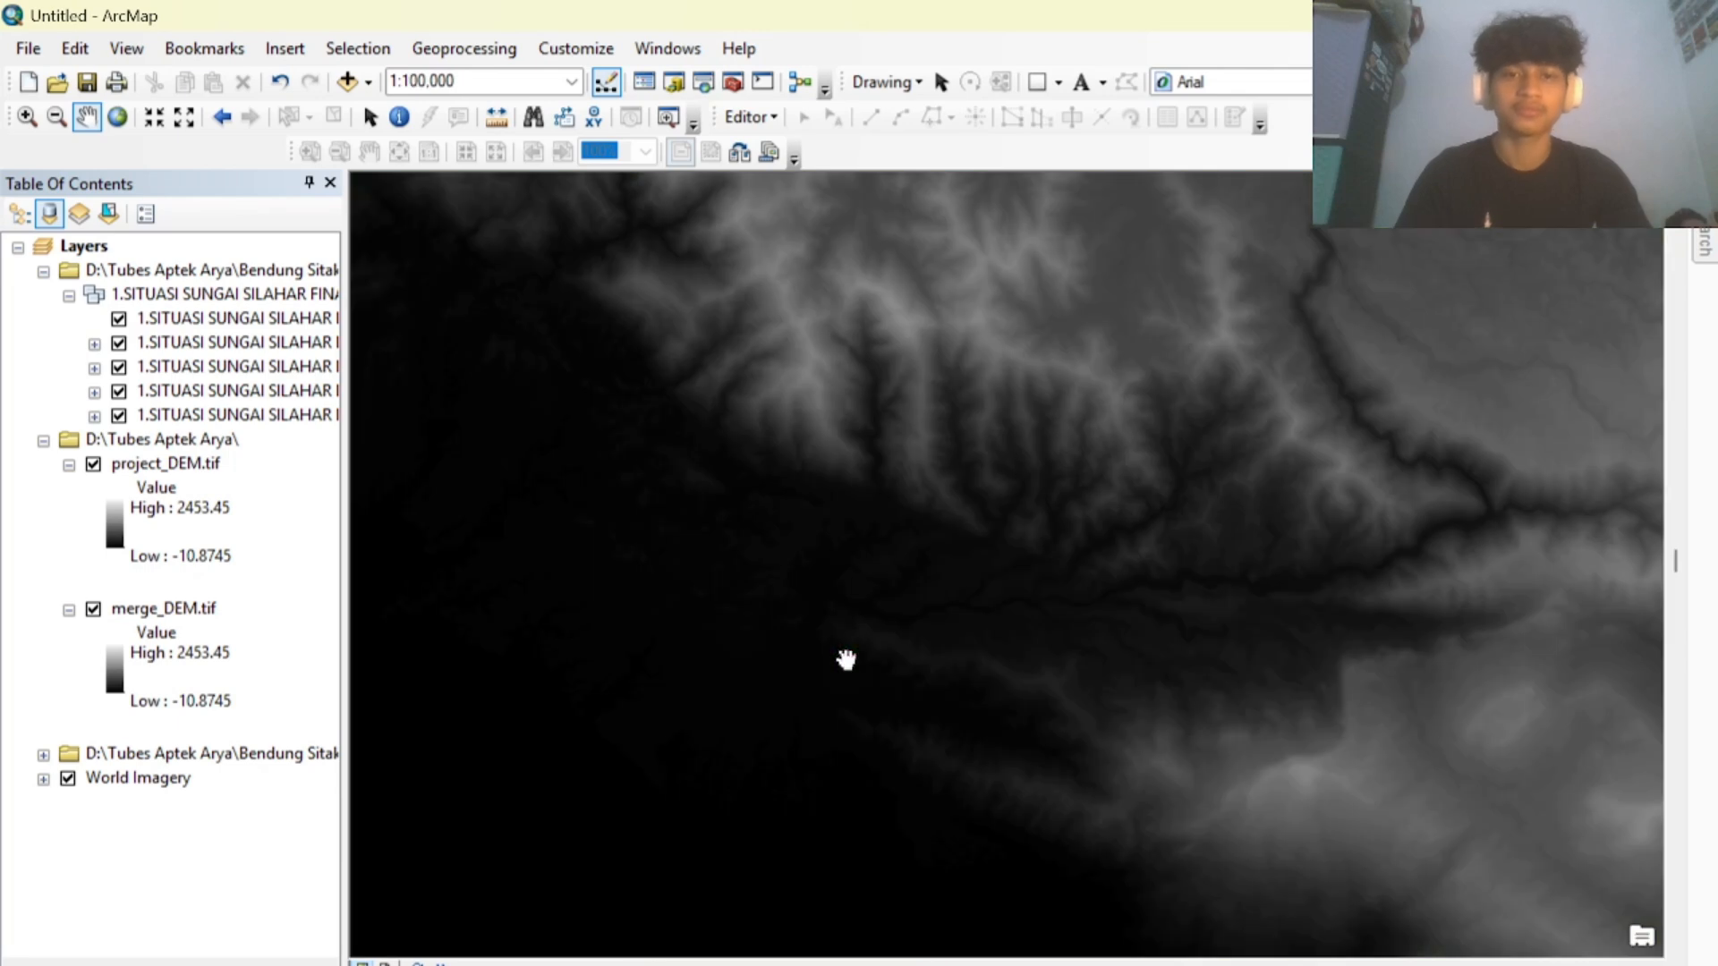
scroll(918, 658, up, 1)
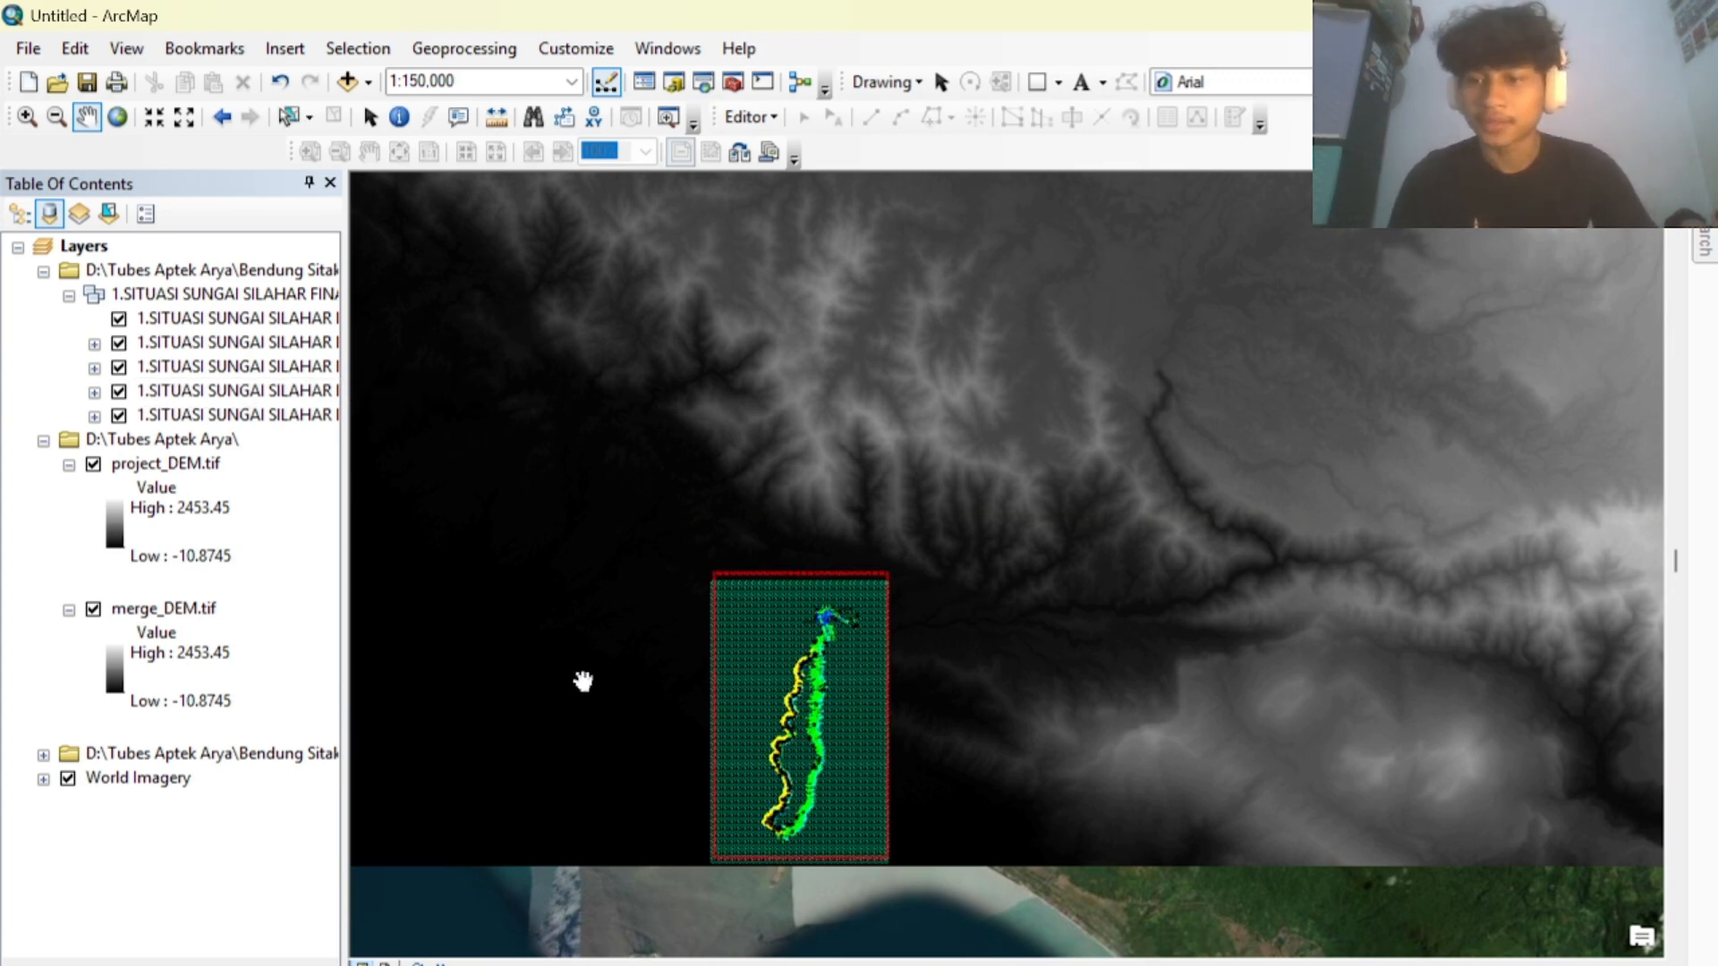
click(44, 272)
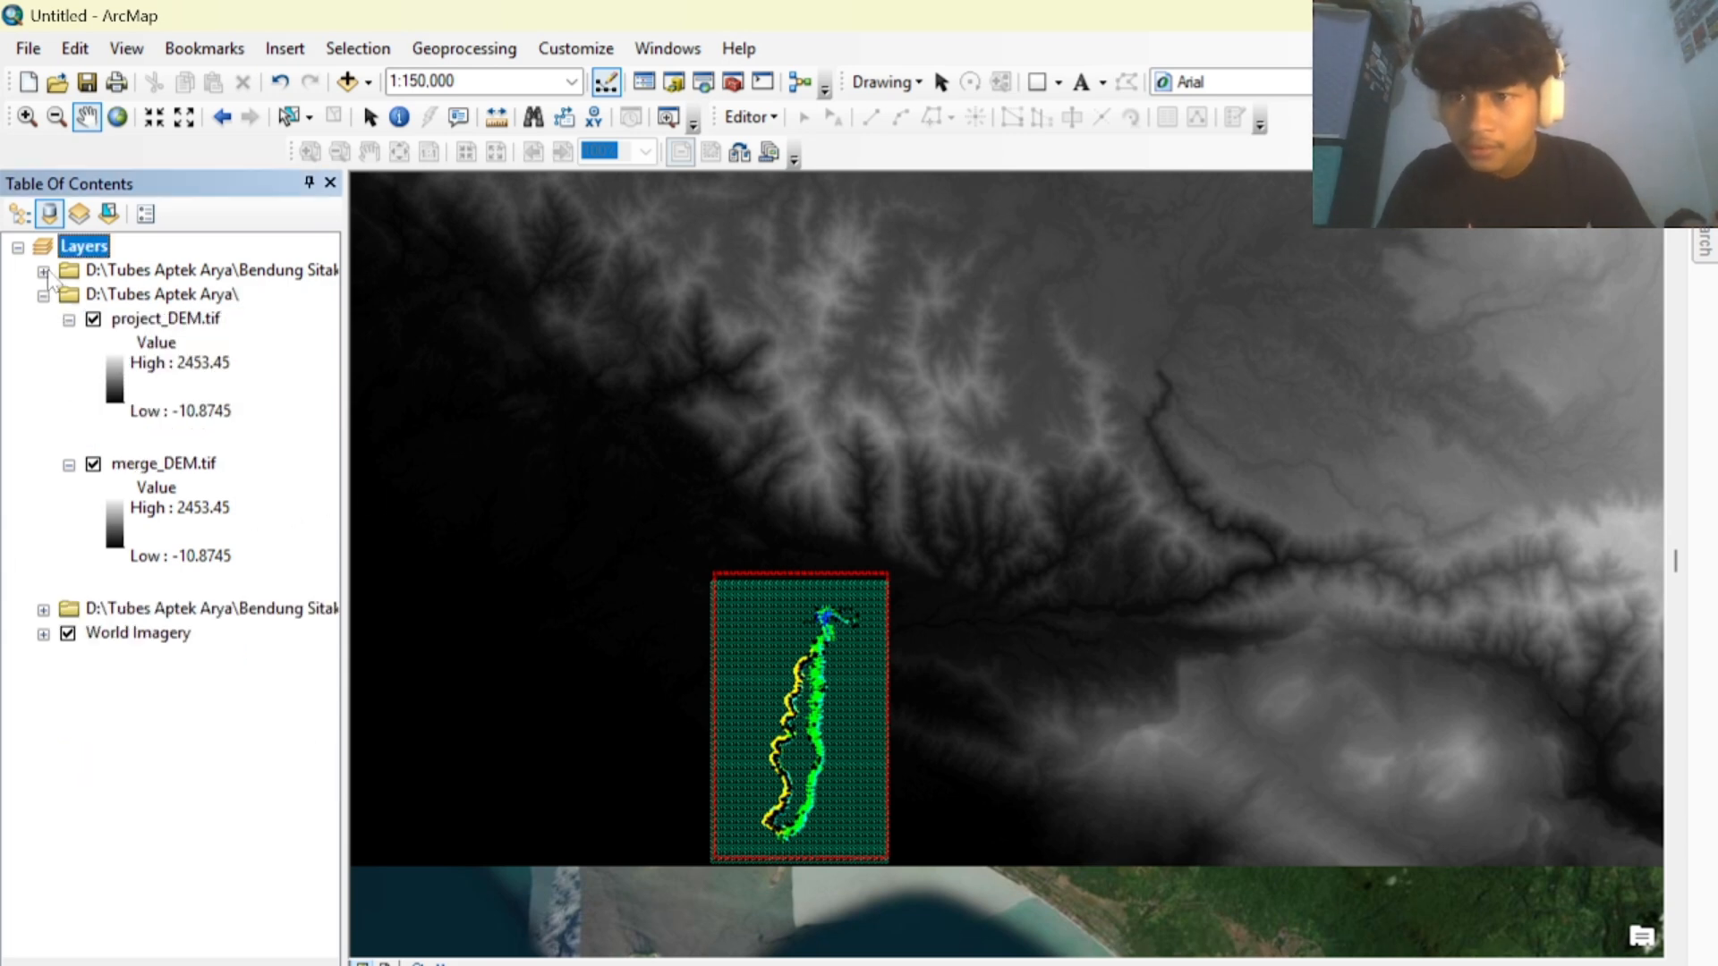
click(67, 633)
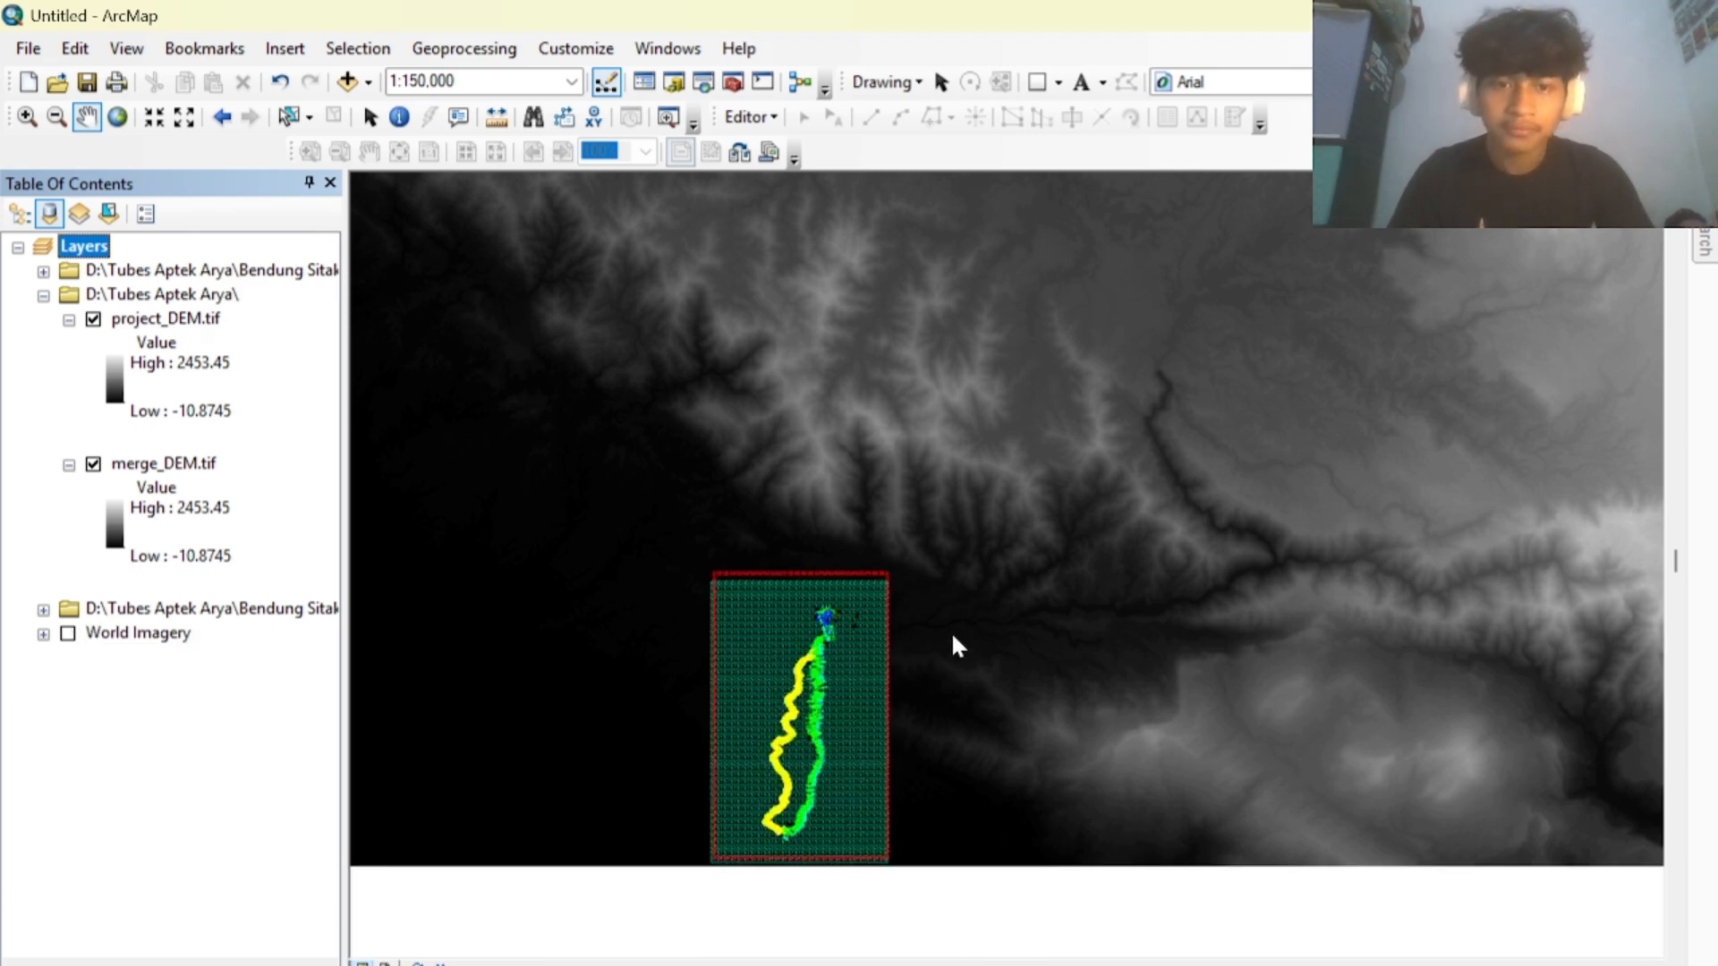
drag(958, 626, 1008, 597)
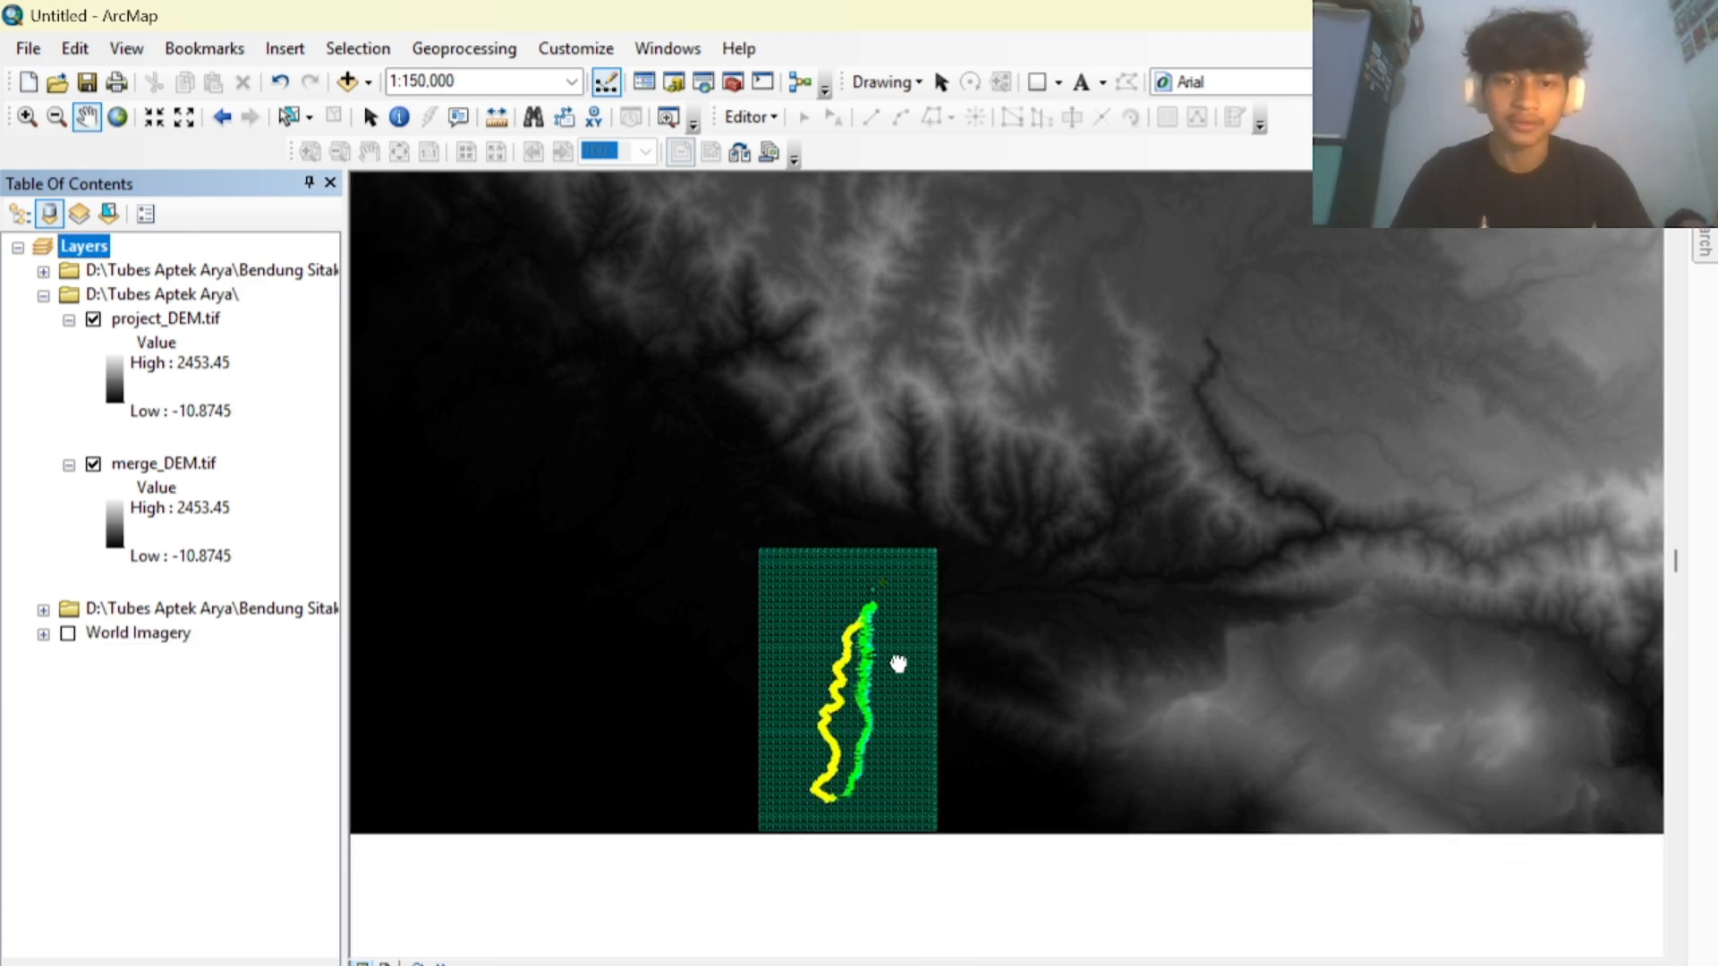
drag(895, 664, 939, 583)
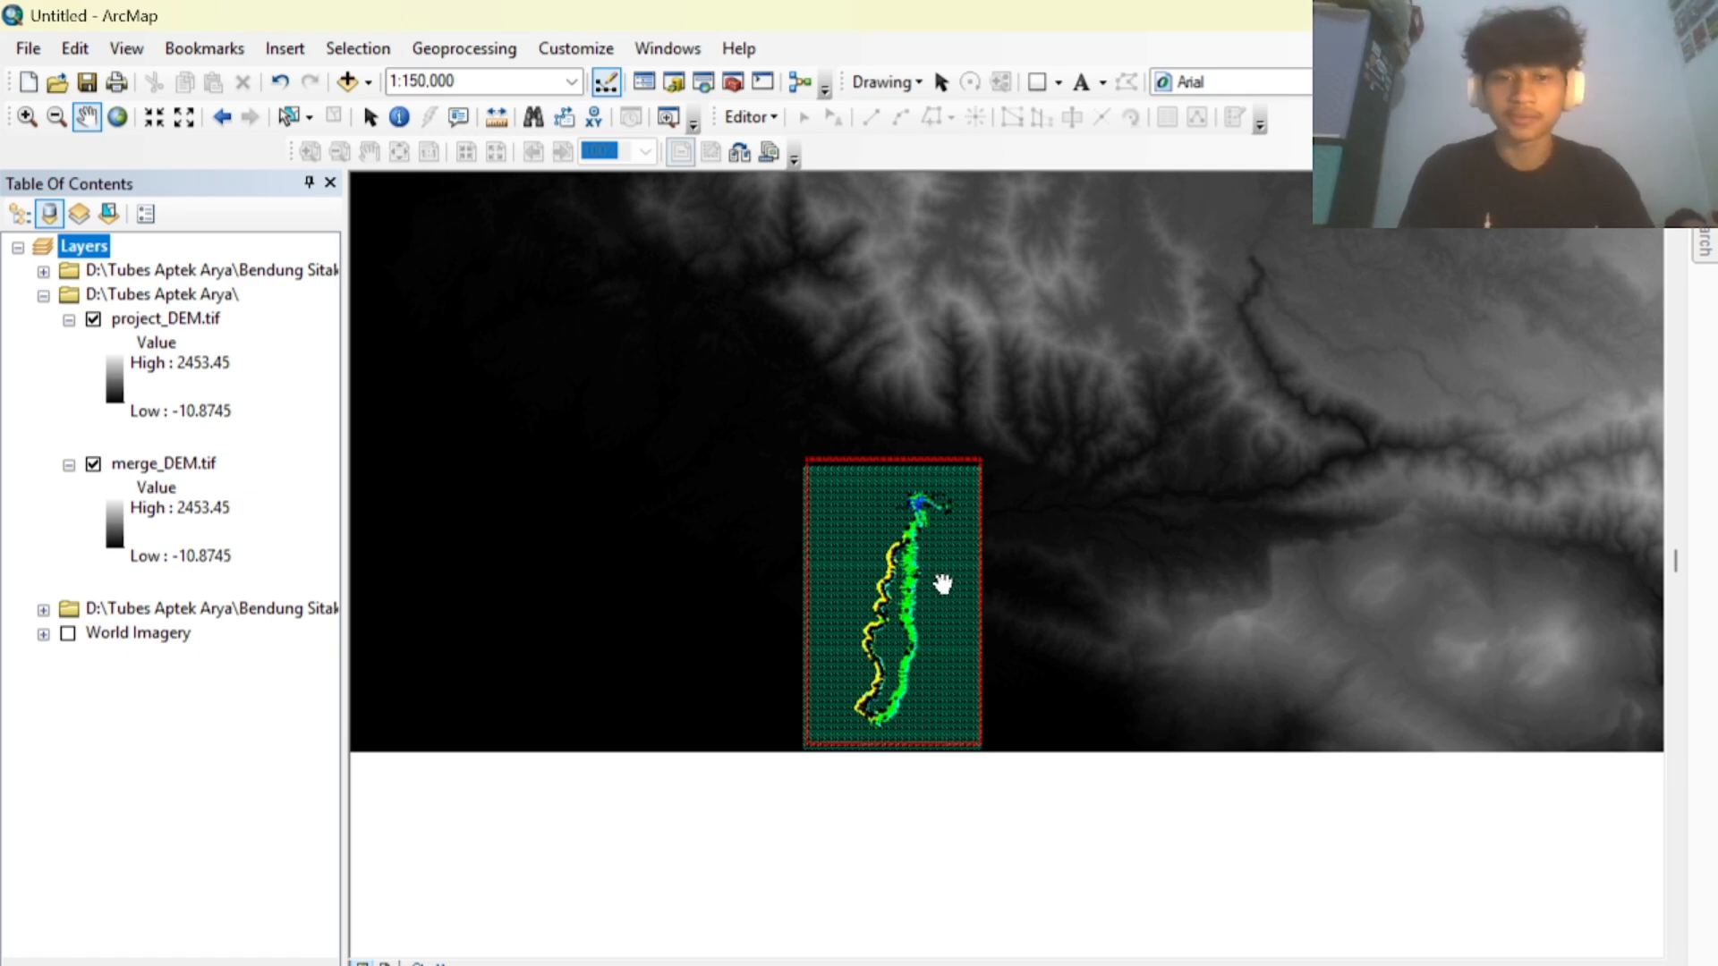
scroll(1341, 607, down, 2)
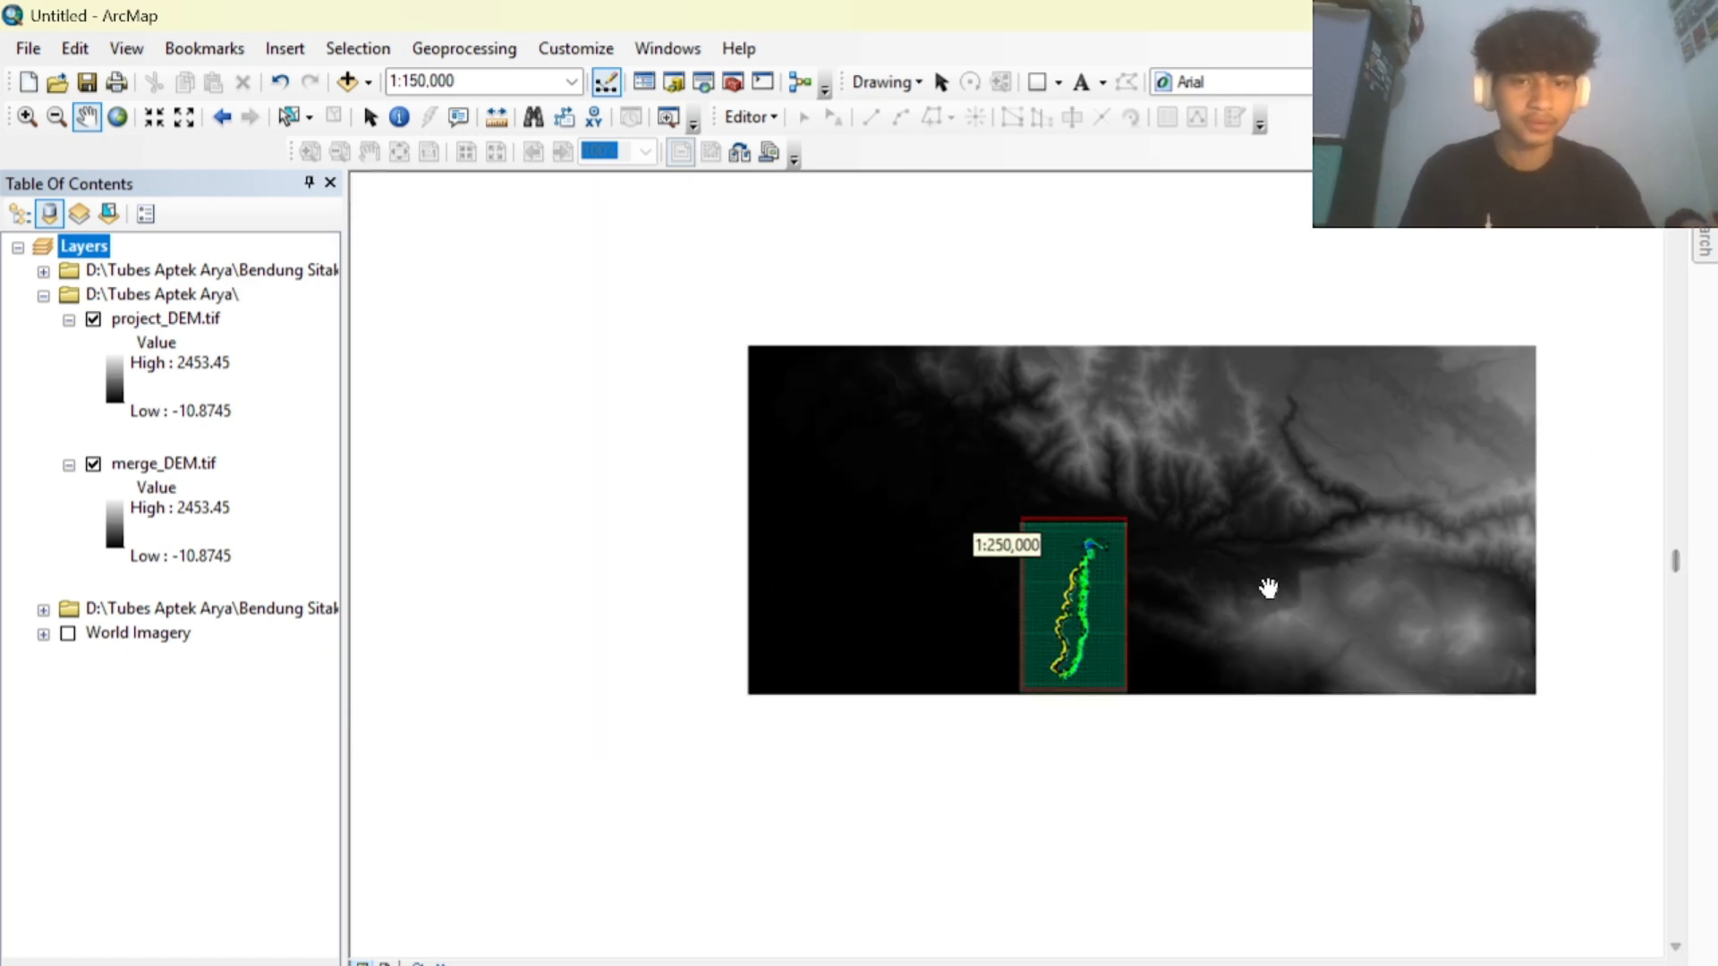
drag(1258, 583, 997, 652)
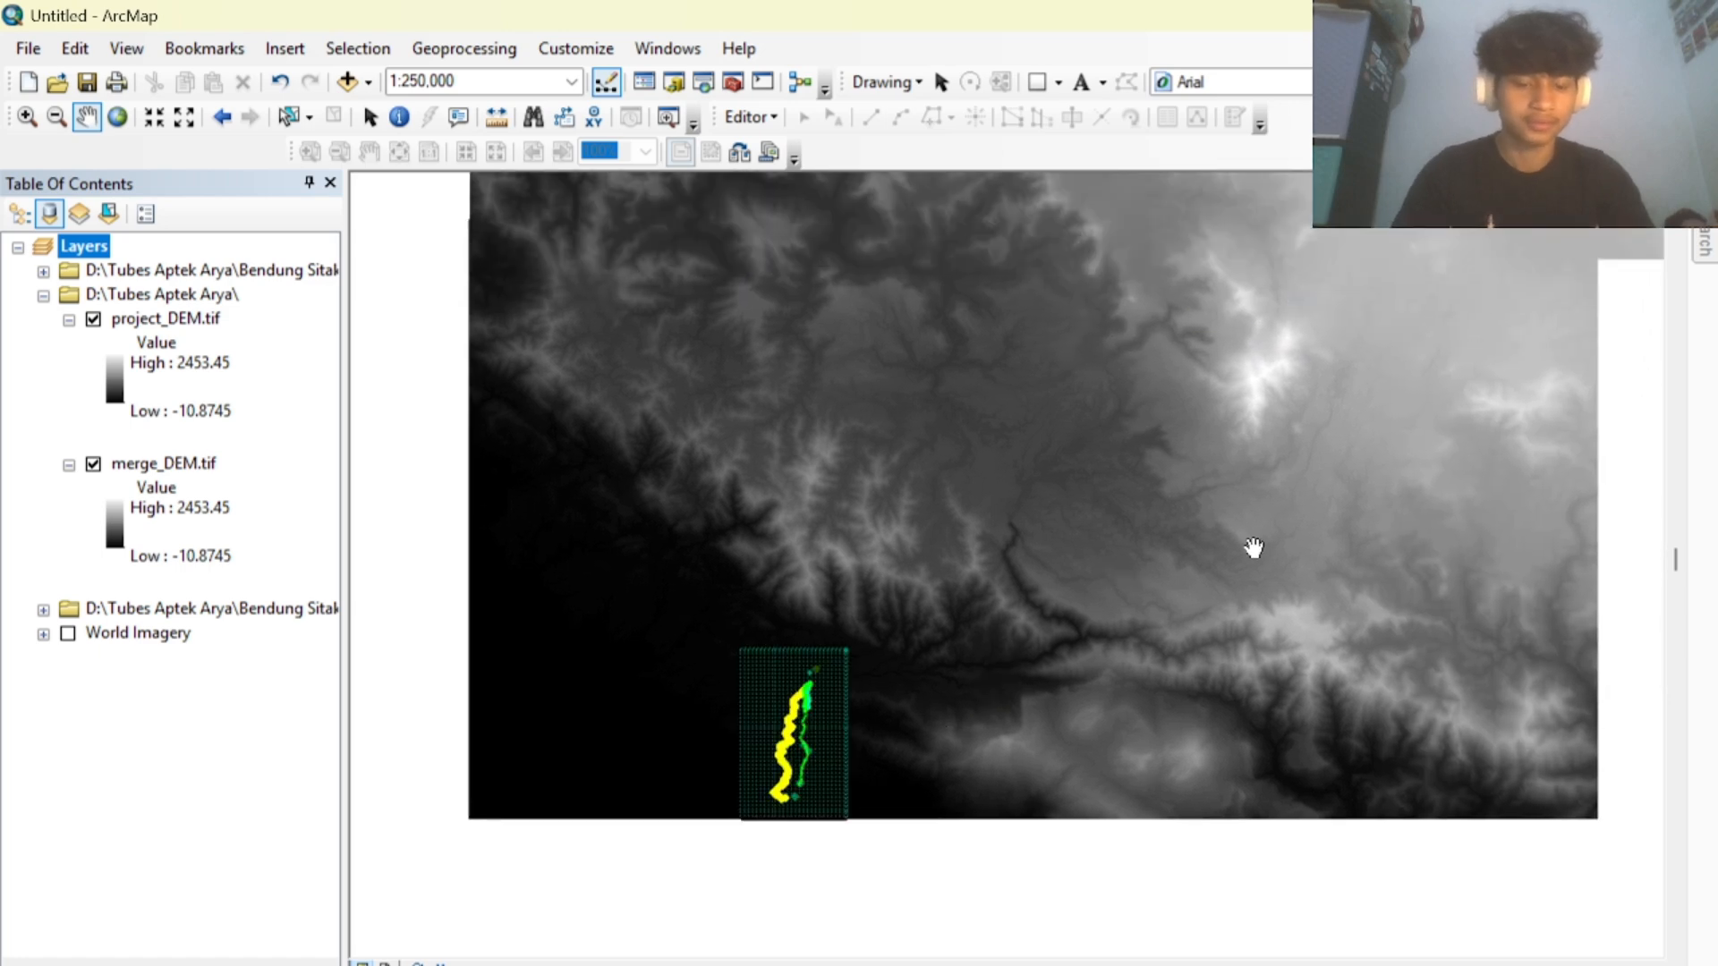
Search for the Resample tool and open it with project_DEM.tif as the input raster.
mouse_move(1704, 241)
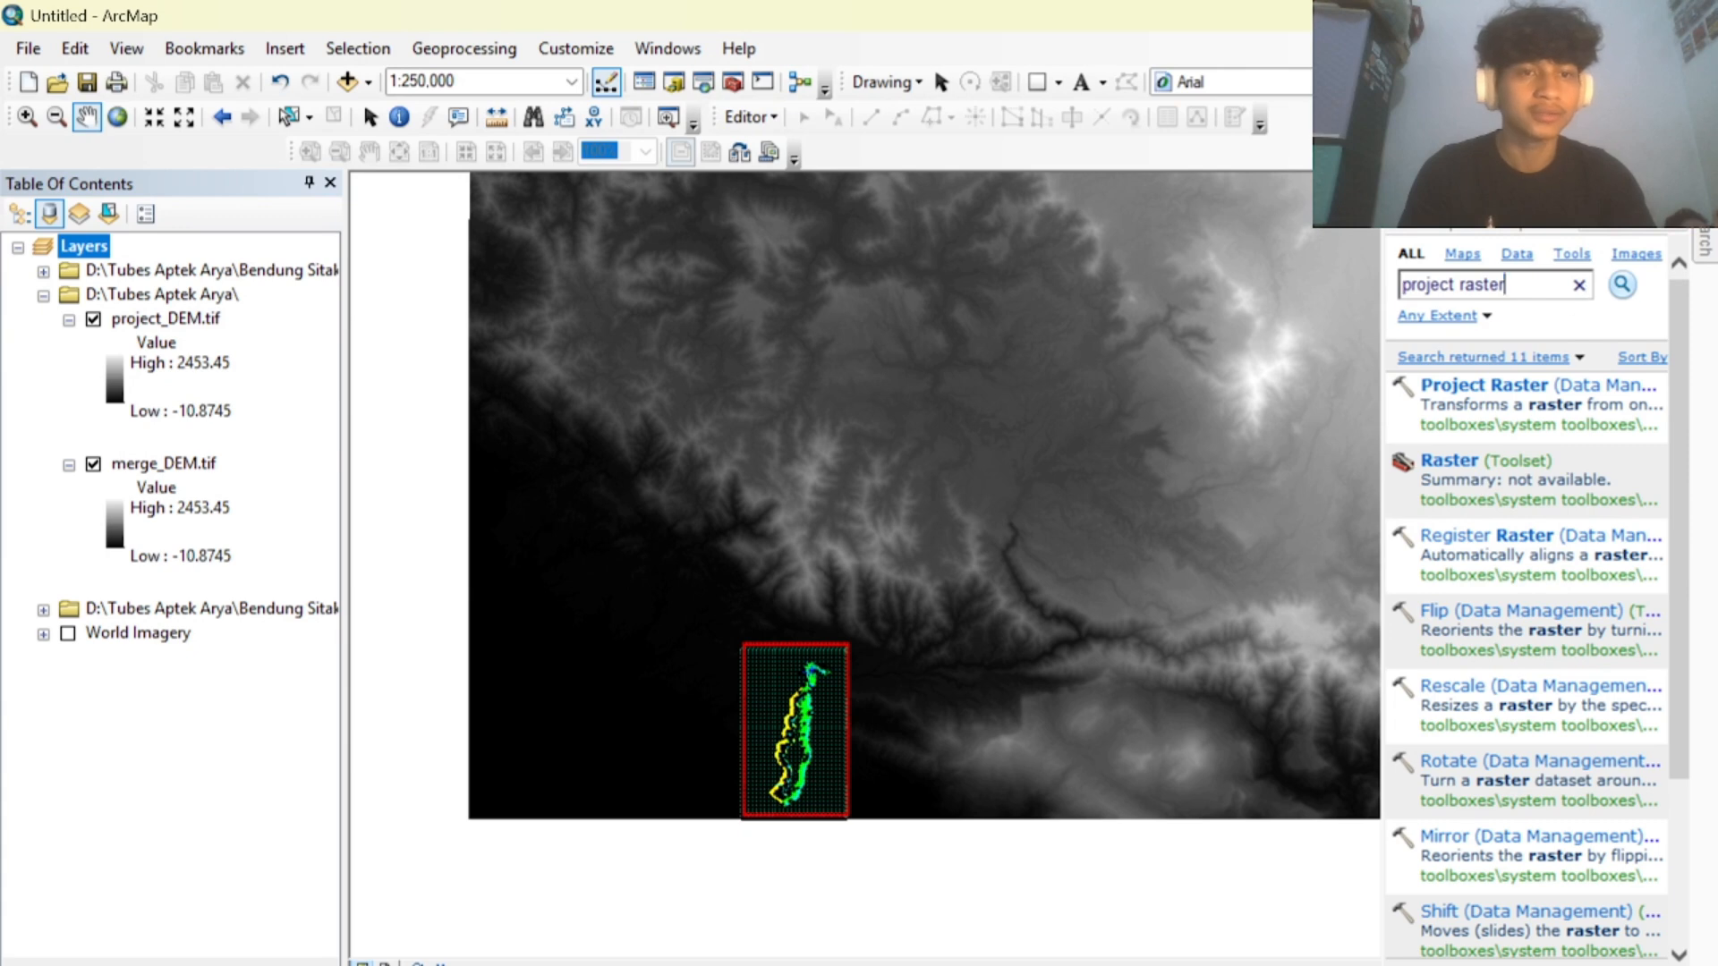
key(ctrl+a)
text(re)
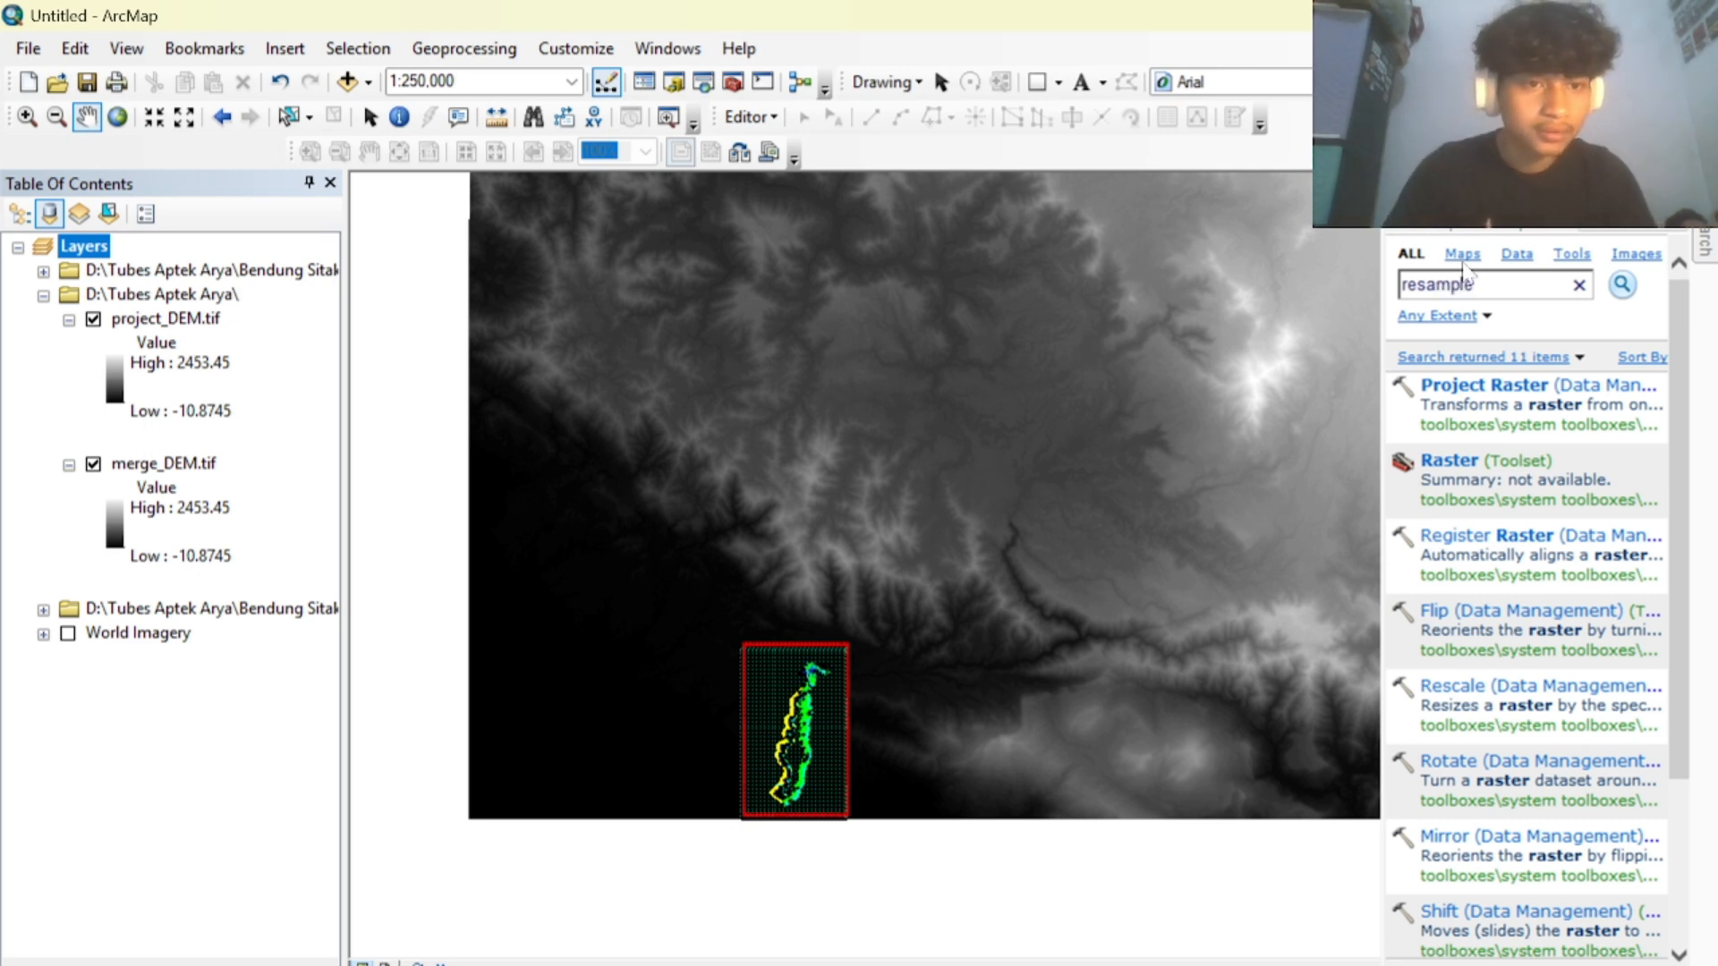
click(1621, 285)
click(1507, 388)
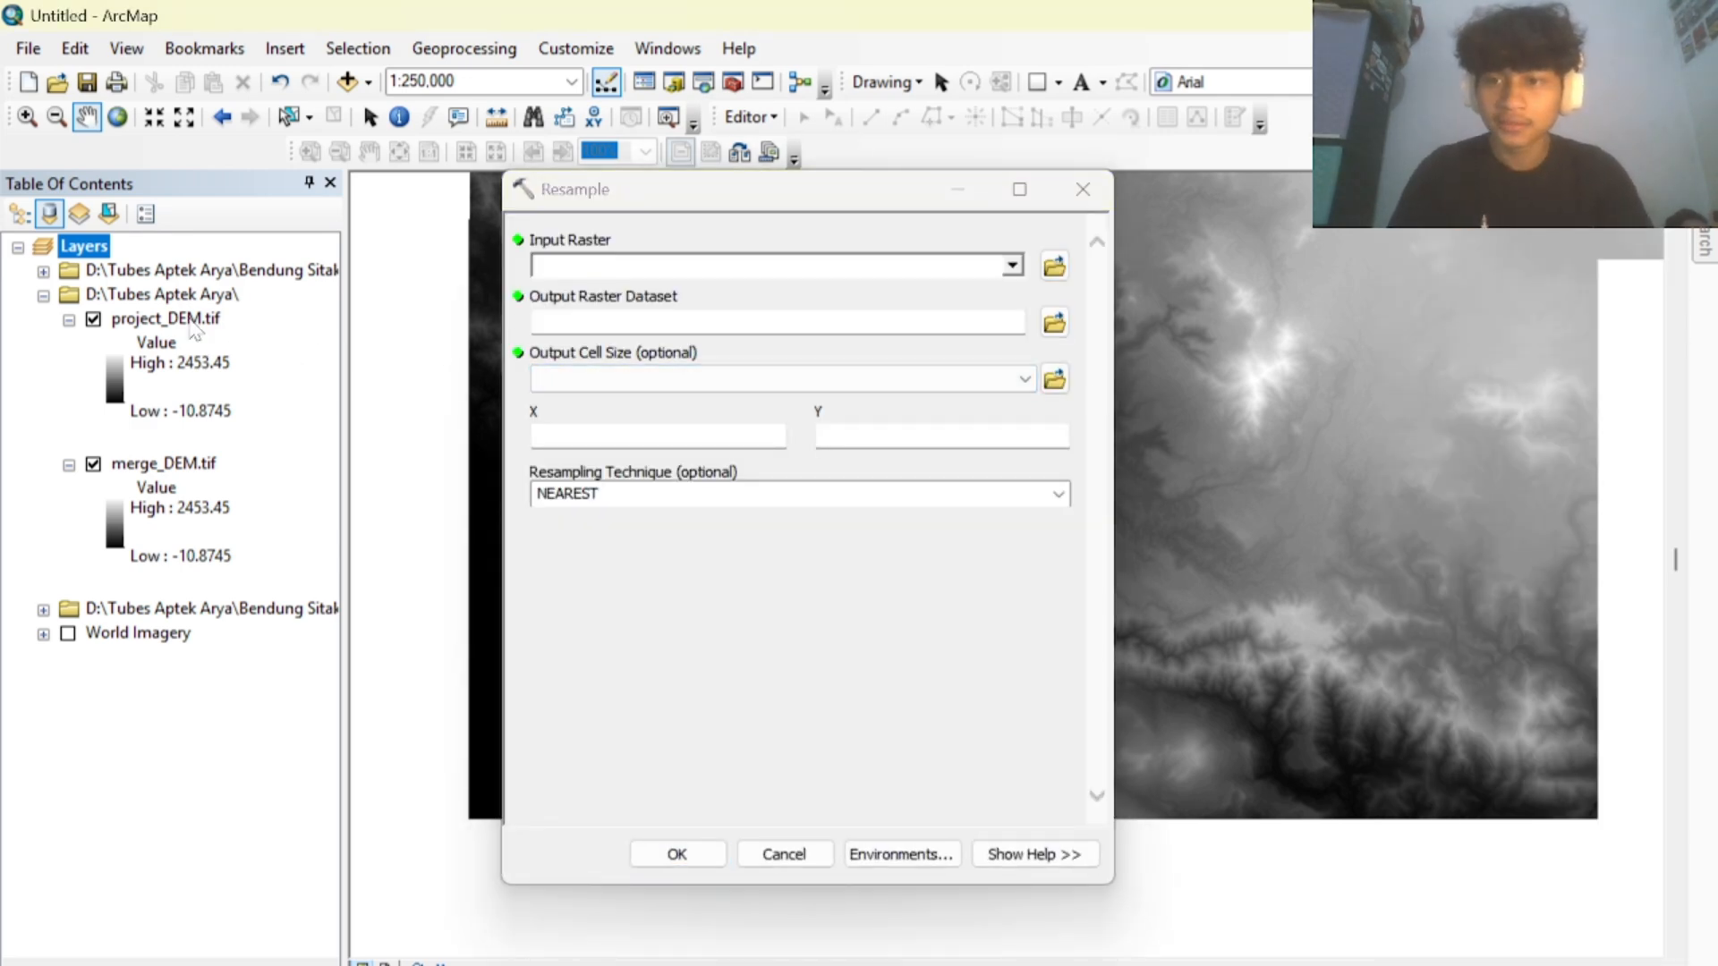
drag(188, 329, 210, 312)
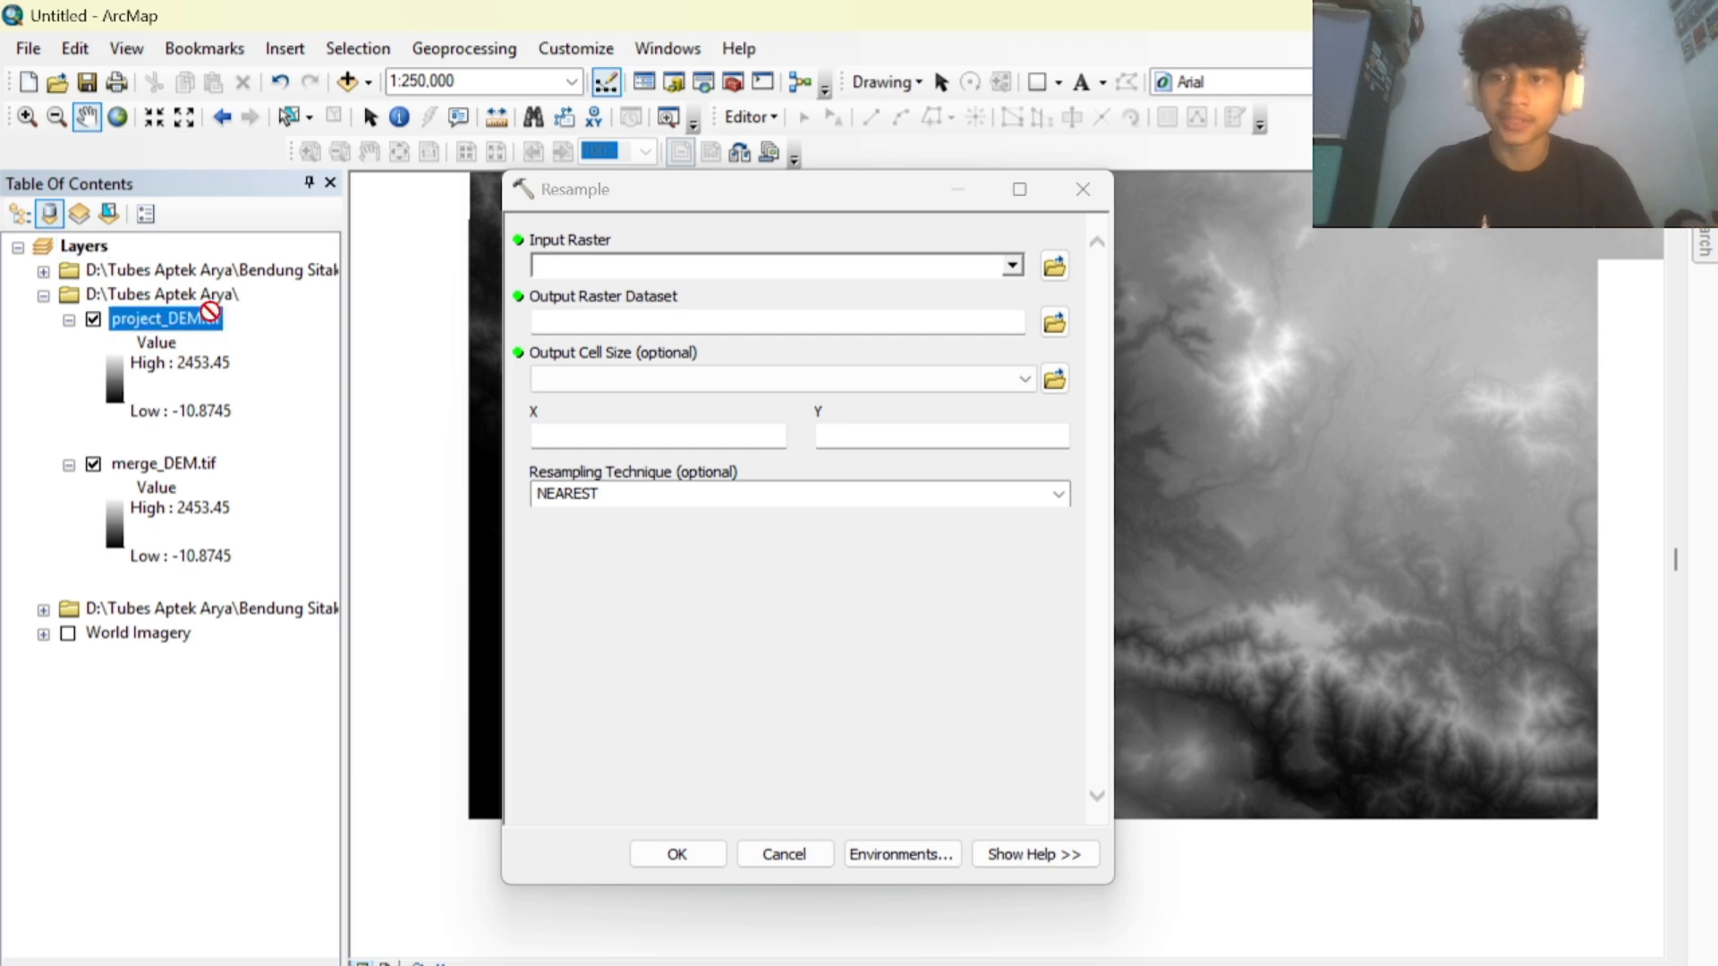
drag(586, 273, 587, 269)
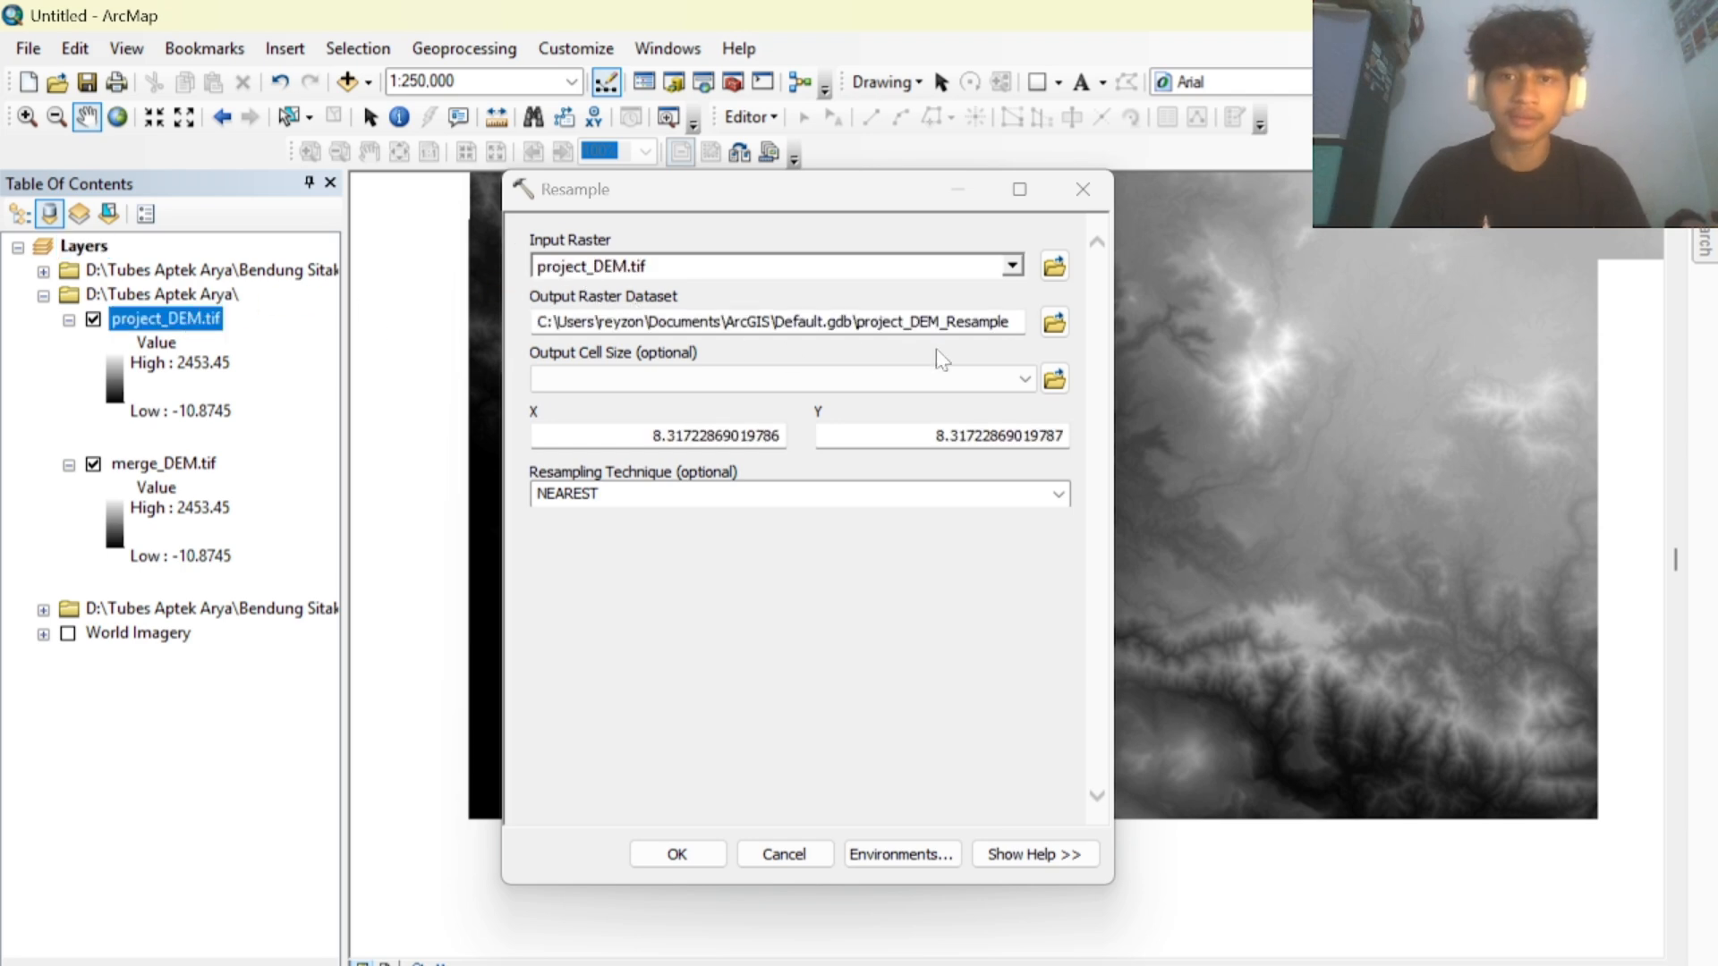
Set the Resample output raster to res_DEM30.tif in the folder that holds project_DEM.tif.
click(1054, 322)
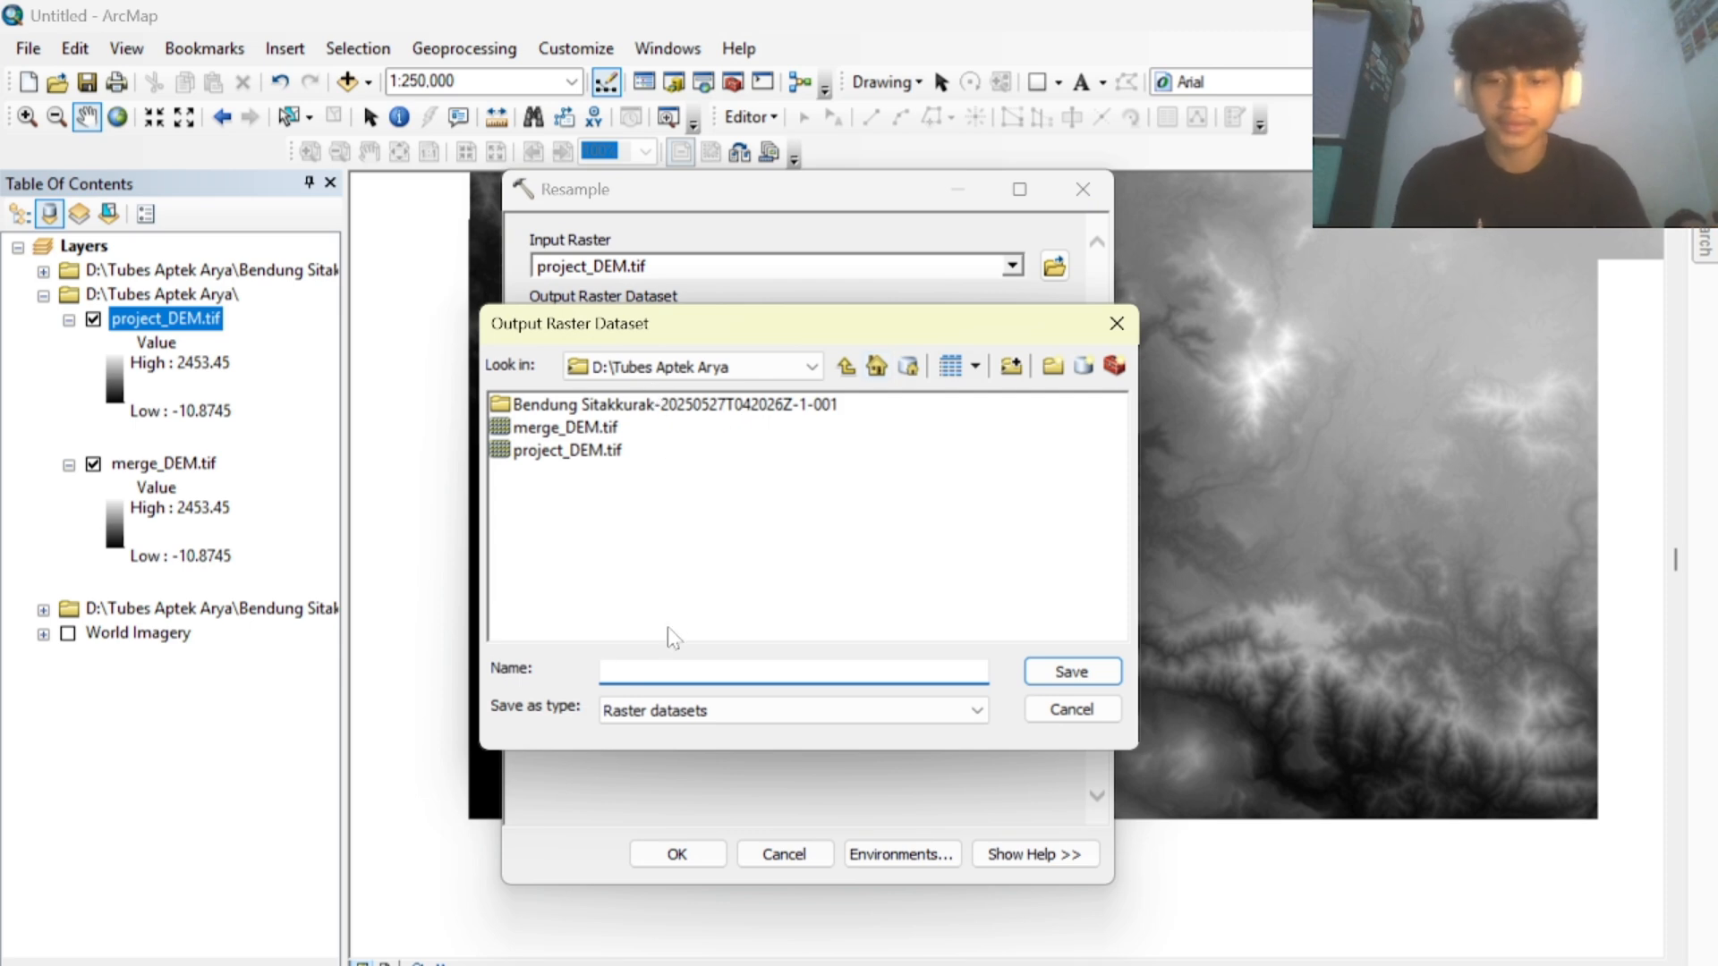
text(re_DEM30.tif)
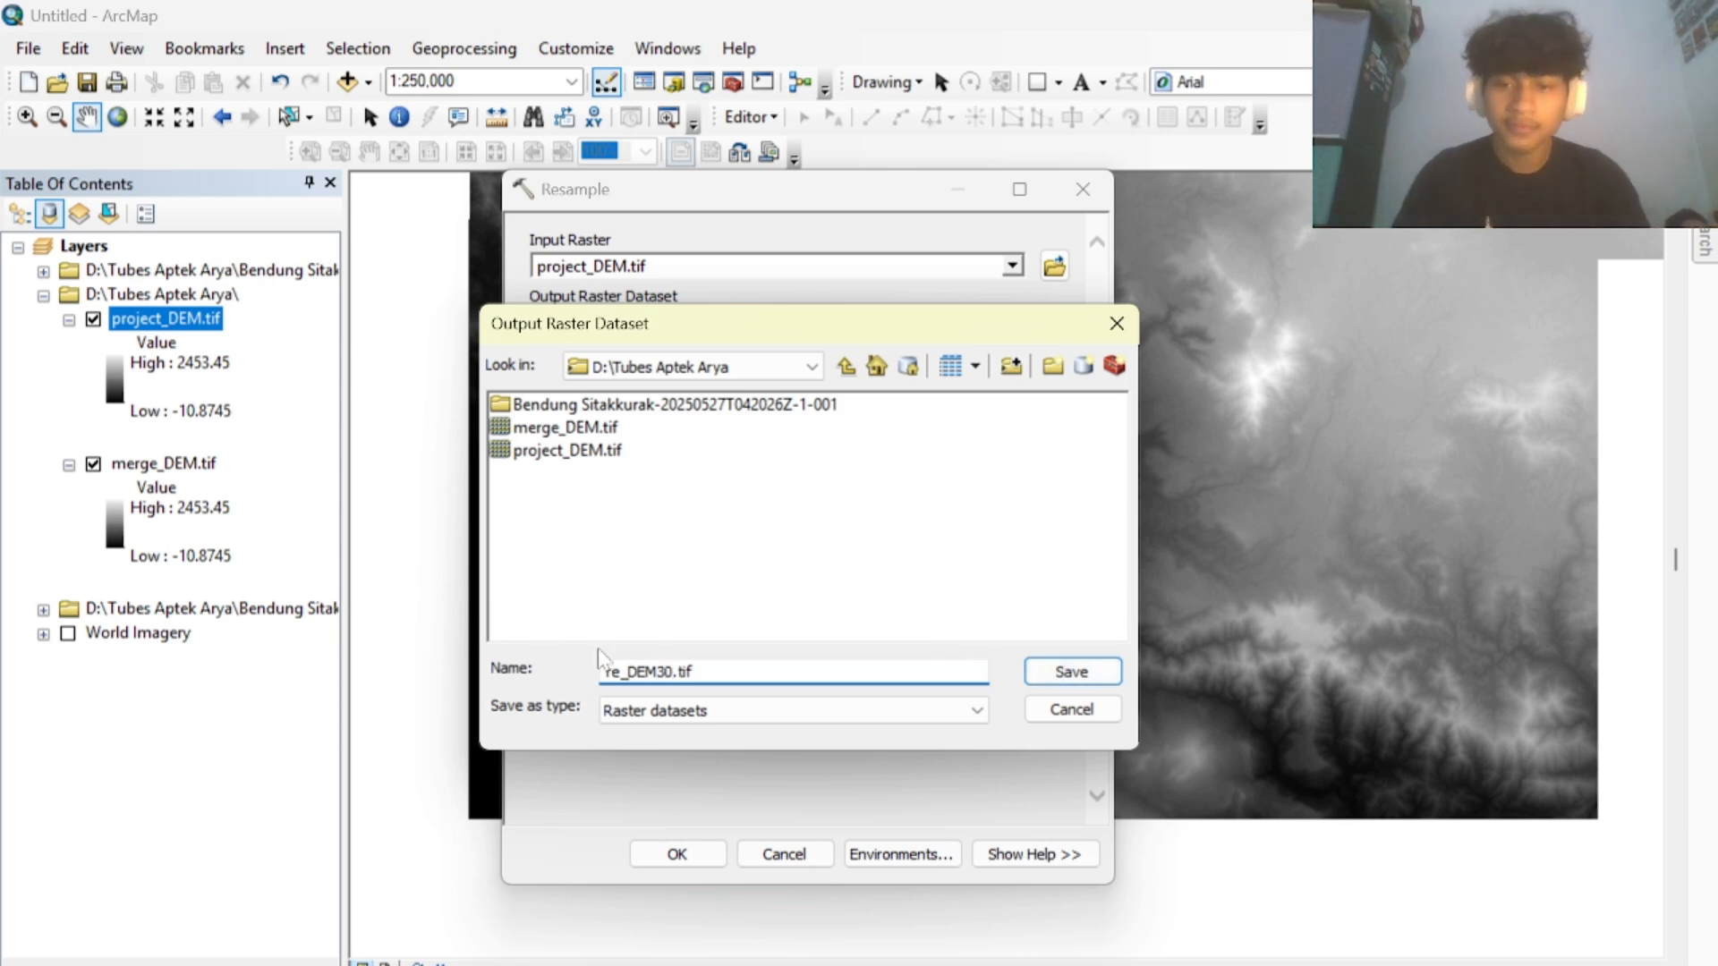
click(624, 671)
text(s)
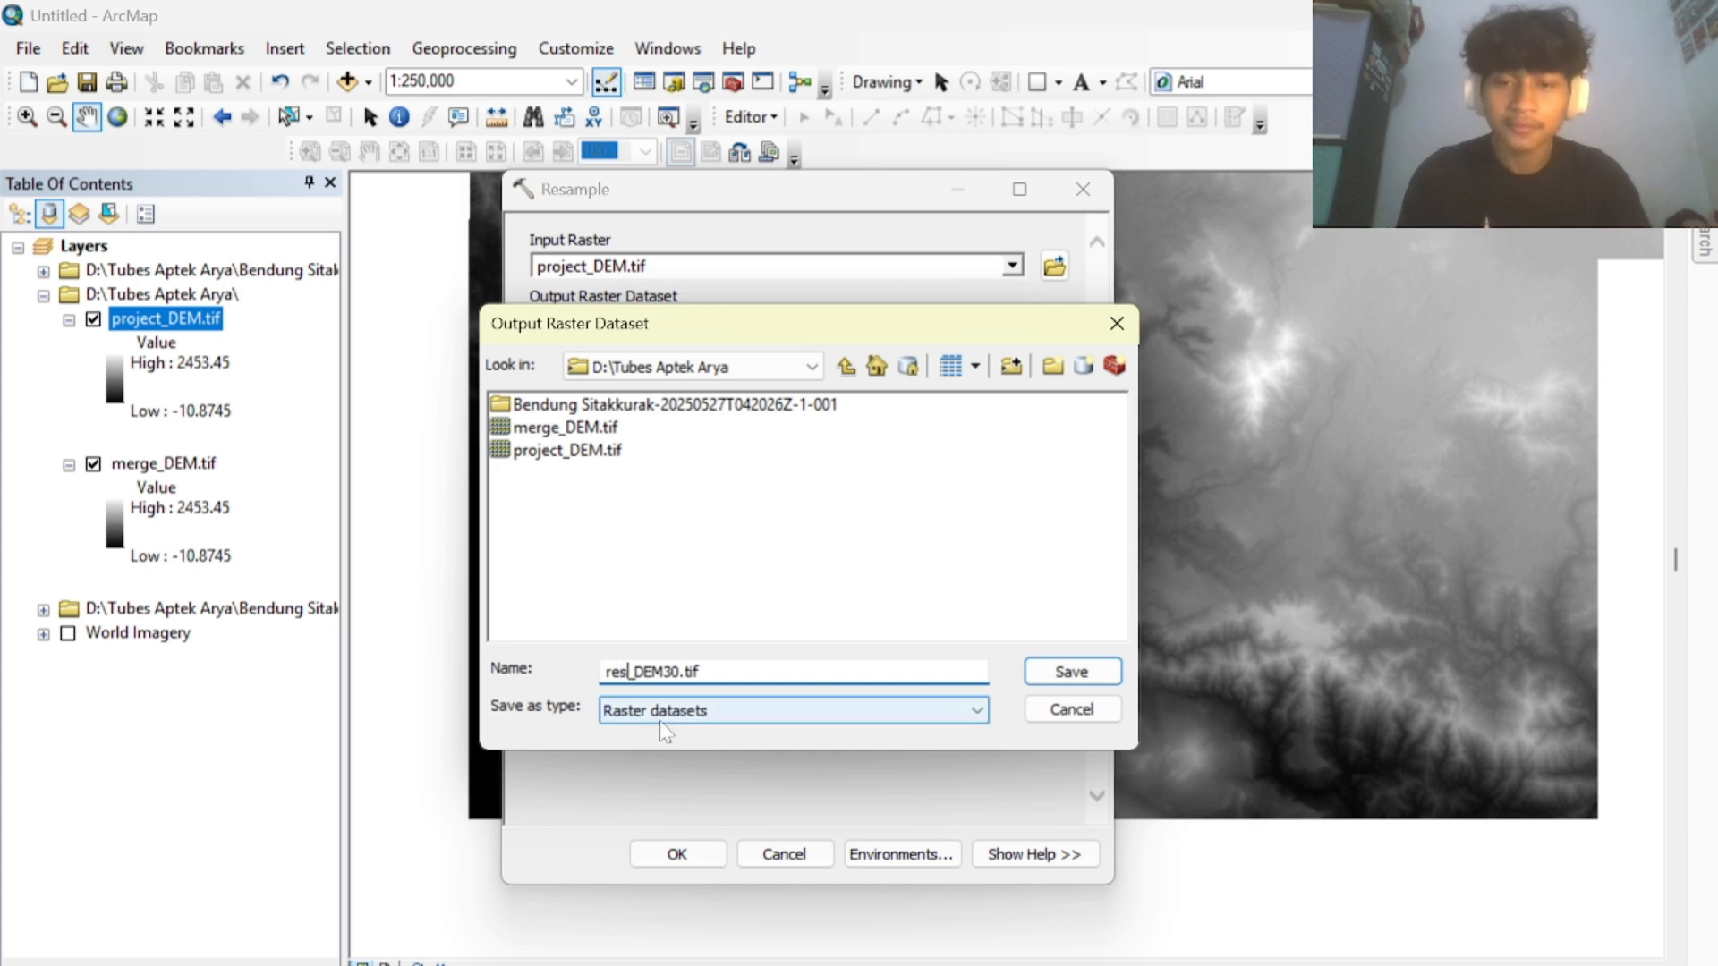
click(1072, 673)
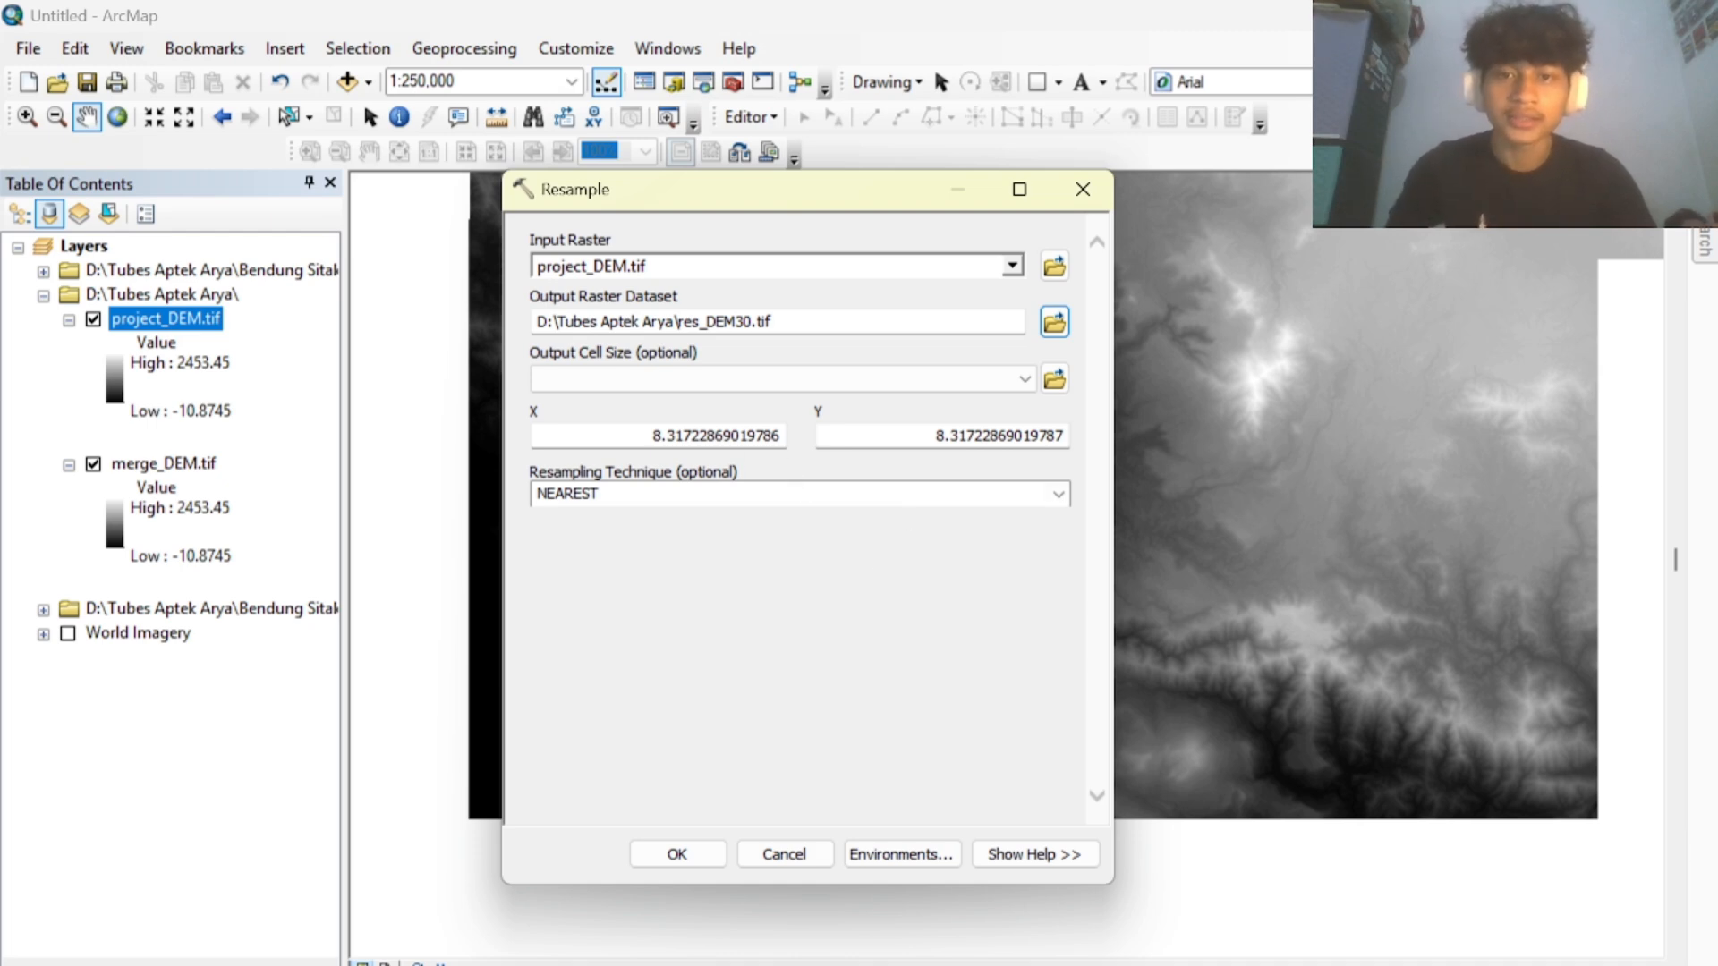
Set the X and Y output cell sizes to 30 and run the resampling with the NEAREST technique.
double_click(718, 436)
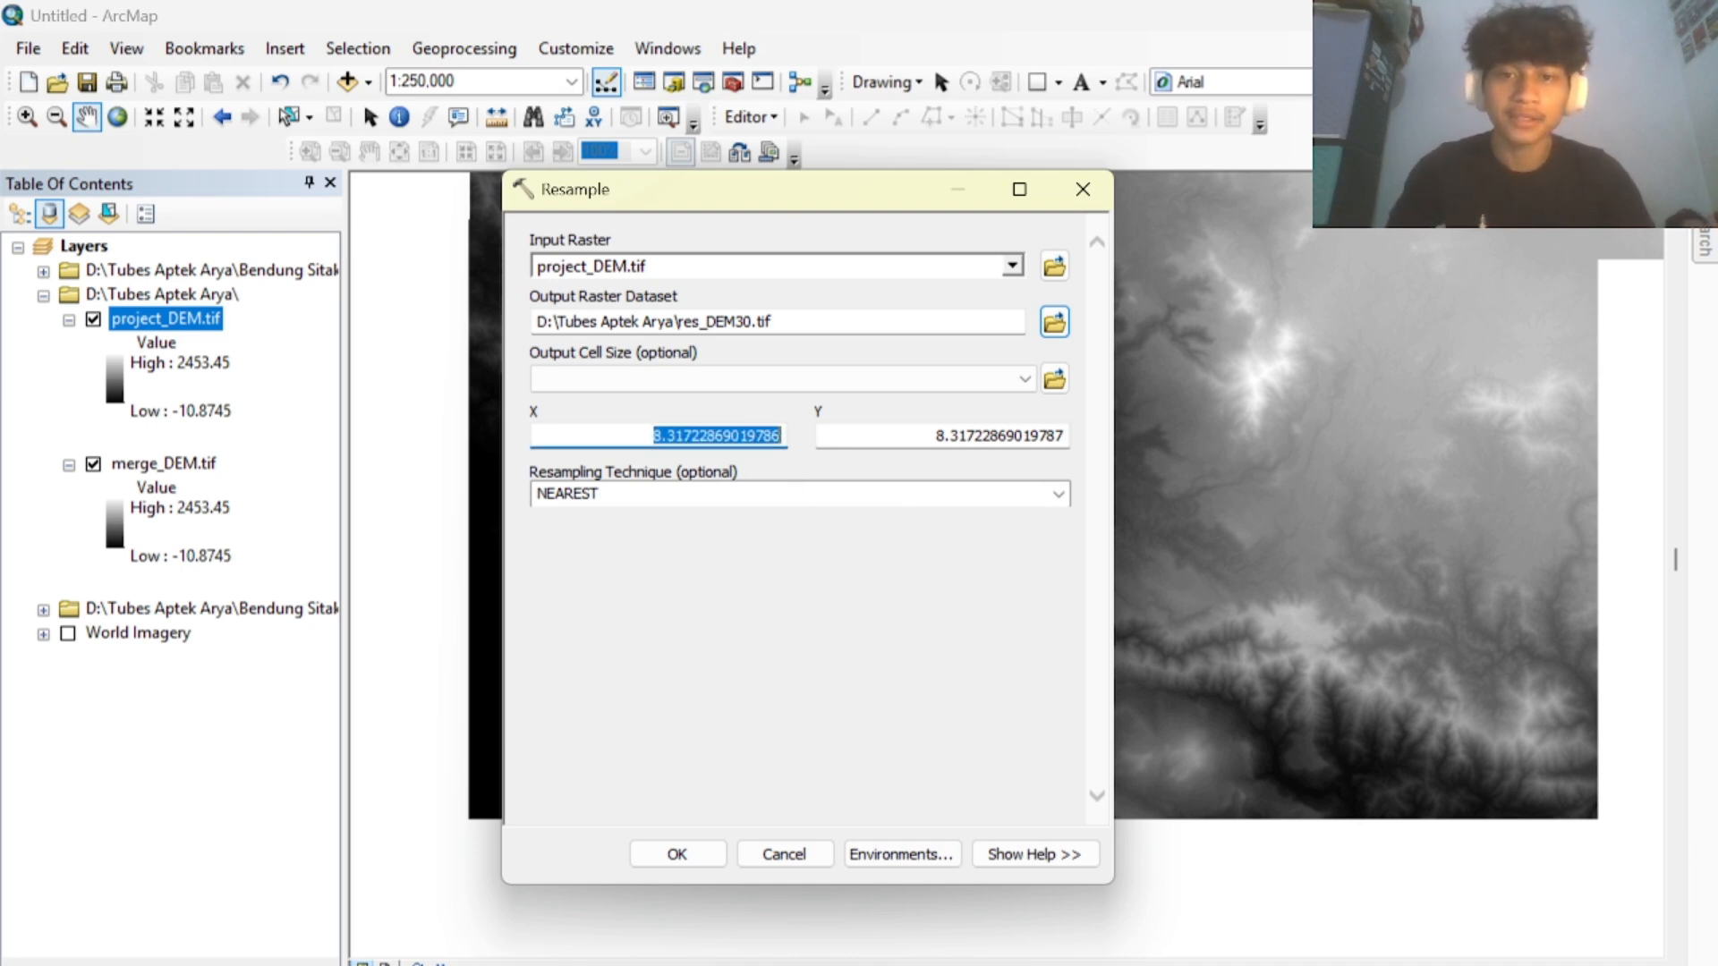
text(30)
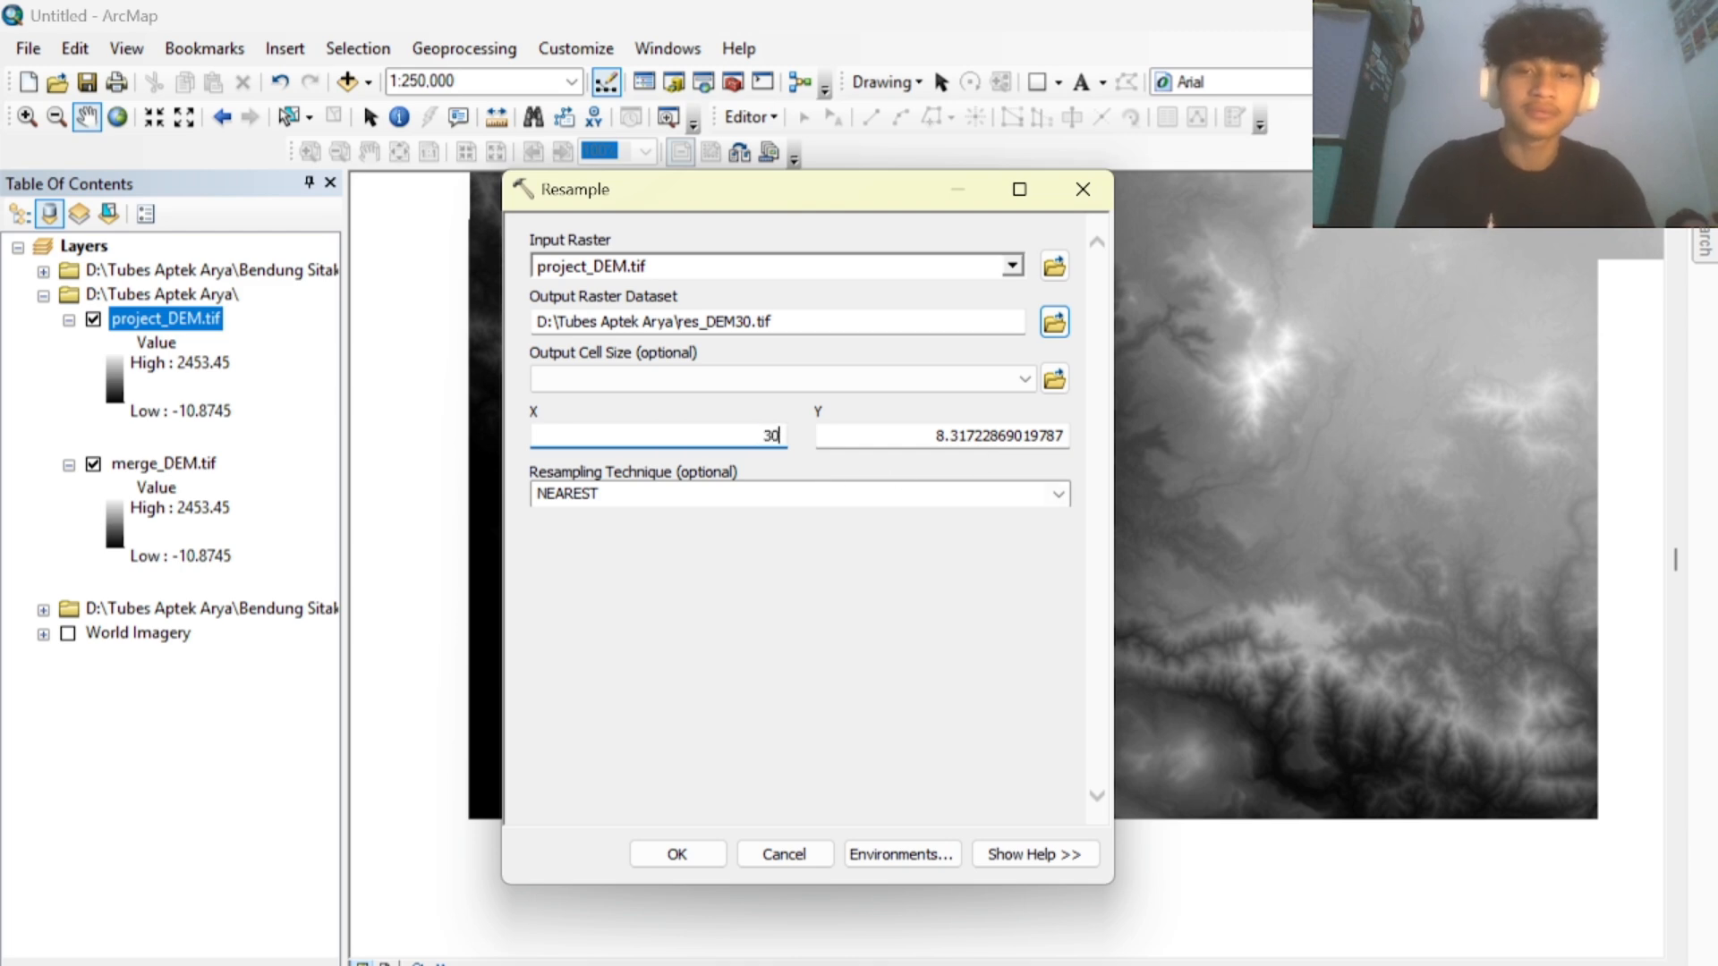
key(Tab)
text(30)
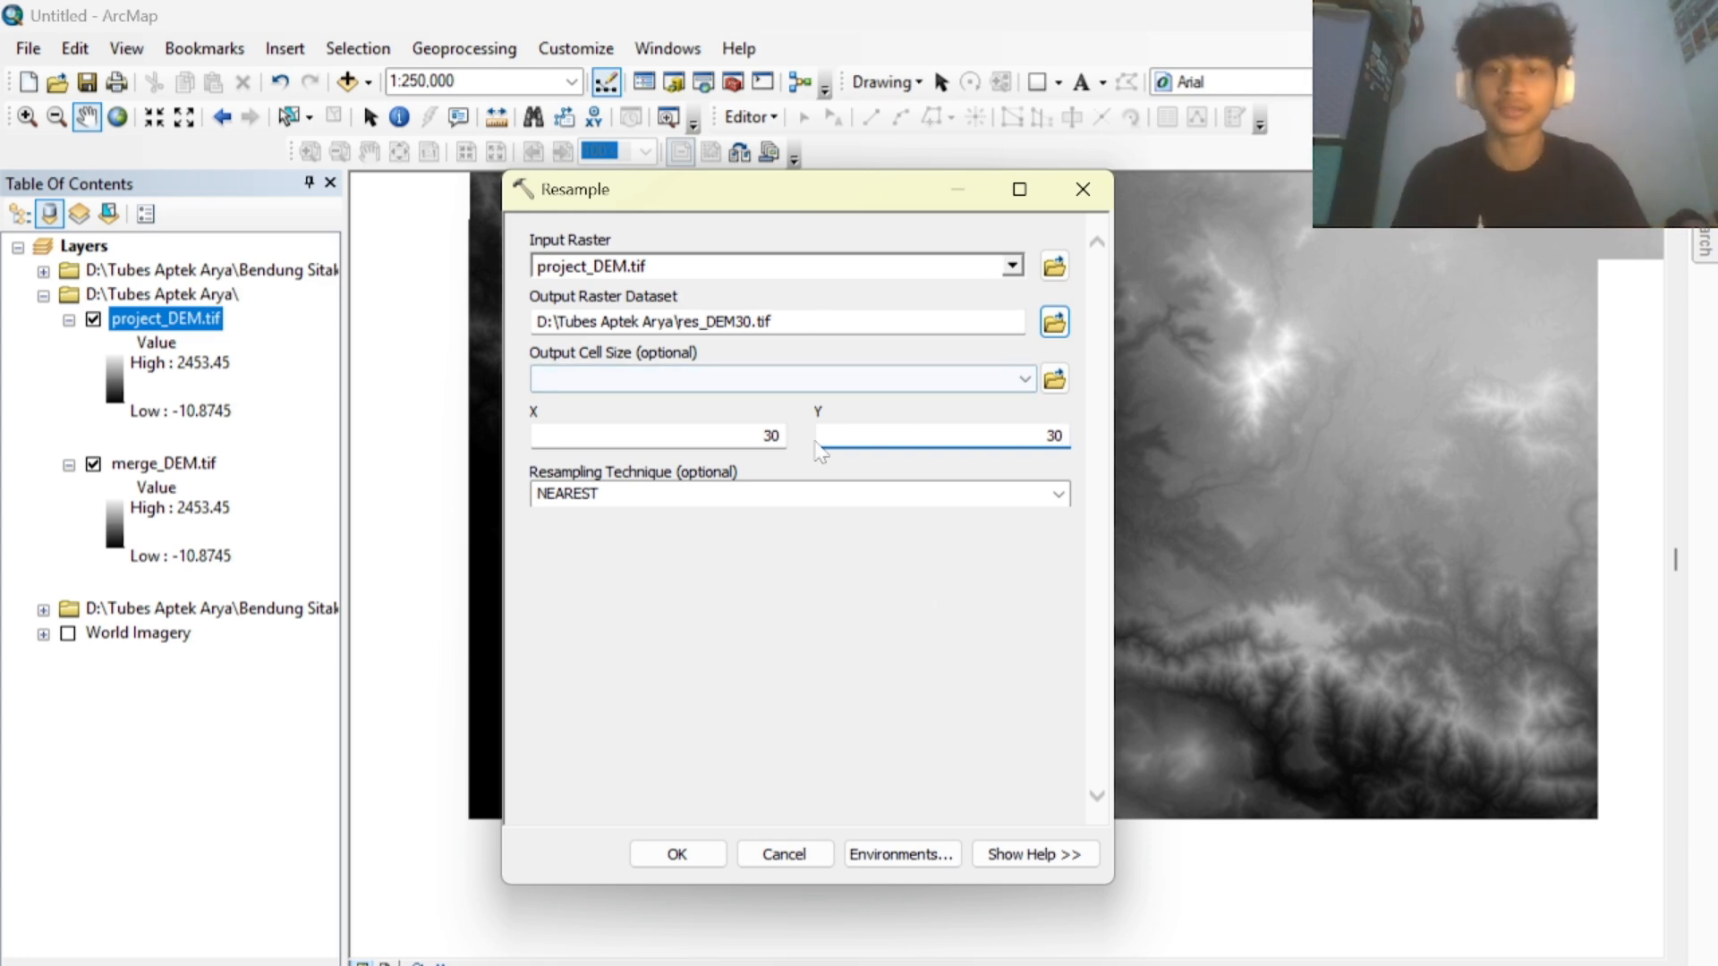
click(695, 854)
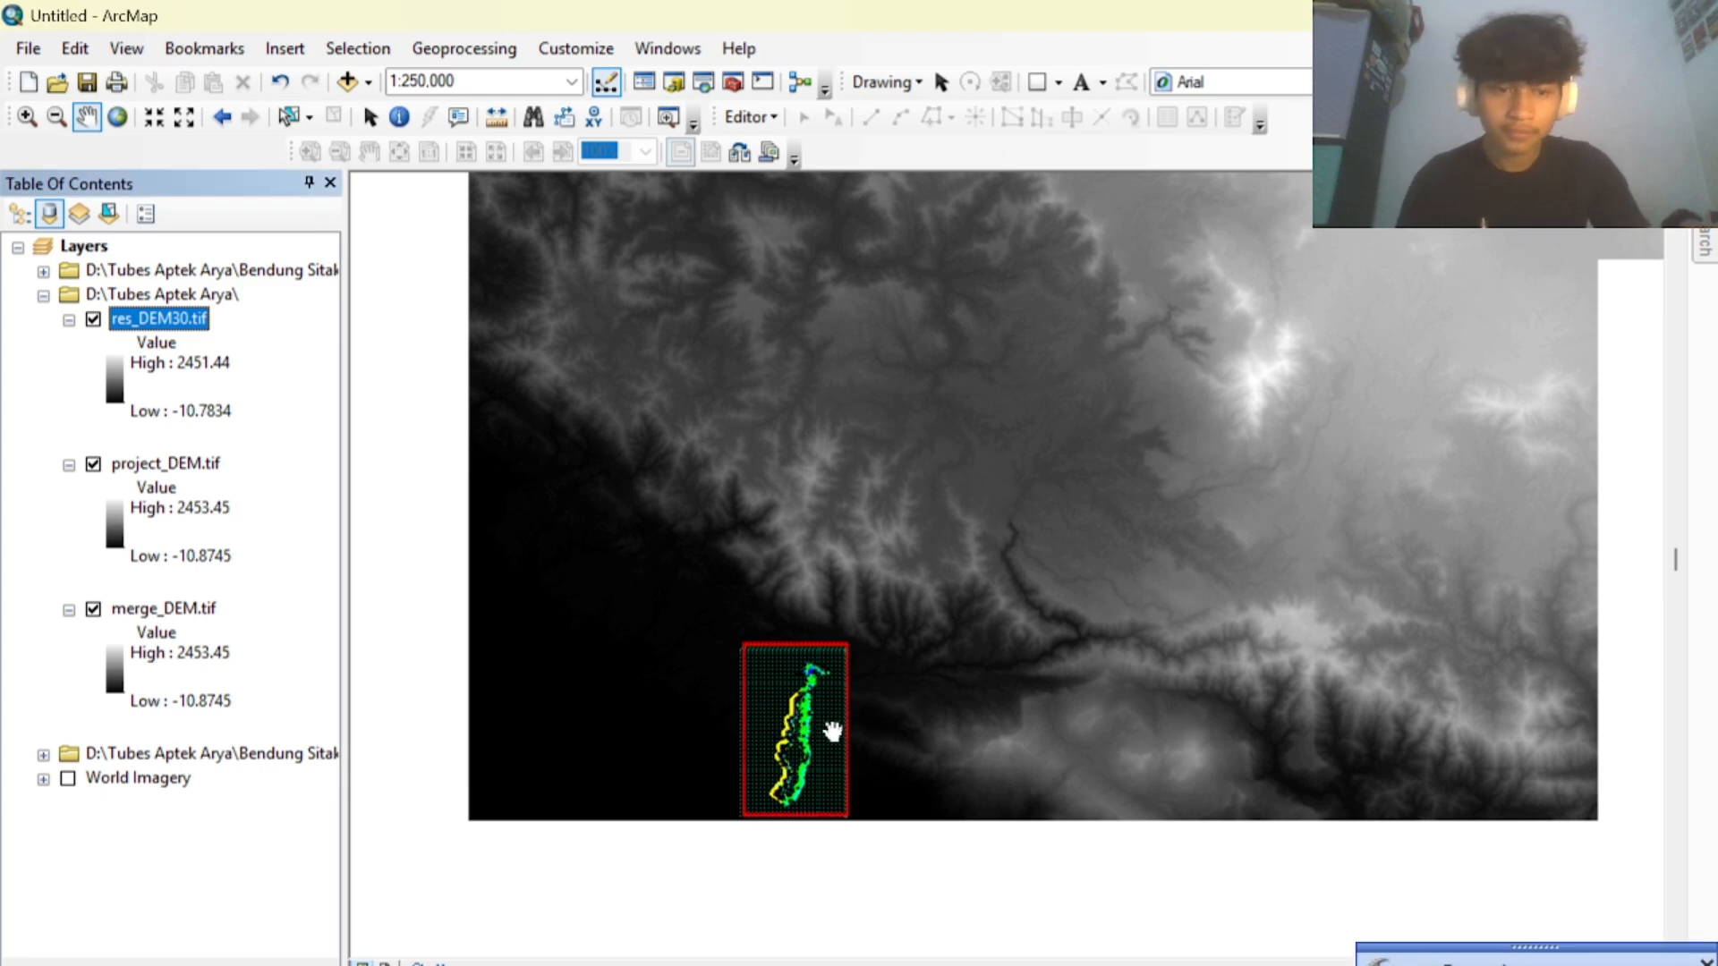
Hide the project_DEM.tif and merge_DEM.tif layers and show the World Imagery basemap beneath the resampled DEM.
scroll(815, 731, up, 2)
scroll(807, 735, down, 3)
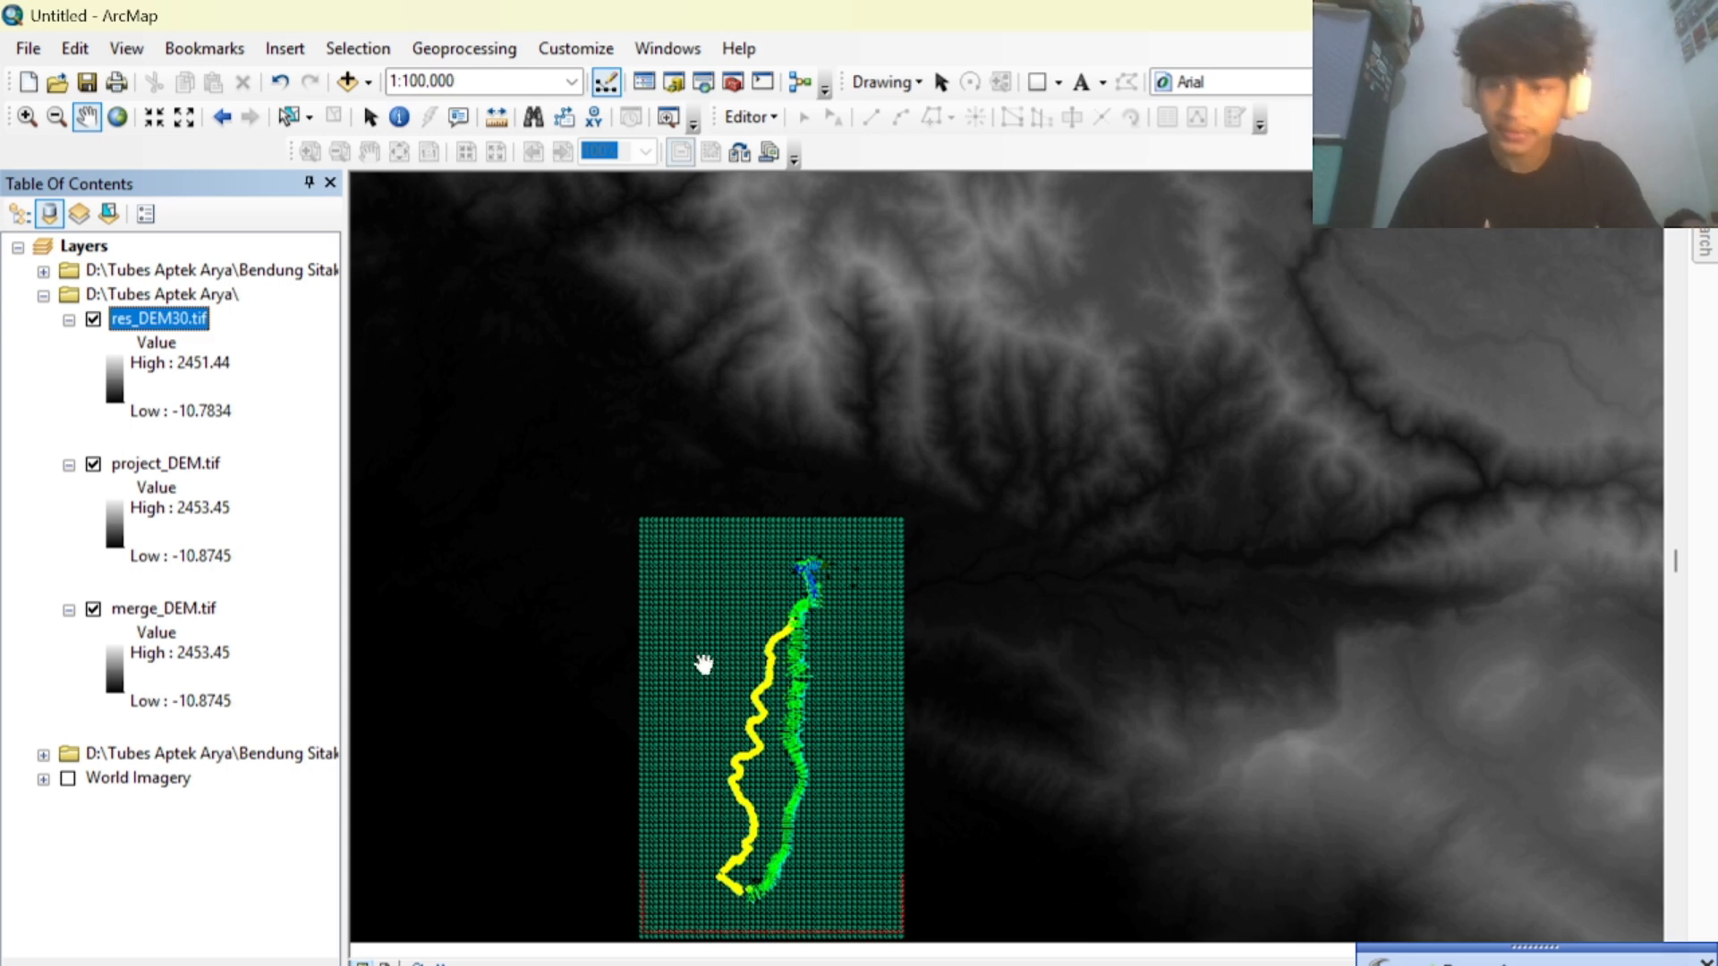
click(93, 463)
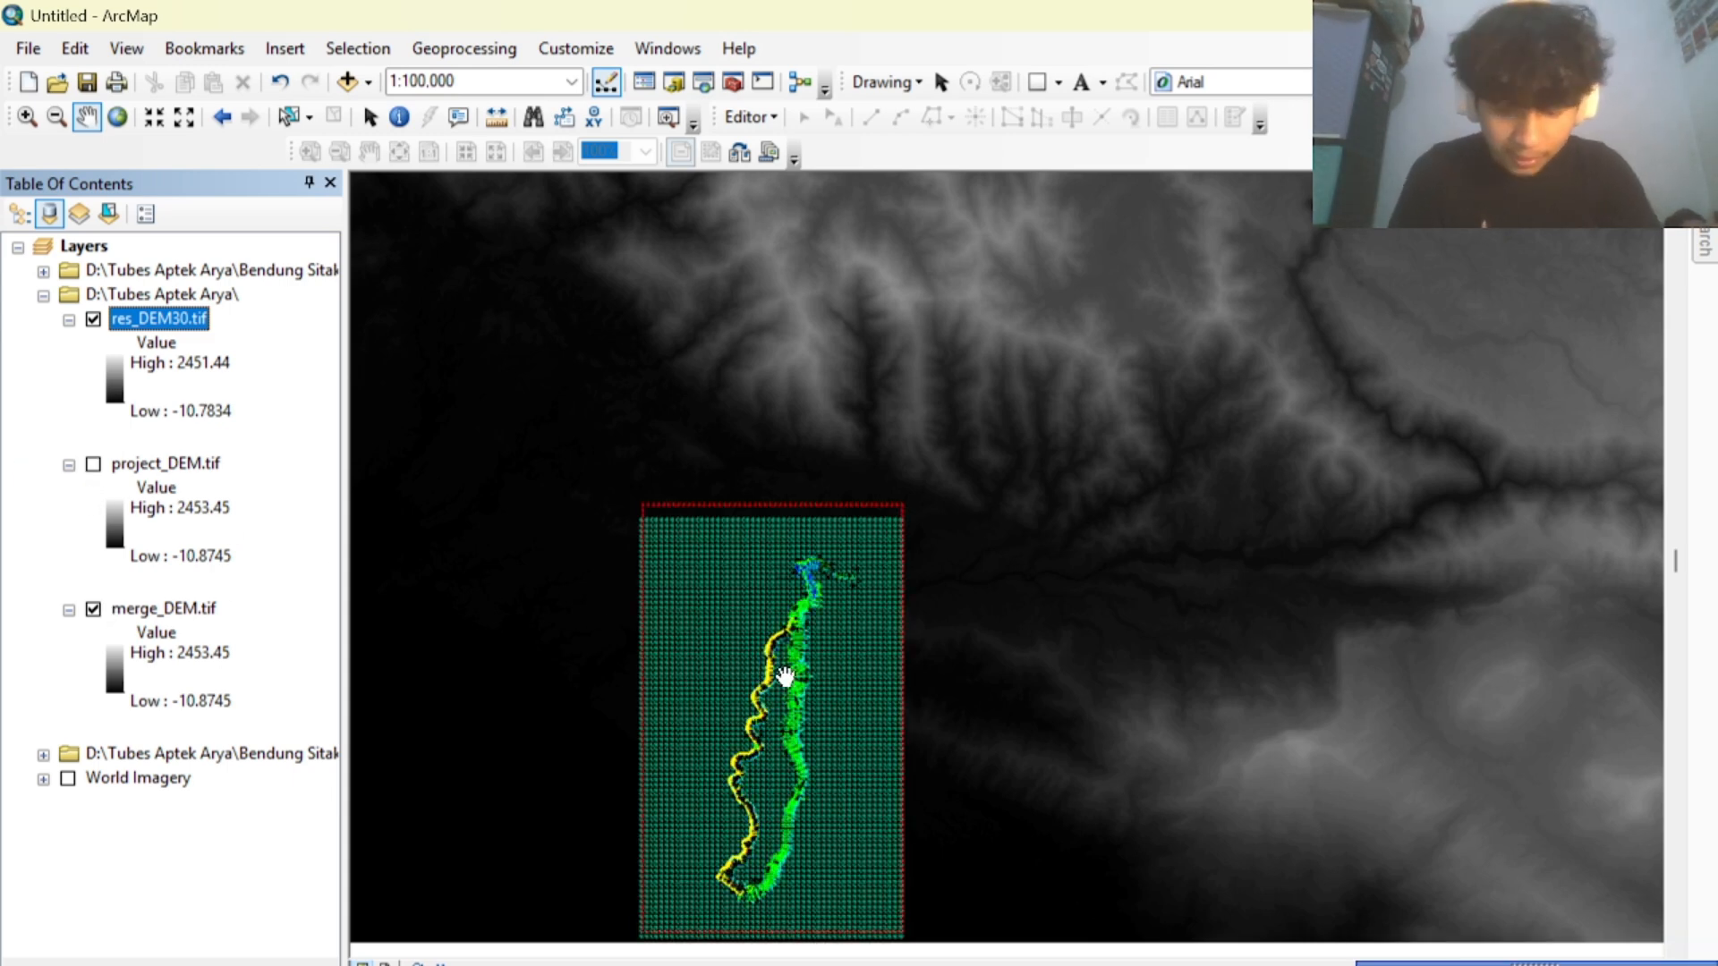
click(67, 779)
drag(840, 689, 884, 574)
click(94, 609)
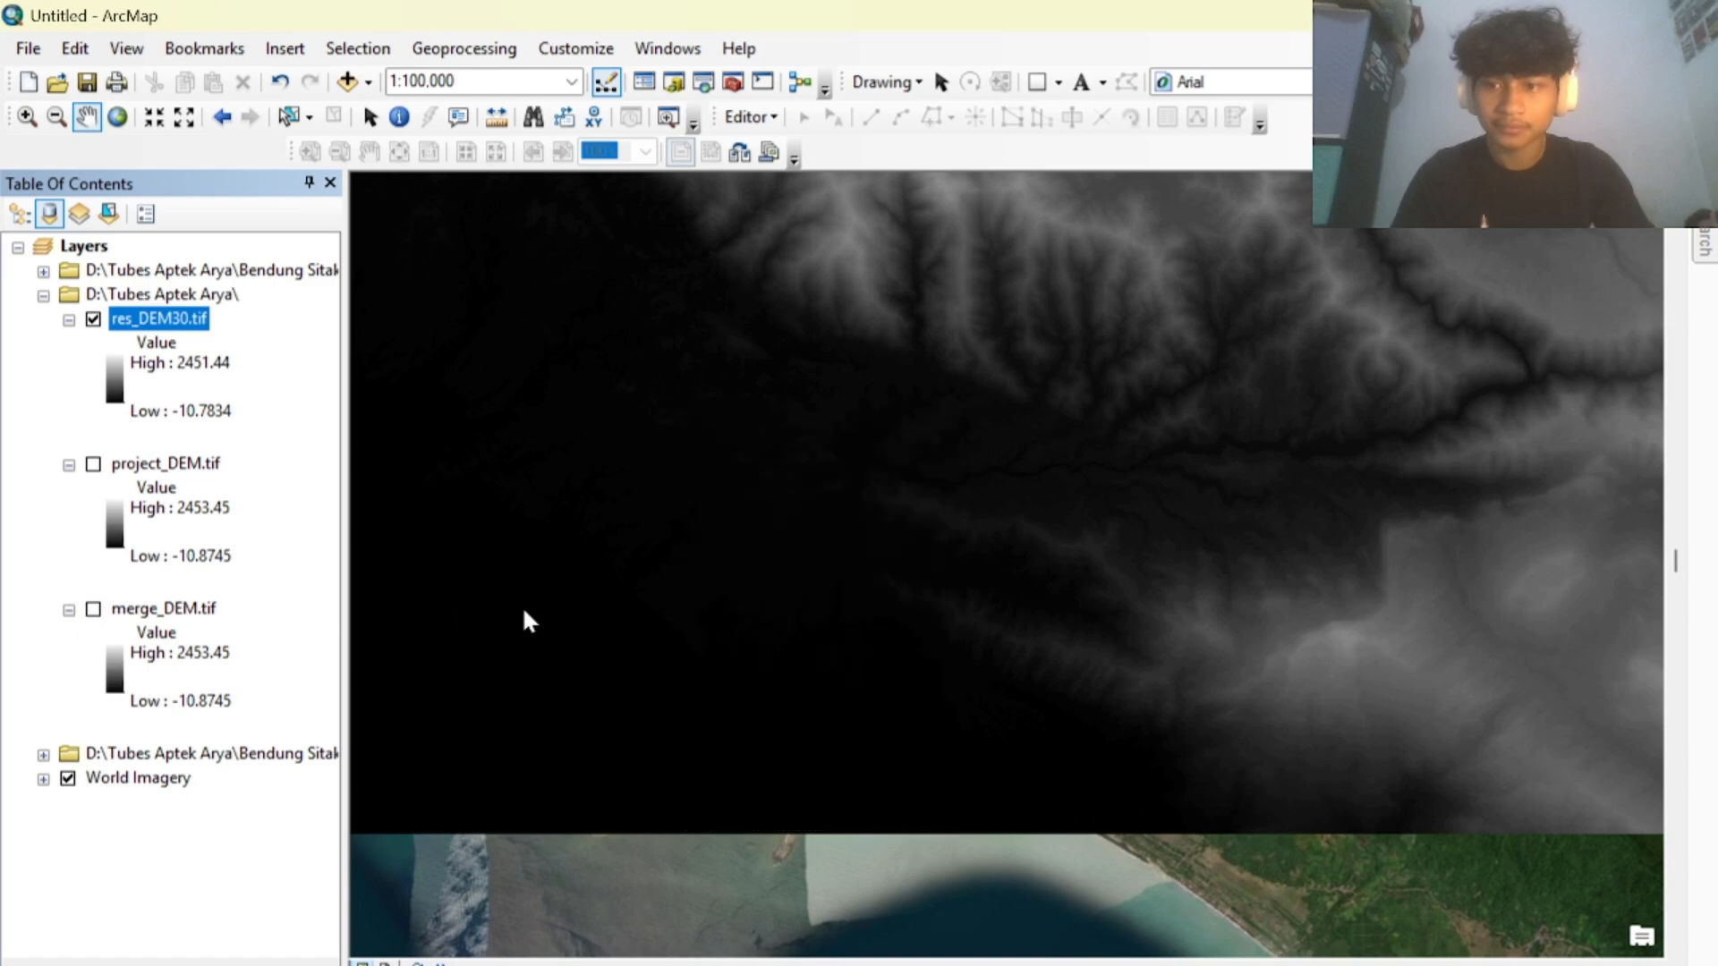
drag(805, 642, 857, 559)
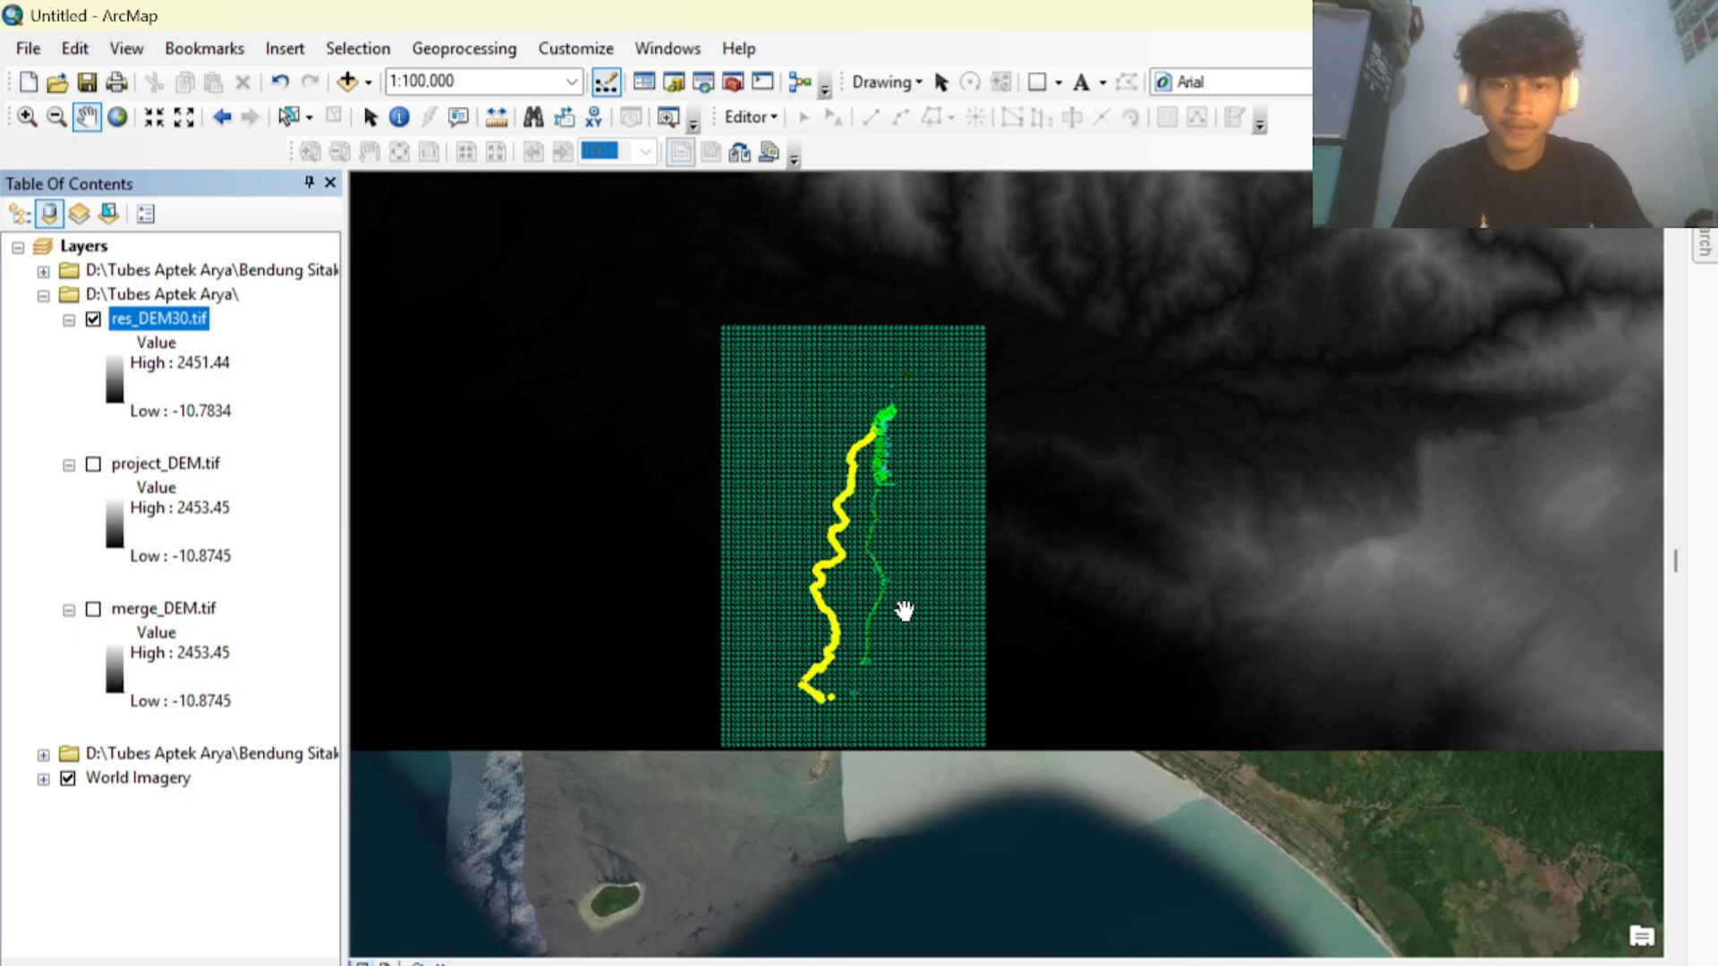
scroll(900, 621, down, 2)
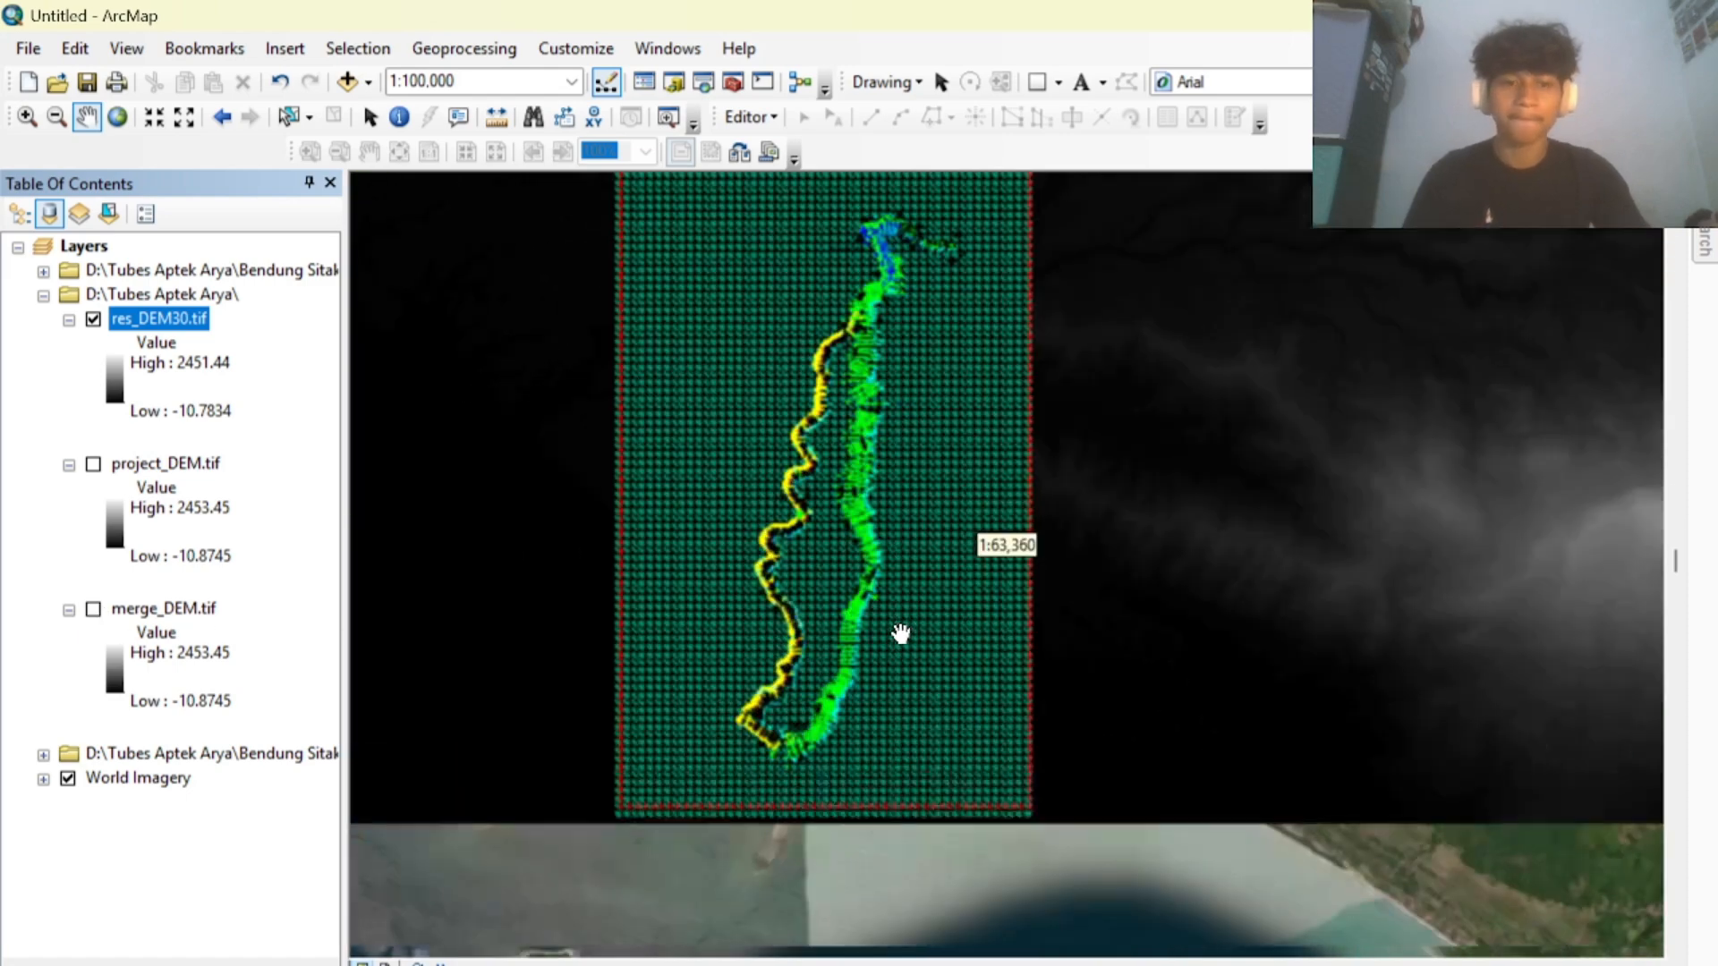
Set the Parallel Processing Factor to 0 in the geoprocessing environment settings.
scroll(900, 641, up, 3)
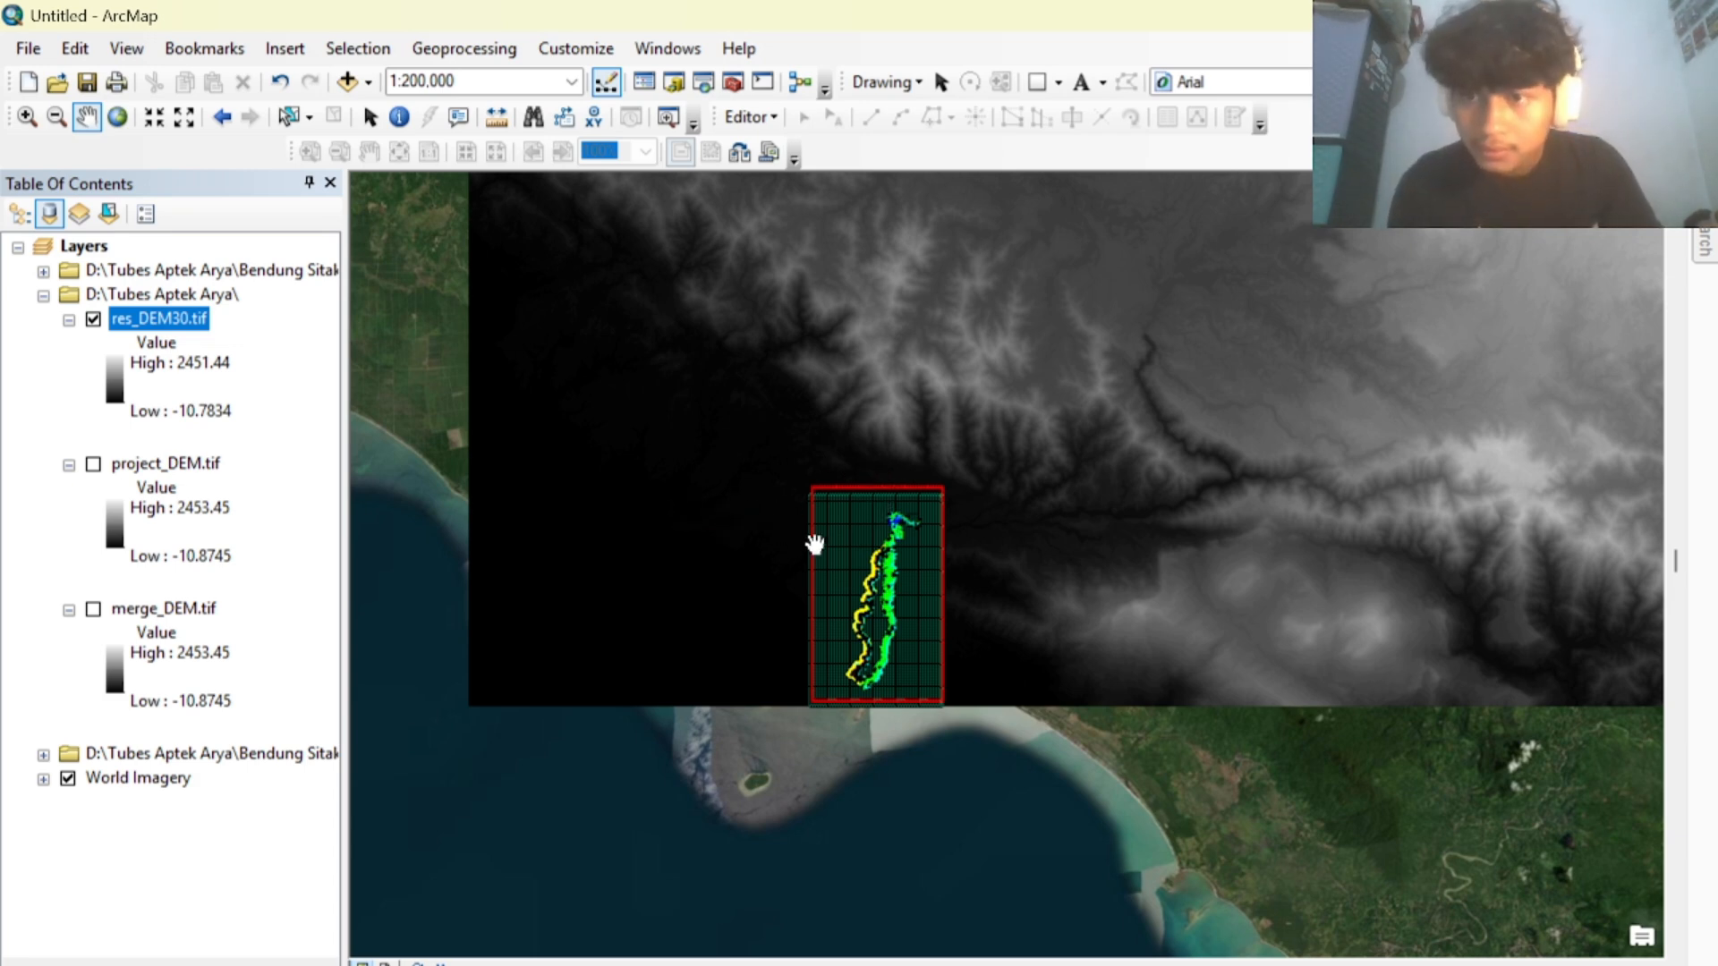
drag(858, 572, 810, 577)
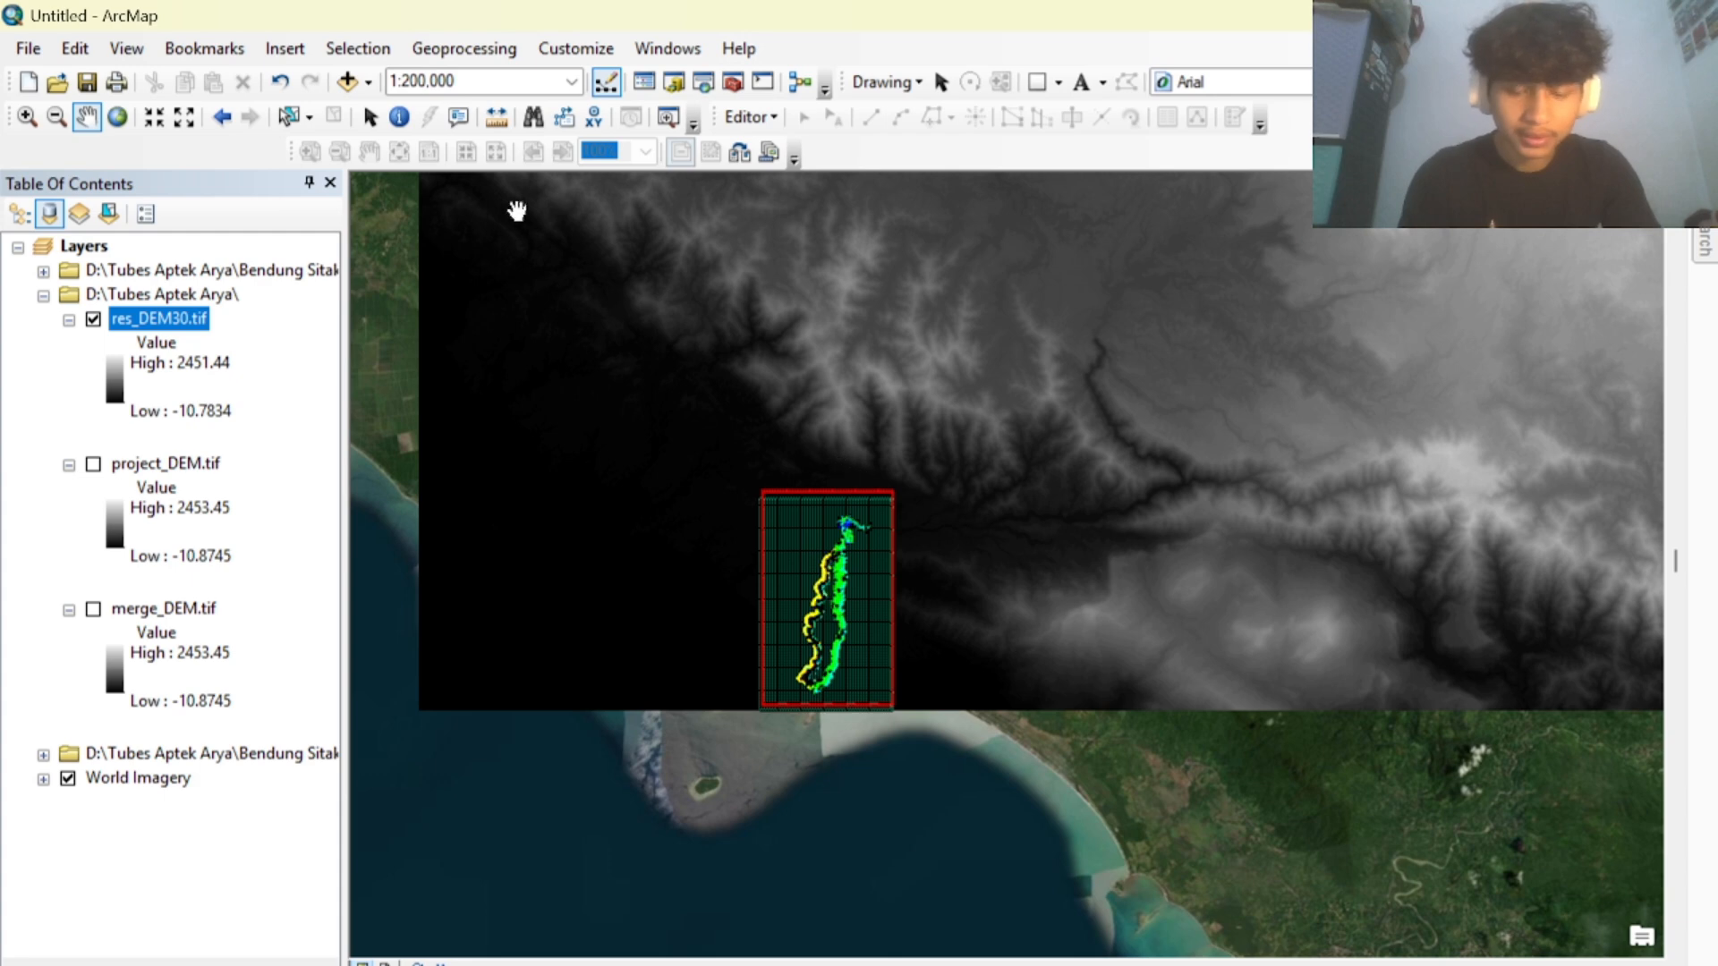
click(499, 59)
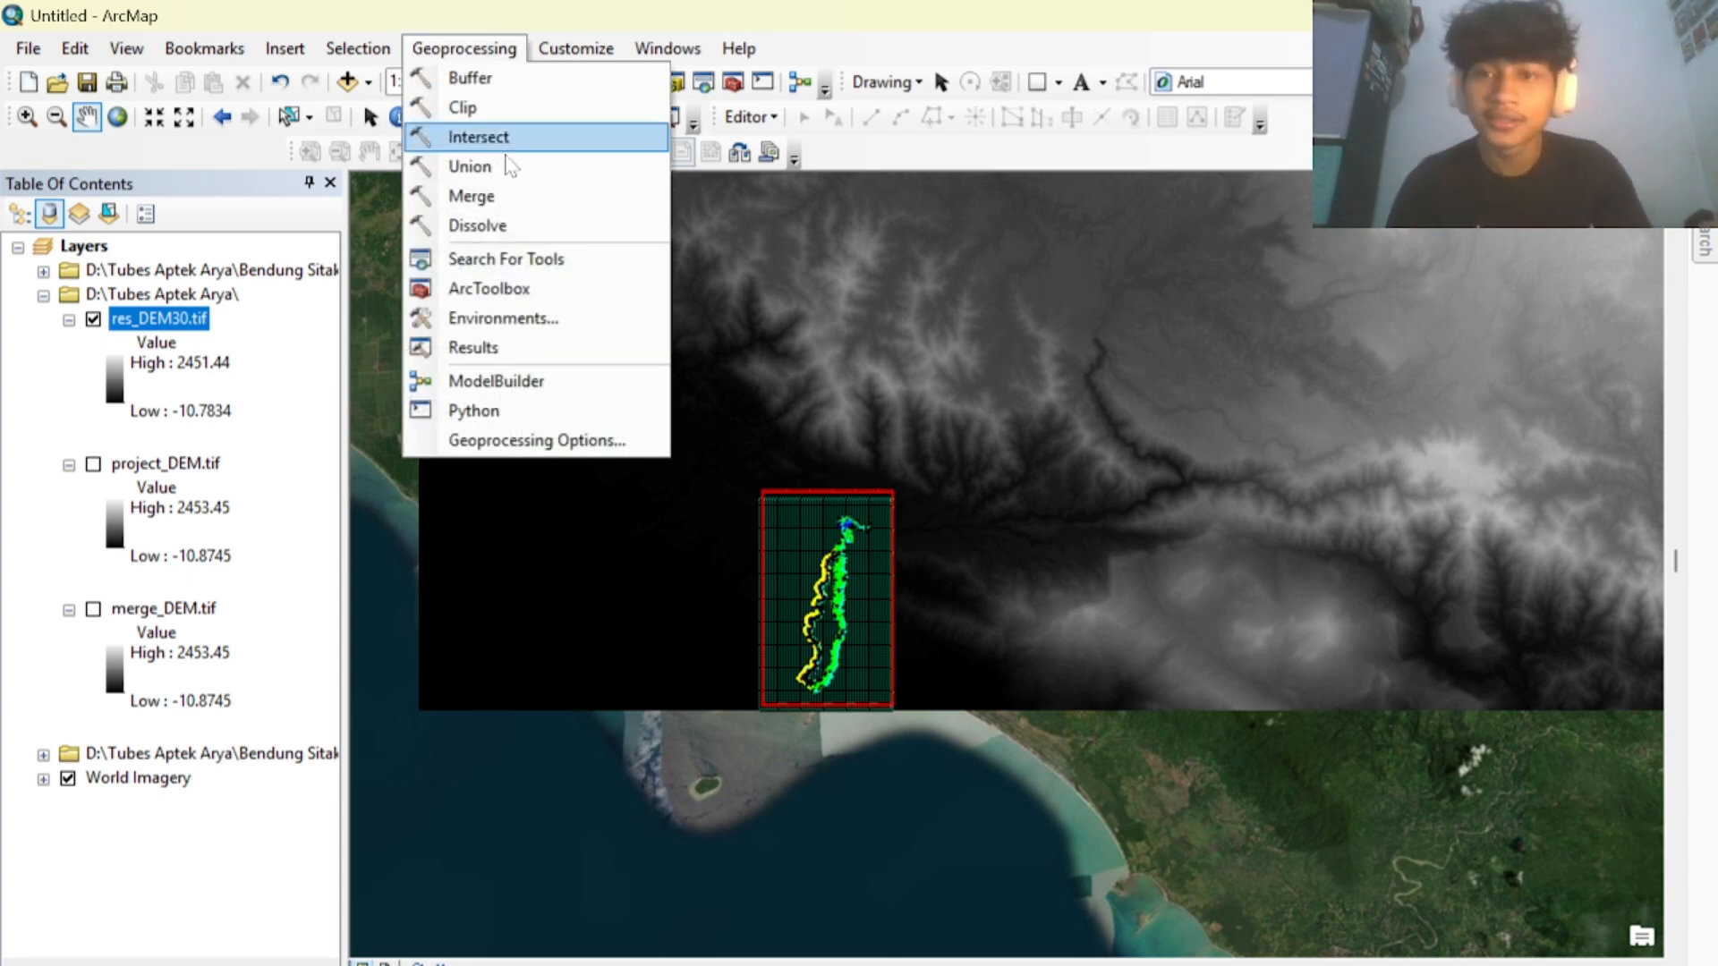
click(499, 324)
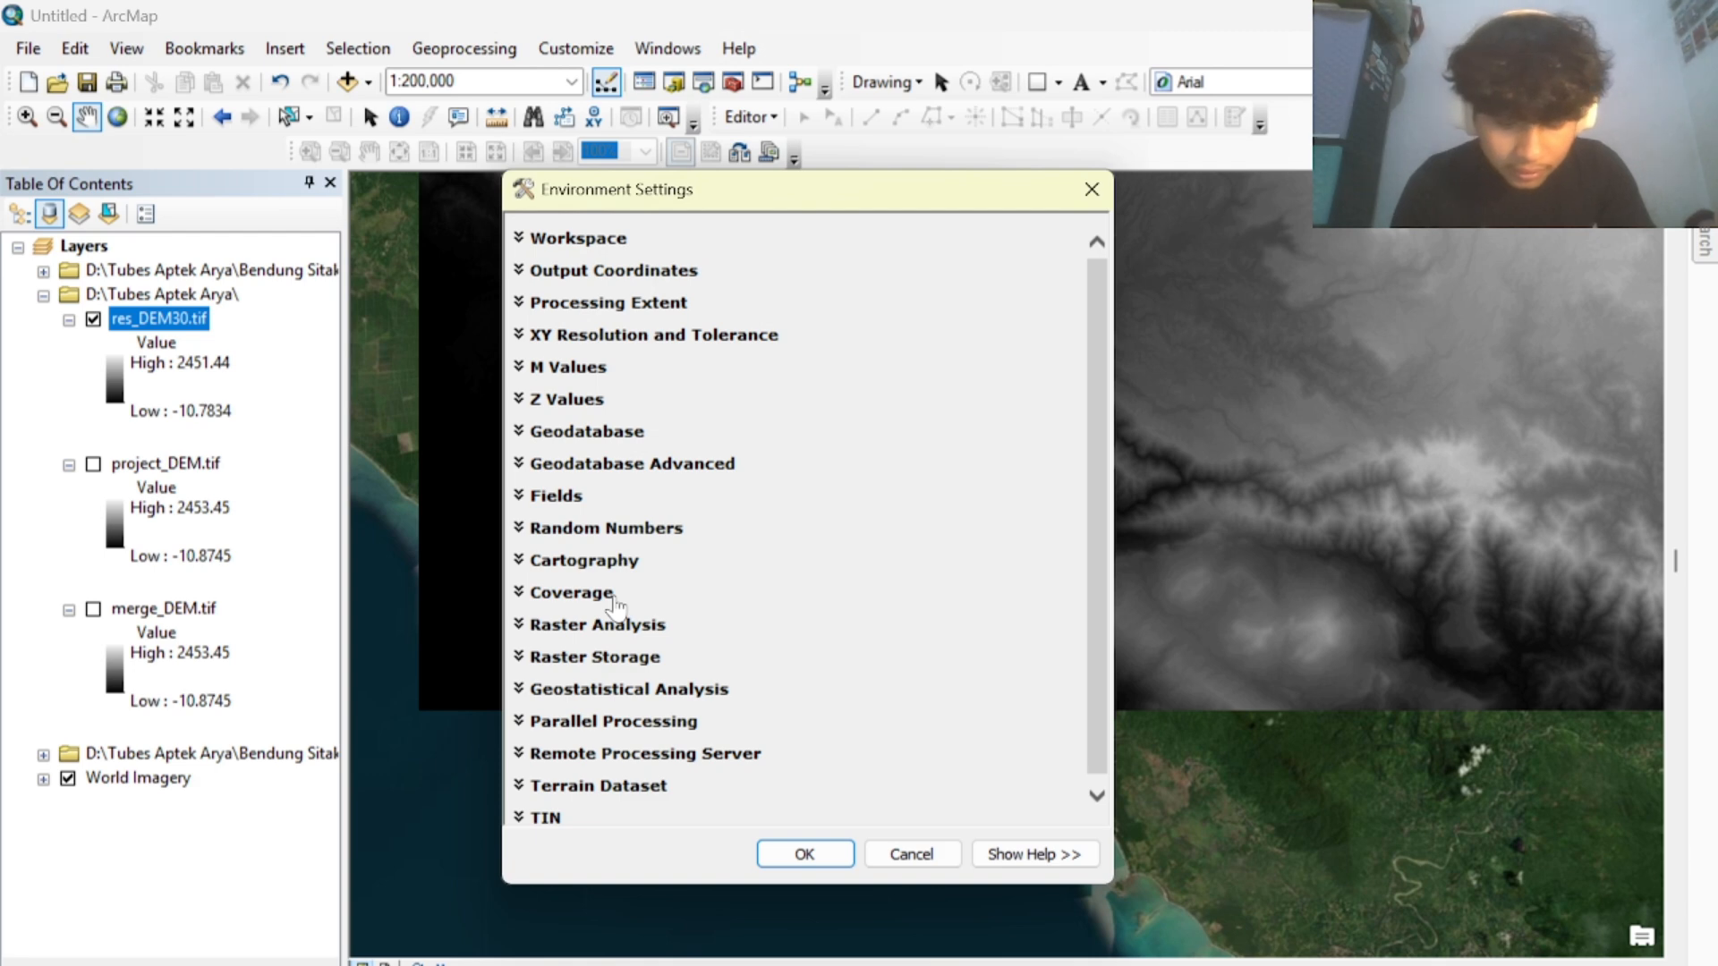
click(631, 721)
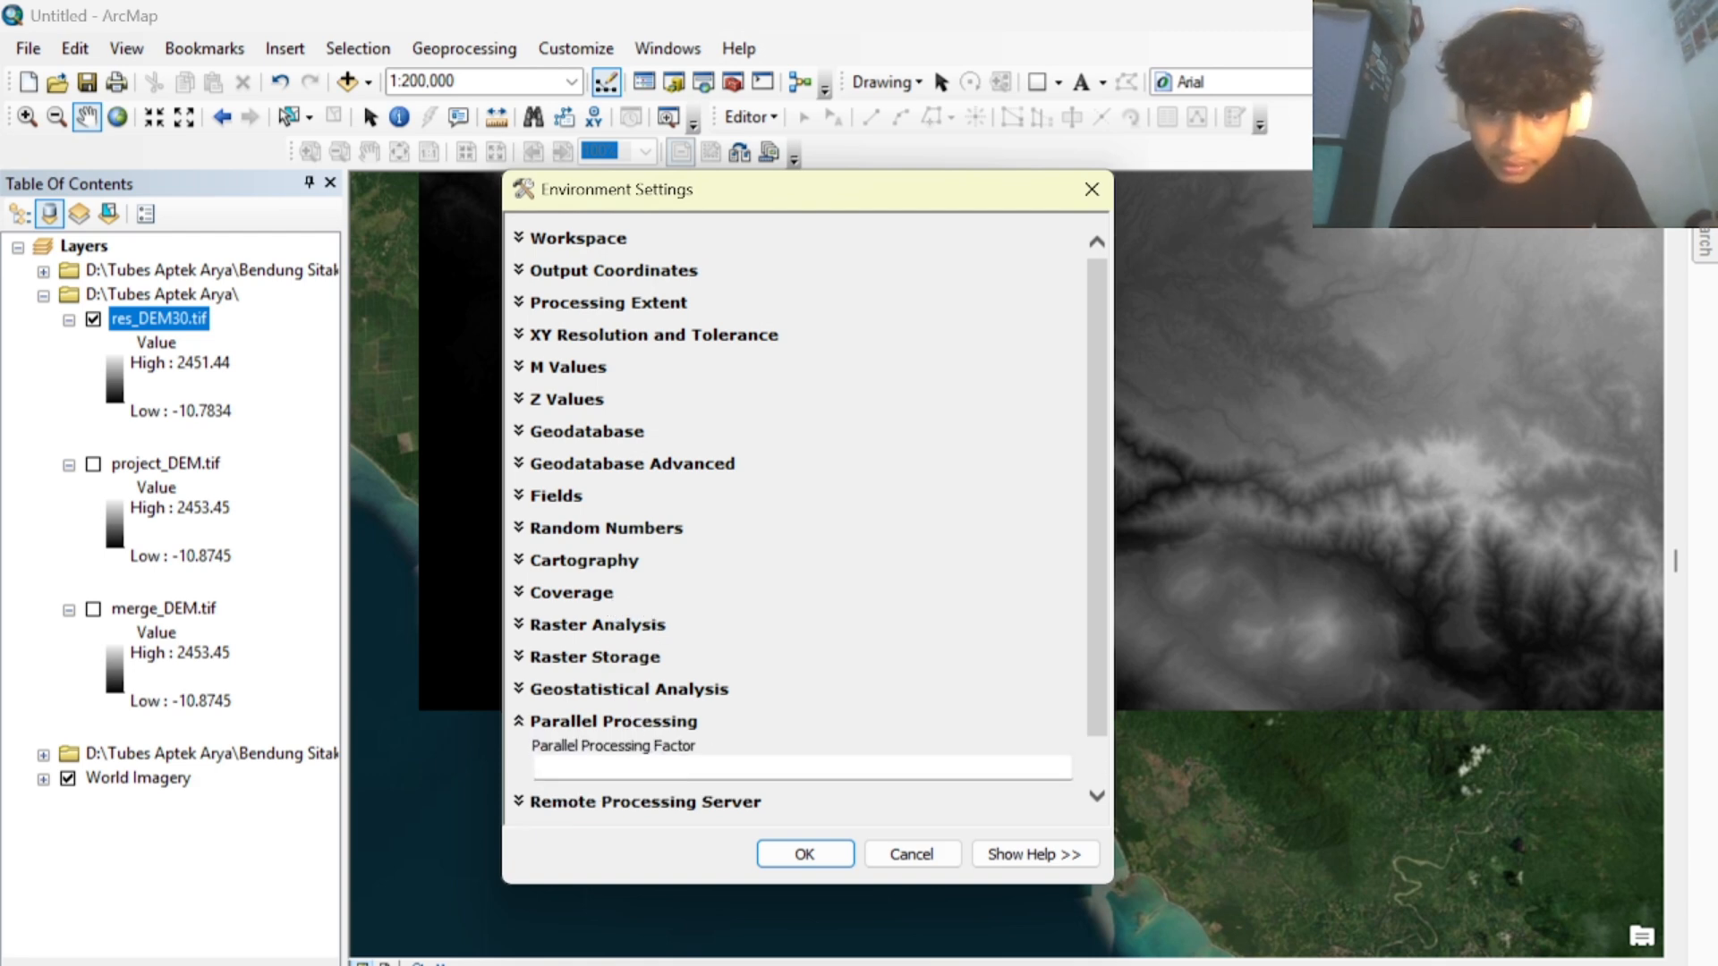
click(630, 767)
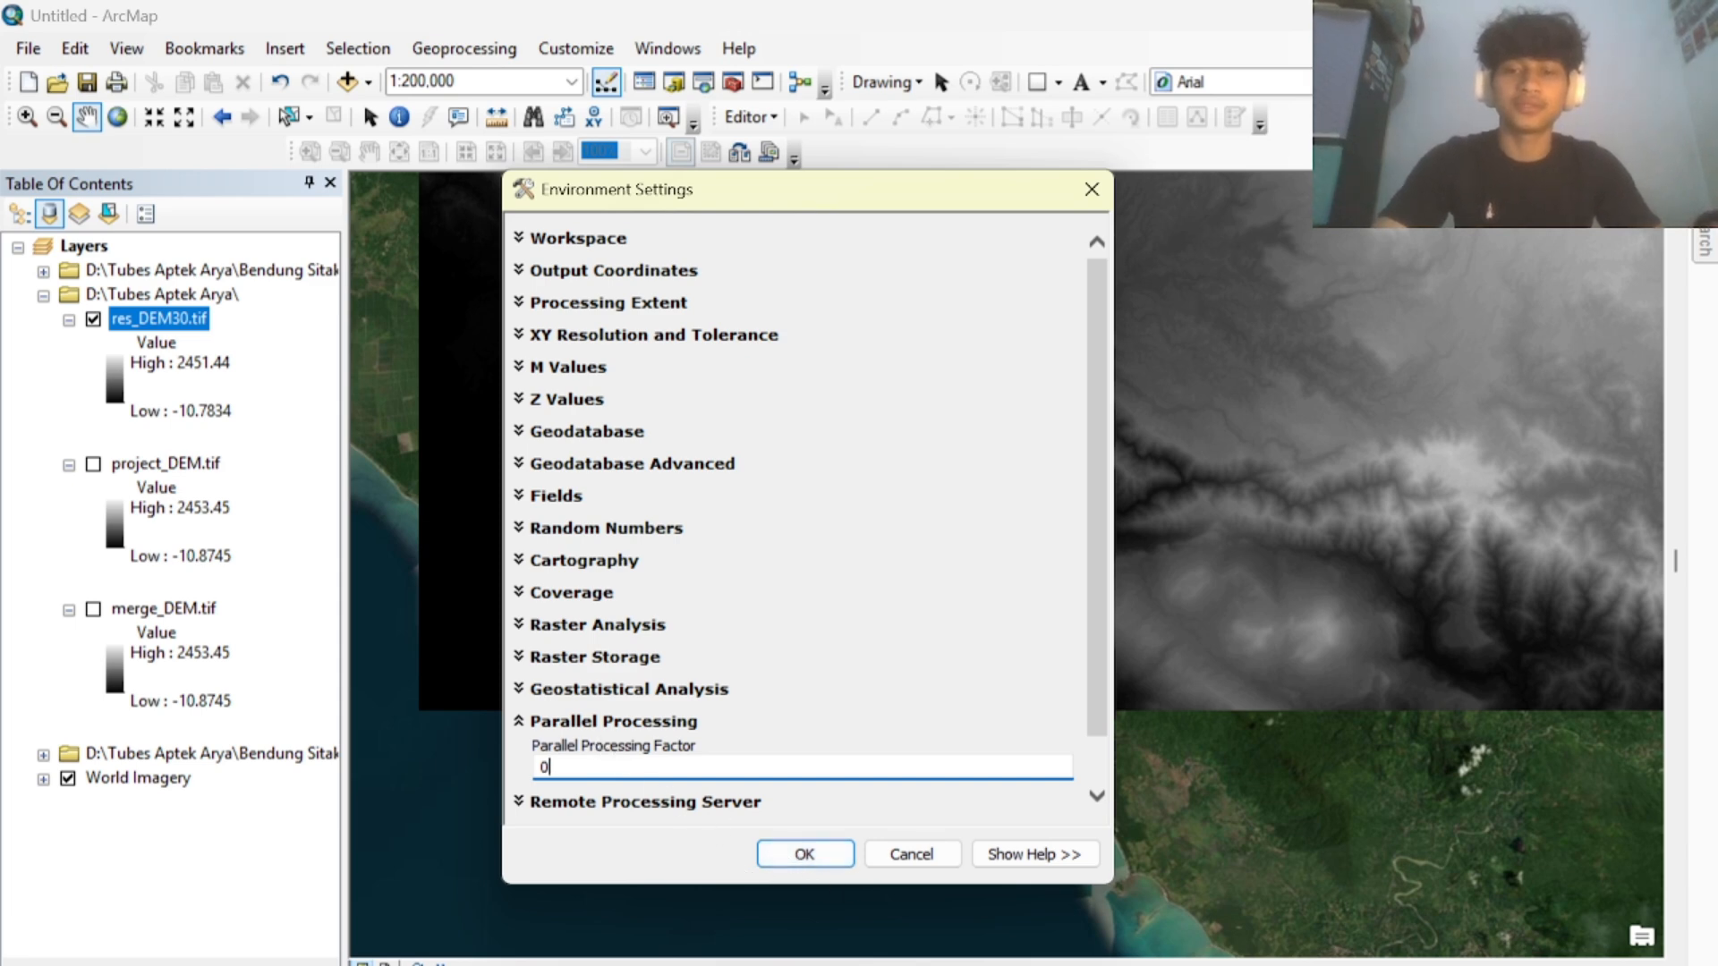
click(828, 861)
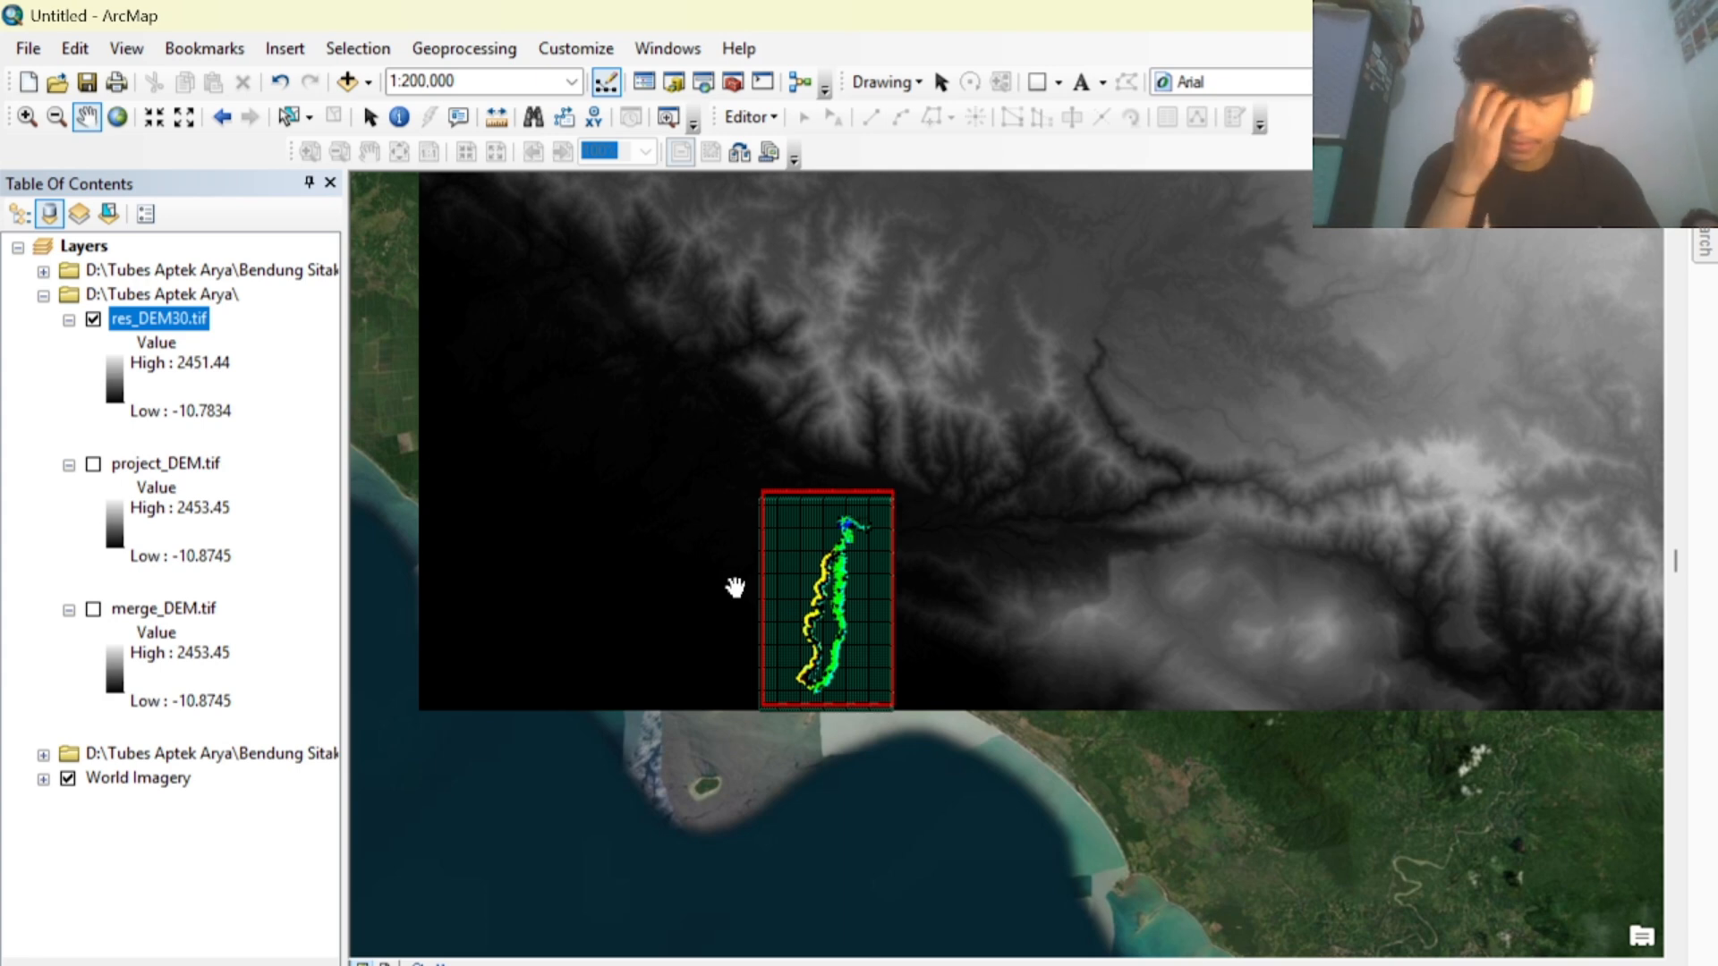
Search for the Spatial Analyst Fill tool and open it with res_DEM30.tif as the input surface raster.
drag(848, 624, 805, 636)
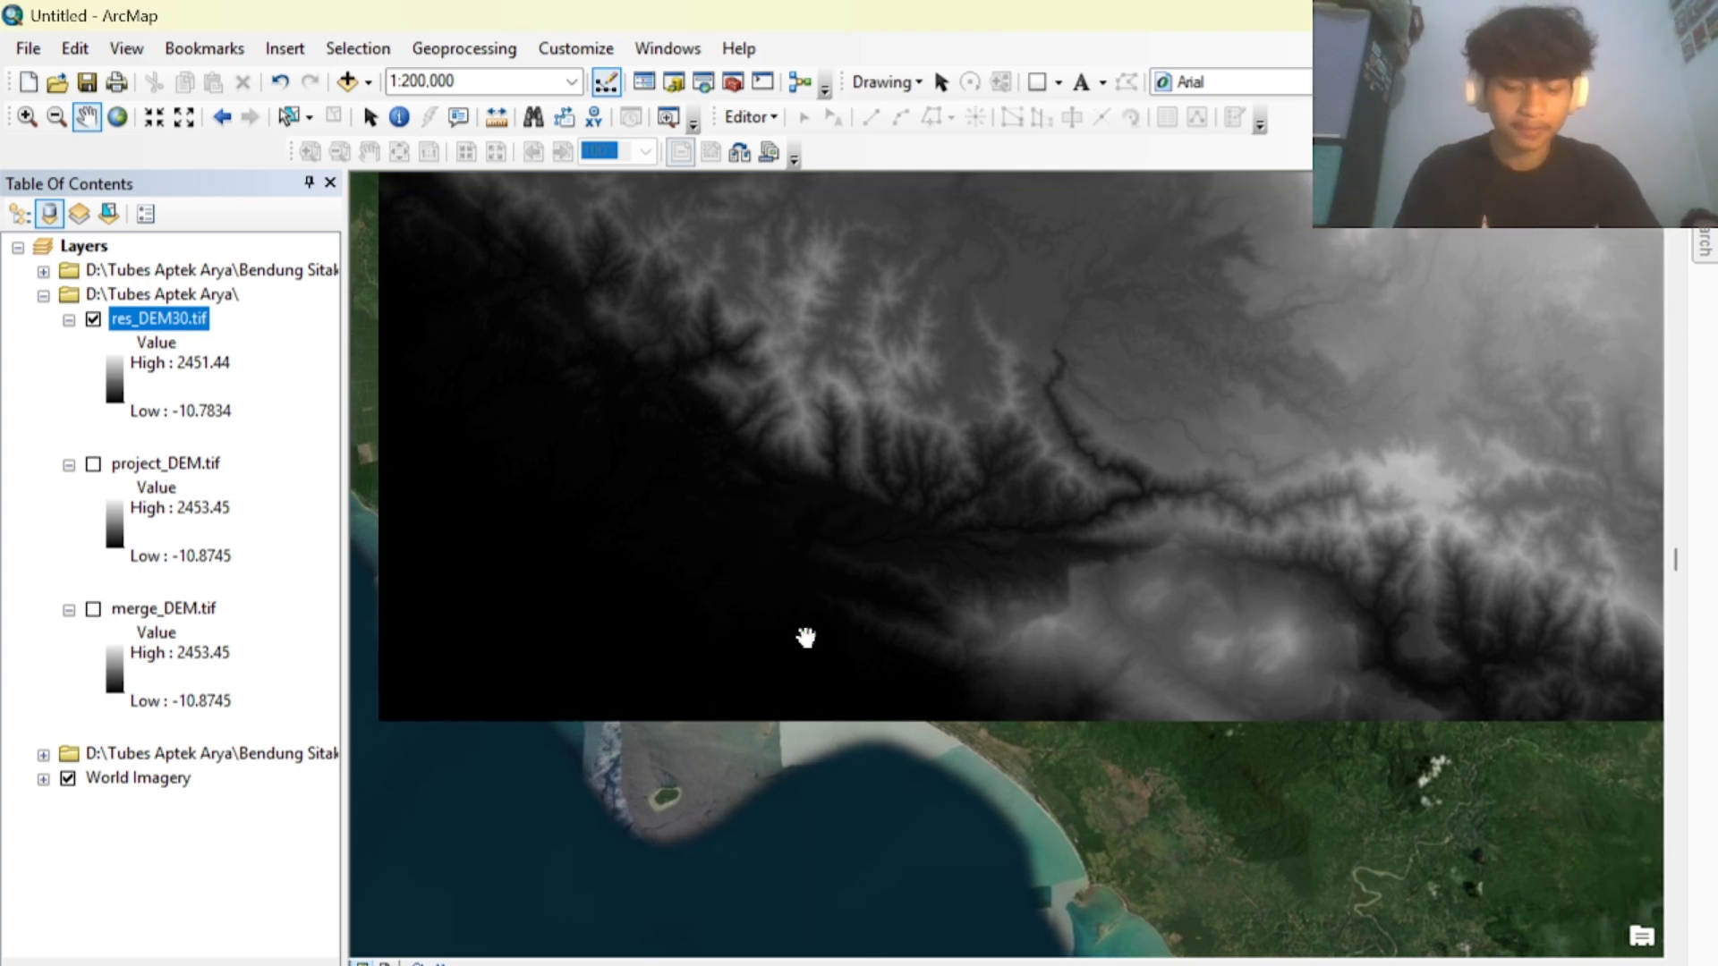
mouse_move(1707, 252)
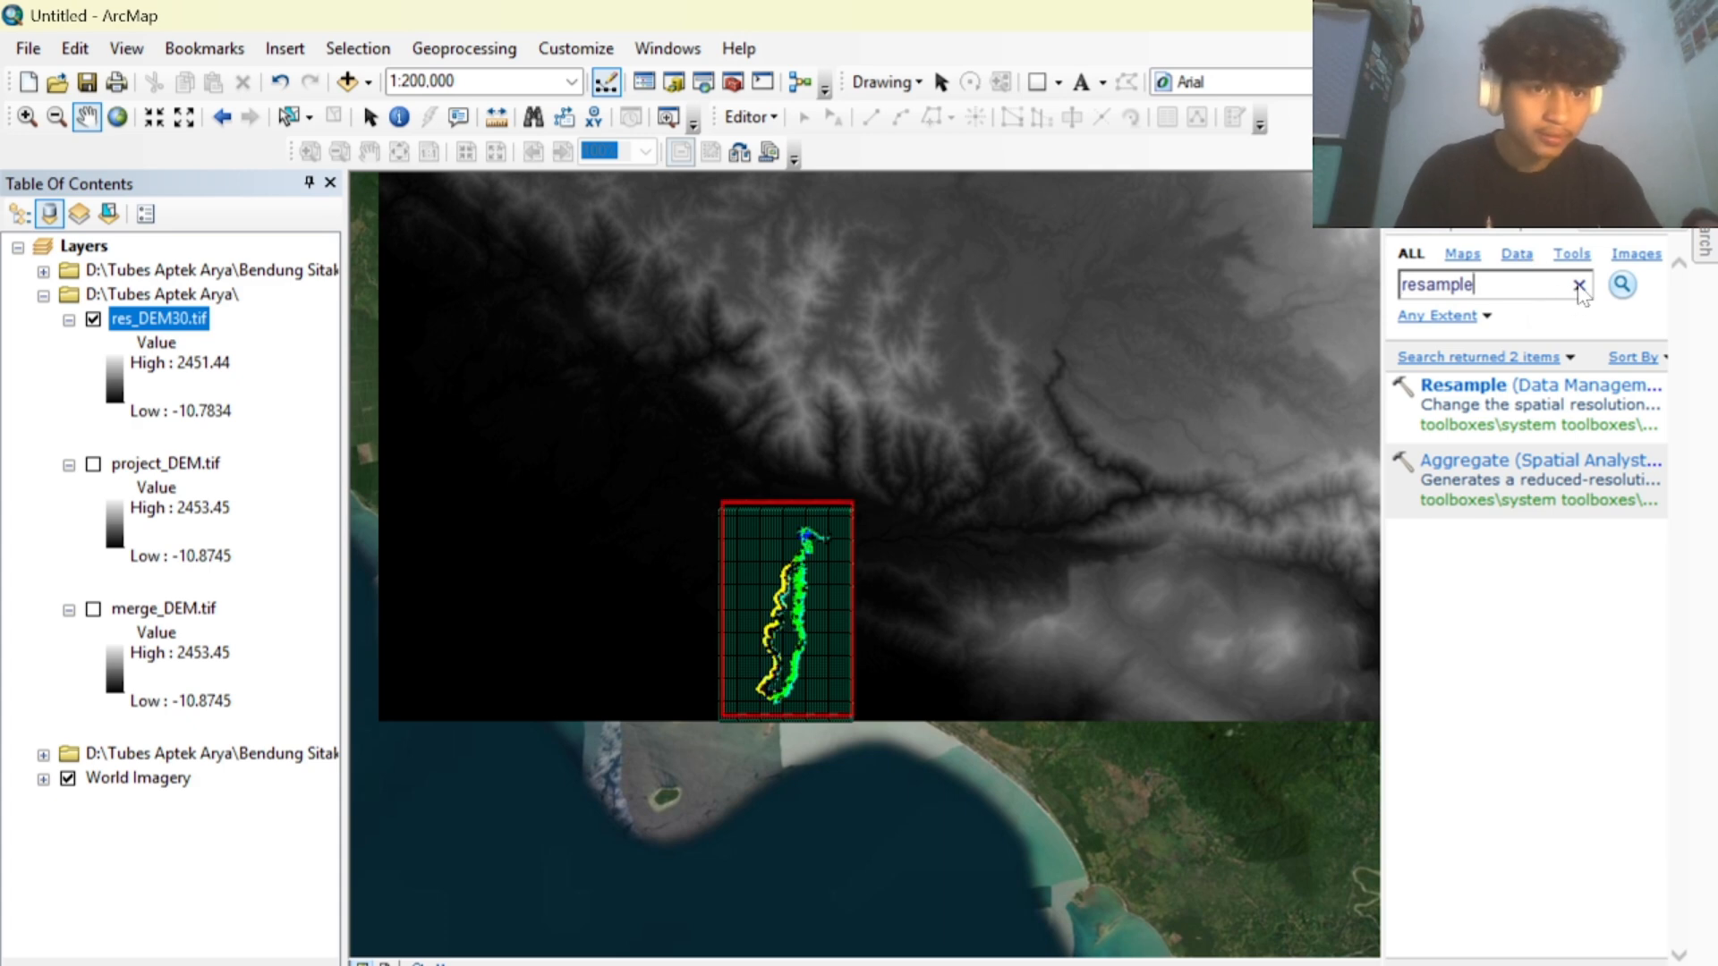
drag(1555, 288, 1343, 299)
text(fill)
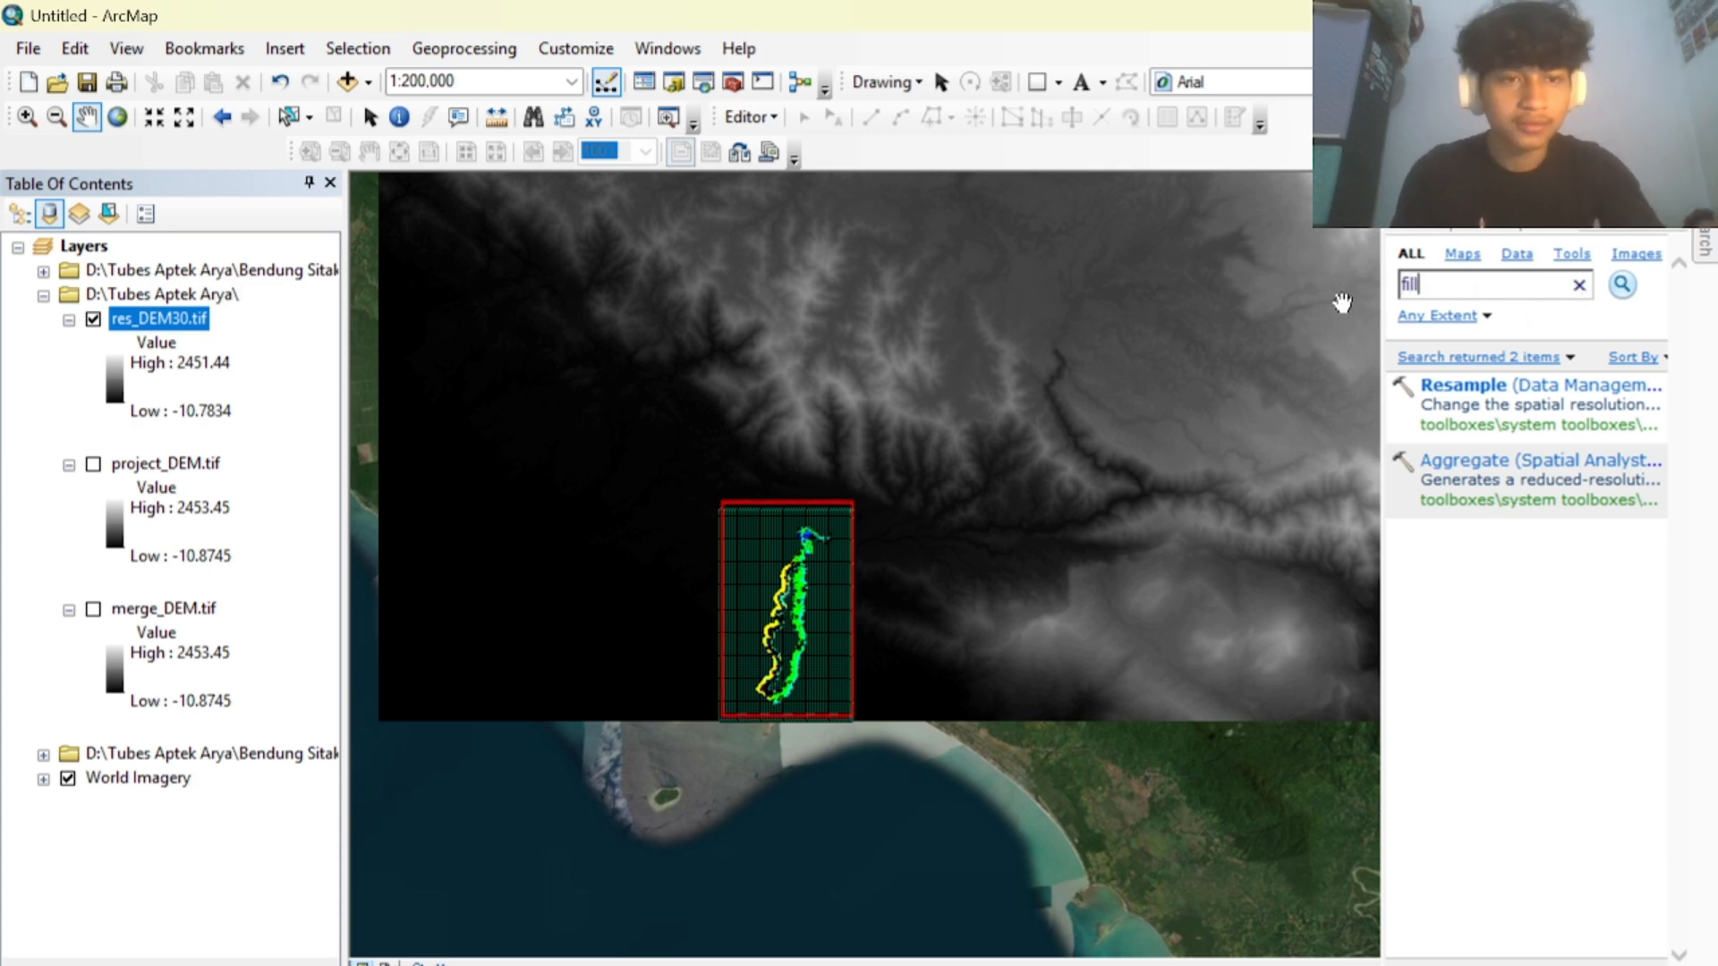
click(1631, 294)
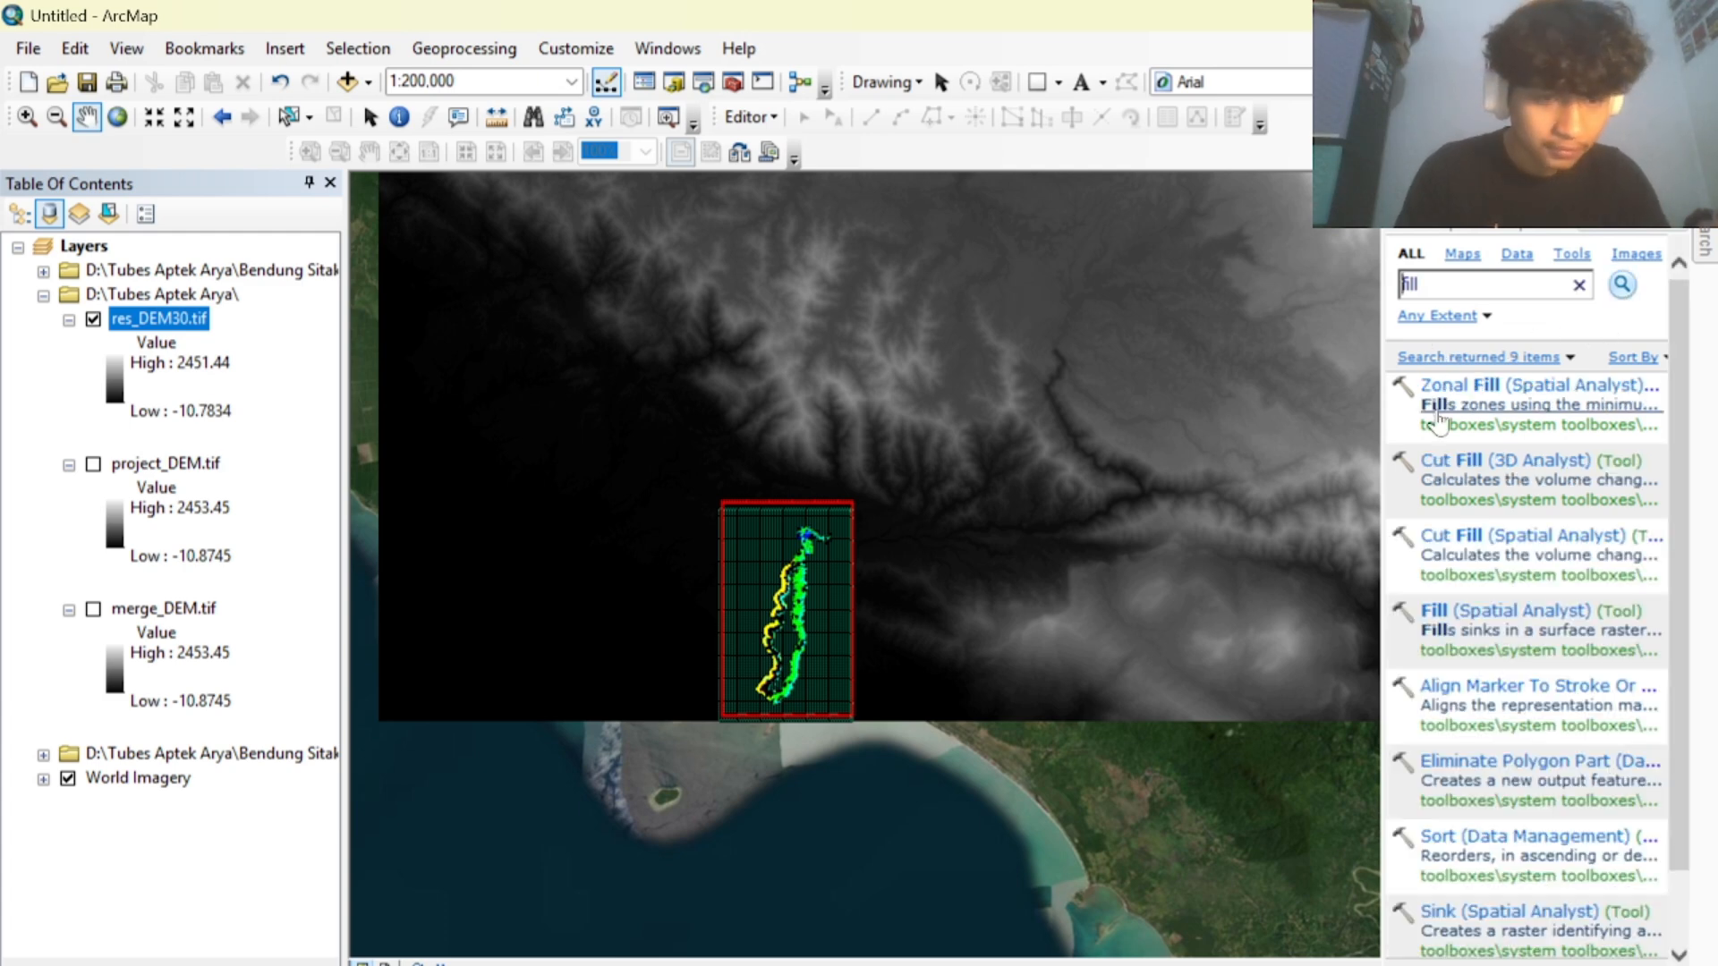
click(1511, 613)
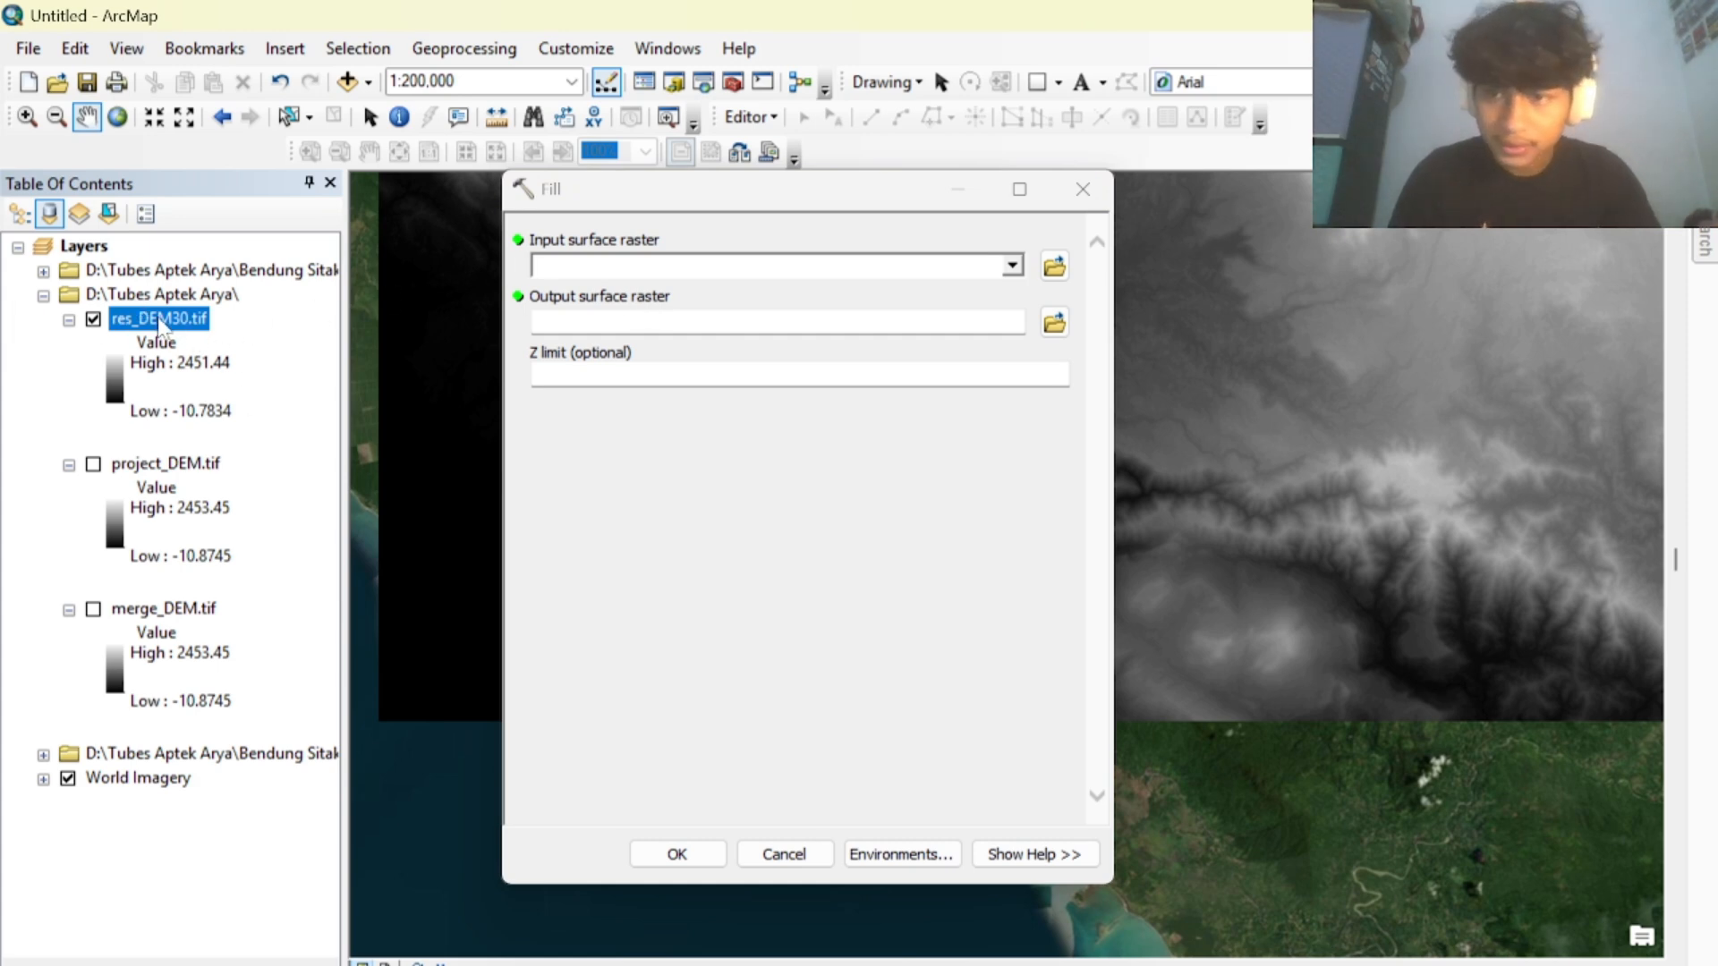
drag(159, 324, 177, 318)
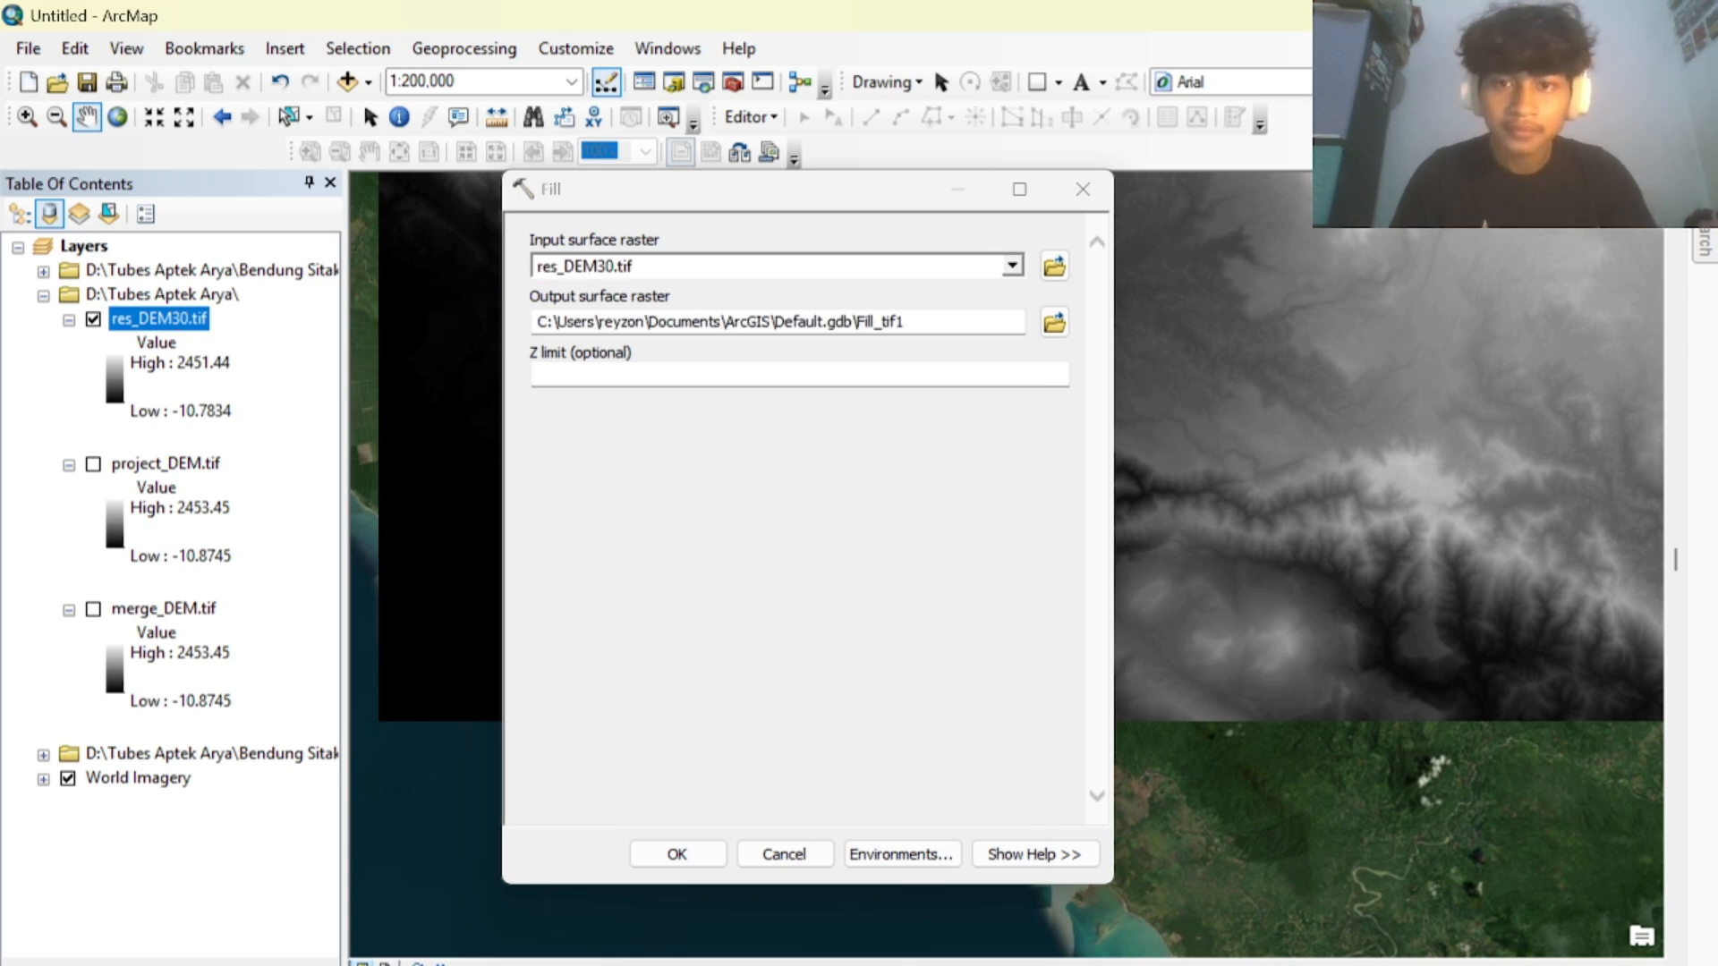
Set the Fill output surface raster to fill.tif in the folder that holds res_DEM30.tif and run the tool.
click(1054, 322)
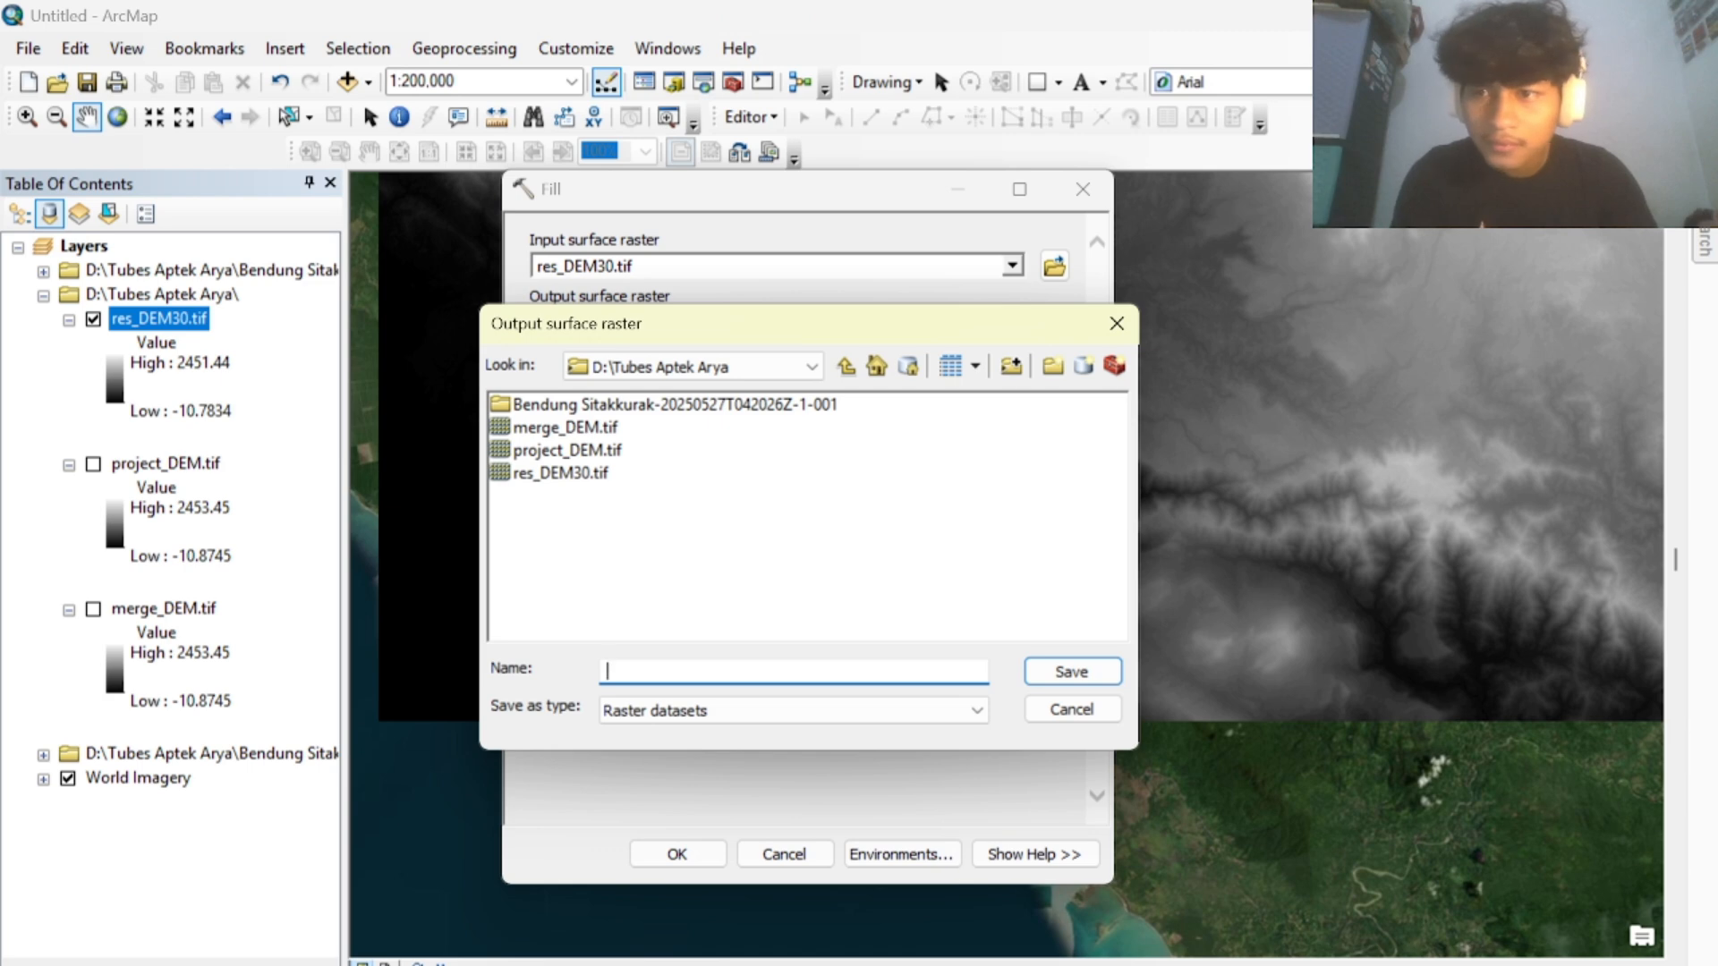
text(fill.tif)
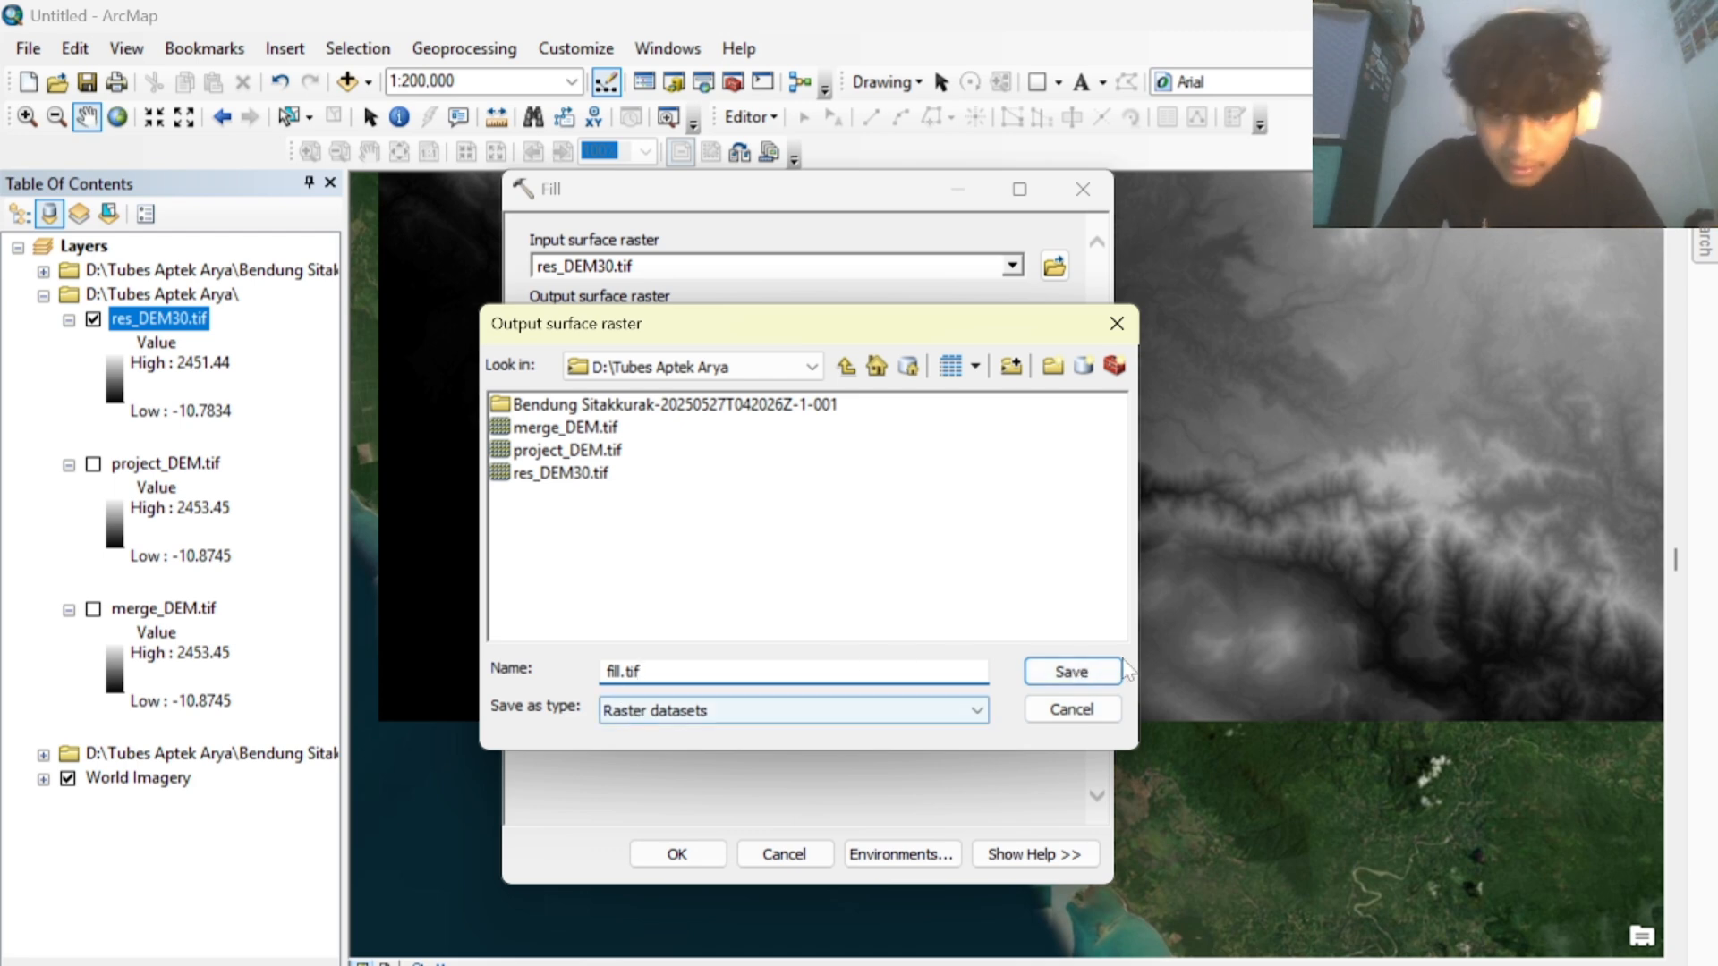
click(1073, 672)
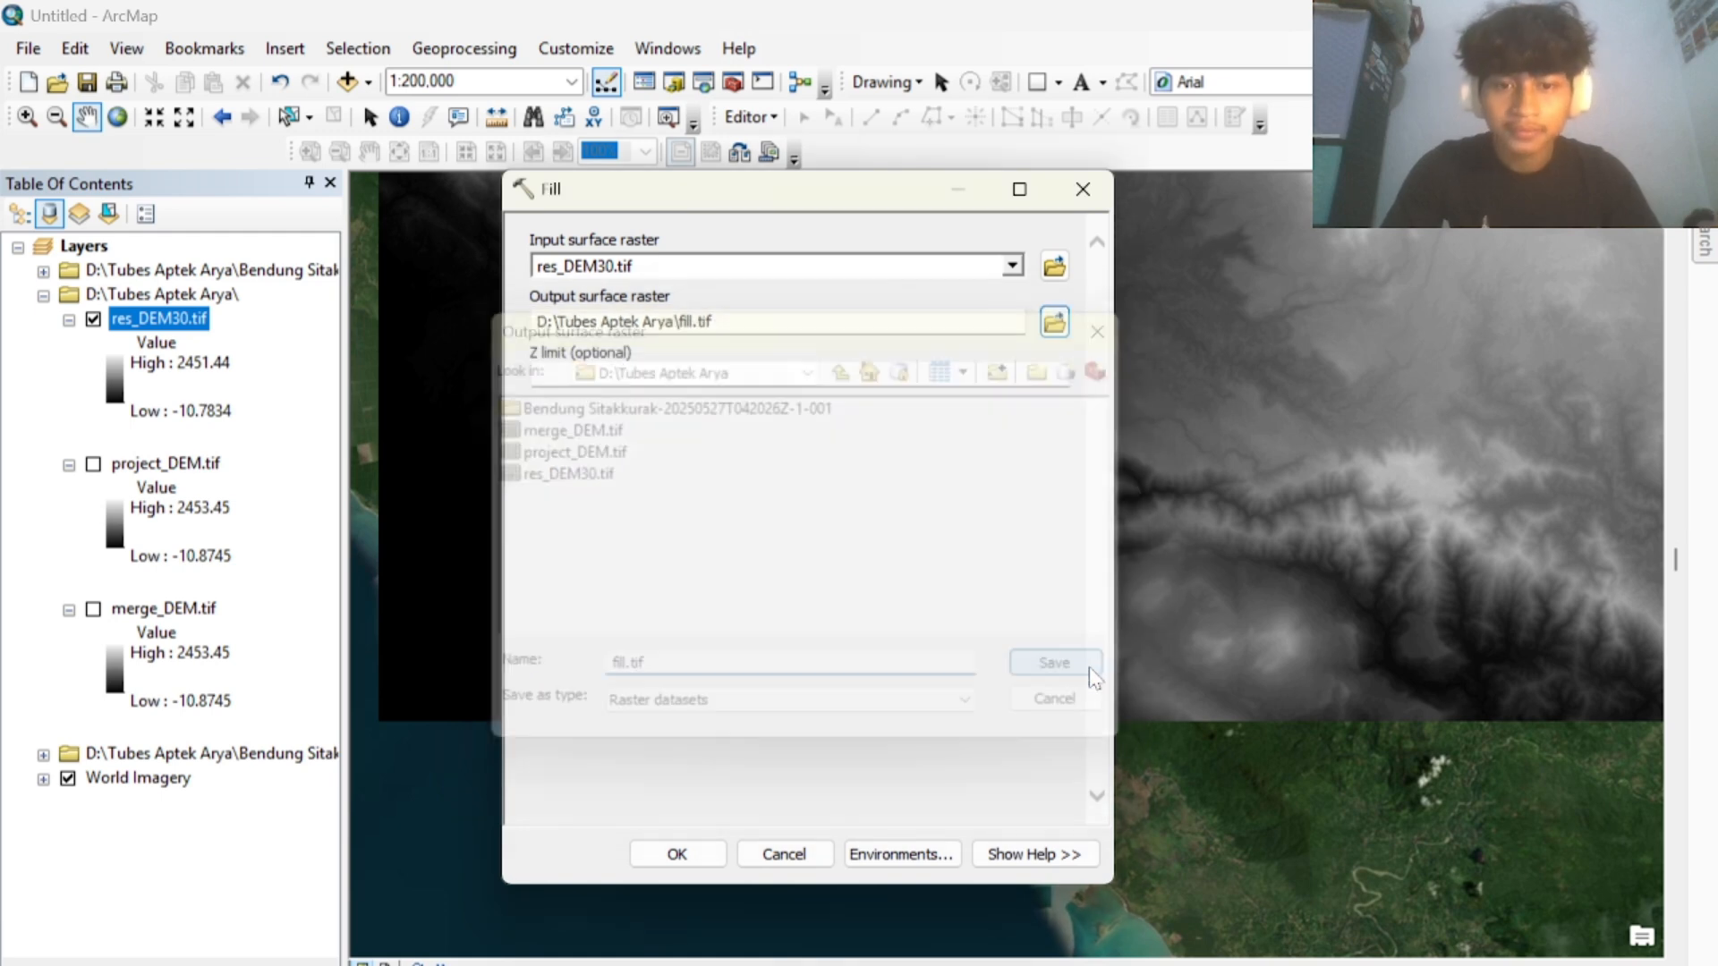
click(717, 864)
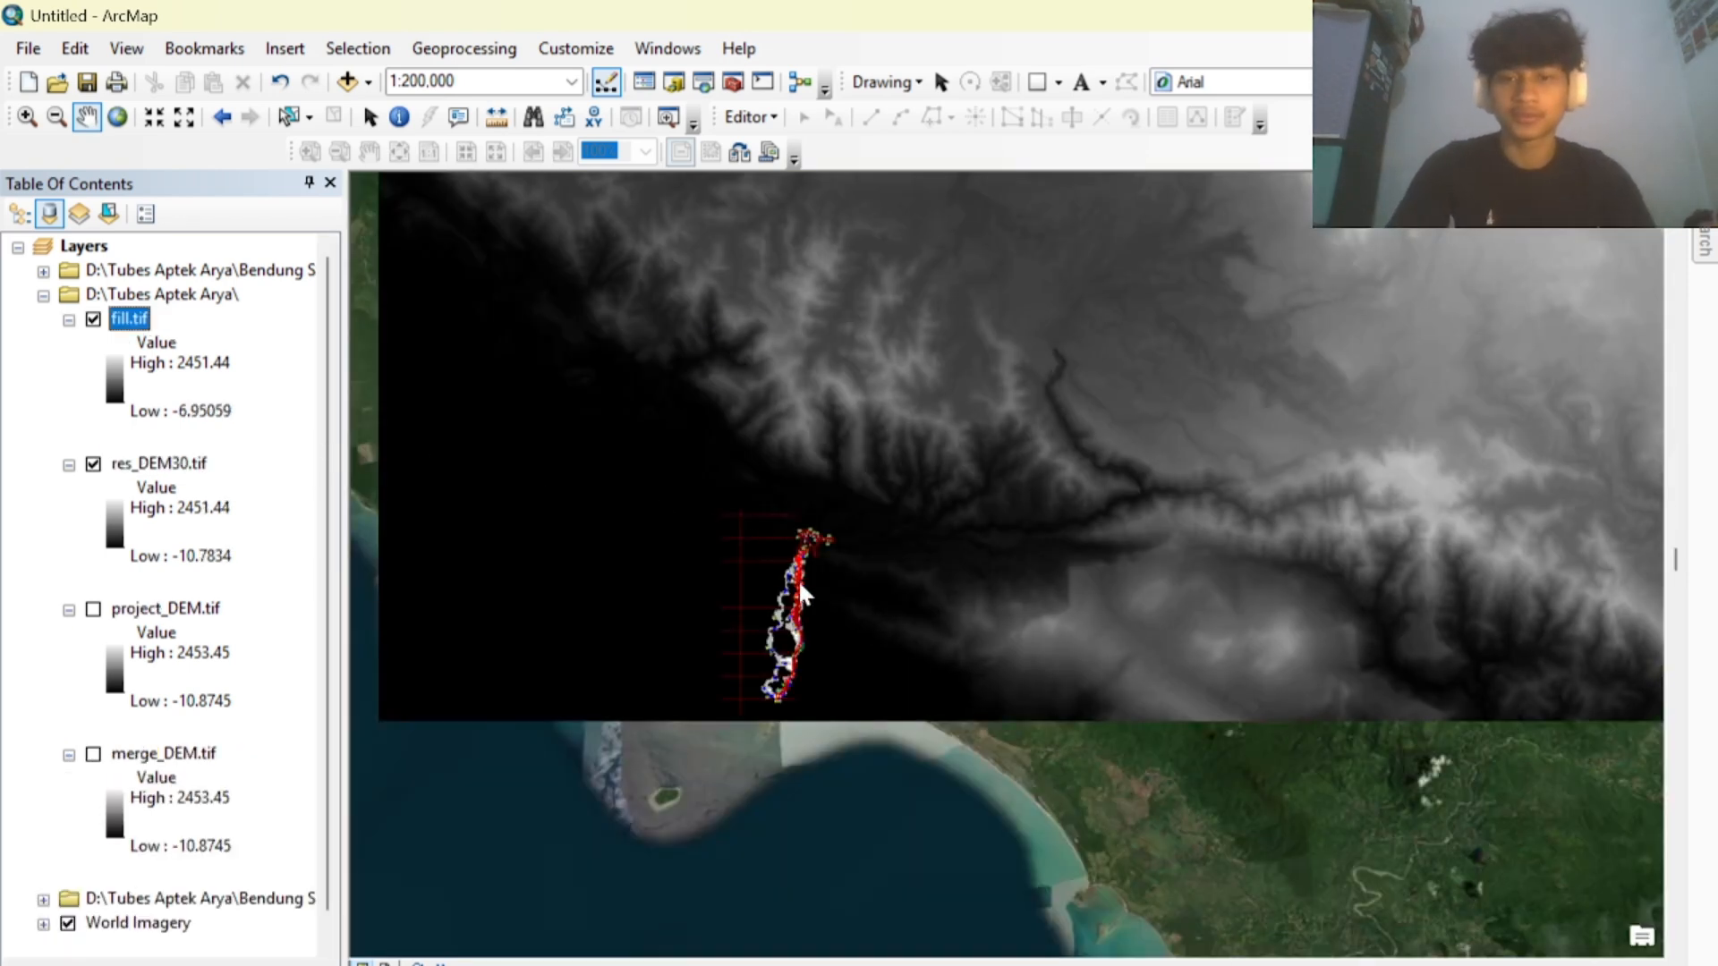
Hide the res_DEM30.tif layer so only the filled DEM is drawn over the World Imagery basemap.
drag(787, 599, 787, 585)
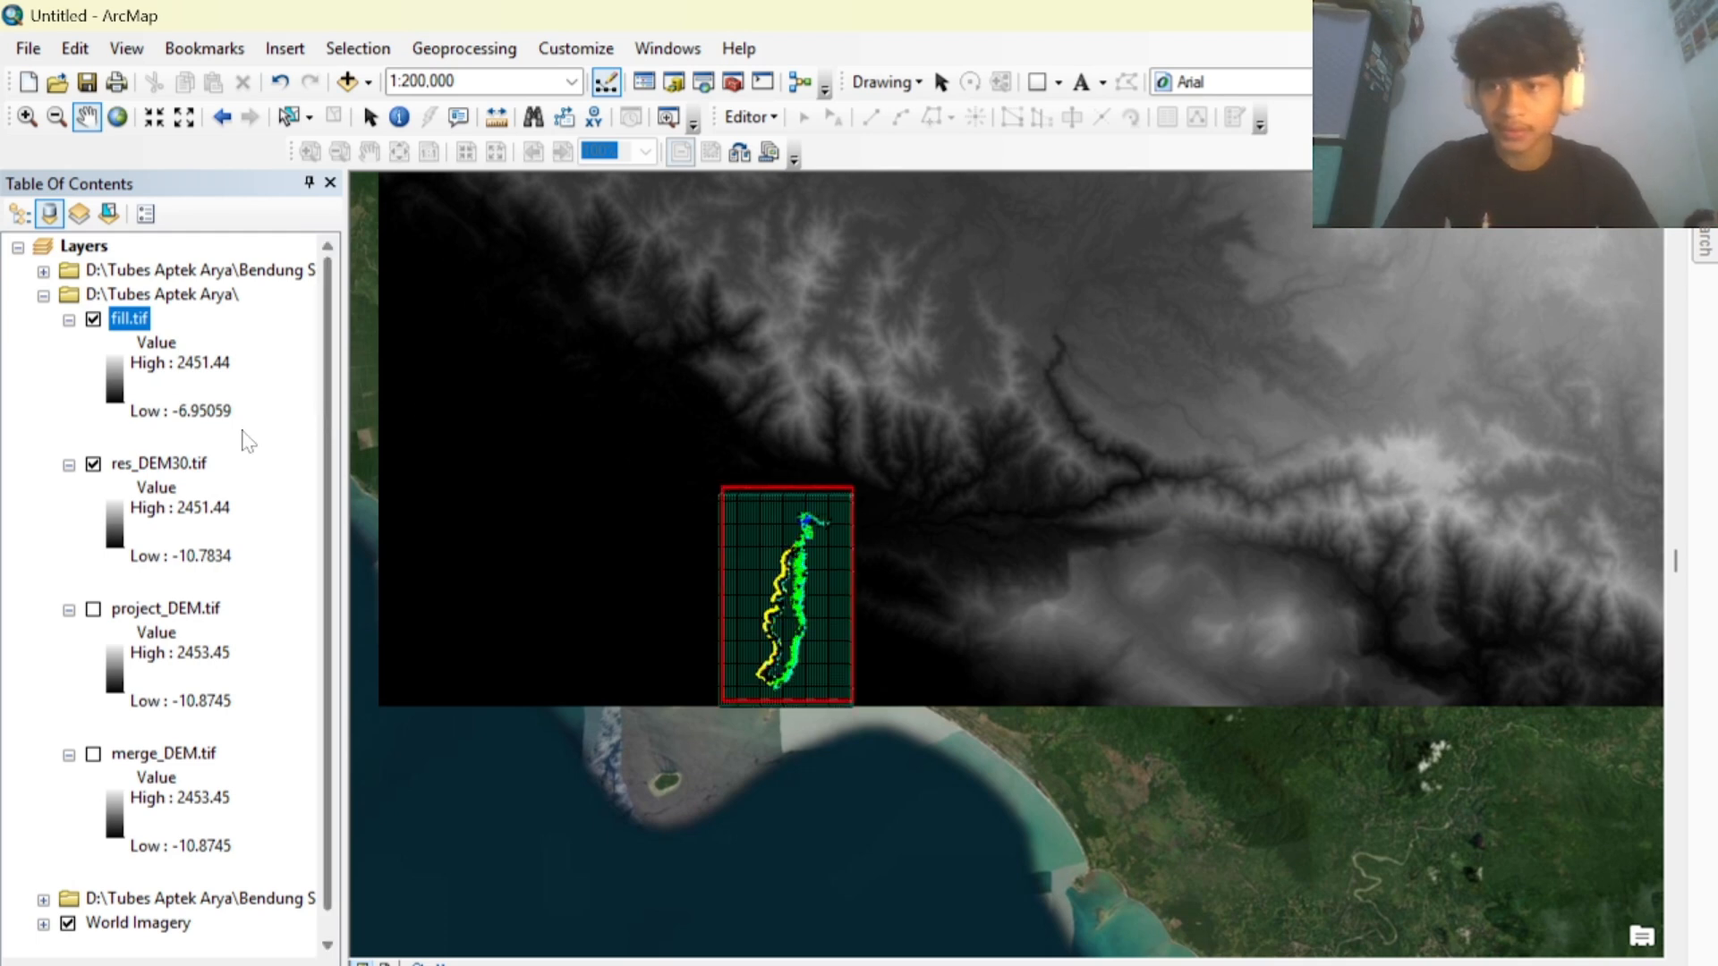
click(93, 464)
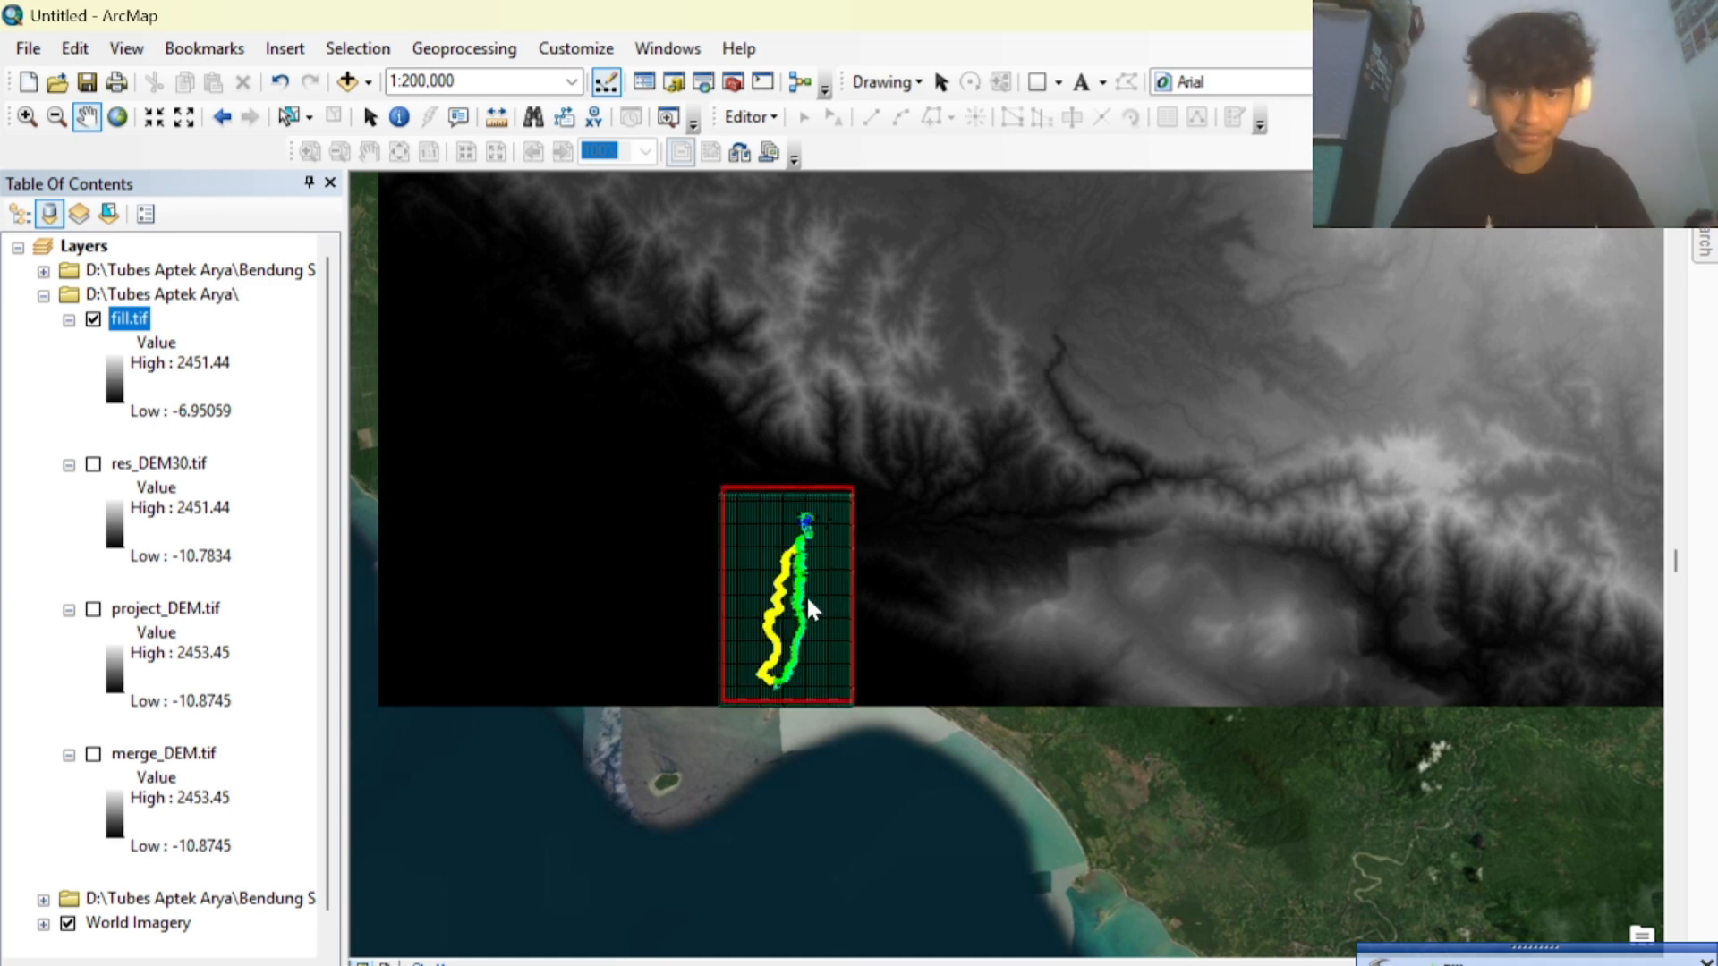
scroll(814, 594, up, 1)
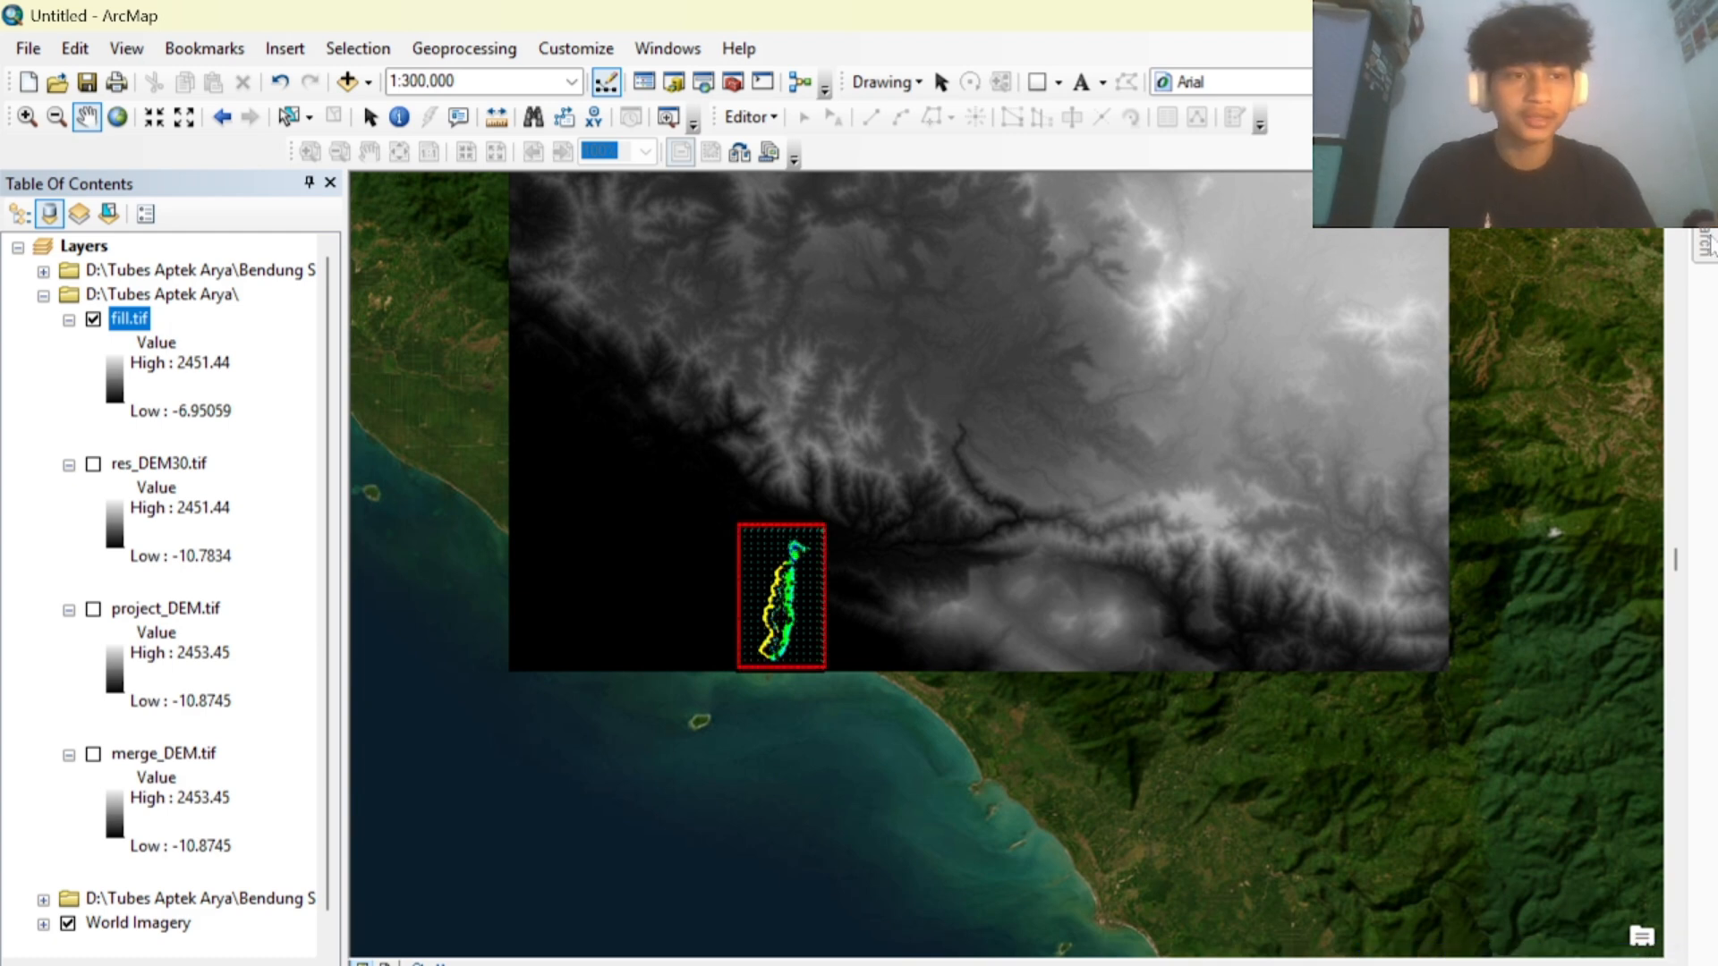
Search for the Spatial Analyst Flow Direction tool and open it with fill.tif as the input surface raster.
click(1707, 249)
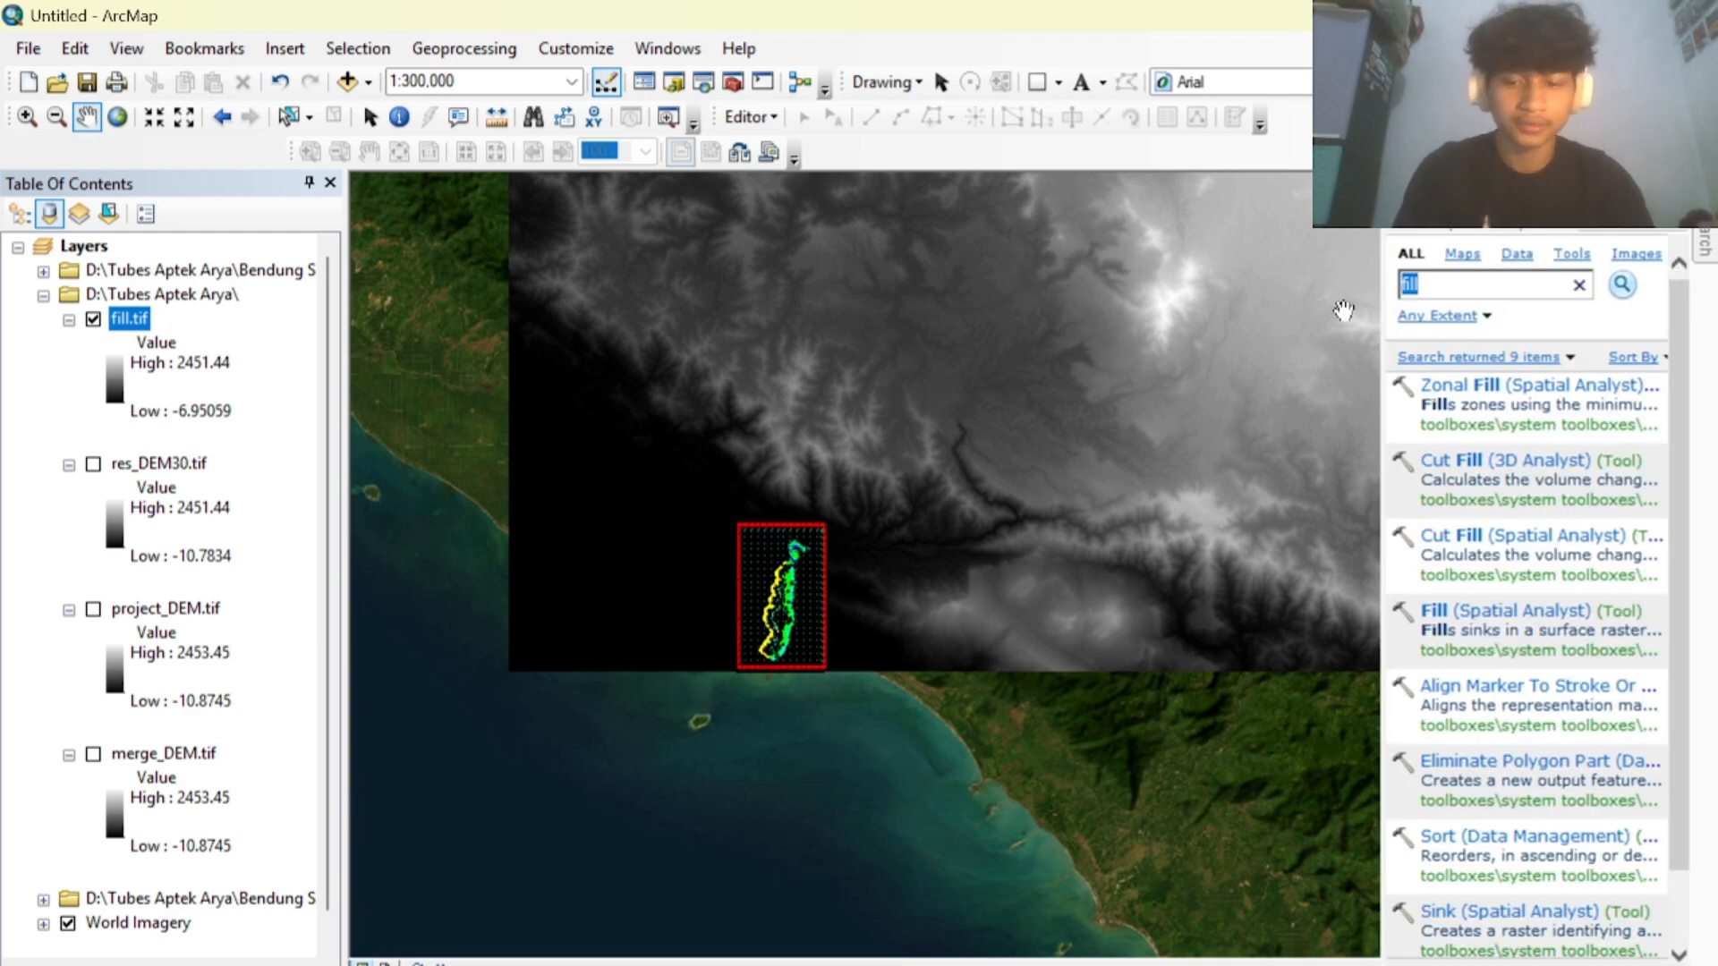
text(flow)
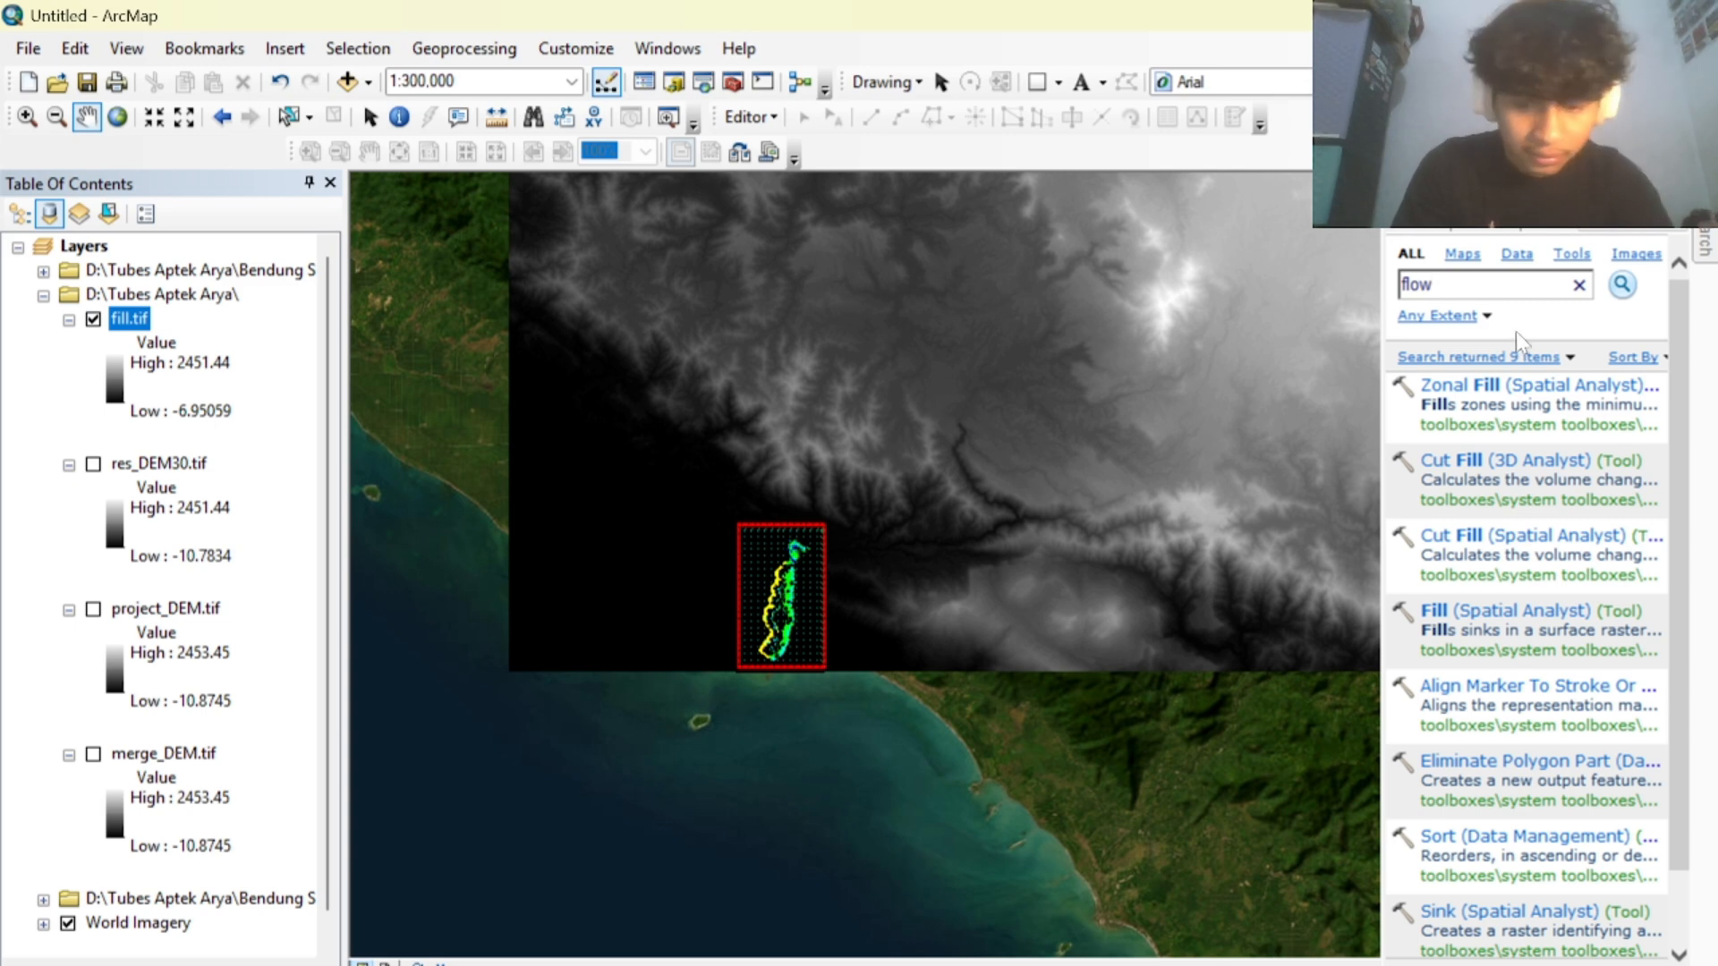
text(direection)
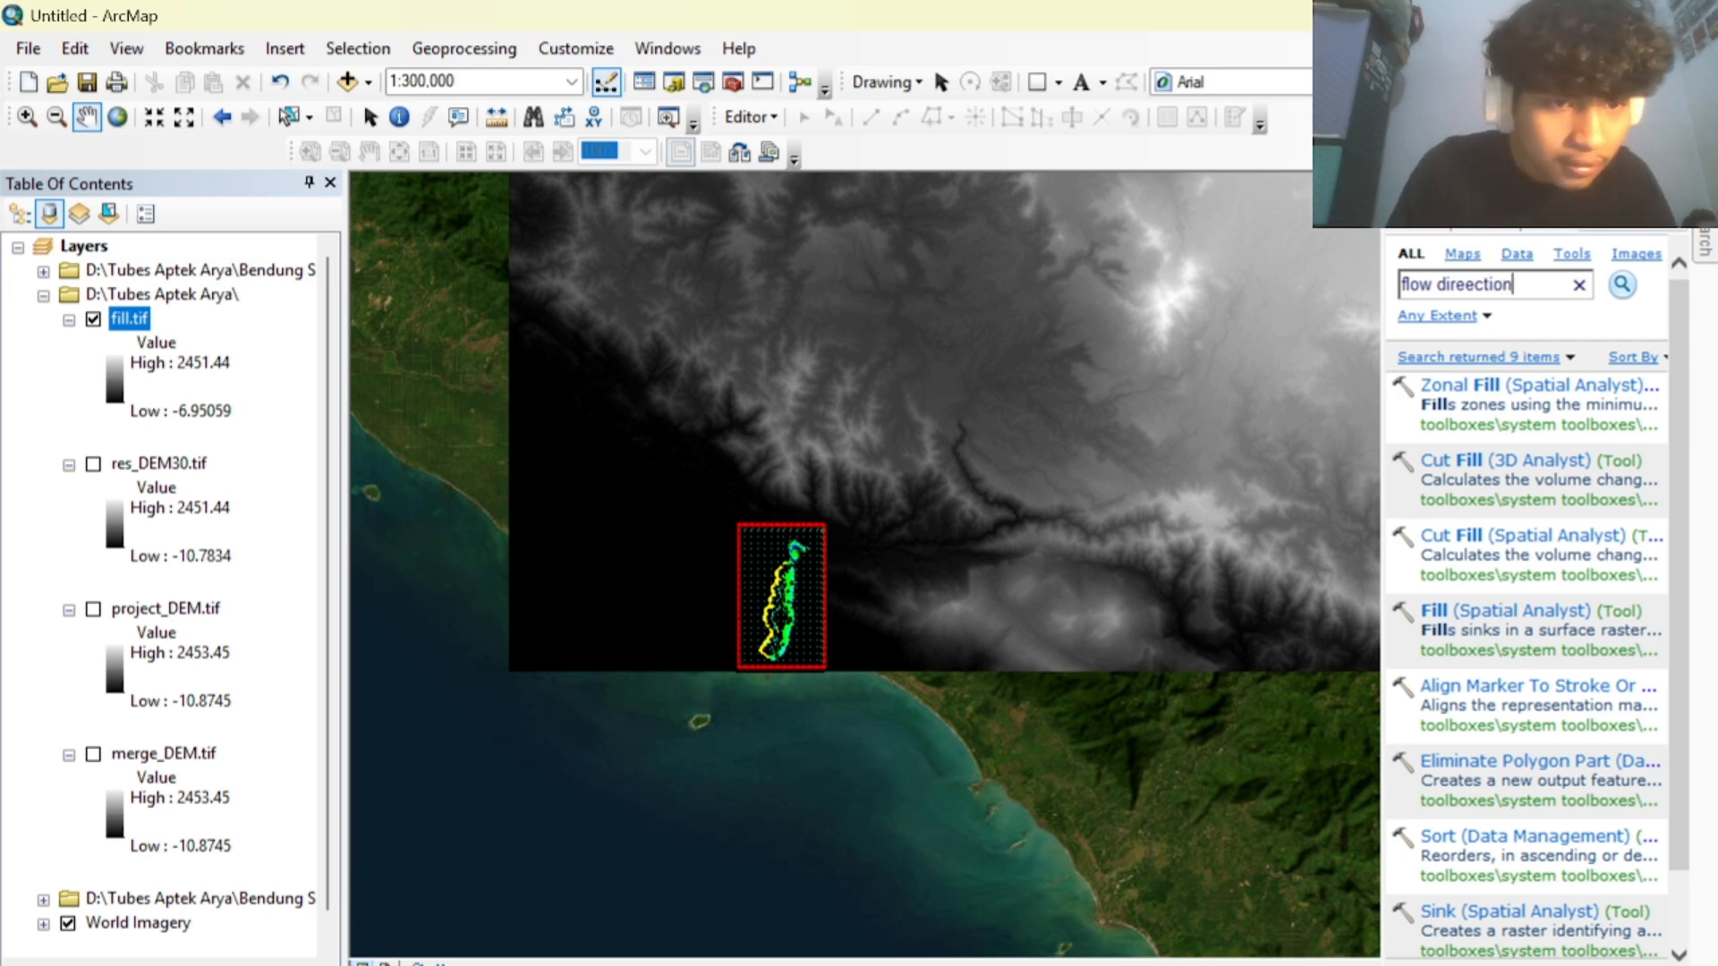
key(Left)
key(Left)
key(Left)
key(Left)
key(Left)
key(BackSpace)
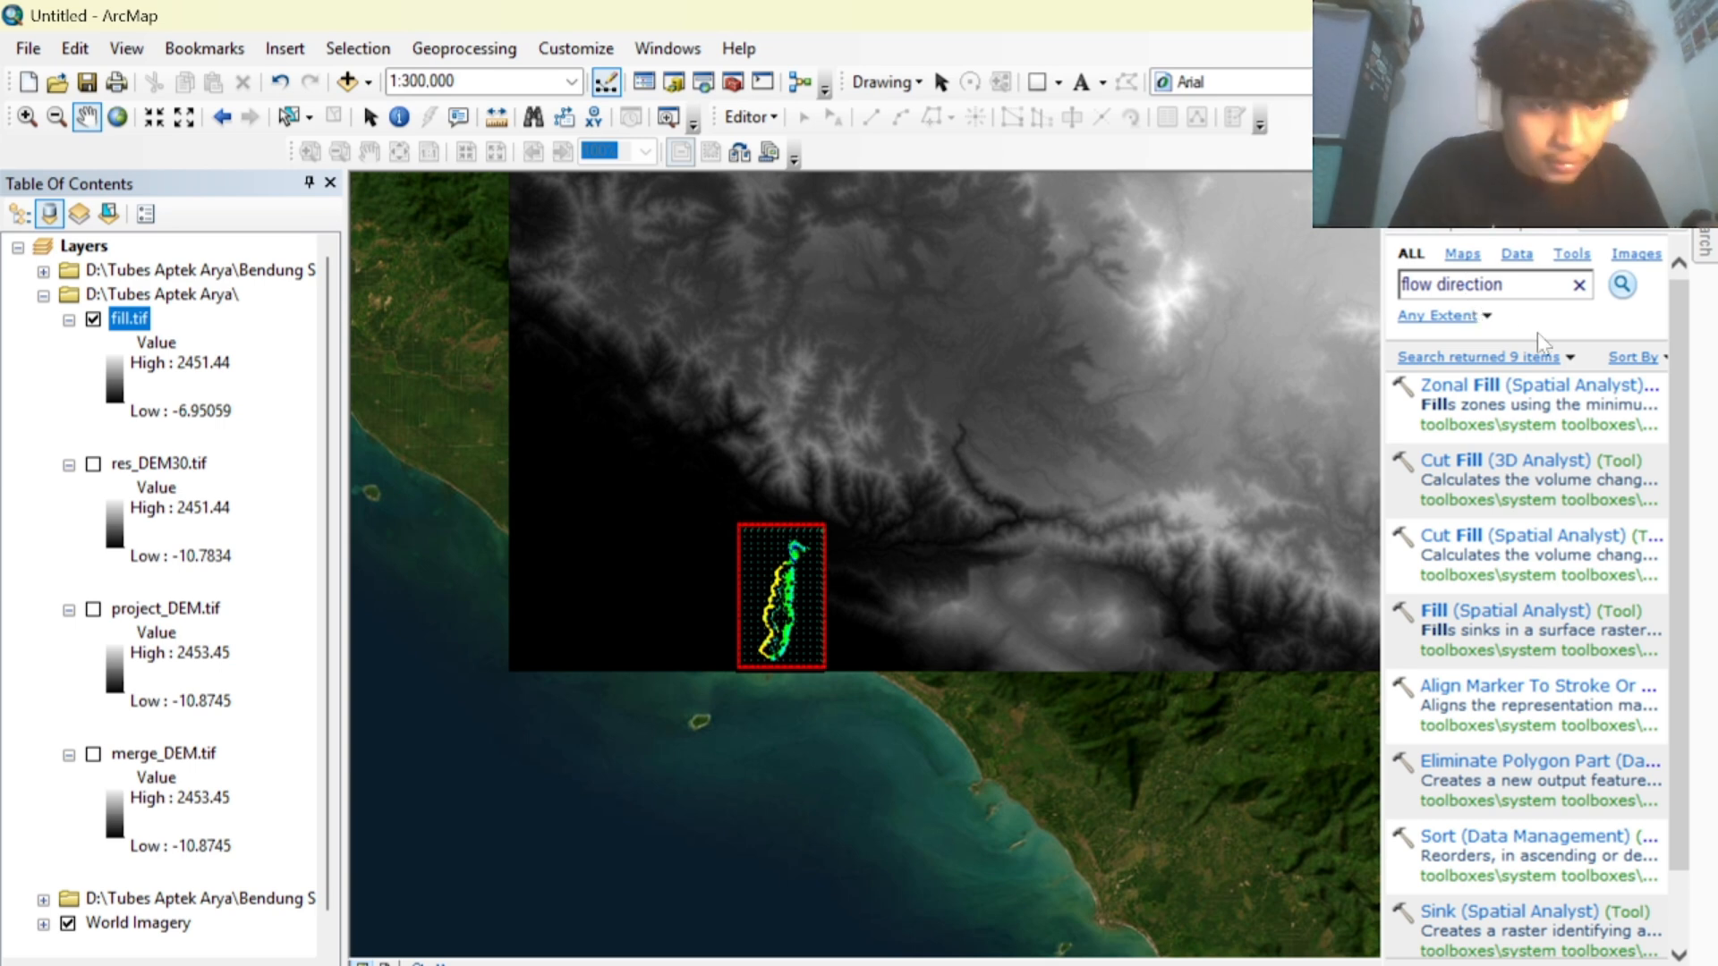
click(1618, 287)
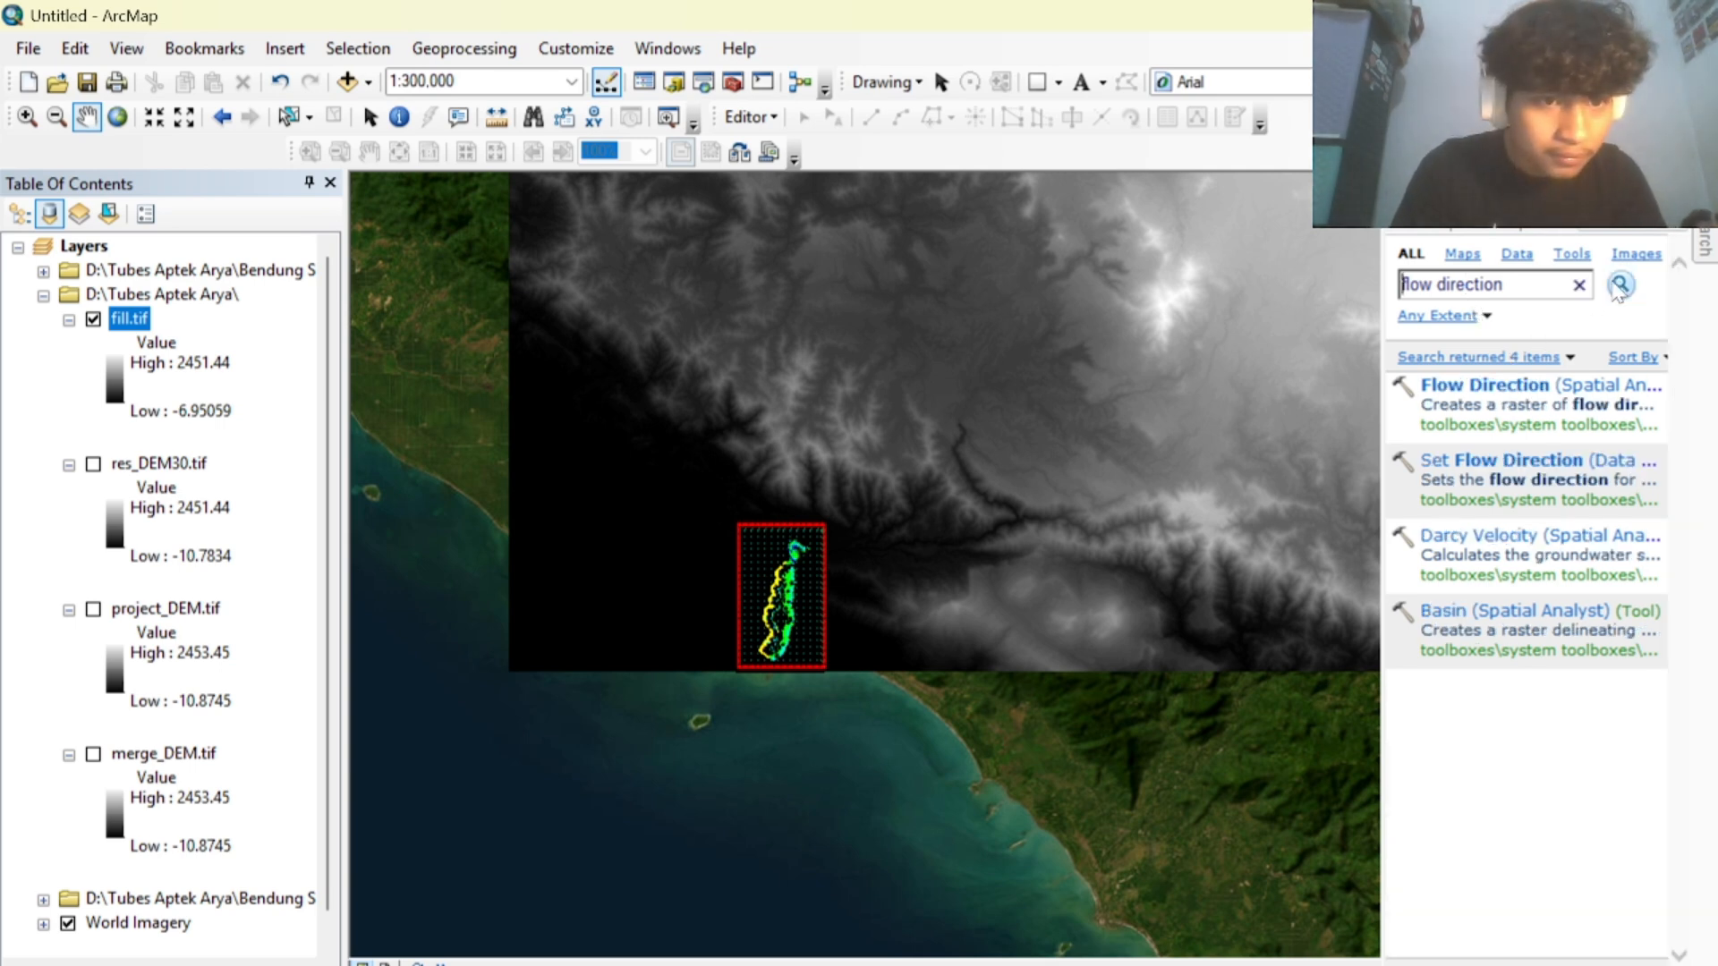
click(1526, 390)
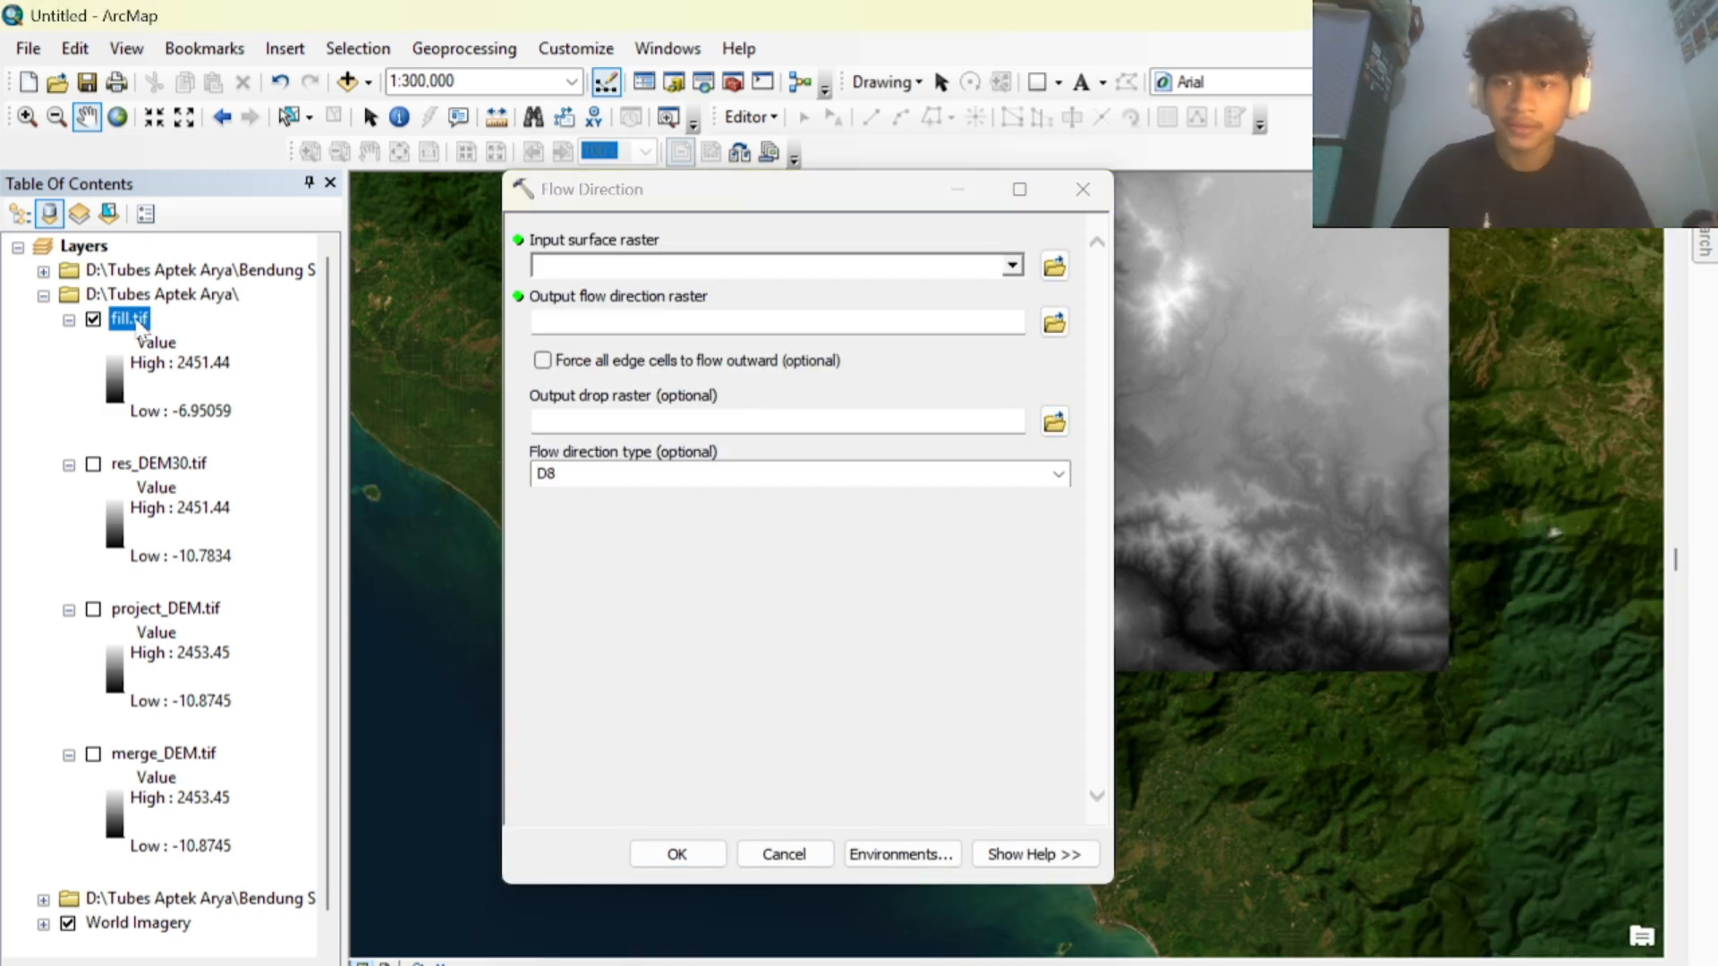
drag(140, 327, 617, 266)
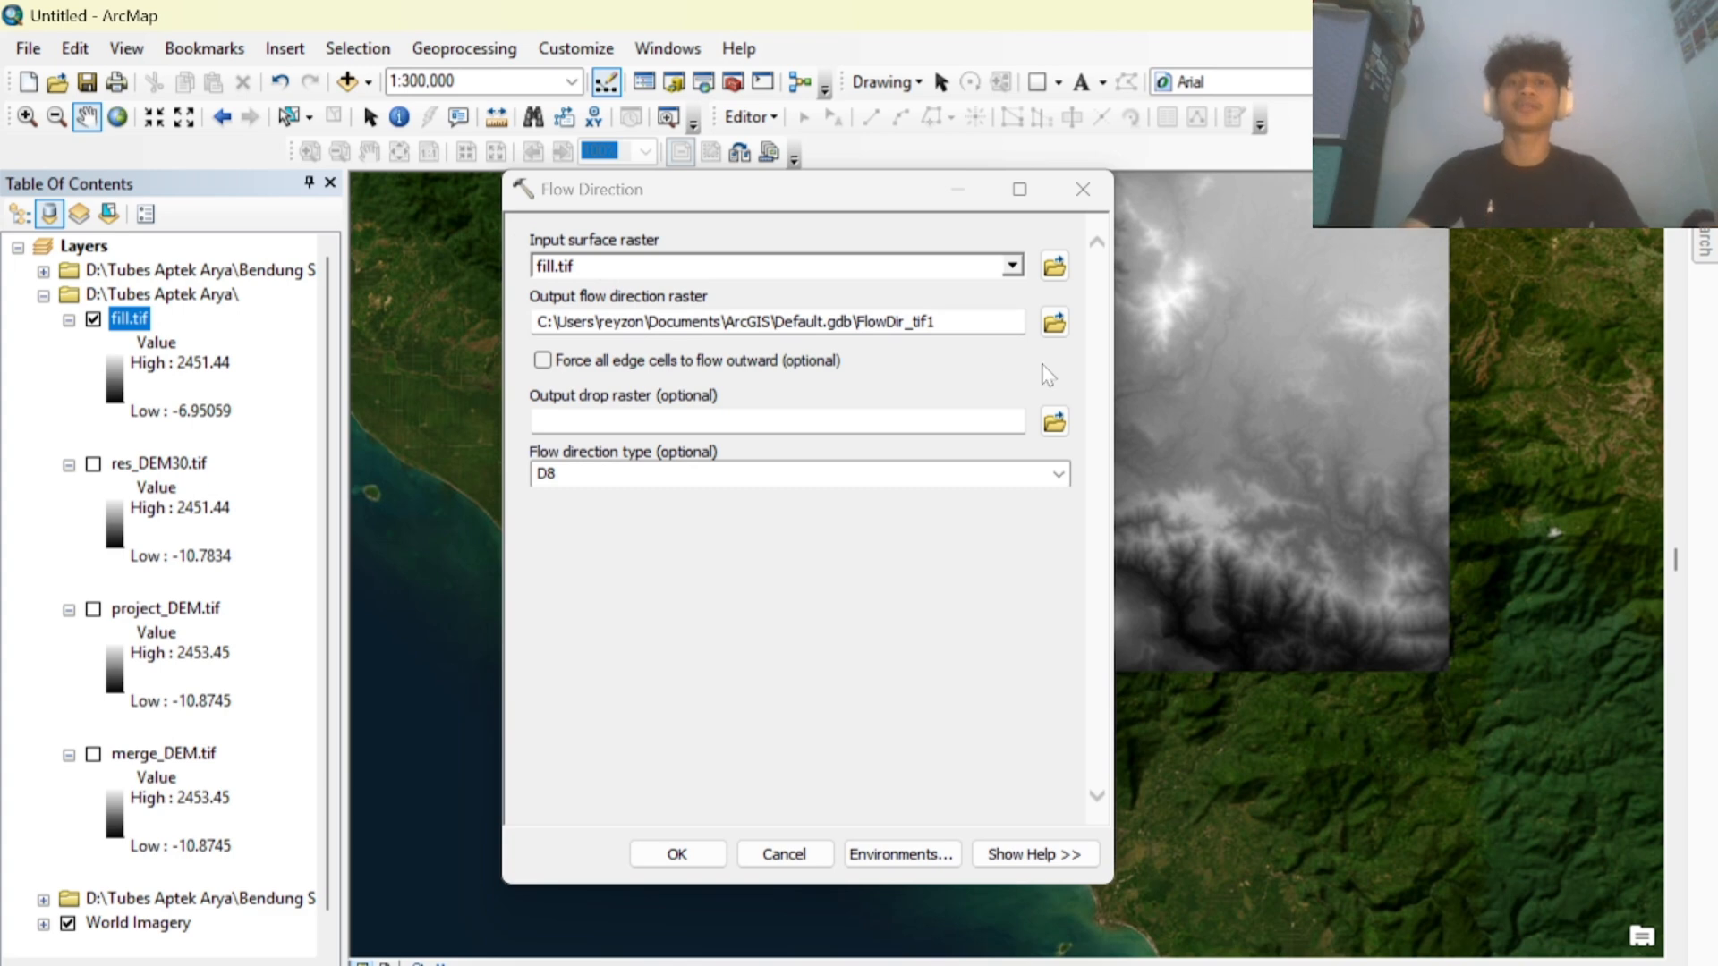
Set the output flow direction raster to fdr.tif in the folder that holds fill.tif and run the tool with type D8.
click(1054, 322)
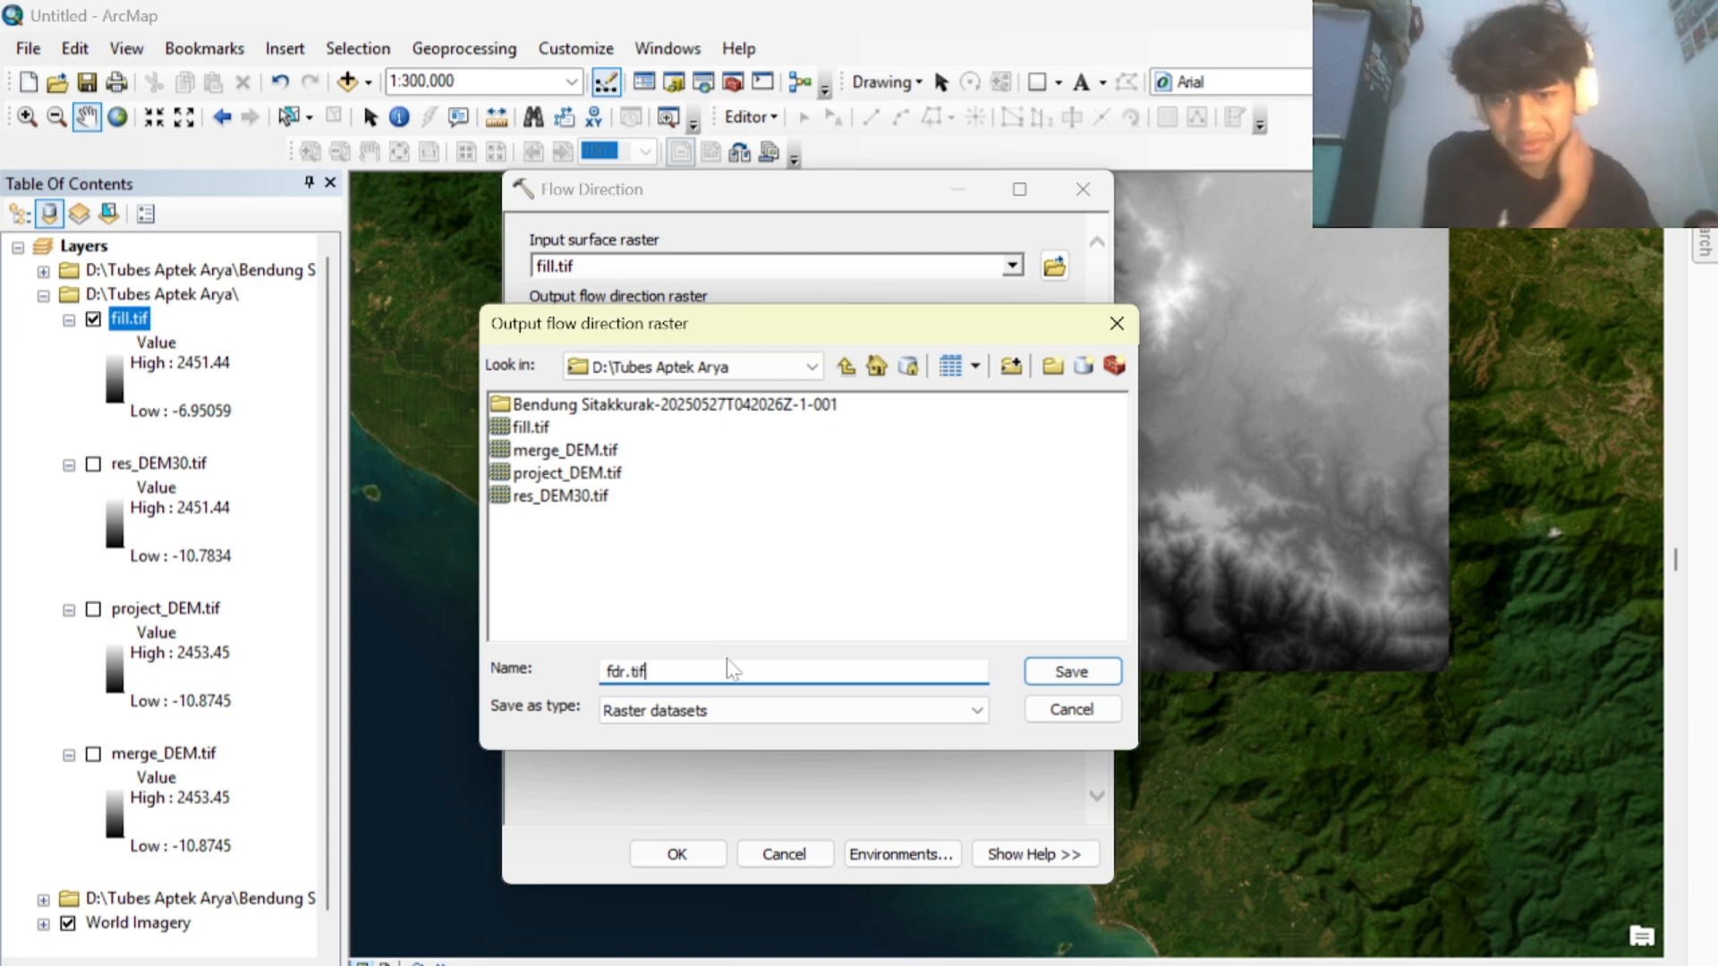
click(1069, 673)
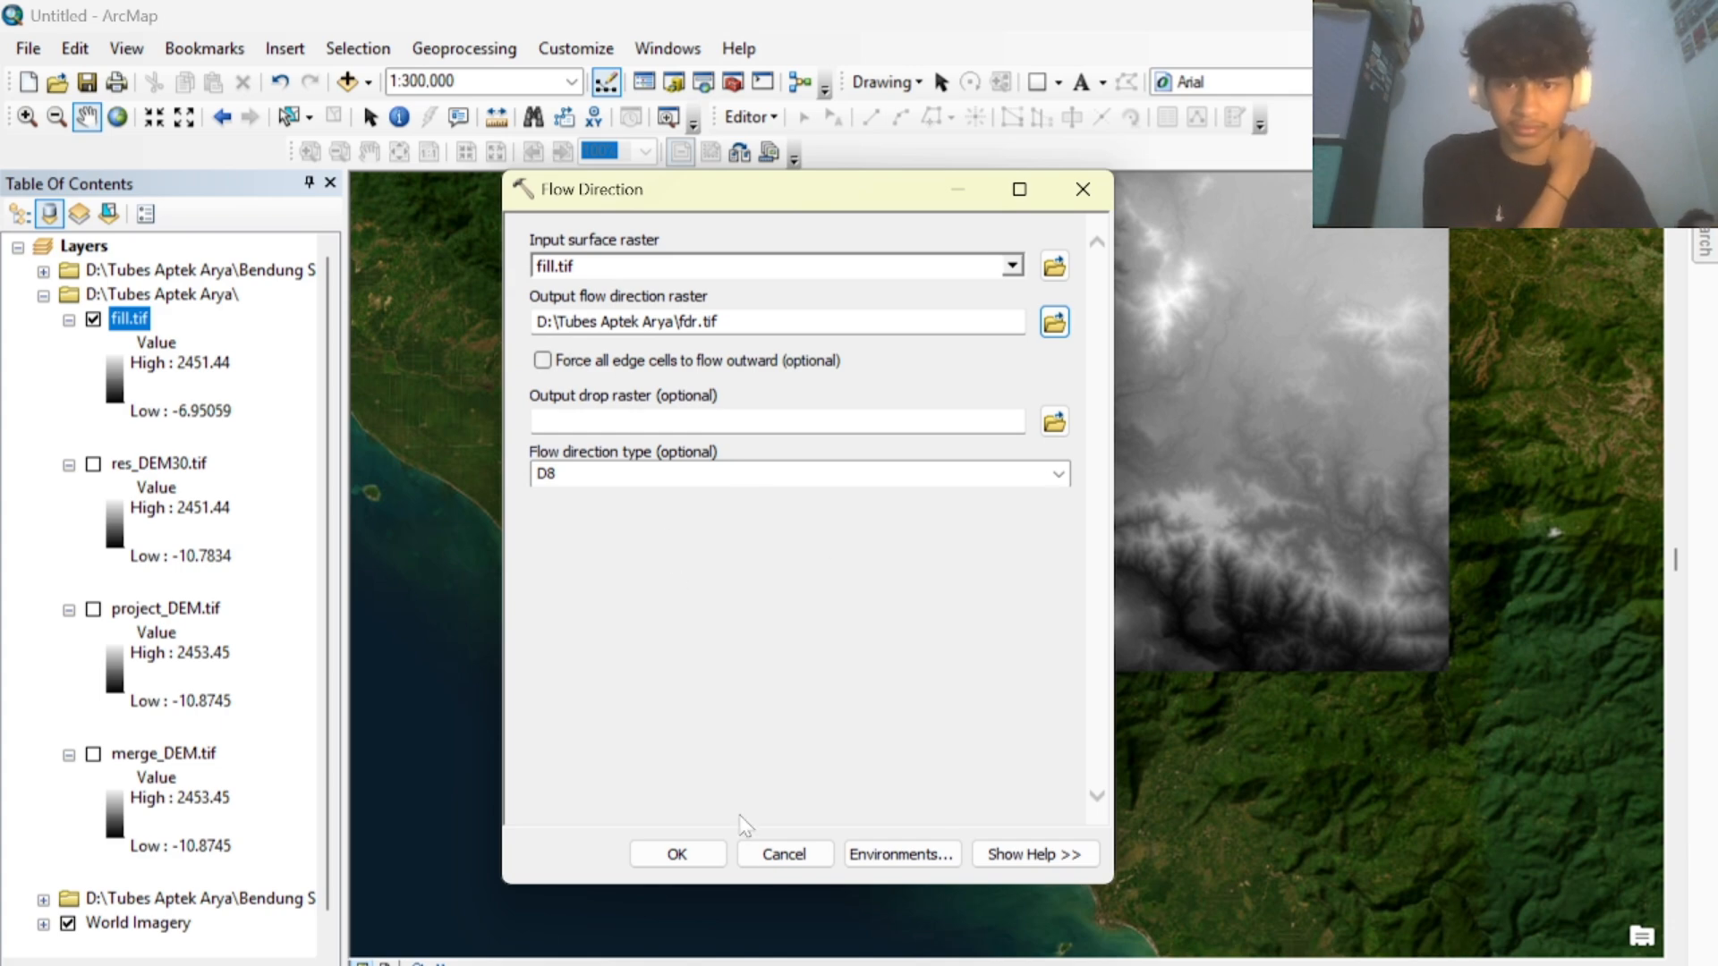
click(676, 854)
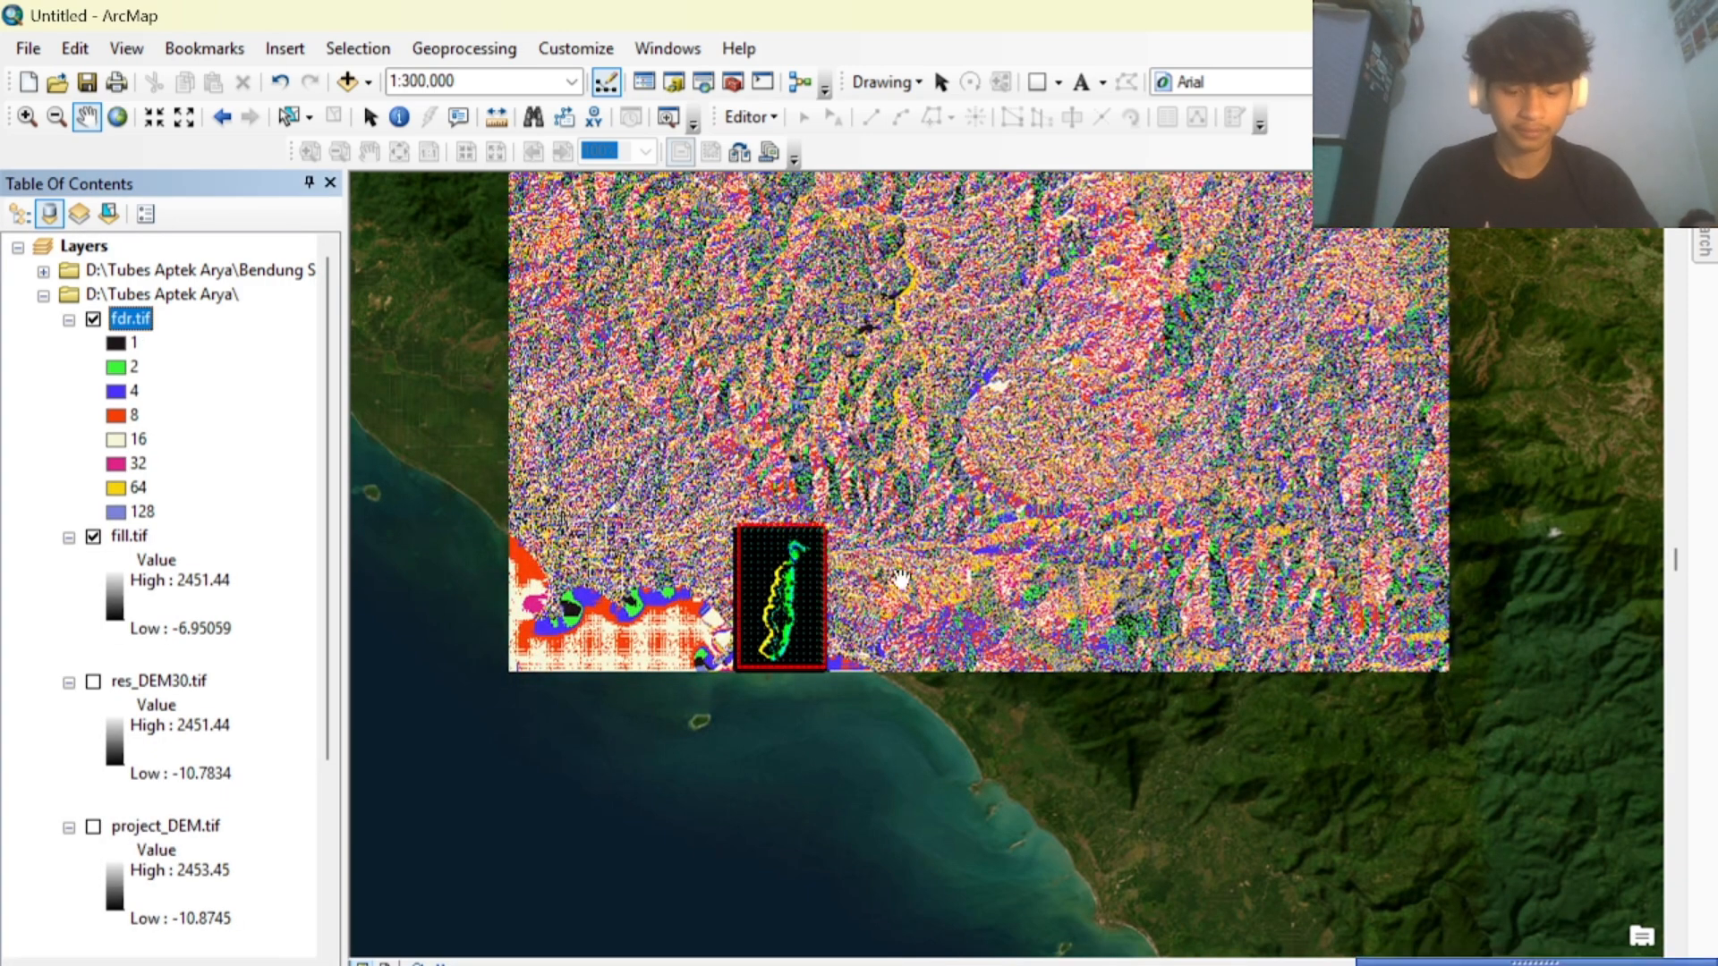
Hide the fill.tif layer and look over the extent of the fdr.tif flow direction raster.
click(93, 537)
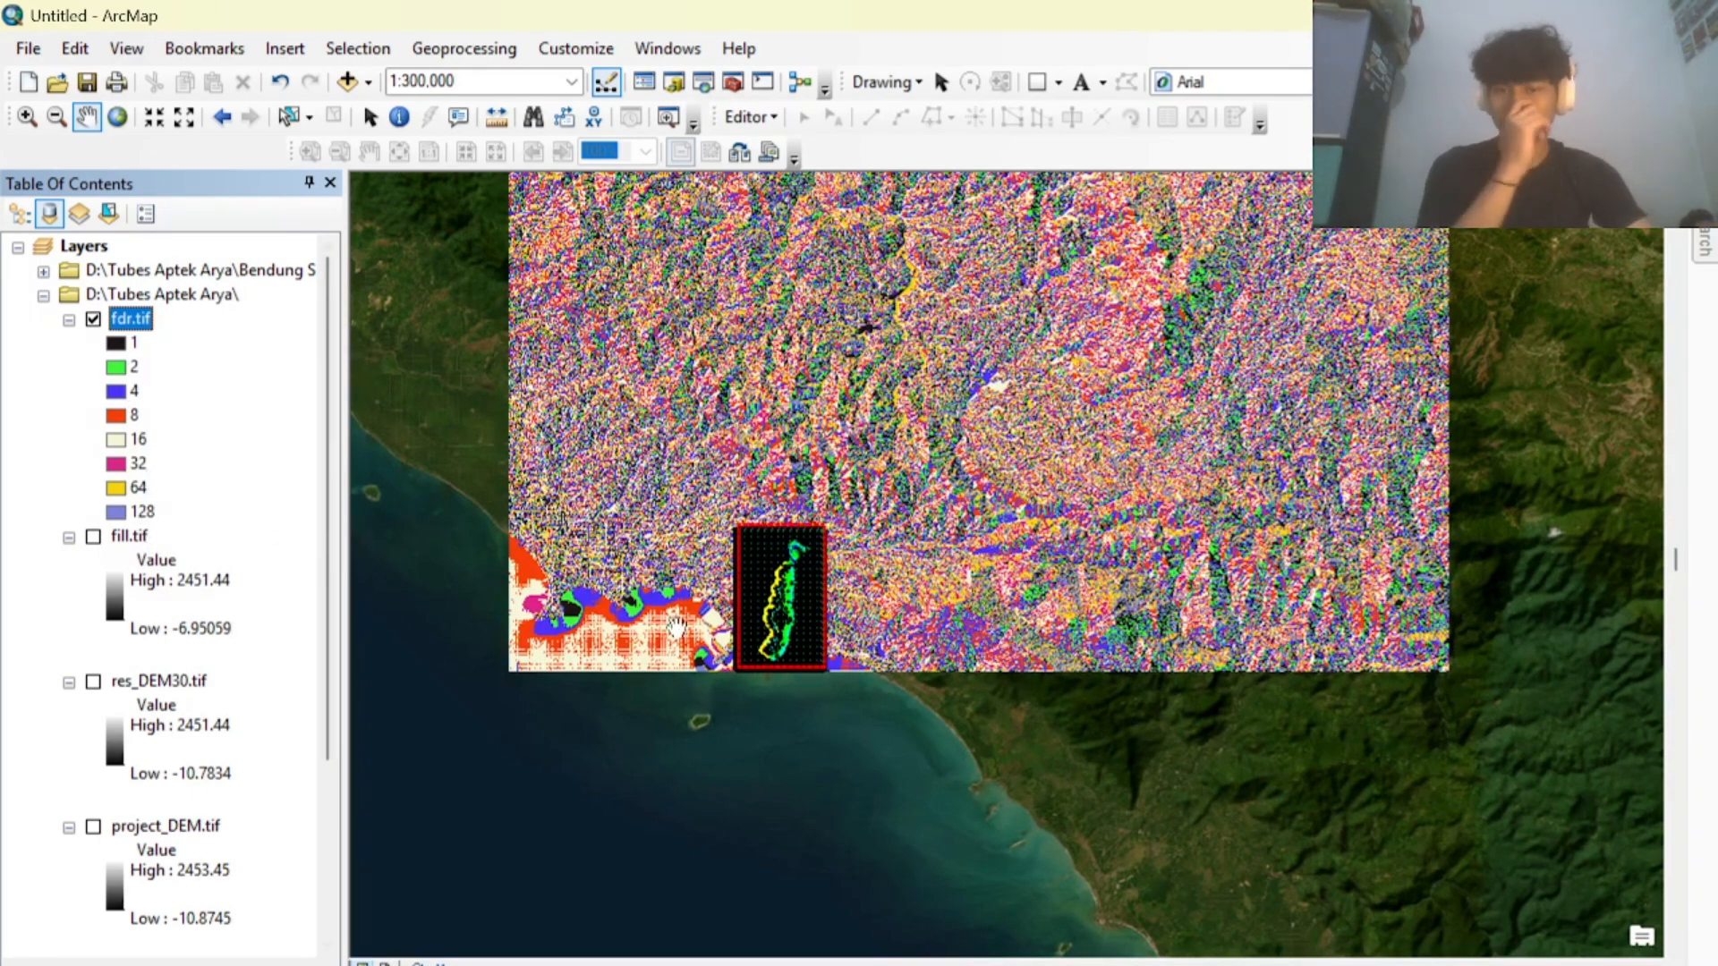
drag(814, 595, 775, 724)
drag(877, 548, 851, 752)
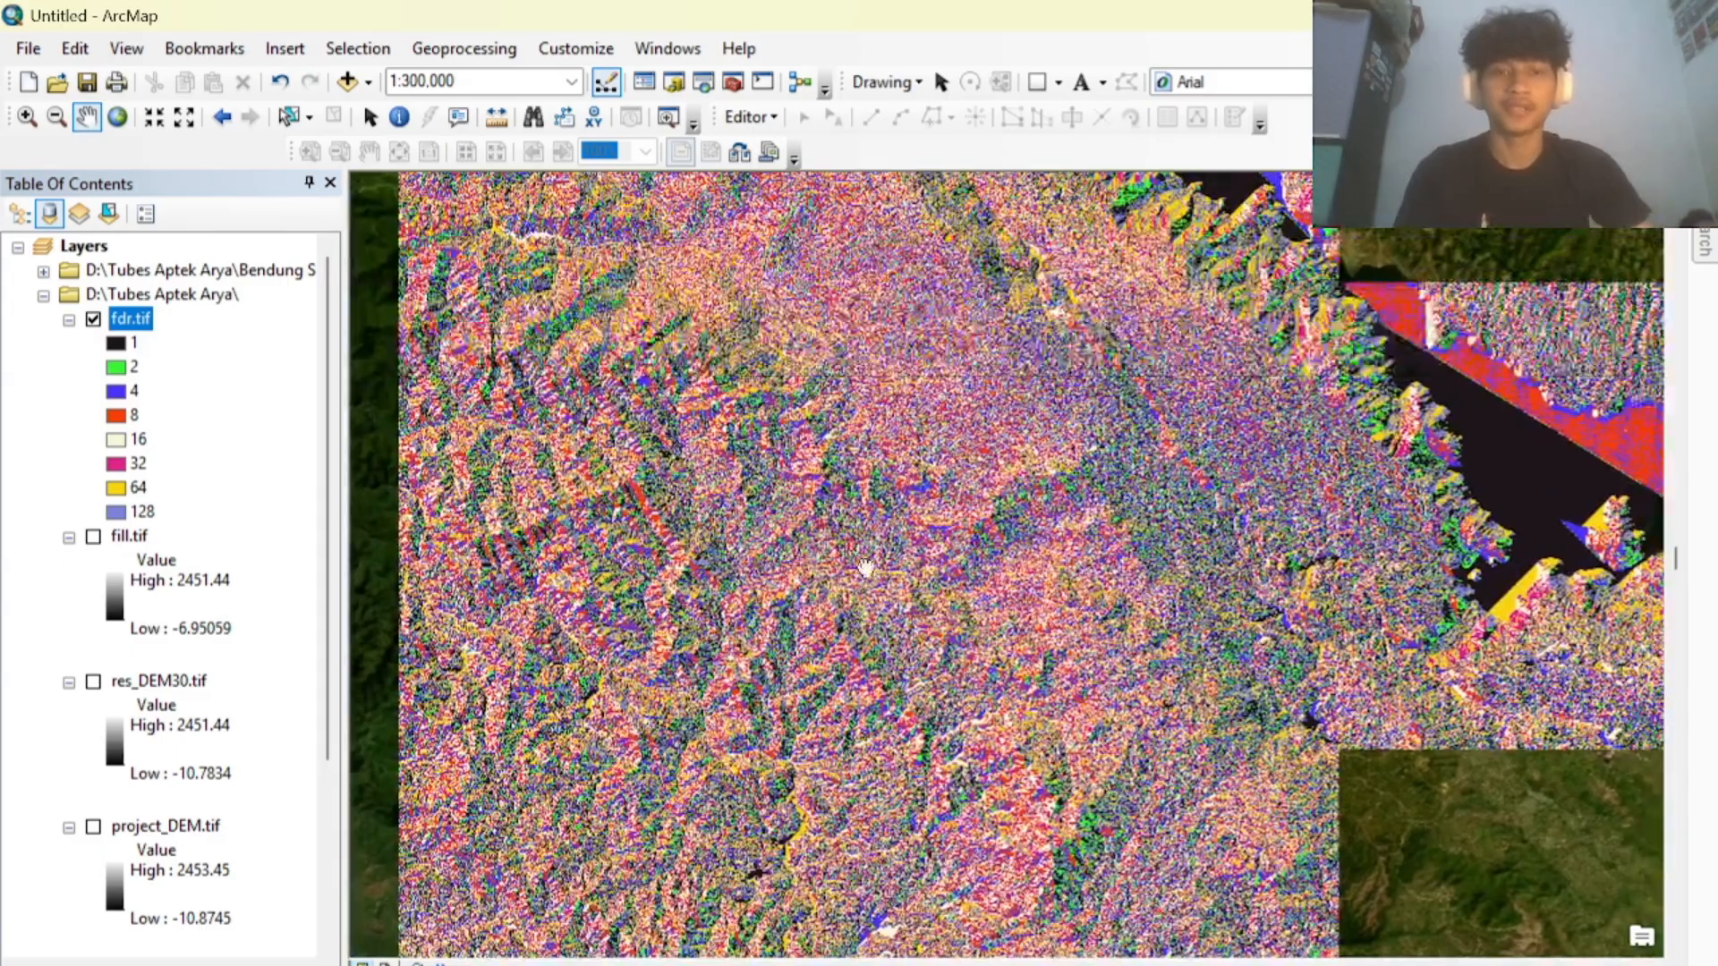
drag(869, 571, 793, 535)
drag(1043, 594, 974, 566)
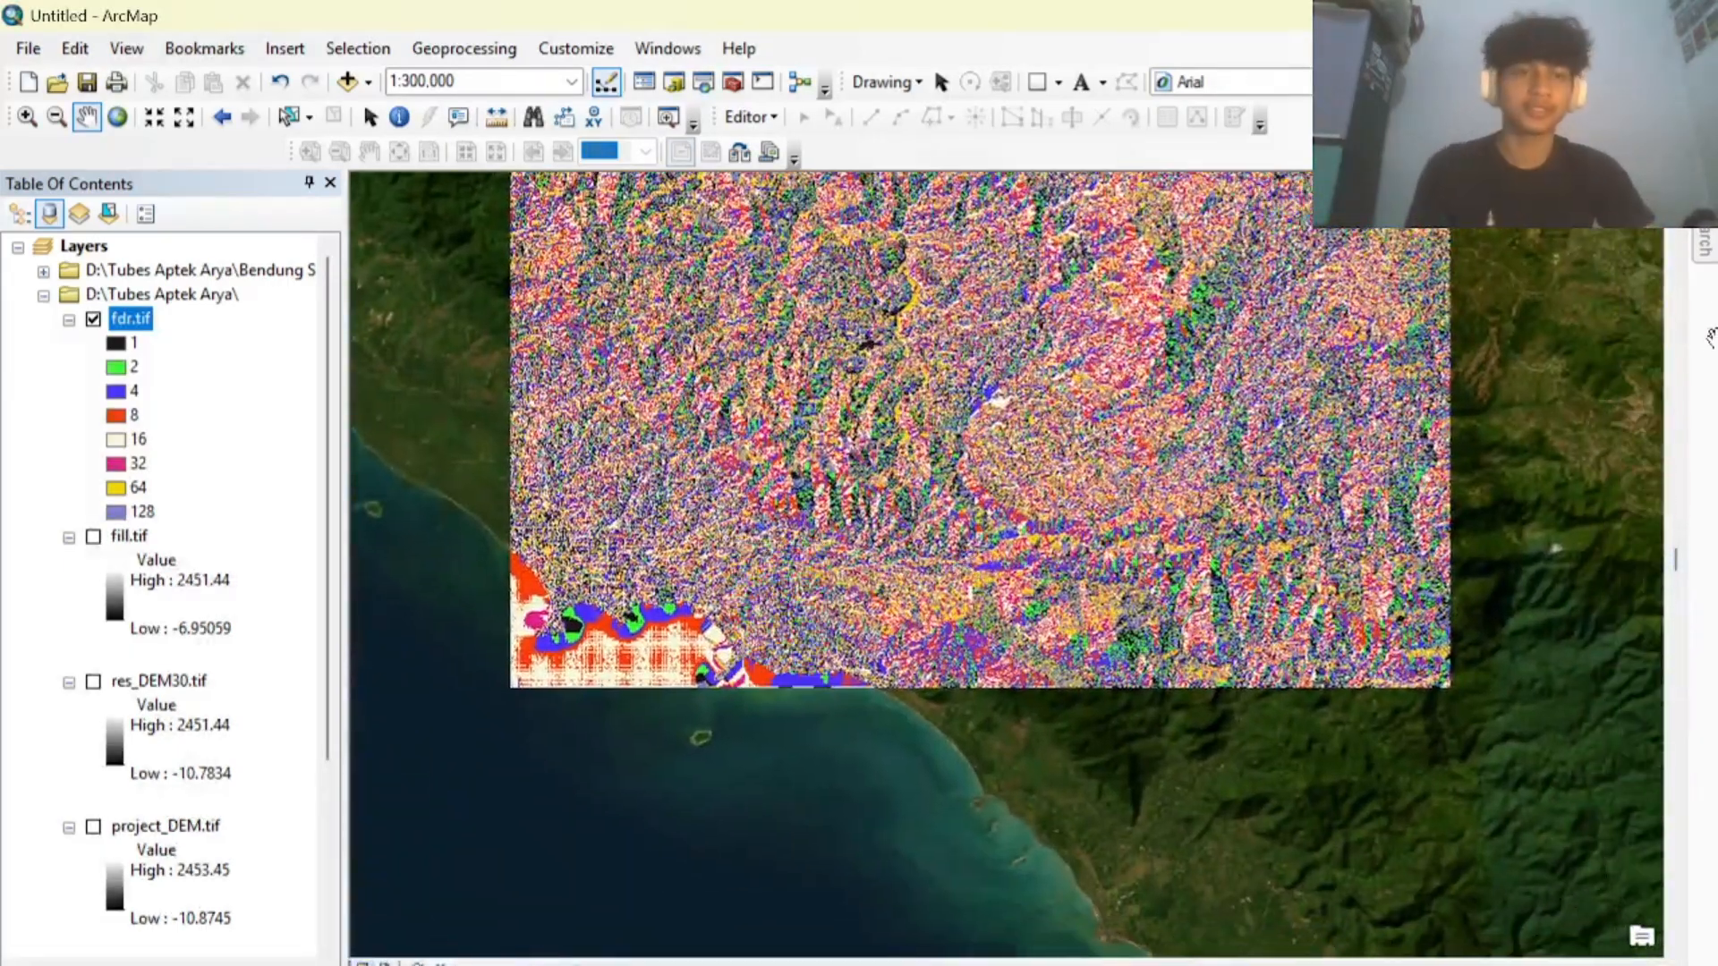
Replace the flow direction search with one for the flow accumulation tool.
mouse_move(1704, 248)
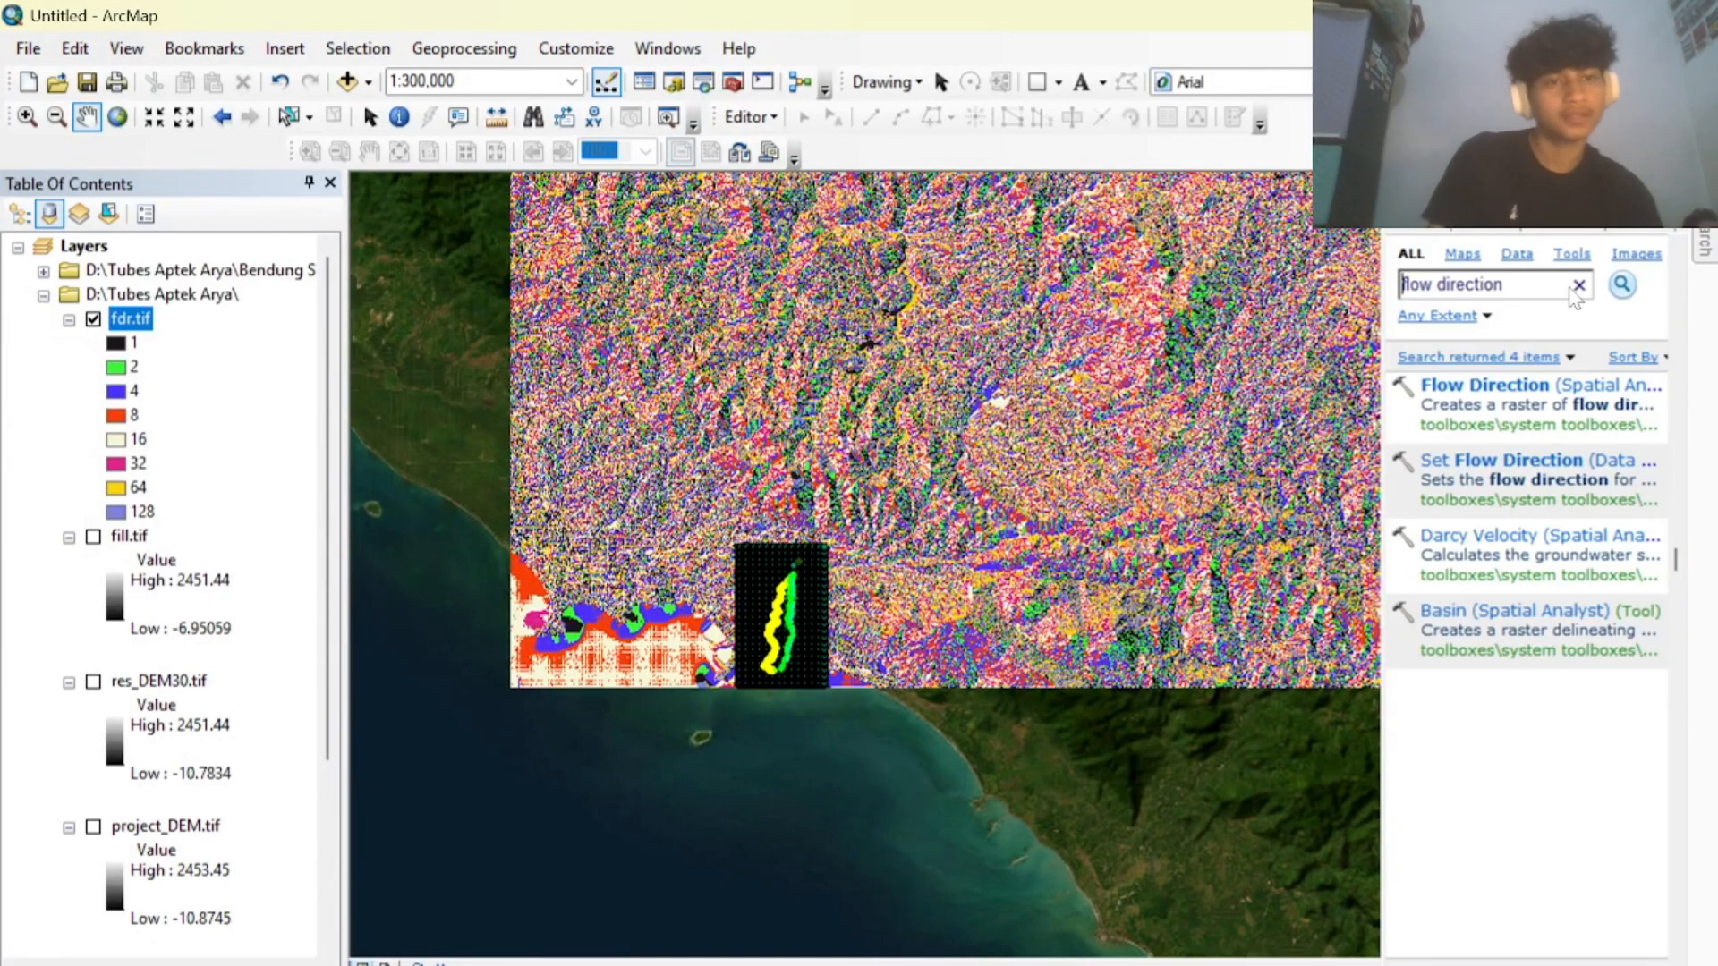
click(1557, 286)
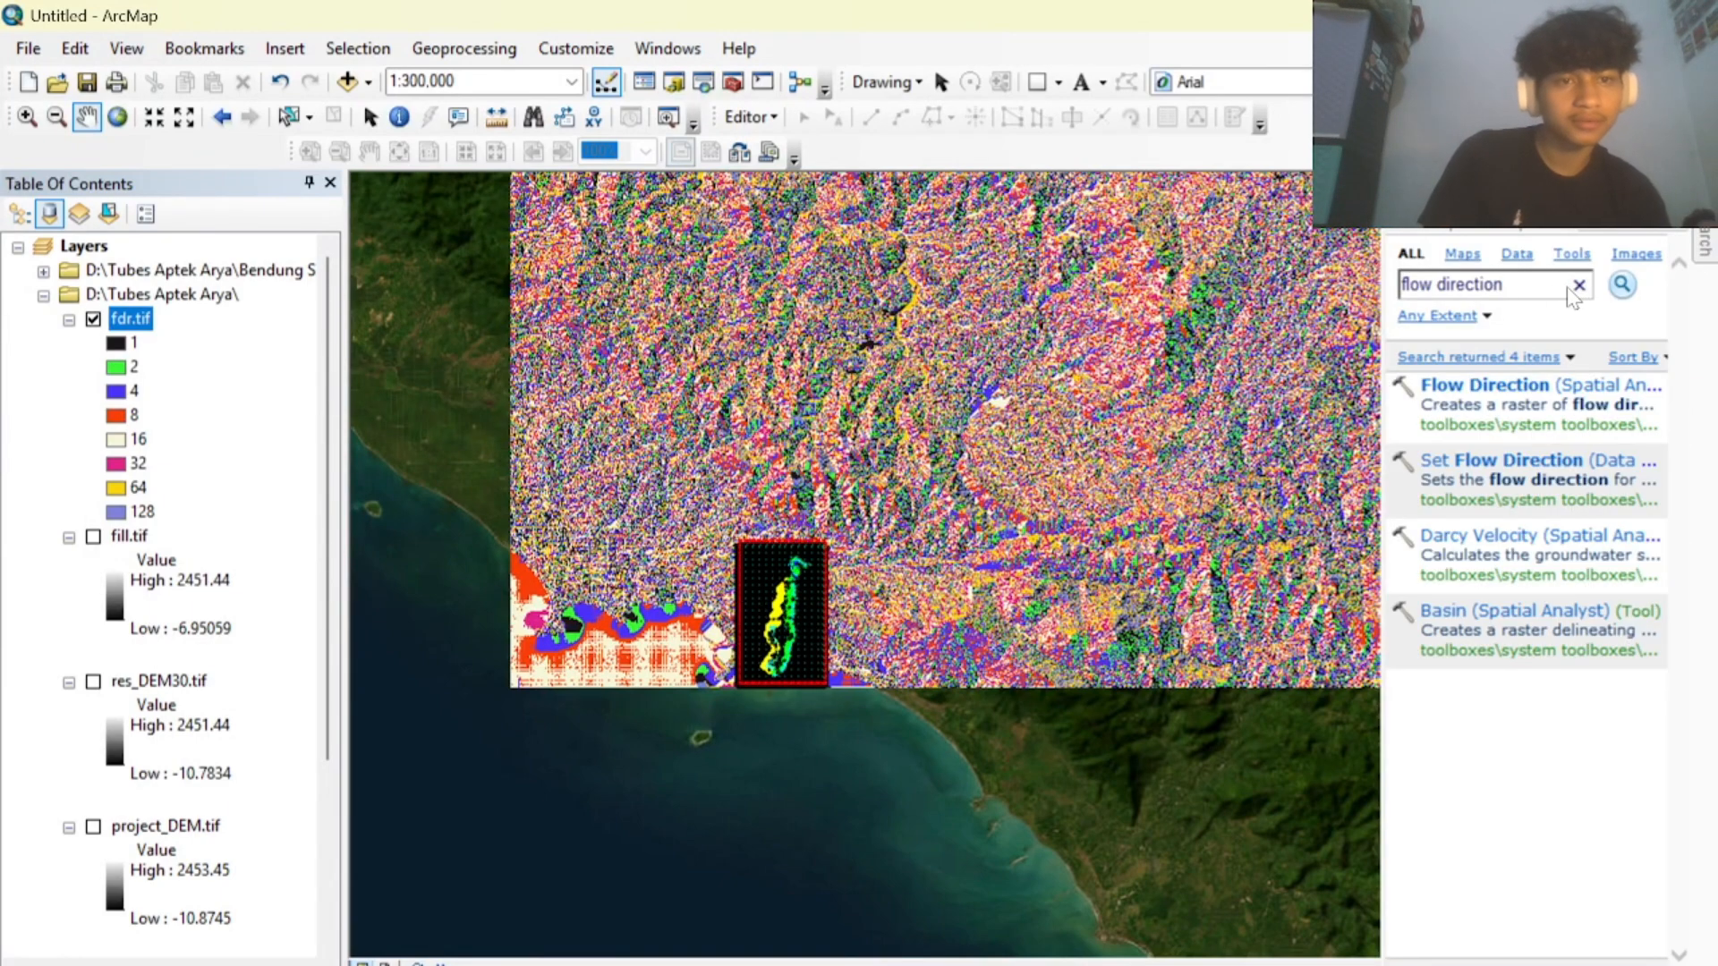
key(BackSpace)
key(BackSpace)
key(BackSpace)
key(BackSpace)
key(BackSpace)
key(BackSpace)
key(BackSpace)
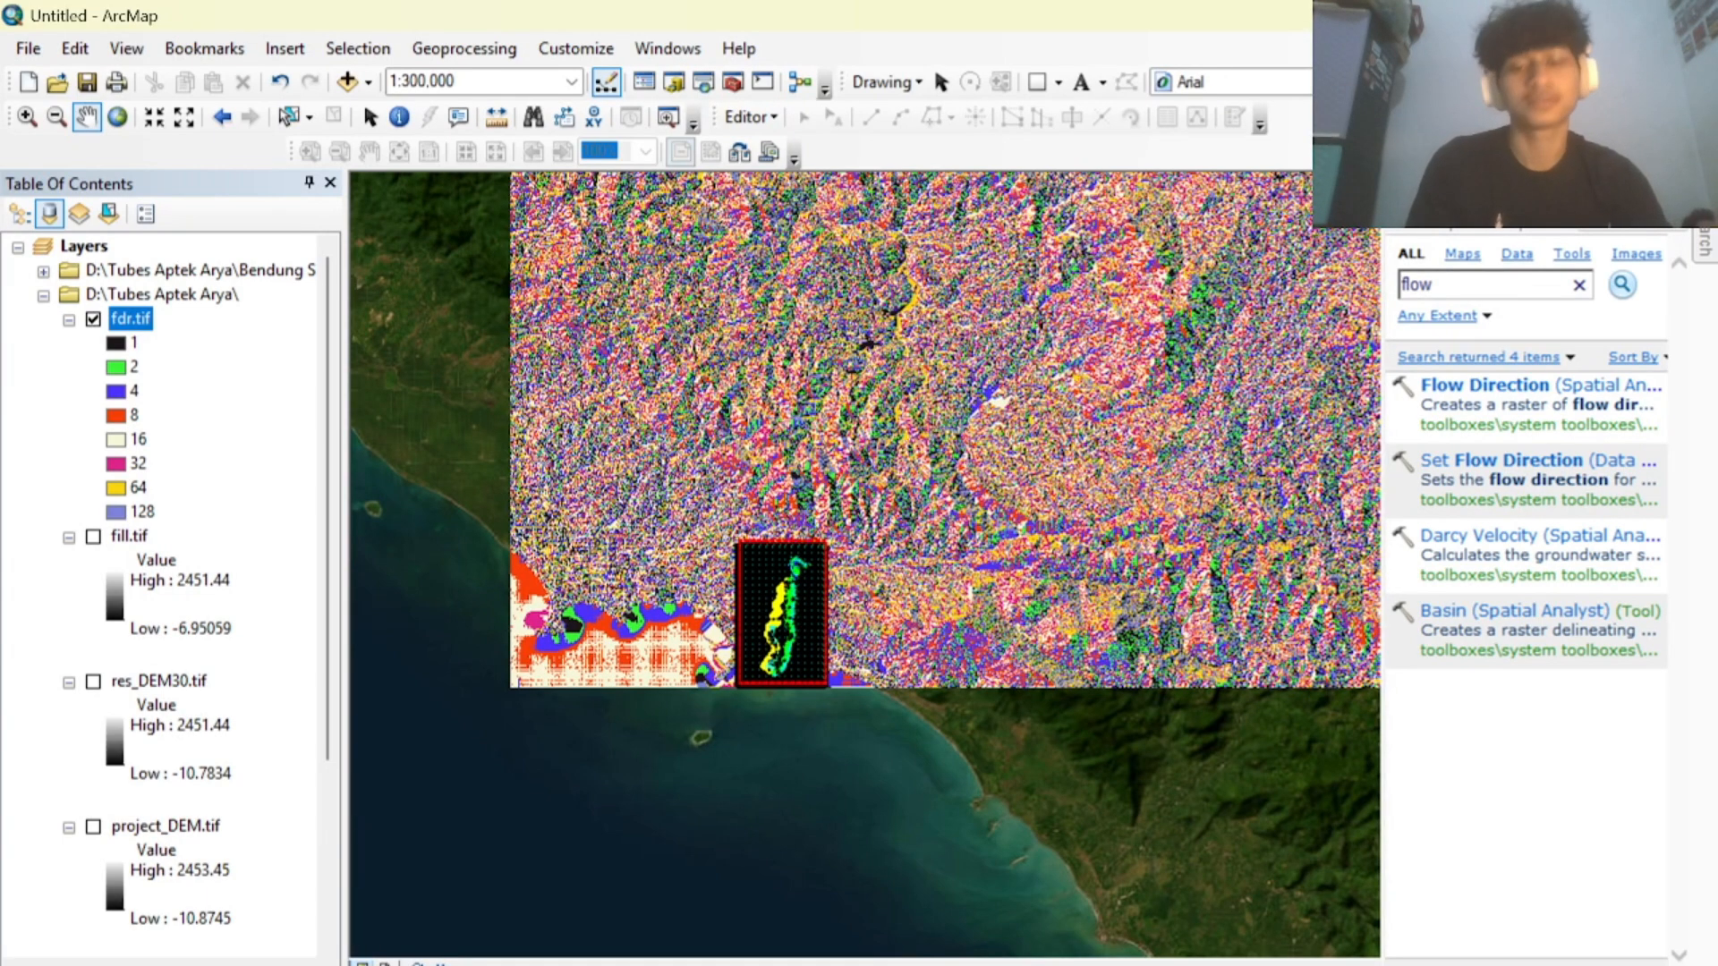
text(accum)
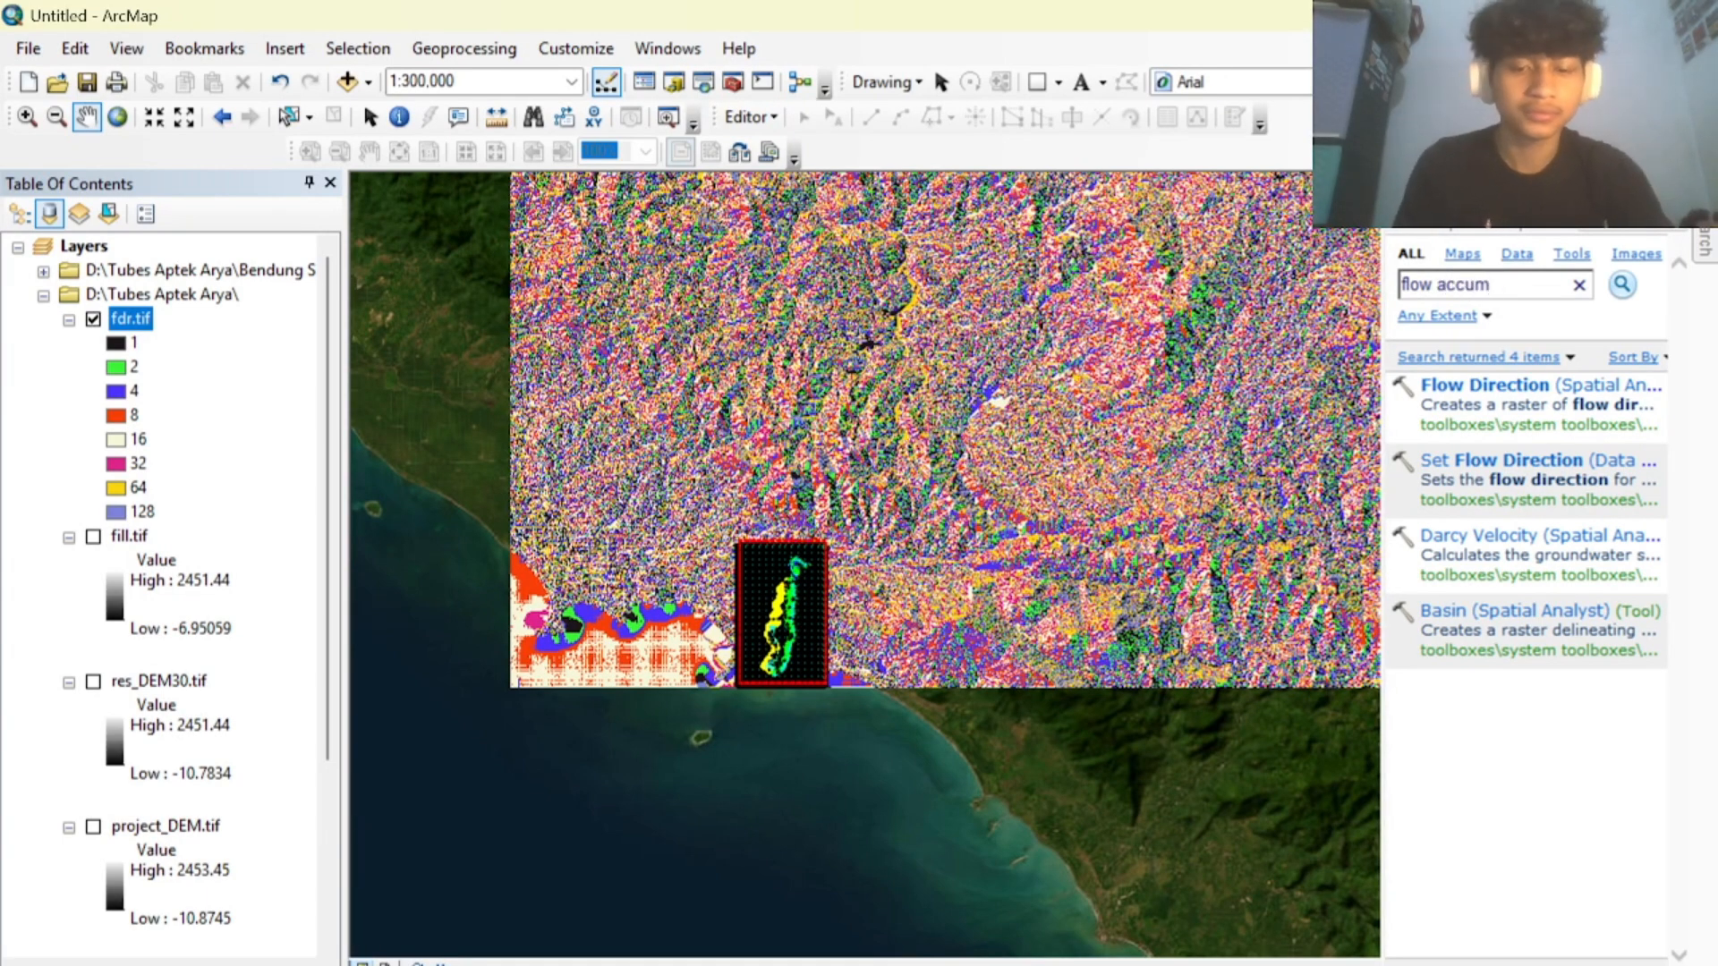
text(altion)
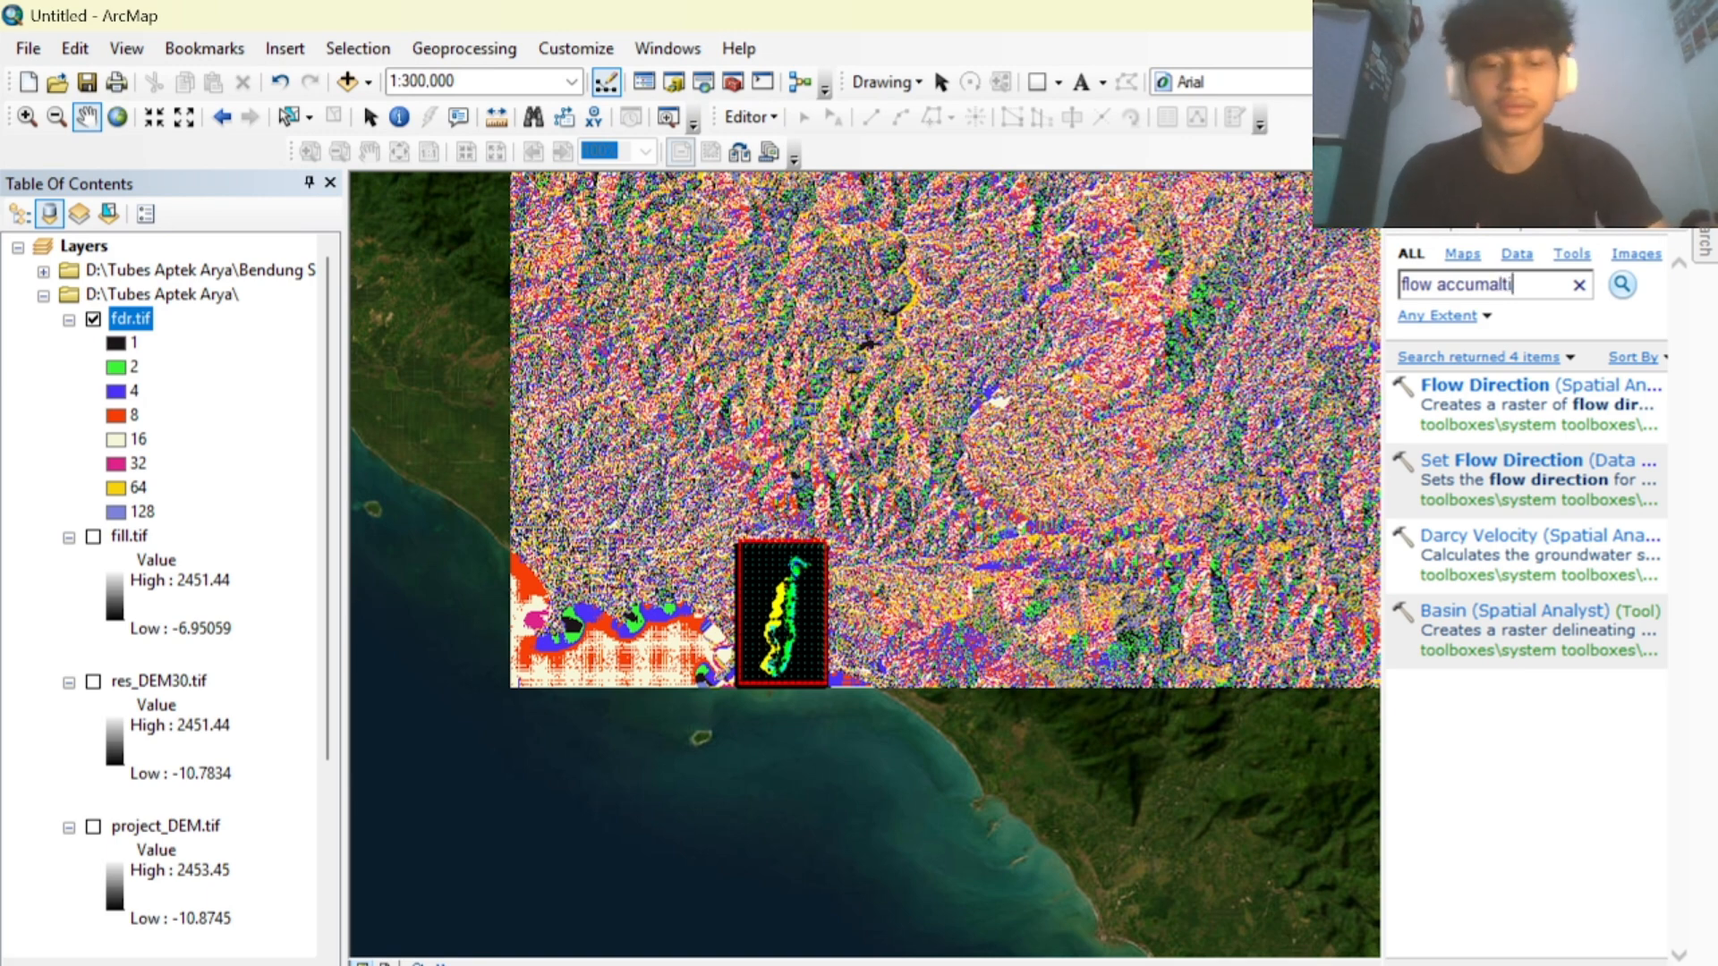
click(1626, 288)
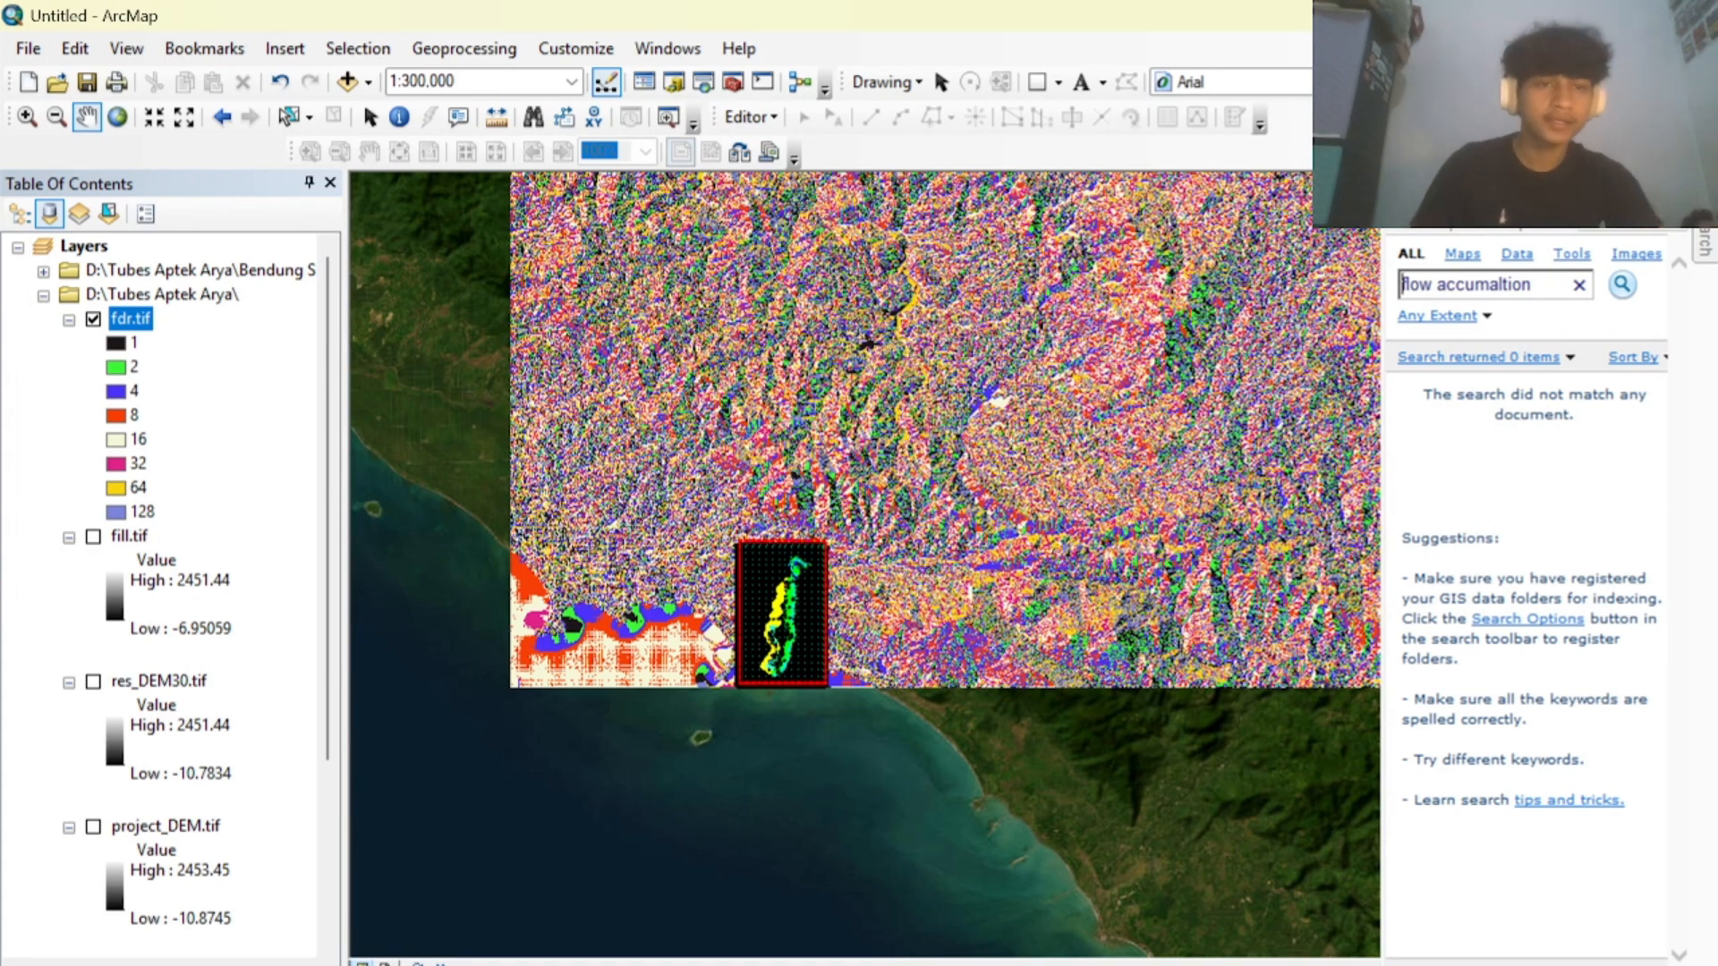
Correct the search term to "flow accumulation" and open the Spatial Analyst Flow Accumulation tool.
key(BackSpace)
key(BackSpace)
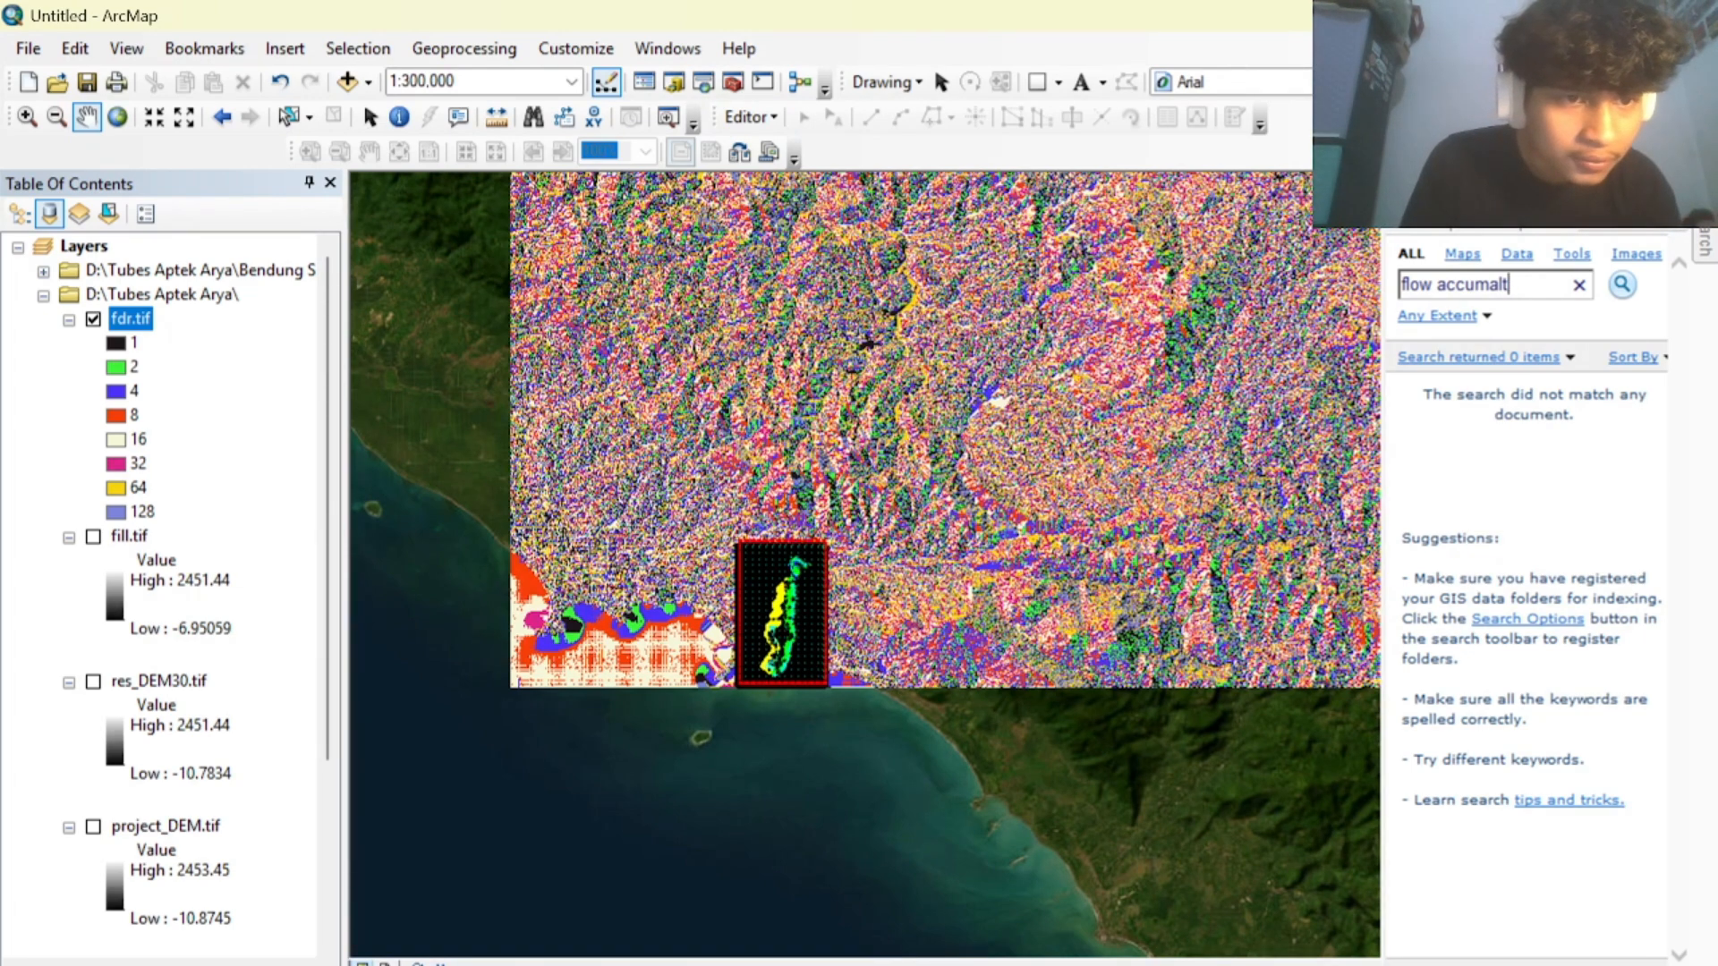
text(ation)
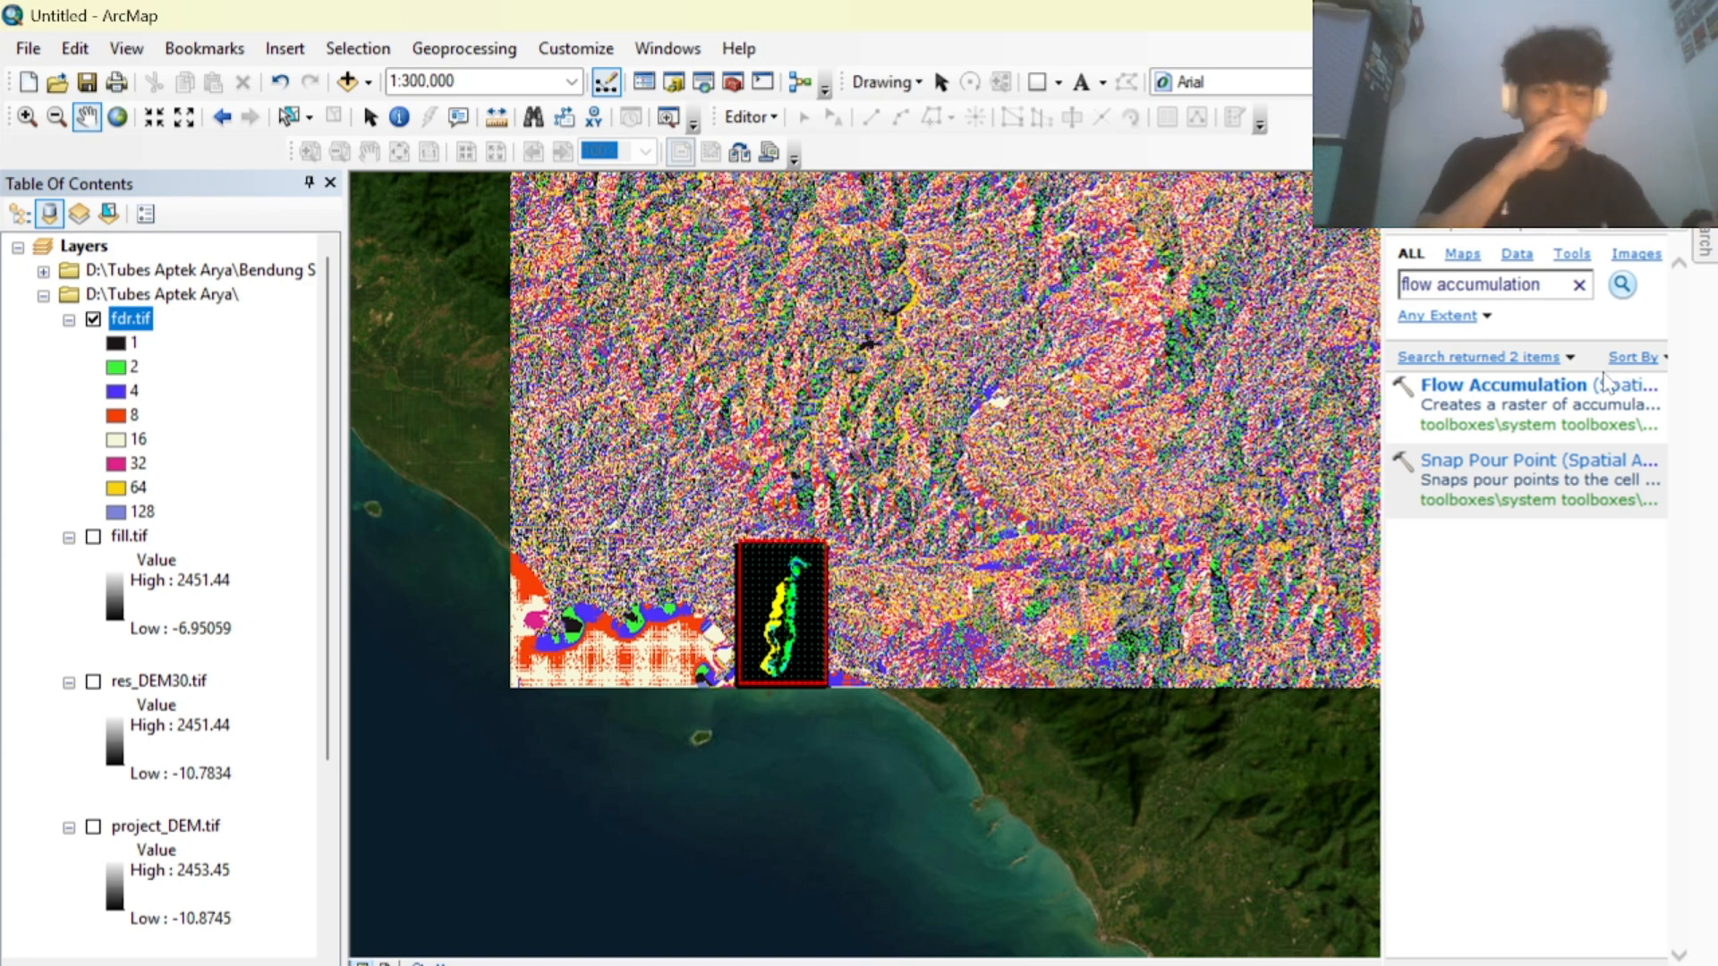
click(1539, 386)
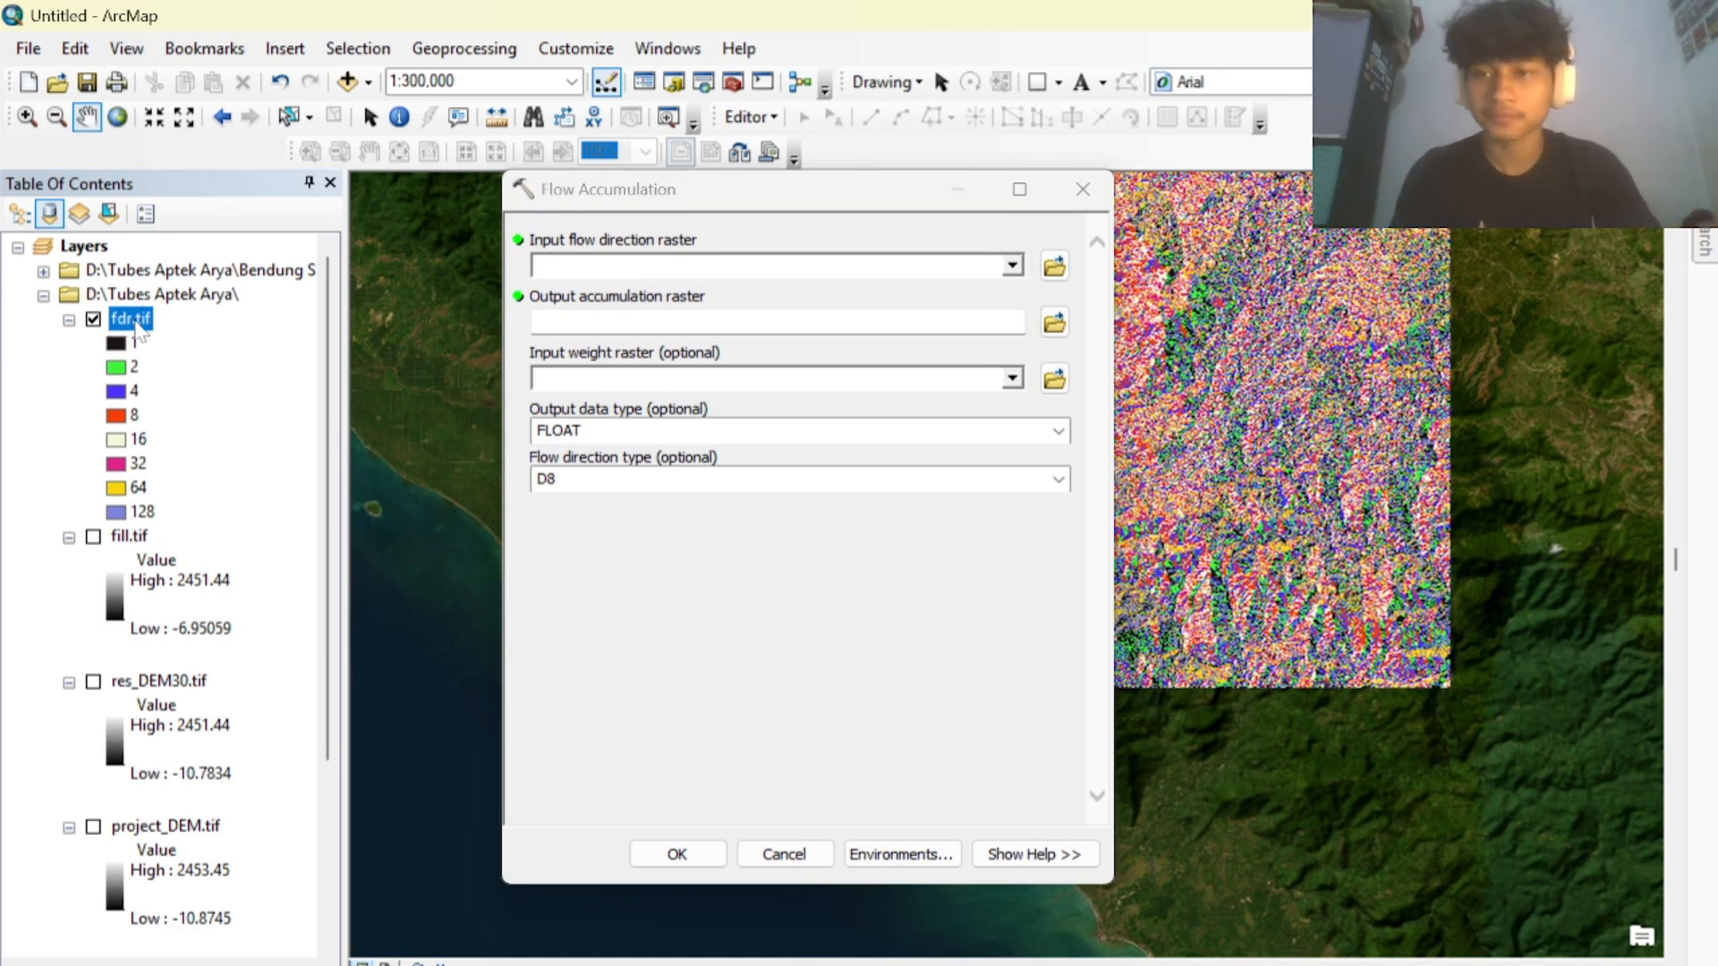
Run Flow Accumulation on fdr.tif with output facc.tif in D:\Tubes Aptek Arya, data type FLOAT and direction type D8.
drag(140, 327, 577, 264)
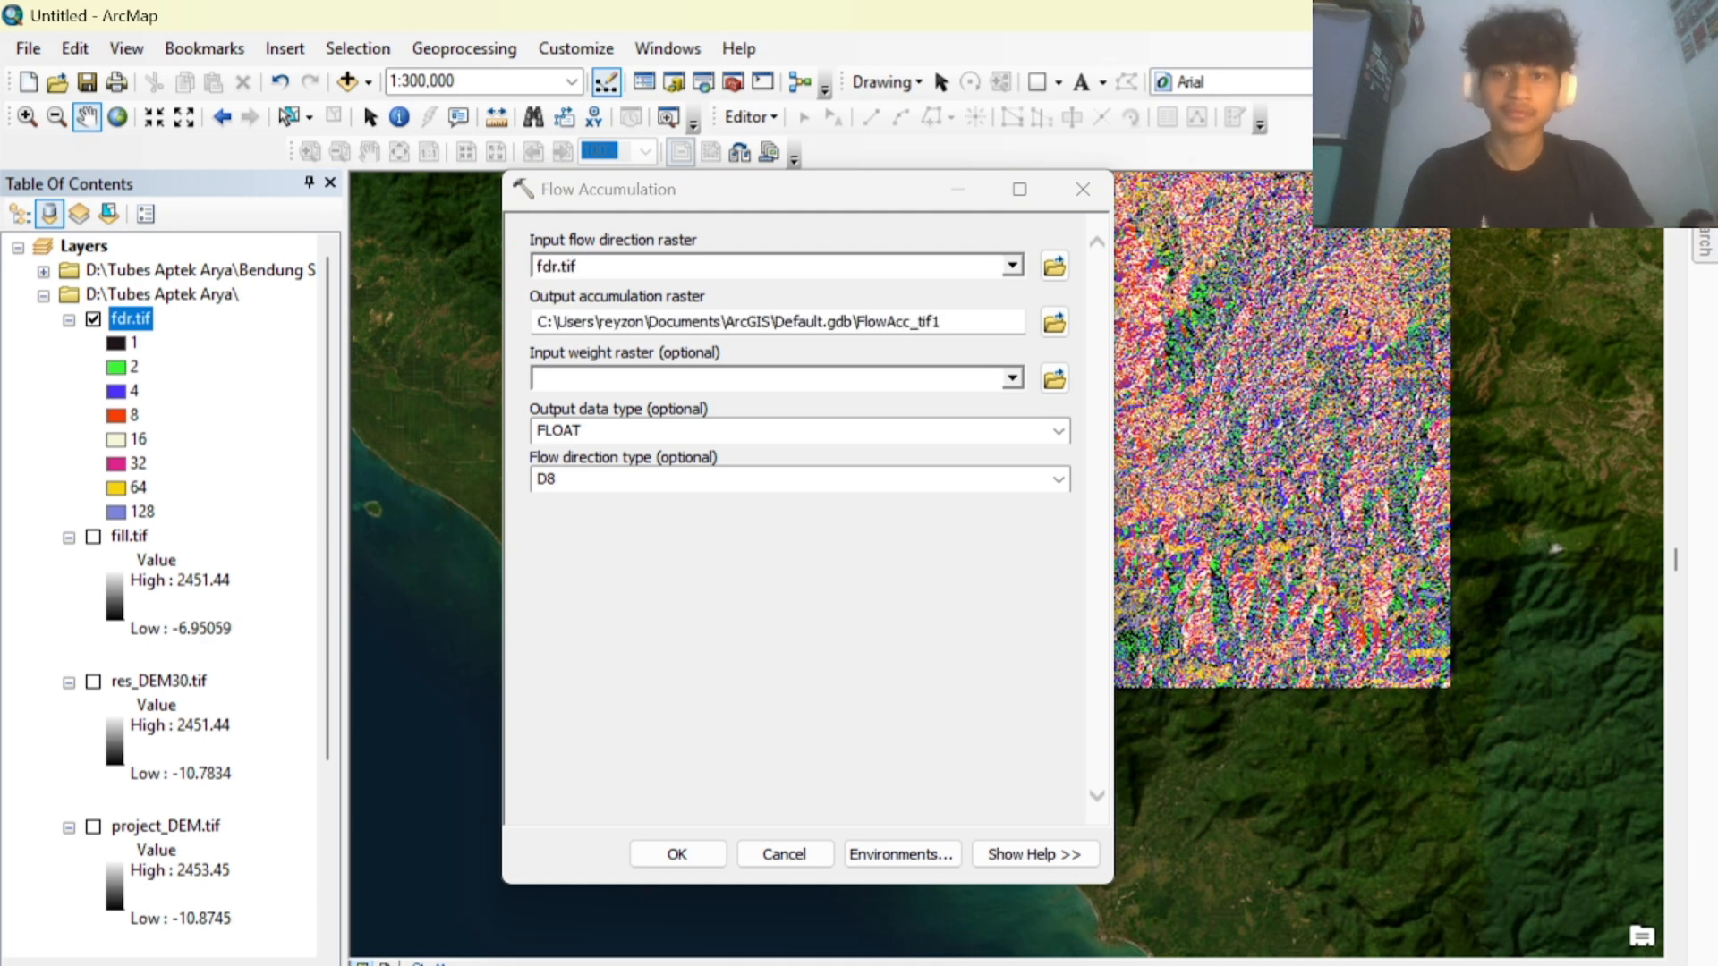
click(1054, 322)
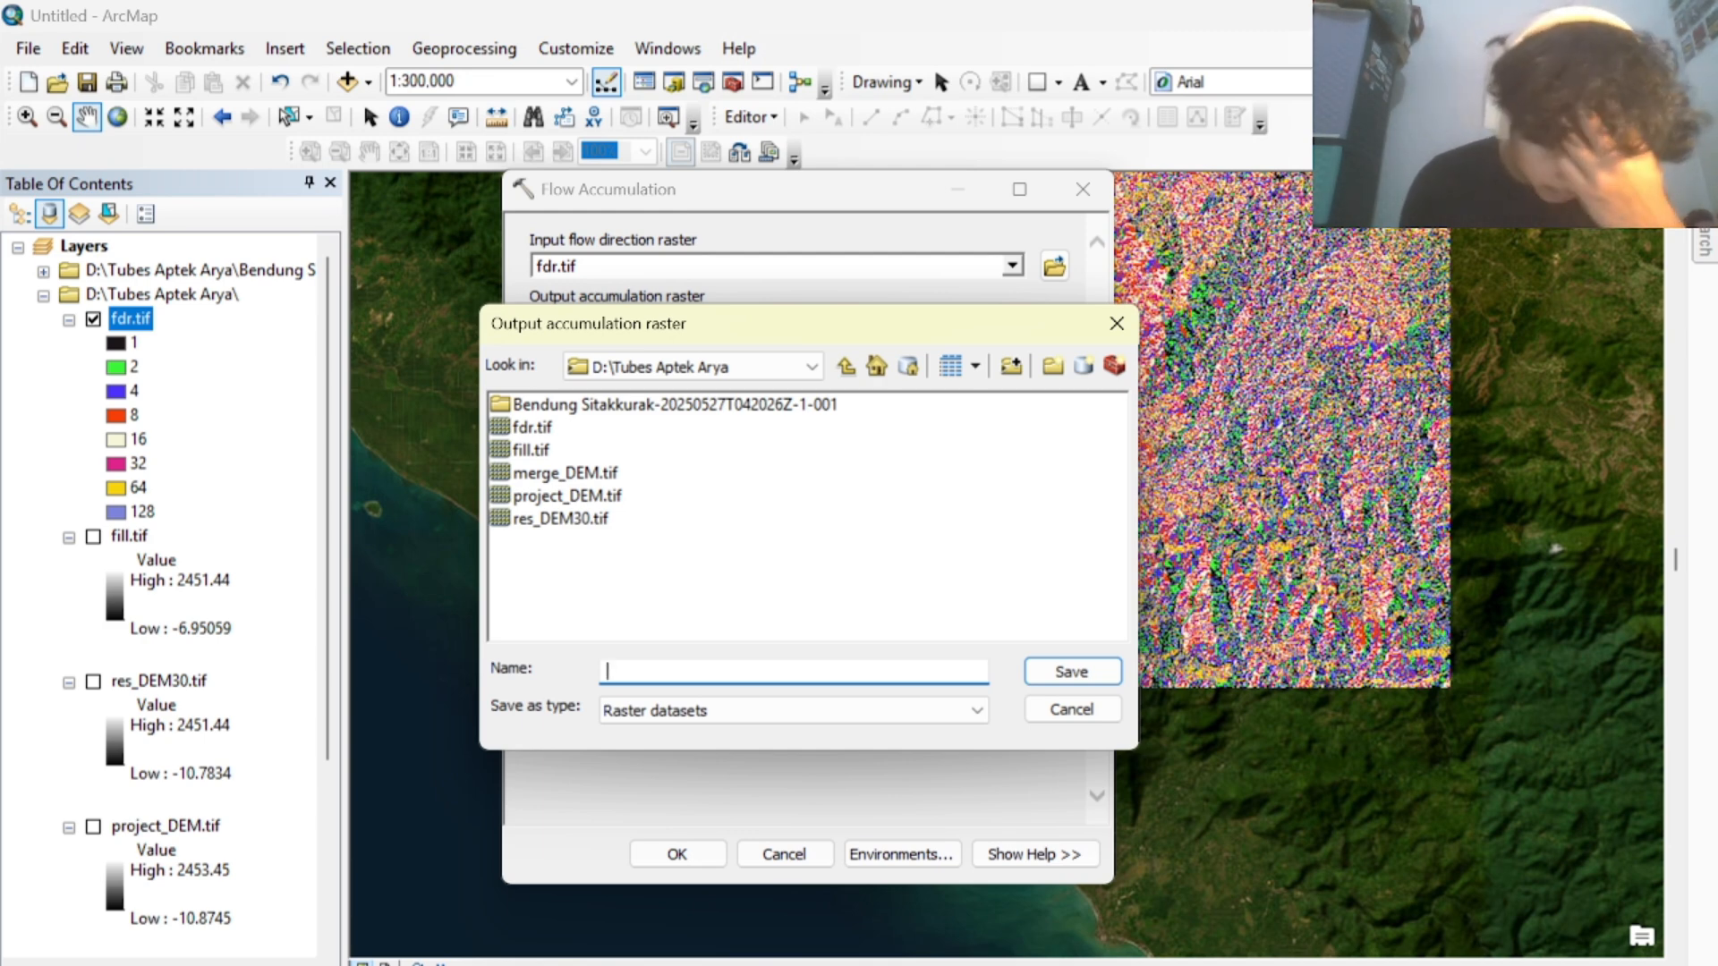
text(facc.tif)
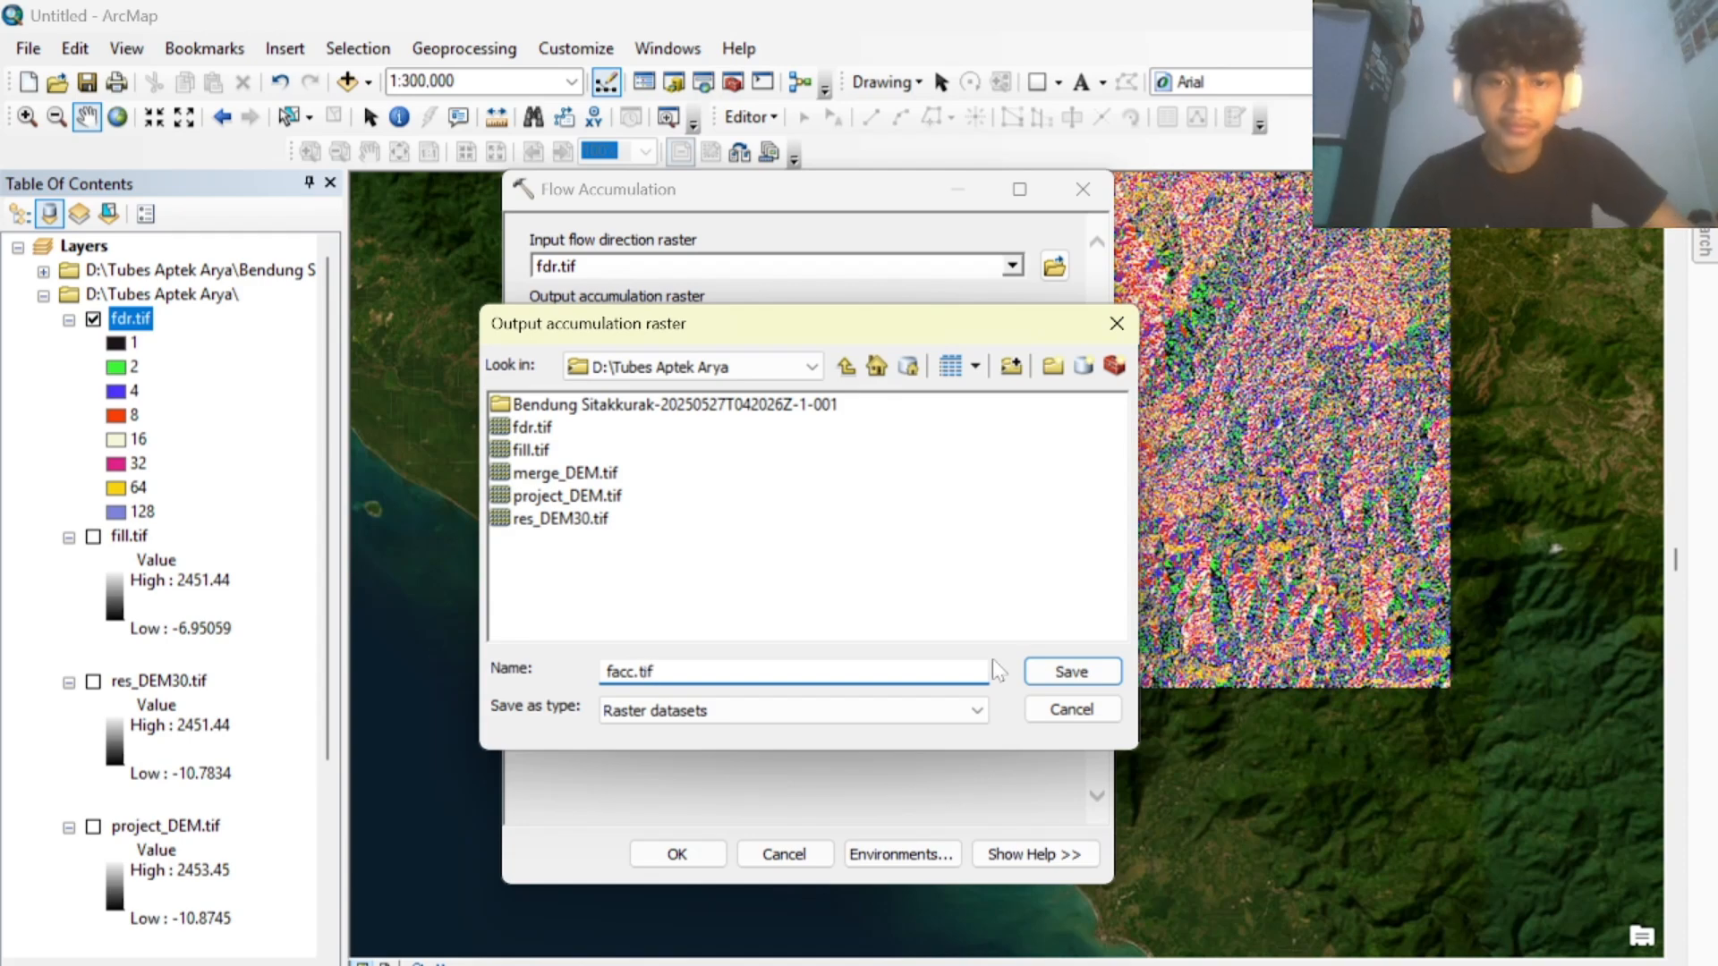
click(1063, 673)
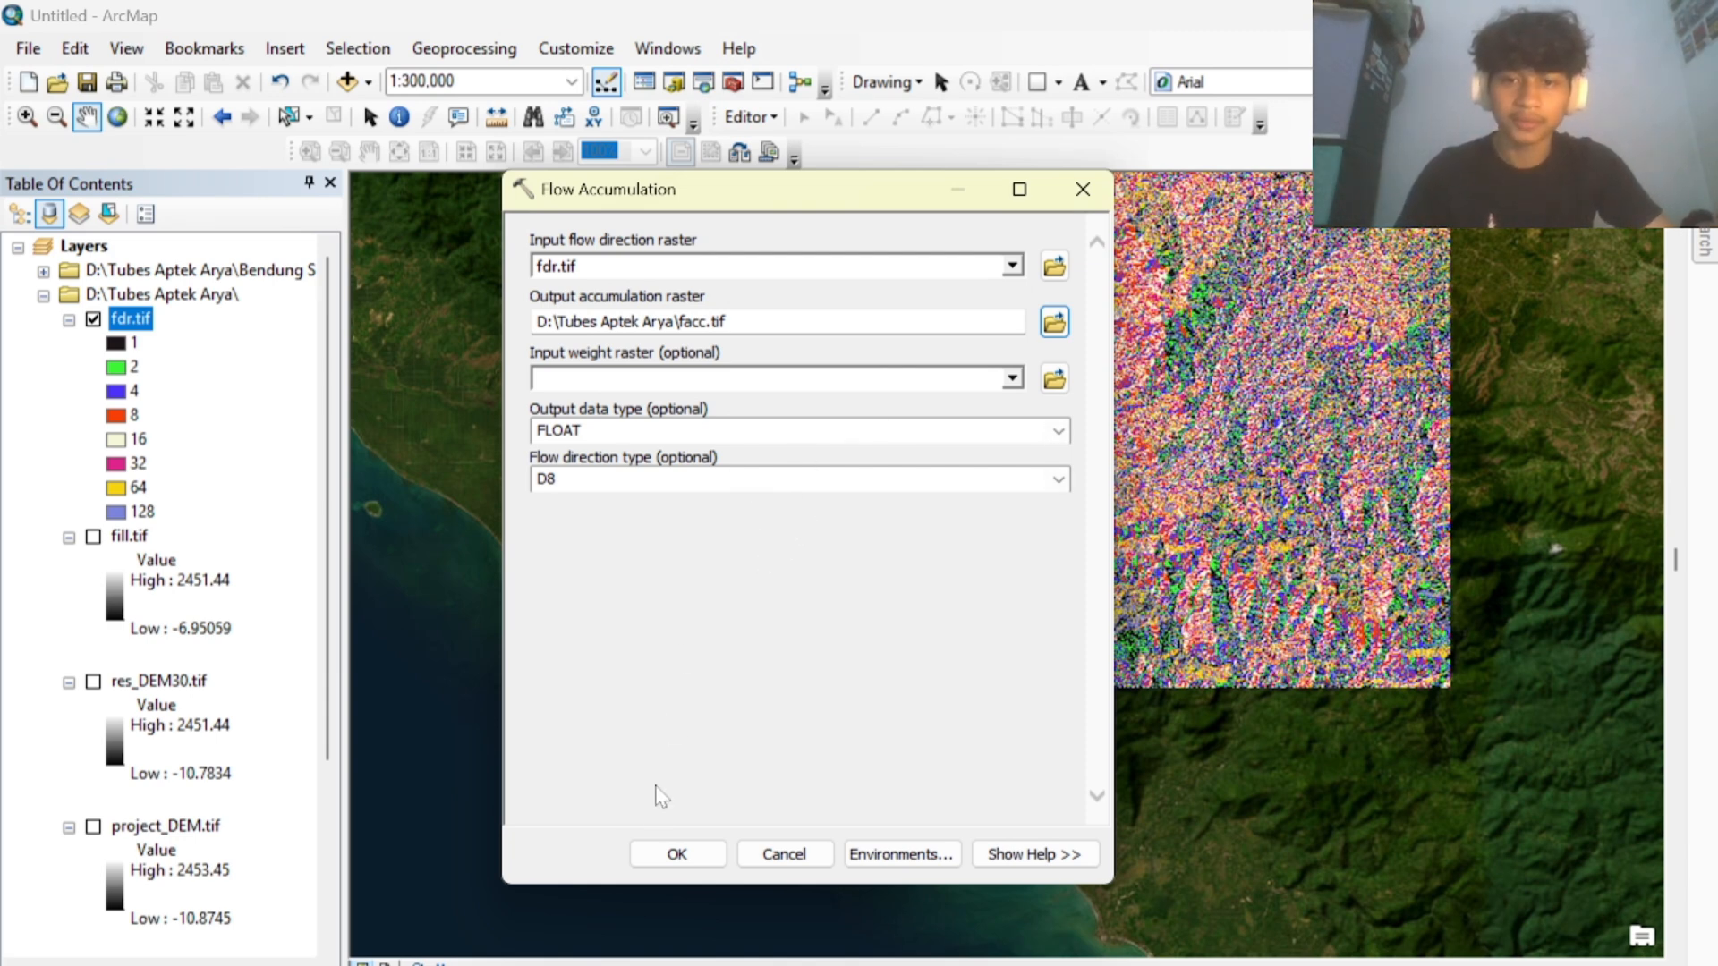
click(685, 856)
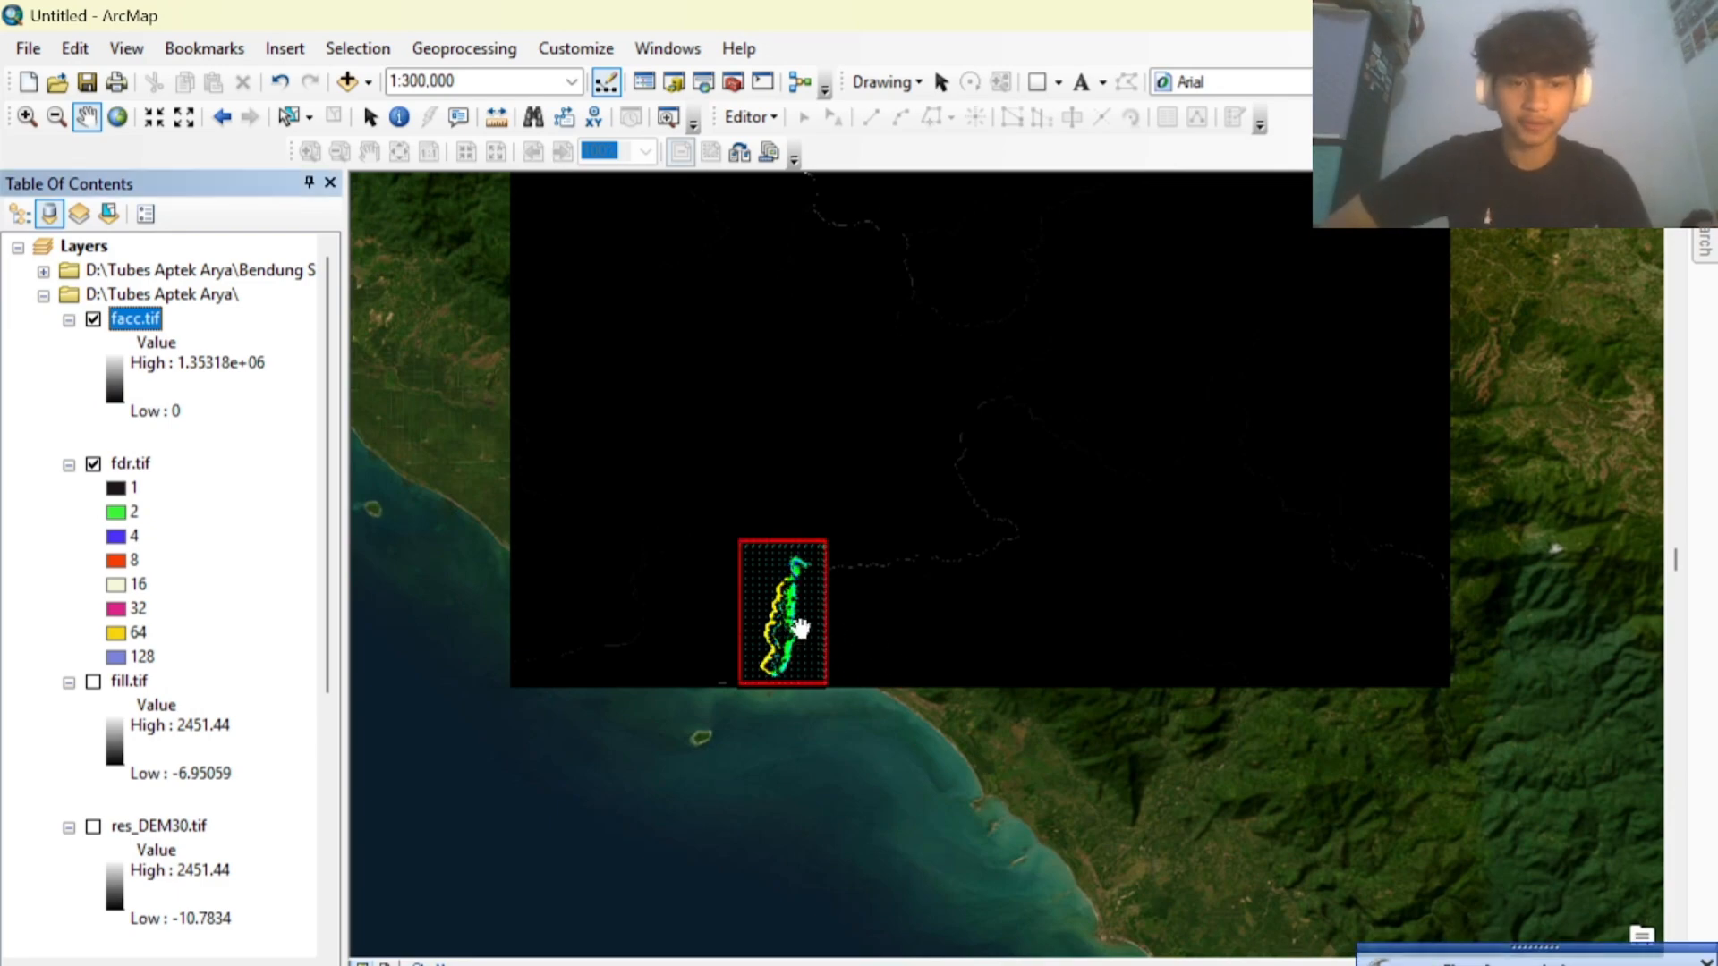
Change the facc.tif layer's symbology from a stretched ramp to Classified with 2 classes.
scroll(799, 631, down, 2)
scroll(799, 628, up, 2)
scroll(799, 628, up, 4)
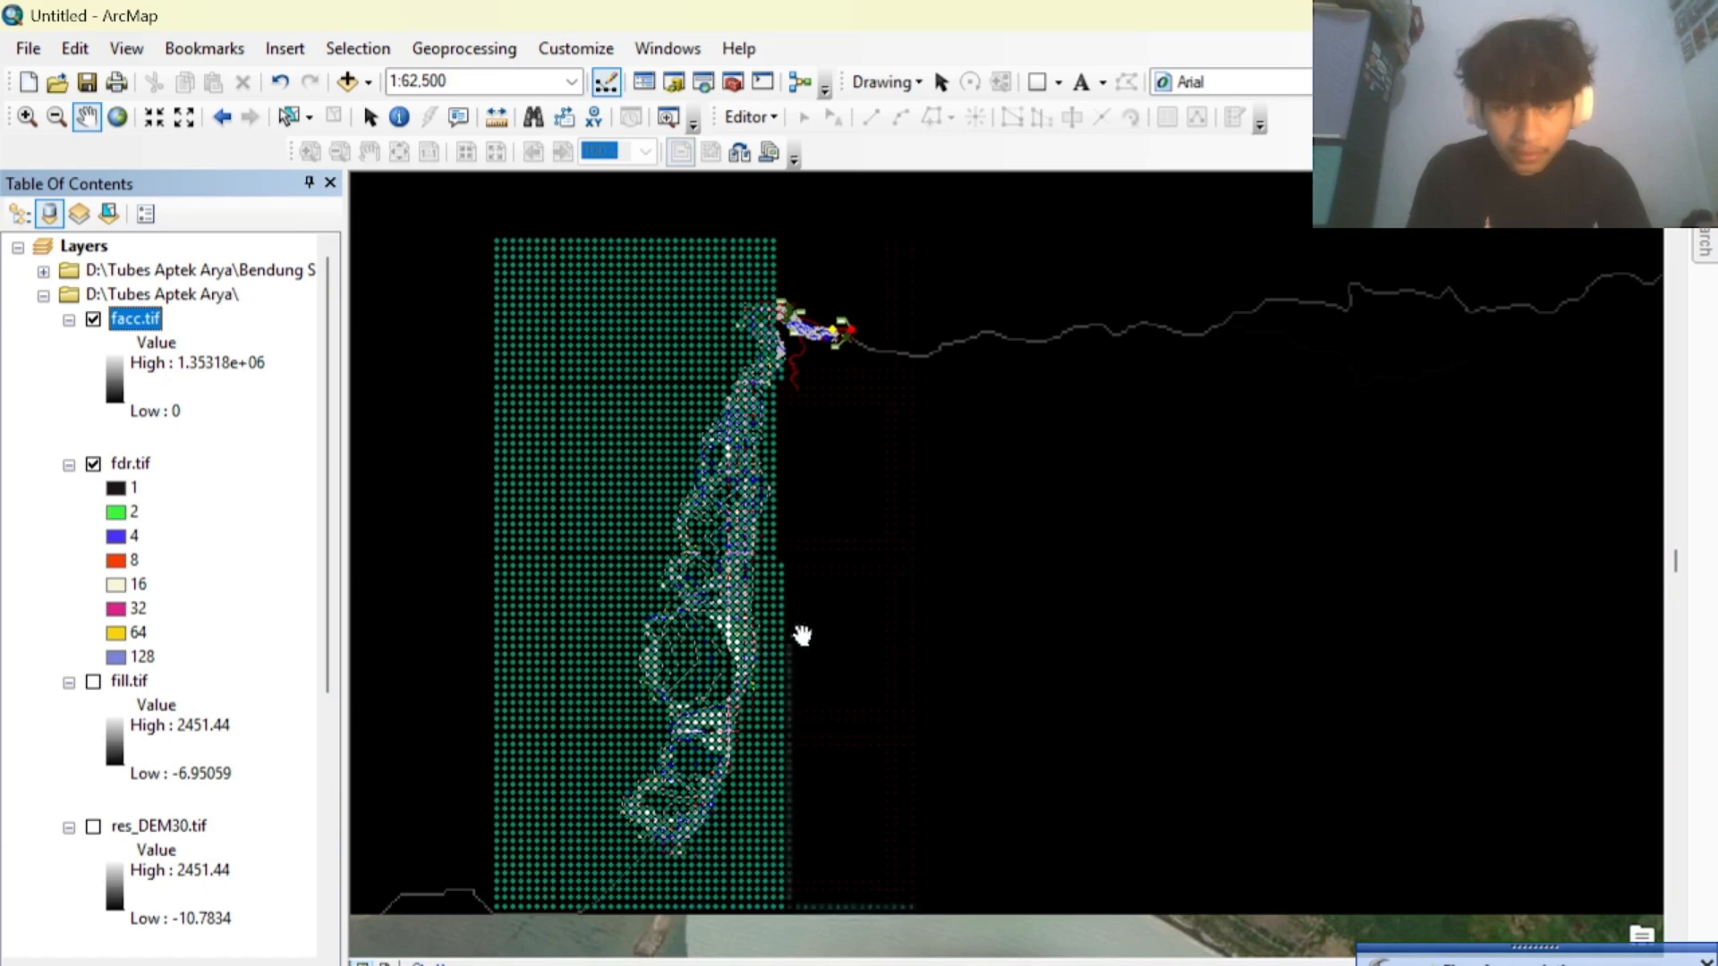
drag(805, 631, 900, 532)
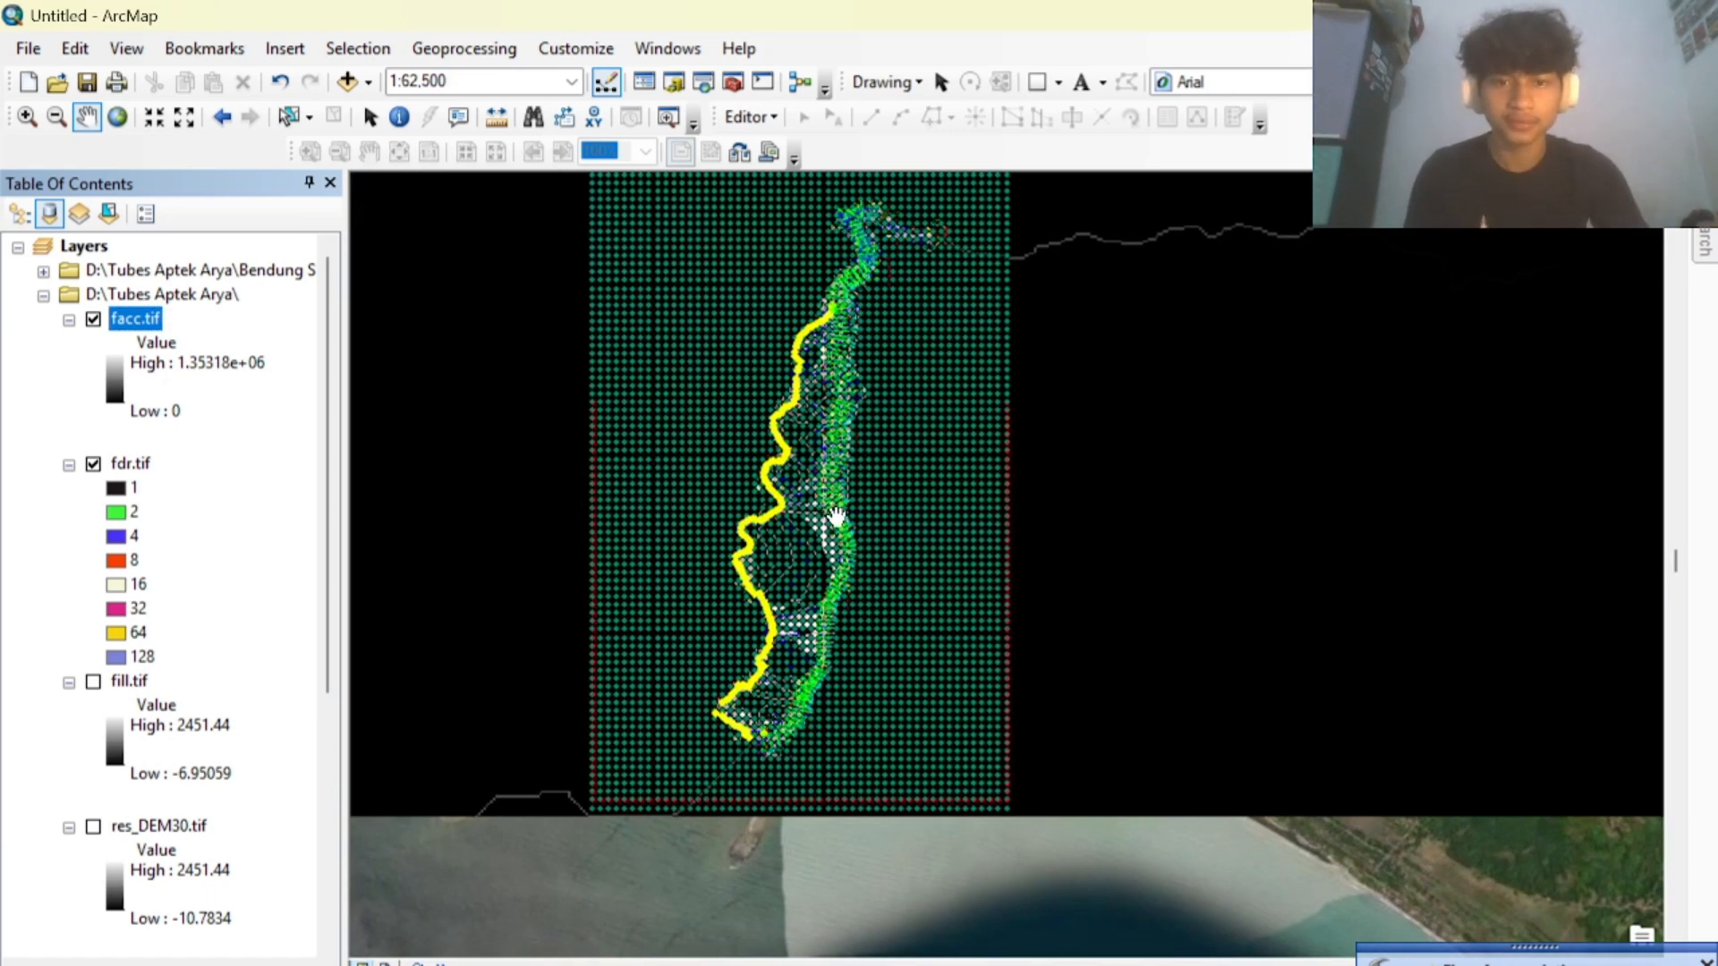
scroll(804, 520, up, 1)
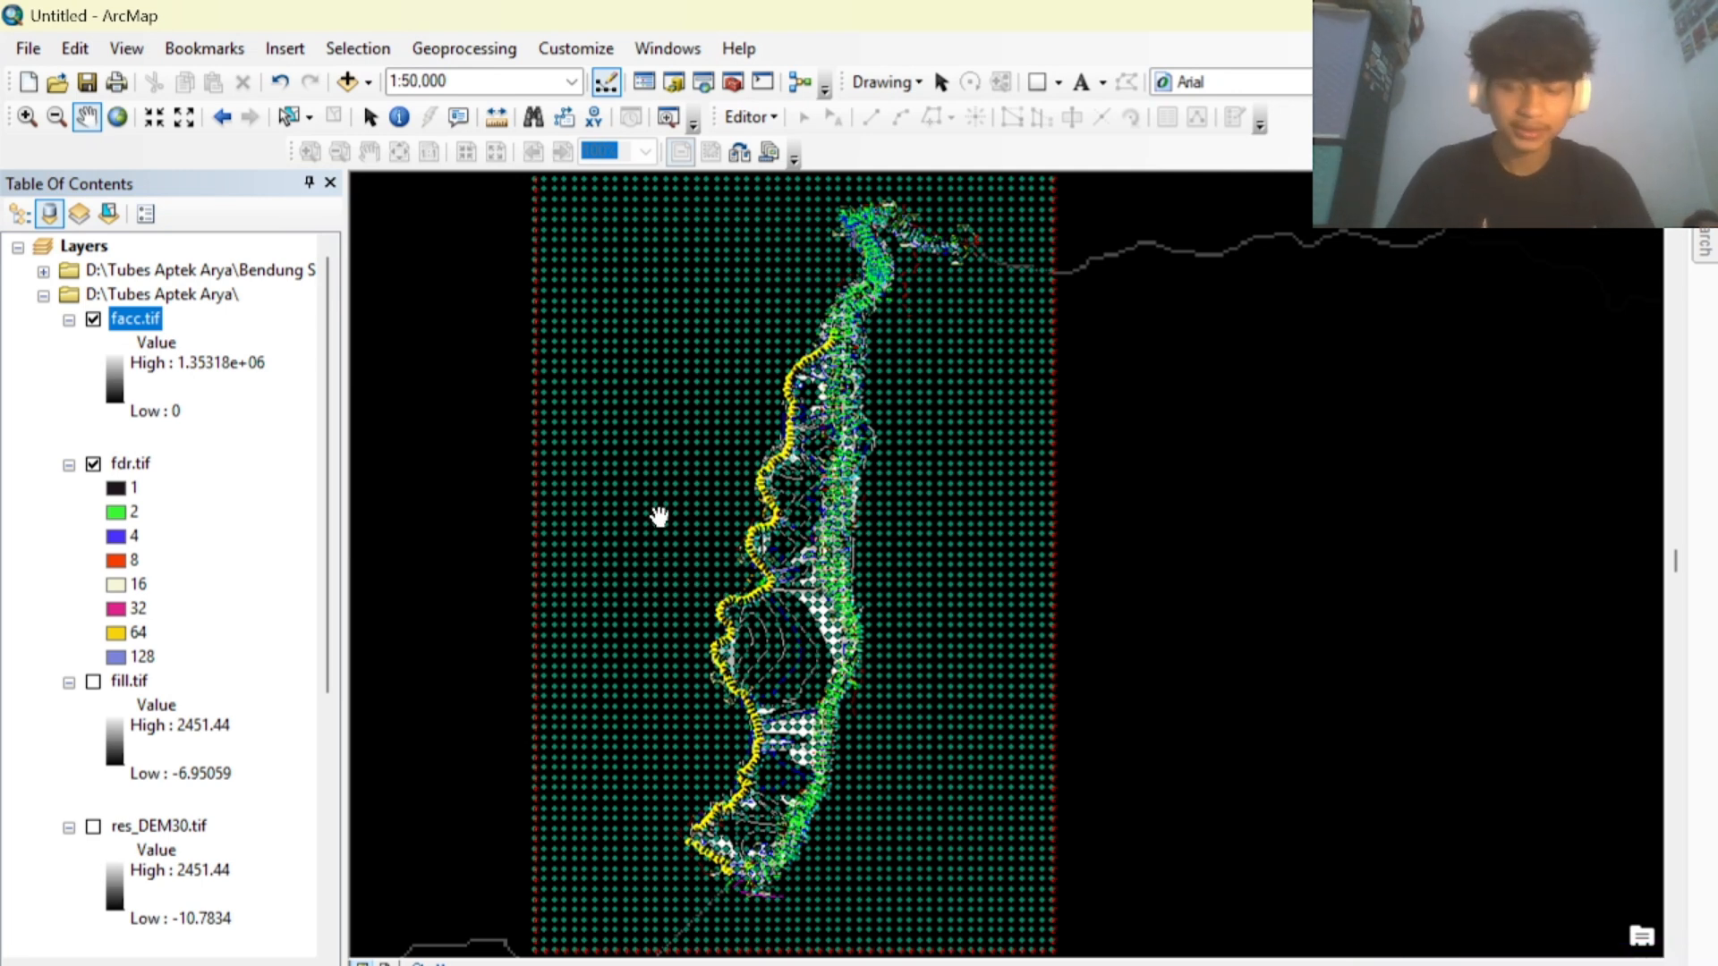
right_click(146, 324)
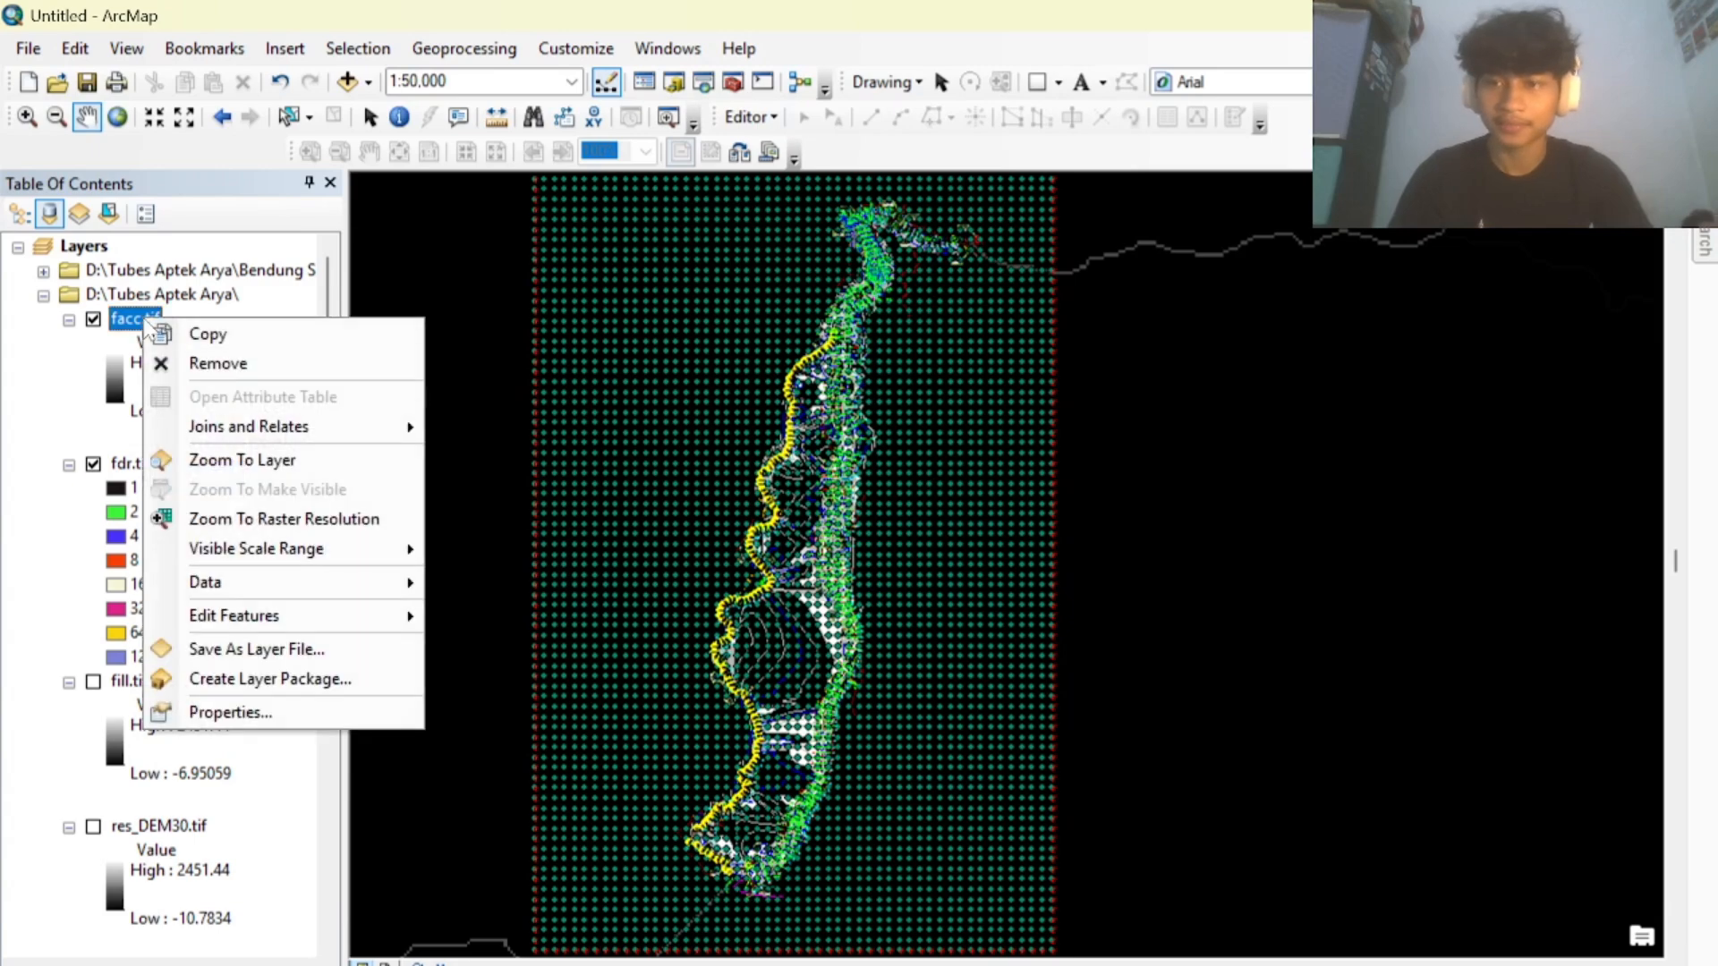
click(246, 712)
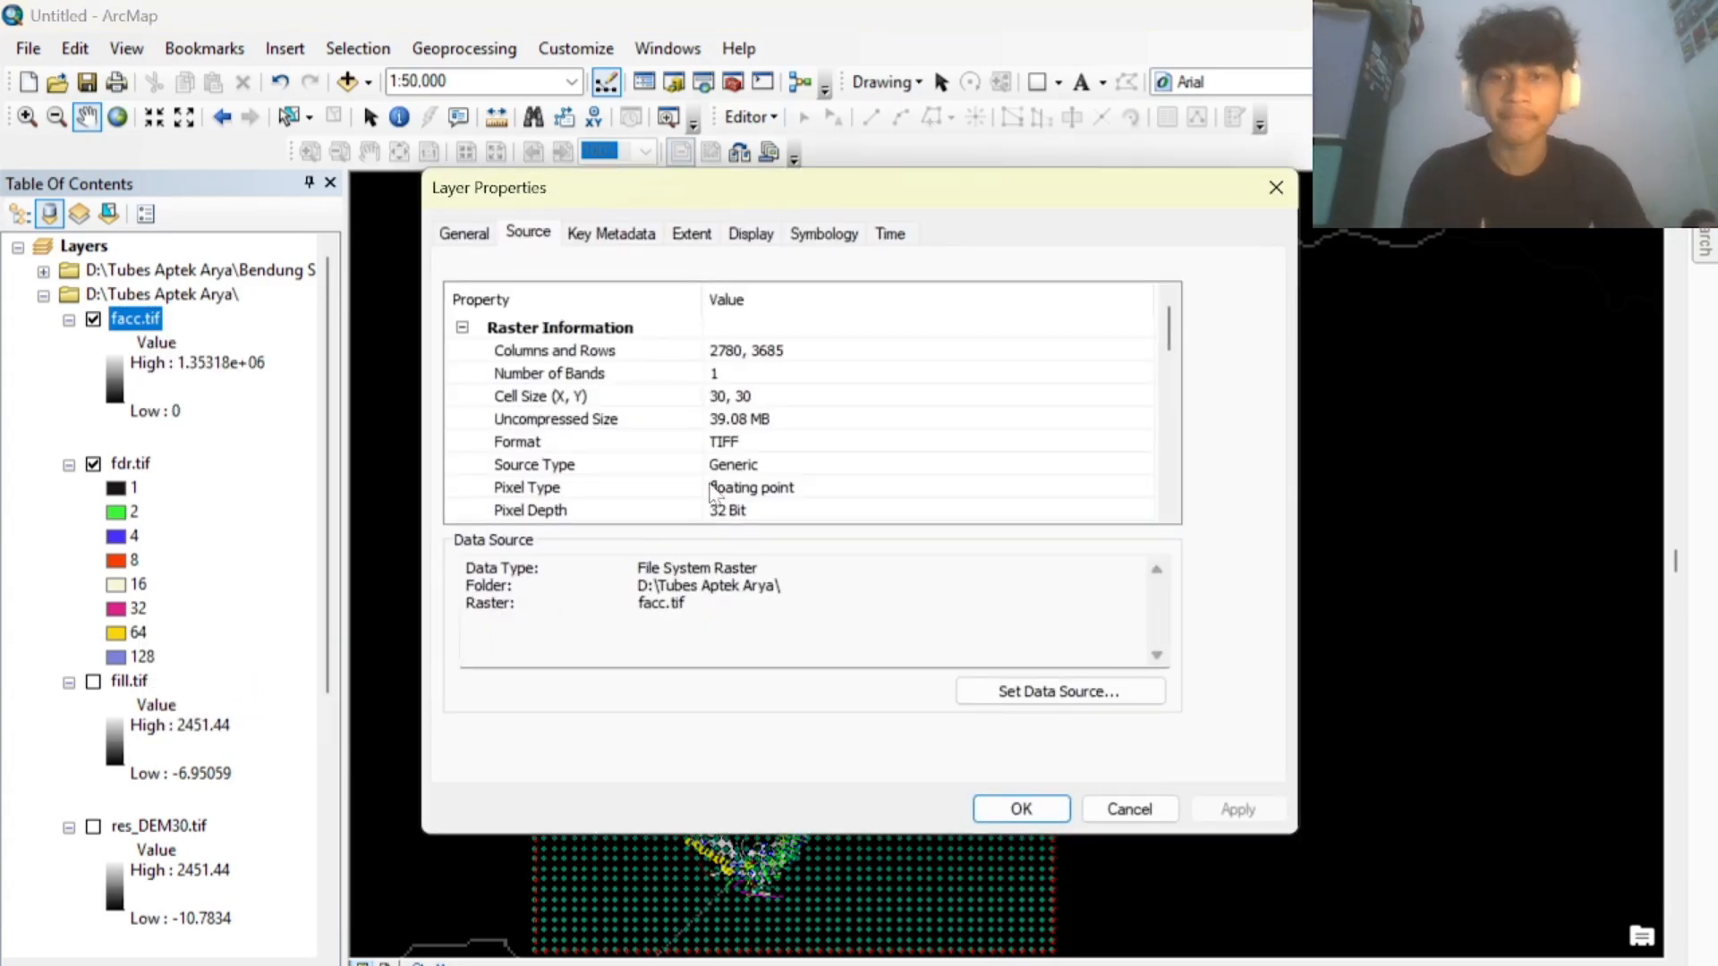
click(835, 236)
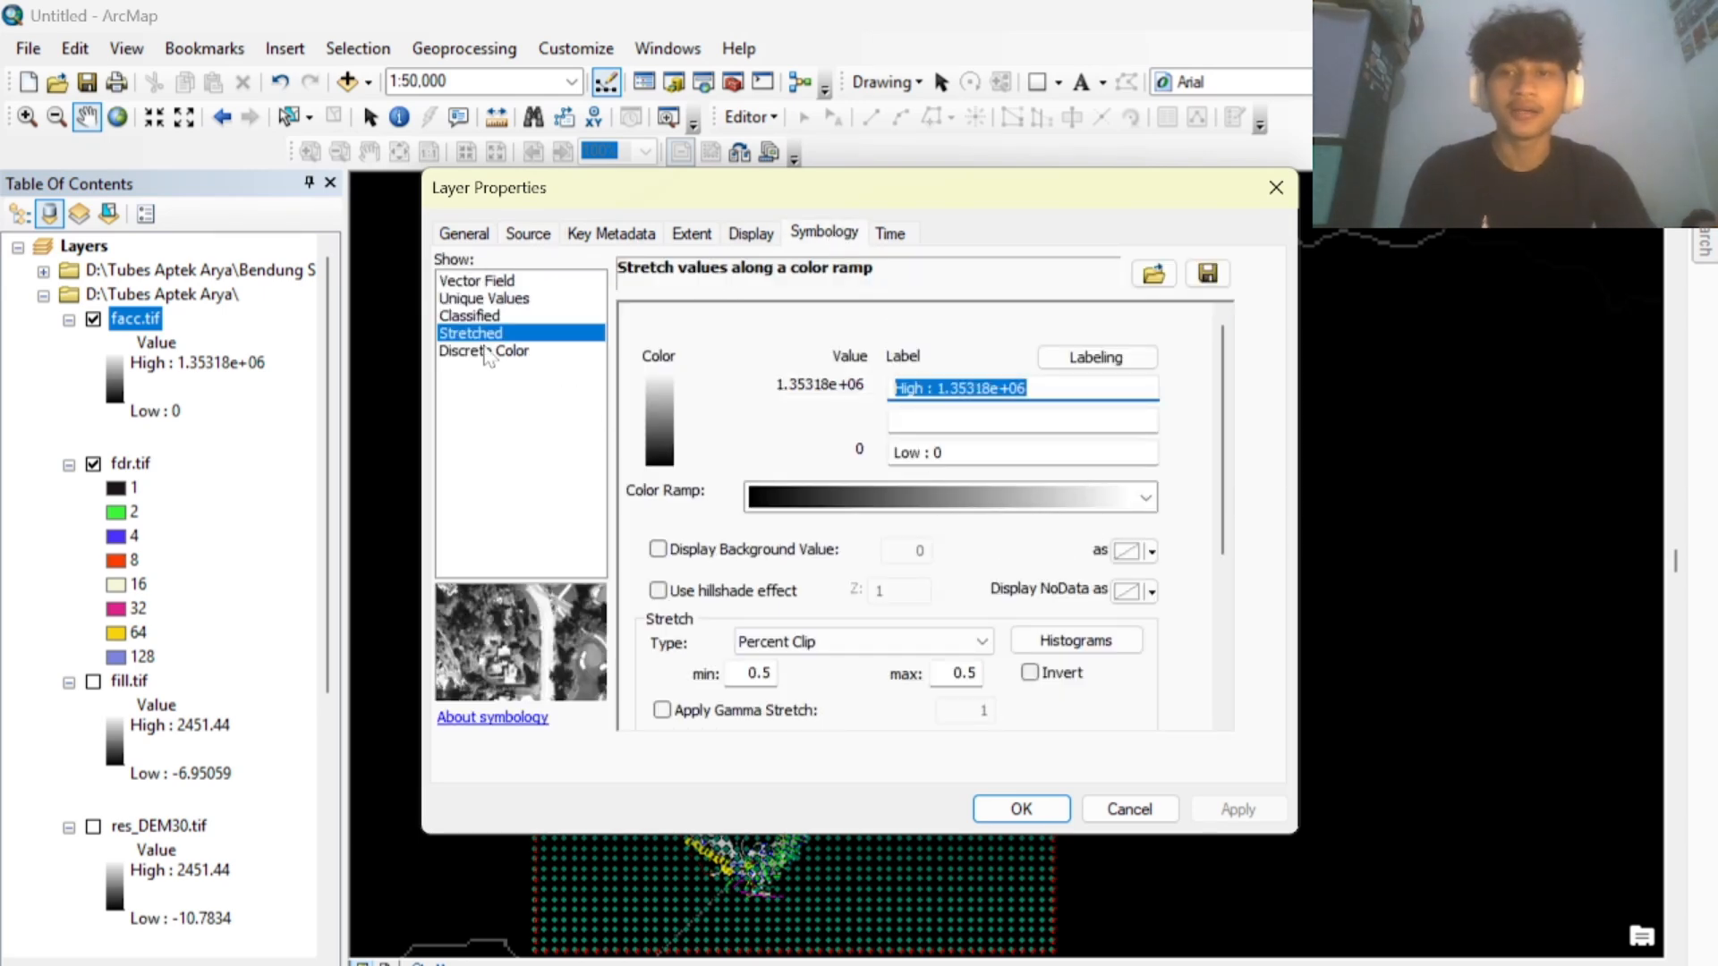
click(470, 315)
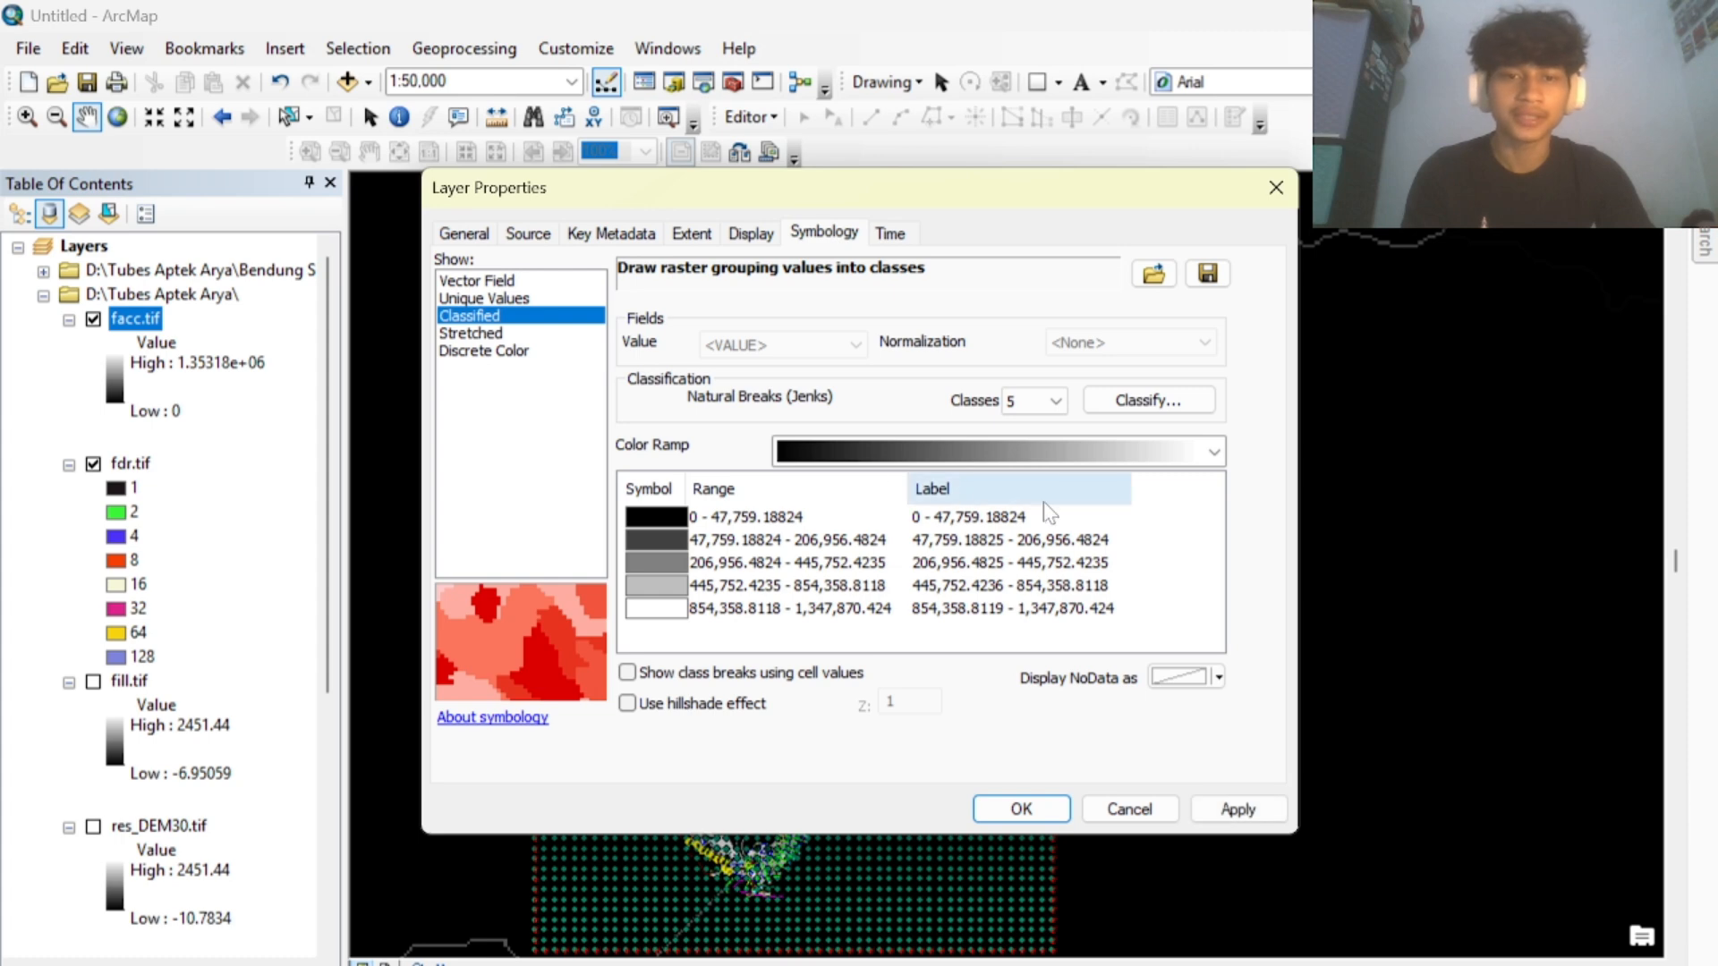
click(1054, 404)
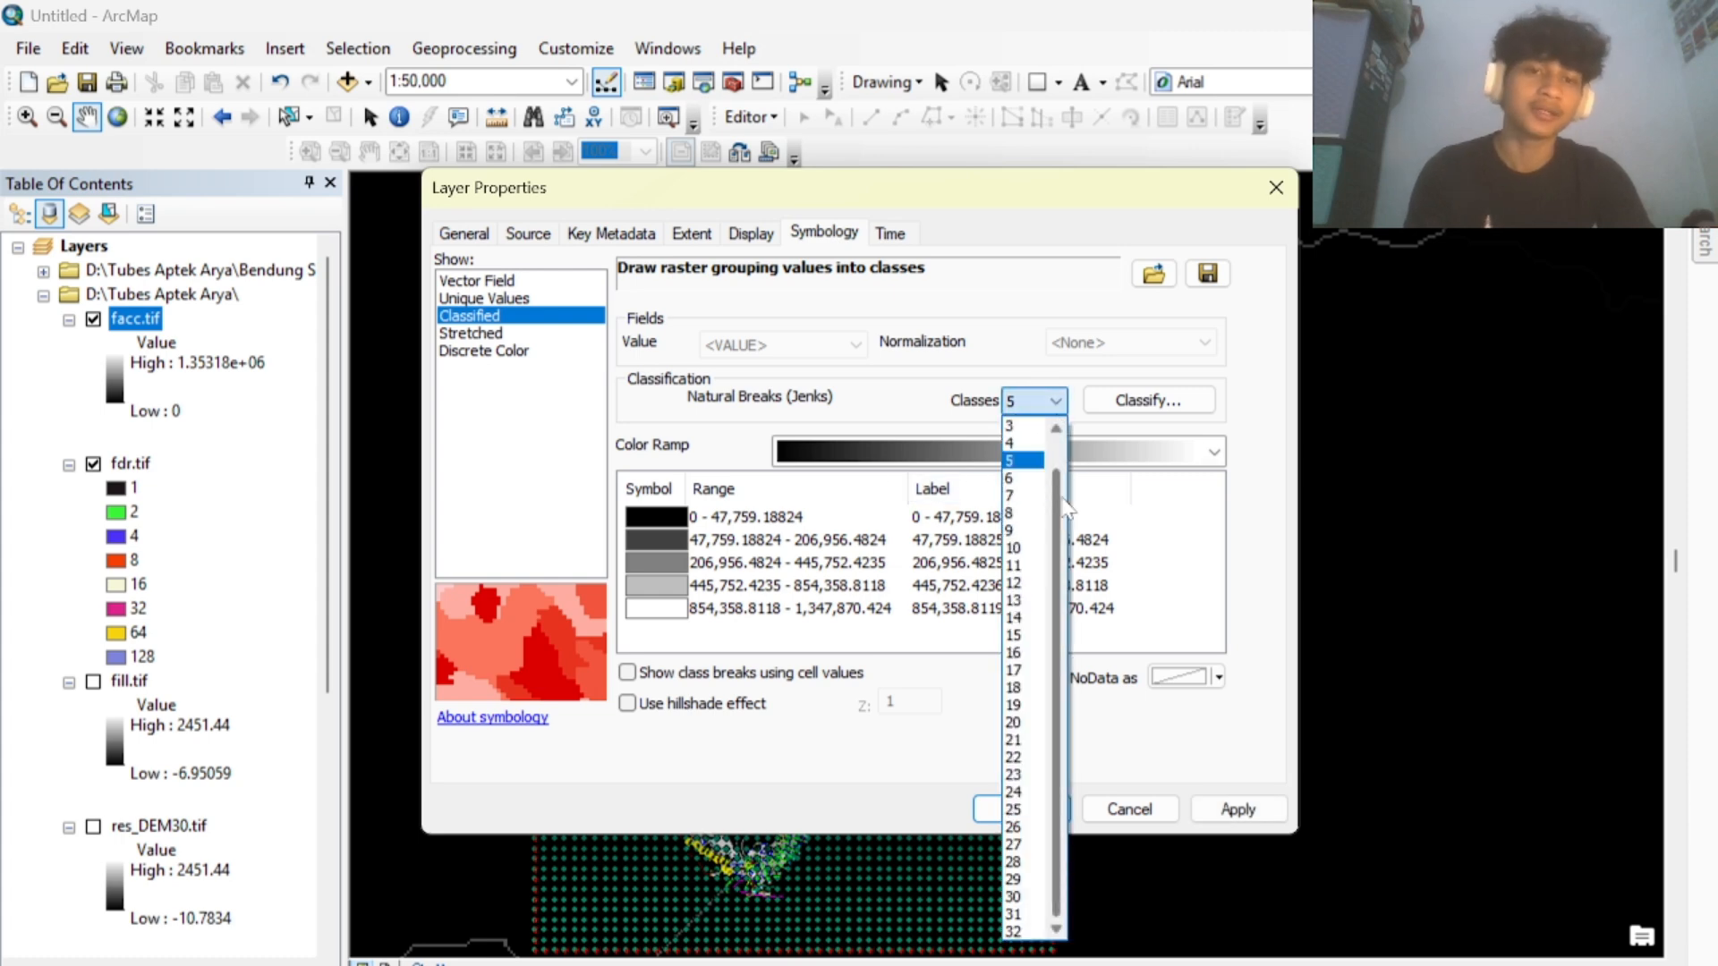
scroll(1060, 501, up, 1)
click(1020, 443)
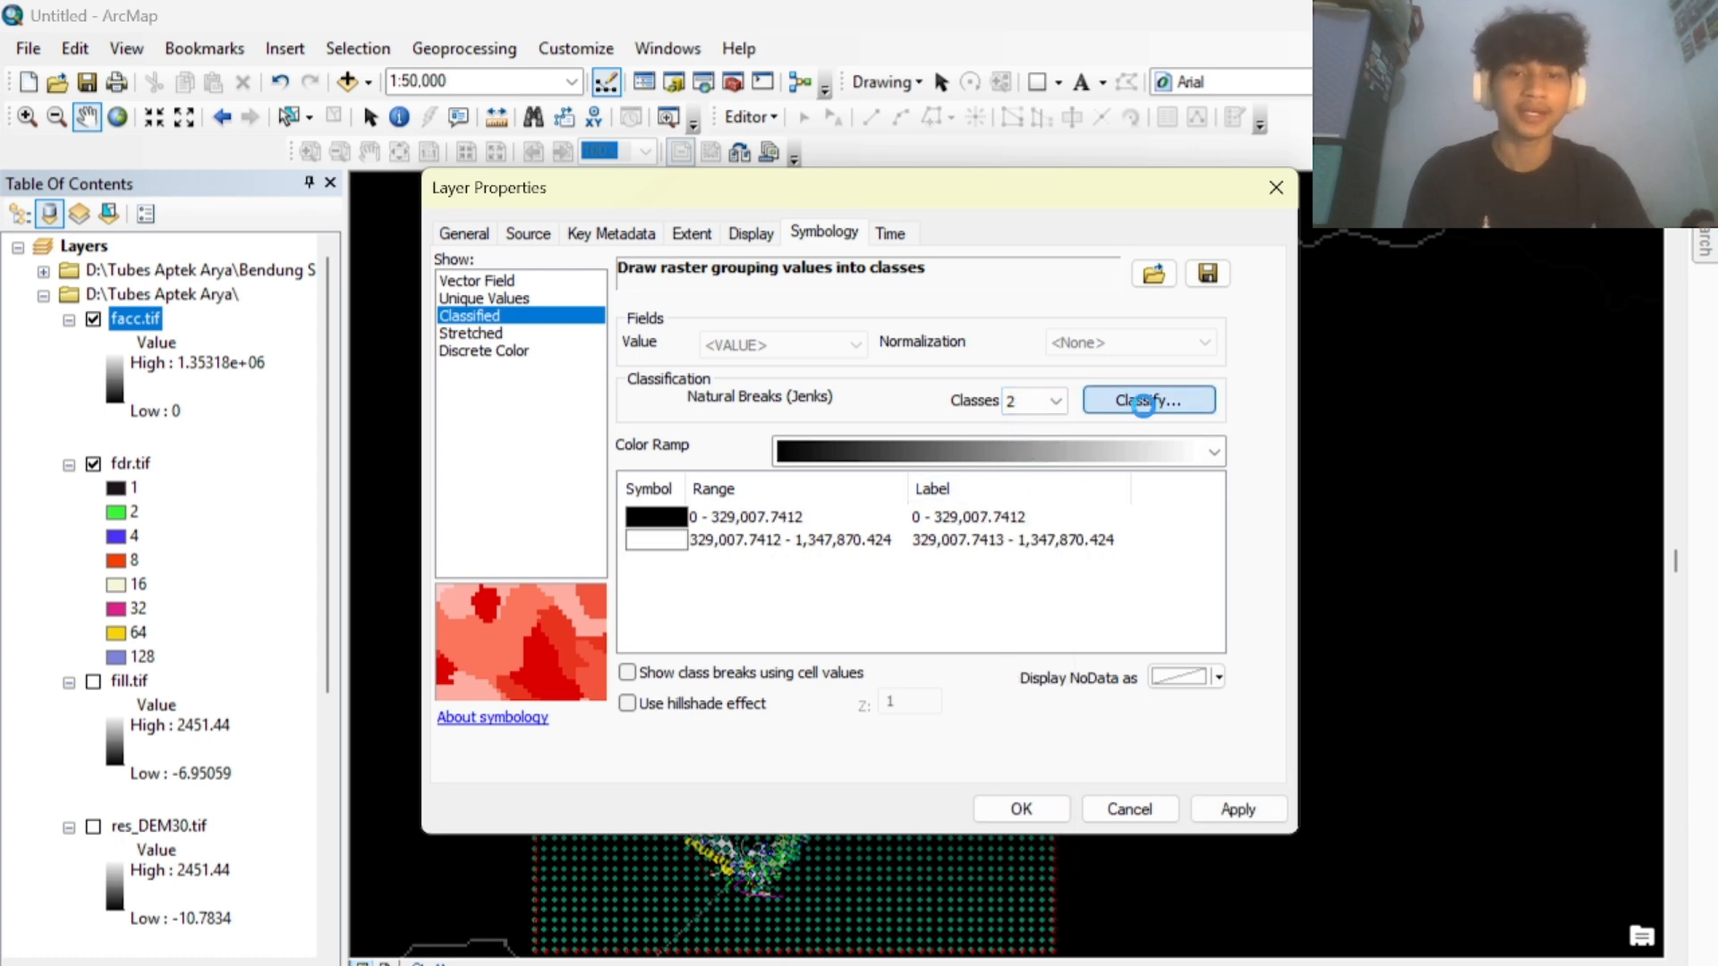
Lower the first class break of facc.tif manually to about 18,801 and accept the classification.
click(1143, 402)
click(693, 560)
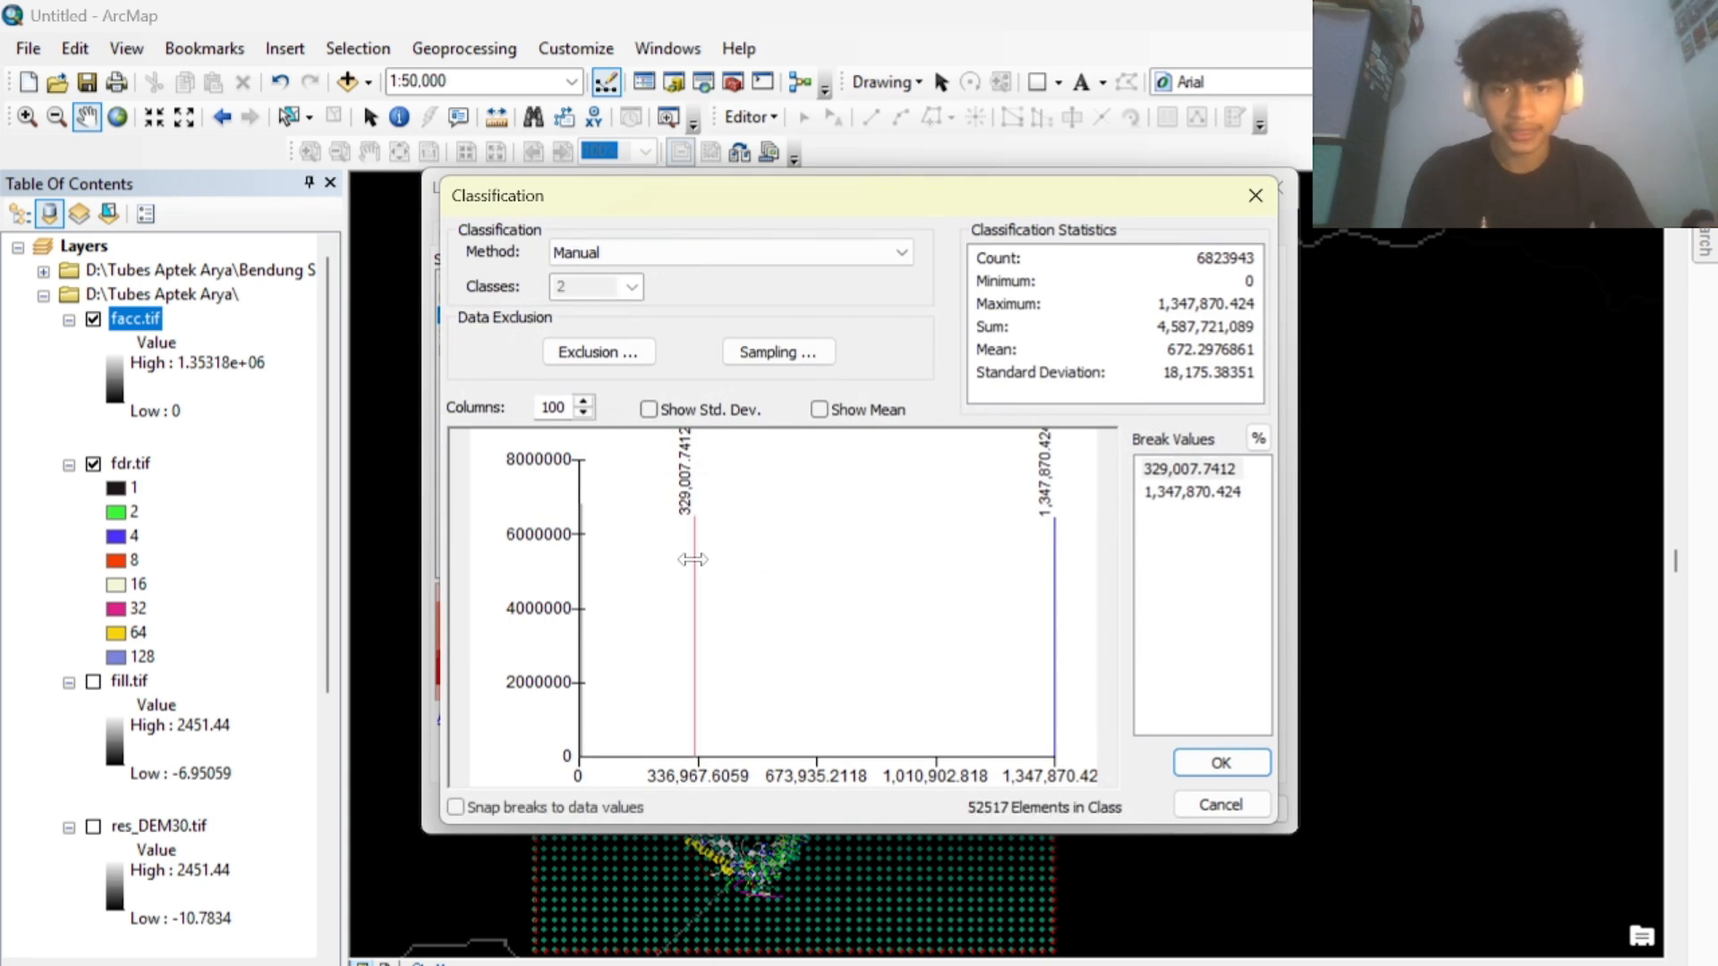
drag(693, 560, 586, 574)
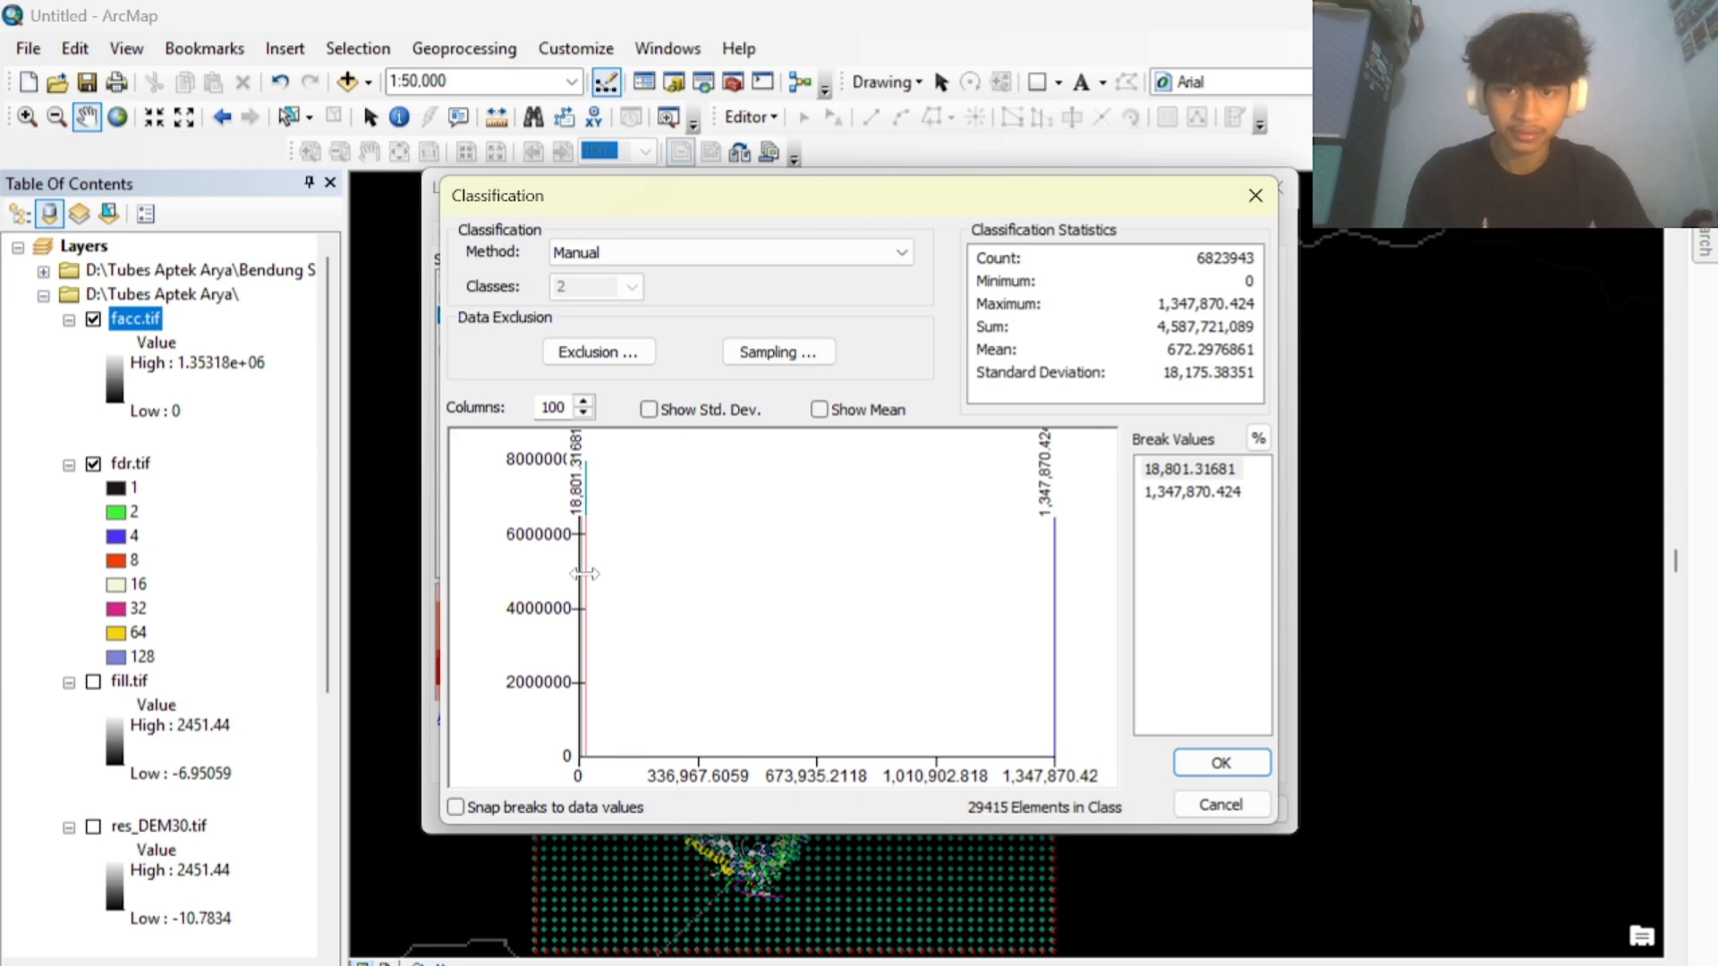
click(1217, 760)
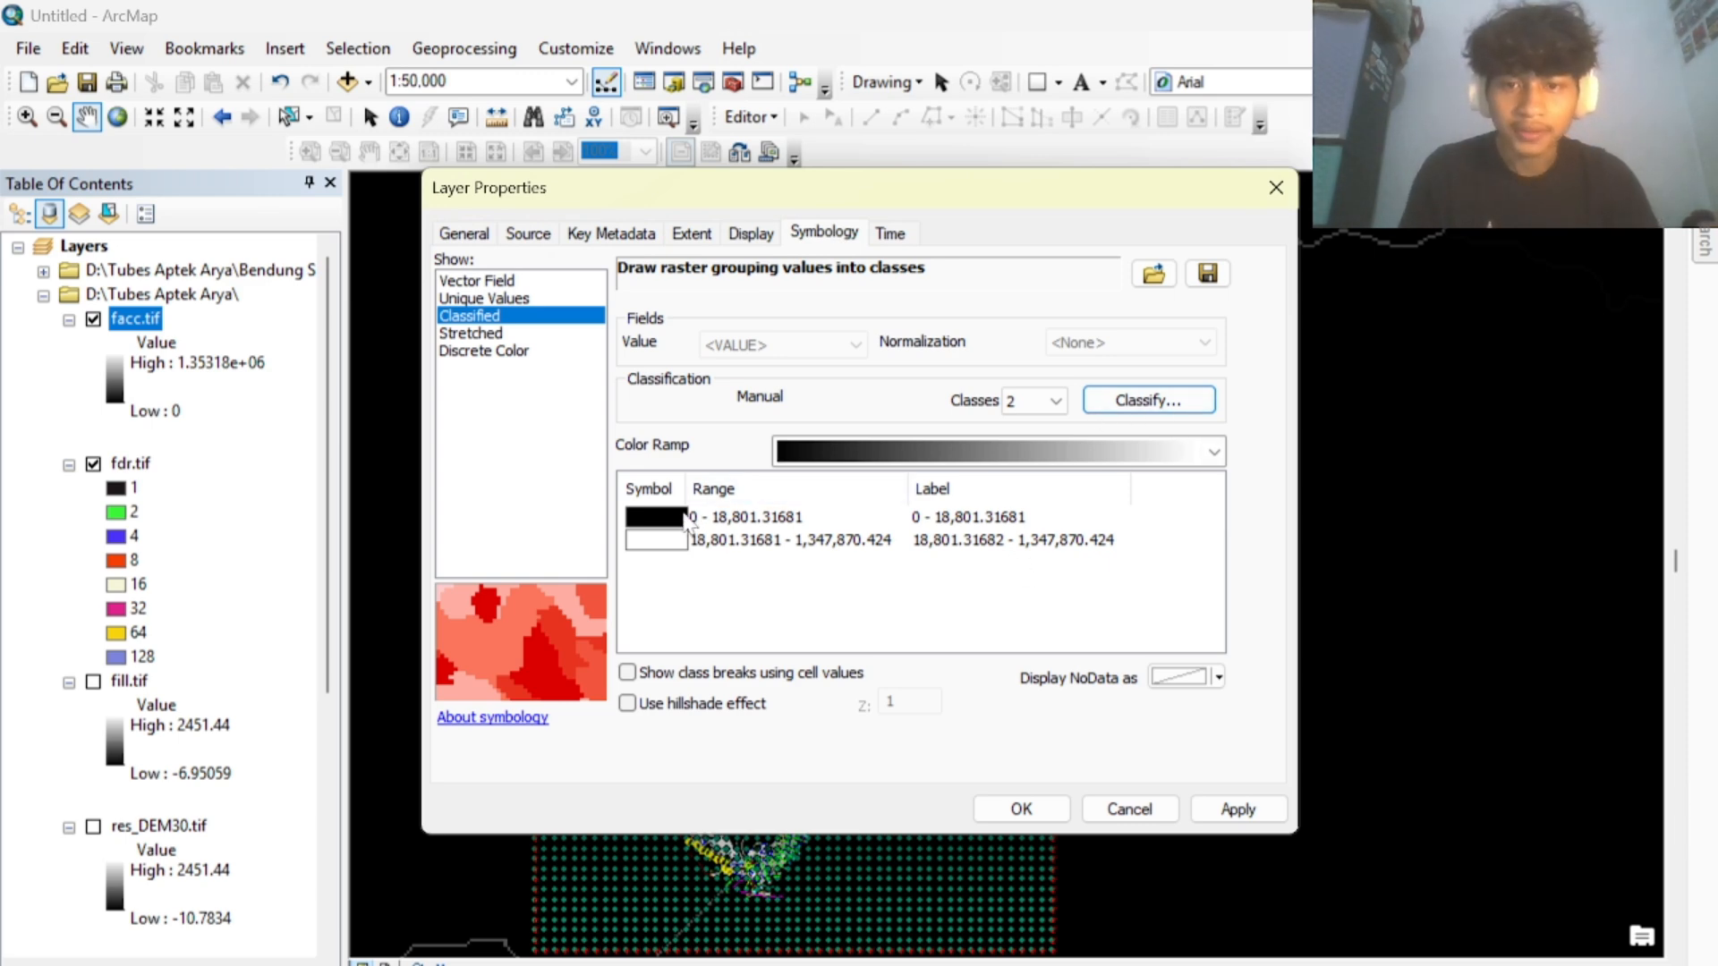
Give facc.tif's lower class no color and its upper class blue, and apply the symbology.
click(673, 518)
click(673, 520)
click(763, 537)
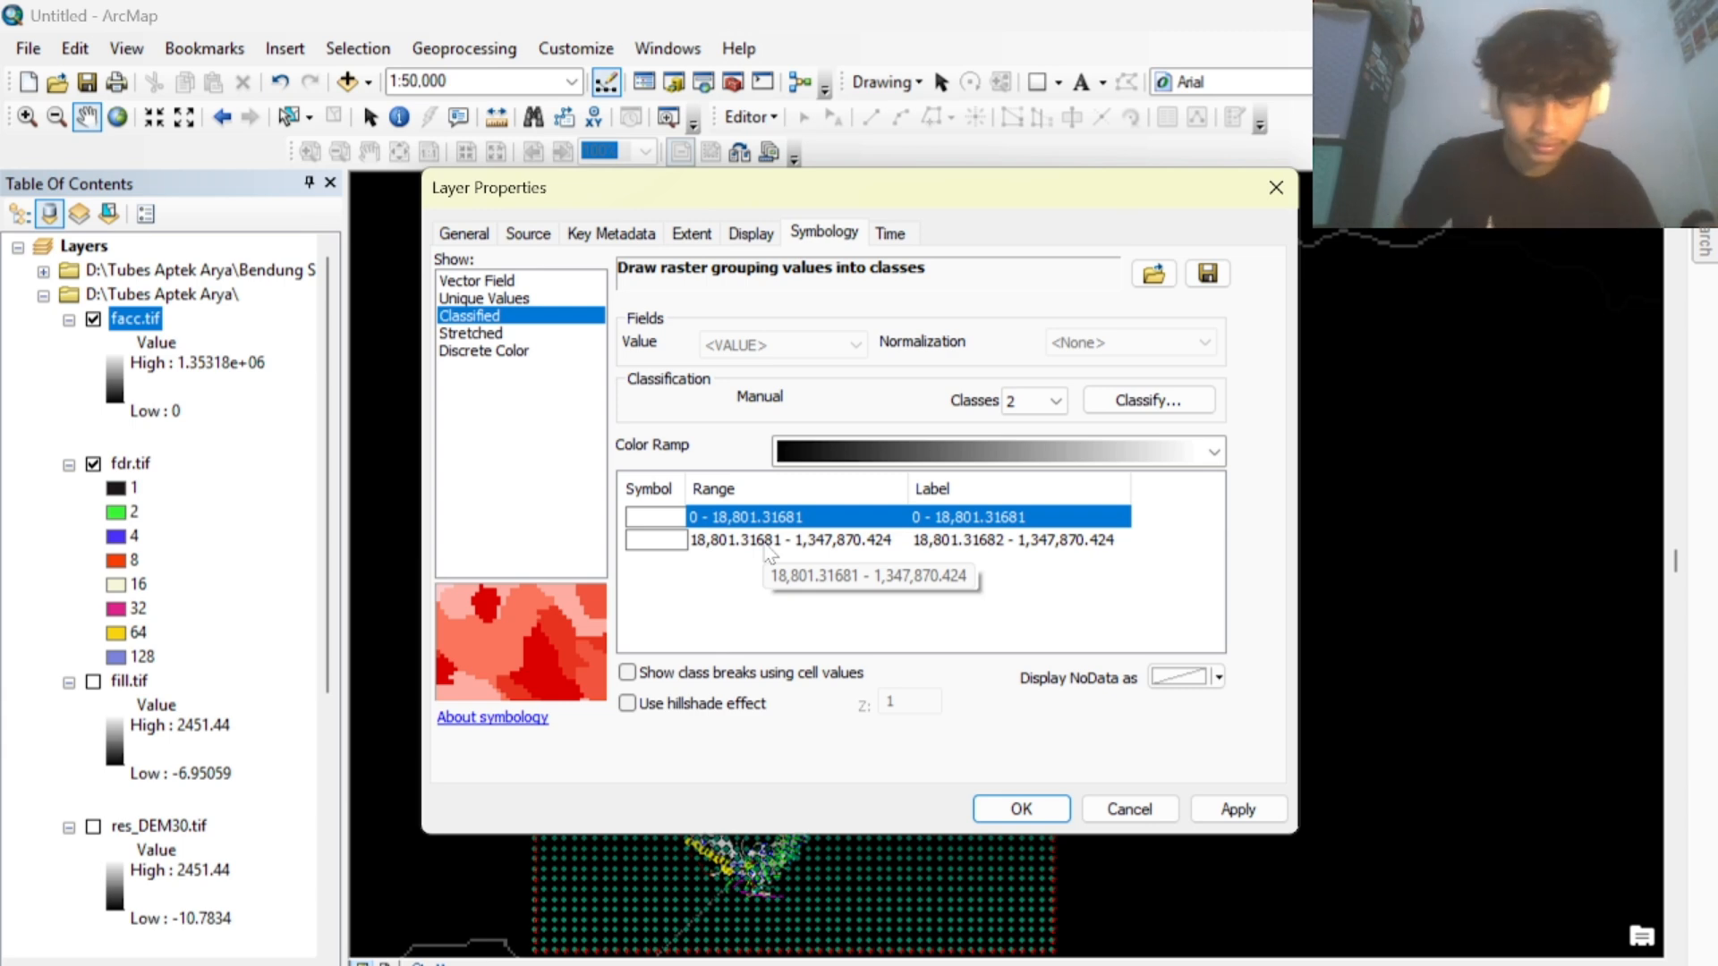
click(662, 539)
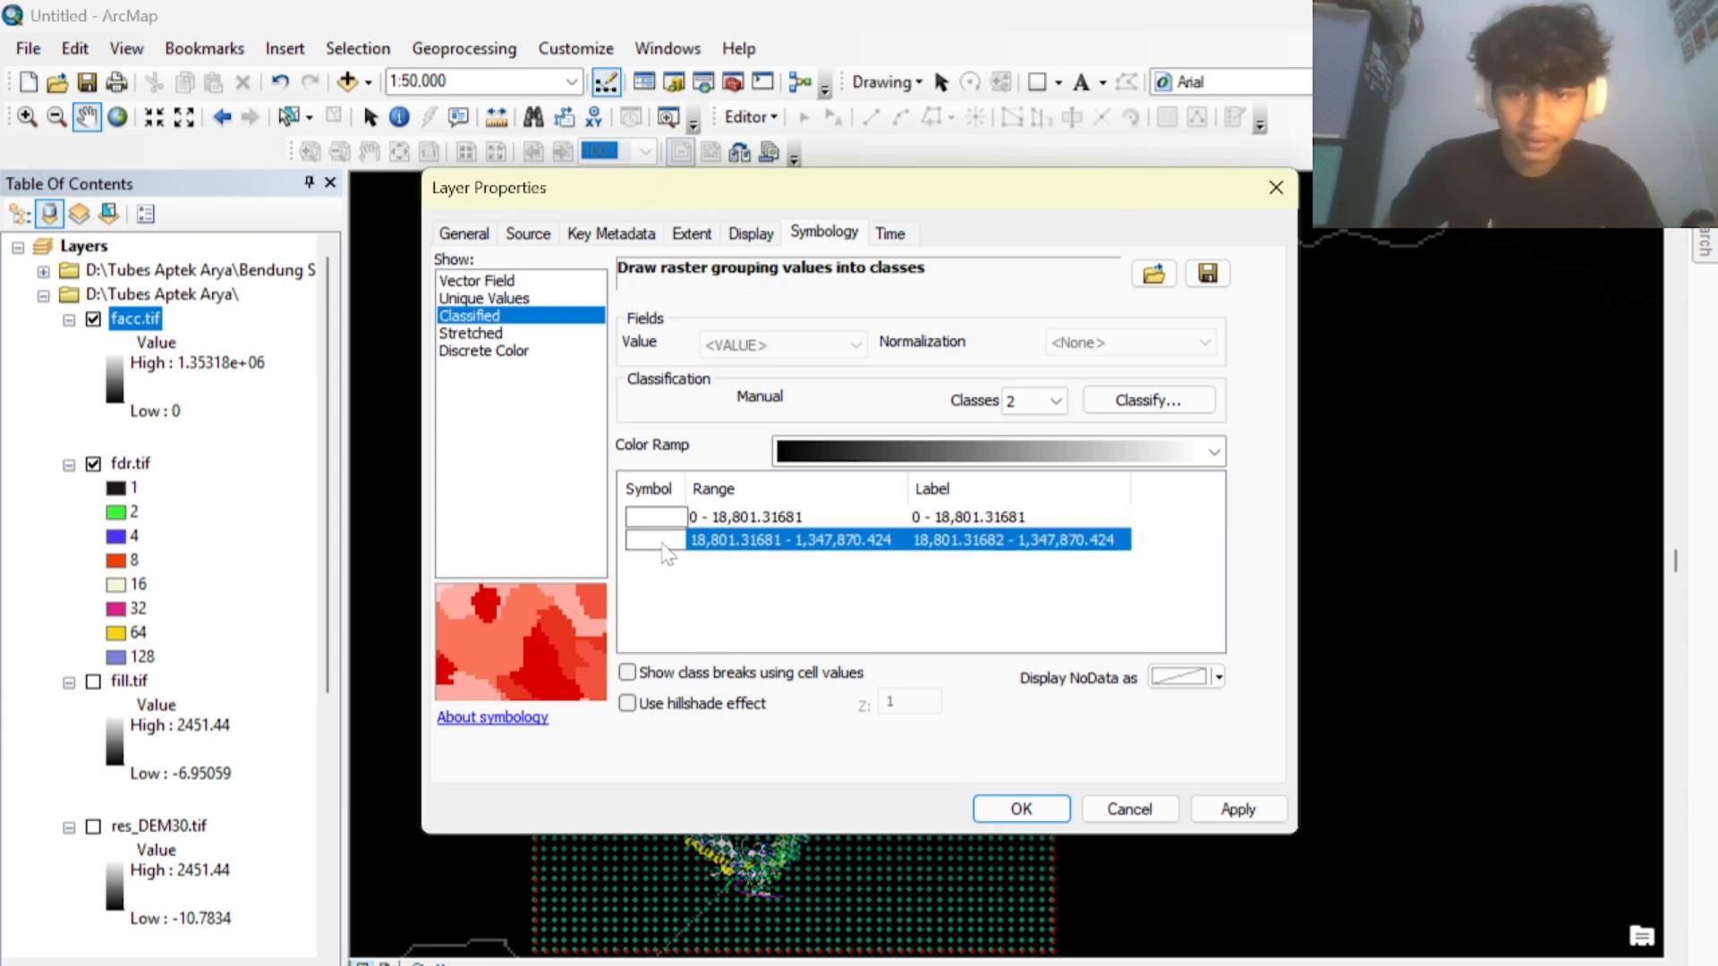
click(902, 677)
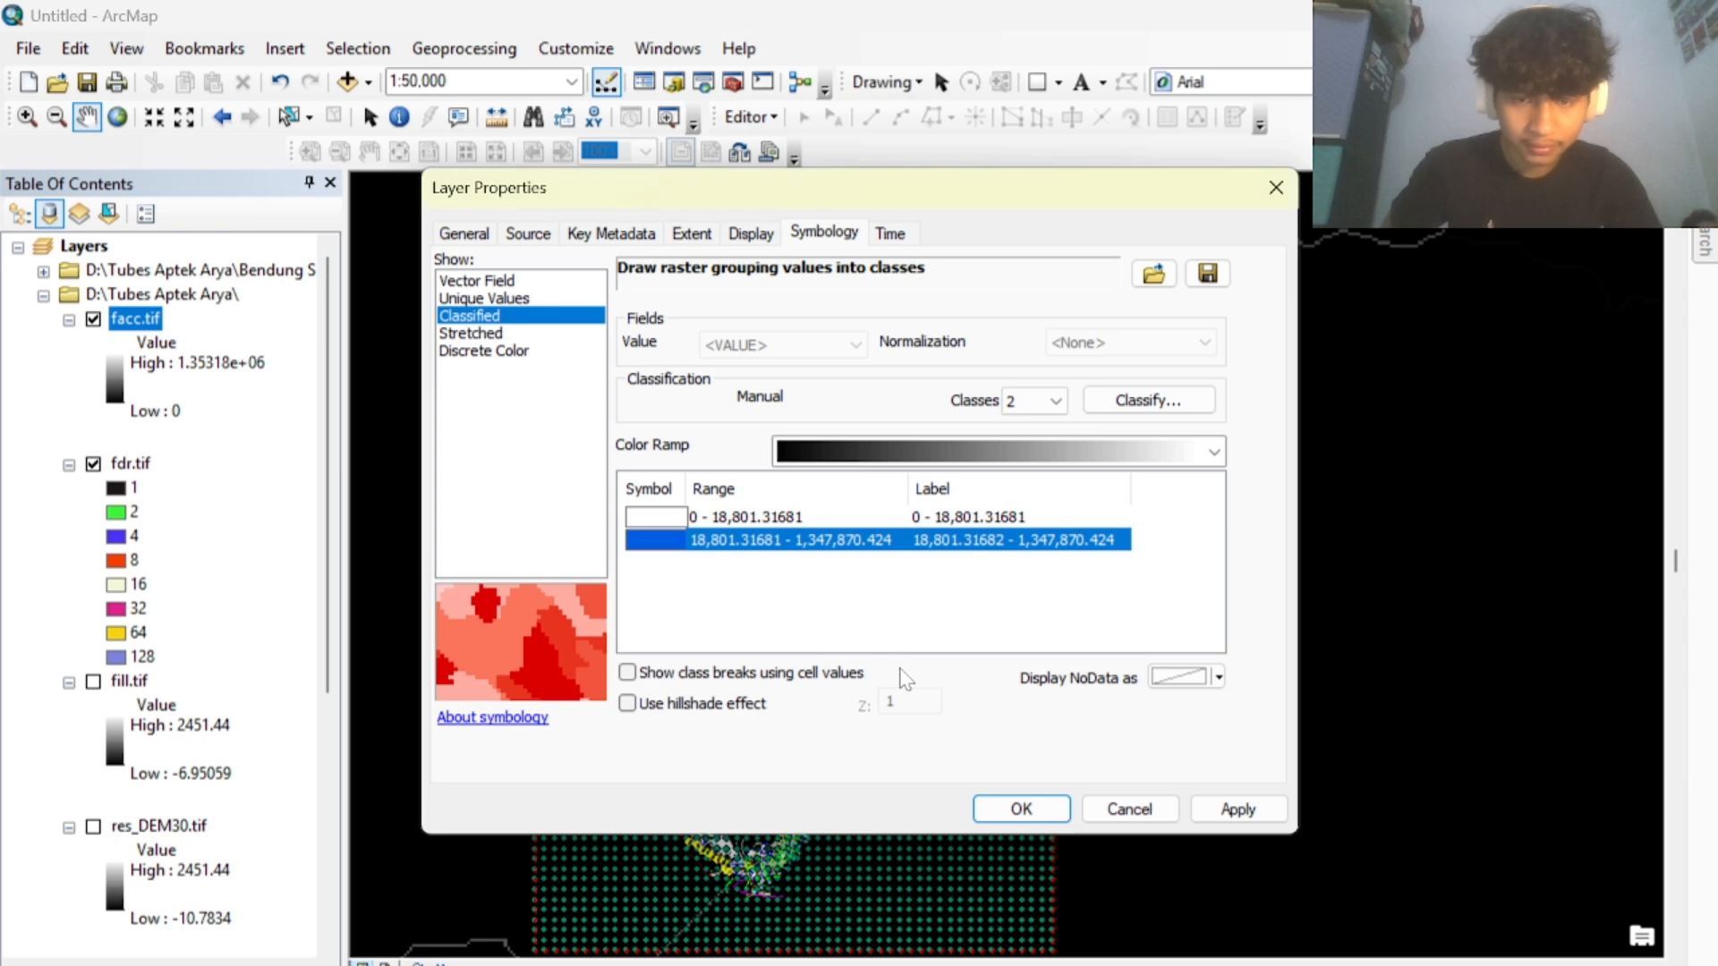
click(1199, 805)
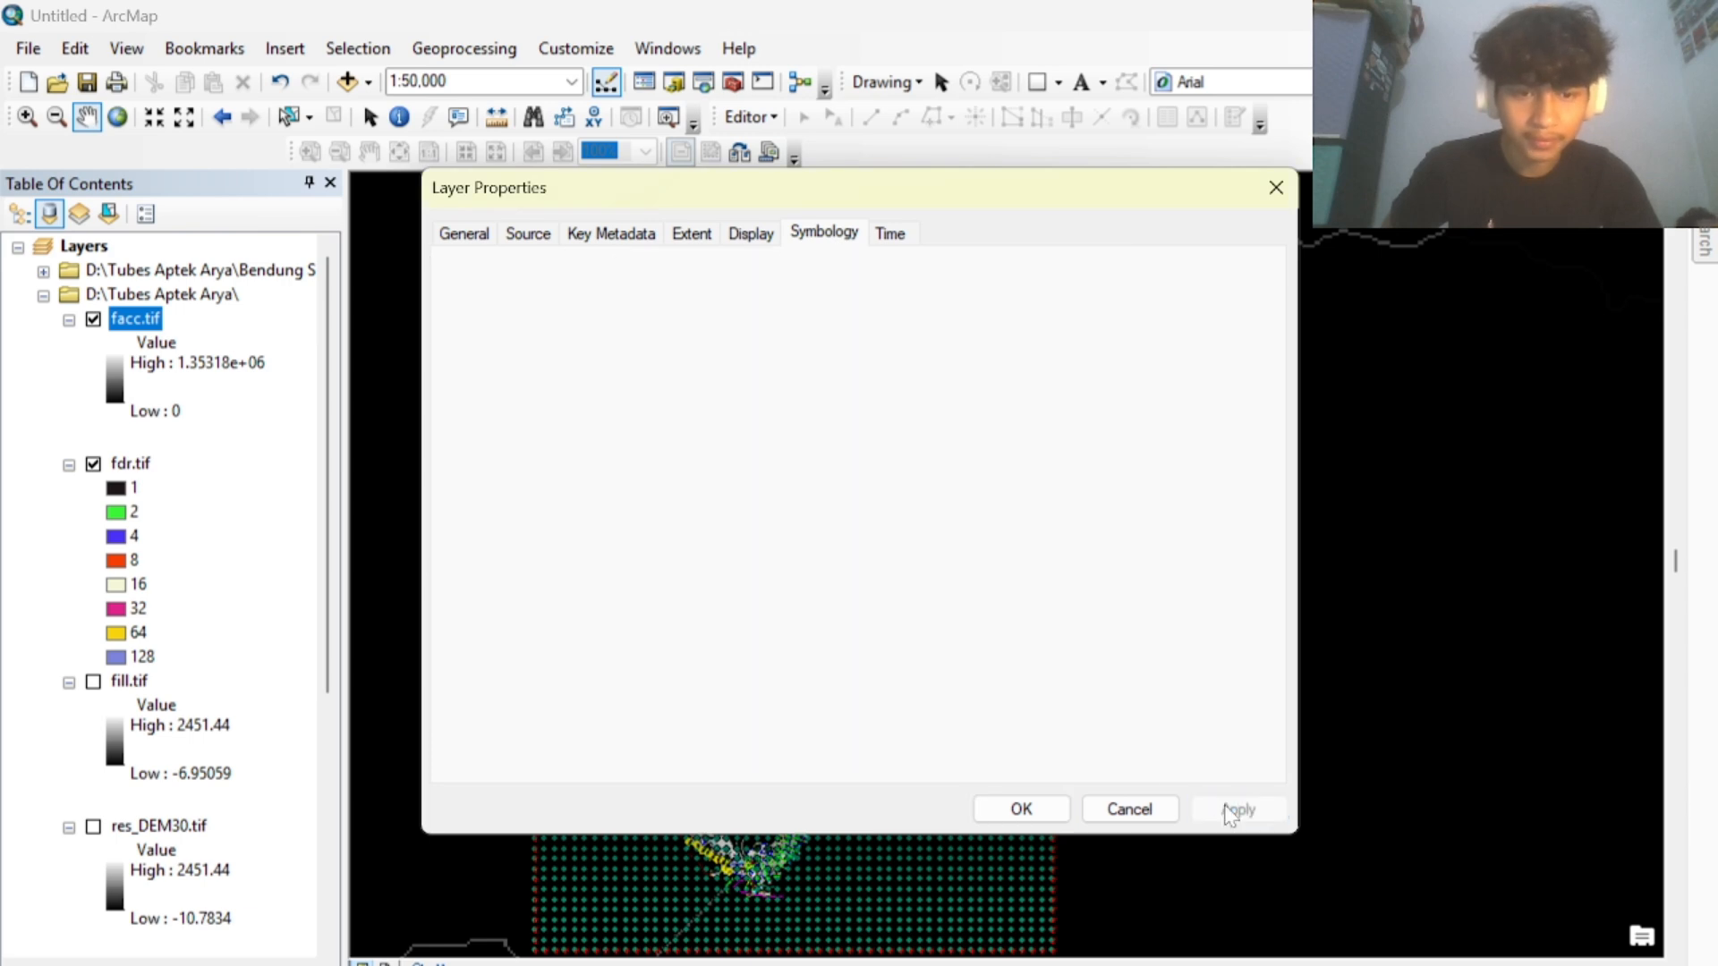
click(1021, 809)
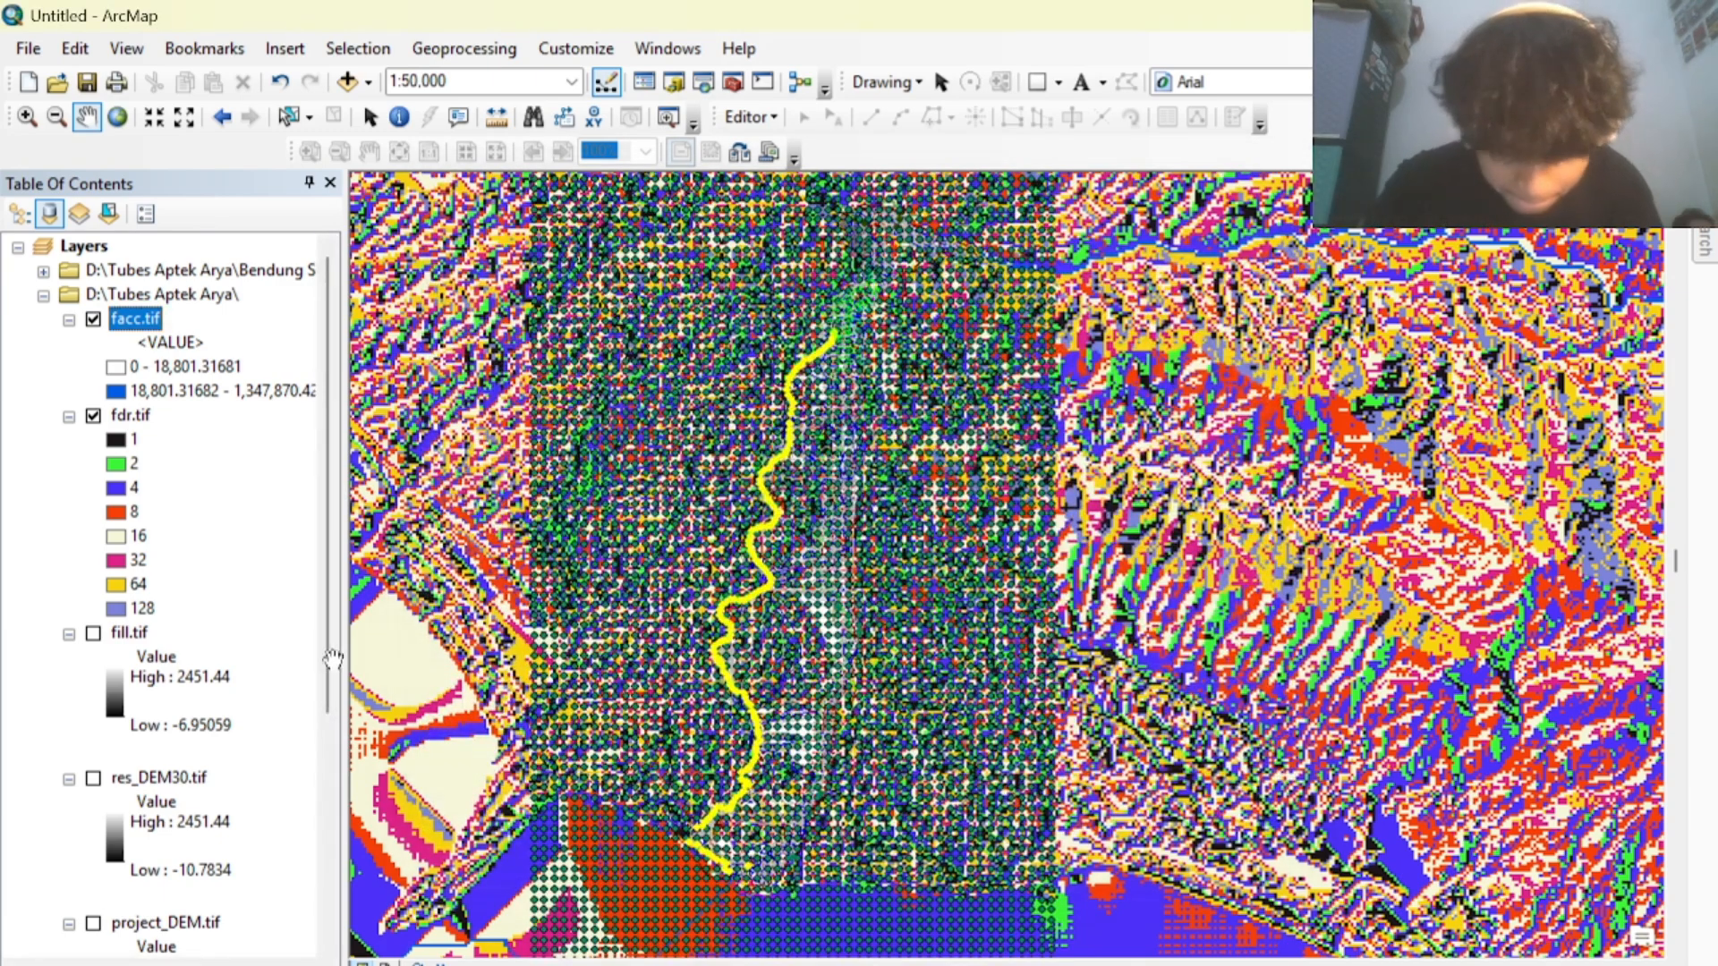
Hide the fdr.tif and World Imagery layers and collapse the legends of the rasters below facc.tif.
click(94, 415)
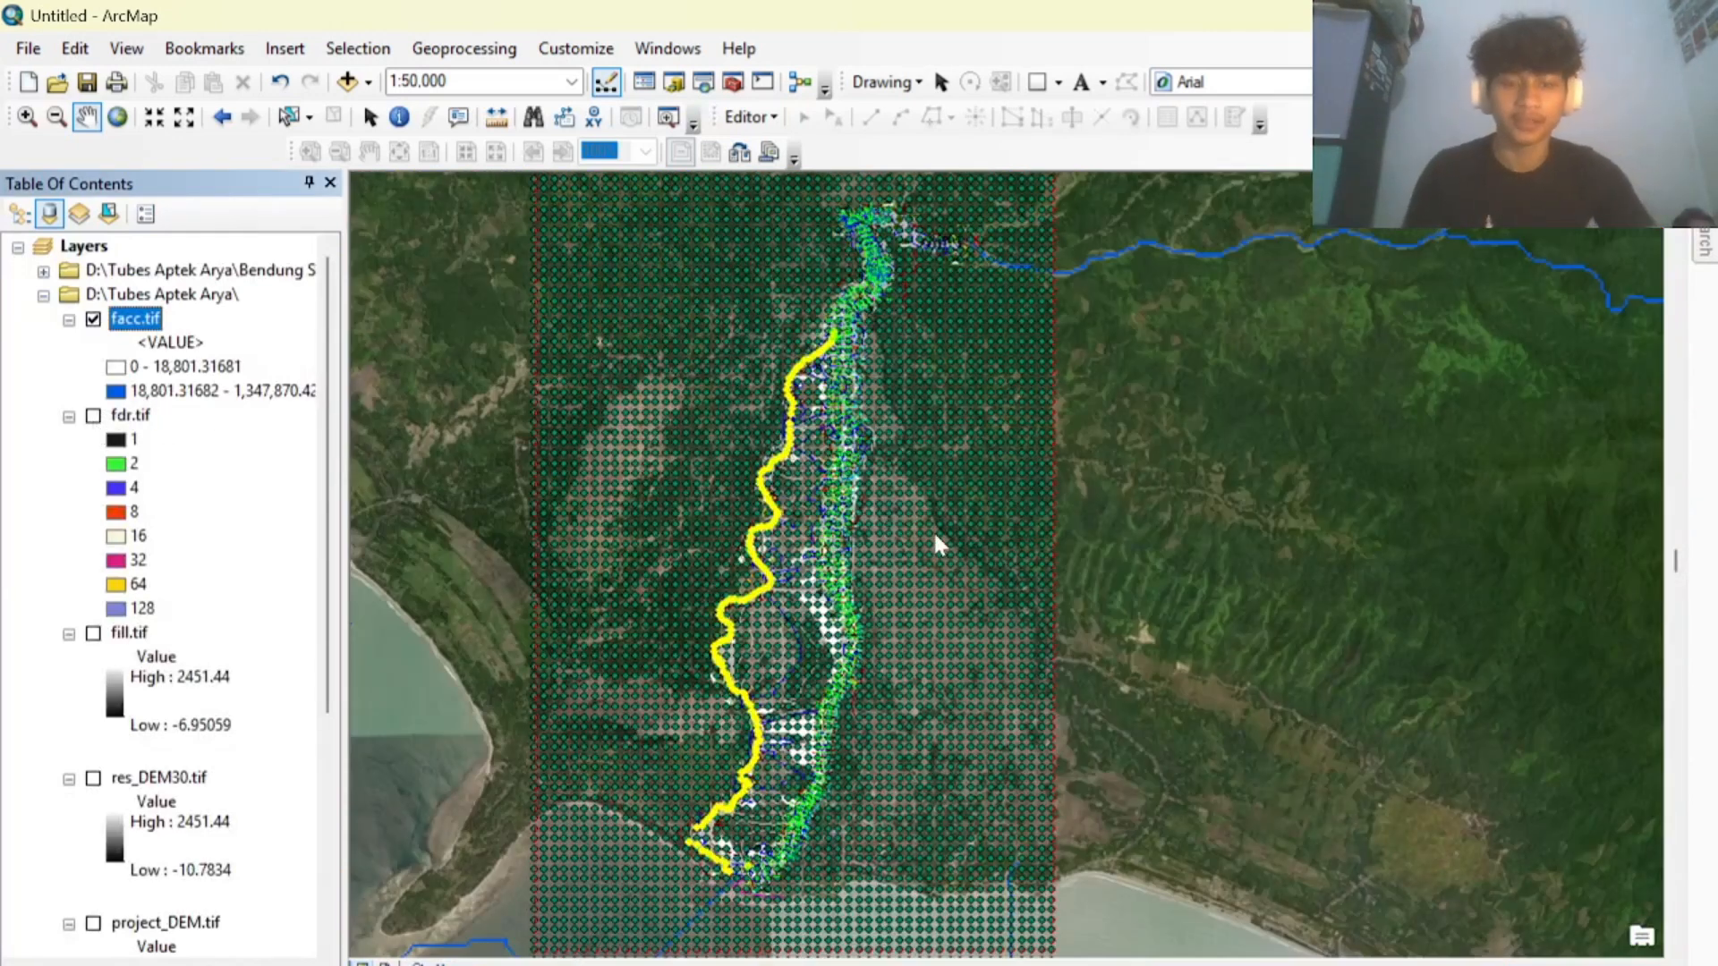
drag(900, 615, 916, 576)
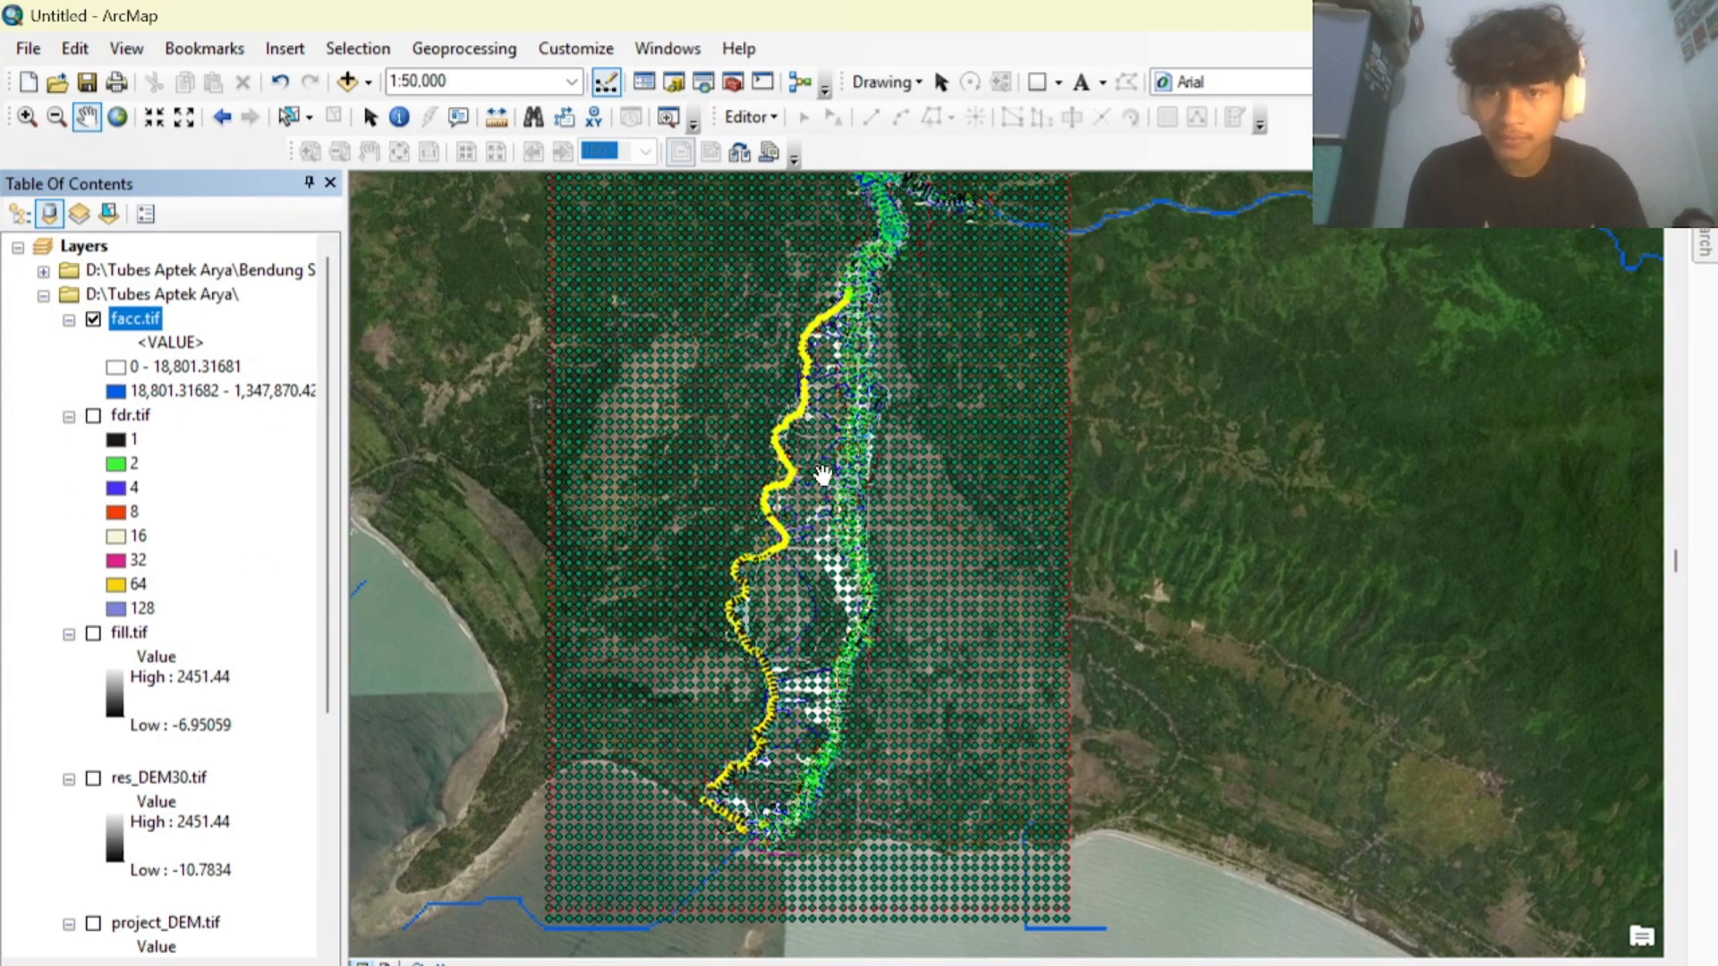
click(69, 416)
click(69, 585)
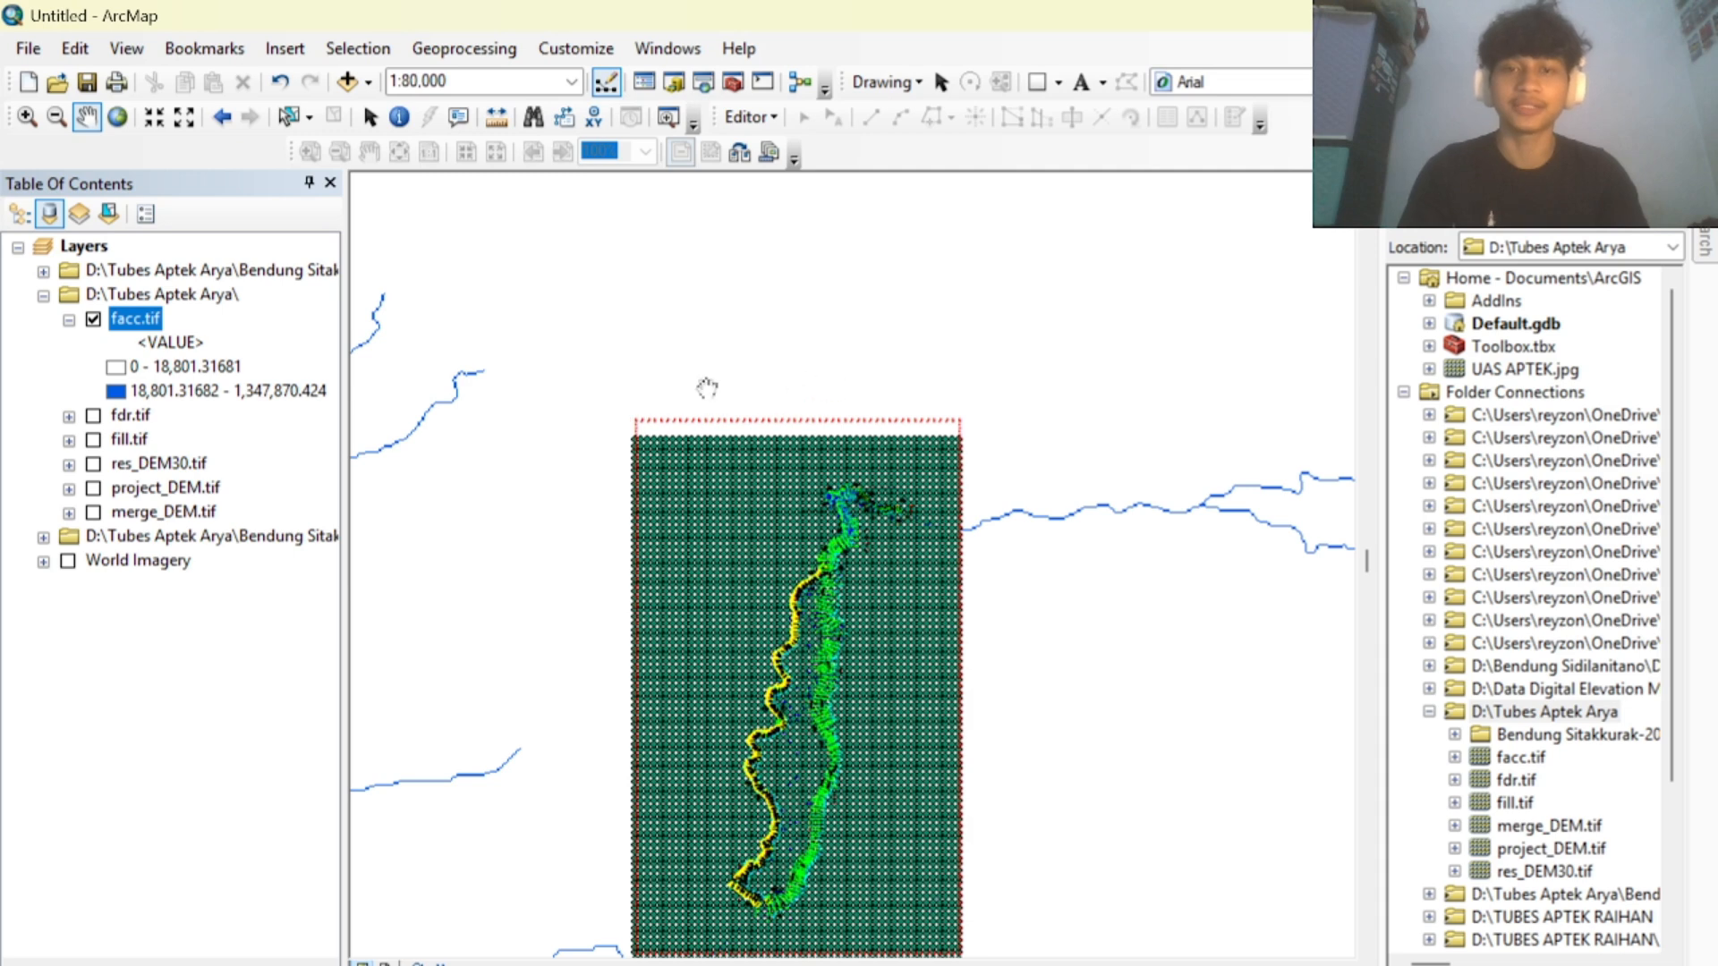
drag(835, 575, 859, 519)
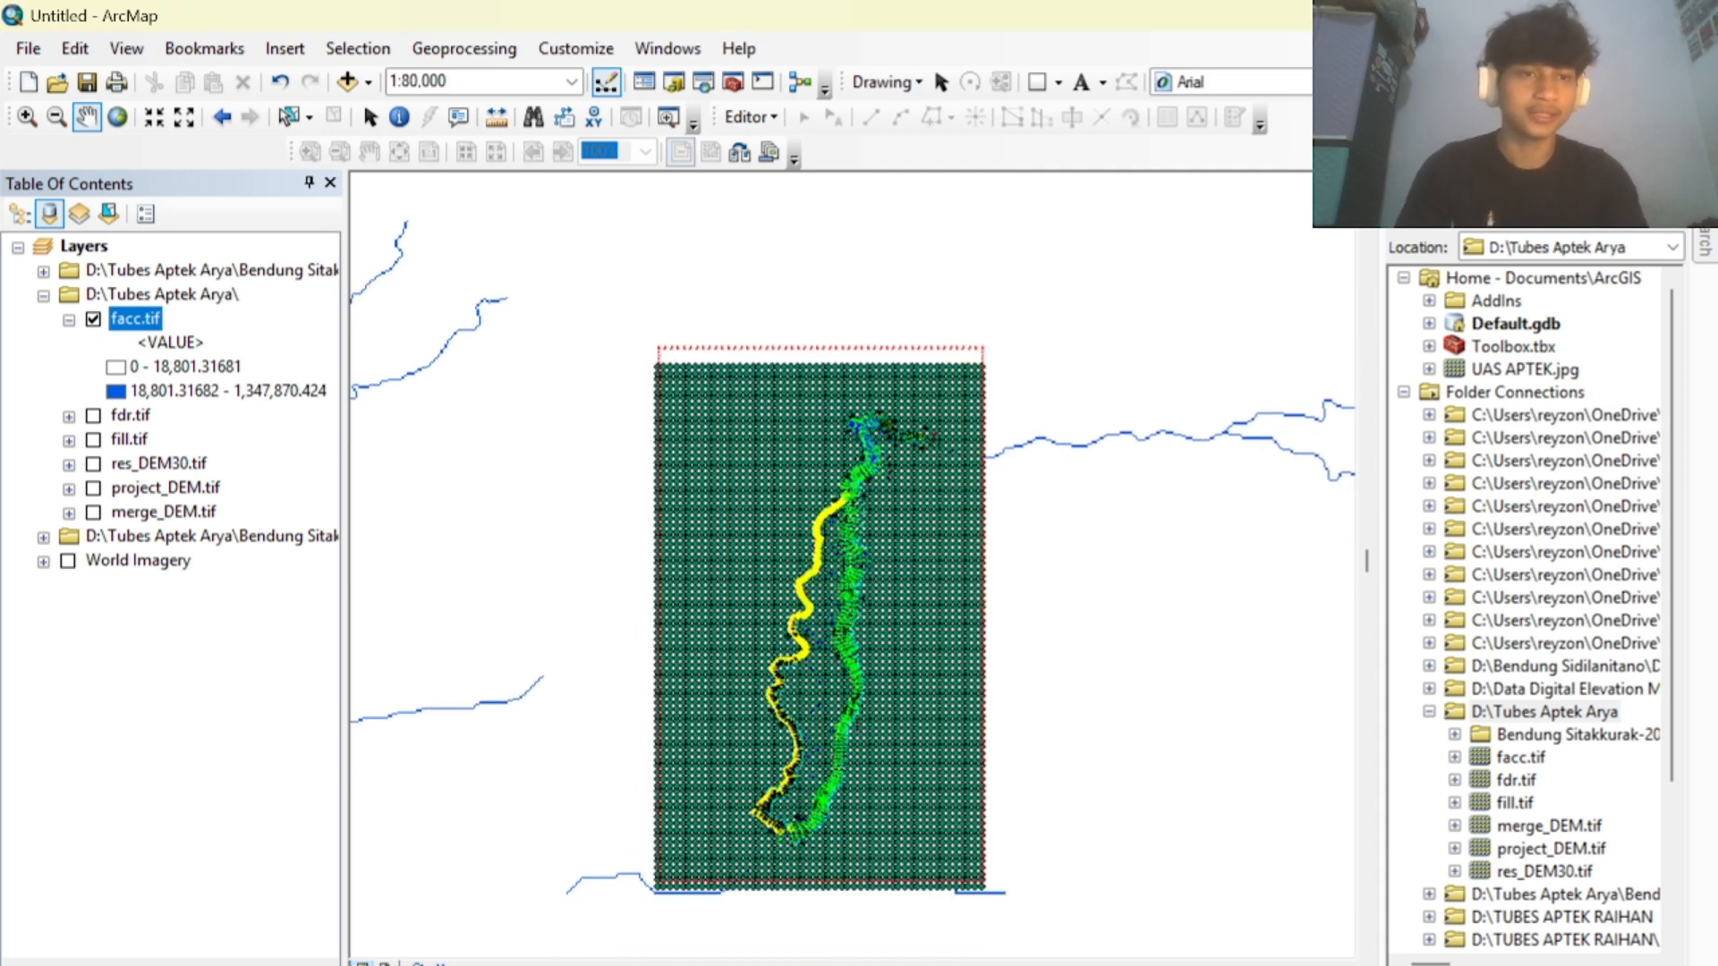
Start a new shapefile named Titik_Bendung in the project folder containing facc.tif, with feature type Point.
click(1653, 183)
mouse_move(1704, 291)
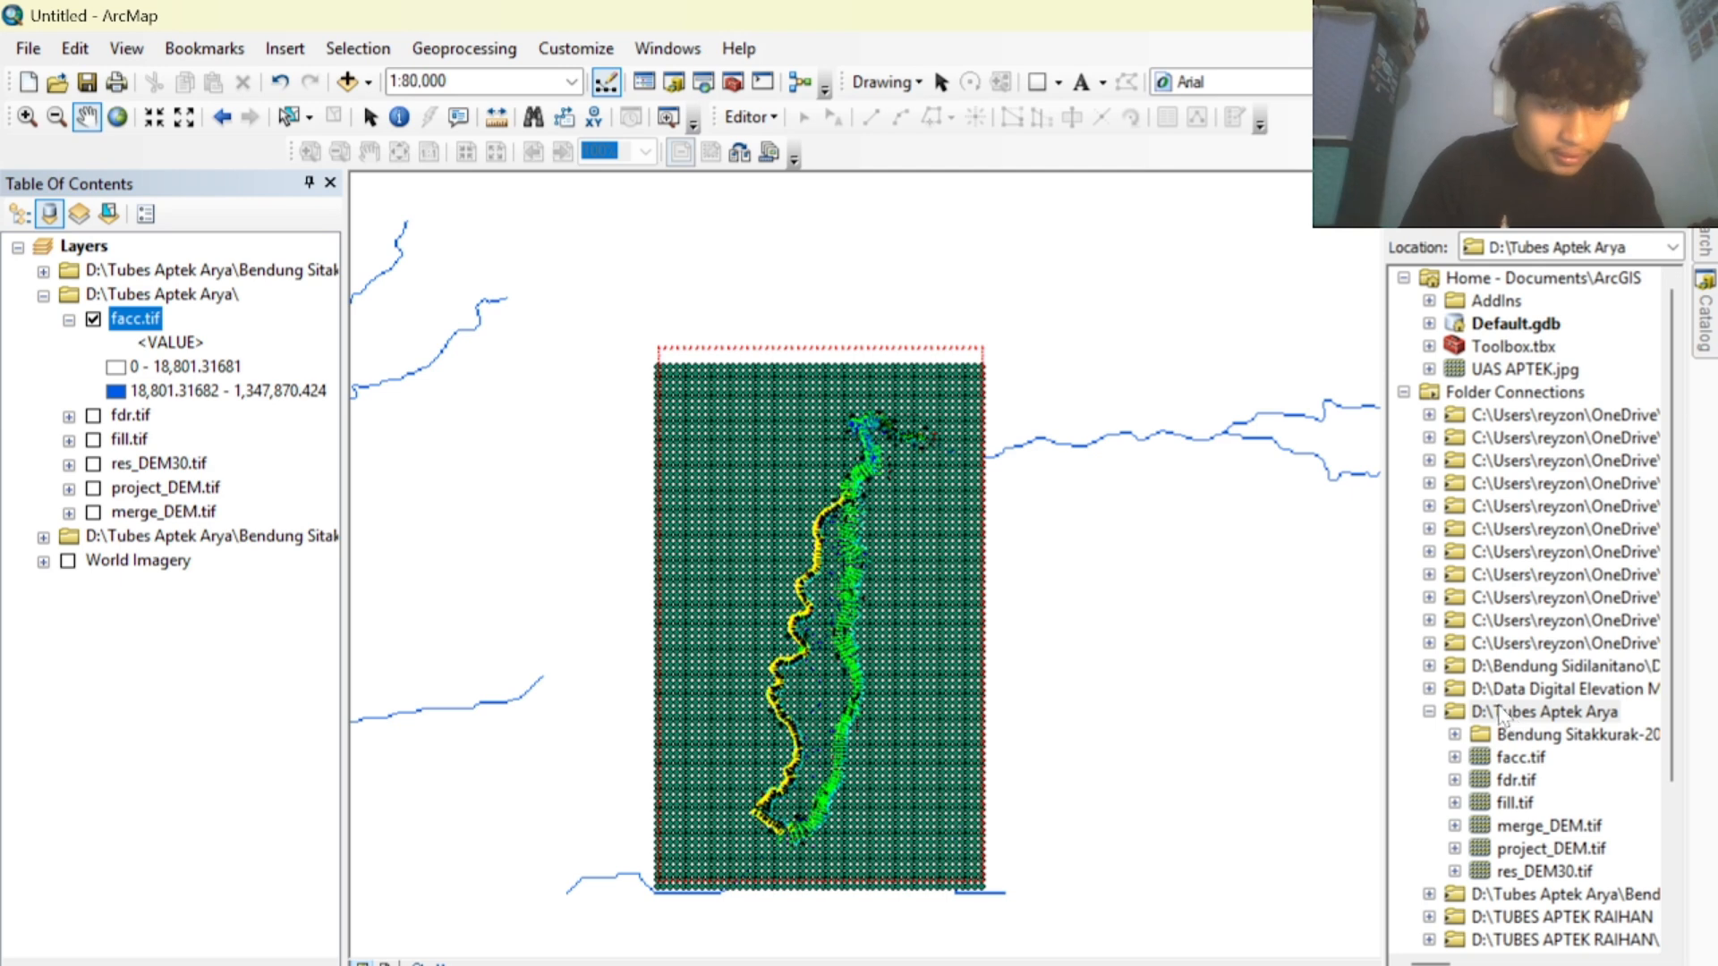
right_click(1464, 720)
mouse_move(1521, 877)
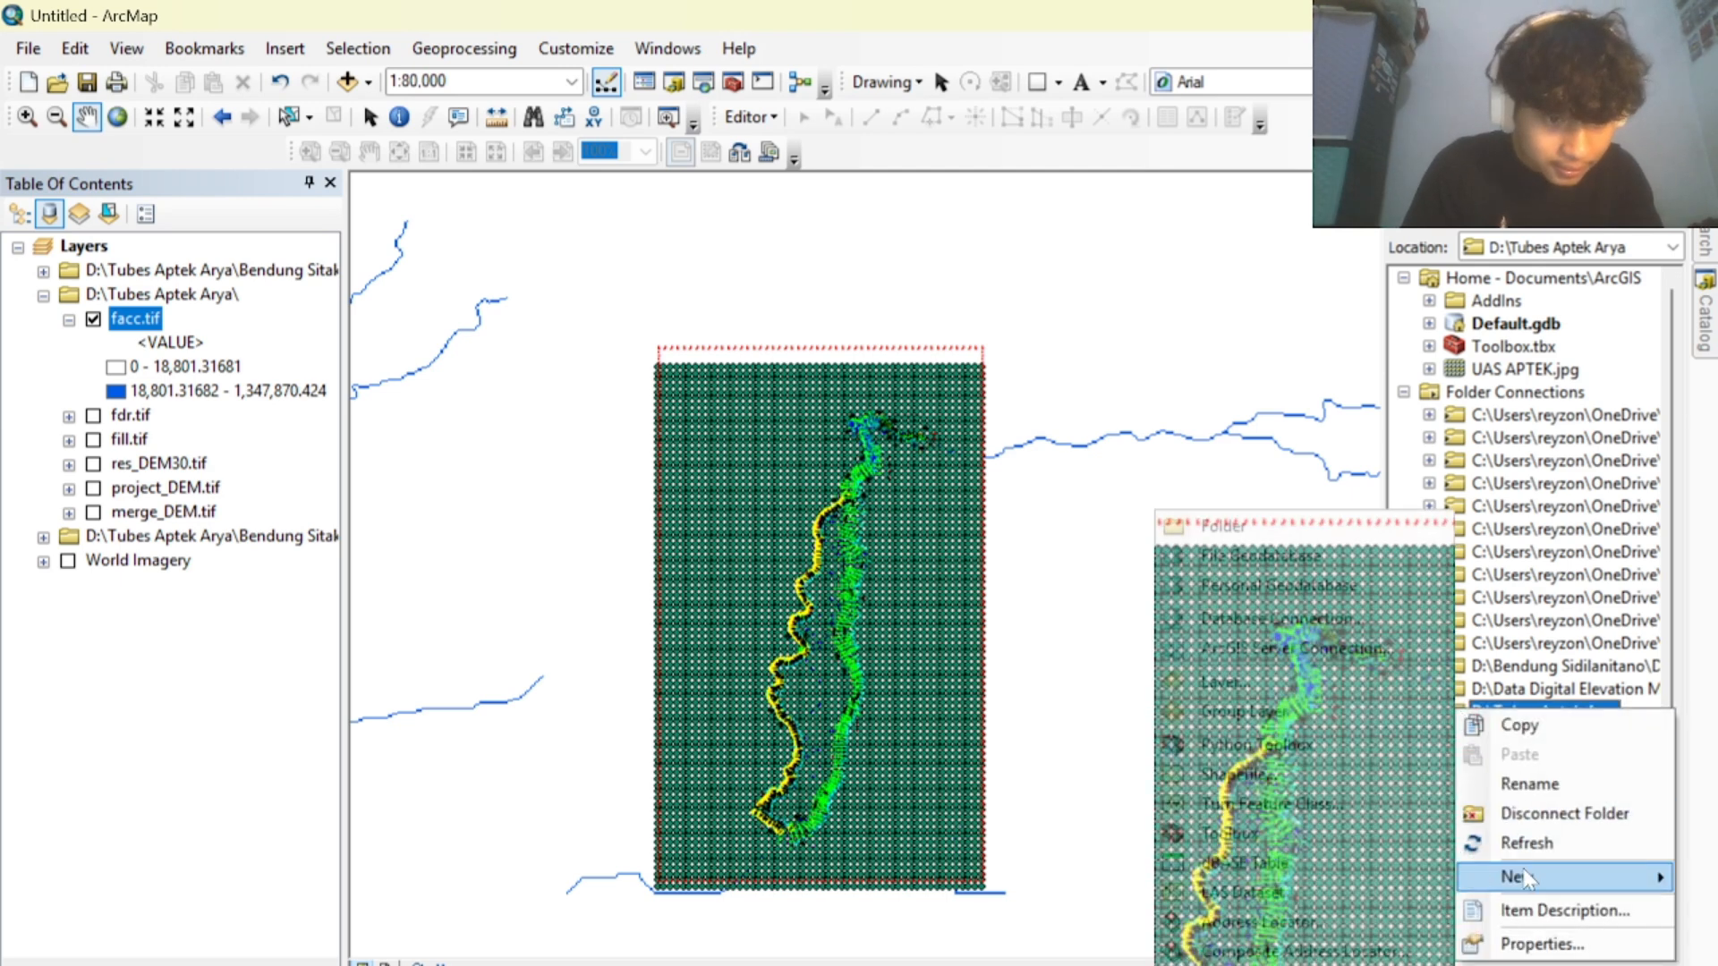
click(1257, 774)
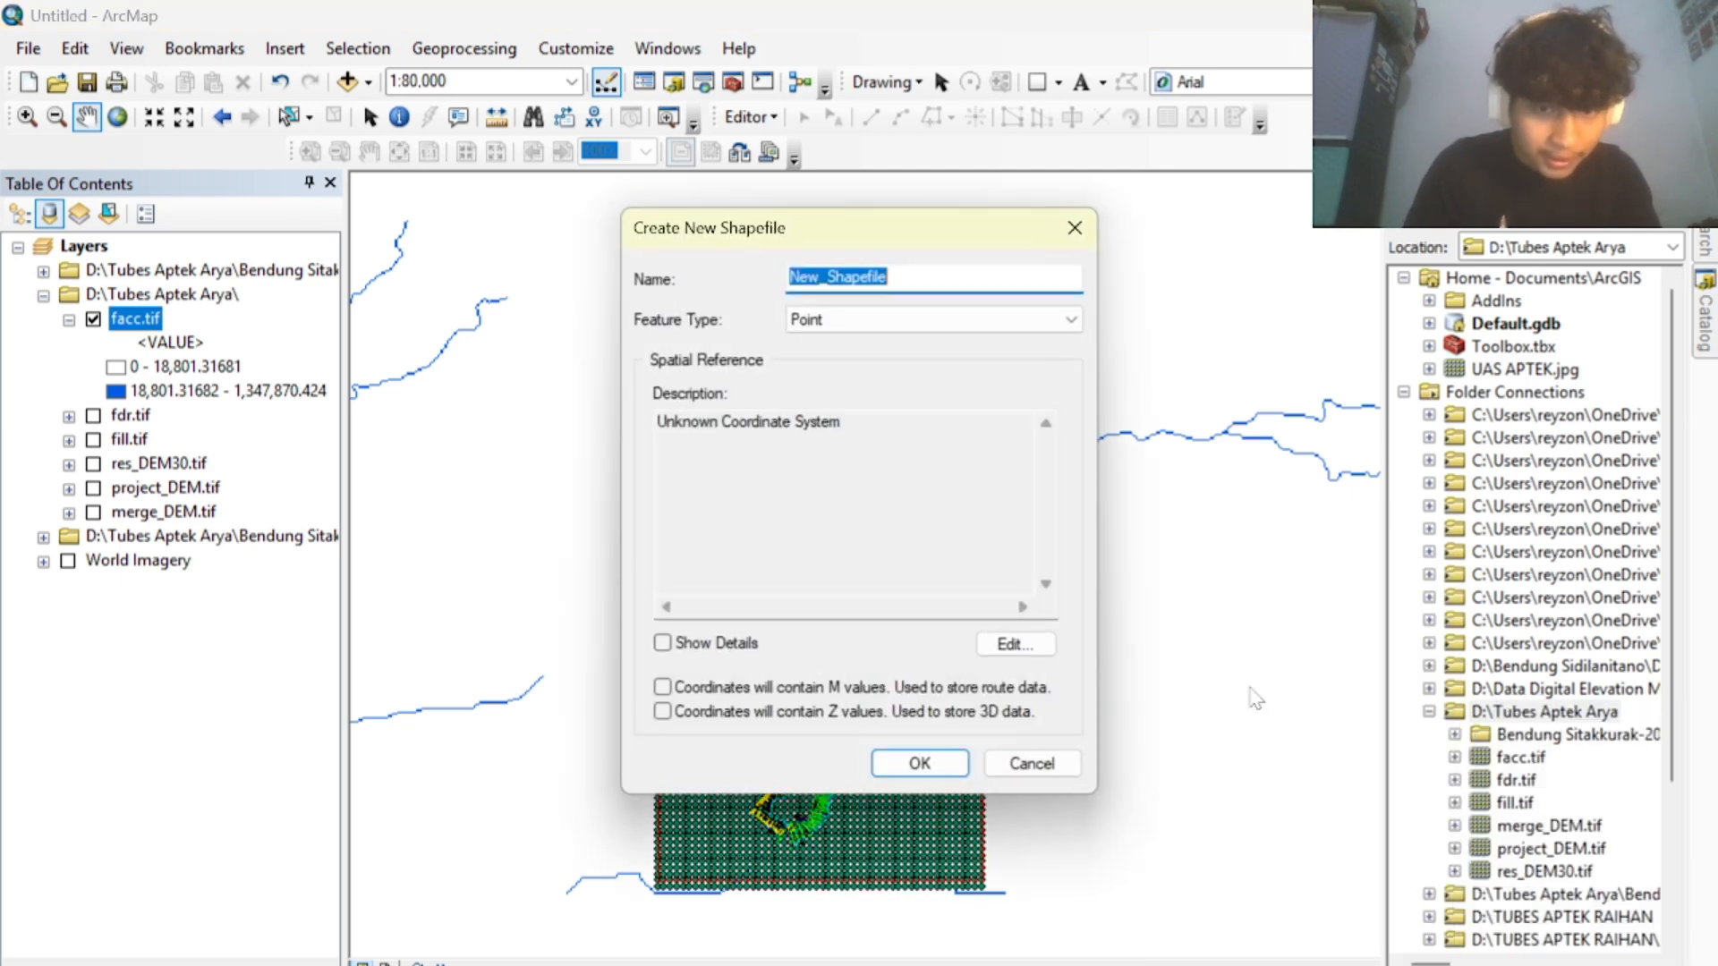
text(Titik_Bendung)
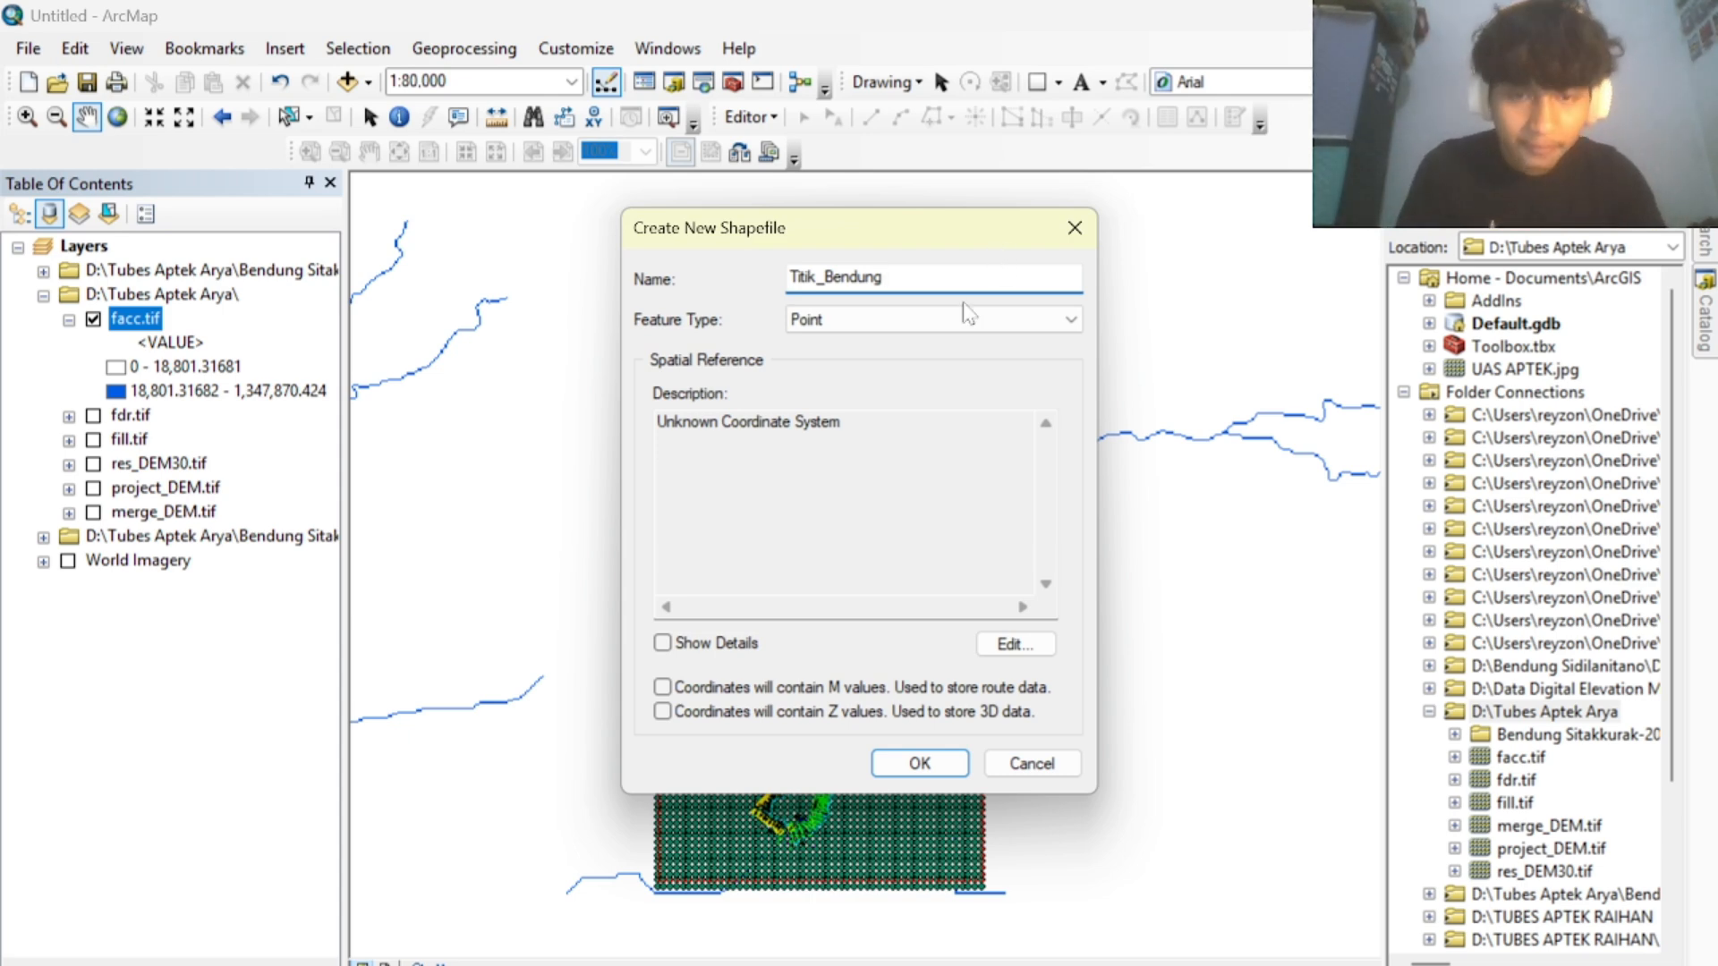
click(934, 324)
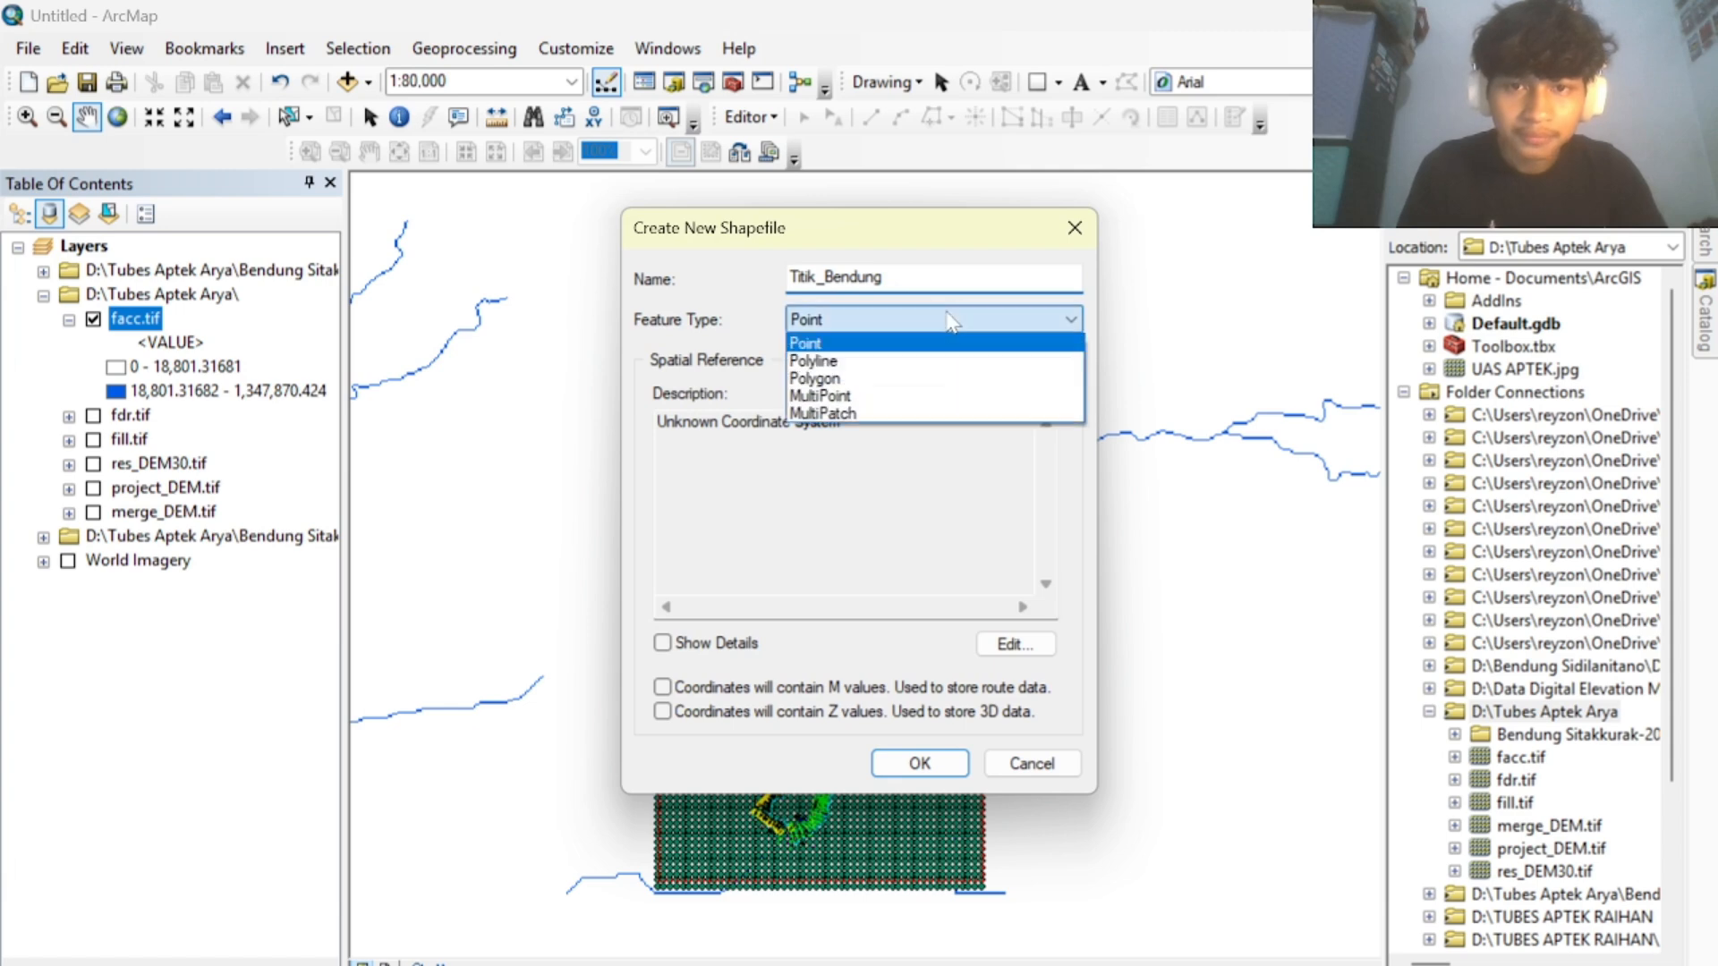
click(938, 321)
click(941, 319)
click(947, 315)
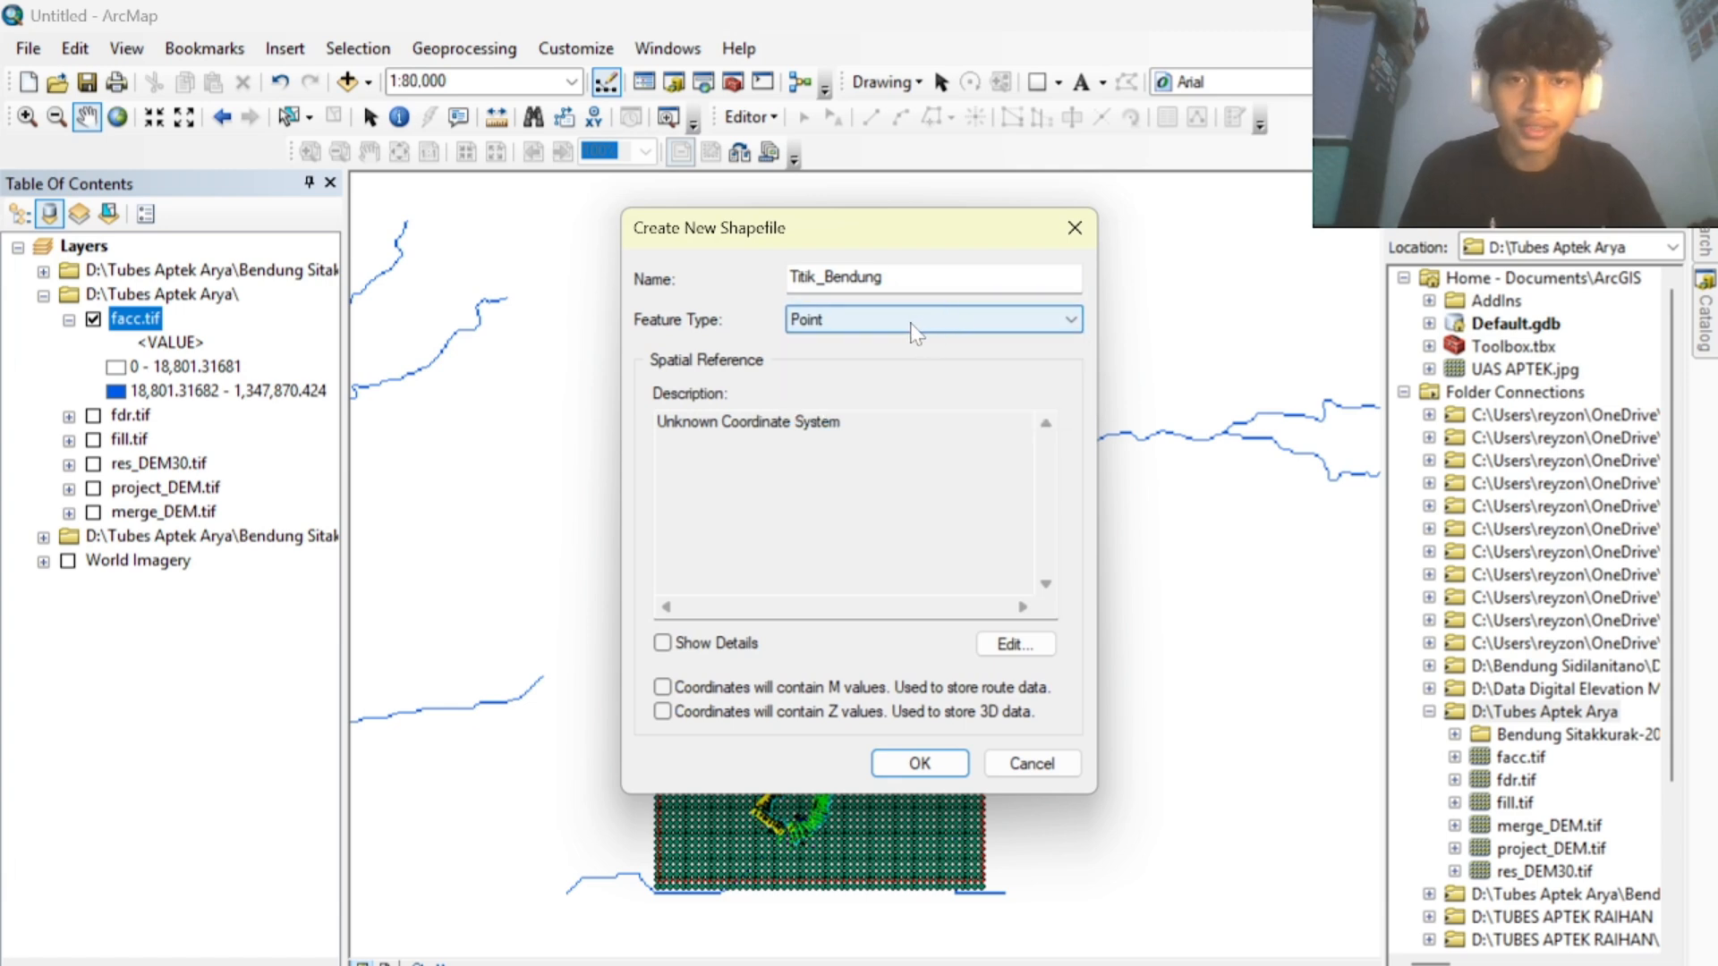
click(917, 320)
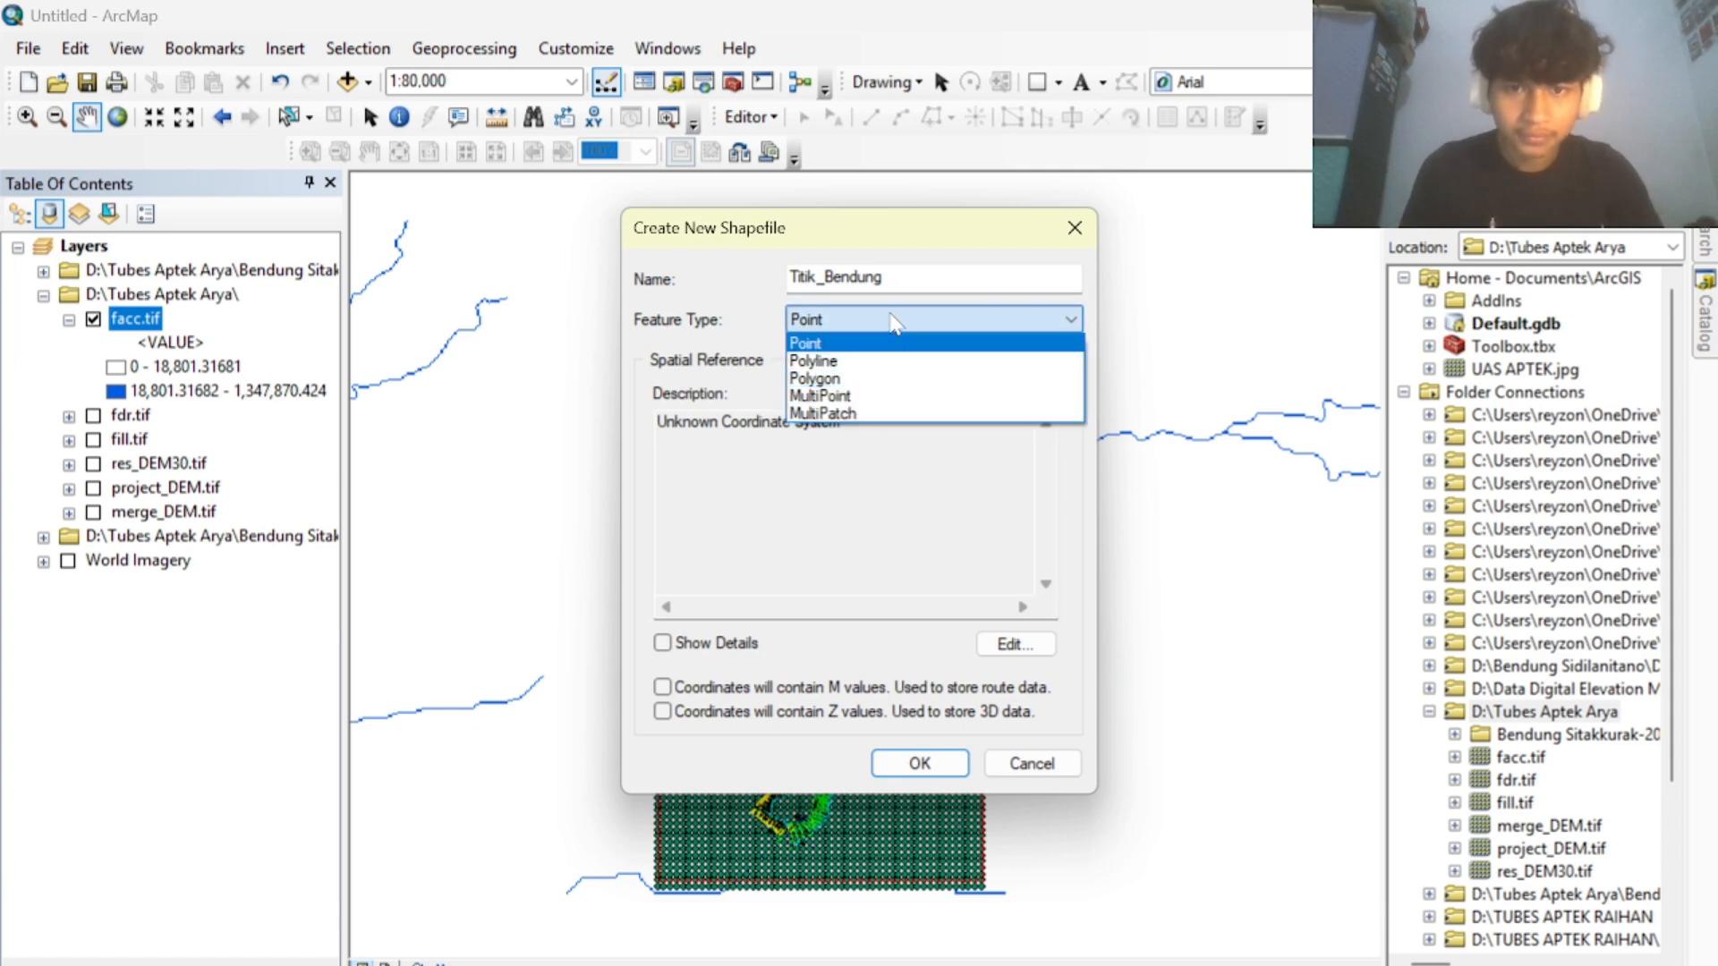
click(894, 324)
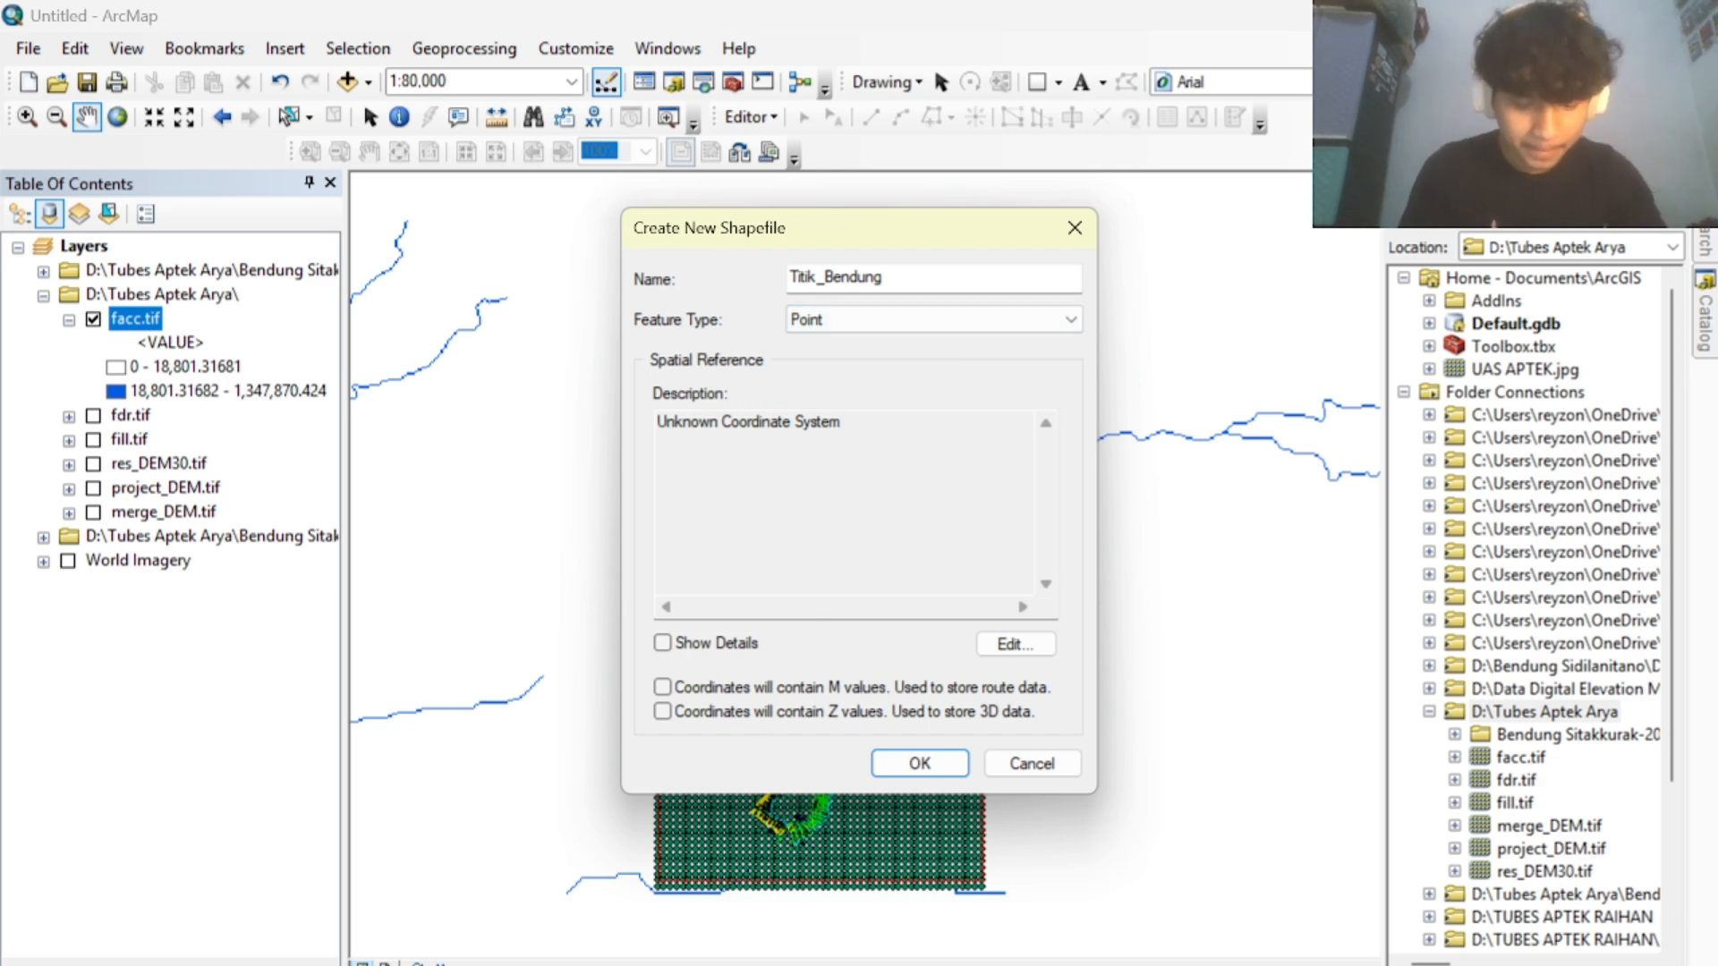
Assign the WGS 1984 UTM Zone 47N coordinate system to the Titik_Bendung shapefile and create it.
click(1014, 645)
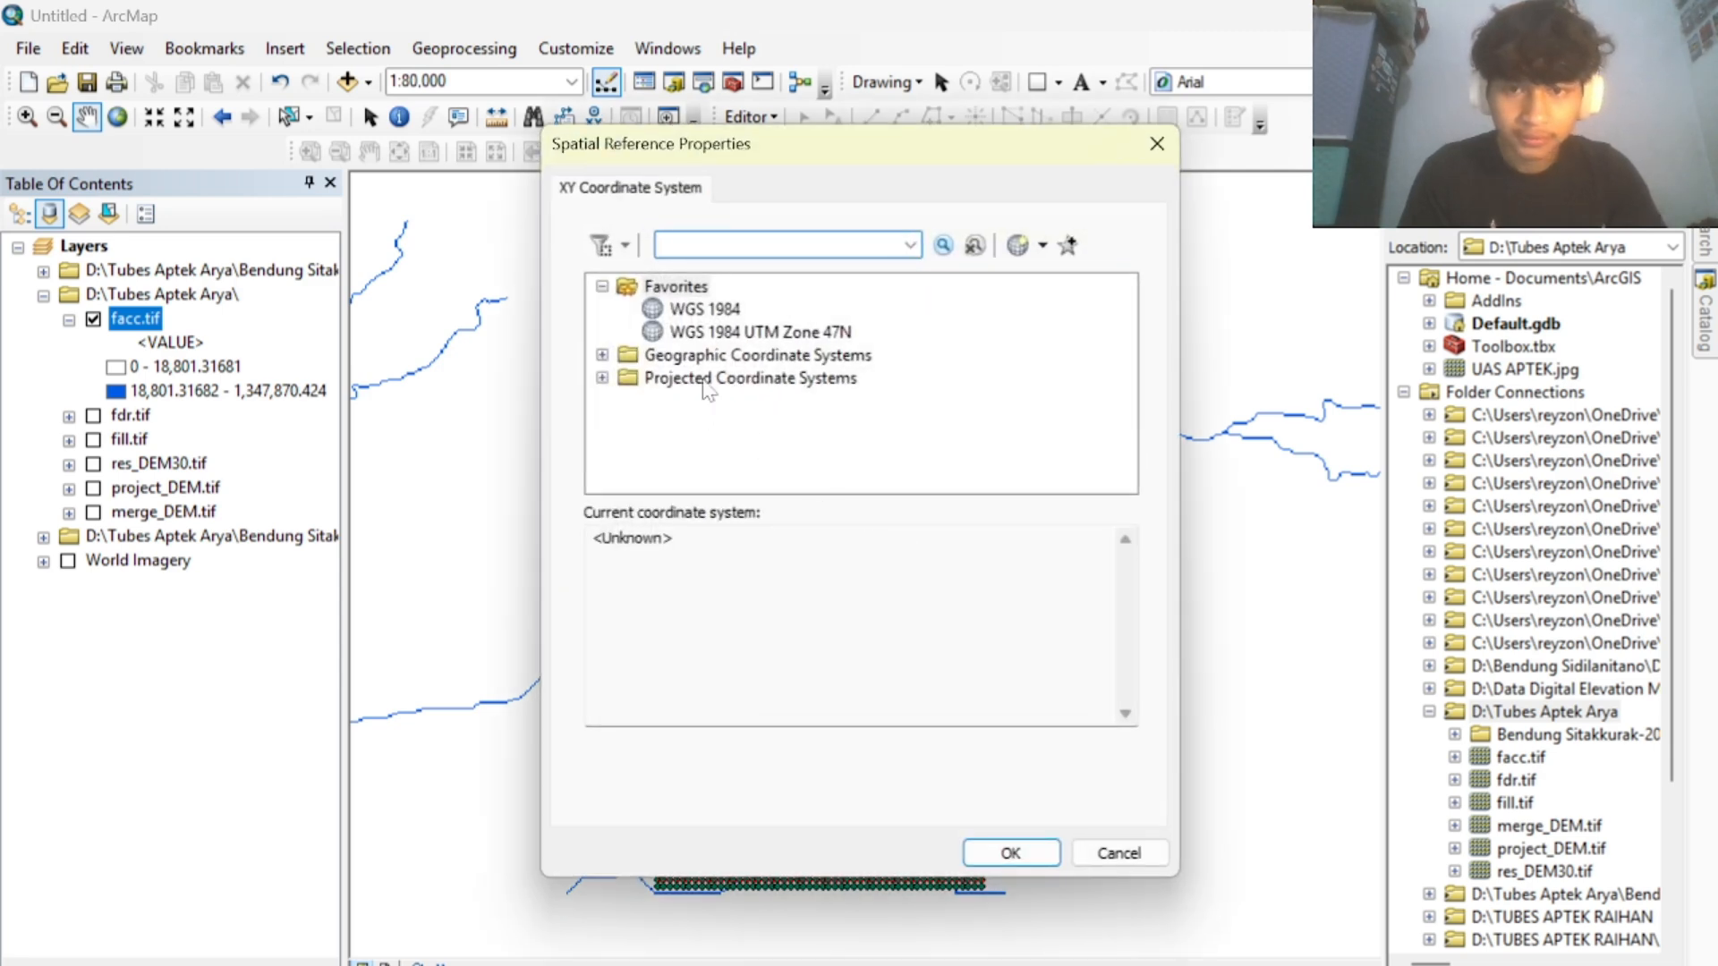
click(726, 336)
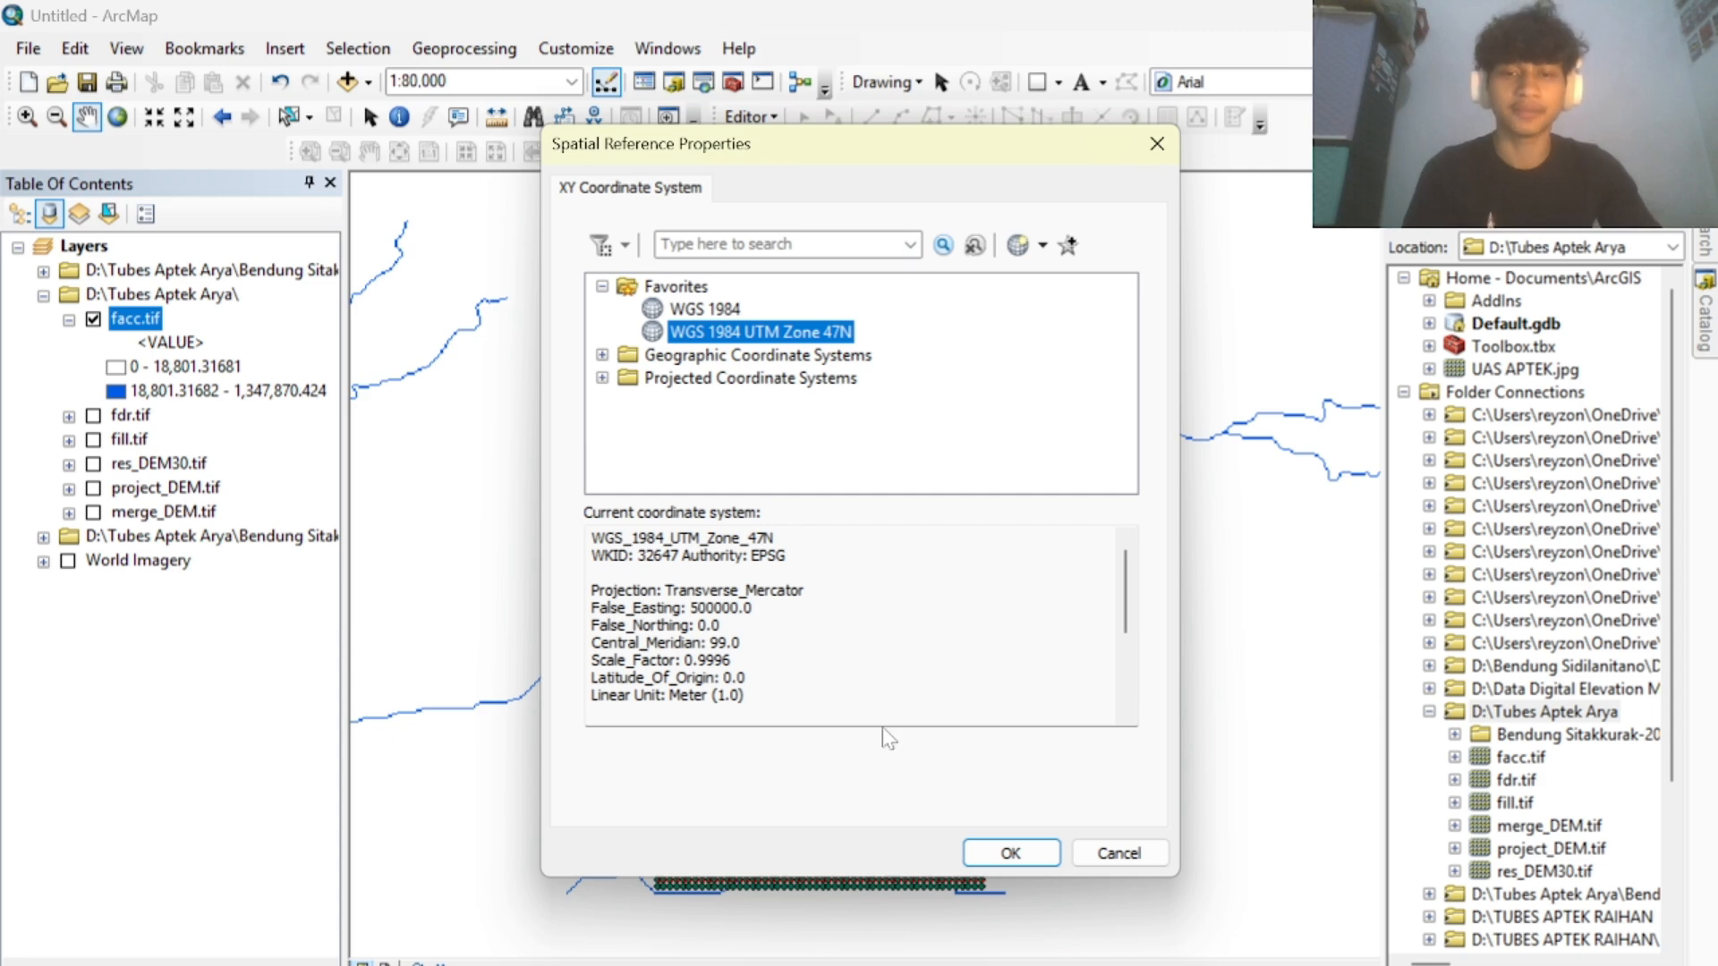
click(1033, 857)
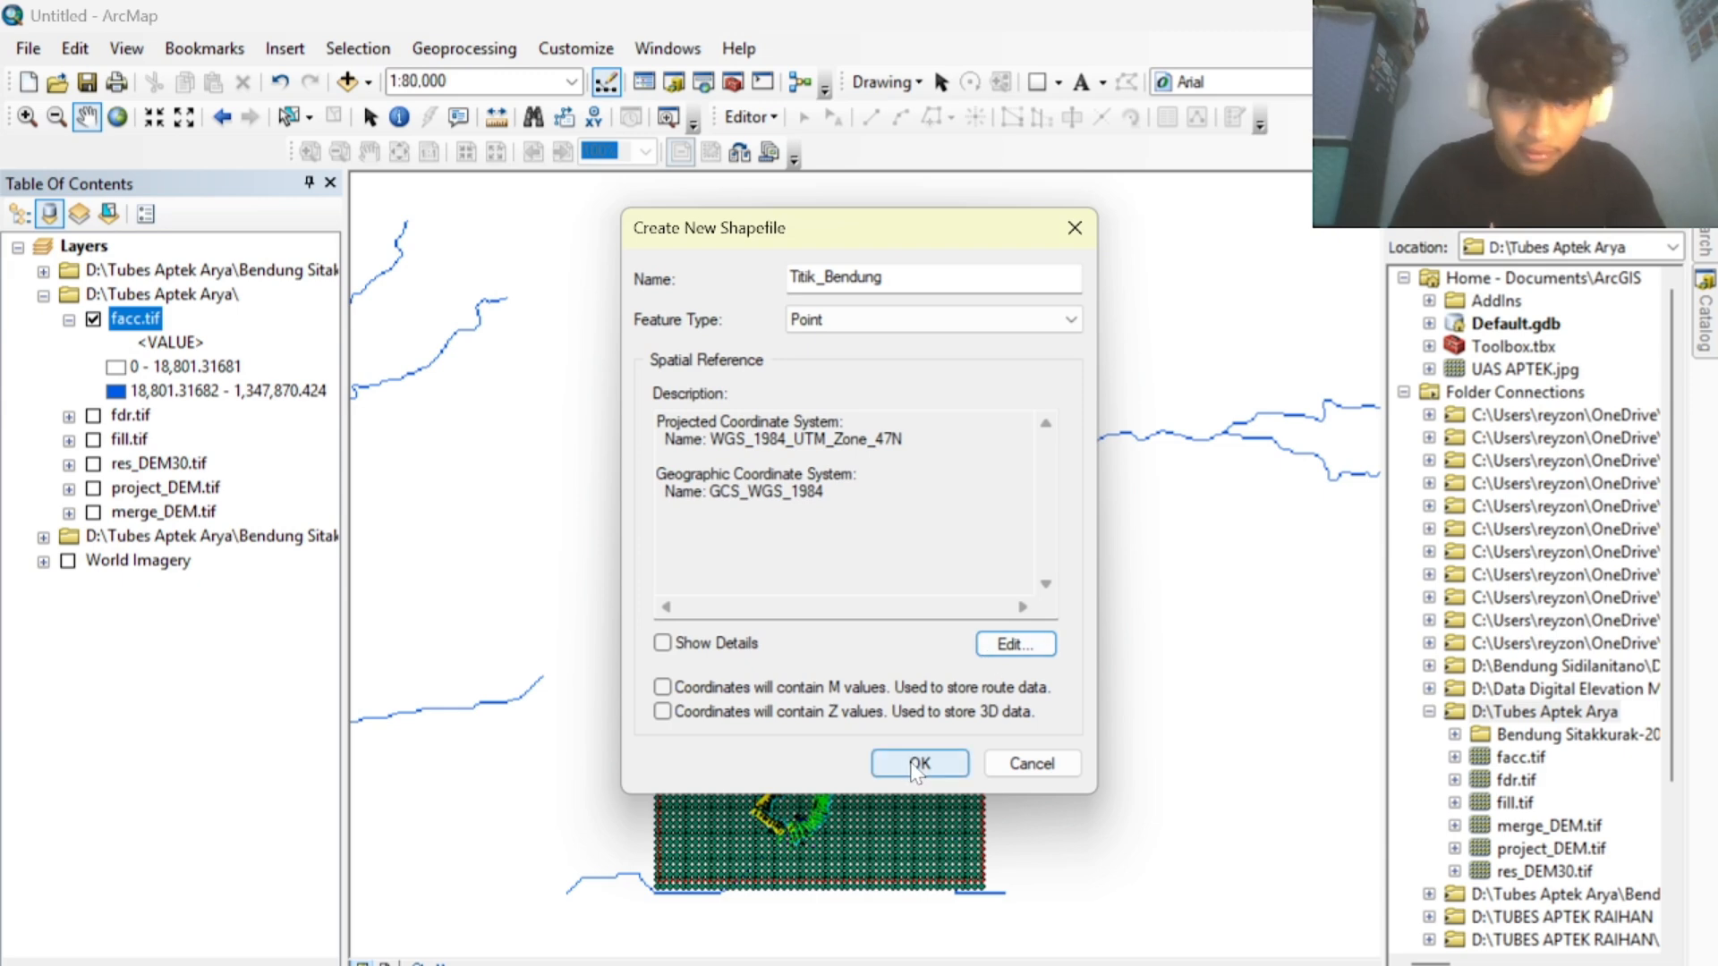
click(920, 763)
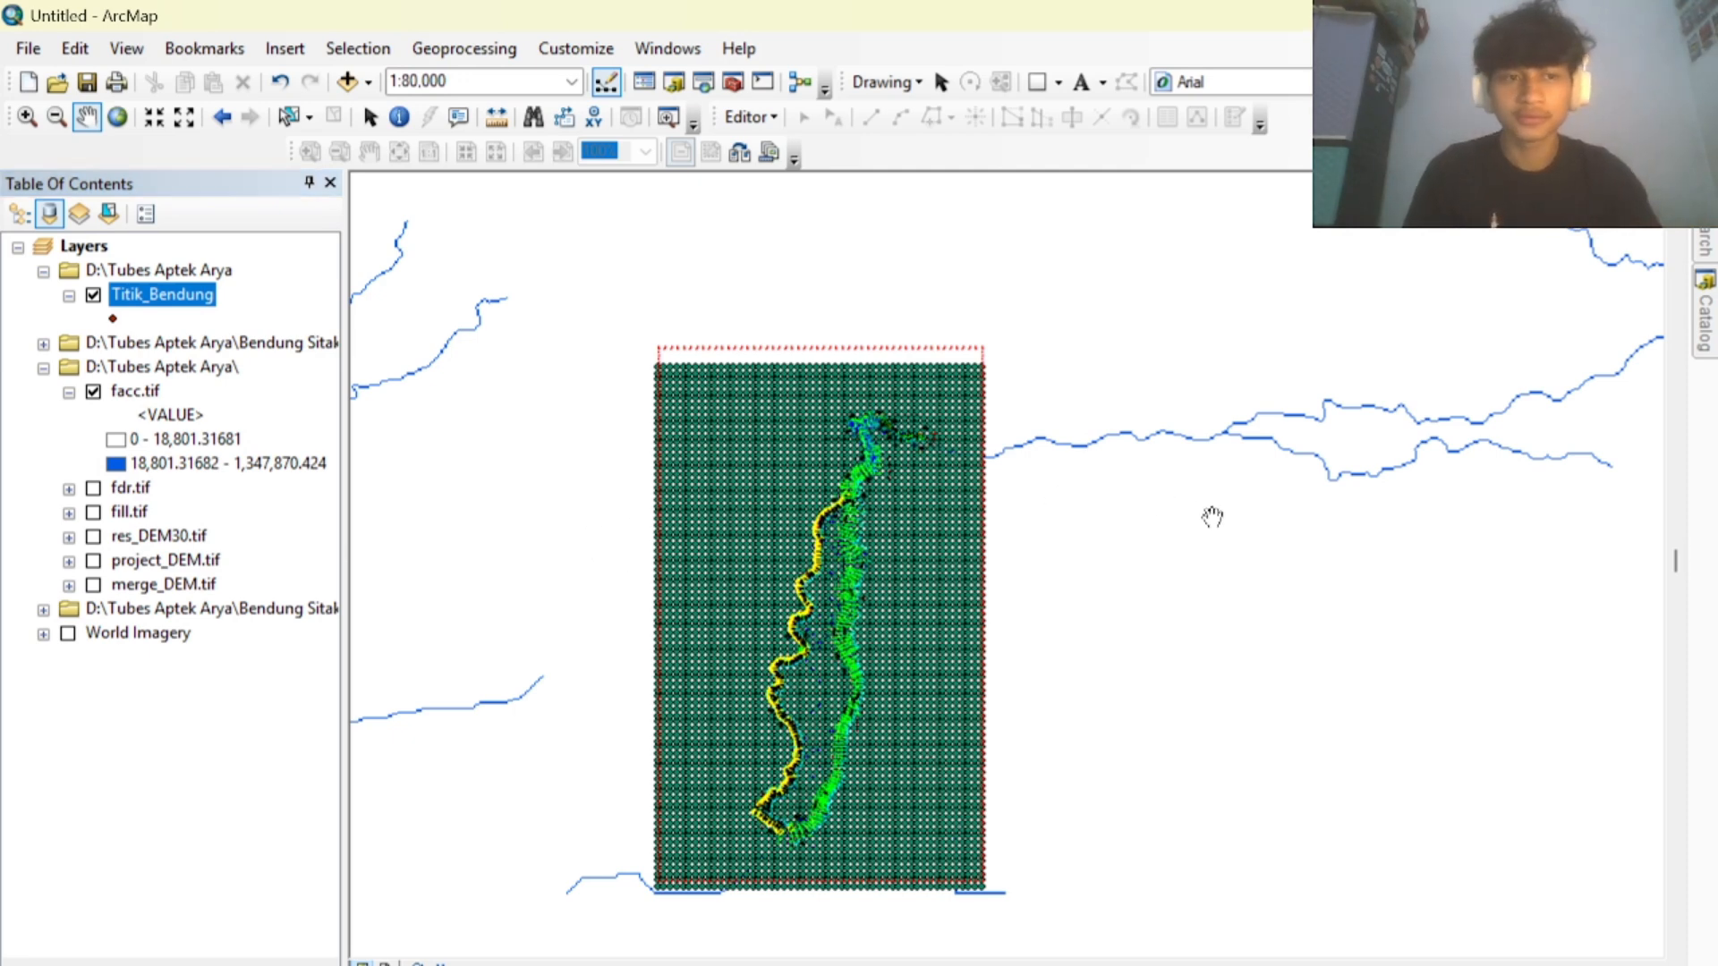
Hide the facc.tif layer and start an edit session on the Titik_Bendung shapefile, continuing past the spatial reference warnings.
scroll(859, 610, down, 3)
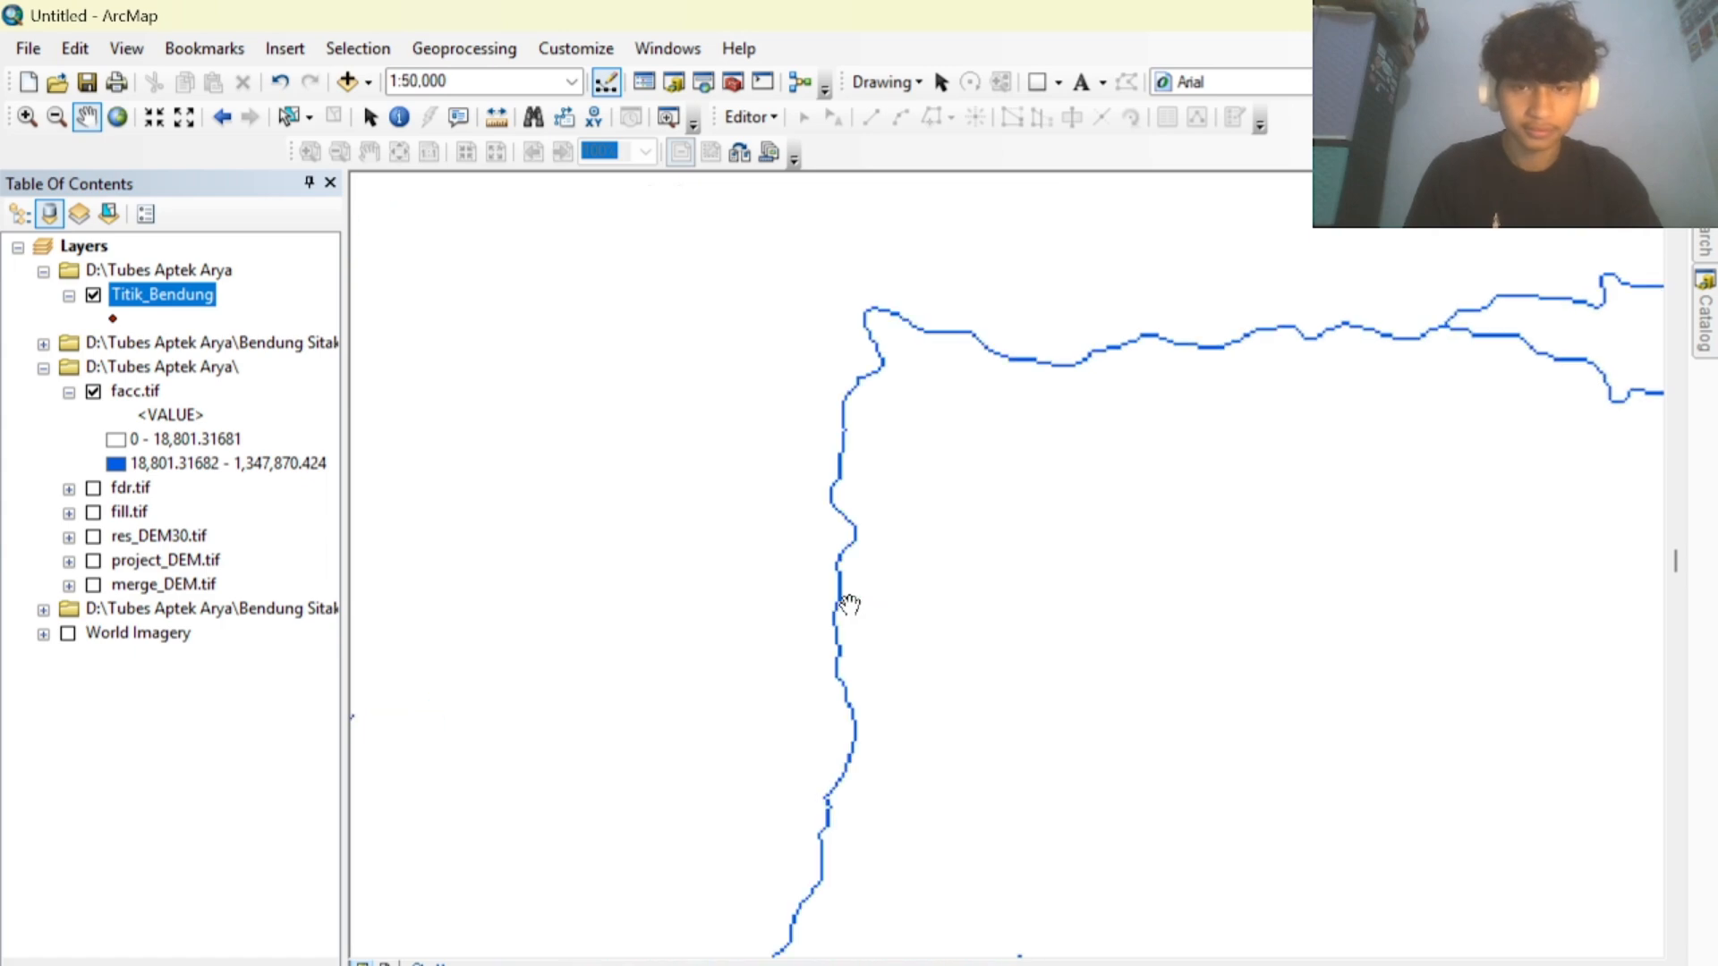
drag(852, 602, 877, 511)
click(96, 391)
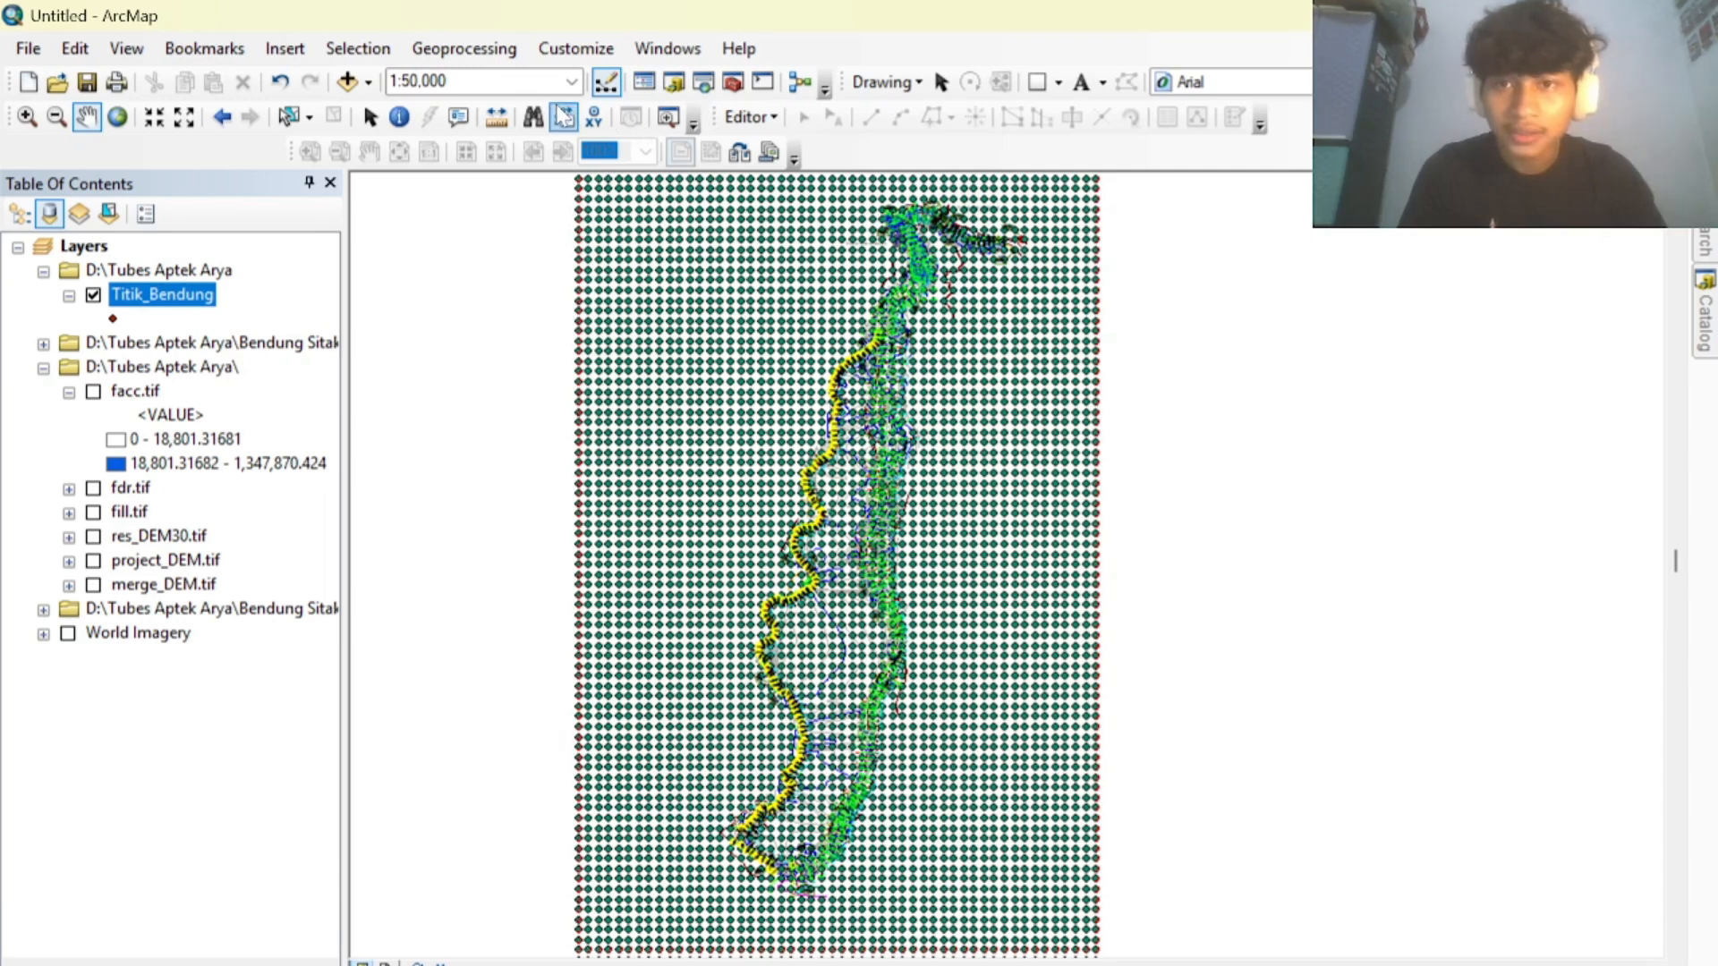
click(781, 121)
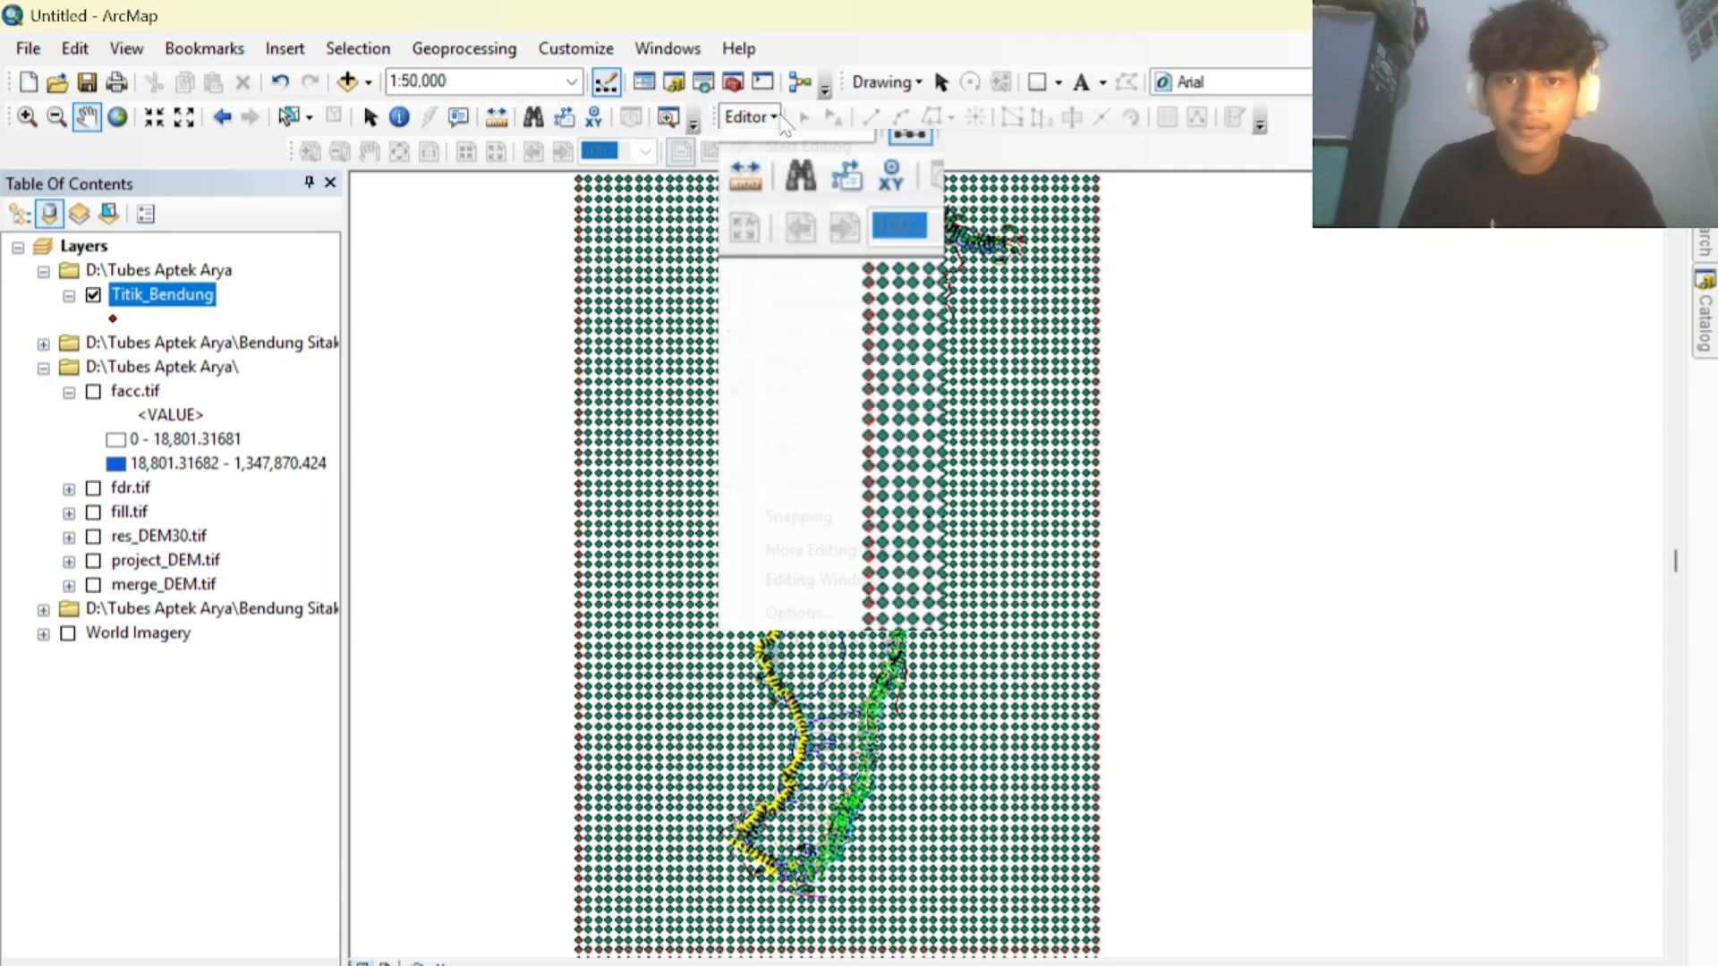
click(827, 148)
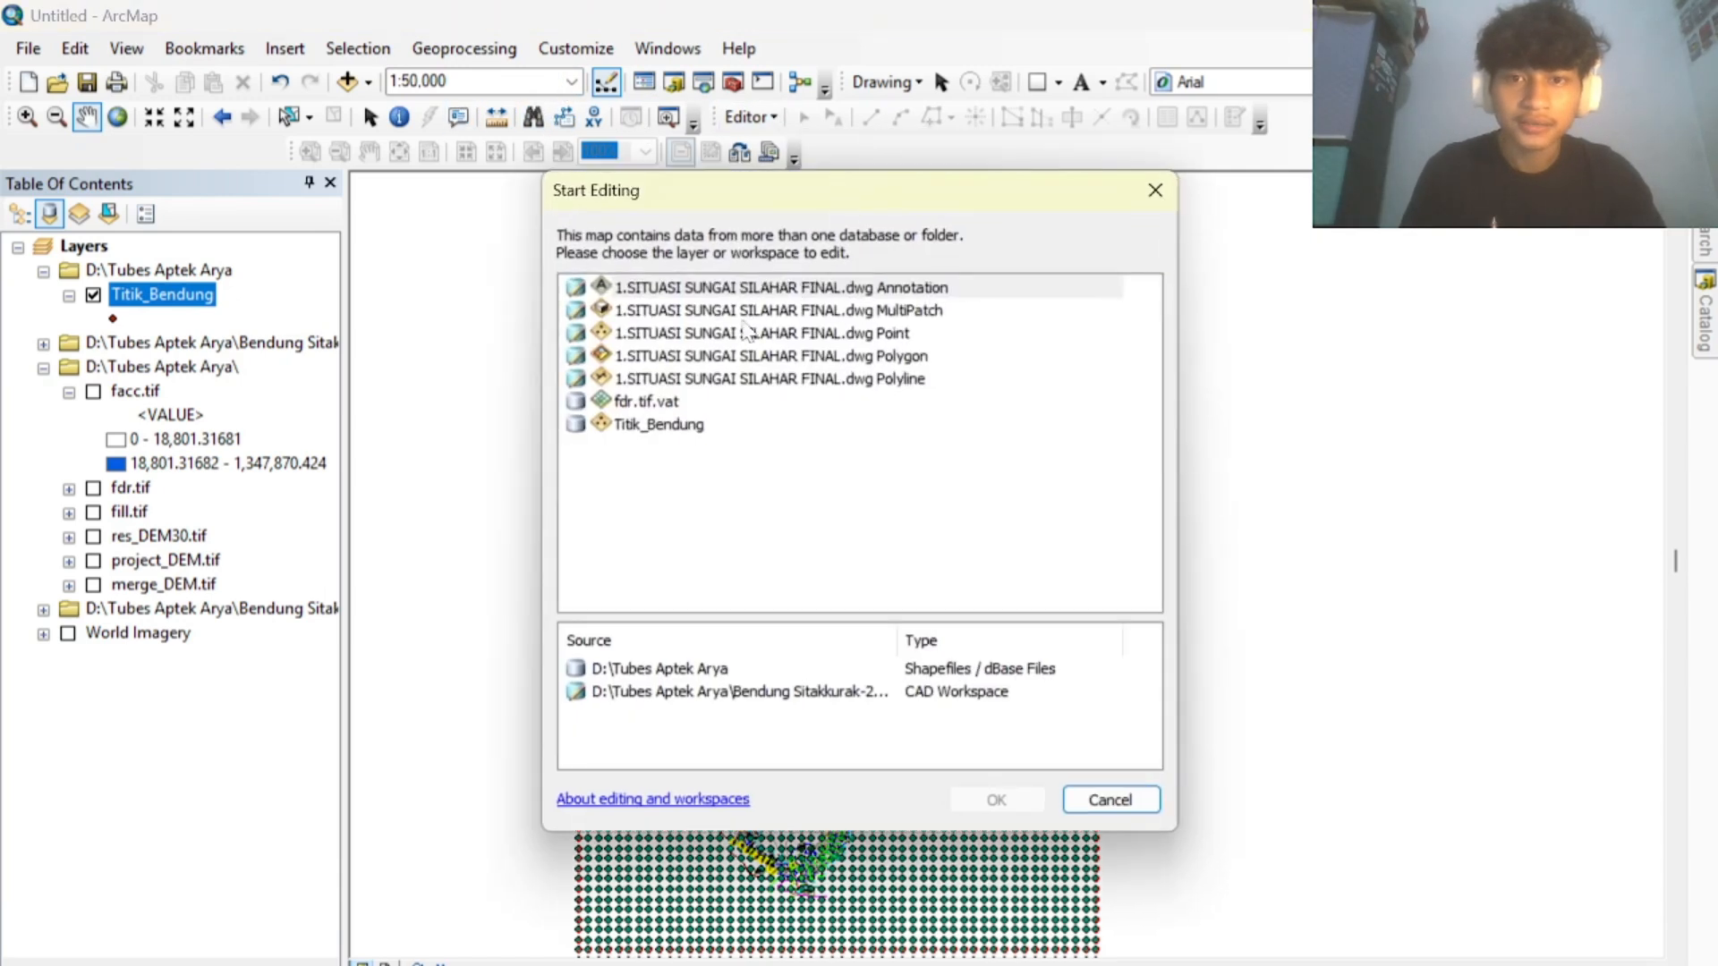
click(687, 426)
click(1002, 799)
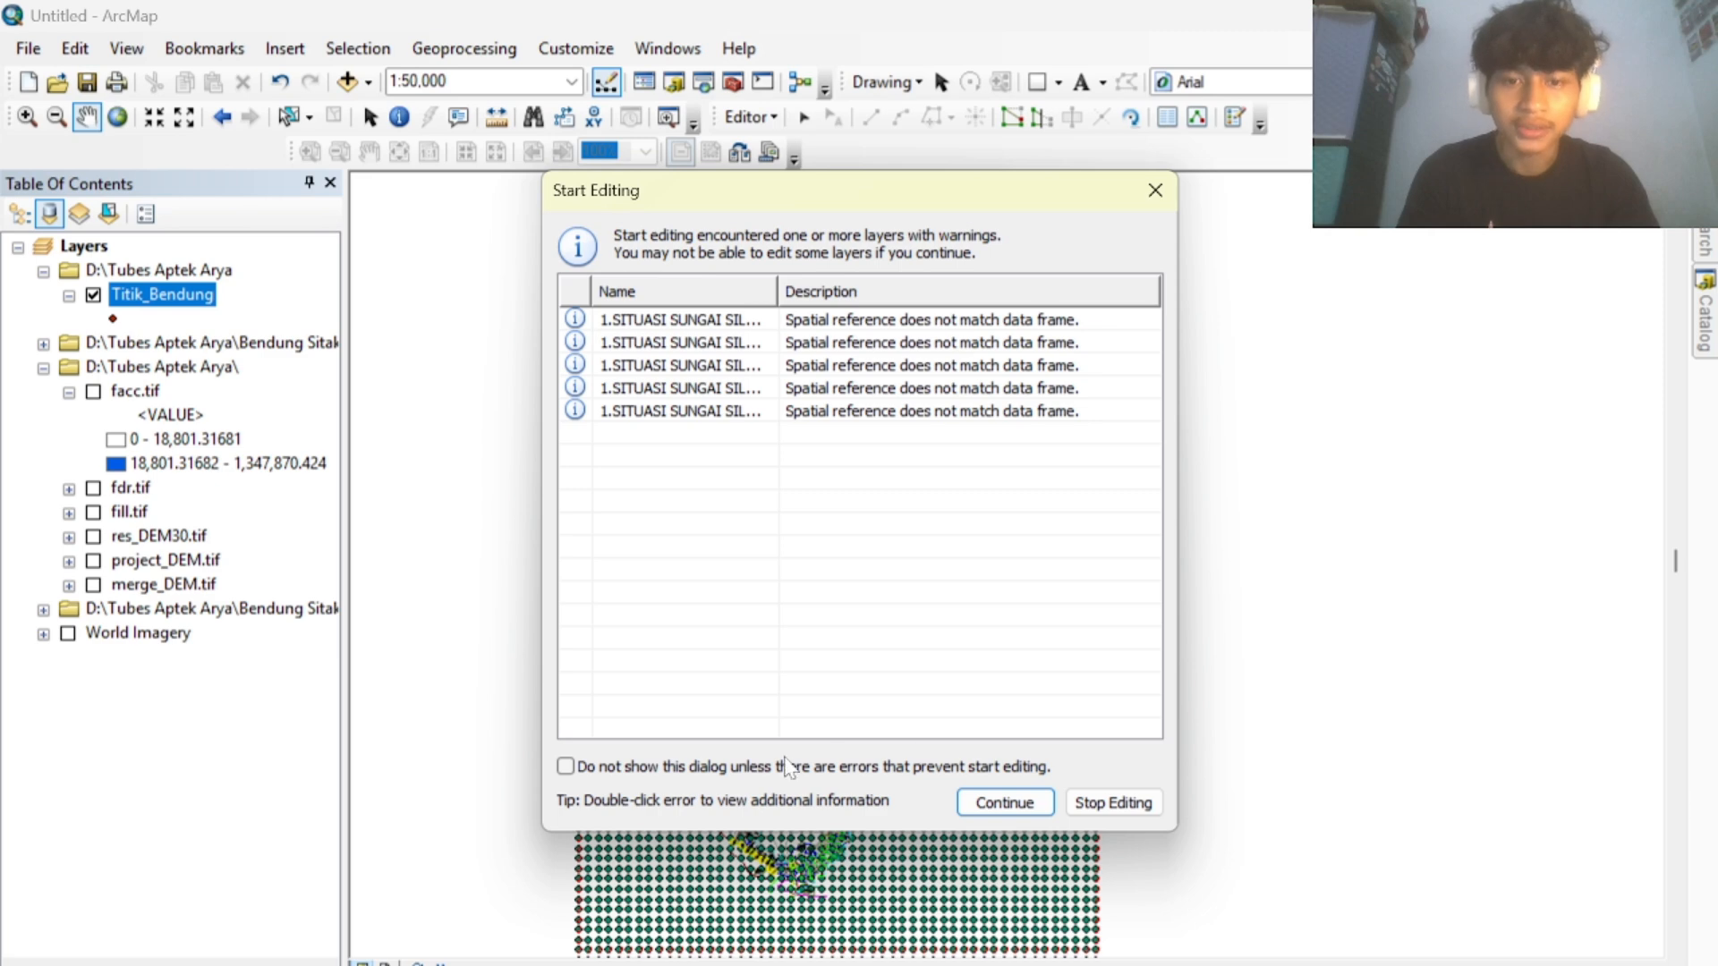
click(1023, 801)
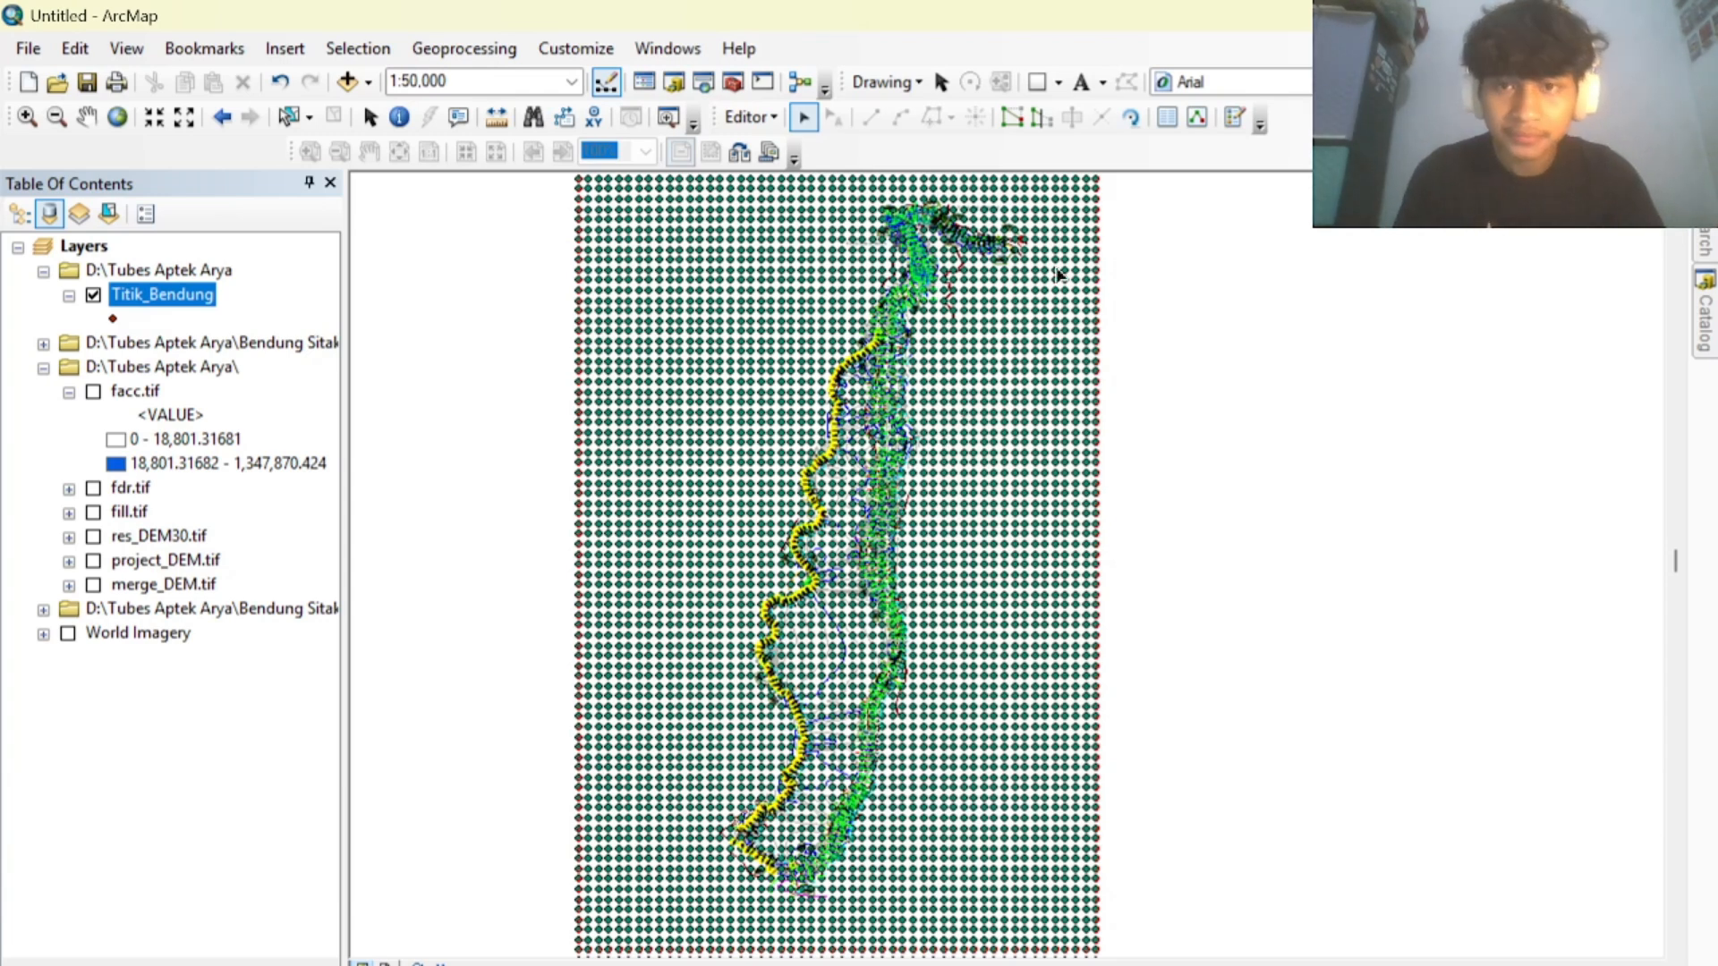
Open the Create Features window, set it to auto-hide, and choose the Titik_Bendung template.
click(750, 117)
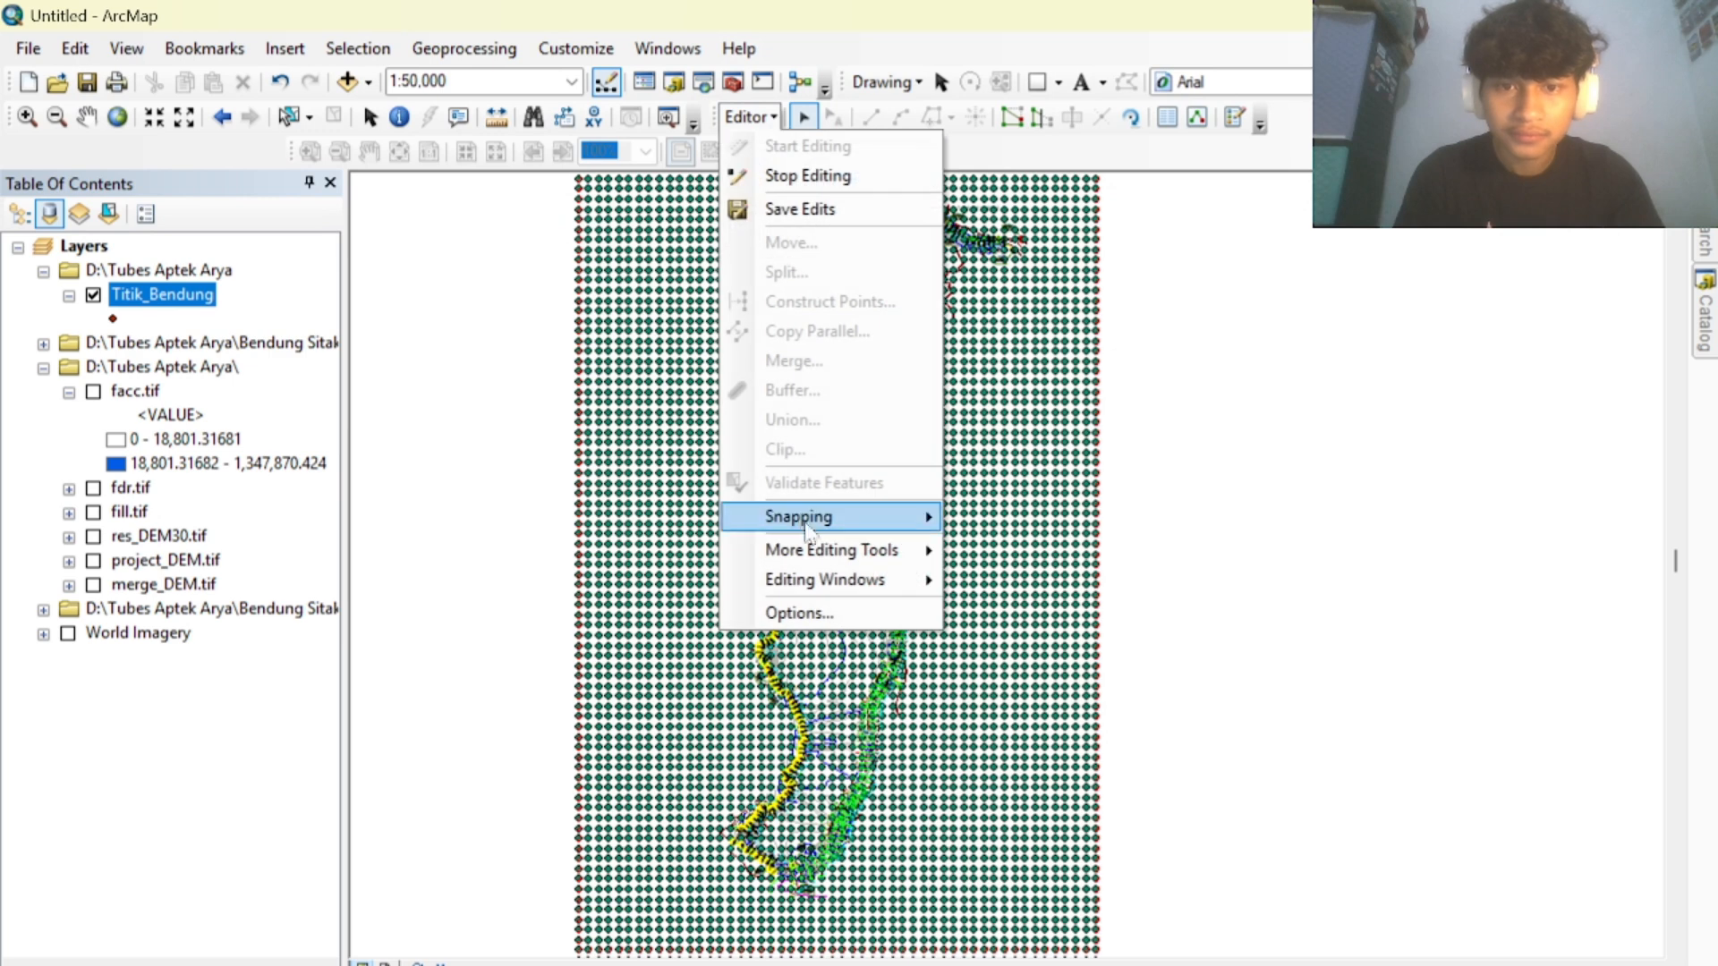
mouse_move(828, 586)
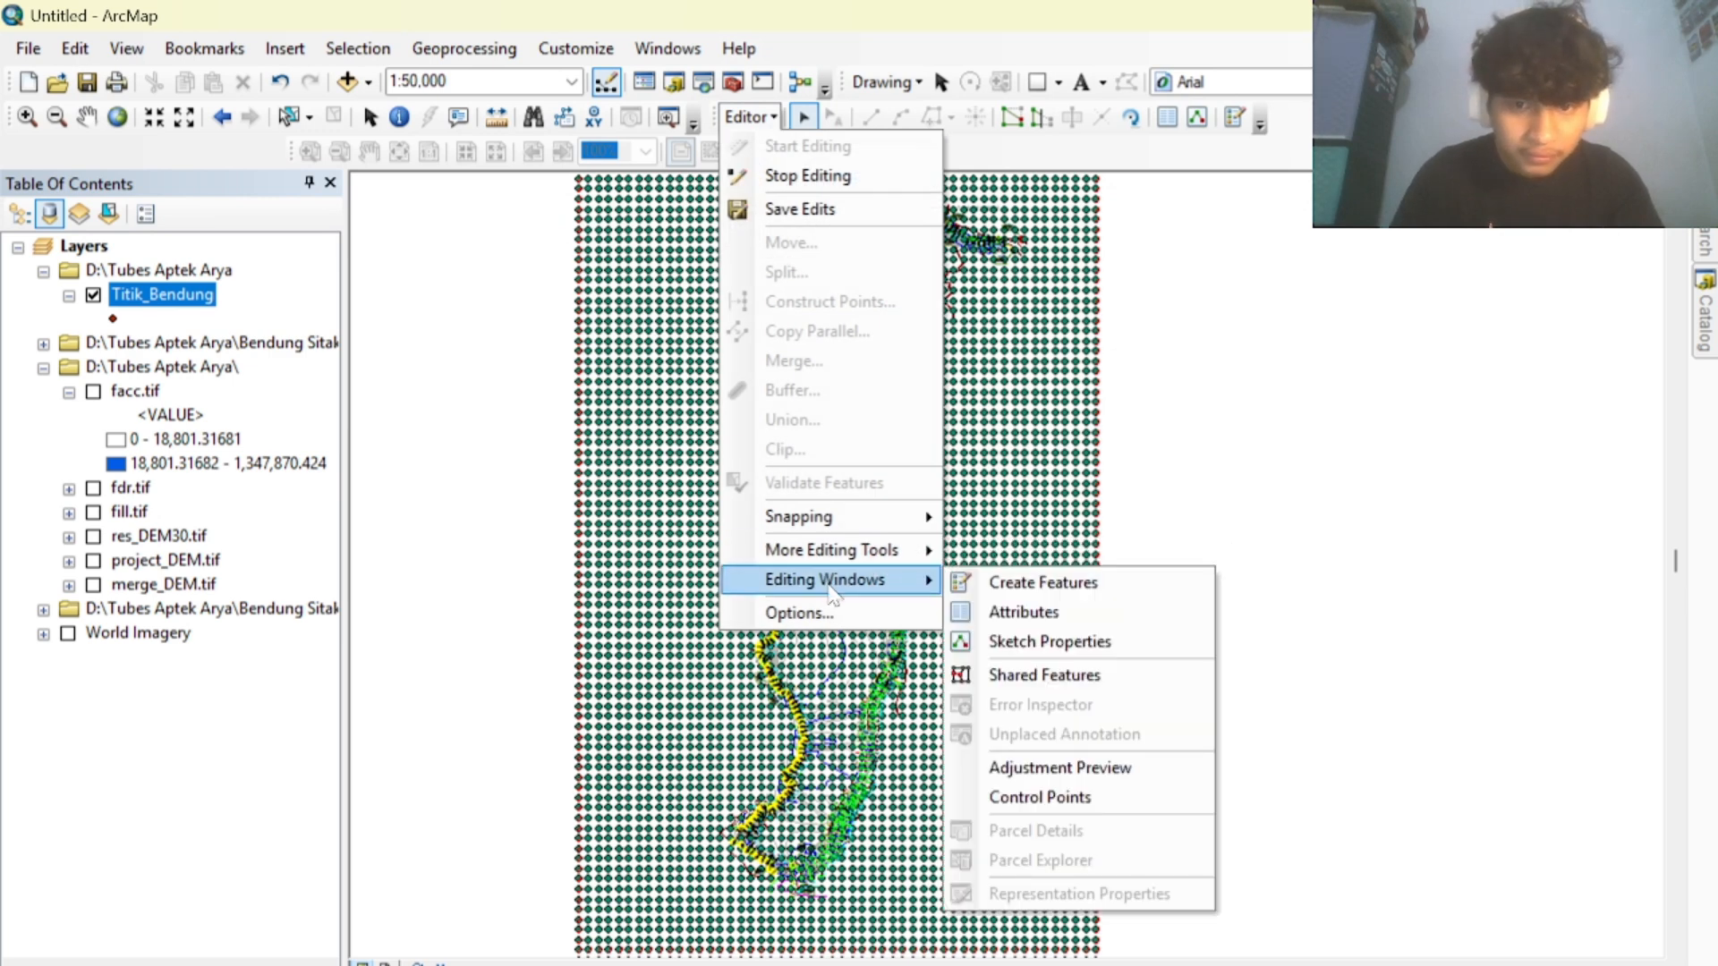
click(985, 587)
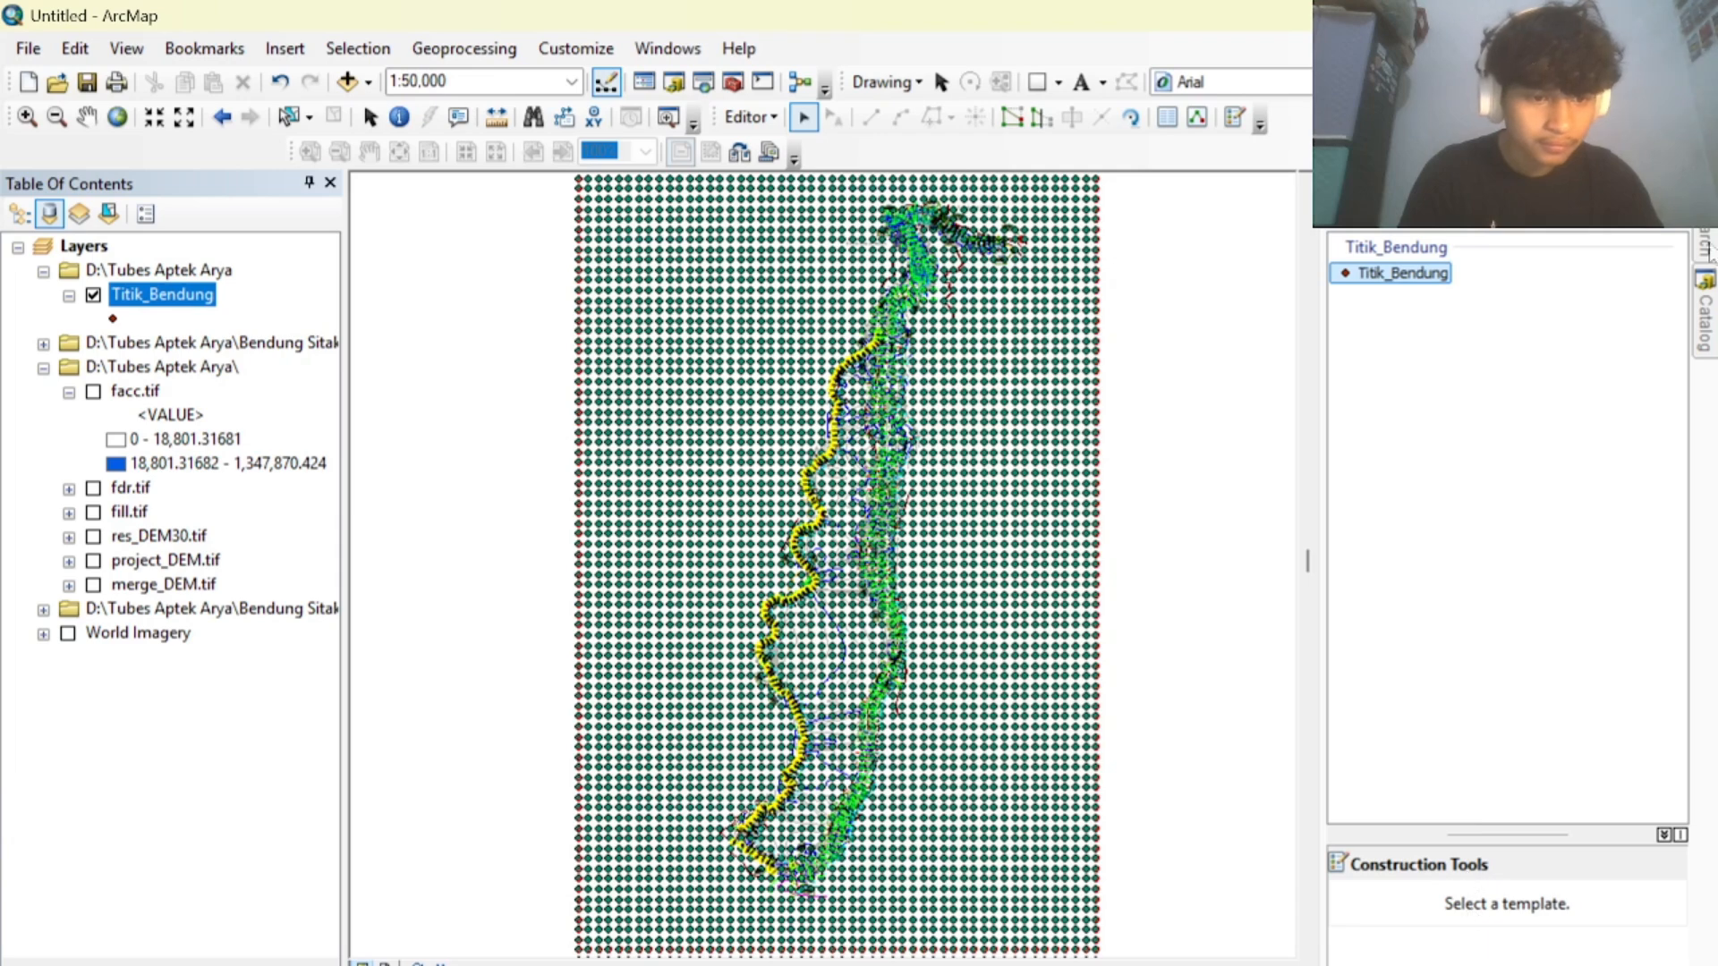
click(1657, 183)
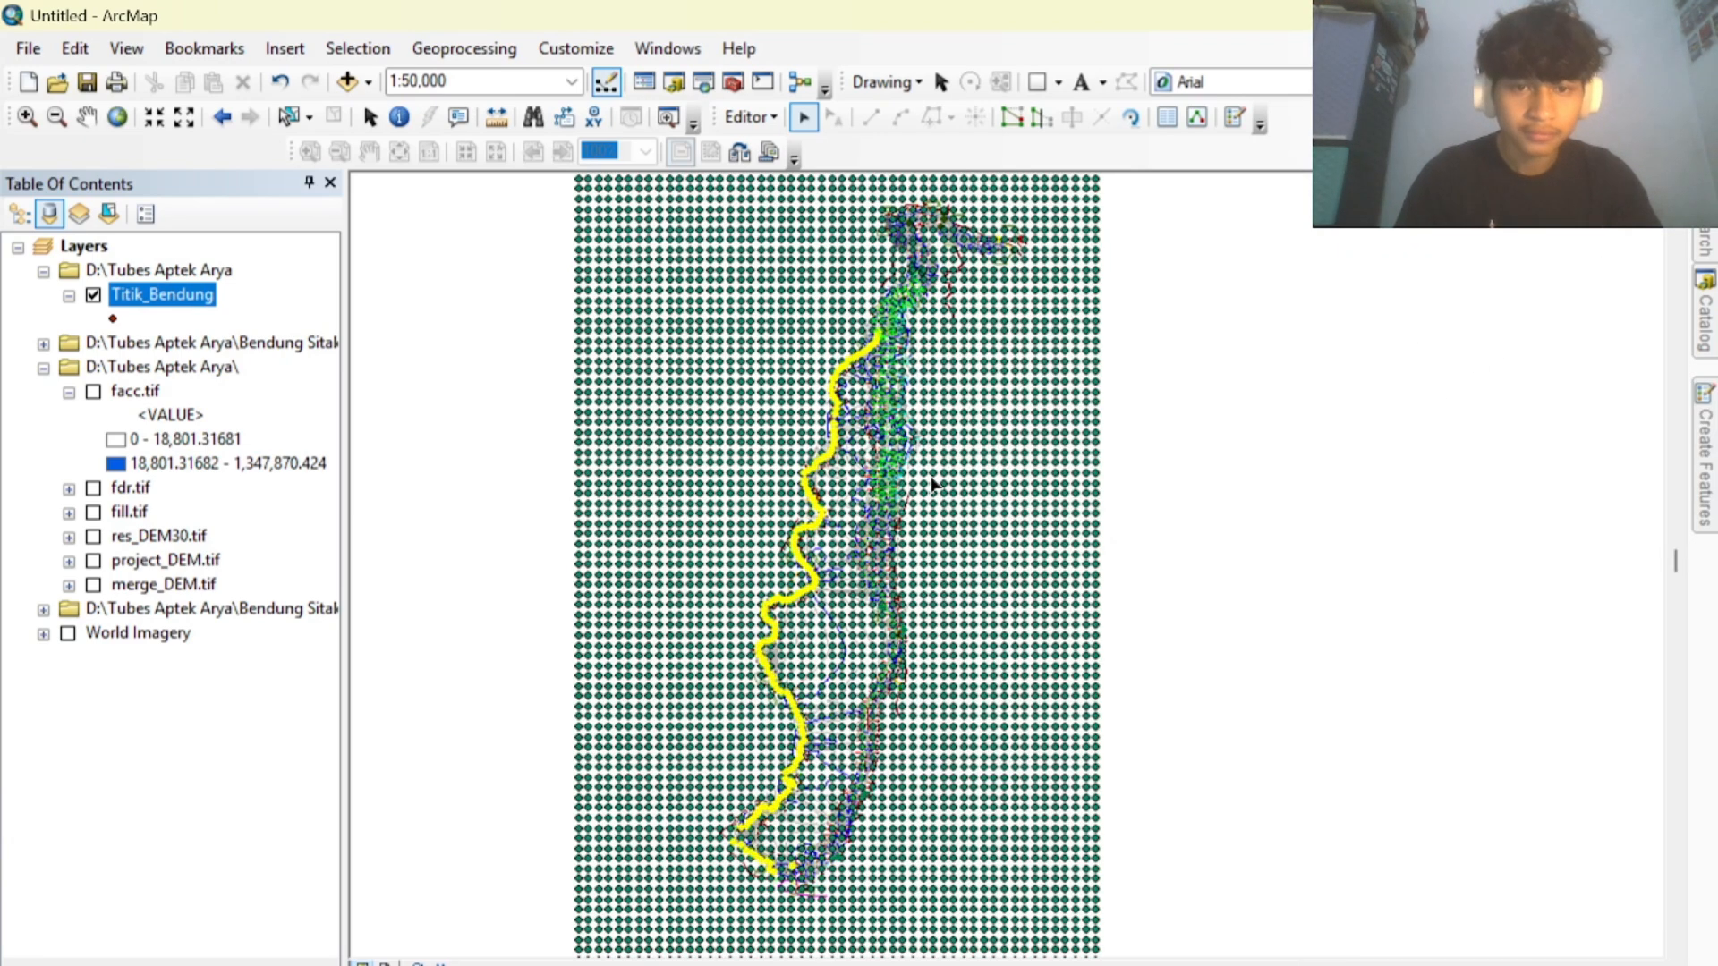
drag(931, 487, 972, 484)
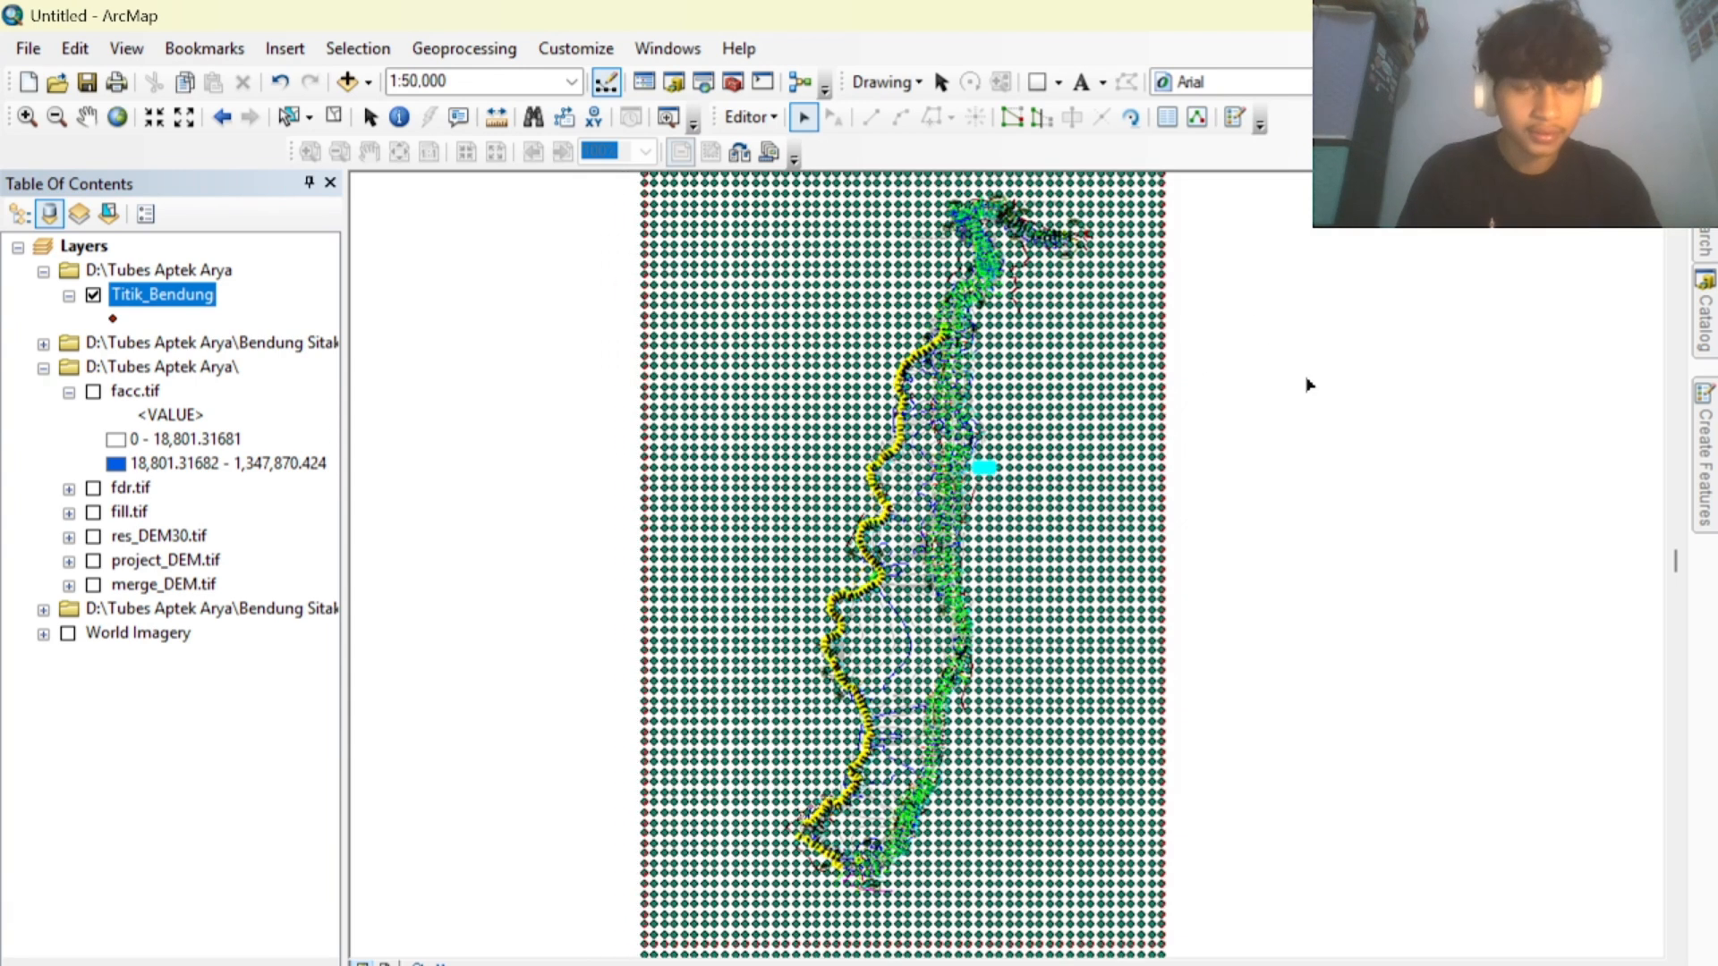
click(1704, 492)
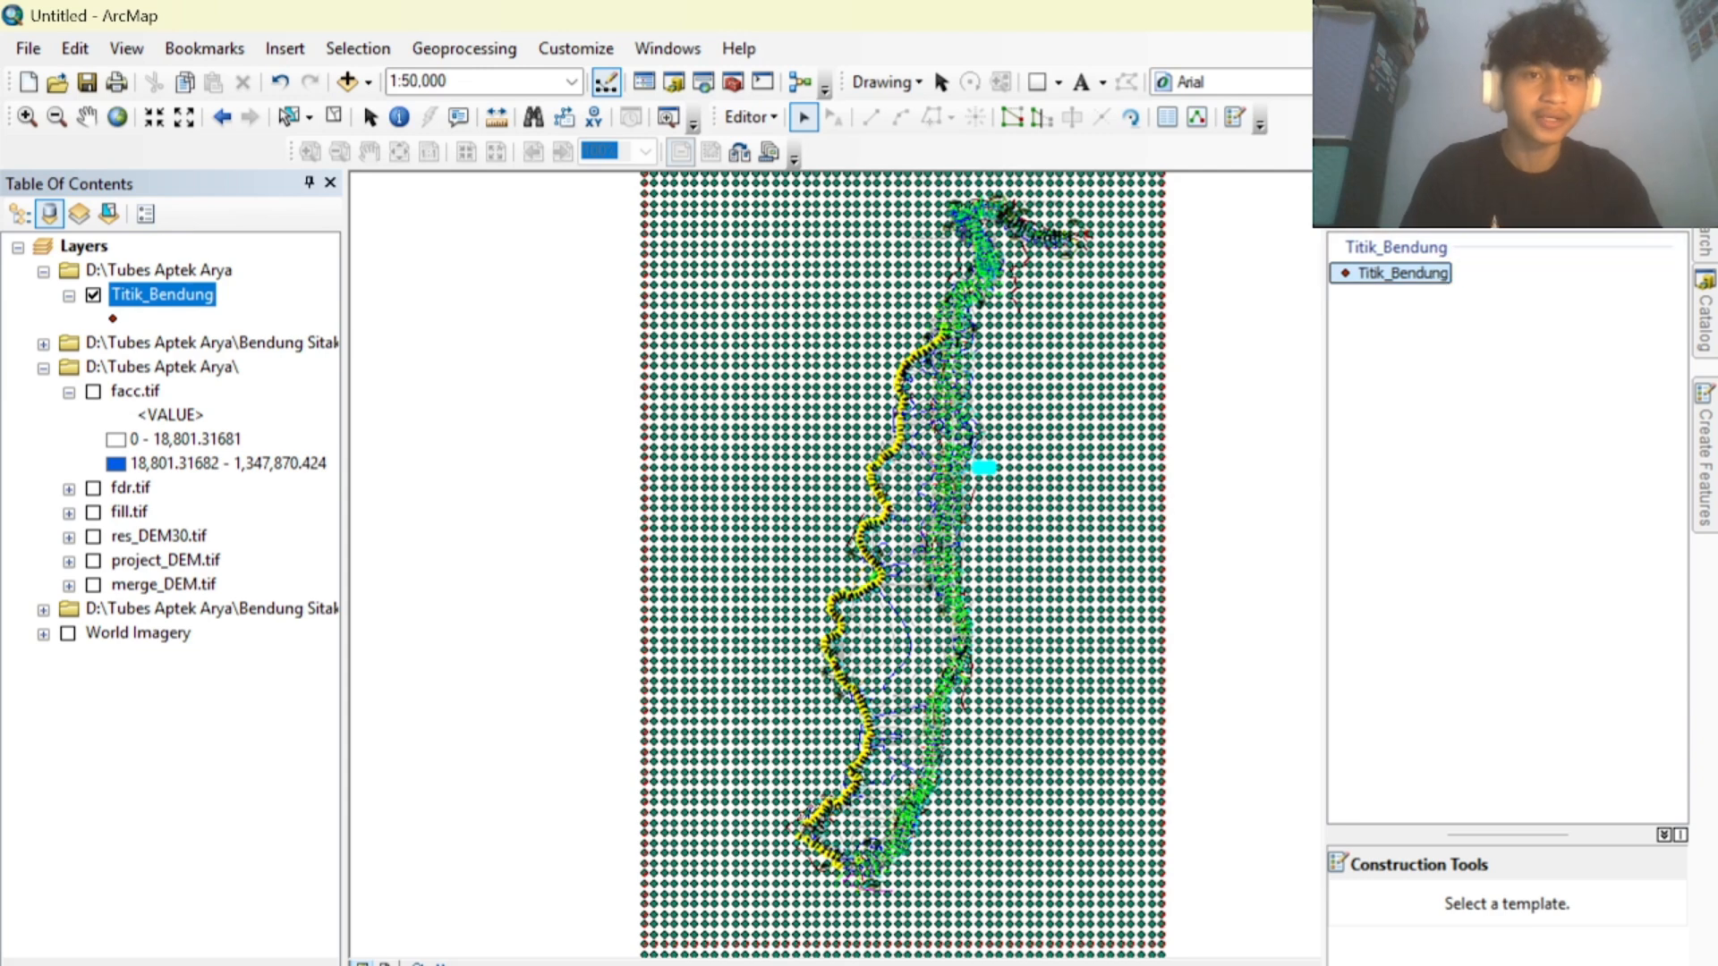
double_click(1431, 274)
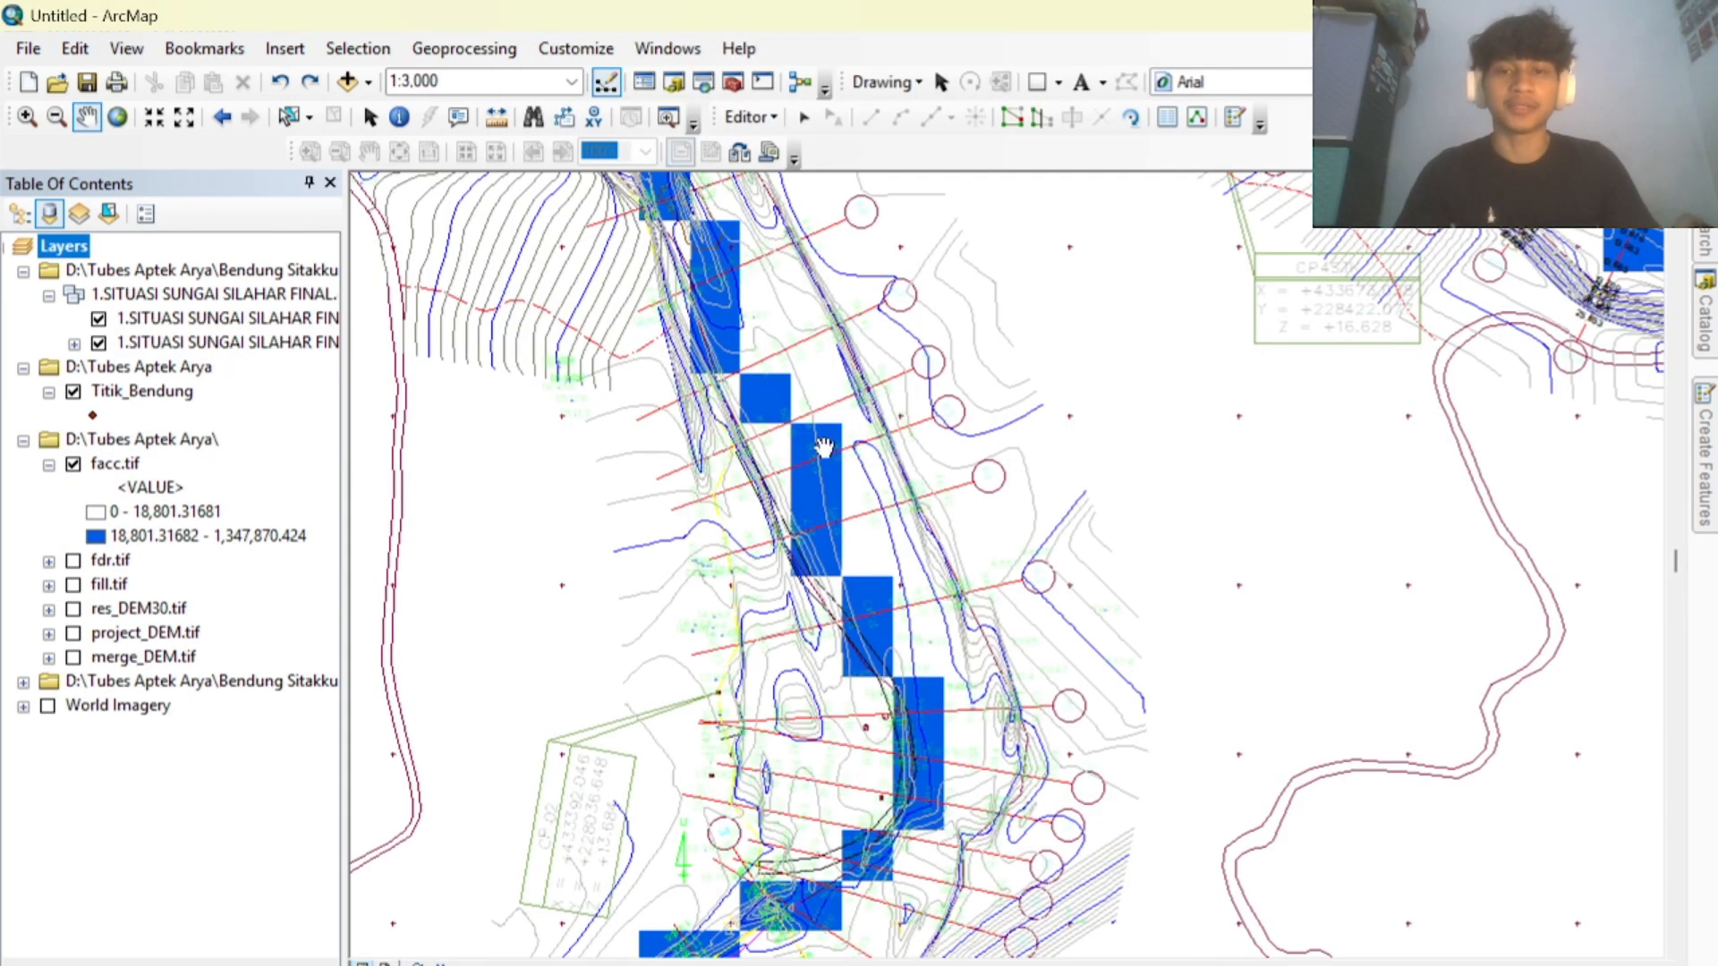
Examine how the blue facc.tif stream cells follow the river in the survey drawing, along the channel and its bend.
scroll(889, 509, up, 2)
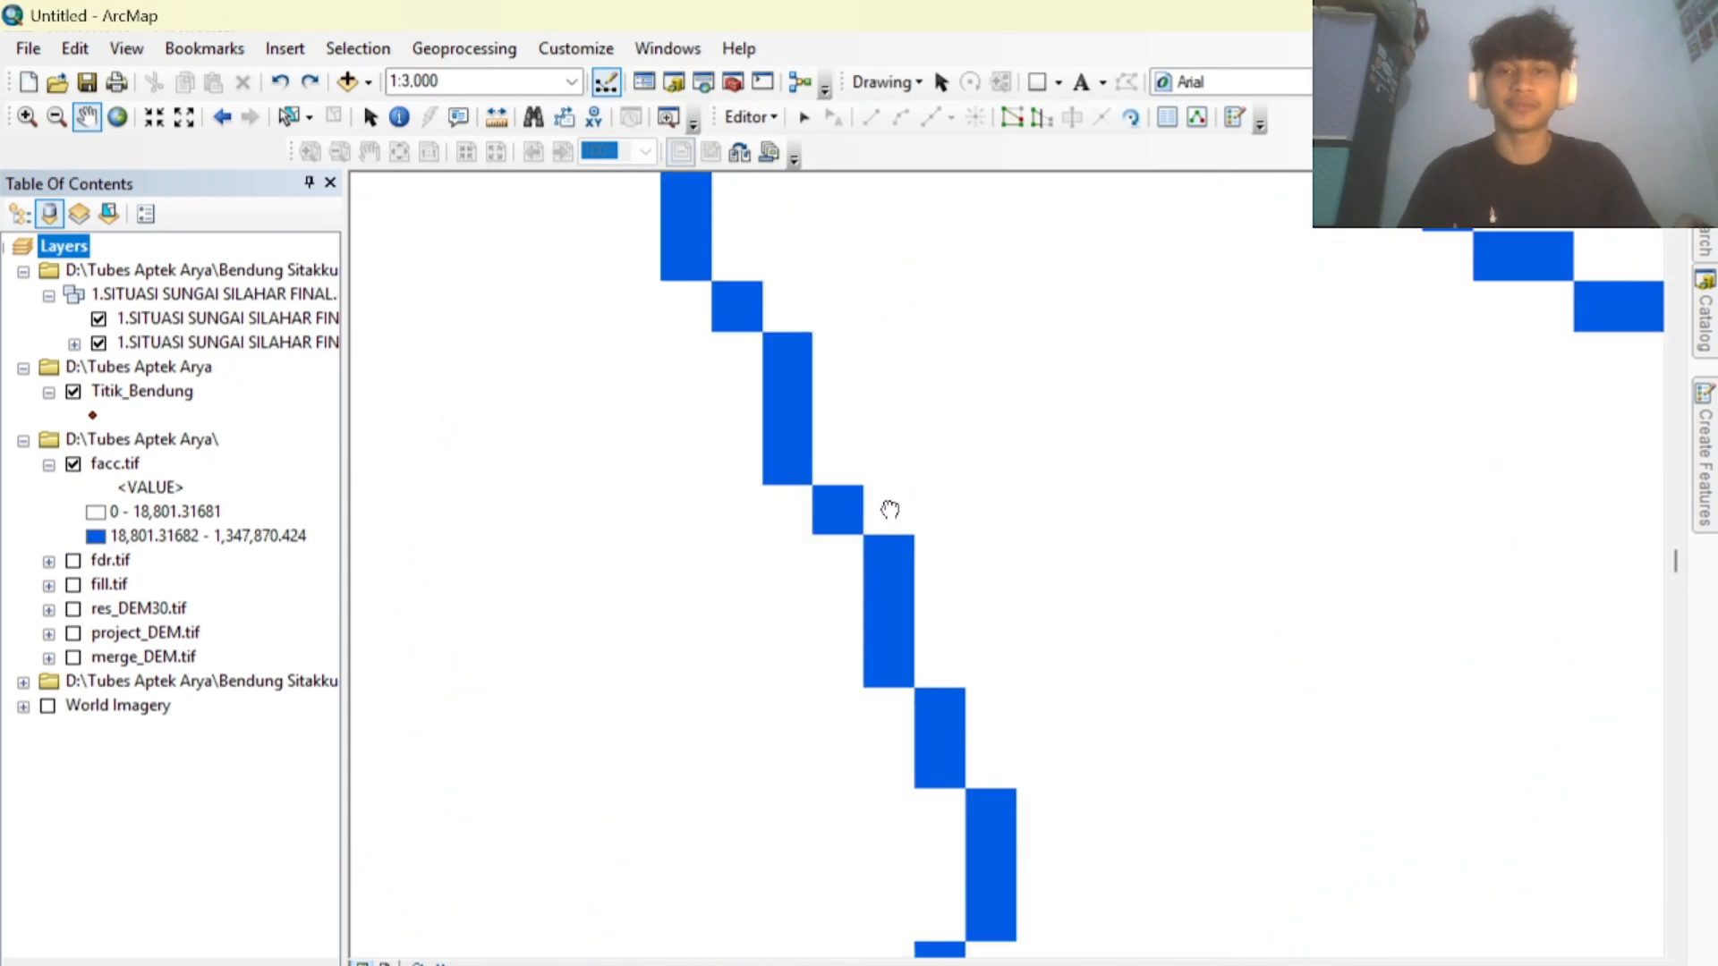
drag(862, 420, 879, 458)
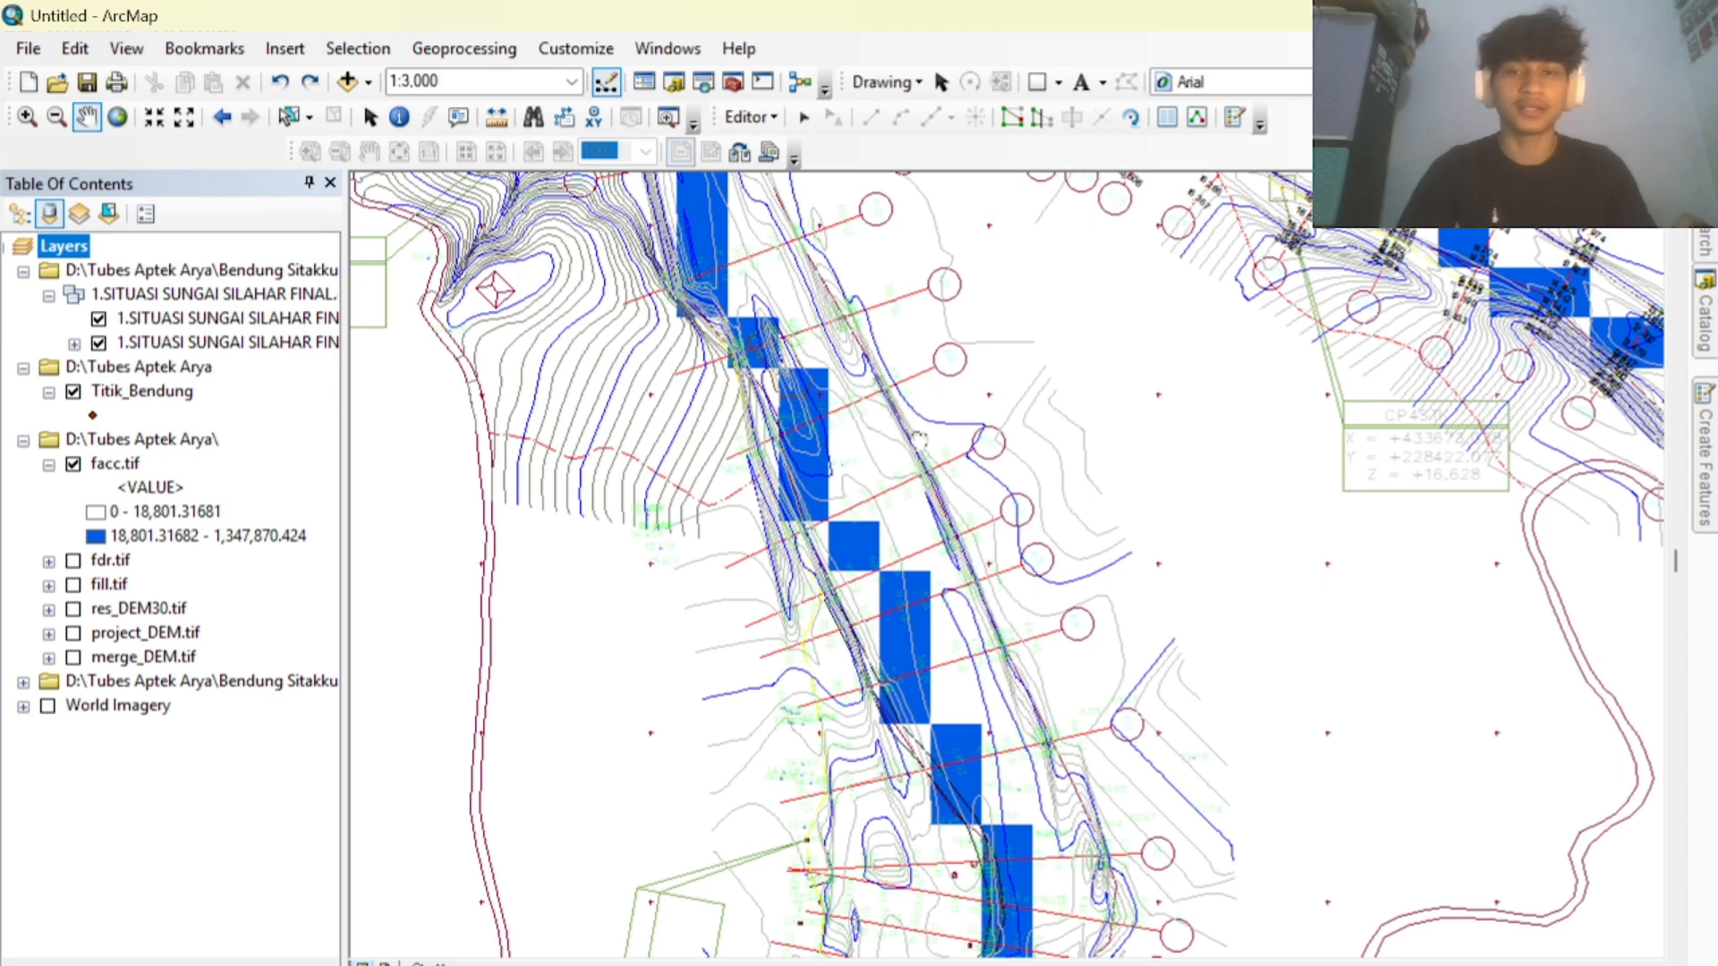
drag(919, 438, 976, 635)
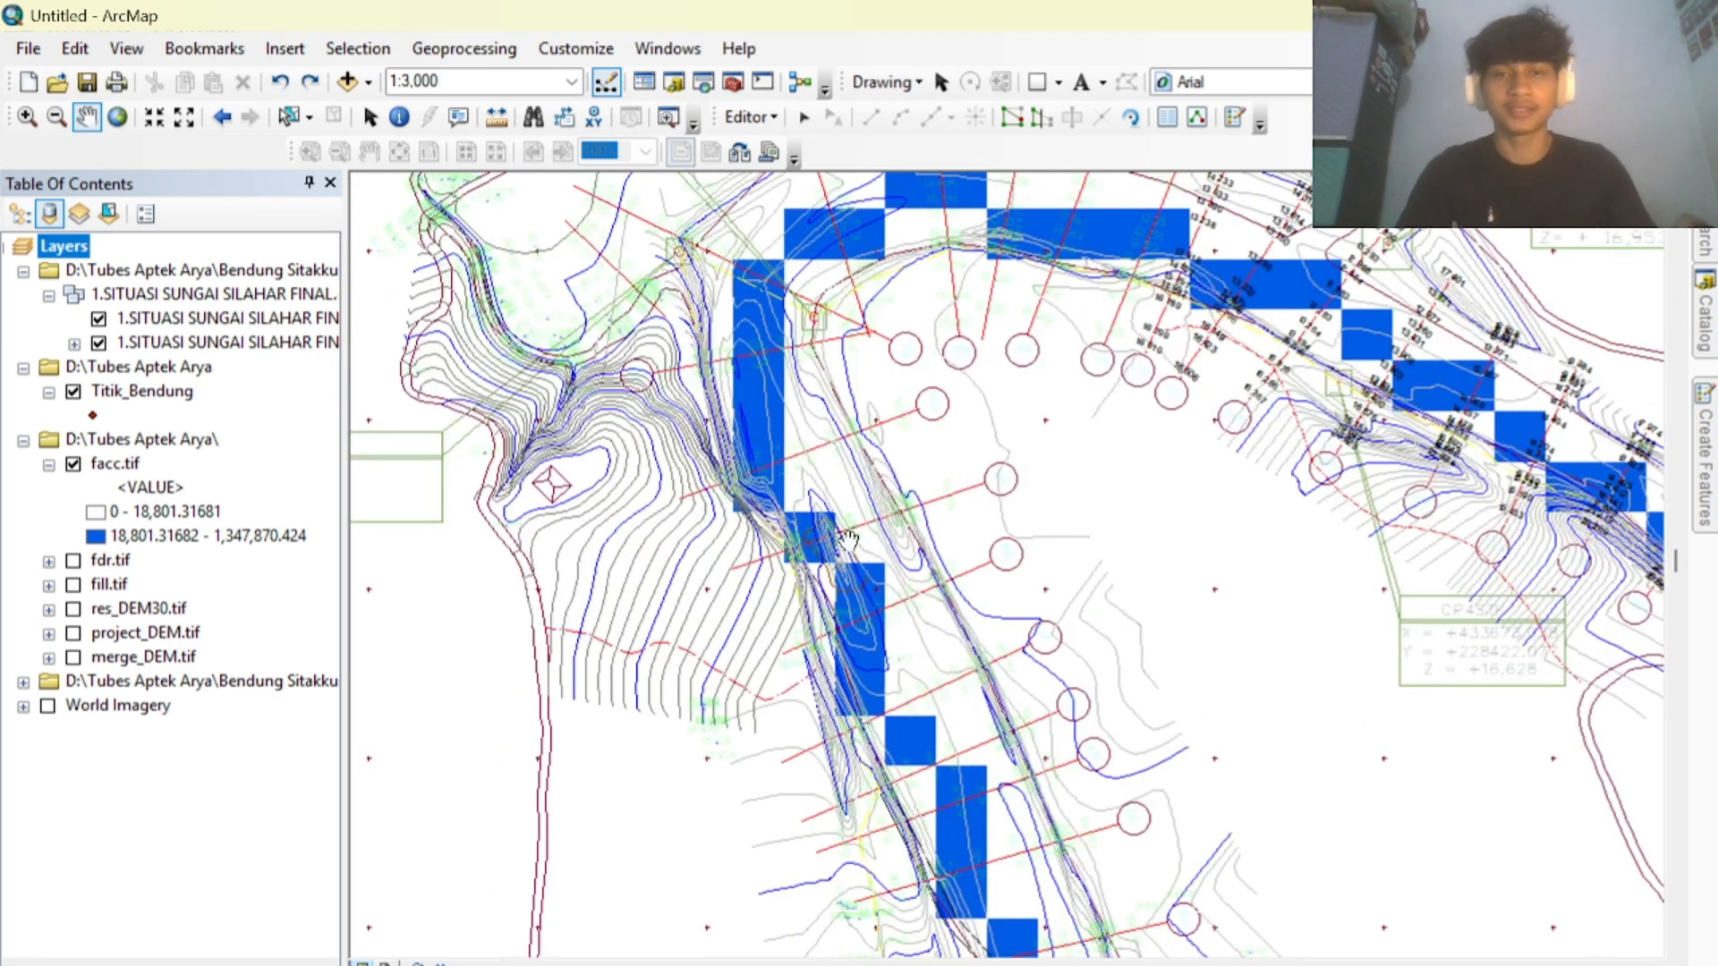
drag(848, 538, 916, 403)
drag(991, 608, 845, 189)
drag(917, 639, 1230, 192)
drag(1038, 419, 966, 682)
drag(865, 195, 942, 352)
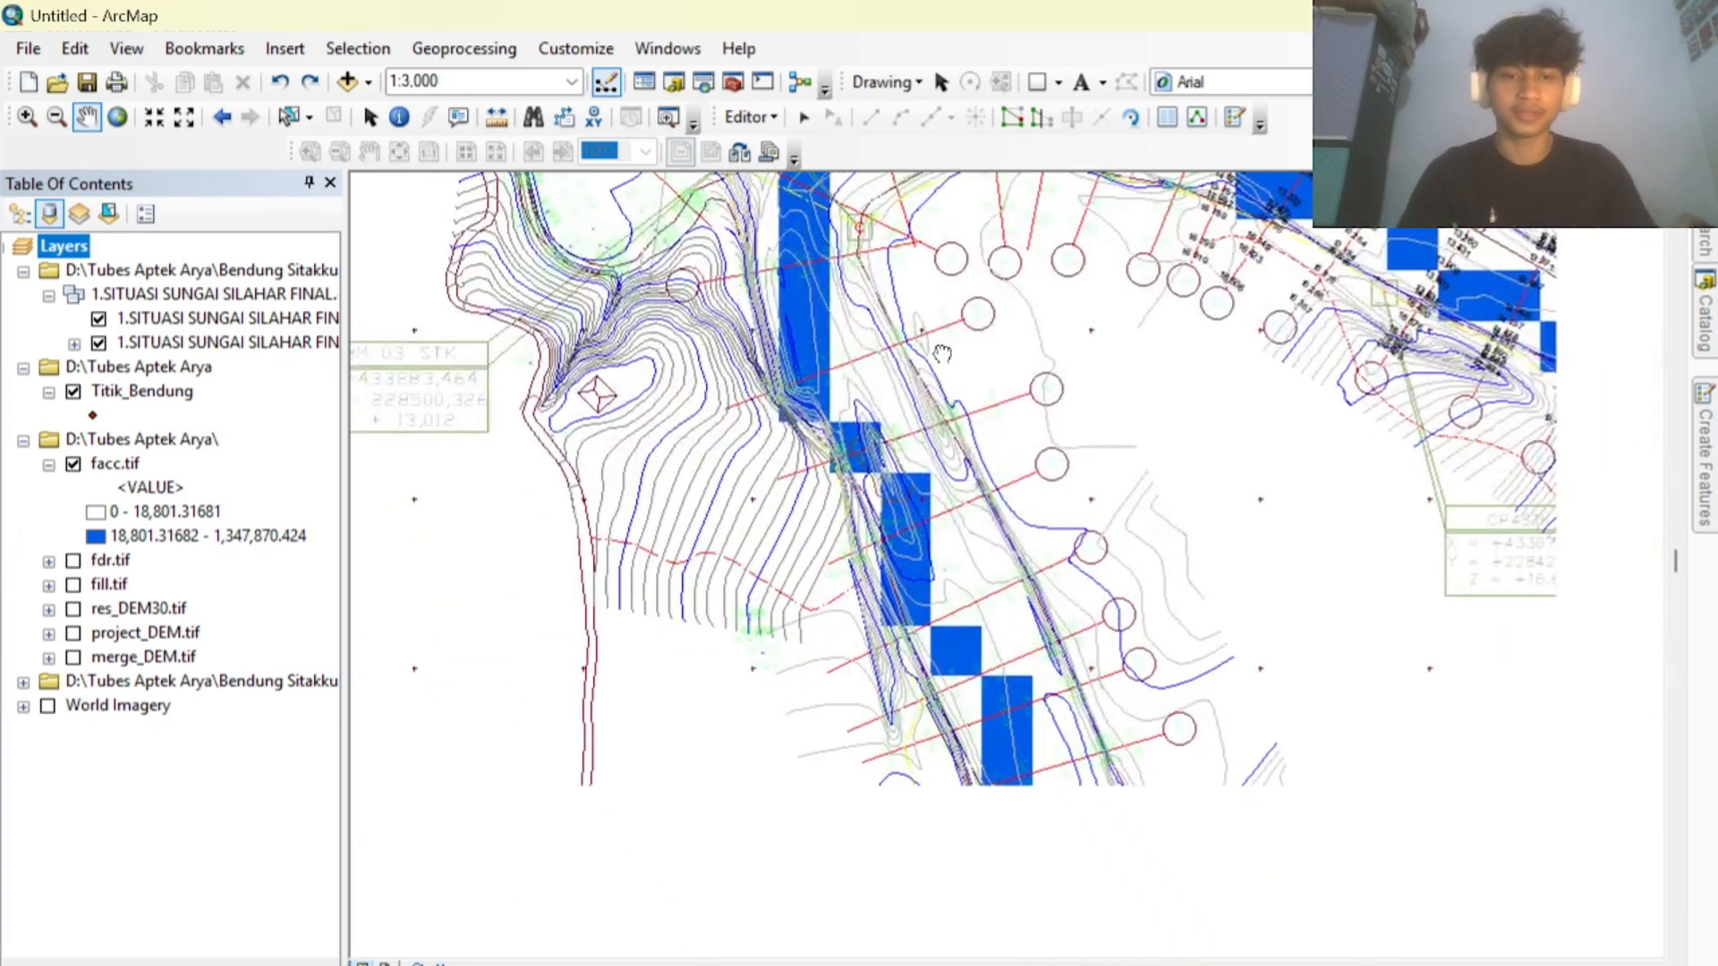
drag(832, 310, 885, 480)
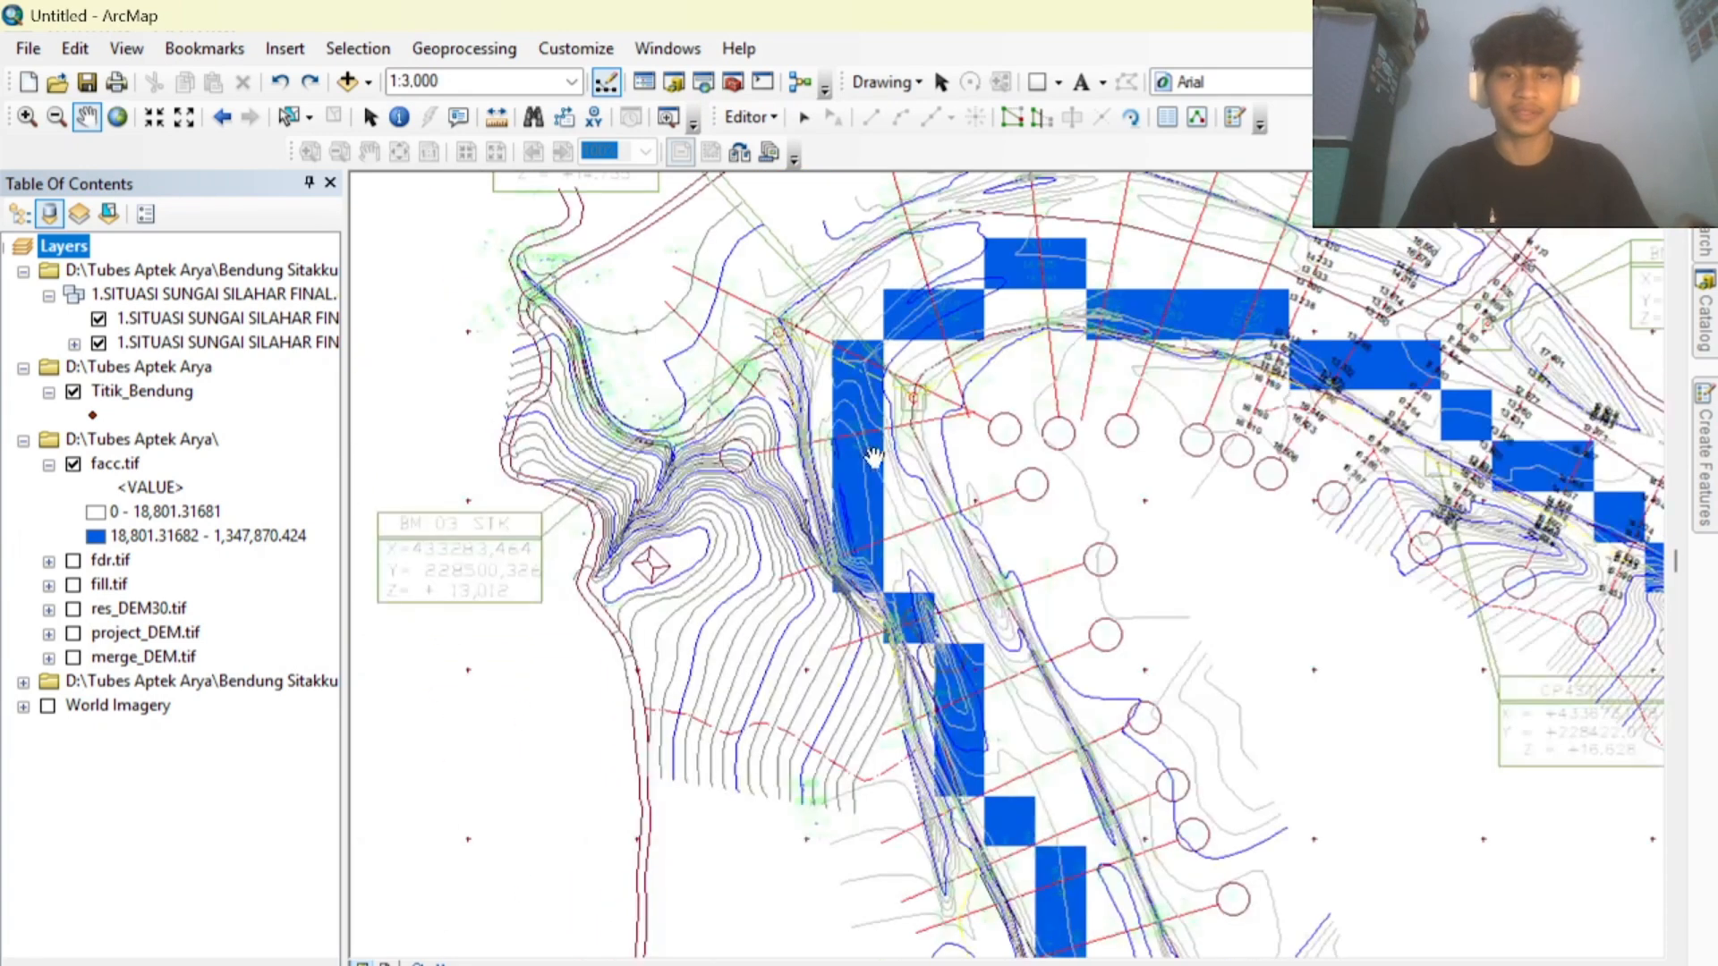
Place a Titik_Bendung point on the blue stream cells just below the river bend, slightly upstream of the cross-section line labelled 11.368.
click(775, 118)
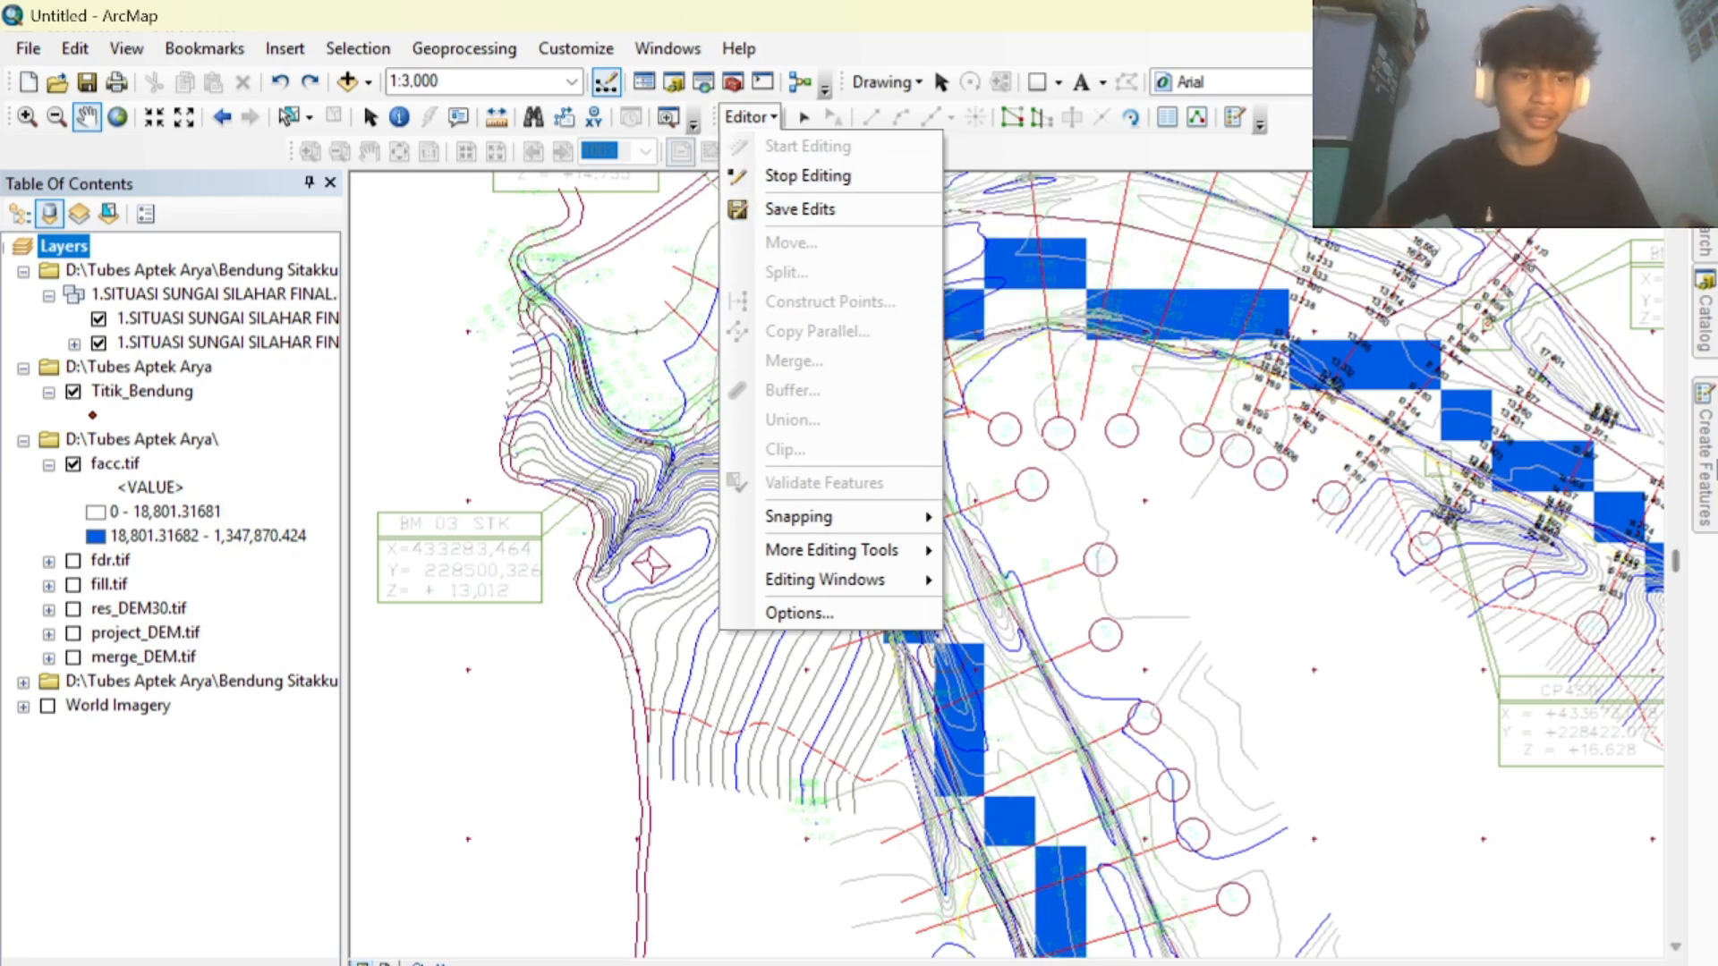
click(1705, 467)
click(1403, 272)
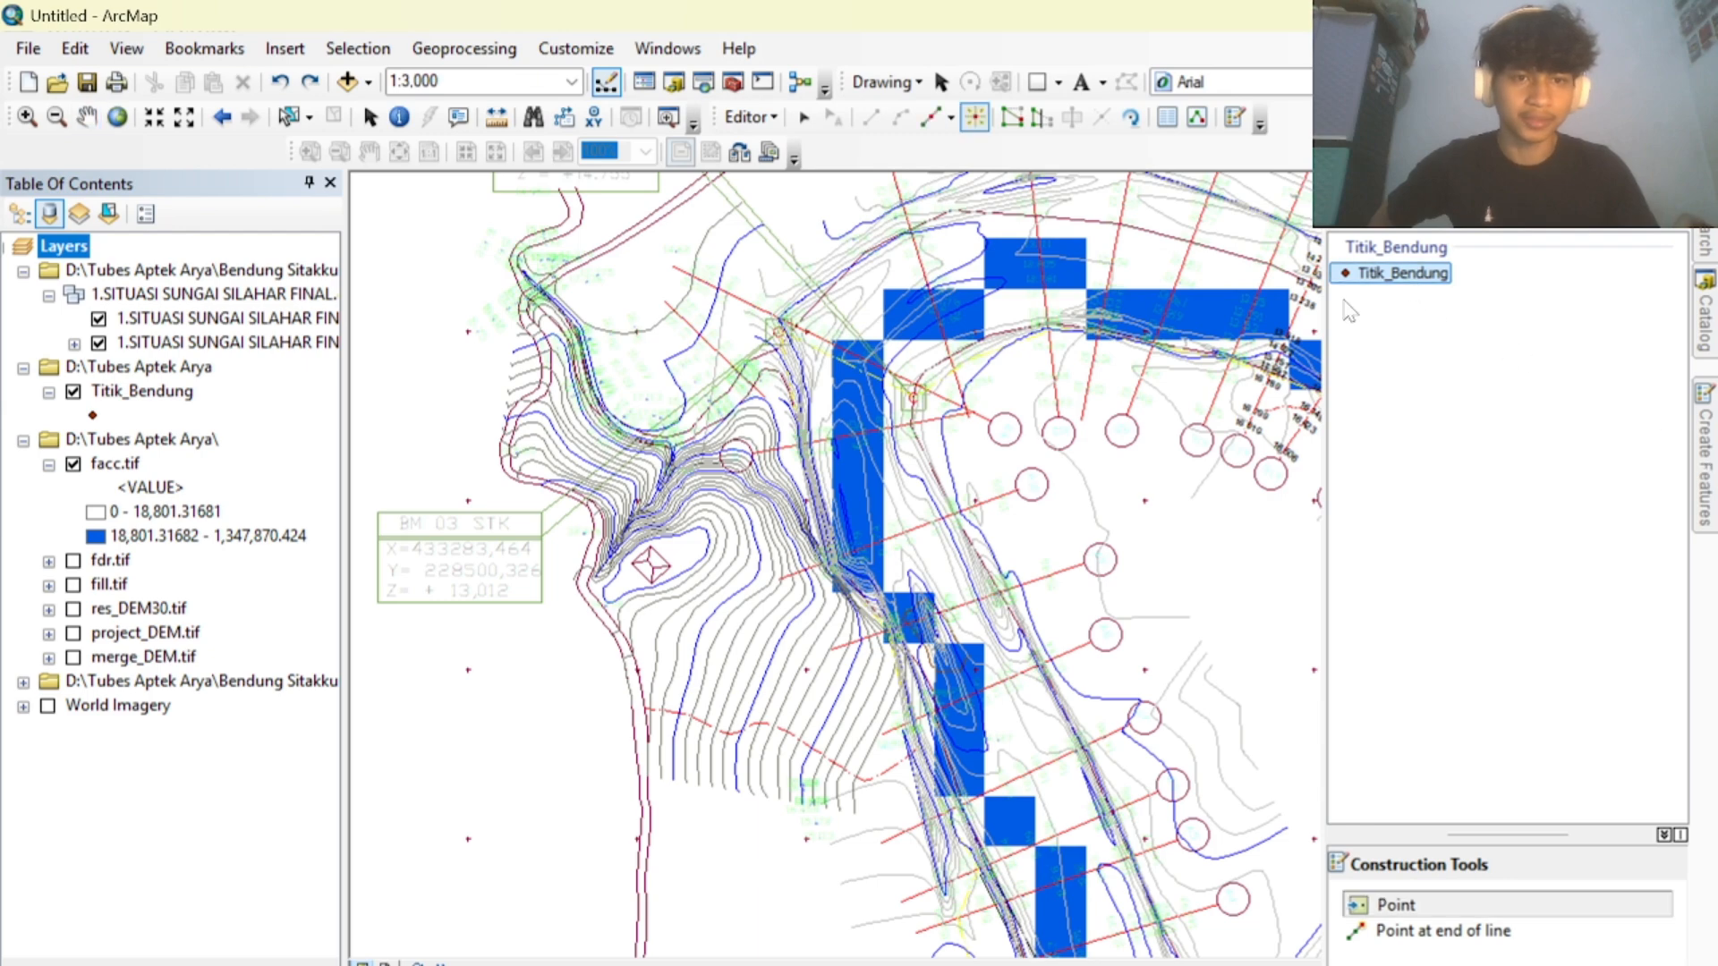
scroll(861, 456, up, 3)
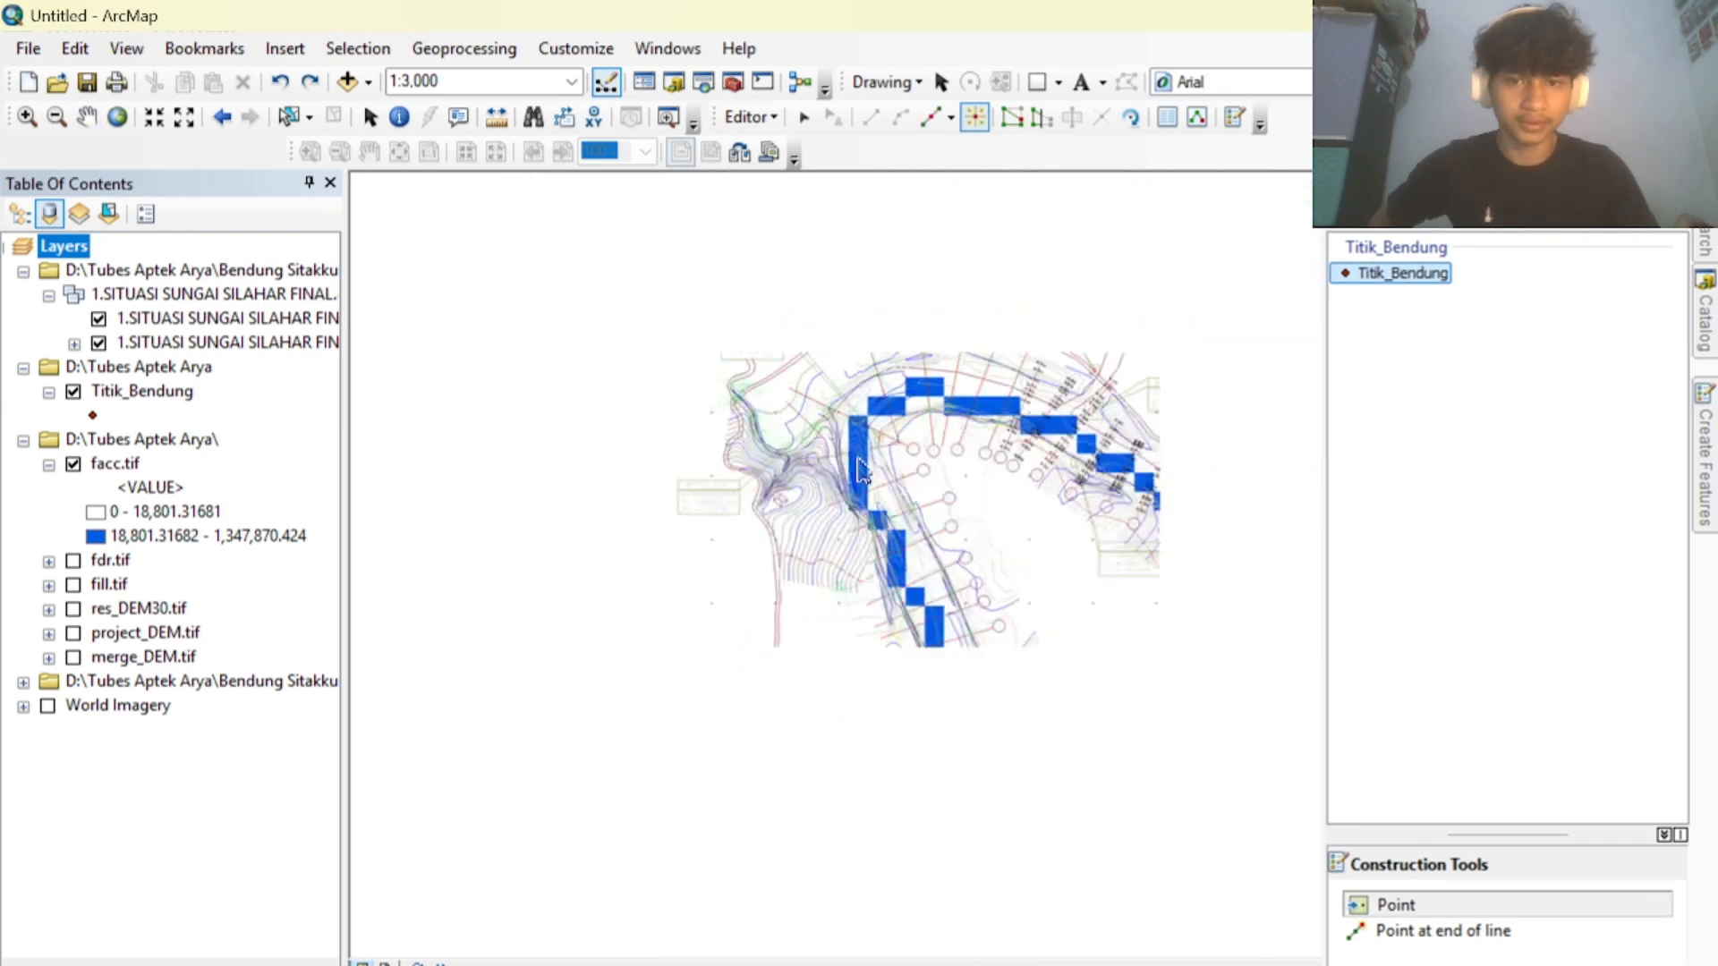
scroll(860, 455, down, 8)
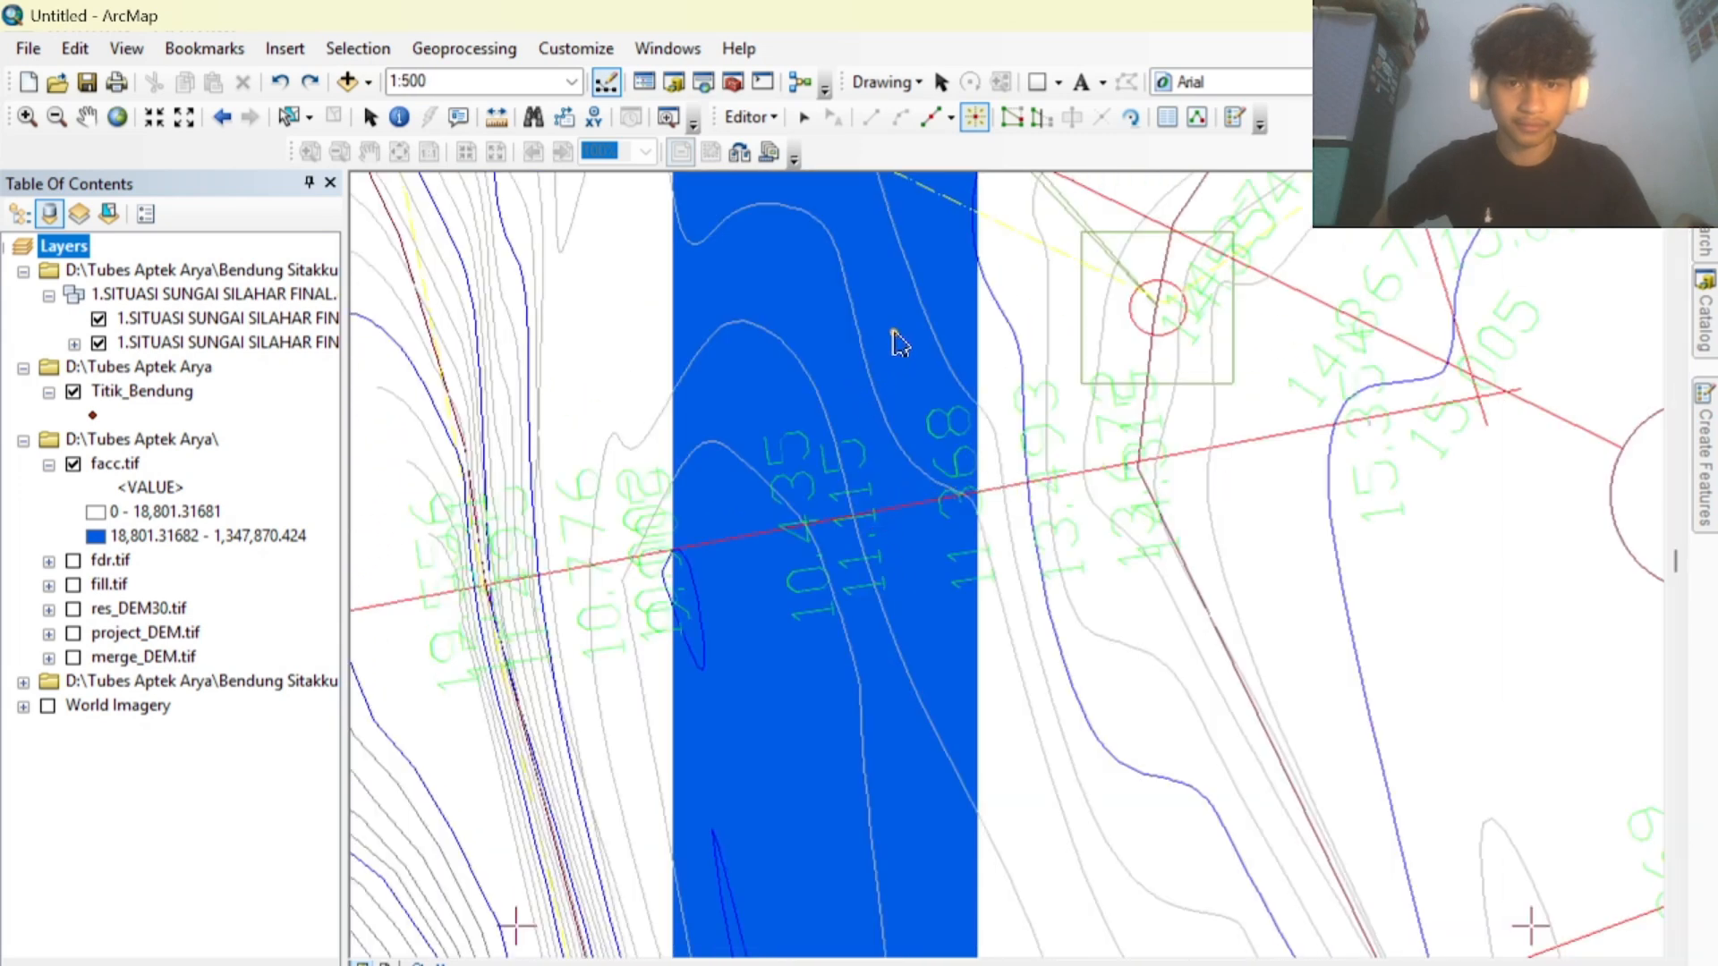
click(891, 329)
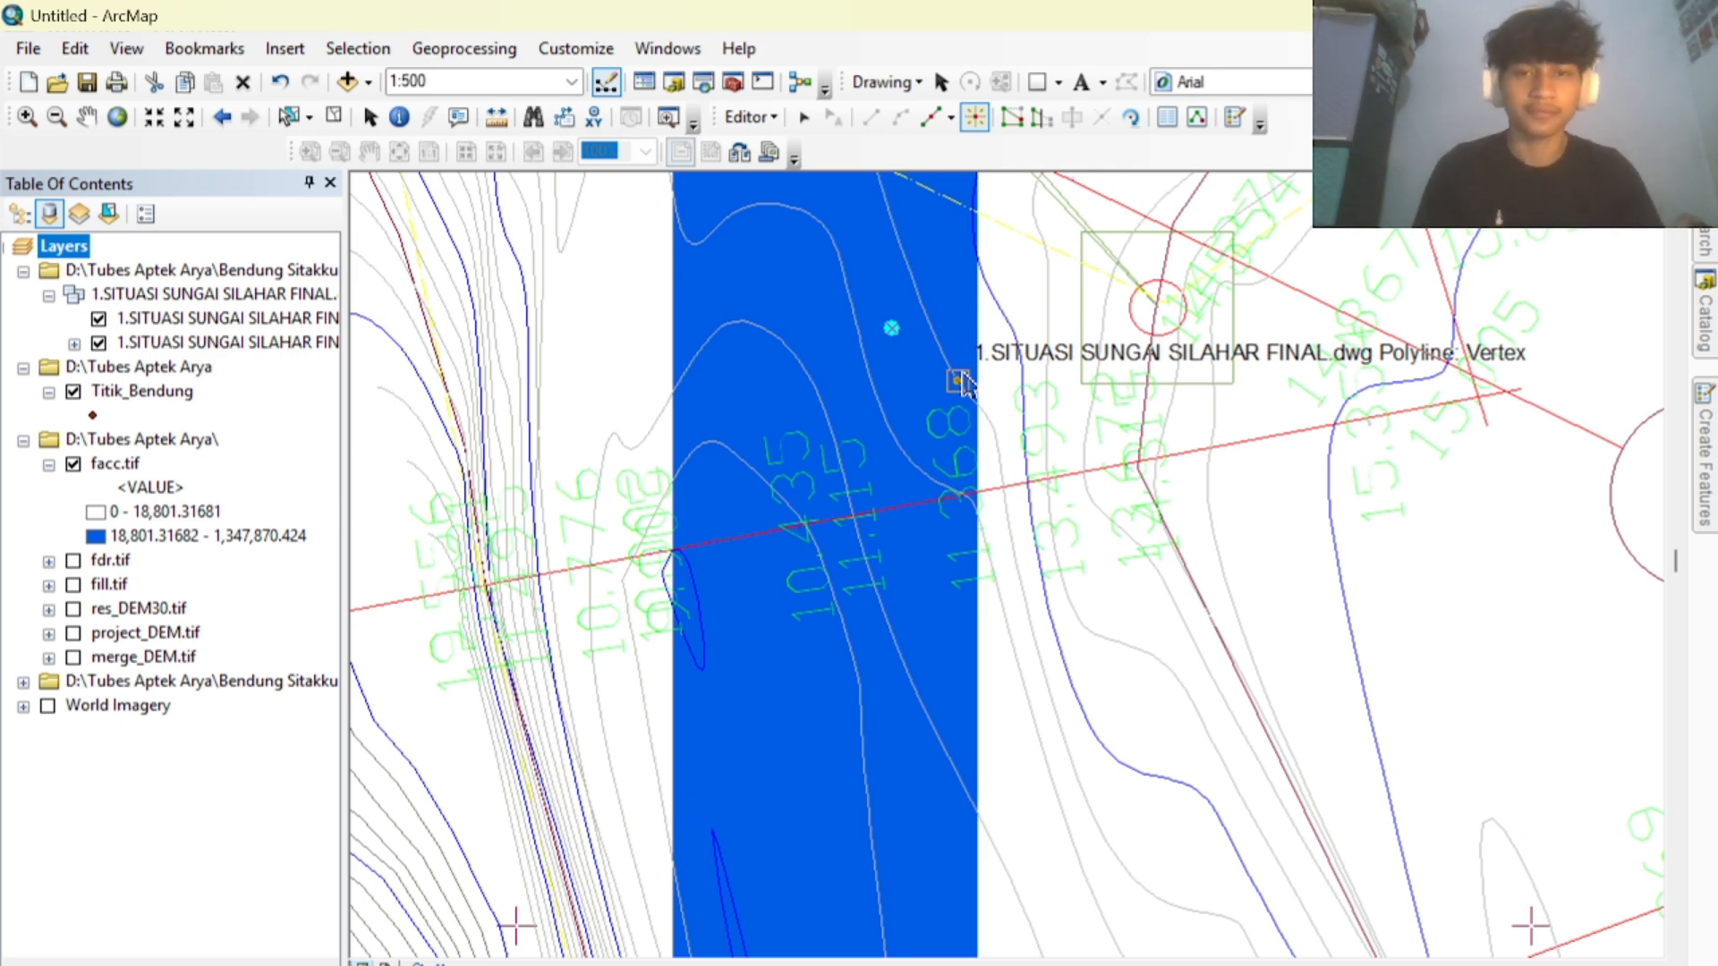
Stop the edit session and save the edits made to the Titik_Bendung point layer.
click(90, 124)
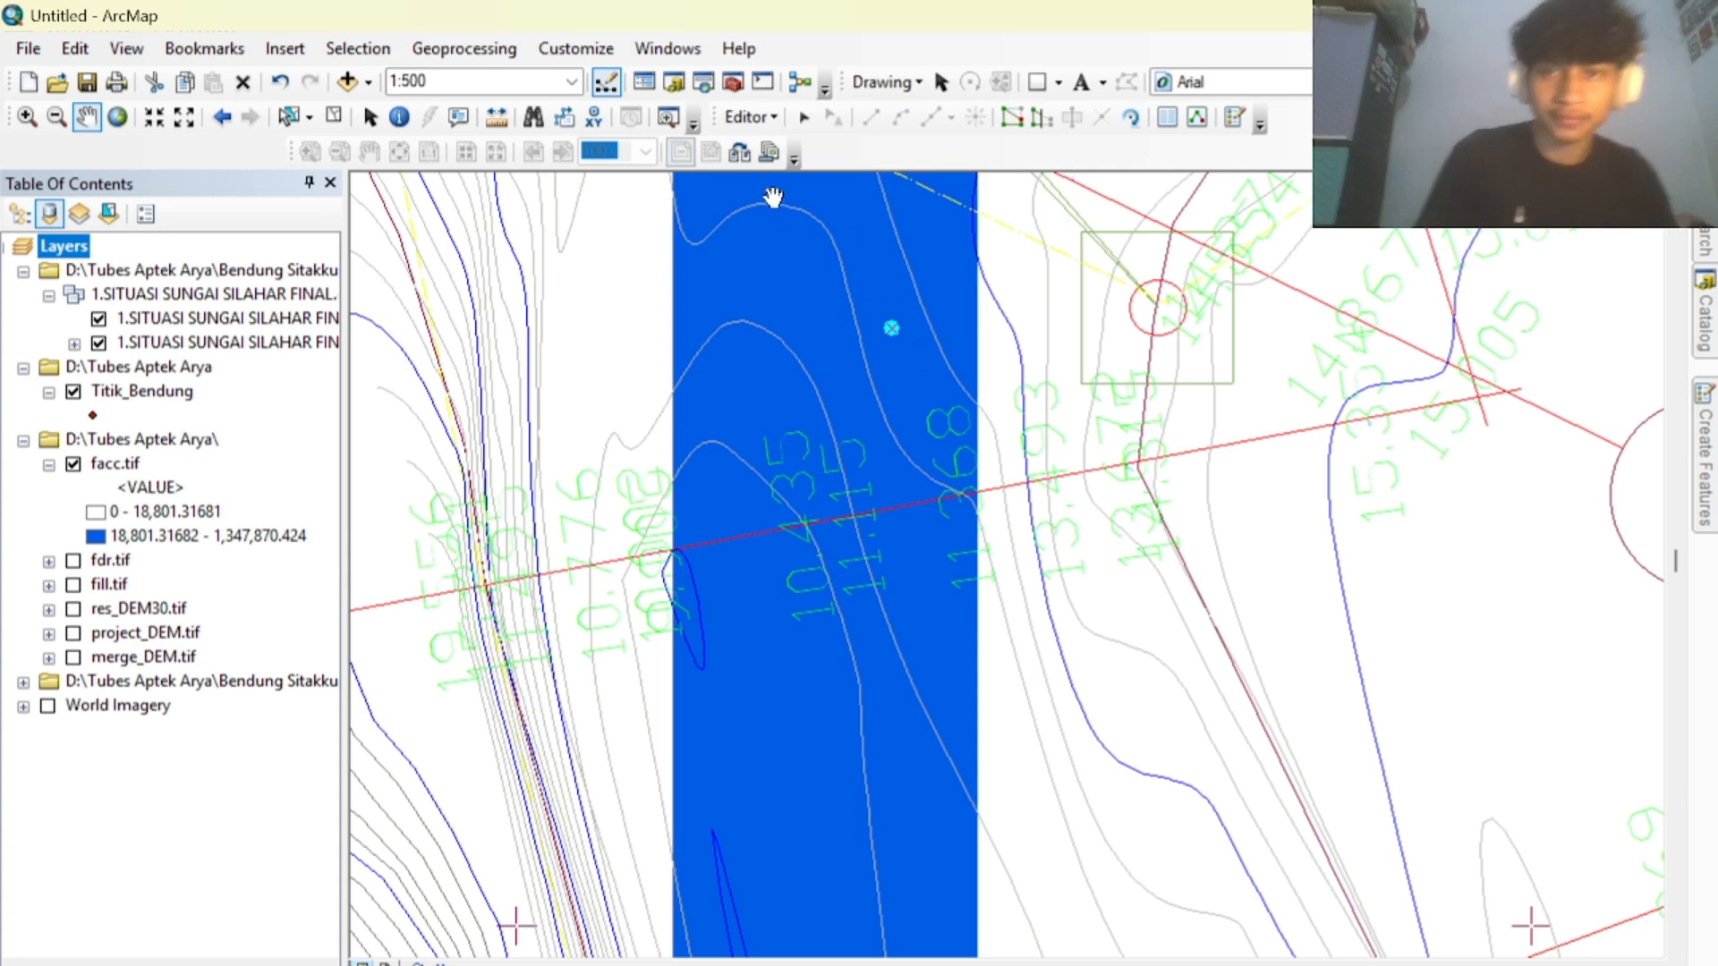
click(769, 117)
click(805, 176)
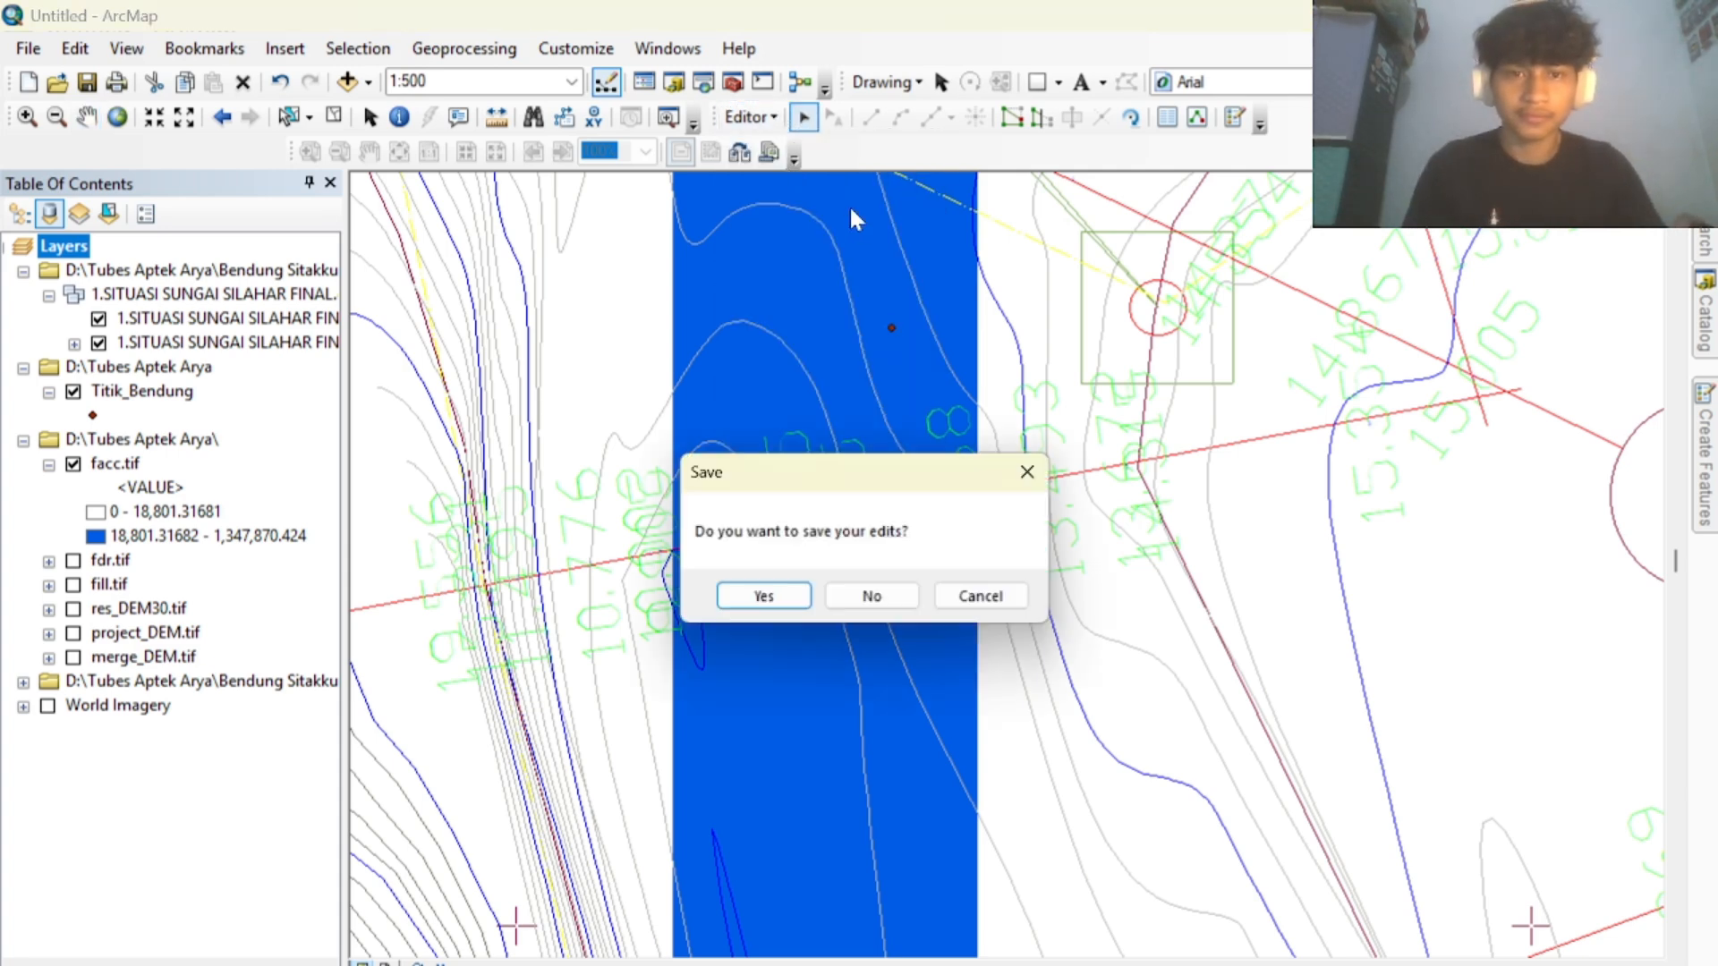
click(794, 608)
drag(935, 387, 900, 653)
drag(913, 478, 878, 490)
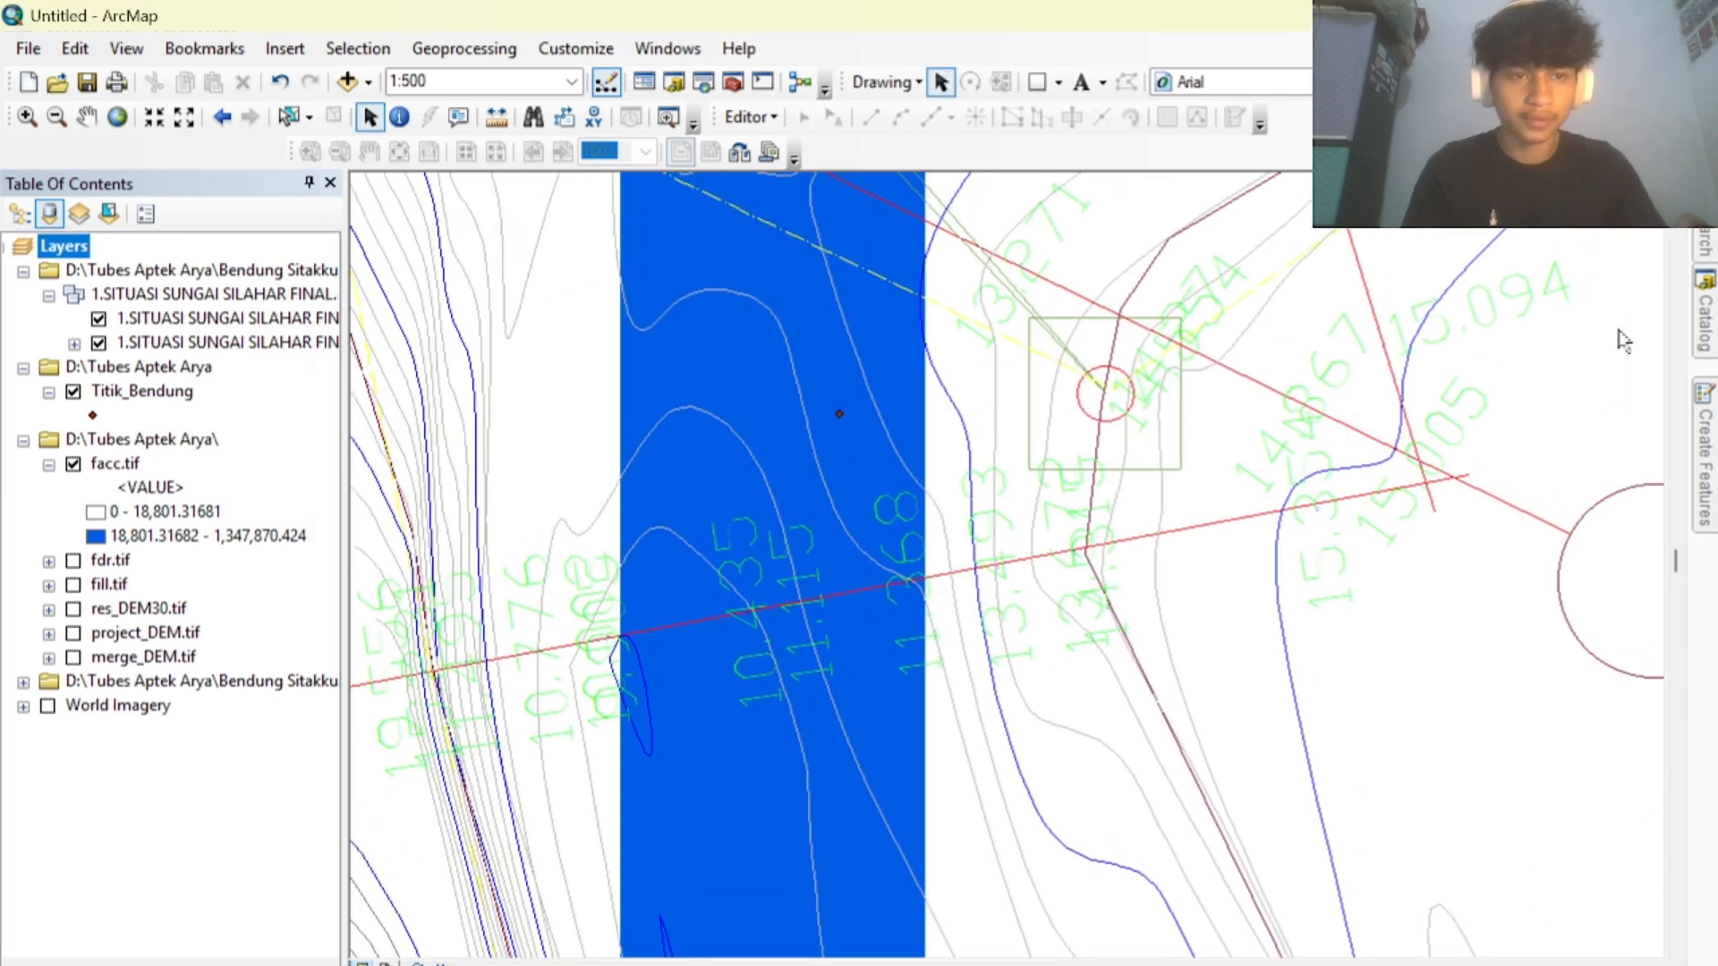
Search the tools for "snap pour point" and open the Snap Pour Point tool.
click(1705, 238)
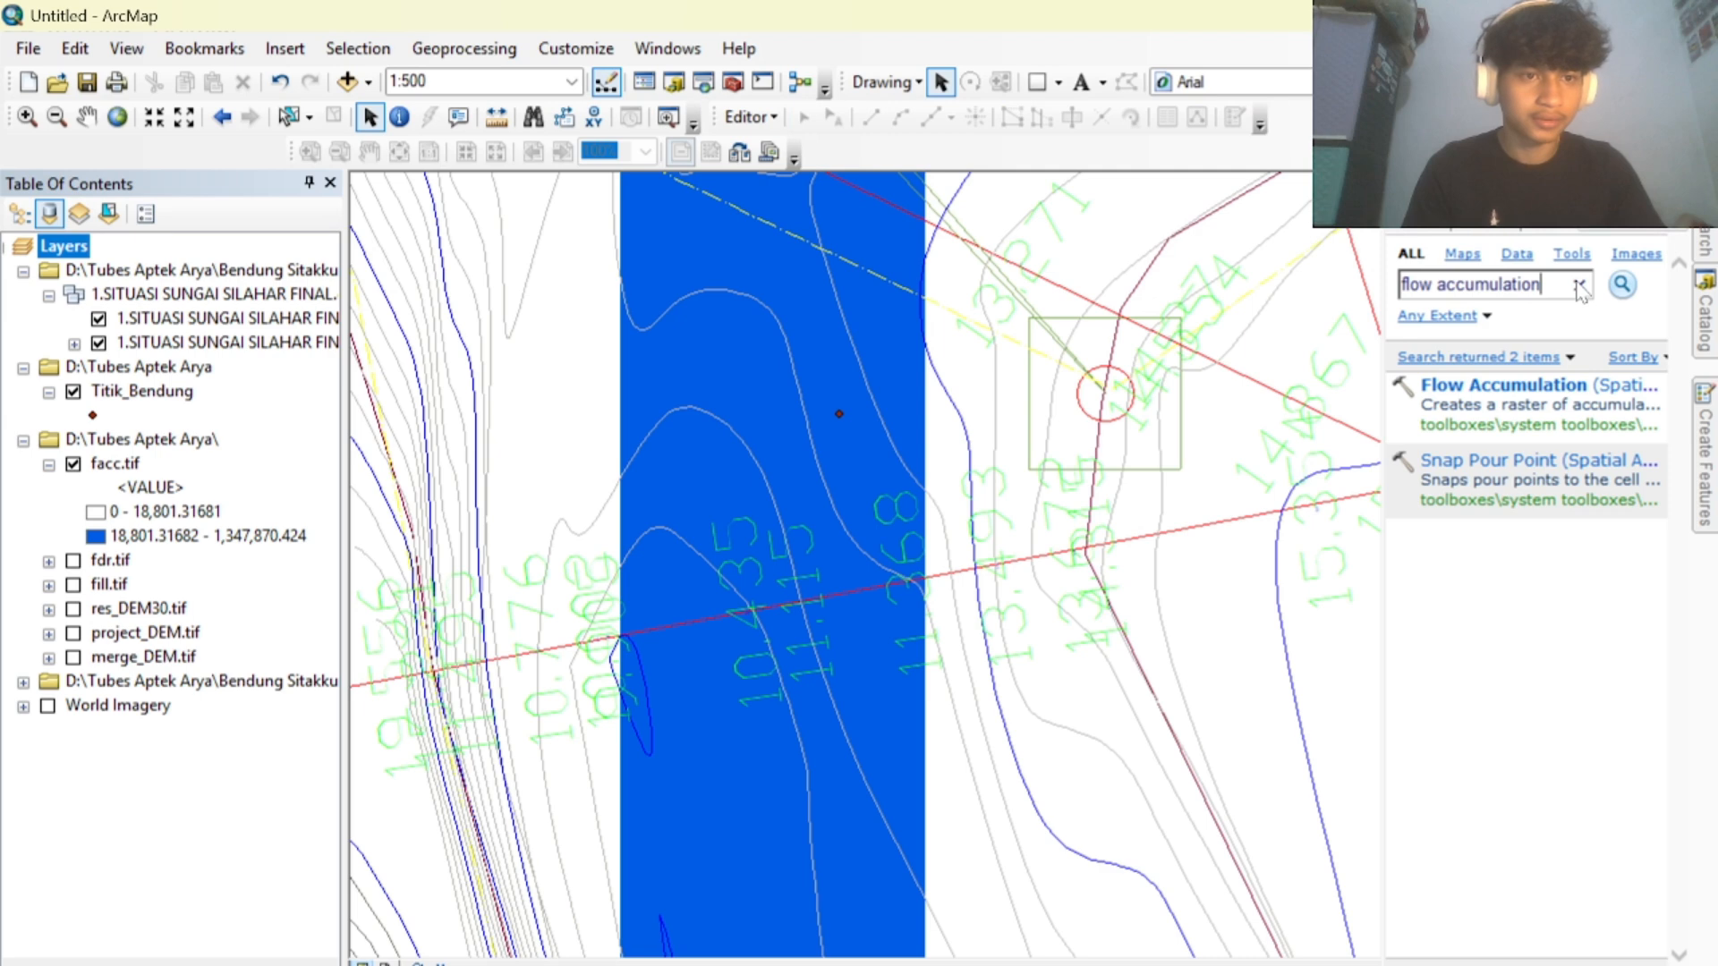
drag(1541, 284, 1335, 321)
text(snap power point)
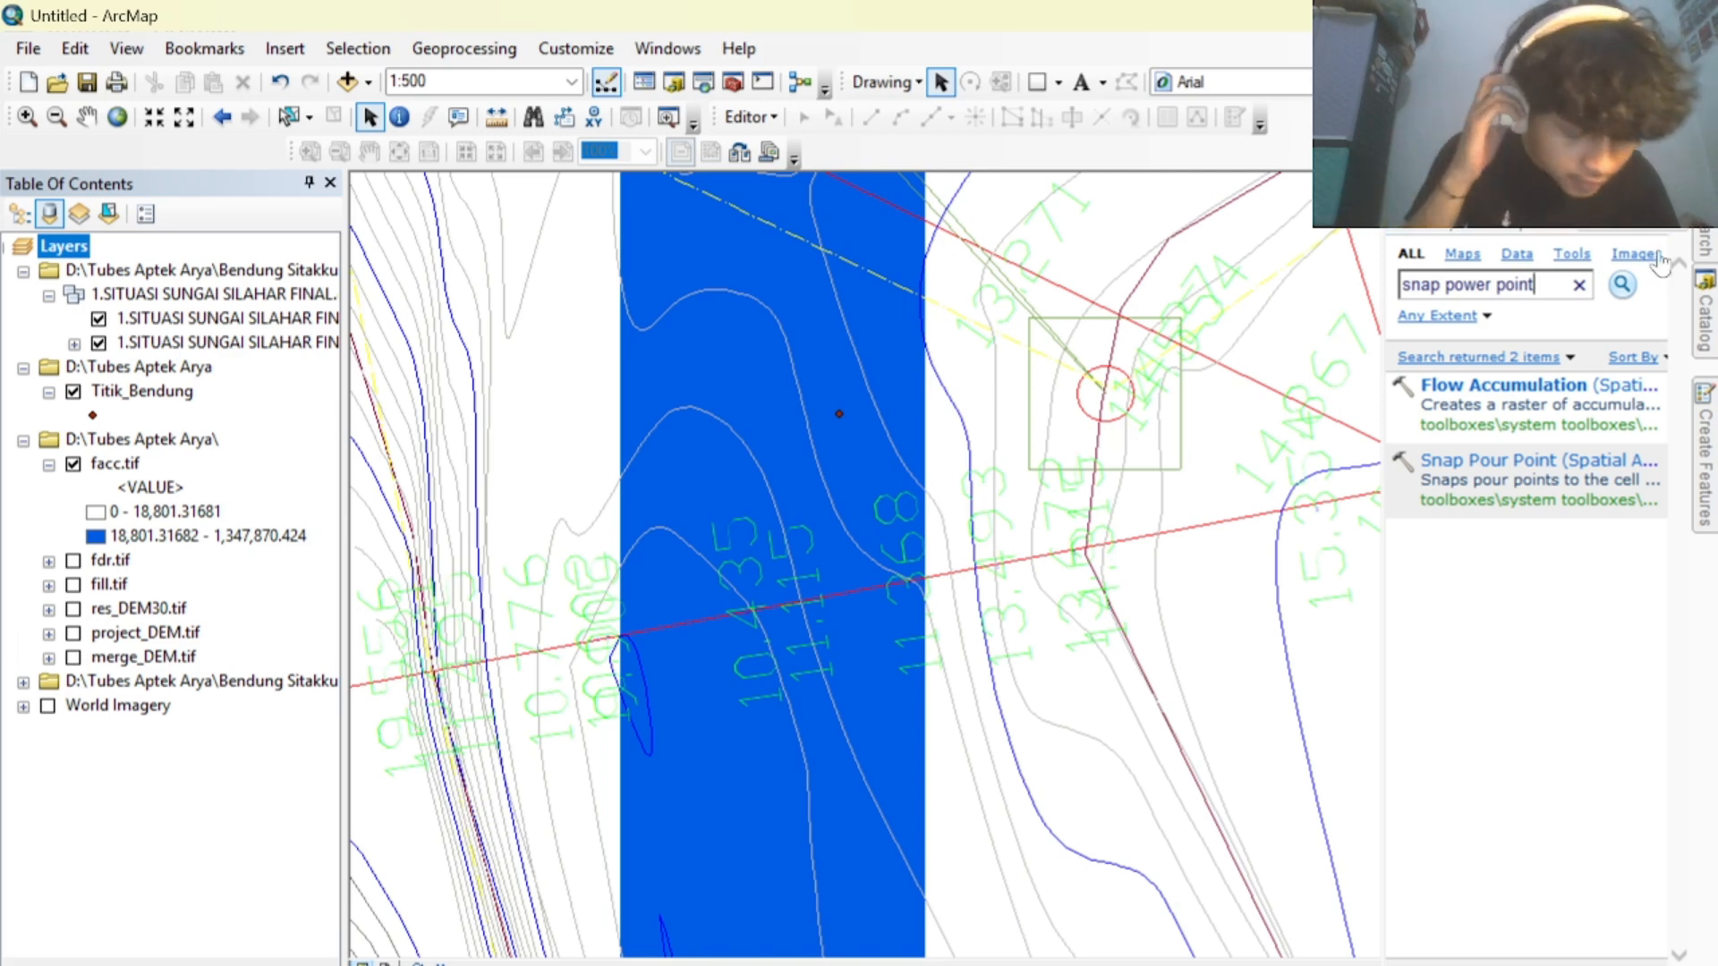
key(BackSpace)
key(BackSpace)
key(BackSpace)
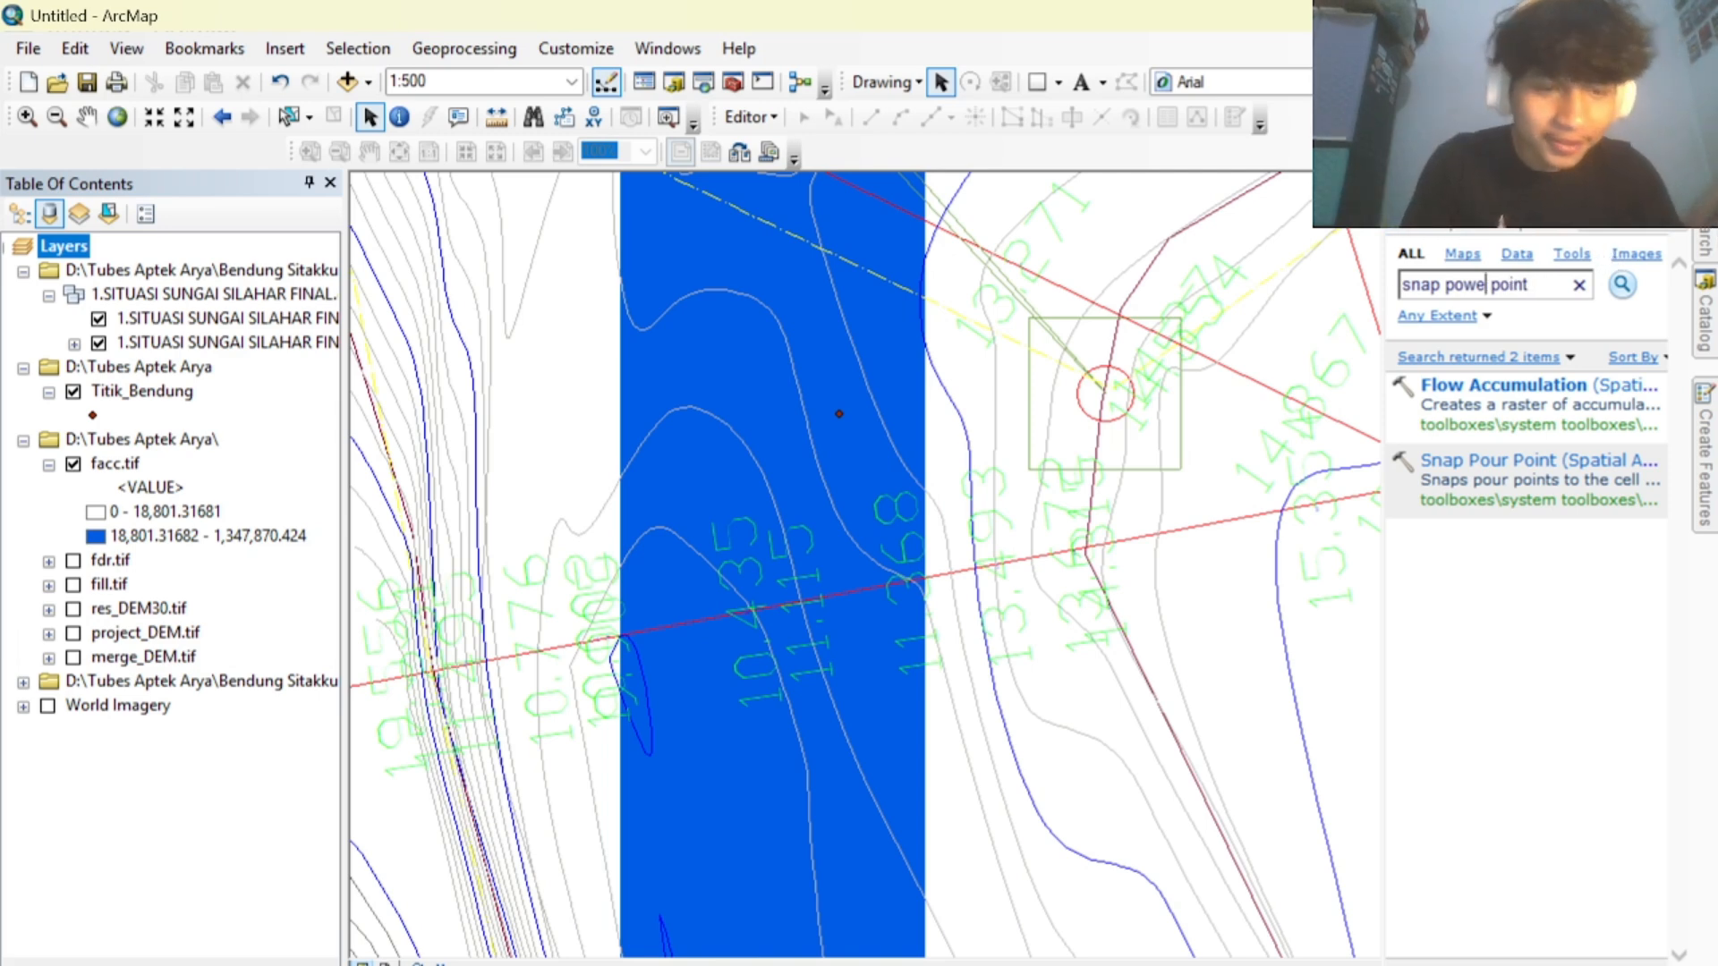
text(u)
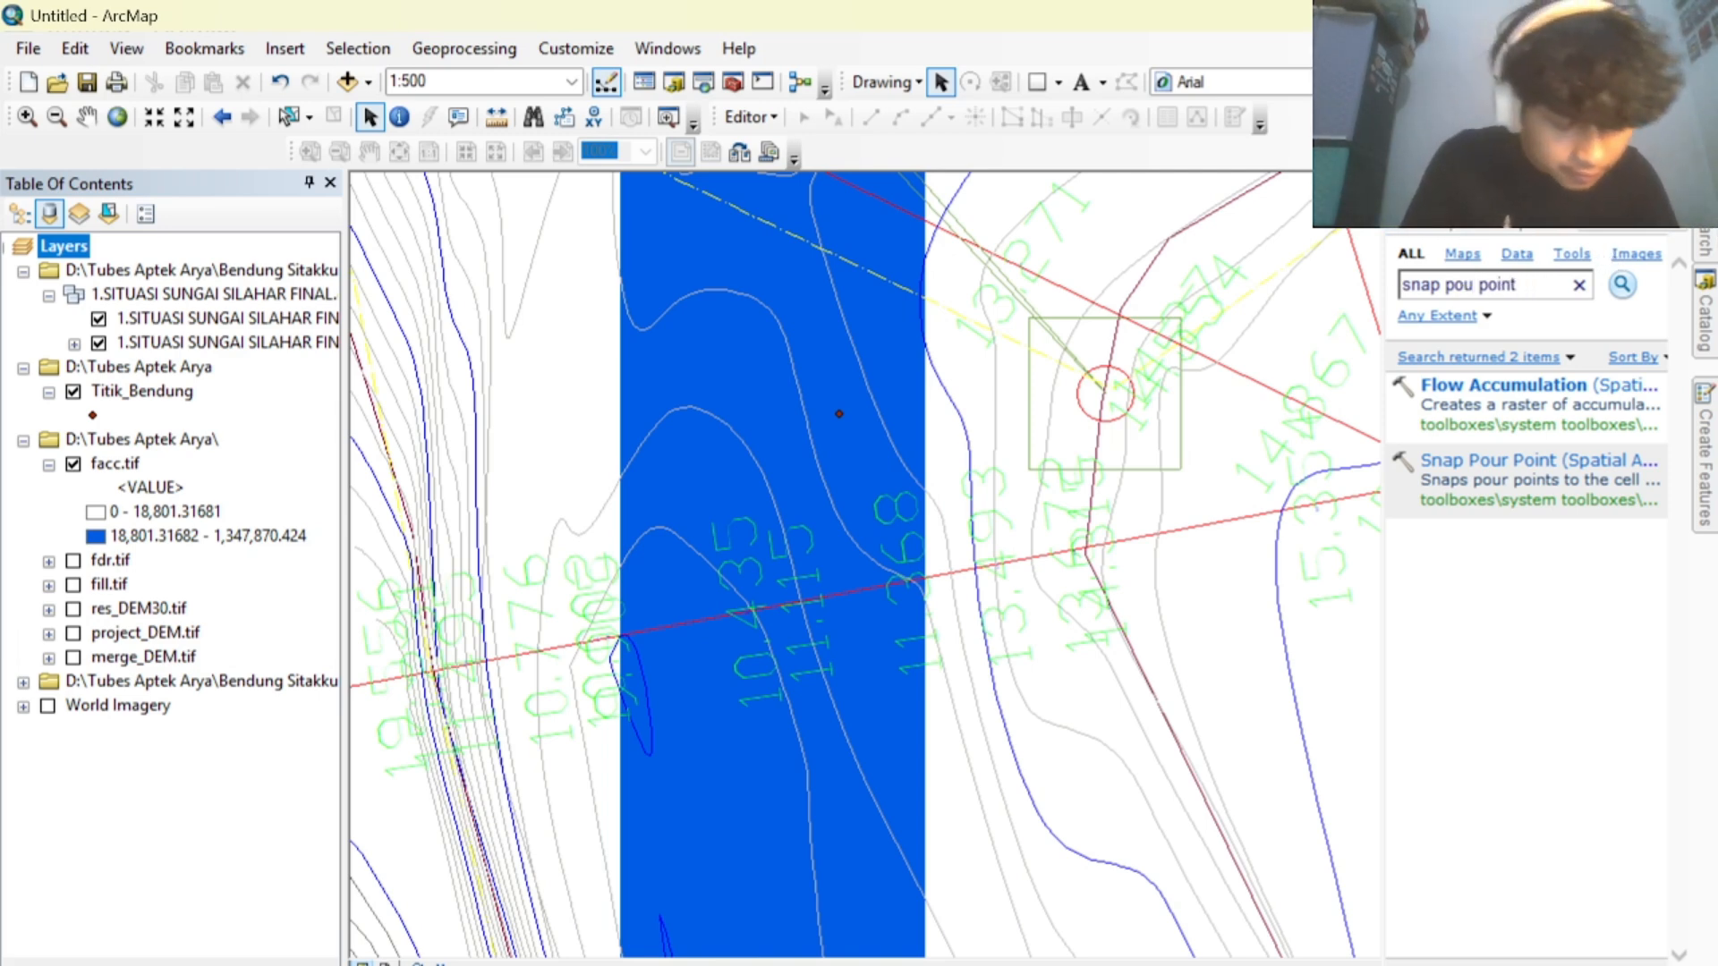
text(r)
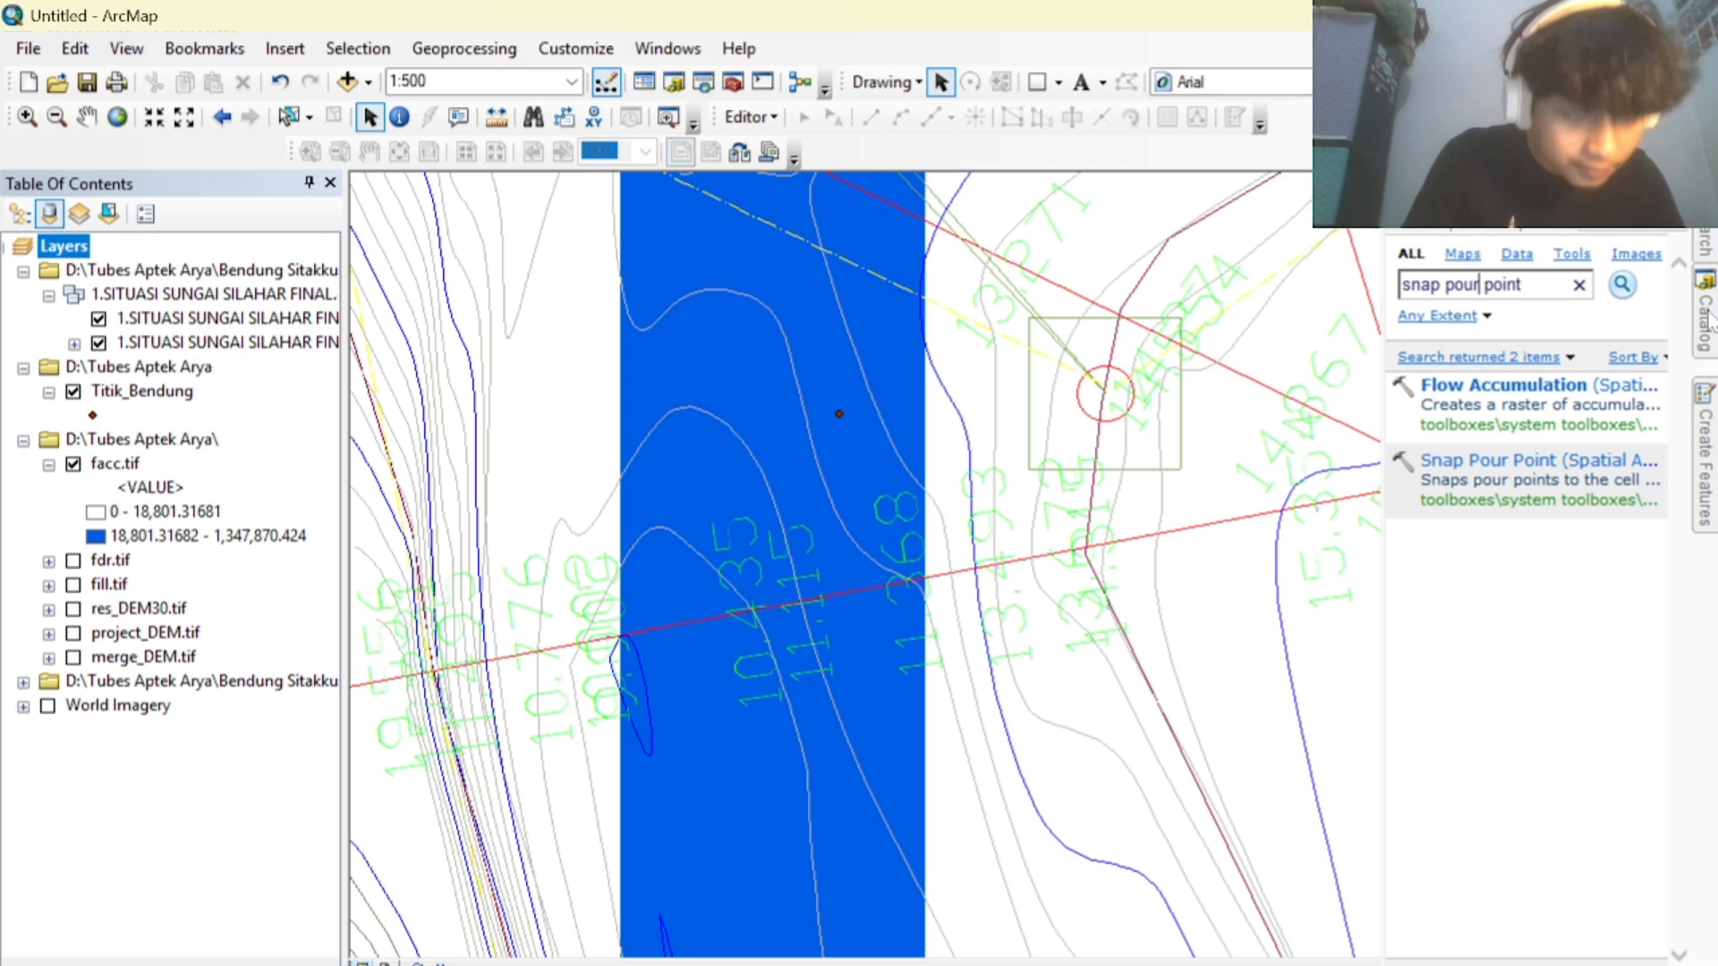
click(1617, 298)
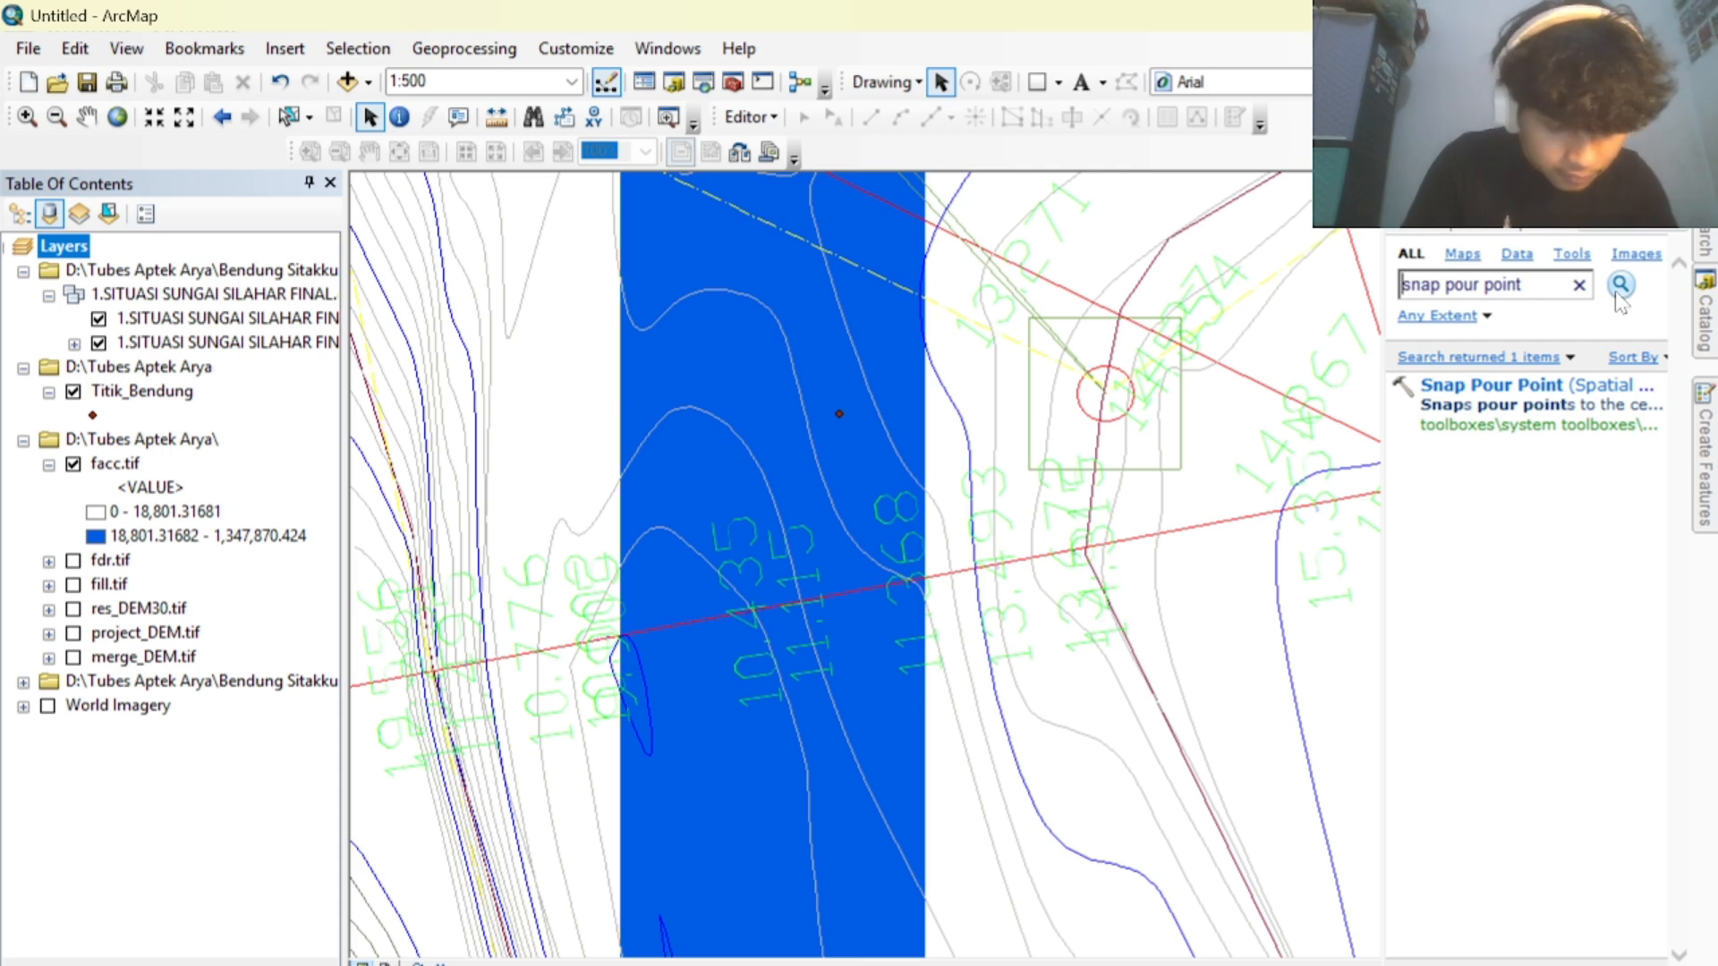
click(1508, 387)
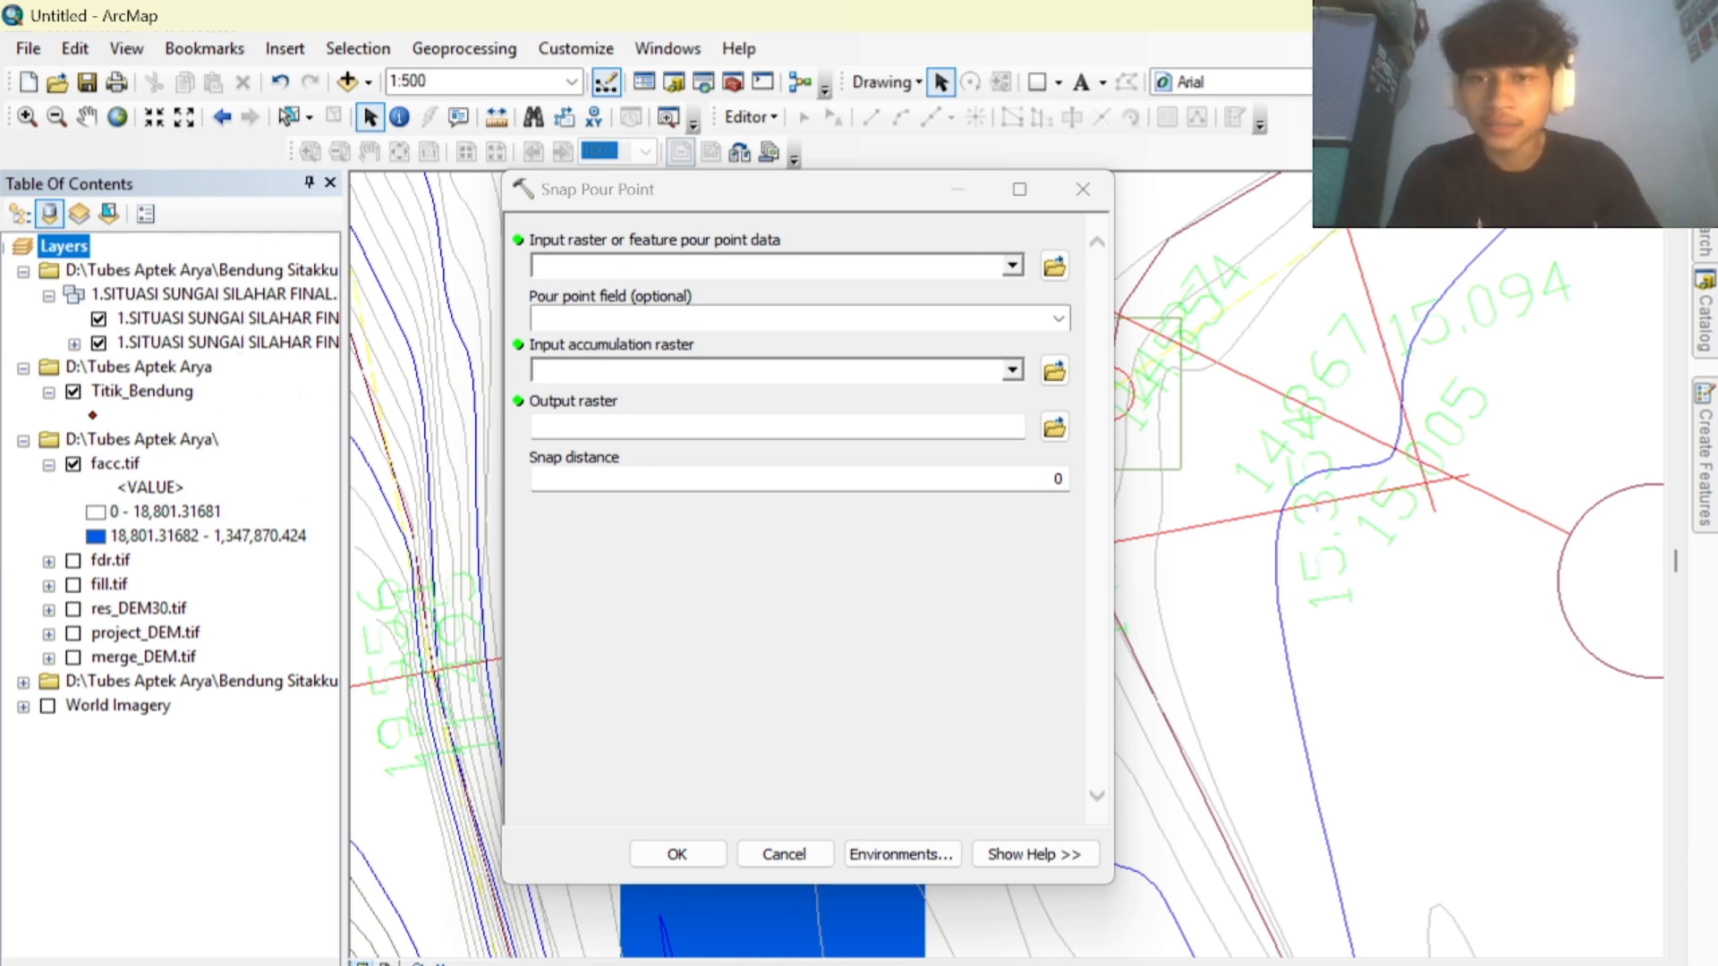
Set Titik_Bendung as the pour point data and facc.tif as the accumulation raster for Snap Pour Point.
drag(141, 394, 582, 269)
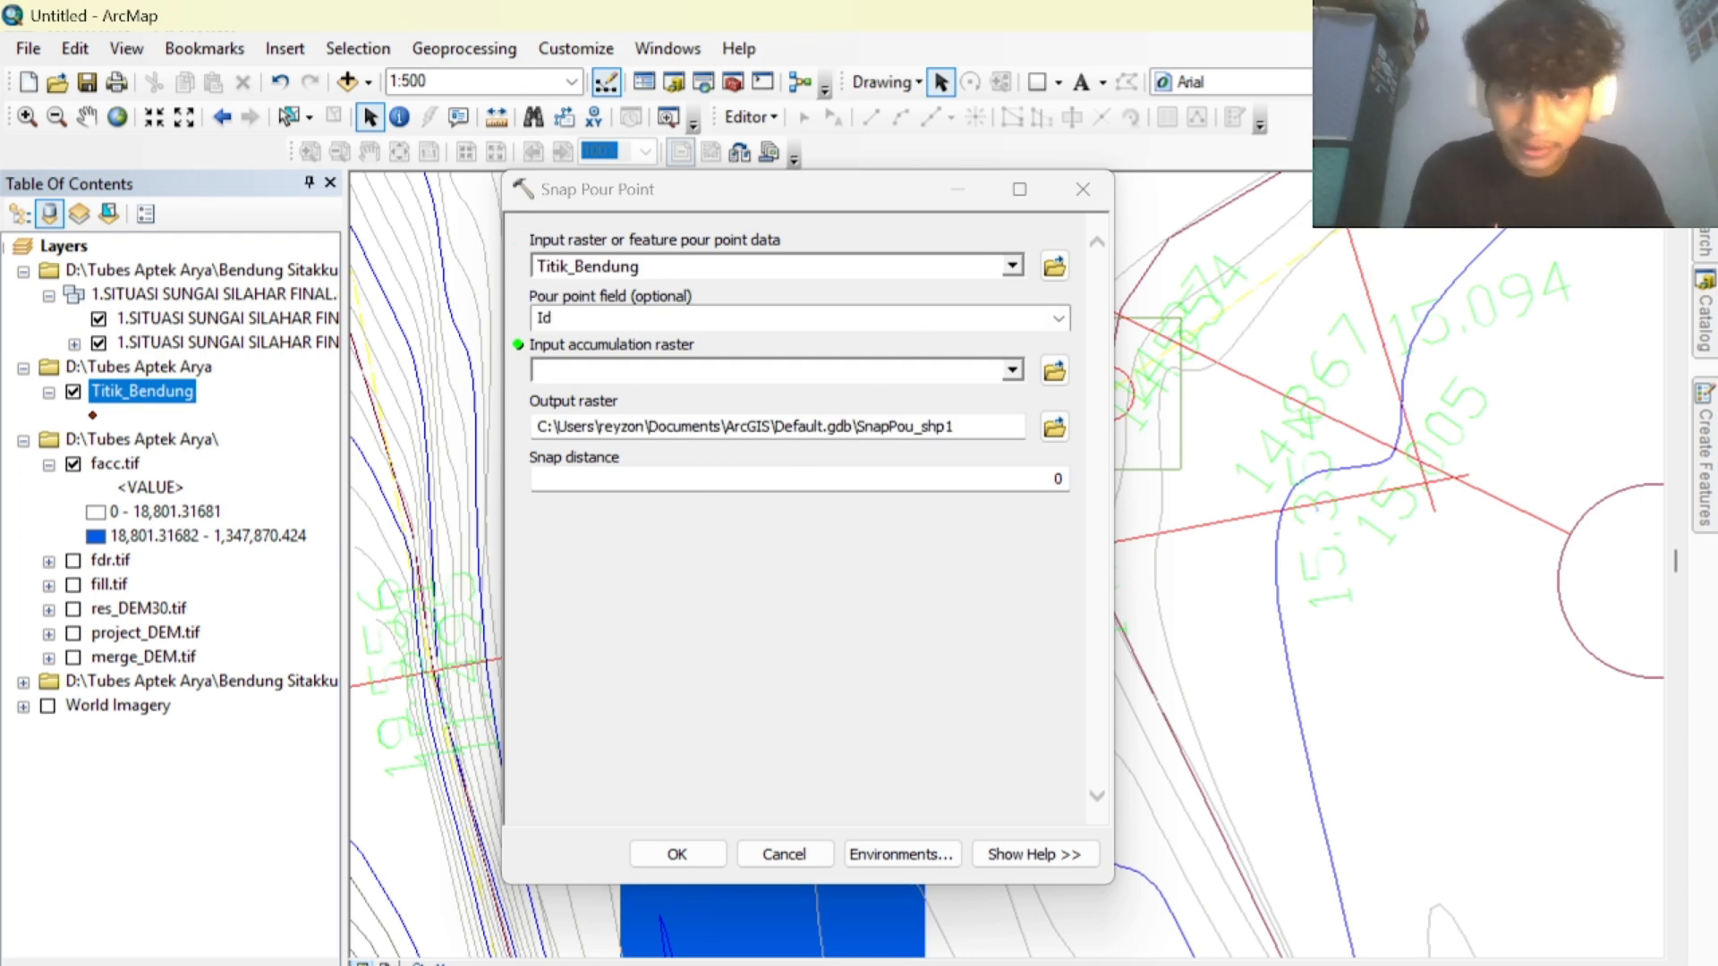
click(673, 370)
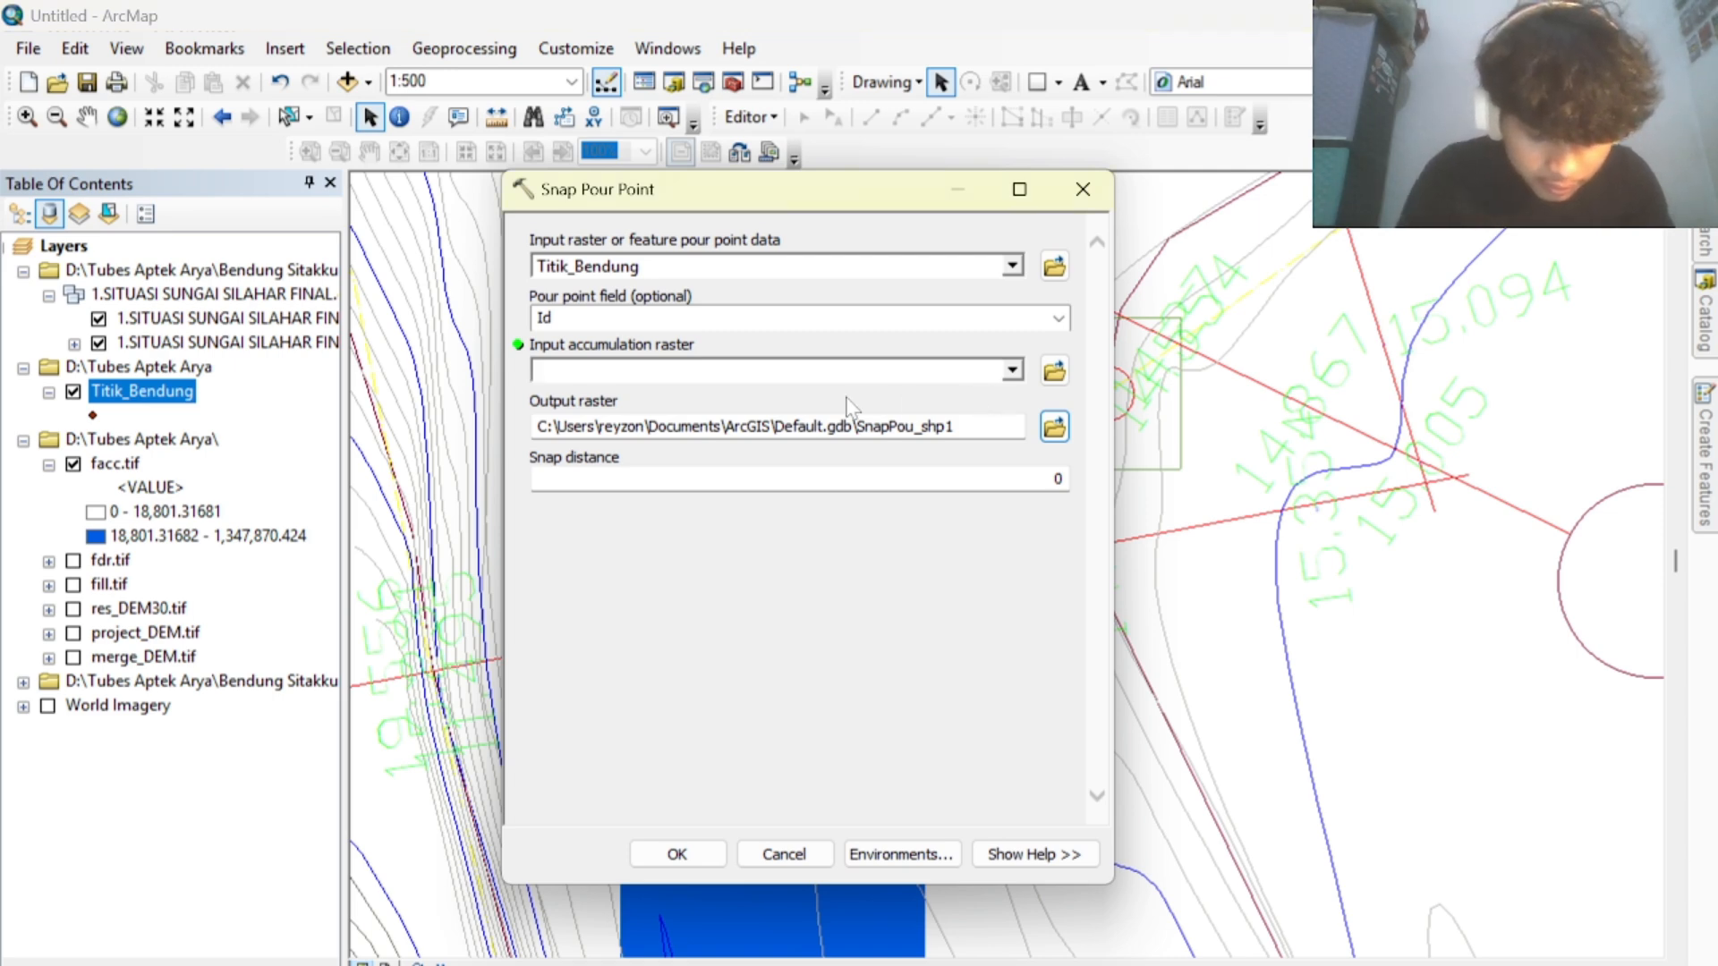
drag(129, 462, 610, 384)
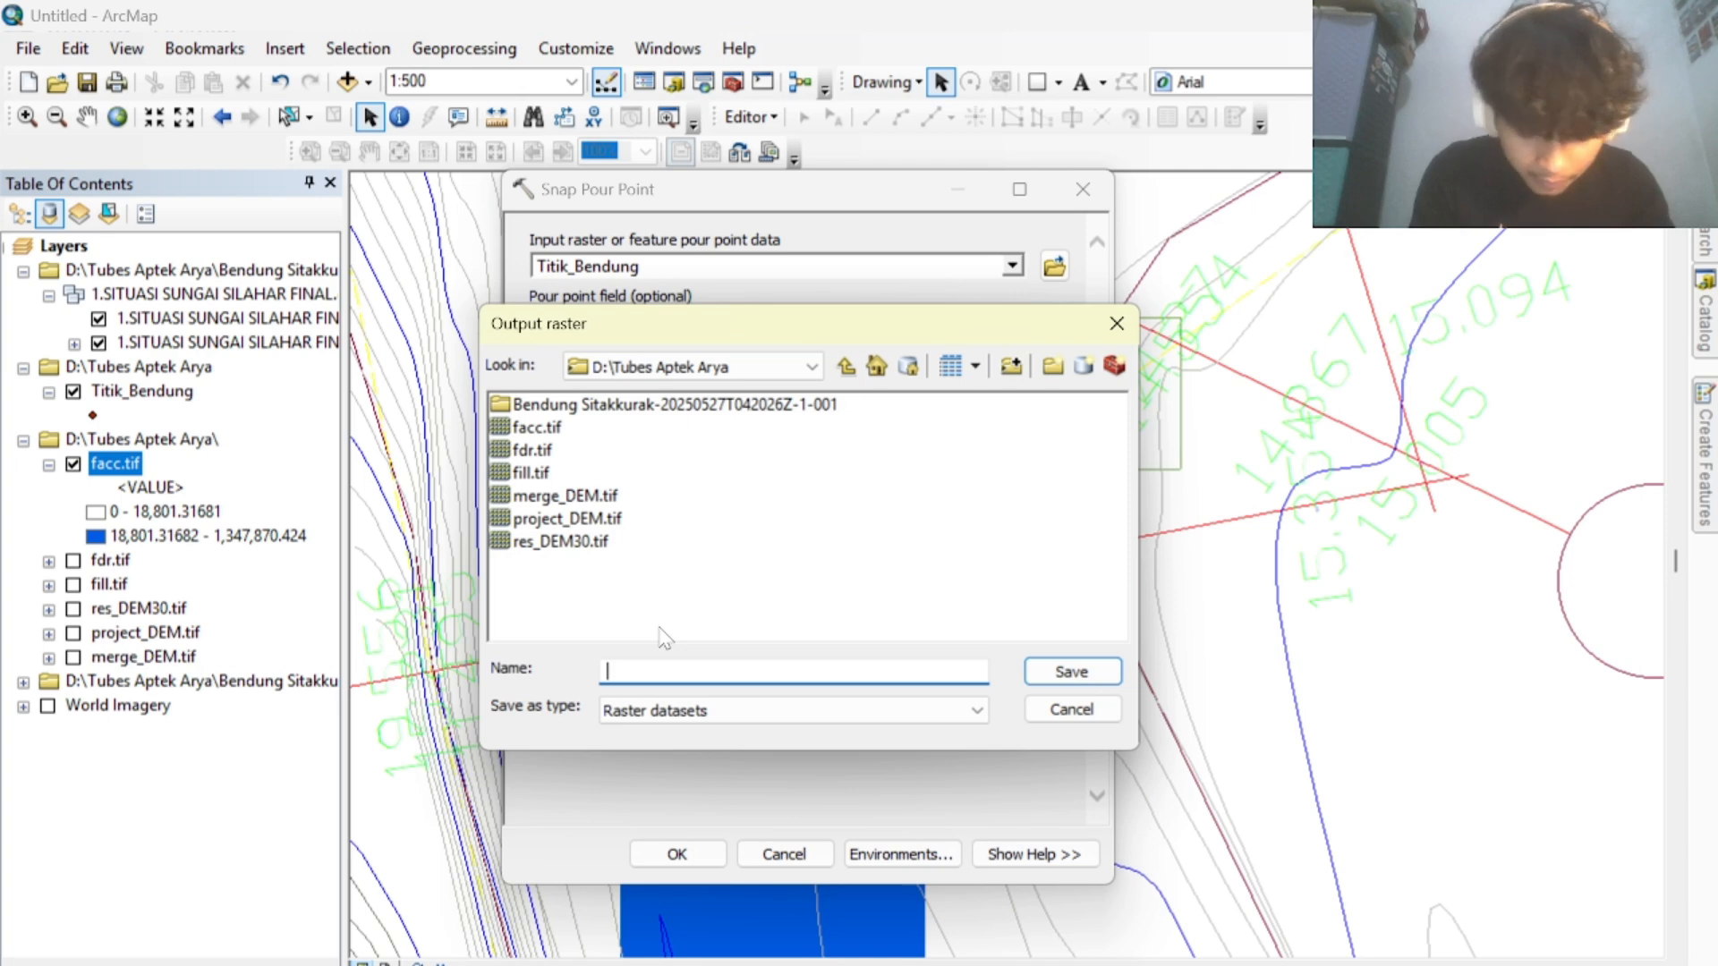
text(P)
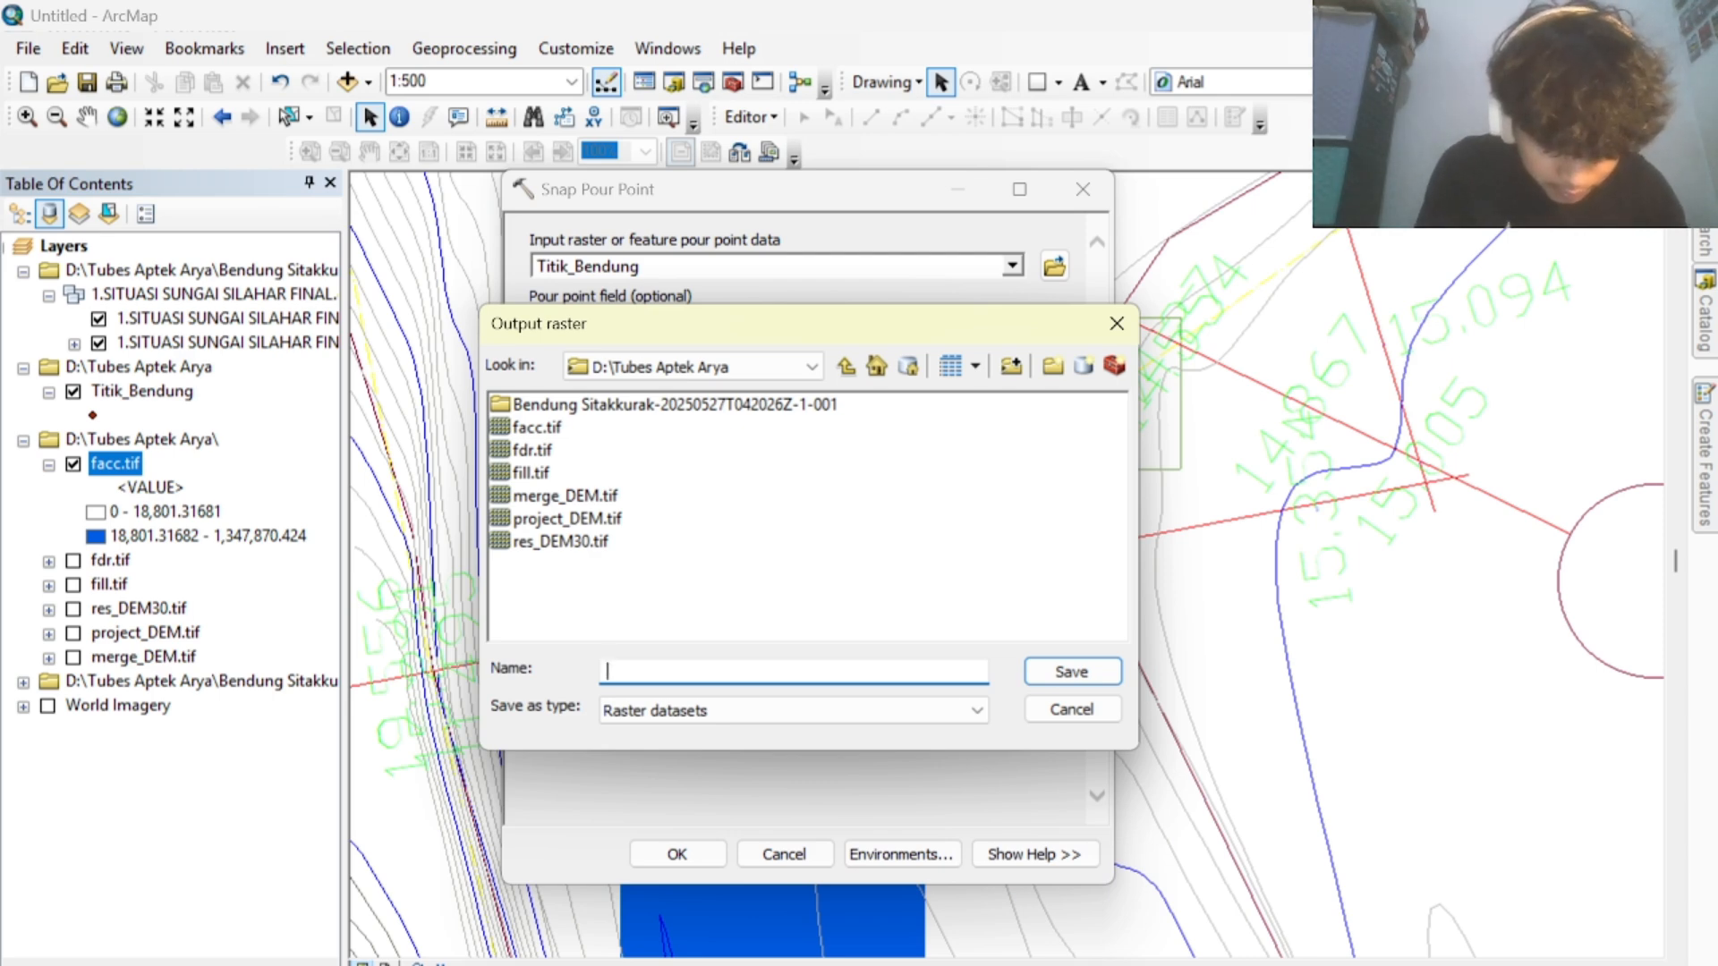
text(DAS)
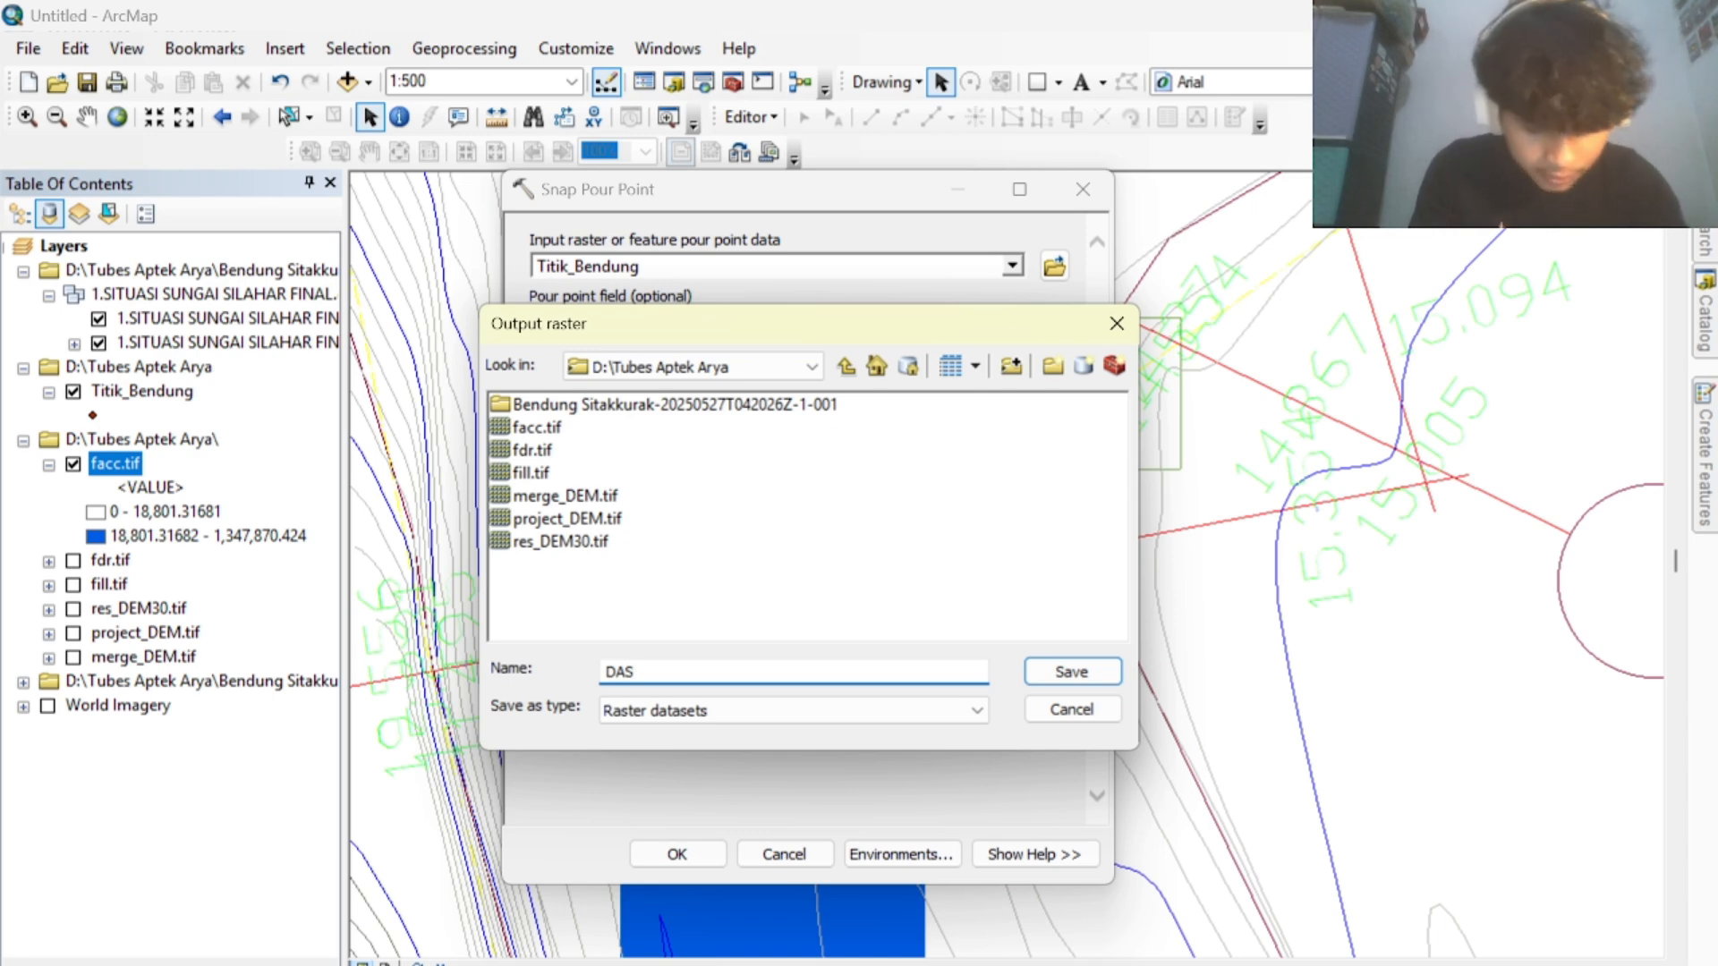
text(_SITAKURRA)
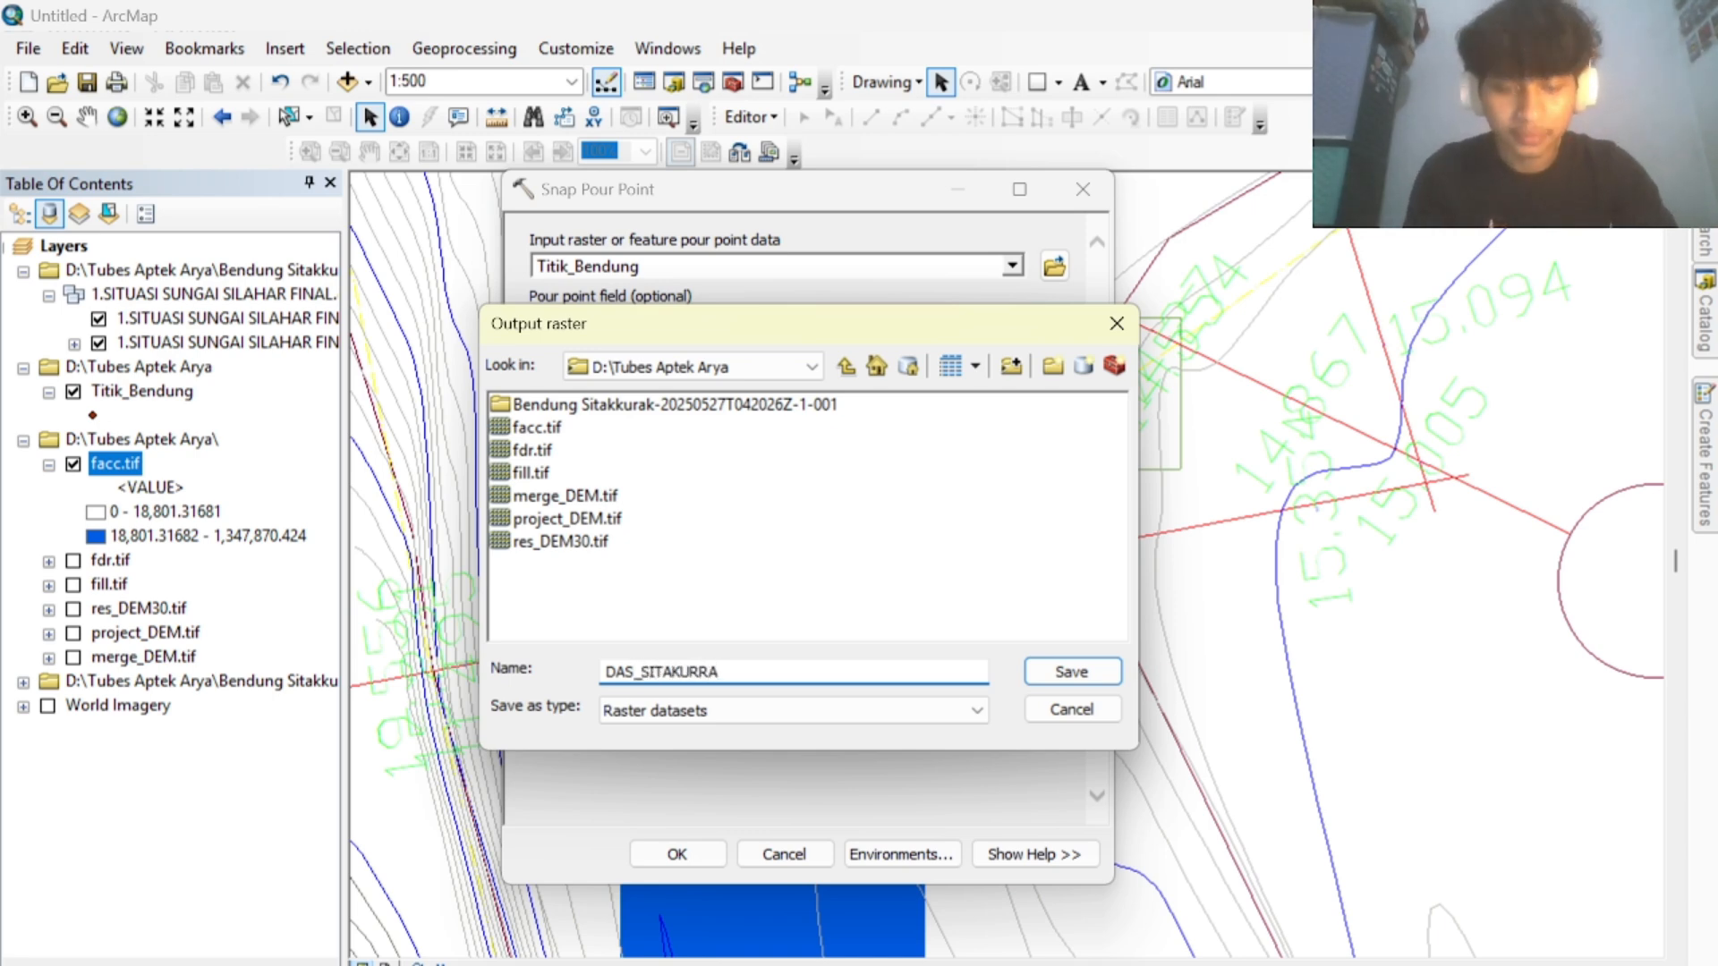
text(K)
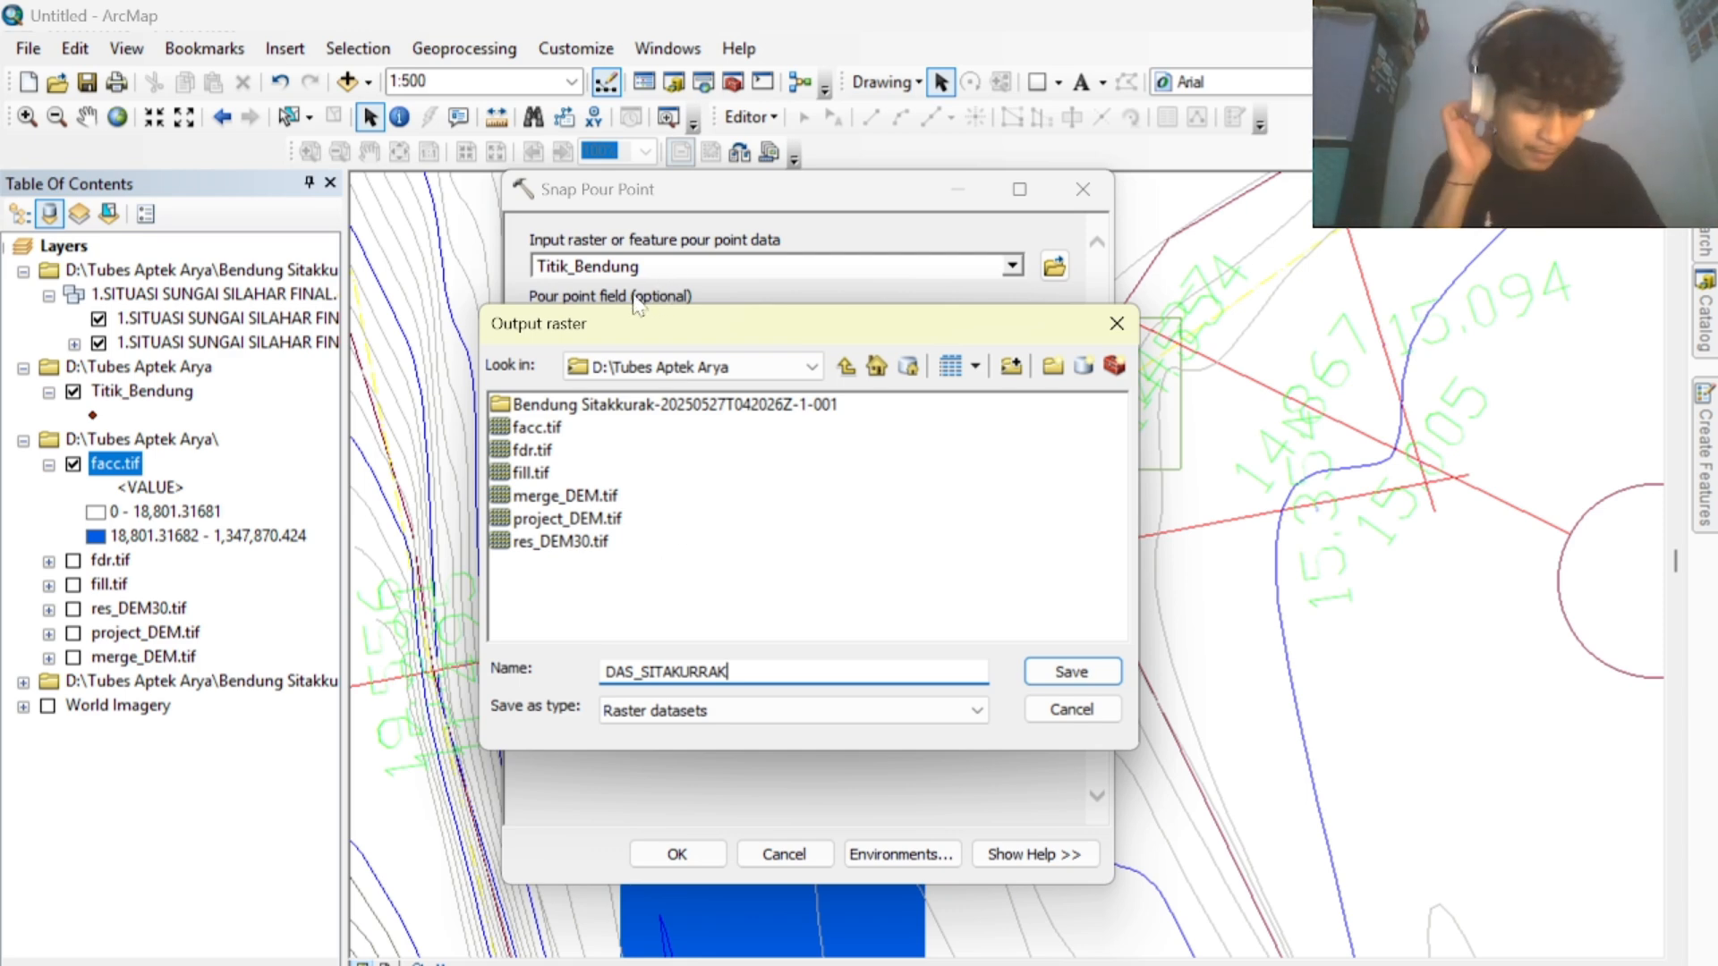
text(.tif)
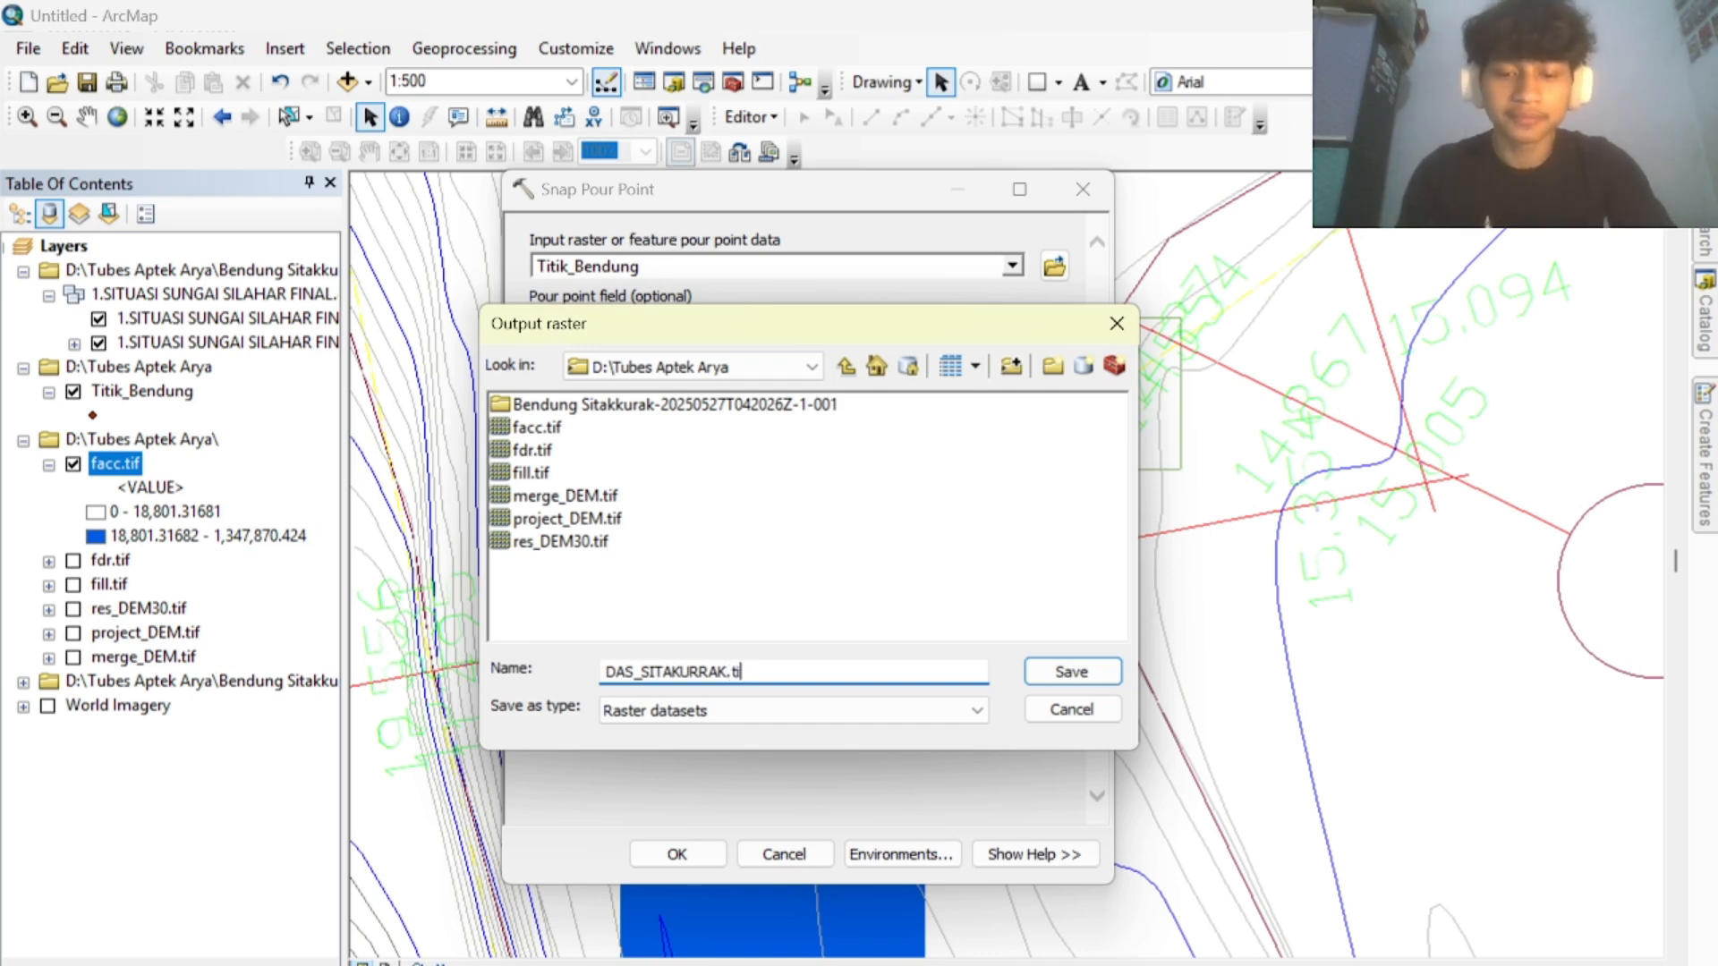
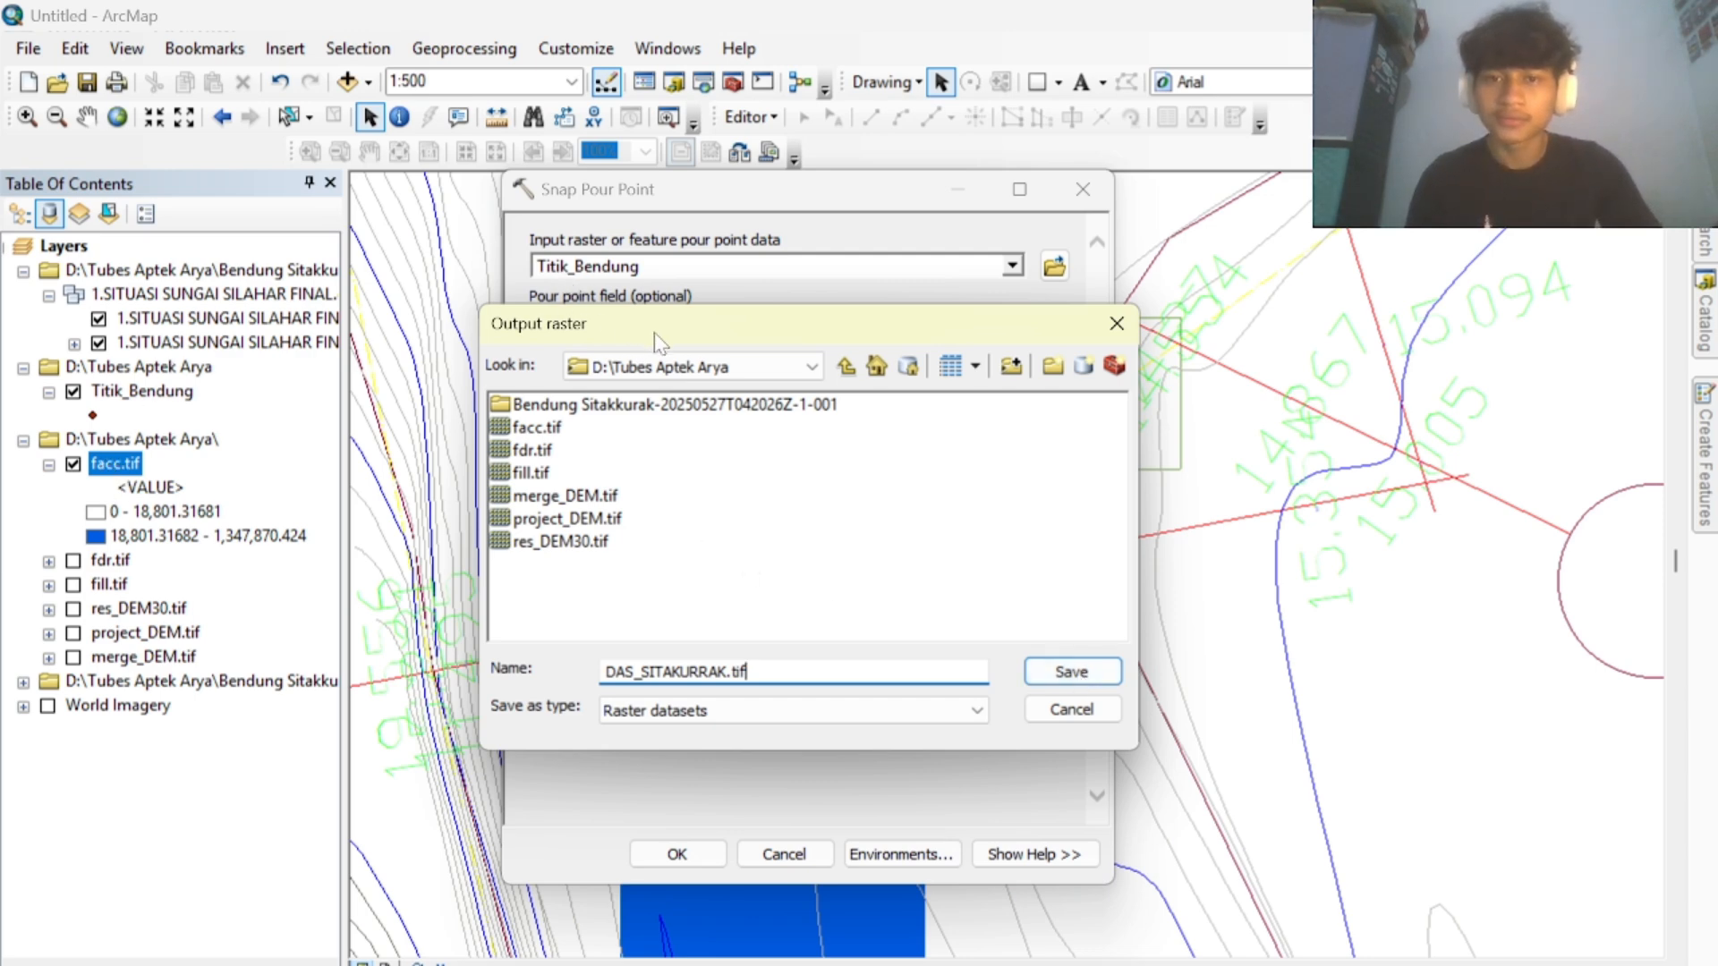
drag(639, 331, 698, 461)
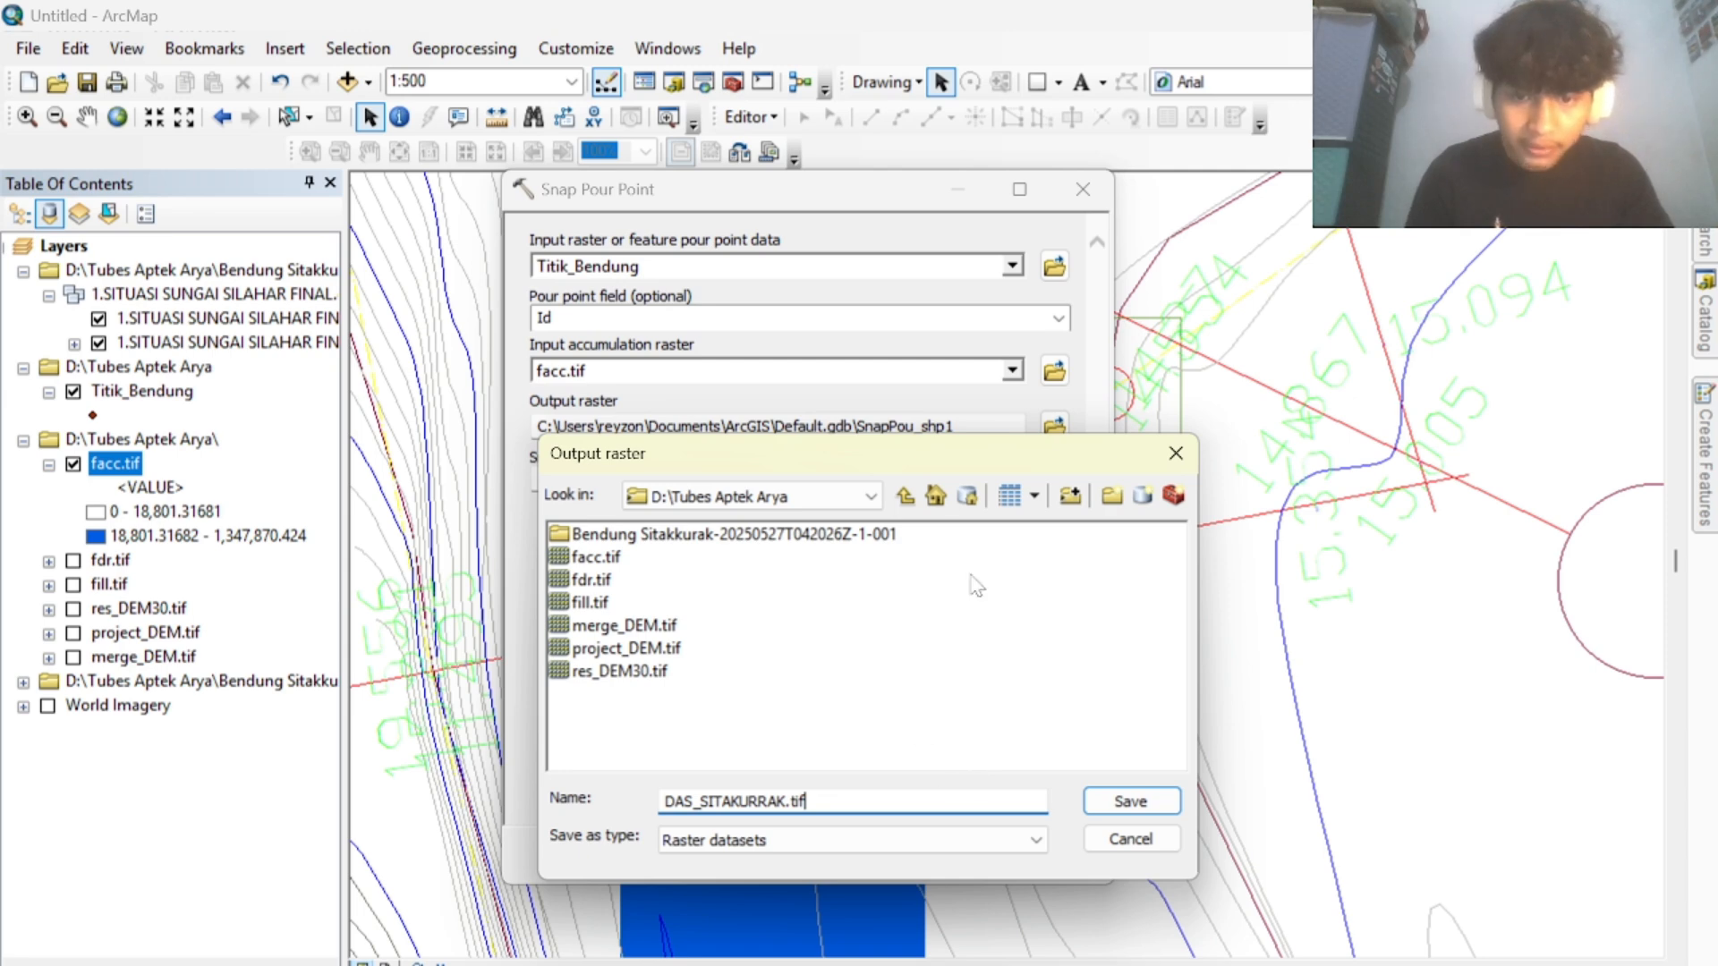
drag(987, 462, 985, 290)
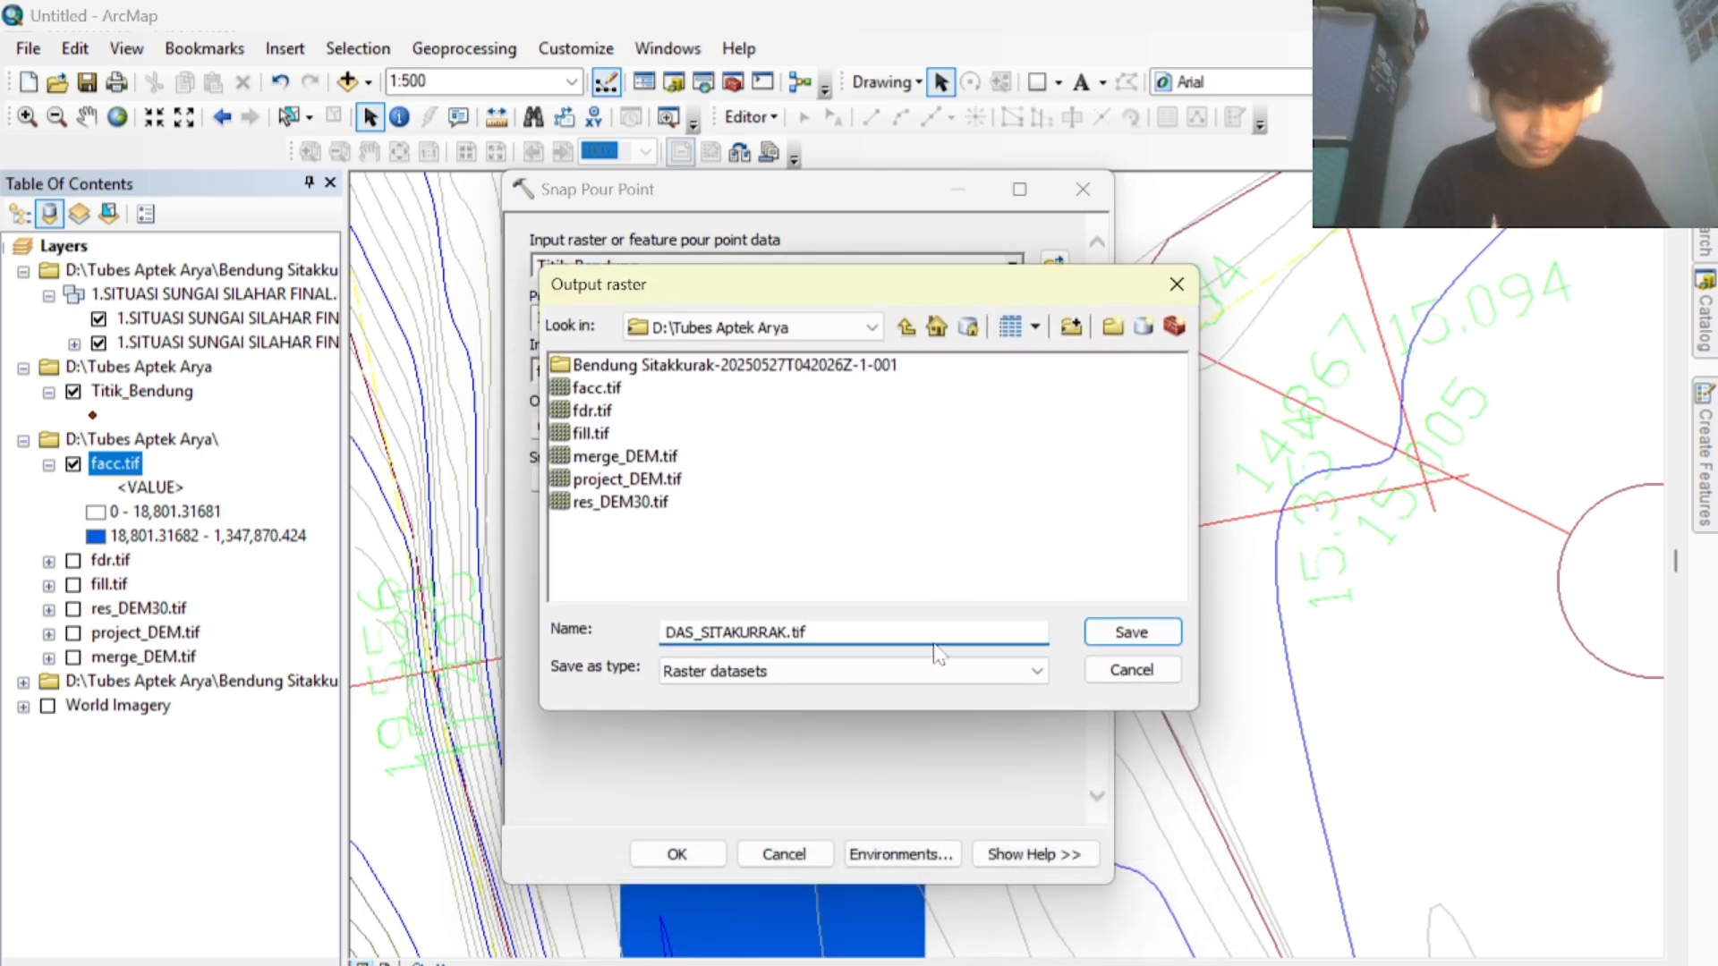
Name the output raster Snap.tif in the project folder and run Snap Pour Point.
drag(808, 633, 665, 633)
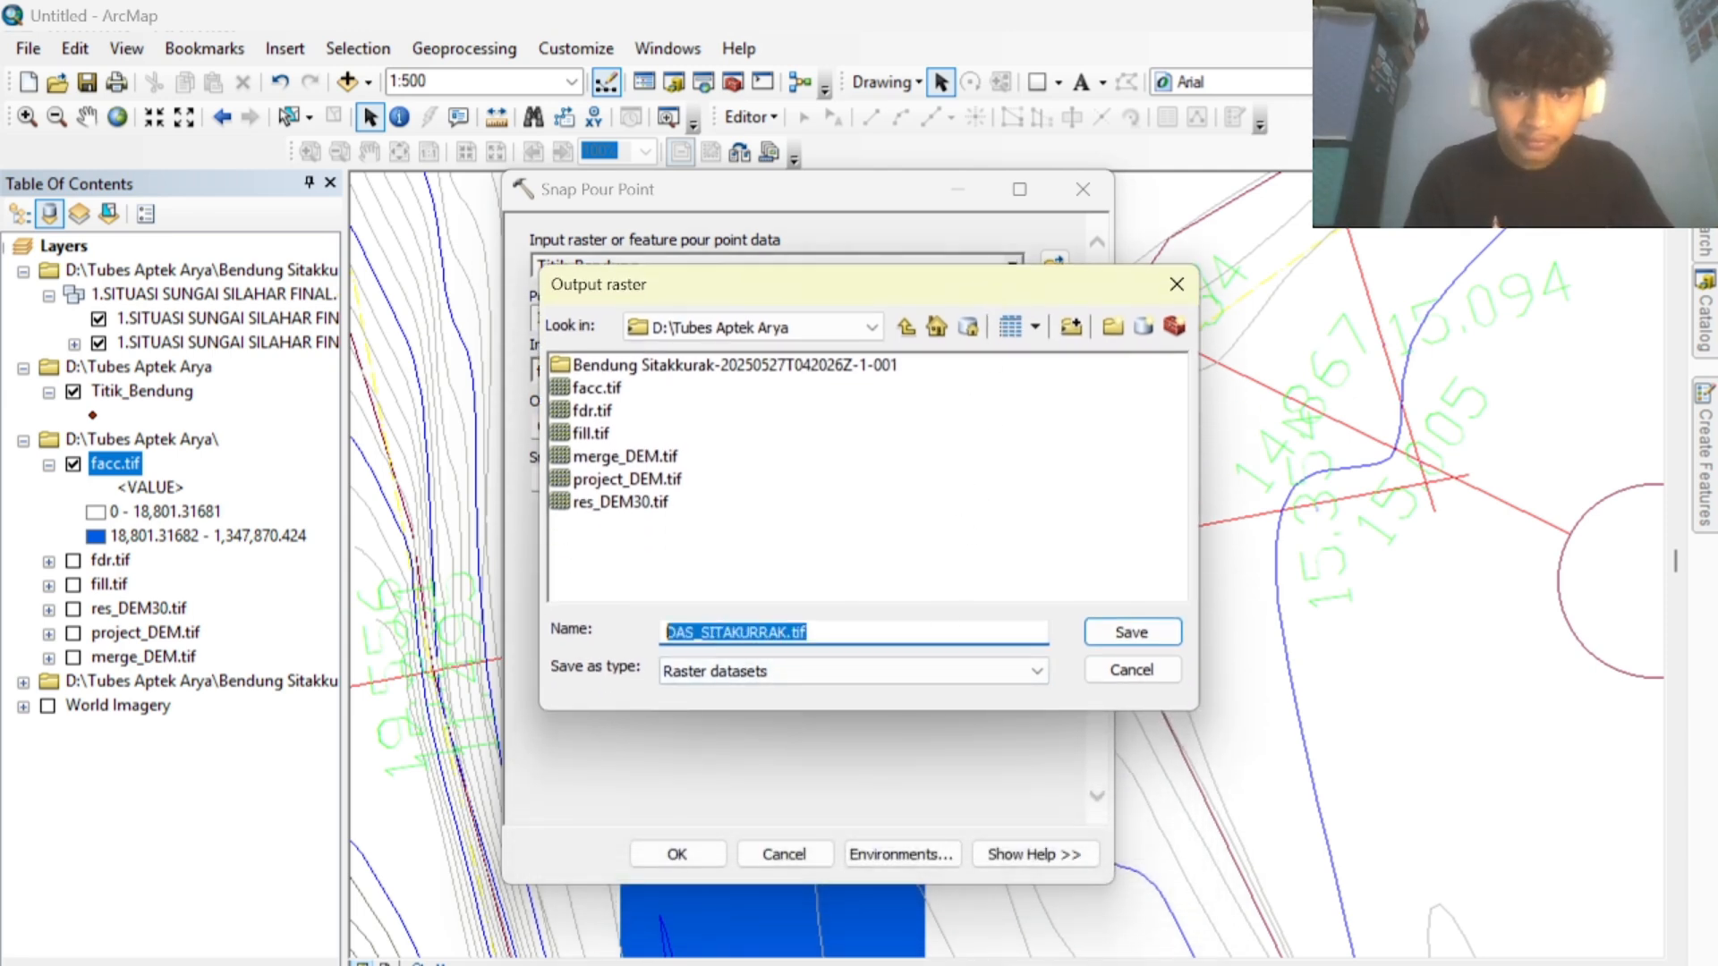
text(Snap)
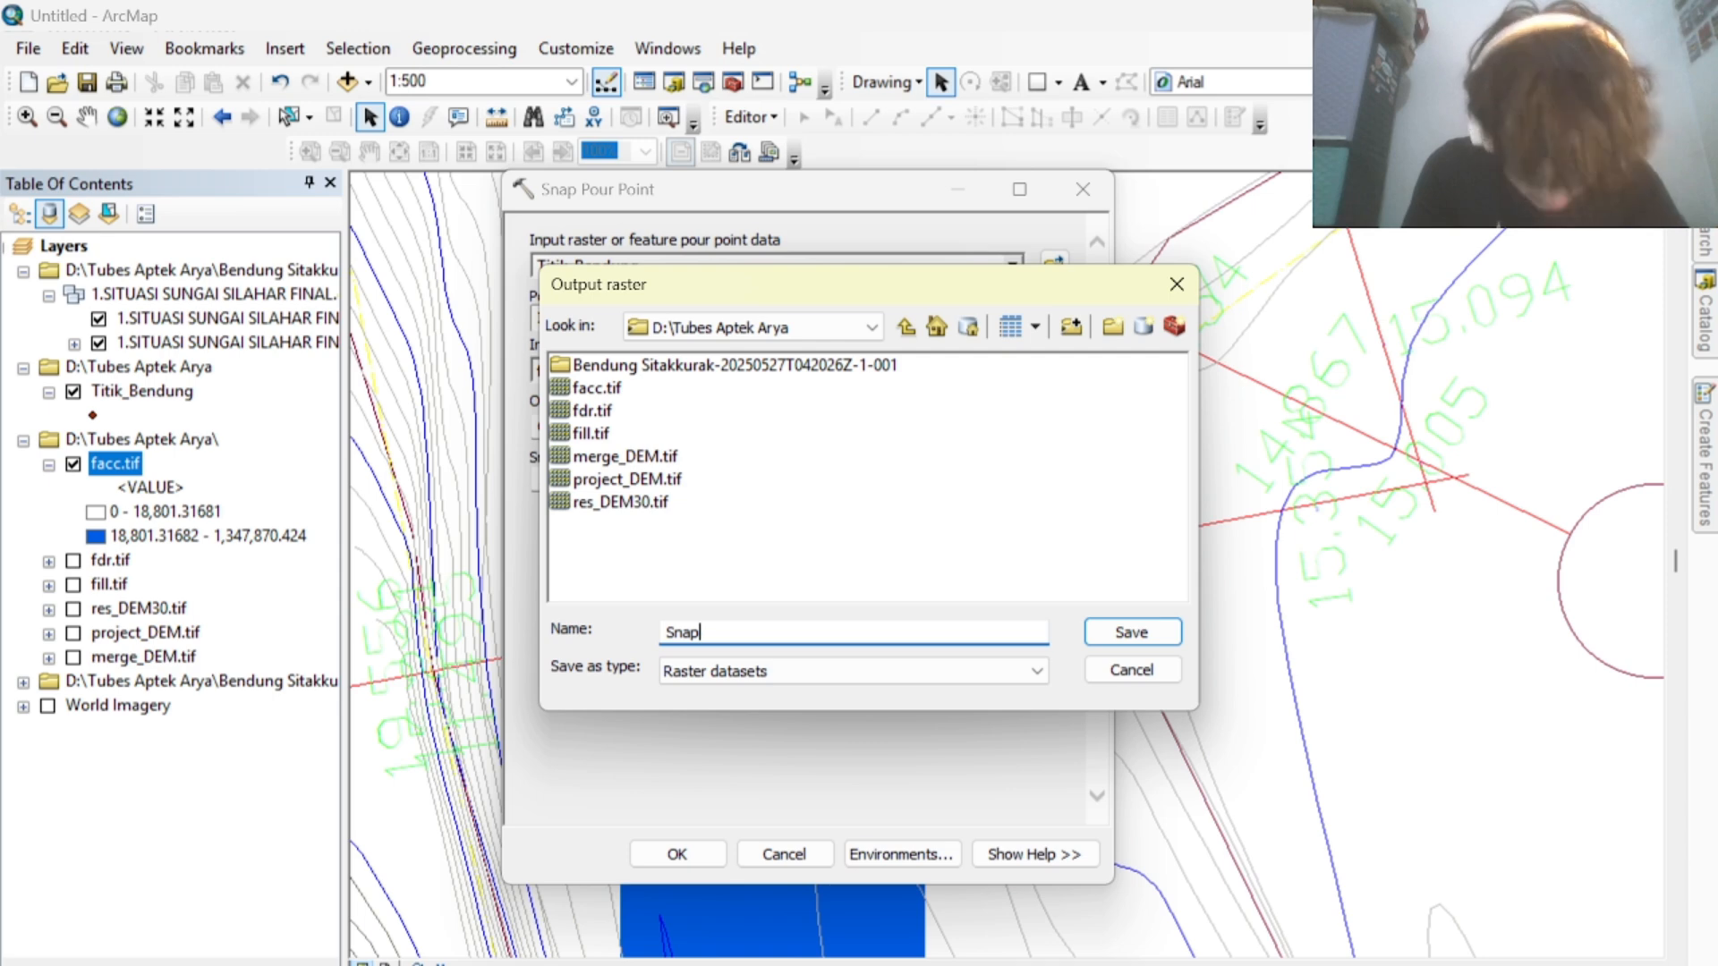
text(.tif)
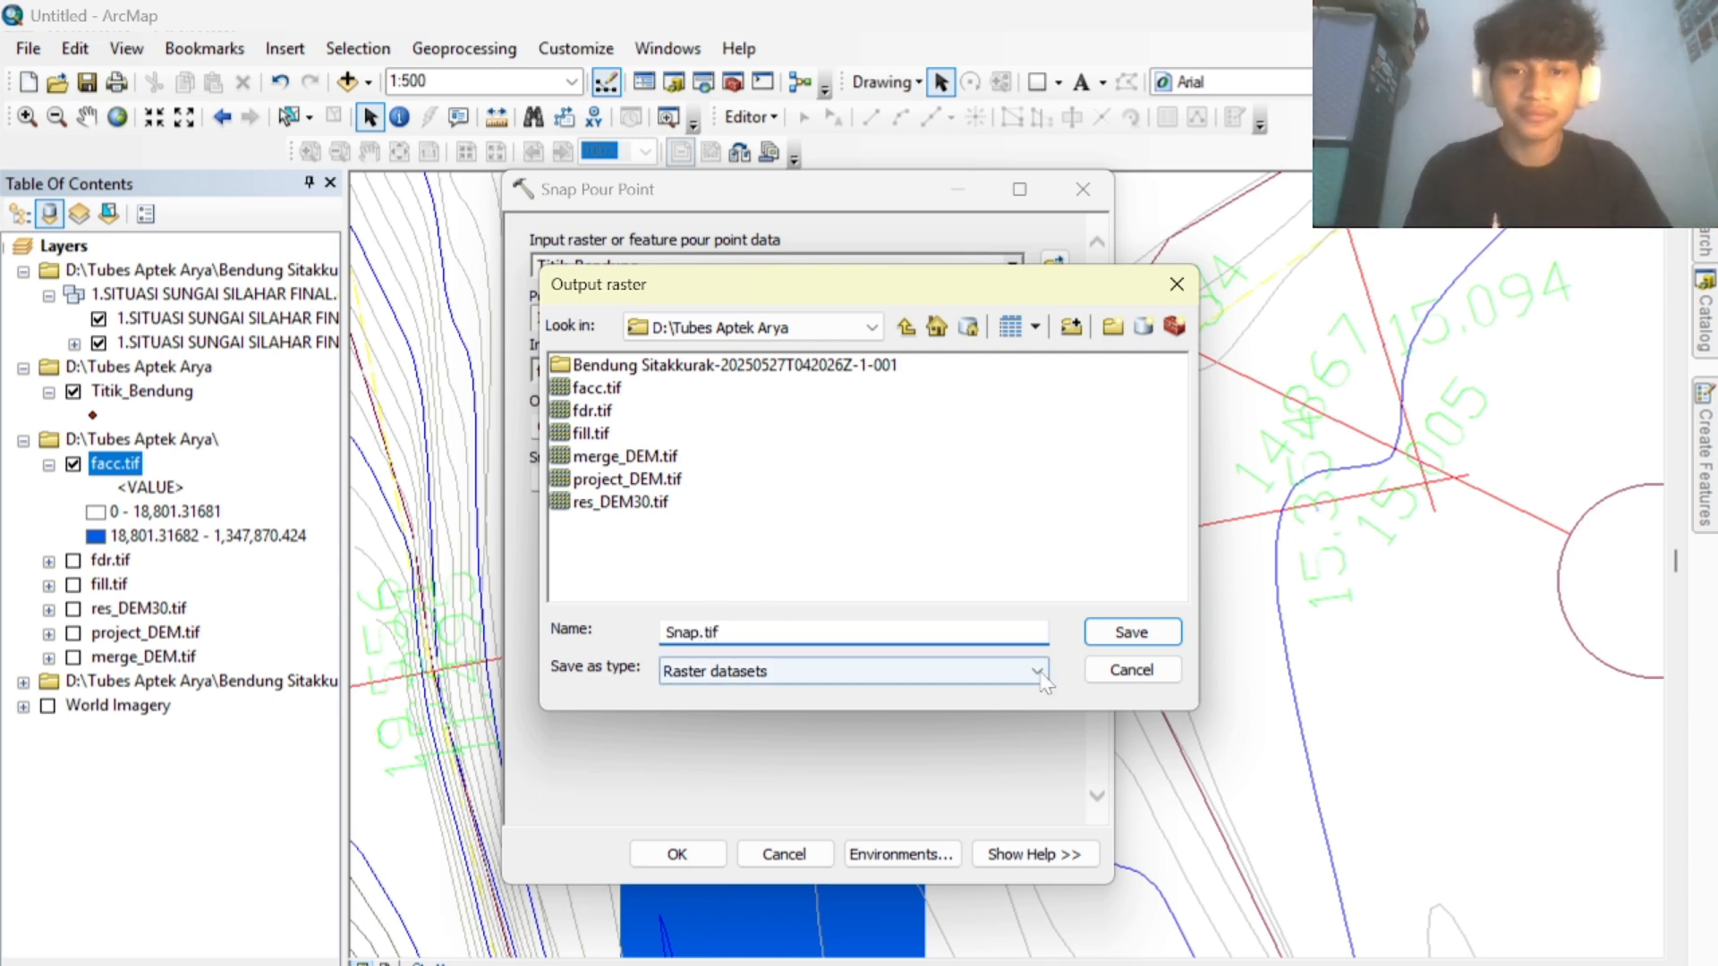
click(1132, 637)
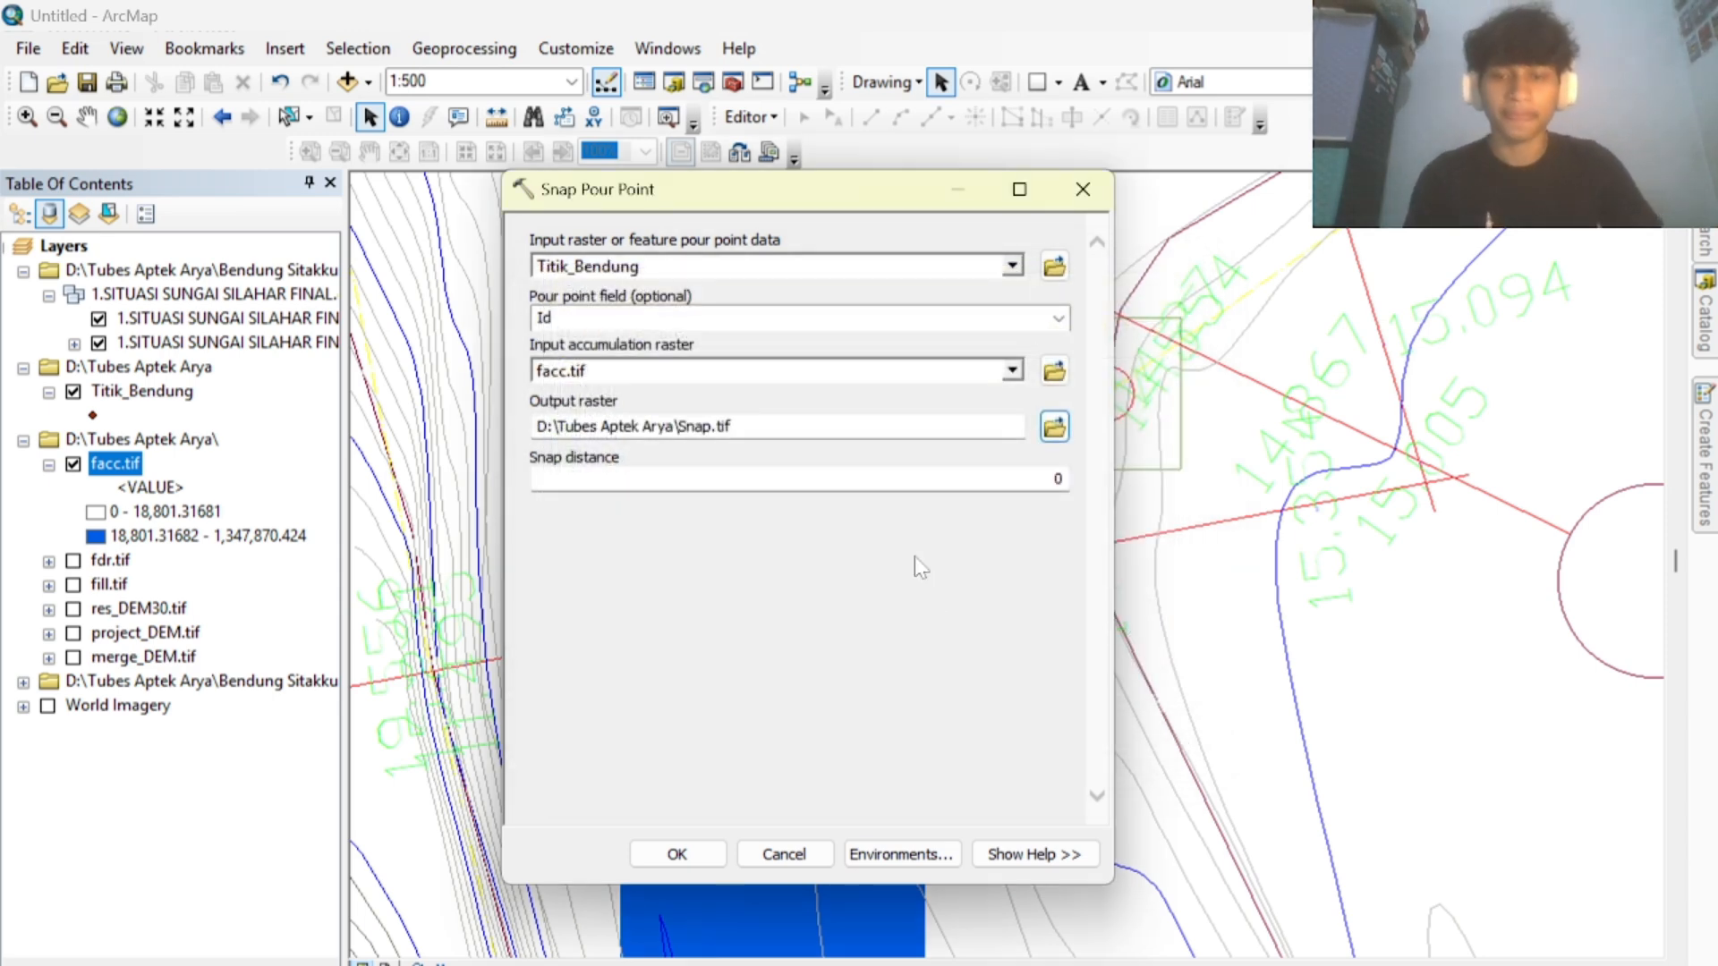
click(676, 853)
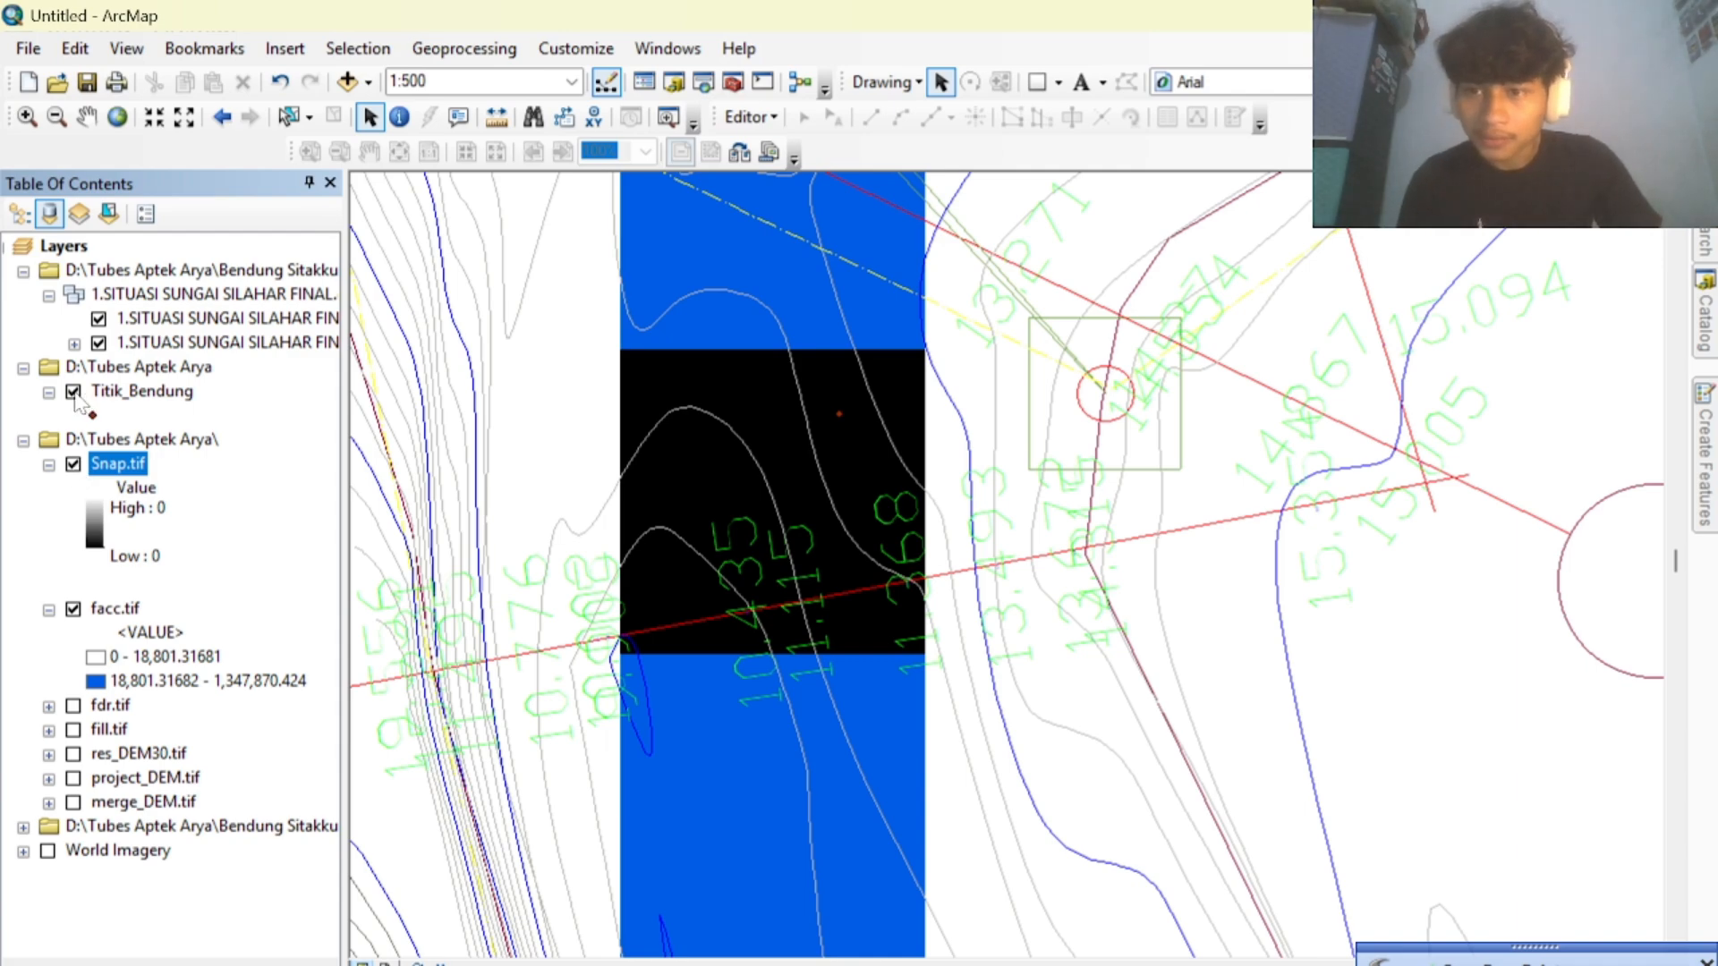
Check the Snap.tif cell against the facc.tif stream cells, and search the tools for "watershed".
scroll(854, 530, up, 2)
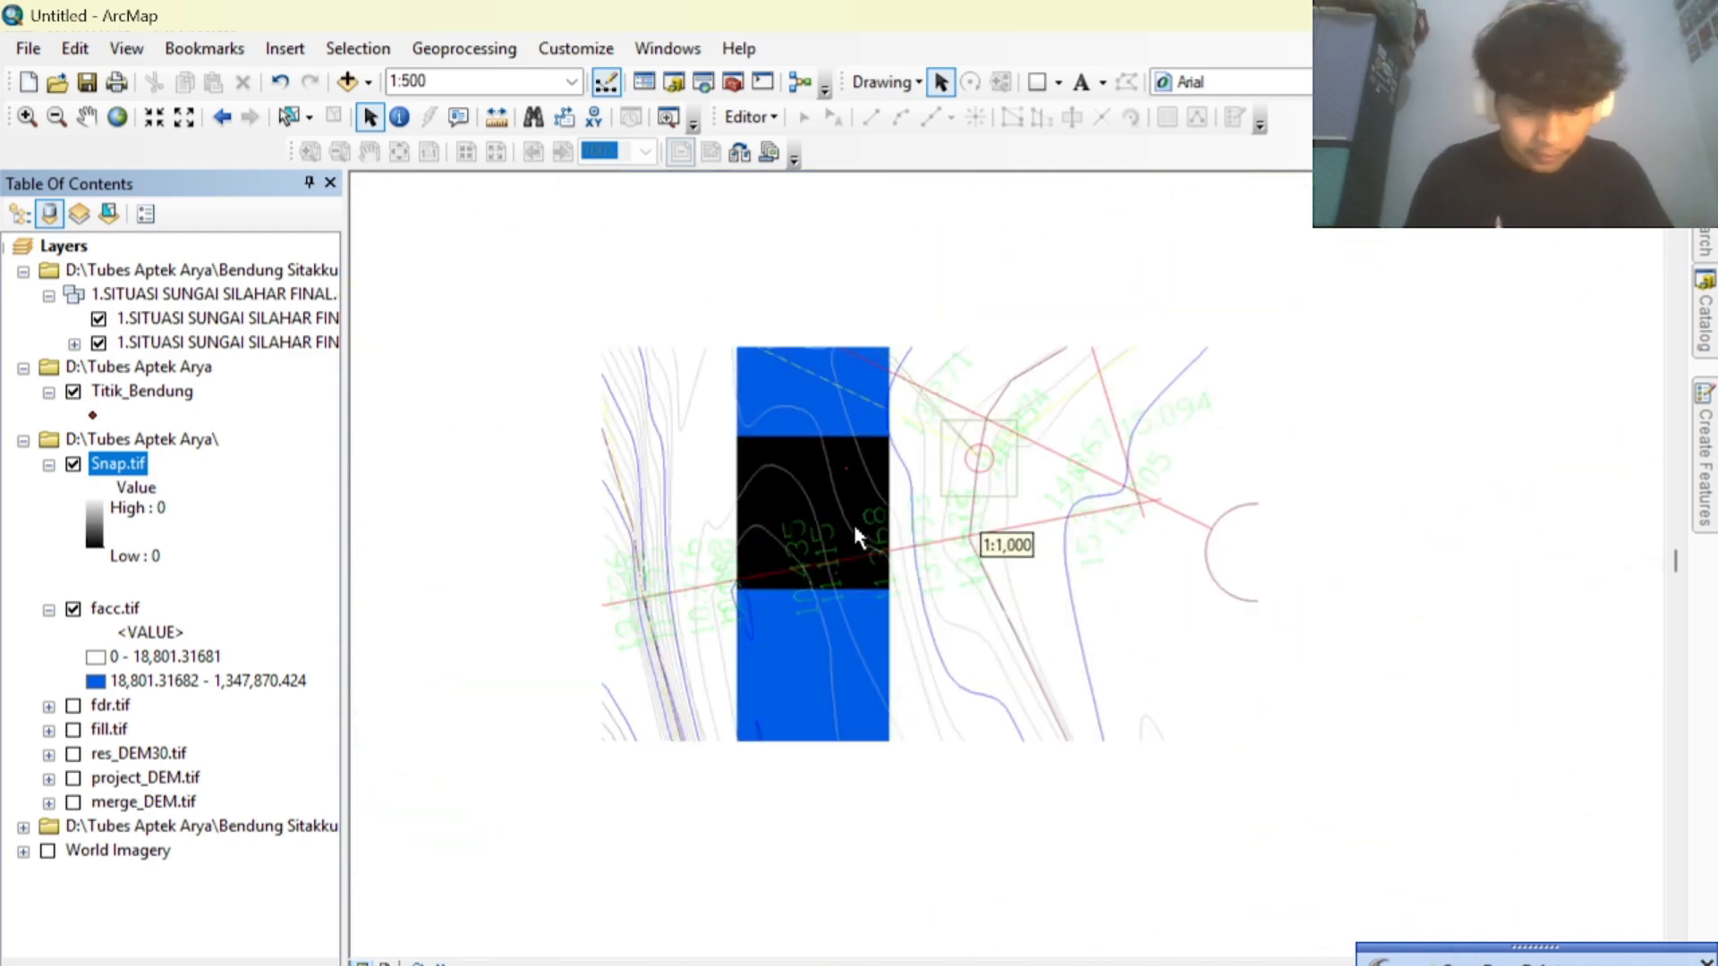
scroll(854, 528, up, 1)
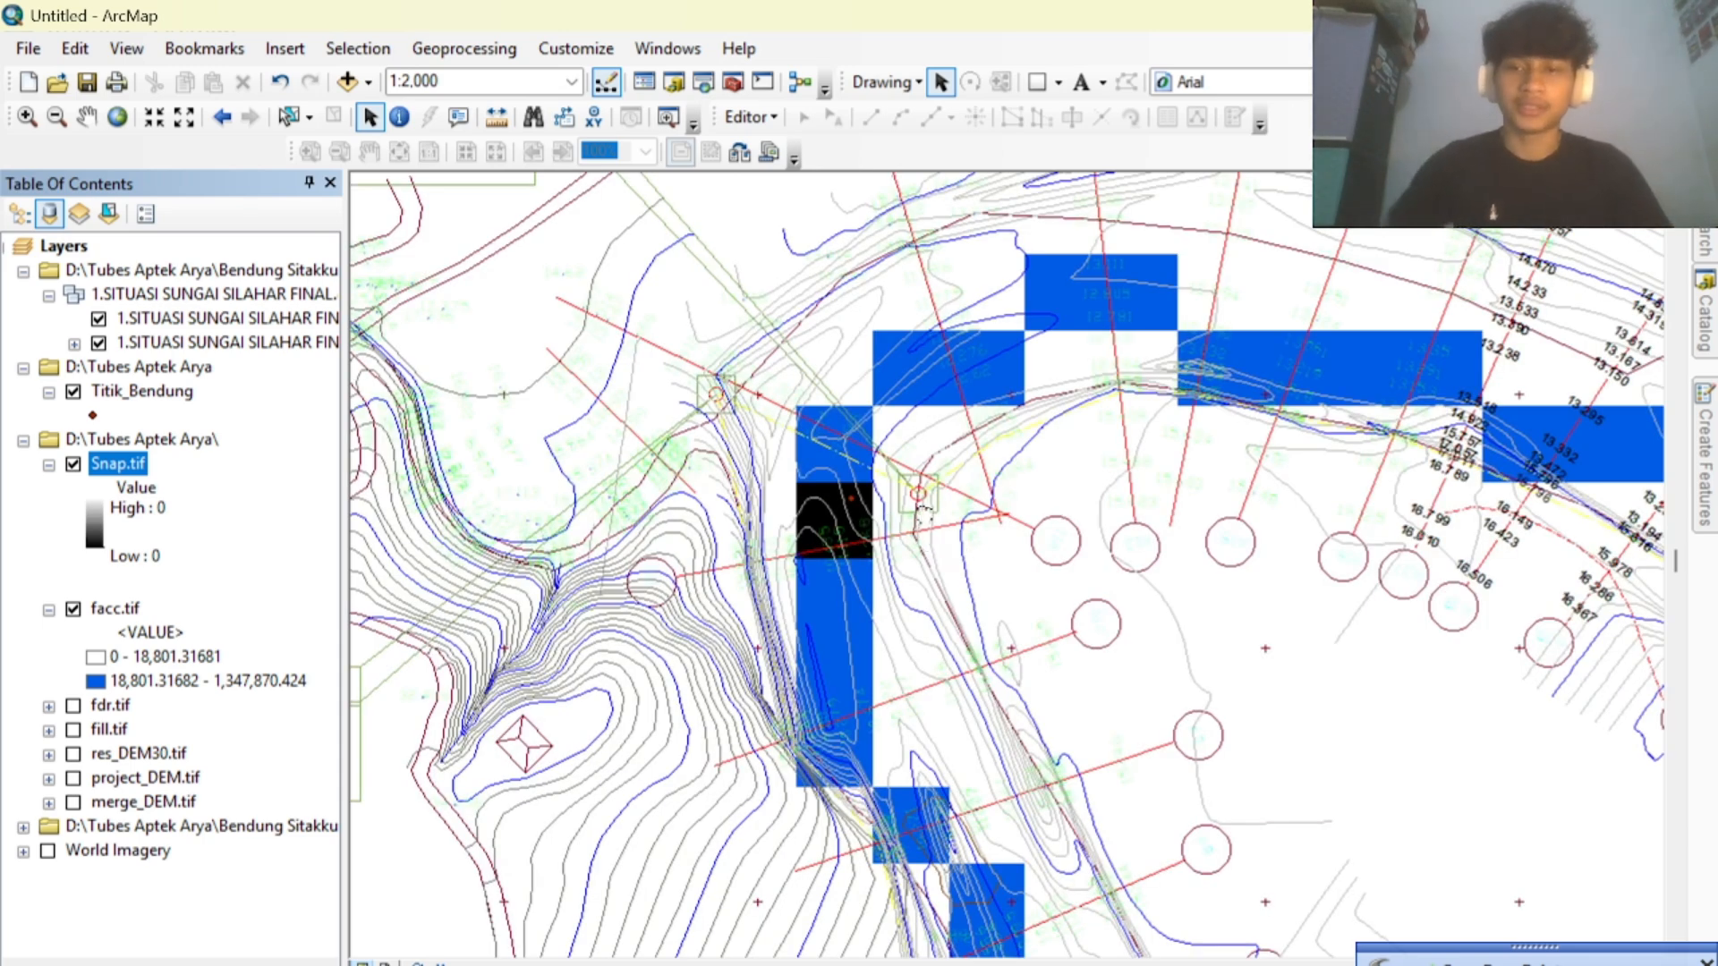
scroll(917, 535, up, 1)
scroll(834, 583, up, 1)
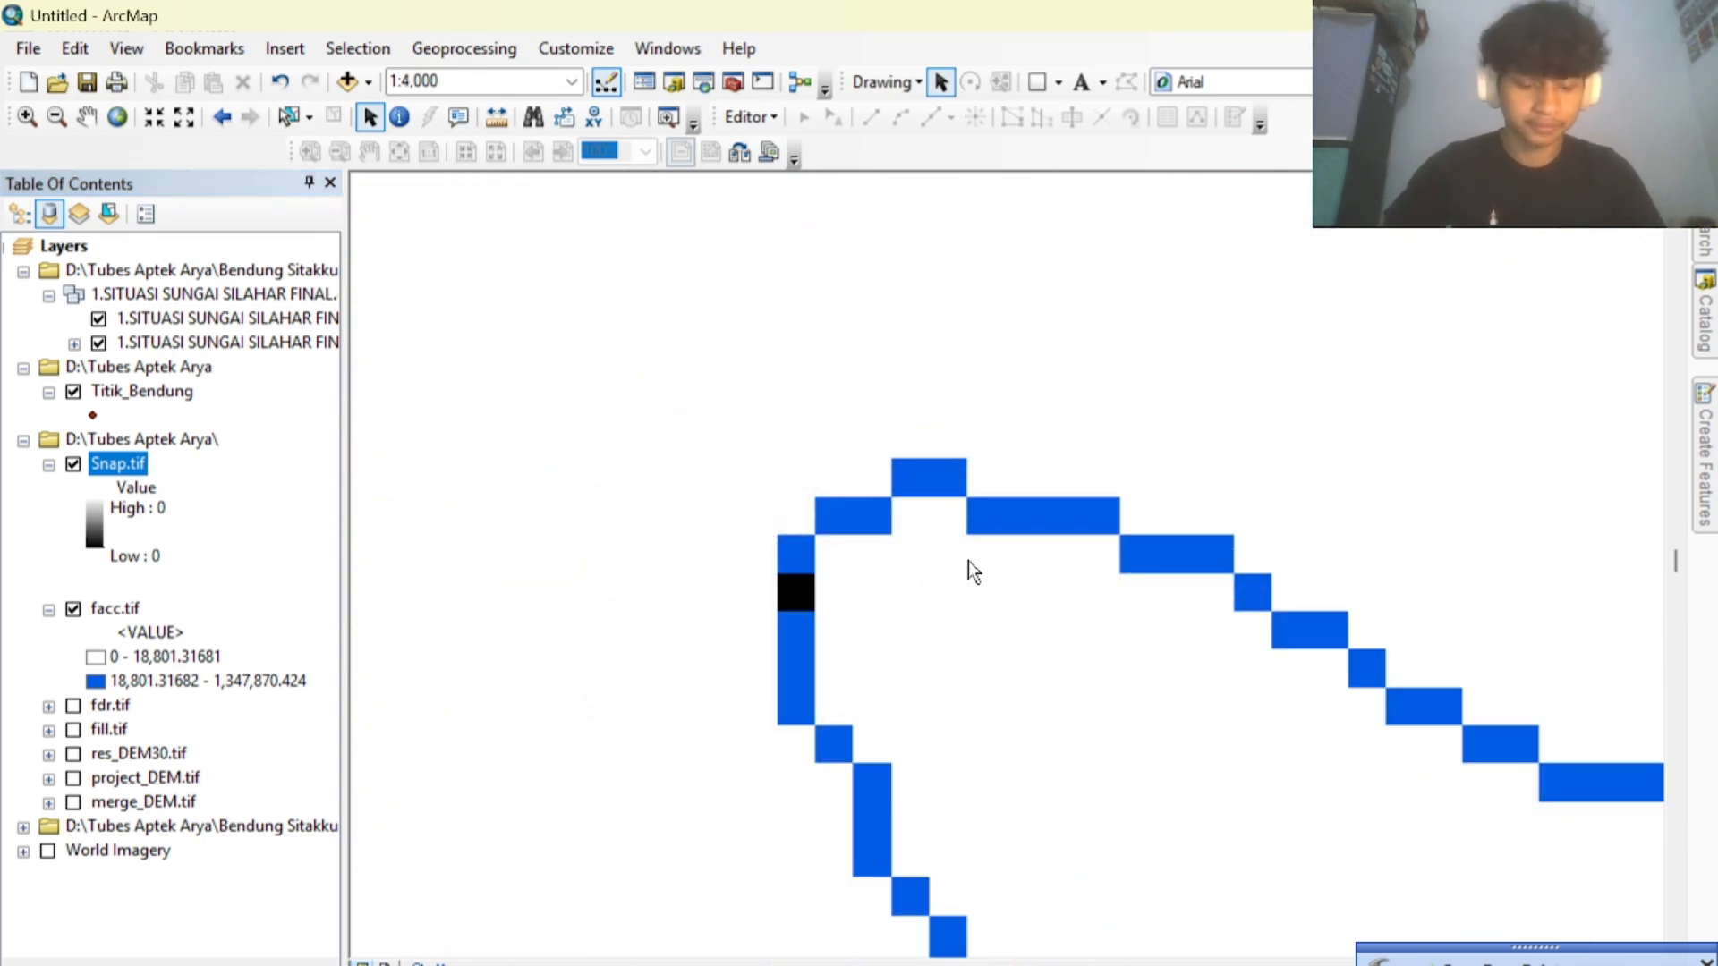
drag(1093, 579, 1031, 531)
click(1704, 242)
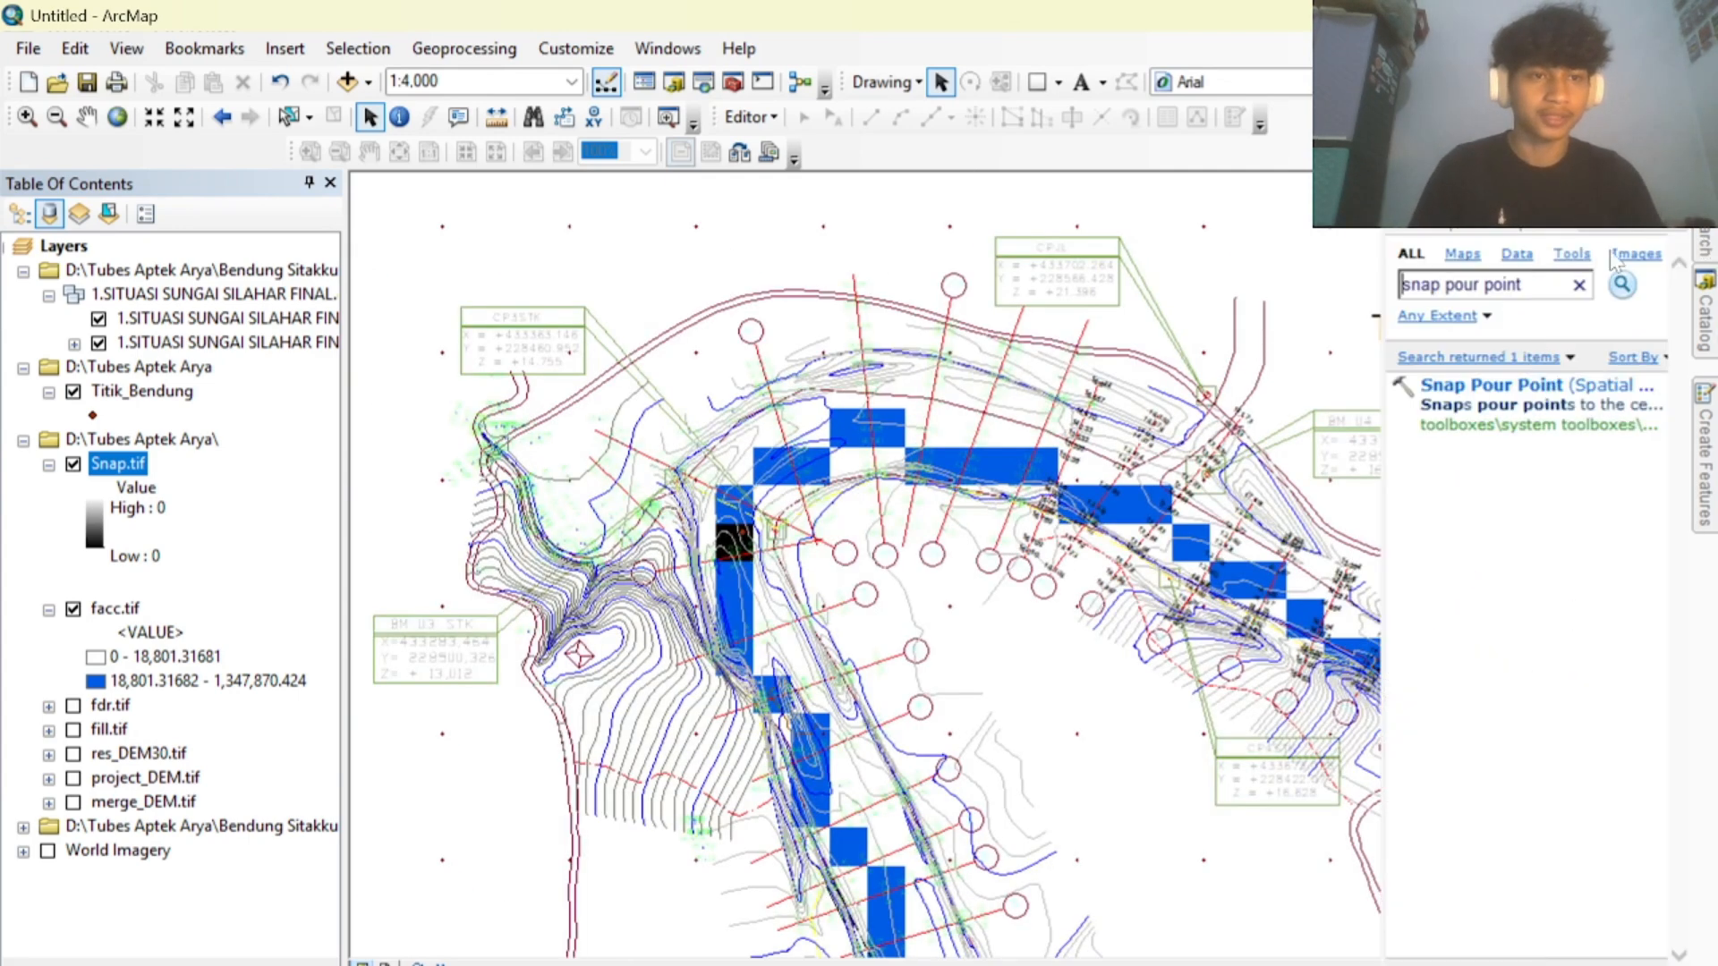
click(1546, 285)
drag(1546, 286, 1356, 298)
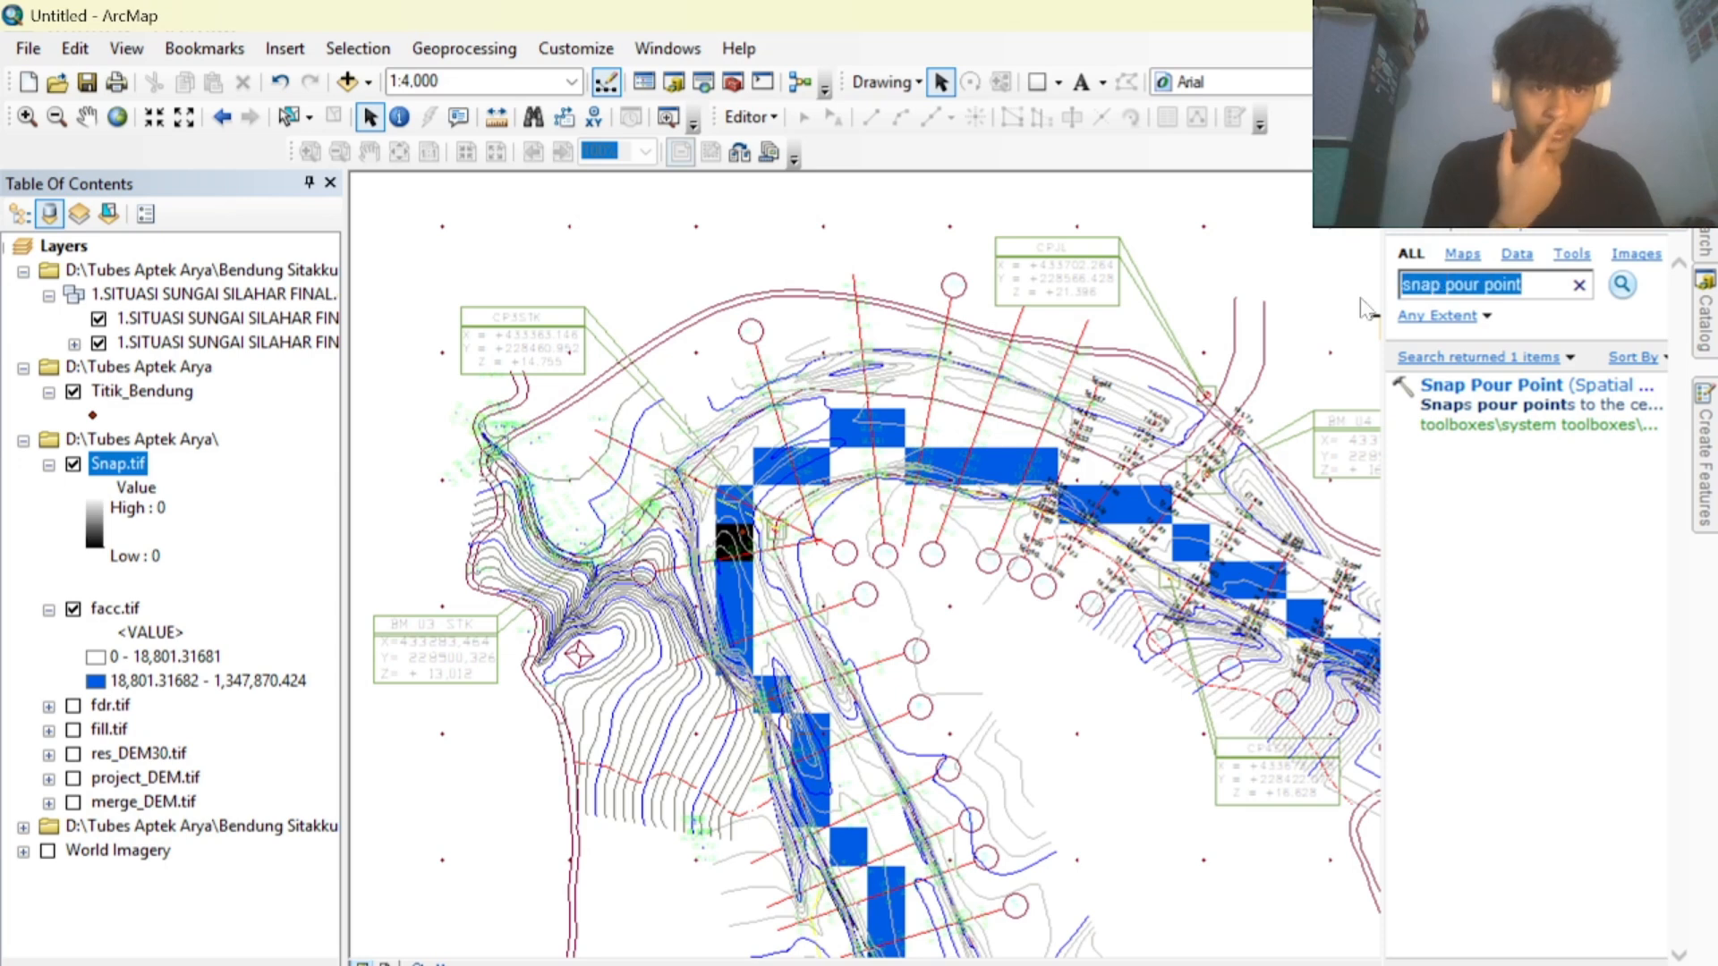
text(wa)
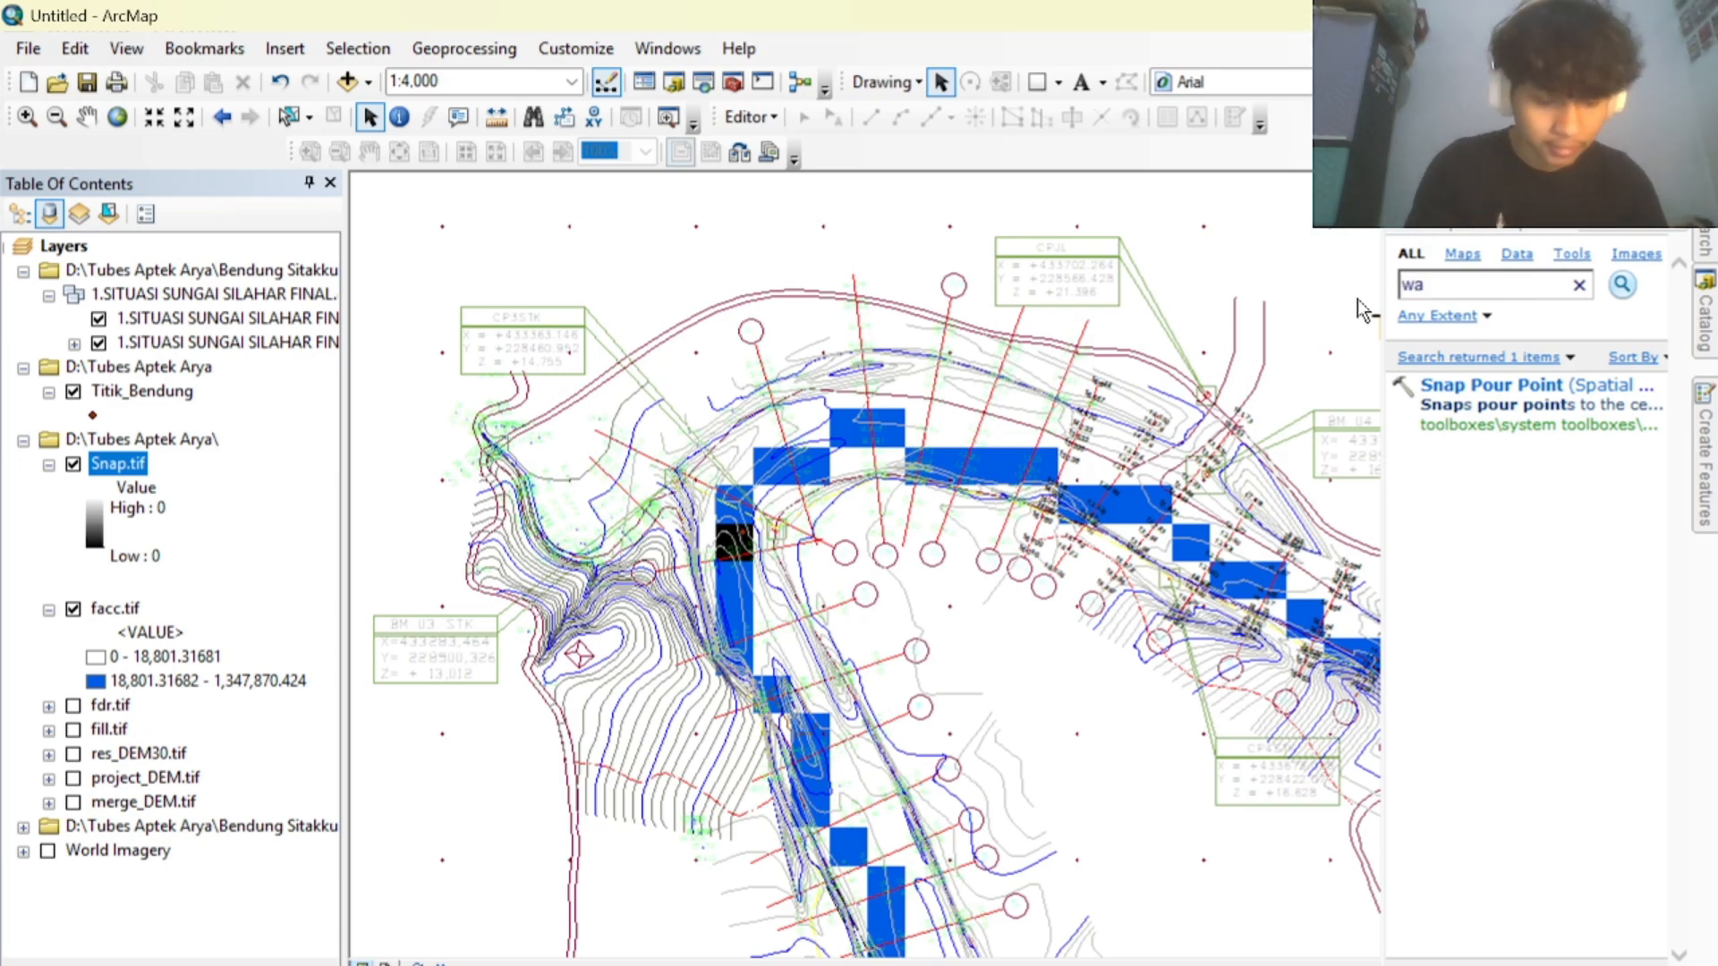
text(ter)
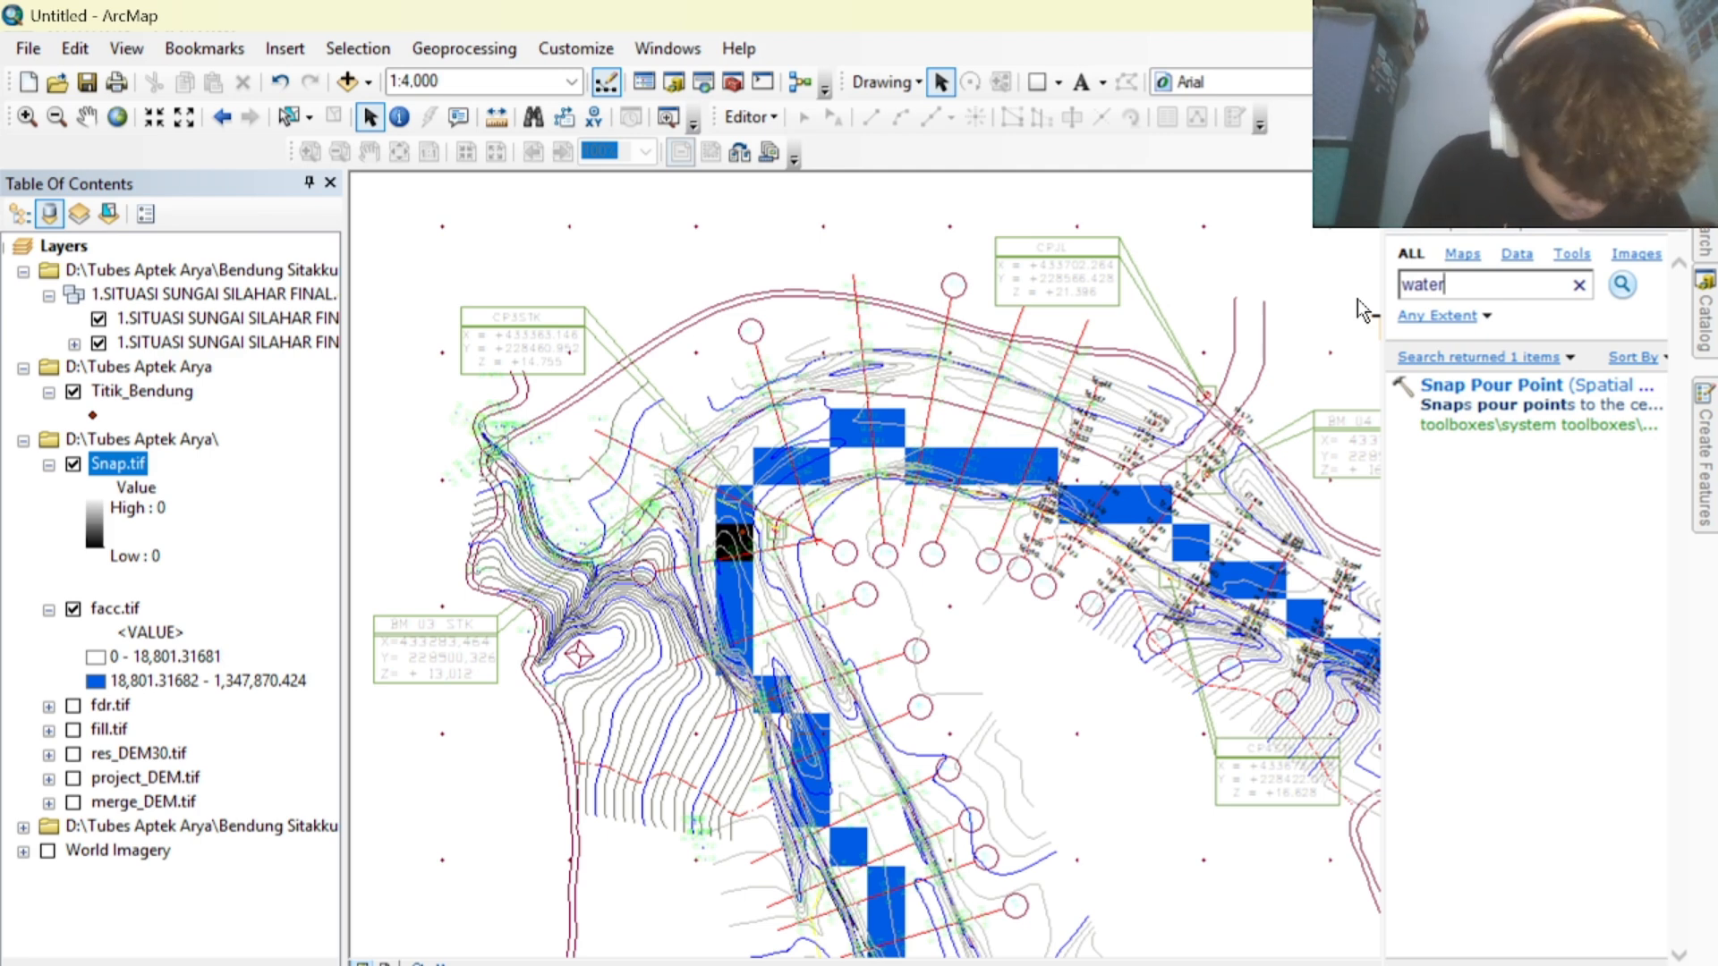
text(shed)
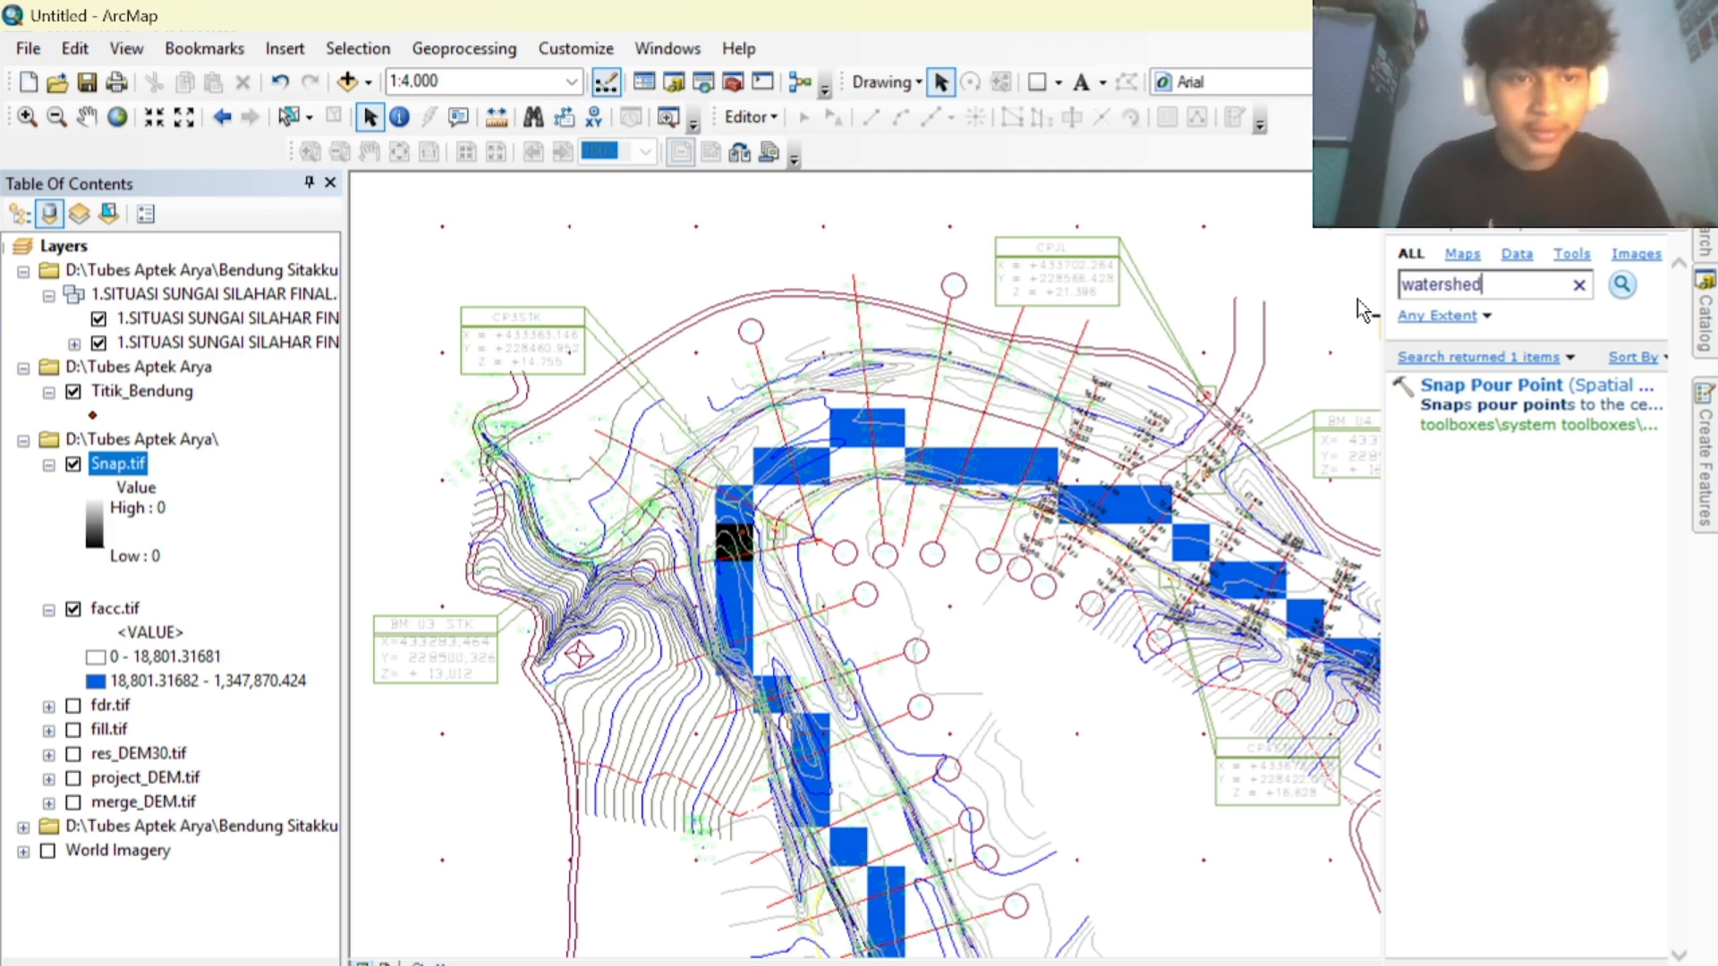
click(1624, 288)
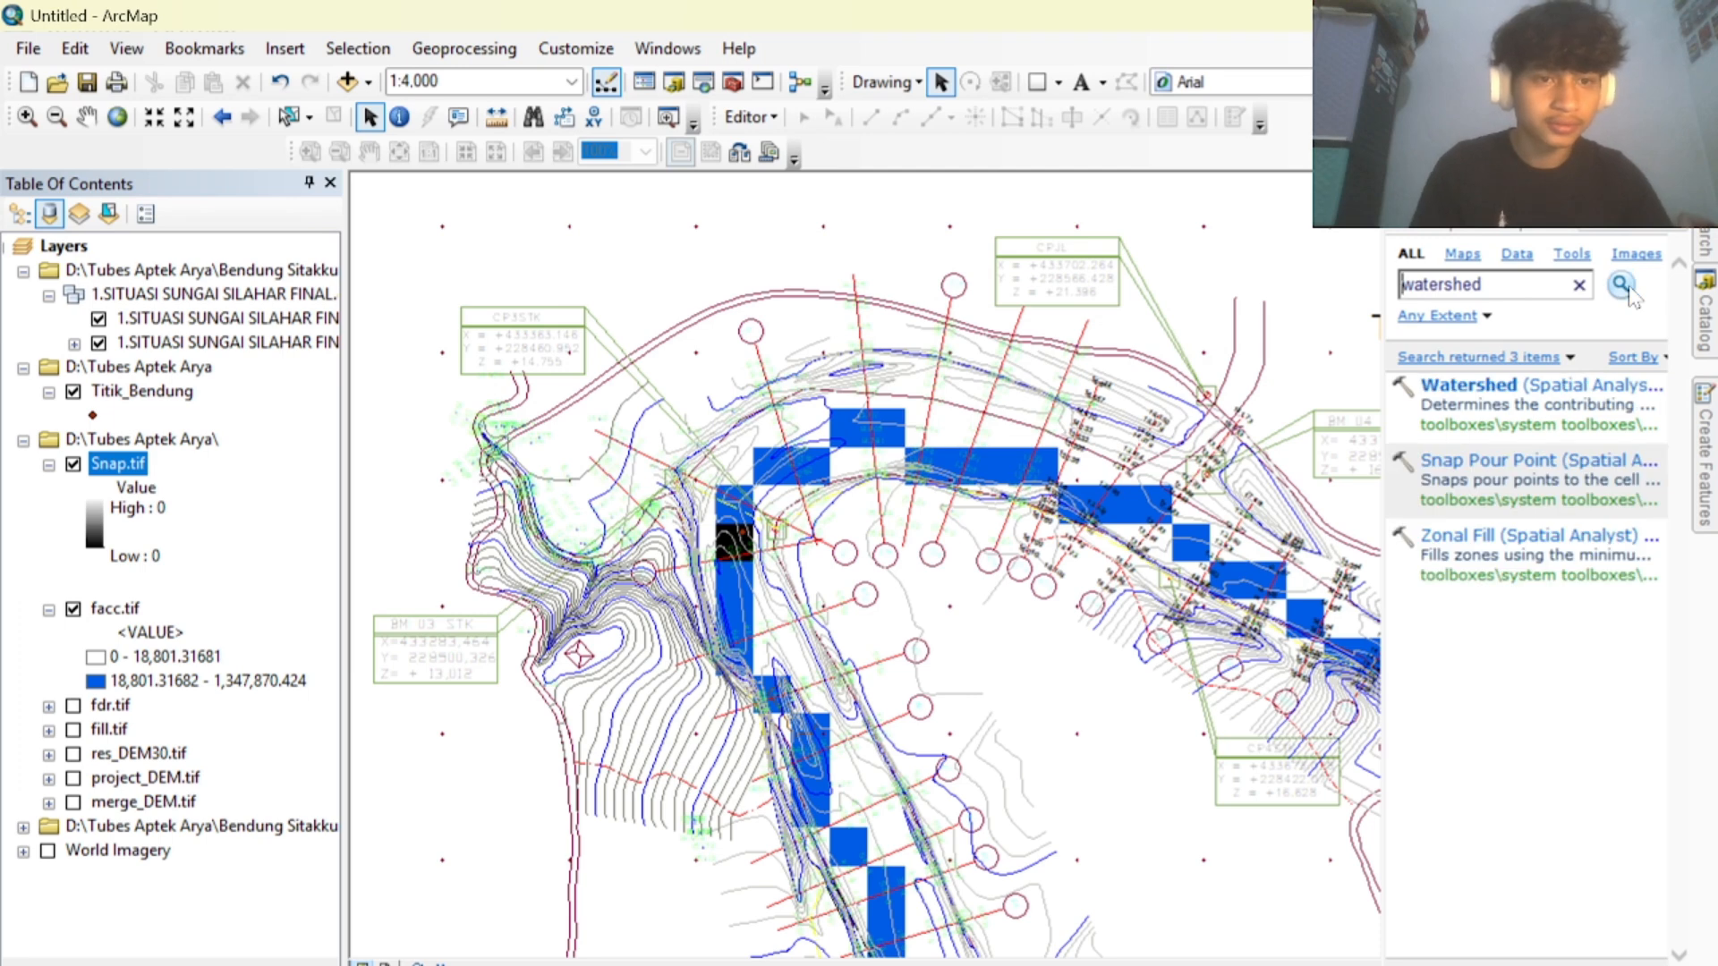
Open the Watershed tool and set fdr.tif as the flow direction raster and Snap.tif as the pour point data.
click(1486, 386)
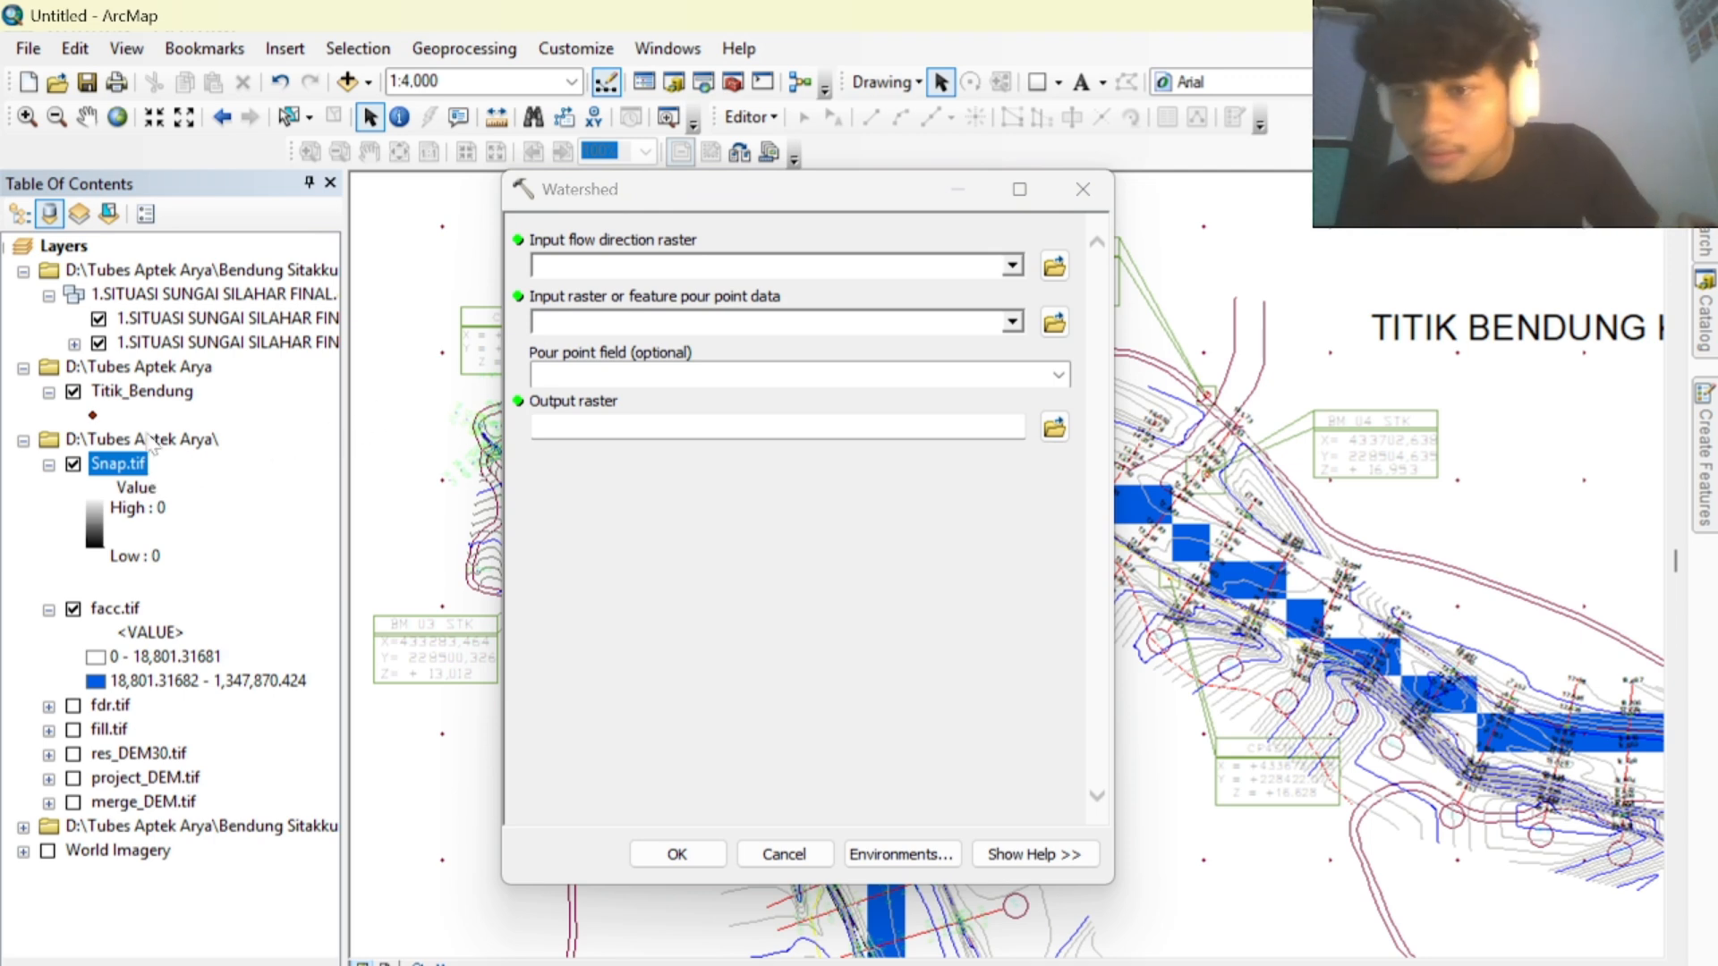
drag(111, 705, 625, 268)
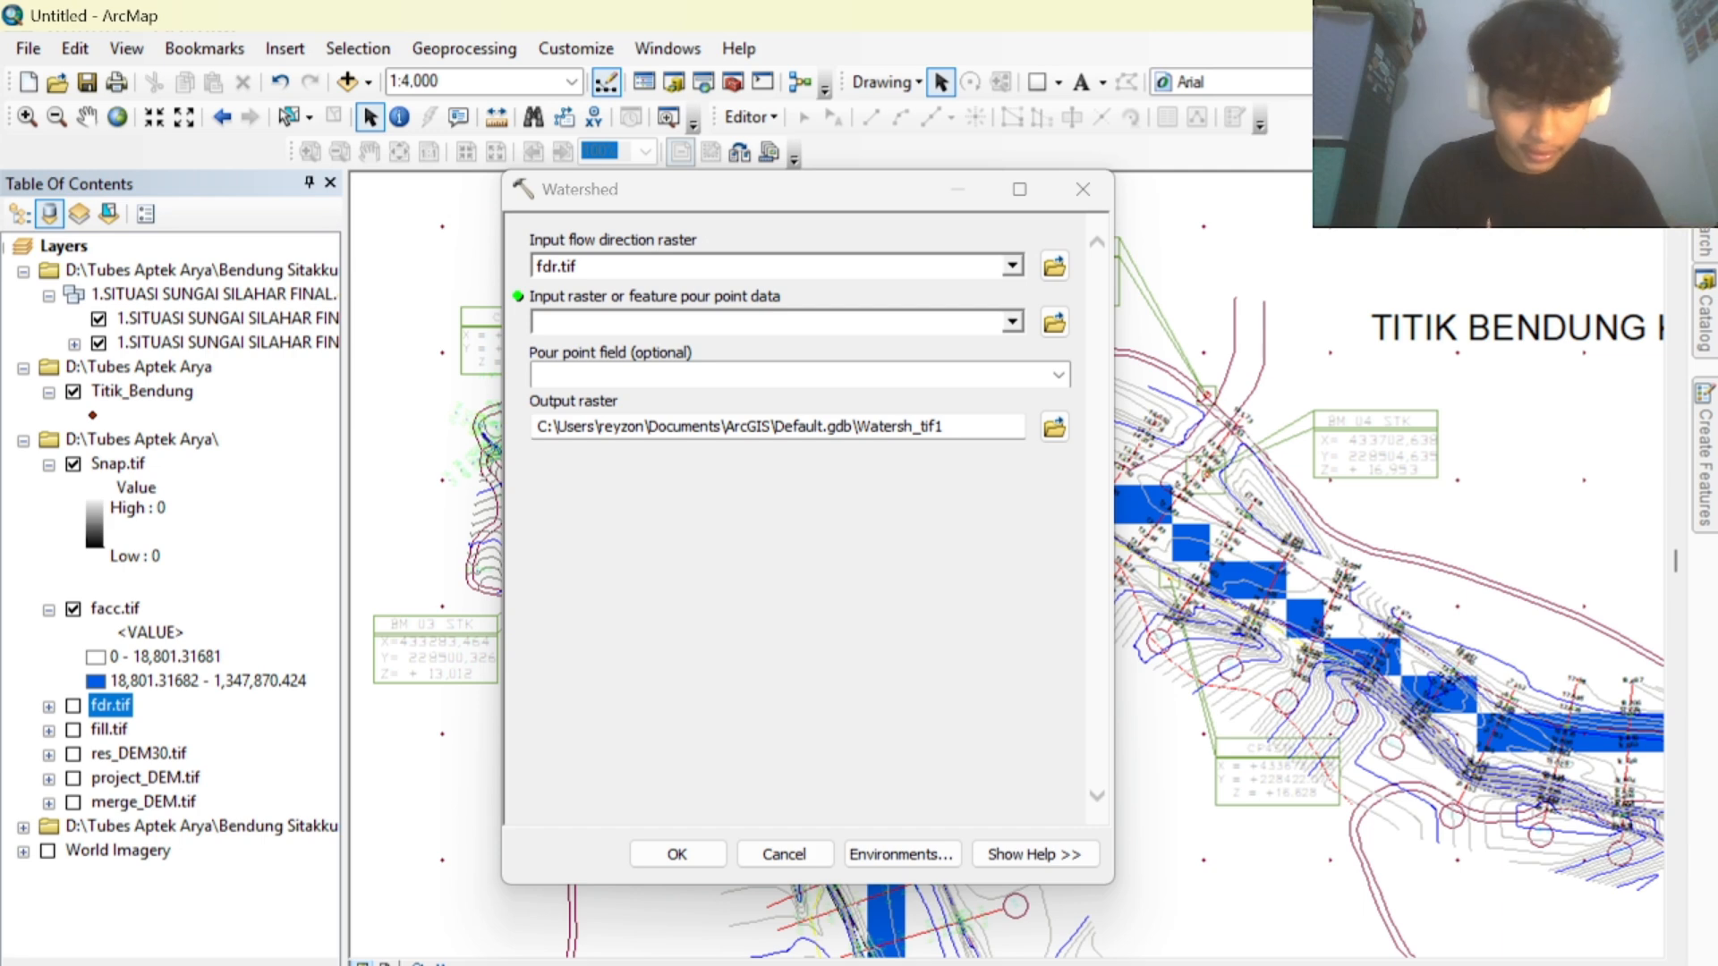
click(538, 322)
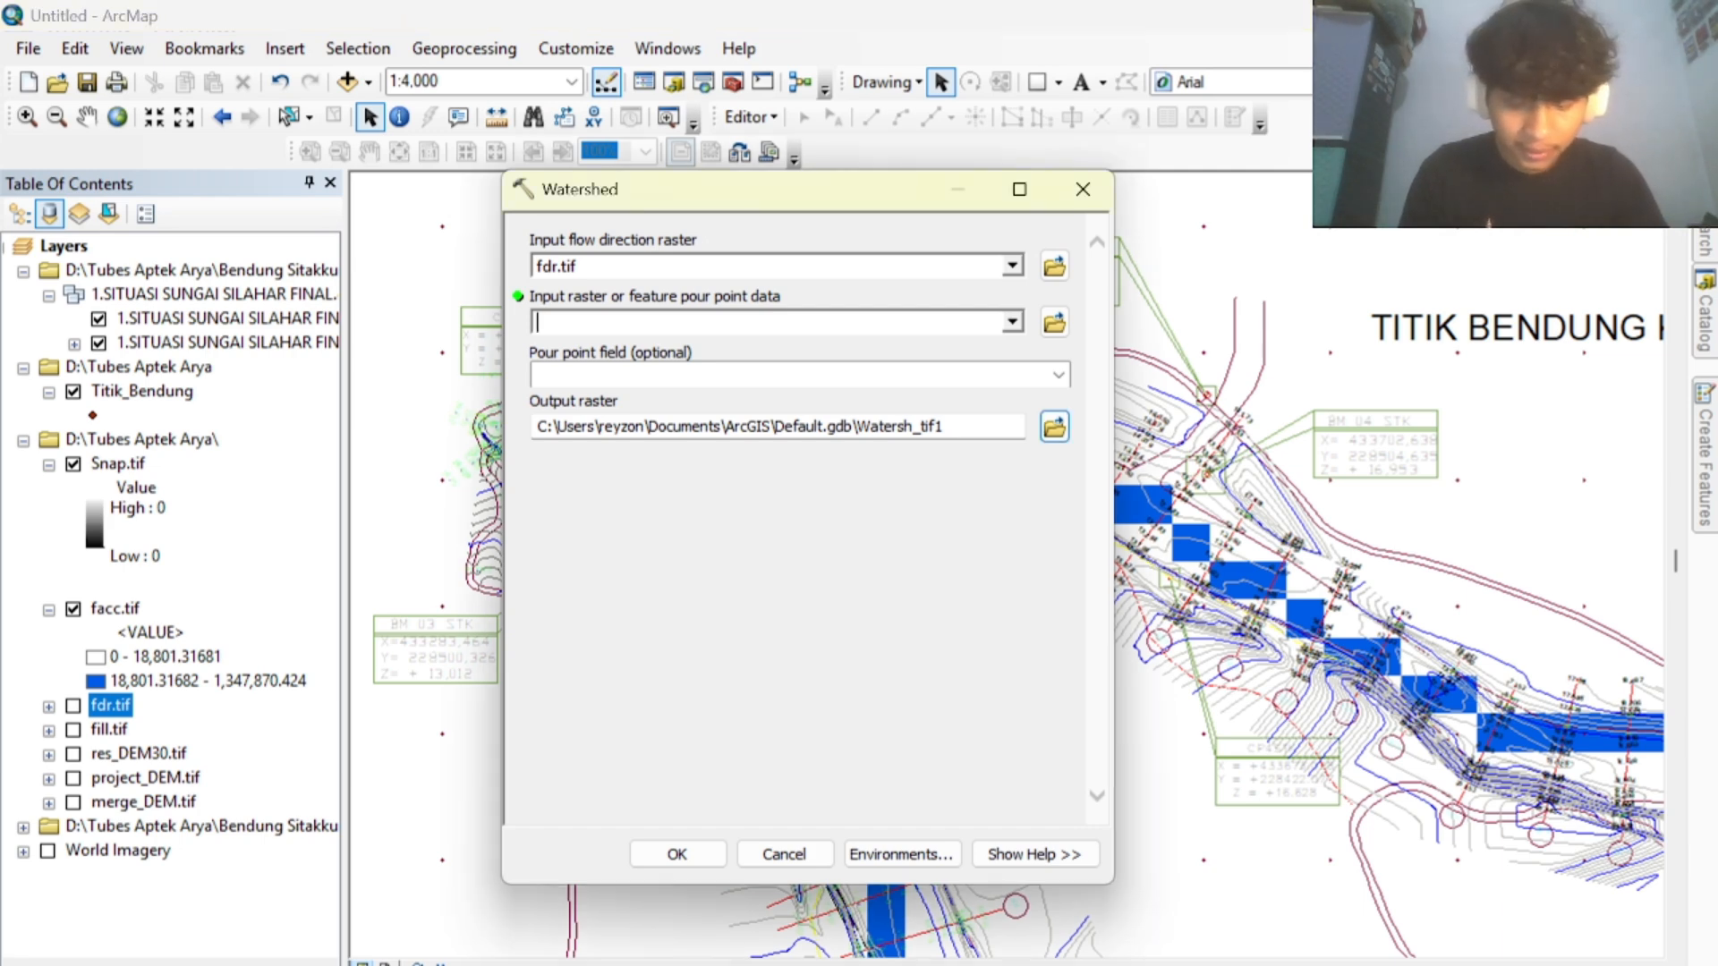
drag(132, 463, 556, 324)
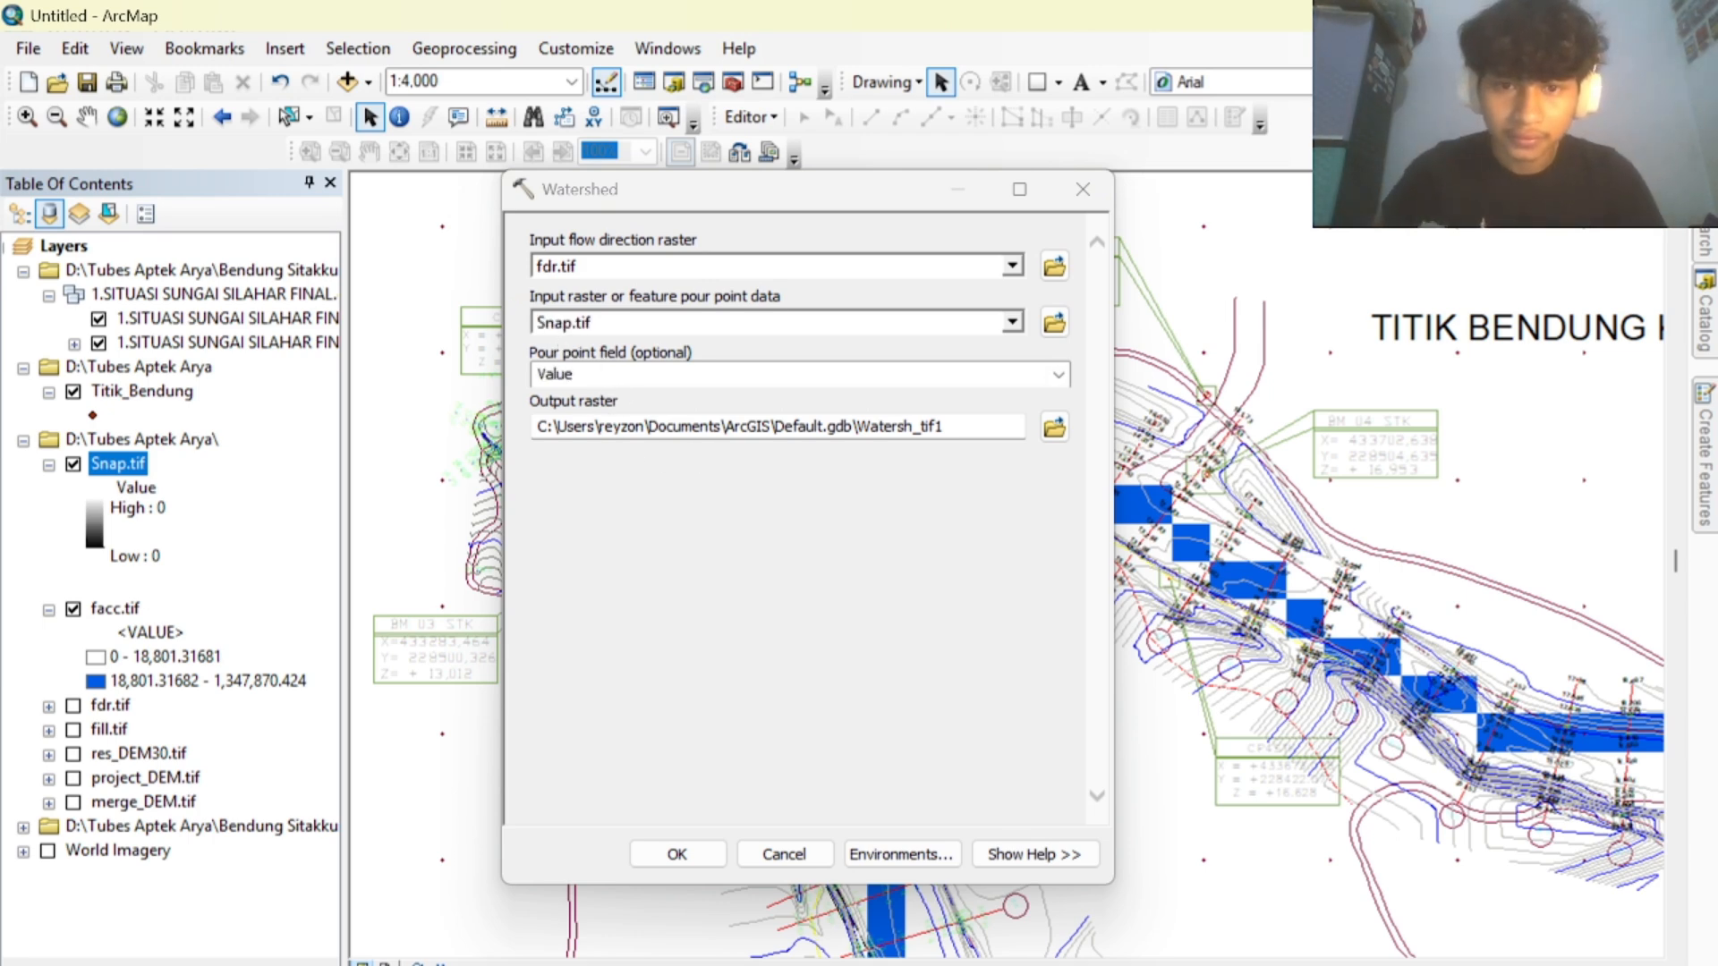
Try to name the Watershed output raster DAS_Sitakurrak in the project folder, without a file extension.
click(1054, 427)
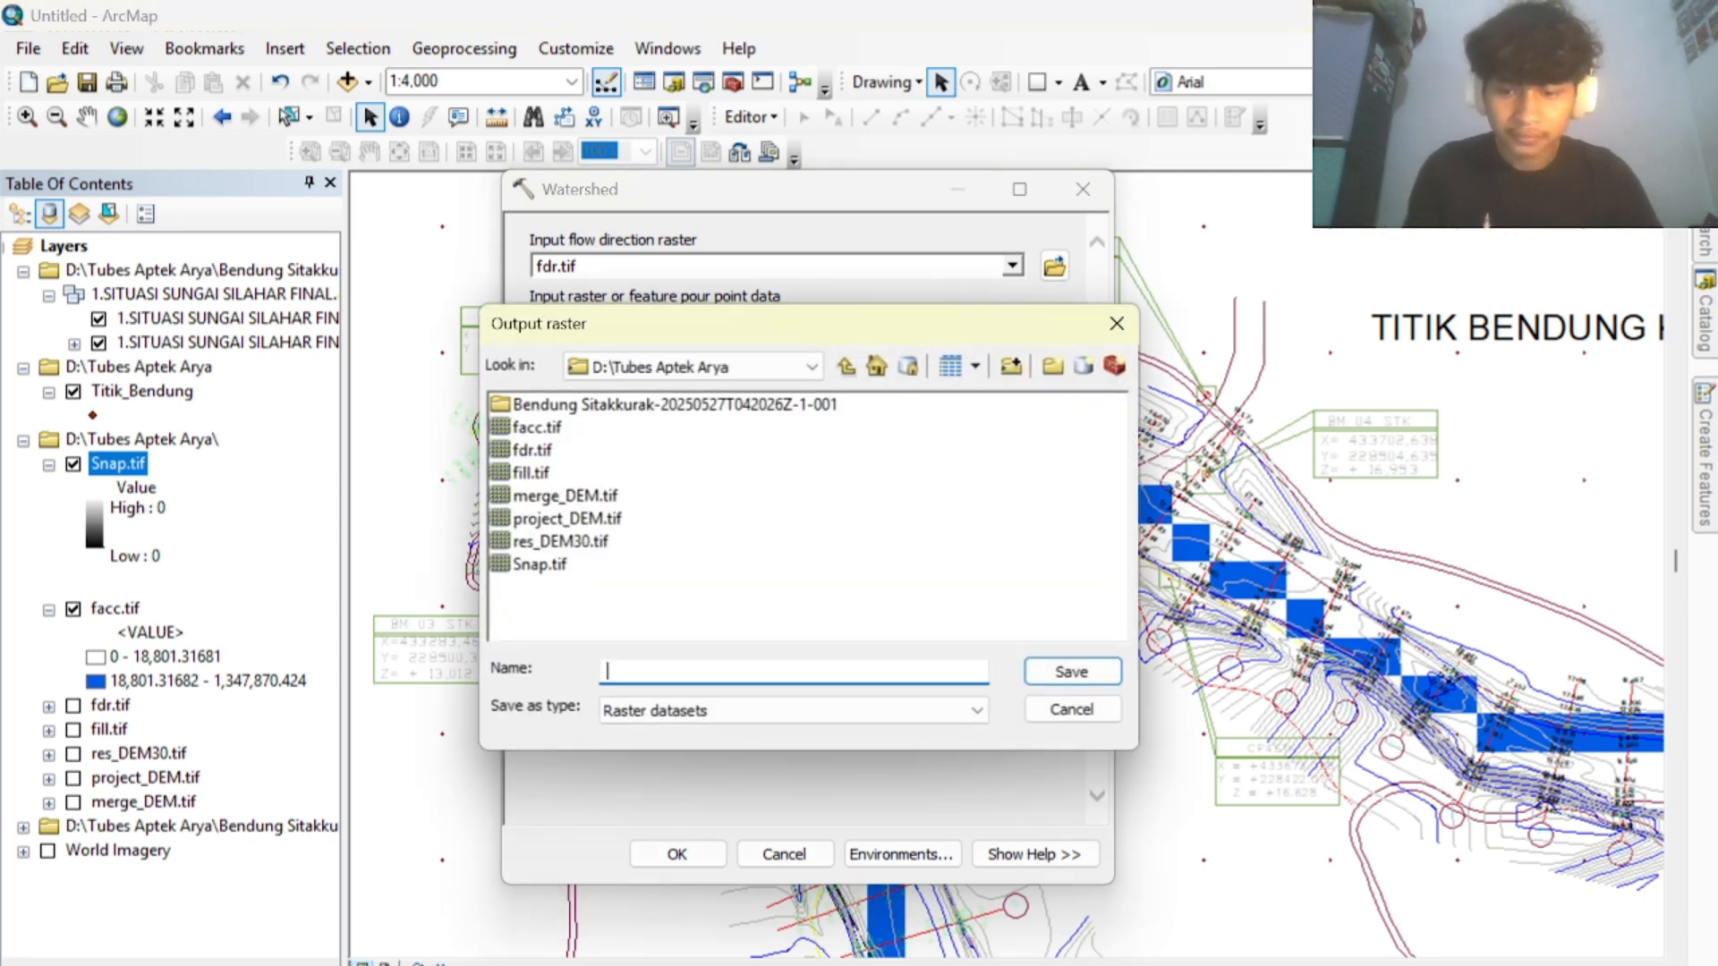
text(DAS)
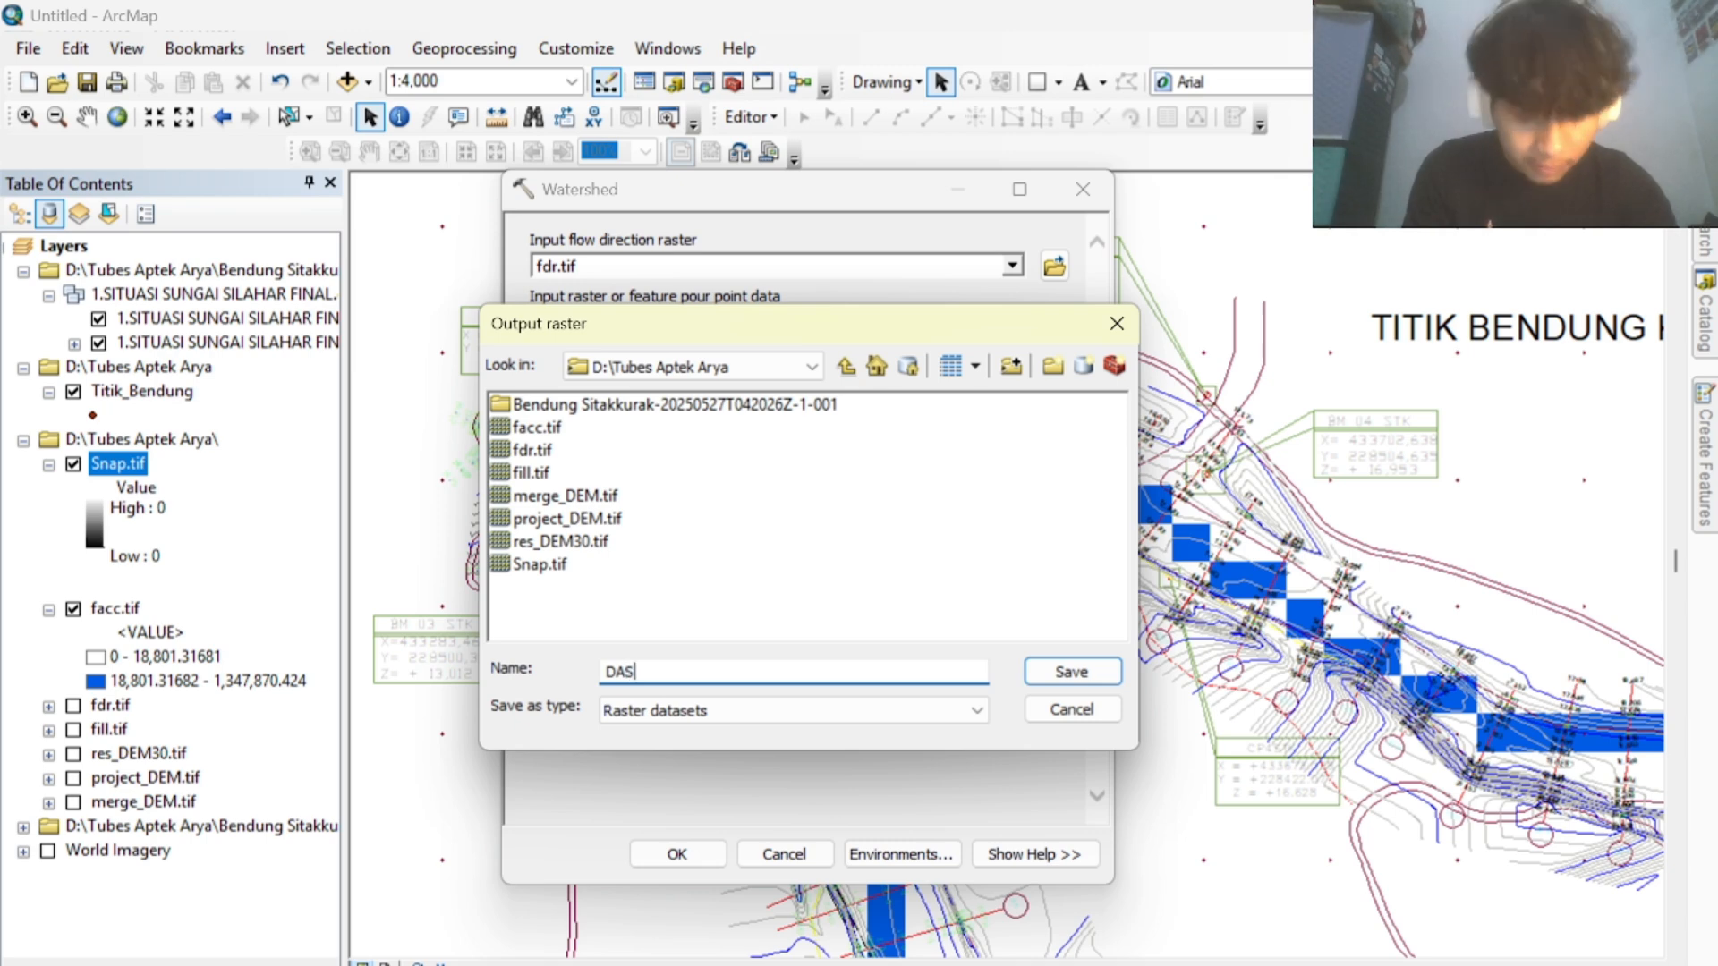
text(_Sit)
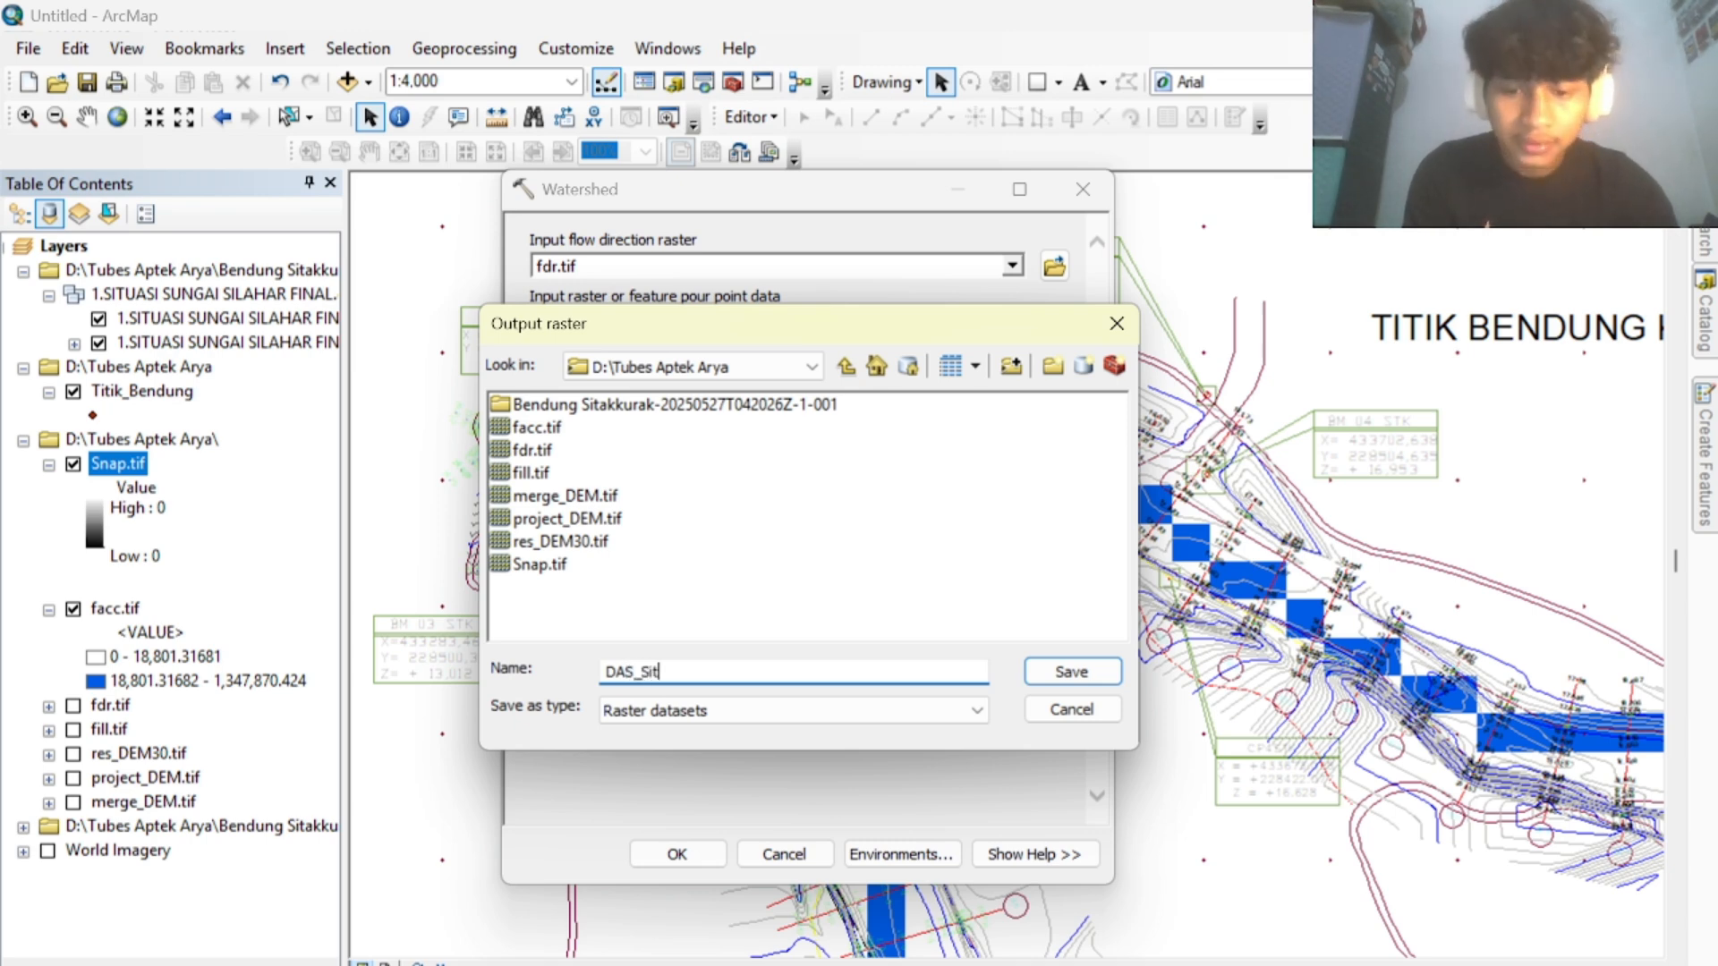
text(akurrak)
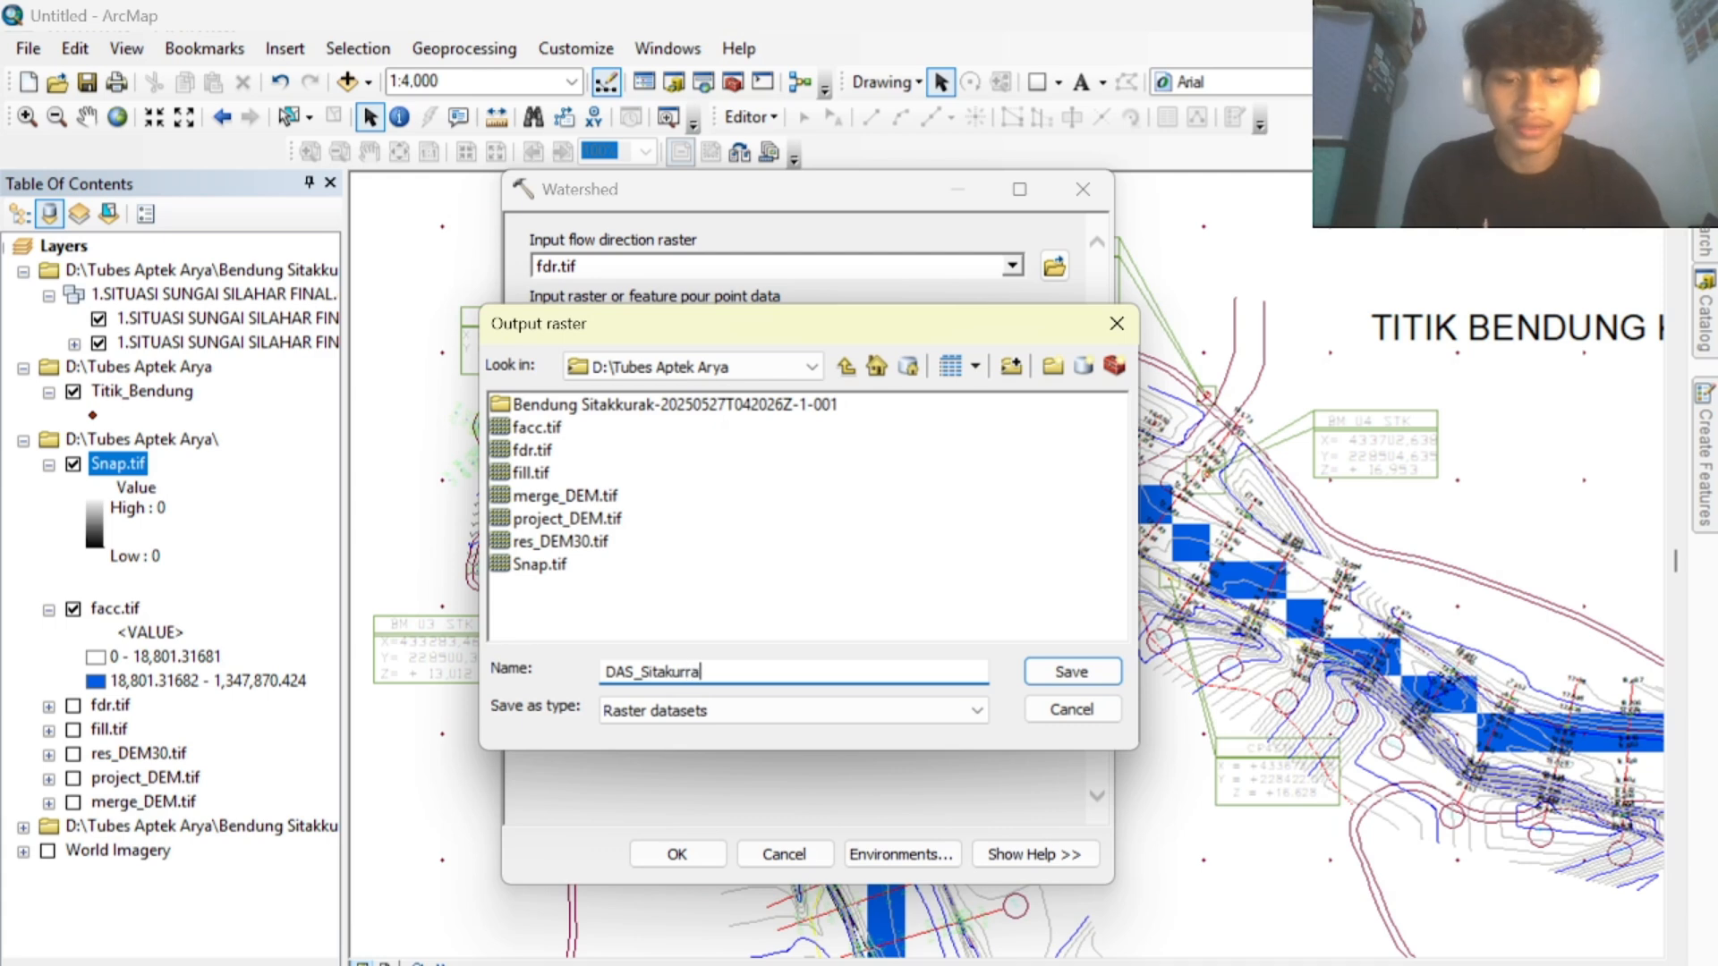
click(1071, 672)
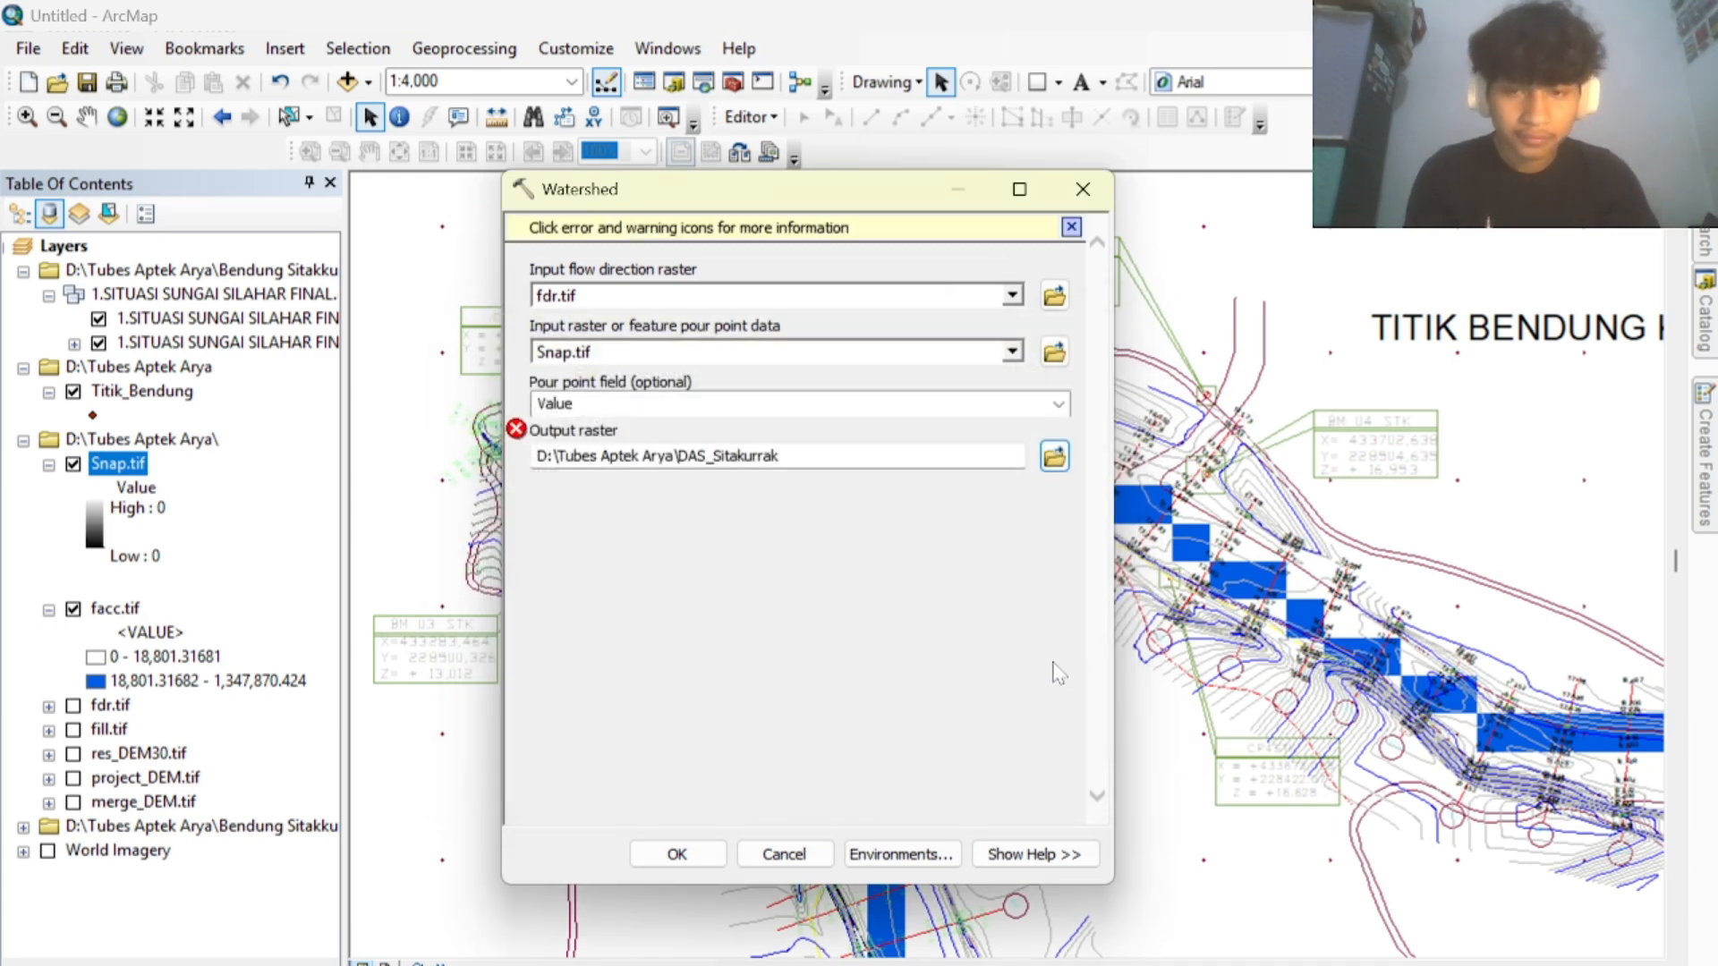
Name the Watershed output raster DAS_Sitakurrak.tif in the project folder and run the tool.
click(1054, 456)
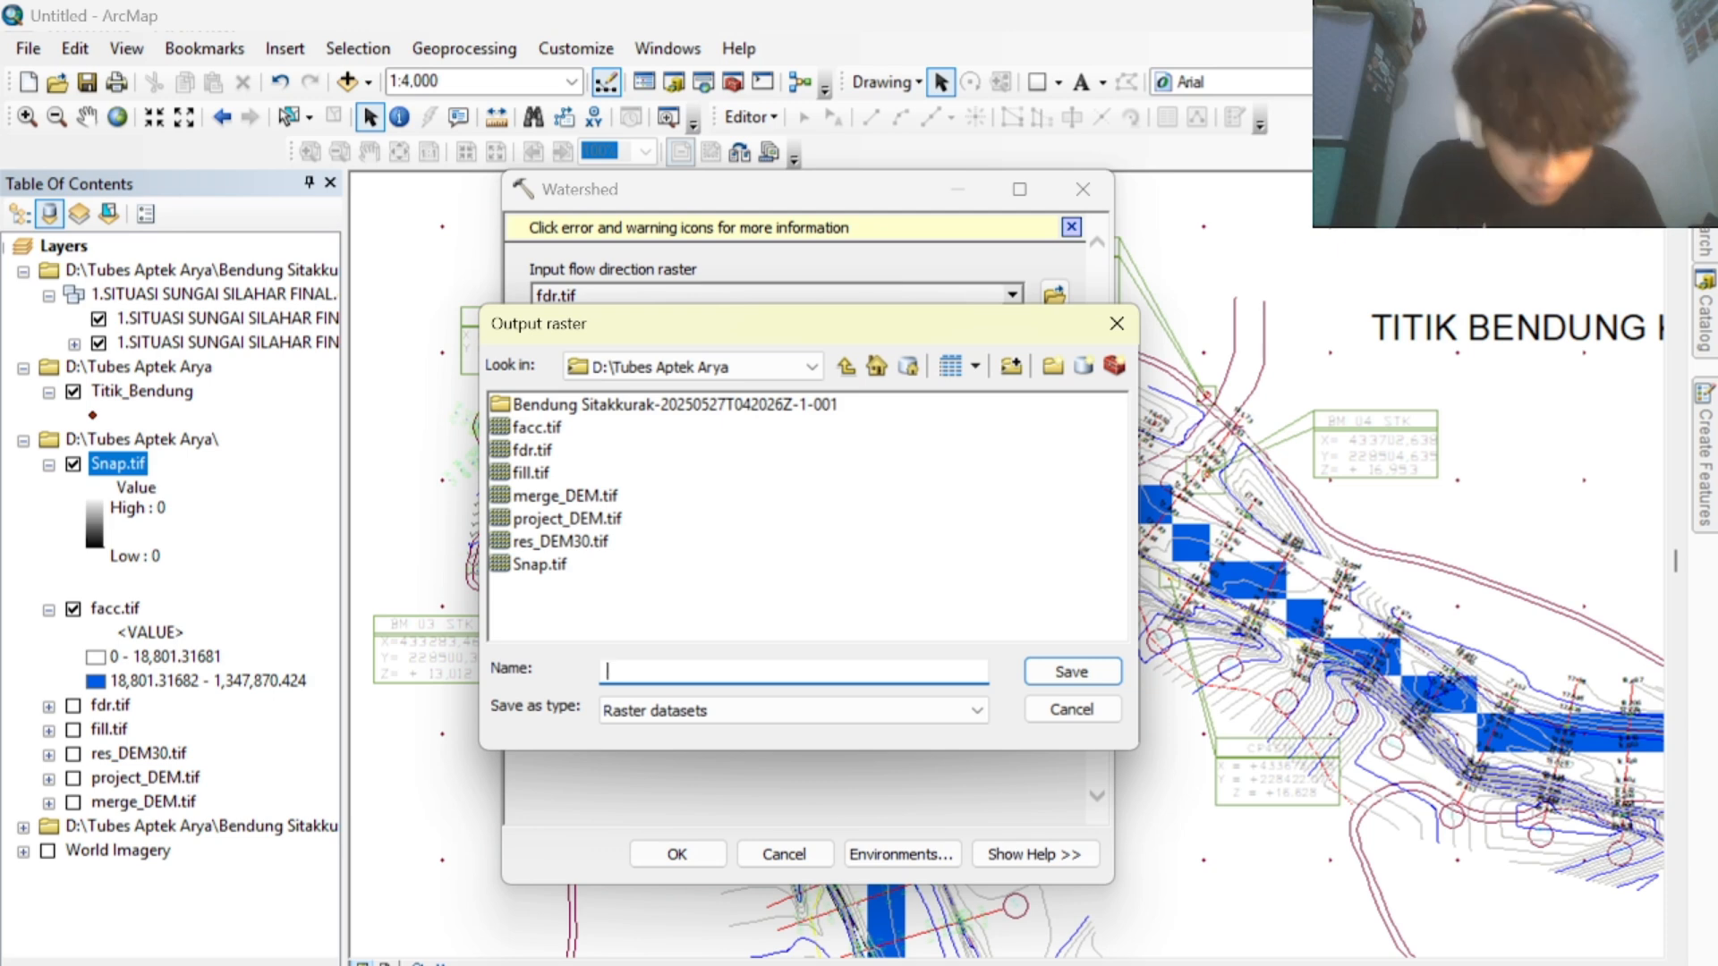
text(DAS)
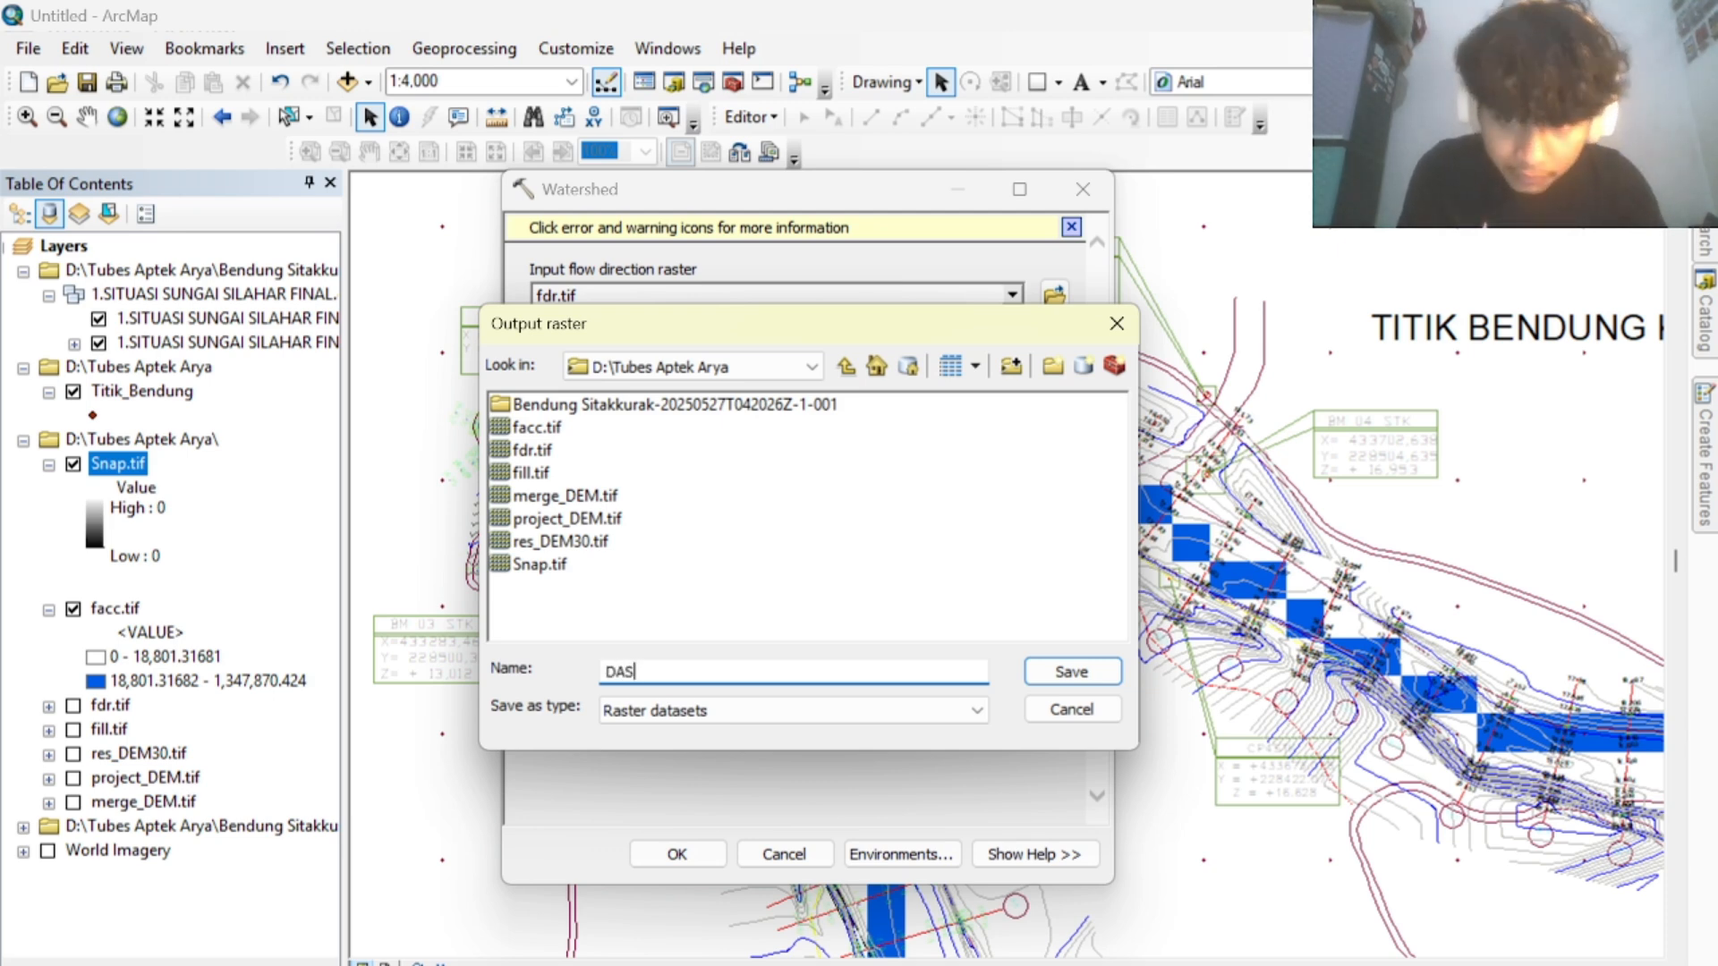
text(_Sit)
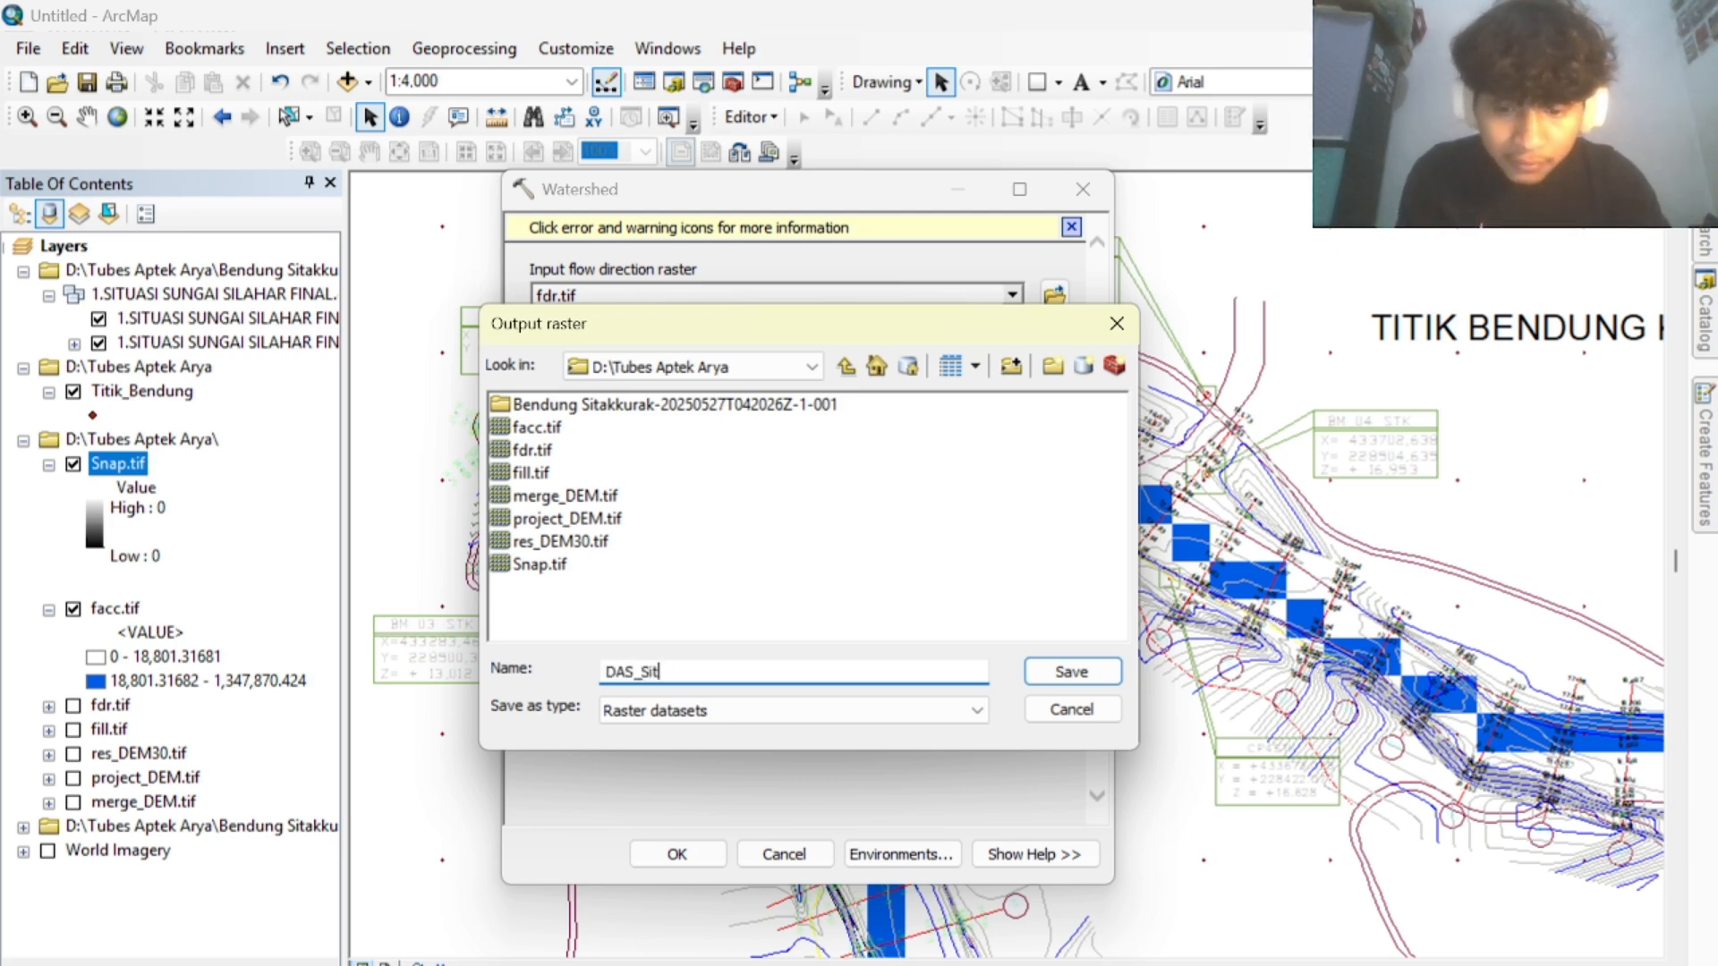
text(a)
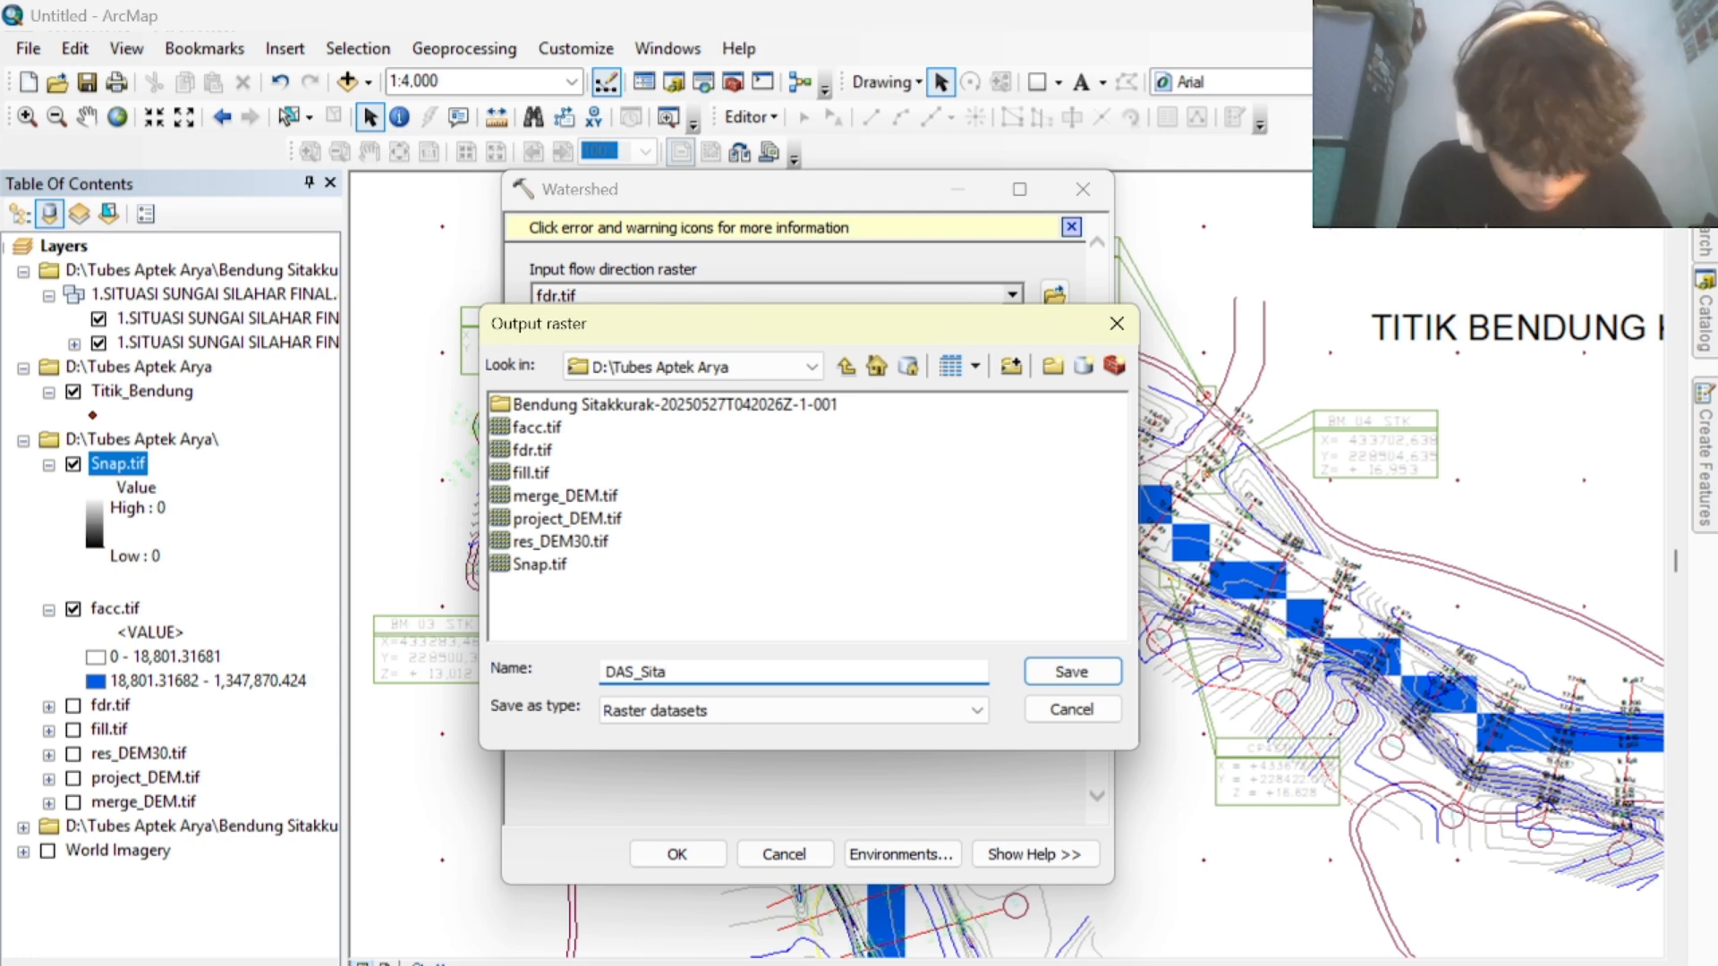
text(kurra)
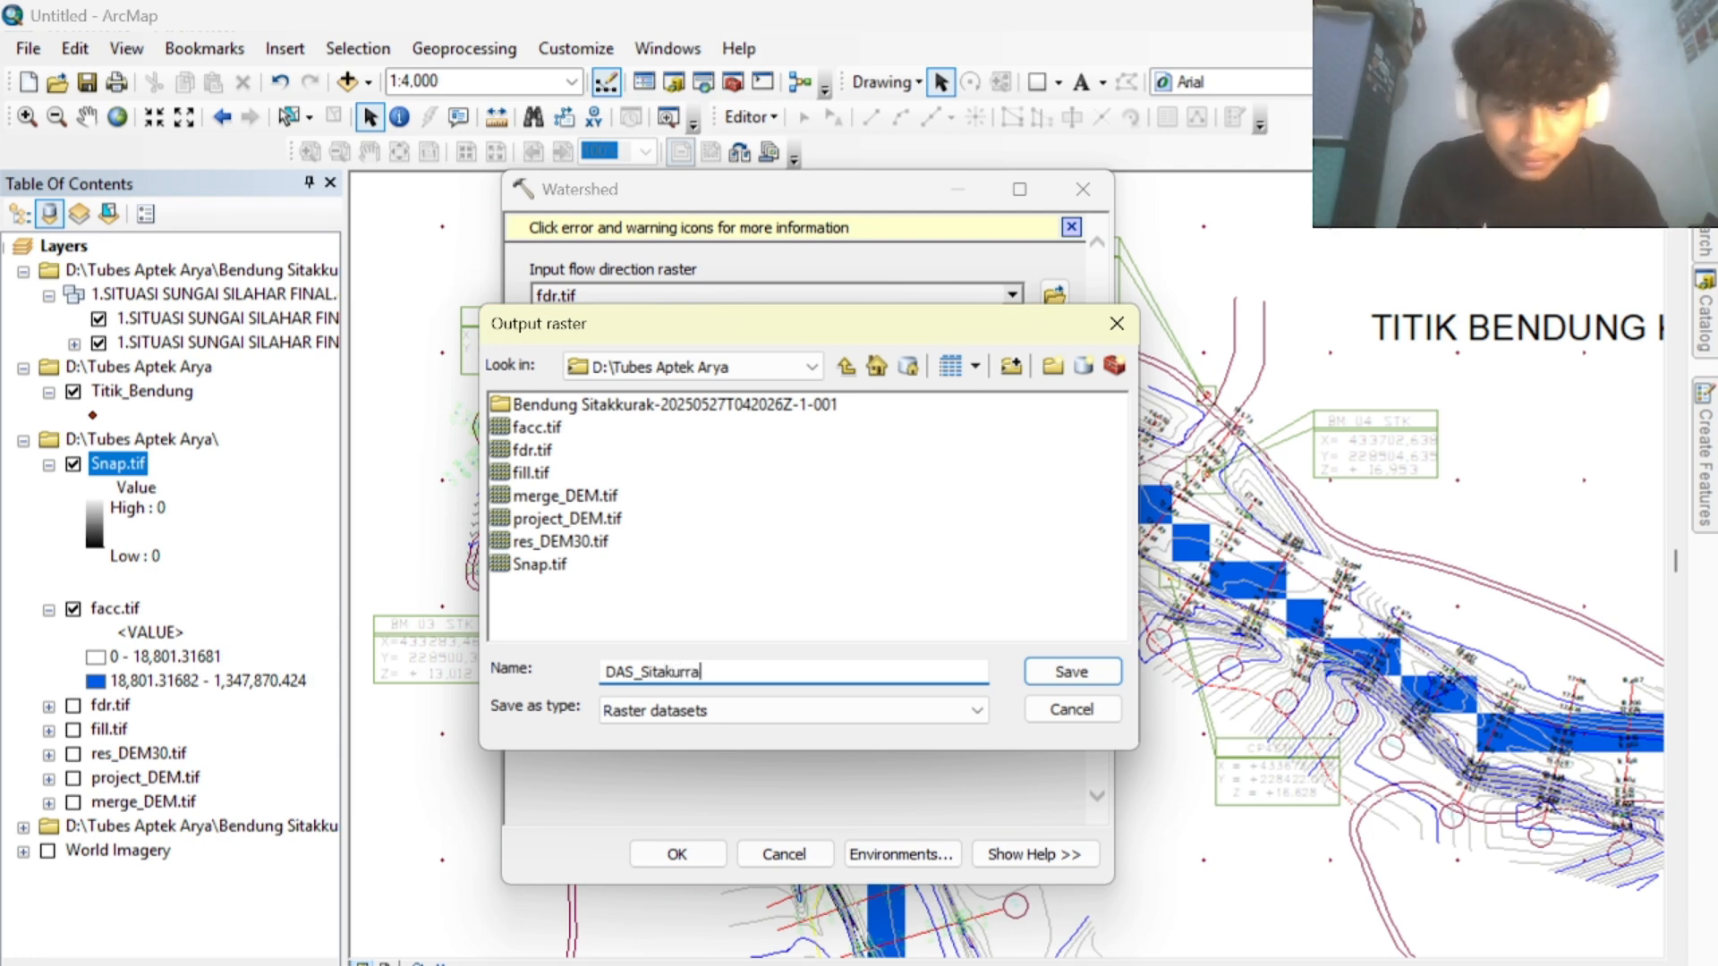
text(k.tif)
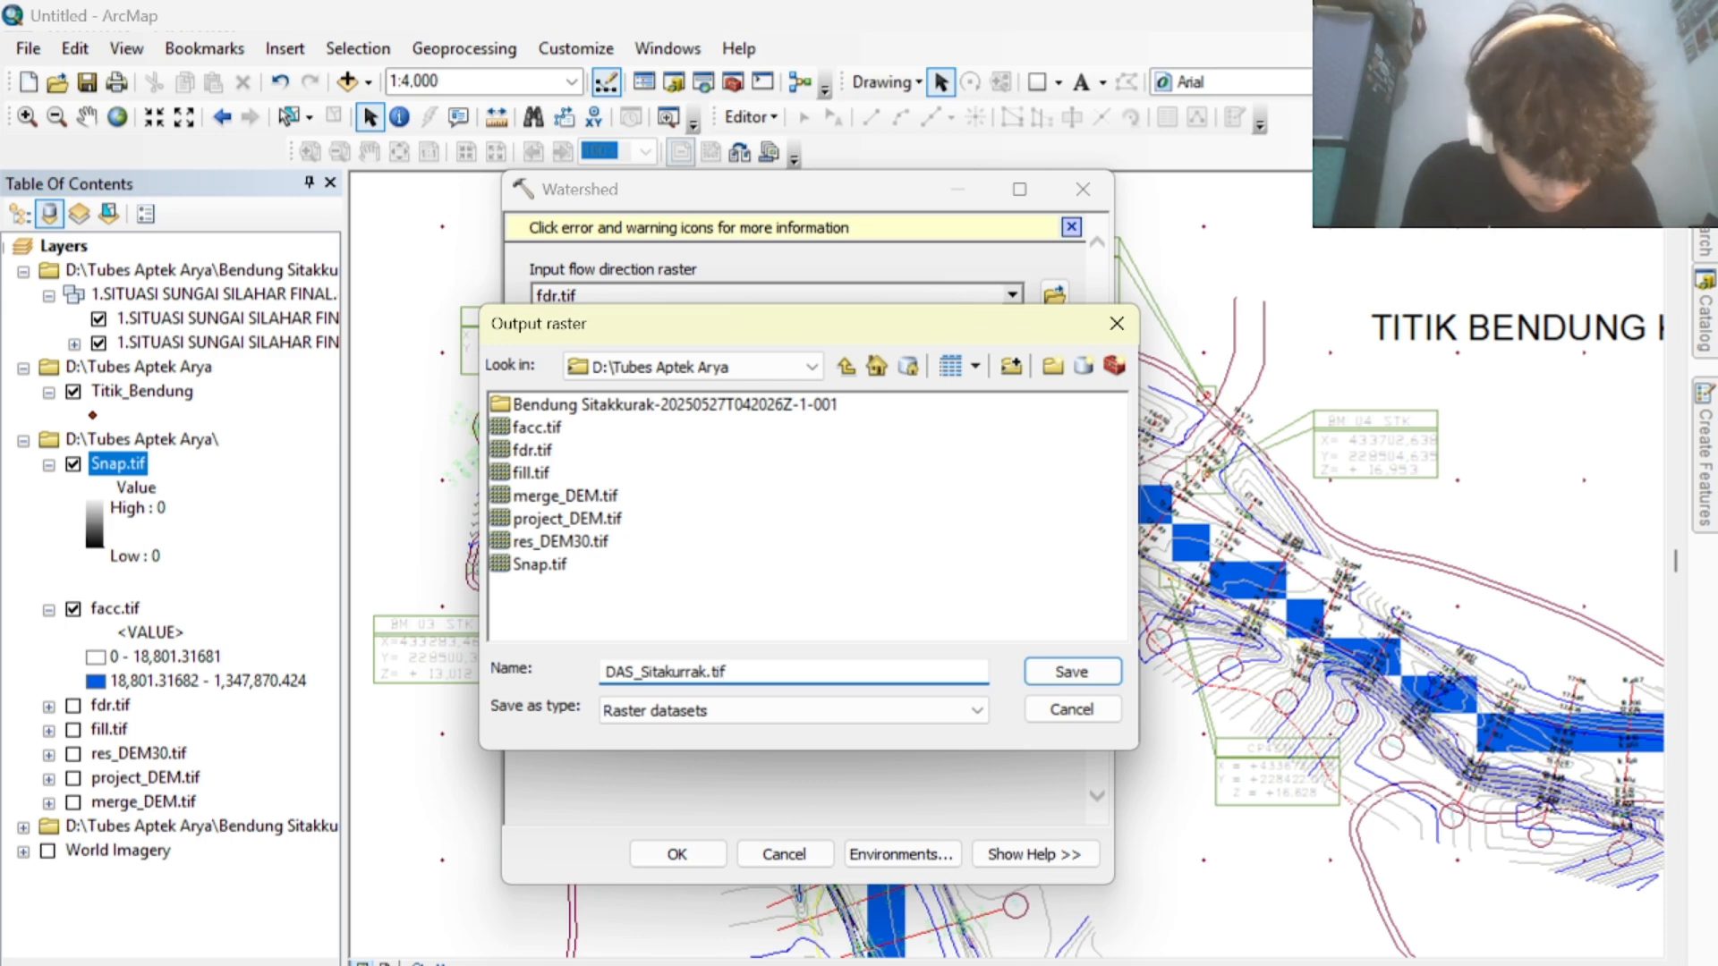
click(1036, 680)
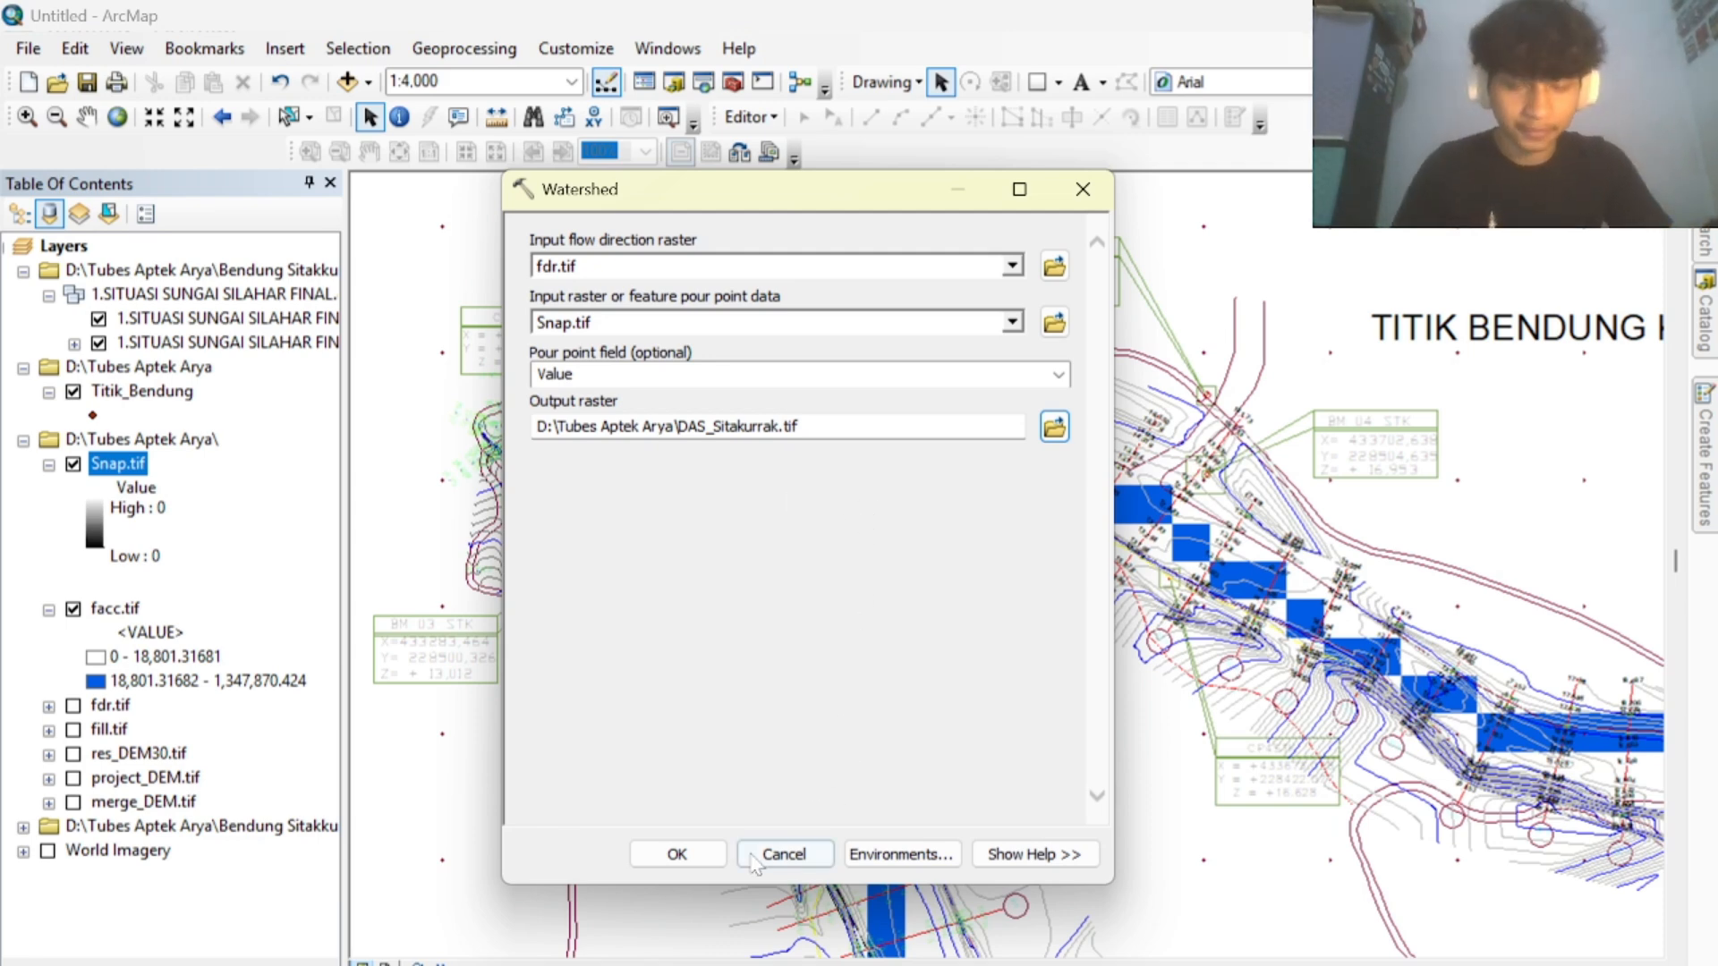
click(677, 854)
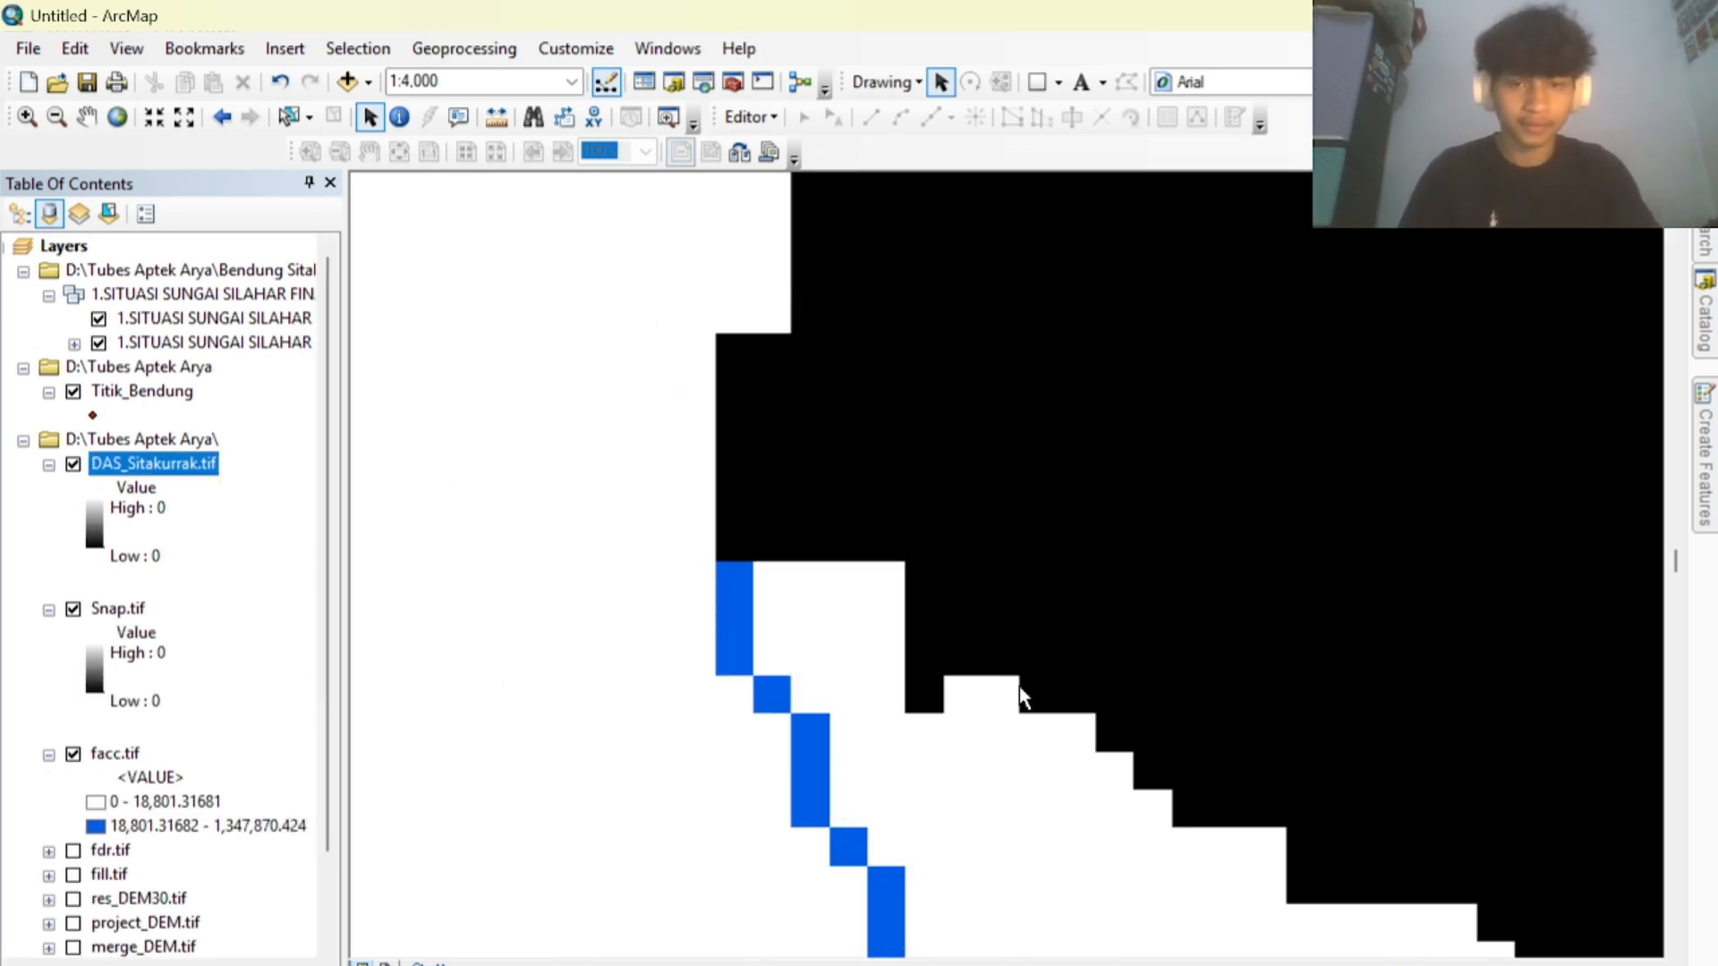
Examine how the DAS_Sitakurrak.tif watershed outlet lines up with the facc stream line and the river survey drawing.
scroll(1004, 685, down, 4)
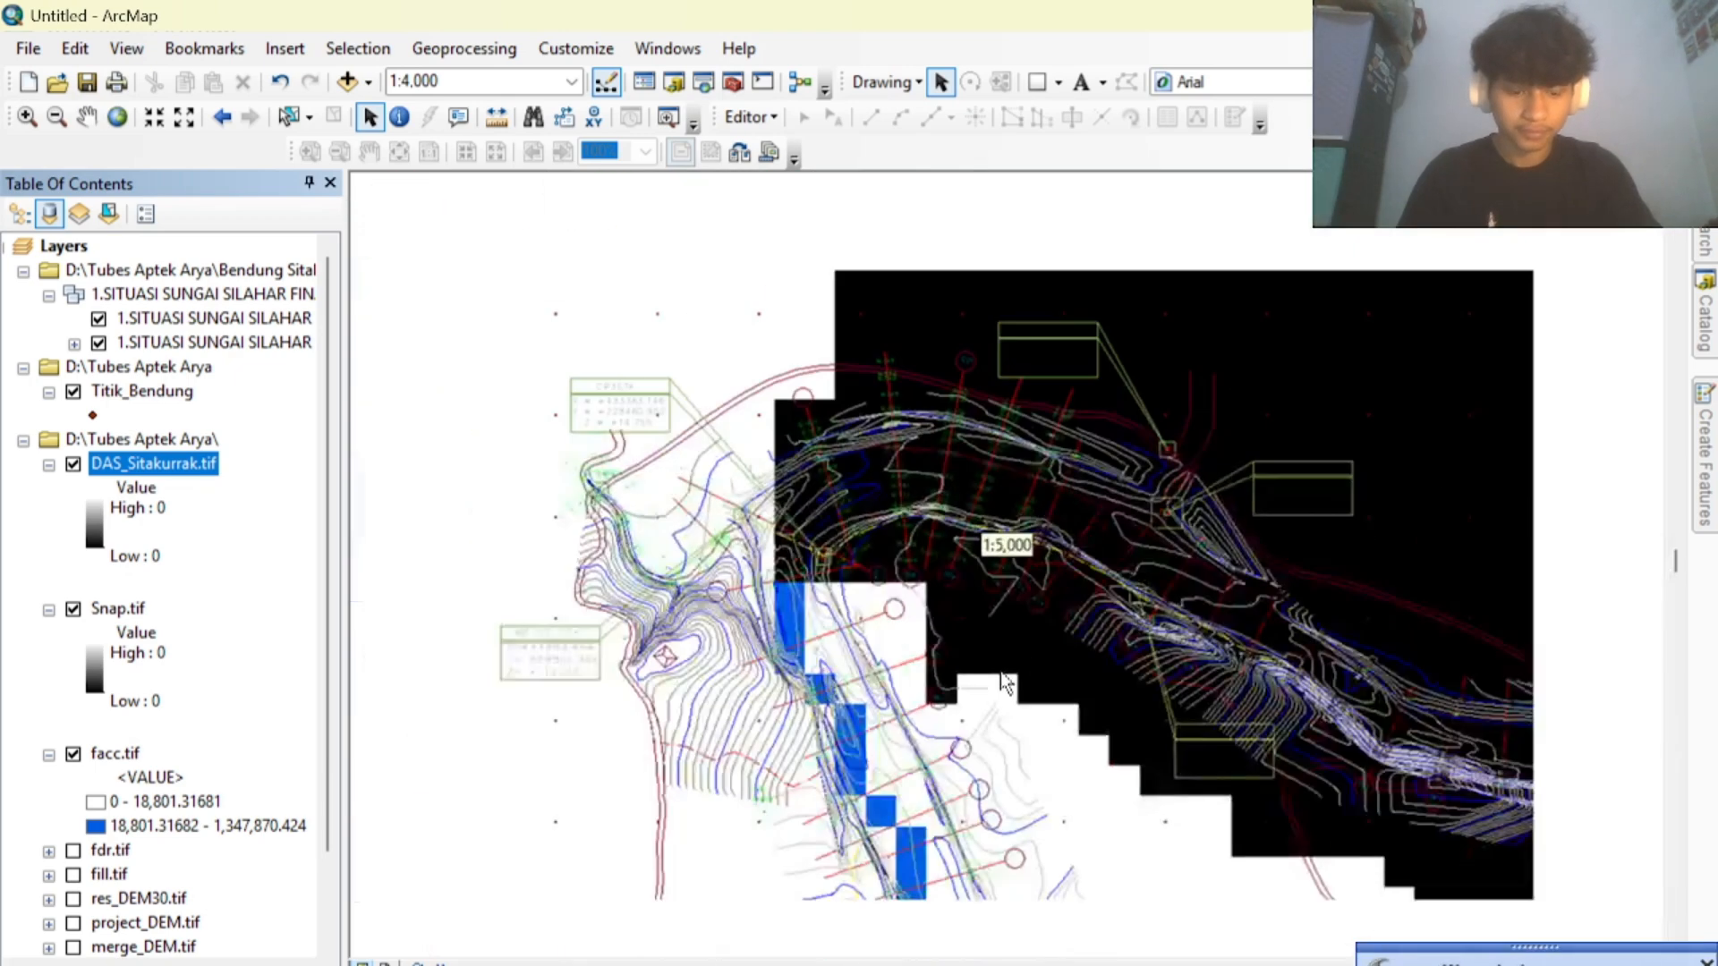
scroll(1008, 682, down, 4)
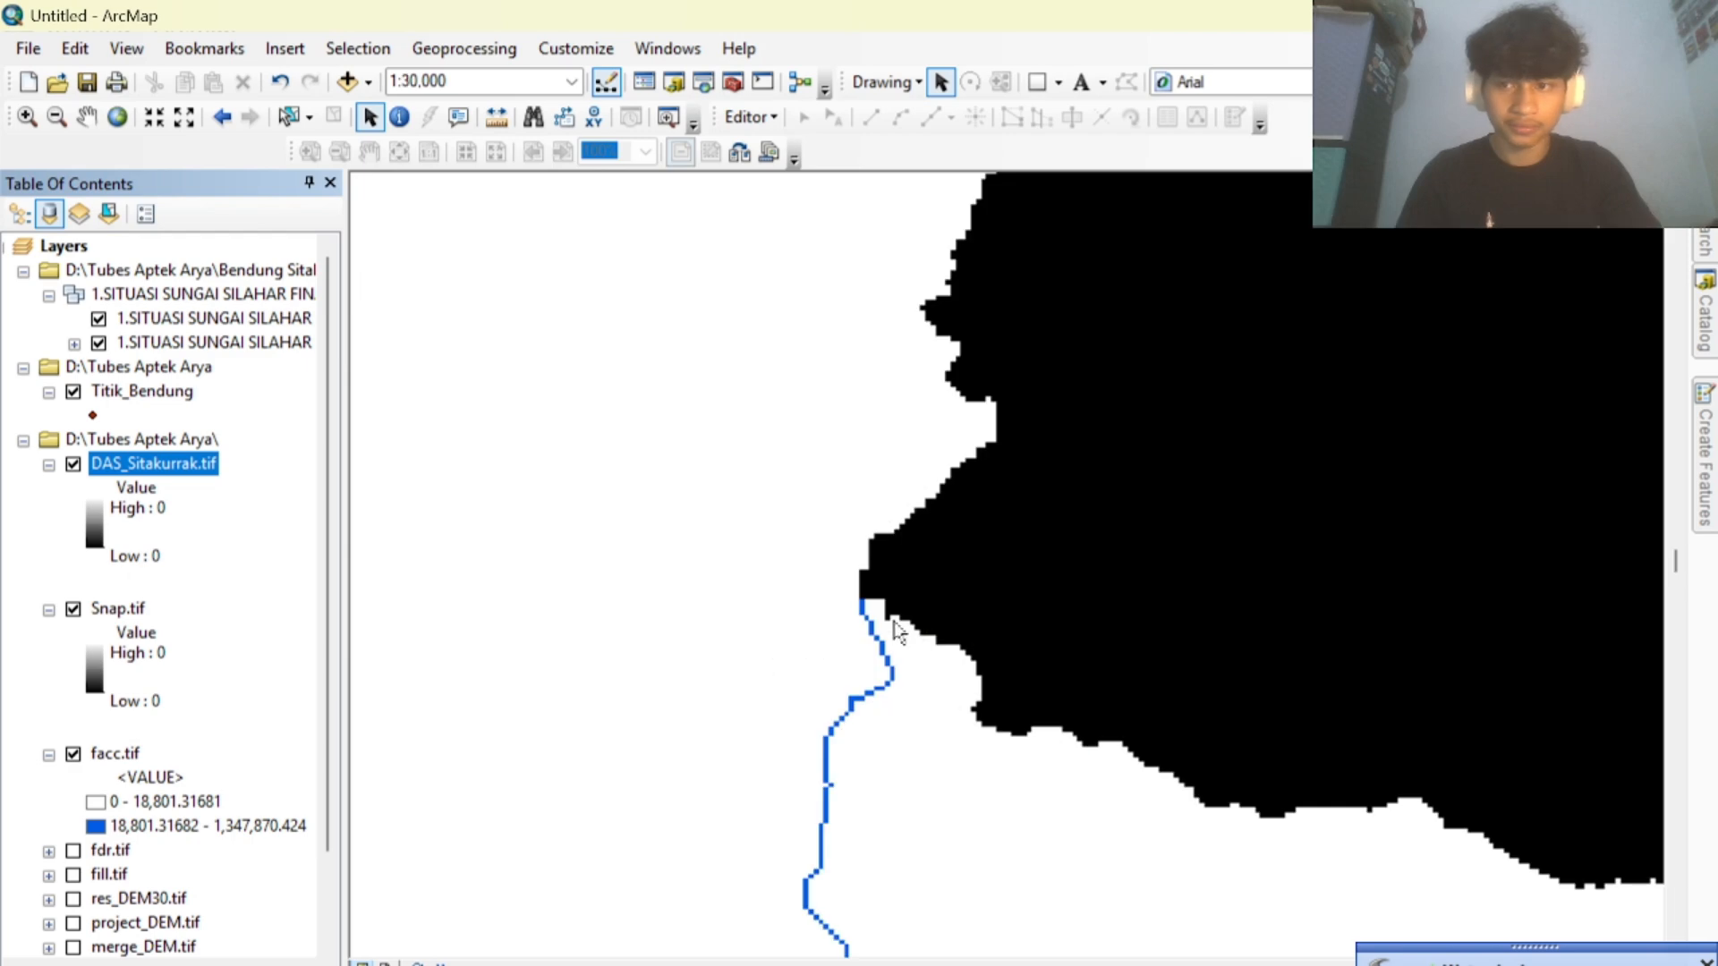
scroll(1074, 662, down, 2)
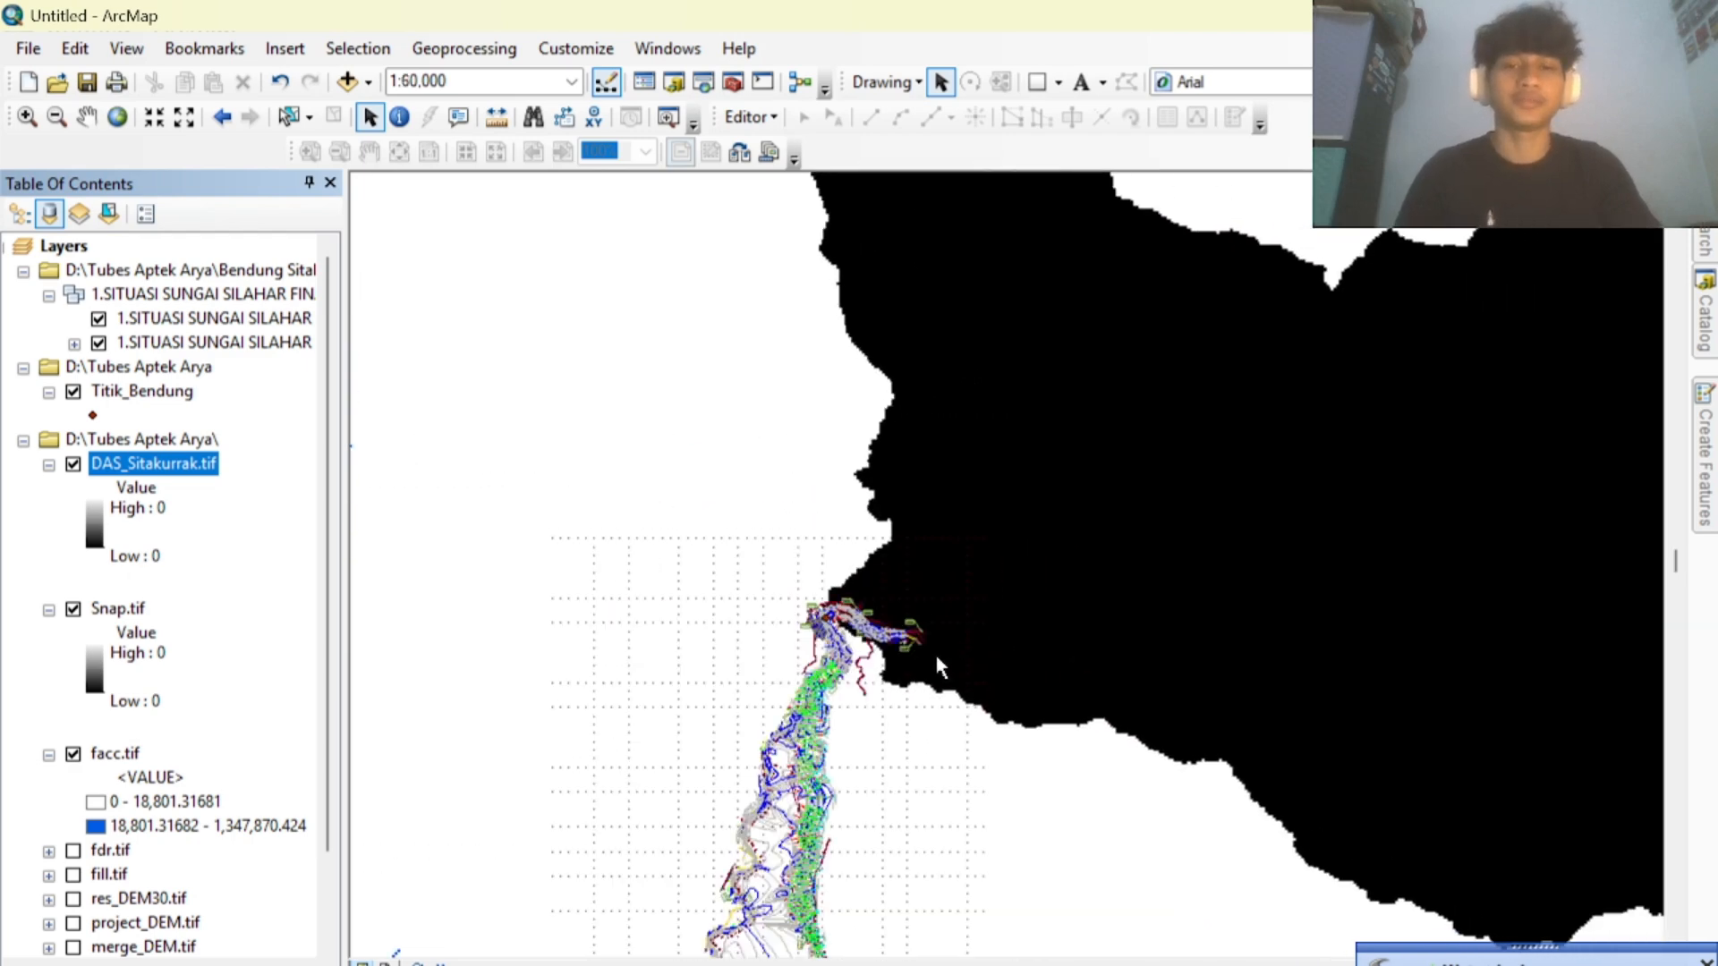
scroll(895, 564, up, 1)
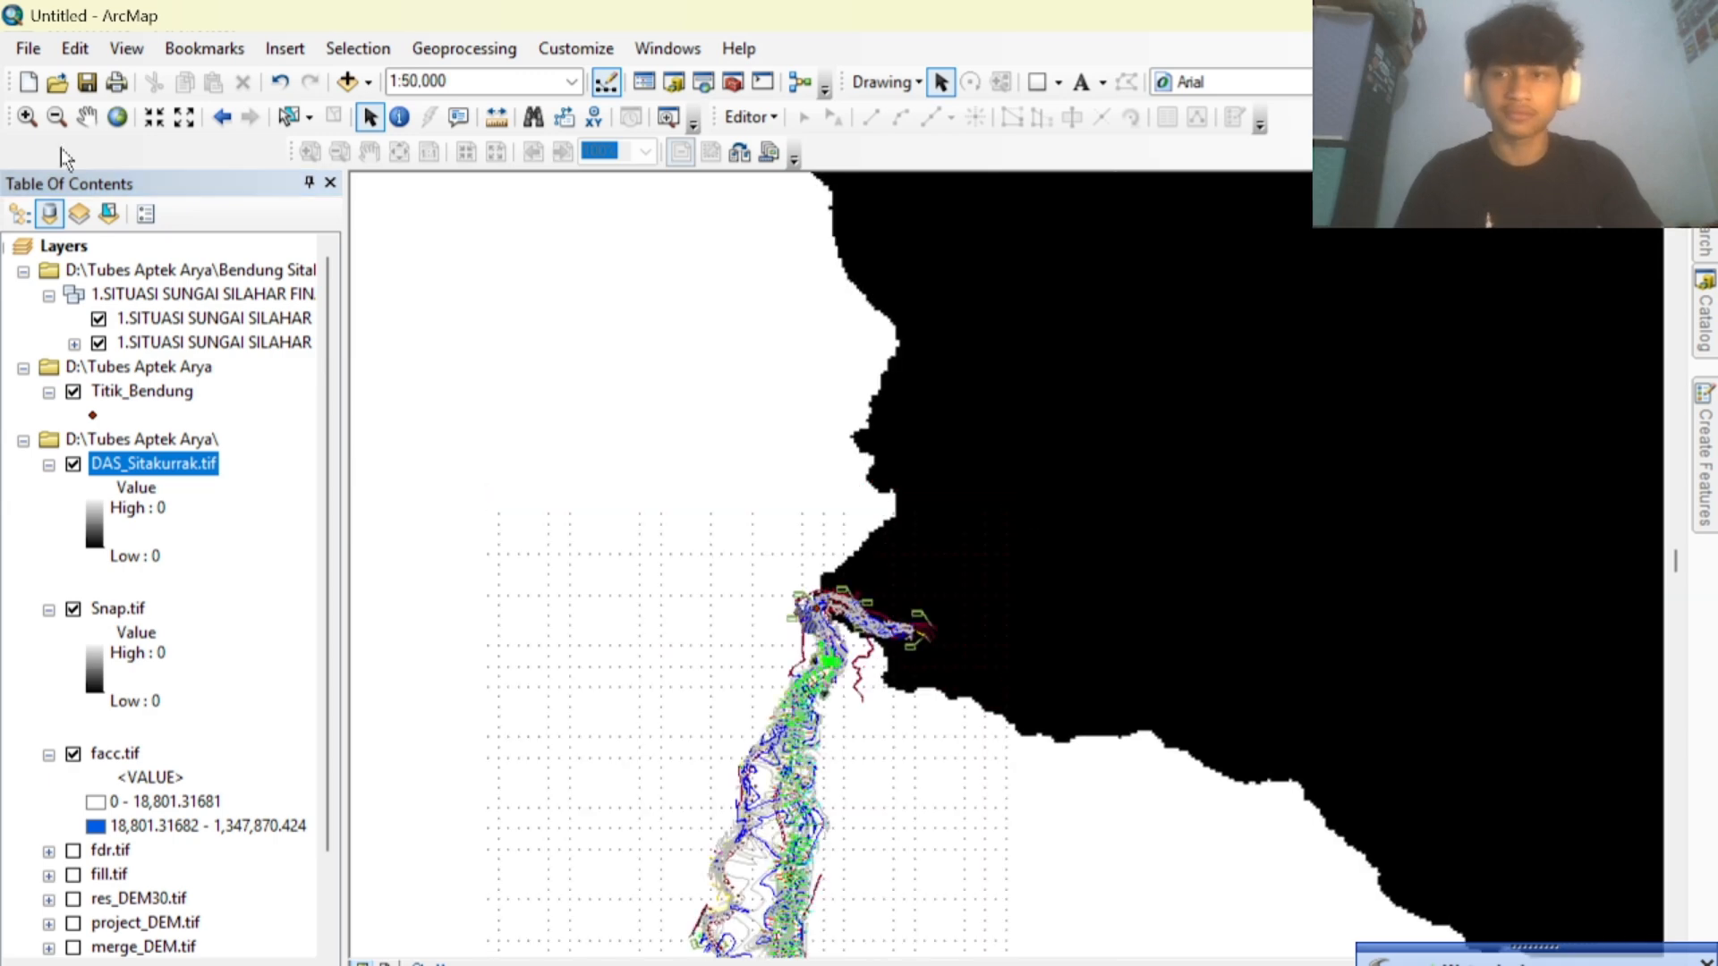
click(86, 117)
drag(713, 566, 760, 344)
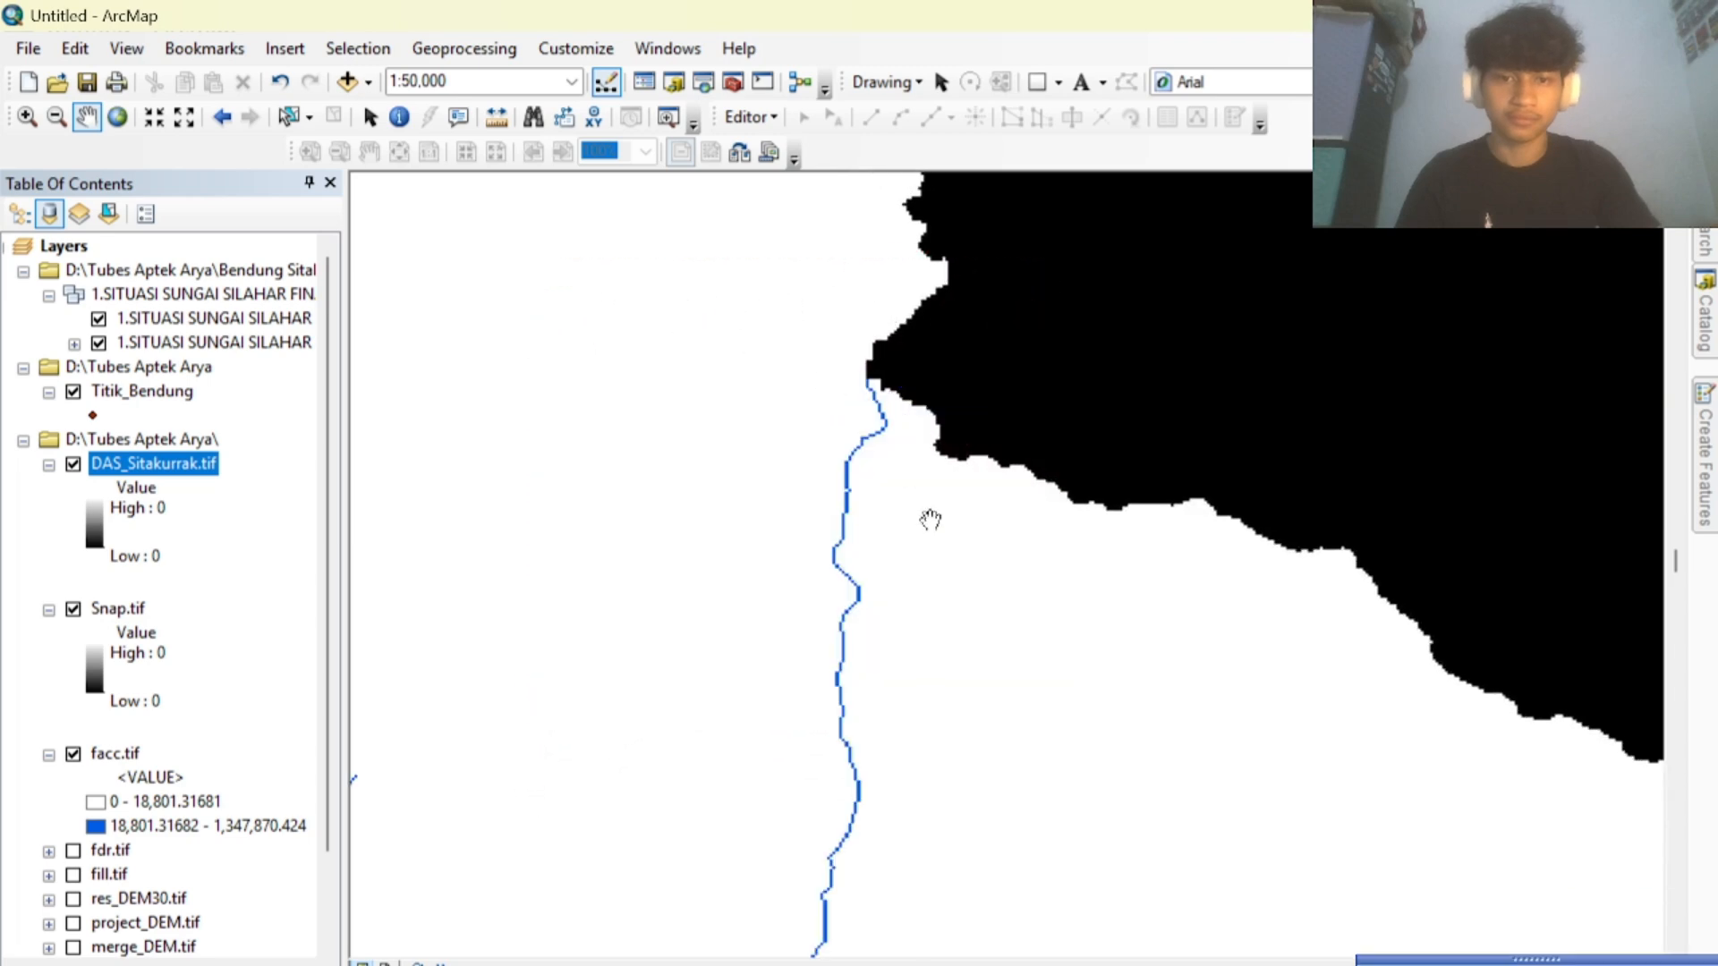
drag(911, 584, 939, 469)
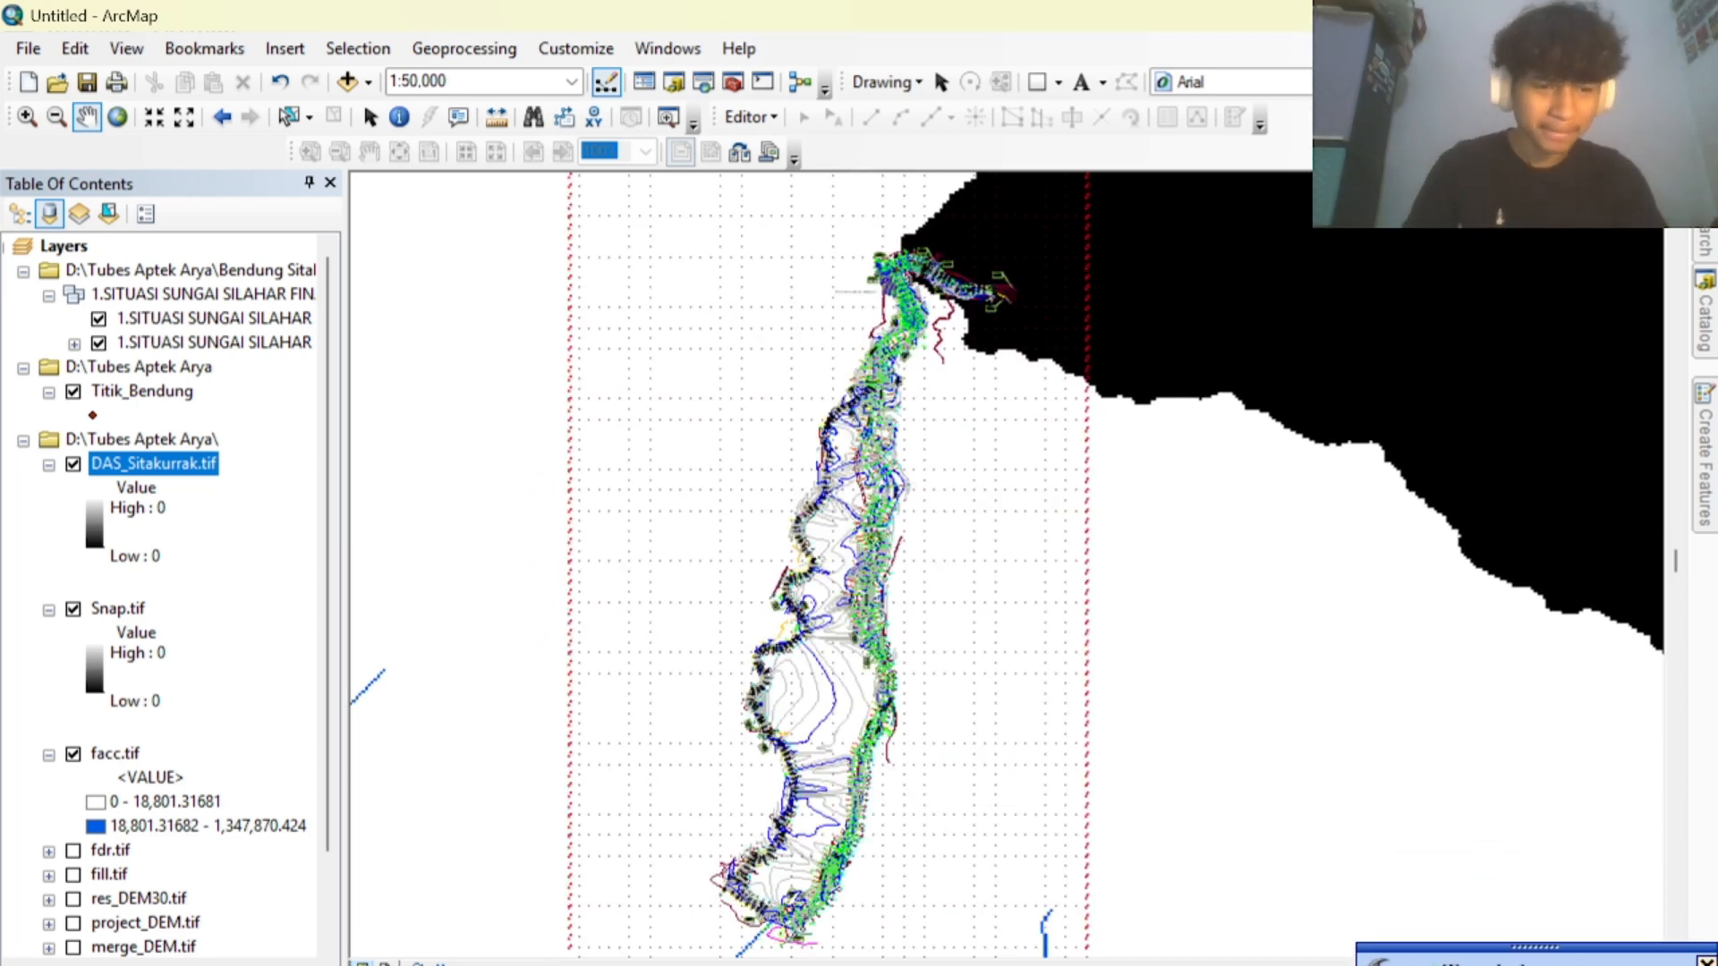
drag(1112, 499, 1023, 632)
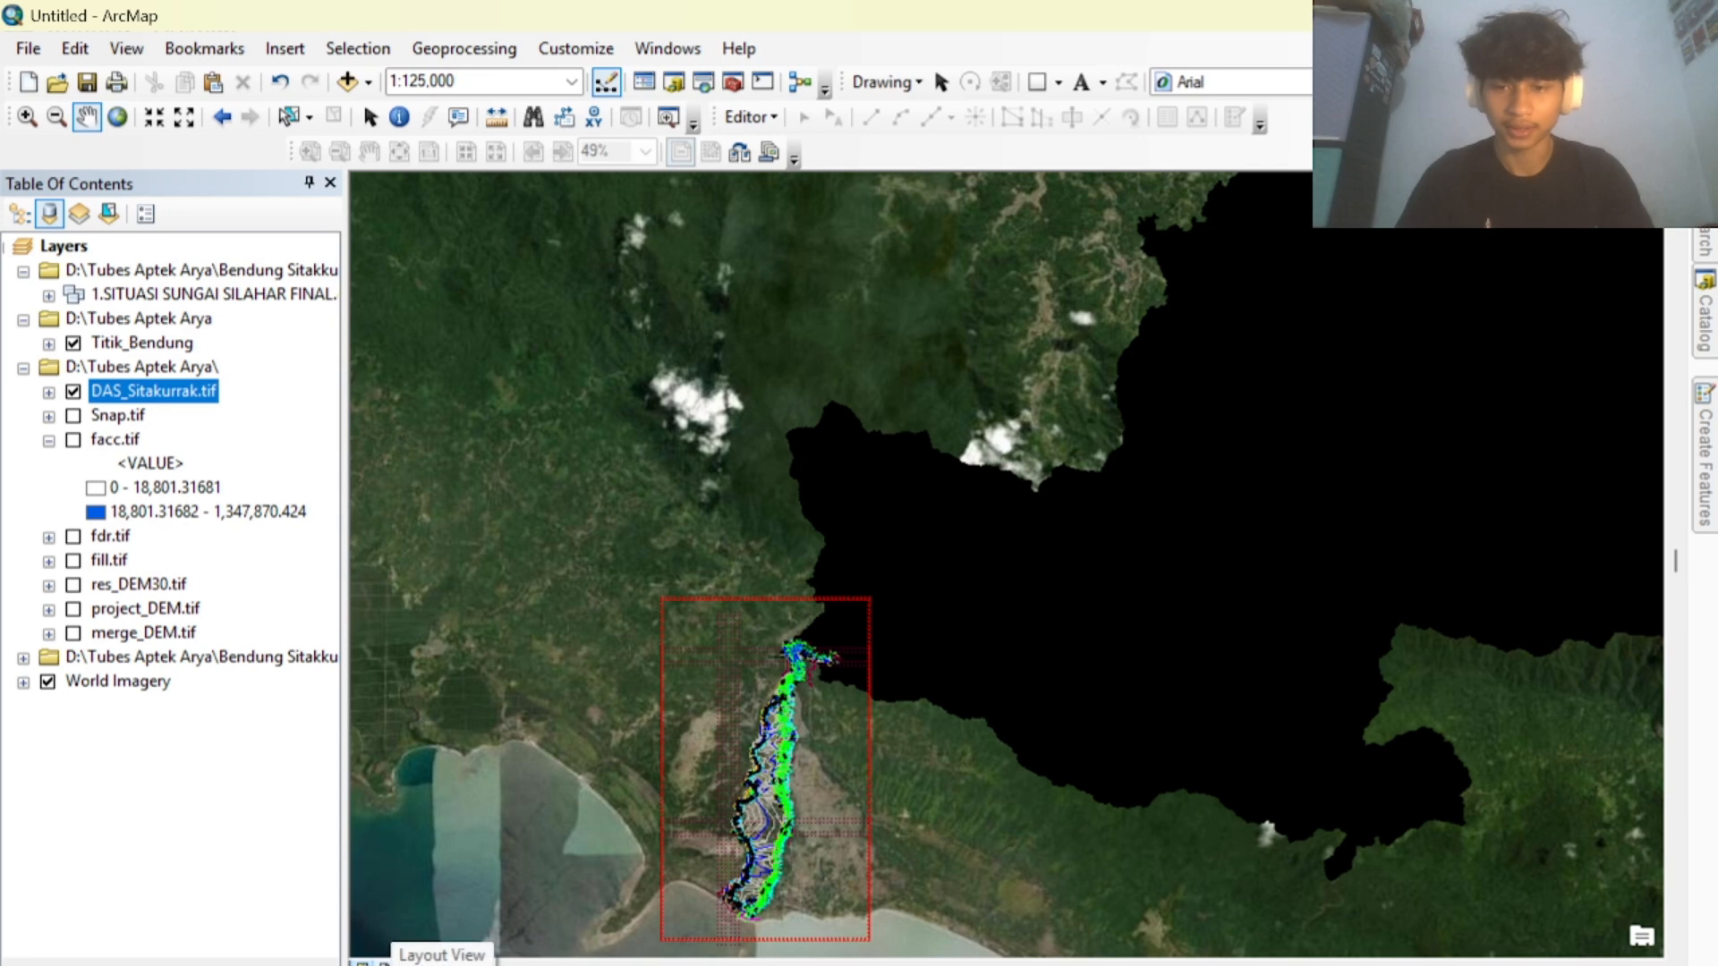
Switch to the page layout and set the paper to A3 size with landscape orientation.
click(385, 962)
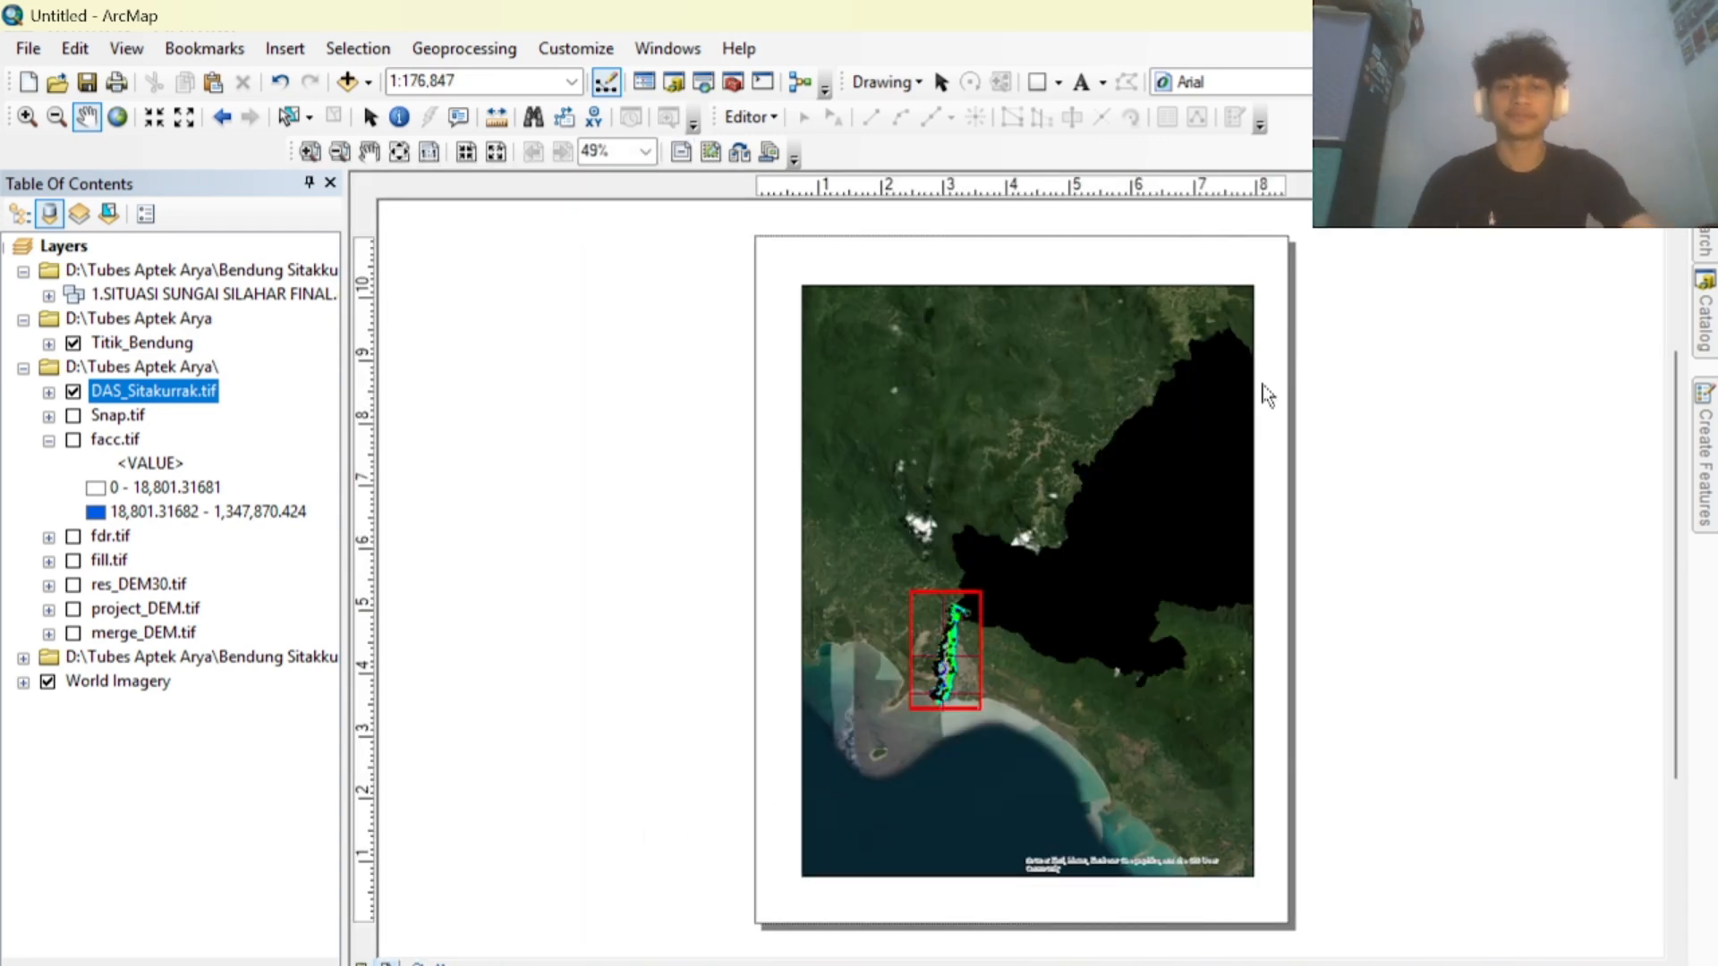
right_click(1261, 285)
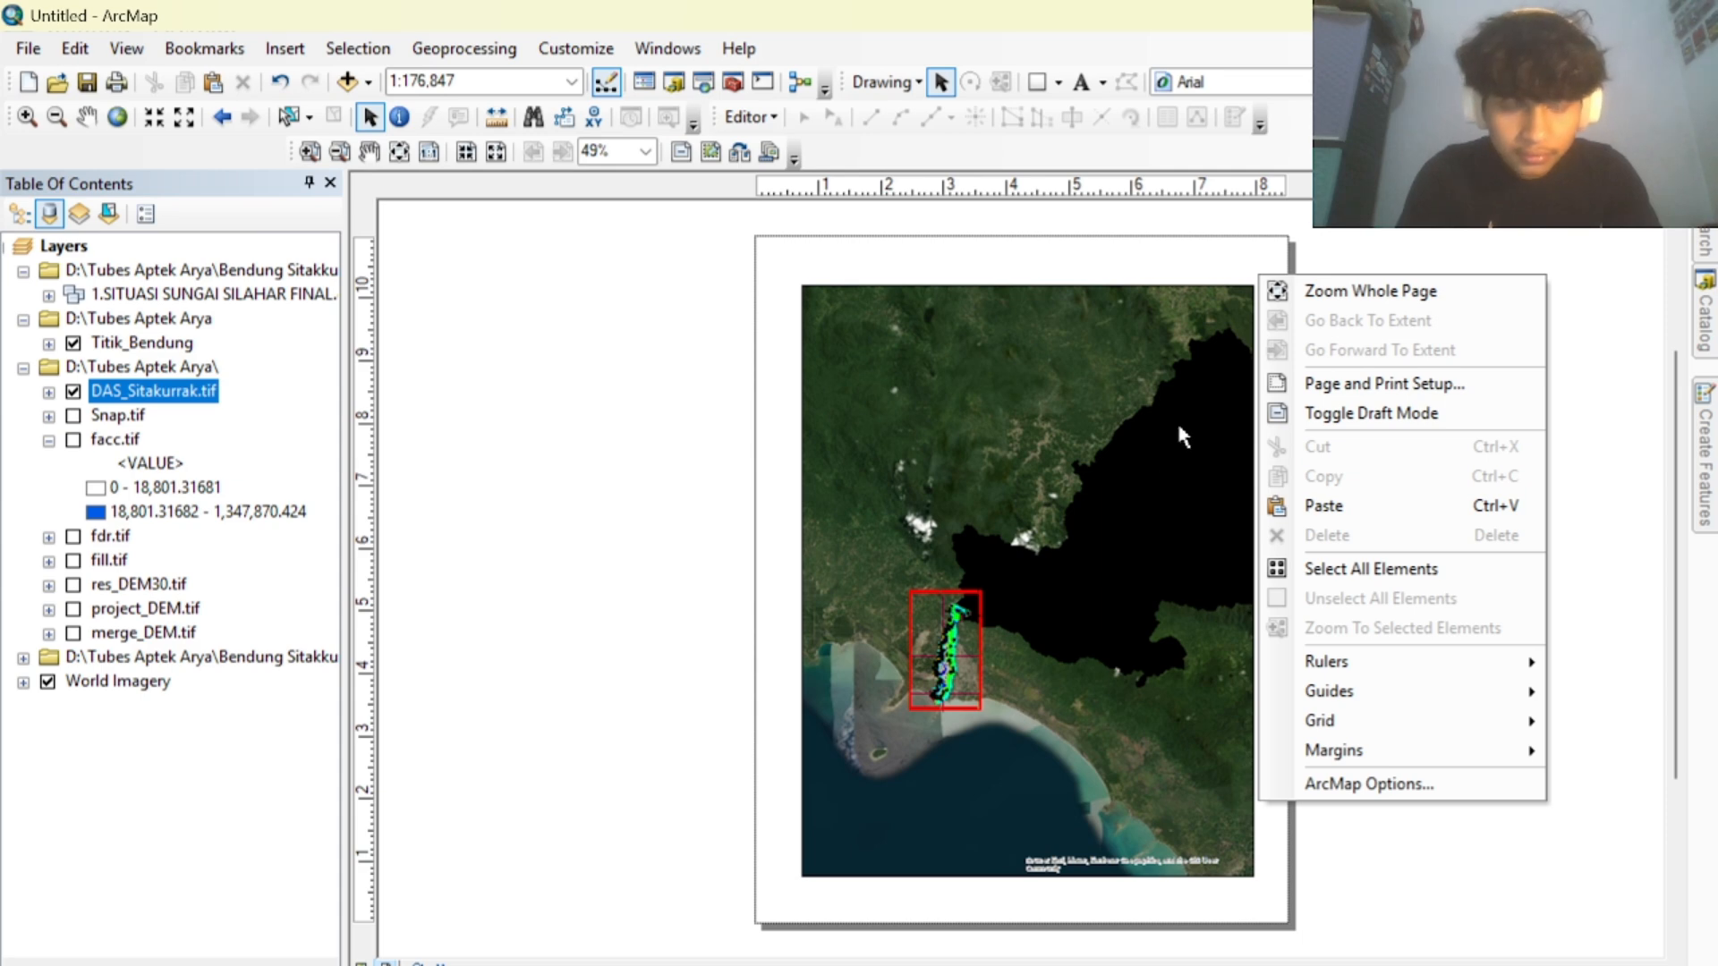
click(1339, 382)
click(850, 403)
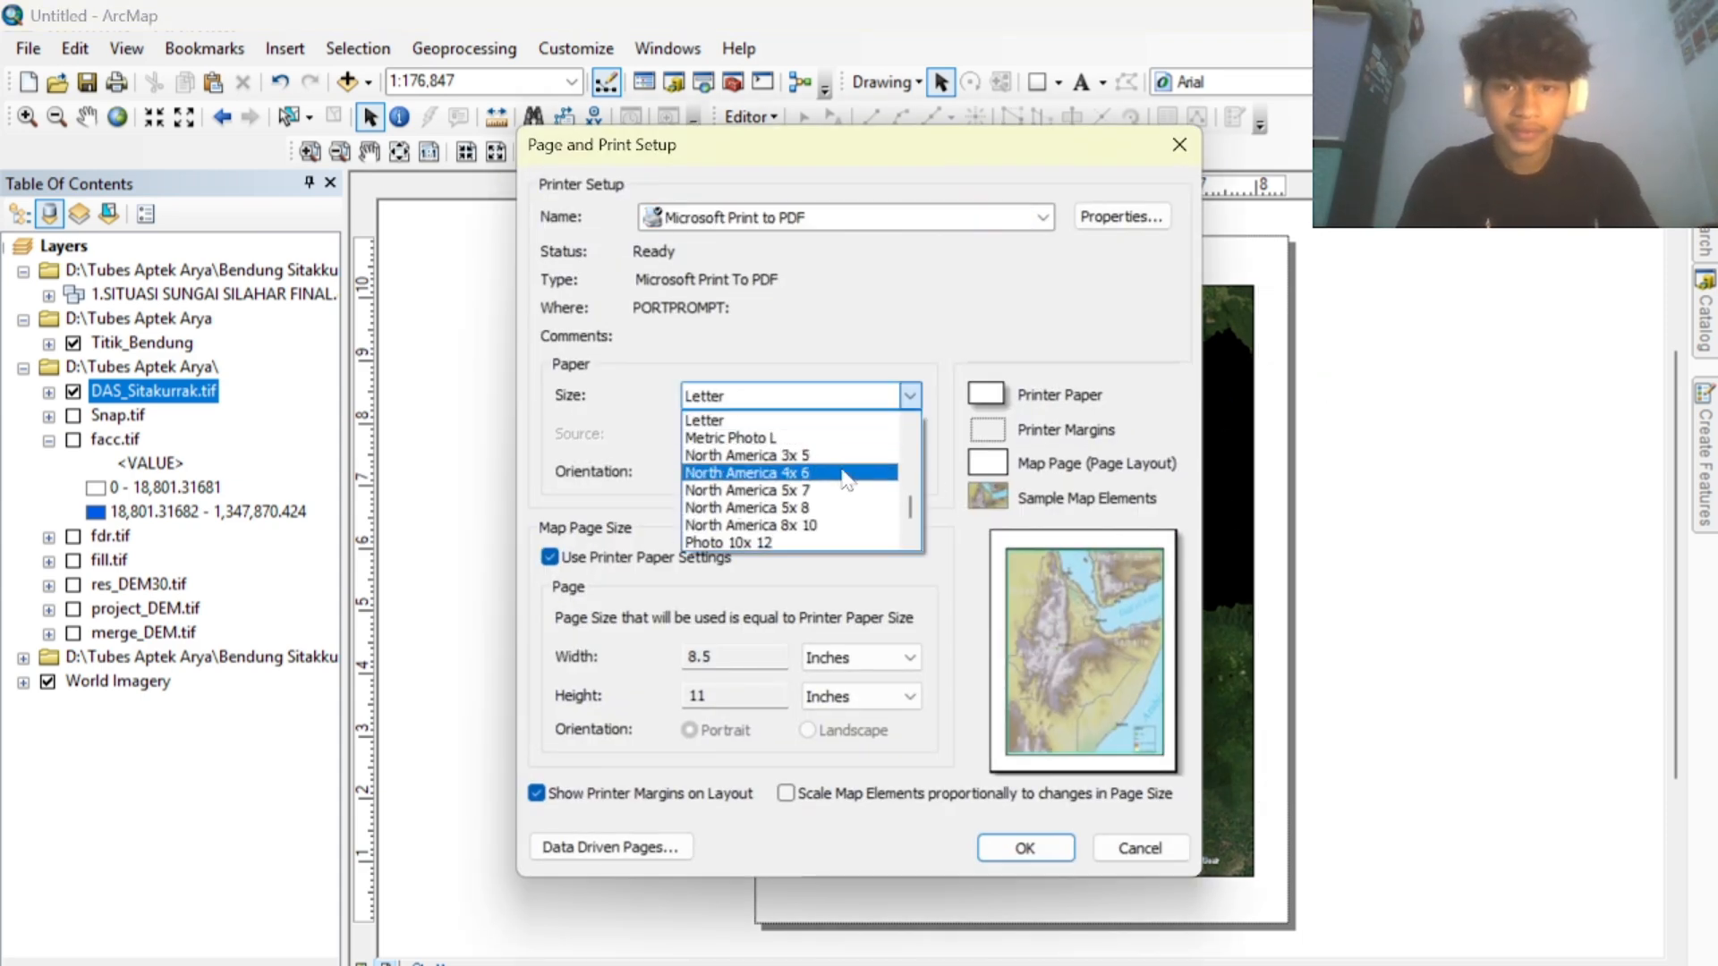
drag(912, 502, 917, 448)
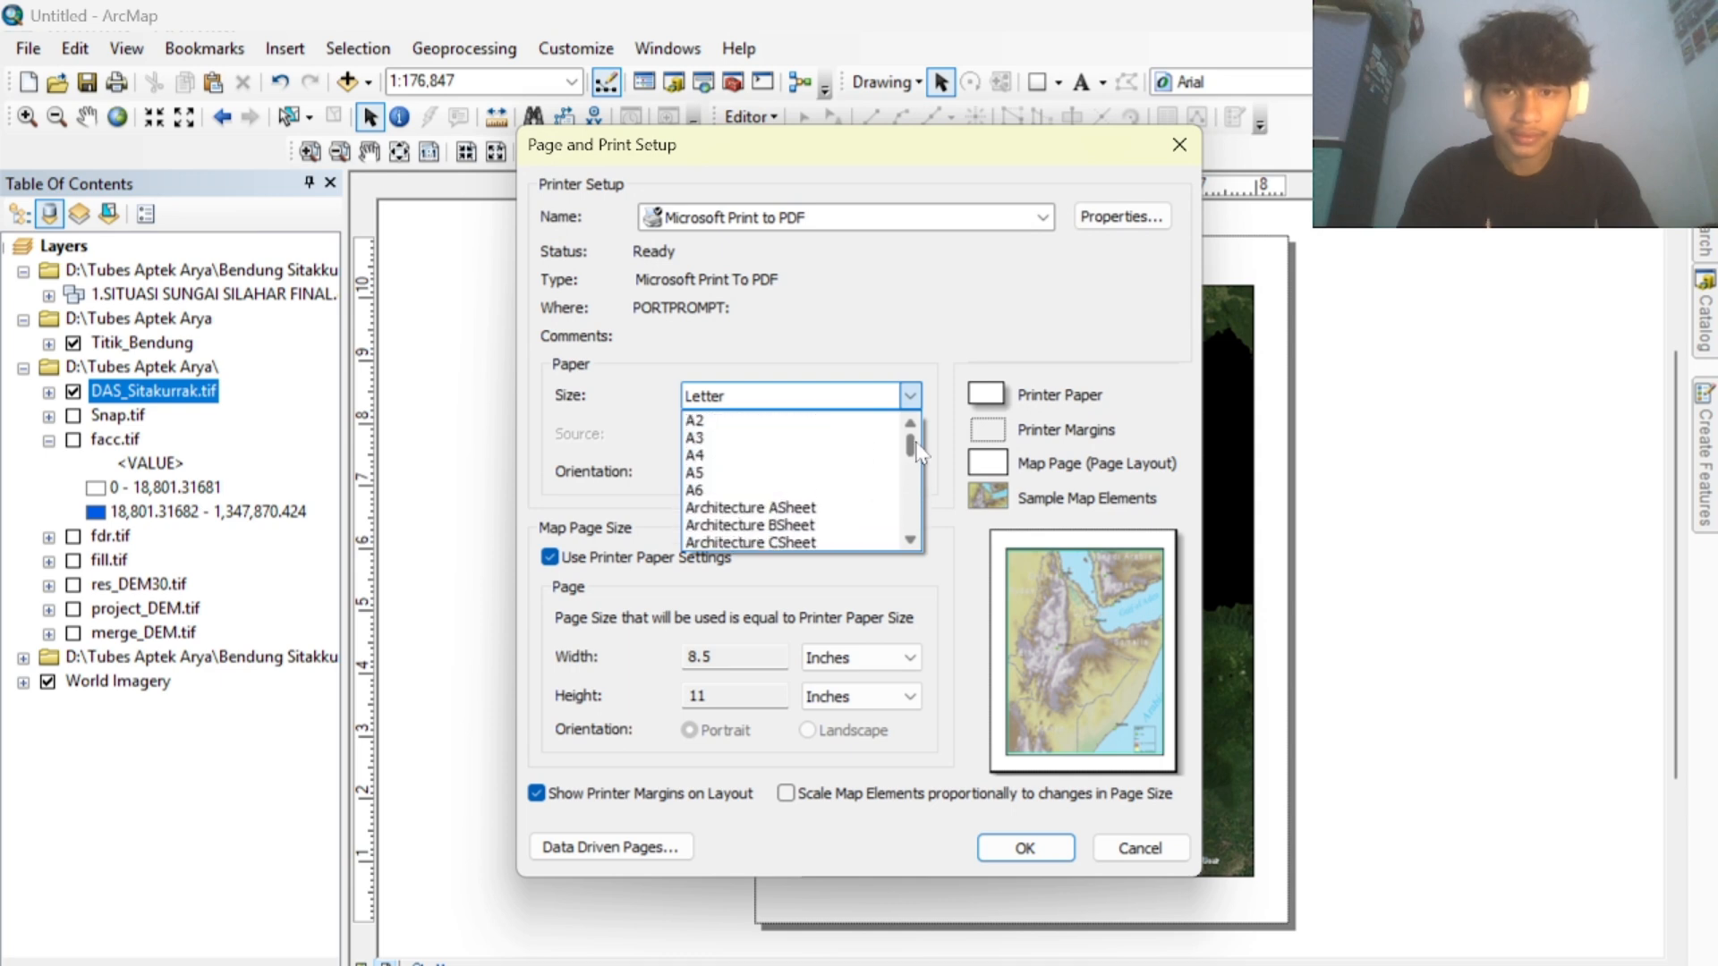
click(798, 438)
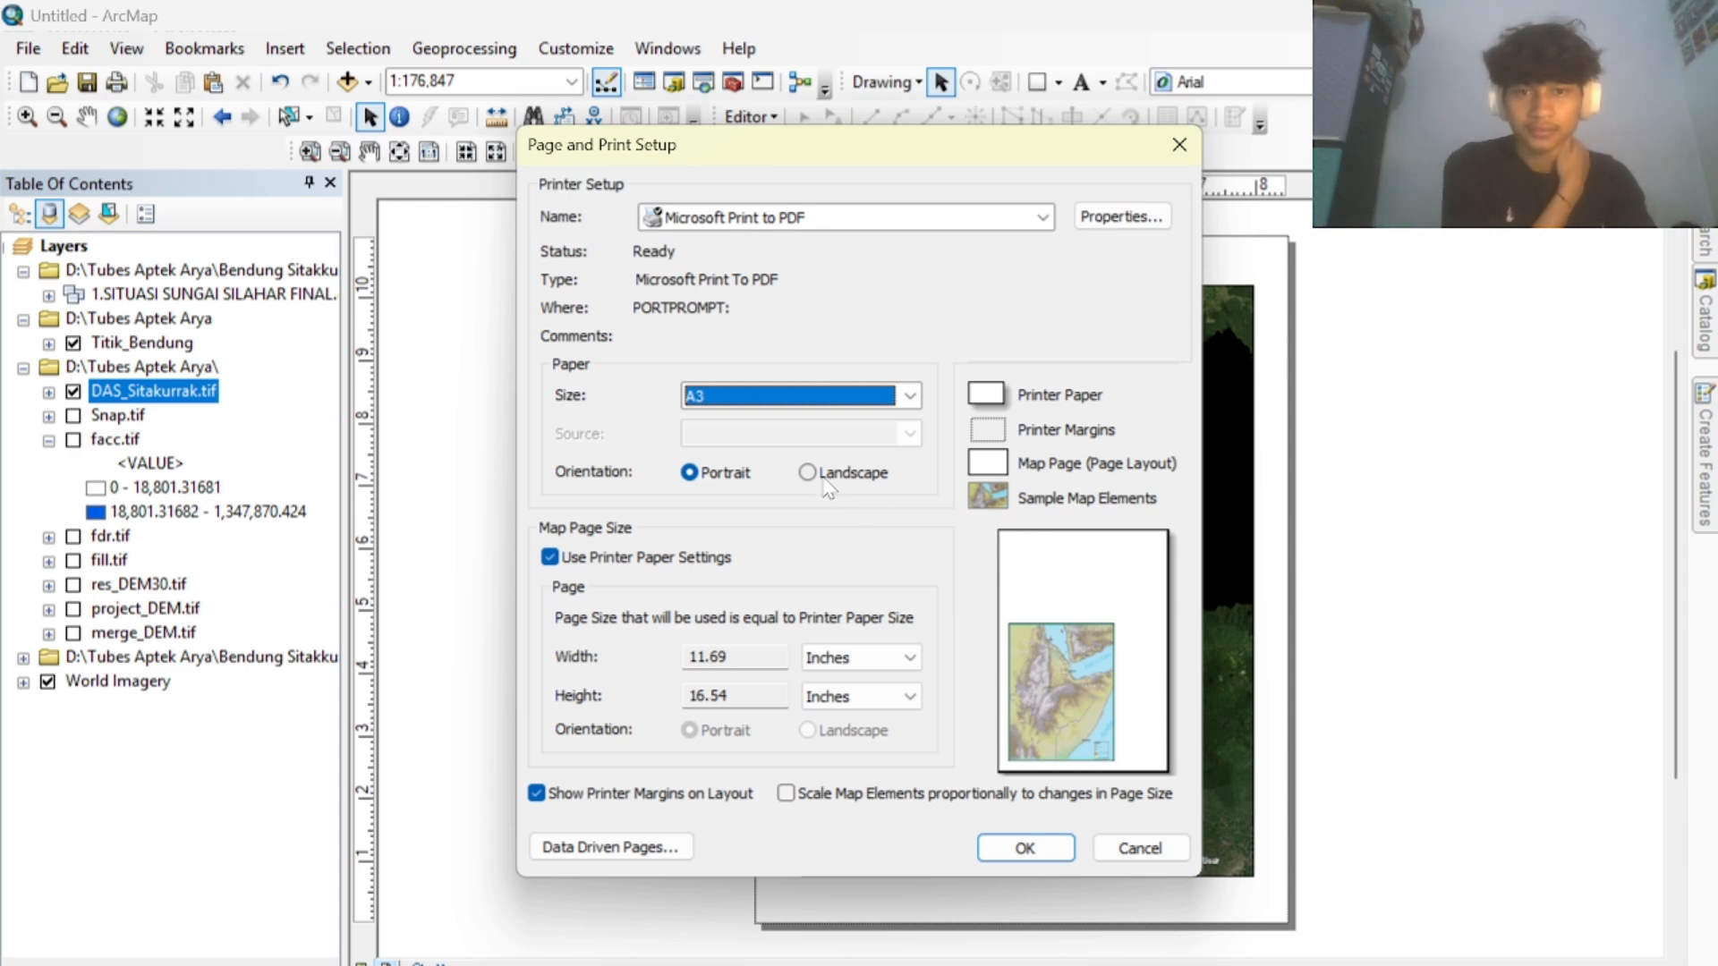
click(825, 483)
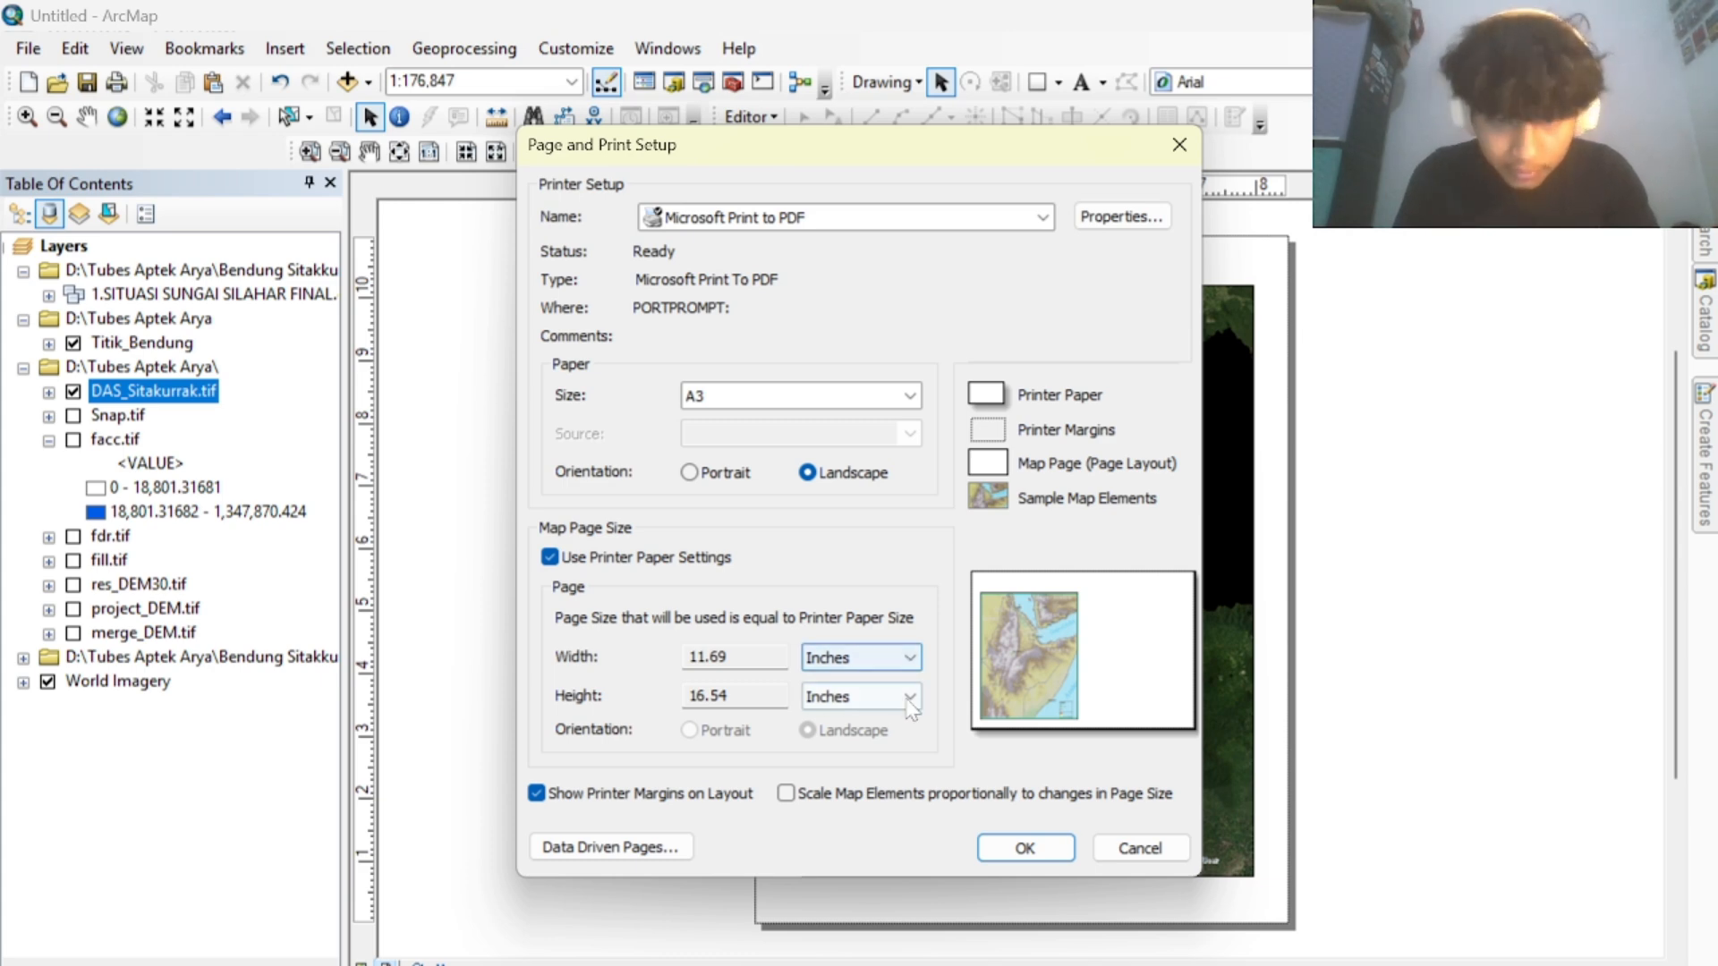
click(1025, 850)
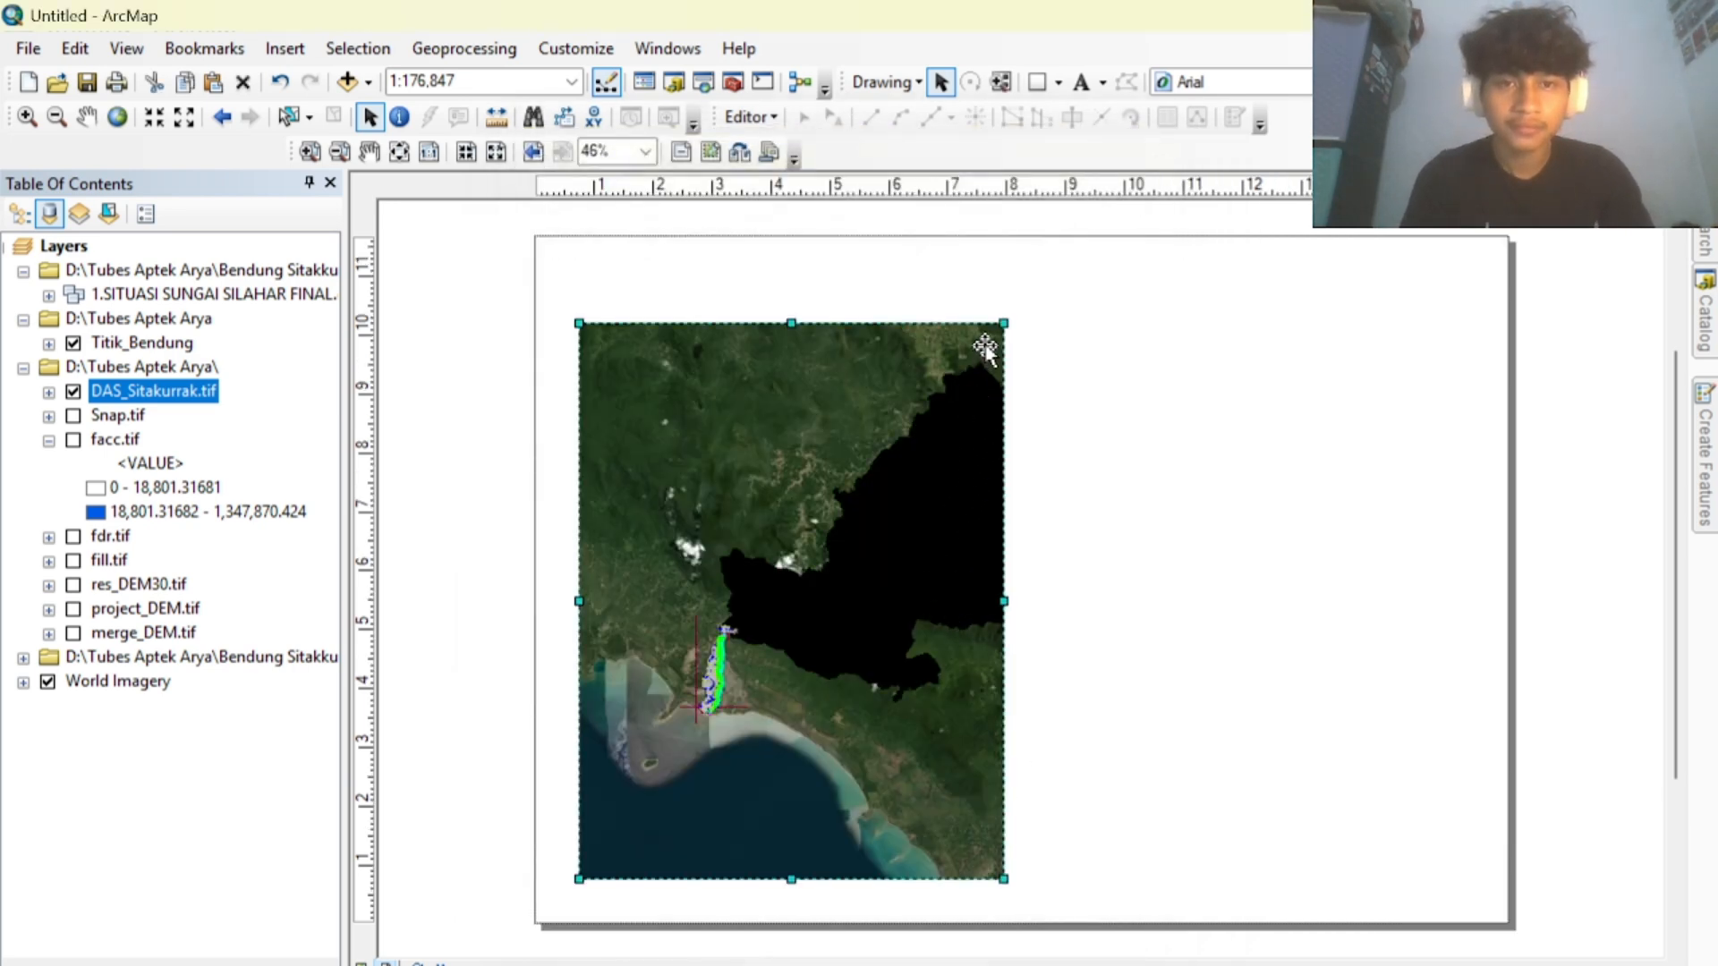
Enlarge the map frame to nearly the full page height, leaving a blank vertical strip on the page's right side.
drag(1004, 323, 1035, 274)
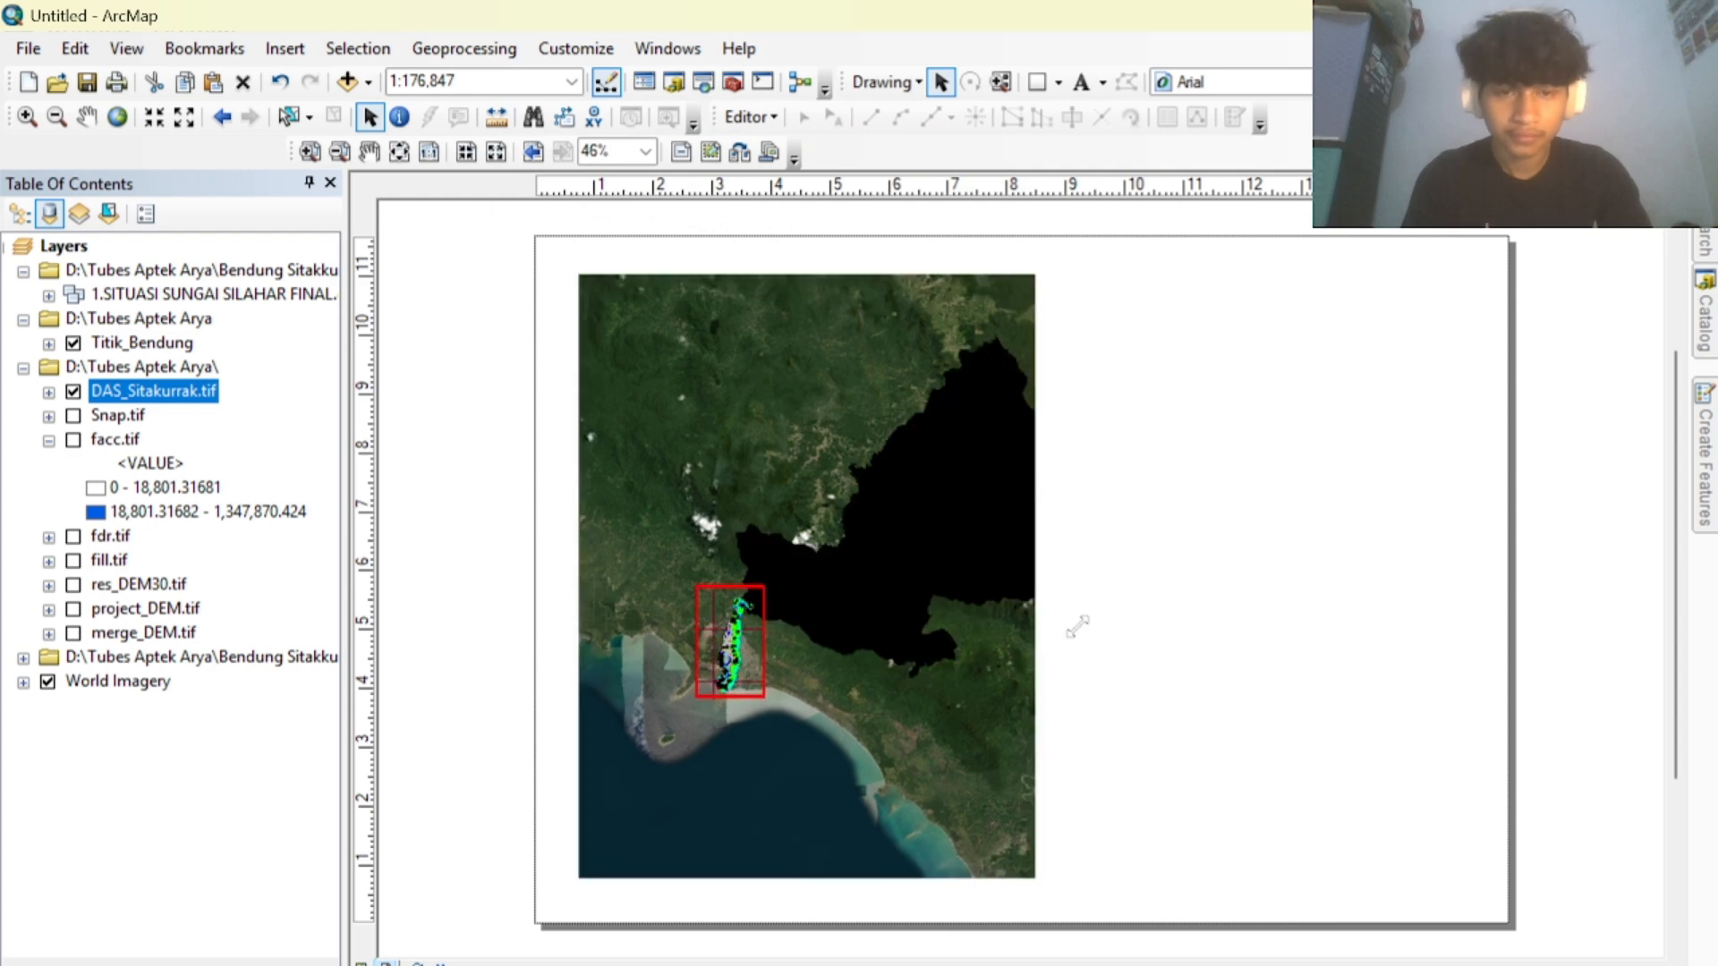
drag(1035, 879, 1197, 878)
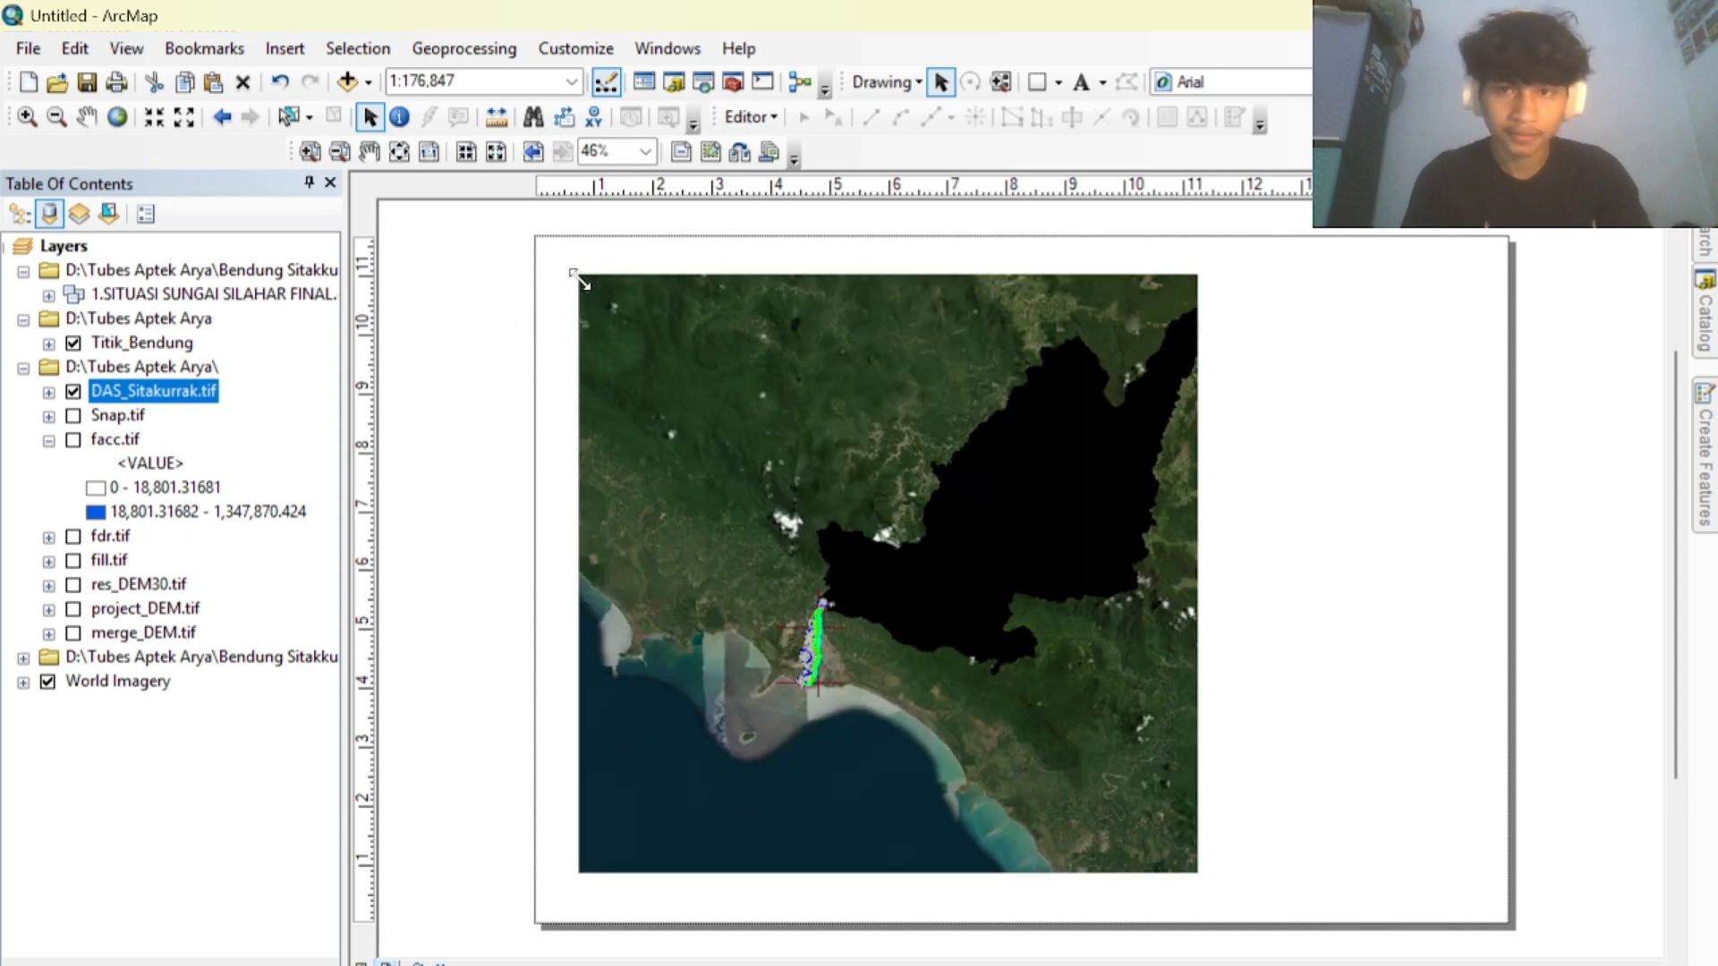
drag(580, 279, 562, 263)
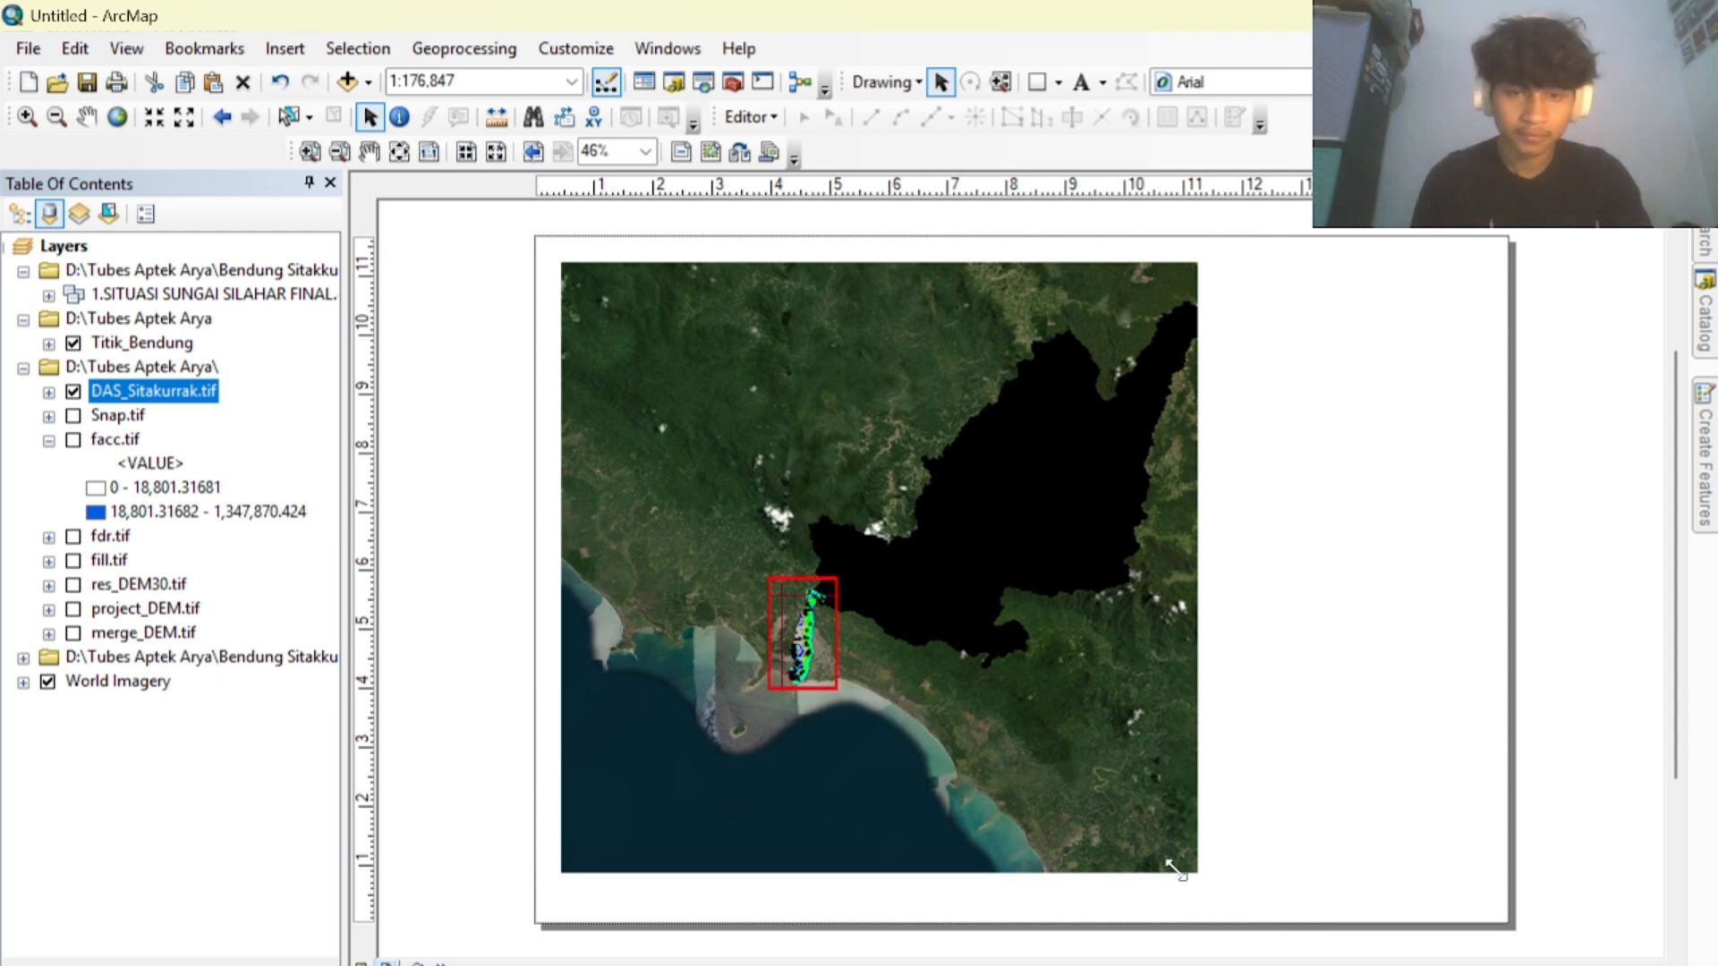
click(1147, 837)
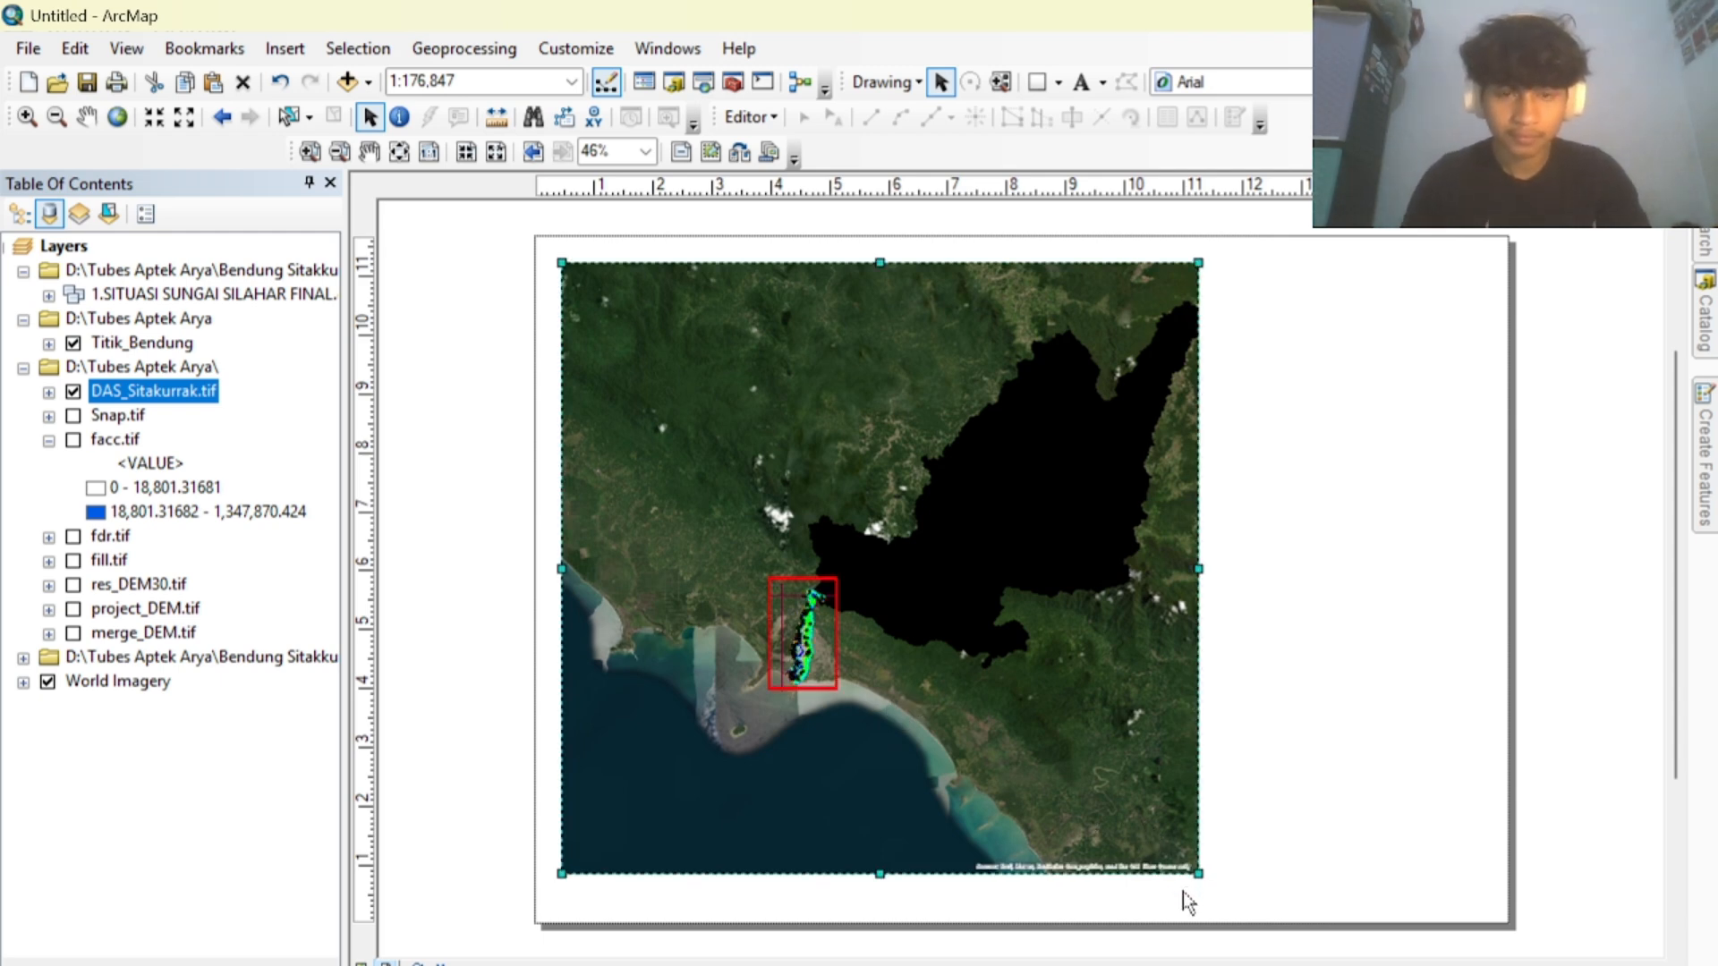
drag(1199, 871, 1239, 901)
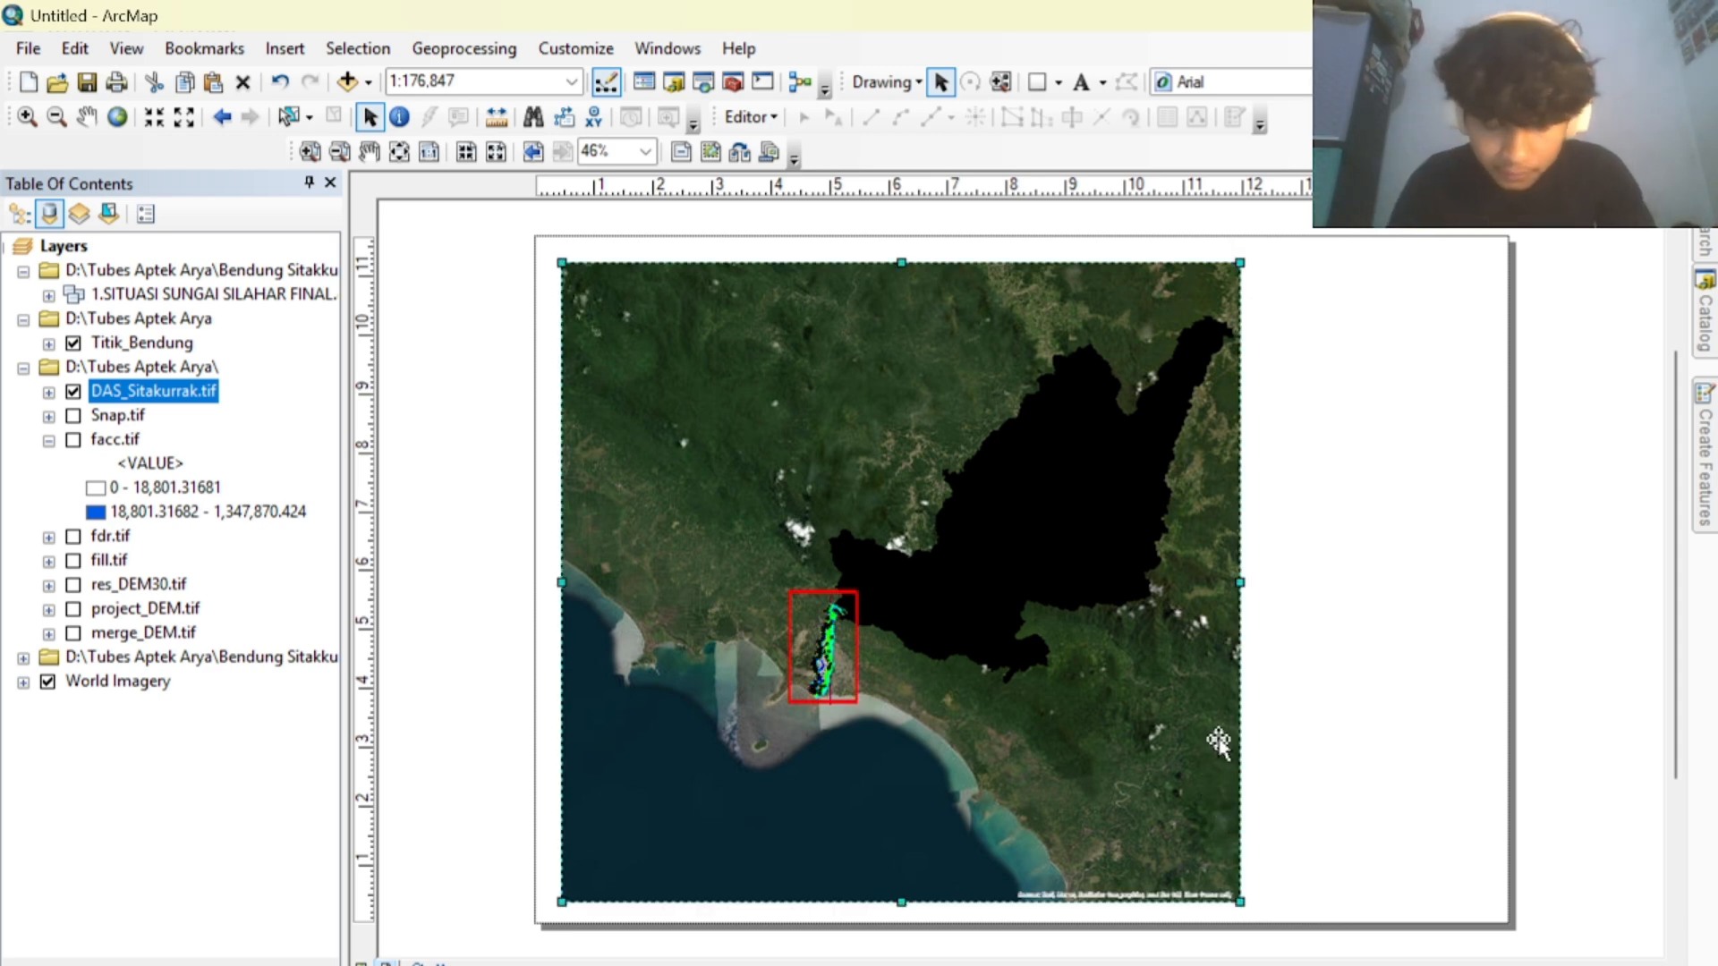
drag(1237, 894, 1232, 890)
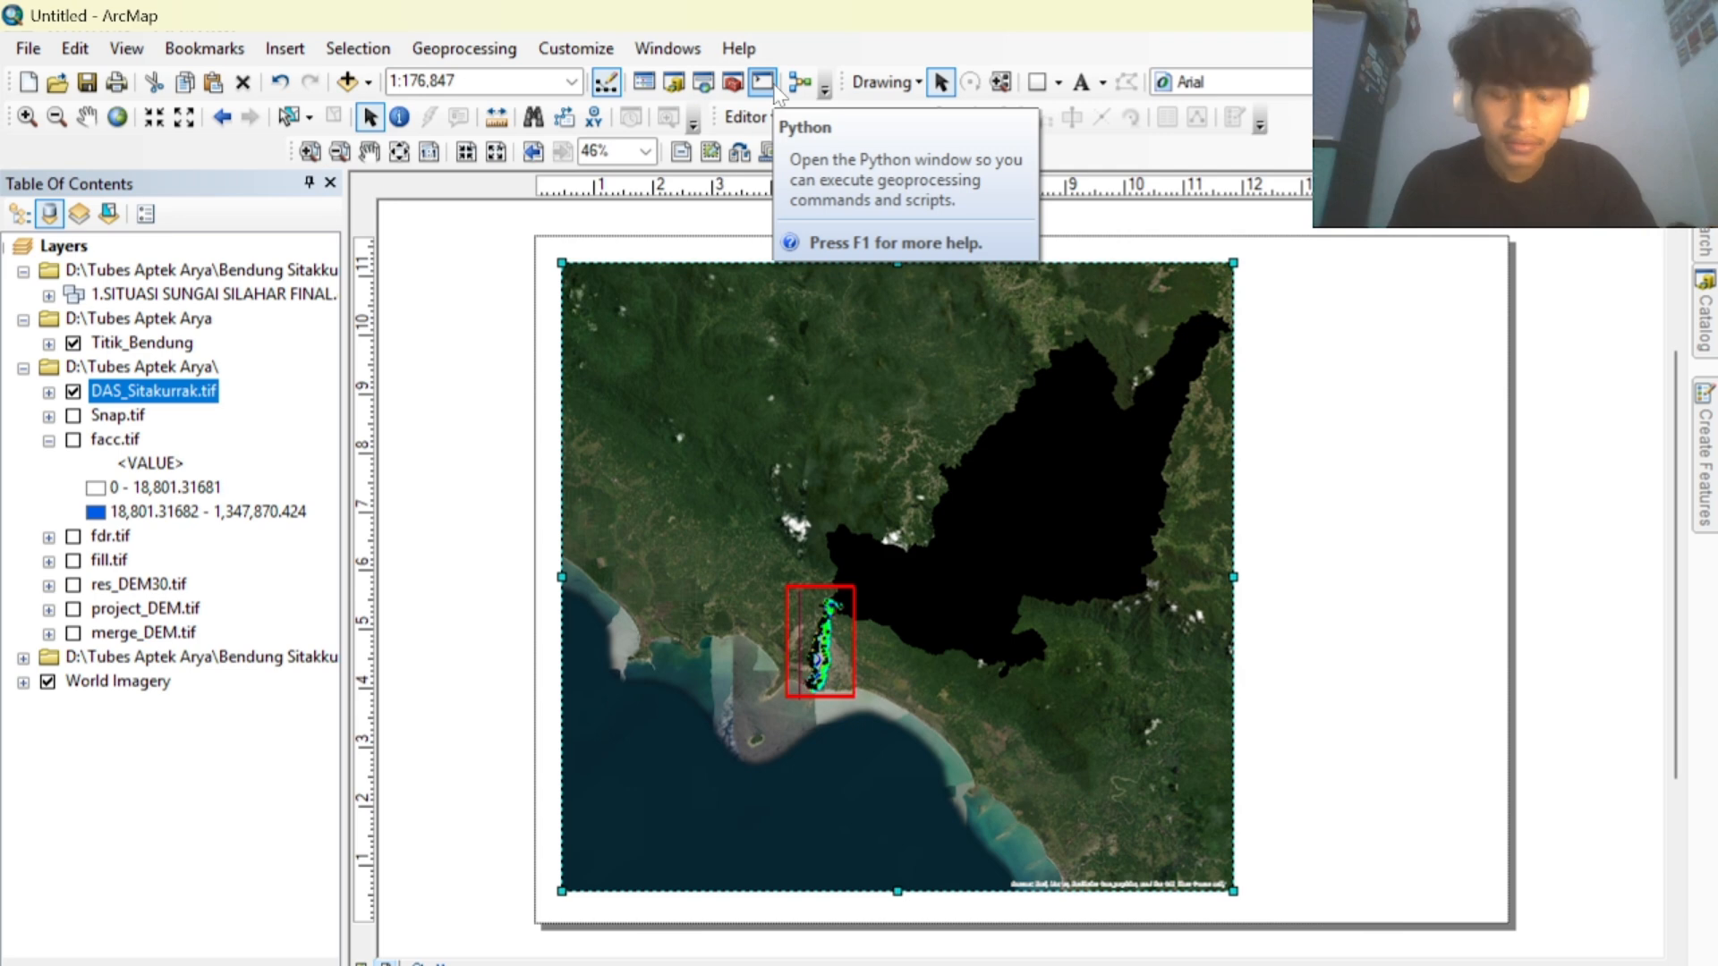
Draw a tall rectangle in the blank strip beside the map frame, nearly as high as the frame.
click(1058, 83)
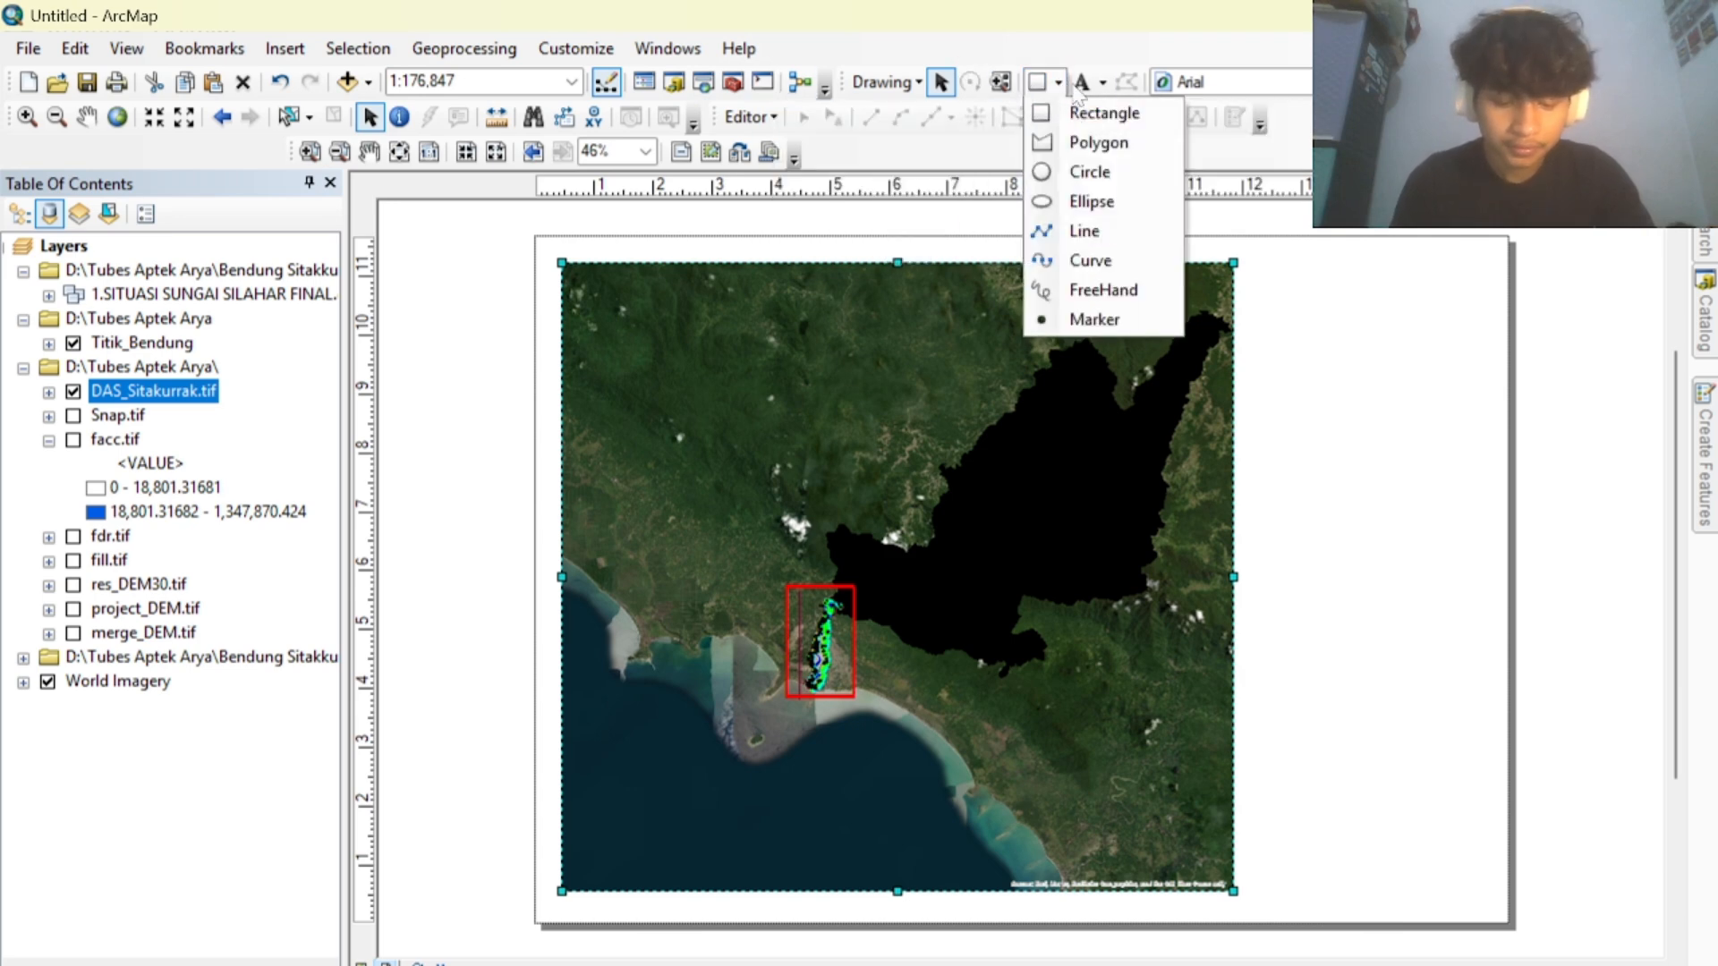
click(1103, 83)
click(1058, 84)
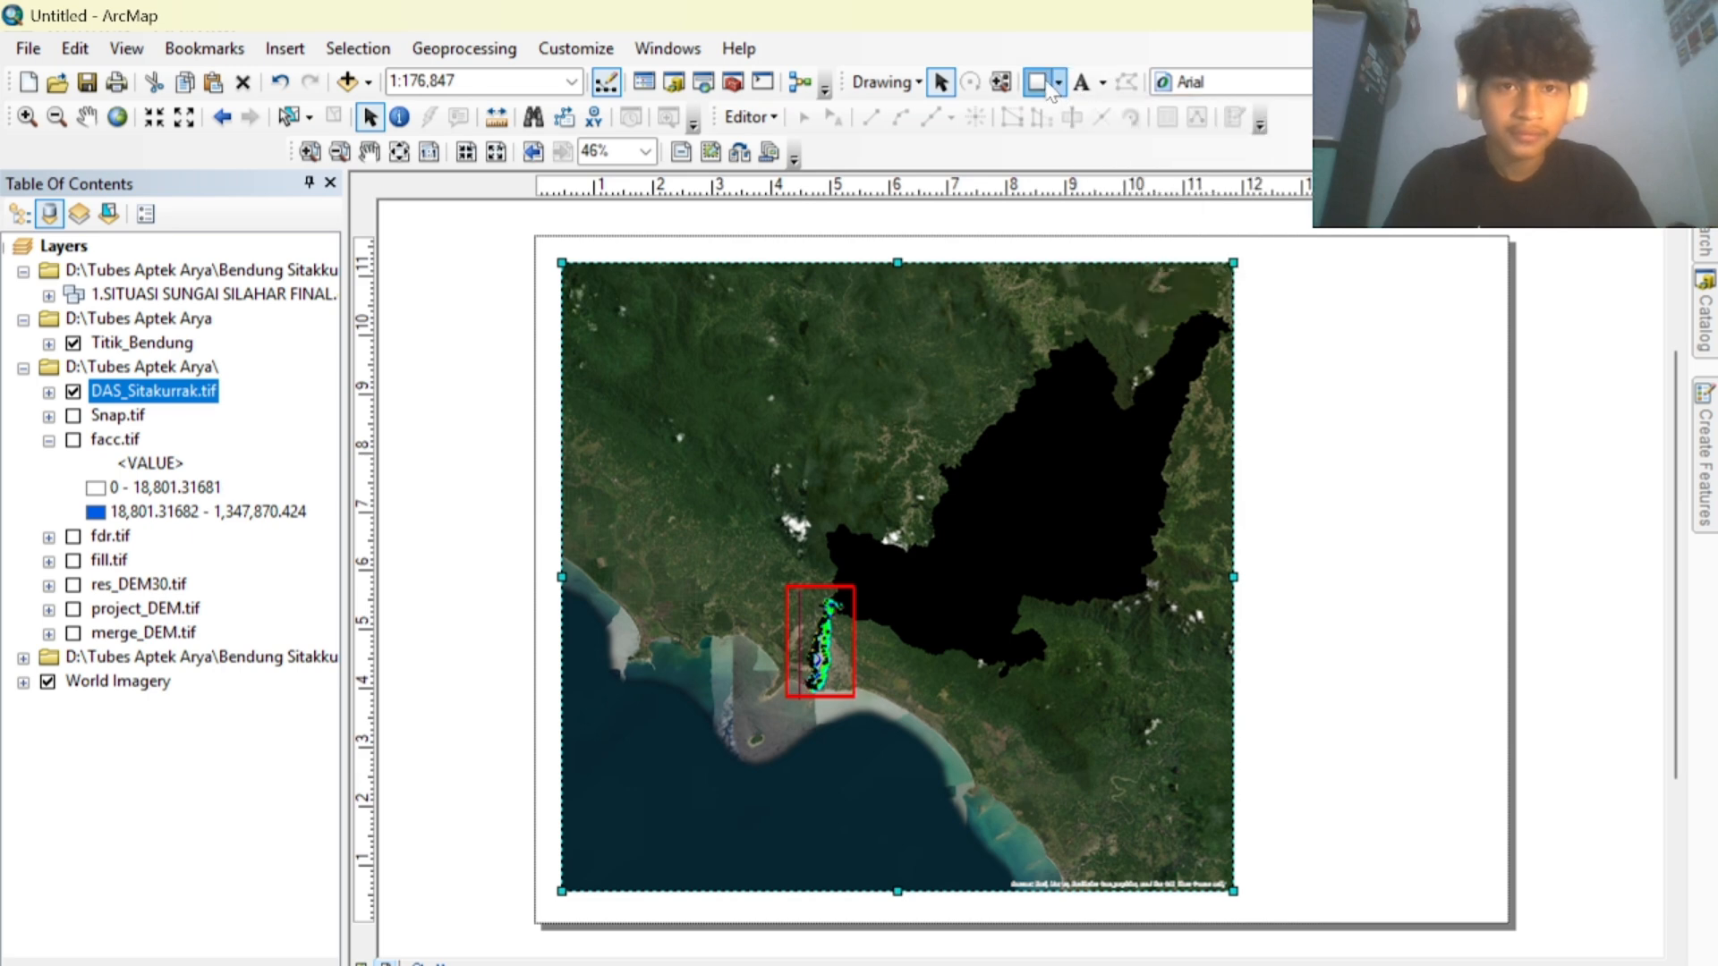
click(1058, 83)
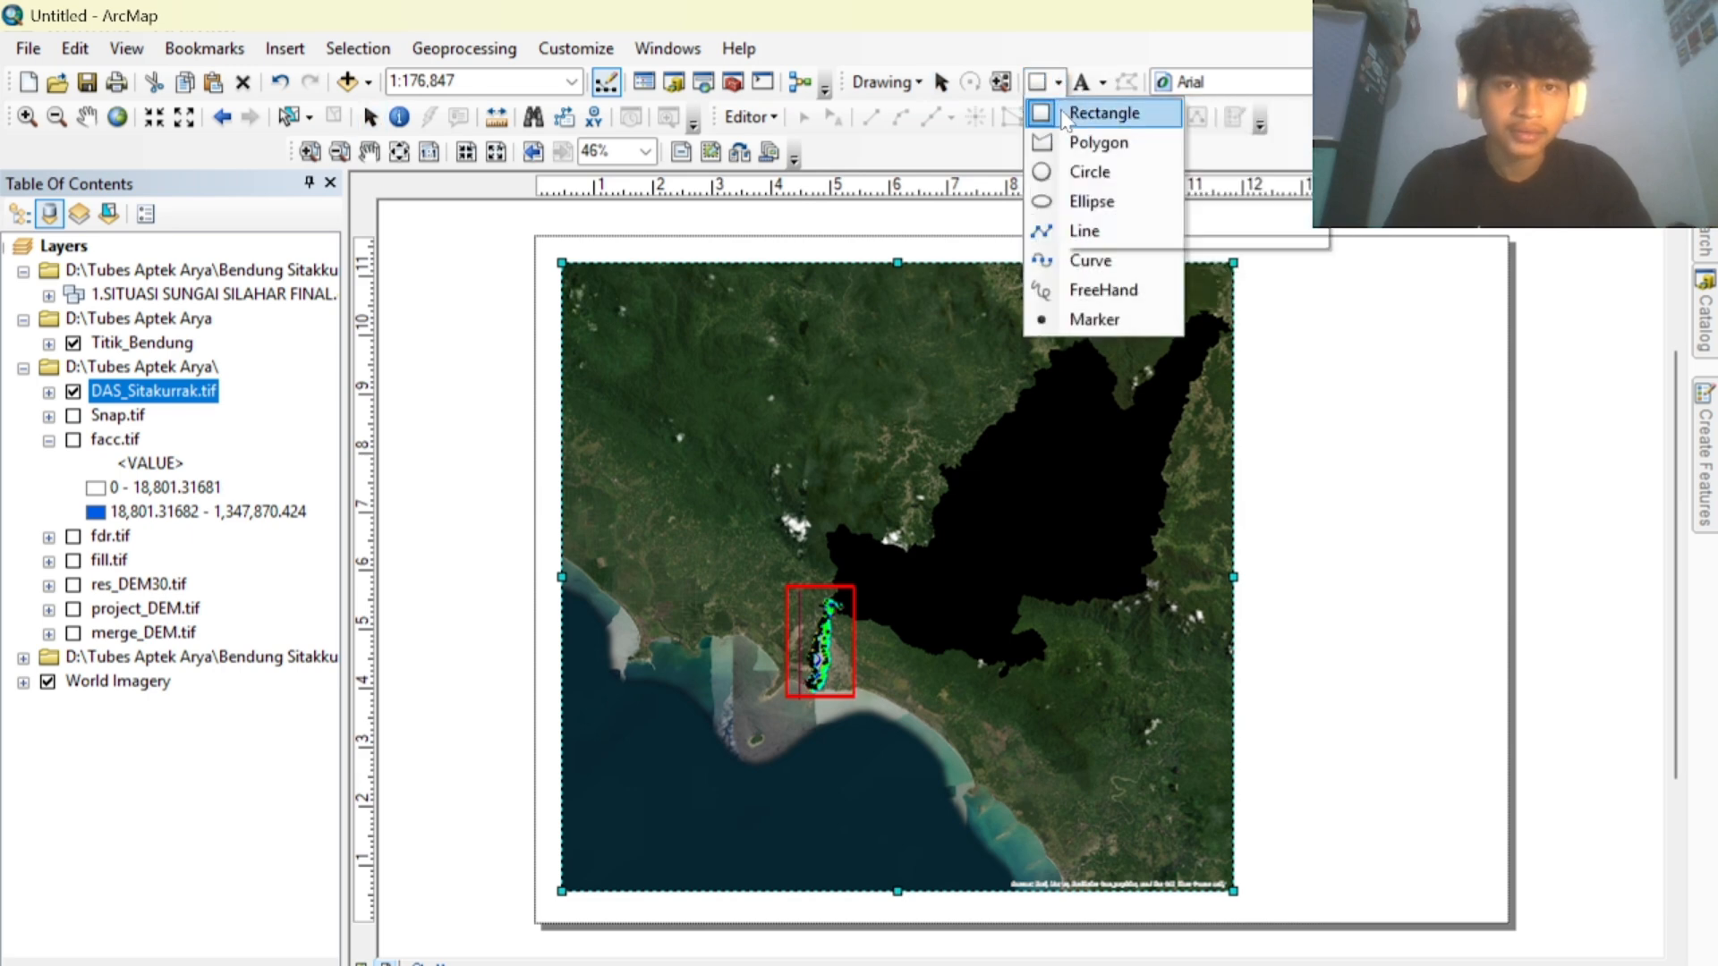
click(1102, 113)
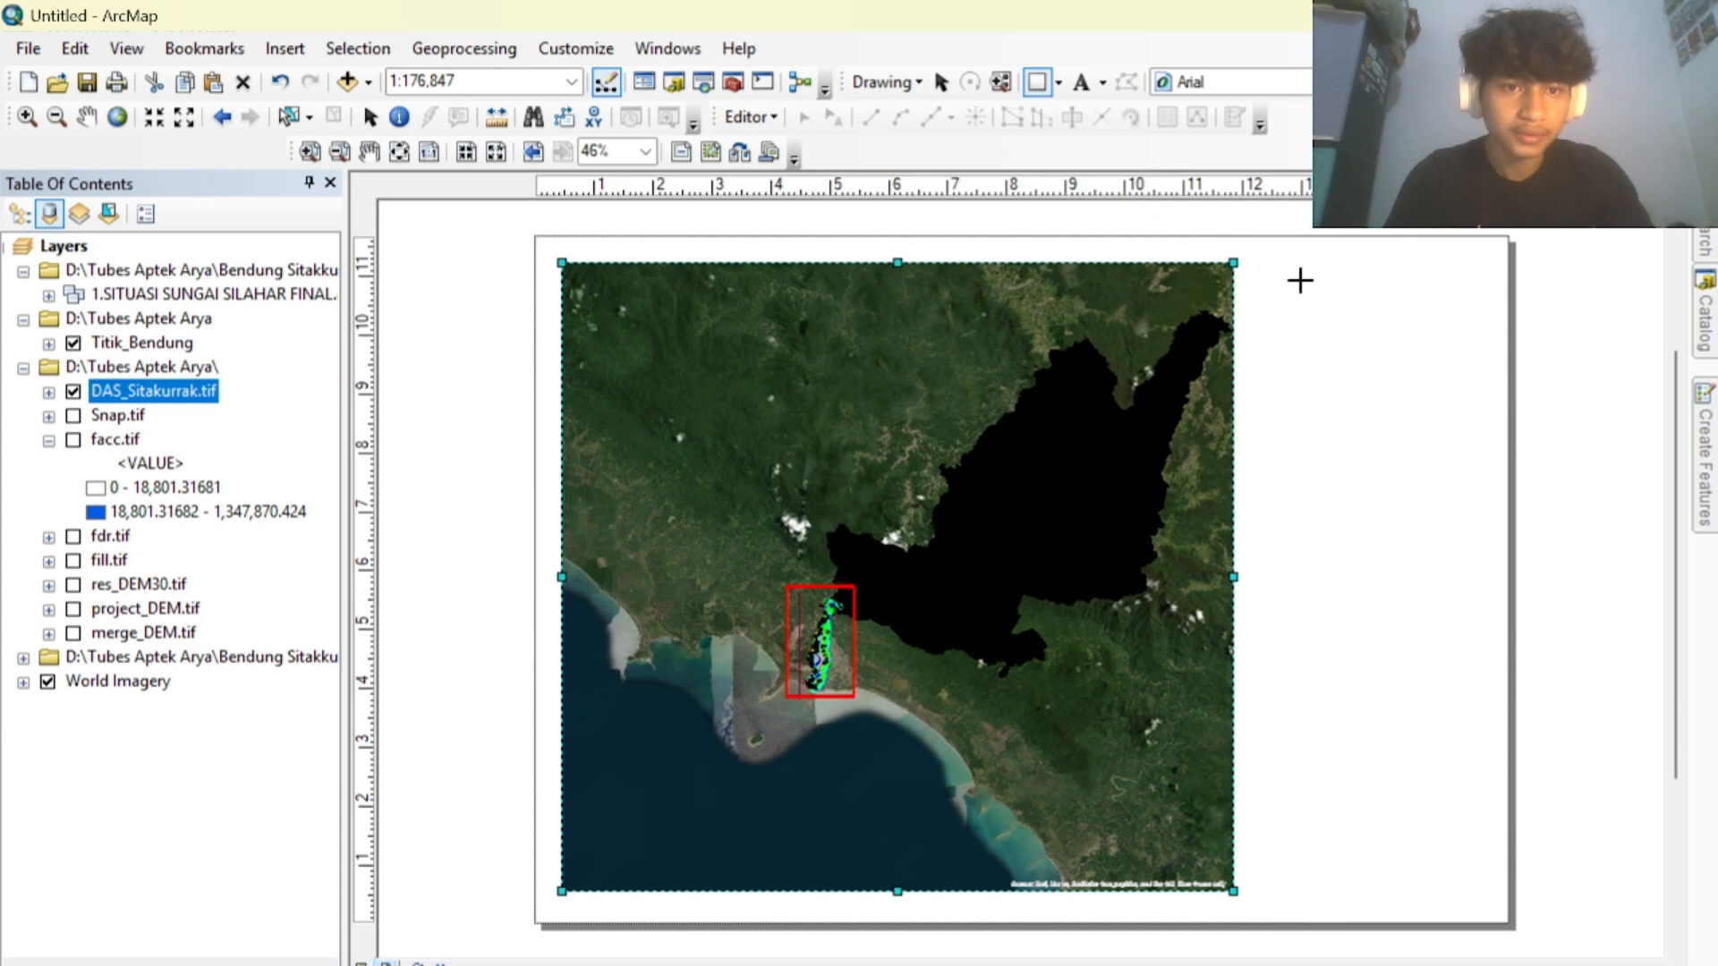
drag(1257, 267, 1396, 413)
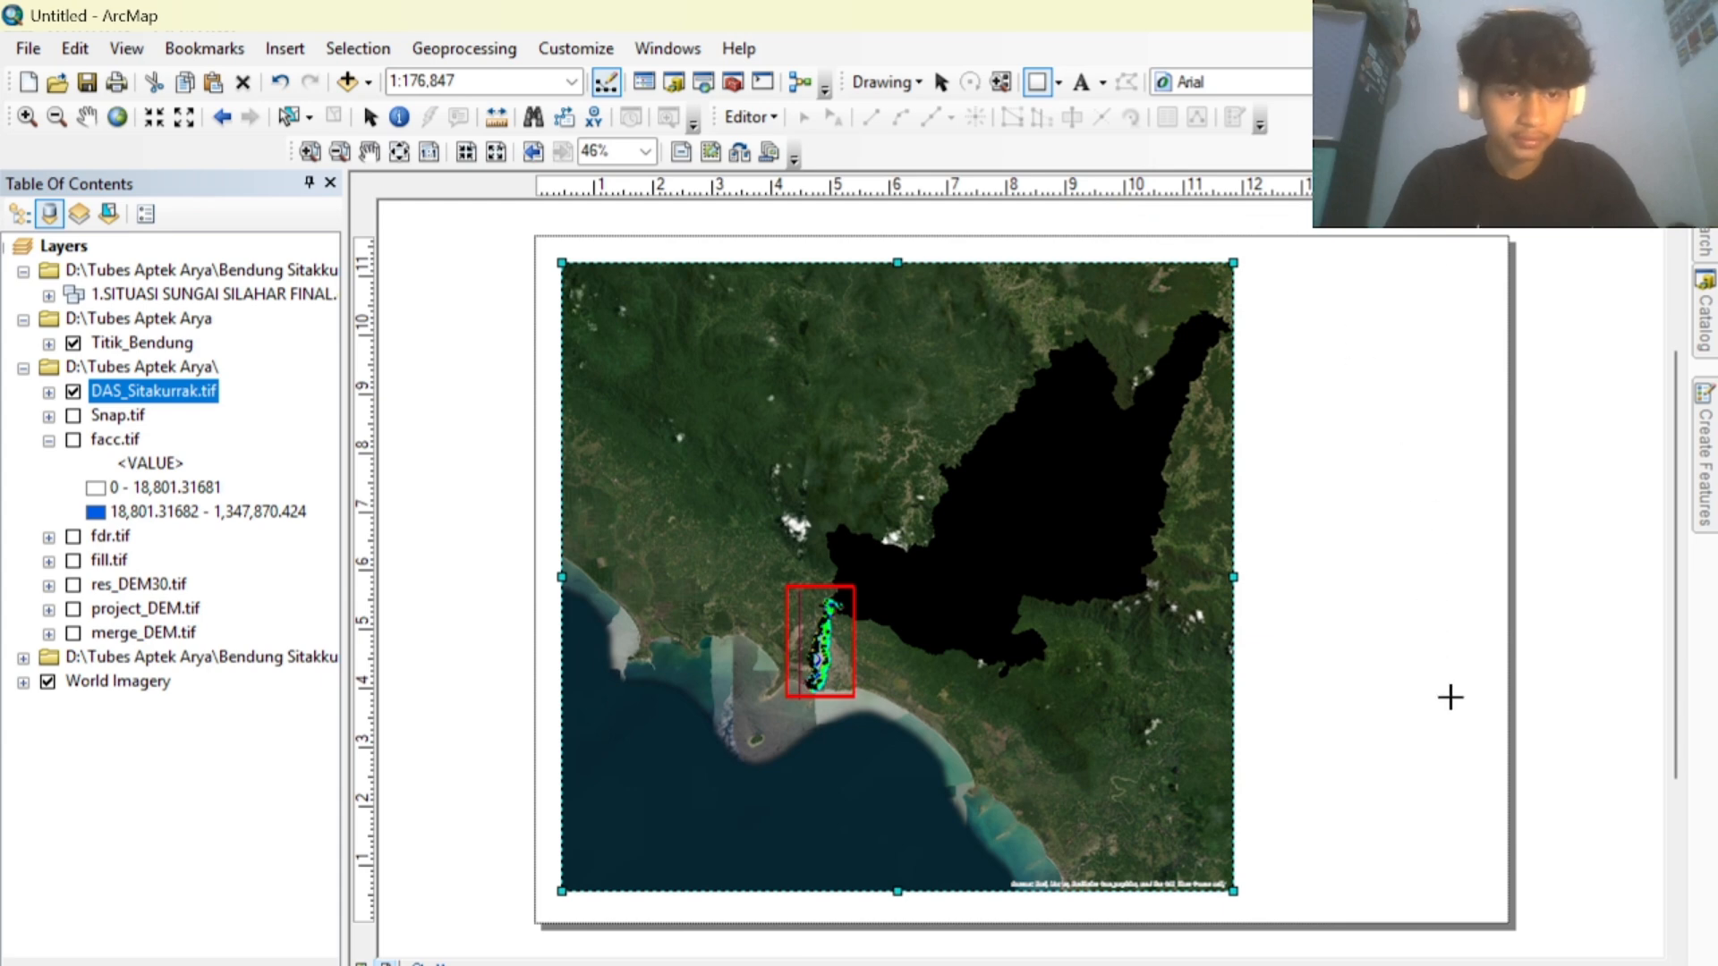
drag(1489, 832, 1491, 885)
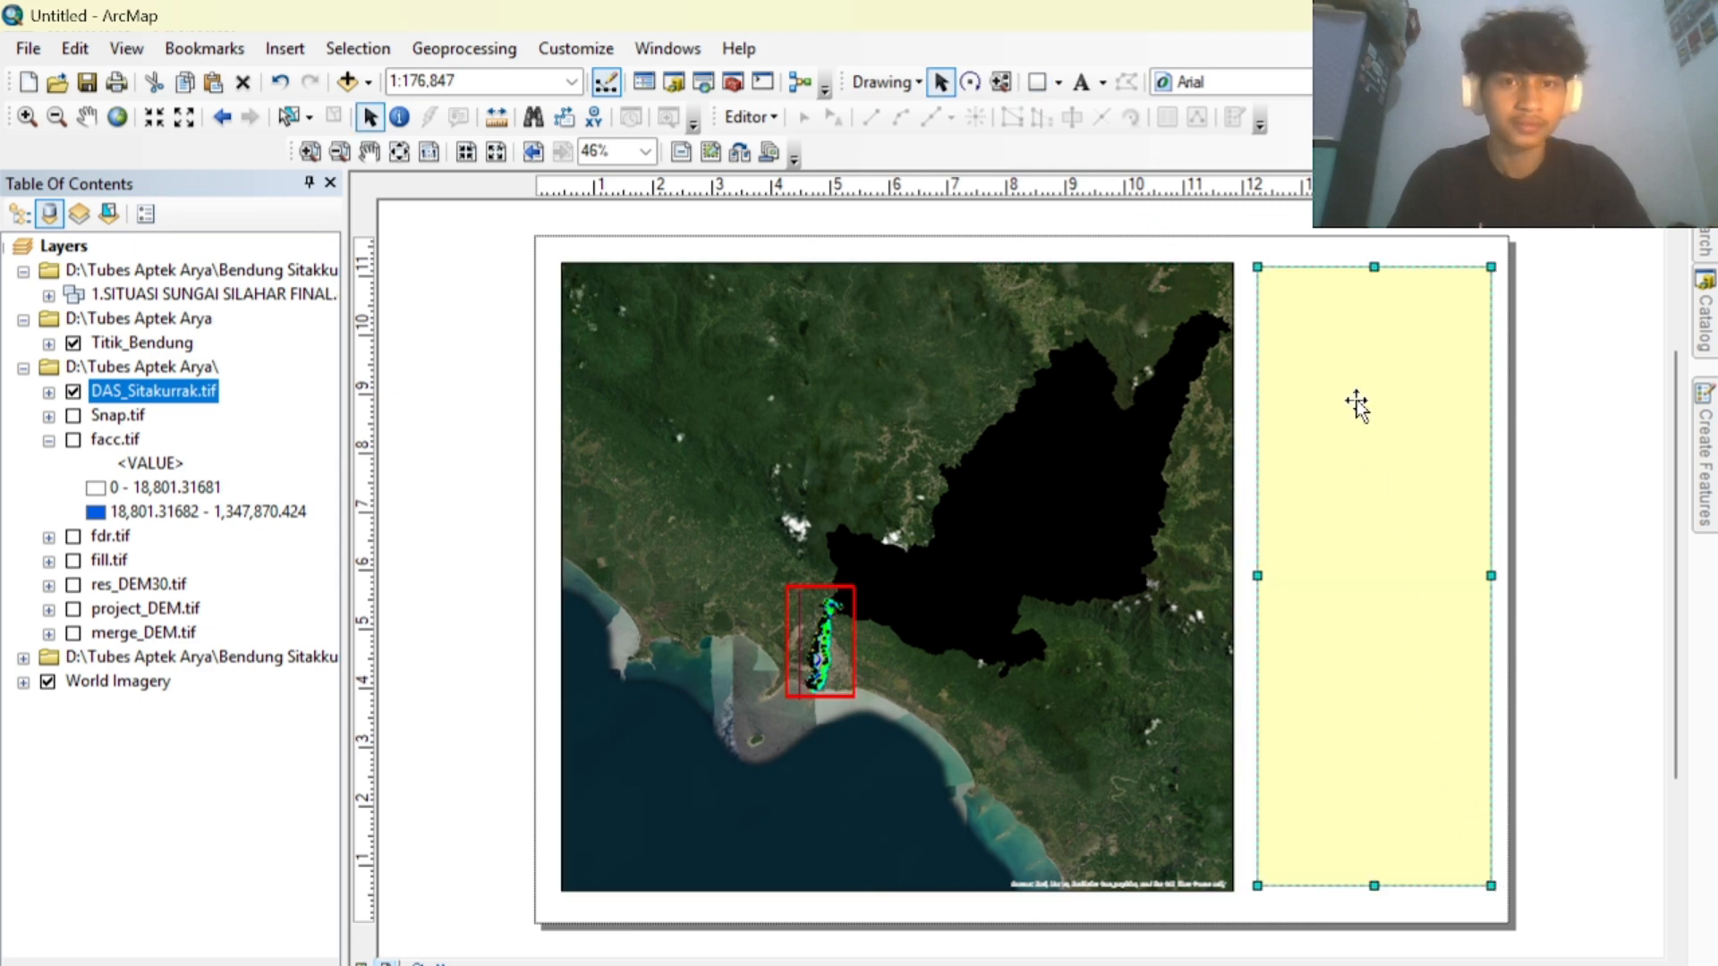
Give the rectangle beside the map no fill color and a black outline.
right_click(1355, 401)
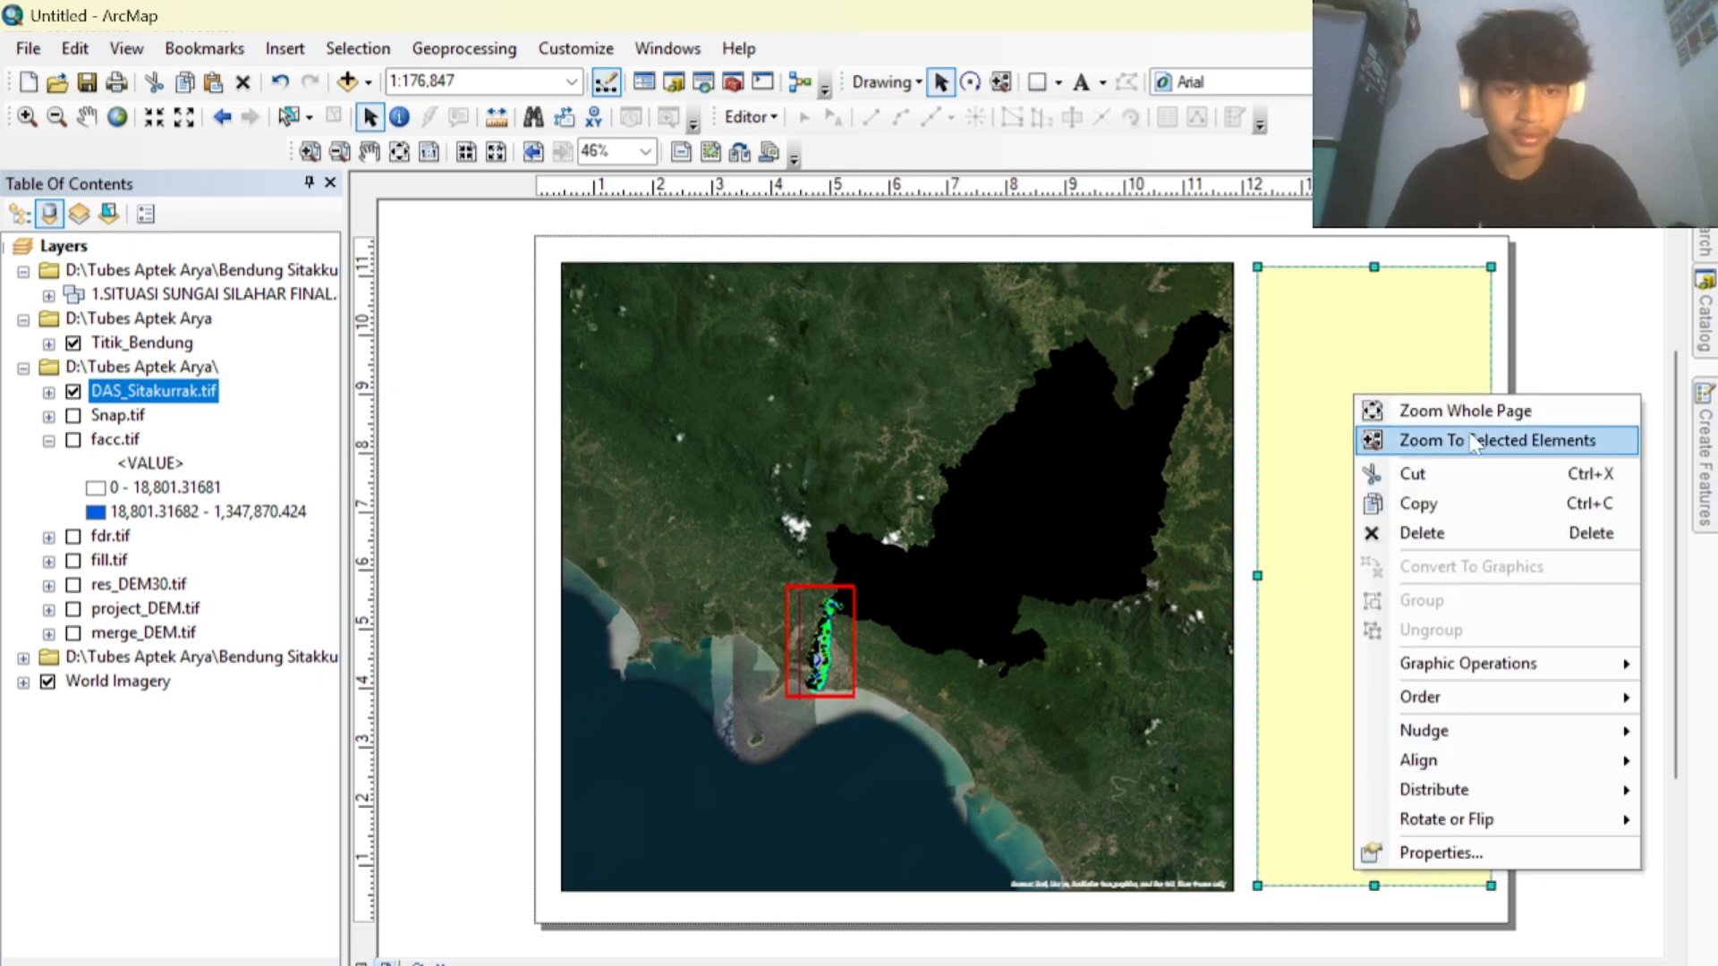
click(1423, 848)
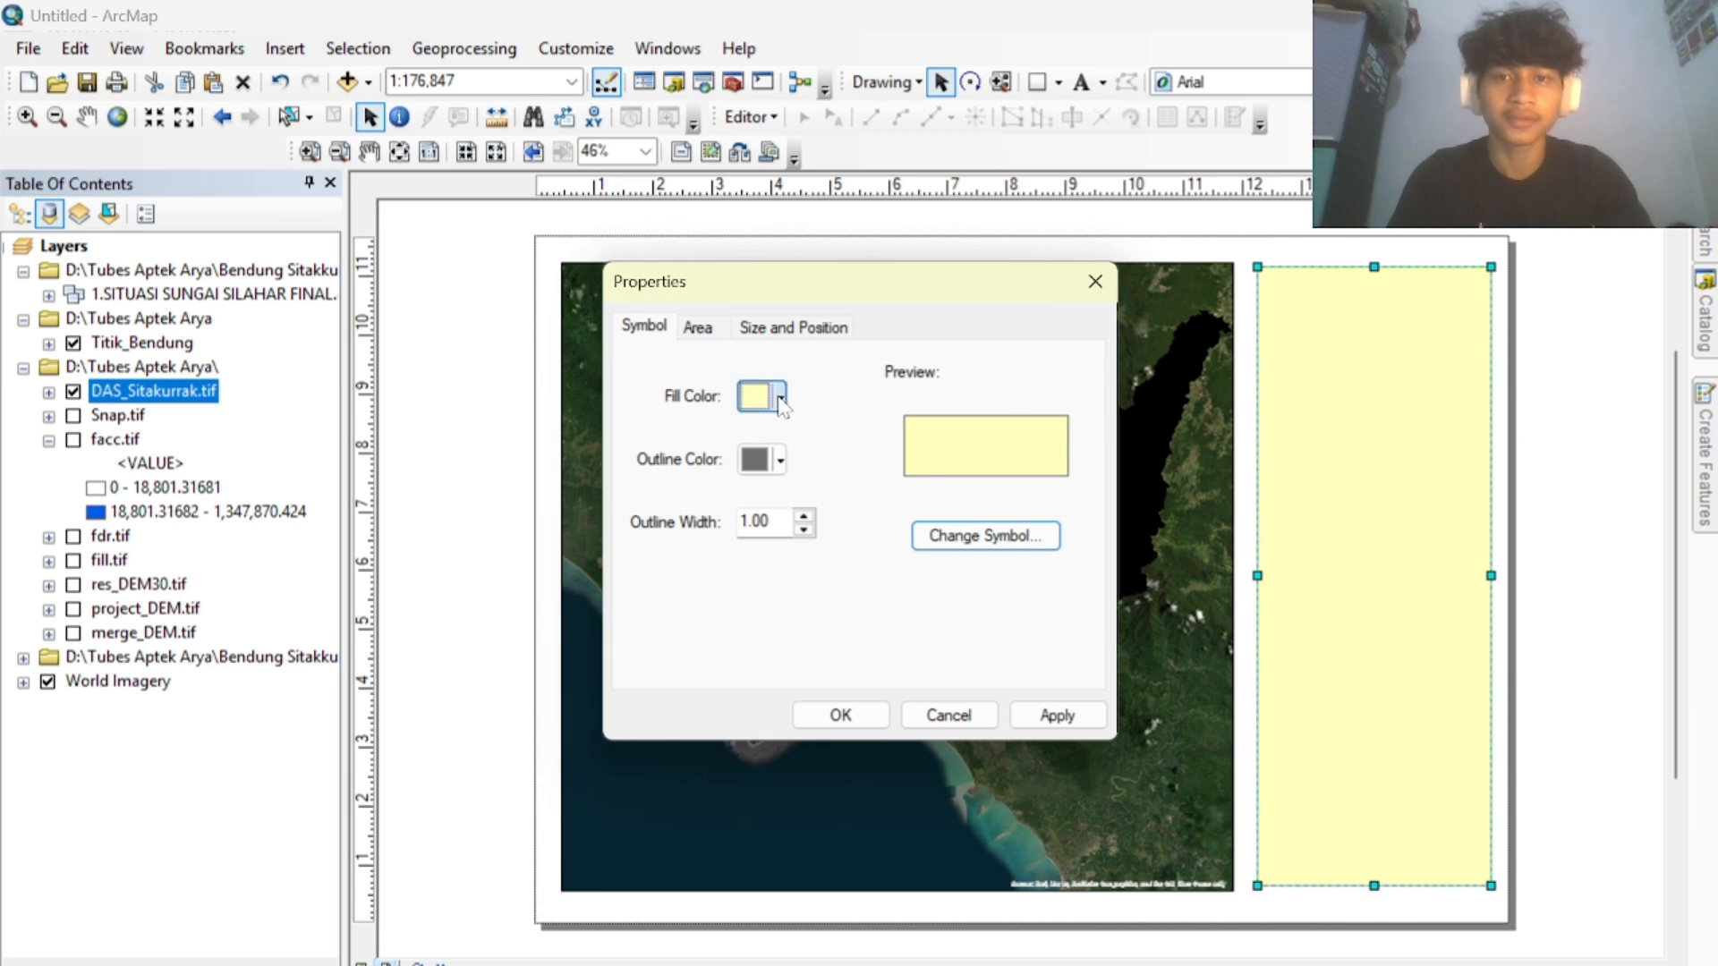
click(780, 397)
click(882, 429)
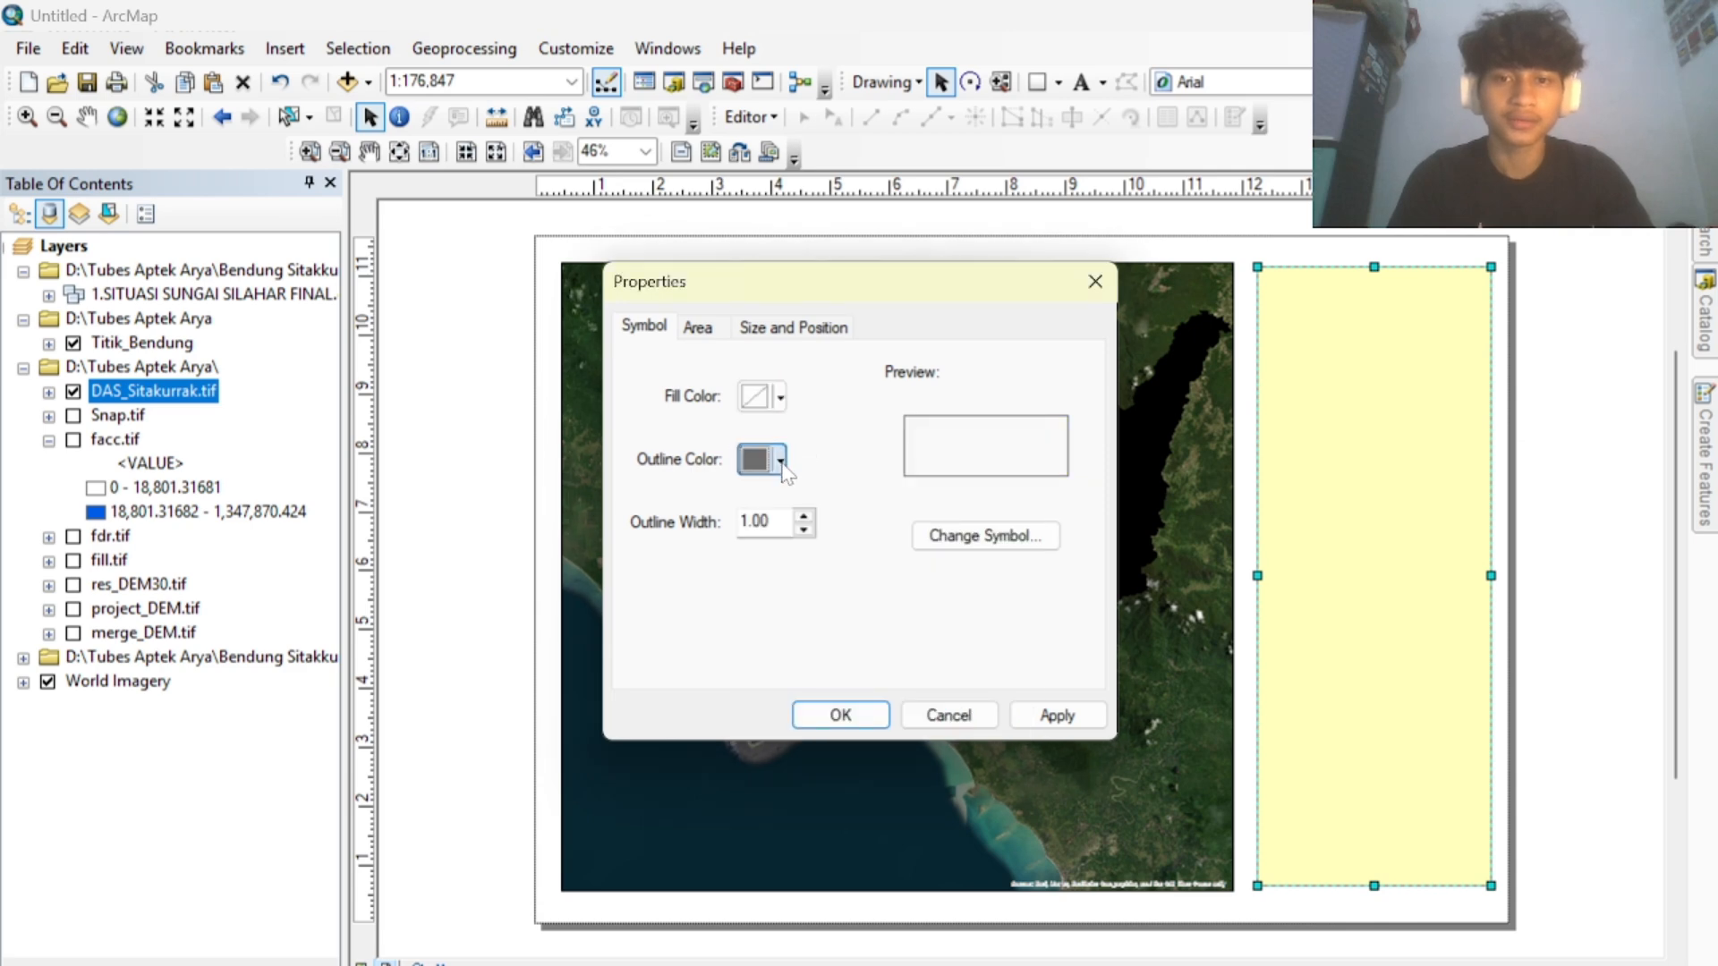
click(780, 460)
click(750, 748)
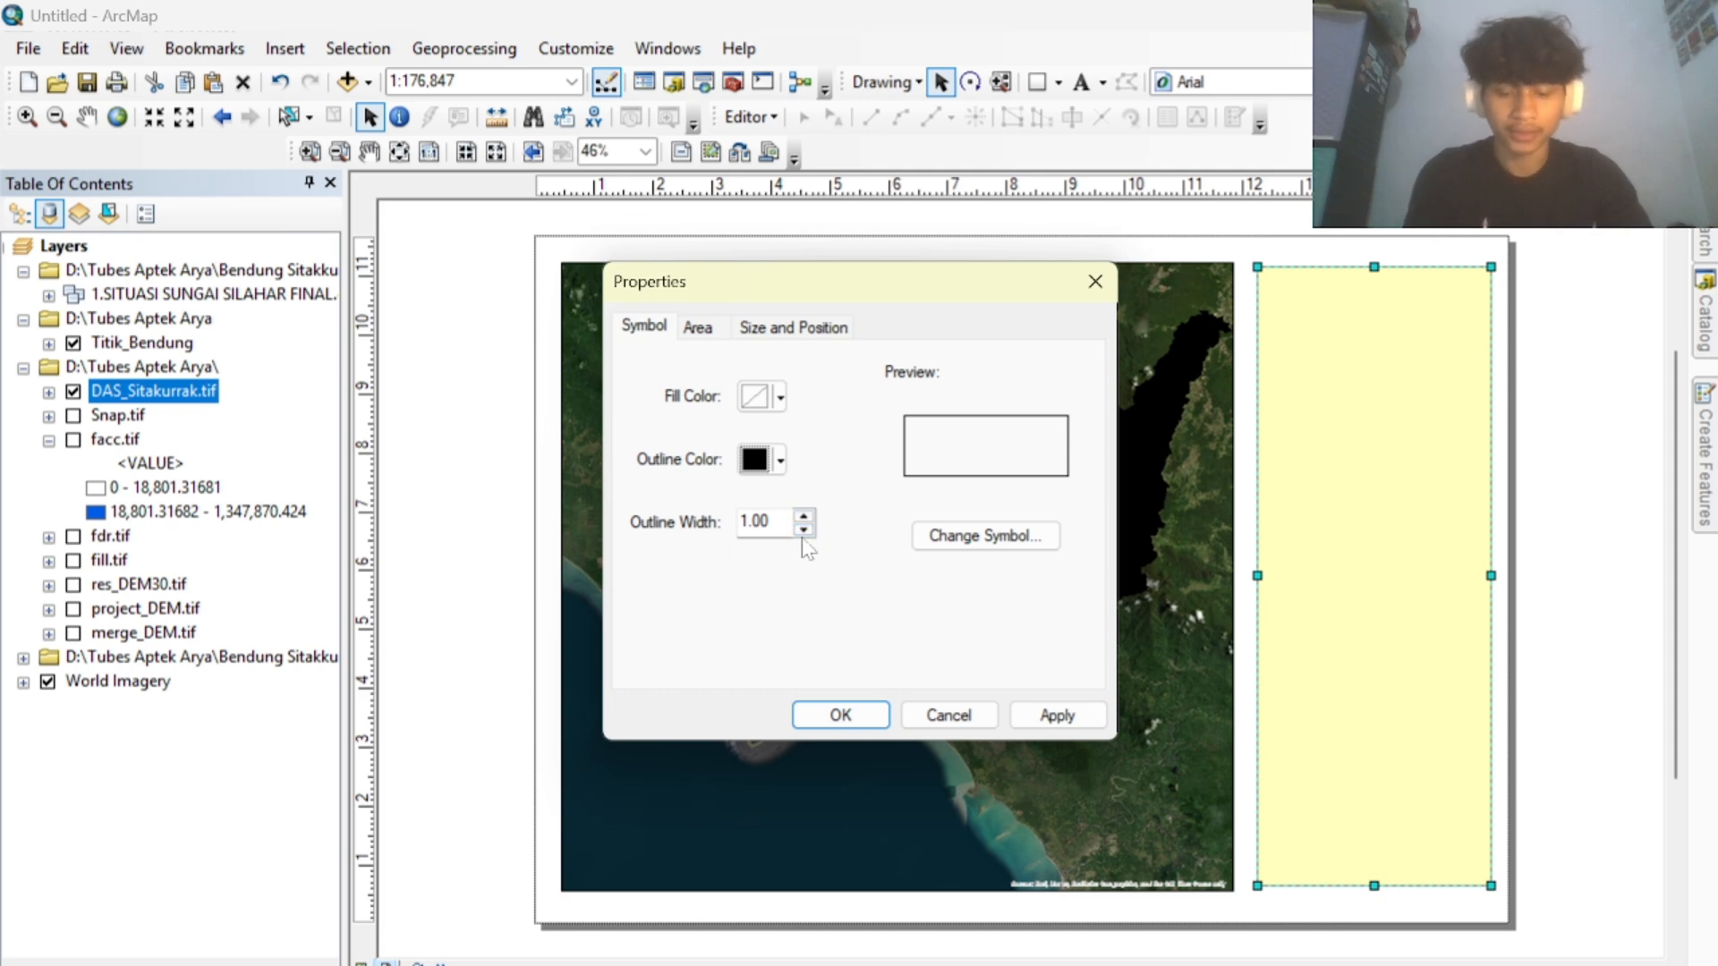
click(840, 714)
click(1521, 604)
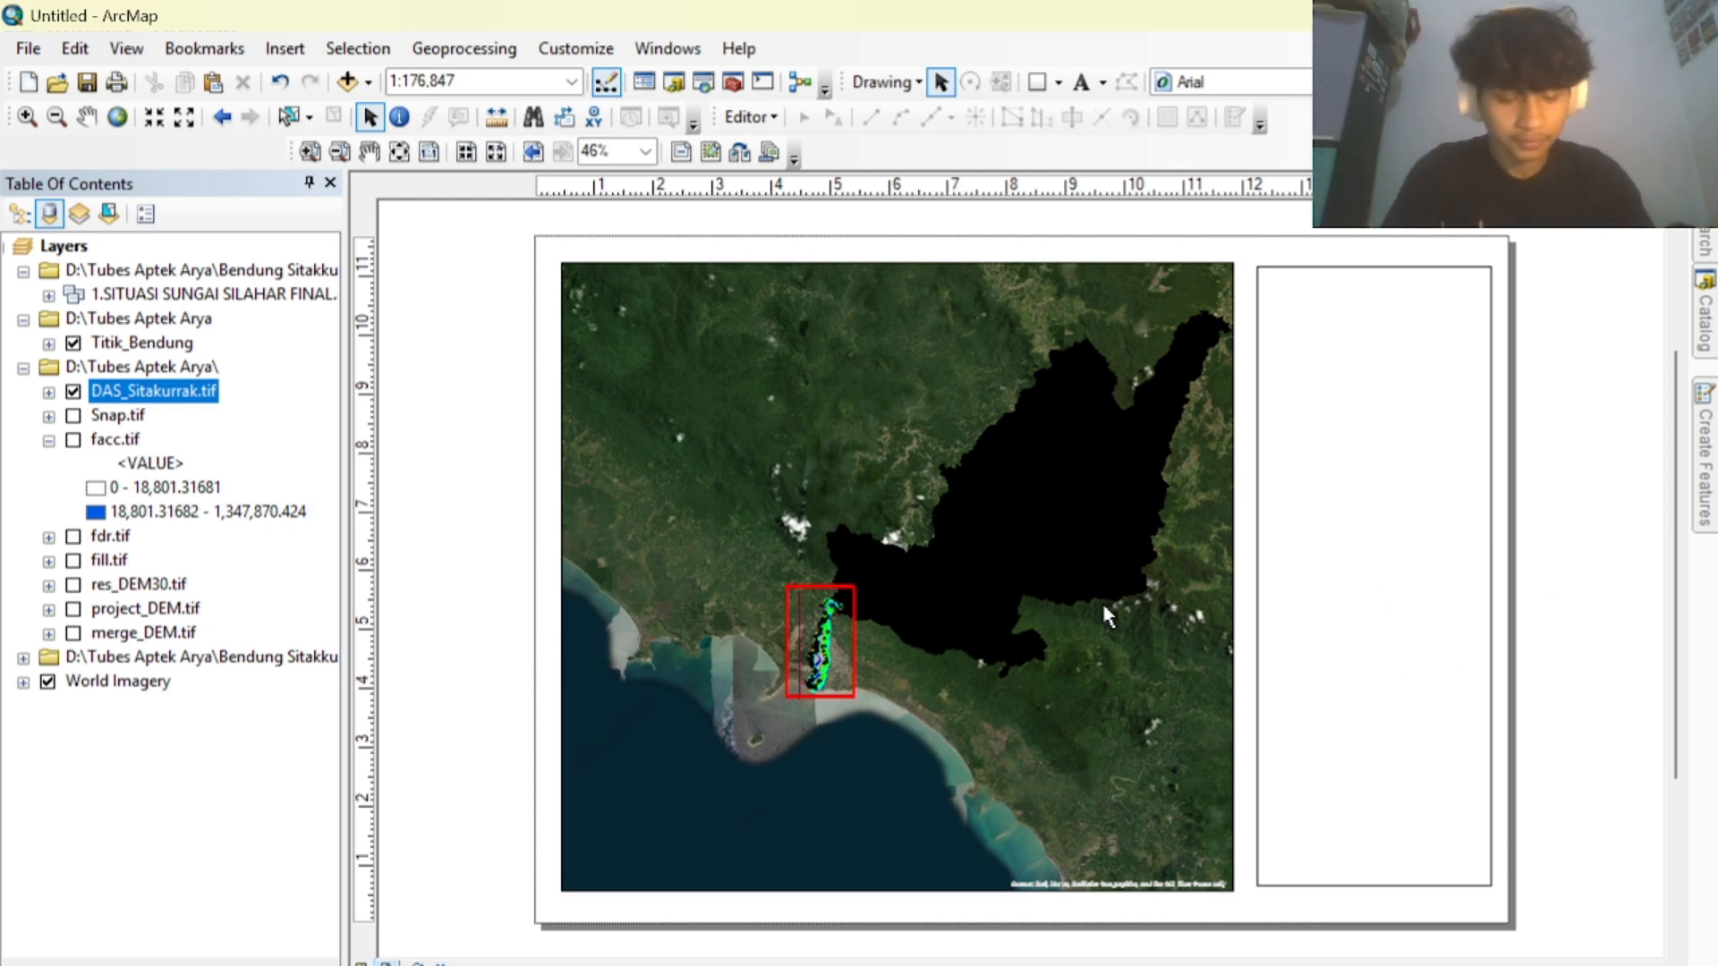
Stretch the rectangle's top and bottom edges to line up with those of the map frame.
click(1380, 268)
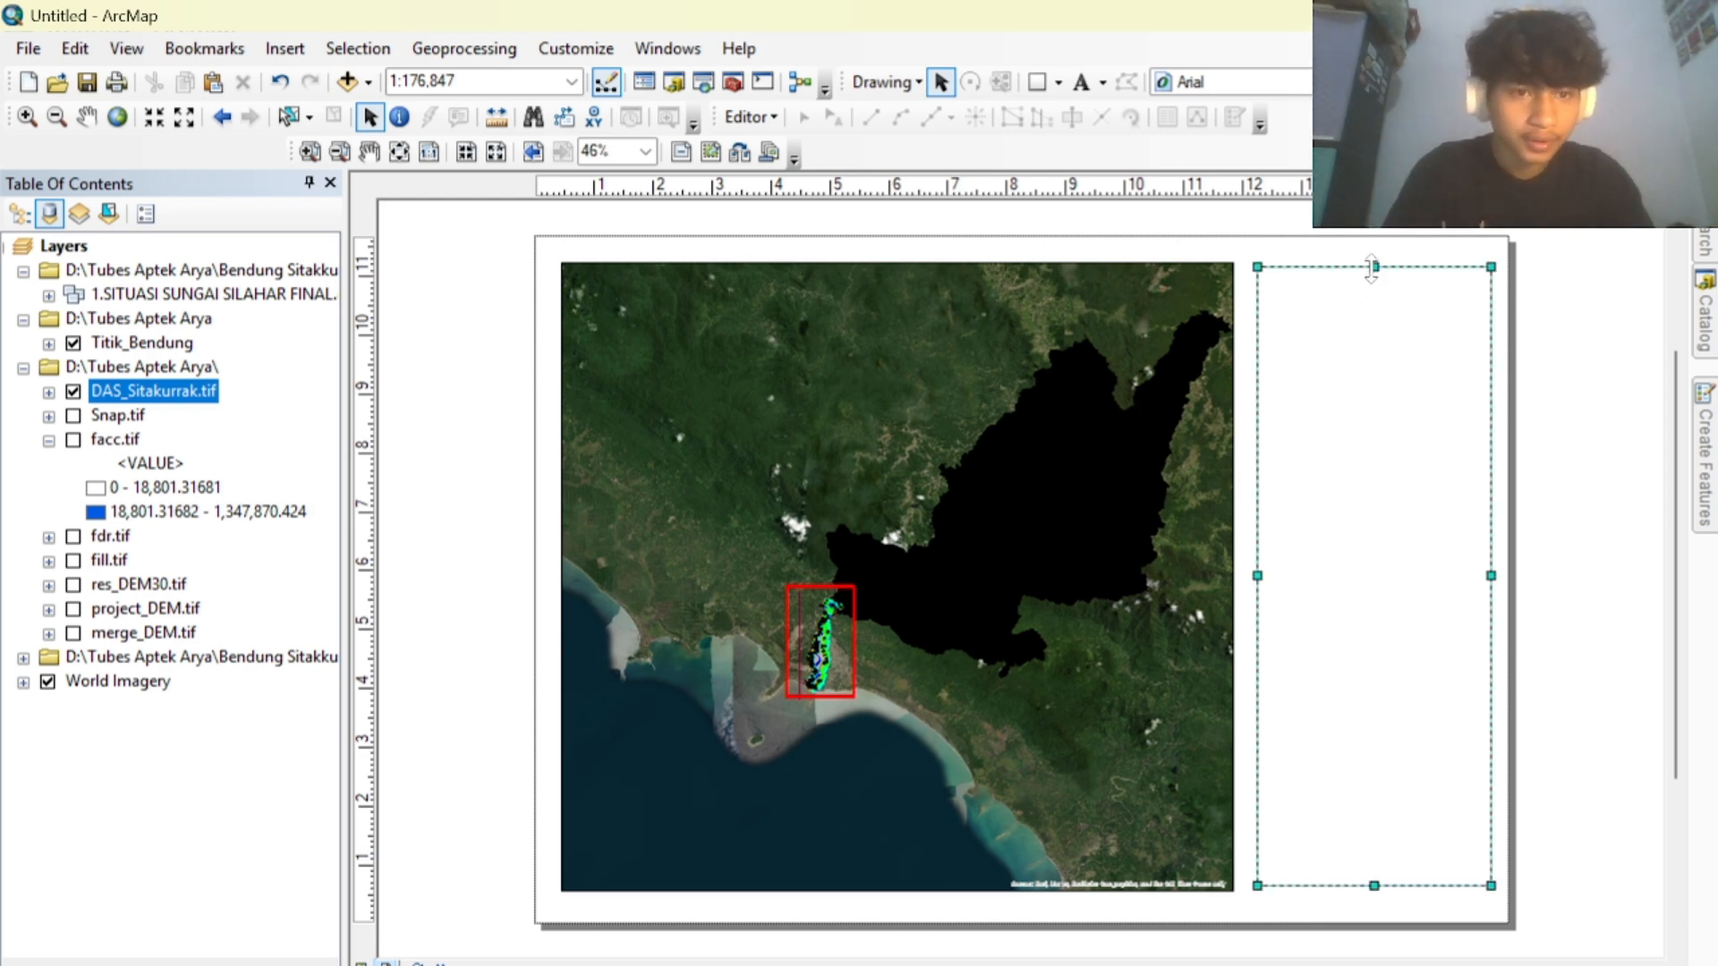
drag(1376, 266, 1376, 261)
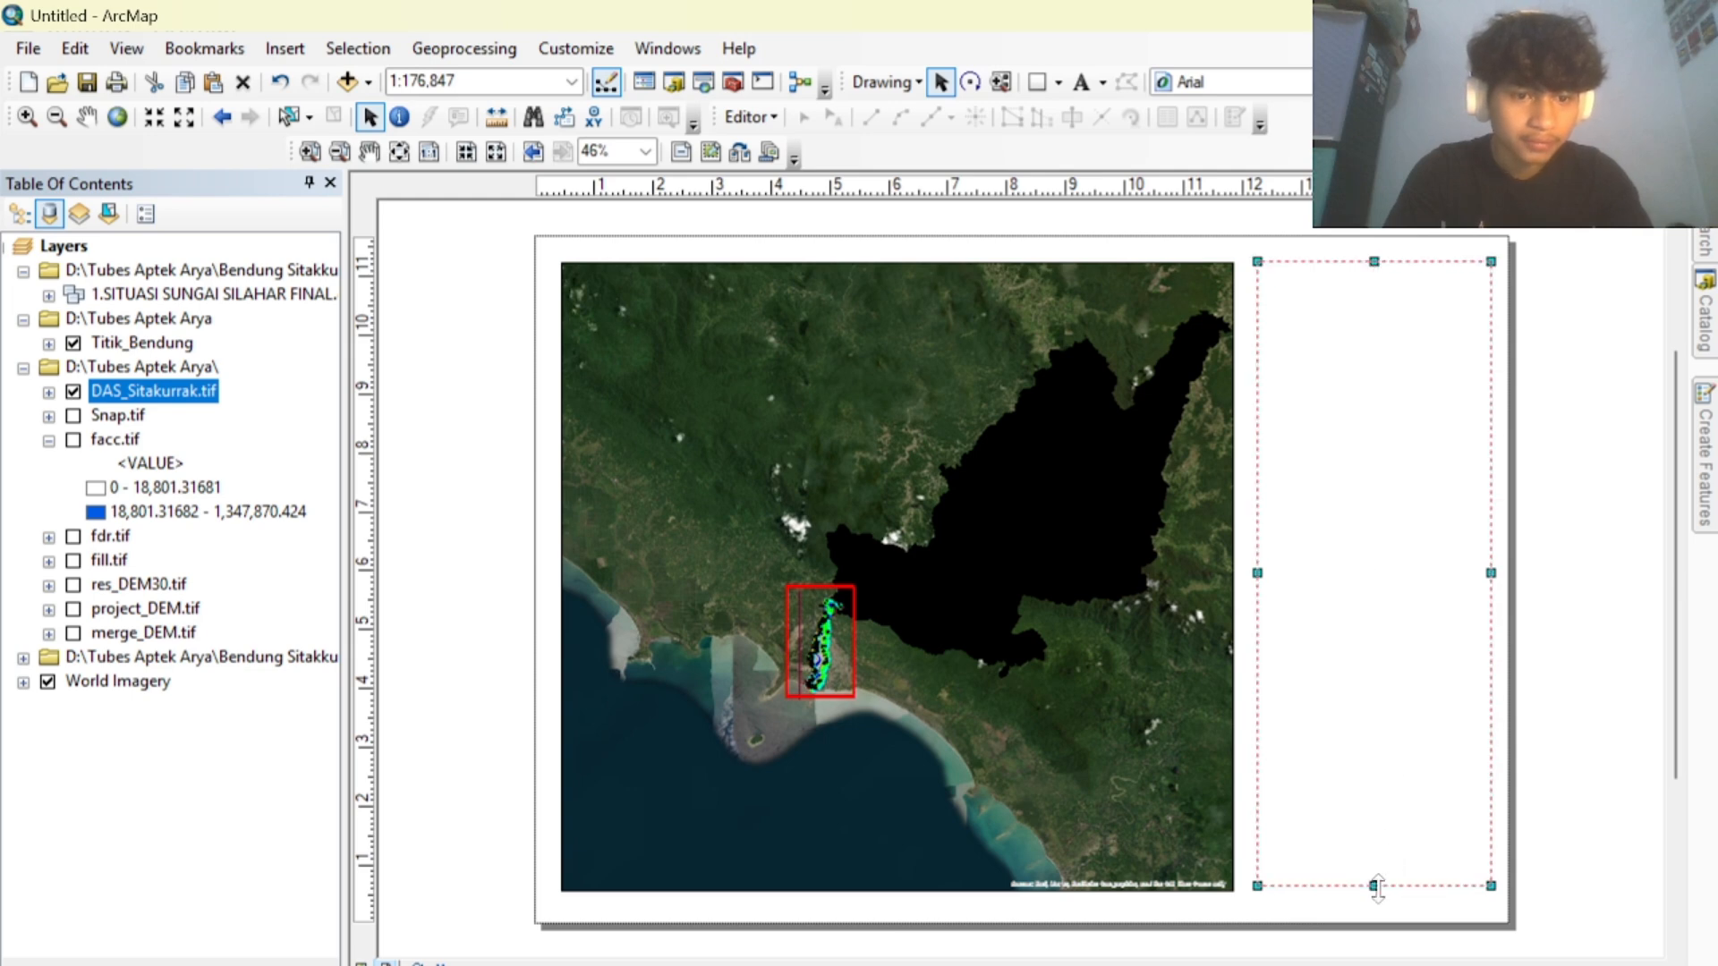
drag(1374, 886, 1375, 892)
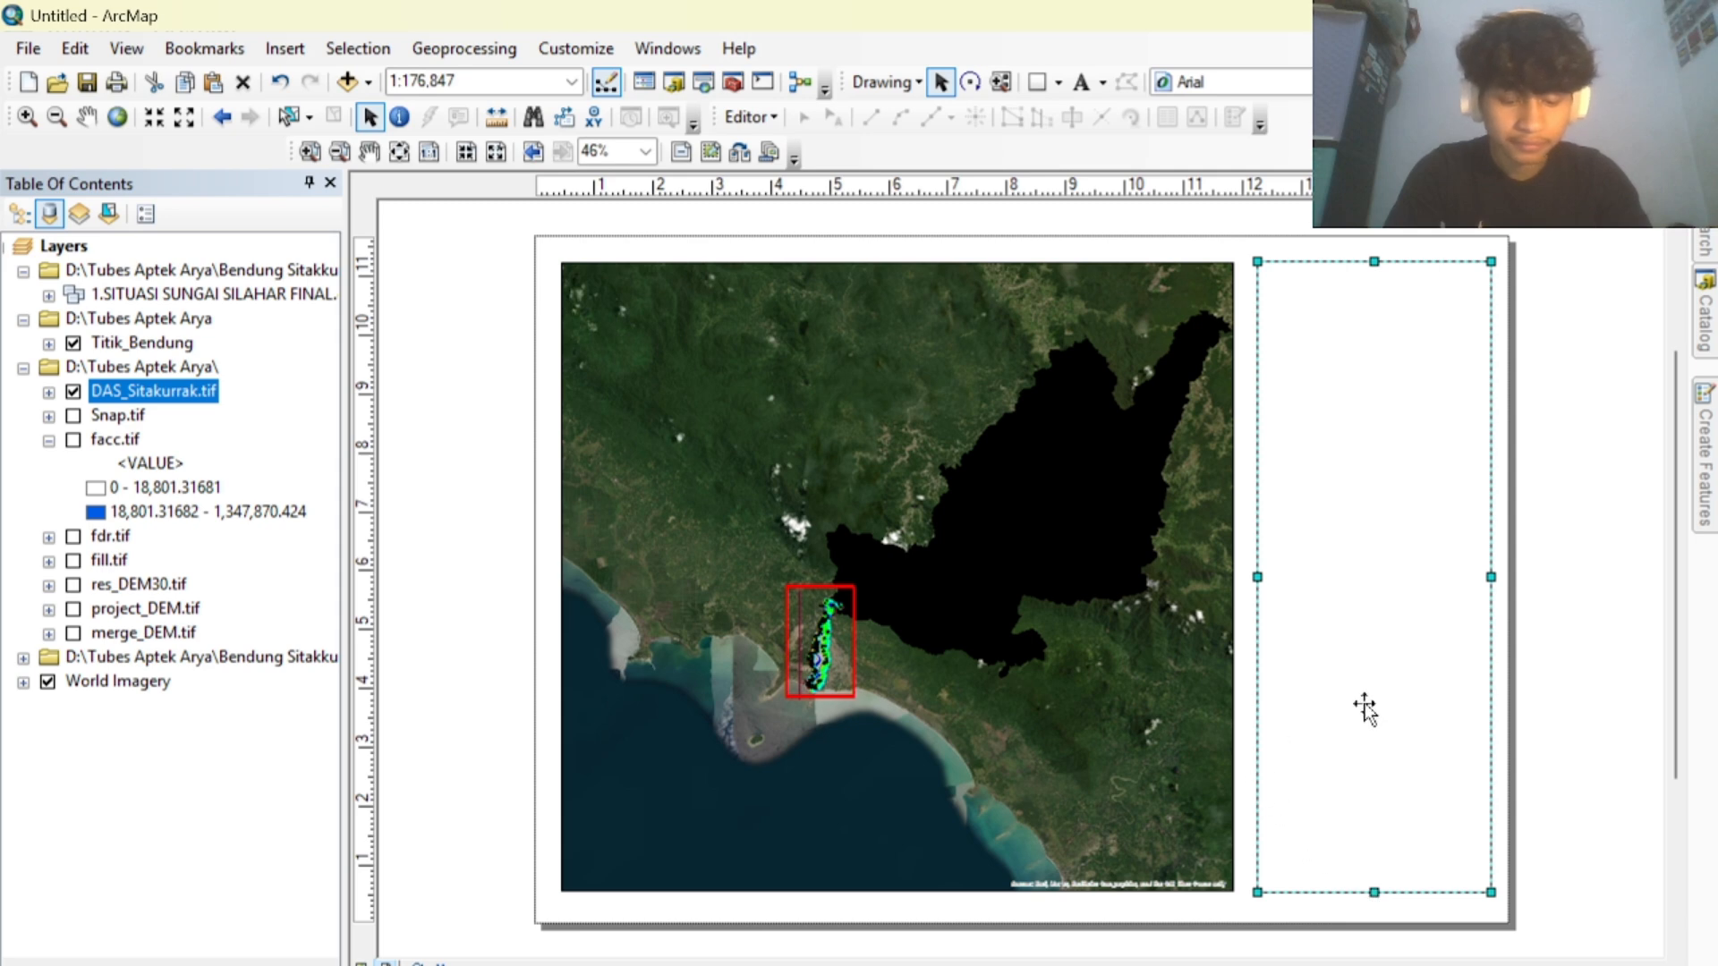
click(1570, 670)
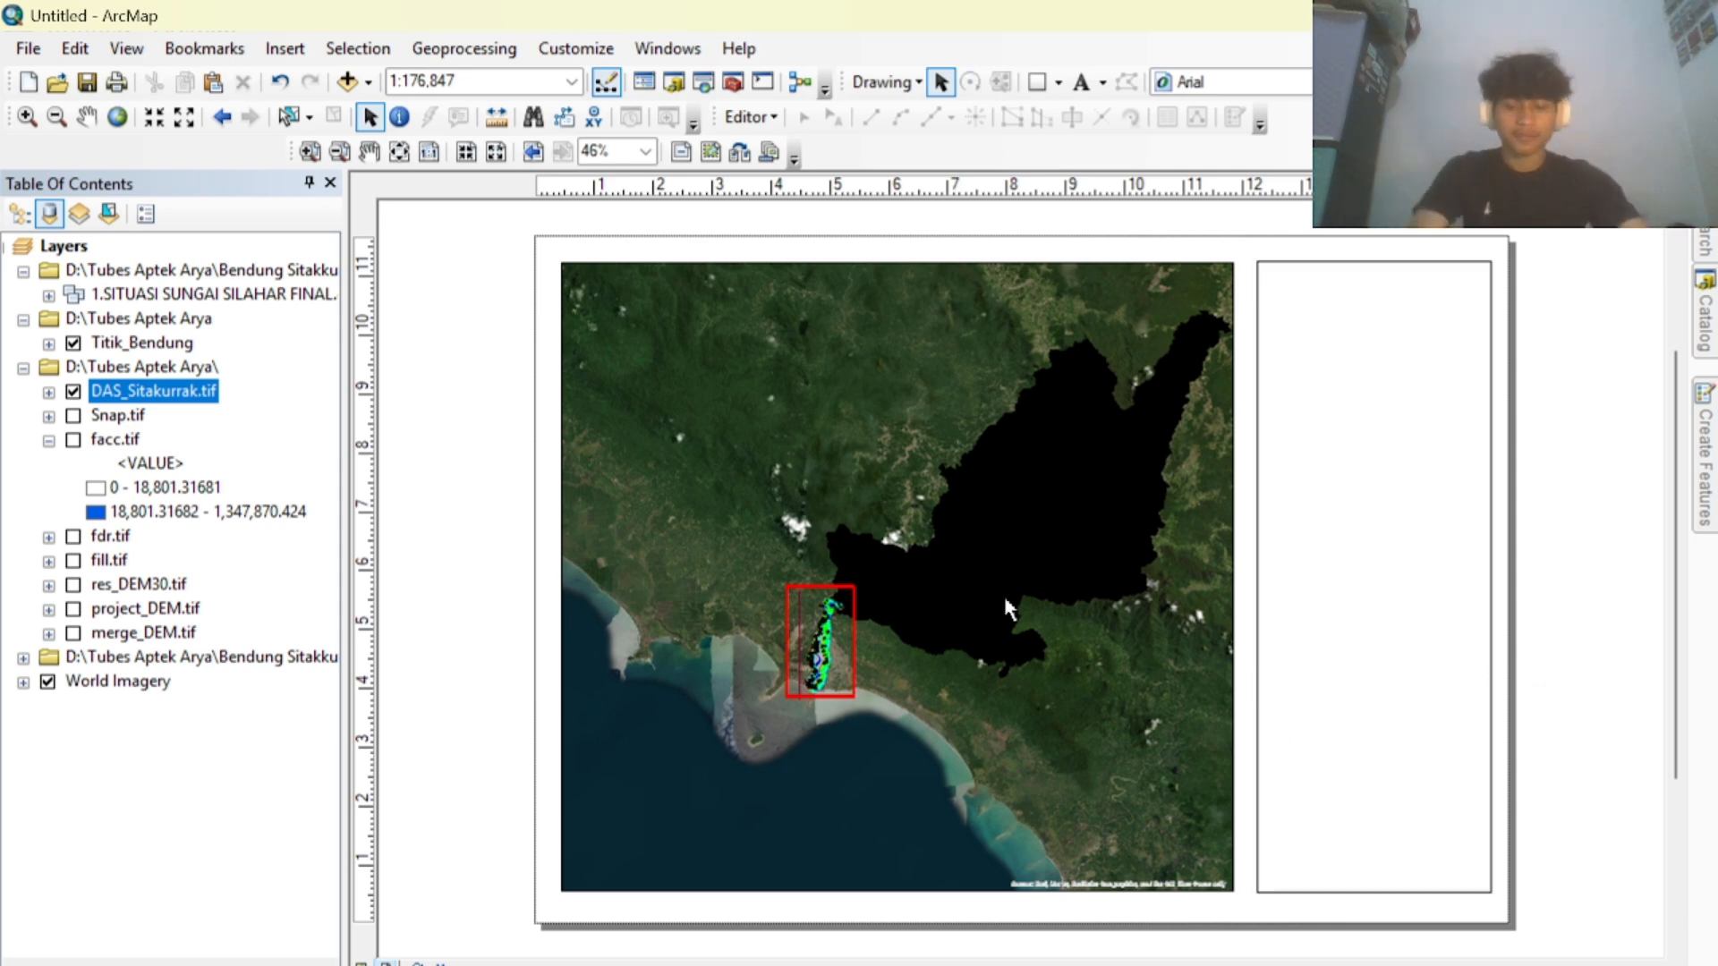
Draw a rectangle across the upper part of the side panel, just inside its border.
click(854, 610)
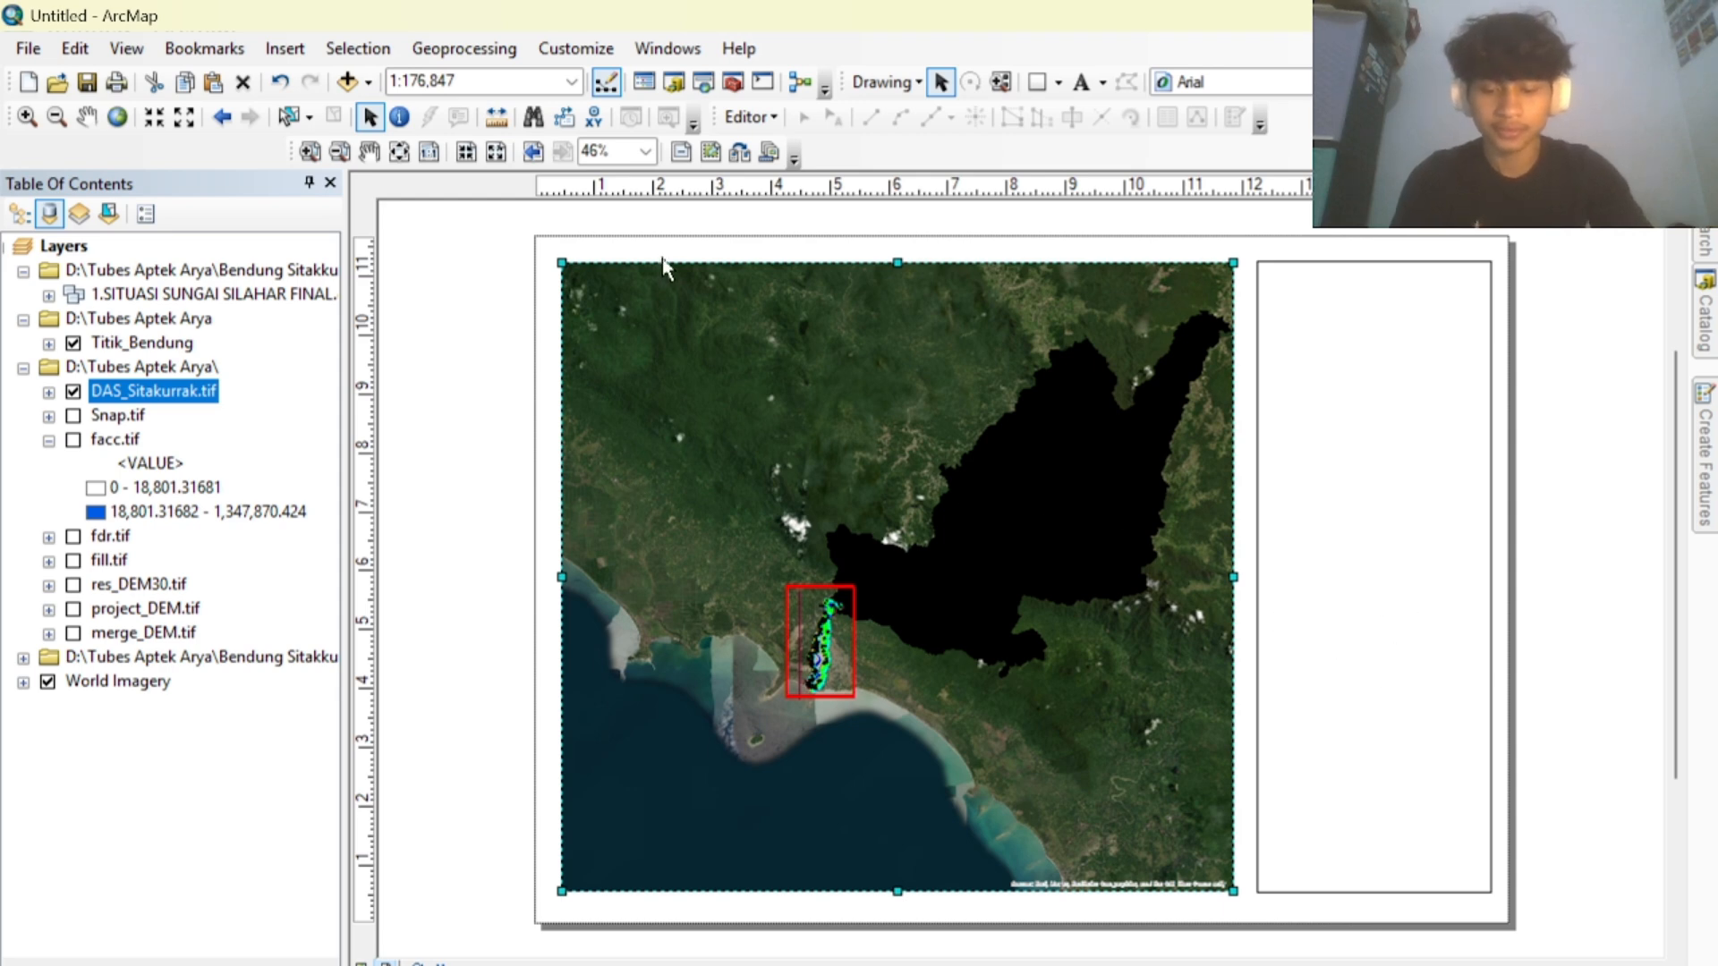
click(1058, 82)
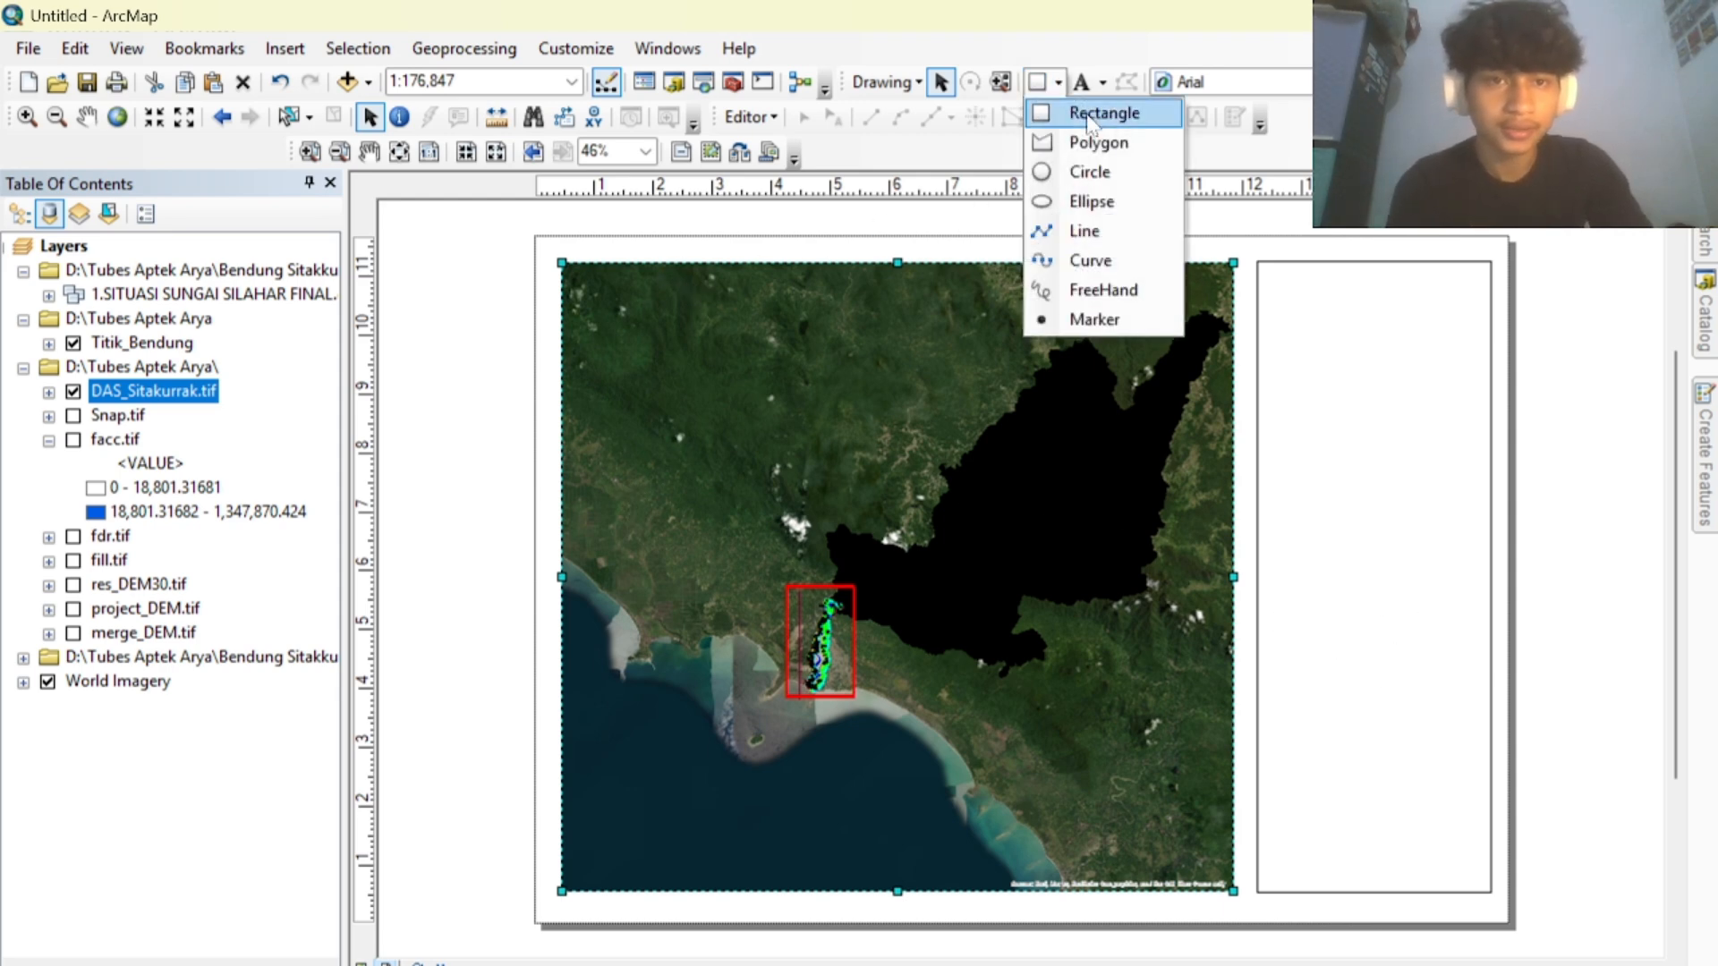
click(1089, 116)
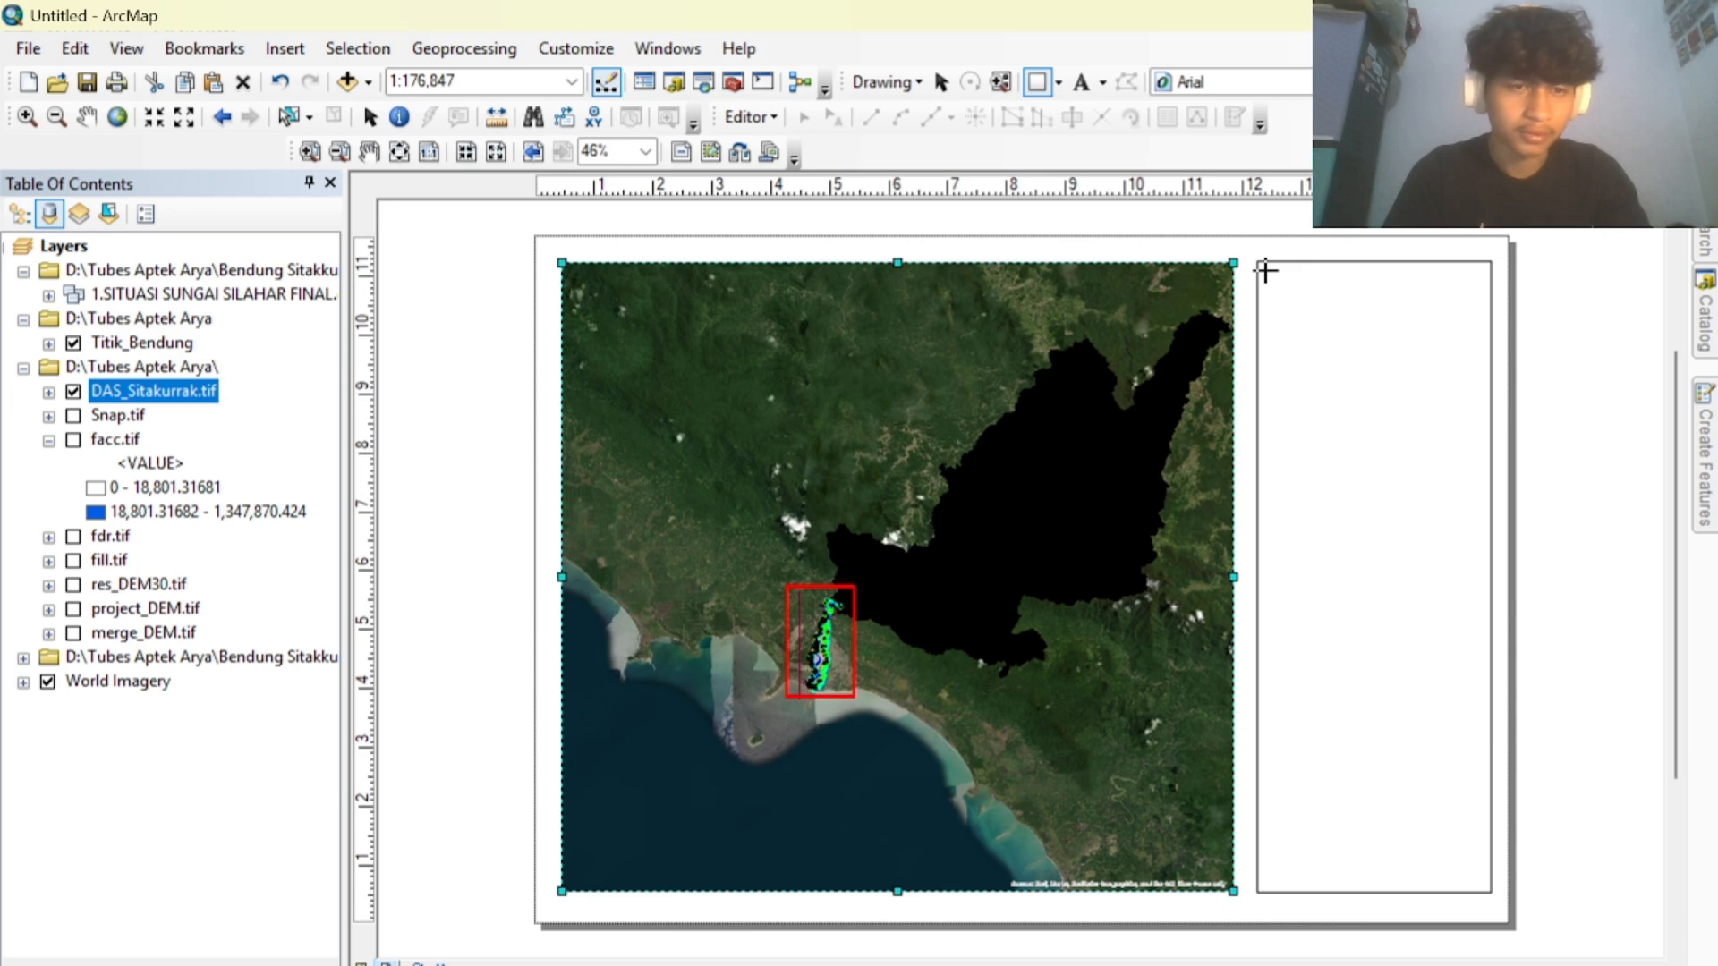
drag(1266, 270, 1482, 407)
Give the upper rectangle in the side panel no fill color and a black outline.
right_click(1433, 379)
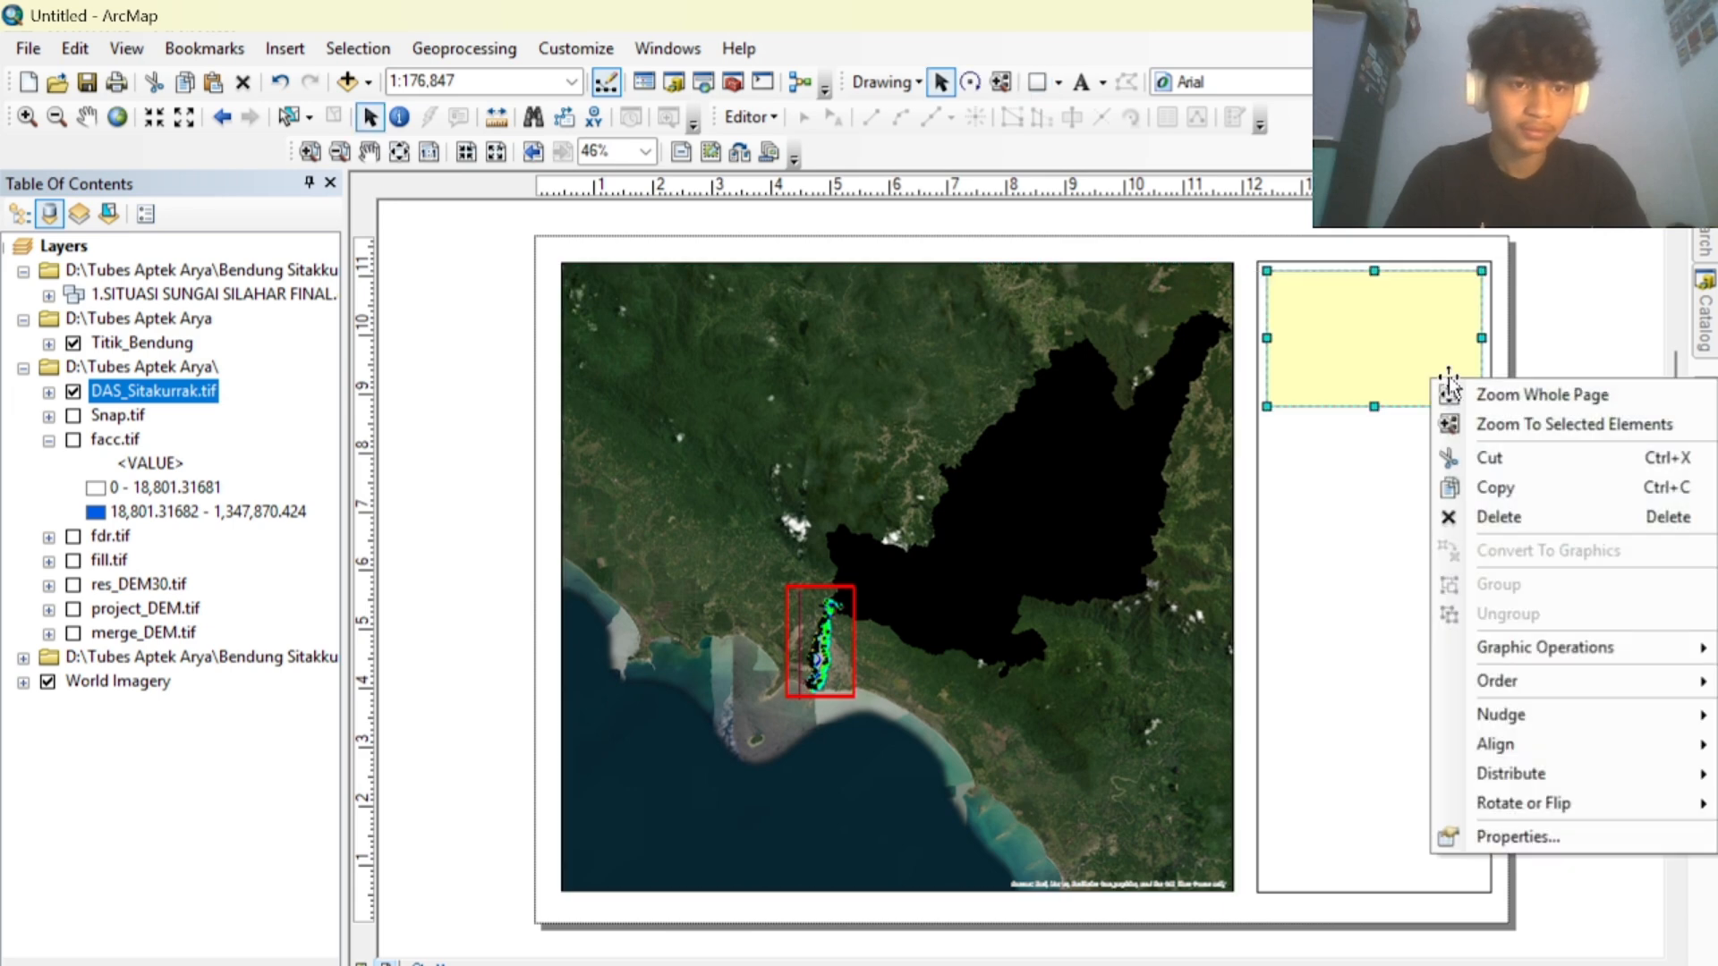
click(1518, 836)
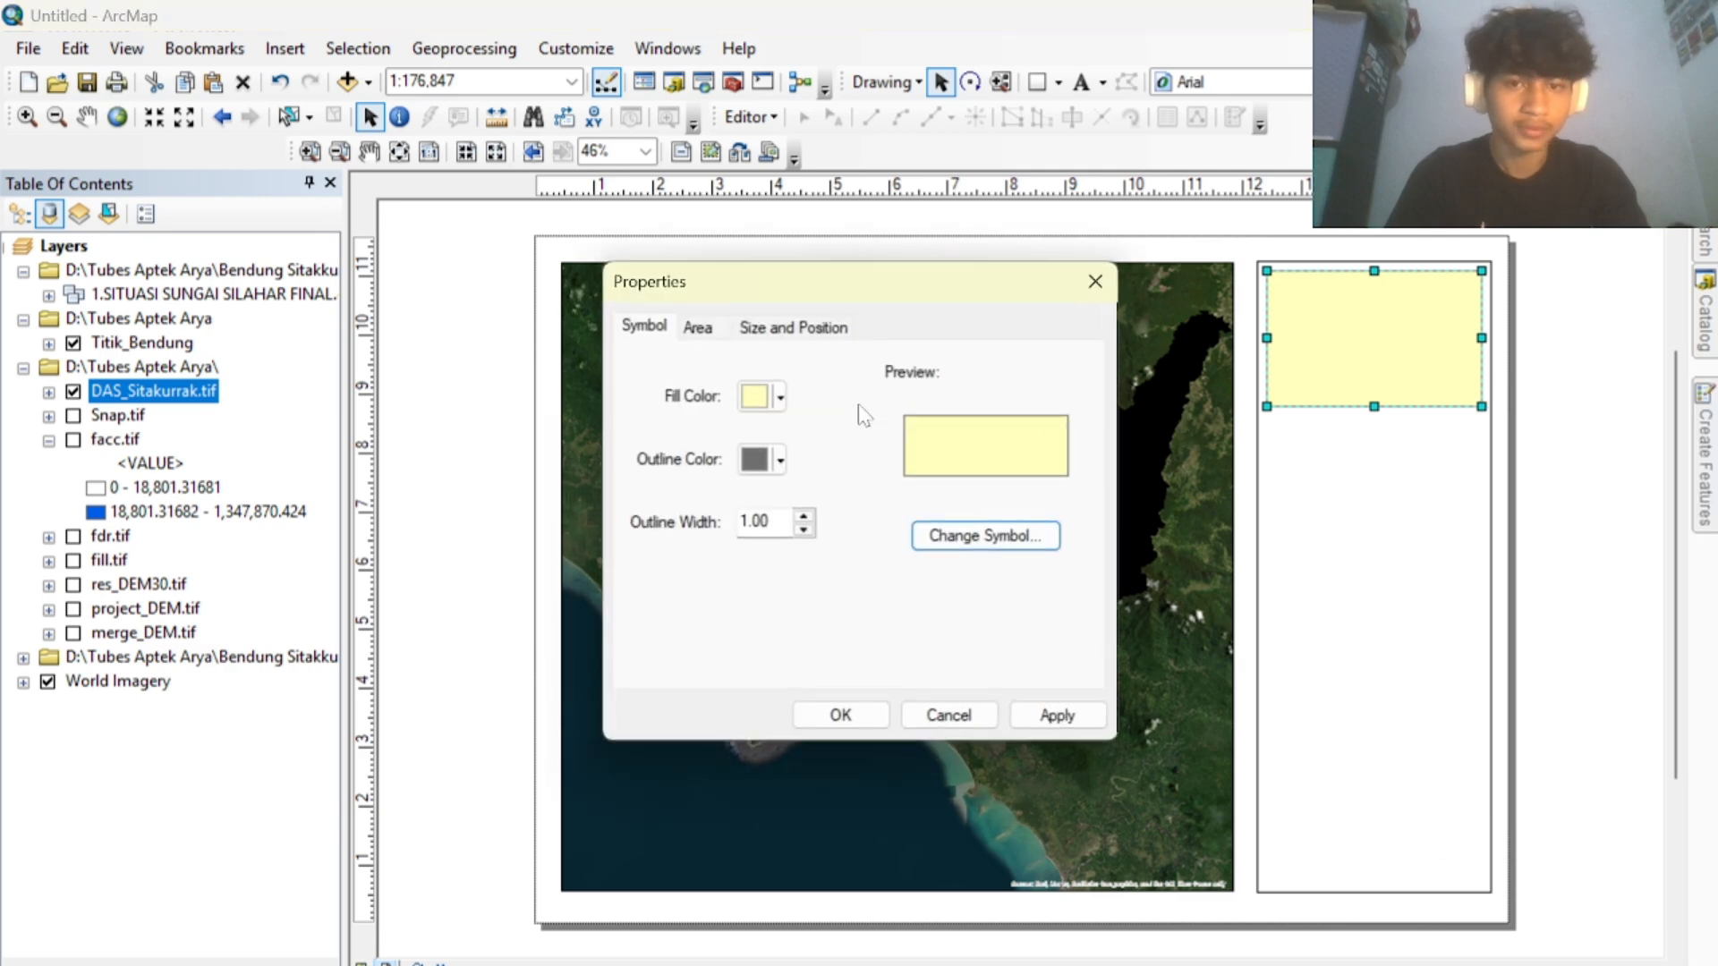
click(781, 399)
click(787, 434)
click(780, 460)
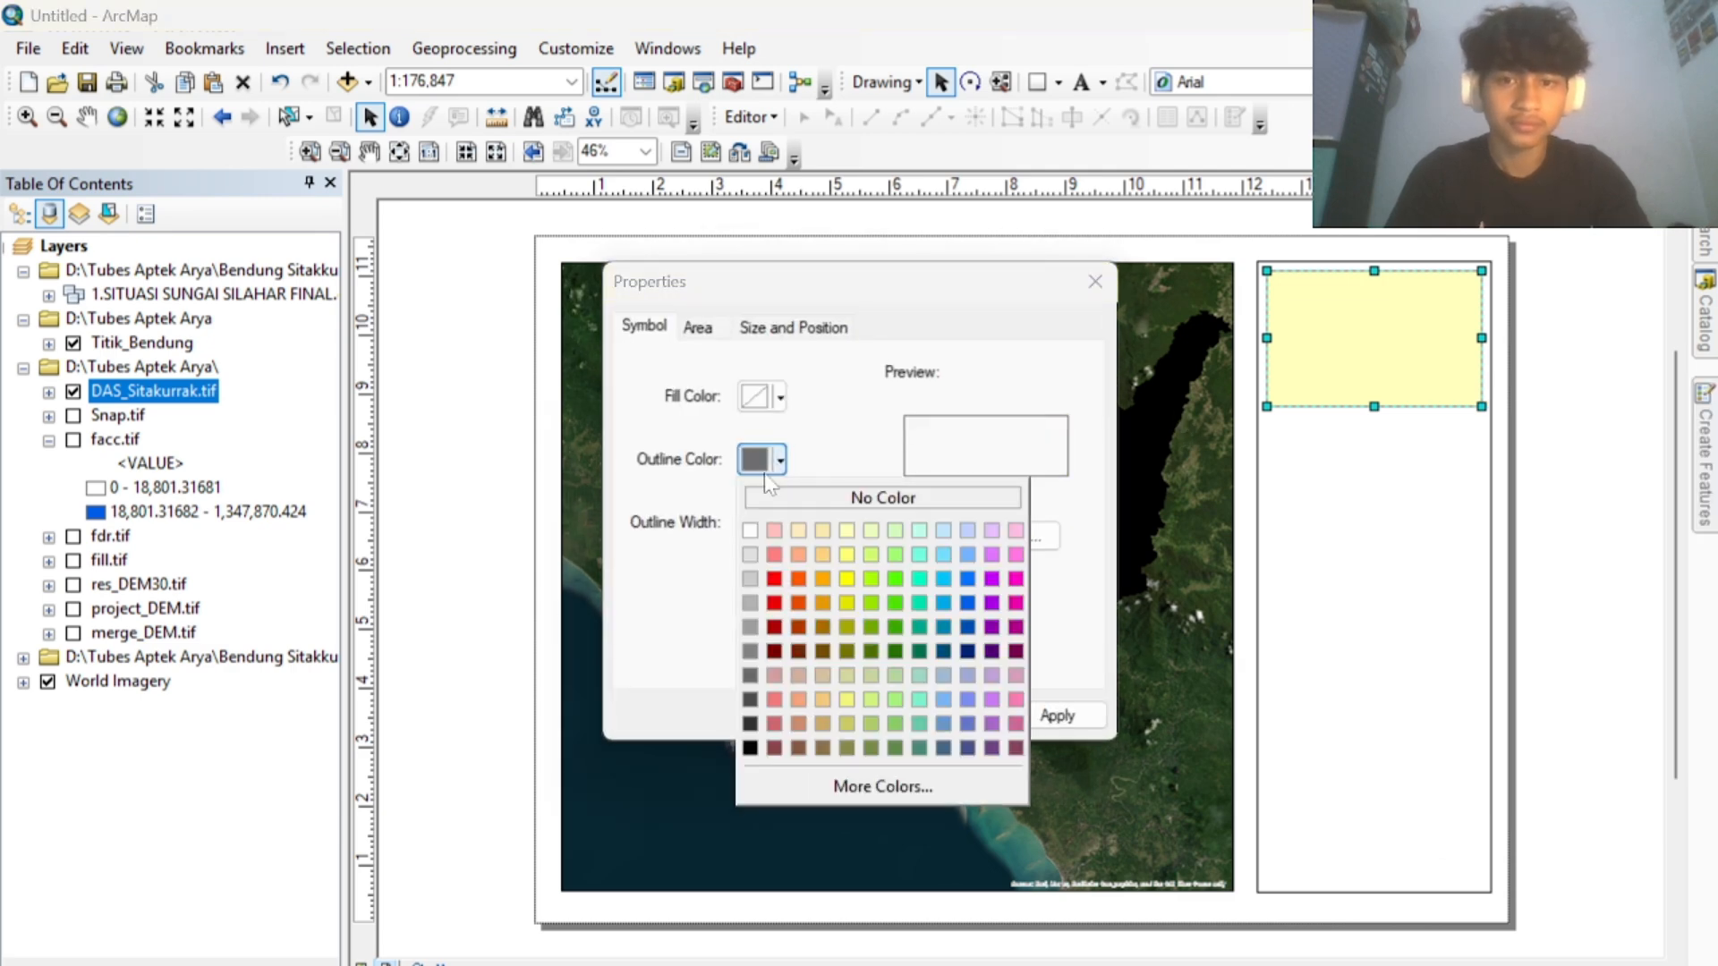
click(750, 748)
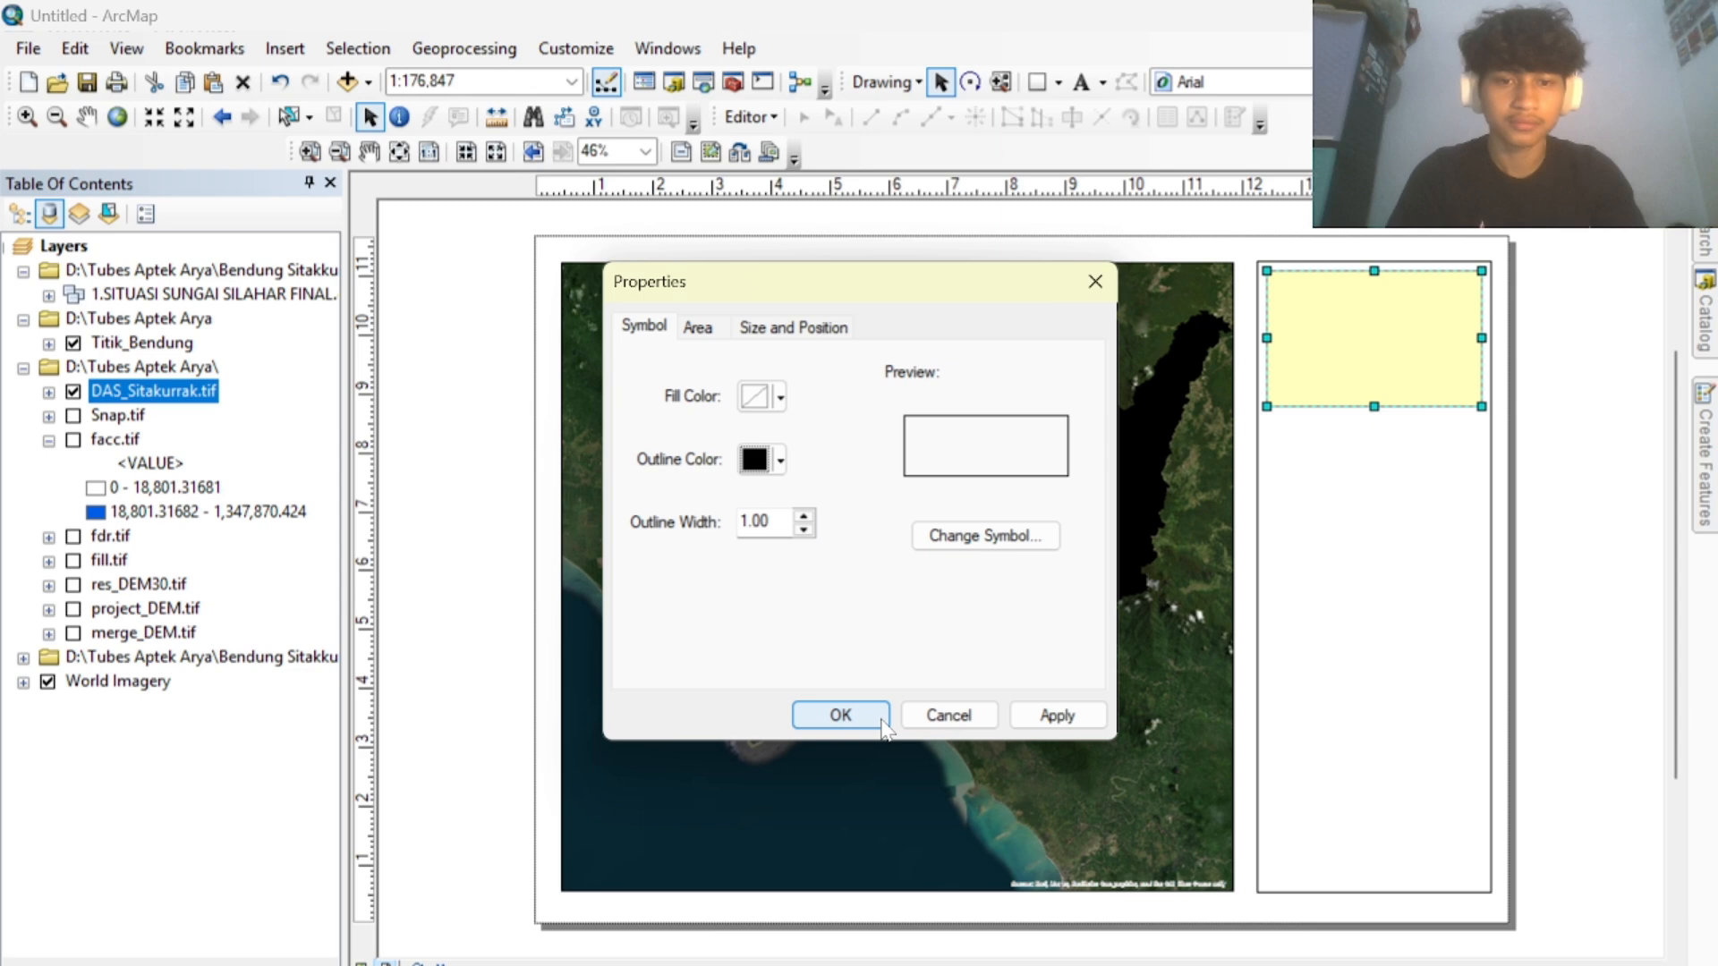
click(1056, 716)
click(852, 716)
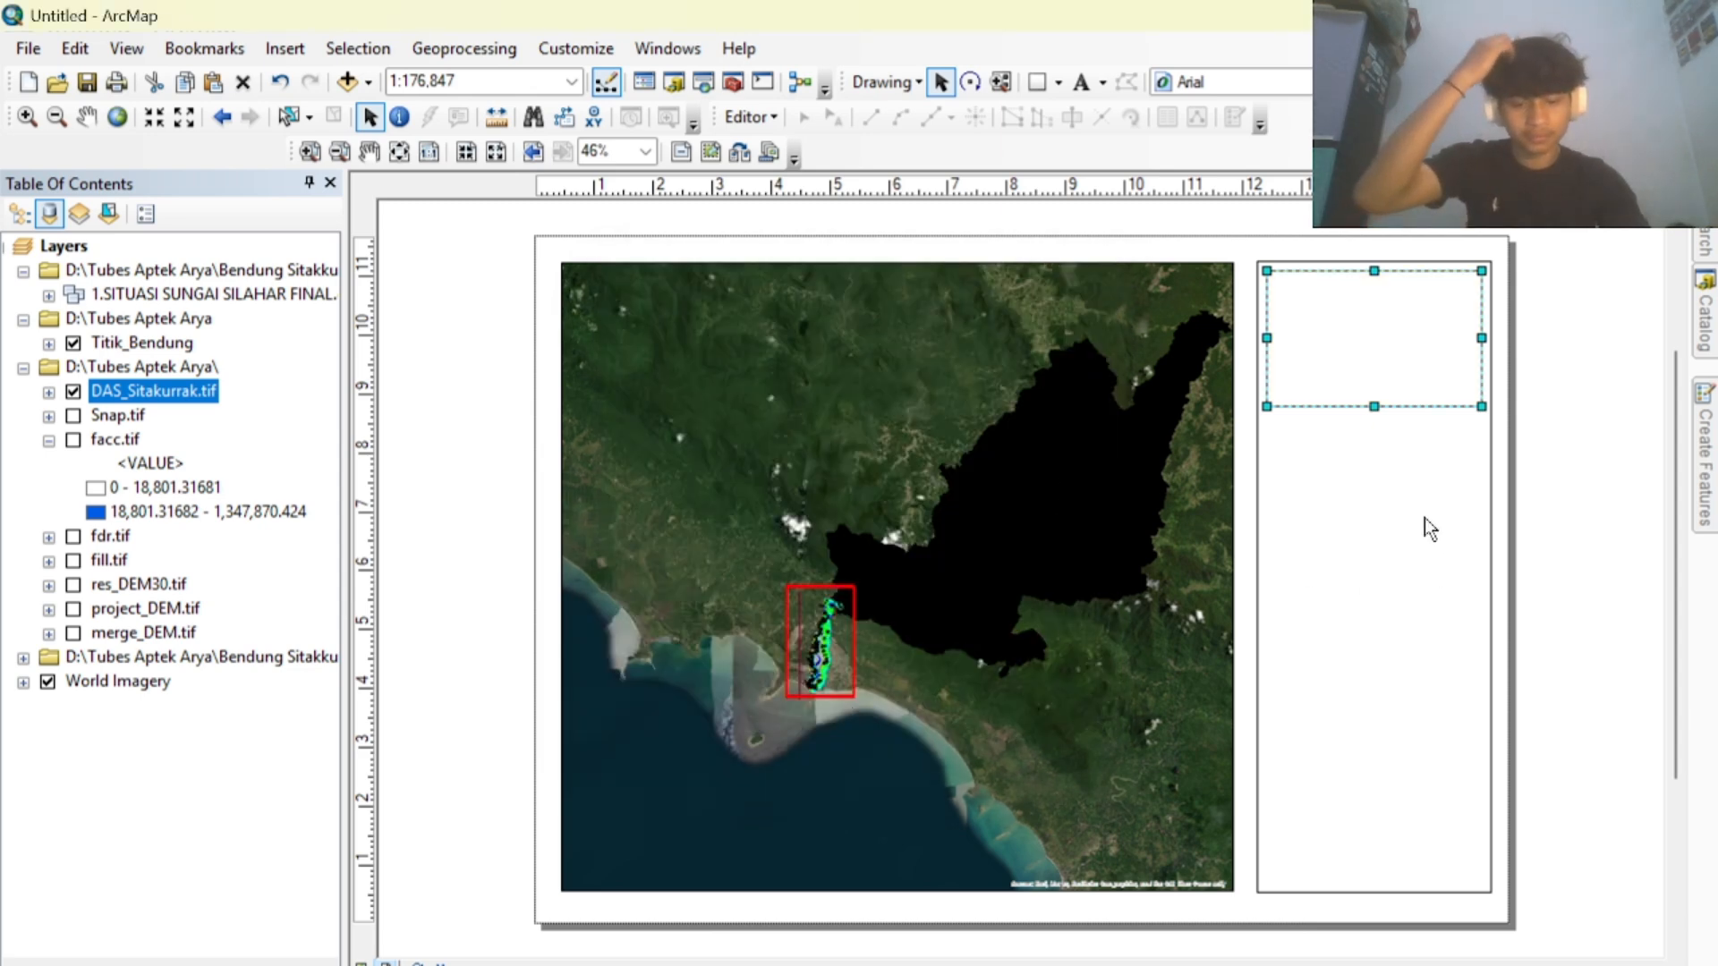
Stretch the upper rectangle's corners until it meets the side panel's top, left and right borders.
click(1363, 509)
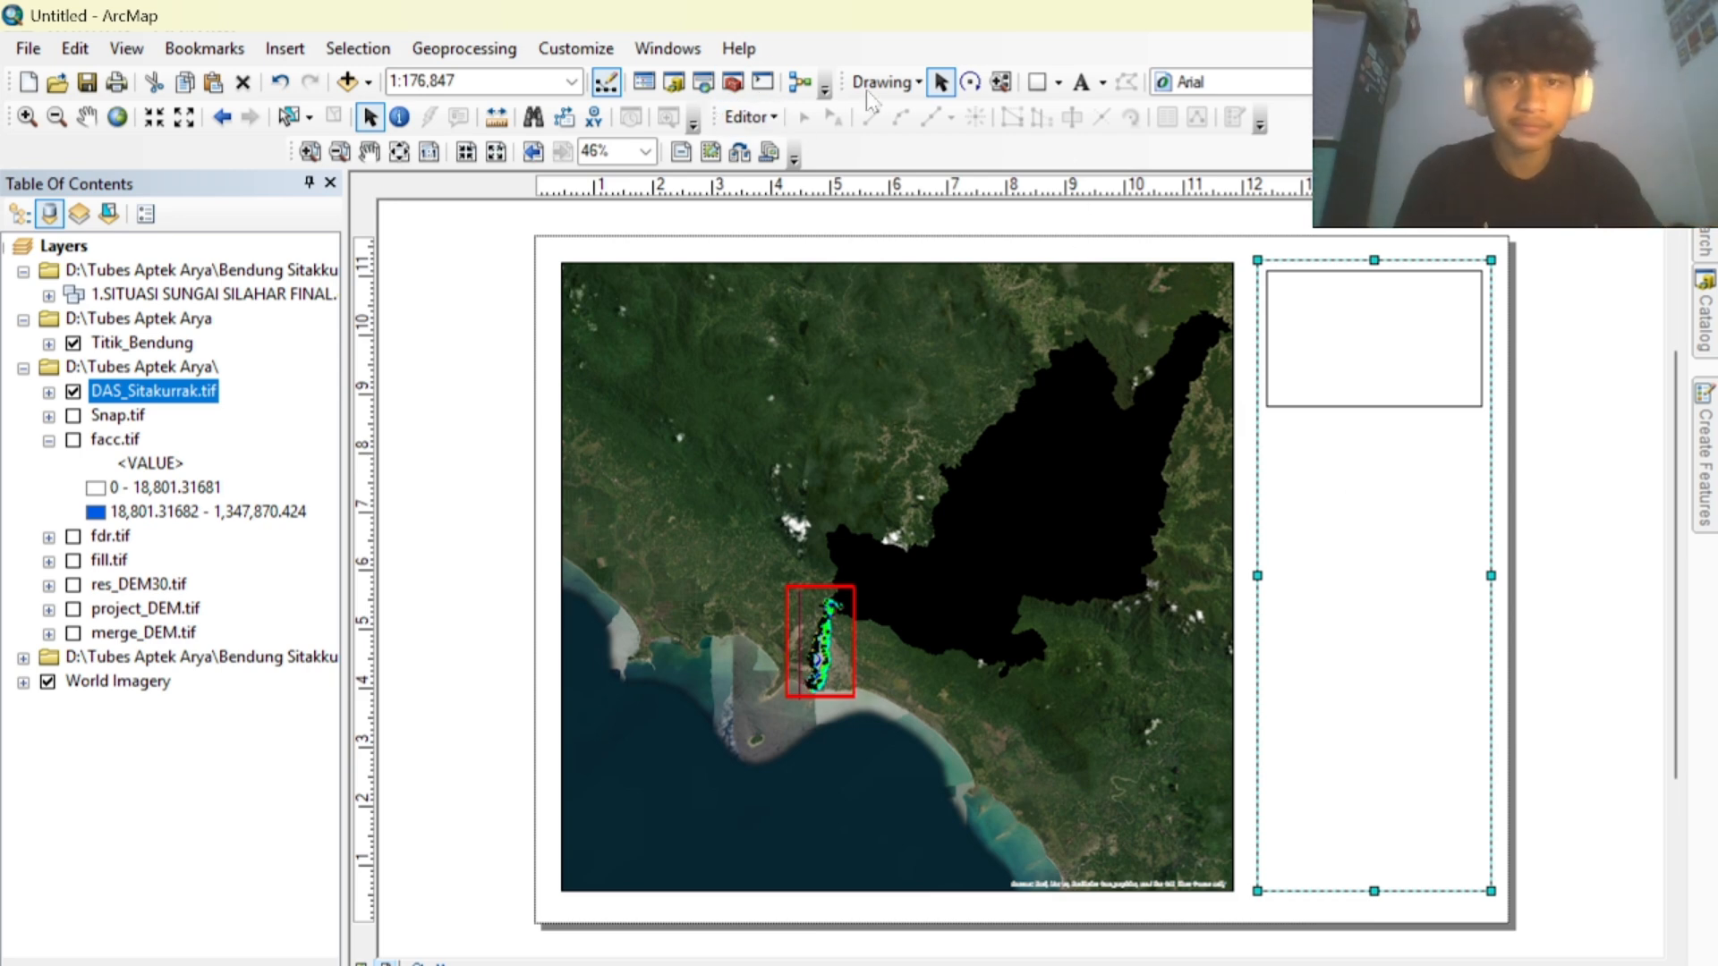
click(1058, 82)
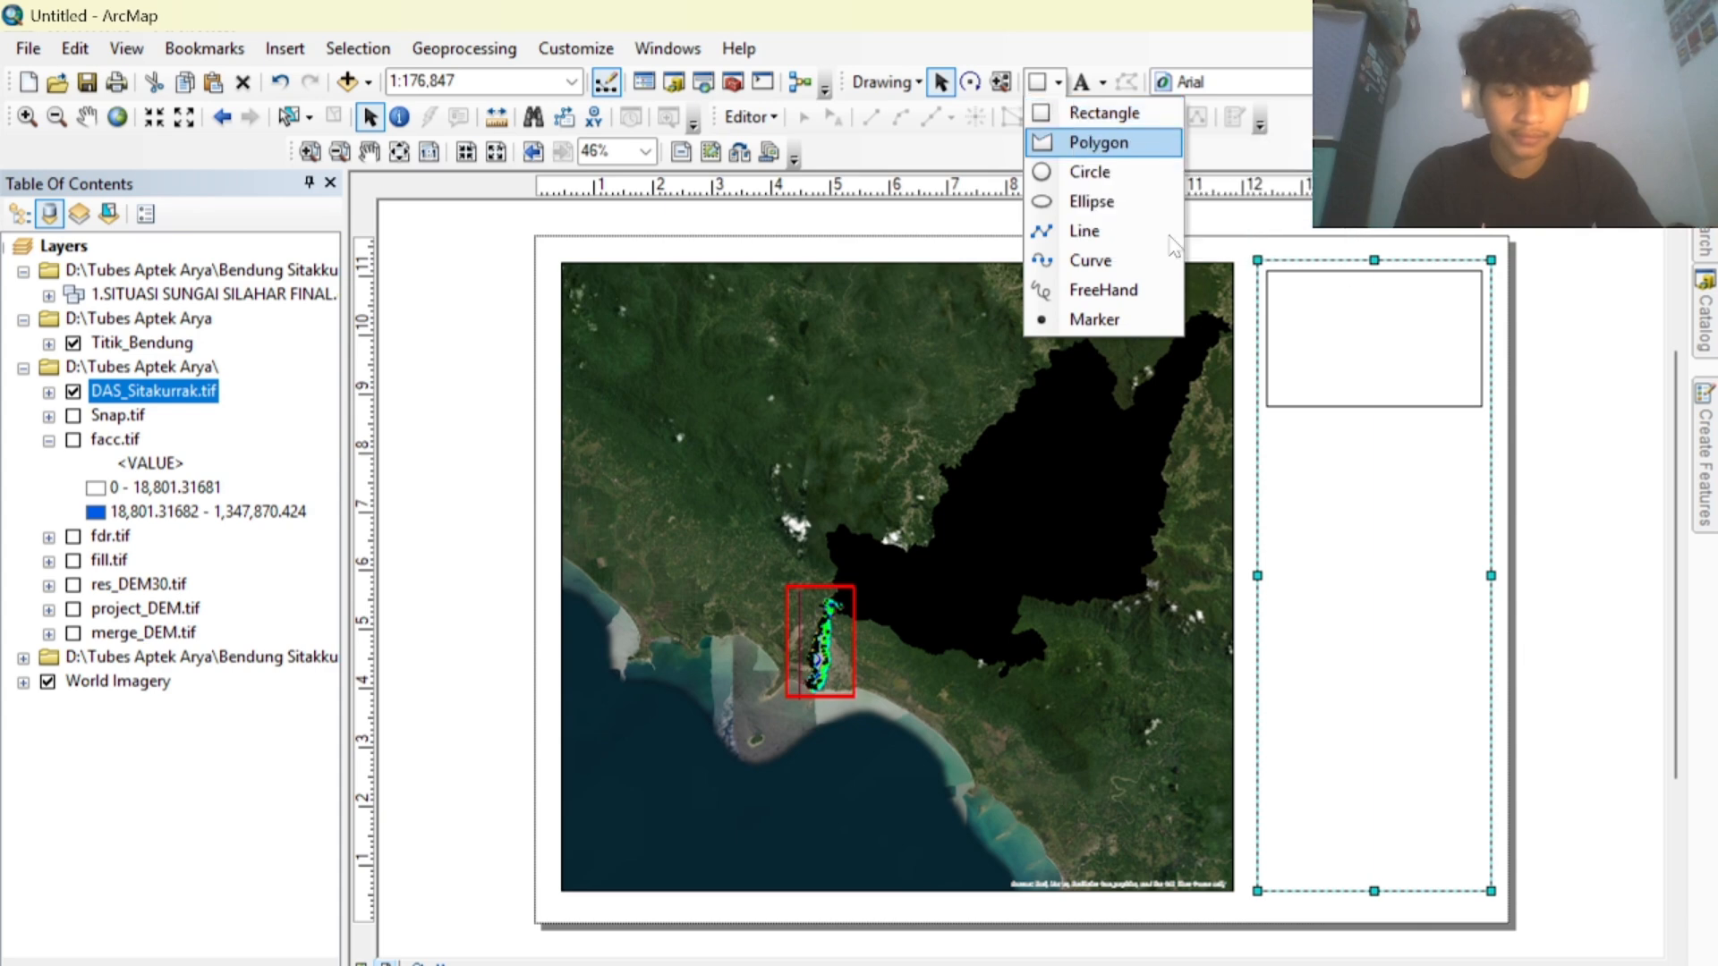
drag(1282, 399, 1259, 394)
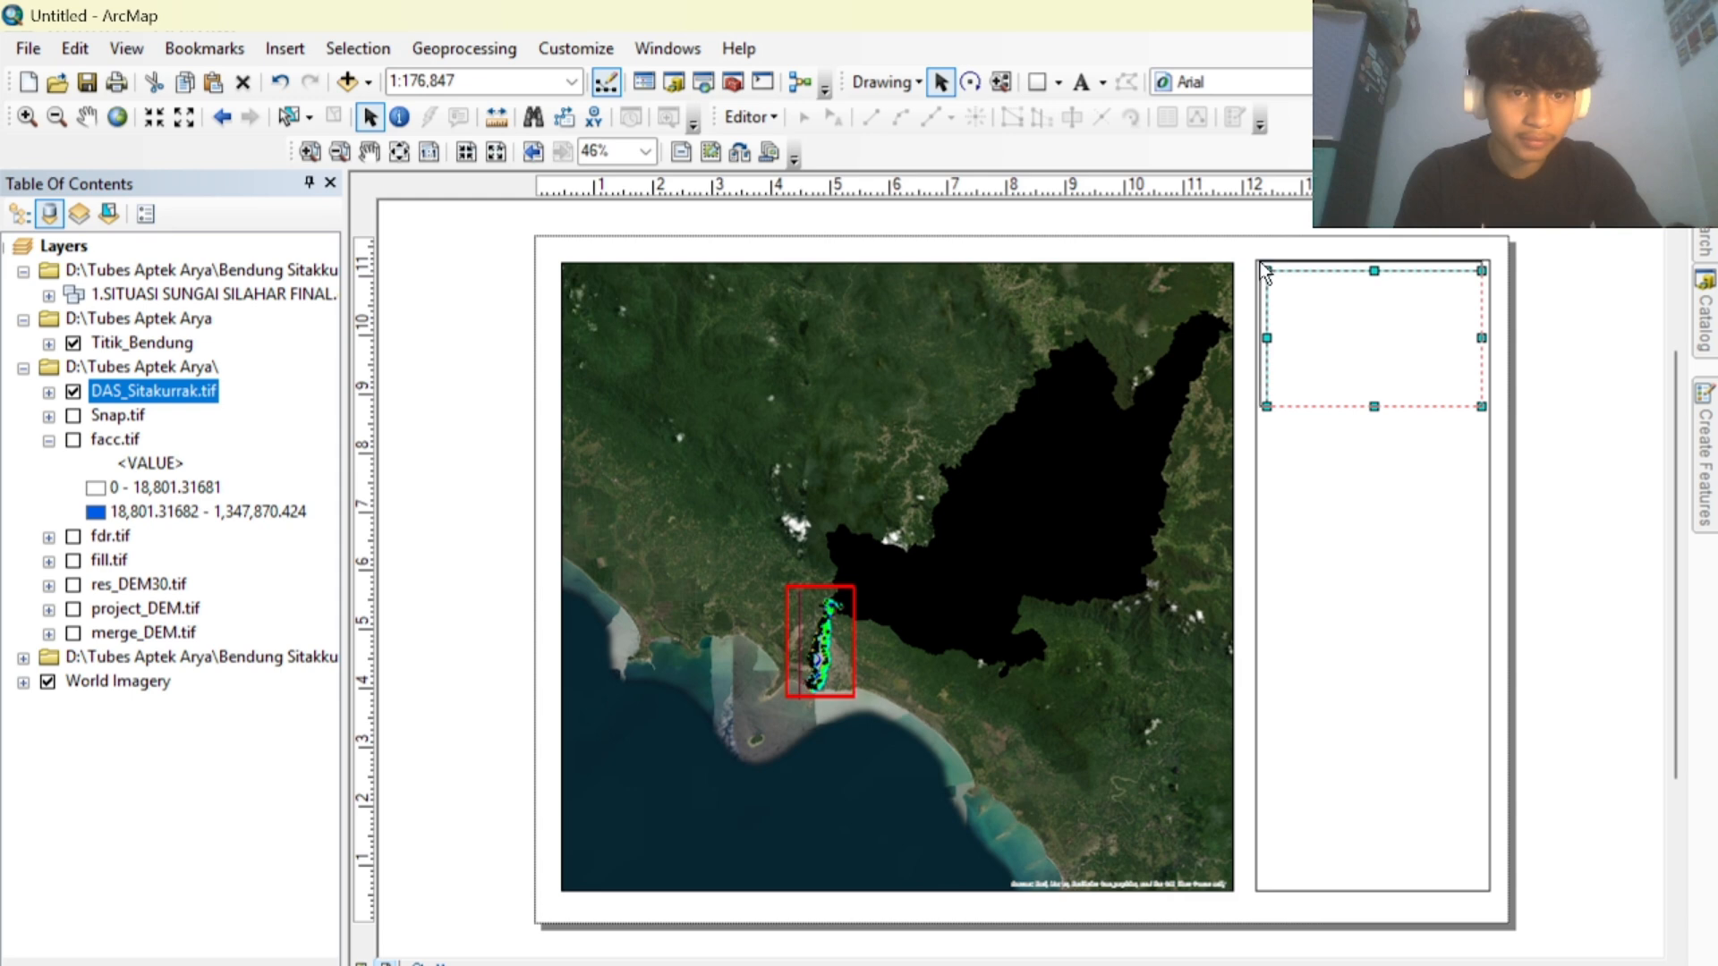
drag(1256, 264, 1252, 260)
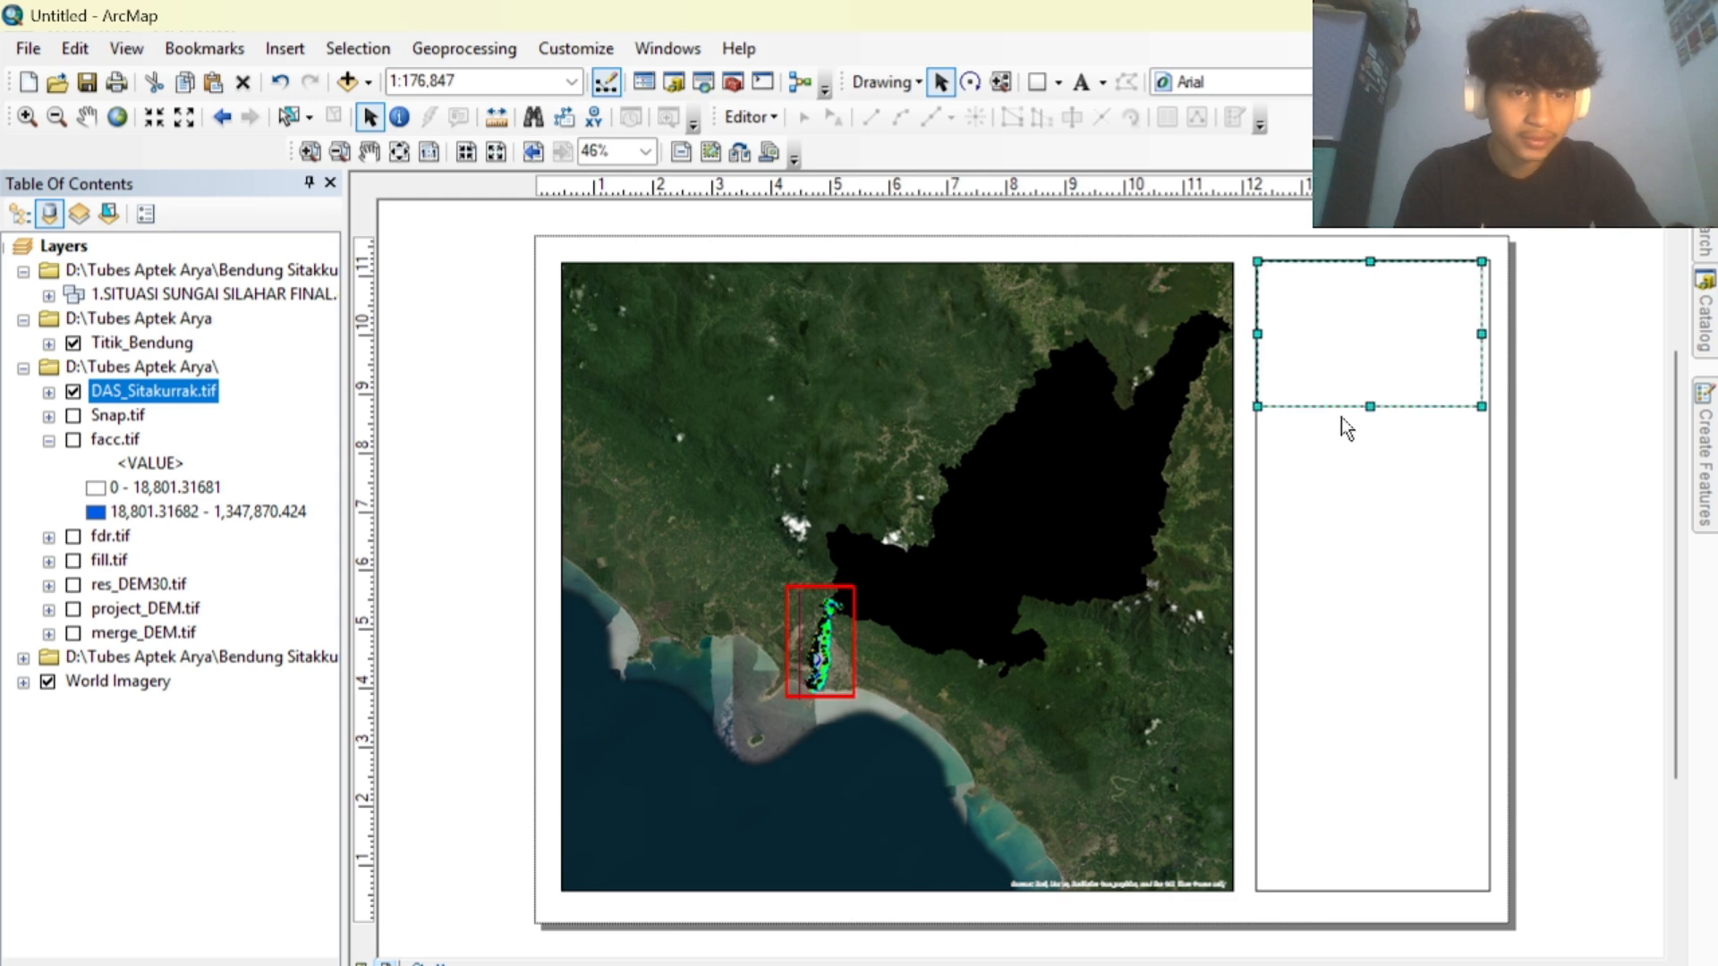
drag(1481, 407, 1487, 411)
click(1455, 468)
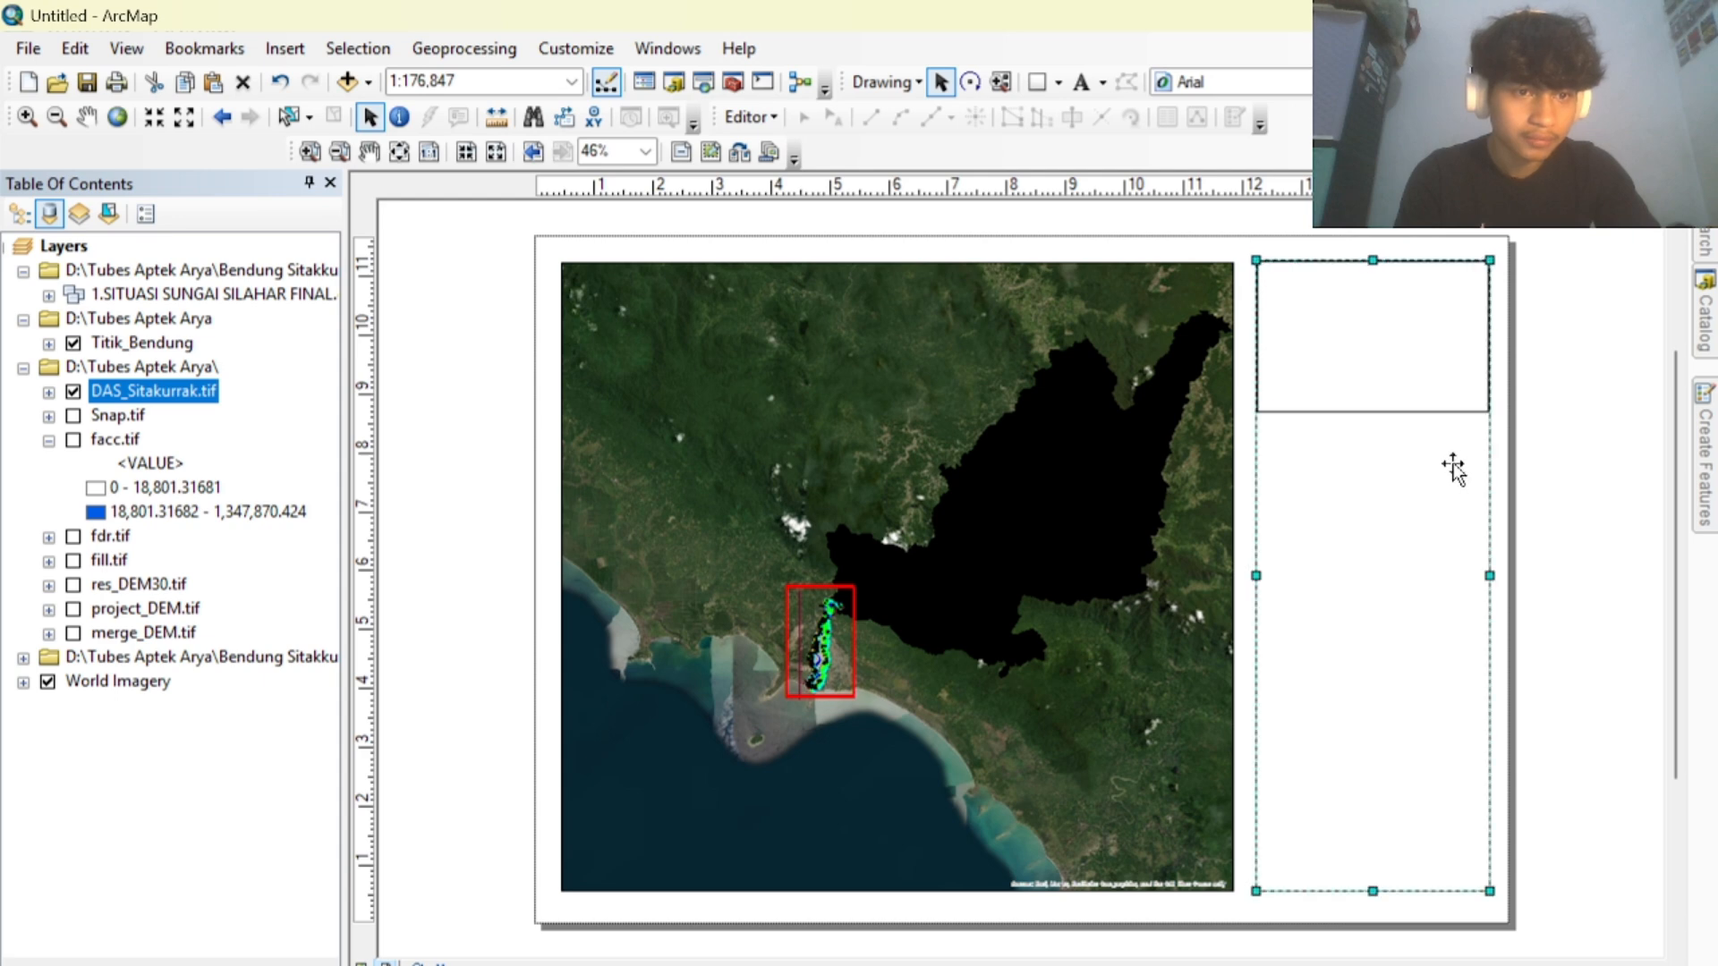
click(1588, 436)
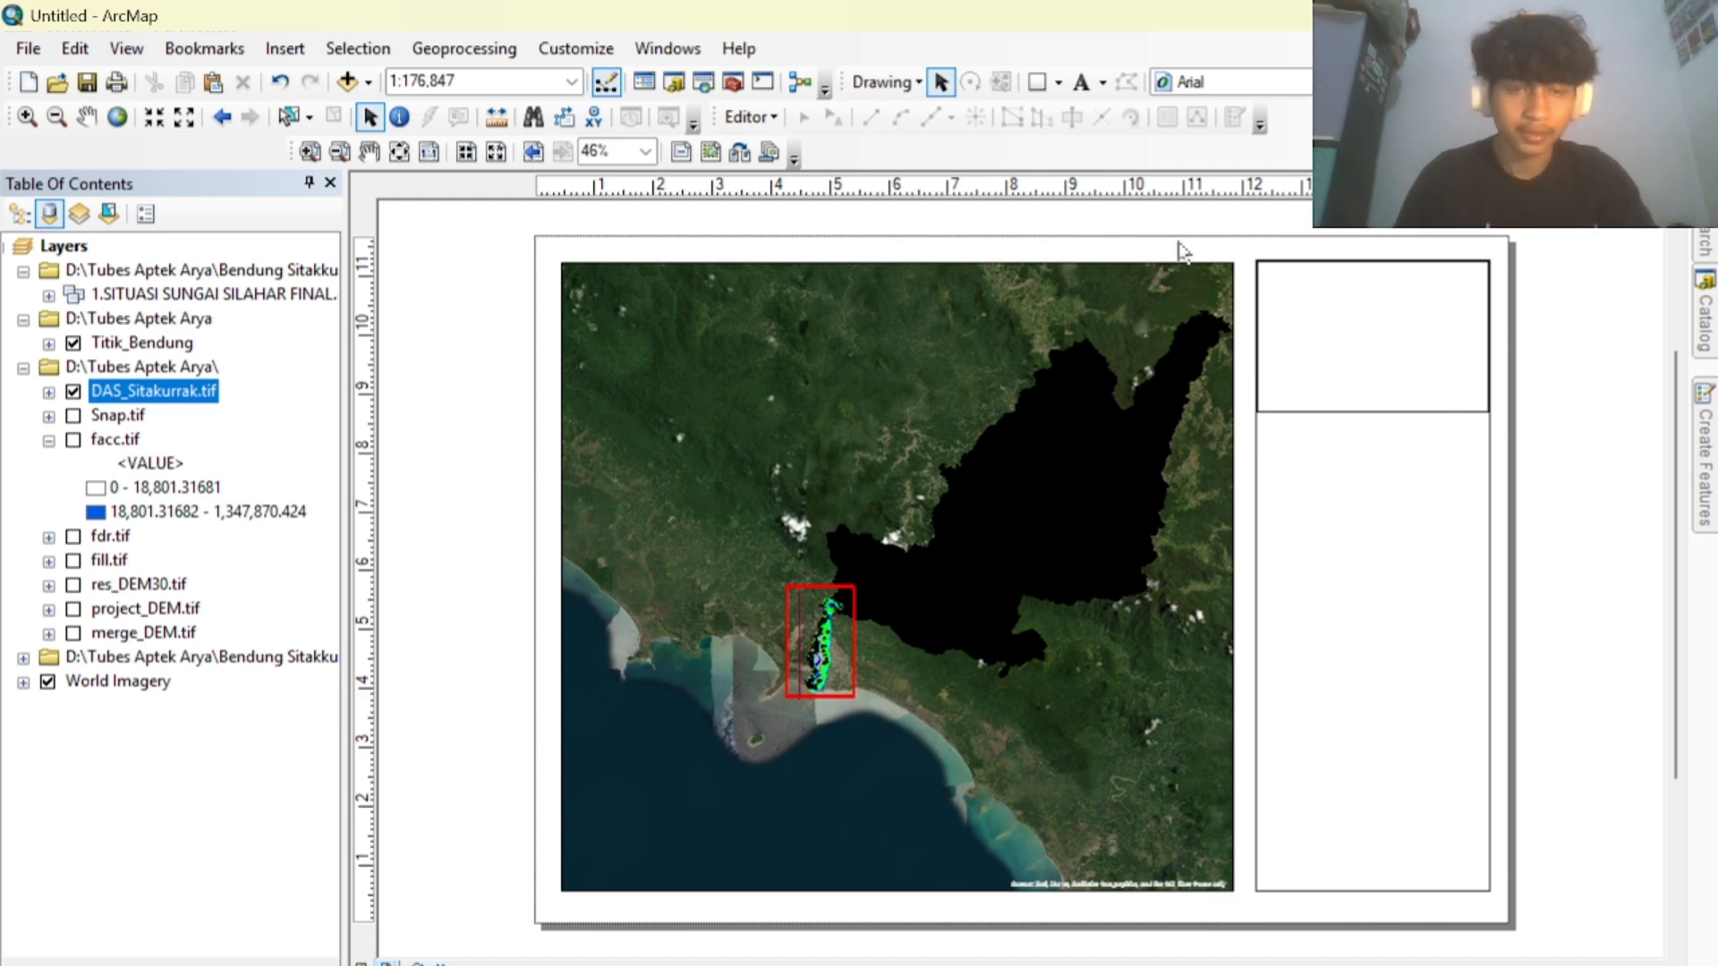
Draw a second, shorter rectangle across the side panel directly beneath the upper box.
click(1059, 82)
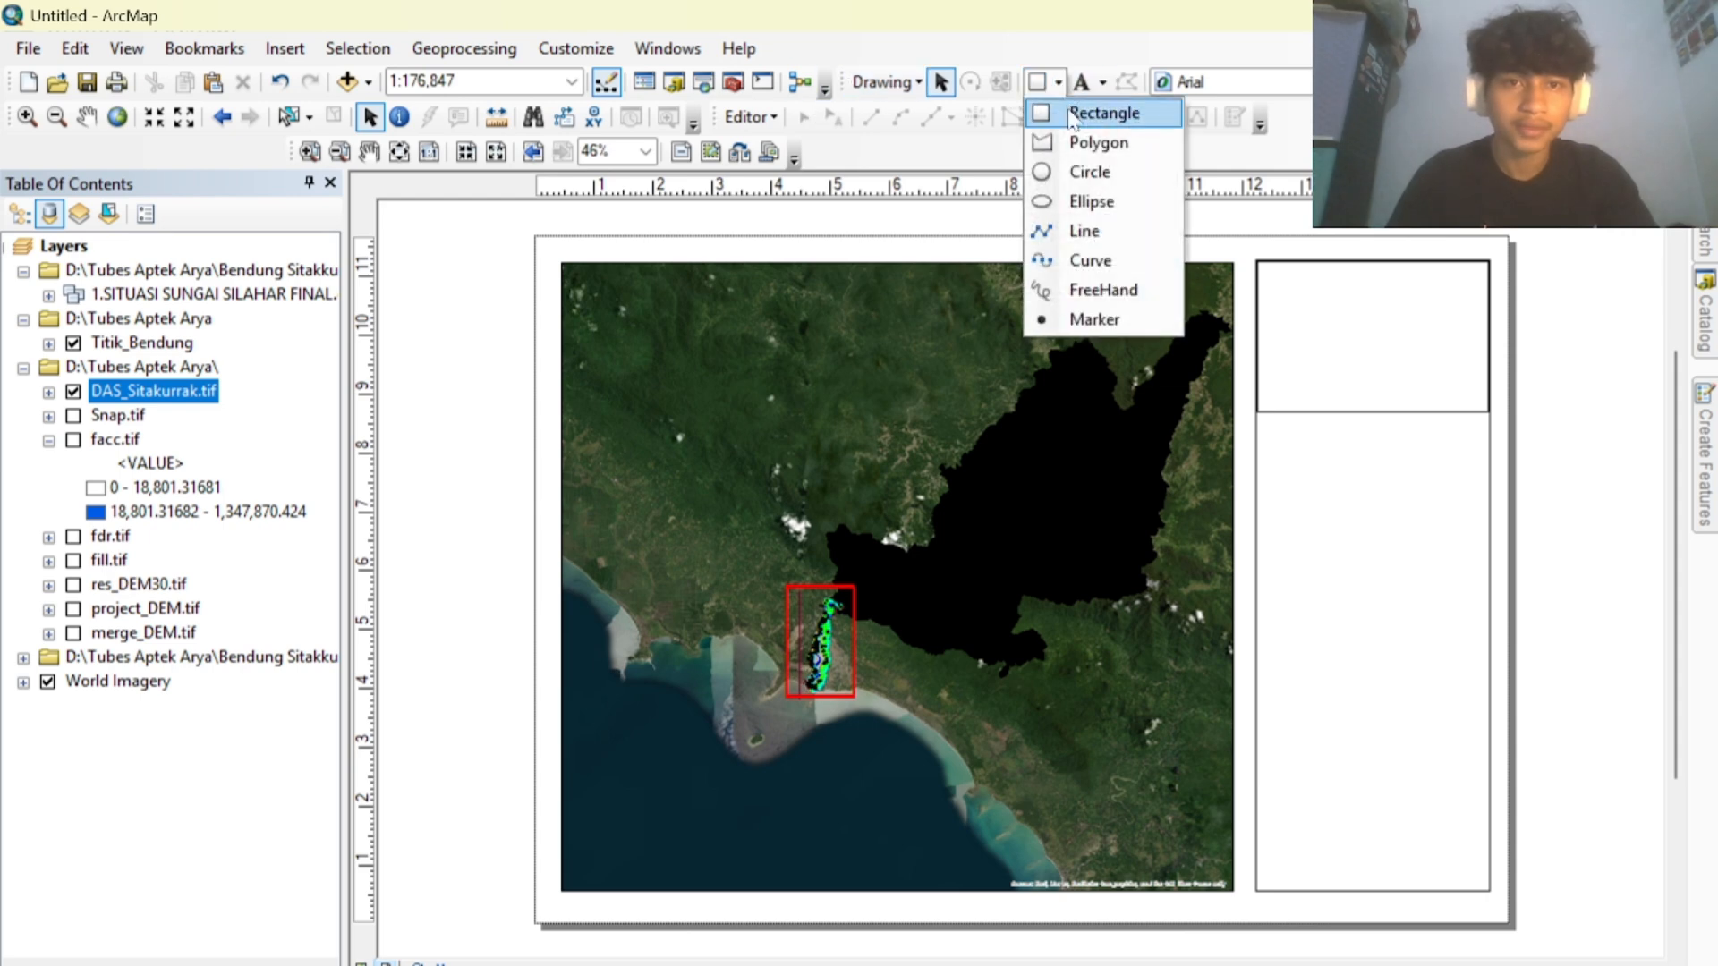
click(1101, 108)
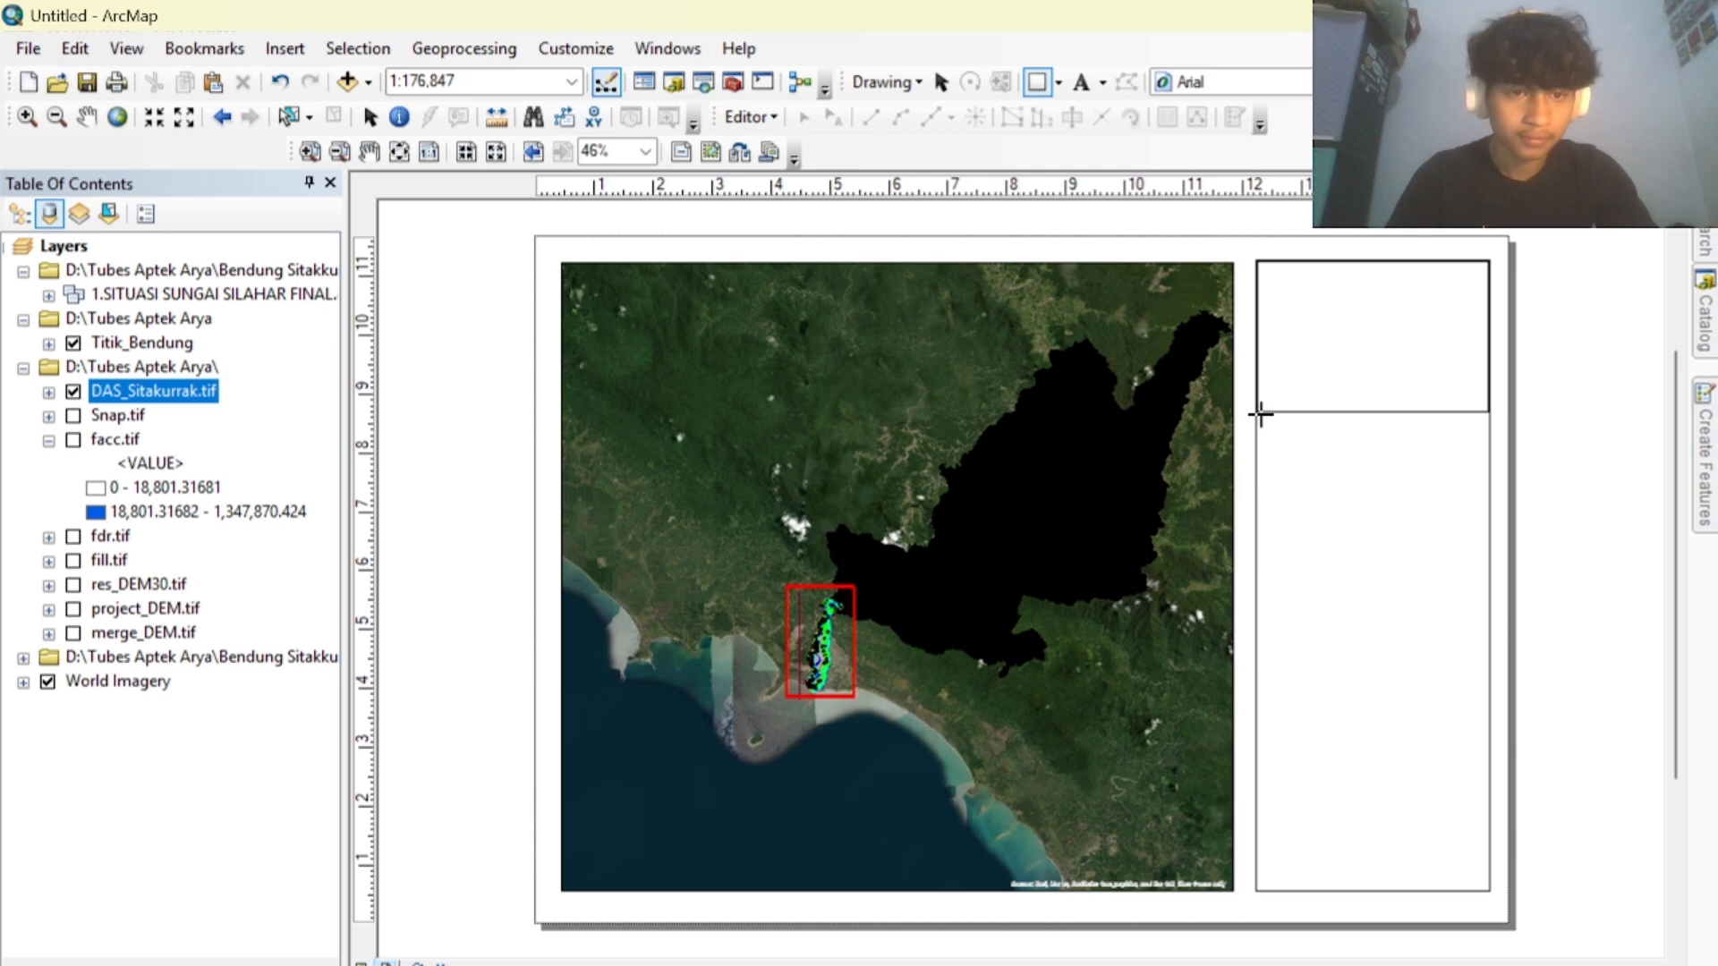
drag(1261, 411, 1487, 476)
Set the second box to no fill color with a black outline.
right_click(1425, 458)
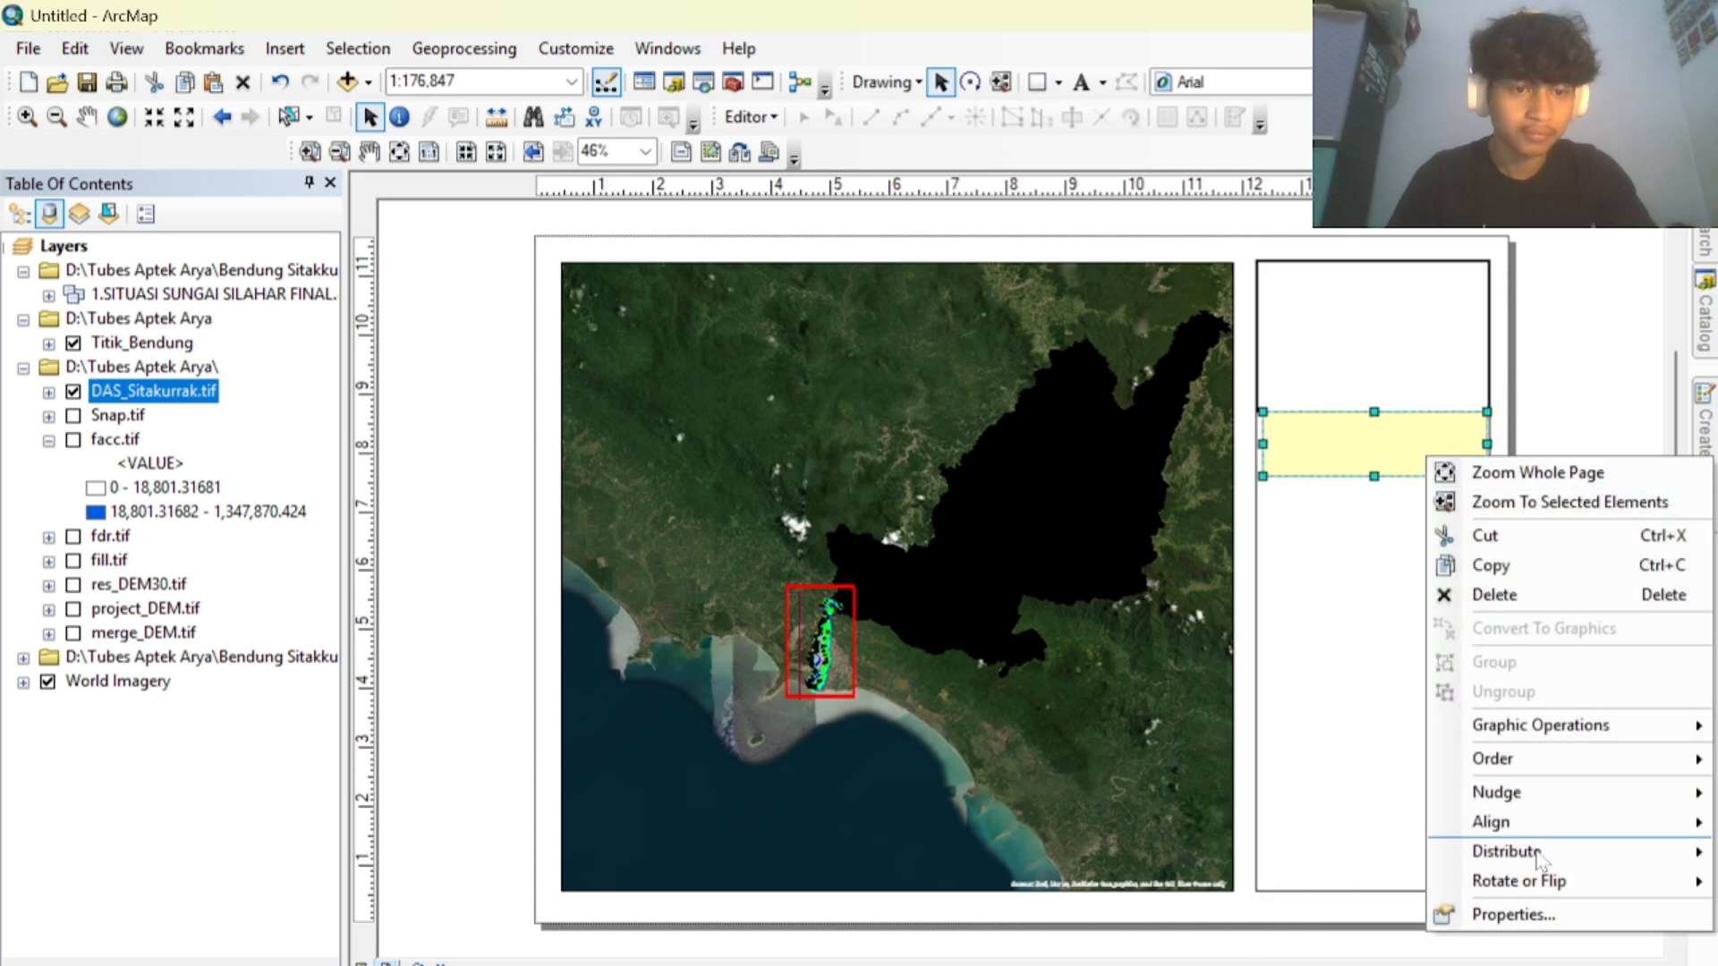
click(1515, 912)
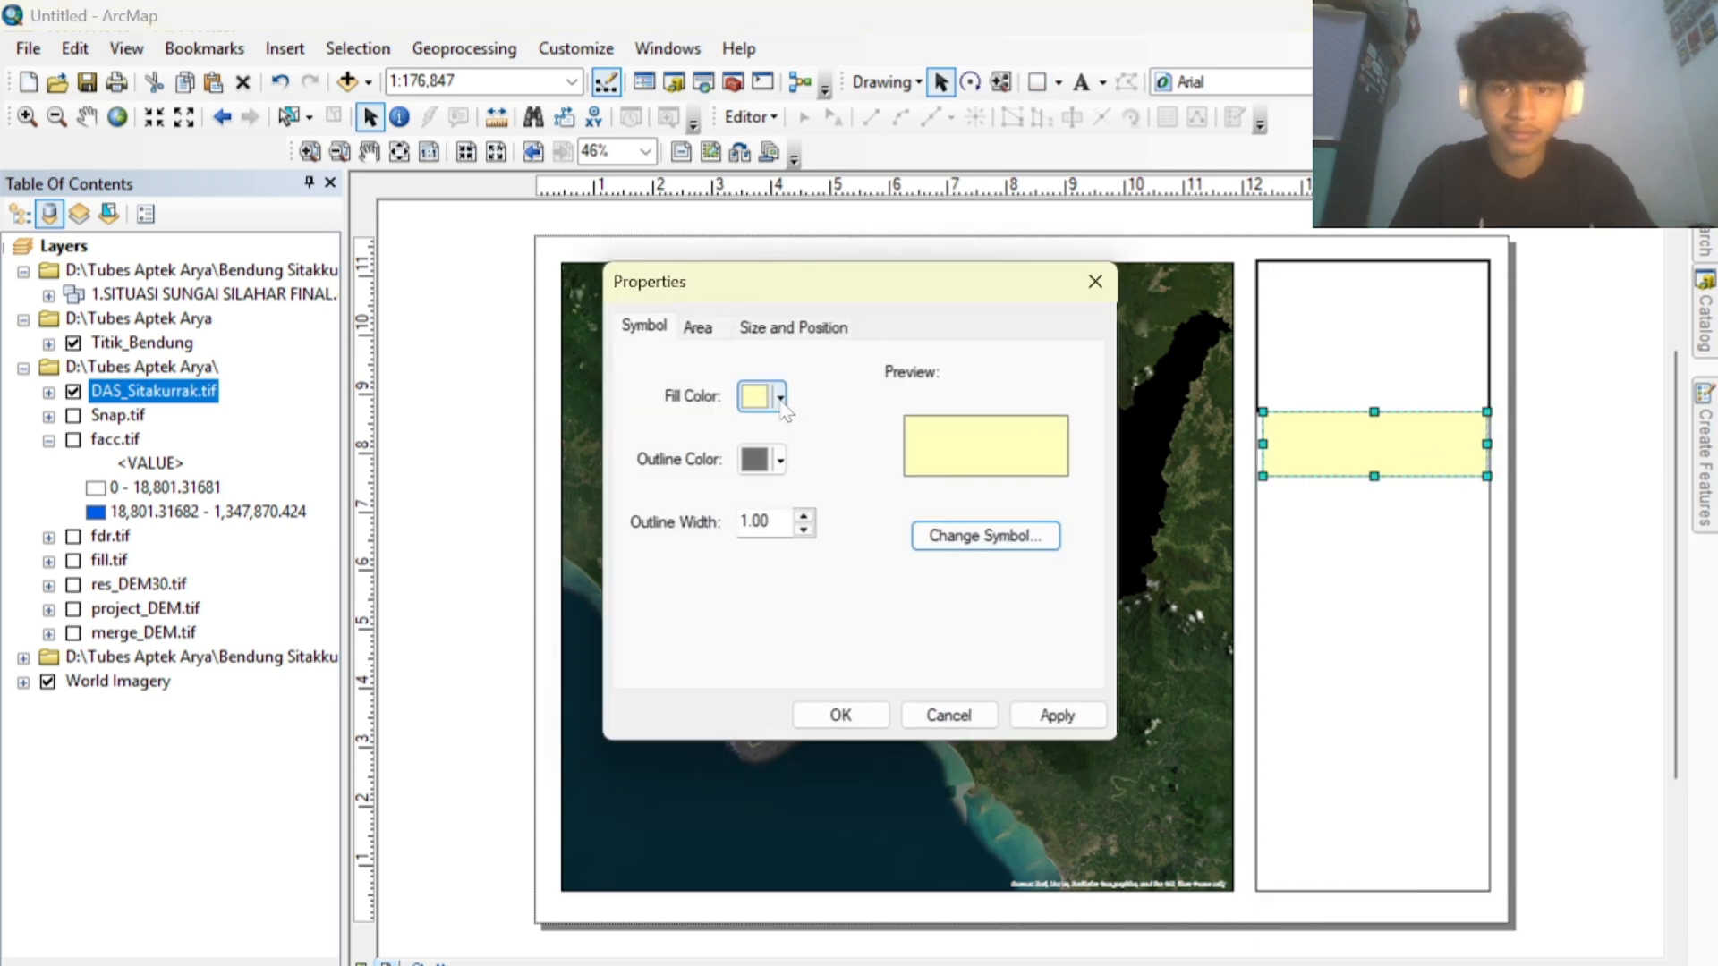
click(779, 396)
click(854, 433)
click(779, 459)
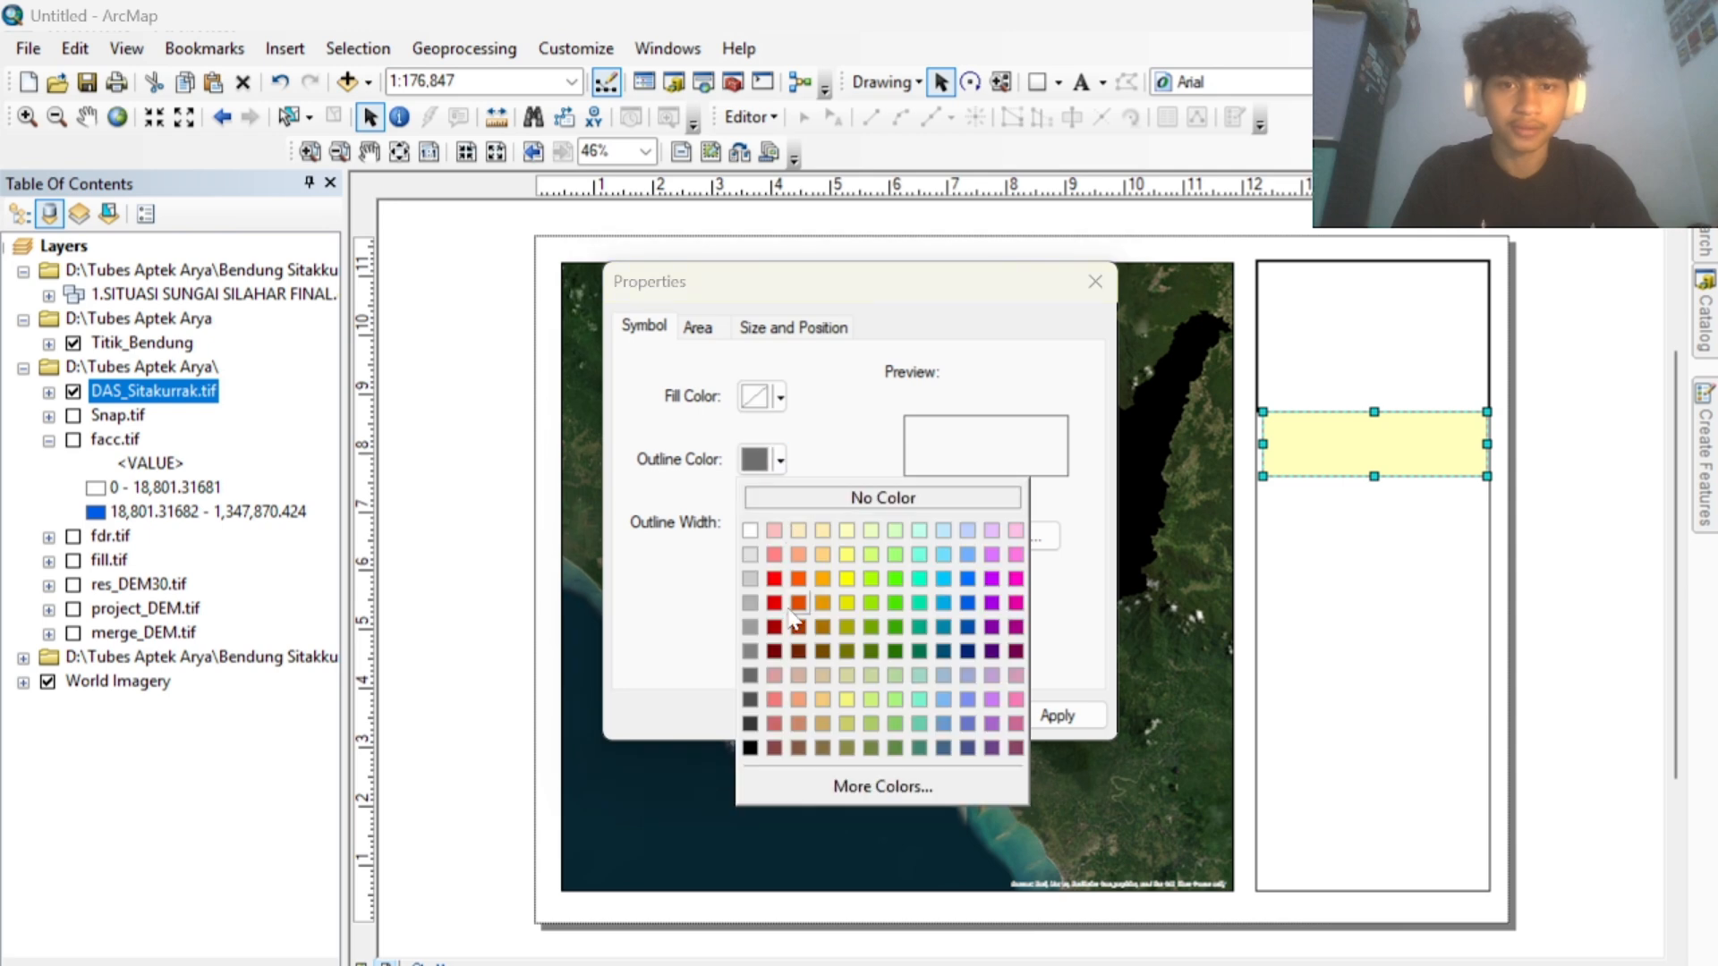
click(752, 749)
click(1054, 713)
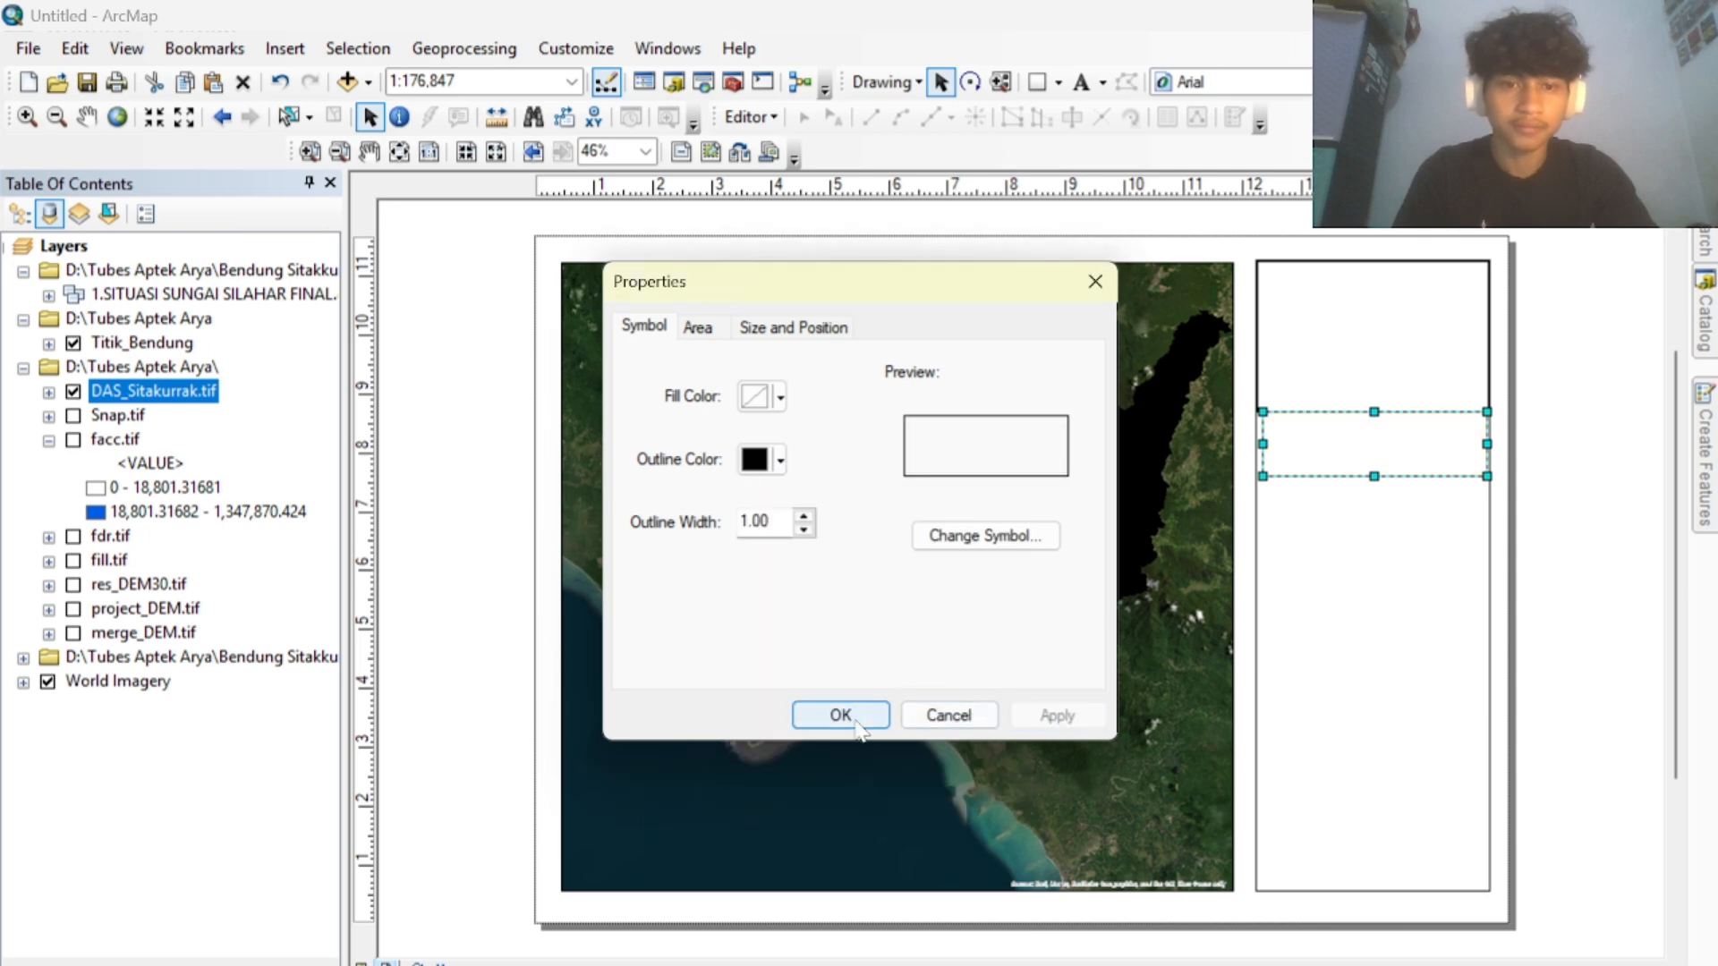
click(816, 713)
Fit the second box against the upper box and widen it to both side borders of the panel.
click(1369, 527)
click(1369, 474)
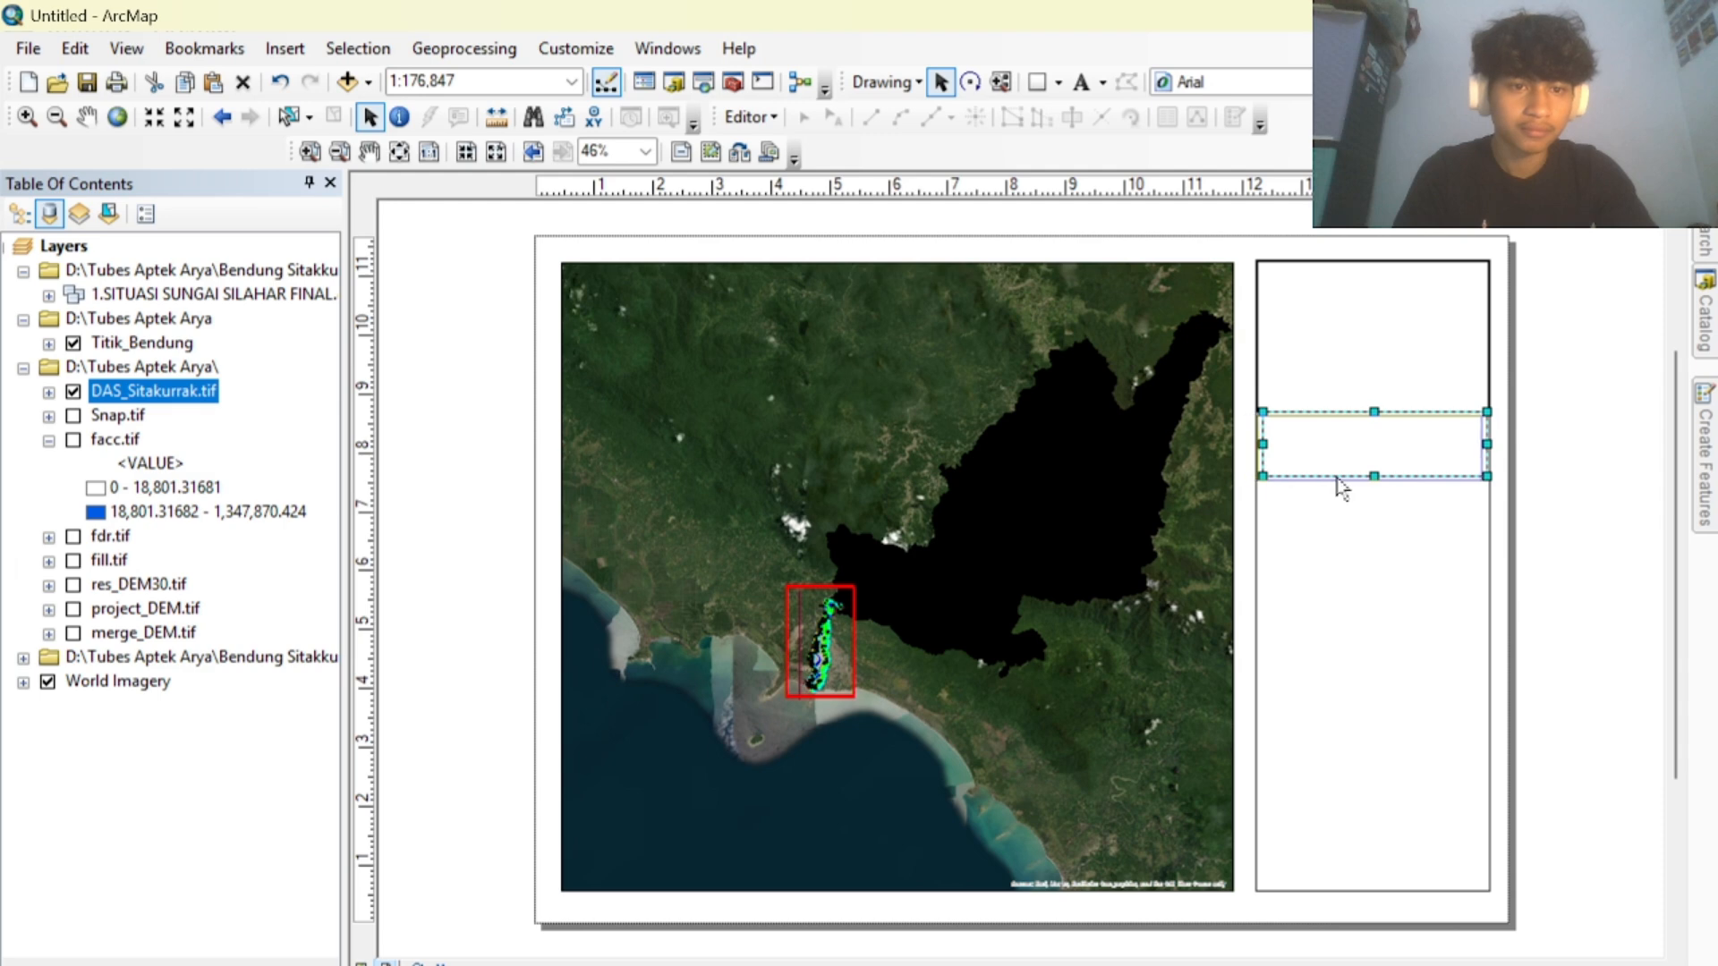
drag(1384, 421, 1367, 411)
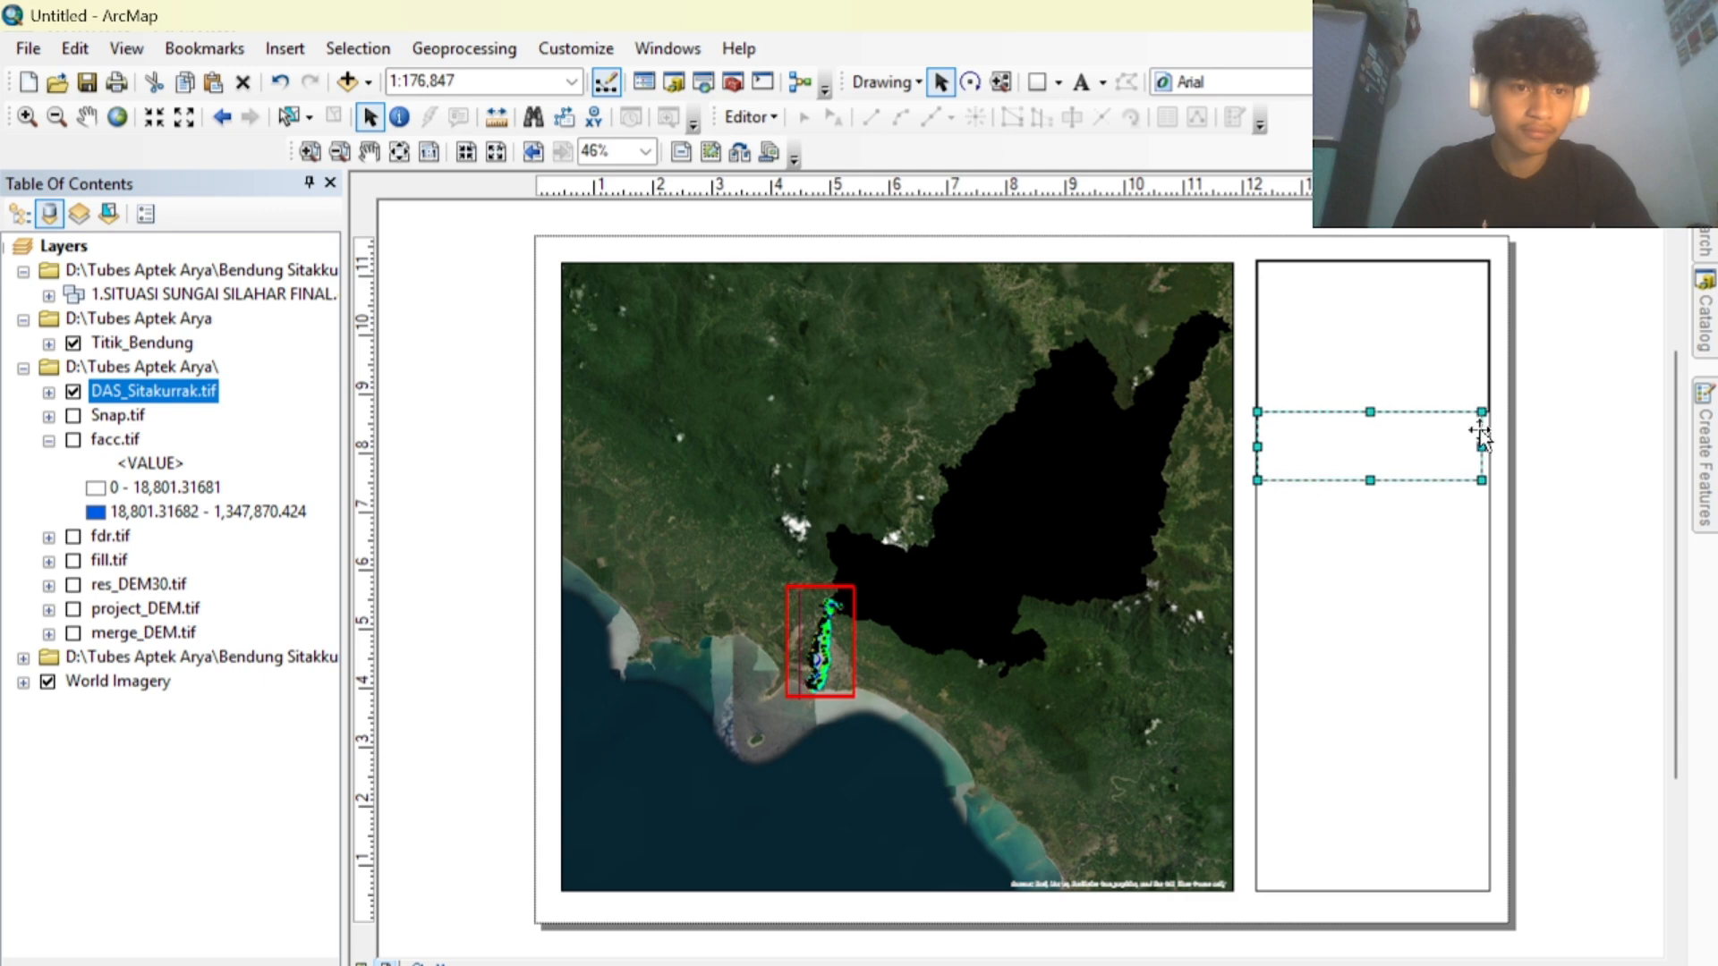
drag(1480, 444, 1489, 445)
click(1443, 566)
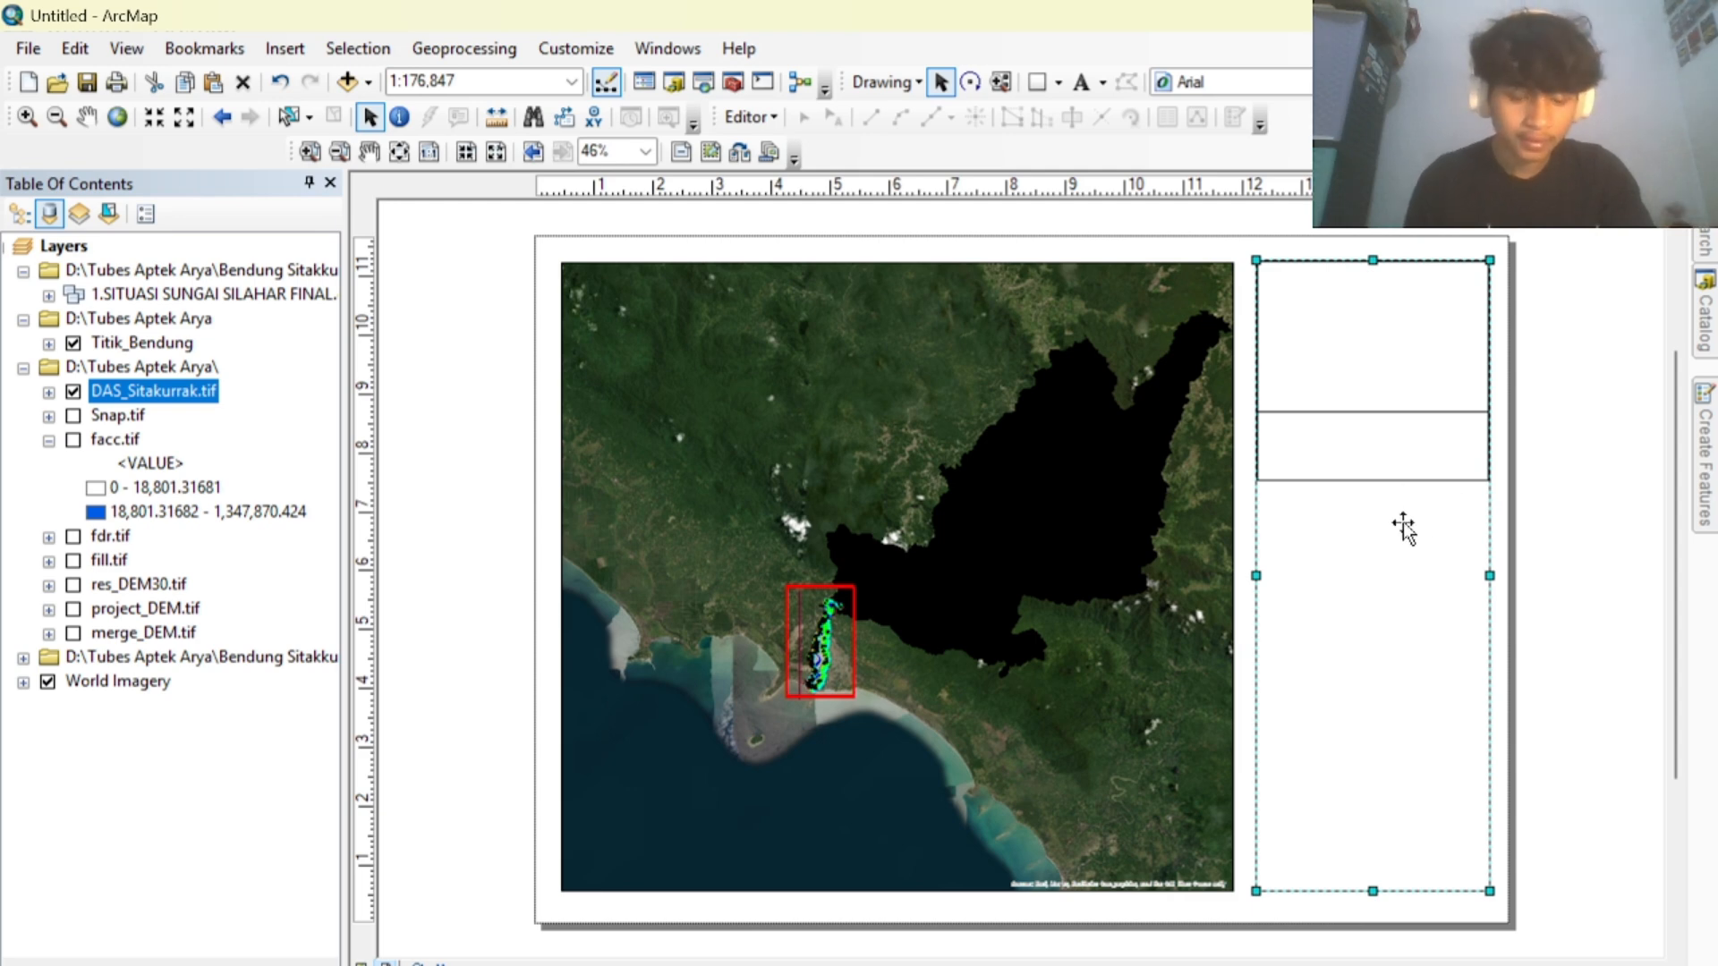
Reduce the second box's height slightly by raising its bottom edge.
click(1366, 483)
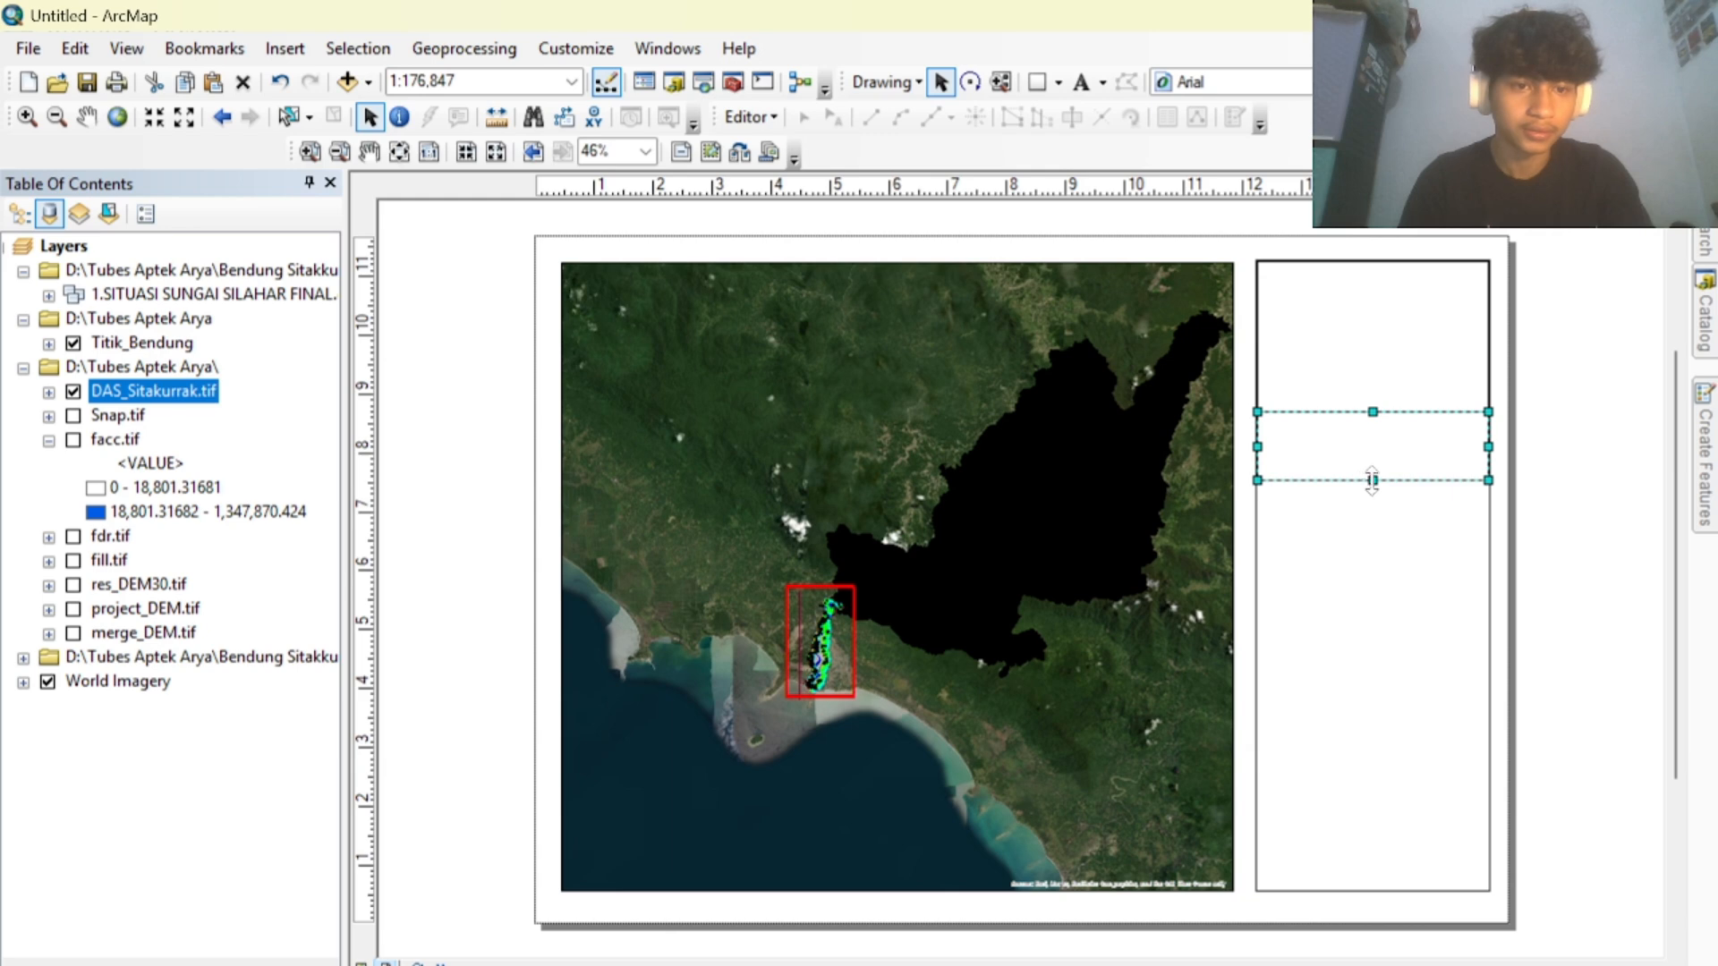
drag(1371, 480, 1371, 466)
click(1366, 504)
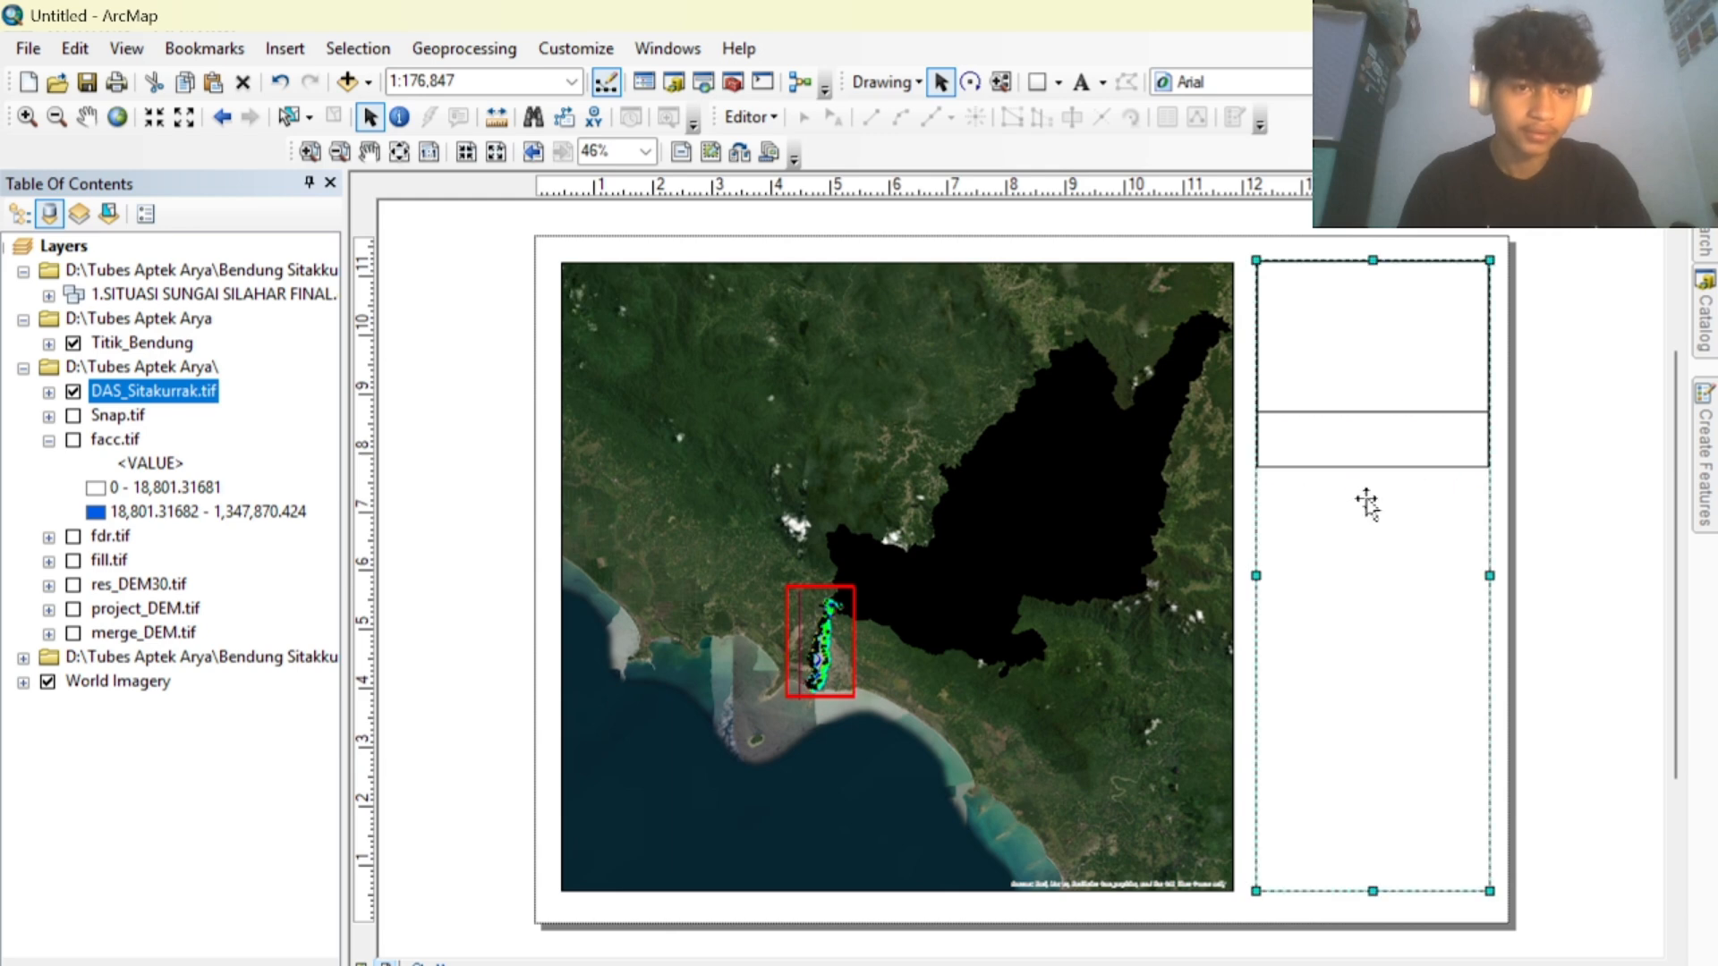
Duplicate the second box and place the copy directly beneath it in the side panel.
click(1369, 465)
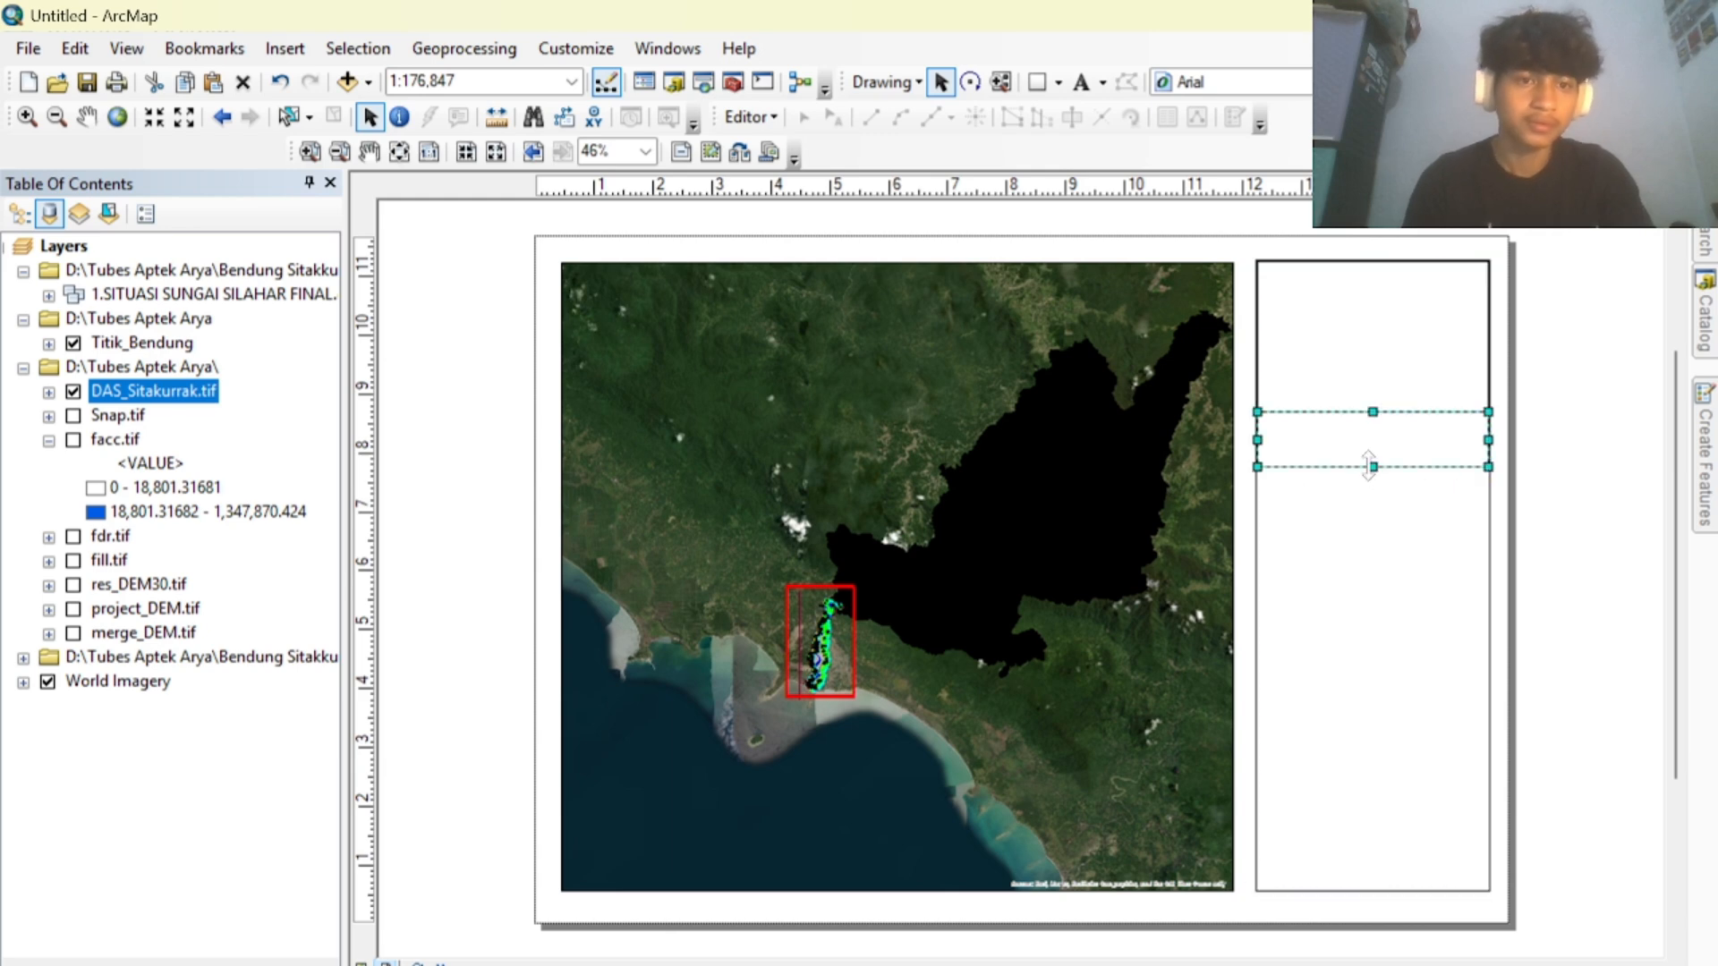
click(1346, 514)
key(ctrl+v)
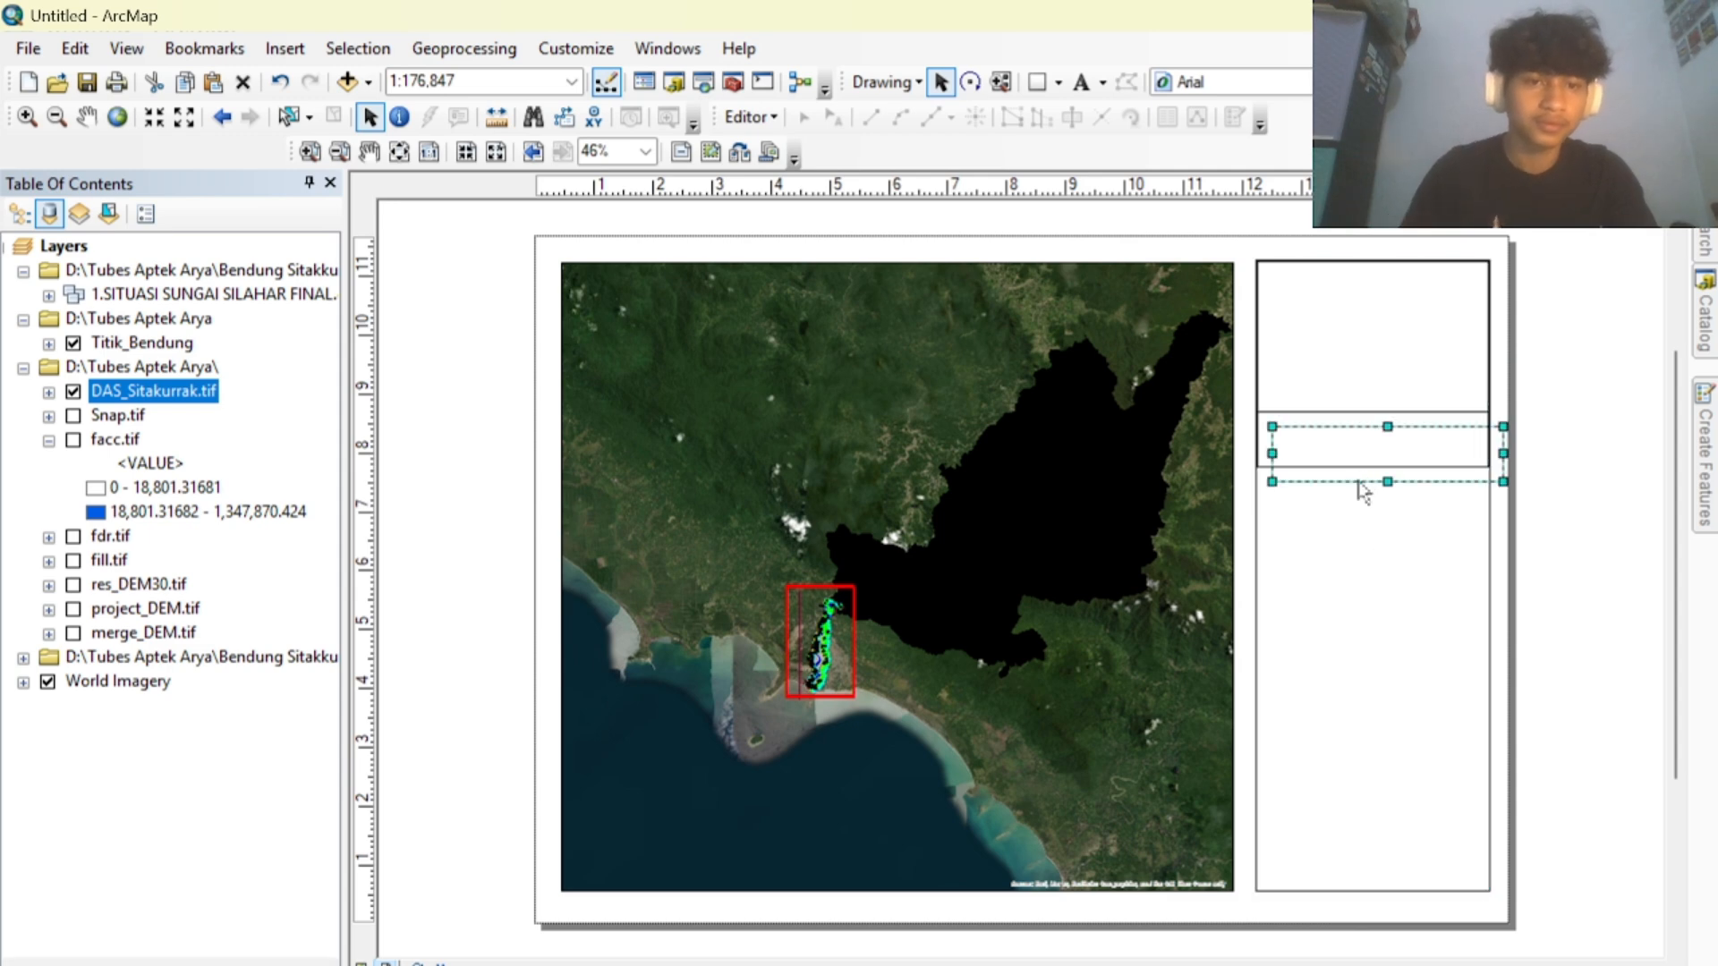
drag(1357, 481, 1356, 560)
click(1360, 537)
key(ctrl+z)
click(1357, 519)
click(1353, 573)
click(1354, 523)
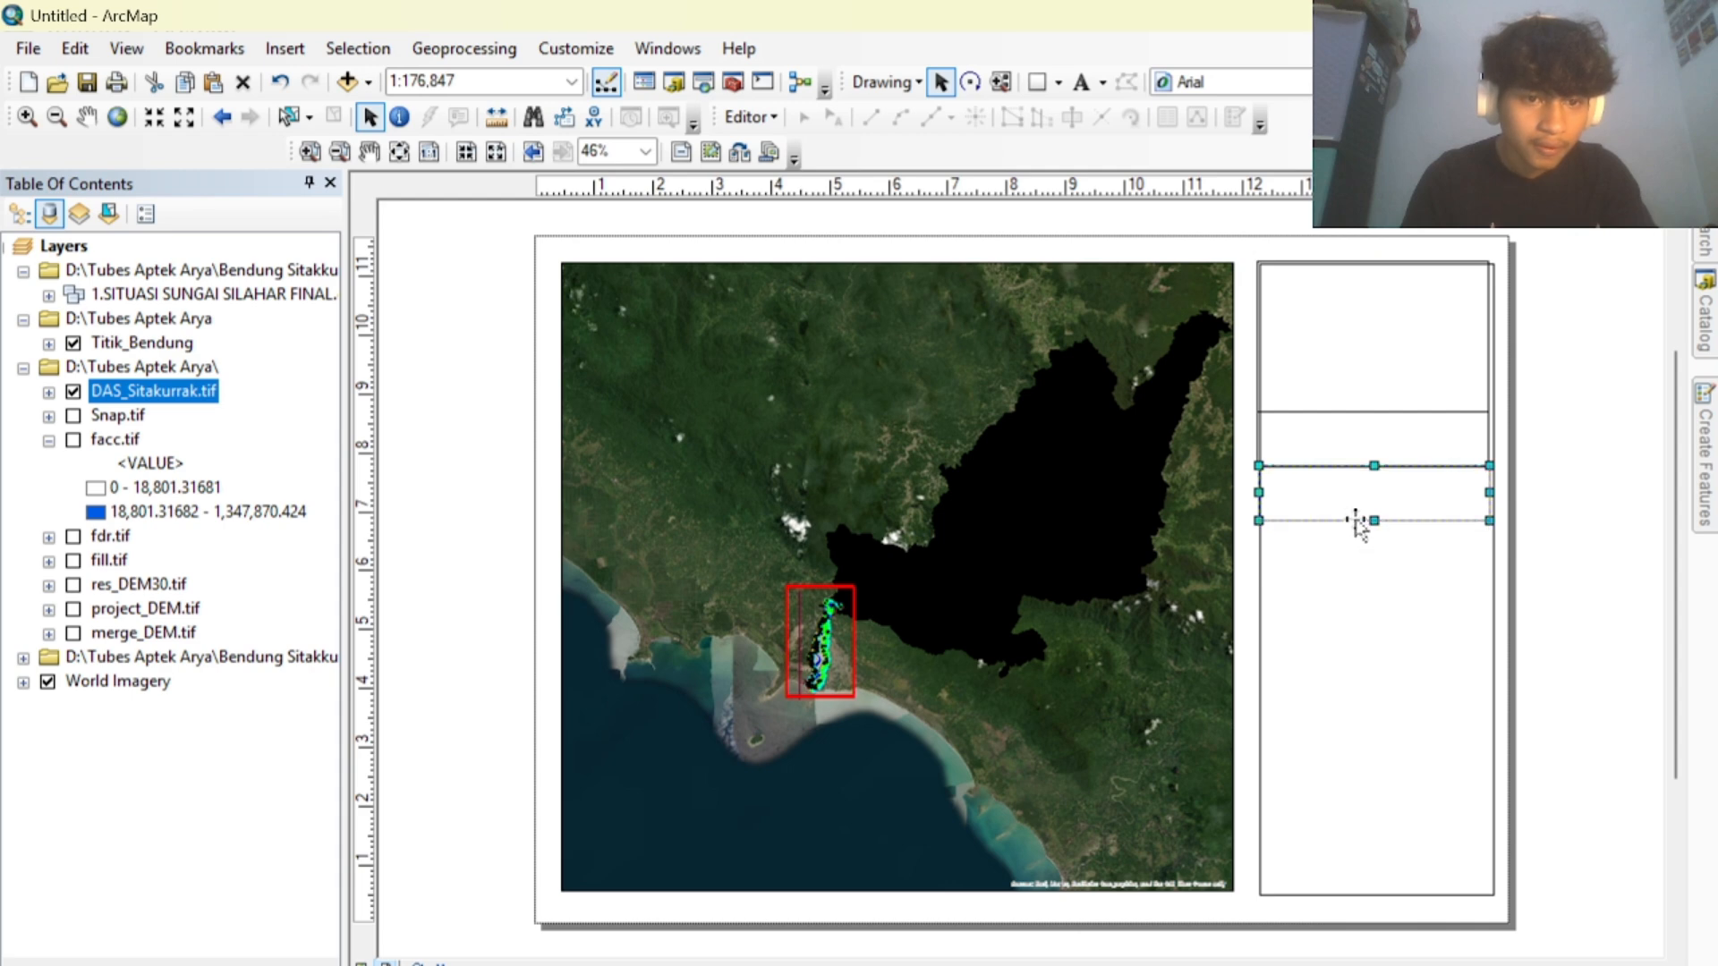
Realign the side panel's outer border with the left, right and top edges of the stacked boxes.
click(1354, 567)
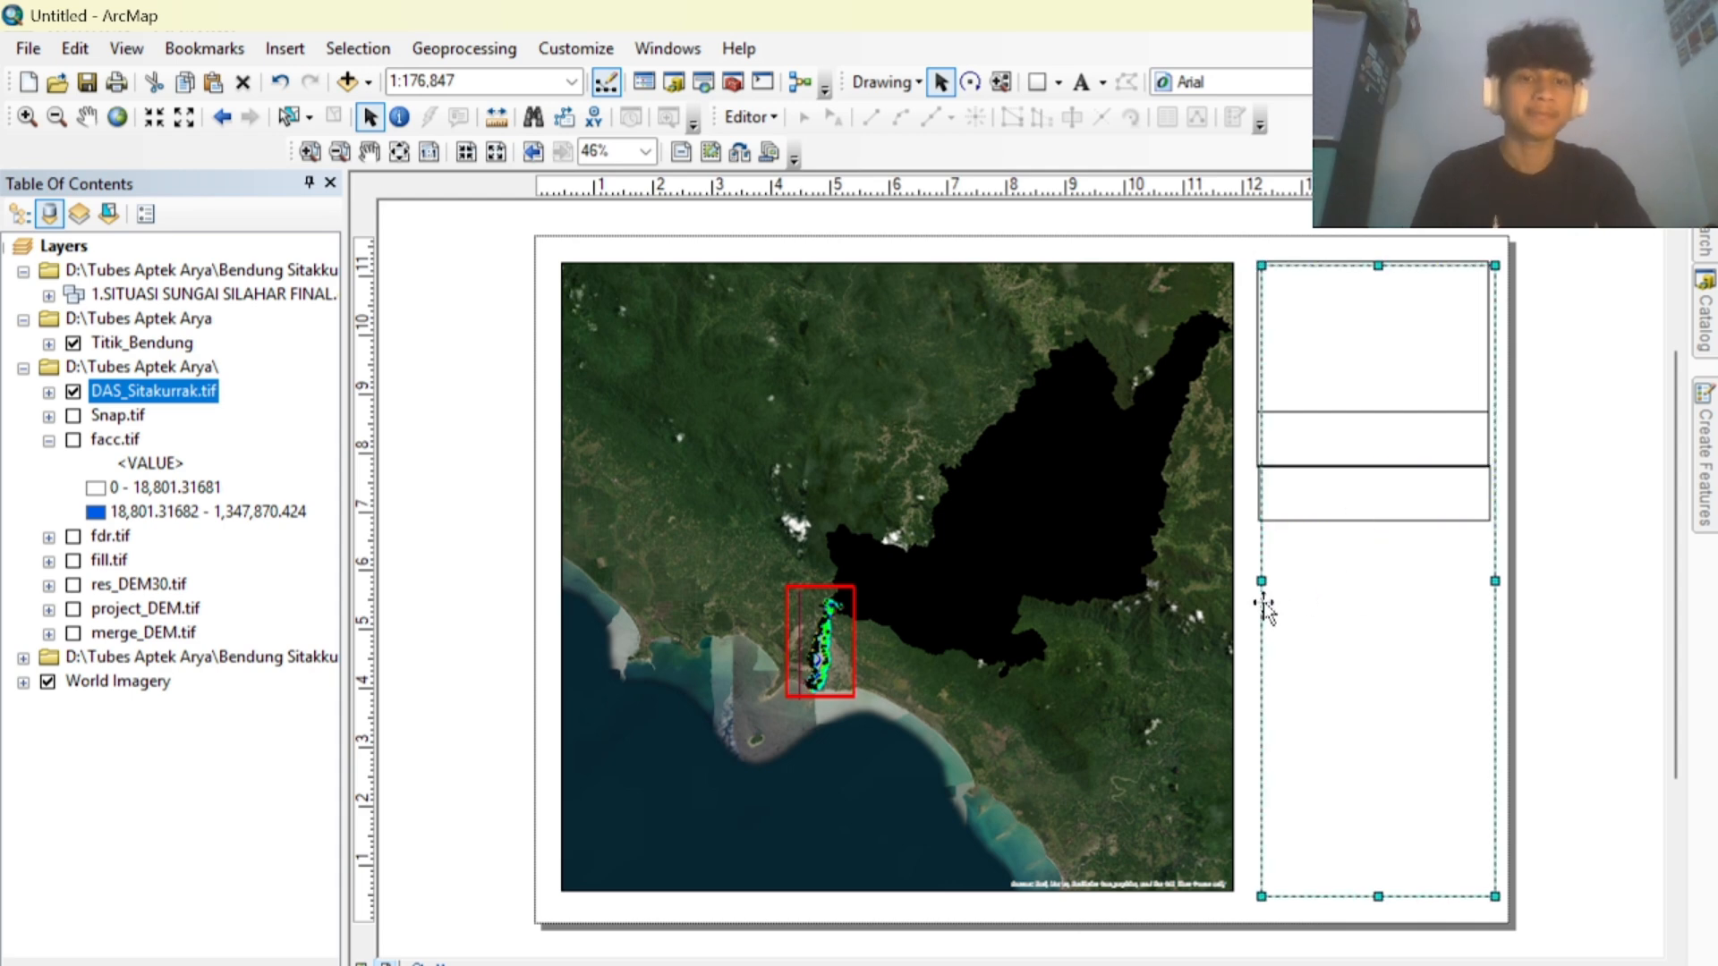
drag(1263, 603, 1259, 603)
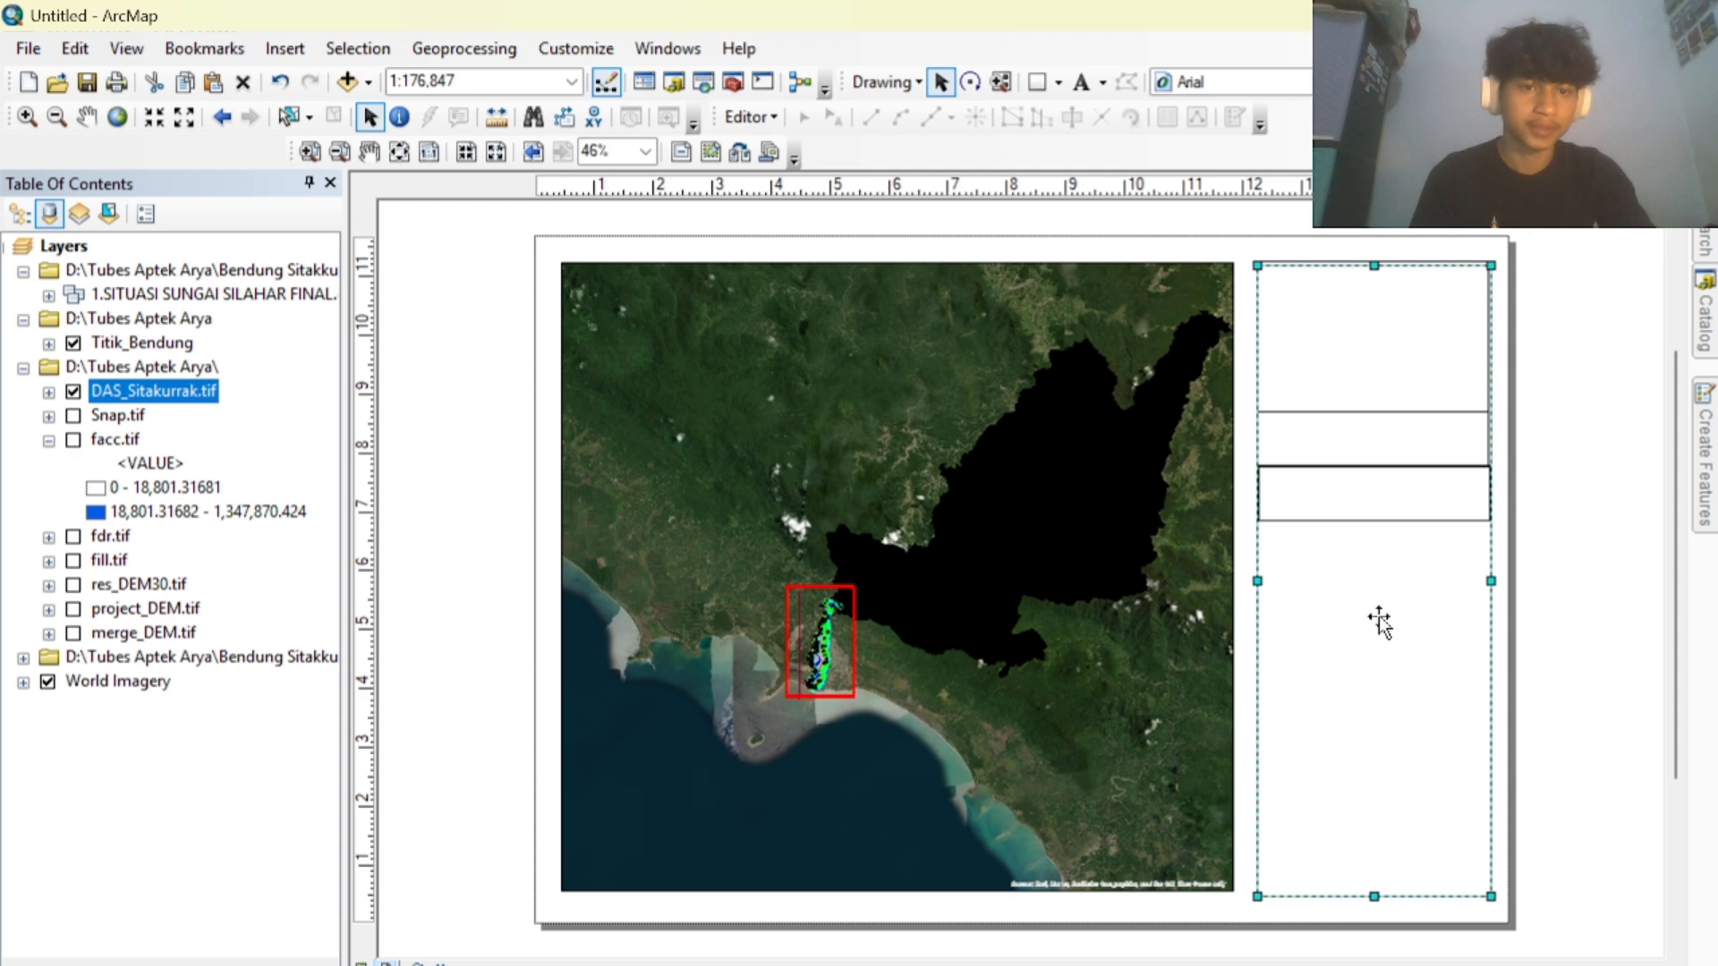
click(1589, 580)
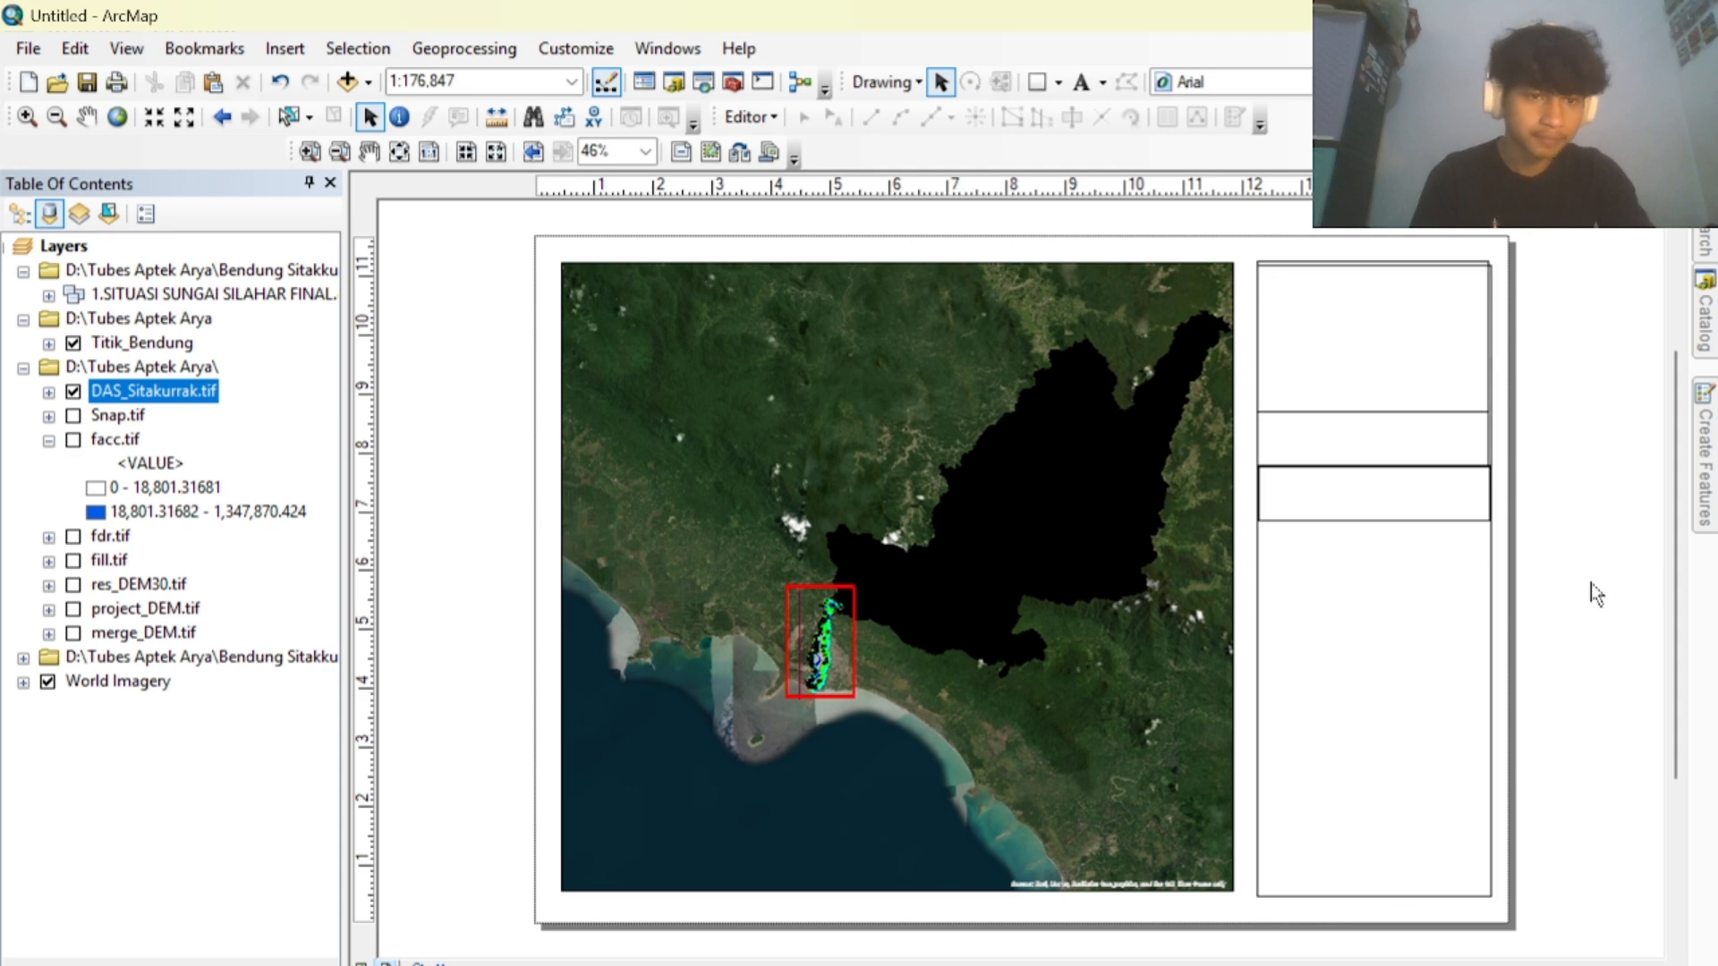
click(1491, 543)
drag(1489, 536, 1487, 539)
click(1632, 527)
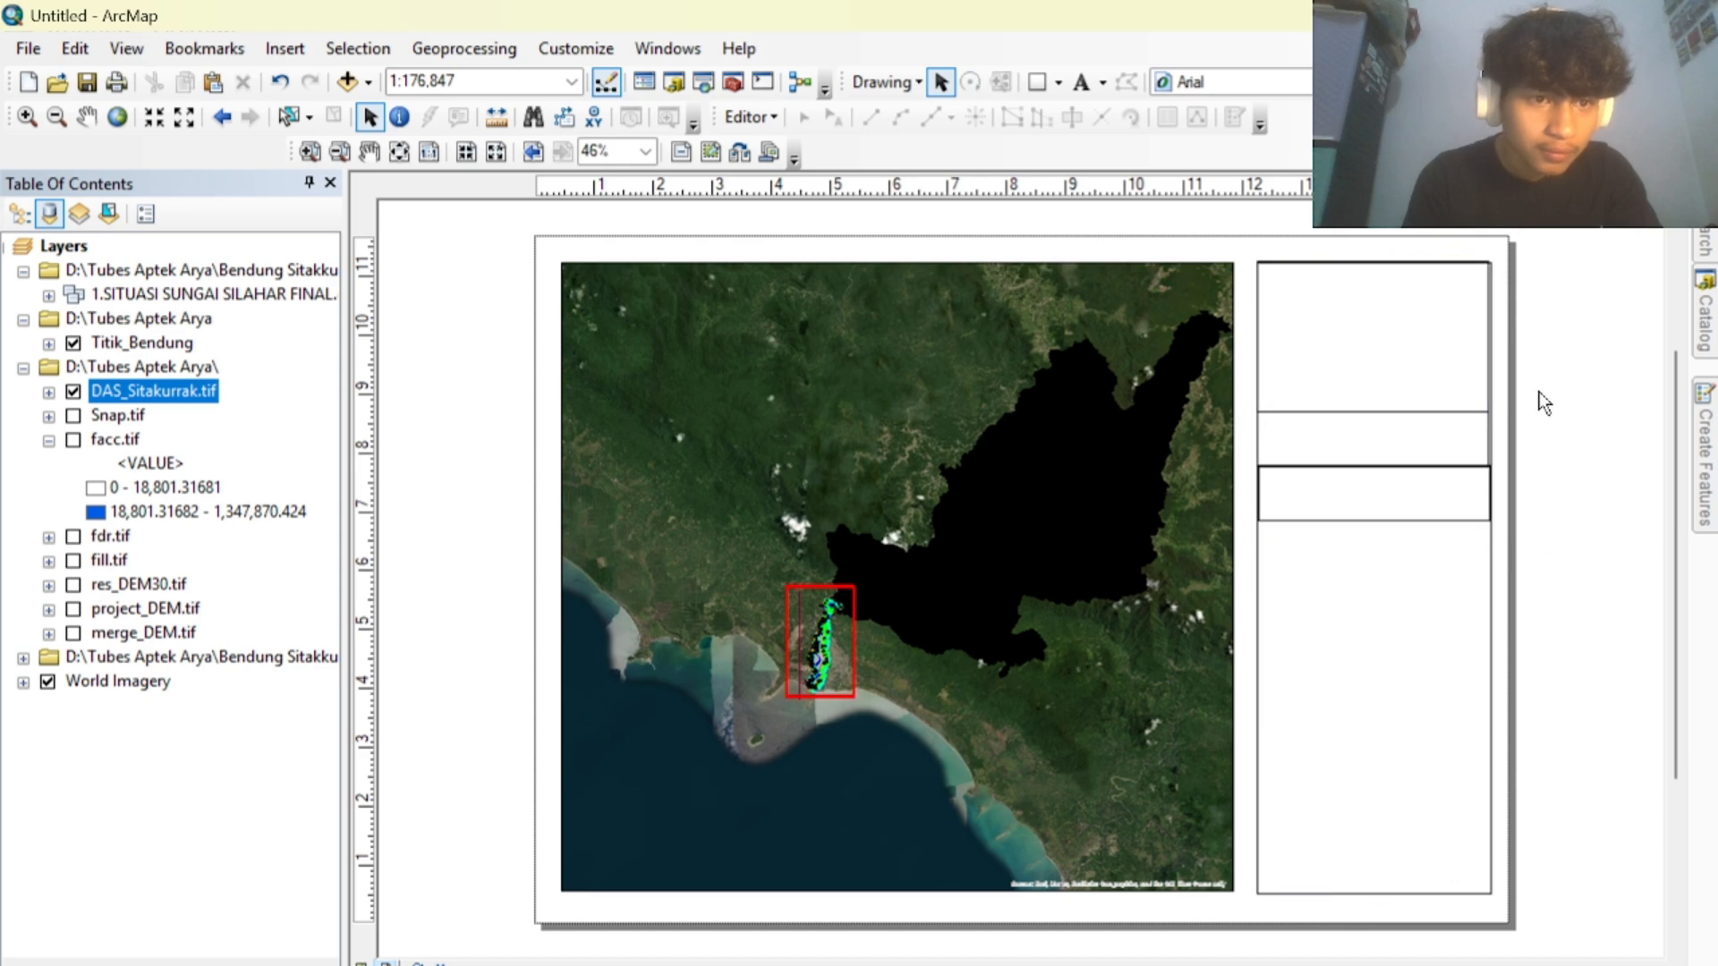
Adjust the upper box's right edge to line up with the side panel's right border.
click(1474, 411)
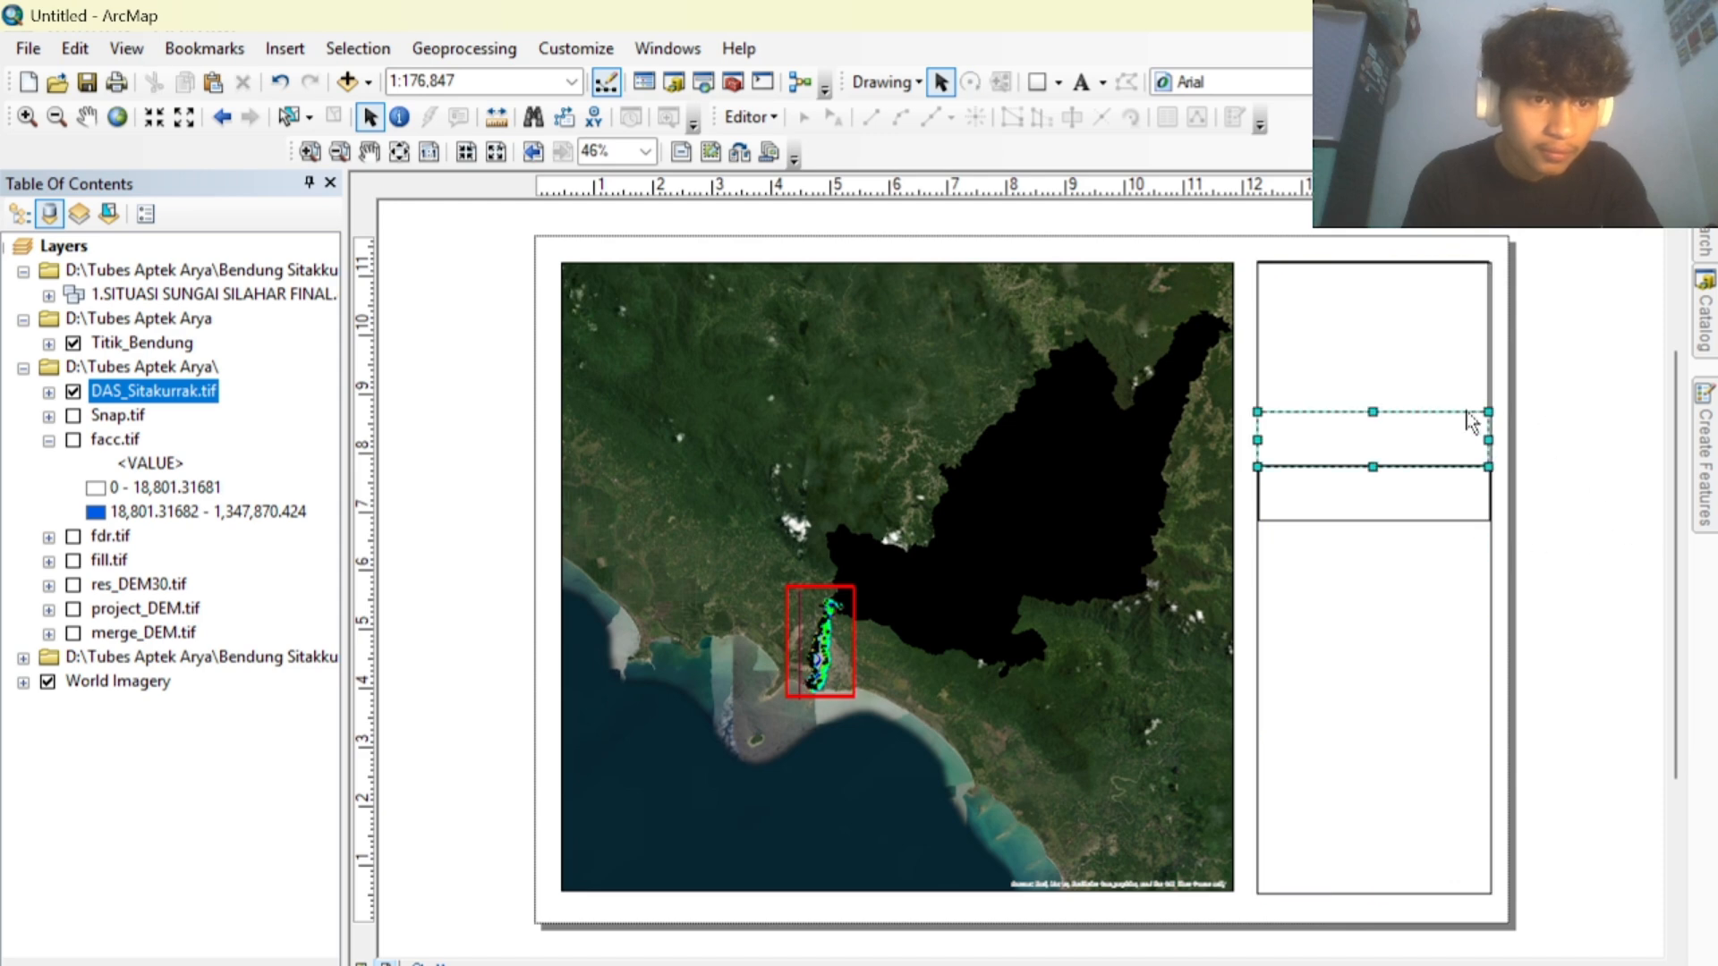
click(1263, 362)
drag(1486, 337, 1485, 340)
click(1537, 379)
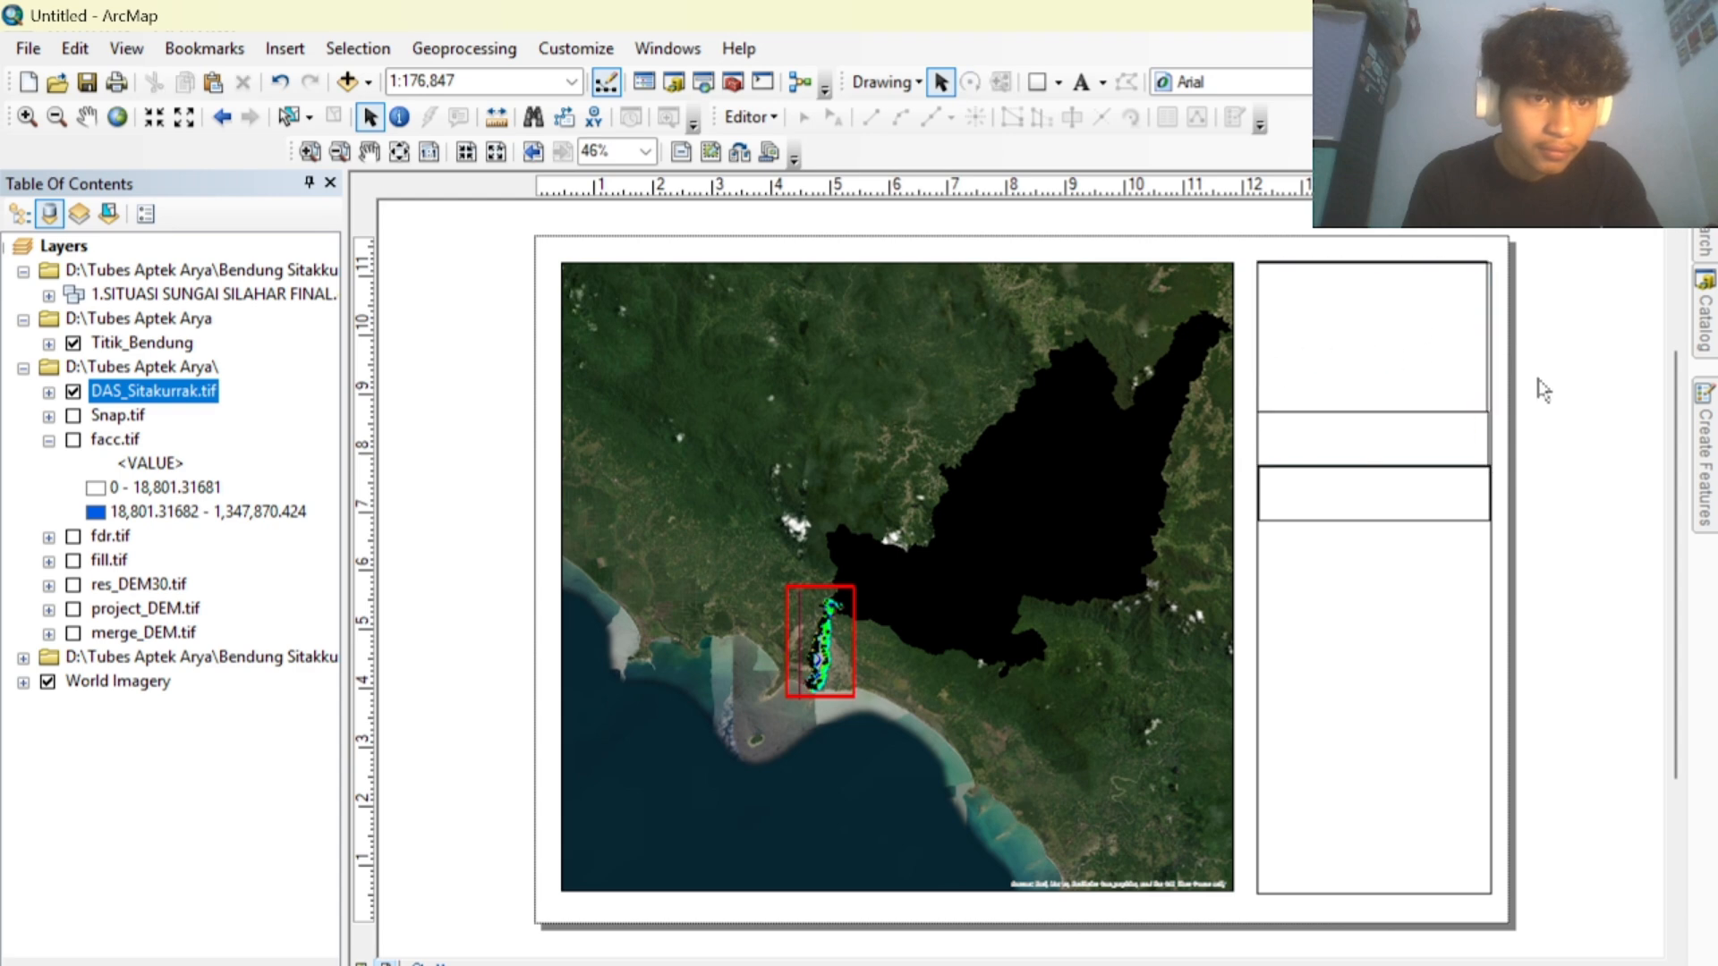
click(1487, 356)
drag(1486, 341, 1488, 339)
click(1532, 358)
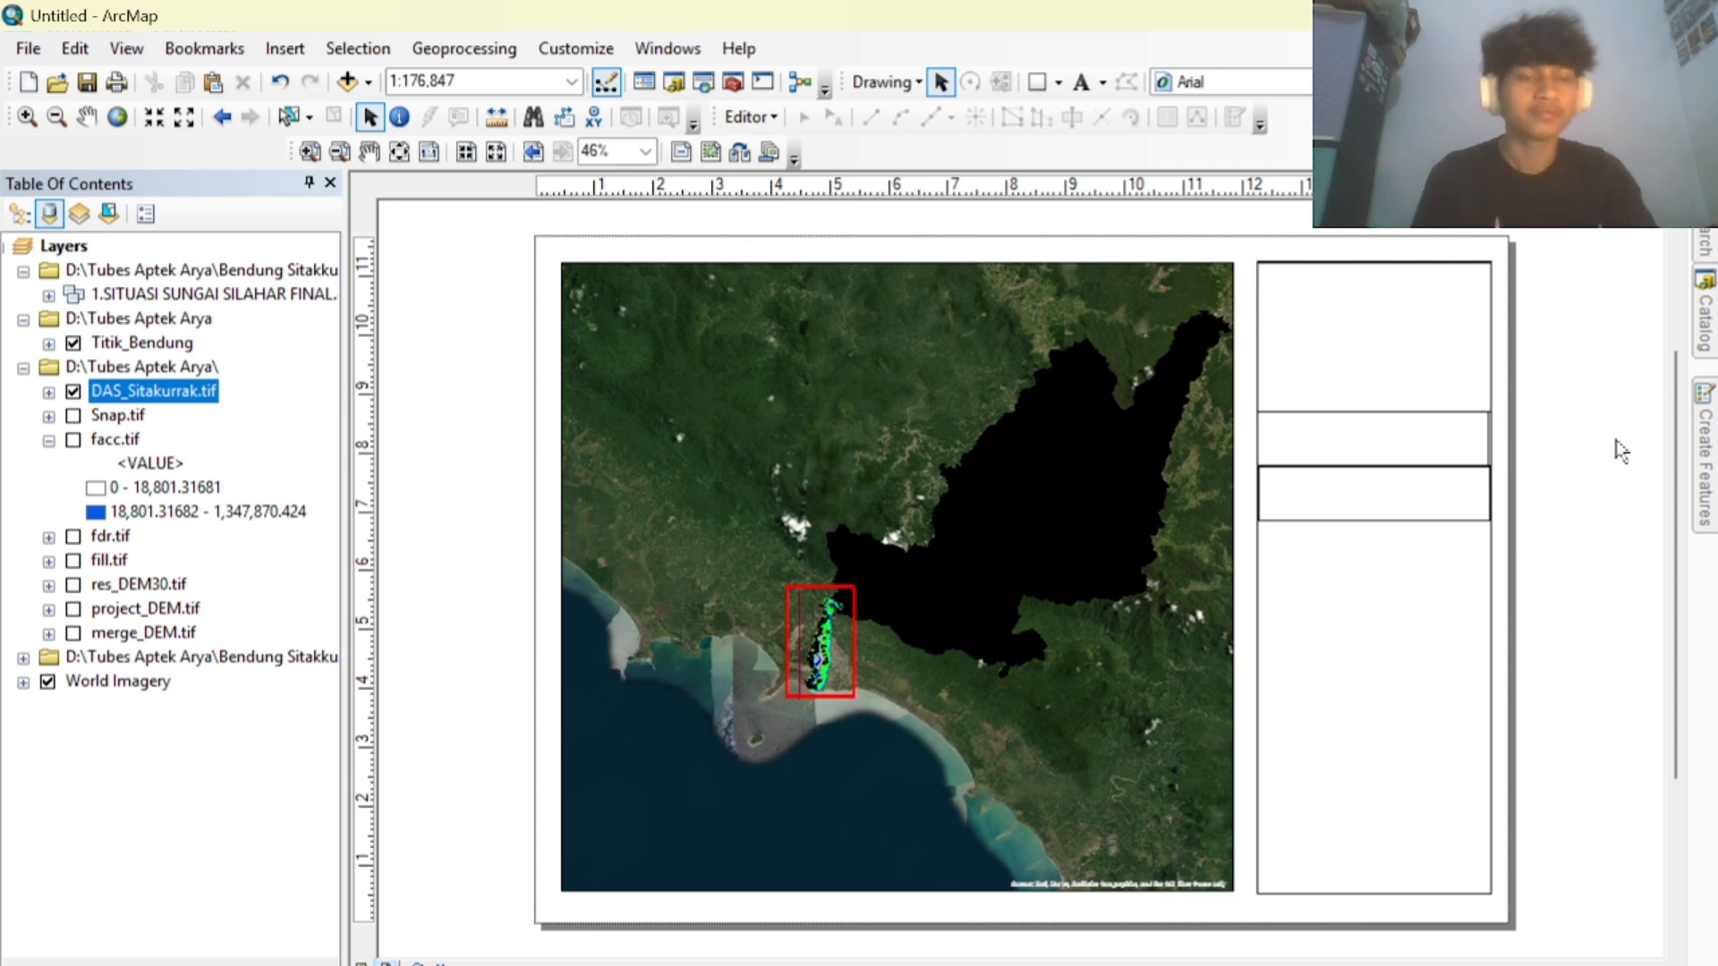
Extend the second box's right edge to meet the side panel's right border.
click(1262, 447)
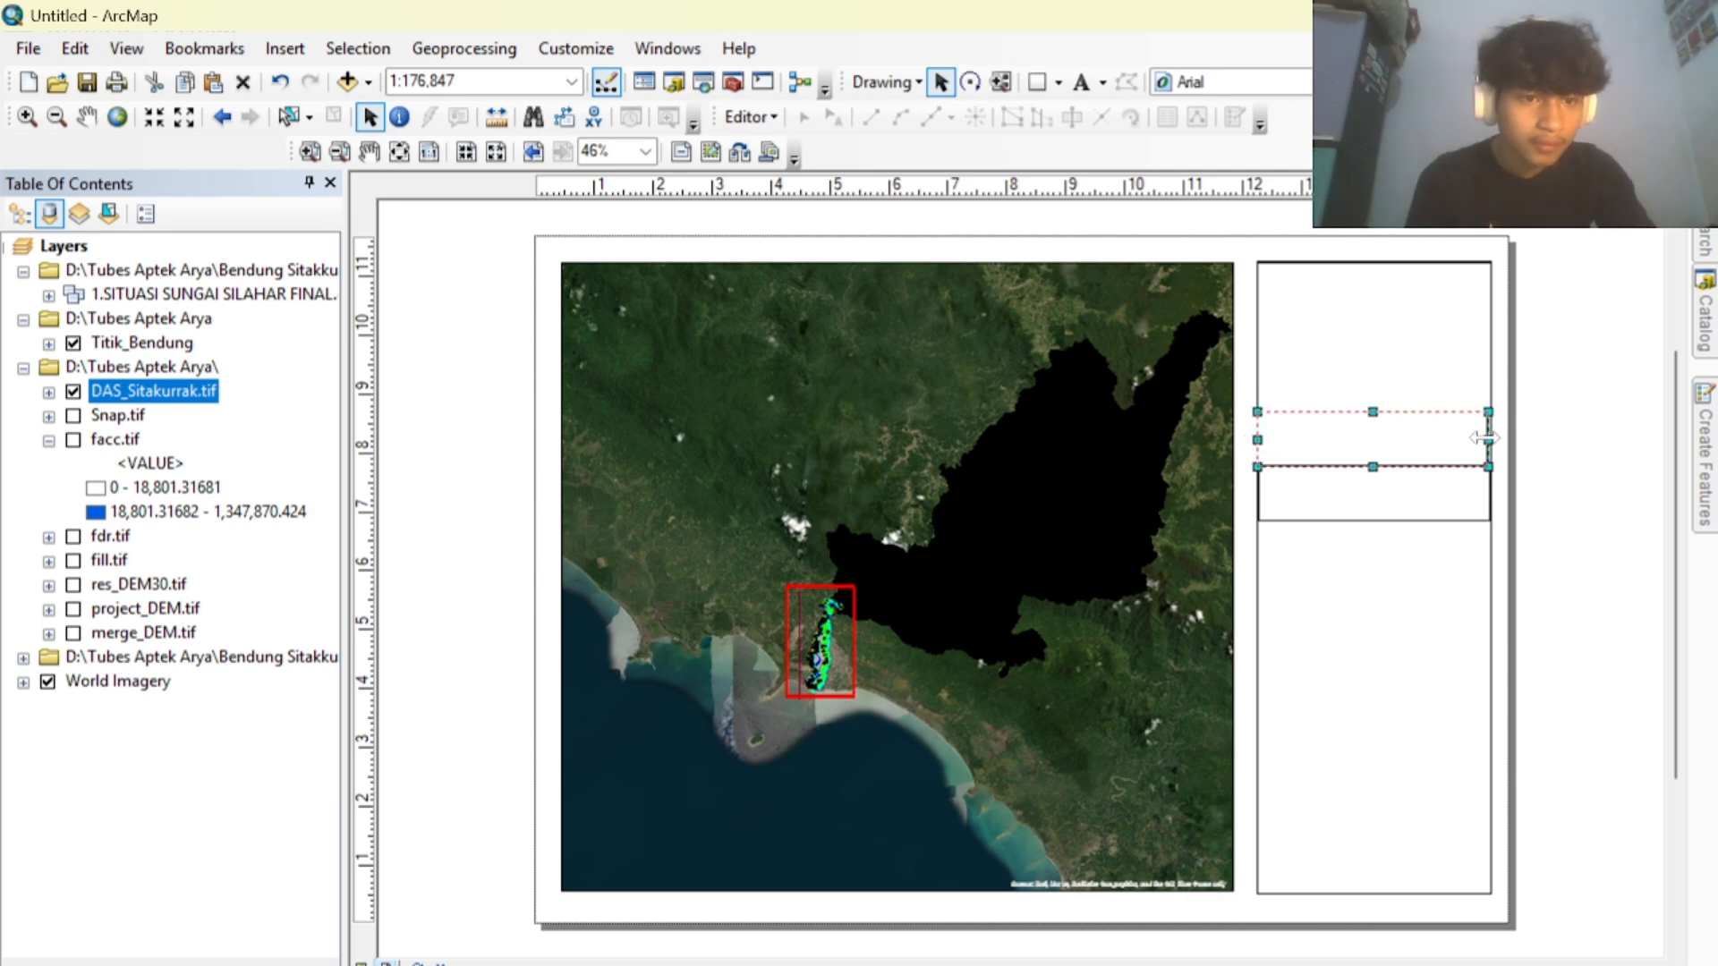
click(1548, 464)
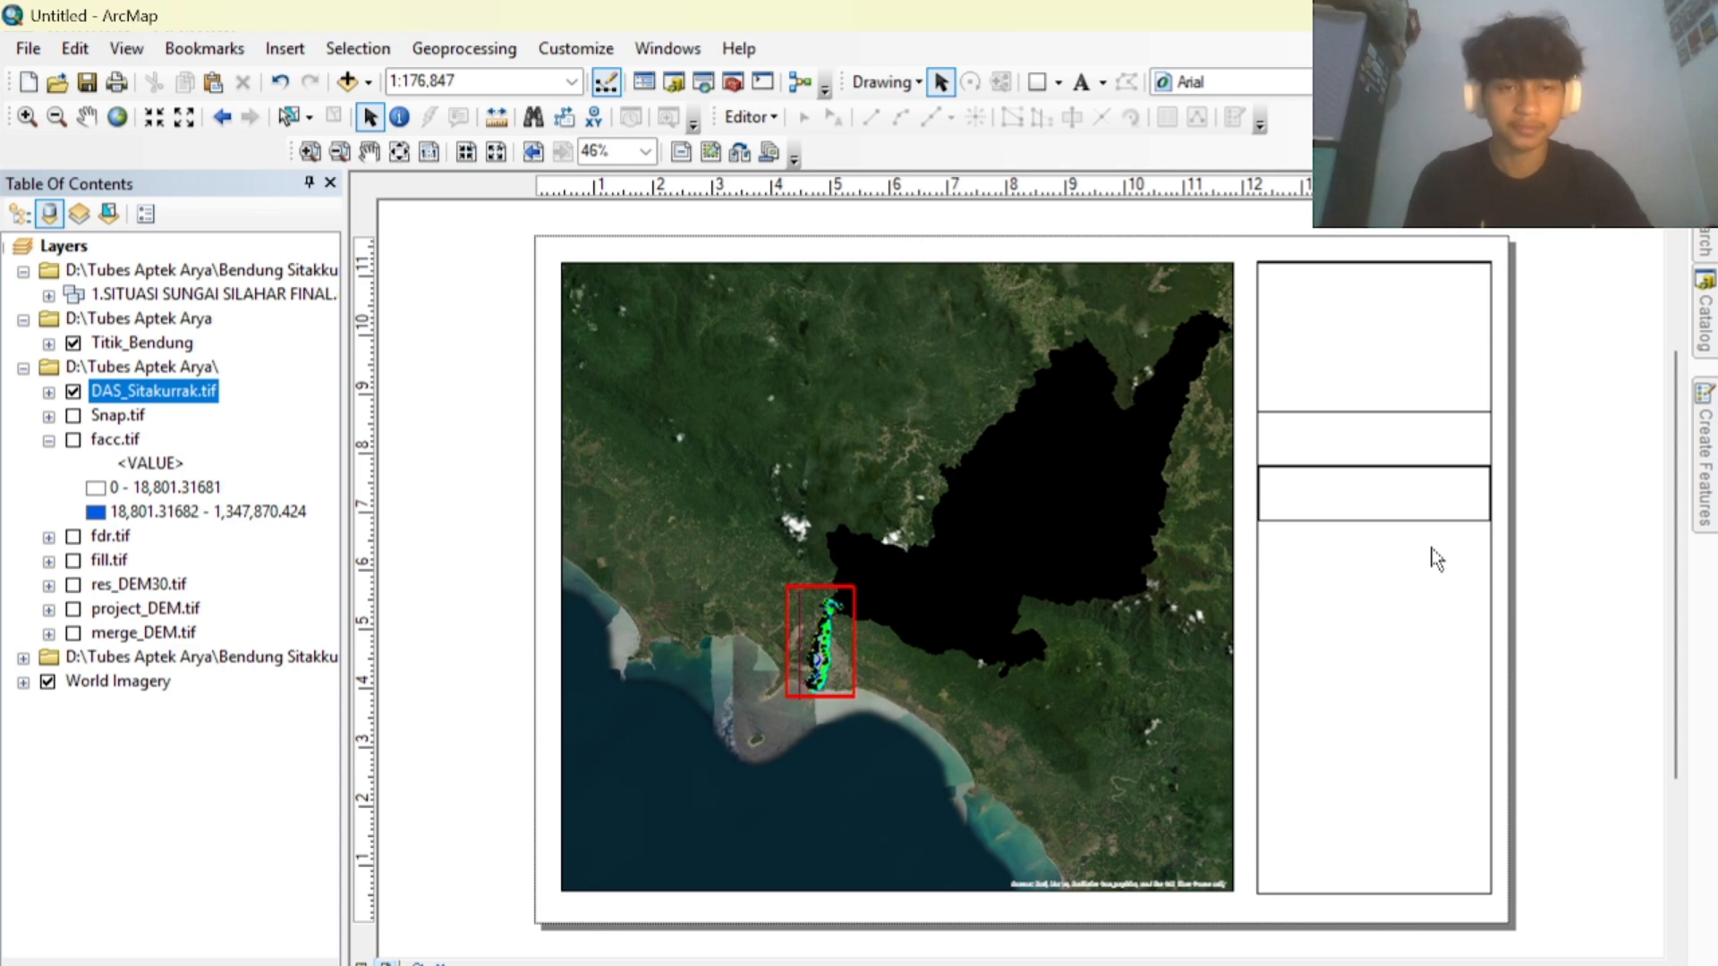
Insert the LOGO-UNJANI-DESIGN picture from the DATA (D:) drive into the layout.
click(284, 49)
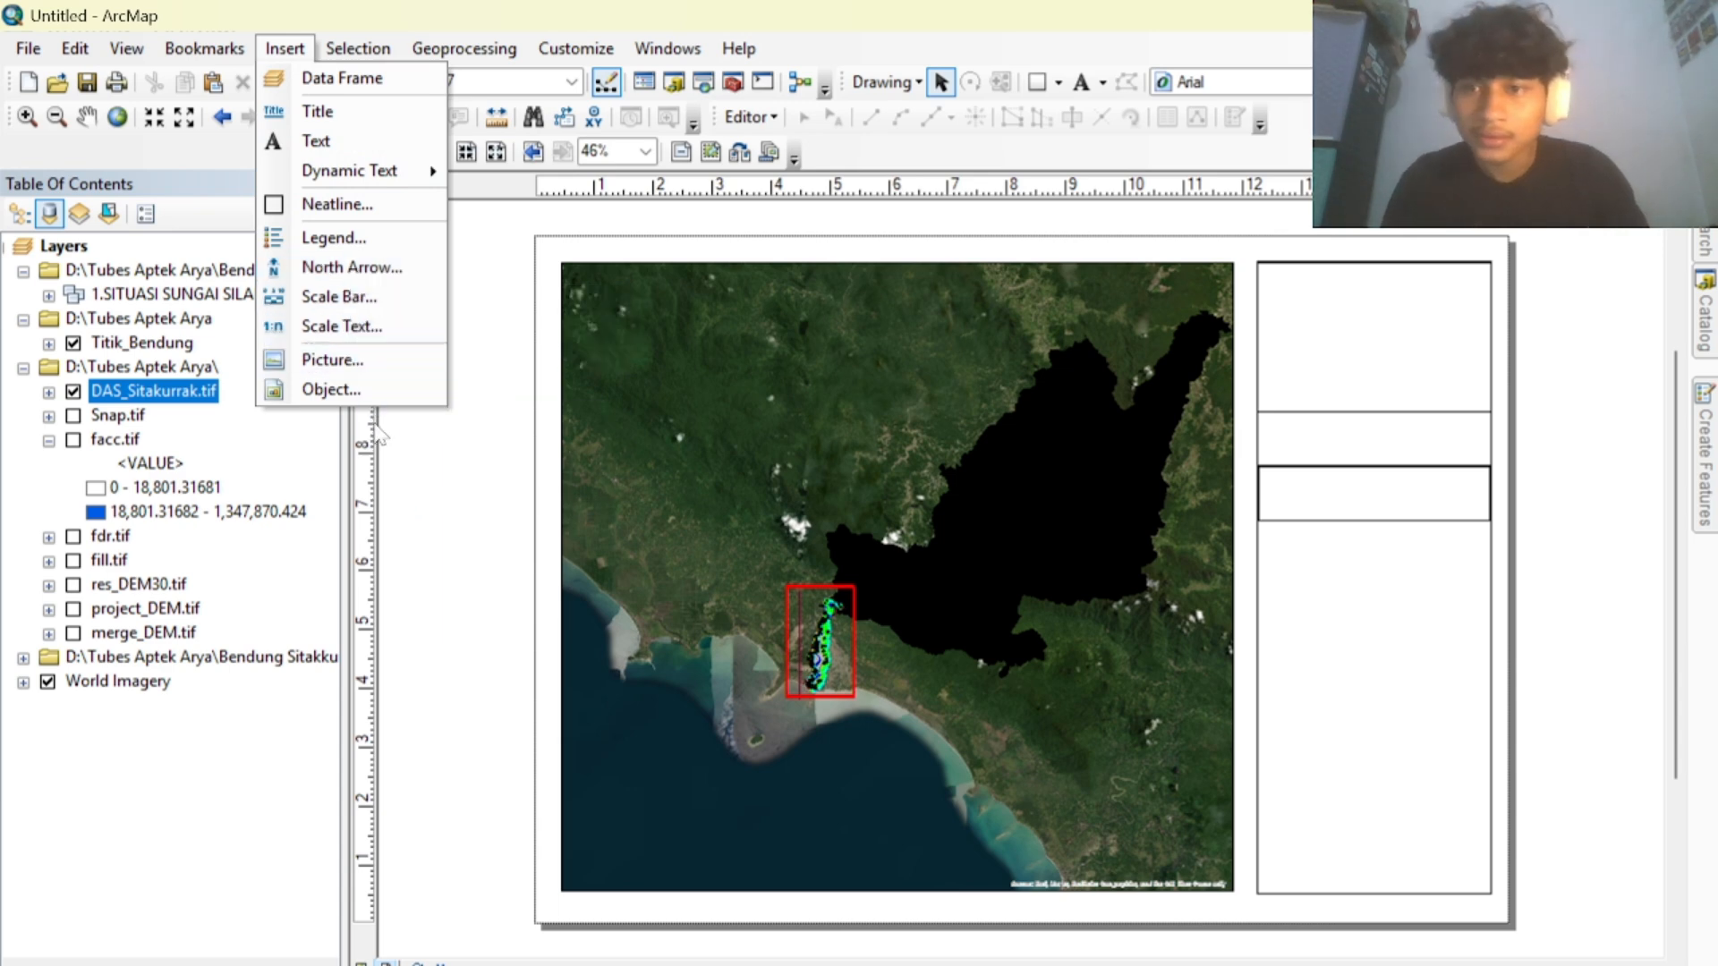
click(410, 355)
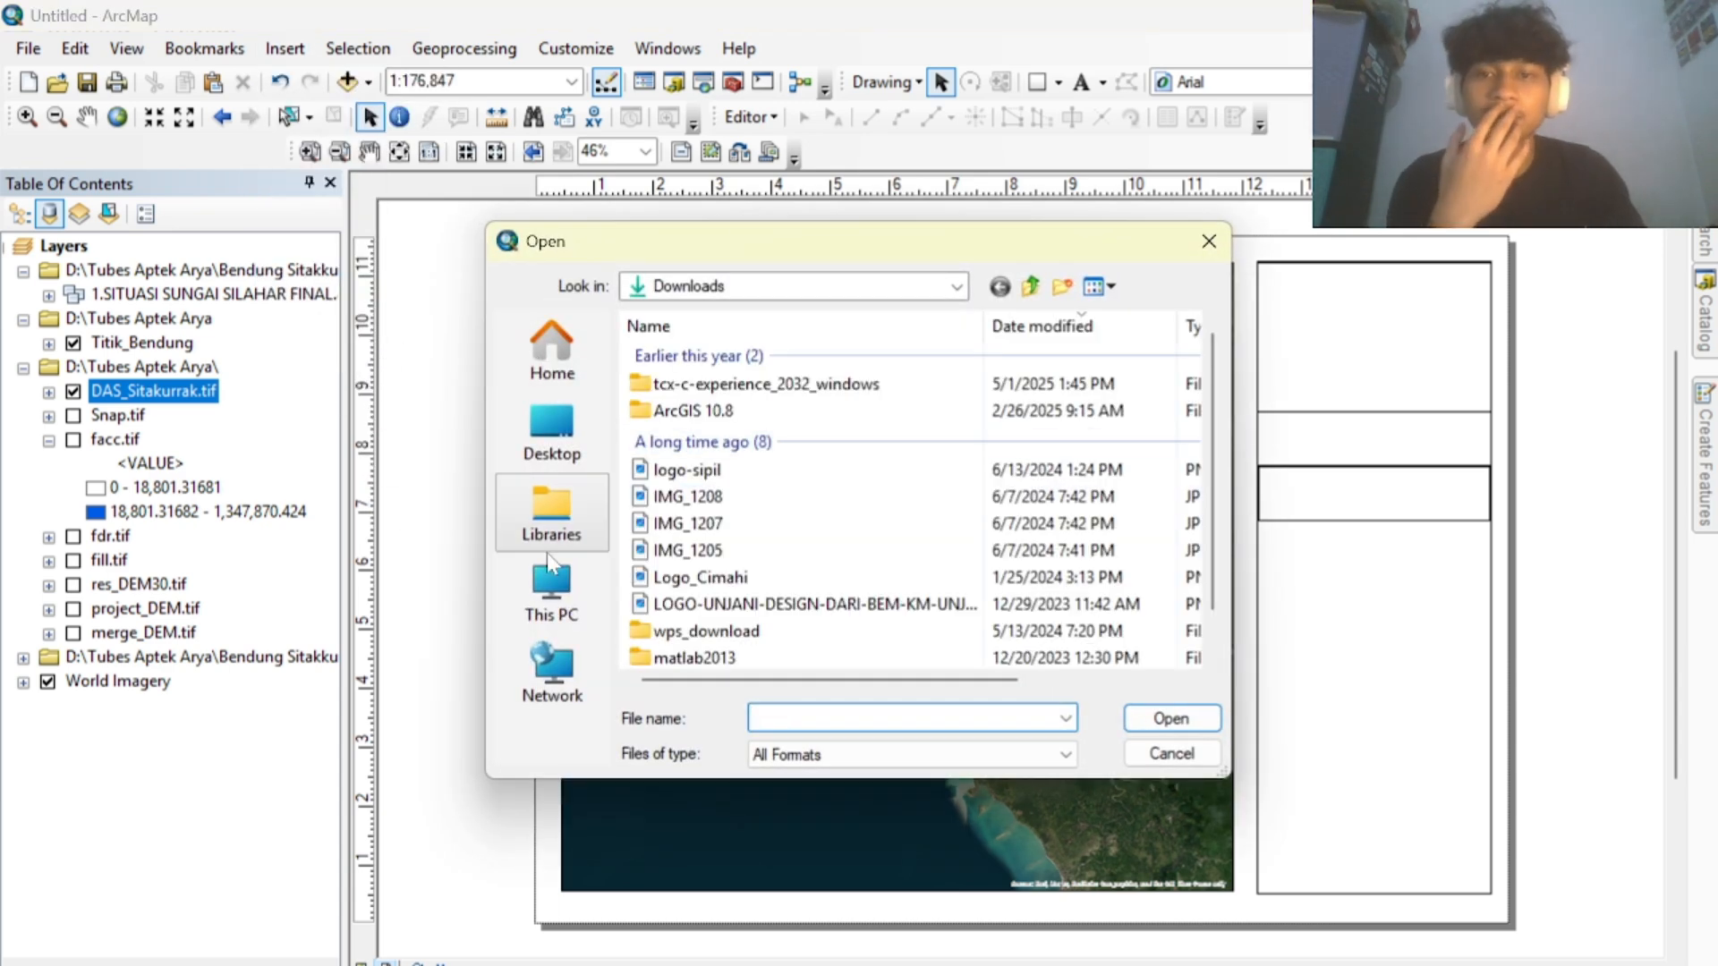
click(552, 595)
double_click(750, 445)
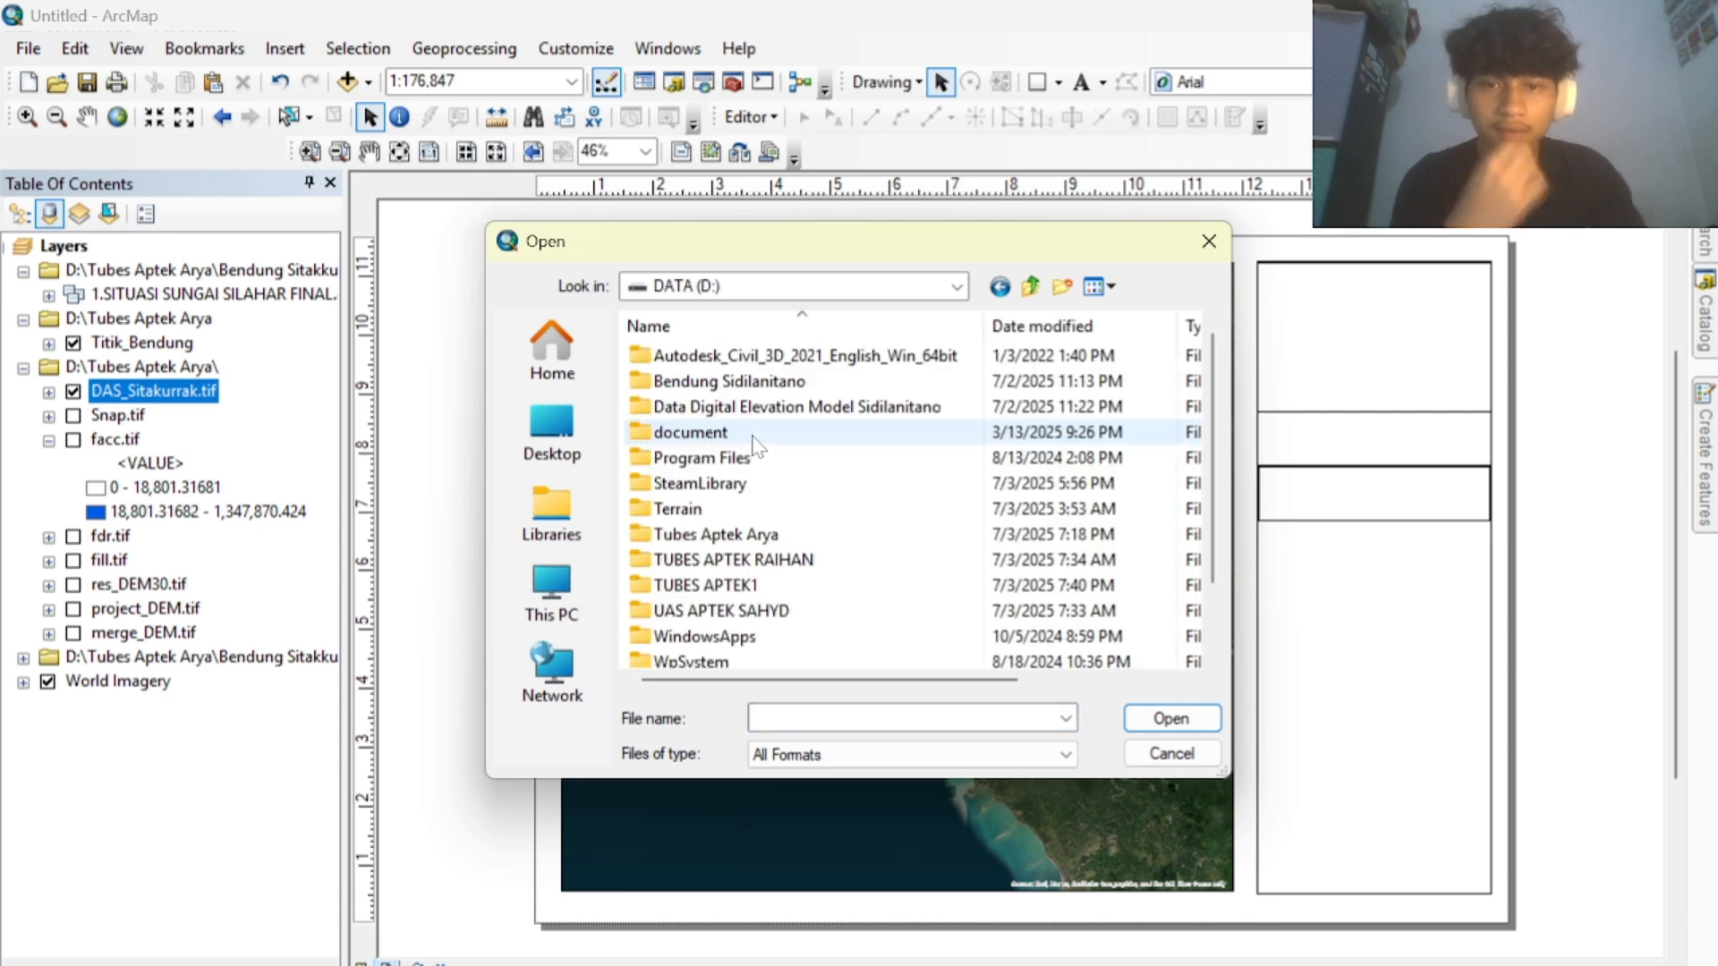
scroll(753, 483, down, 1)
click(716, 636)
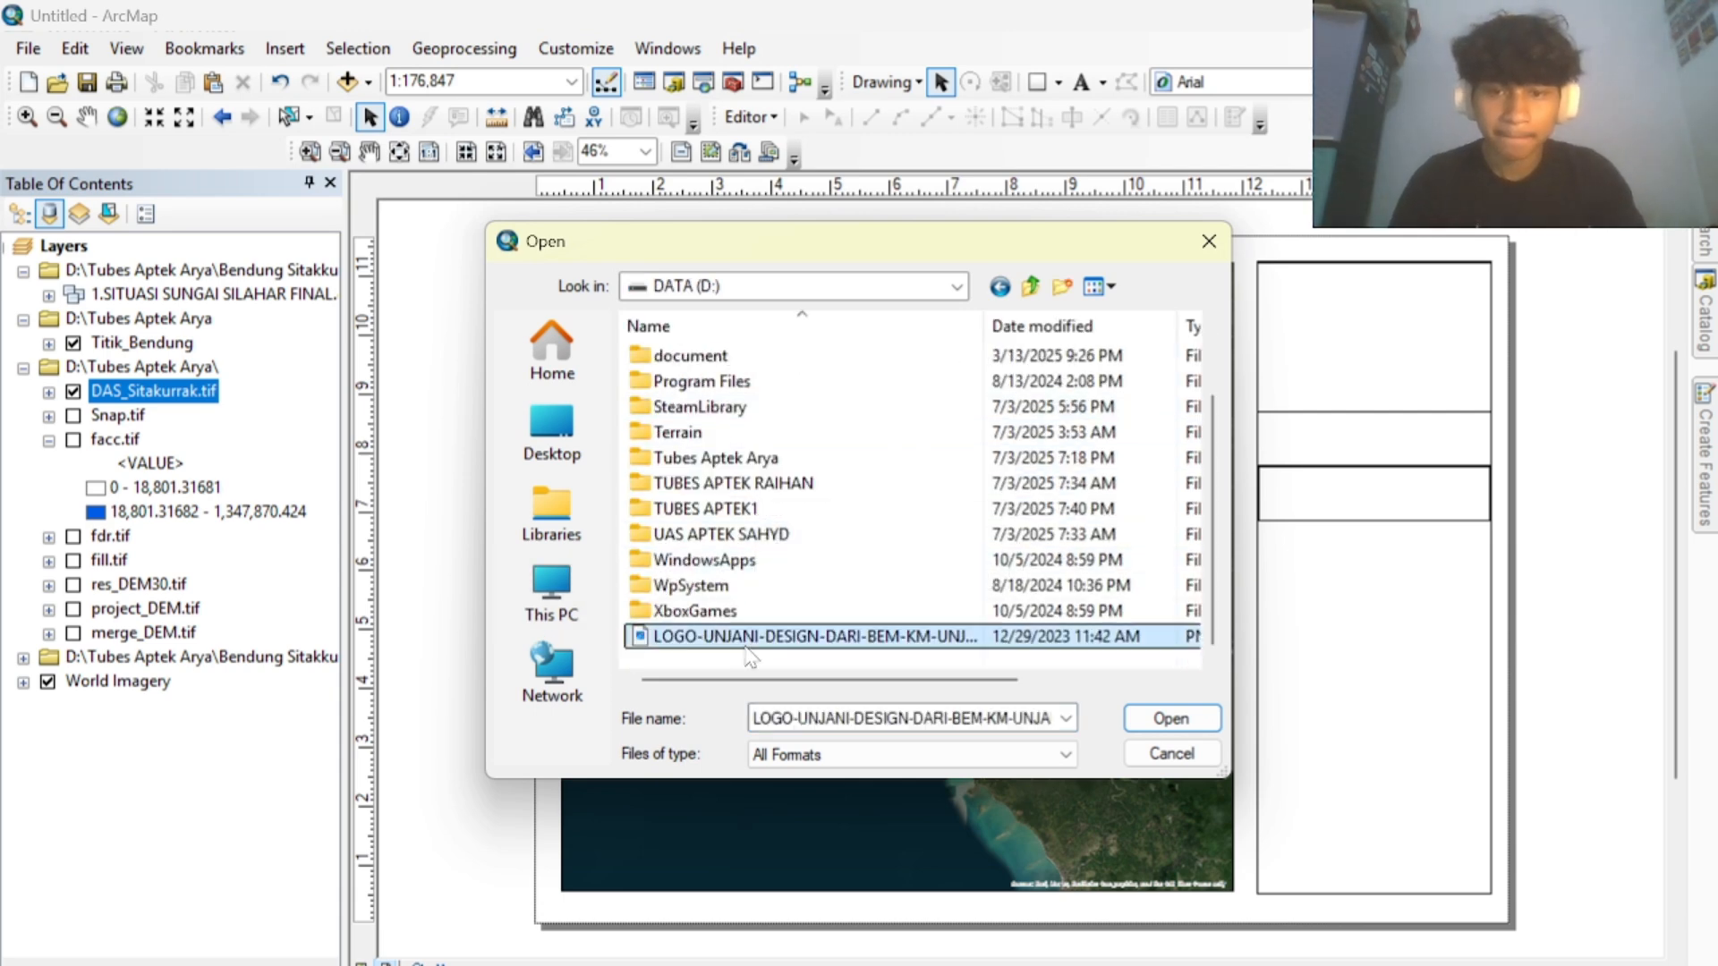
click(1168, 718)
Move the university logo into the side panel's upper box and shrink it to fit inside.
drag(1043, 609, 1400, 392)
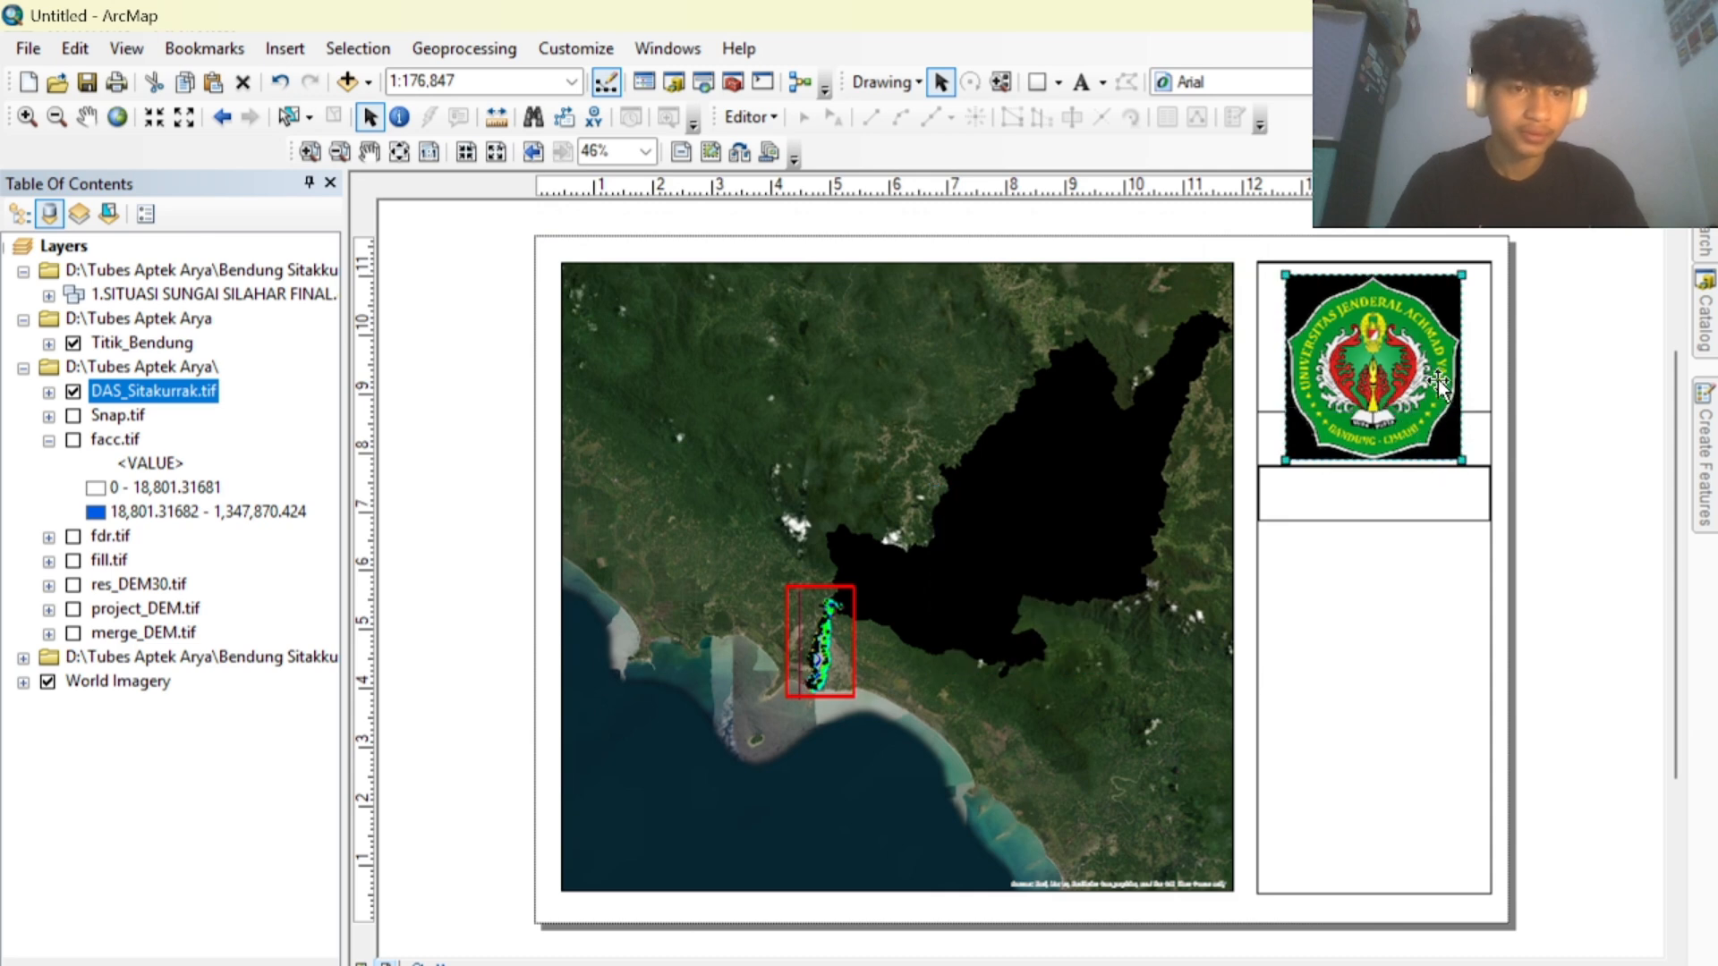
drag(1340, 341, 1440, 393)
drag(1325, 393, 1317, 421)
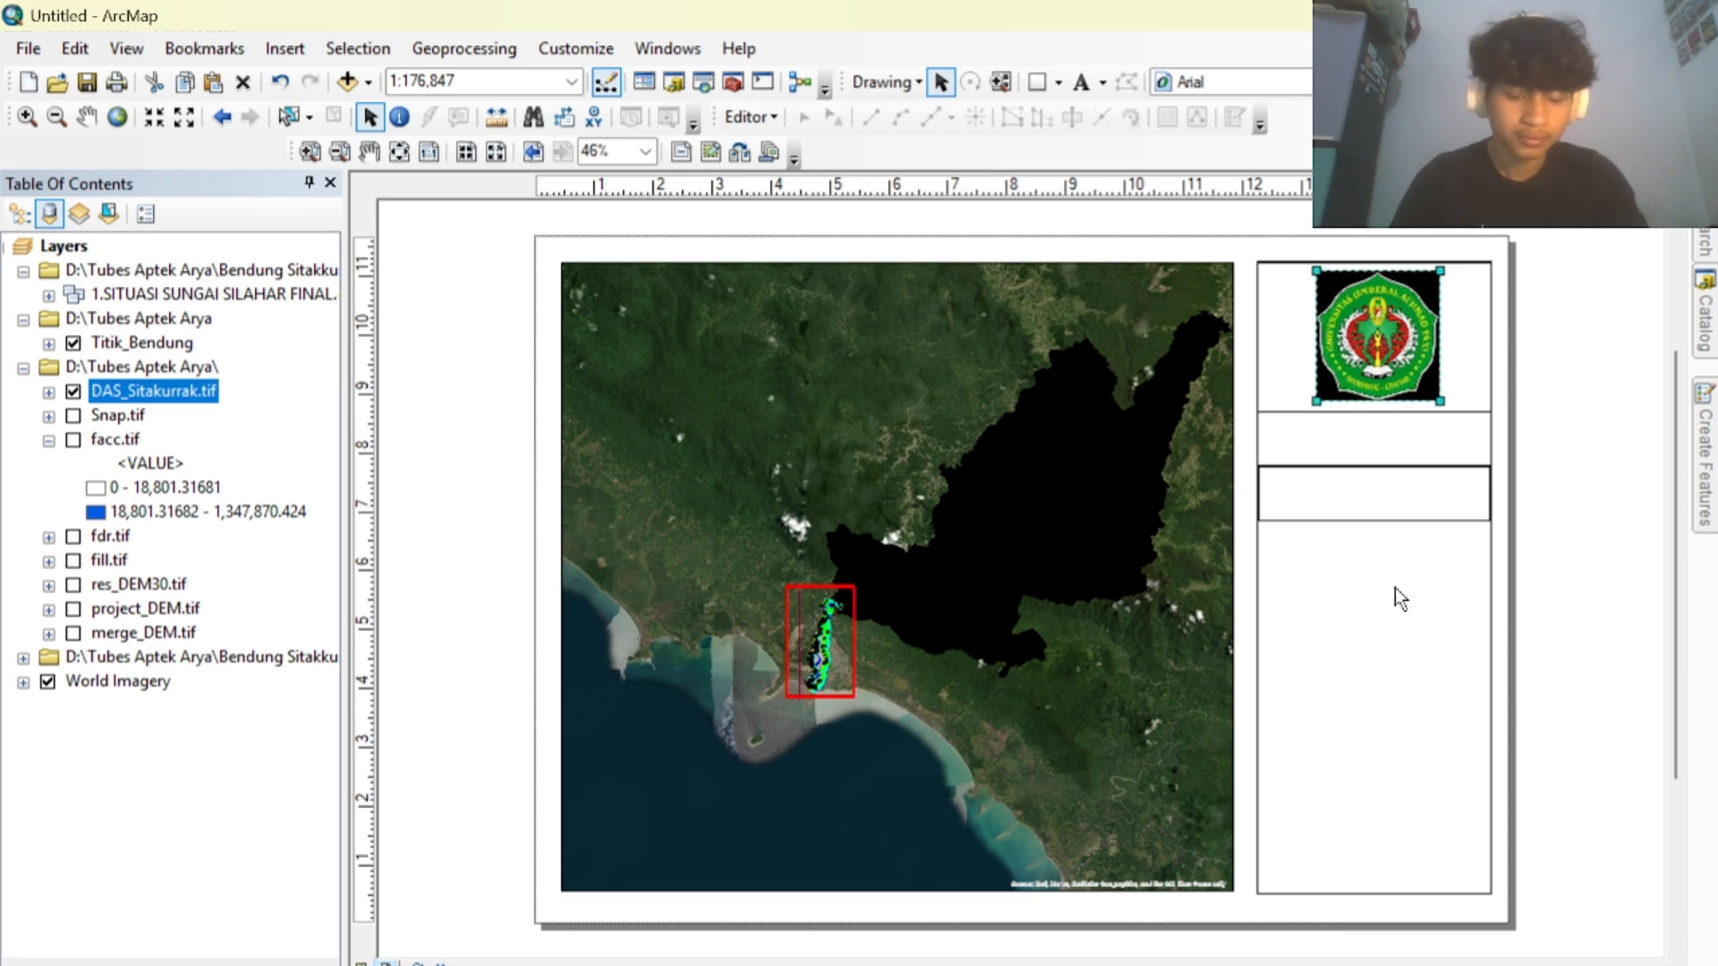
click(1403, 485)
click(1401, 361)
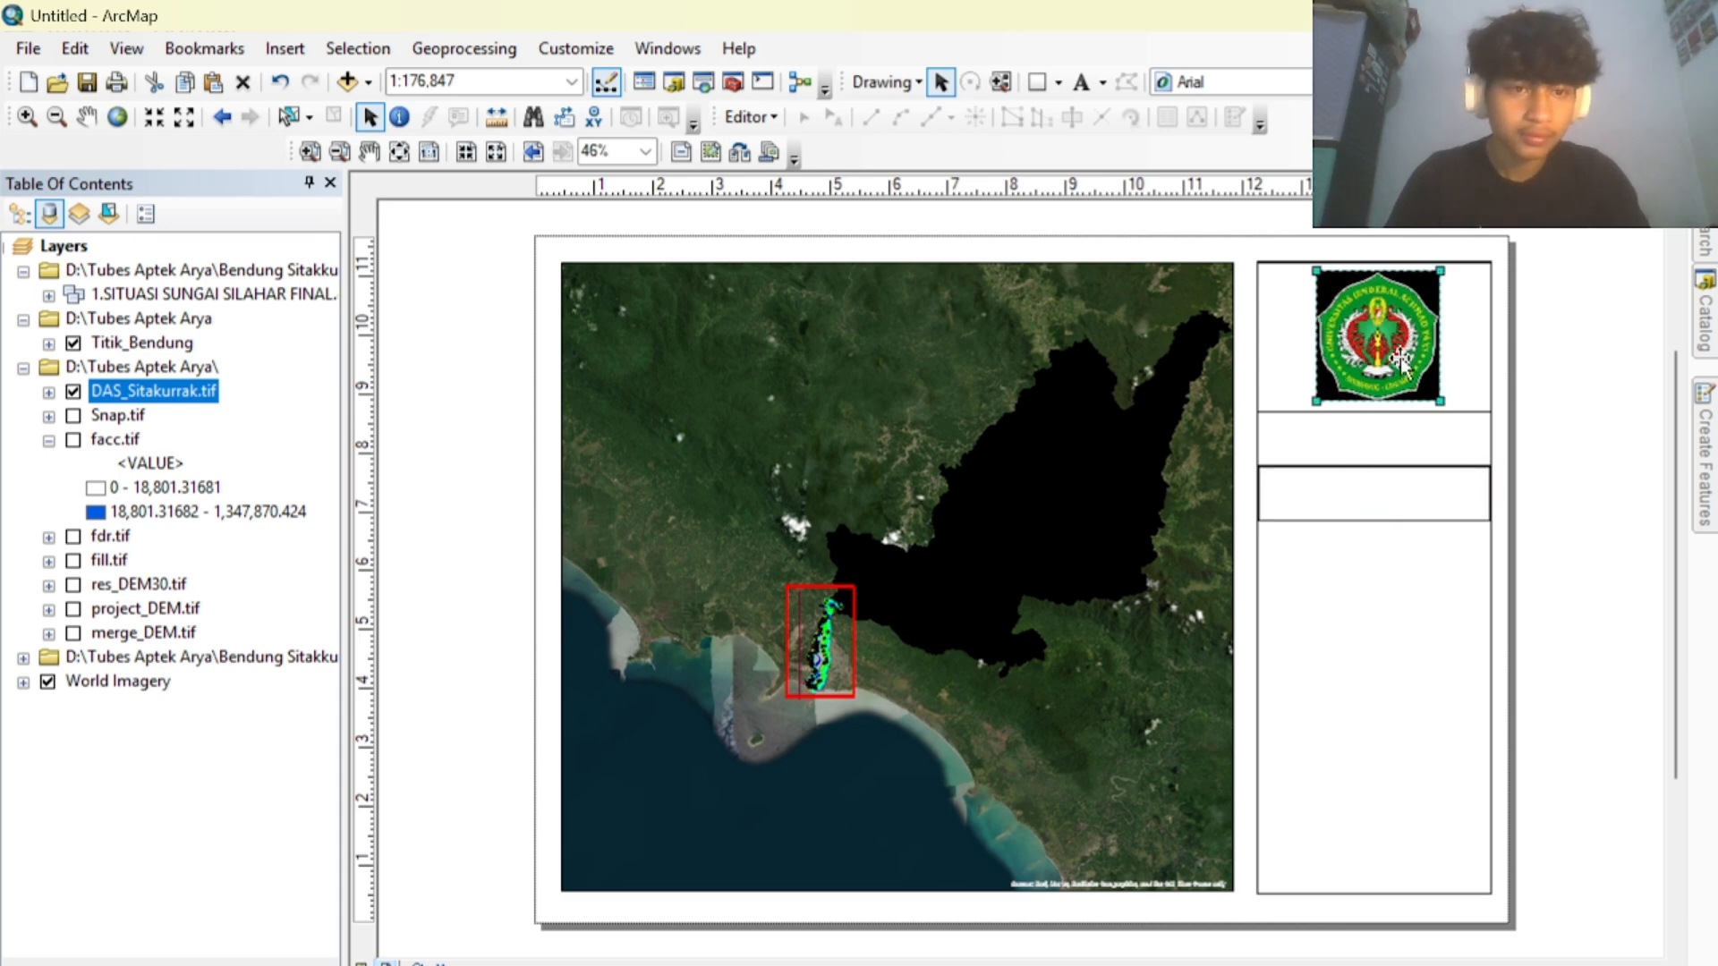
drag(1434, 394, 1438, 399)
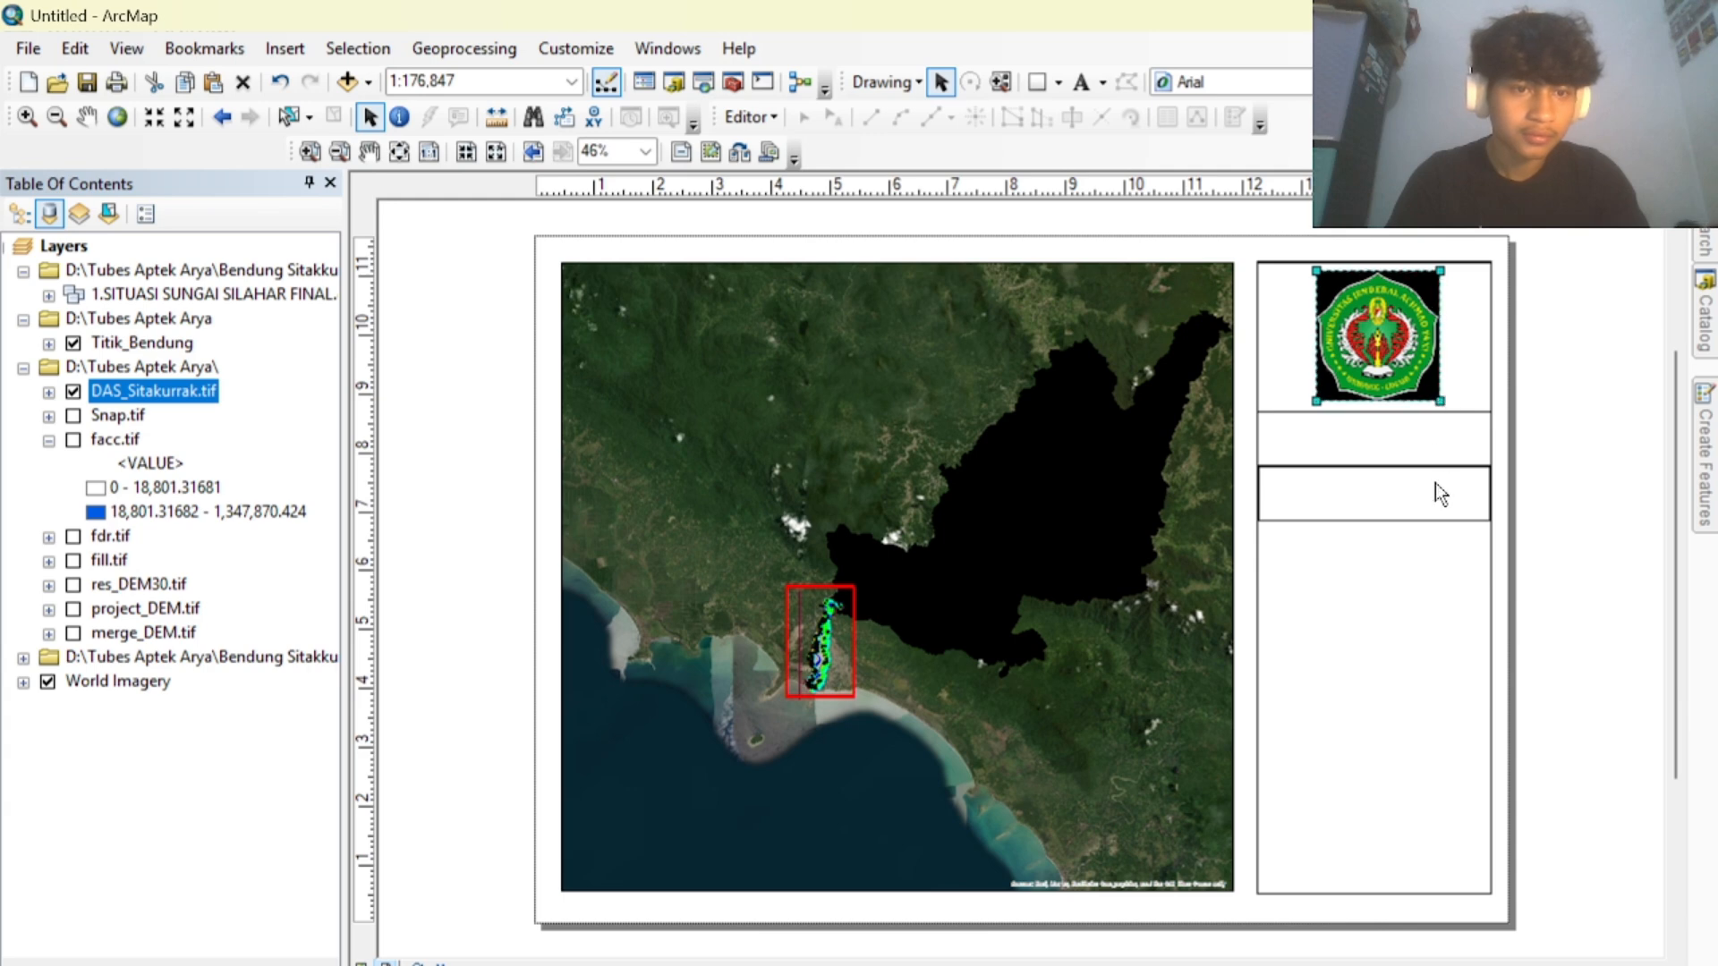
Nudge the side panel's outer border upward slightly and undo the last nudge.
click(1435, 483)
click(1397, 593)
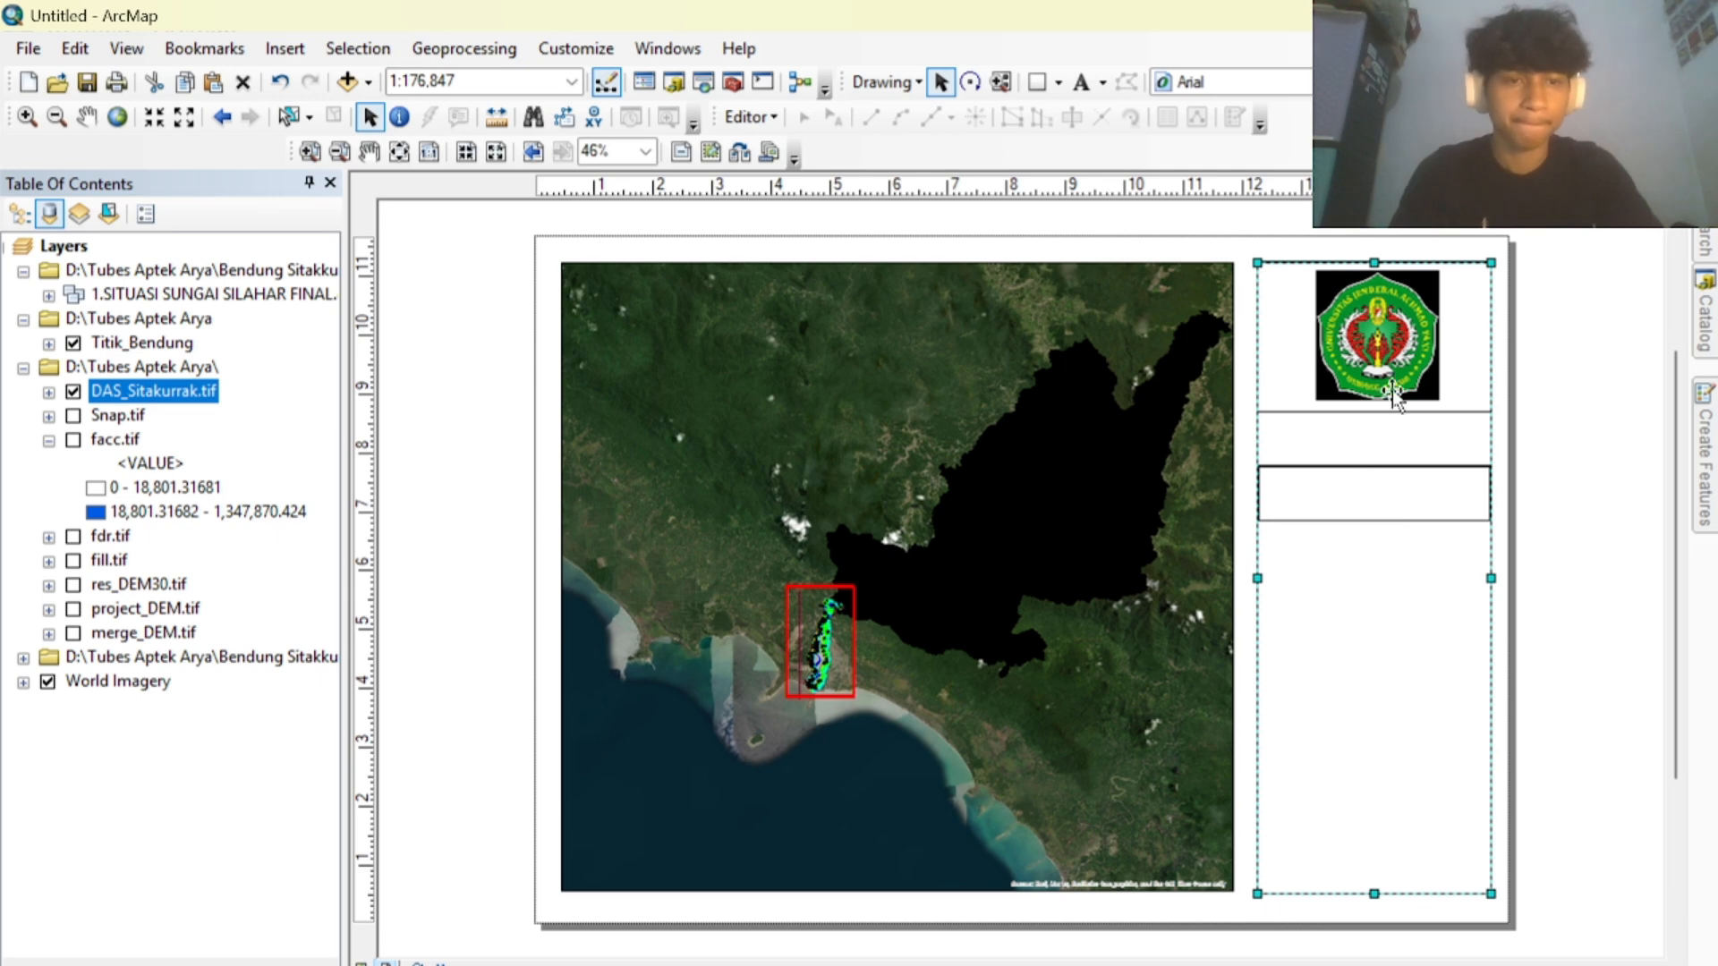
key(Up)
key(Up)
key(Up)
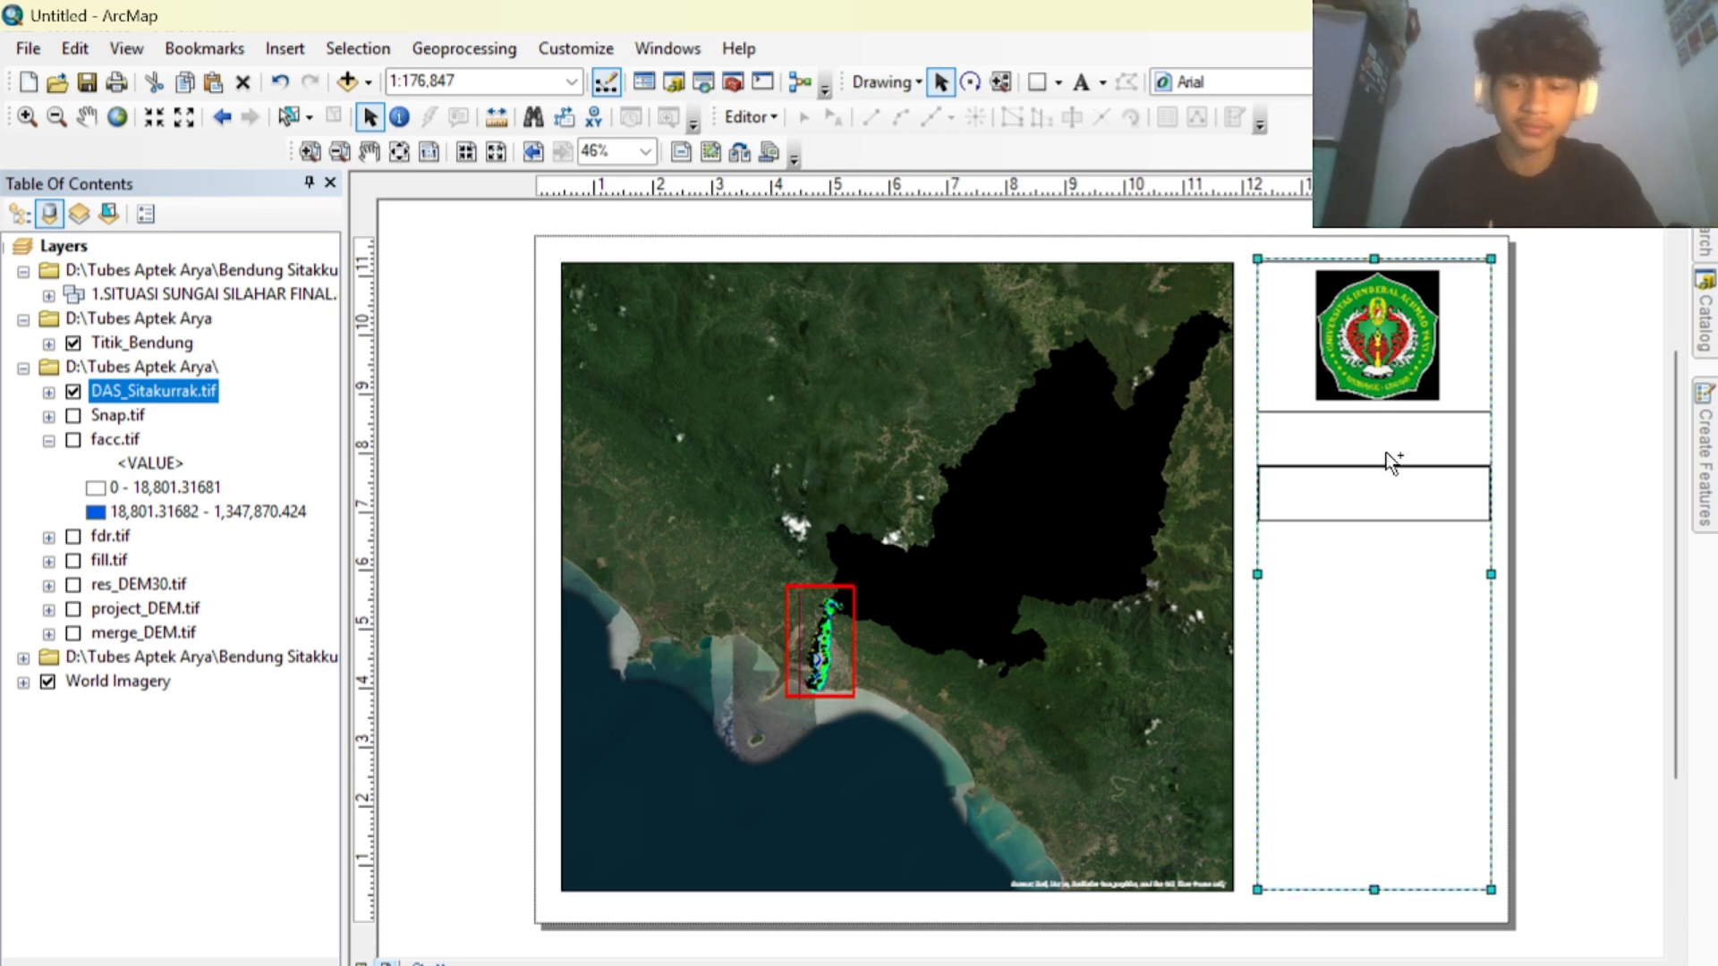
key(ctrl+z)
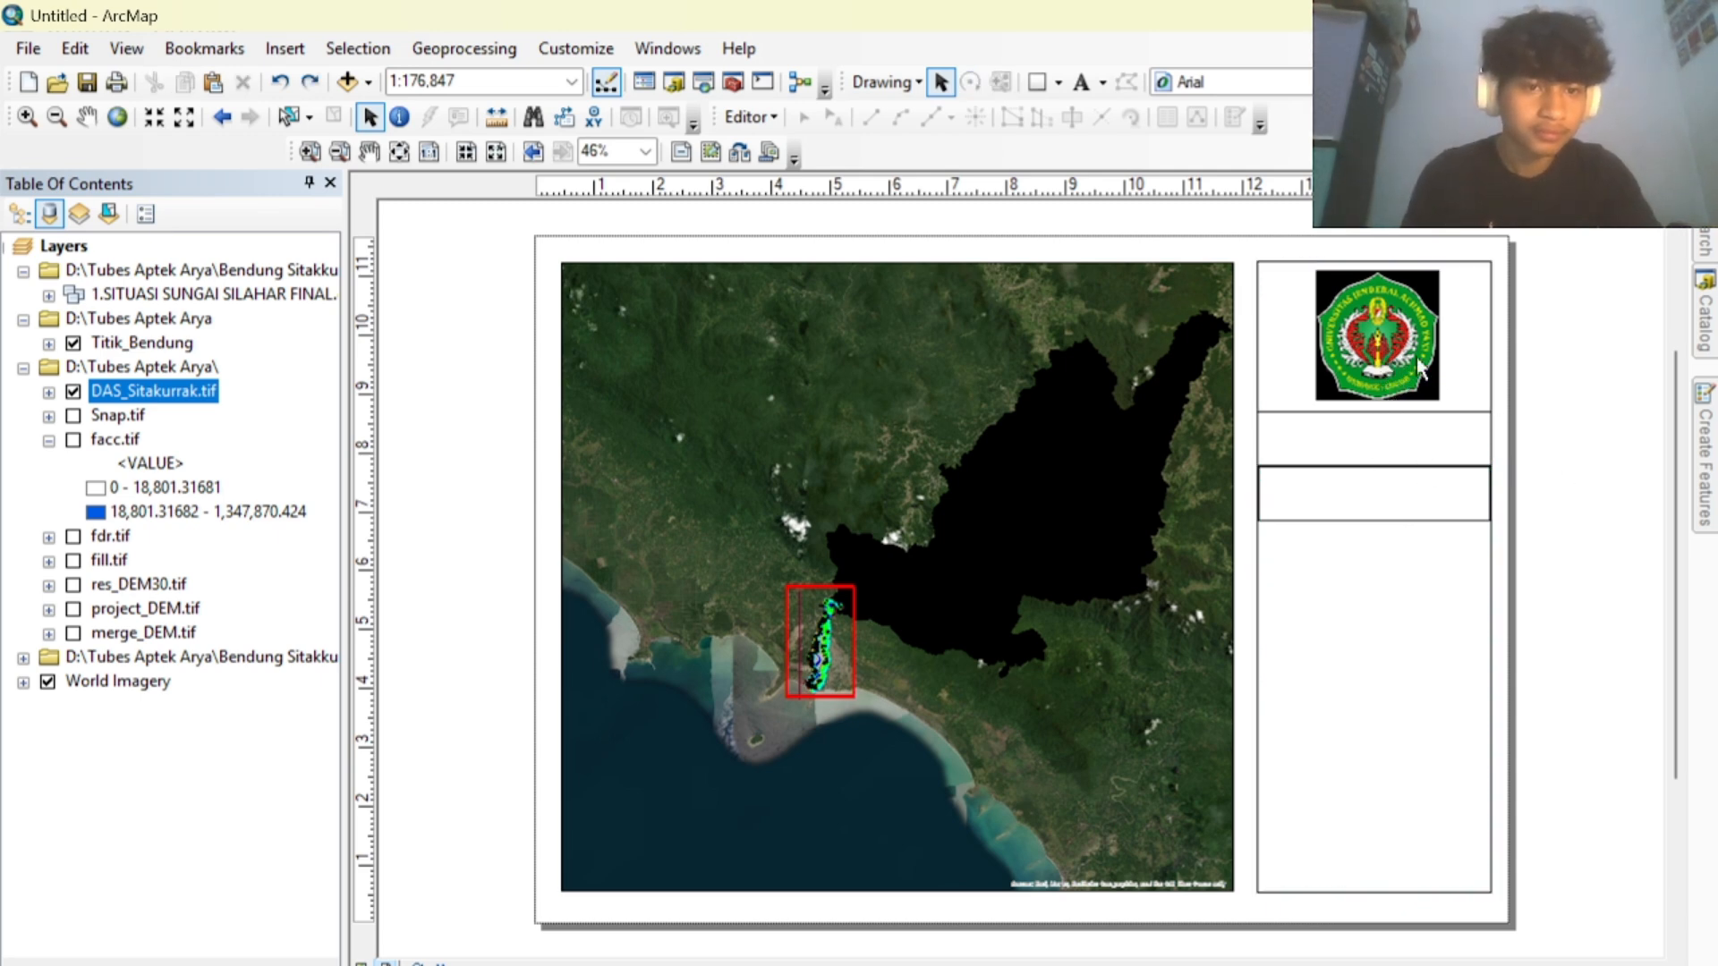
Enlarge the university logo slightly so it fills more of the upper box's height.
click(1388, 376)
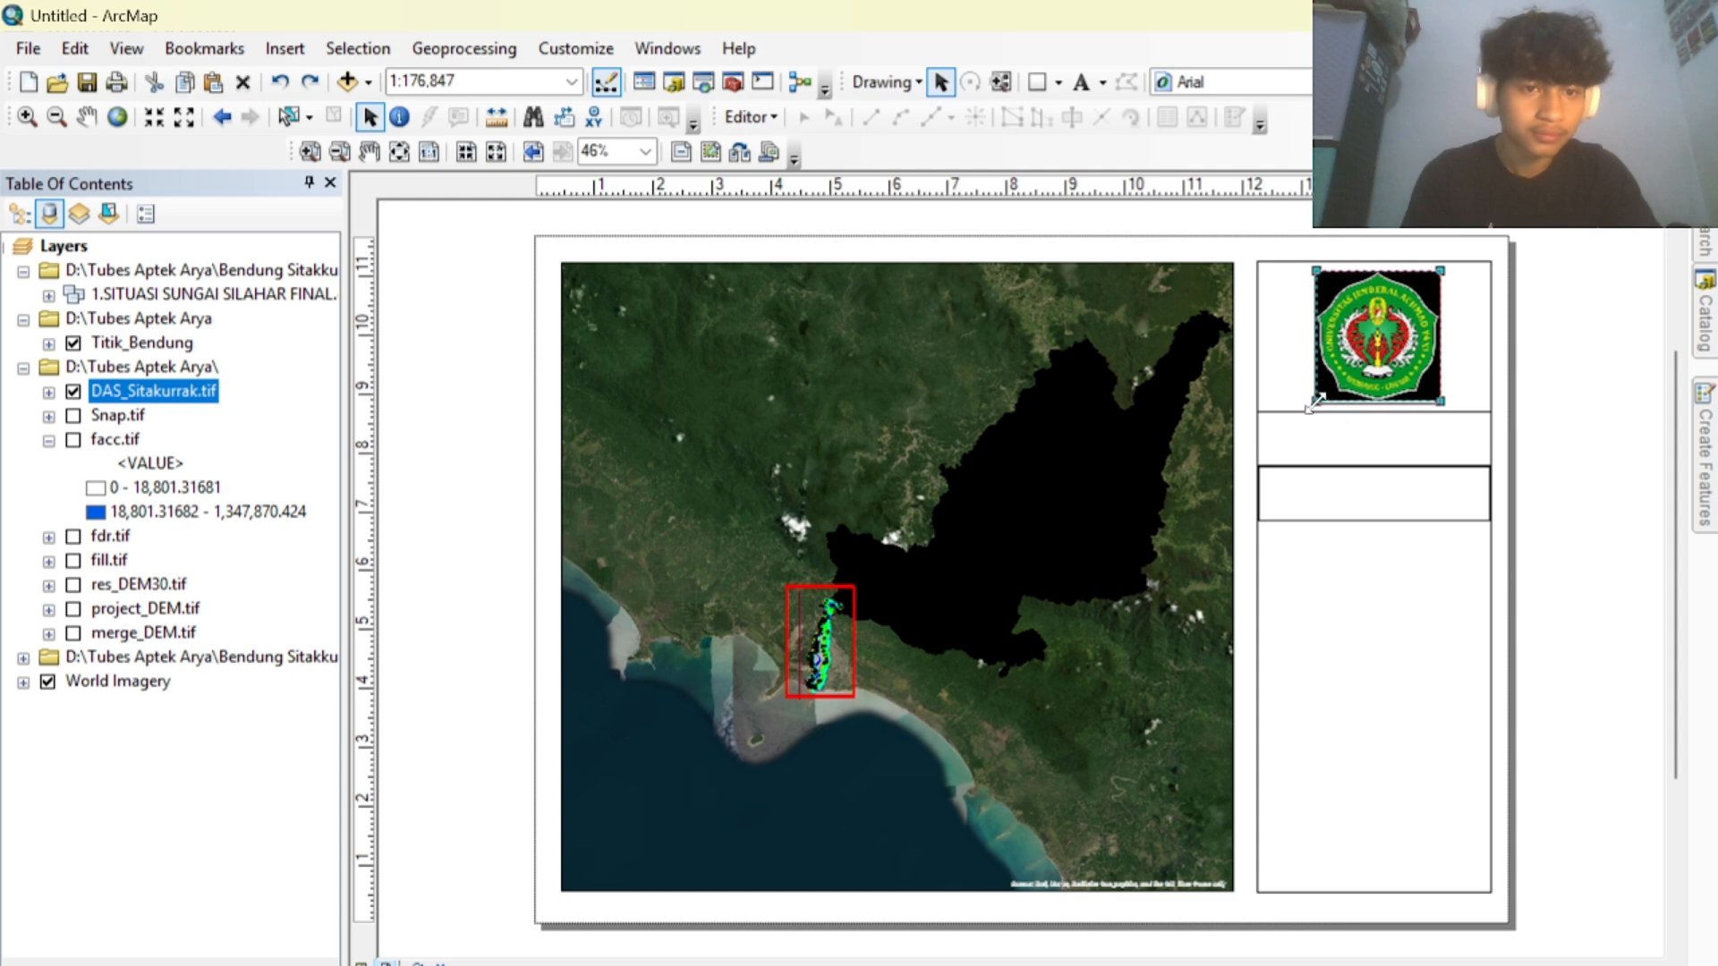
drag(1317, 400, 1313, 405)
drag(1441, 270, 1472, 269)
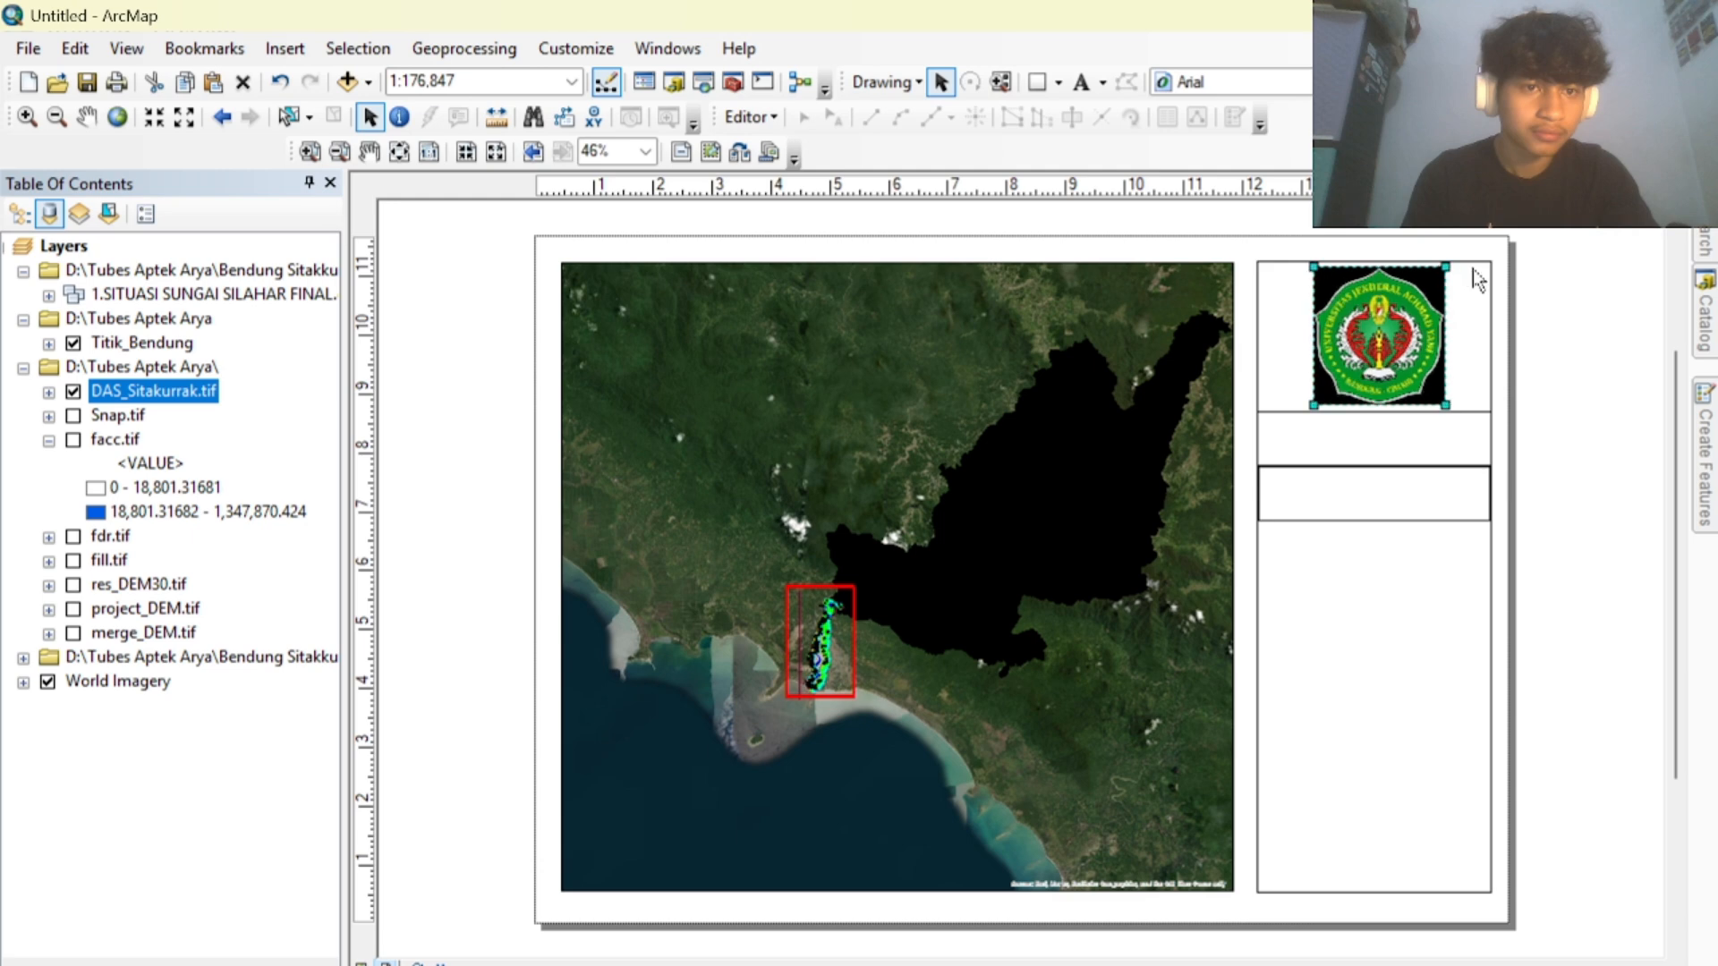
click(1608, 331)
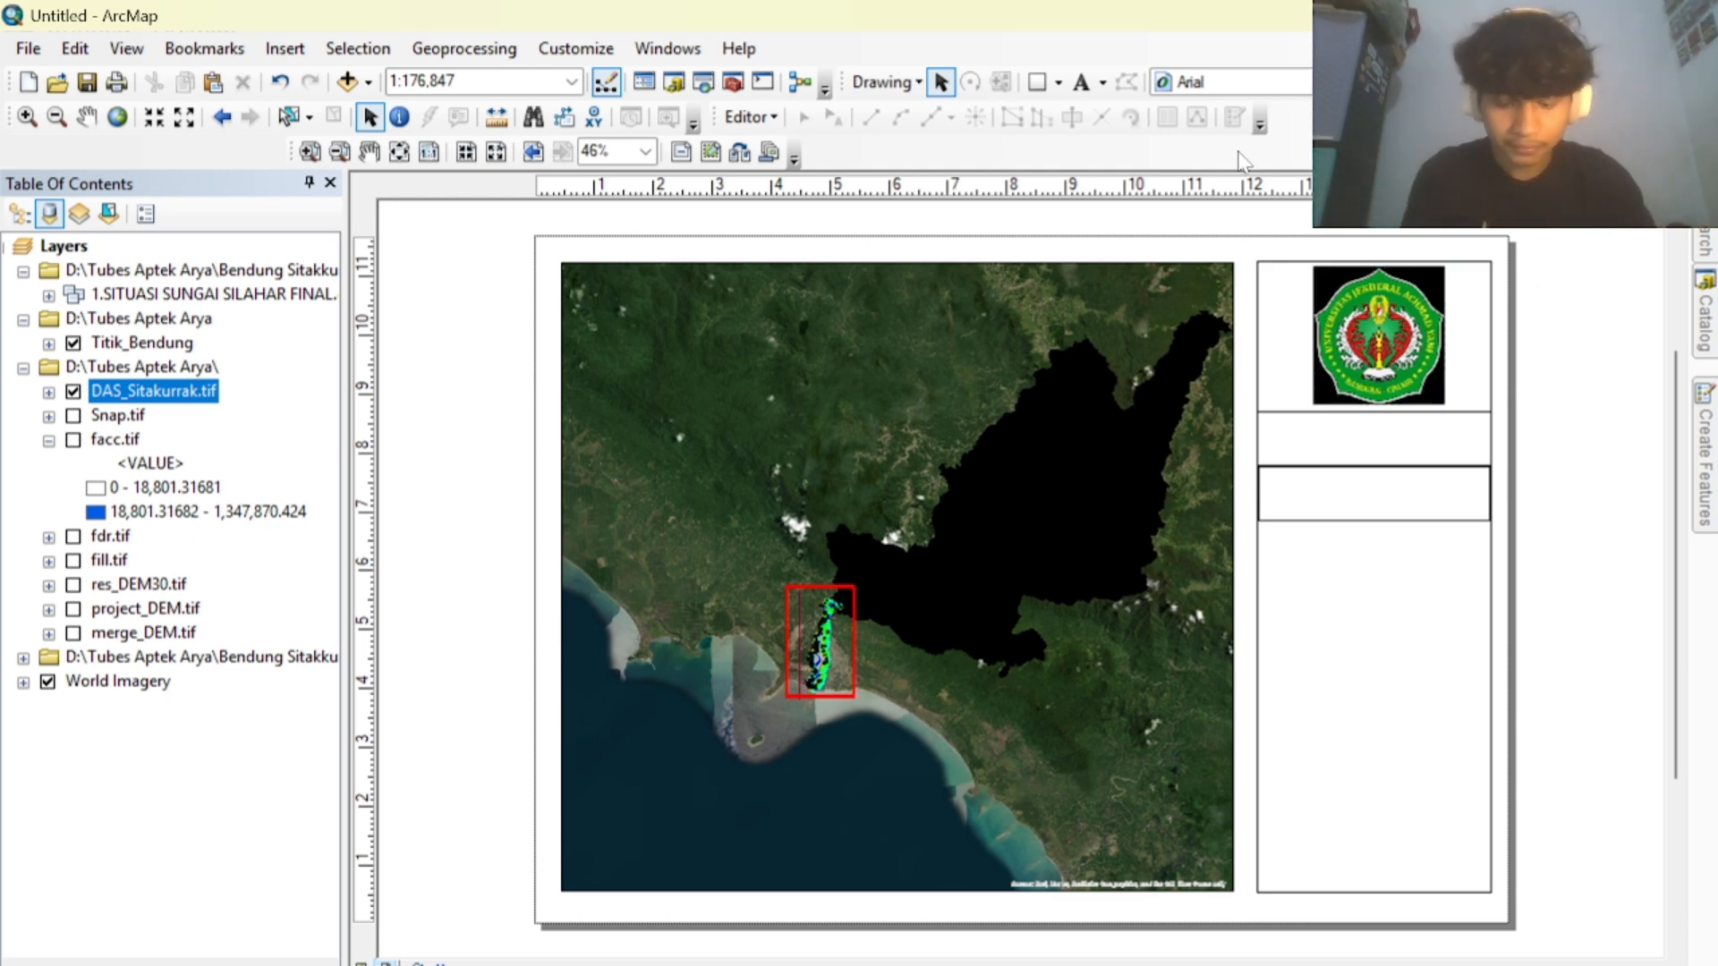
click(285, 48)
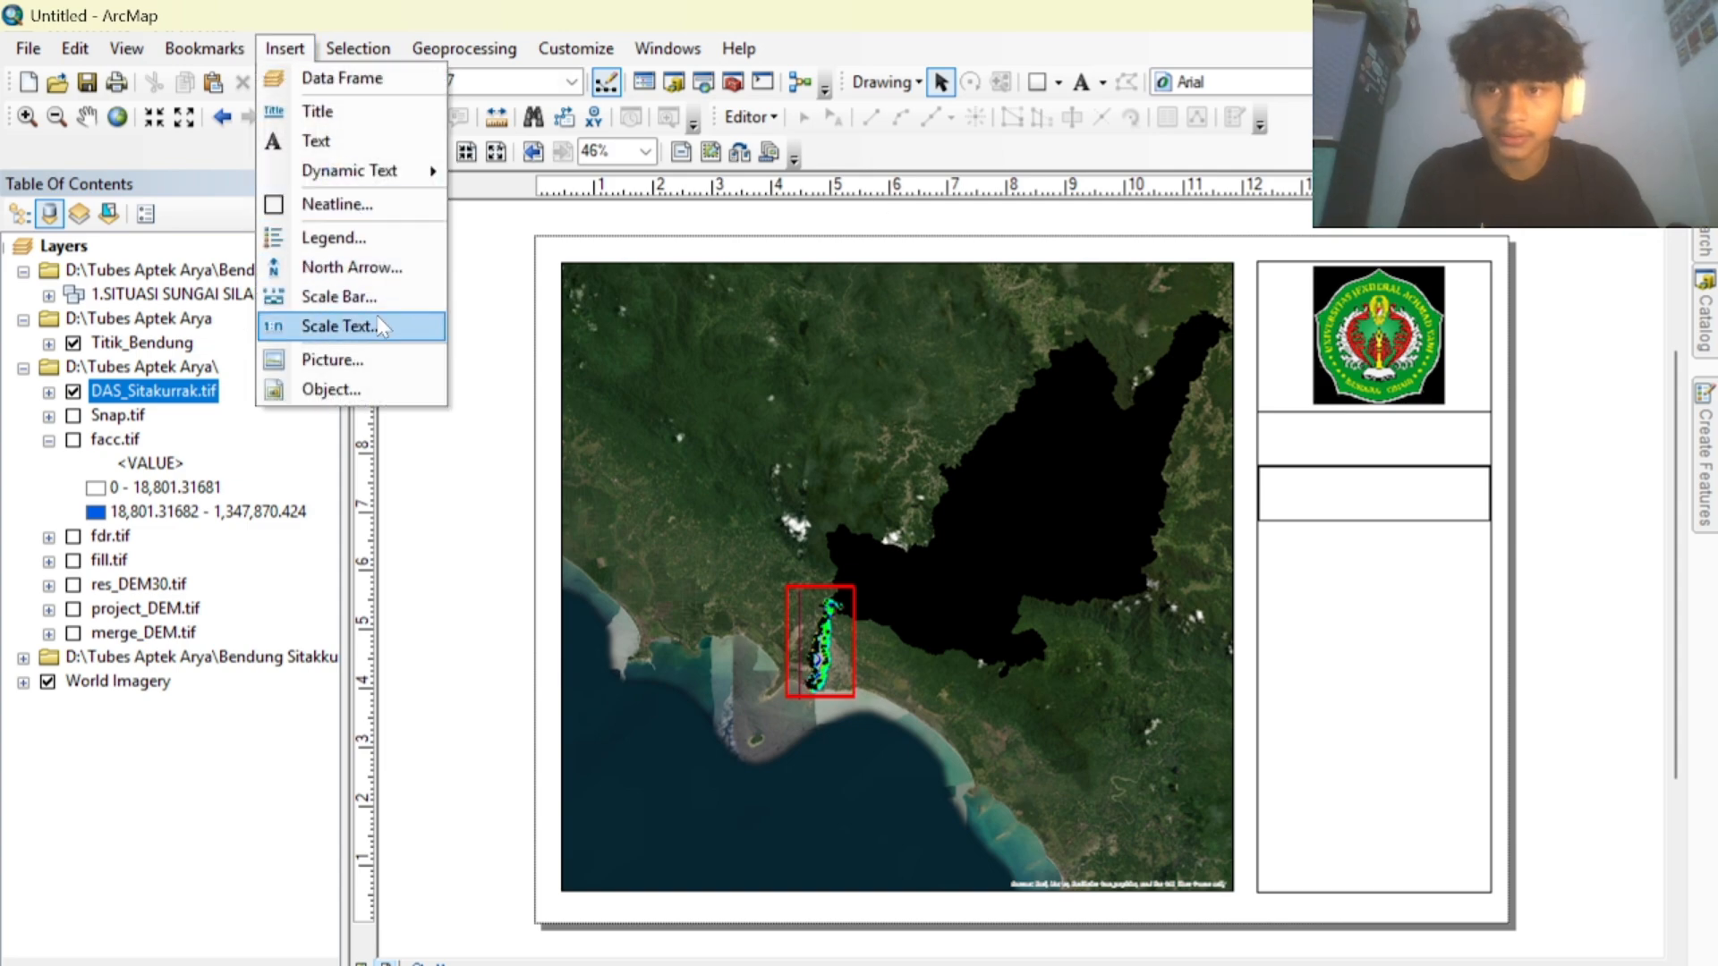
click(336, 323)
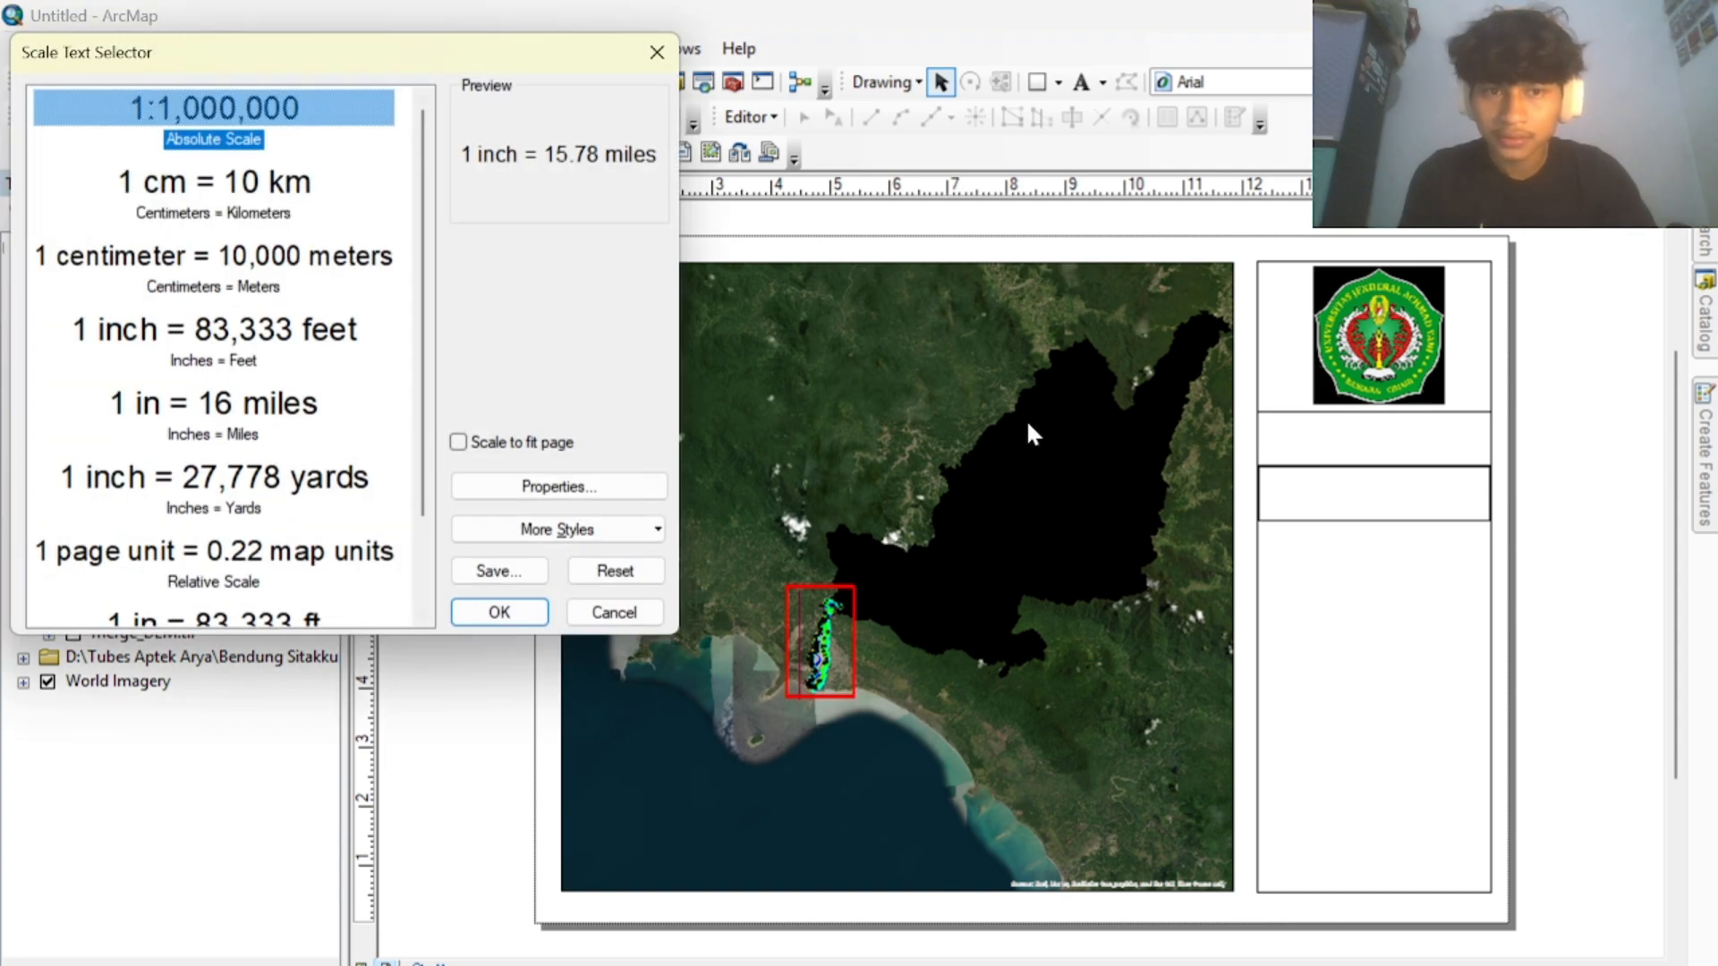
click(657, 52)
Insert a text element on the page, and undo the attempt to place it in the side panel's second box.
click(301, 49)
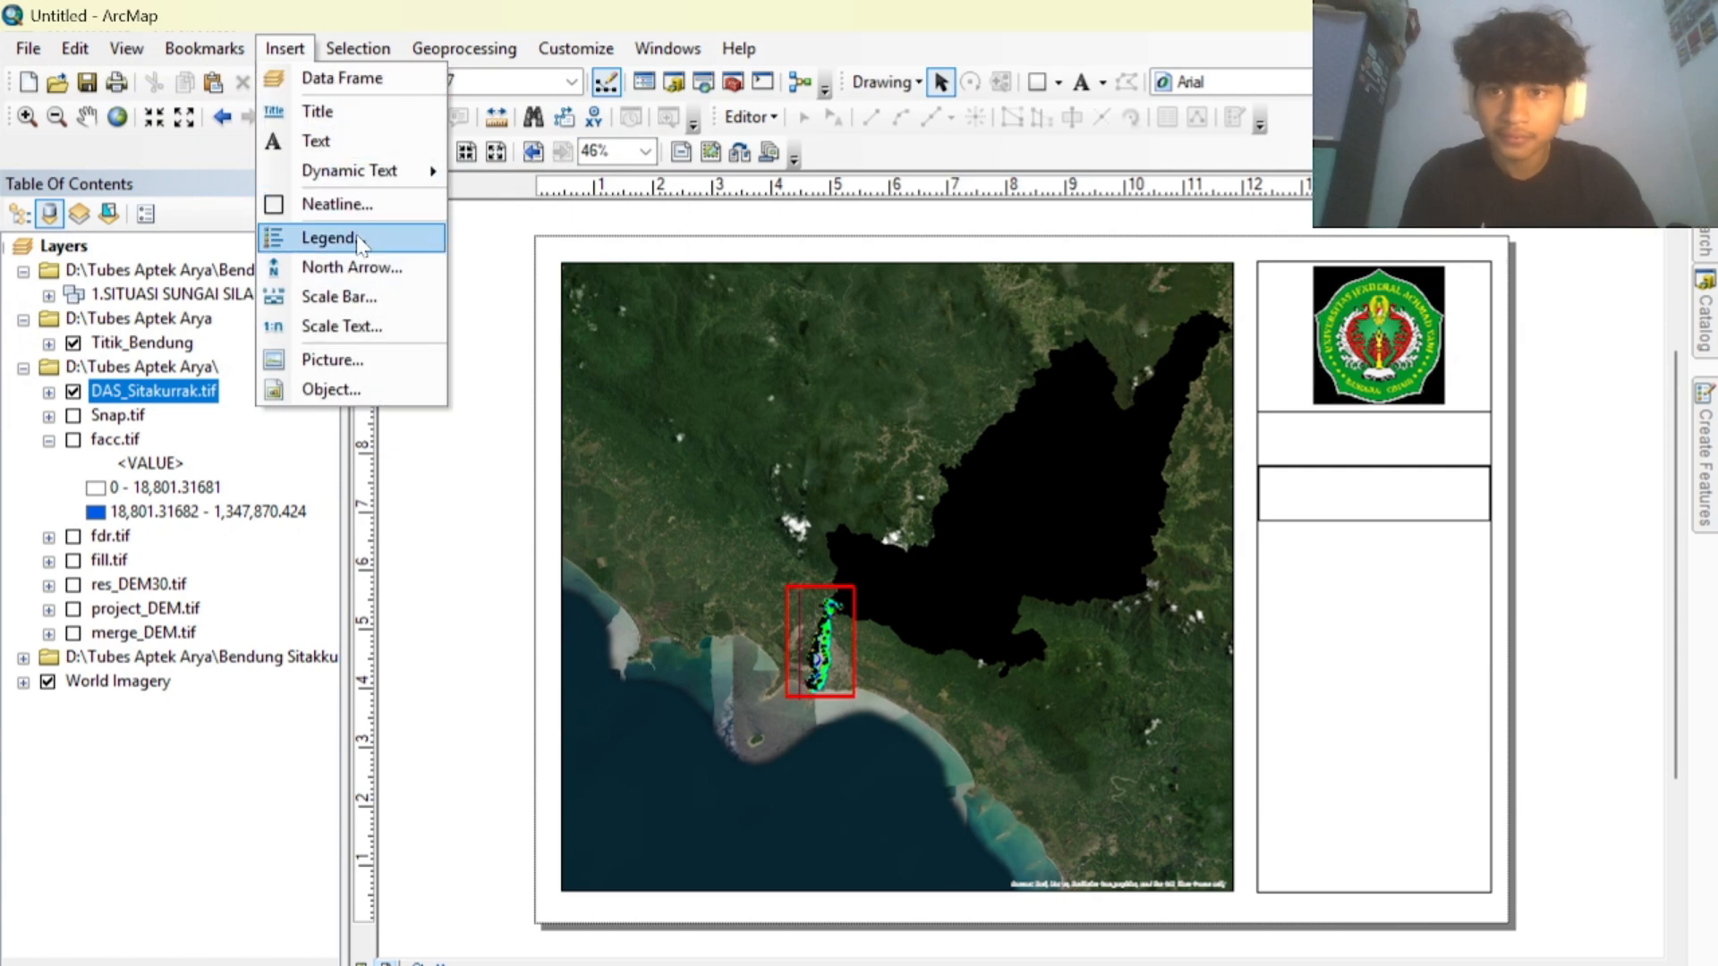
click(359, 143)
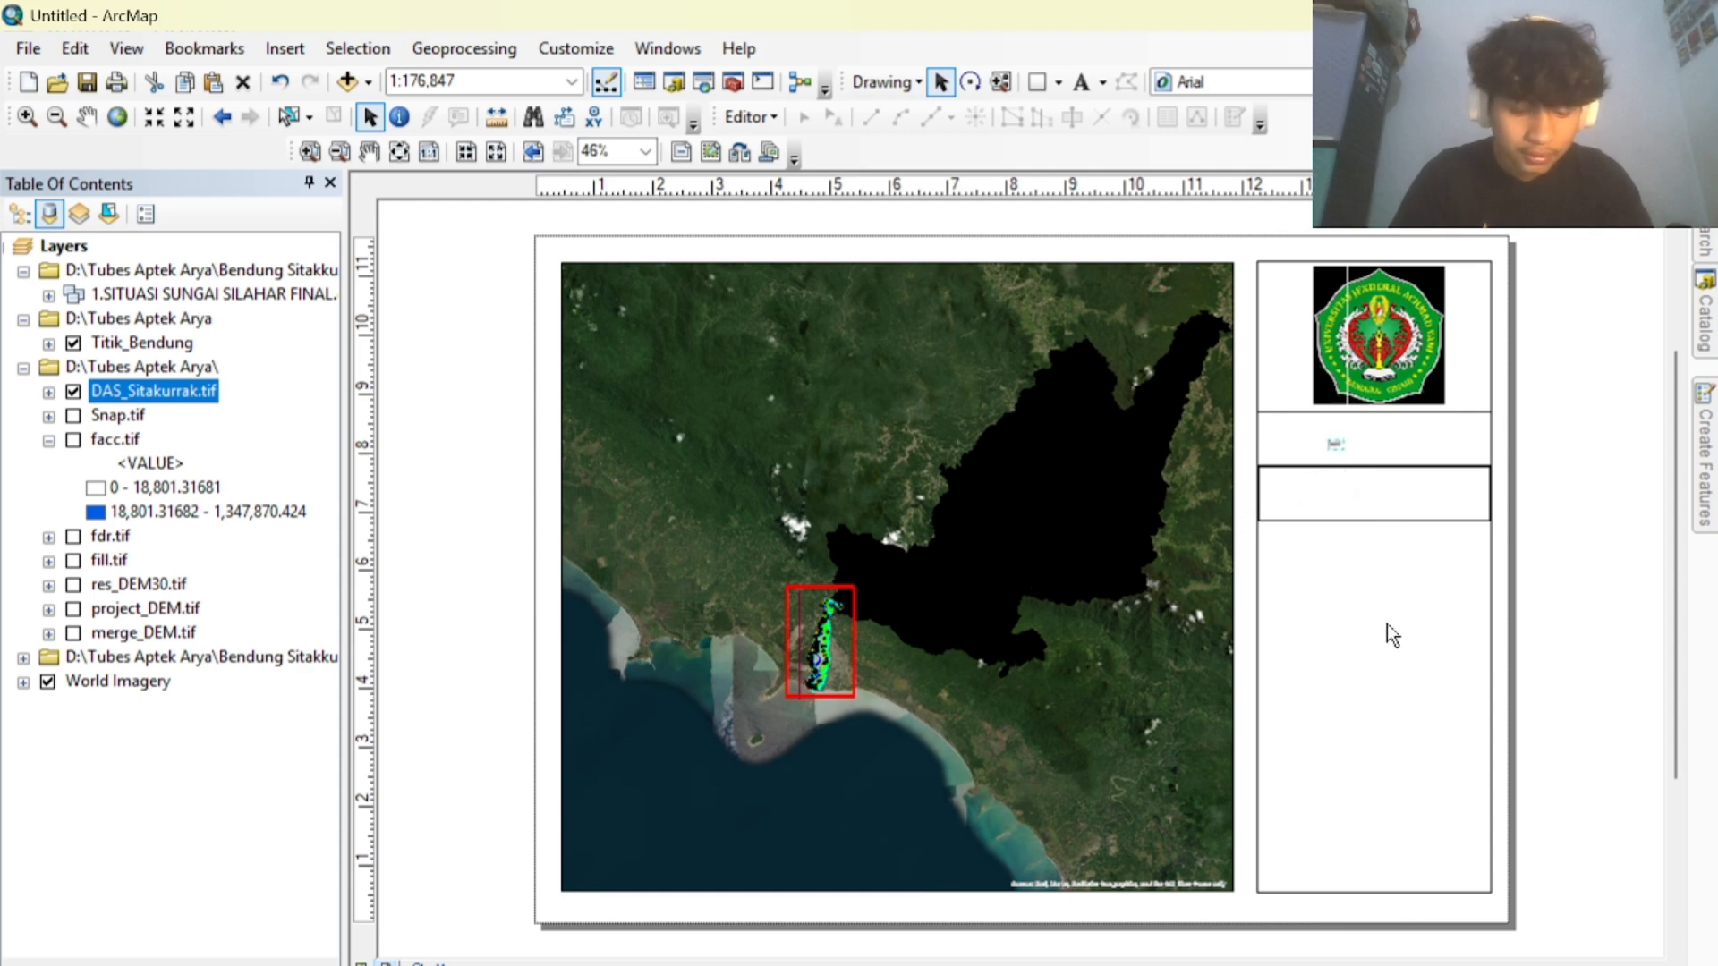
click(1335, 446)
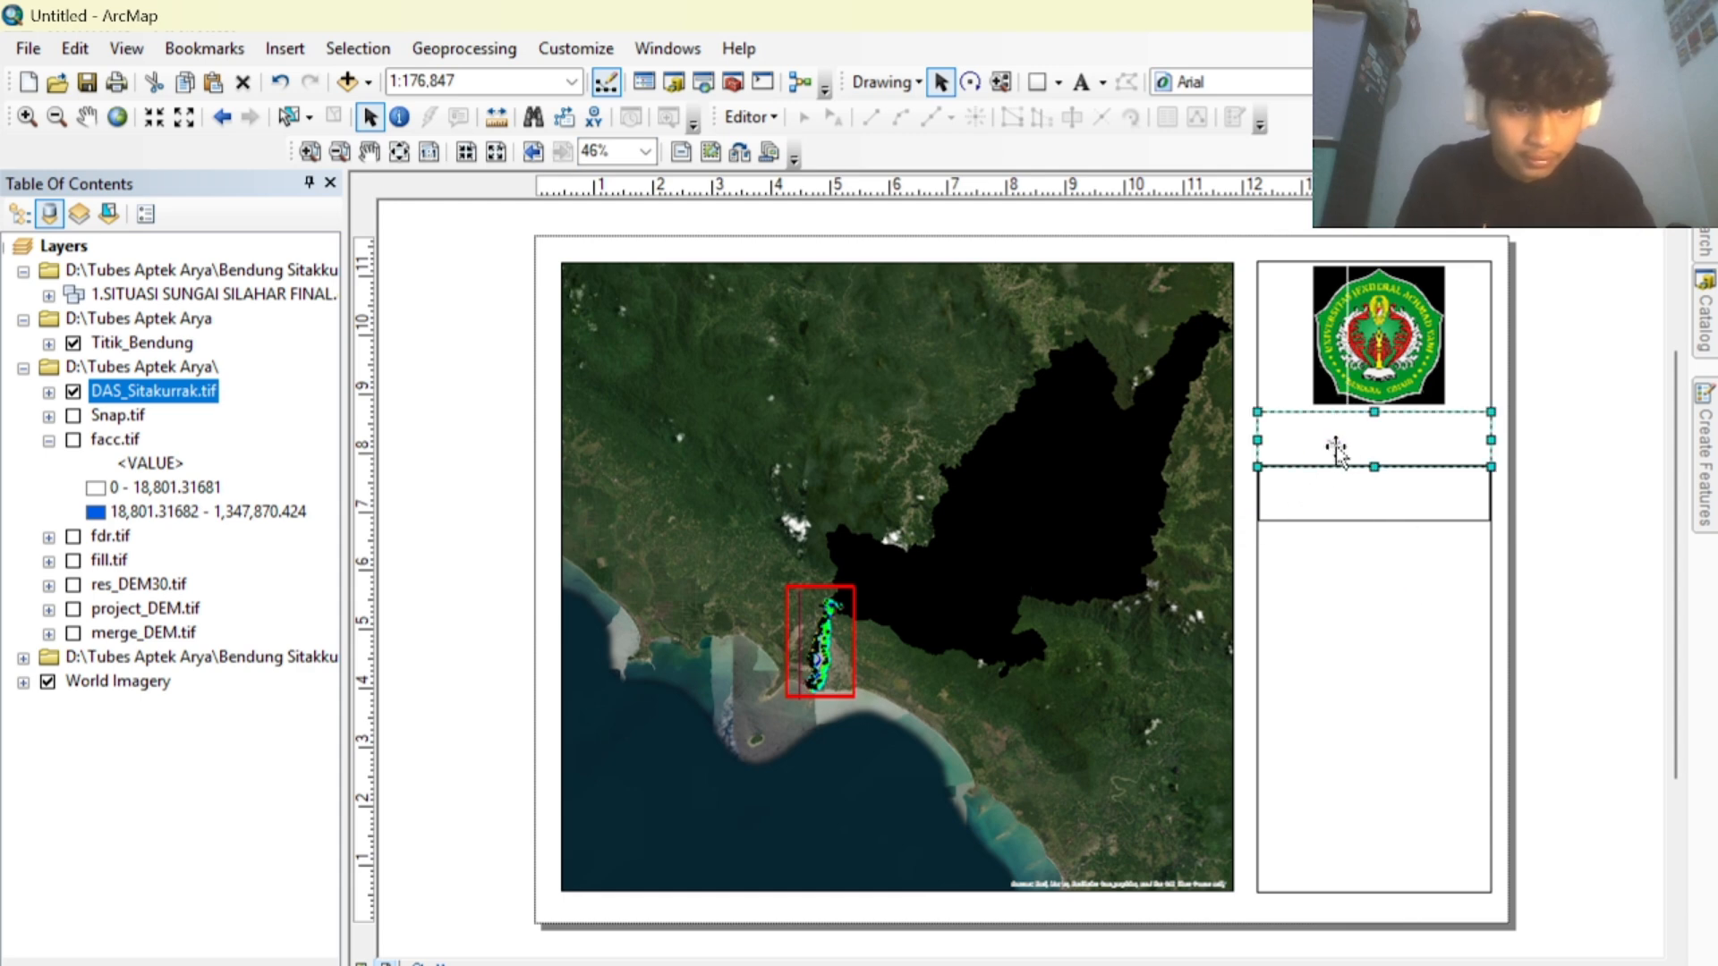
click(1334, 446)
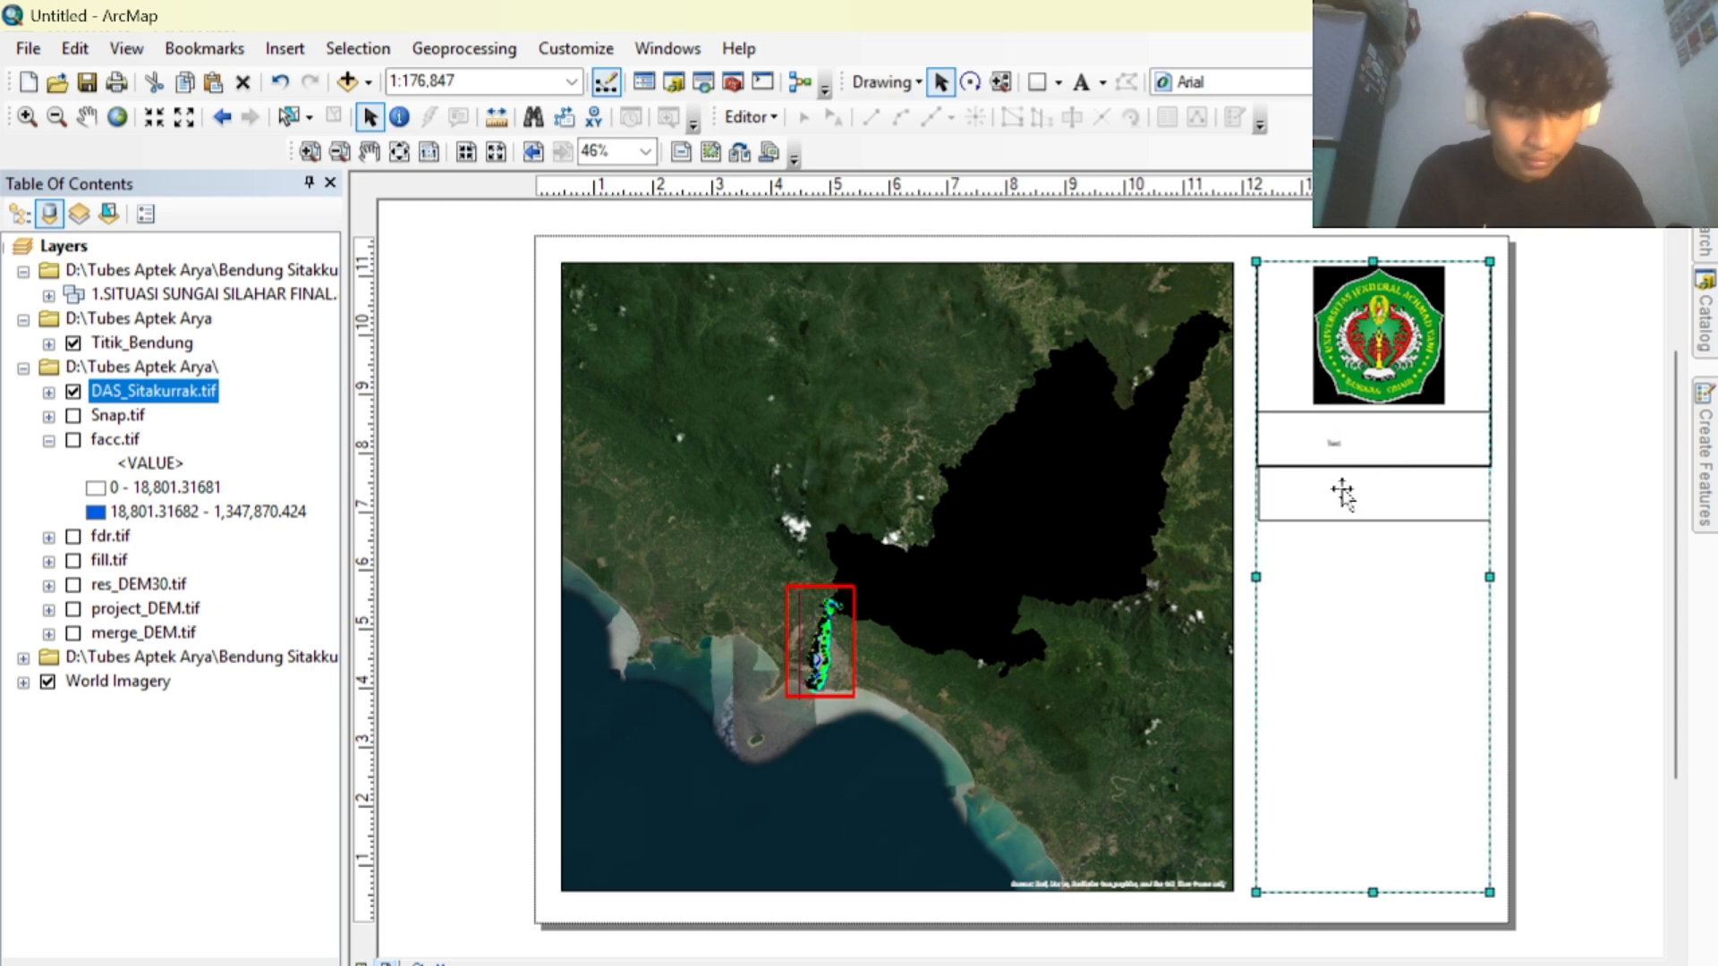
click(1593, 560)
key(ctrl+z)
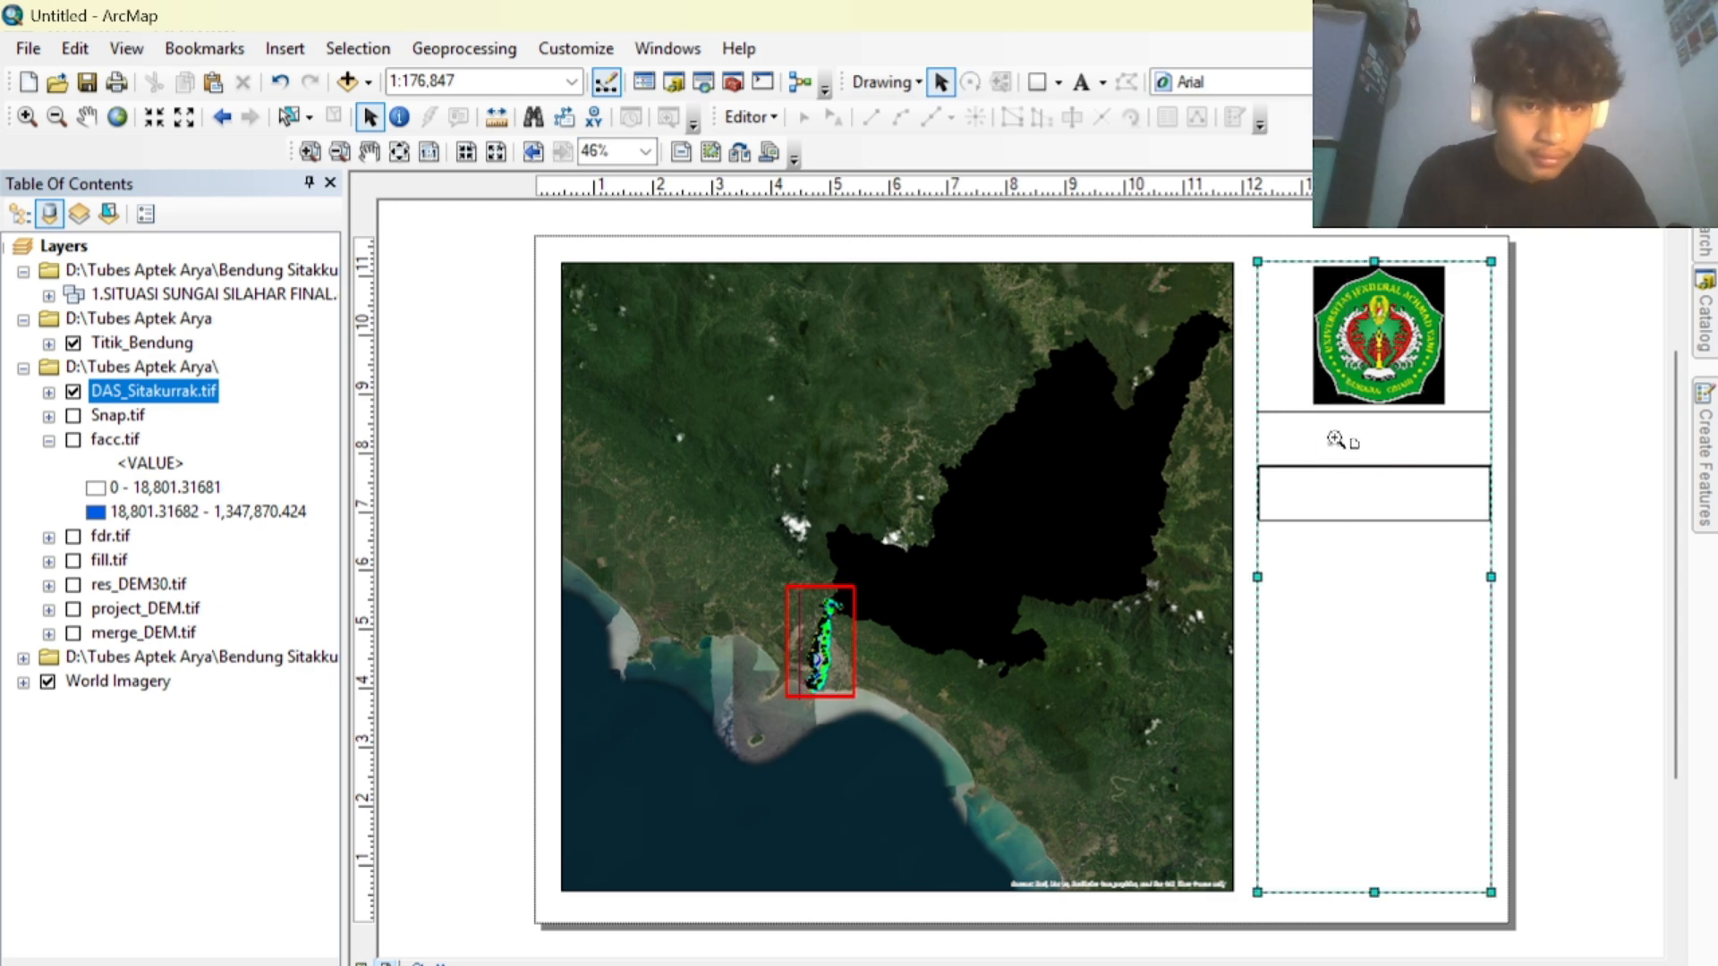
click(1334, 444)
drag(1308, 449, 1296, 454)
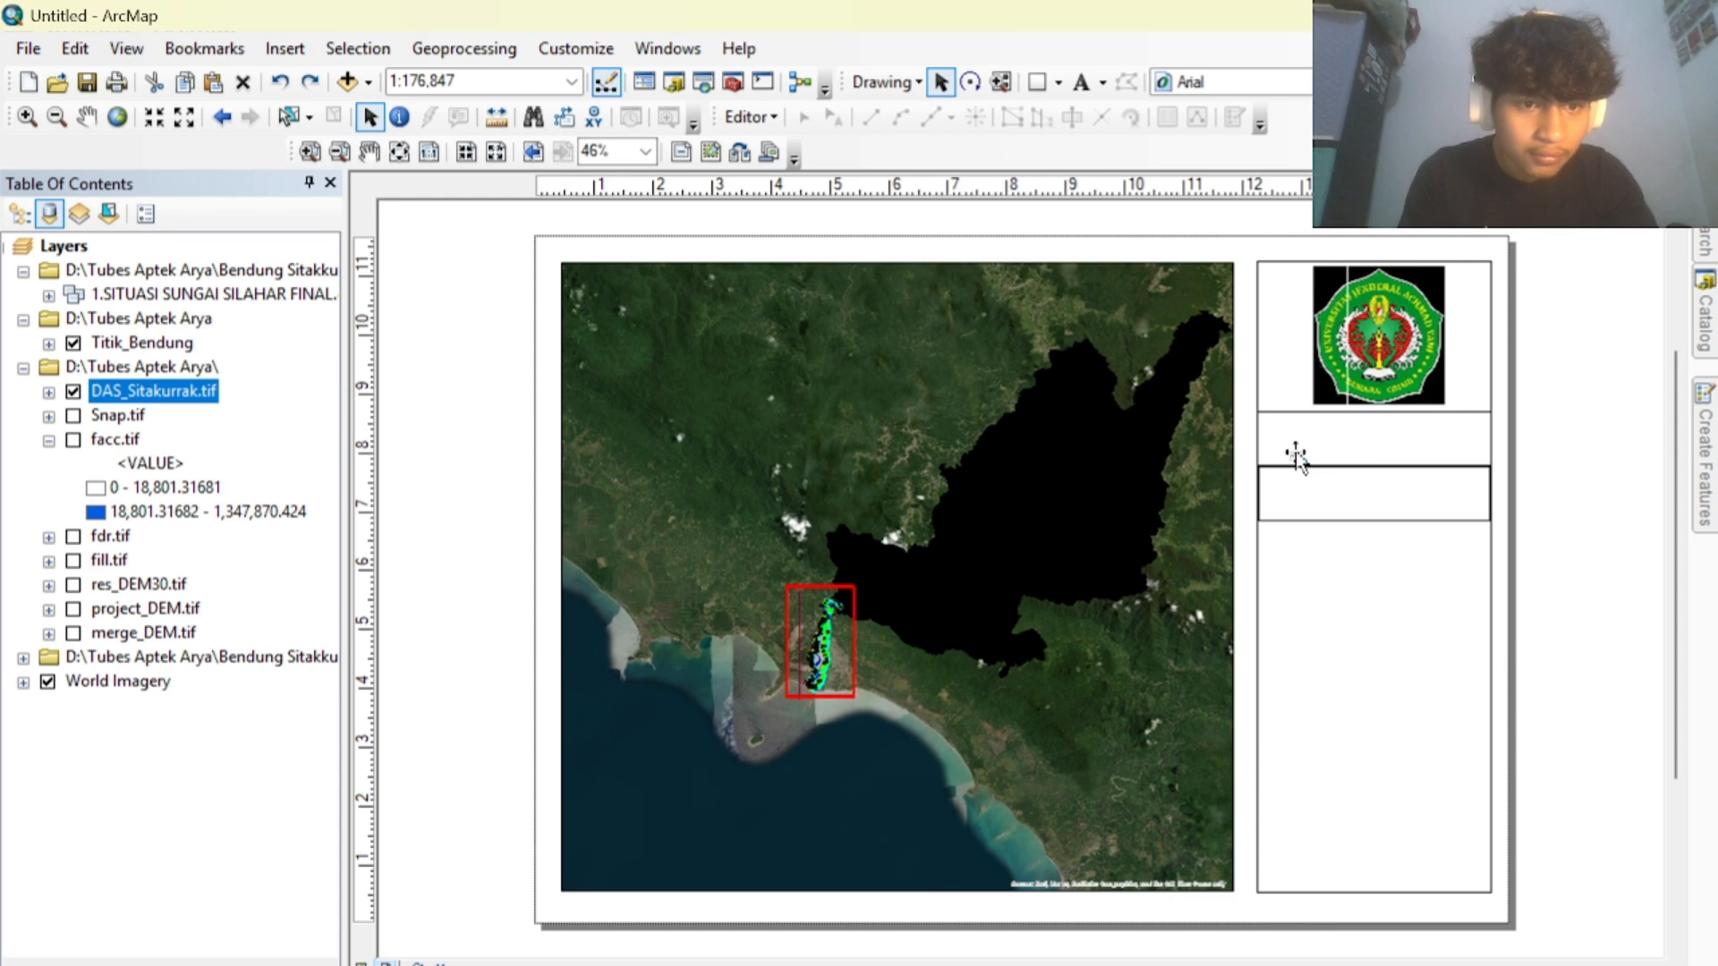
Replace the placeholder content of the new text element with "Universitas Jendral Ahmad Yani".
double_click(1060, 479)
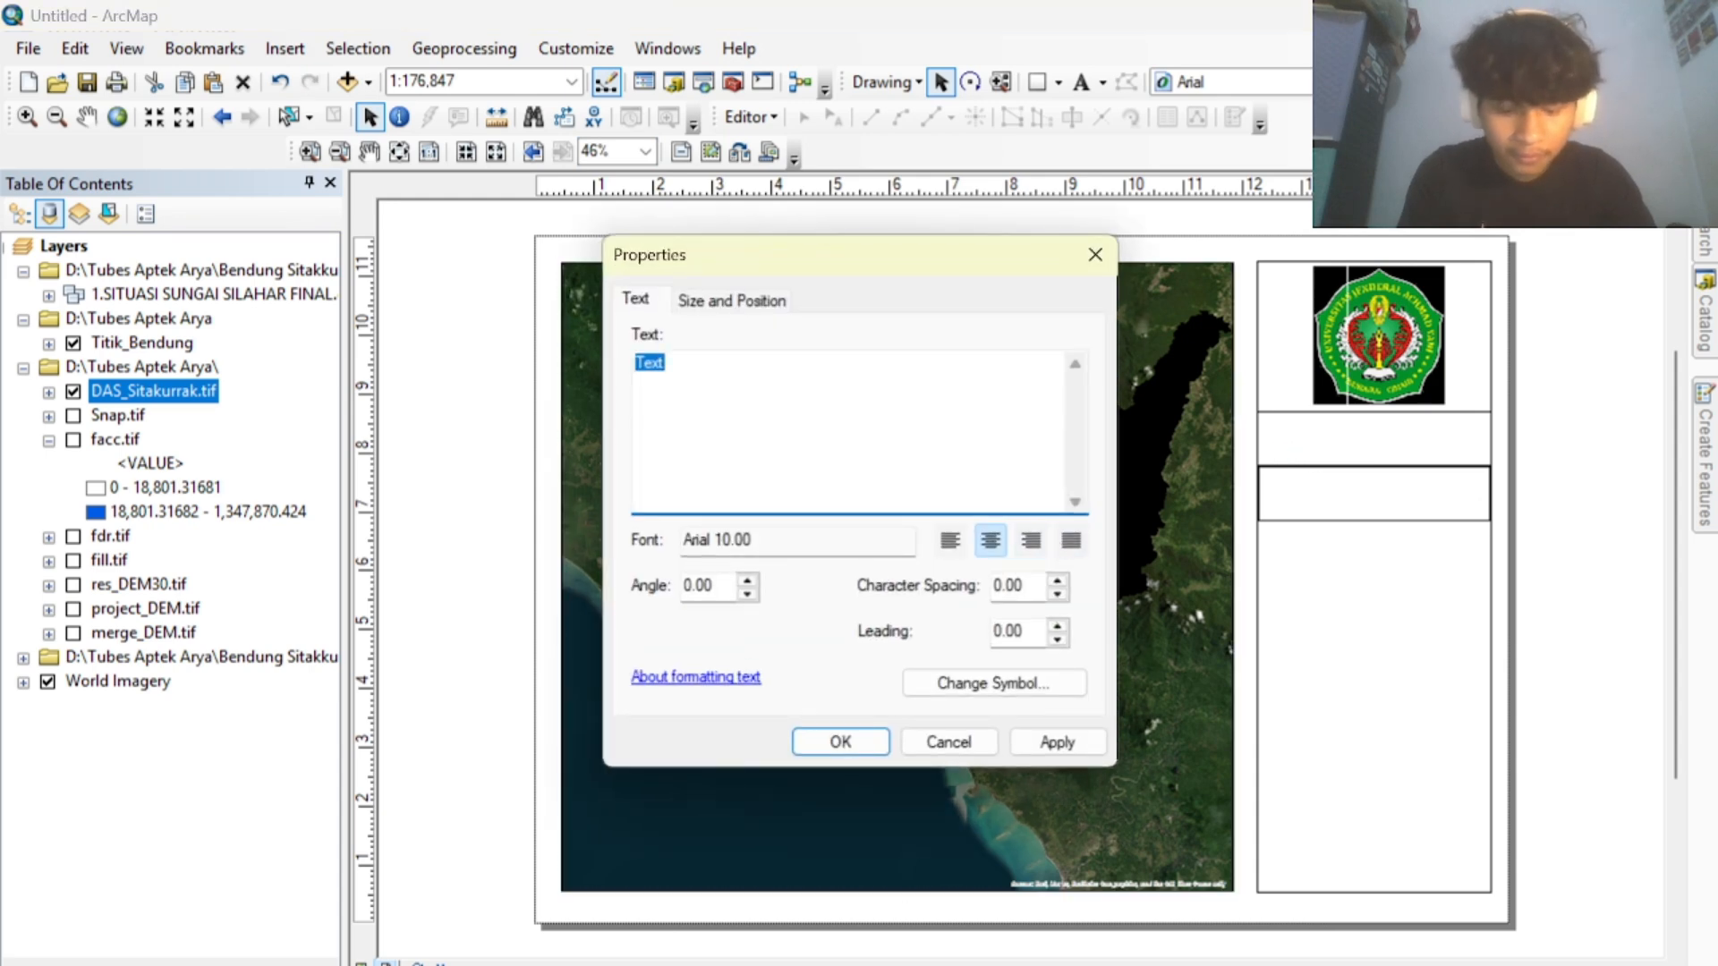
text(Universitas Jendral Aha)
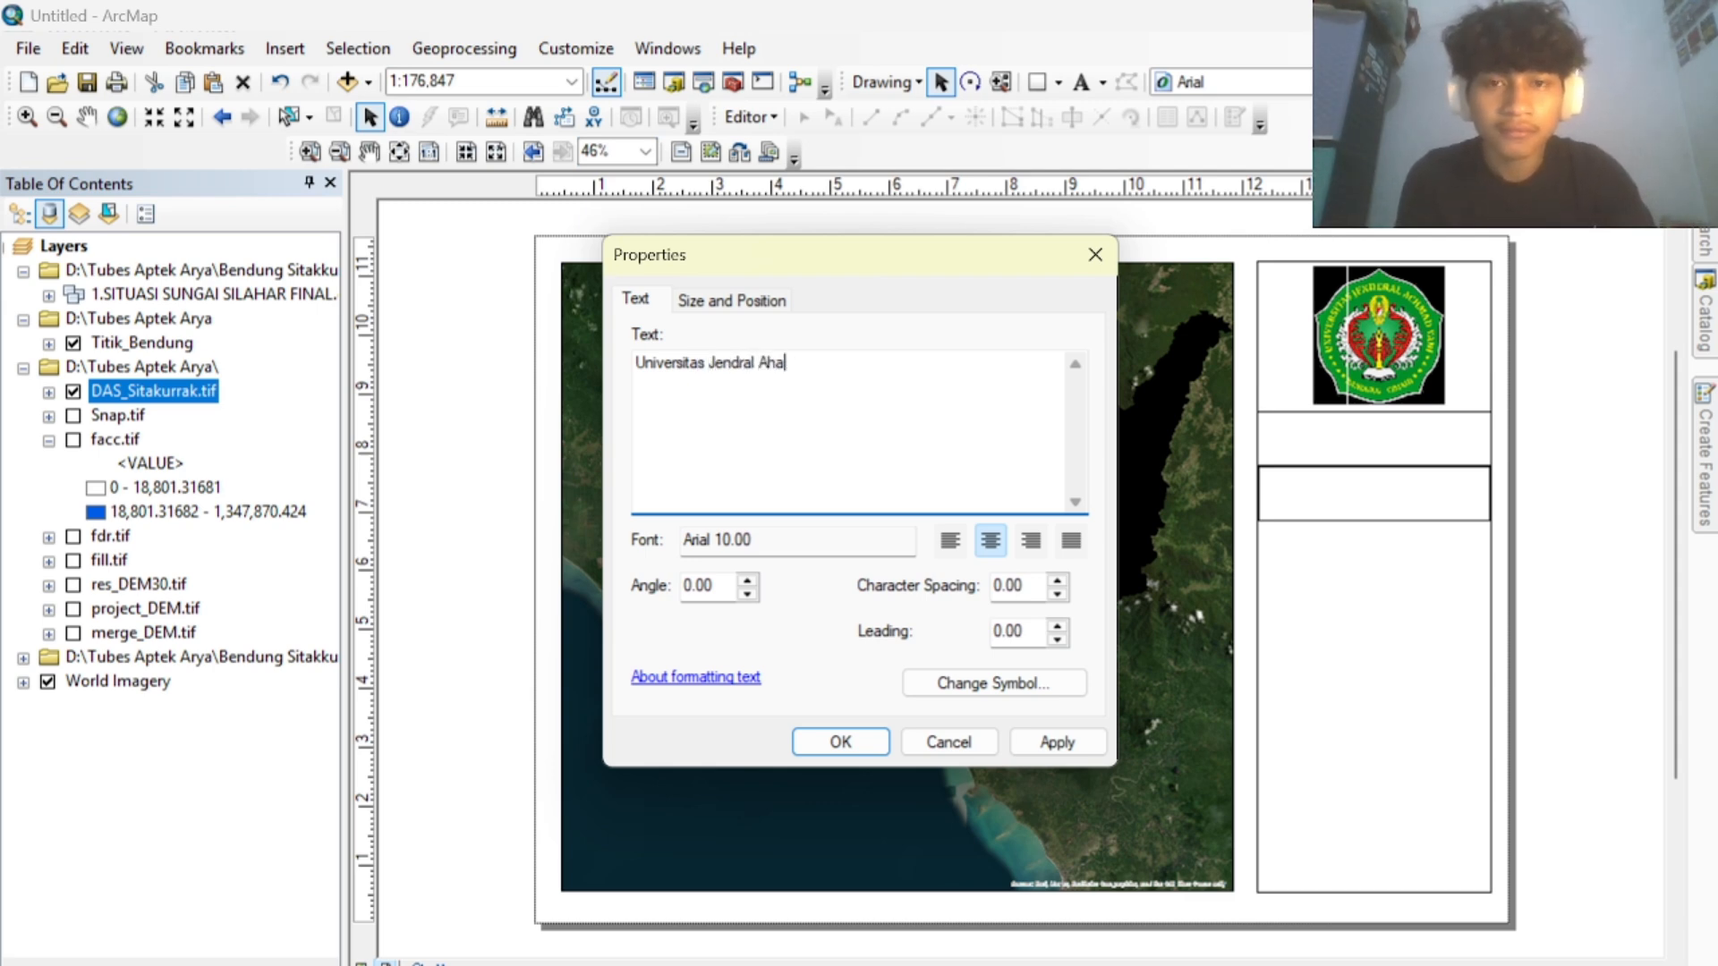
key(BackSpace)
text(m)
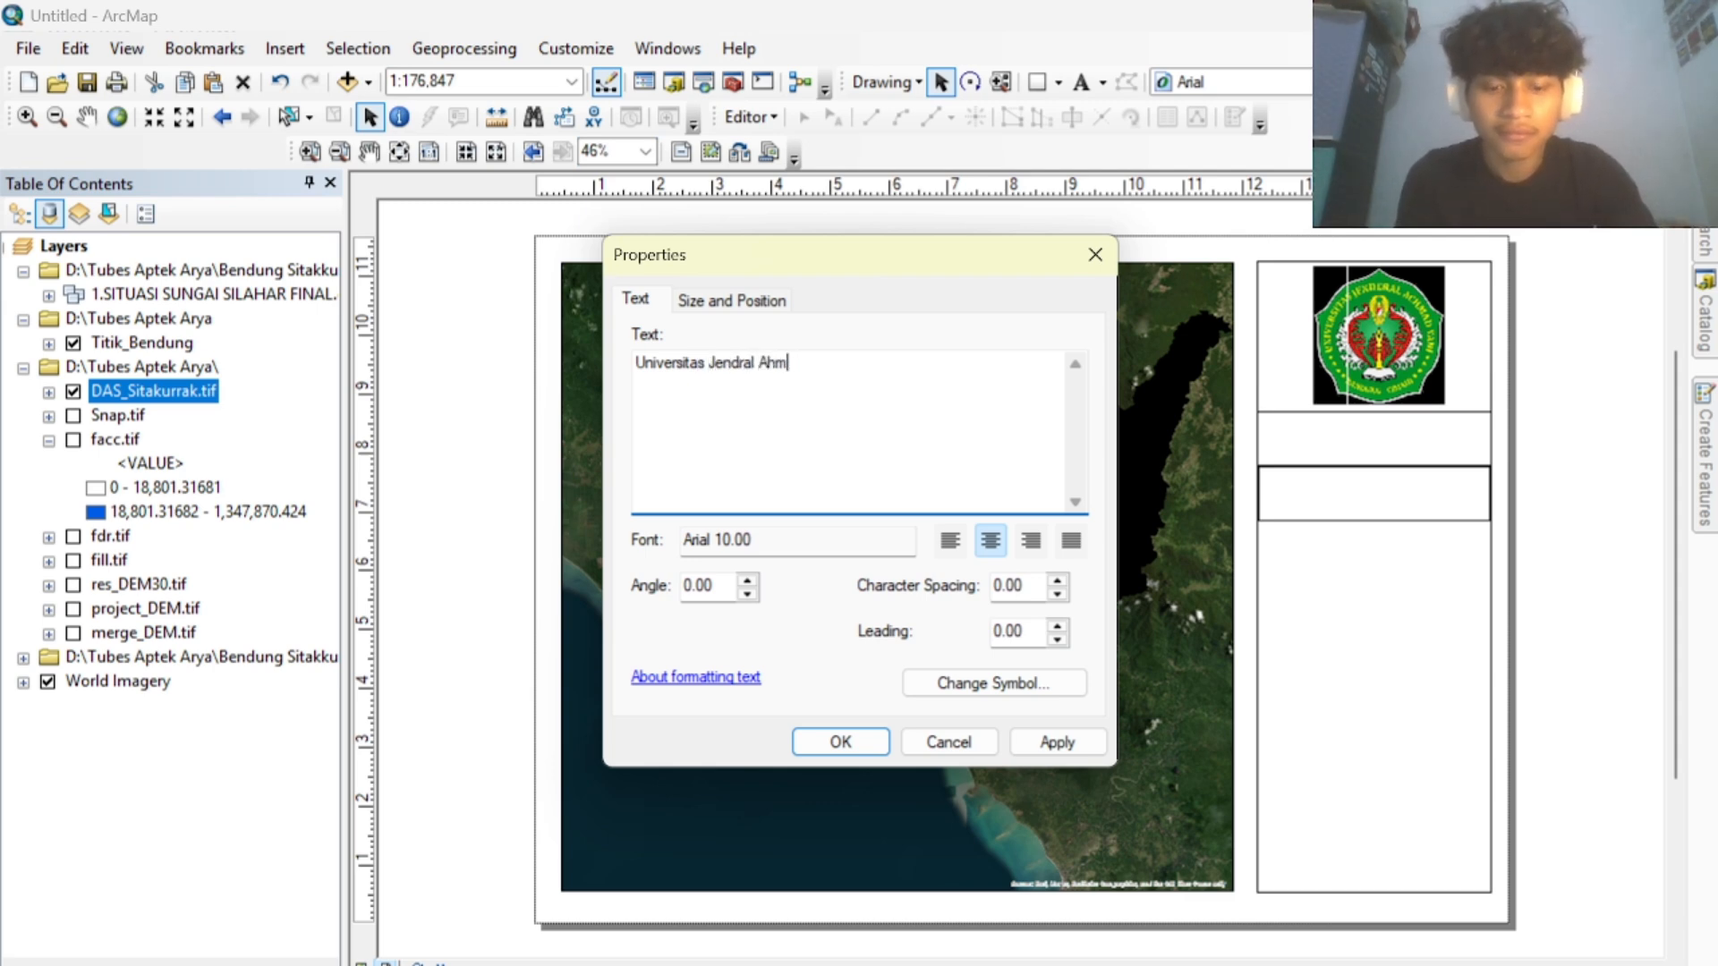
text(ad Yani)
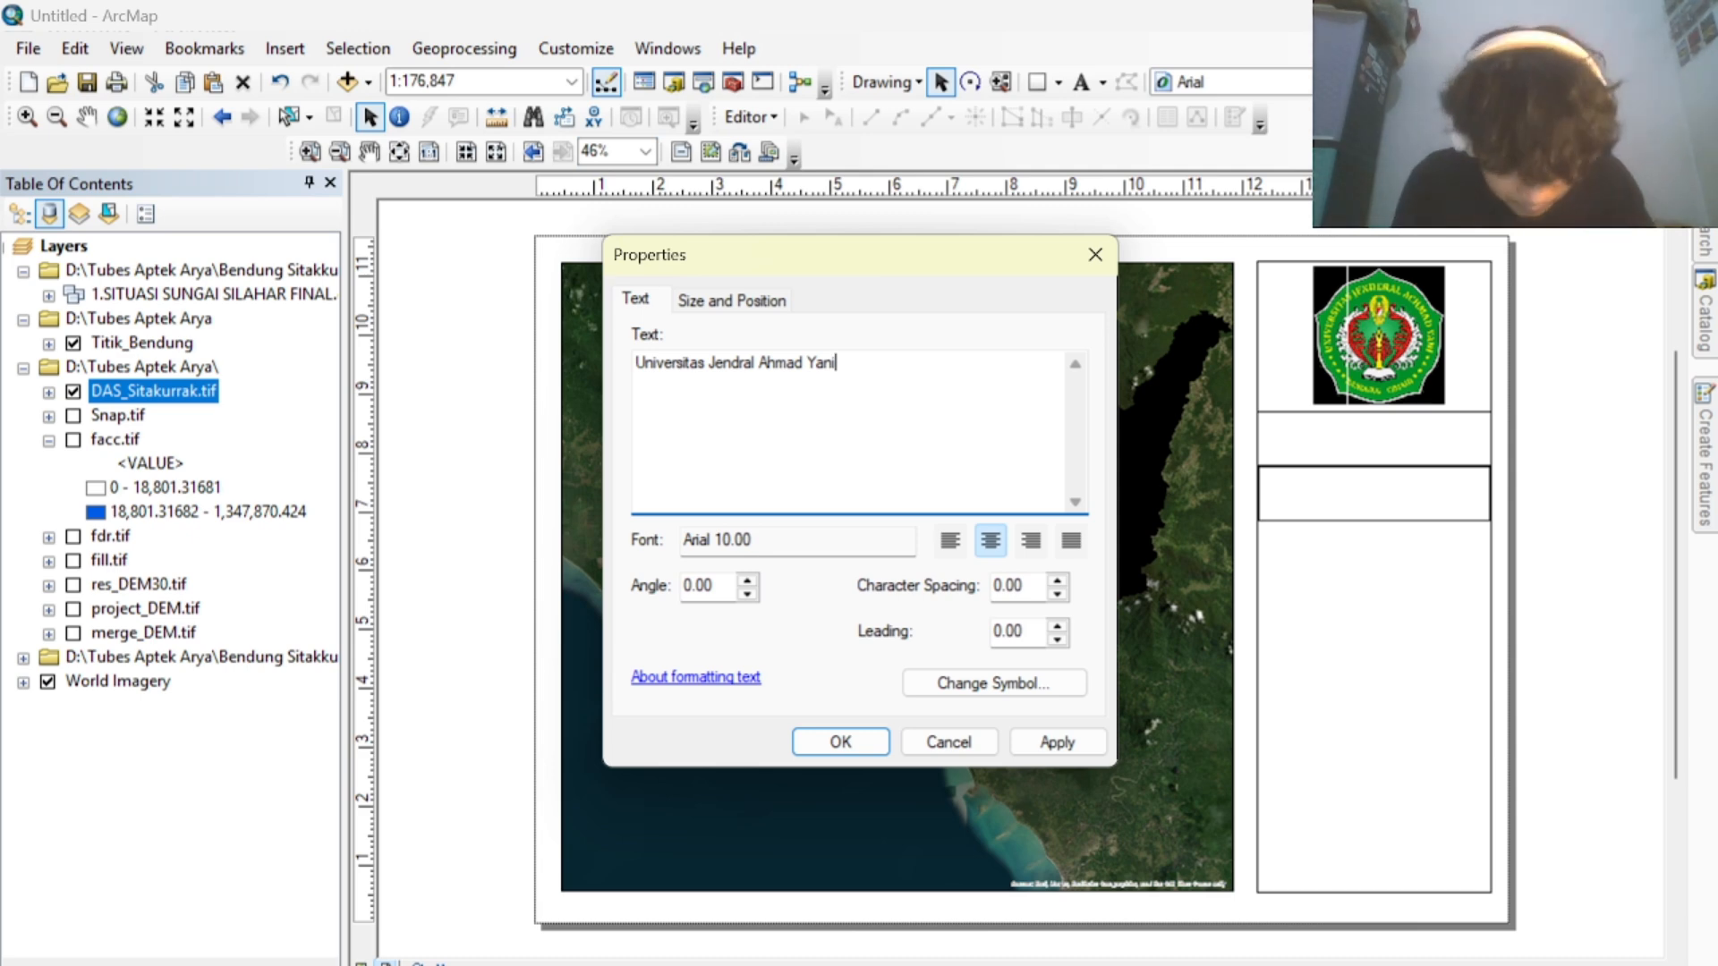
Set the university name text to font size 12 and apply the change.
click(1002, 683)
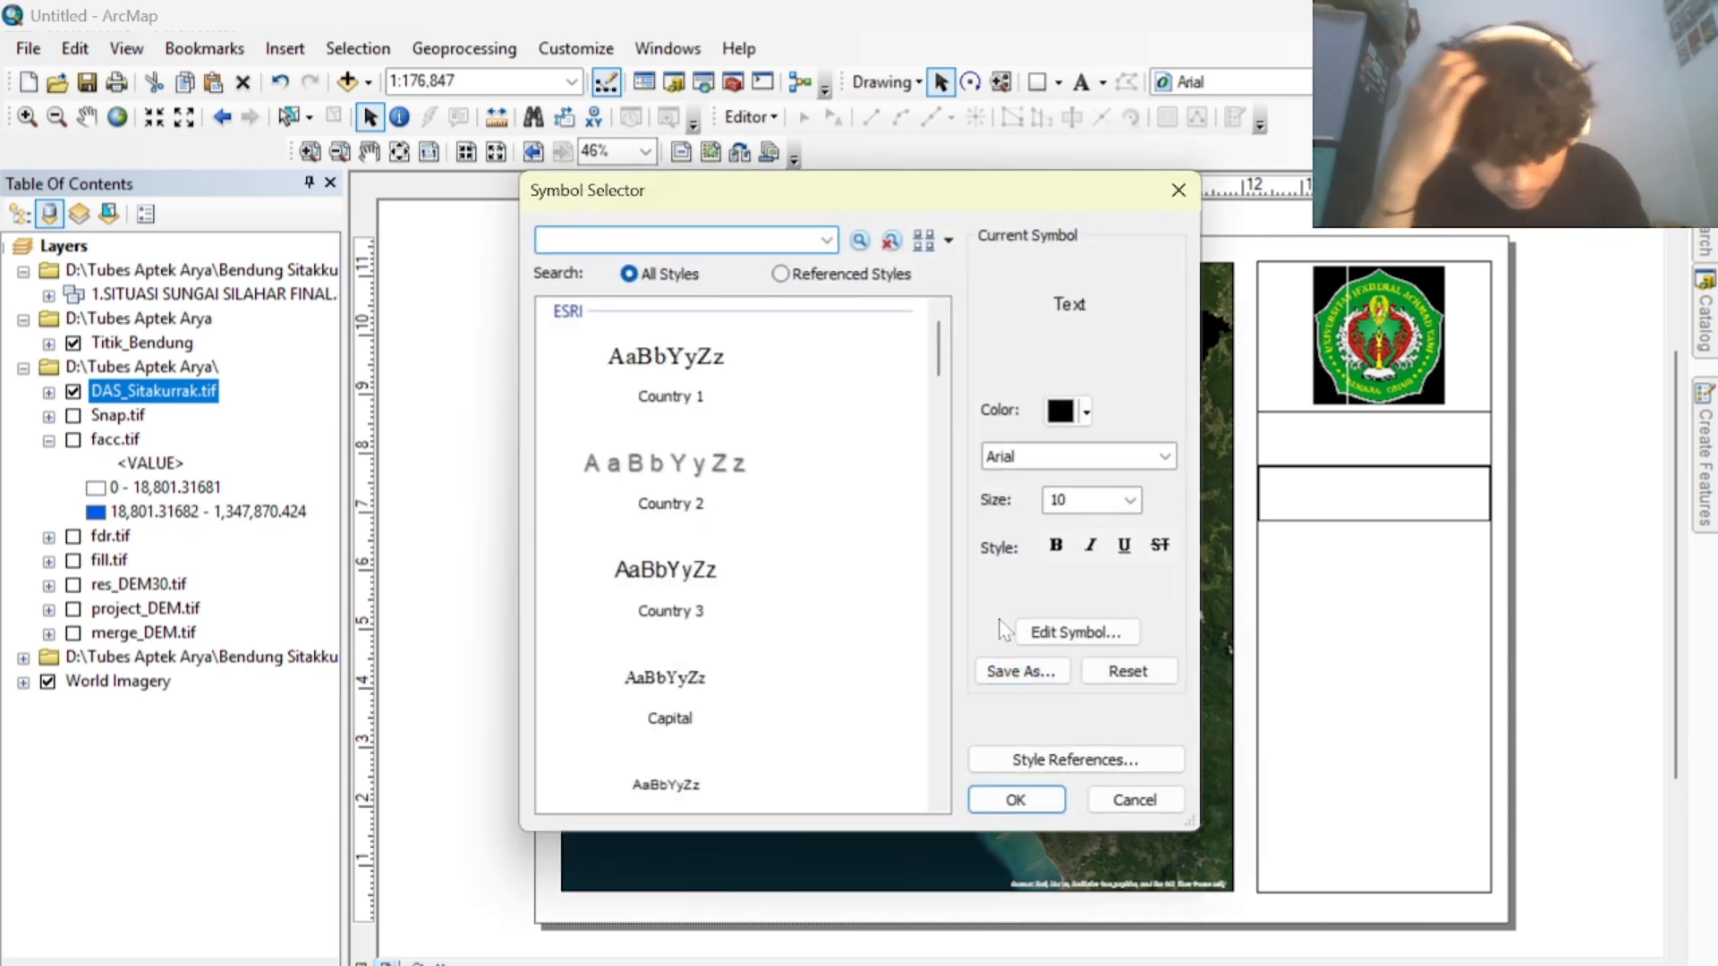
click(1130, 500)
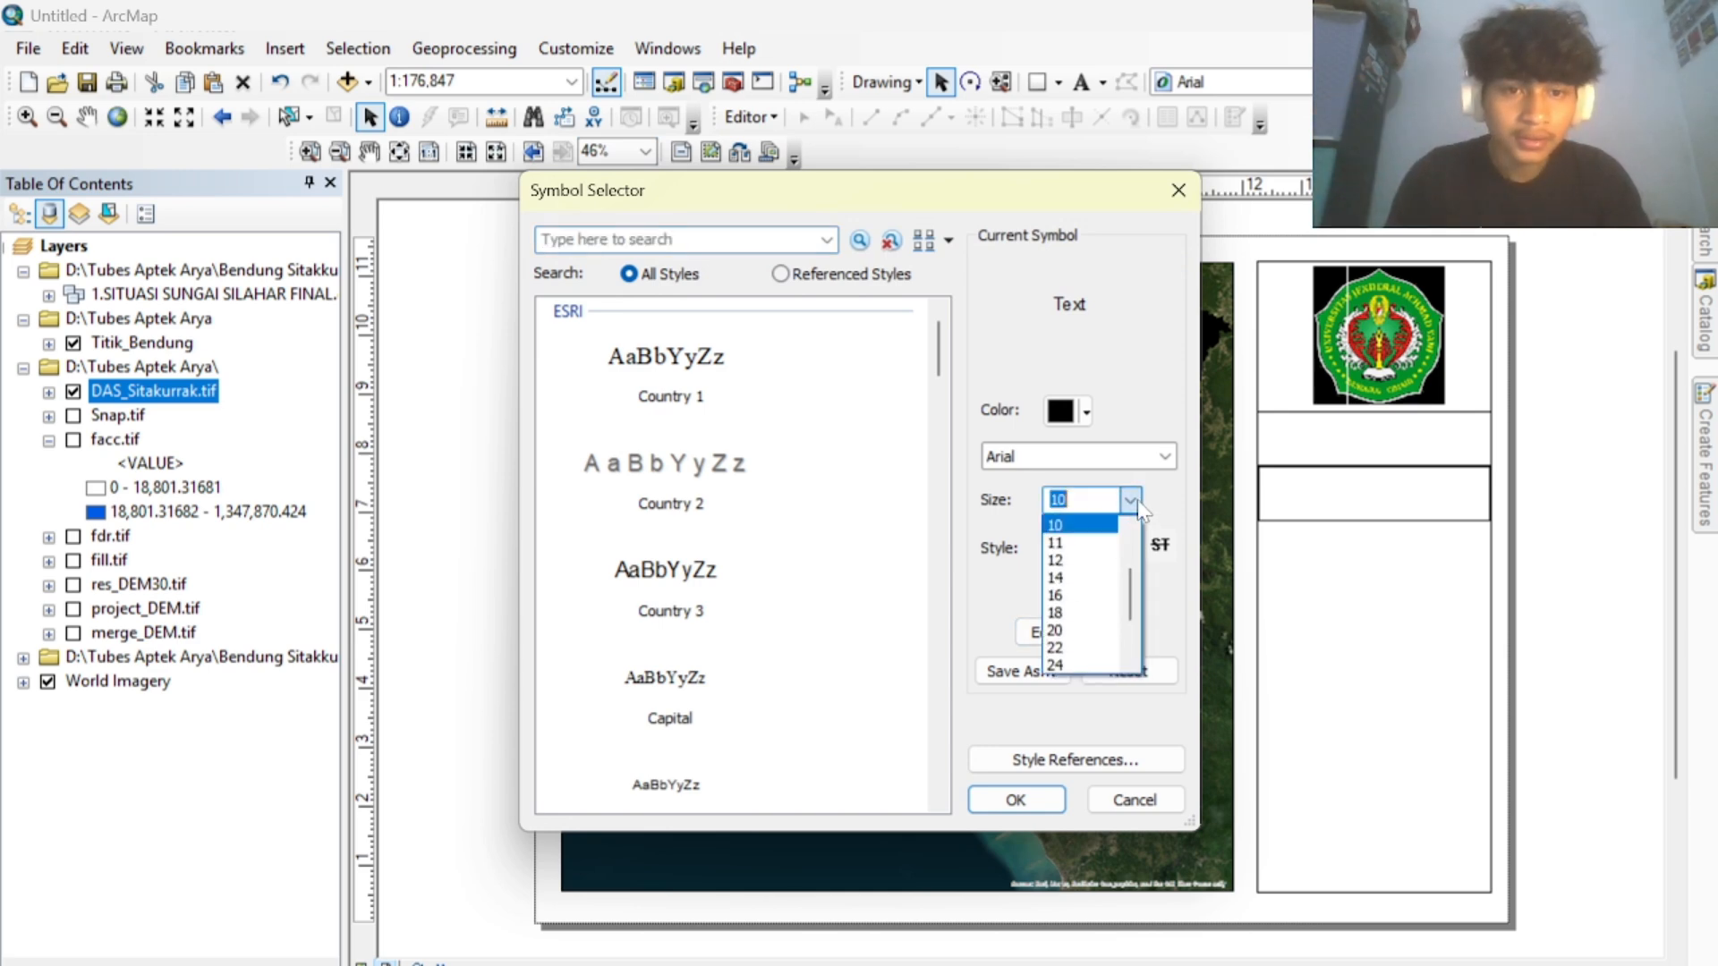
click(1095, 562)
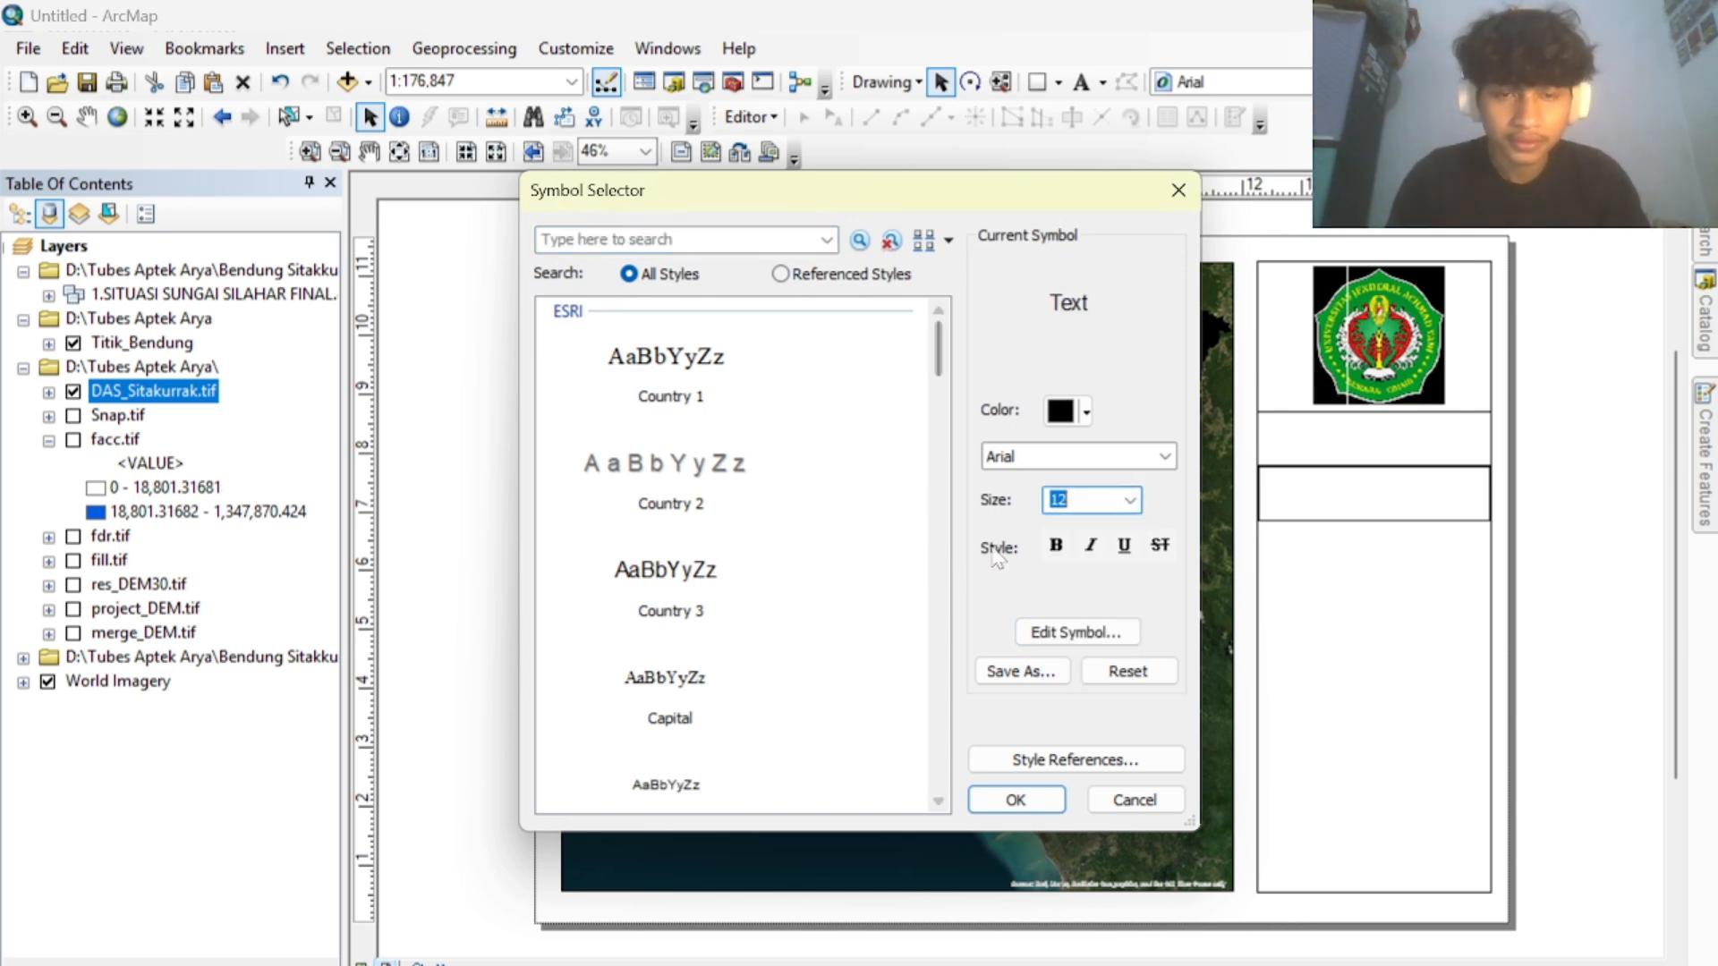
click(1015, 799)
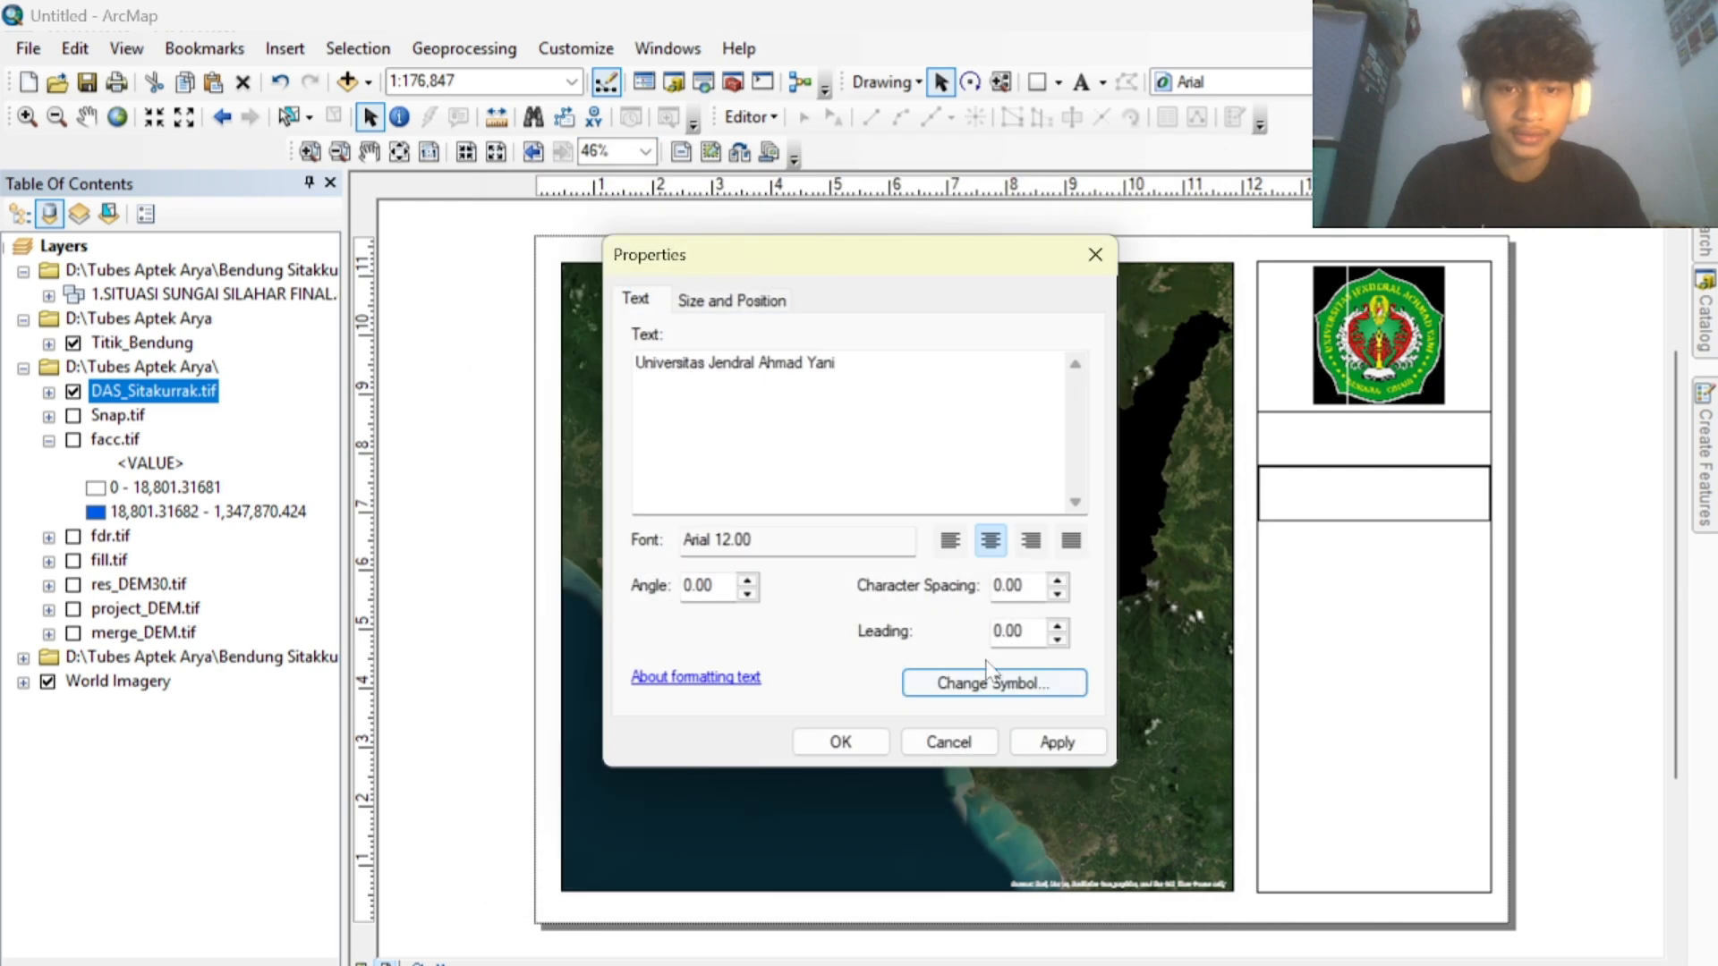
click(1024, 745)
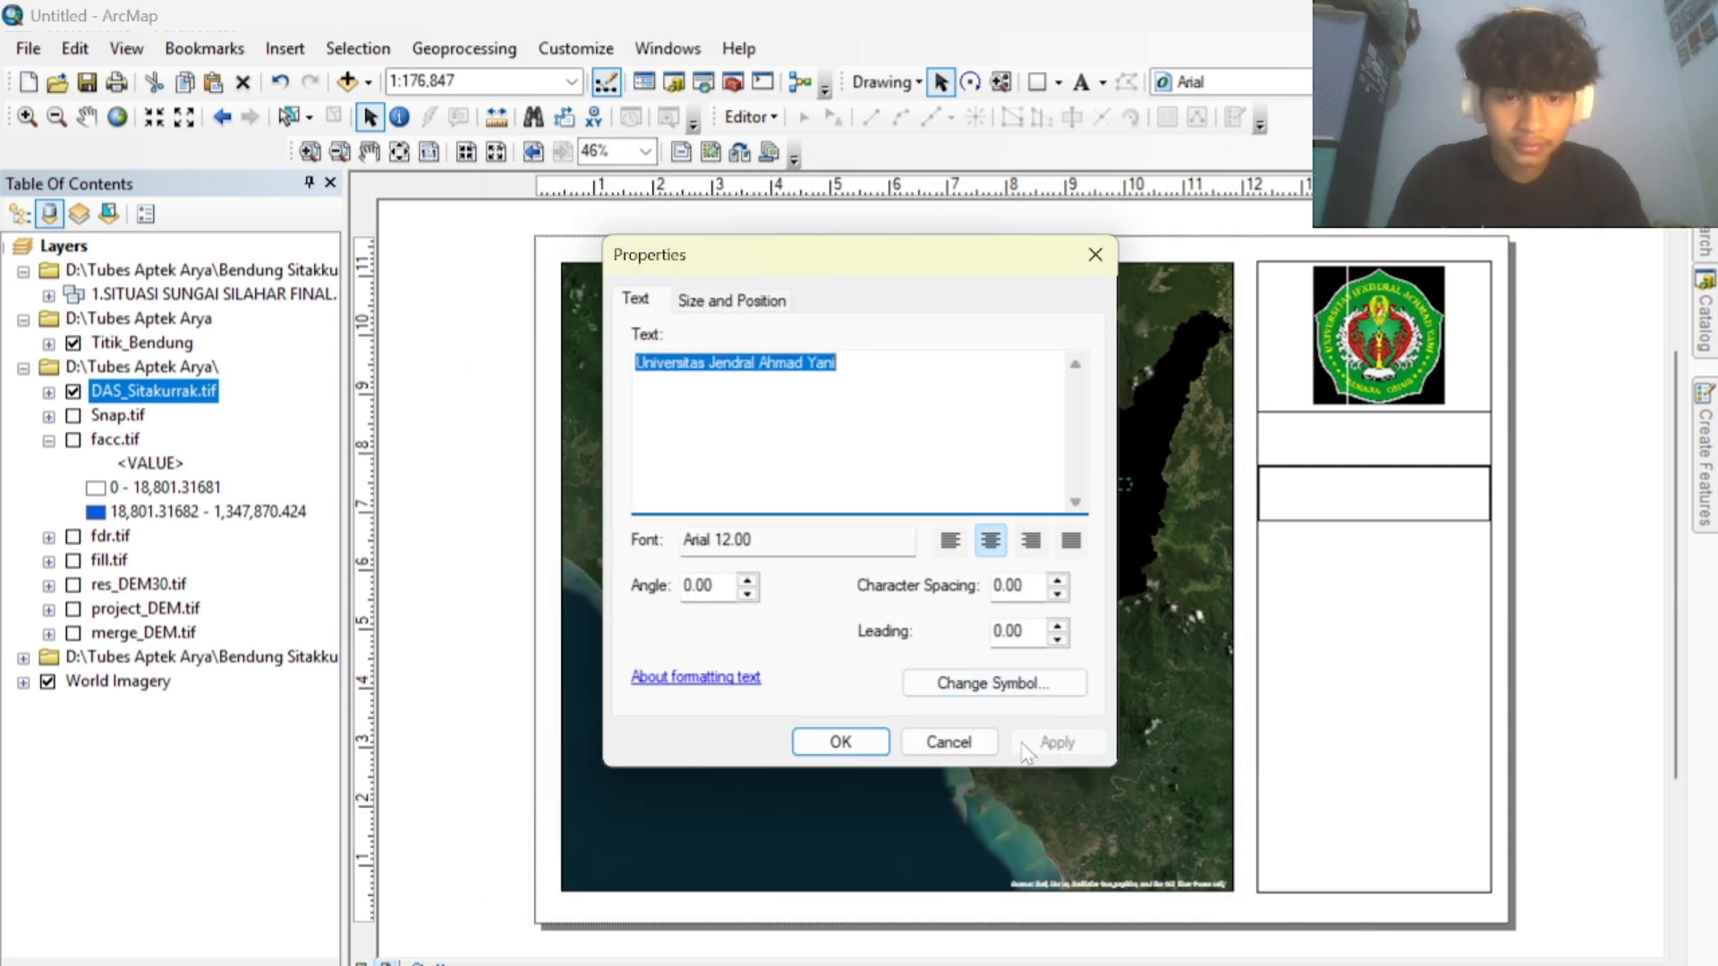
click(840, 741)
Shrink the logo slightly and position the university name text directly beneath it in the upper box.
drag(1099, 487, 1401, 348)
click(1388, 384)
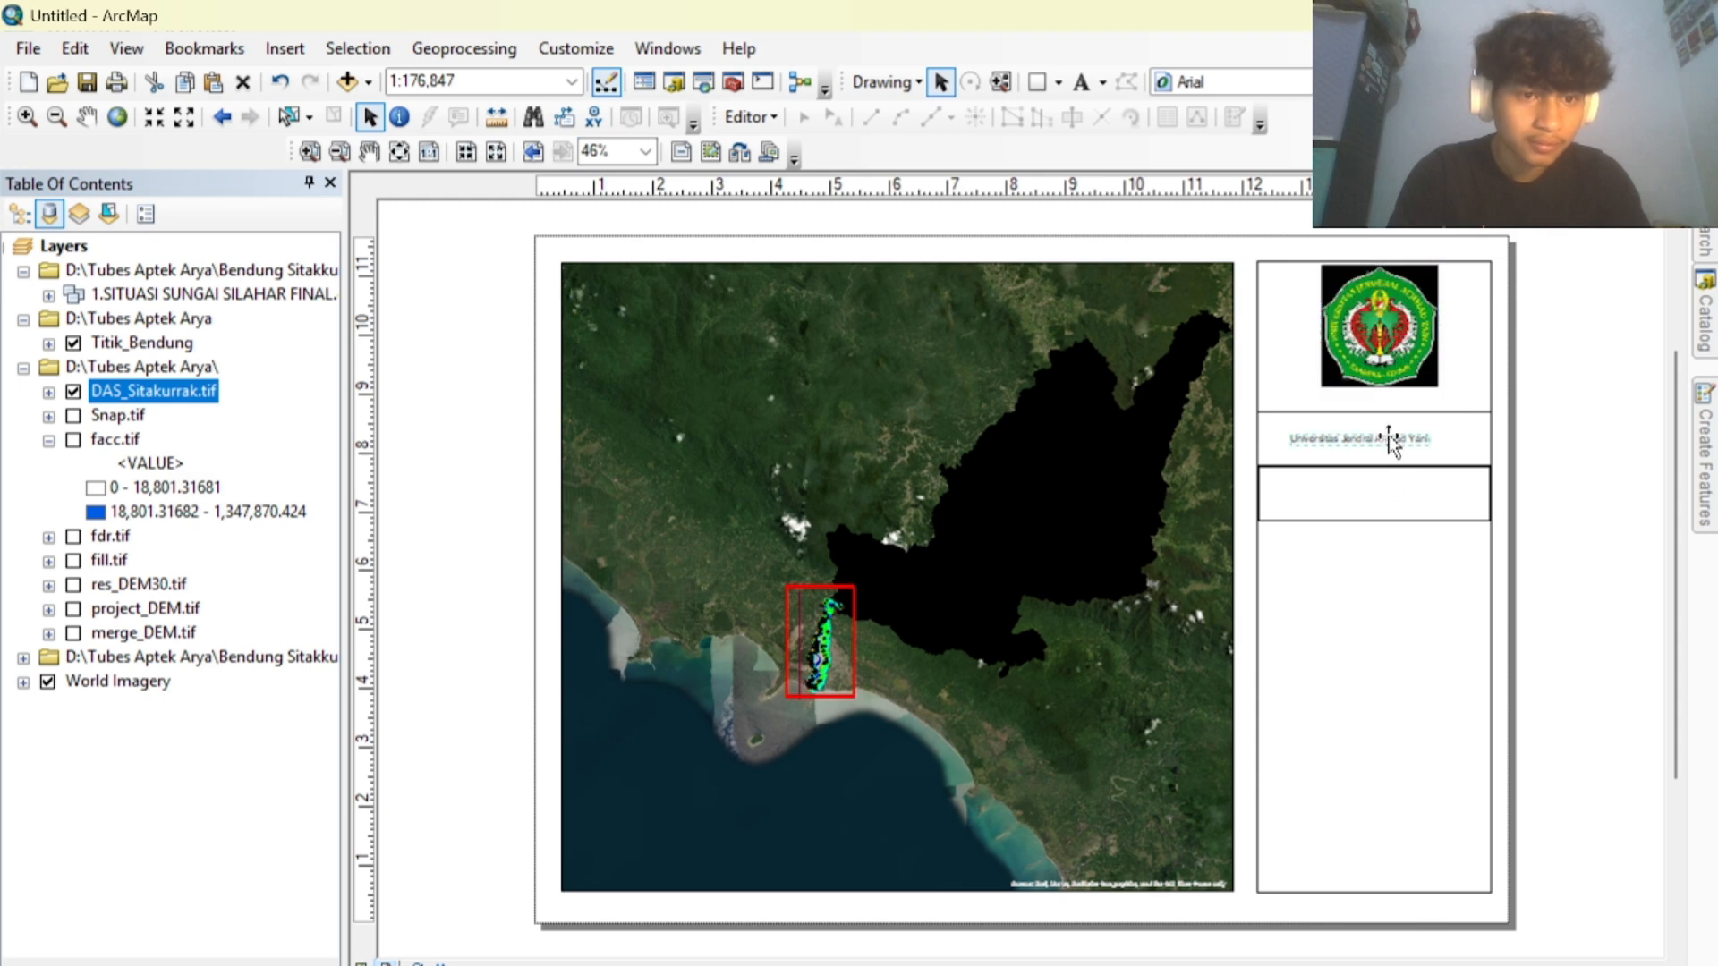
drag(1389, 437, 1405, 399)
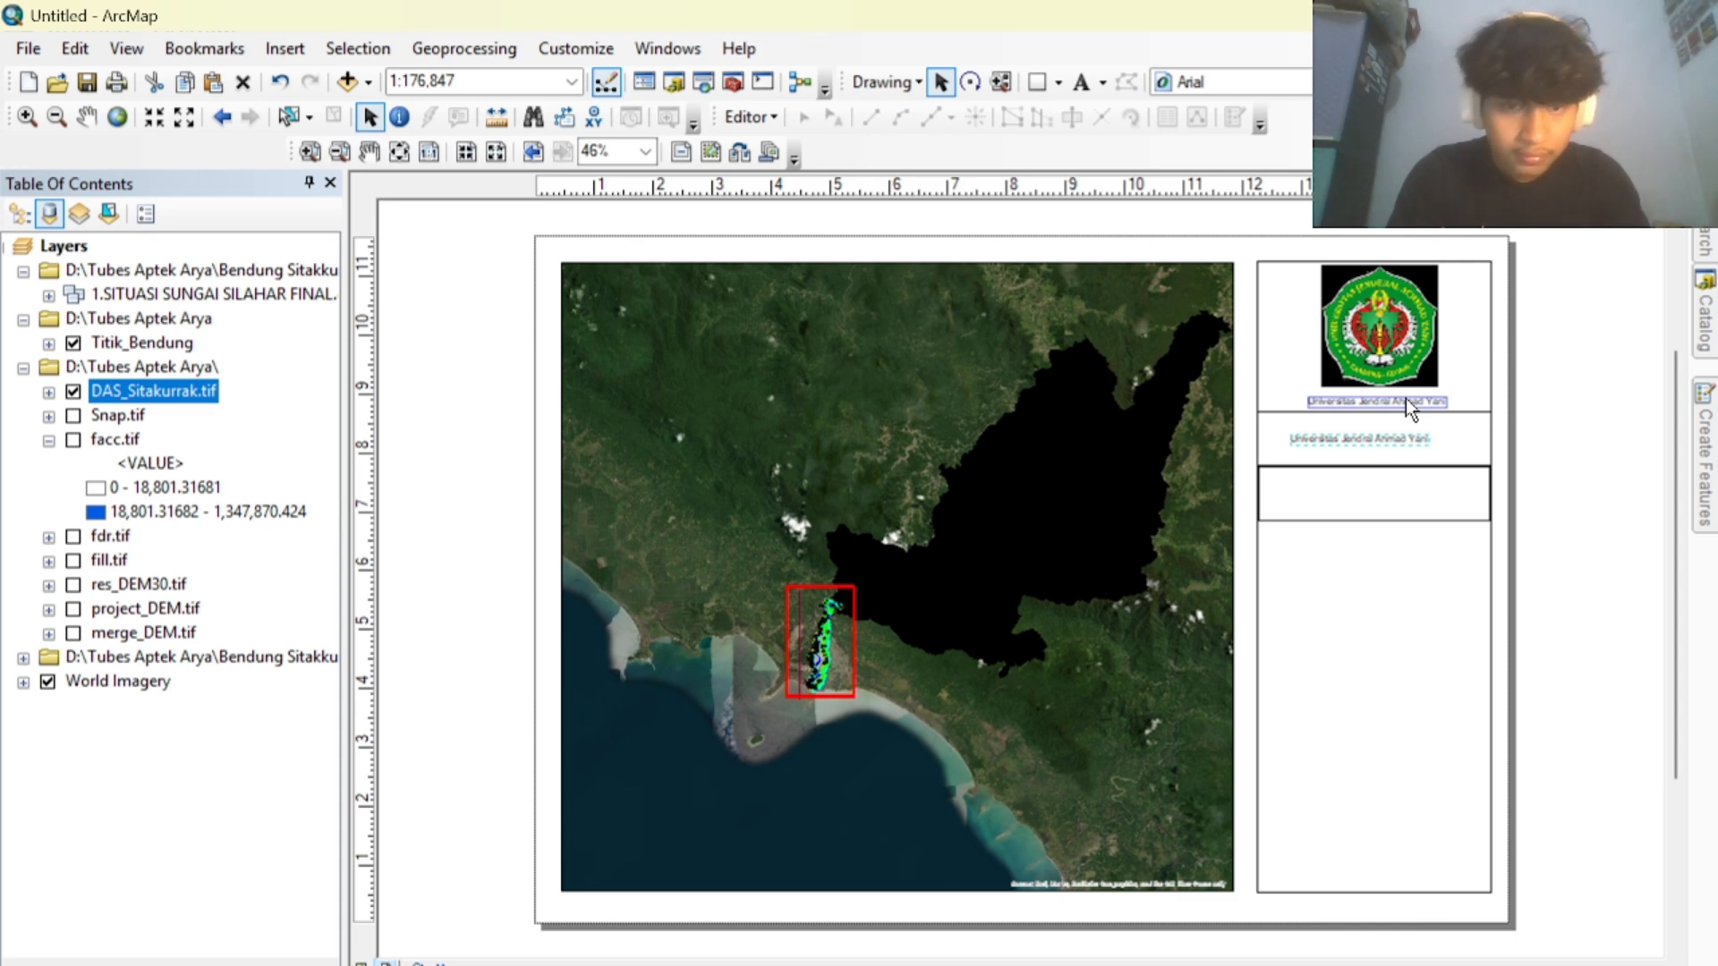
Nudge the university name up to sit just under the logo and make its text bold.
drag(1404, 399, 1408, 395)
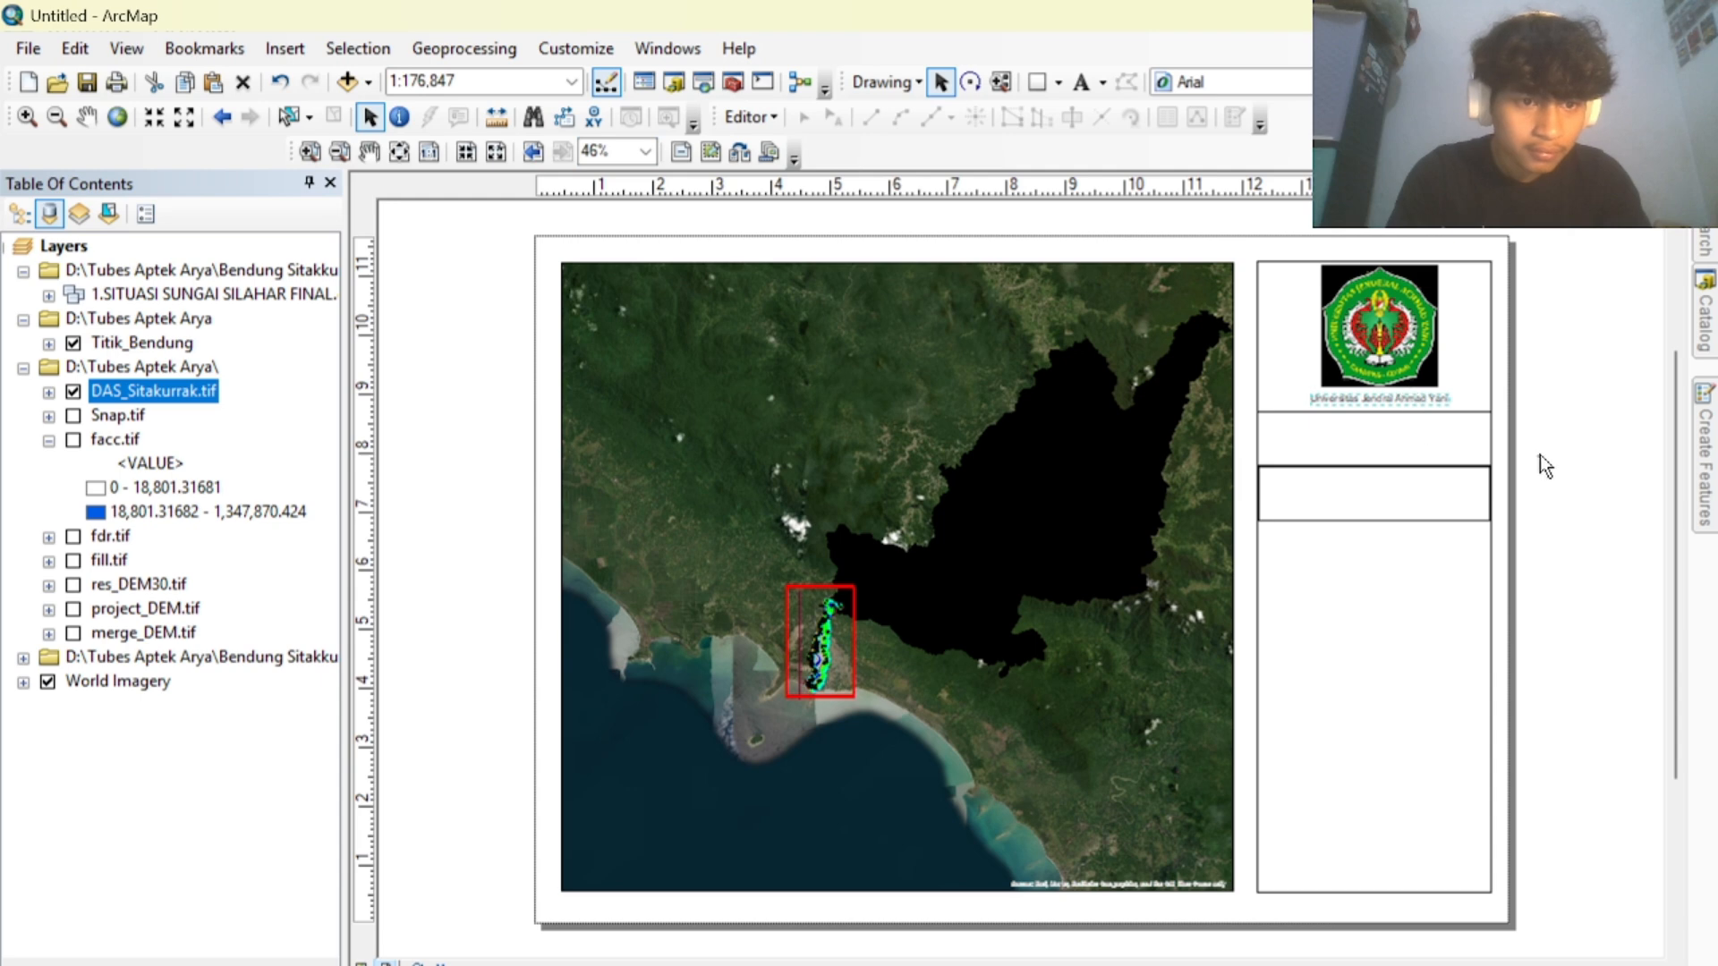
click(1539, 455)
click(1373, 400)
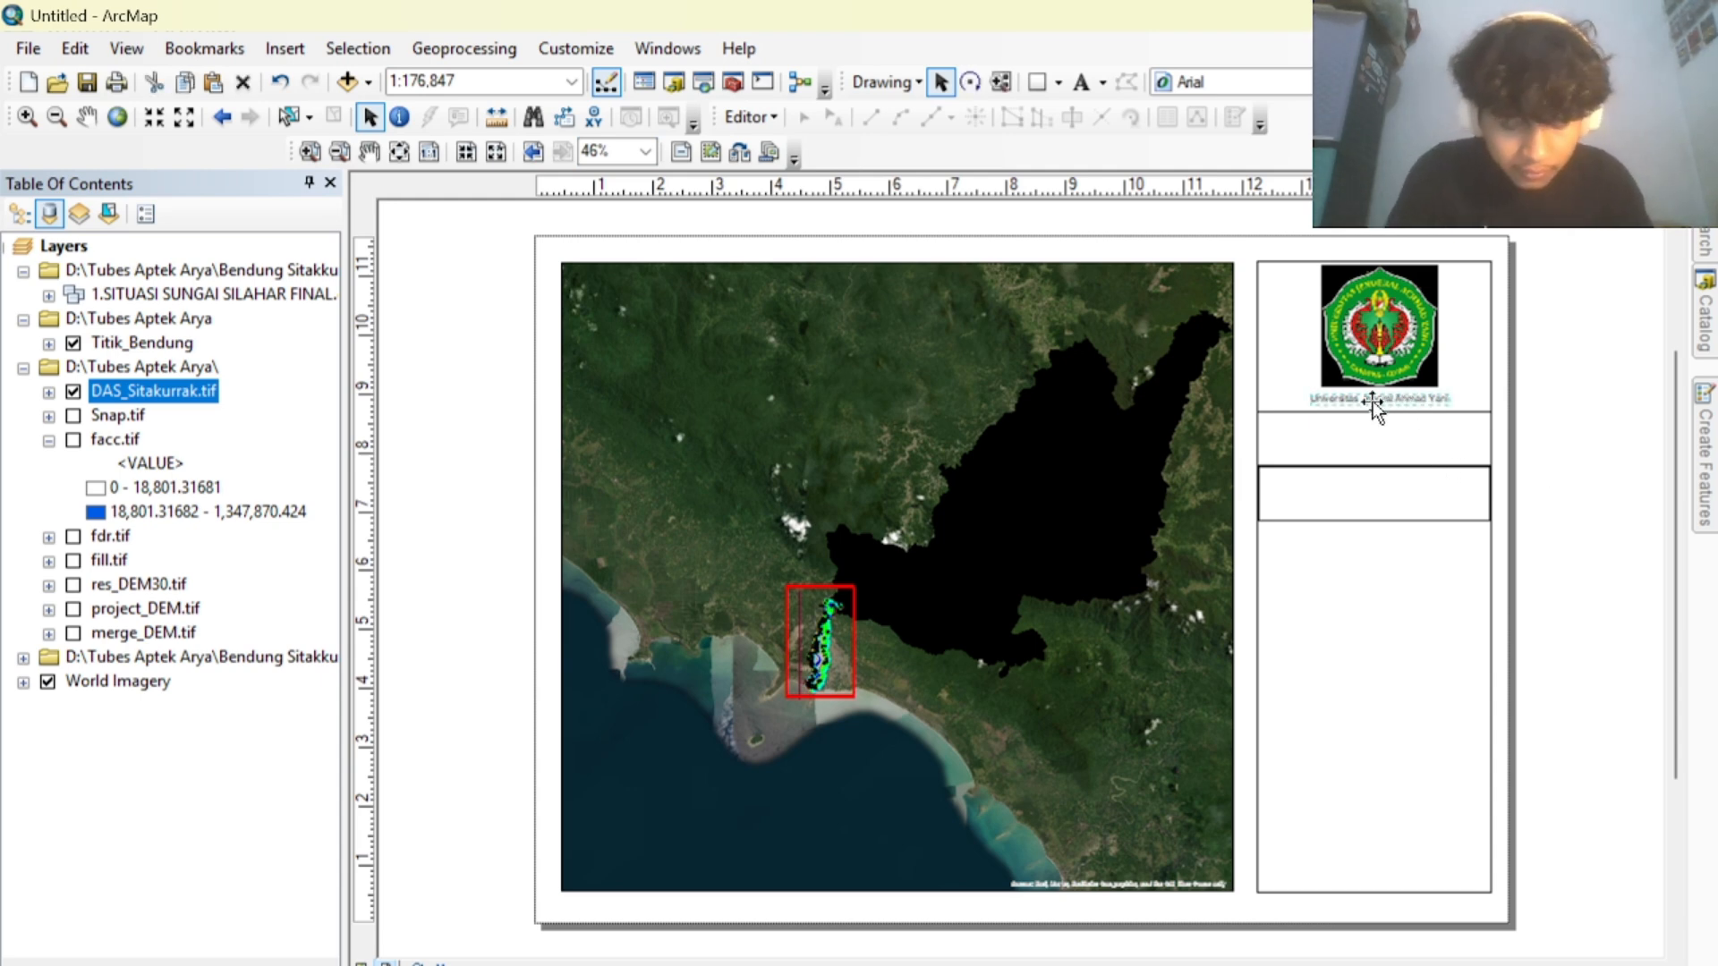
right_click(1372, 401)
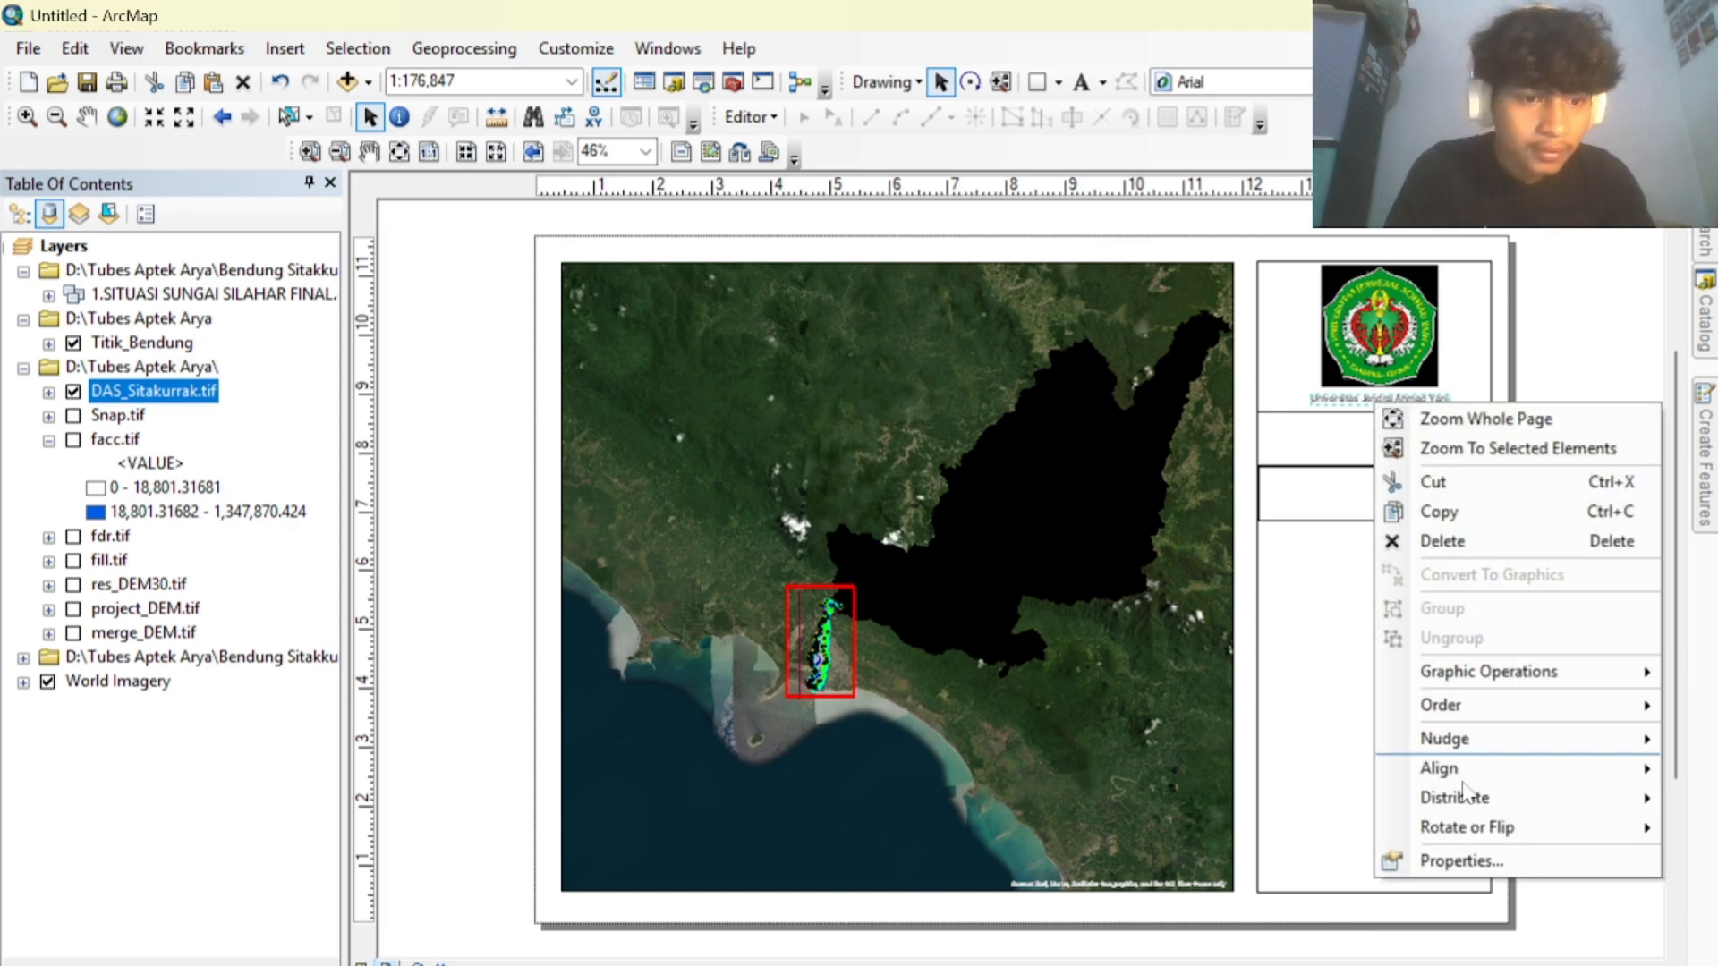
click(1467, 861)
click(1035, 682)
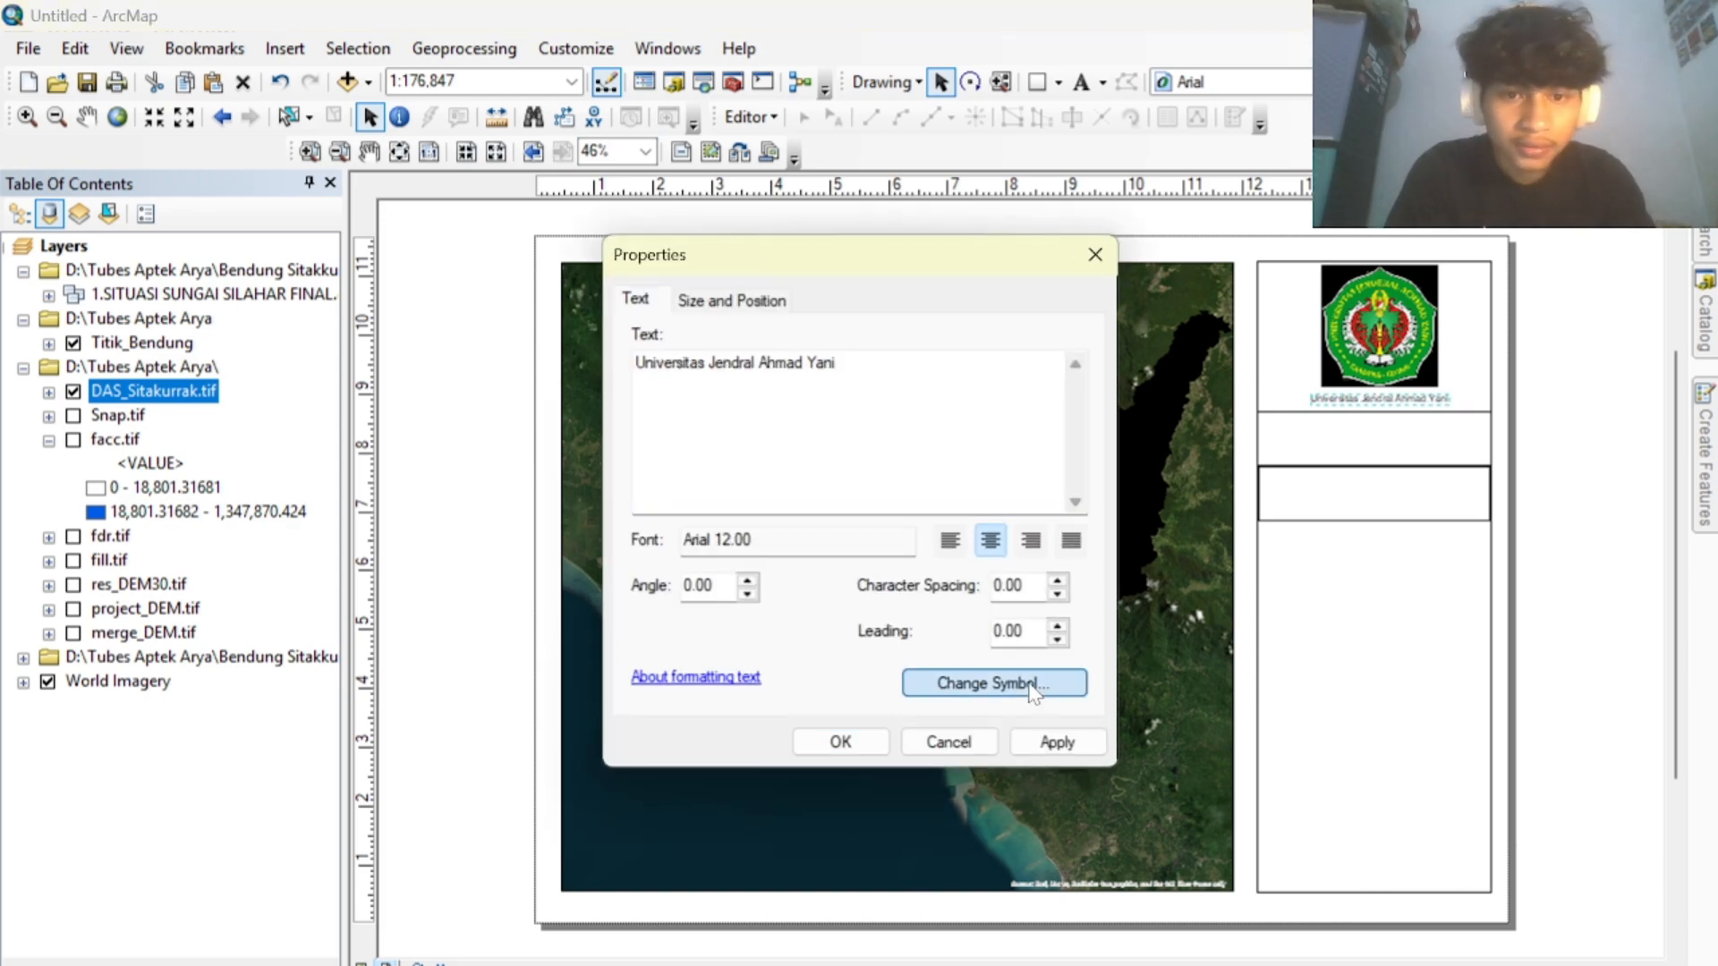
click(1056, 544)
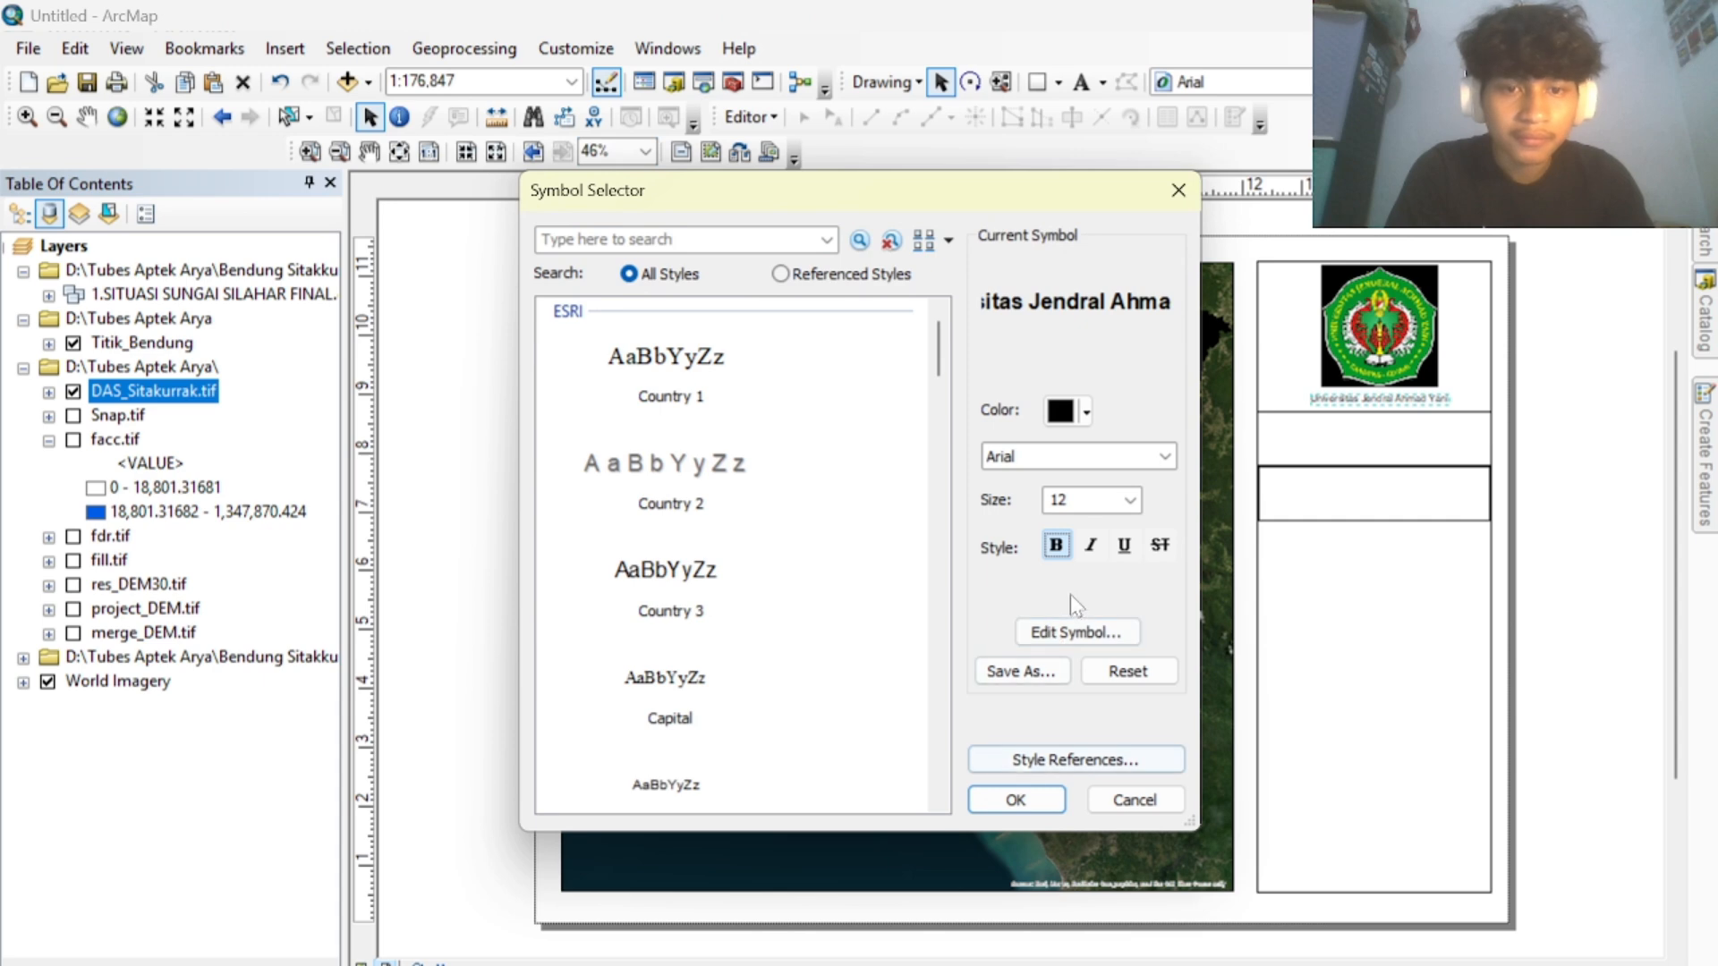
Change the university name's font to Times New Roman and apply the change.
click(1079, 454)
text(ti)
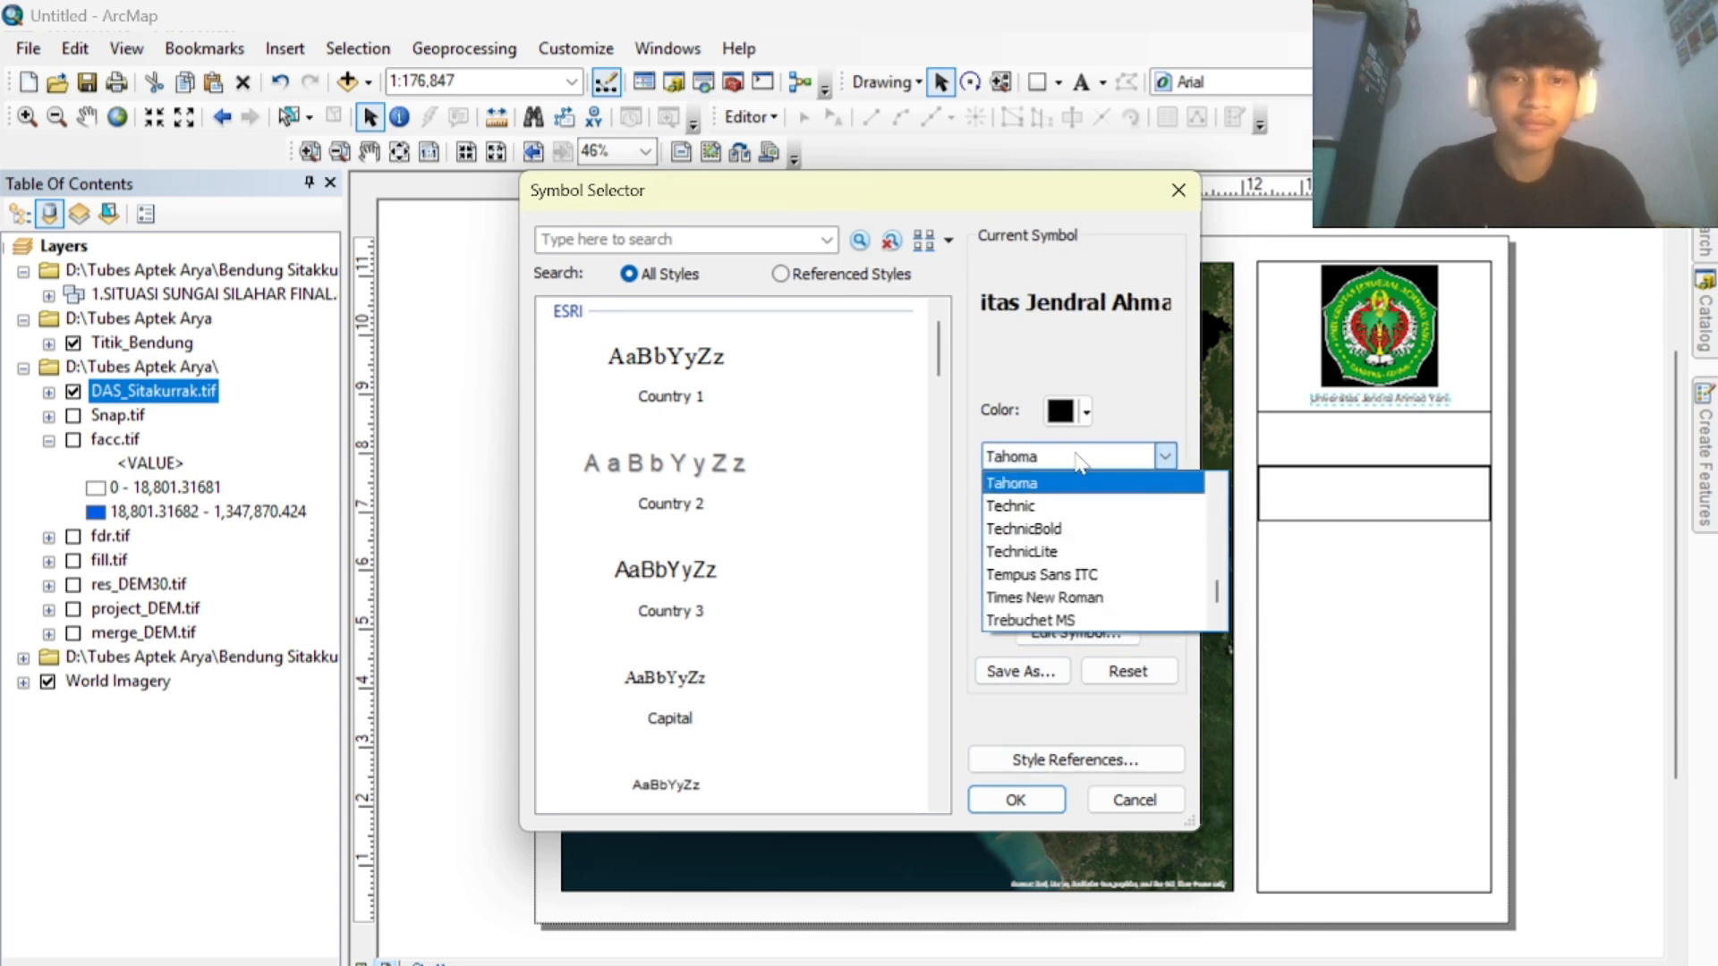
click(1069, 488)
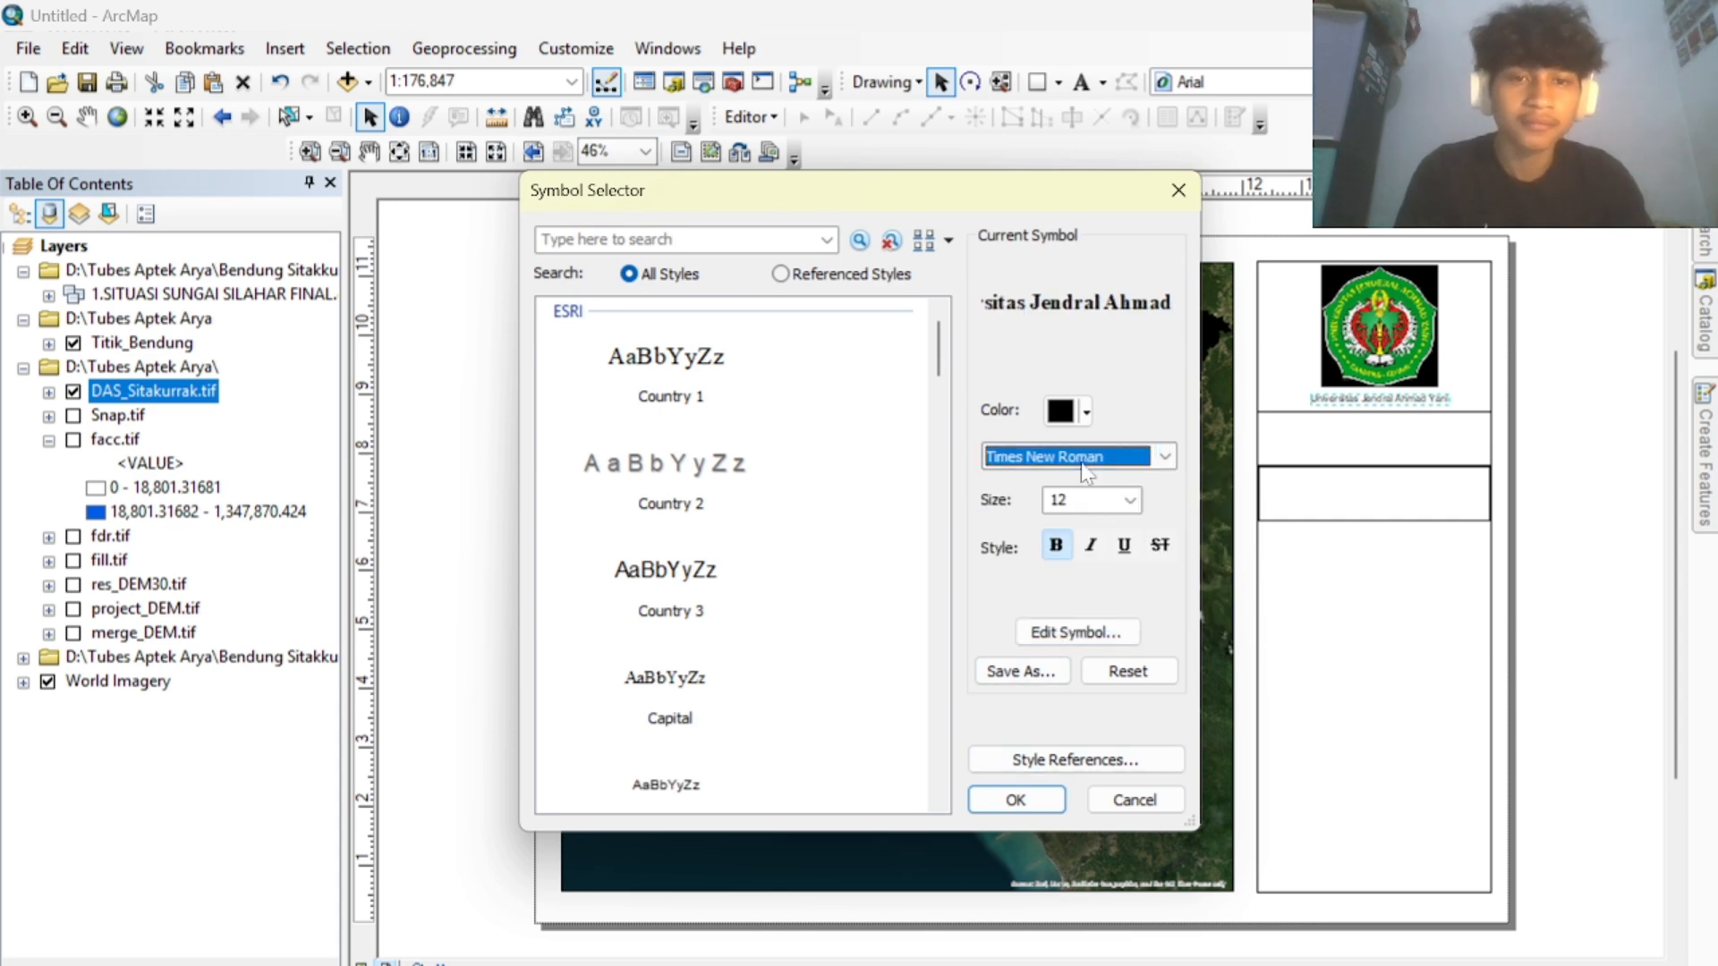
click(1027, 798)
click(1046, 741)
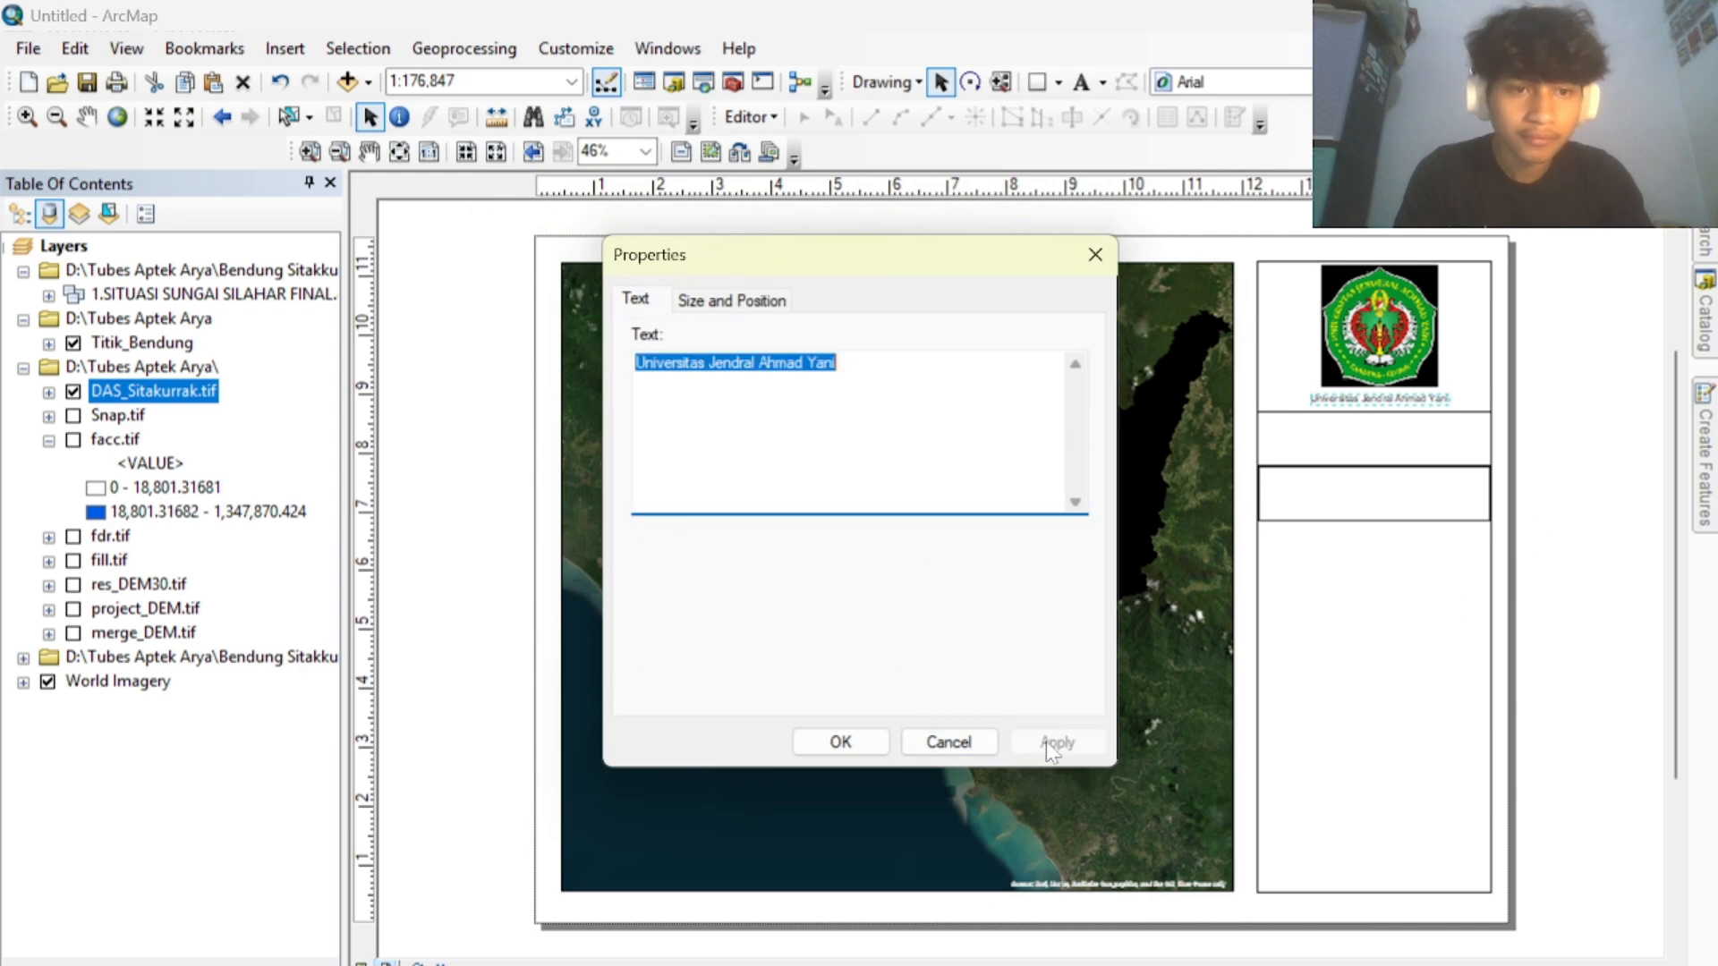
click(838, 745)
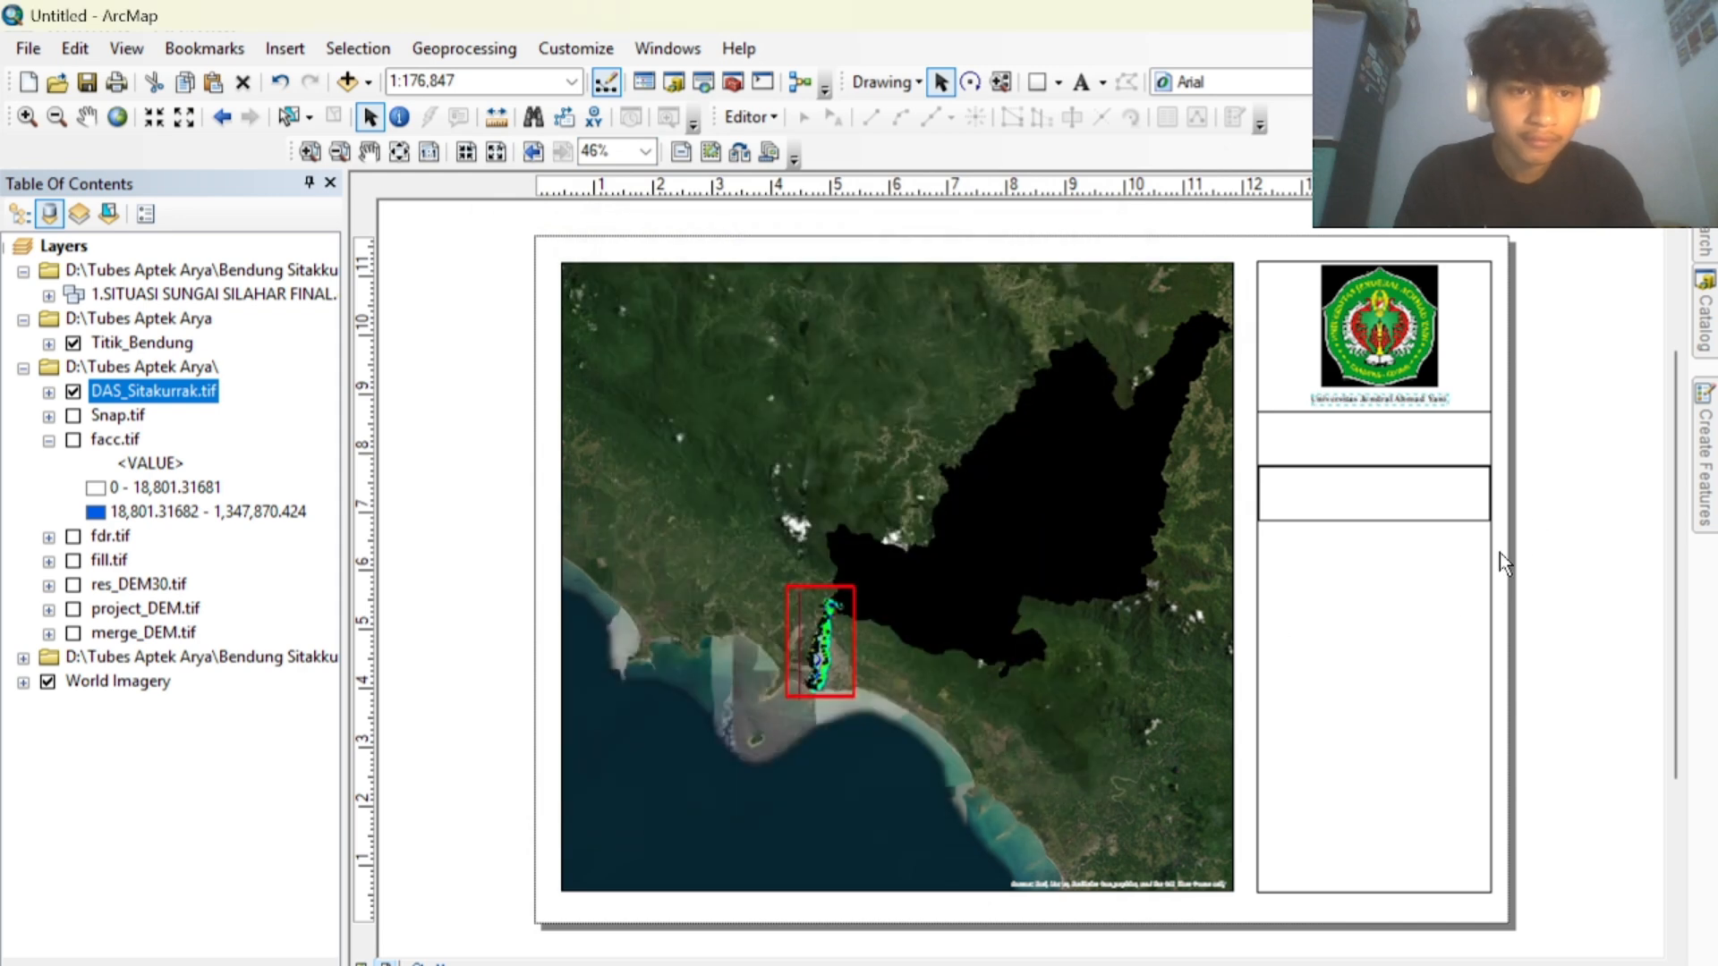
Set the university name text beneath the logo to font size 14.
click(1400, 395)
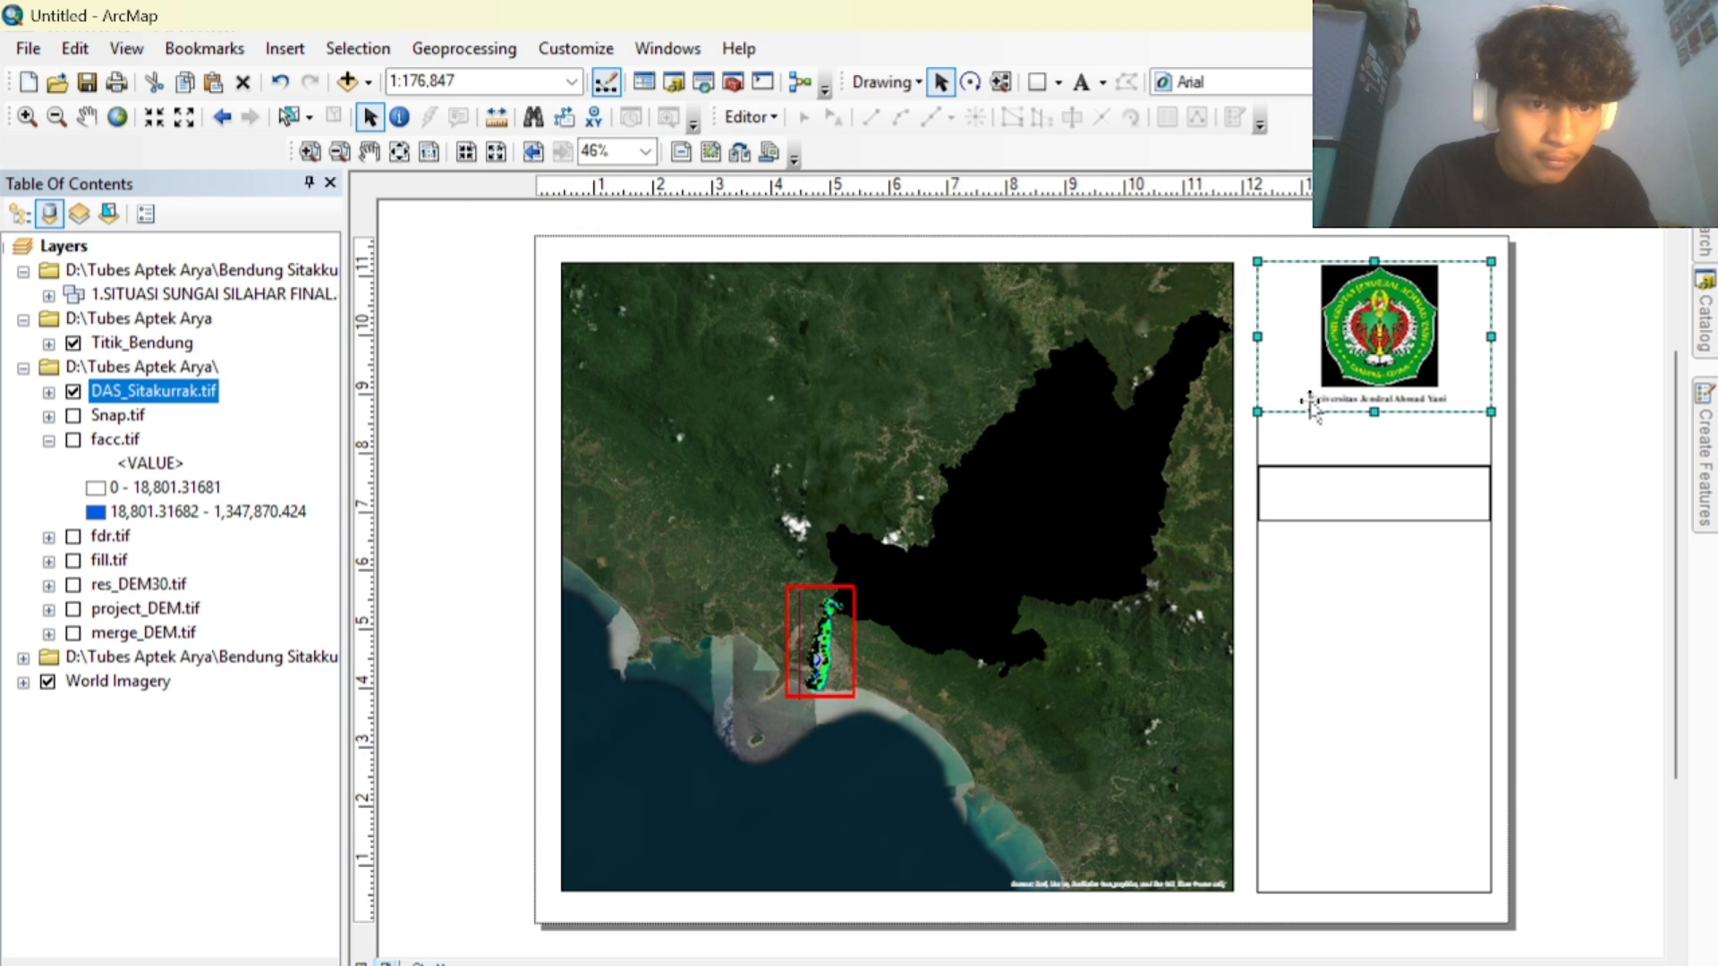
click(1333, 405)
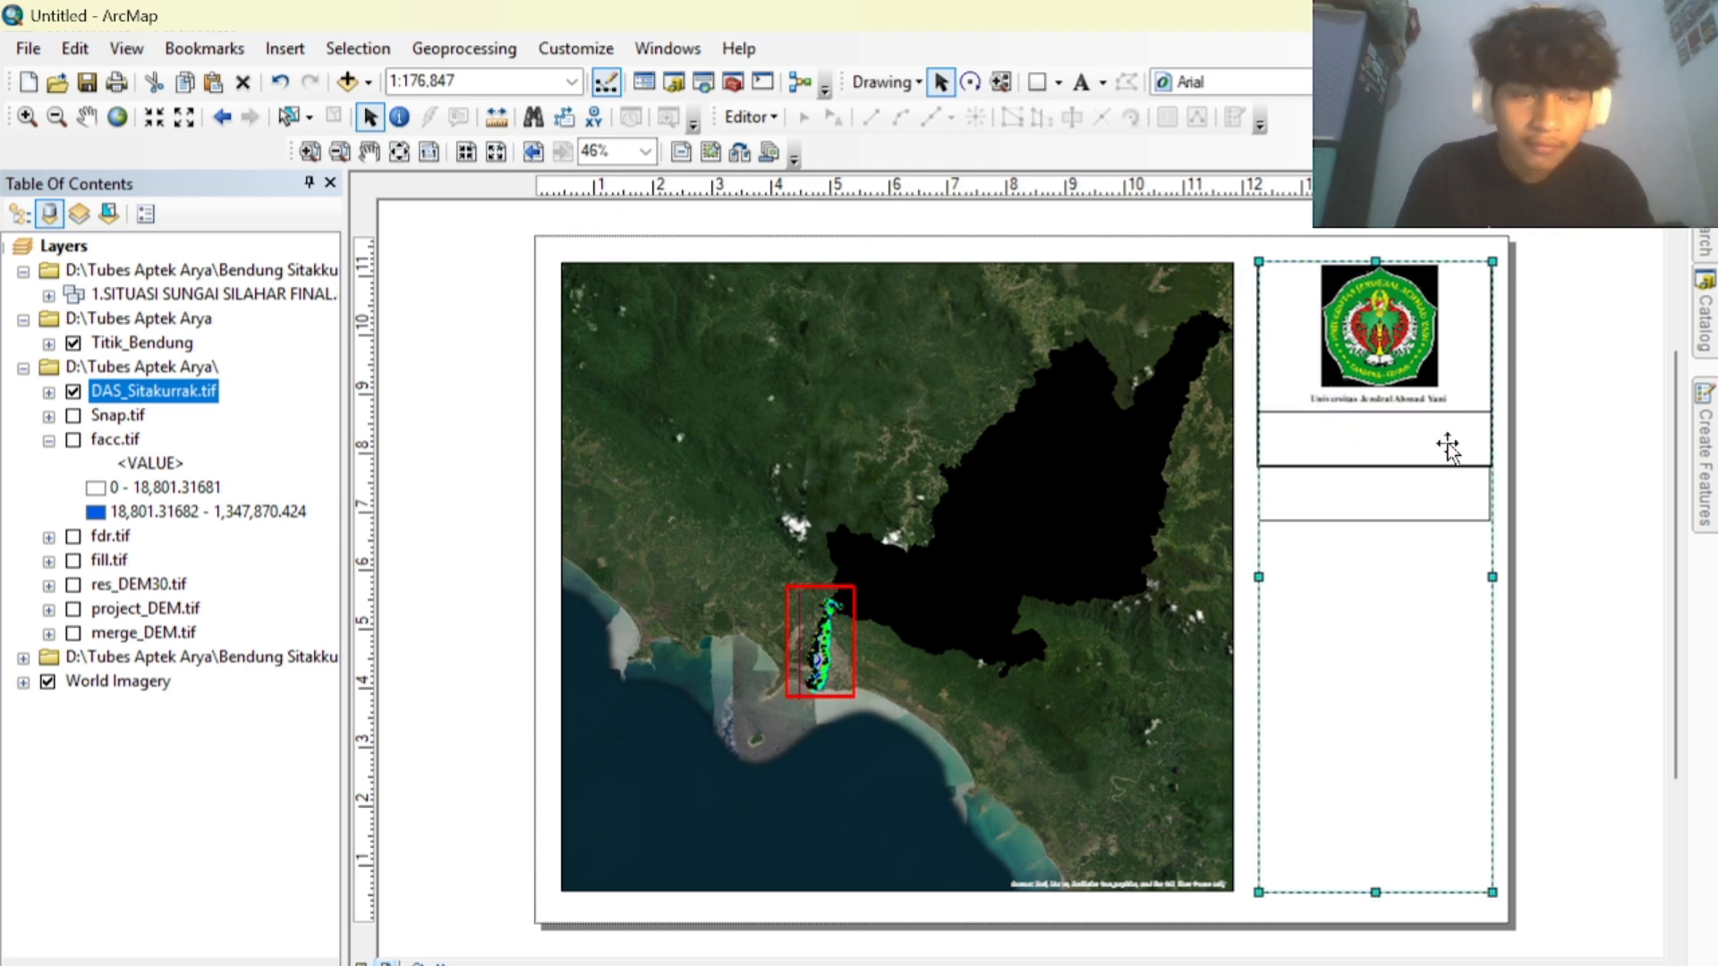
click(1563, 443)
click(1420, 398)
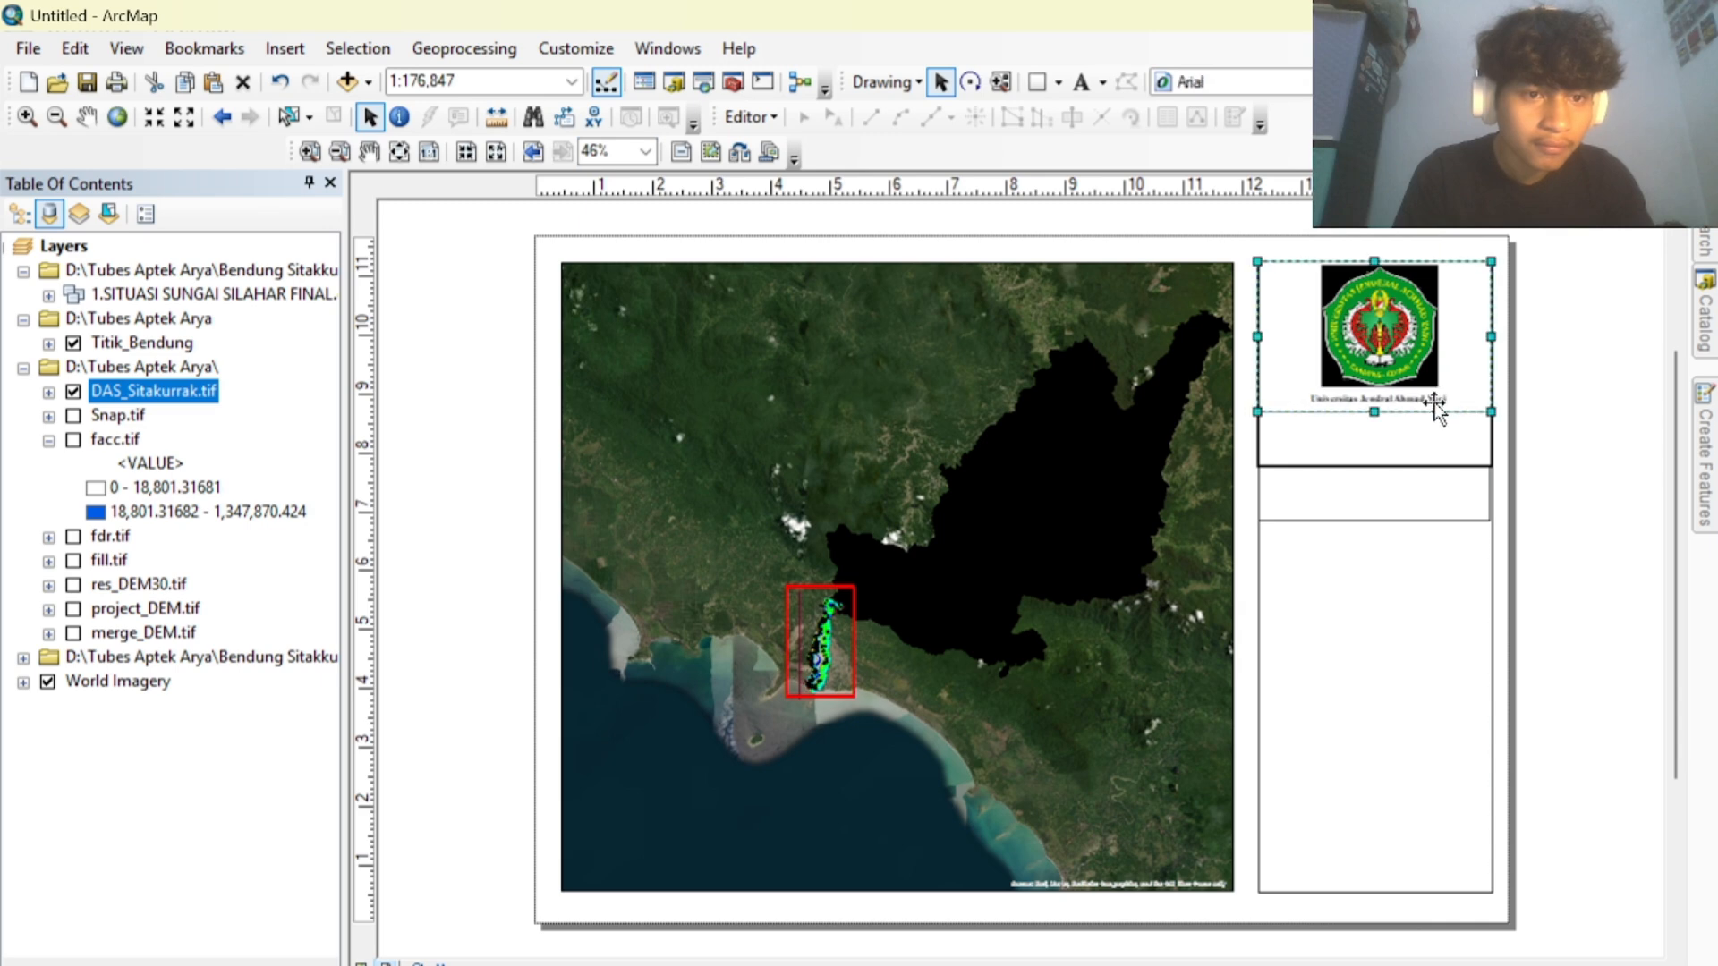
double_click(1437, 399)
key(ctrl+c)
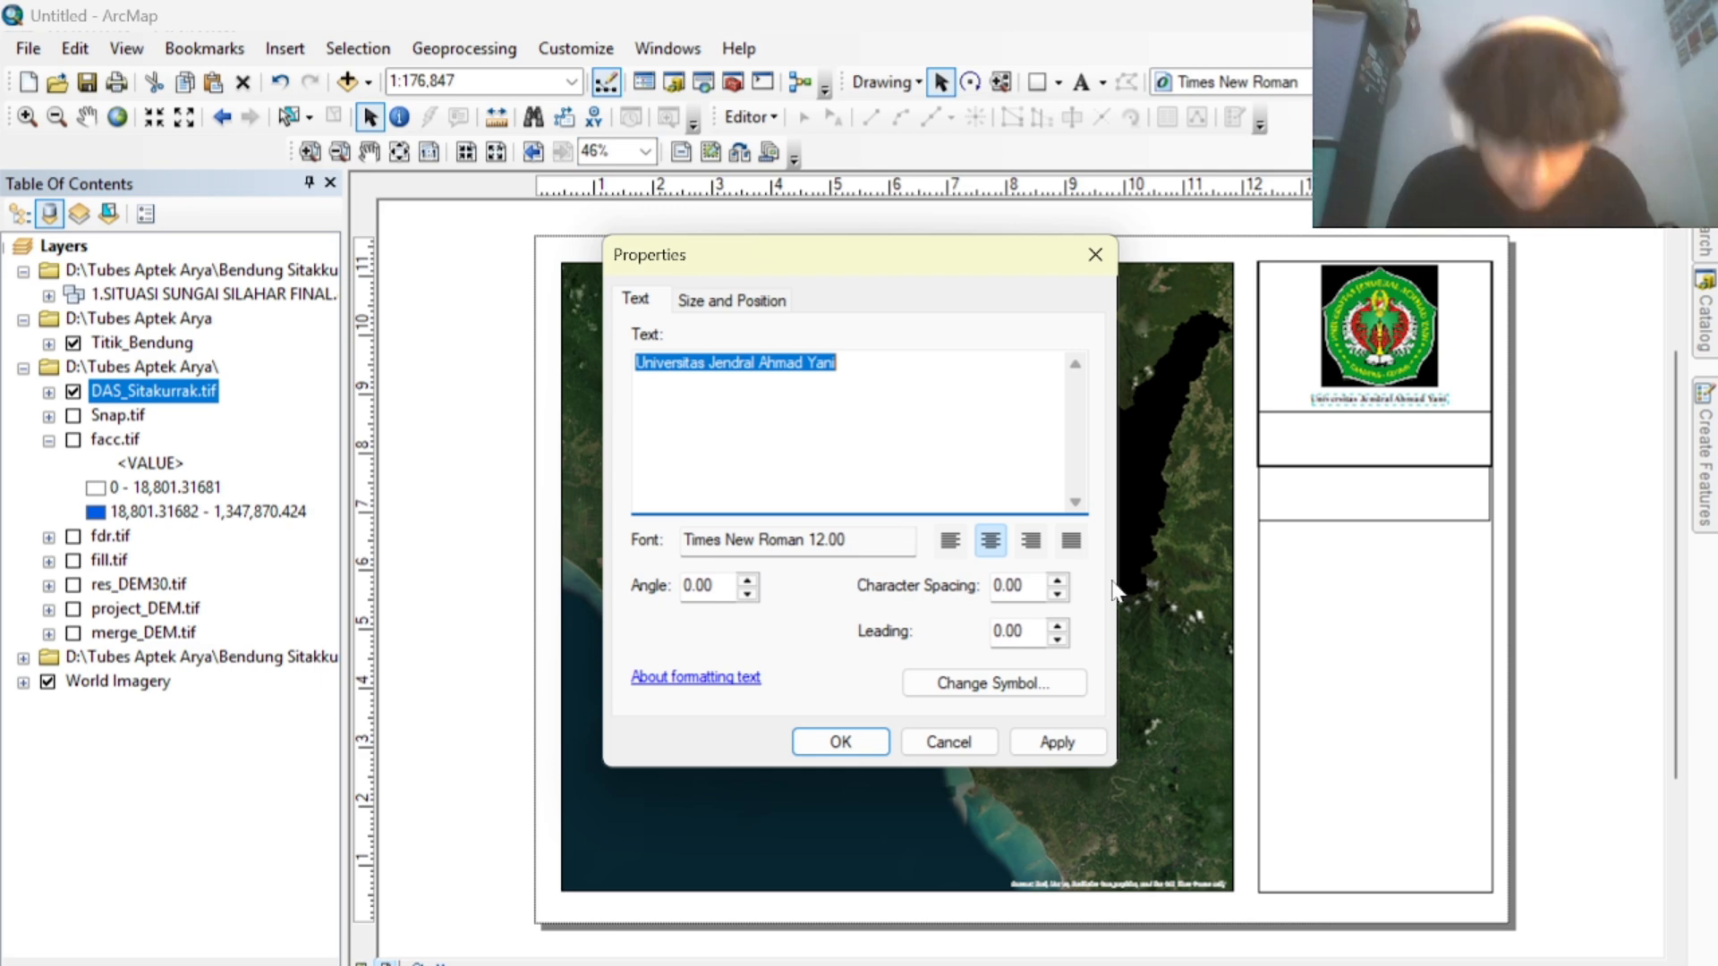
click(1034, 685)
click(1130, 500)
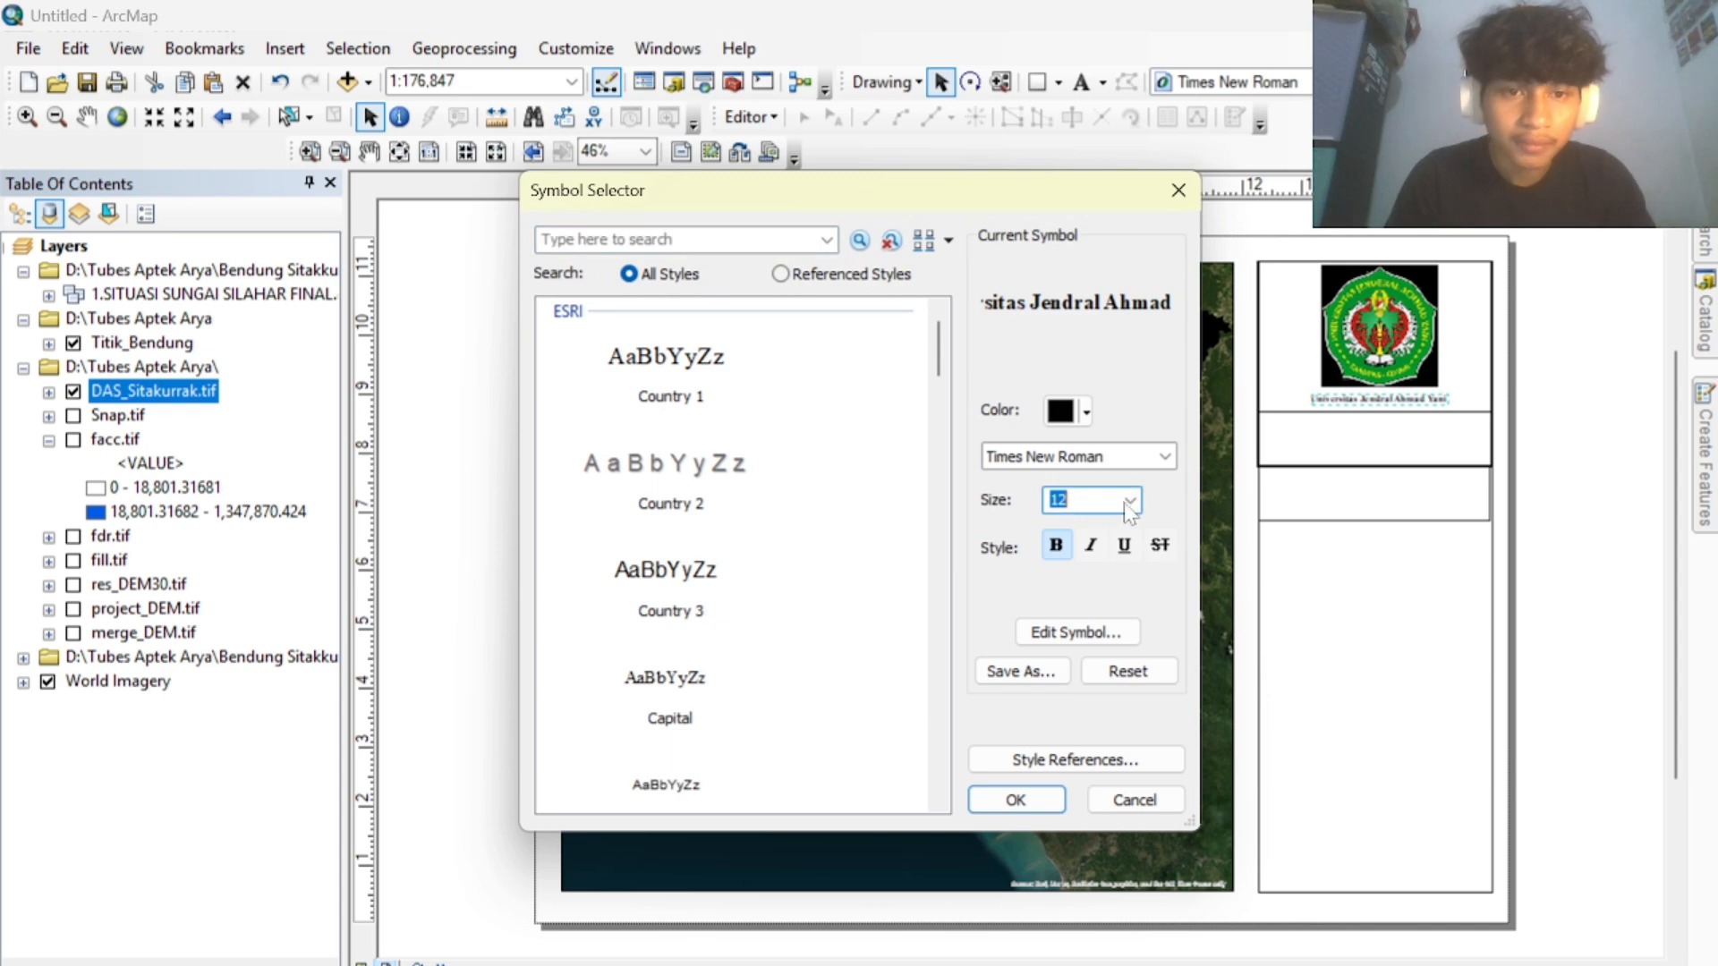
click(1065, 542)
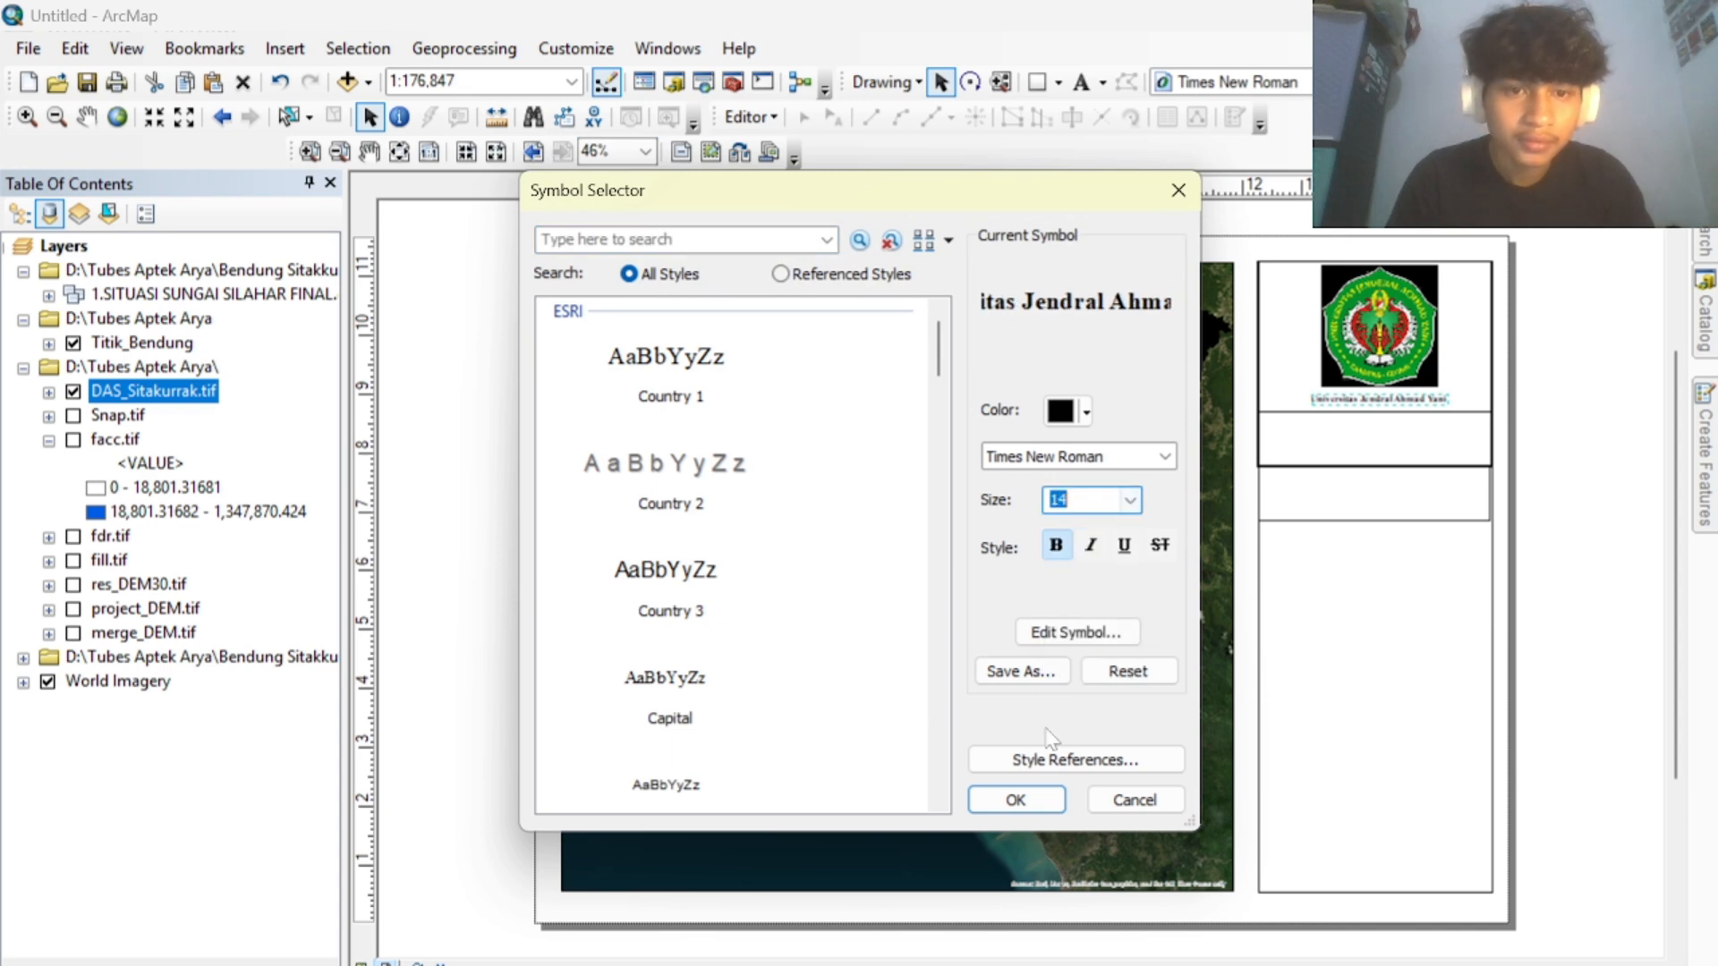
click(1037, 799)
click(875, 743)
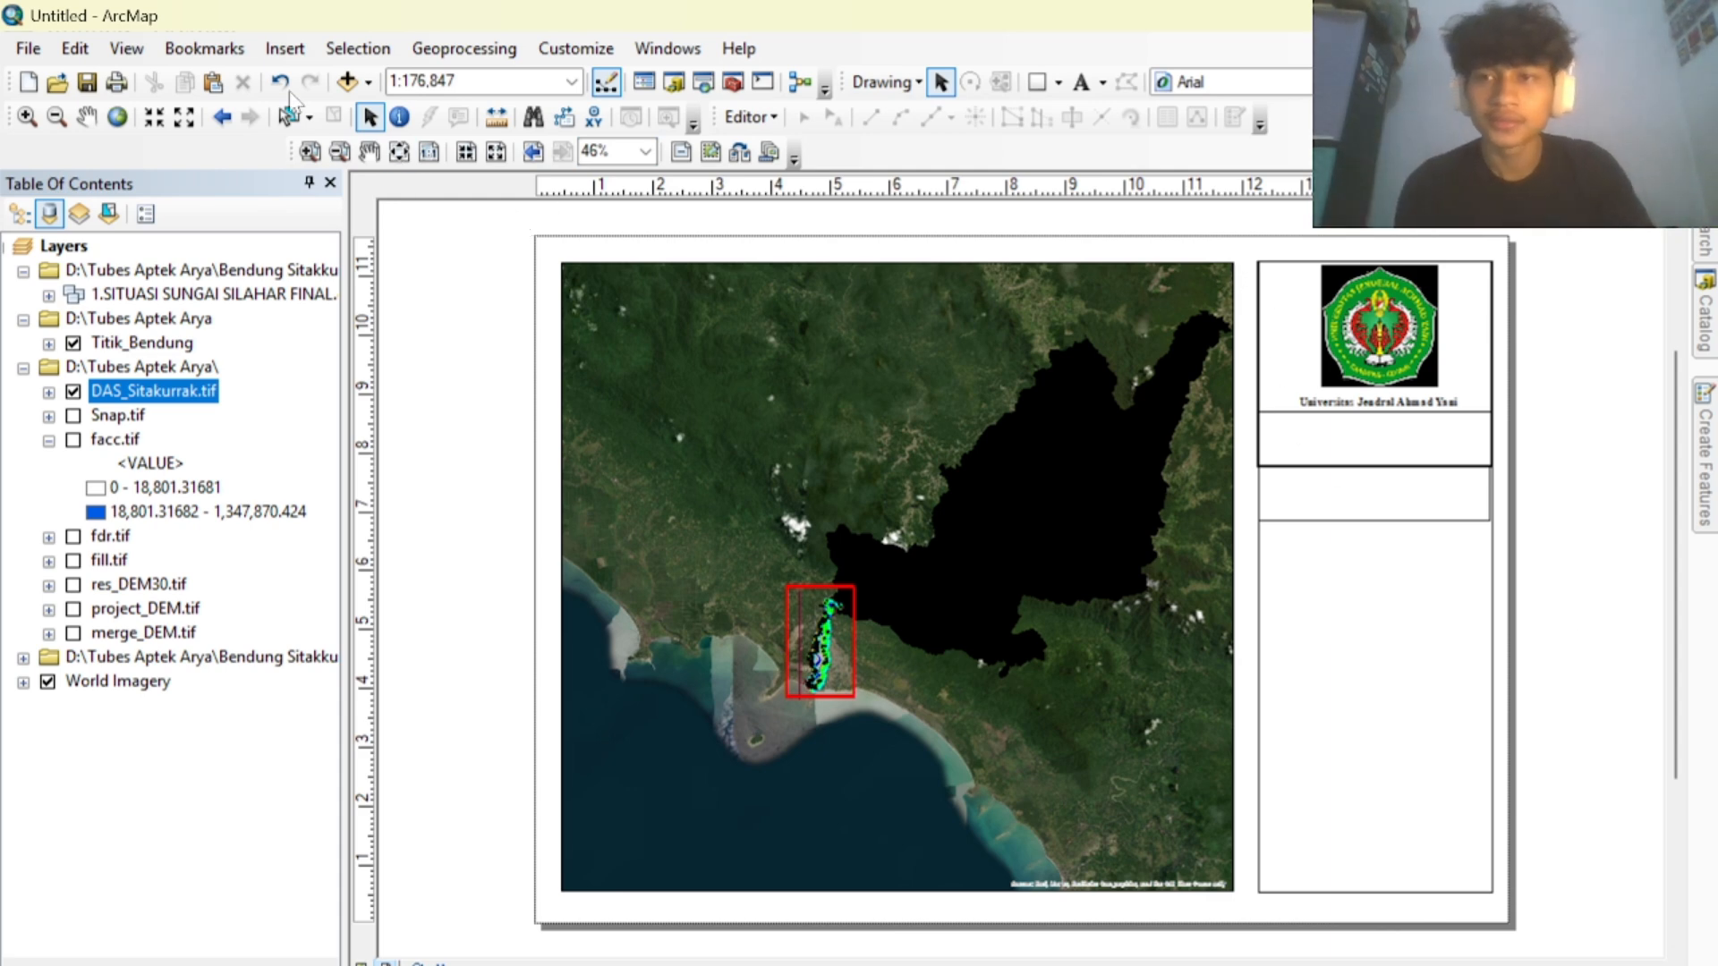
Paste a copy of the university name text and centre it in the side panel's second box.
click(304, 52)
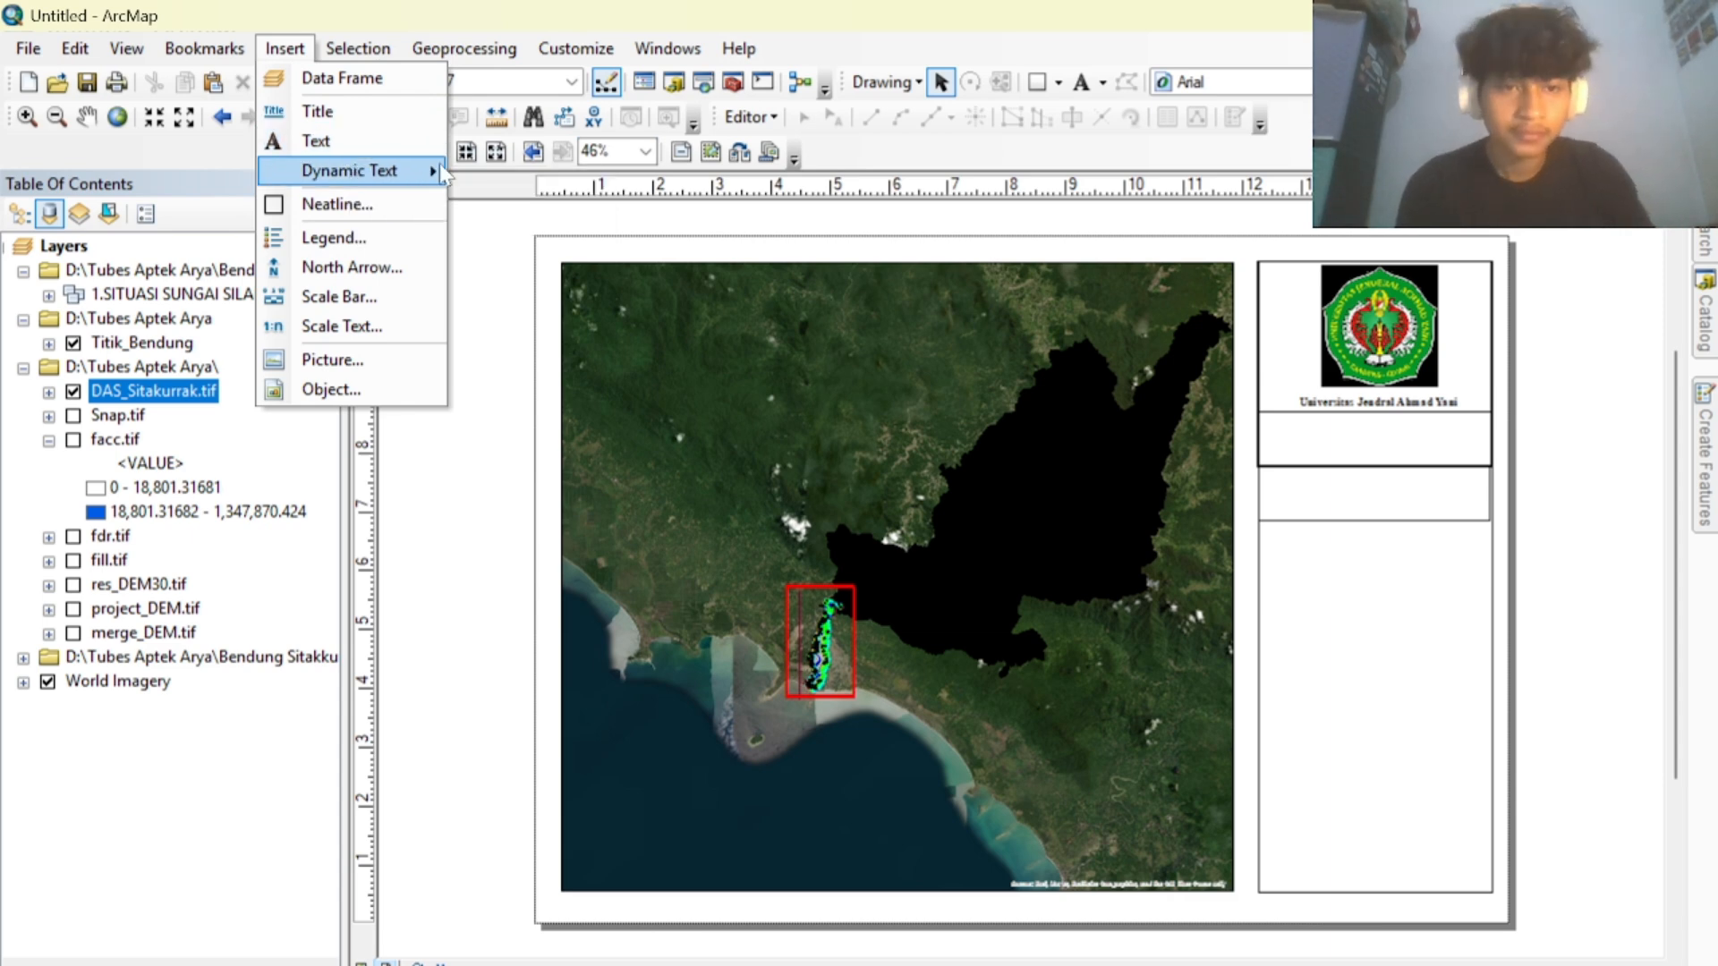
click(1322, 399)
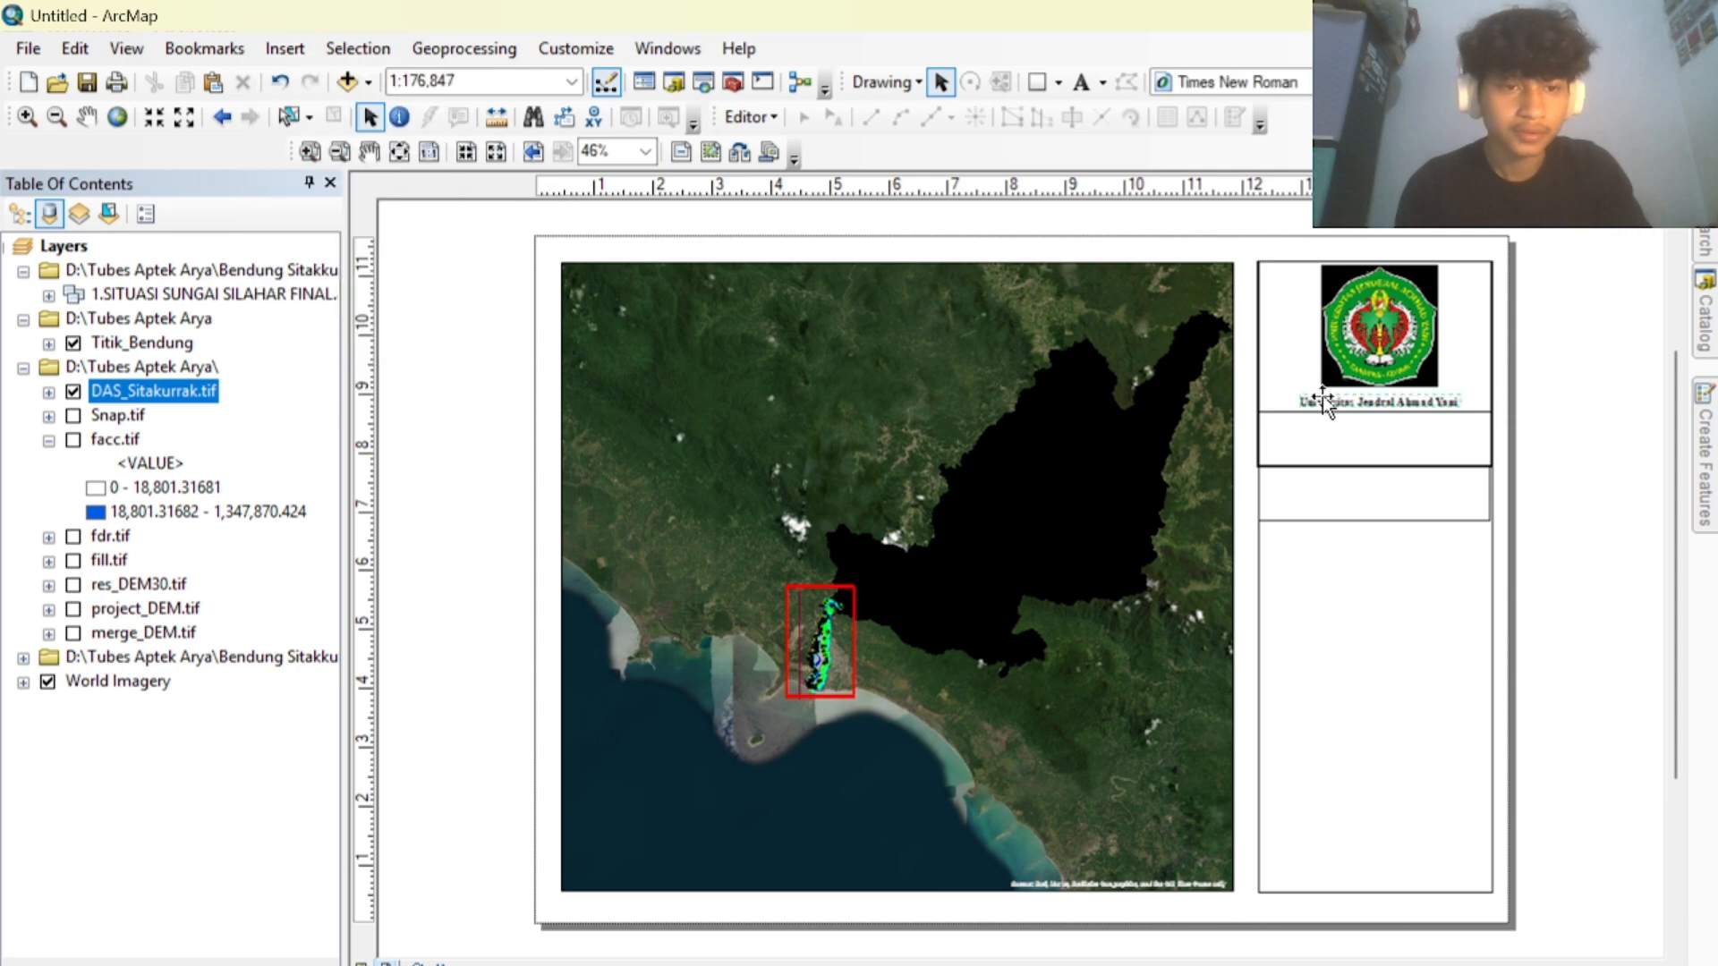
click(1342, 441)
key(ctrl+v)
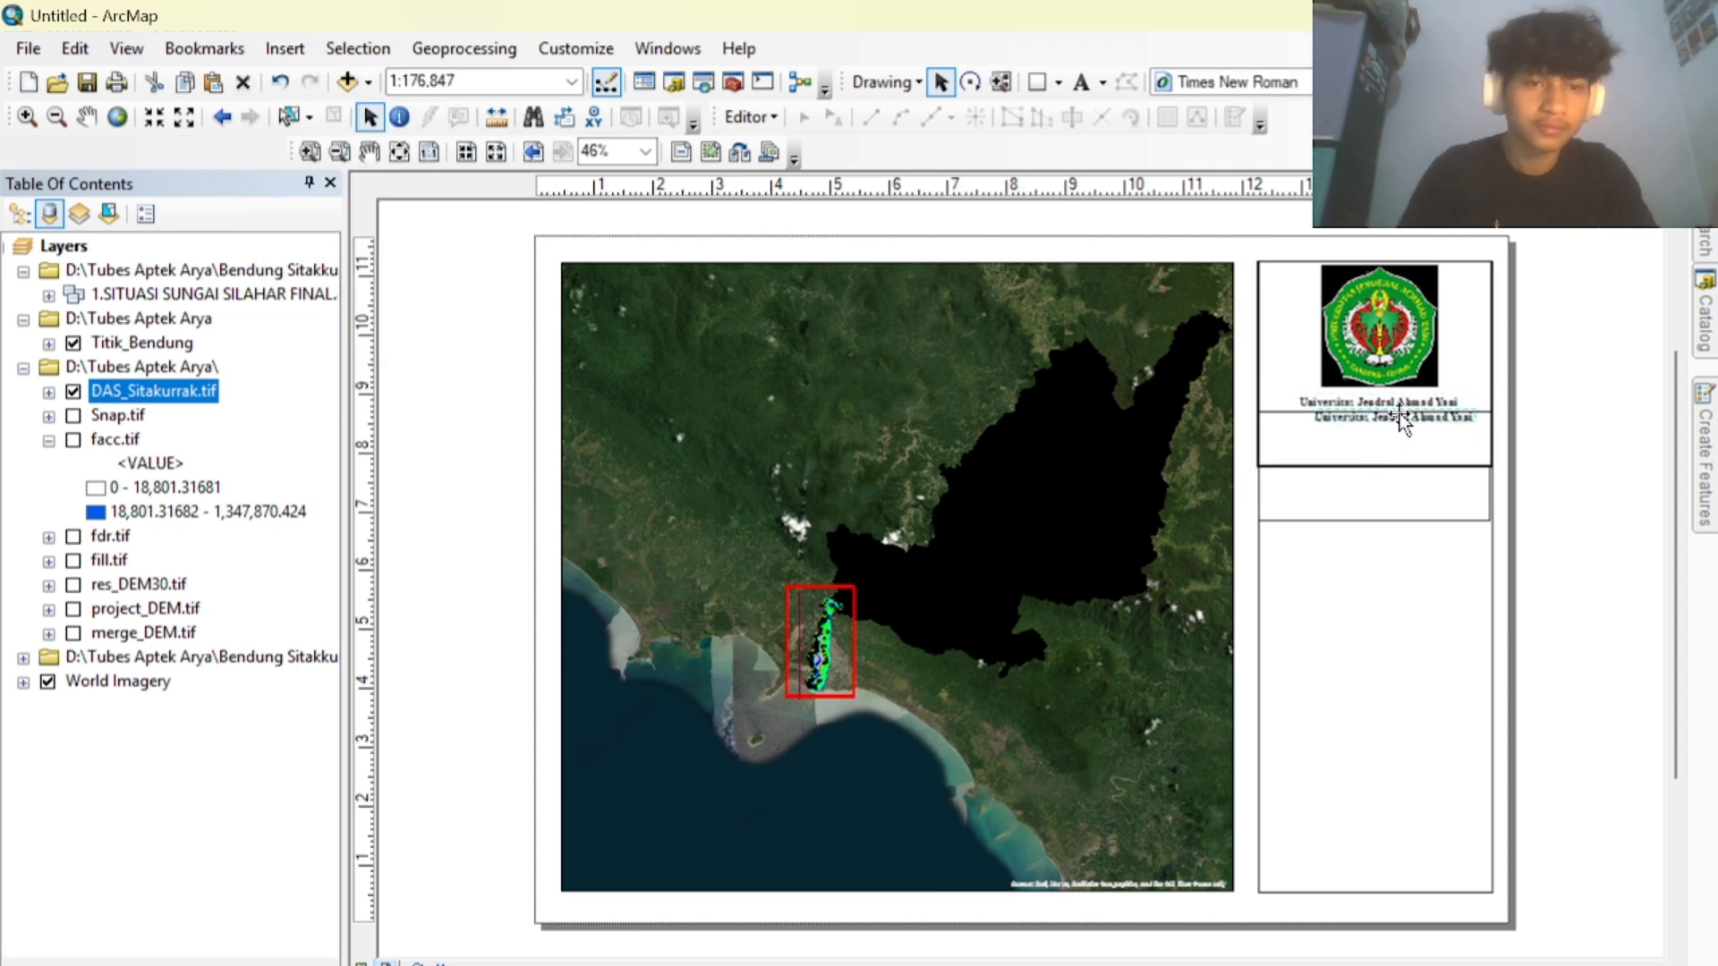
drag(1400, 418, 1387, 436)
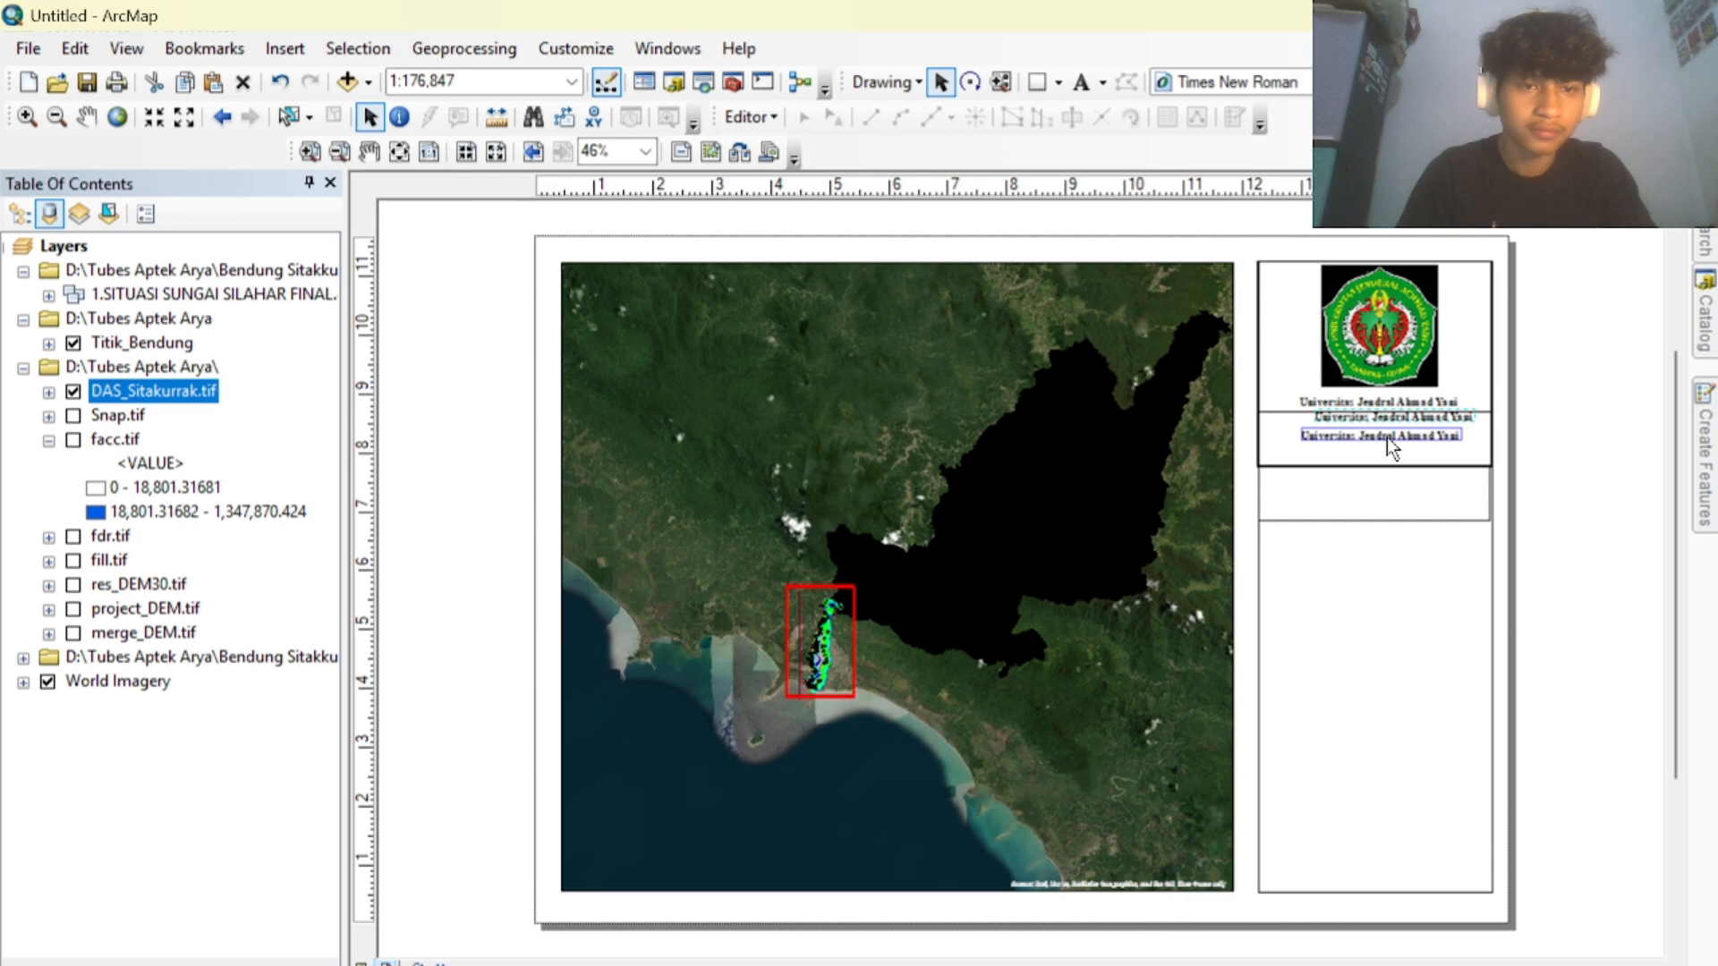
click(1458, 438)
click(1458, 438)
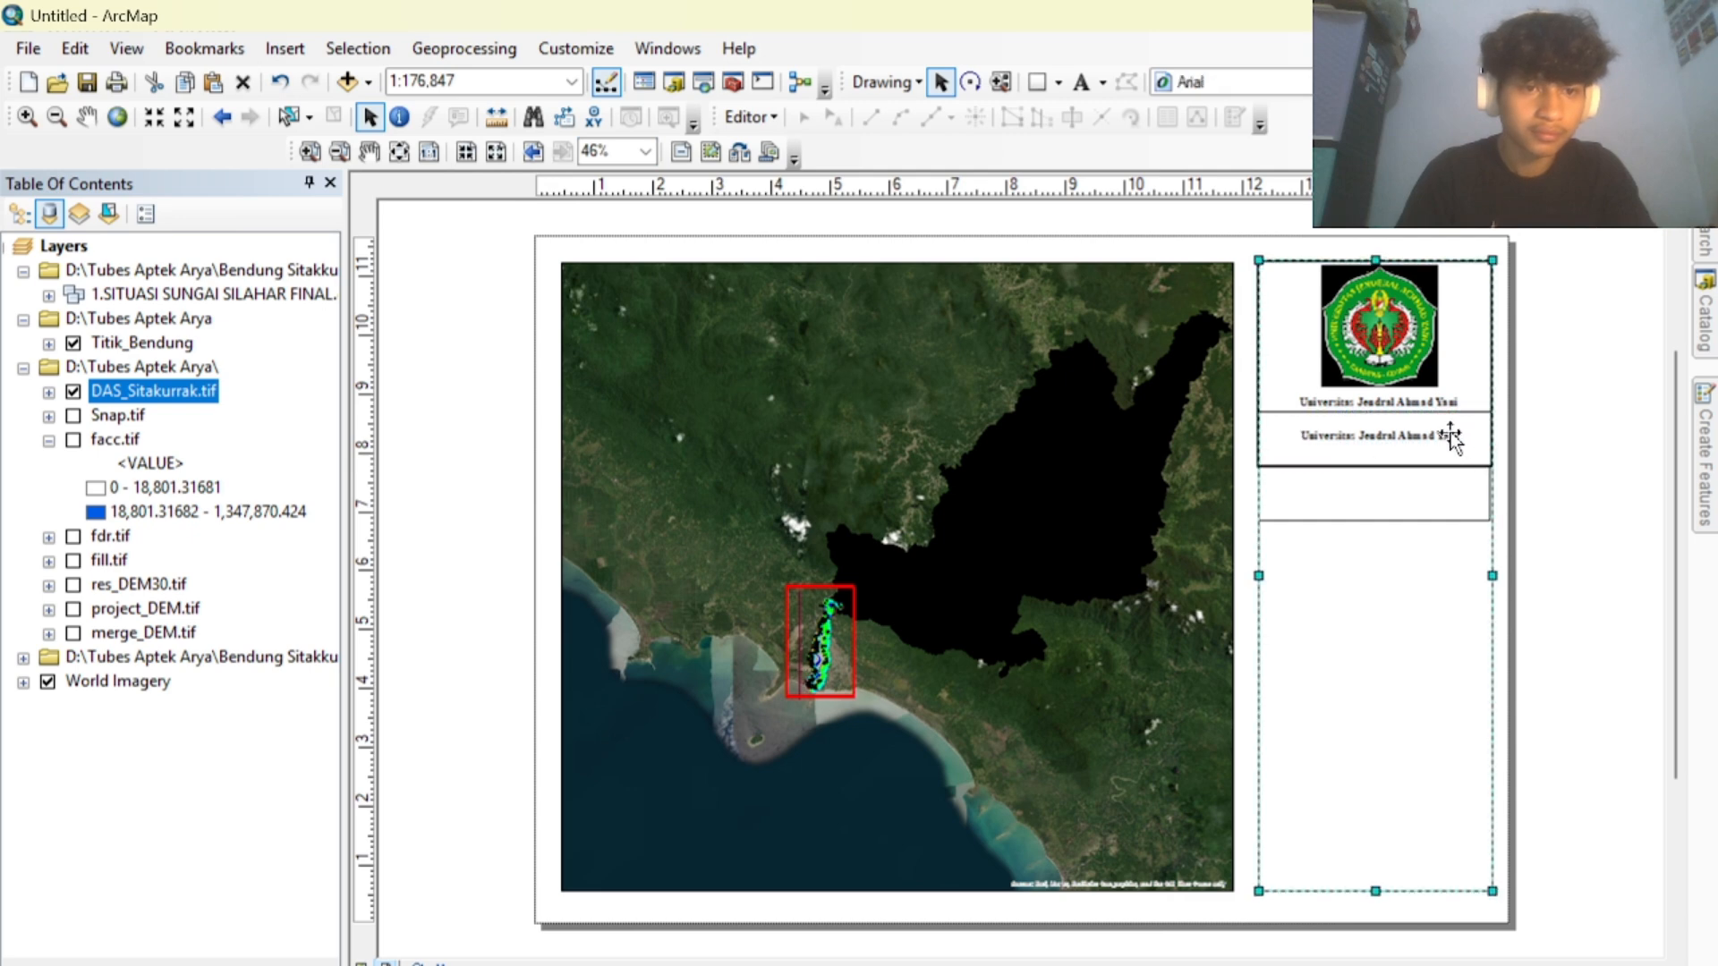
click(1610, 495)
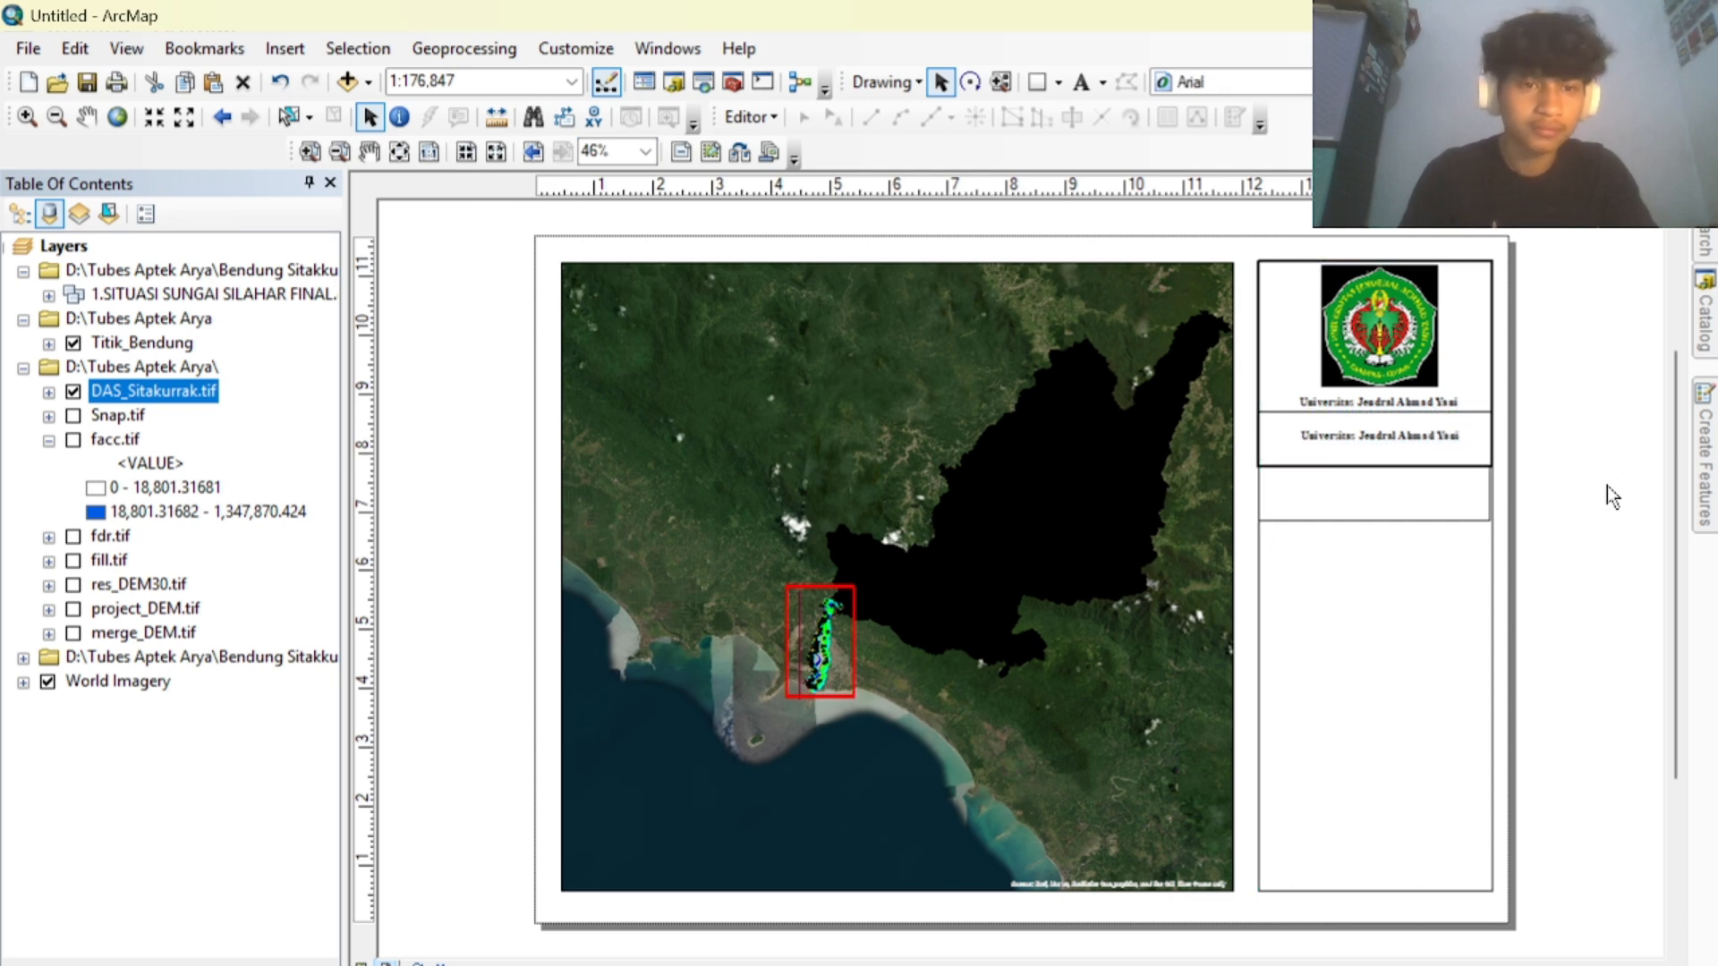
Replace the copied text in the second box with "JUDUL GAMBAR".
double_click(1419, 438)
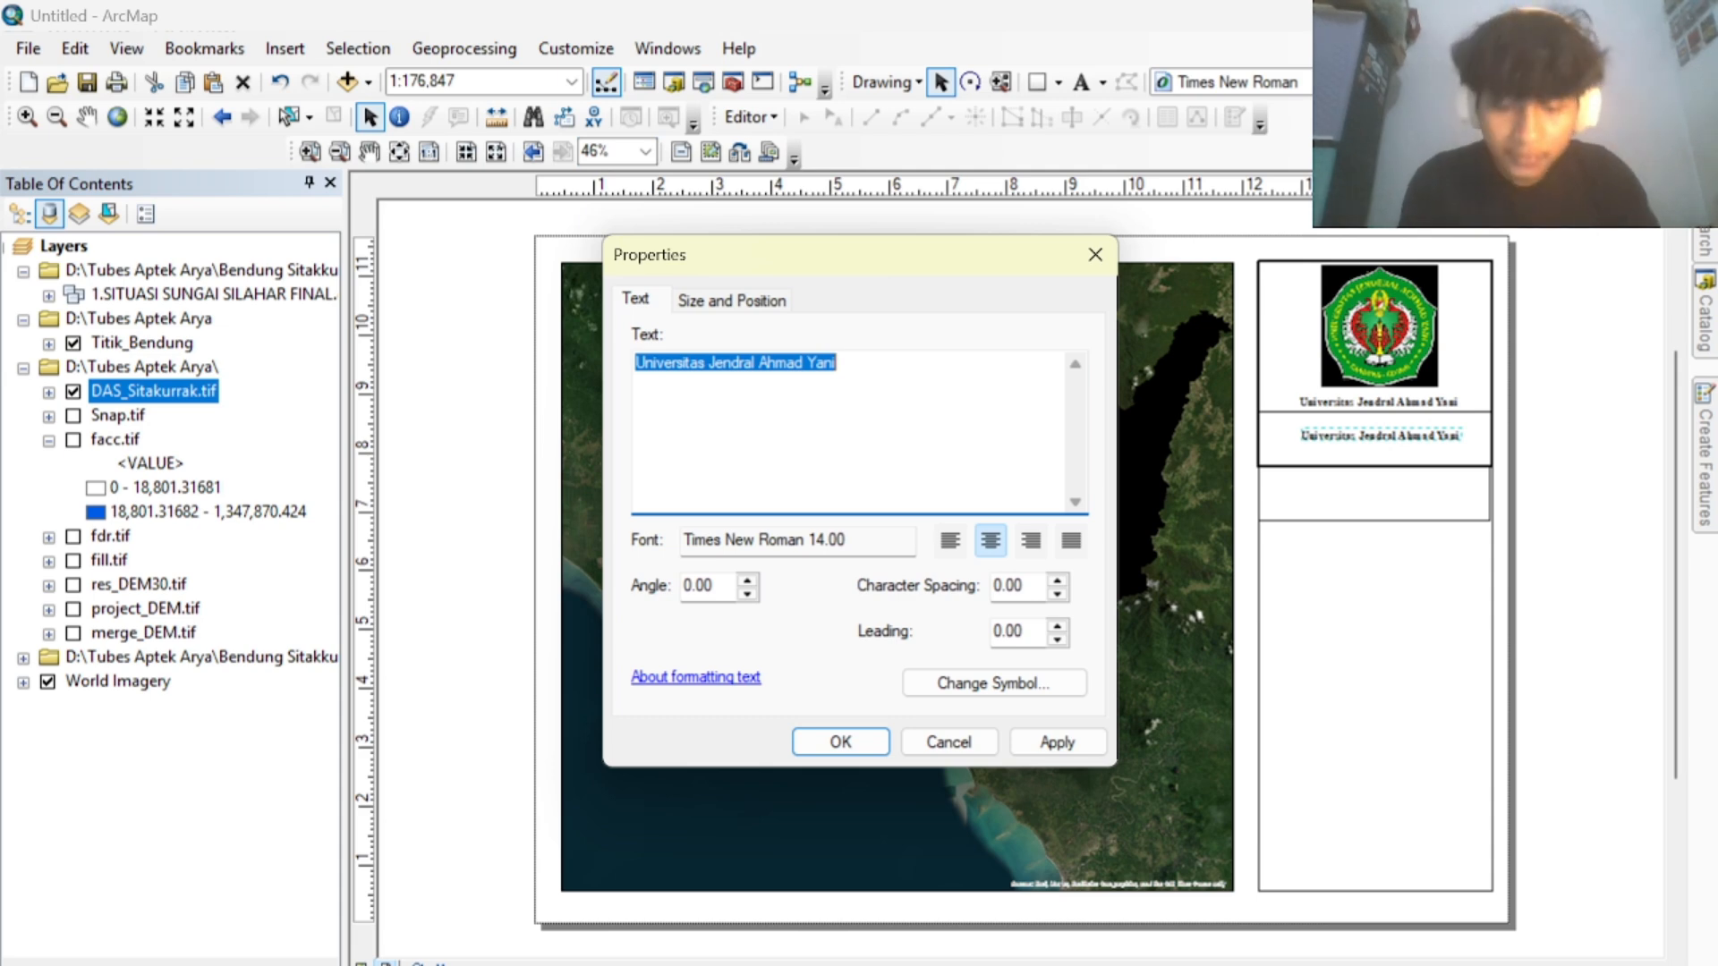
text(JUDUL )
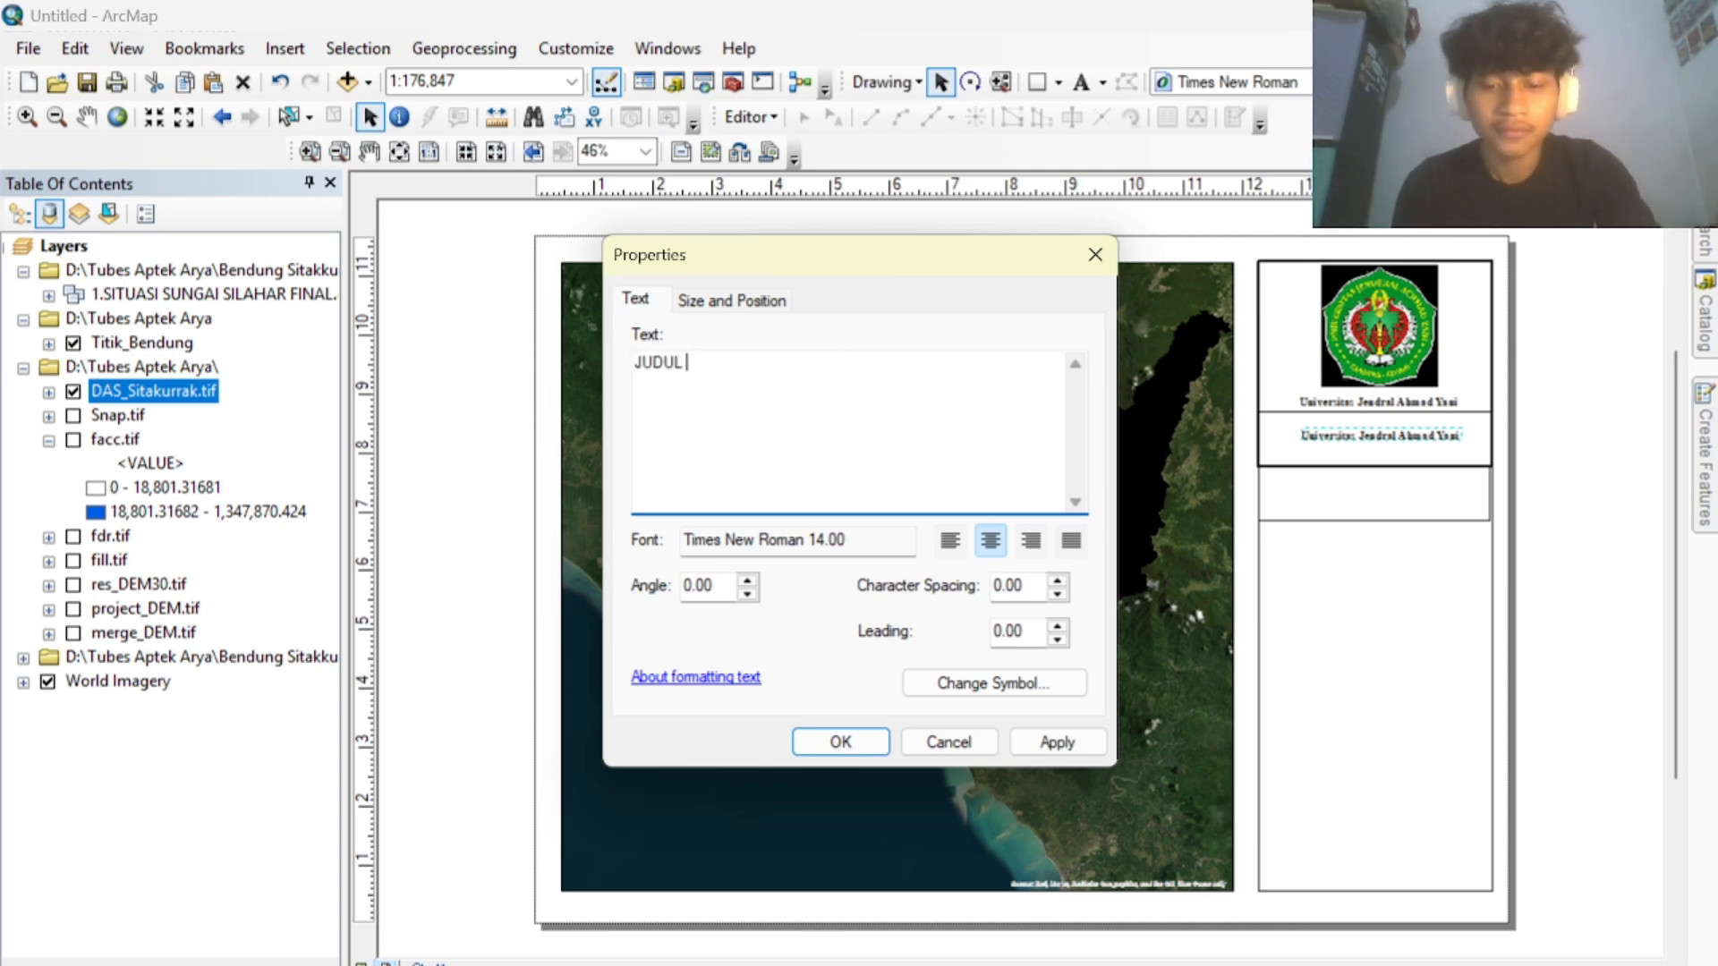
text(GAMBAR)
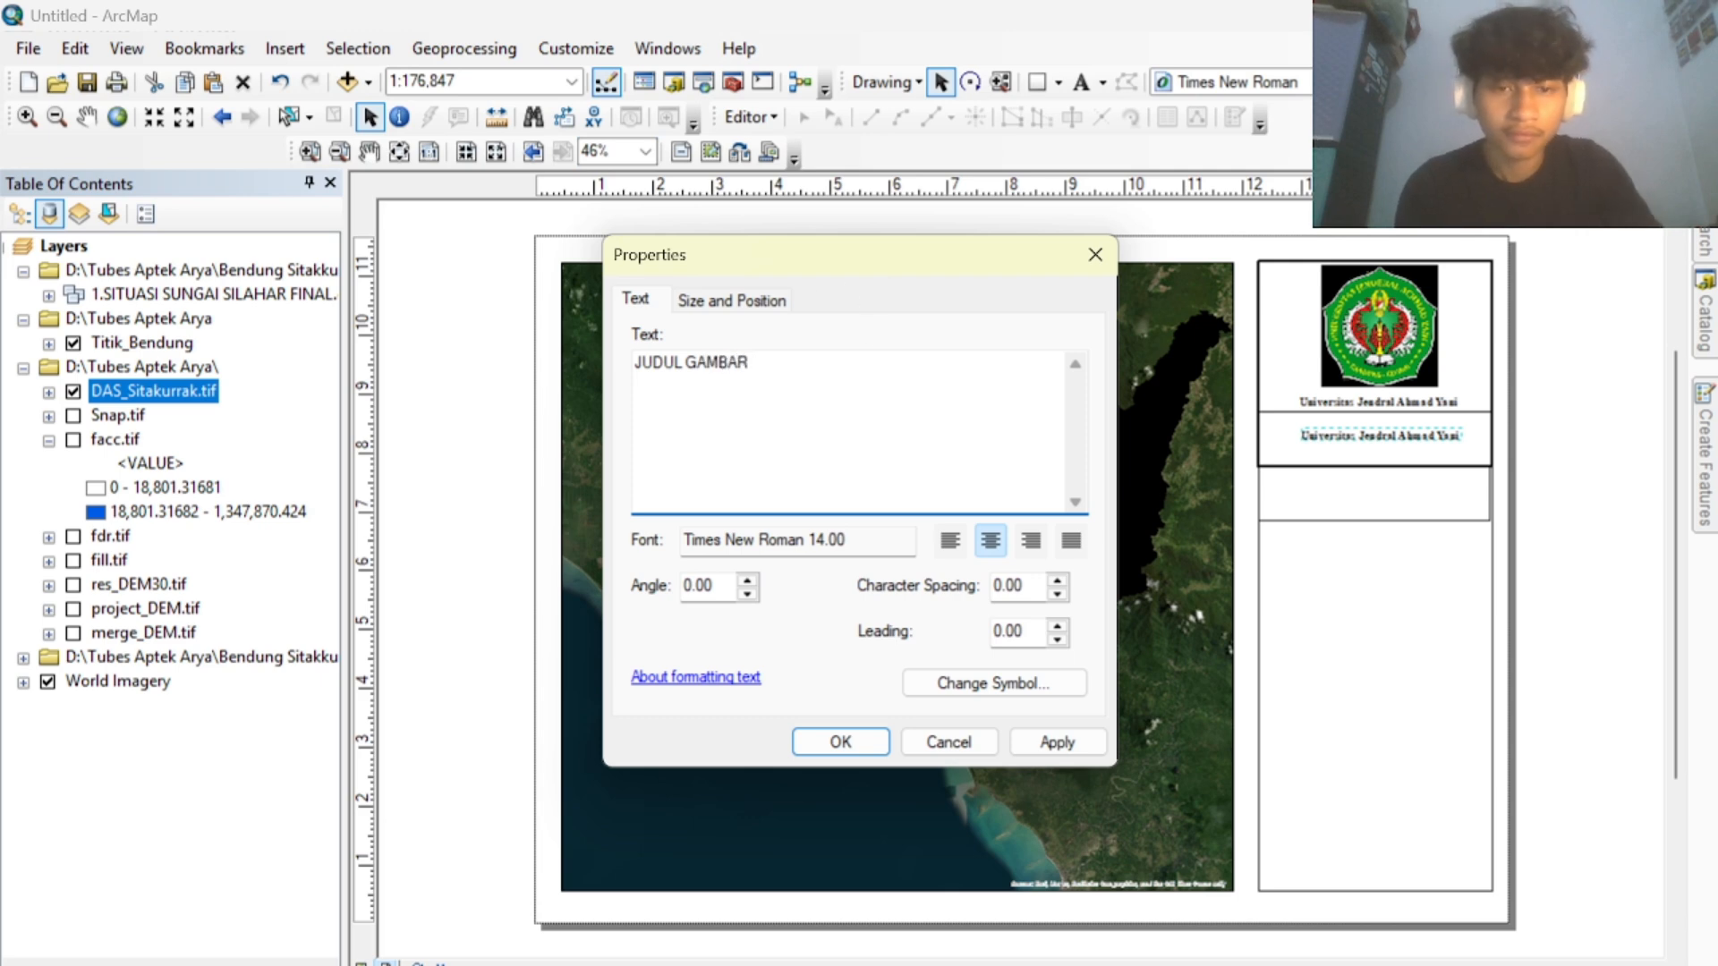
Set the second box's text to font size 20 and apply the change.
click(1060, 682)
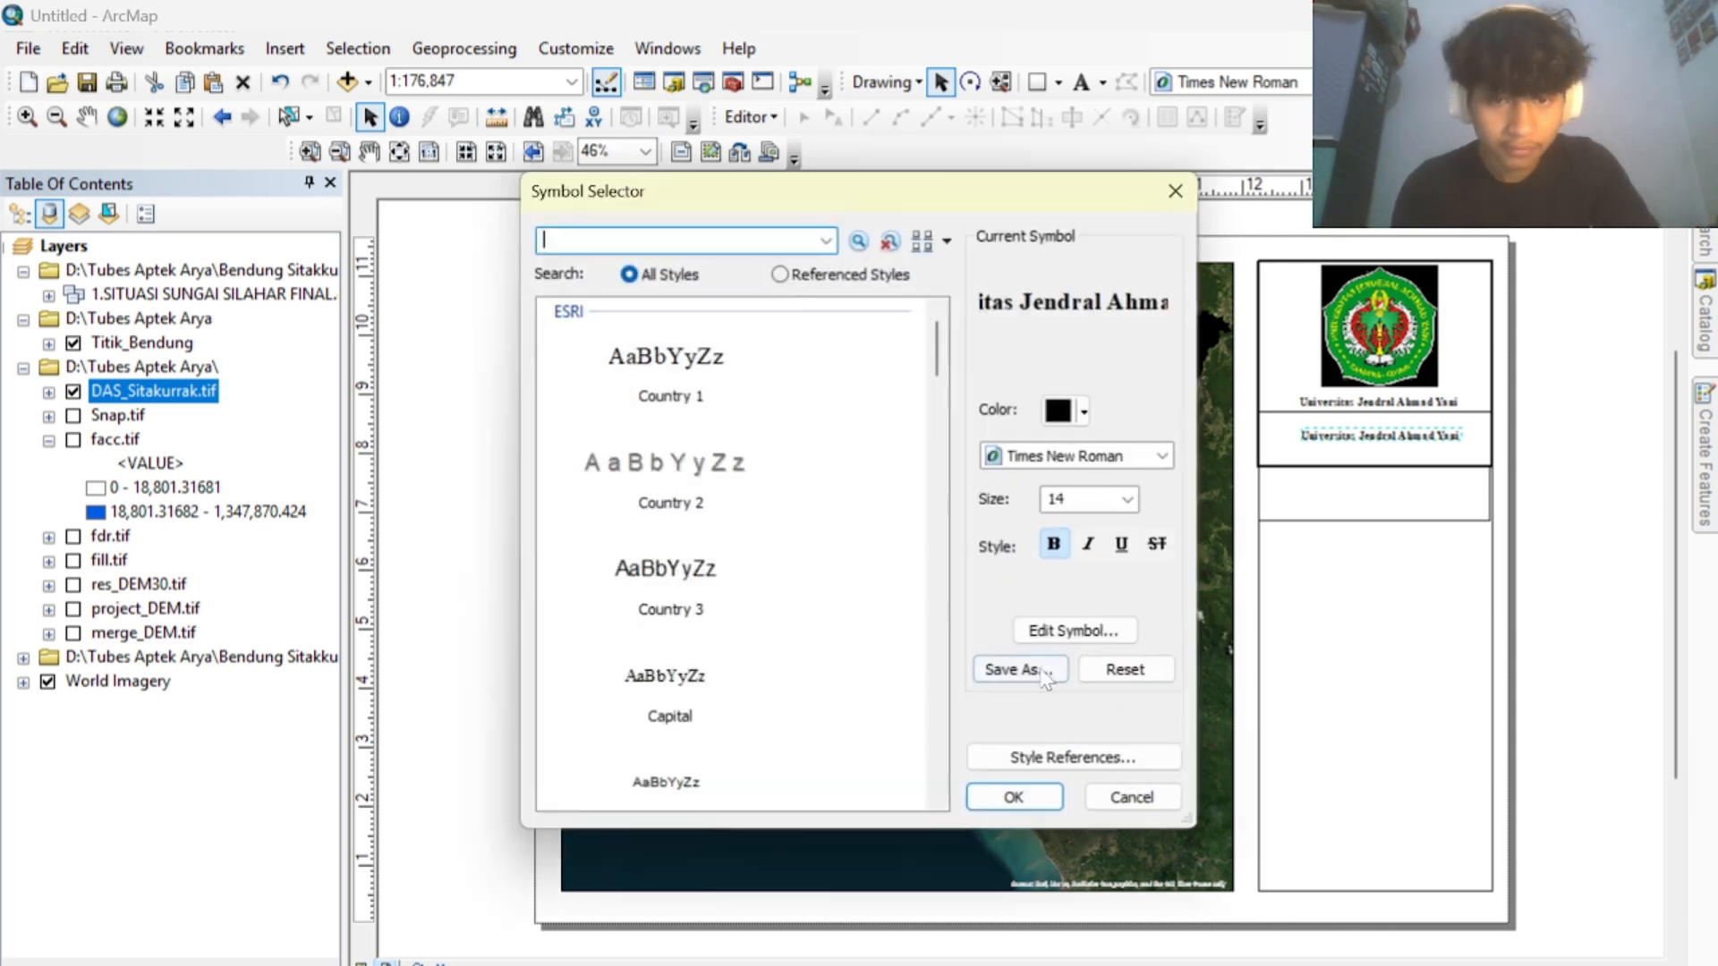
click(1122, 500)
click(1093, 586)
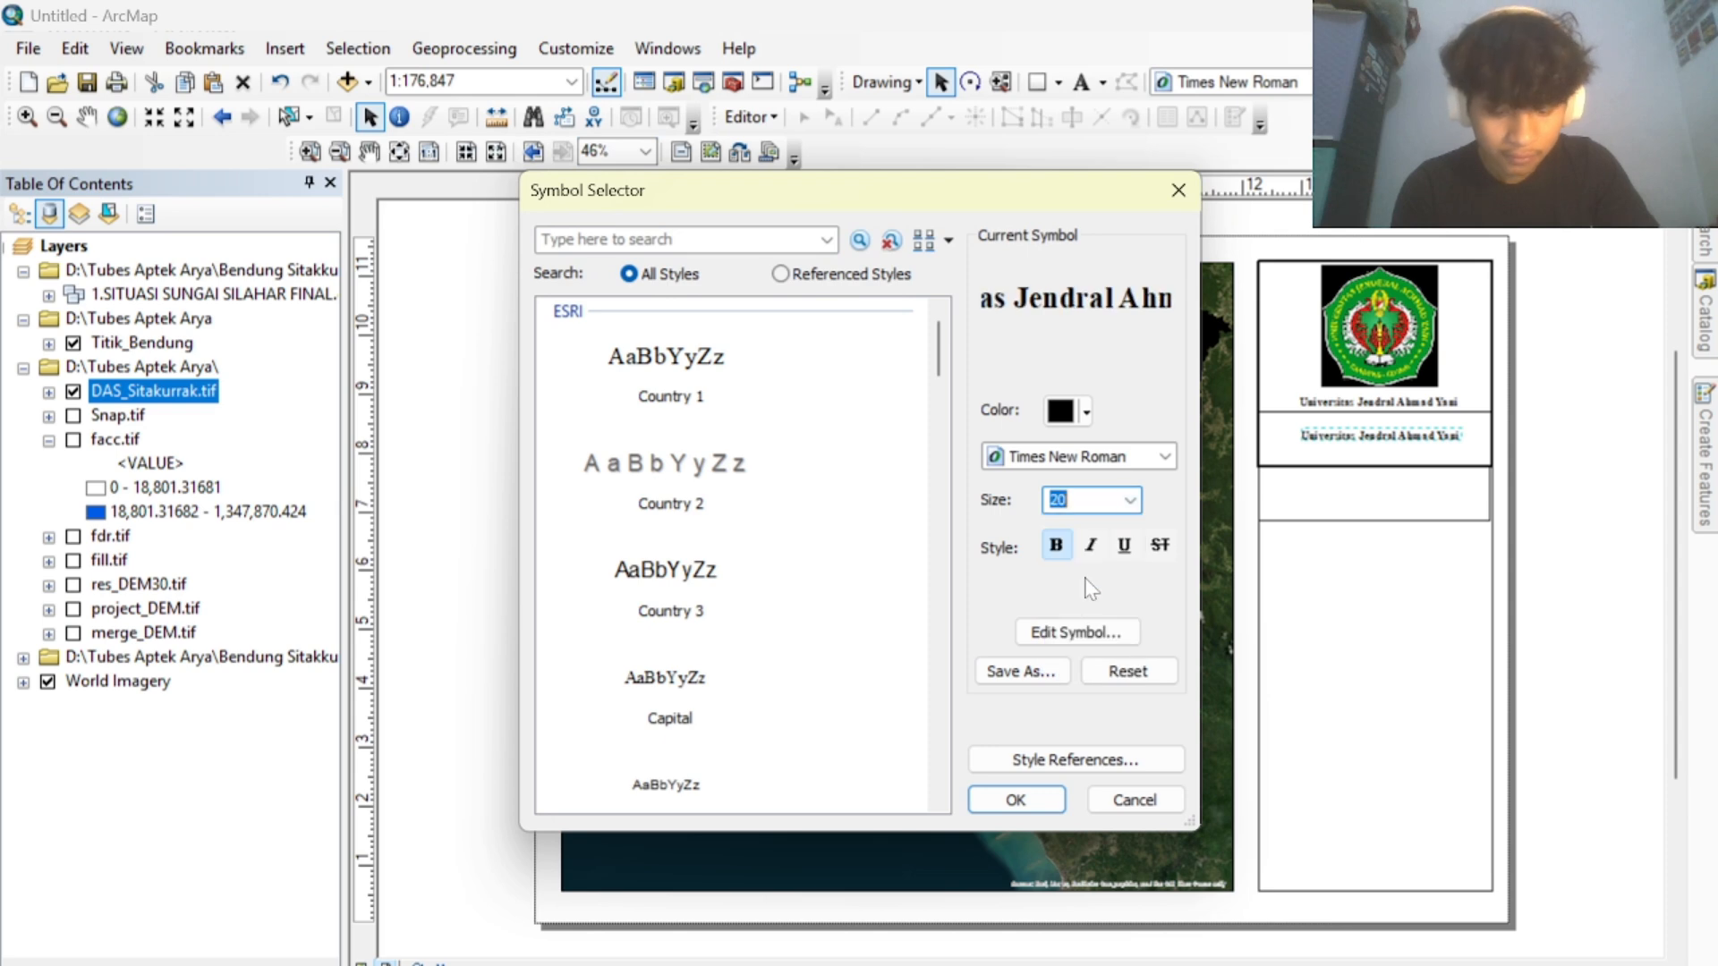
click(1015, 799)
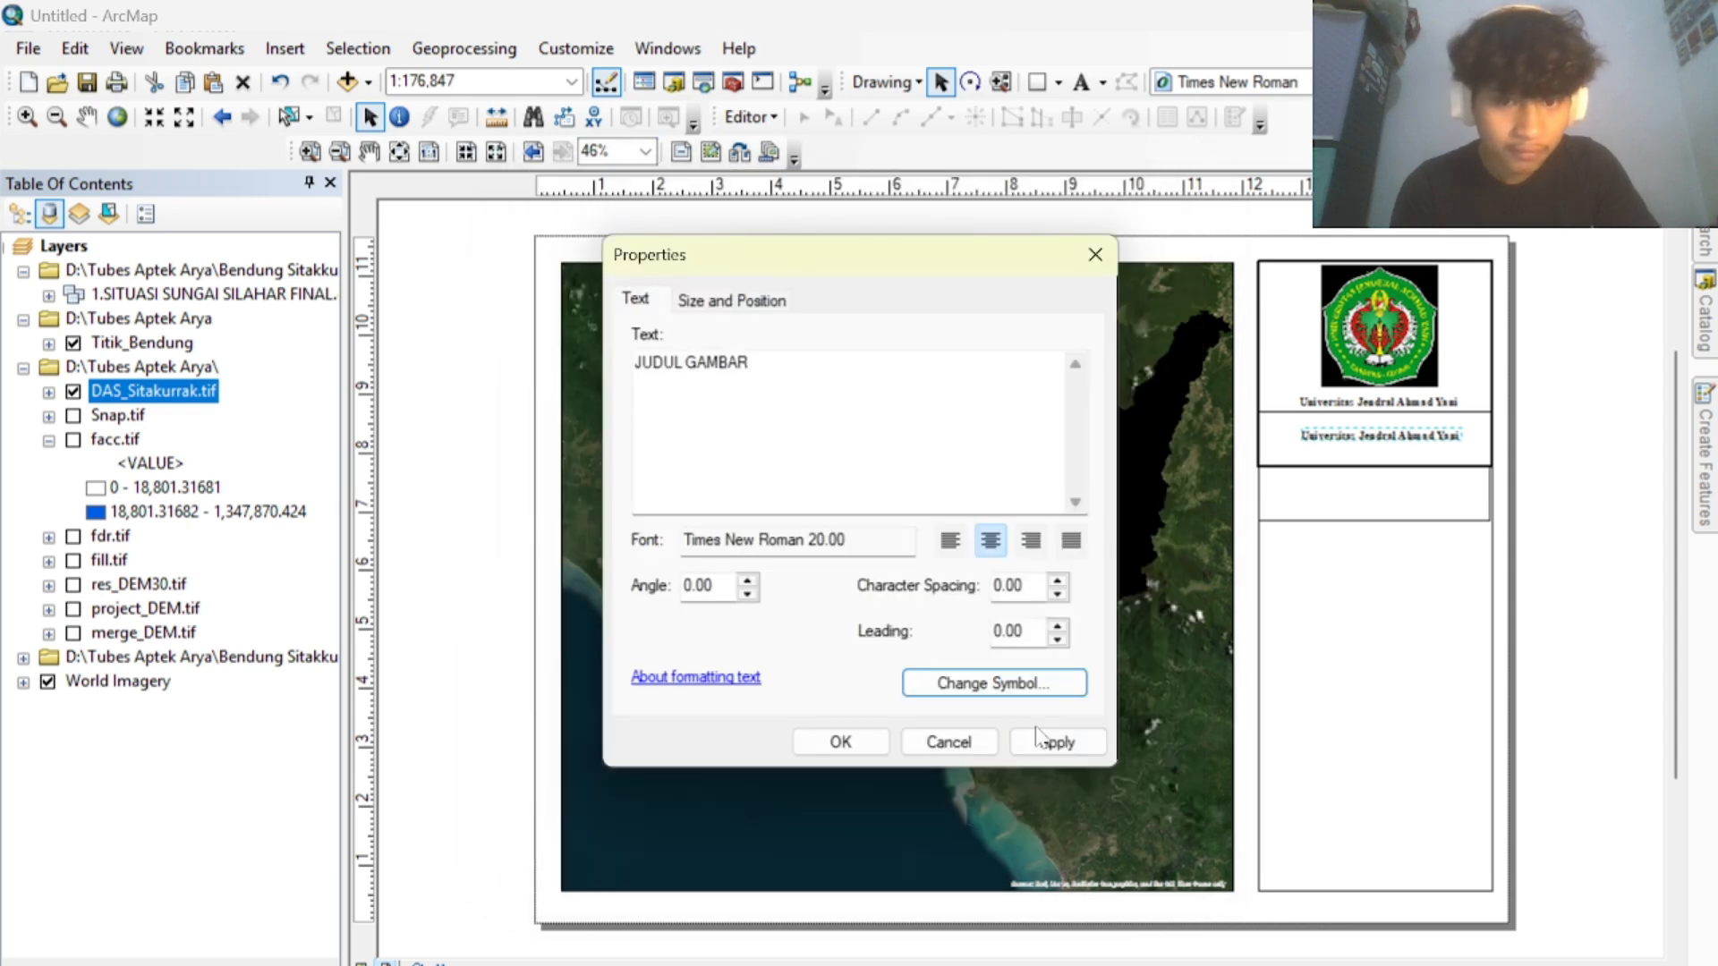
click(1051, 742)
click(840, 741)
click(1523, 563)
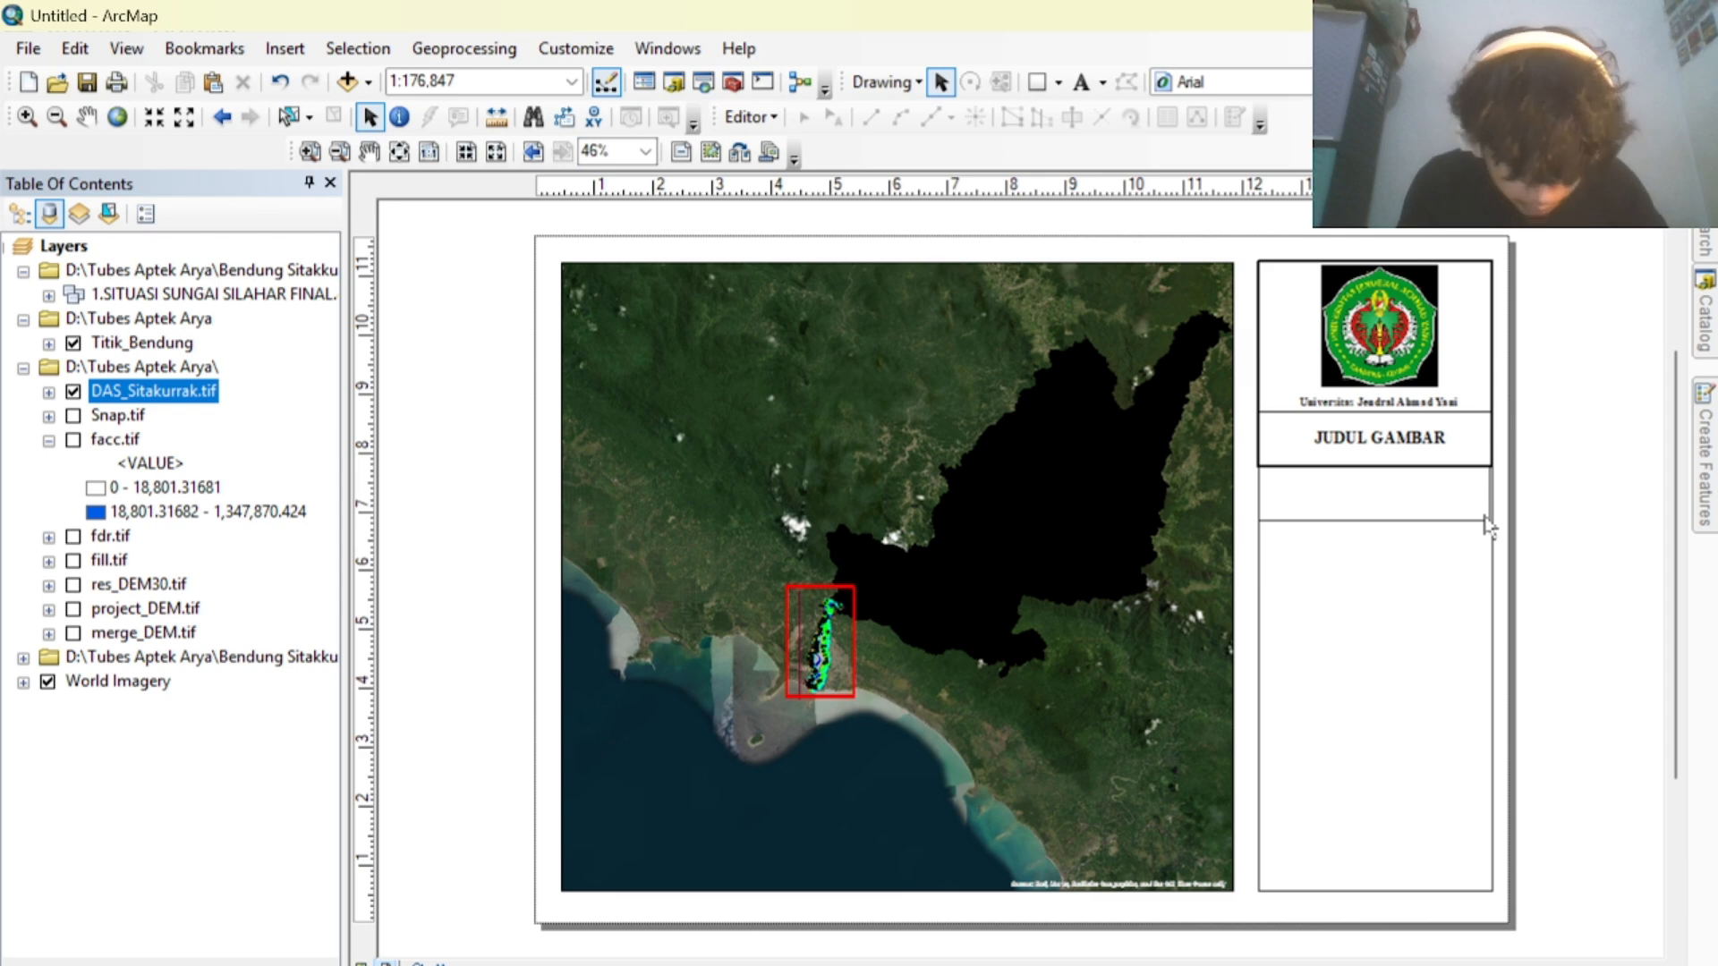
Extend the third box slightly downward and place a copy of the "JUDUL GAMBAR" text inside it.
click(1387, 519)
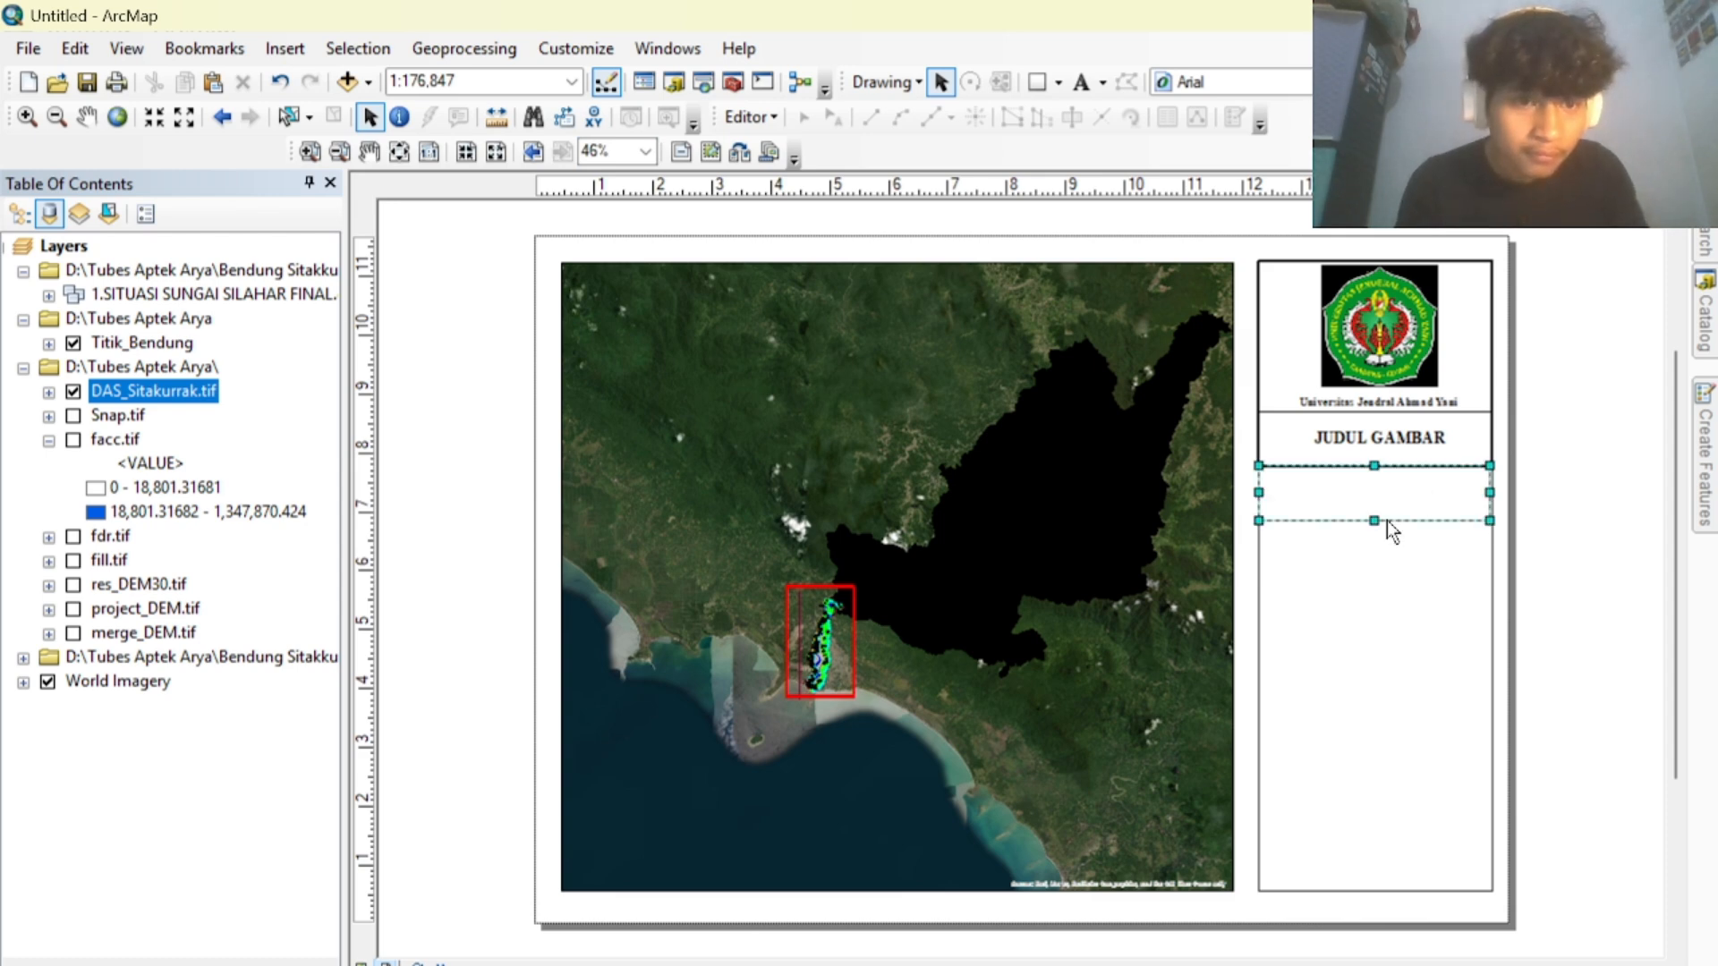
drag(1374, 520, 1371, 535)
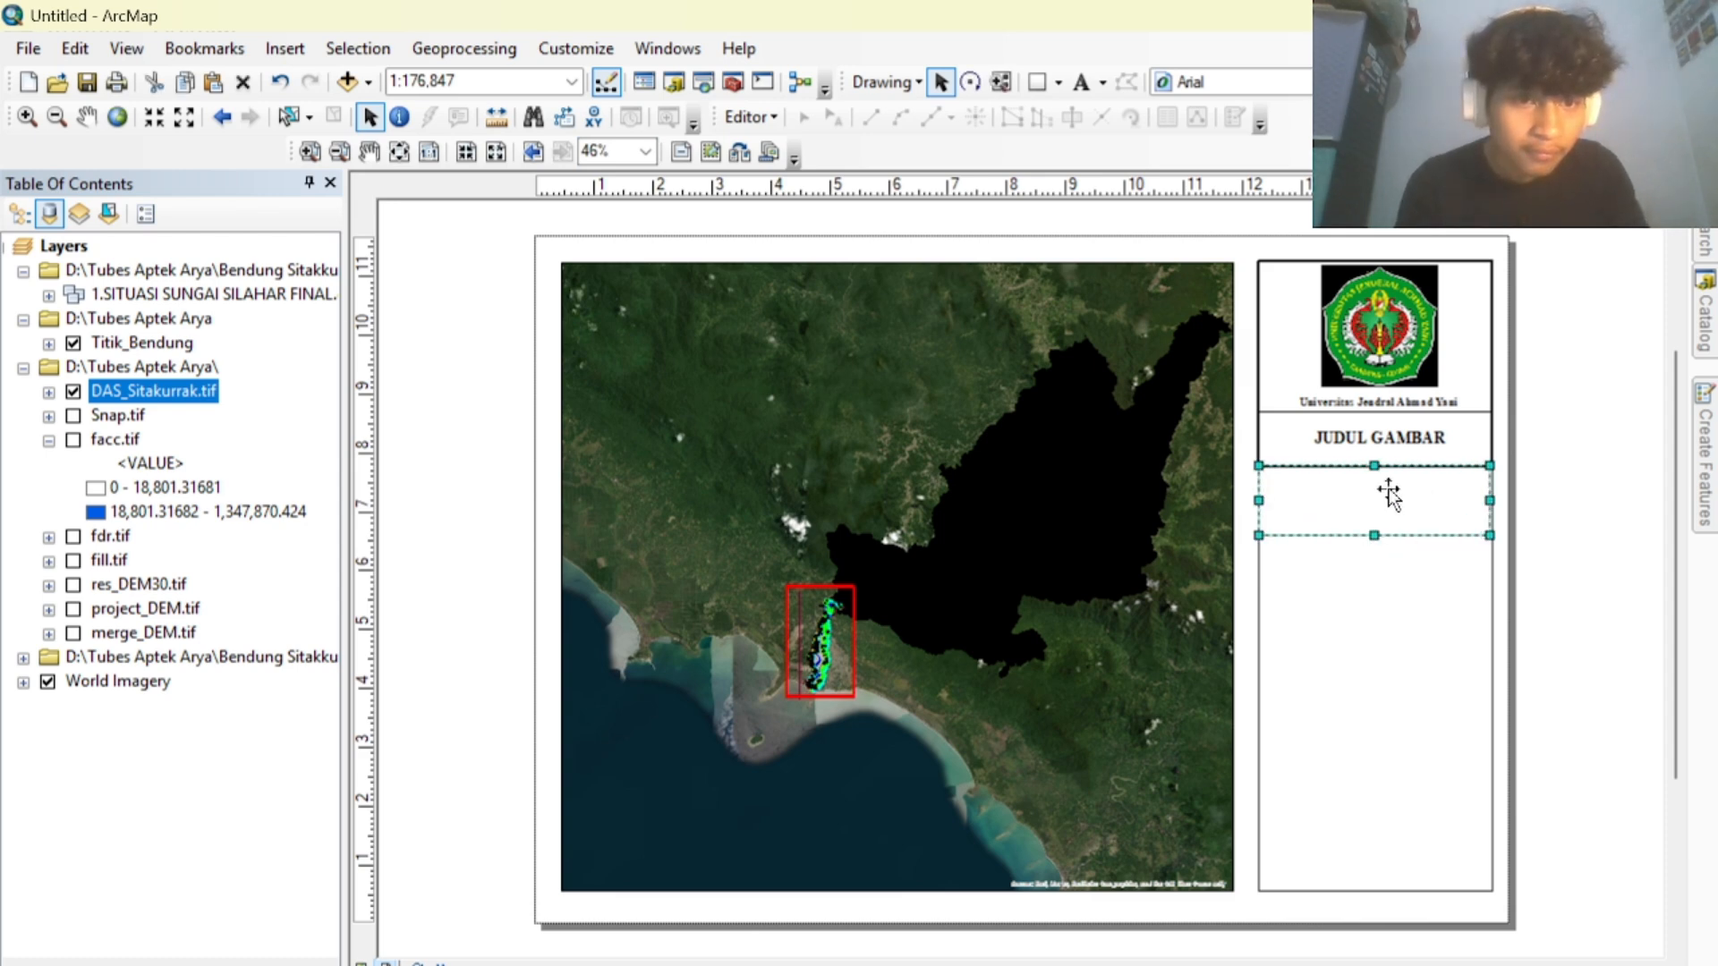
click(1421, 437)
click(1382, 492)
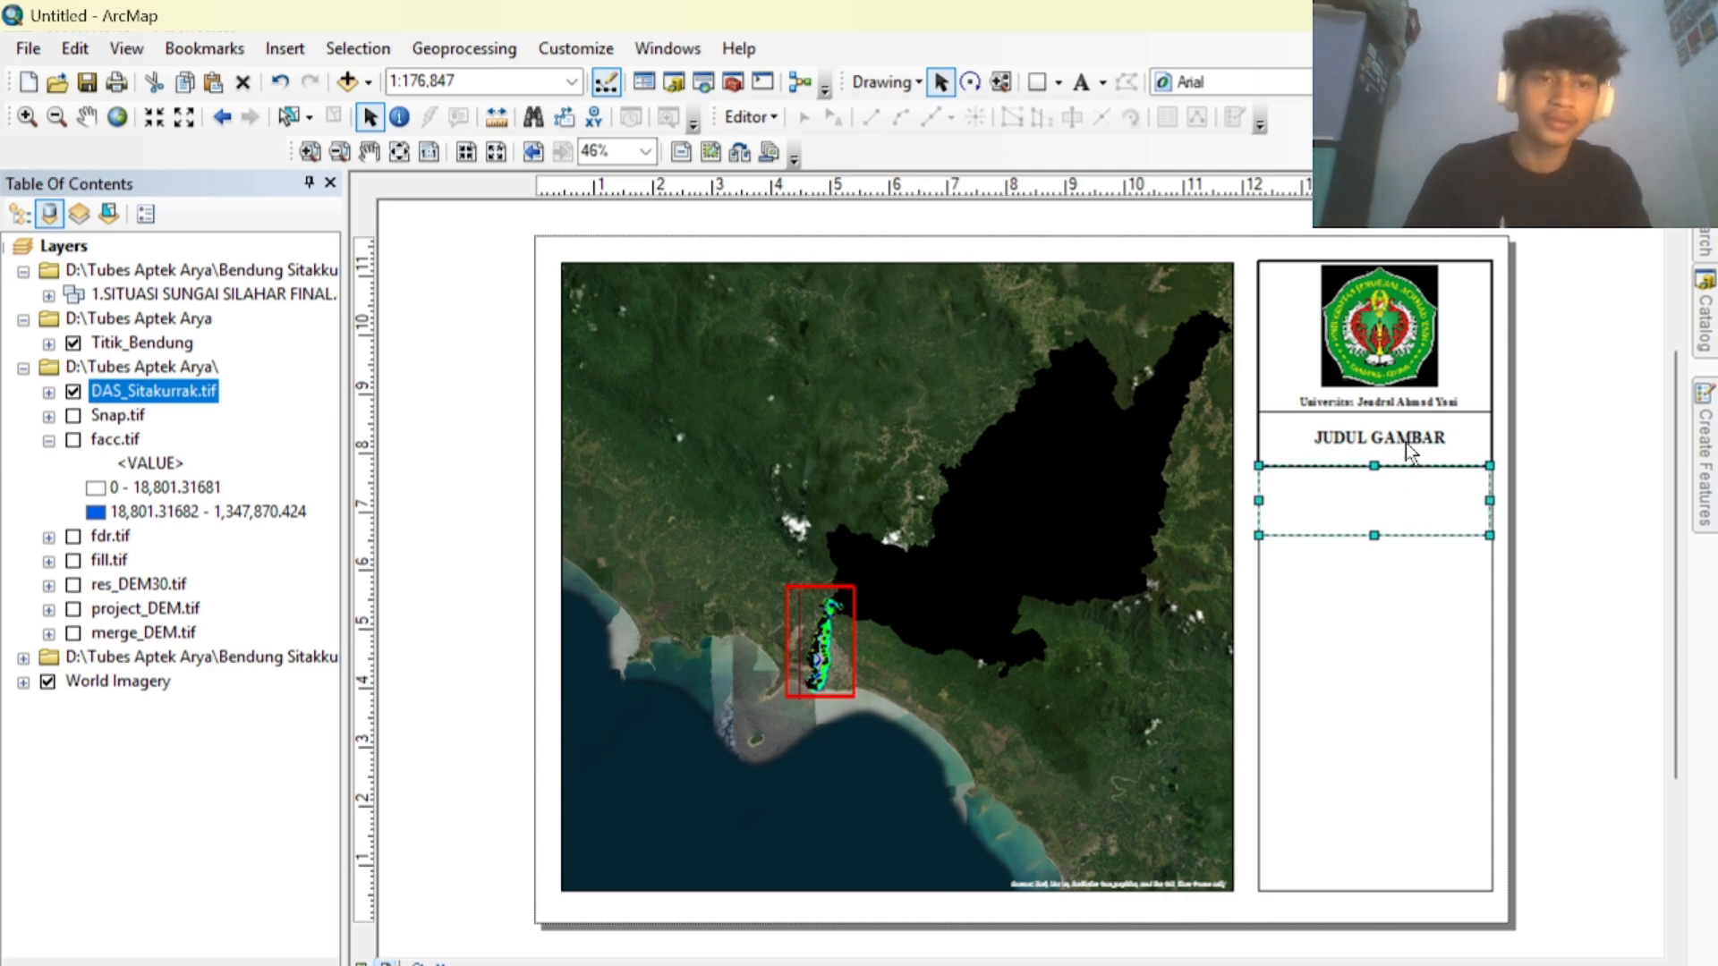
click(1408, 433)
click(1351, 495)
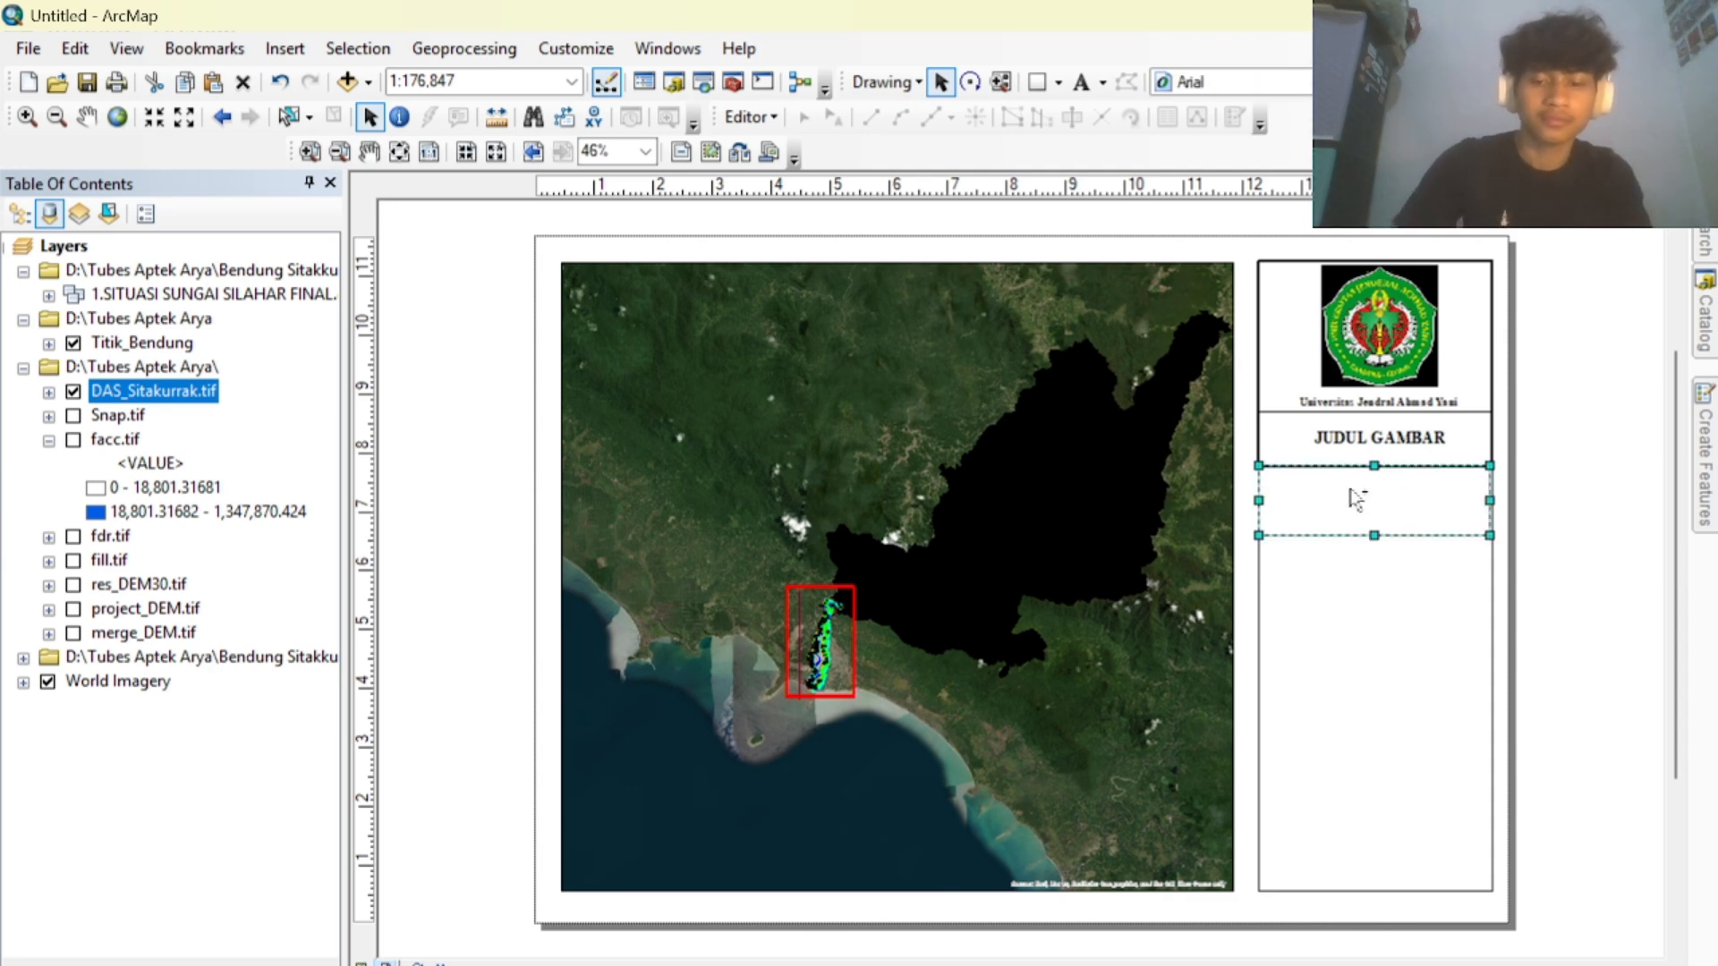
key(ctrl+v)
drag(1408, 455, 1390, 497)
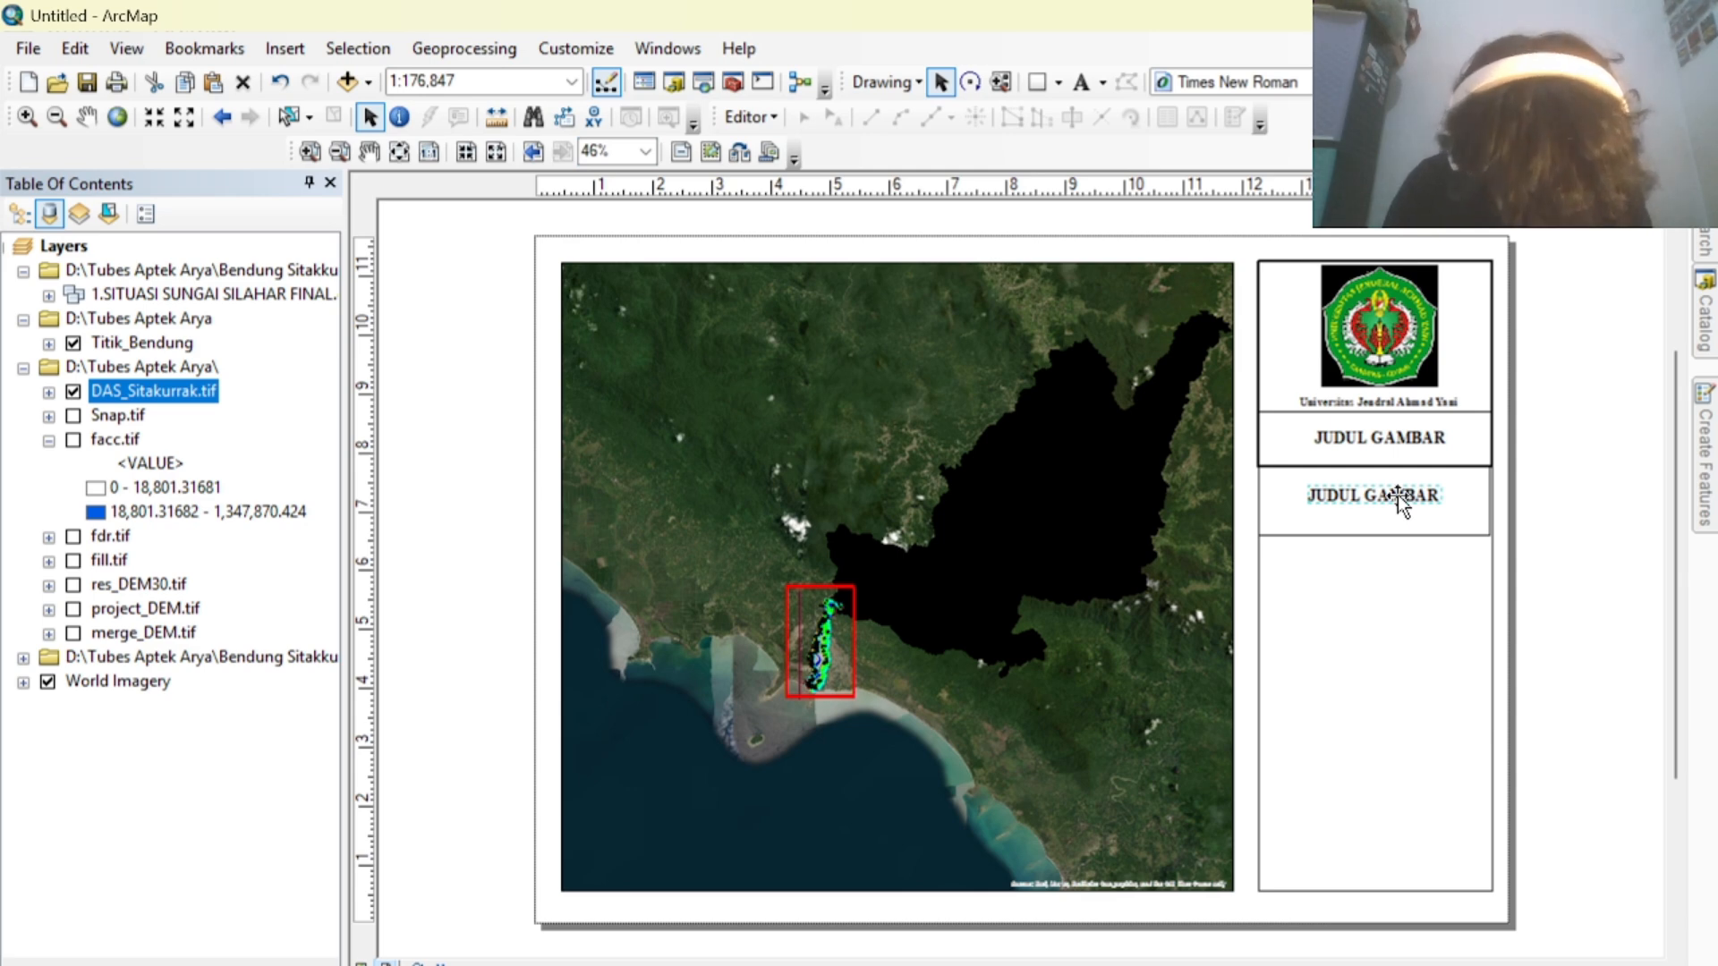
Replace the copied text in the side panel's third box with "PETA DELINASE DAS BENDUNG SITAKURAK".
double_click(1398, 495)
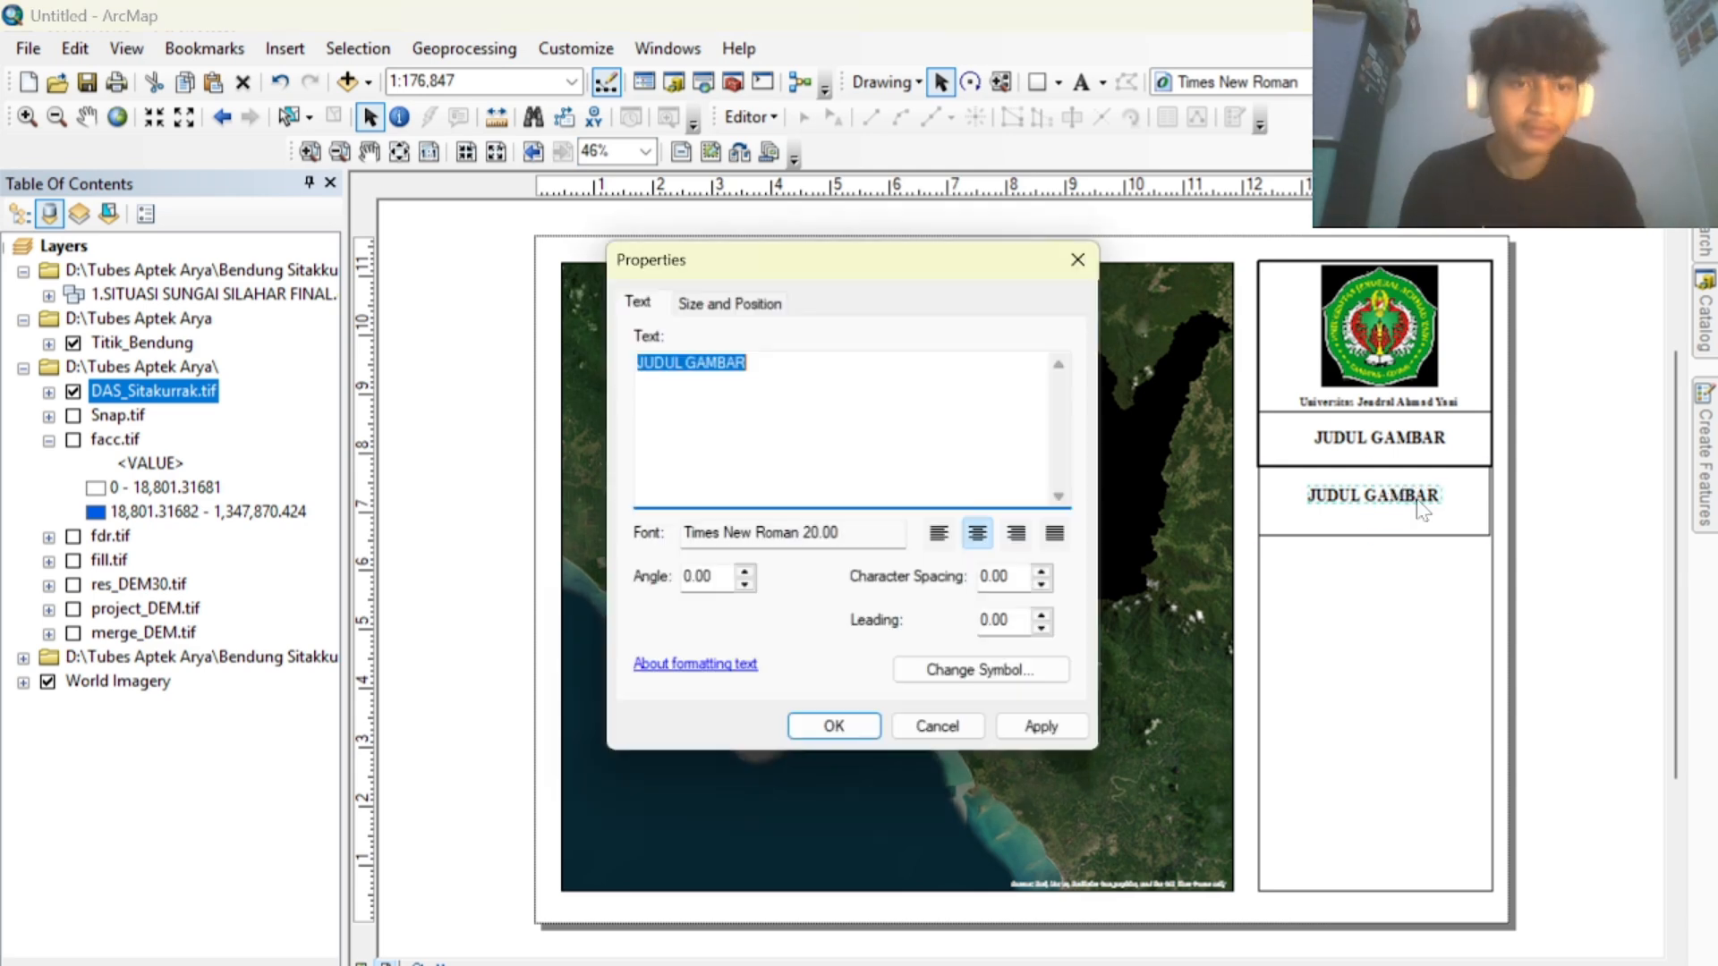
text(PETA )
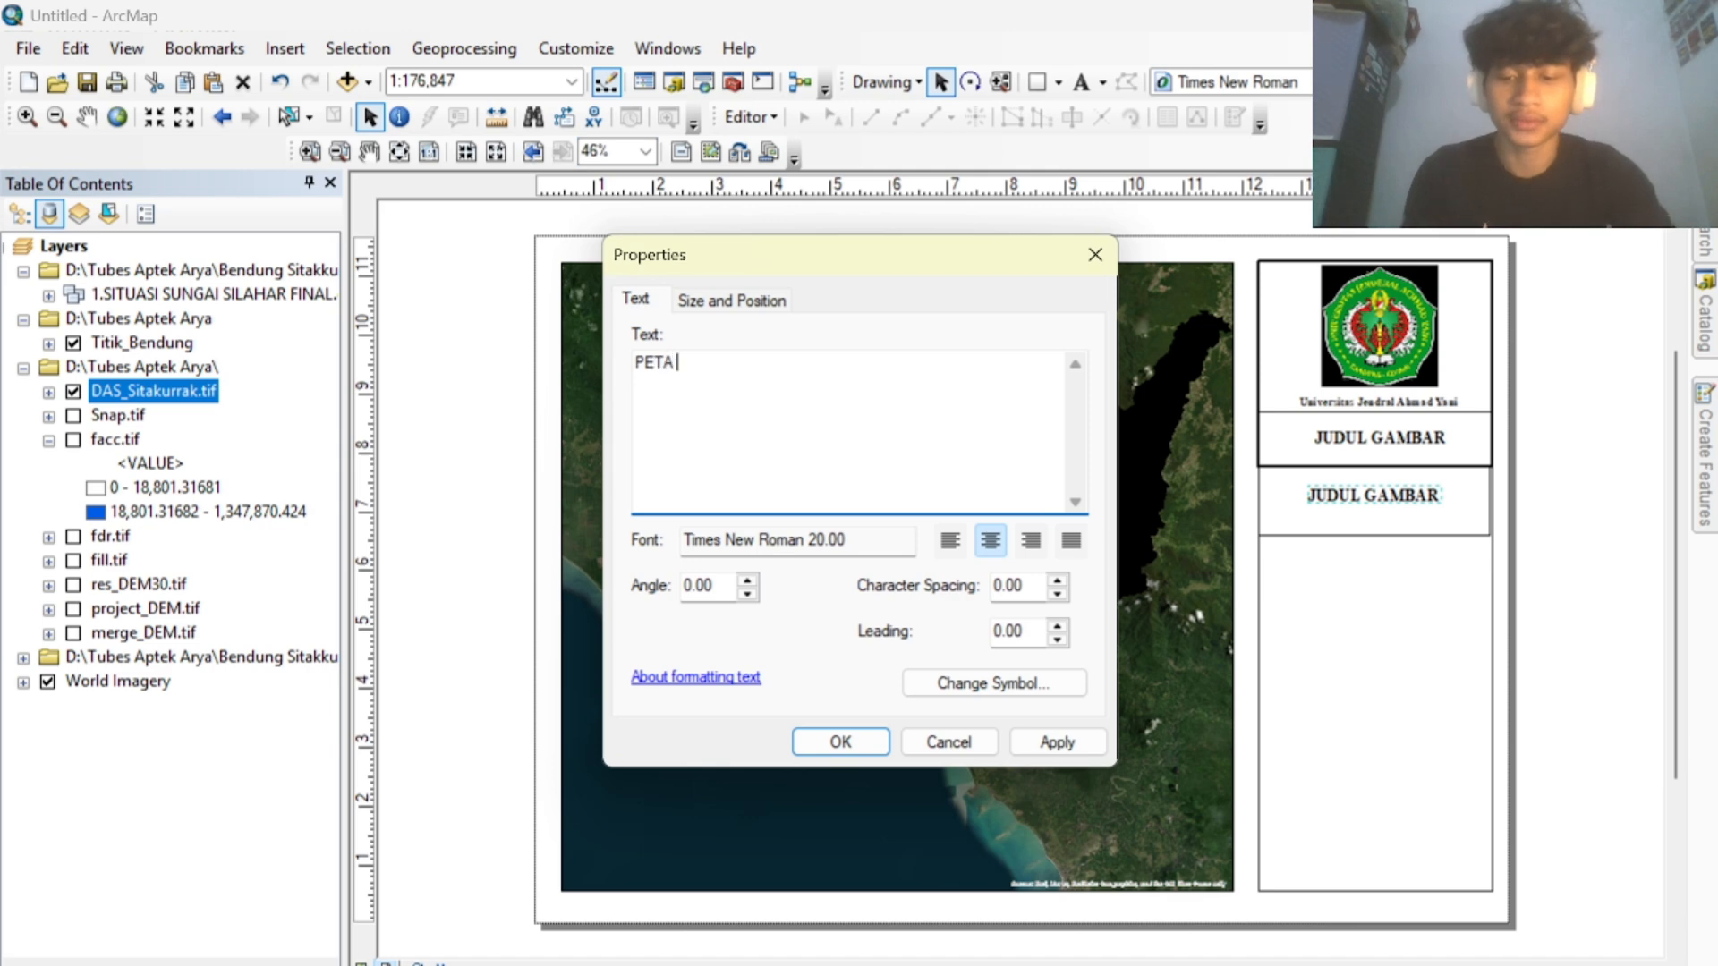
text(DELINASI)
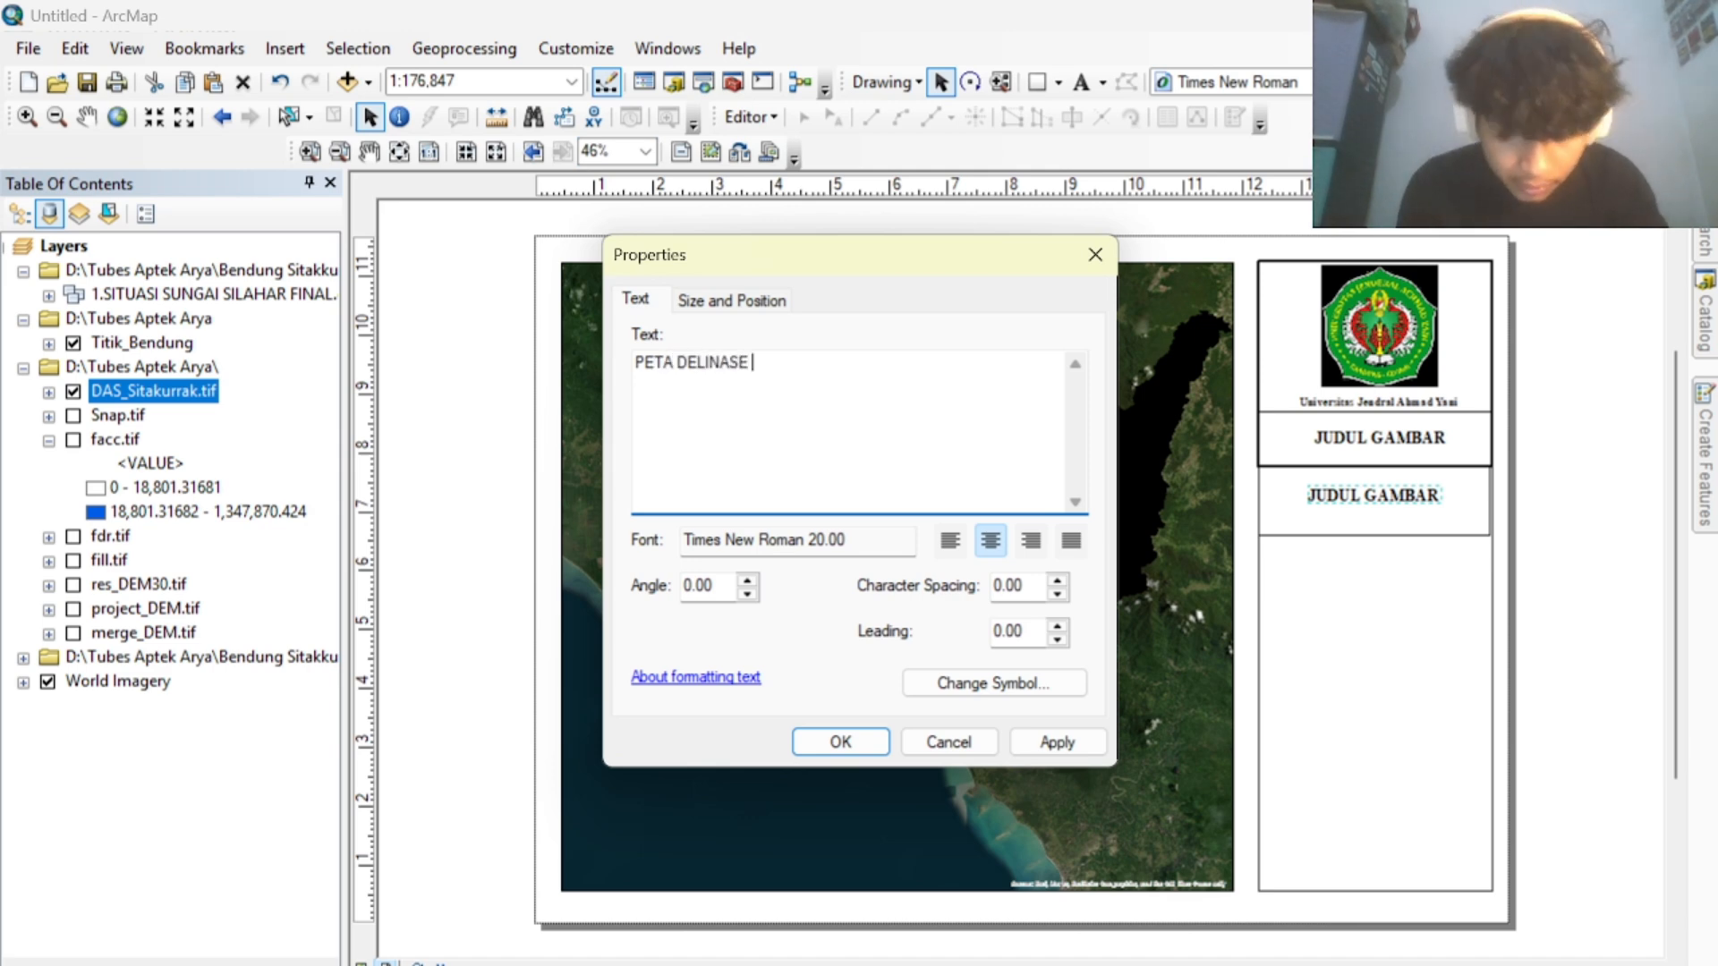
text( DAS BEDU)
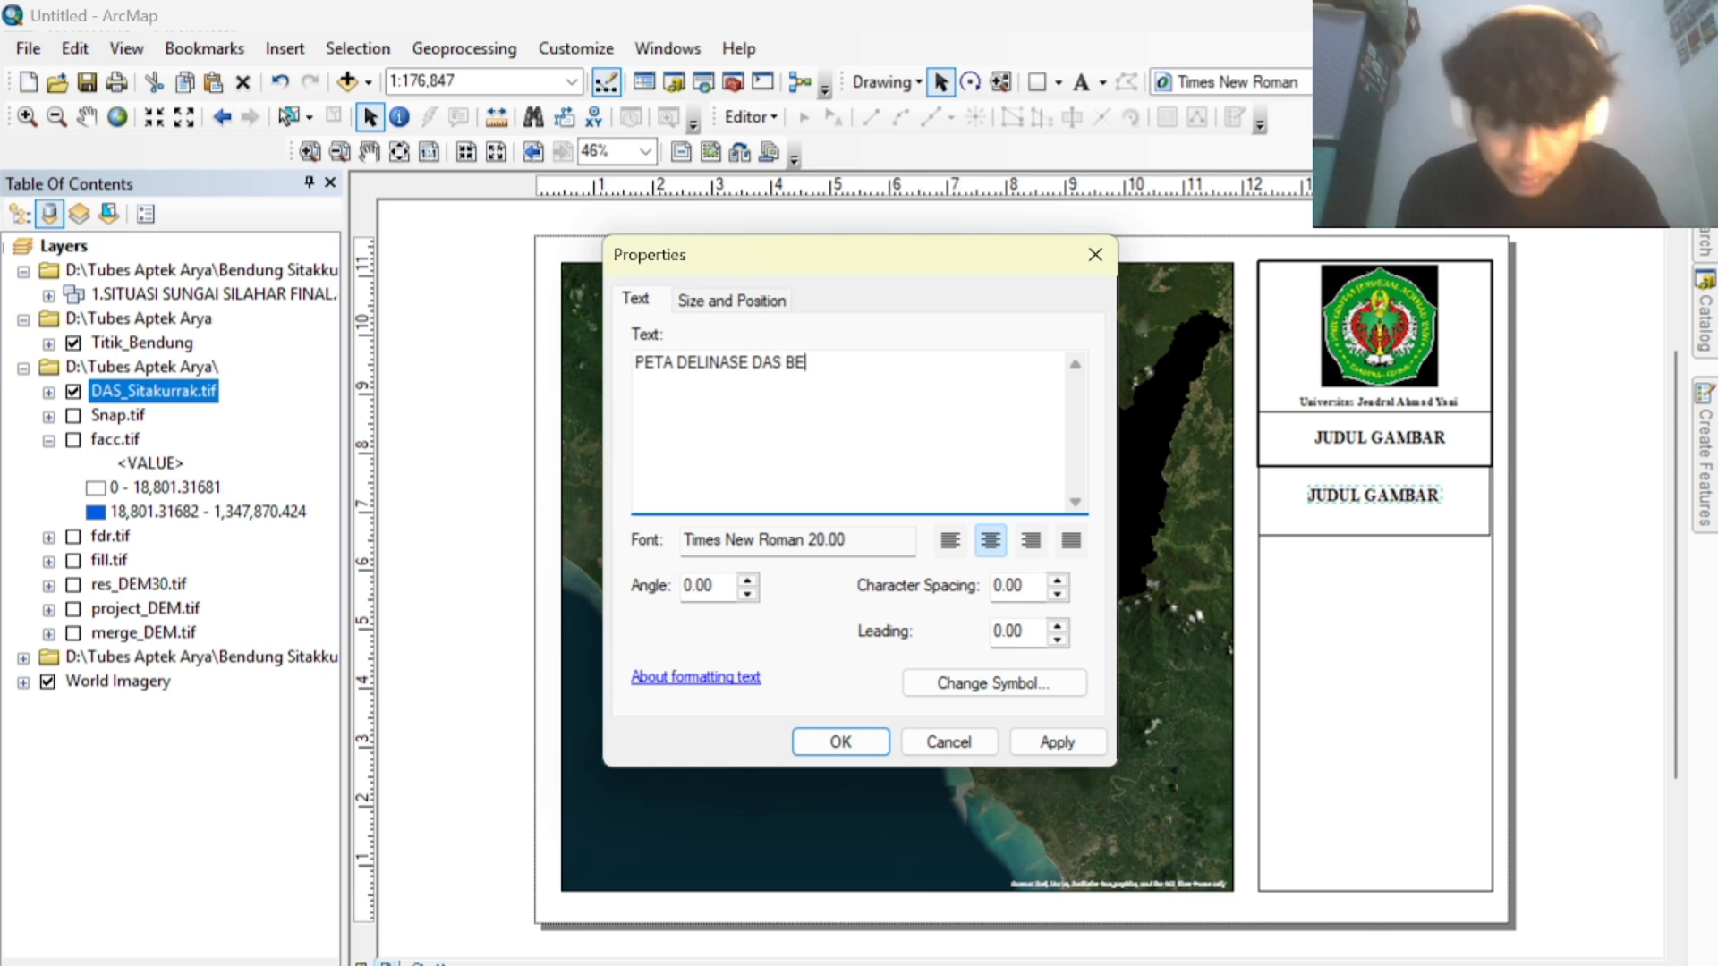
key(BackSpace)
key(BackSpace)
key(BackSpace)
key(BackSpace)
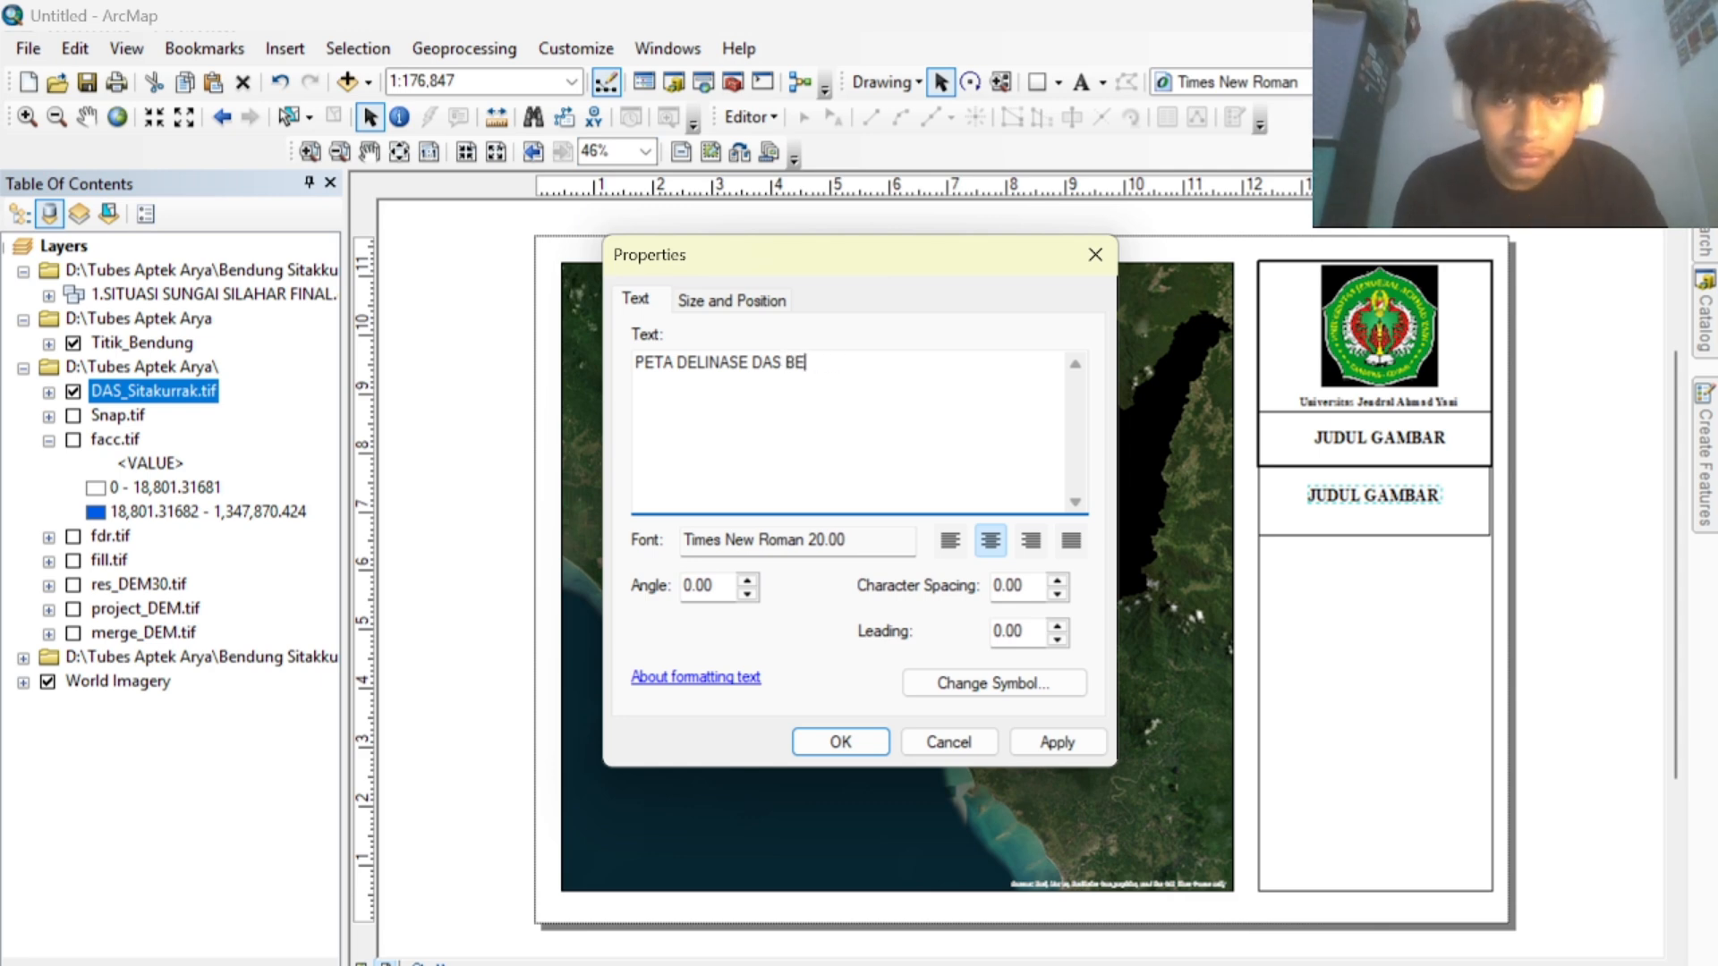
text(ND)
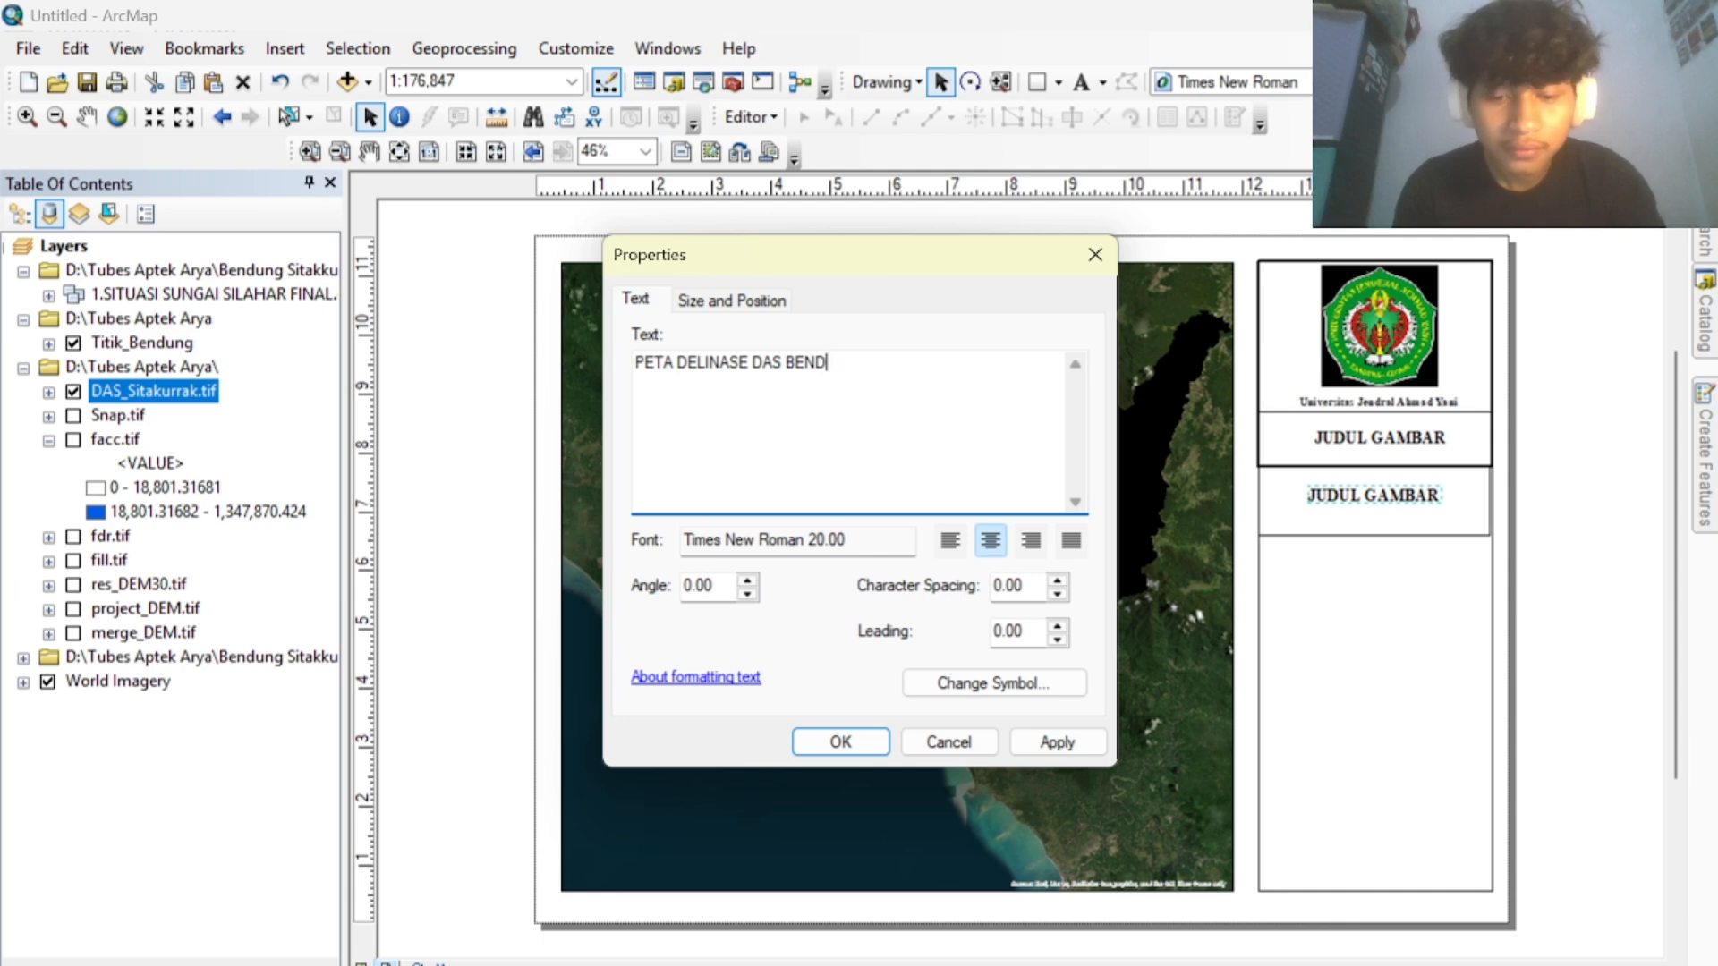
text(UNG)
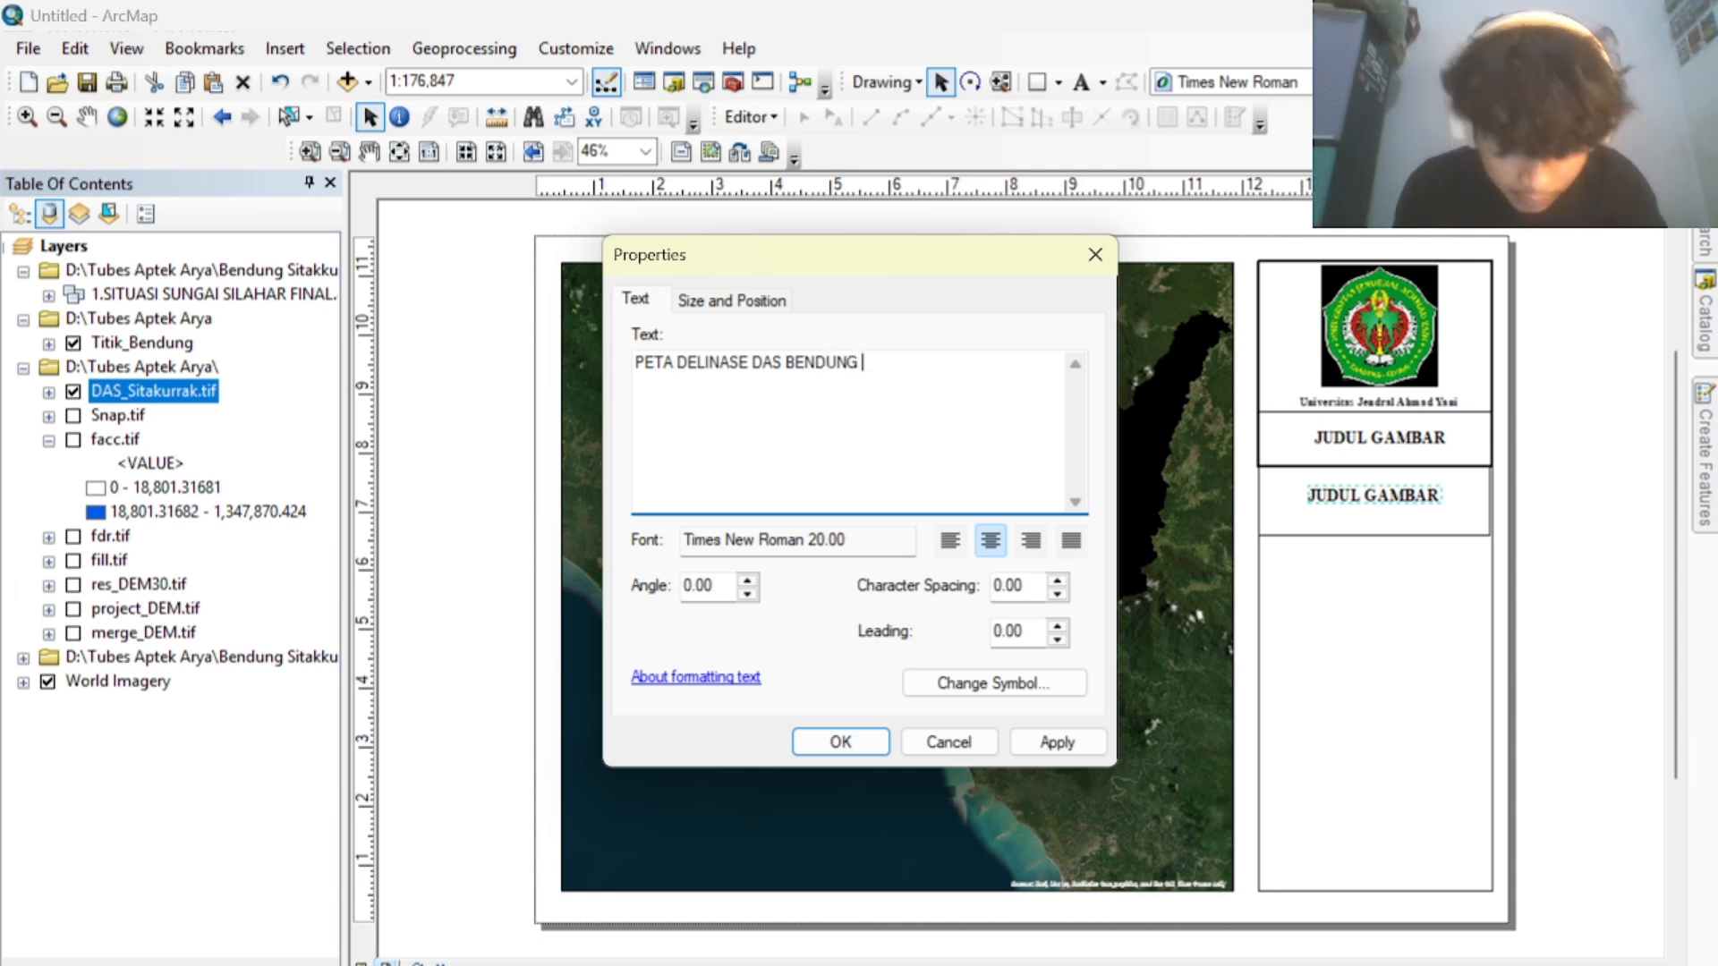
text( SITAKURRAK)
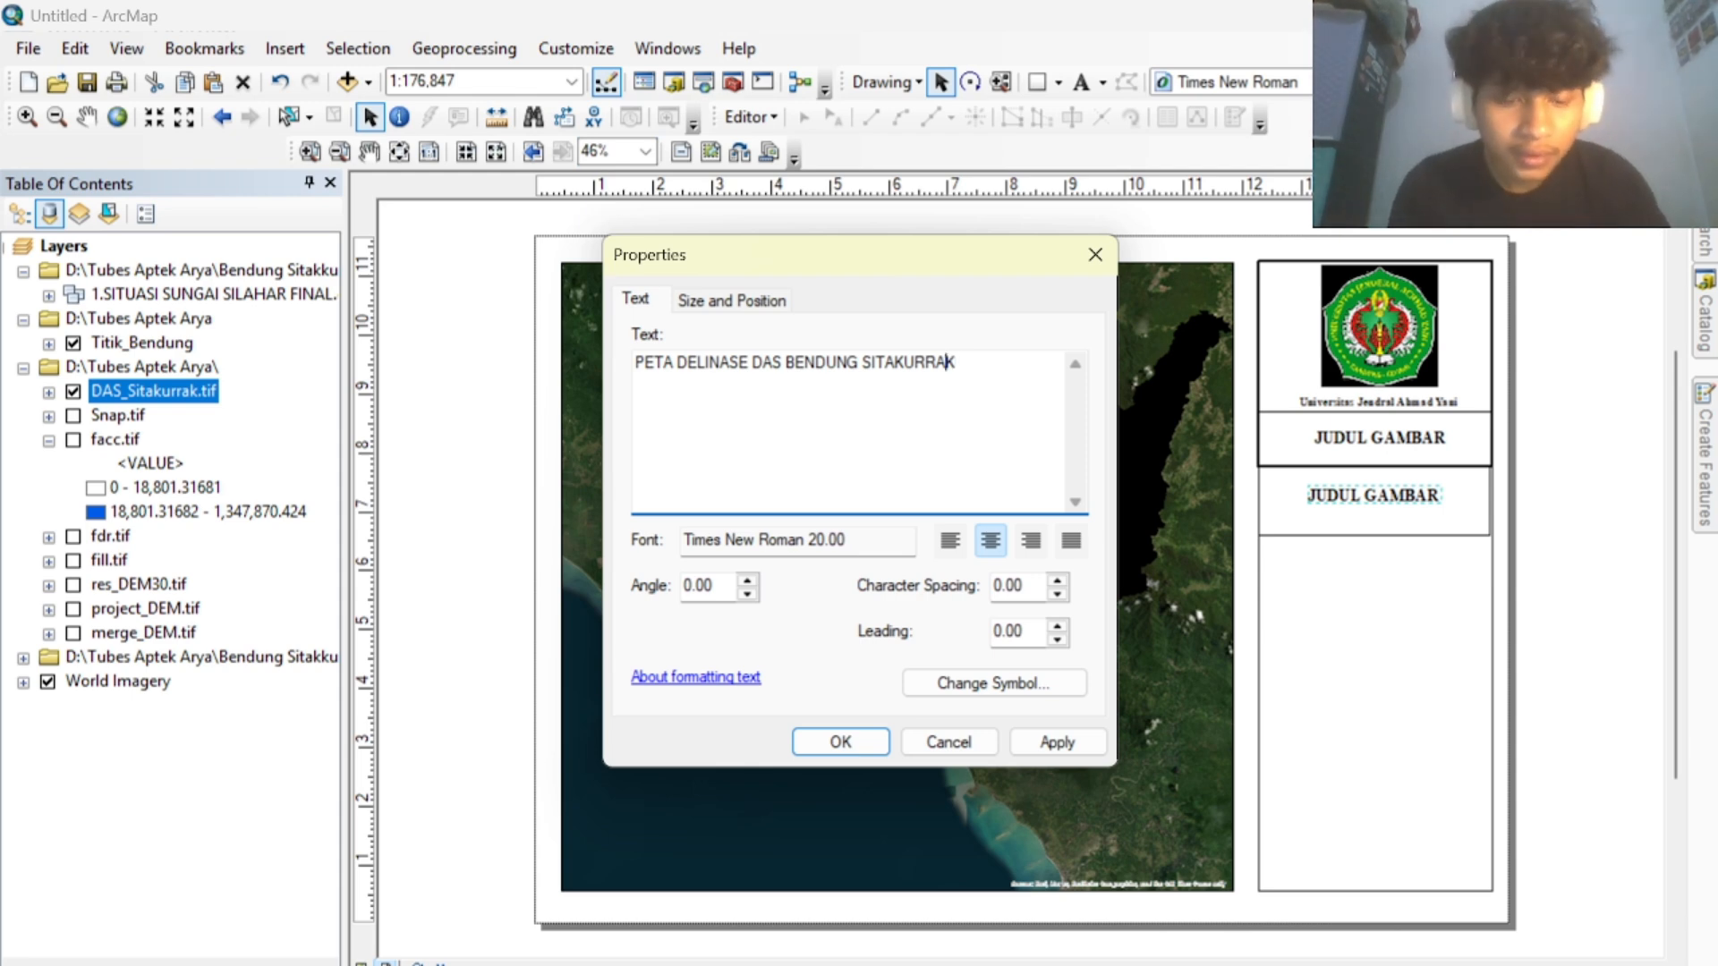
key(BackSpace)
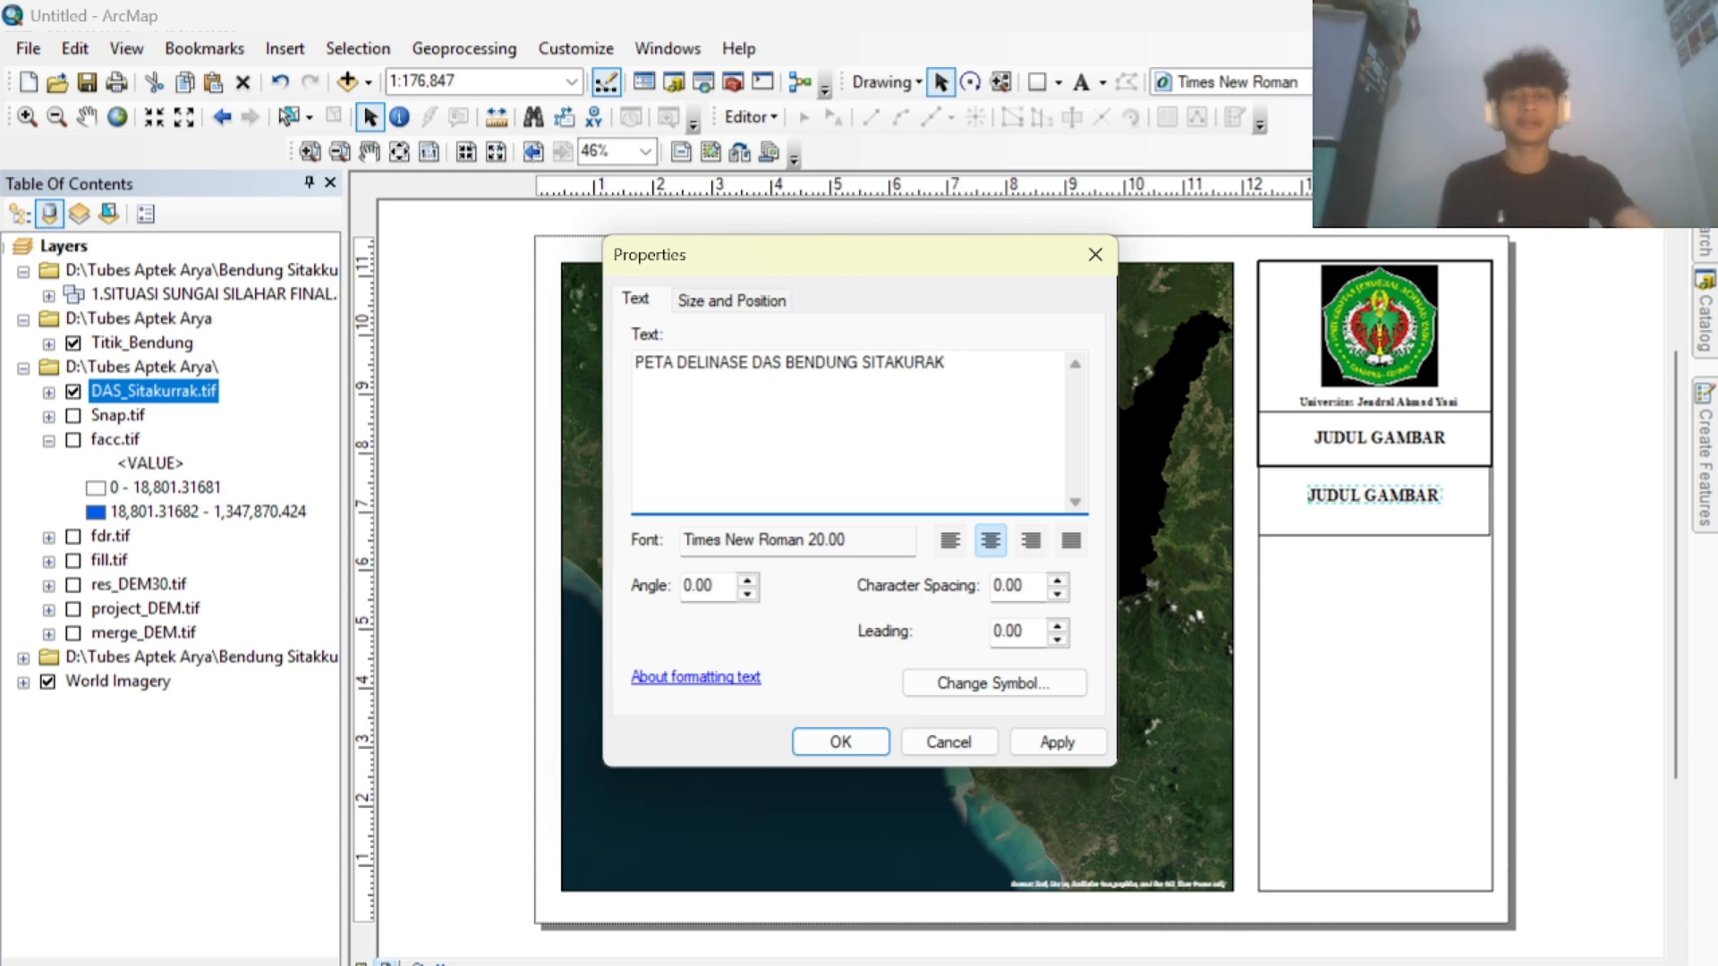
Set the third box's new text to font size 16 and apply the wording and size to the layout.
click(984, 684)
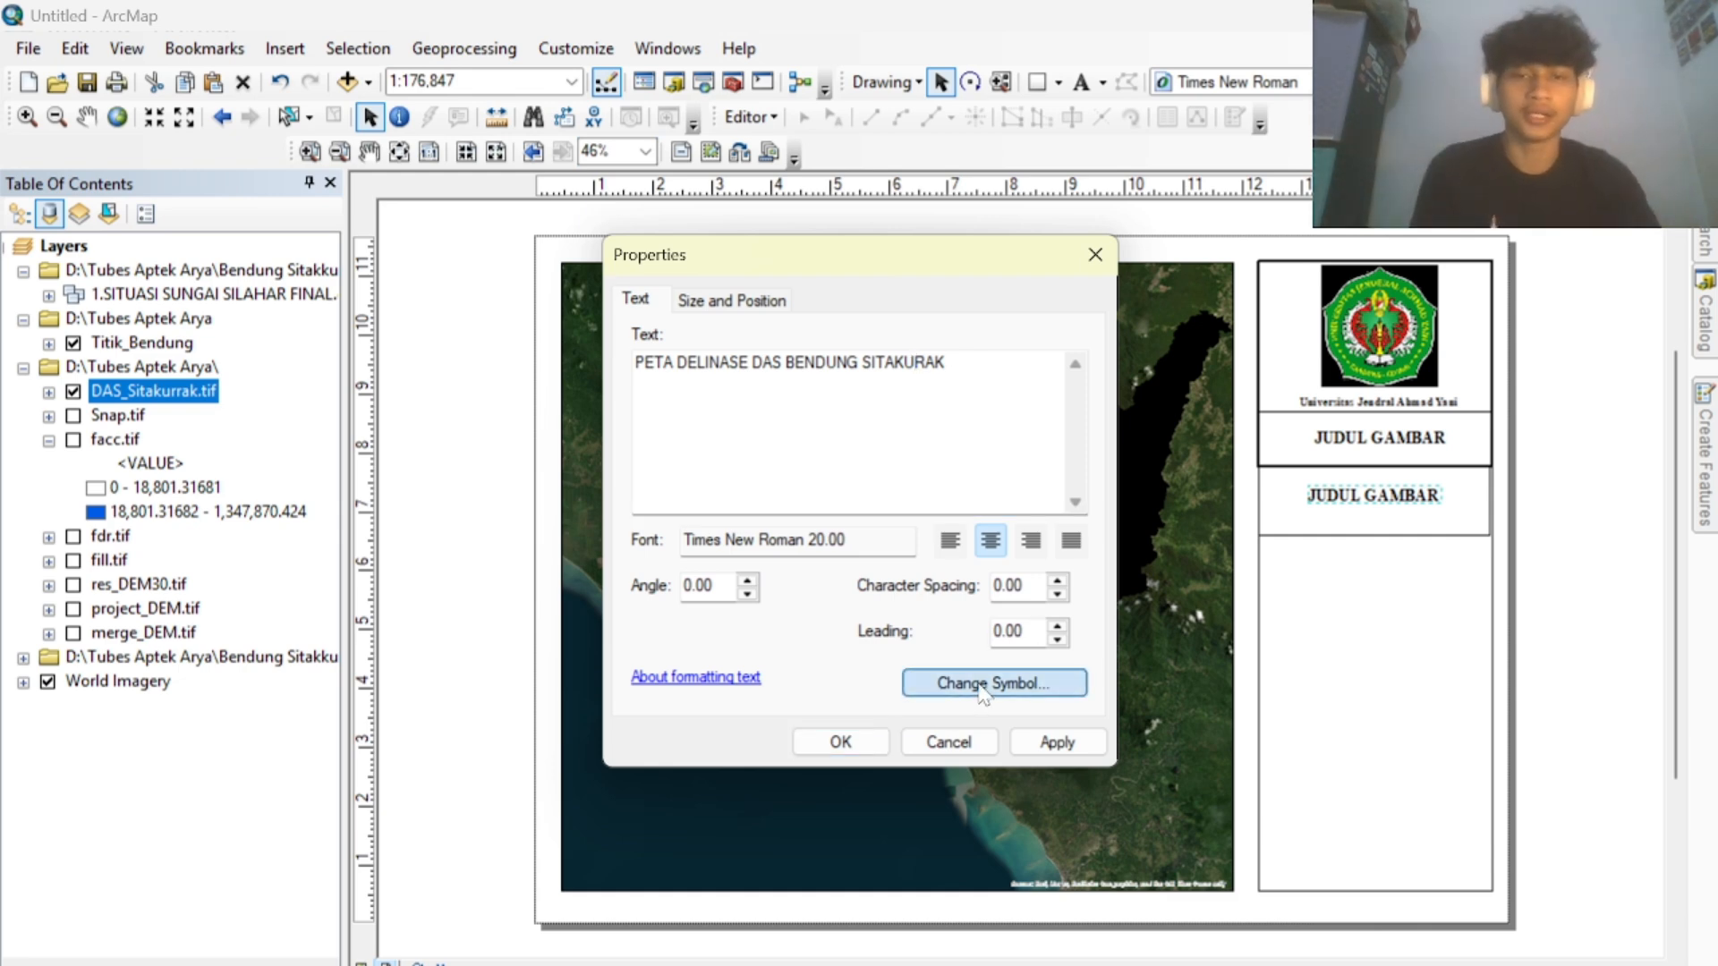
click(1130, 501)
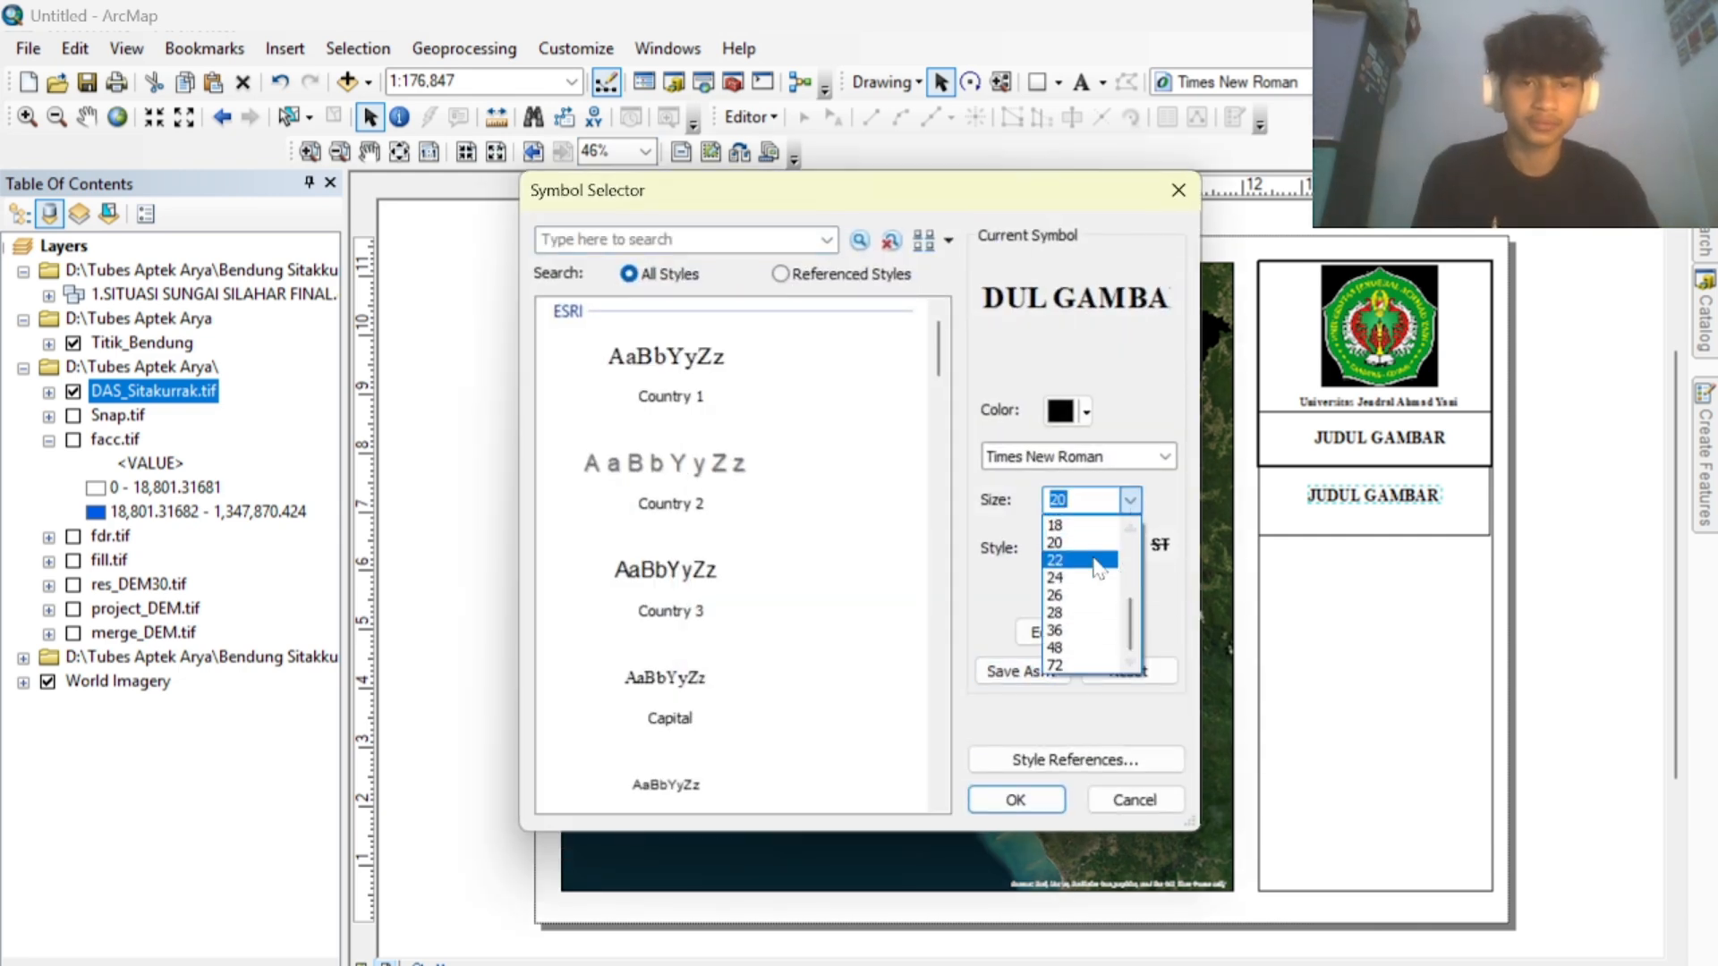
click(1131, 527)
click(1131, 527)
click(1083, 544)
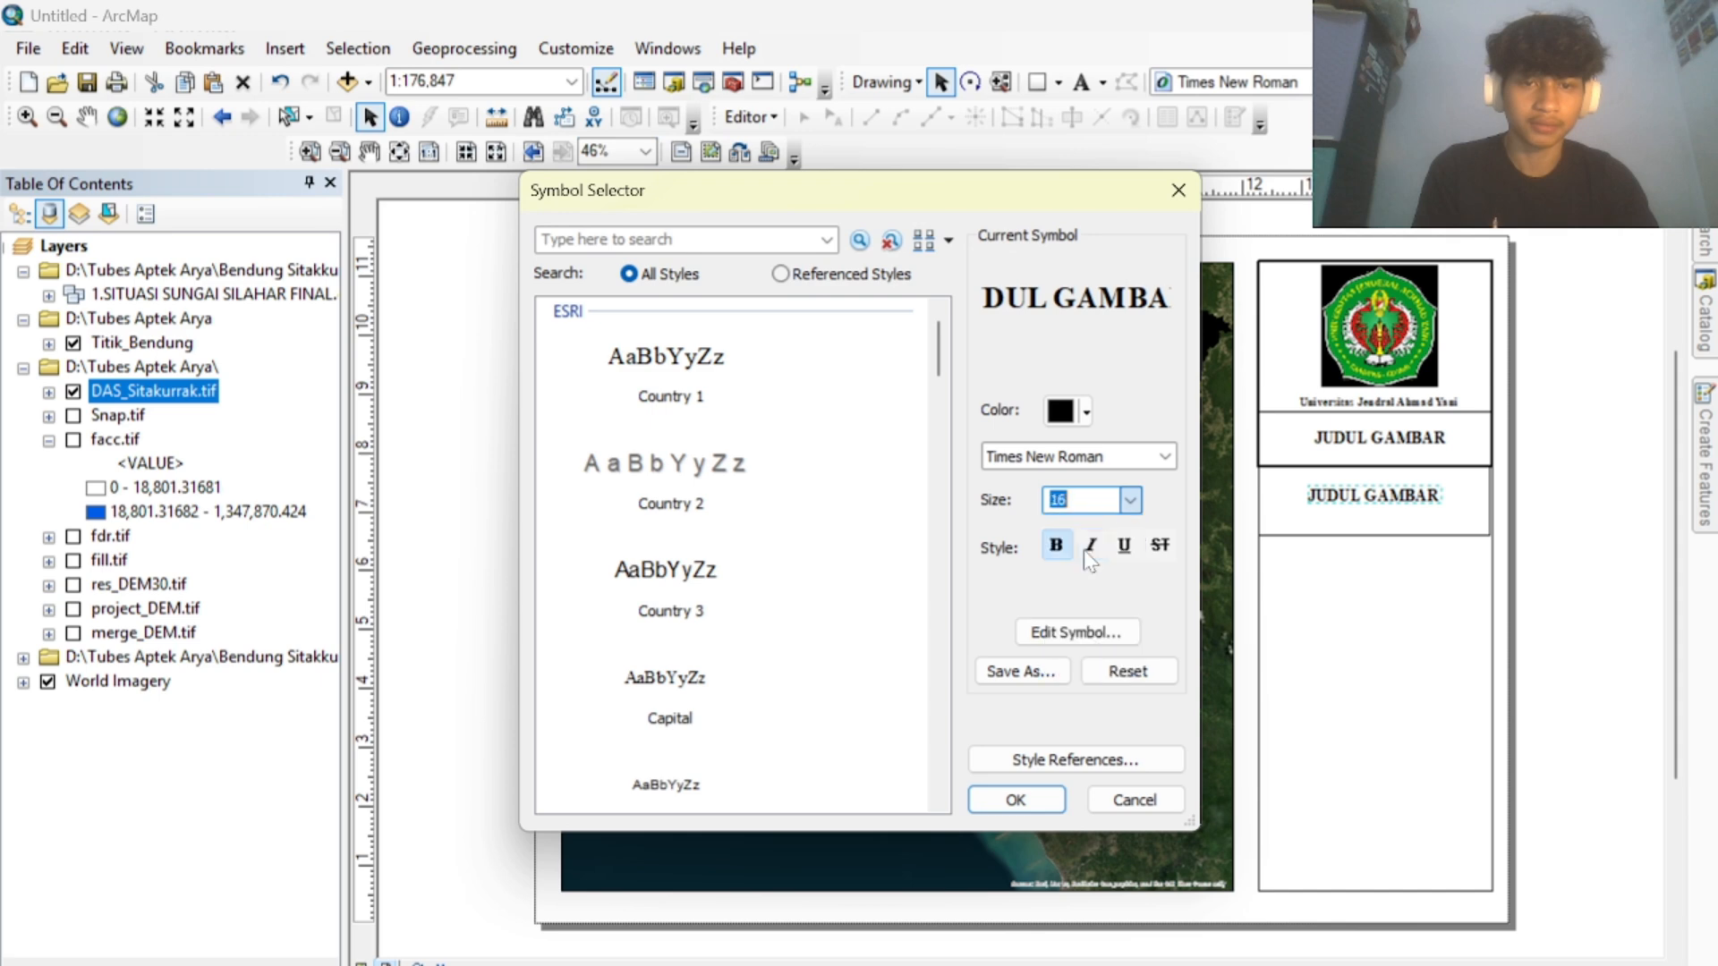
click(1127, 506)
click(1129, 500)
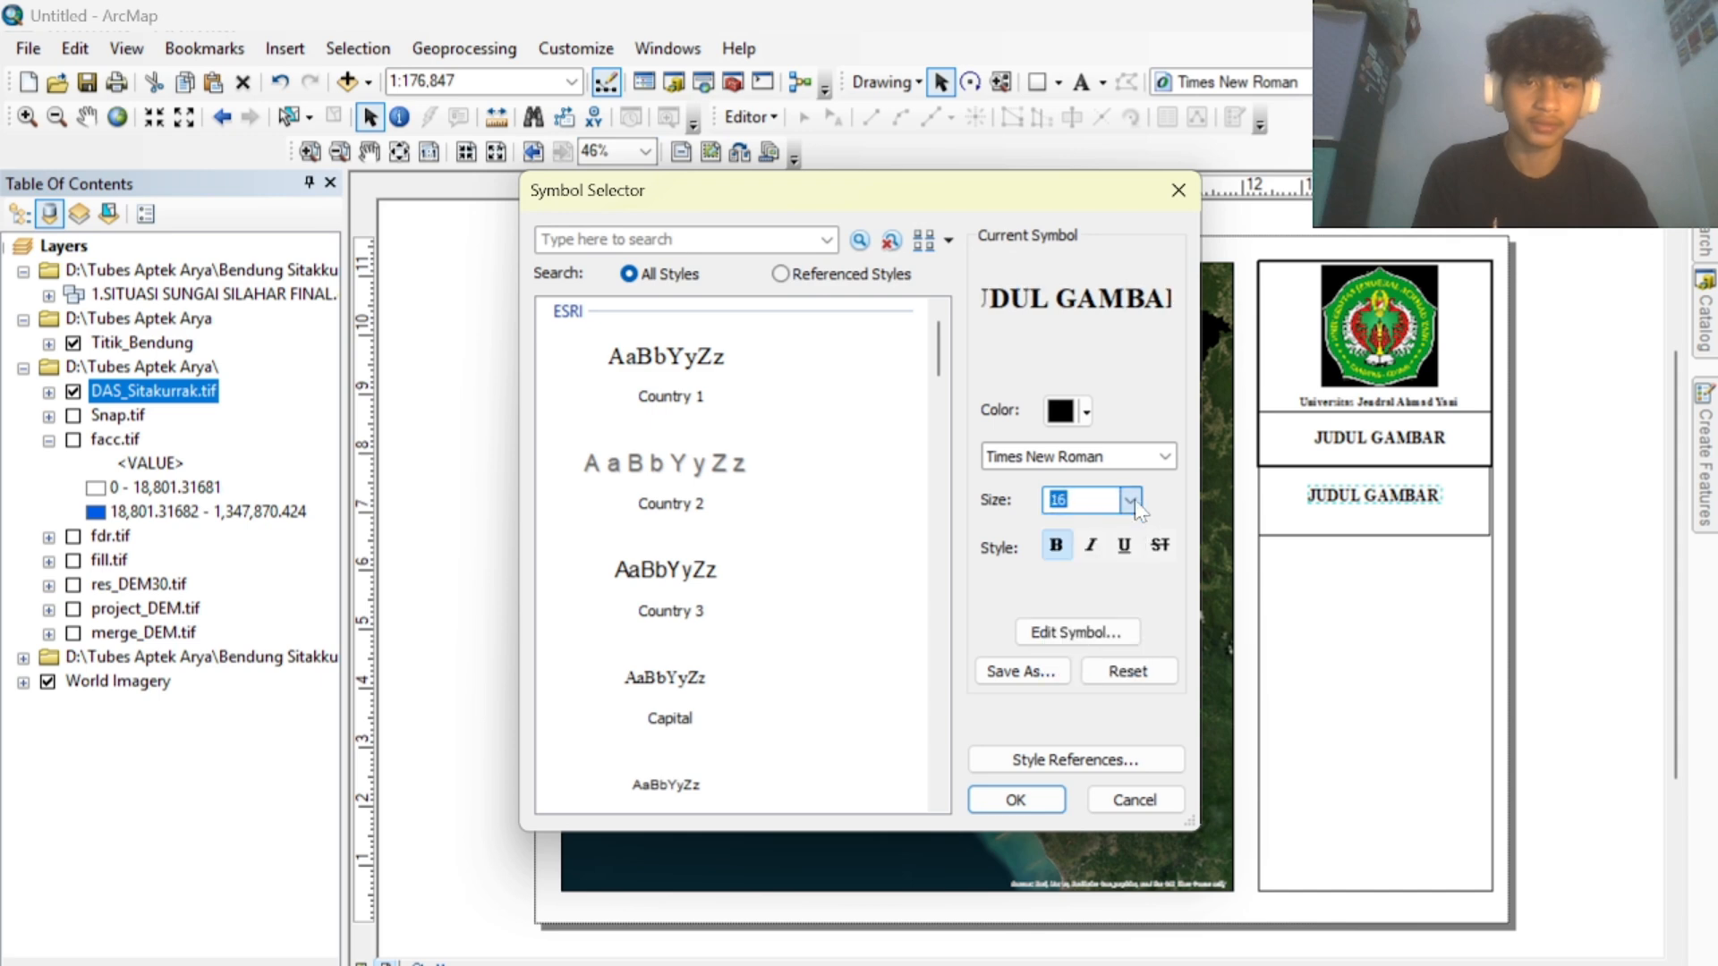
click(1130, 500)
click(1112, 526)
click(1025, 796)
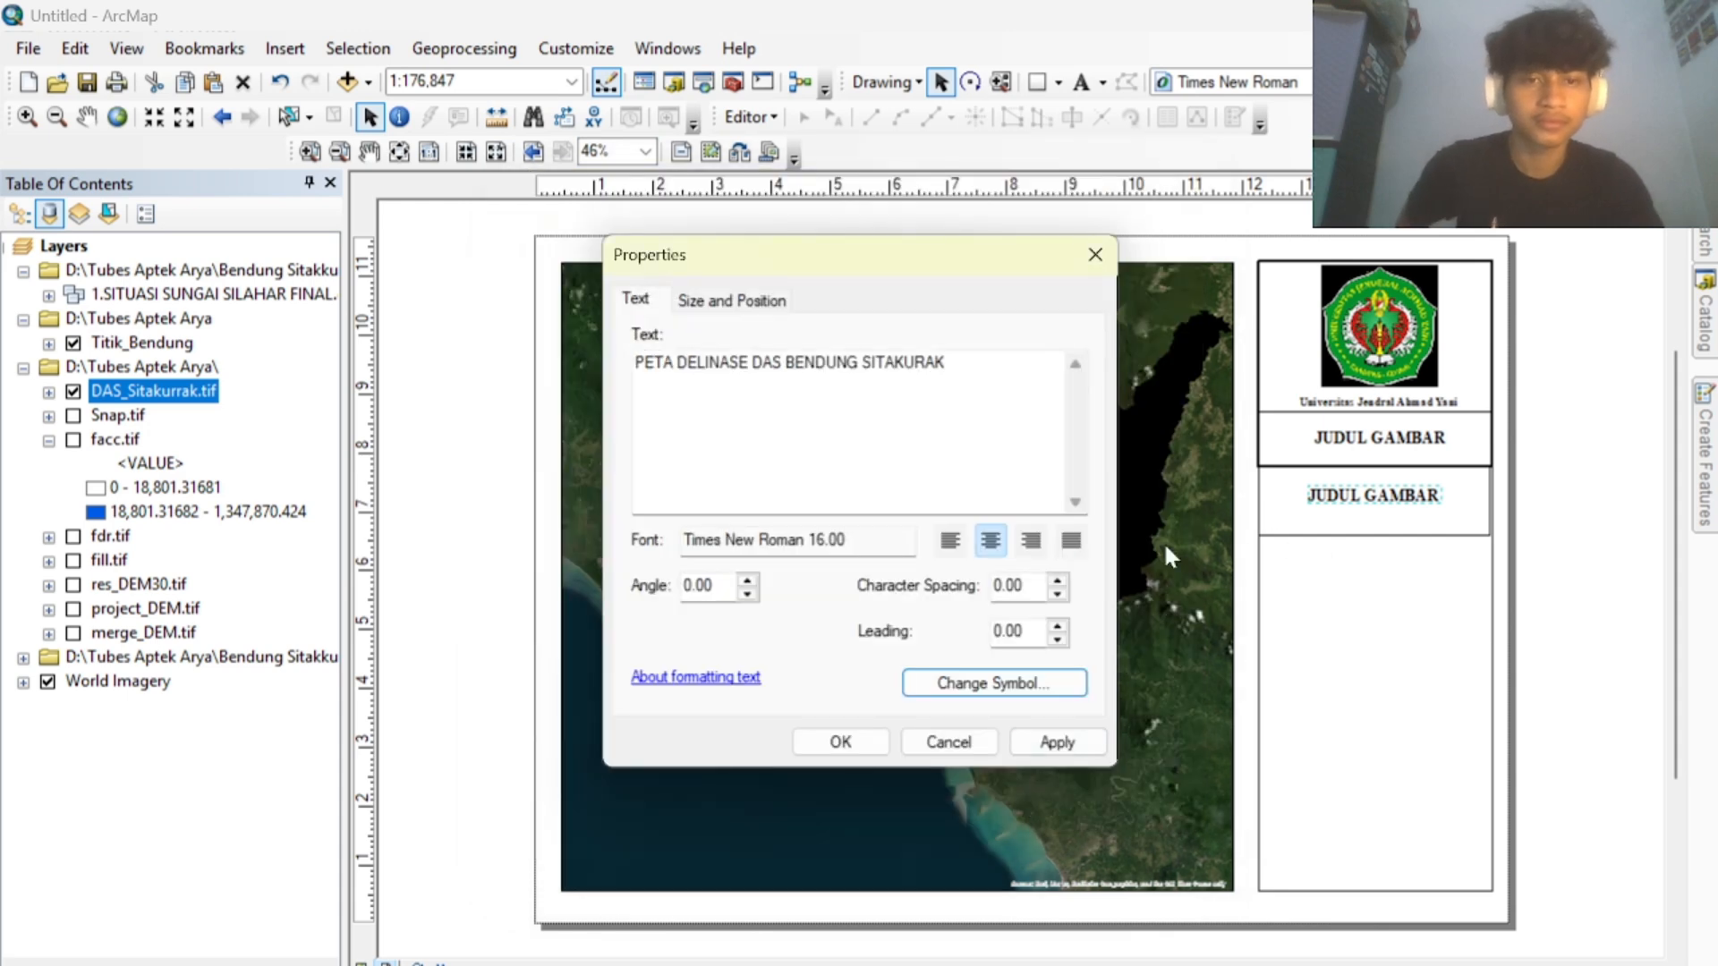
click(1054, 743)
click(841, 741)
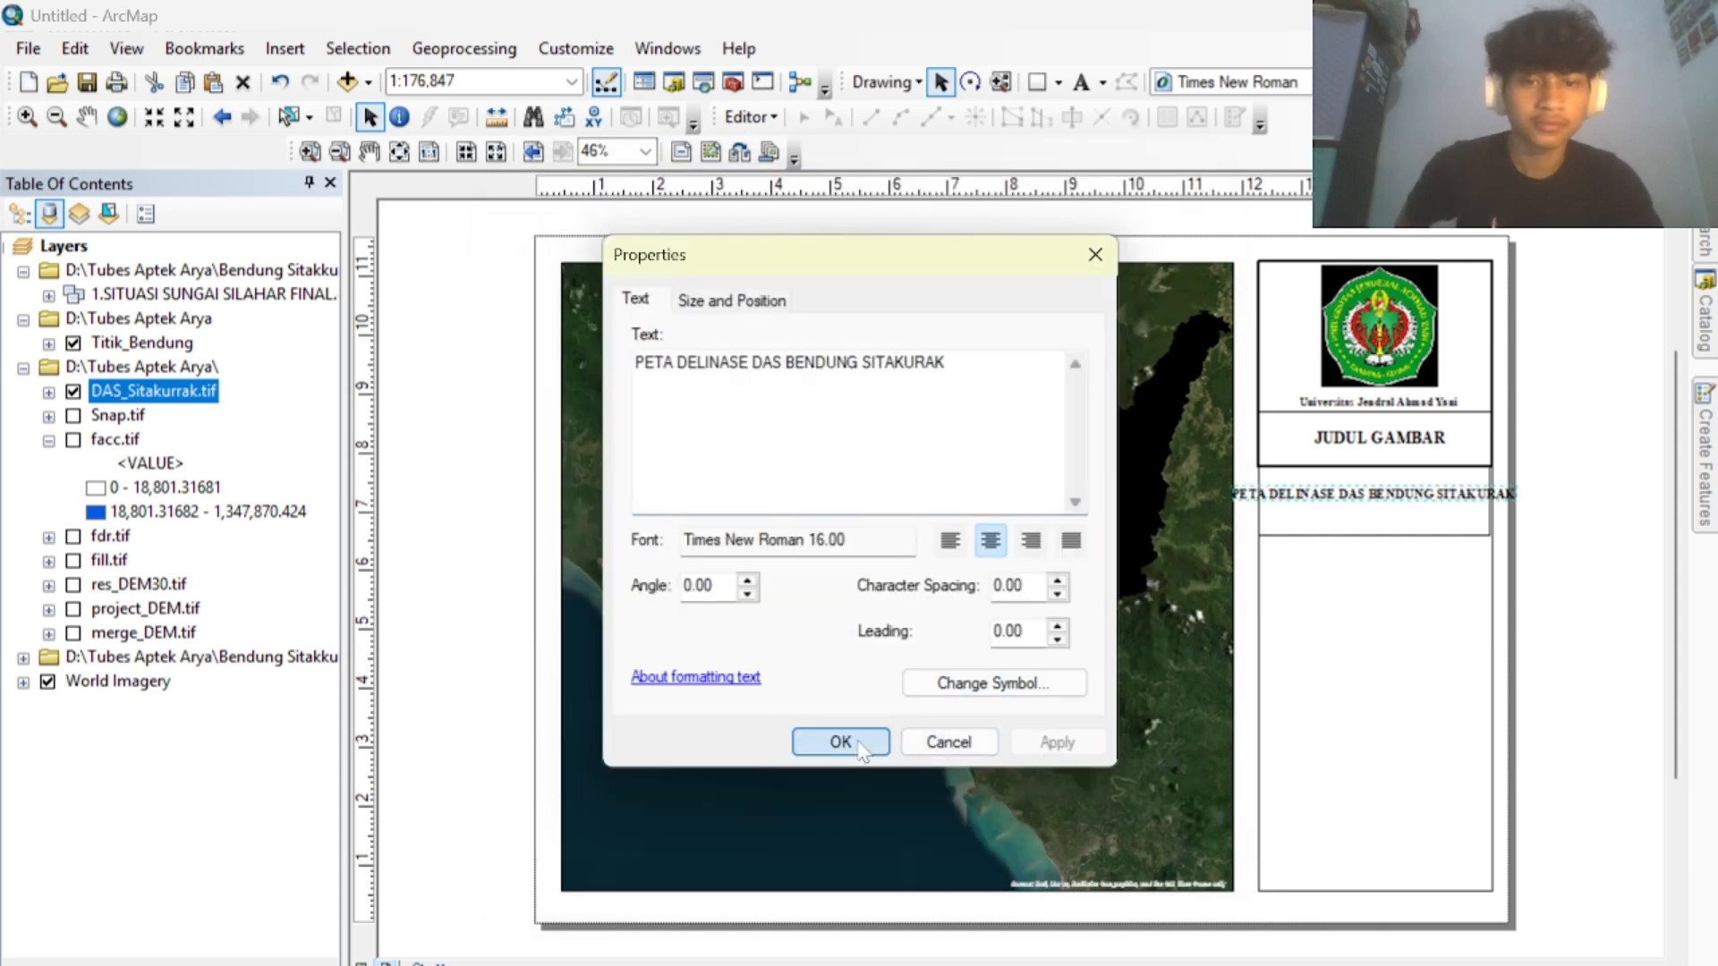
Move the "PETA DELINASE DAS BENDUNG SITAKURAK" text so it starts at the third box's left edge.
drag(1357, 507, 1409, 506)
drag(1406, 500, 1443, 503)
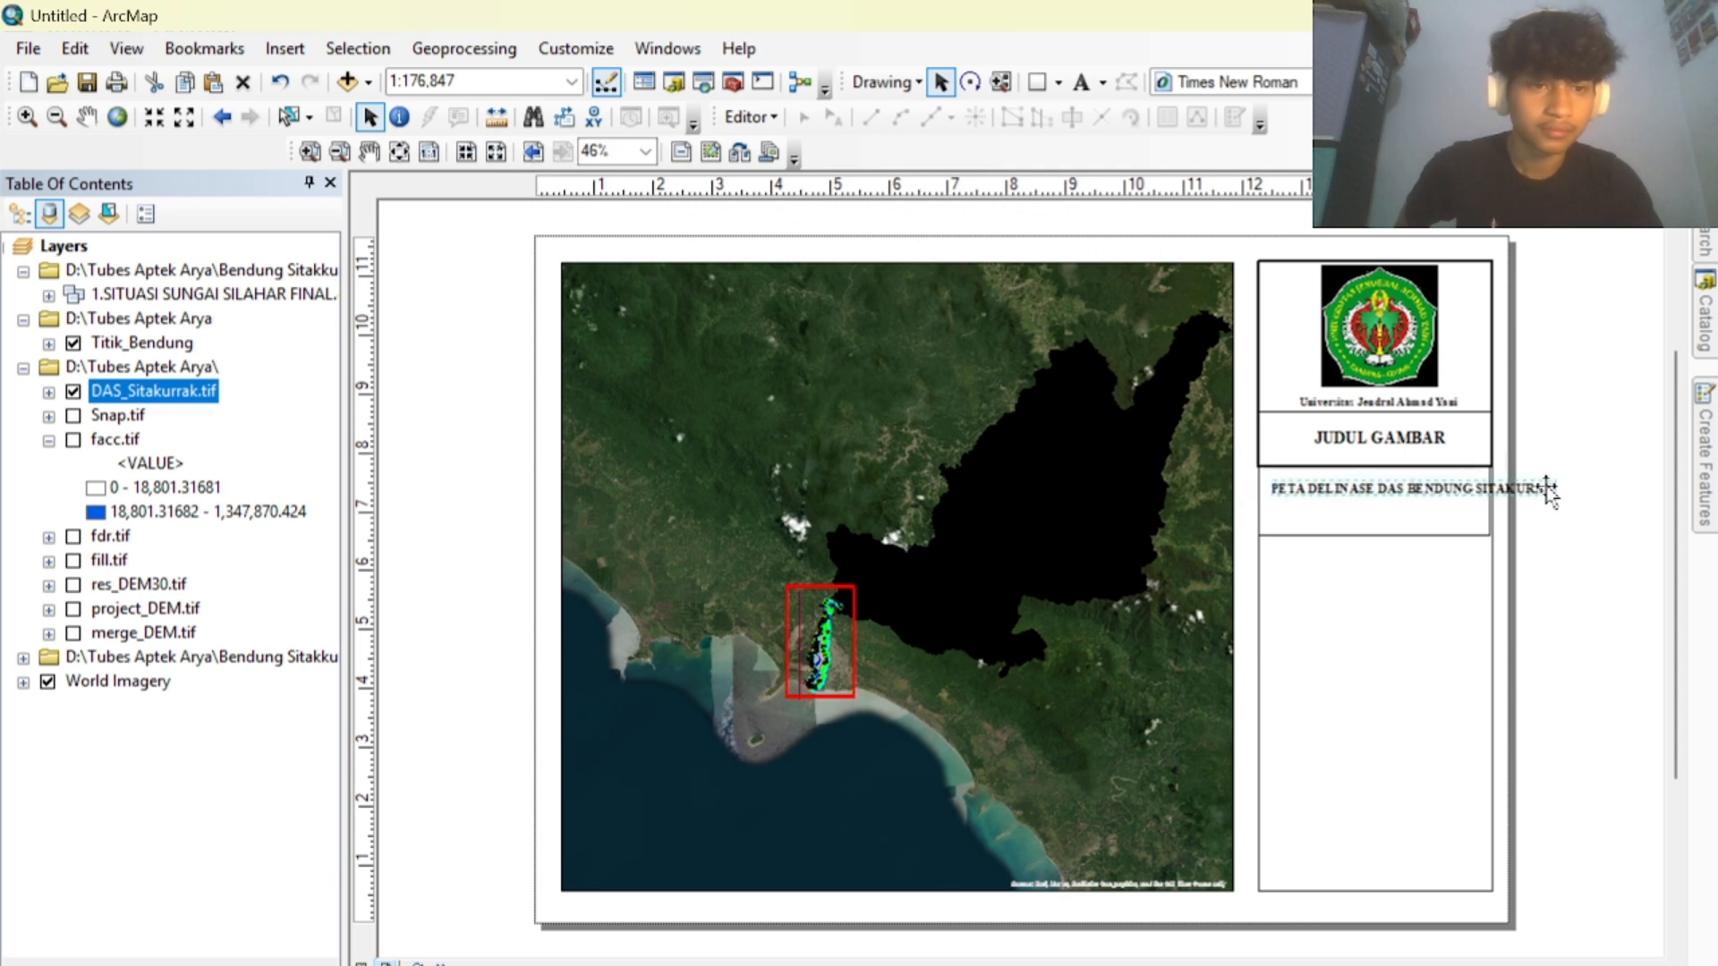
drag(1545, 488, 1525, 492)
Reduce the third box's text to font size 12 and apply the change.
double_click(1457, 488)
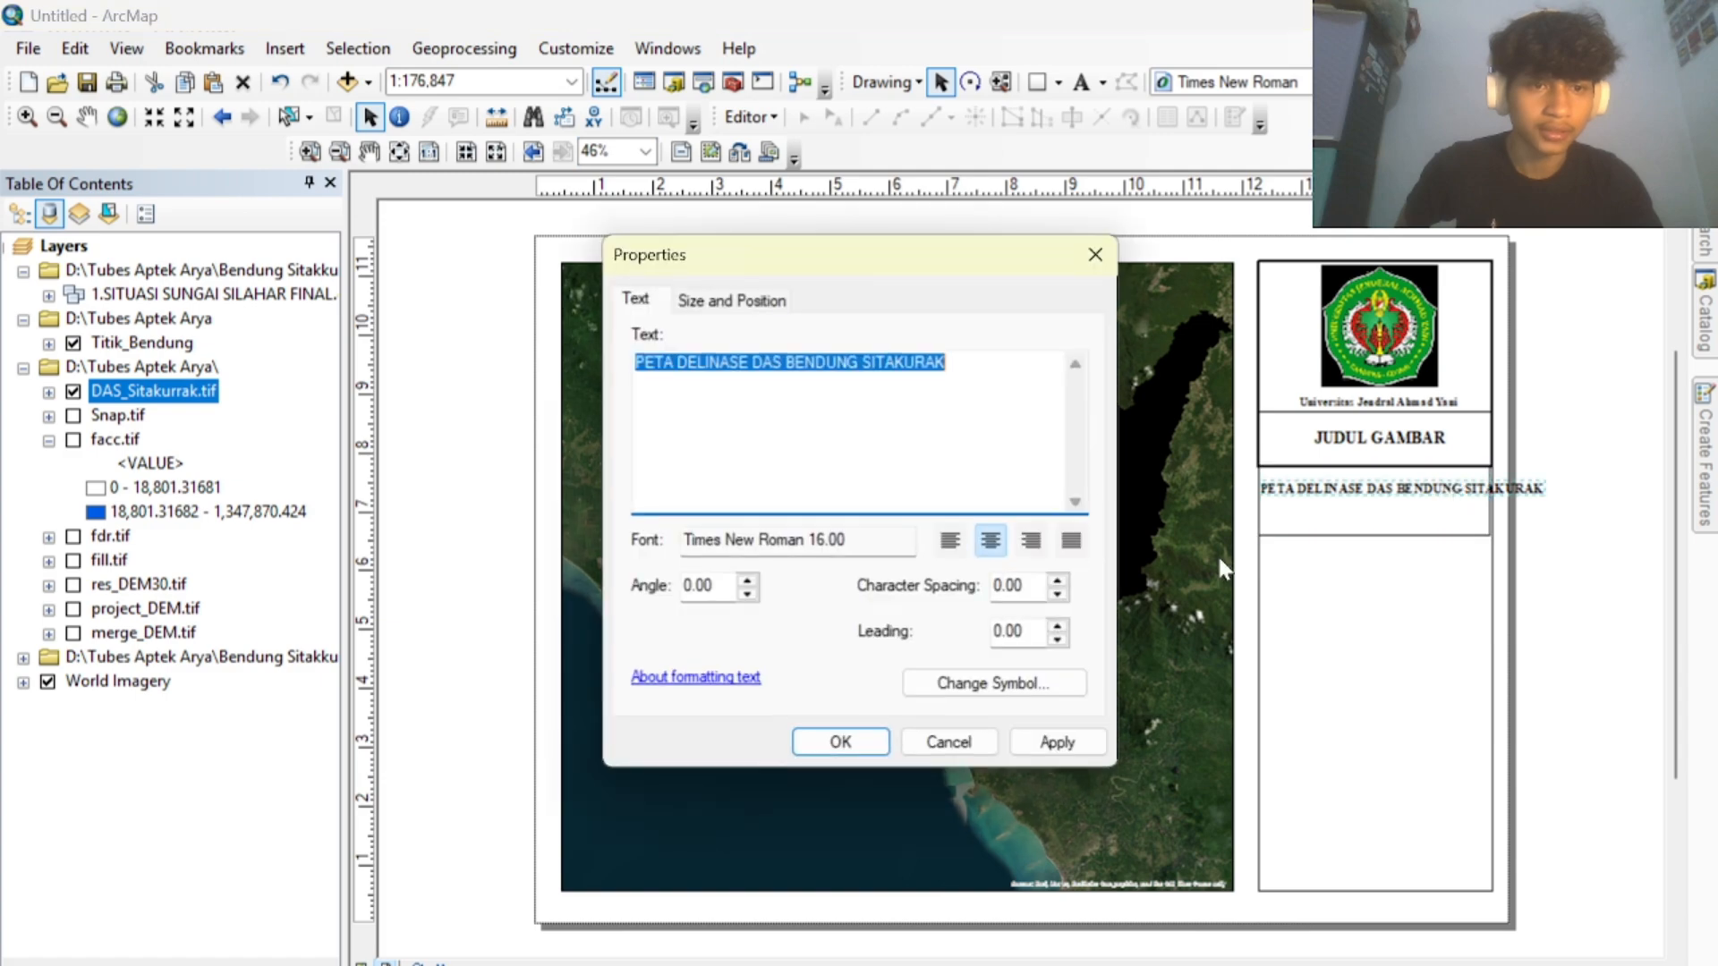
click(994, 683)
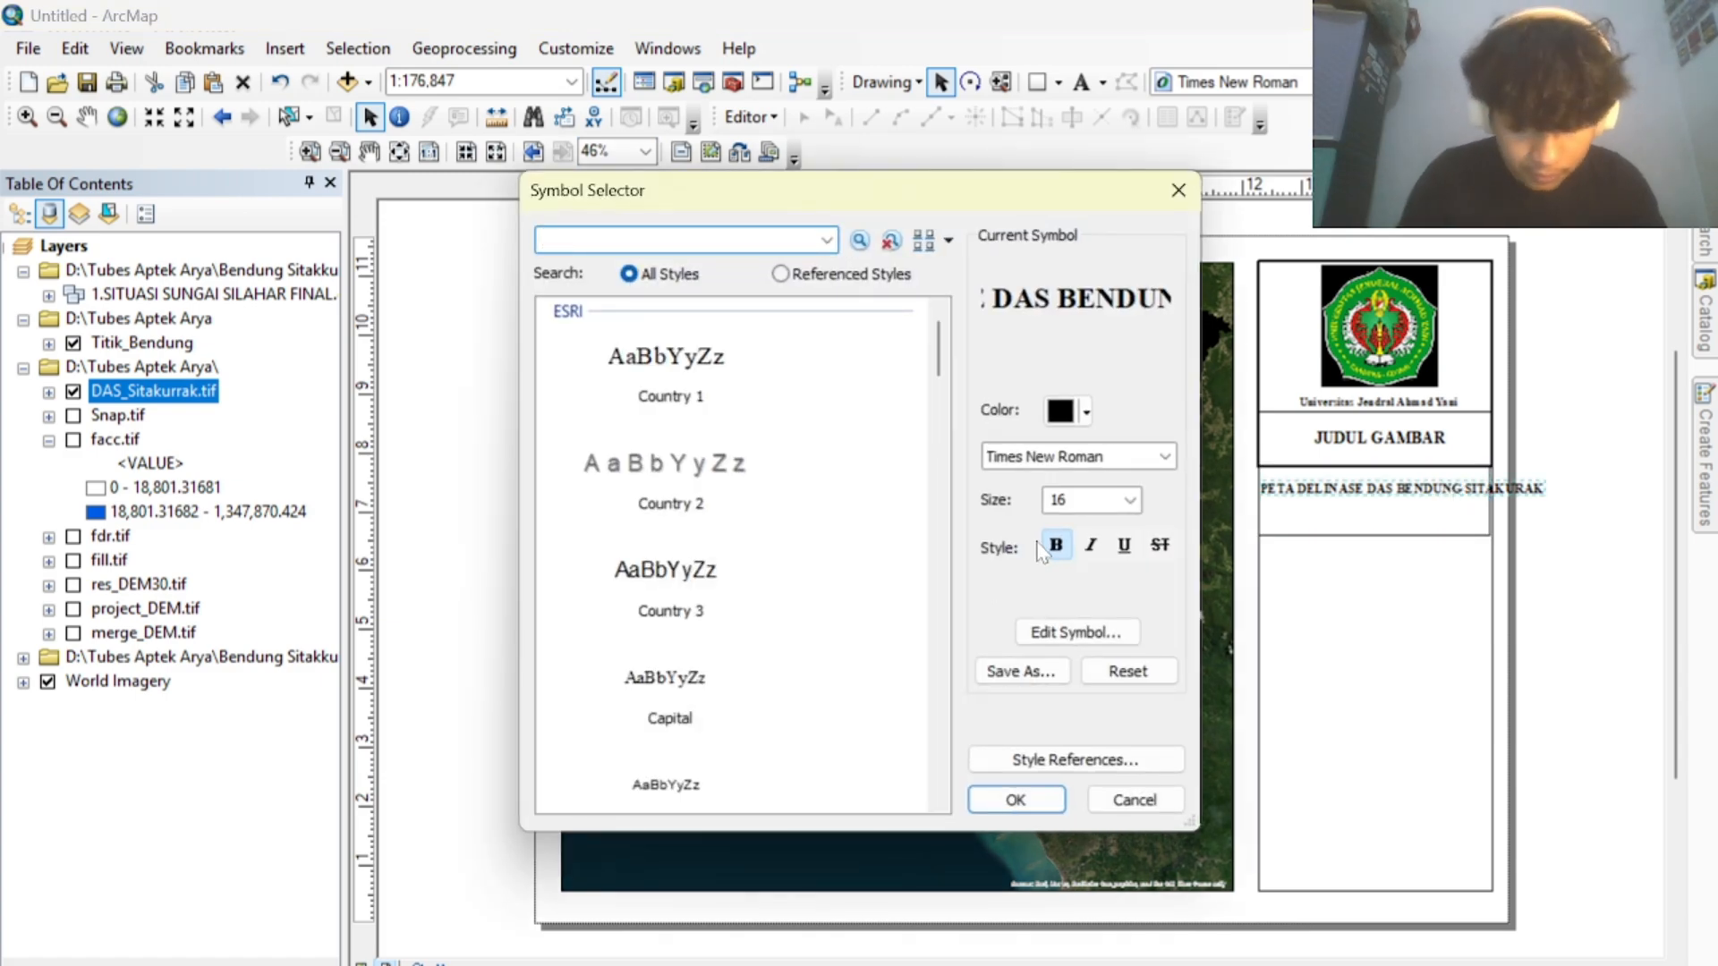
click(1129, 500)
click(1132, 533)
click(1132, 533)
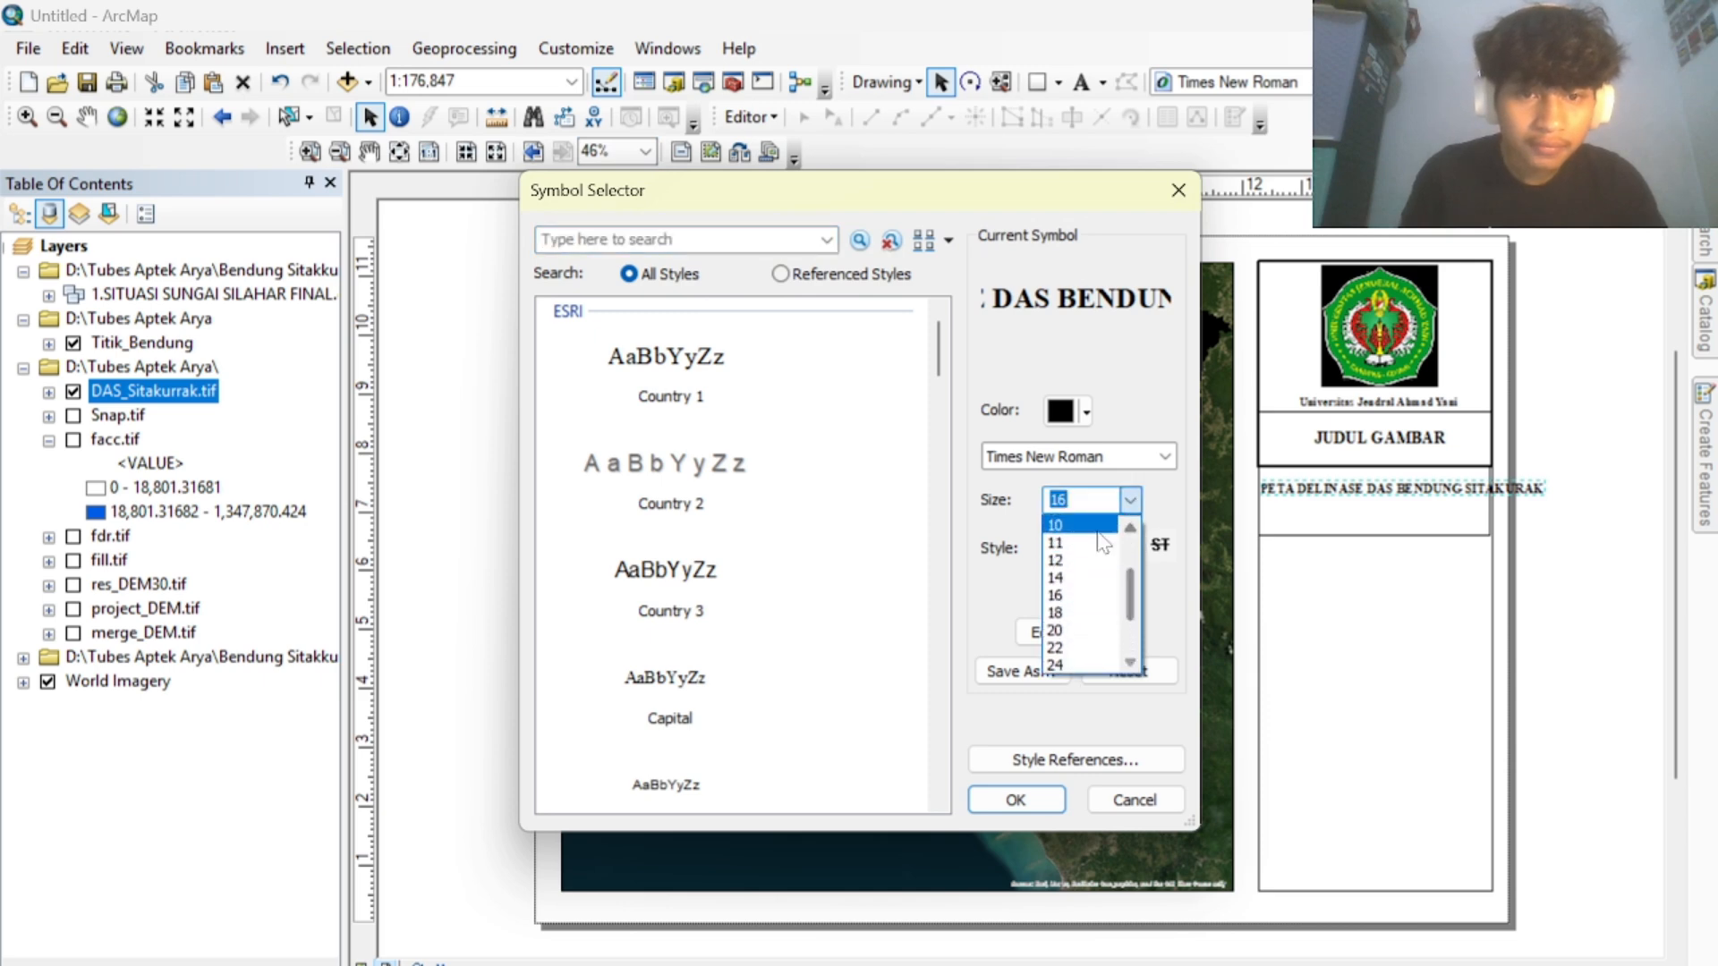
click(1098, 561)
click(1015, 799)
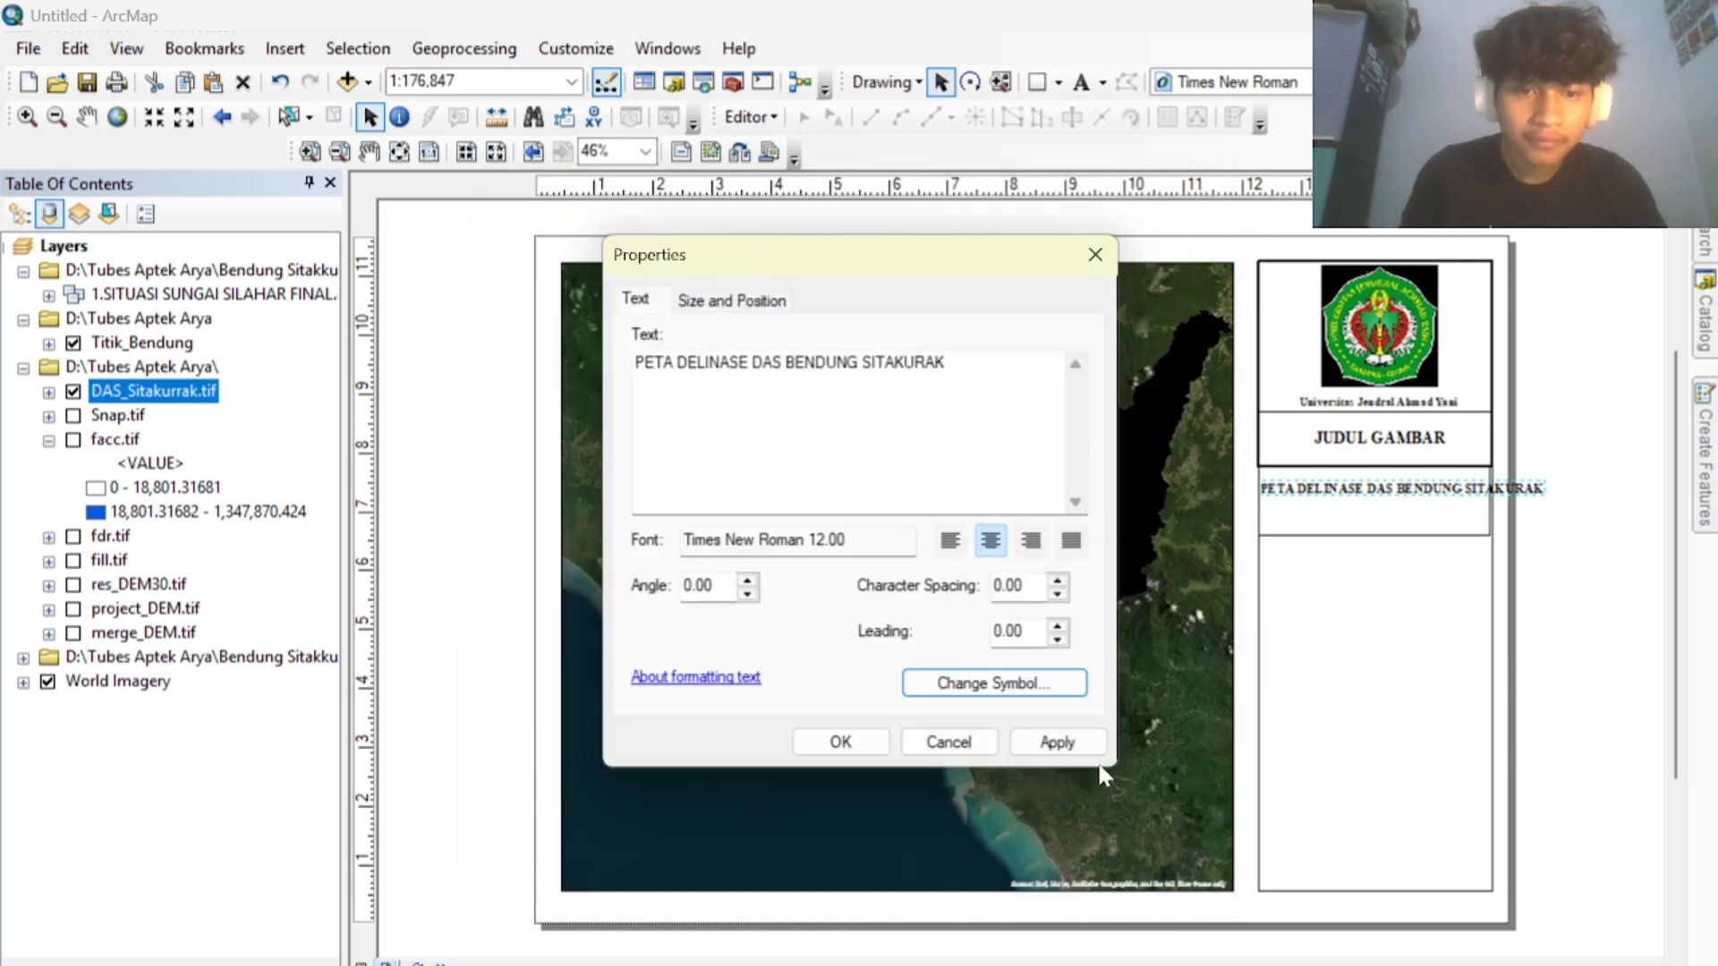
click(1054, 742)
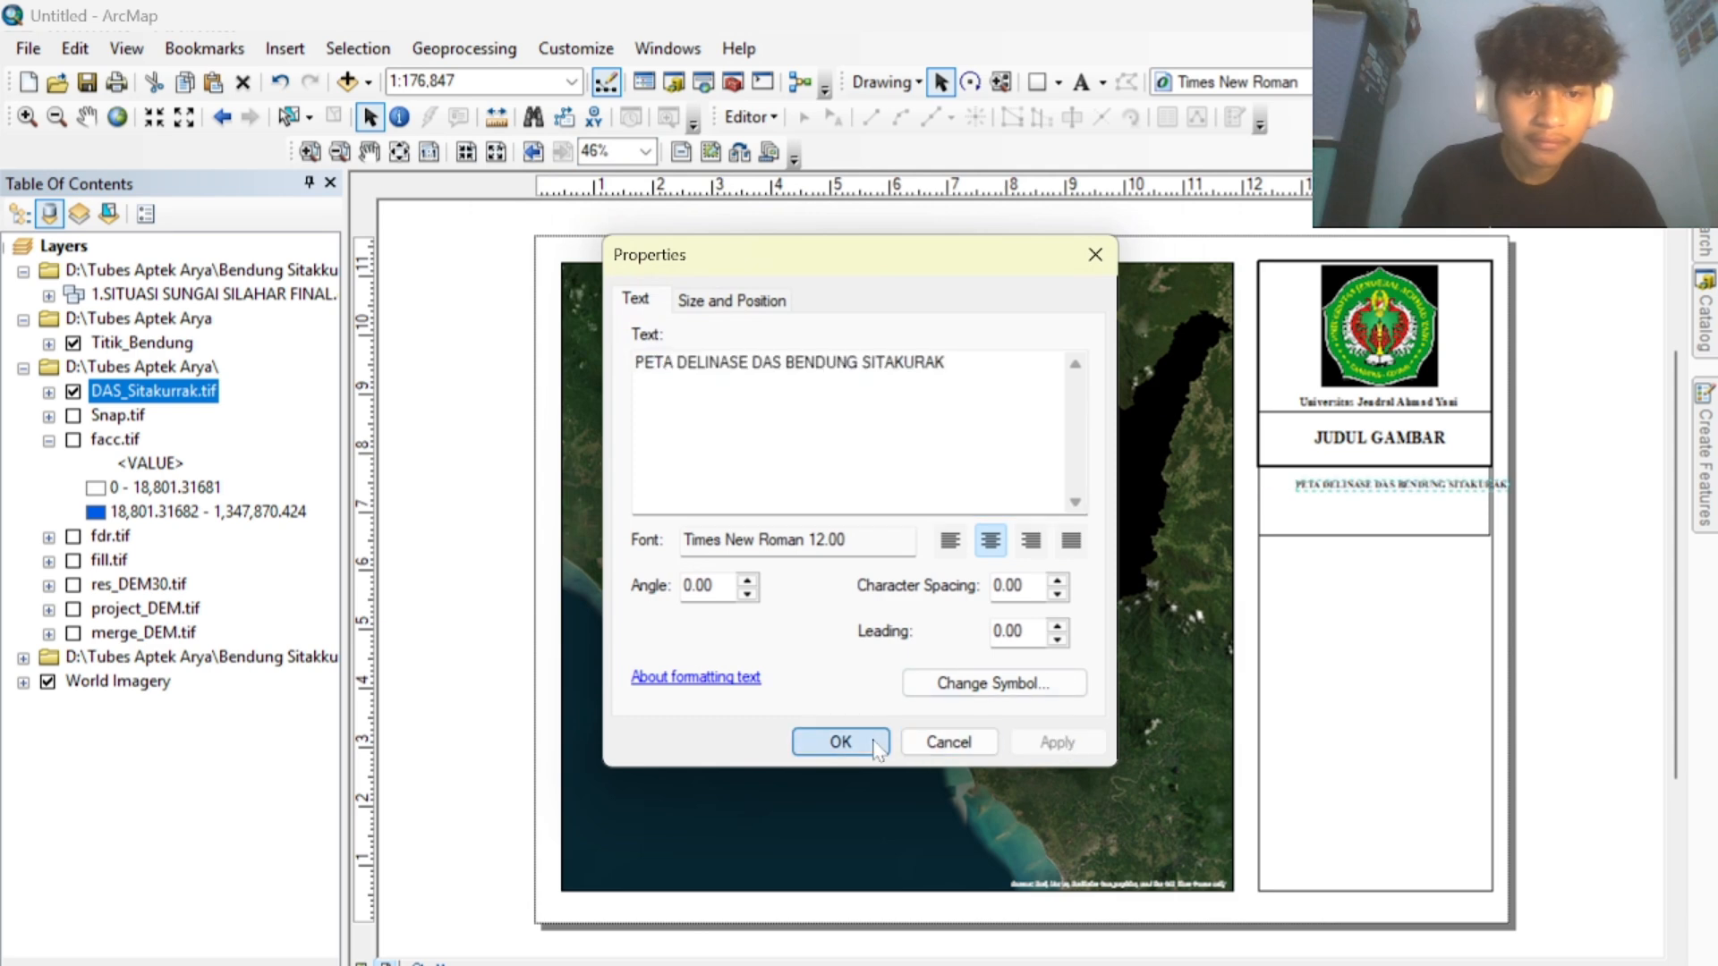
click(841, 741)
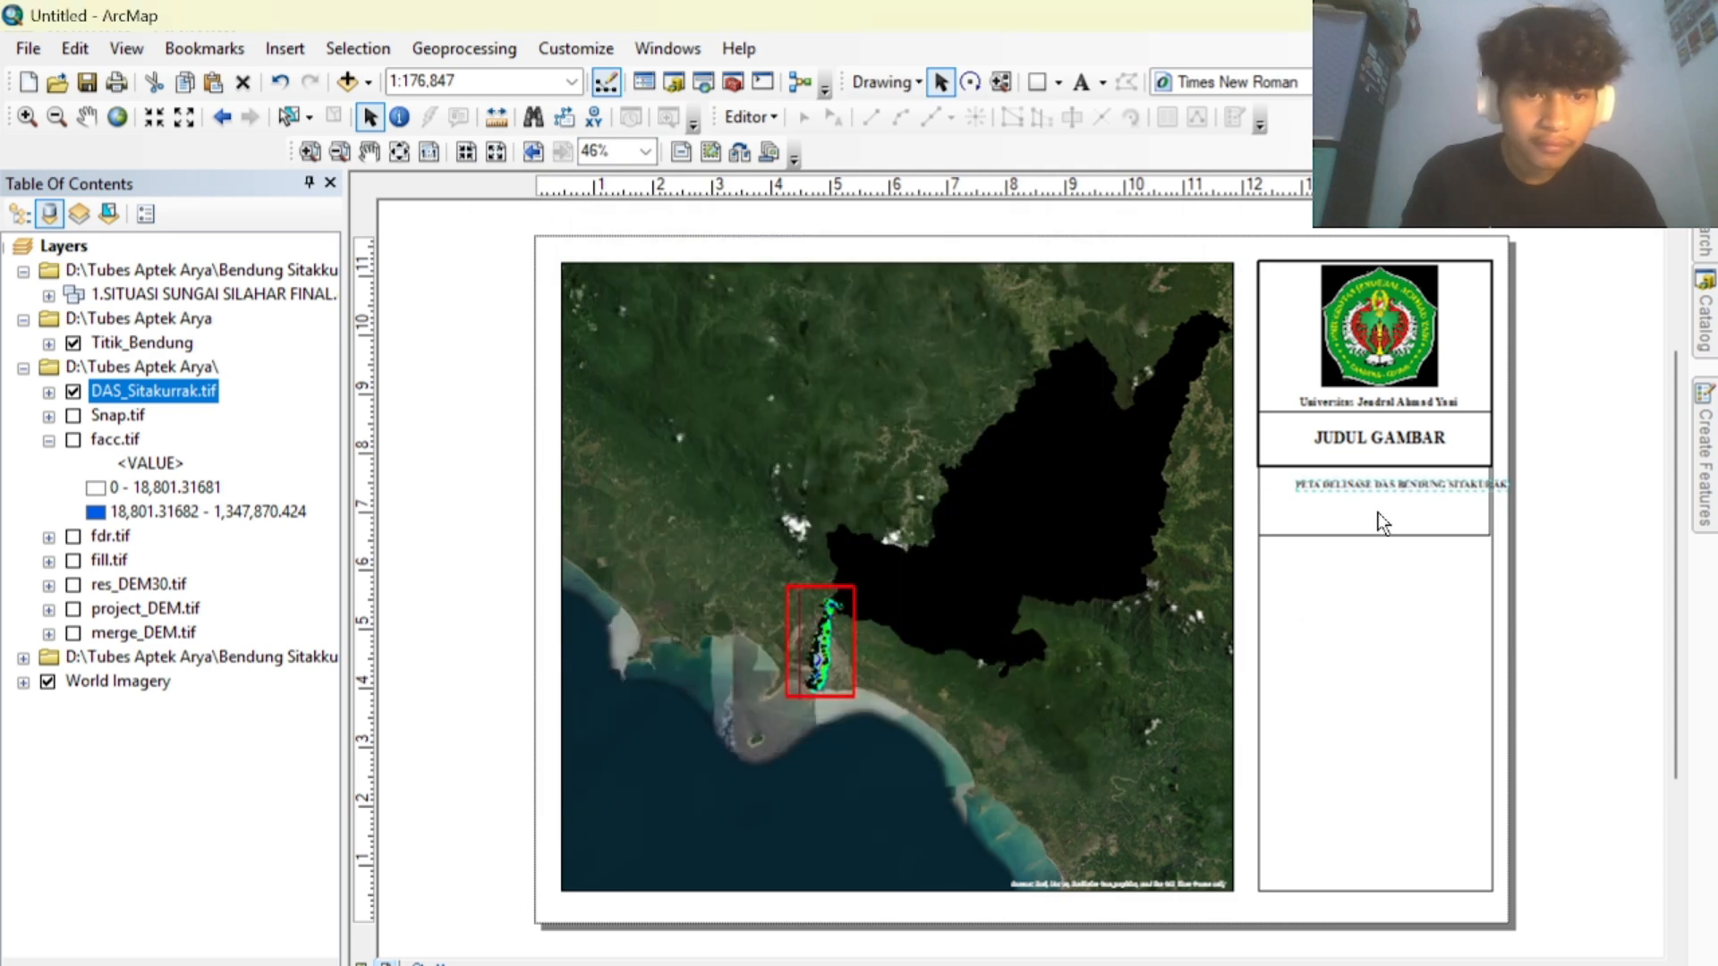
Centre the text in the third box and break it into two lines before "BENDUNG SITAKURAK".
double_click(1432, 490)
click(1095, 255)
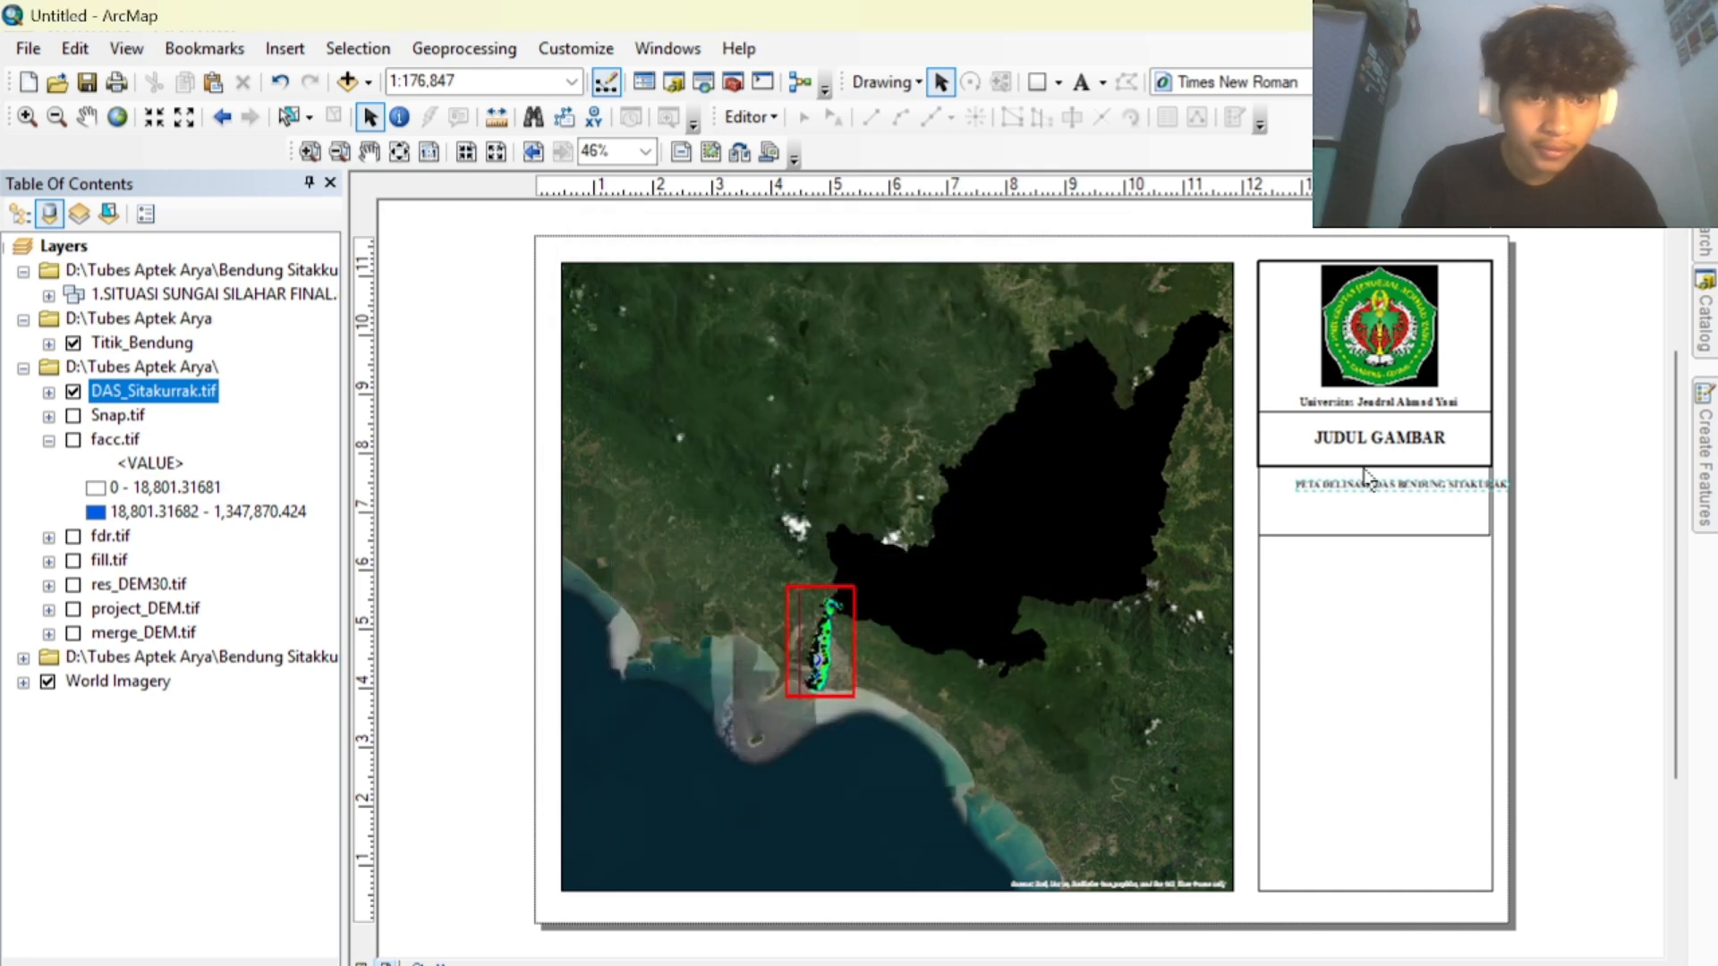
double_click(1371, 490)
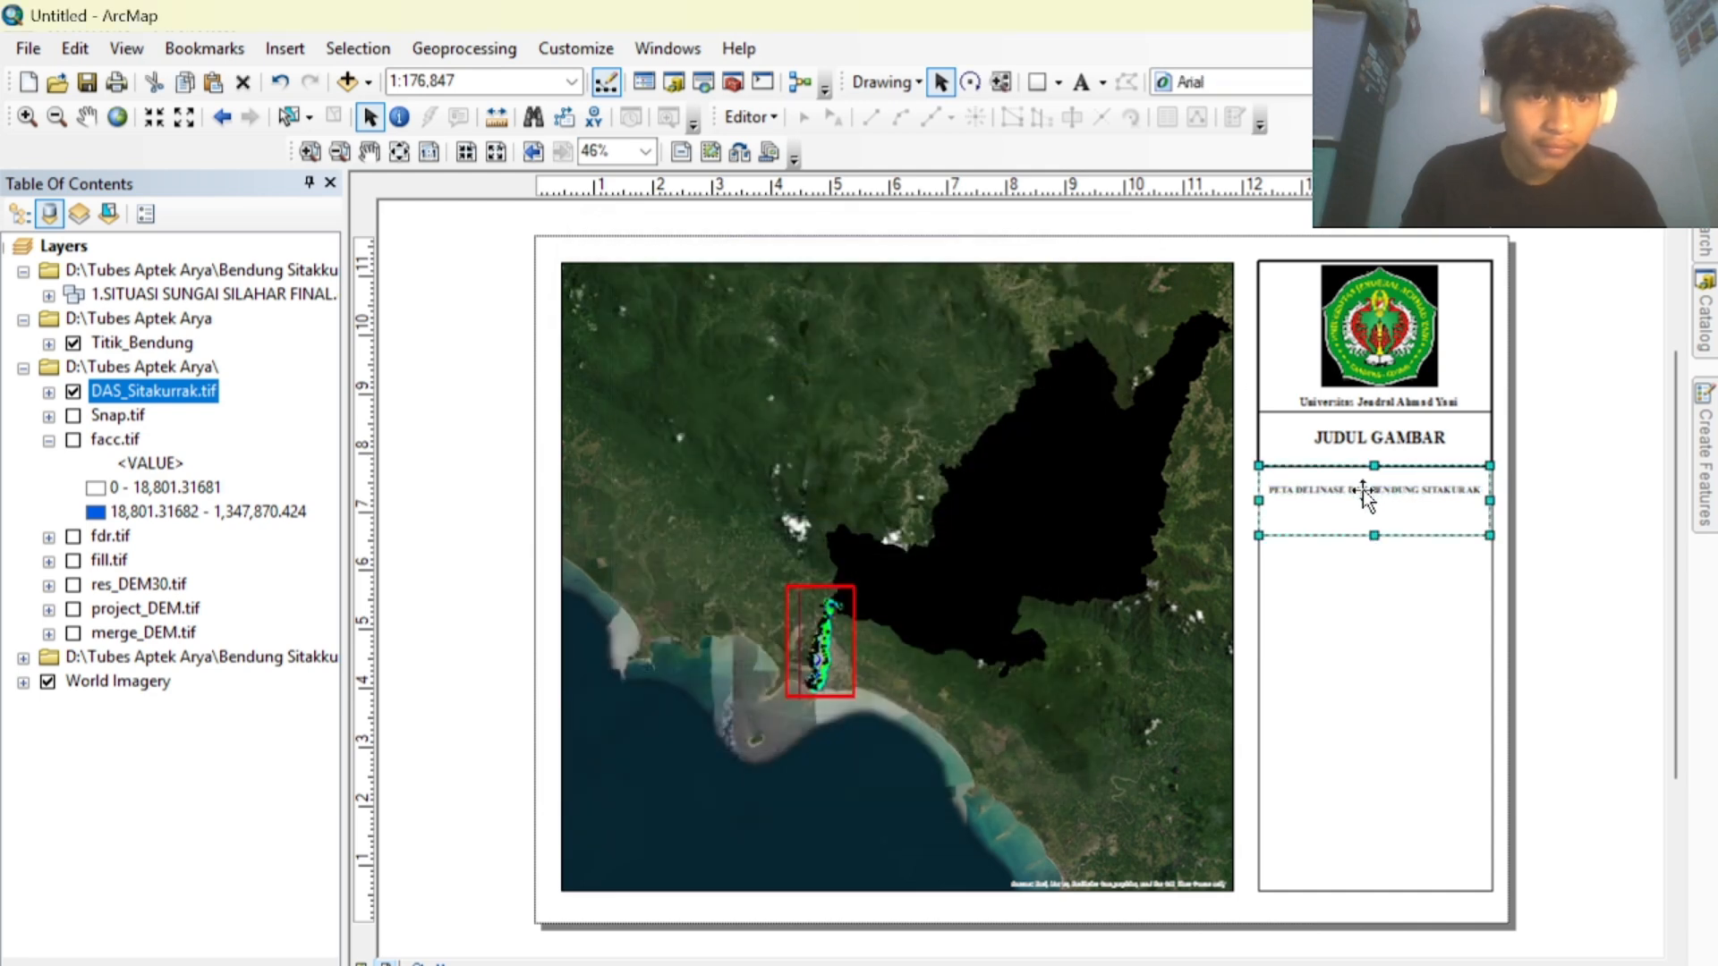
drag(815, 363, 804, 363)
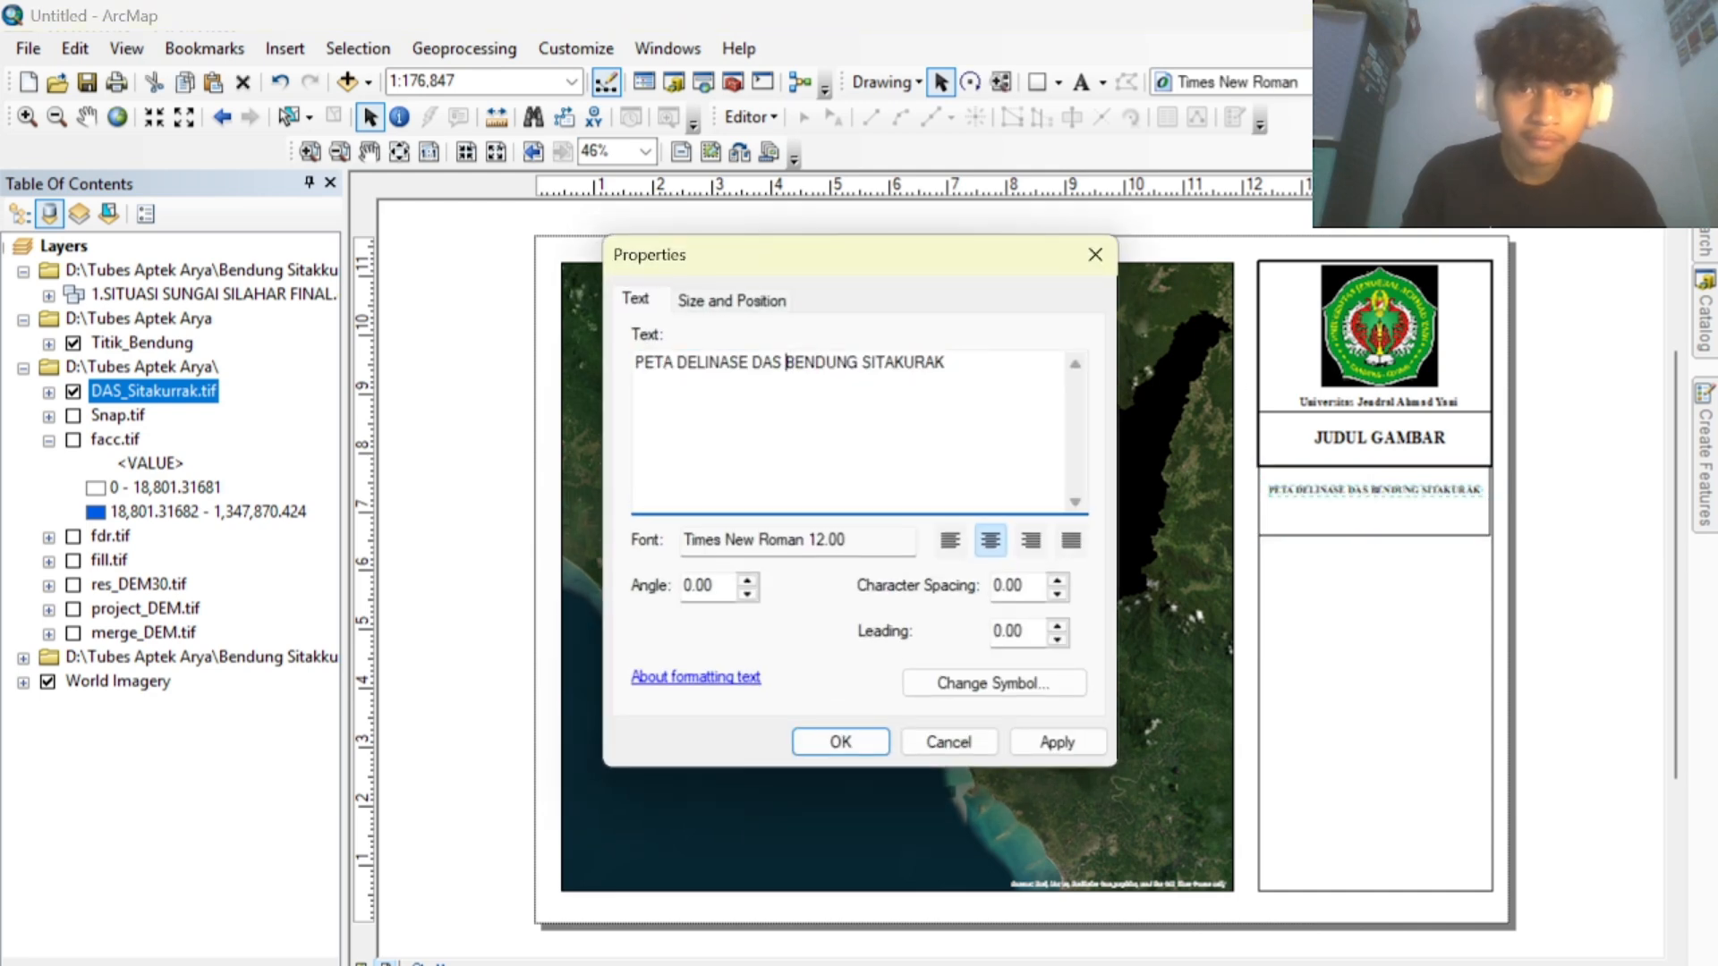
key(Return)
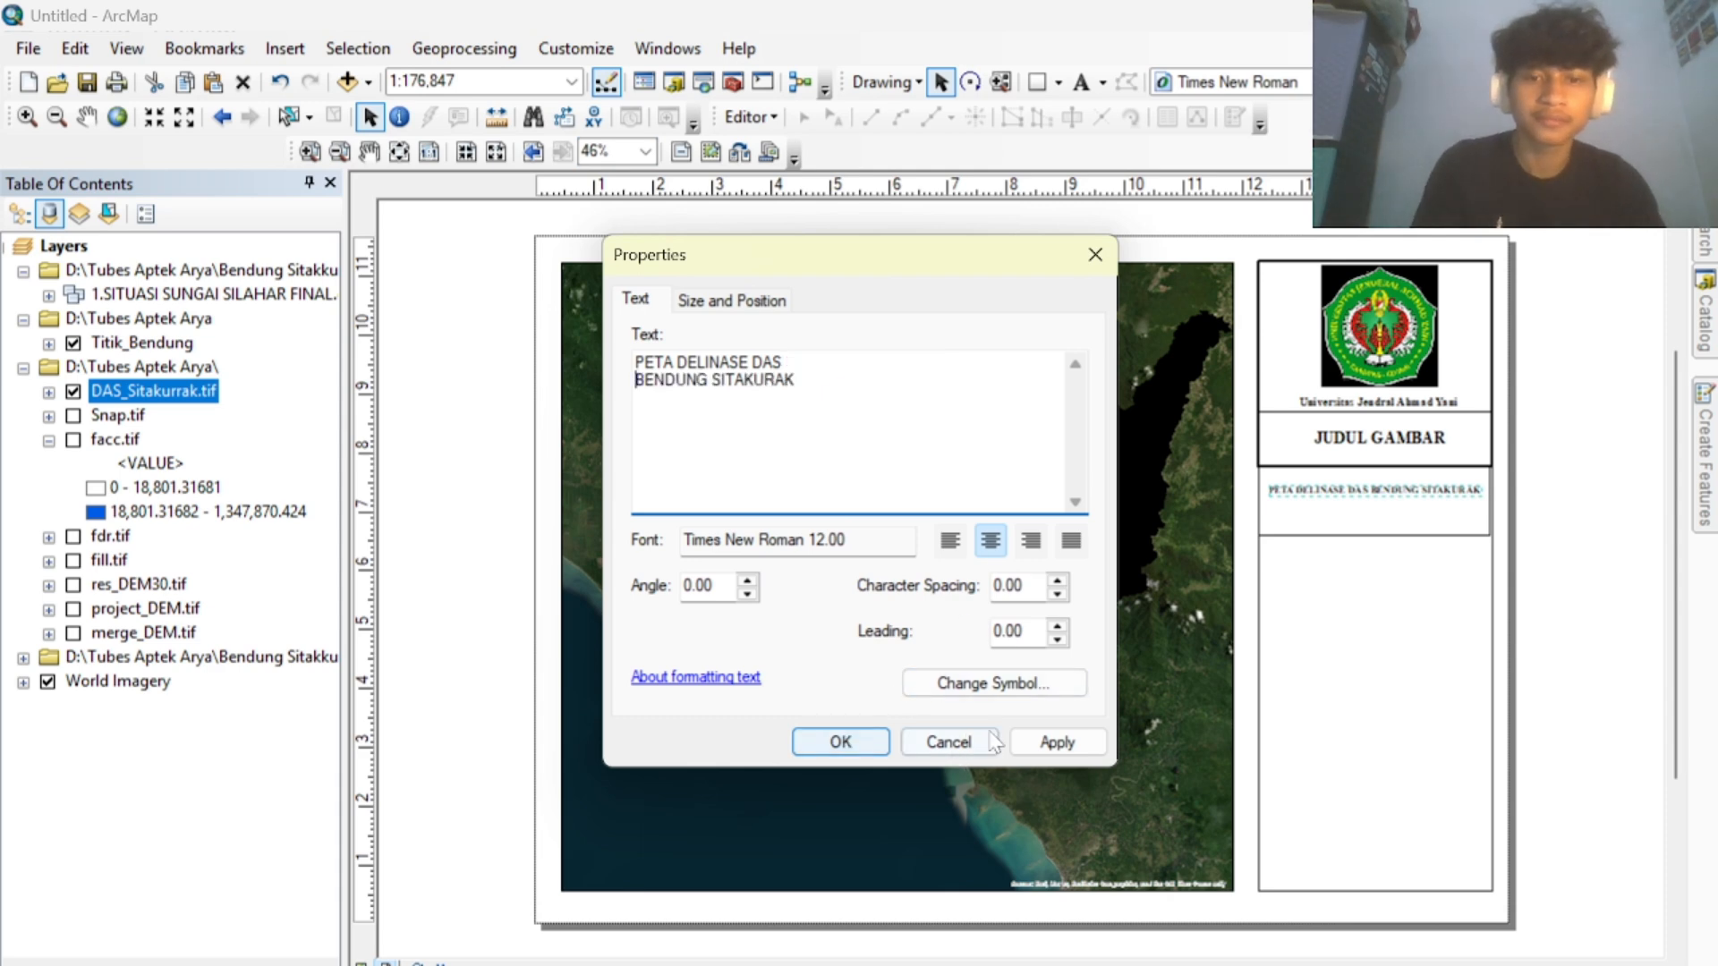
Set the two-line text in the third box to font size 14, apply it and deselect the text.
click(993, 683)
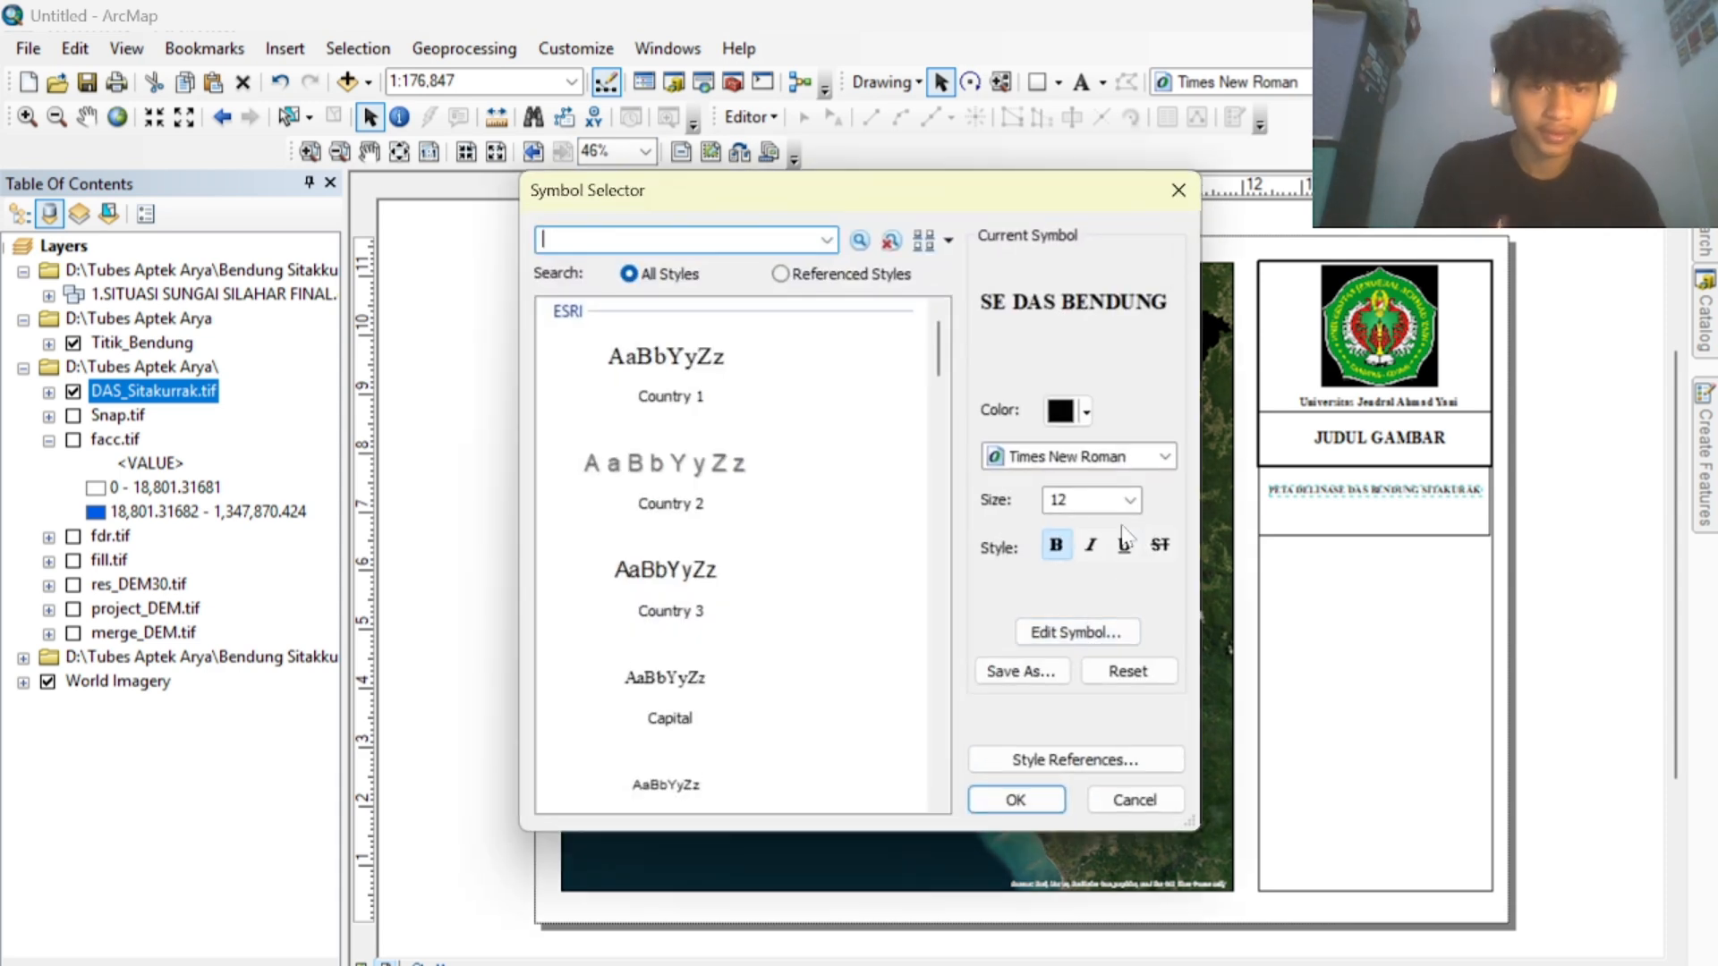
click(1129, 500)
click(1100, 544)
click(1032, 799)
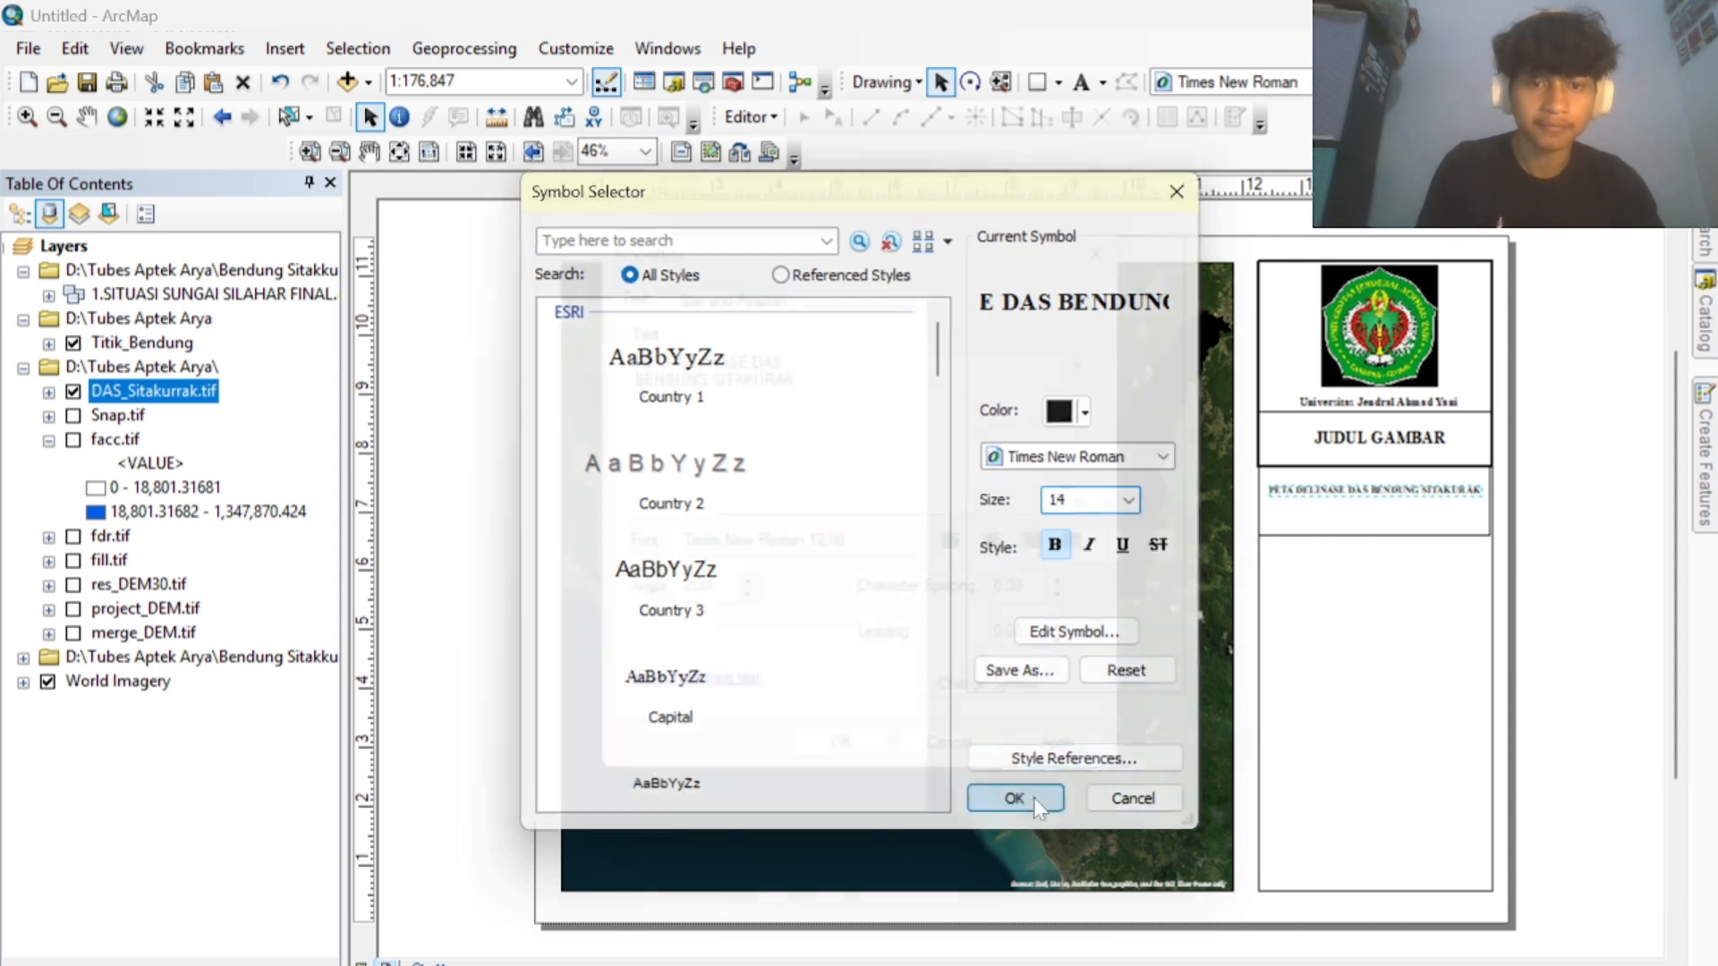
click(1056, 743)
click(948, 742)
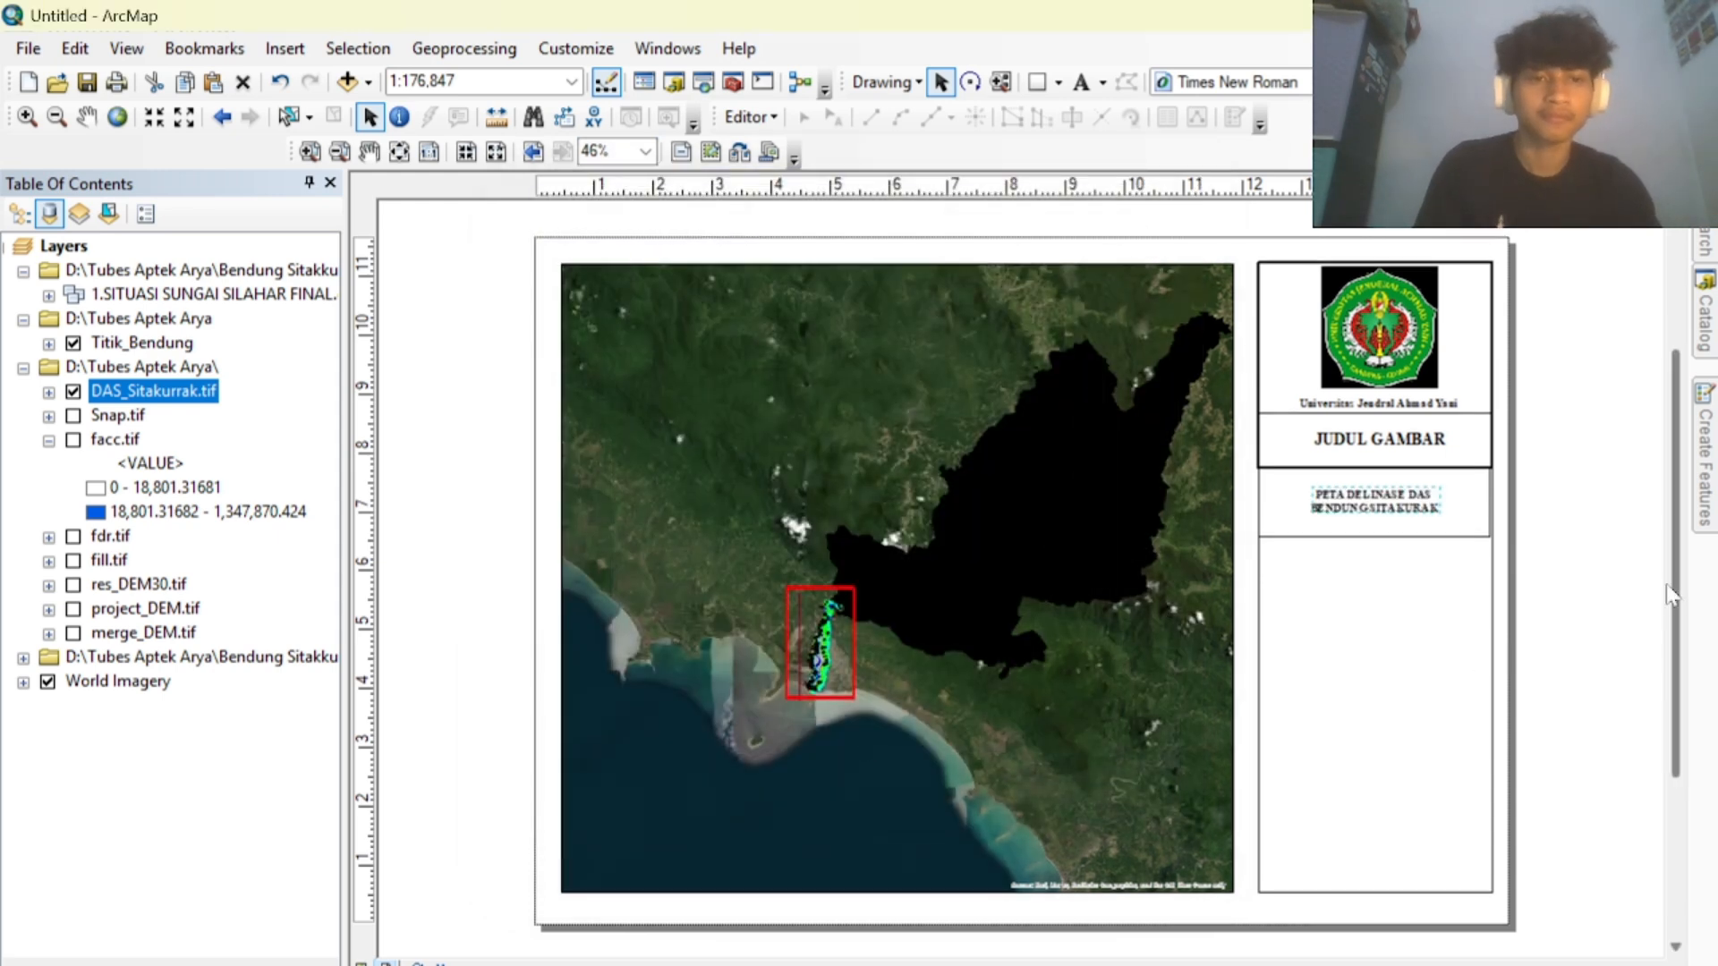
click(1573, 573)
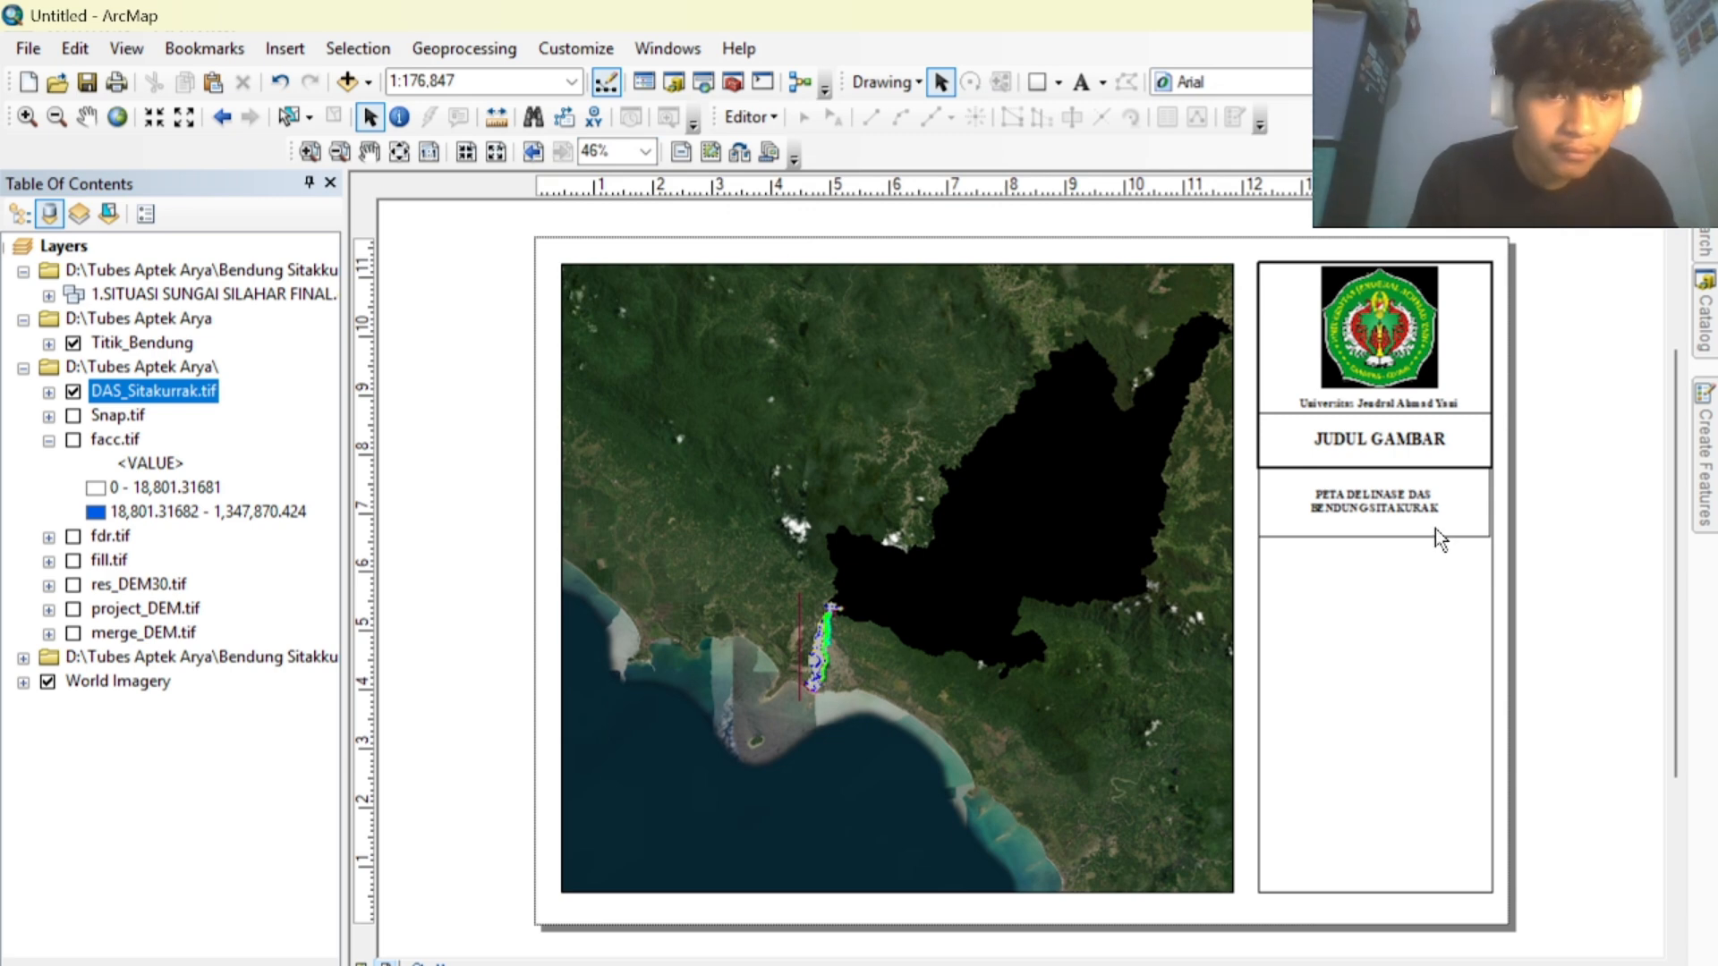
Remove the bold style from the two-line "PETA DELINASE DAS BENDUNG SITAKURAK" text and apply the change.
double_click(1422, 508)
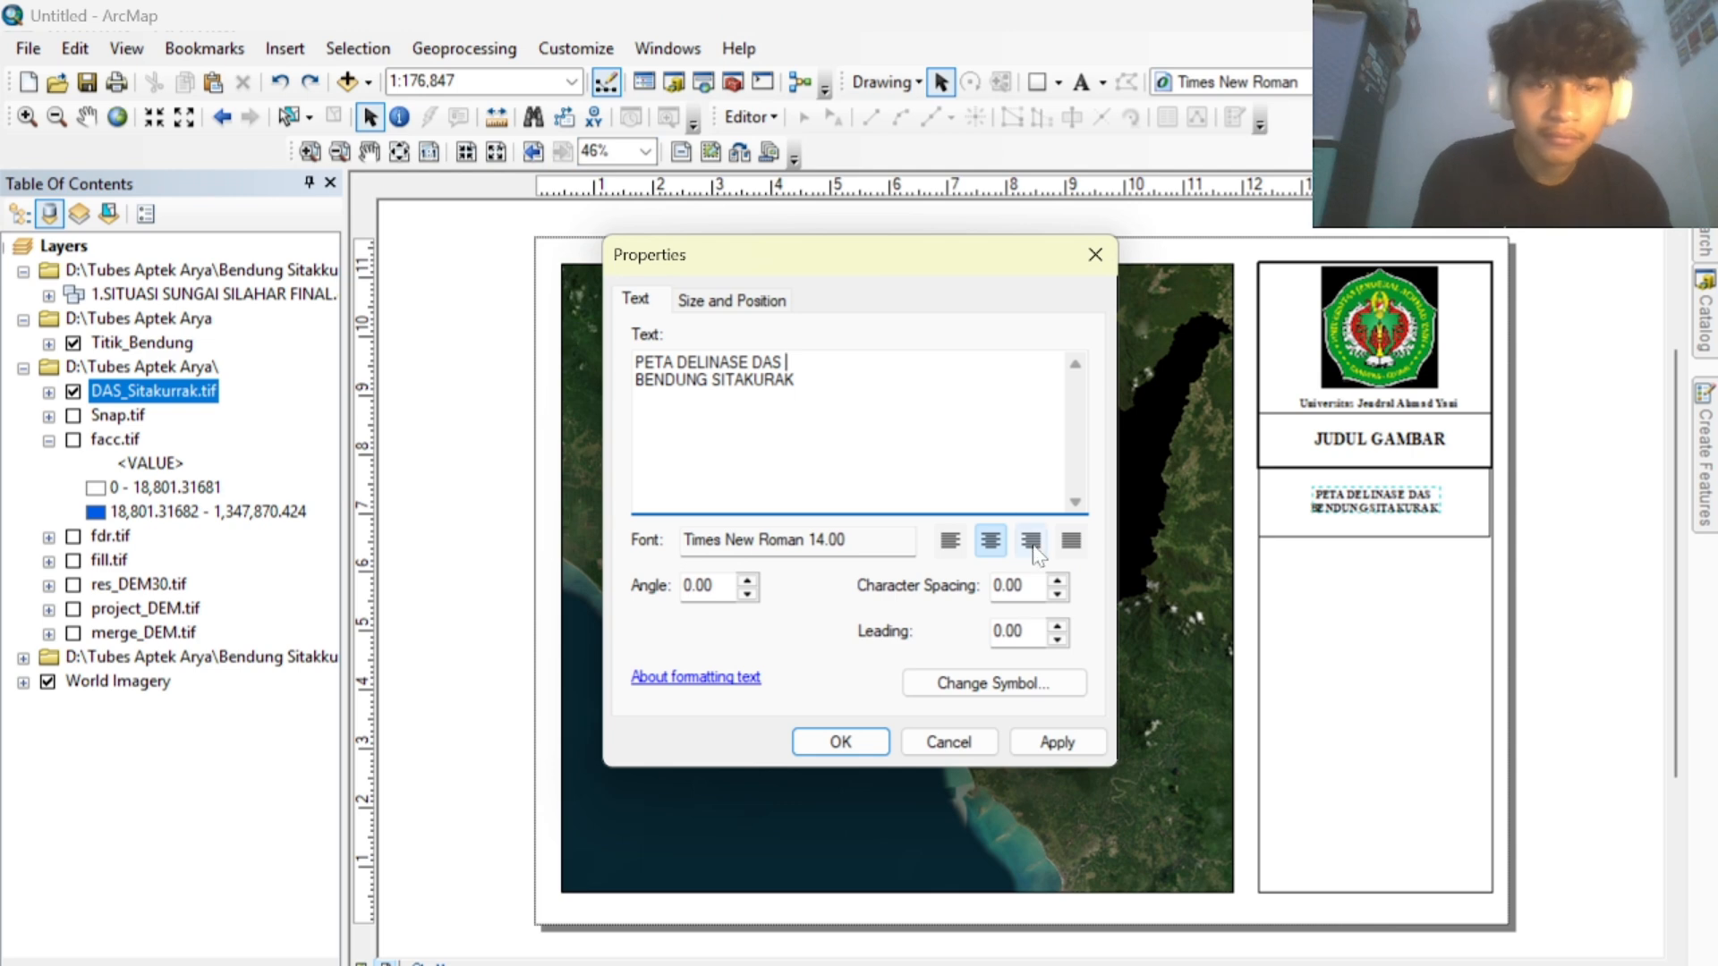
click(1037, 672)
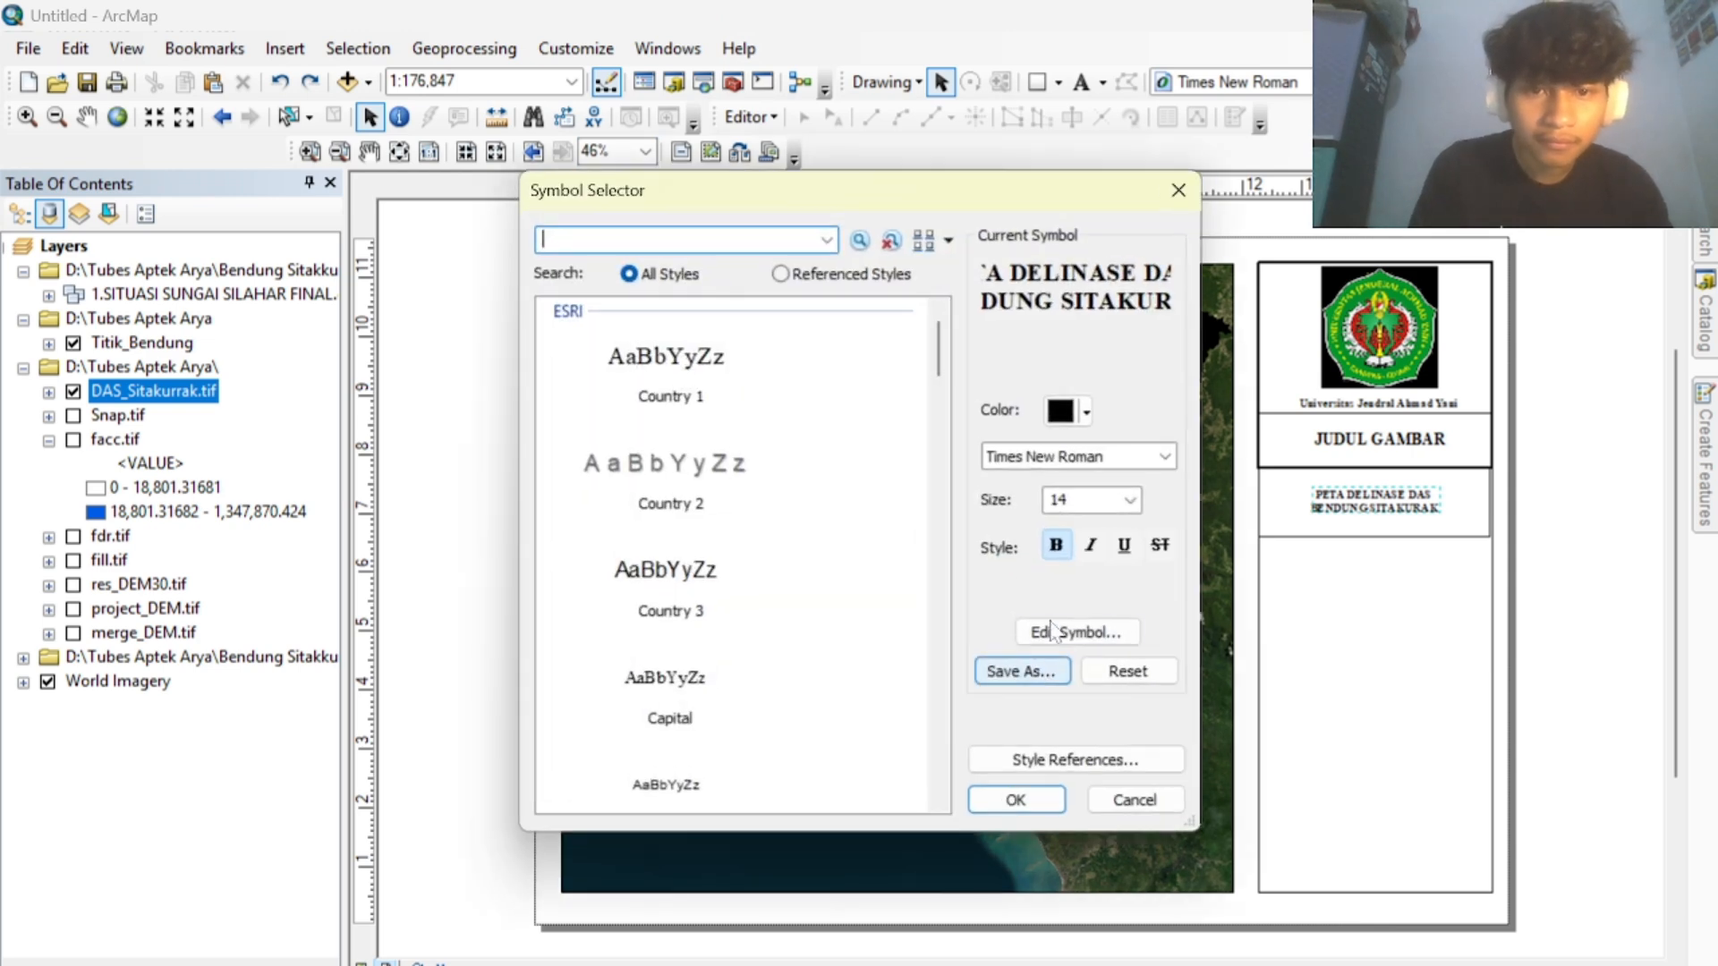
click(1061, 551)
click(1061, 551)
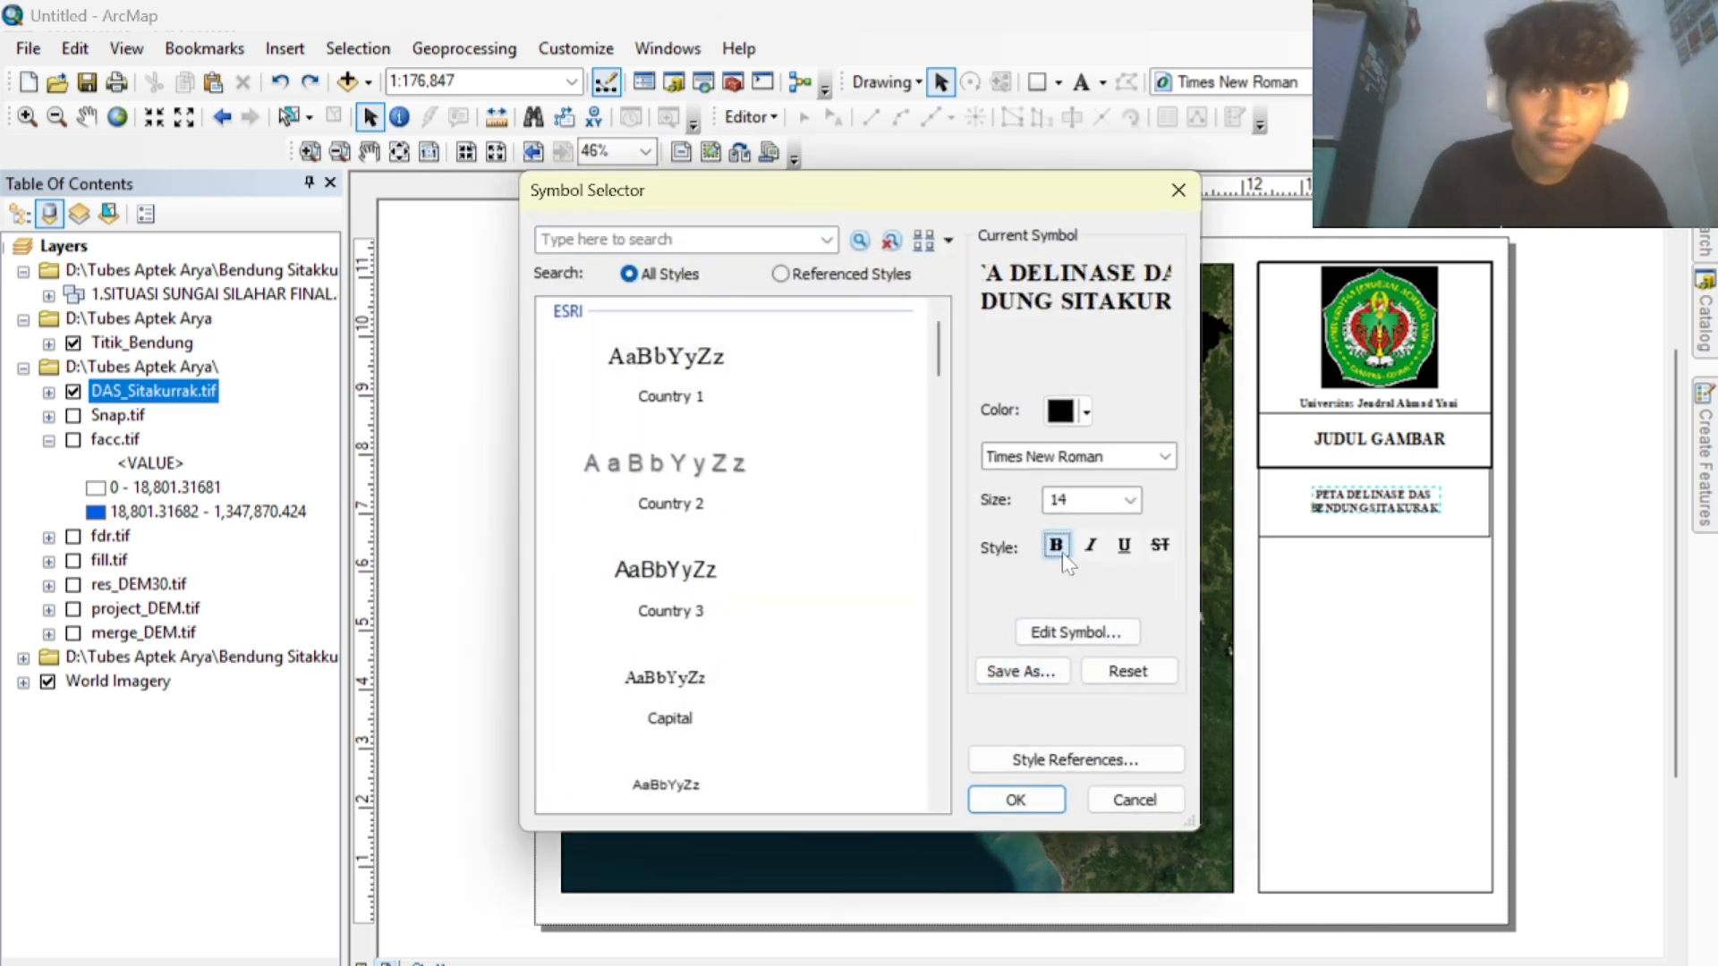
click(1061, 552)
click(1009, 797)
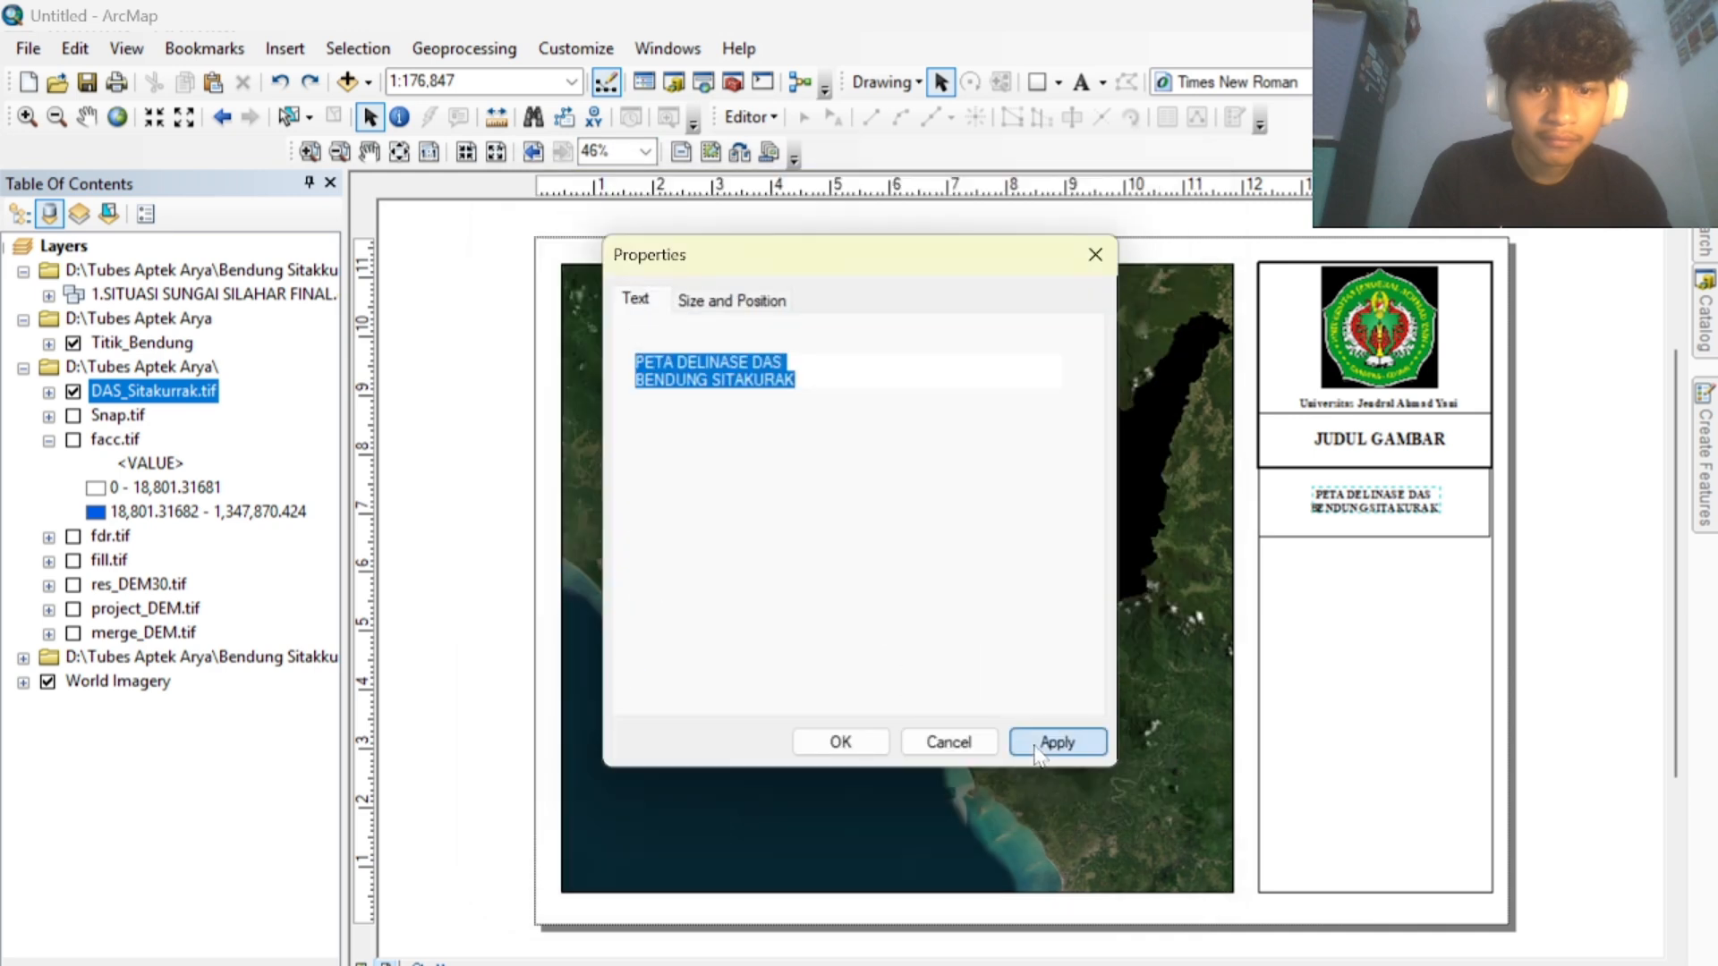
Make the two-line text in the third box bold again and close its properties.
click(1004, 682)
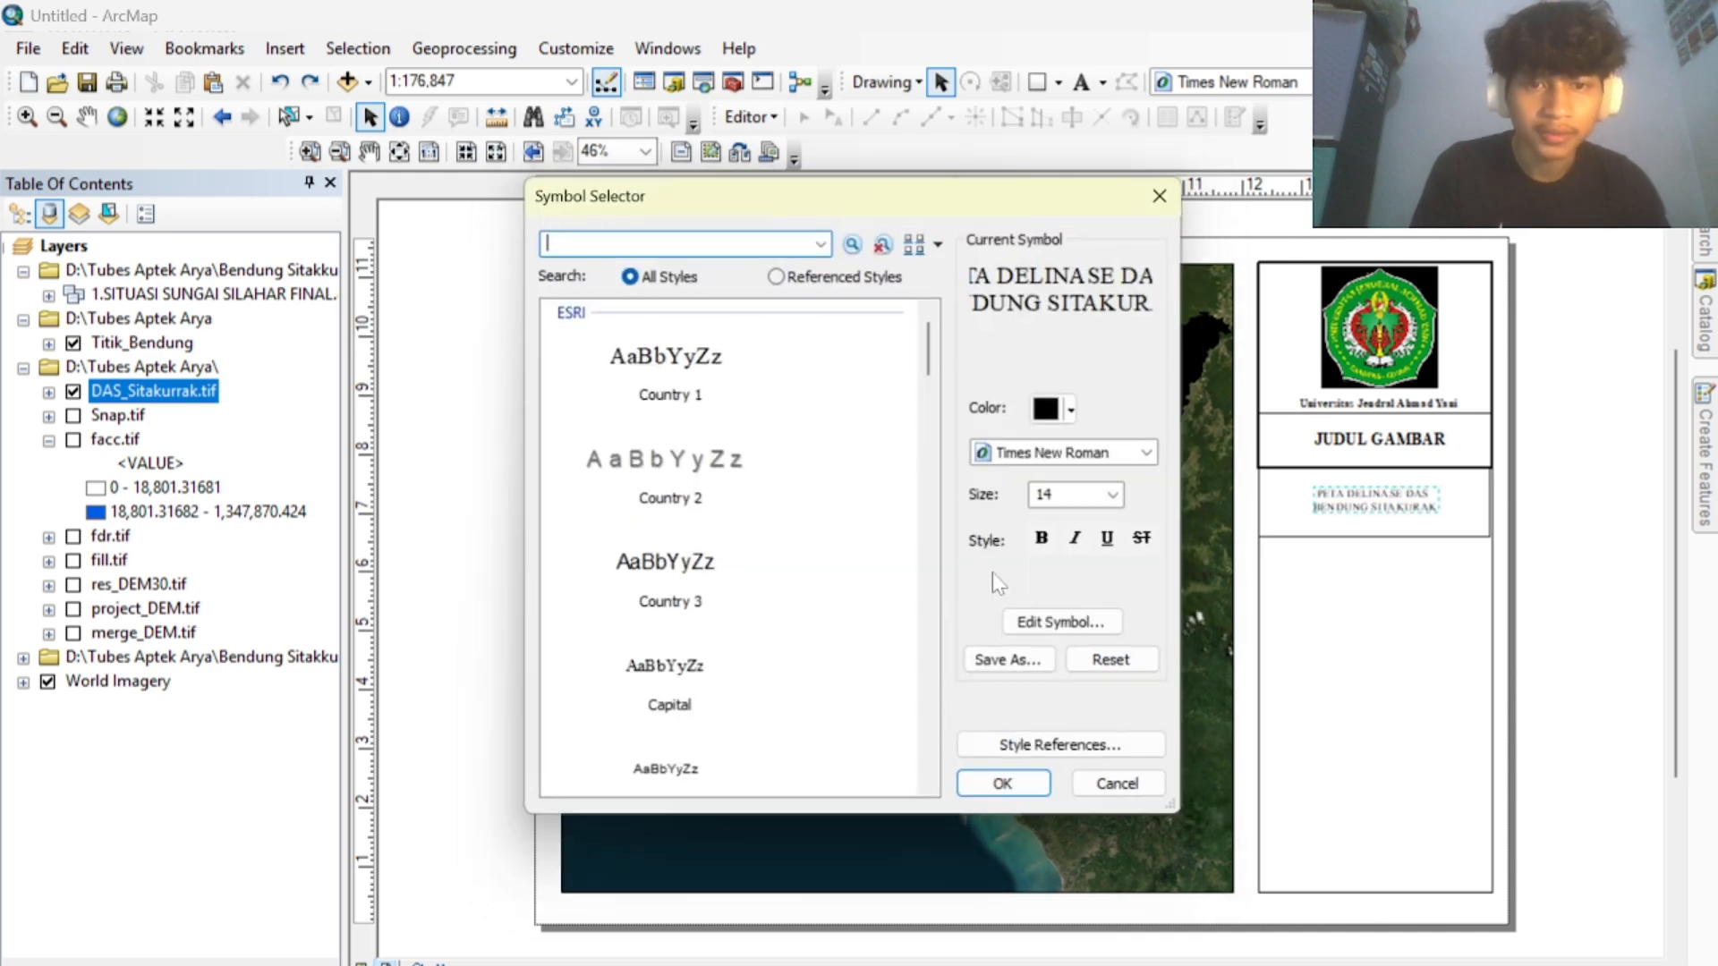
click(1015, 799)
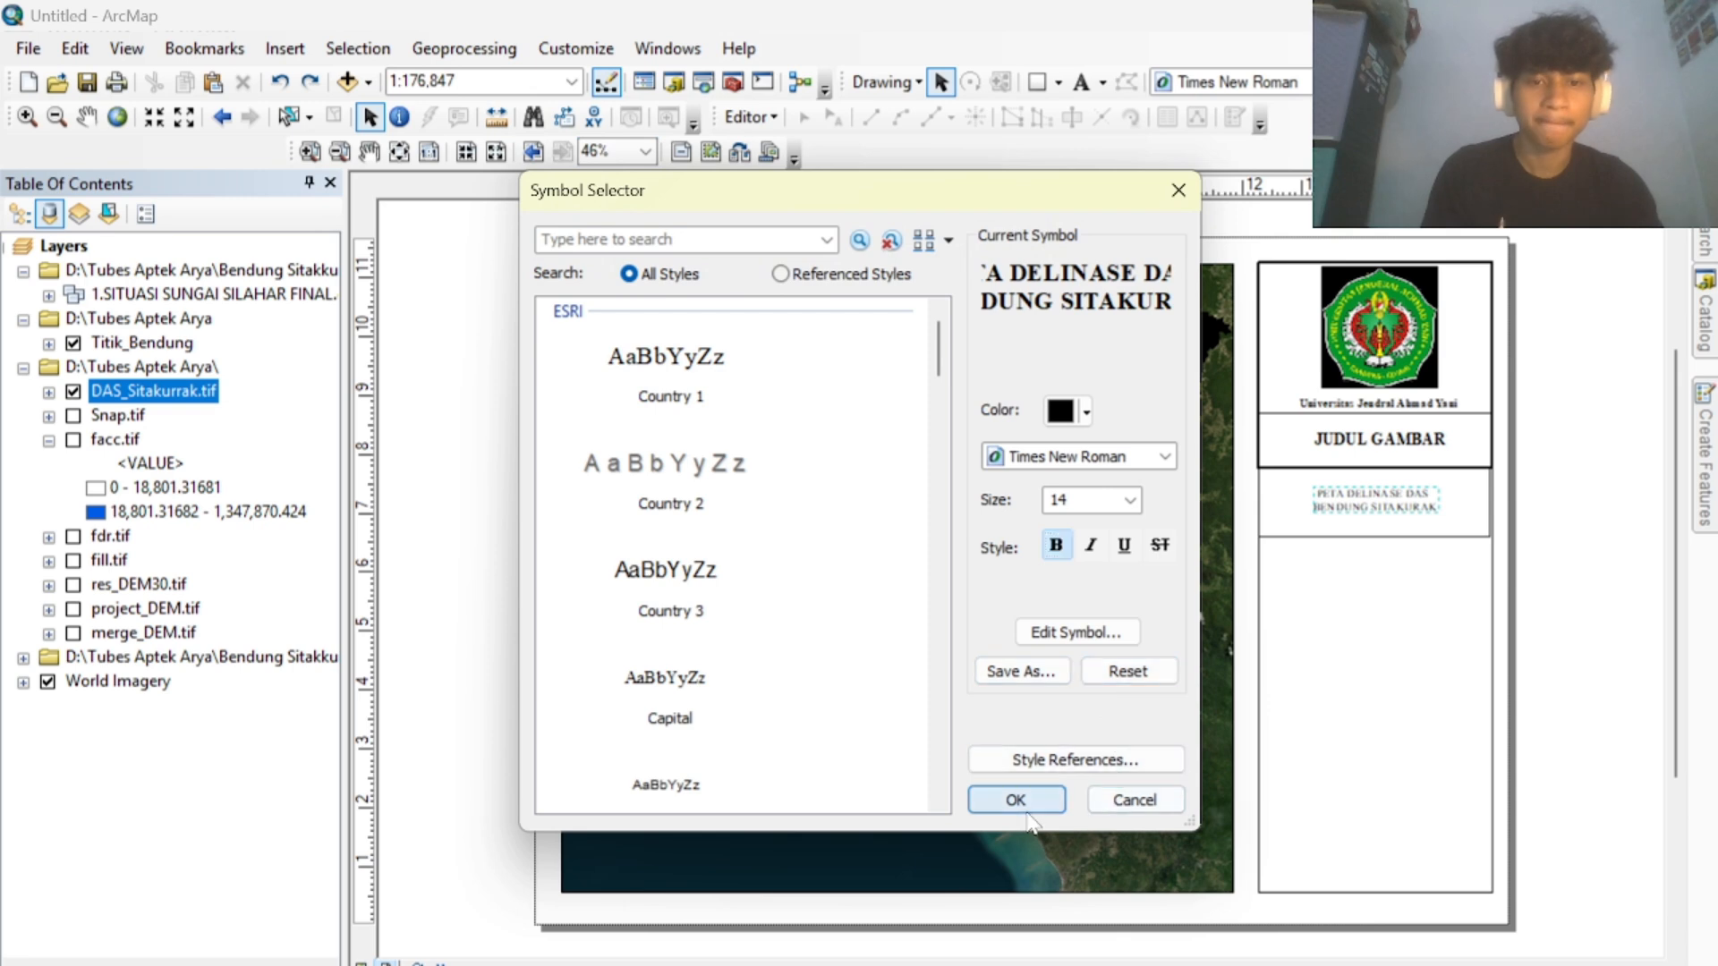
click(866, 747)
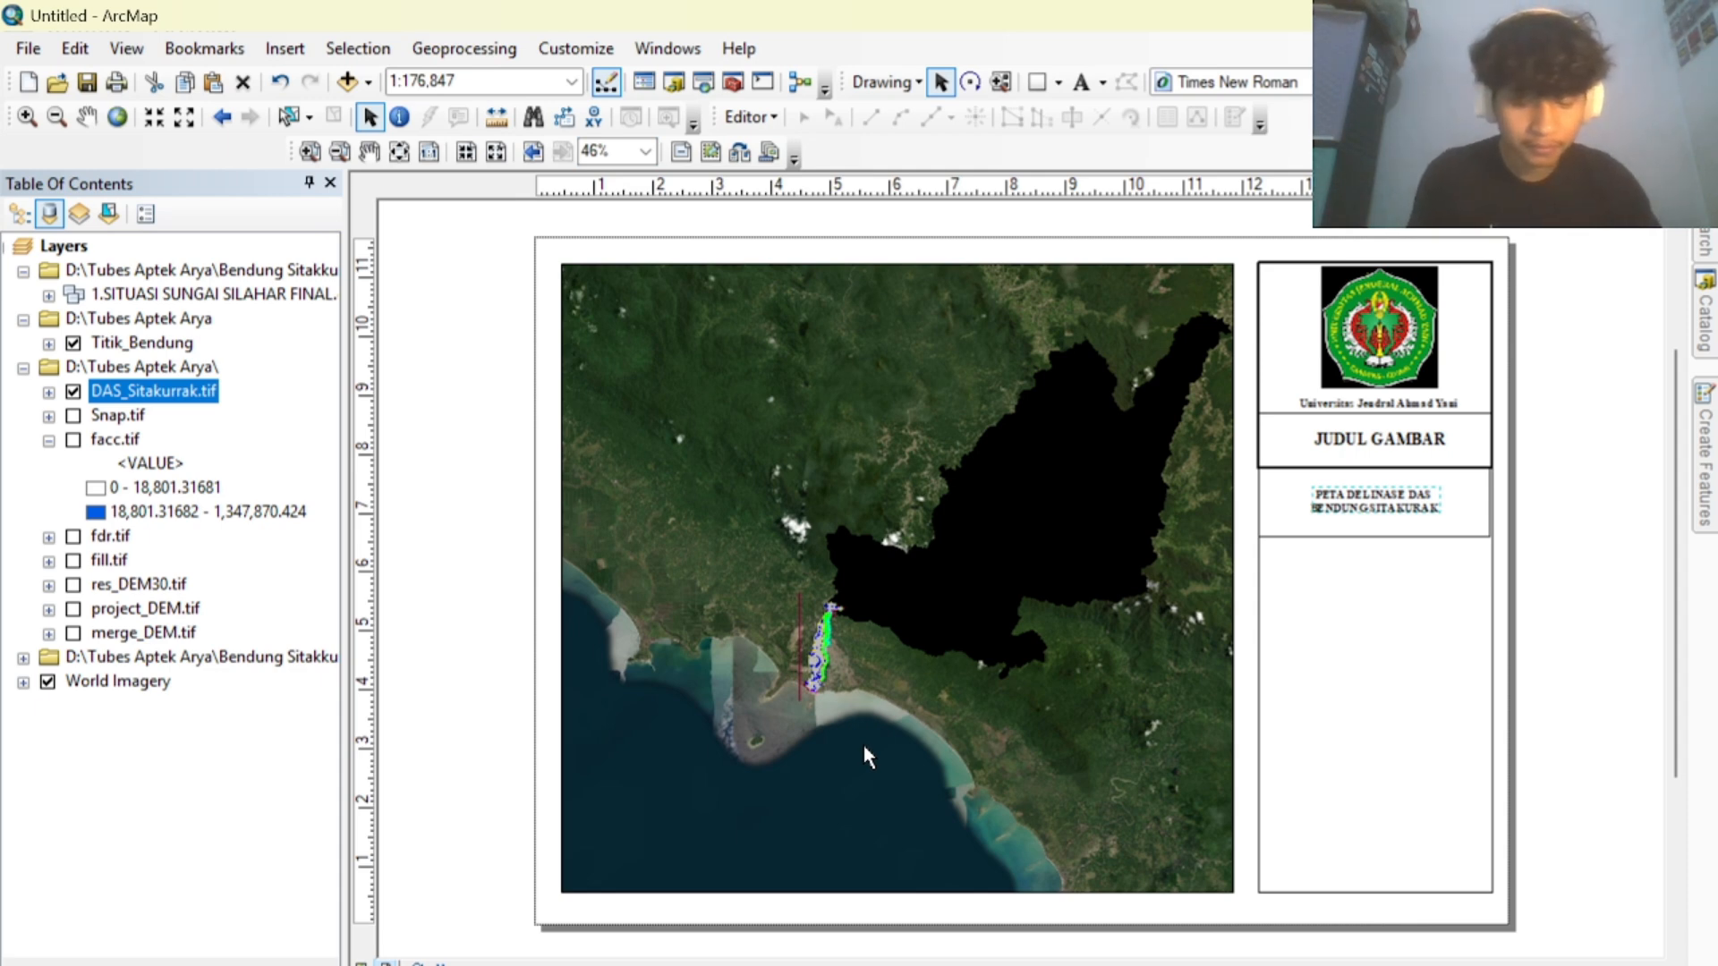
click(1398, 640)
Duplicate the third box of the side panel and place the copy directly below it as a fourth box.
click(1424, 533)
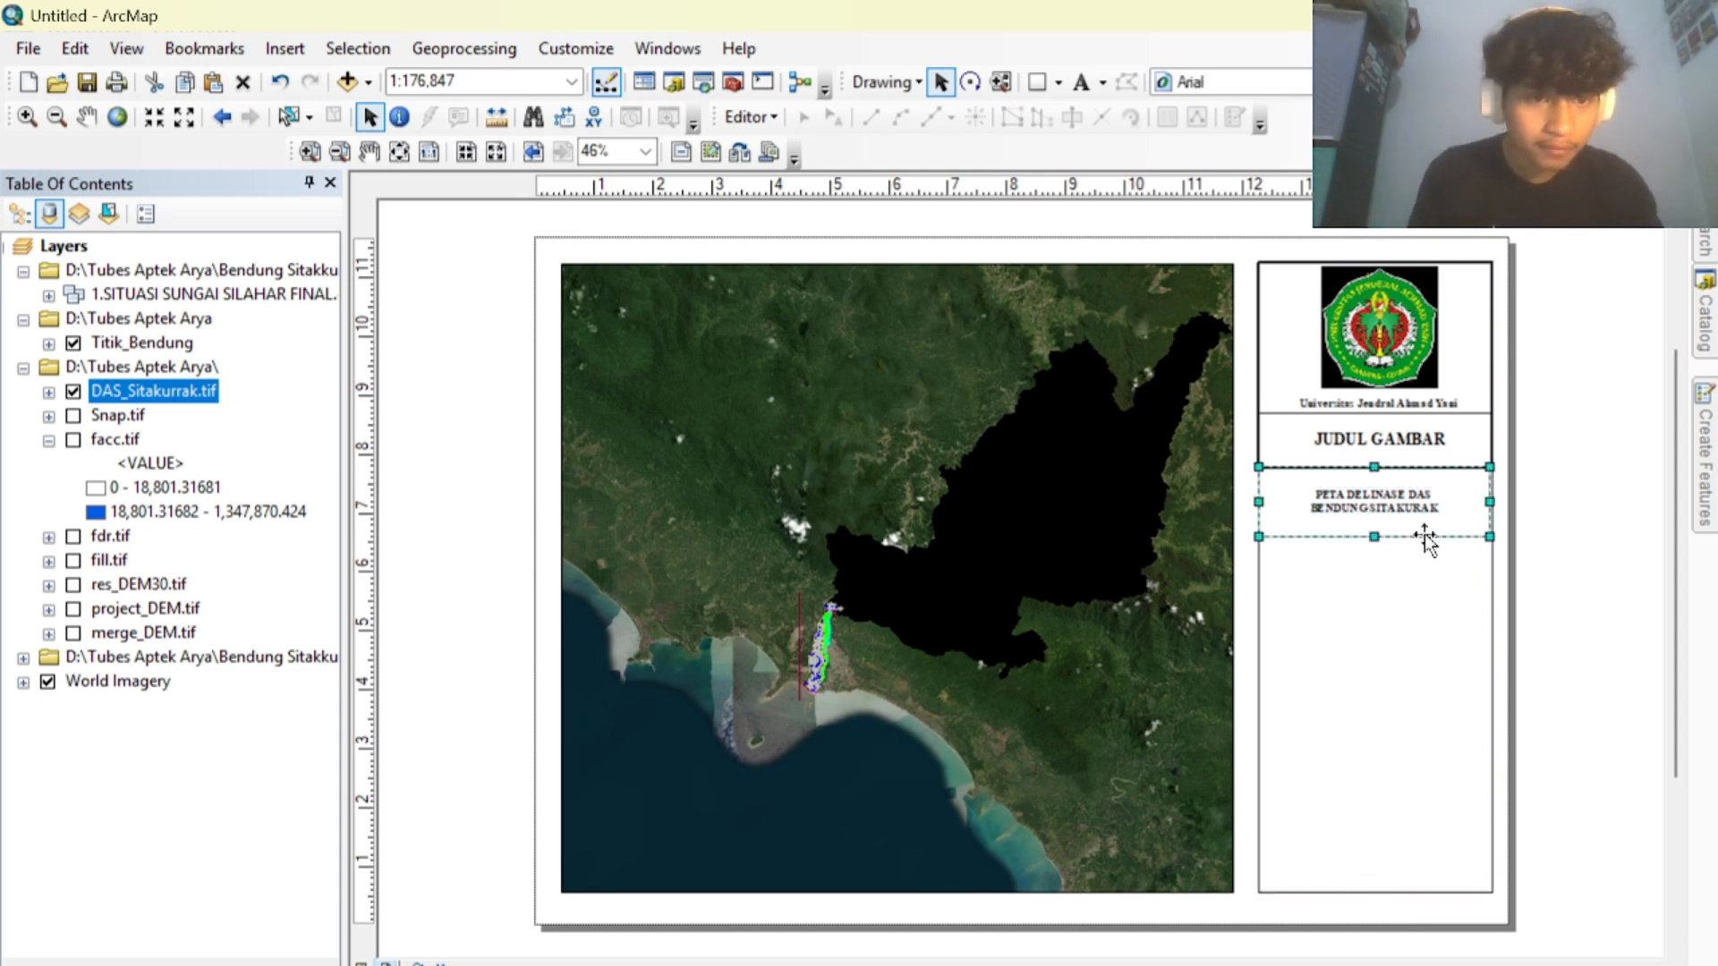
click(1365, 600)
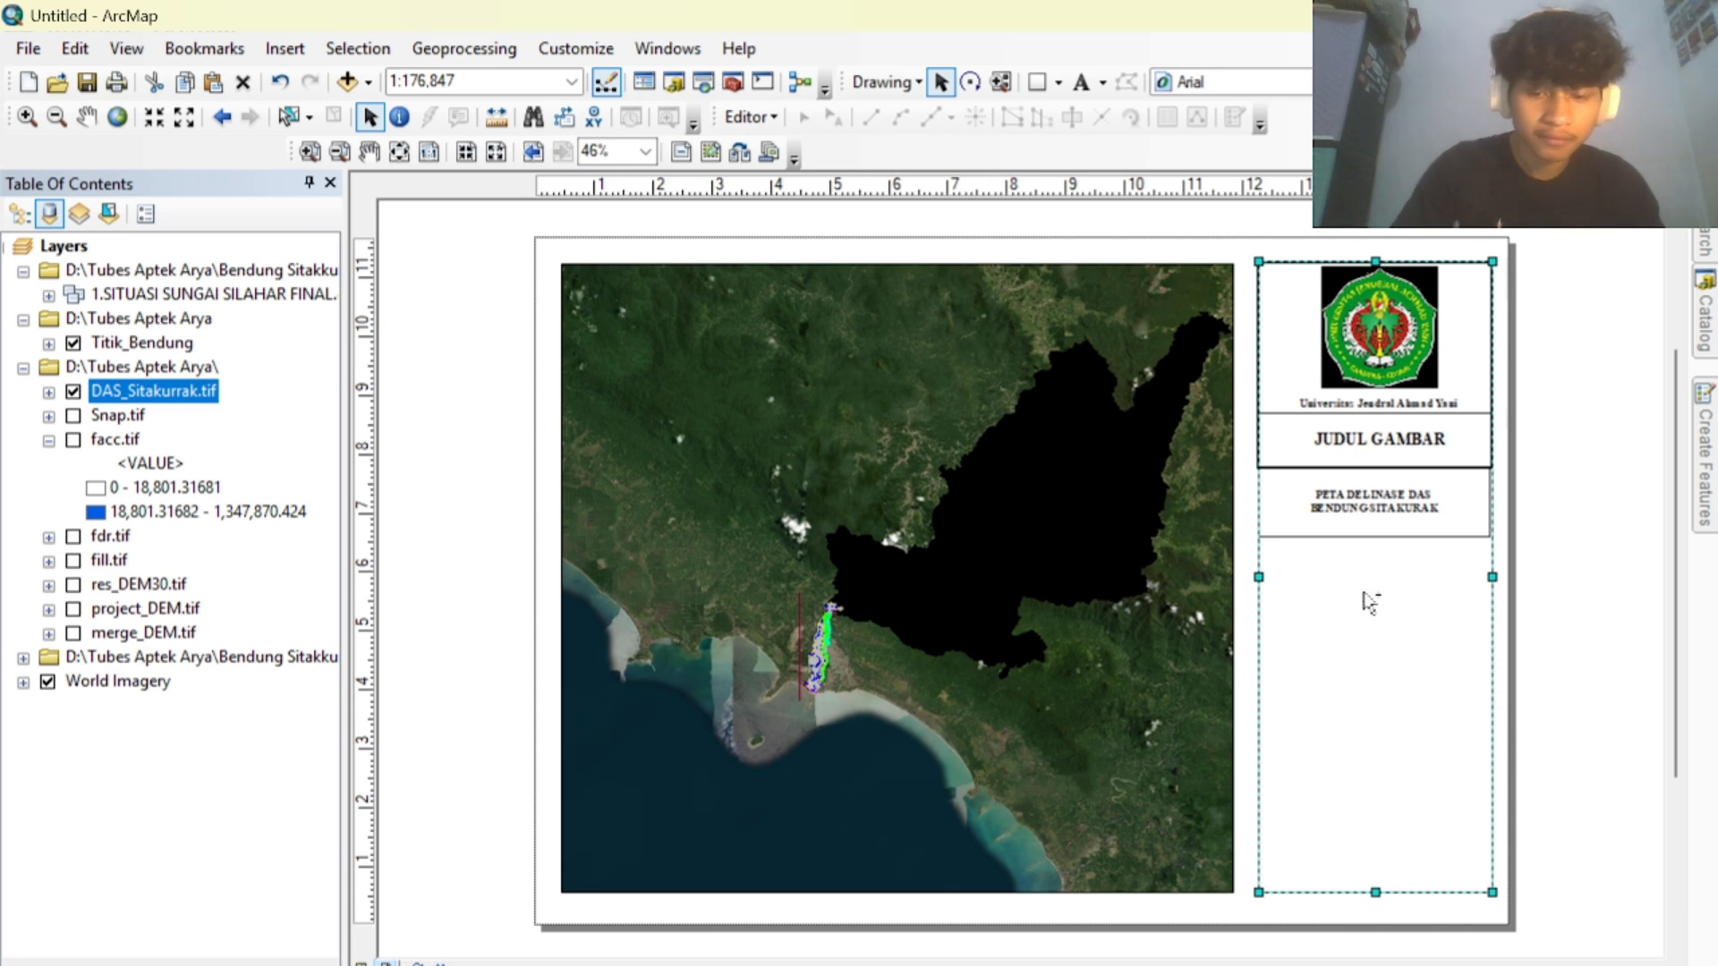
click(1382, 537)
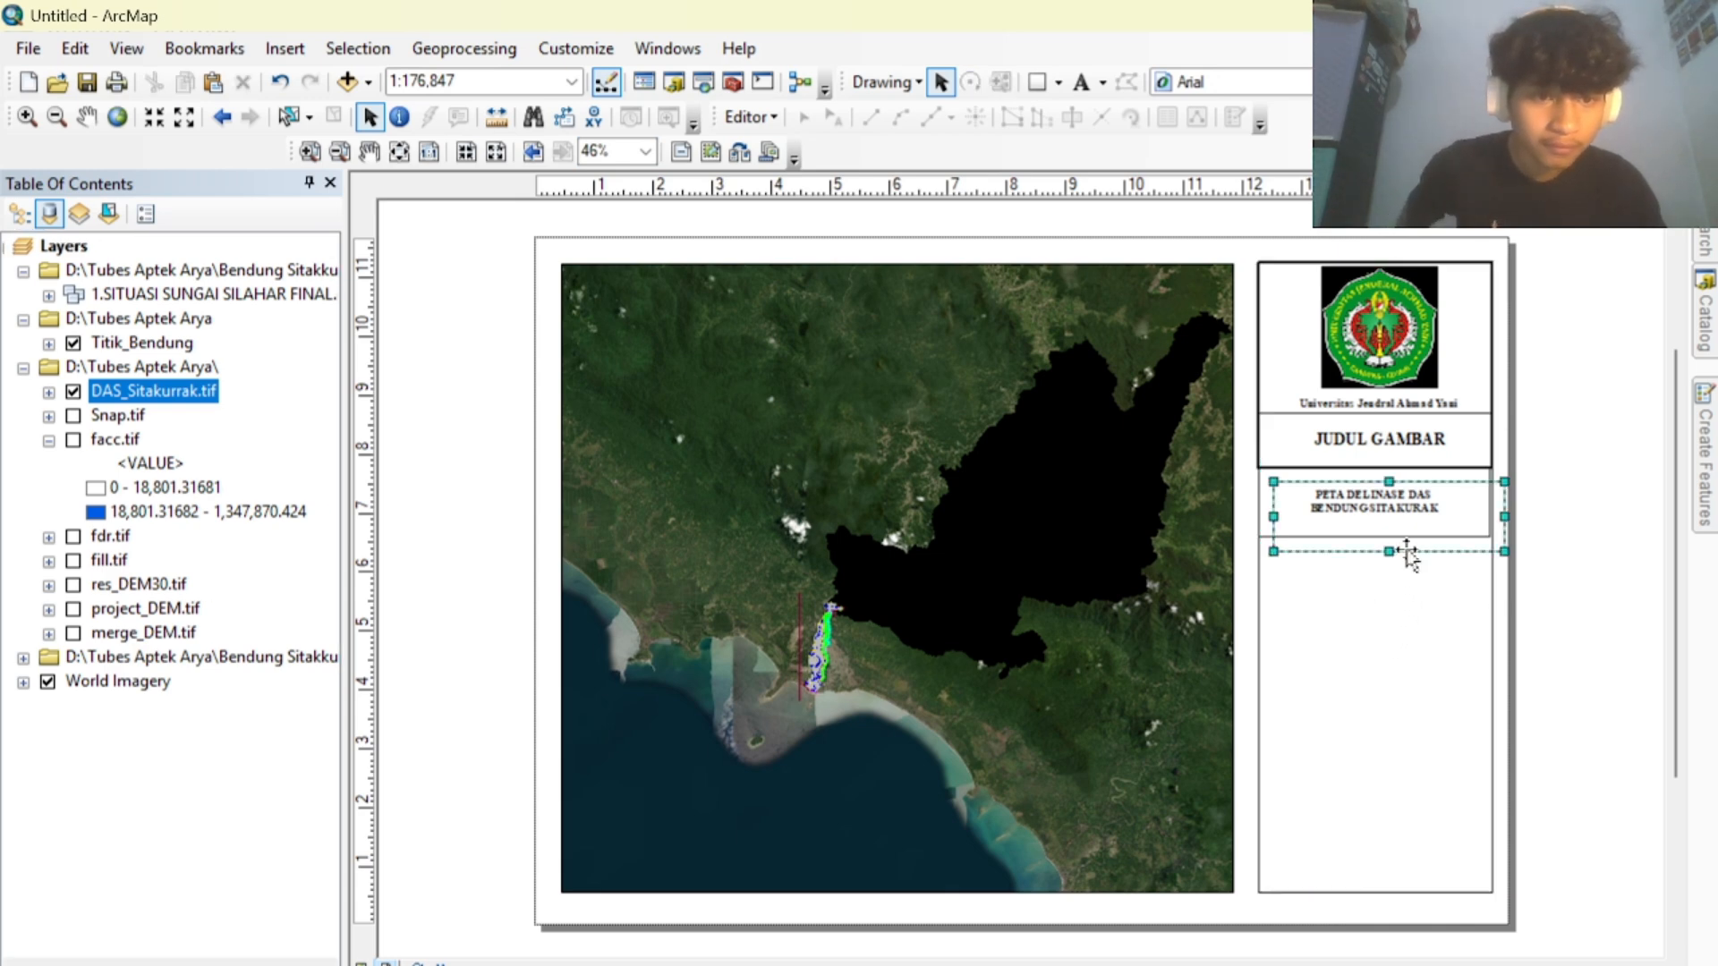
drag(1406, 550, 1394, 607)
click(1435, 646)
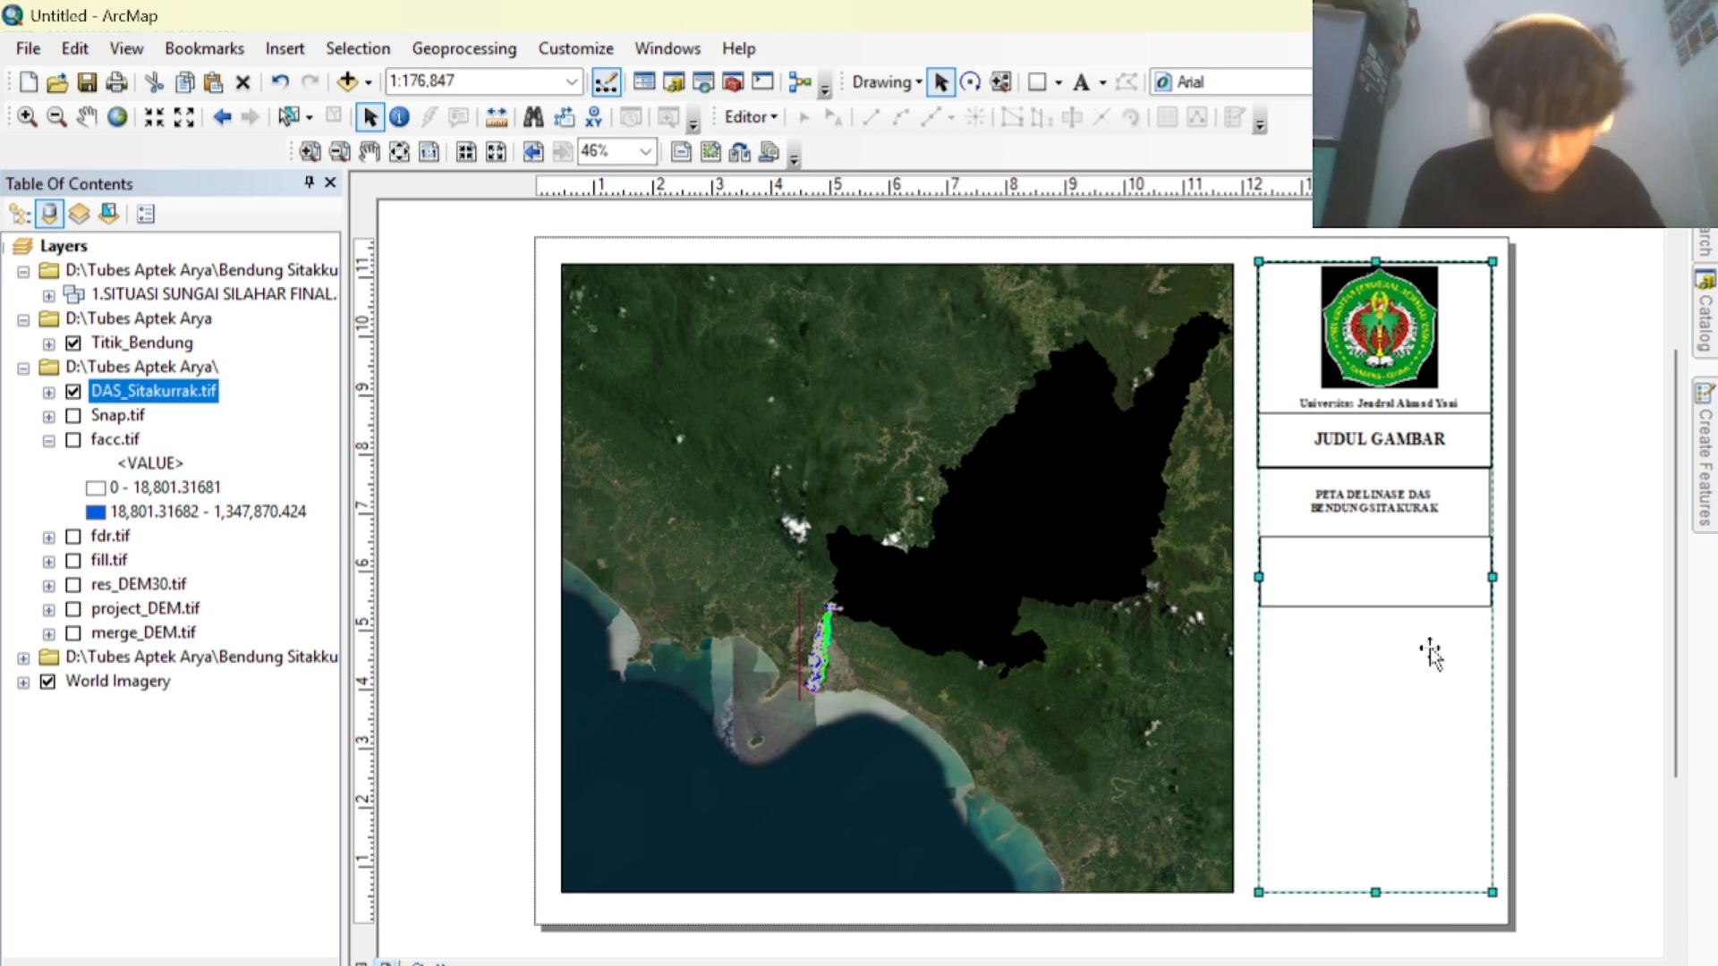
Duplicate the "JUDUL GAMBAR" text and move the copy into the fourth box.
click(1406, 516)
click(1410, 455)
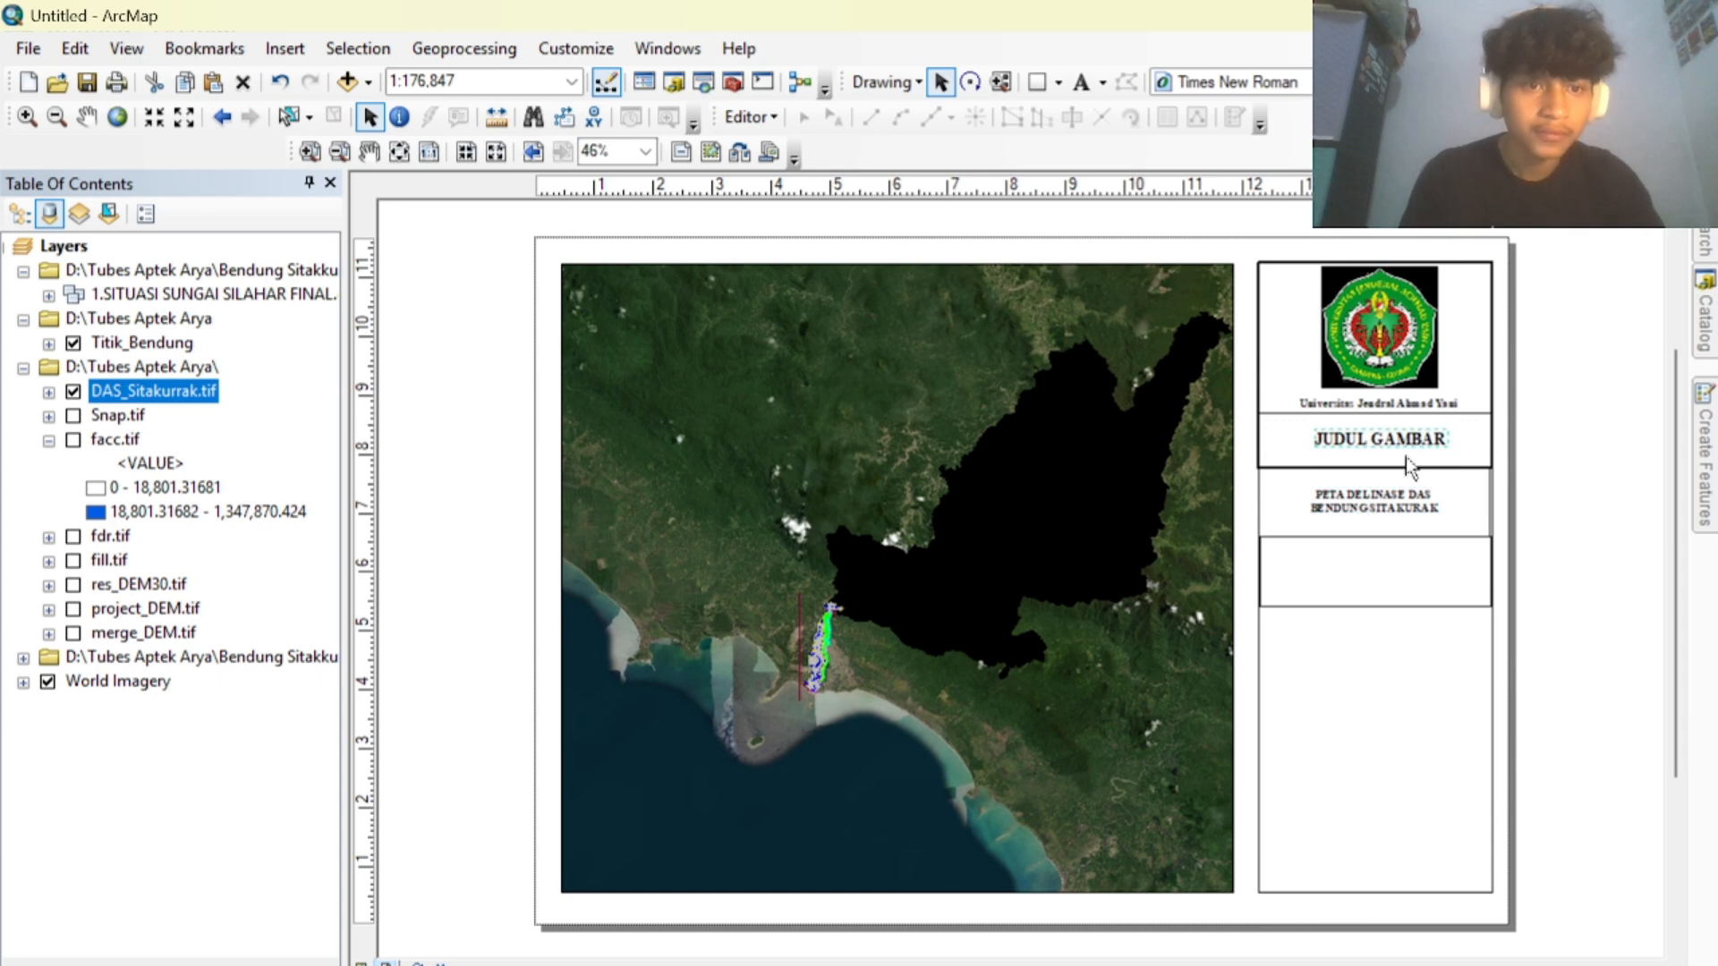
click(1380, 580)
key(ctrl+v)
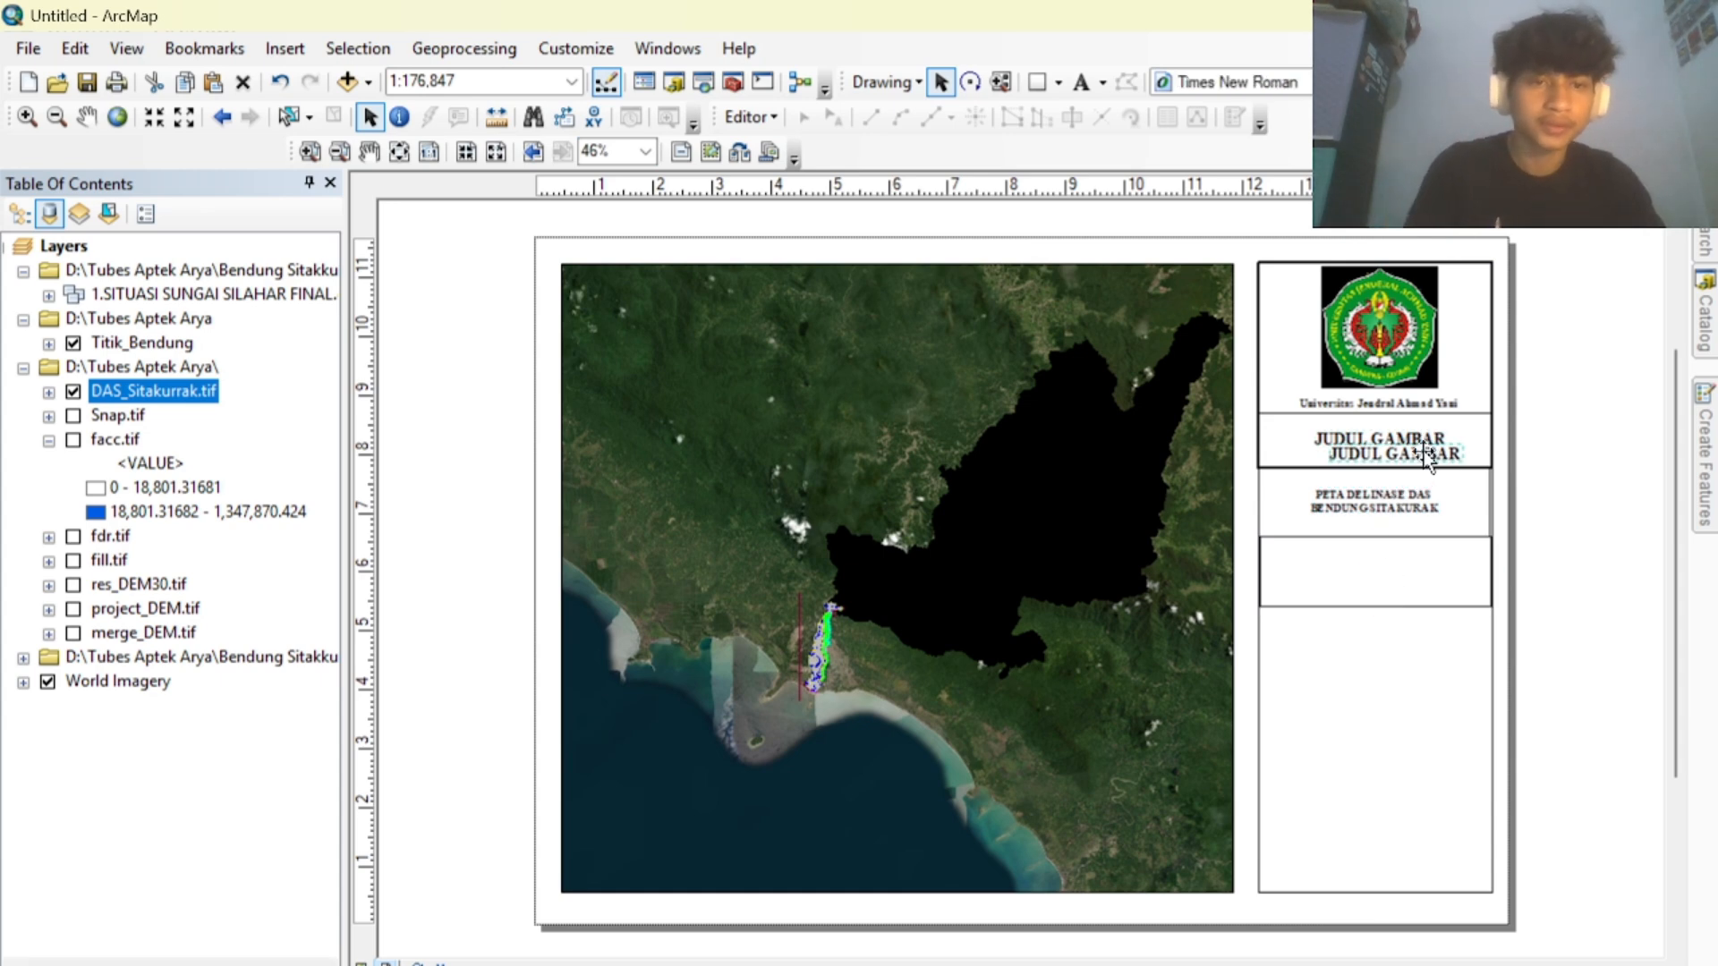
drag(1425, 450, 1413, 572)
Change the copied text in the fourth box to "KETERANGAN" and apply it.
double_click(1414, 572)
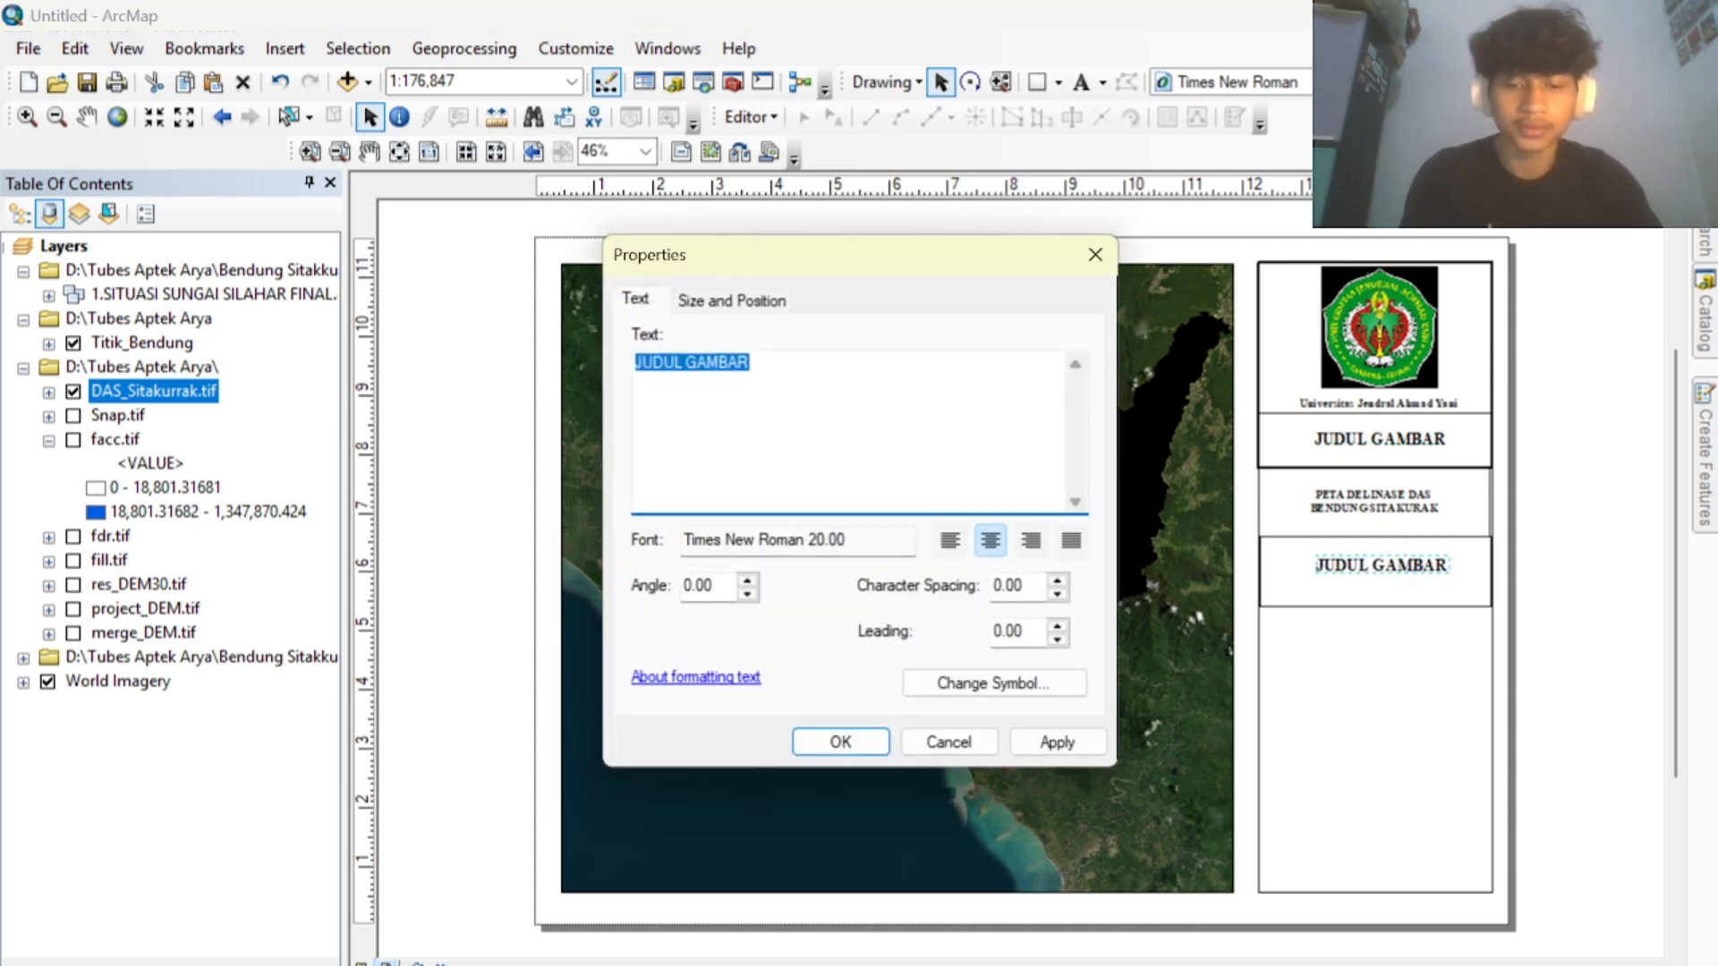
text(KETERANGAN)
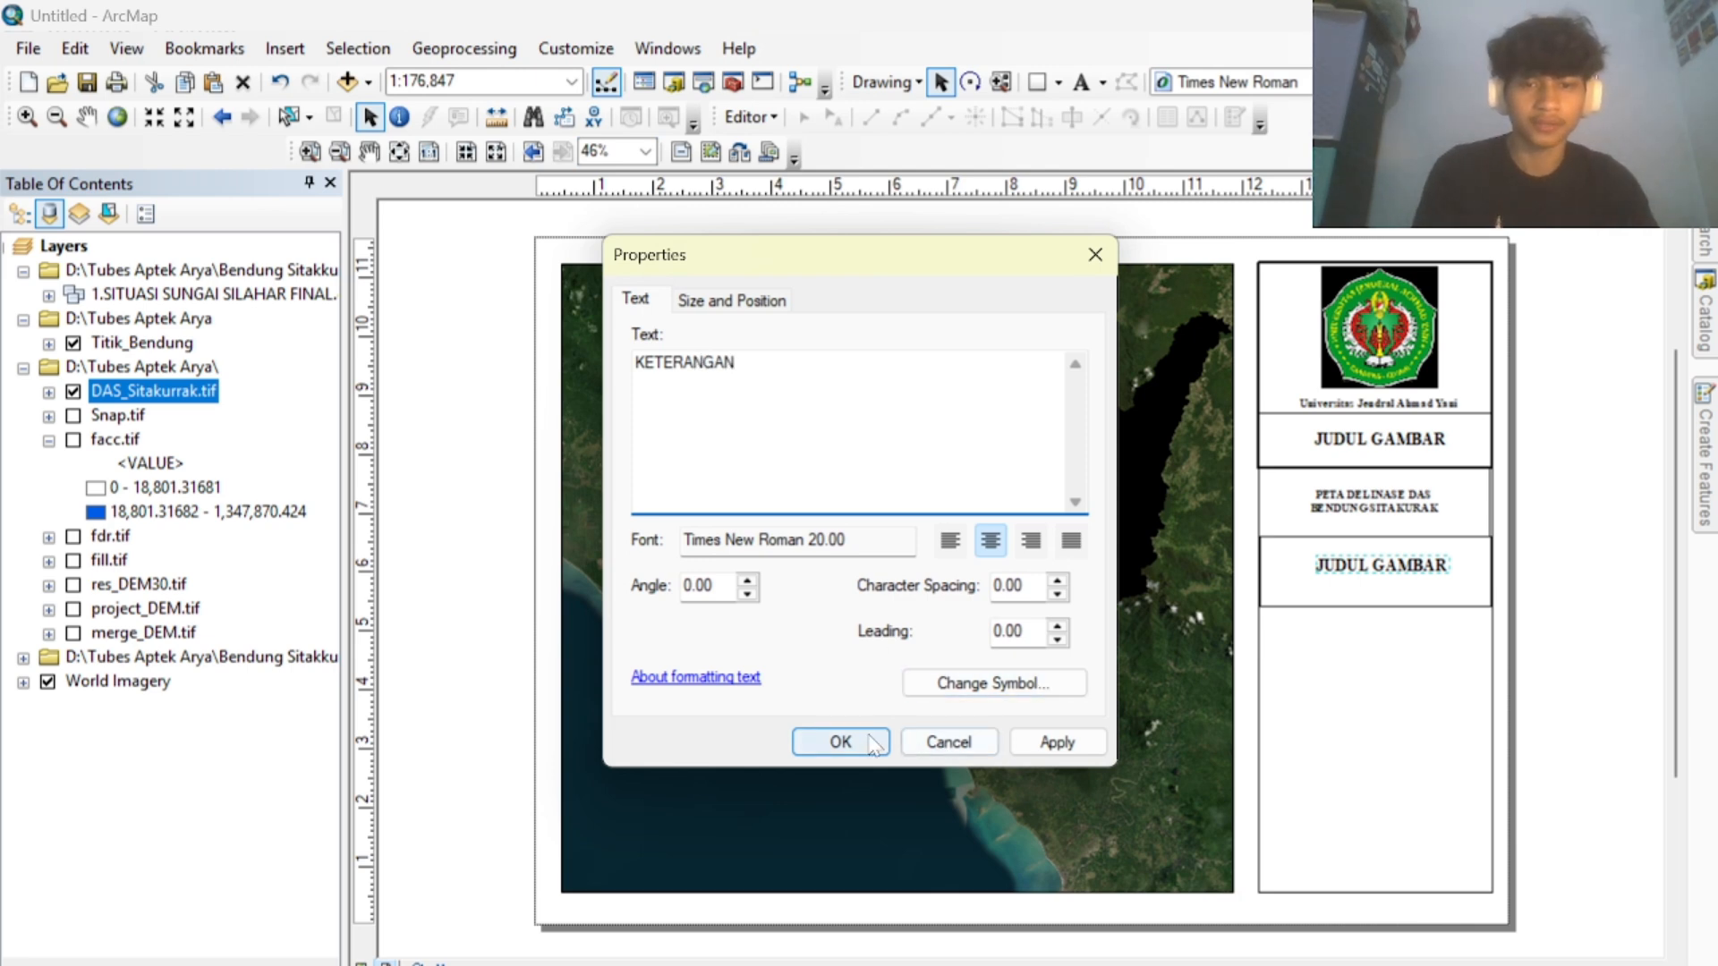
click(1059, 742)
click(840, 742)
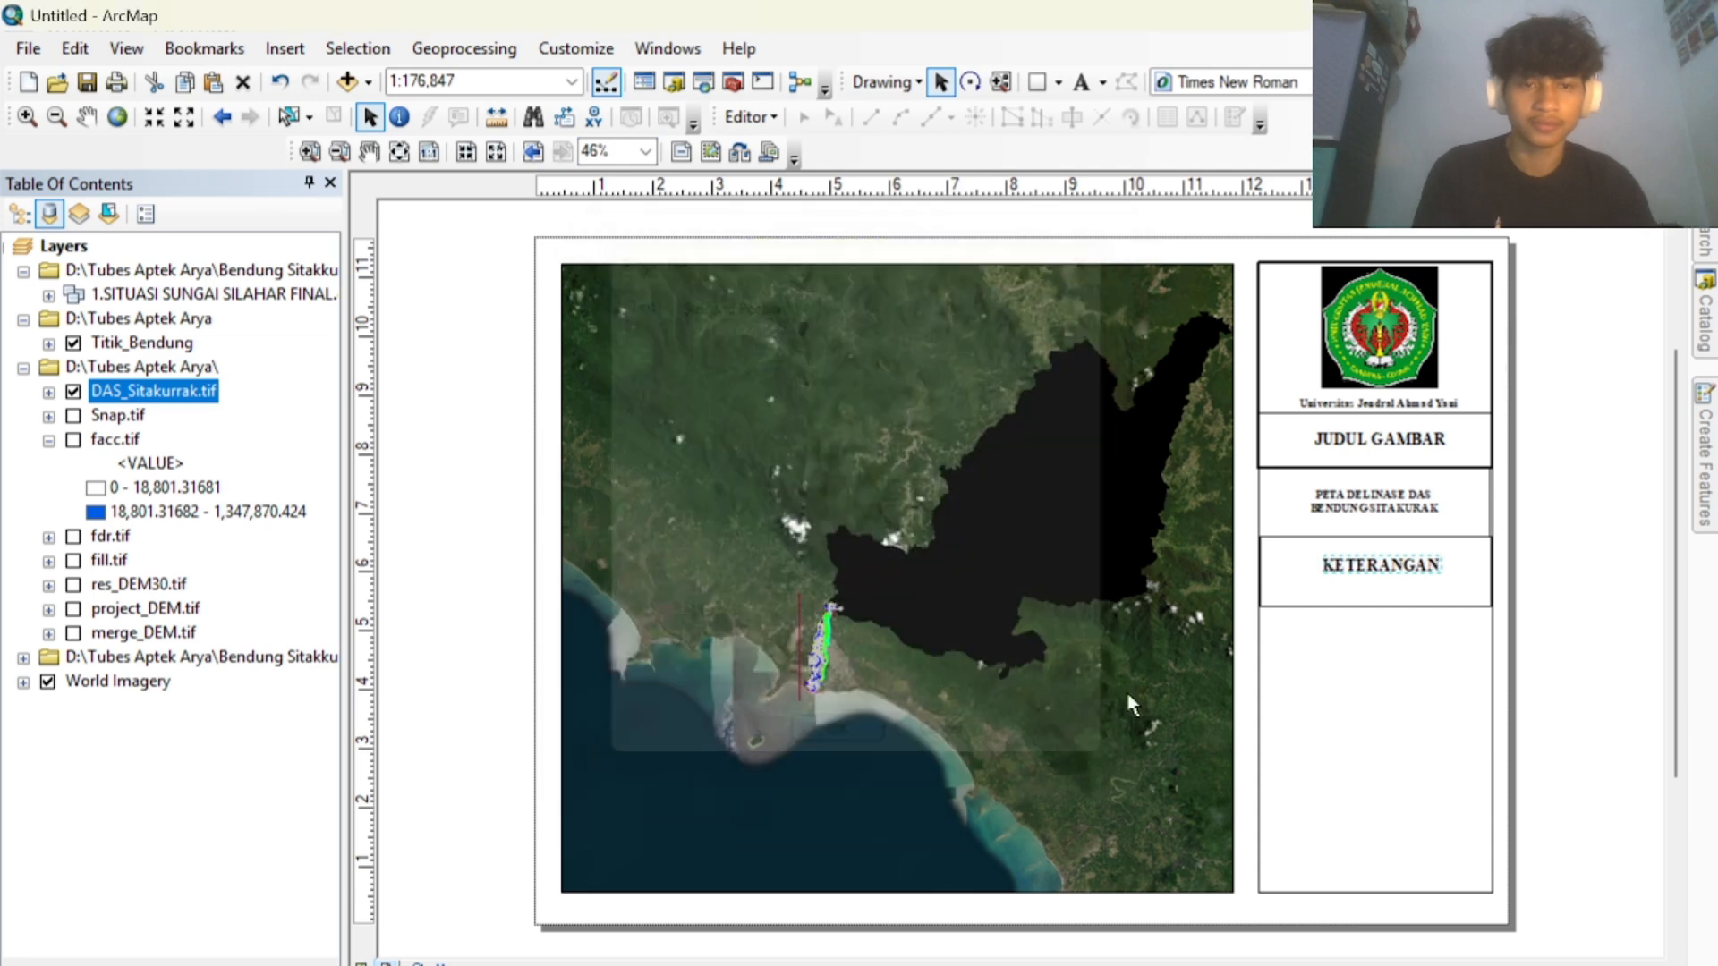
Try to shorten the fourth box around "KETERANGAN", and undo the resizing and the accidental panel shifts.
click(1387, 609)
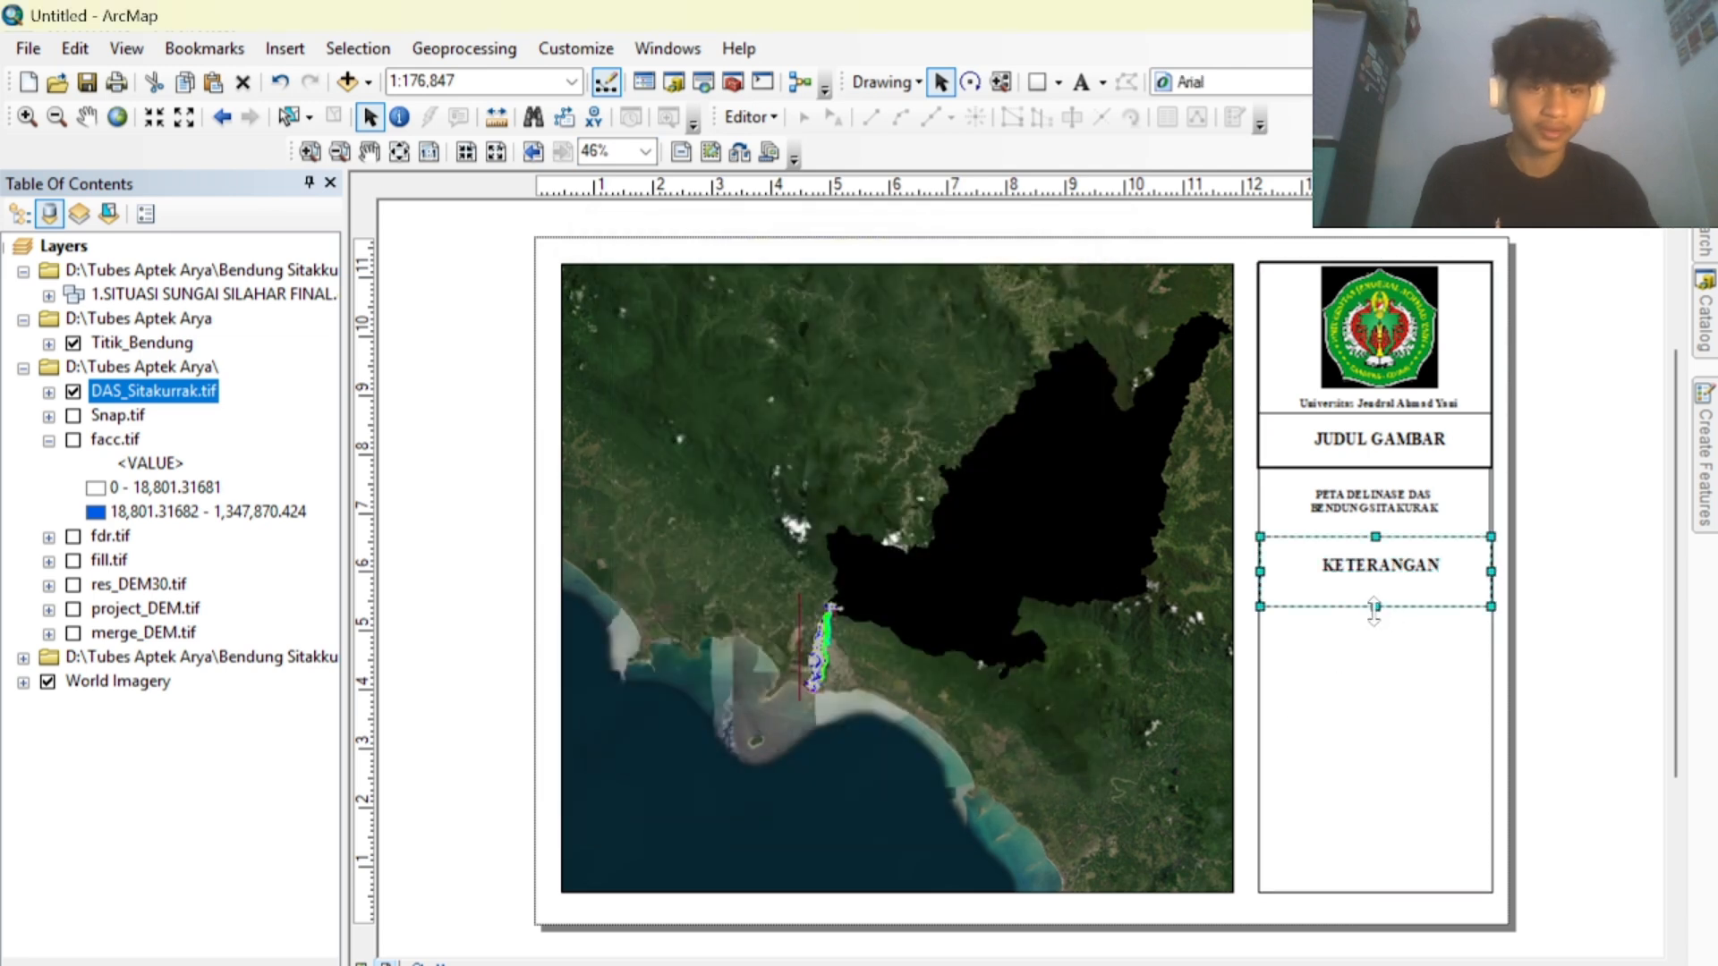
drag(1374, 610, 1383, 562)
click(1401, 633)
key(ctrl+z)
key(ctrl+z)
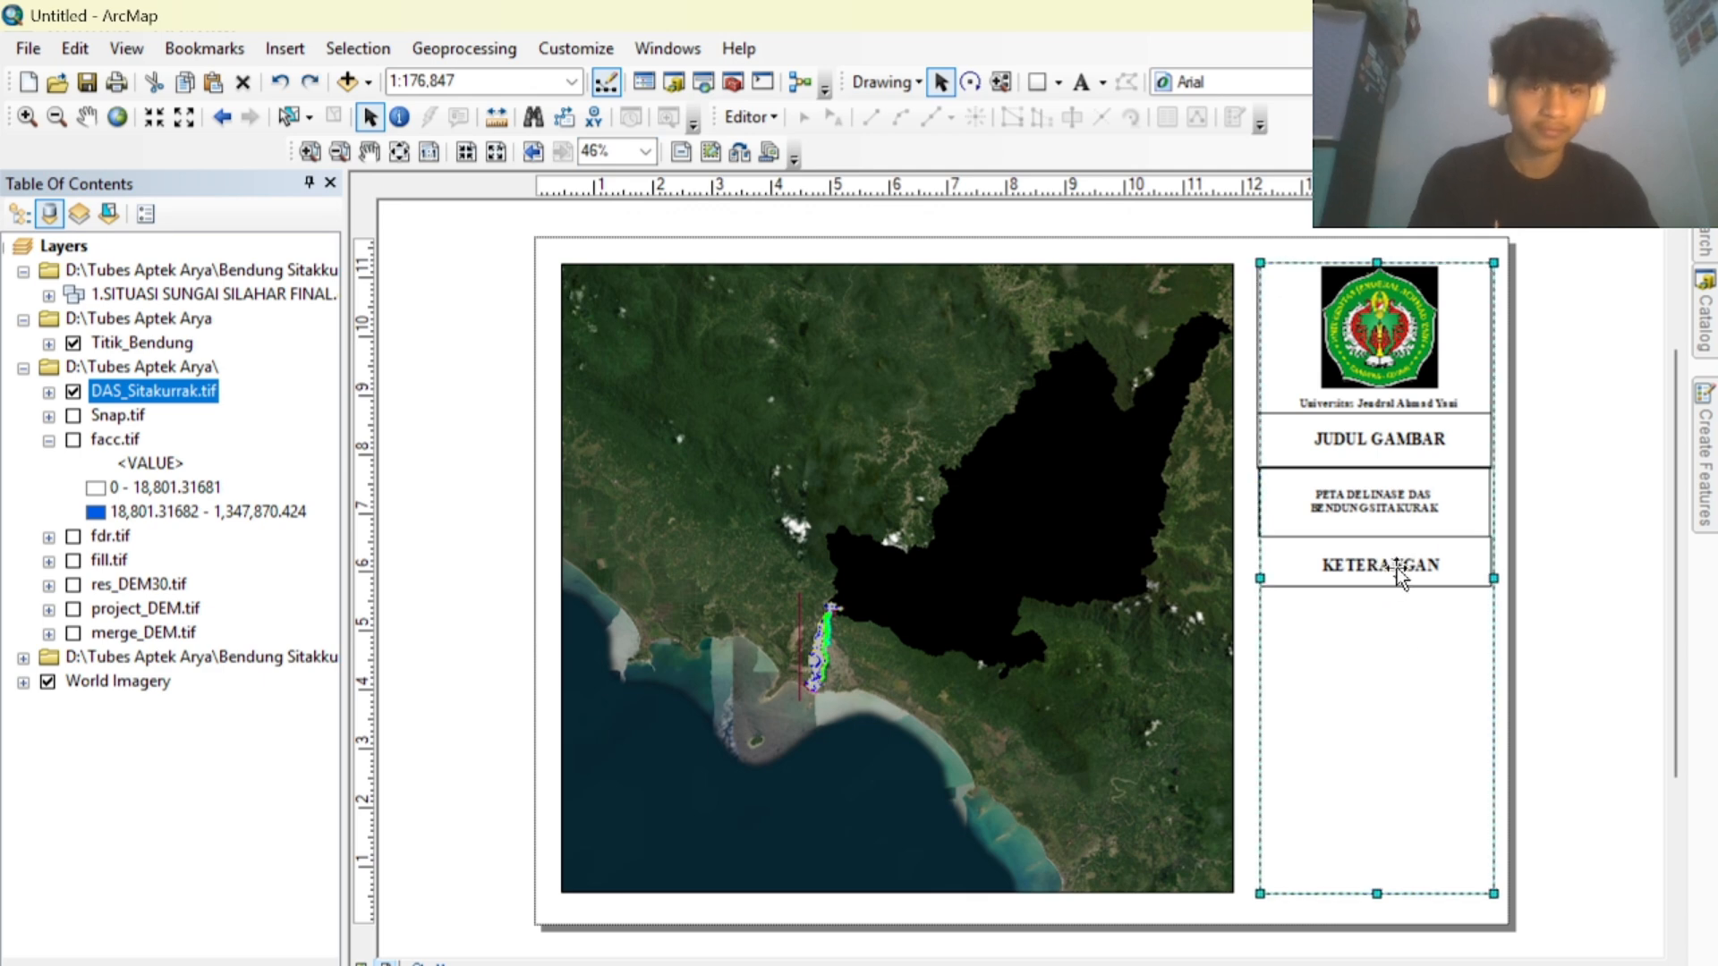
click(1397, 568)
click(1399, 564)
key(ctrl+z)
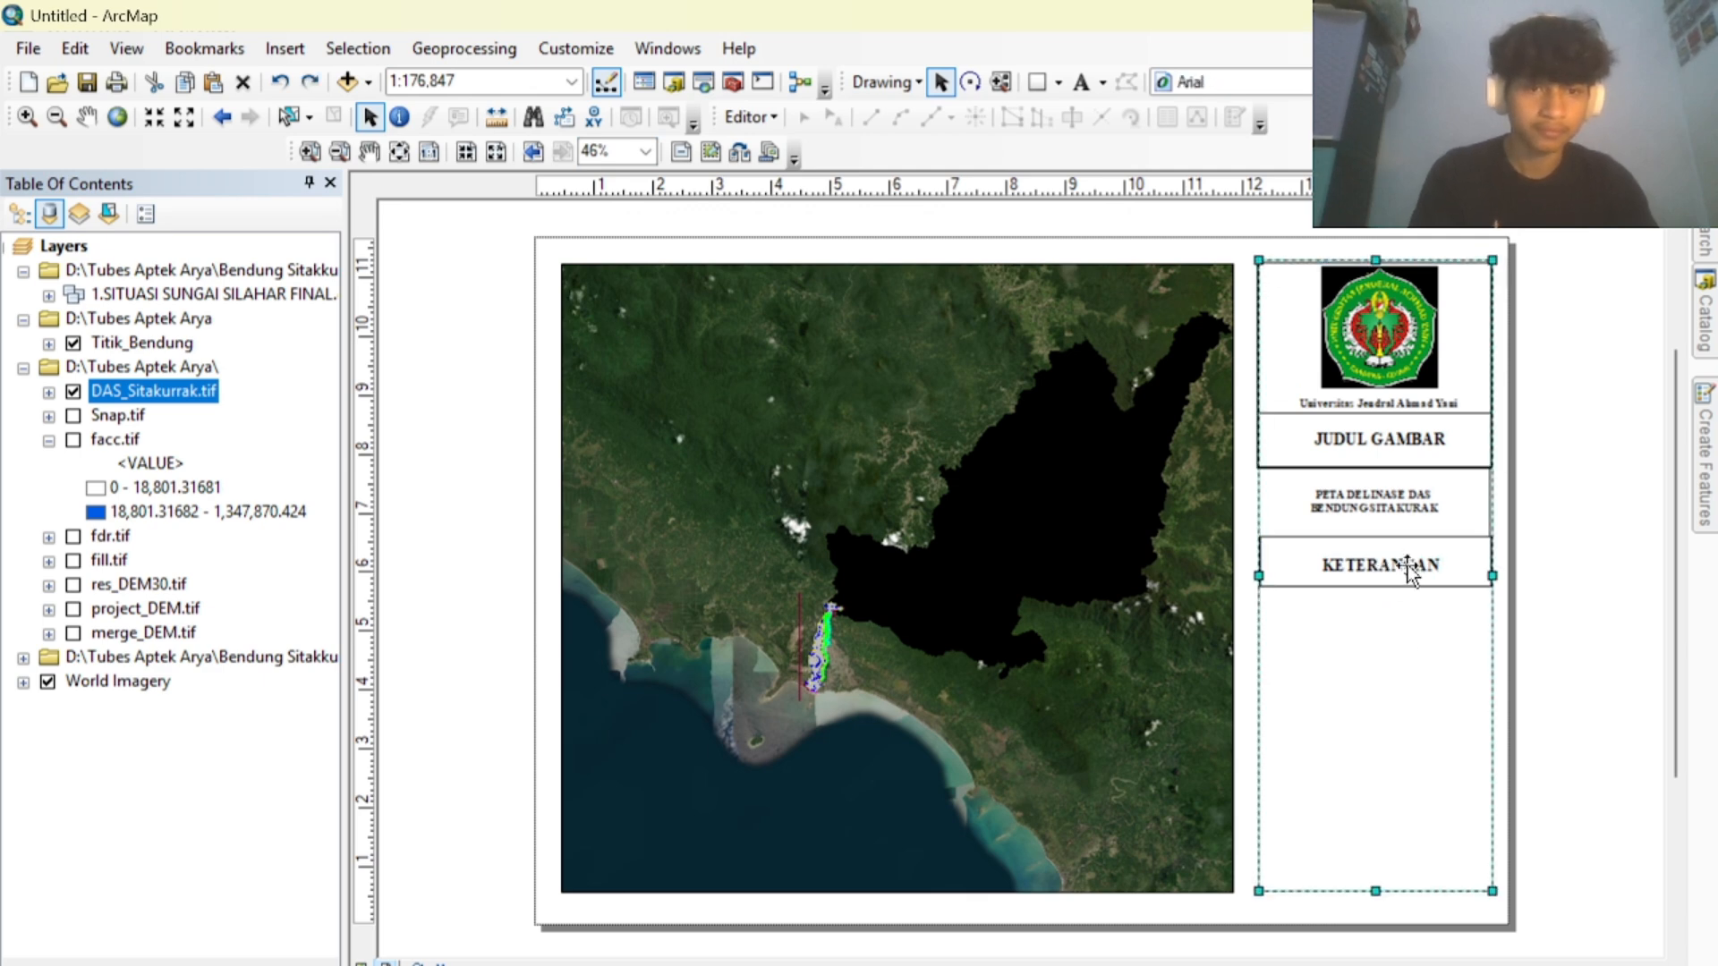
click(1562, 582)
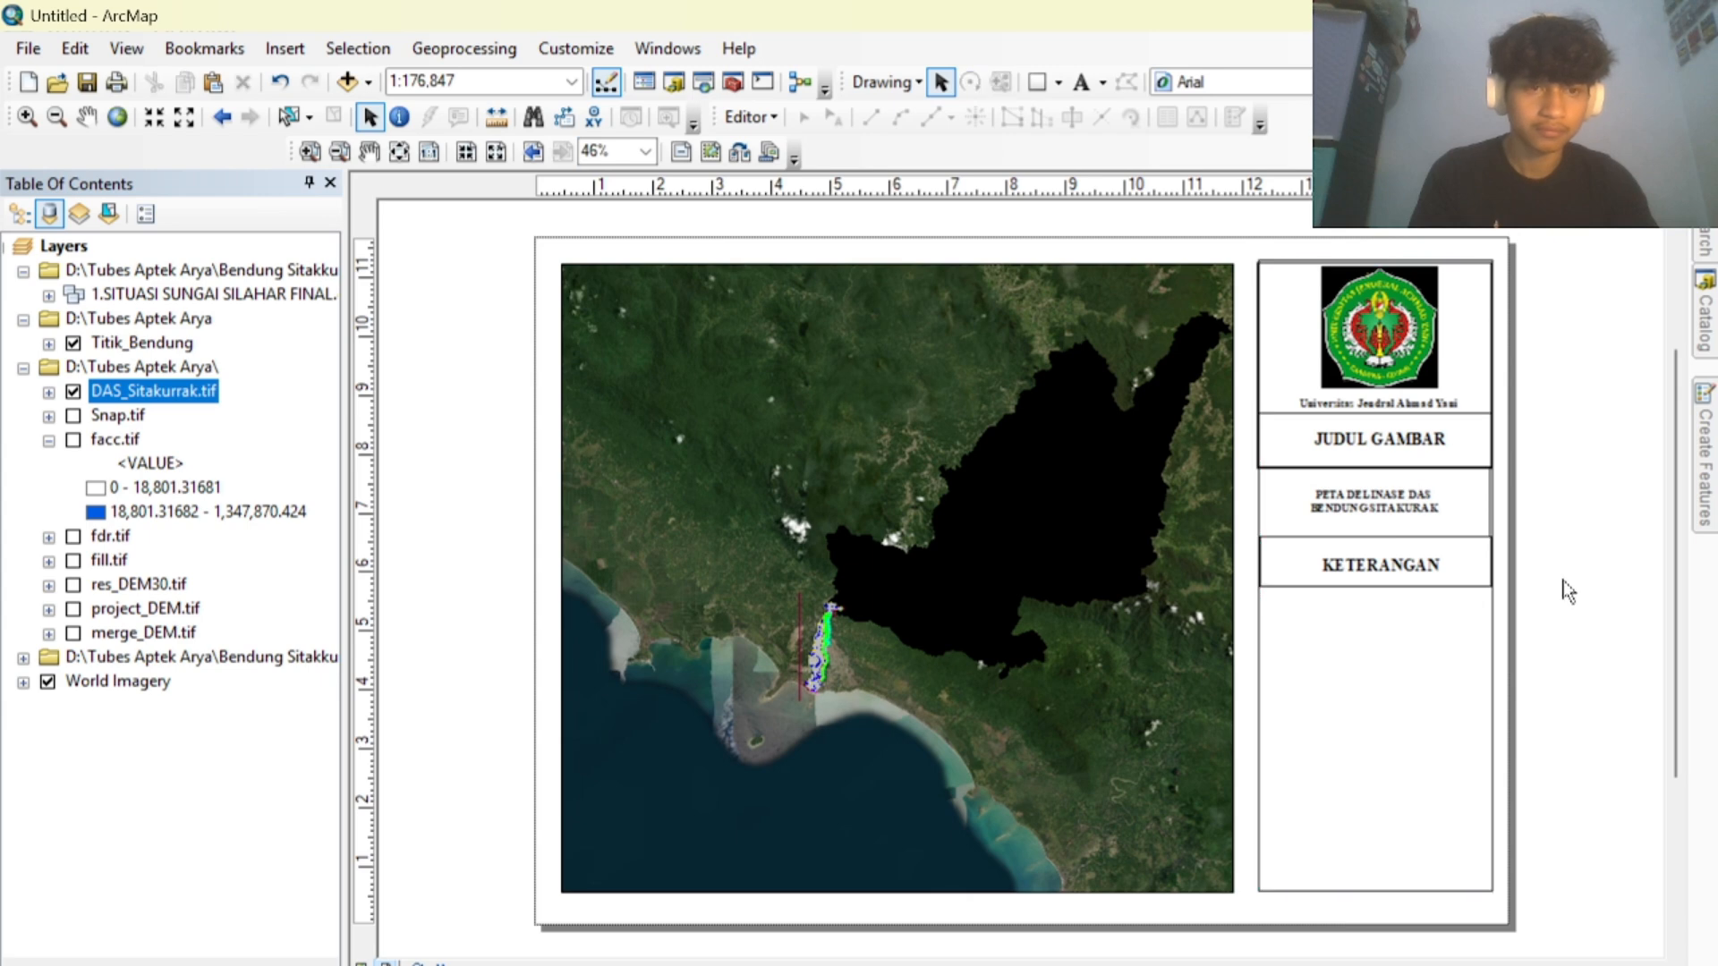
key(ctrl+z)
key(ctrl+z)
click(1567, 590)
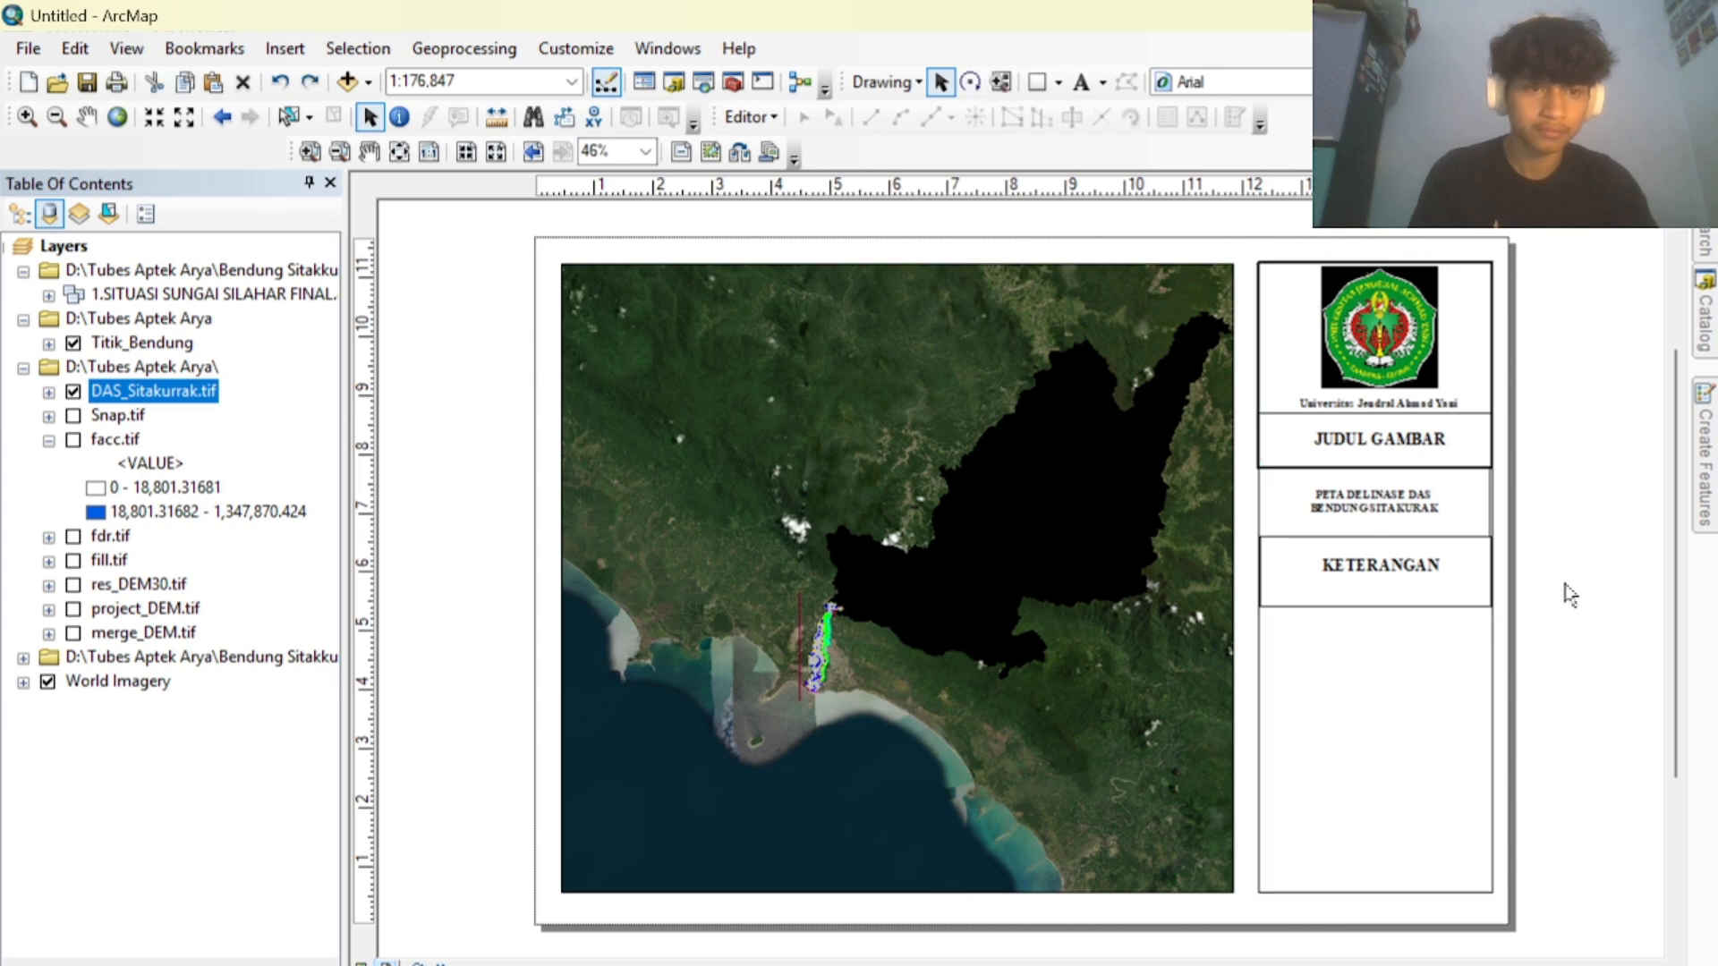
Shorten the fourth box from its lower edge and centre the "KETERANGAN" text inside it.
click(1422, 572)
click(1408, 600)
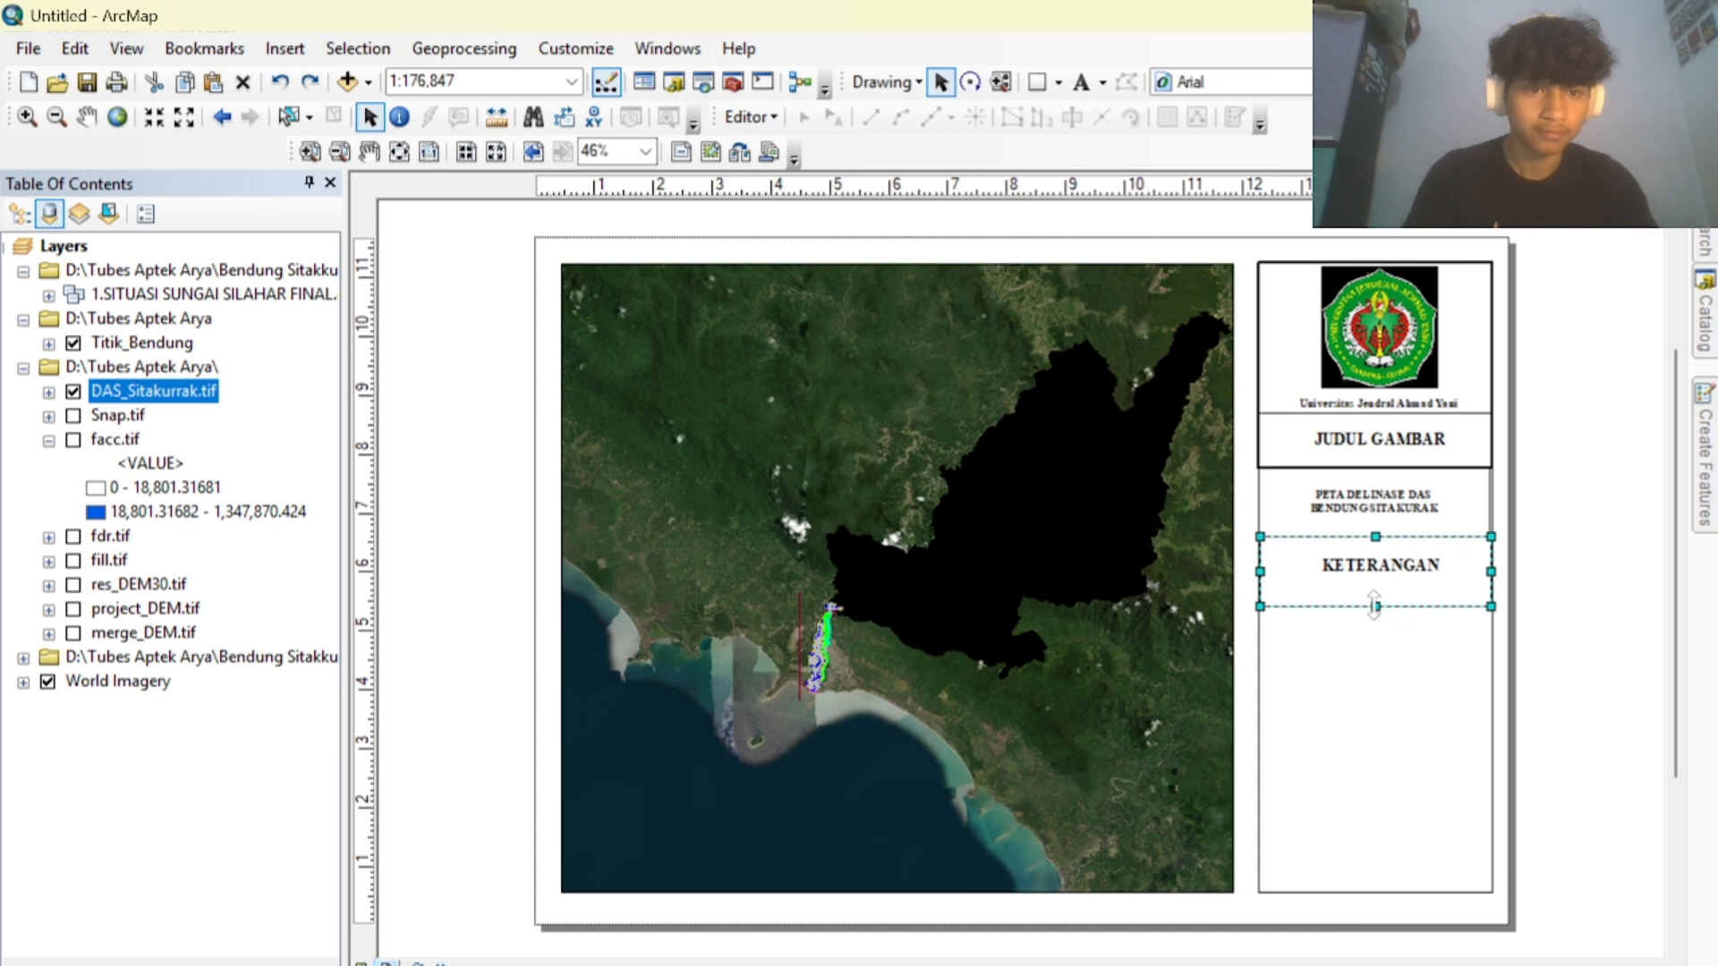
drag(1374, 605, 1385, 555)
click(1595, 575)
click(1388, 560)
click(1619, 568)
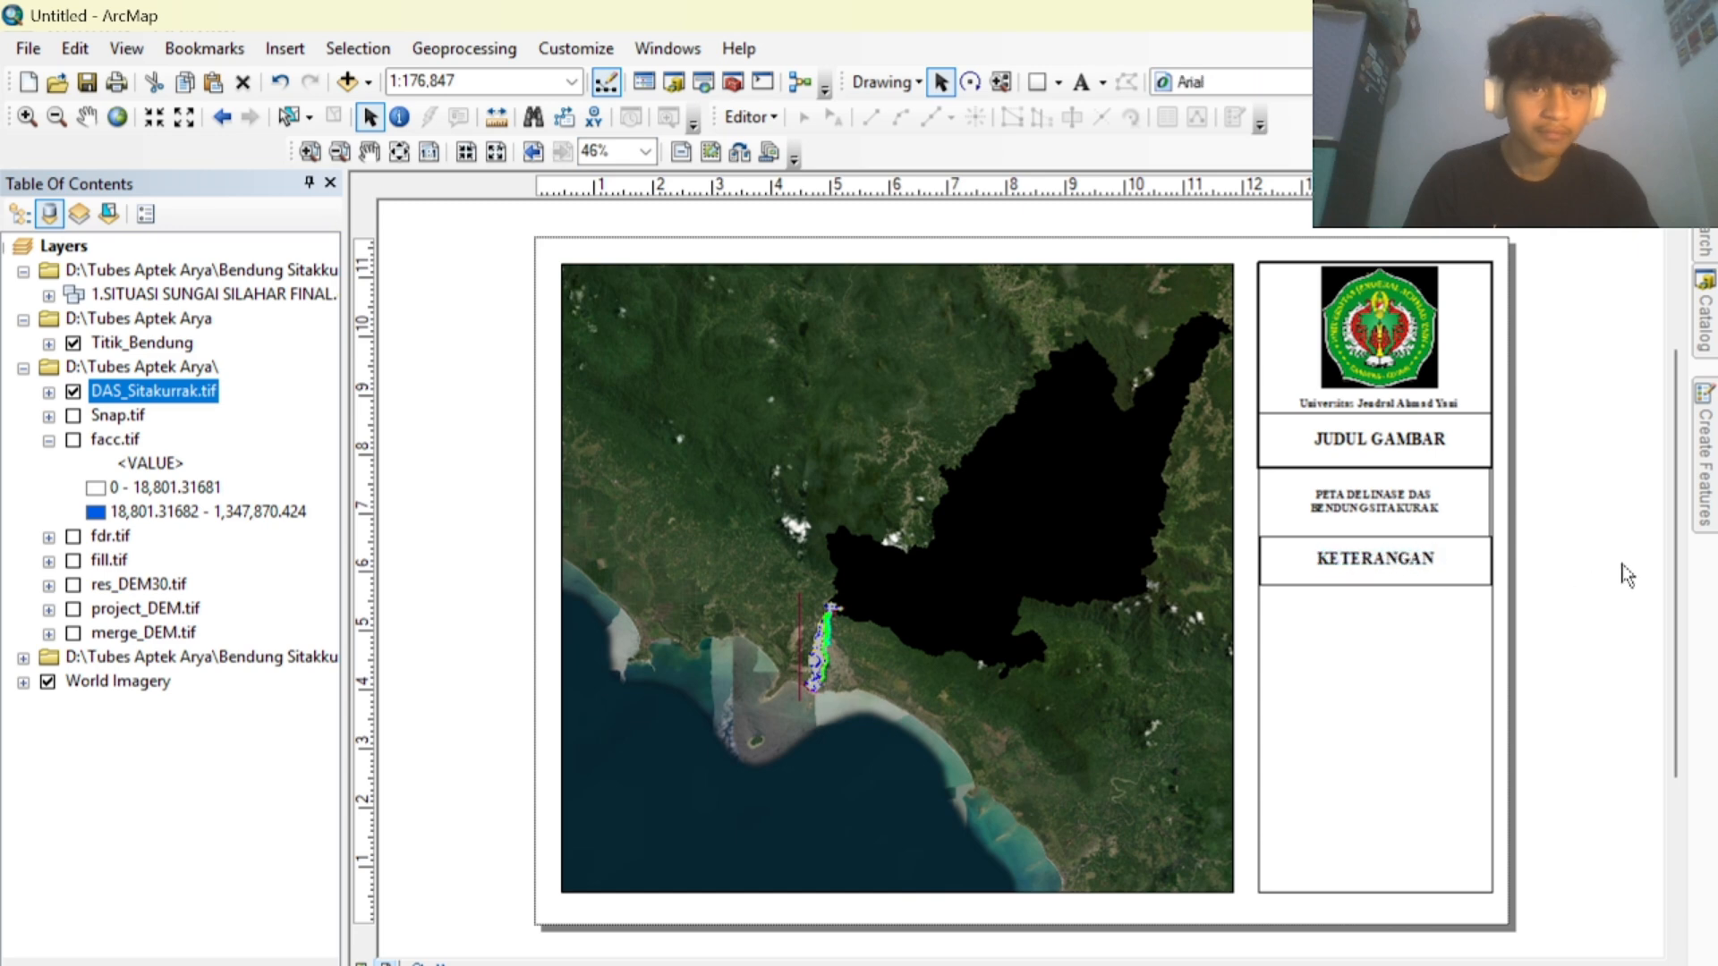
Insert the ESRI North 3 north arrow, place it in the map's upper-left corner and enlarge it.
click(276, 56)
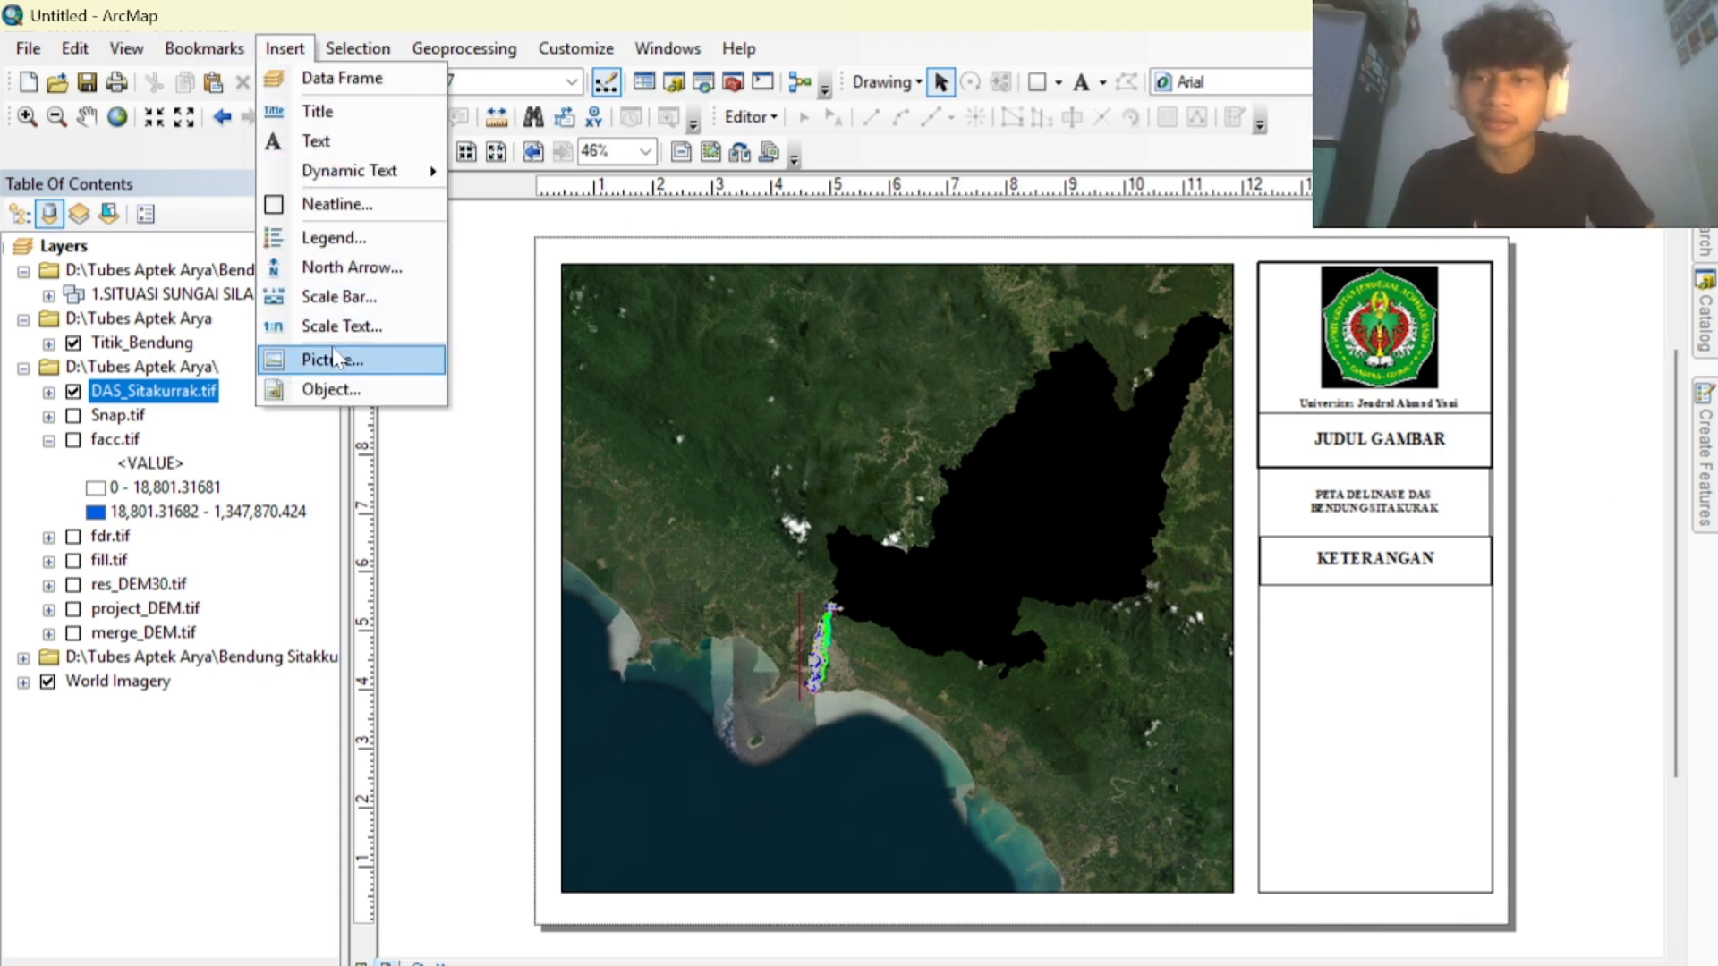
click(351, 266)
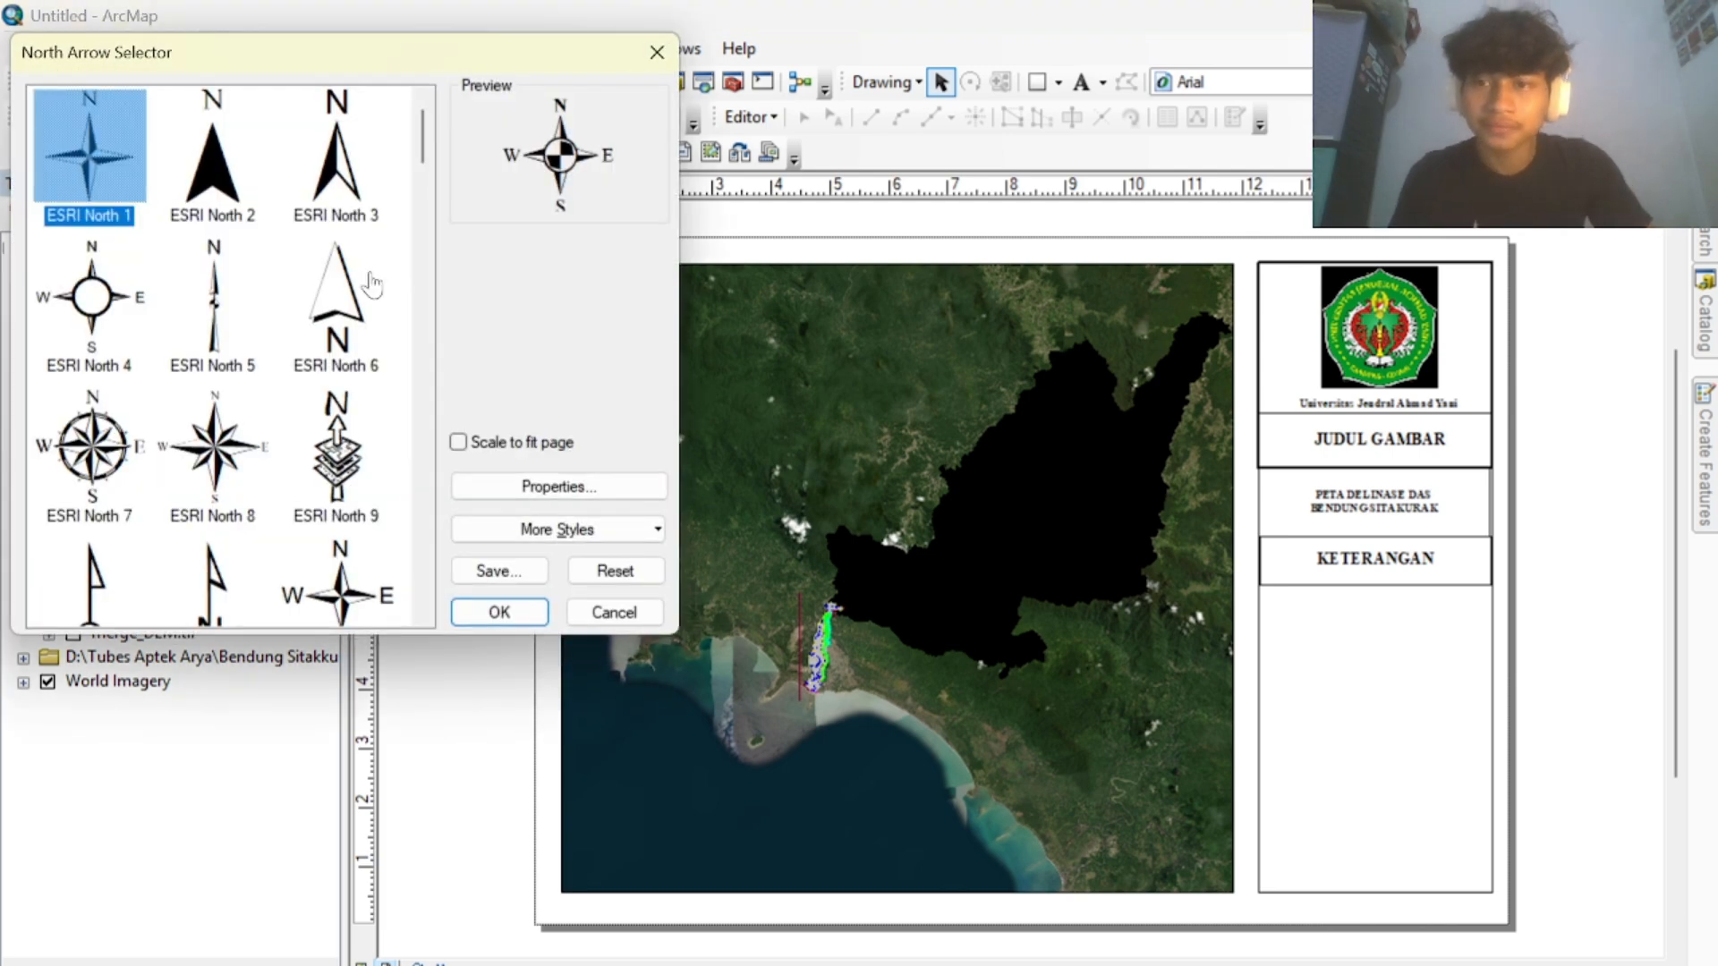
click(347, 182)
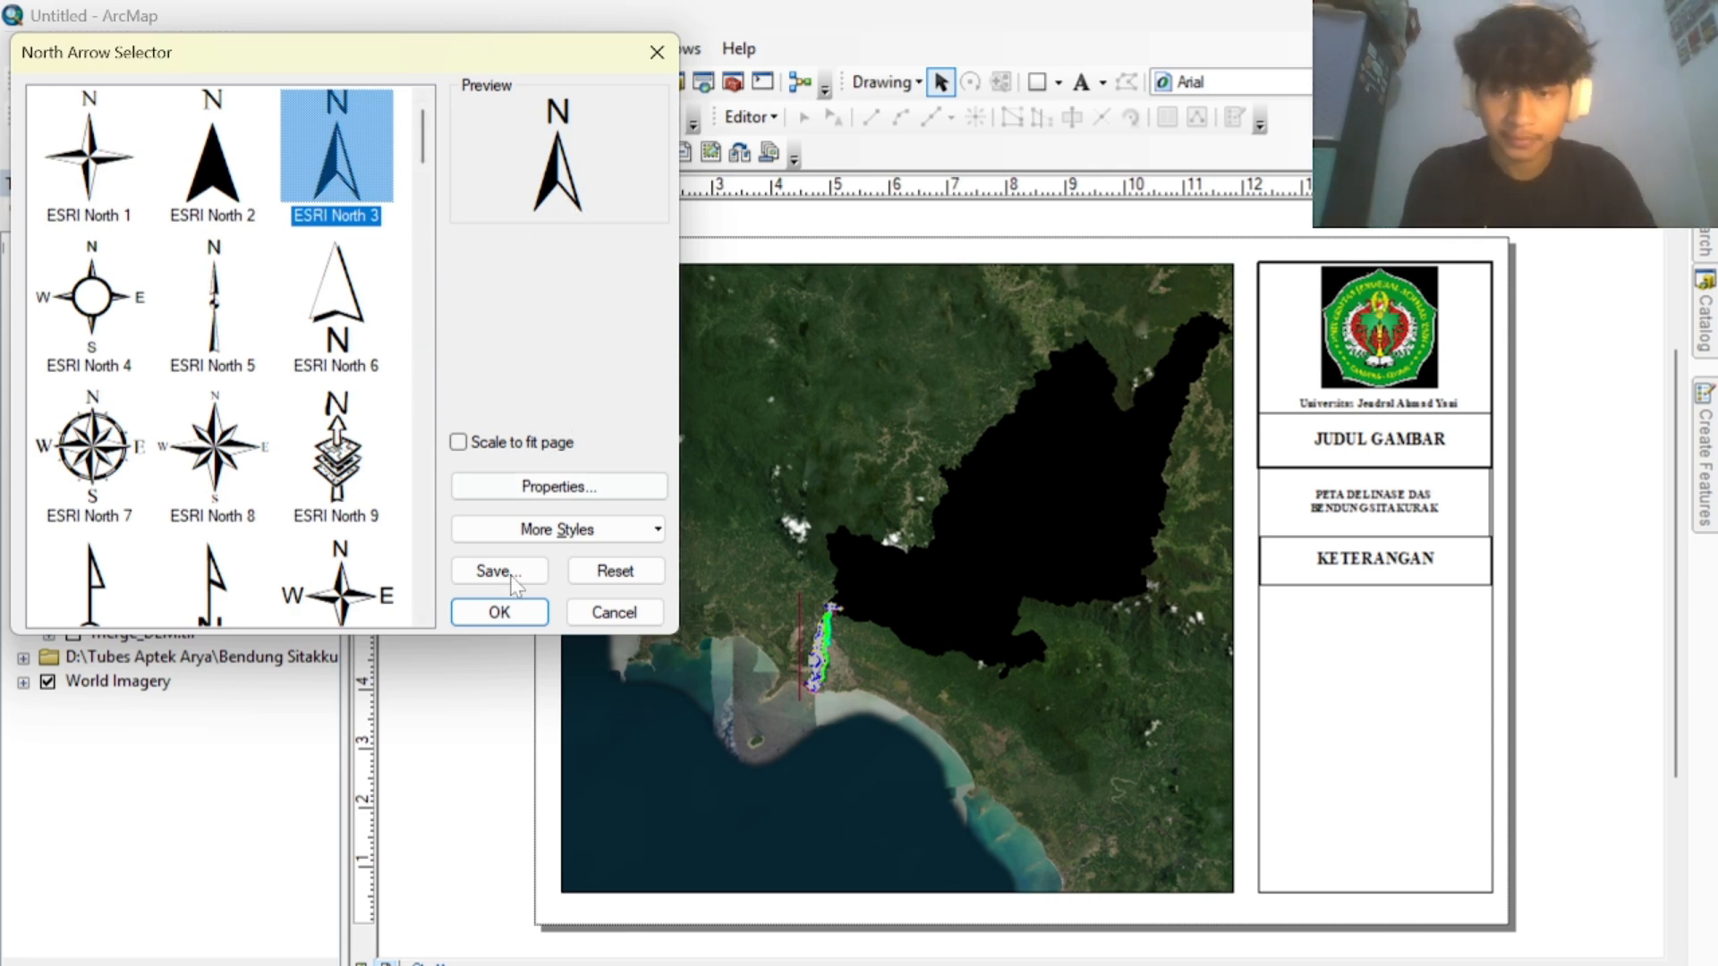
click(508, 613)
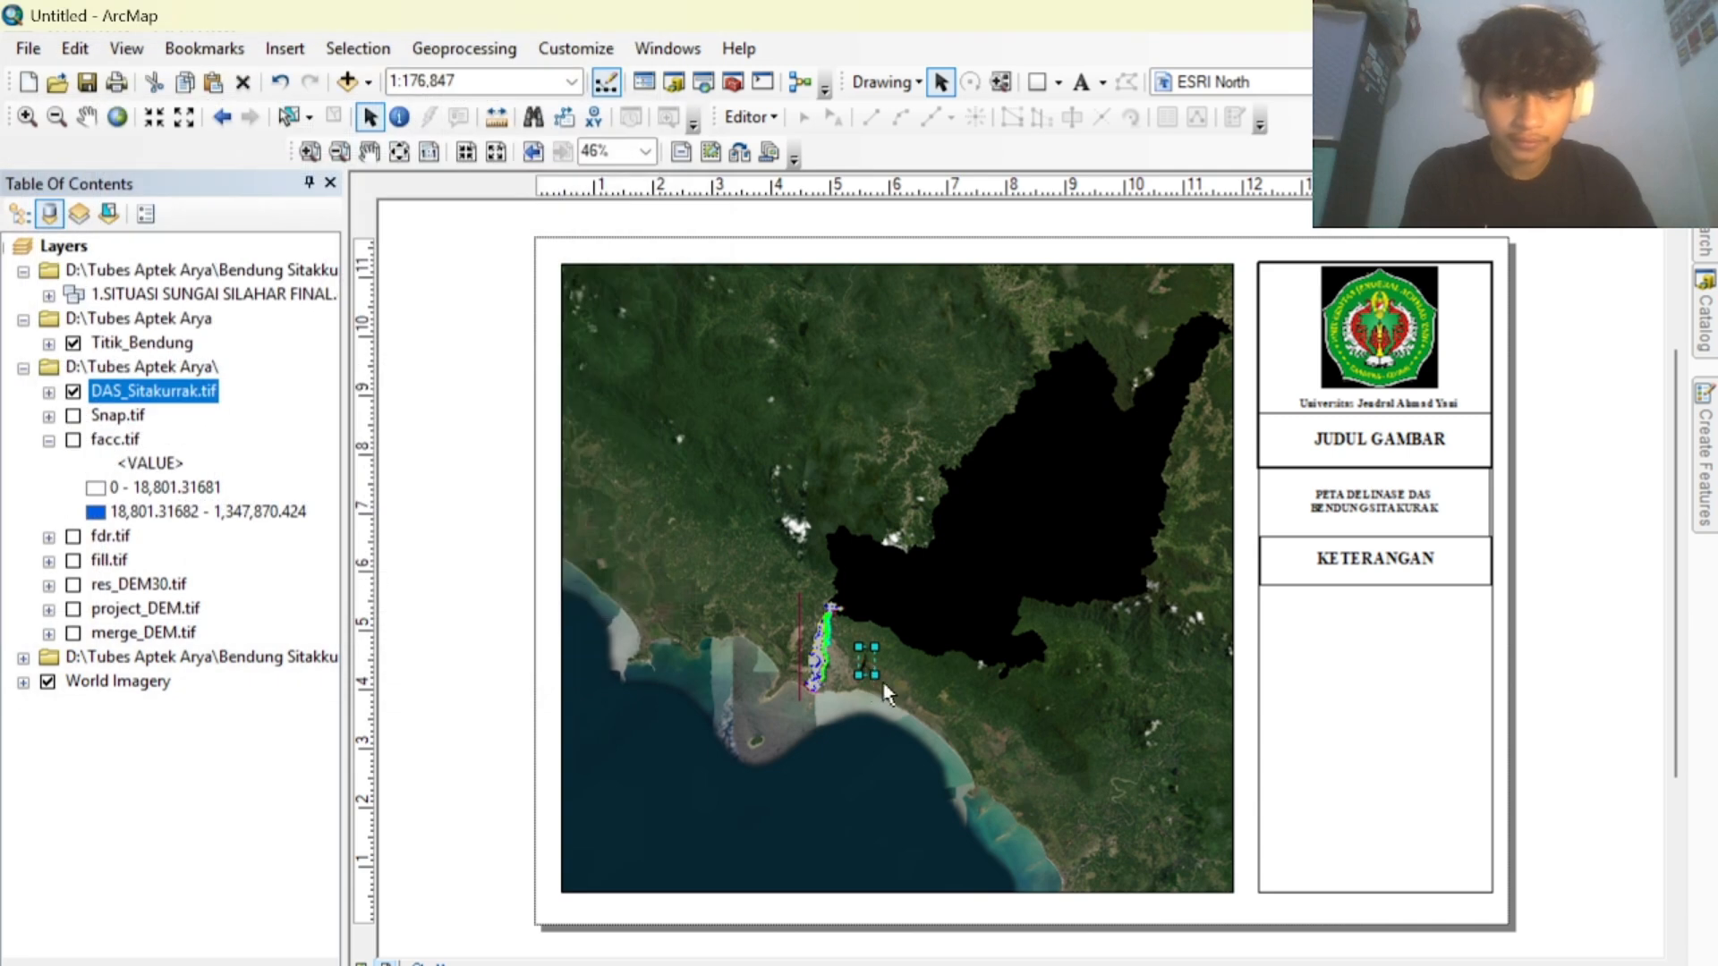
drag(875, 677, 610, 335)
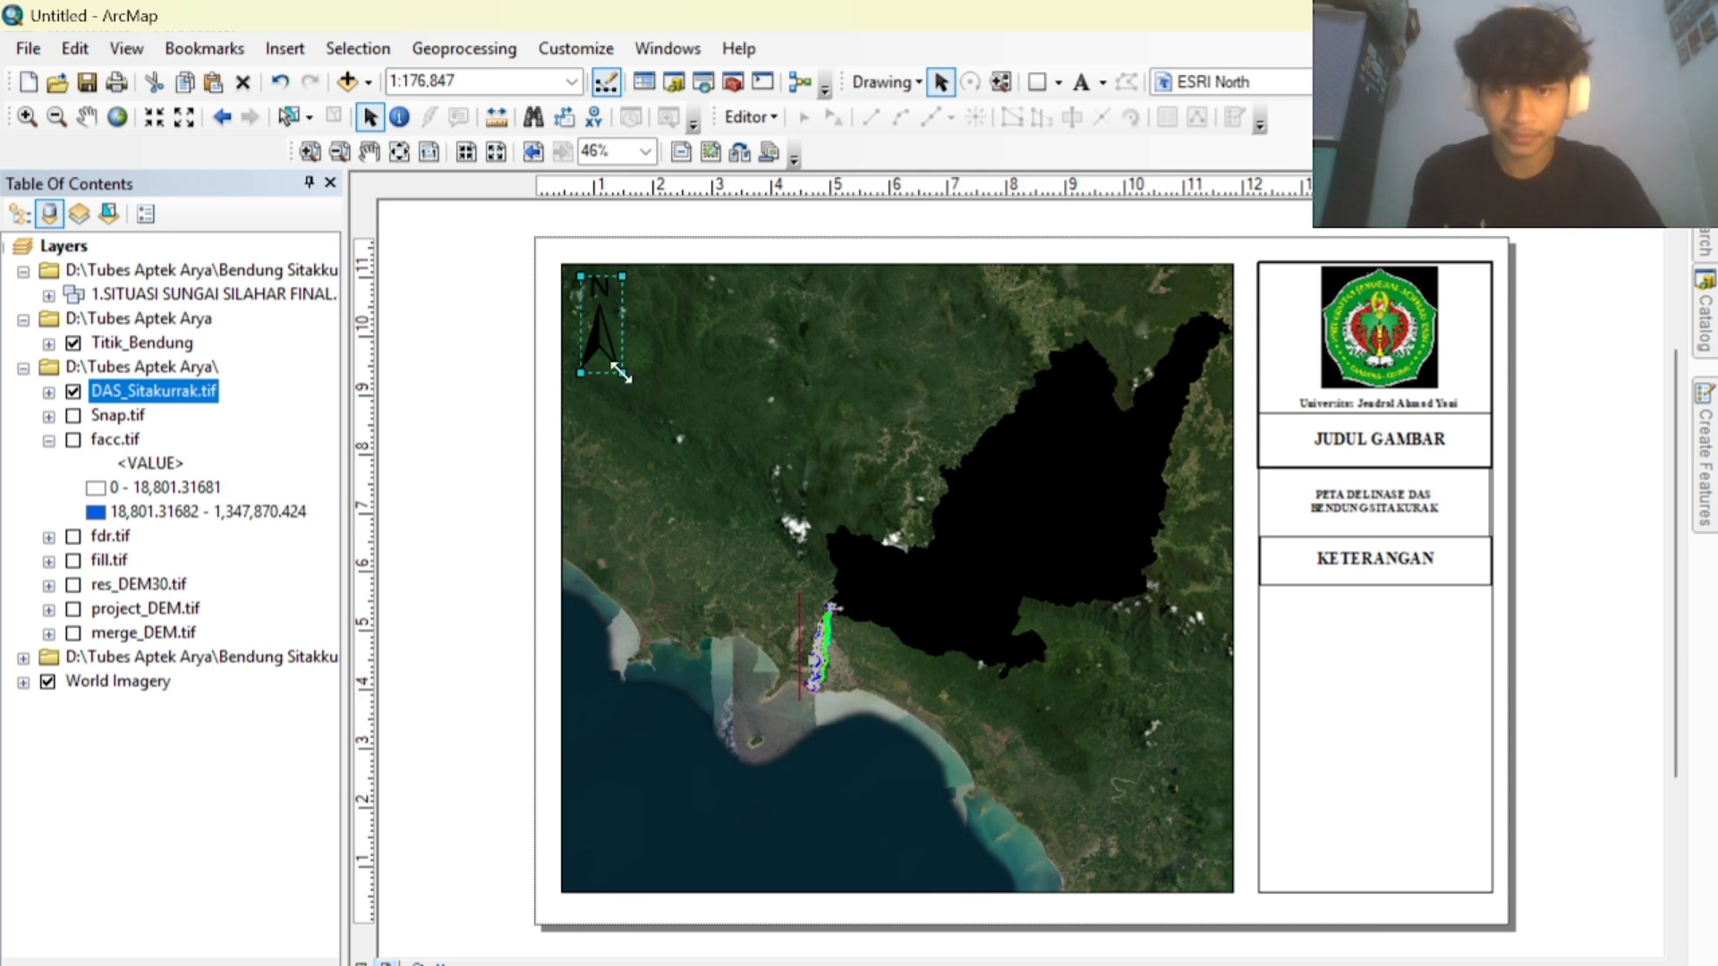
drag(618, 370, 624, 375)
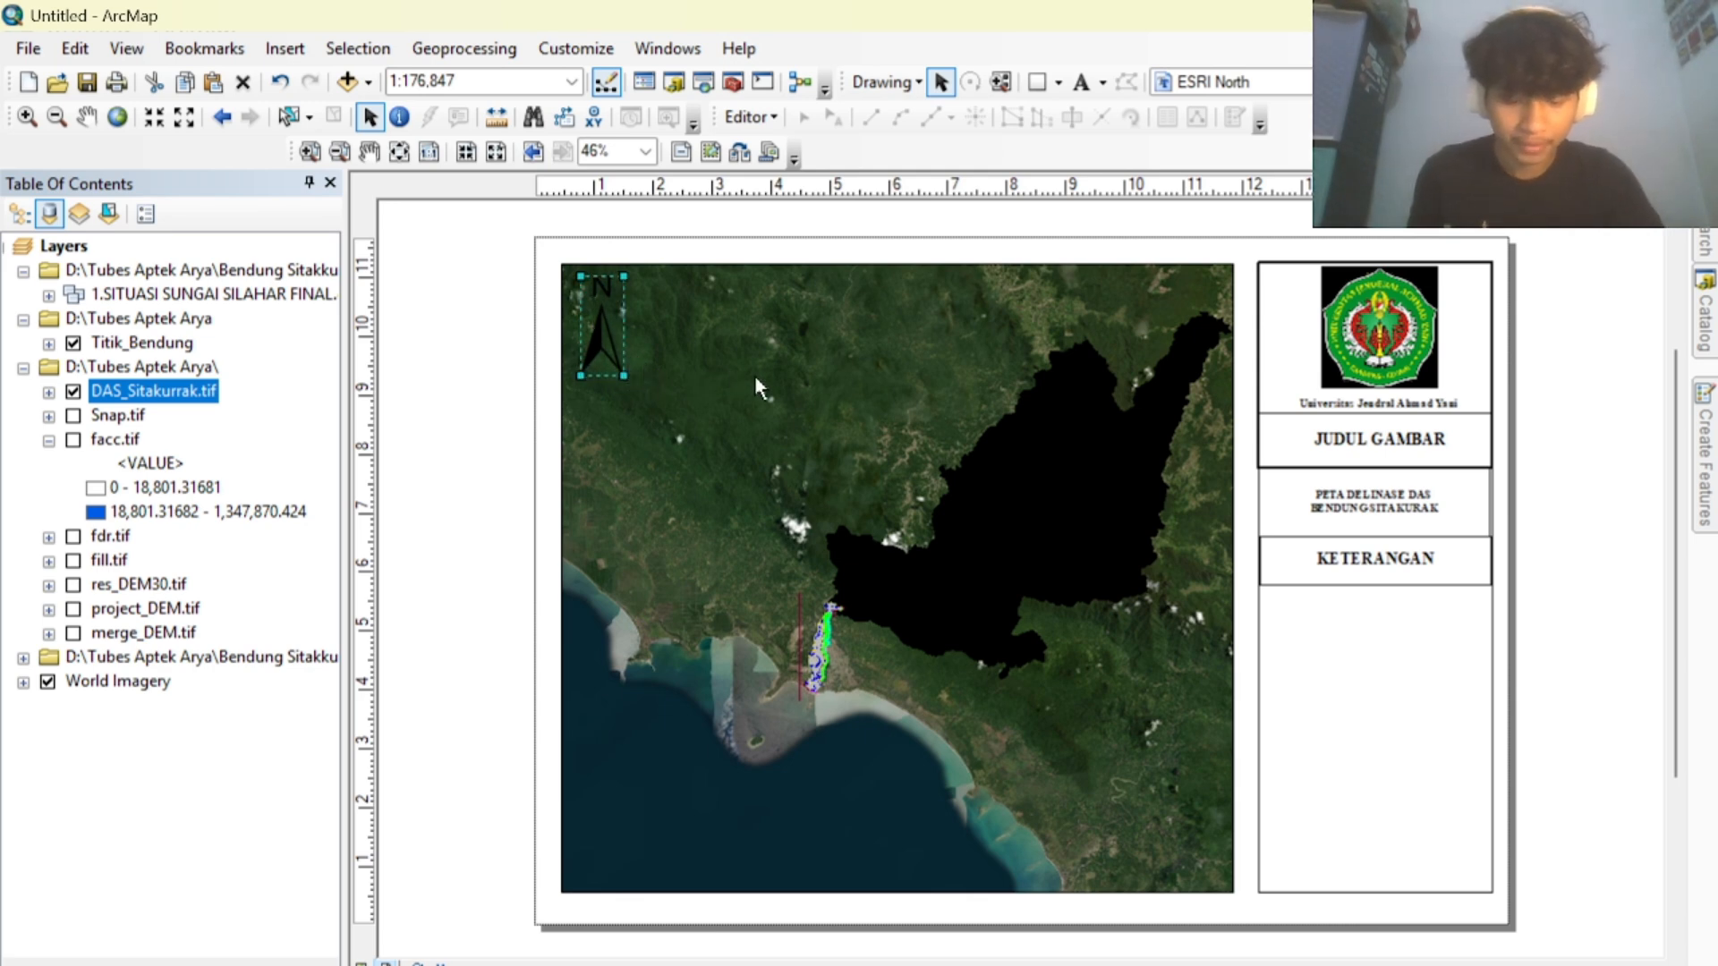
click(1300, 583)
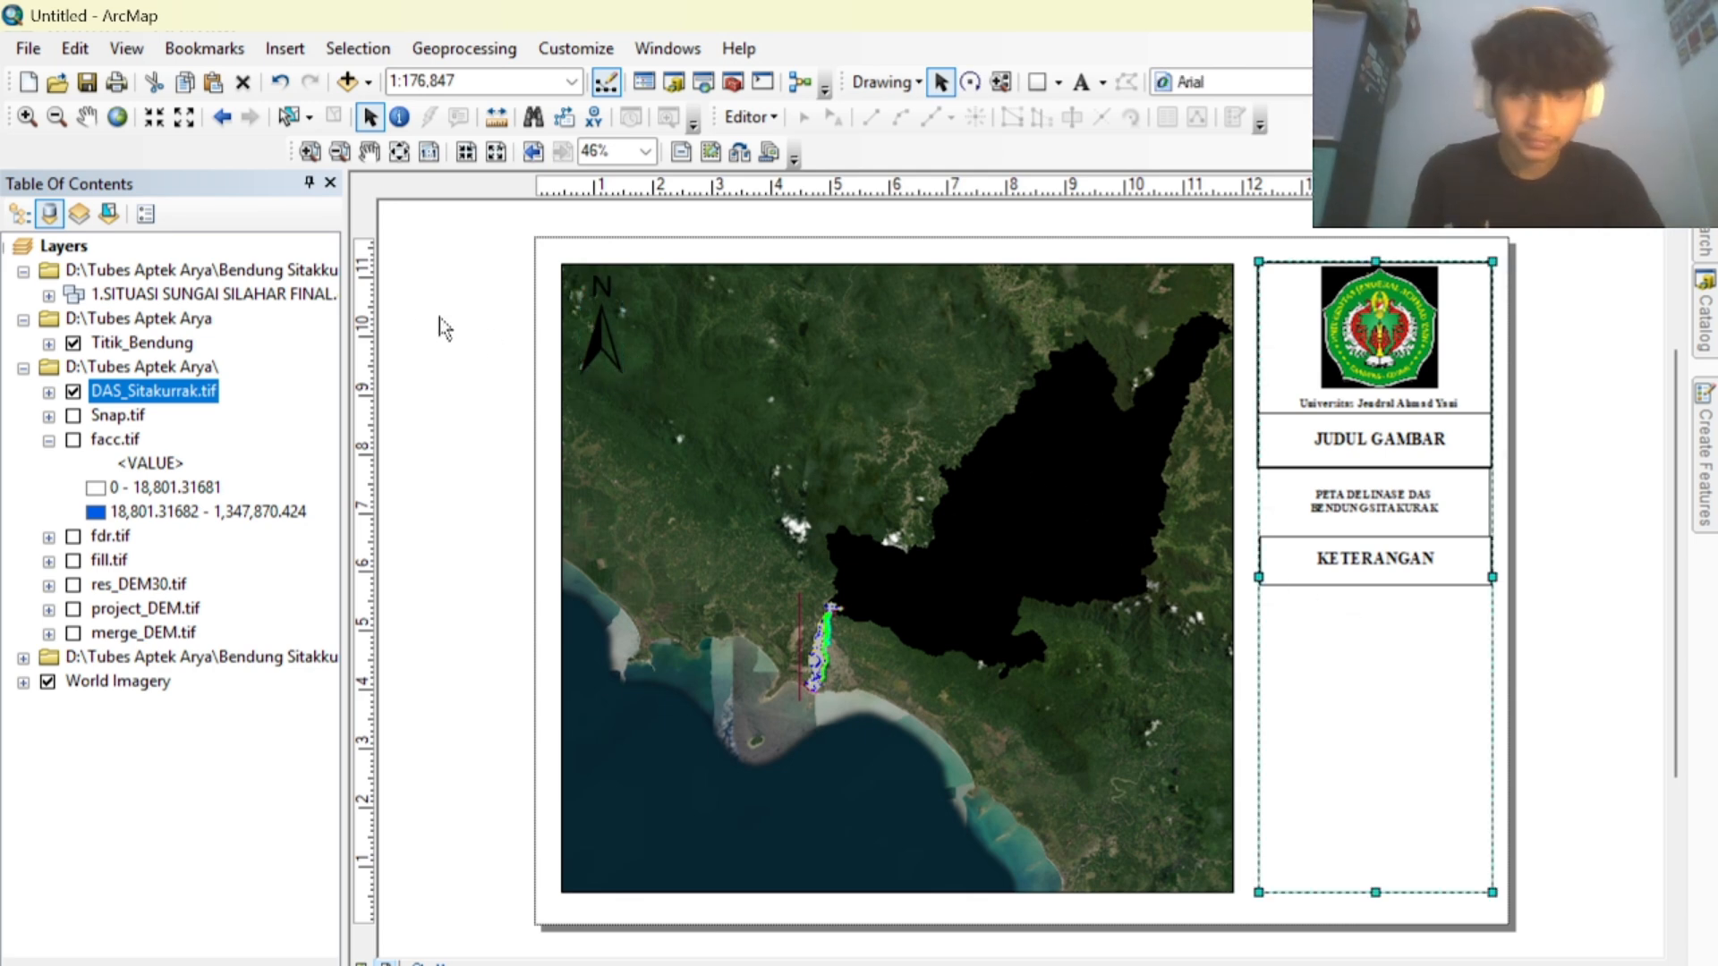
Start a new legend for the map layout and clear all the layers proposed as legend items.
click(285, 48)
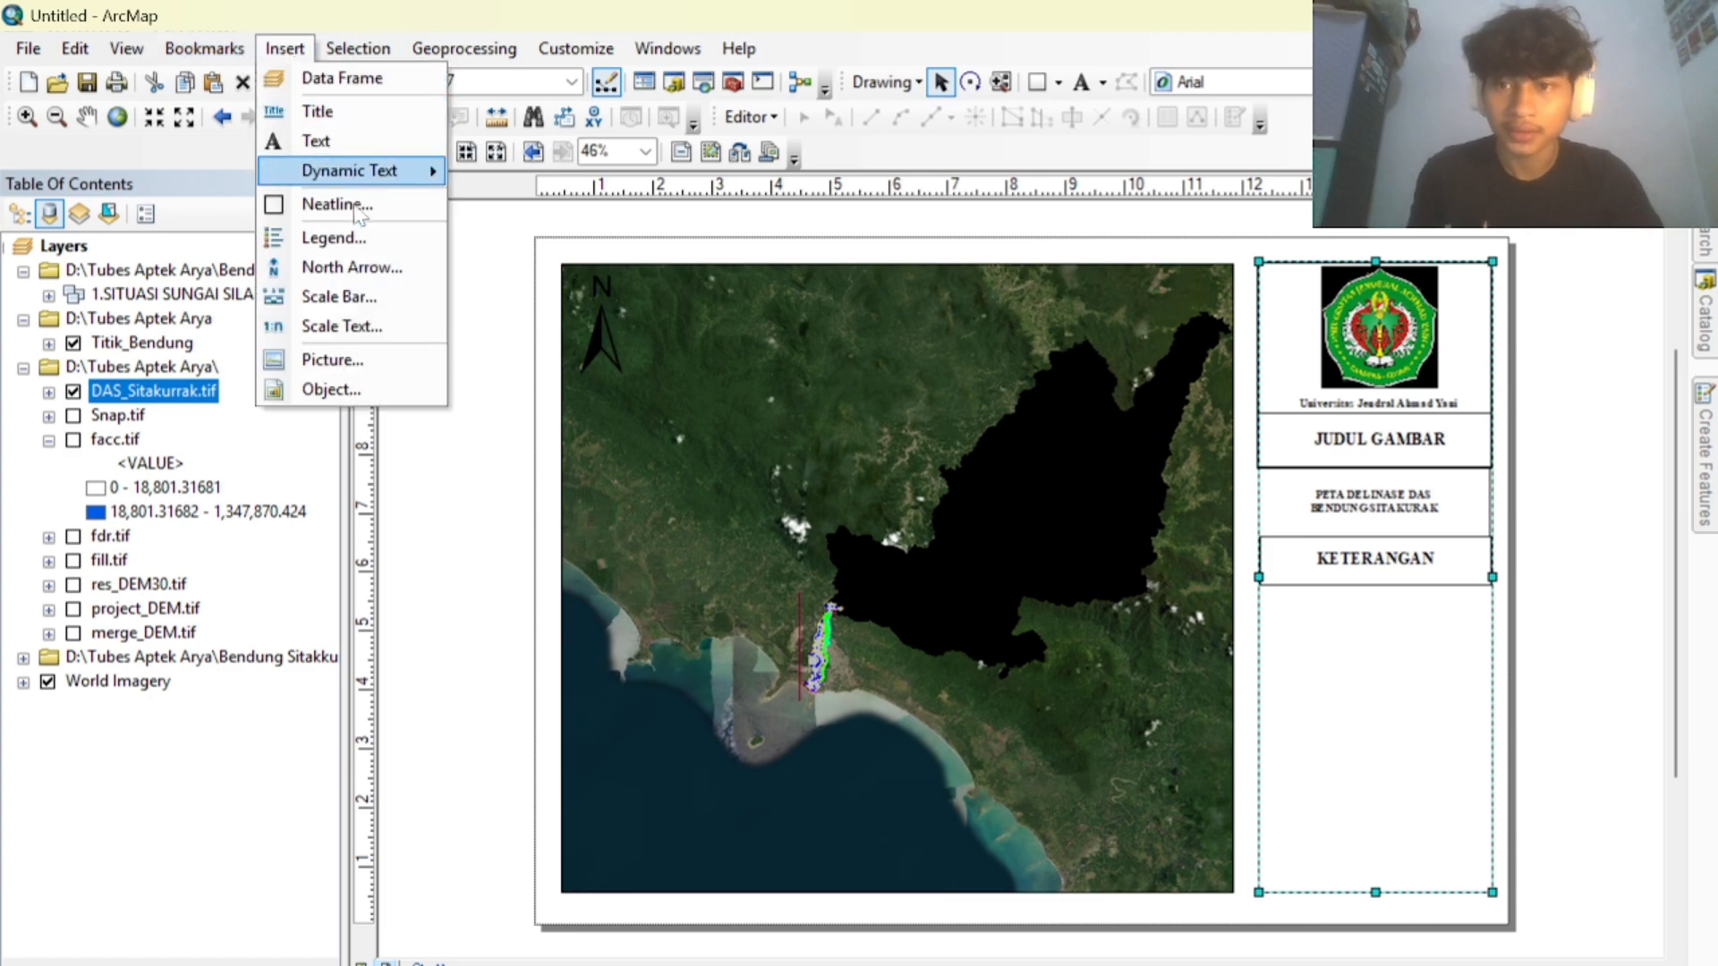
click(356, 246)
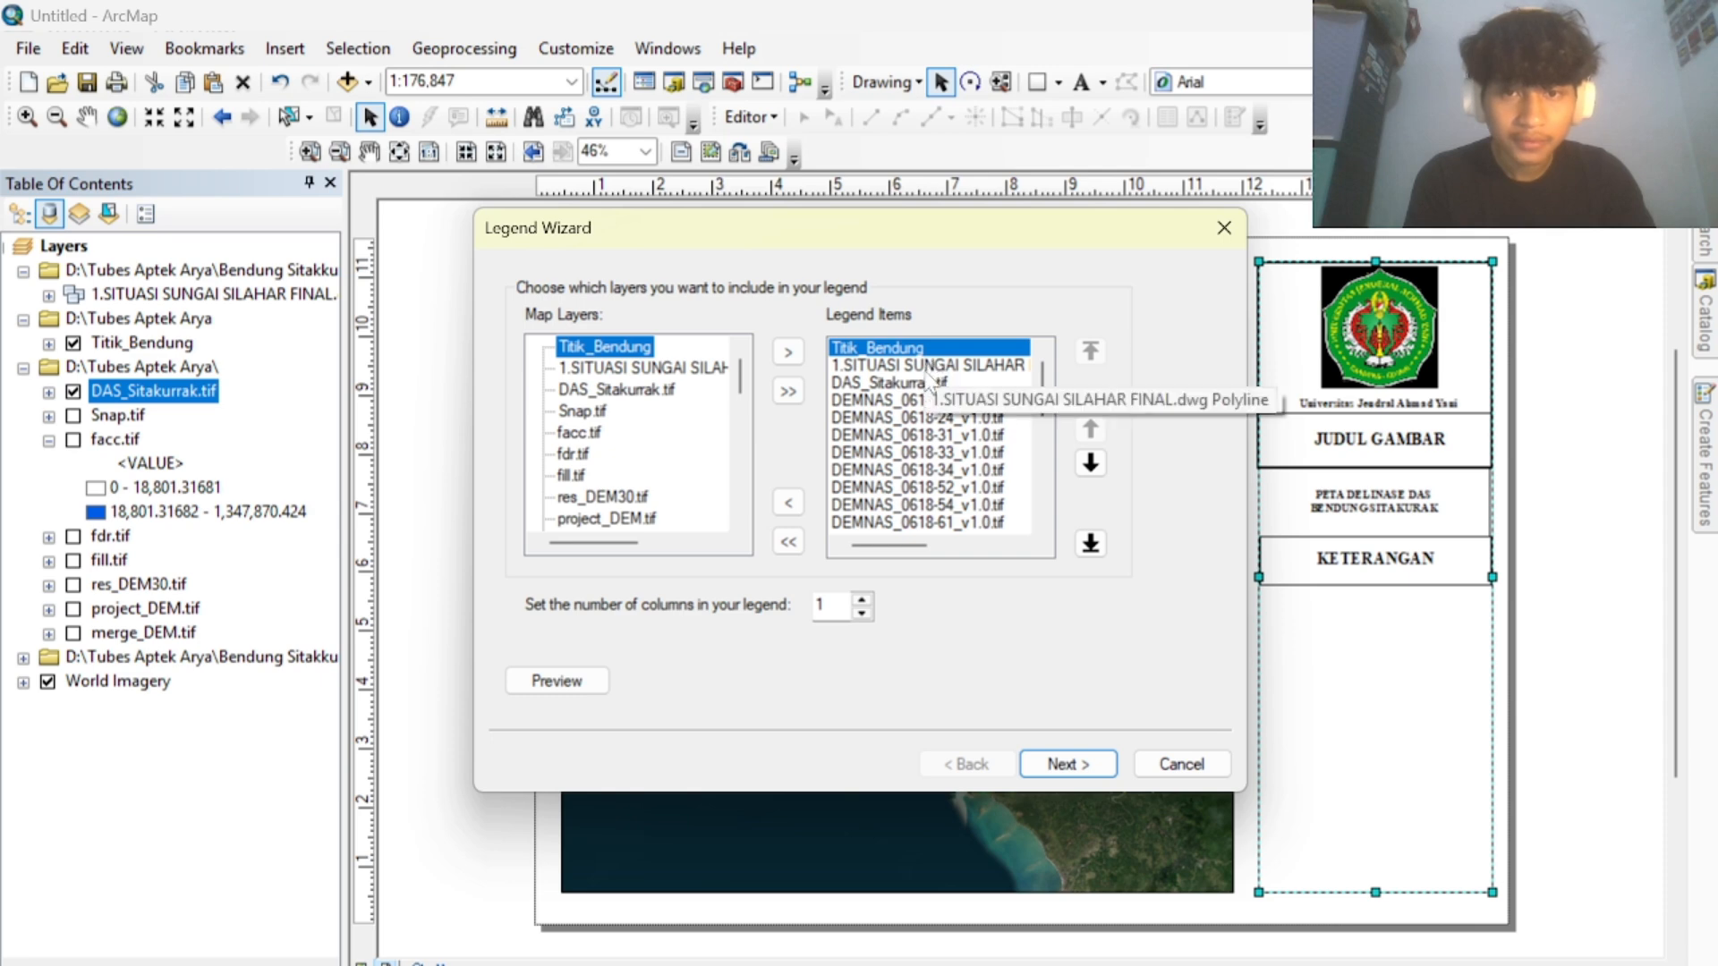
scroll(927, 391, down, 1)
scroll(927, 394, down, 6)
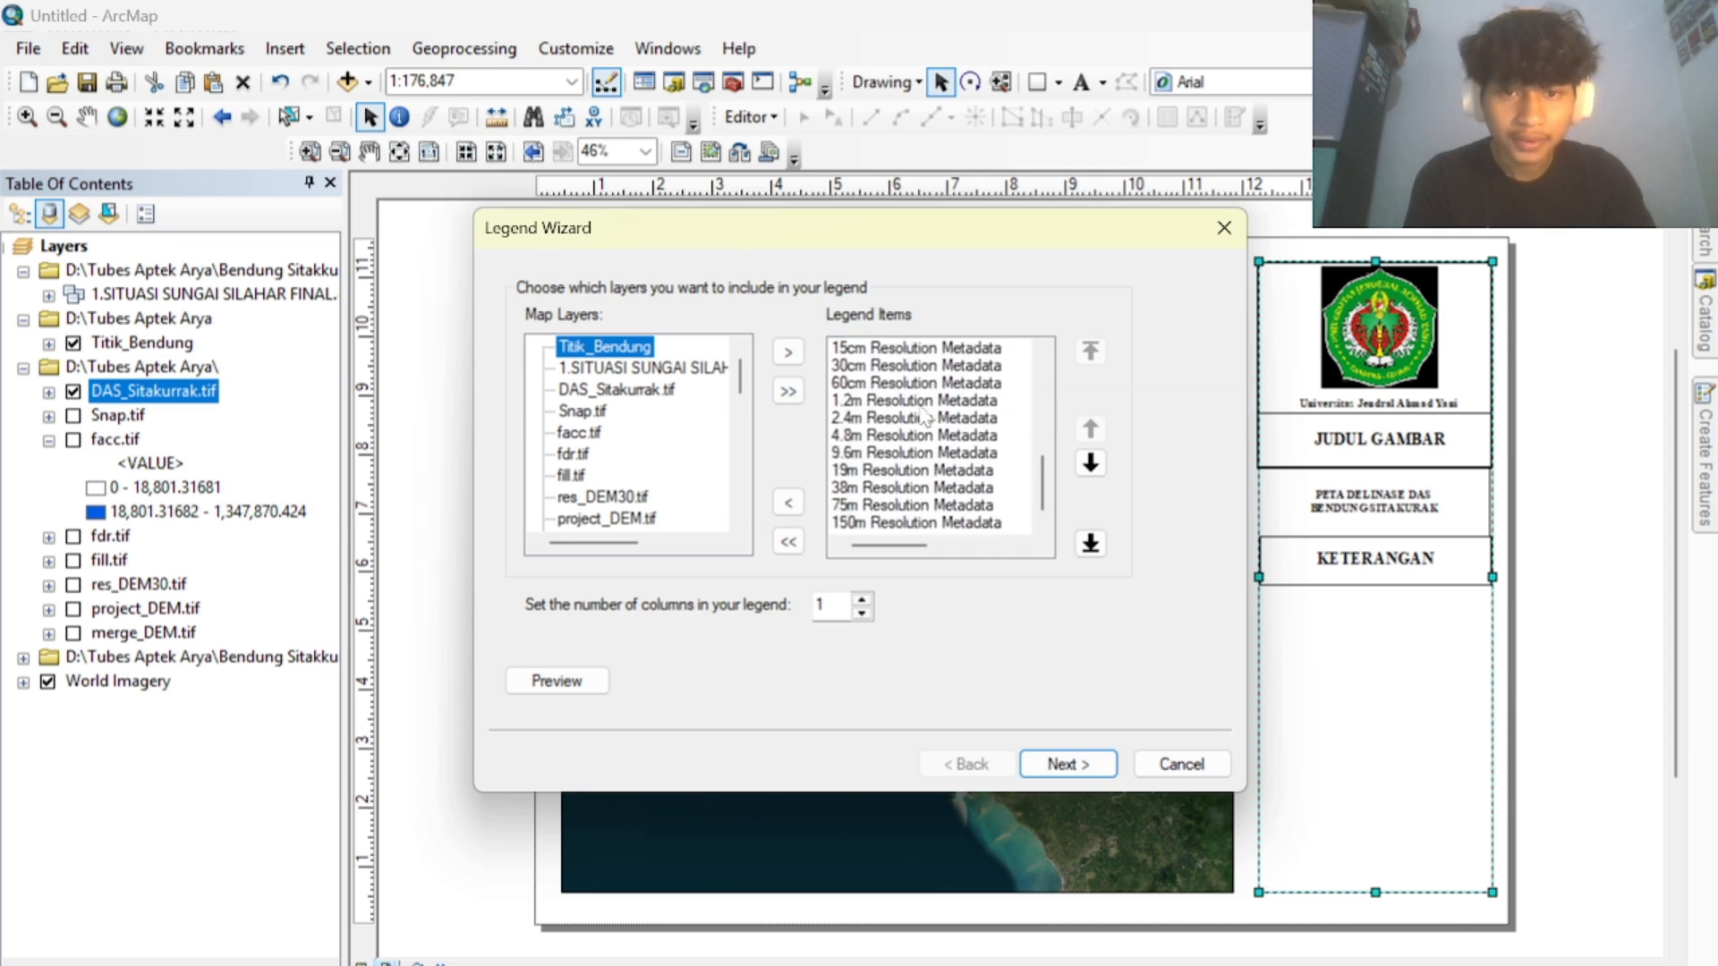
scroll(946, 477, up, 8)
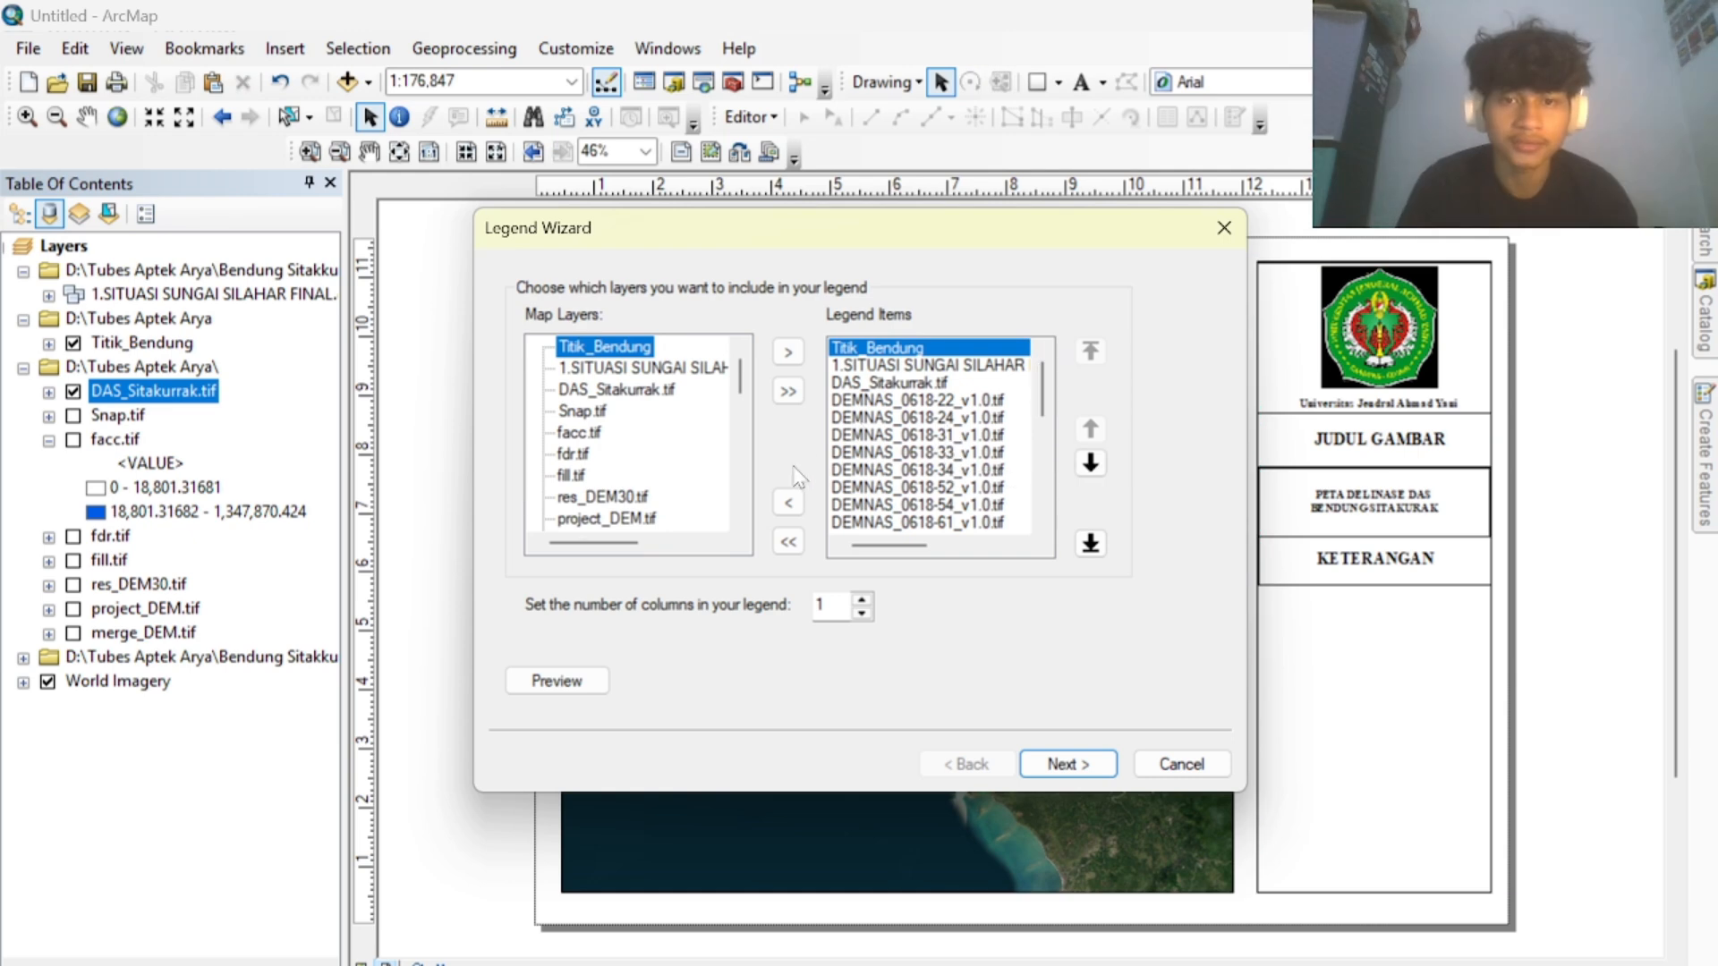
click(787, 541)
Add Titik_Bendung, DAS_Sitakurrak.tif, Snap.tif and facc.tif as the legend items.
click(675, 368)
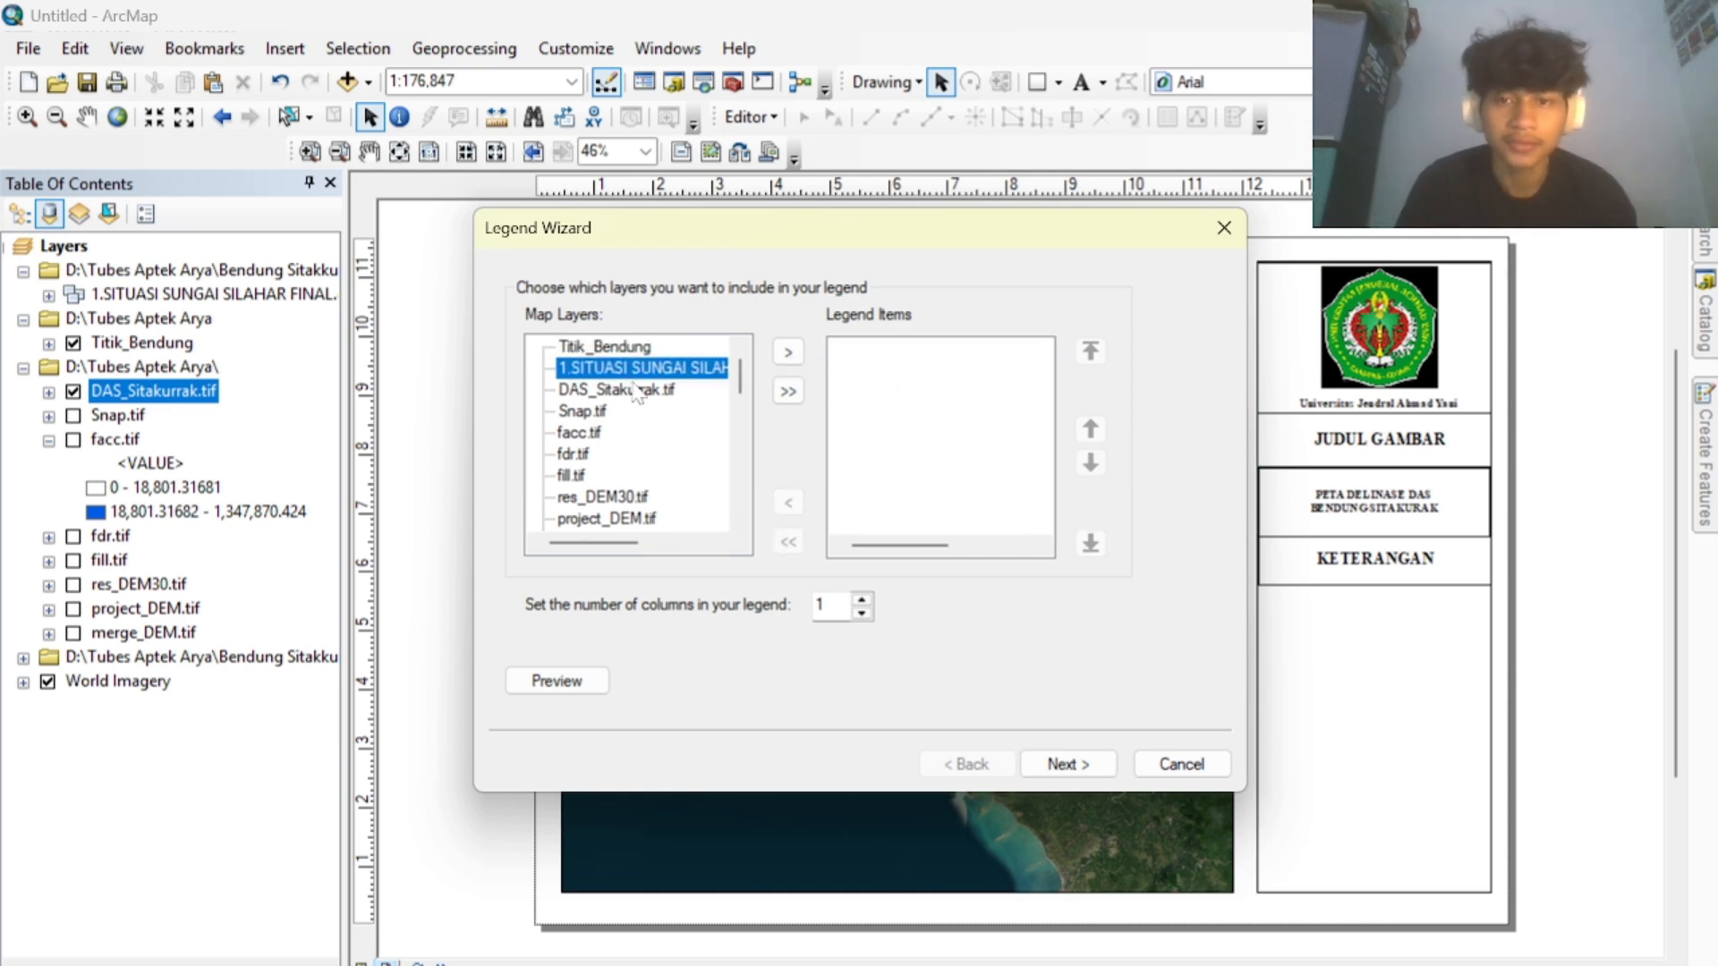
click(609, 346)
click(787, 354)
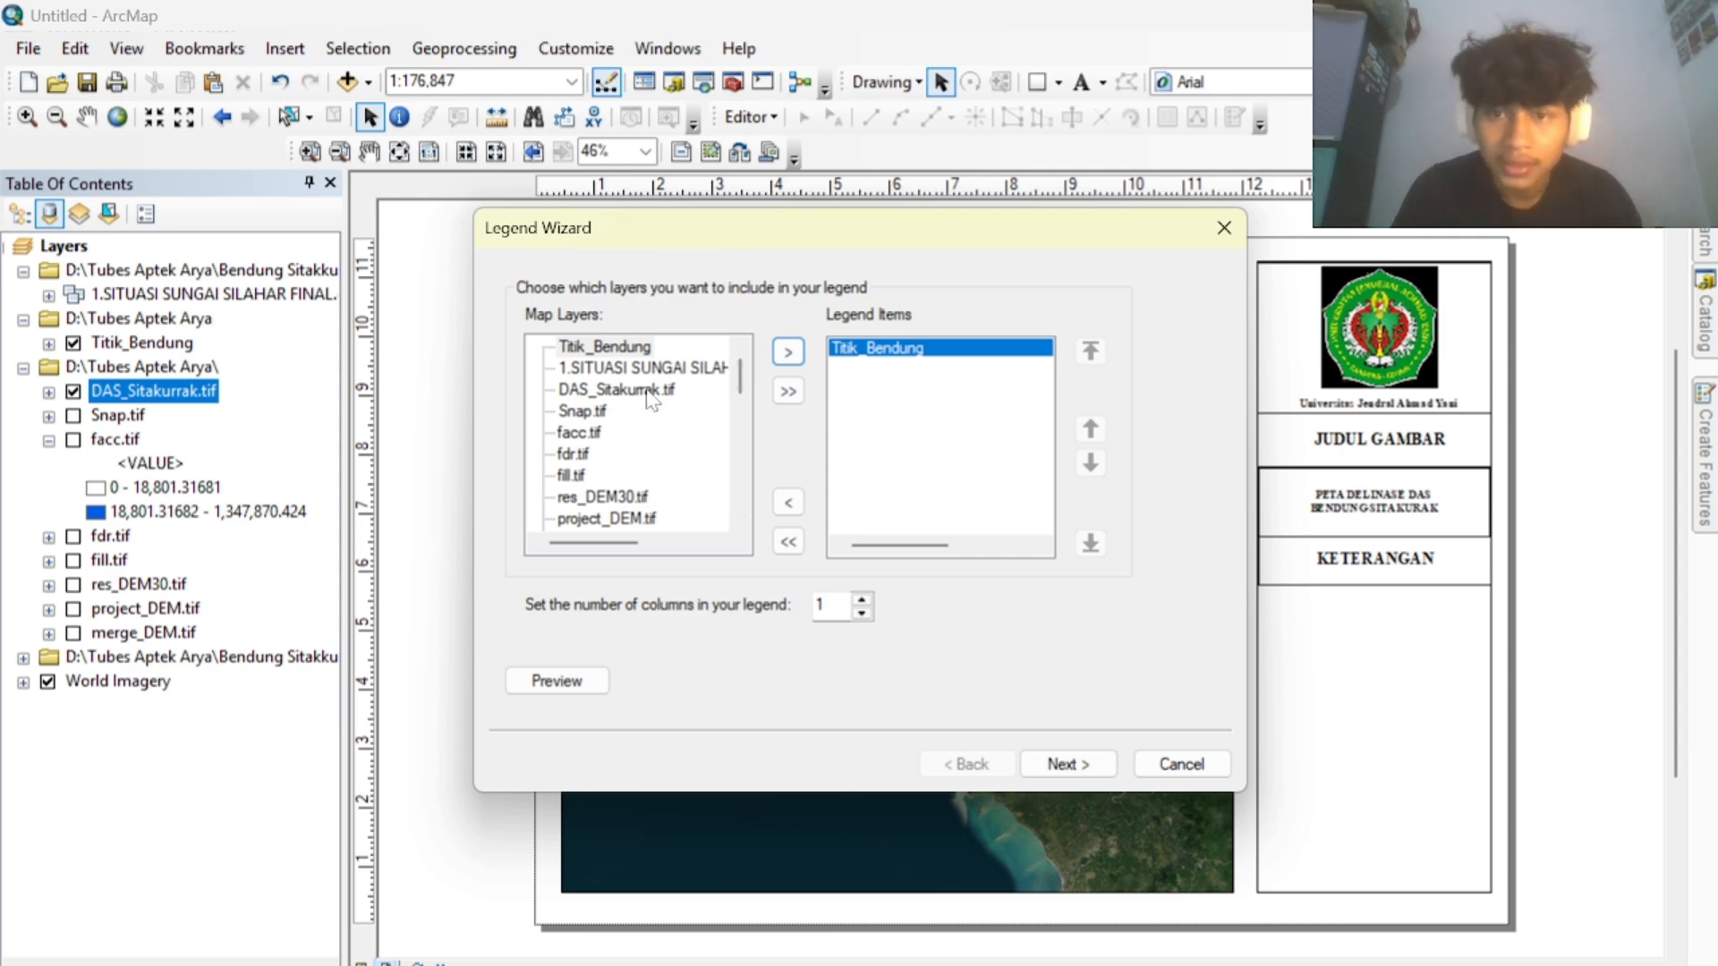
click(626, 391)
click(787, 353)
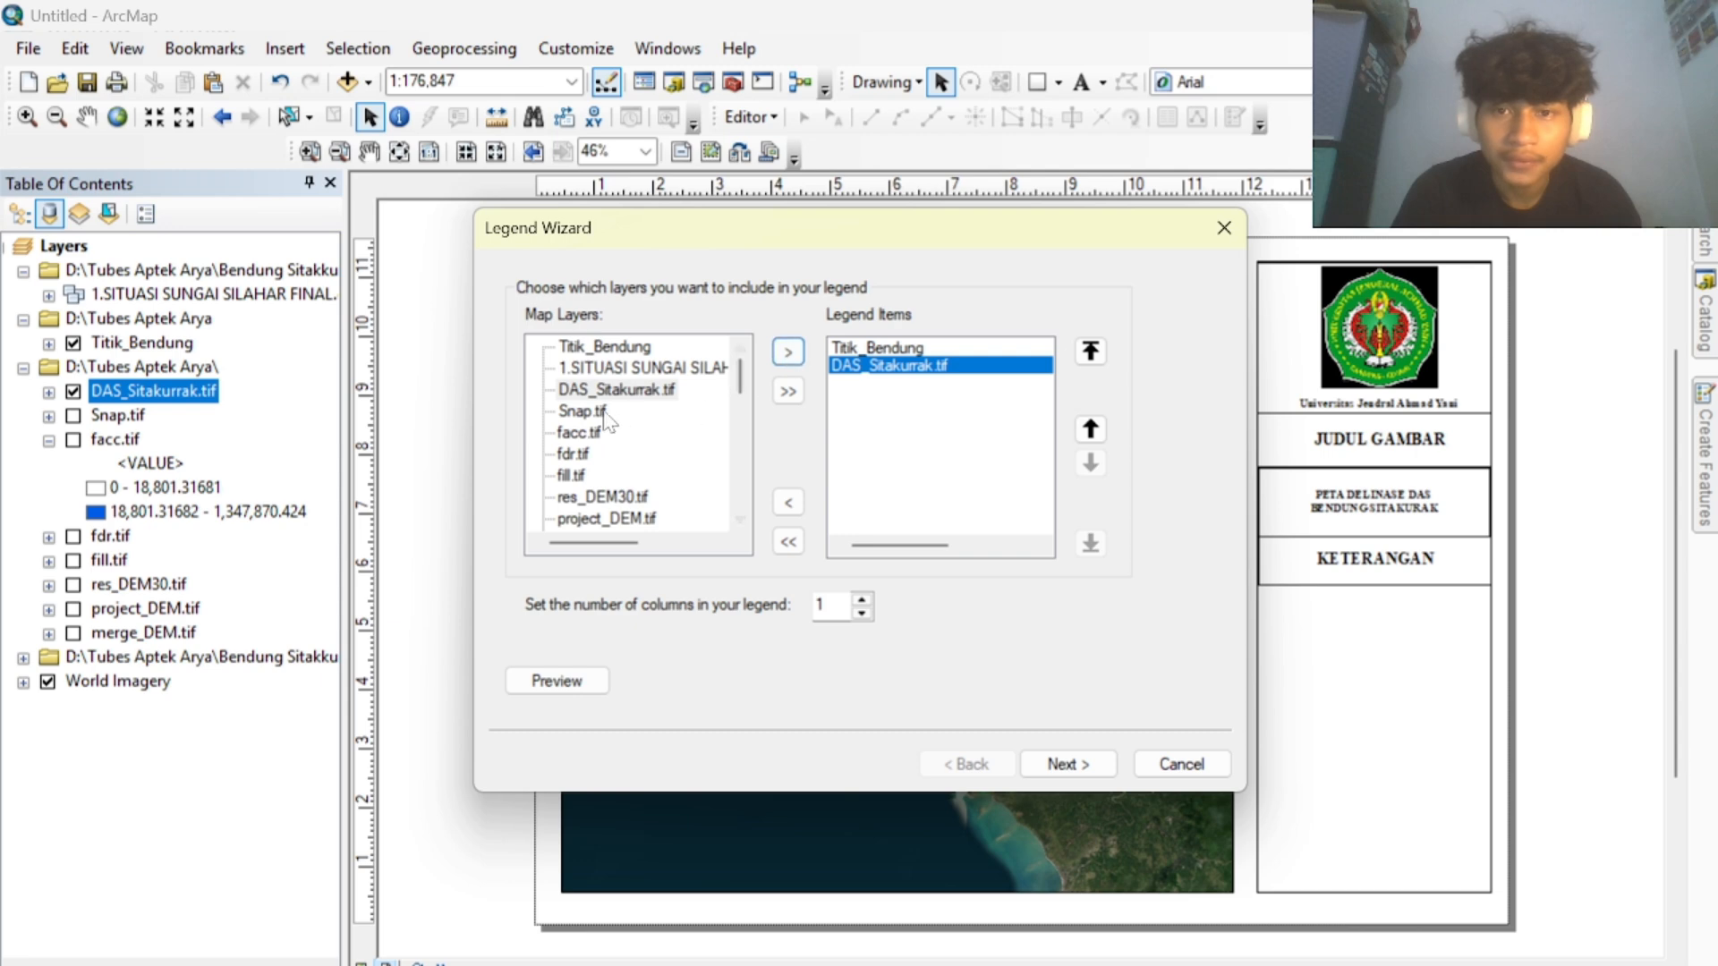
click(667, 413)
click(778, 354)
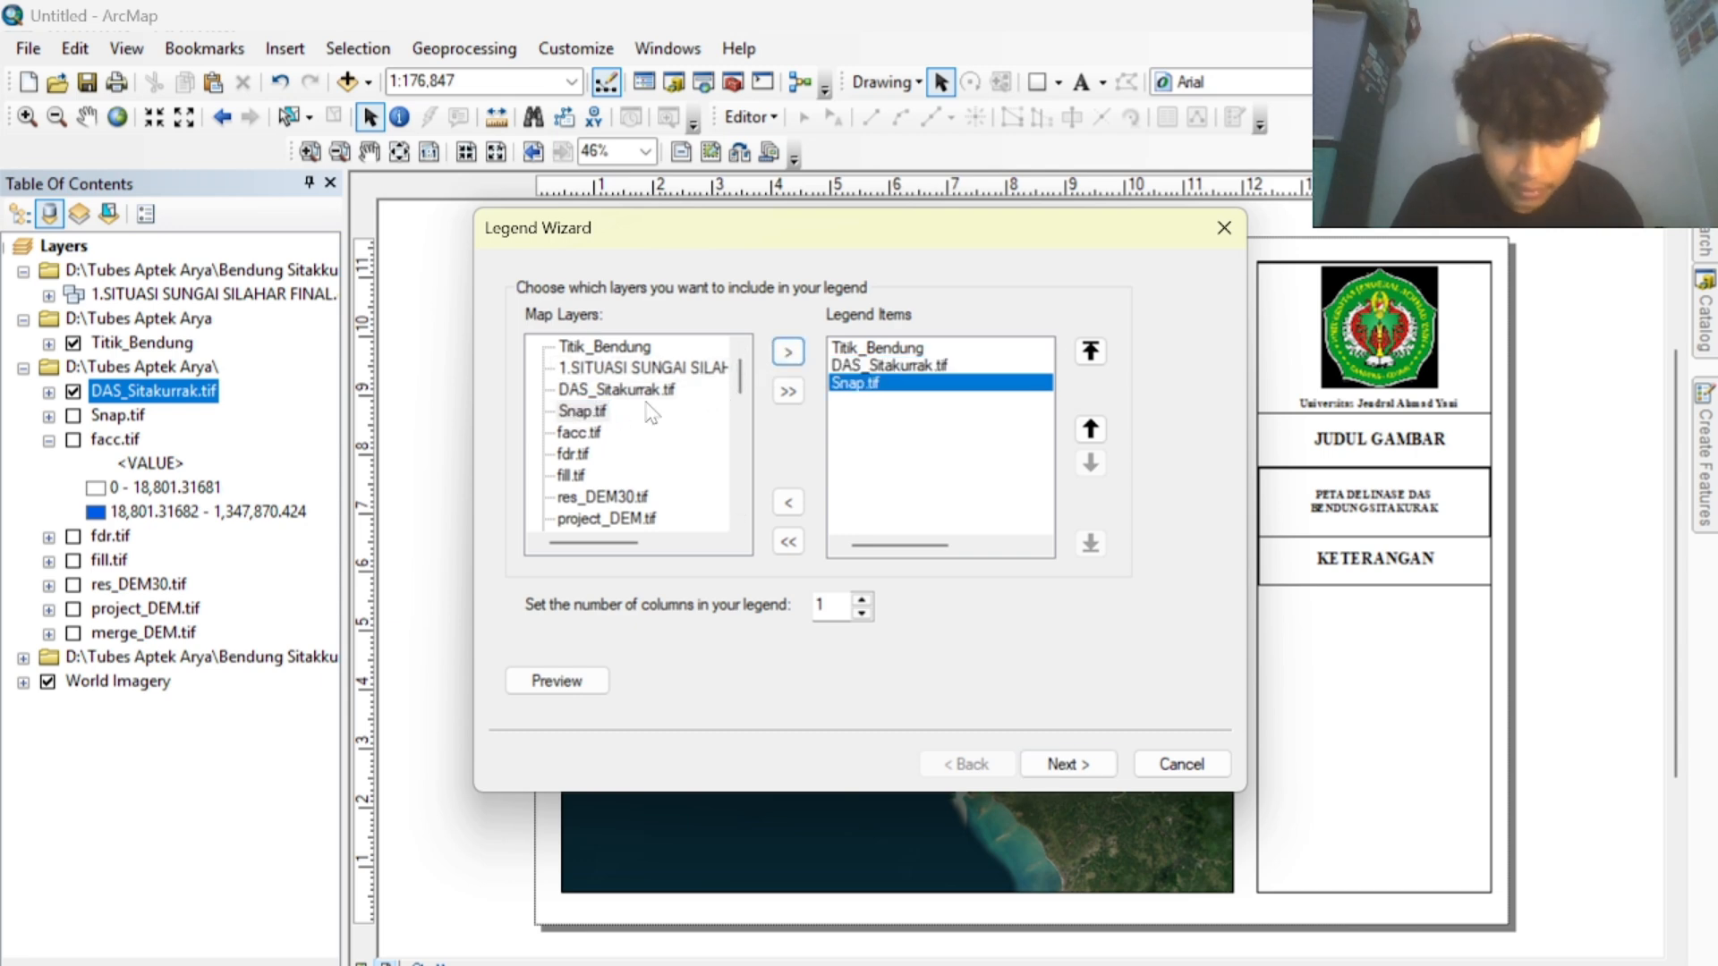
click(599, 434)
click(787, 354)
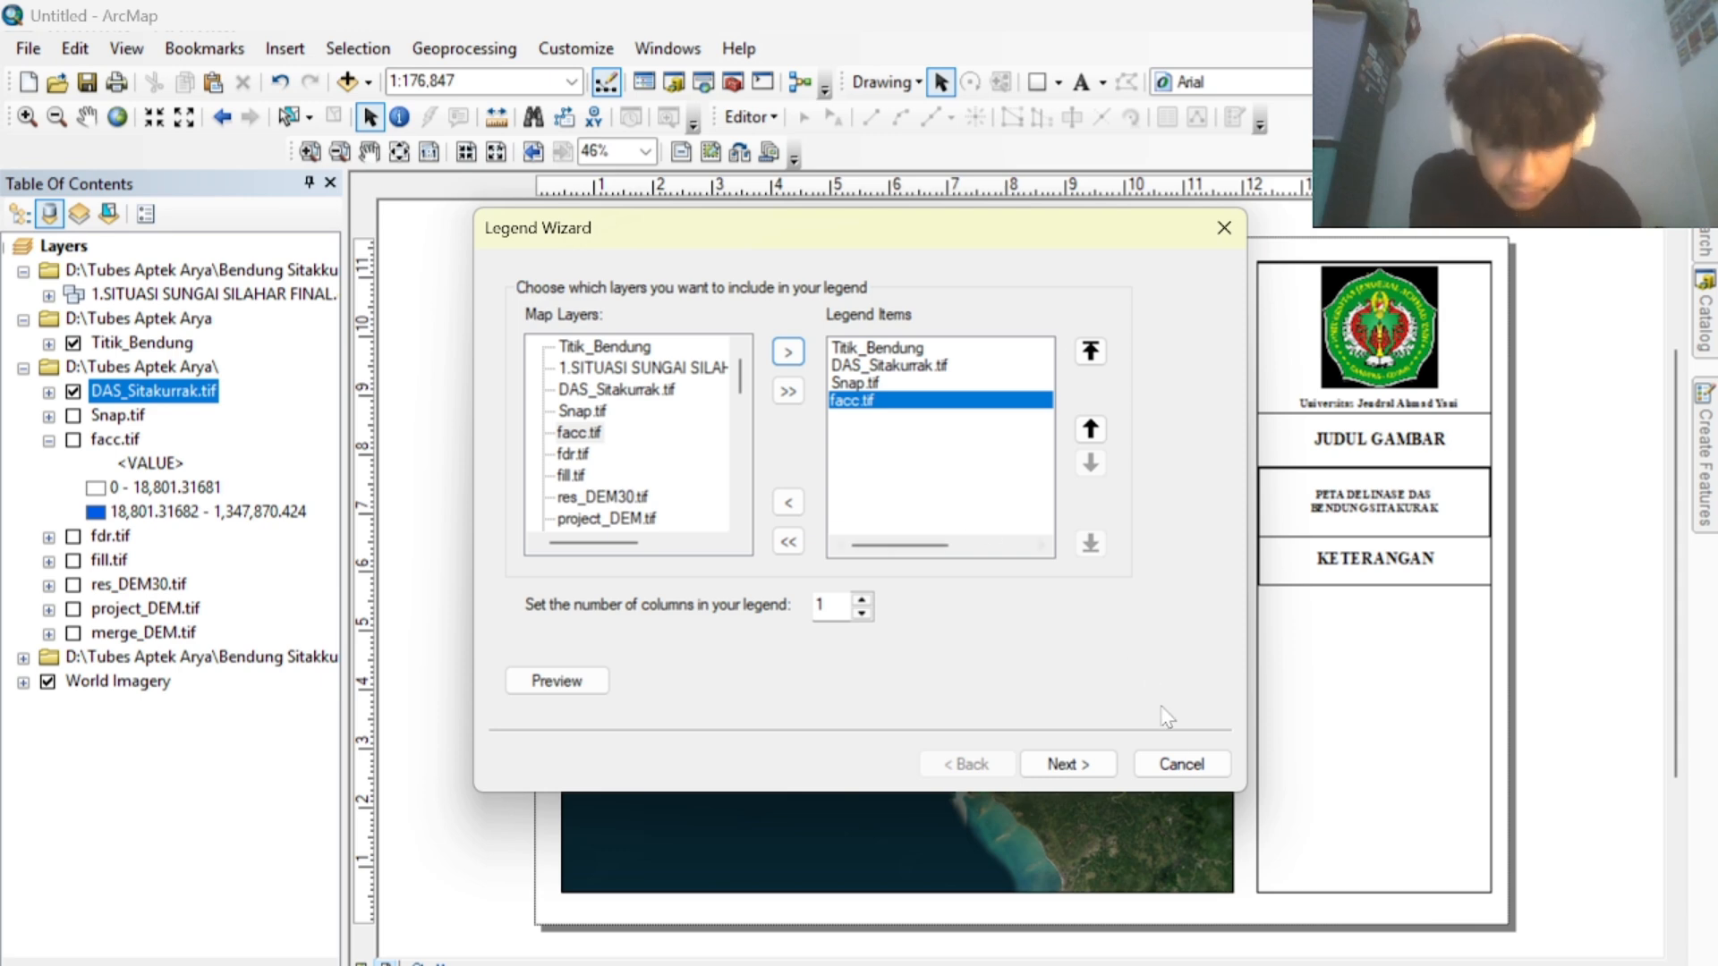
Keep the legend title "Legend", set its font size to 12 and insert the previewed legend into the layout.
click(1072, 765)
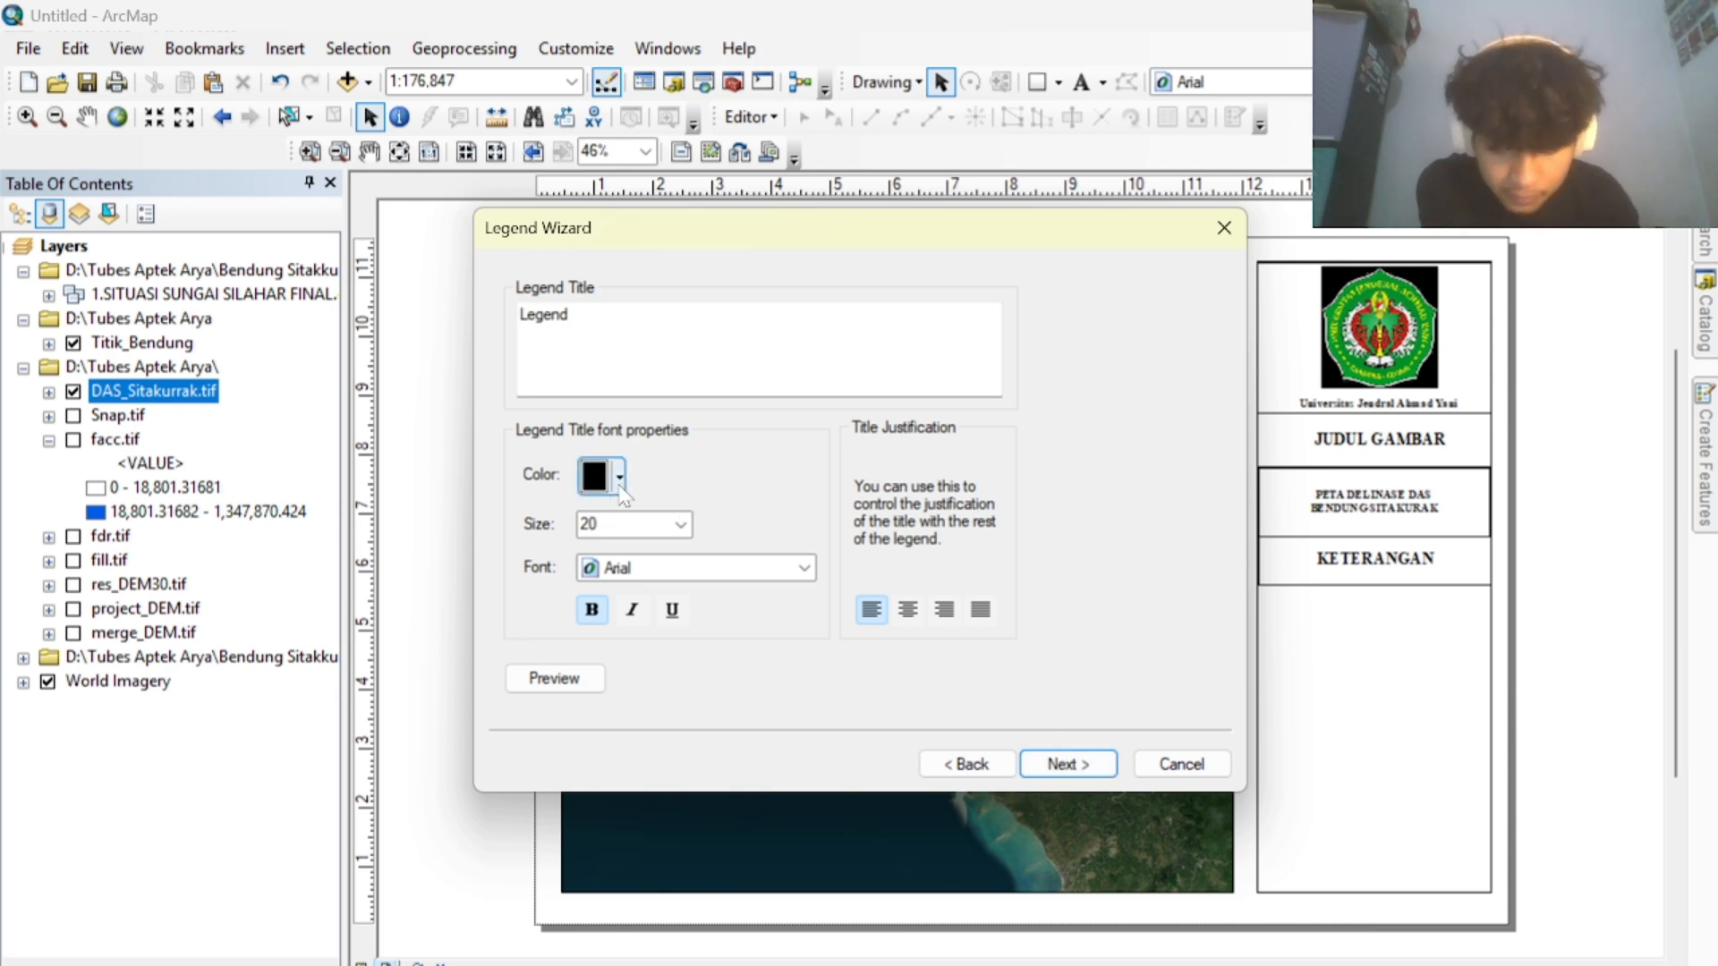
click(689, 536)
scroll(622, 586, up, 3)
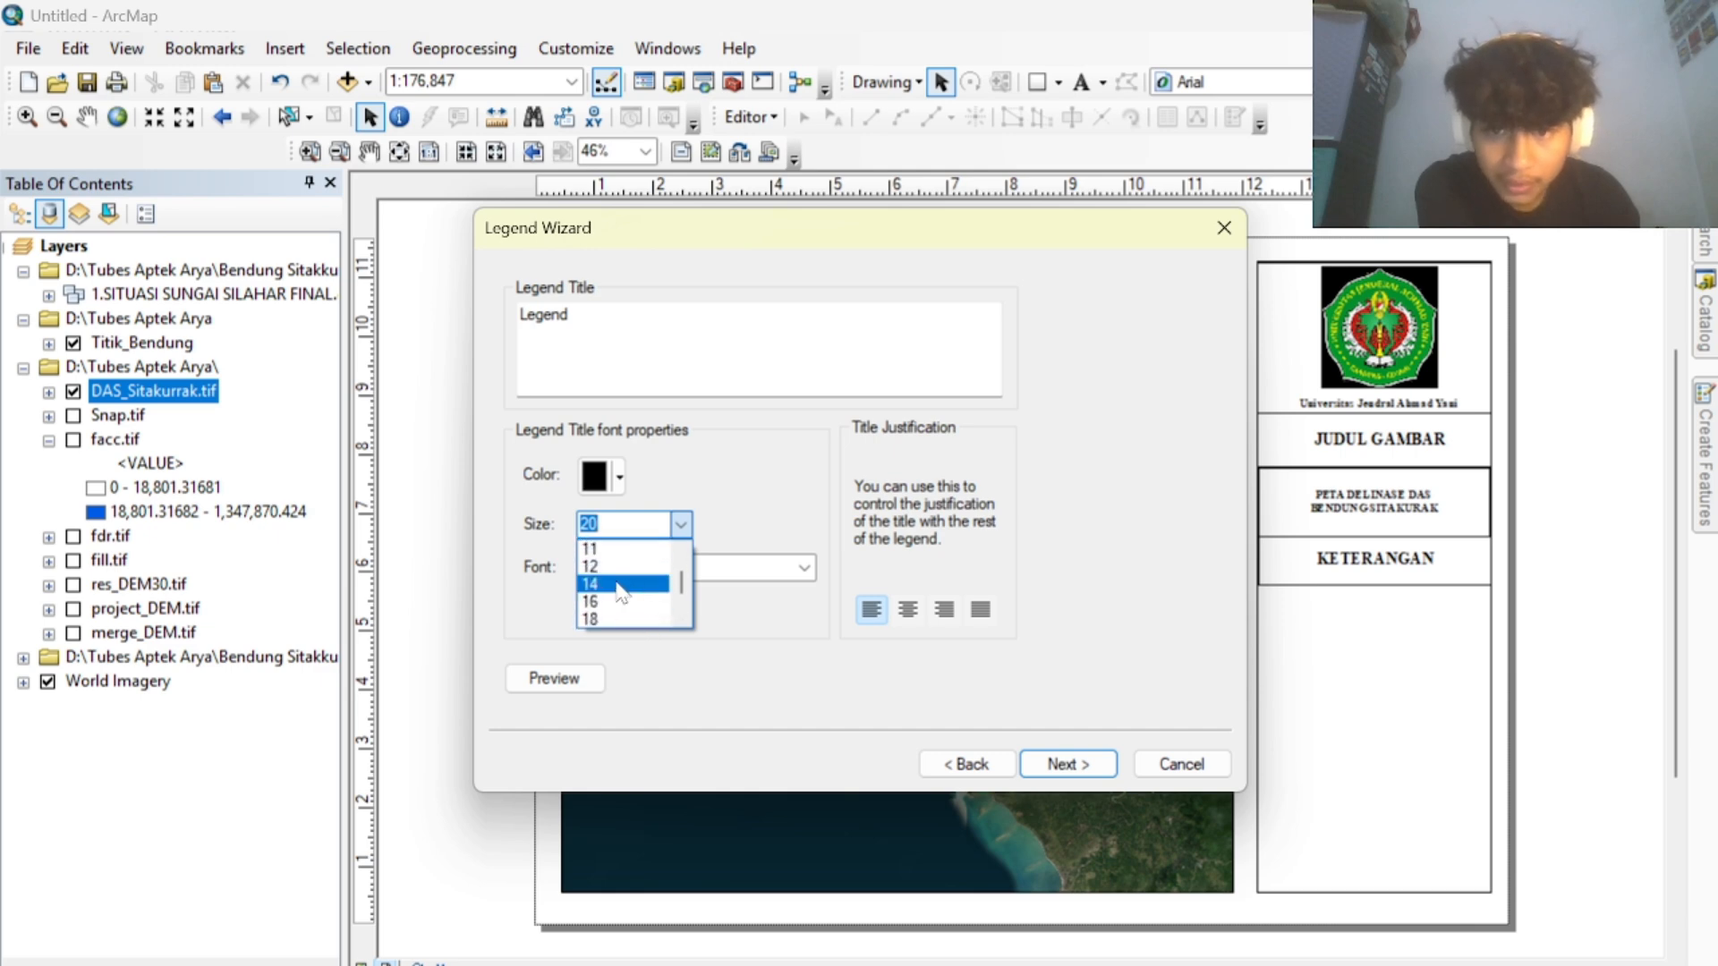
click(612, 567)
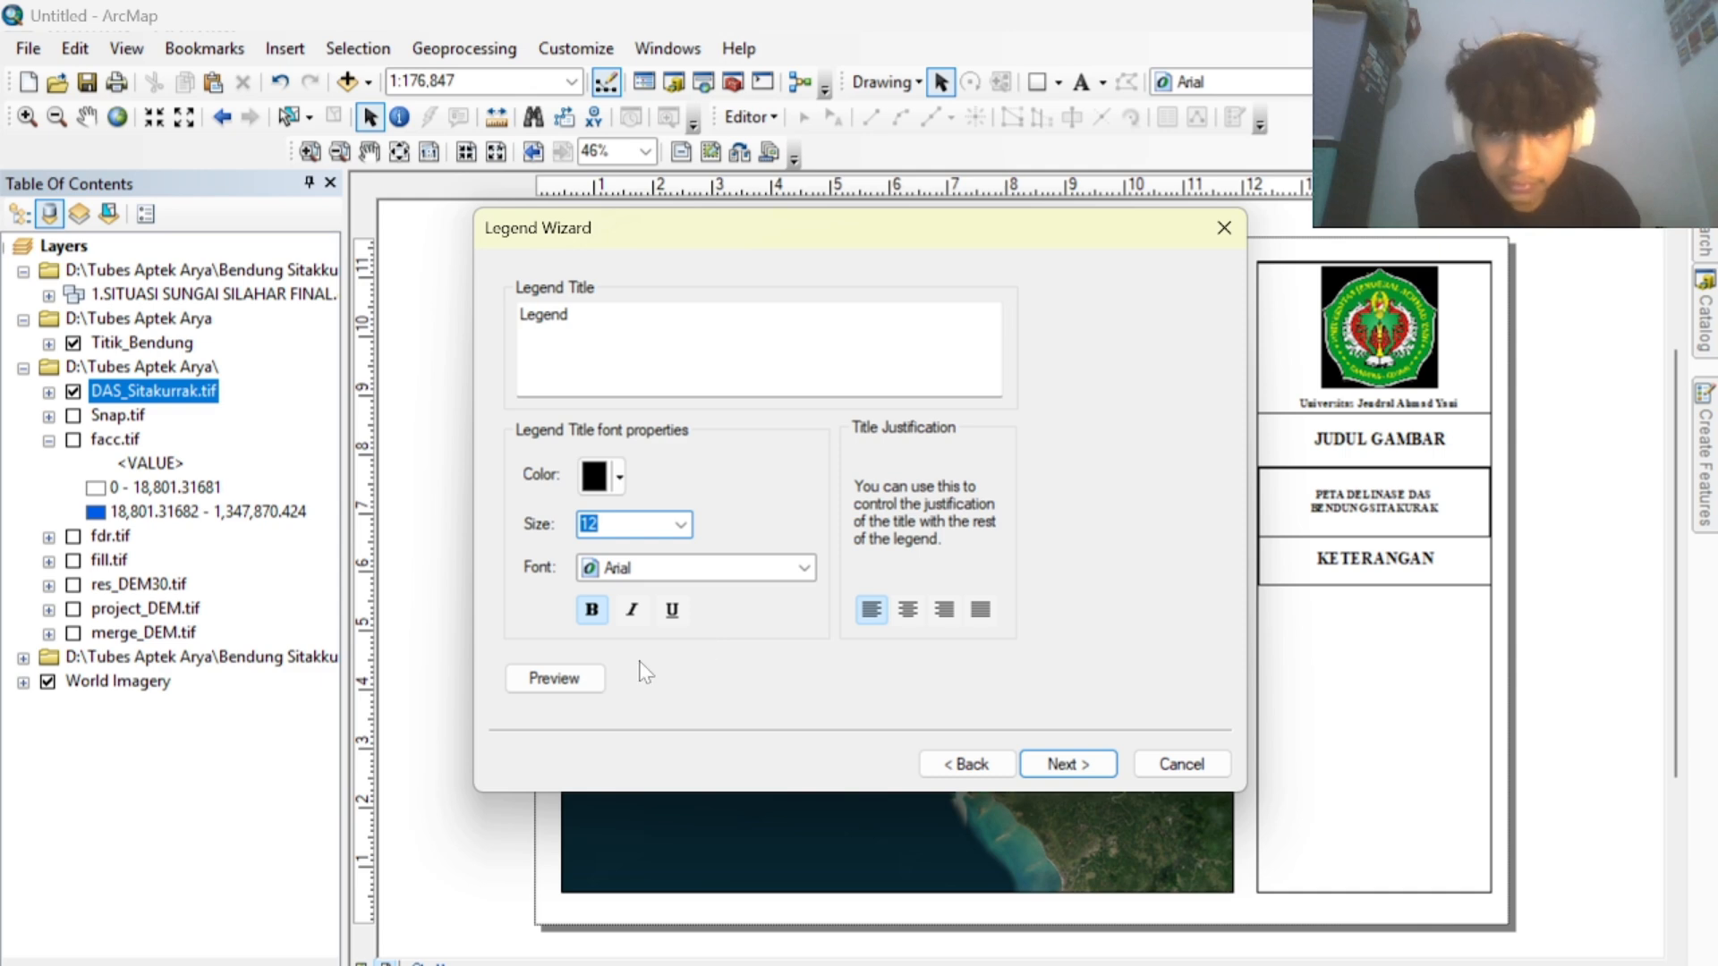
click(597, 678)
drag(1018, 235, 987, 461)
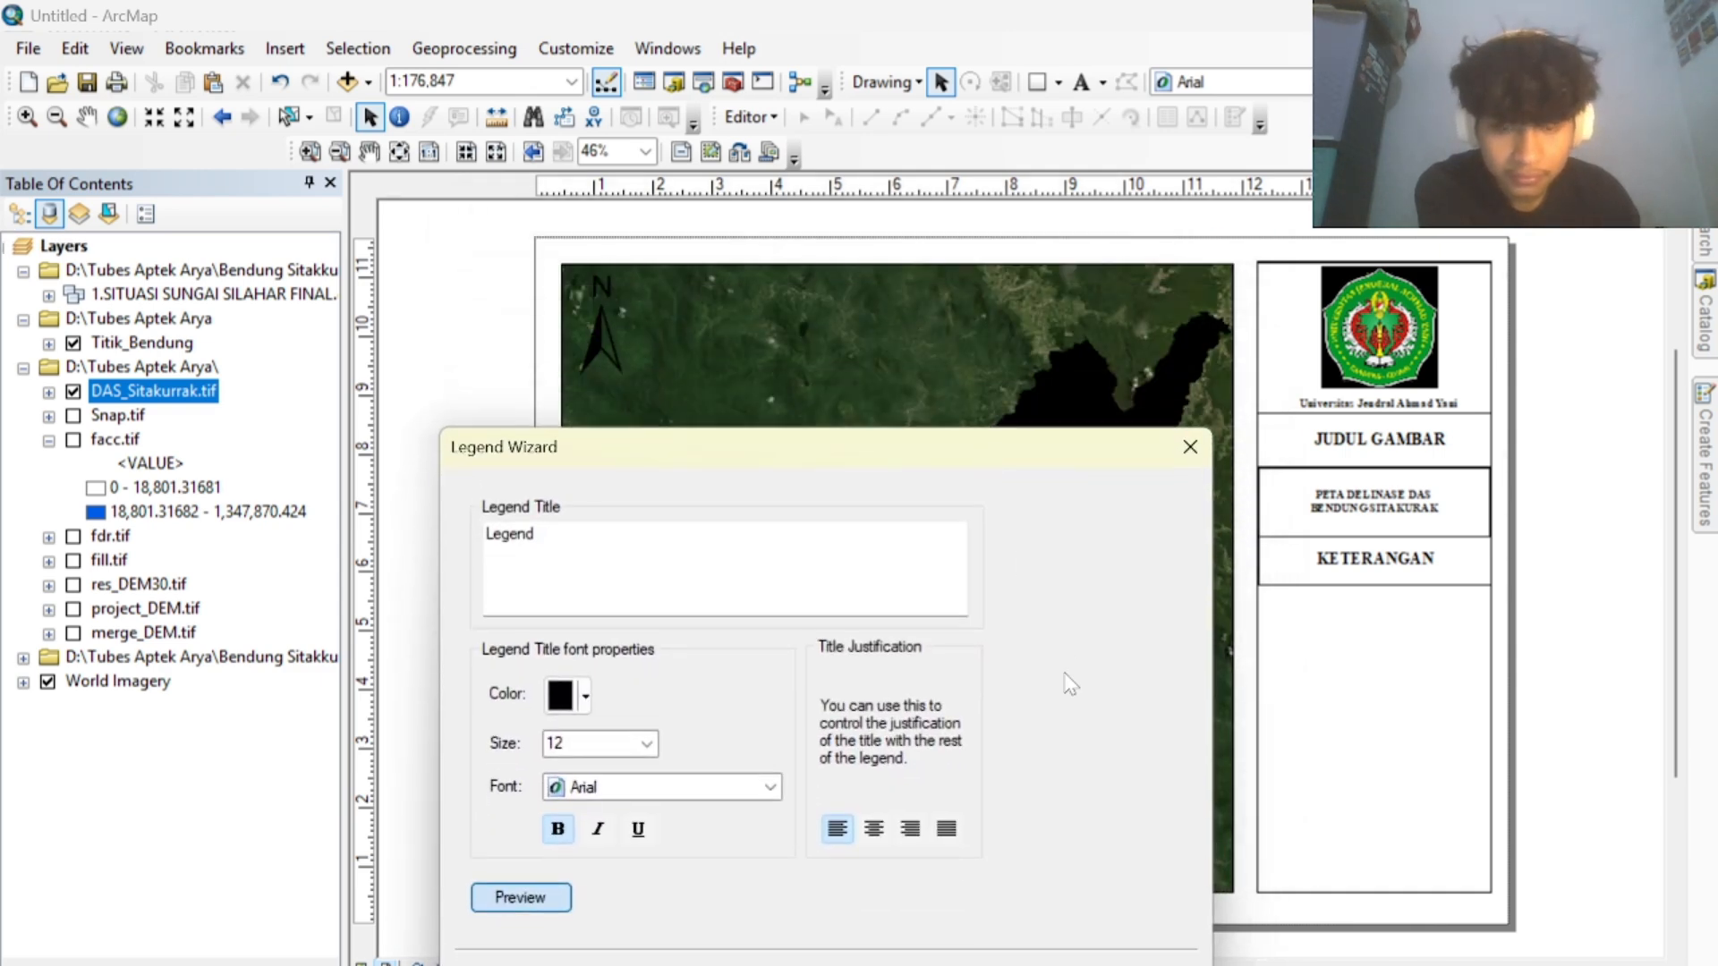
click(1025, 959)
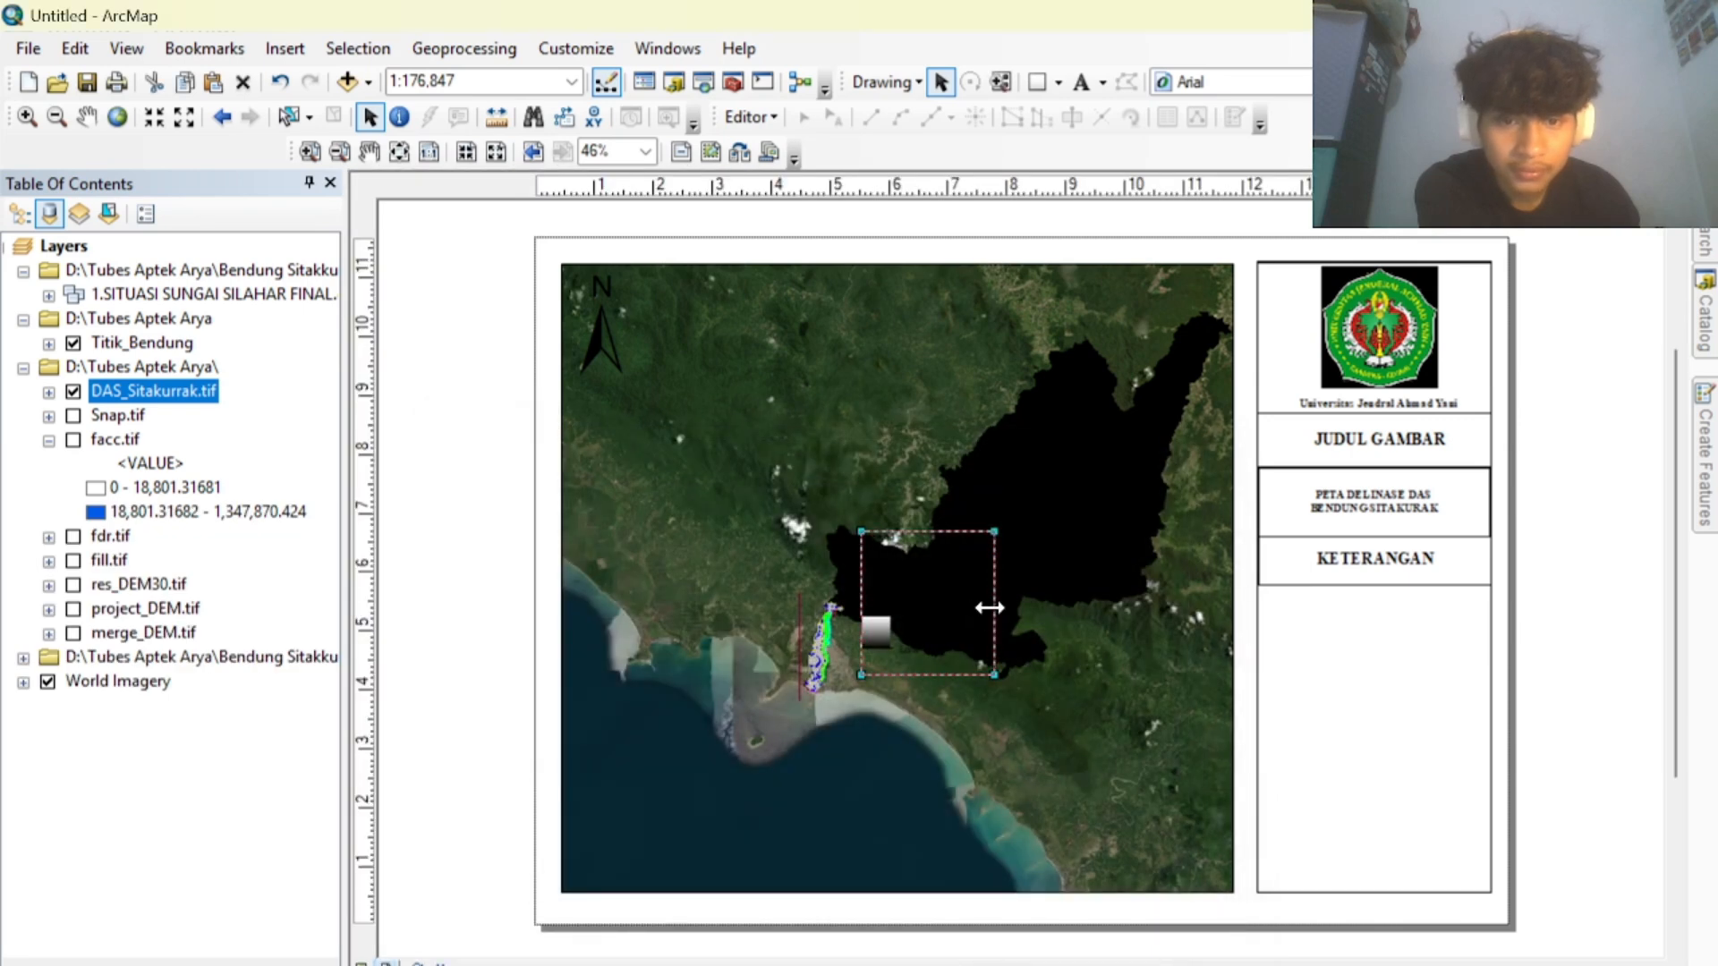
Move the legend into the empty side-panel area below "KETERANGAN" and enlarge it slightly to fit the panel.
drag(972, 611, 1424, 679)
mouse_move(1444, 747)
mouse_down()
mouse_move(1449, 816)
mouse_move(1451, 760)
mouse_move(1464, 767)
mouse_up()
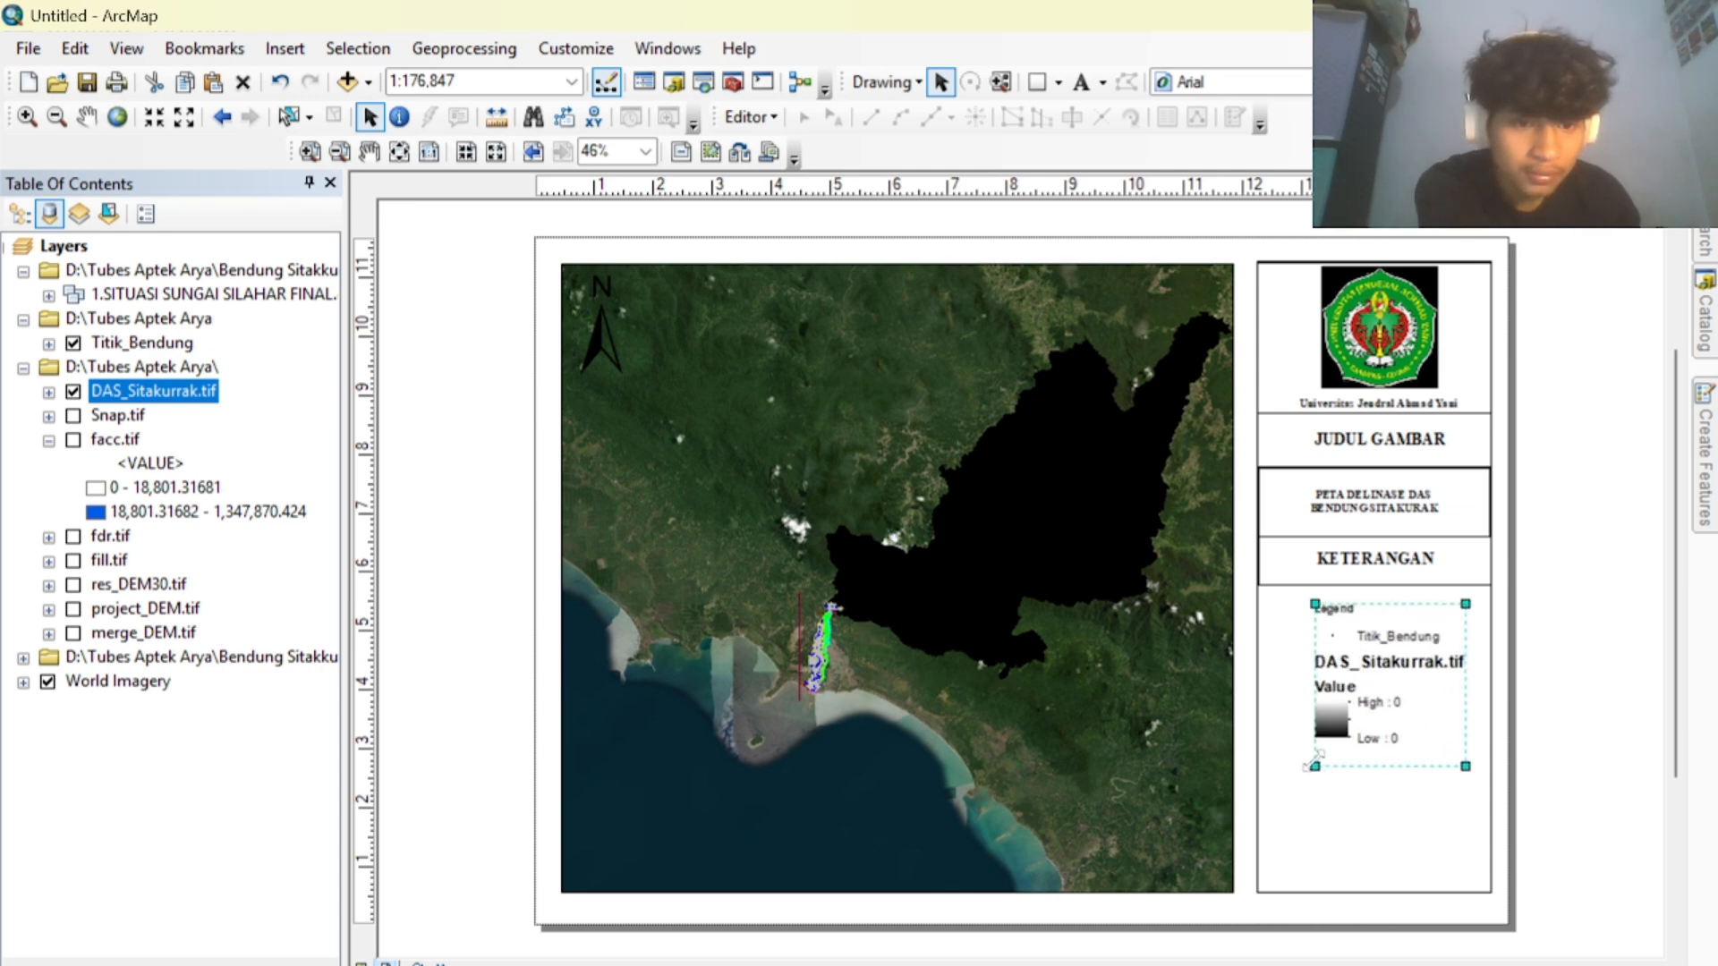
drag(1315, 760, 1312, 768)
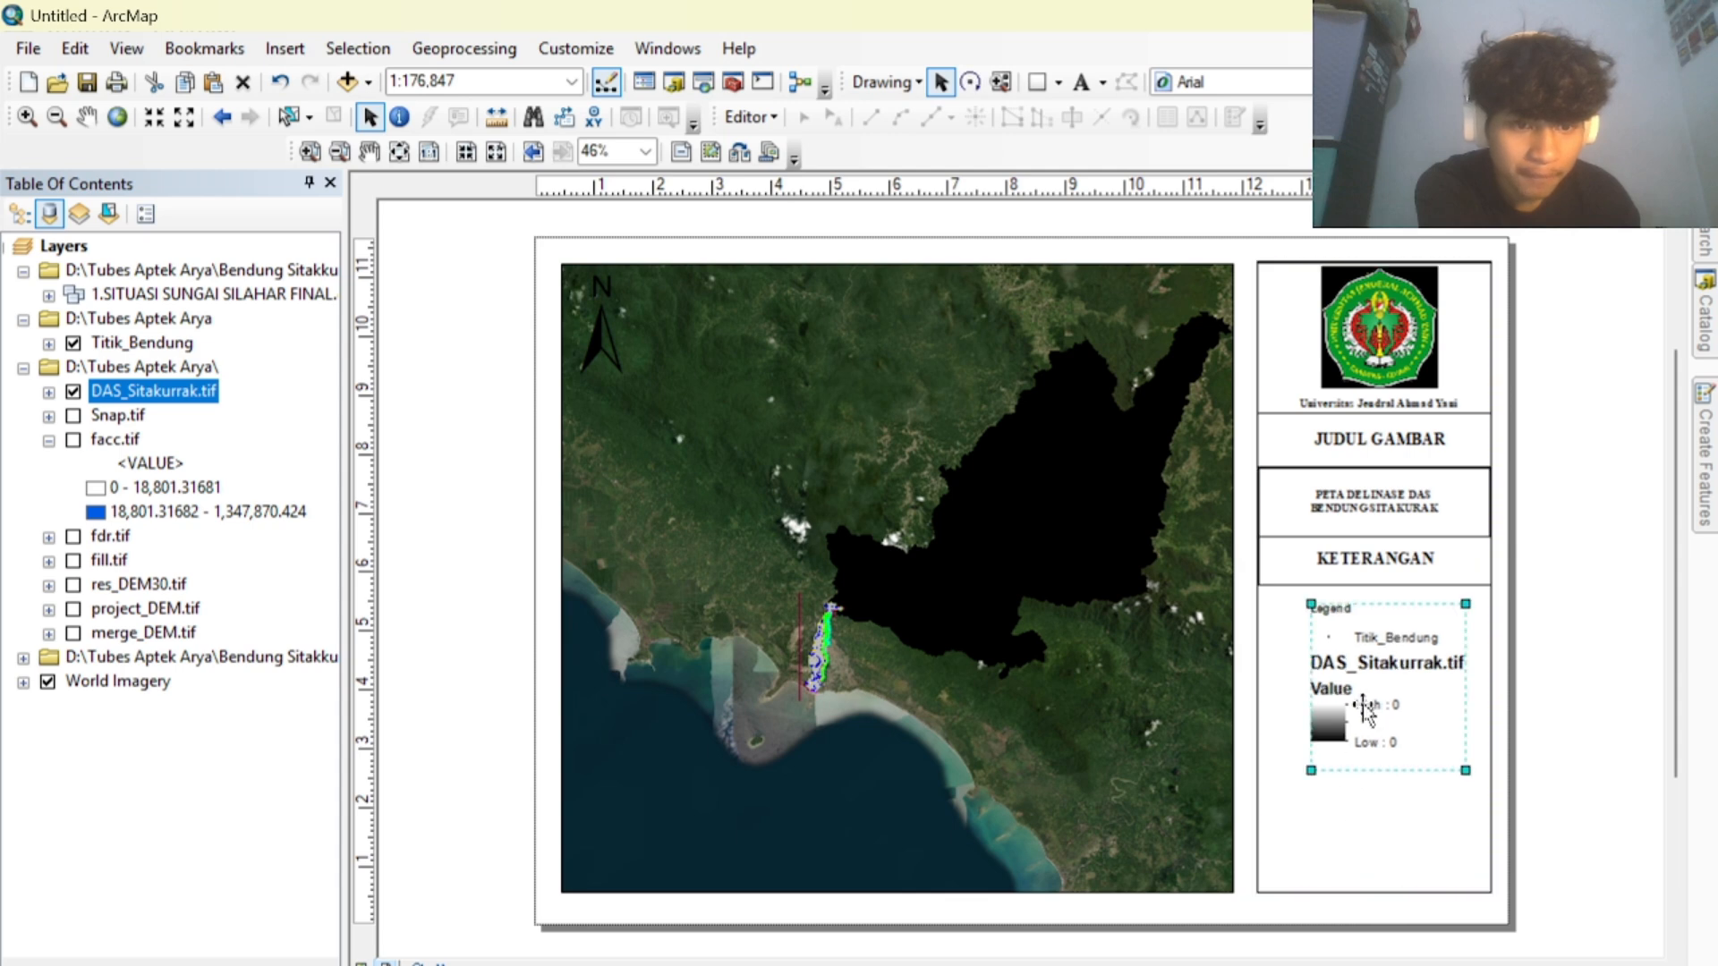
drag(1361, 703, 1354, 695)
Rebuild the legend's item list with only Titik_Bendung, DAS_Sitakurrak.tif and facc.tif, and apply it.
right_click(1432, 696)
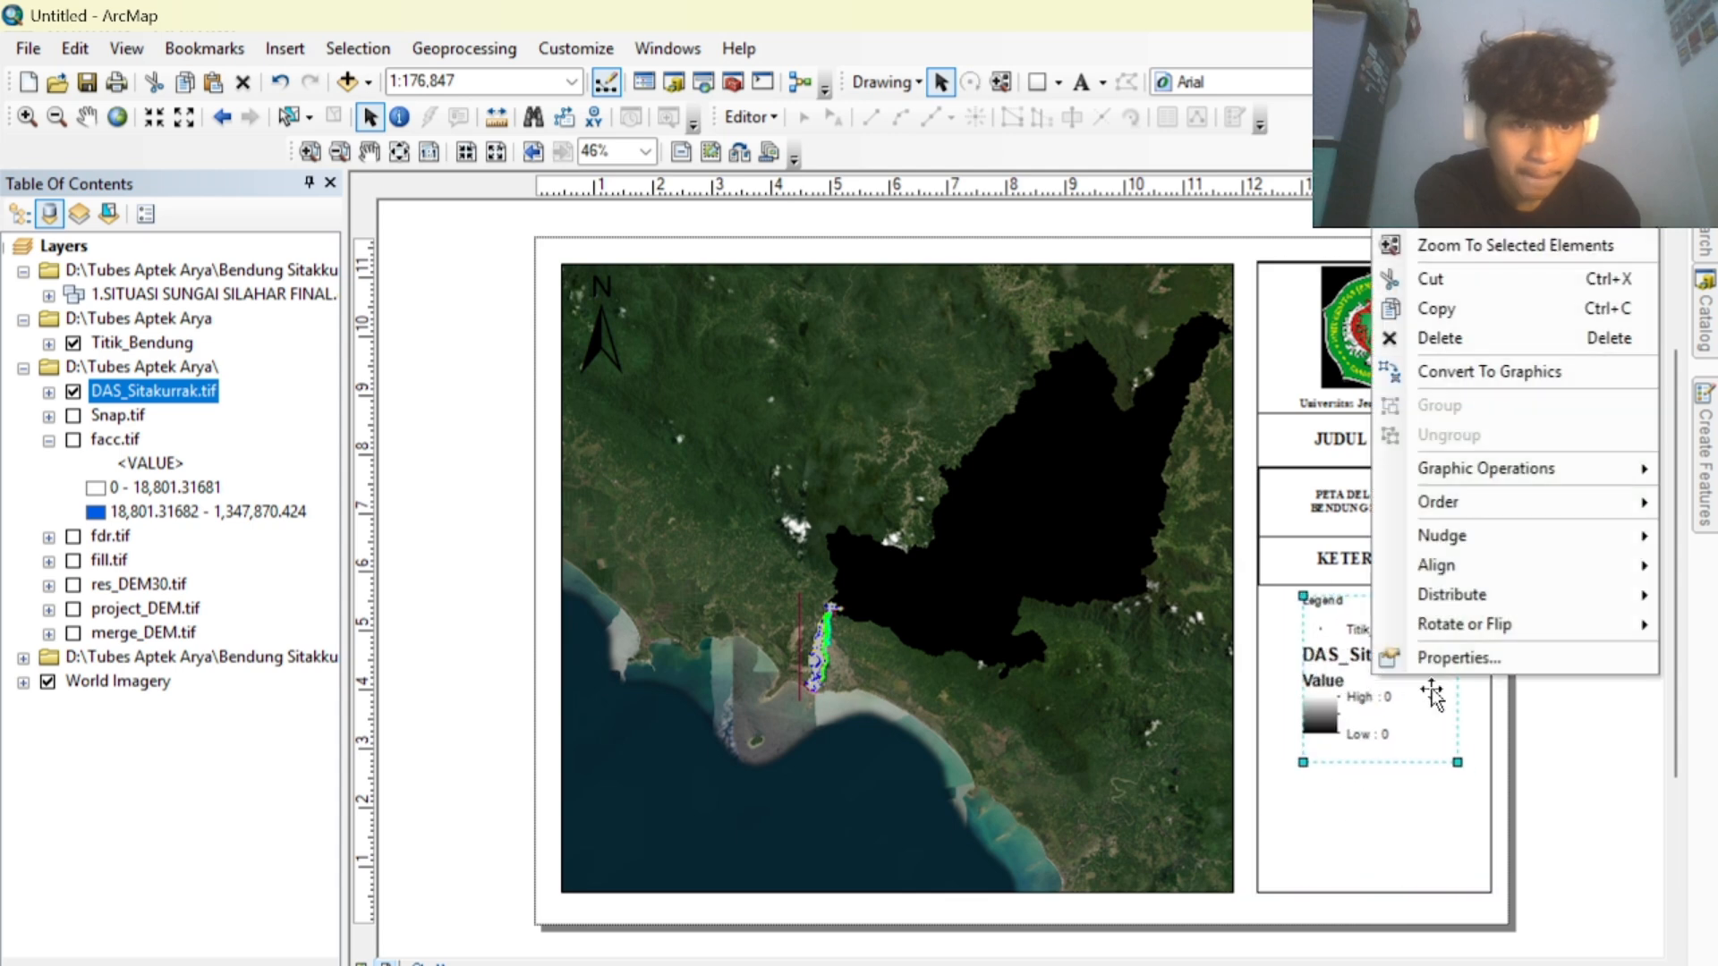
click(1458, 657)
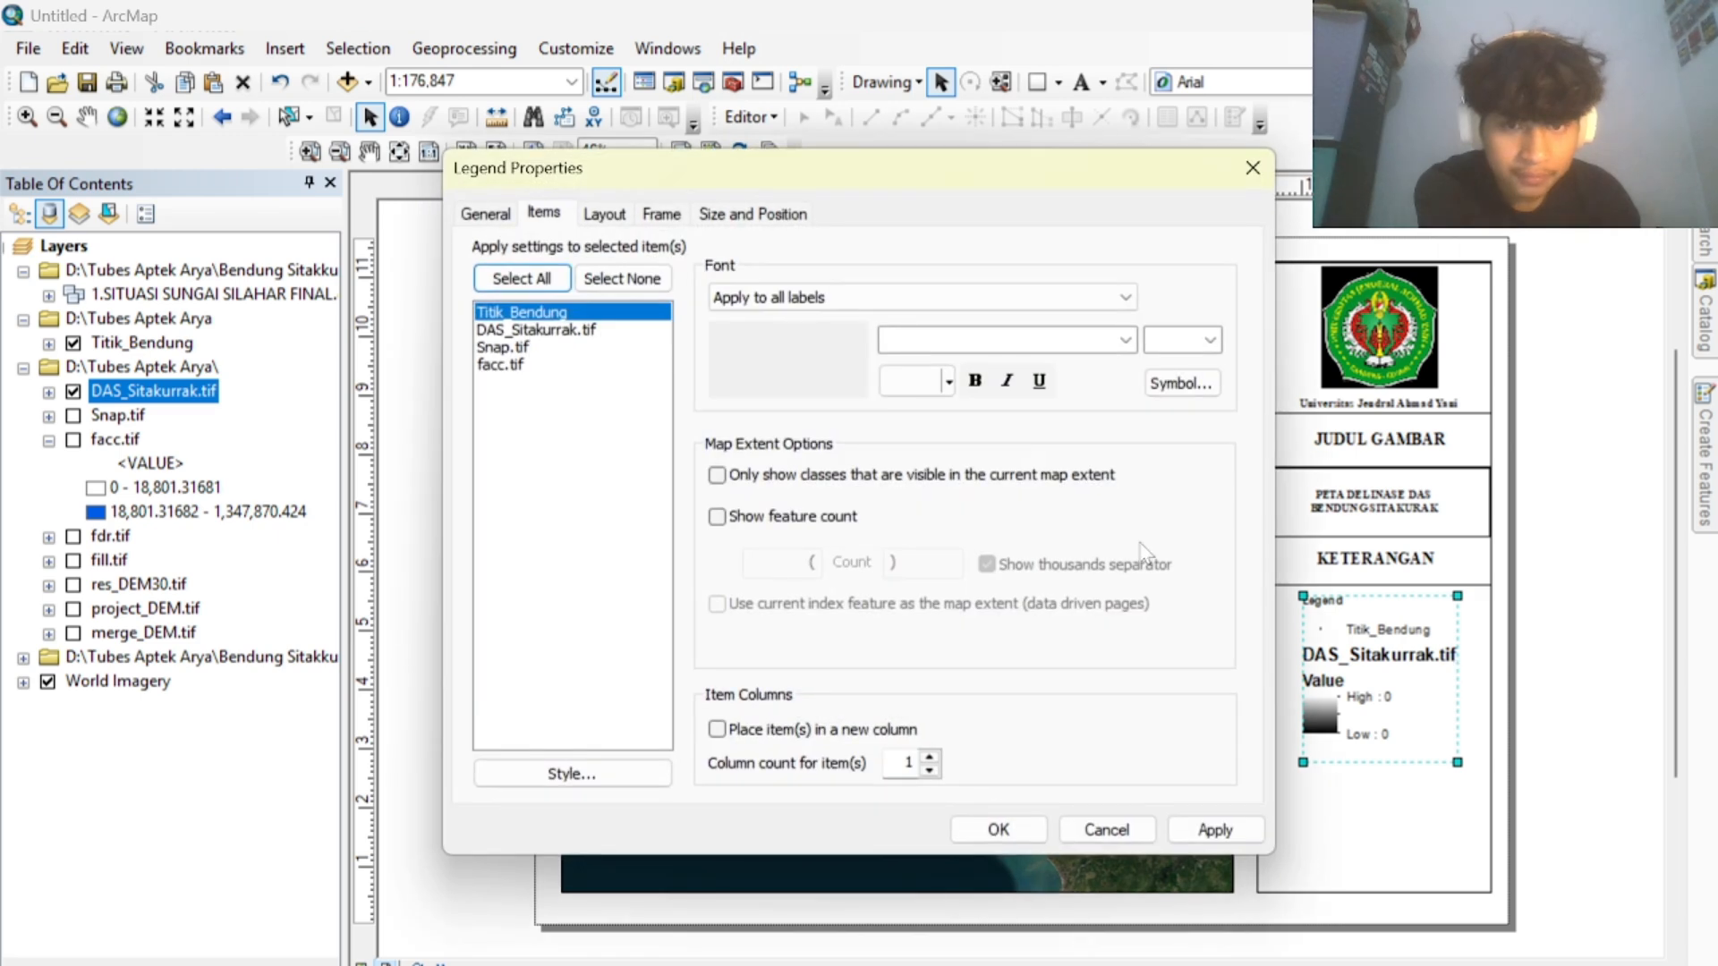
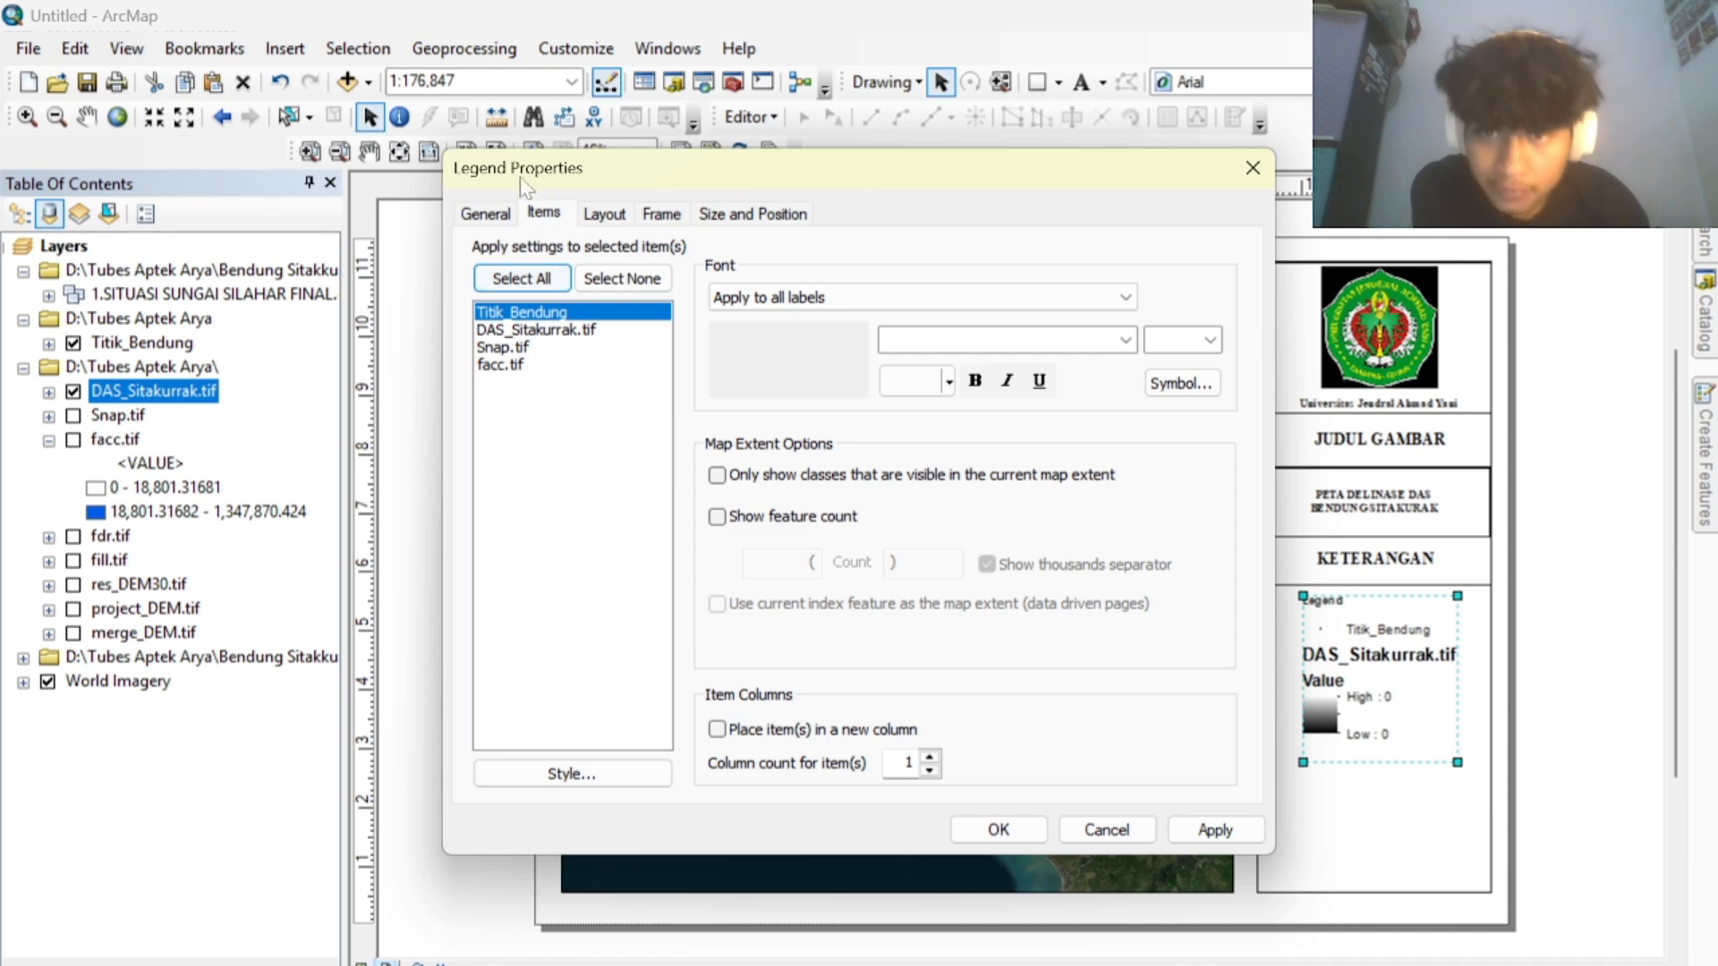
click(508, 214)
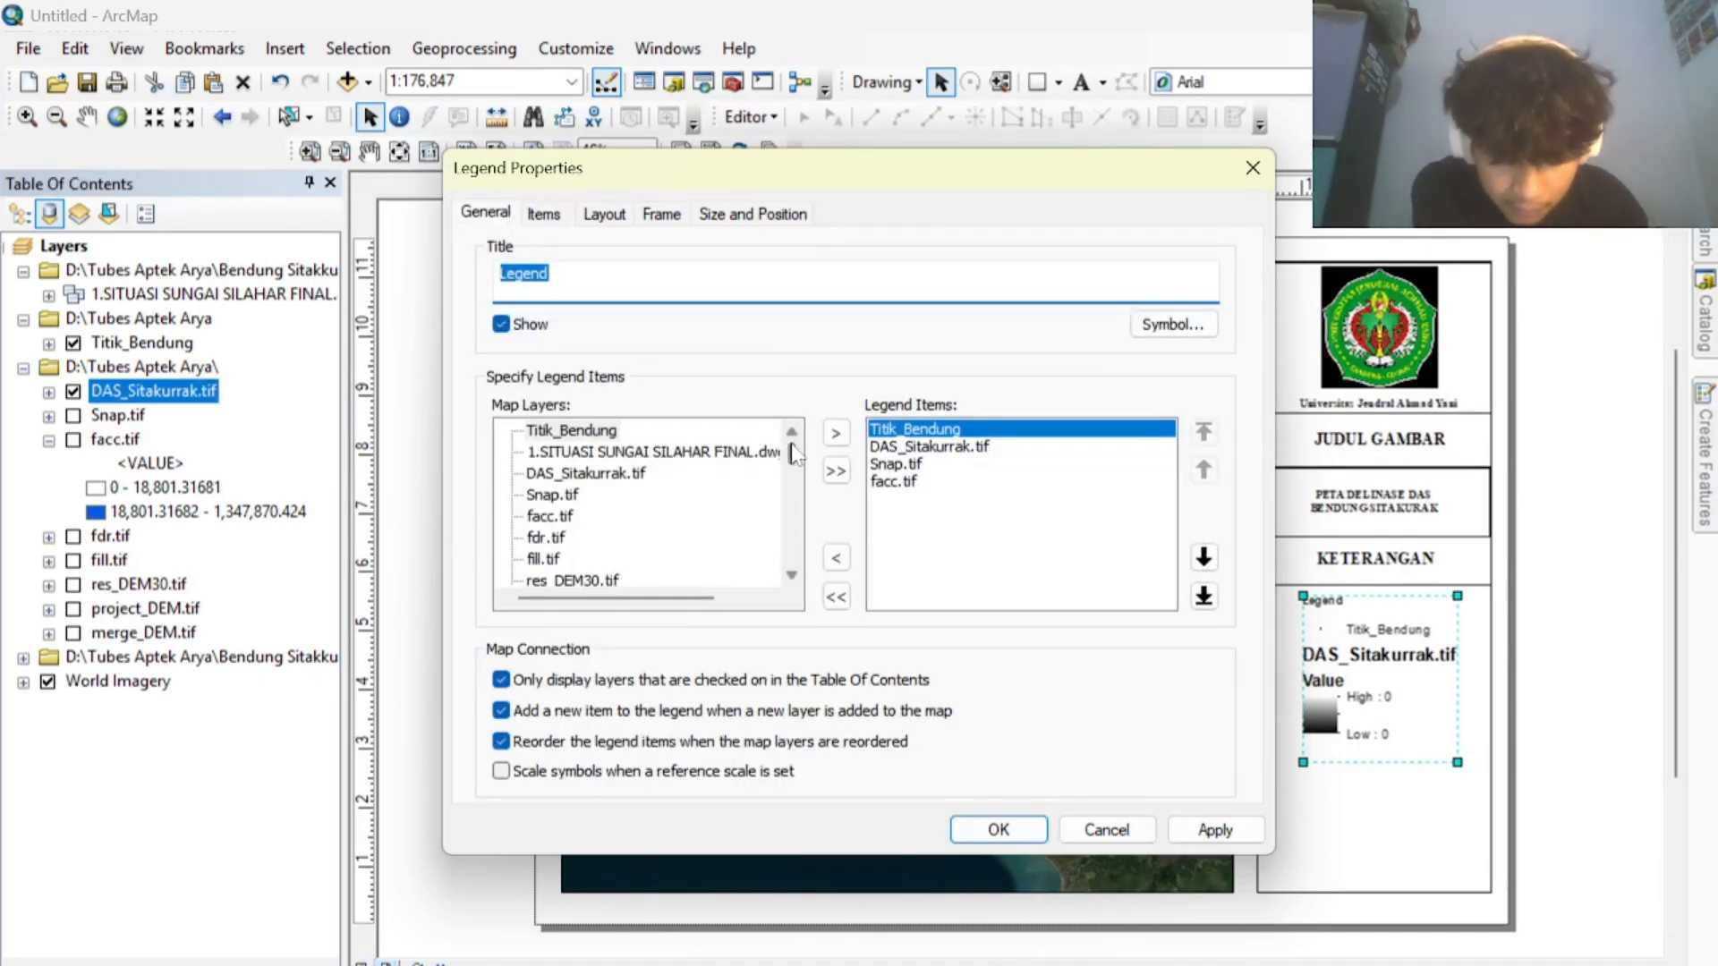
click(914, 464)
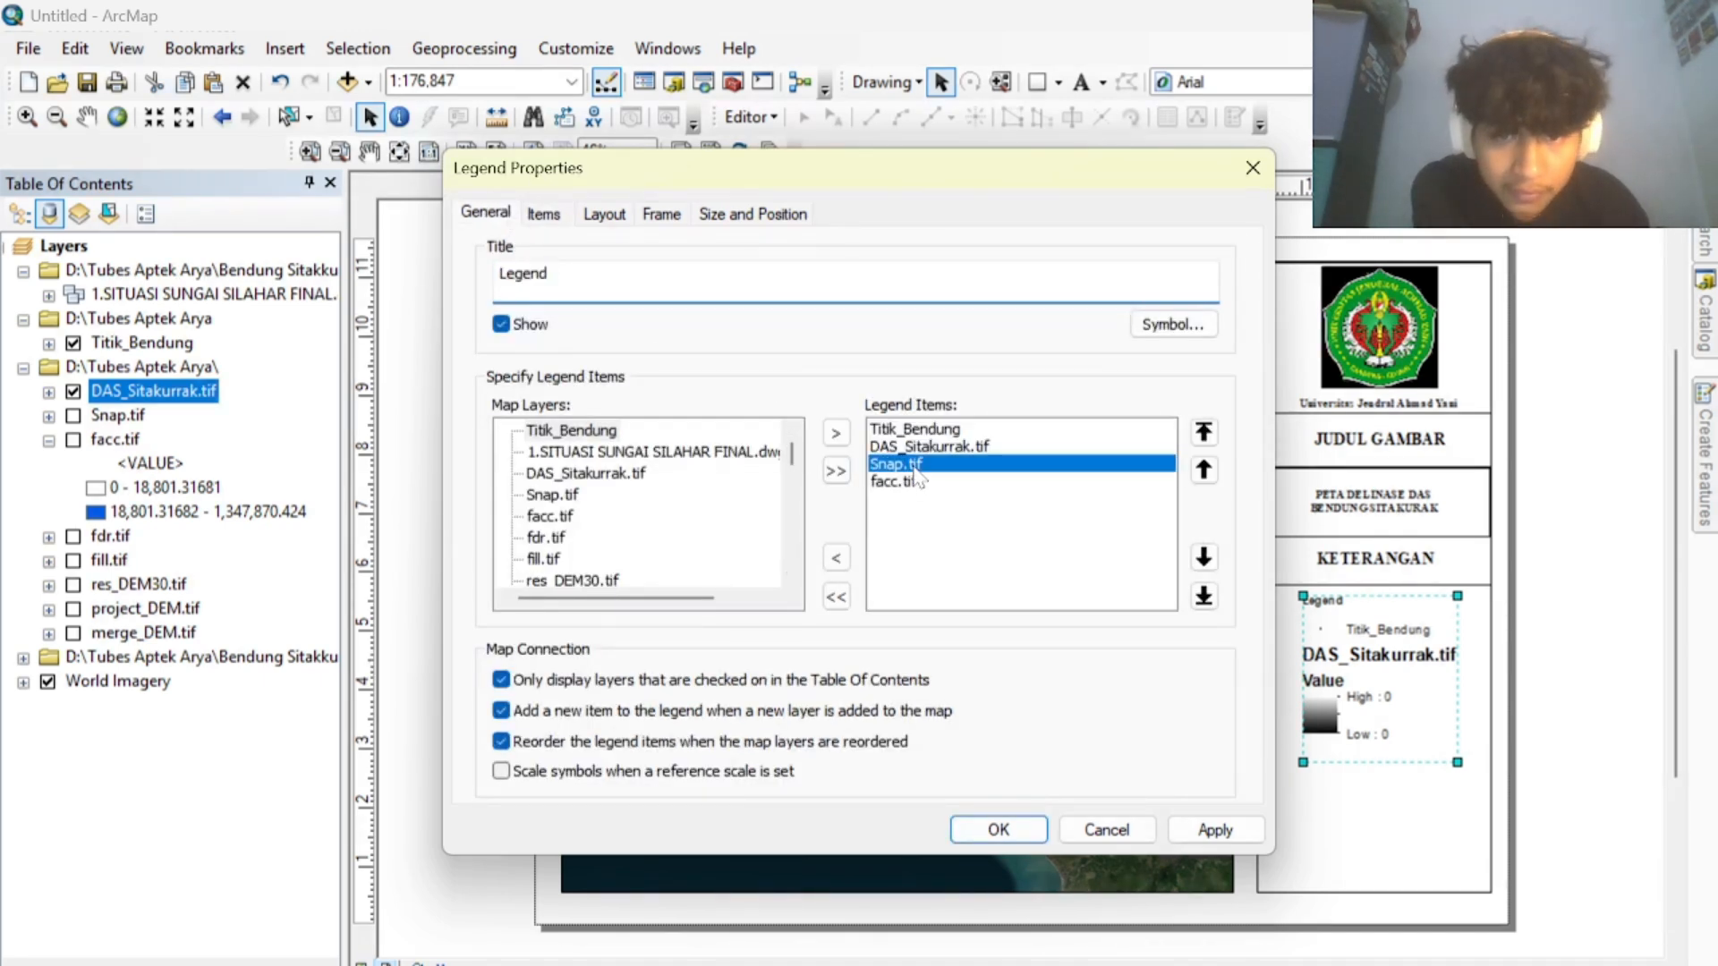
click(835, 597)
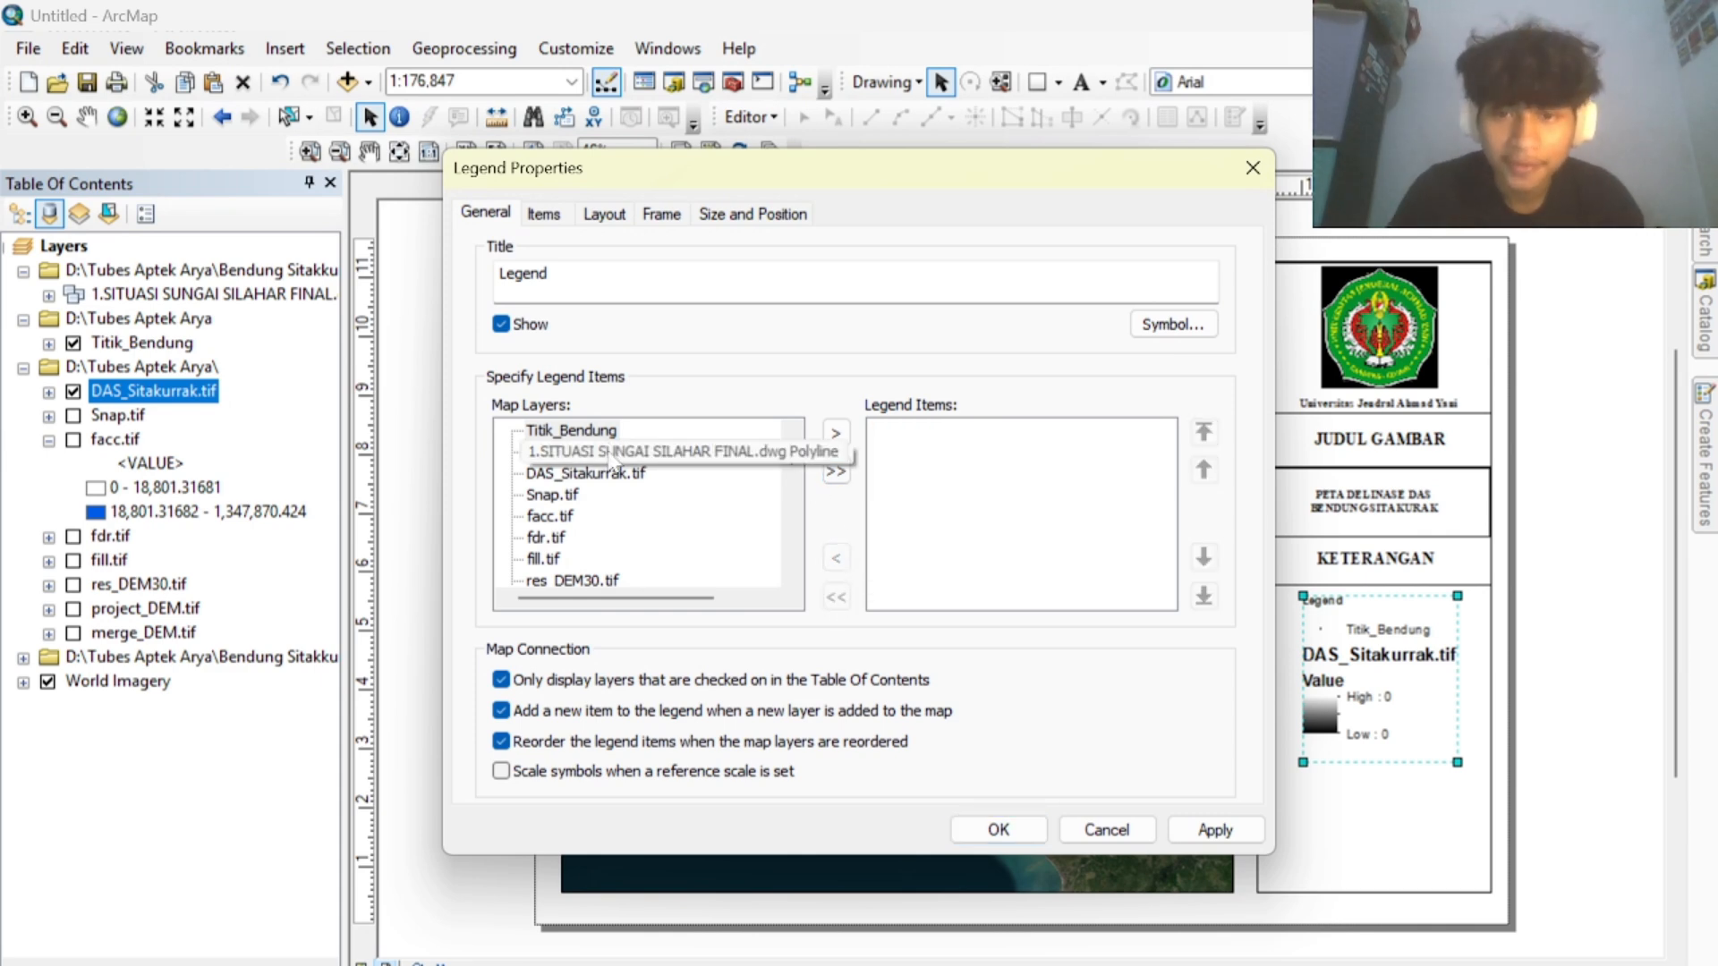
click(651, 432)
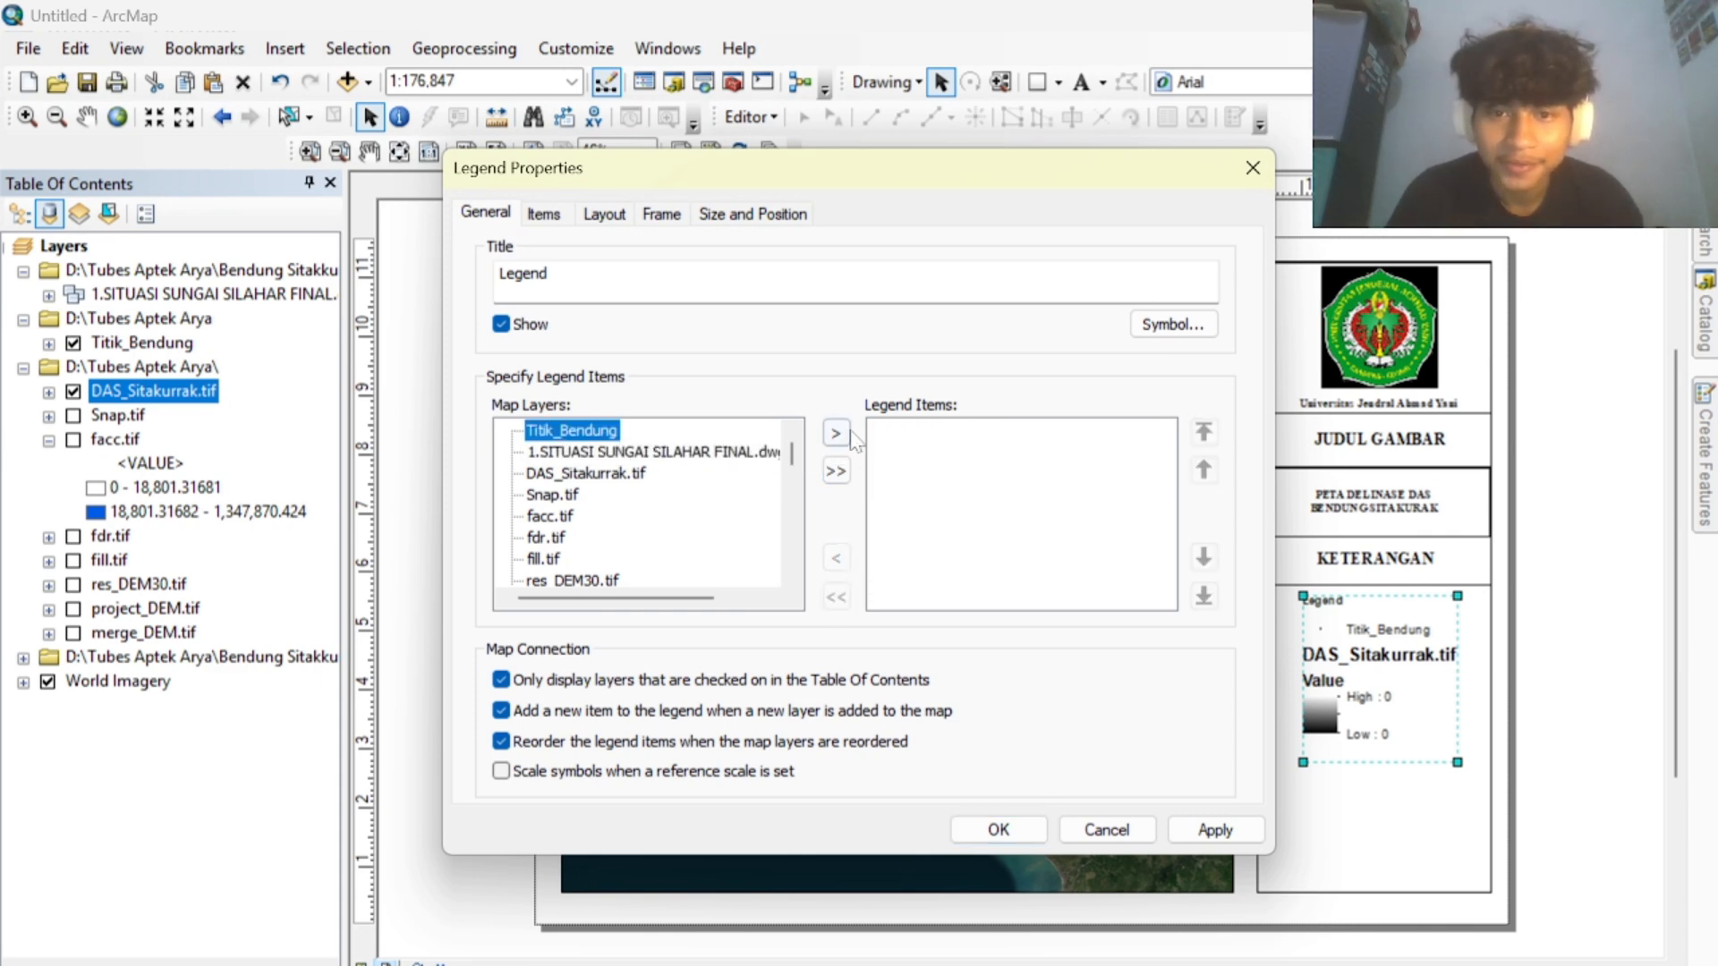
click(836, 433)
click(631, 474)
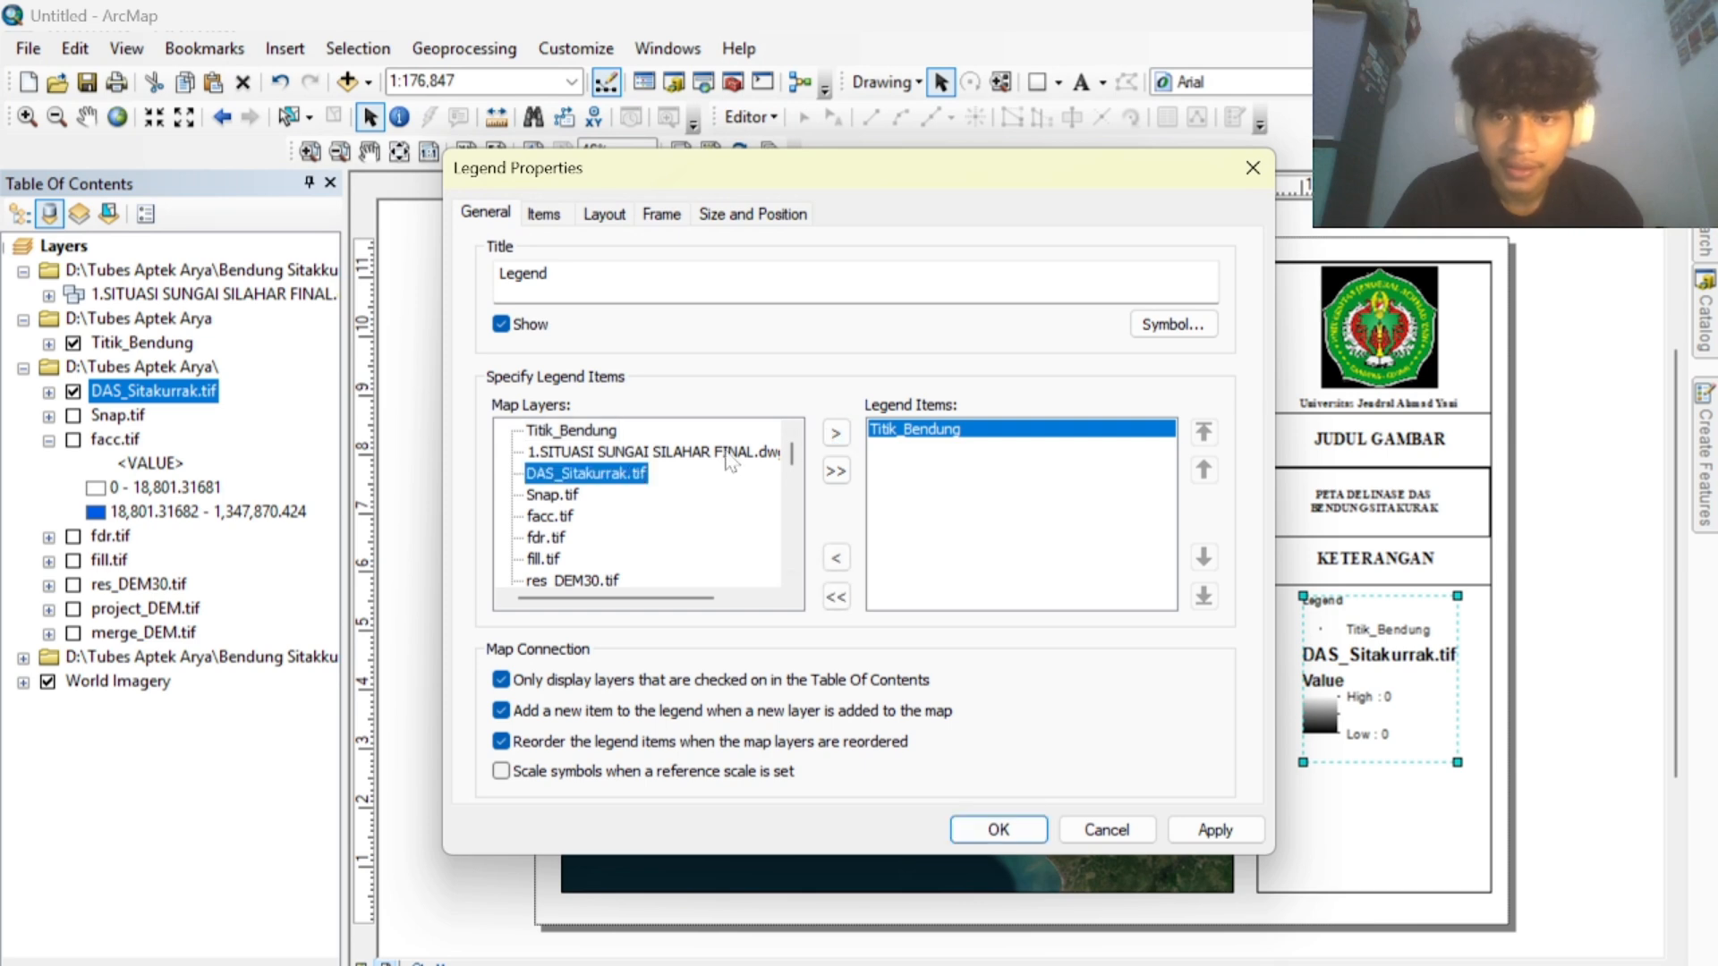
click(835, 434)
click(549, 516)
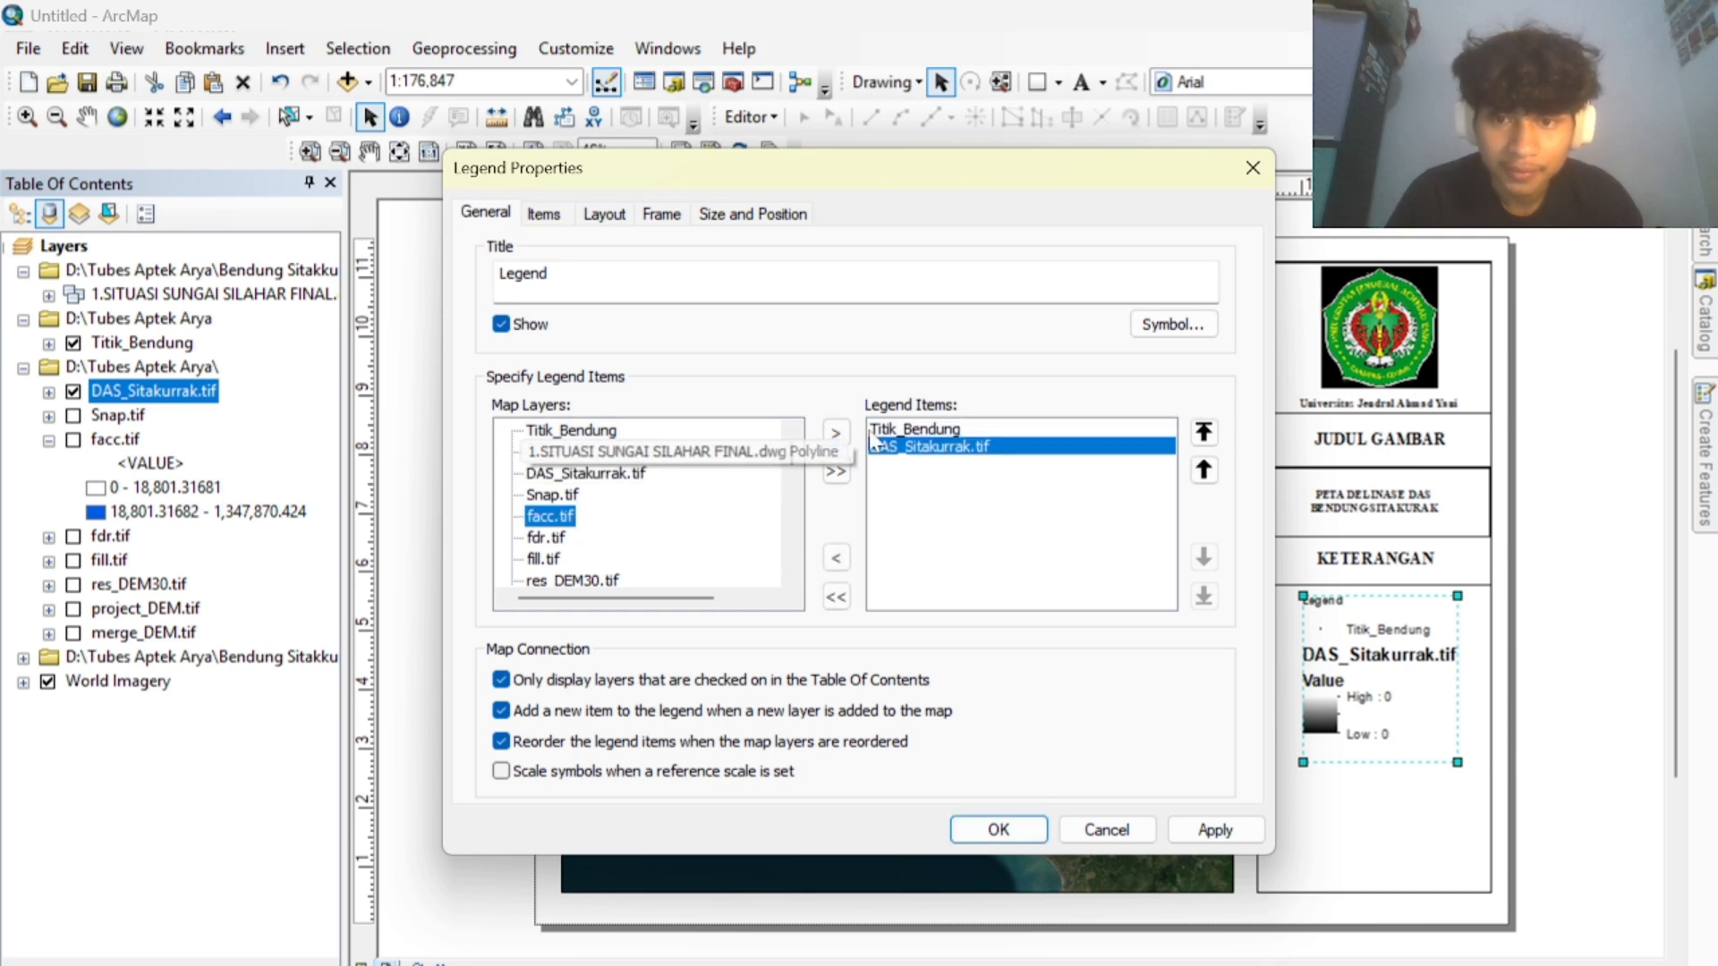
click(836, 434)
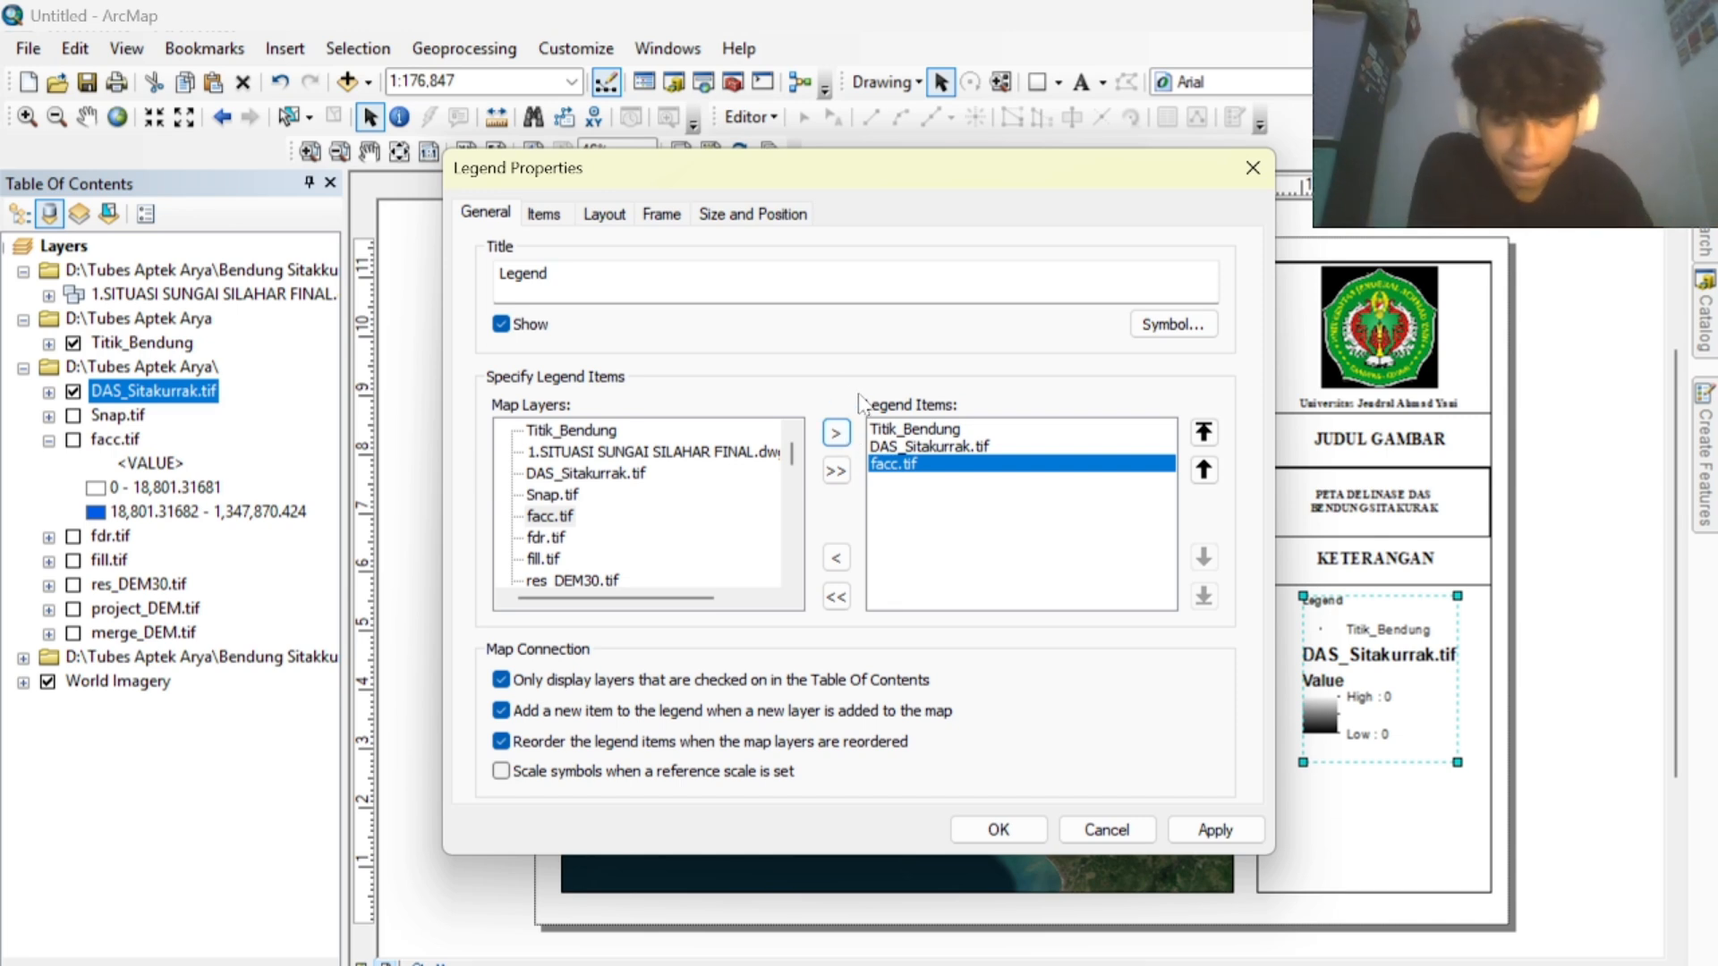
click(1215, 830)
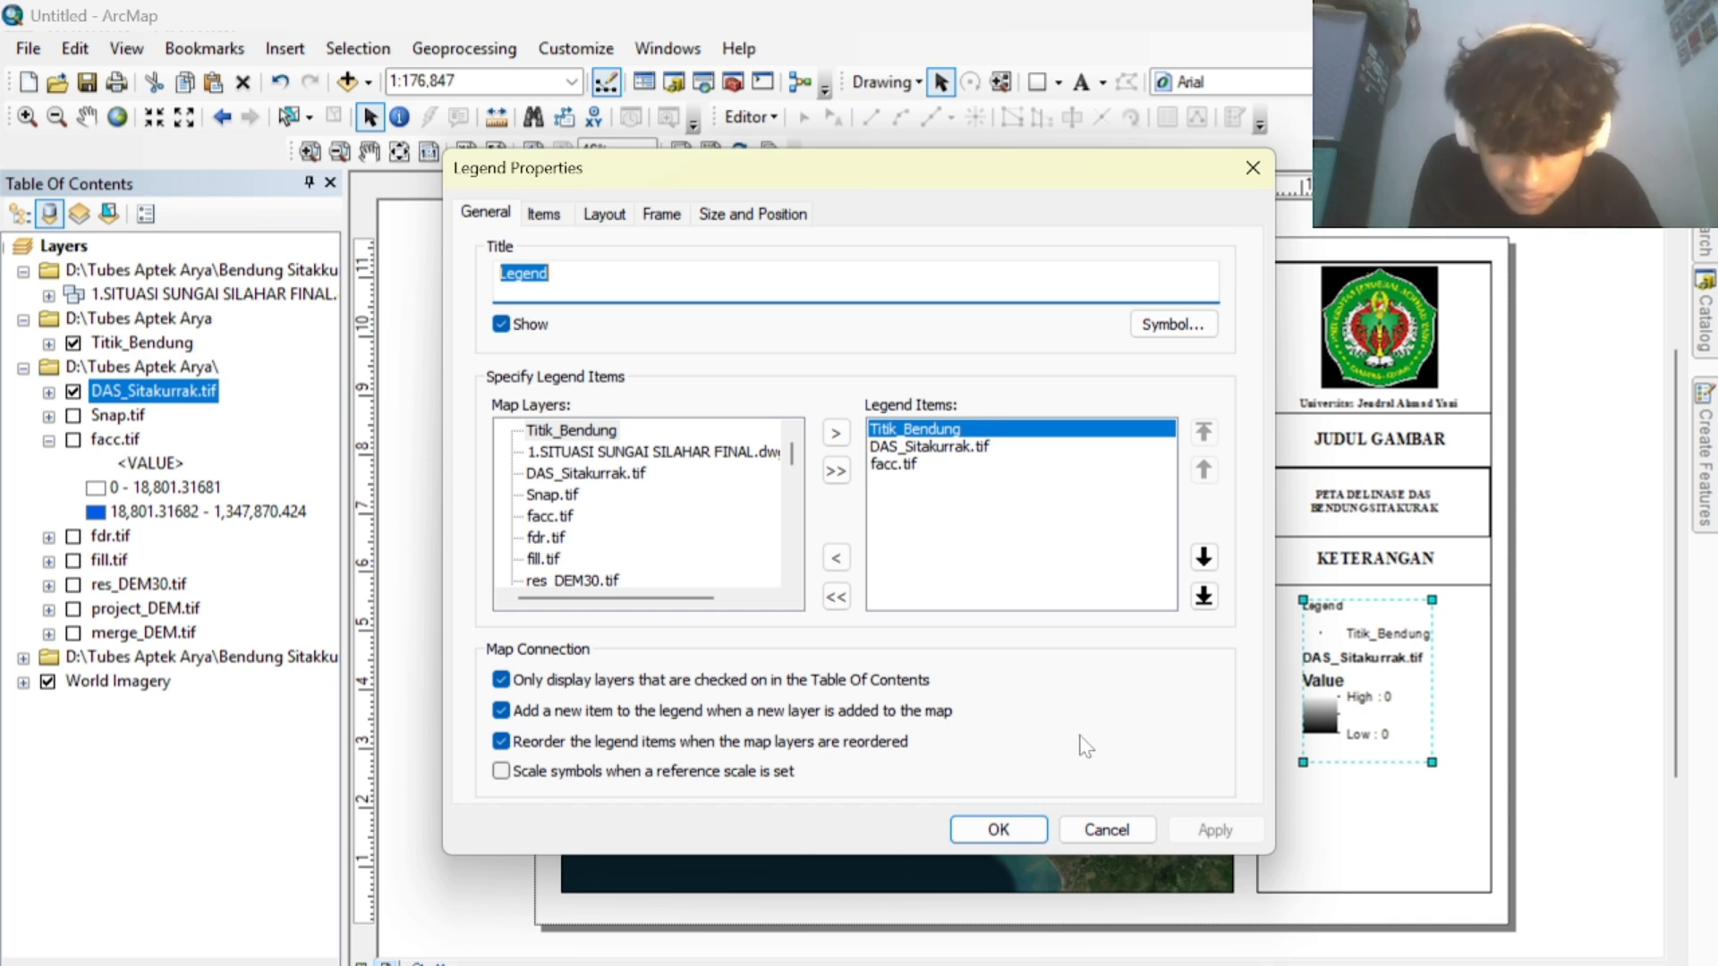
Give the Titik_Bendung legend item the "Horizontal Single Symbol Label Only" style.
click(765, 213)
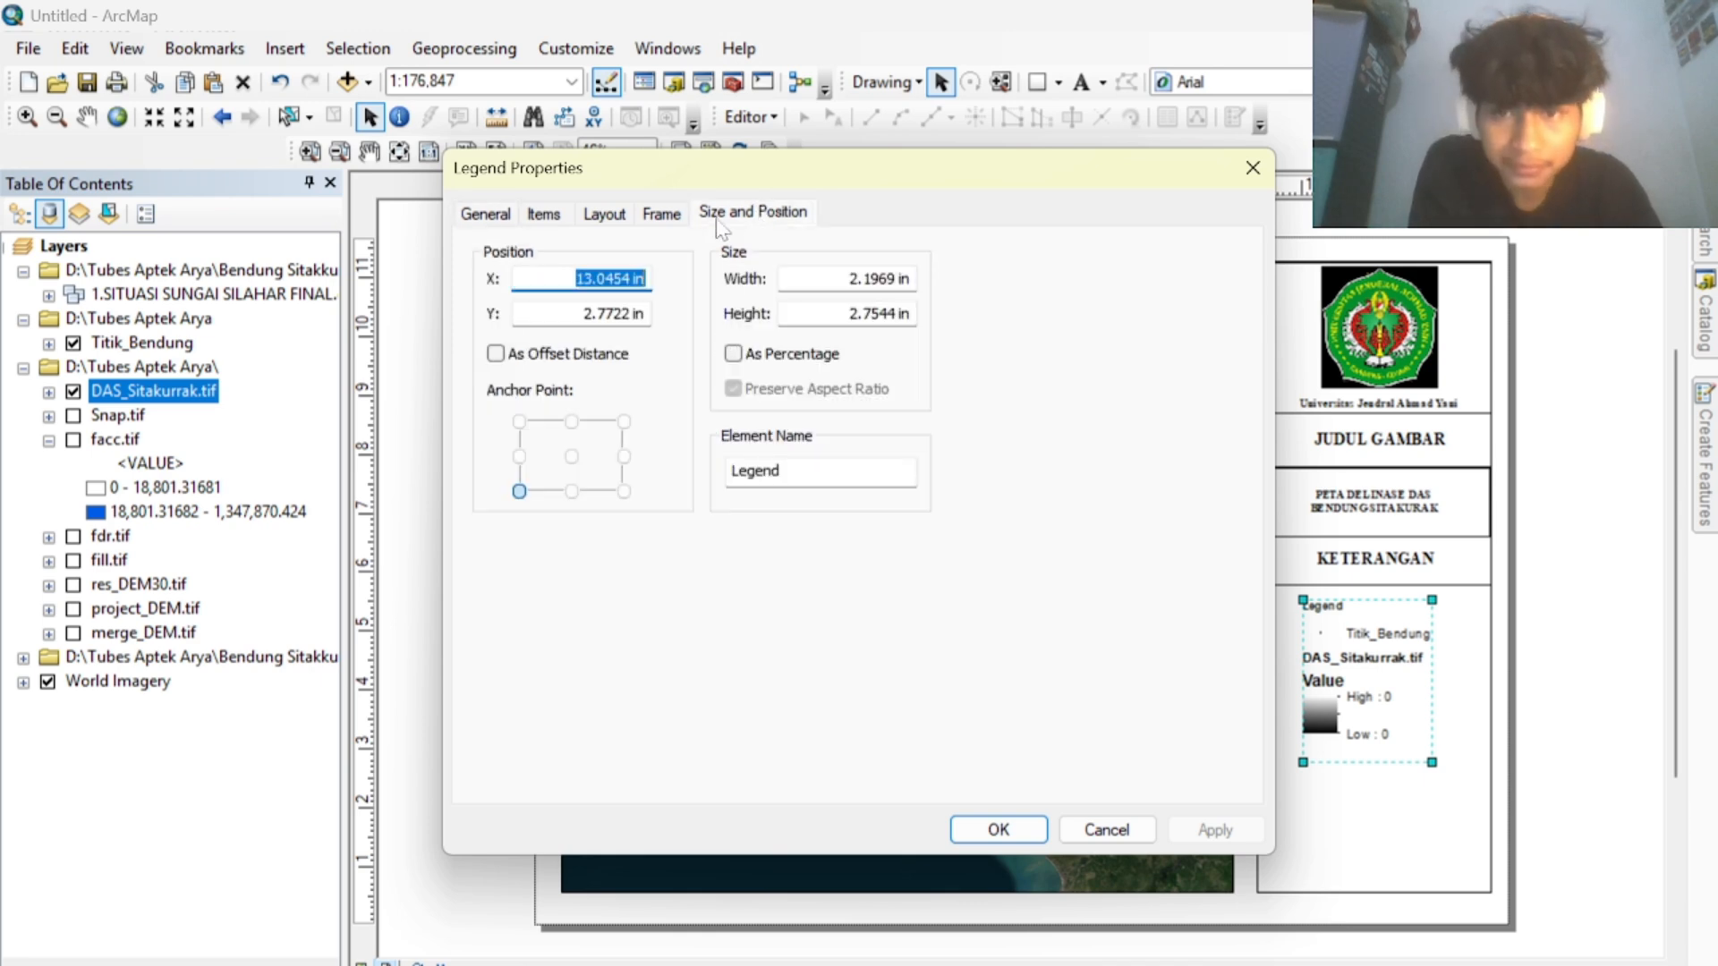
click(666, 215)
click(619, 220)
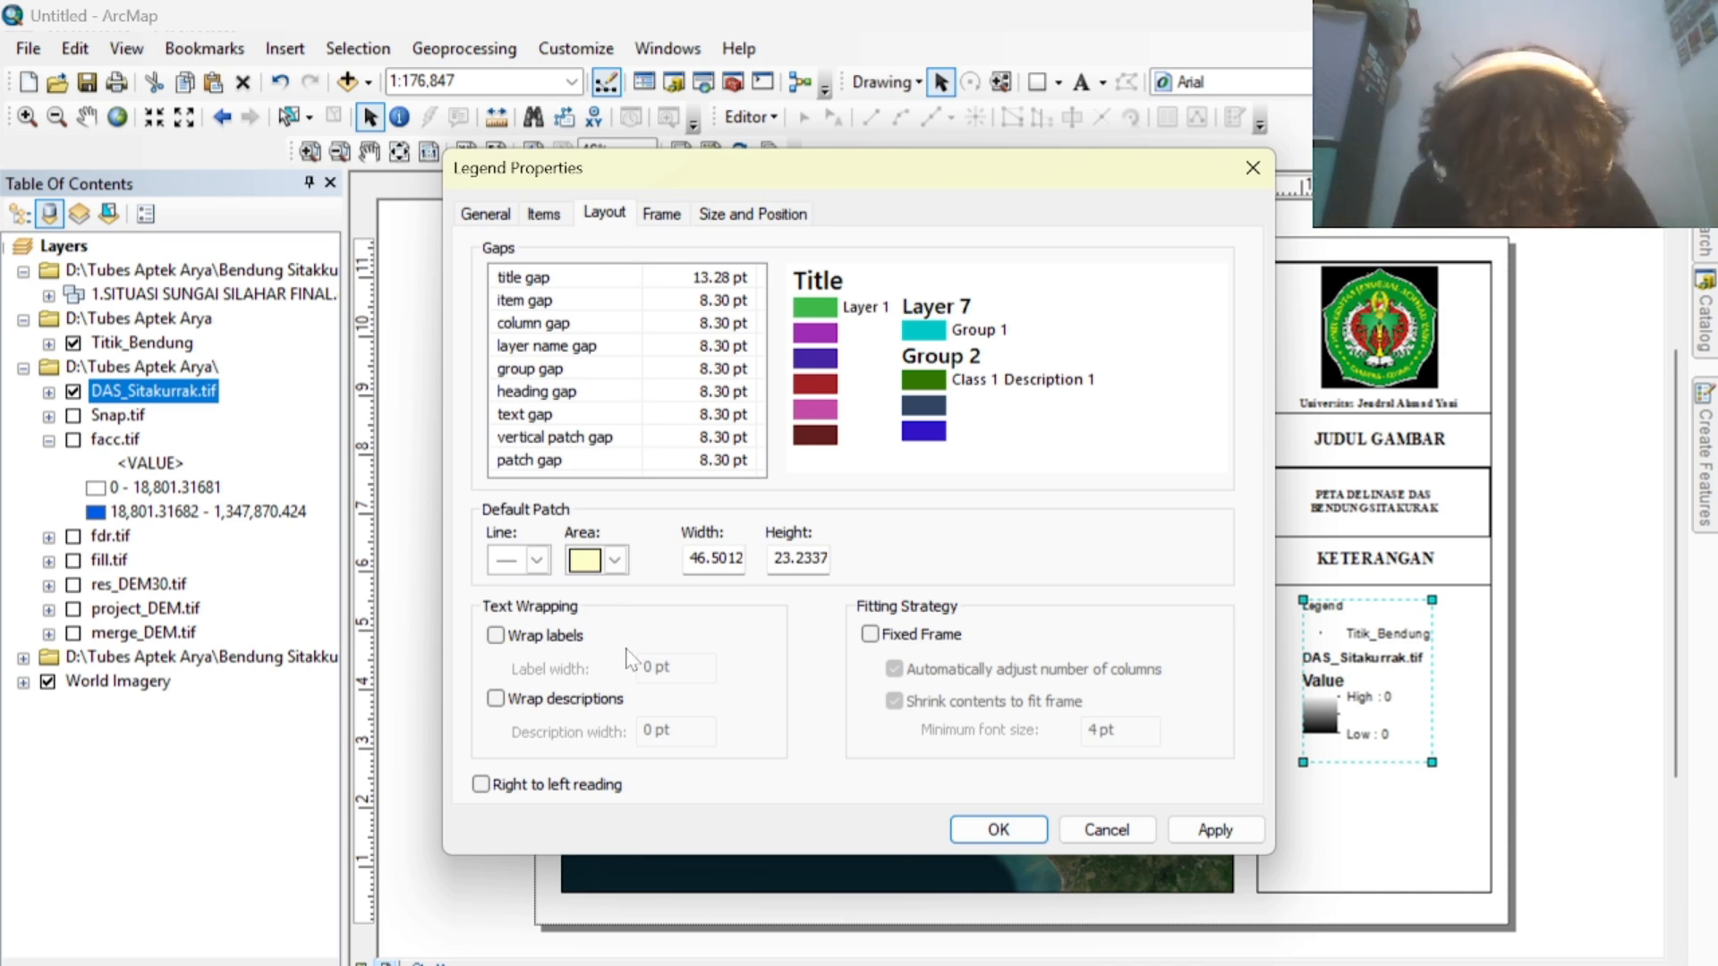
click(557, 215)
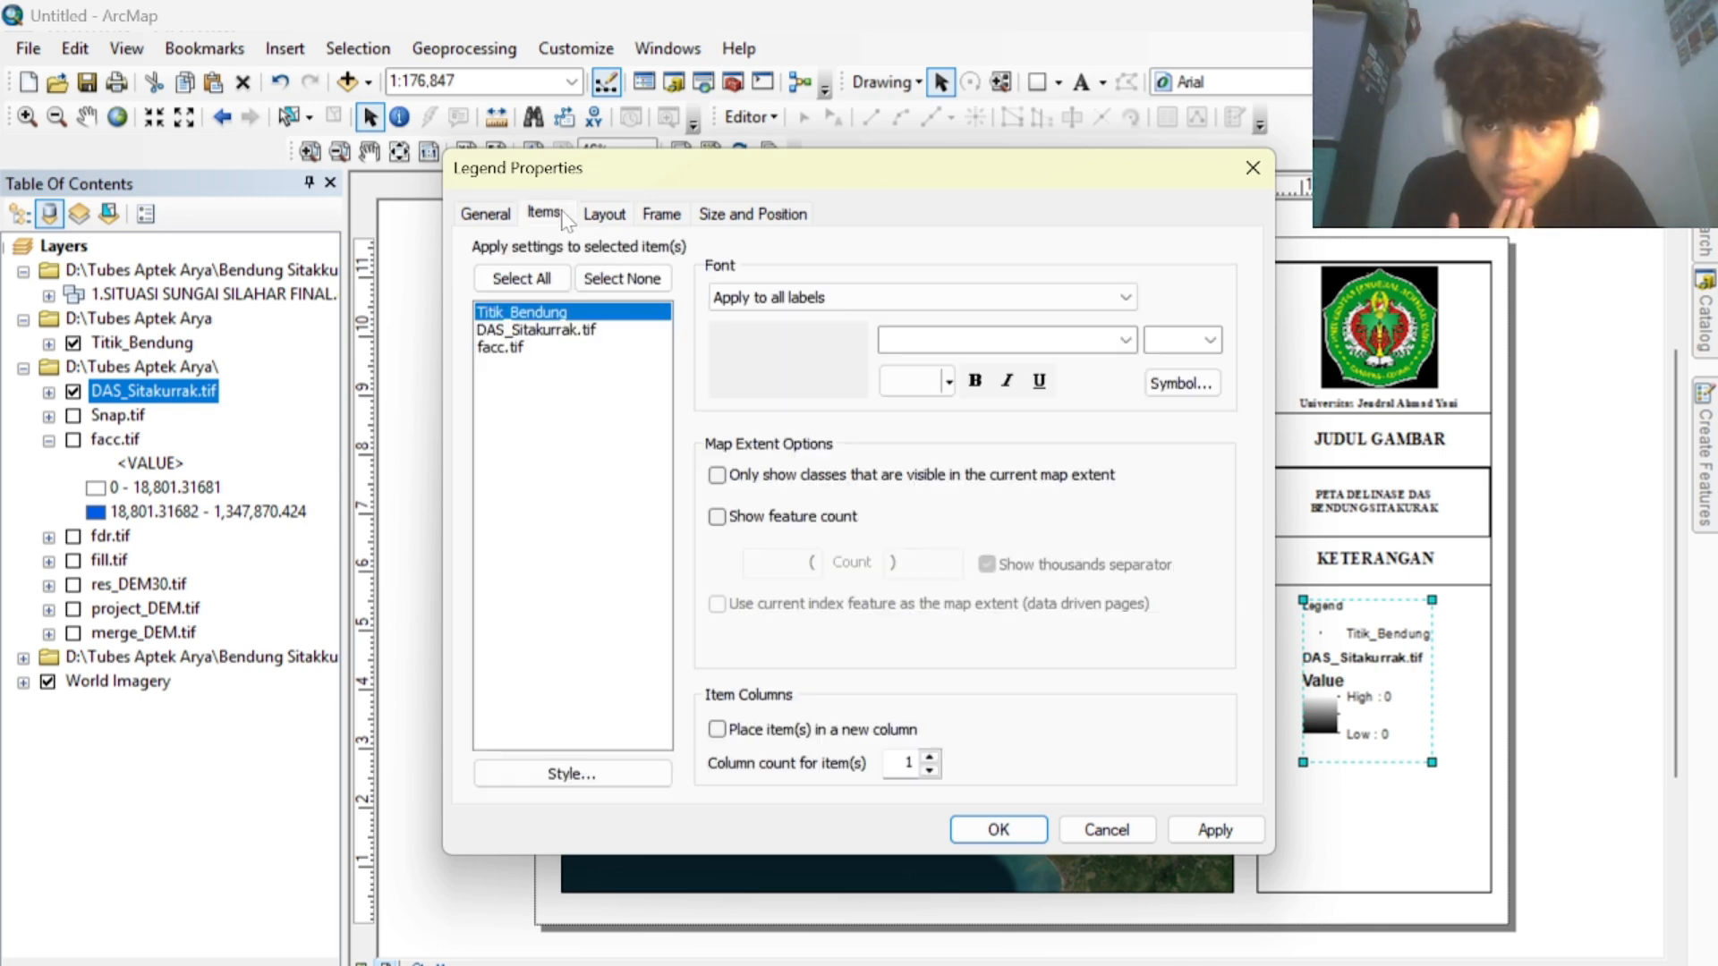
click(593, 773)
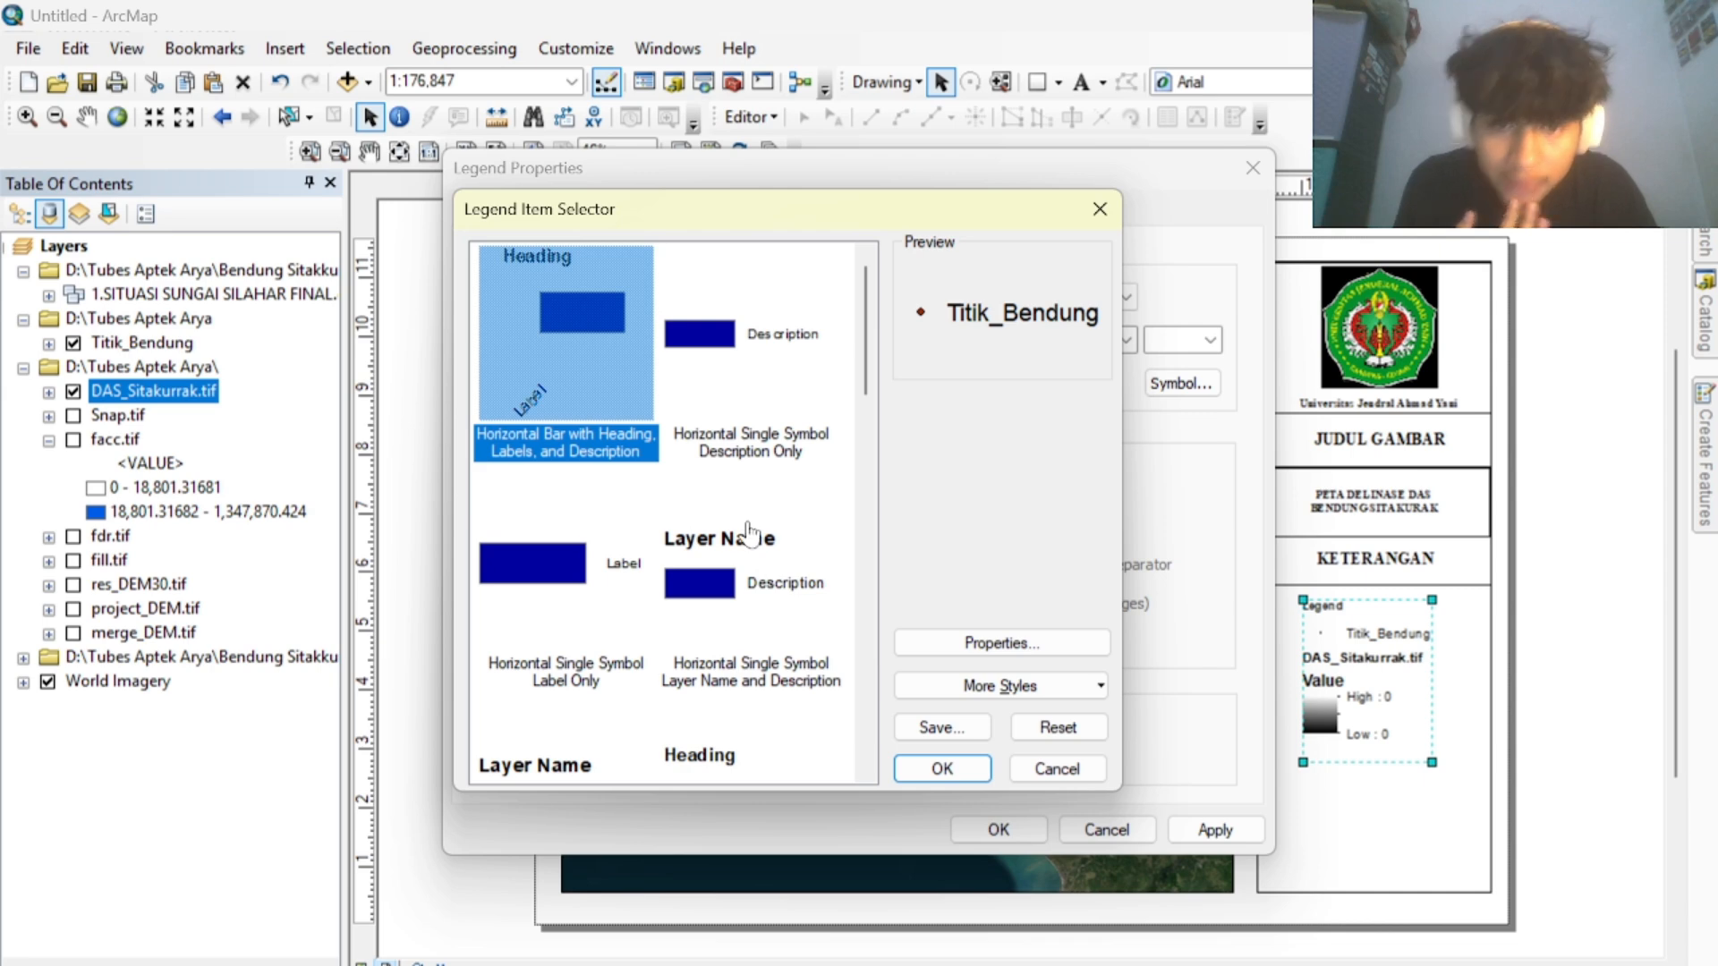
click(590, 576)
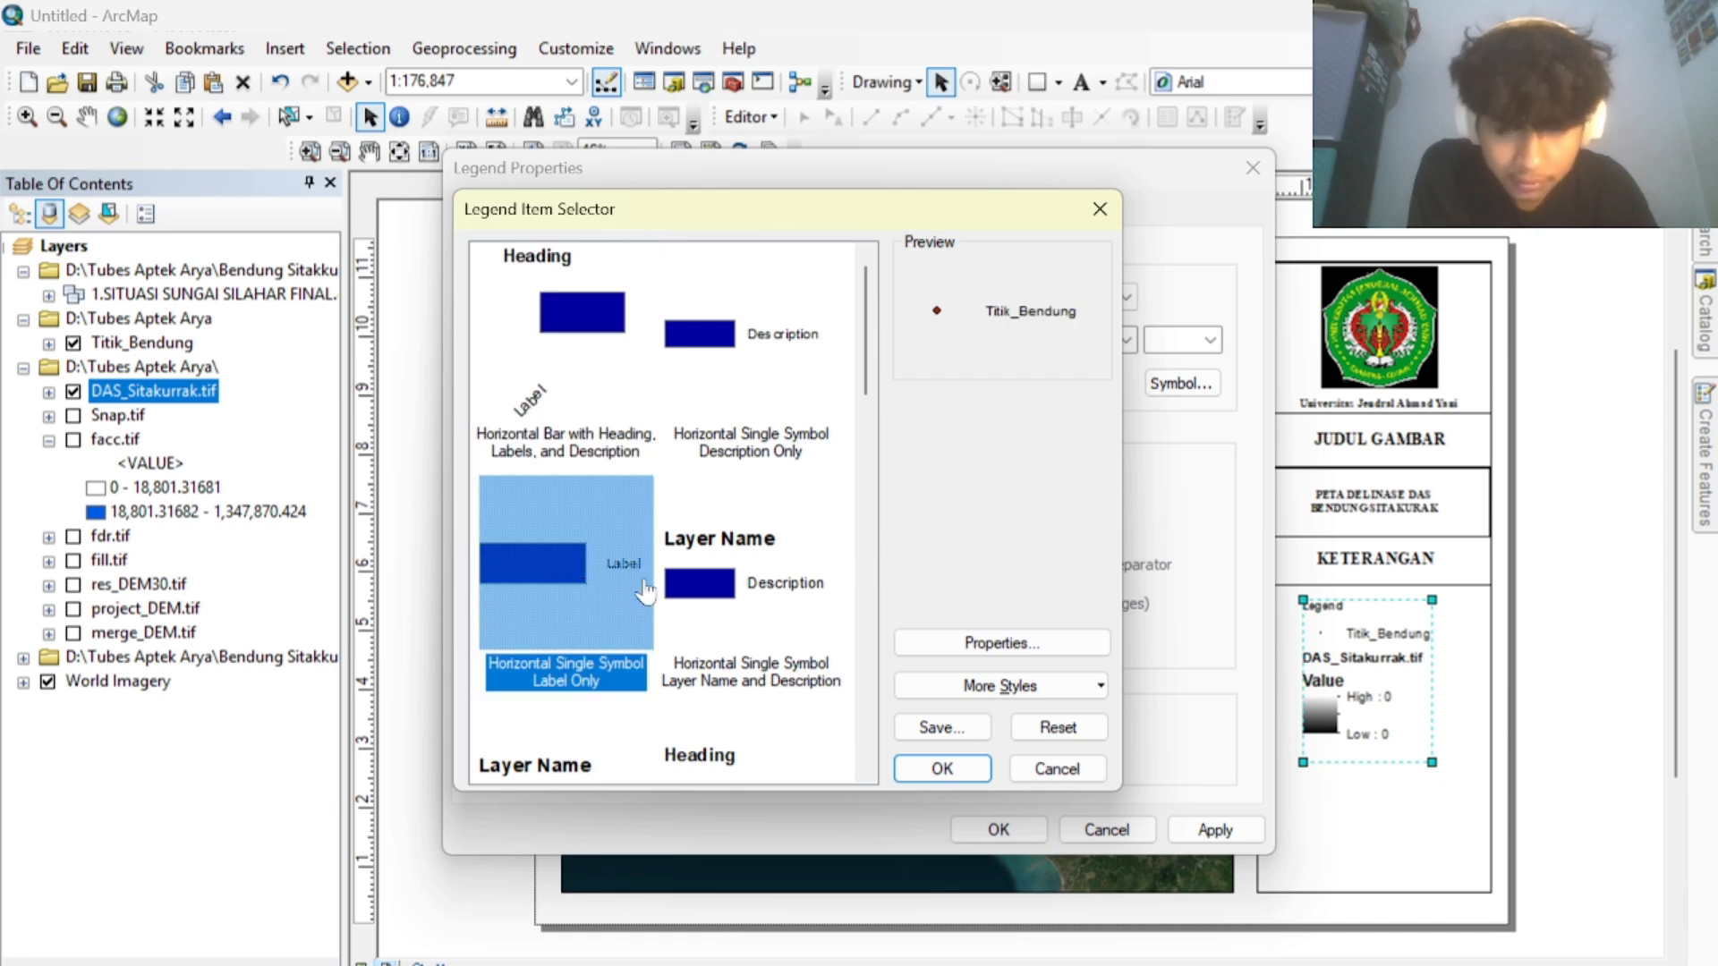
click(930, 767)
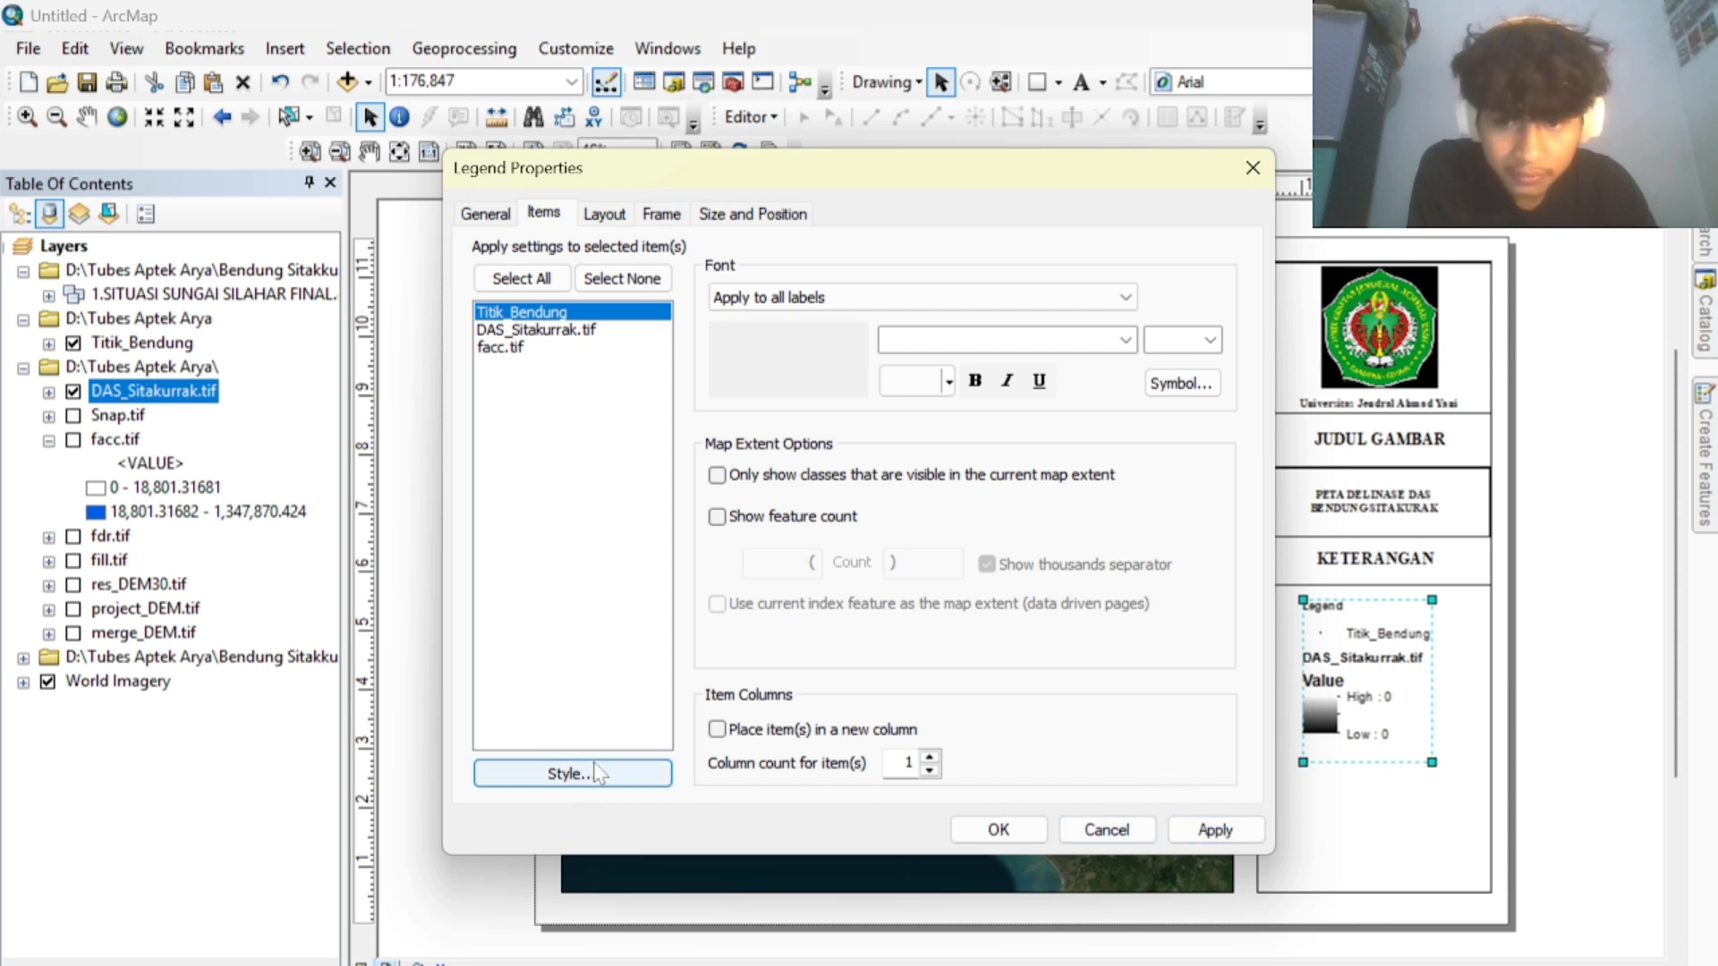
Check the arrangement options of the Titik_Bendung legend item's style and keep the symbol, label, description order.
click(565, 773)
click(964, 640)
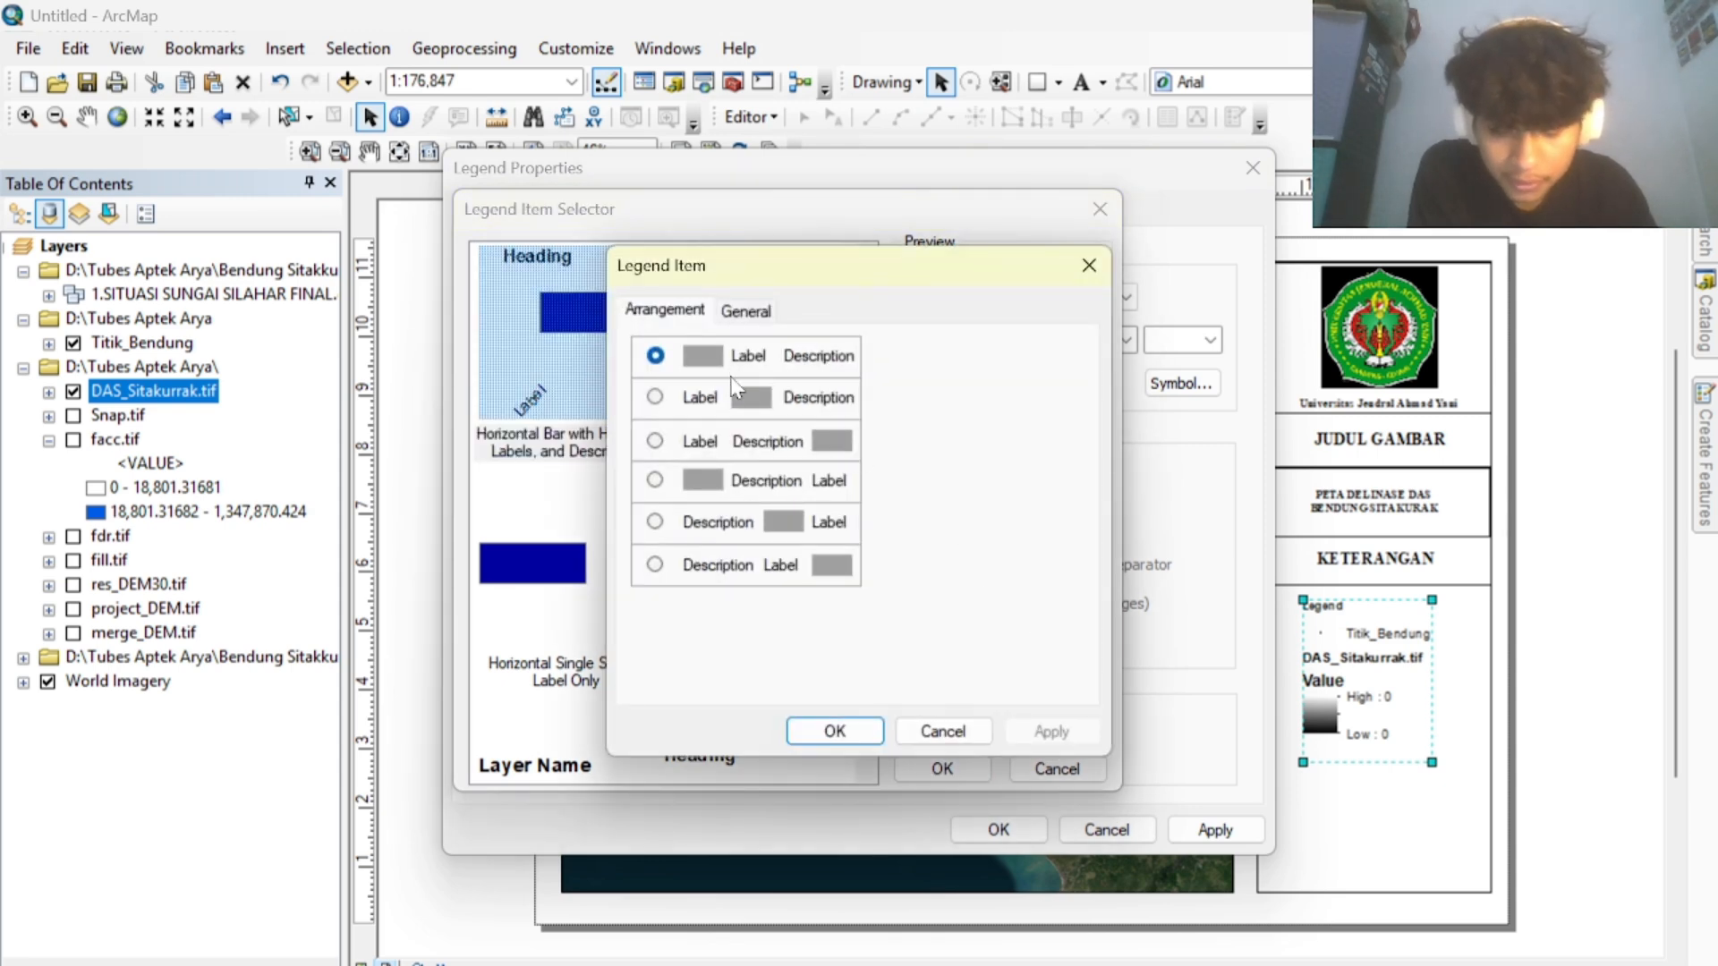
click(834, 731)
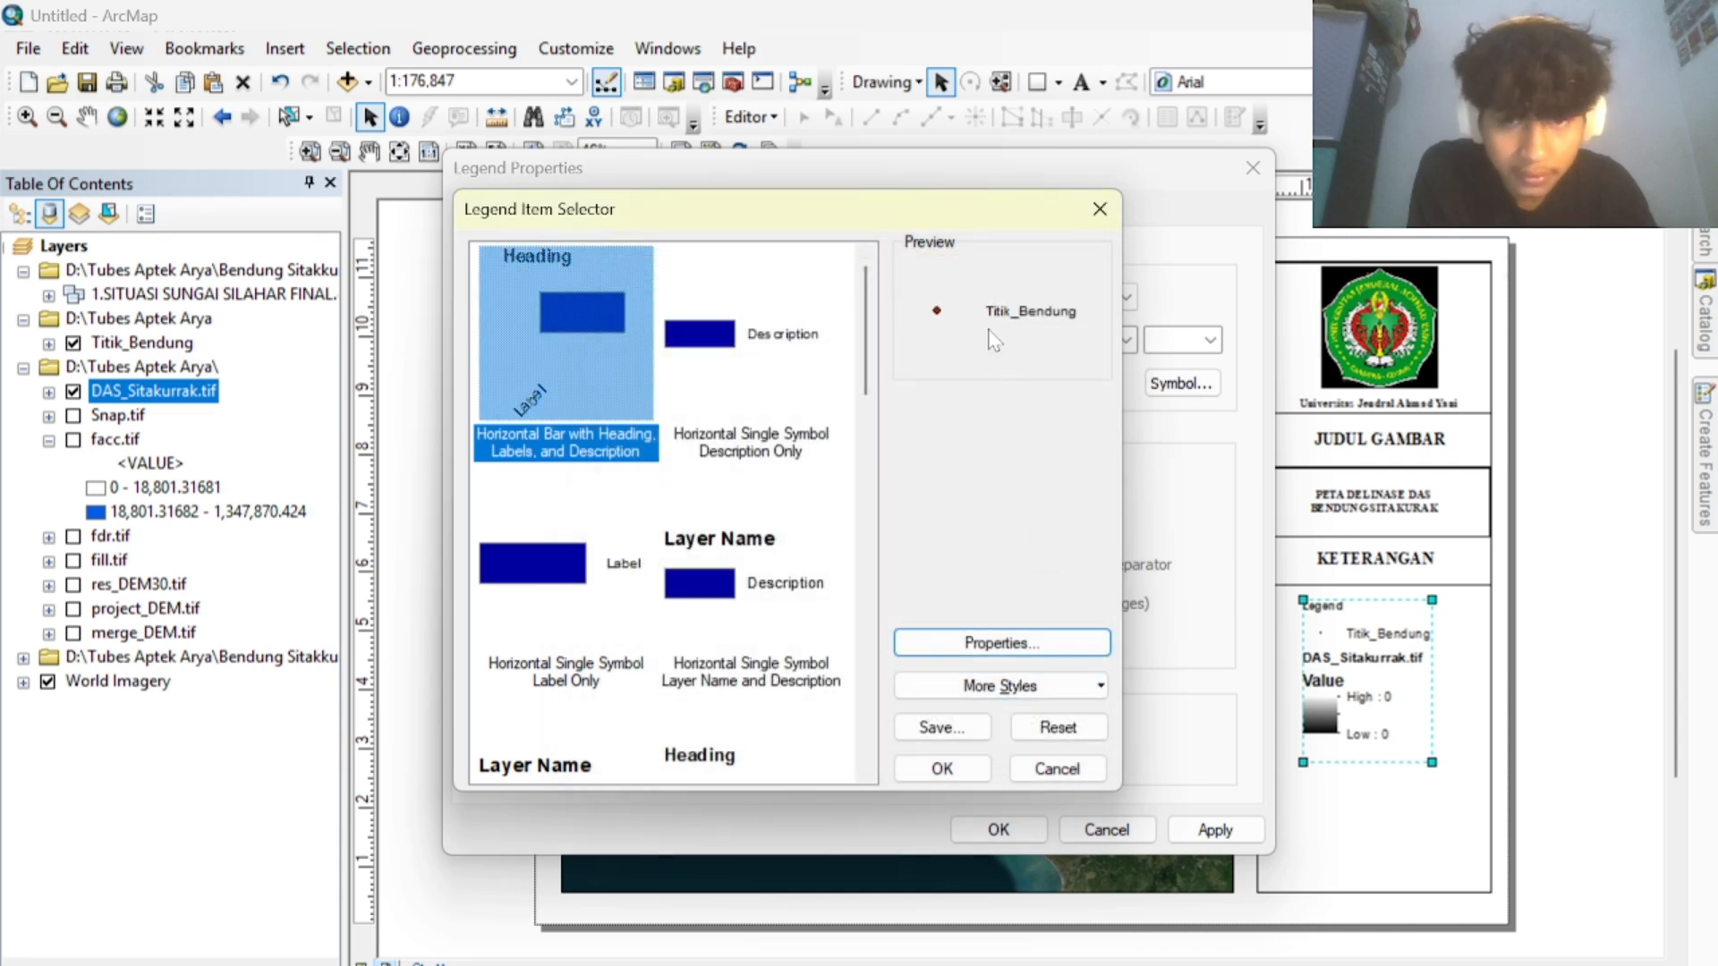
click(945, 768)
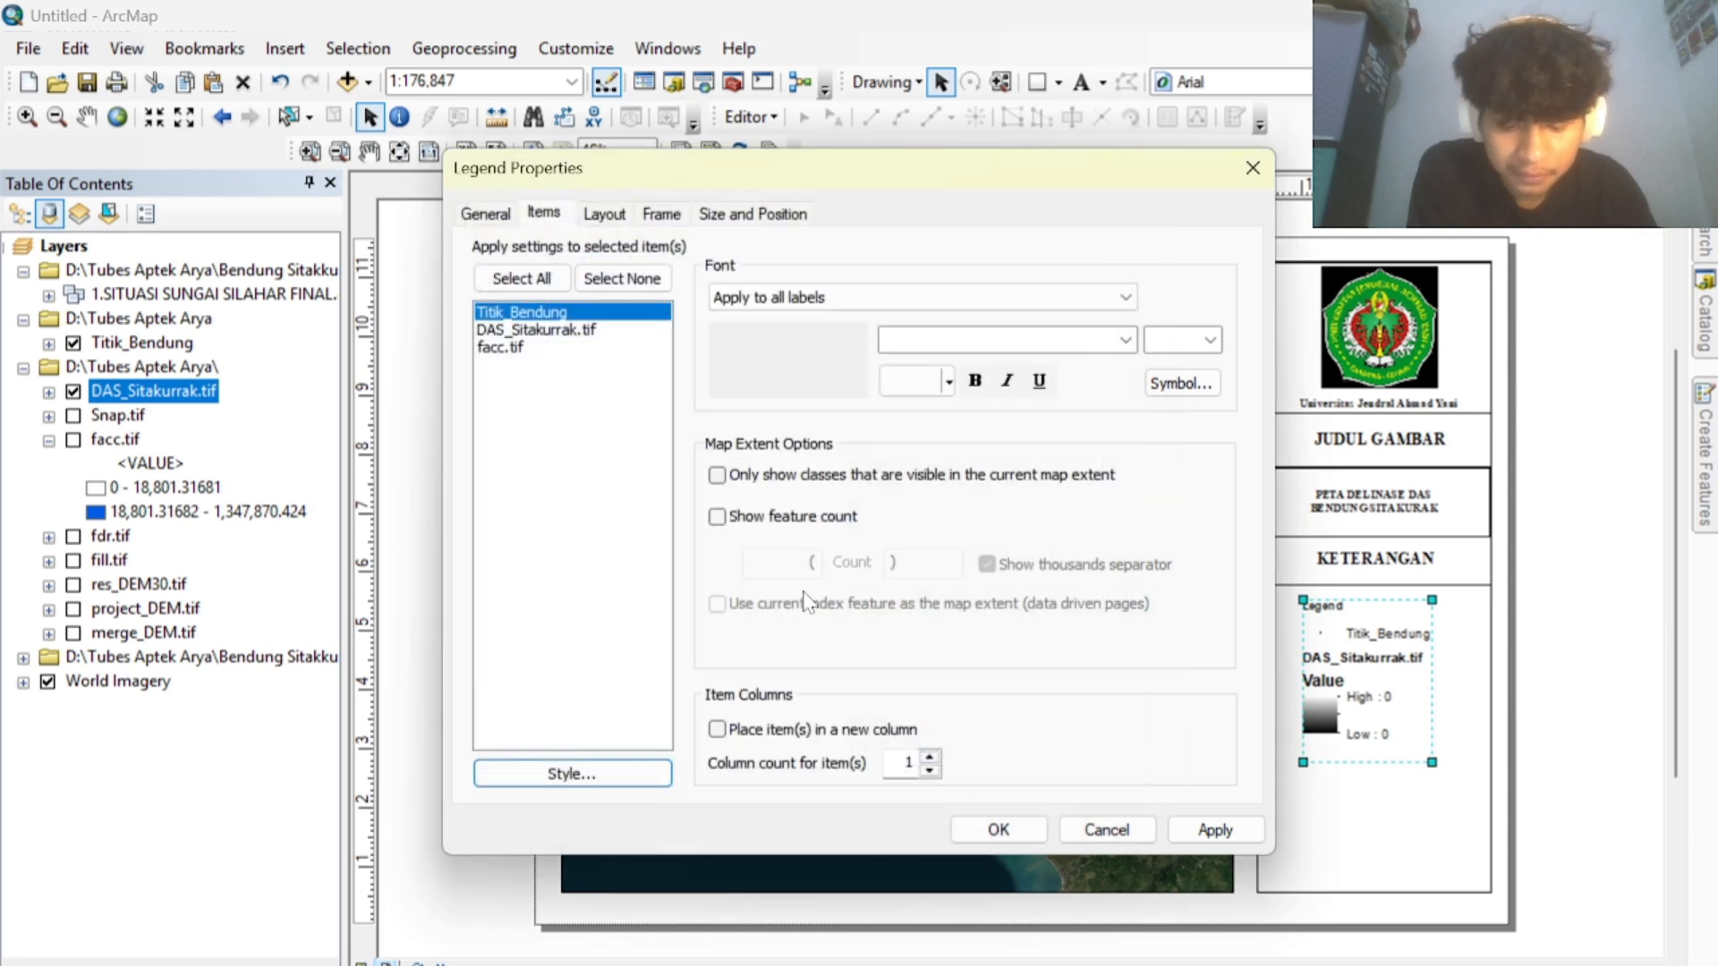
Set all labels of the Titik_Bendung legend item to Times New Roman, size 12, and apply the change.
click(1210, 340)
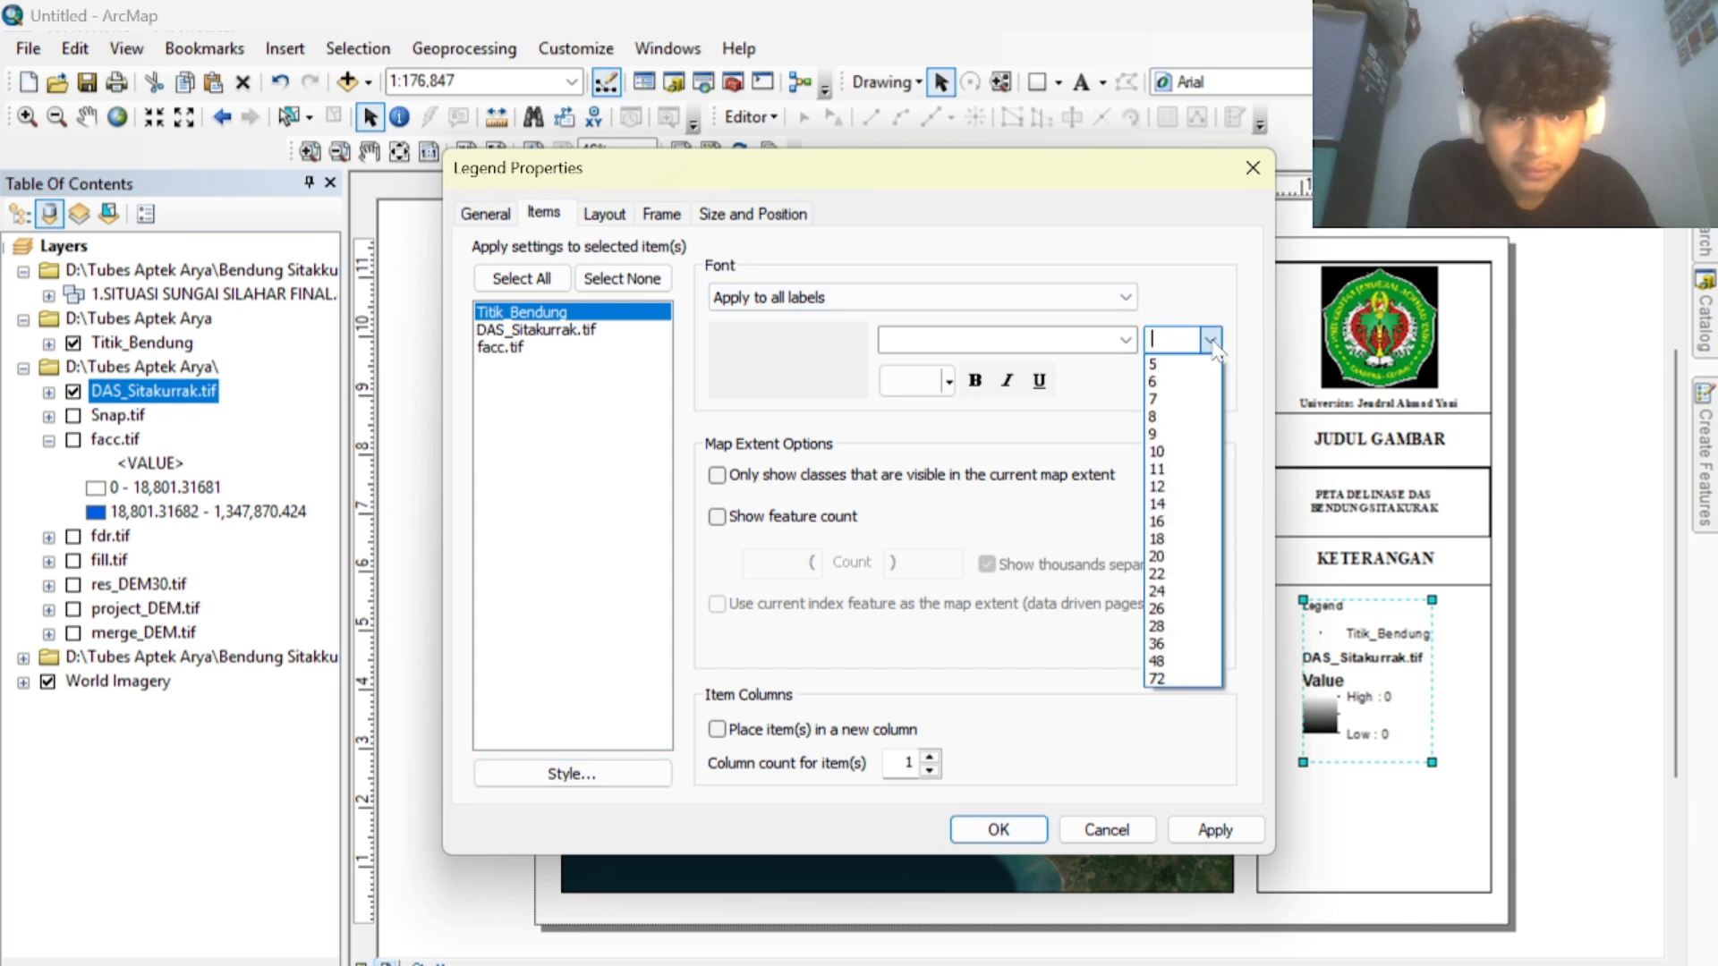
click(1183, 487)
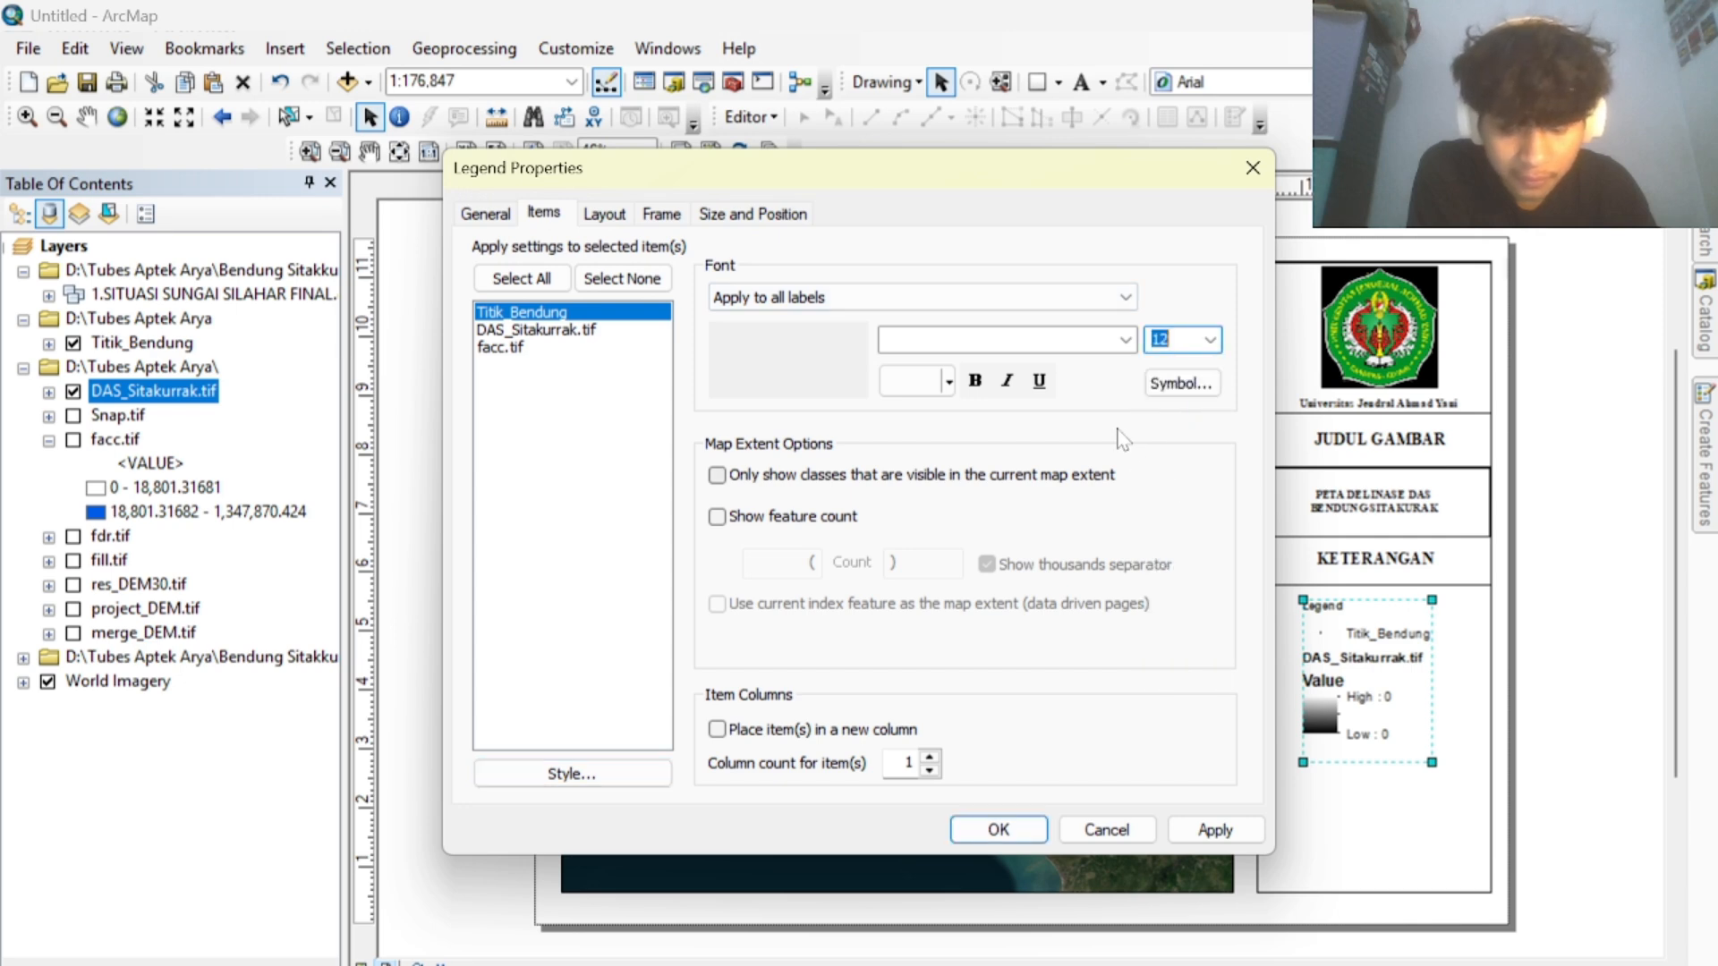
click(1125, 341)
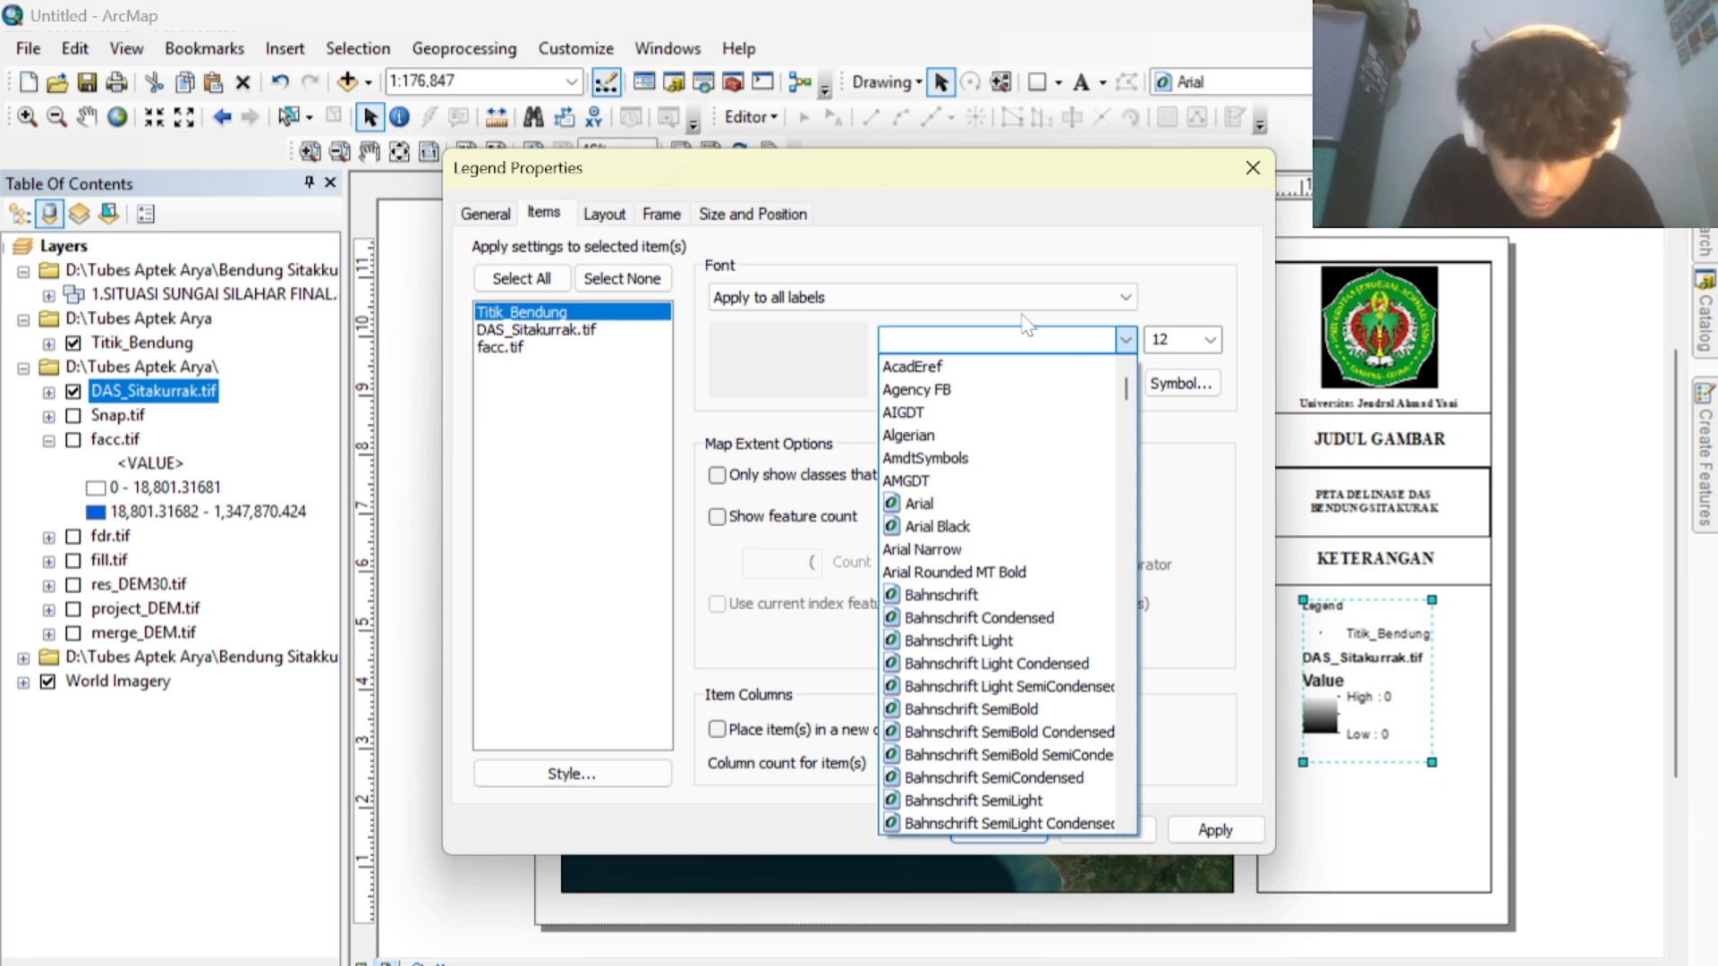
text(ti)
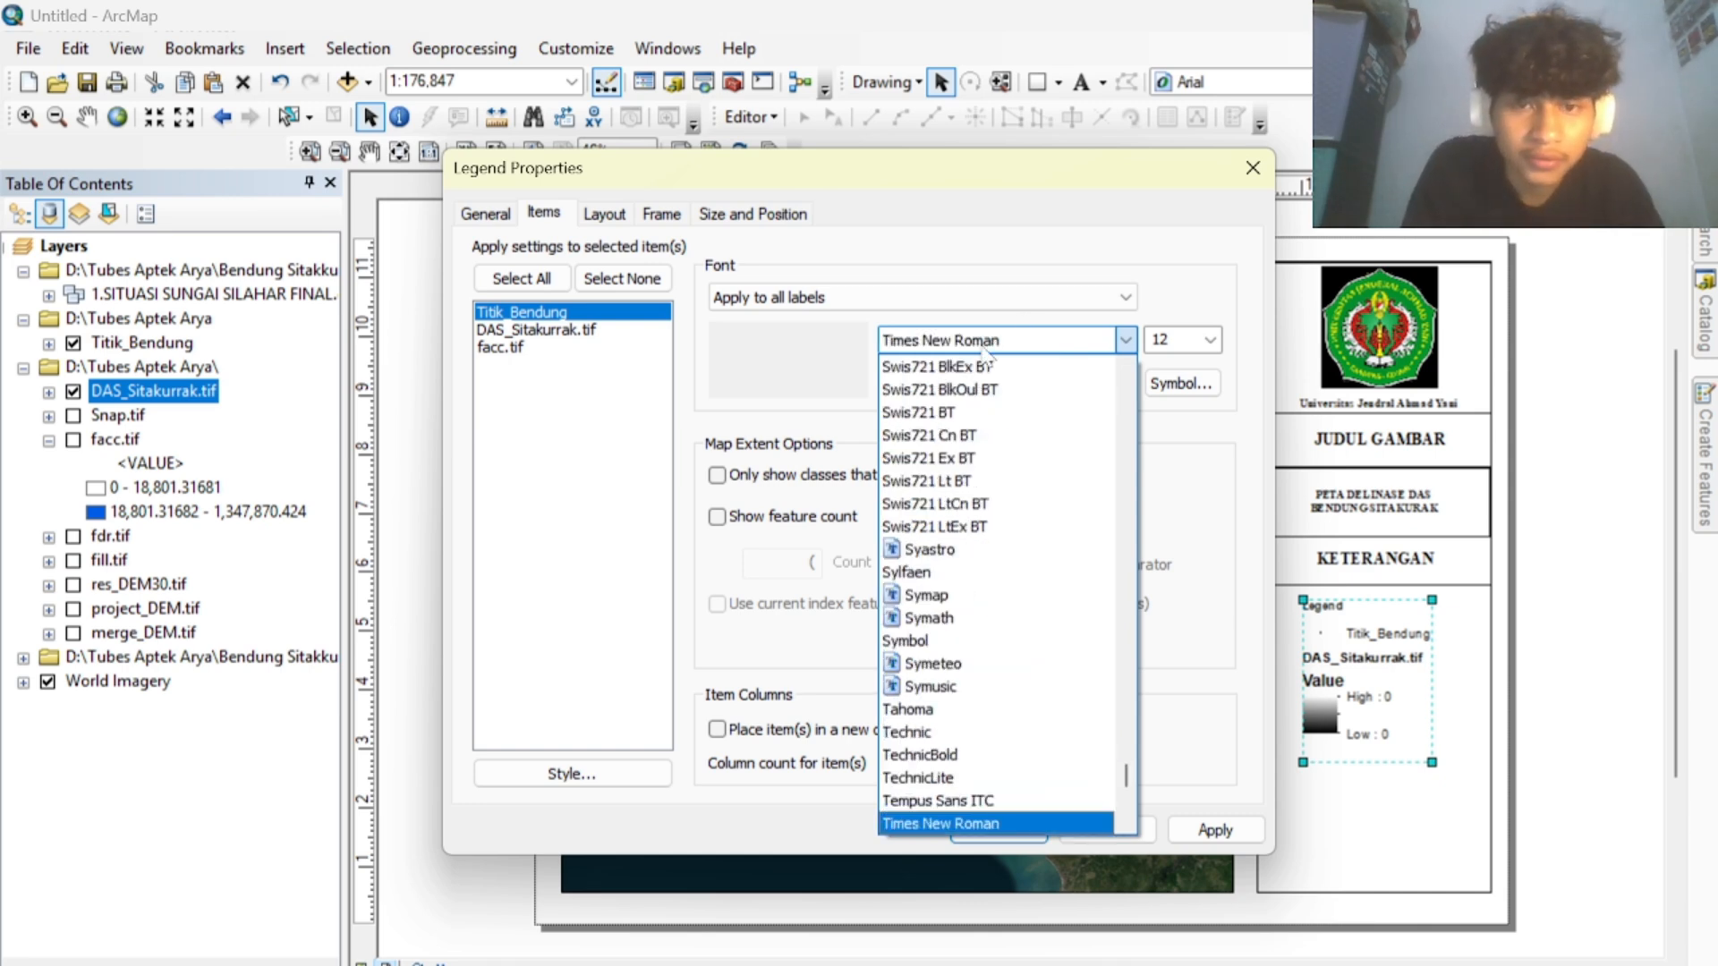
click(982, 341)
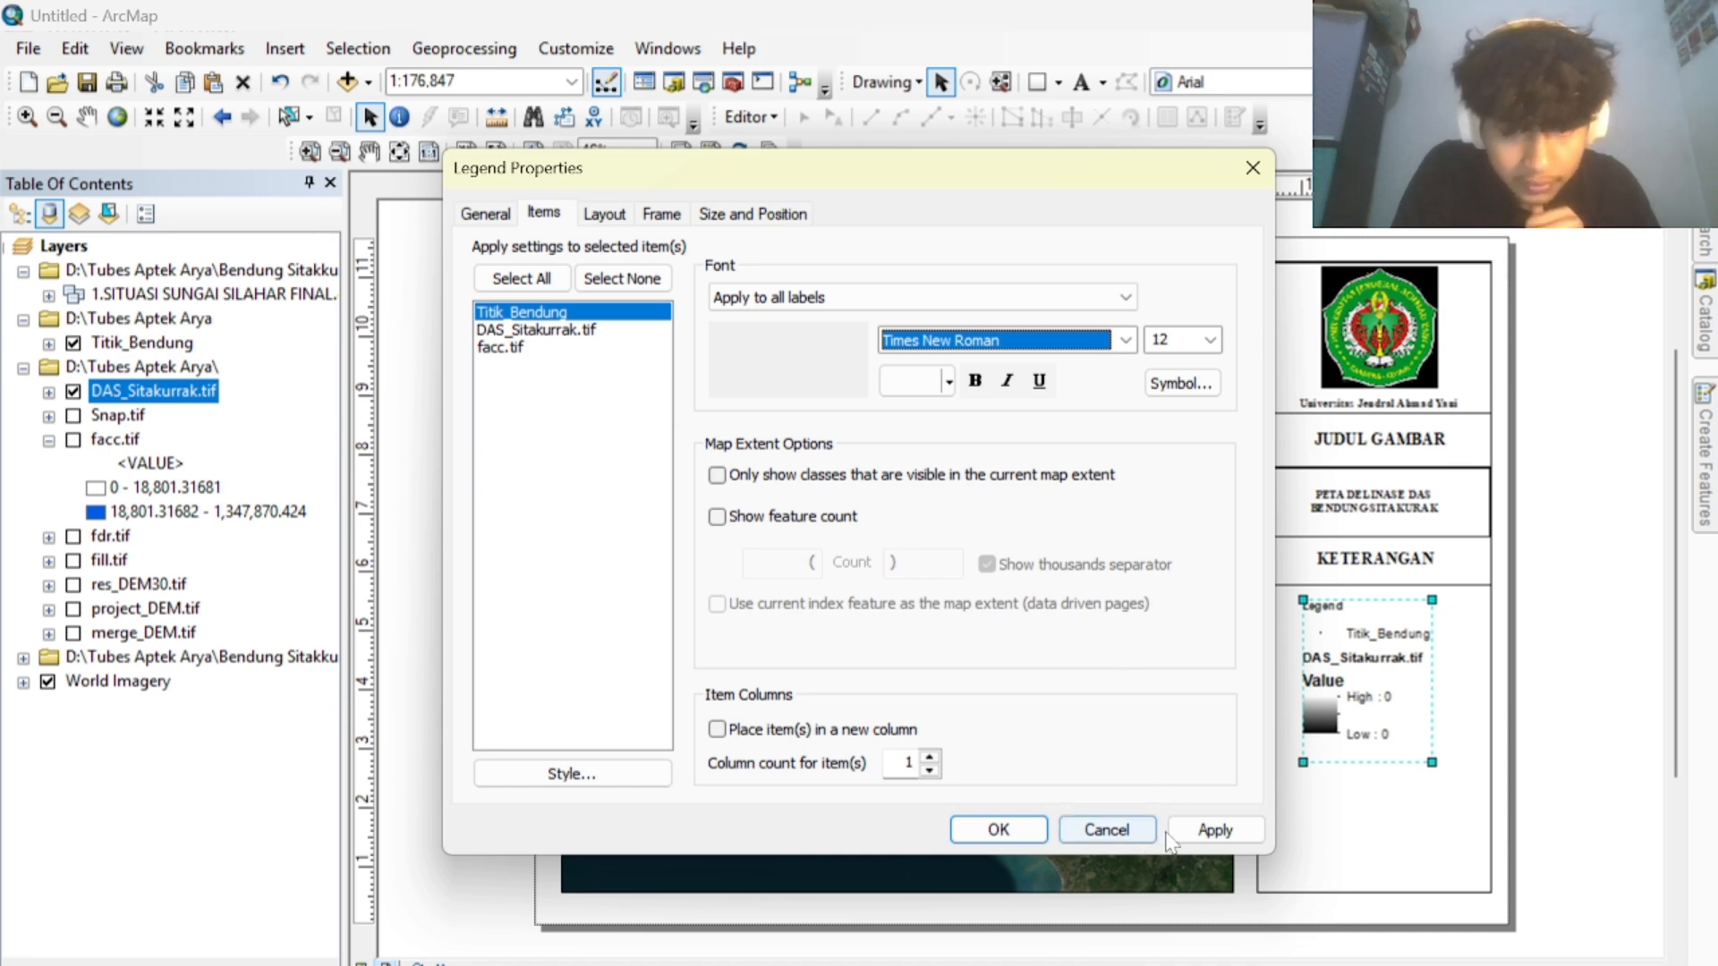
click(1212, 829)
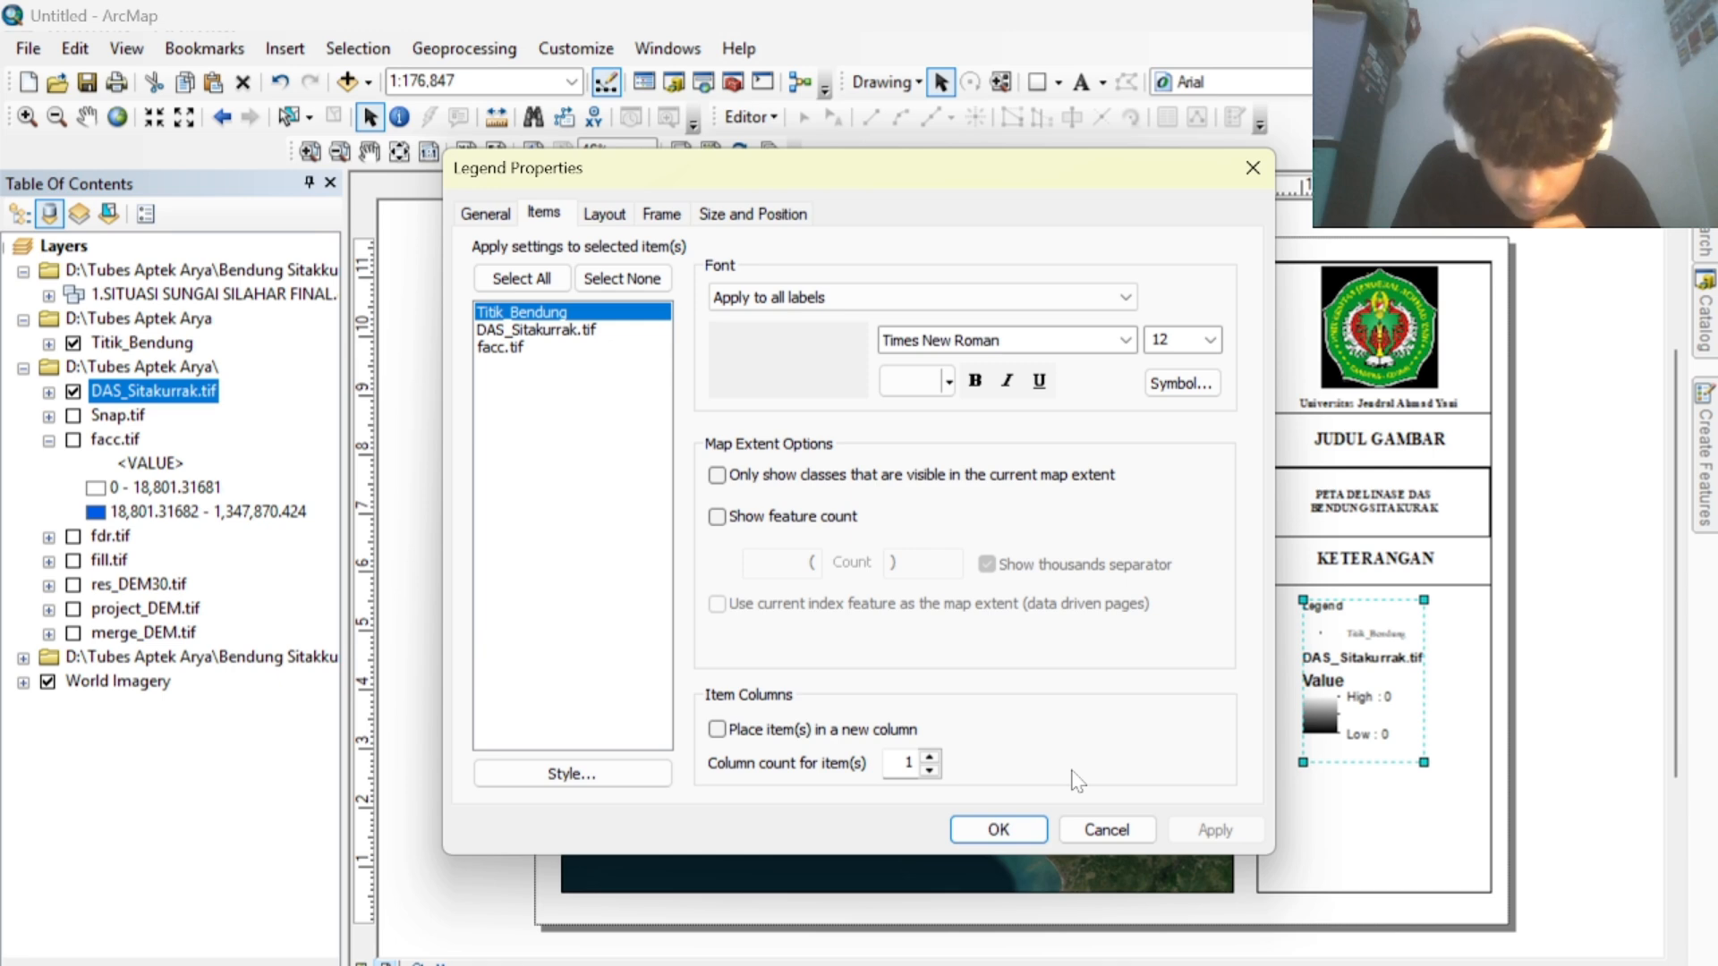
Set the labels of all three legend items to Times New Roman, size 12, then apply and close the legend properties.
drag(605, 318, 601, 347)
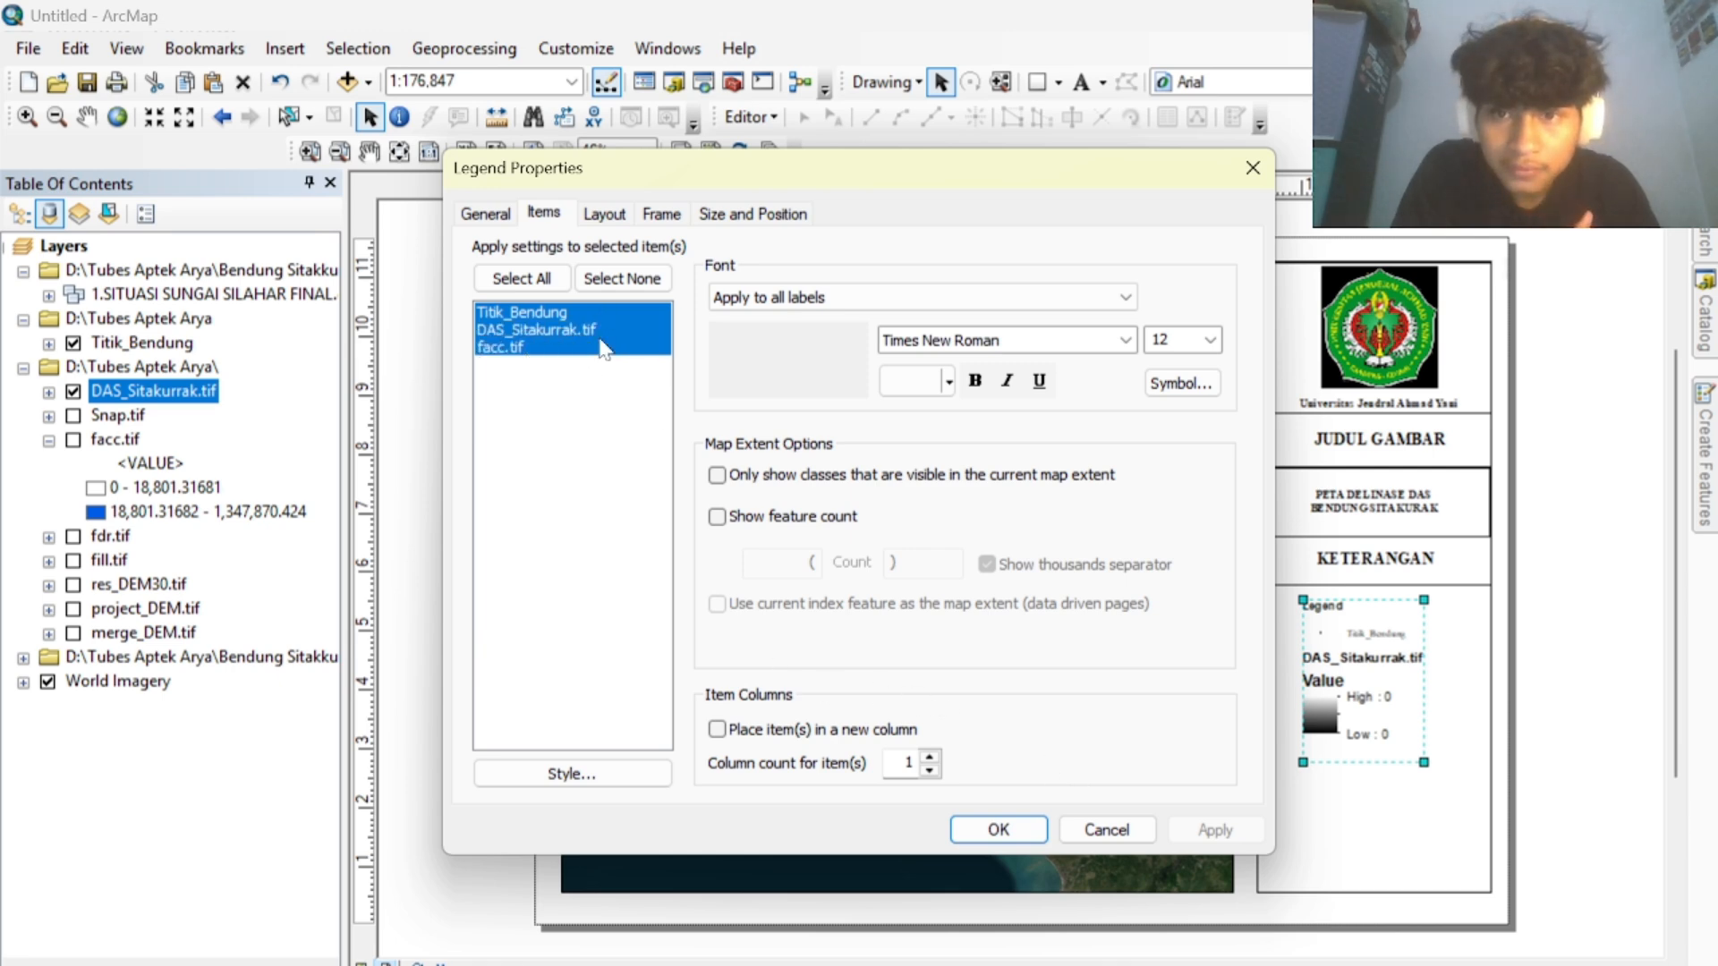
click(1118, 341)
text(ti)
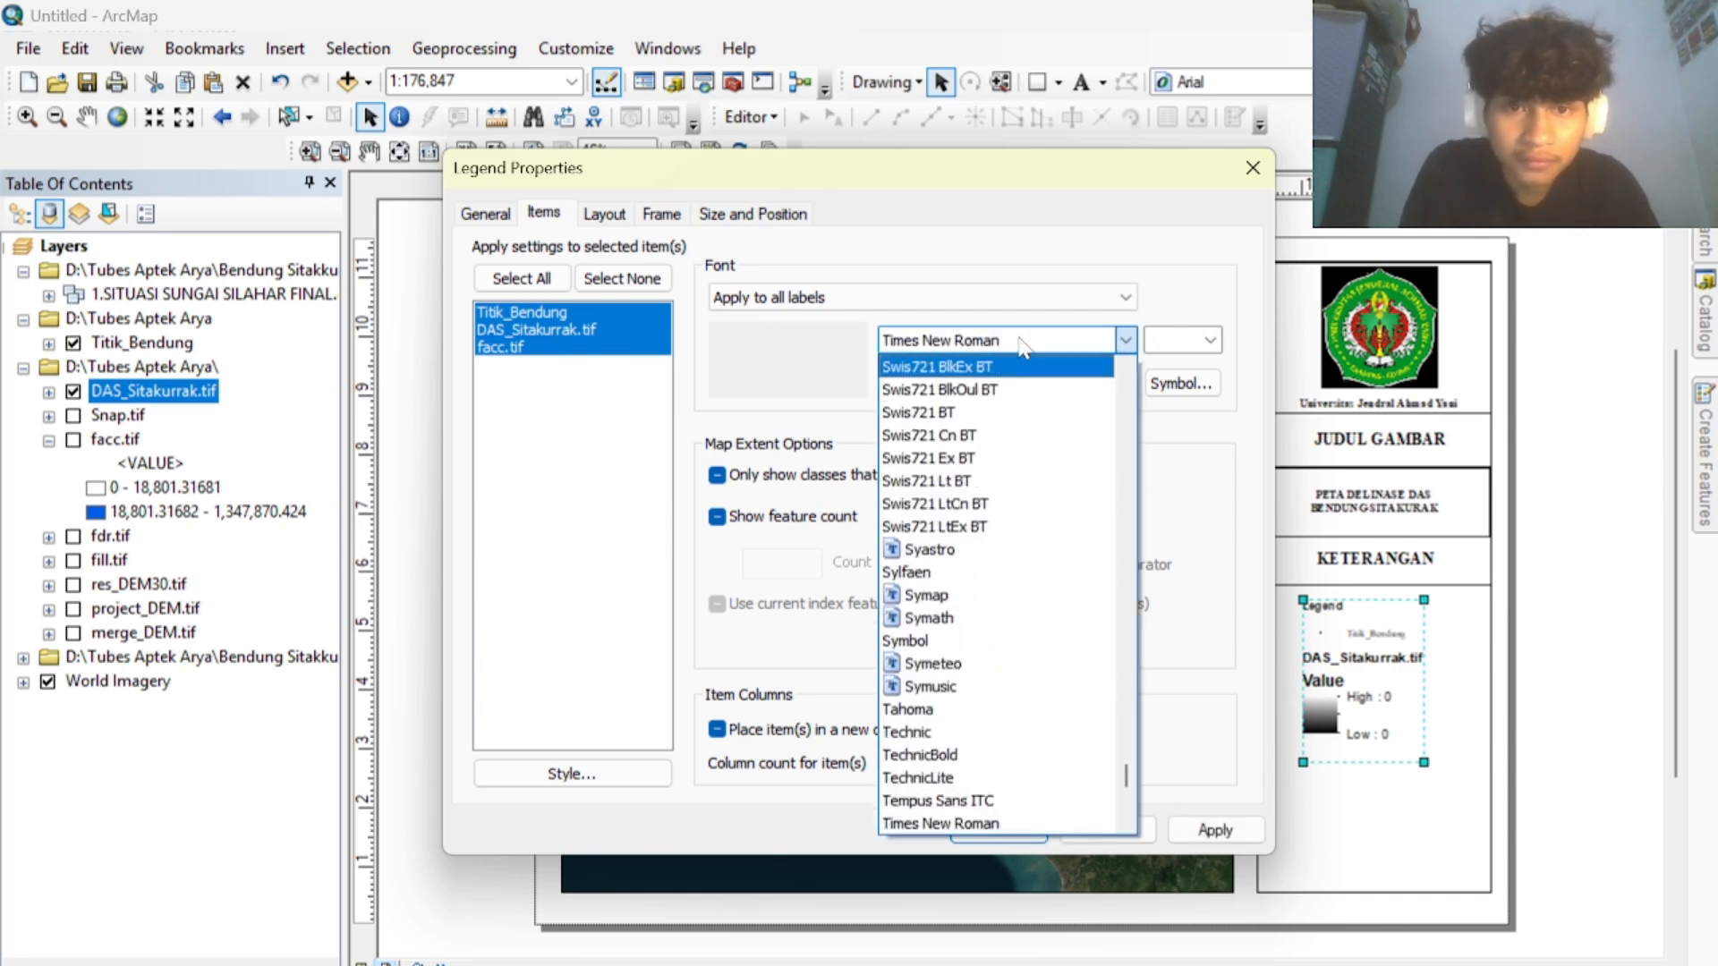
click(1023, 342)
click(1172, 341)
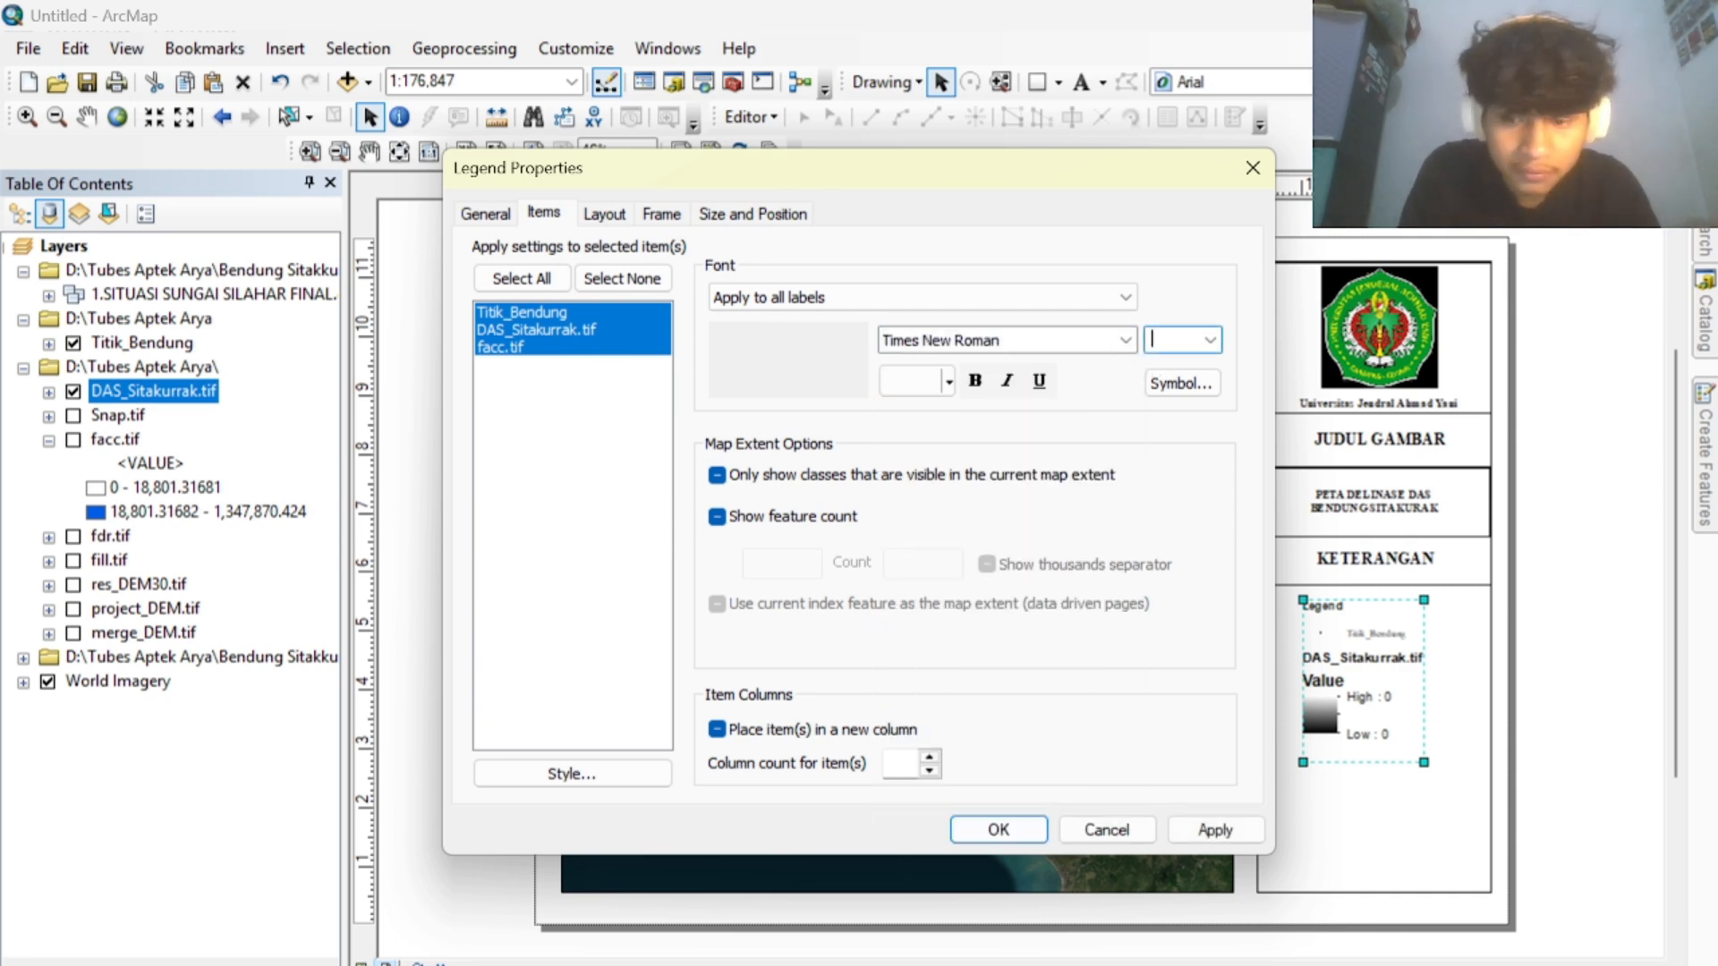
text(12)
click(1213, 830)
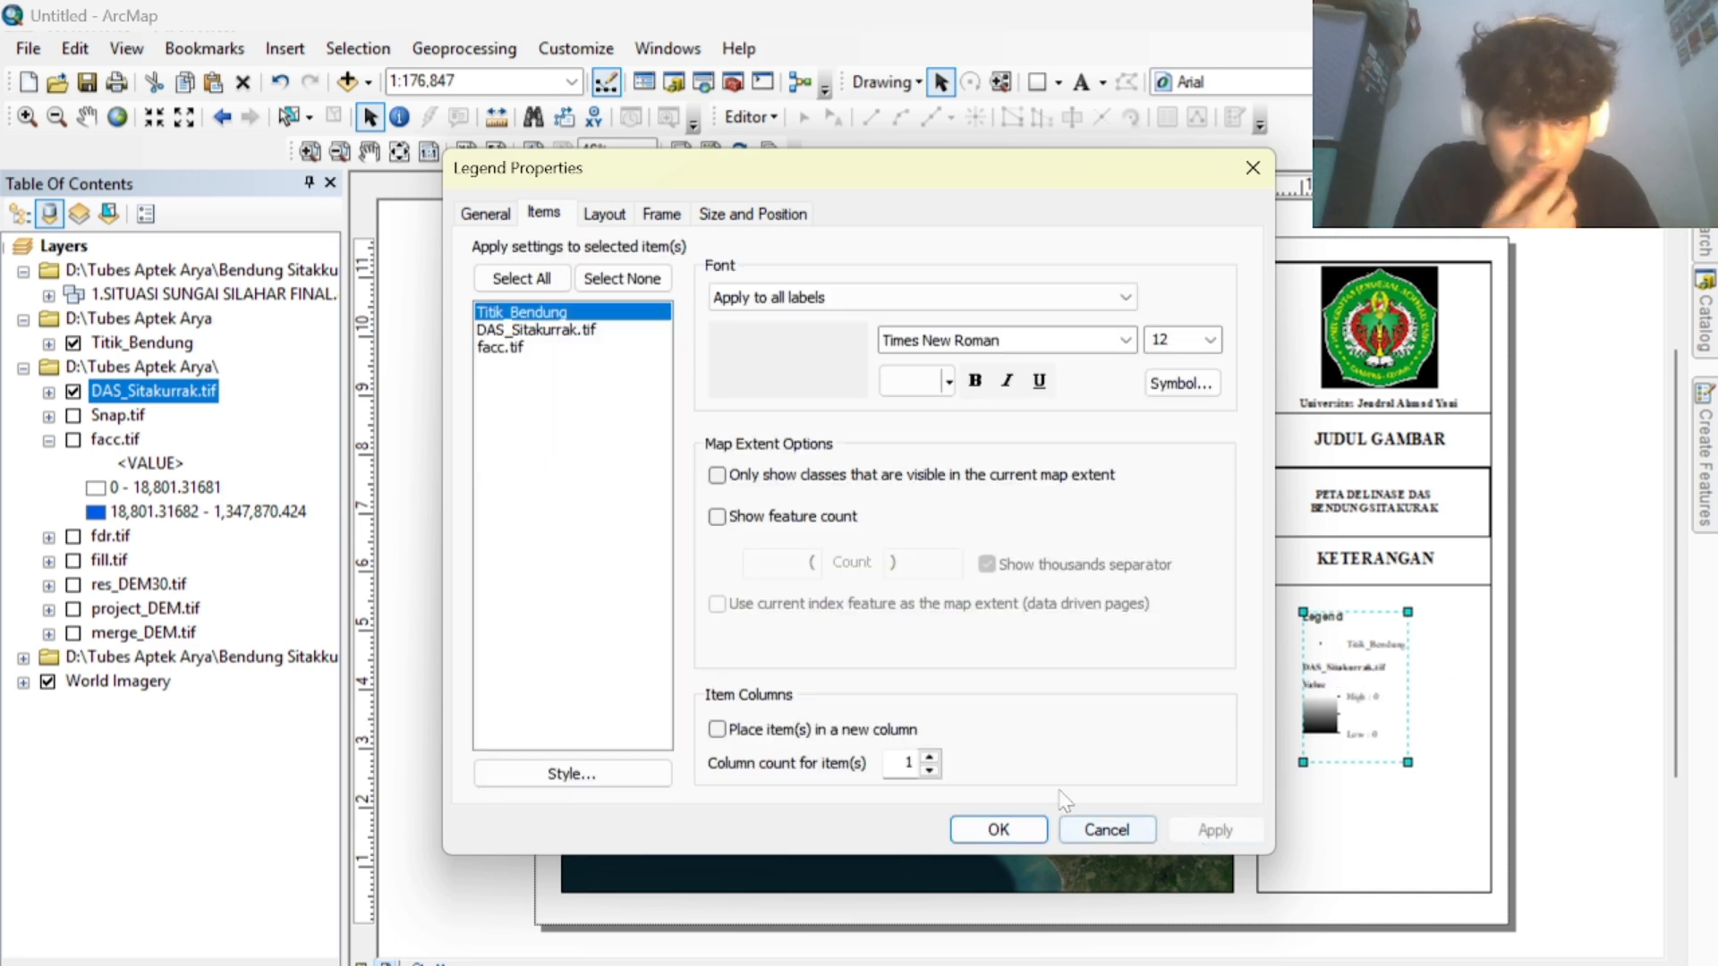
click(1021, 832)
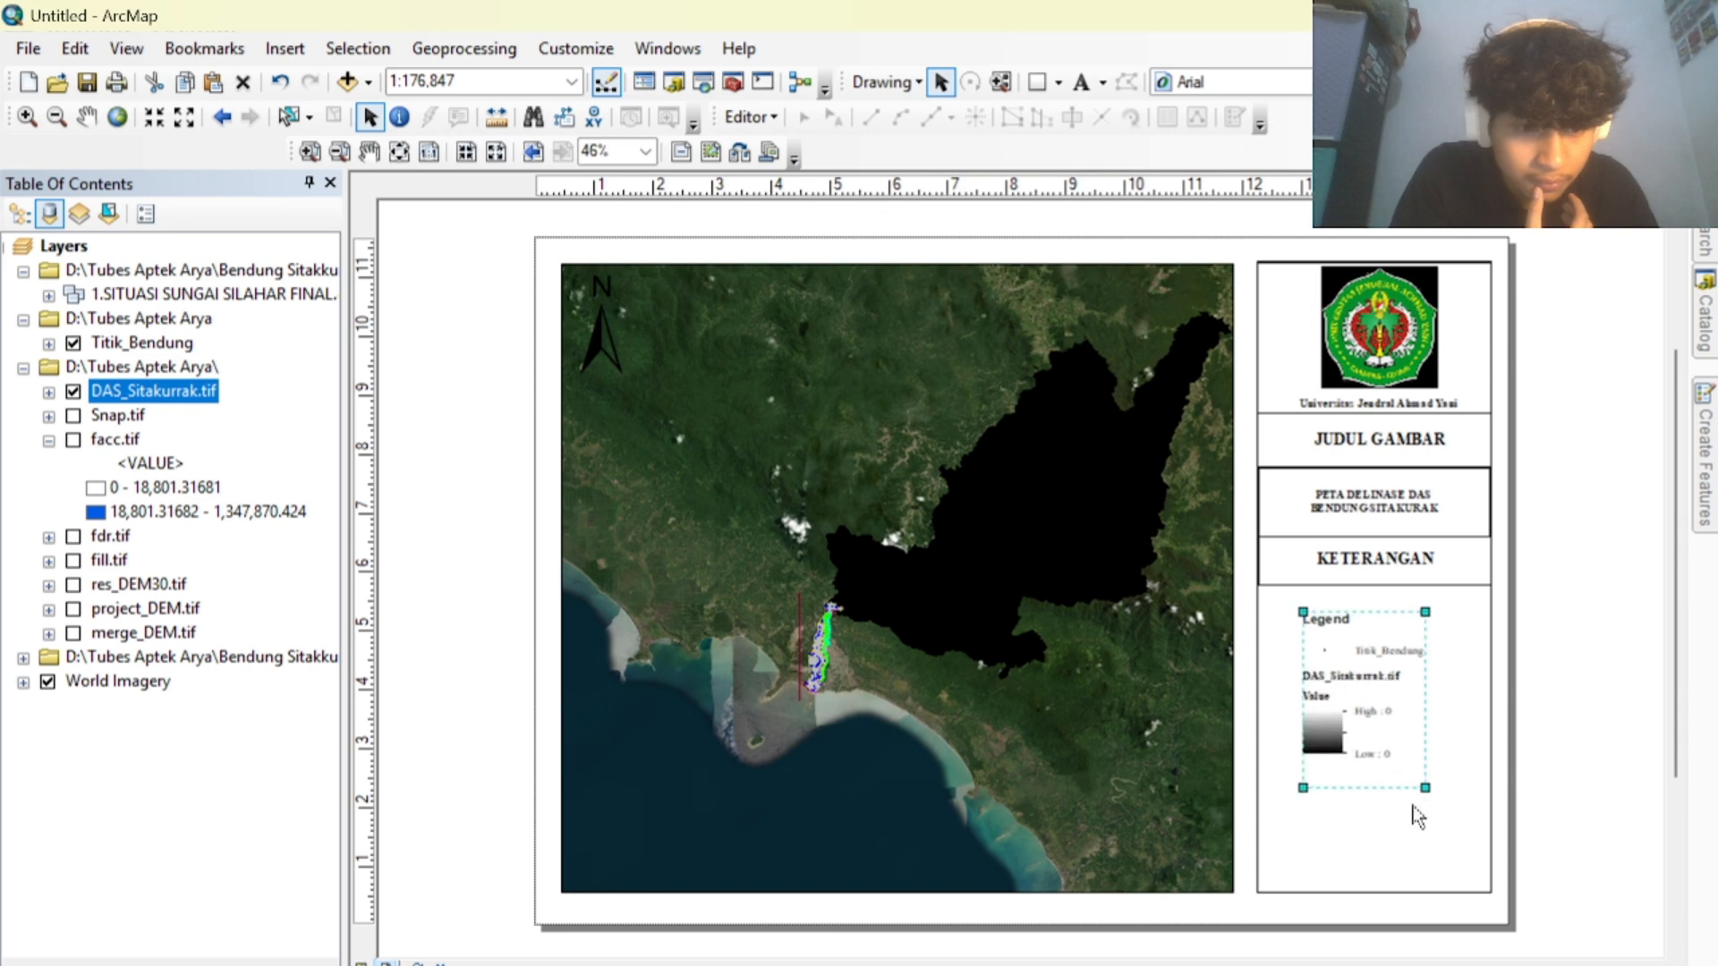
Move the legend slightly up and towards the middle of the side panel, just below "KETERANGAN".
drag(1361, 712, 1375, 692)
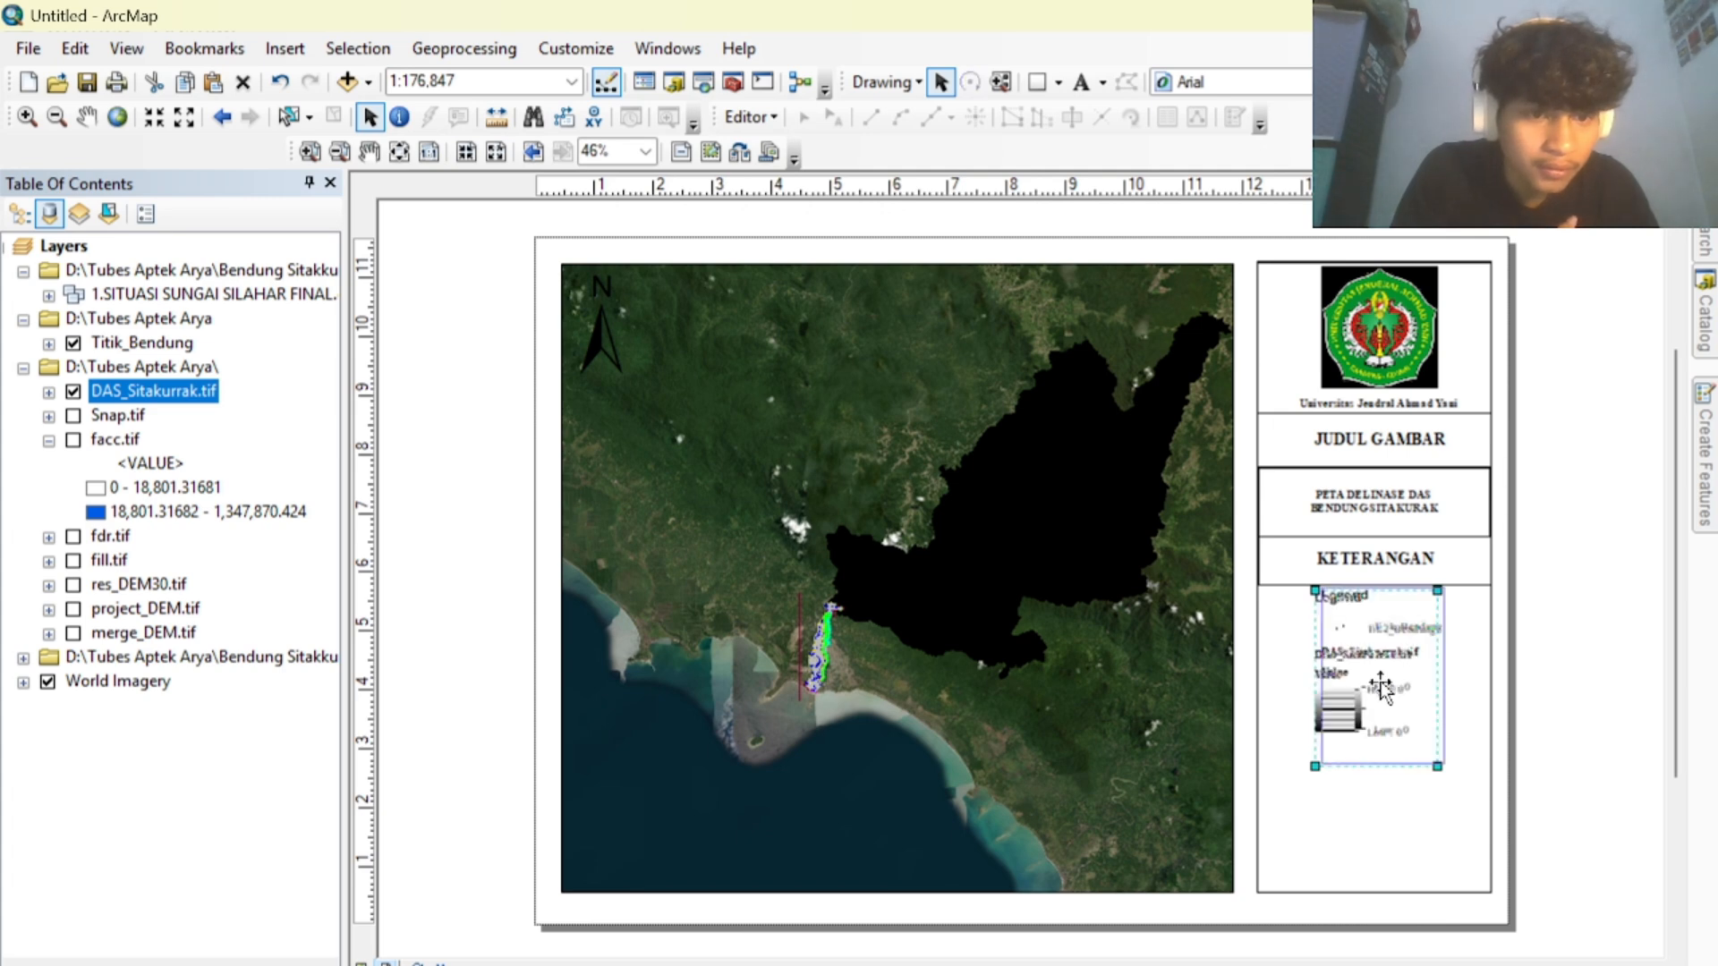
click(1373, 827)
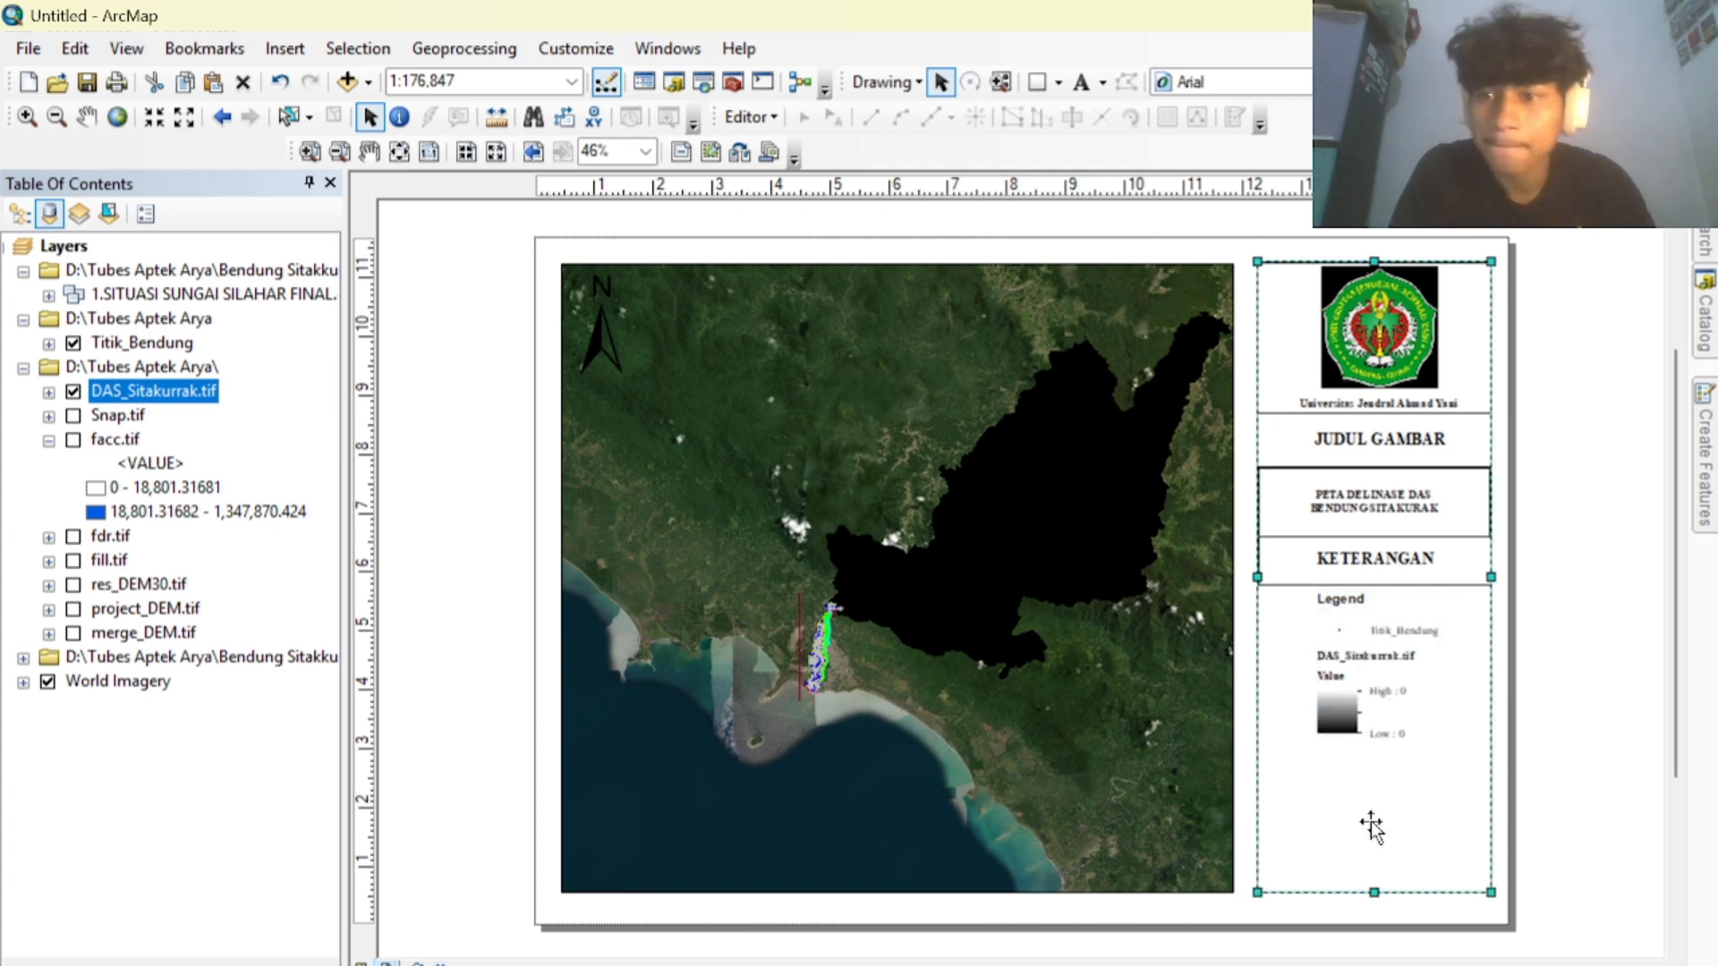
click(75, 441)
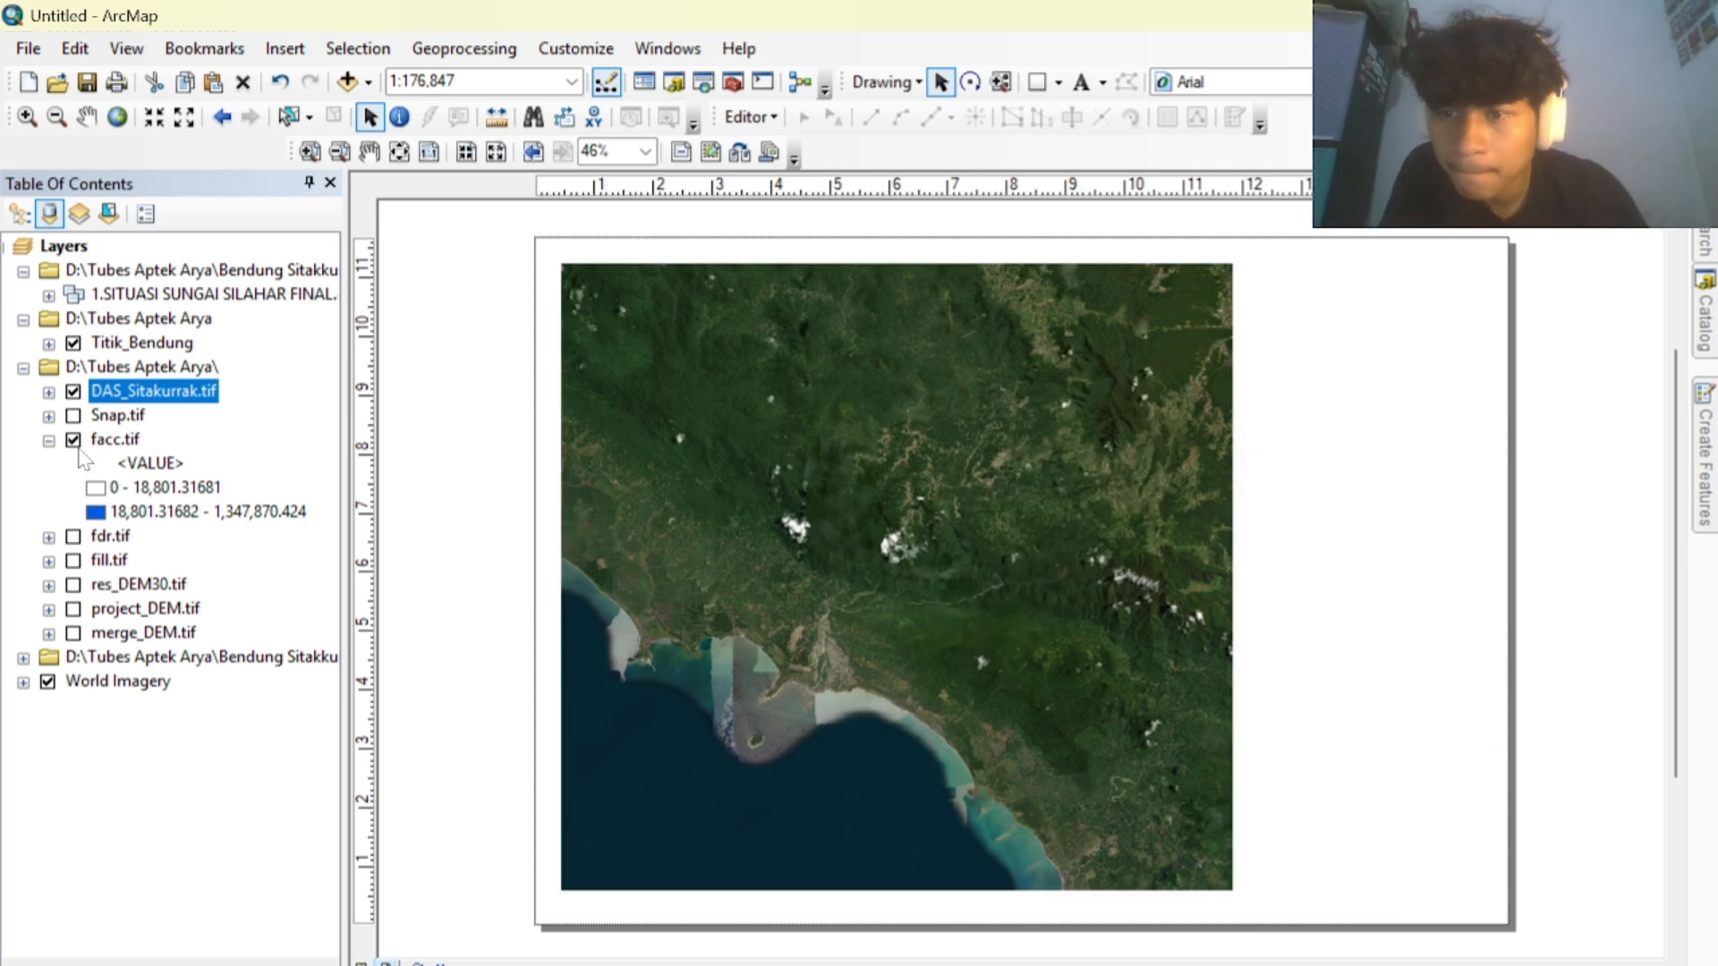
click(74, 440)
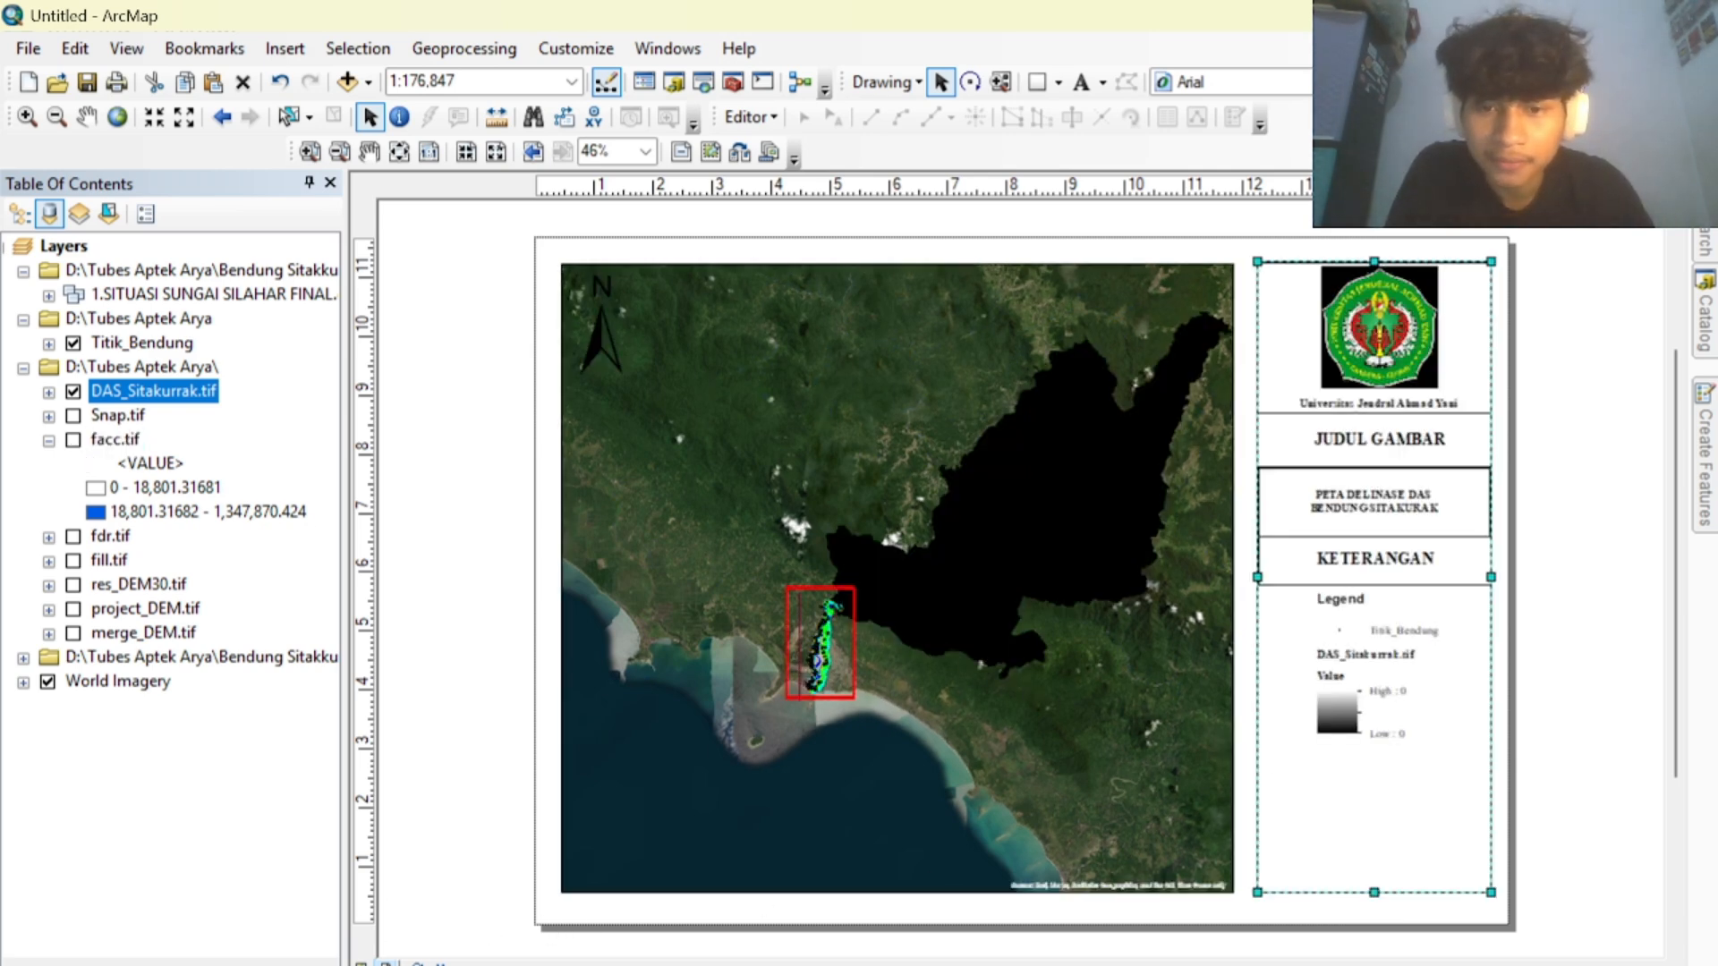
drag(1378, 693, 1381, 692)
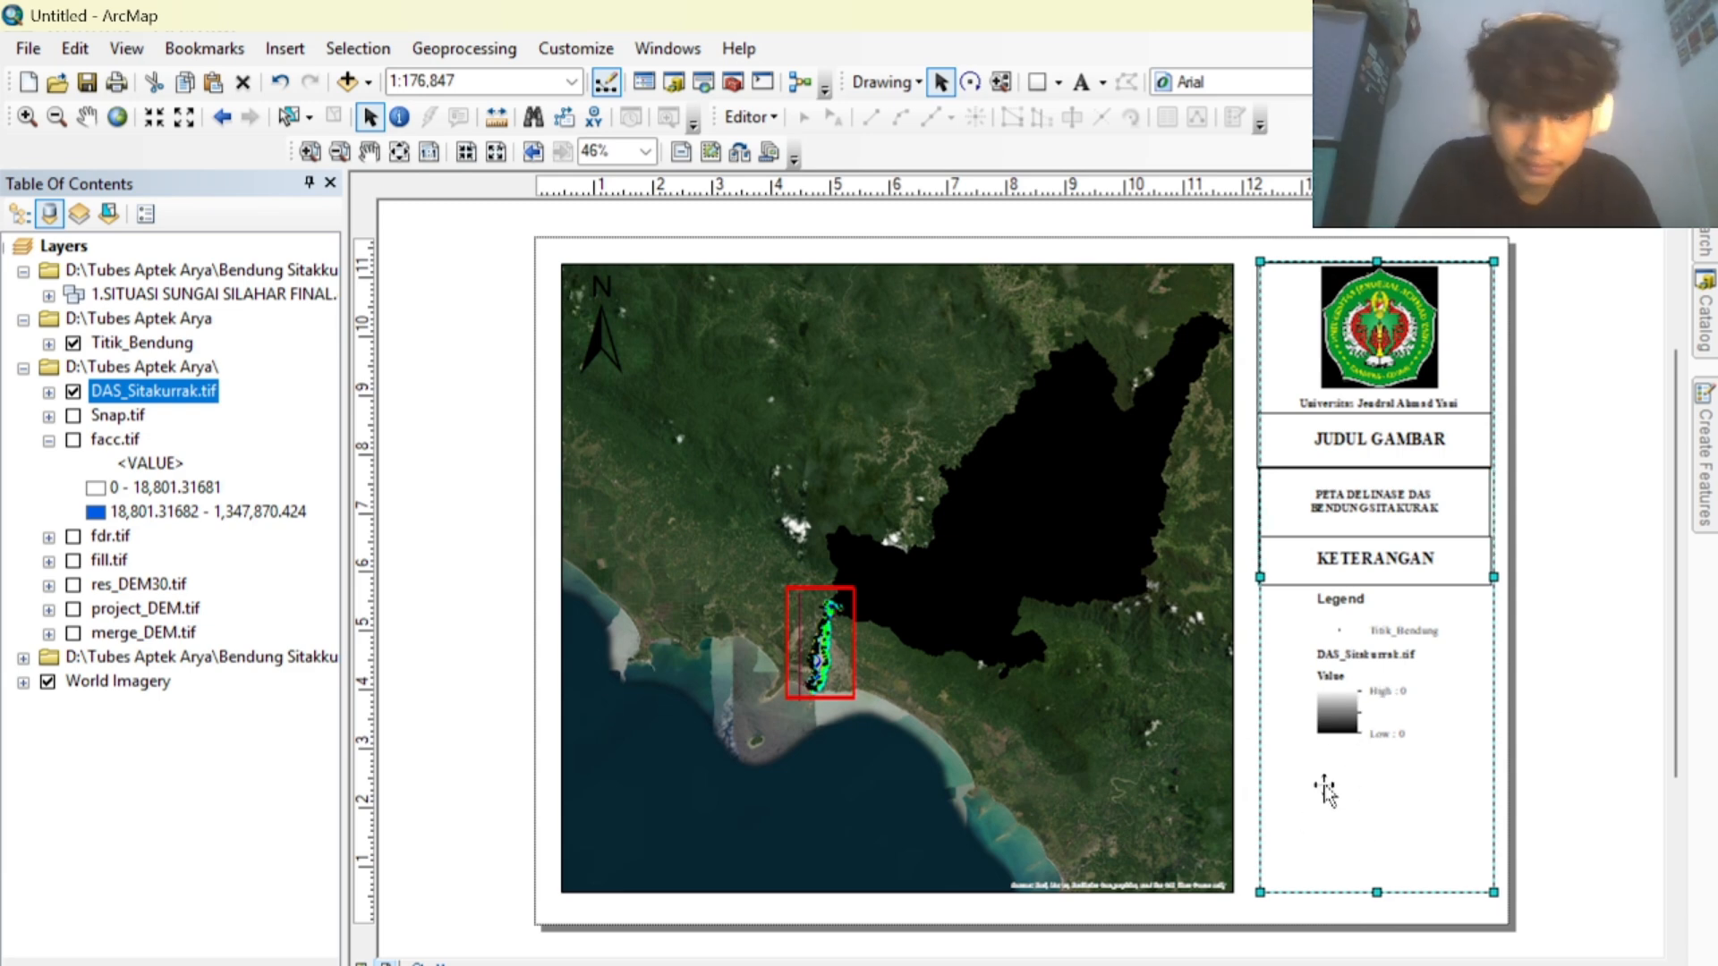
key(ctrl+z)
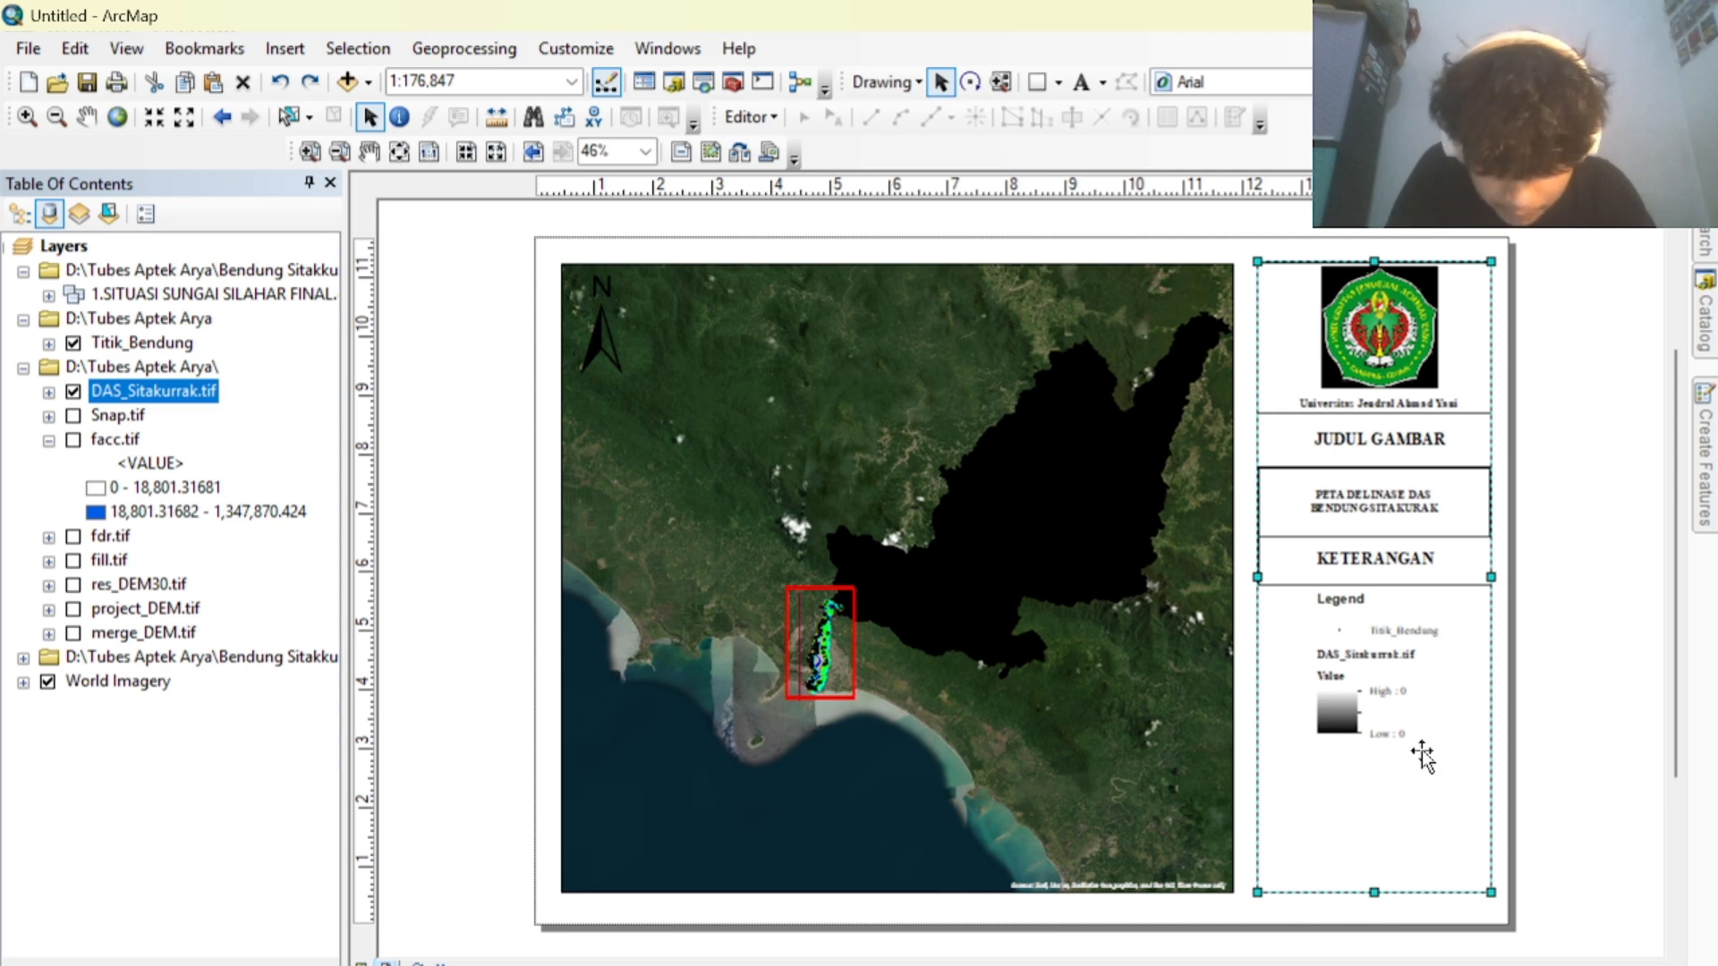
right_click(974, 685)
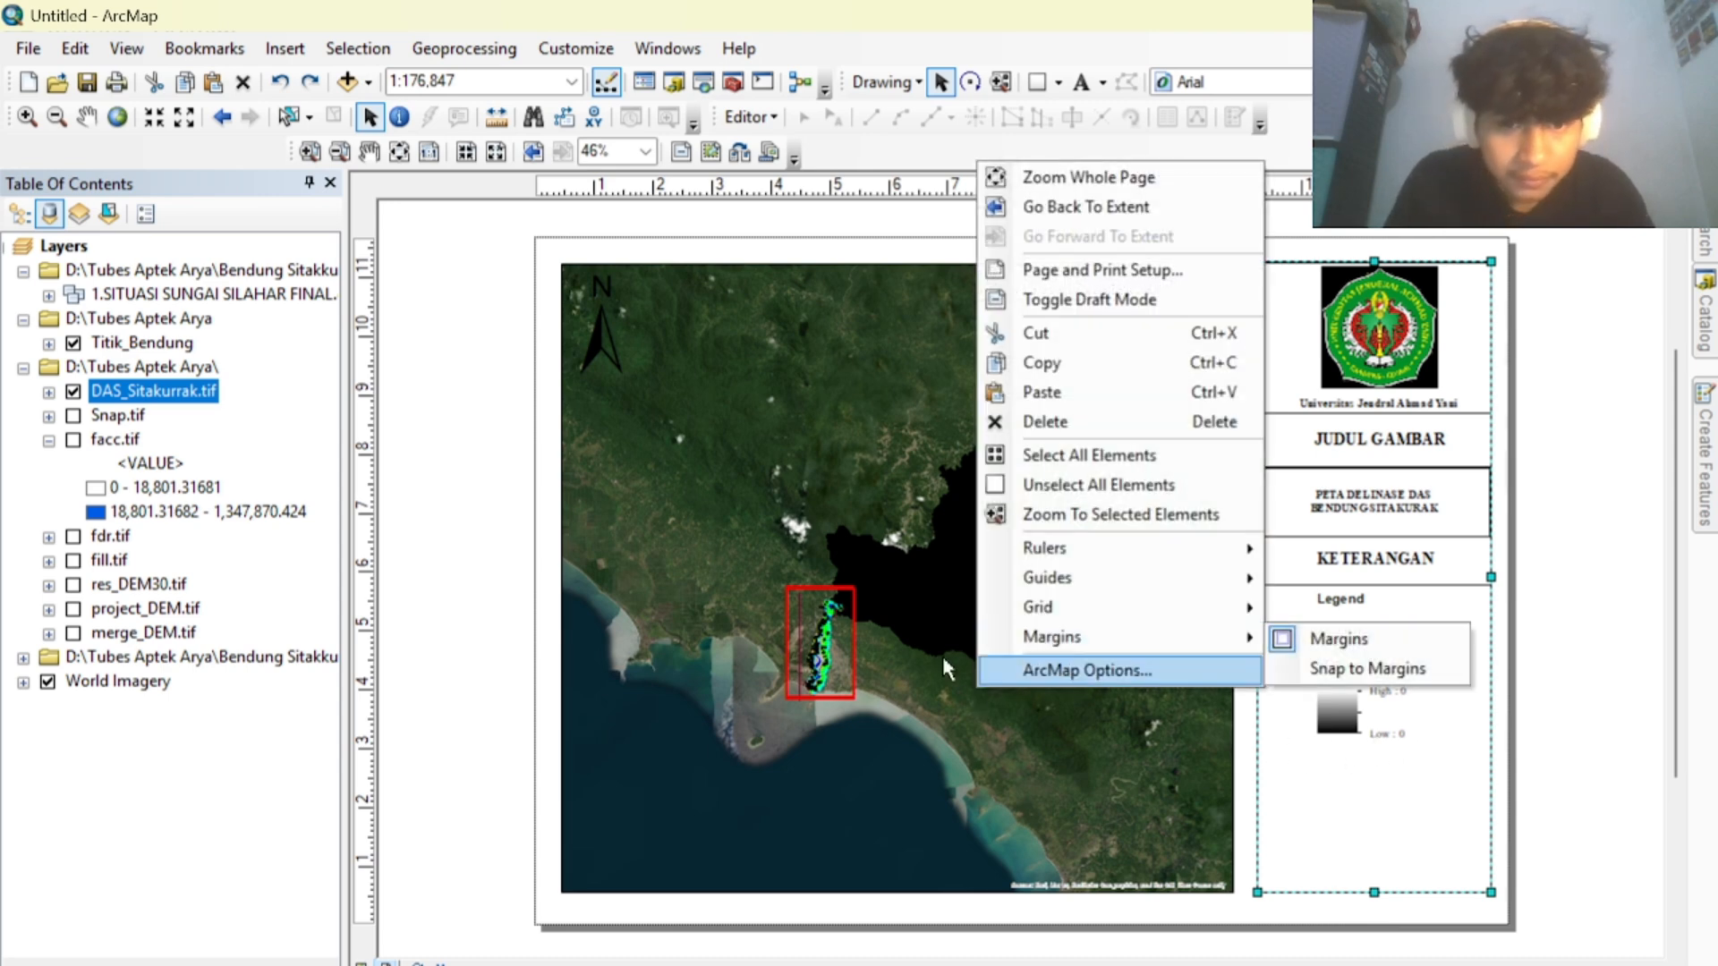
click(1568, 719)
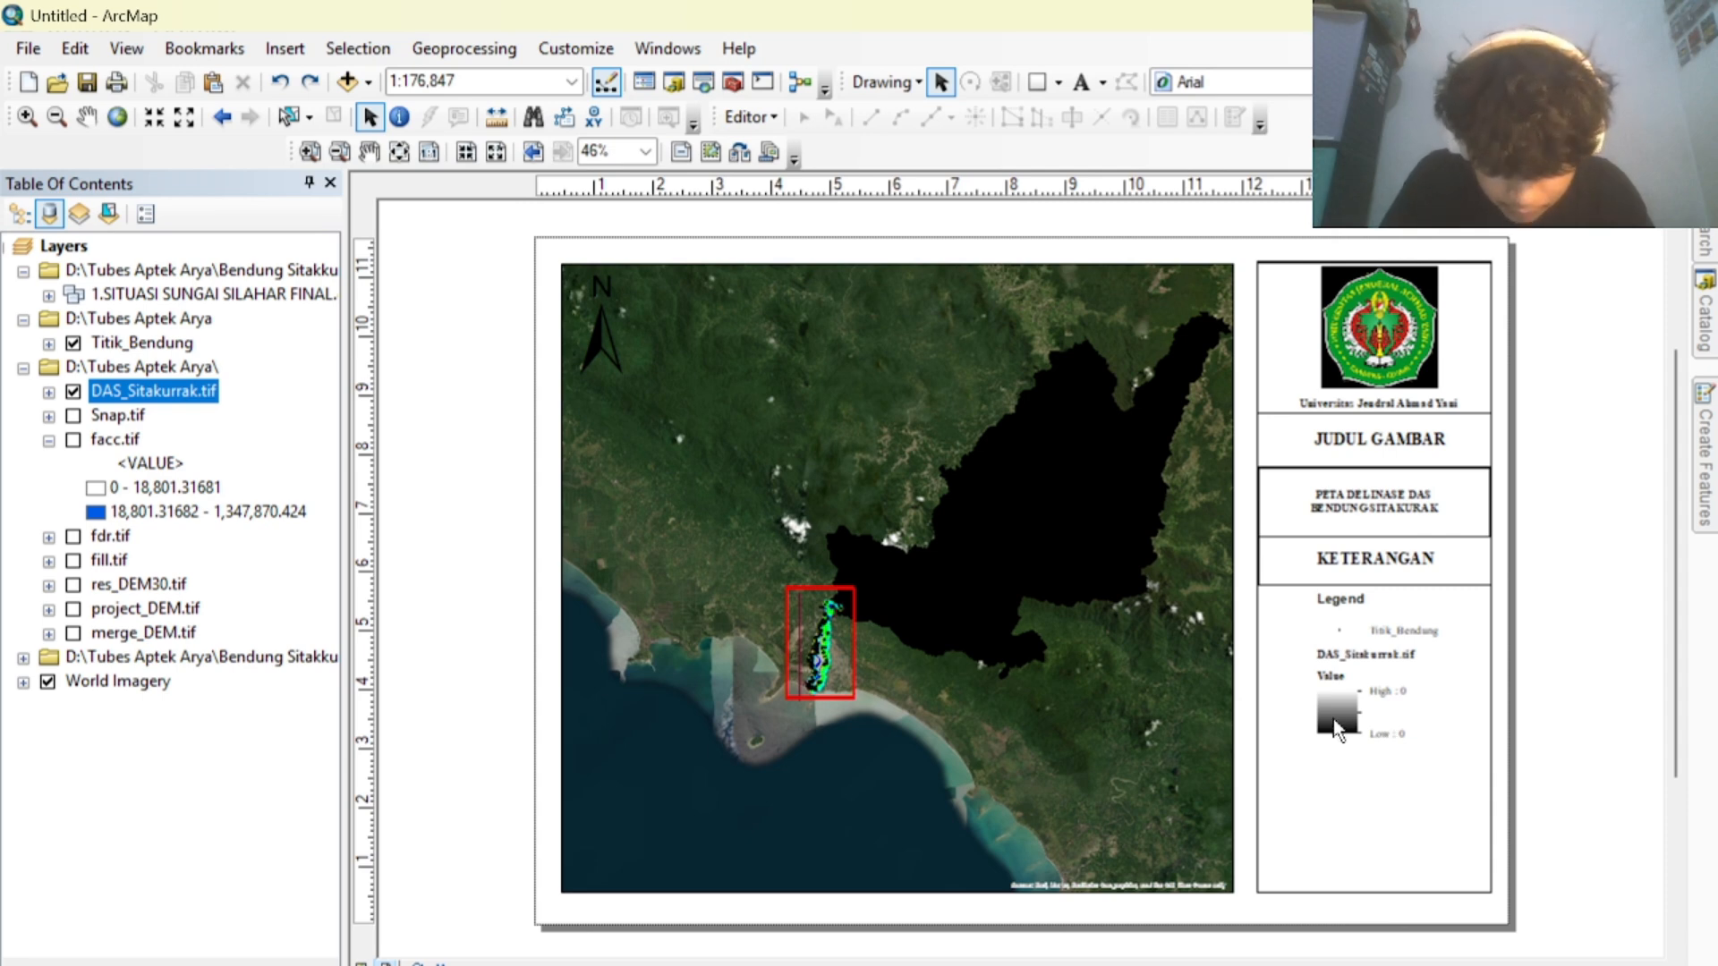
Pan the map inside its data frame so the whole black DAS_Sitakurrak area sits near the middle of the frame.
click(85, 116)
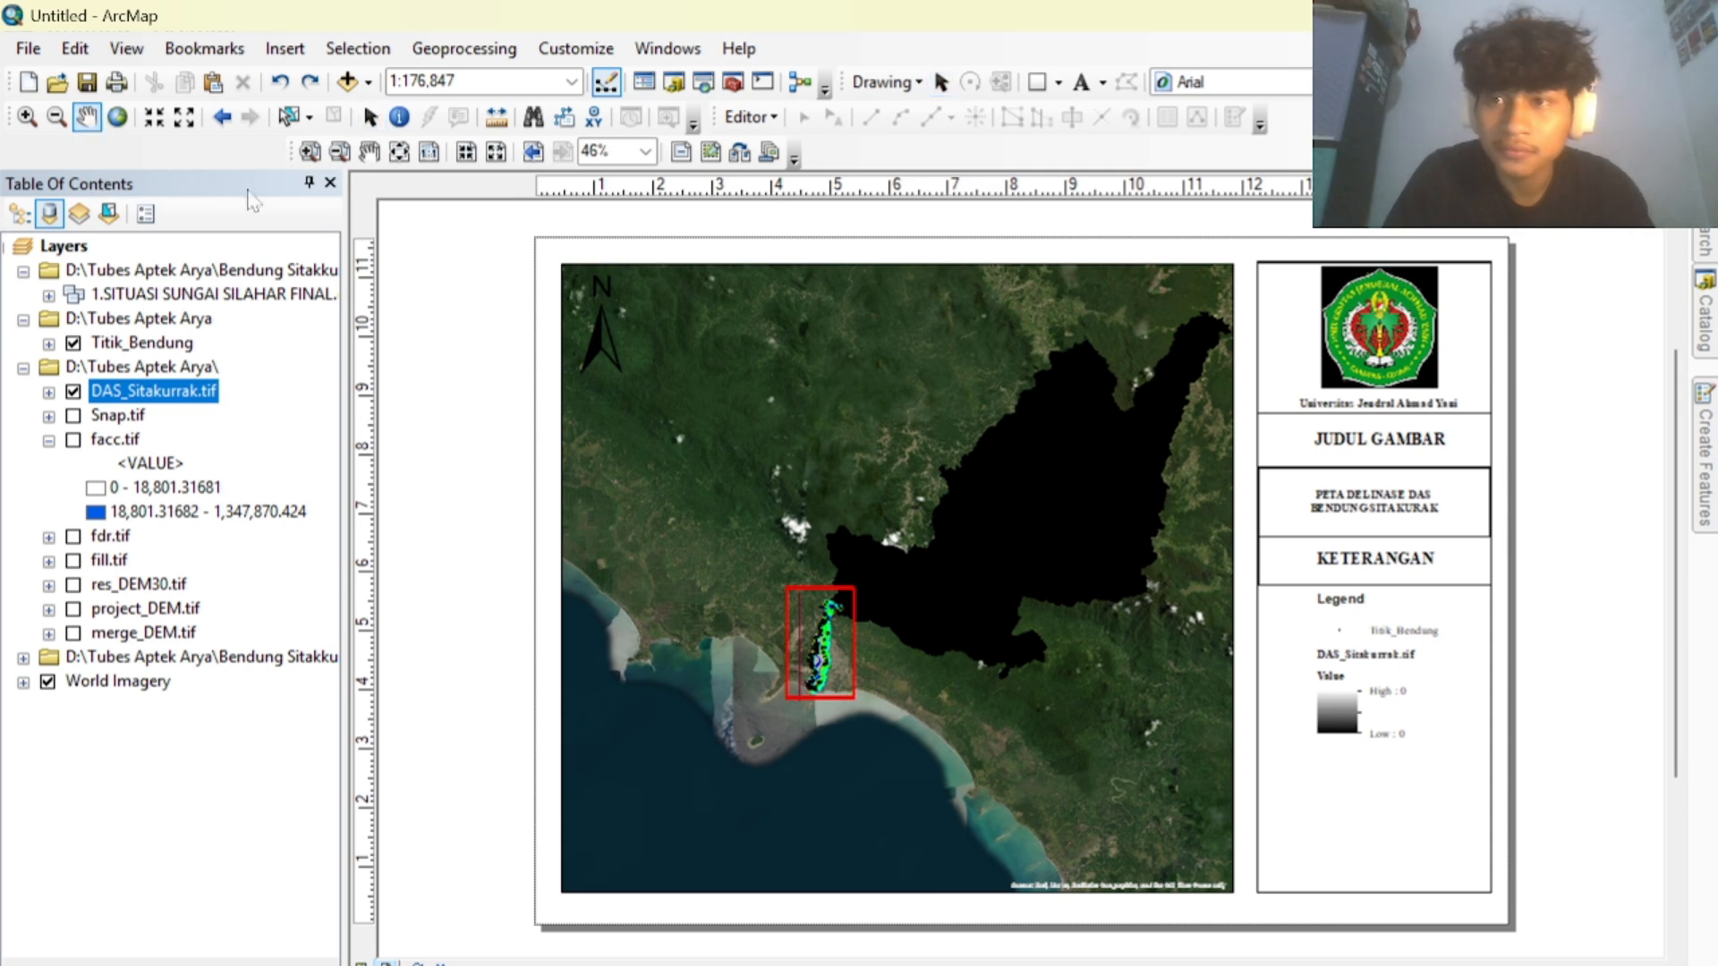
right_click(760, 464)
drag(595, 435, 794, 502)
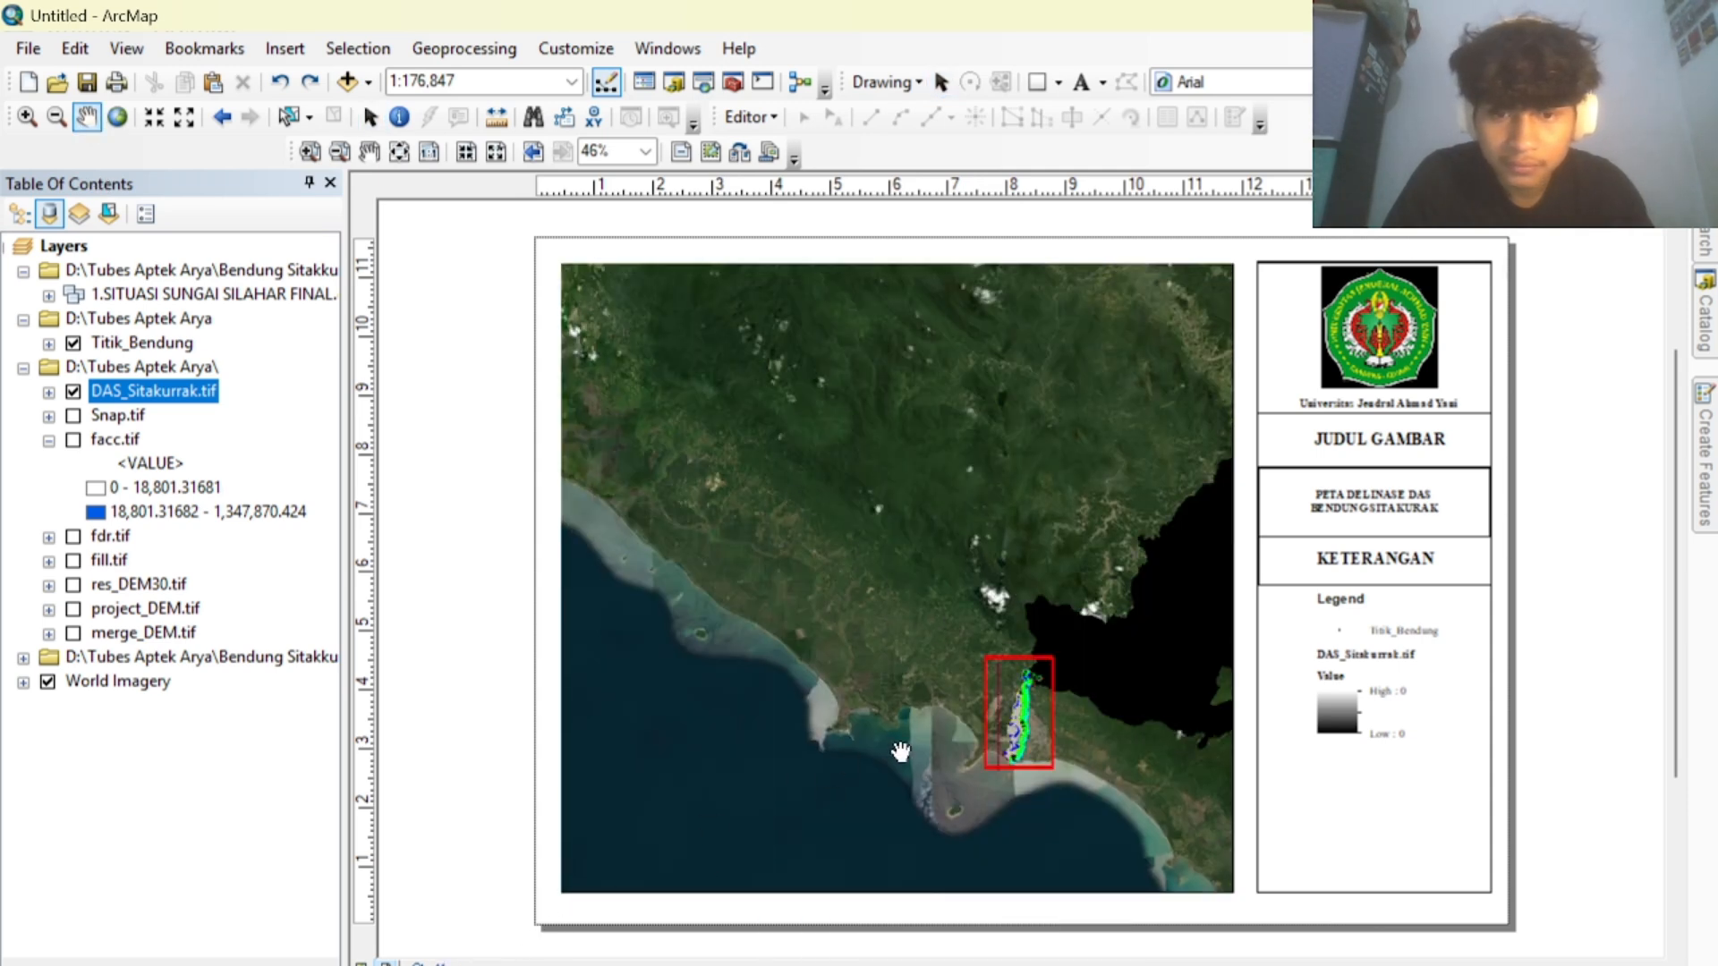
drag(901, 750, 807, 742)
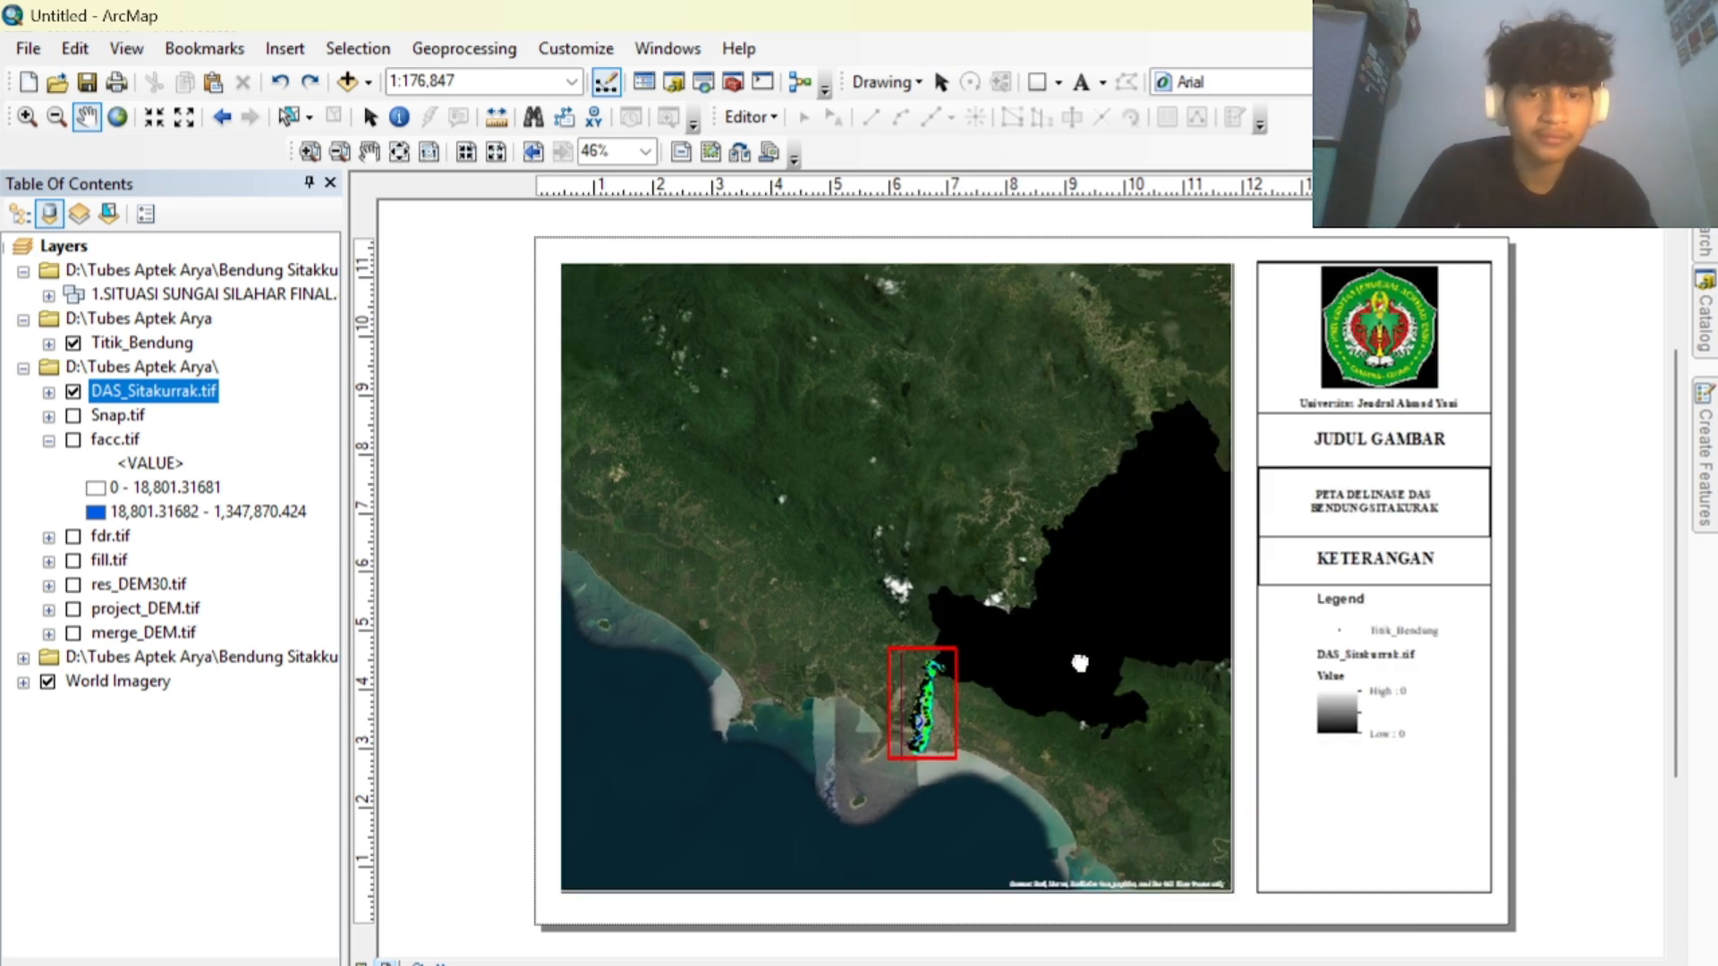
drag(1129, 669, 964, 618)
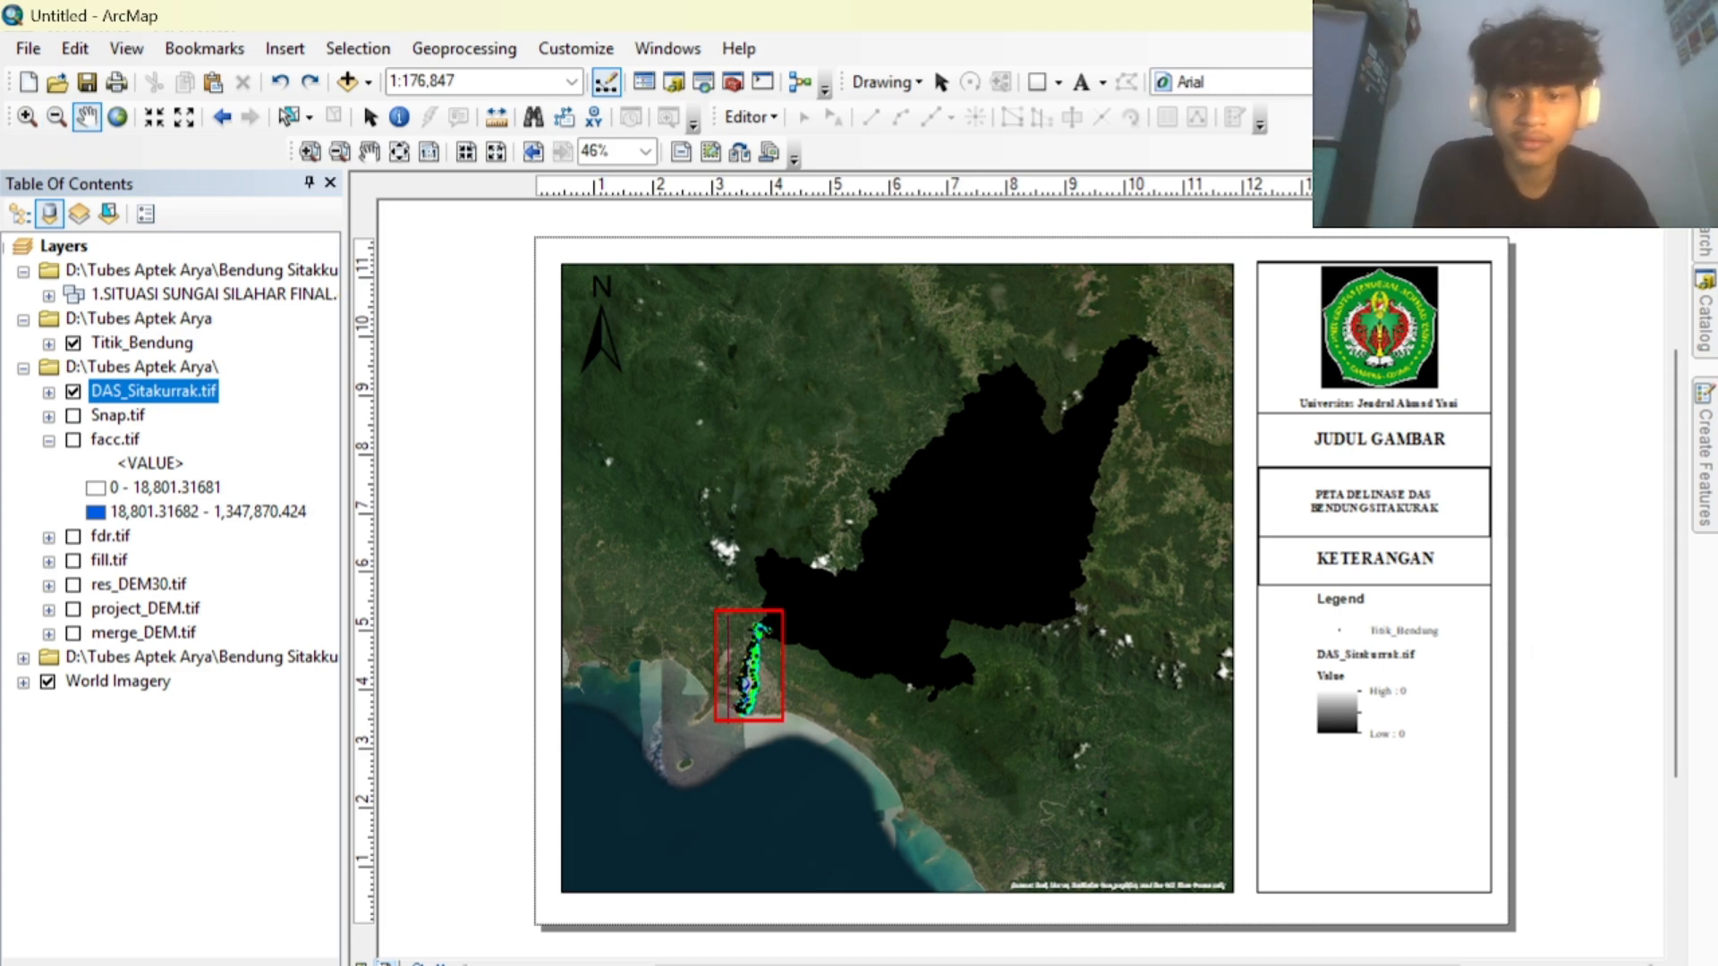
click(362, 964)
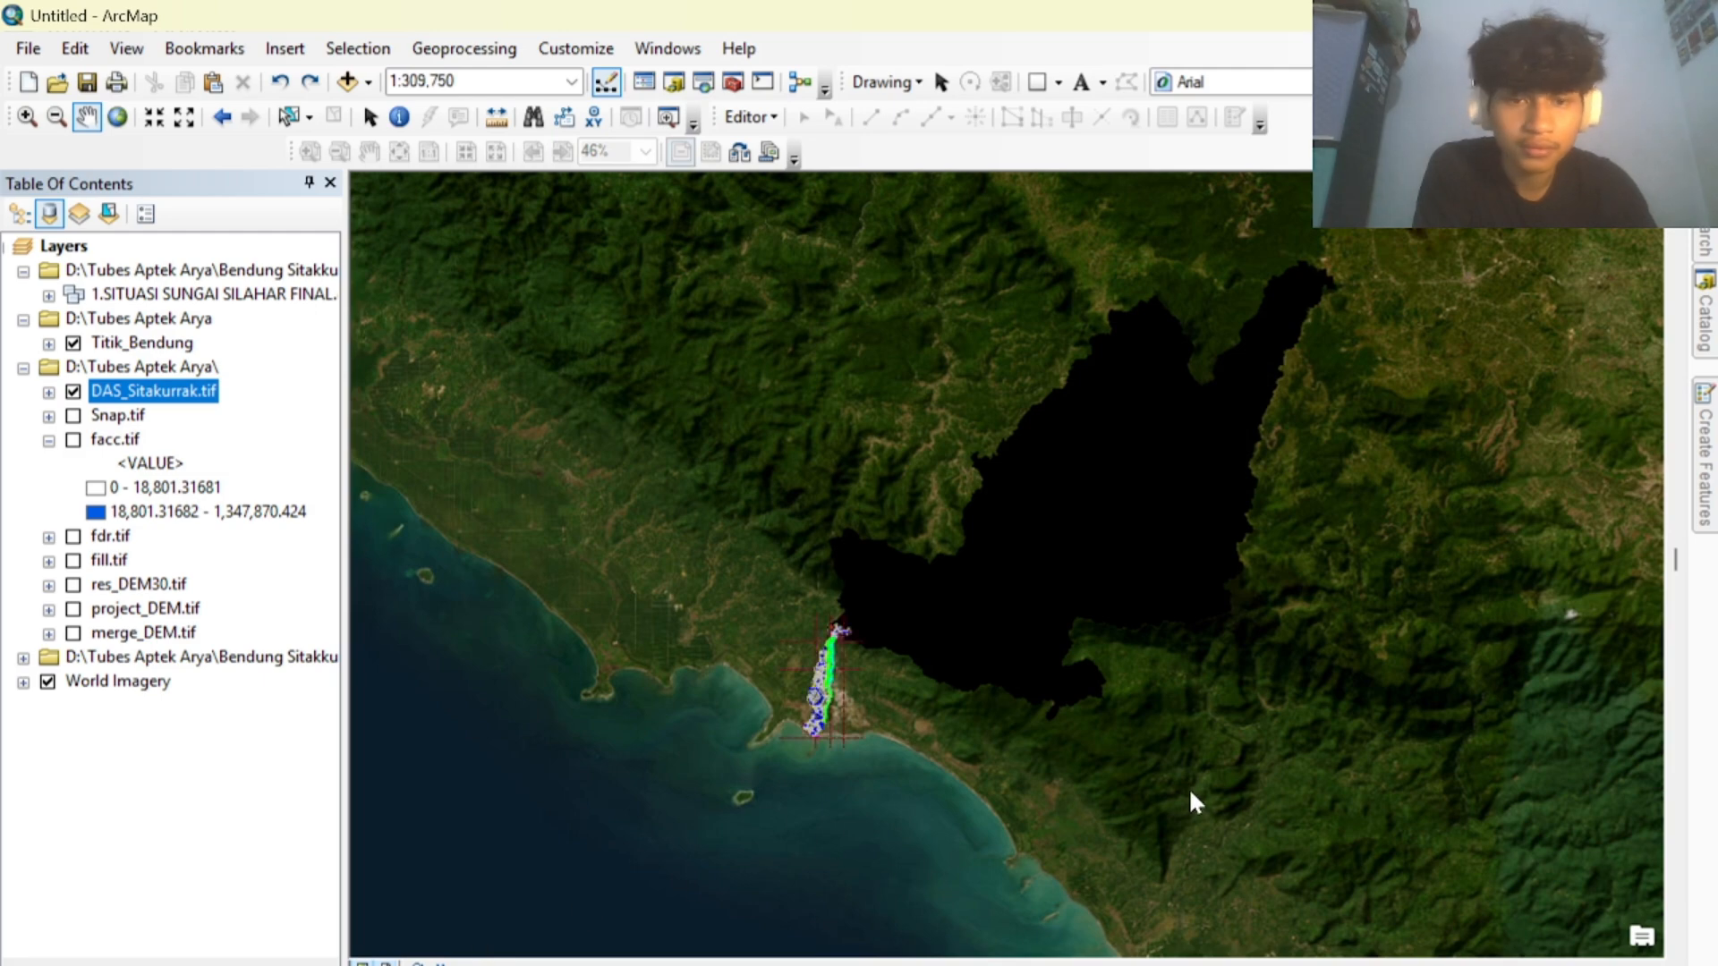
click(385, 963)
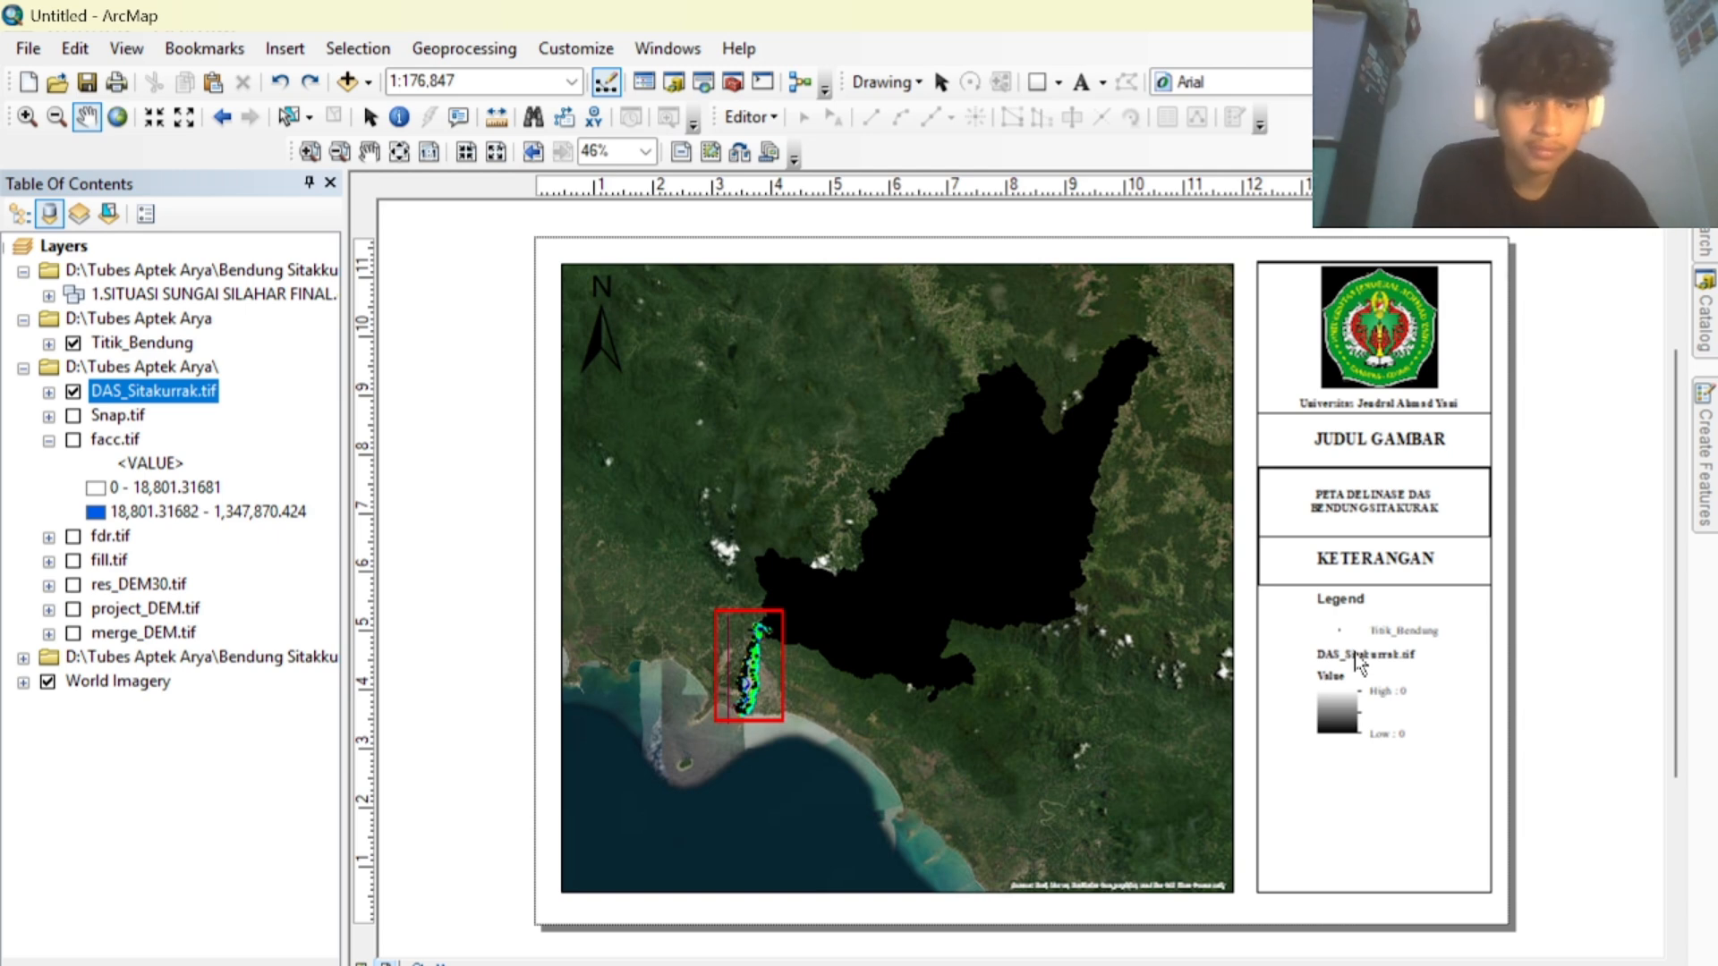
click(1355, 652)
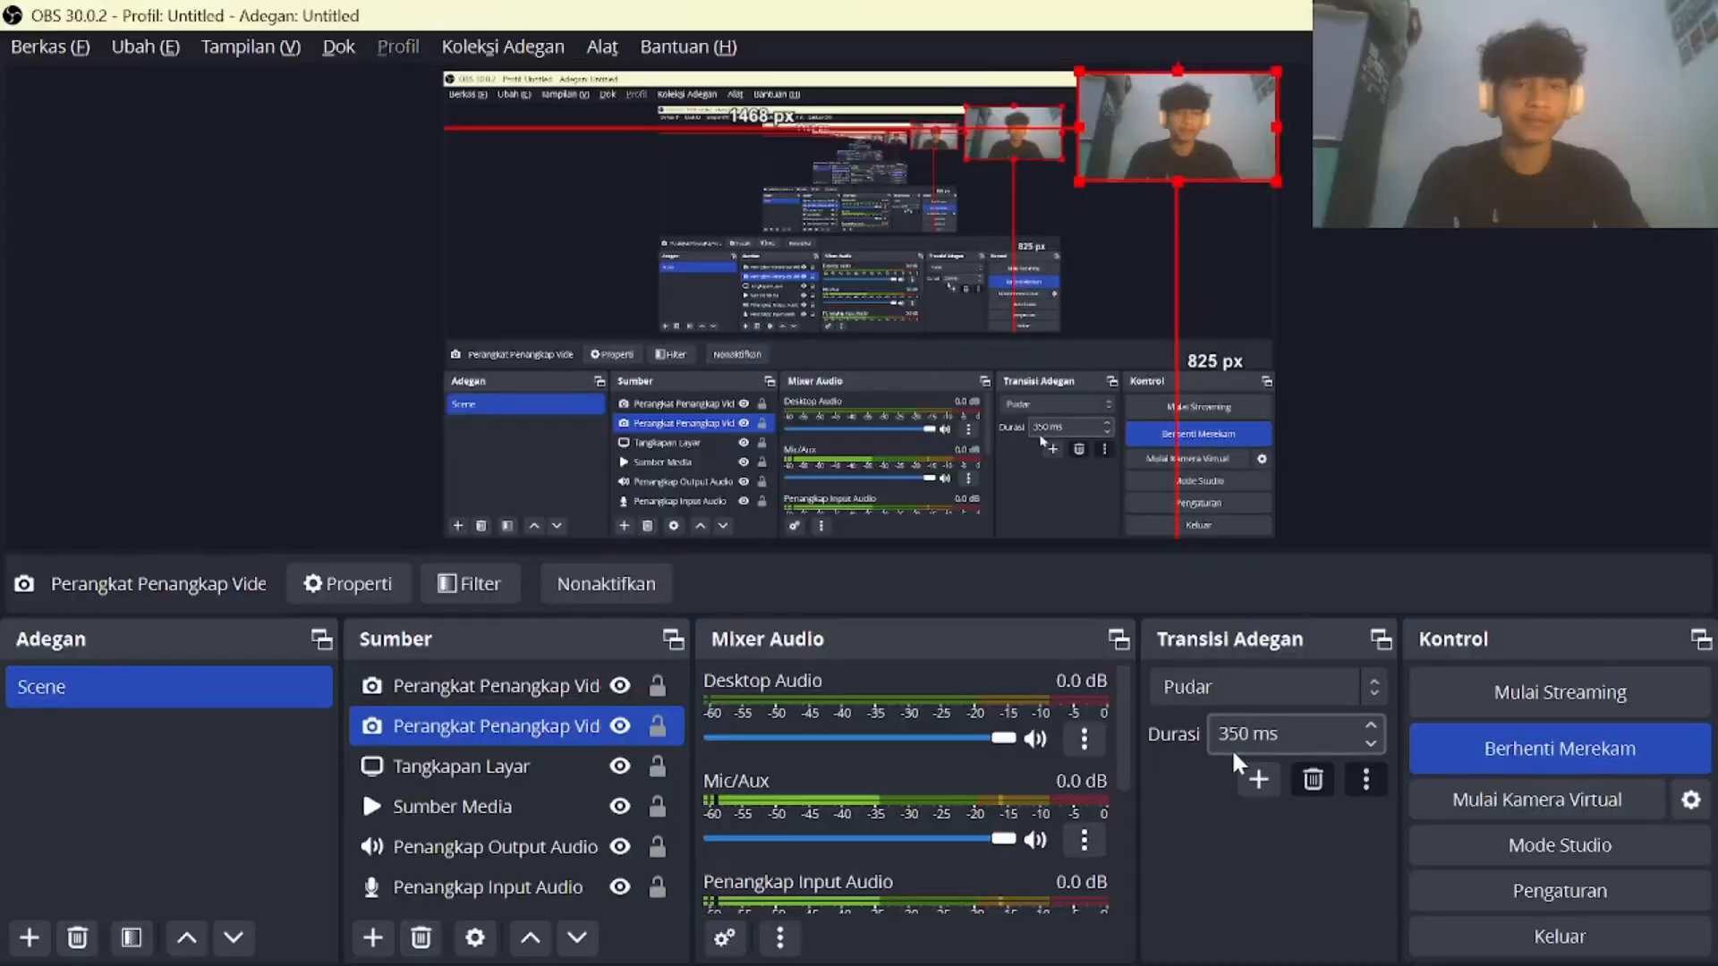
key(alt+Tab)
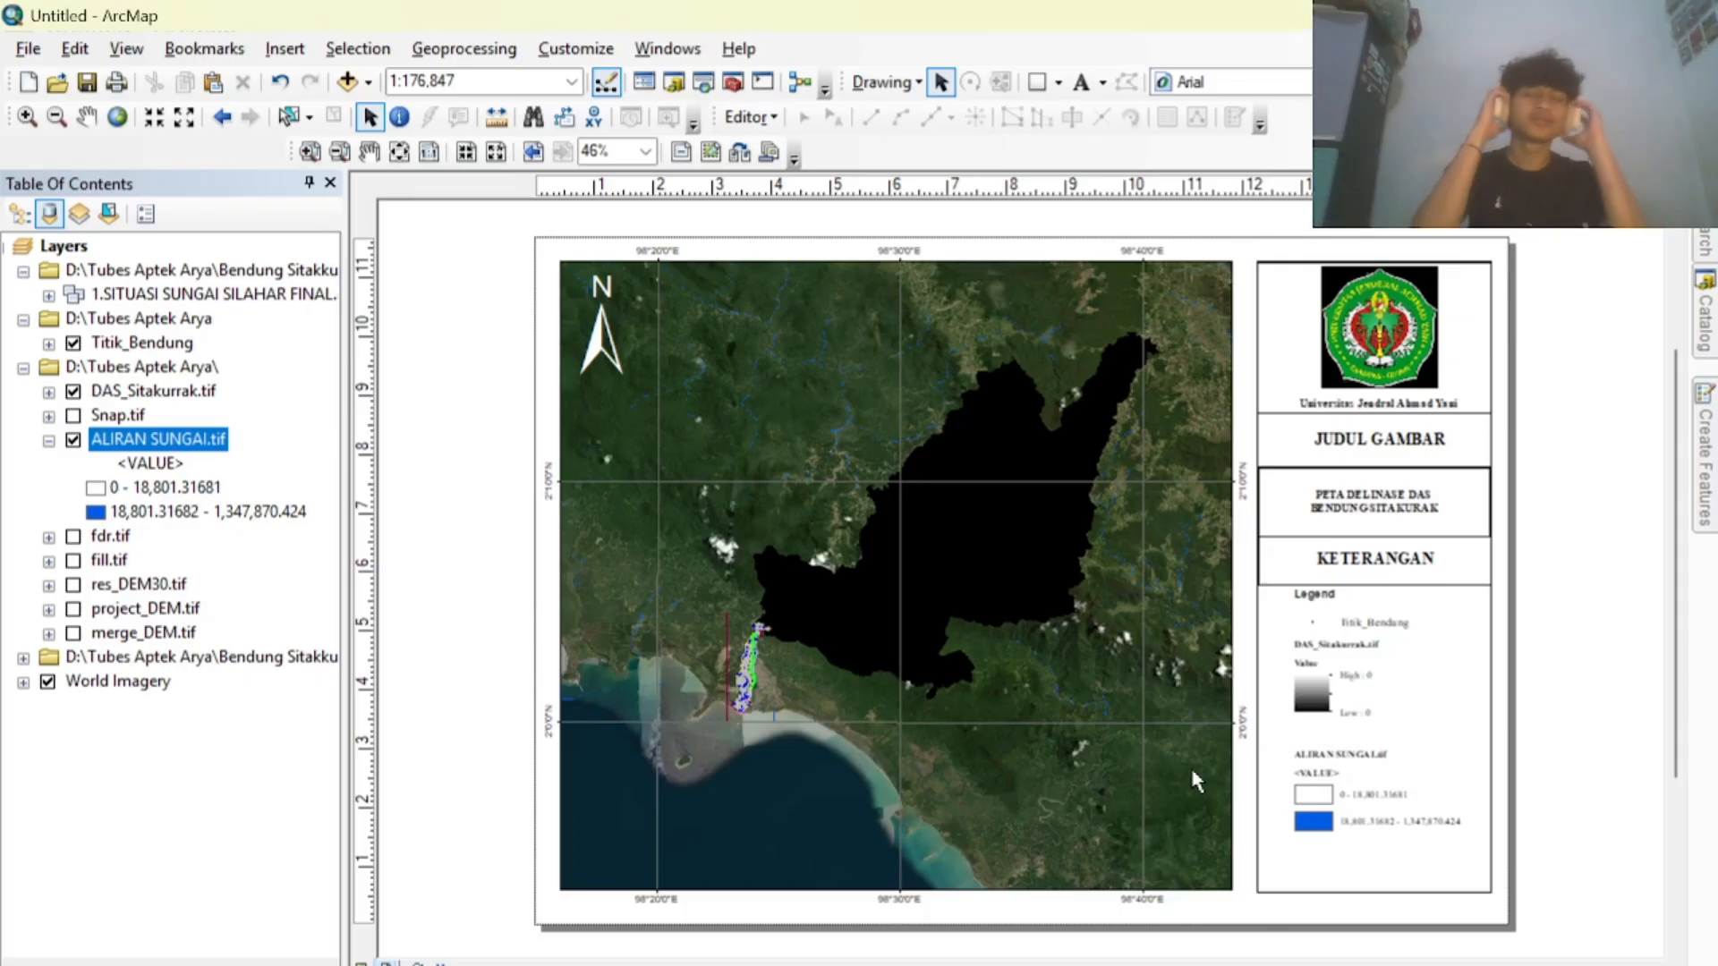
Shrink the legend and centre it in the side panel below "KETERANGAN", leaving free space beneath it.
click(1402, 818)
drag(1462, 829, 1462, 785)
drag(1411, 721, 1411, 721)
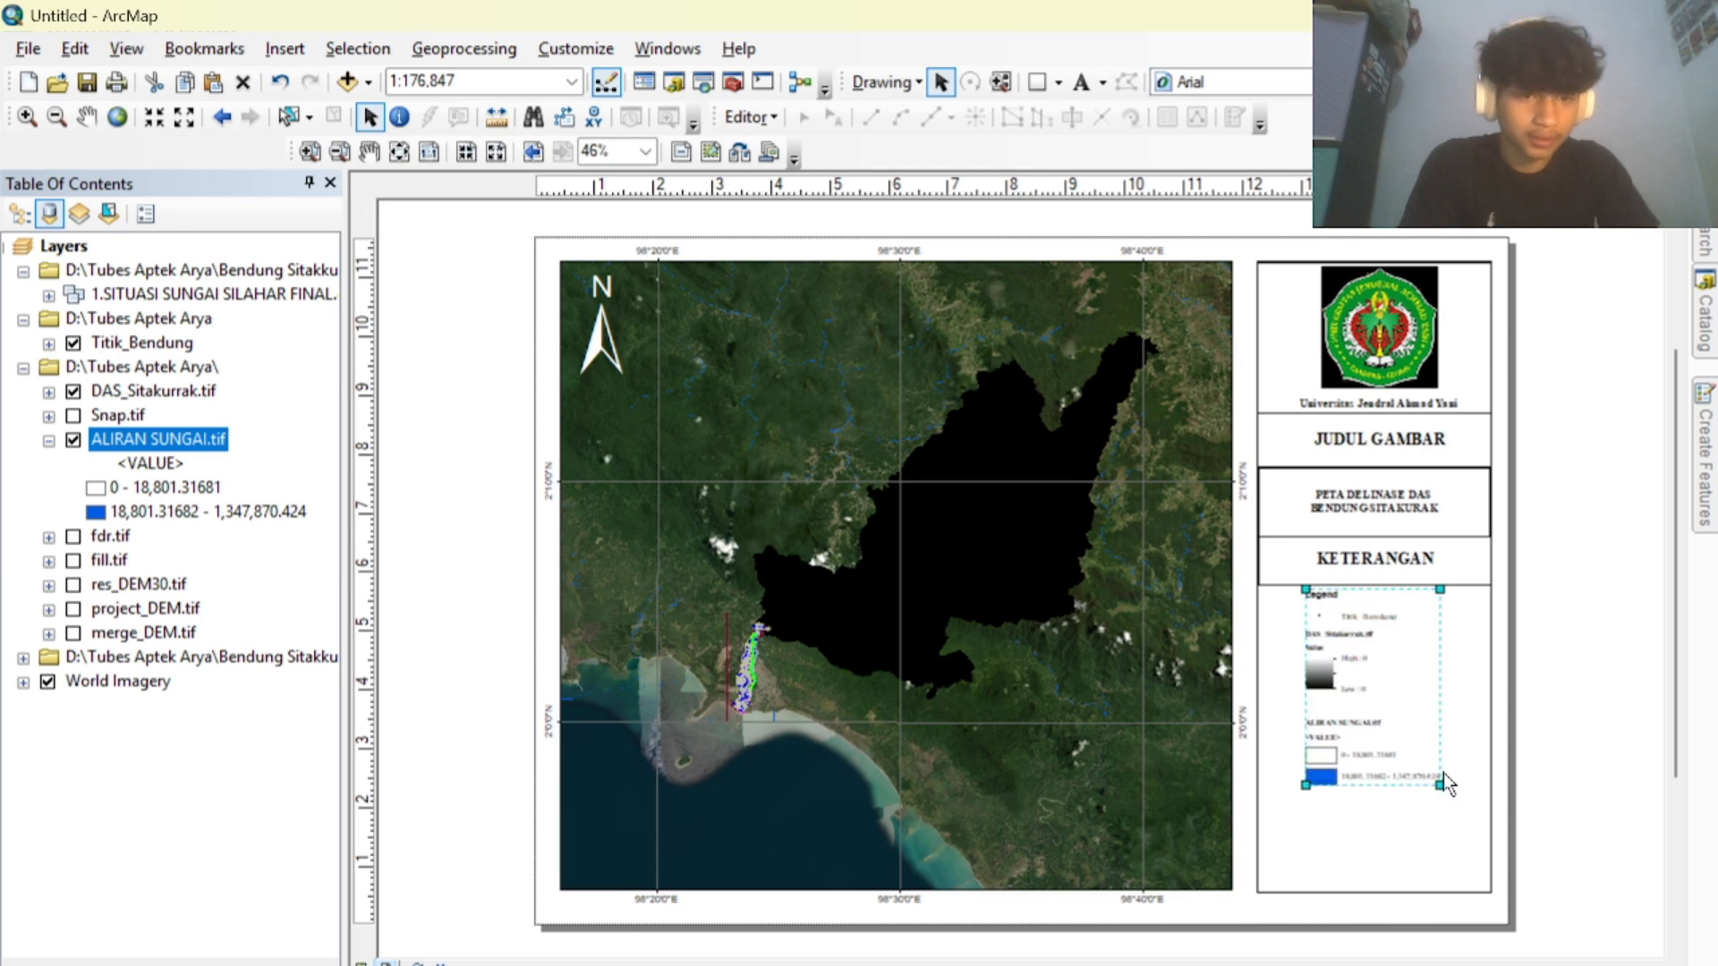
drag(1450, 785, 1468, 793)
drag(1399, 748, 1413, 754)
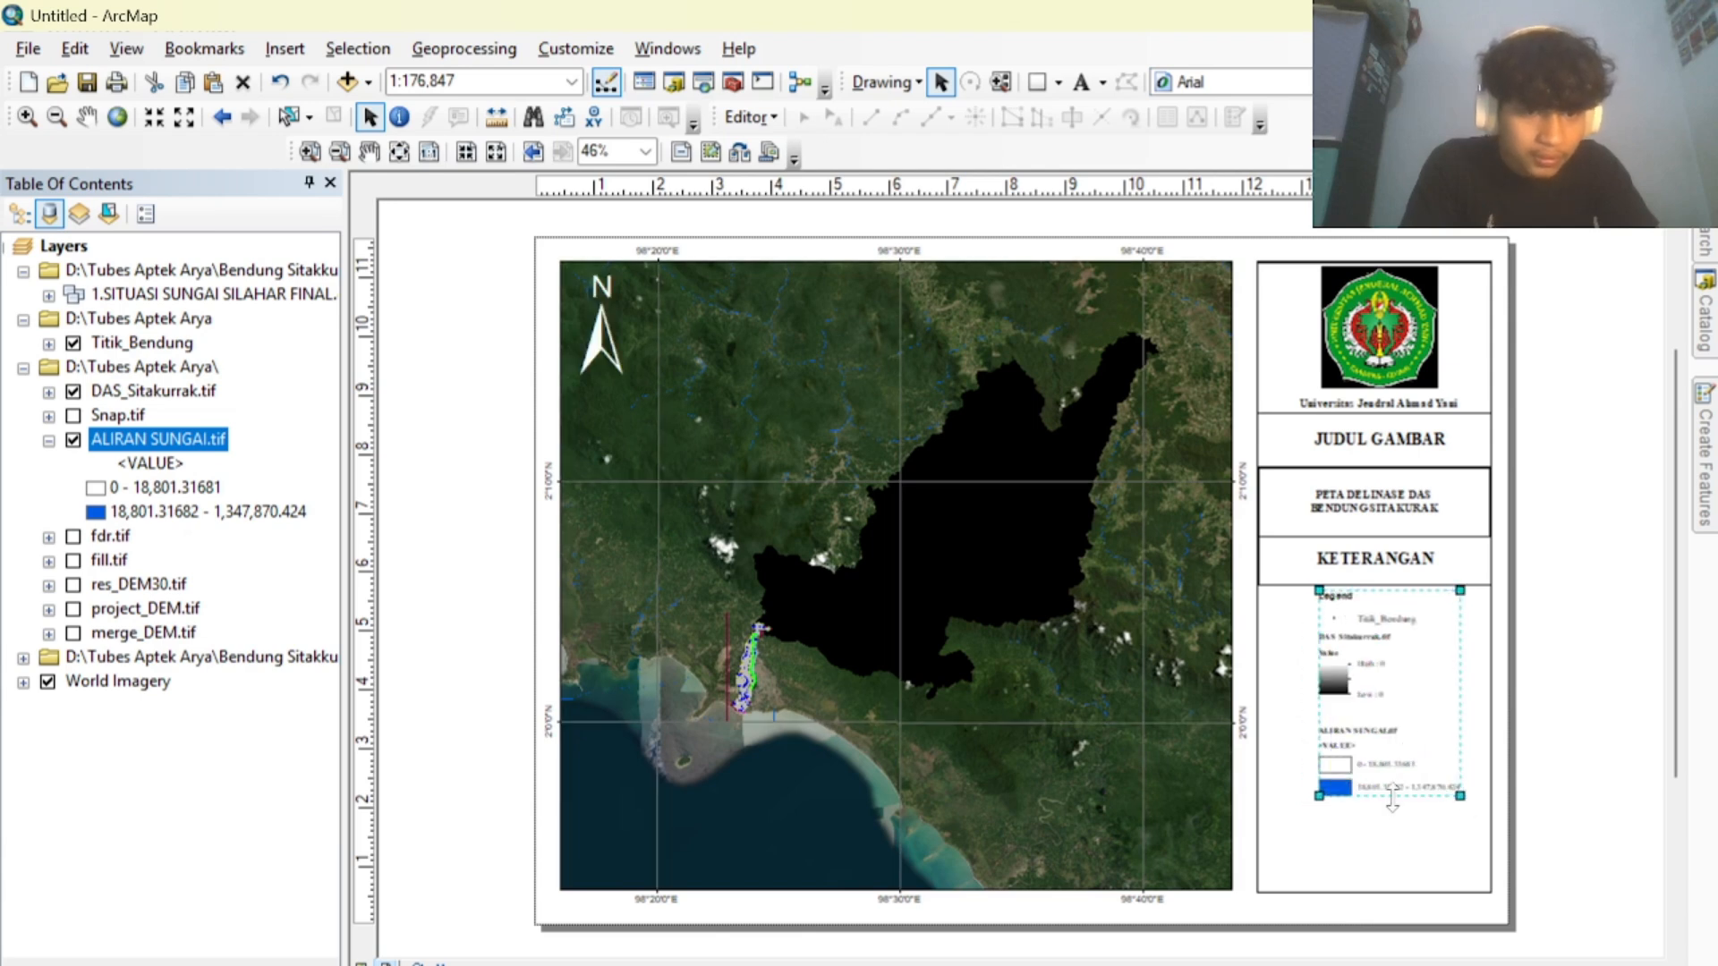
click(1633, 758)
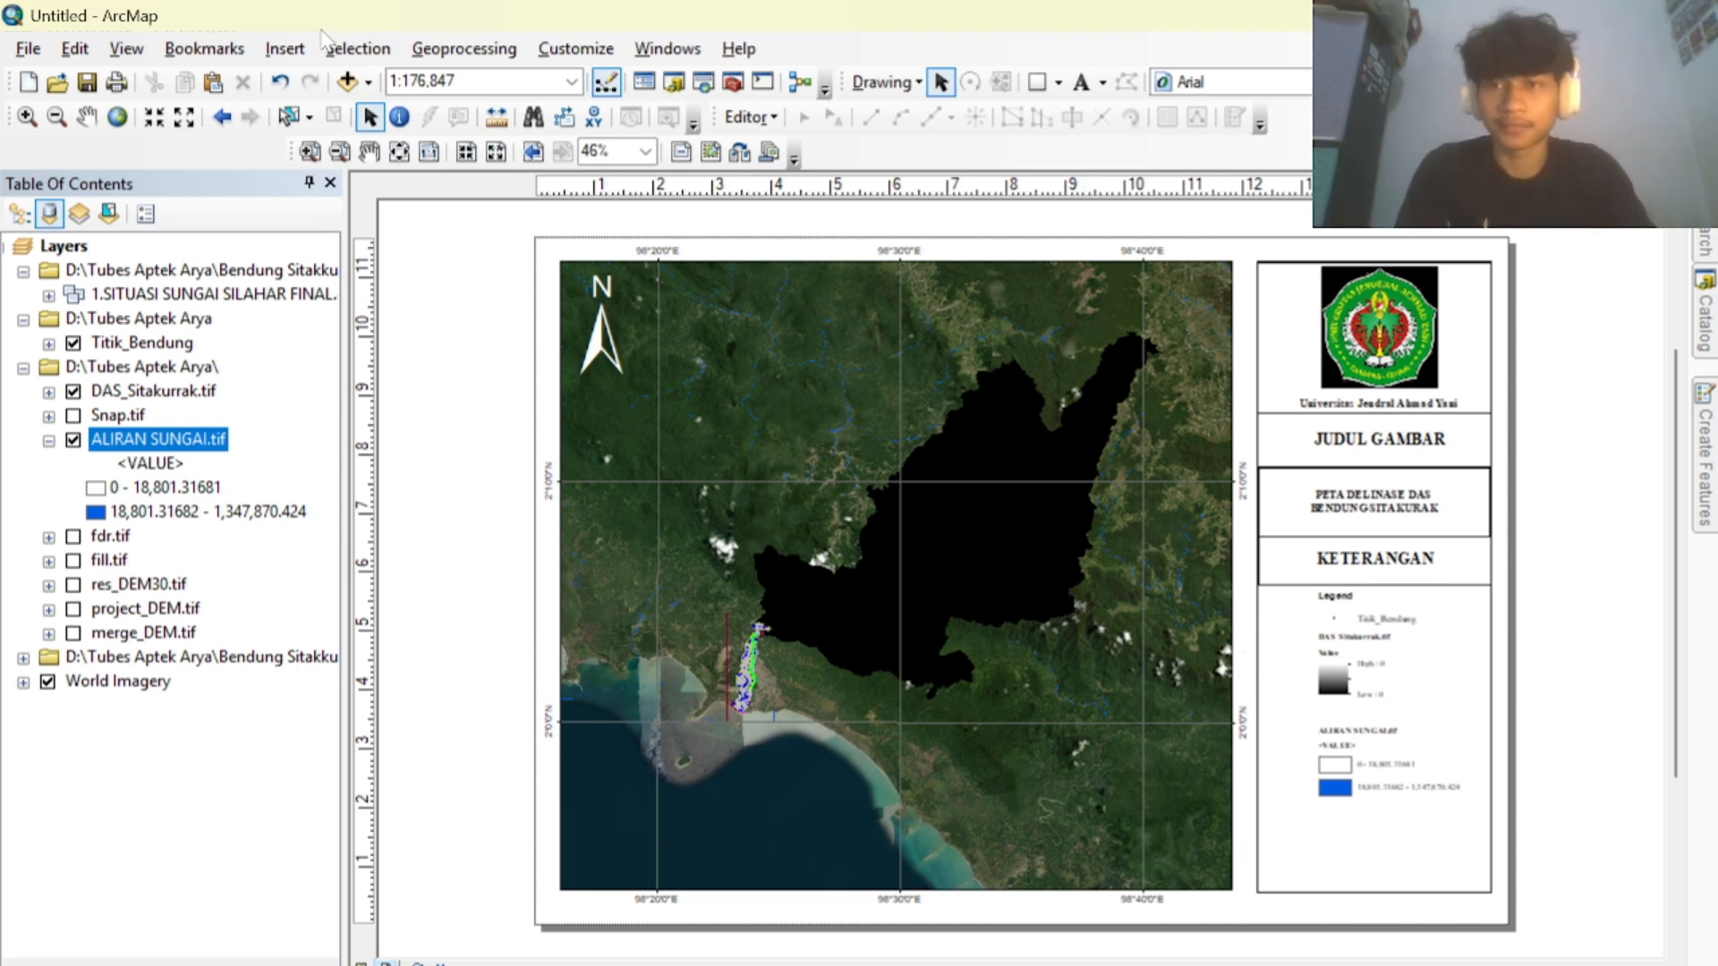
Insert a scale bar in the Double Alternating Scale Bar 2 Metric style.
click(283, 50)
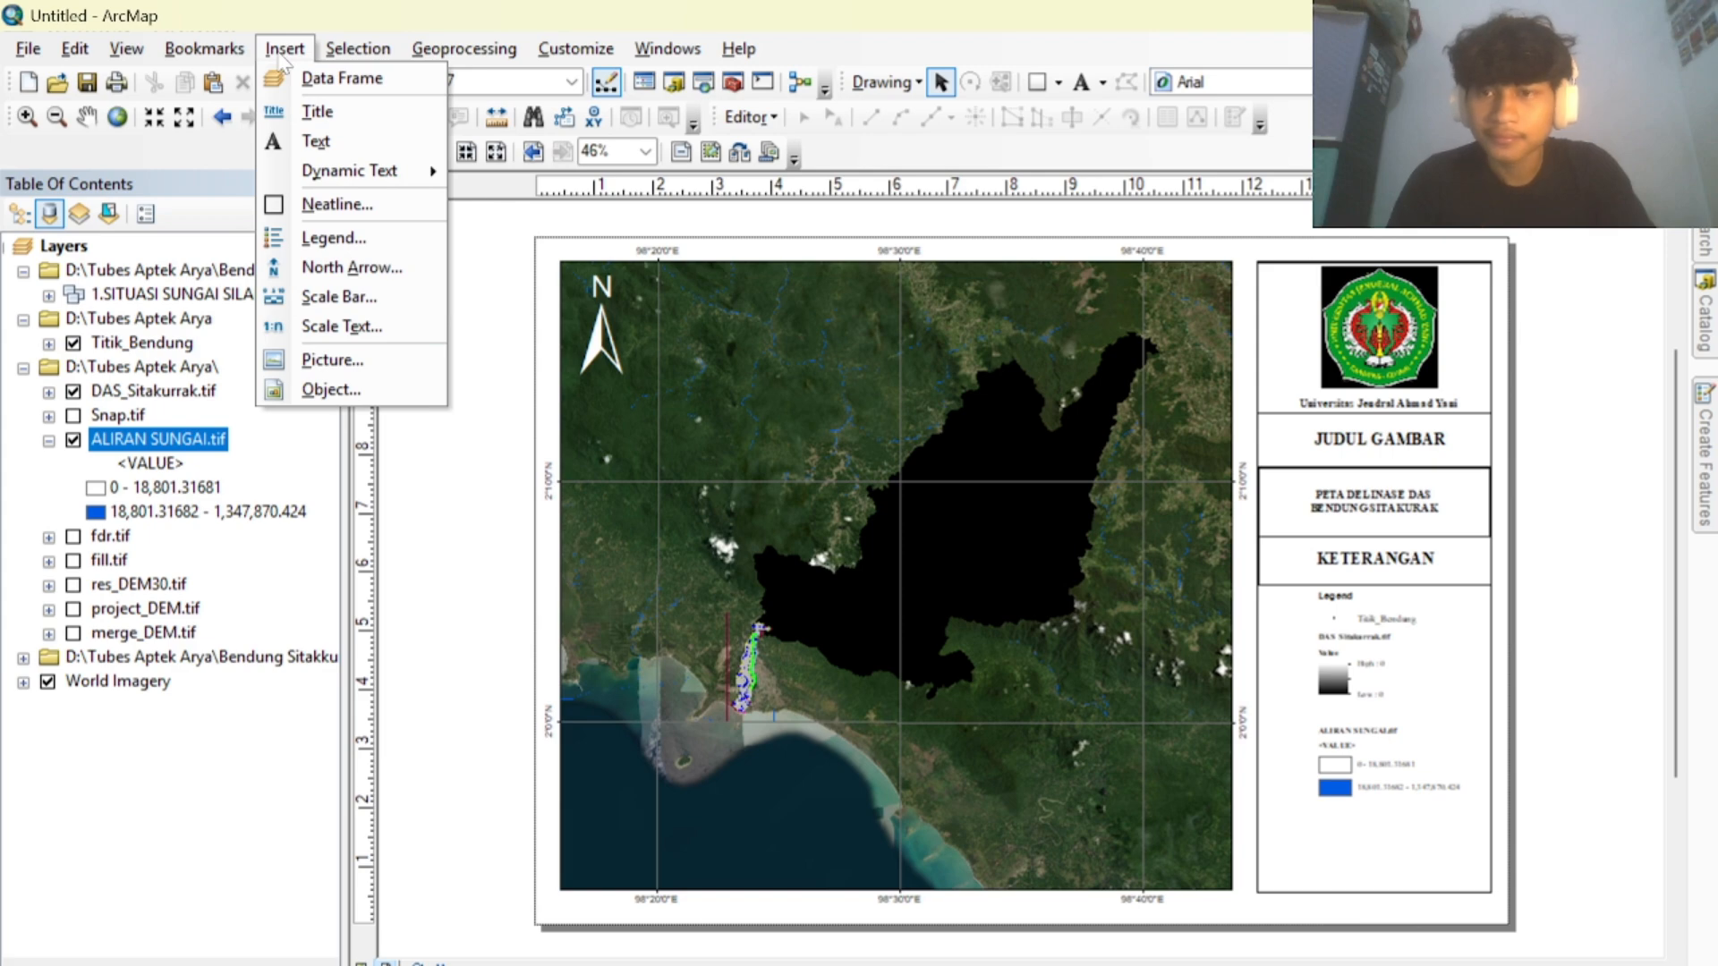
click(340, 297)
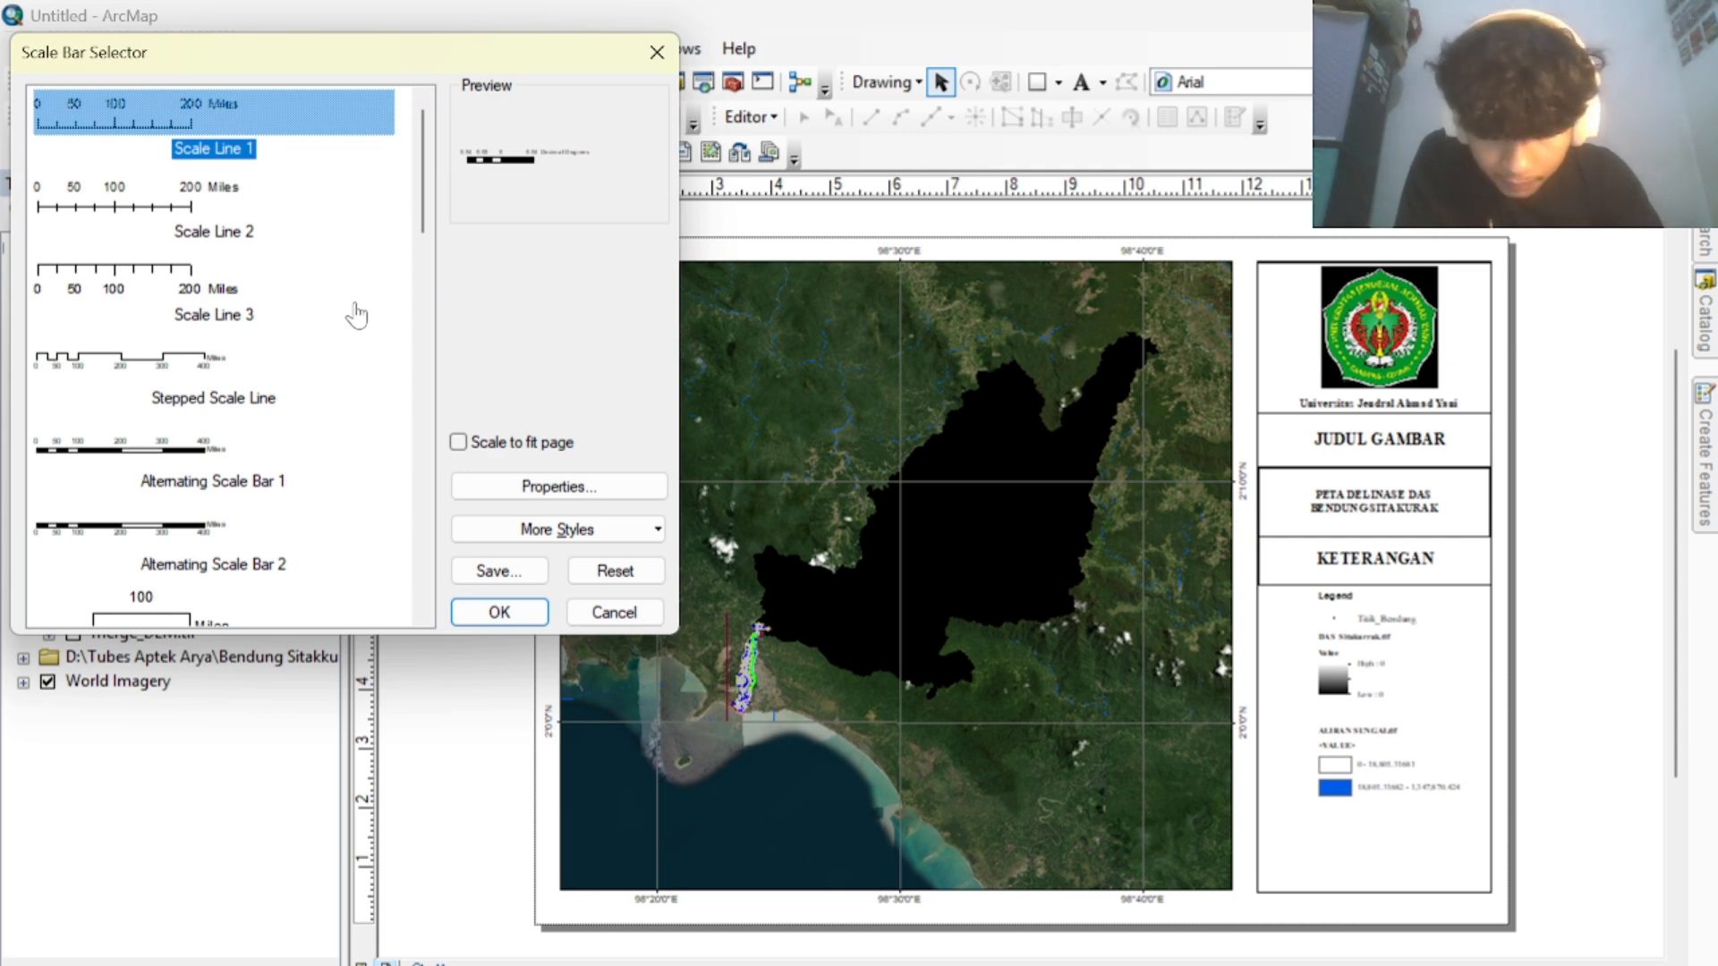
scroll(287, 380, down, 10)
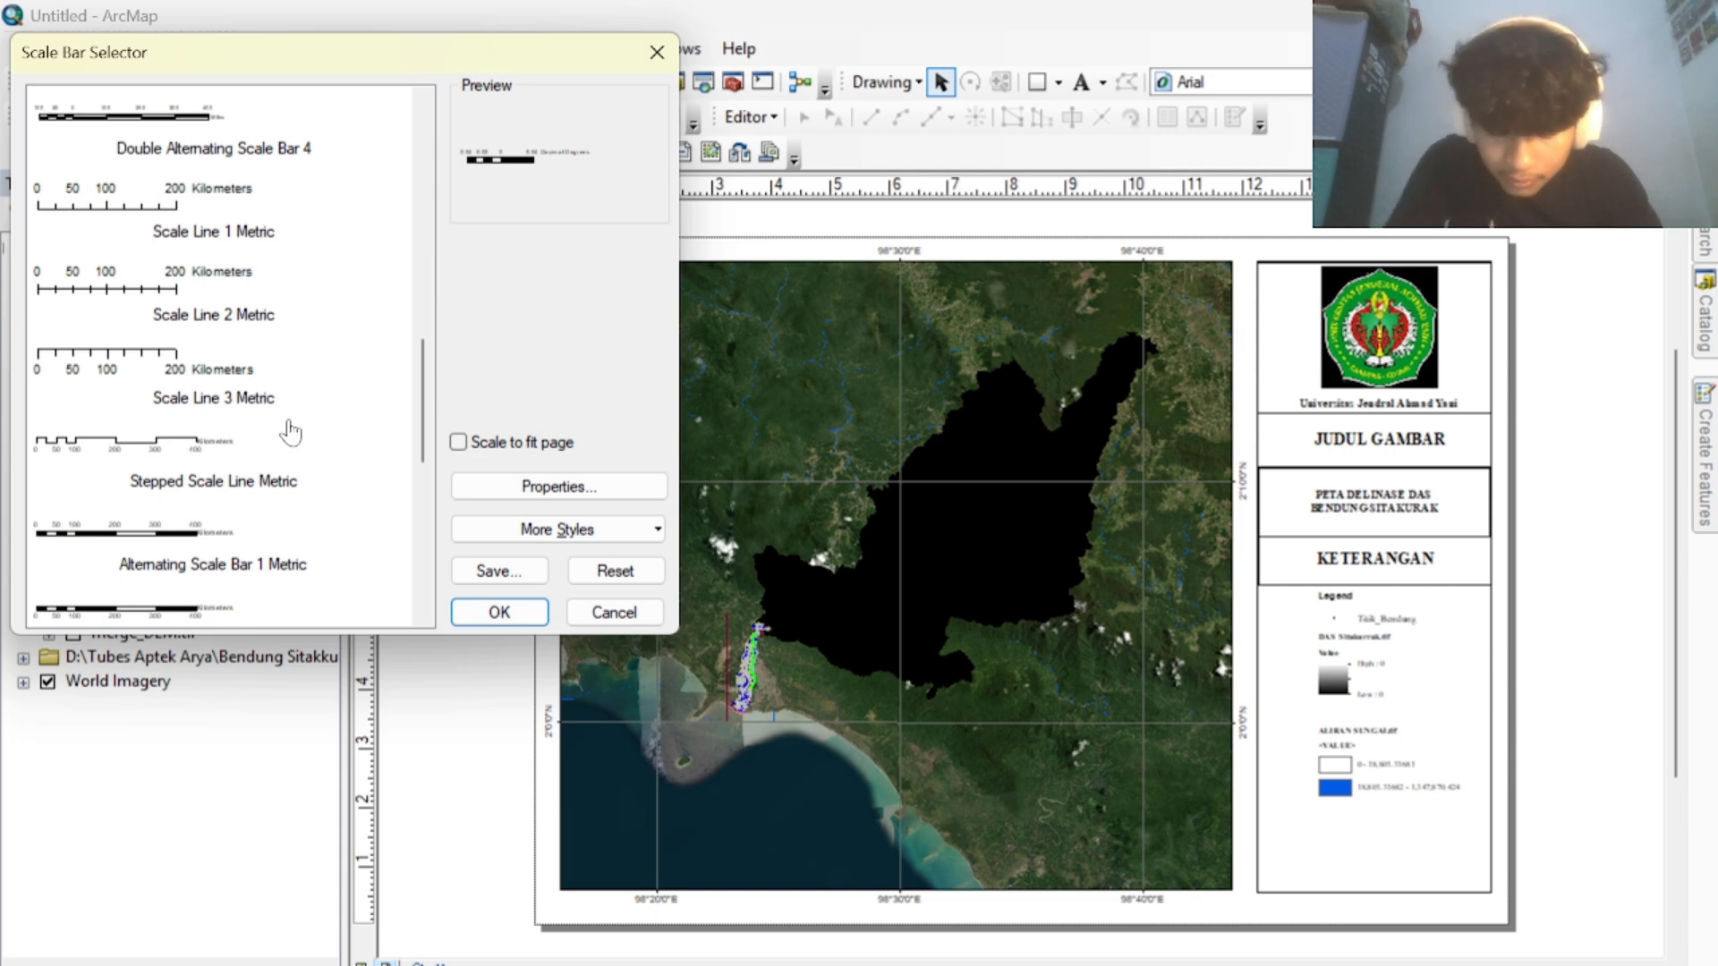
scroll(290, 433, down, 3)
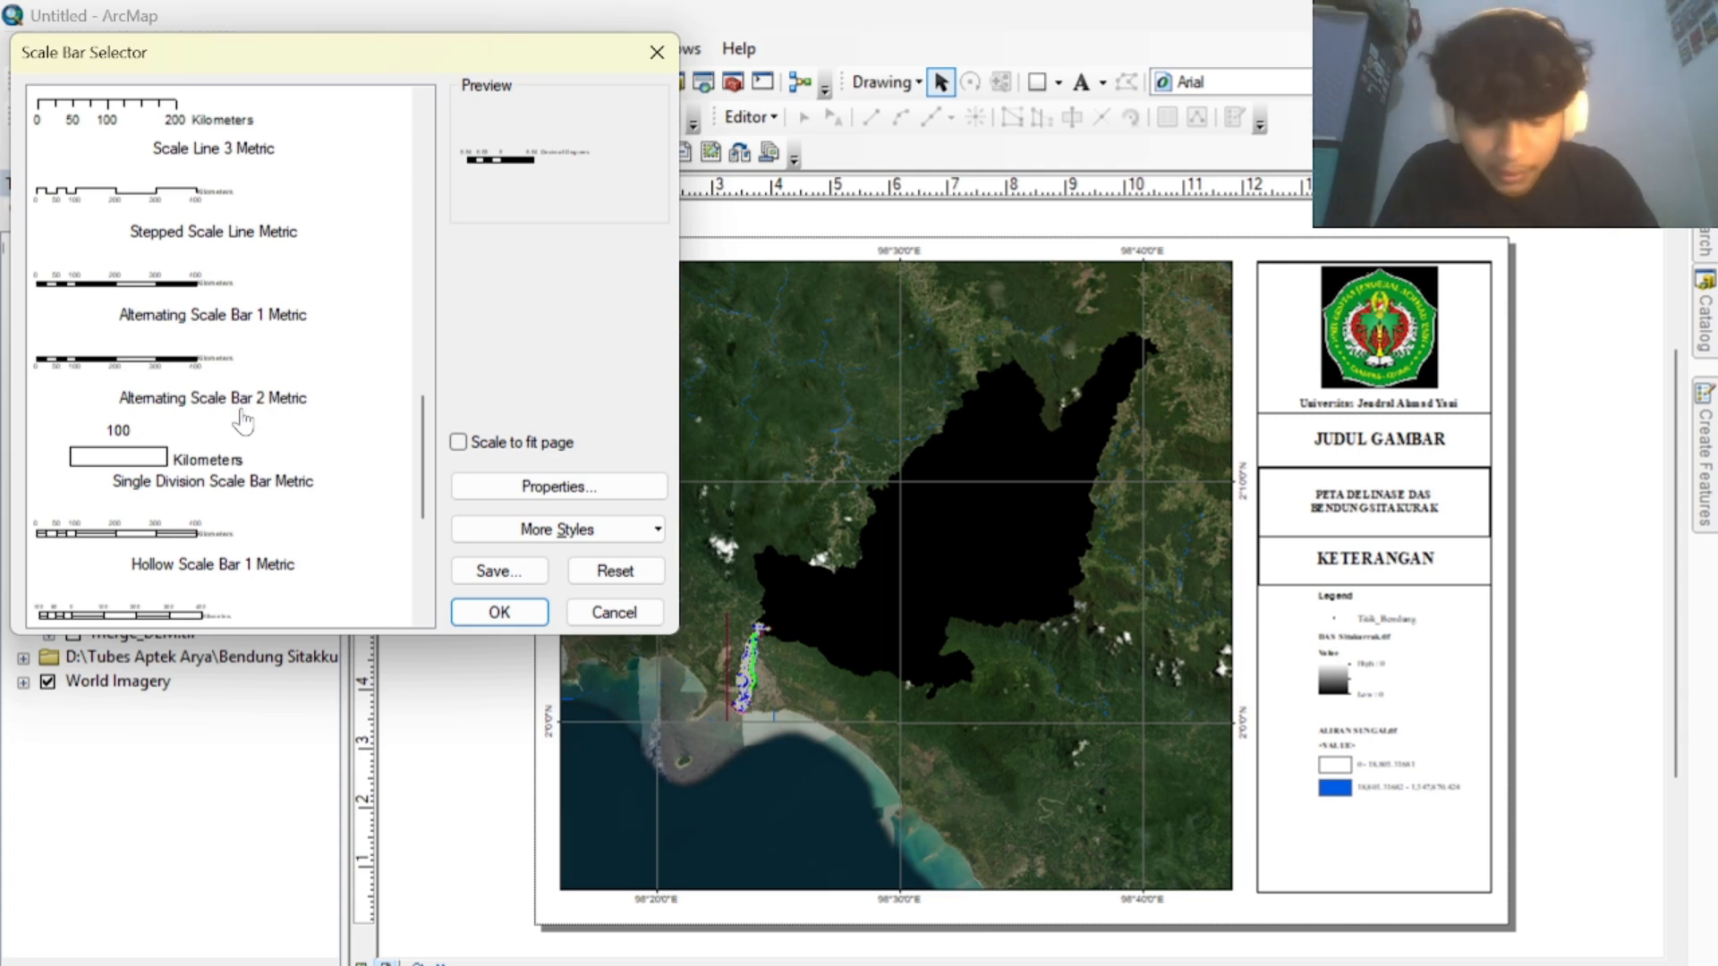
scroll(253, 392, down, 3)
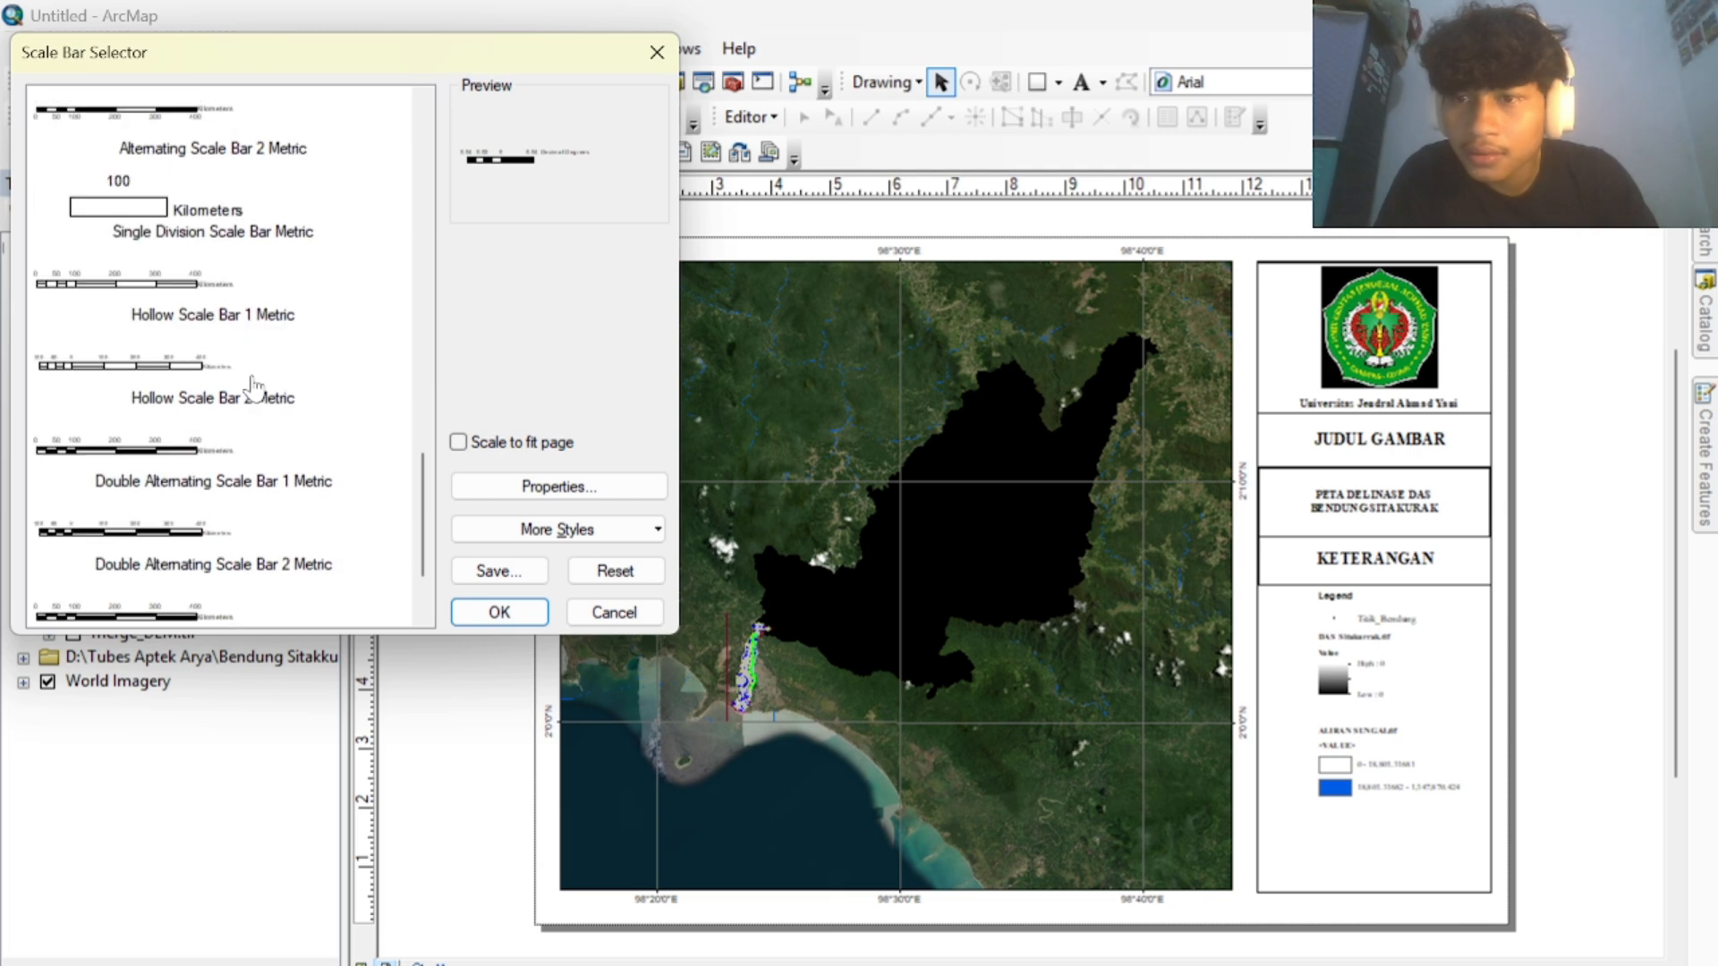
scroll(255, 403, down, 1)
scroll(255, 416, up, 5)
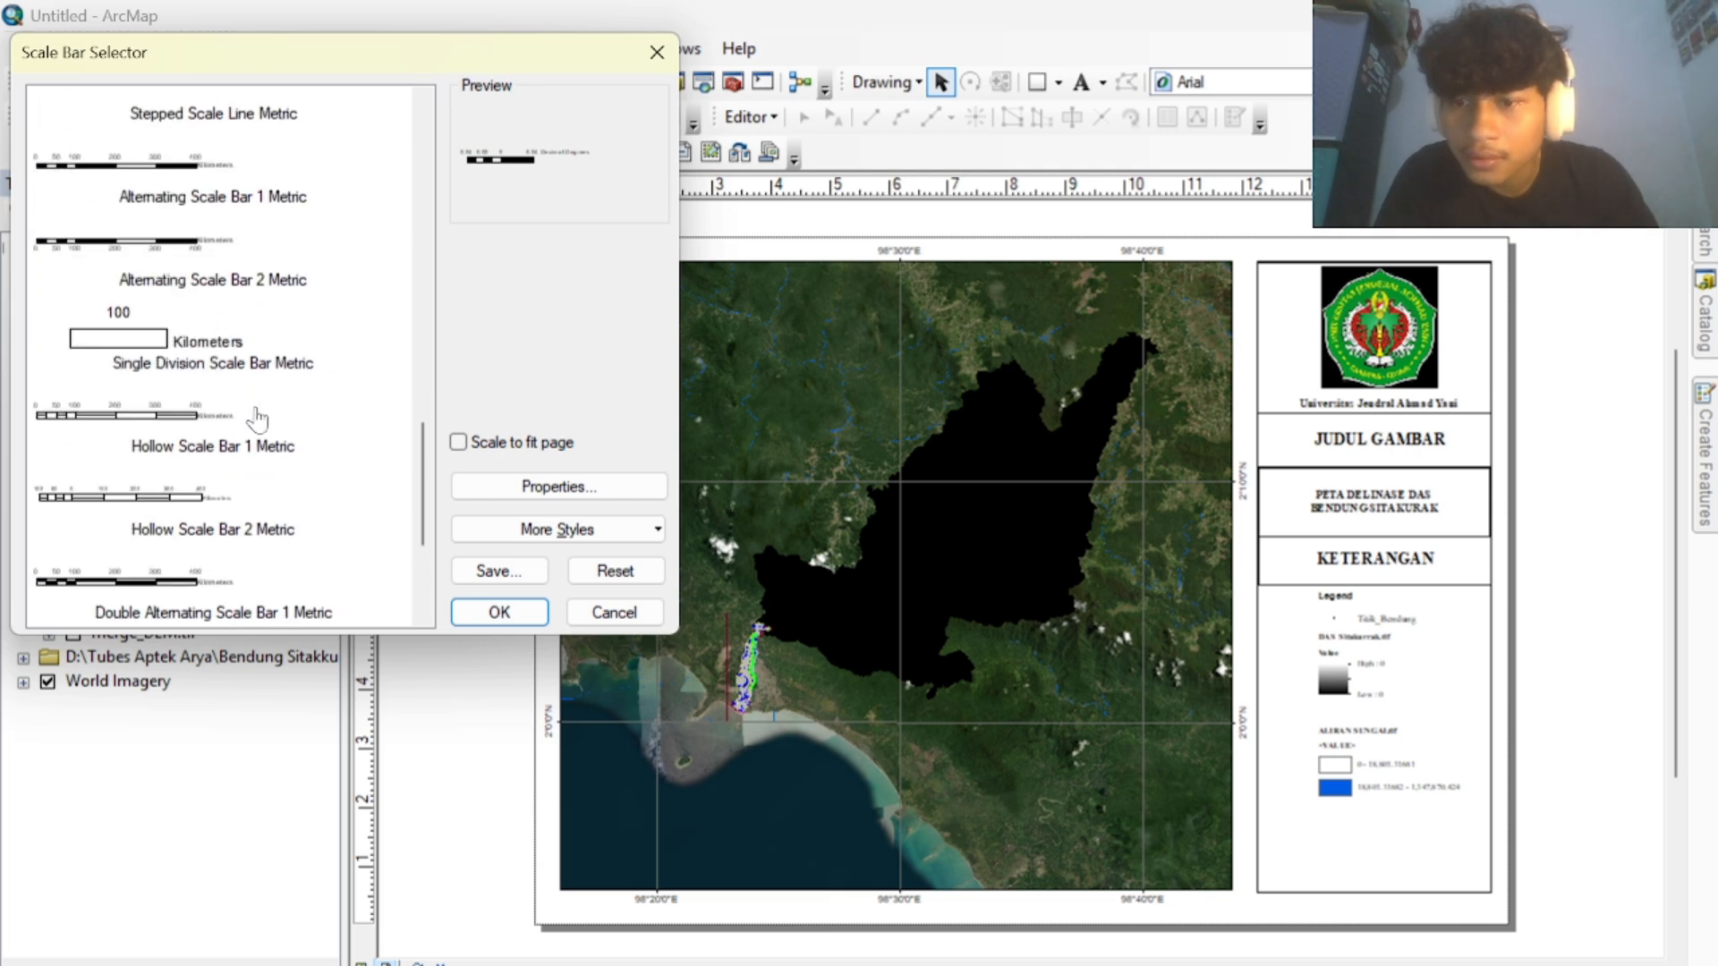
scroll(257, 416, up, 4)
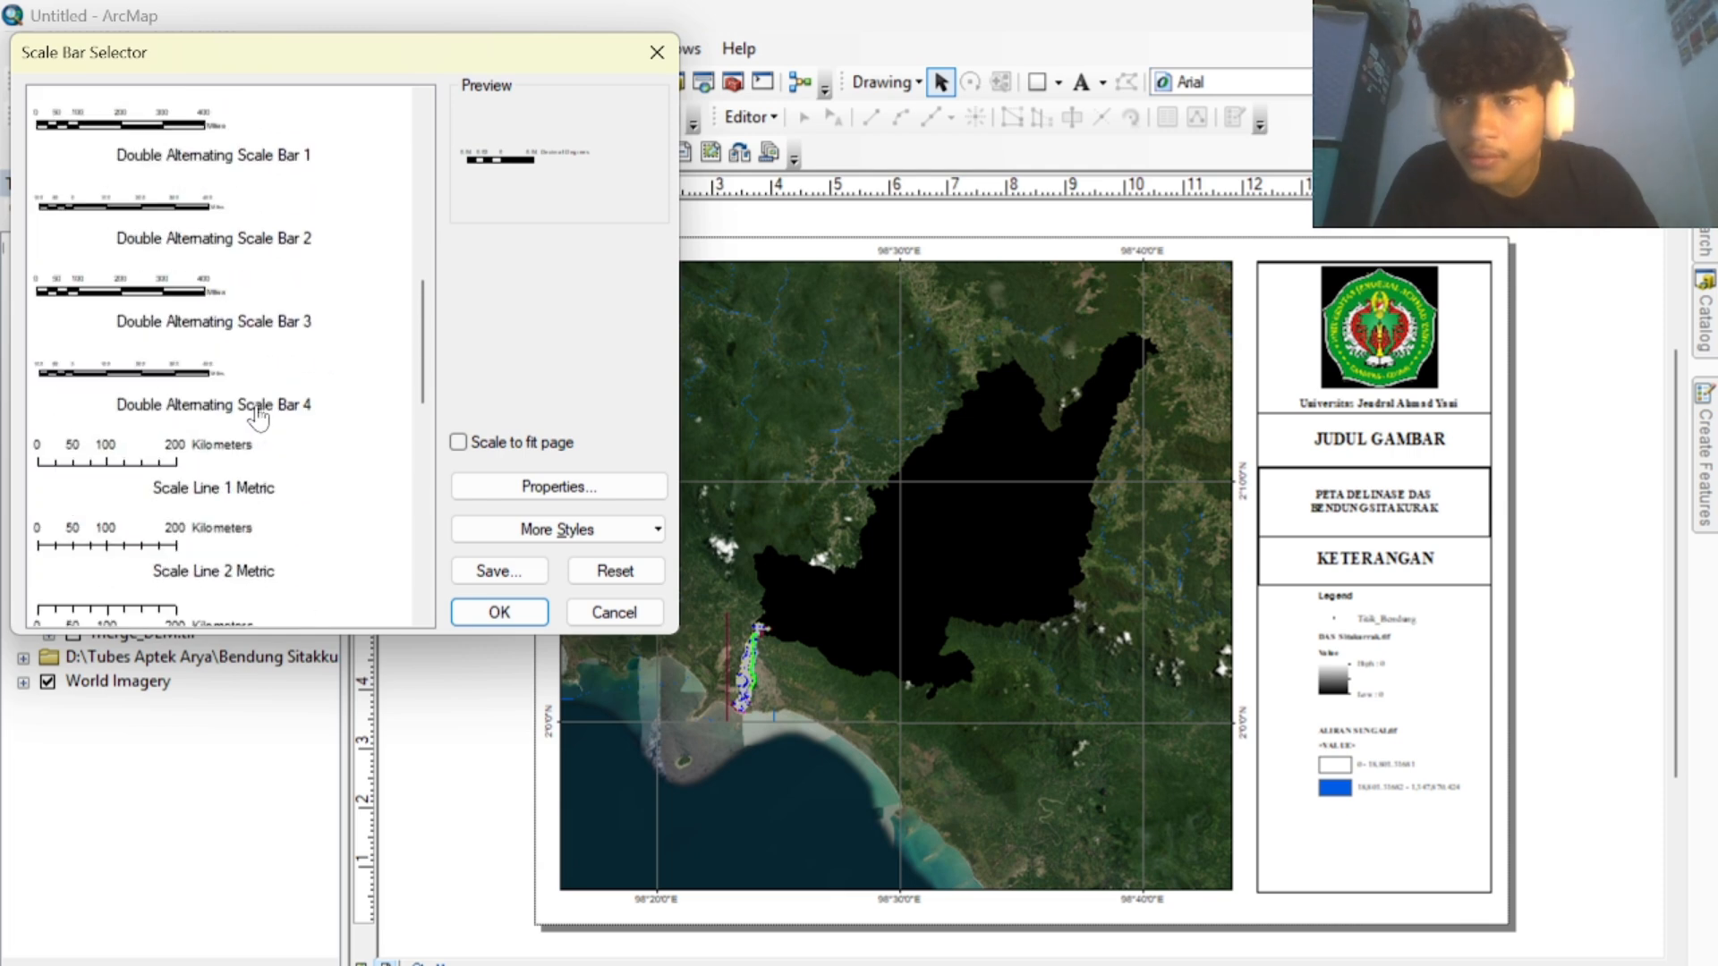
scroll(287, 425, up, 3)
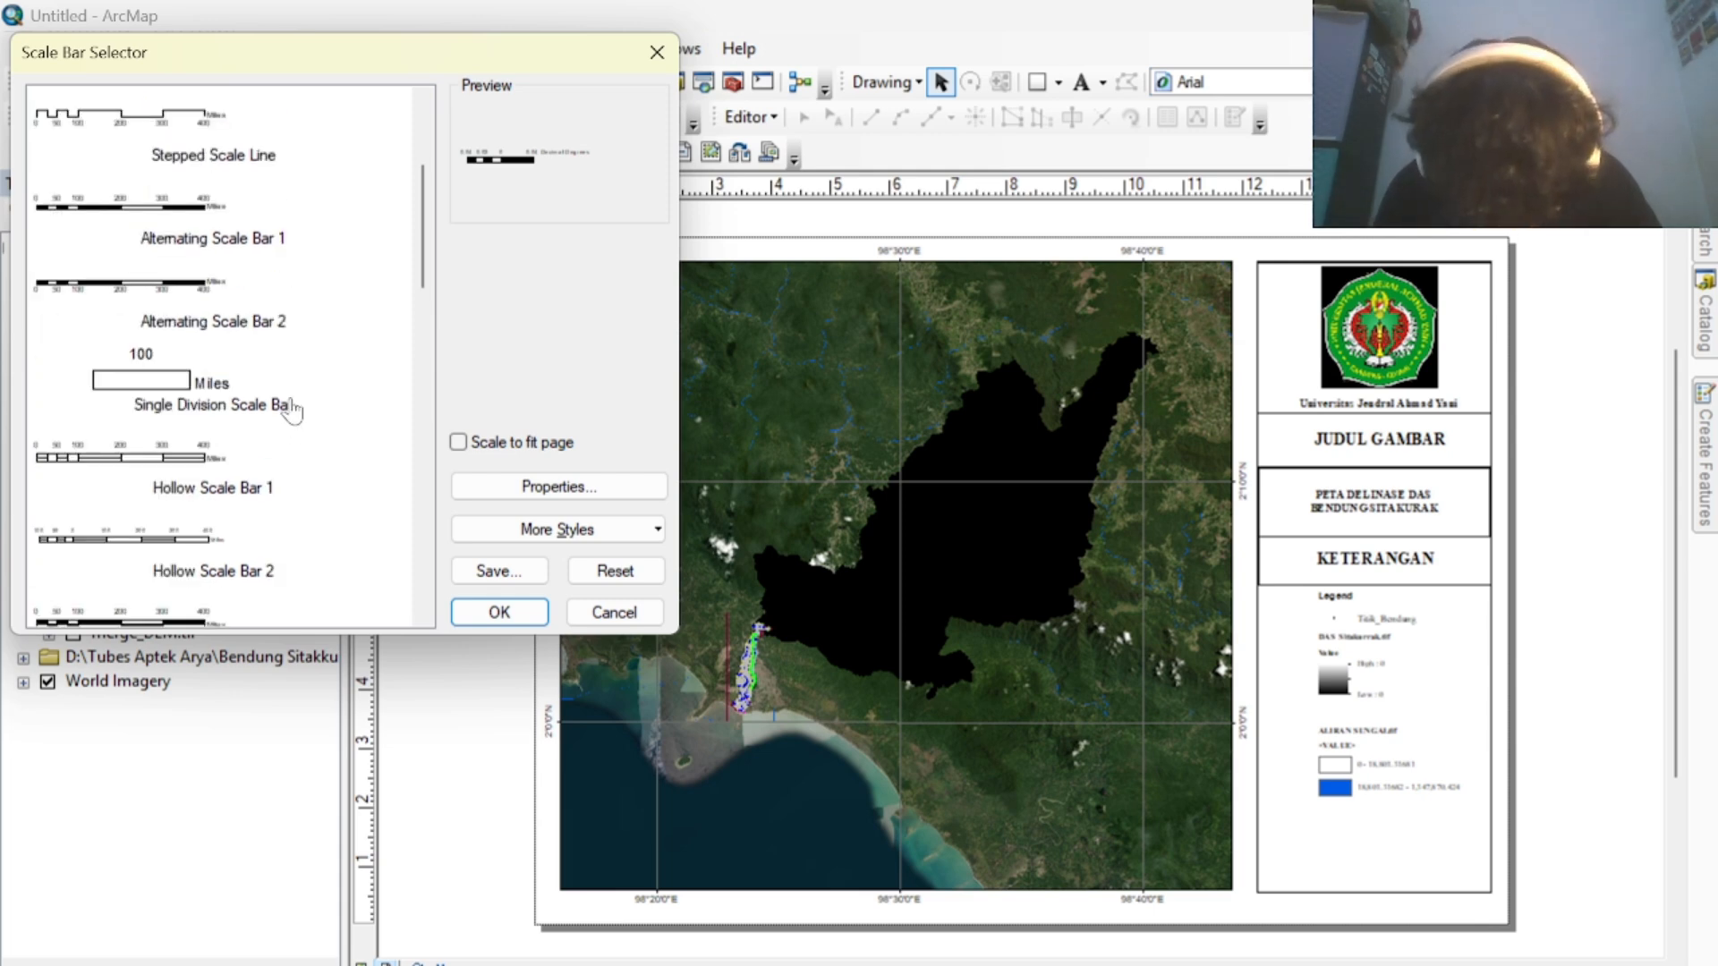
scroll(291, 411, up, 3)
scroll(291, 411, down, 19)
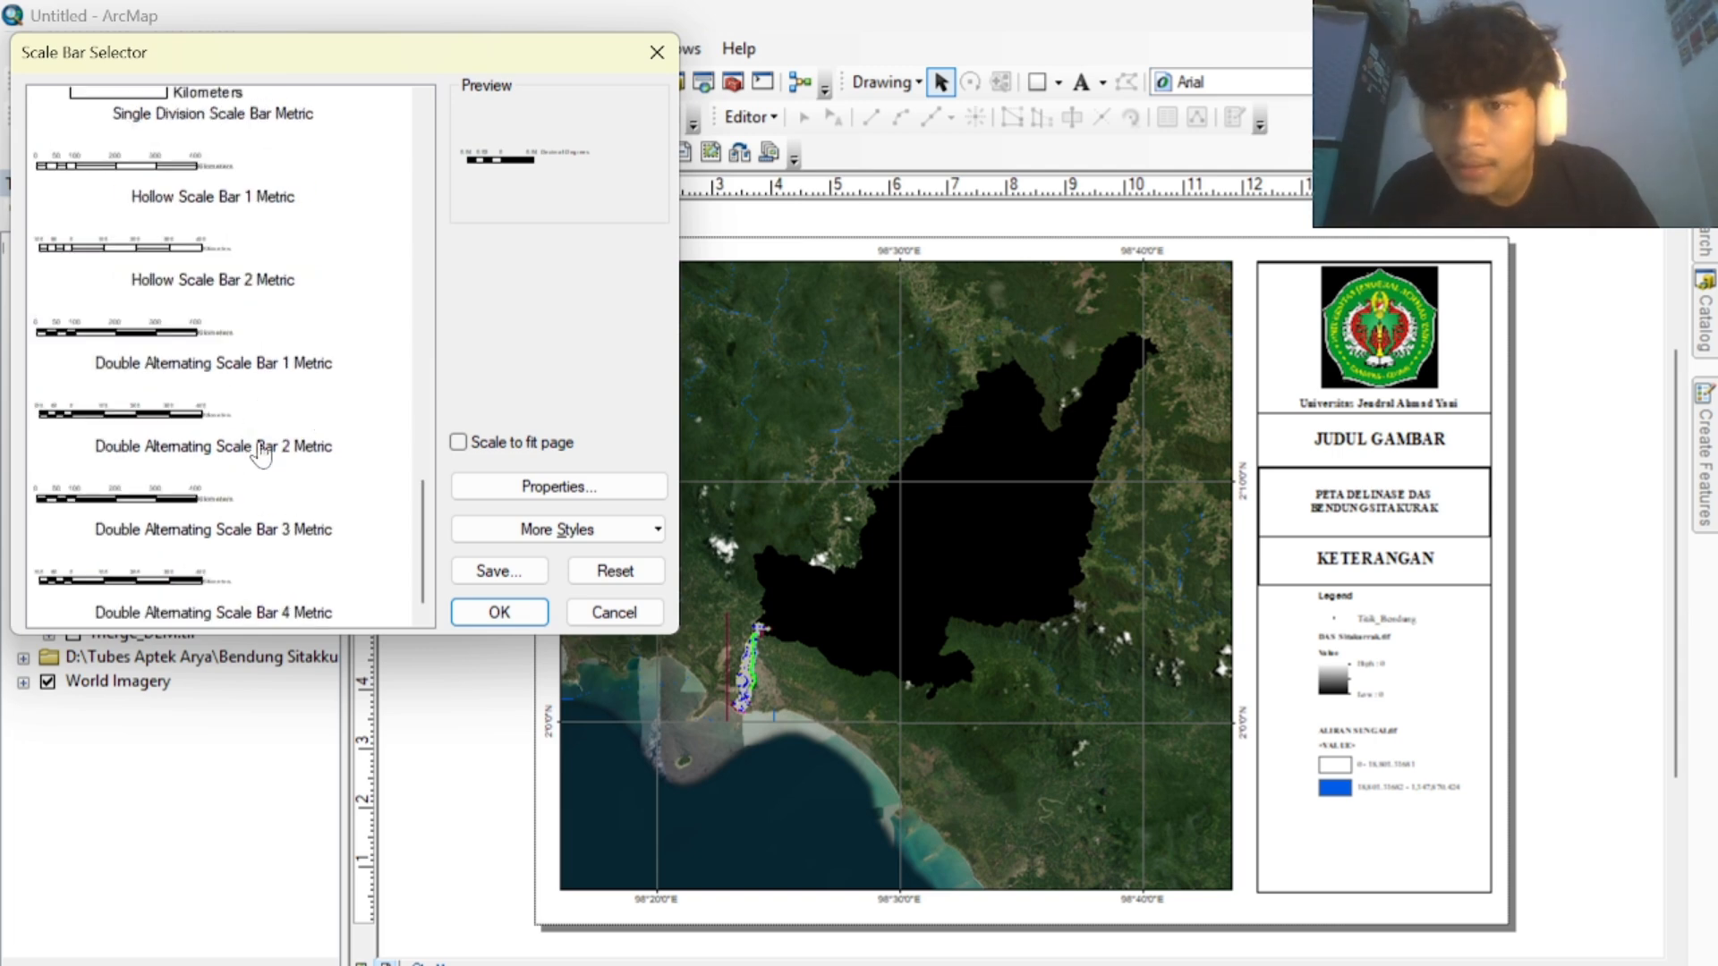
click(255, 444)
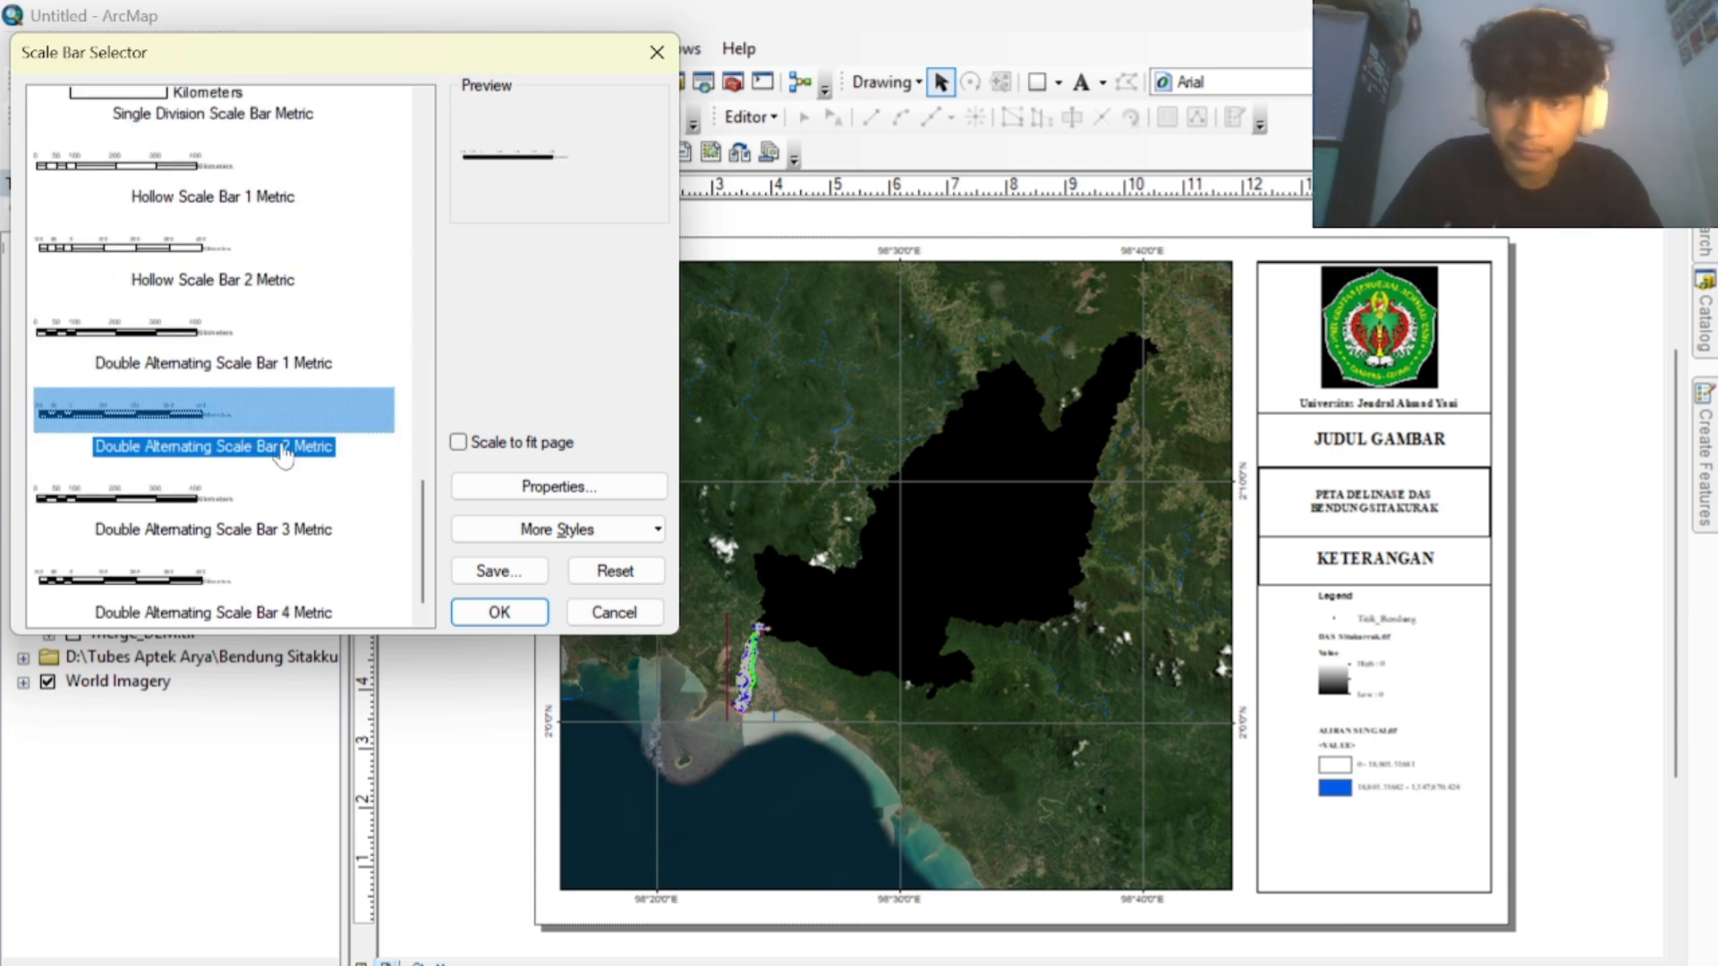
click(523, 611)
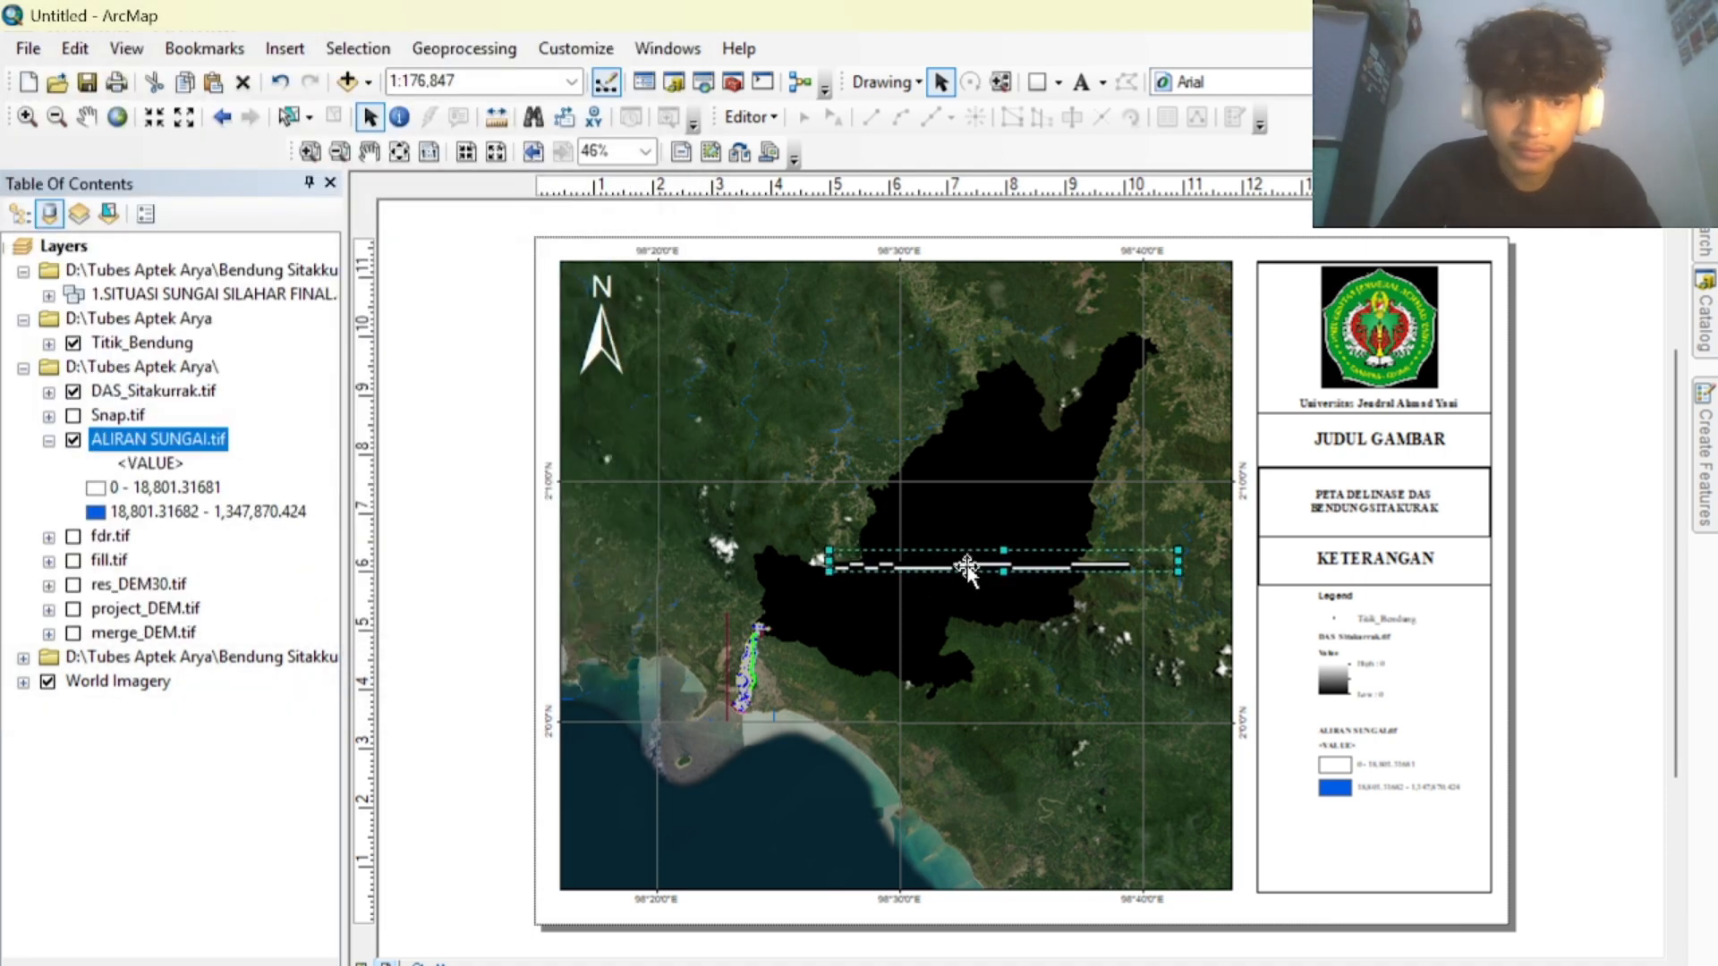
Move the scale bar into the side panel below the legend and shrink it to fit the panel's width.
drag(966, 566, 1298, 842)
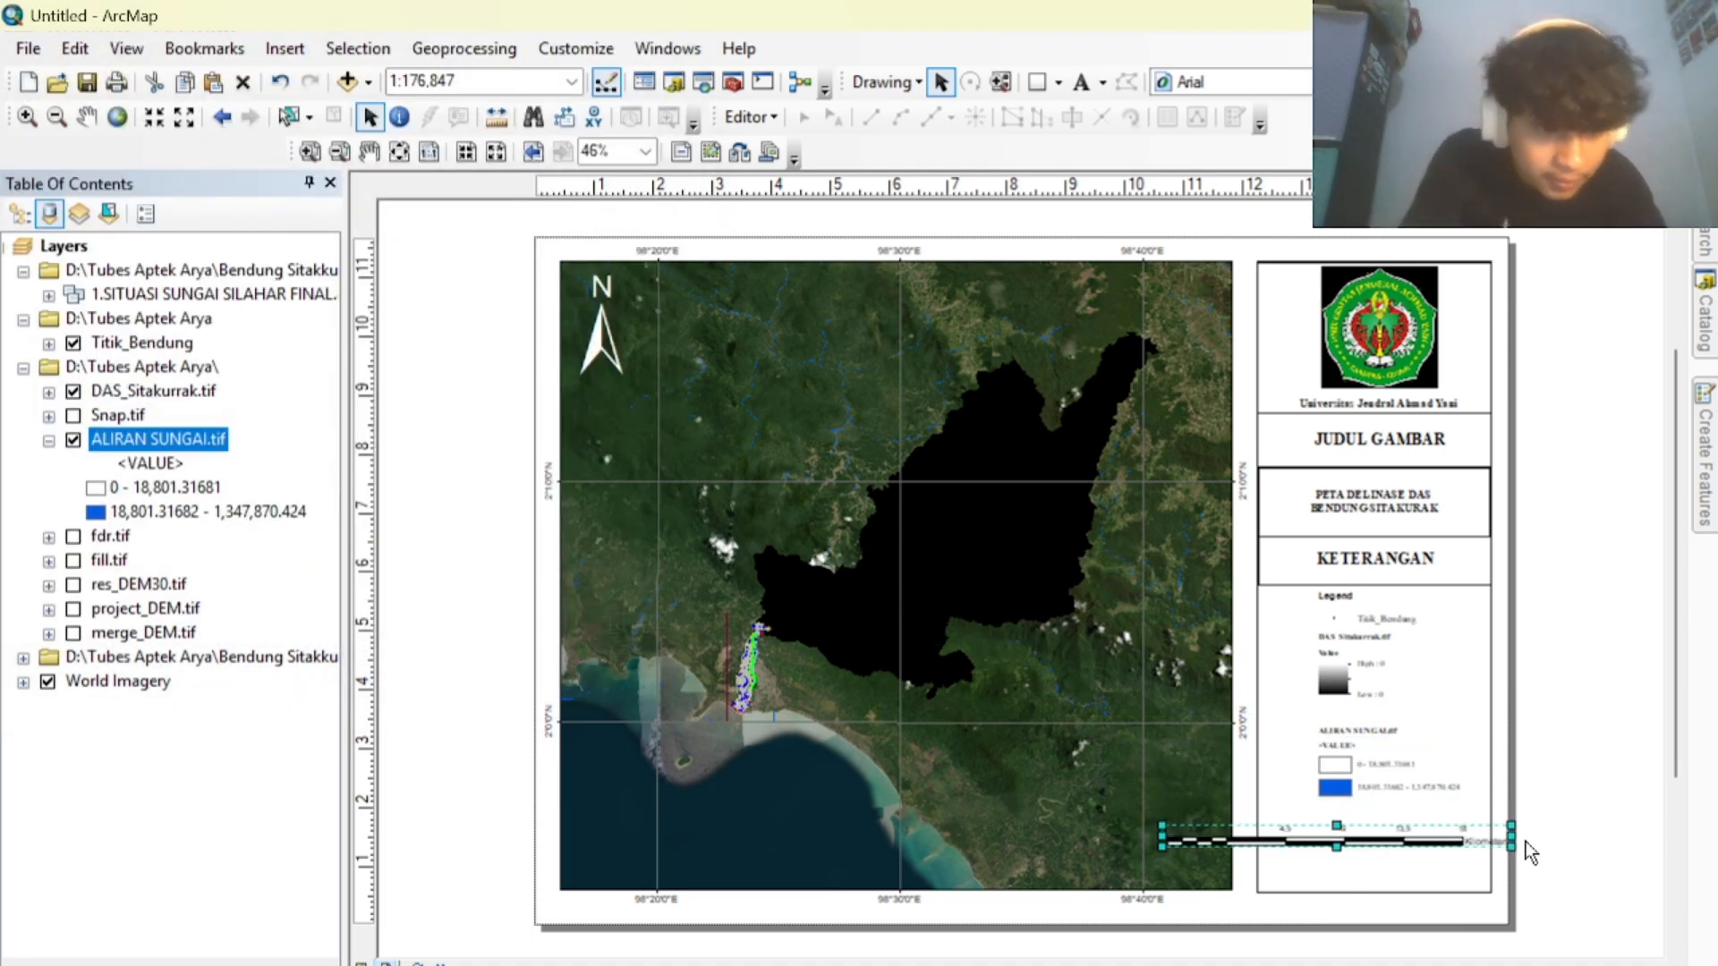
drag(1484, 834, 1451, 809)
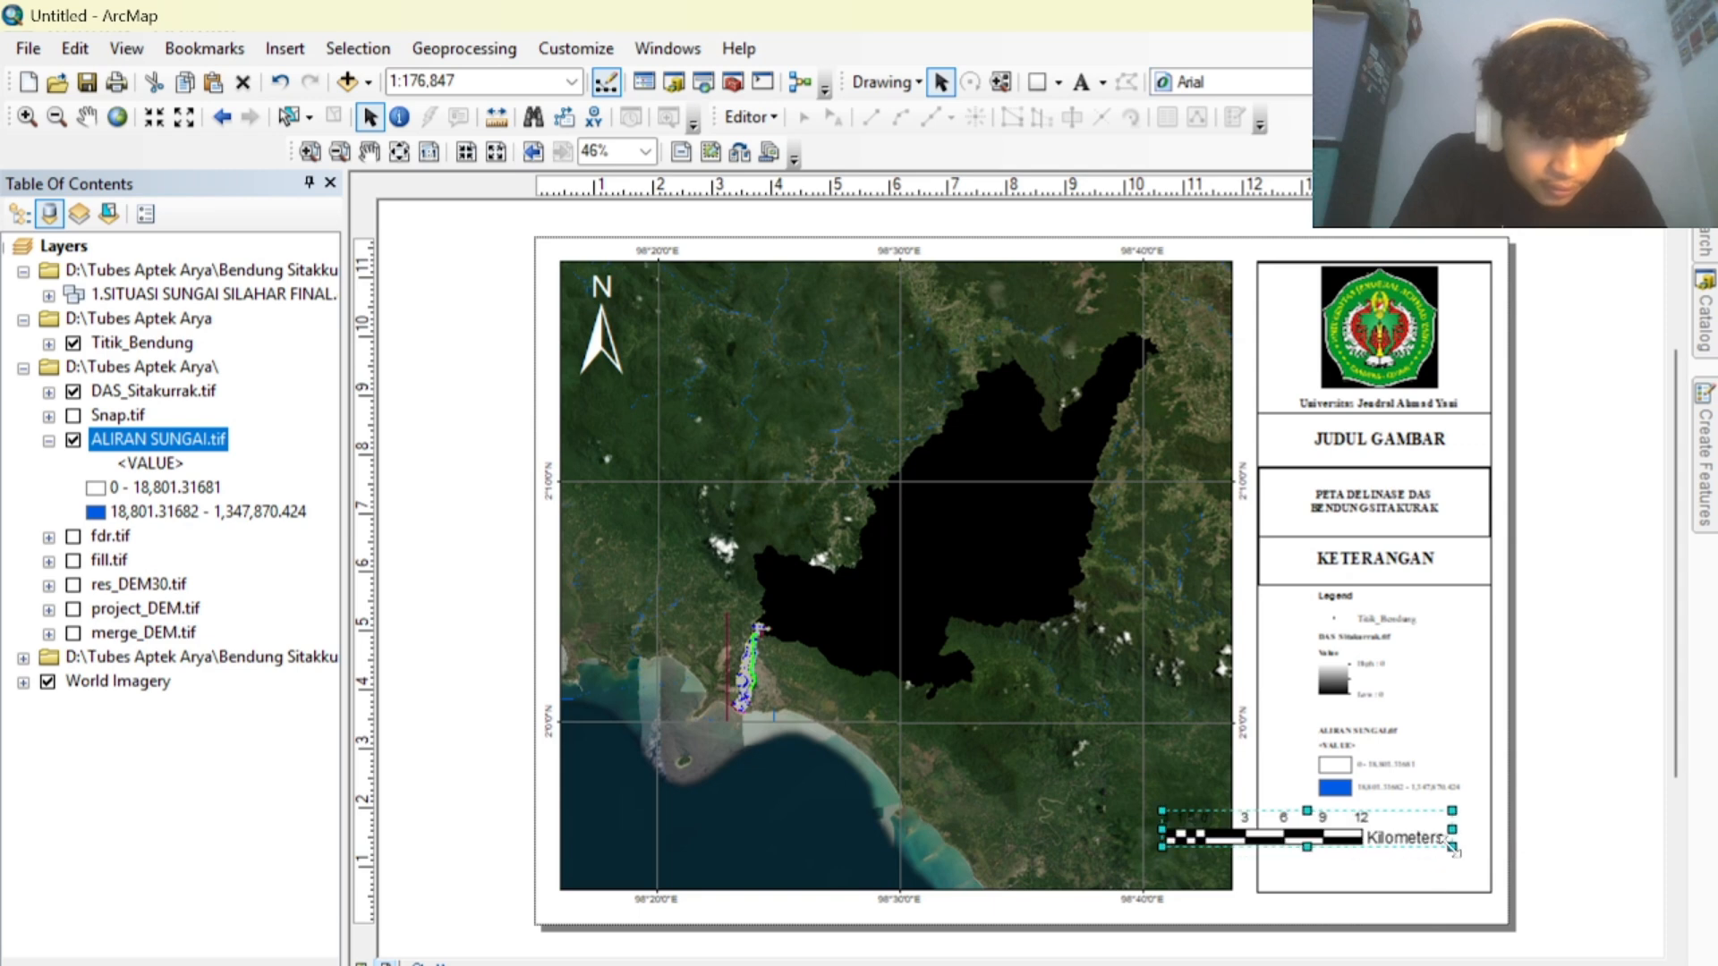
mouse_move(1453, 848)
mouse_down()
mouse_move(1512, 841)
mouse_move(1479, 841)
mouse_up()
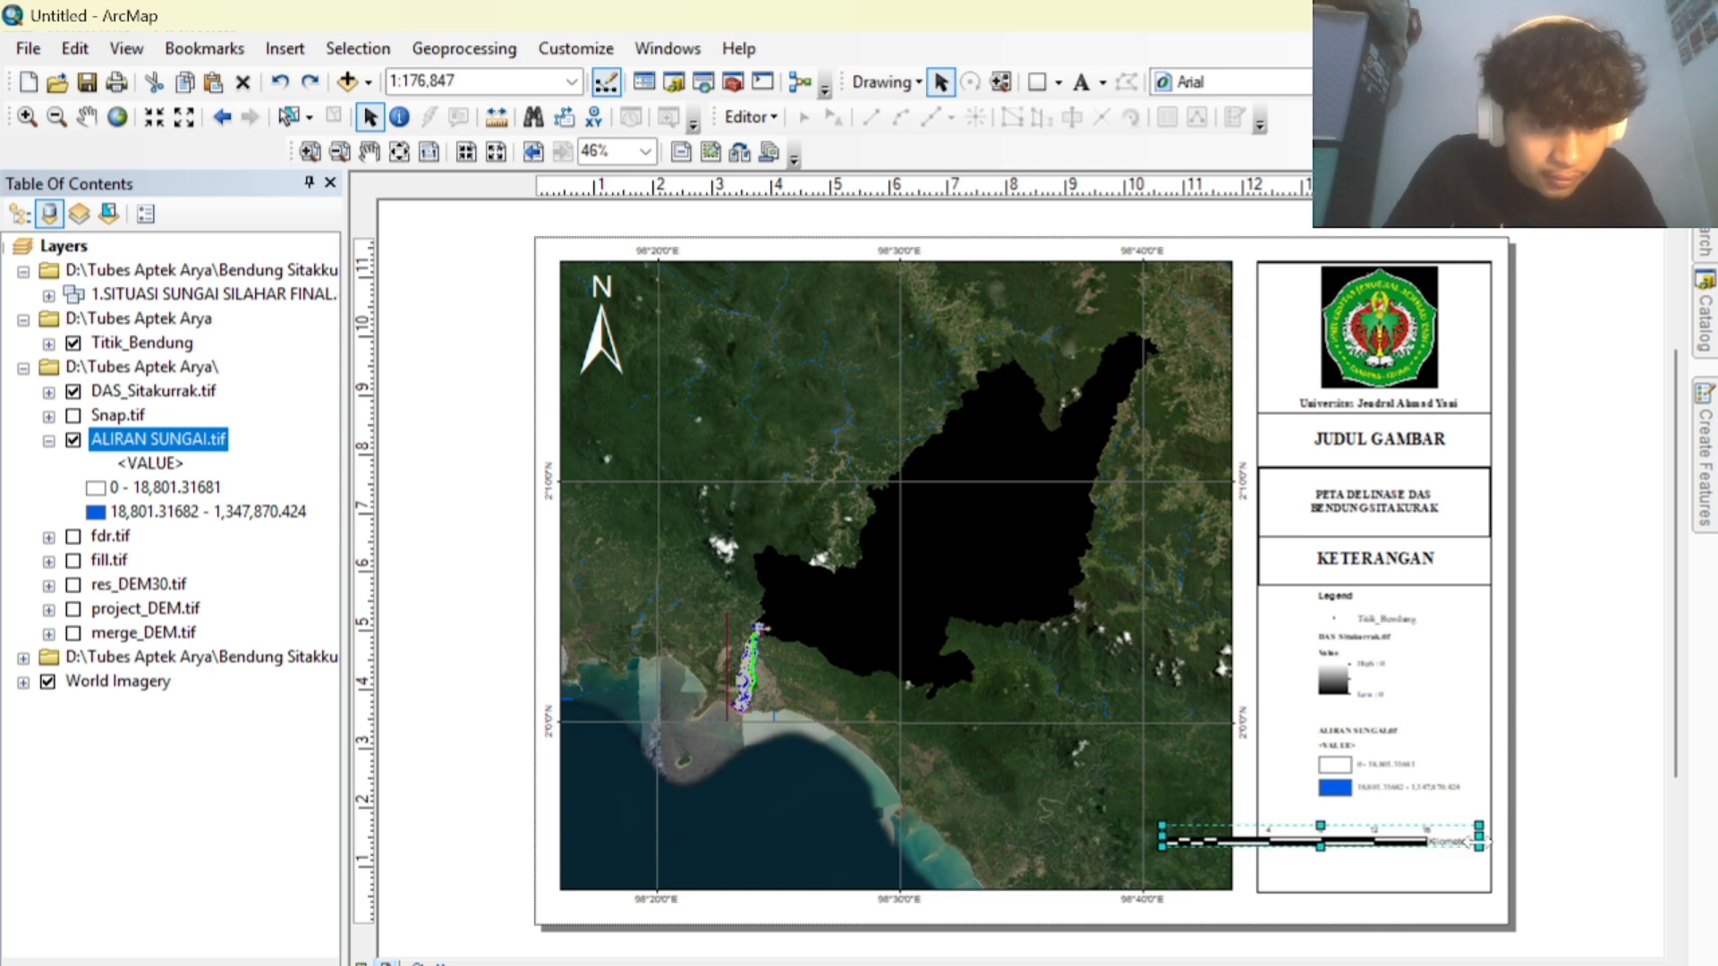
drag(1164, 835, 1267, 841)
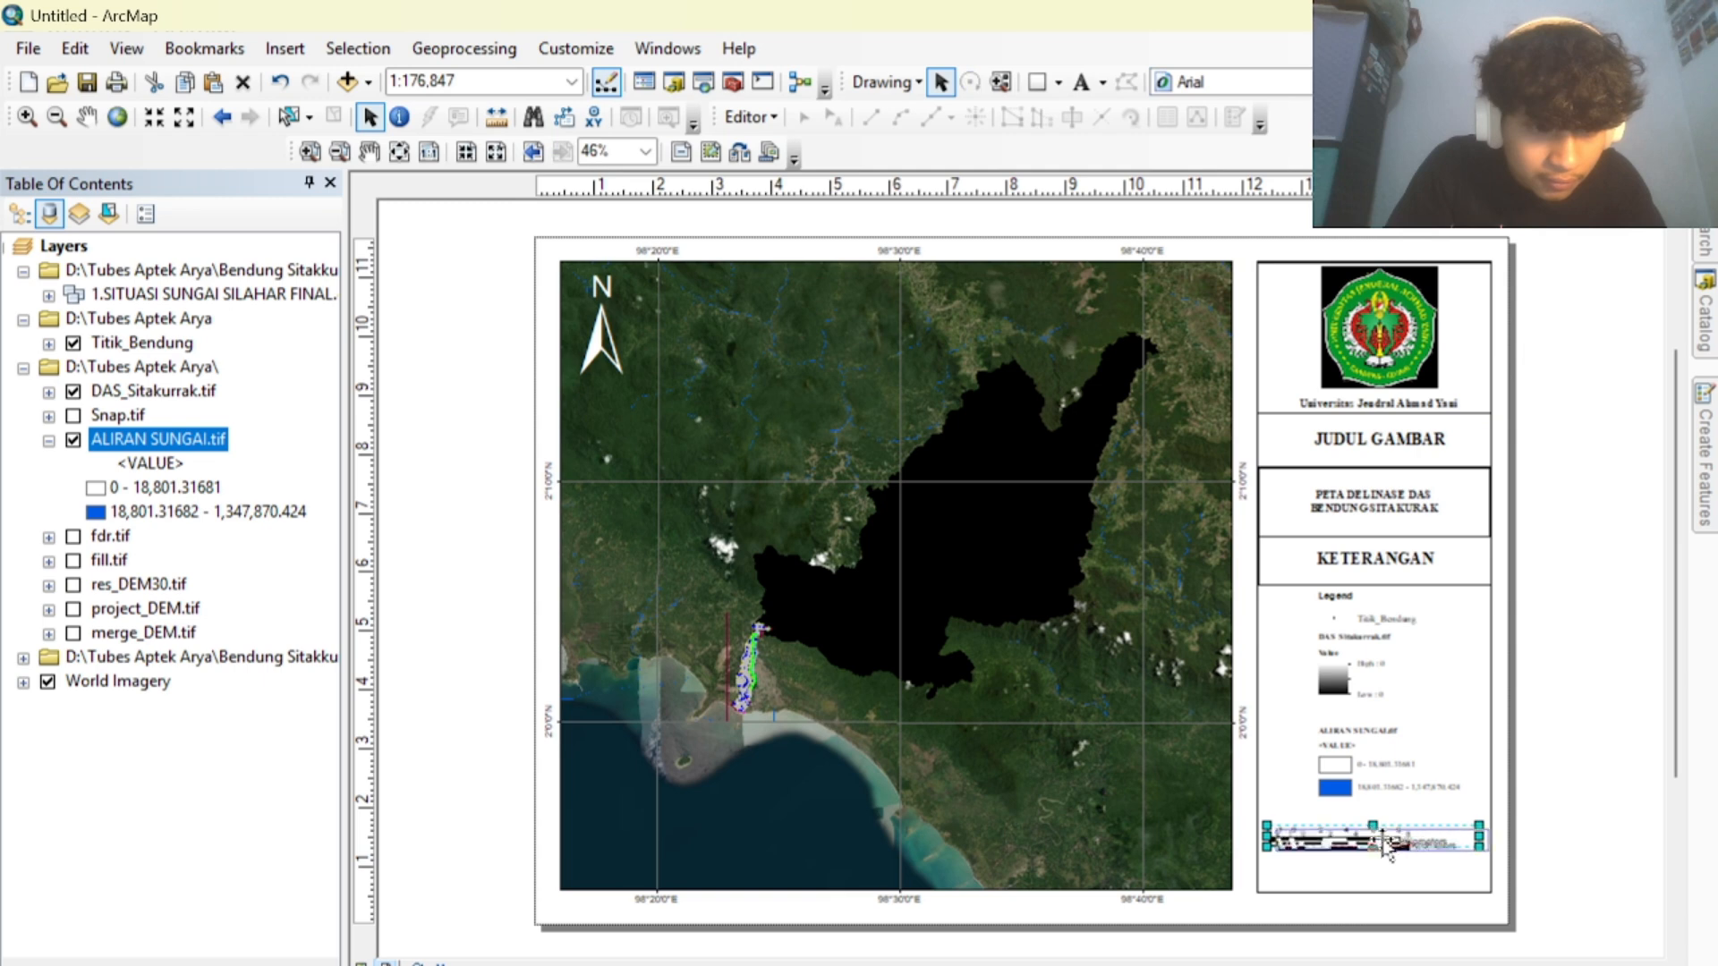
drag(1386, 848, 1407, 859)
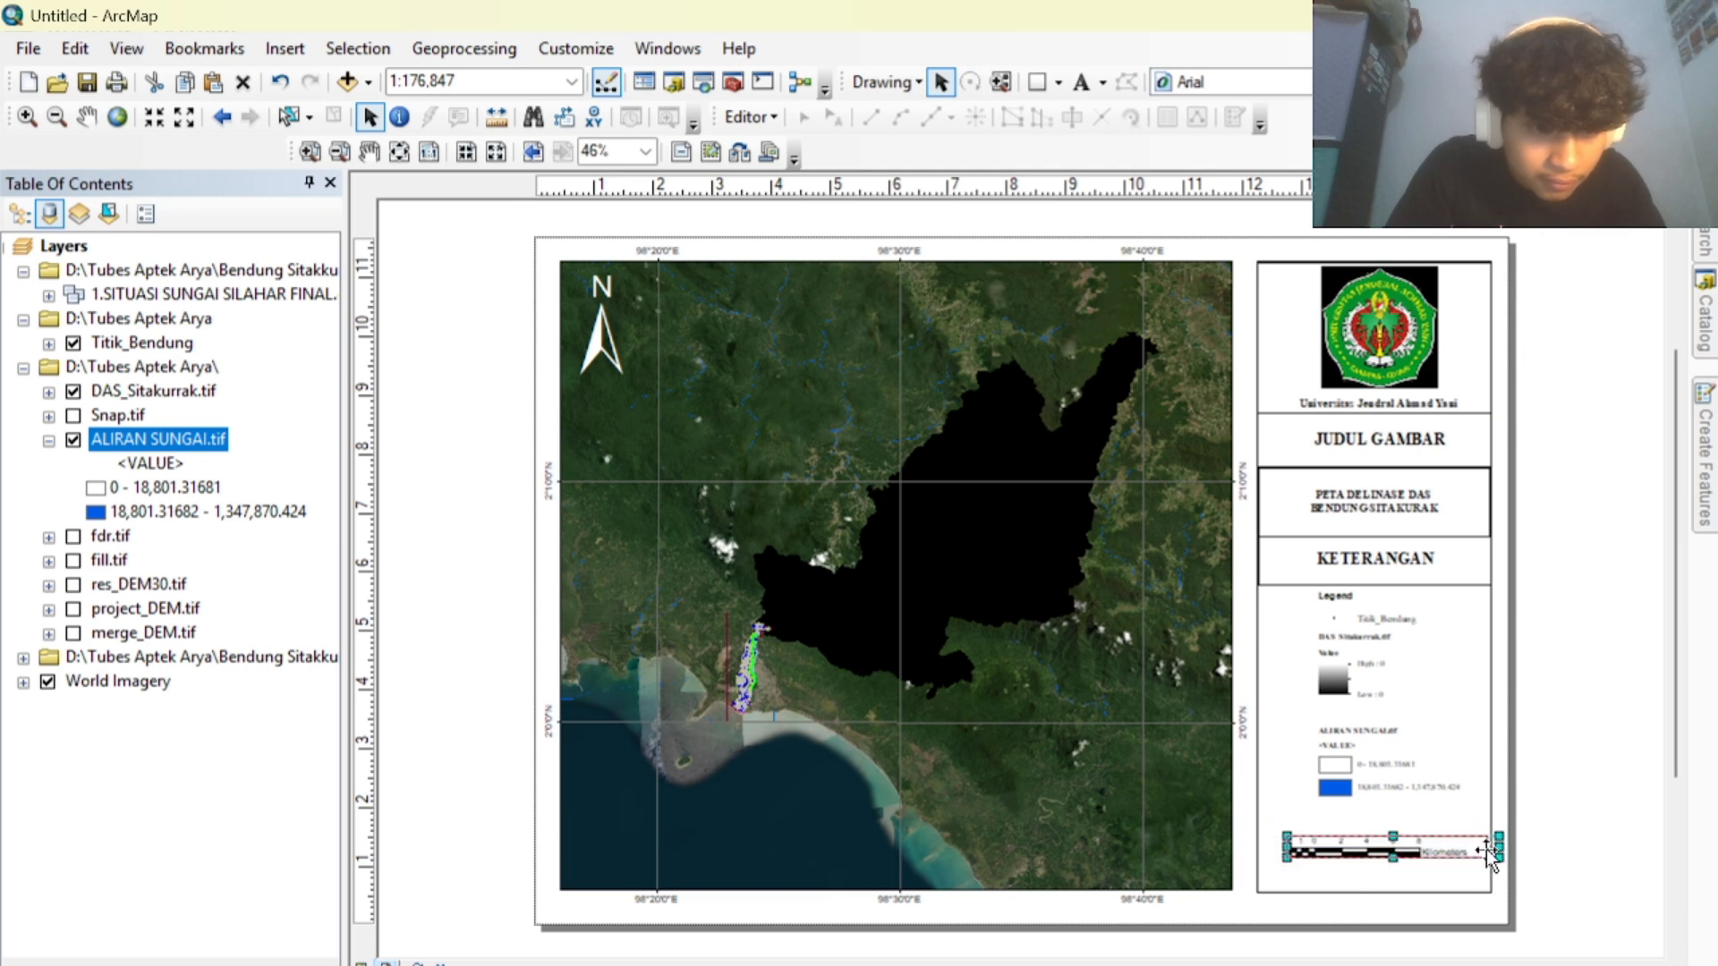
click(1449, 884)
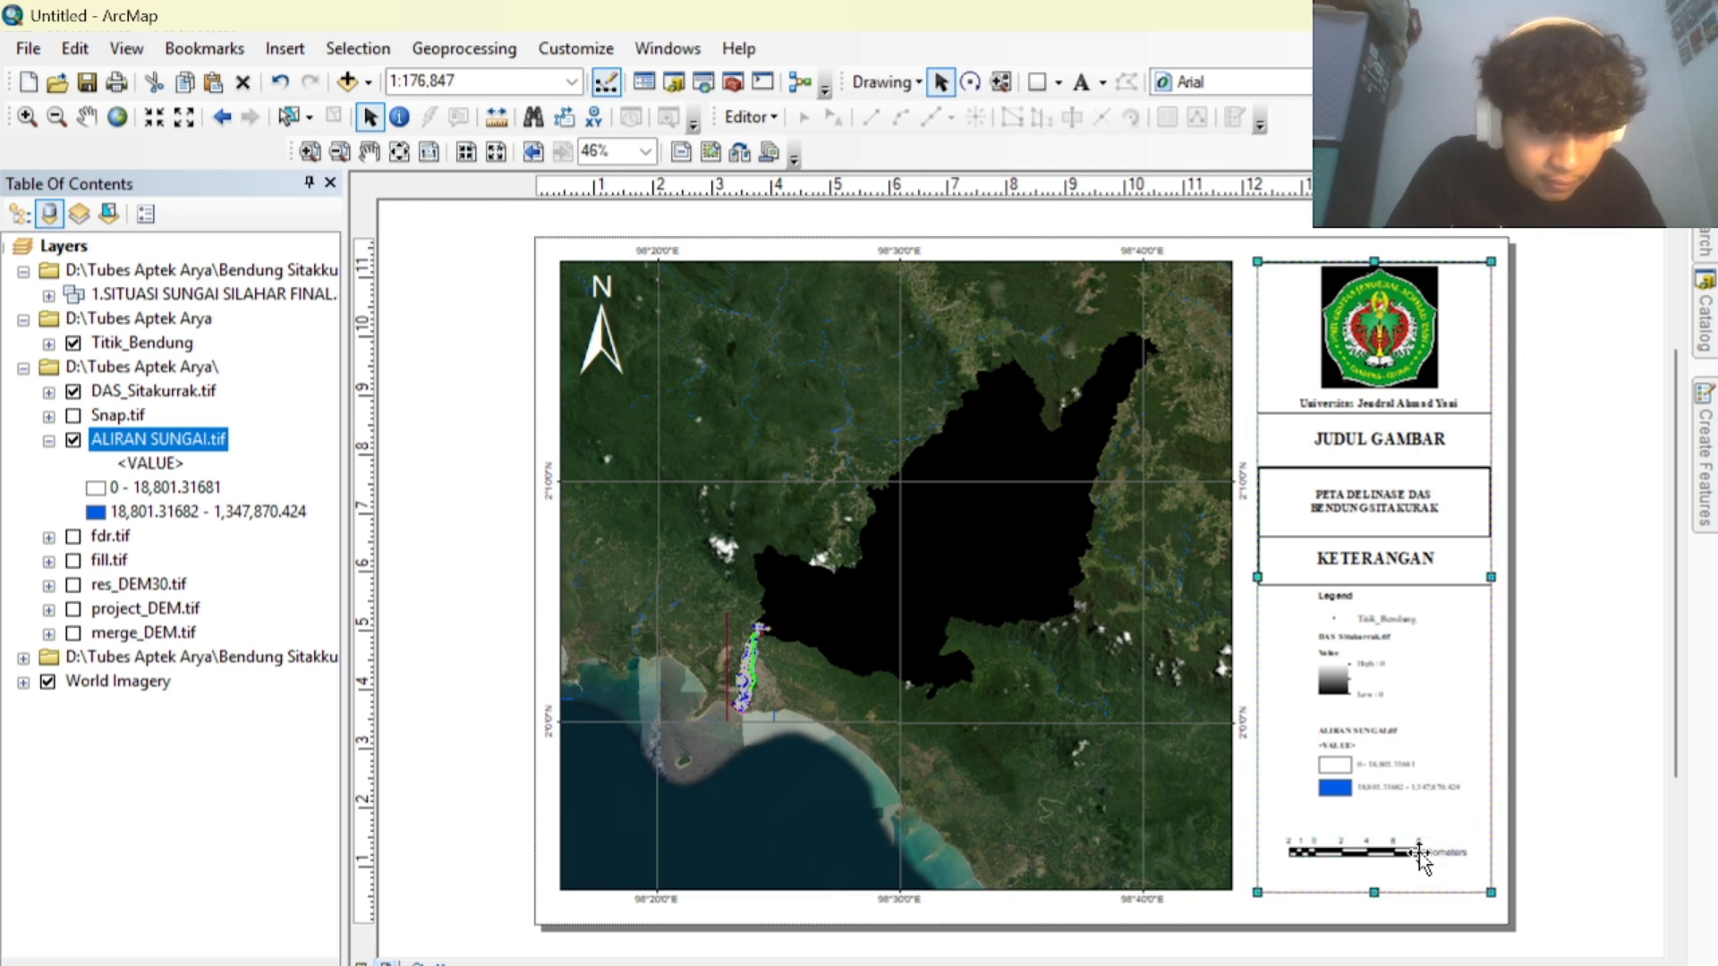
click(1421, 855)
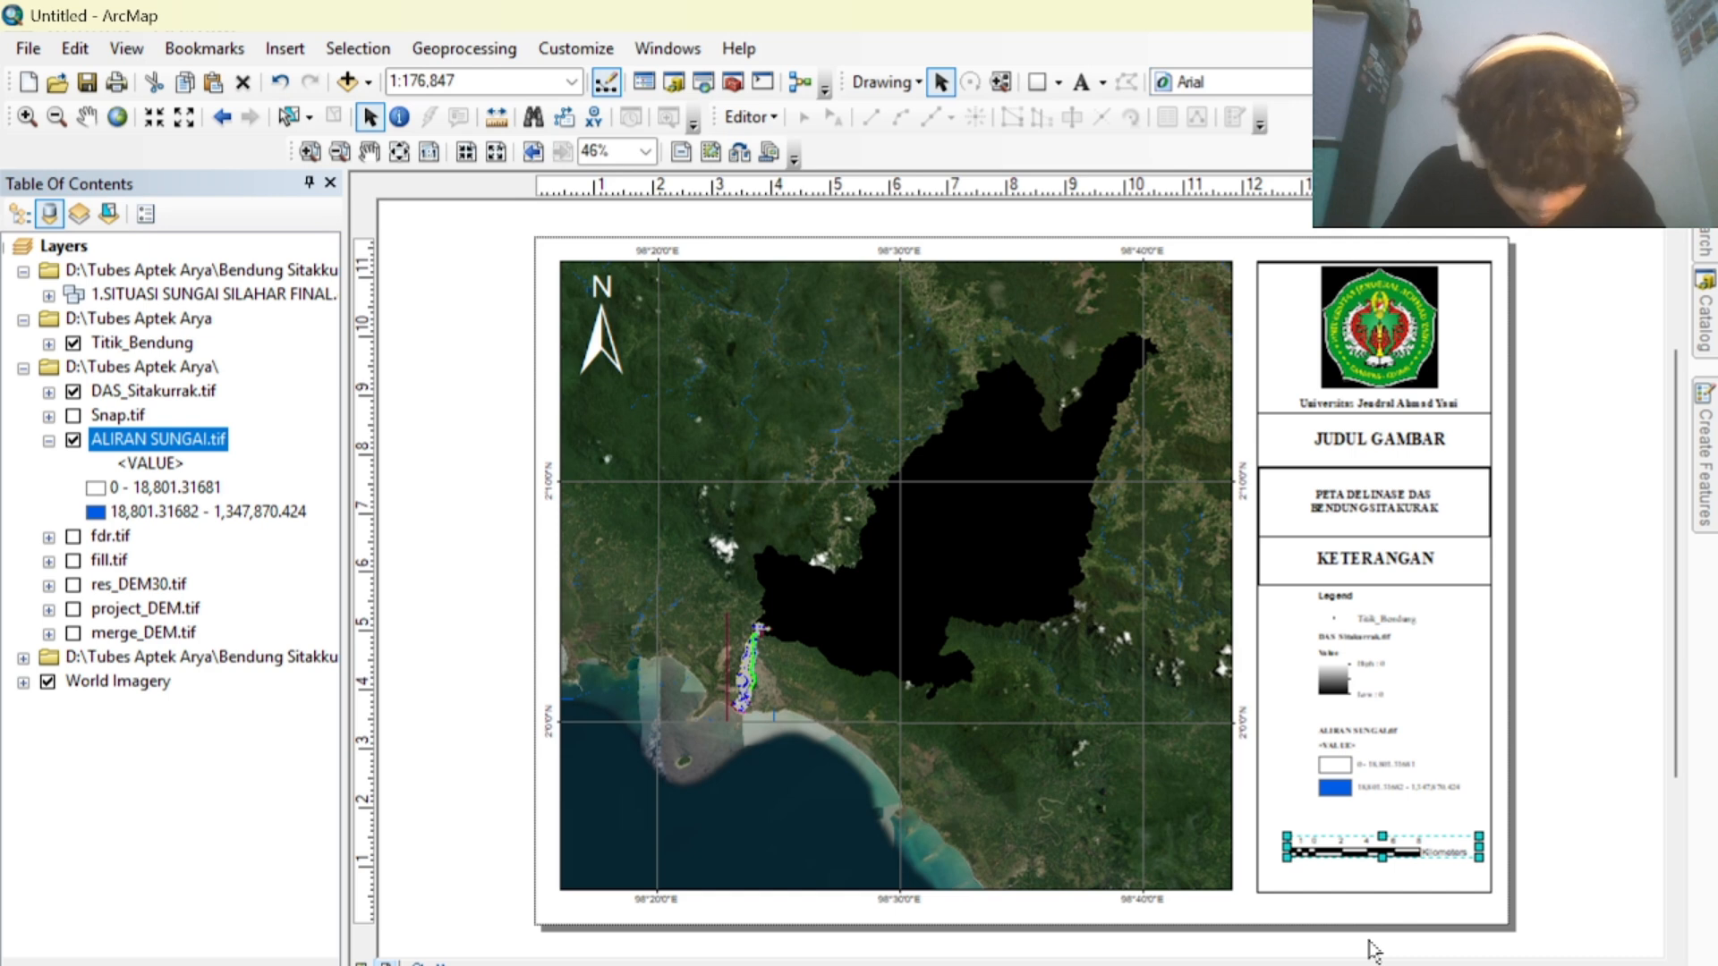
Move the scale bar to the lower-left corner of the map frame and widen it slightly over the sea.
drag(1365, 852, 647, 882)
drag(759, 869, 823, 882)
Examine the scale and unit settings in the scale bar's properties without changing them.
right_click(753, 873)
click(825, 854)
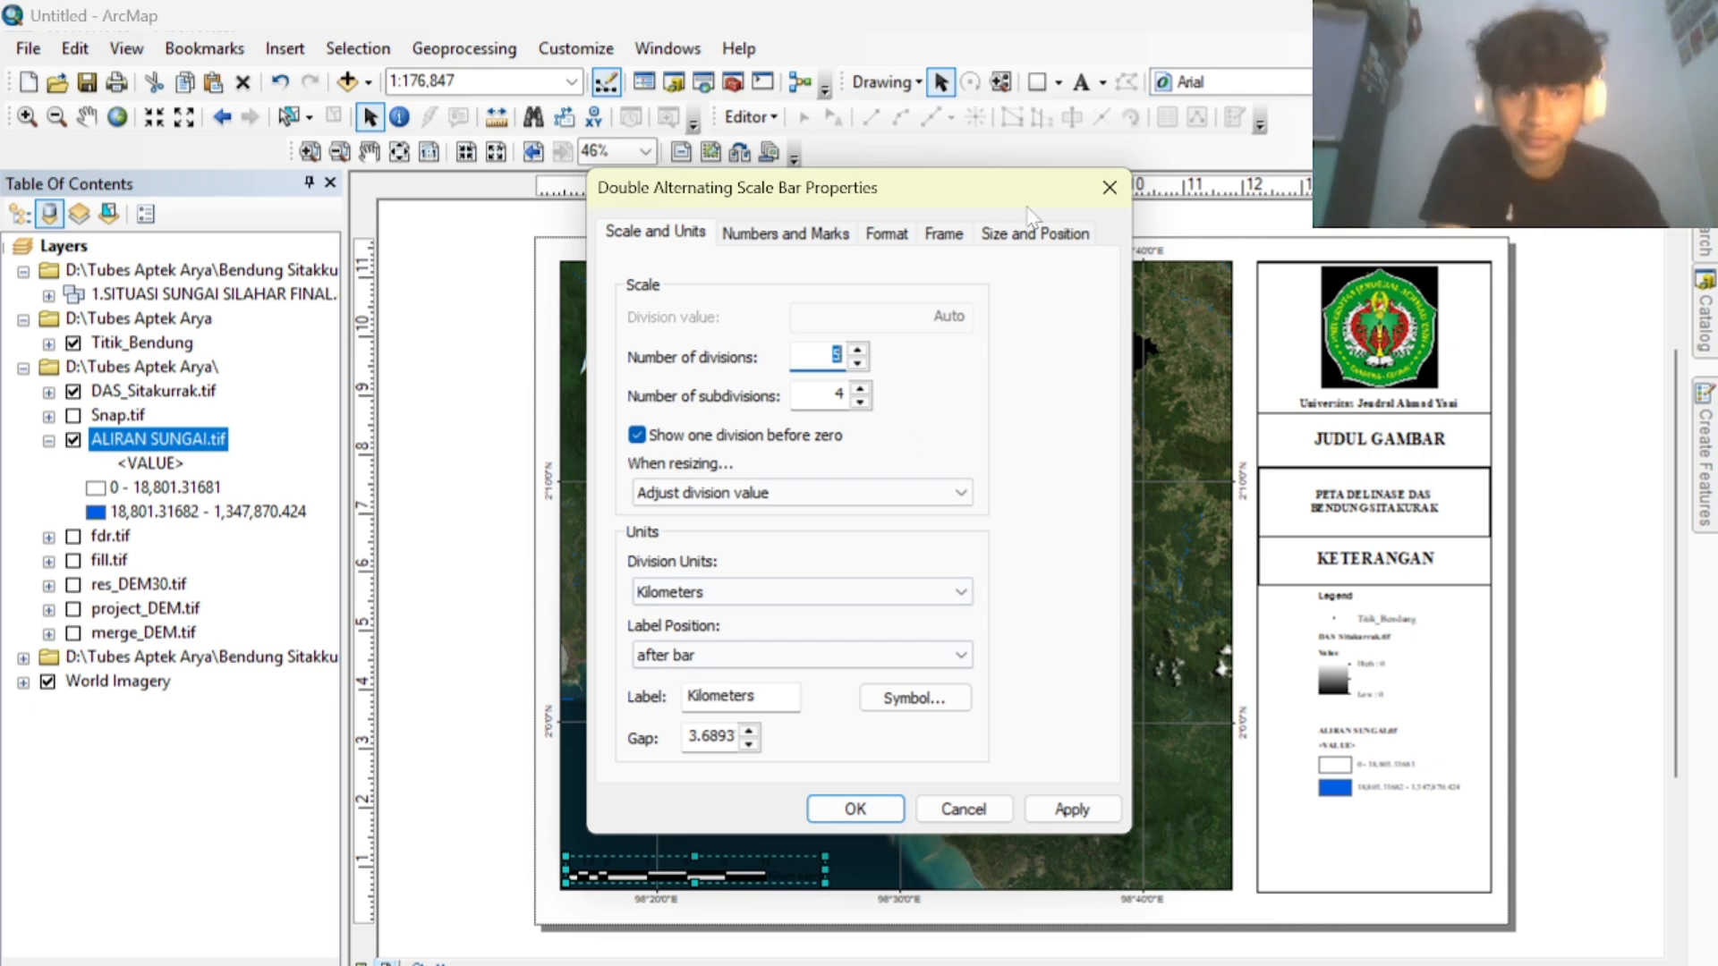
click(1108, 200)
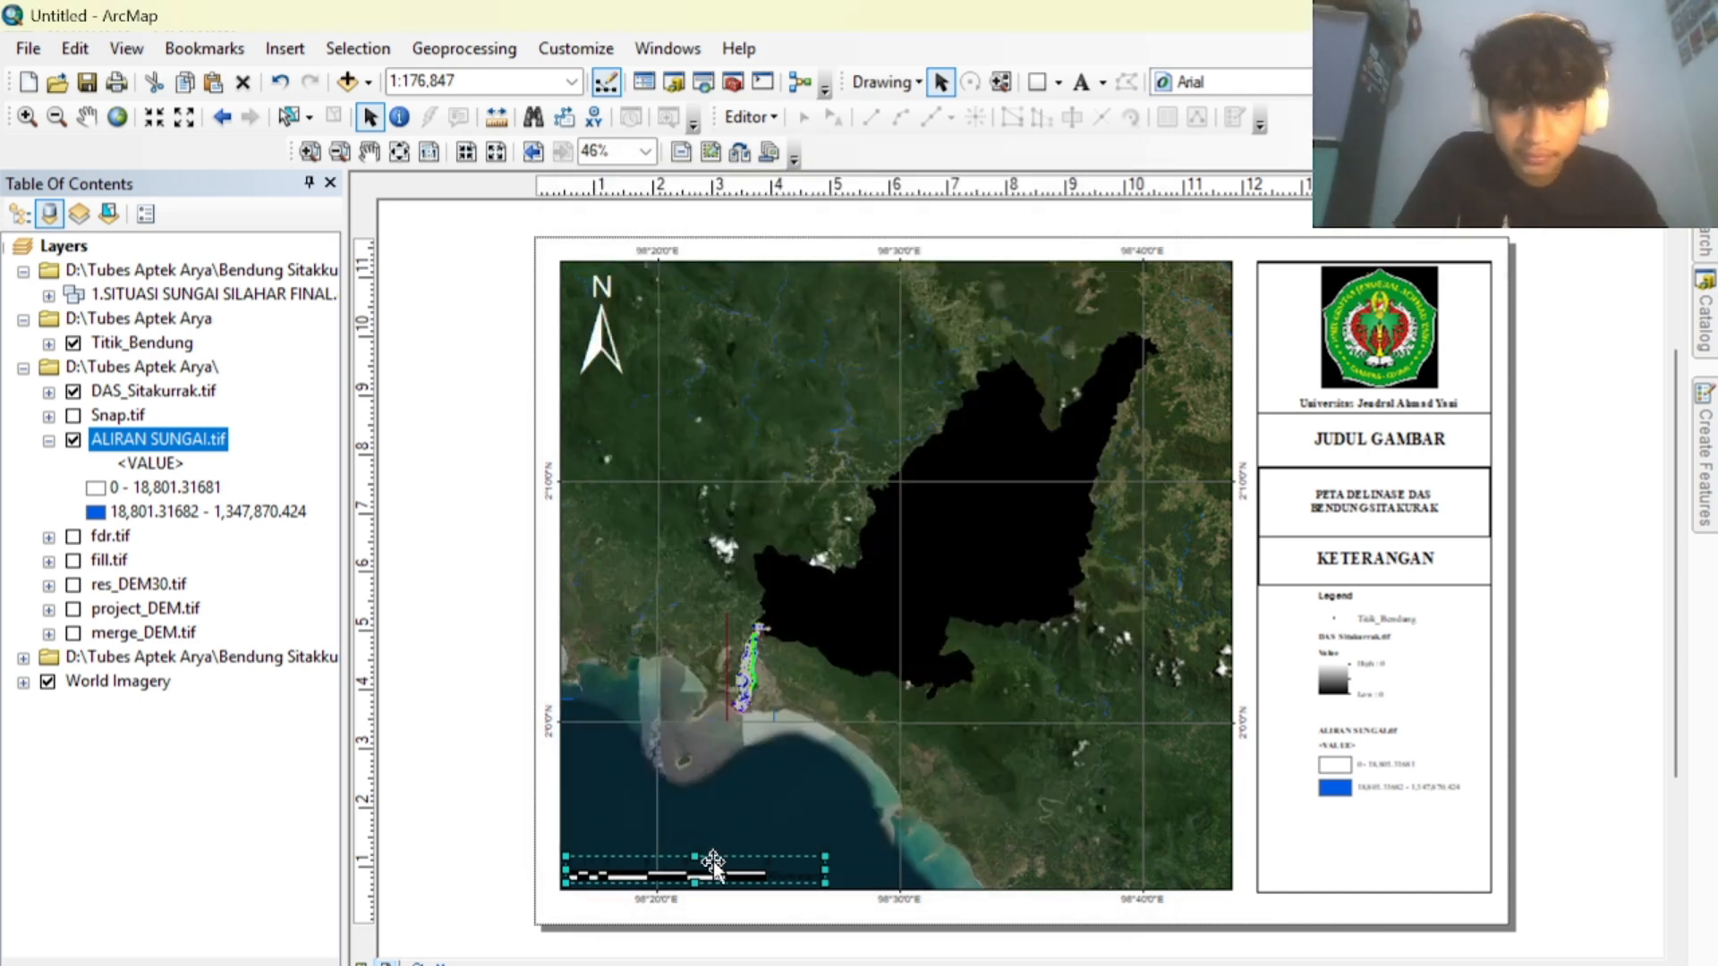
right_click(712, 861)
click(769, 841)
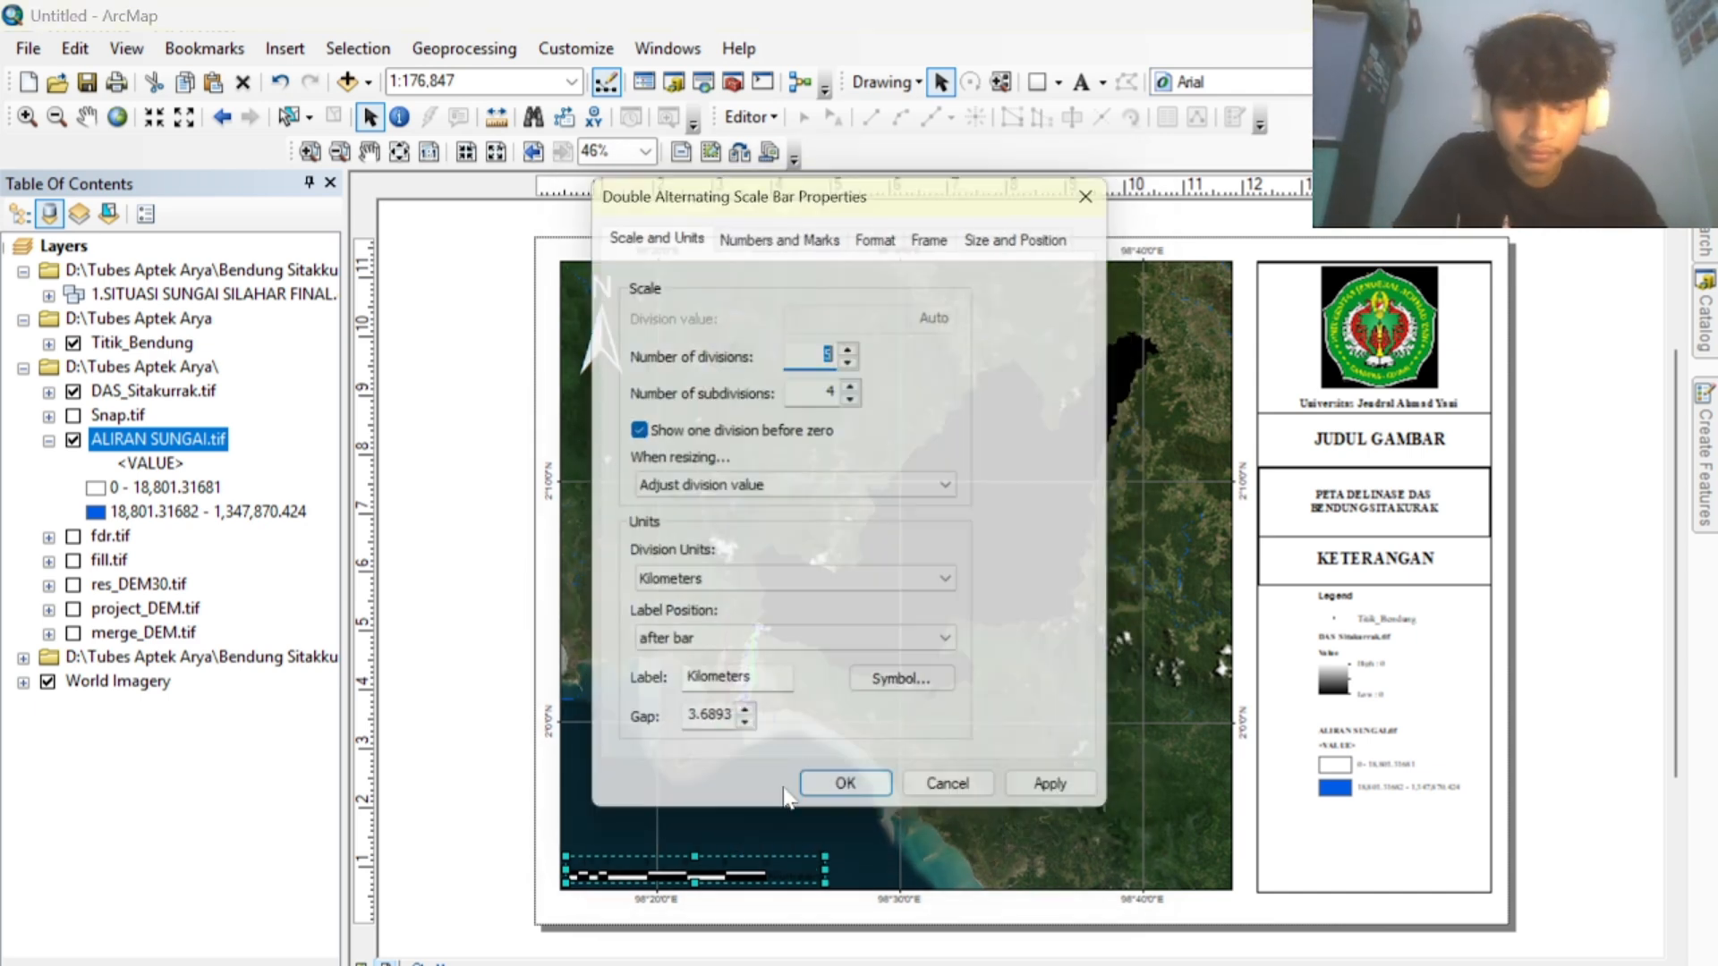
click(1085, 197)
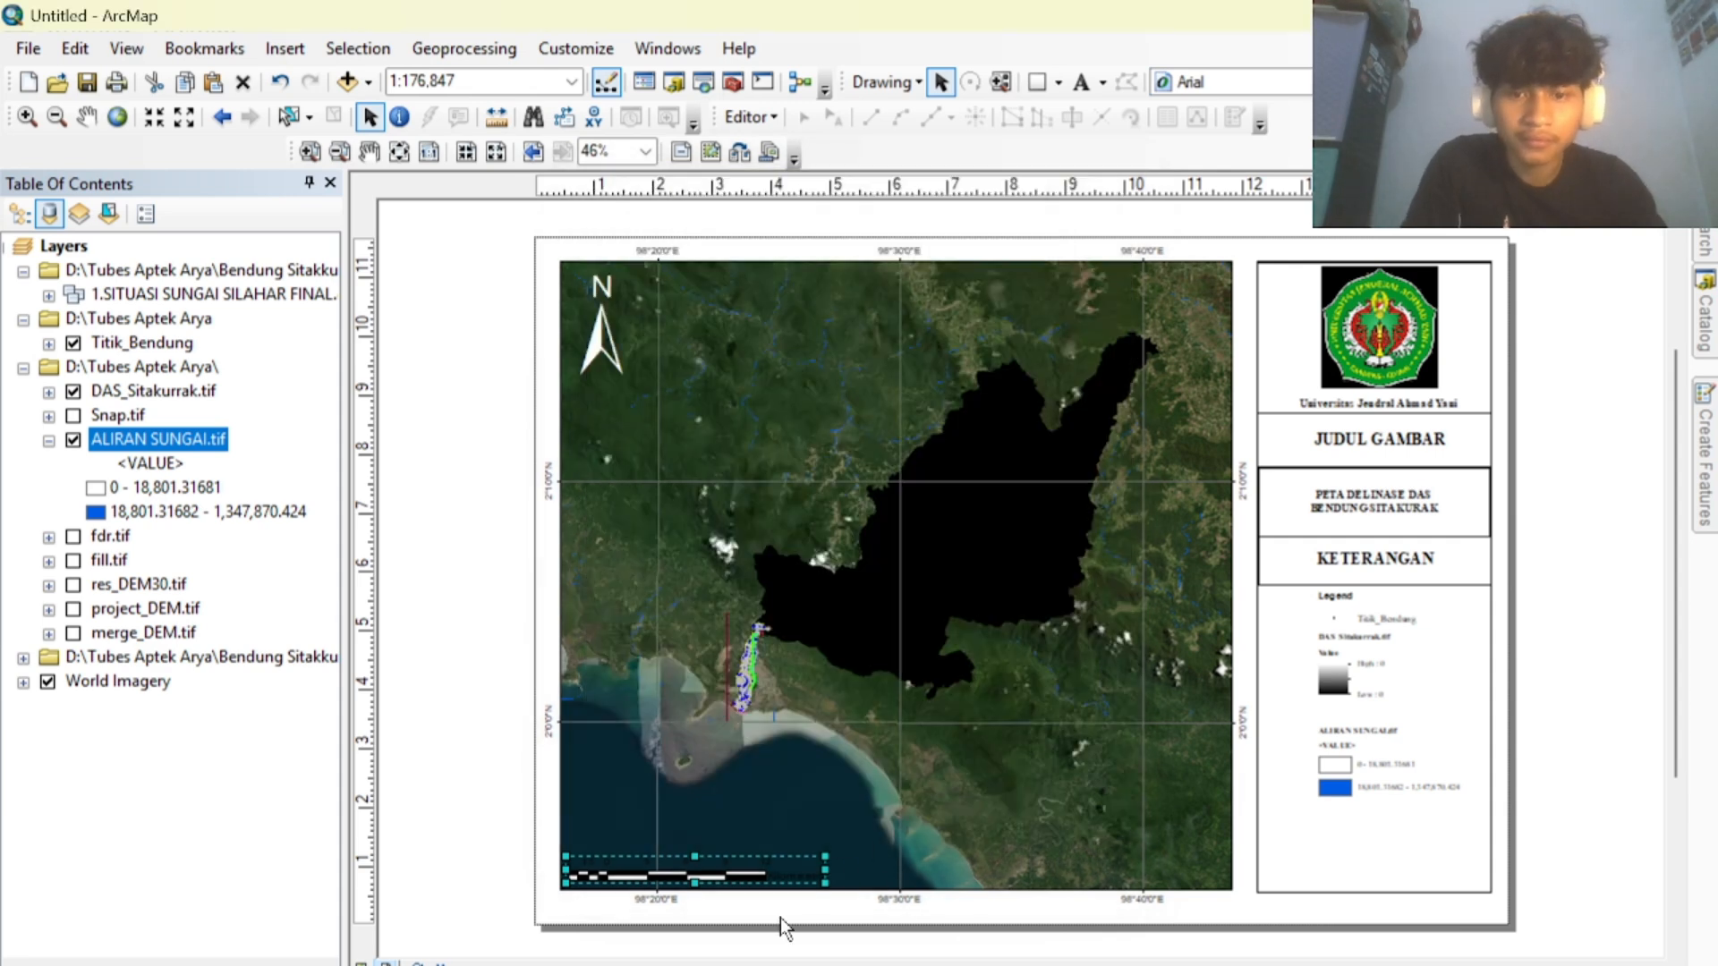
right_click(753, 876)
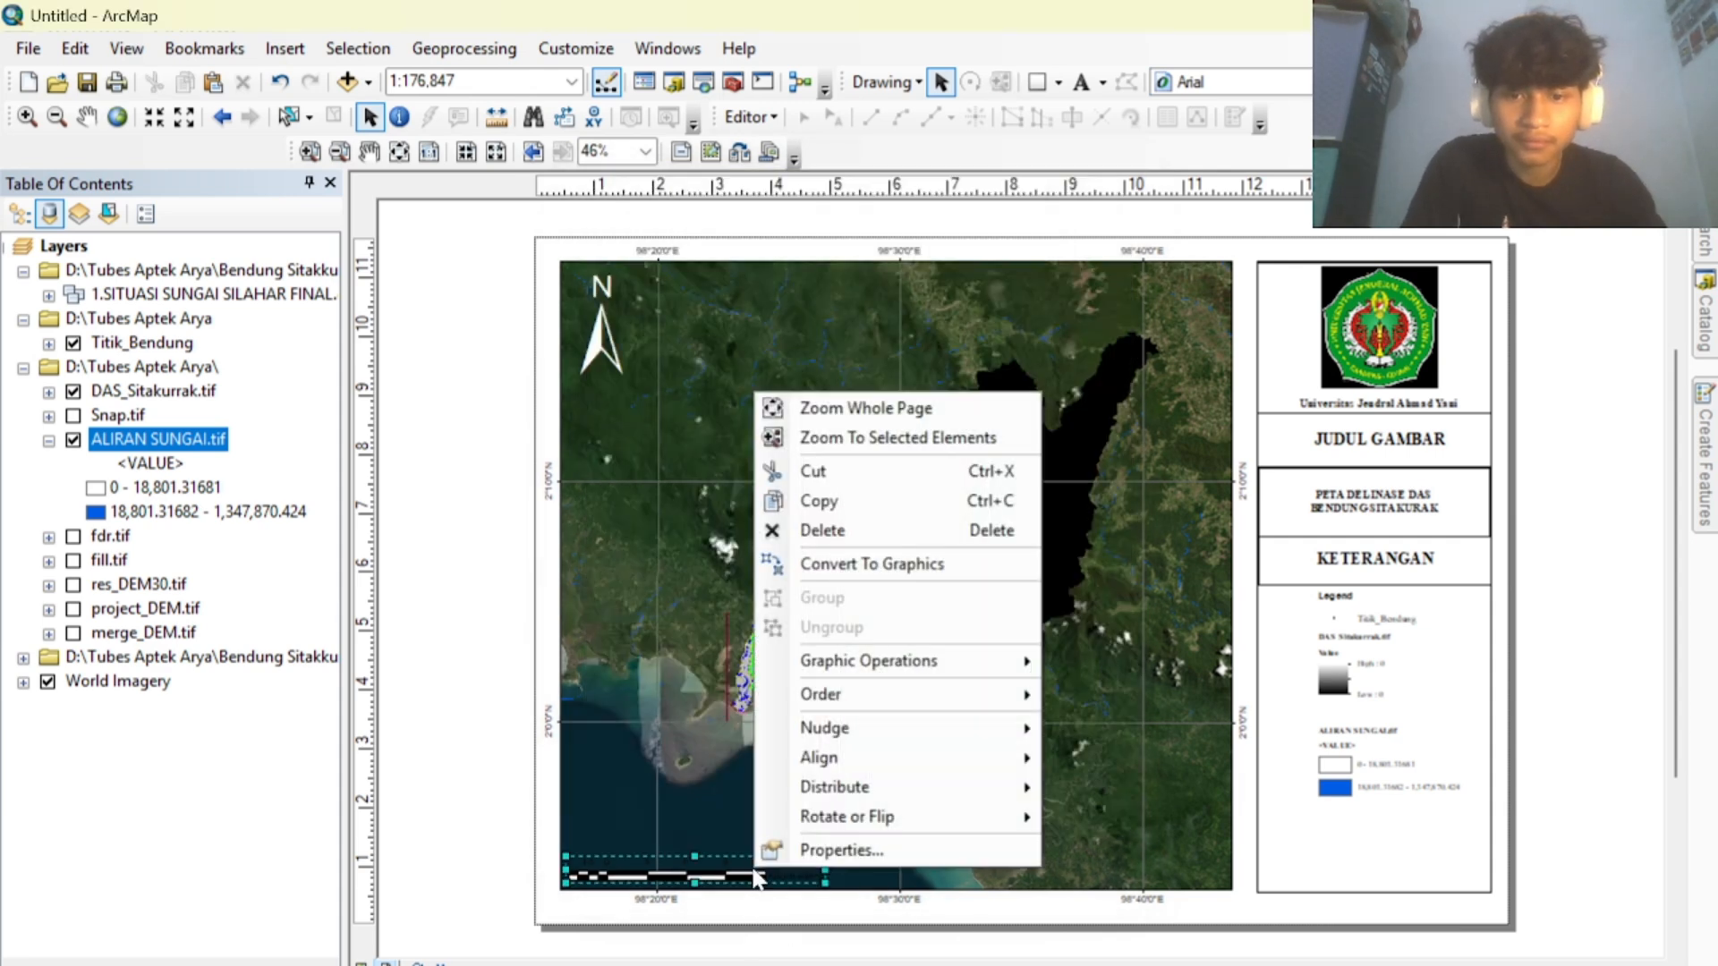
Set the double alternating scale bar's text colour to white and shift the scale bar slightly to the right on the map.
click(803, 848)
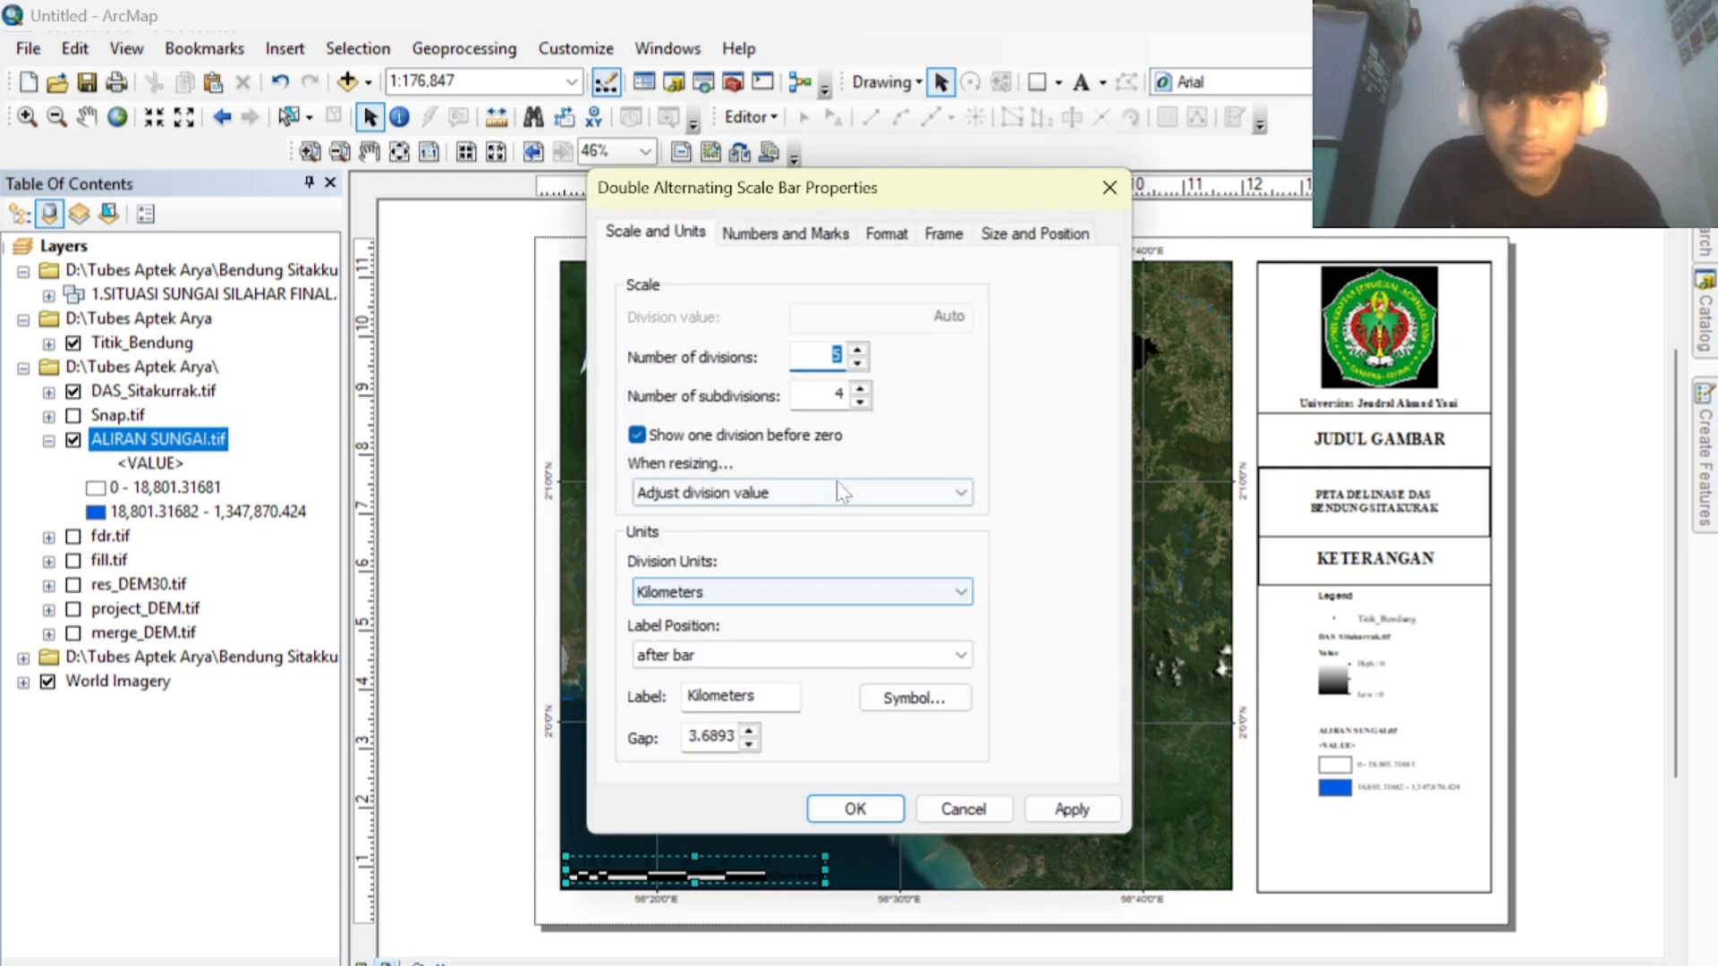
click(784, 233)
click(888, 232)
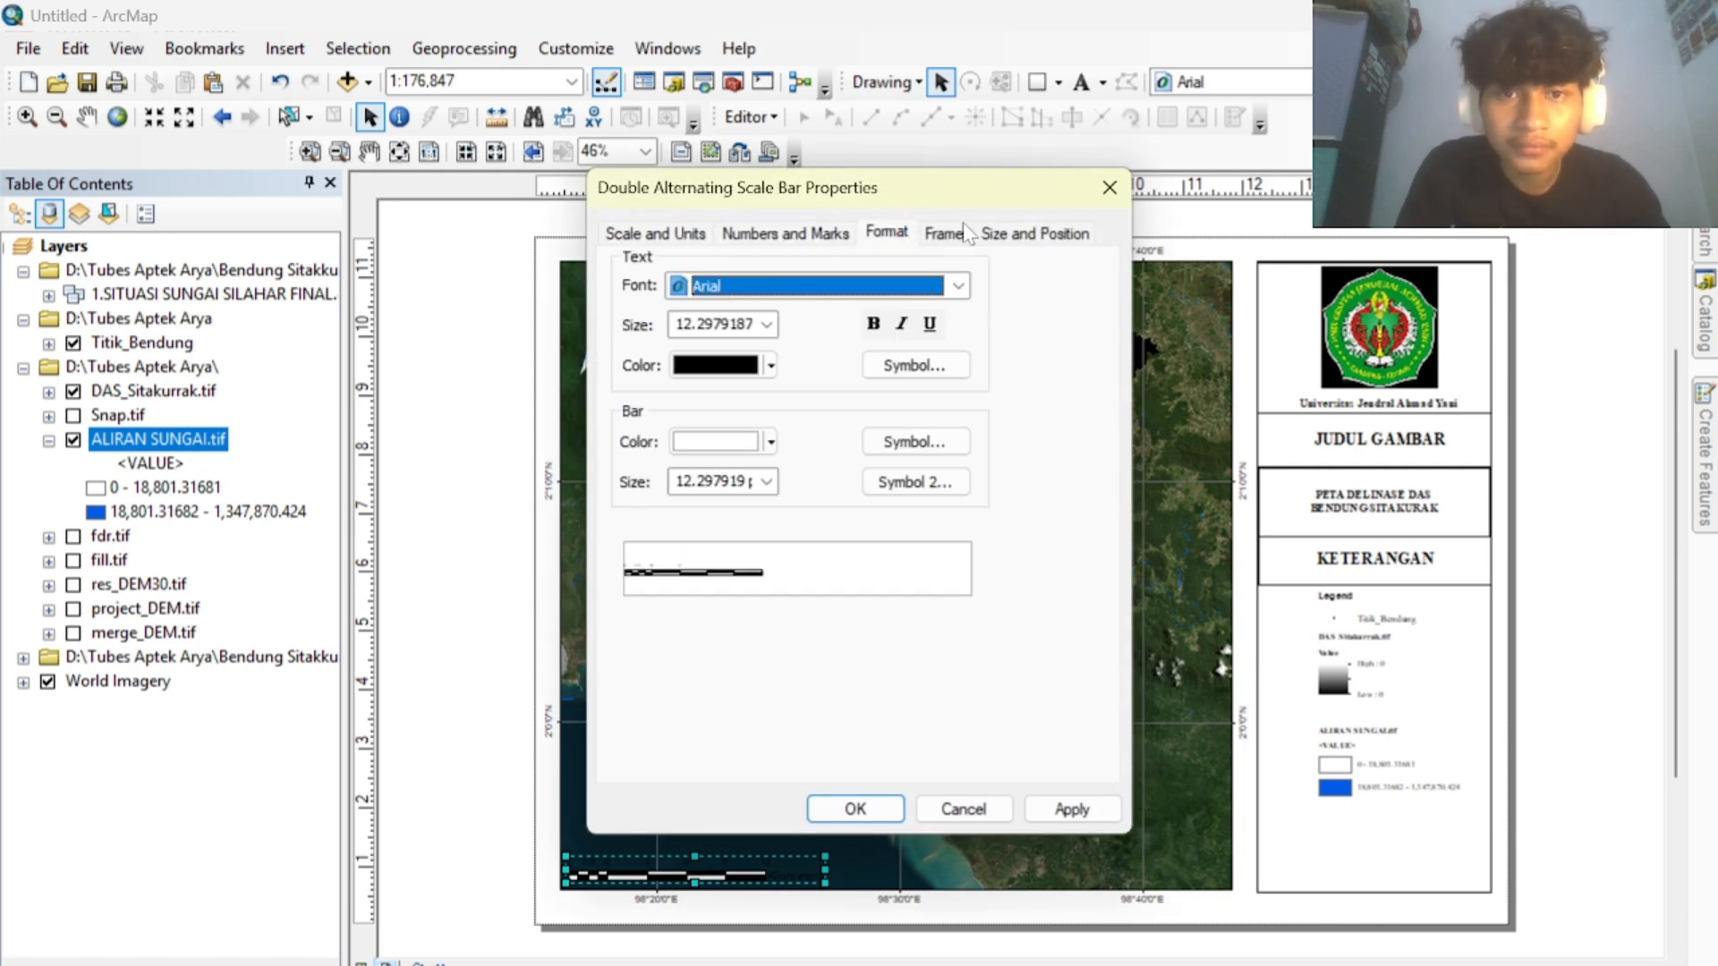
click(1035, 234)
click(886, 232)
click(770, 366)
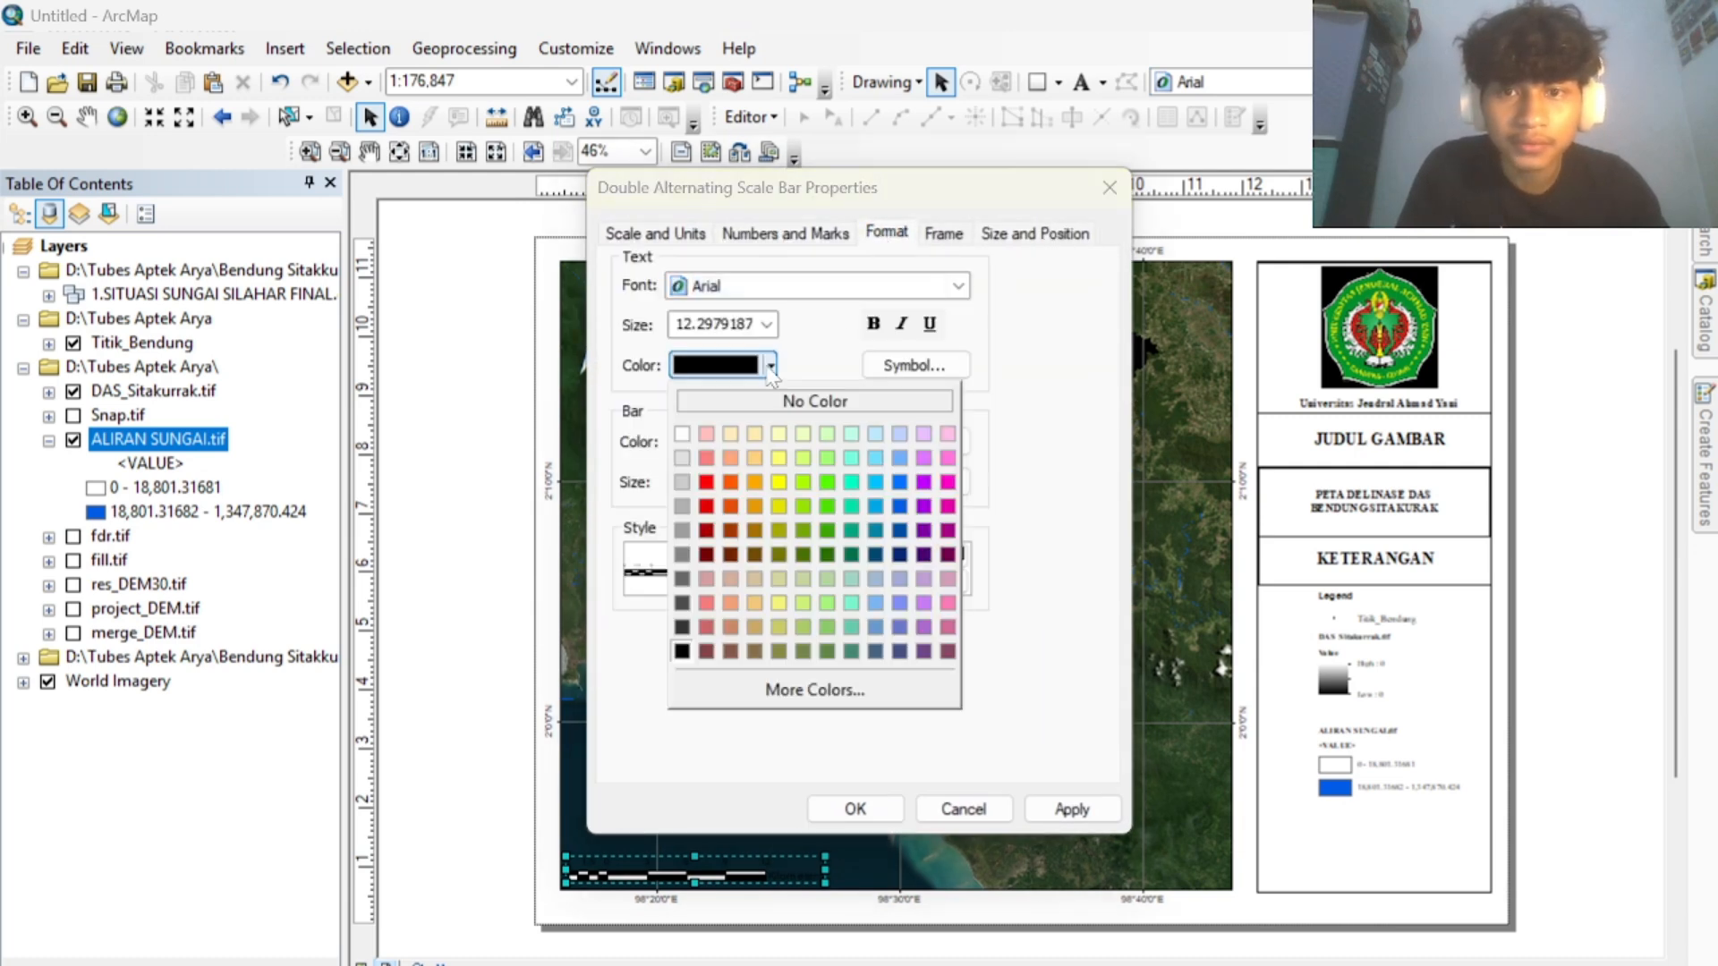
click(682, 434)
click(1049, 808)
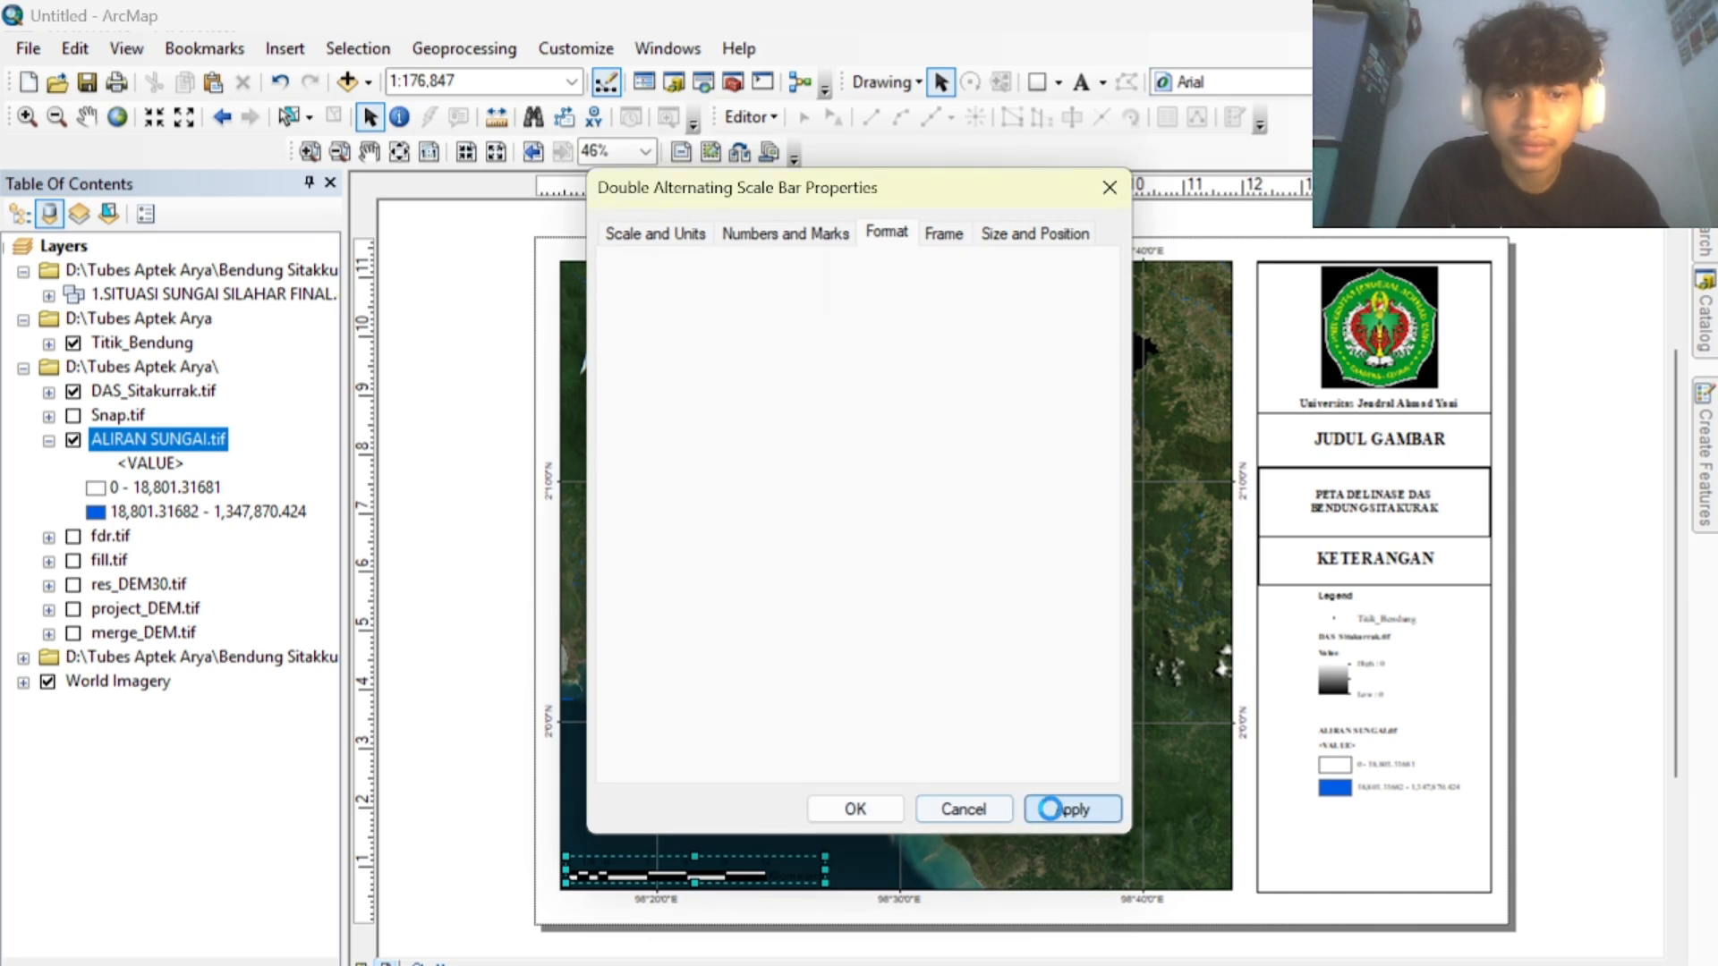
click(856, 810)
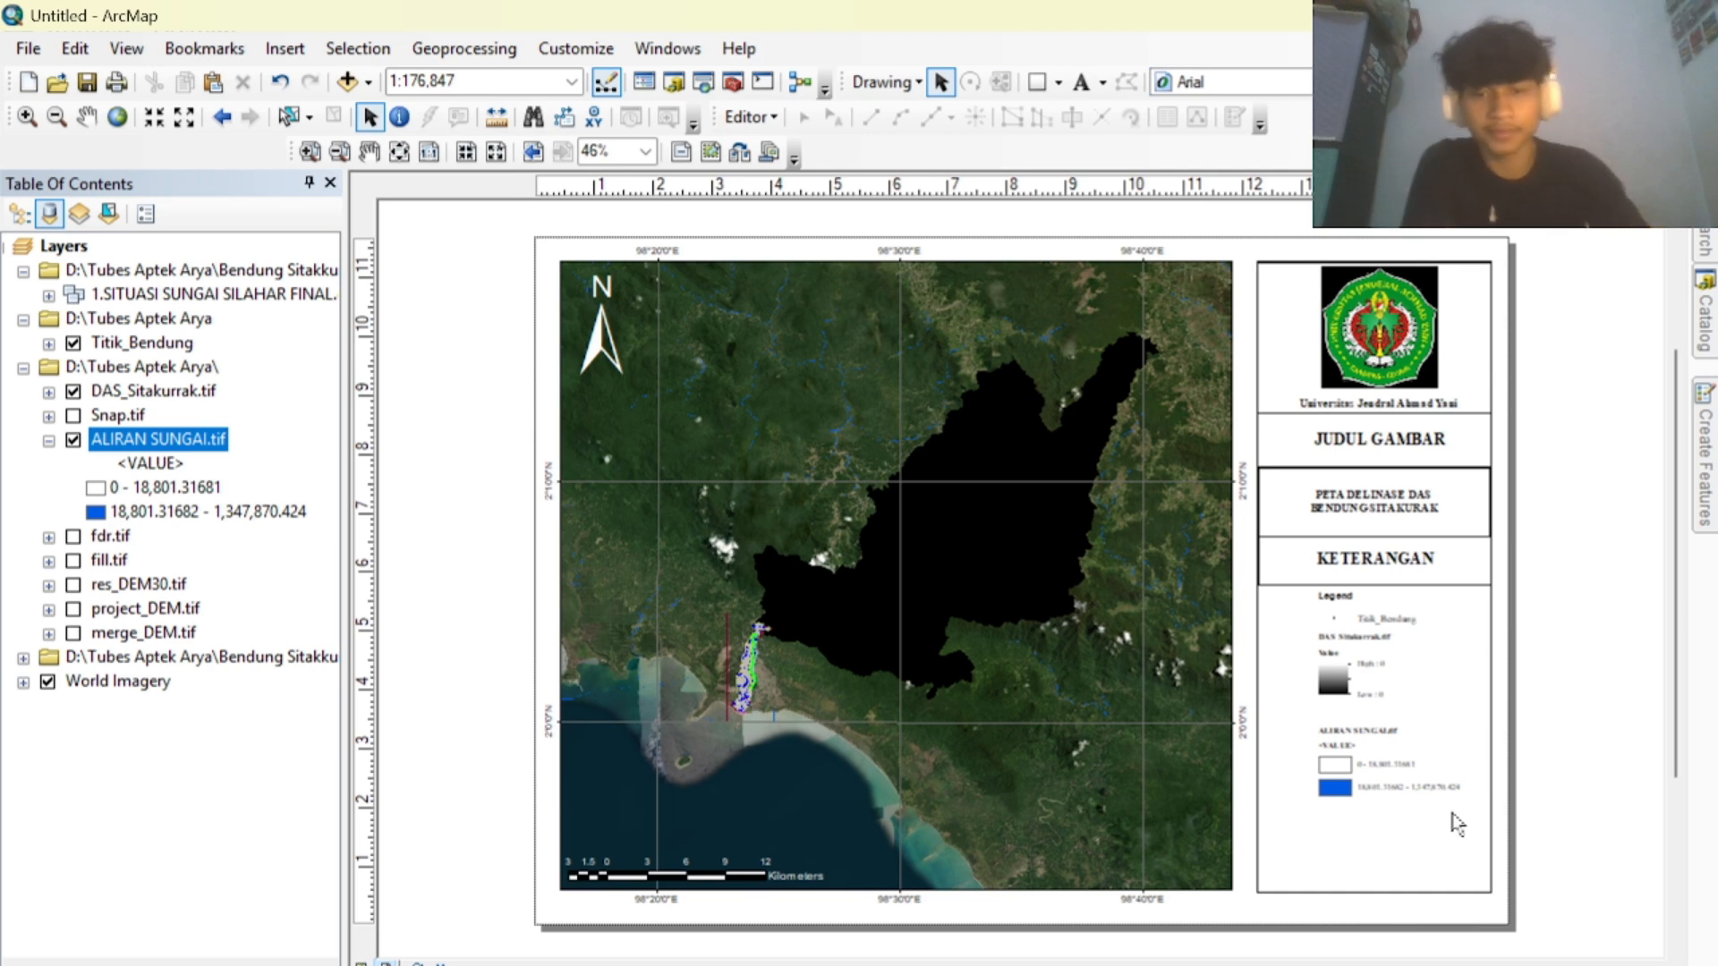
drag(757, 877, 766, 875)
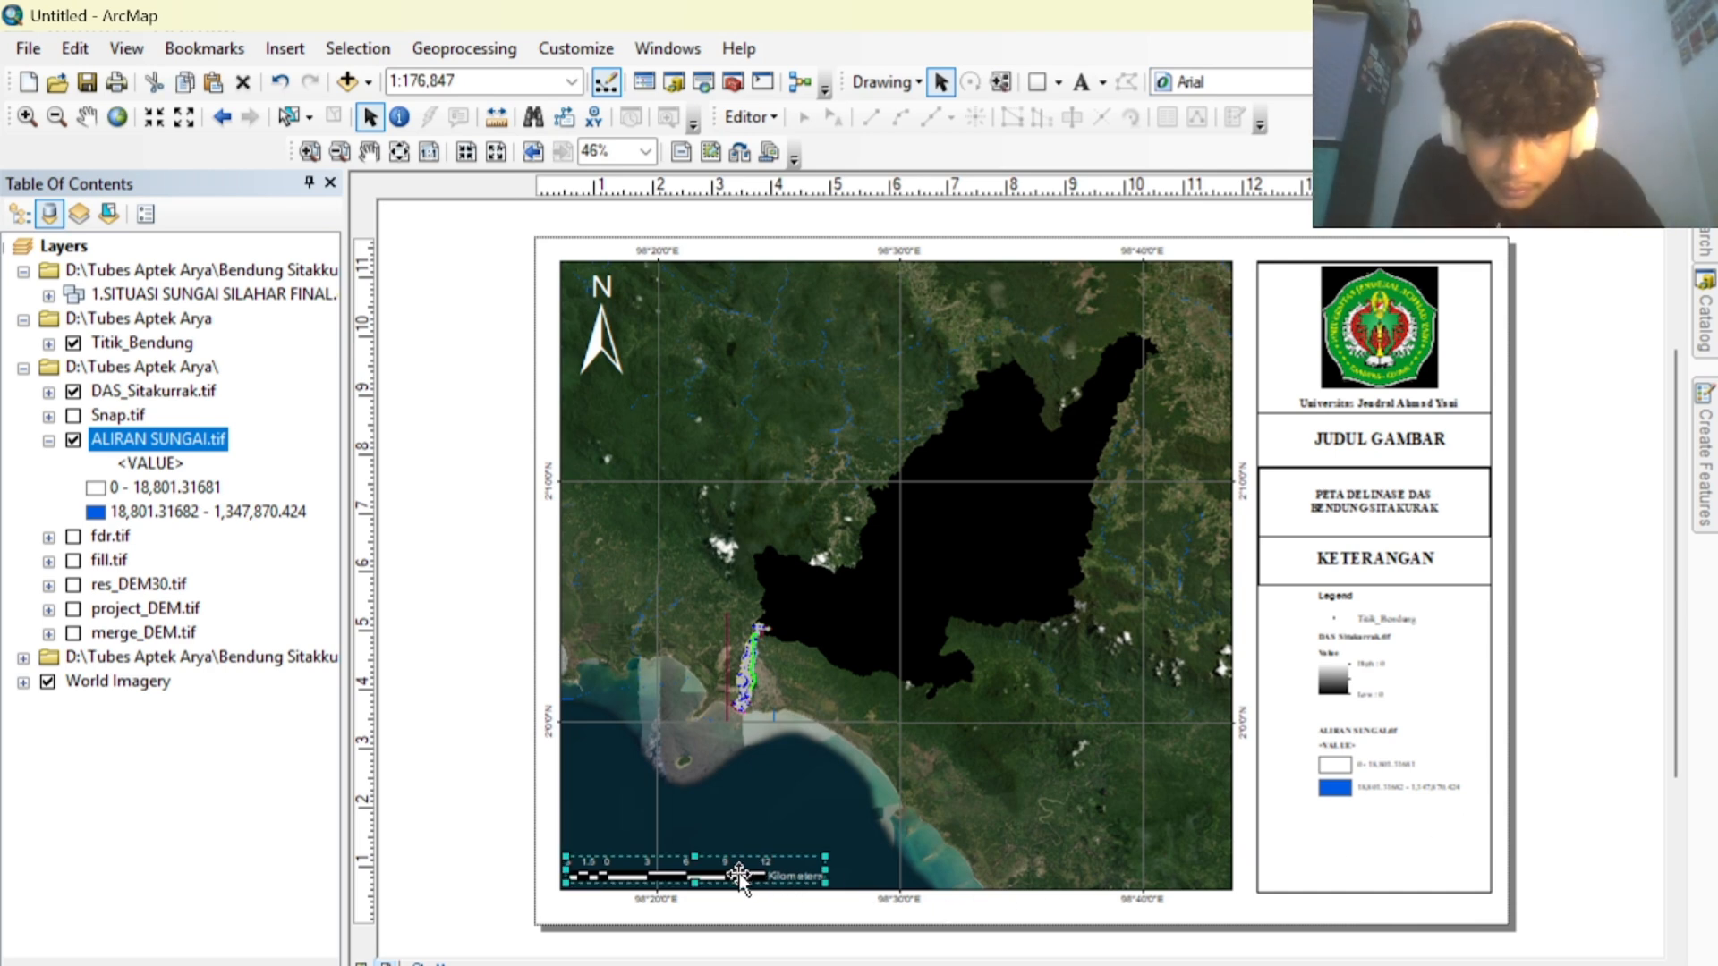
click(1550, 795)
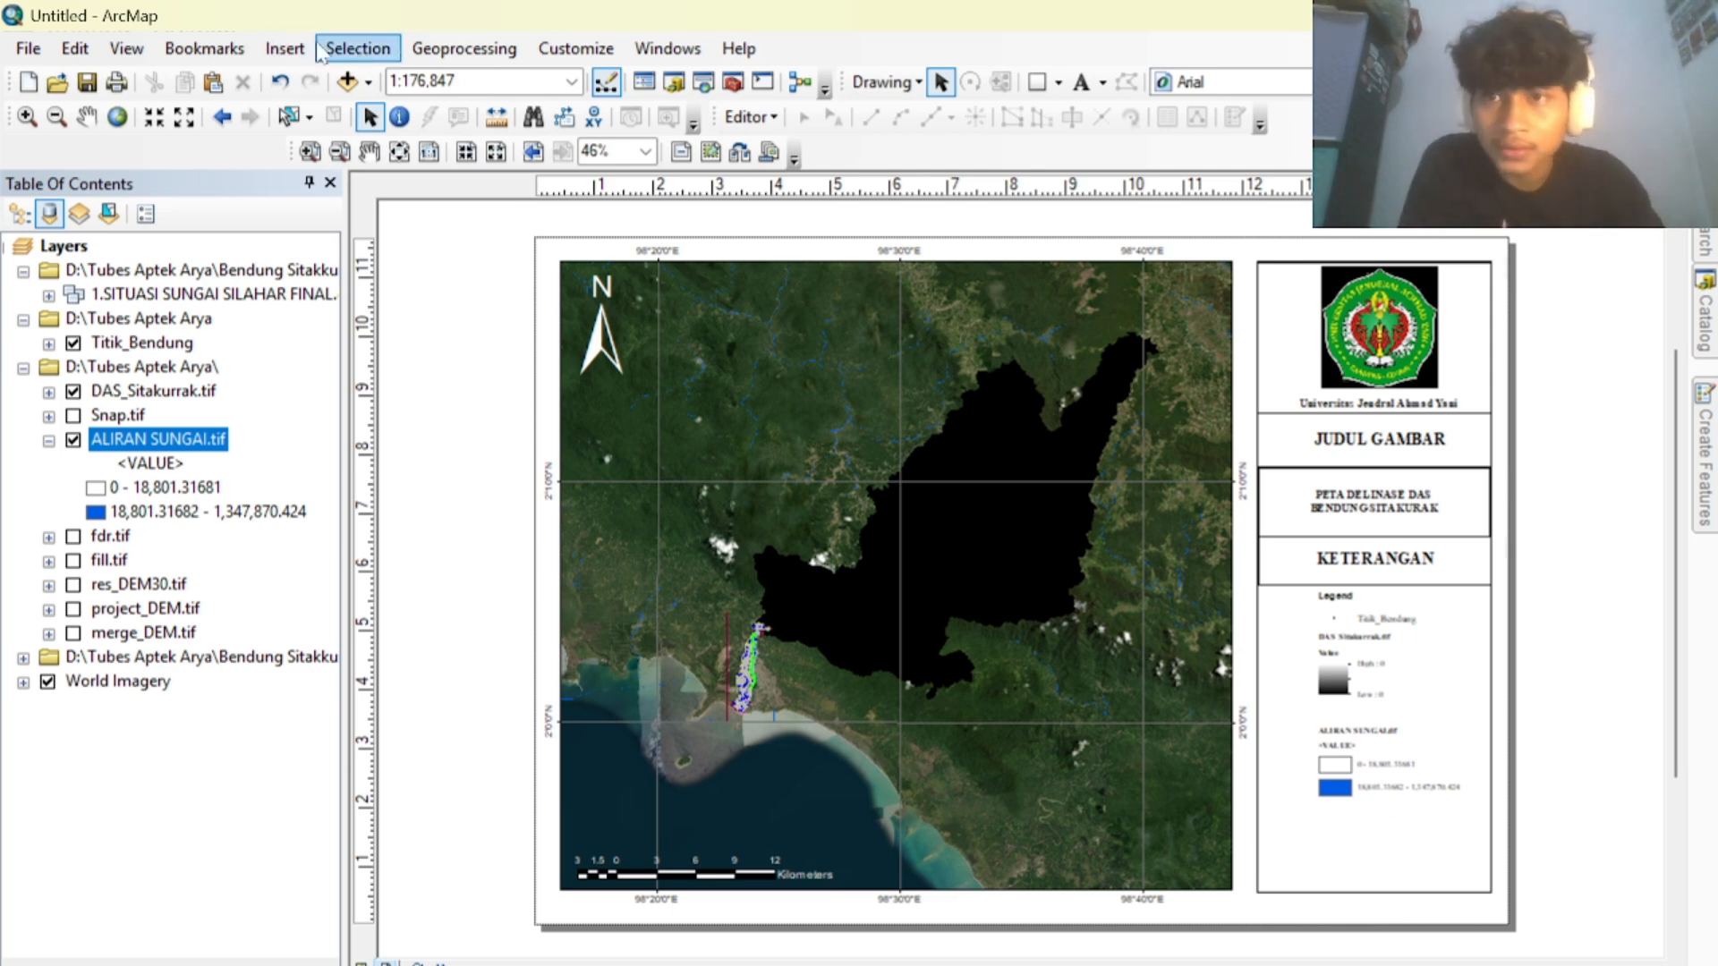
Insert a new data frame into the map layout and make it the active data frame.
click(285, 48)
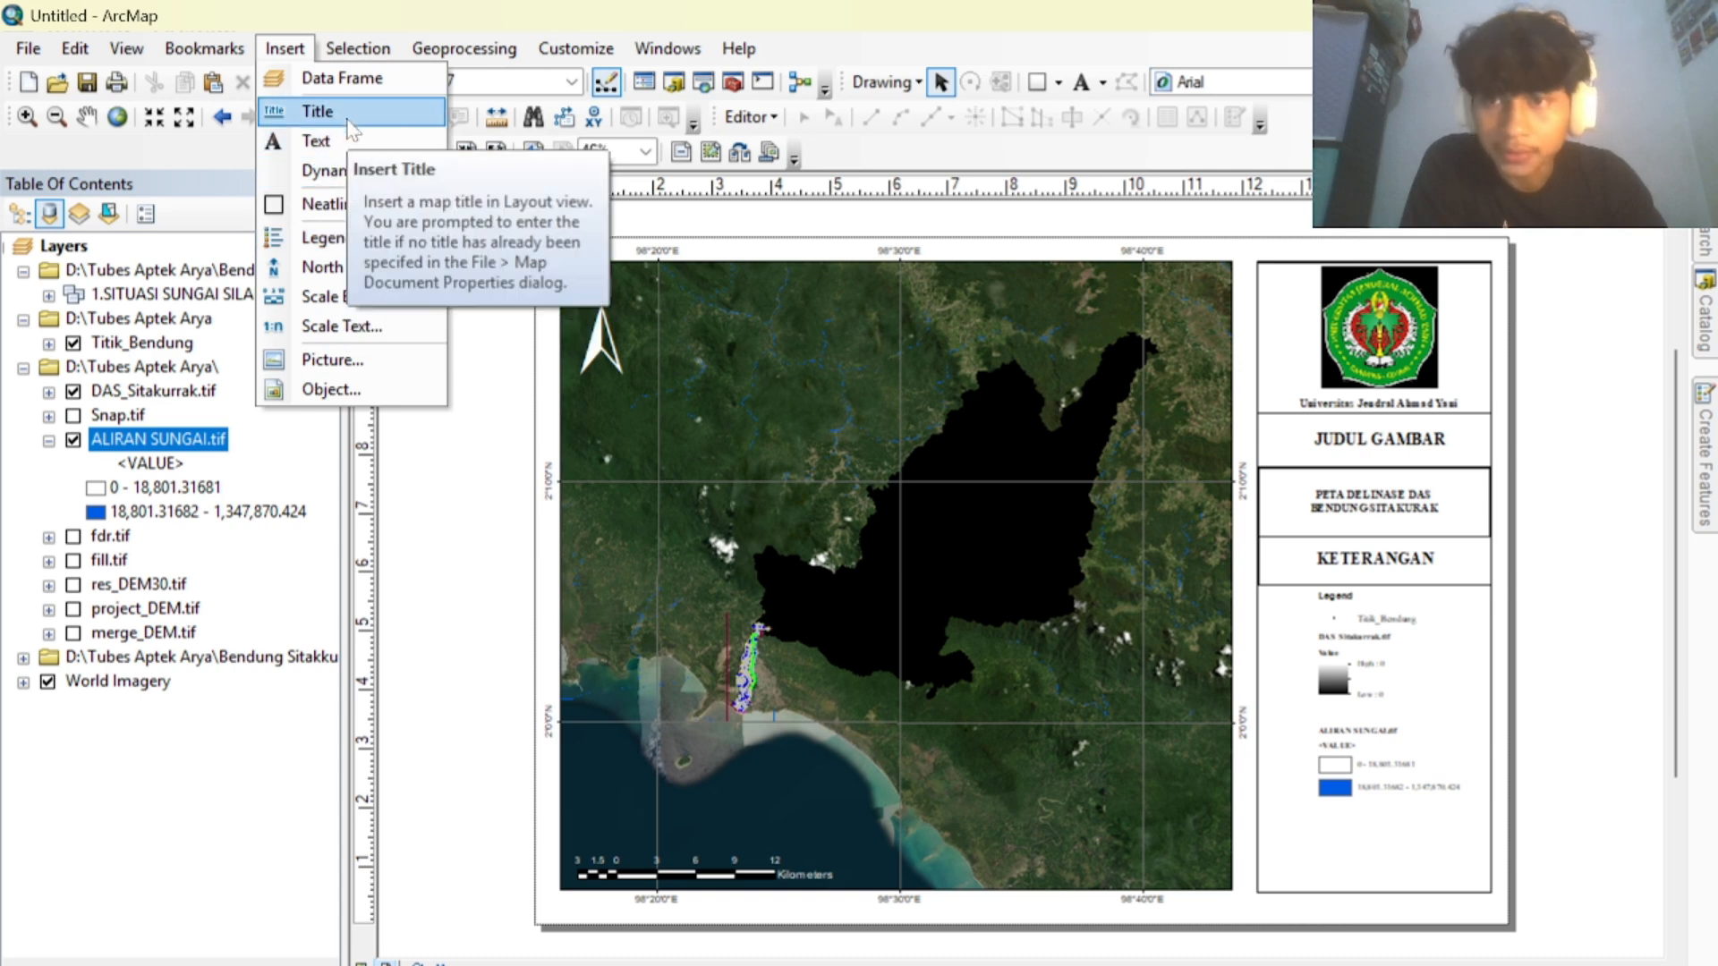
click(355, 85)
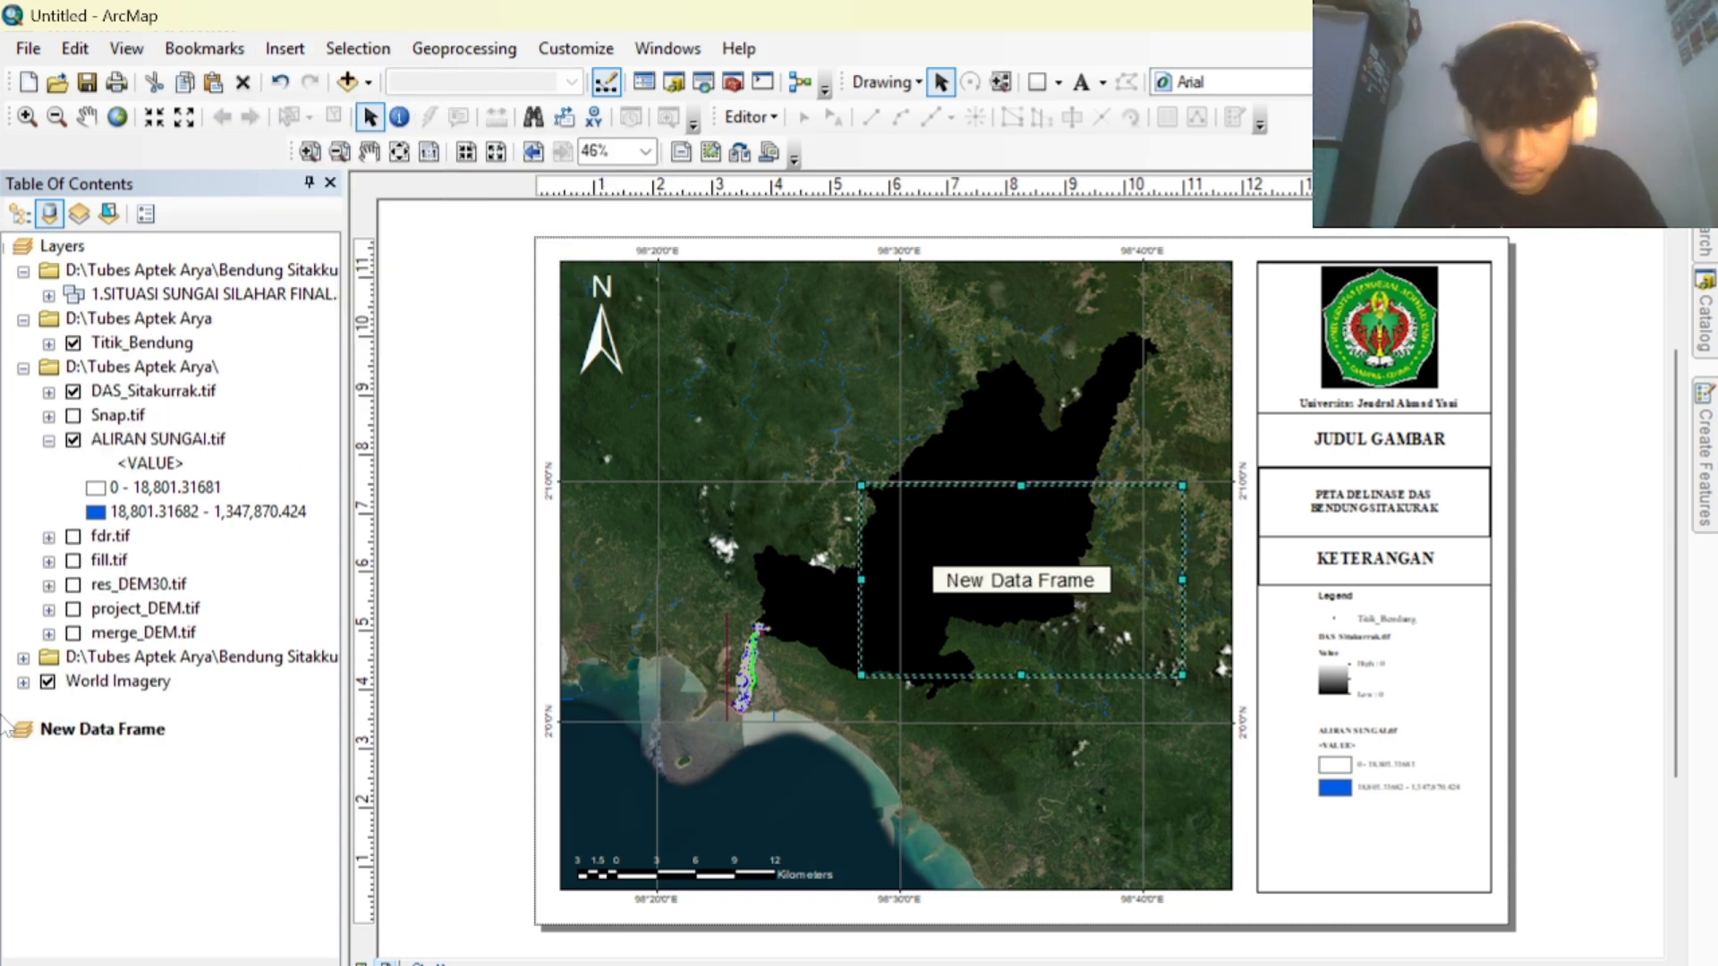
right_click(107, 734)
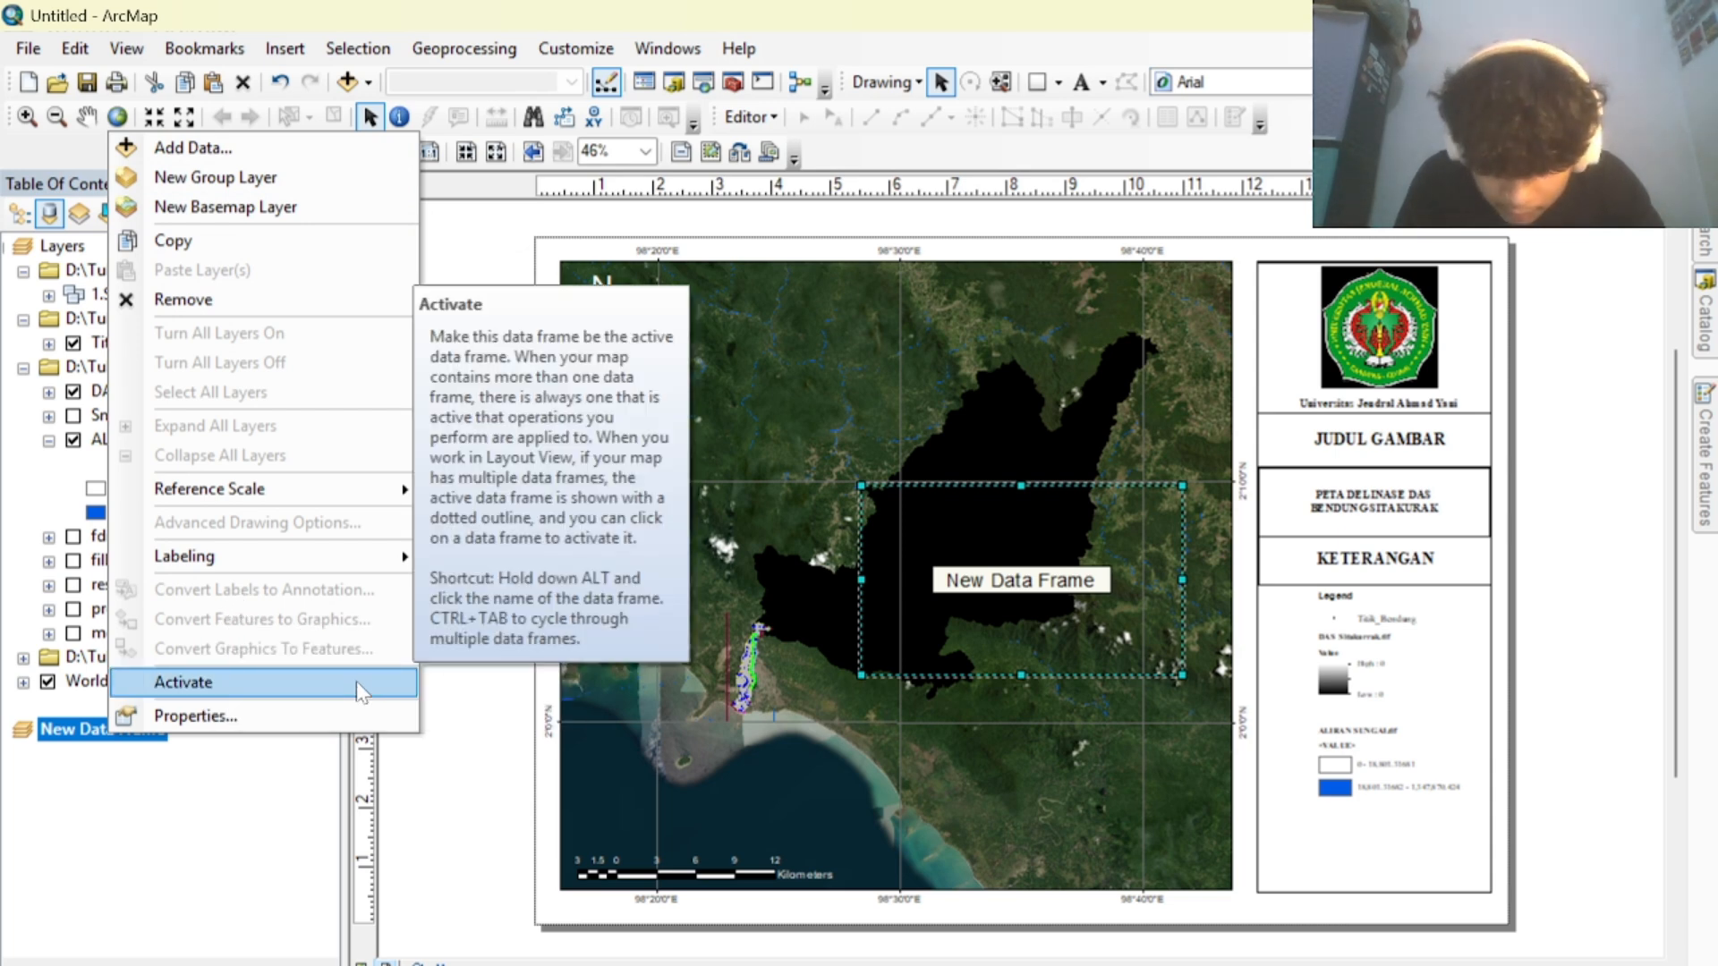
click(442, 551)
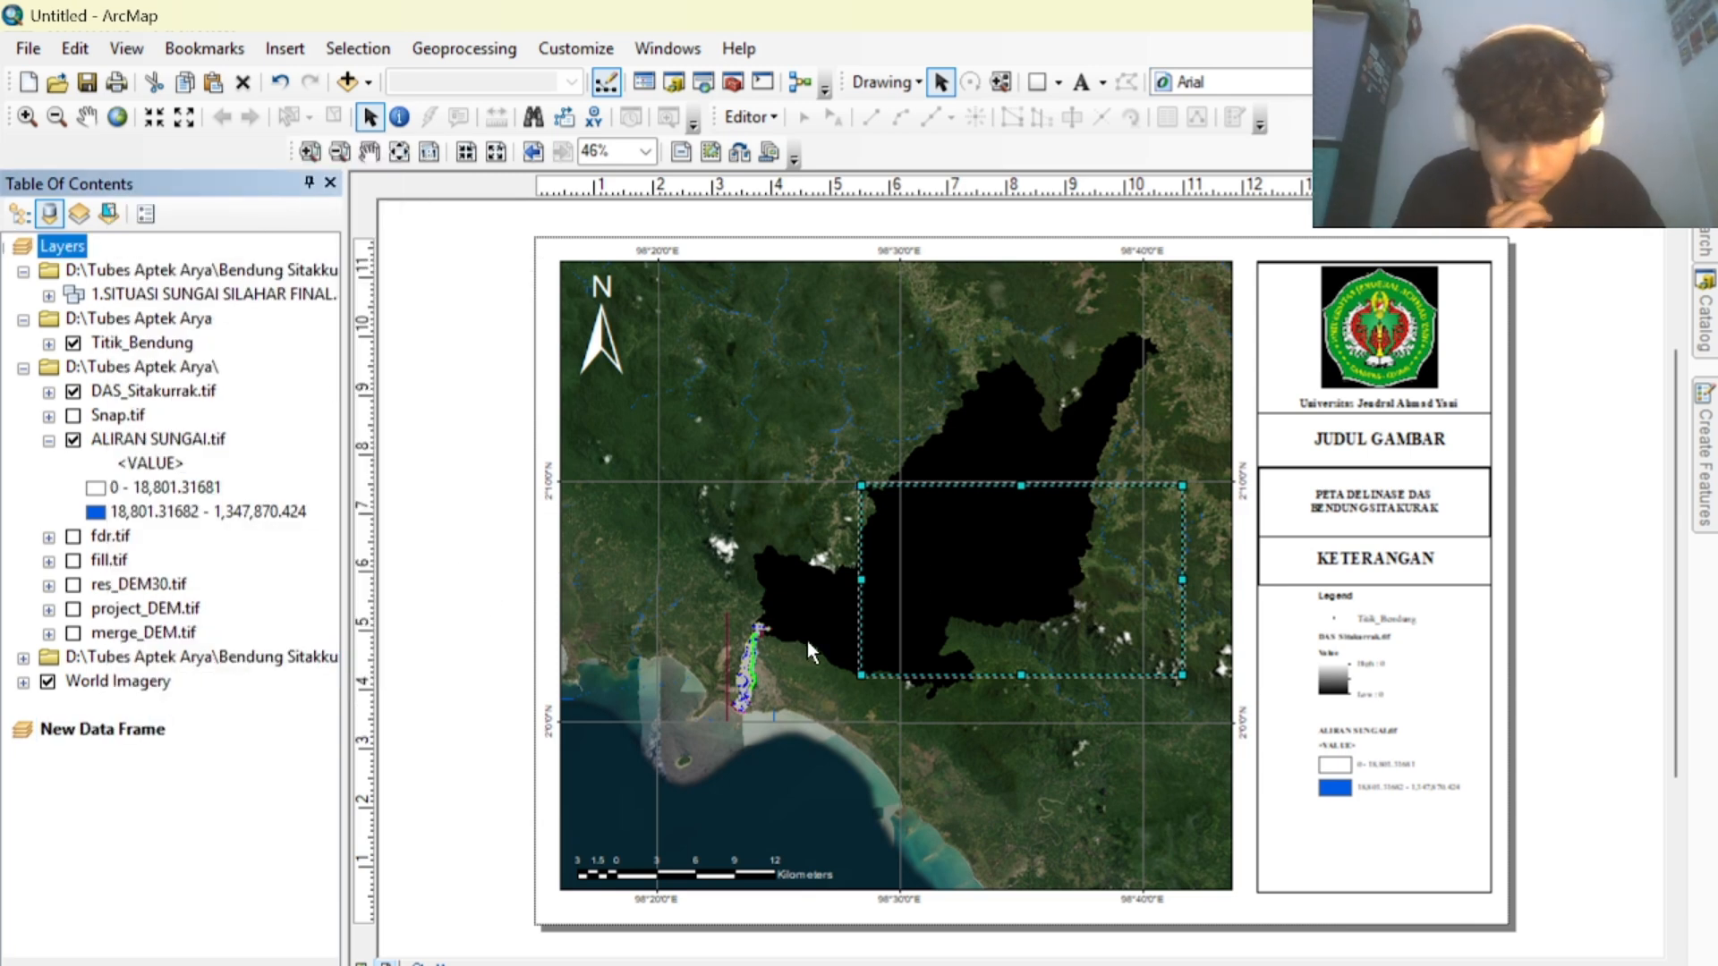
right_click(228, 742)
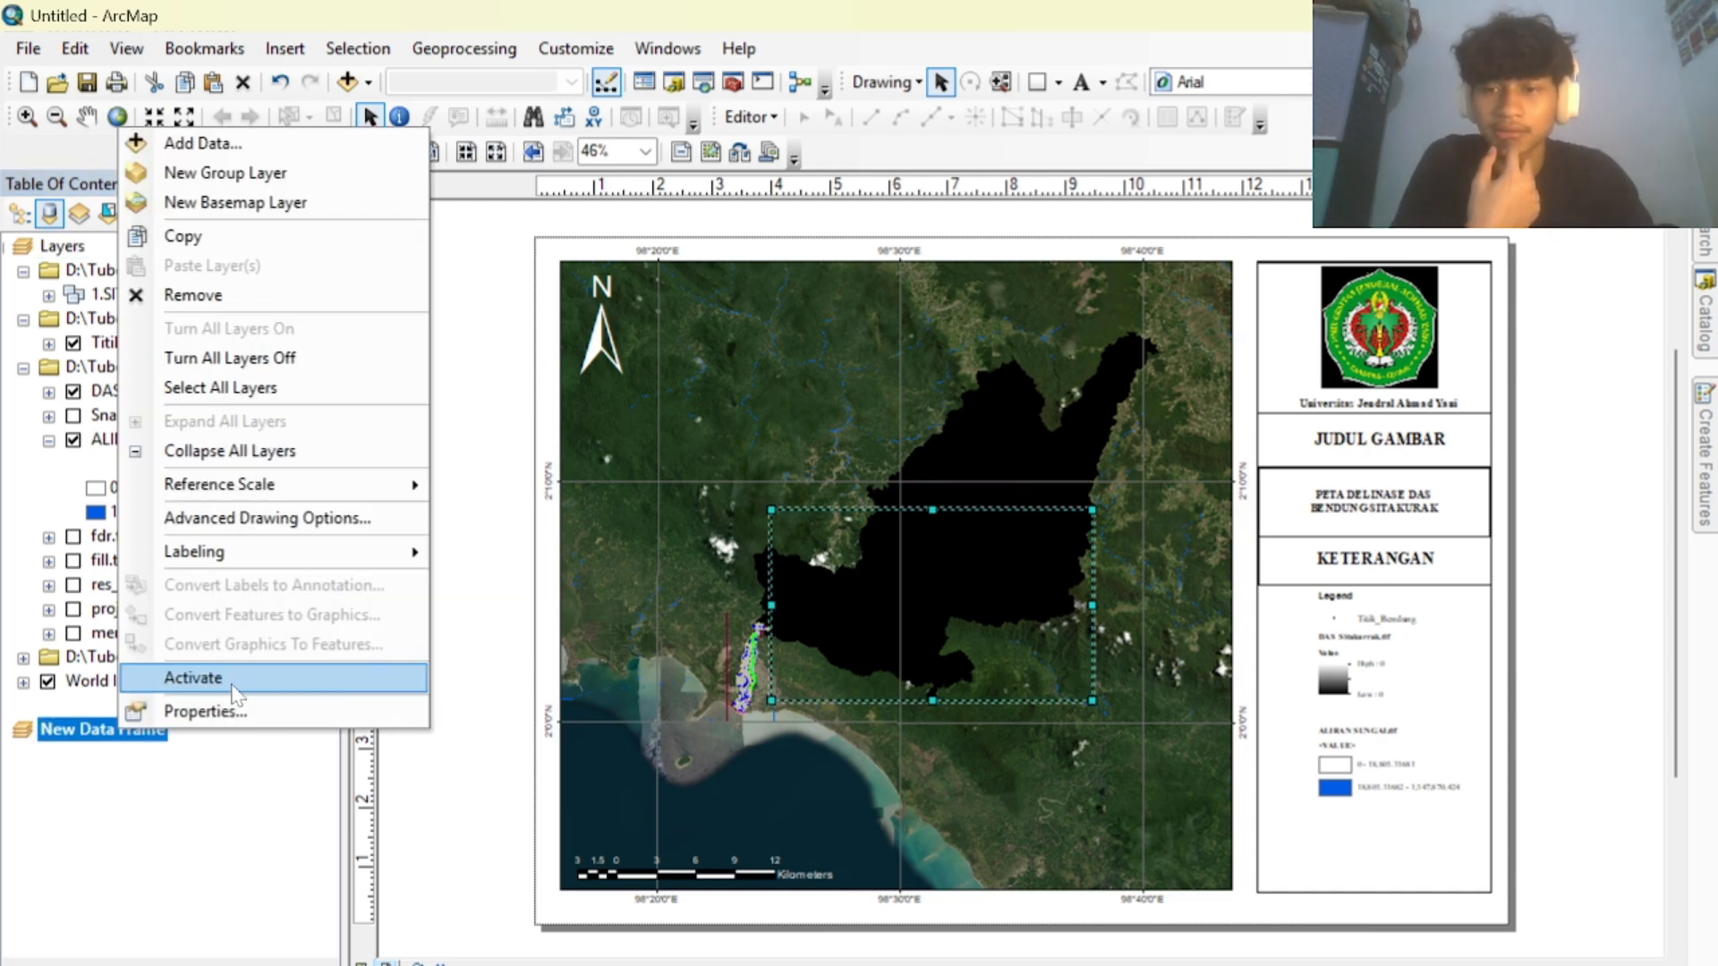
click(228, 675)
right_click(131, 726)
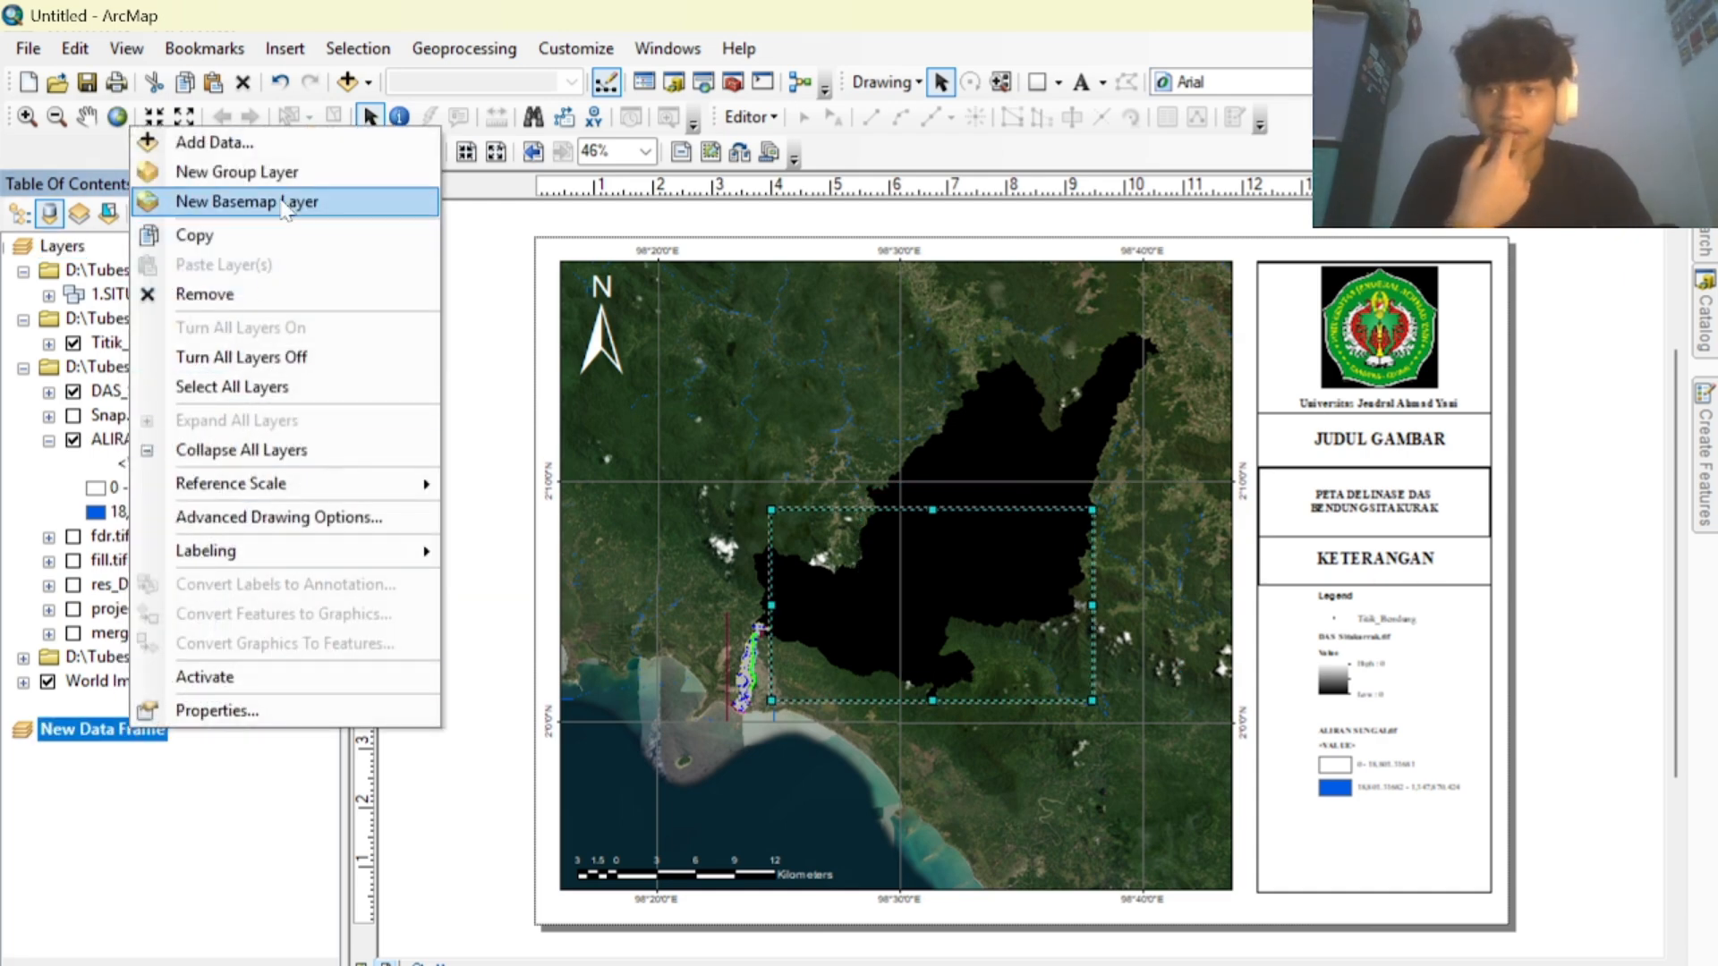
click(292, 233)
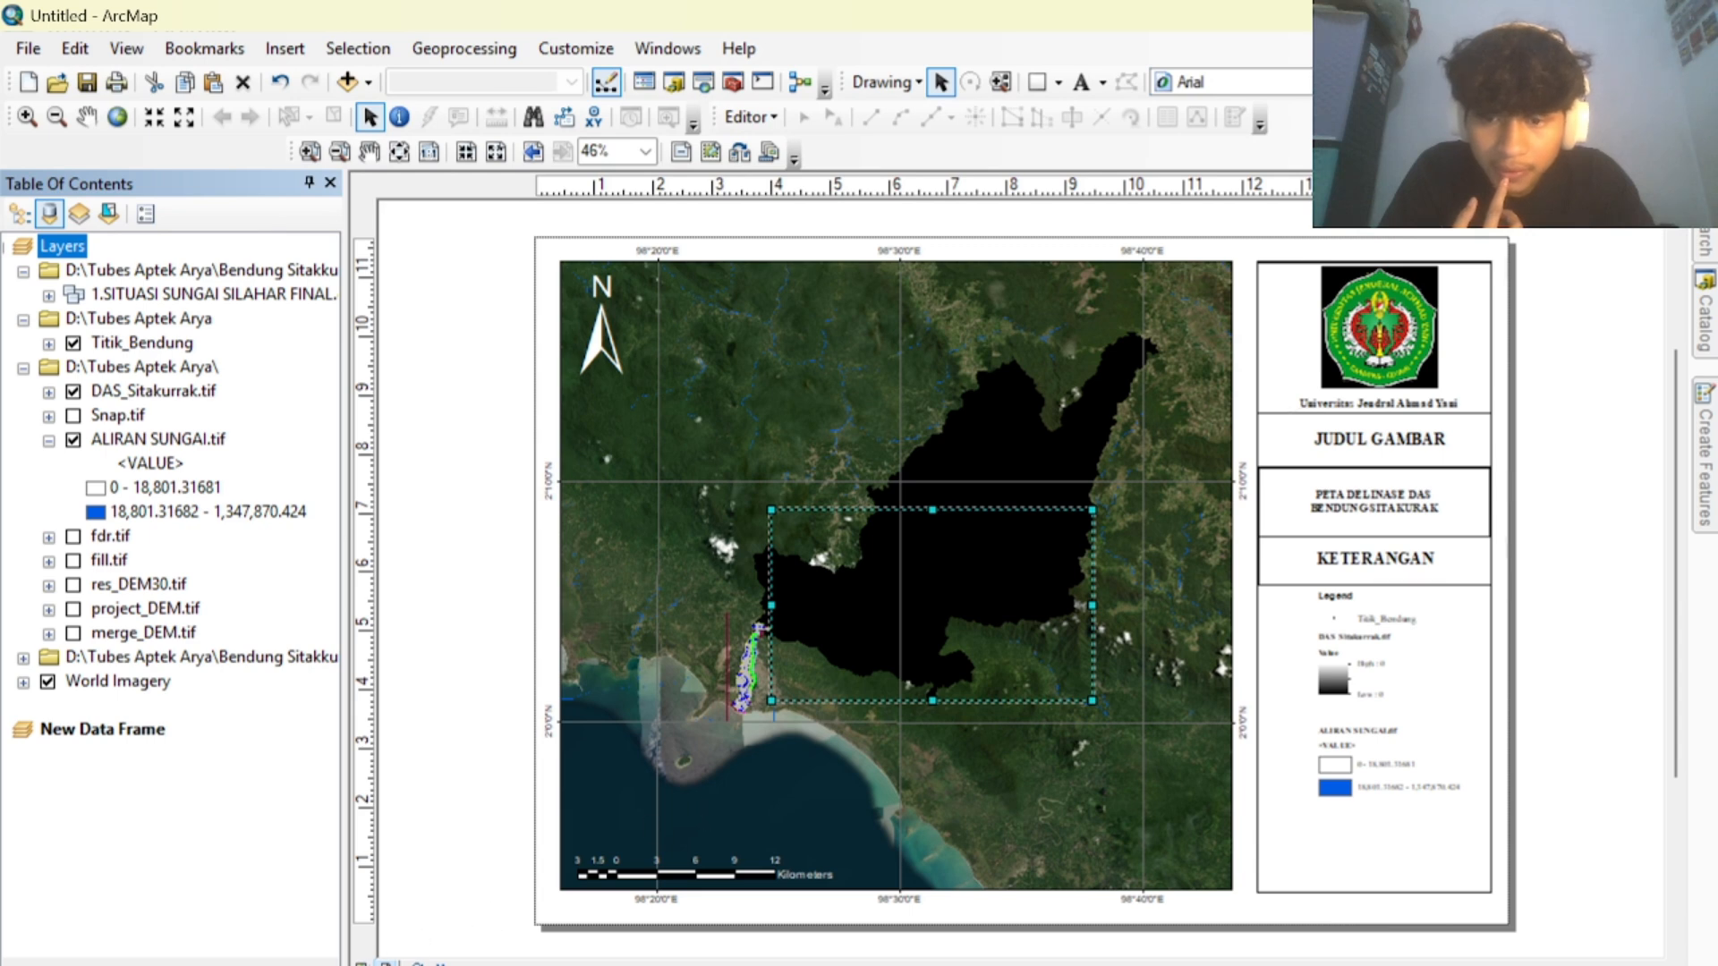
Switch to data view and add the Imagery basemap to the new data frame.
click(362, 964)
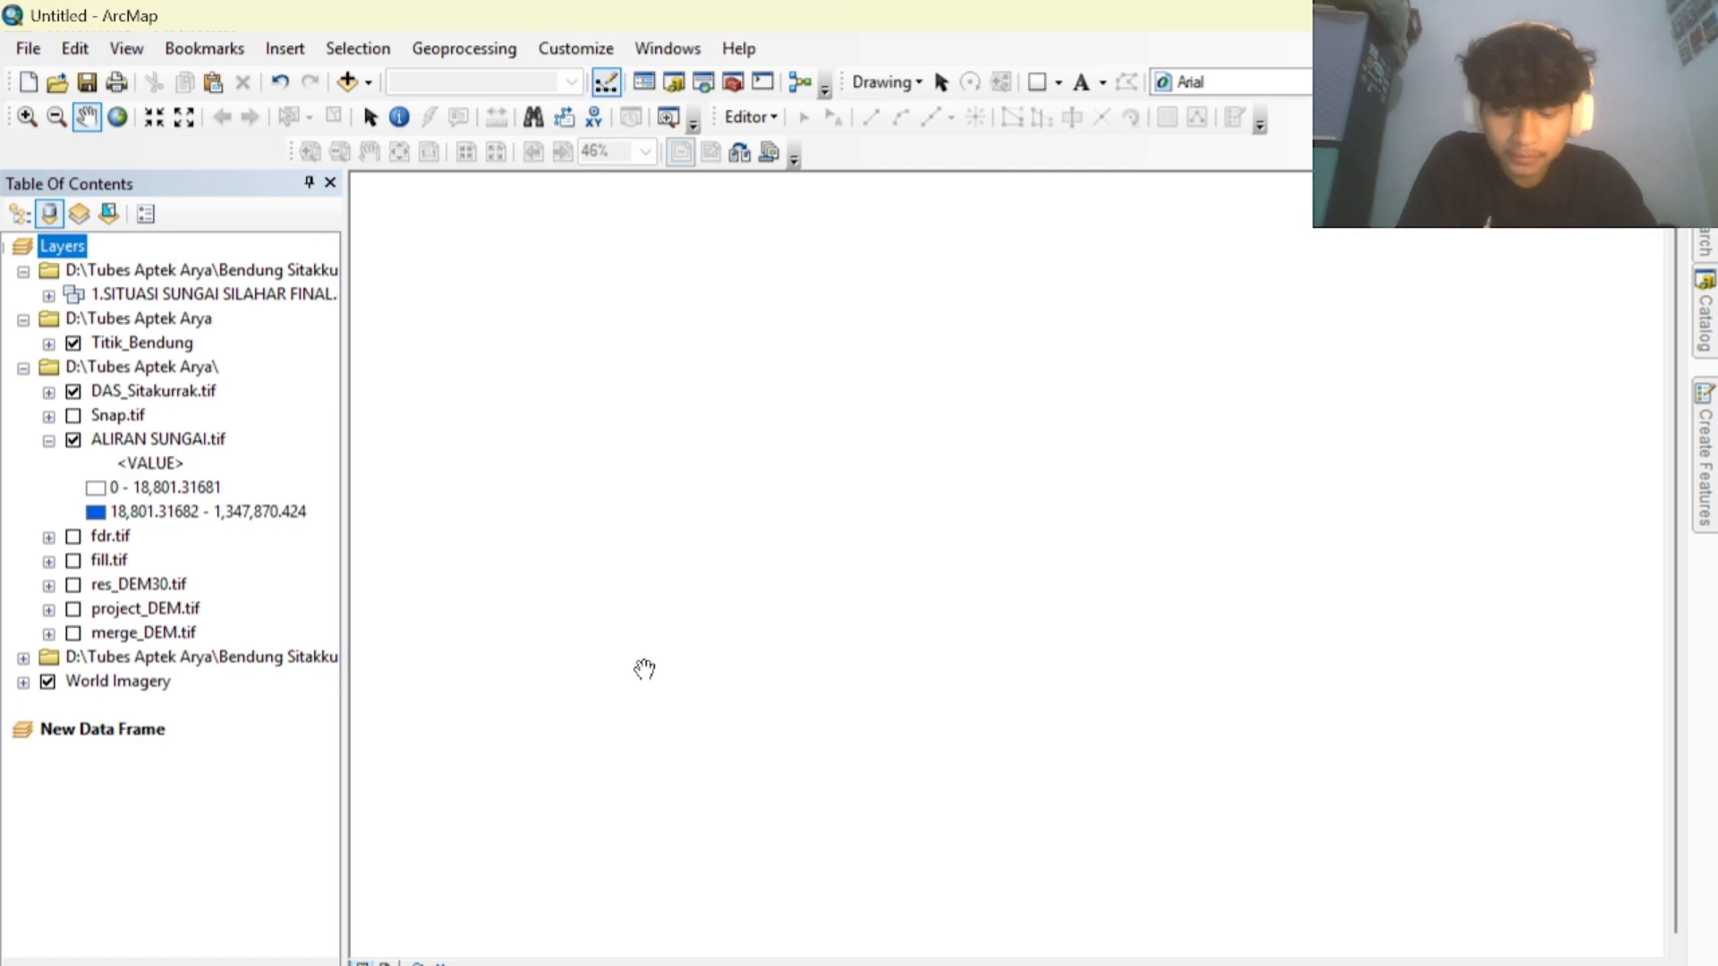
click(367, 83)
click(403, 142)
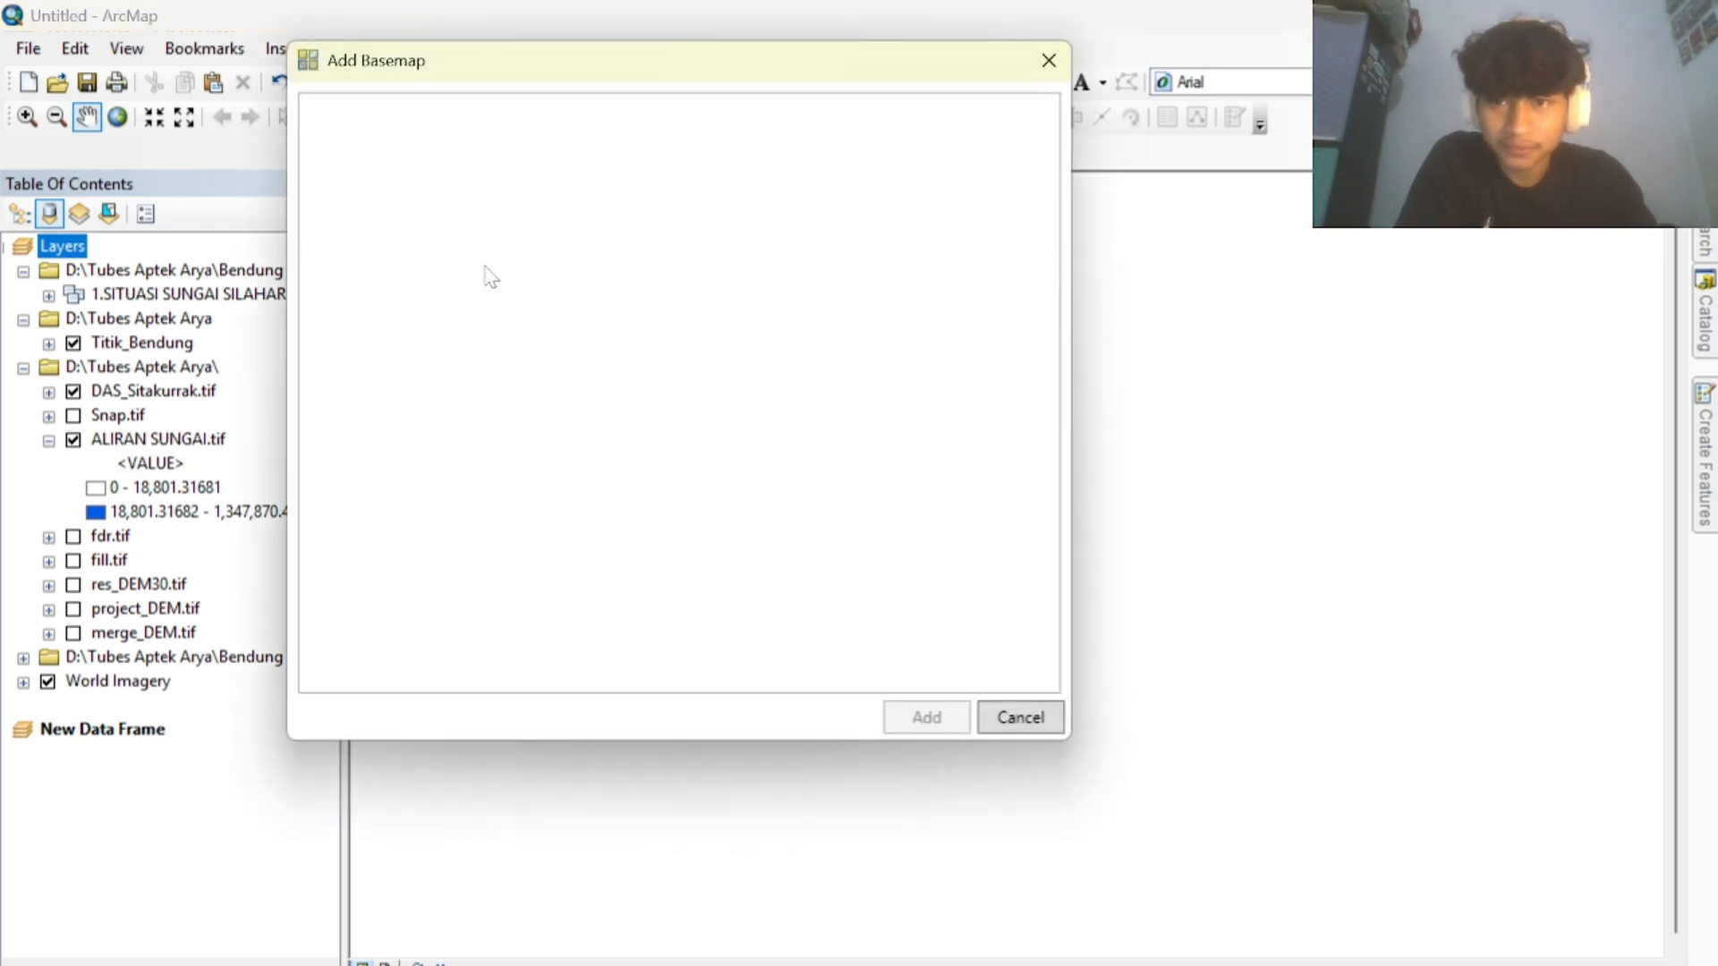
click(430, 219)
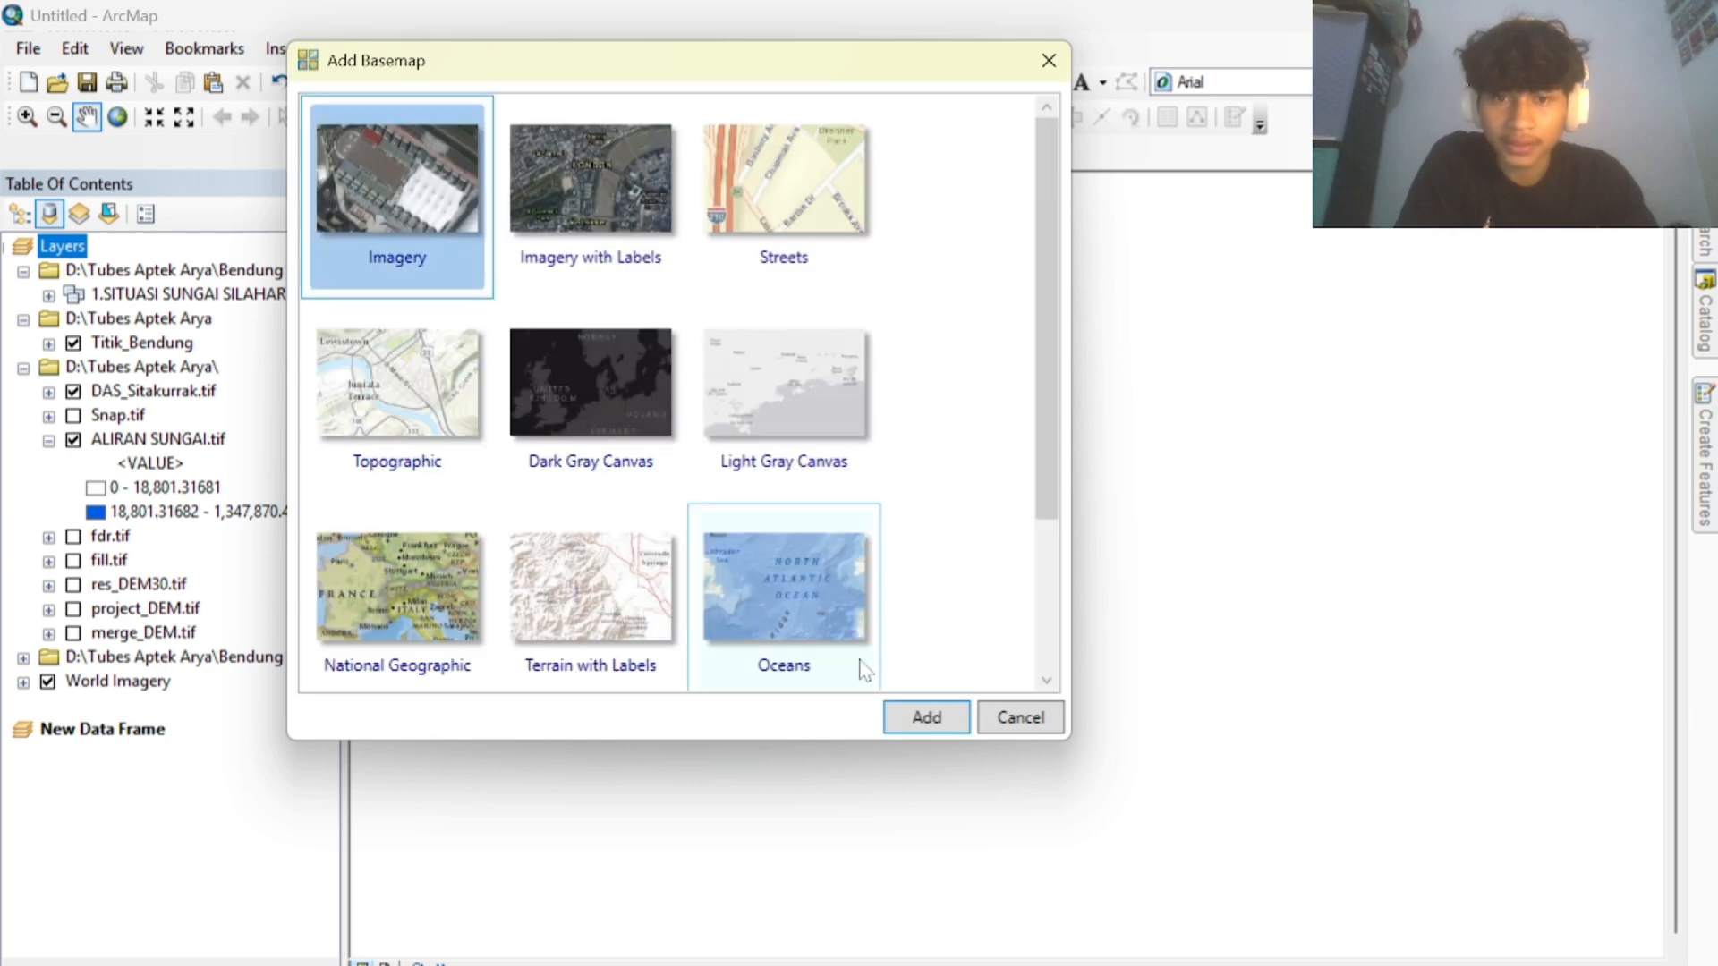
click(927, 718)
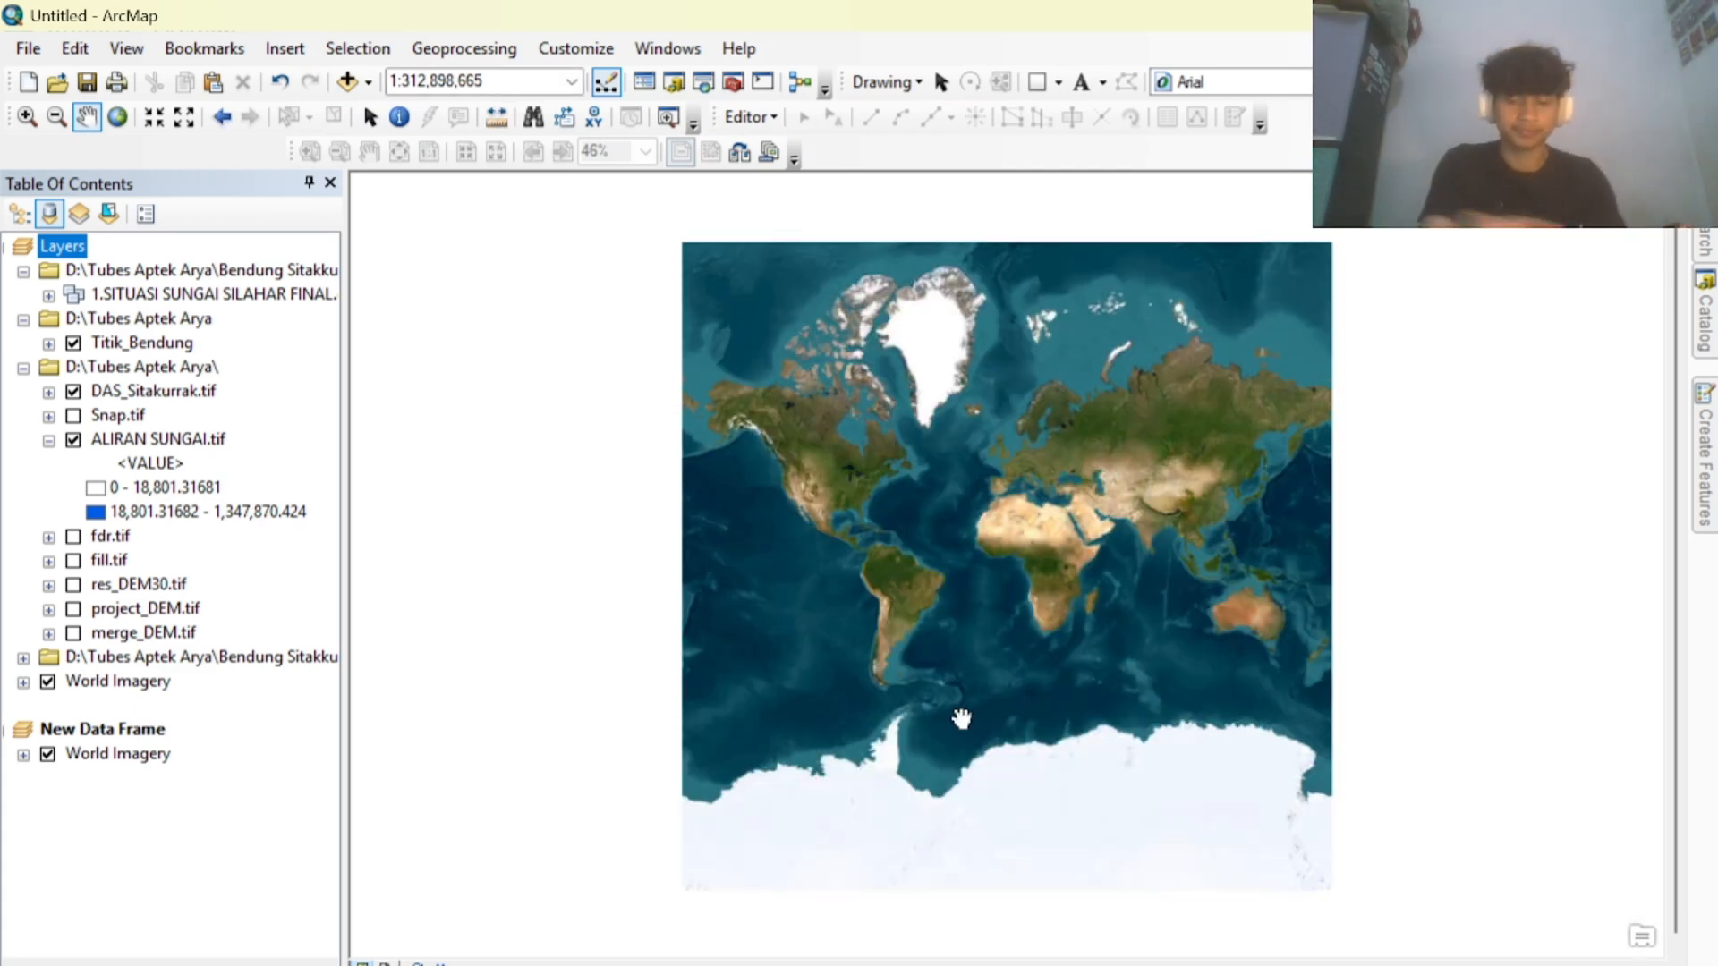
Zoom the world imagery in on Sumatra and western Indonesia at 1:12,500,000.
drag(1124, 538, 1117, 542)
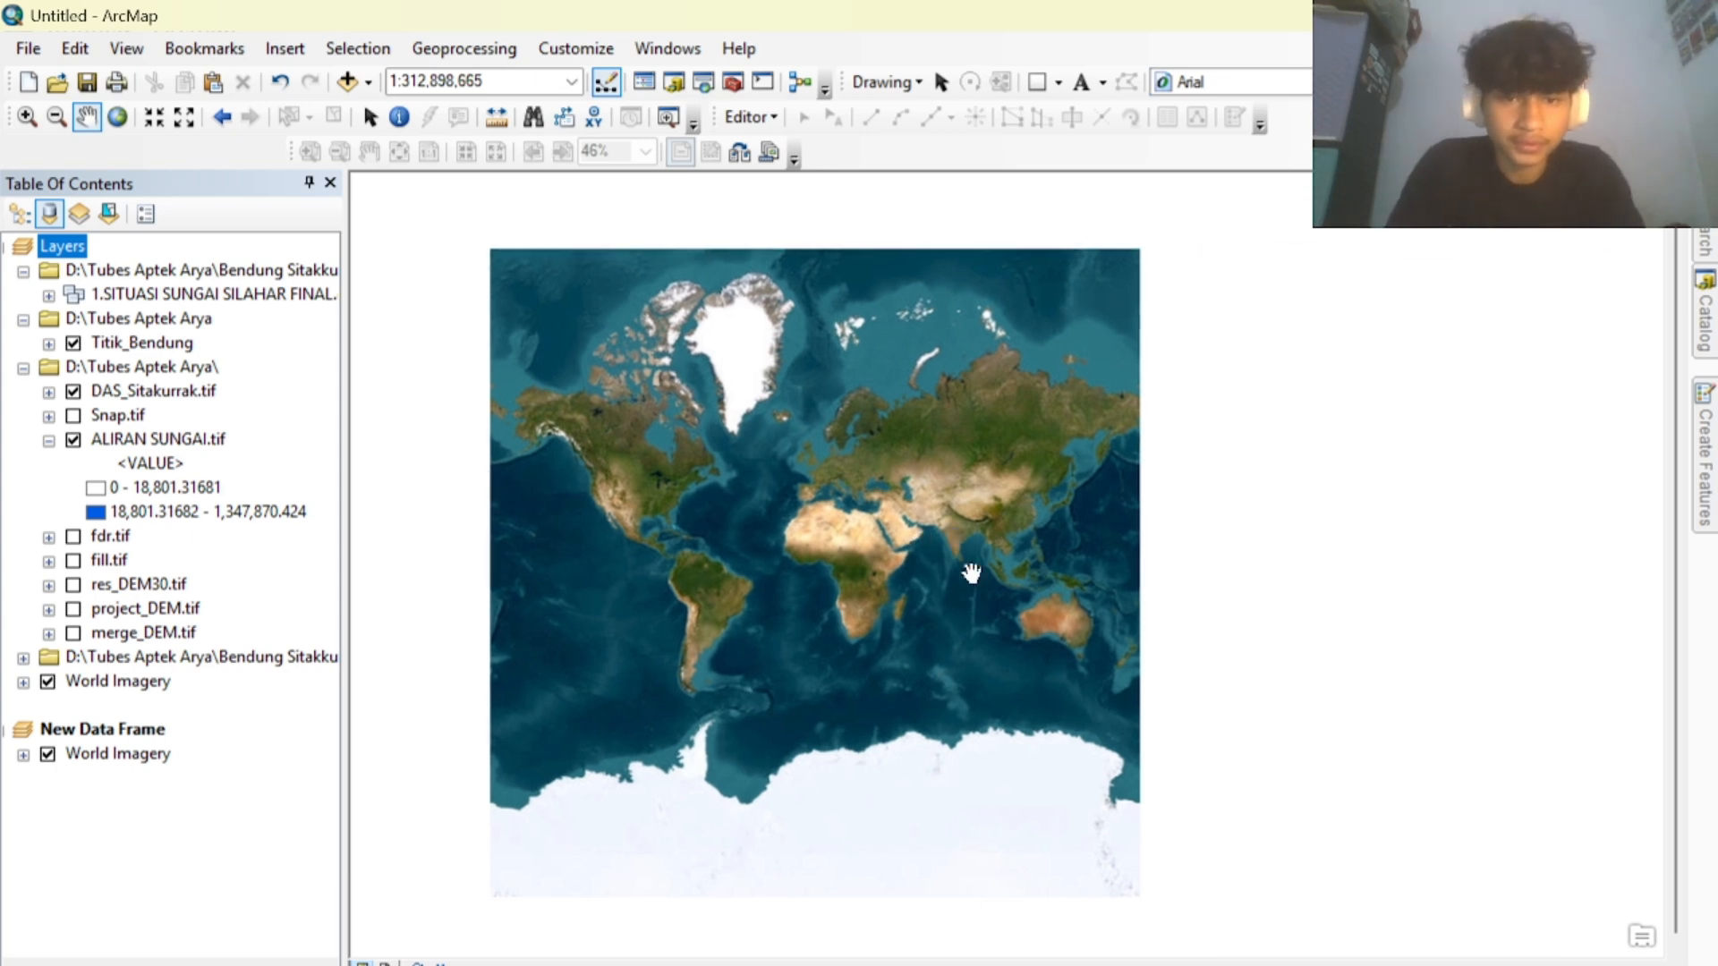
scroll(1002, 545, up, 8)
scroll(1022, 553, up, 5)
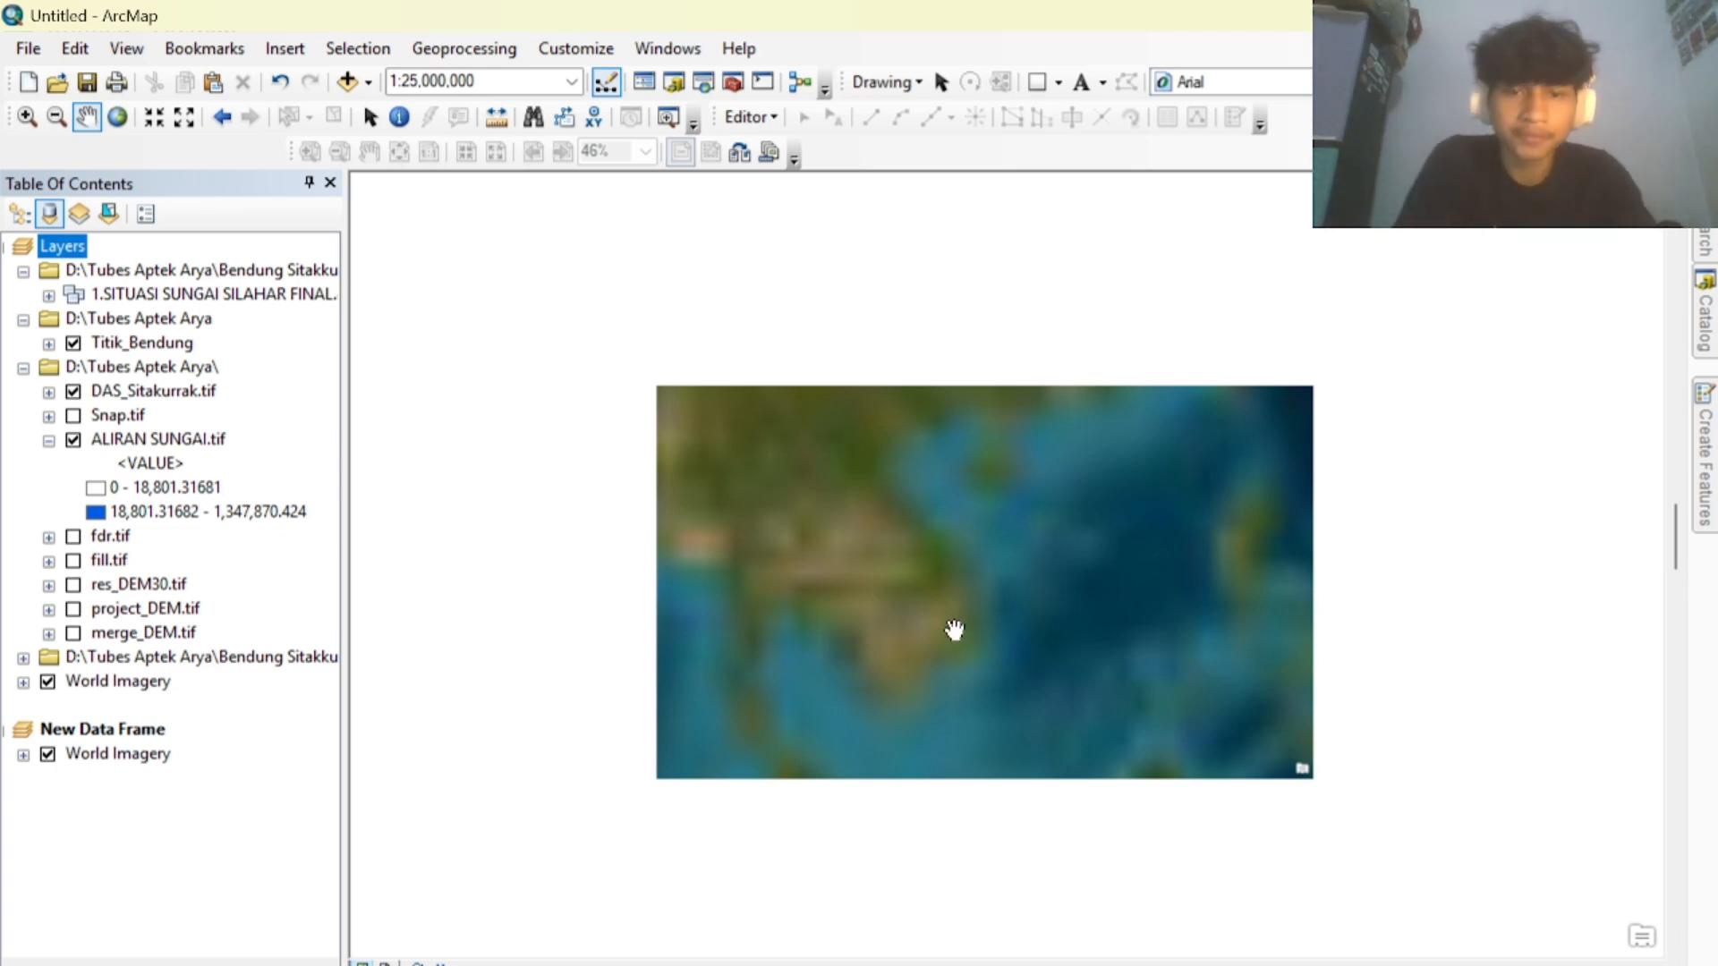
drag(955, 630, 985, 593)
drag(878, 663, 936, 464)
drag(945, 662, 942, 533)
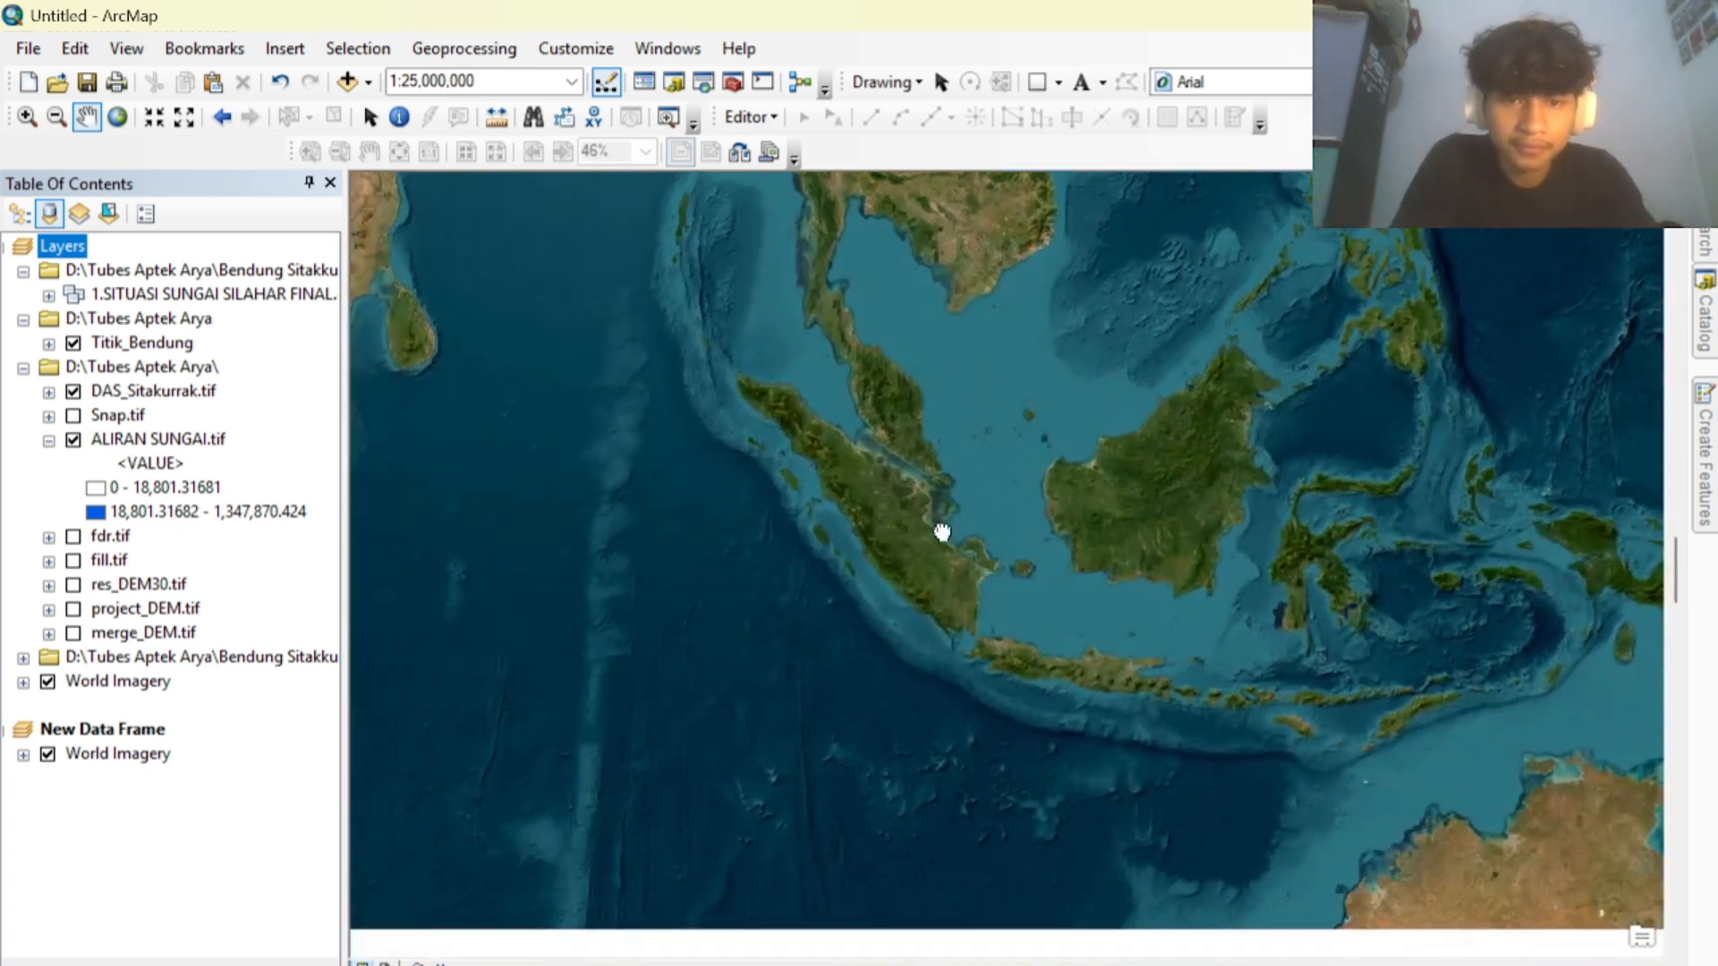
scroll(942, 532, up, 2)
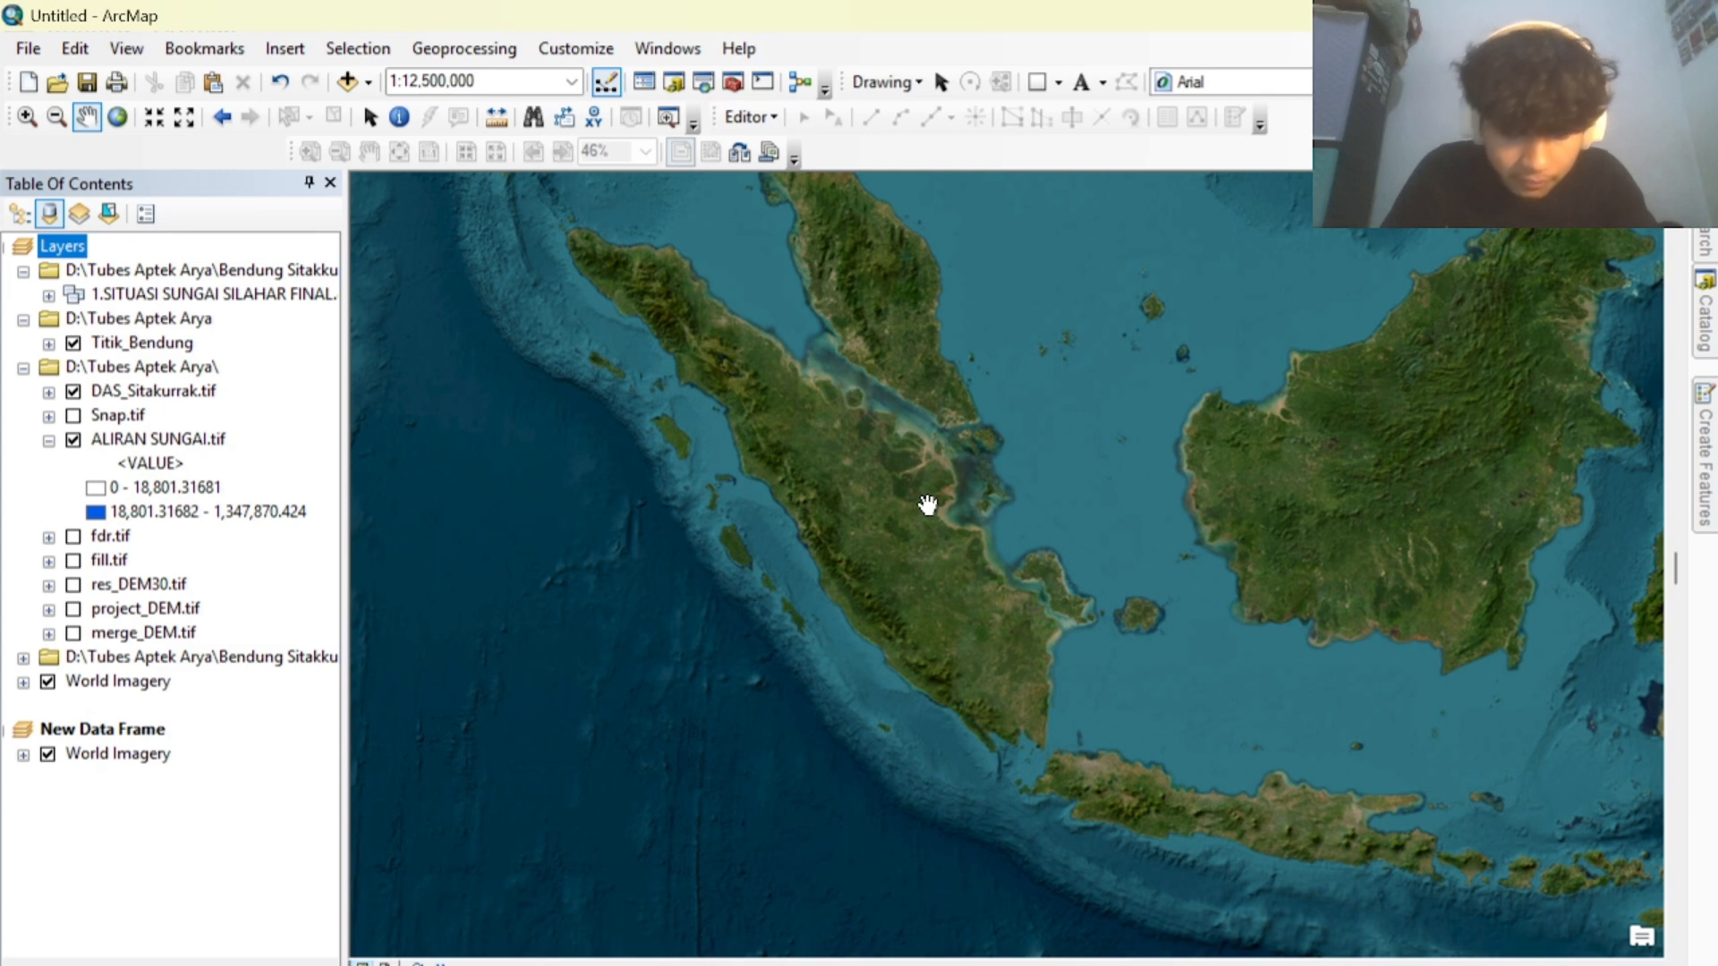
Add the Annotation and Polyline datasets of 1.SITUASI SUNGAI SILAHAR FINAL.dwg to the new data frame.
click(367, 83)
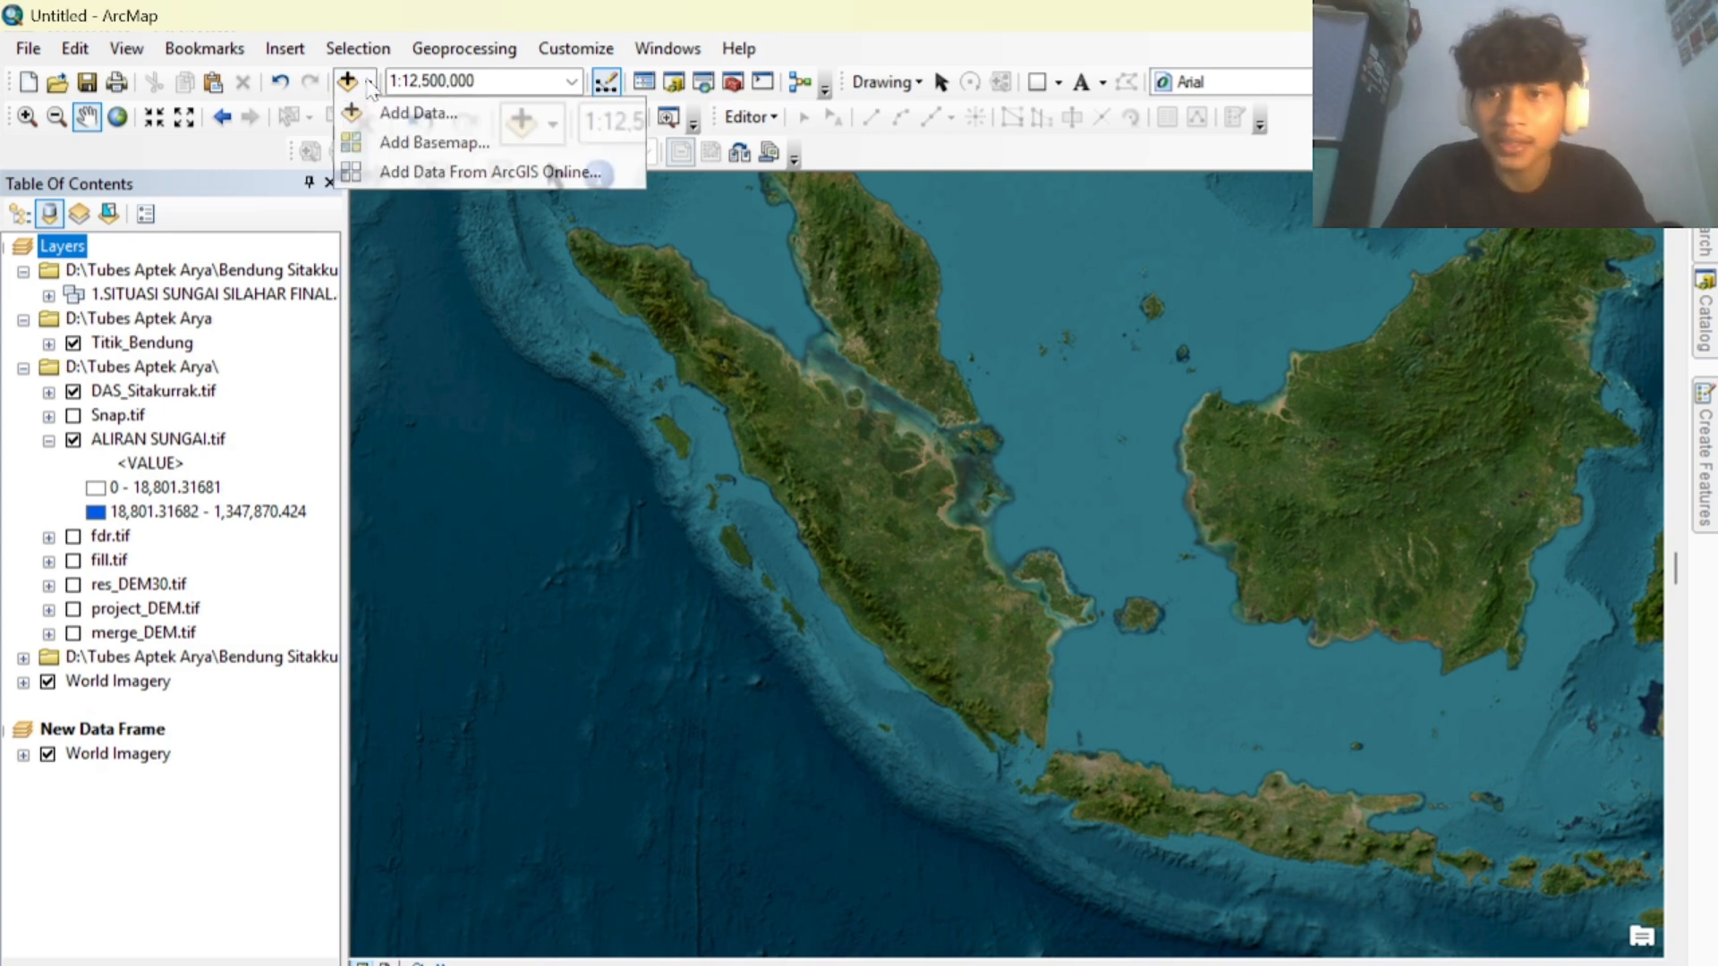
click(395, 112)
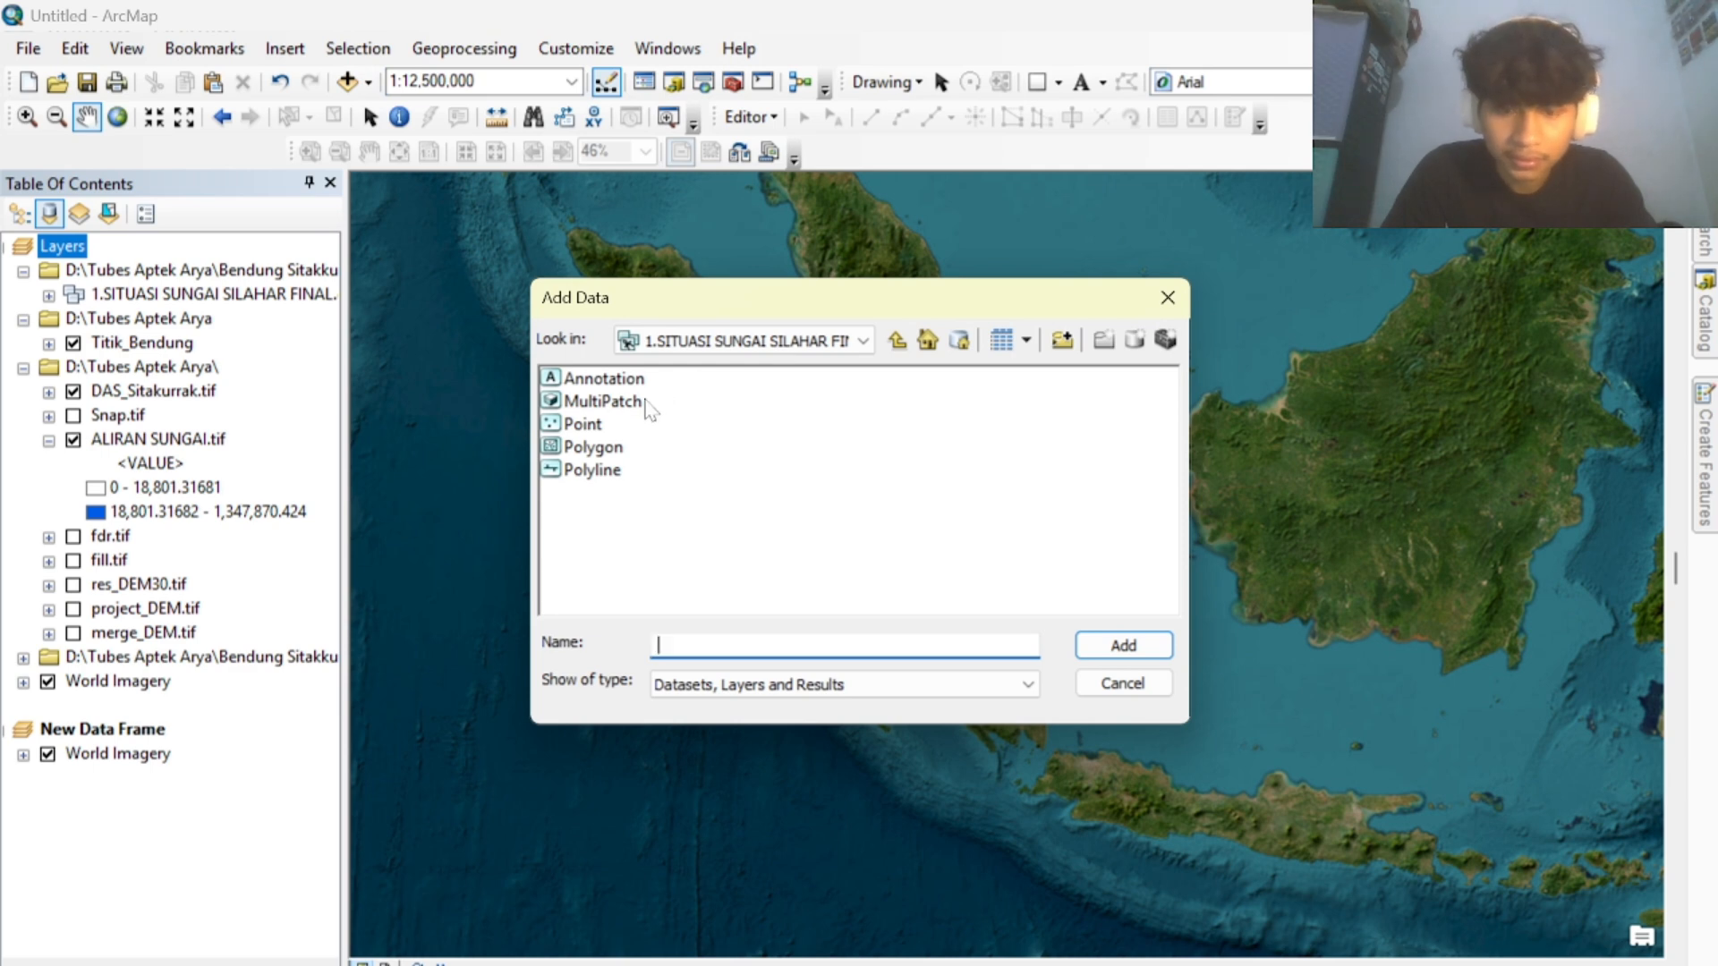
click(637, 380)
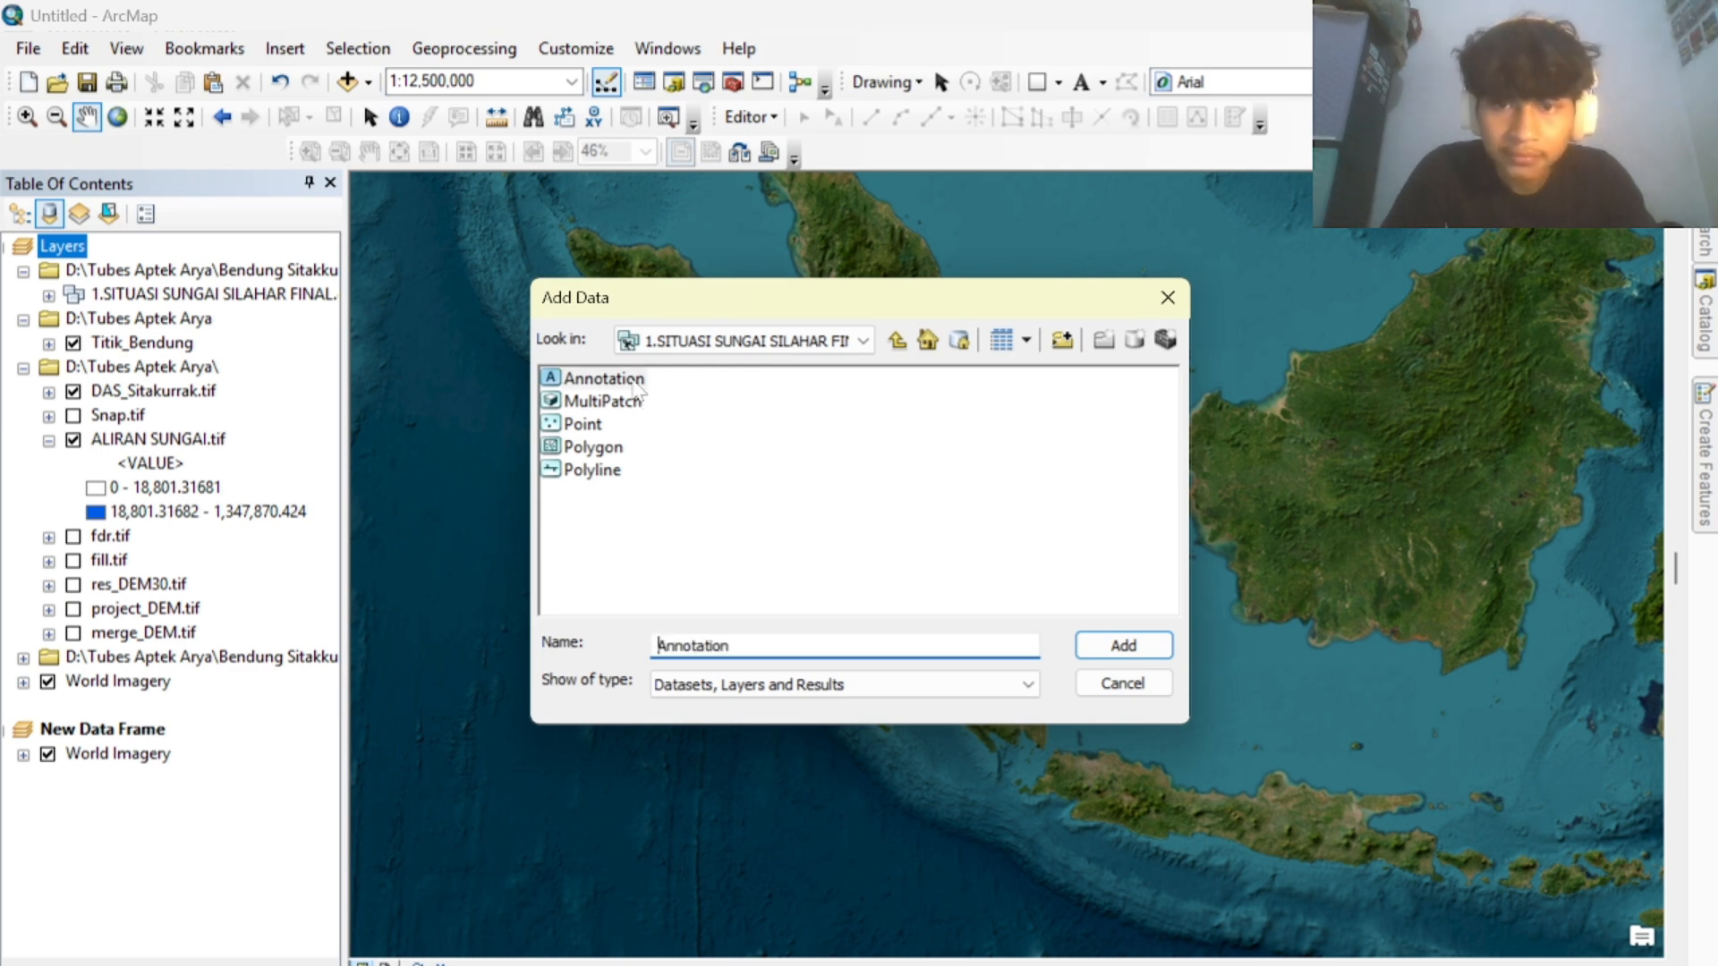
ctrl+click(613, 472)
click(1123, 645)
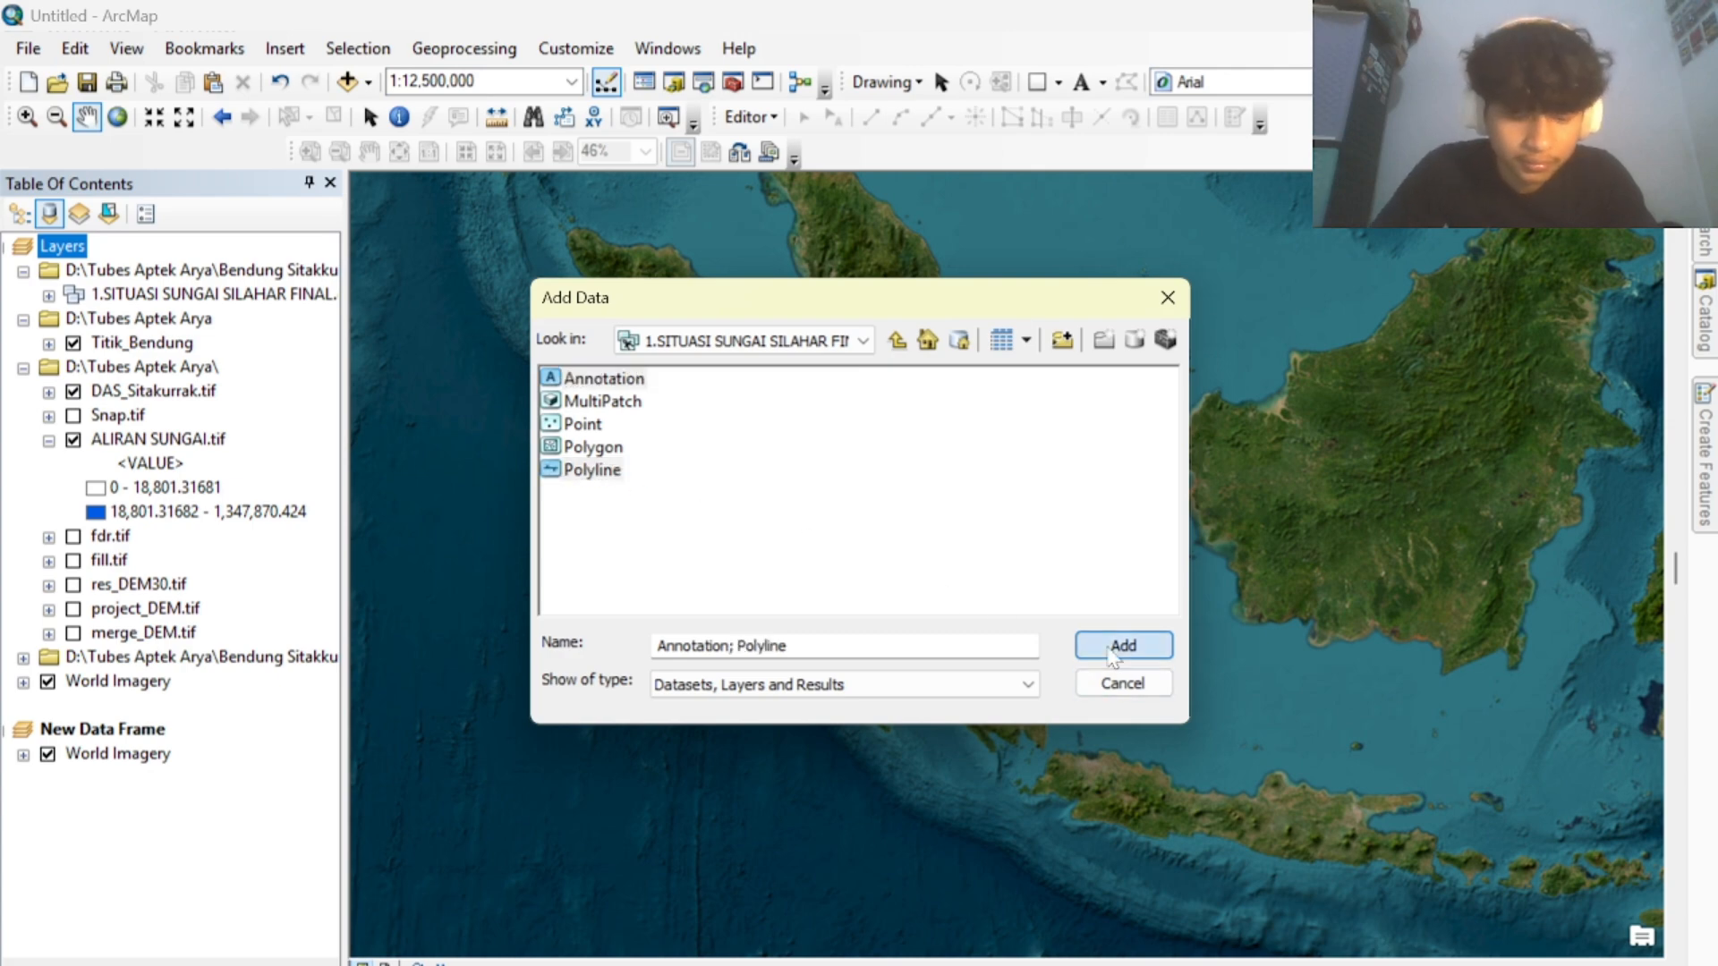
click(1024, 640)
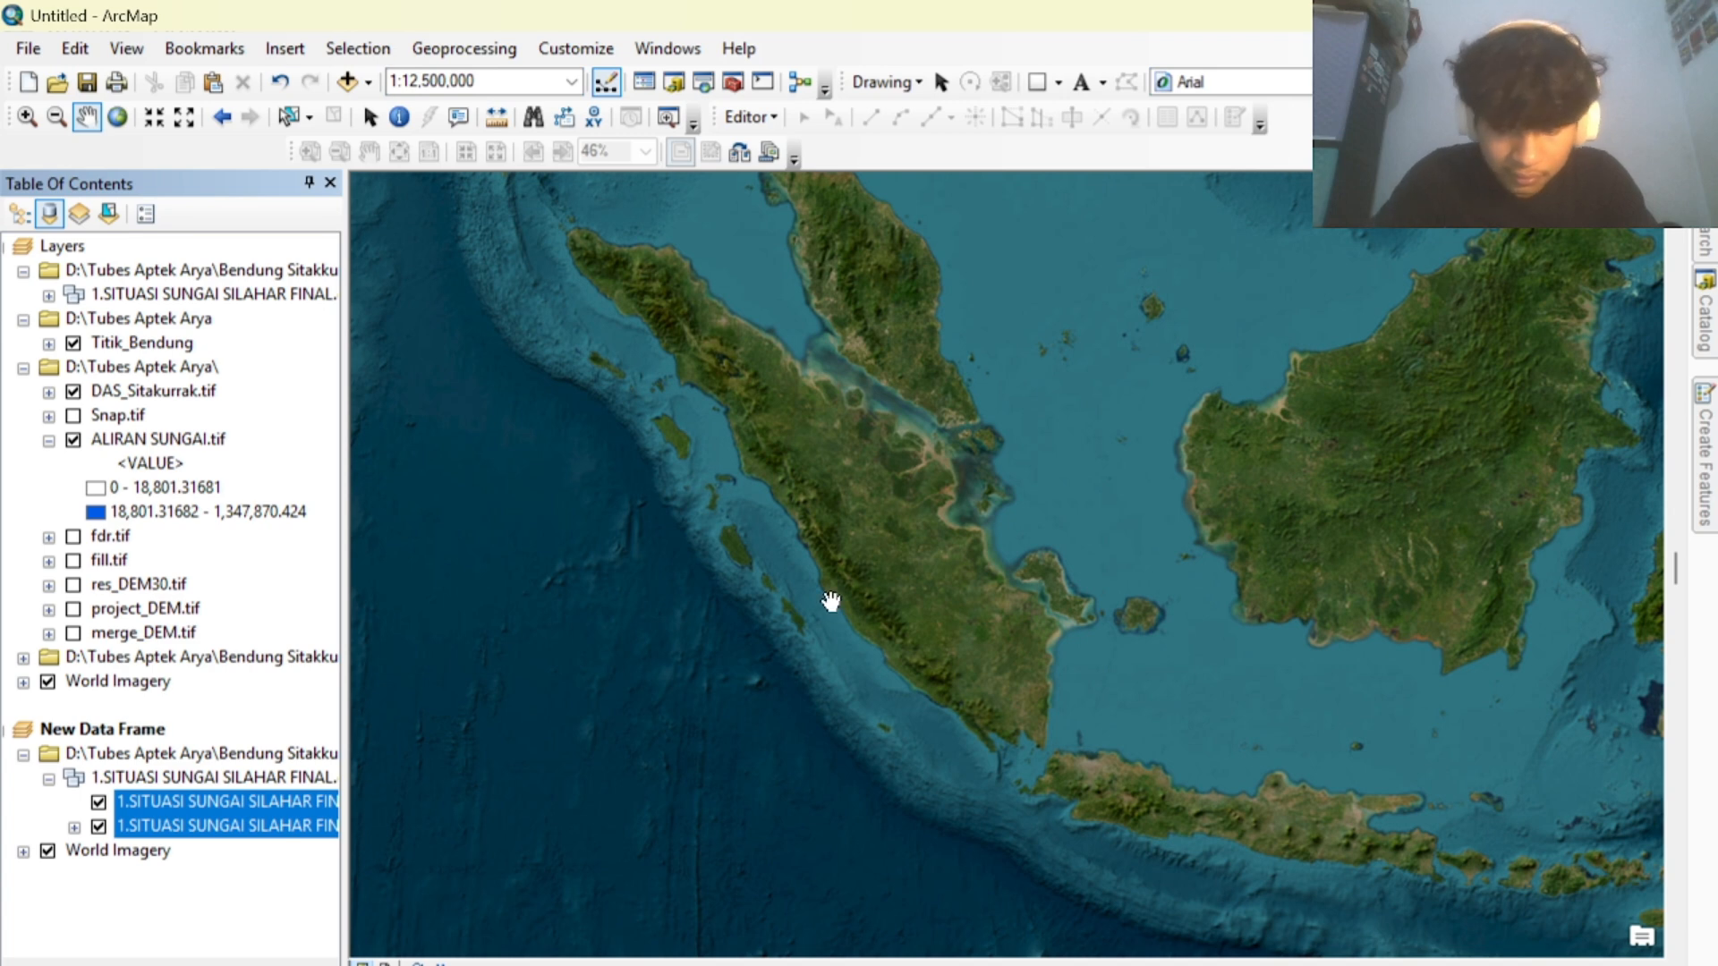
Zoom to the extent of the river drawing's annotation layer in the new data frame.
drag(862, 594, 794, 575)
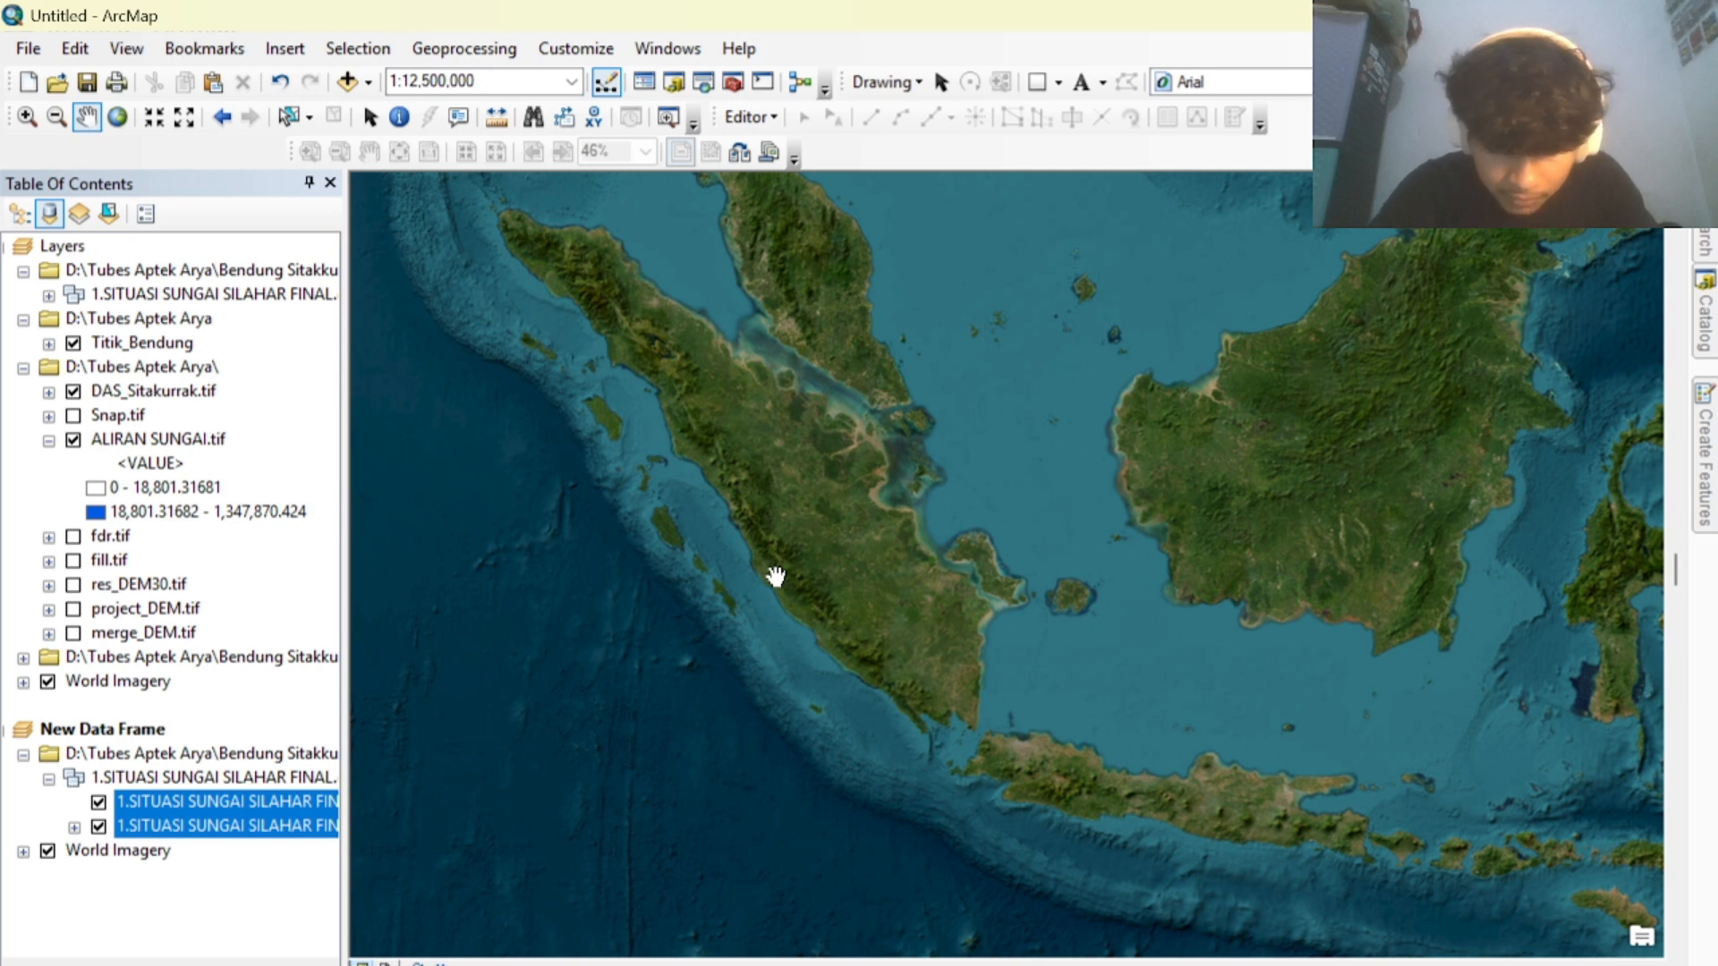
click(168, 777)
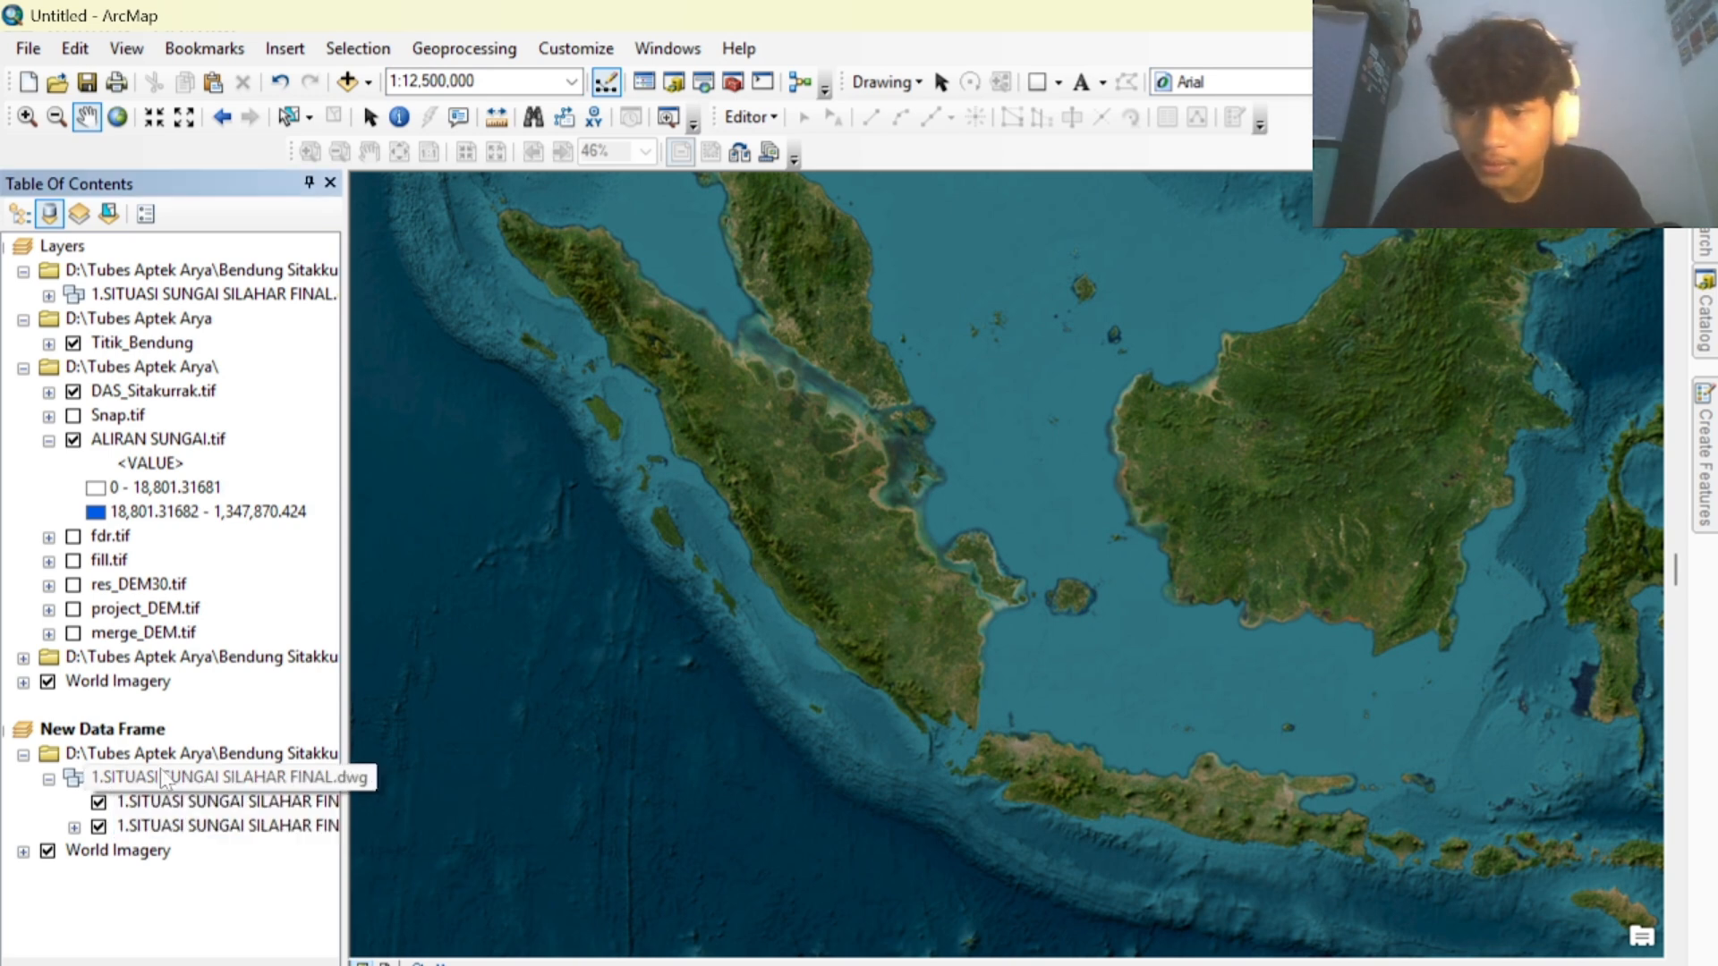
right_click(190, 753)
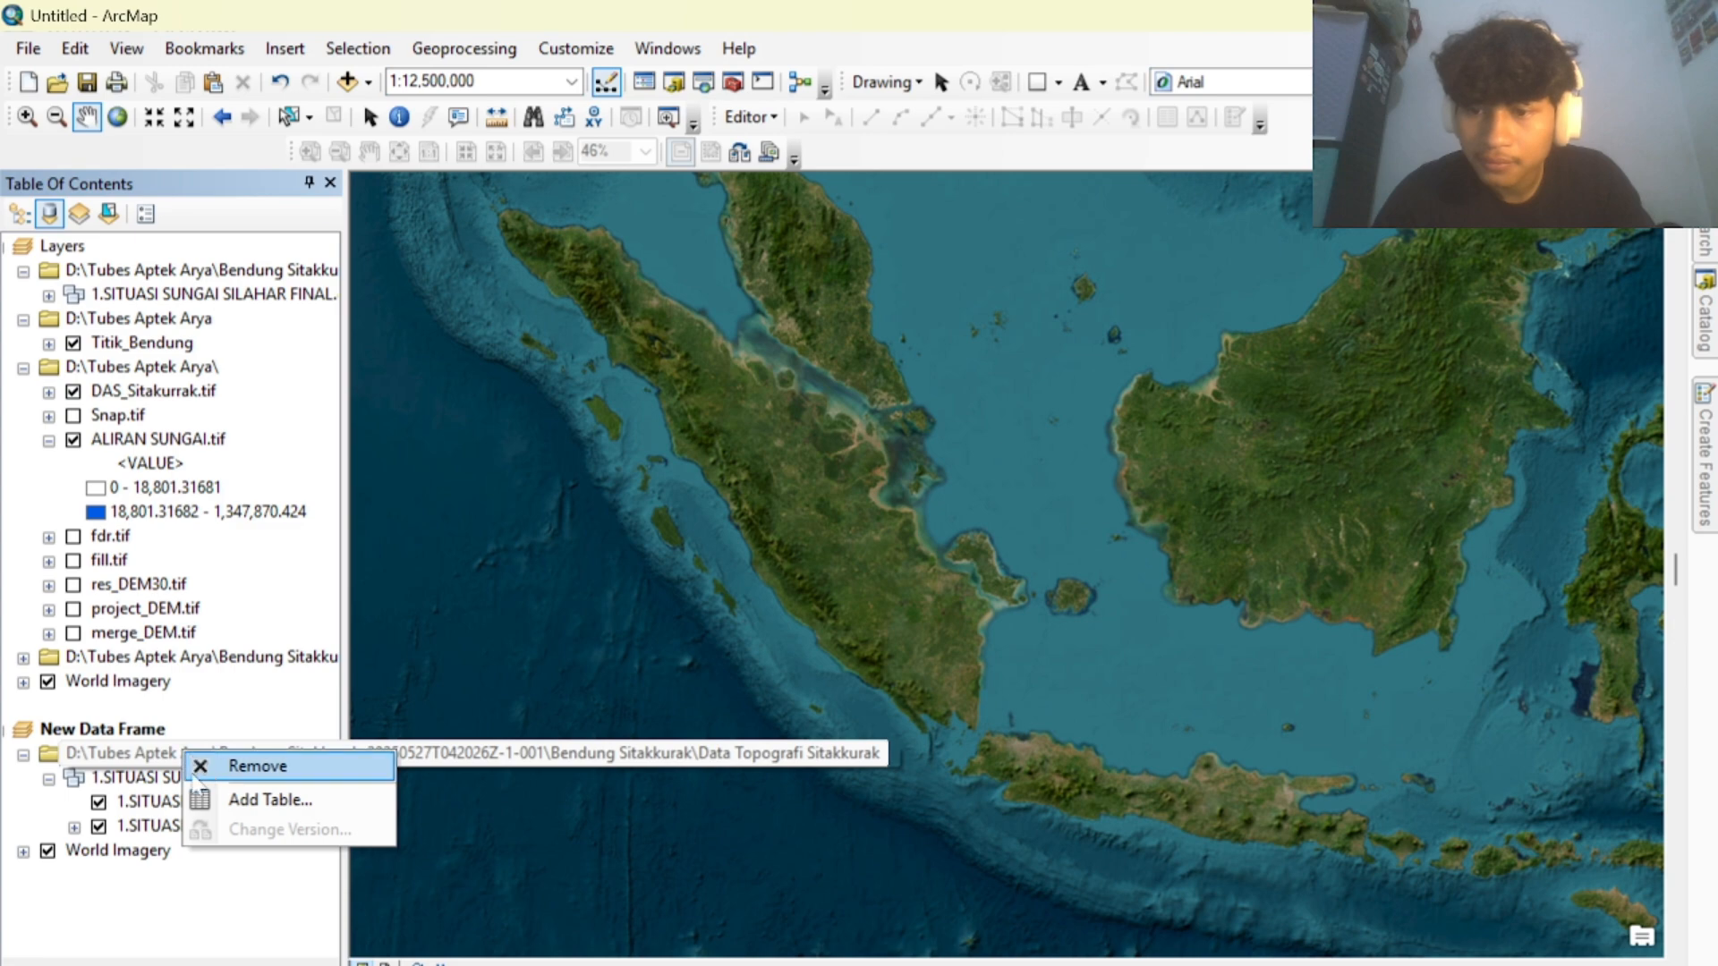
click(143, 805)
right_click(142, 804)
click(260, 522)
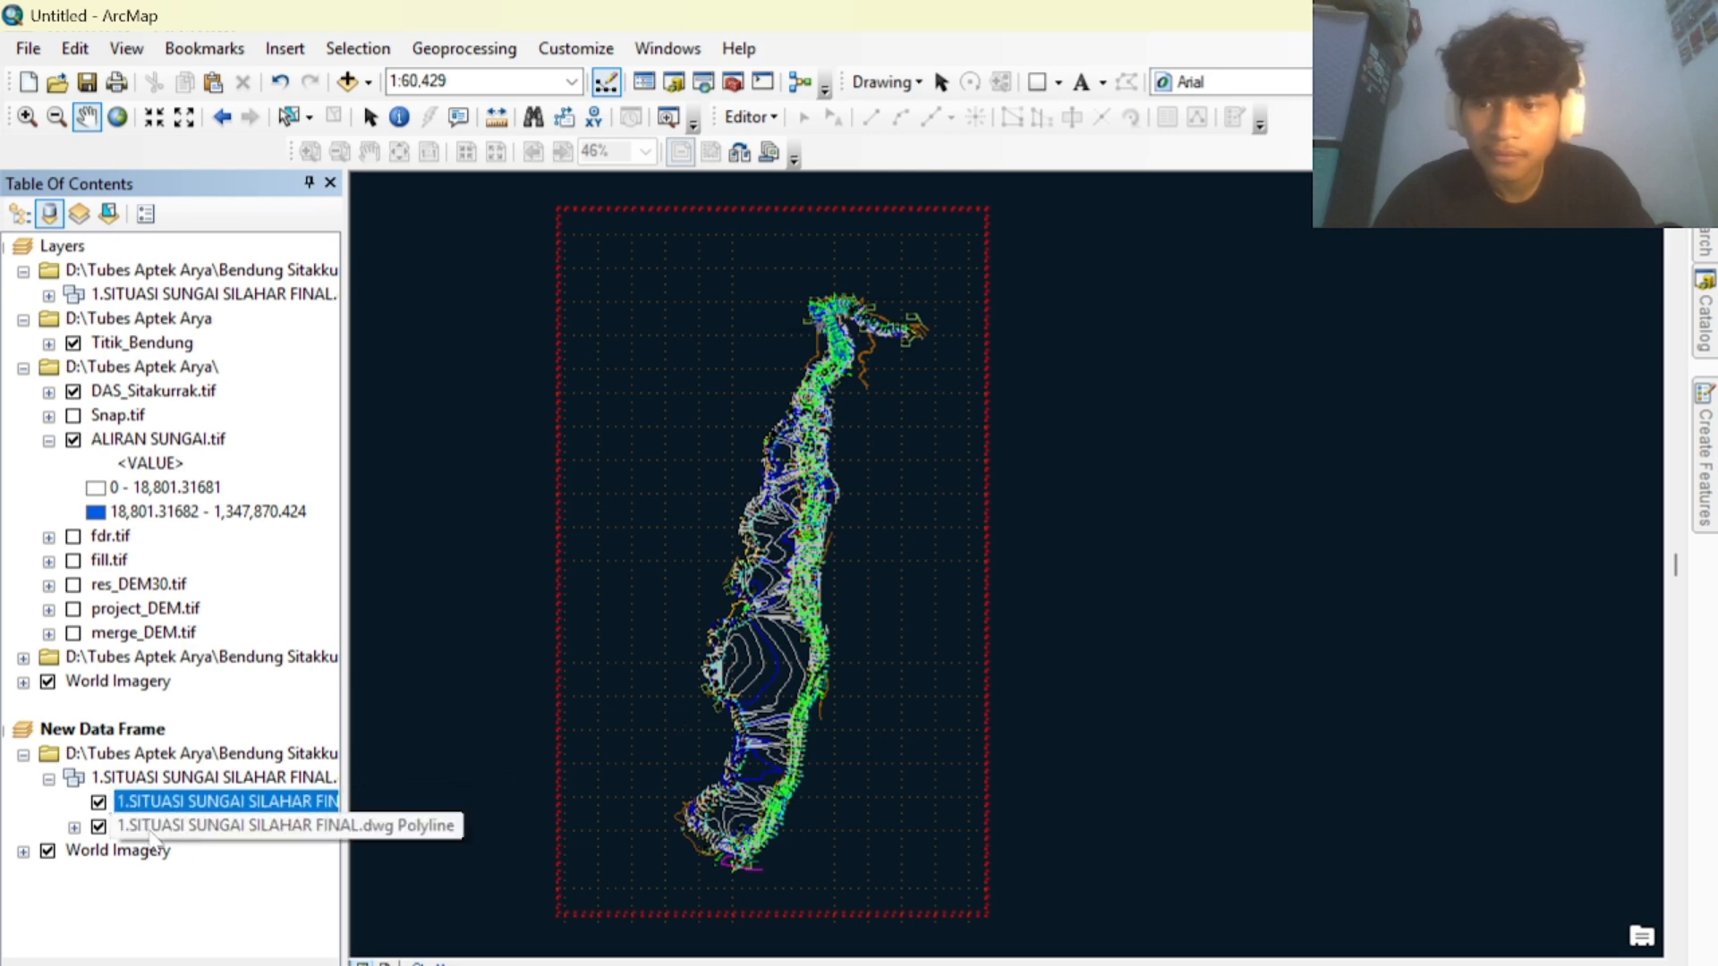
Hide the river drawing's Polyline layer in the new data frame and view the remaining annotation over the imagery.
click(99, 827)
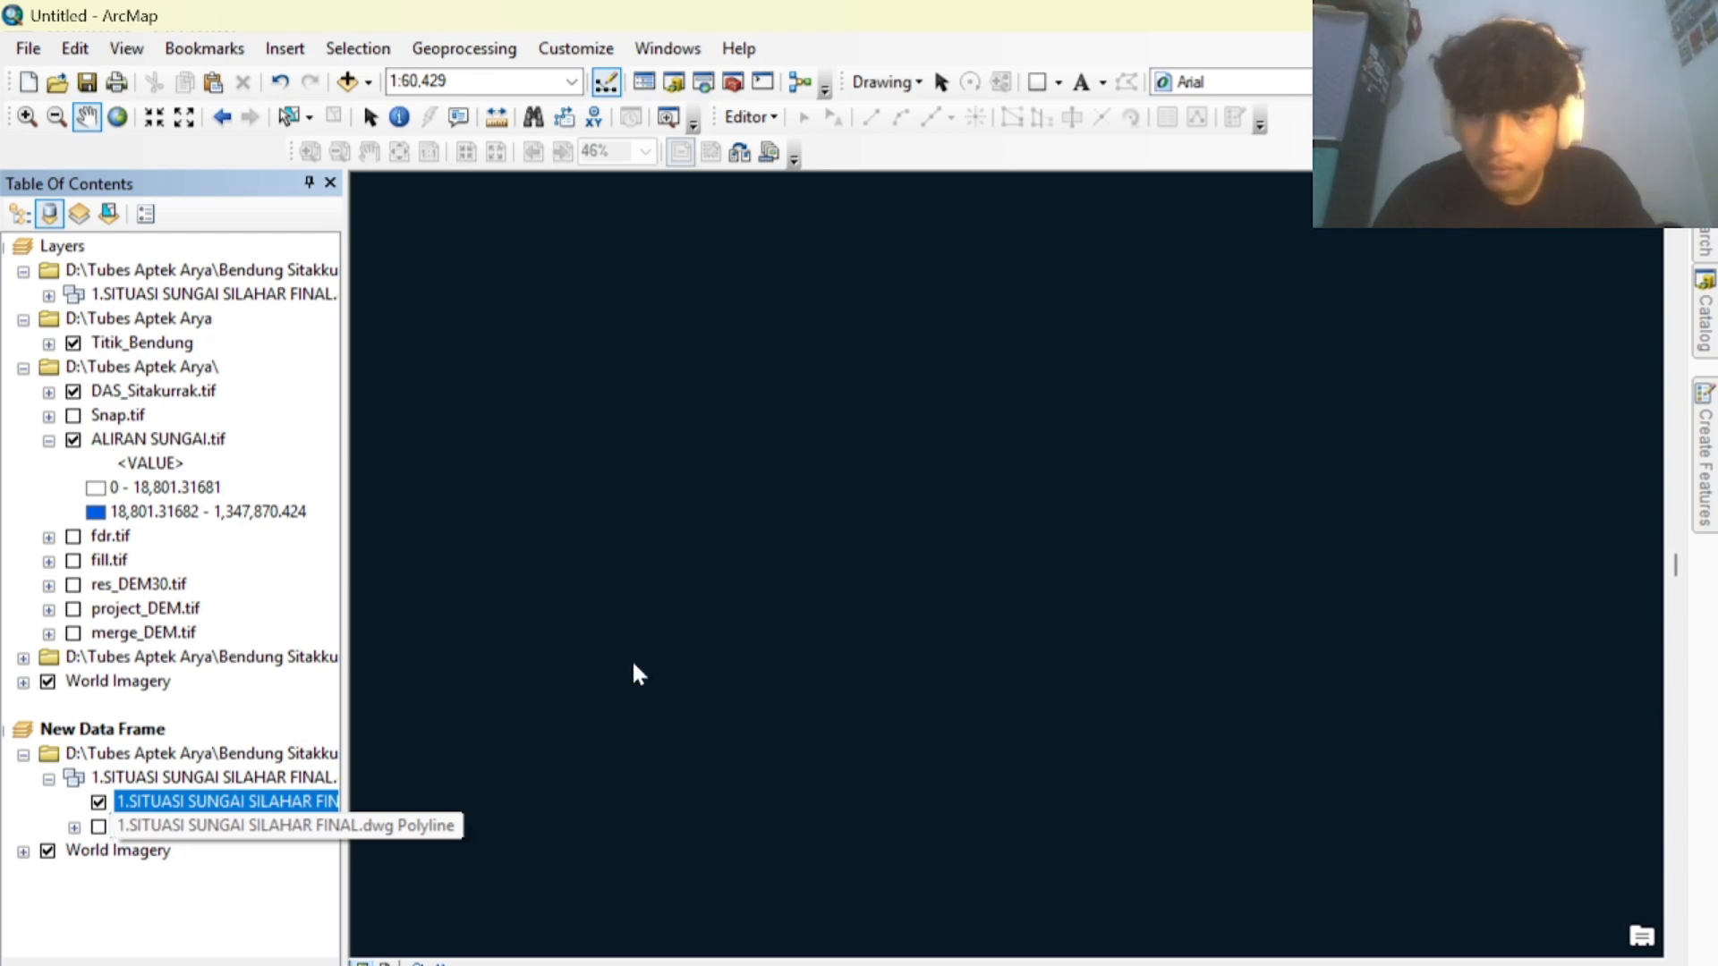
drag(734, 657, 802, 659)
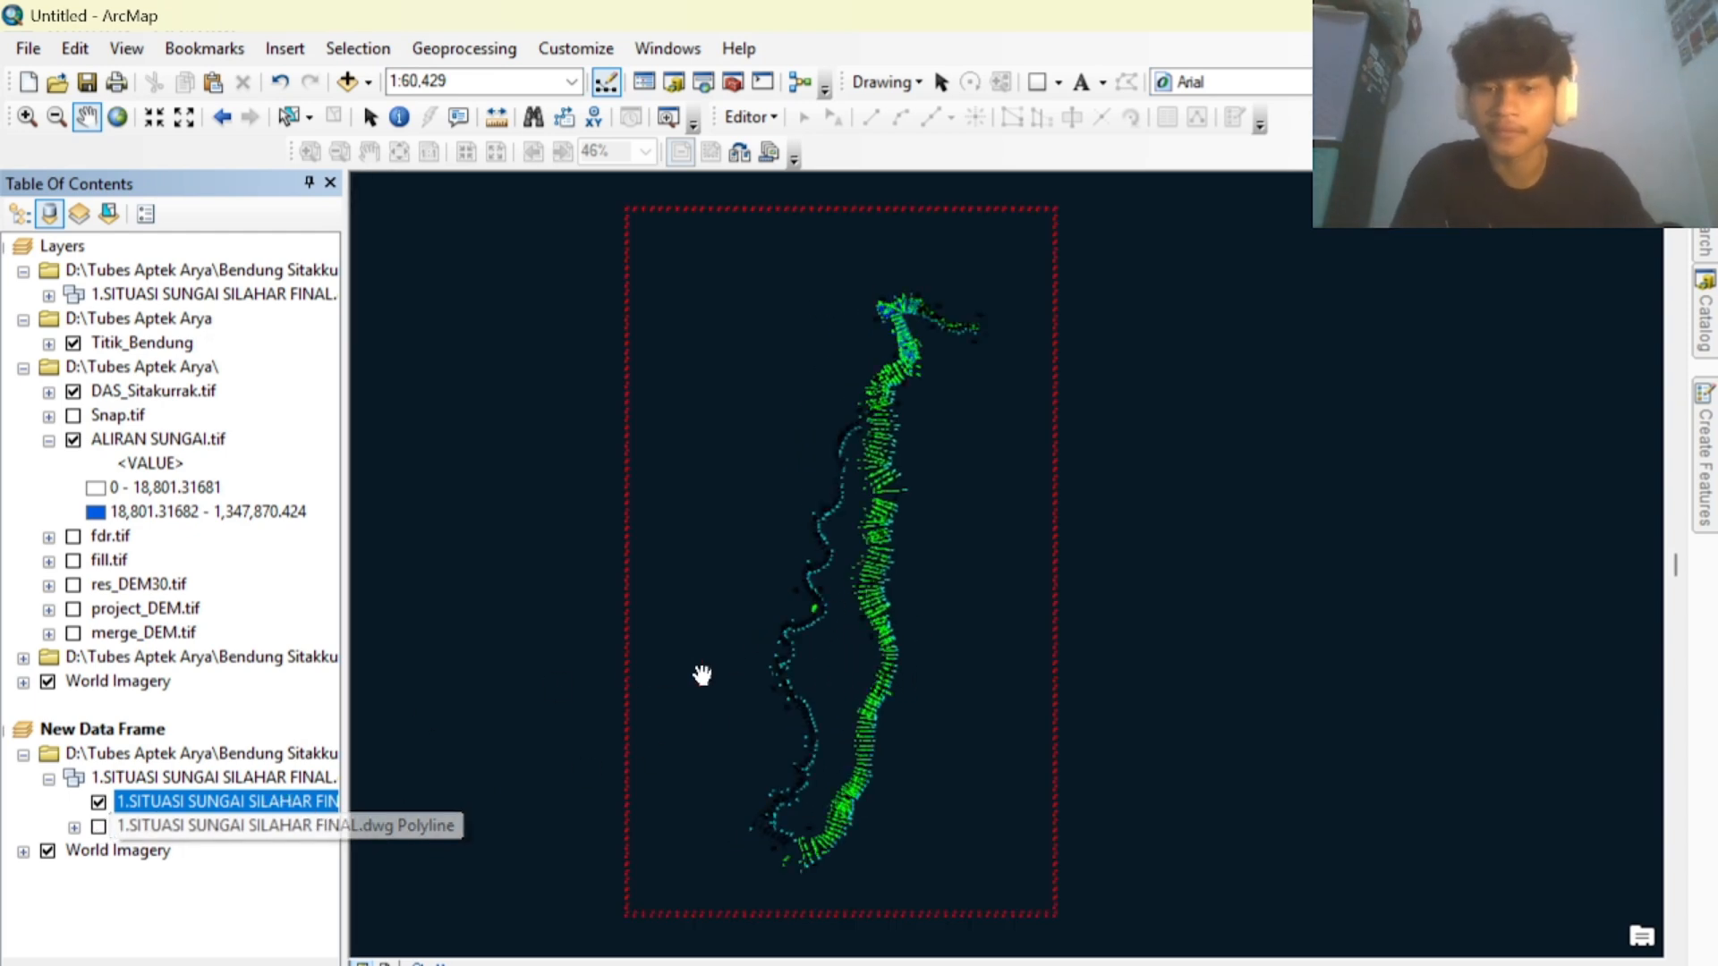
scroll(779, 644, down, 1)
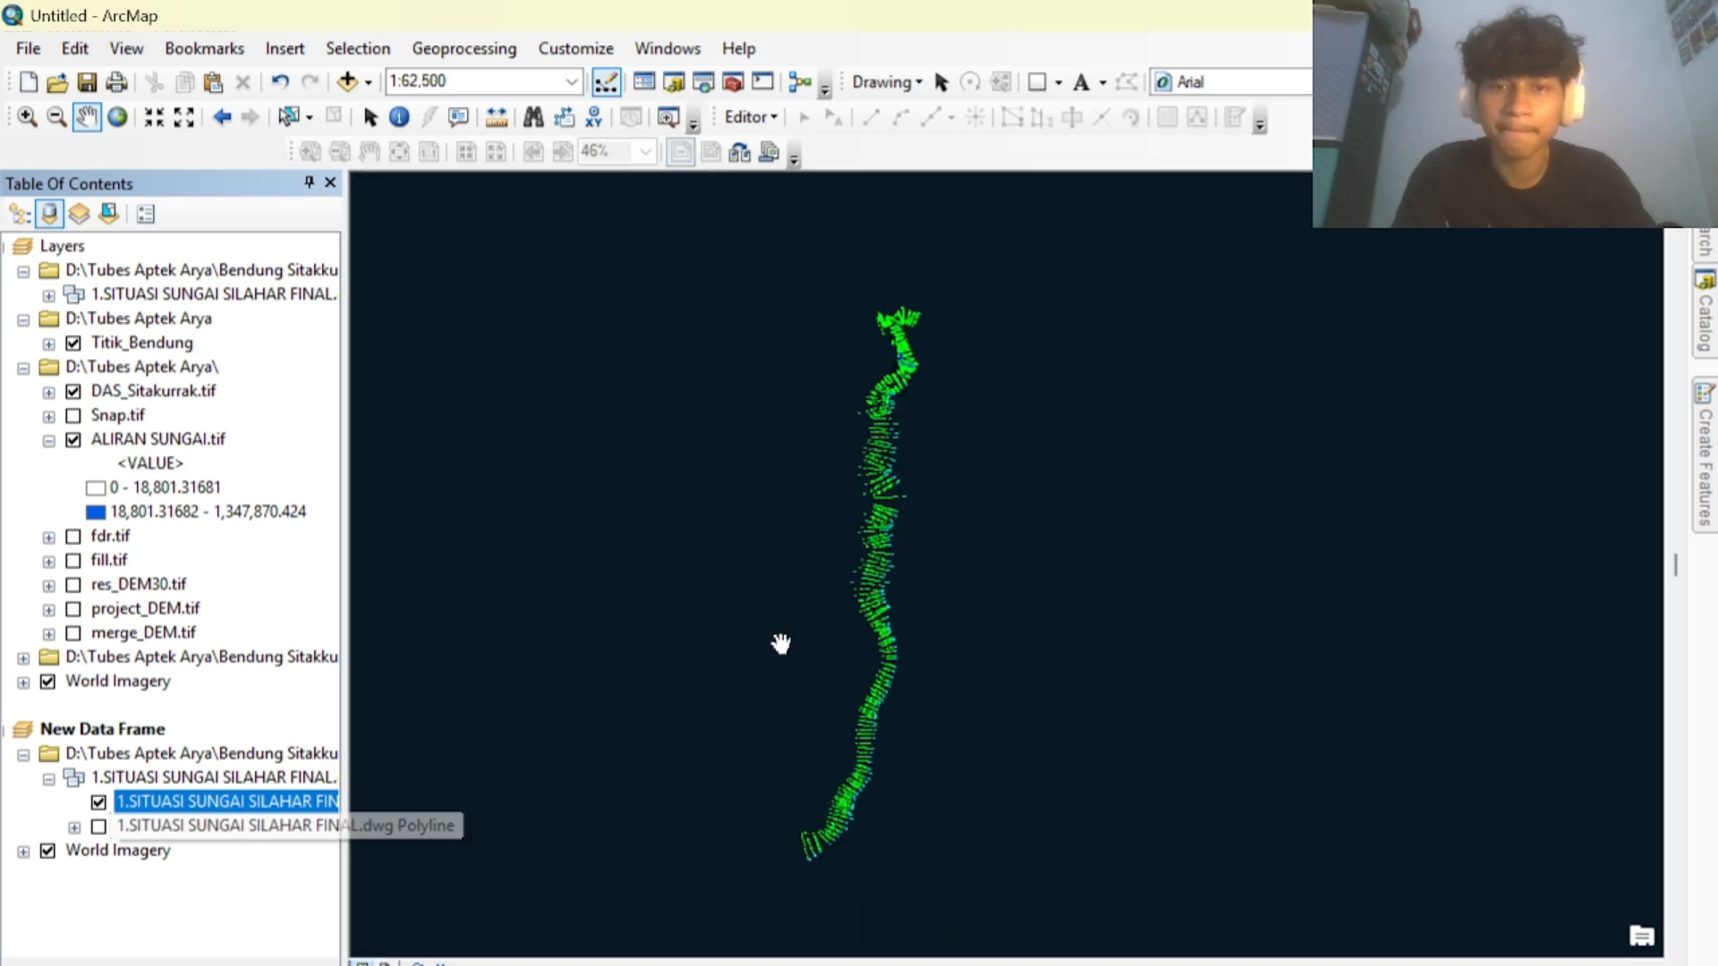
scroll(822, 673, down, 1)
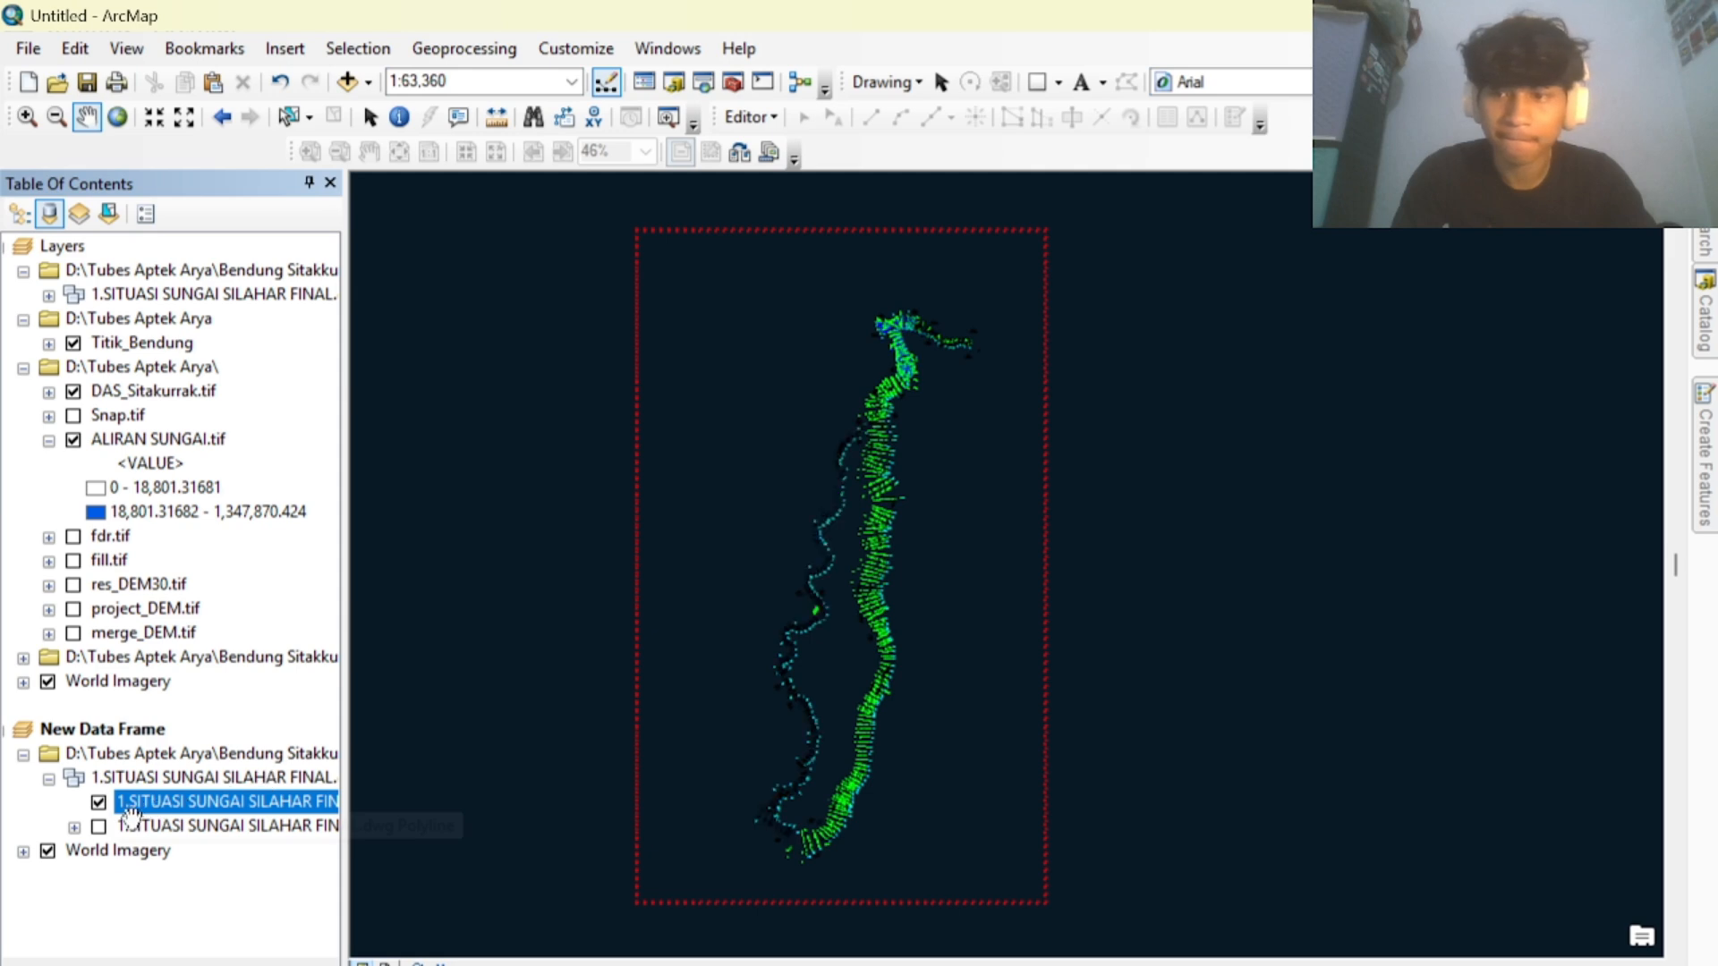
Show the river drawing's Polyline layer again in the new data frame and inspect the full drawing around 1:63,360.
click(99, 827)
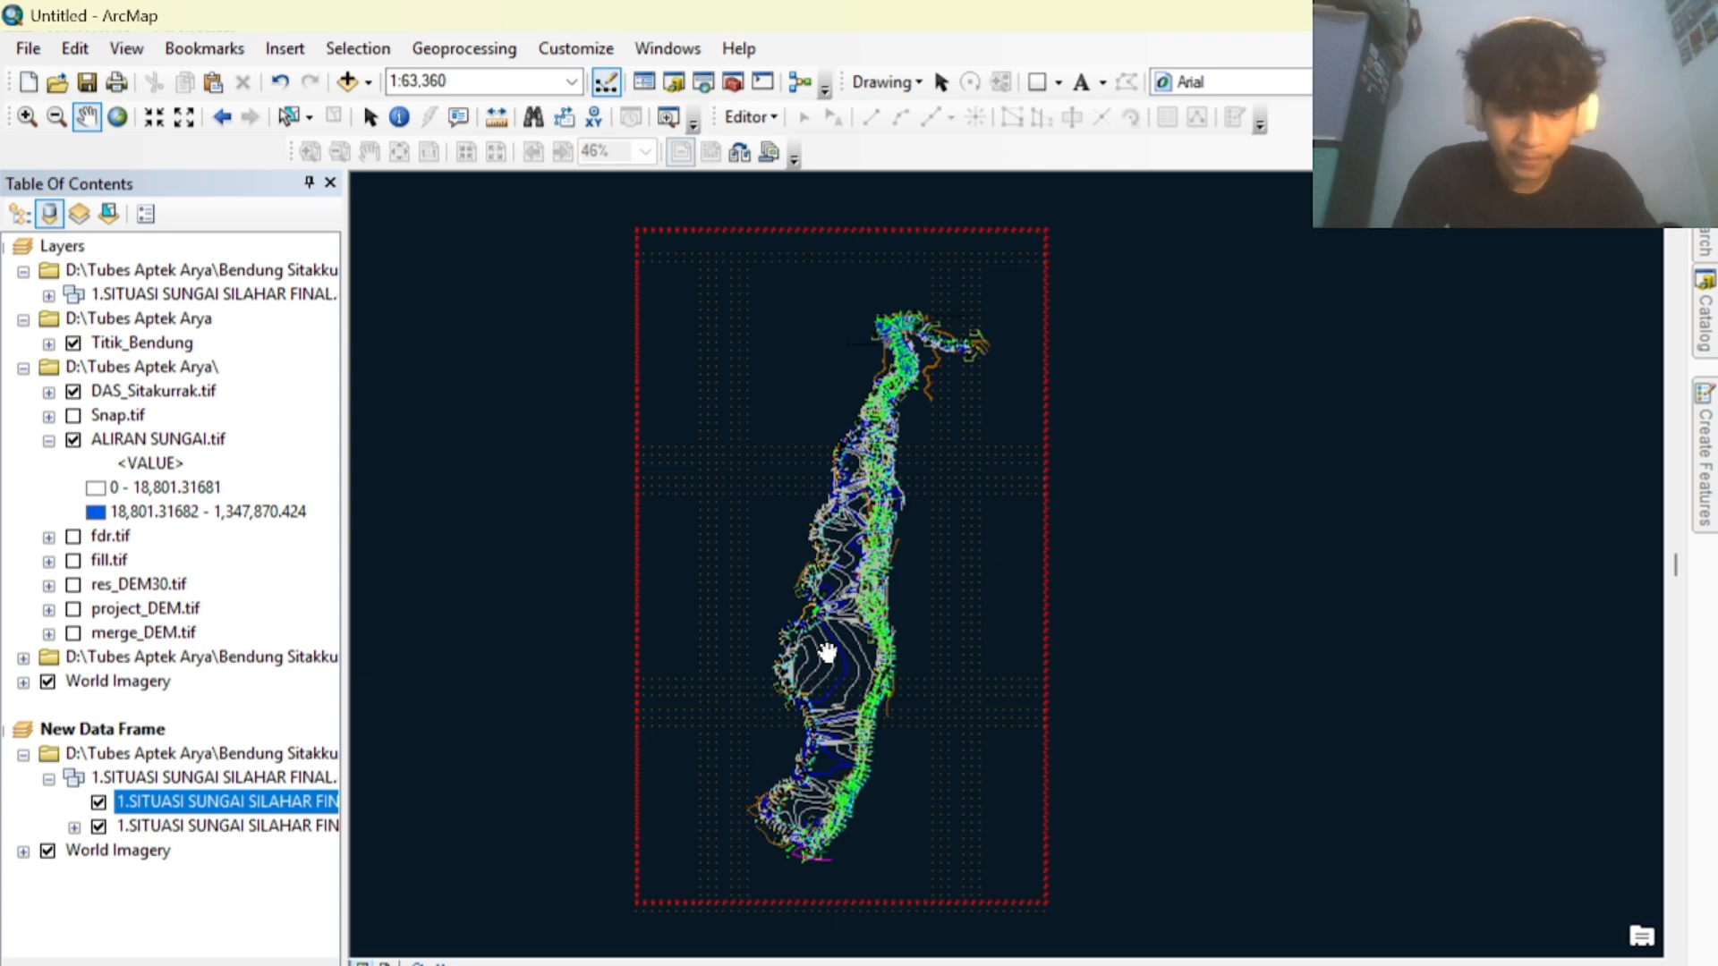
scroll(834, 651, down, 3)
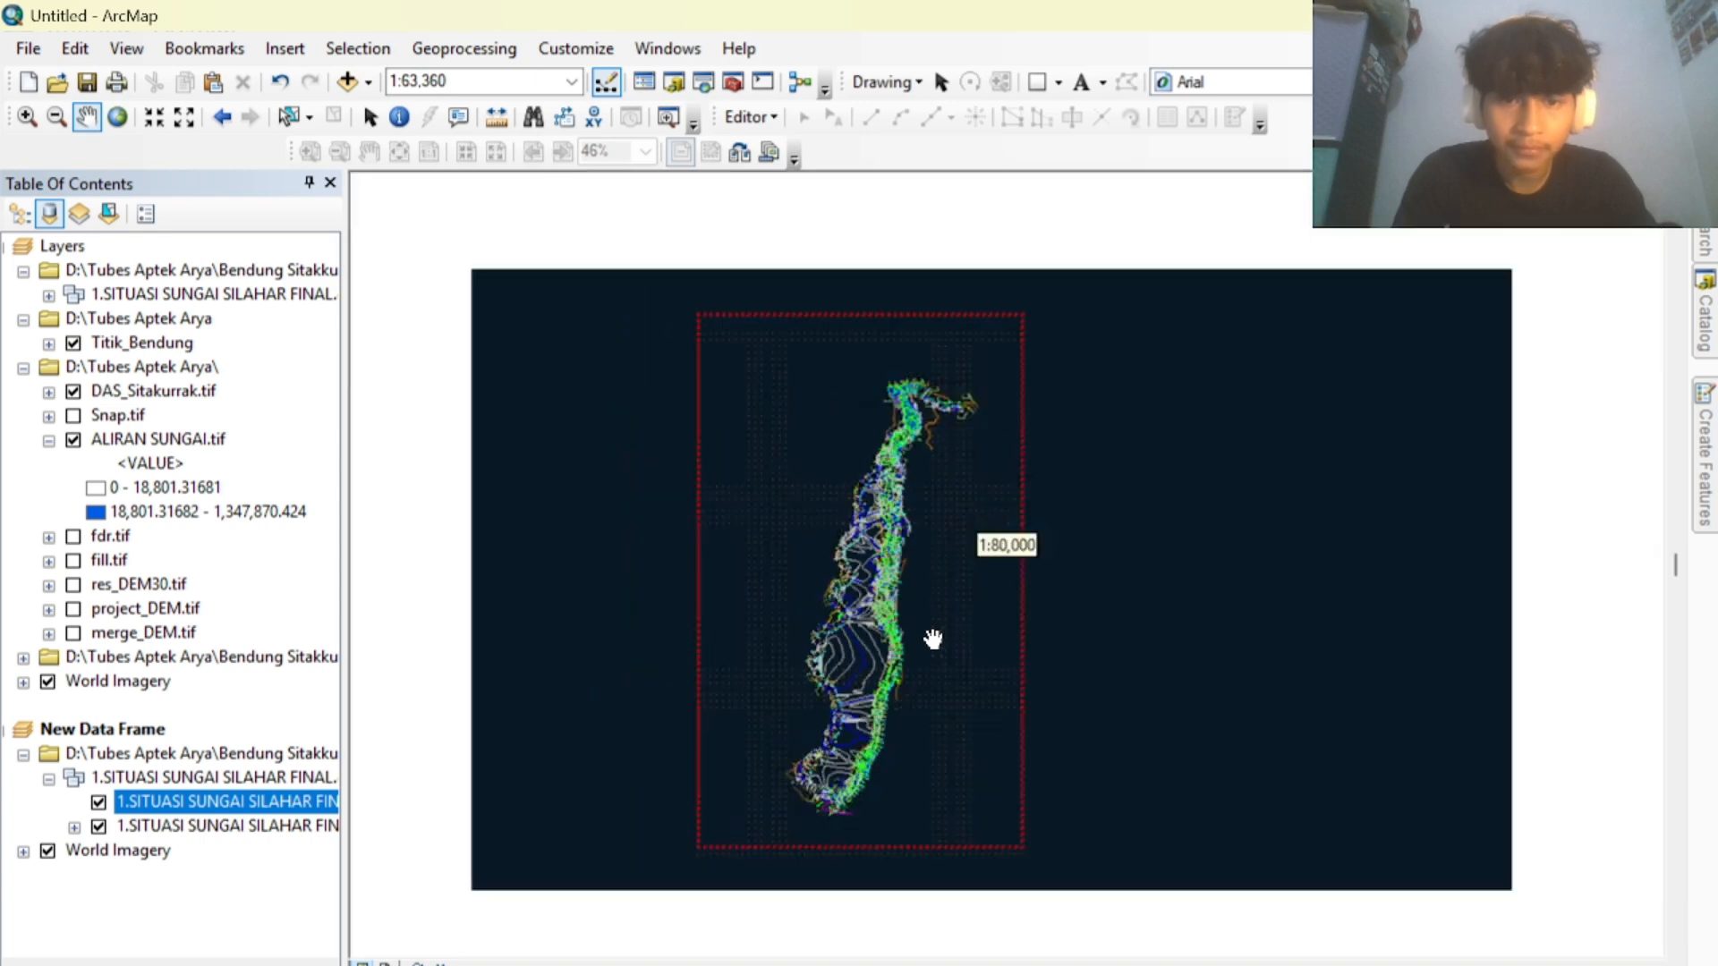
drag(859, 648, 908, 648)
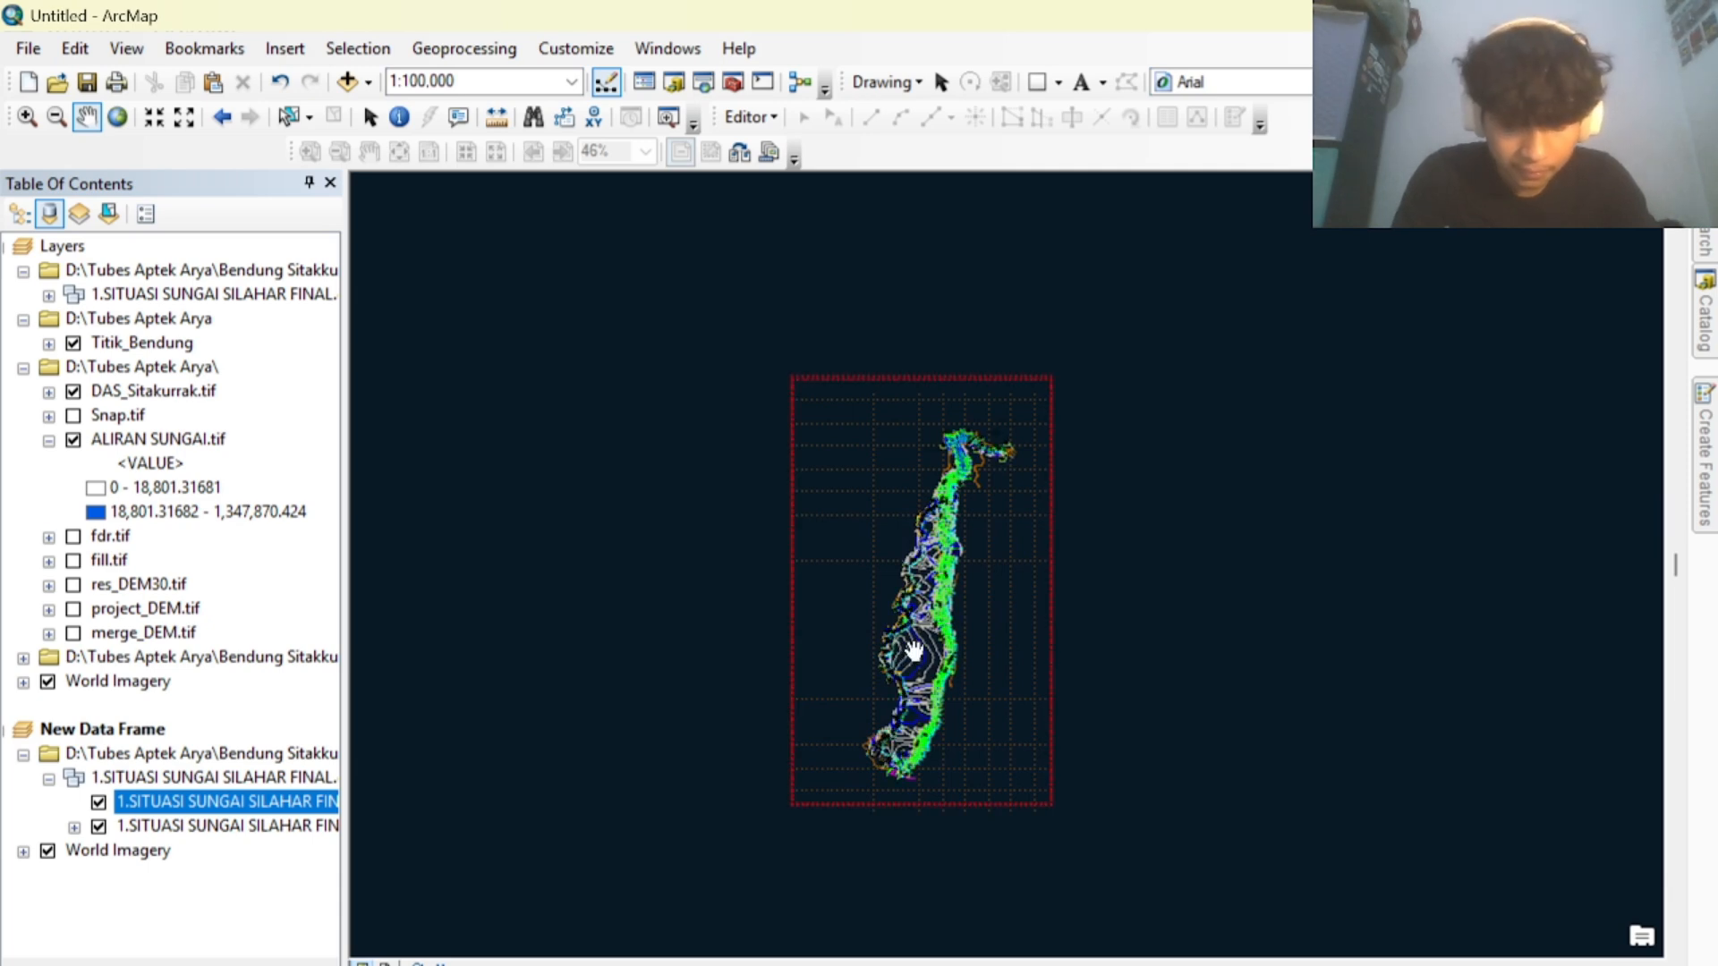
drag(910, 648, 1012, 567)
drag(1114, 579, 1083, 561)
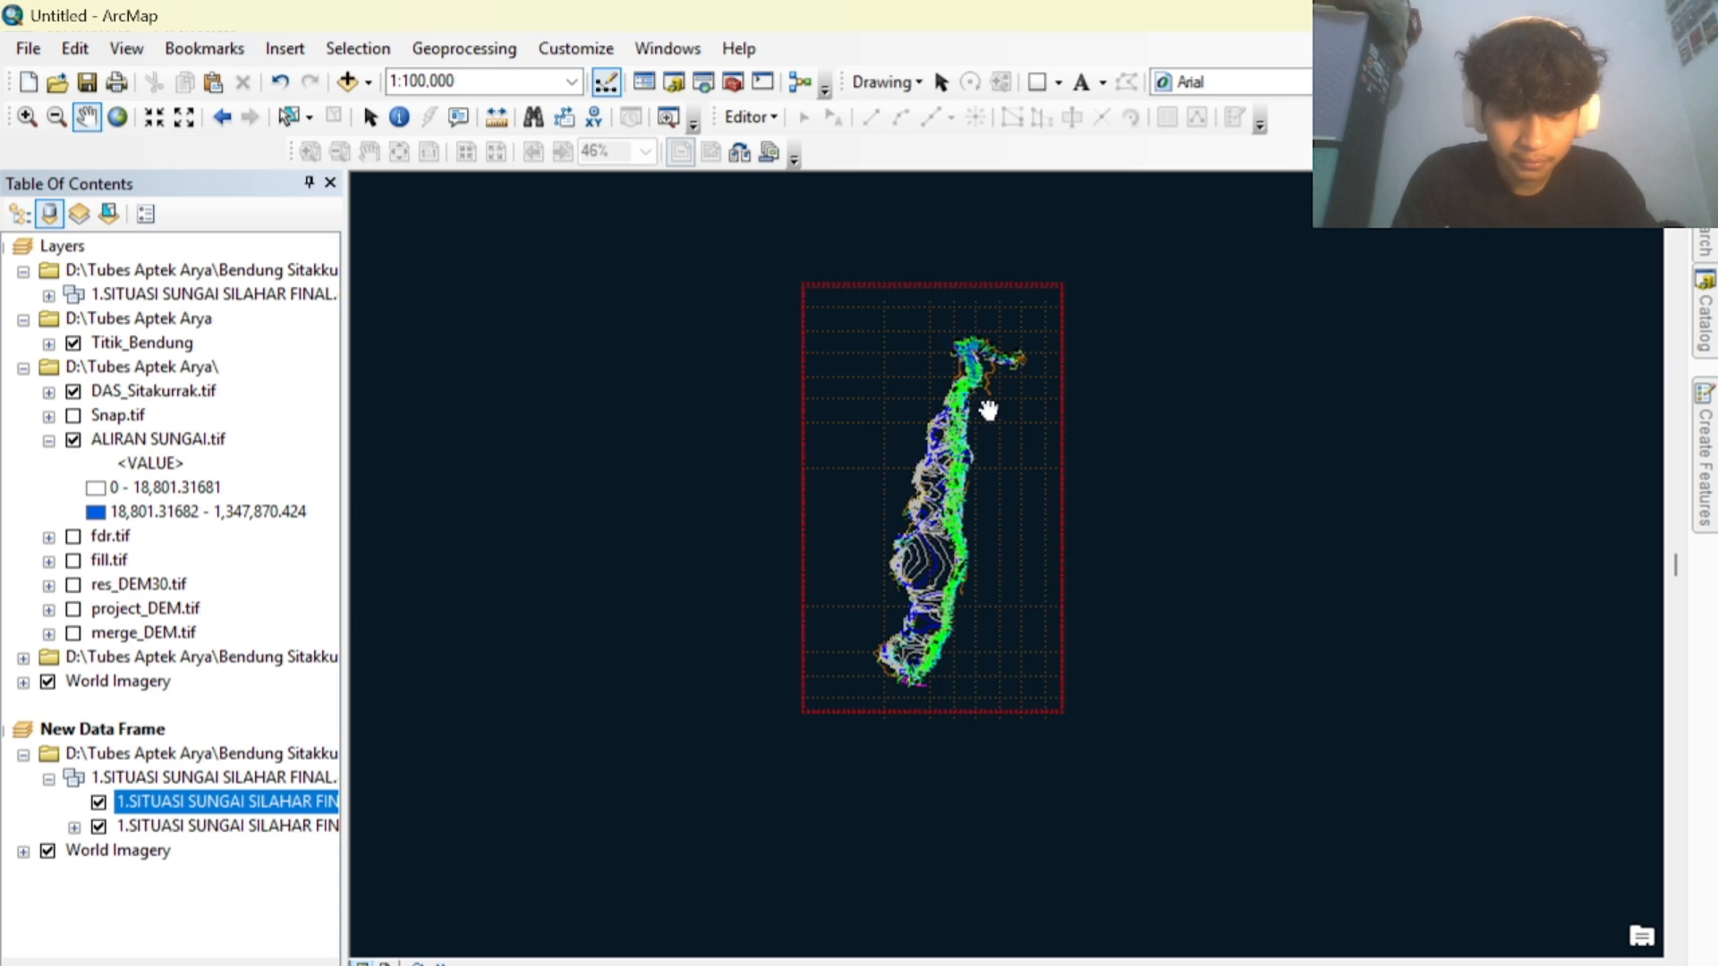
scroll(997, 418, down, 1)
scroll(998, 418, up, 1)
scroll(997, 419, up, 1)
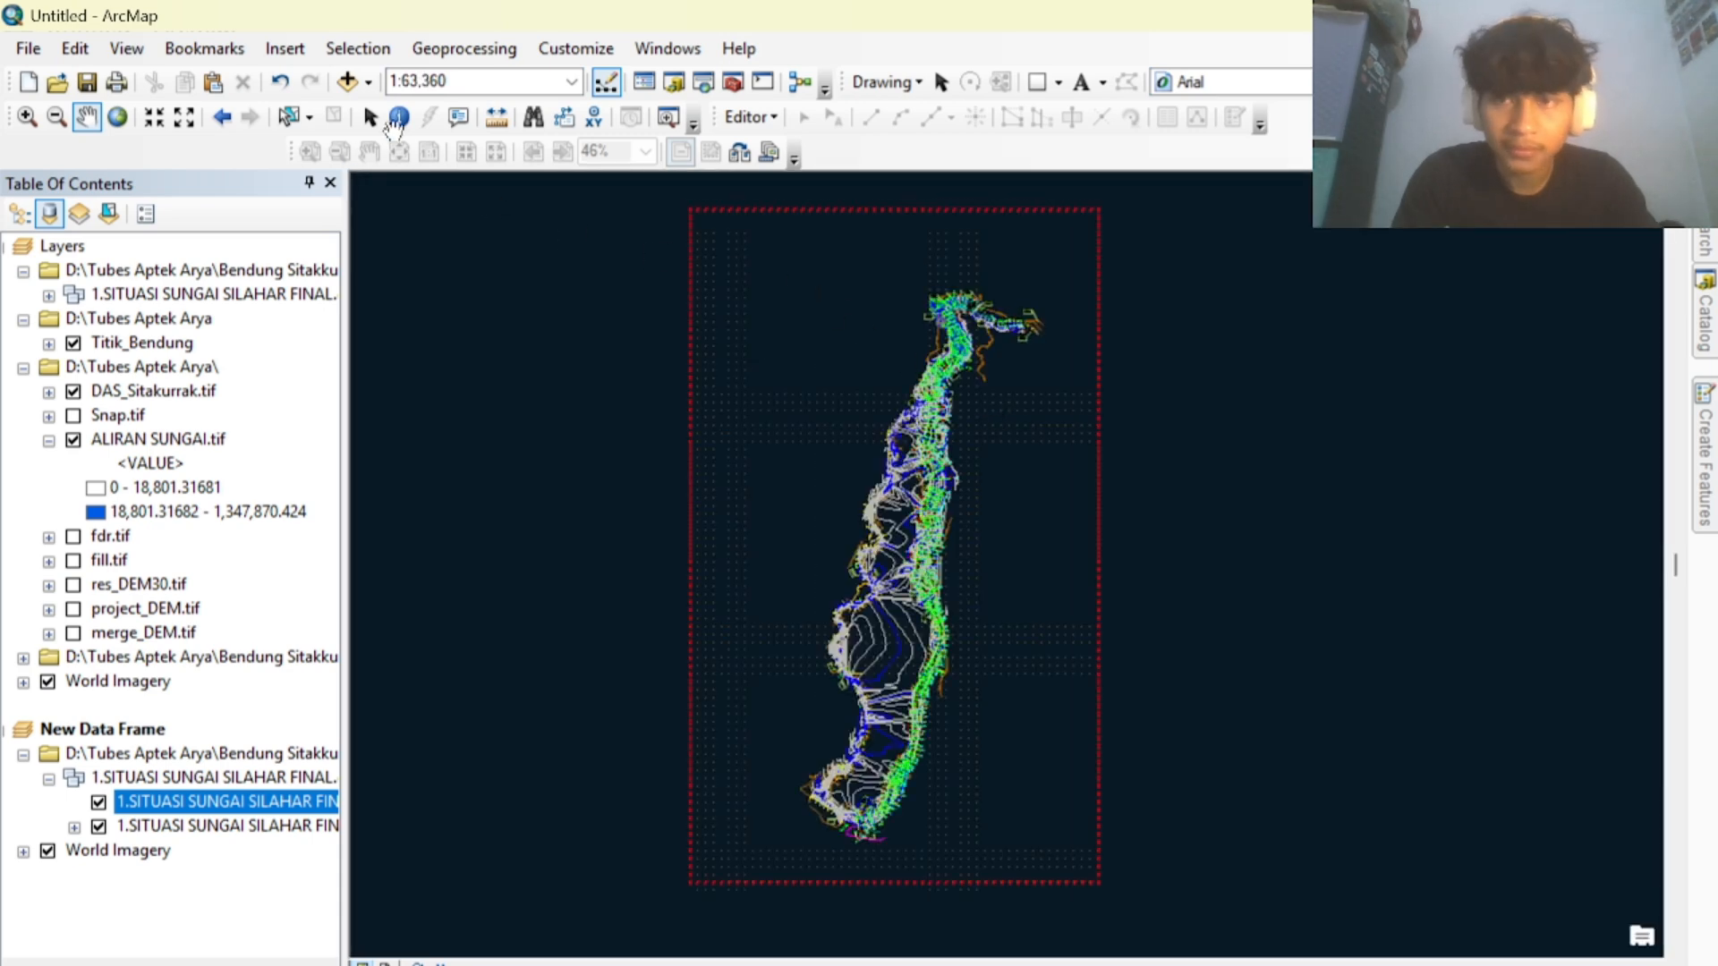
click(368, 83)
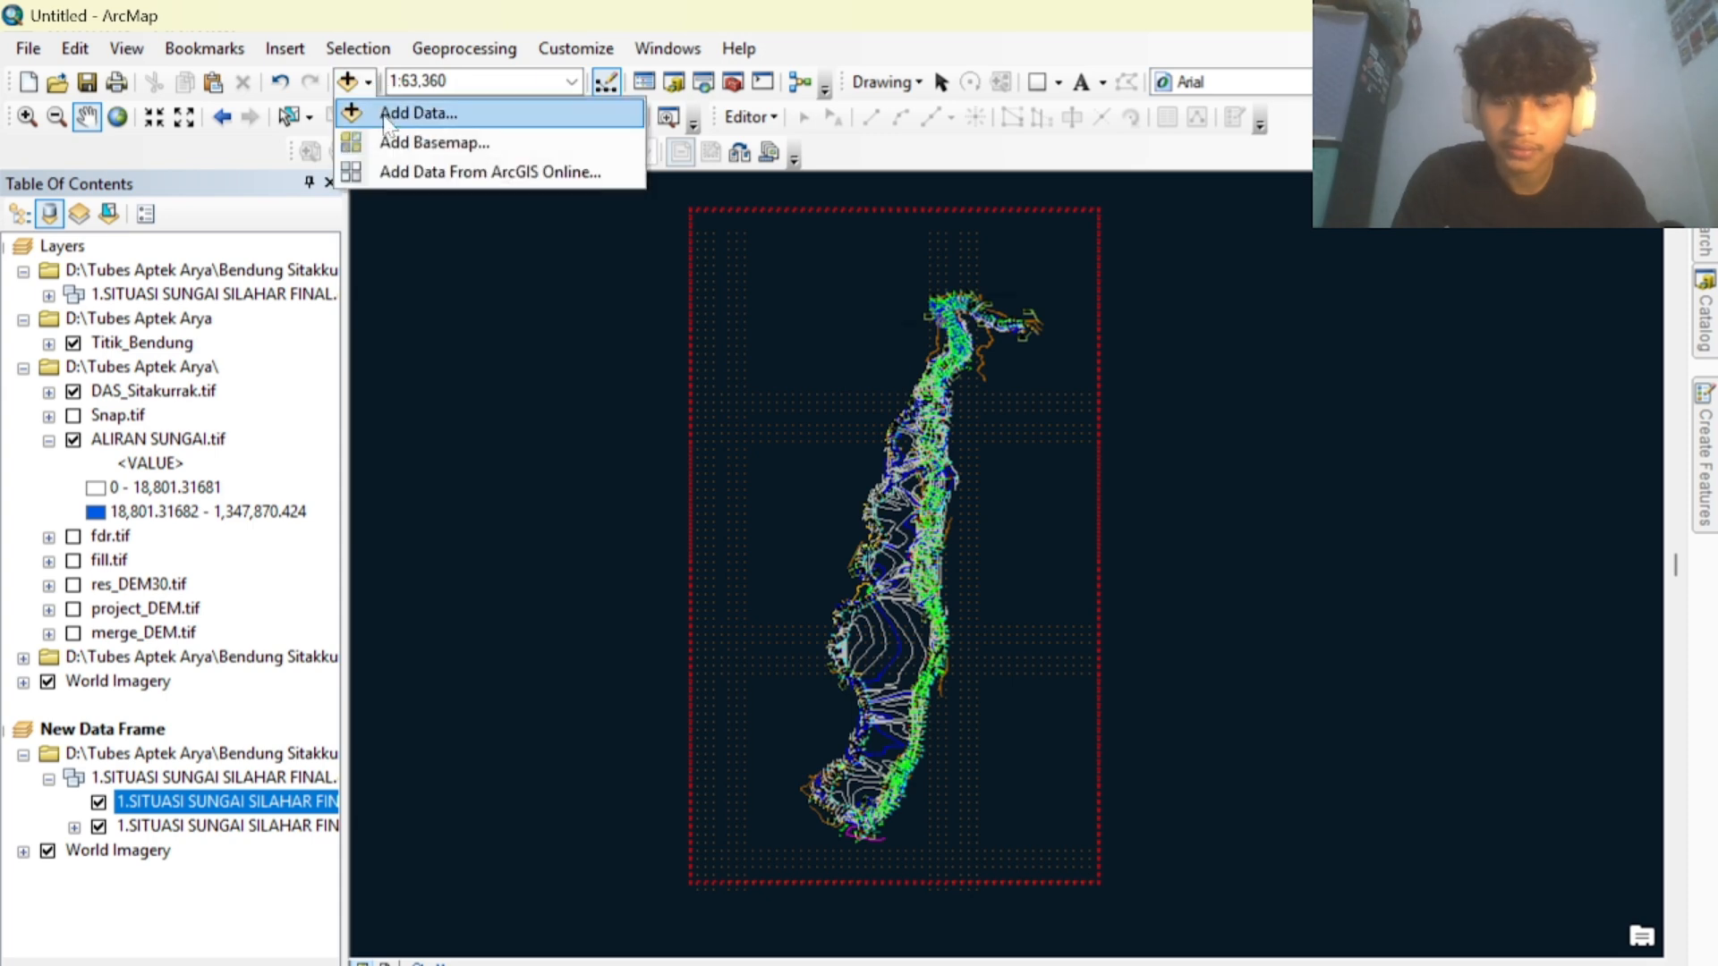
click(394, 112)
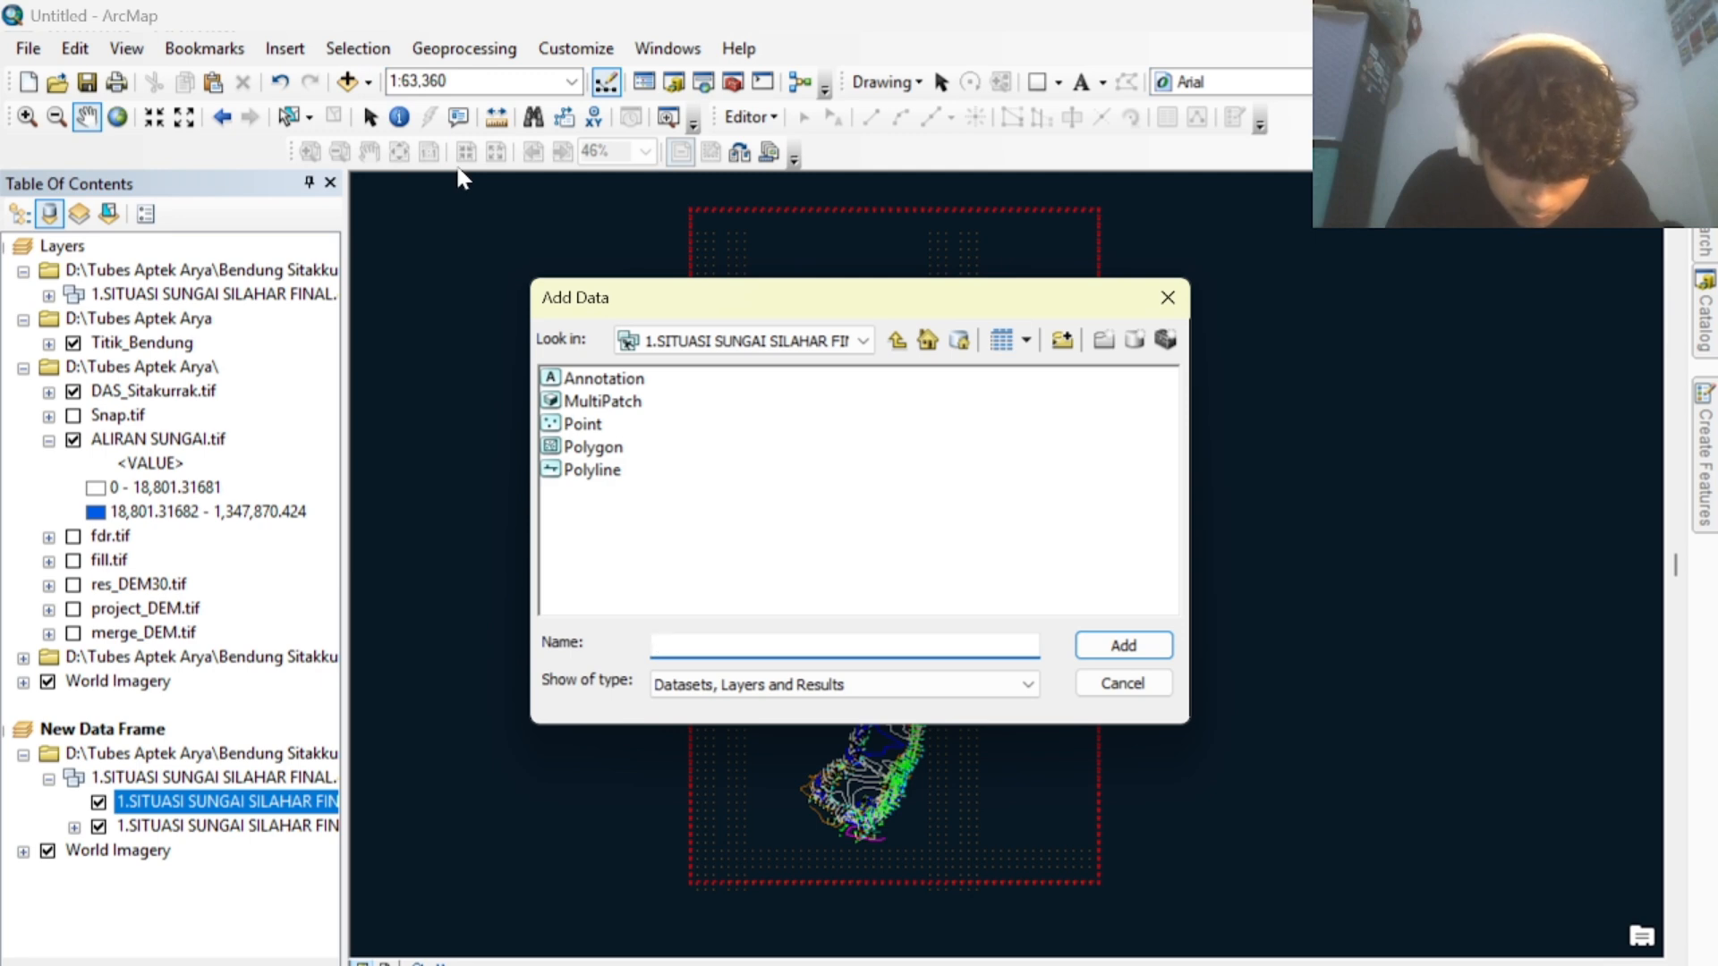
key(Escape)
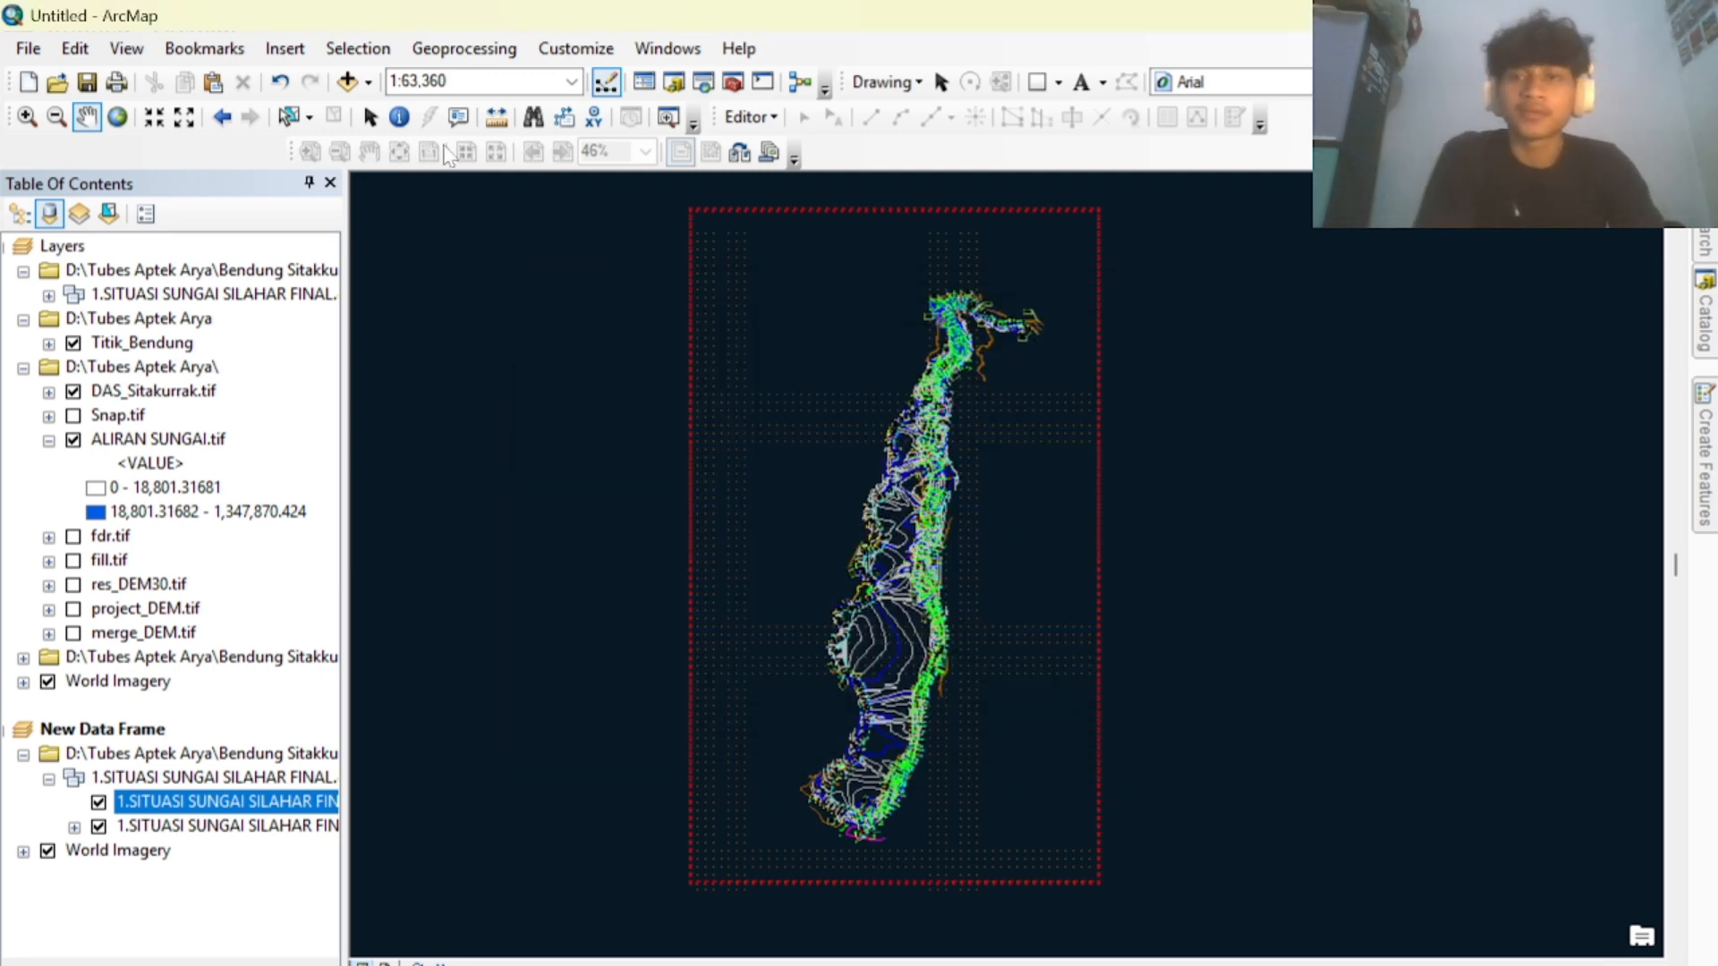
Add the DAS_Sitakurrak.tif raster from the D:\Tubes Aptek Arya folder to the new data frame.
click(367, 82)
click(409, 115)
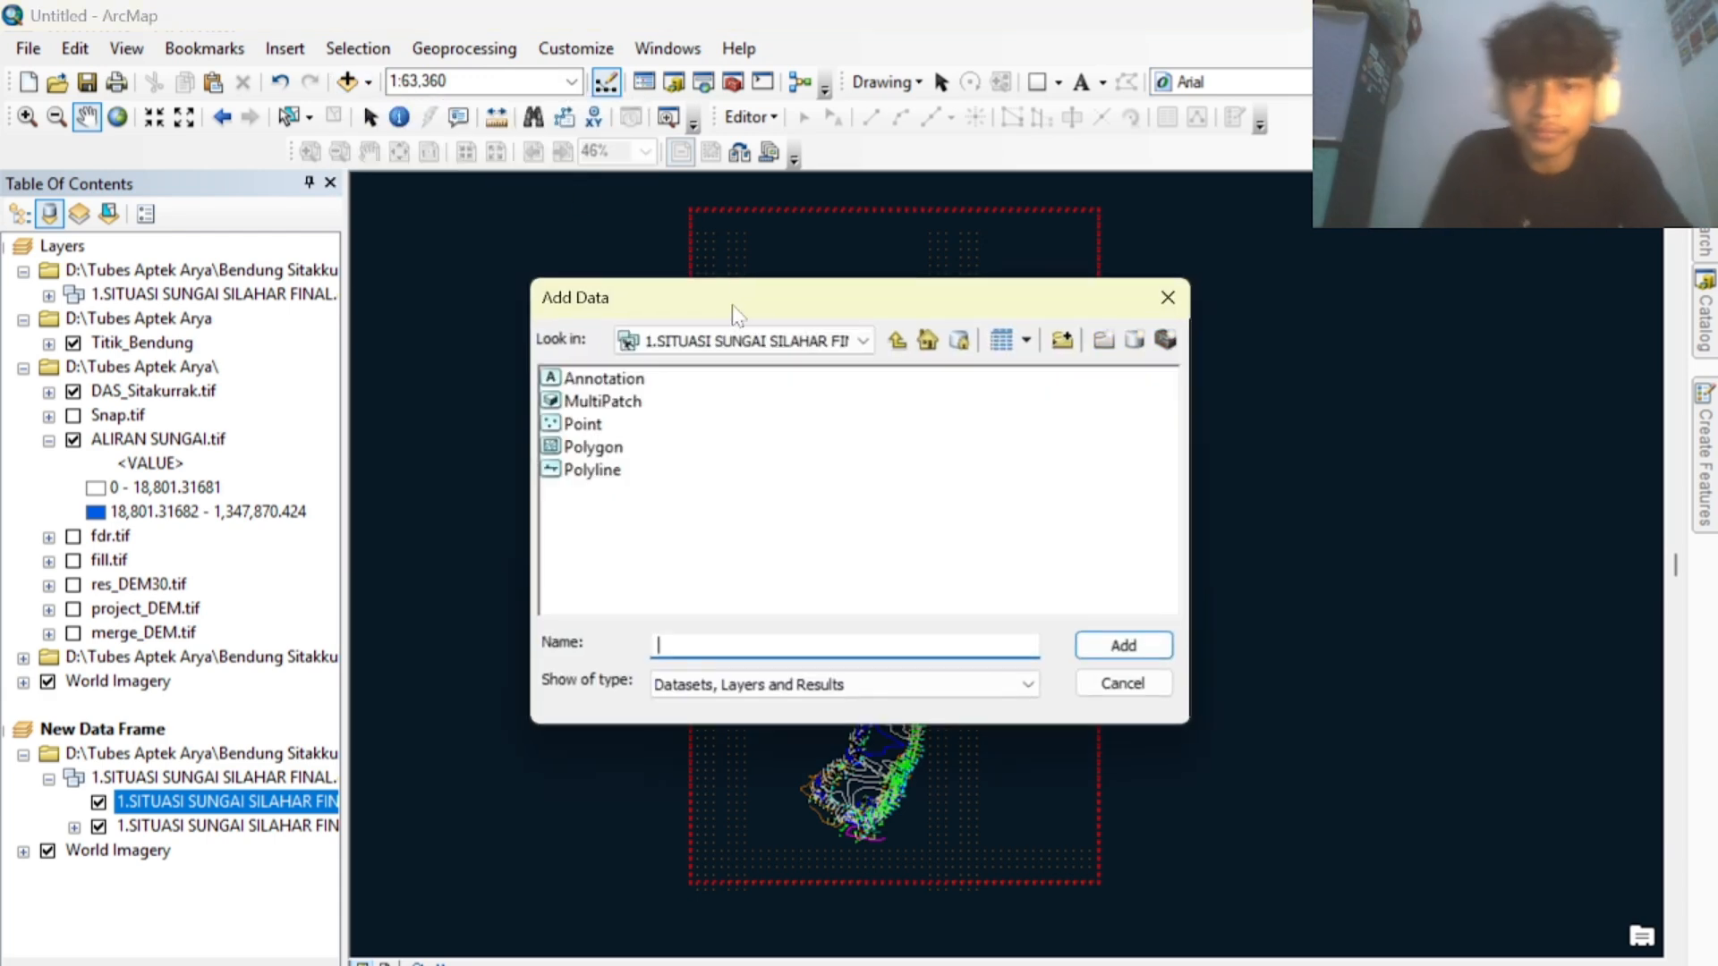
click(864, 342)
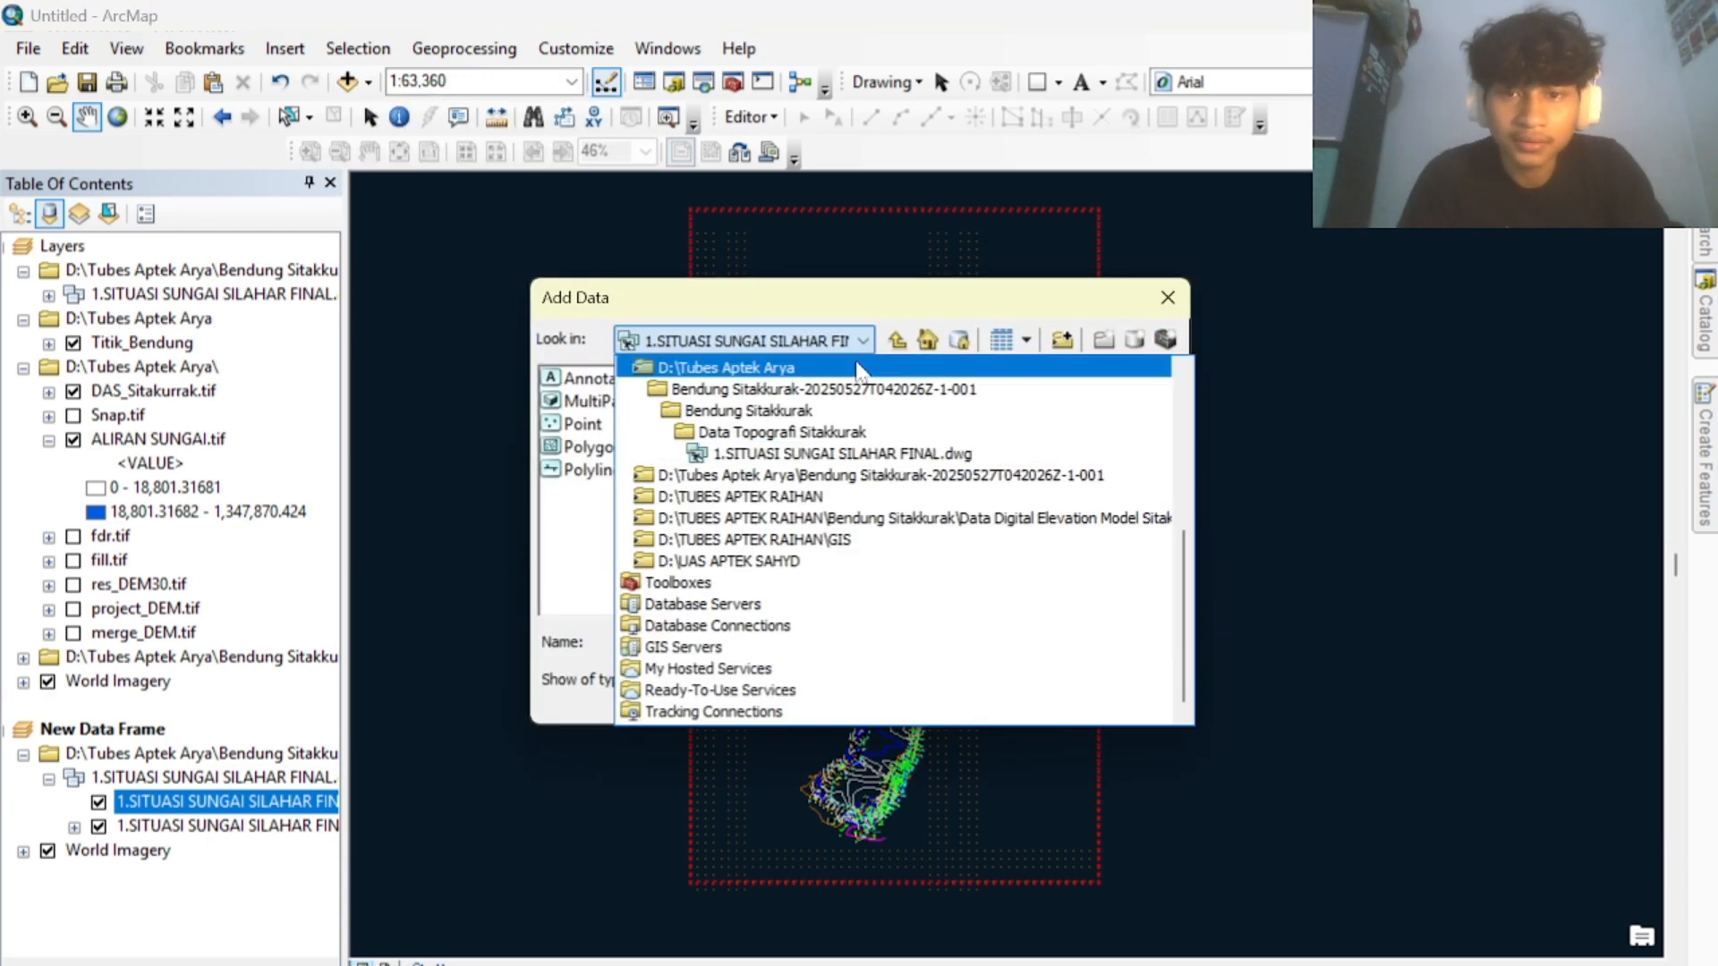
click(895, 341)
click(896, 341)
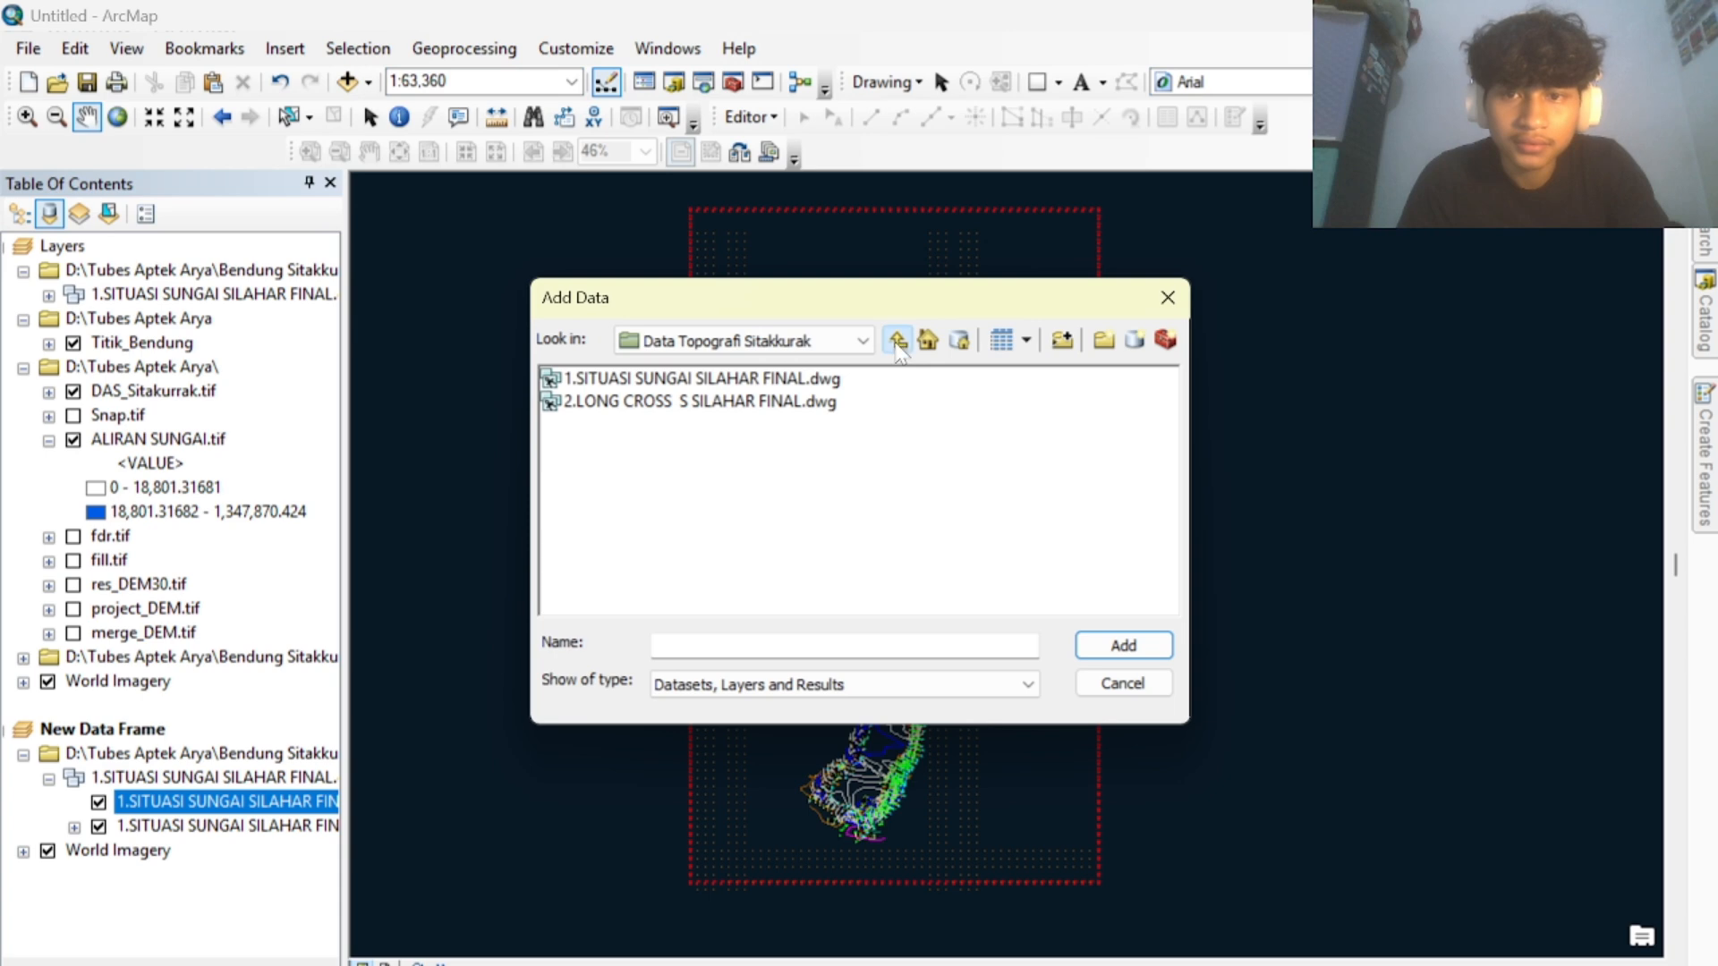
click(896, 341)
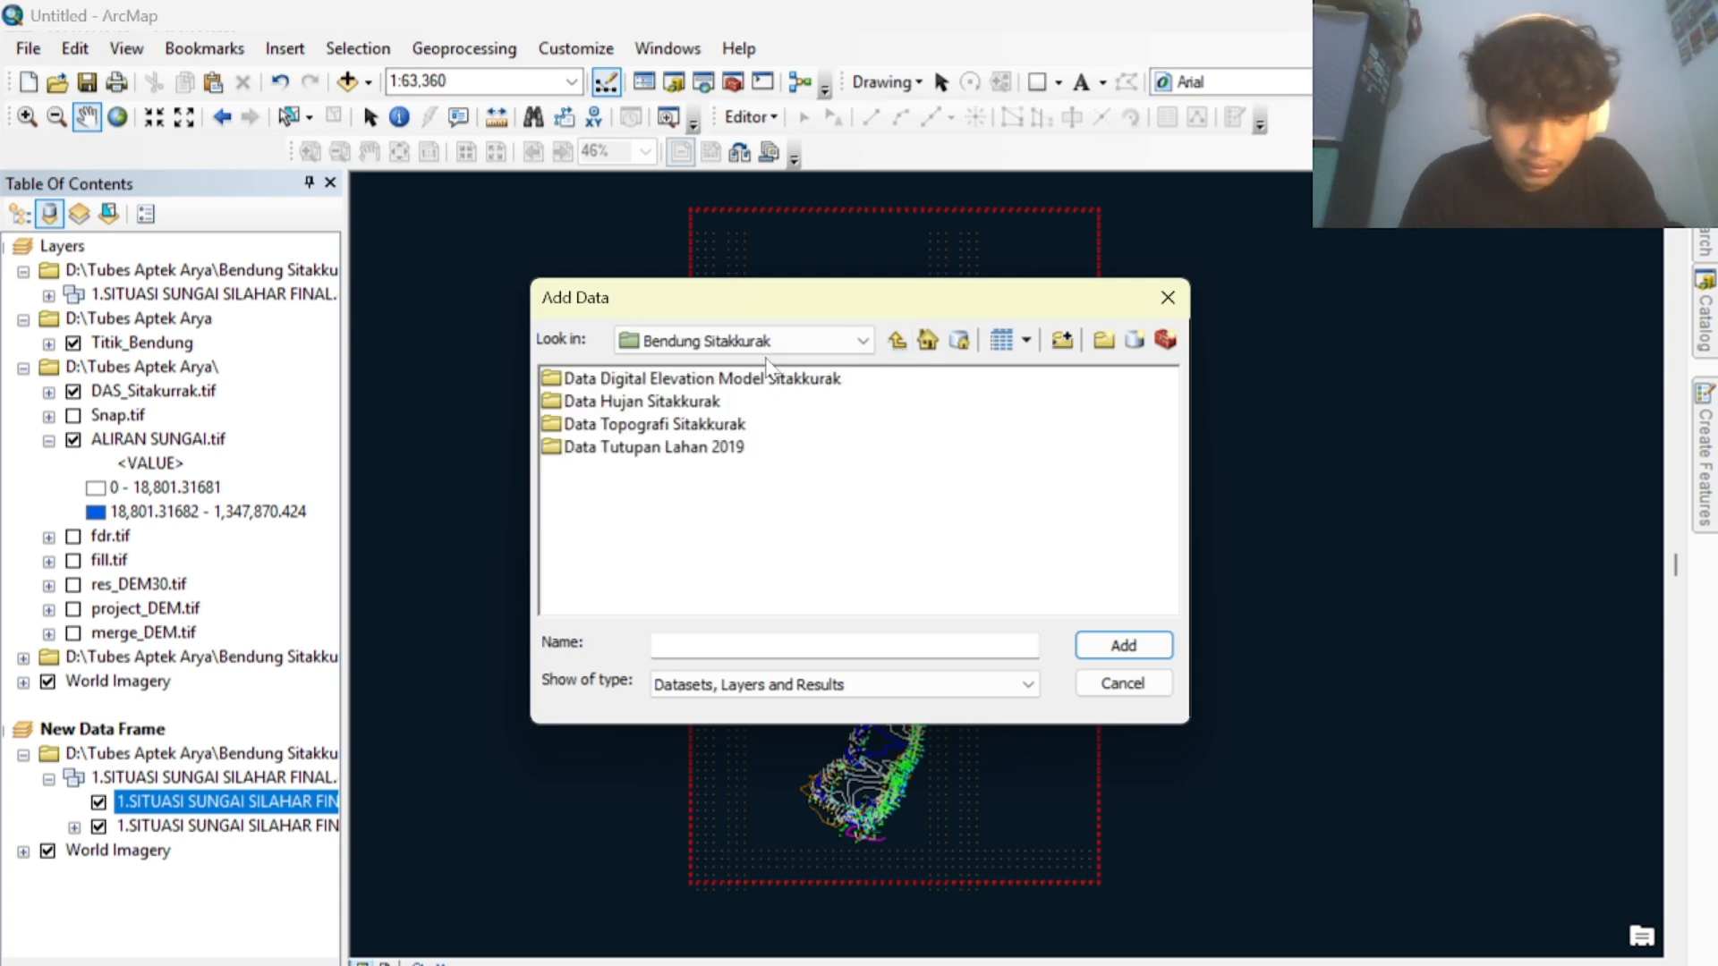
click(896, 341)
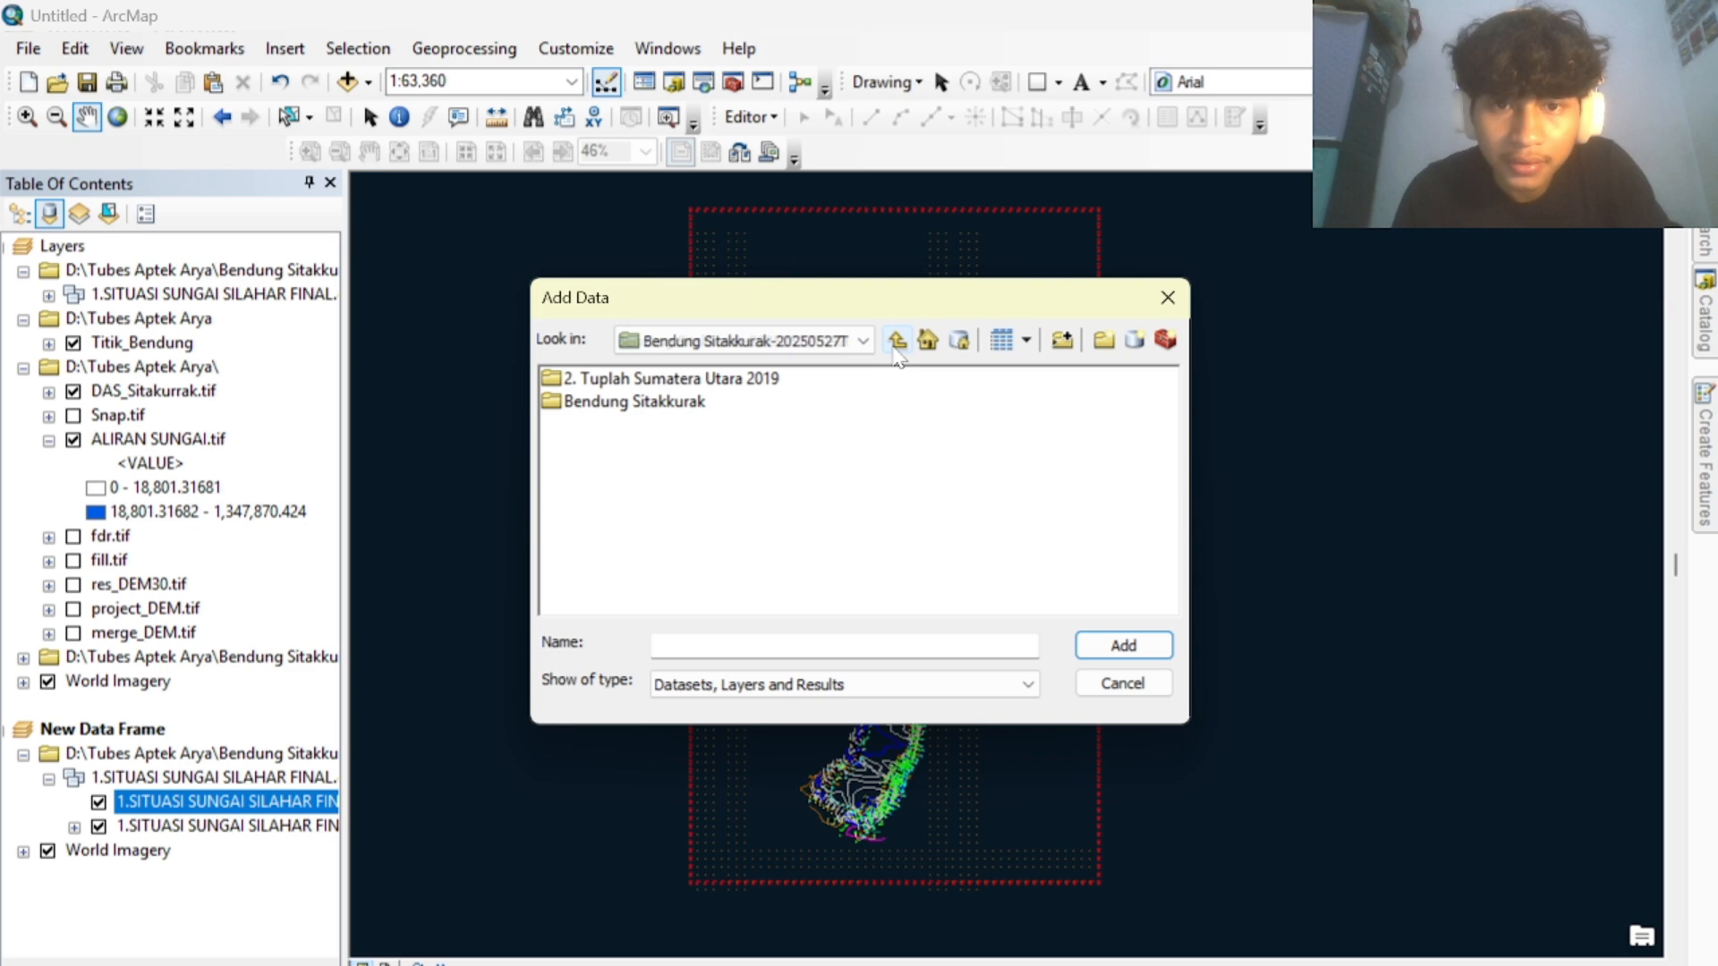
click(699, 404)
click(736, 380)
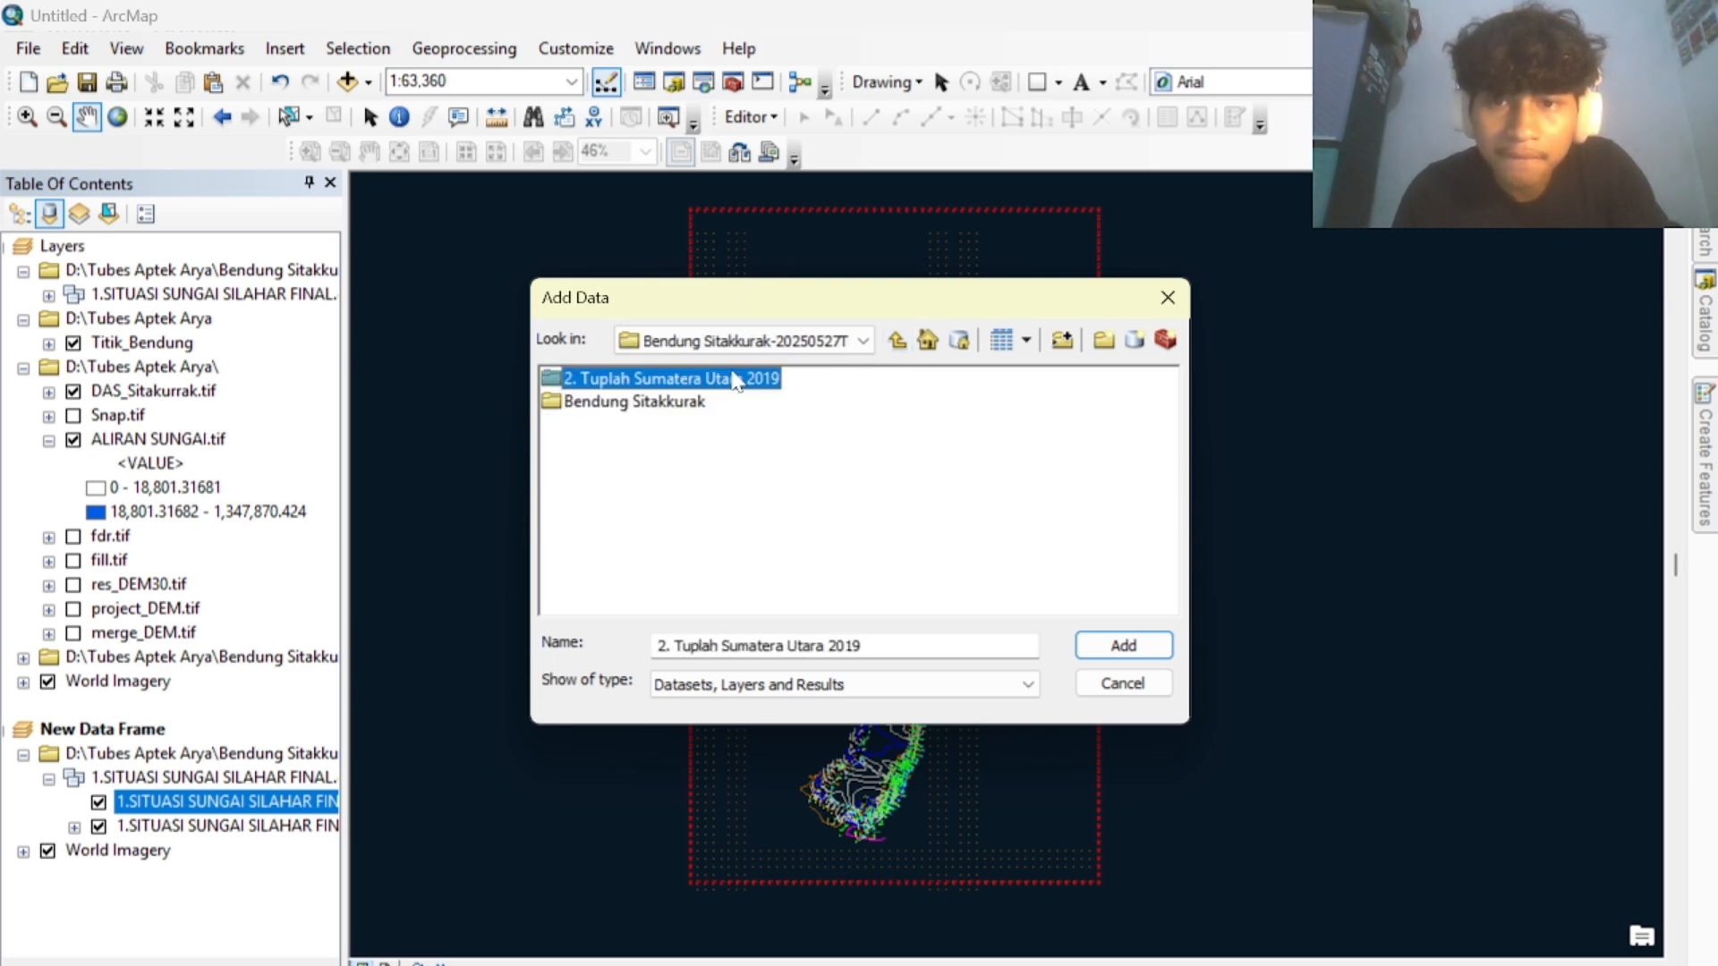
click(896, 342)
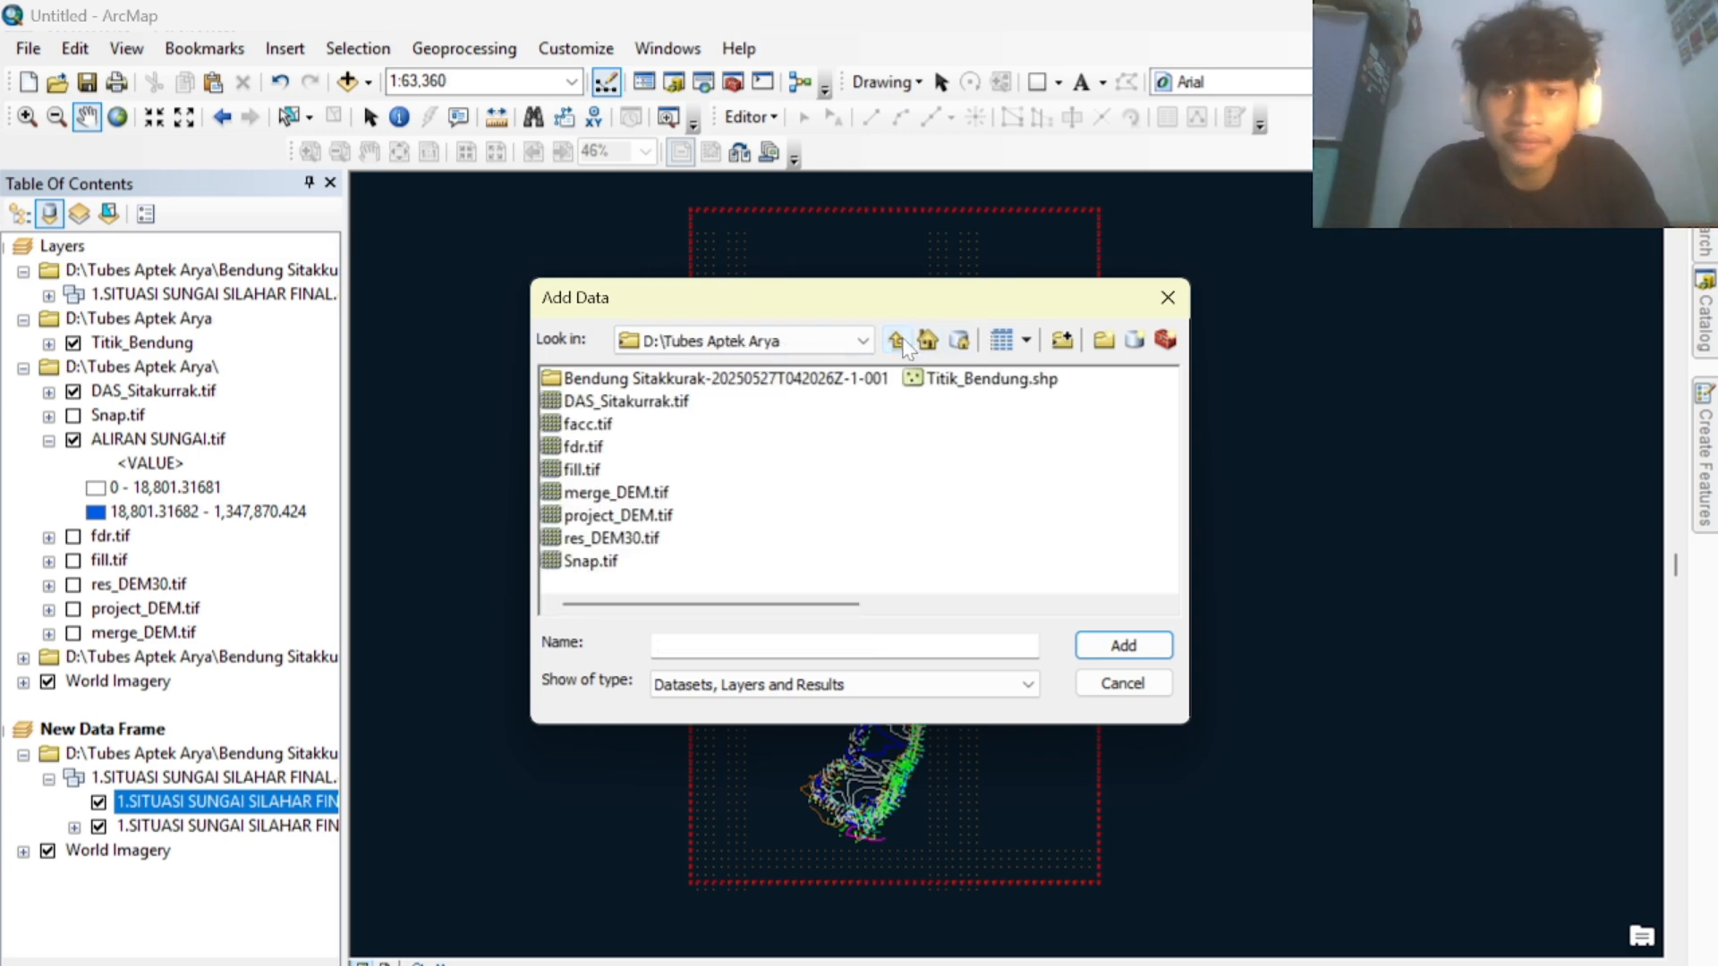
click(673, 417)
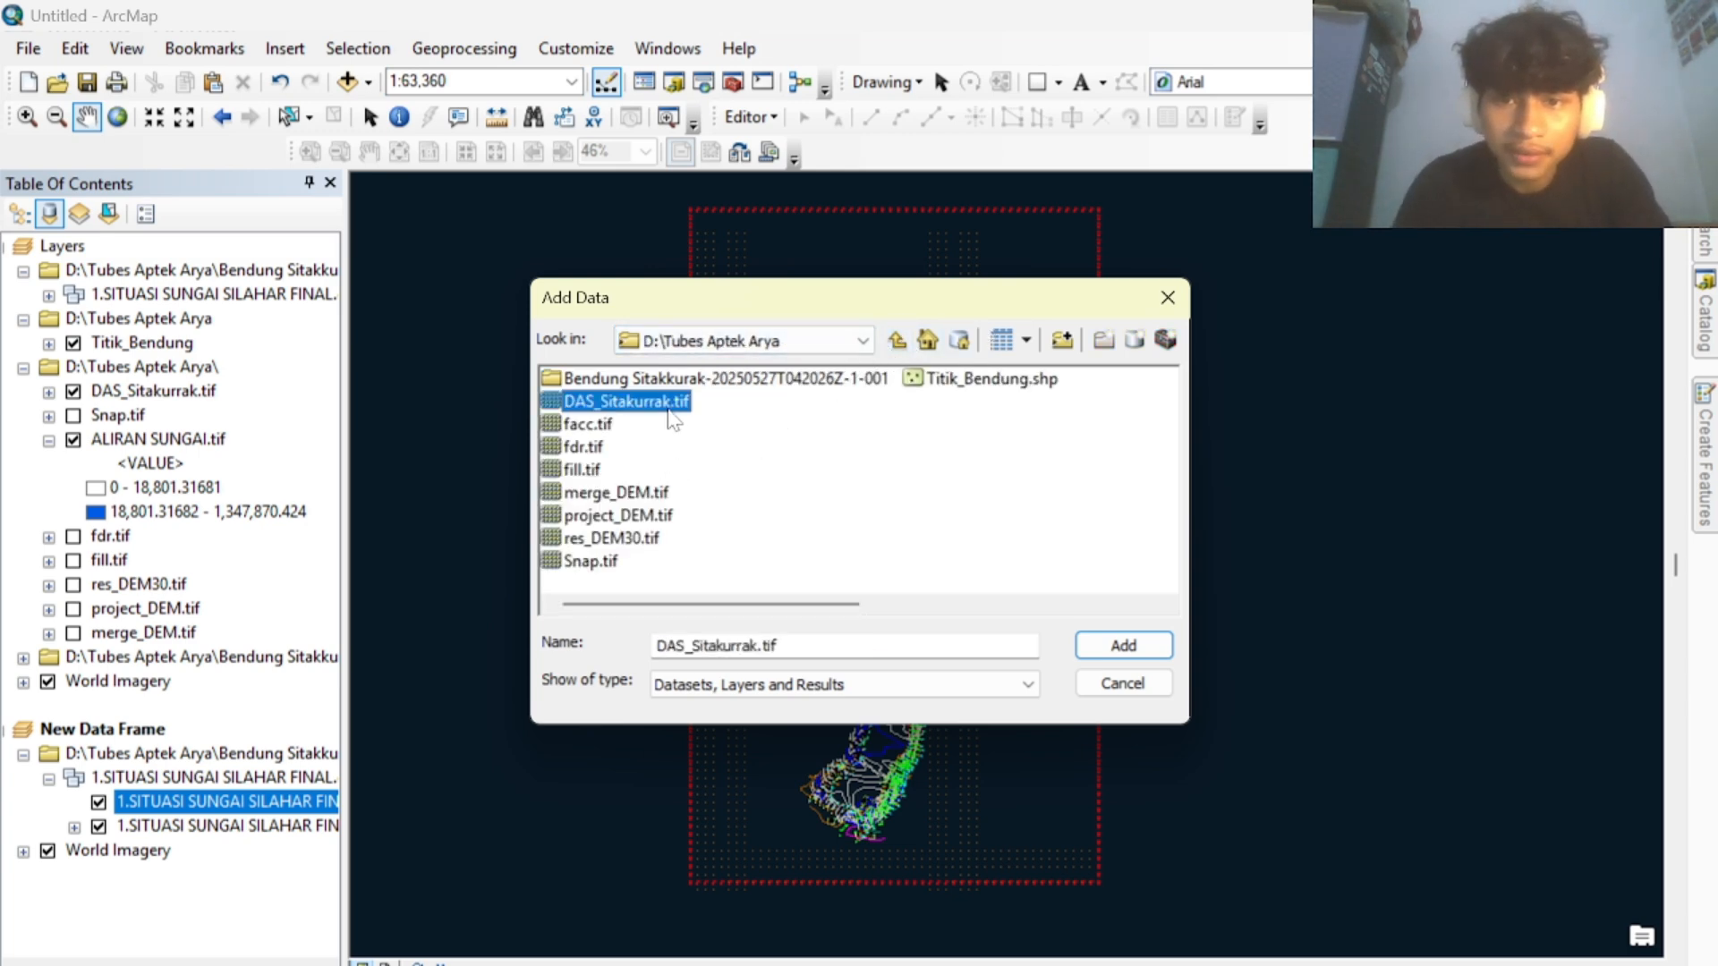
click(1123, 645)
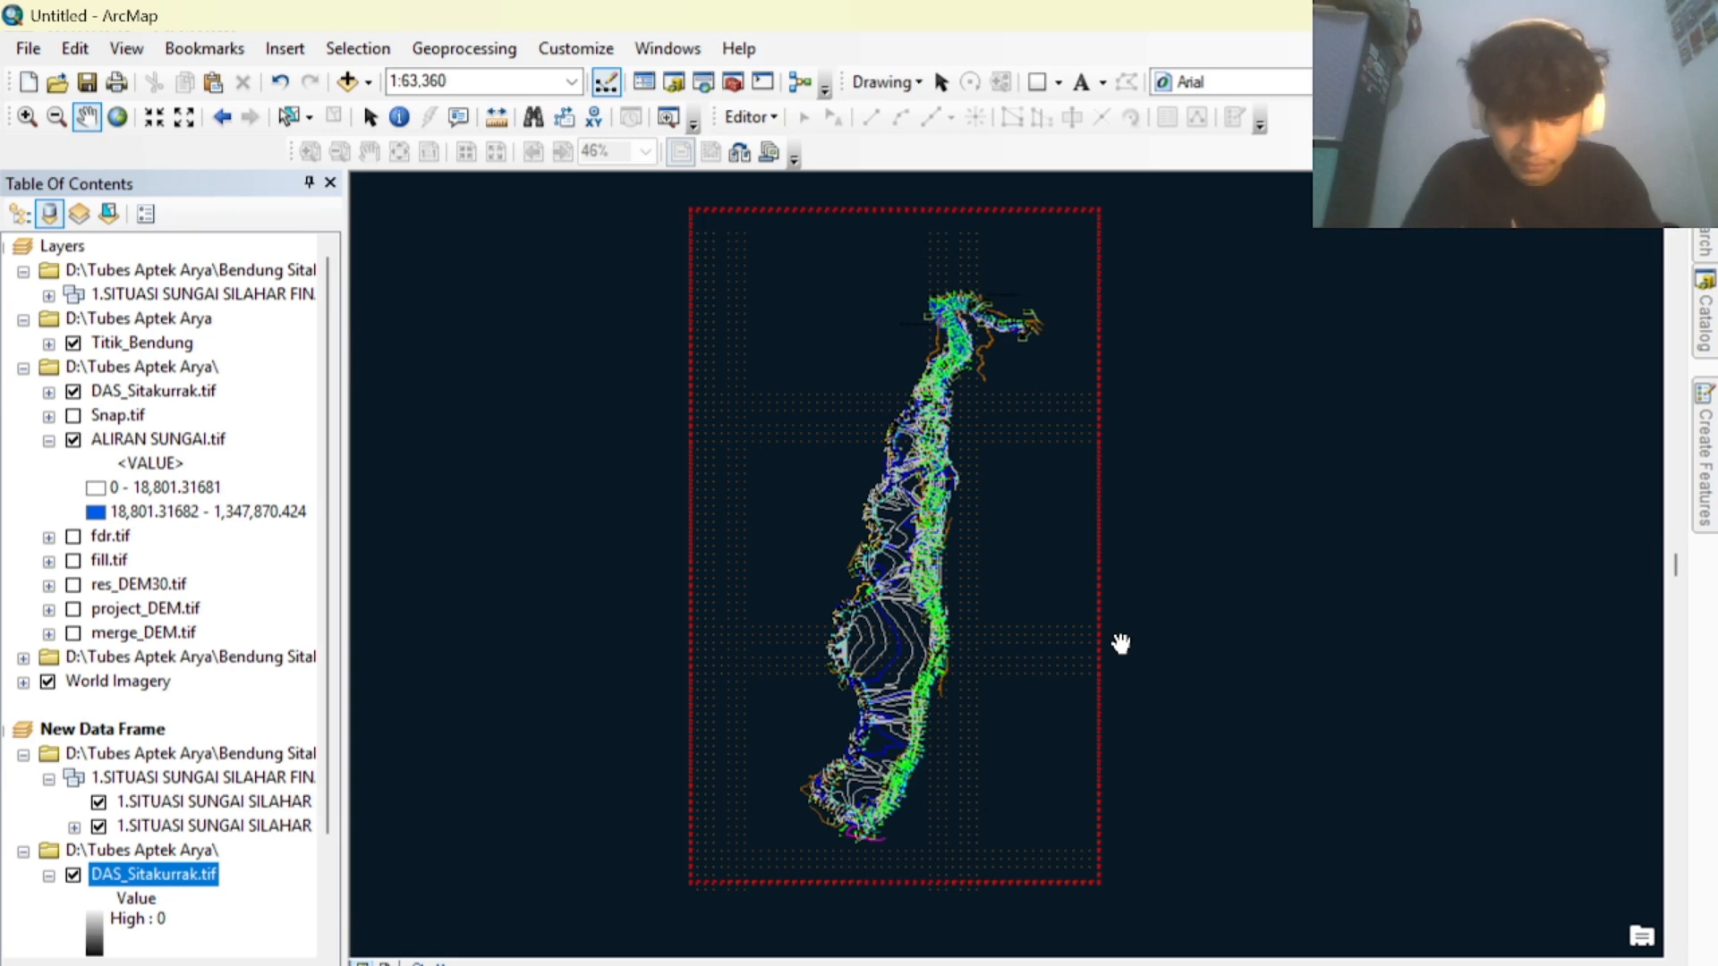
Zoom the new data frame to the DAS_Sitakurrak.tif layer and centre the watershed at 1:500,000.
right_click(188, 877)
click(284, 597)
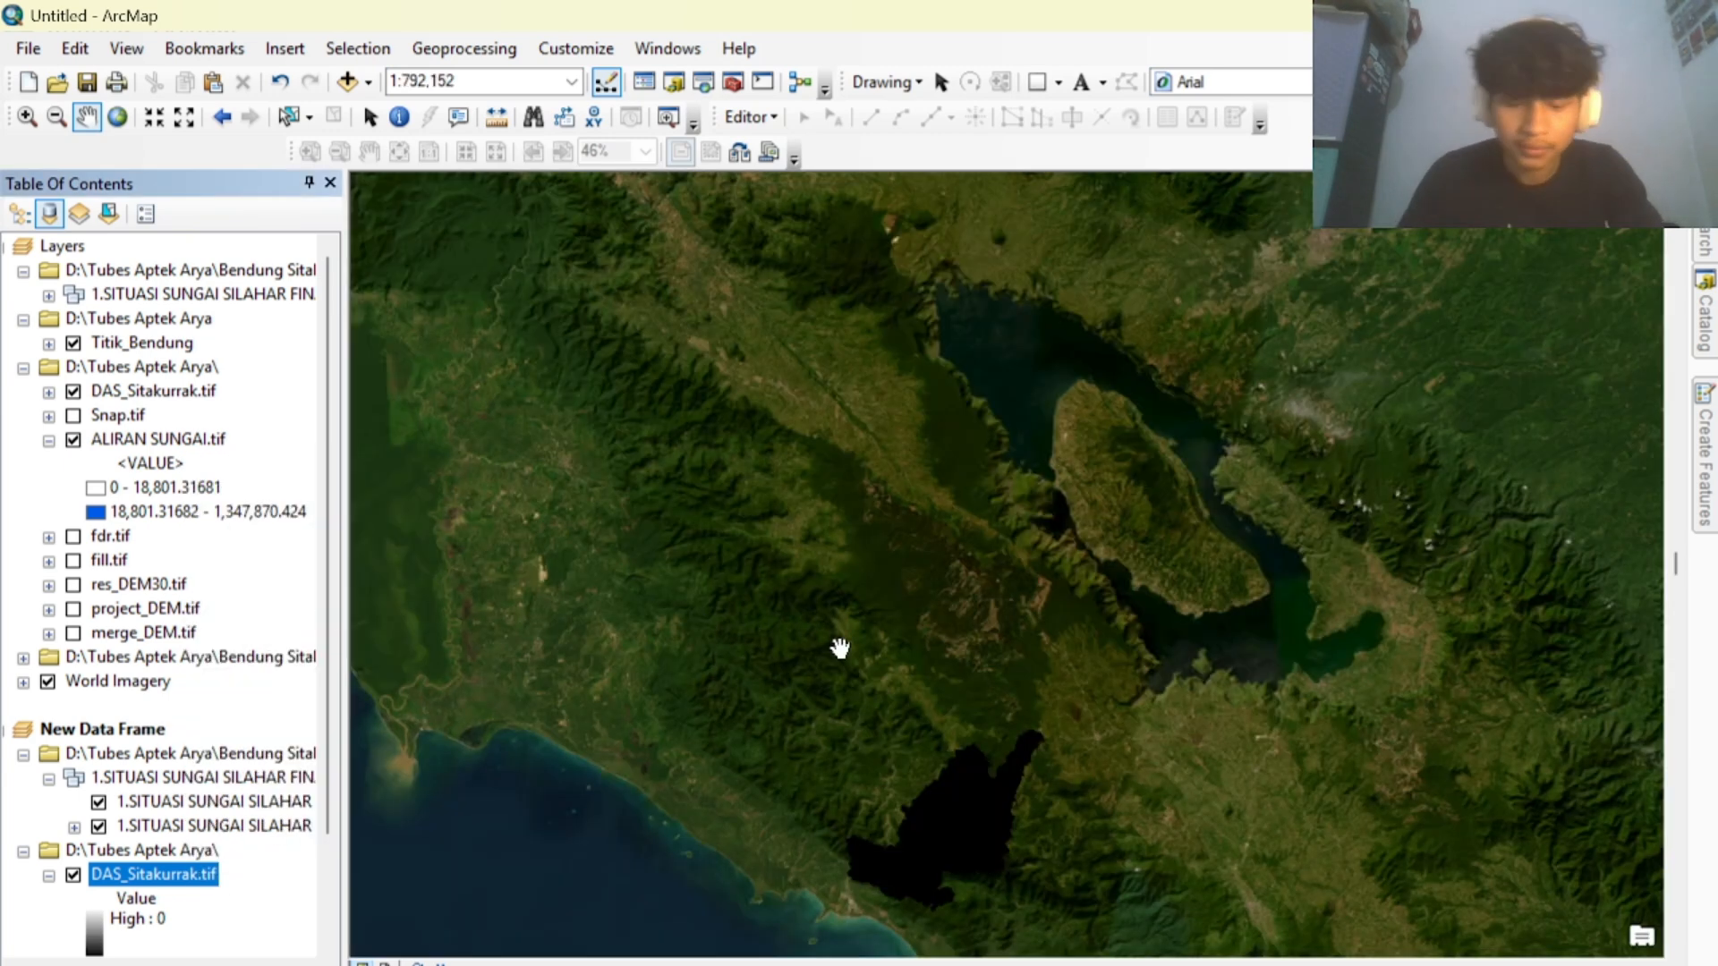
drag(958, 748, 895, 481)
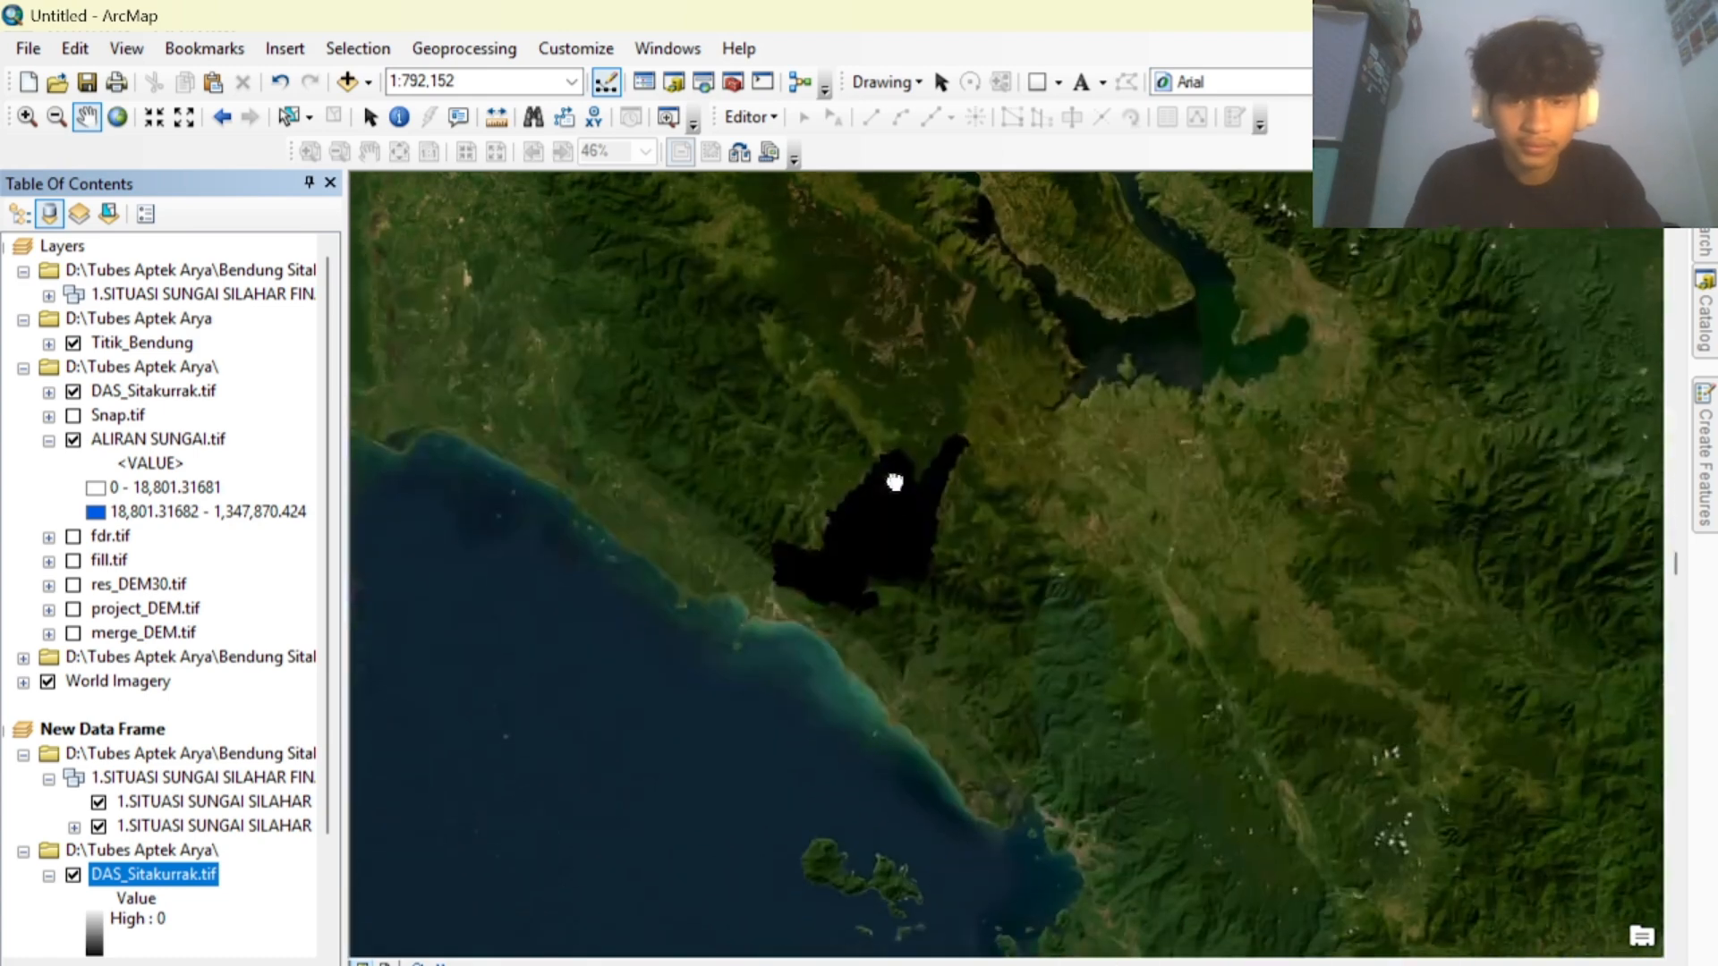
scroll(887, 548, down, 2)
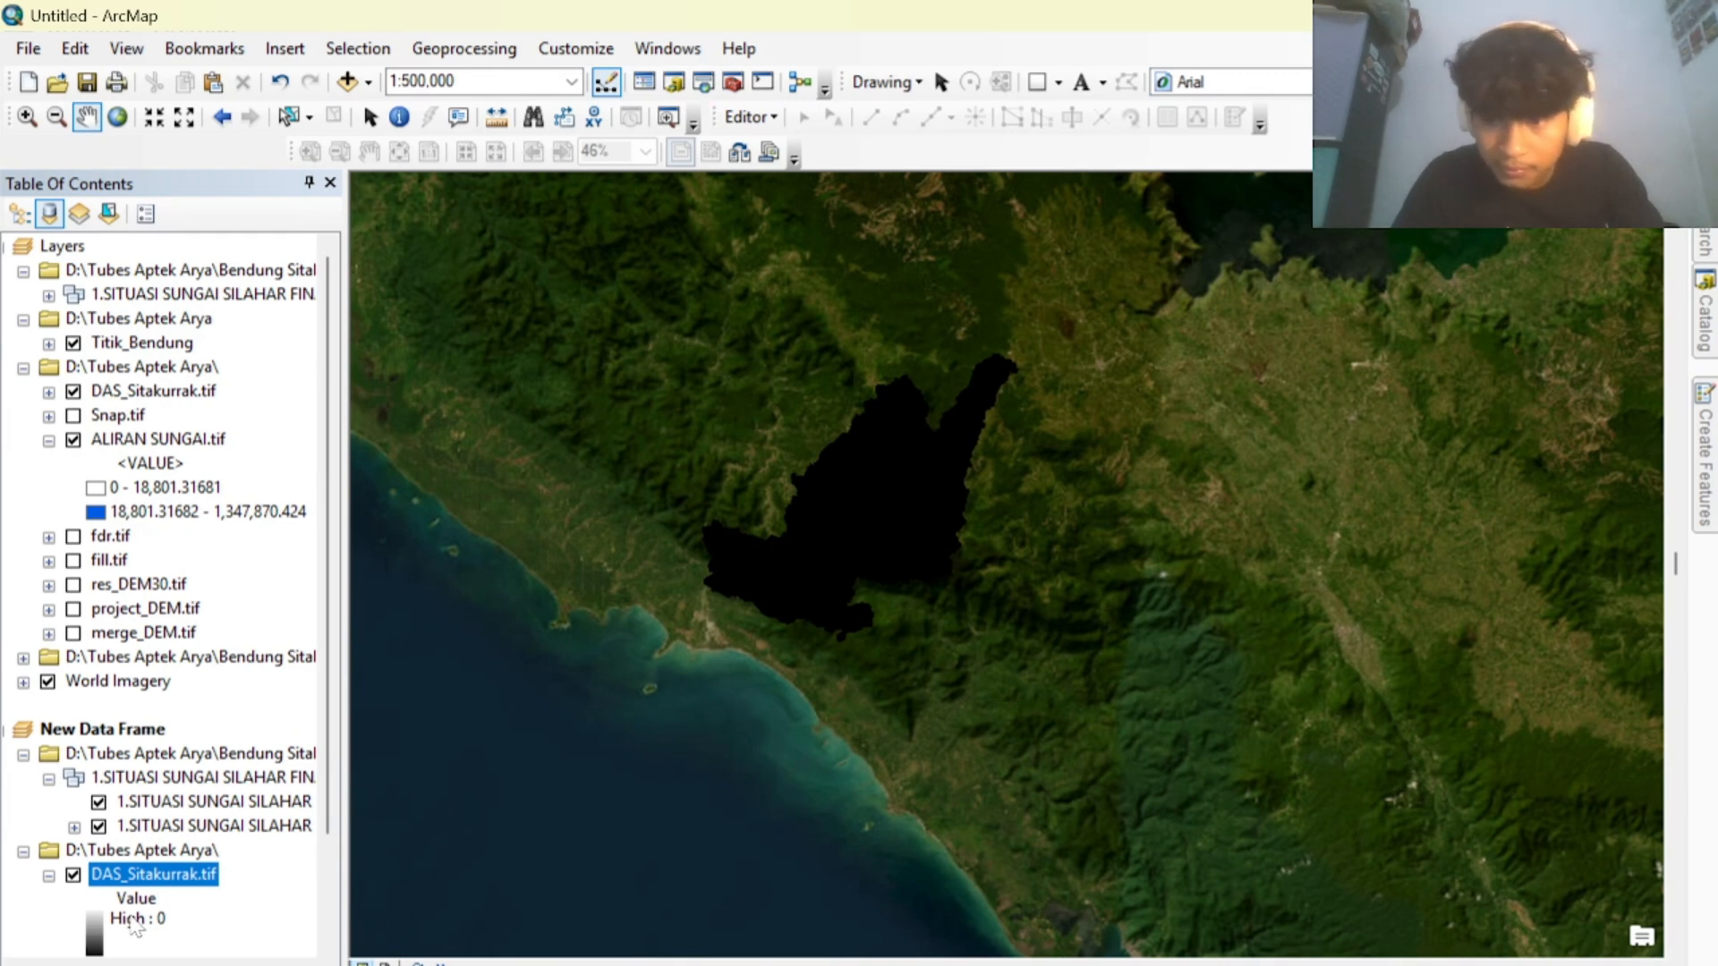
Apply the yellow-red-magenta-blue color ramp to the DAS_Sitakurrak.tif layer in the new data frame.
click(93, 930)
click(97, 930)
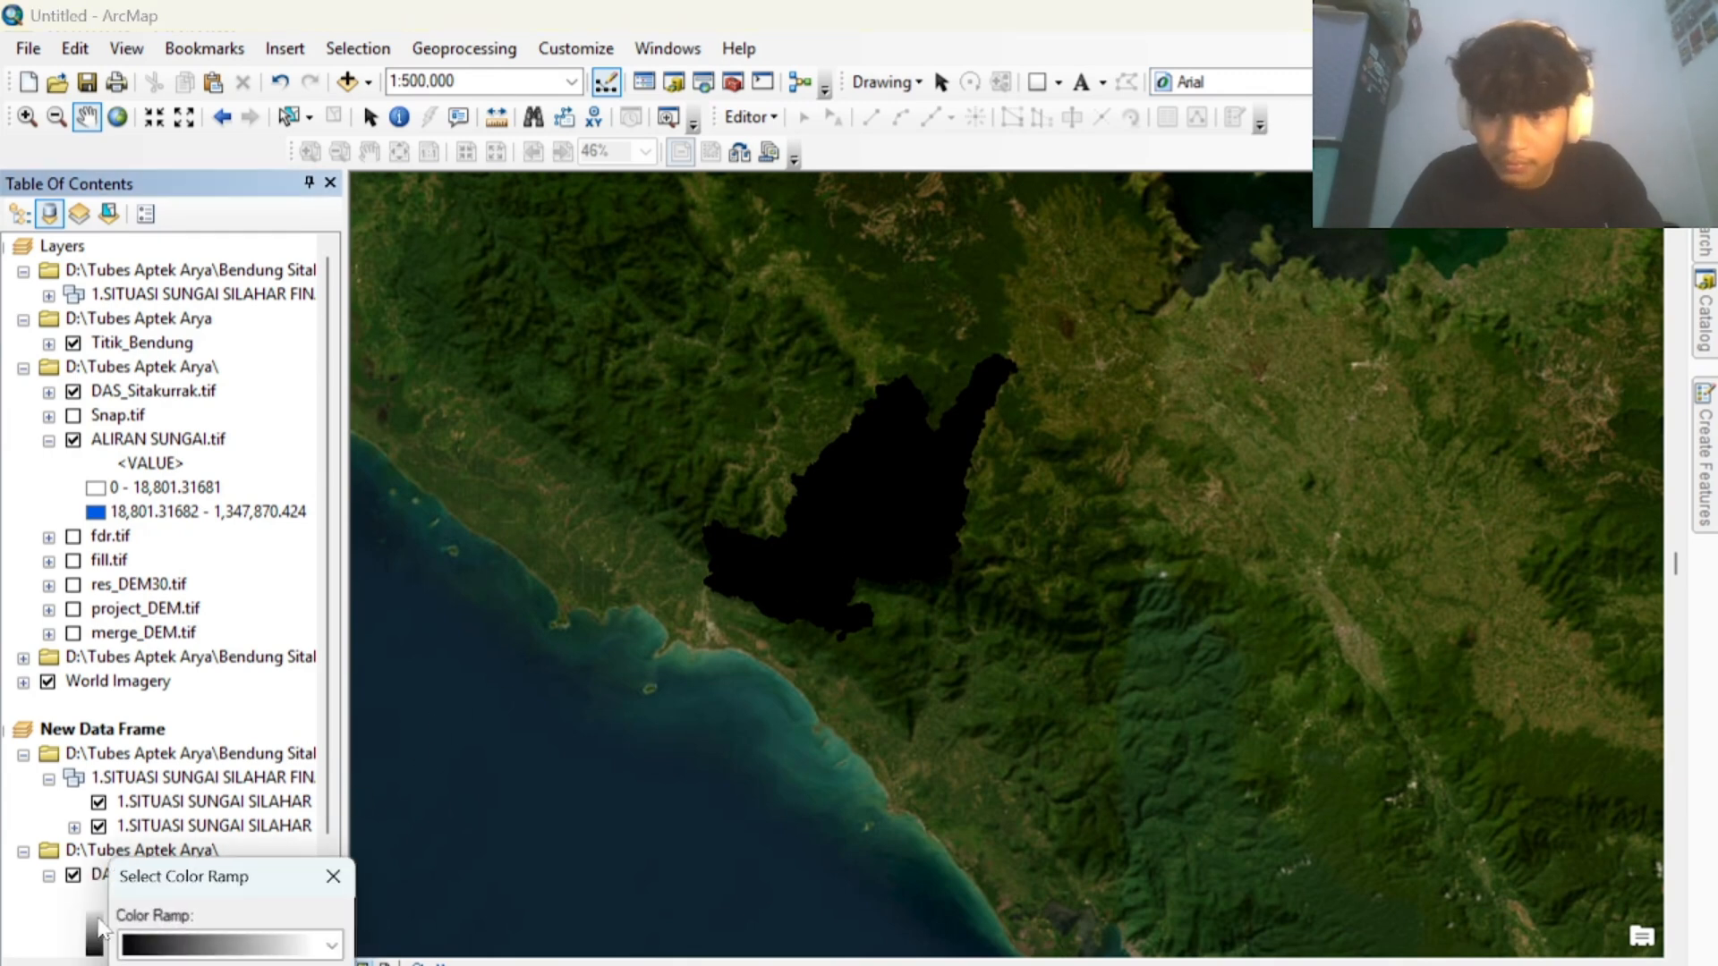
click(333, 949)
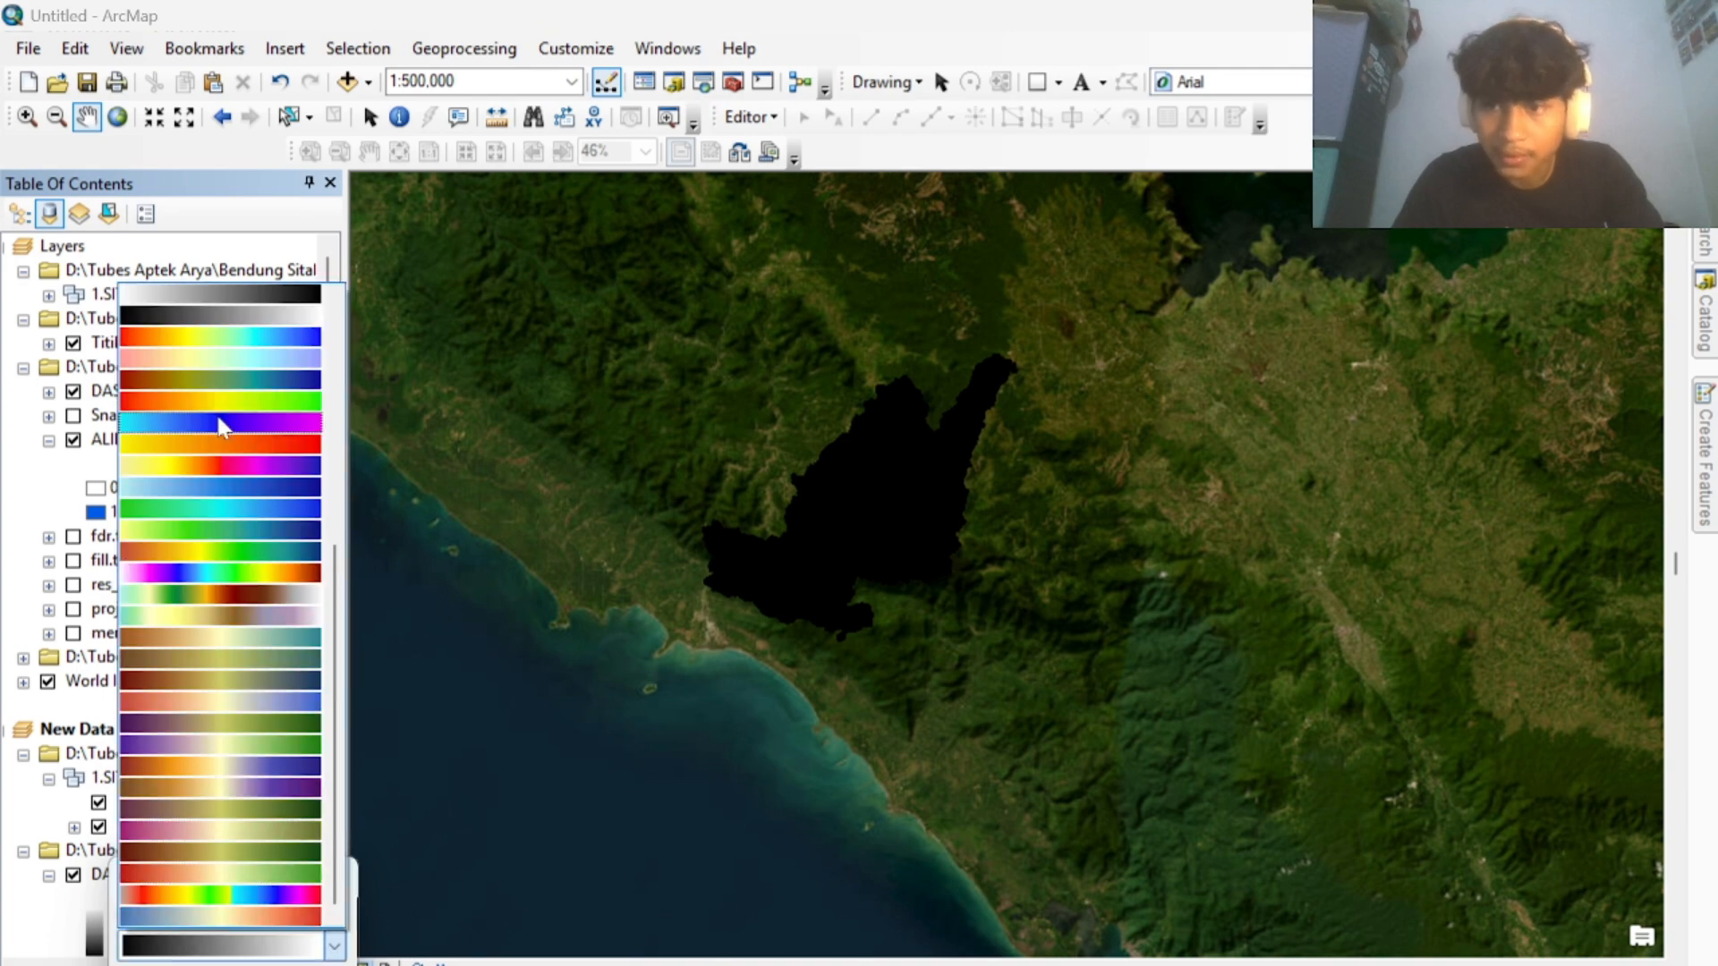
click(255, 462)
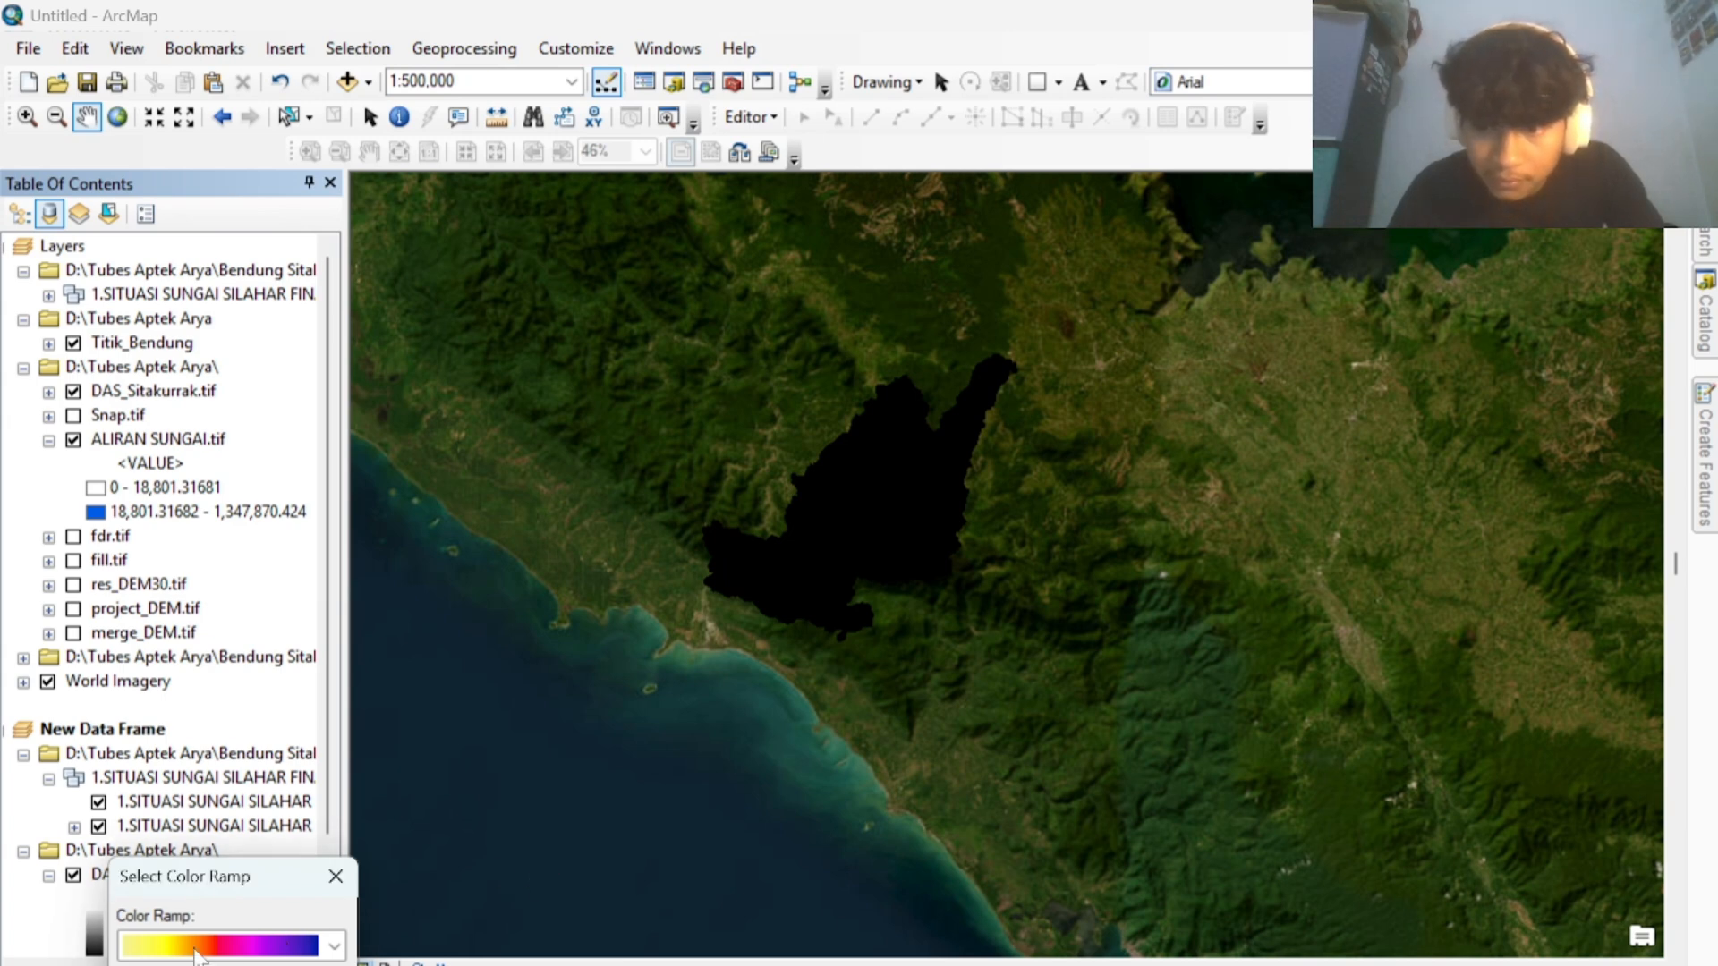
drag(239, 892, 448, 602)
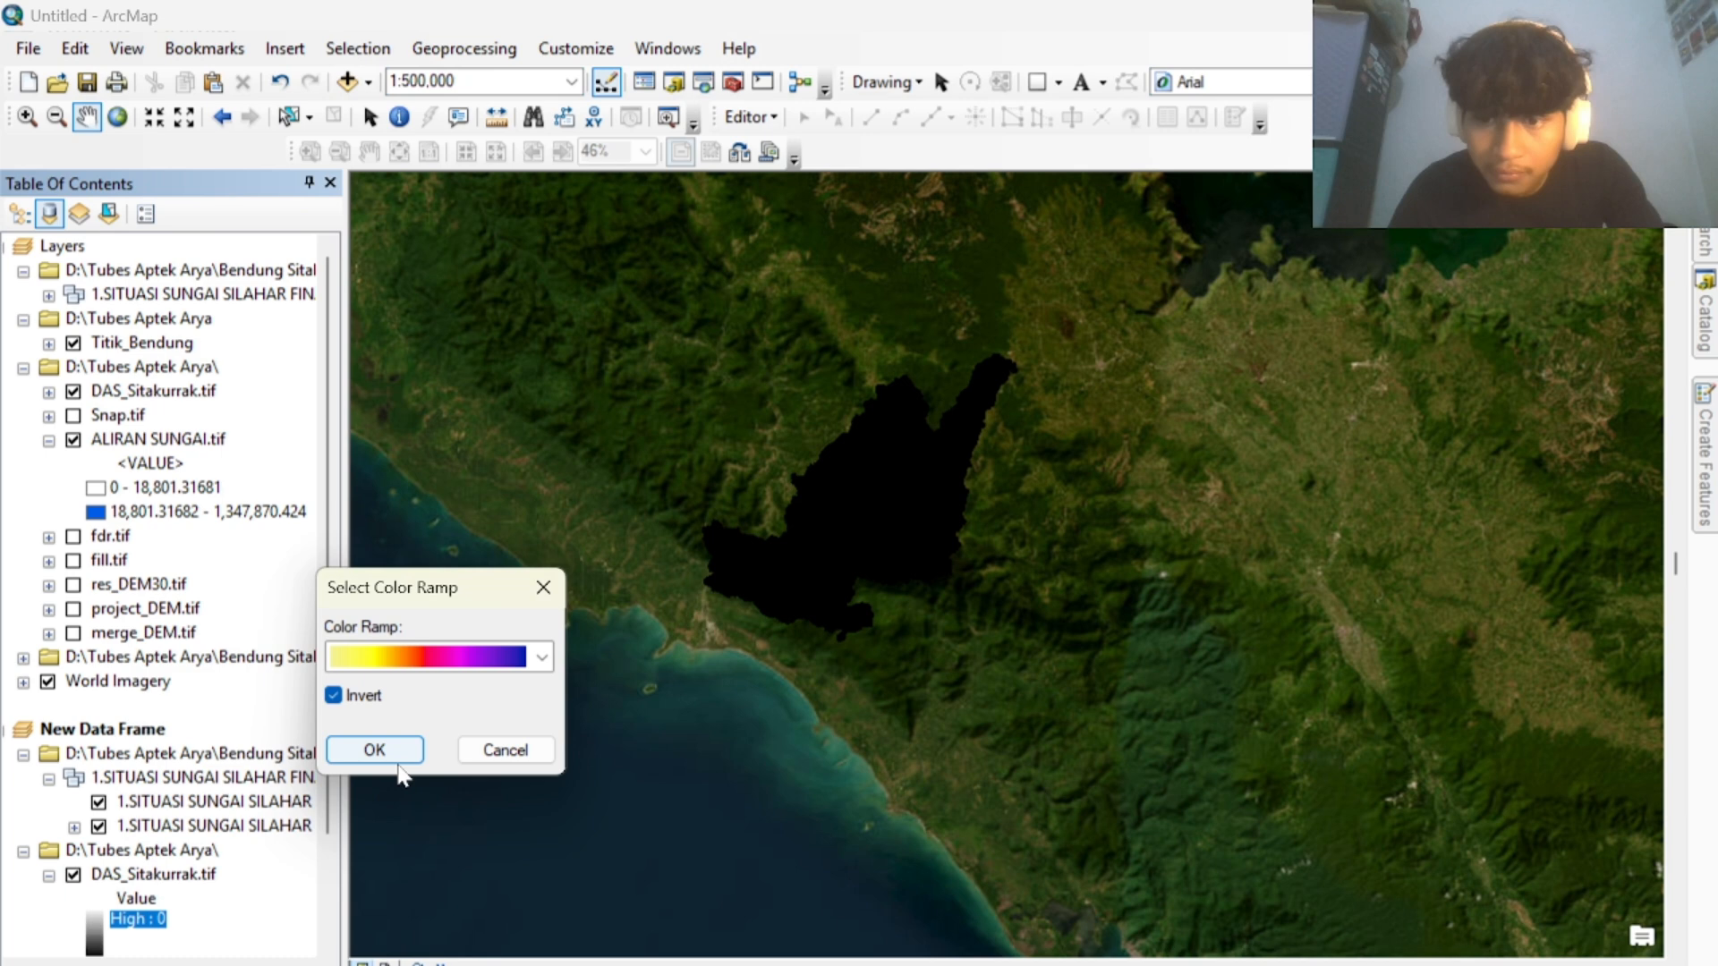
click(370, 696)
click(373, 749)
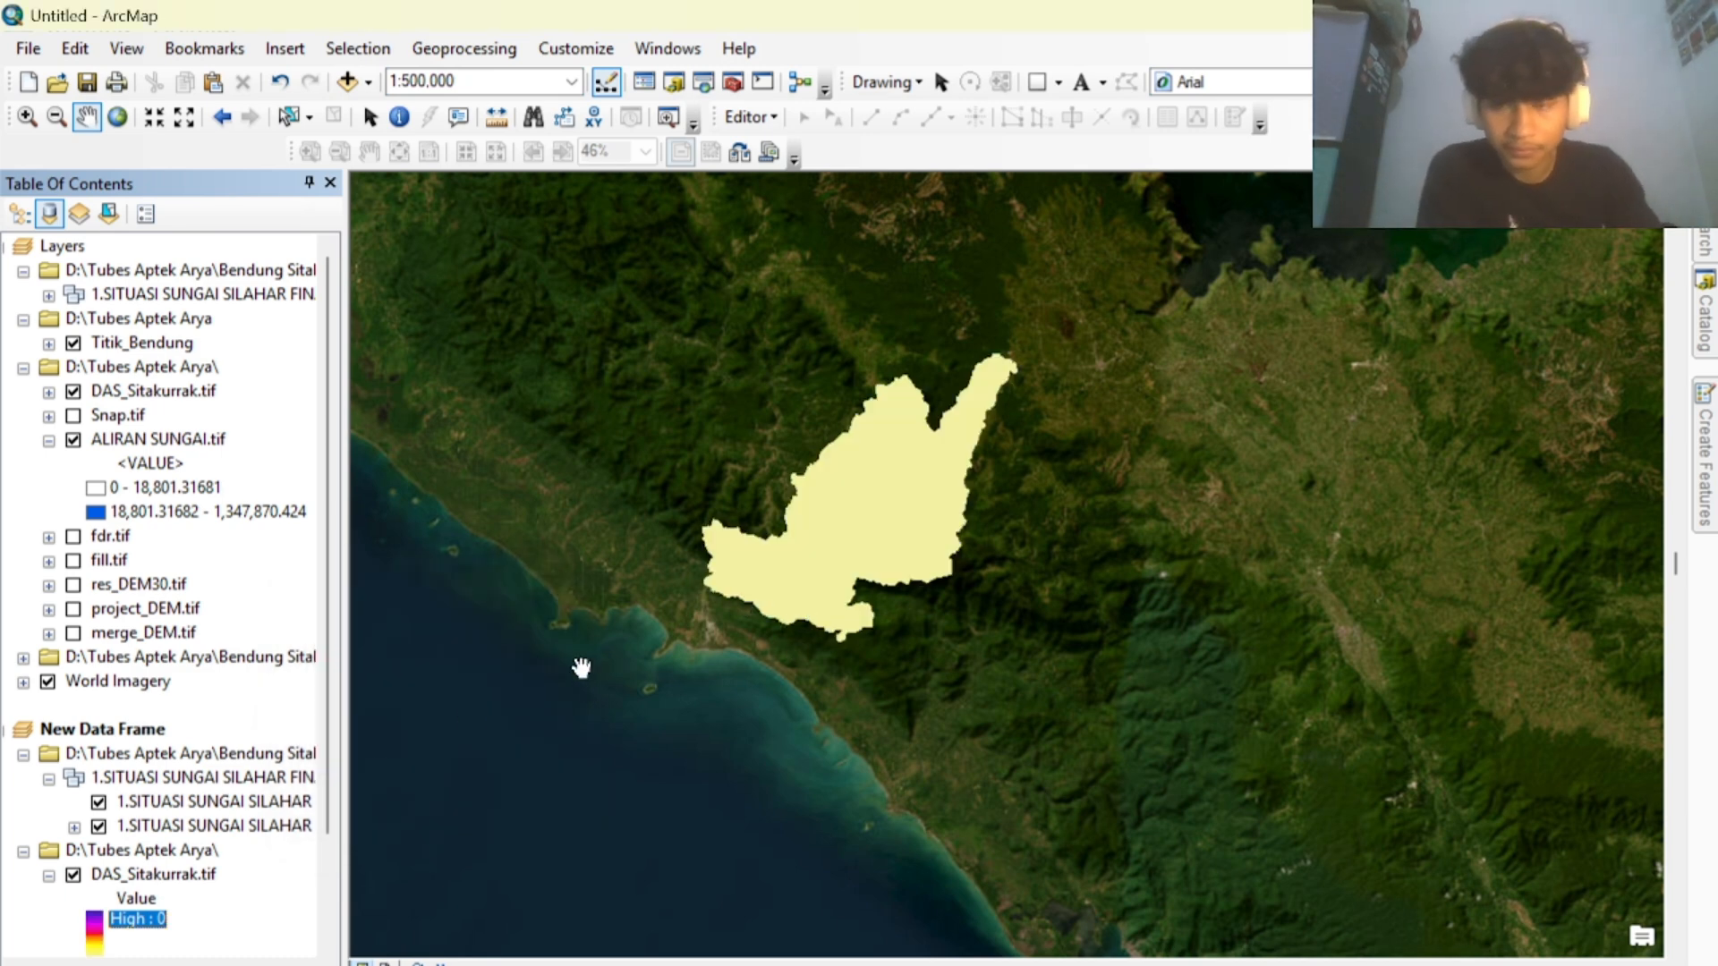
In the layout, shrink the new data frame and move it to the empty area below the legend.
scroll(112, 813, down, 2)
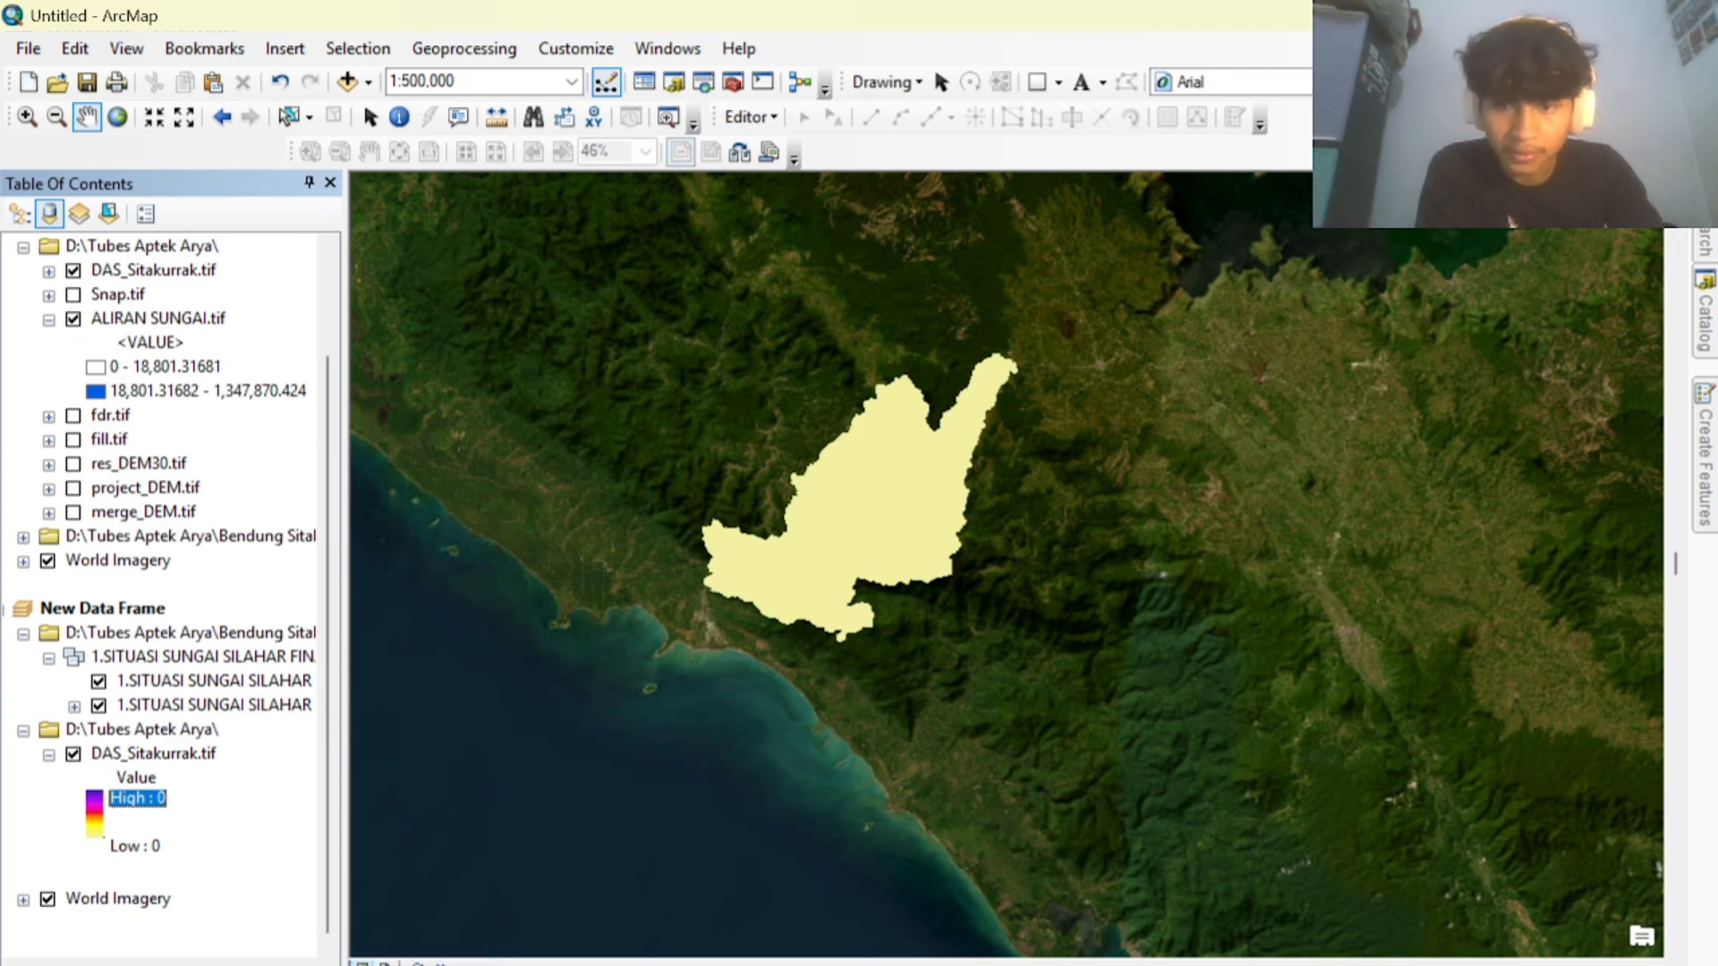
click(387, 963)
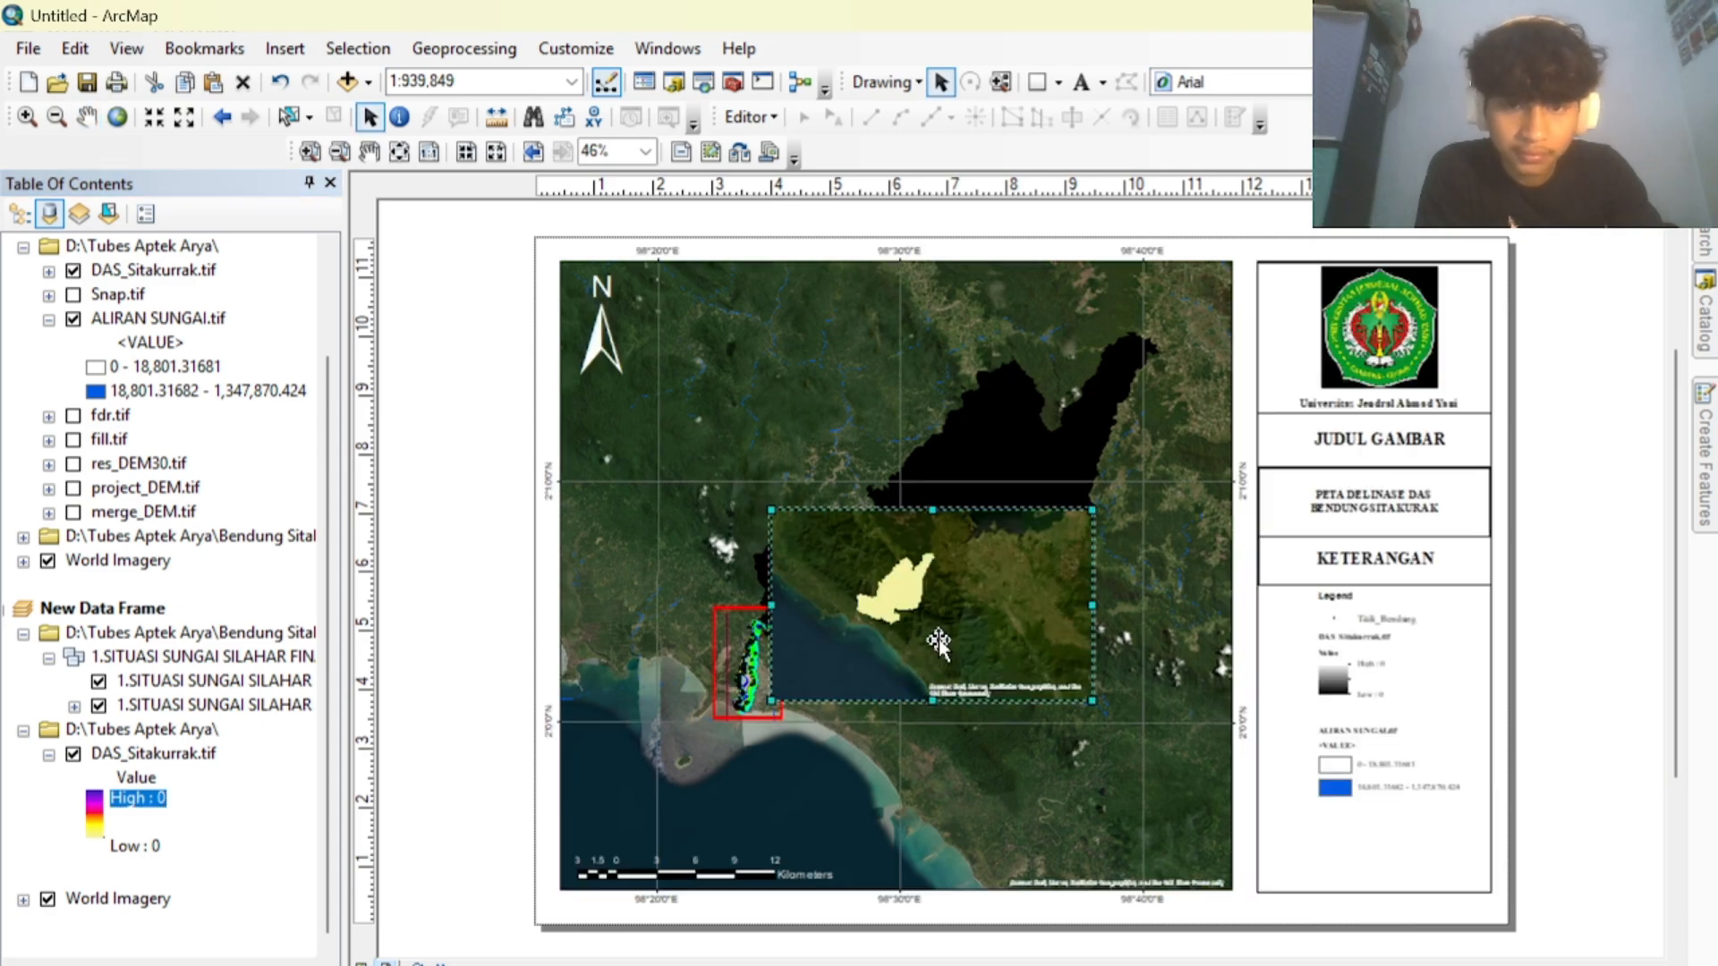
drag(937, 643, 1318, 759)
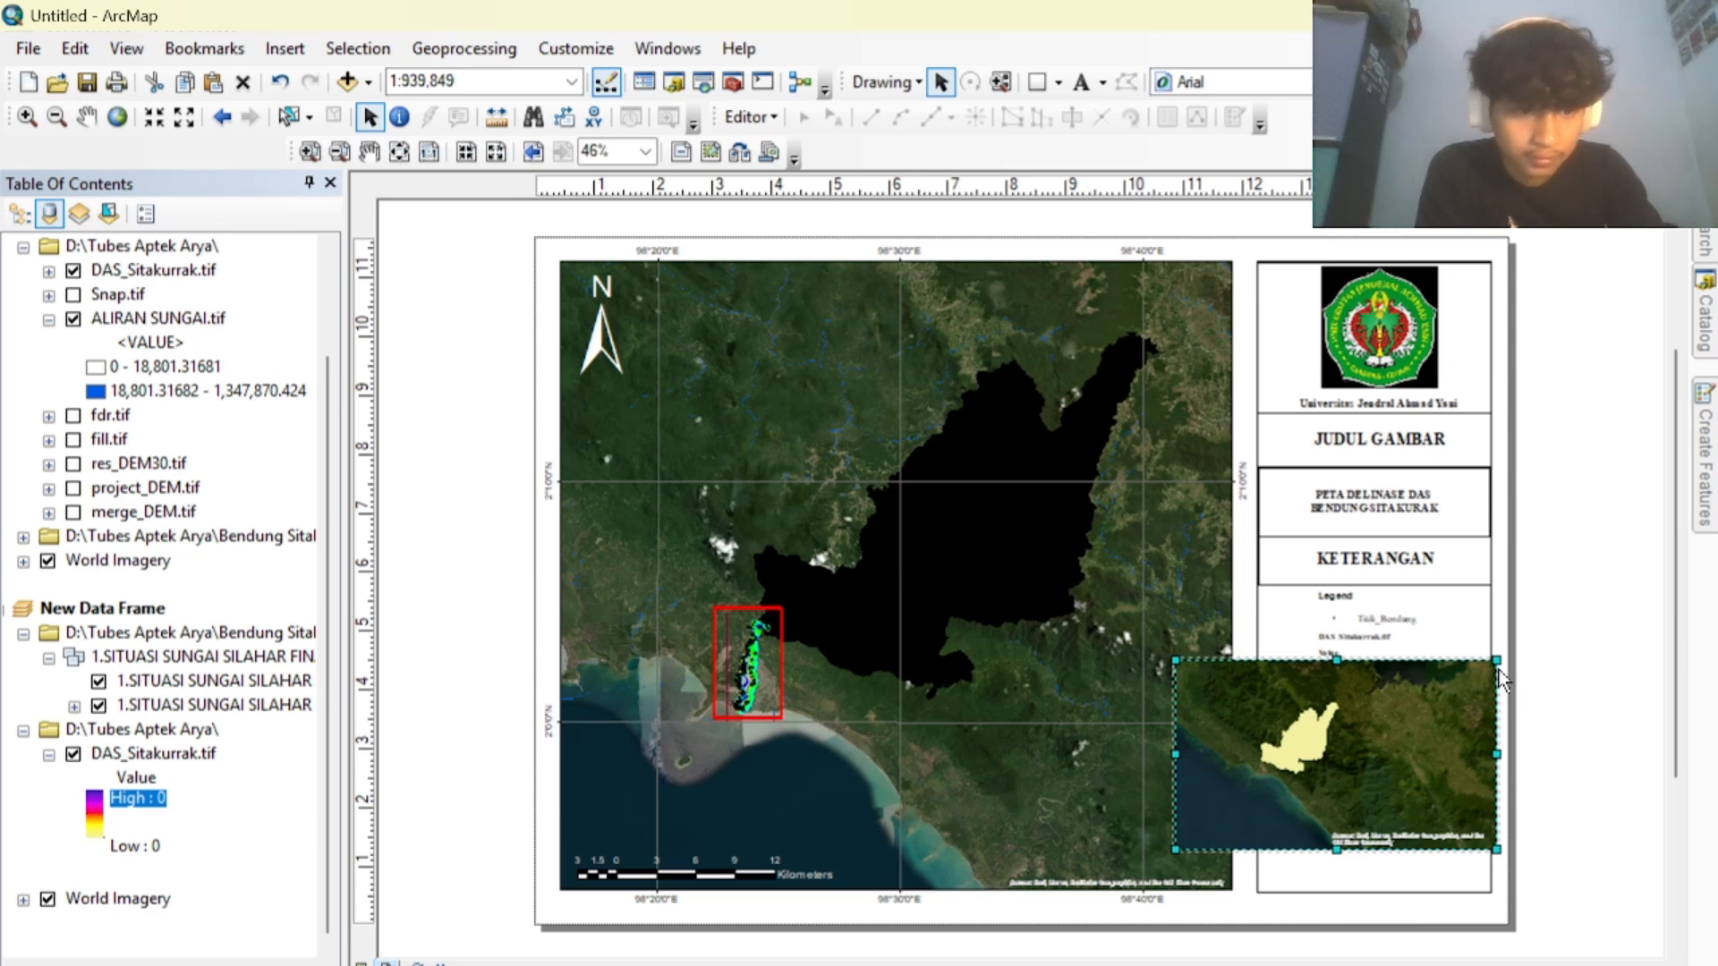
drag(1496, 662, 1400, 767)
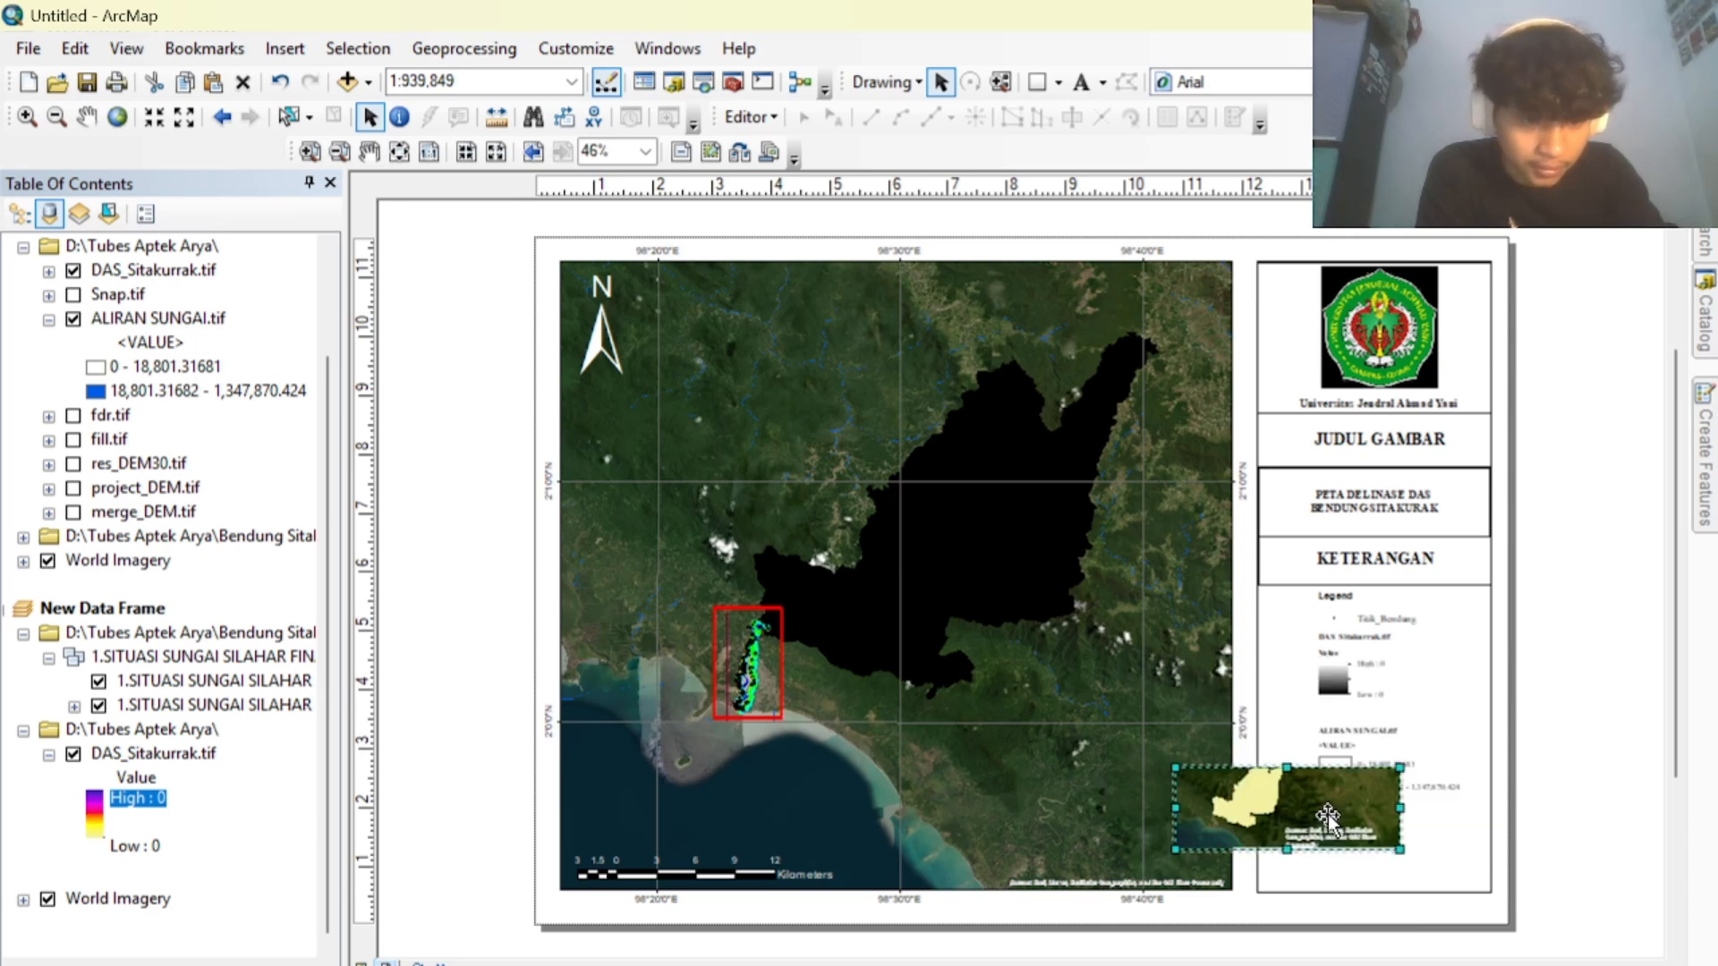
drag(1327, 815, 1404, 850)
Shrink the legend proportionally, and move and resize the new data frame to fit beneath it inside the layout's information column.
click(1380, 783)
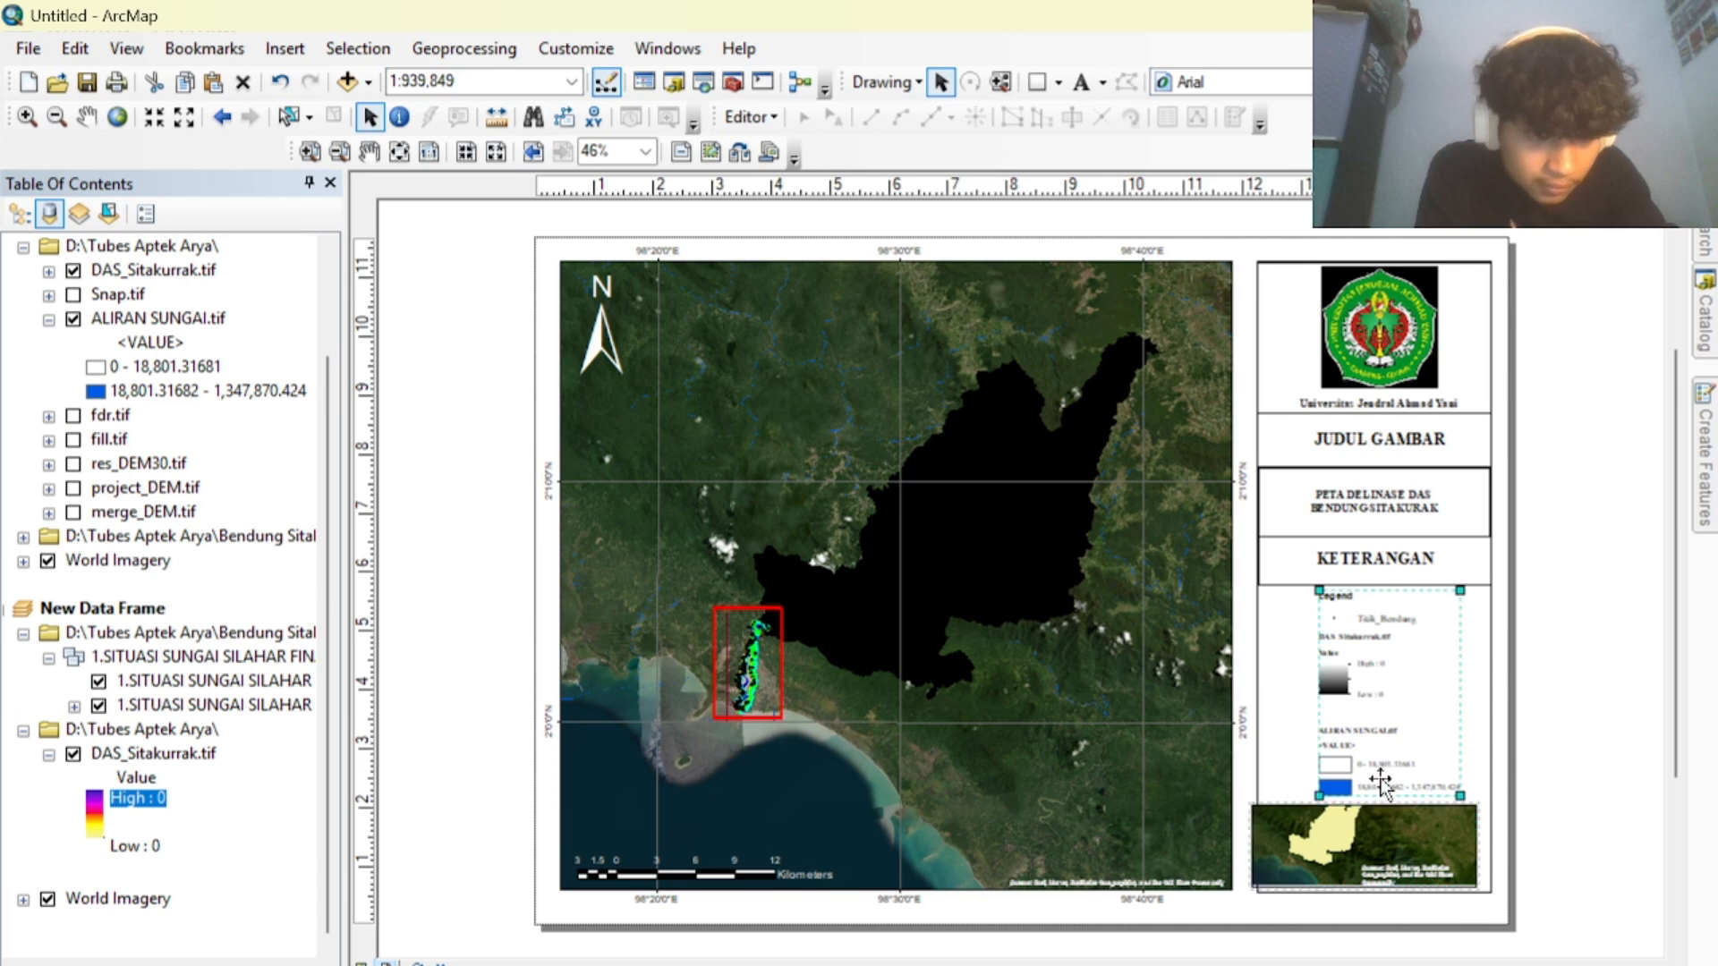
drag(1460, 796, 1444, 772)
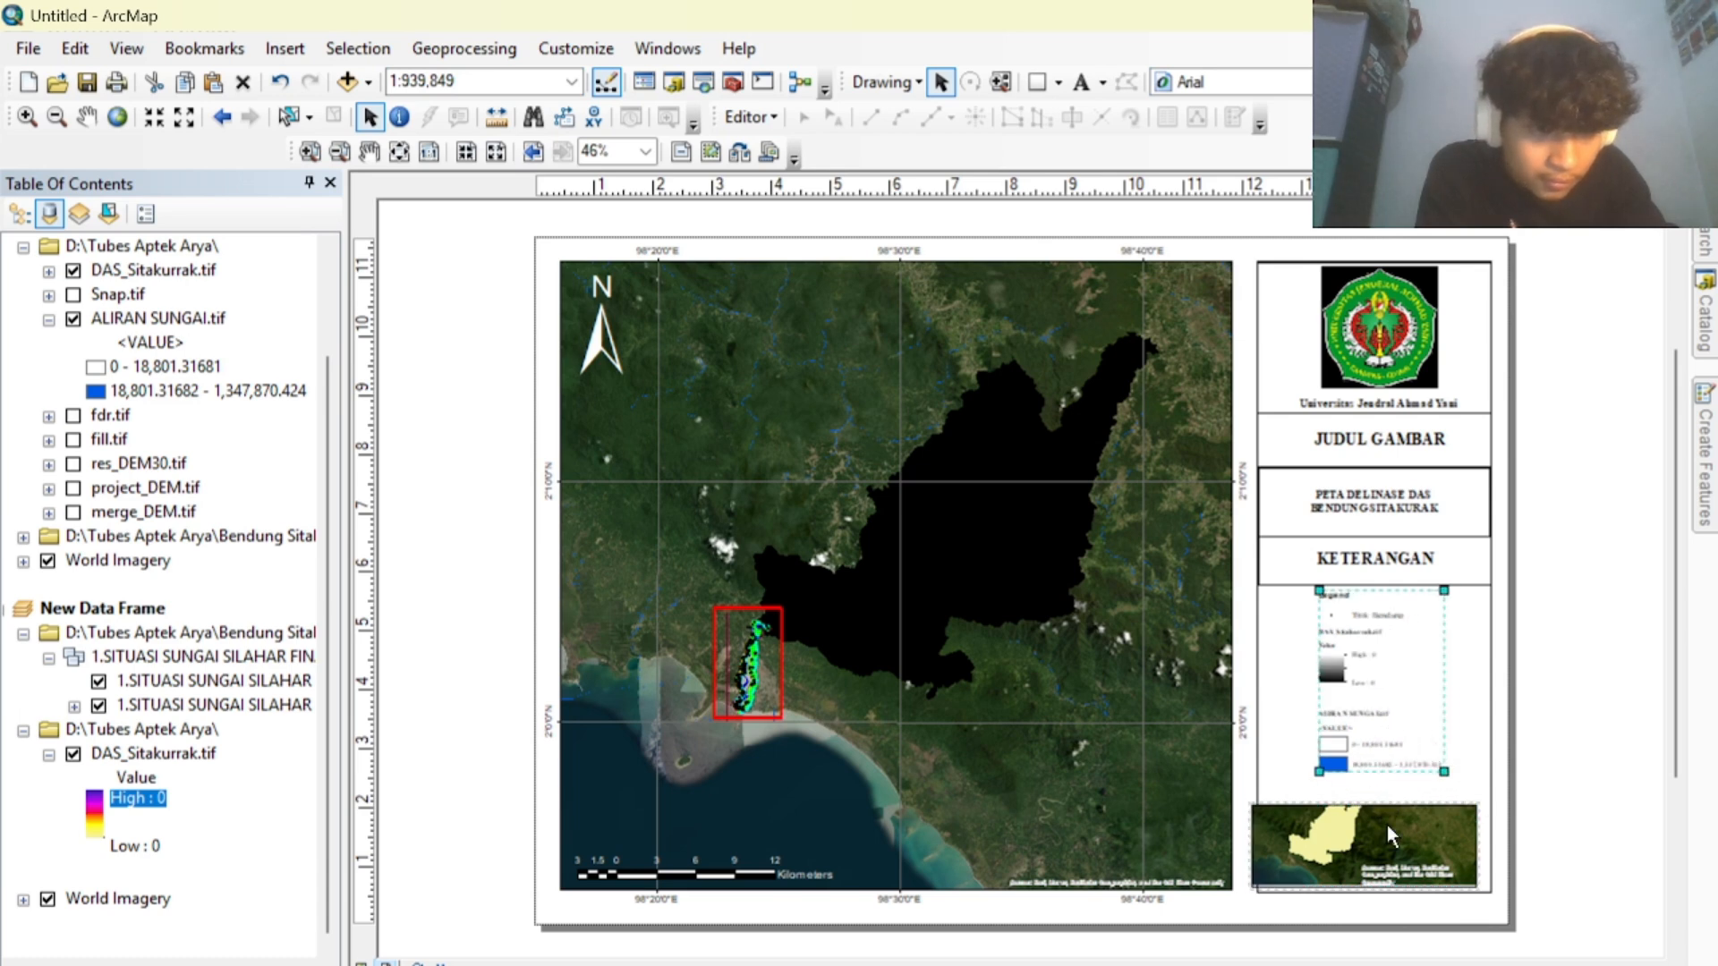
drag(1387, 825, 1403, 821)
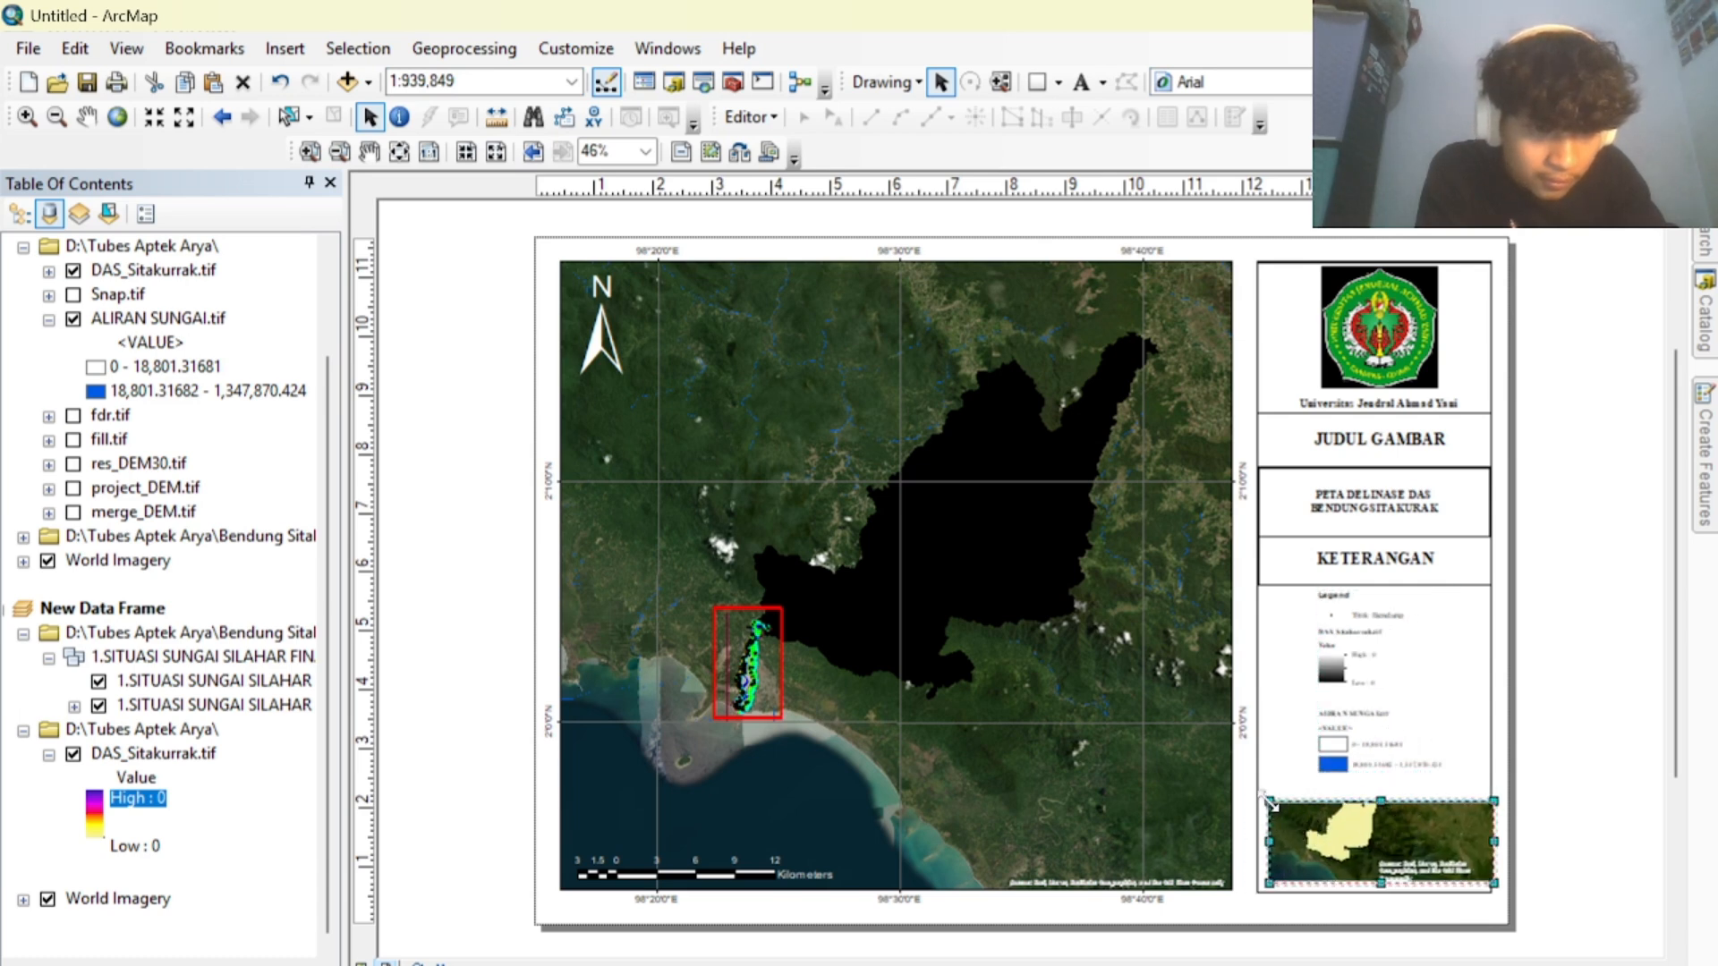
drag(1271, 802, 1263, 781)
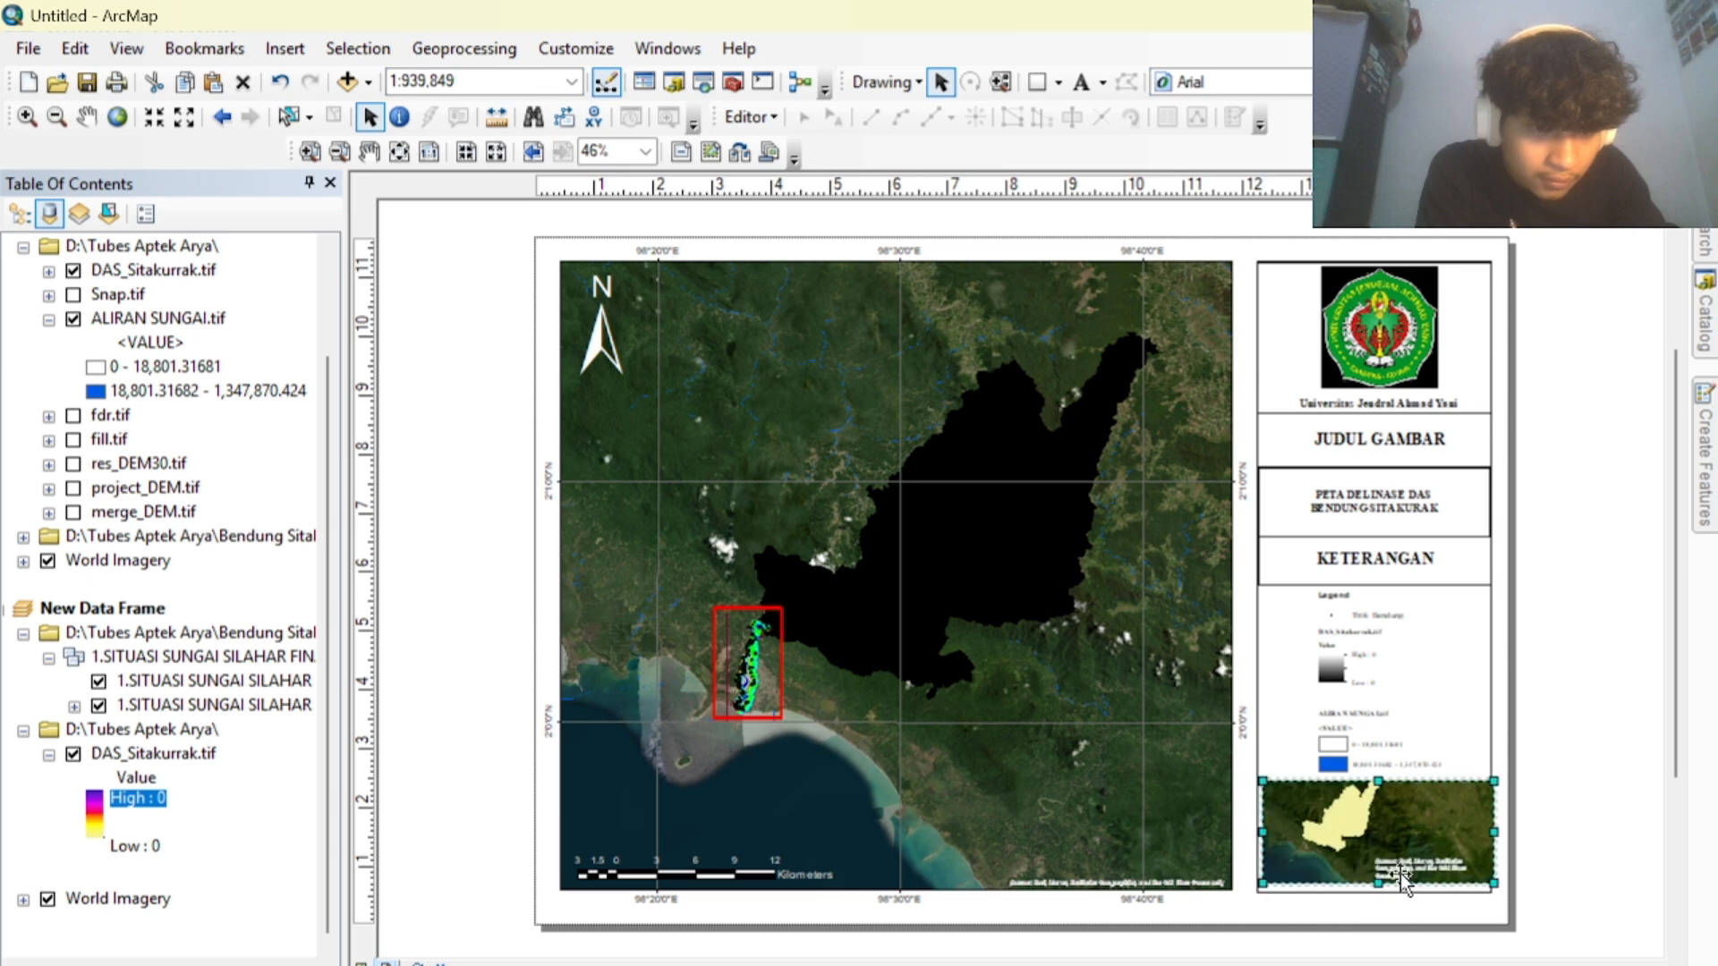
drag(1377, 882, 1378, 889)
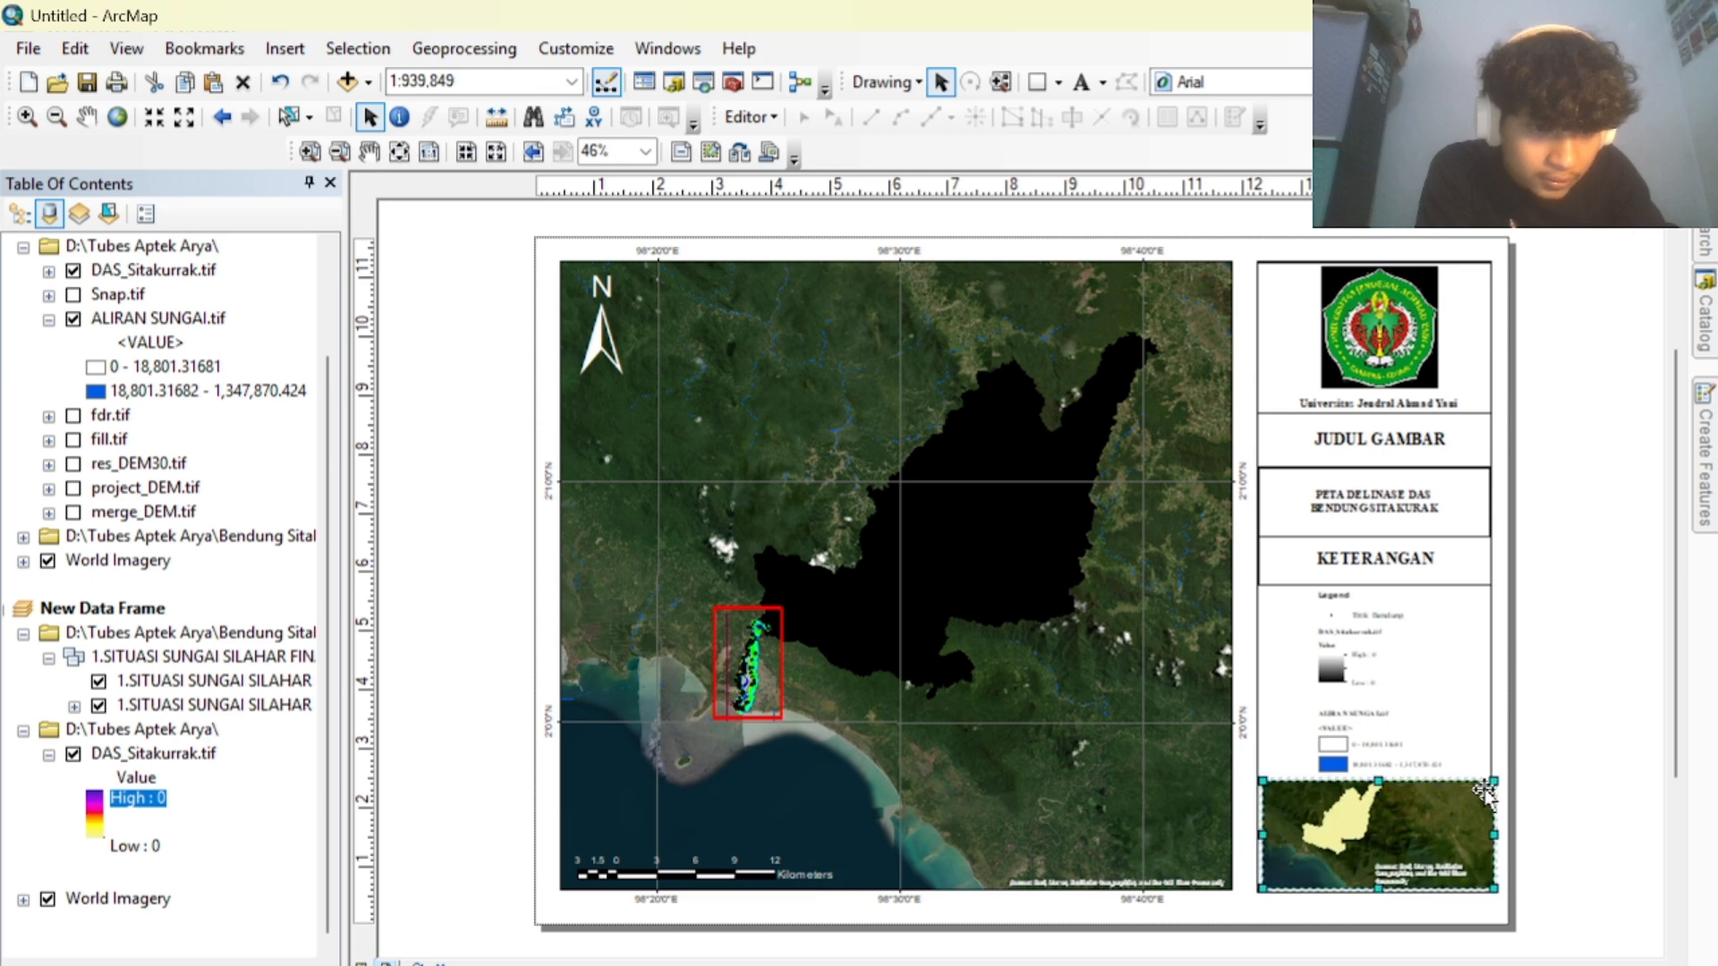
drag(1490, 785, 1475, 791)
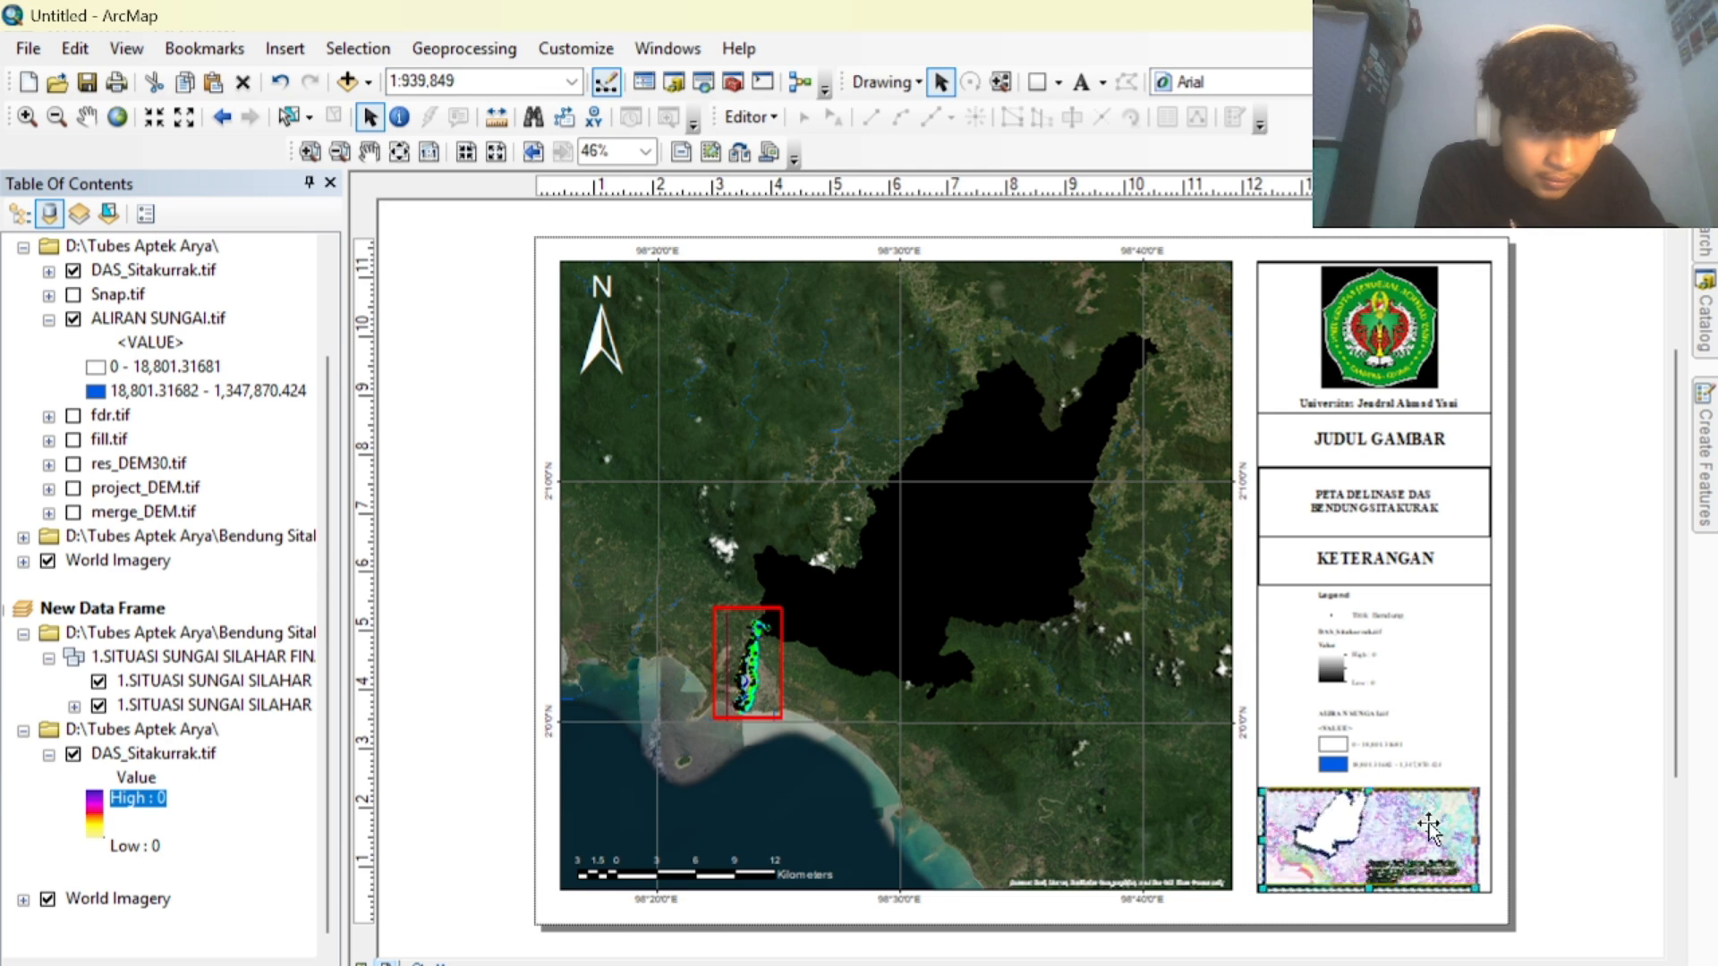
Scale the legend down a little more and move the inset data frame up, centred within the column.
click(1366, 744)
drag(1444, 771, 1378, 771)
click(1395, 798)
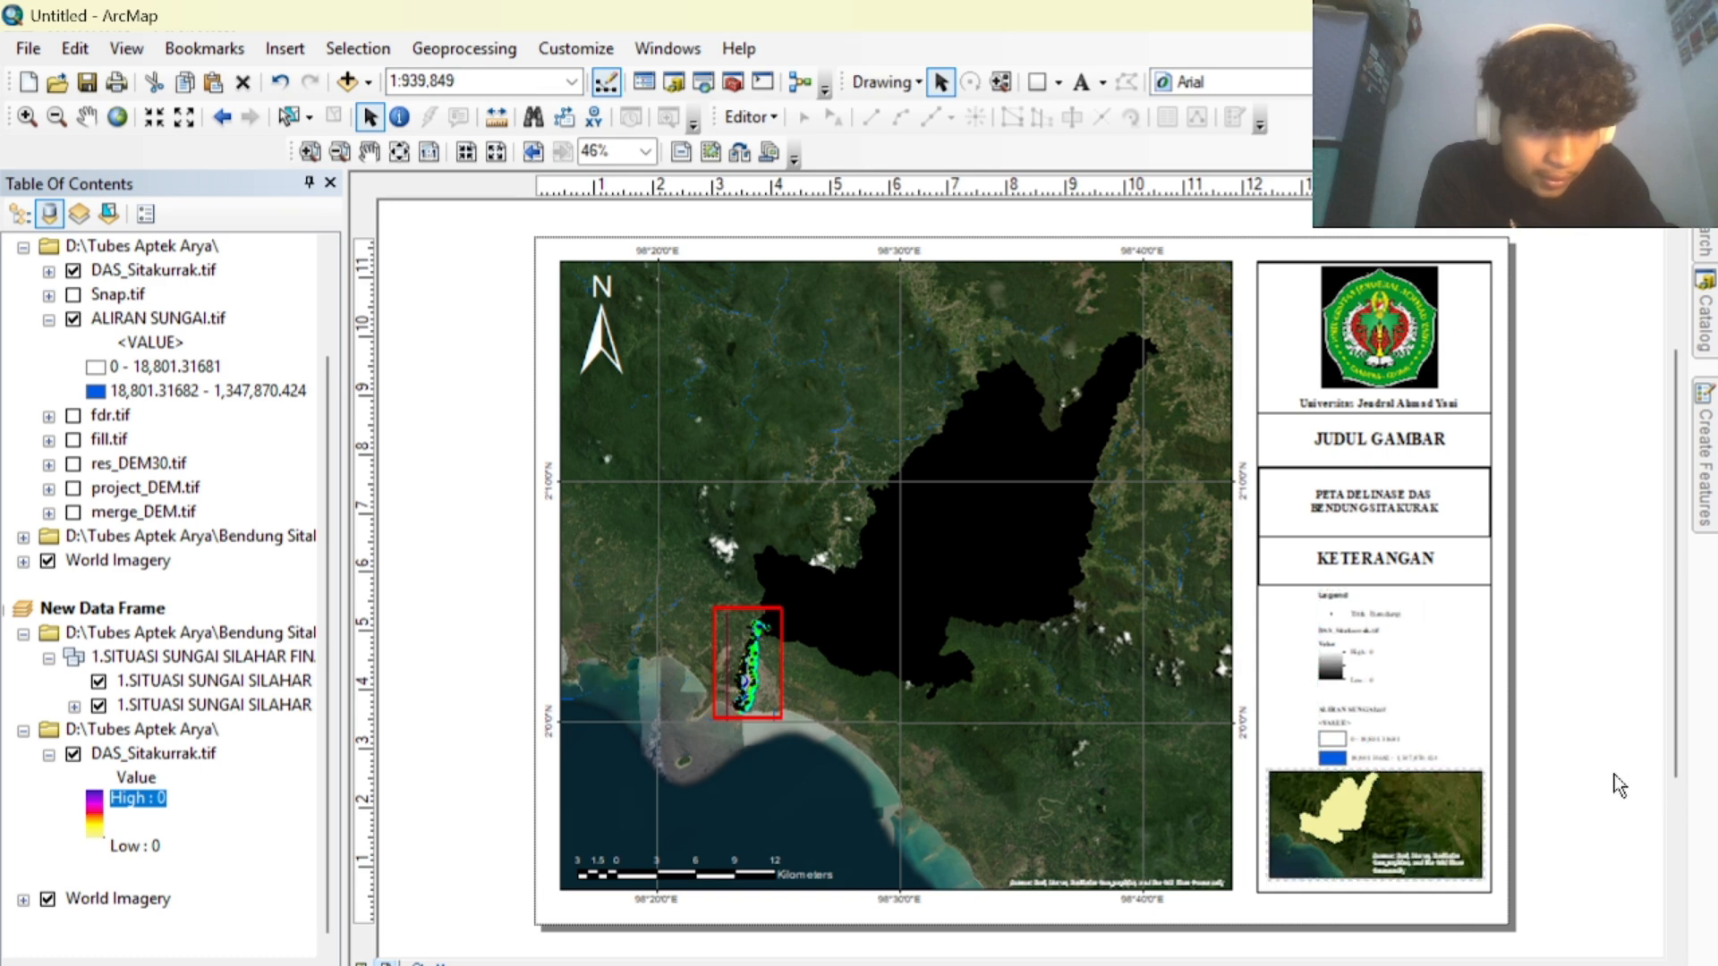
Reduce the height of the KETERANGAN box and shift its heading text and the legend up to suit.
click(1404, 577)
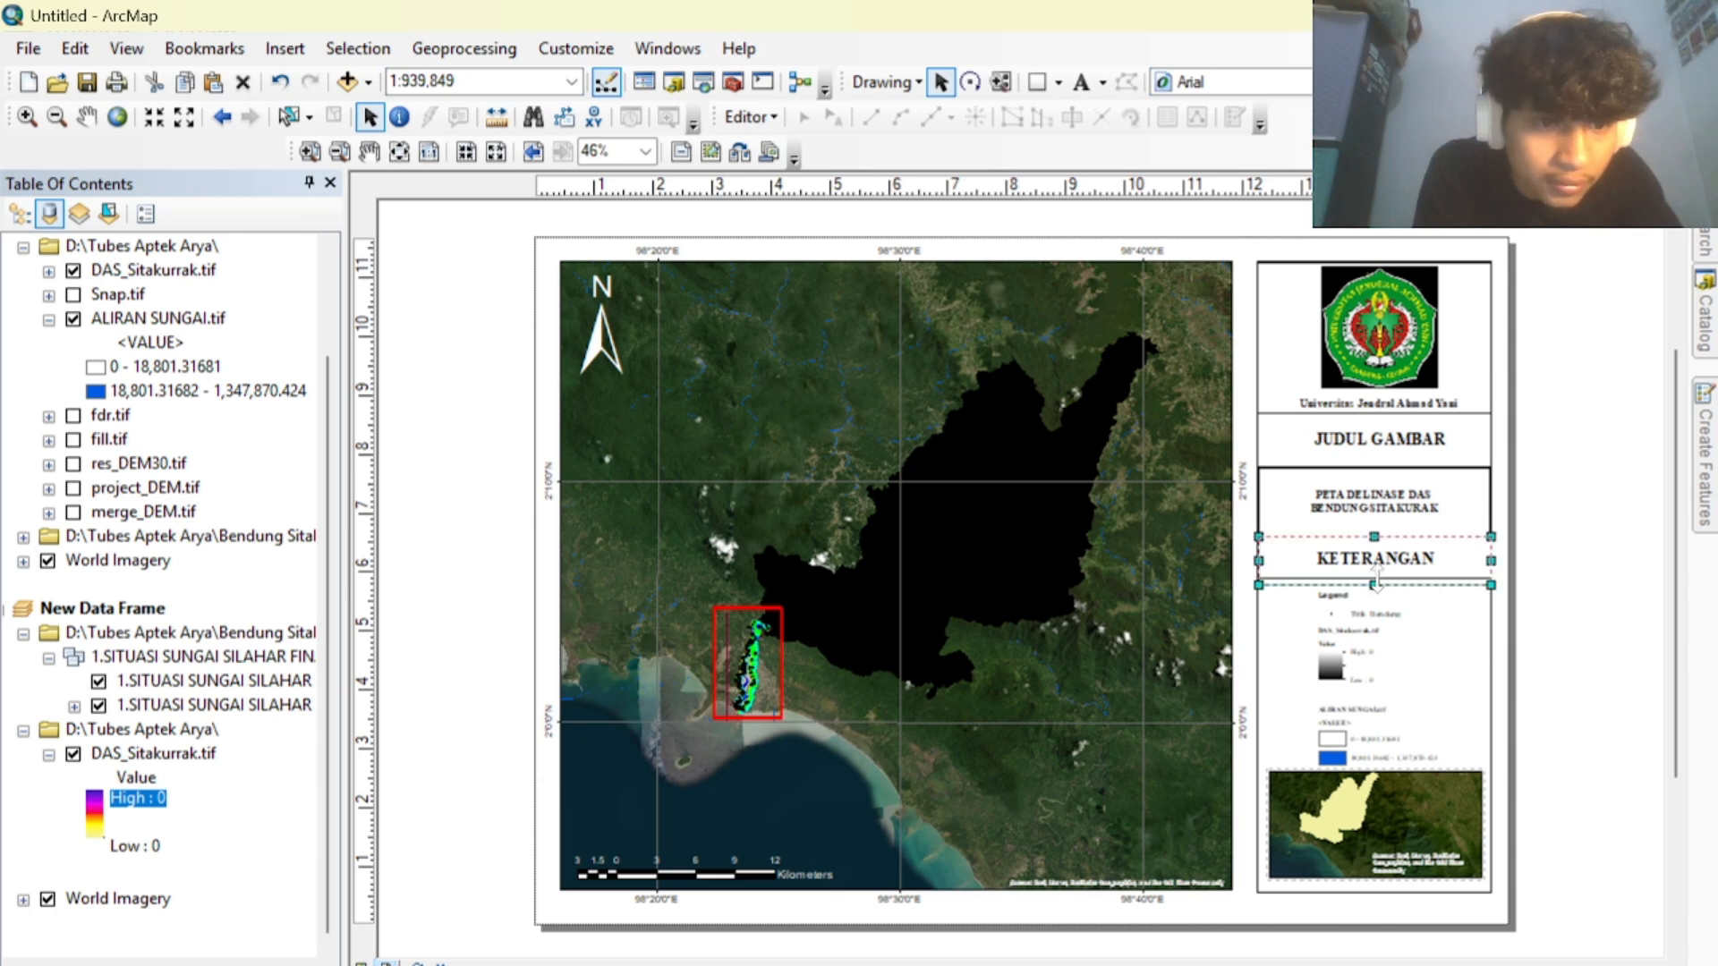
click(1355, 666)
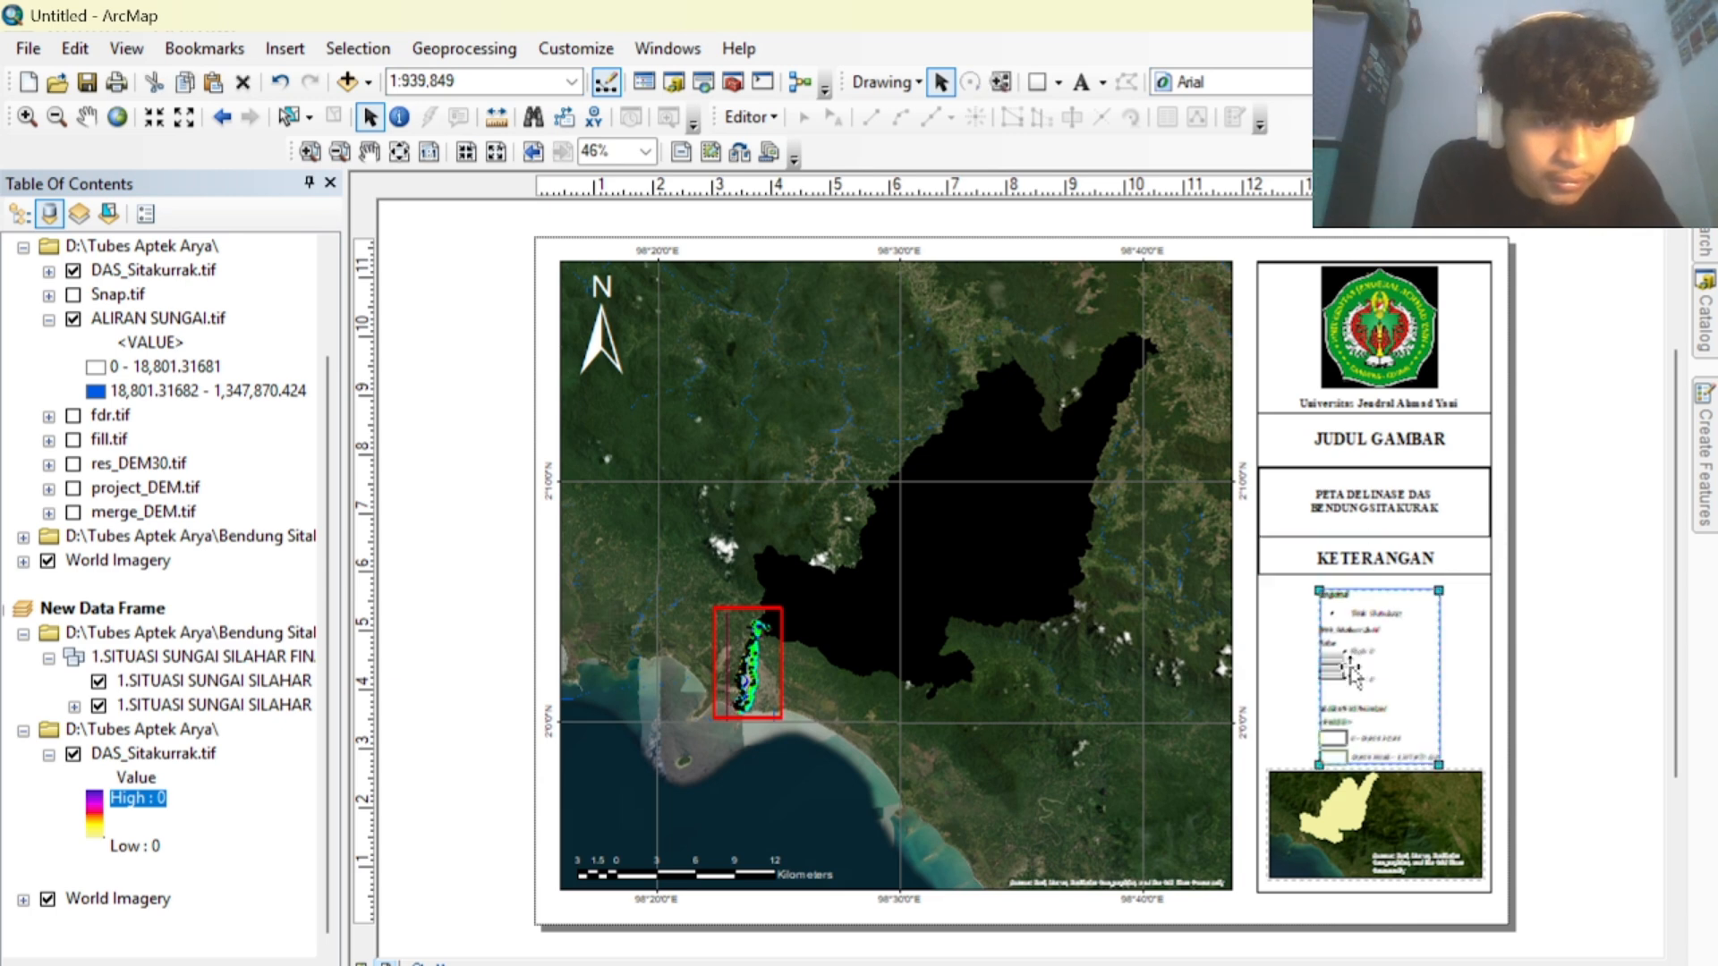
drag(1353, 667, 1360, 656)
click(1384, 568)
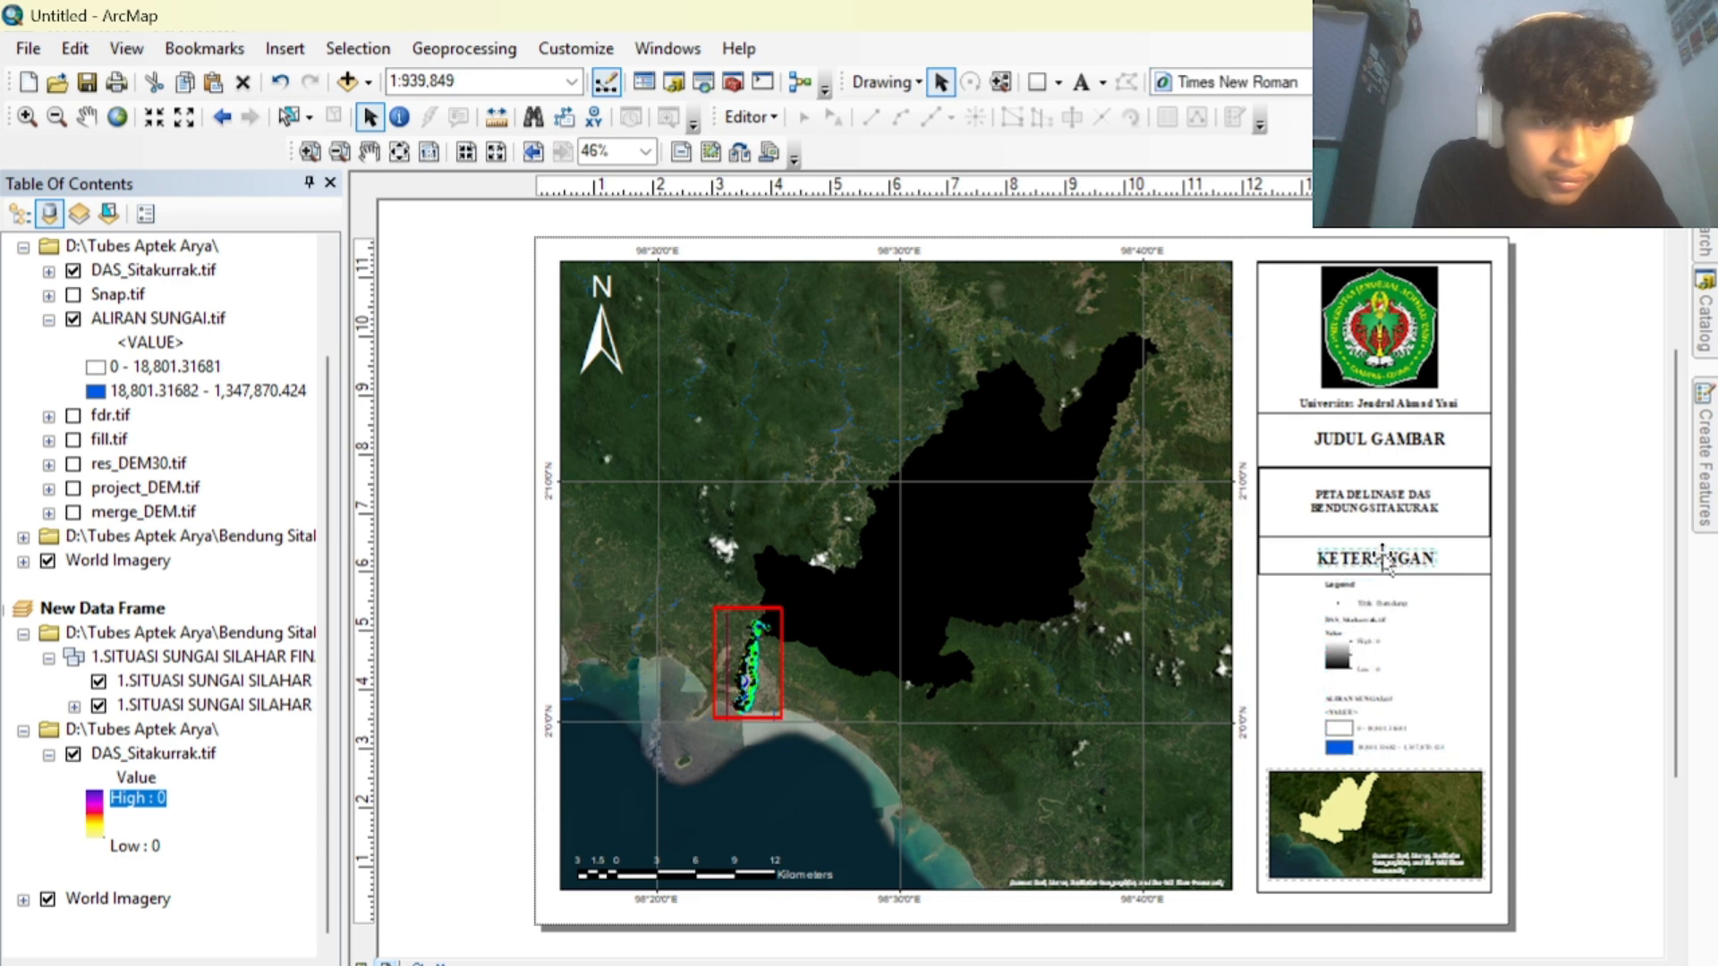
Move the inset data frame down to the column's lower border, leaving a gap below the legend.
click(1373, 792)
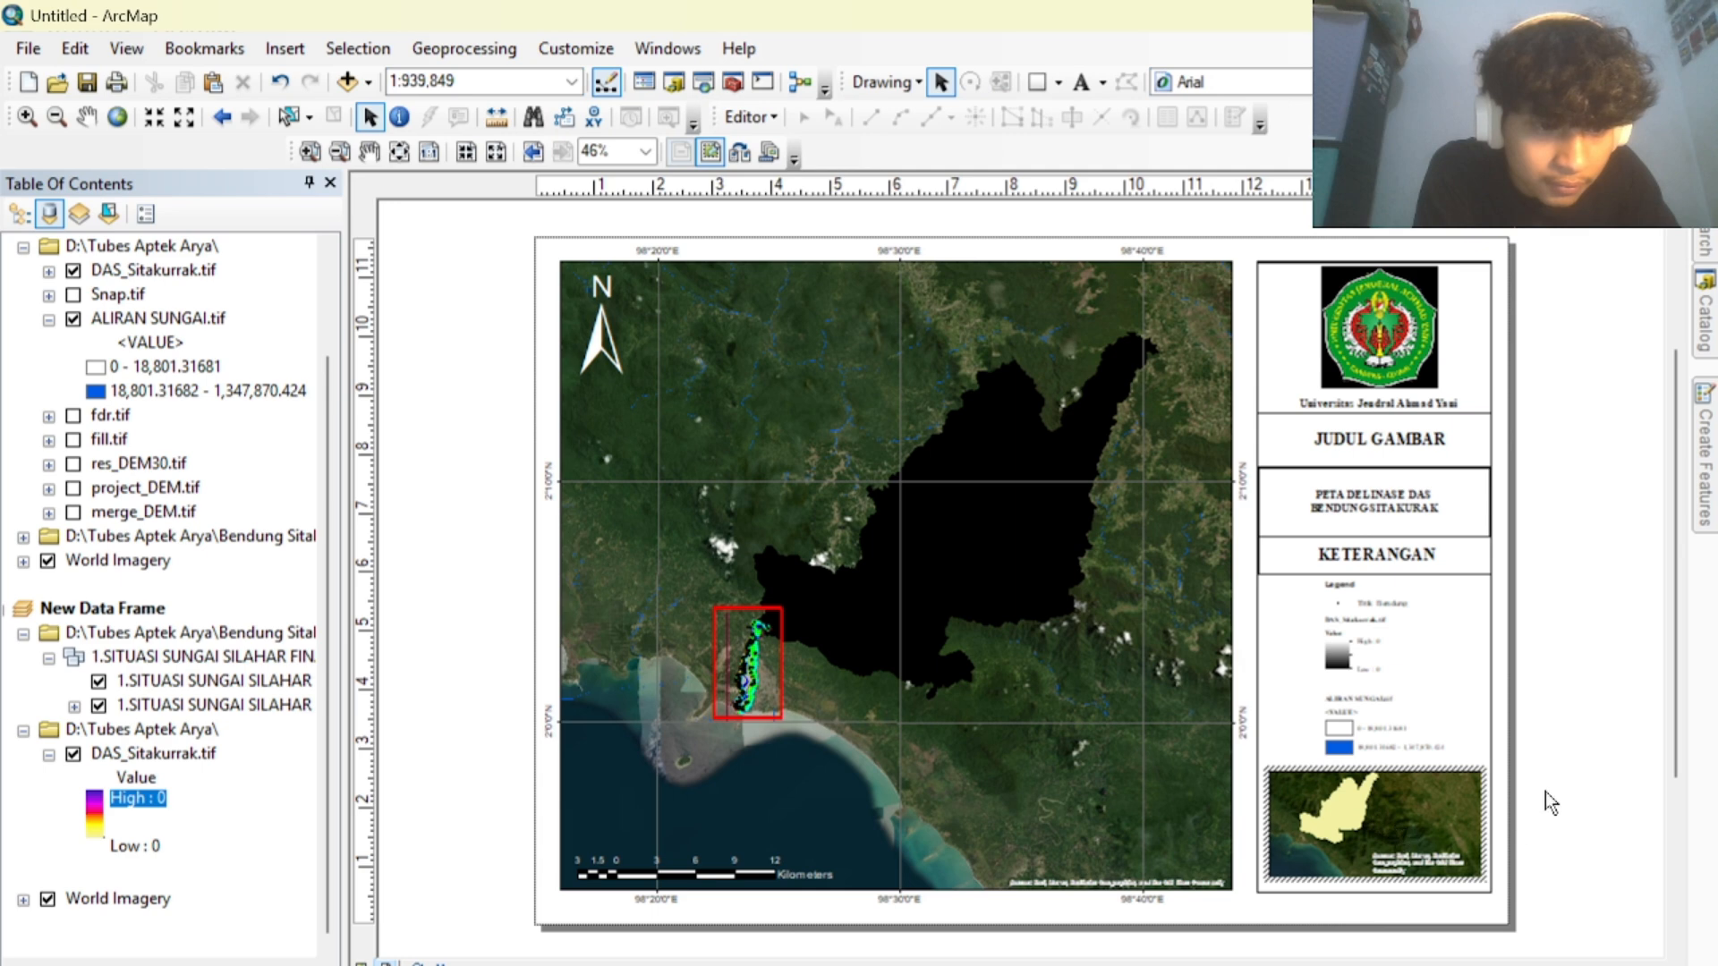
click(1425, 819)
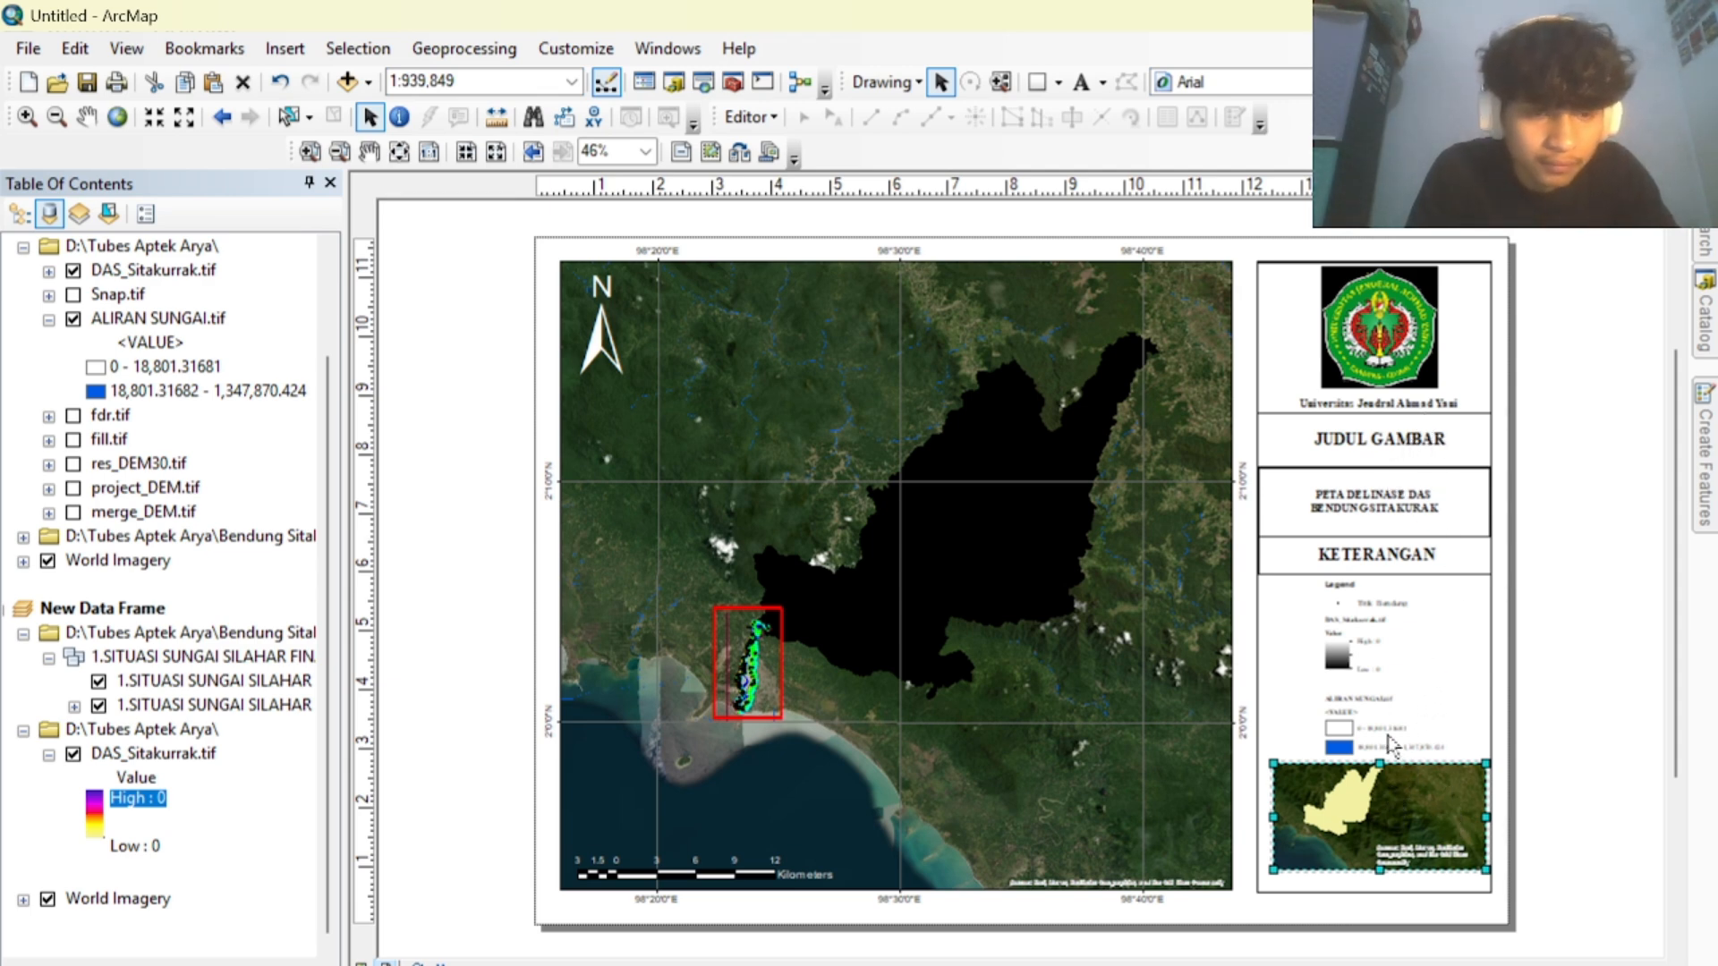
click(1379, 707)
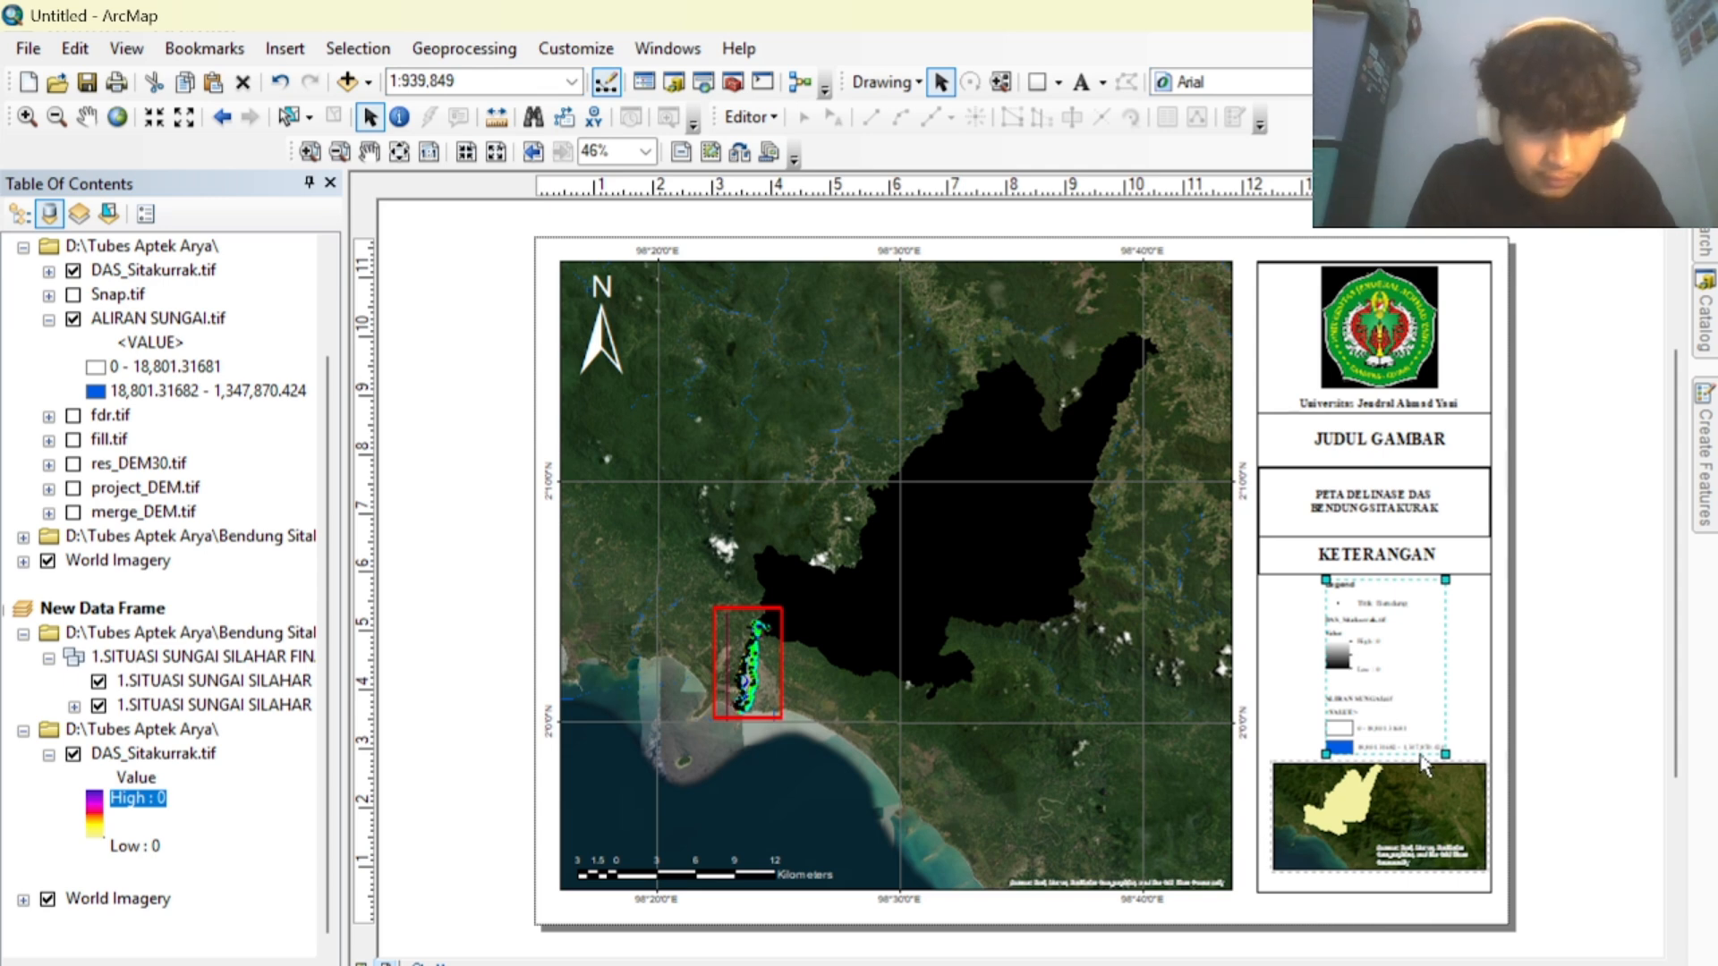
click(1382, 818)
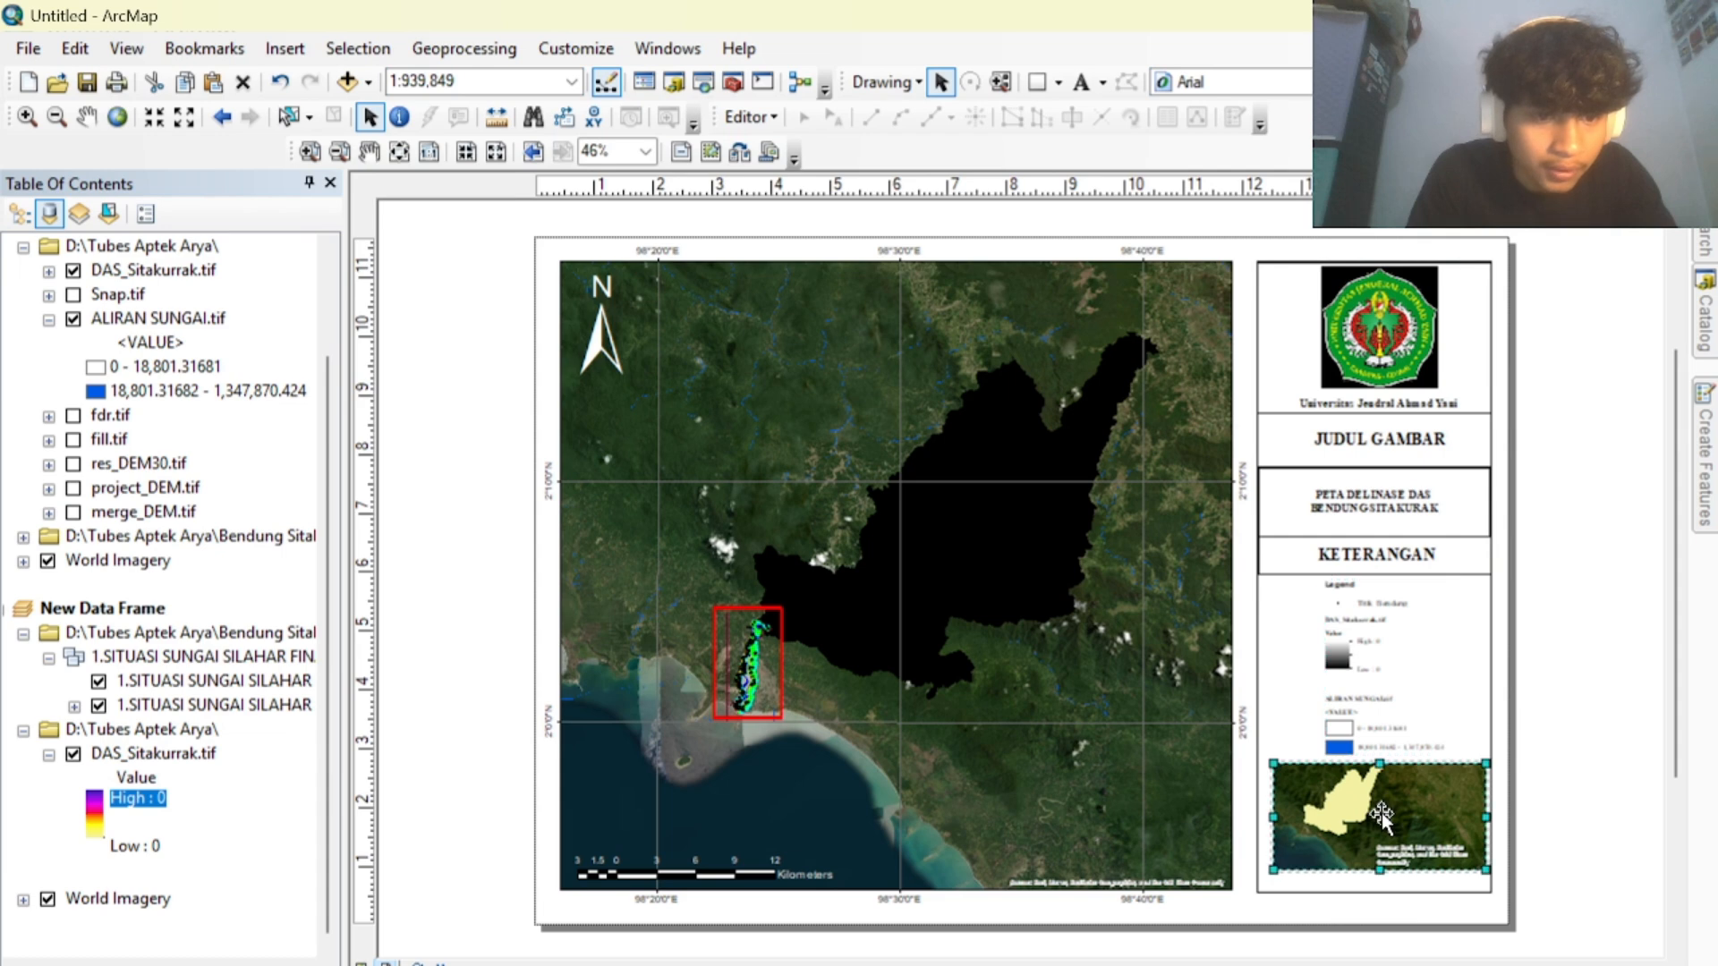
mouse_move(1381, 812)
mouse_down()
mouse_move(1377, 857)
mouse_move(1377, 787)
mouse_up()
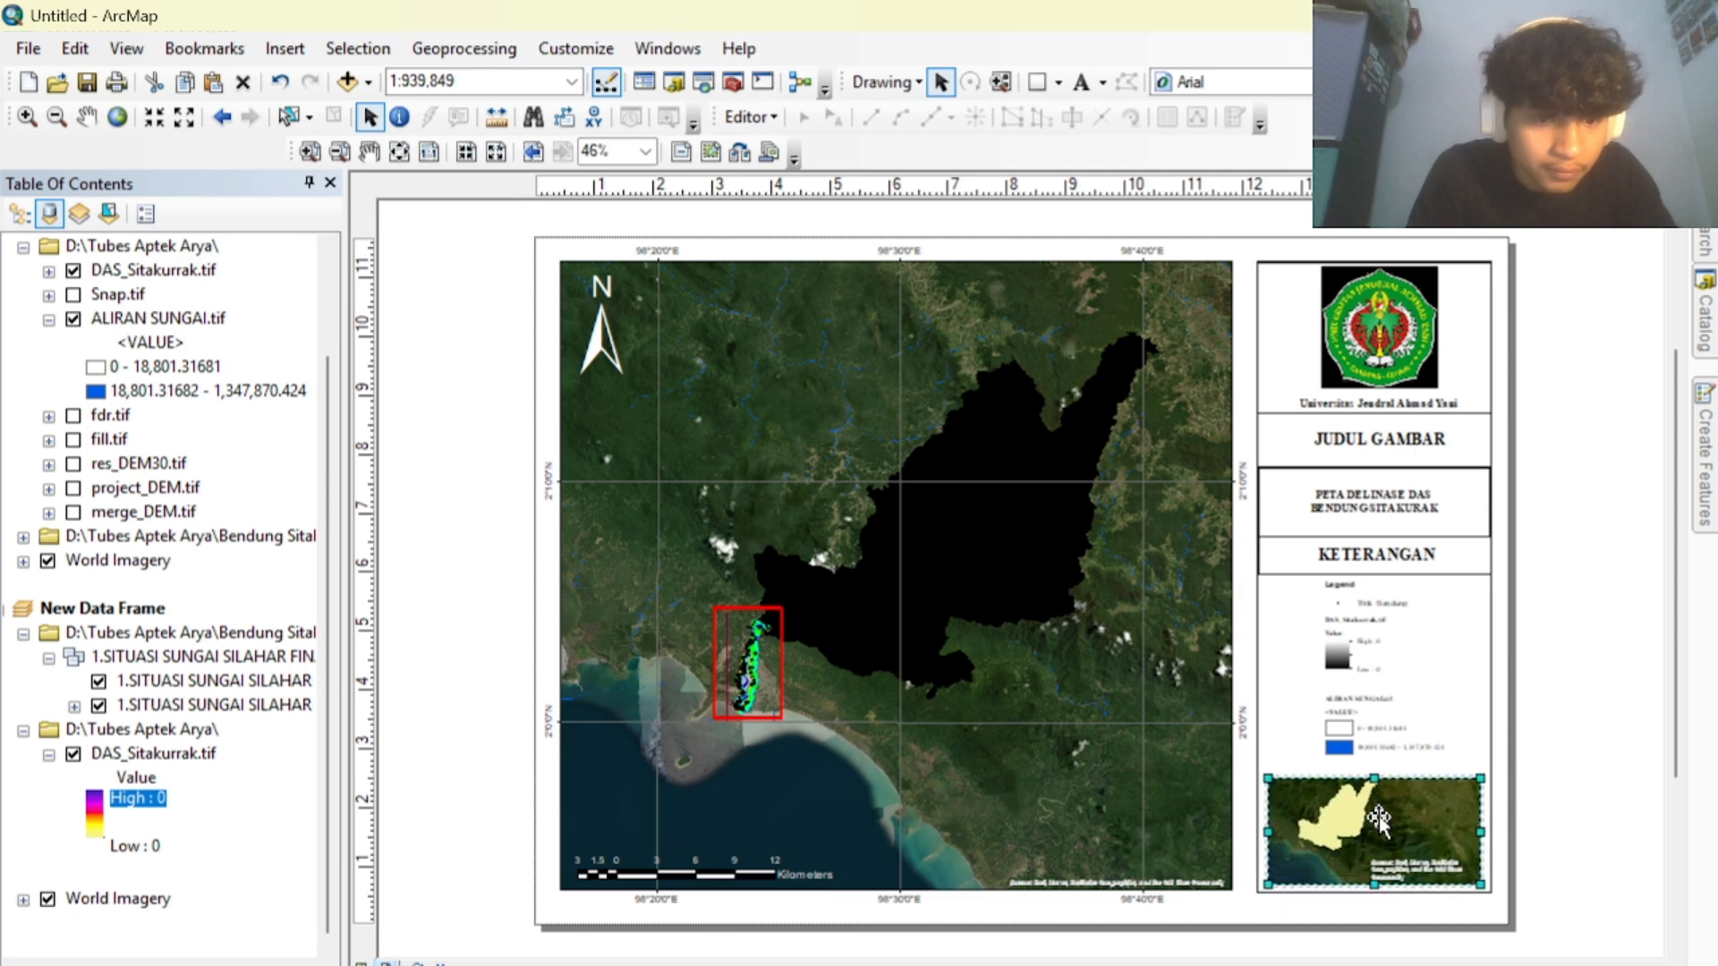
click(1543, 805)
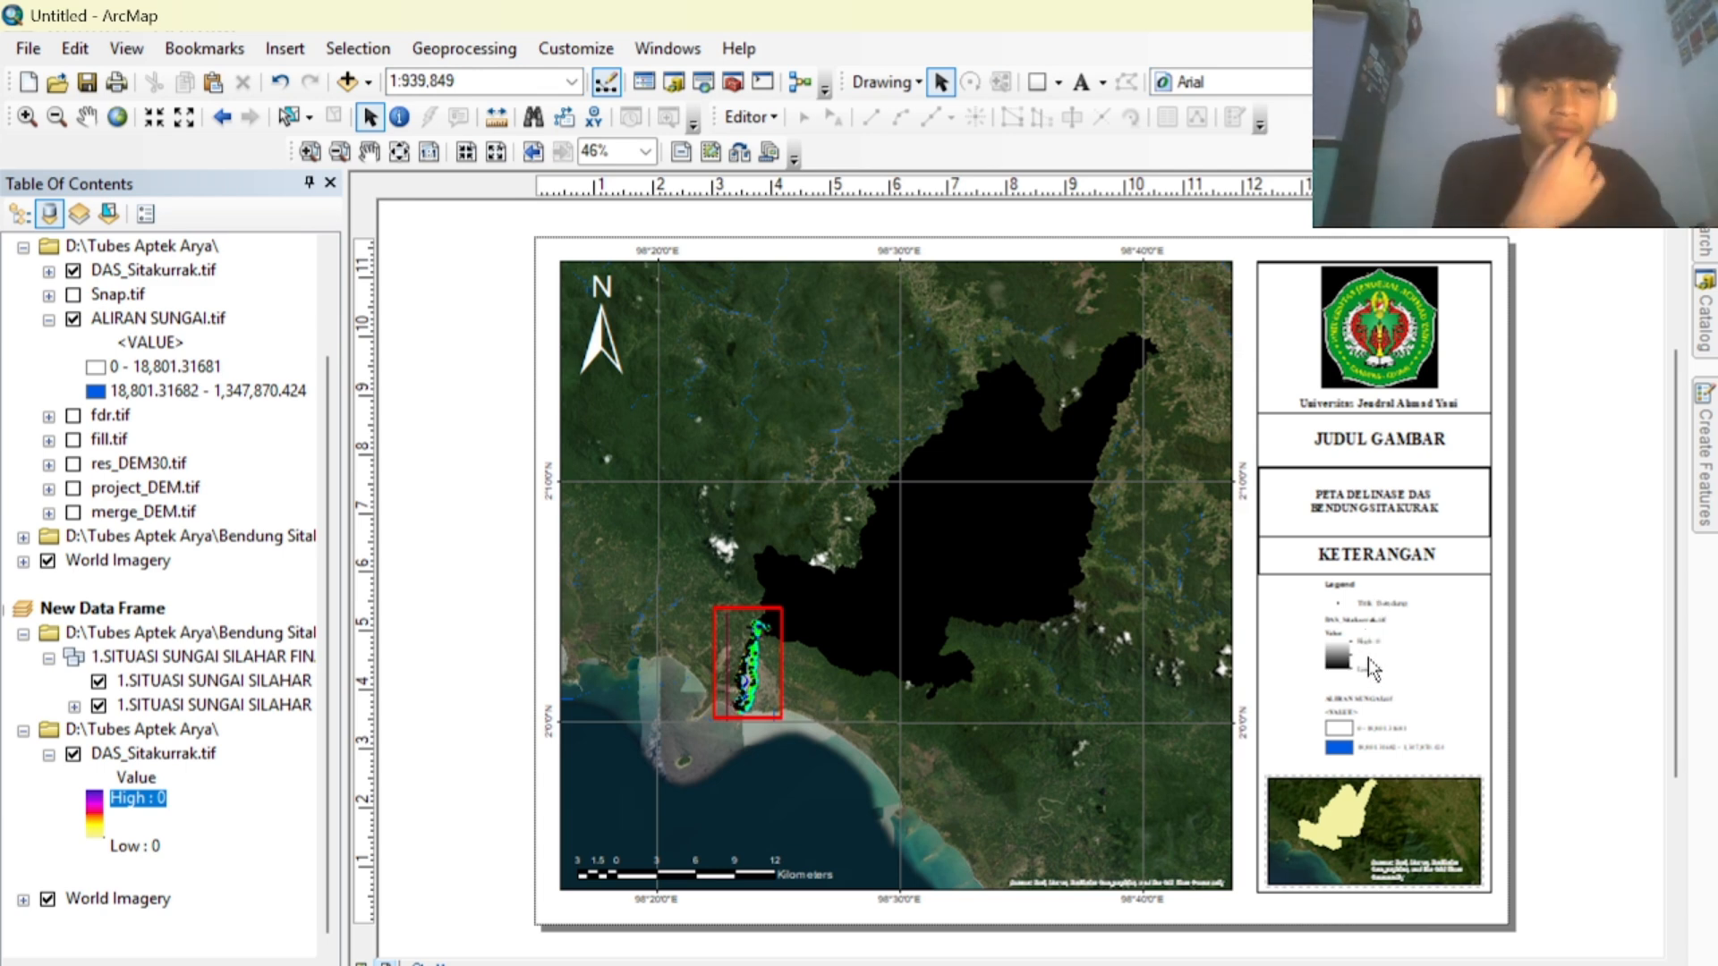
Reduce the height of the box around the PETA DELINASE DAS BENDUNG SITAKURAK title by raising its lower edge.
click(1387, 508)
click(1385, 543)
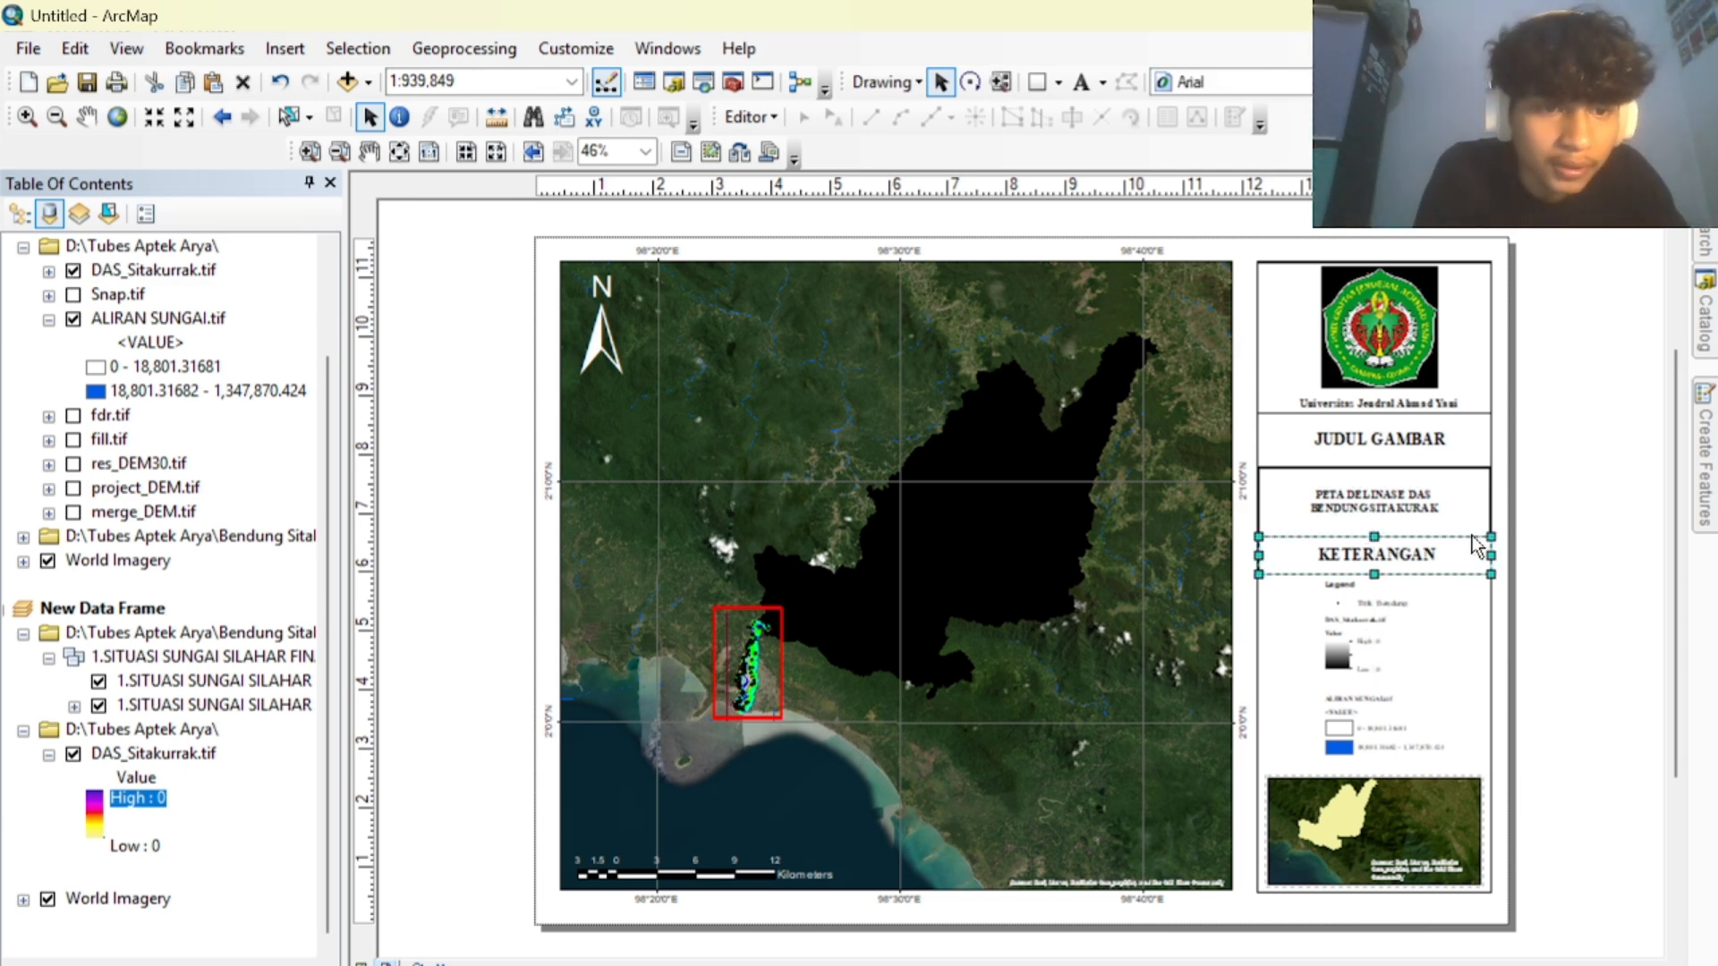
click(1374, 526)
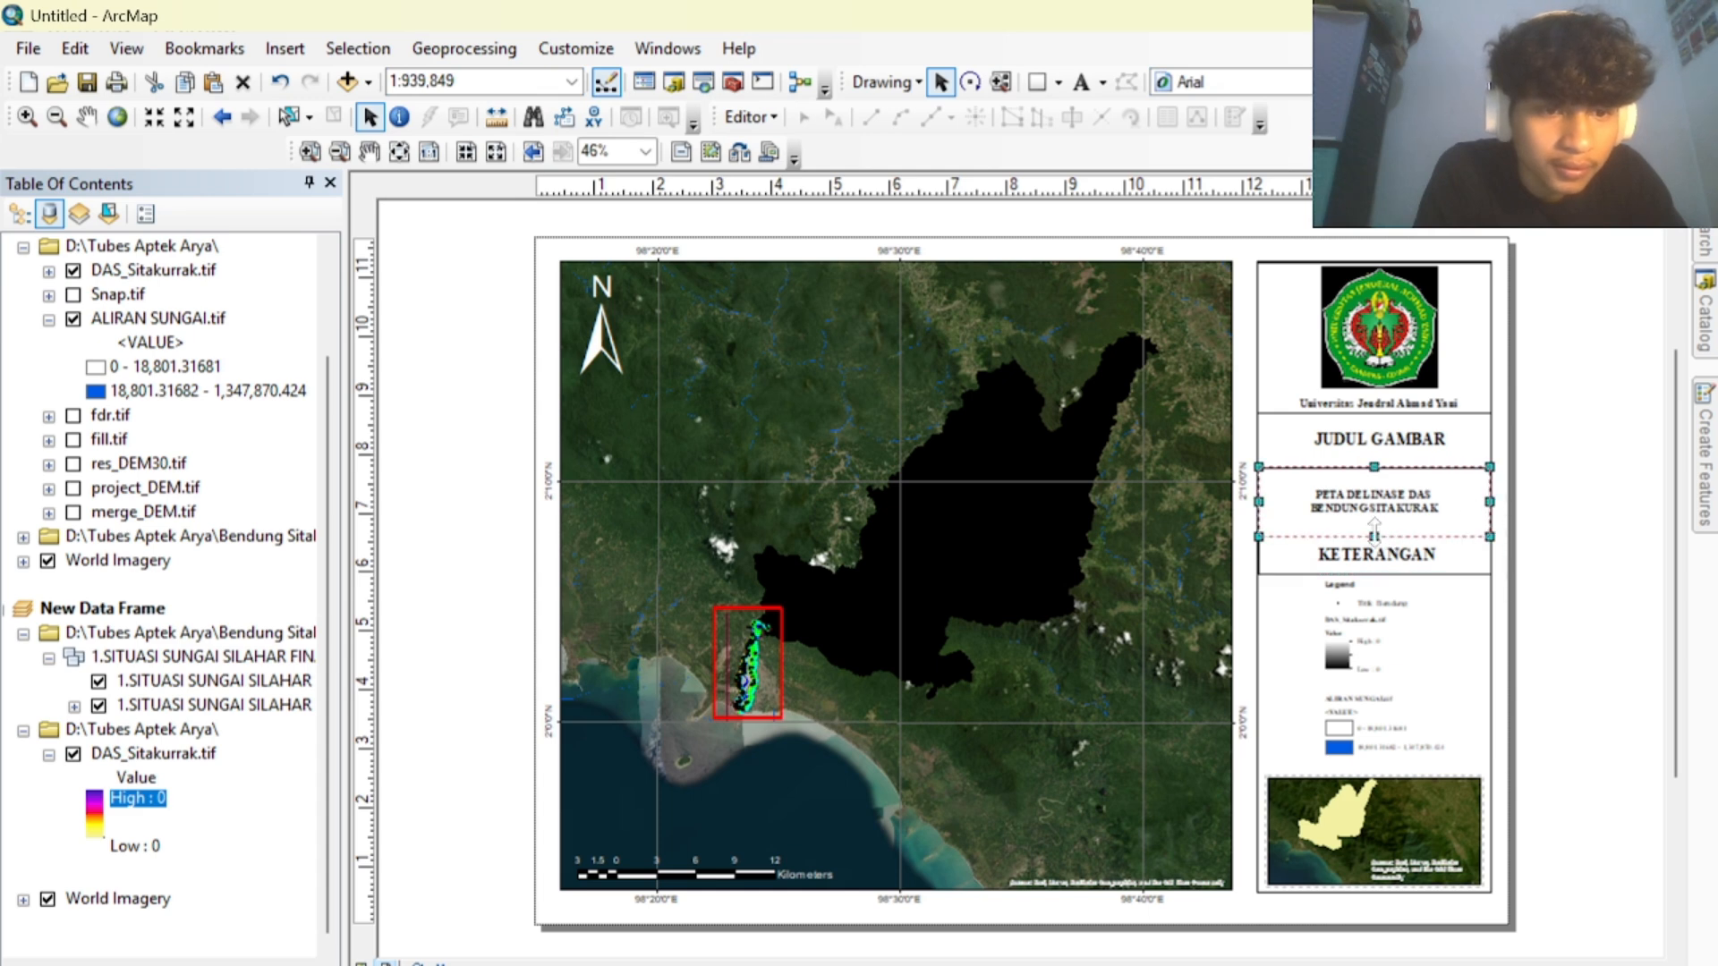
drag(1374, 536, 1374, 525)
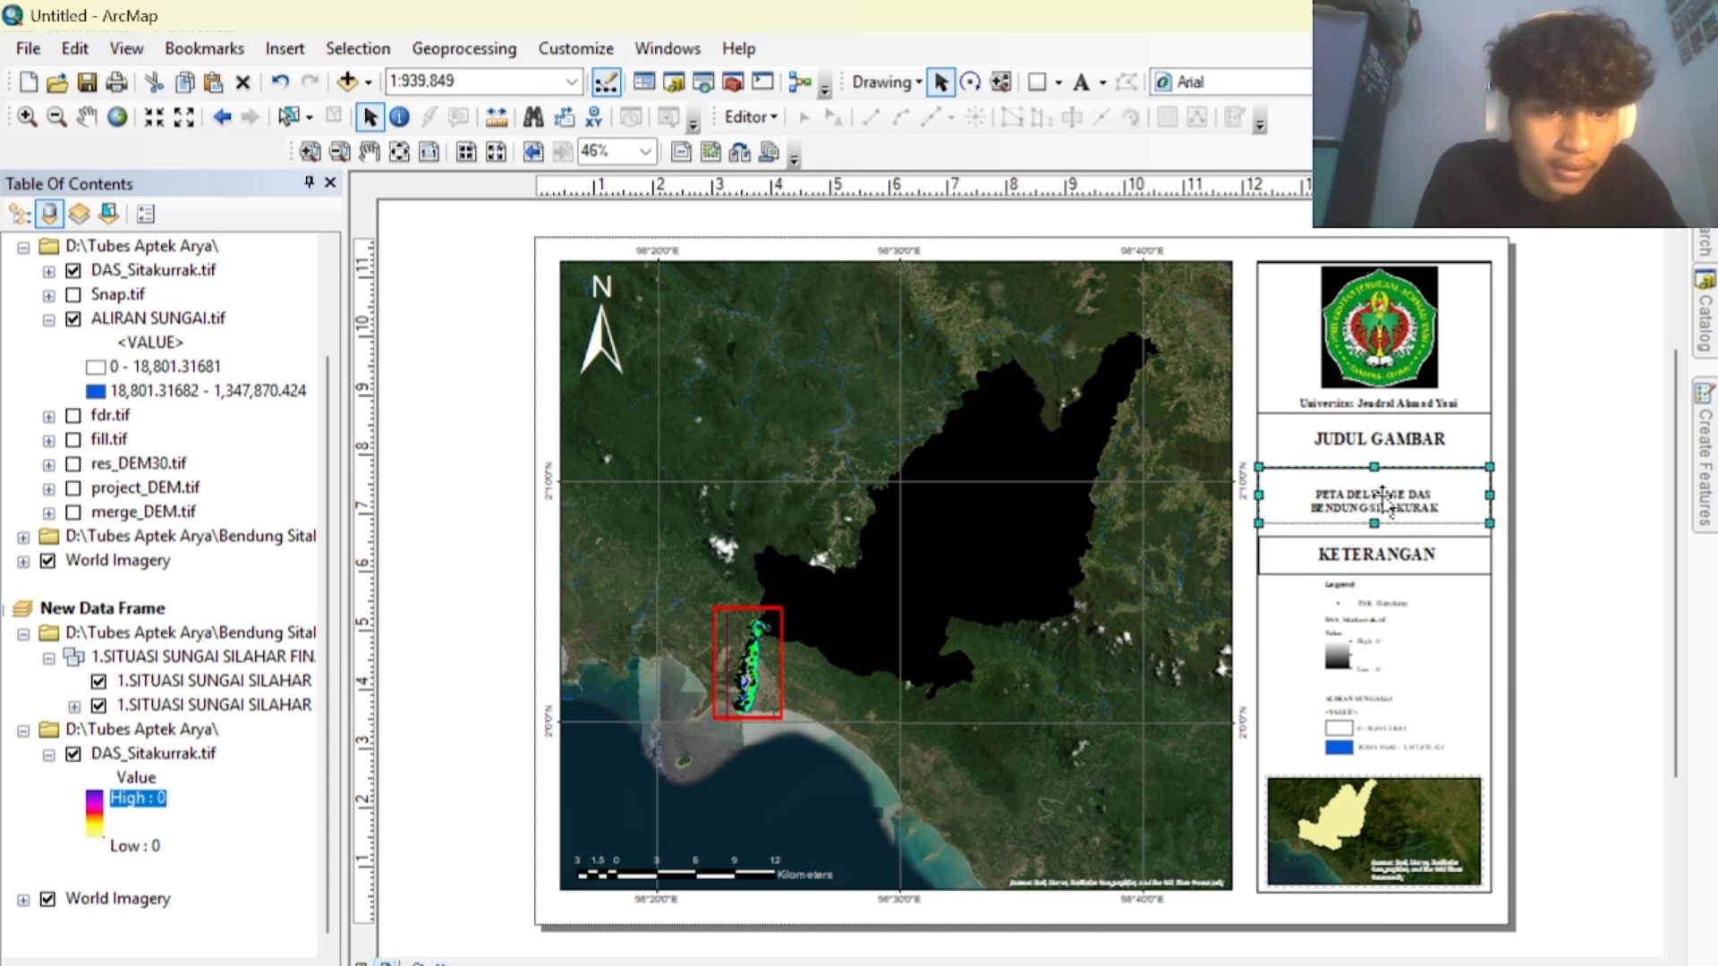
click(1385, 503)
click(1386, 497)
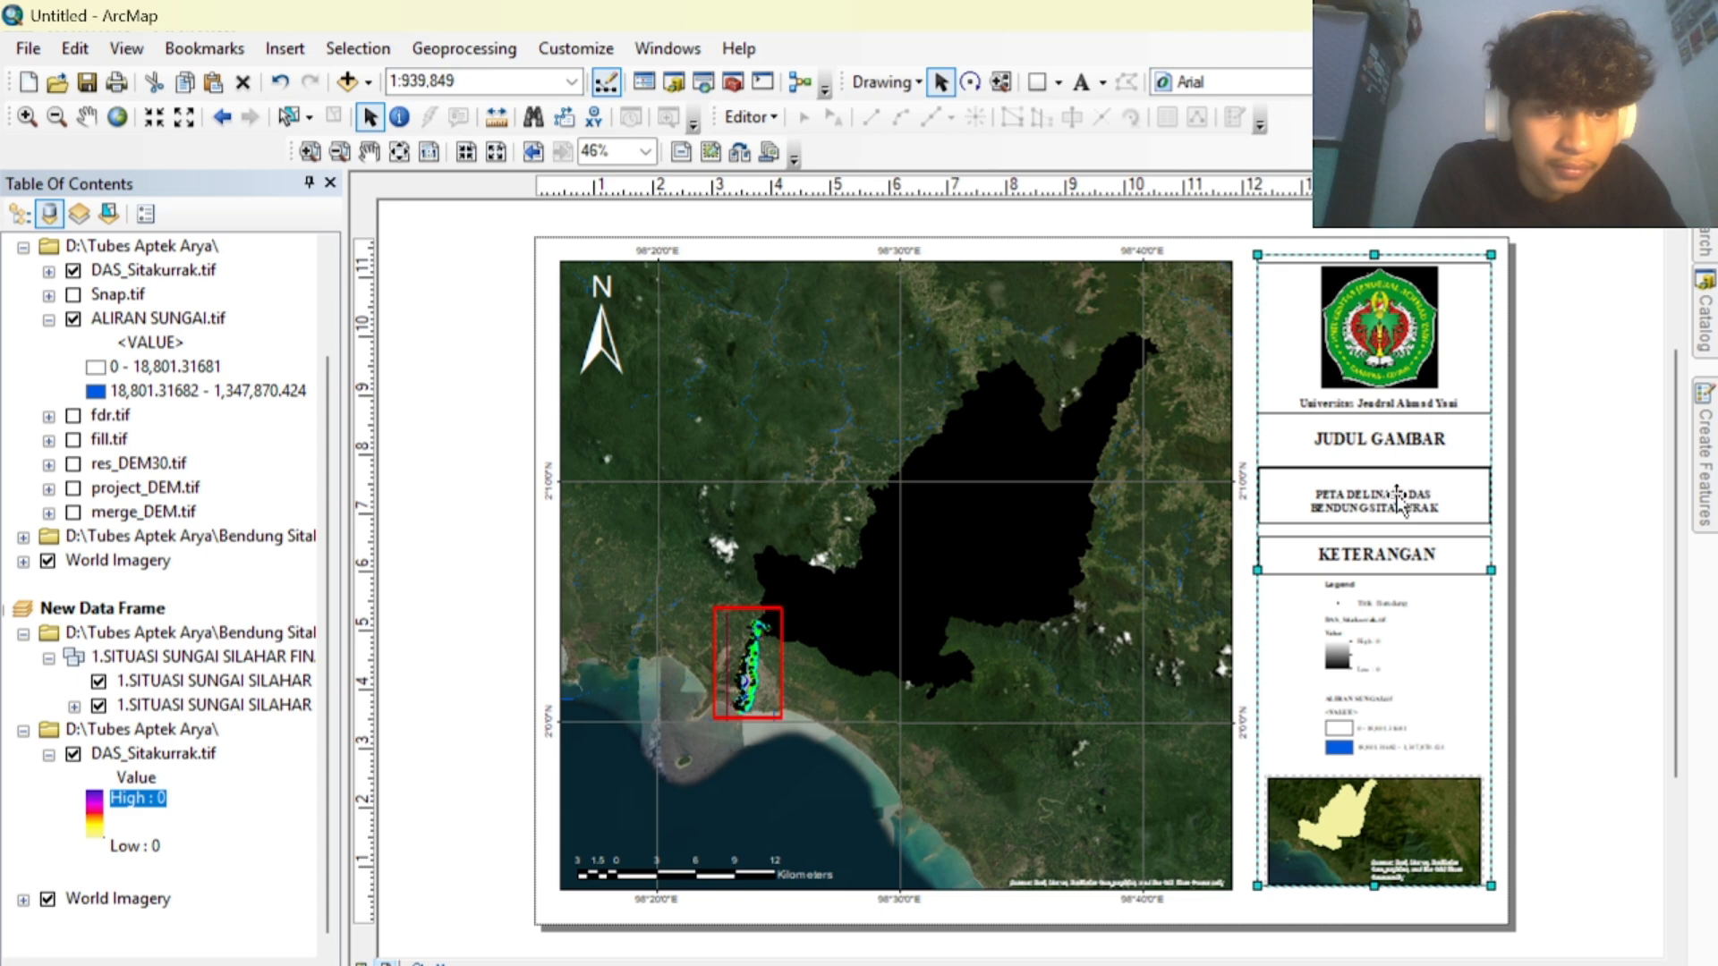
key(ctrl+z)
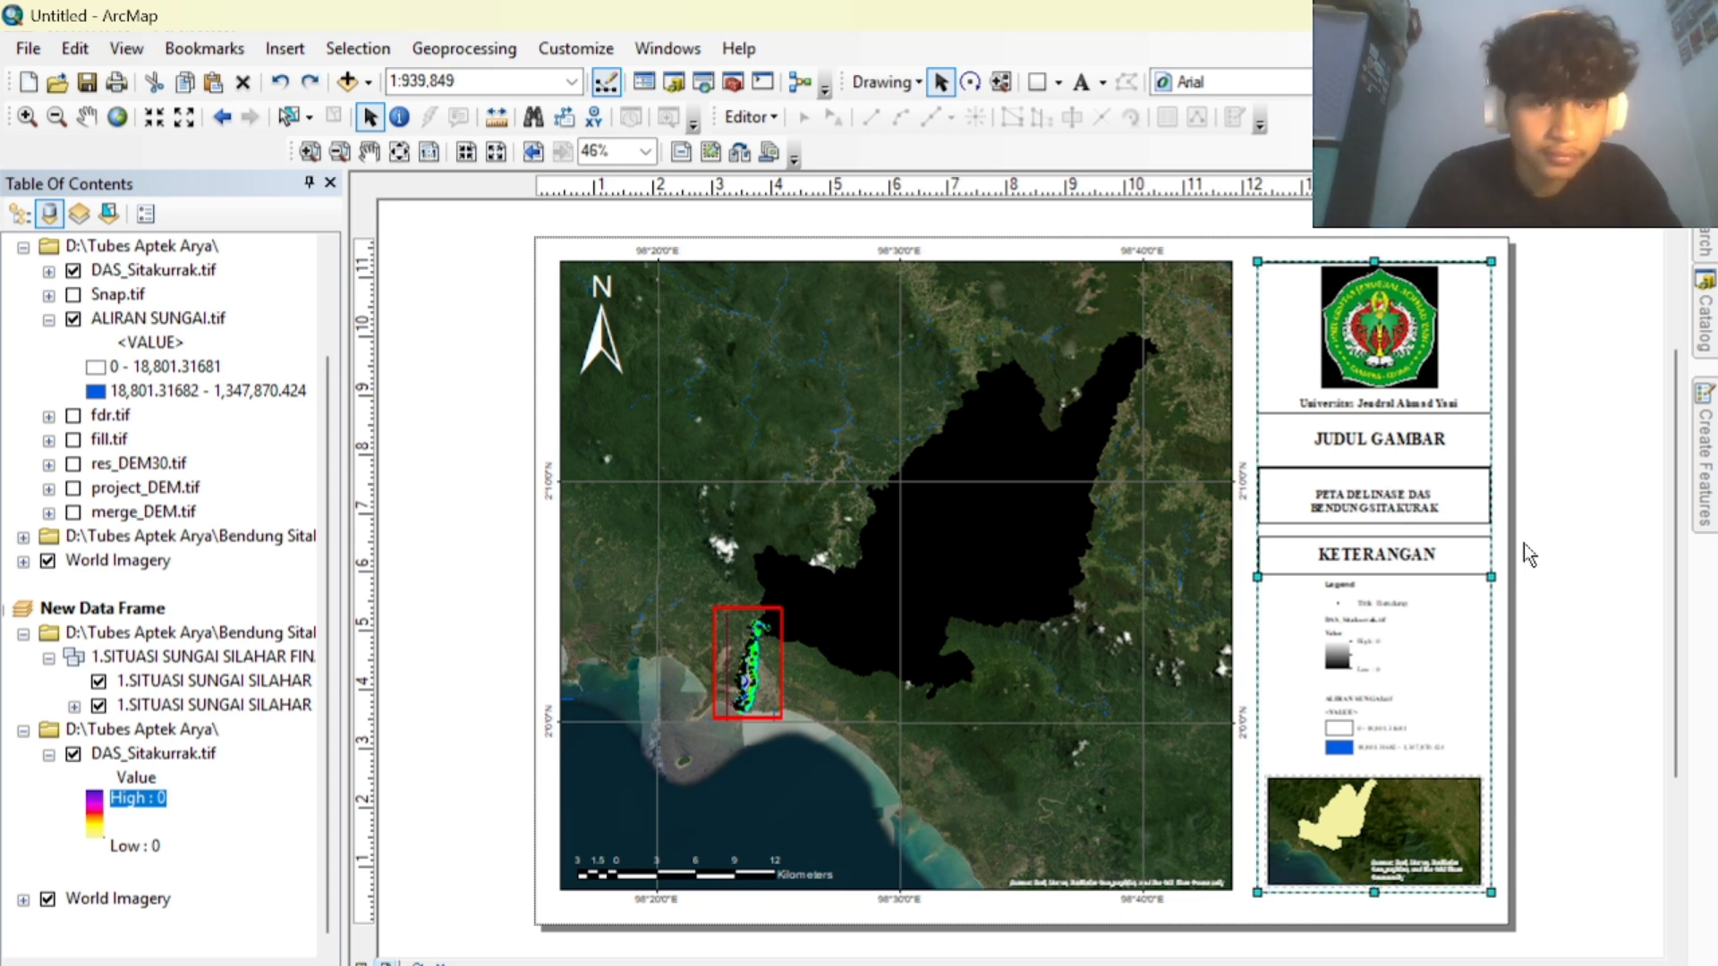
Move the PETA DELINASE DAS BENDUNG SITAKURAK text up so it sits centred in its shortened box.
click(1409, 496)
drag(1409, 494, 1409, 485)
click(1572, 515)
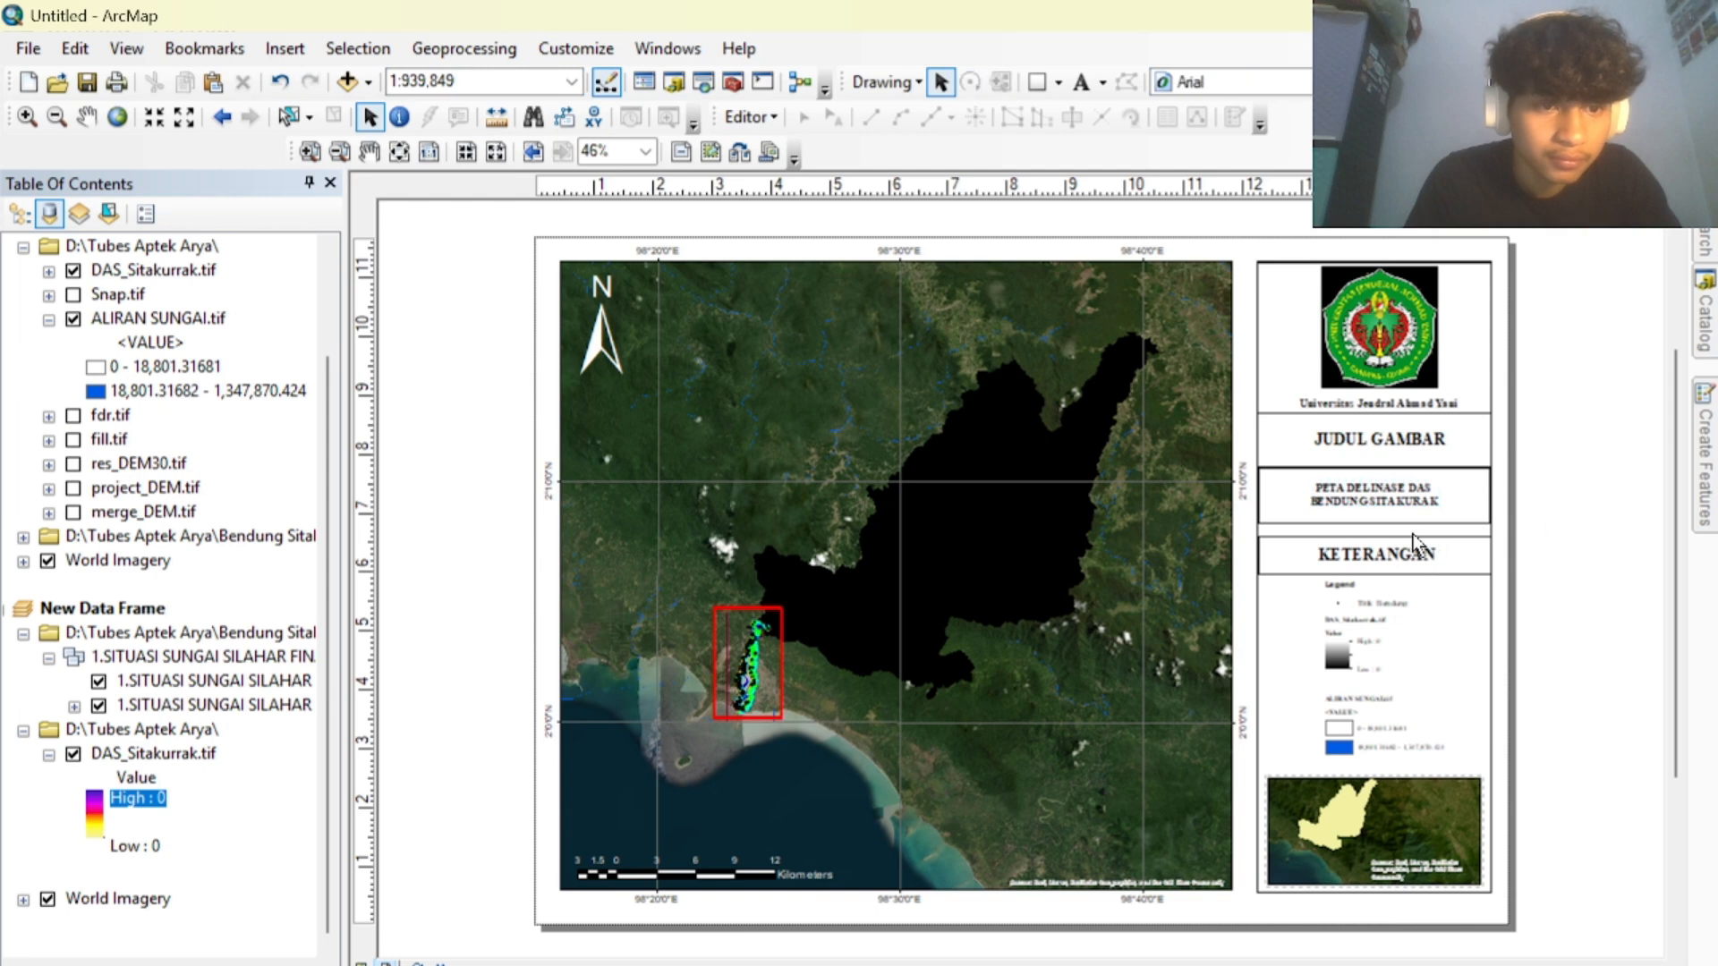
Move the KETERANGAN box up against the map title box and recentre the heading text inside it.
click(1326, 538)
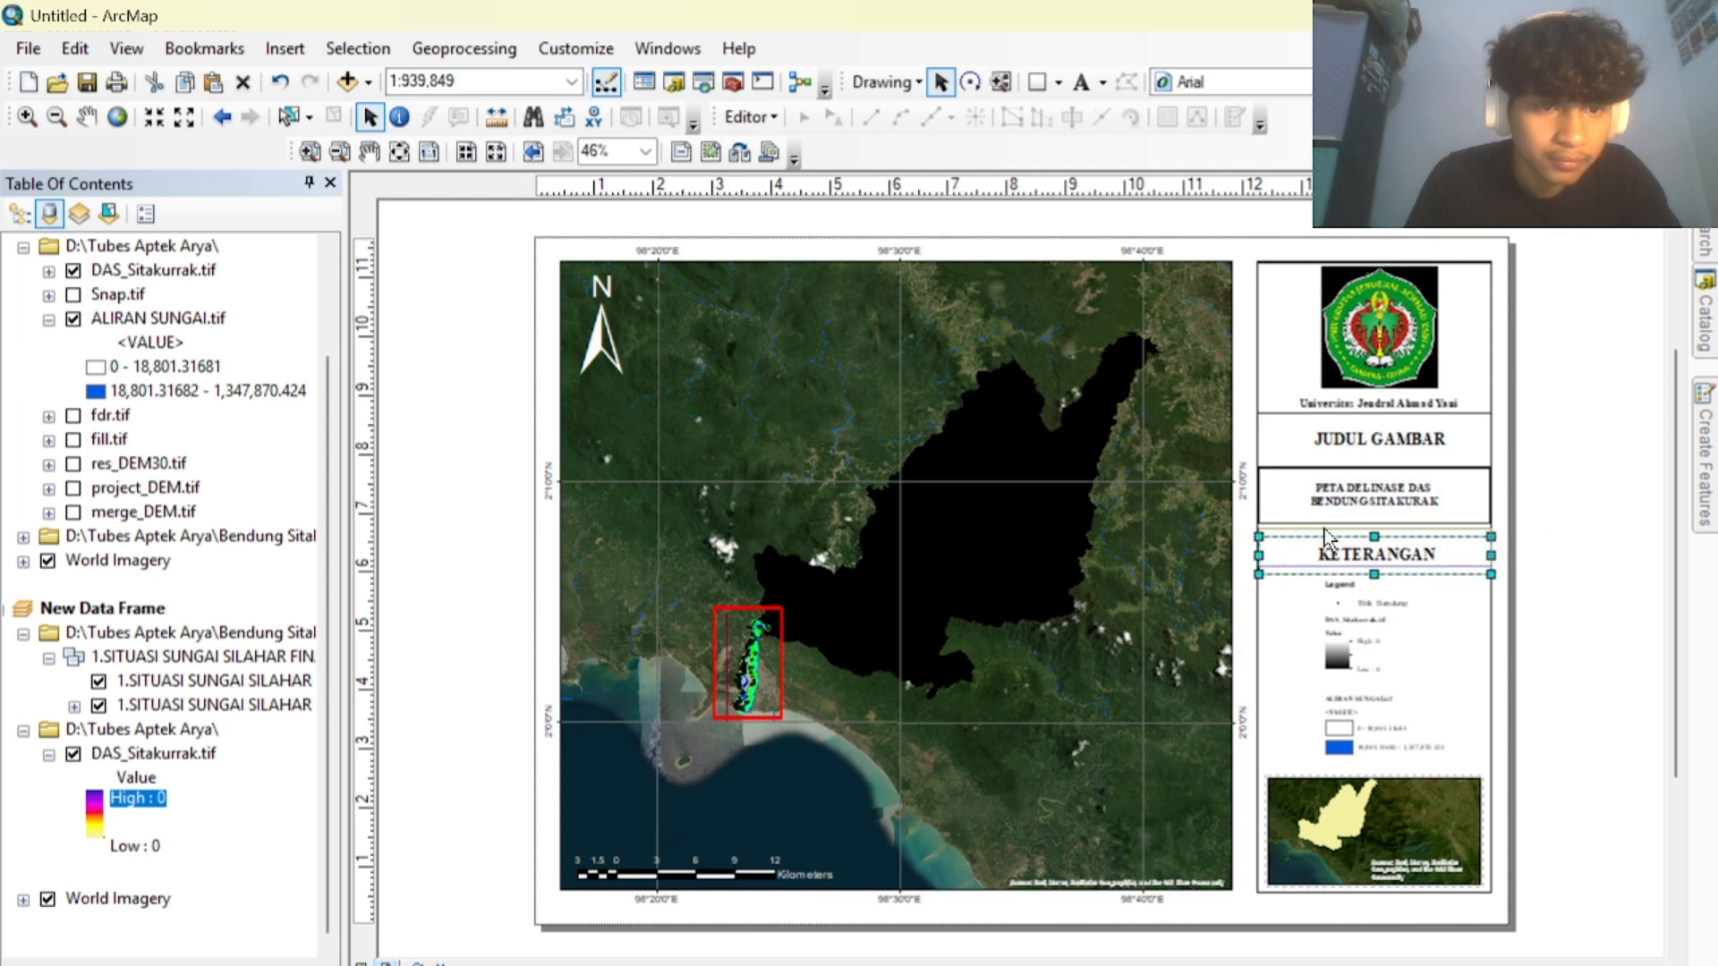
click(1573, 563)
click(1403, 554)
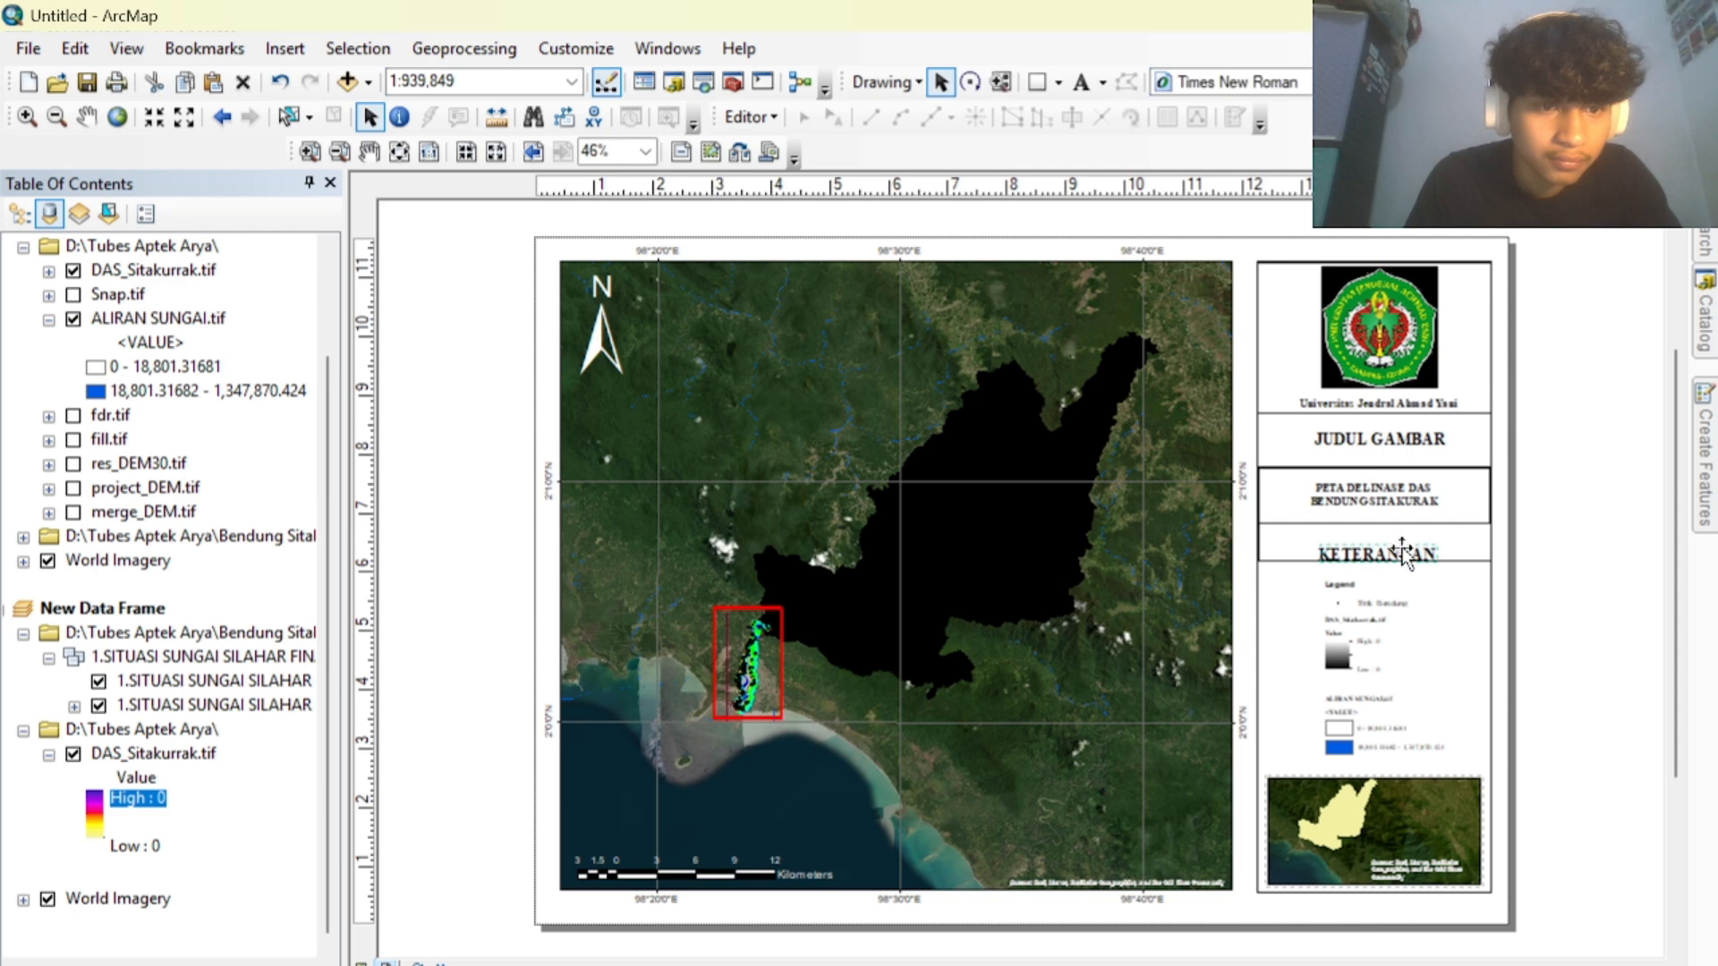
drag(1403, 554, 1411, 540)
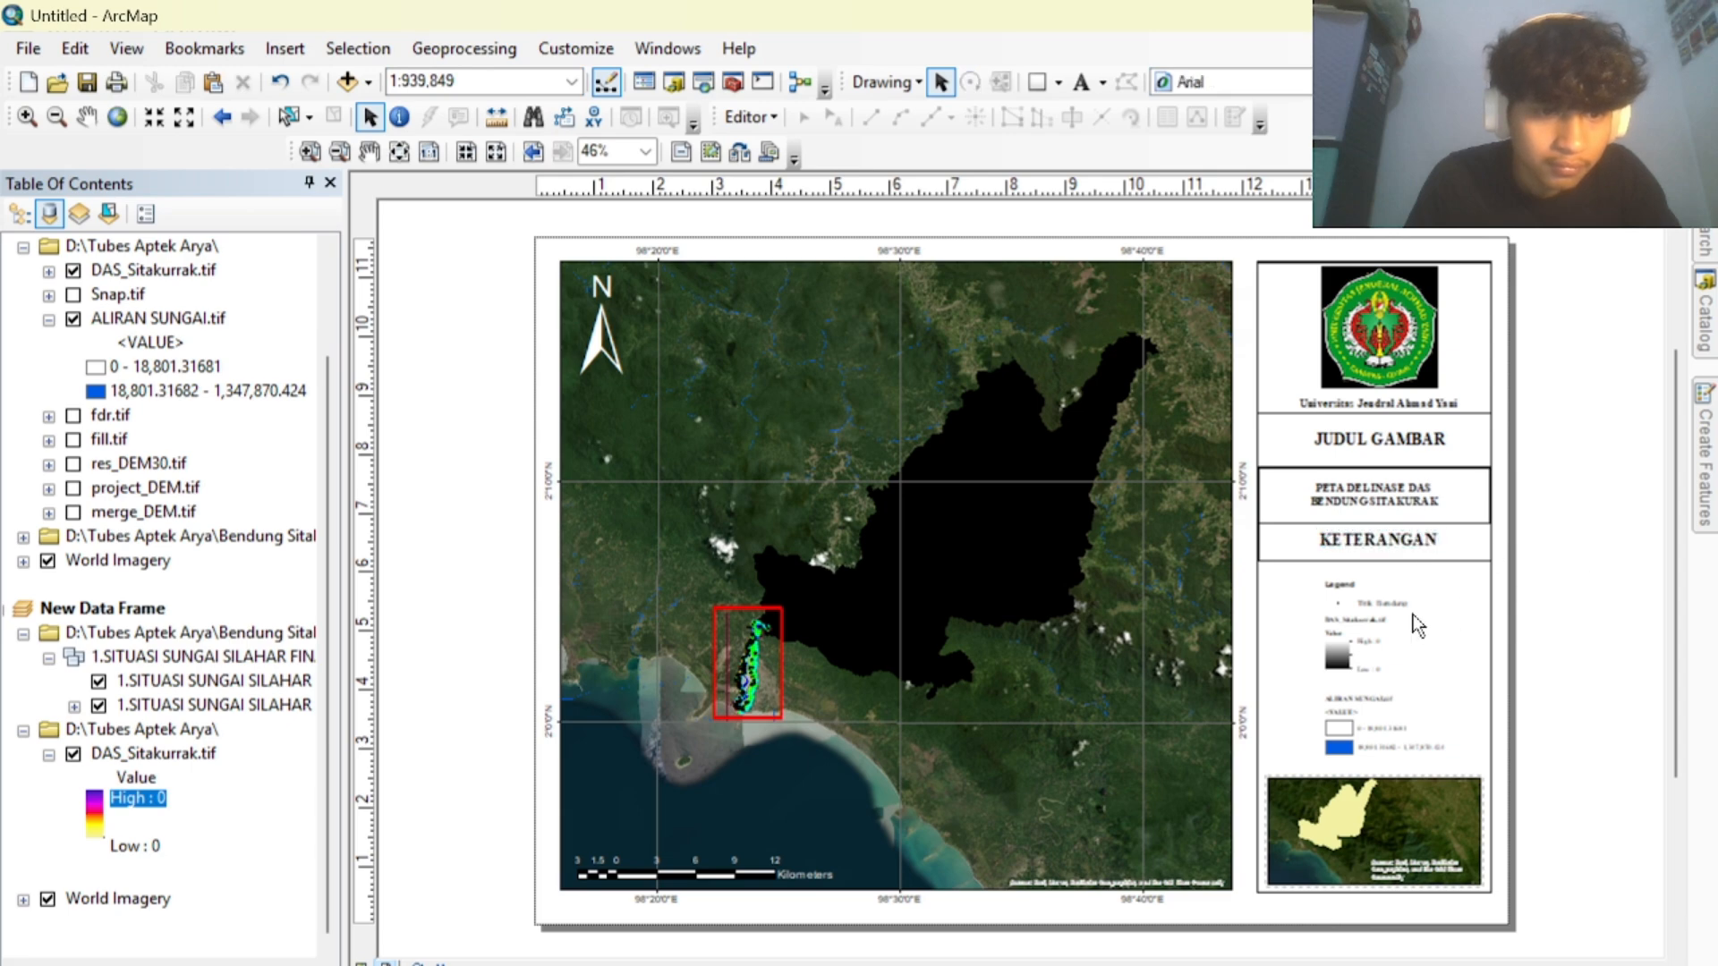
Move the legend up so it sits just below the KETERANGAN box.
double_click(1371, 632)
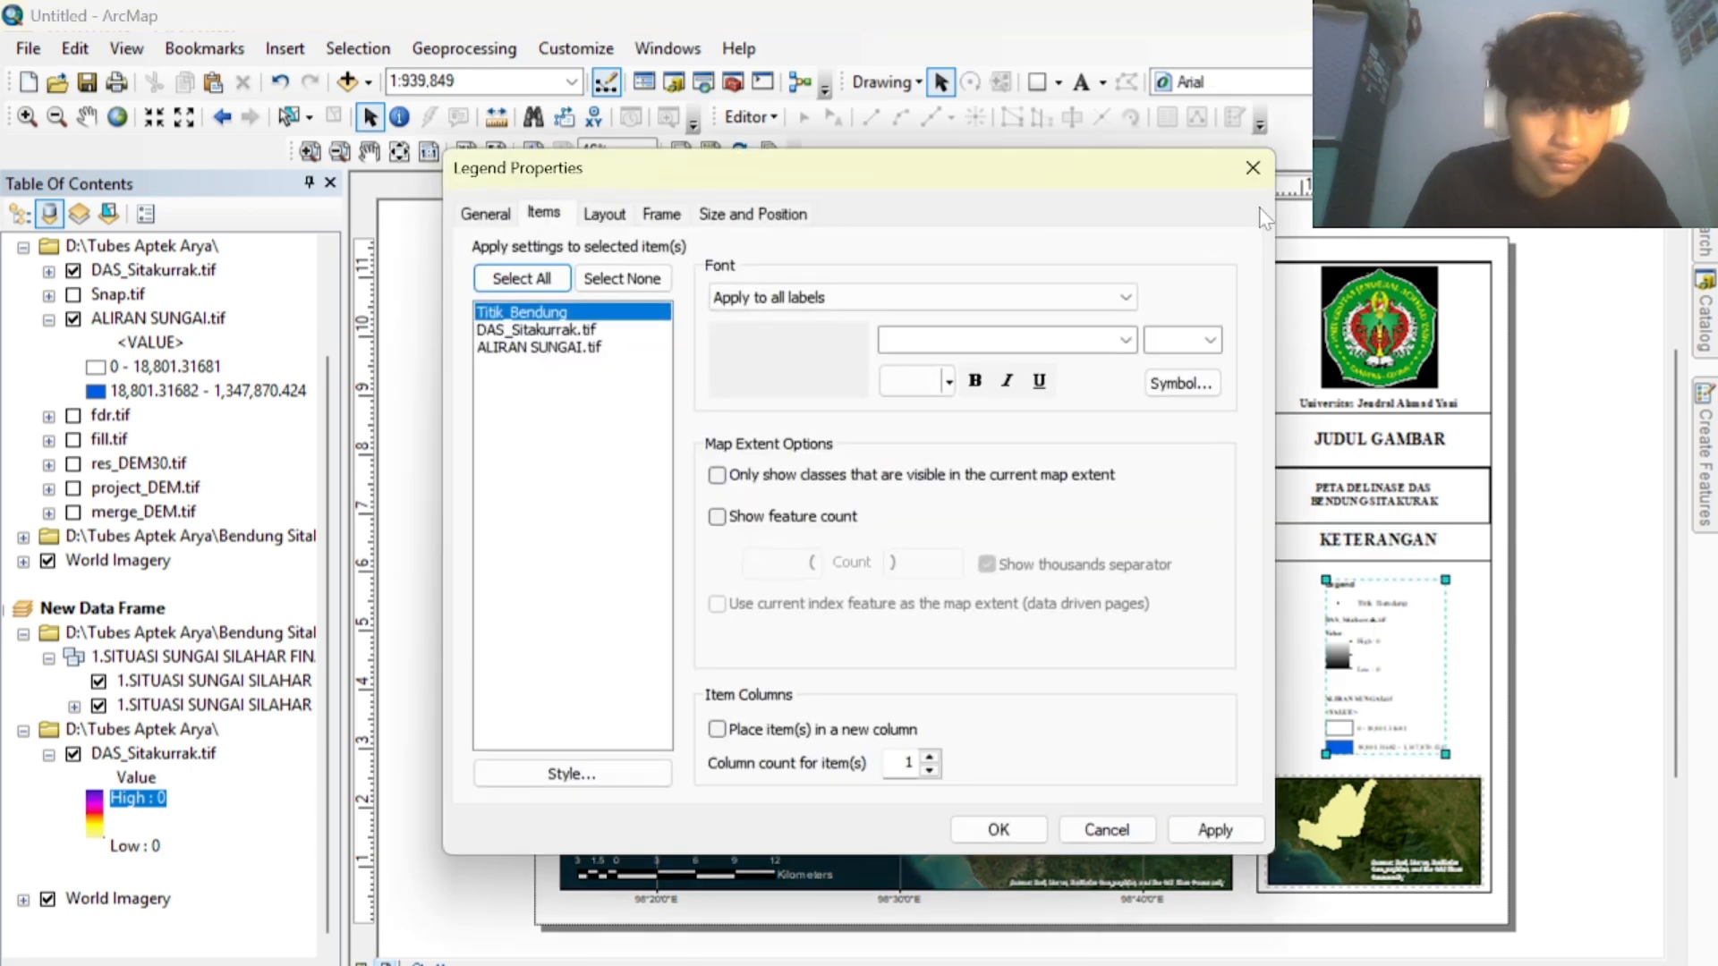
click(1244, 170)
drag(1370, 660, 1369, 645)
click(1579, 705)
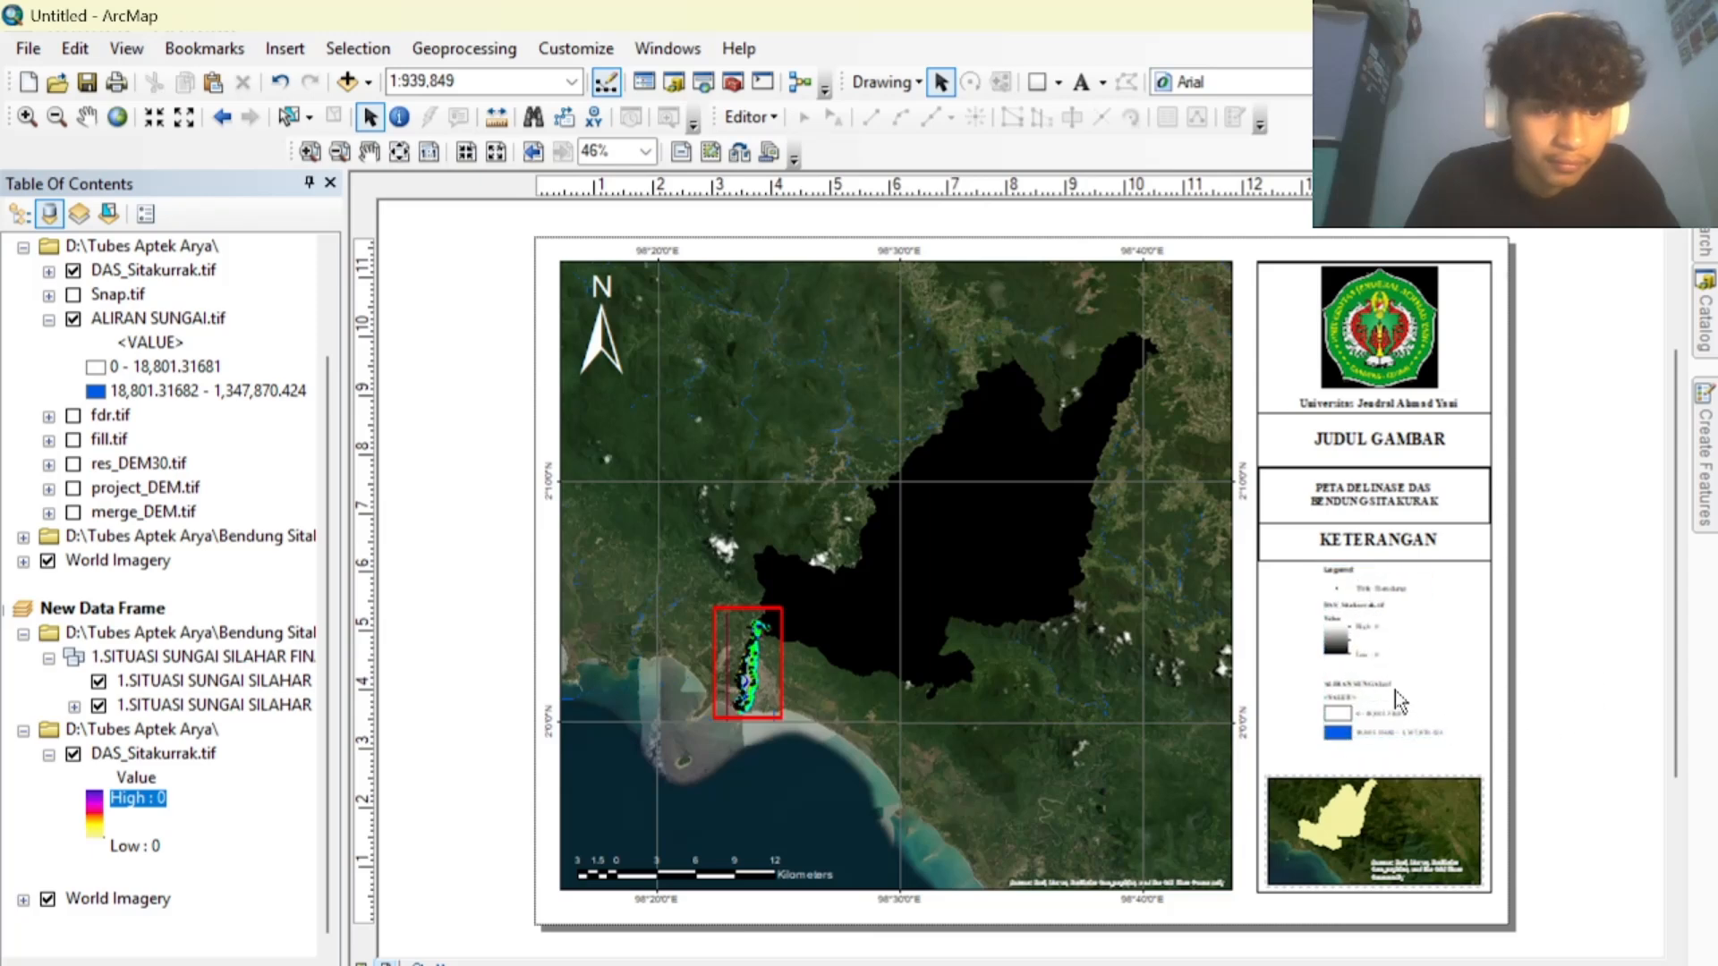
Shrink the legend slightly and adjust the inset data frame's upper corner to widen it and reduce its height.
drag(1443, 740, 1437, 723)
click(1440, 827)
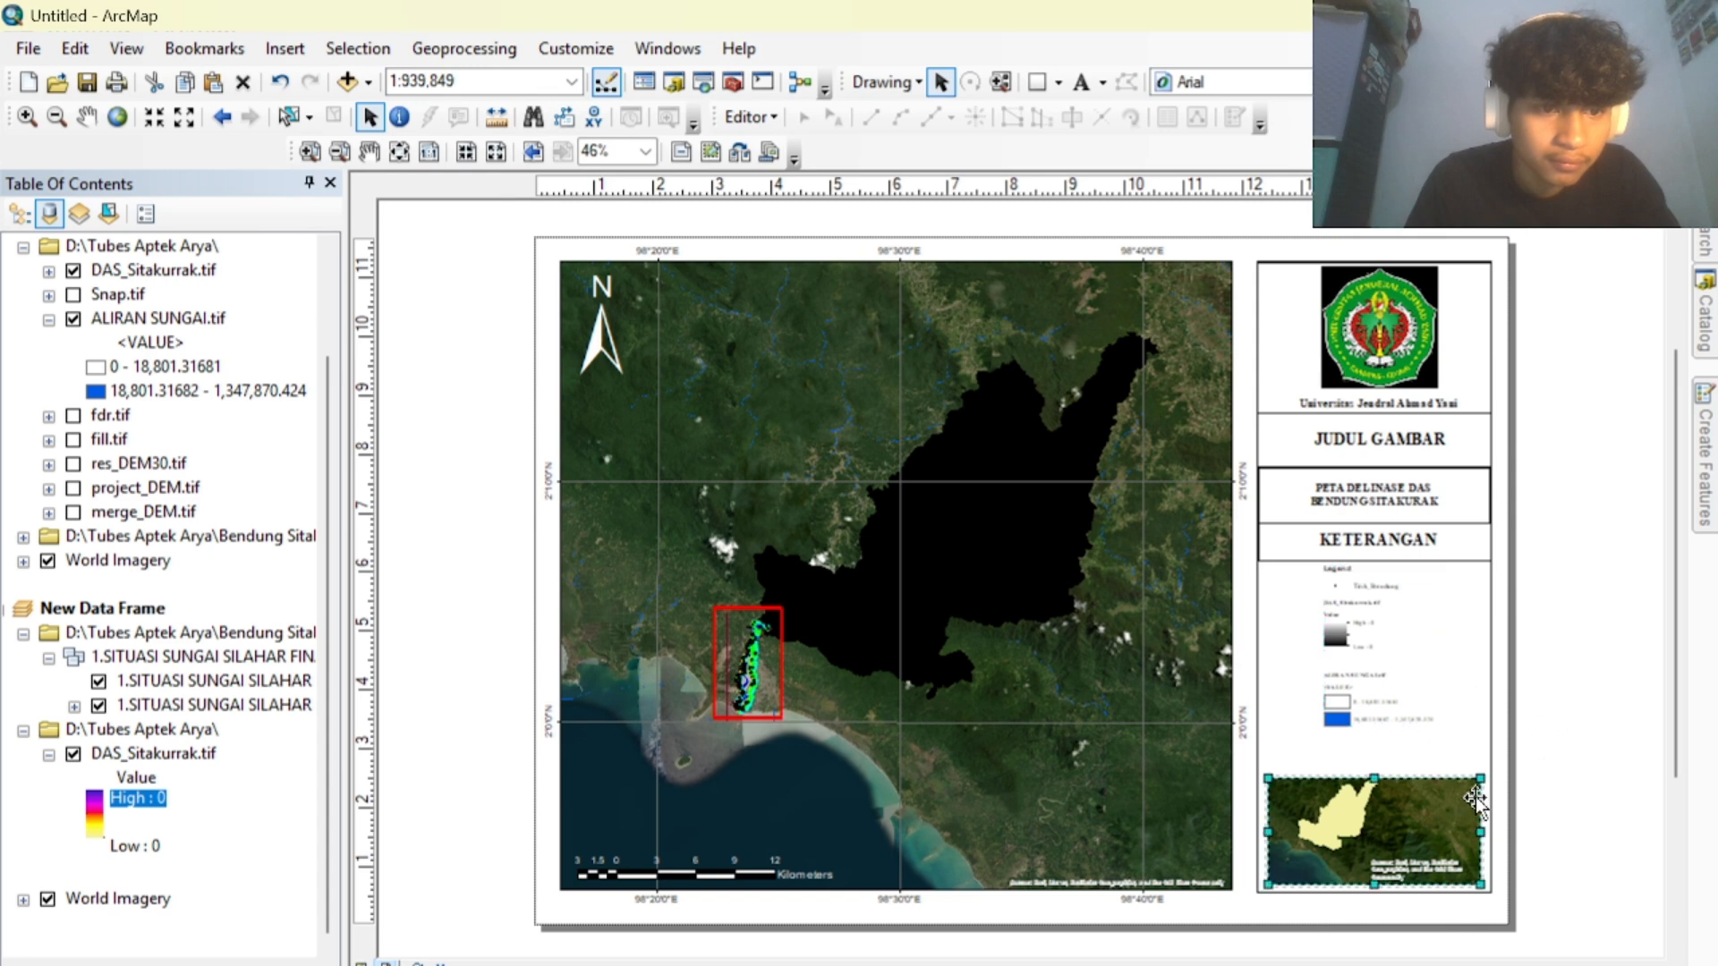
drag(1478, 783, 1484, 785)
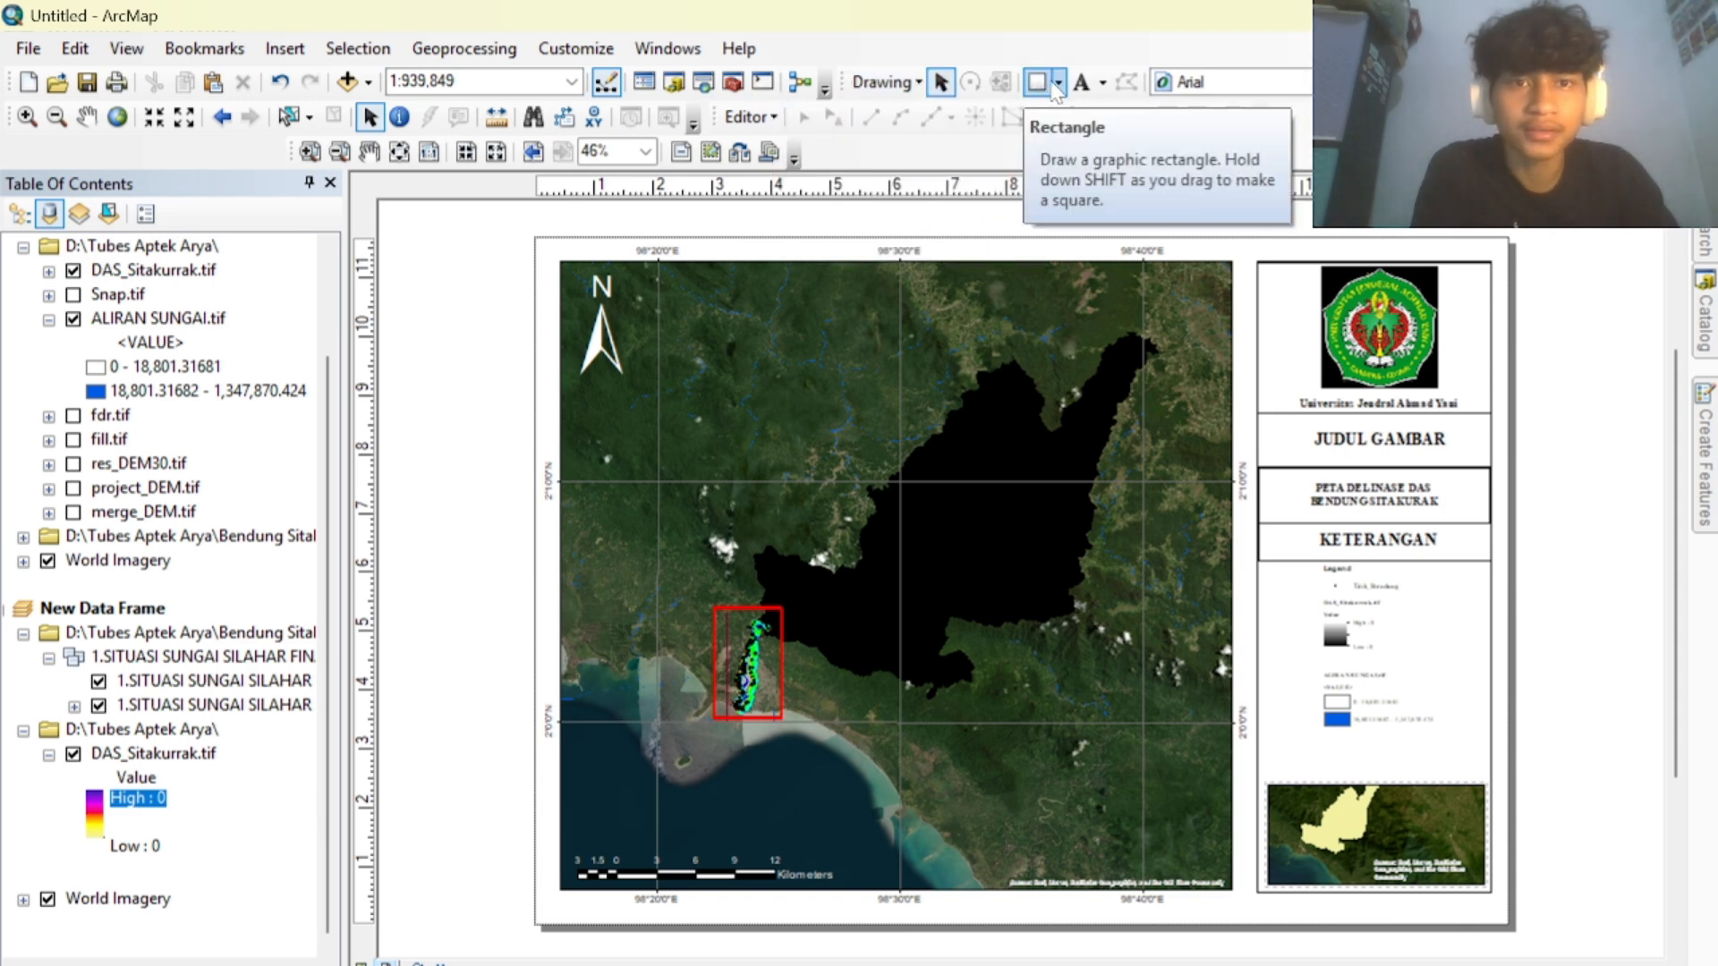
Draw a thin graphic rectangle across the column between the legend and the inset data frame.
click(1057, 82)
click(1064, 114)
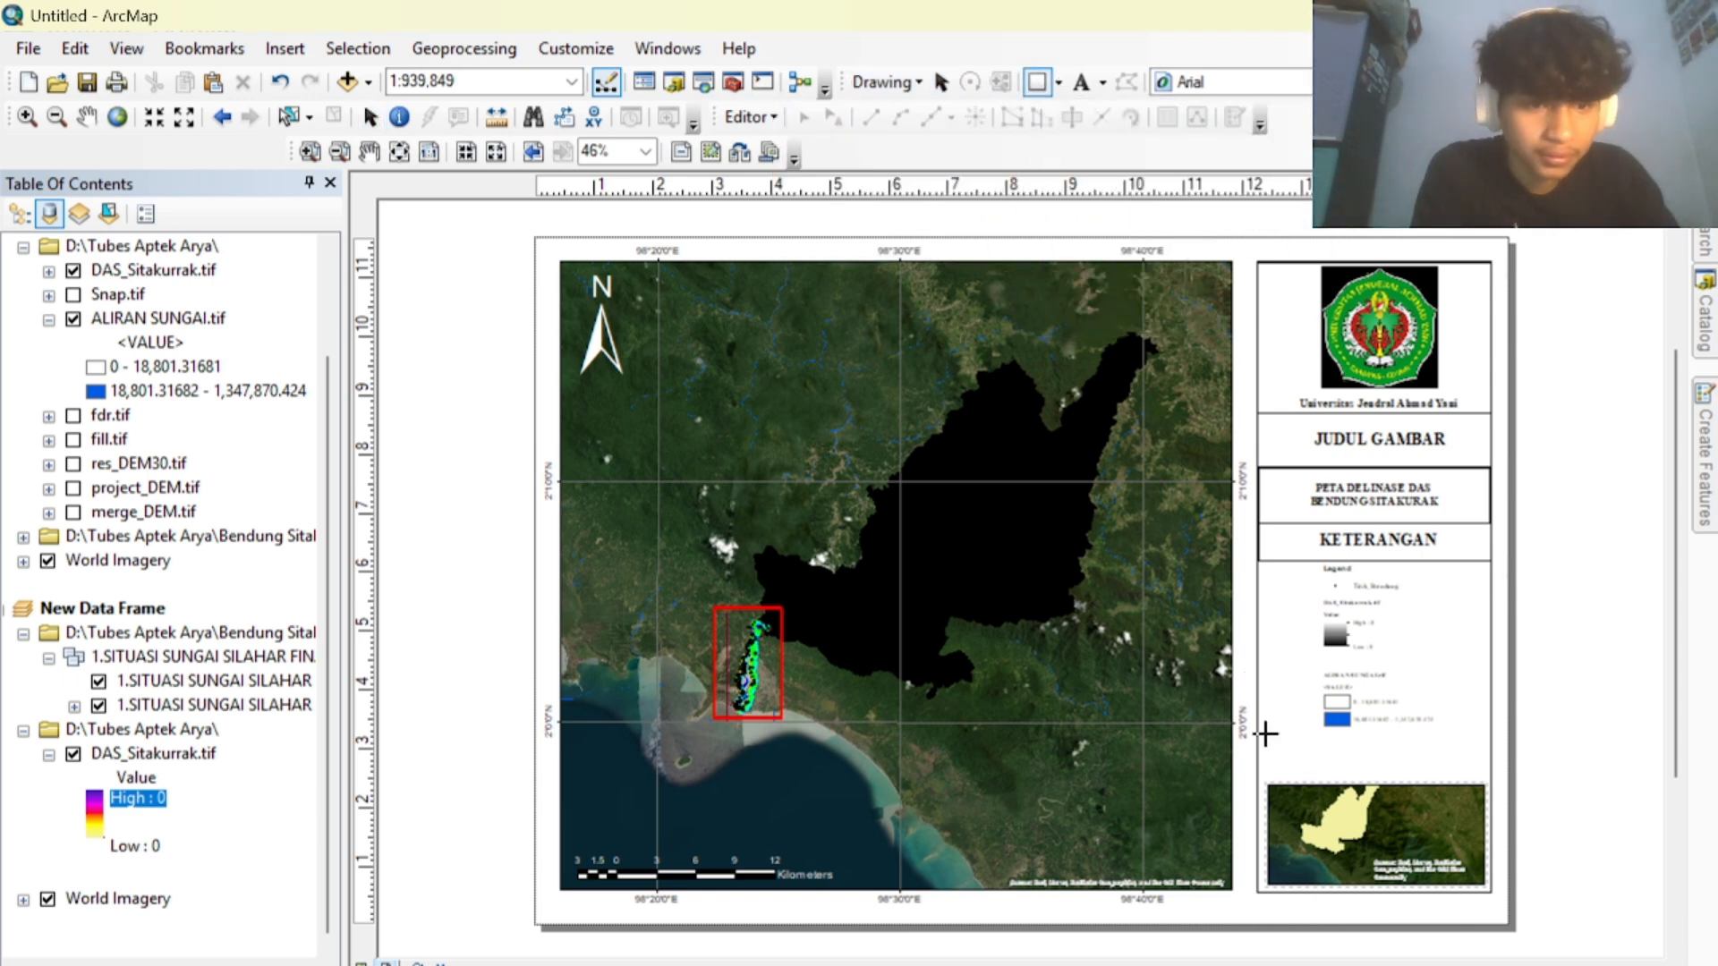
mouse_move(1267, 732)
mouse_down()
mouse_move(1346, 762)
mouse_move(1478, 756)
mouse_up()
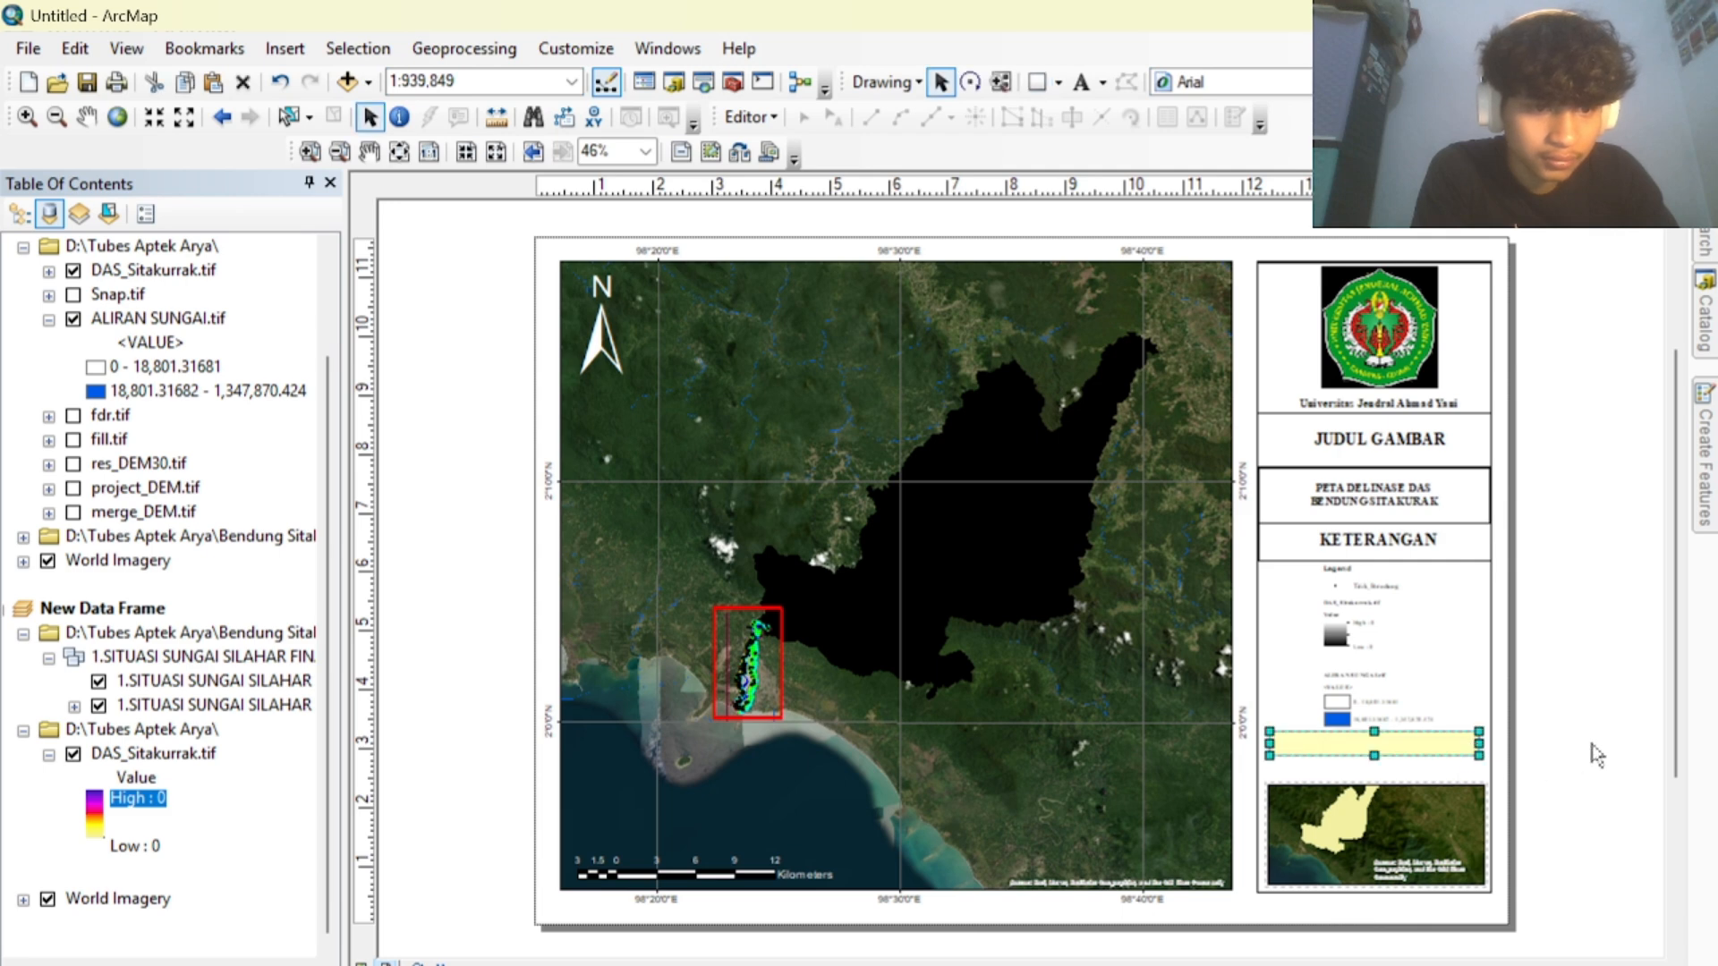
Give the rectangle below the legend no fill colour and a black outline.
right_click(1419, 750)
click(1468, 732)
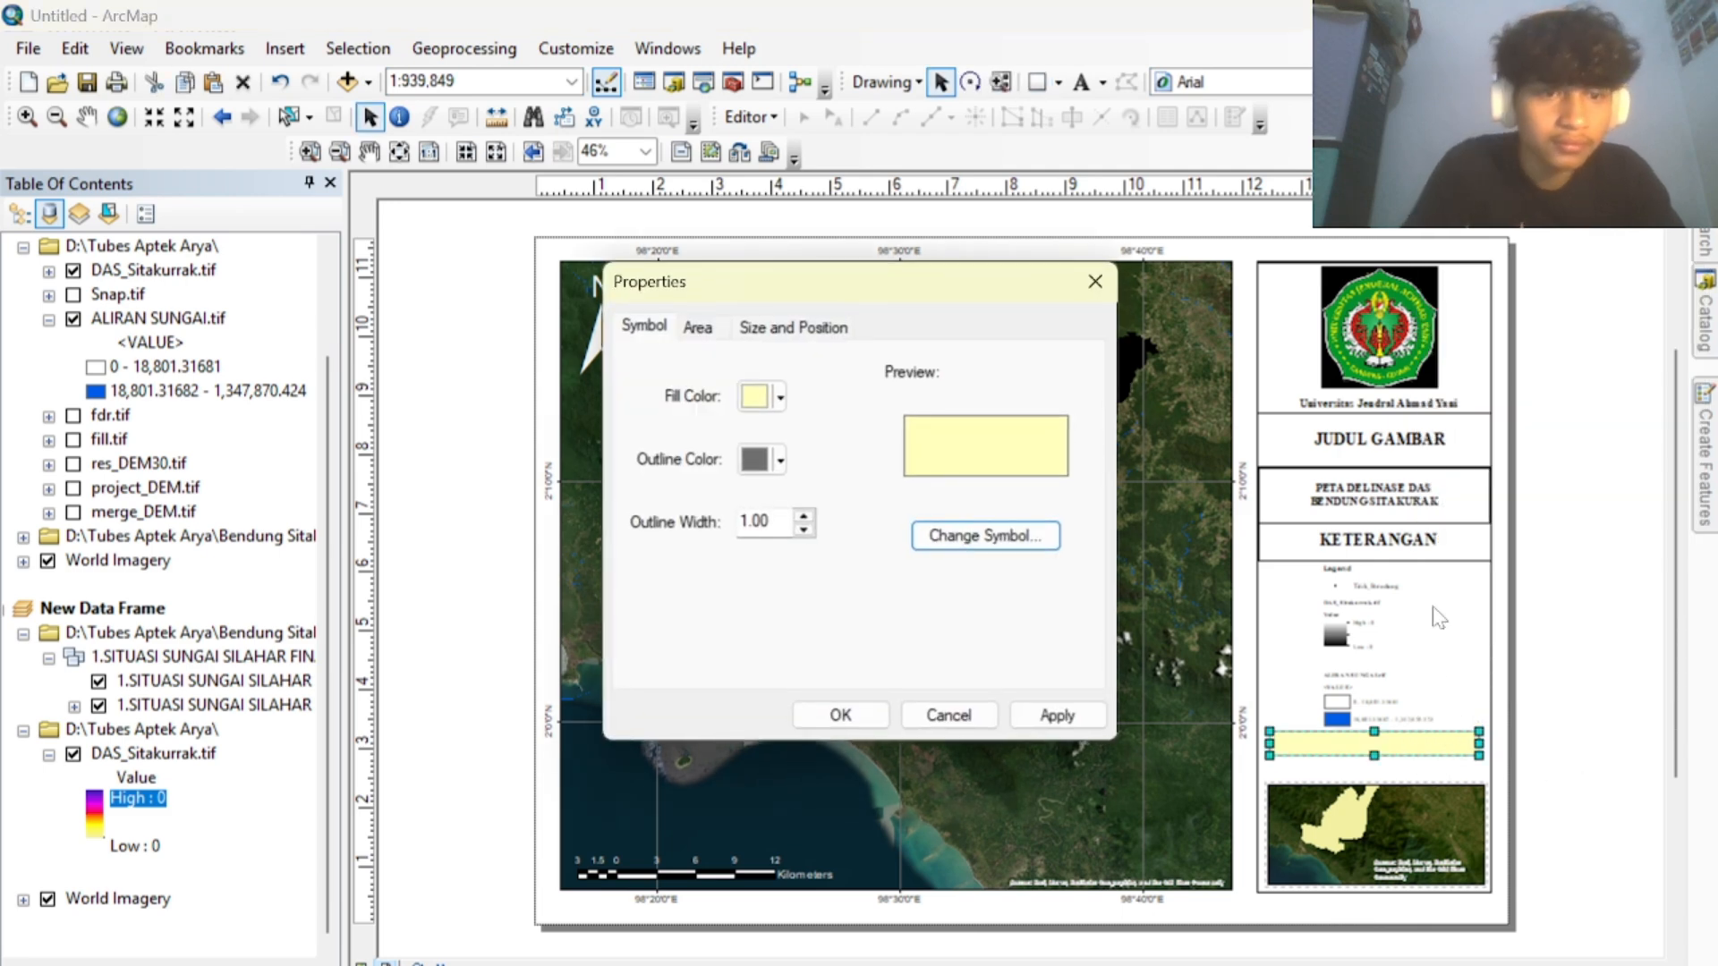
click(776, 397)
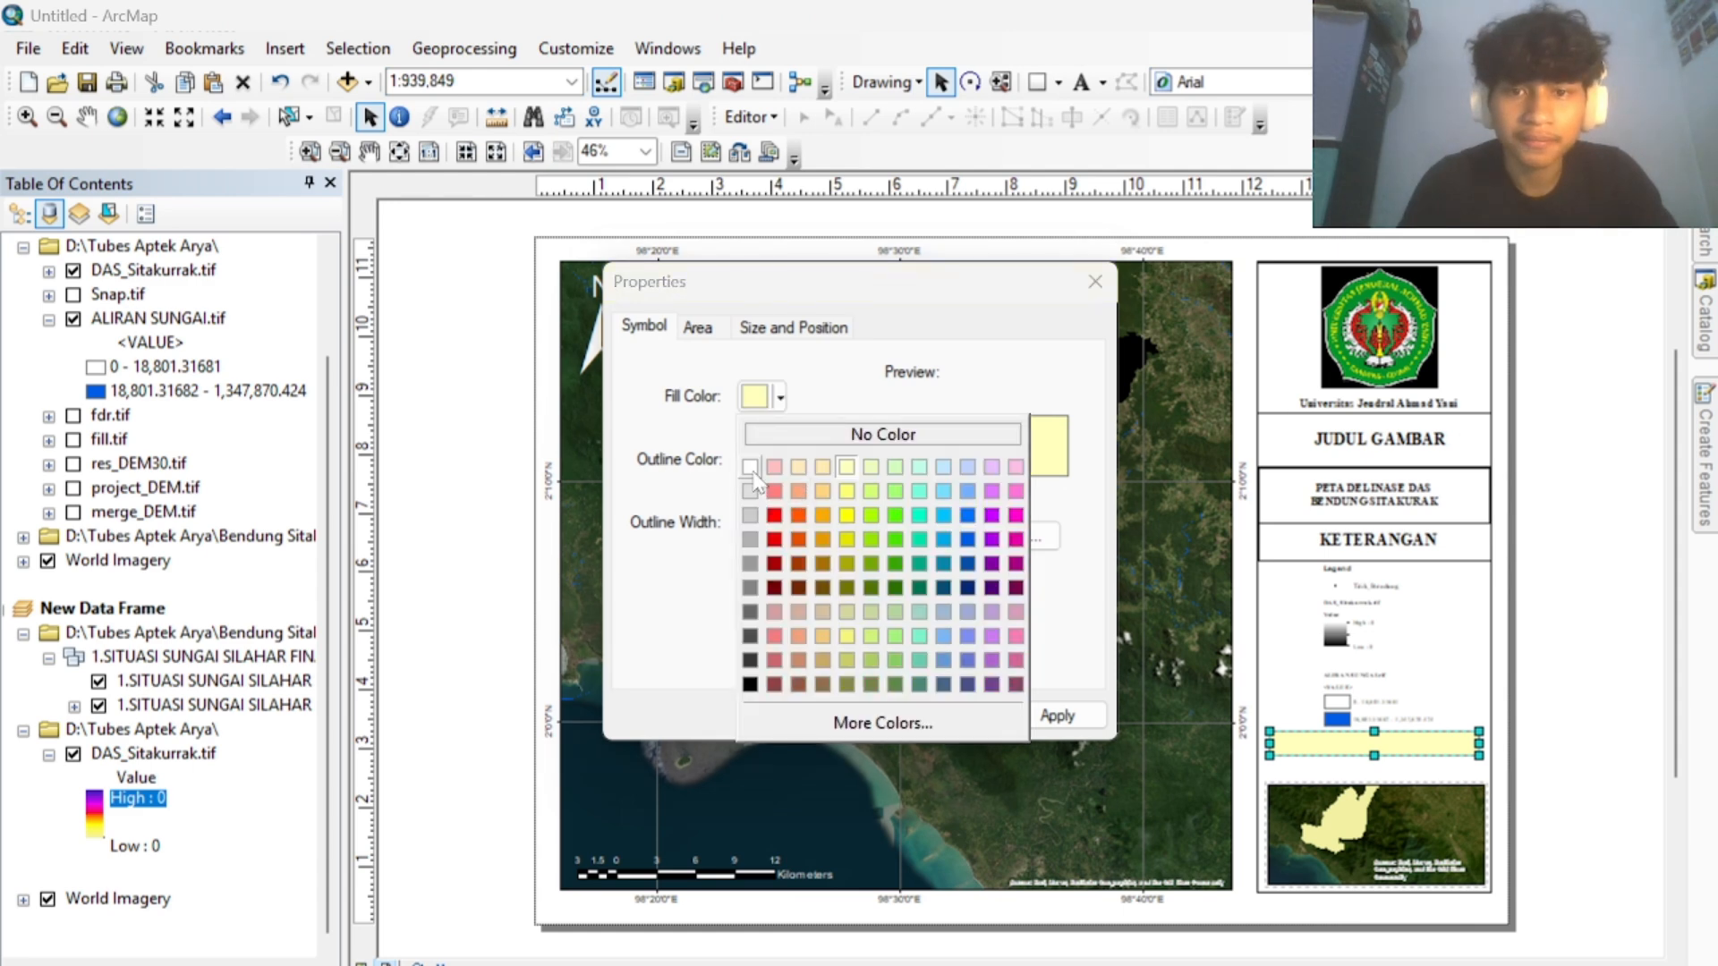
click(805, 435)
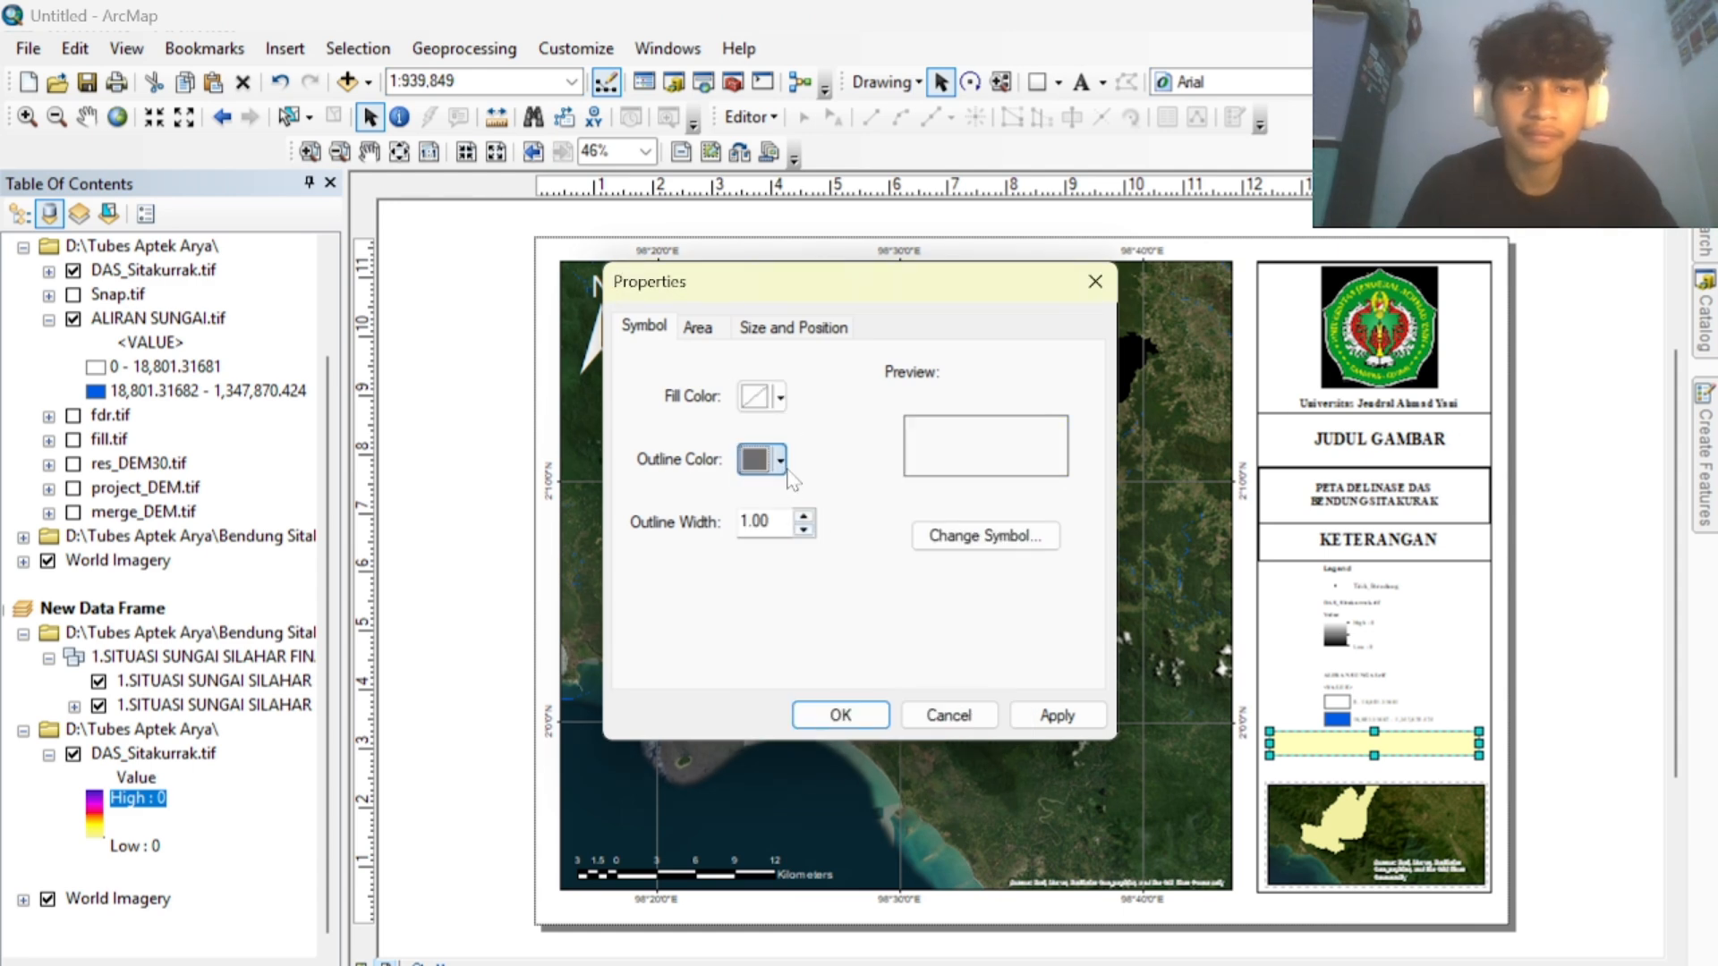
click(787, 471)
click(762, 739)
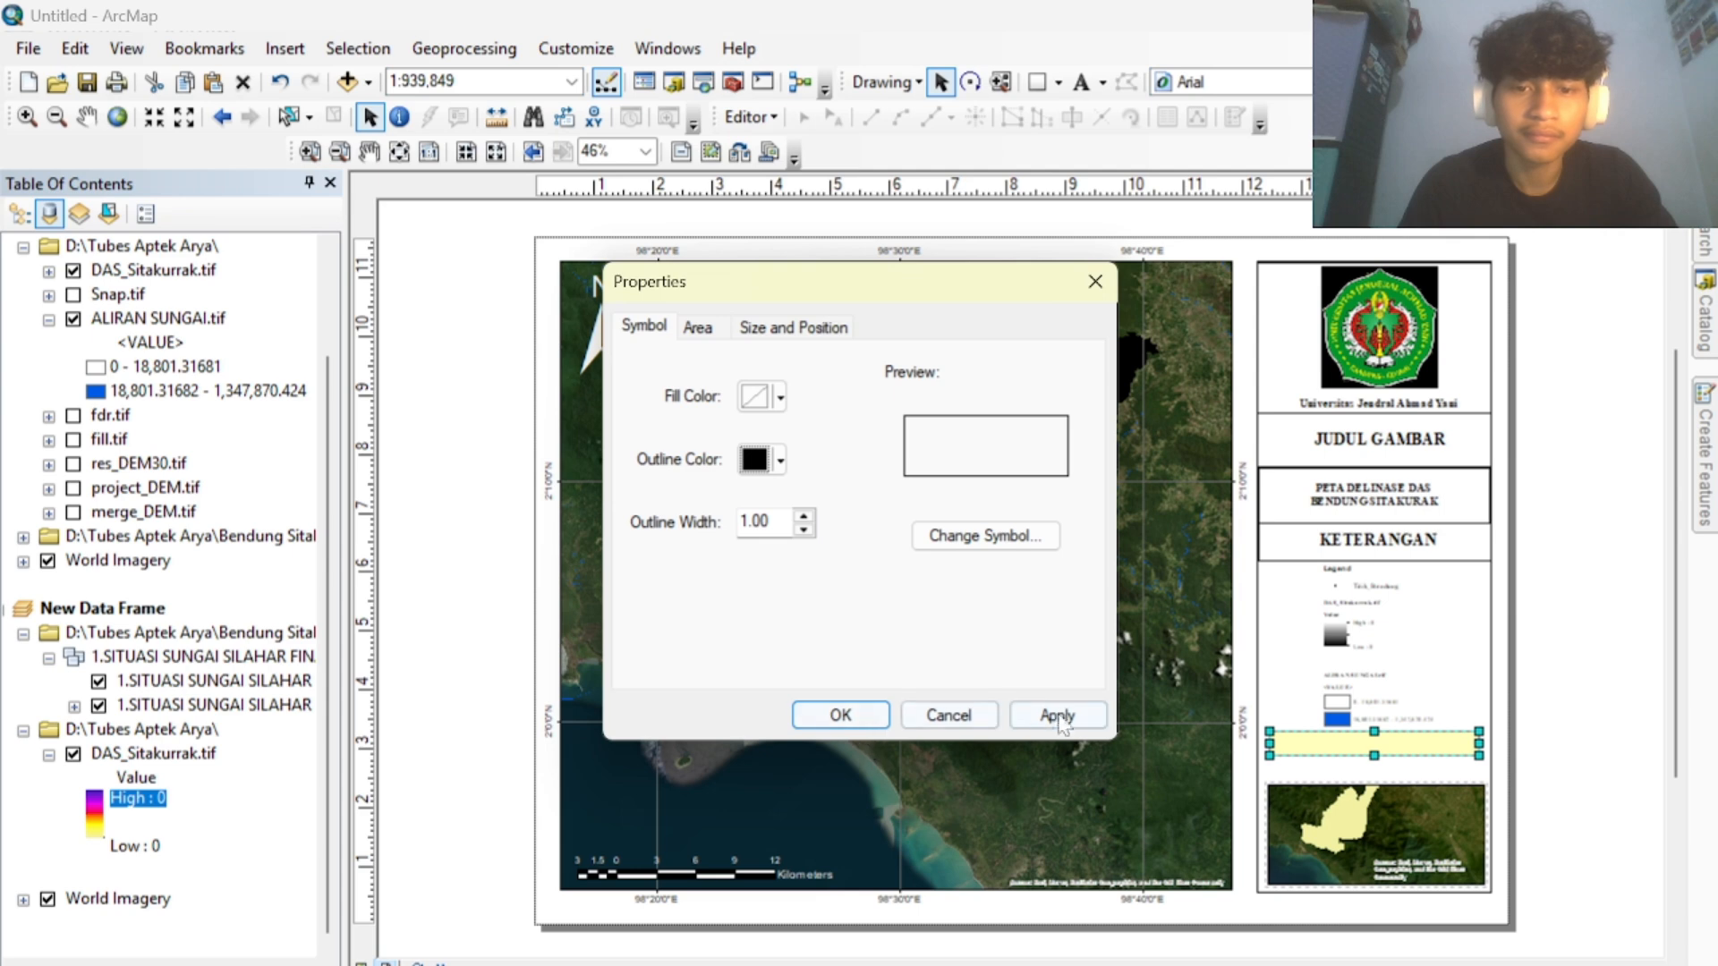
click(1060, 719)
click(833, 720)
click(1493, 700)
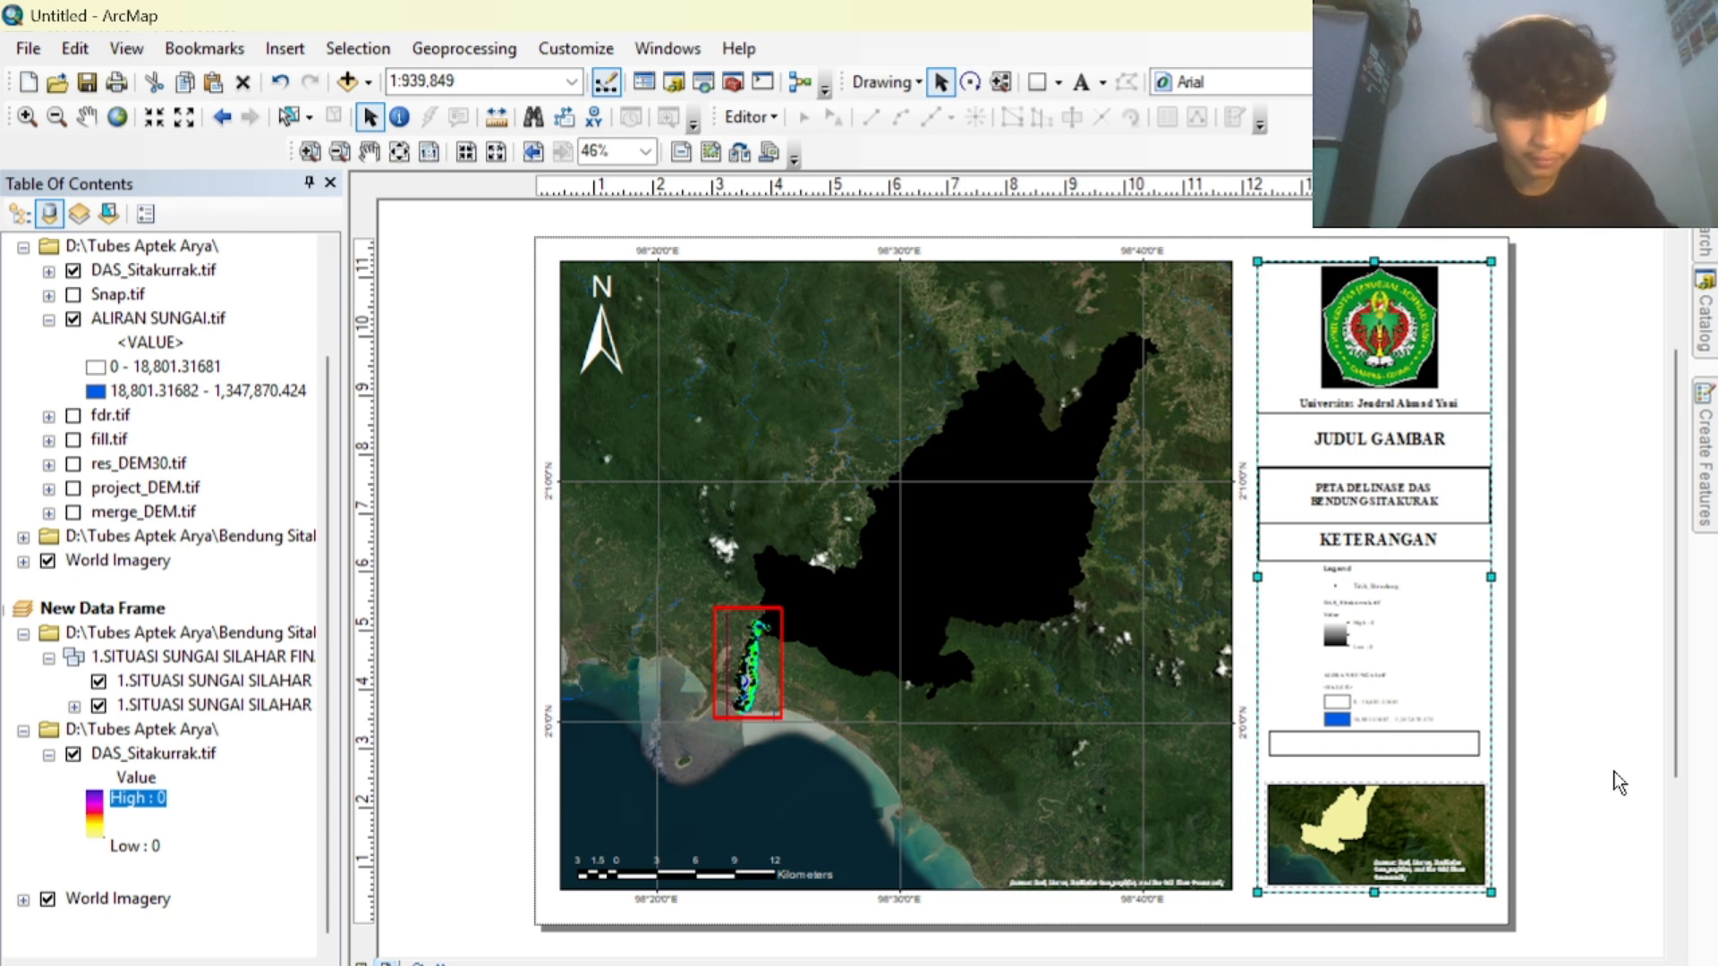
drag(1451, 746, 1451, 744)
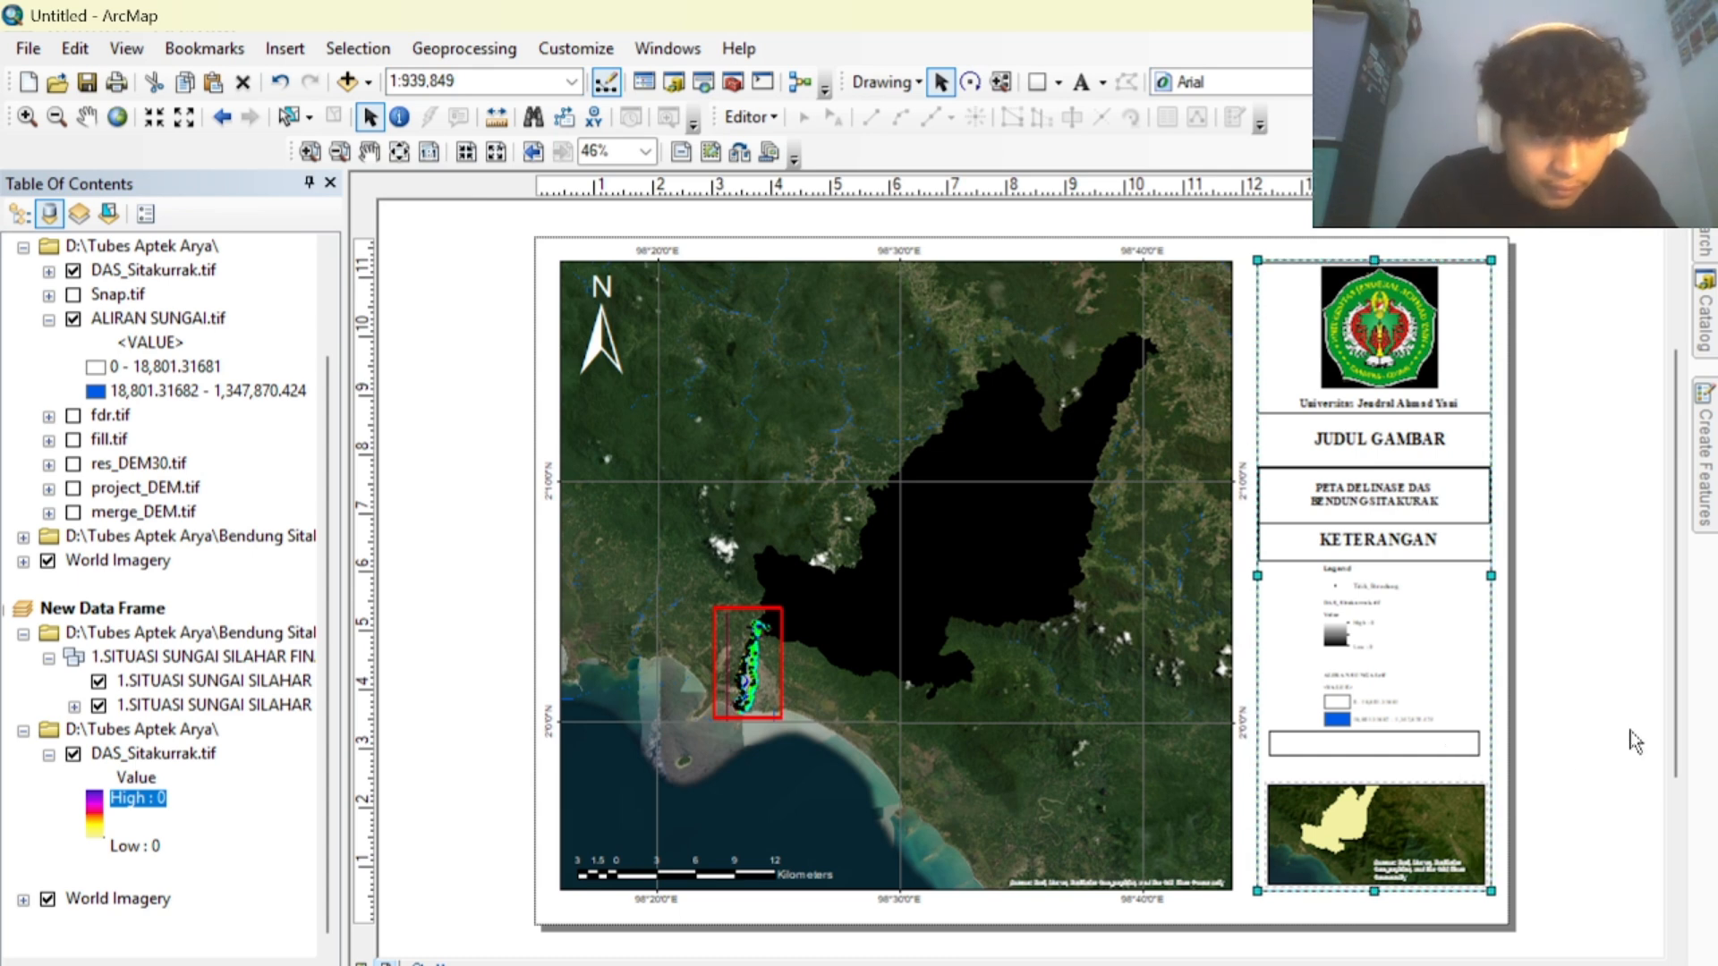
key(ctrl+z)
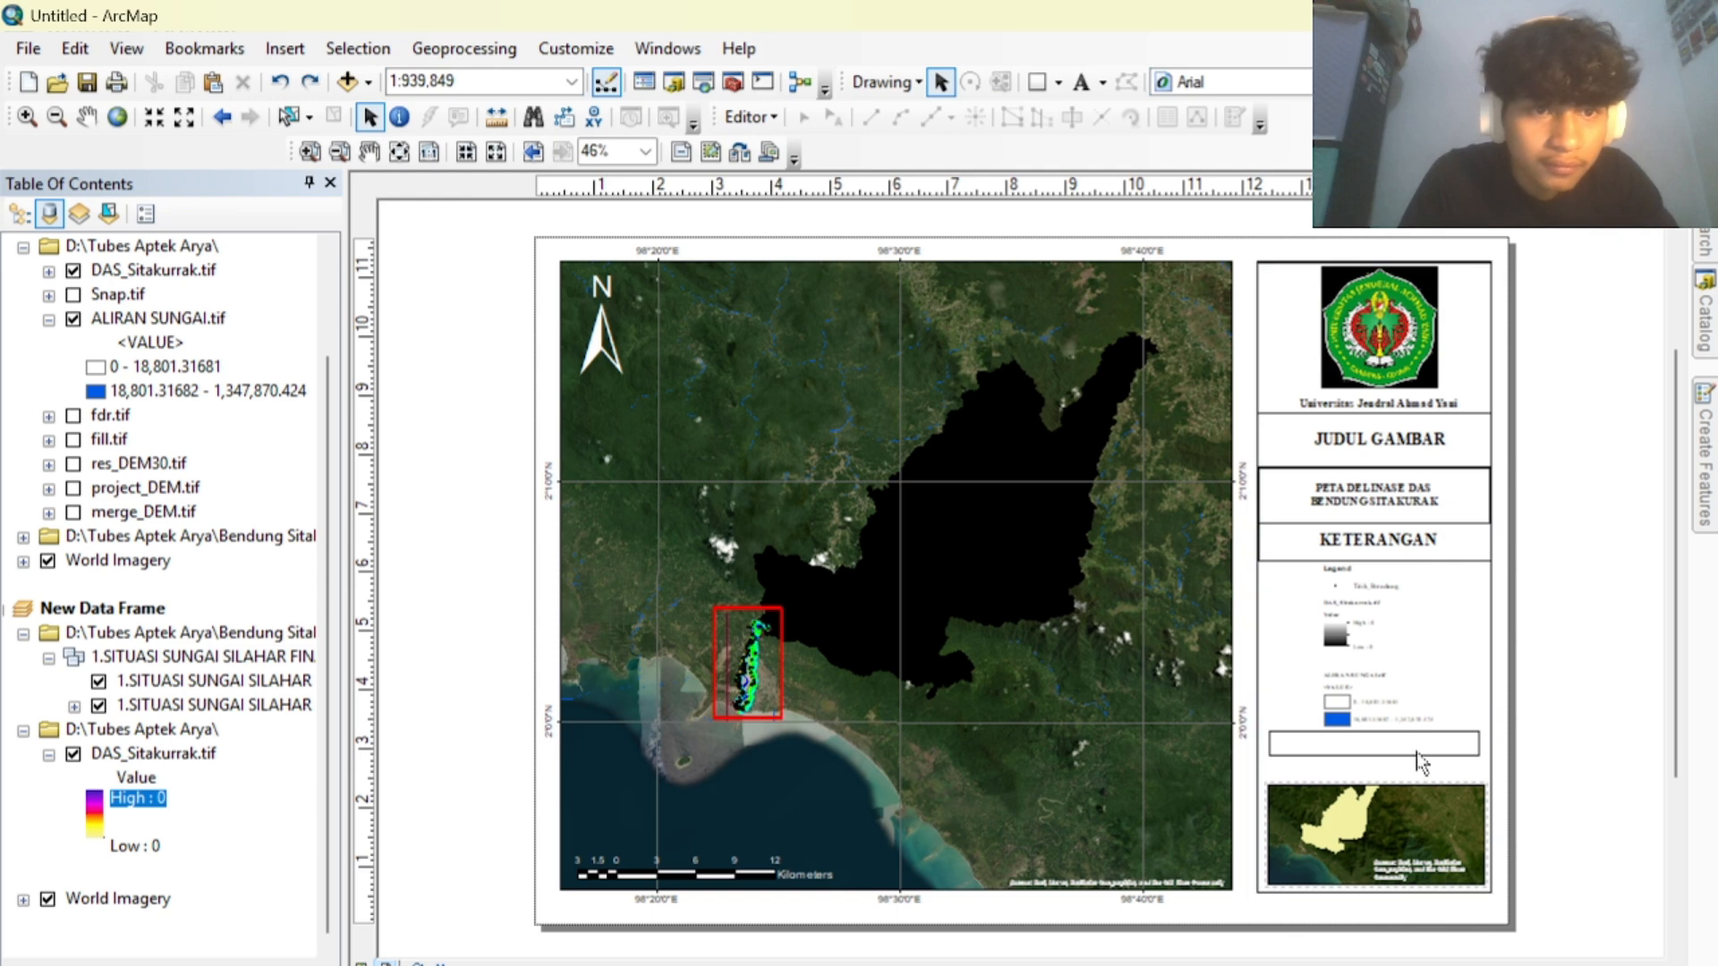
Move the unfilled rectangle up against the legend and stretch it to span the full width of the information column.
click(1418, 753)
mouse_move(1411, 759)
mouse_down()
mouse_move(1380, 740)
mouse_move(1406, 753)
mouse_move(1389, 750)
mouse_up()
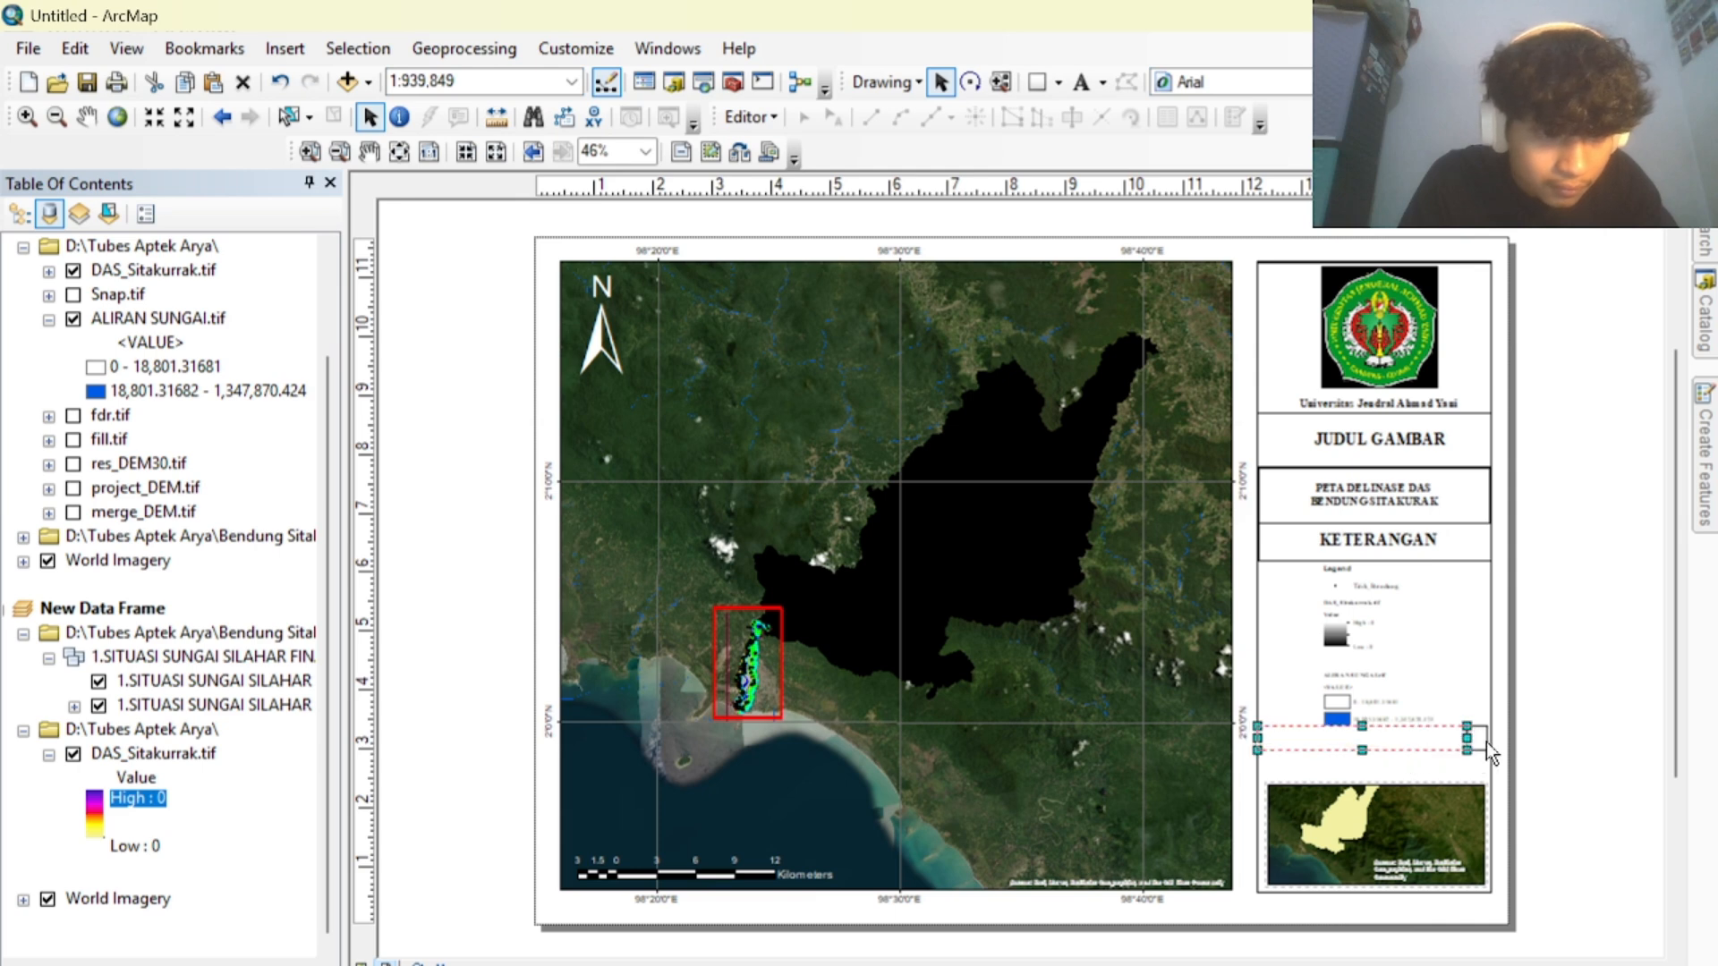
click(1655, 757)
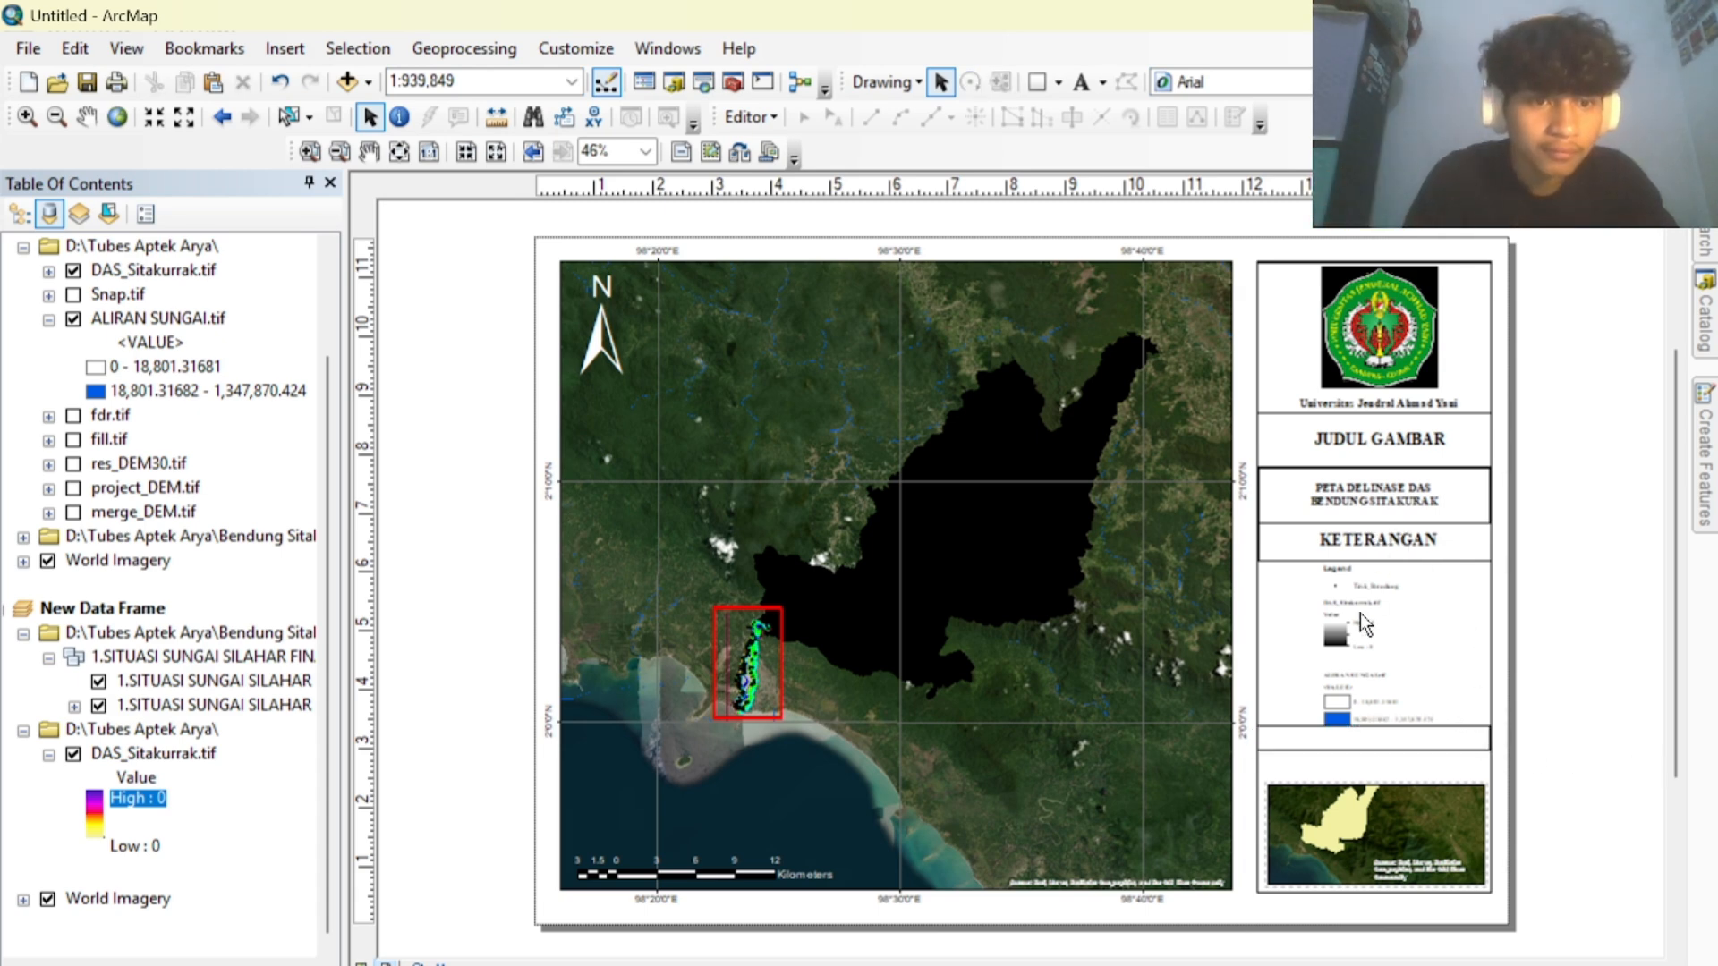
Duplicate the KETERANGAN heading and place the copy inside the new box below the legend.
click(1403, 547)
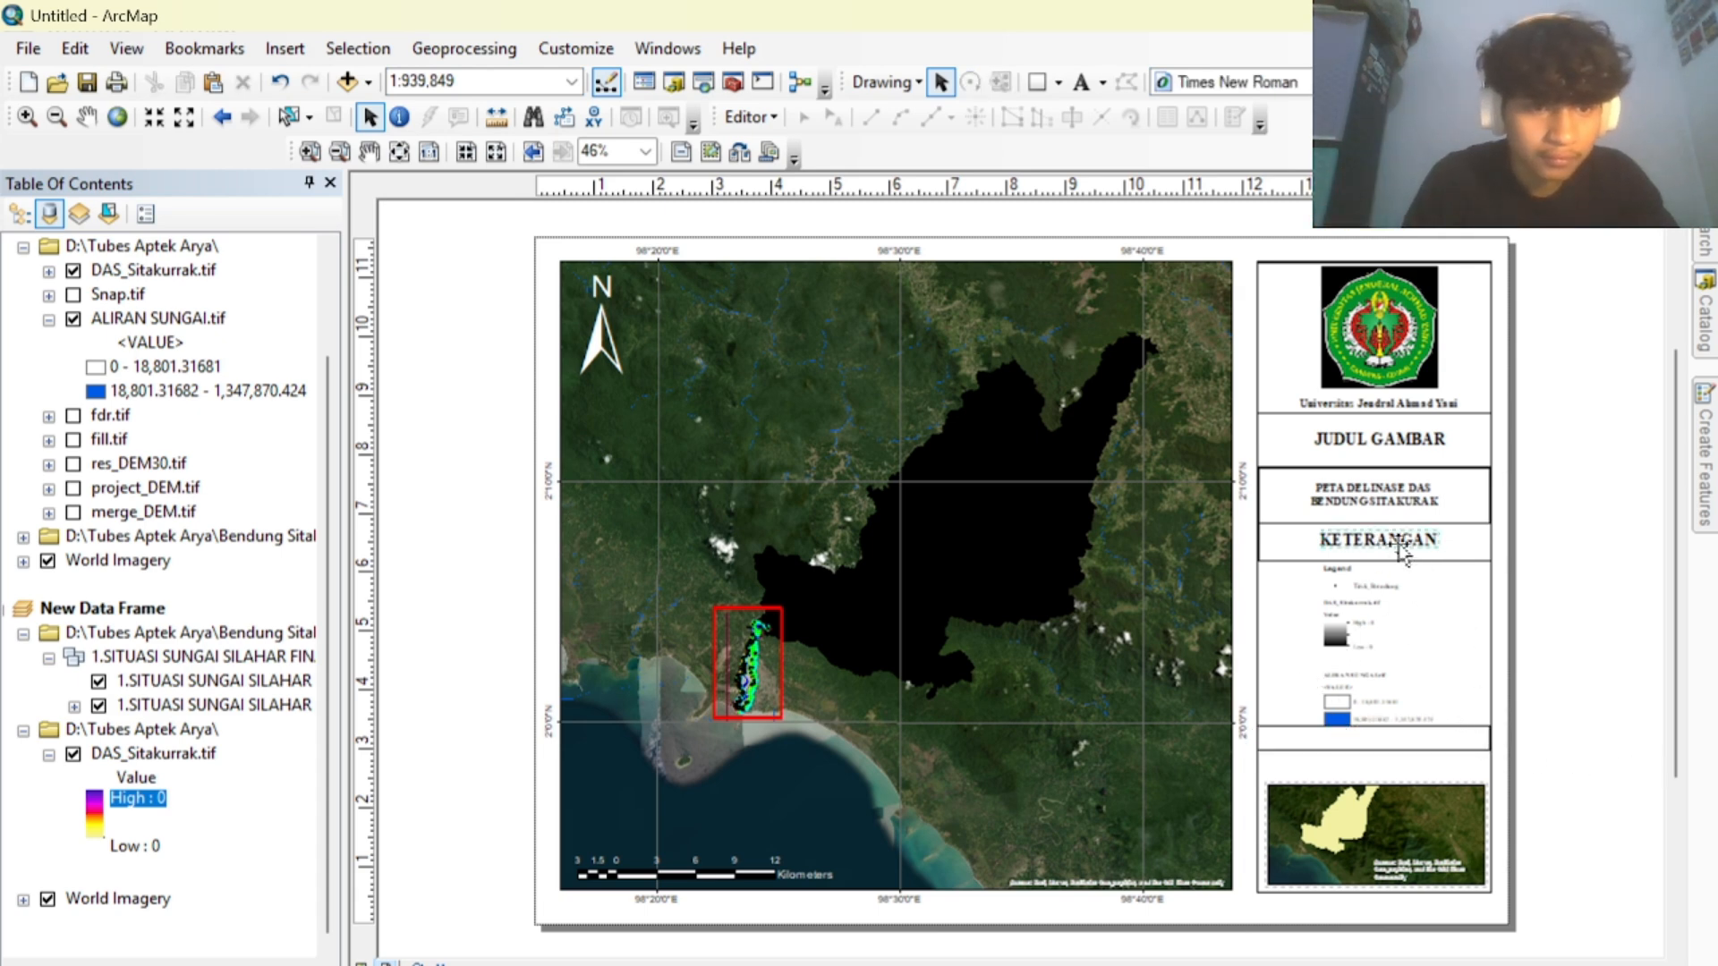
click(1393, 739)
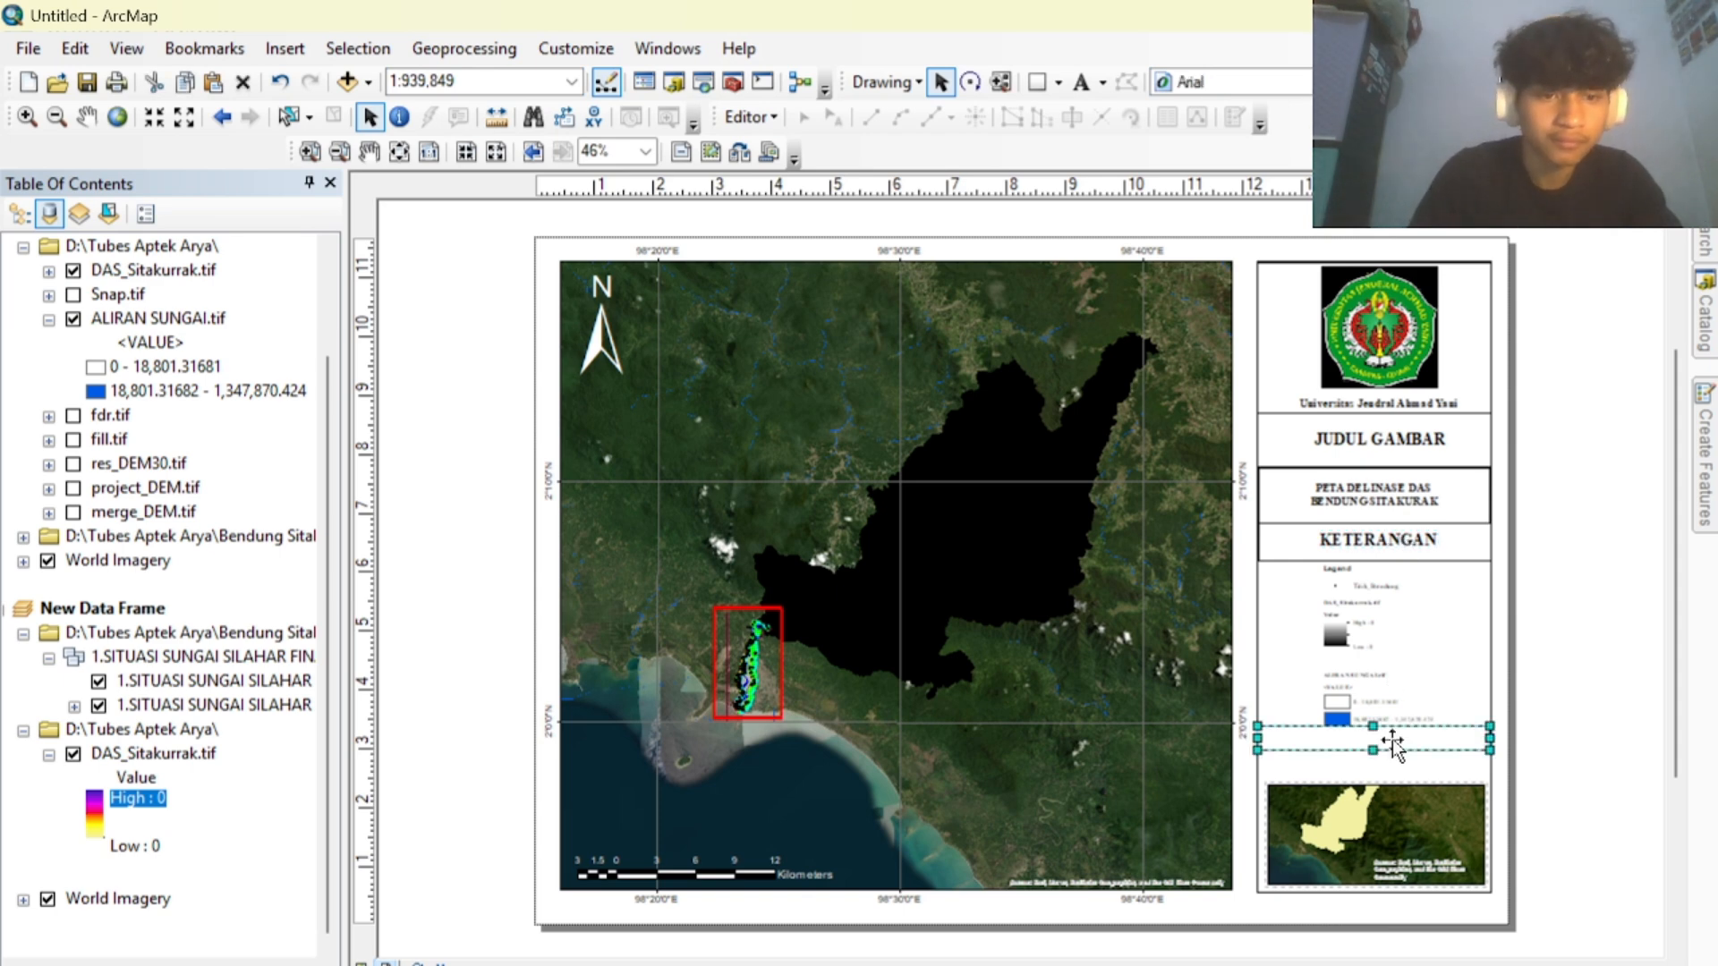
key(ctrl+v)
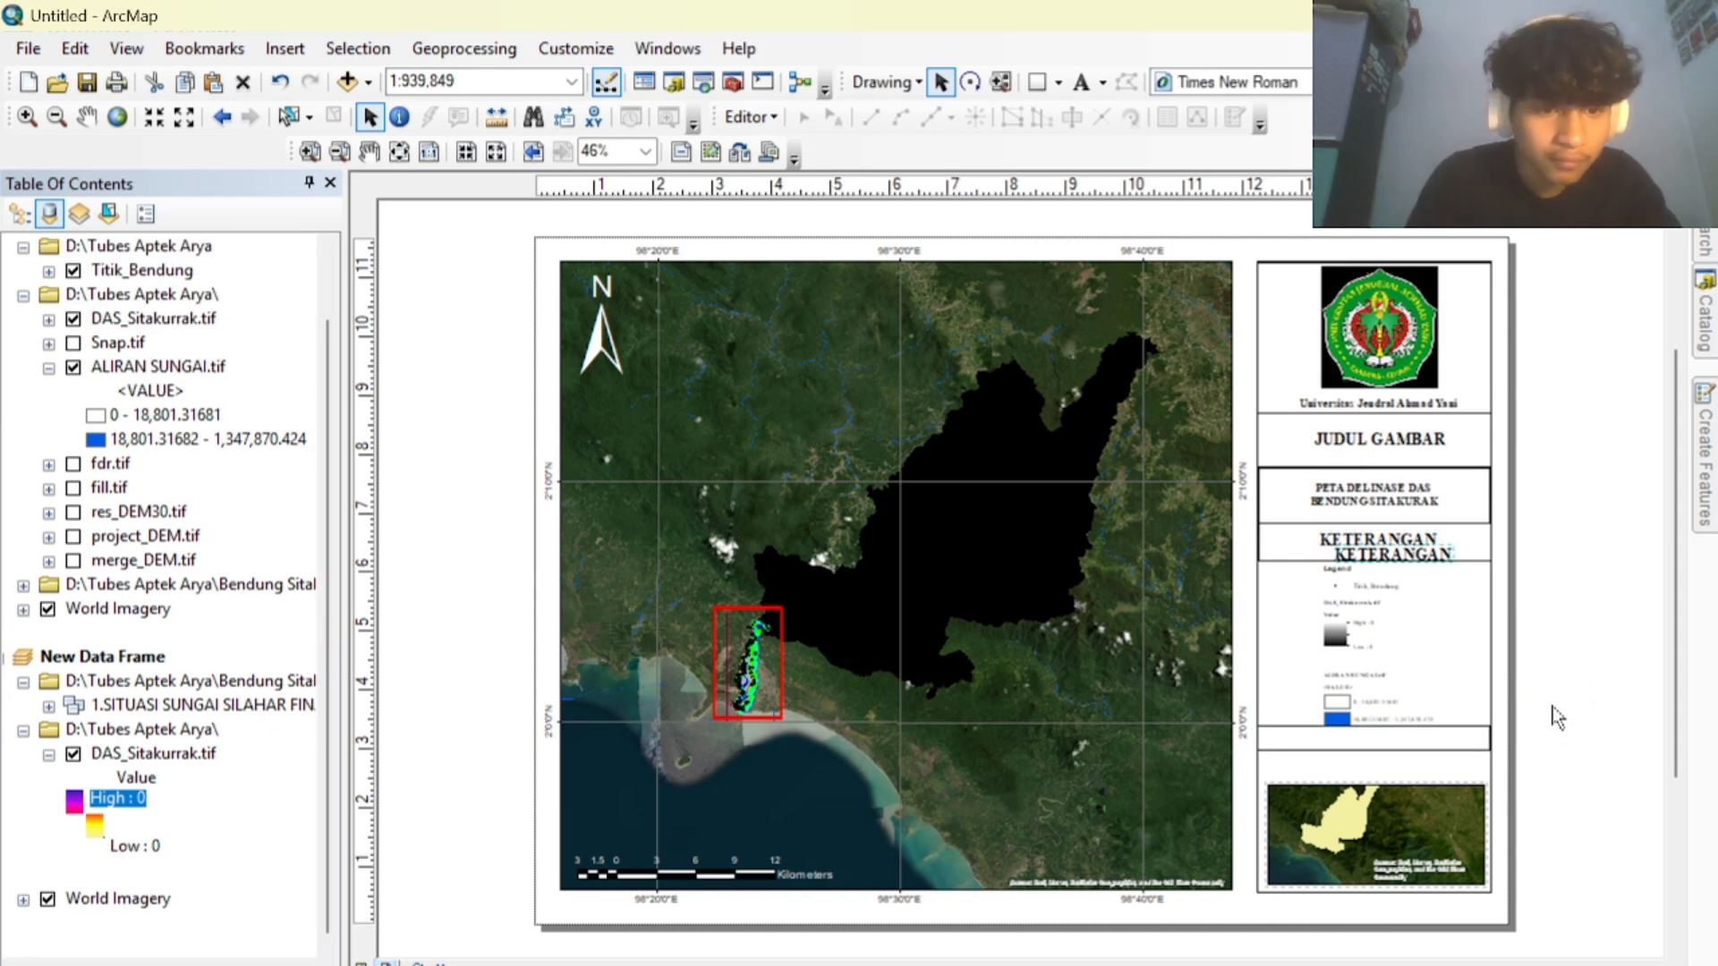
click(1429, 557)
drag(1429, 557, 1414, 746)
Set the copied heading's font size to 12 and change its text to SKALA.
double_click(1414, 746)
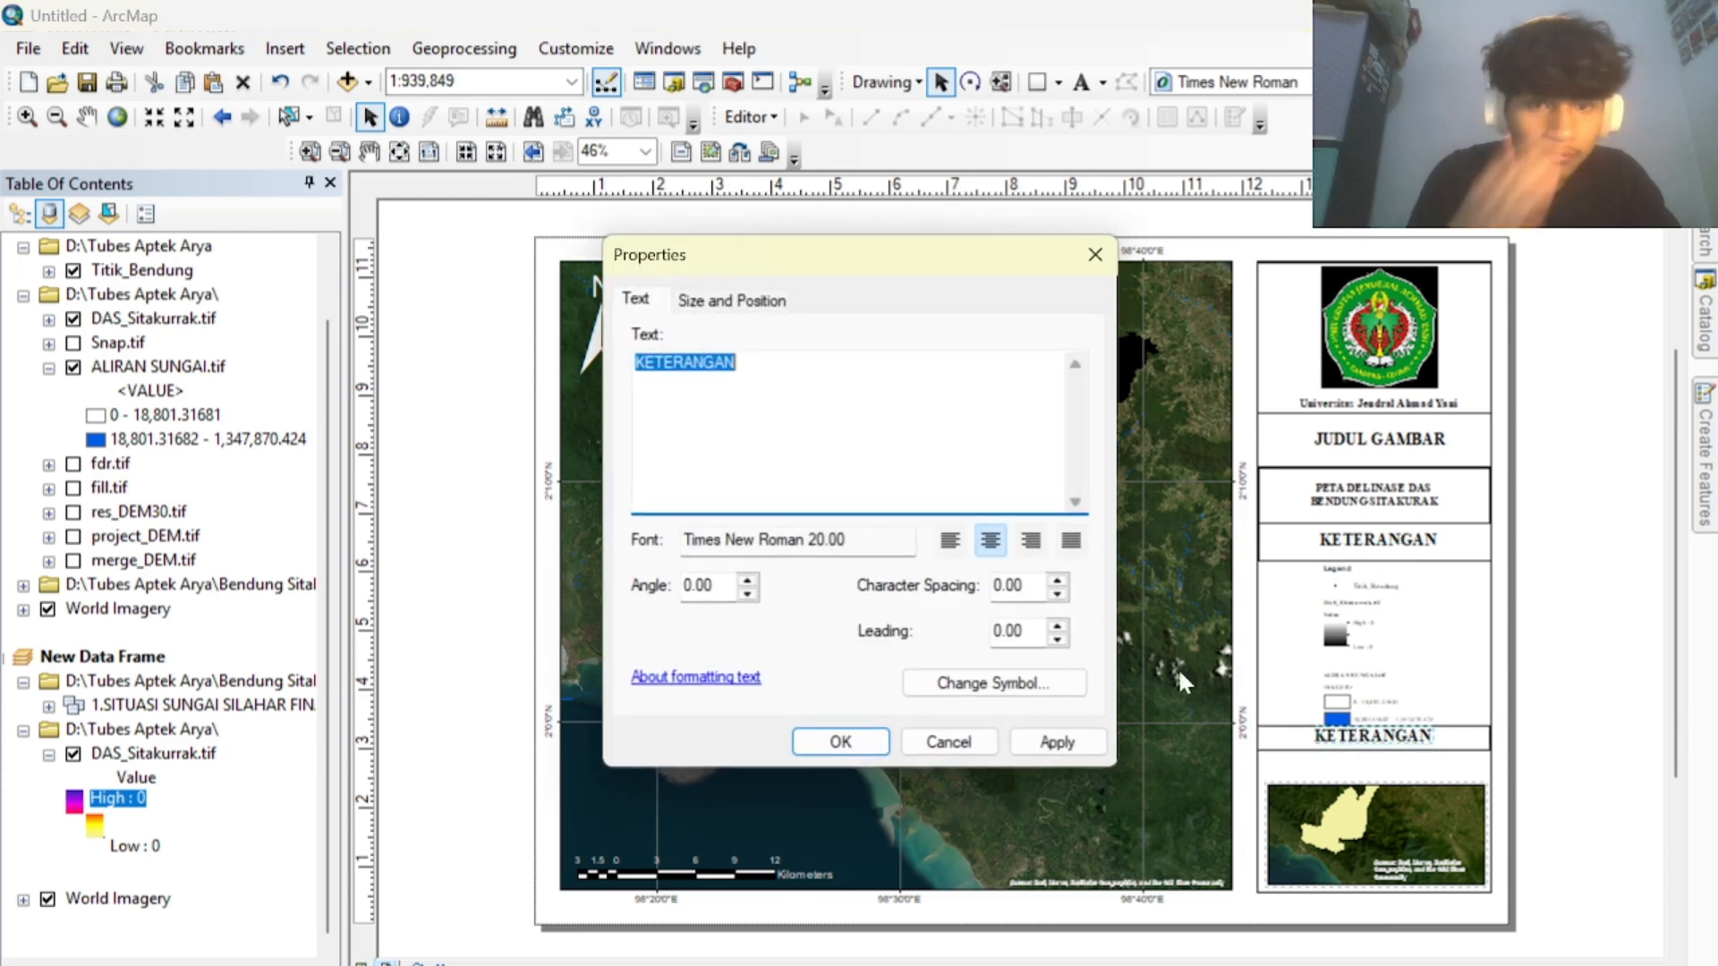
click(1035, 684)
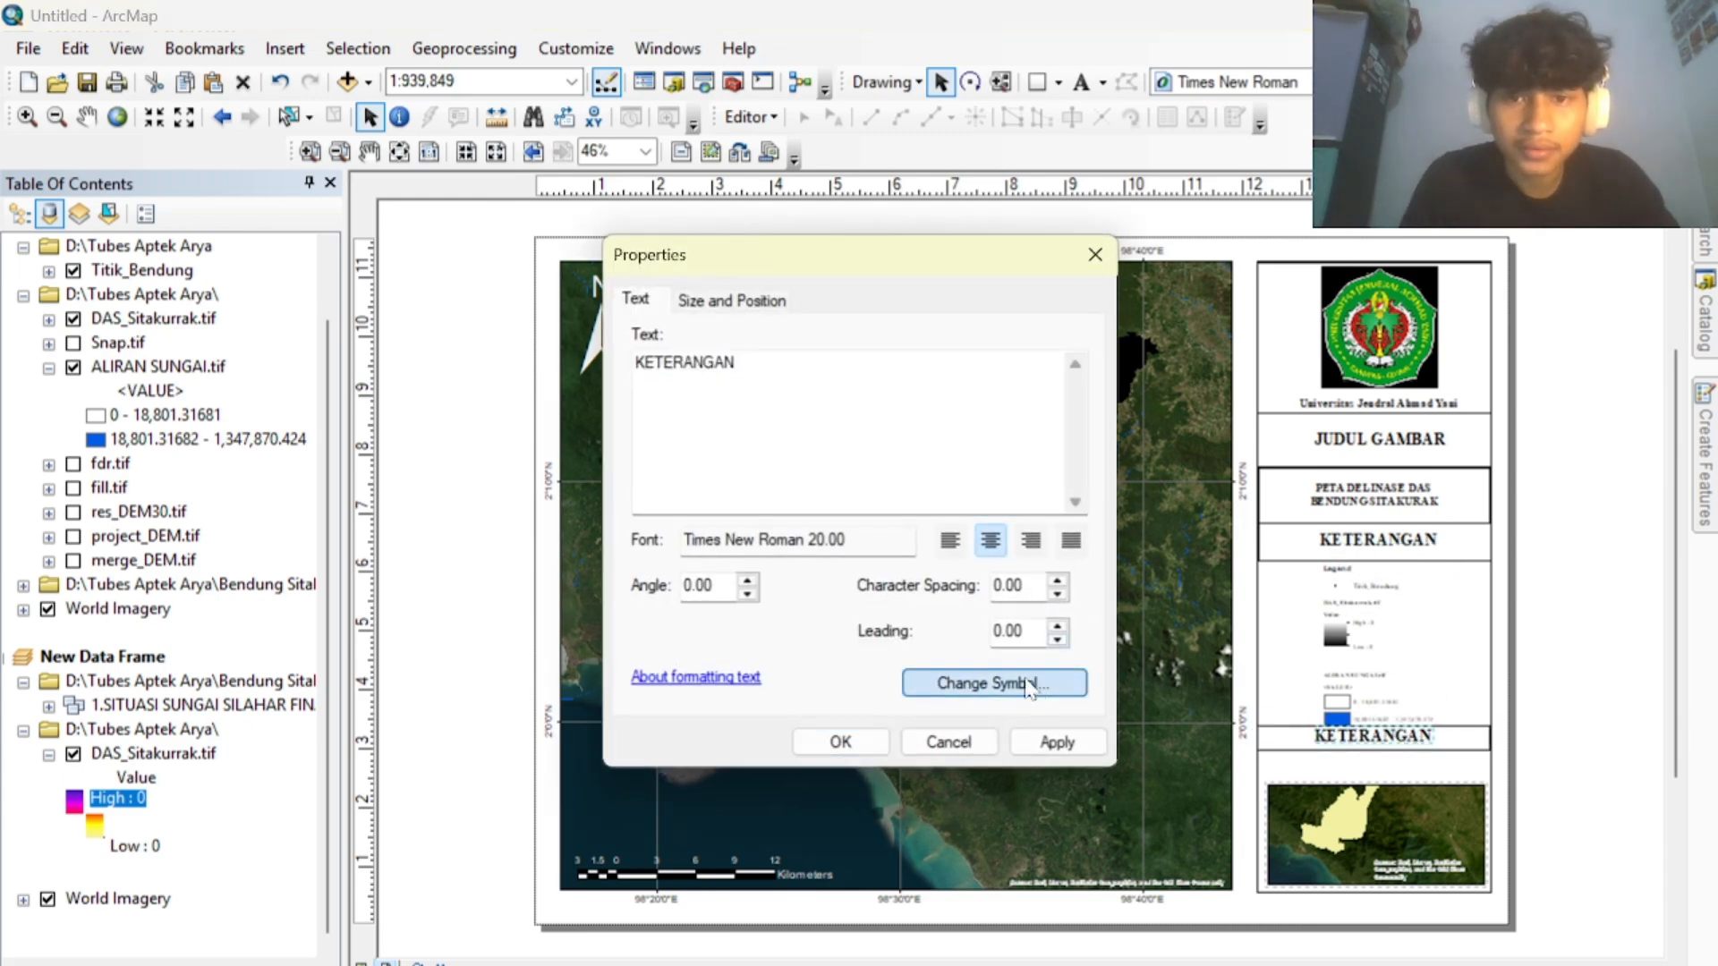
click(1130, 500)
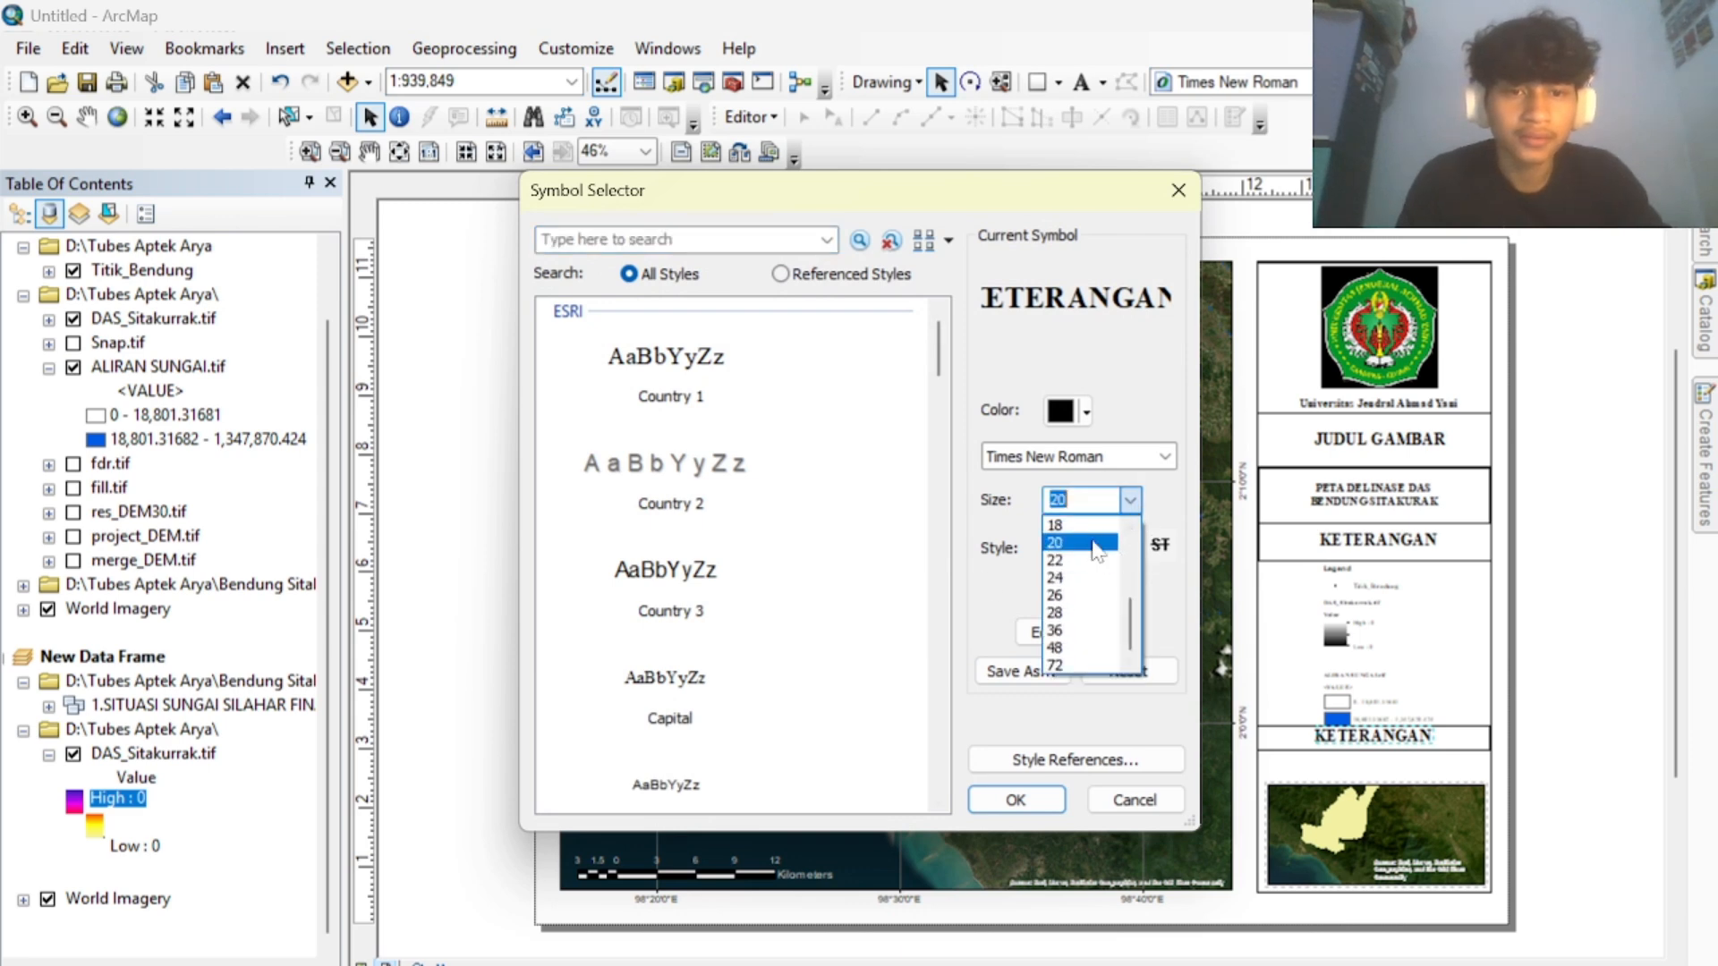
scroll(1112, 567, up, 4)
click(1086, 647)
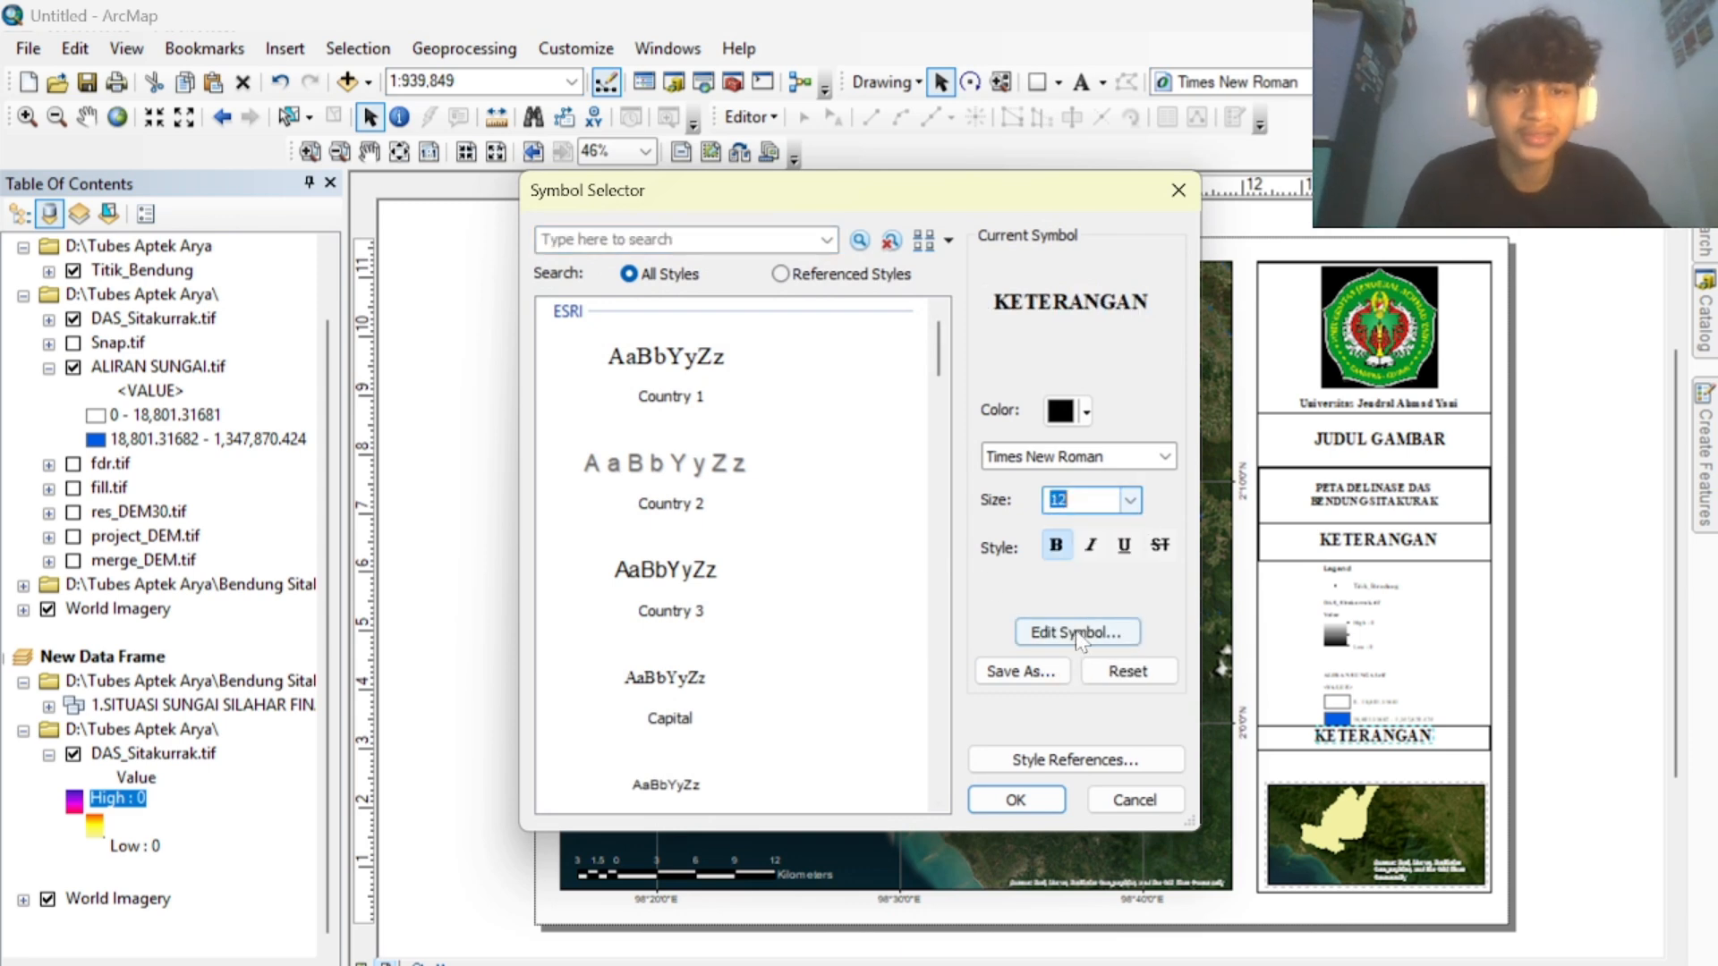
click(1045, 799)
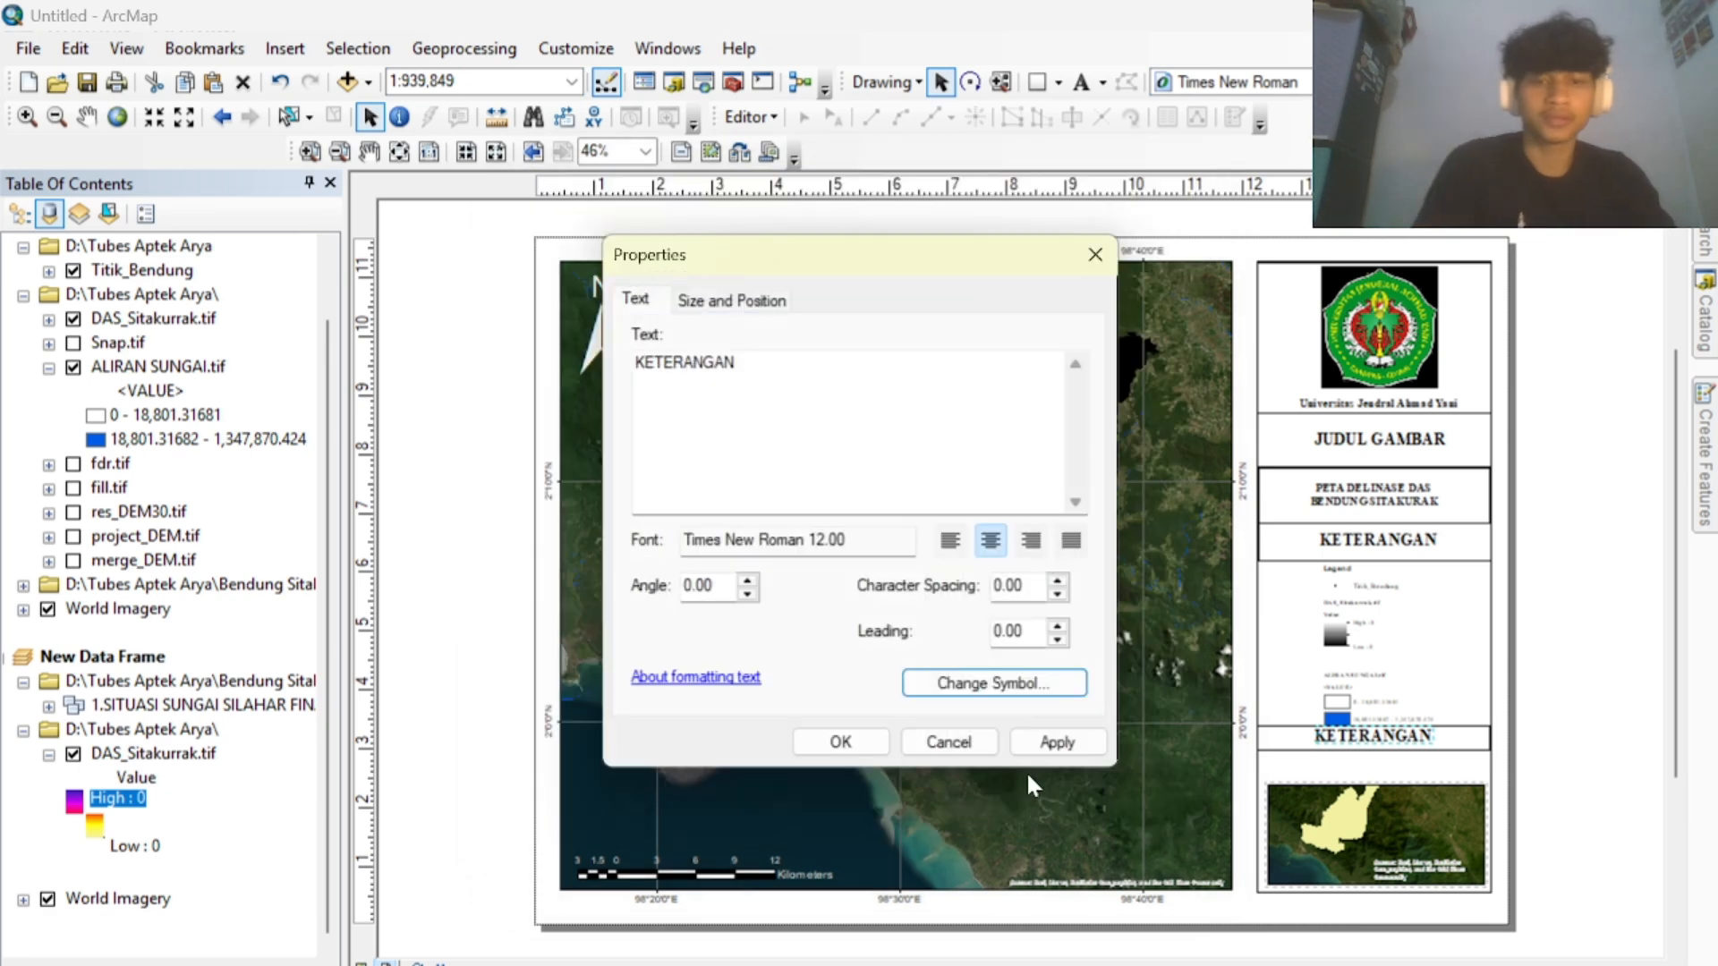
text(SA)
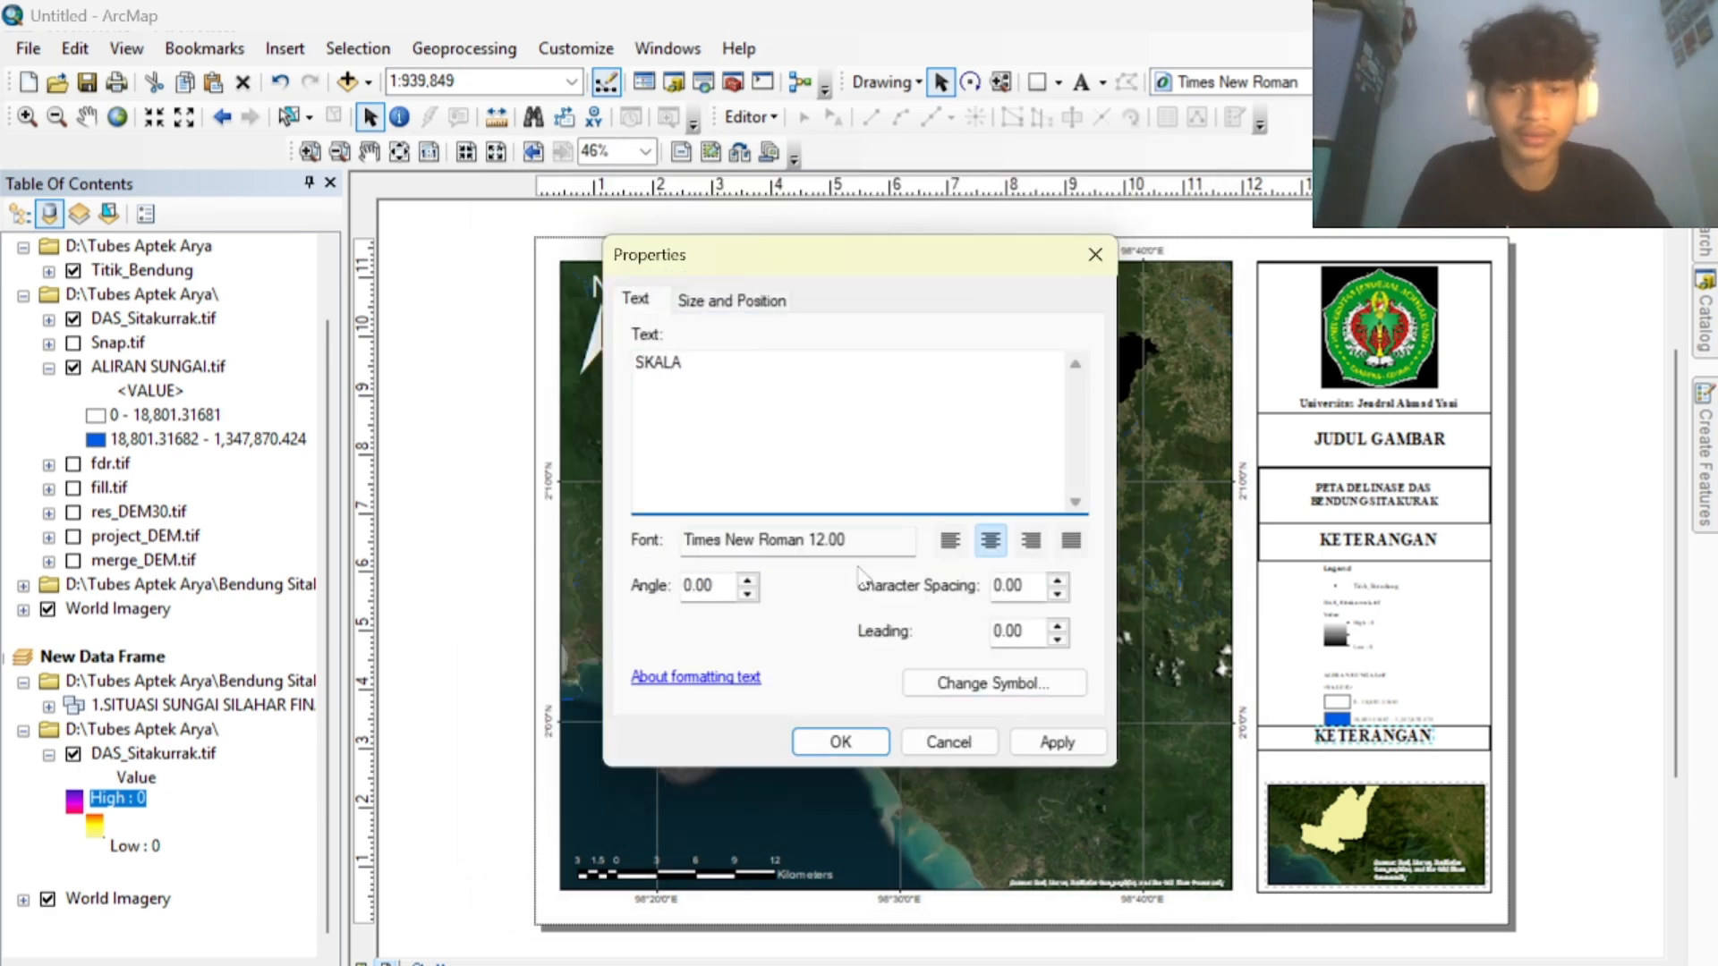
click(1083, 748)
click(865, 745)
click(1565, 725)
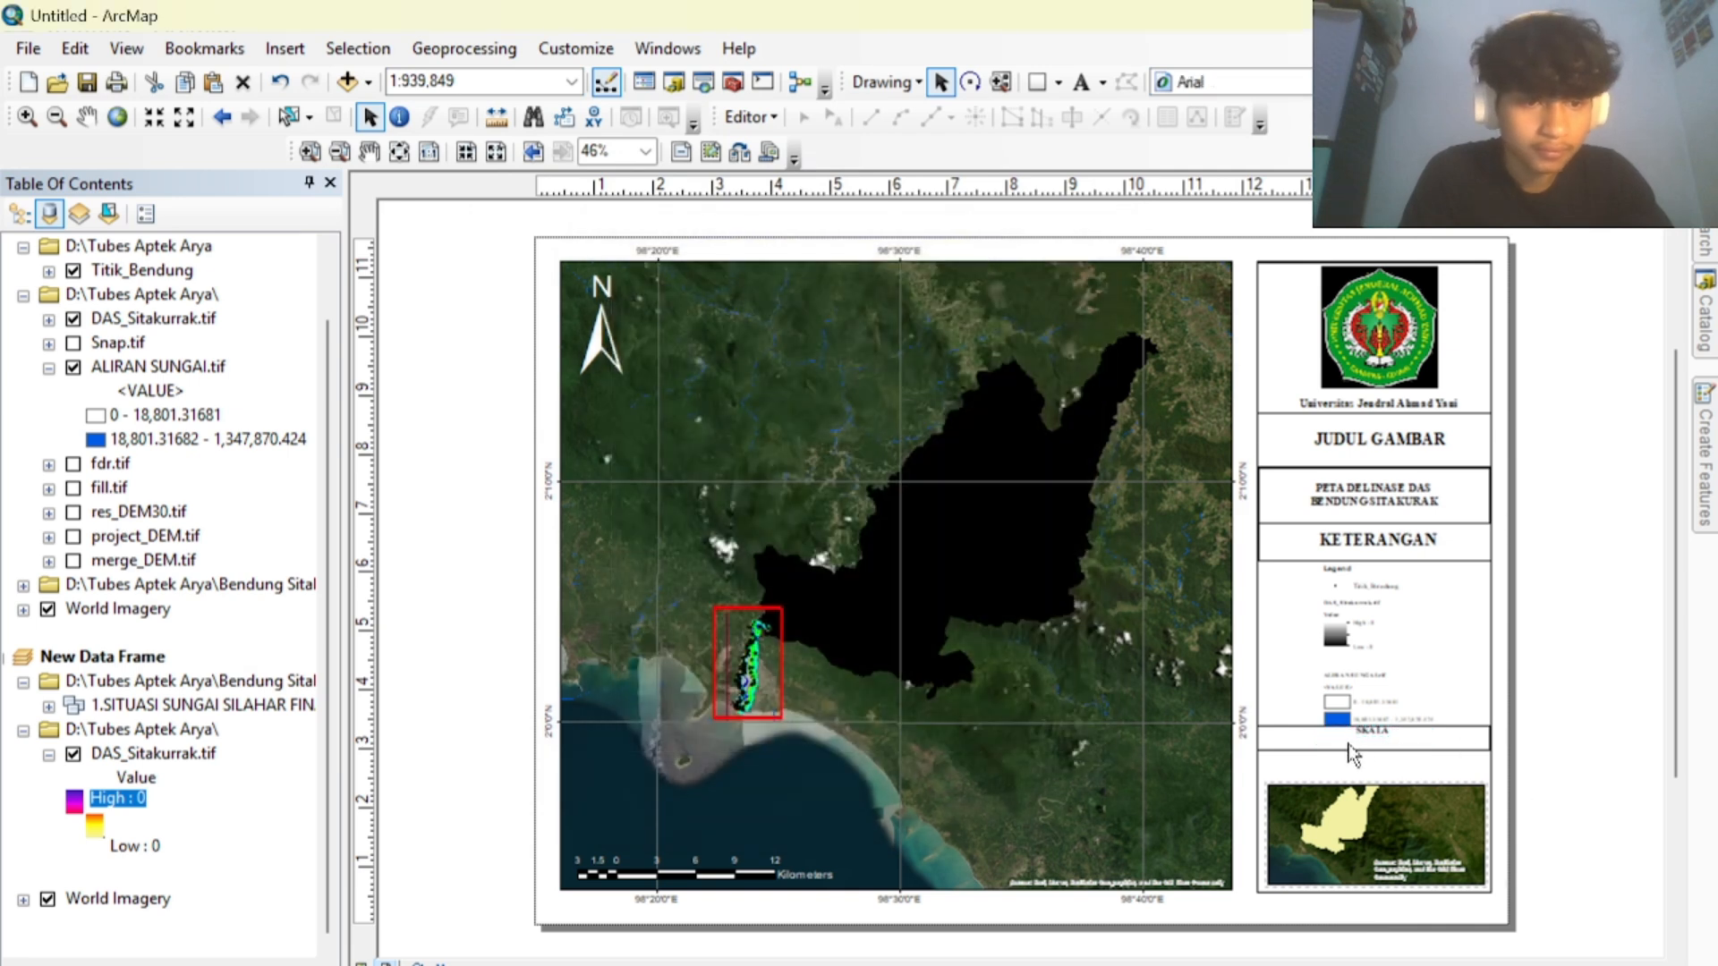
Move the SKALA text down into the middle of its box.
drag(1373, 745, 1361, 754)
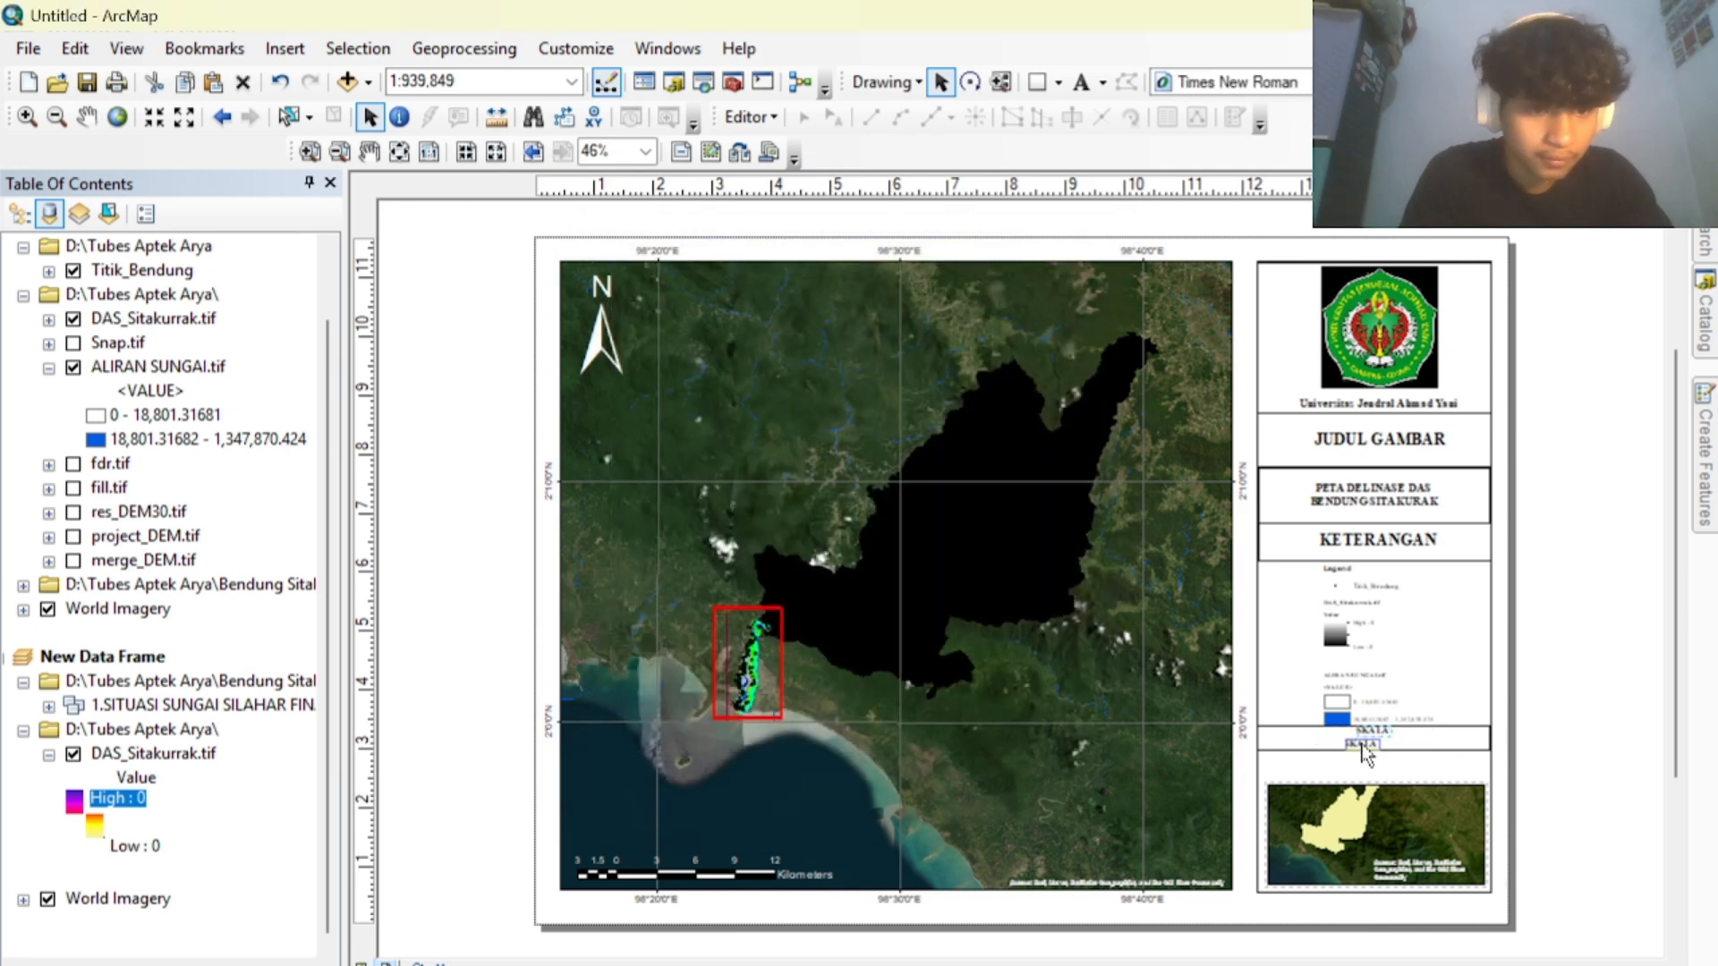
drag(1377, 739, 1381, 735)
click(1618, 714)
Set the SKALA heading's font size to 16 and recentre it within its box.
click(1387, 739)
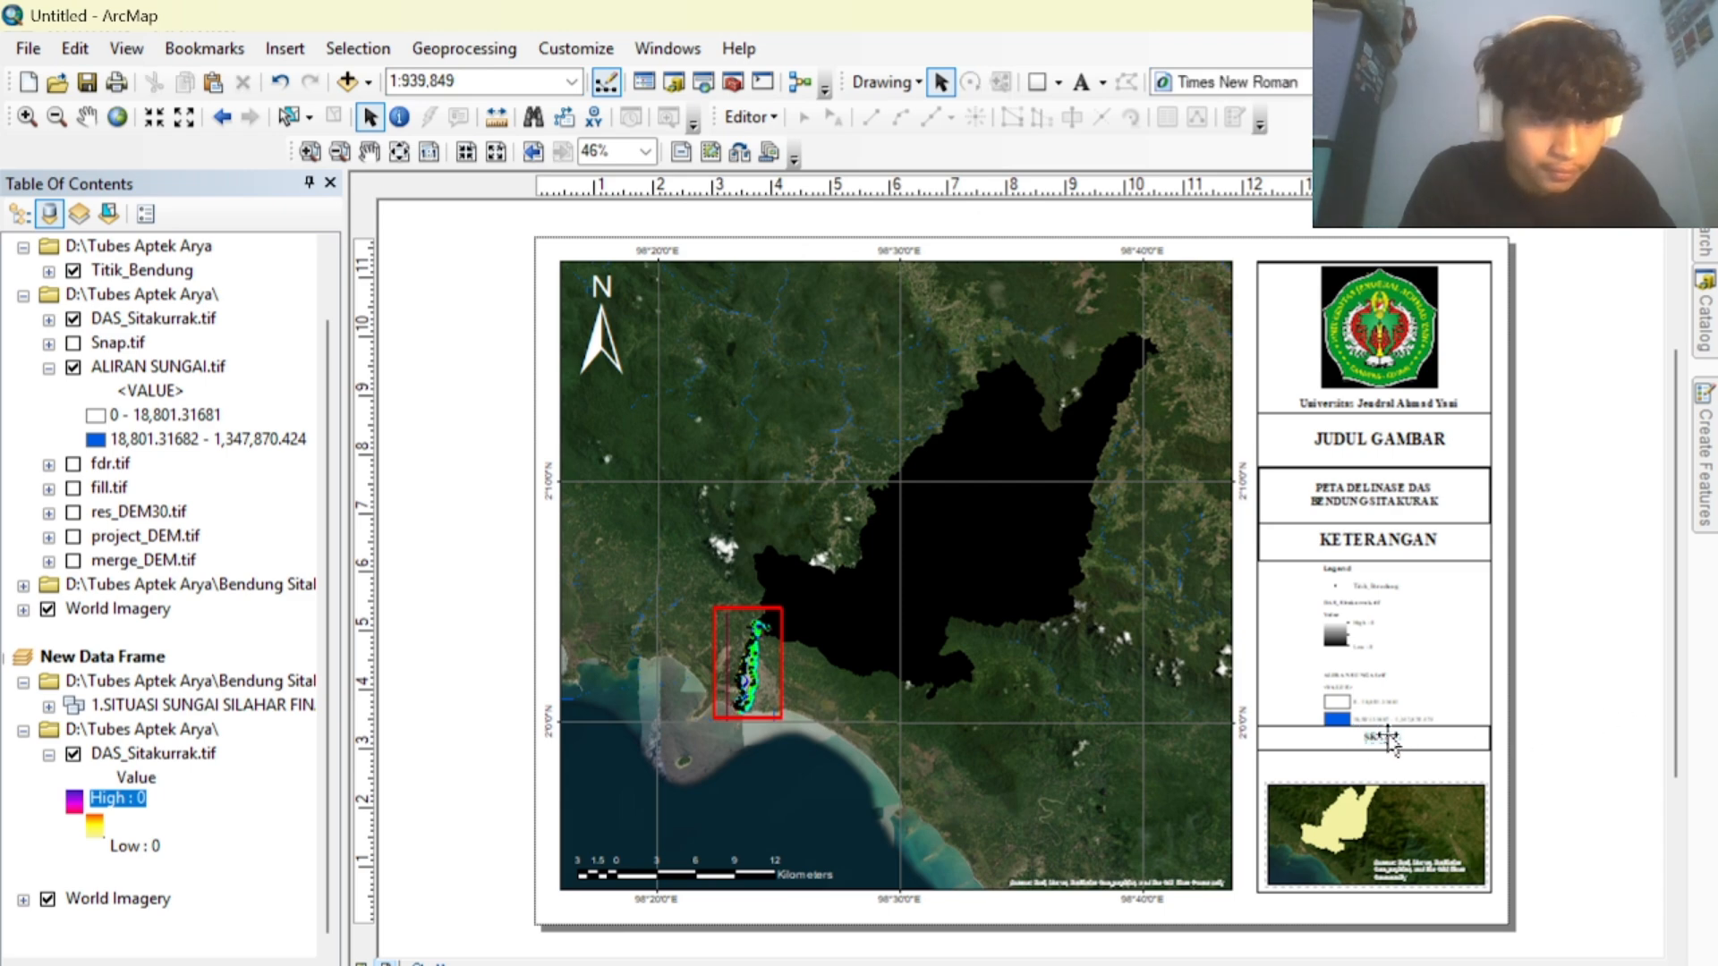
double_click(1388, 739)
click(978, 682)
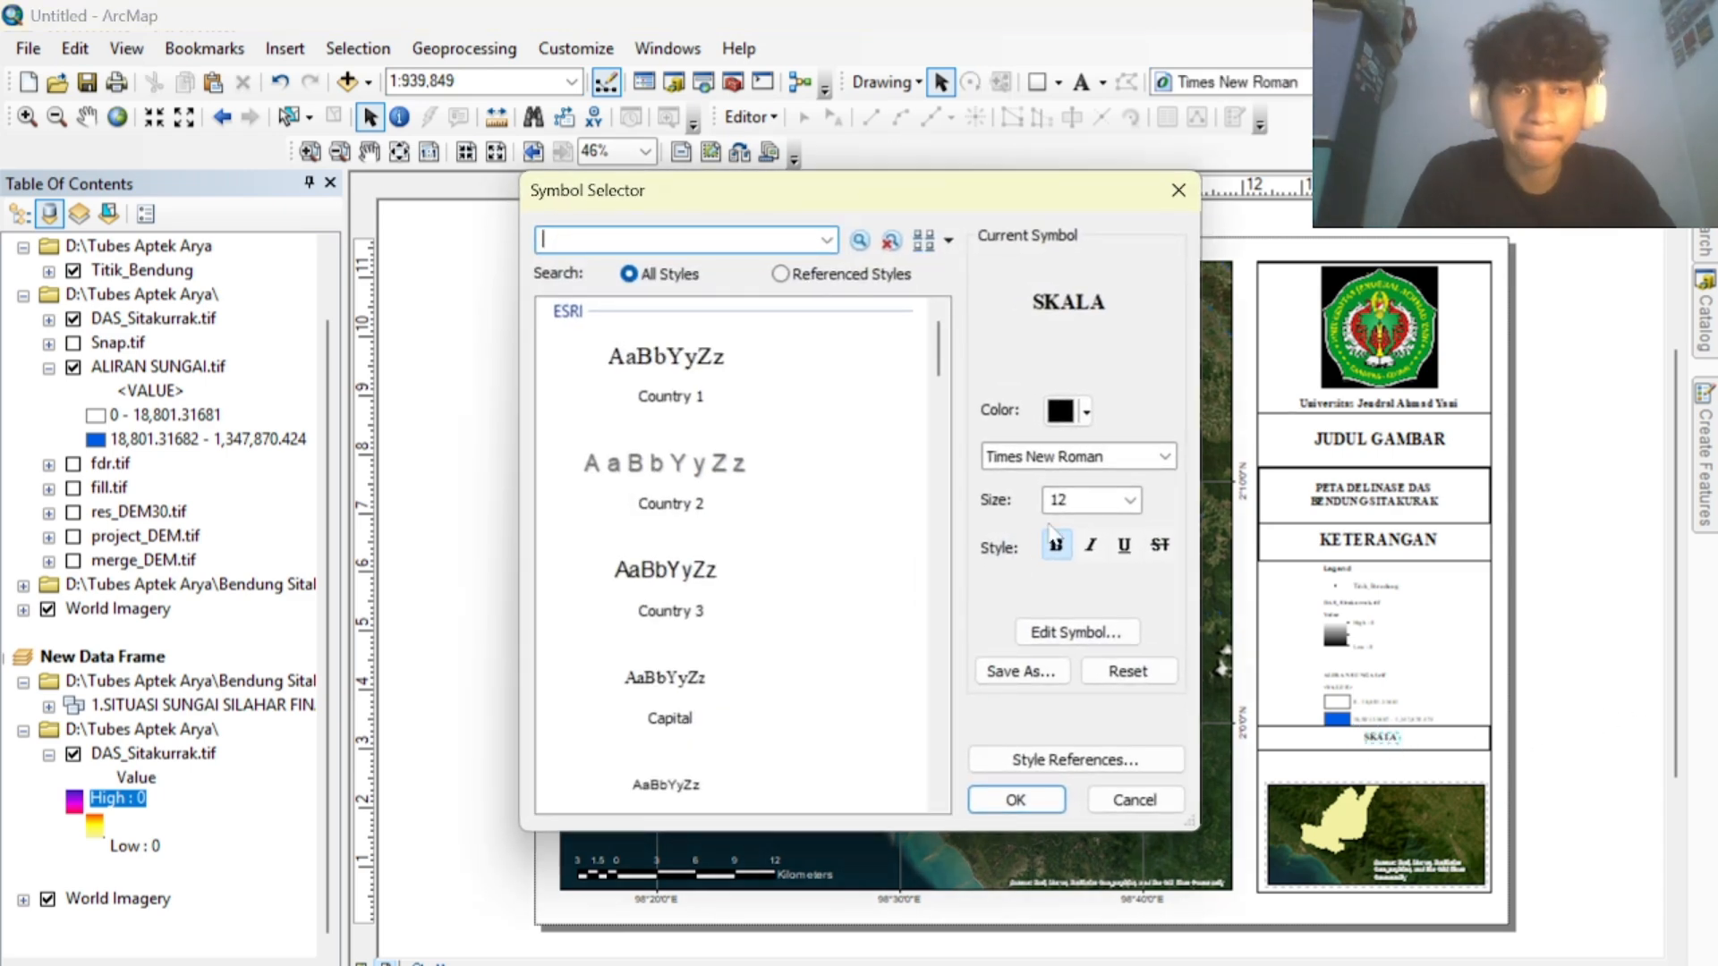
click(1130, 500)
click(1092, 566)
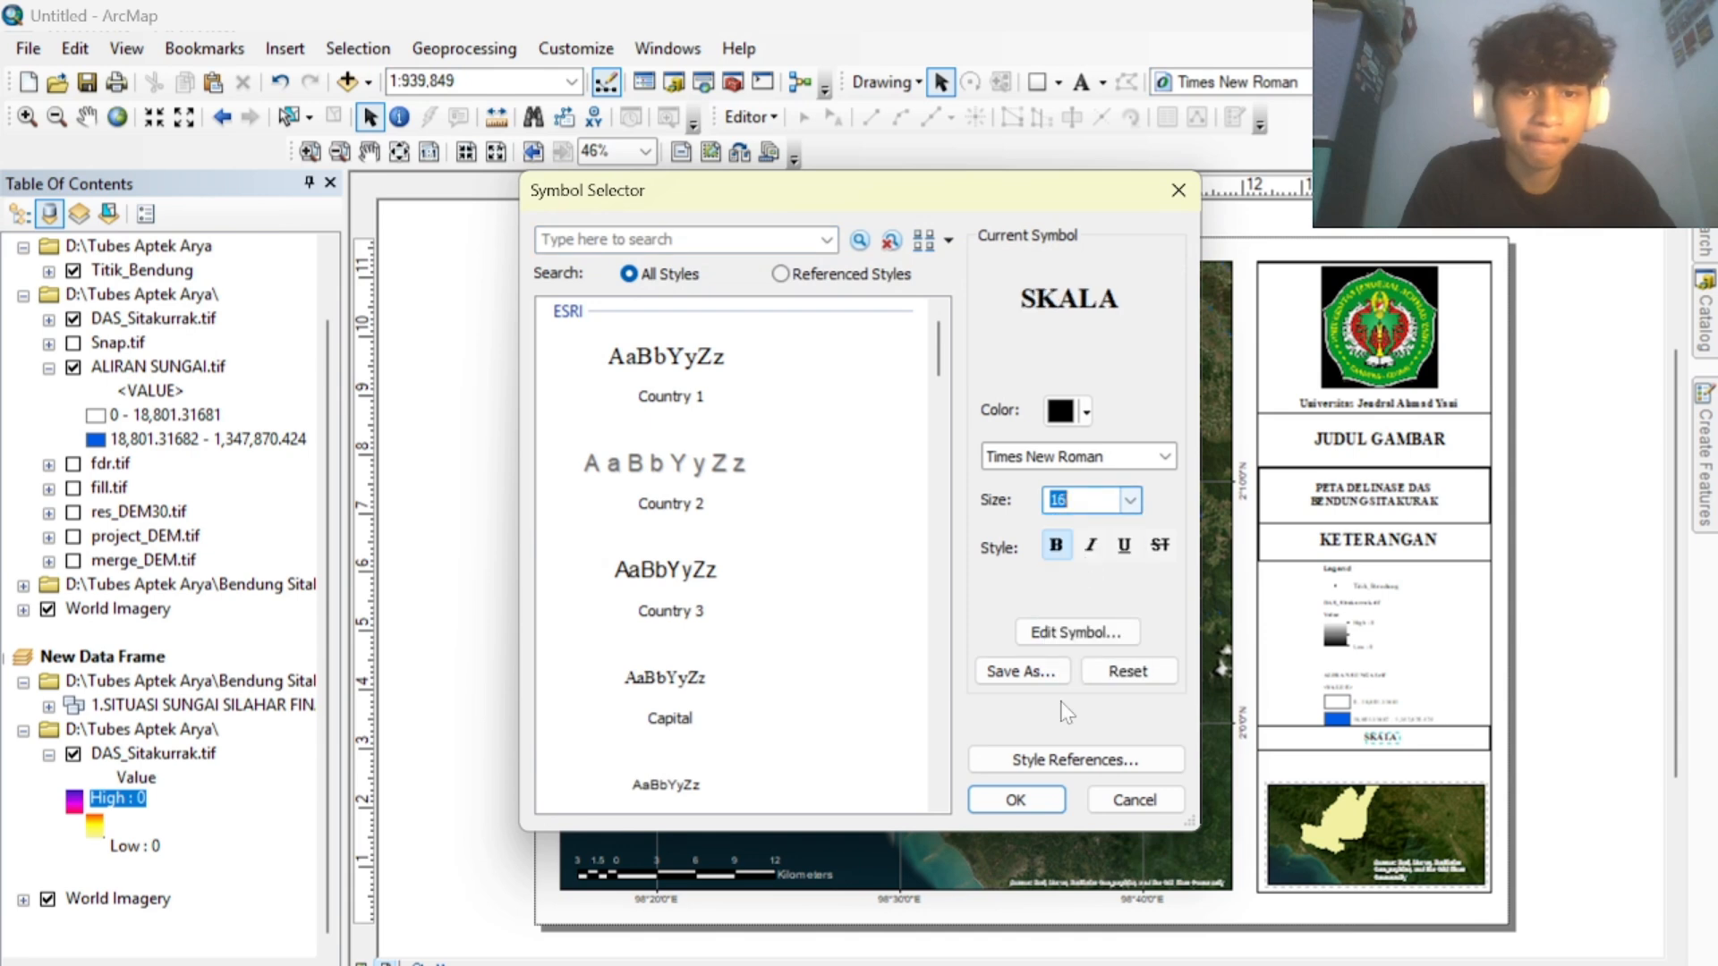
click(1061, 798)
click(850, 746)
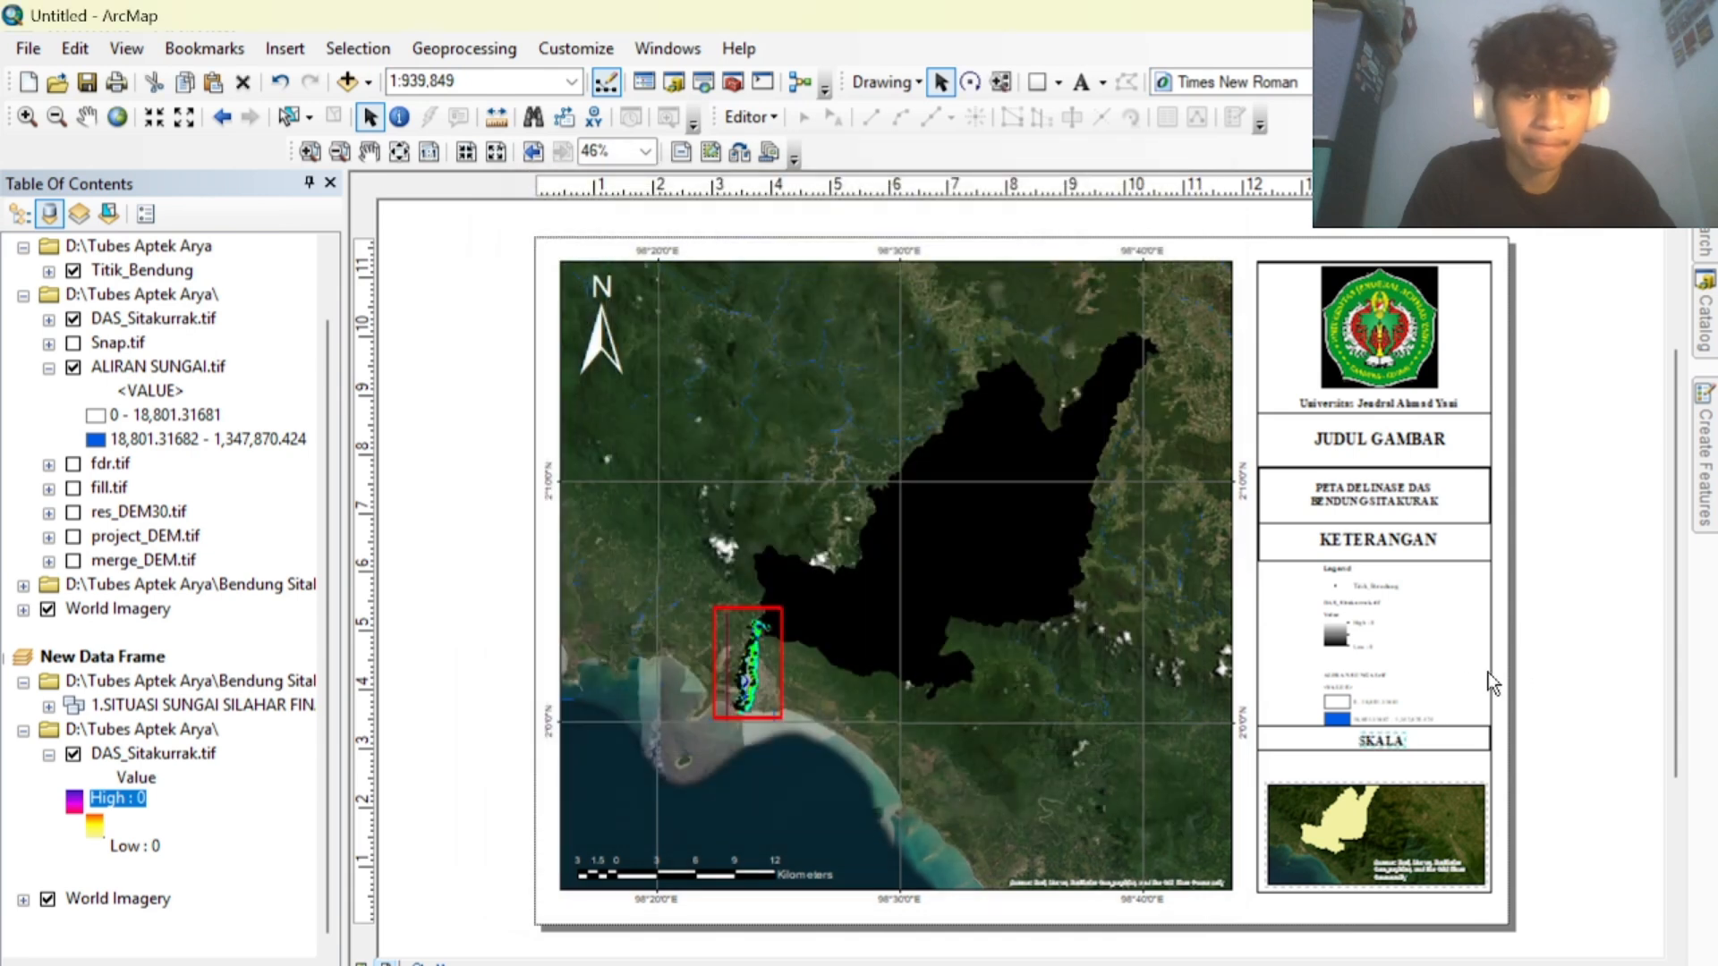
click(1559, 714)
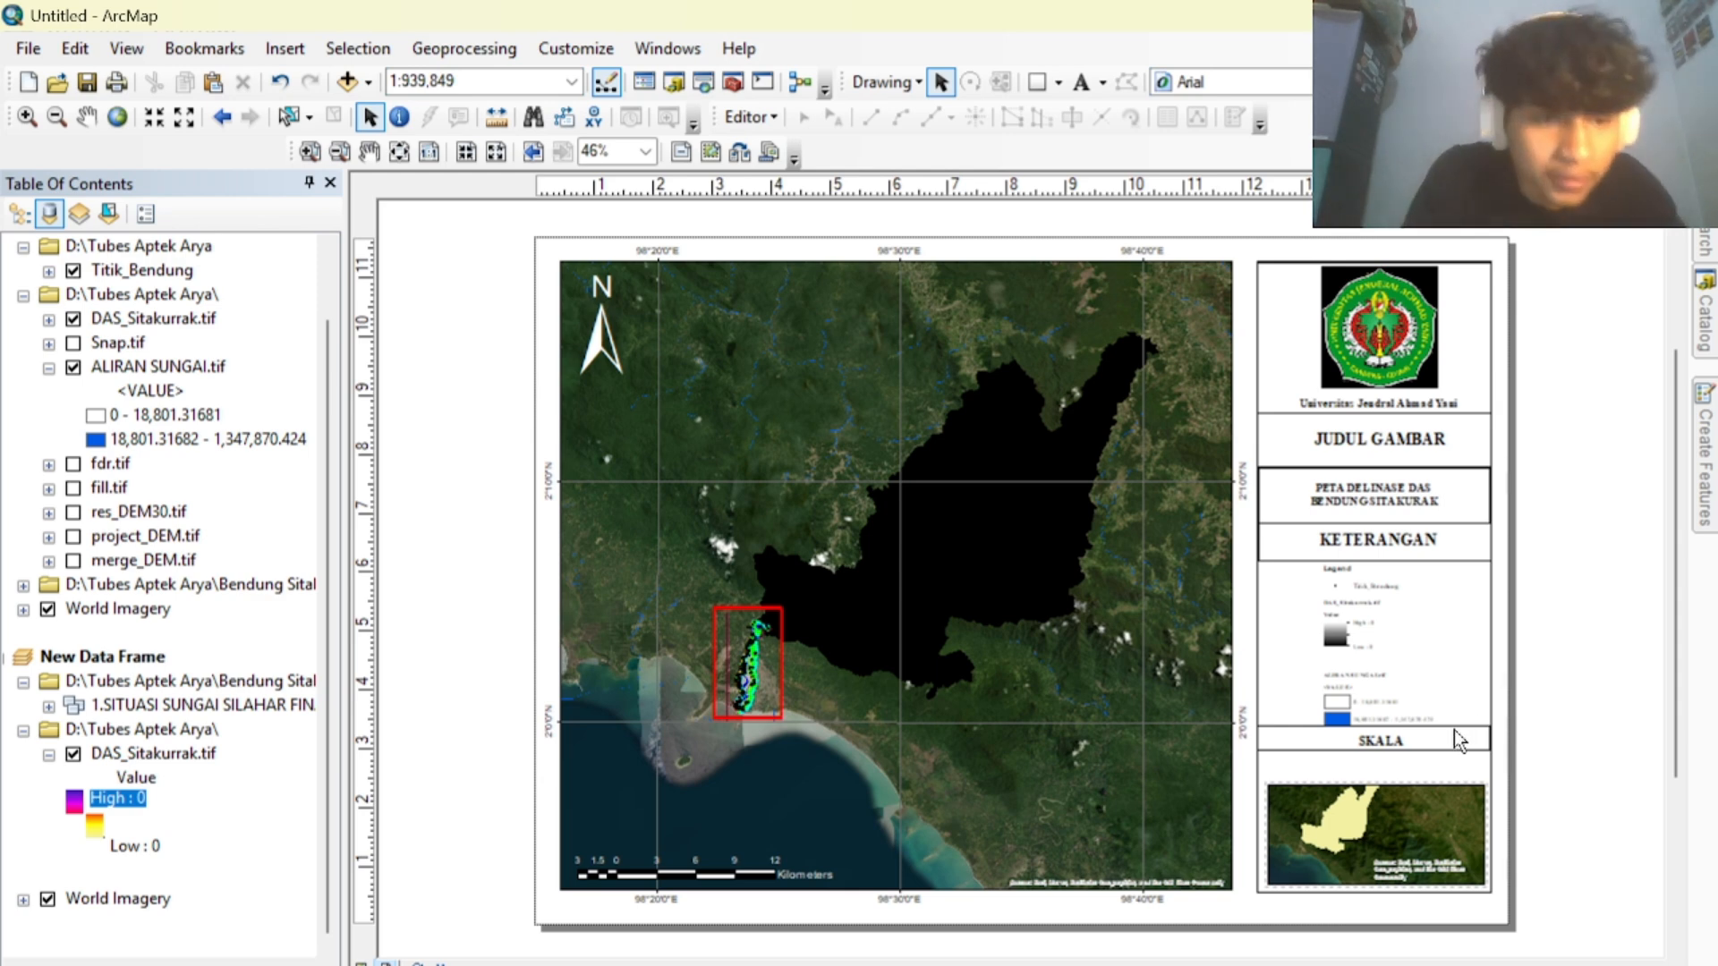
click(1391, 742)
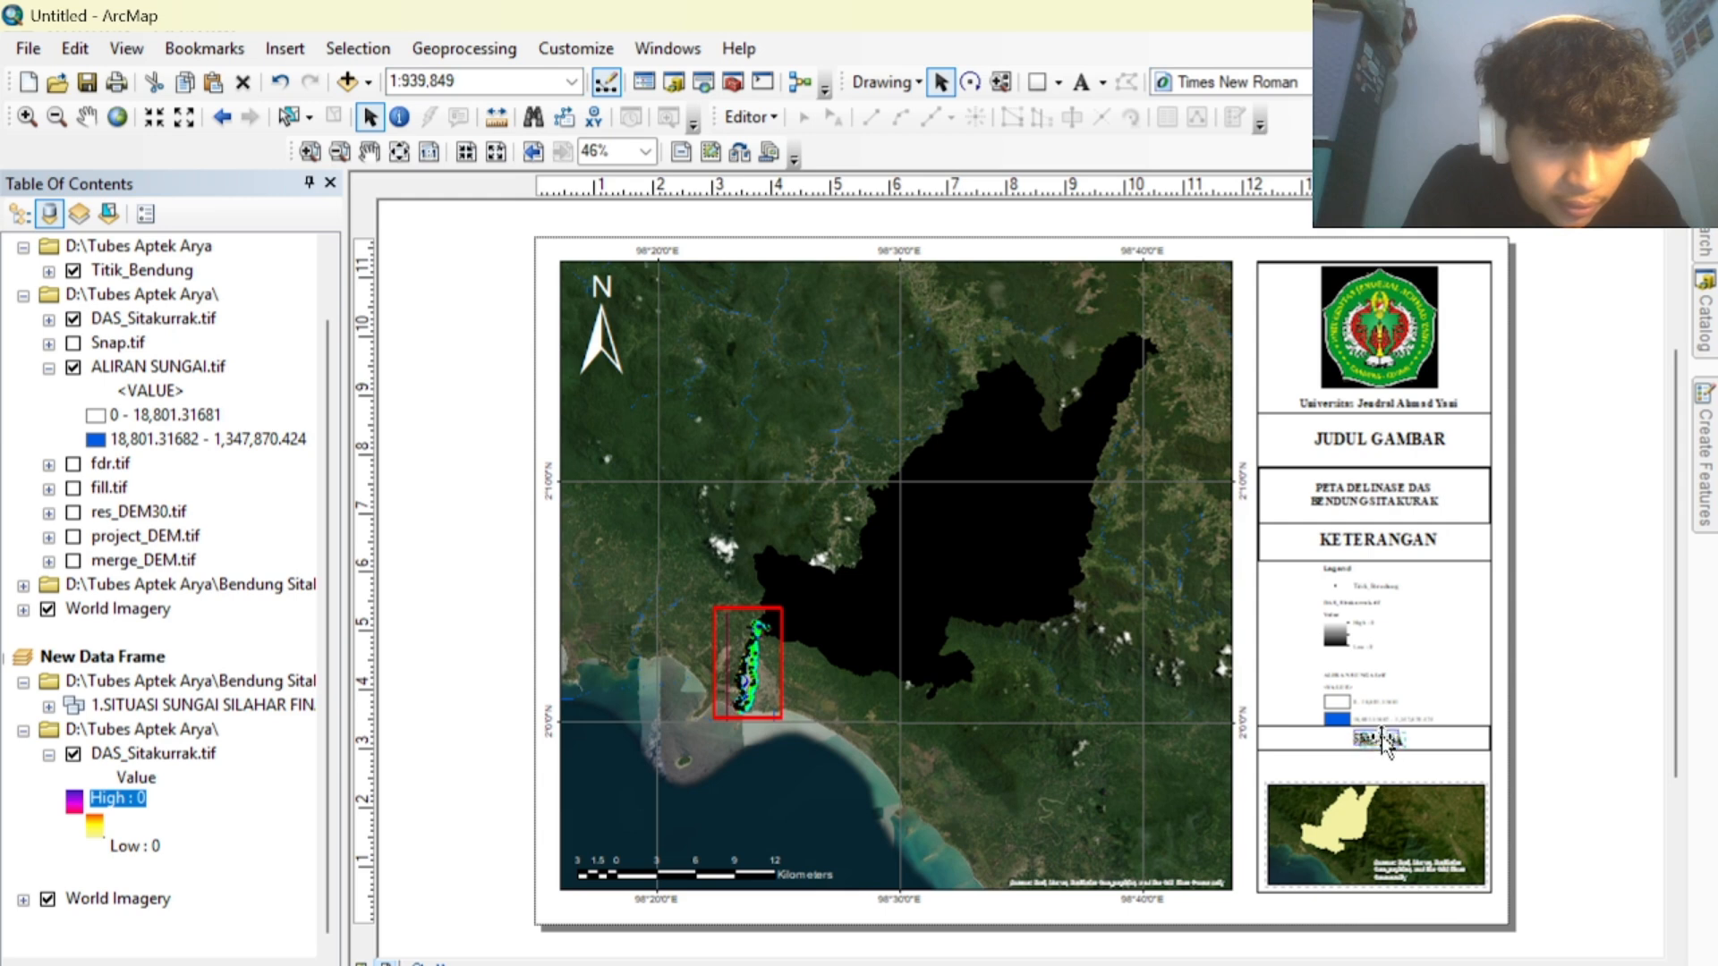
click(1586, 713)
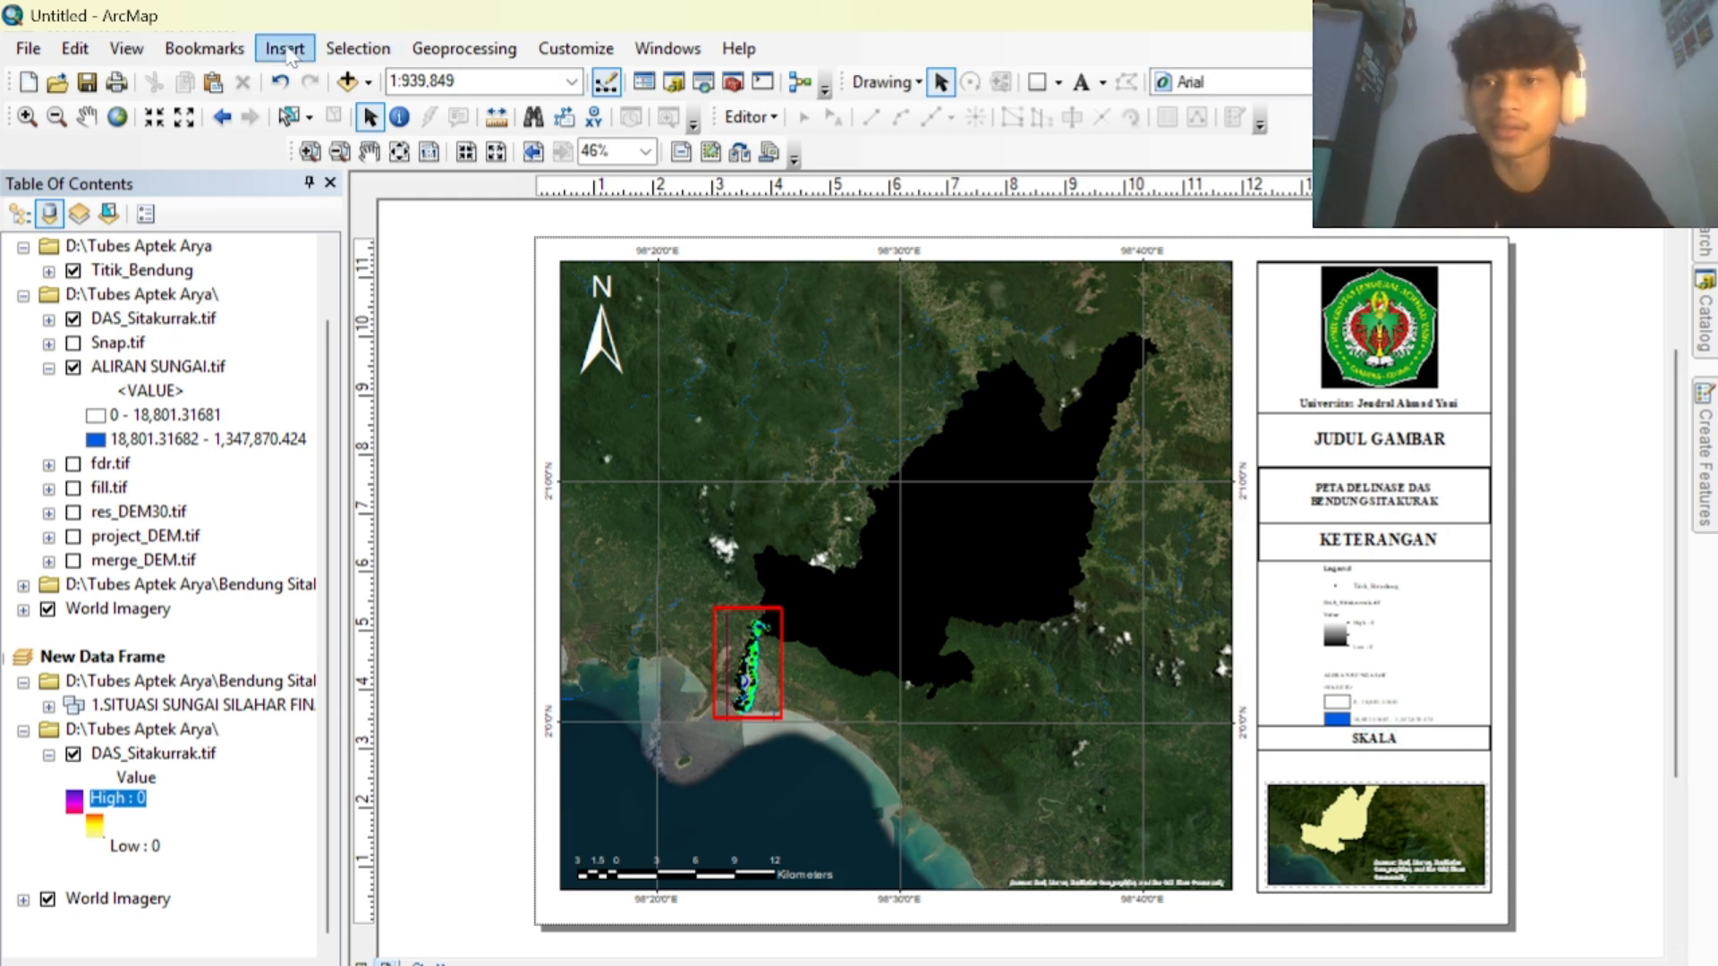
Insert a scale text and place it between the SKALA box and the inset data frame.
click(284, 48)
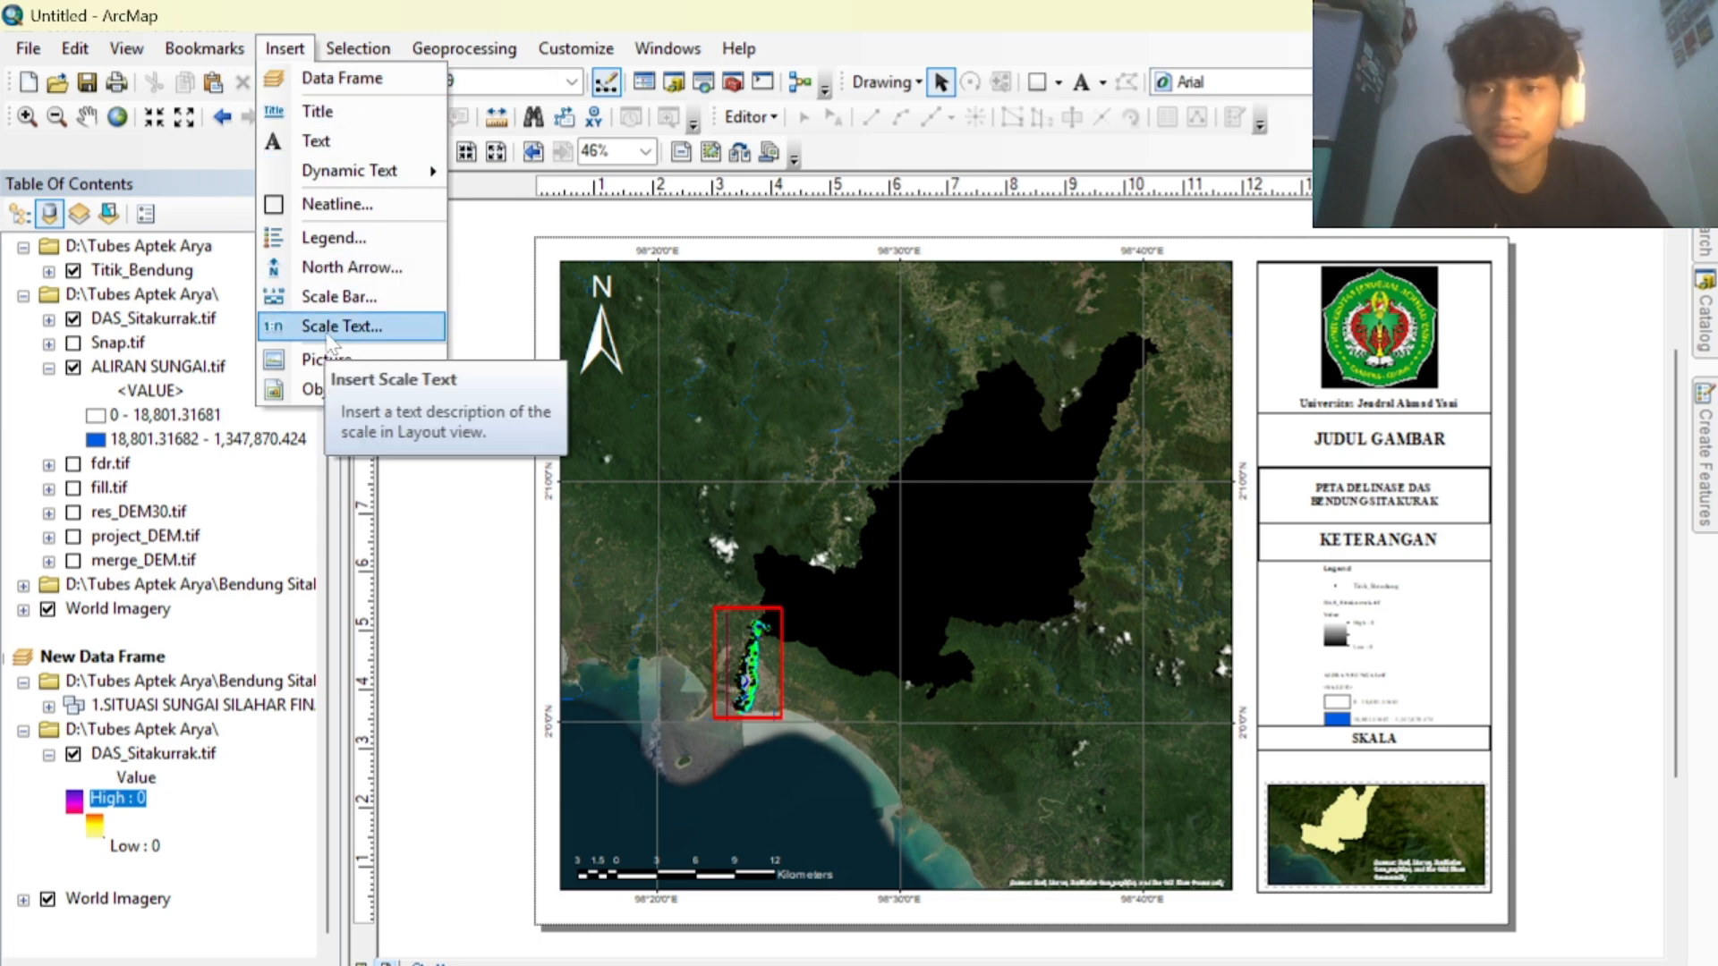
click(332, 329)
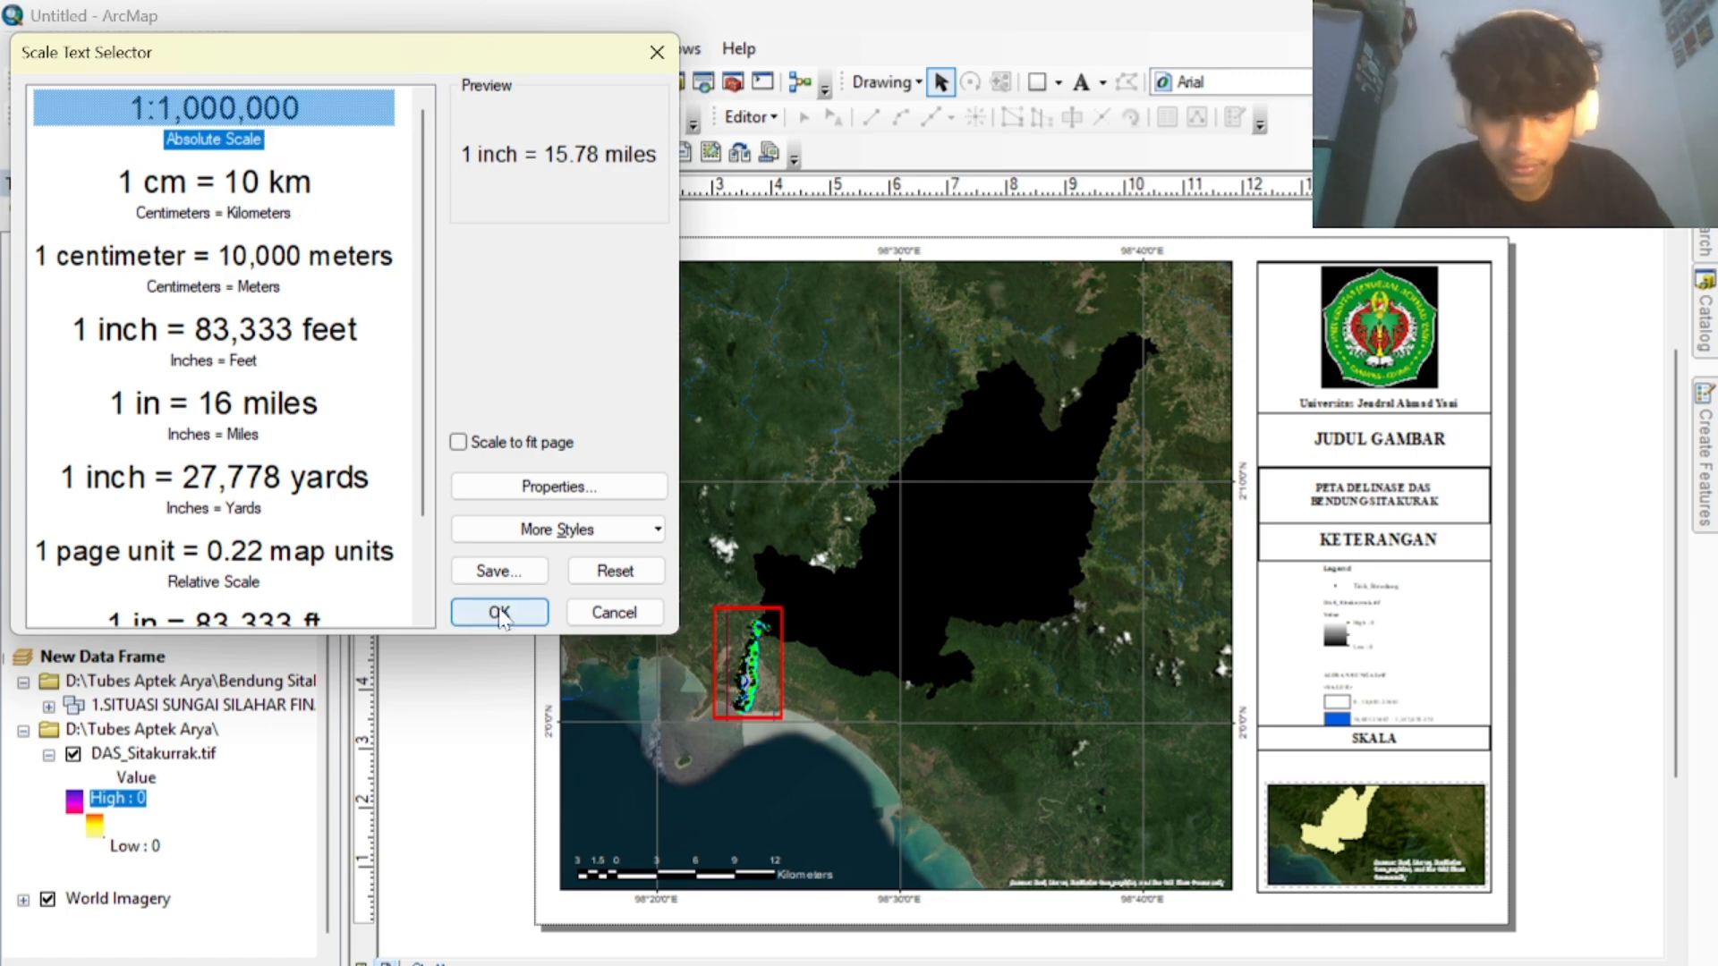
click(499, 613)
drag(905, 590, 1384, 767)
Set the scale text's page units to Centimeters and its map units to Meters.
click(1418, 761)
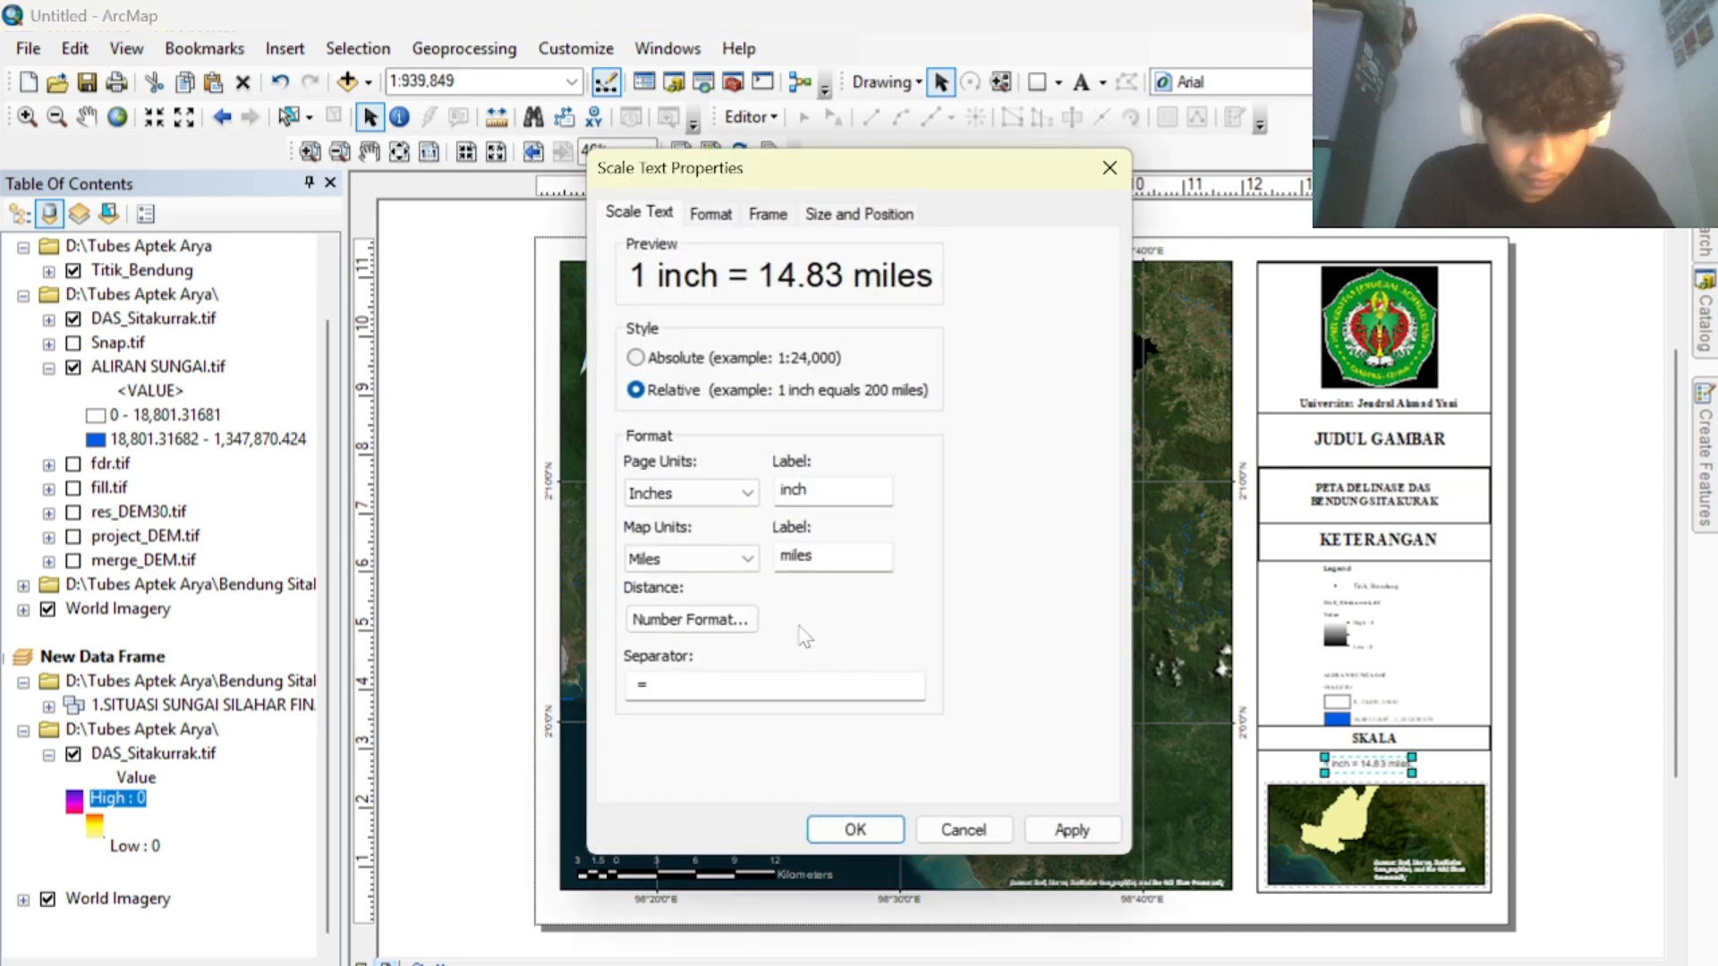
click(730, 494)
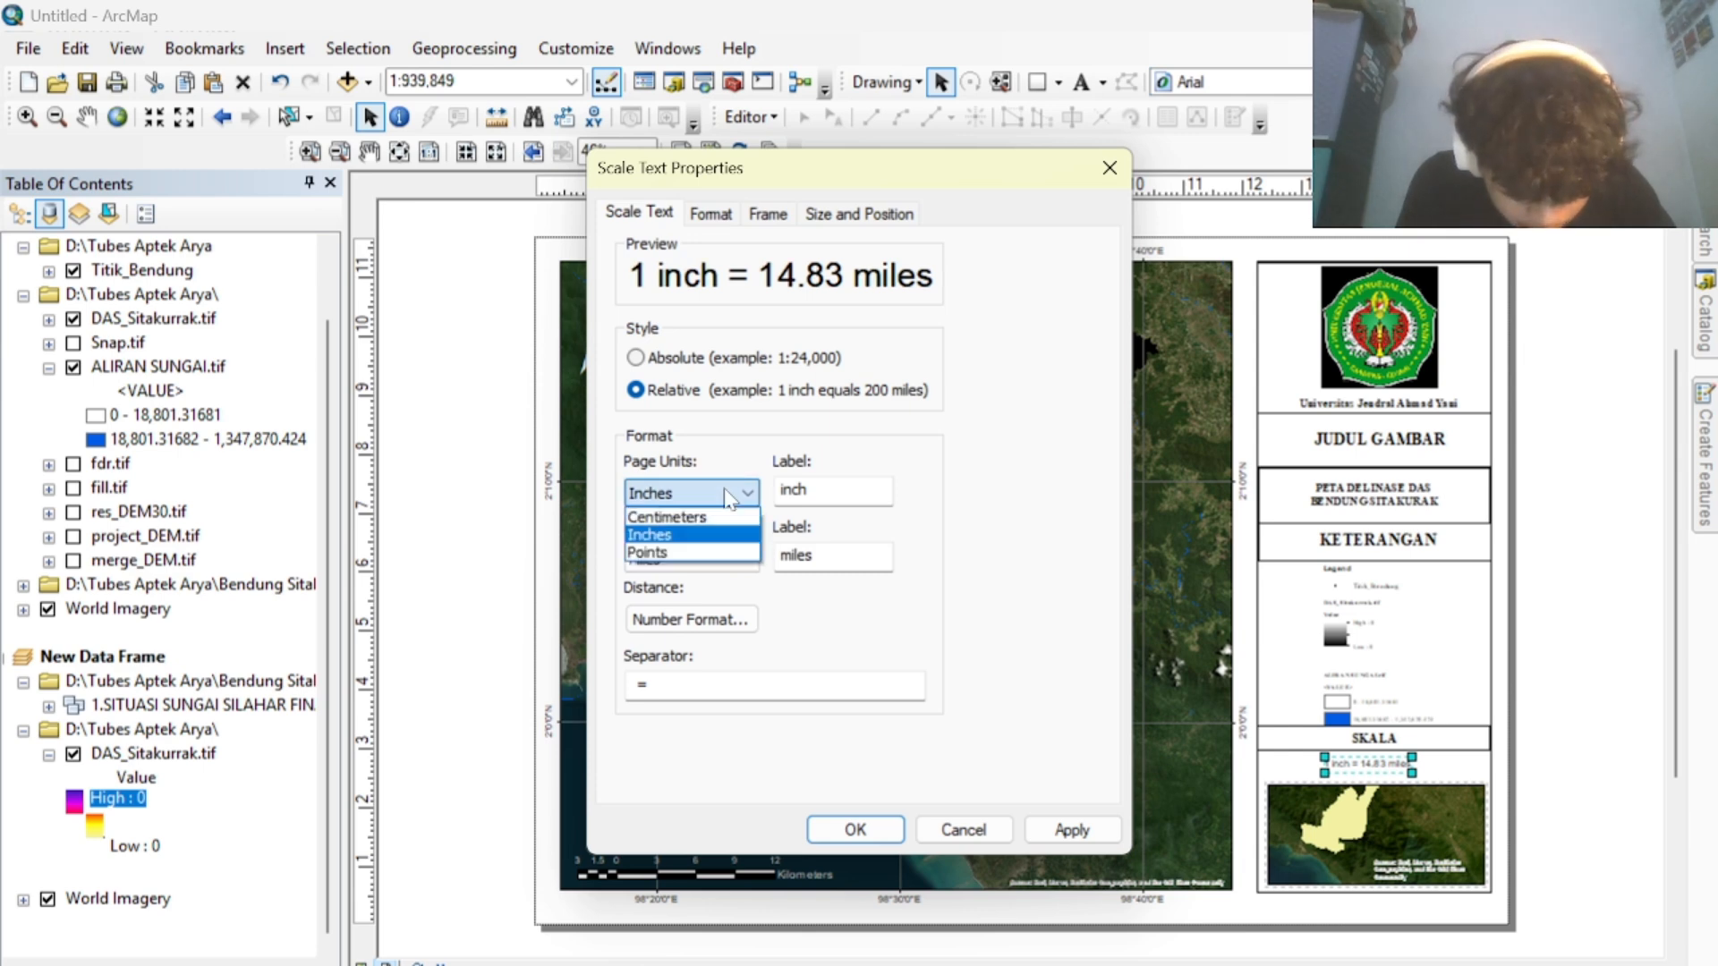
click(729, 494)
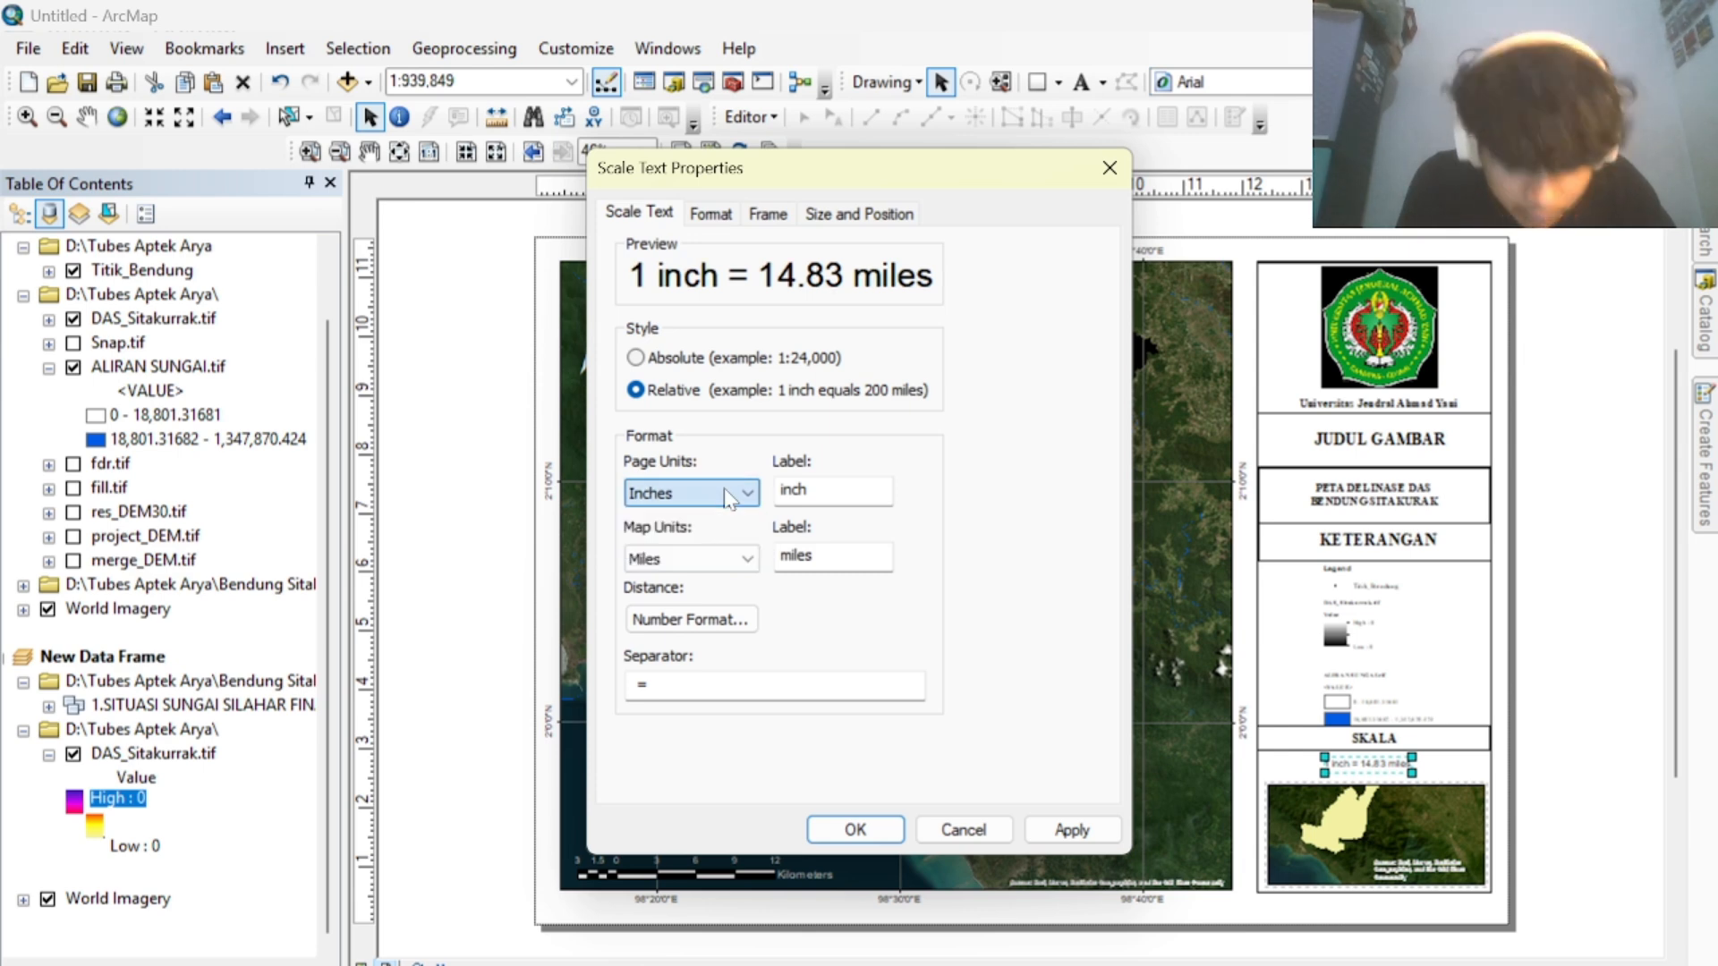
click(747, 560)
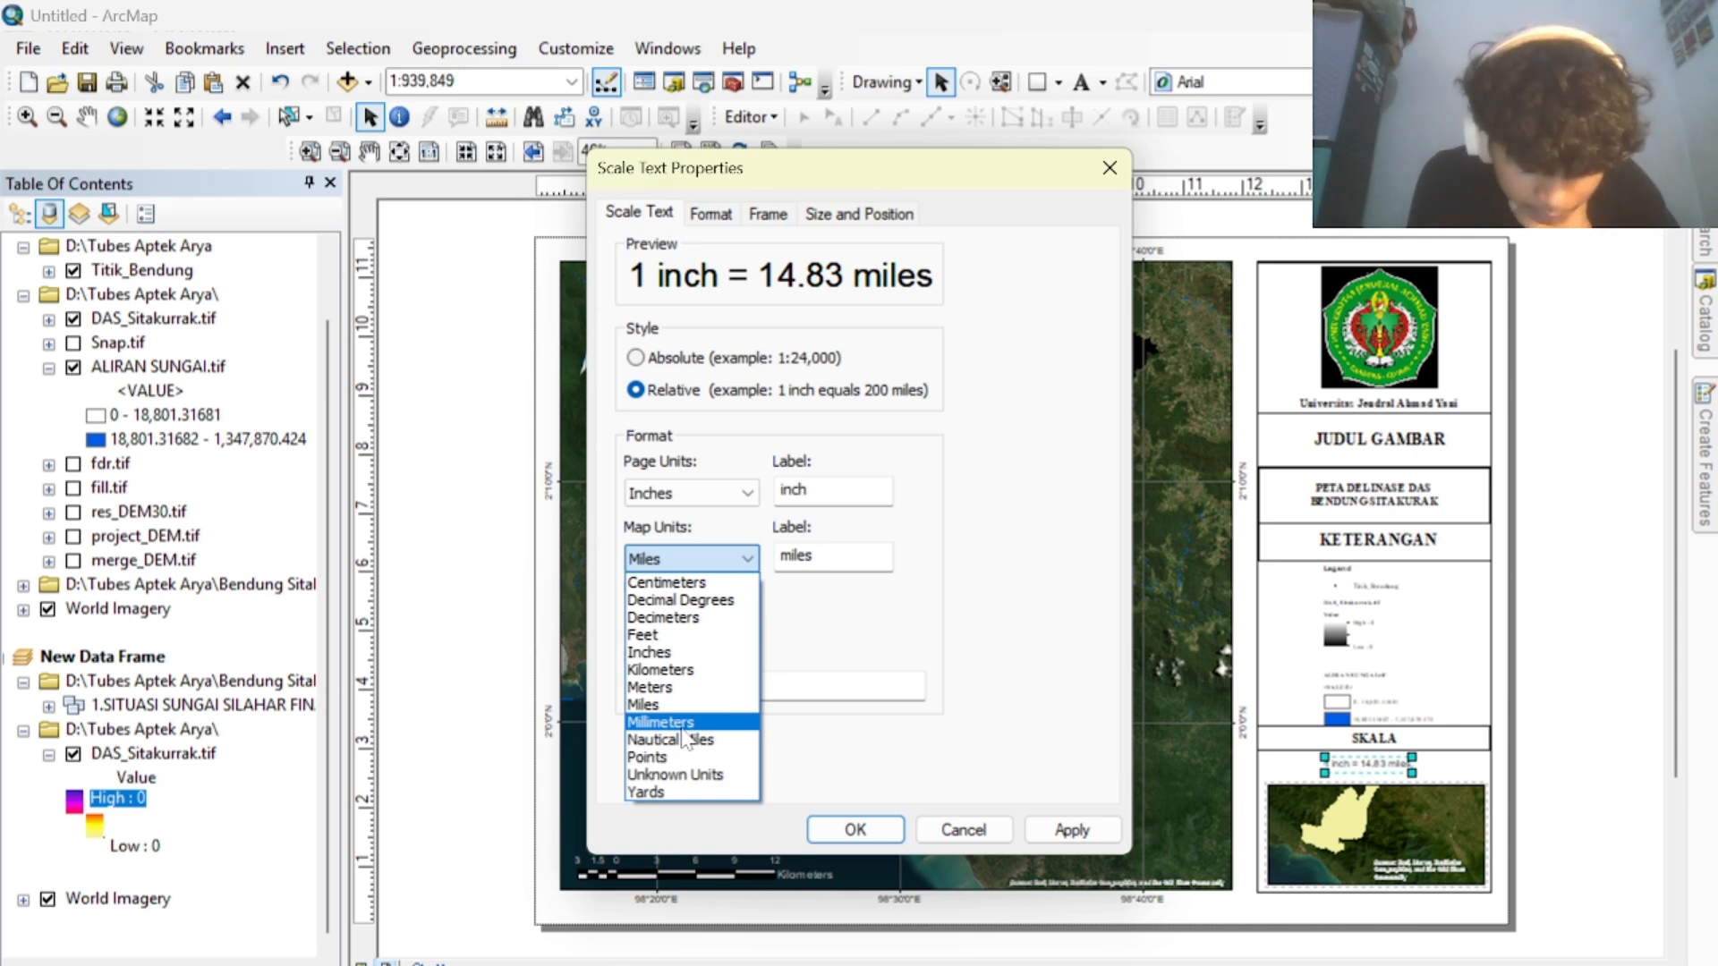
click(689, 687)
click(721, 497)
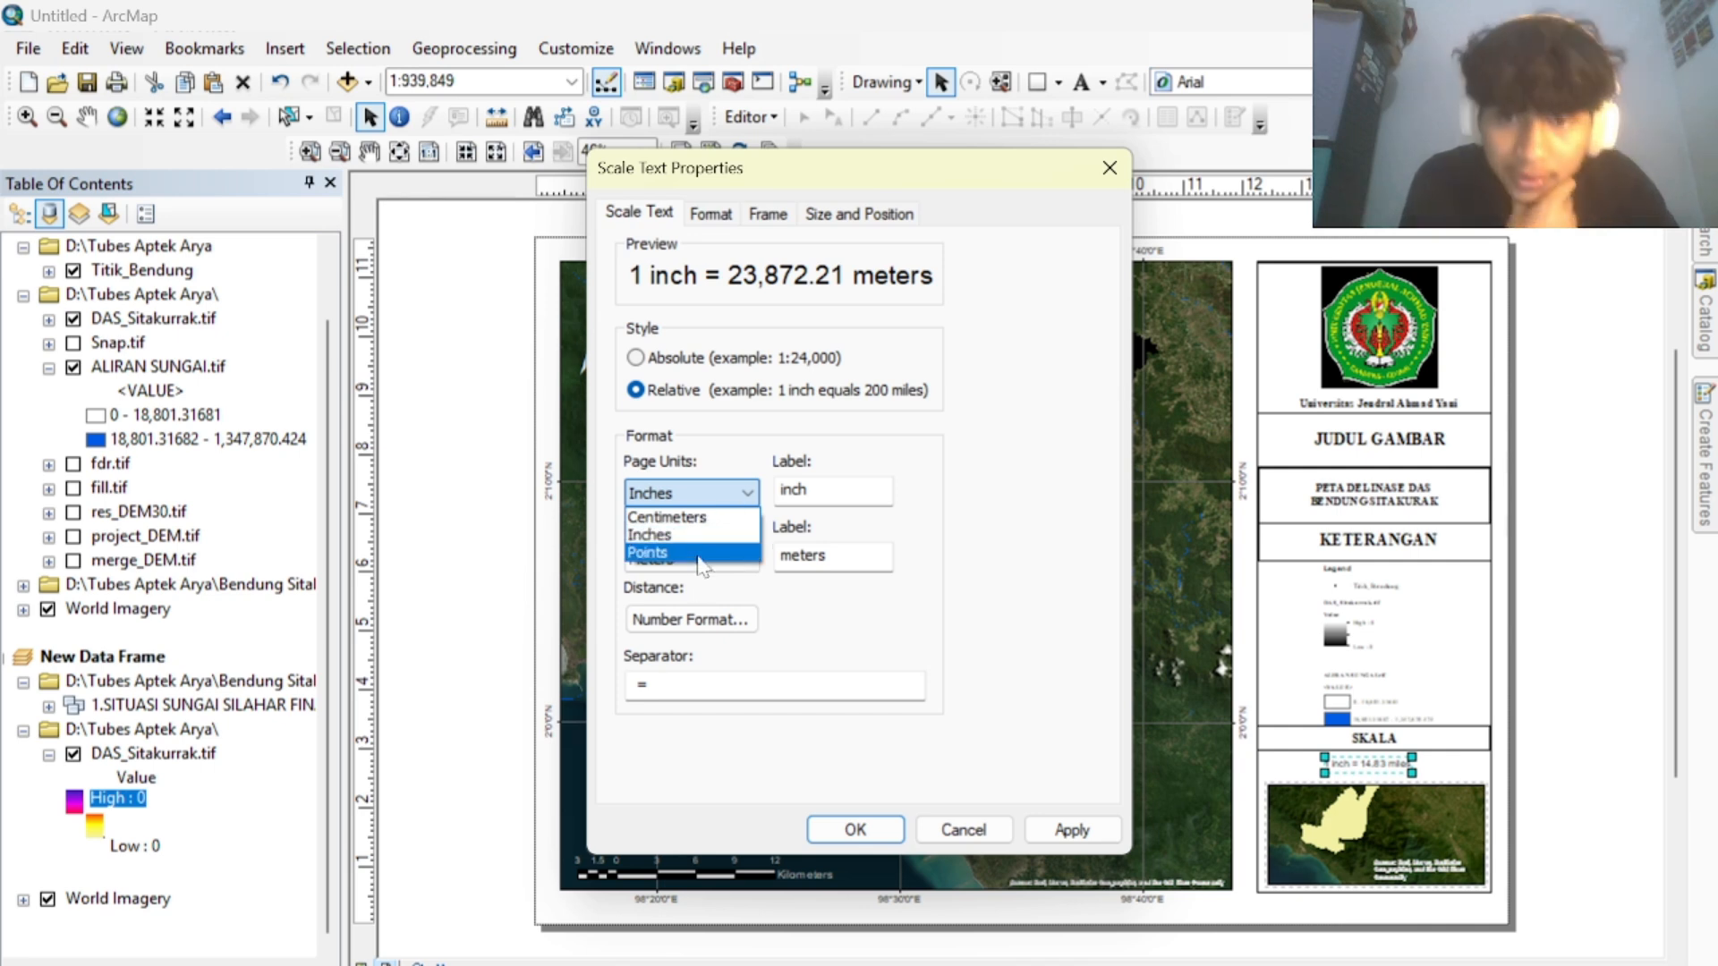
click(698, 517)
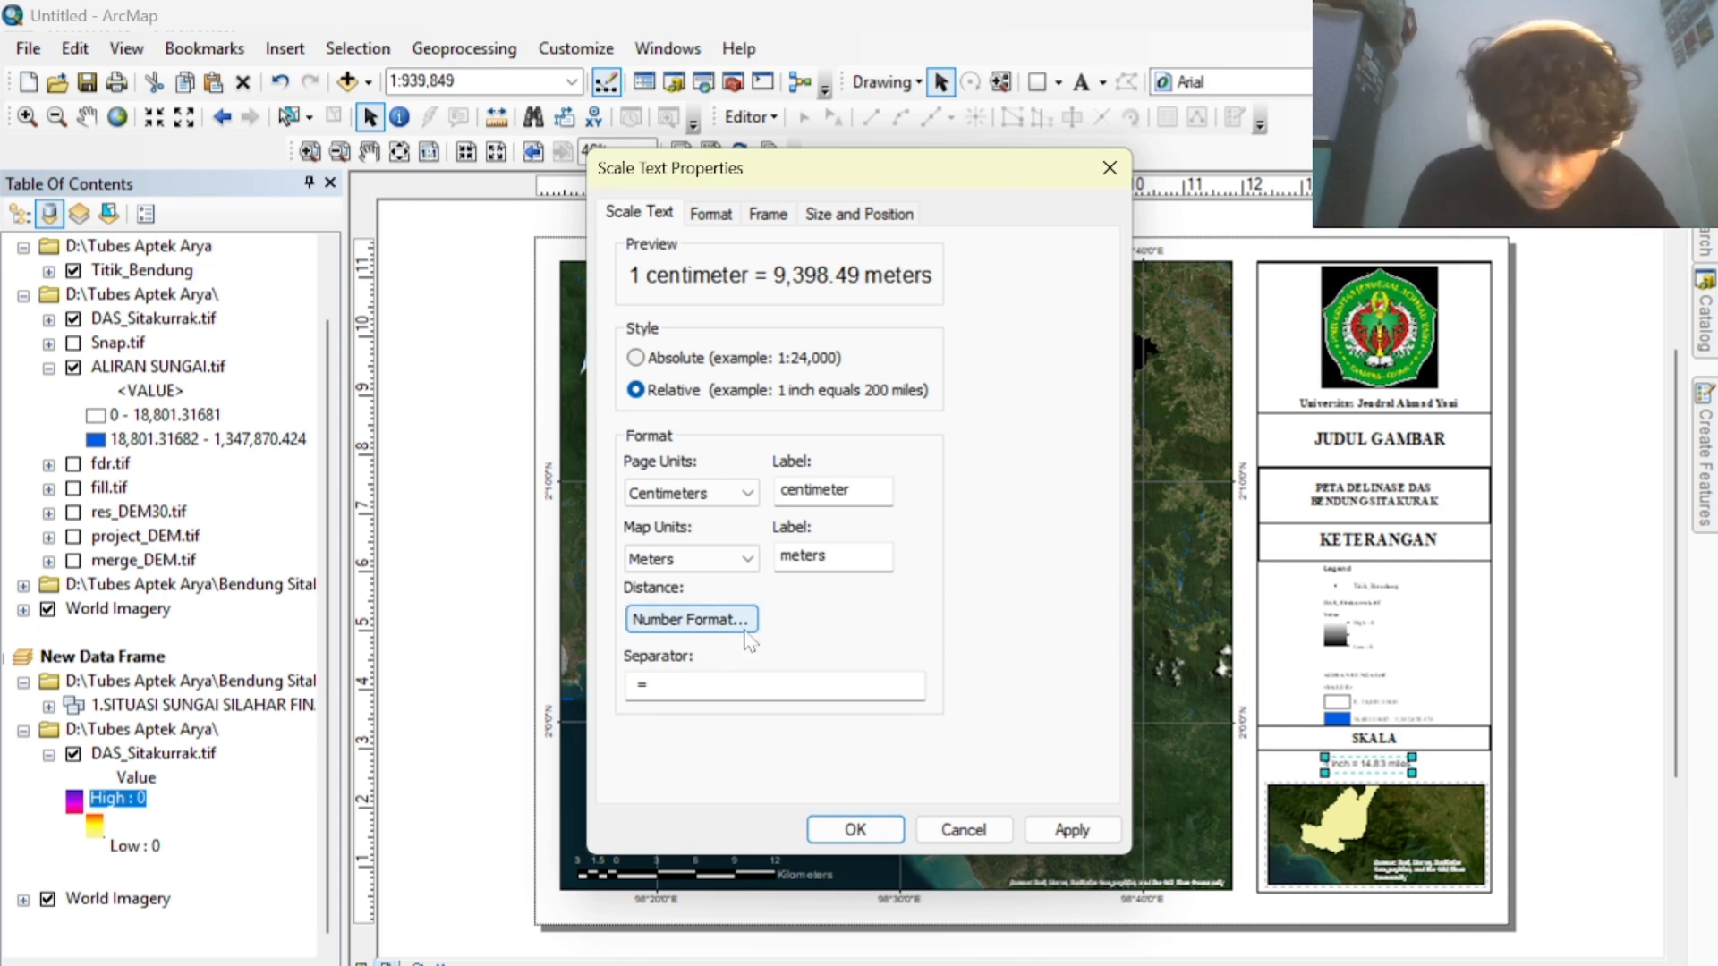
Make the scale text bold at size 12 and apply the new format to the layout.
click(730, 220)
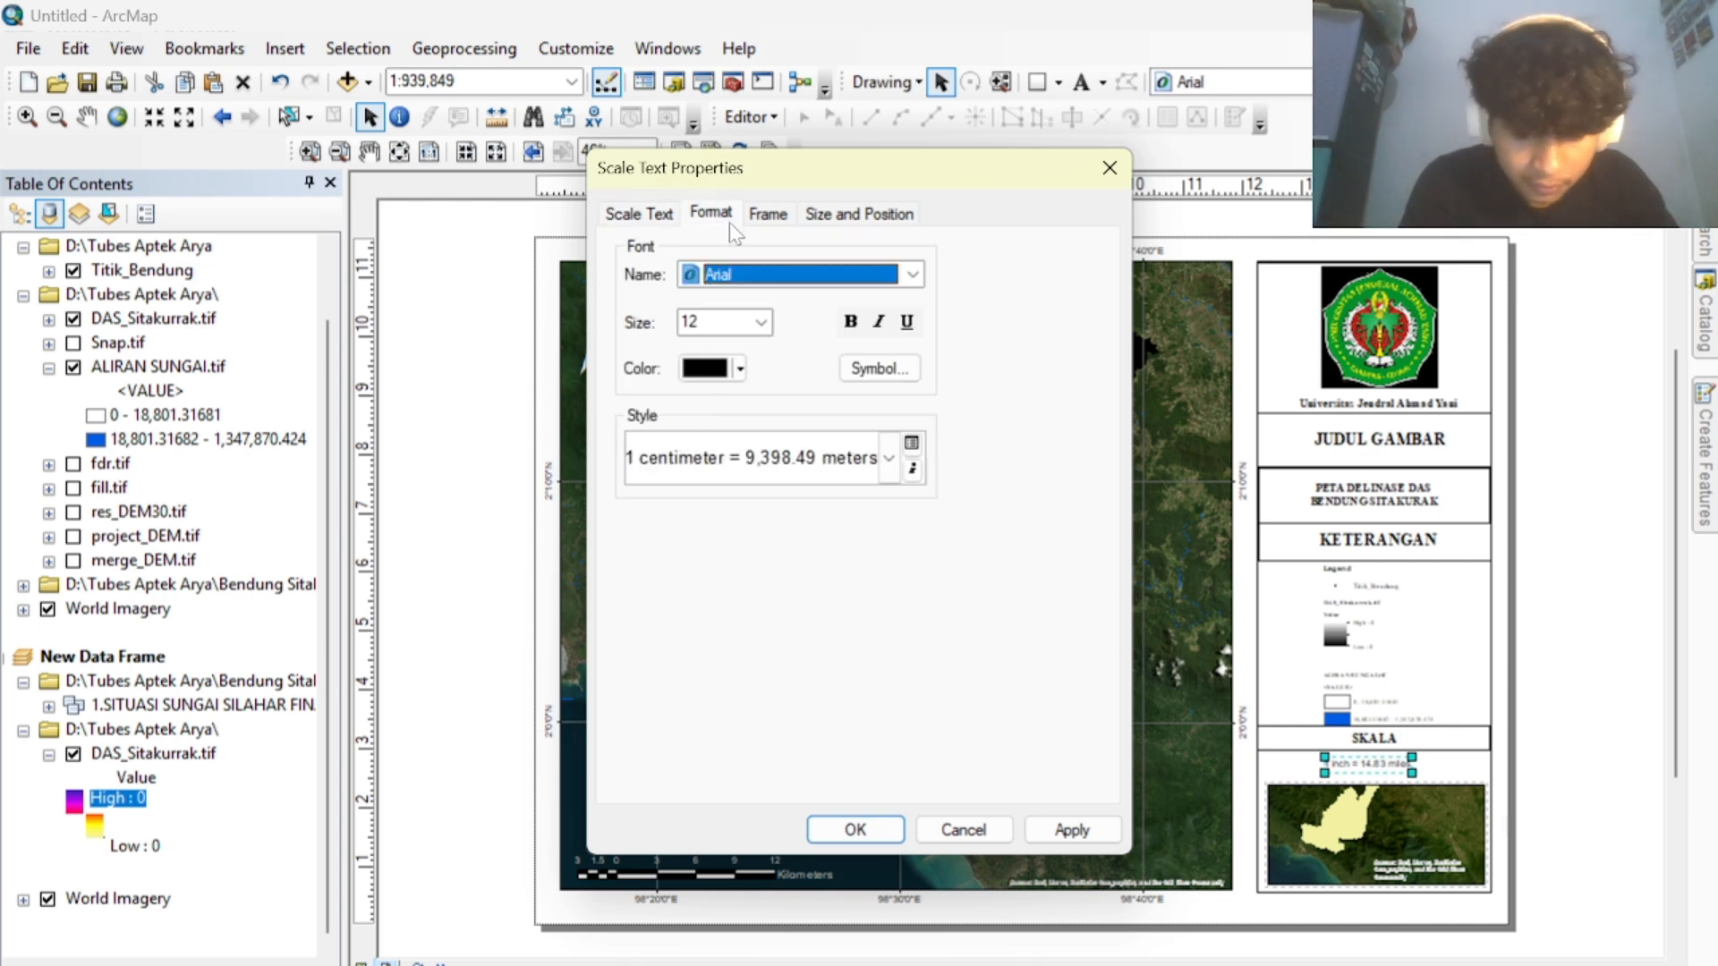
click(761, 322)
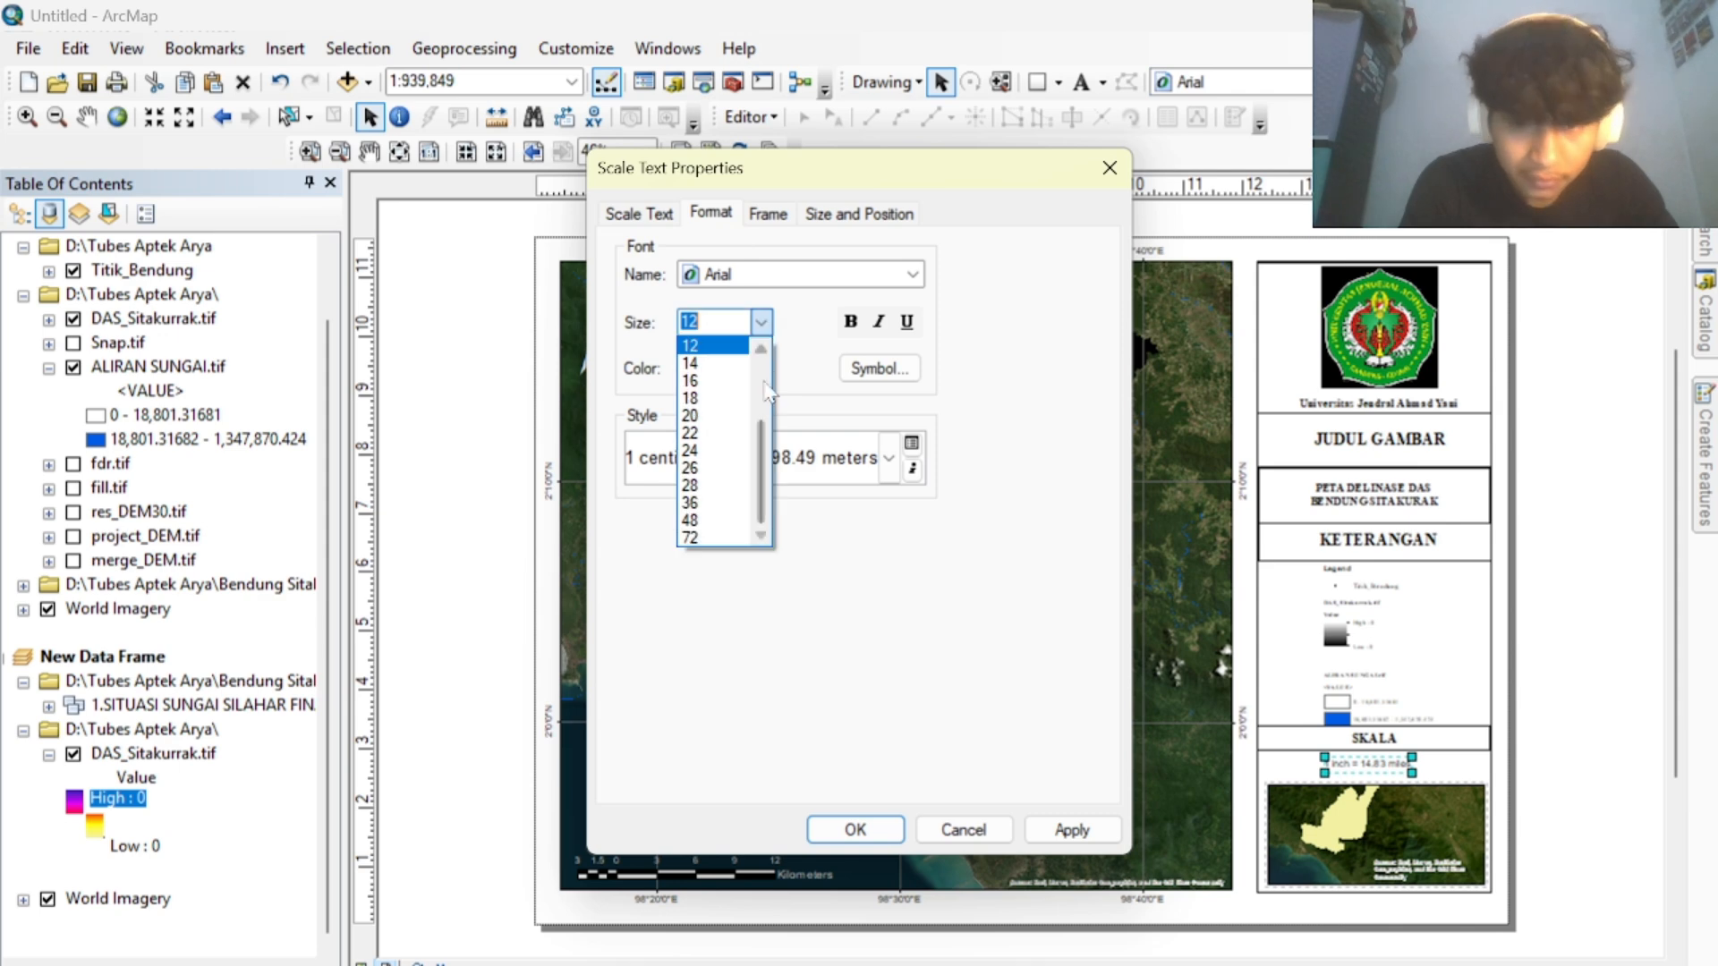
click(850, 321)
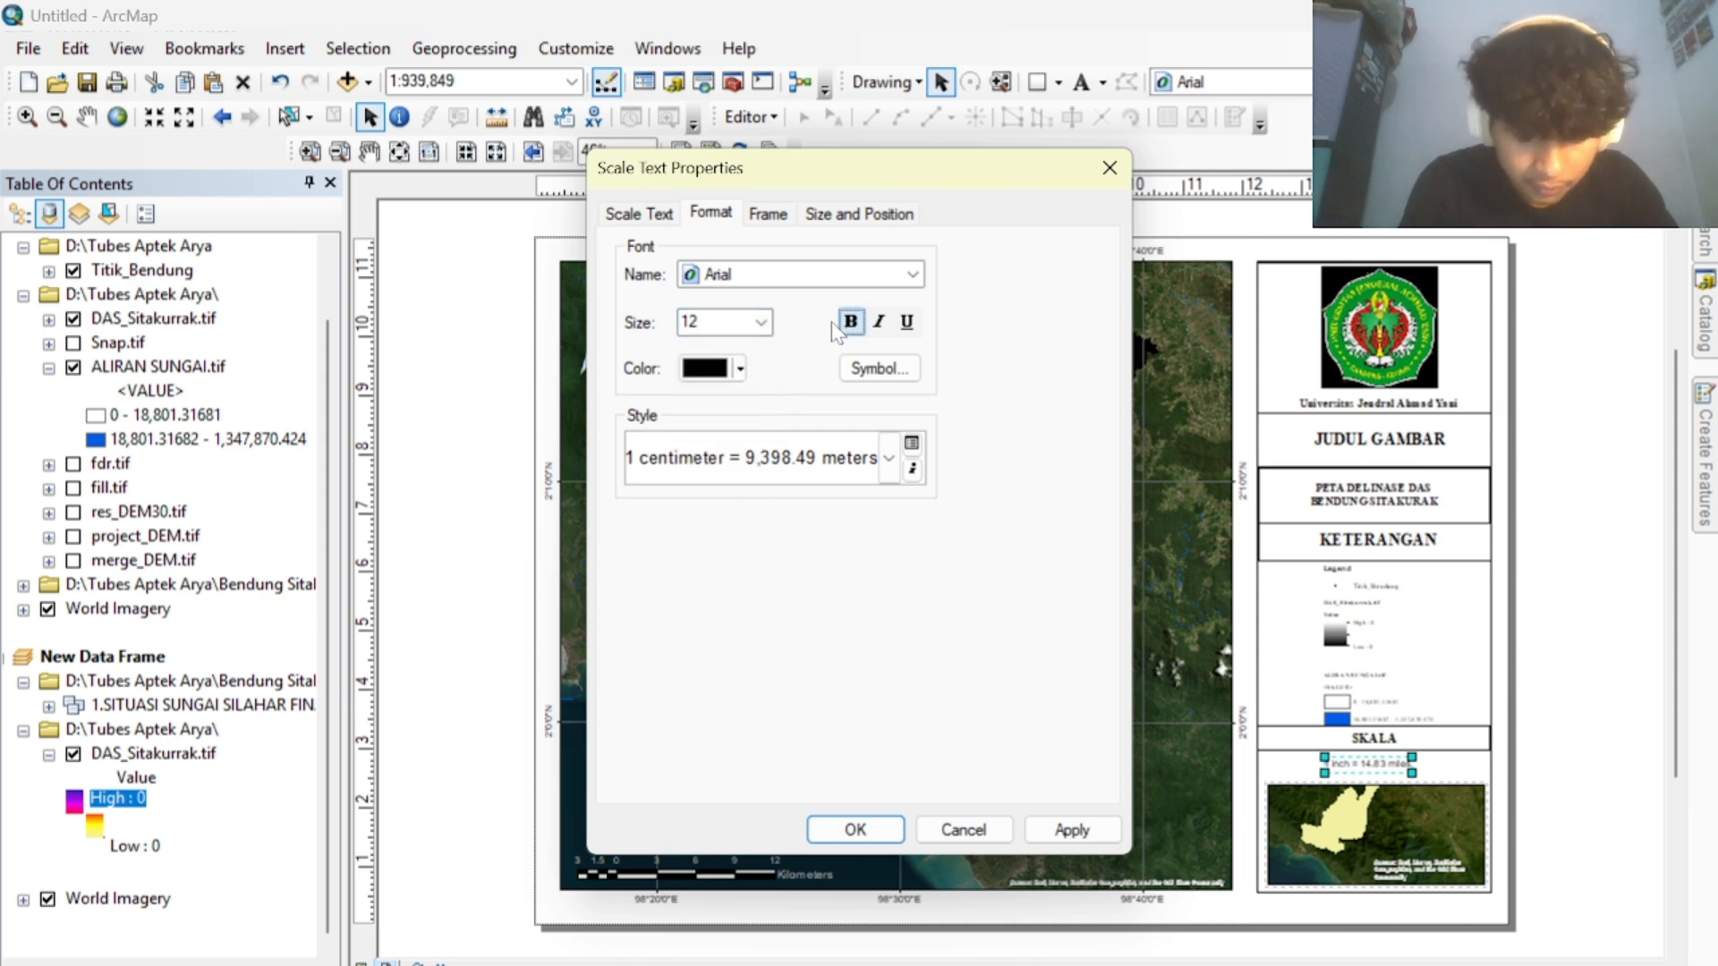
click(1056, 828)
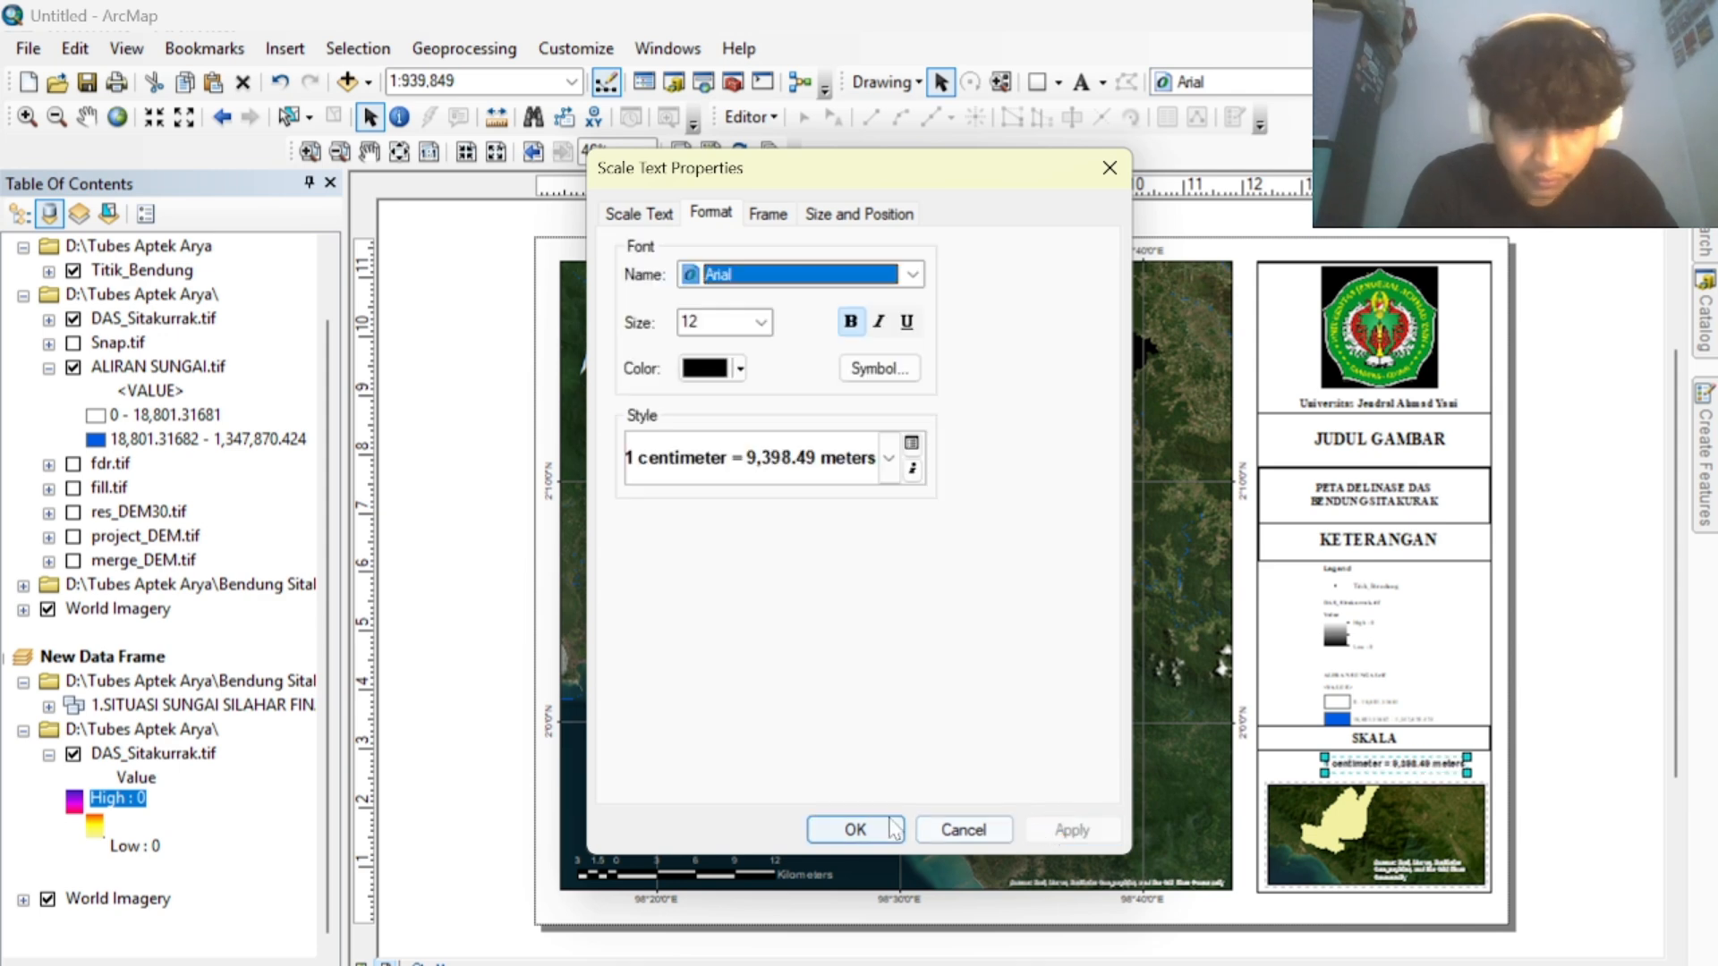
click(868, 836)
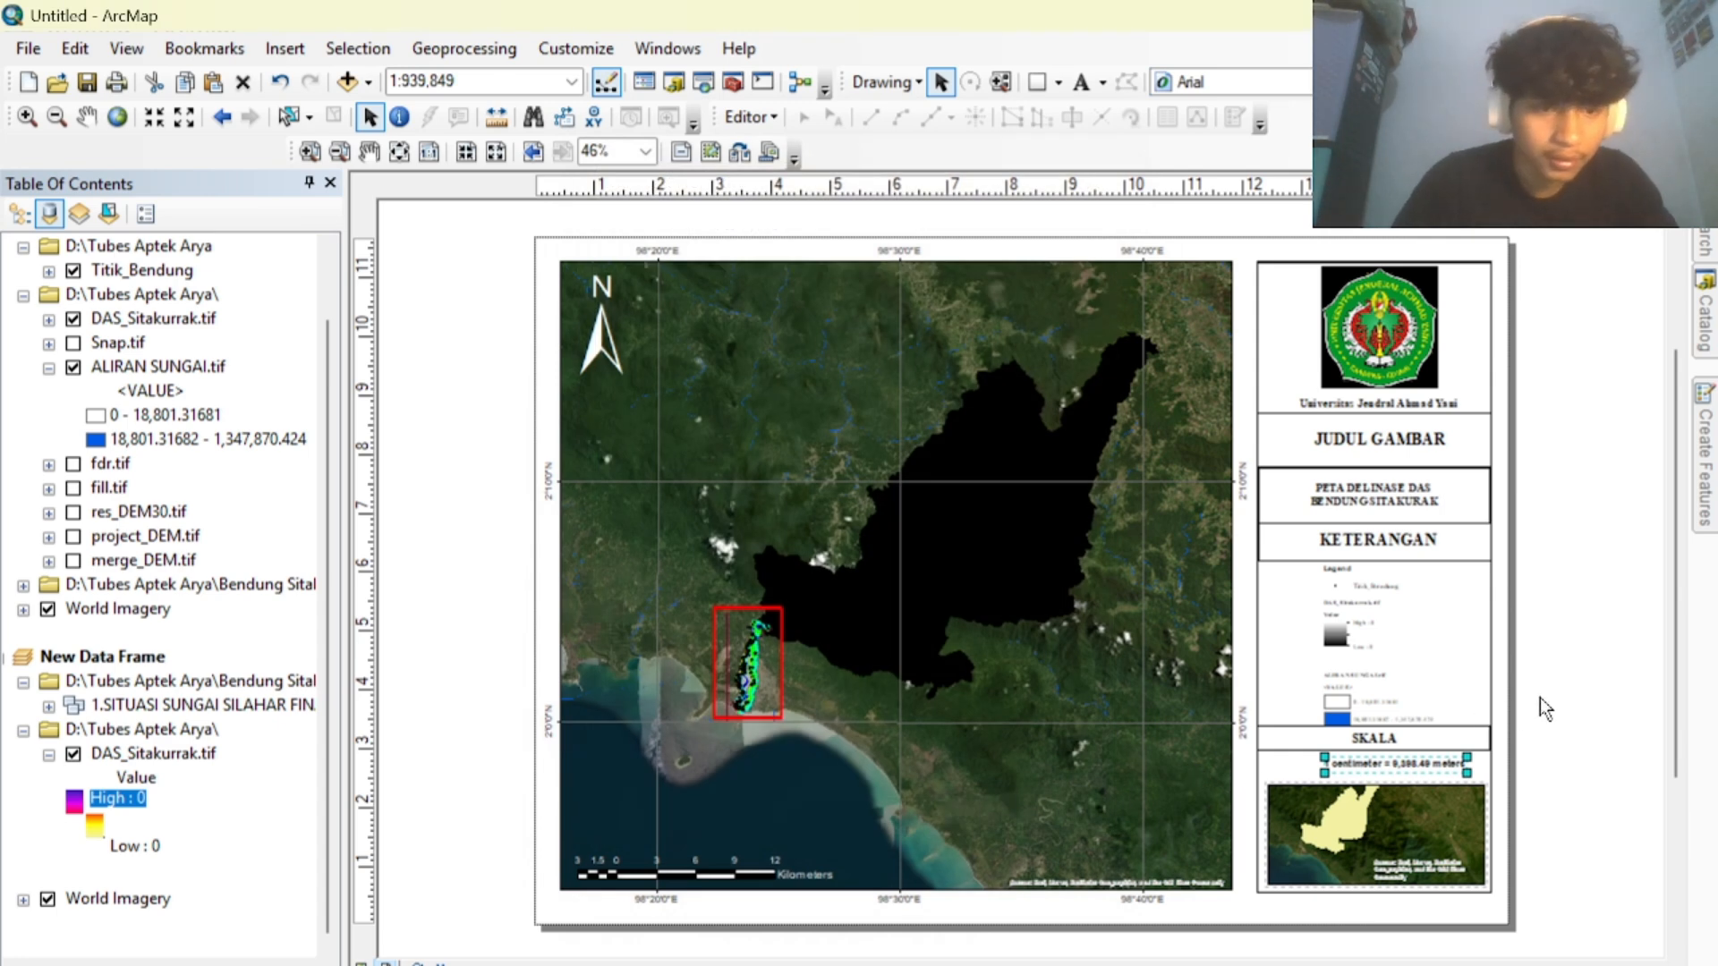
Centre the scale text beneath the SKALA box and extend the inset data frame's top edge slightly upward.
click(1540, 702)
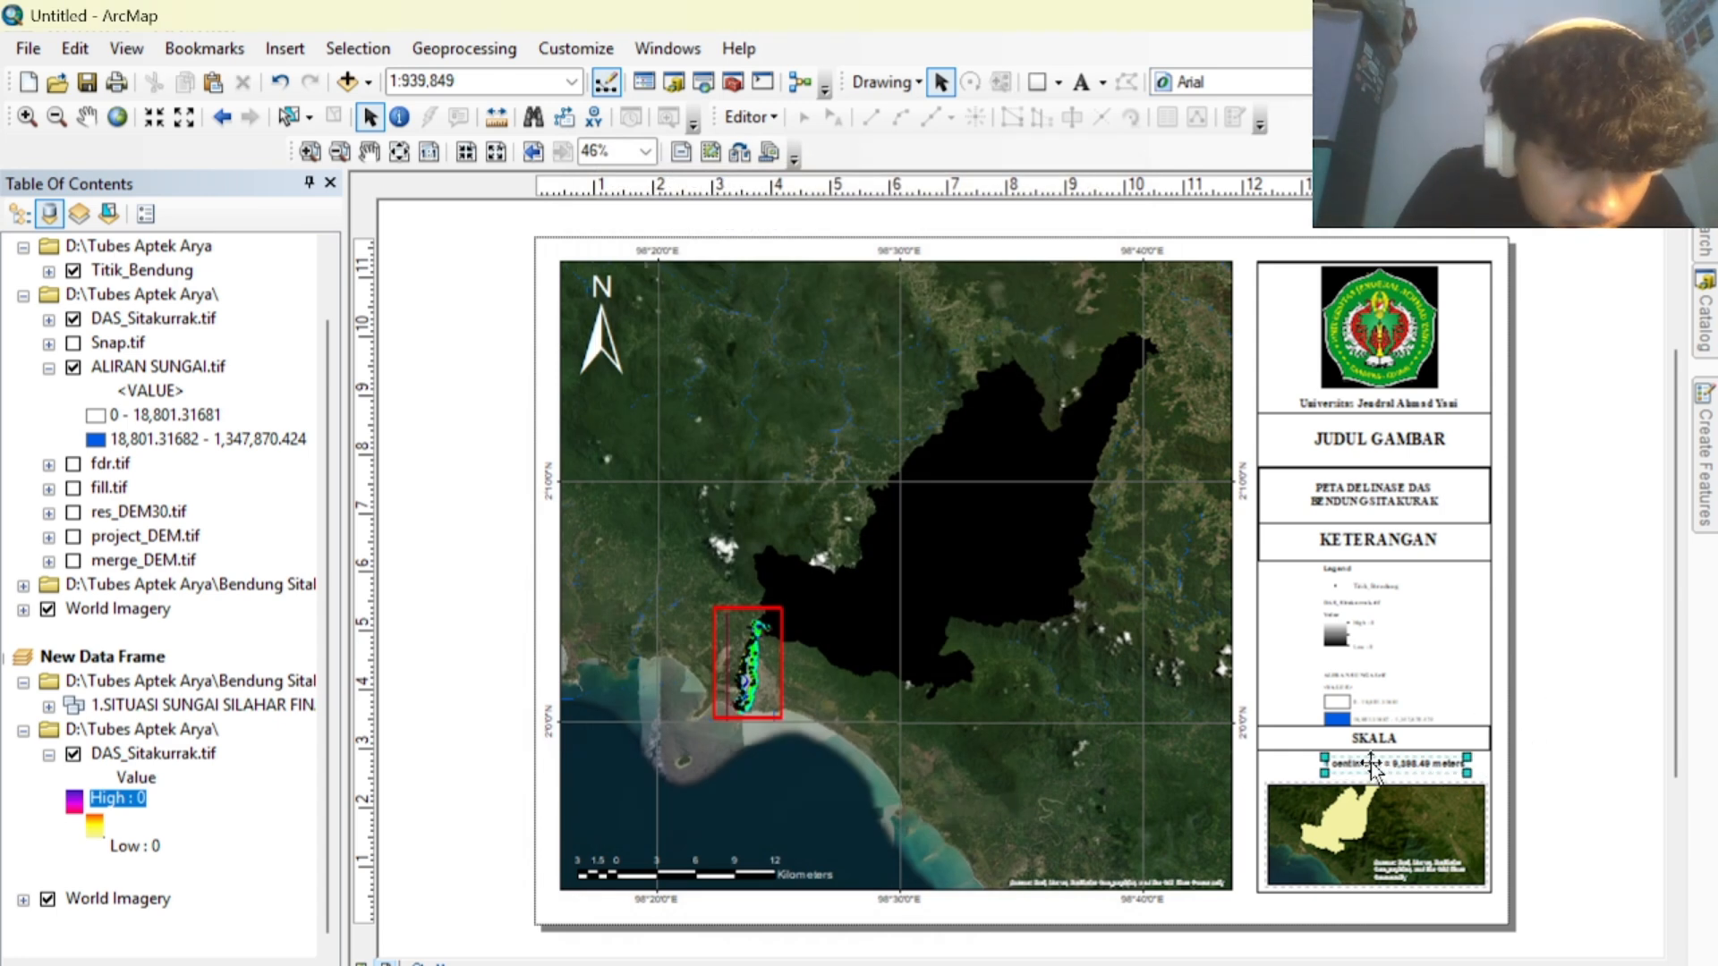
drag(1371, 766, 1460, 794)
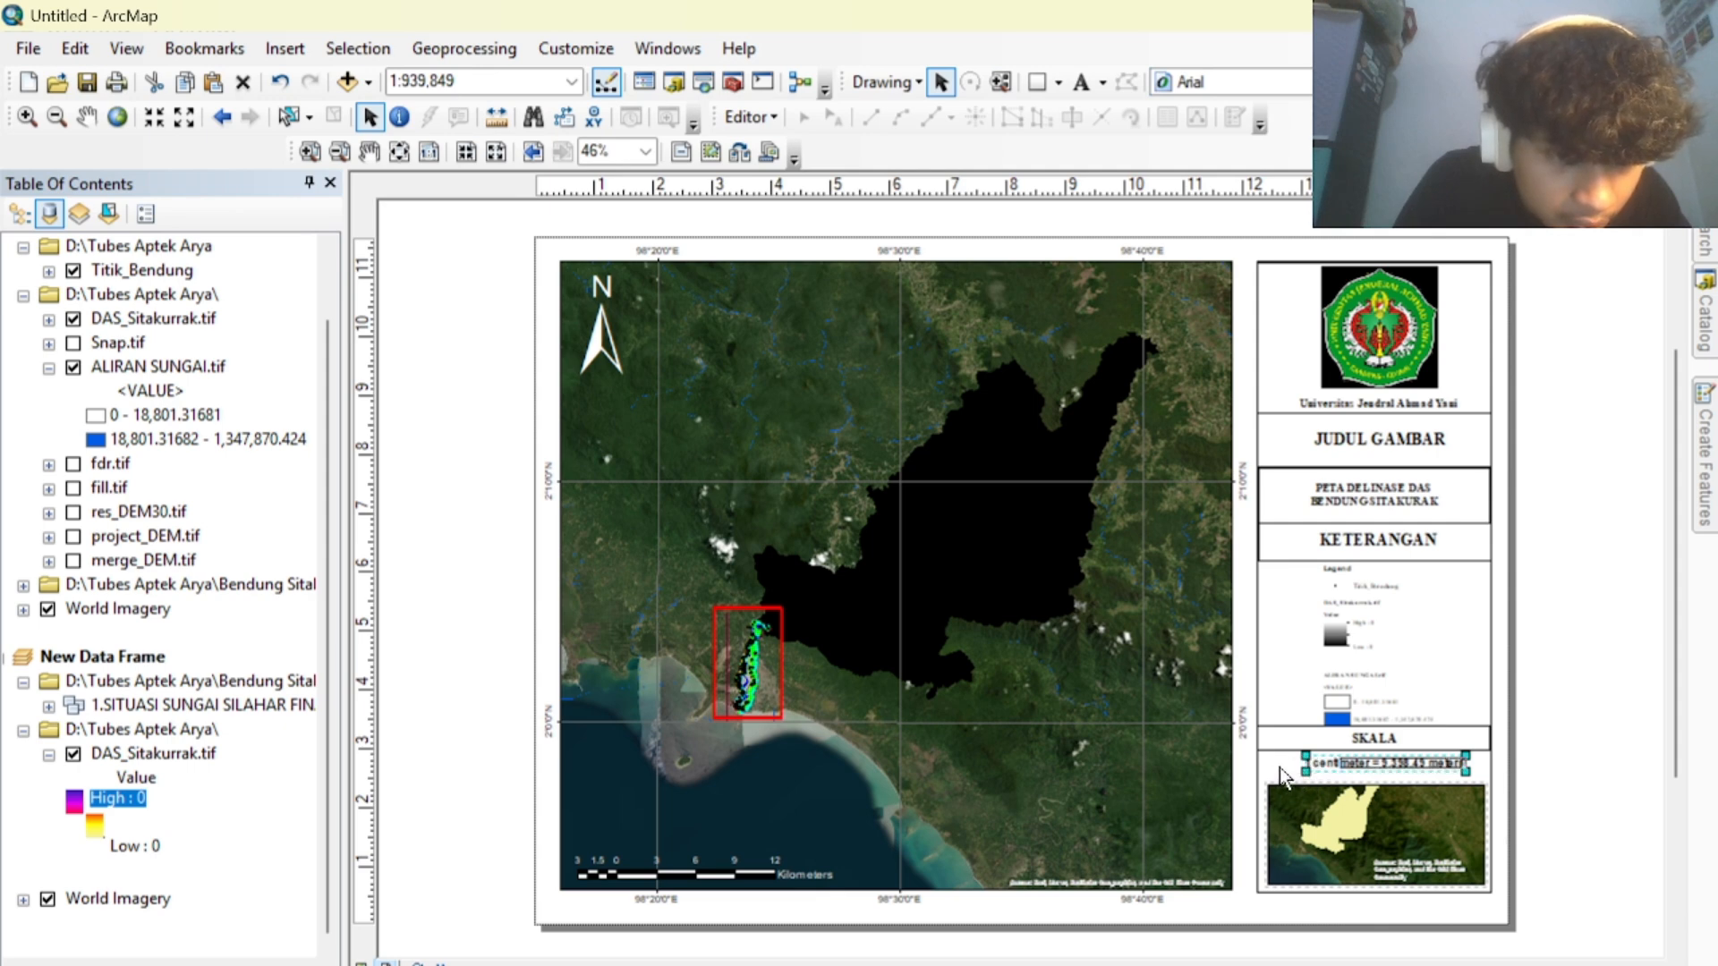
click(1607, 746)
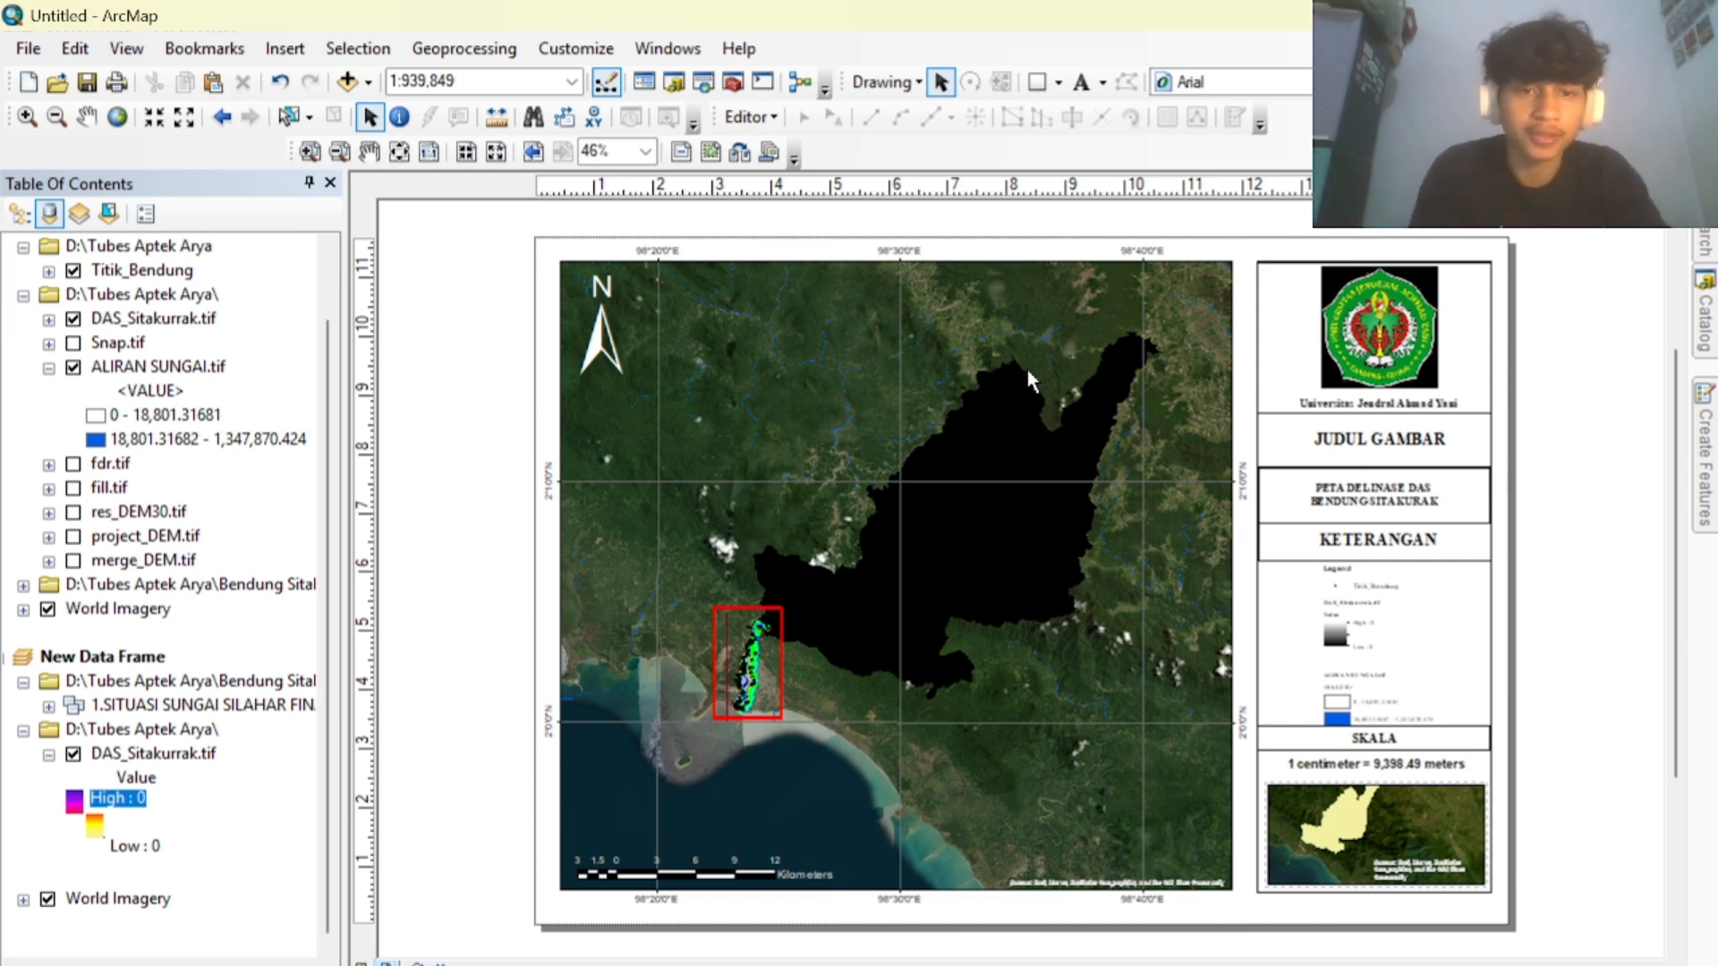
click(1372, 821)
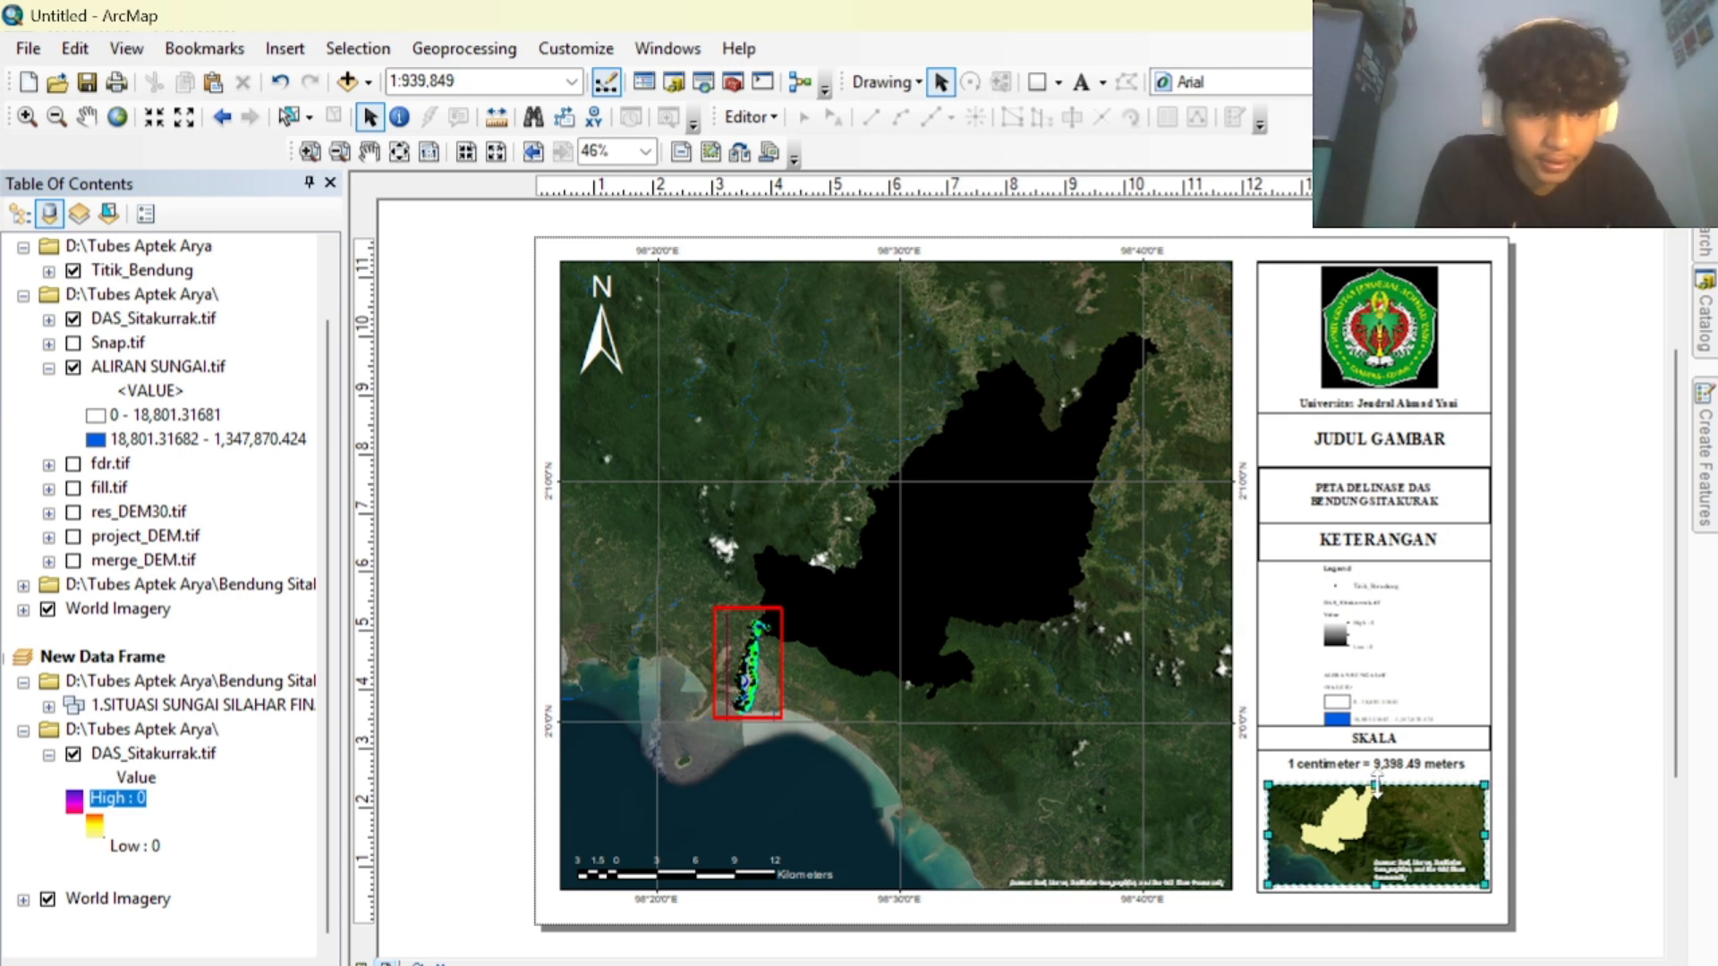
click(1581, 725)
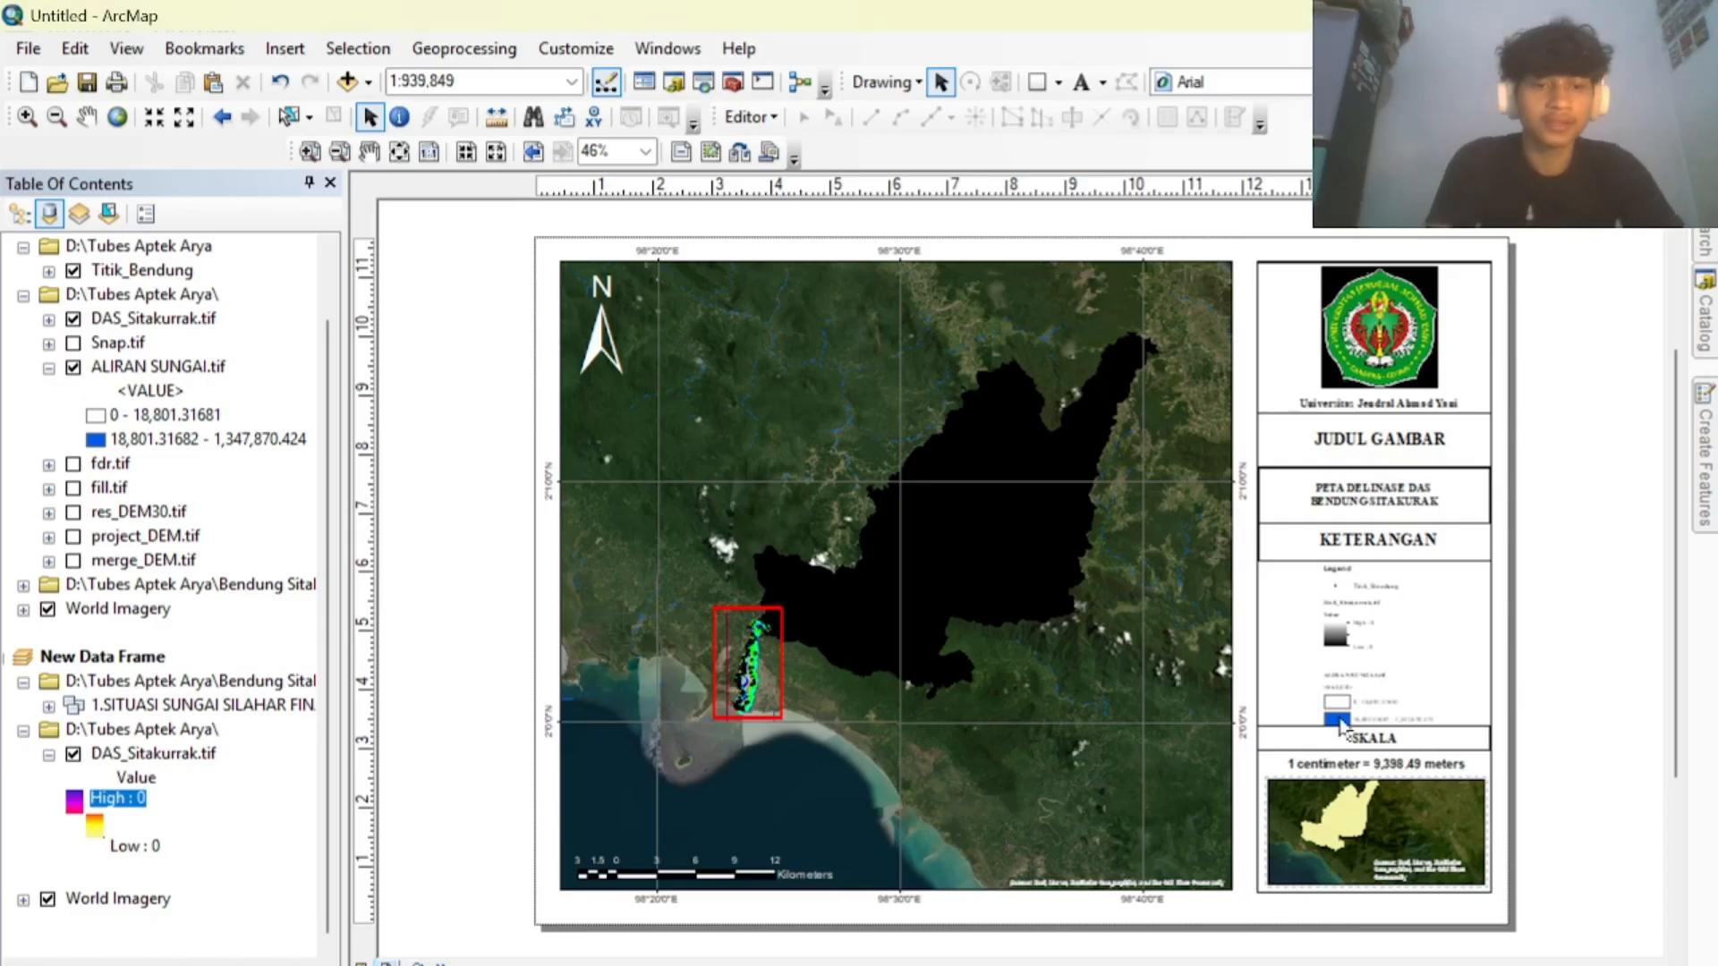
Switch the inset data frame to data view and zoom out to 1:1,250,000 with the watershed near the centre.
click(1333, 816)
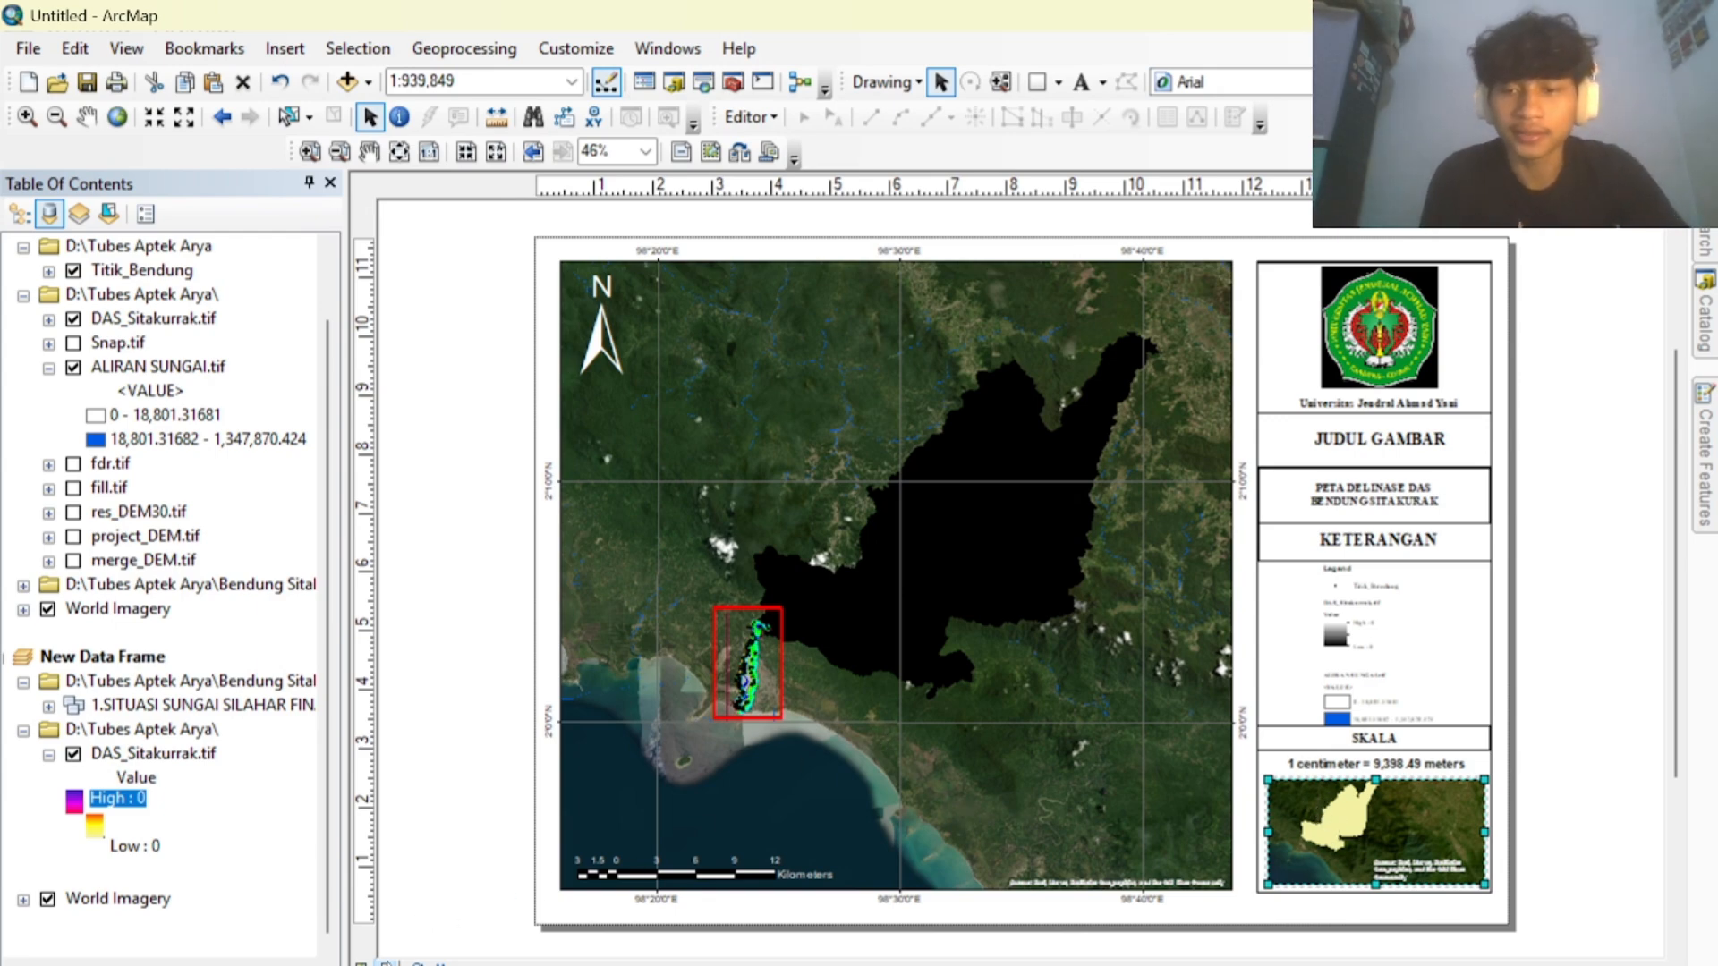
click(363, 963)
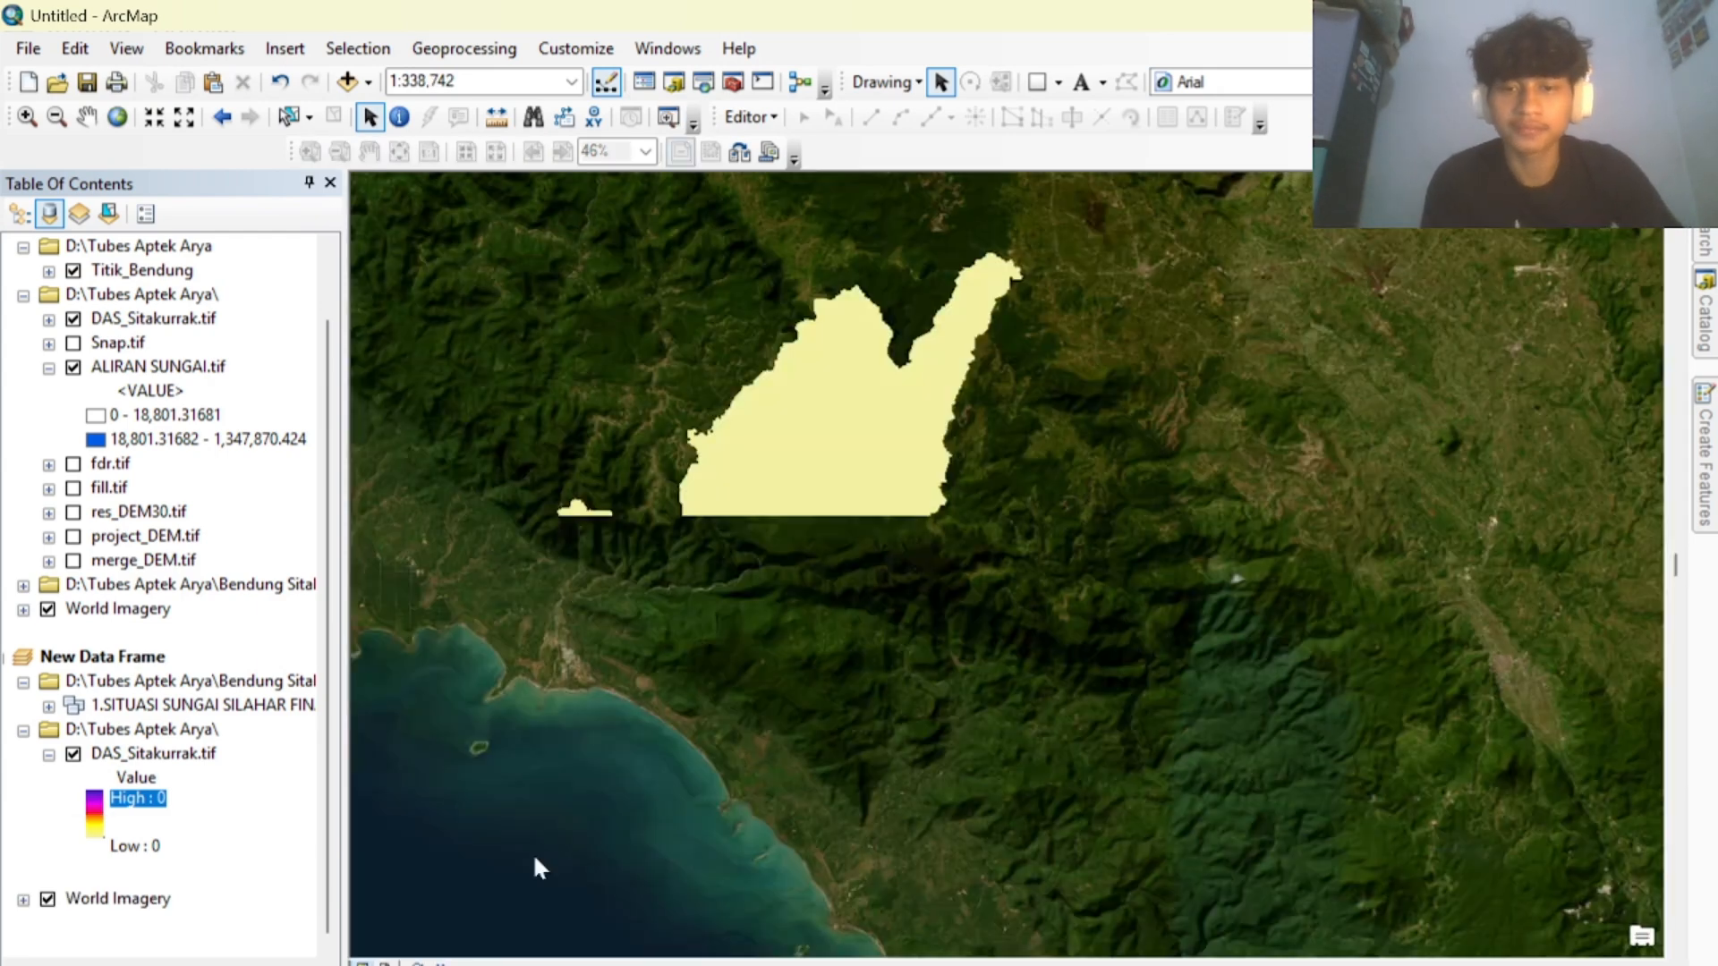
scroll(902, 518, down, 2)
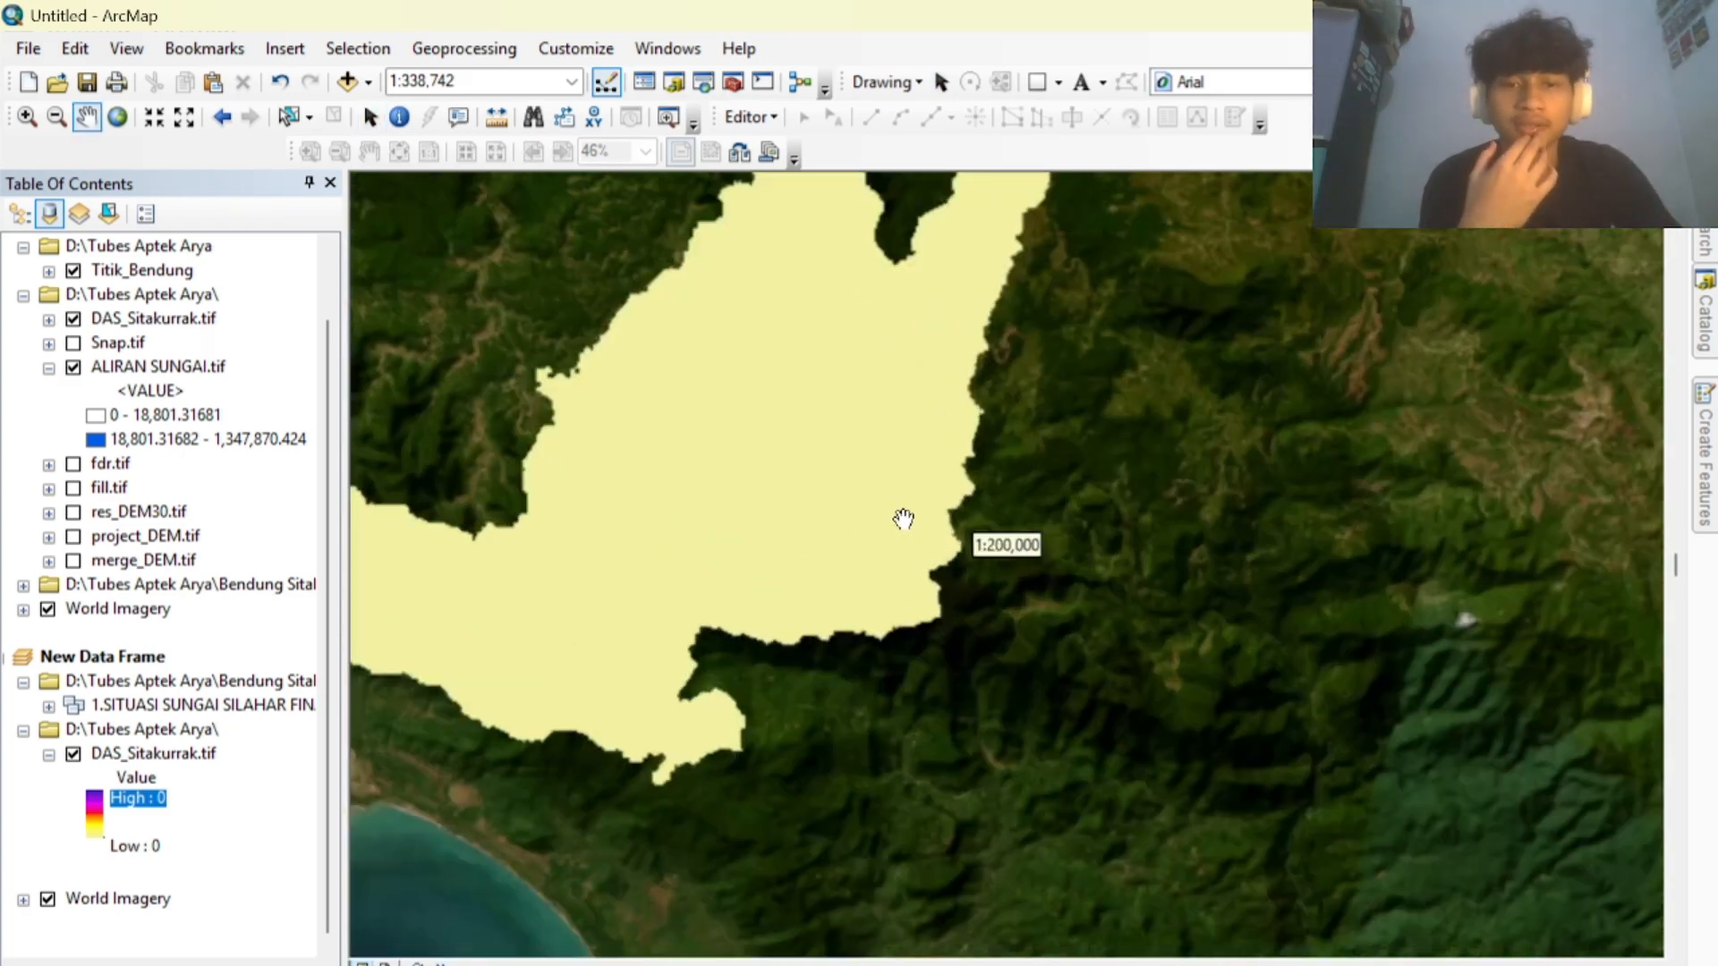
scroll(904, 519, up, 6)
scroll(902, 518, up, 3)
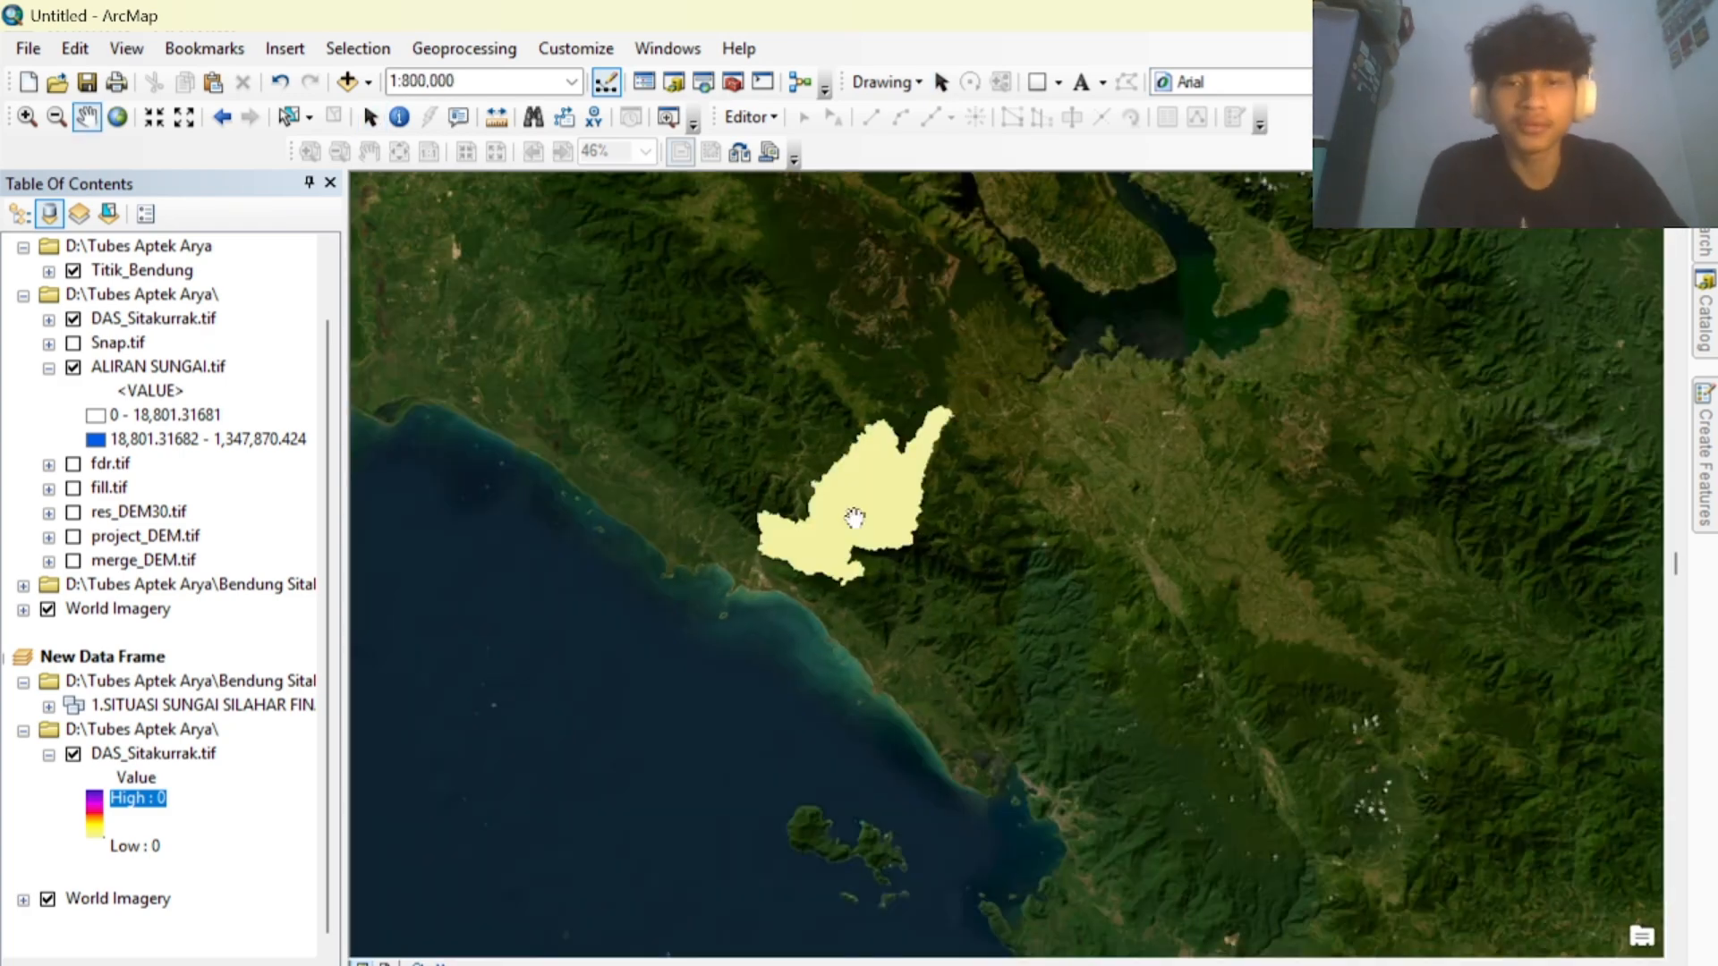
scroll(854, 524, up, 2)
drag(859, 526, 883, 562)
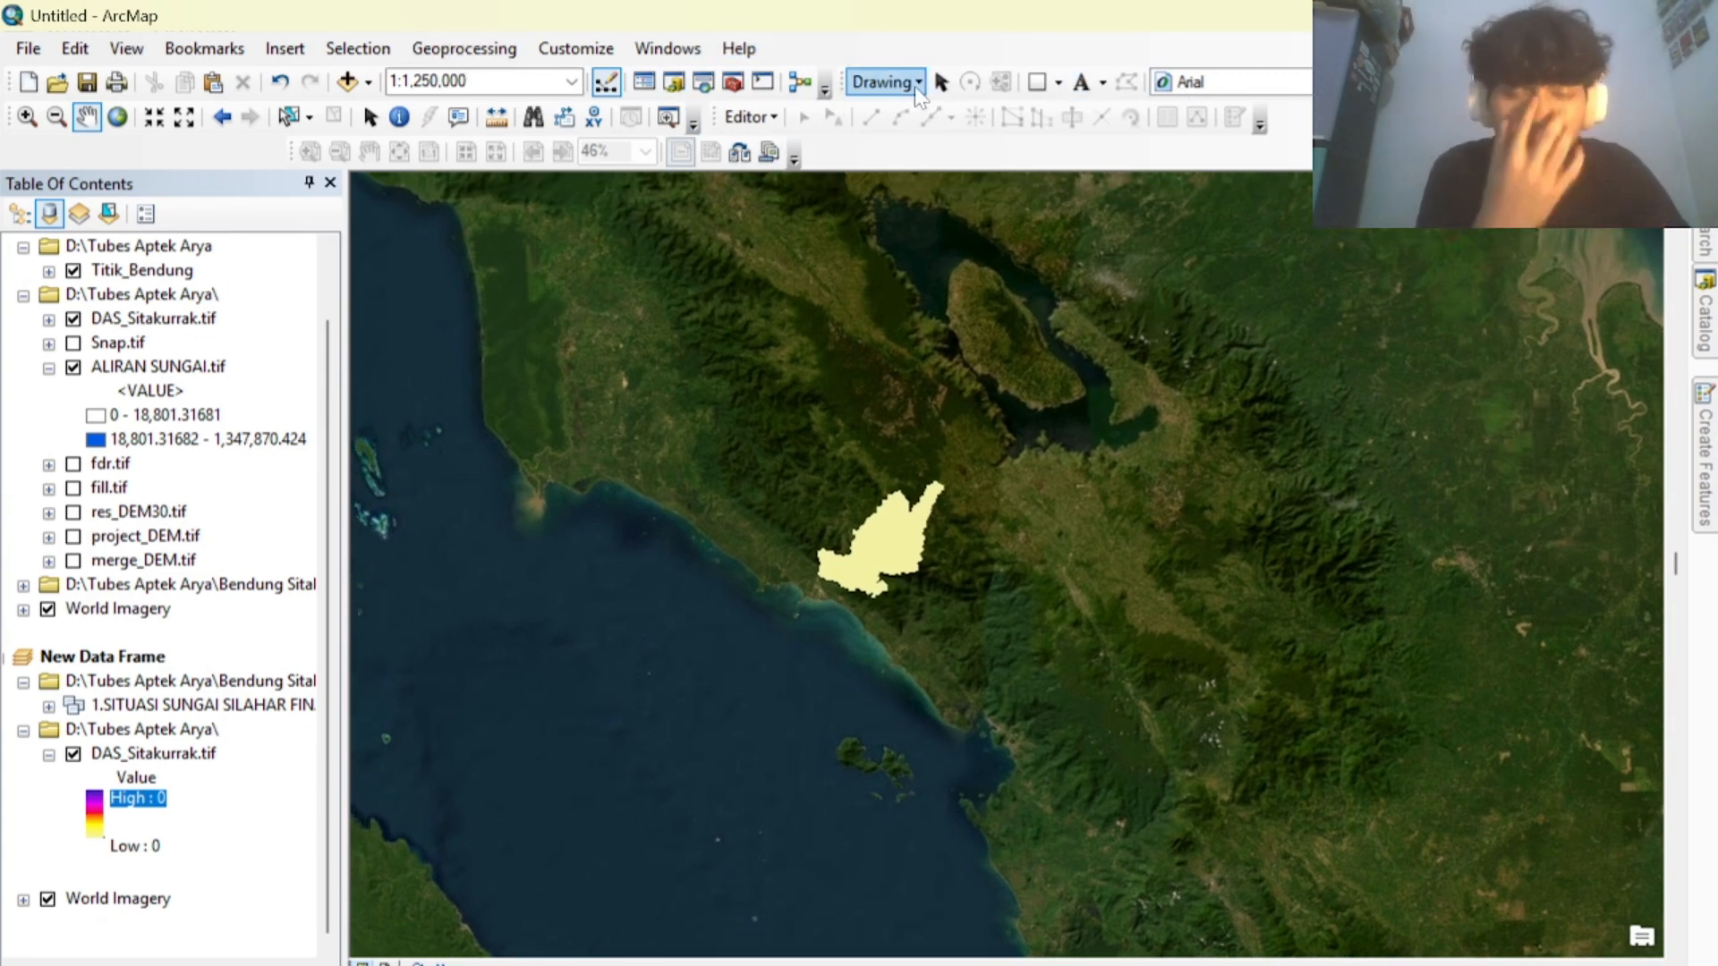
Draw a rectangle around the whole watershed in the inset map, leaving a margin on every side.
click(1058, 82)
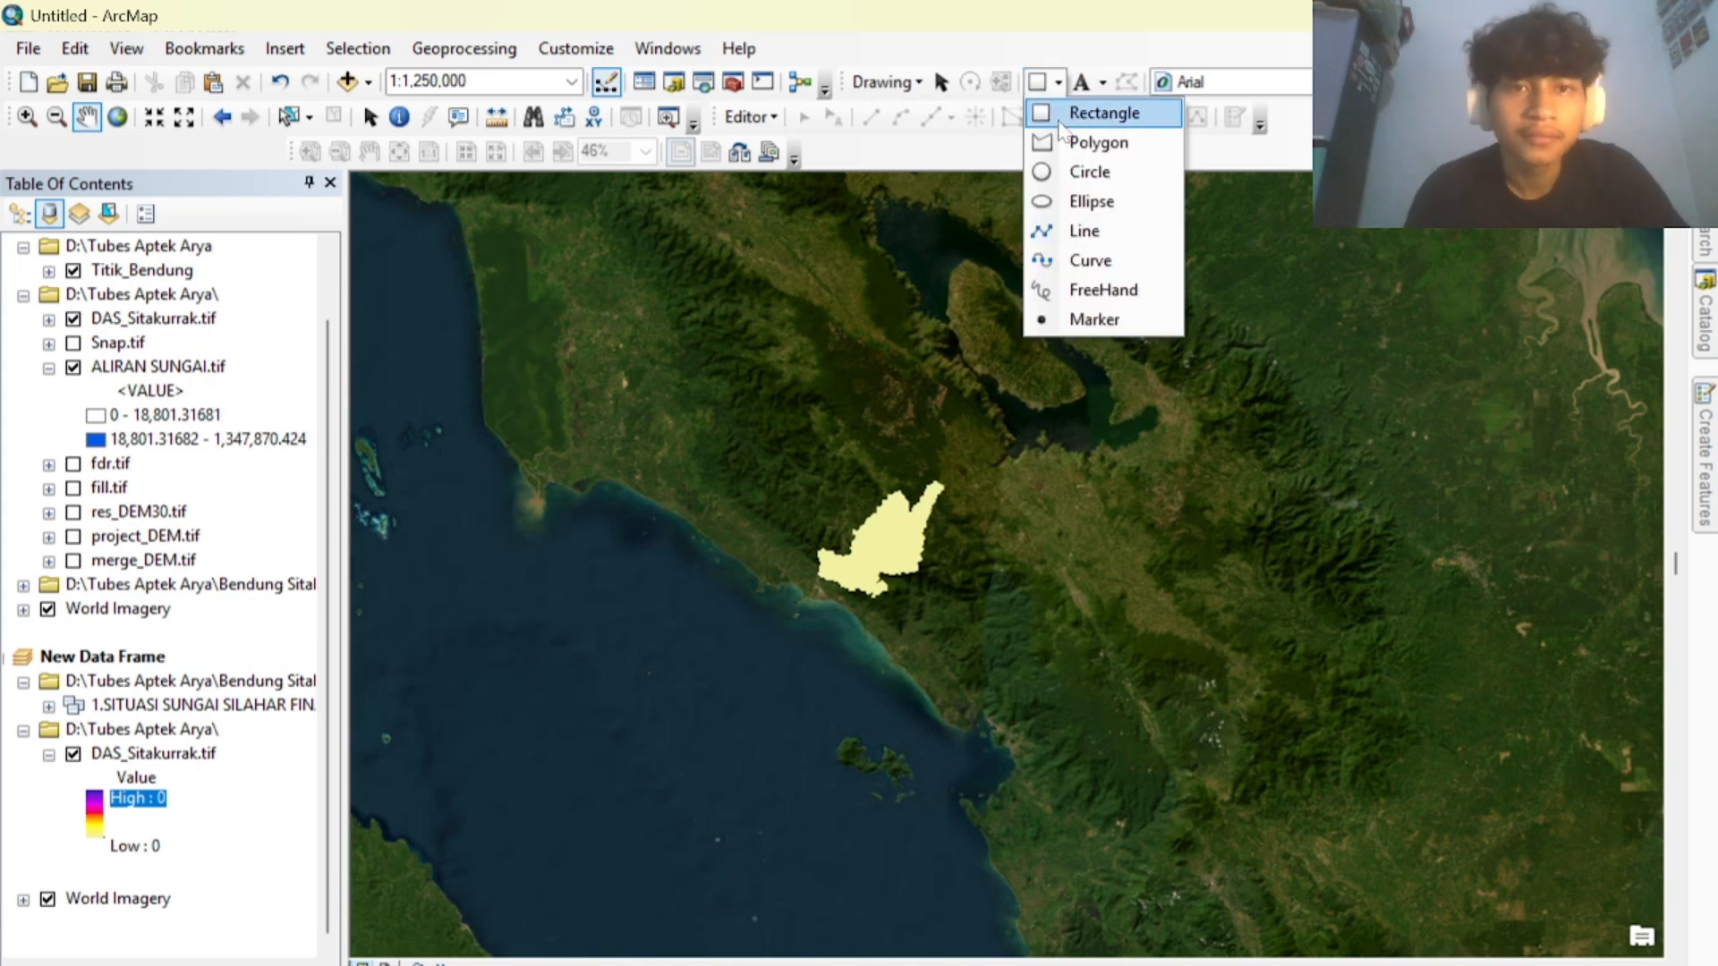
click(1065, 112)
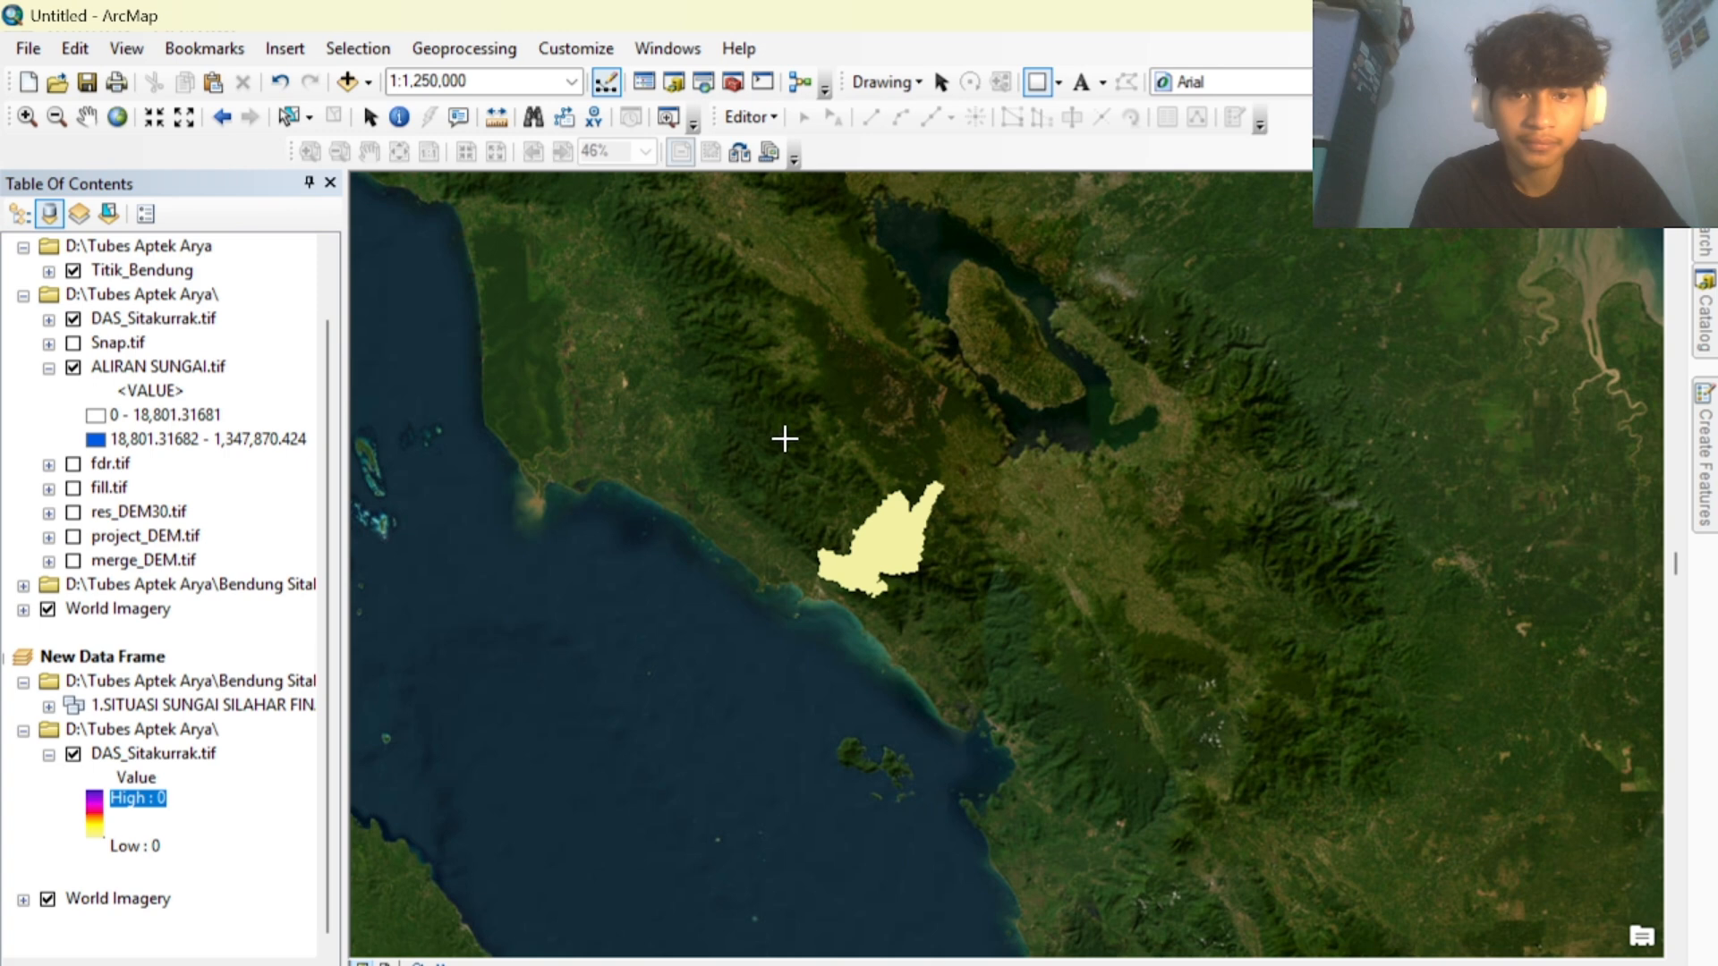
mouse_move(781, 436)
mouse_down()
mouse_move(948, 652)
mouse_move(1004, 679)
mouse_move(1024, 656)
mouse_up()
Give the rectangle a white fill and a light purple outline with a width of 3.
right_click(921, 528)
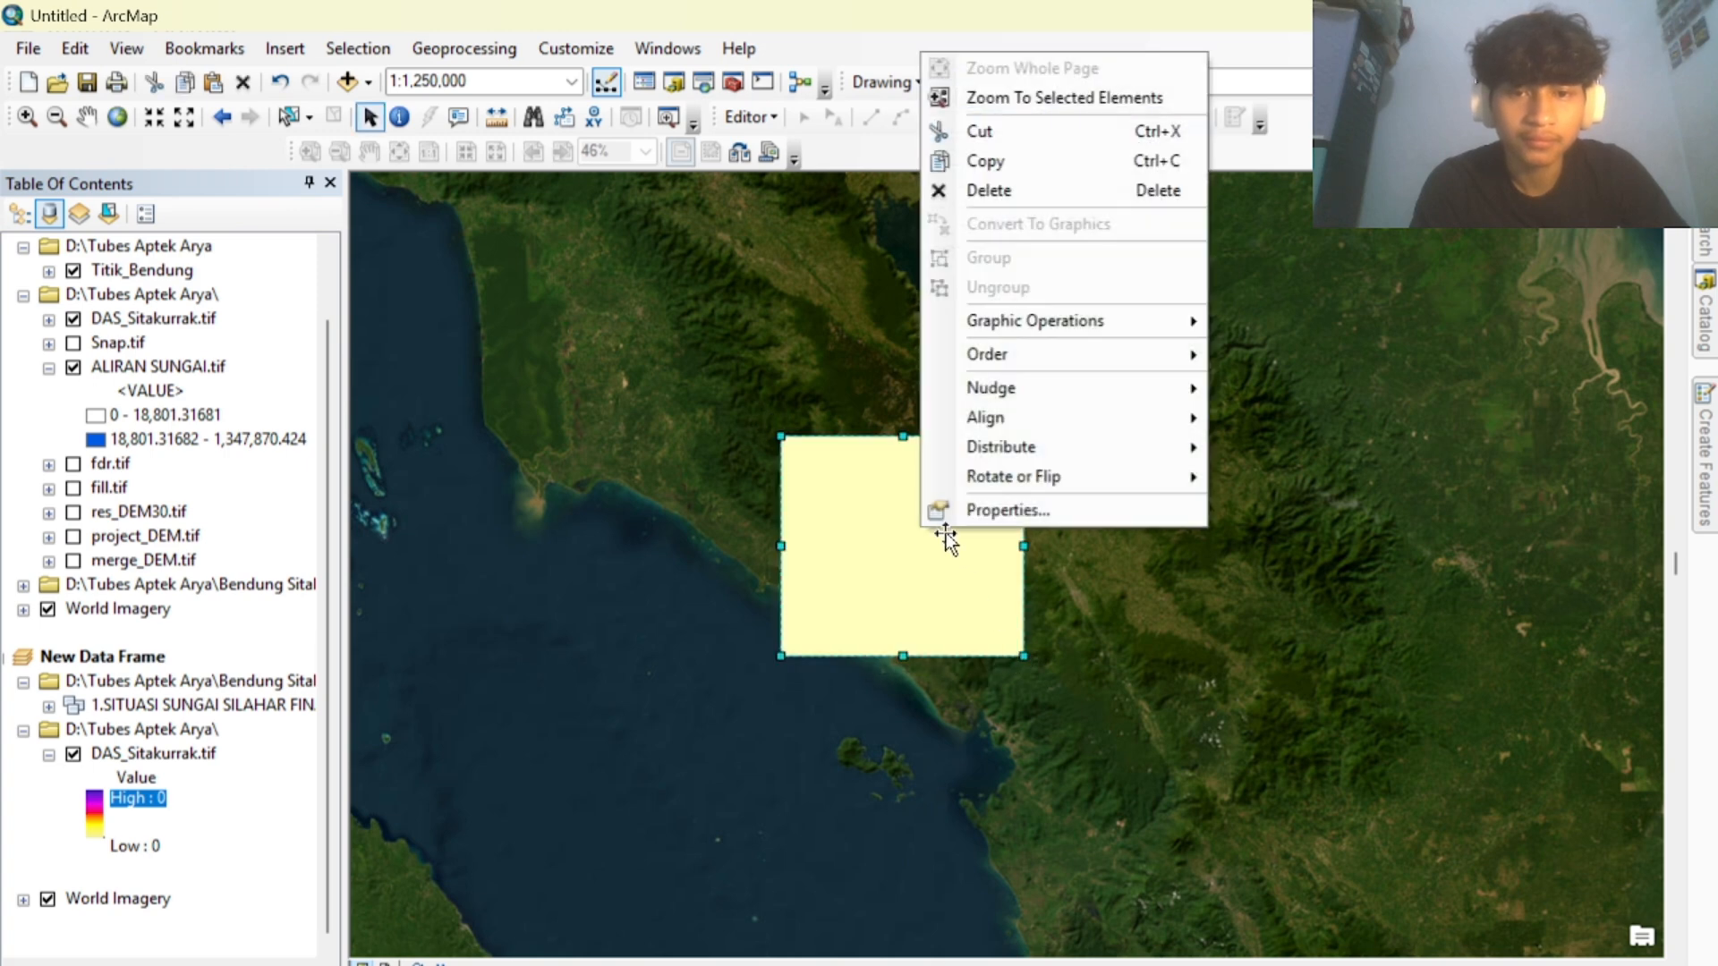
click(979, 512)
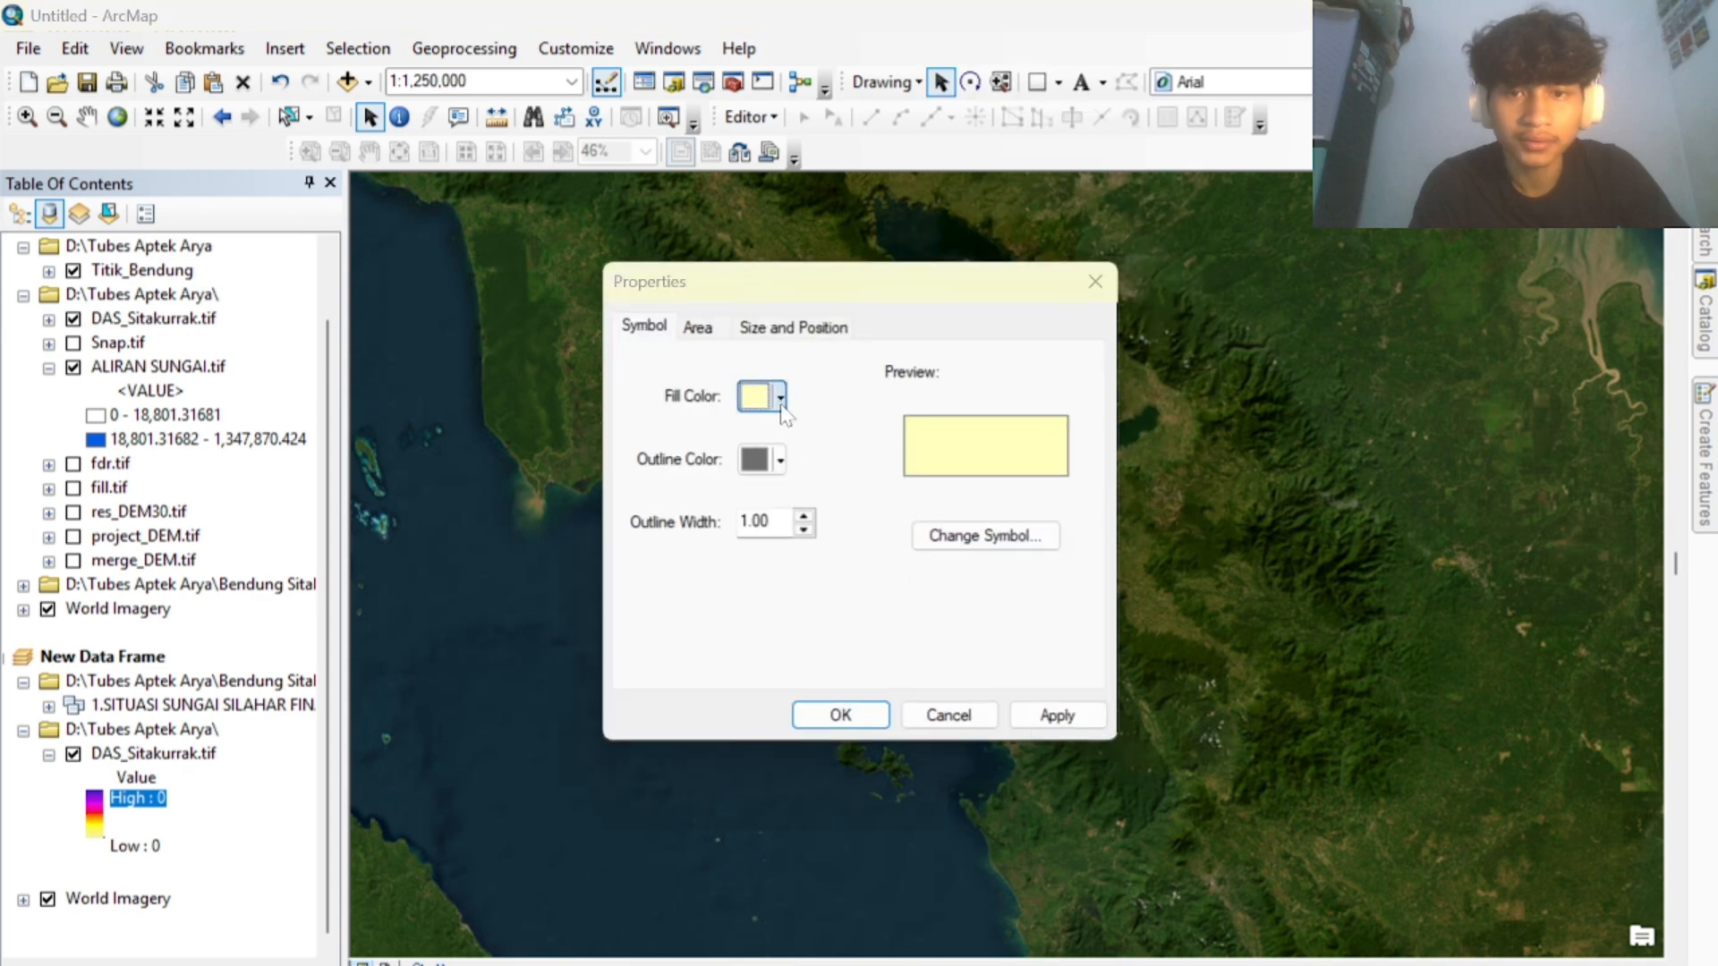
click(779, 396)
click(750, 466)
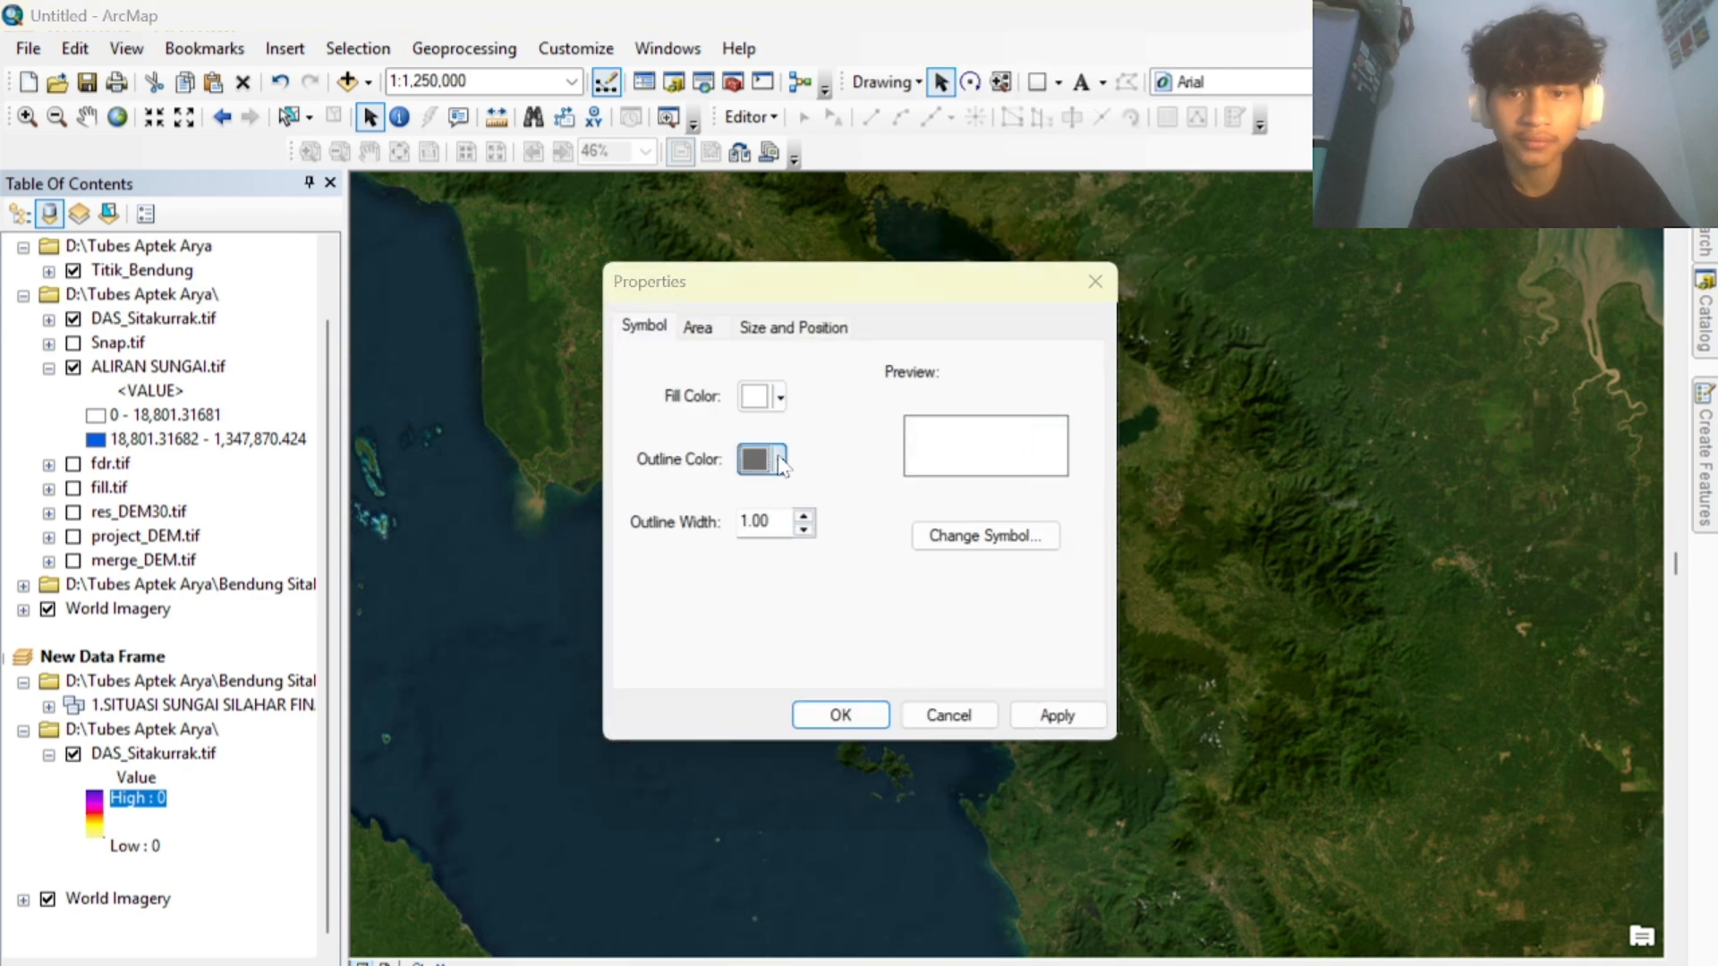
click(779, 460)
click(775, 580)
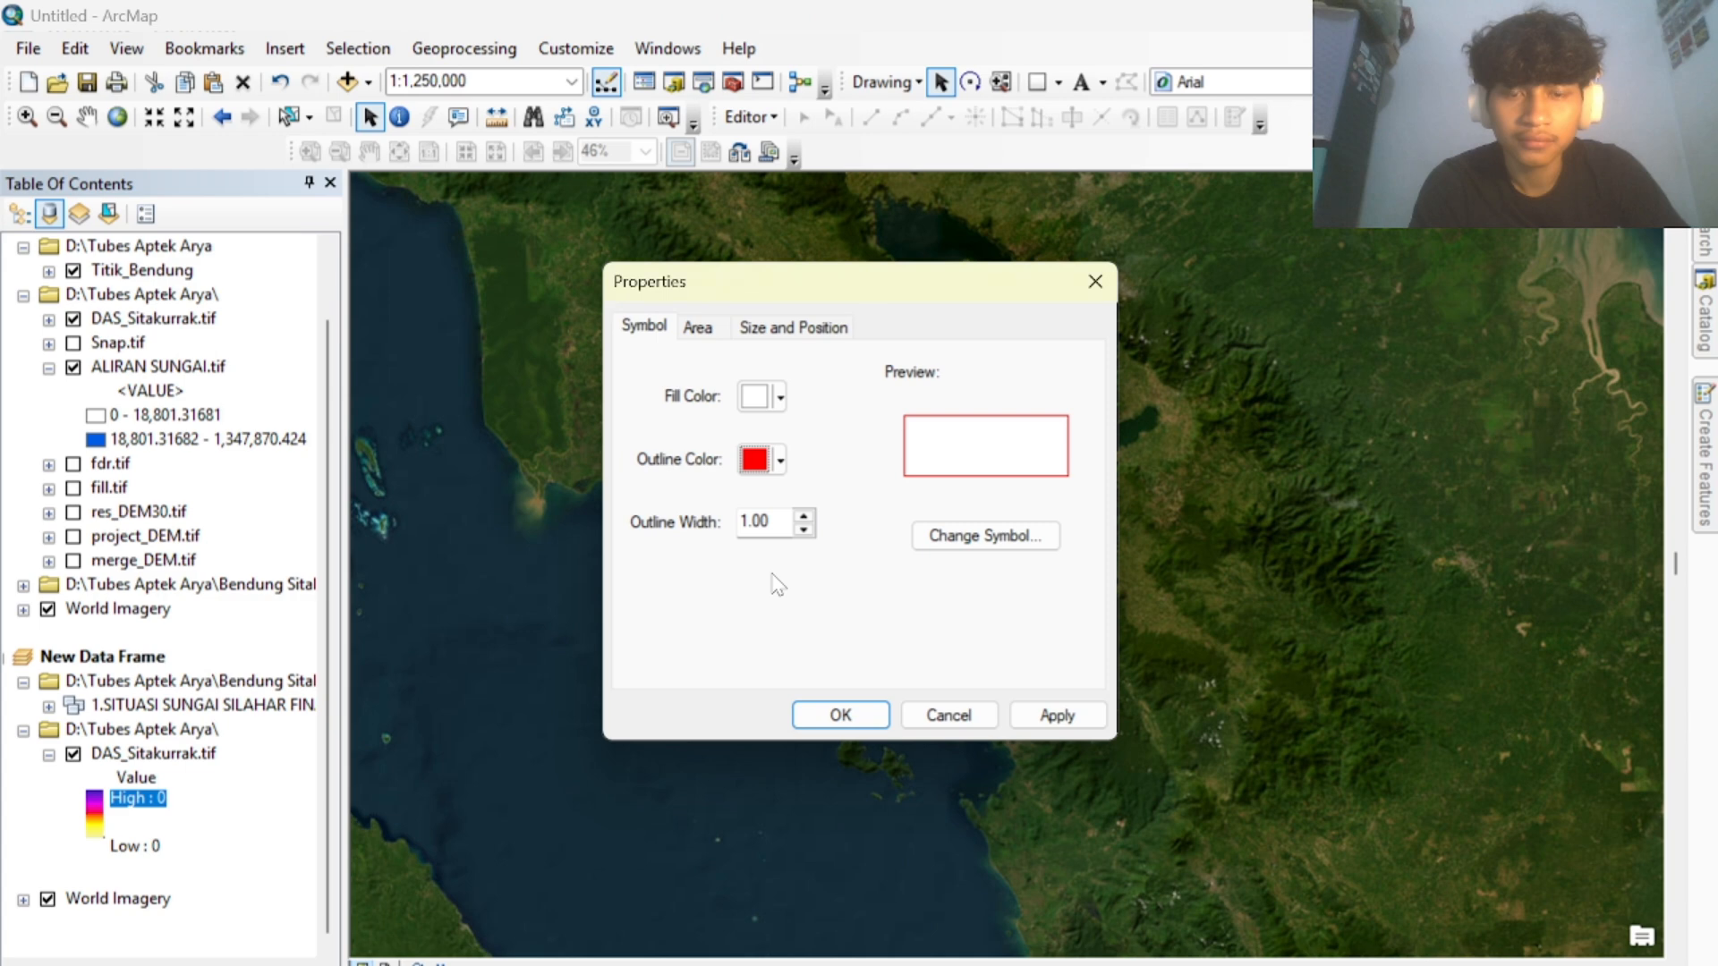
click(803, 516)
click(803, 516)
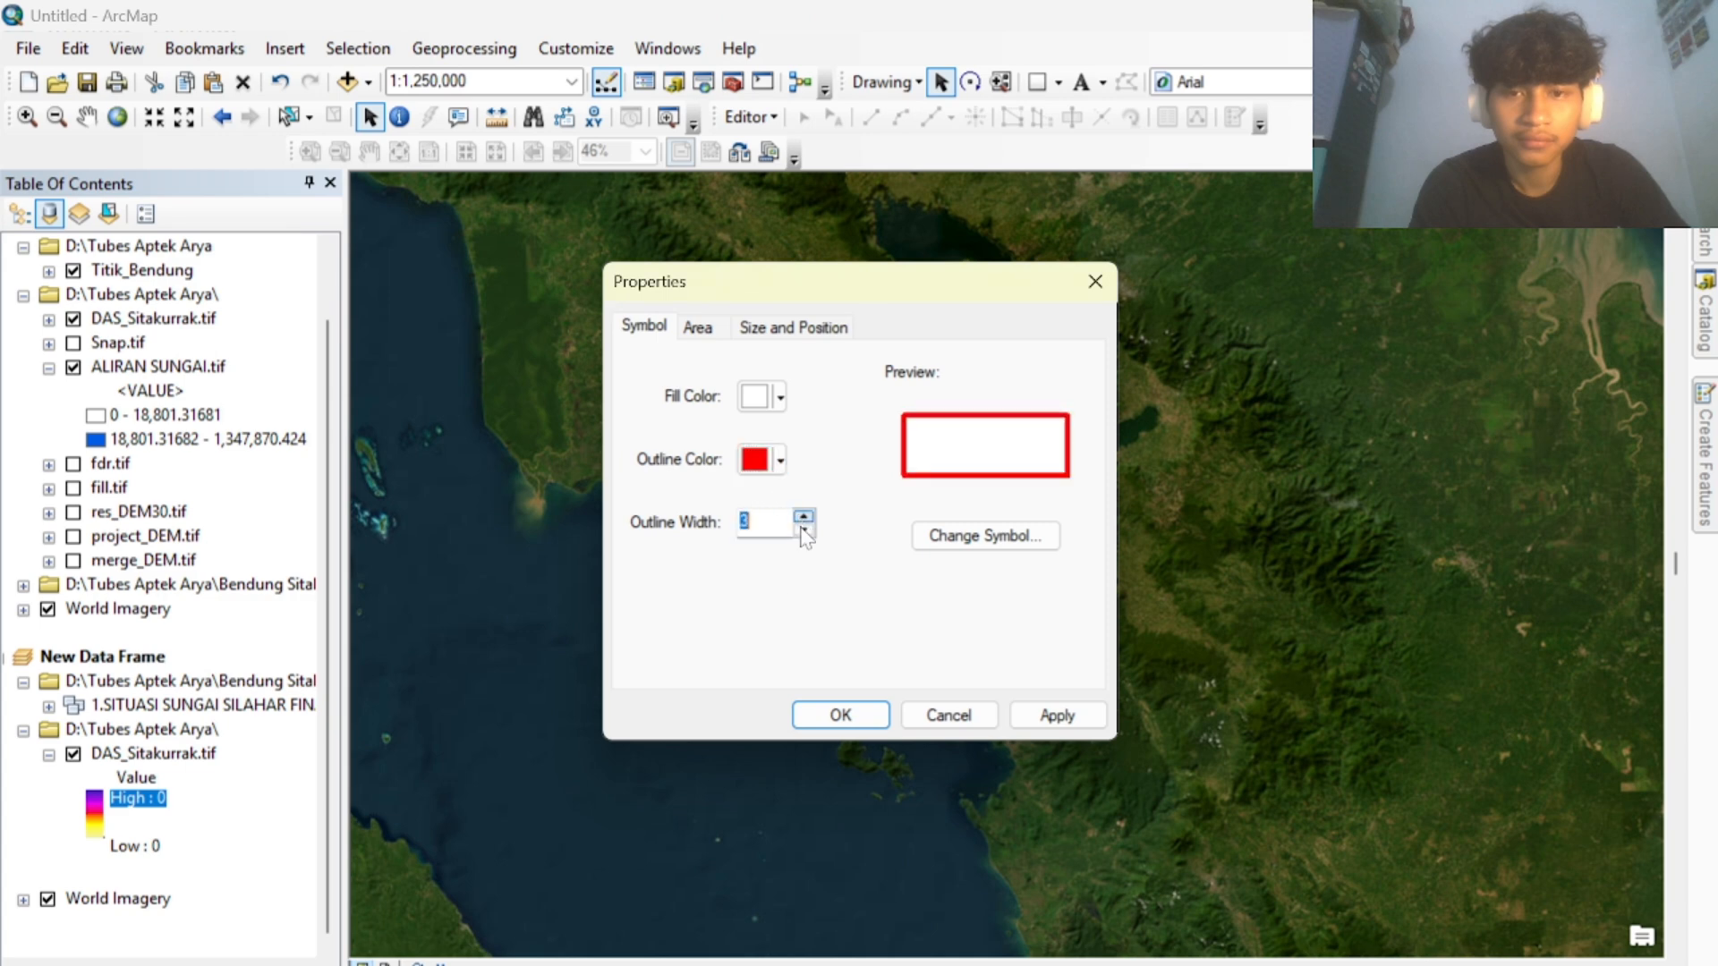
click(776, 460)
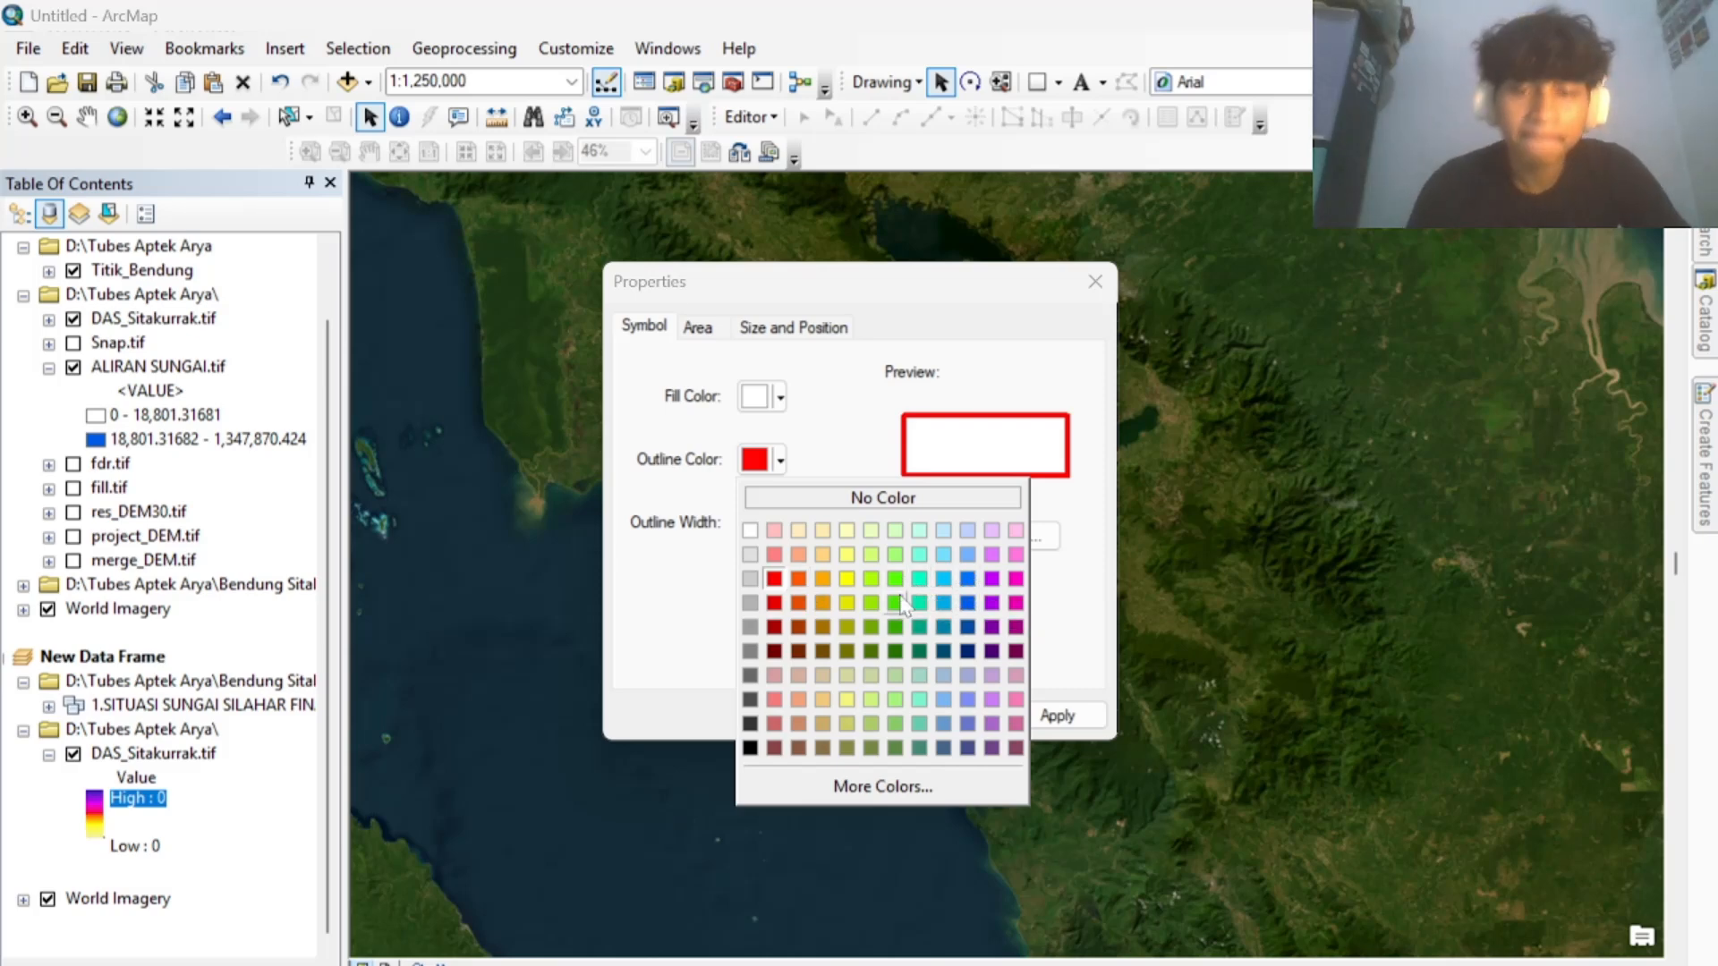
click(993, 555)
click(1056, 716)
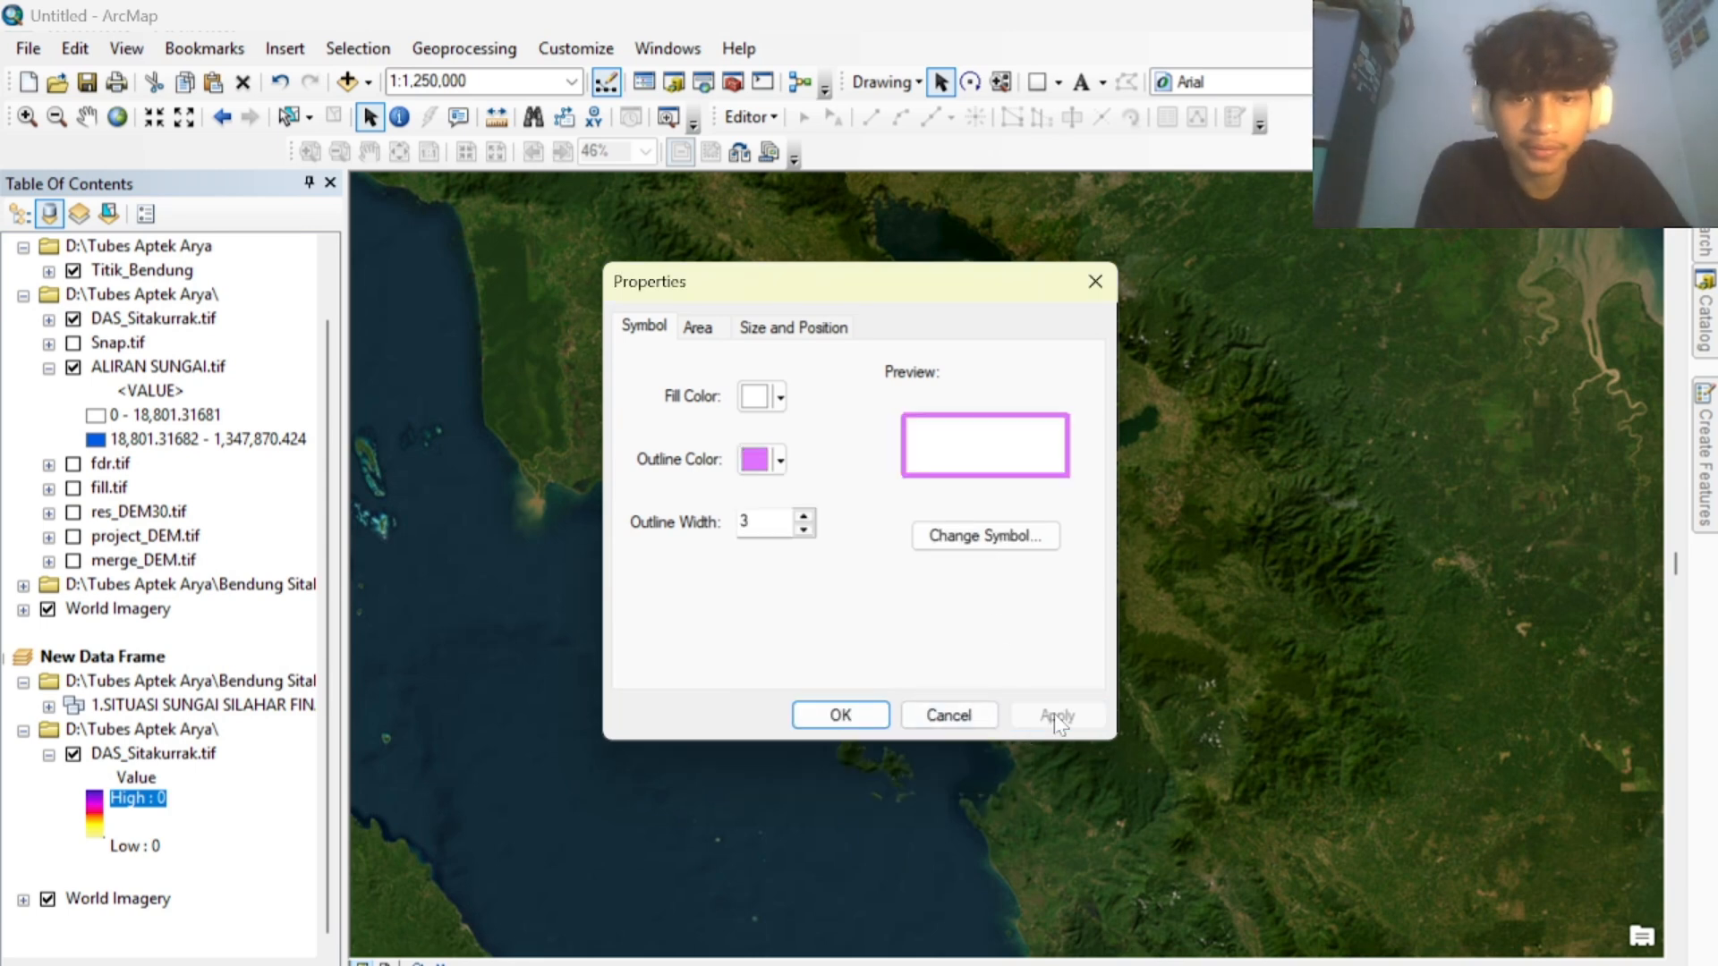
click(861, 714)
Set the rectangle's fill to No Color and zoom the inset map out to 1:2,000,000.
right_click(934, 566)
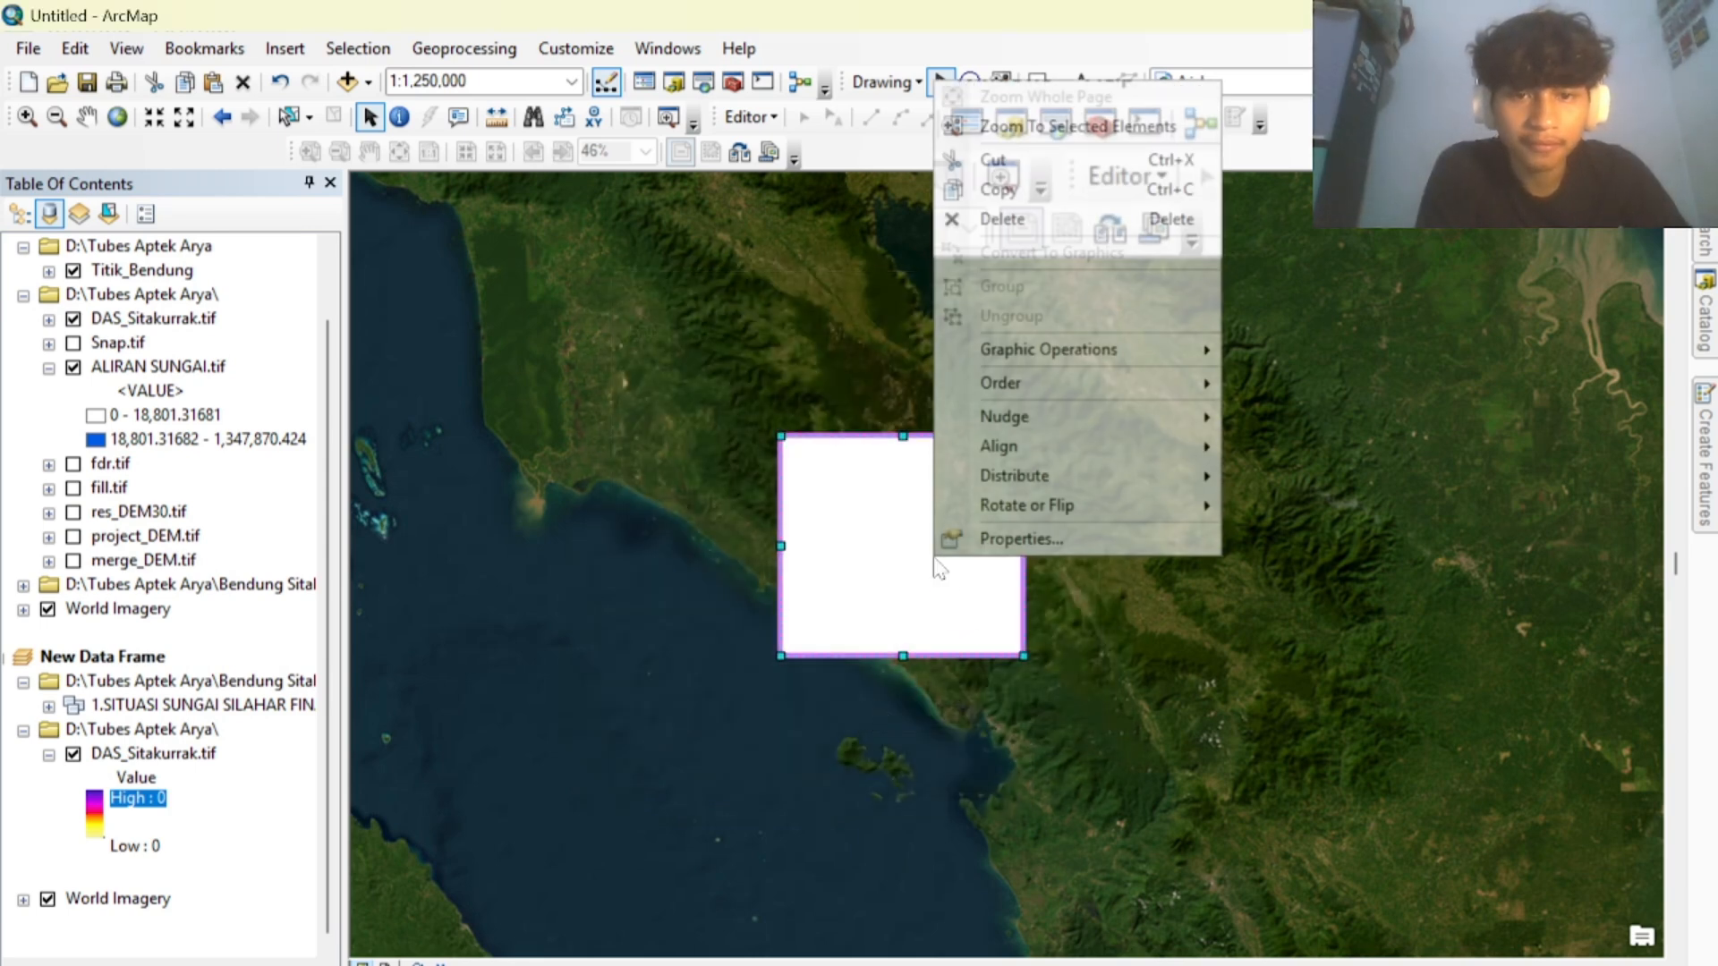
click(983, 540)
click(779, 398)
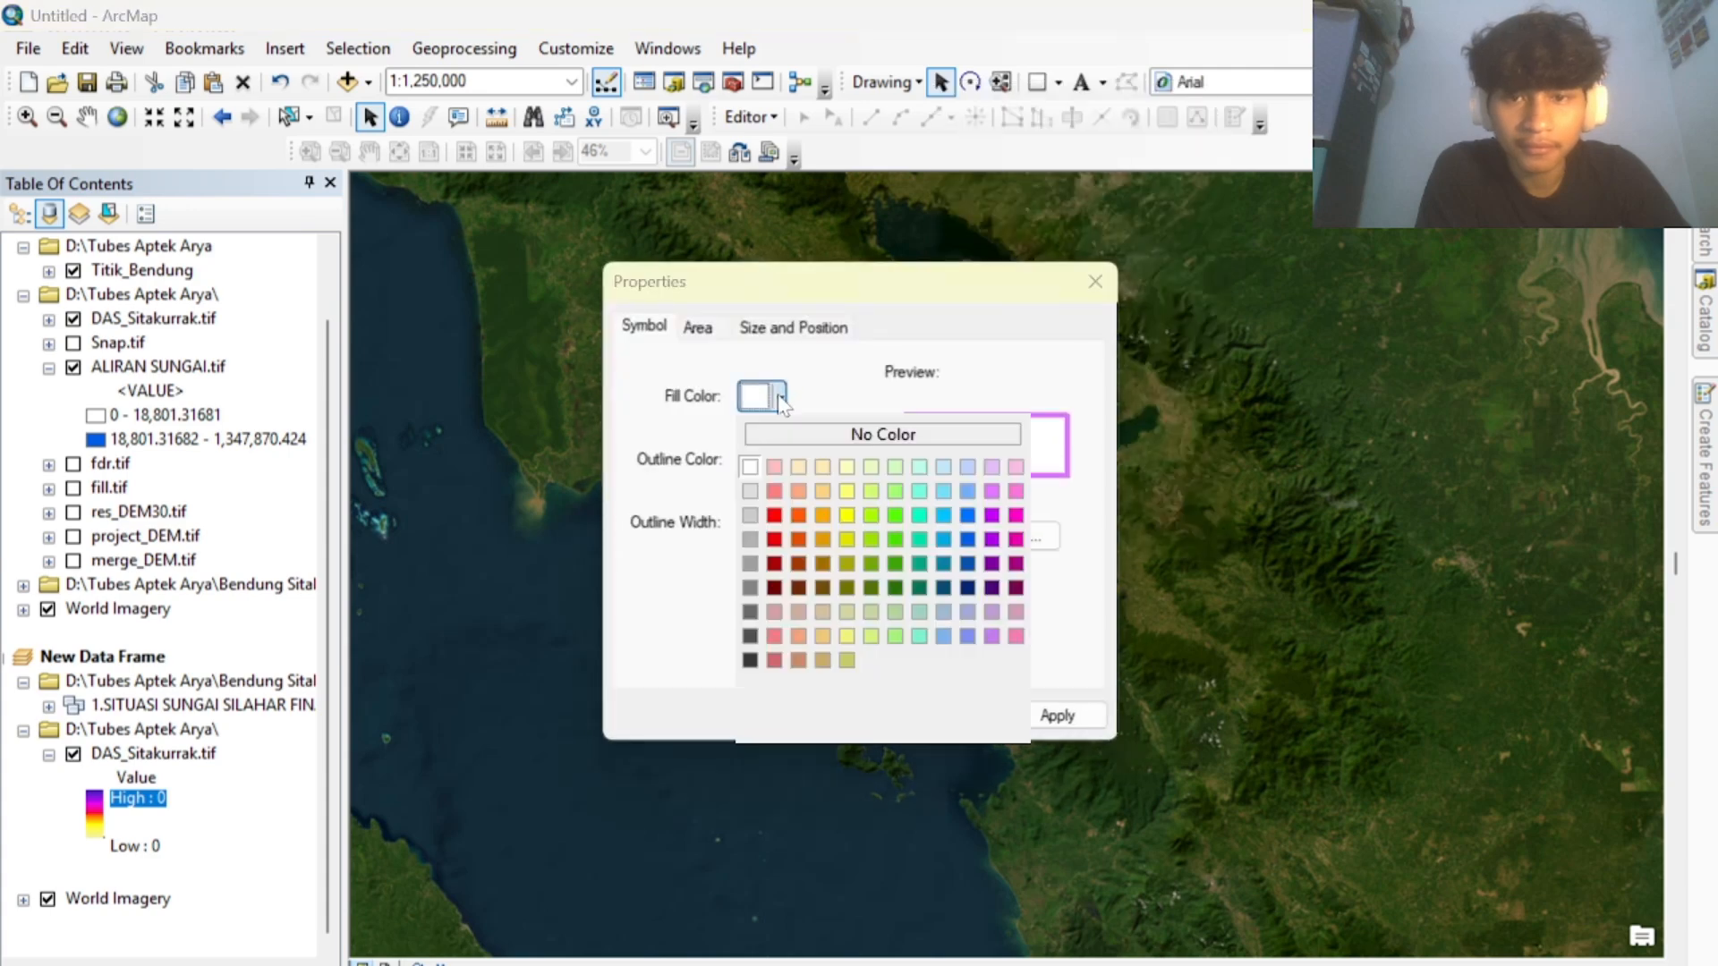
click(882, 434)
click(1057, 716)
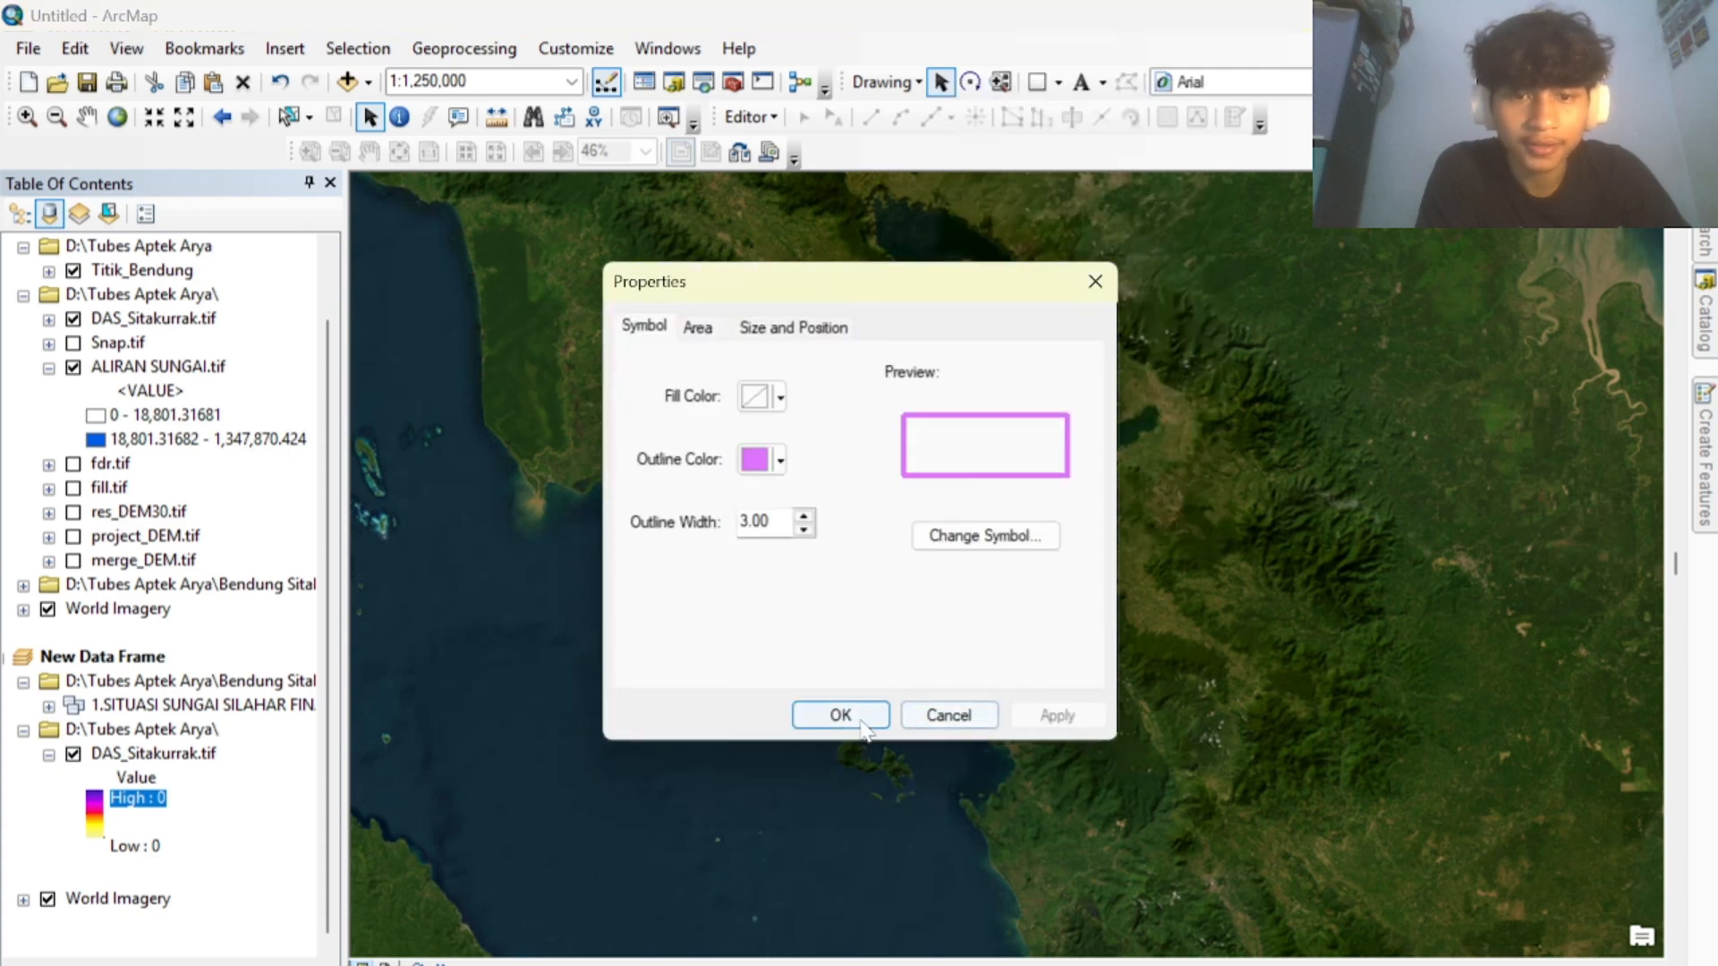
click(860, 721)
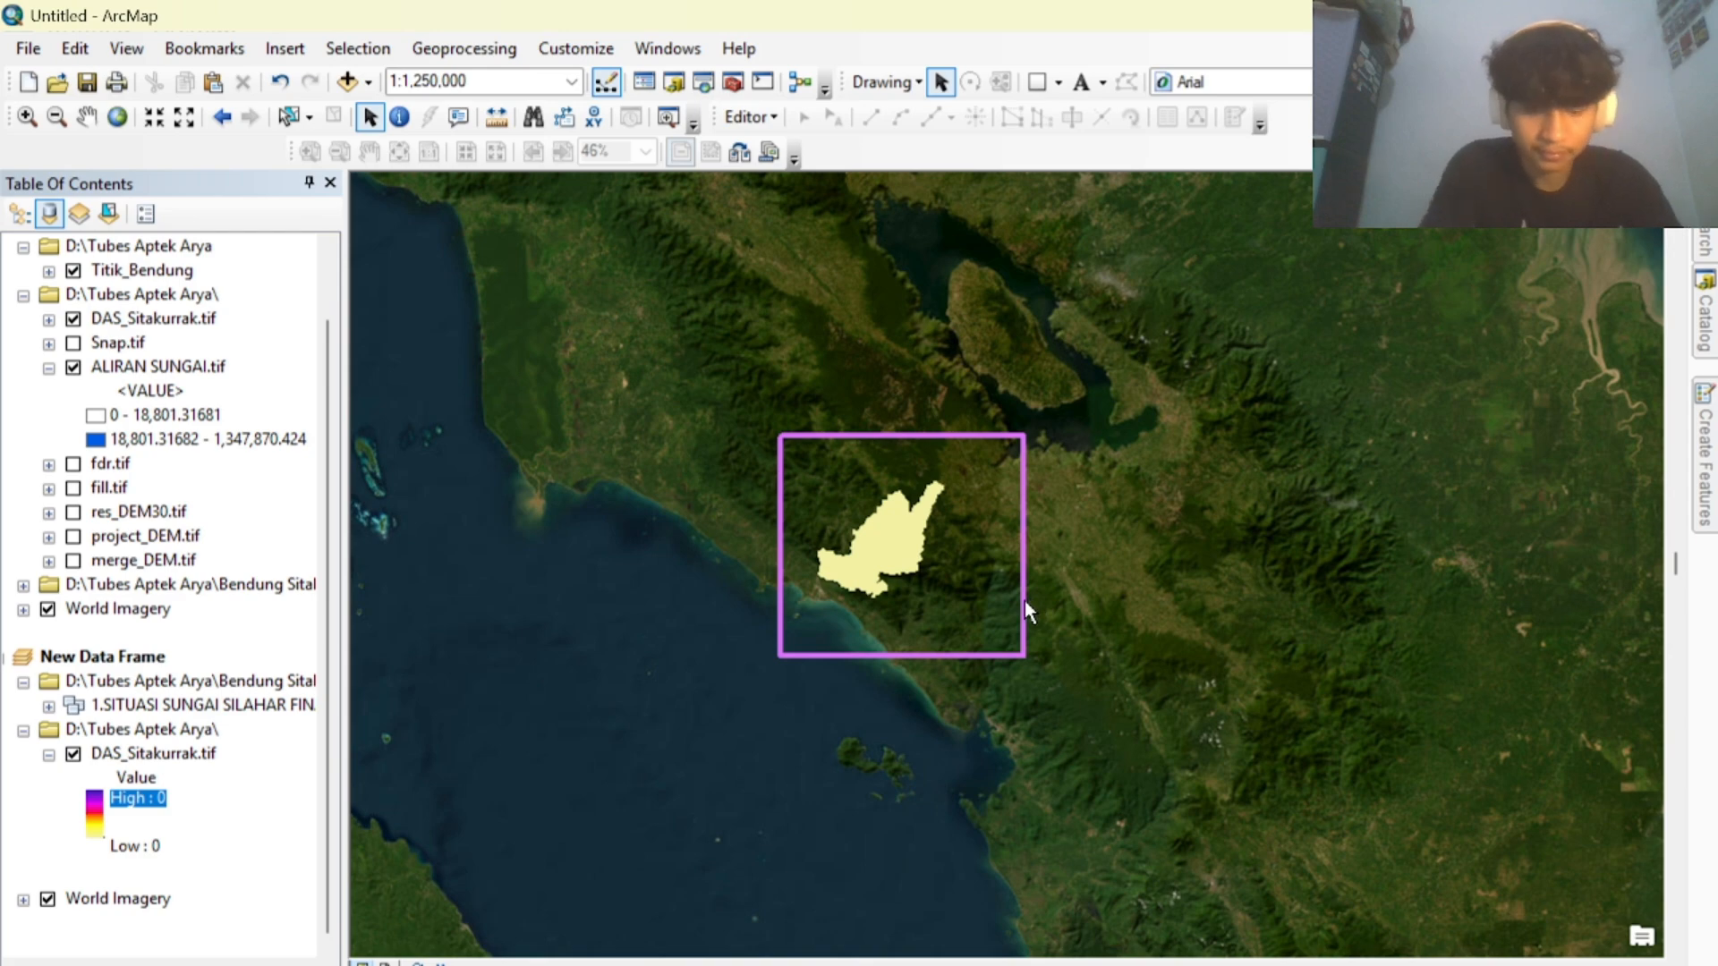
scroll(997, 603, up, 3)
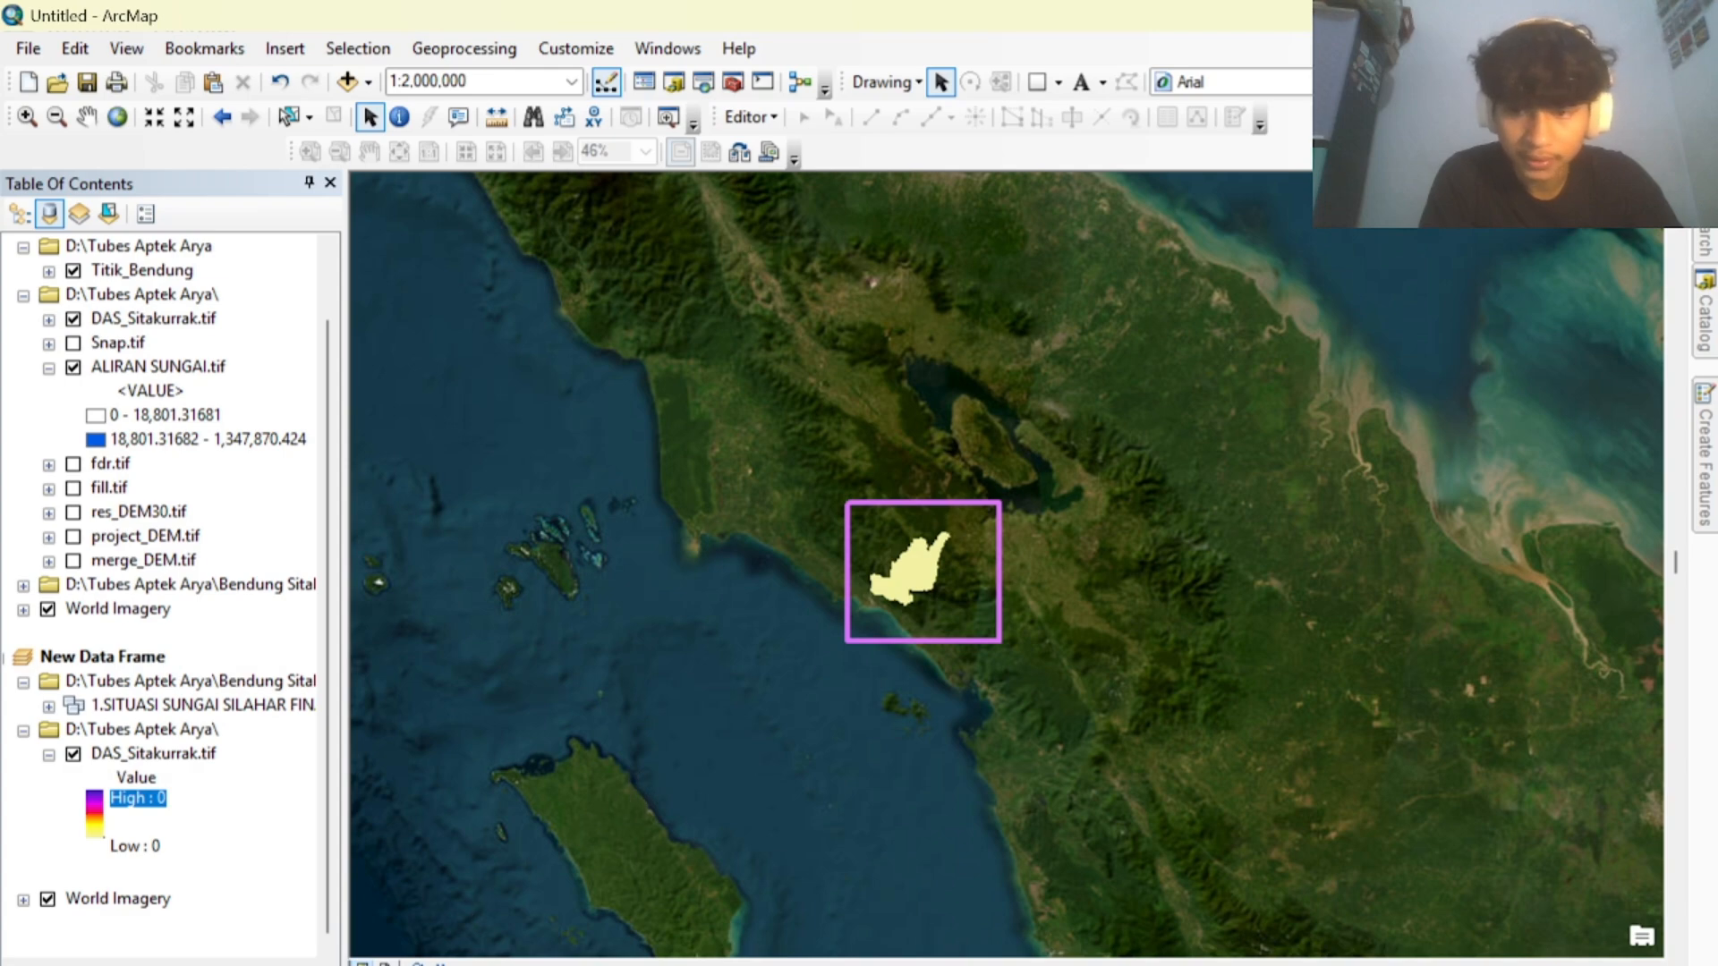
Zoom the inset map in to 1:750,000 in data view and return to the page layout.
click(385, 963)
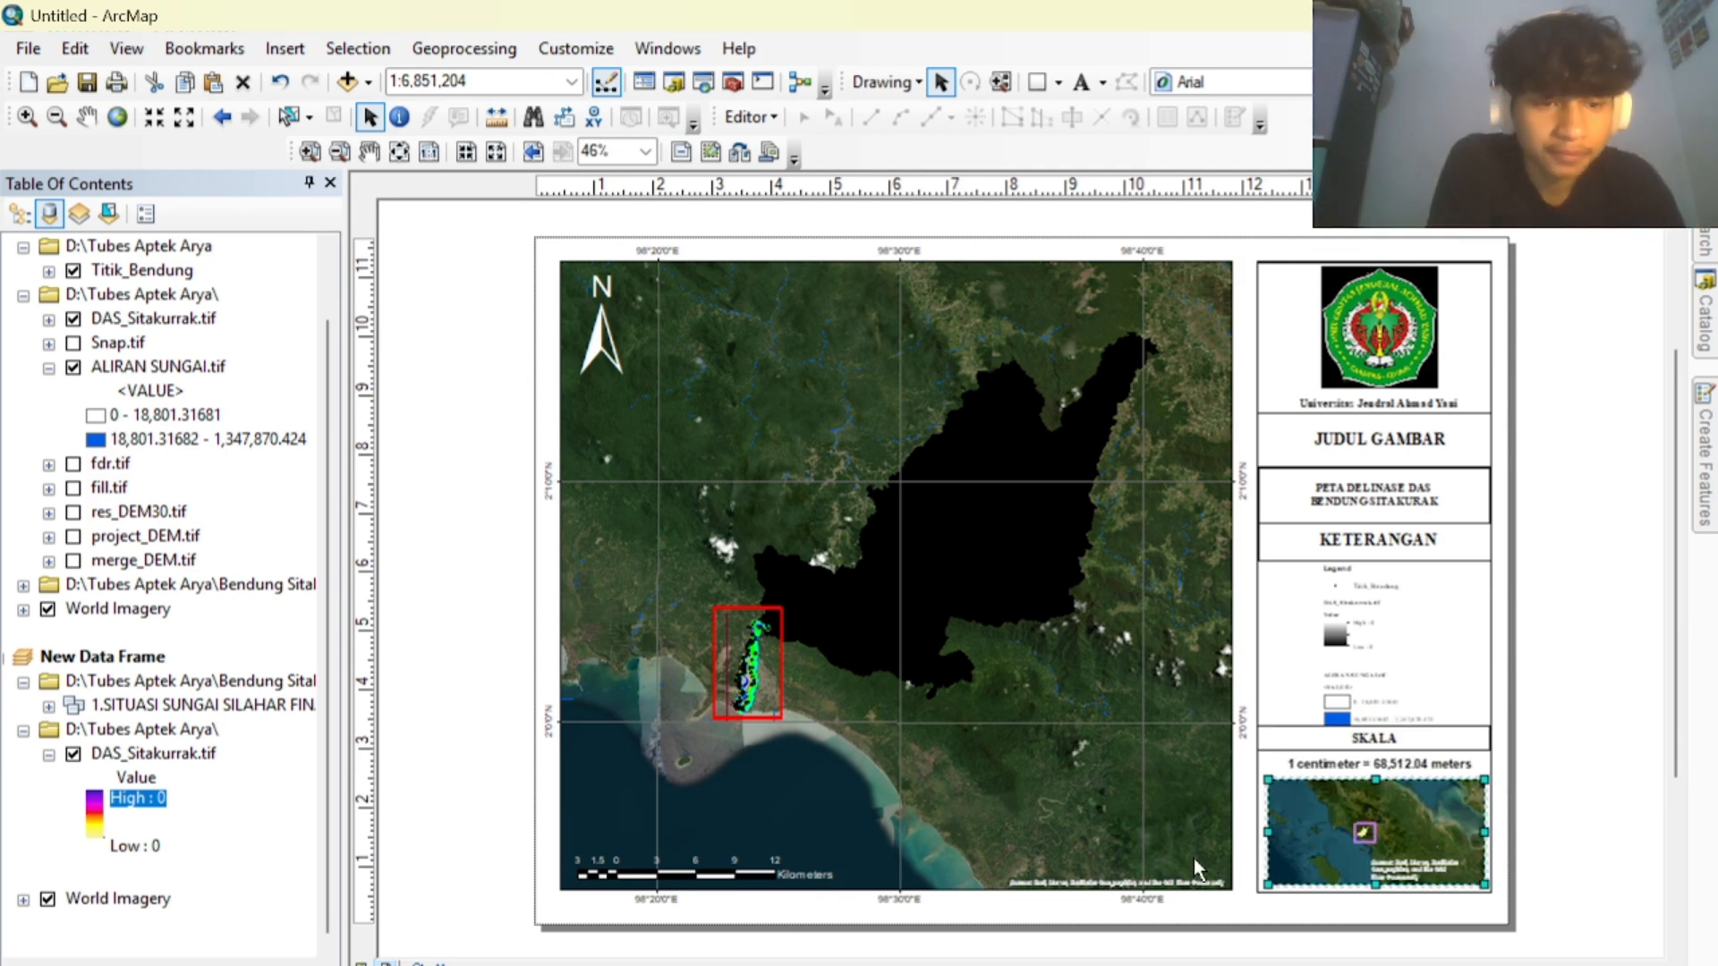
click(361, 965)
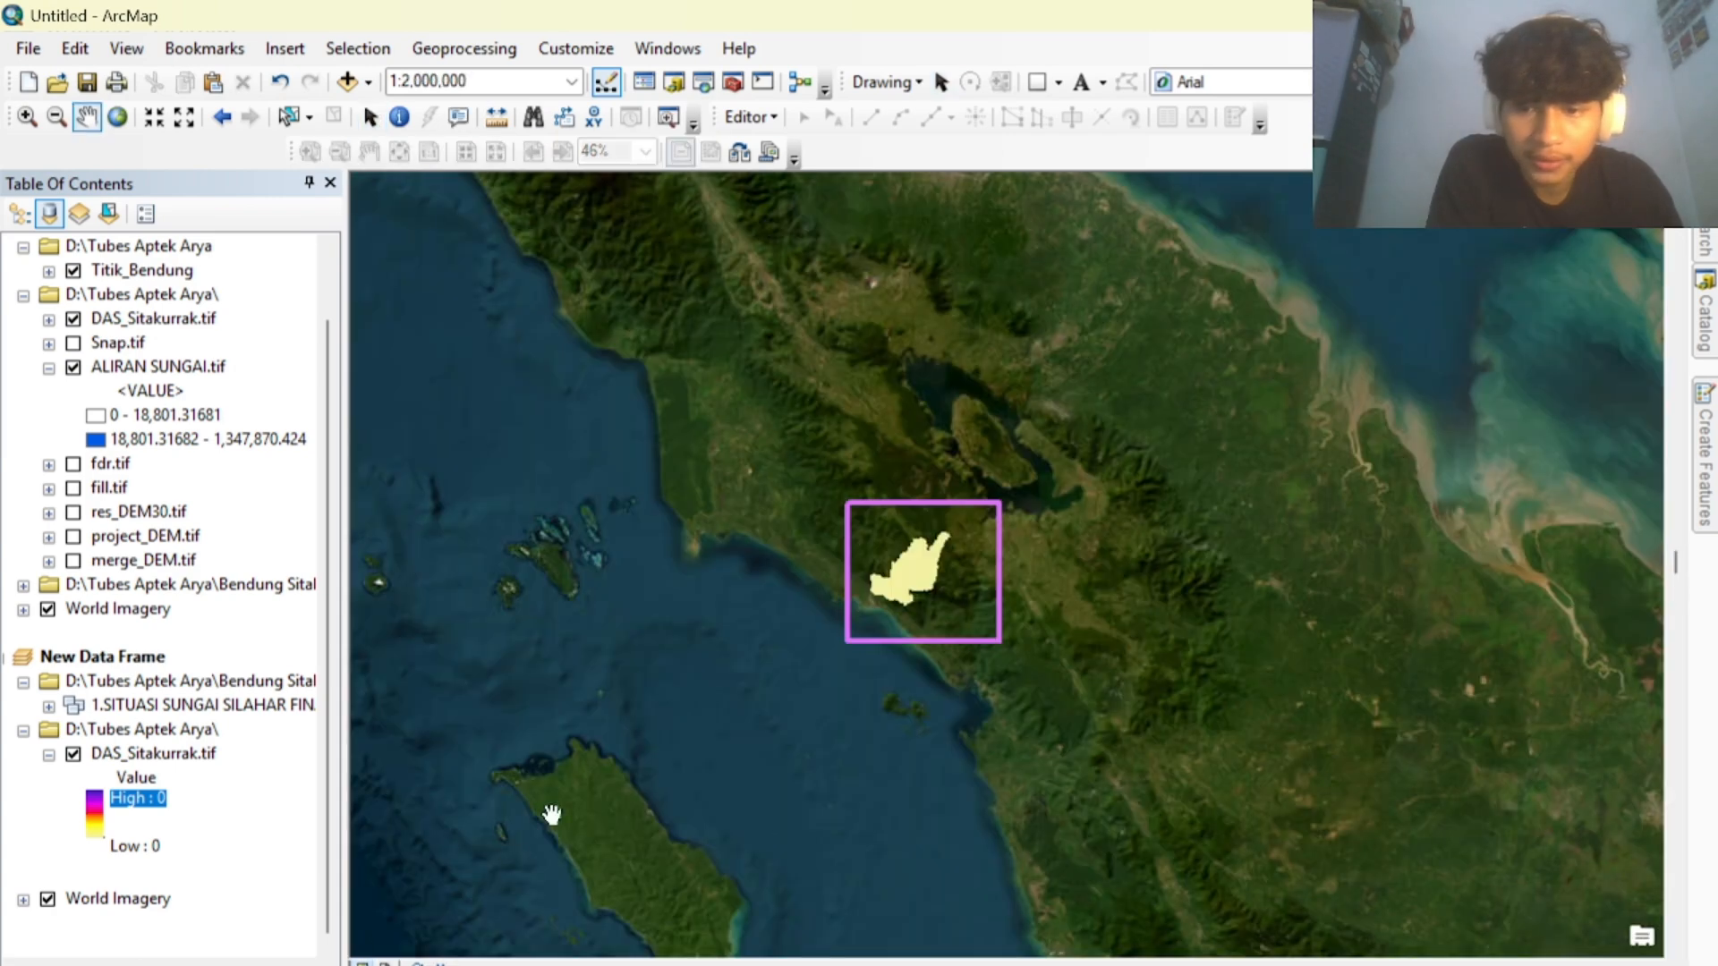
scroll(914, 612, down, 2)
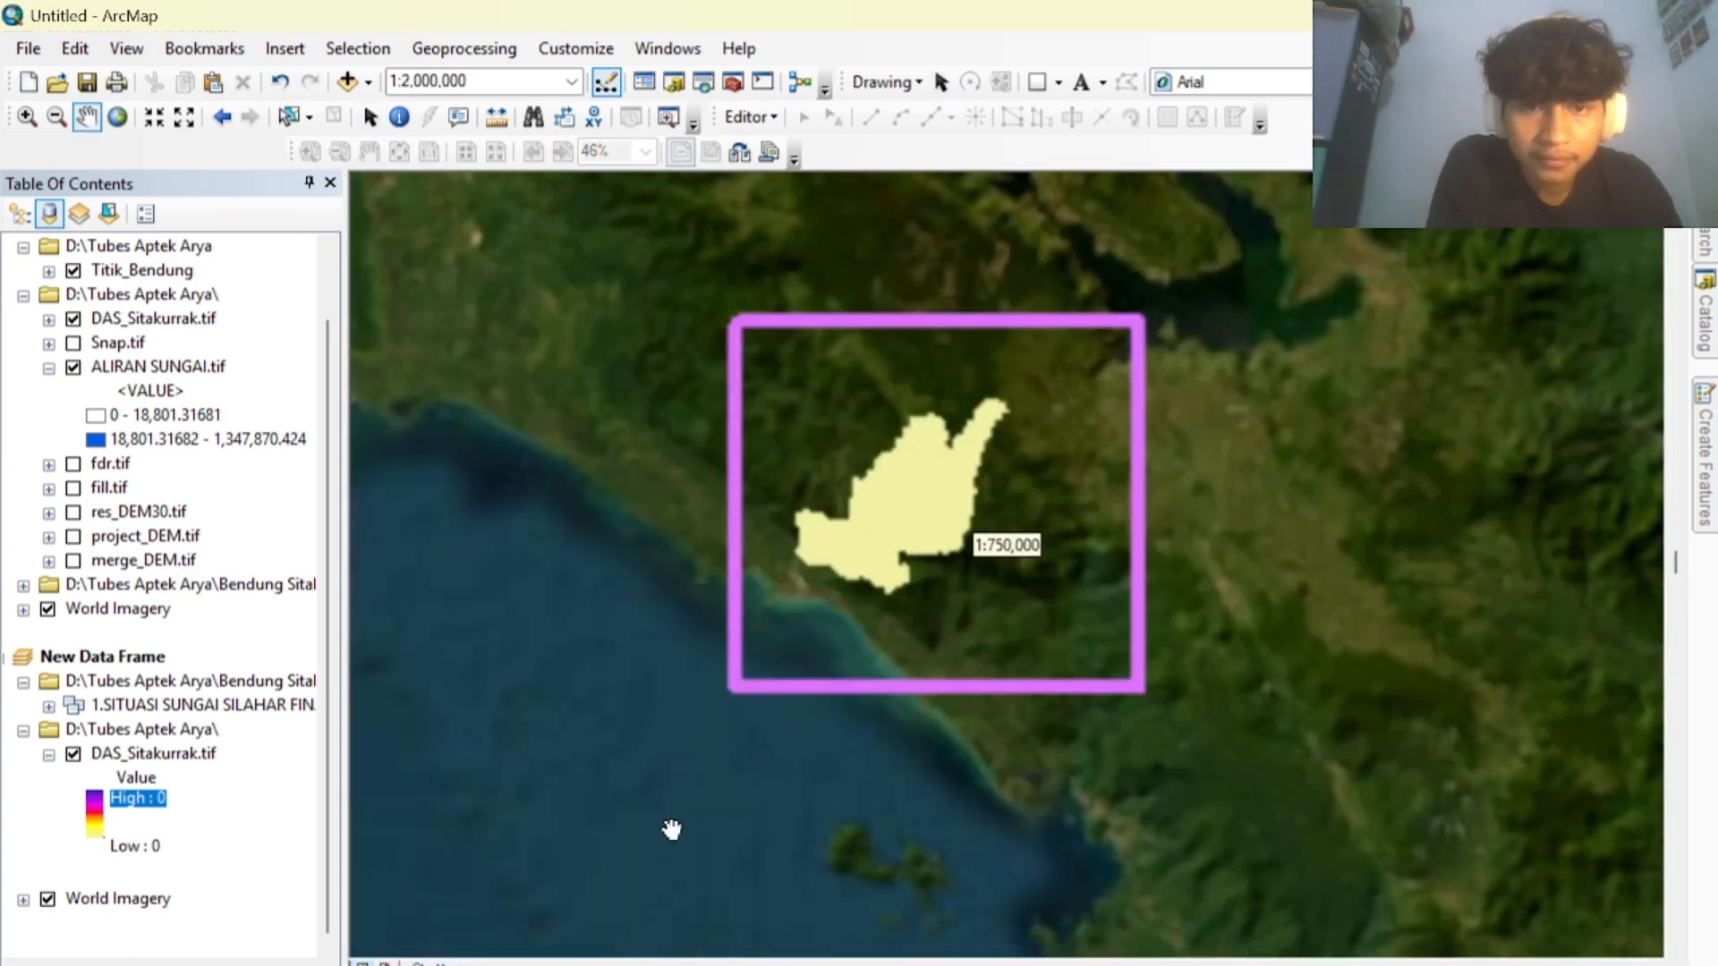
click(386, 964)
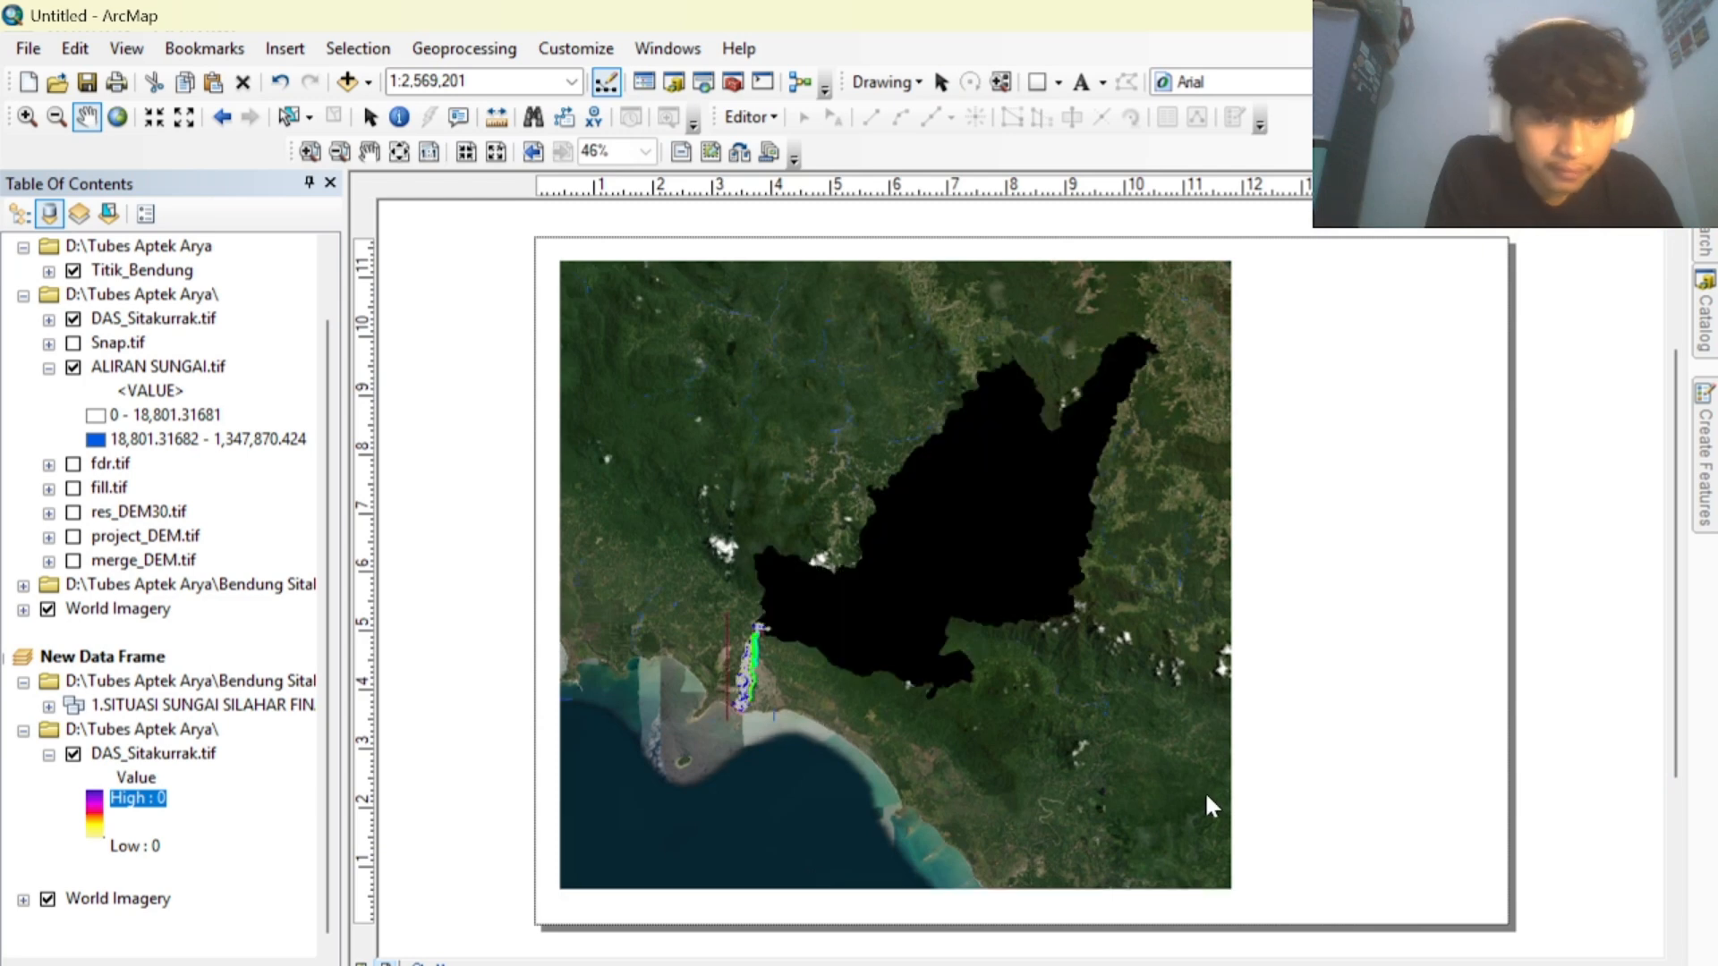
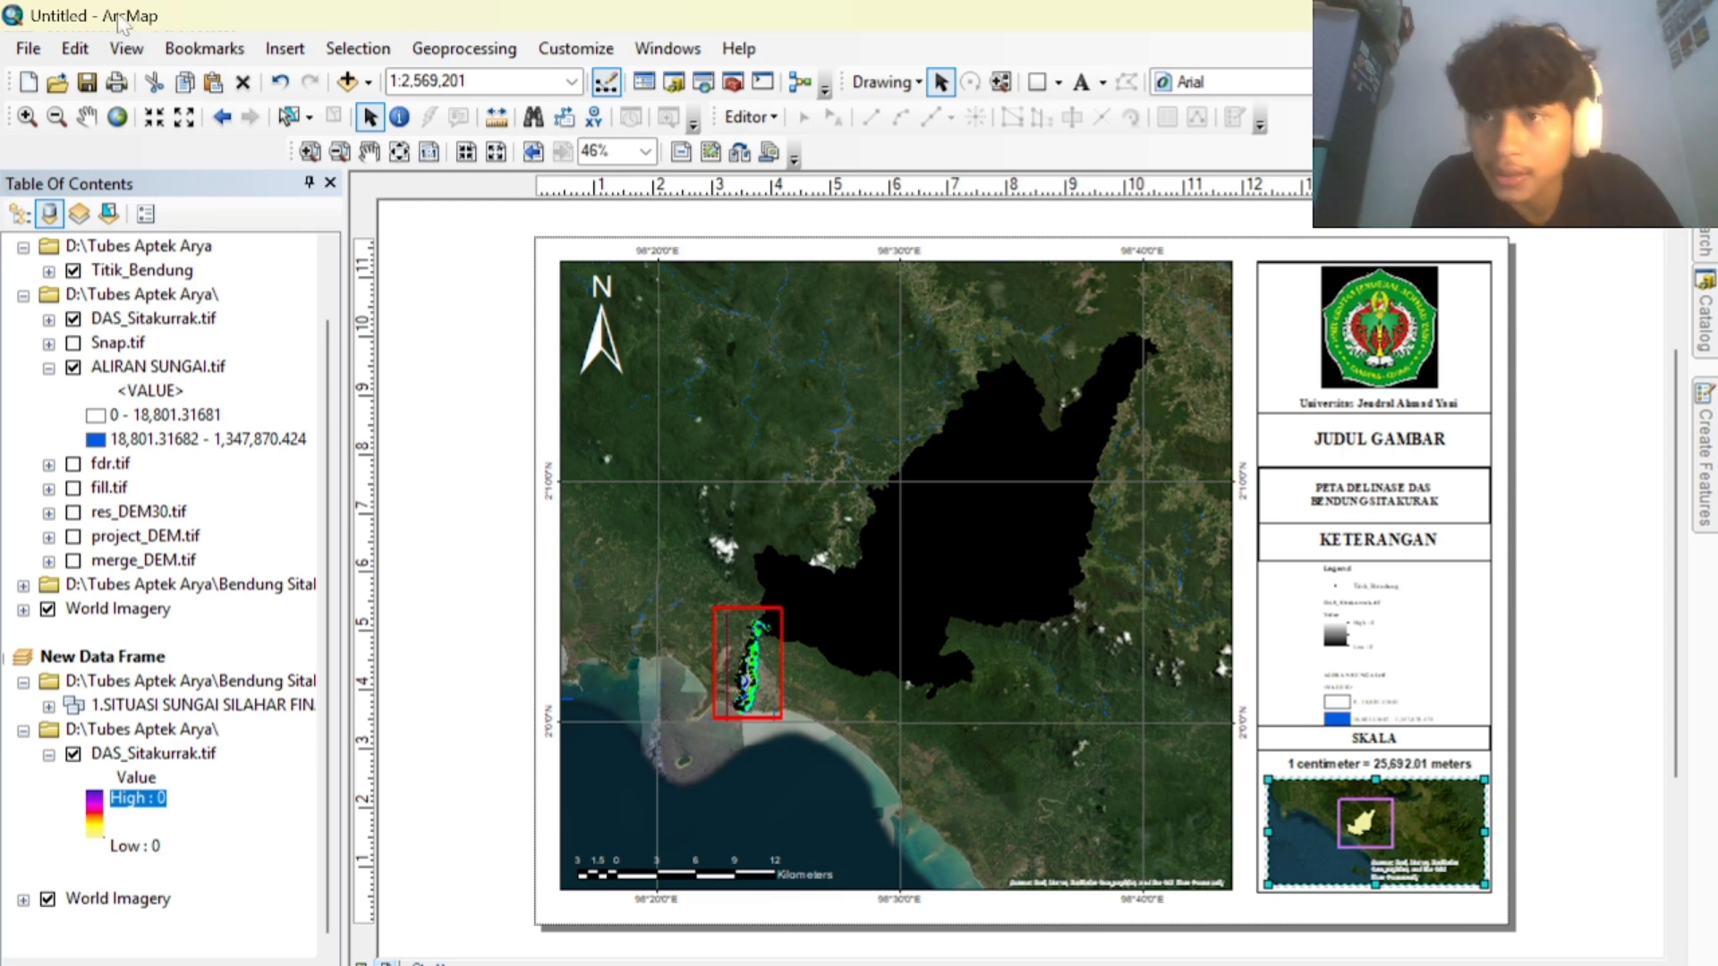
Print the layout with Microsoft Print to PDF, keeping landscape A3 paper and the Windows Printer engine.
click(117, 83)
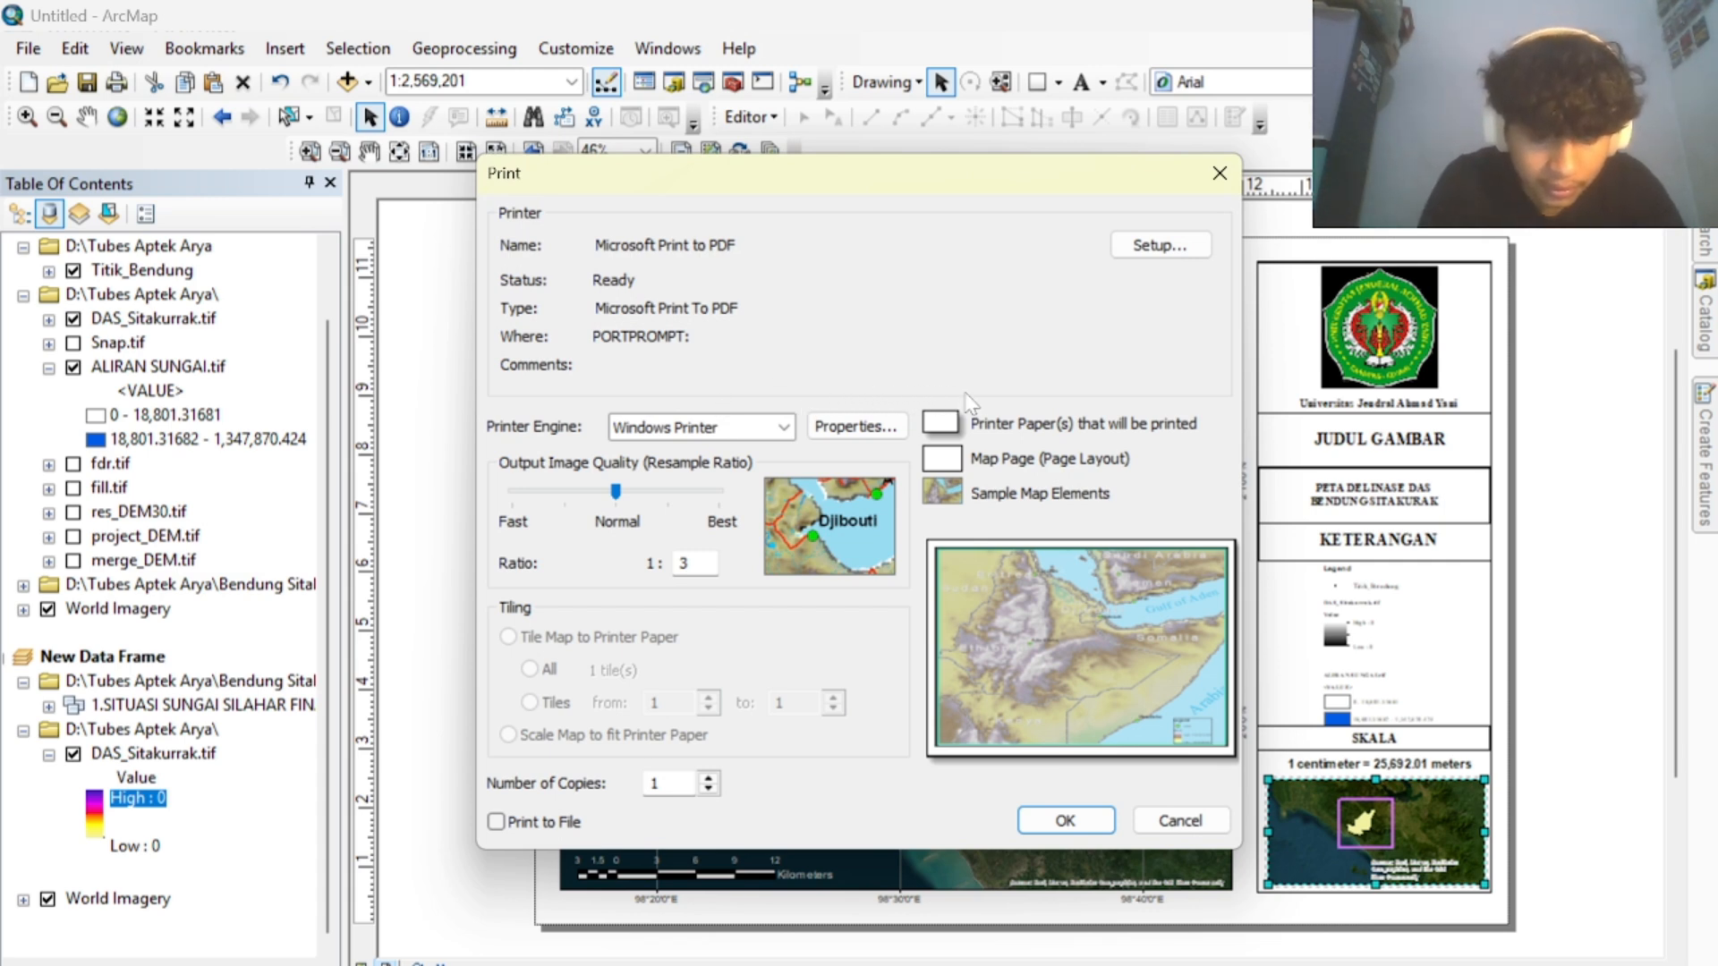
click(853, 429)
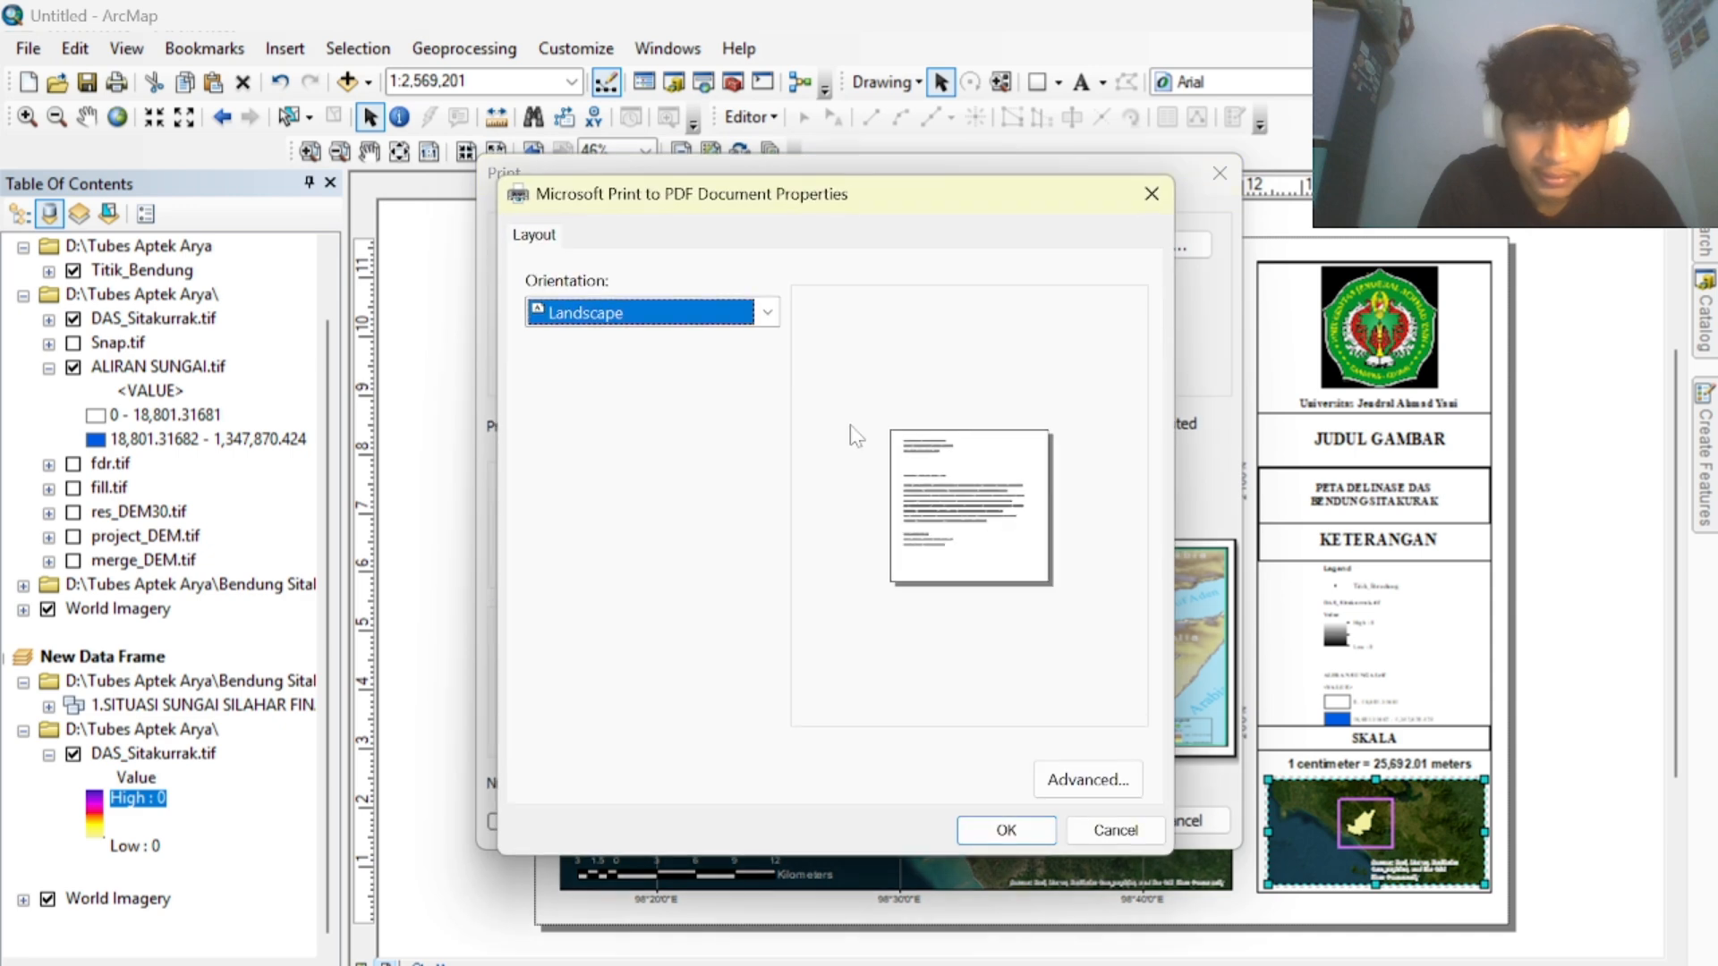
click(1013, 827)
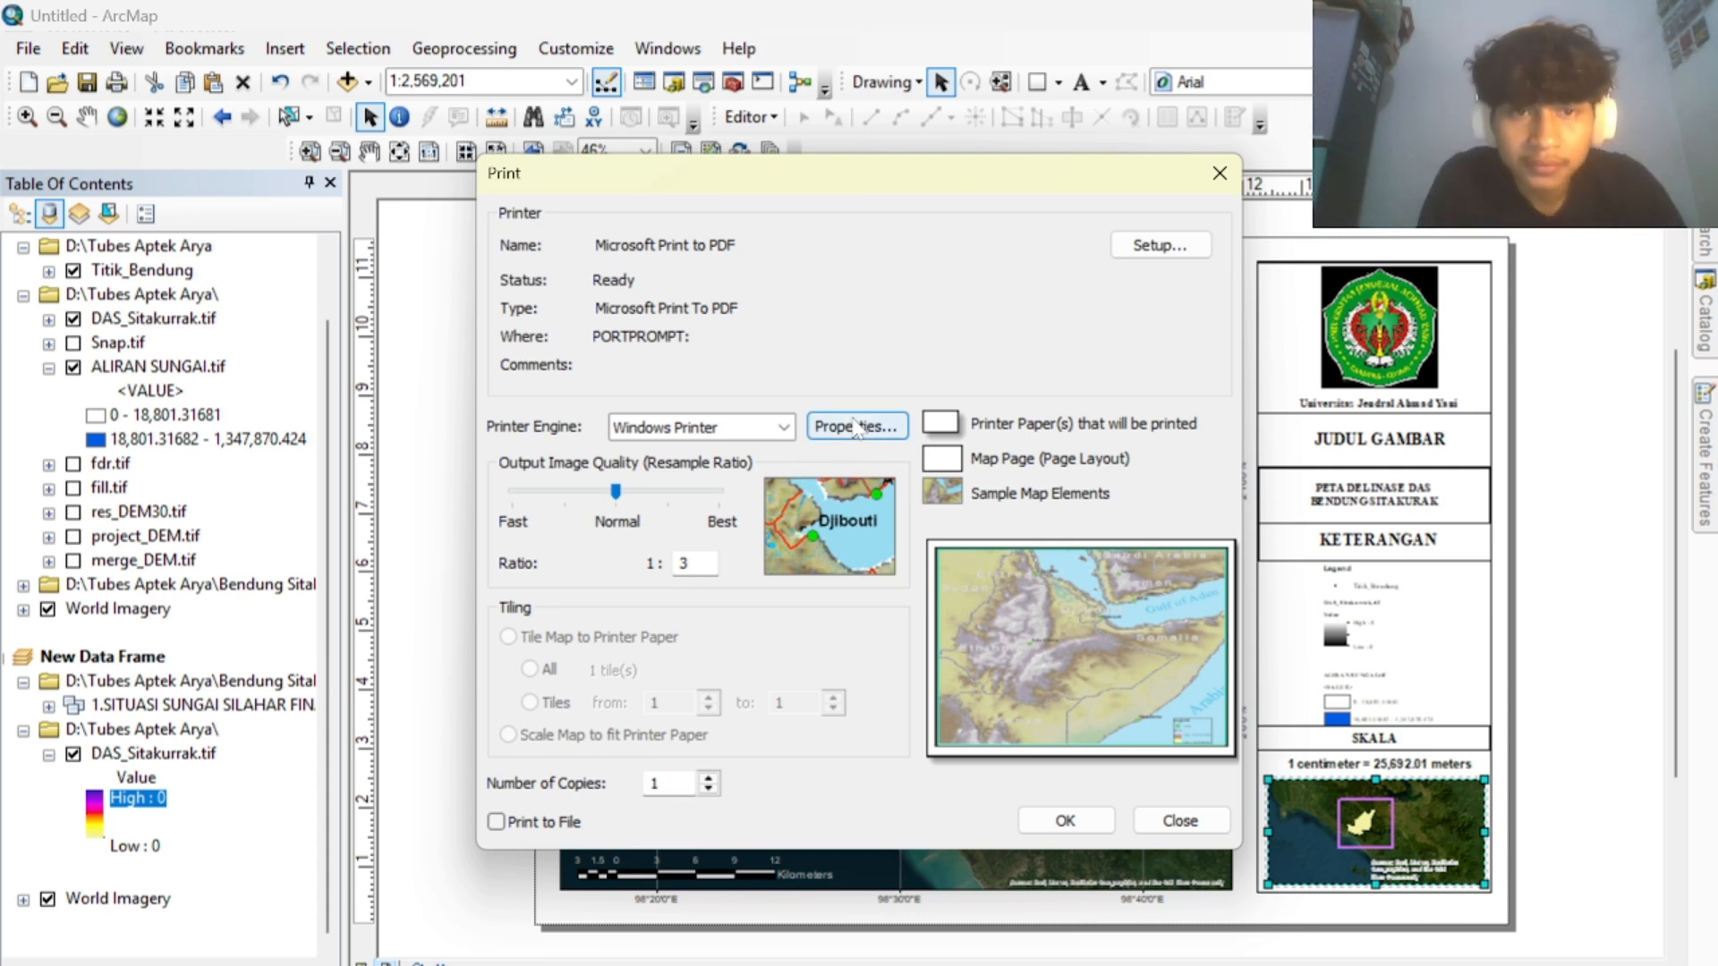
click(772, 429)
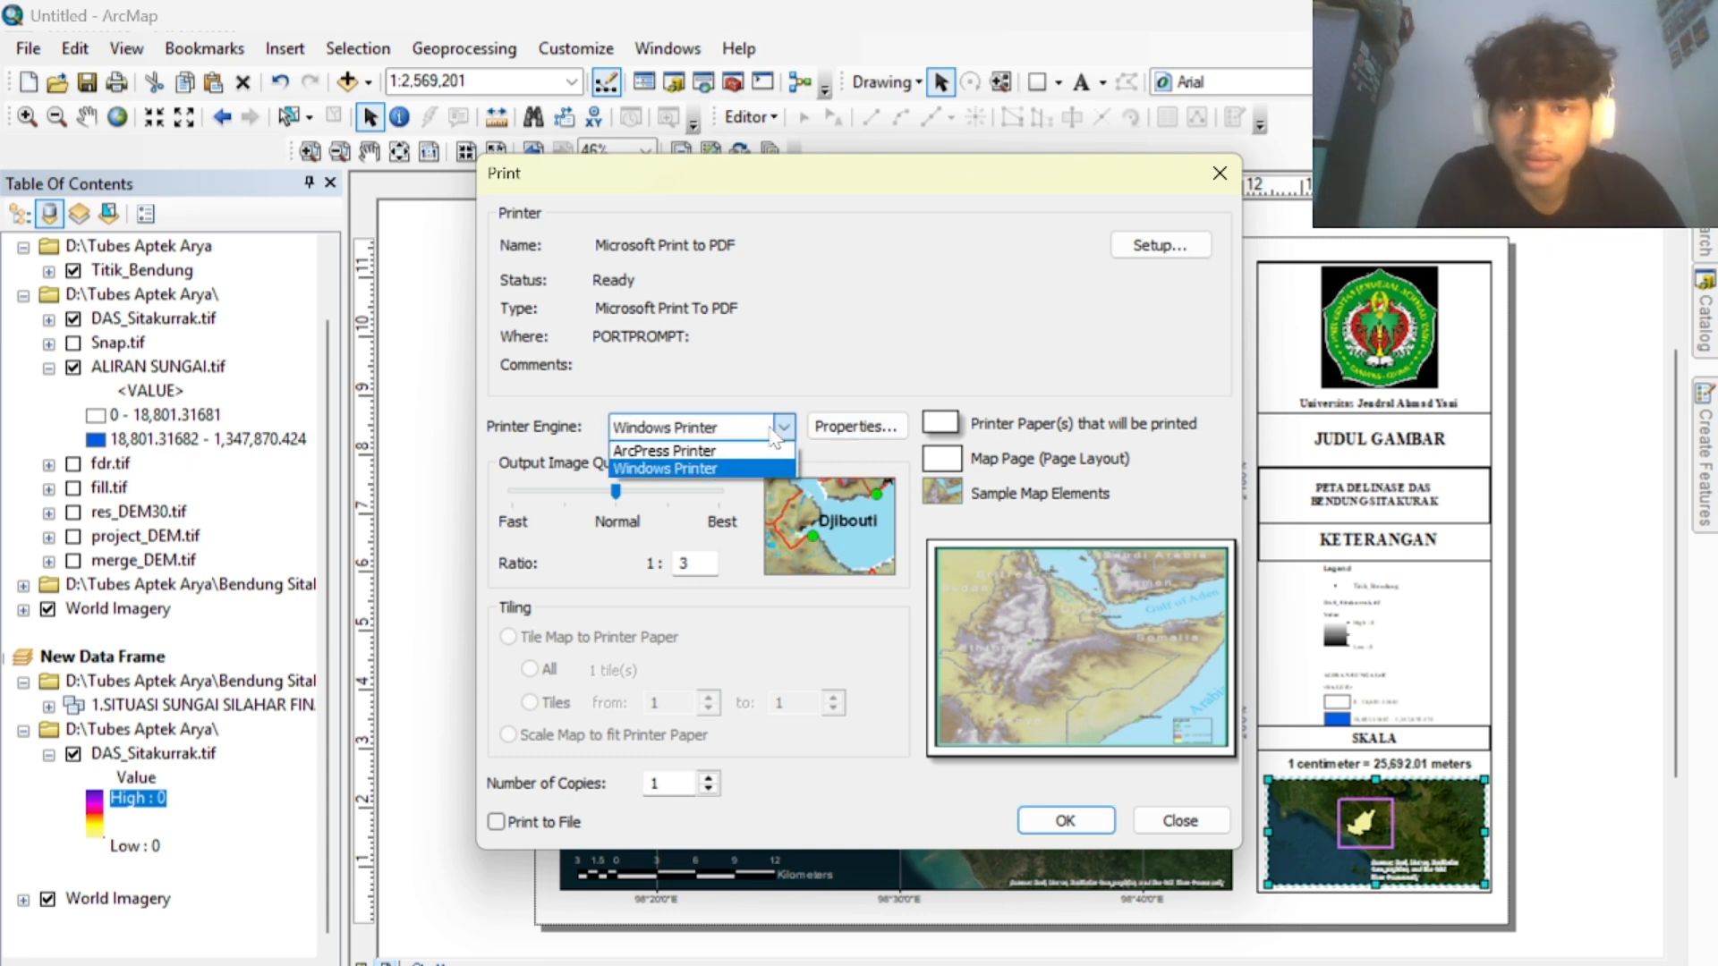
click(774, 436)
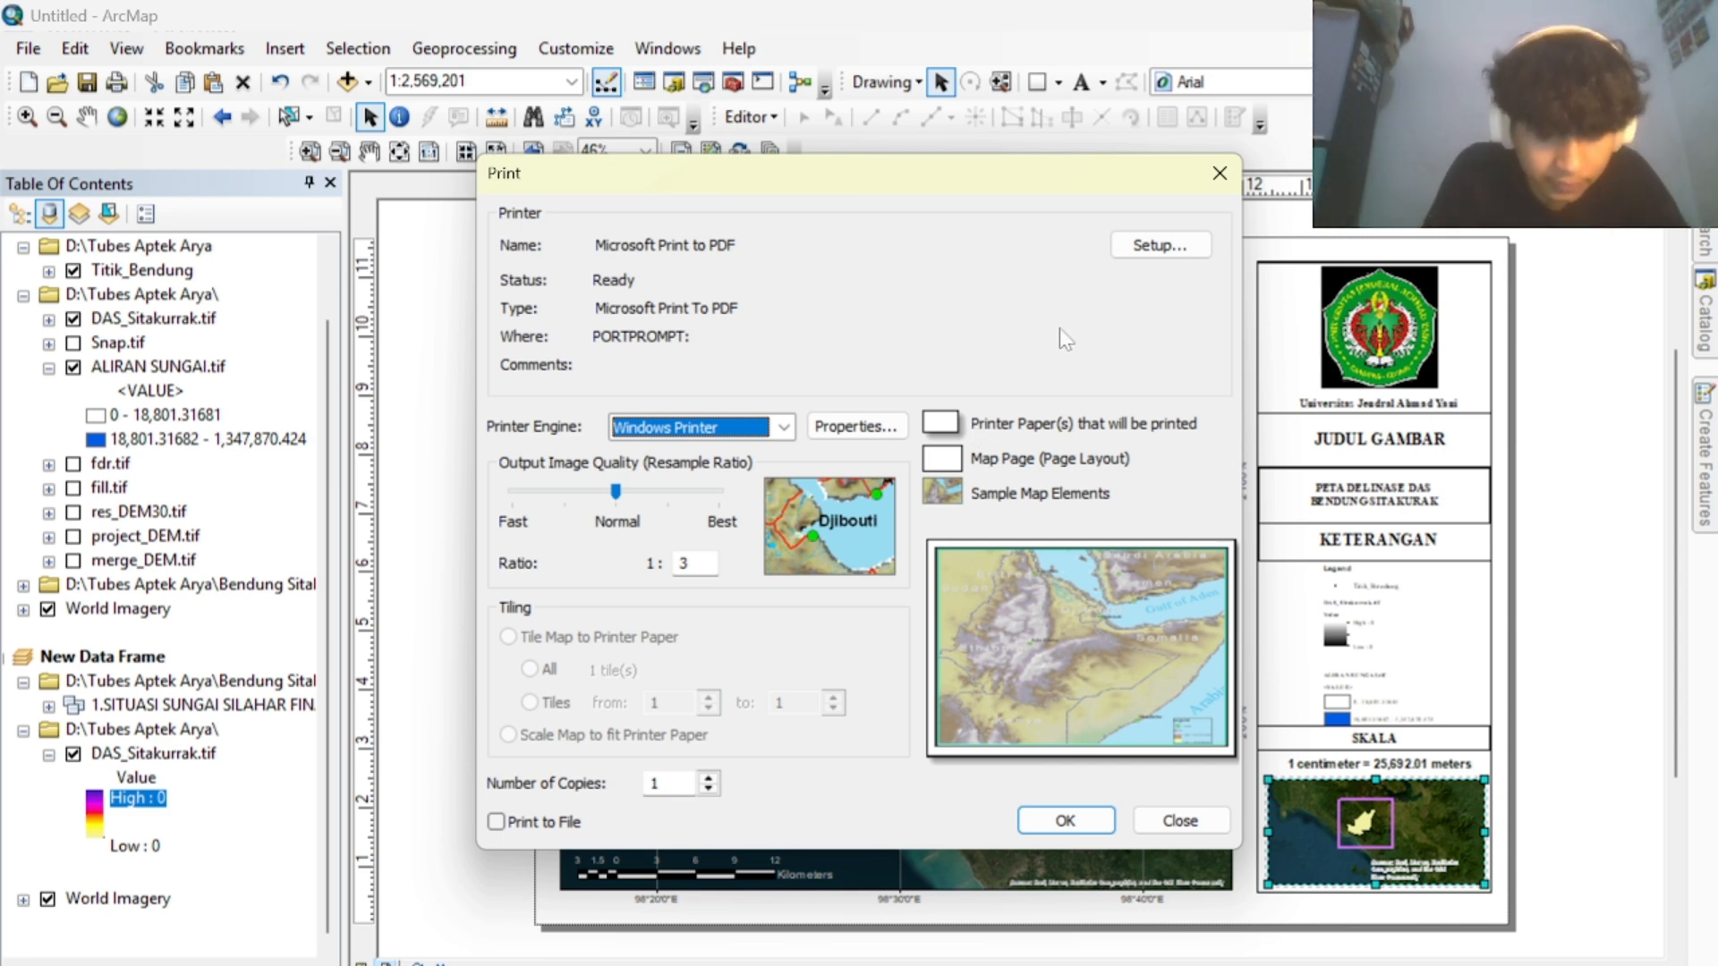
click(1168, 247)
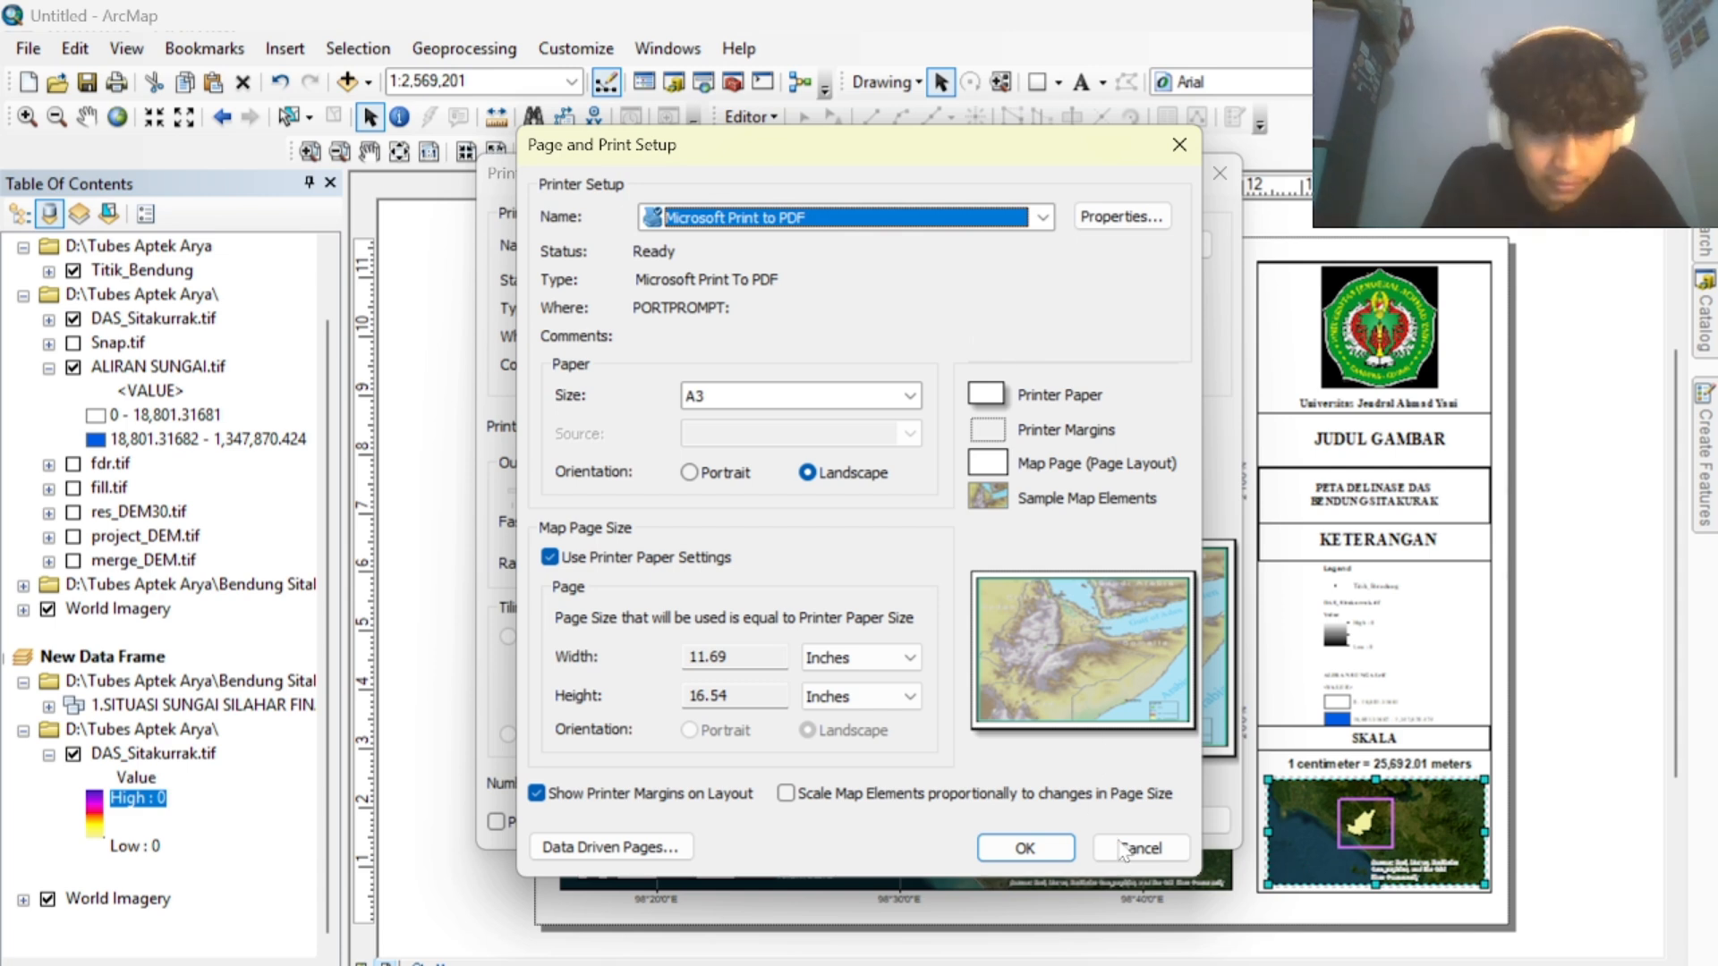
click(1125, 848)
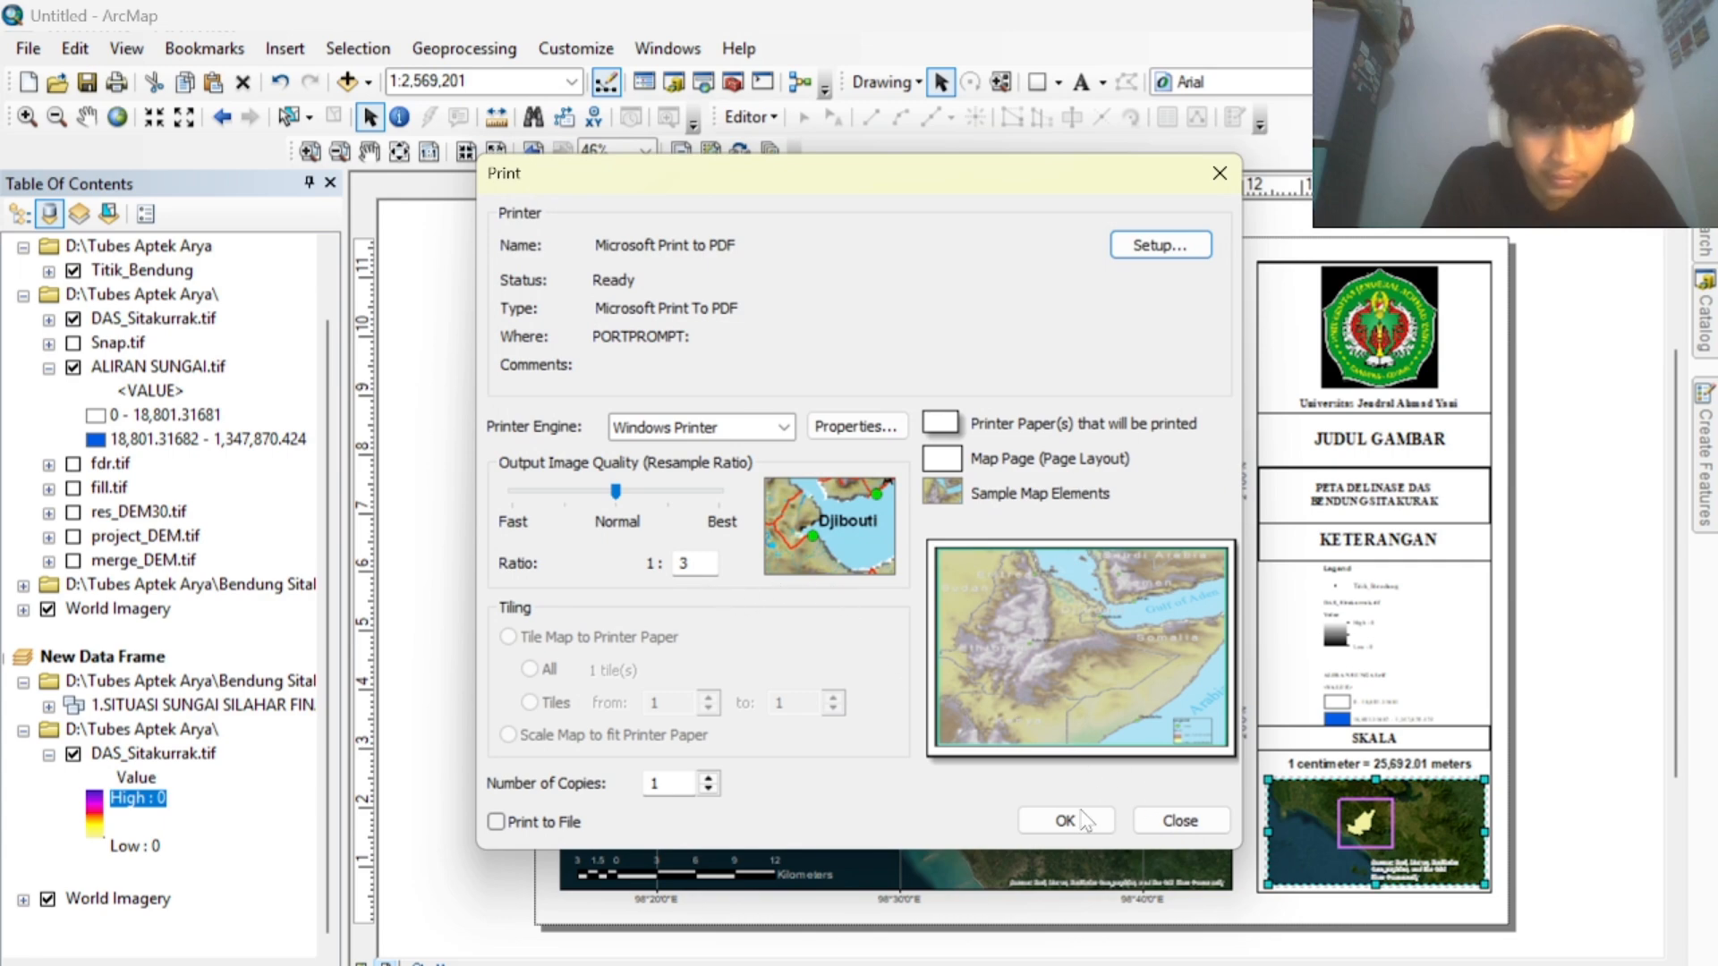
click(1065, 820)
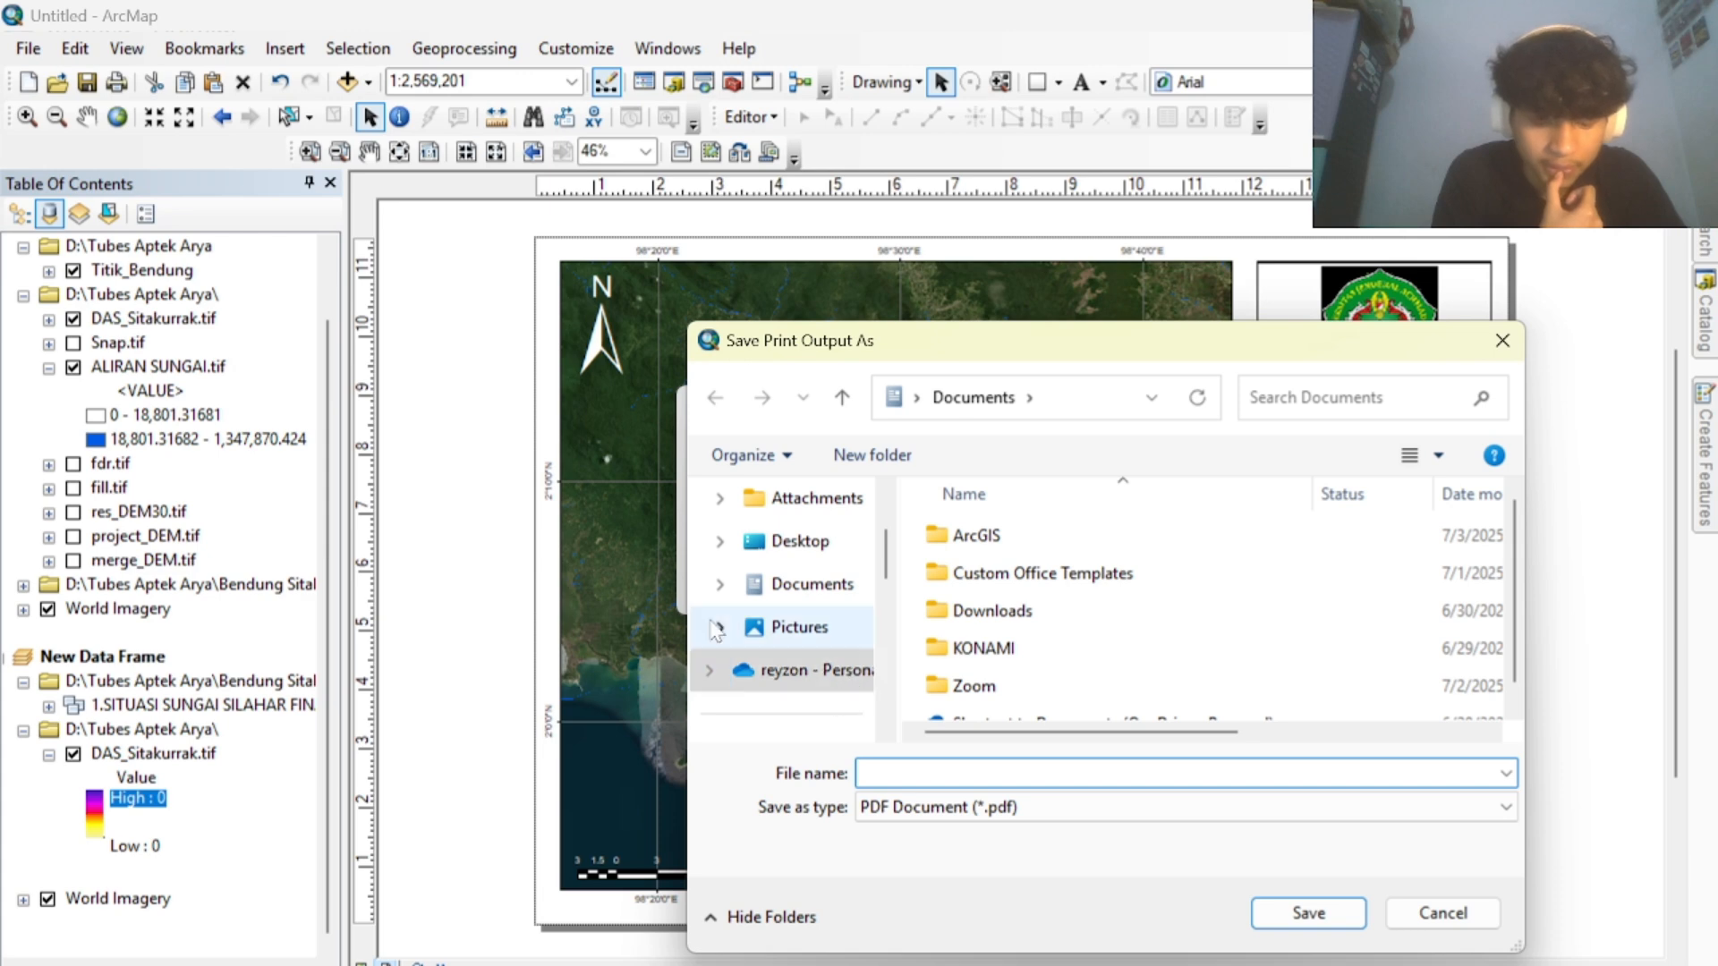
Save the print output as a PDF named PETA DAS on the DATA (D:) drive.
scroll(761, 626, down, 5)
scroll(805, 627, up, 1)
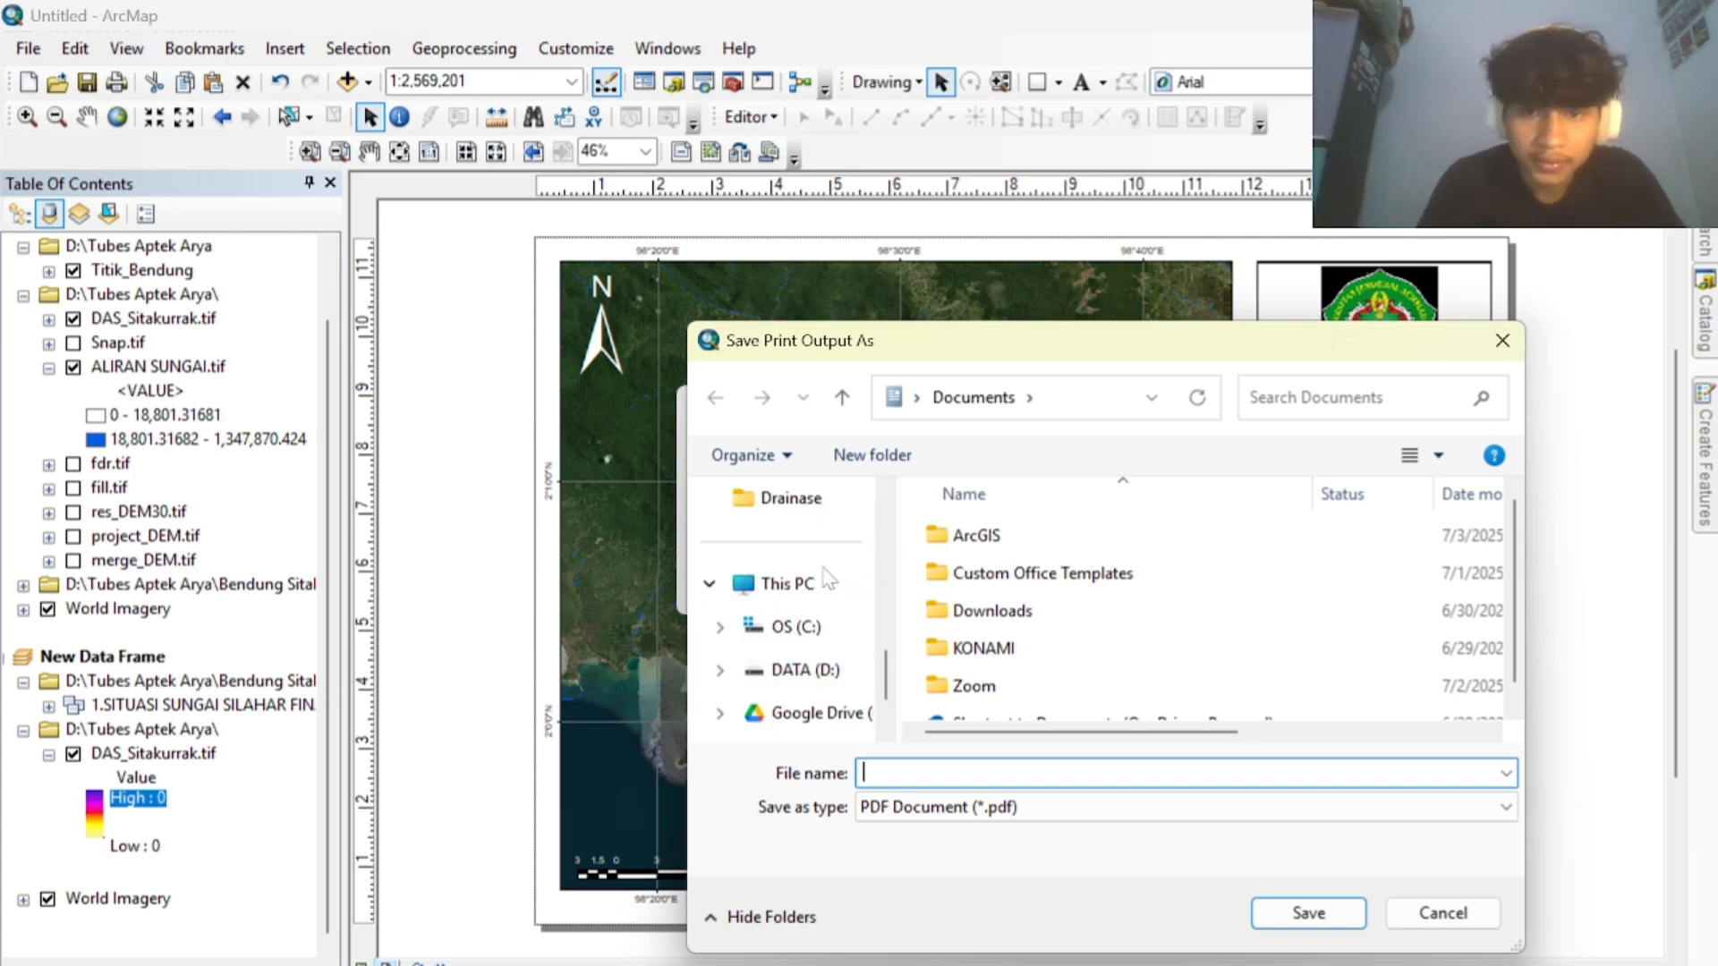
click(818, 671)
scroll(993, 608, down, 2)
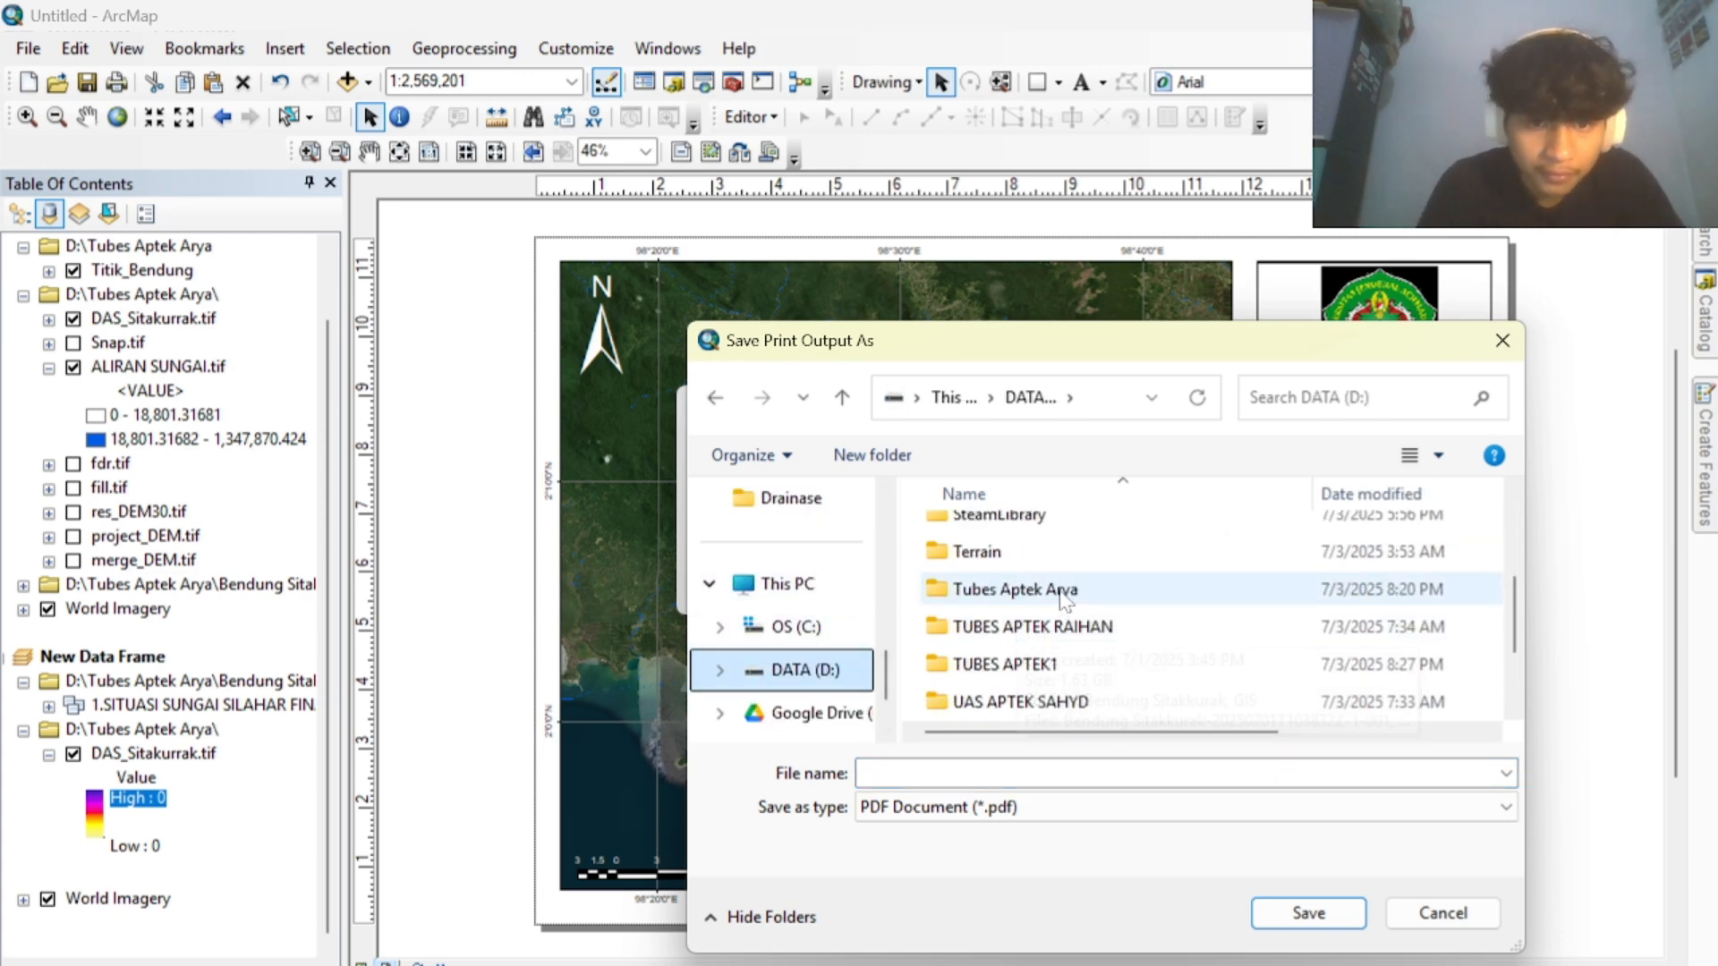
click(1064, 590)
click(1064, 590)
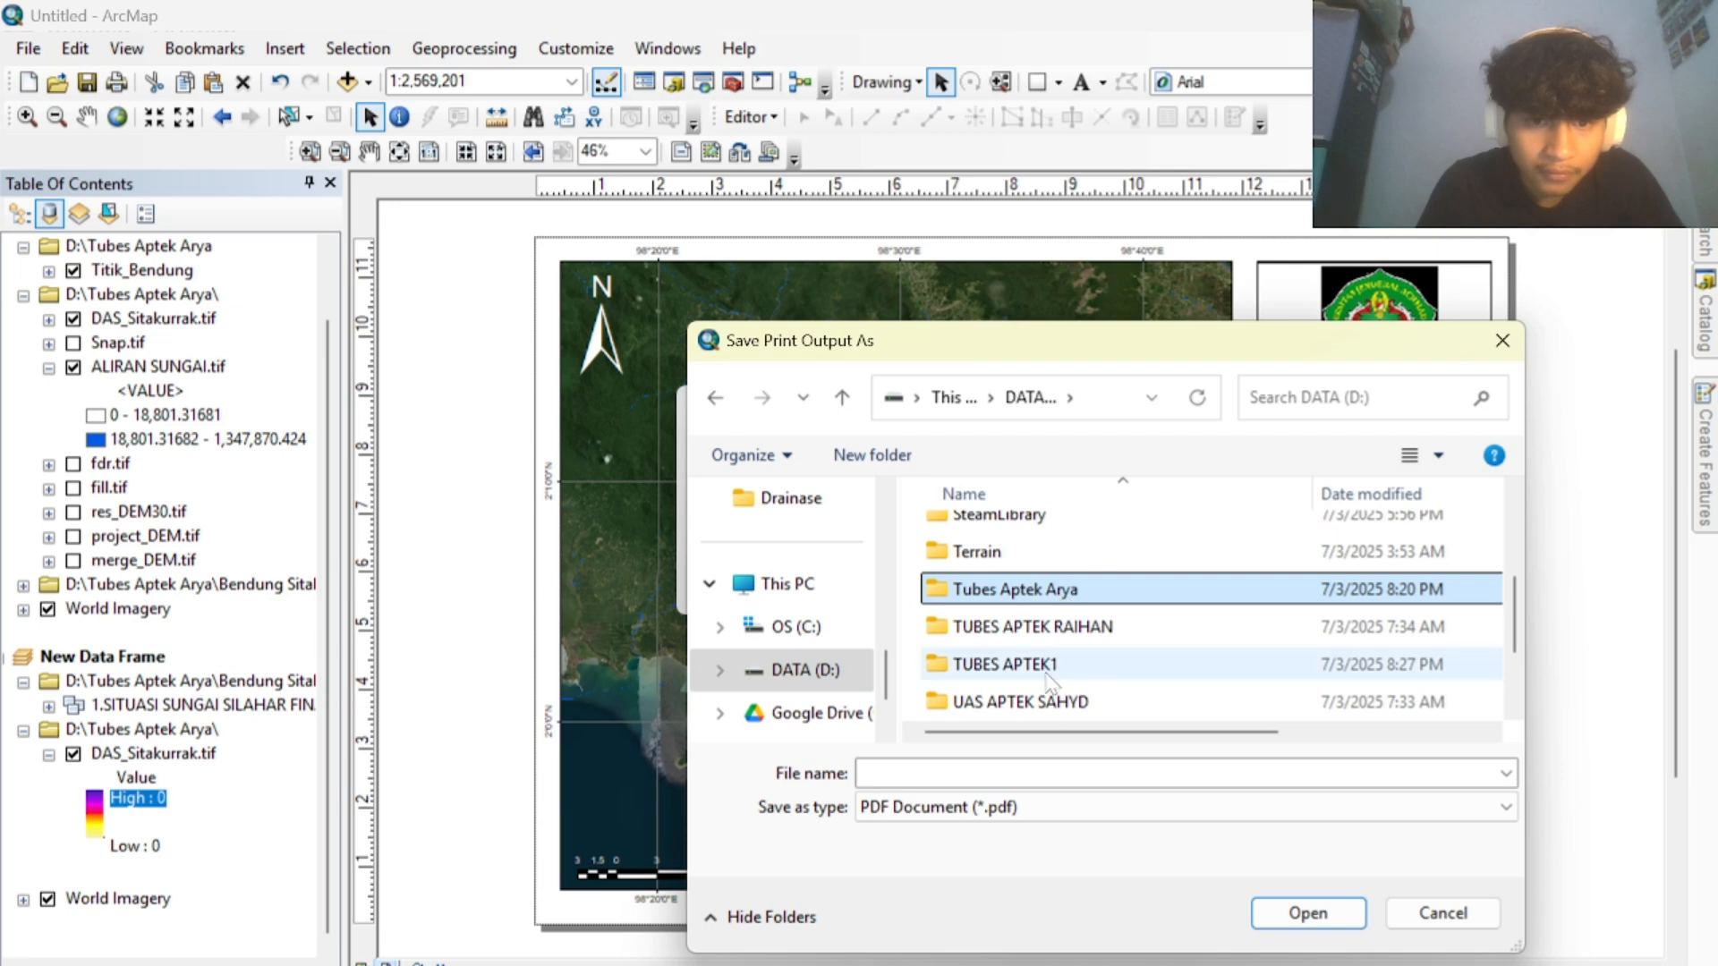
click(1028, 773)
text(PETA DAS)
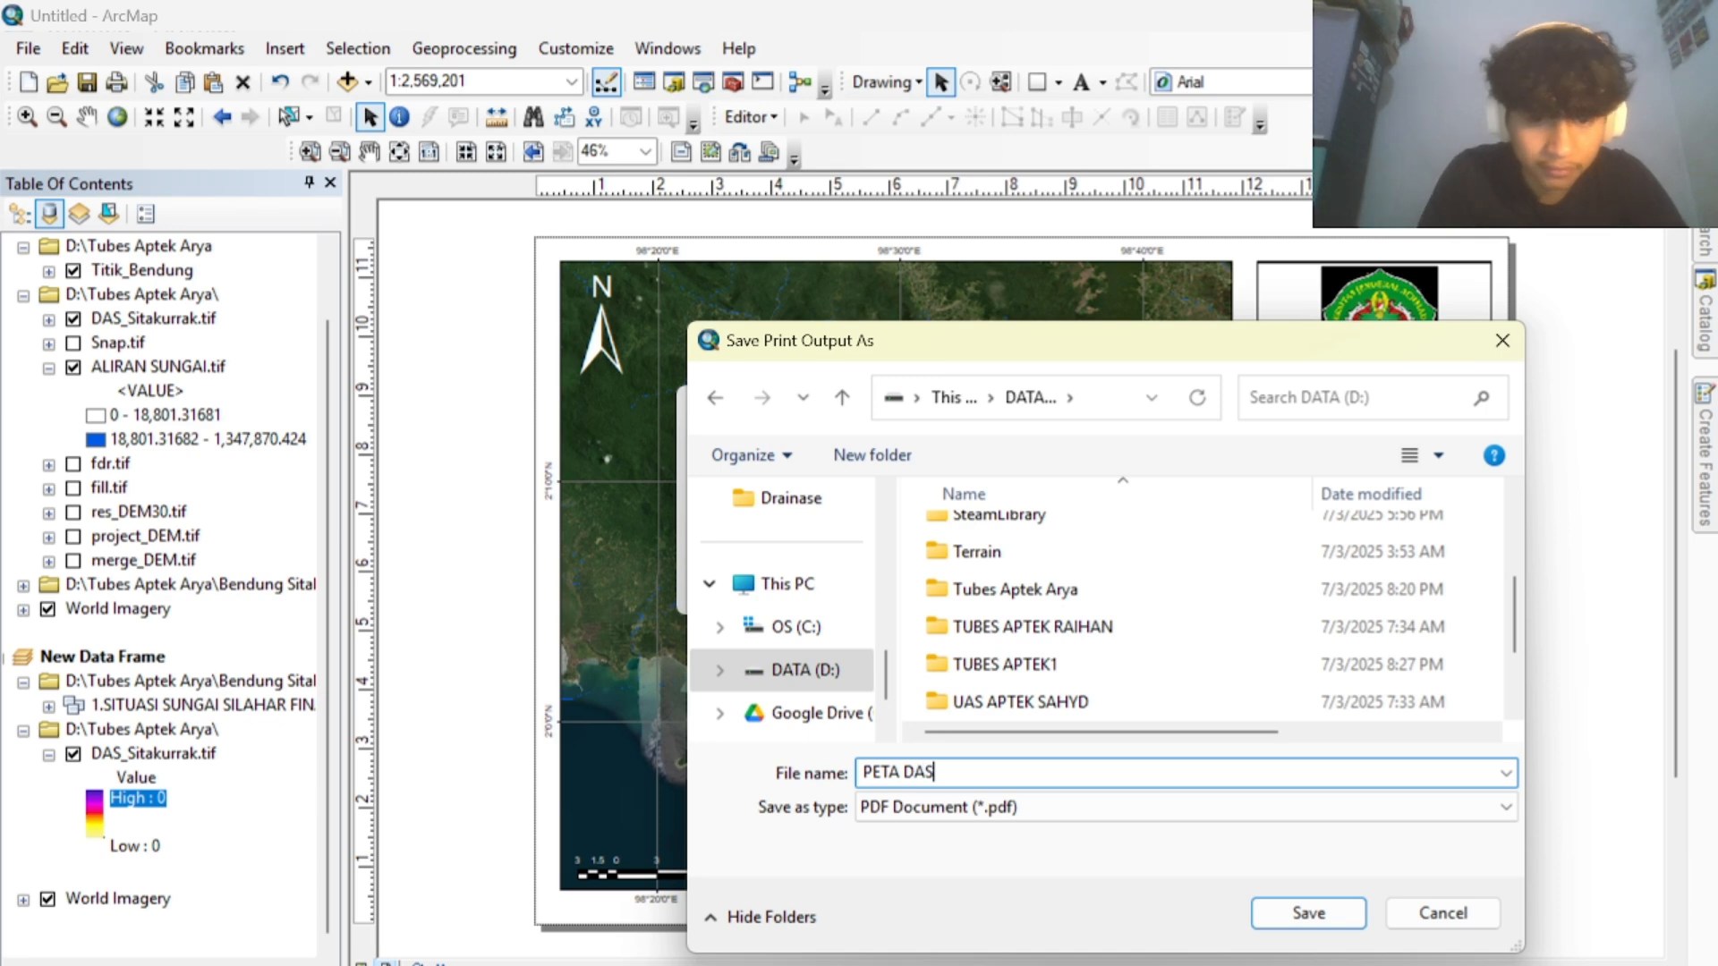
click(1308, 913)
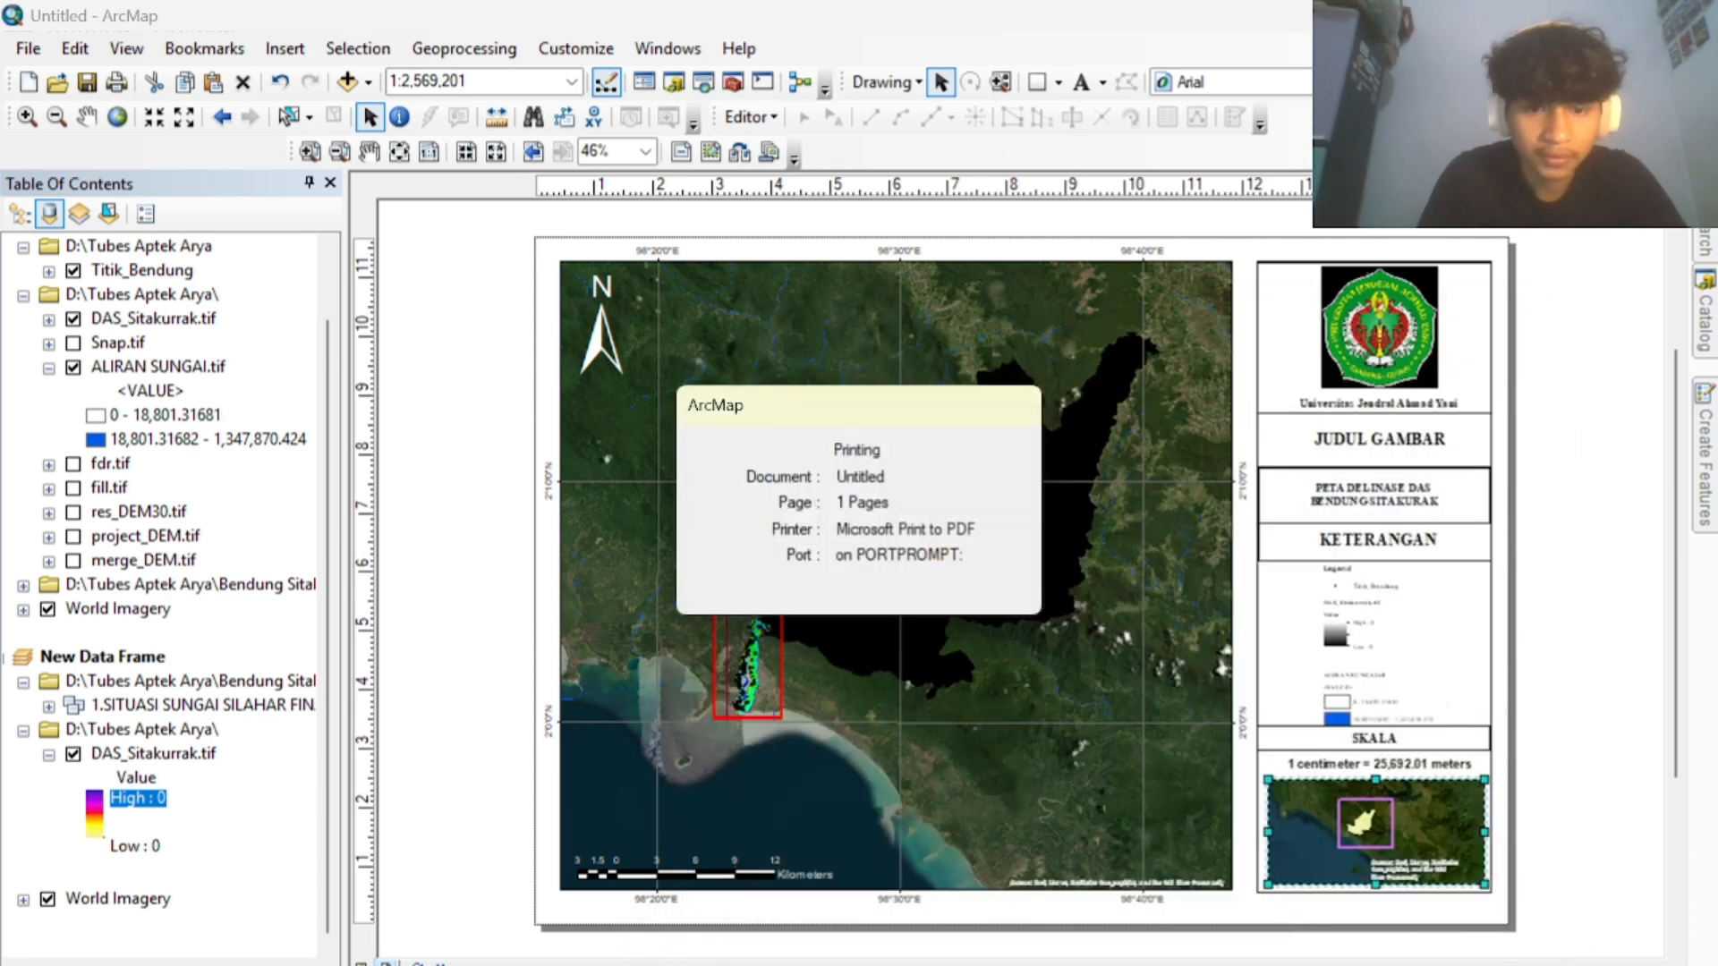
Switch to File Explorer and search the DATA (D:) drive for PETA.
key(alt+Tab)
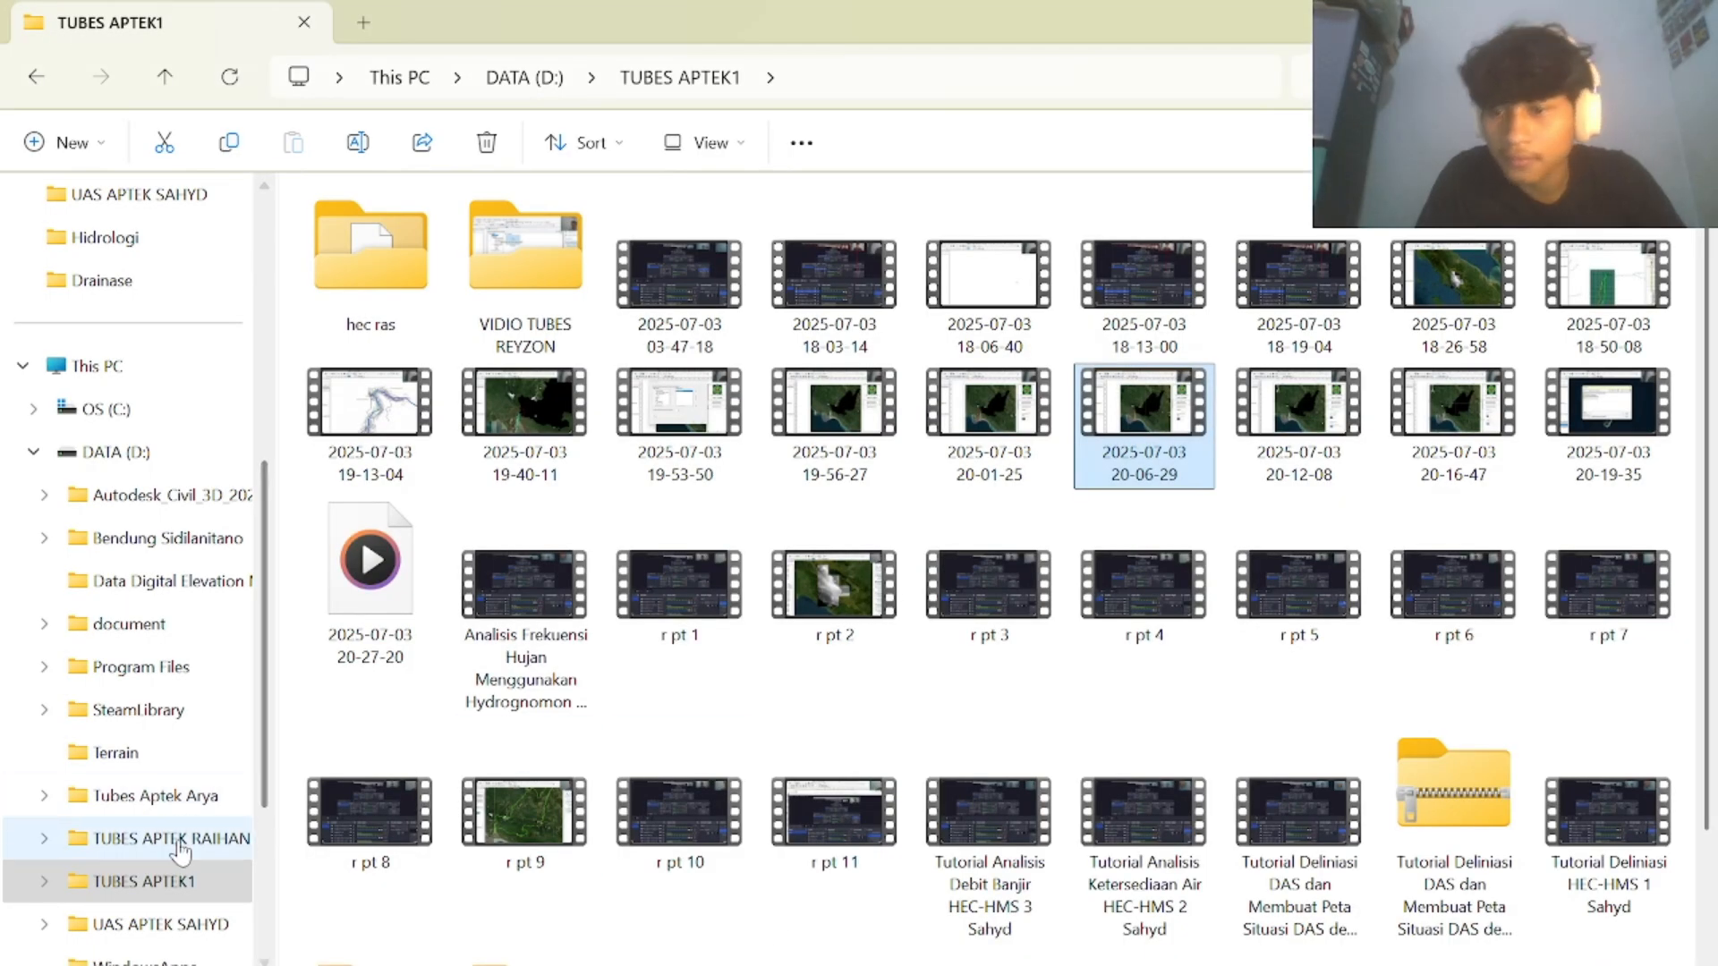
click(157, 796)
click(161, 460)
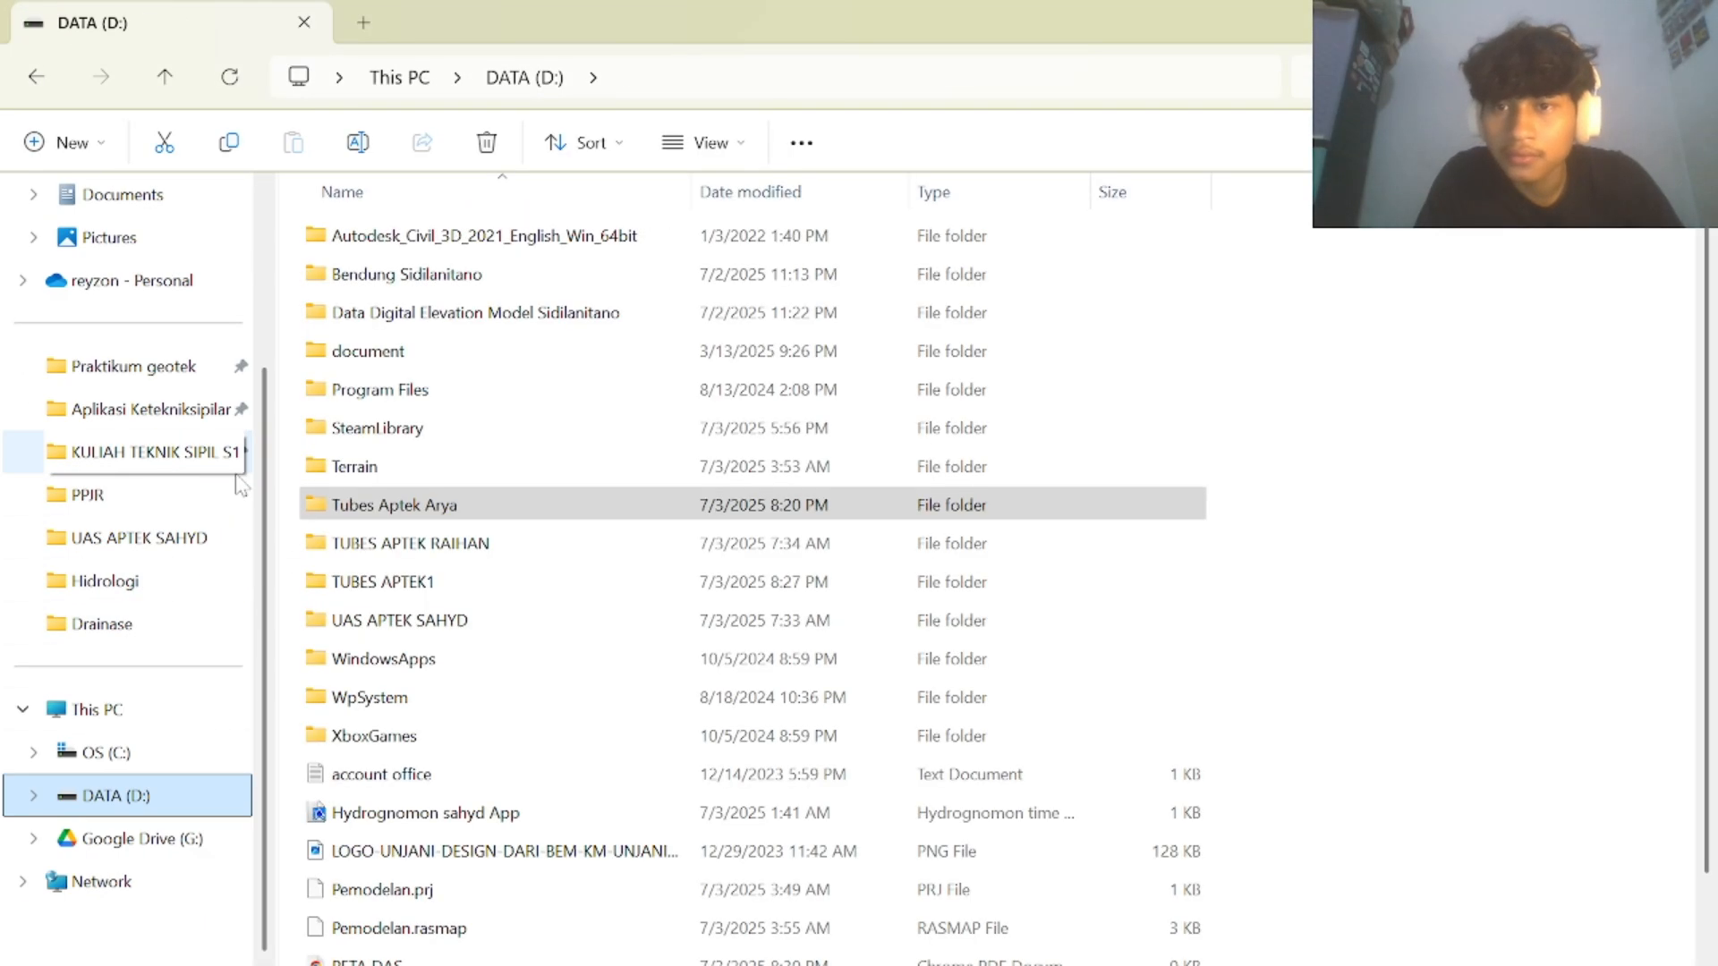
scroll(480, 633, down, 1)
scroll(475, 633, up, 1)
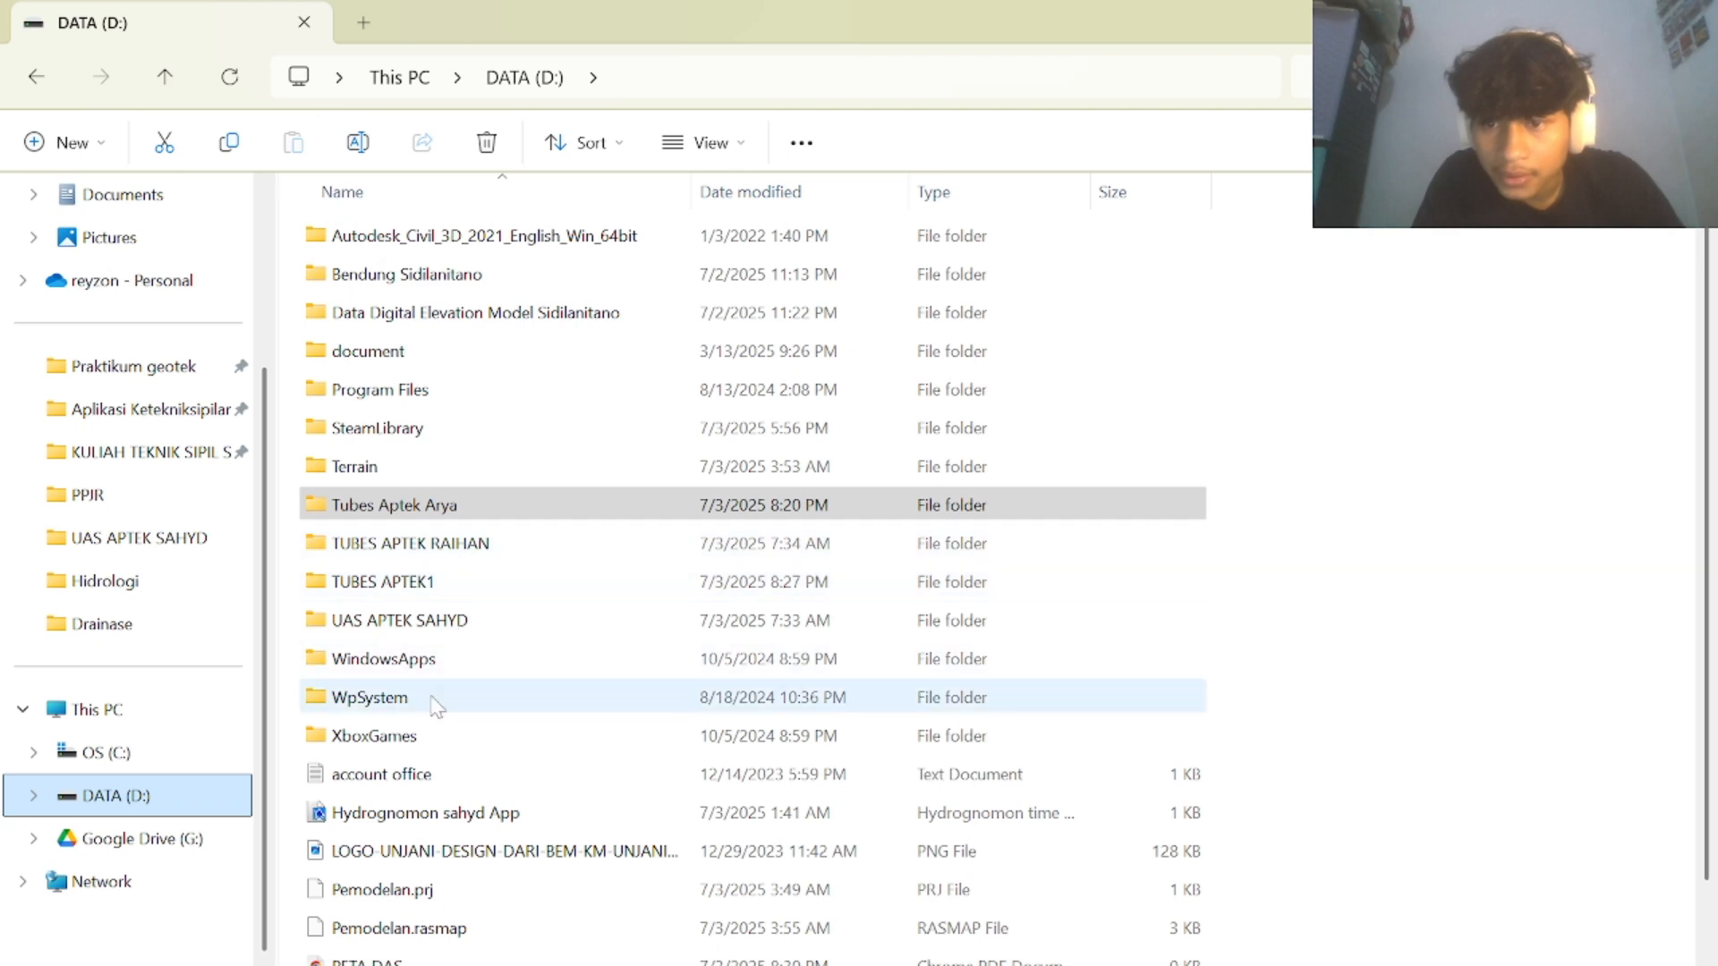
key(ctrl+f)
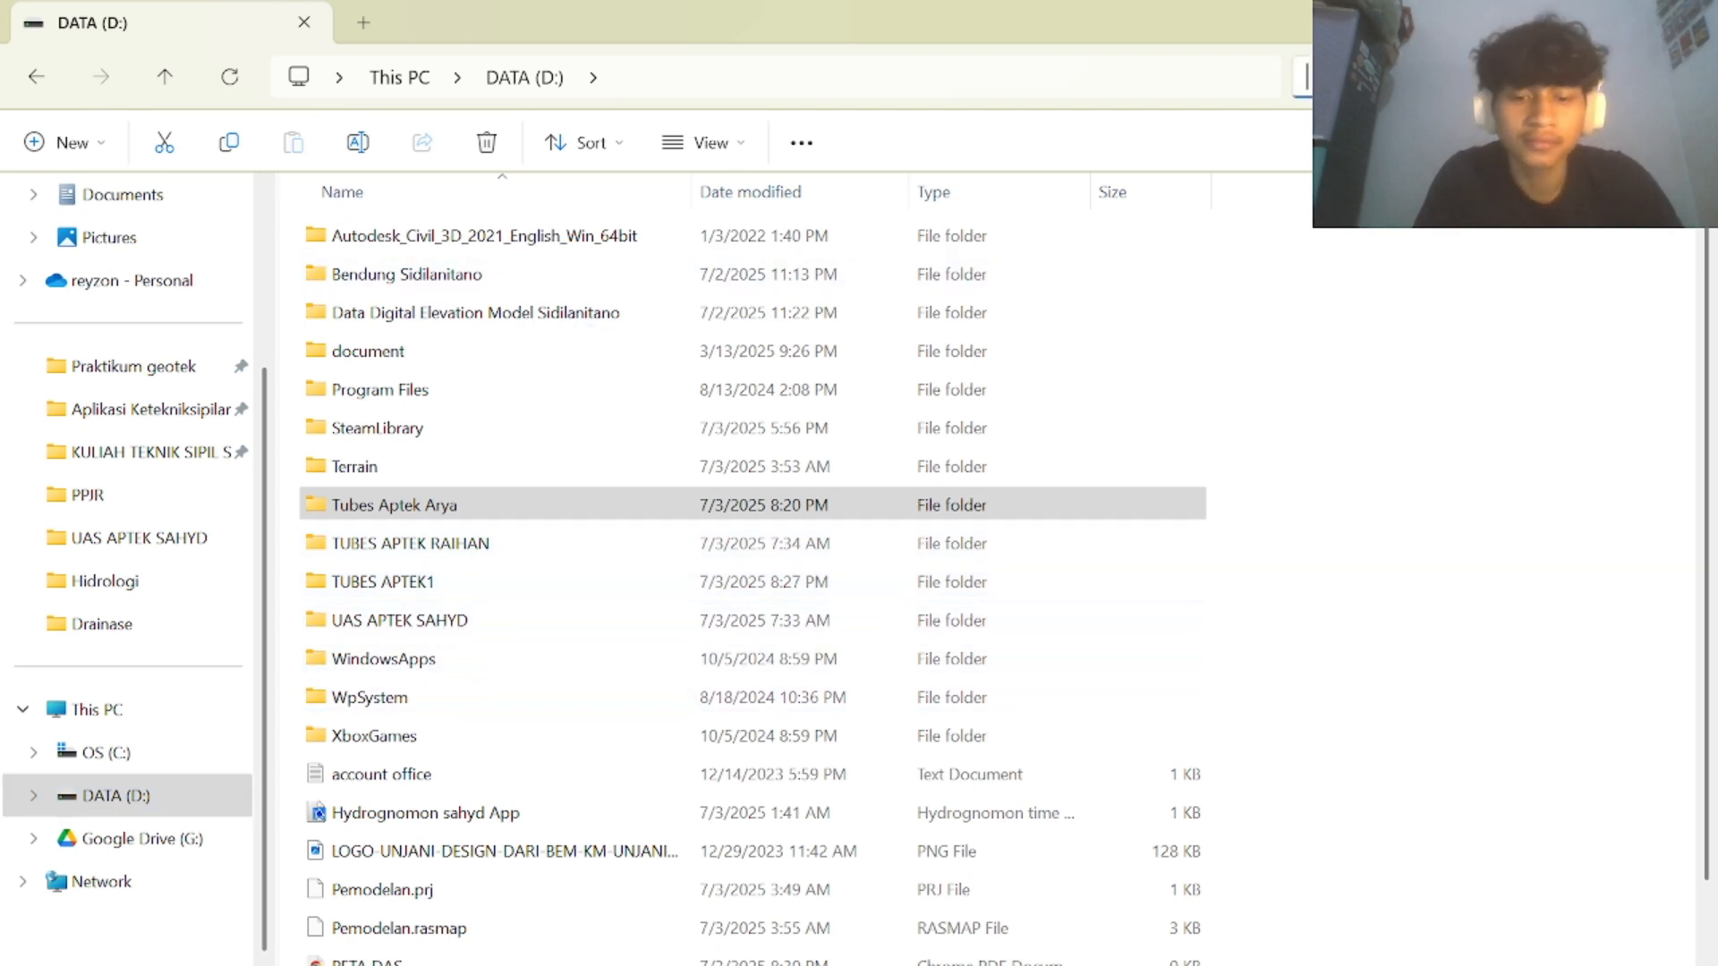
text(PETA)
key(Return)
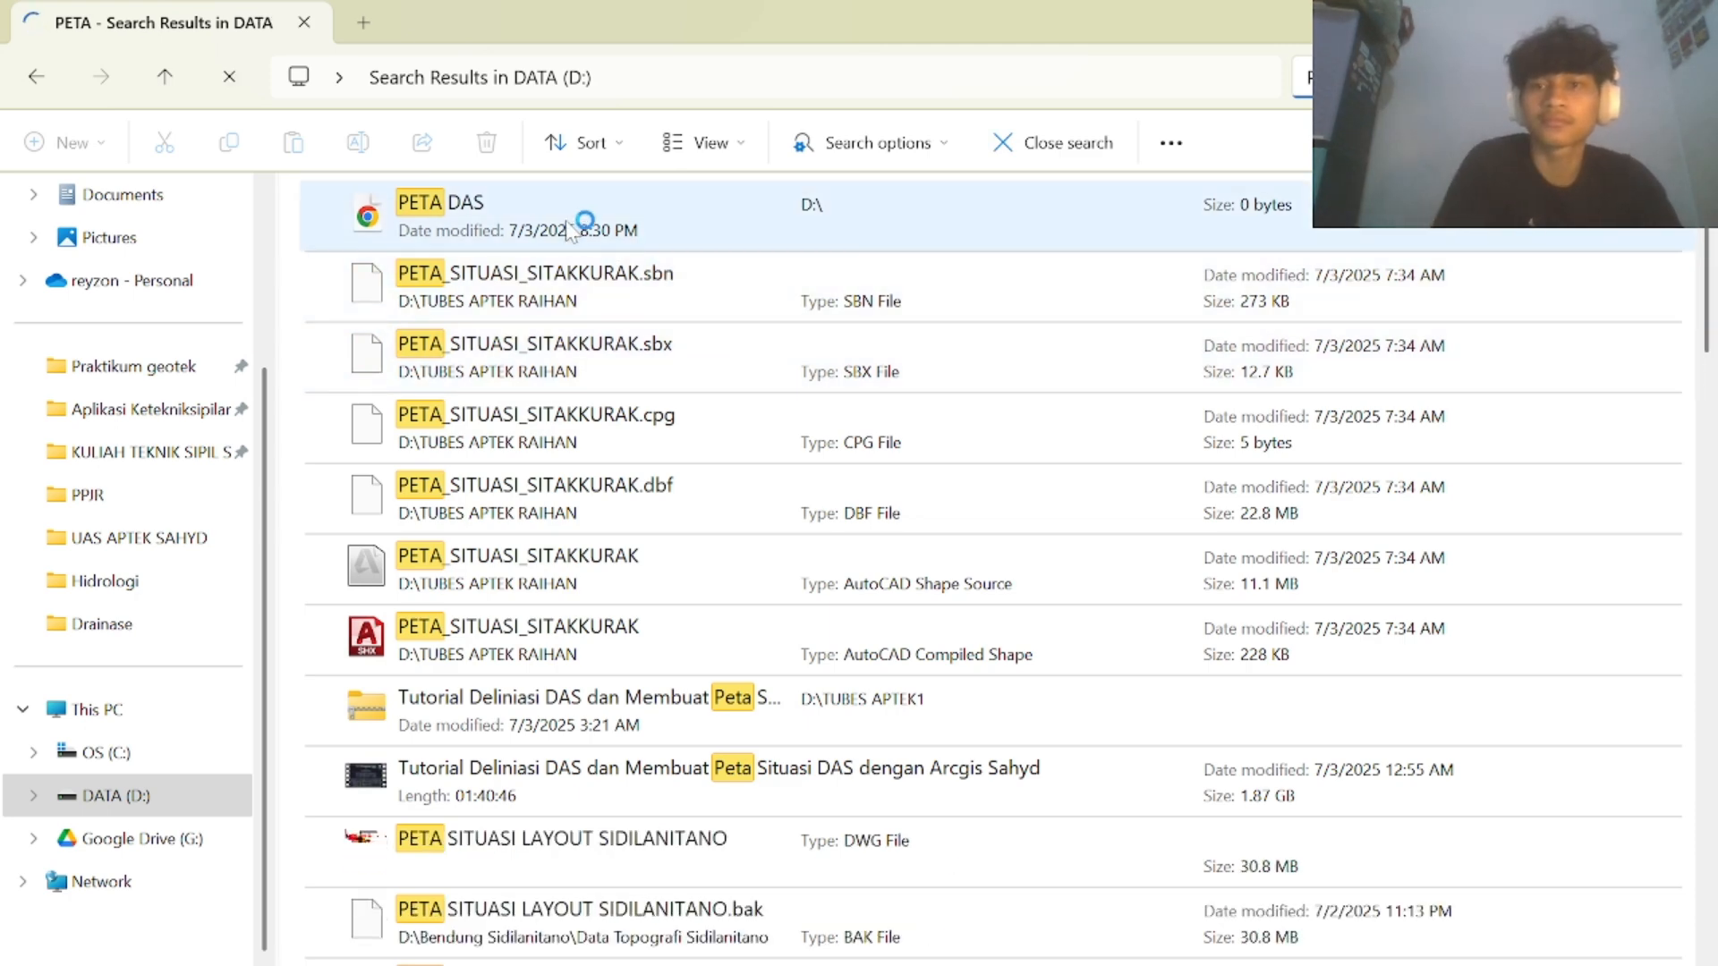
Open the PETA DAS PDF from the recent files, reload it once and close the viewer.
scroll(156, 339, up, 3)
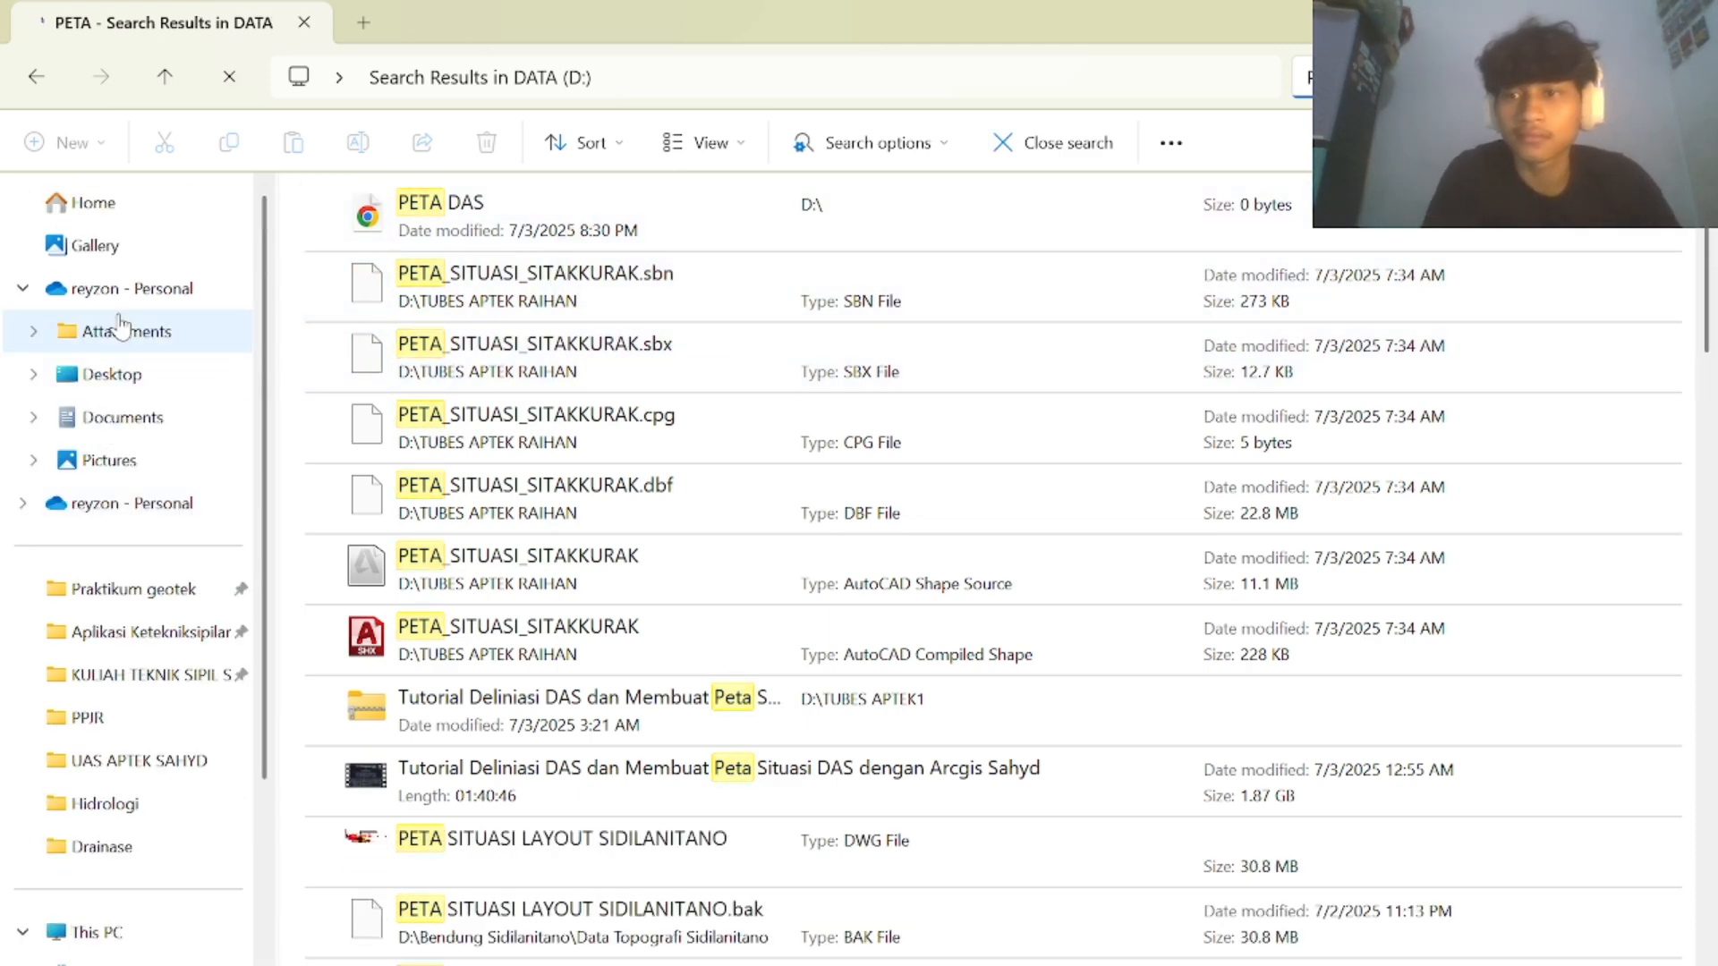
click(125, 206)
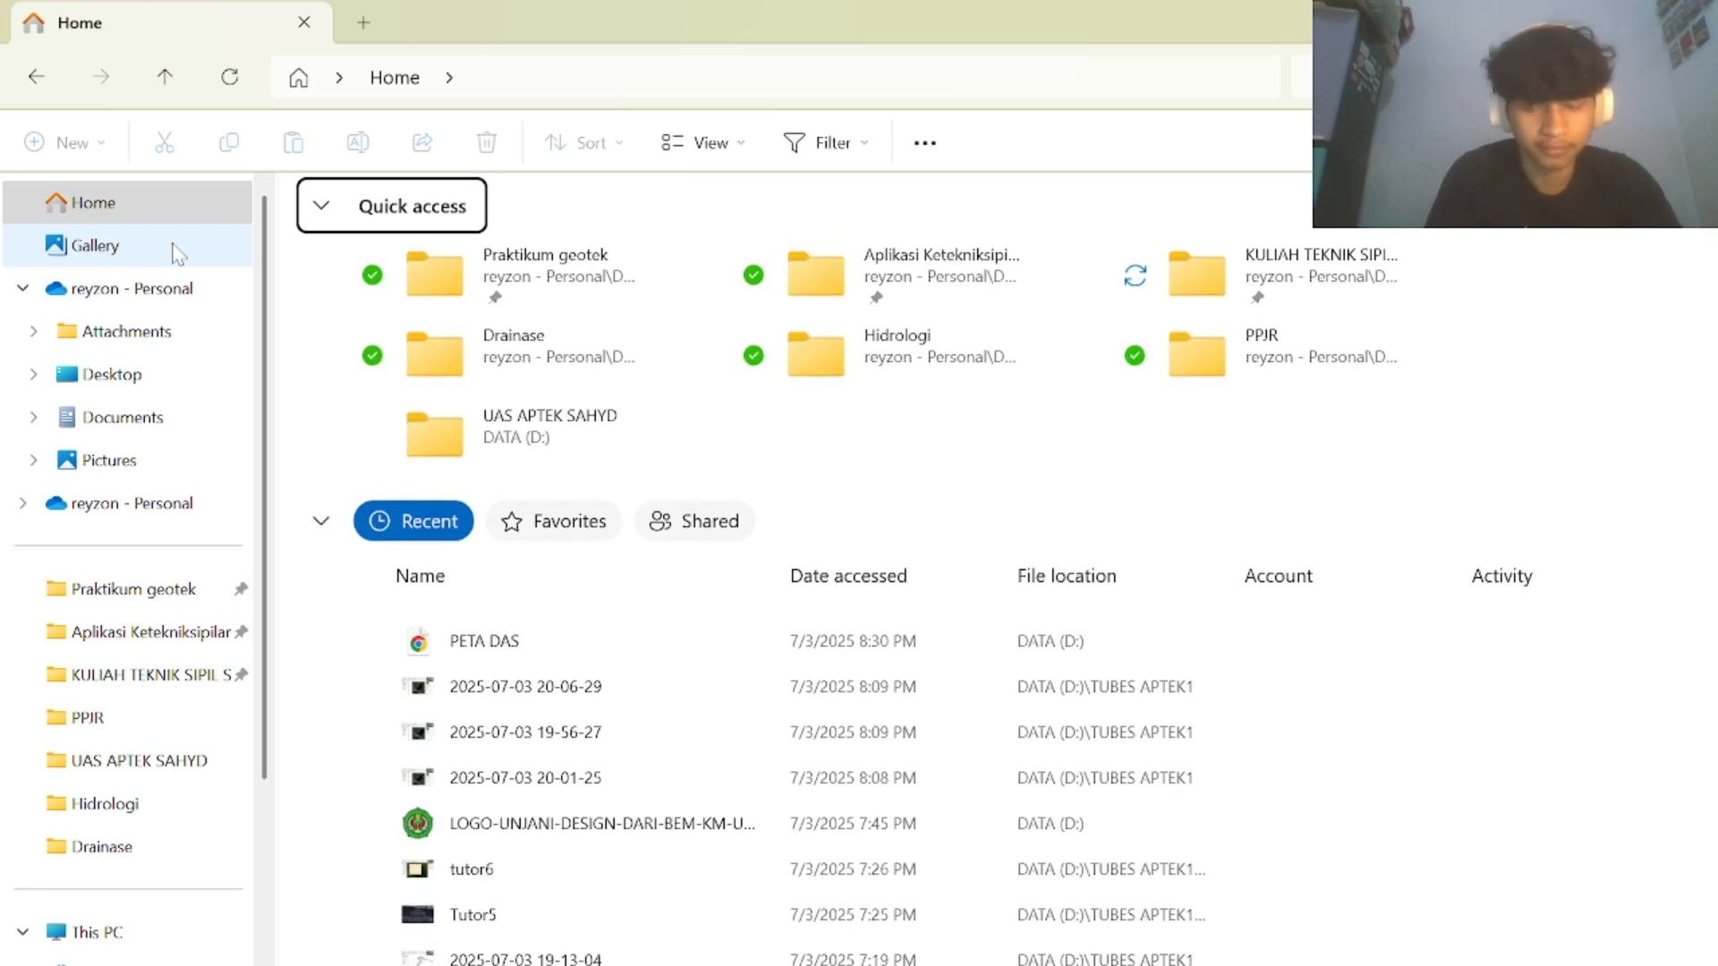
click(510, 645)
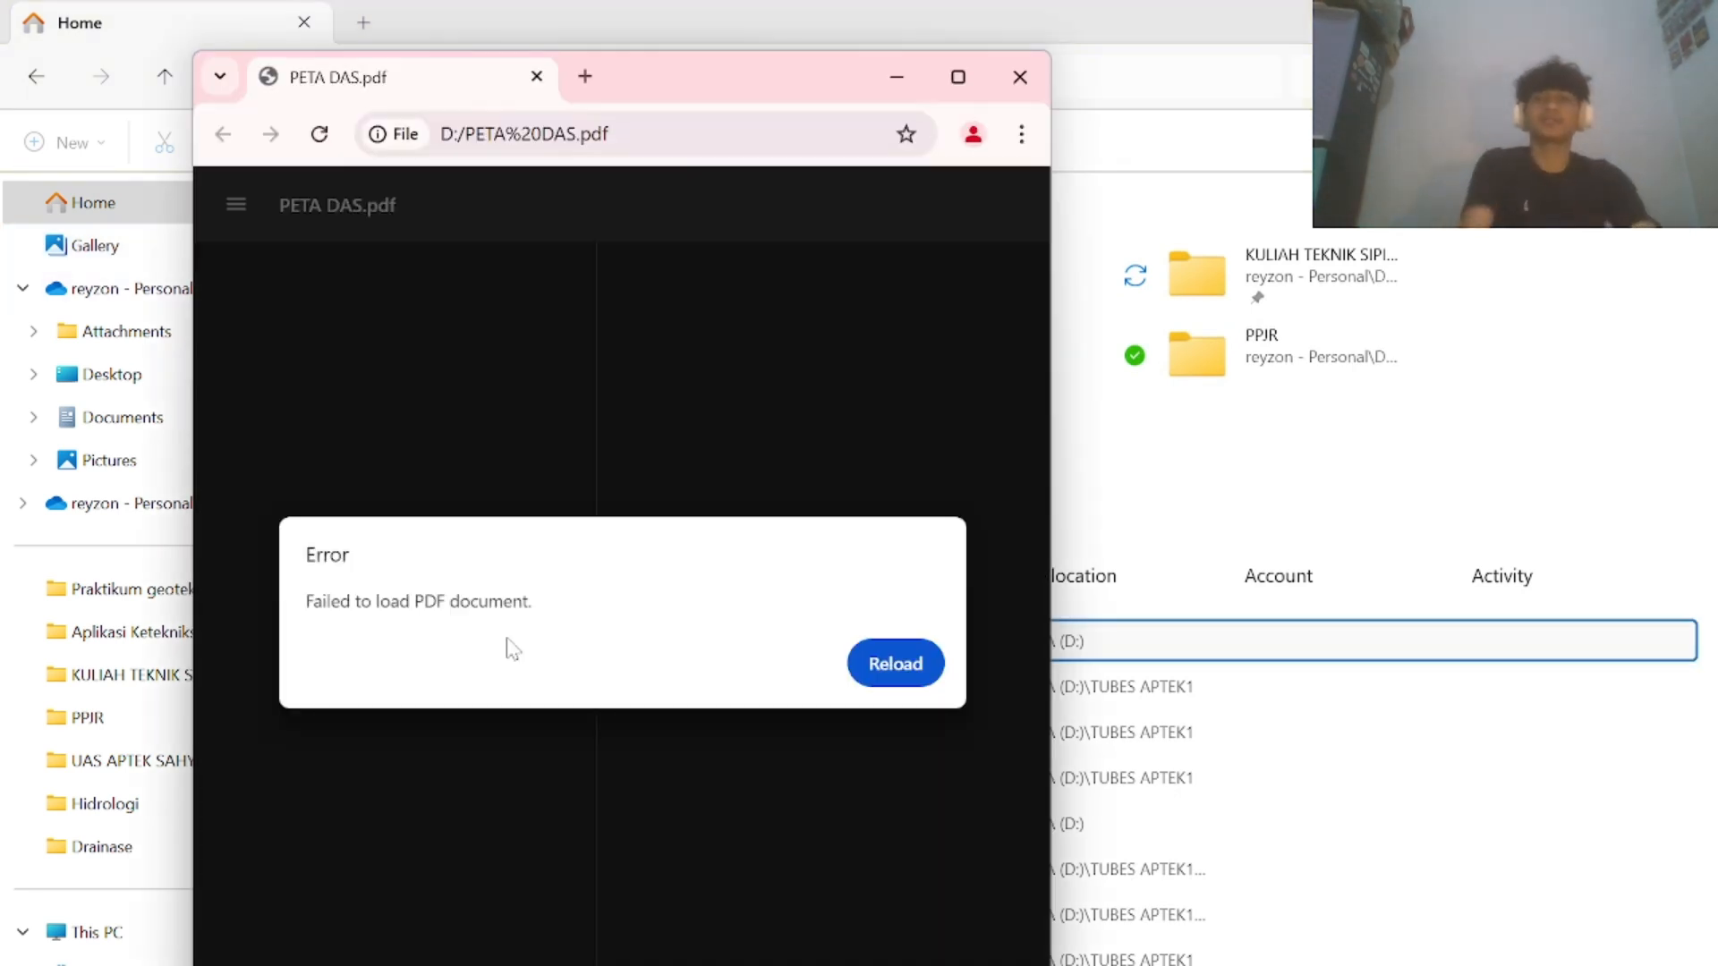
click(909, 676)
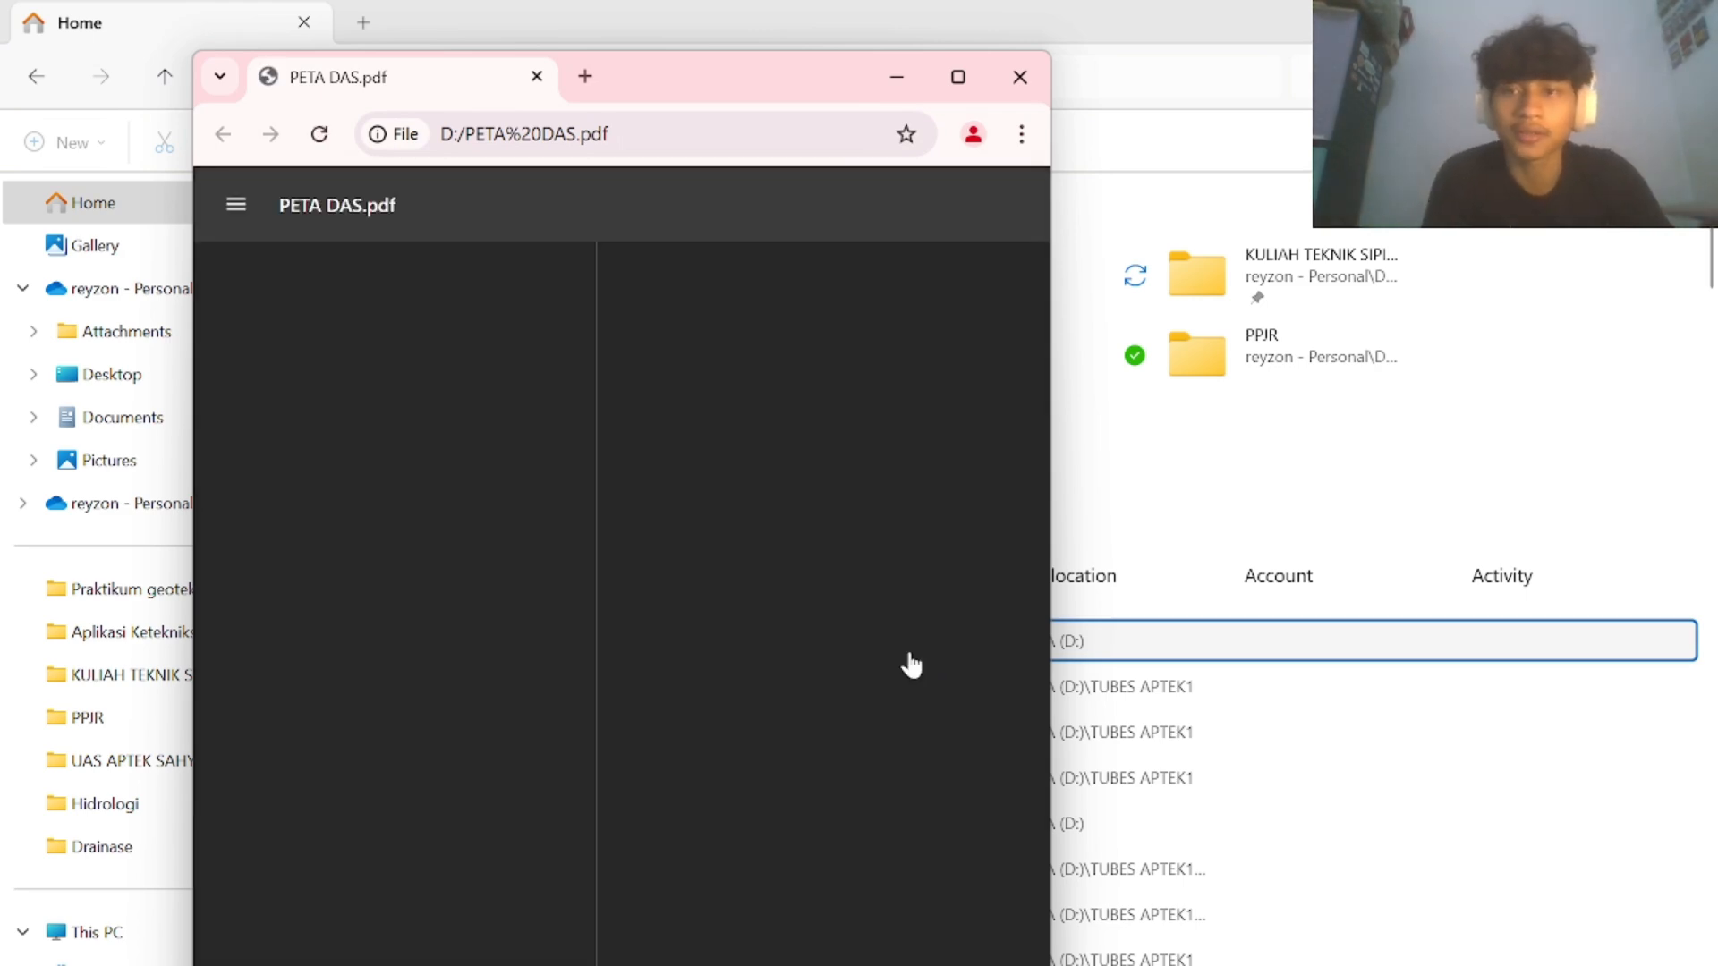
click(1020, 77)
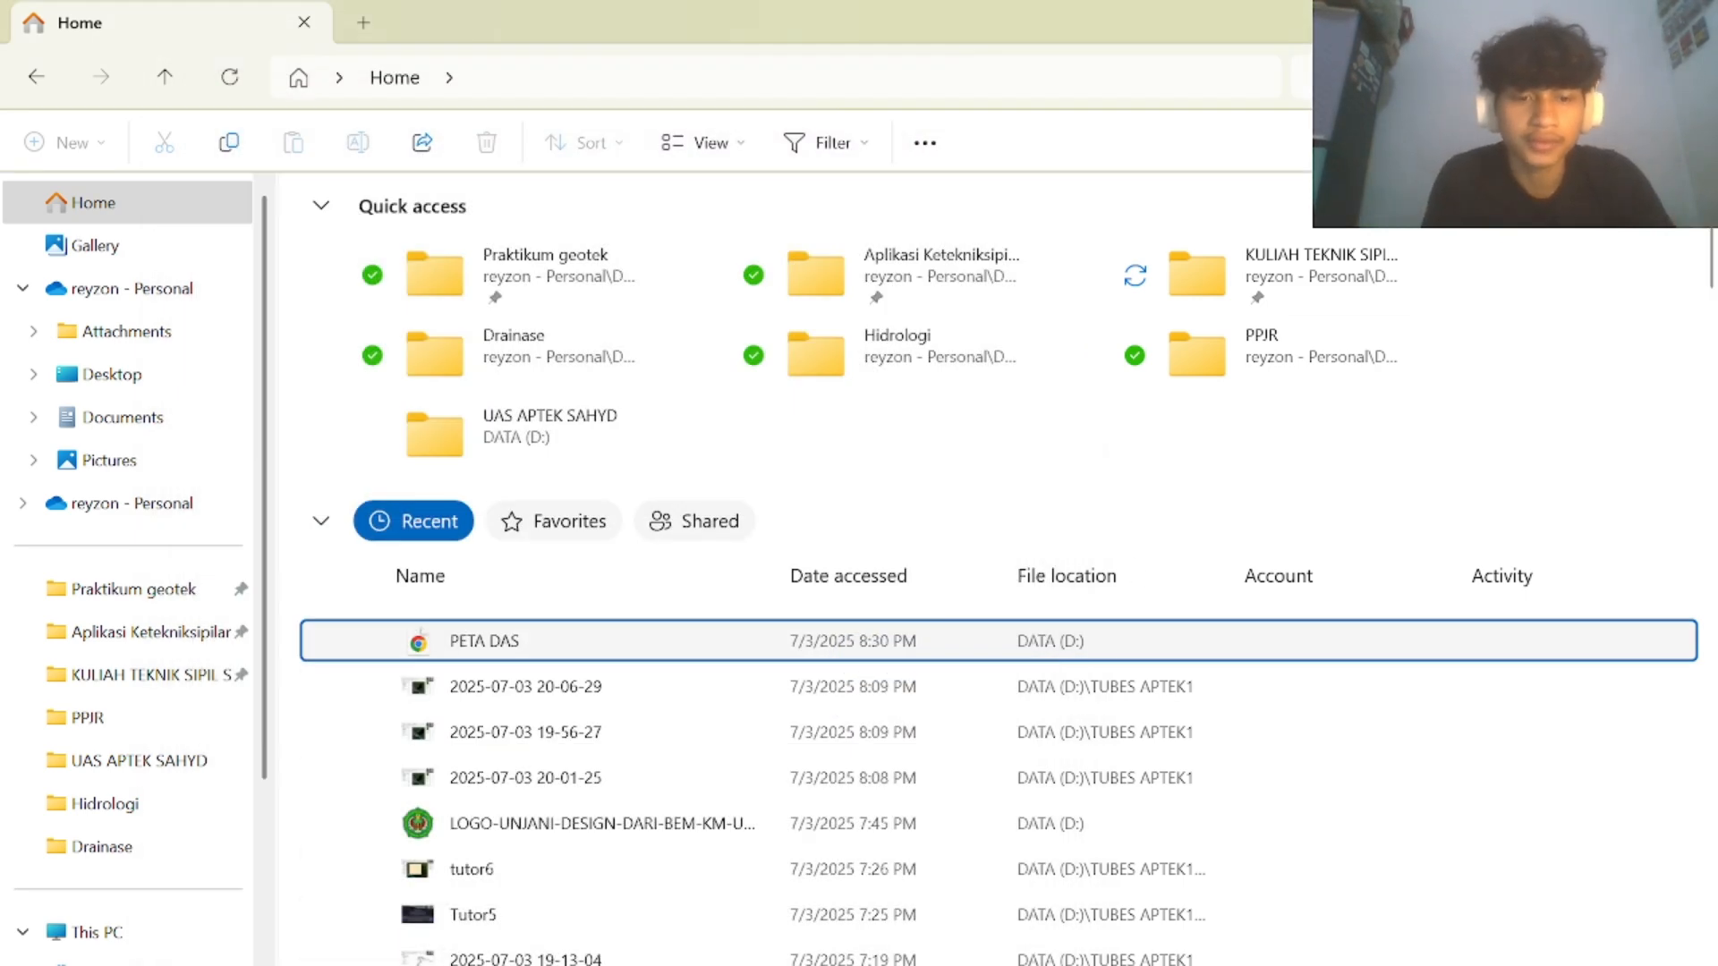
Switch back to ArcMap and reprint the layout with Microsoft Print to PDF, keeping A3 landscape paper and the Windows Printer engine.
key(alt+Tab)
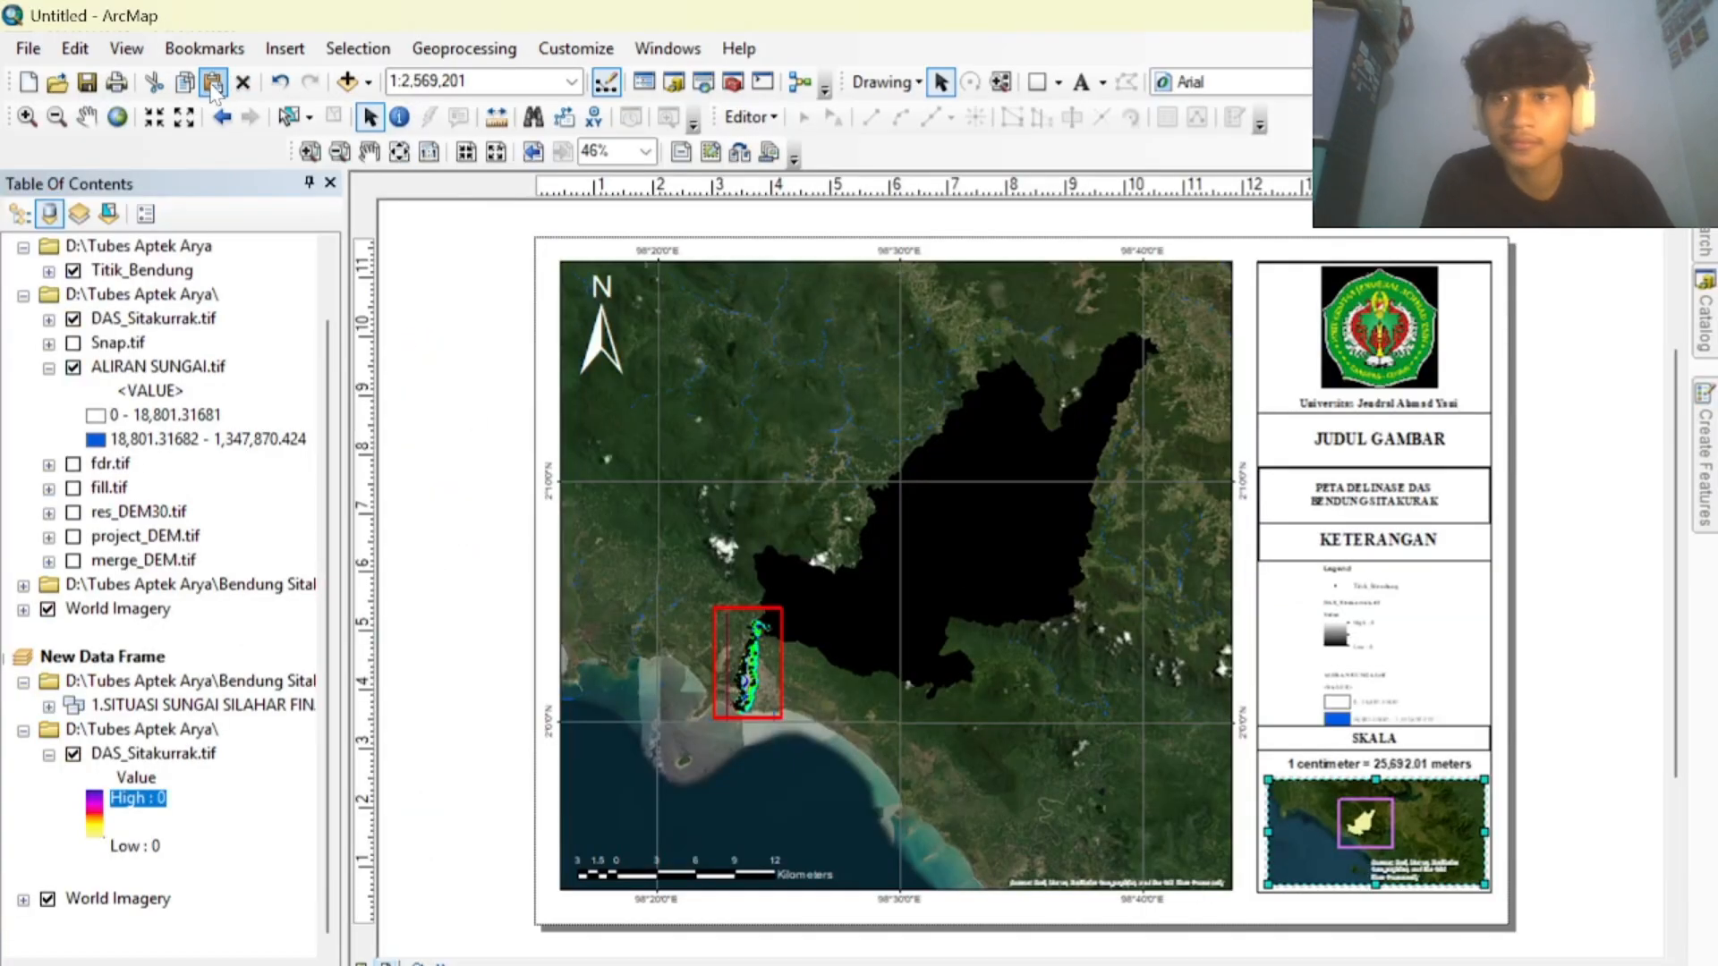
click(118, 82)
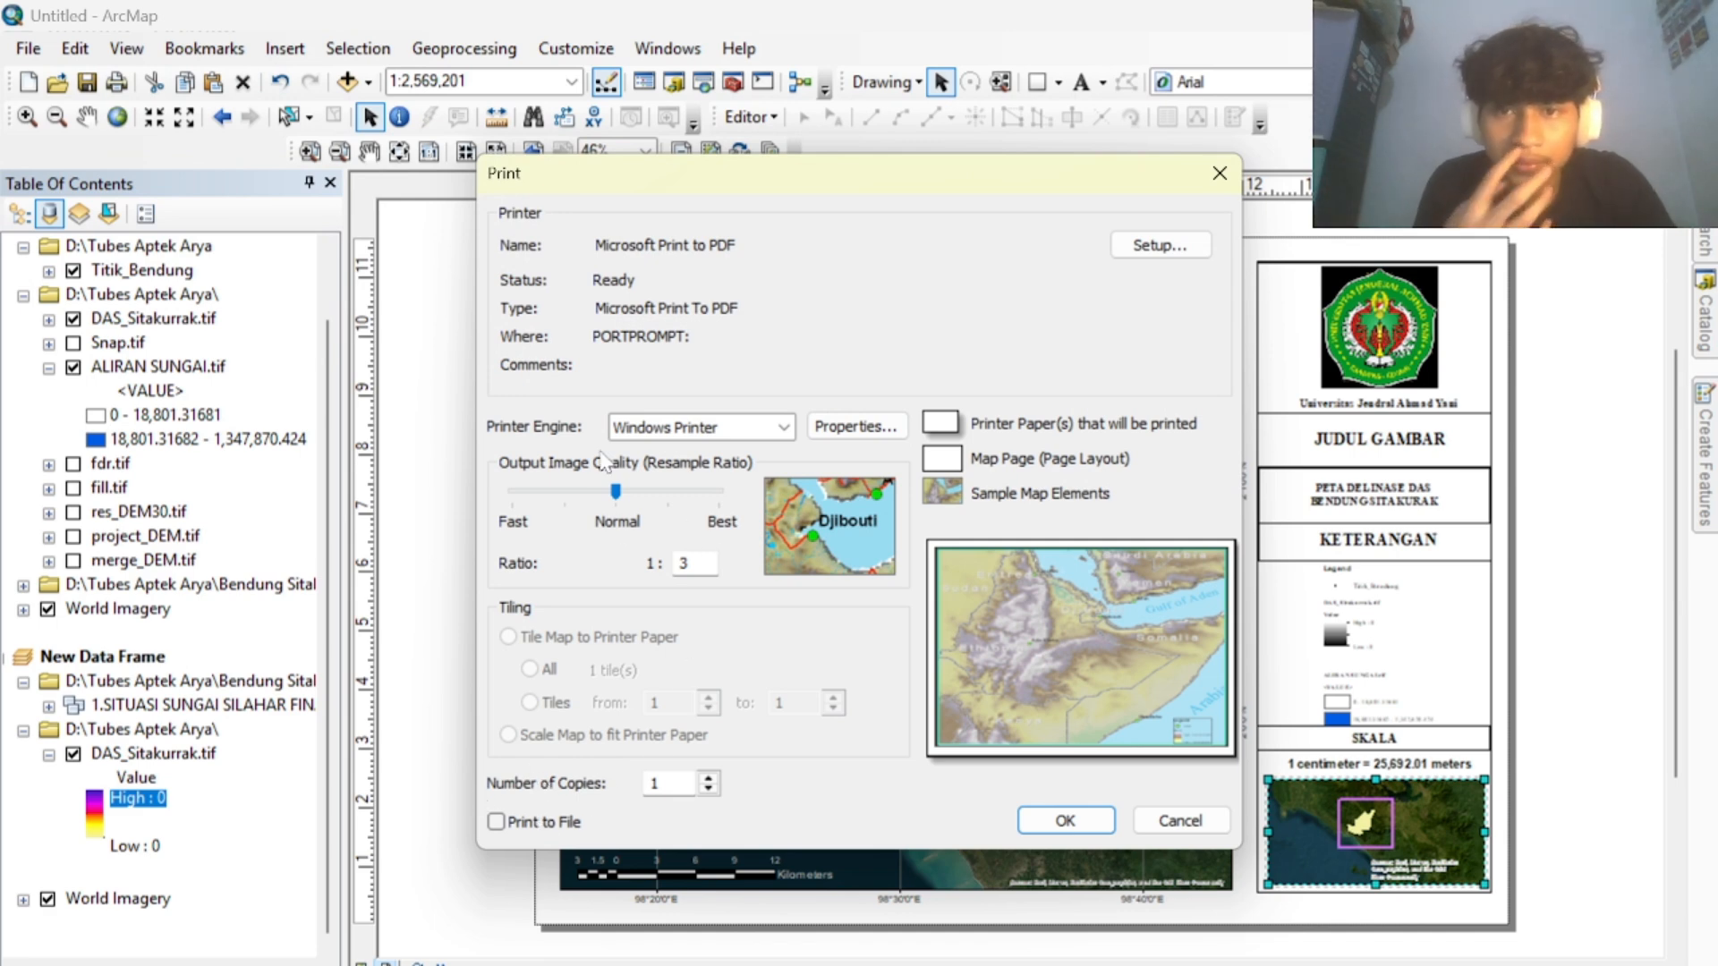
click(1160, 245)
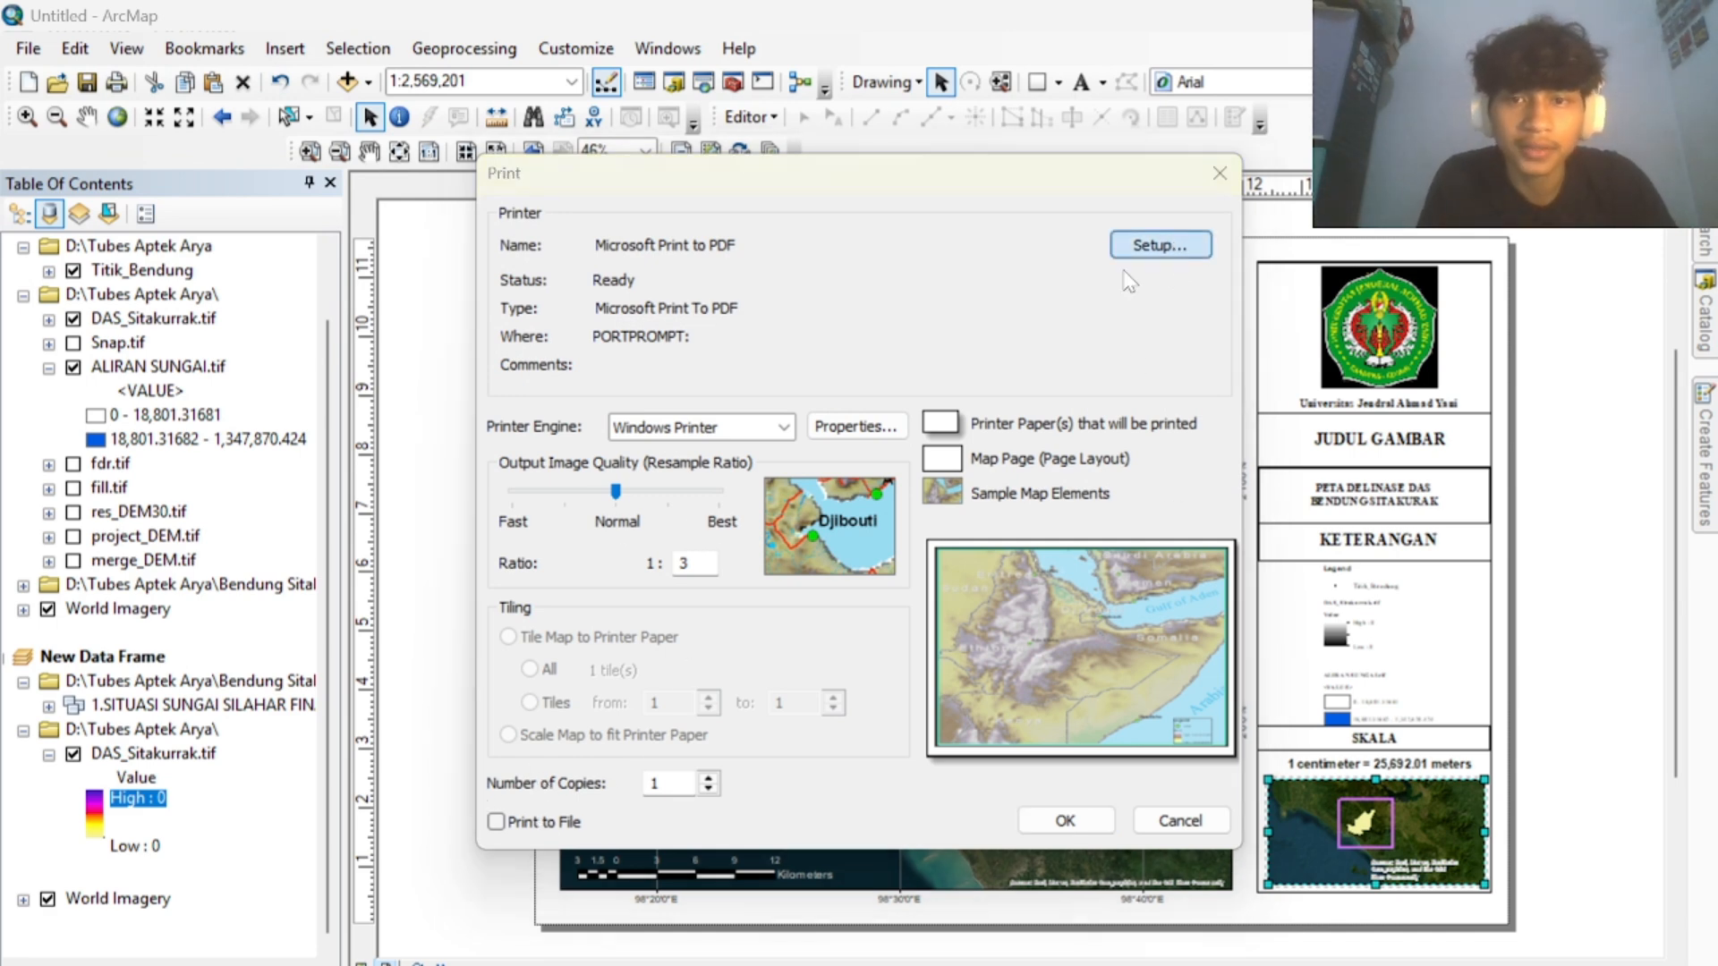
click(1025, 848)
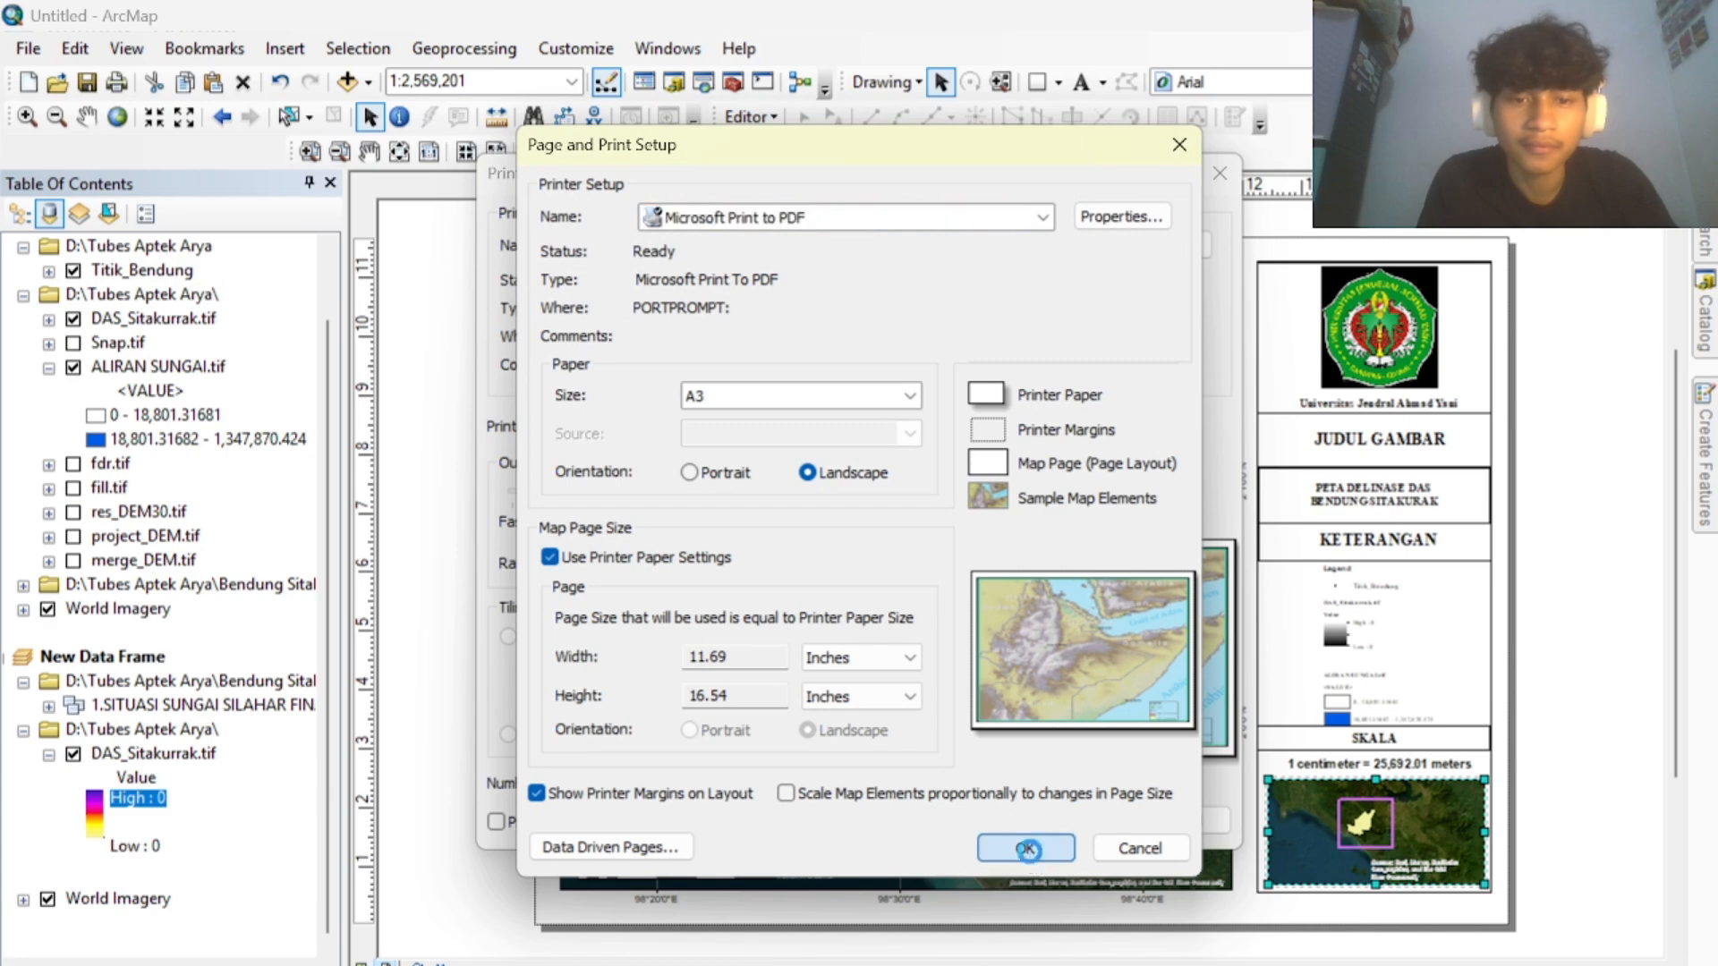
click(1028, 816)
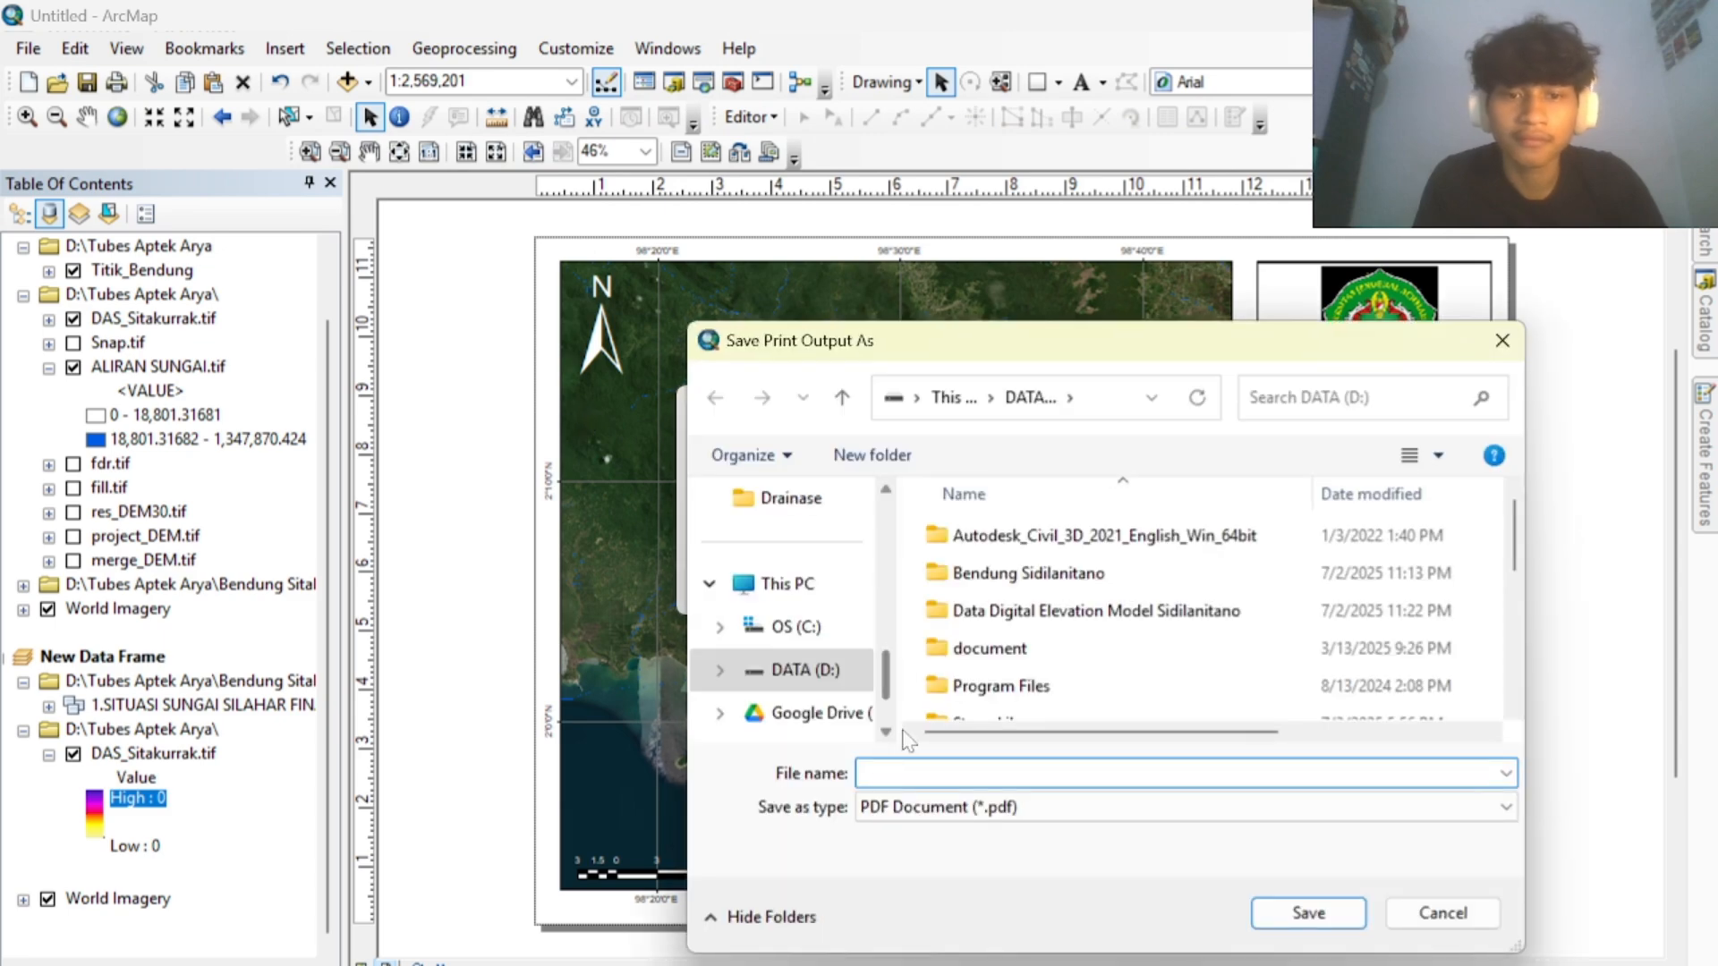
Name the PDF print output PETA DAS plus the student's first name and try to save it in Home.
scroll(805, 590, up, 5)
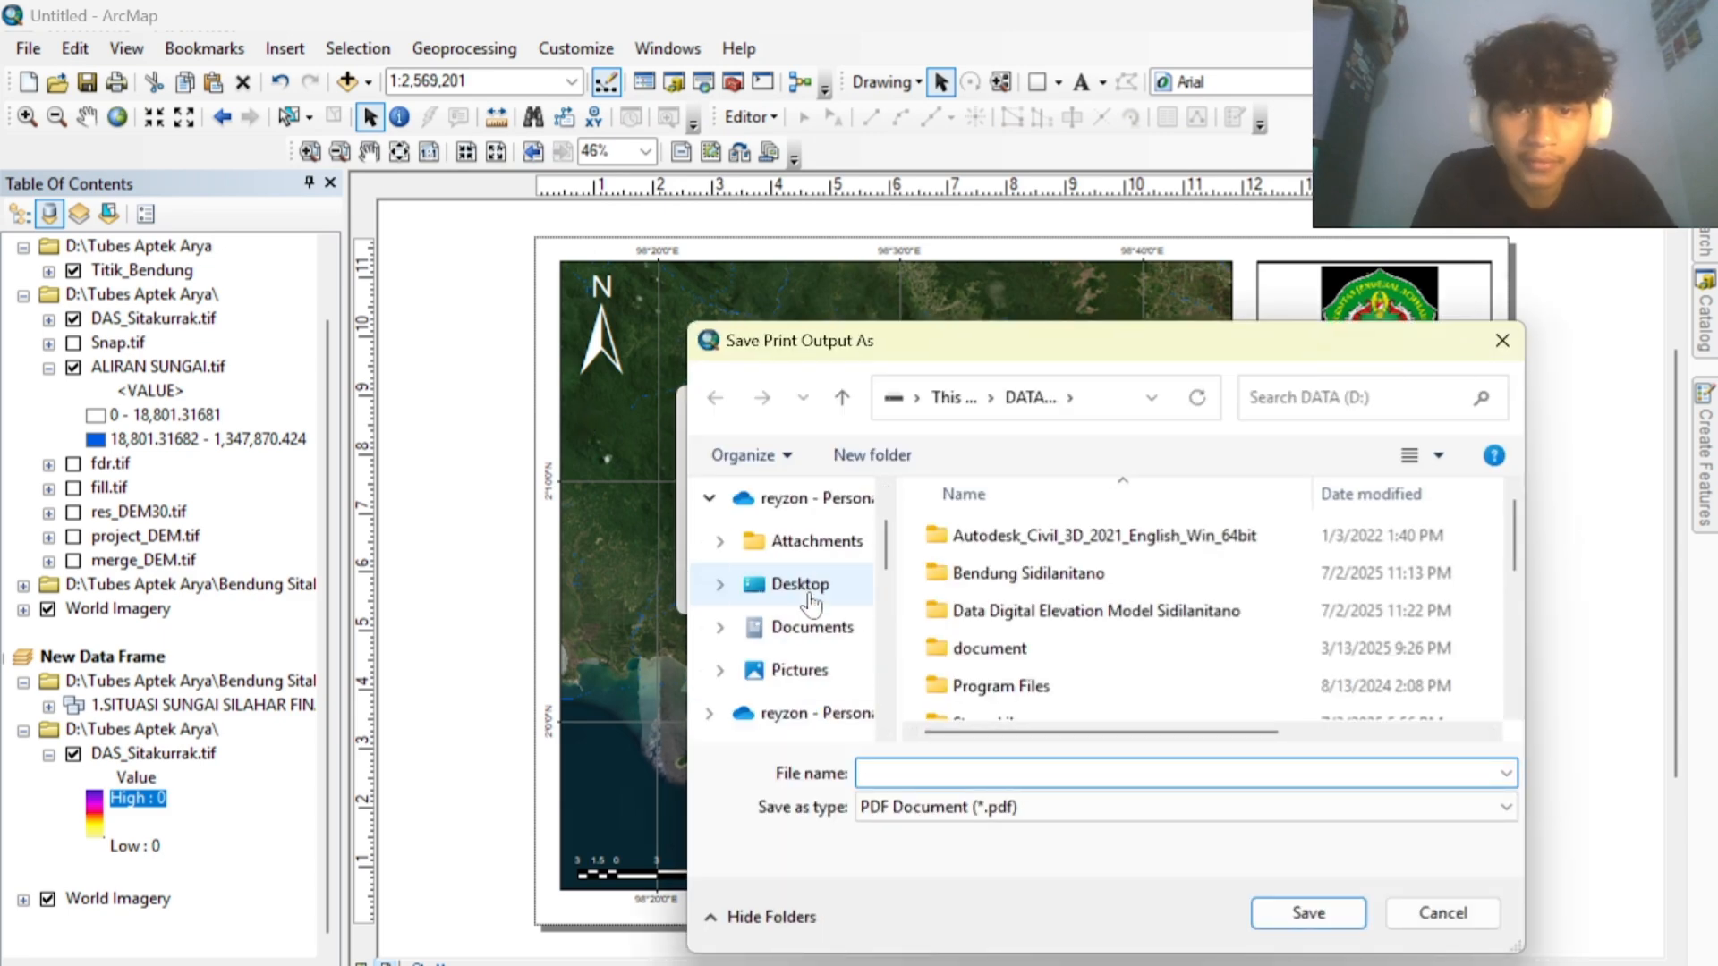
click(828, 521)
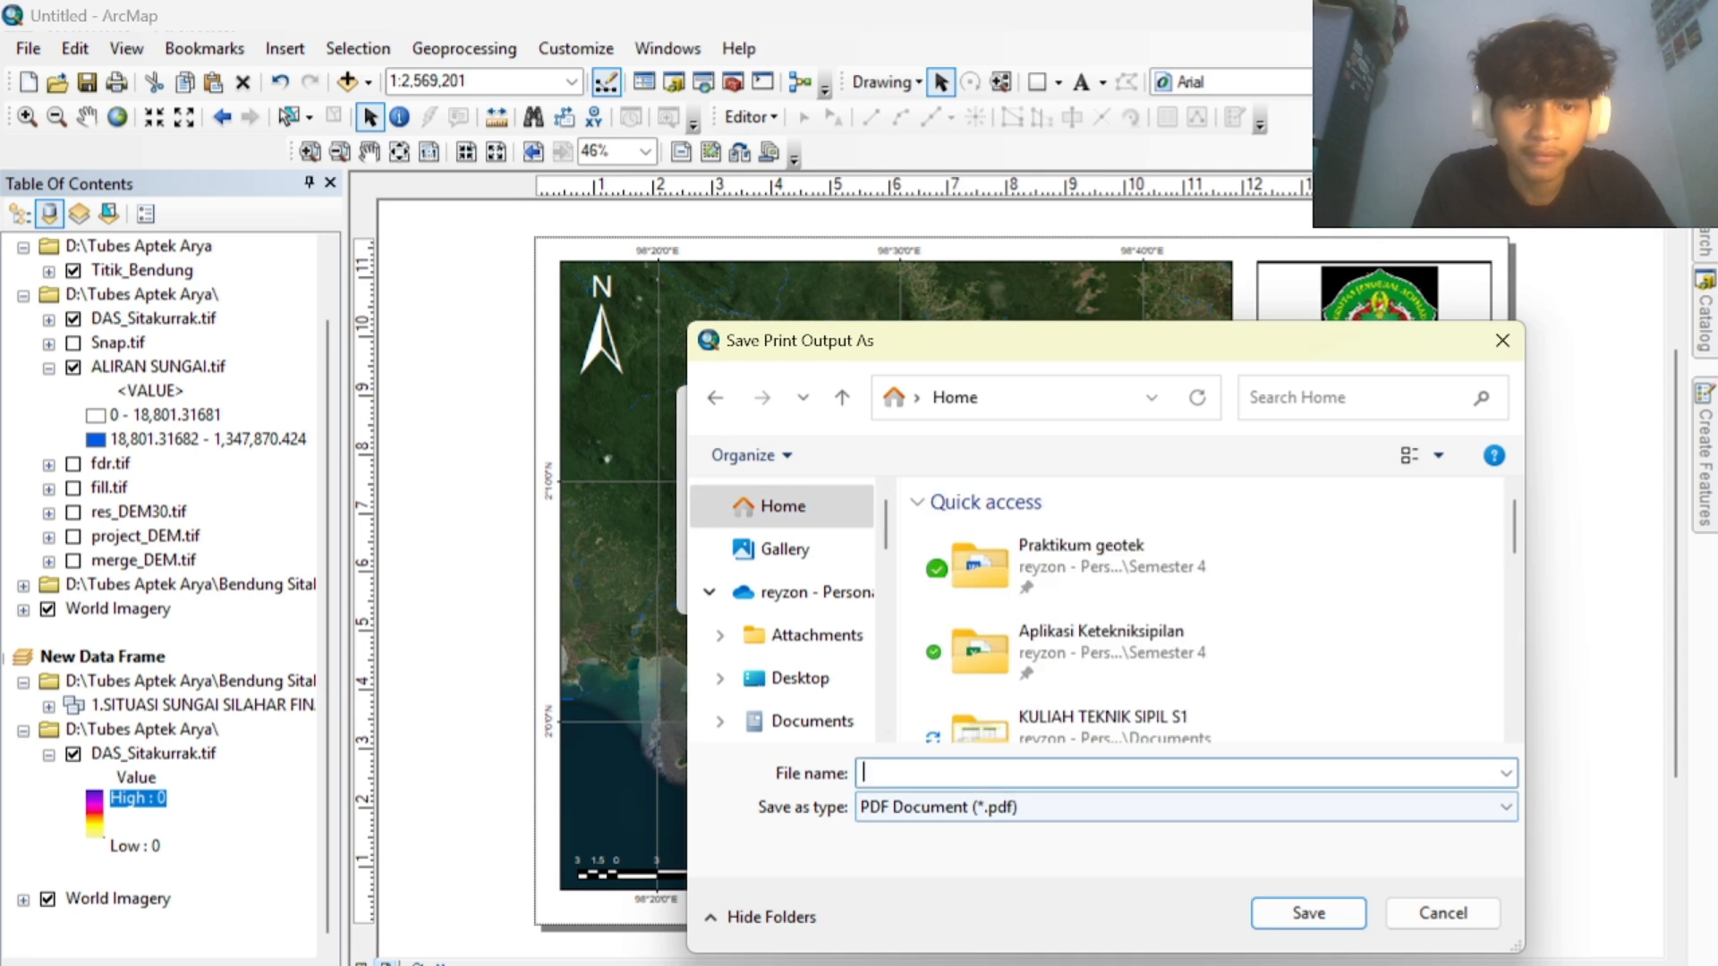
text(PETA )
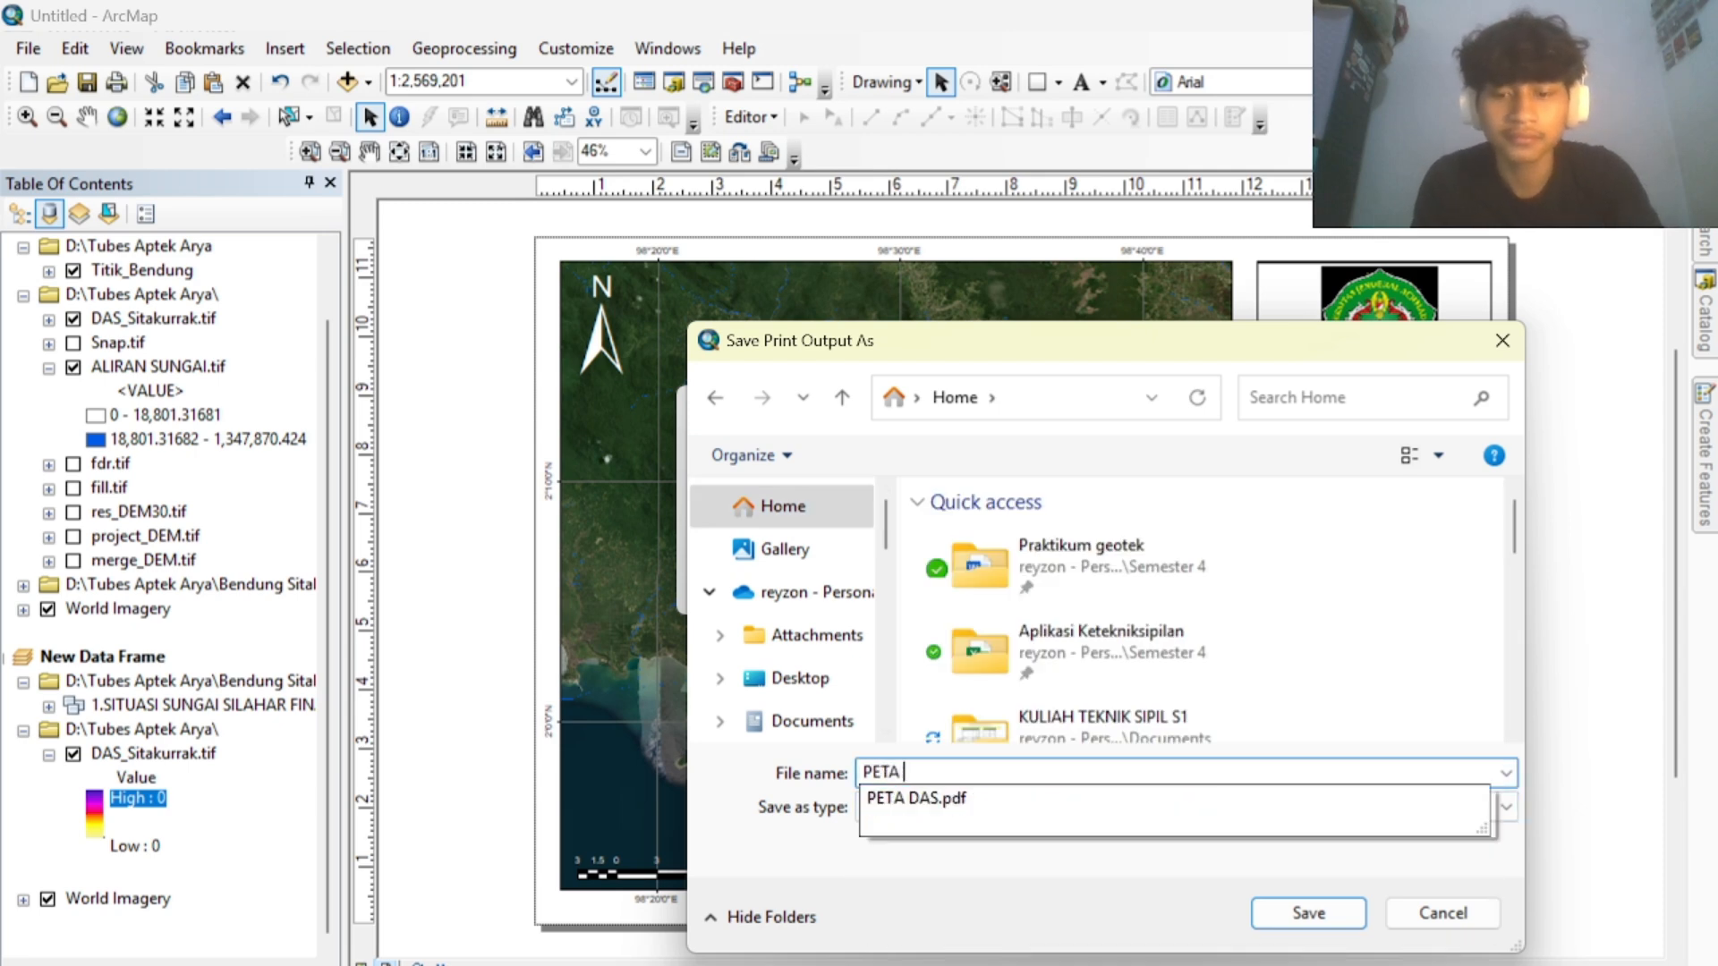
text(DAS ARYA)
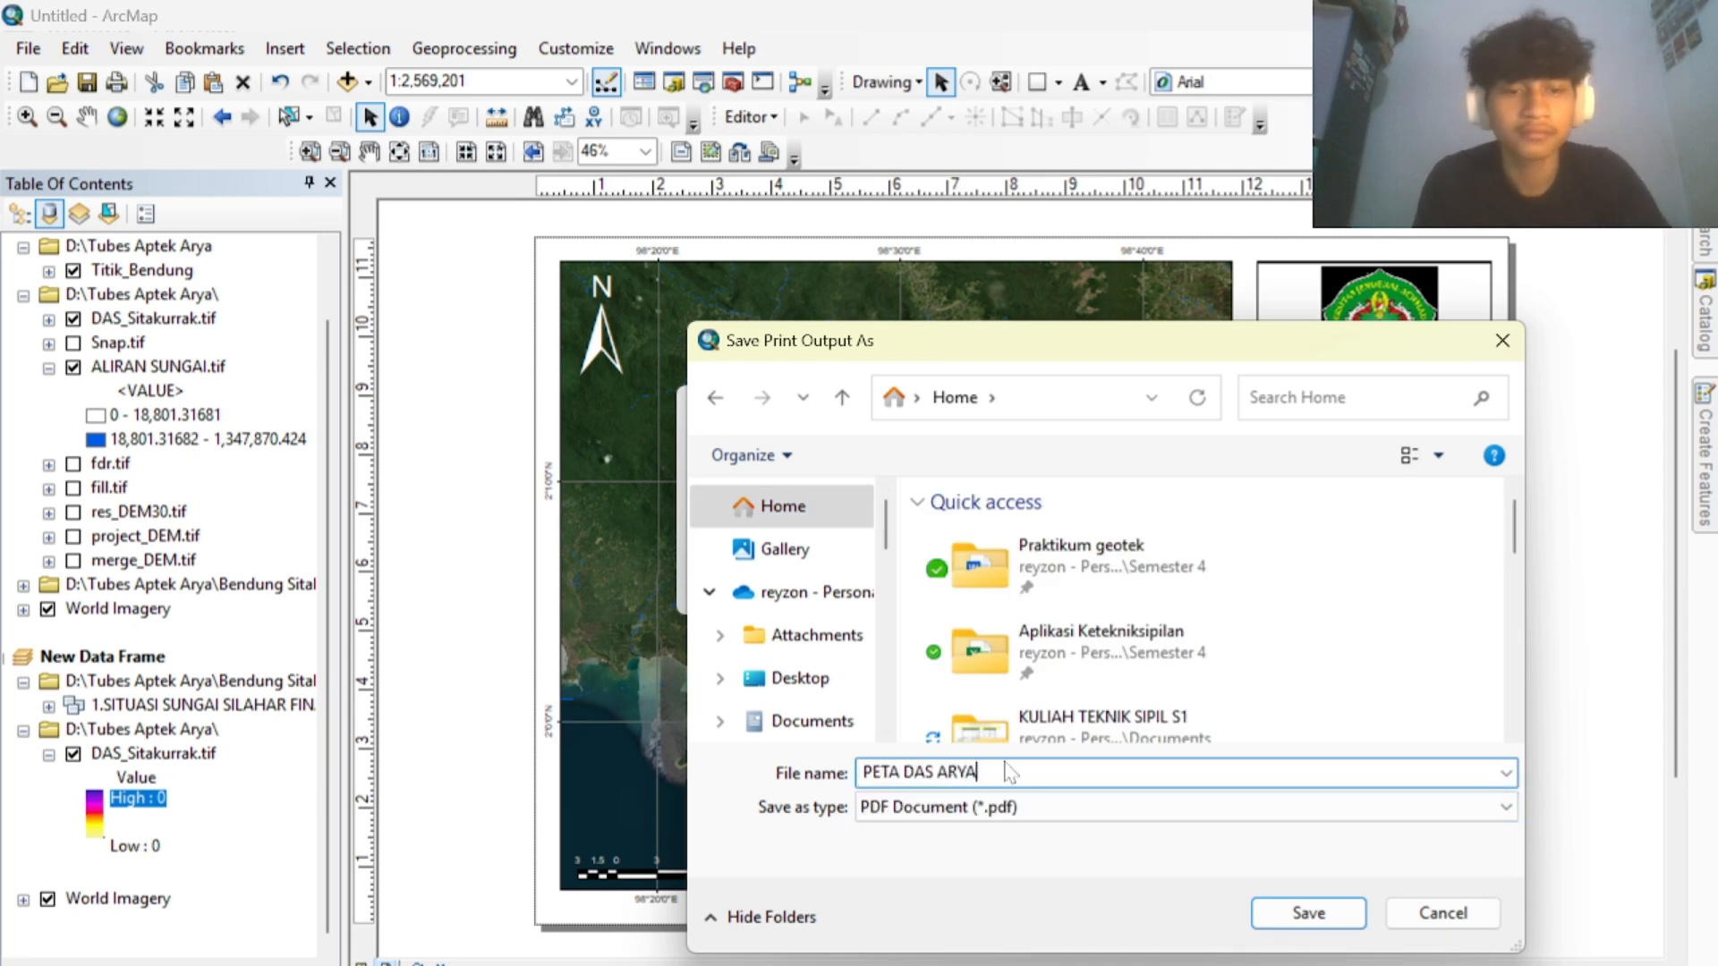
click(1315, 914)
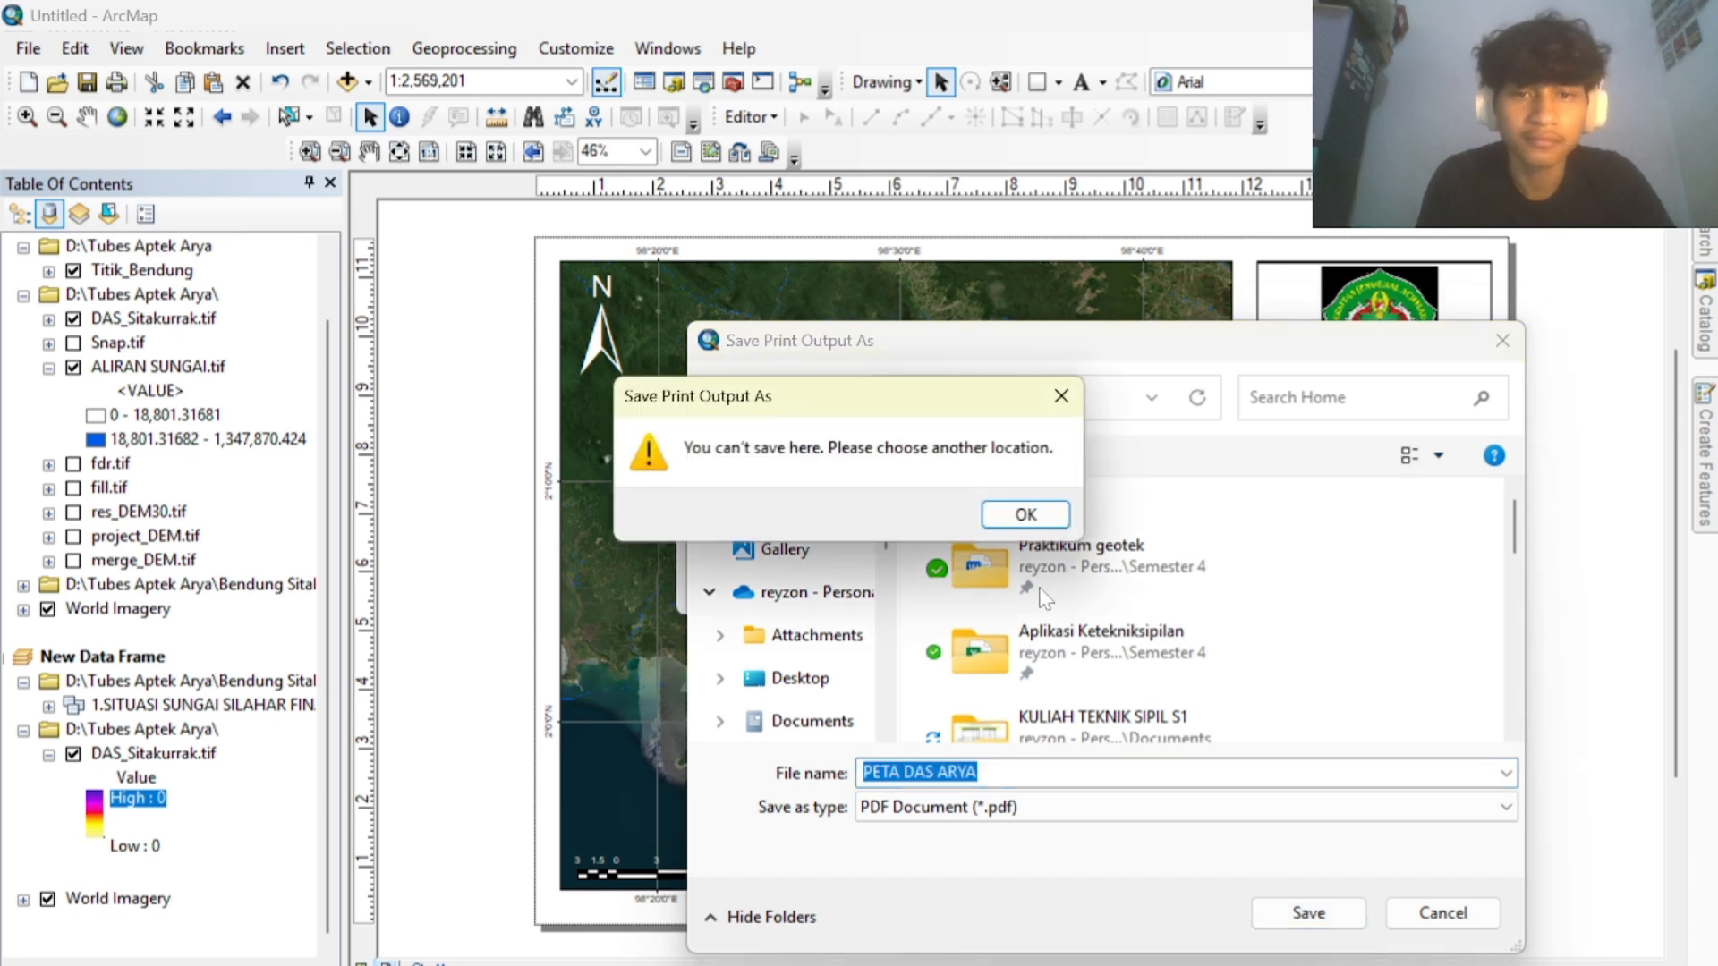
click(1026, 514)
Save the named print output in the current project's Tubes Aptek folder on the DATA (D:) drive.
scroll(817, 679, down, 3)
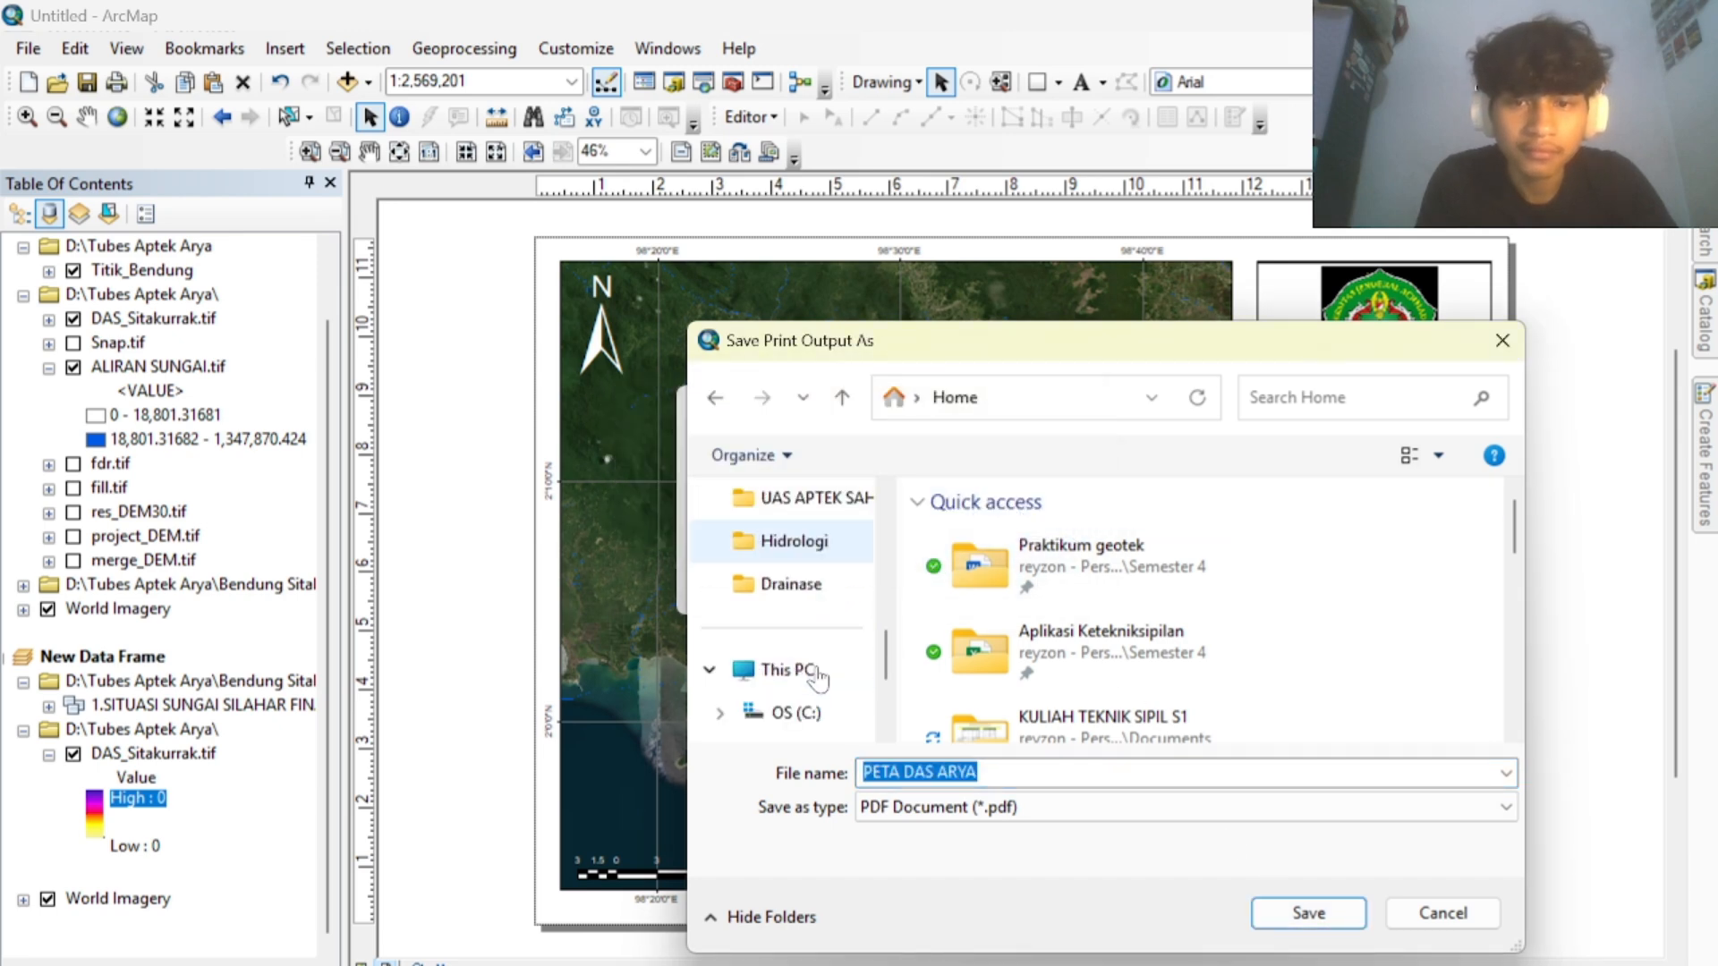
scroll(817, 679, down, 2)
click(800, 631)
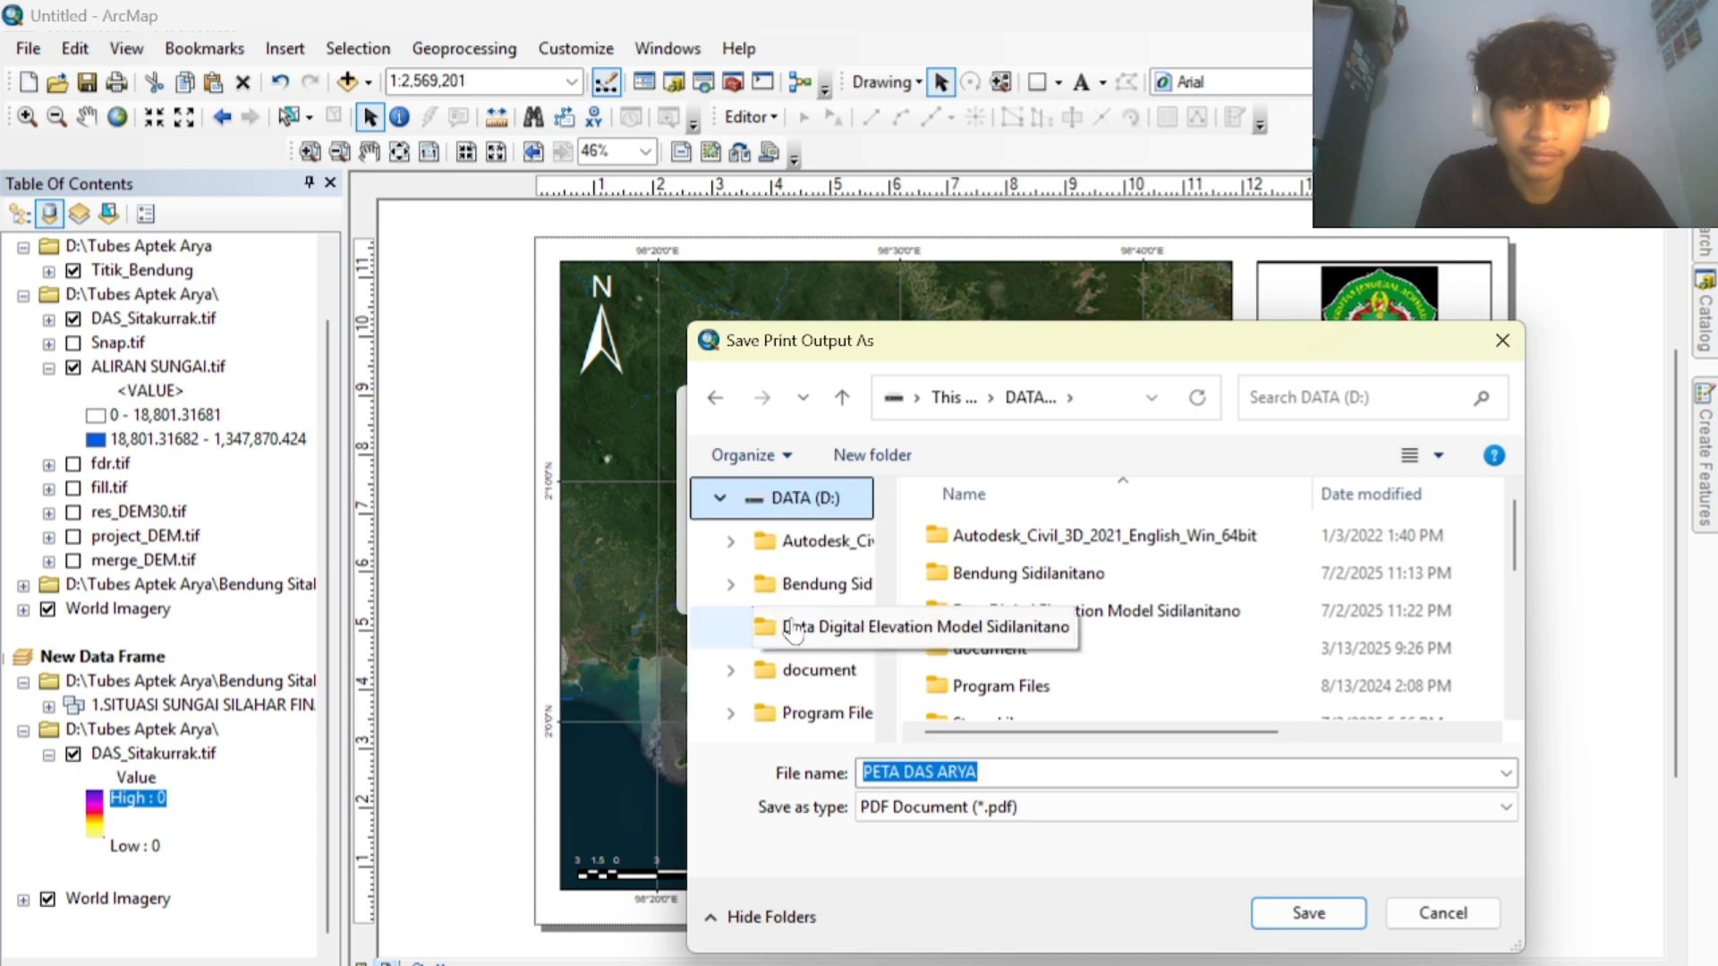
scroll(805, 635, down, 3)
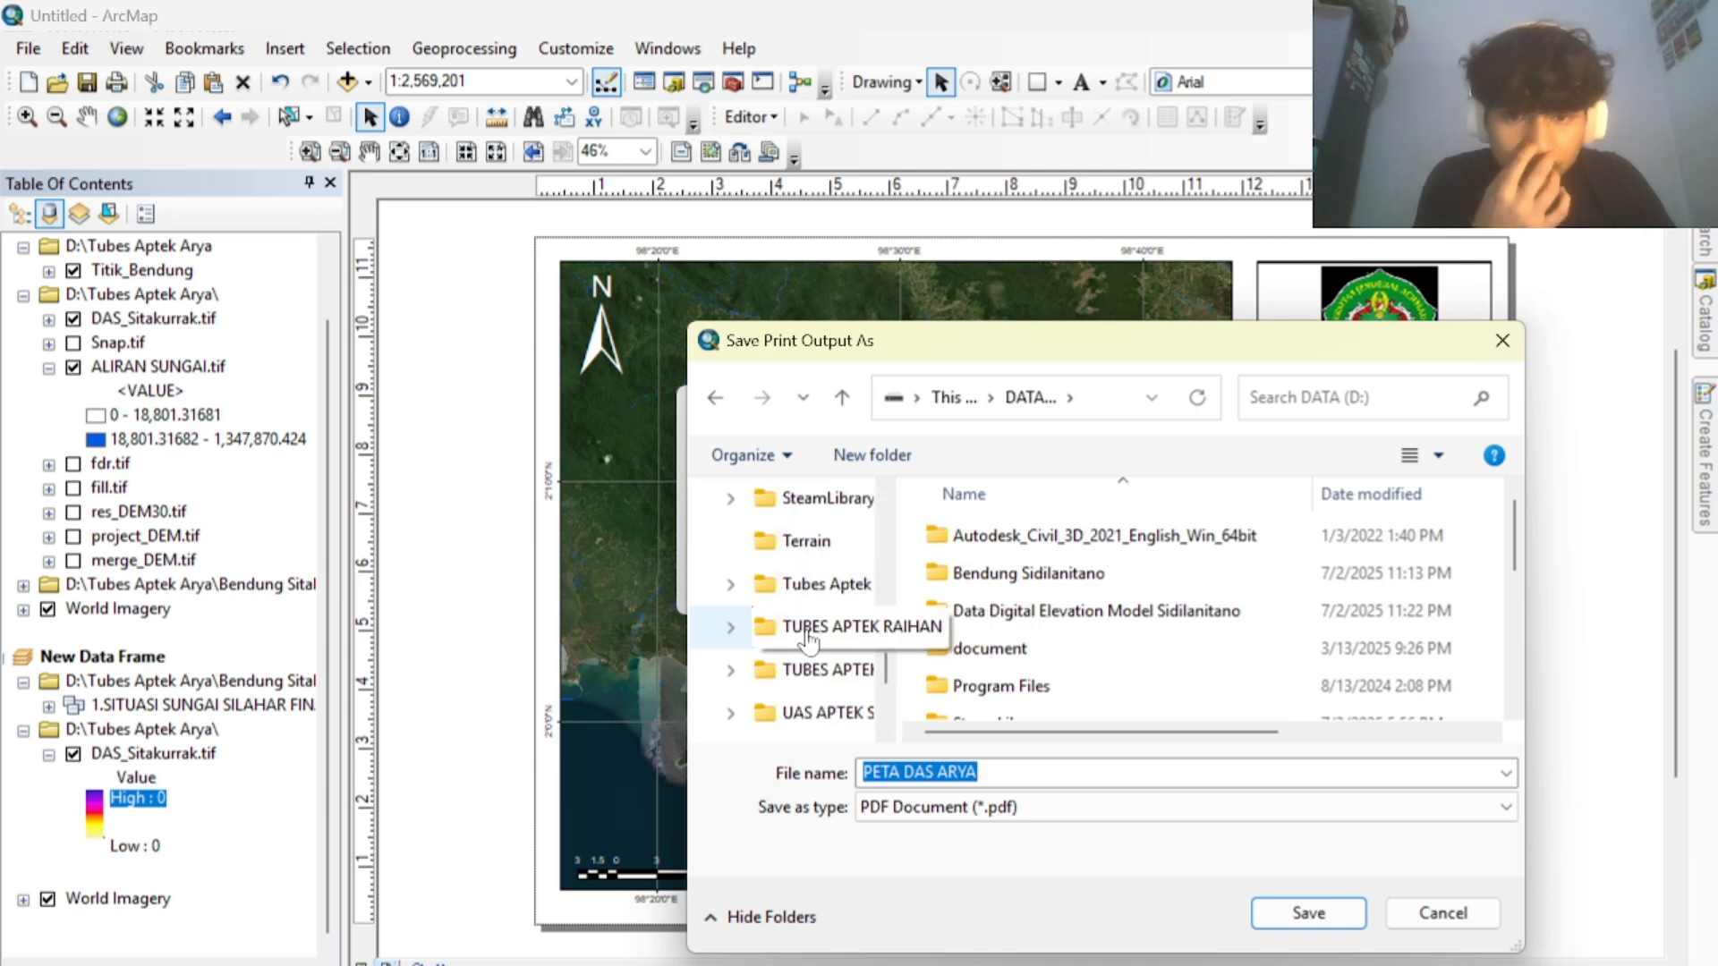
scroll(808, 641, down, 2)
scroll(787, 573, up, 2)
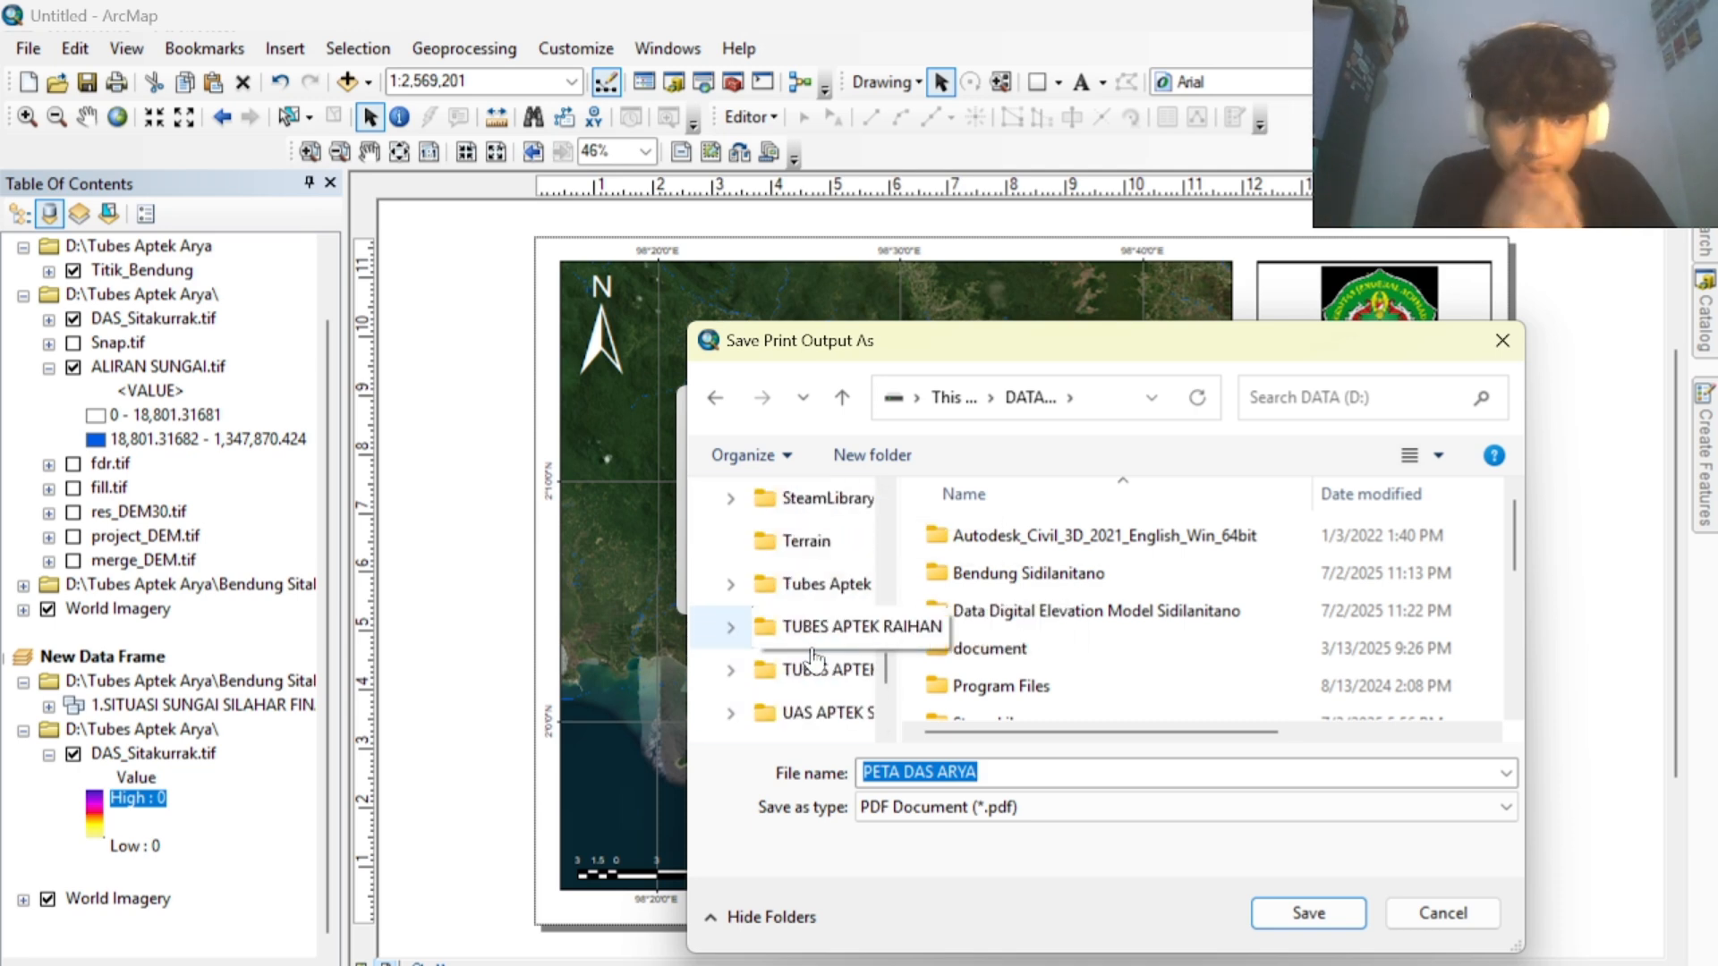
click(830, 591)
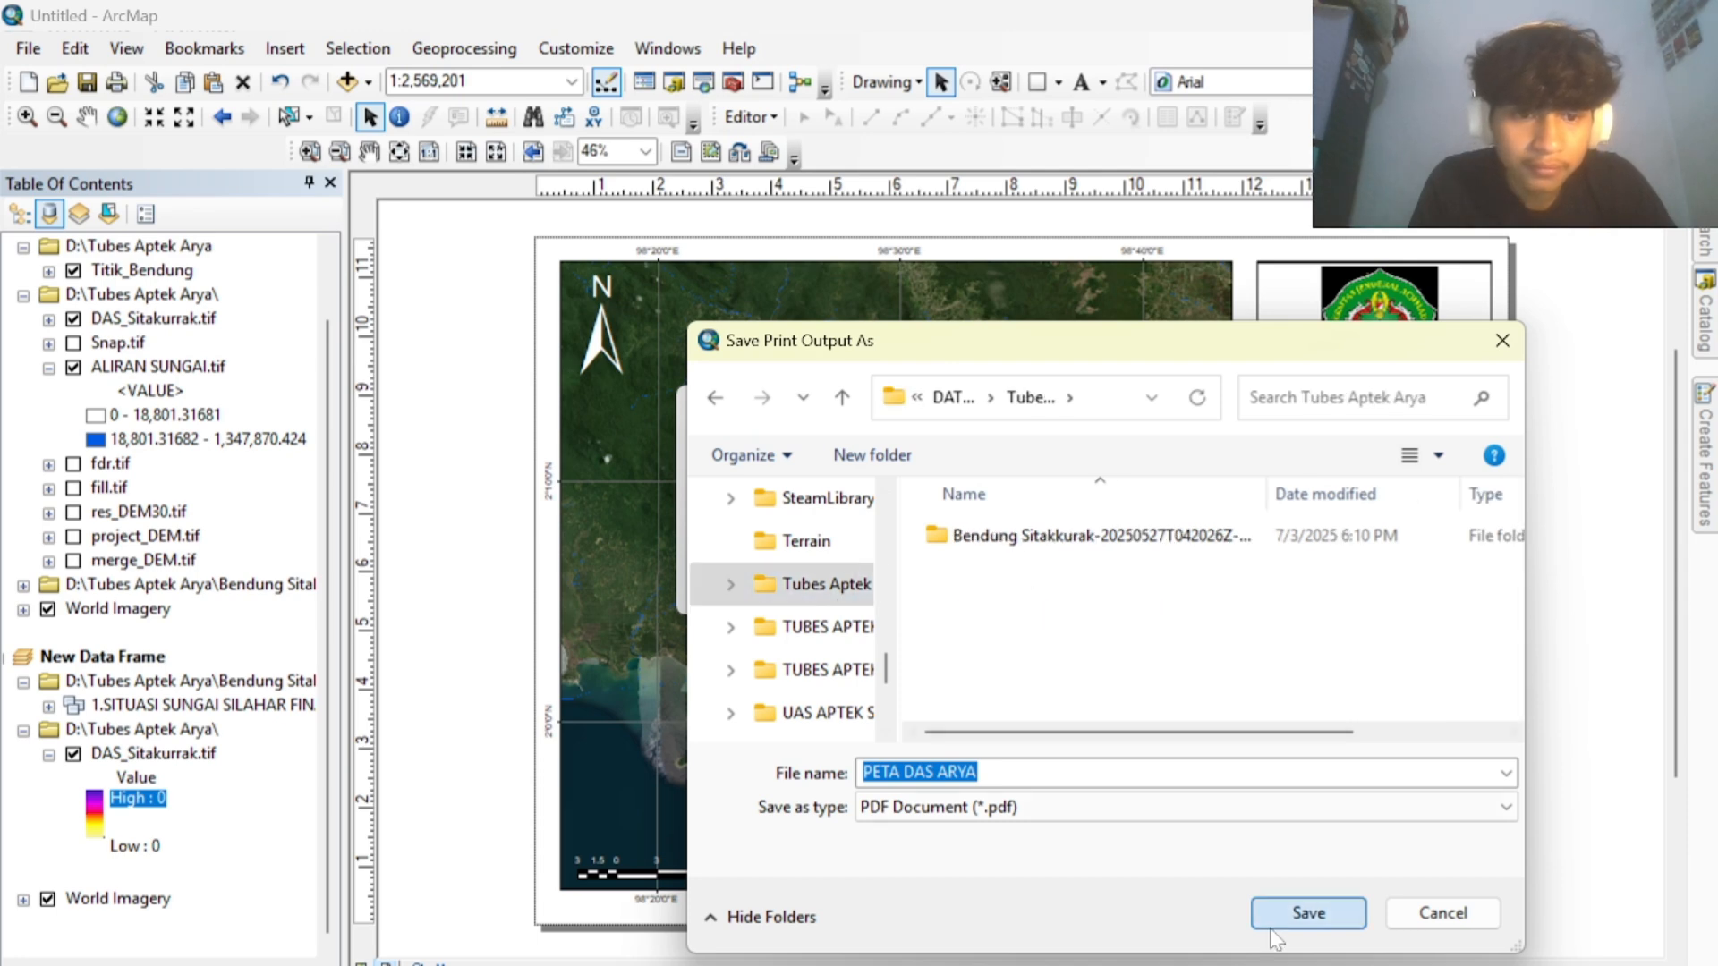
click(1308, 913)
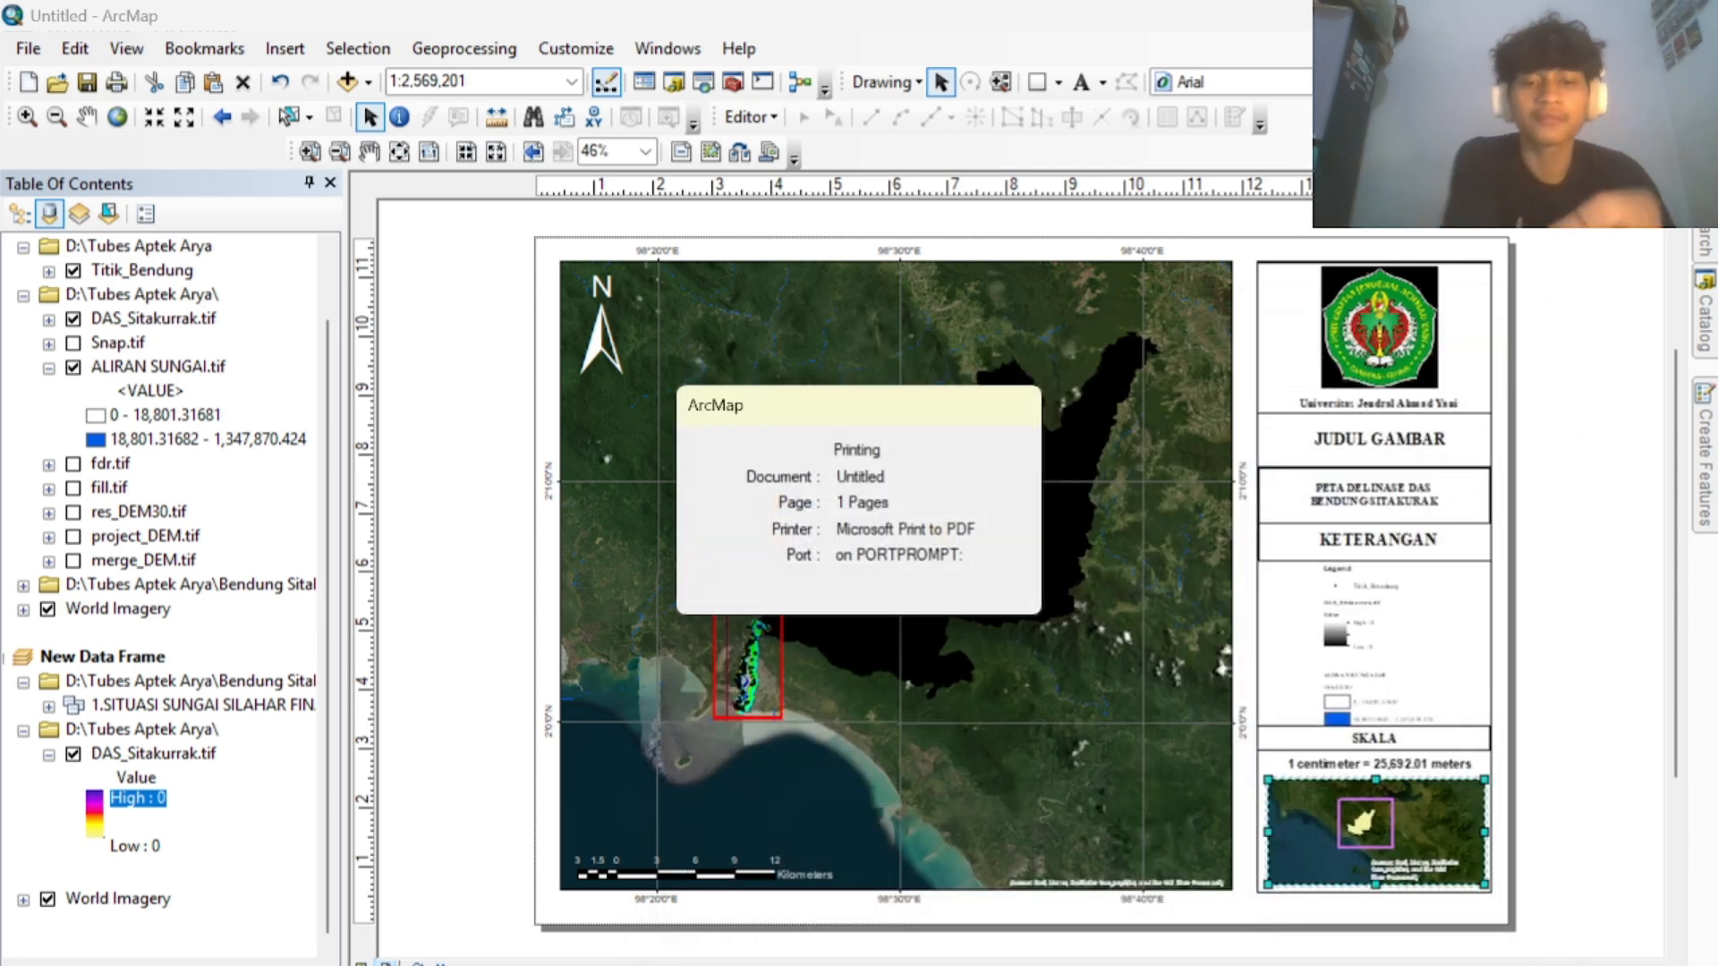
Switch to File Explorer and look for the new PDF in the project's Tubes Aptek folder on DATA (D:).
key(alt+Tab)
scroll(153, 823, down, 3)
click(139, 796)
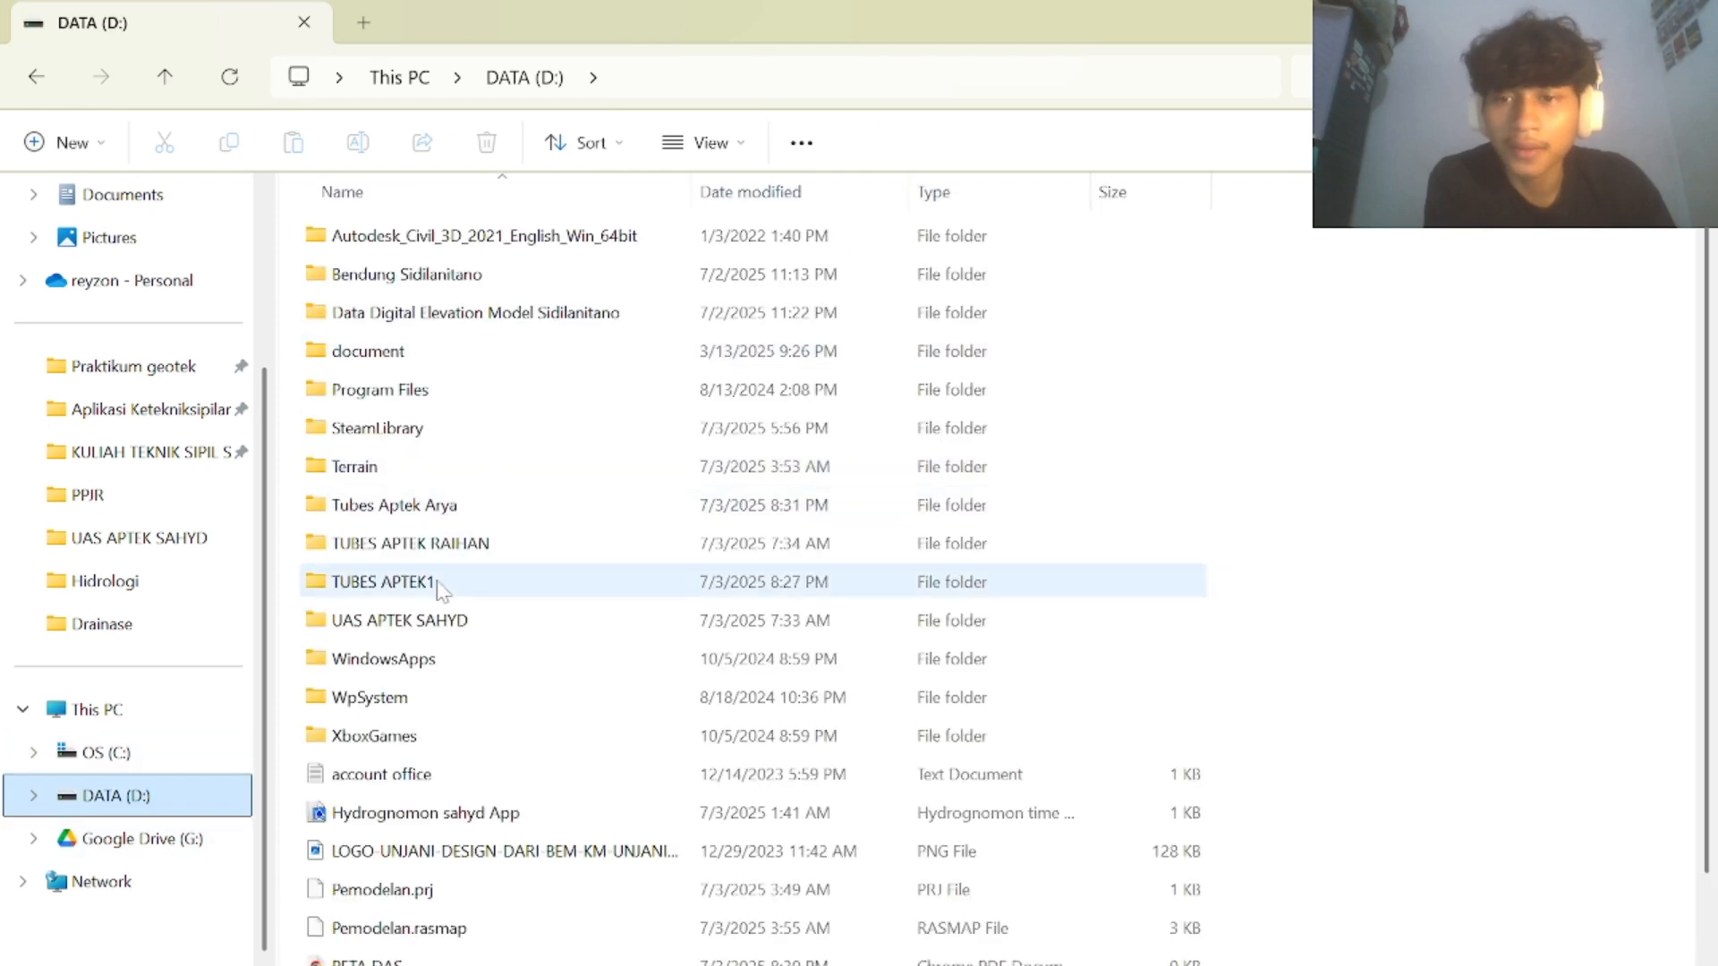
double_click(453, 506)
scroll(492, 554, down, 11)
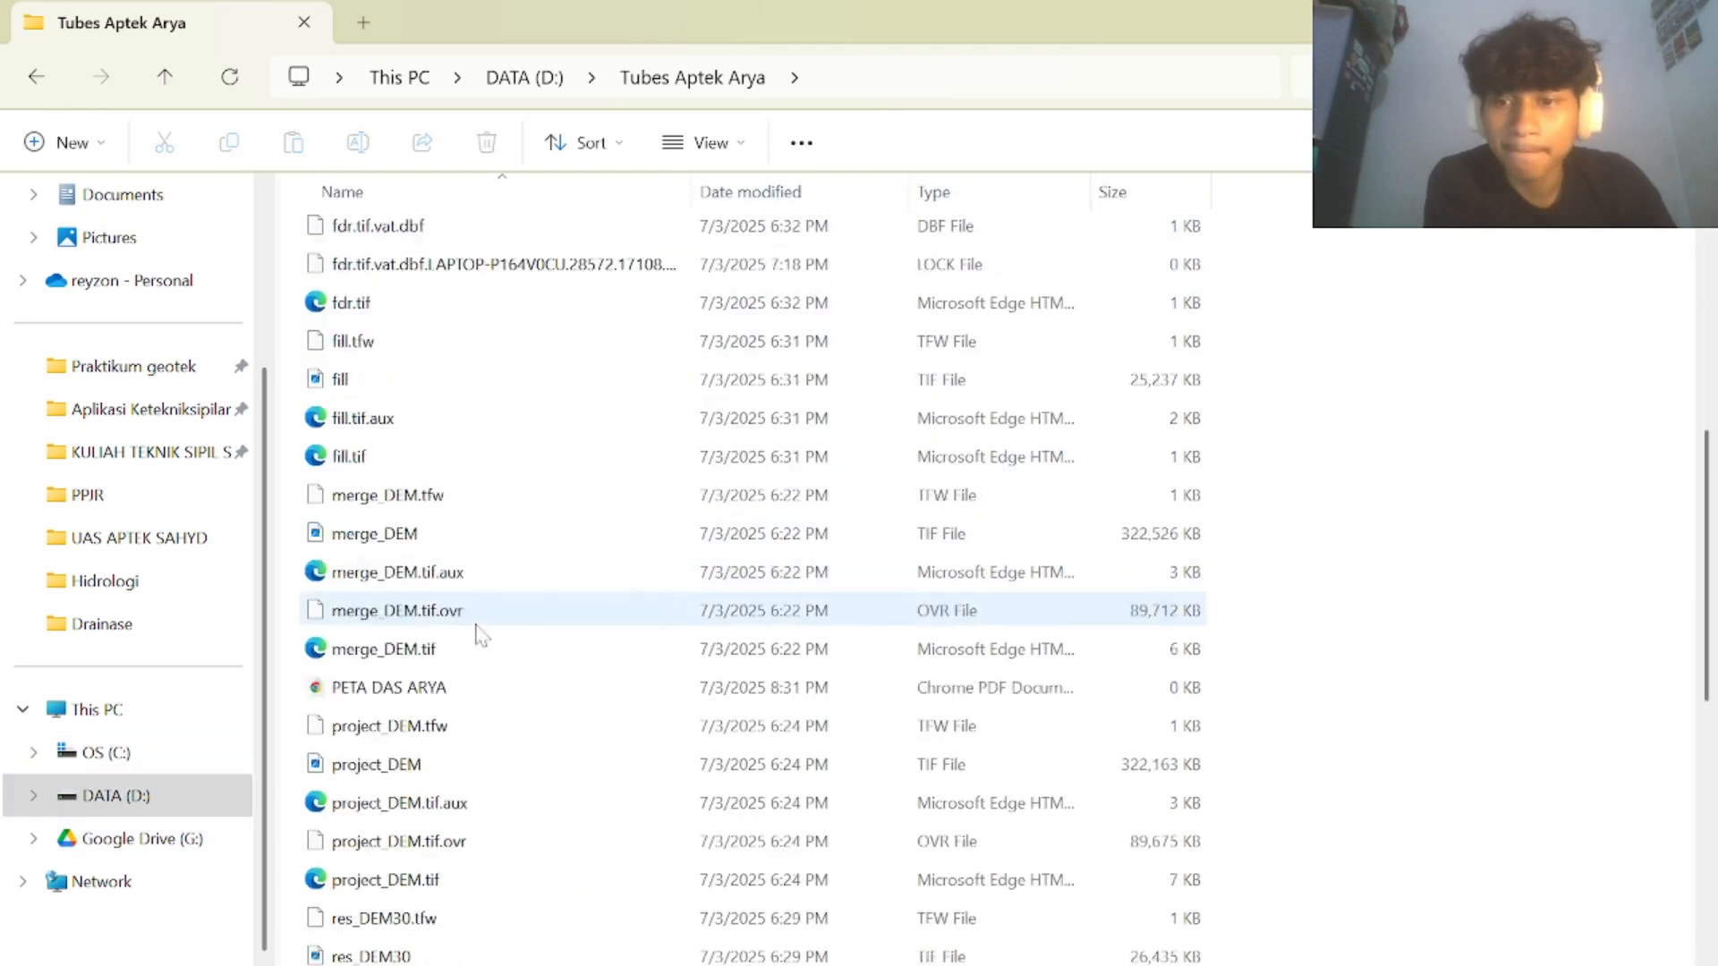
scroll(470, 796, up, 9)
scroll(472, 605, up, 2)
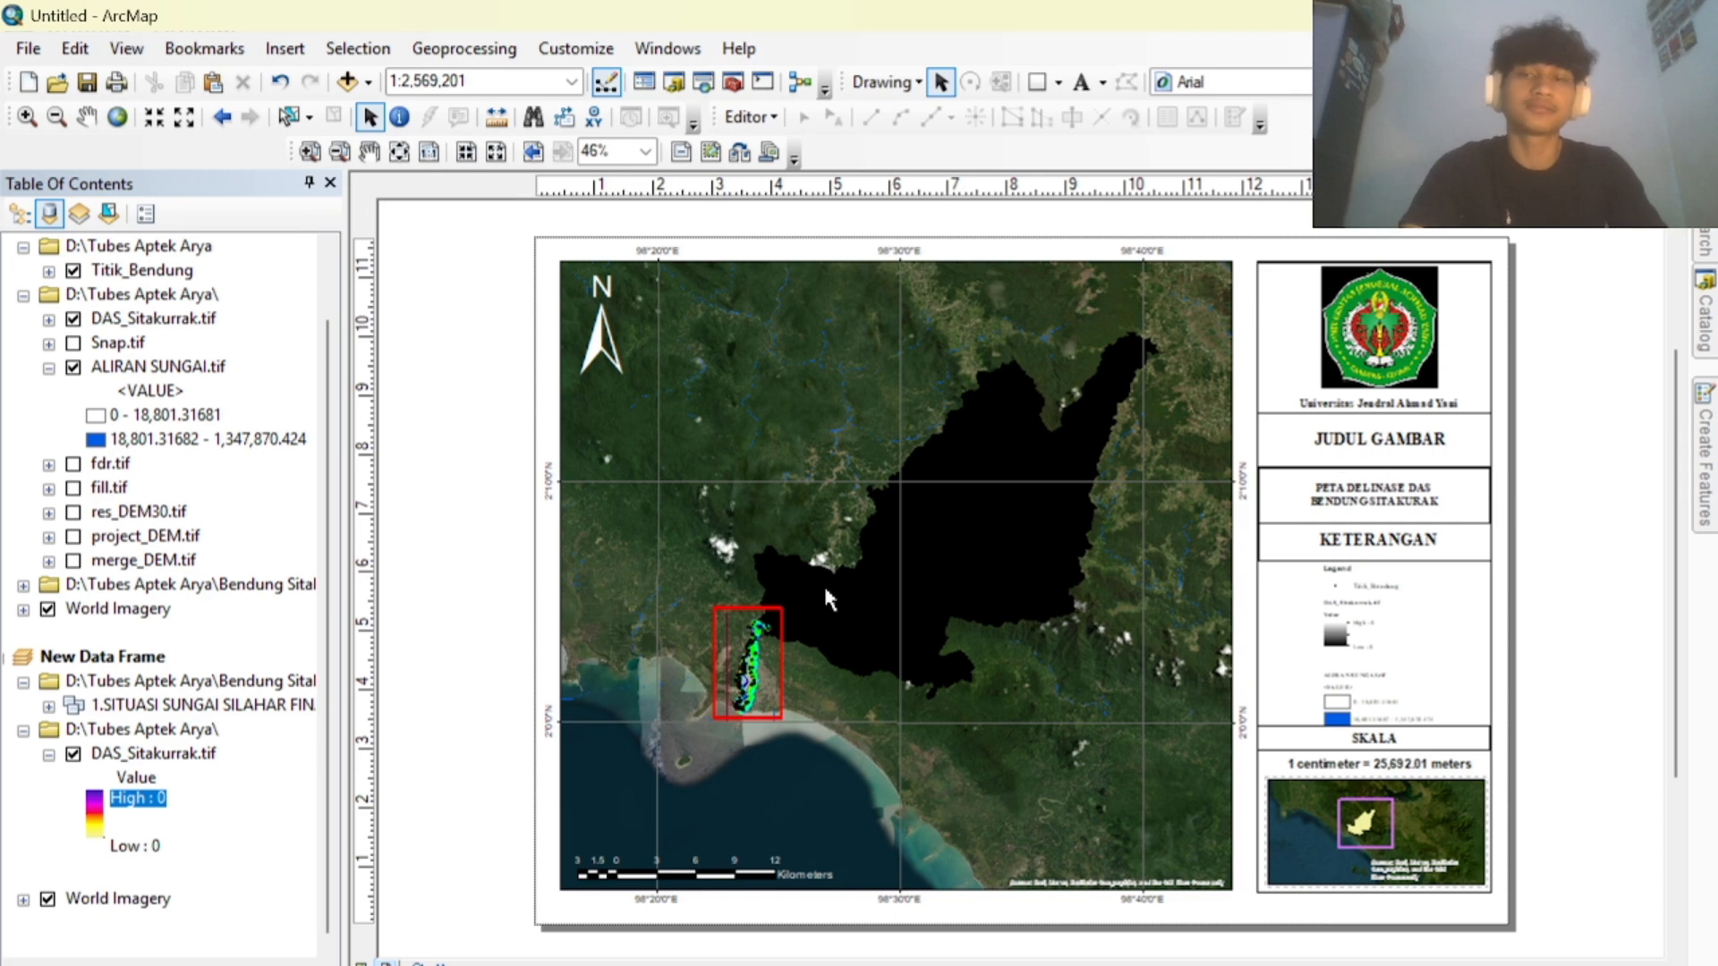
Save the ArcMap document as ARCGRIS DONE in the project's Tubes Aptek folder on the DATA (D:) drive.
click(28, 48)
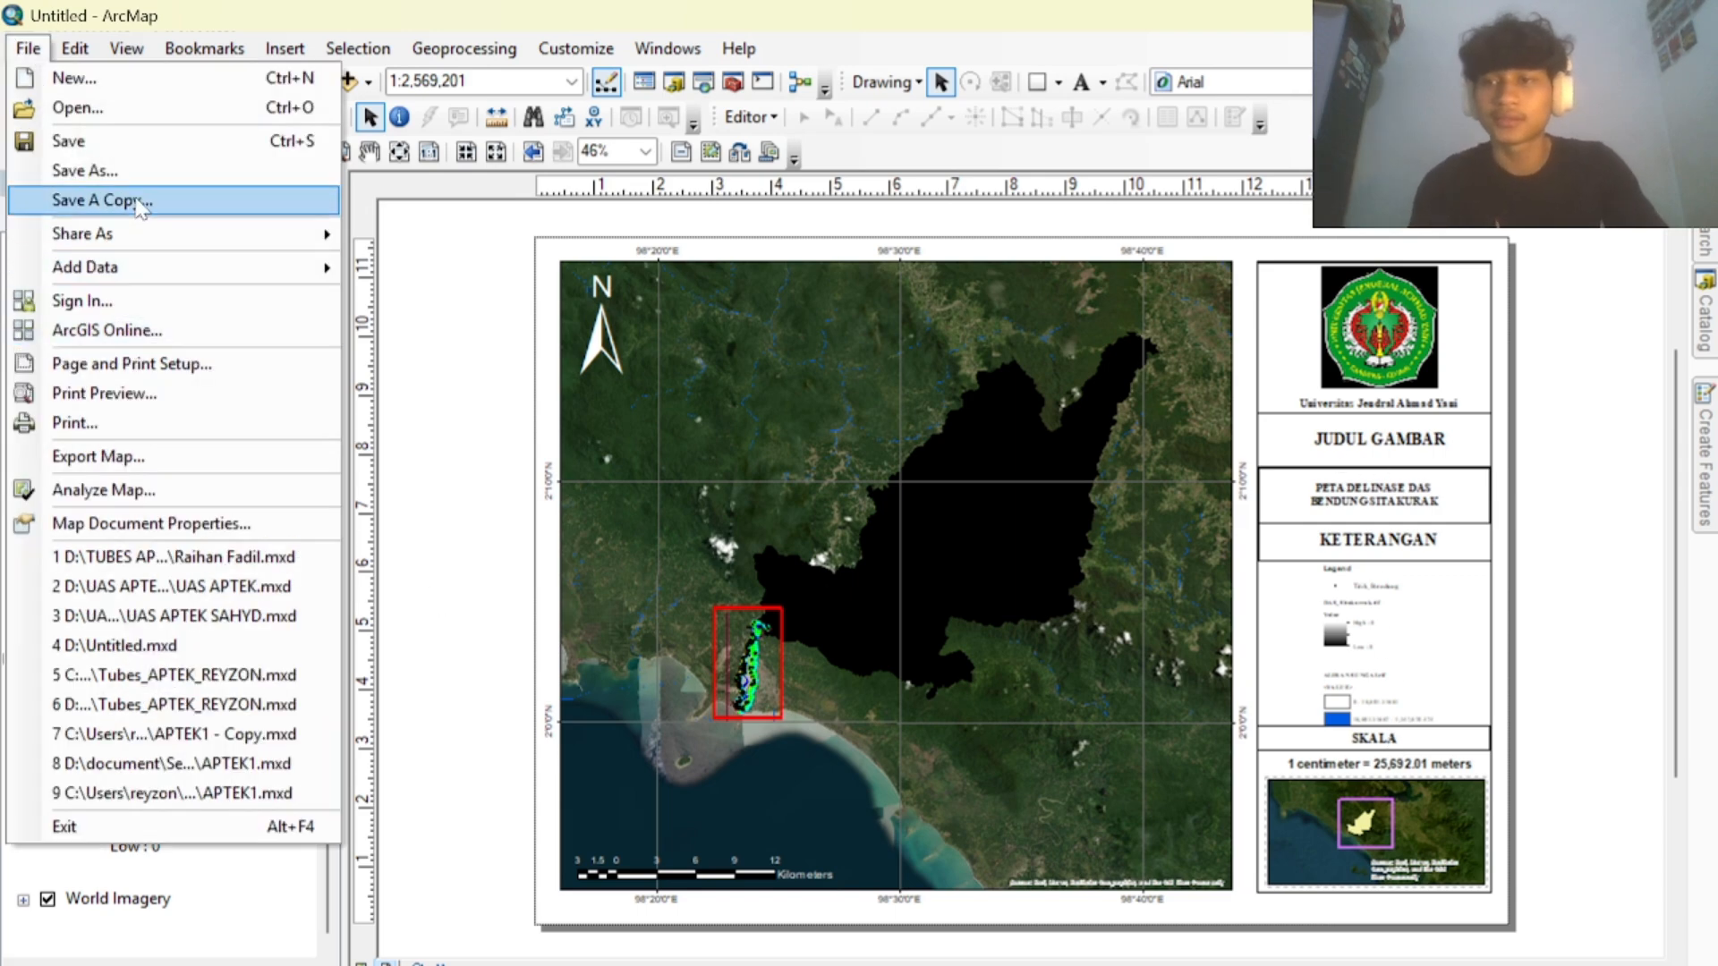
click(146, 181)
click(577, 617)
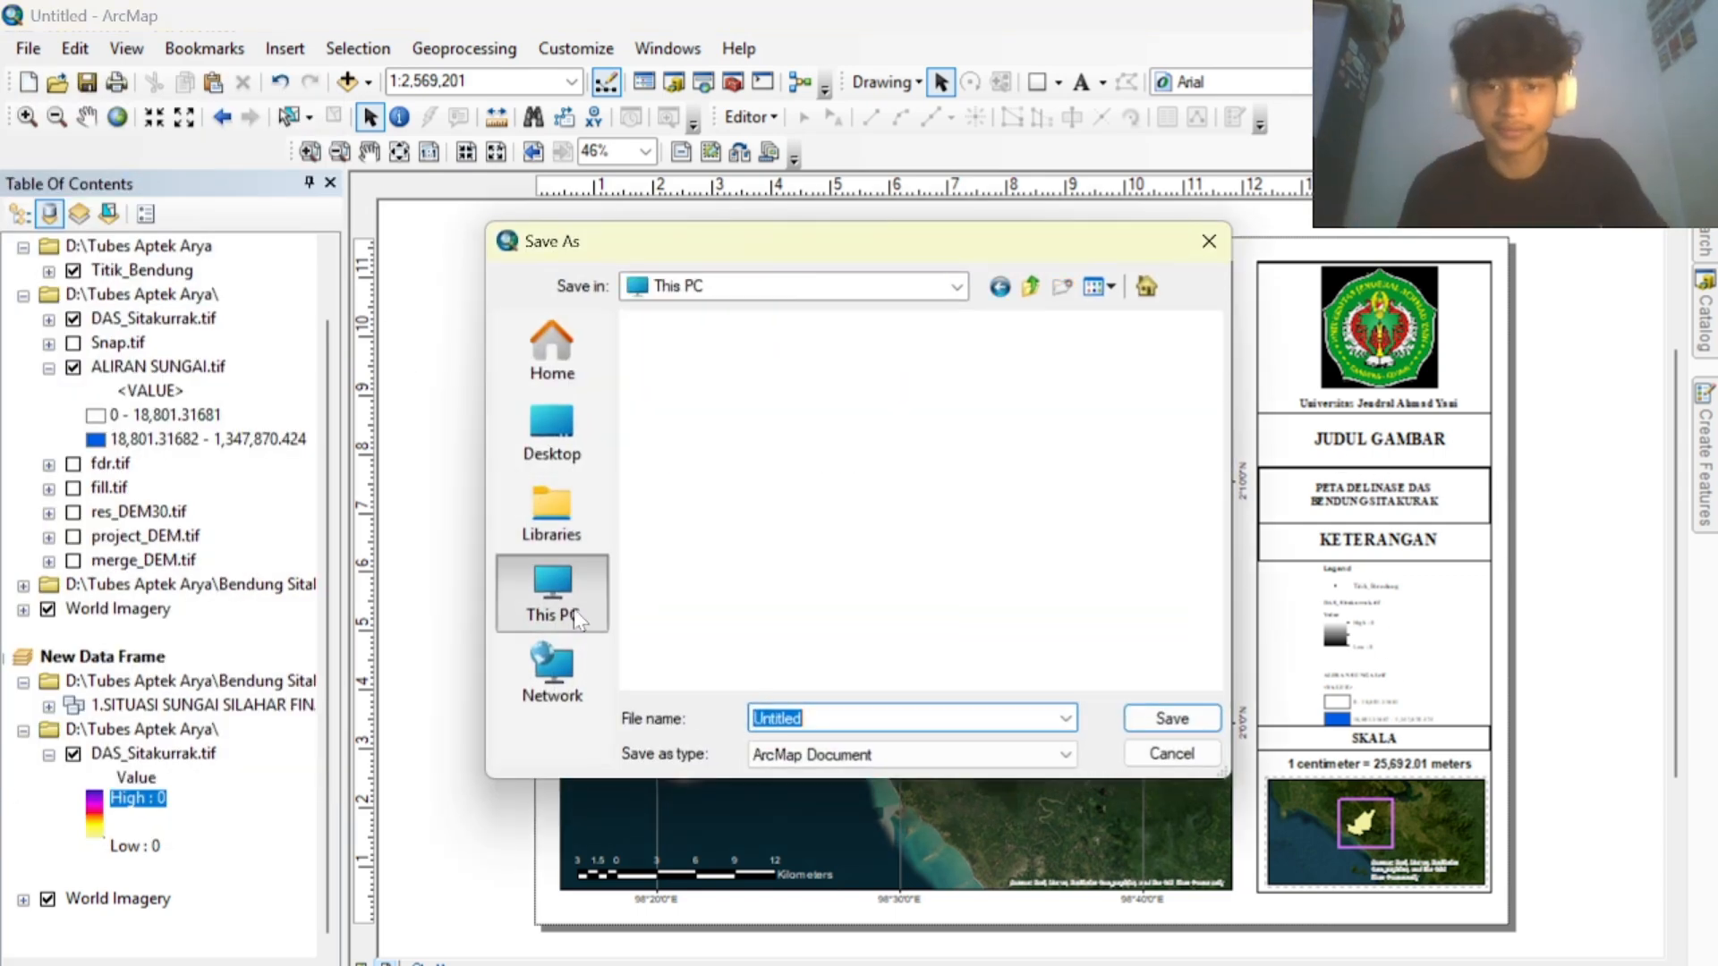
double_click(711, 439)
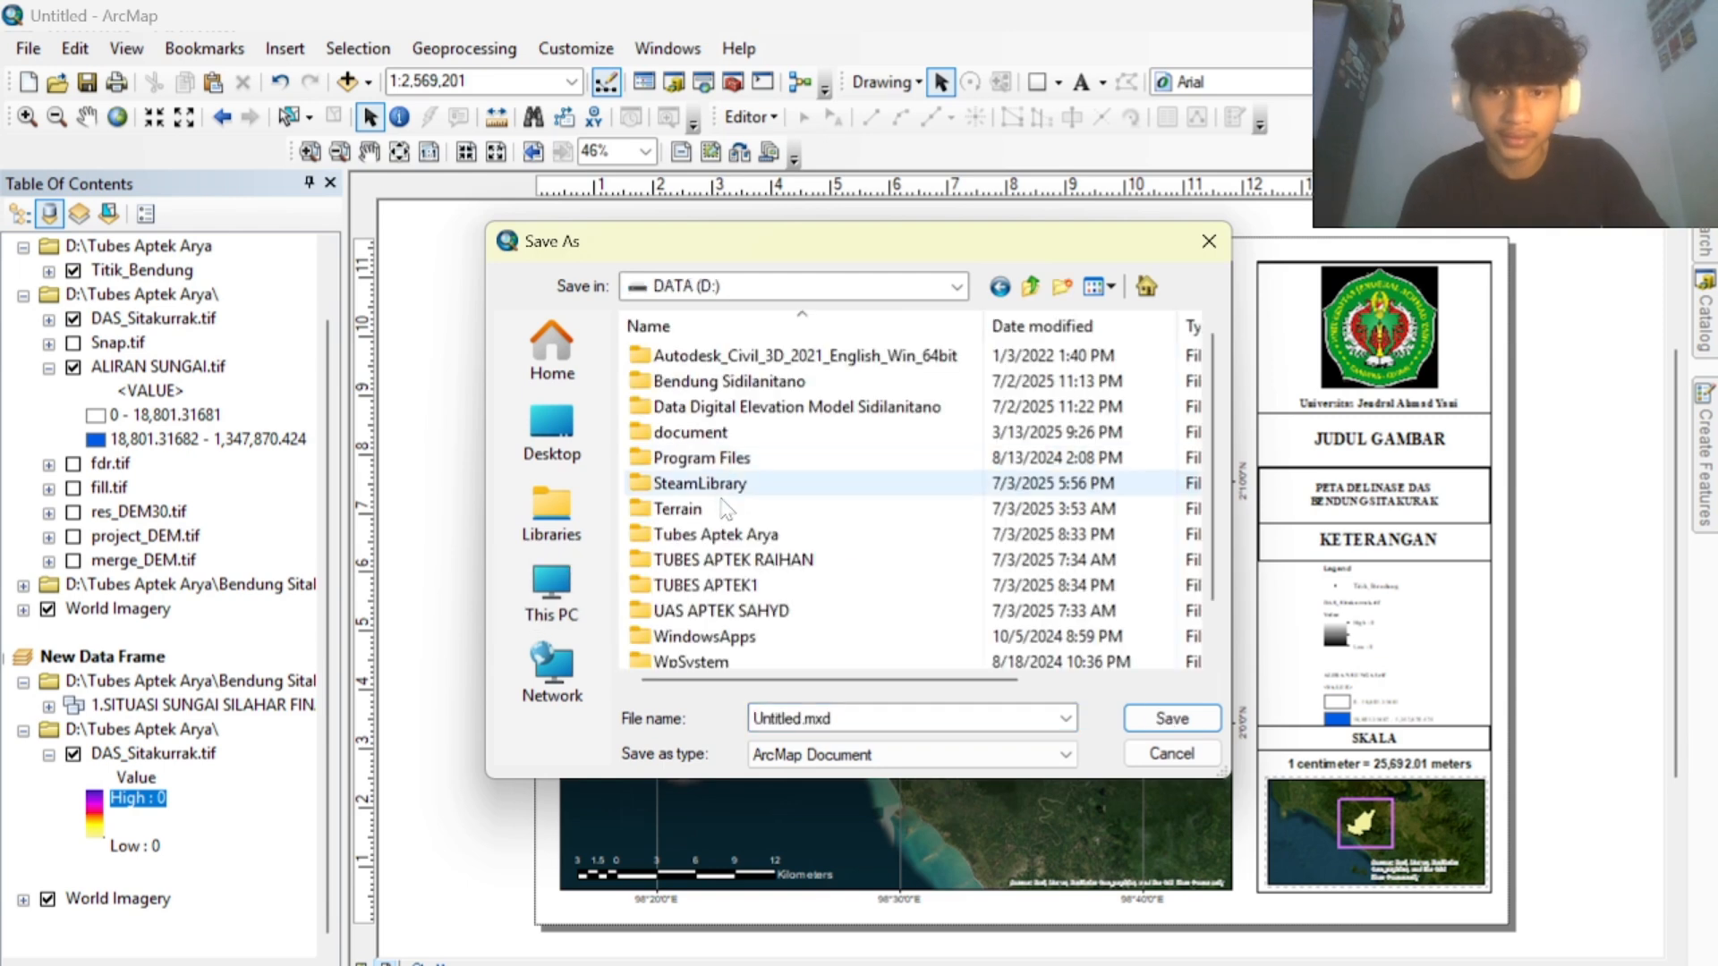
scroll(743, 483, down, 1)
double_click(707, 483)
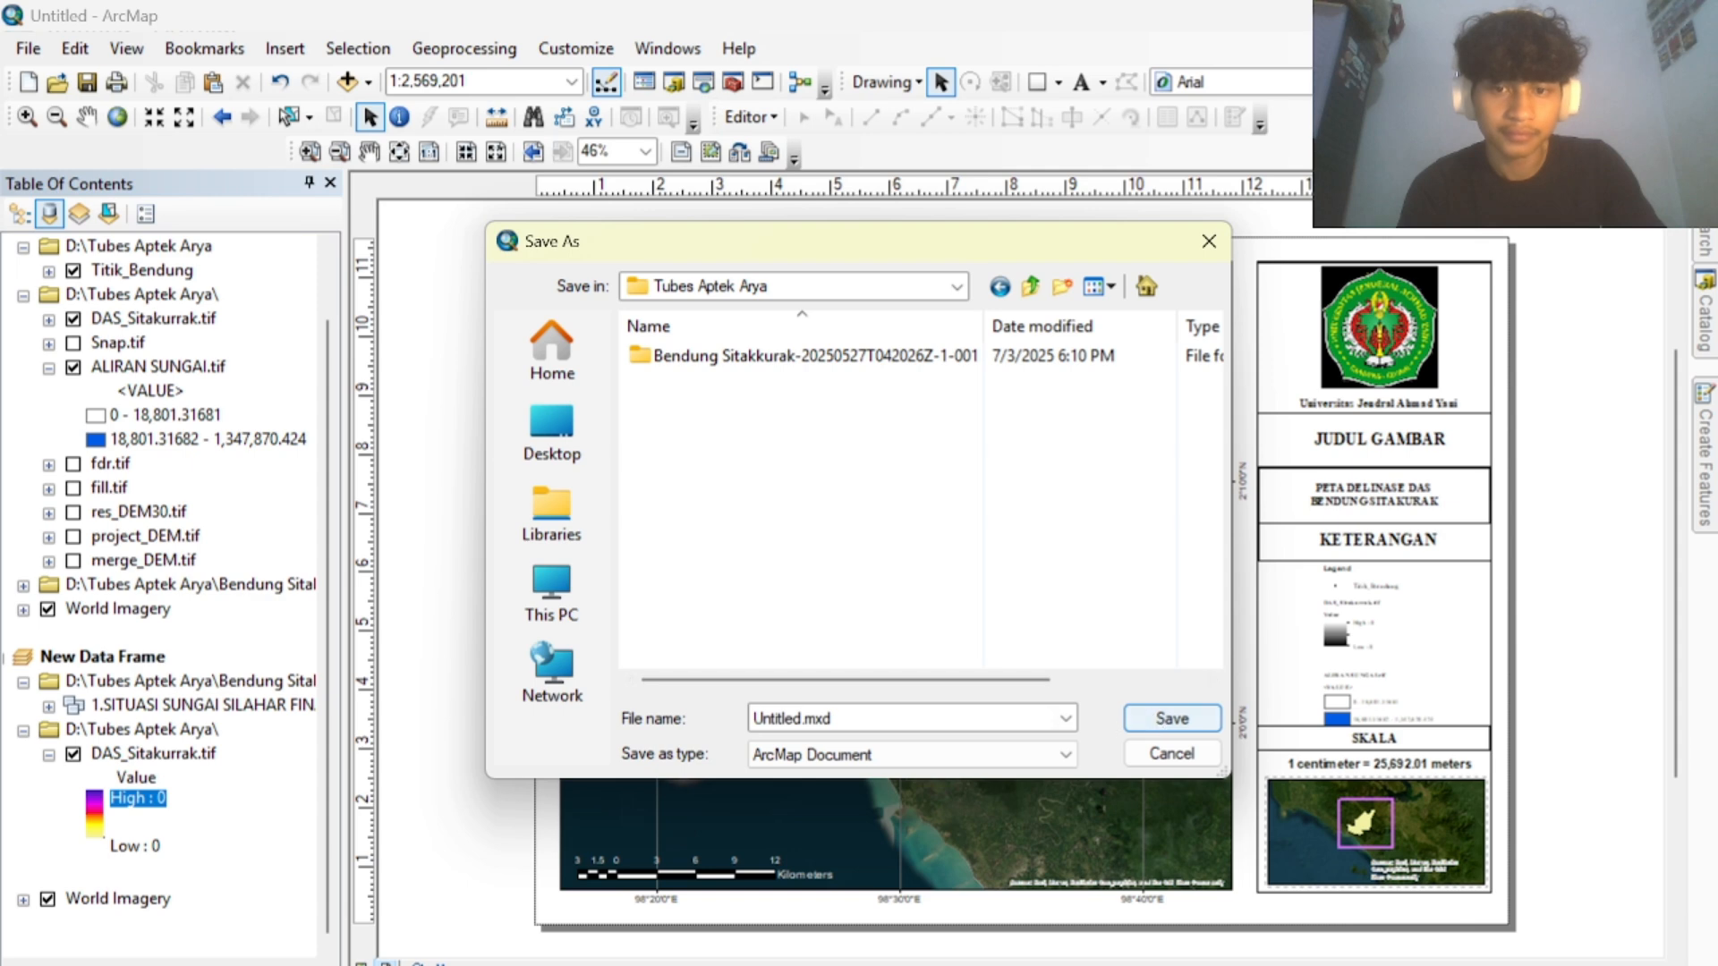
click(904, 719)
text(ARCGRIS DONE)
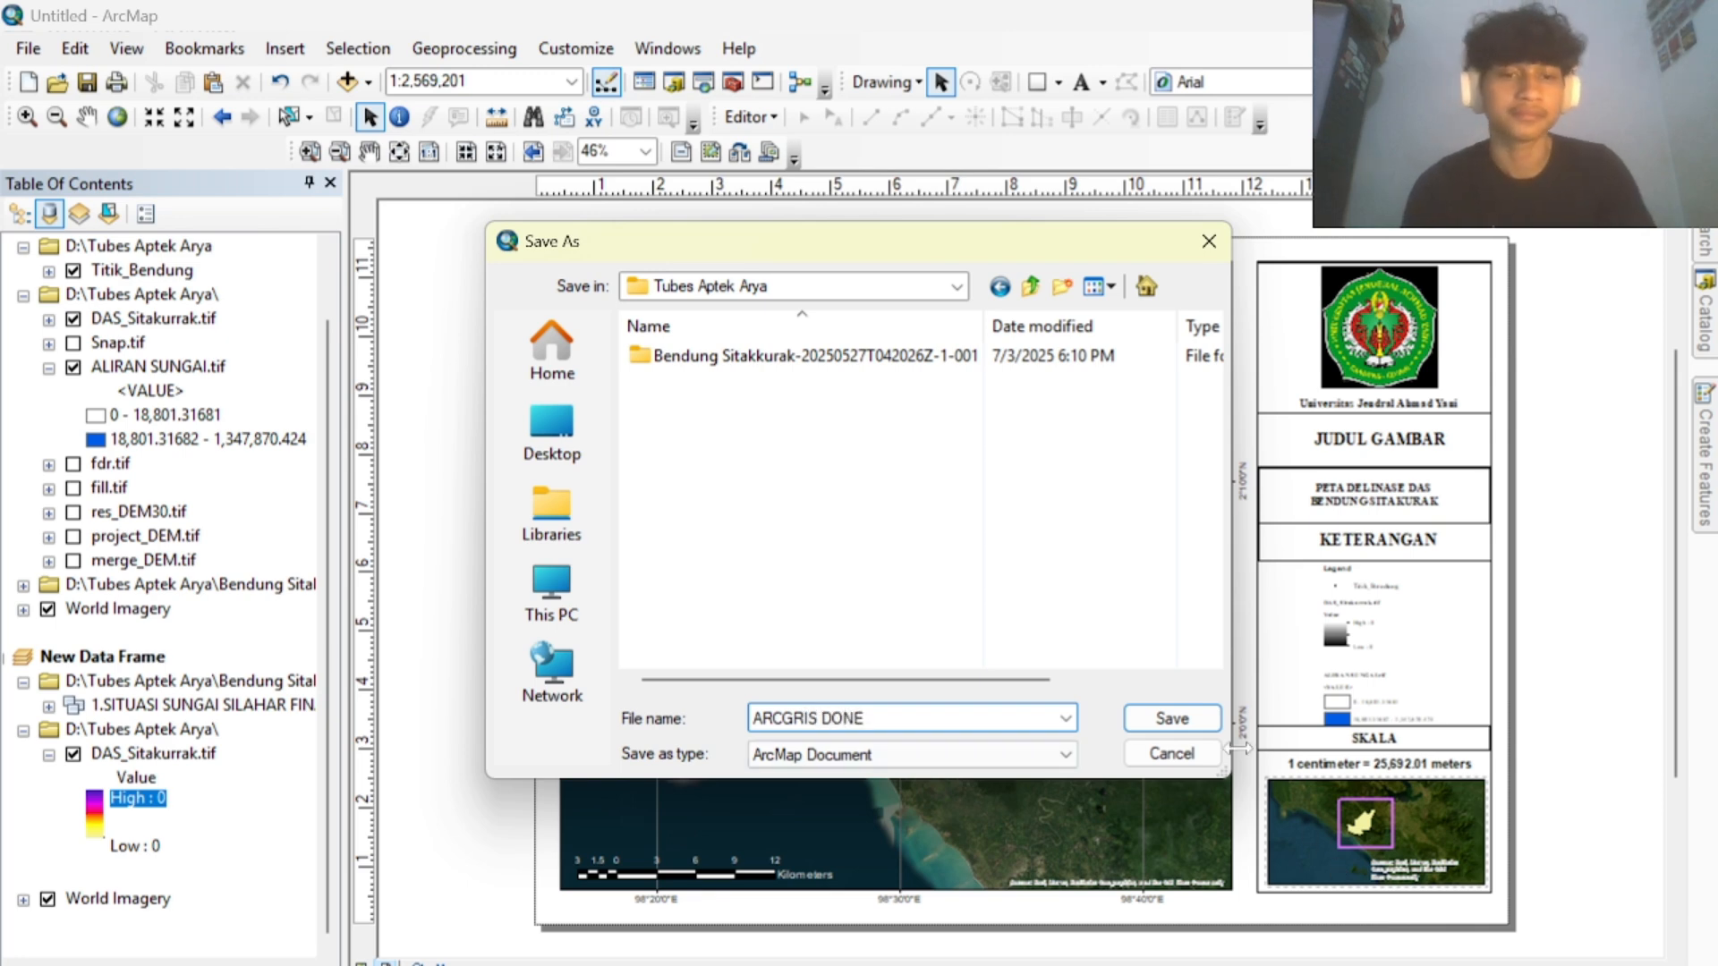
click(1163, 718)
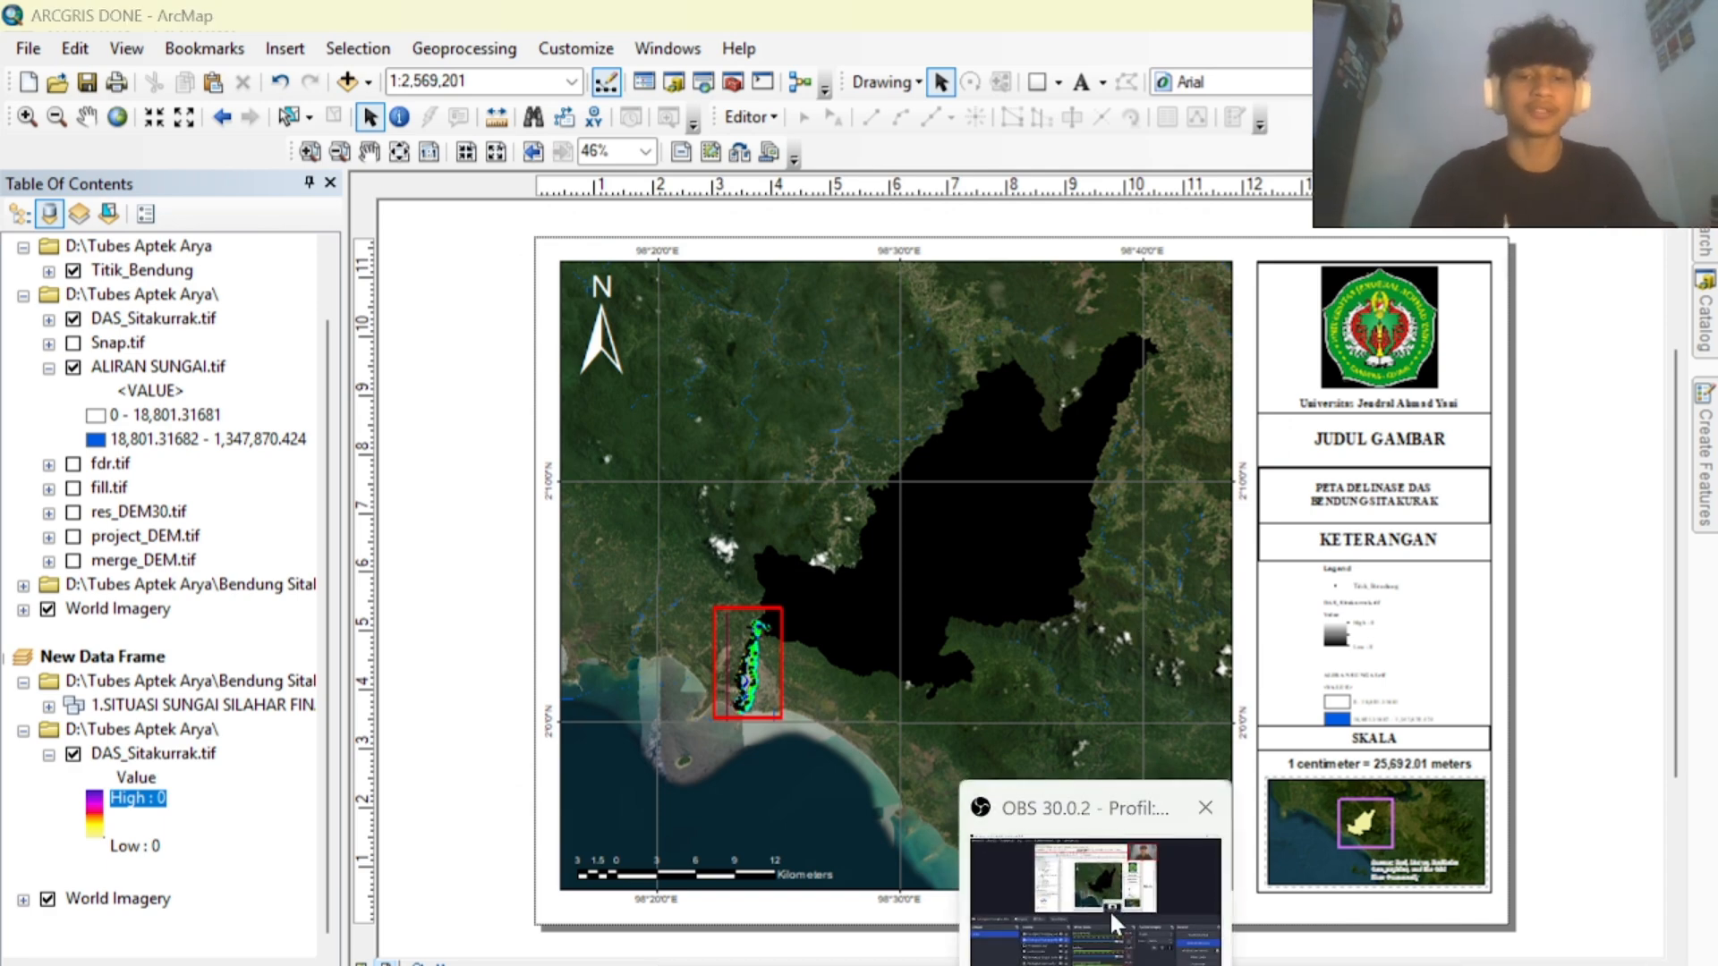
click(1110, 909)
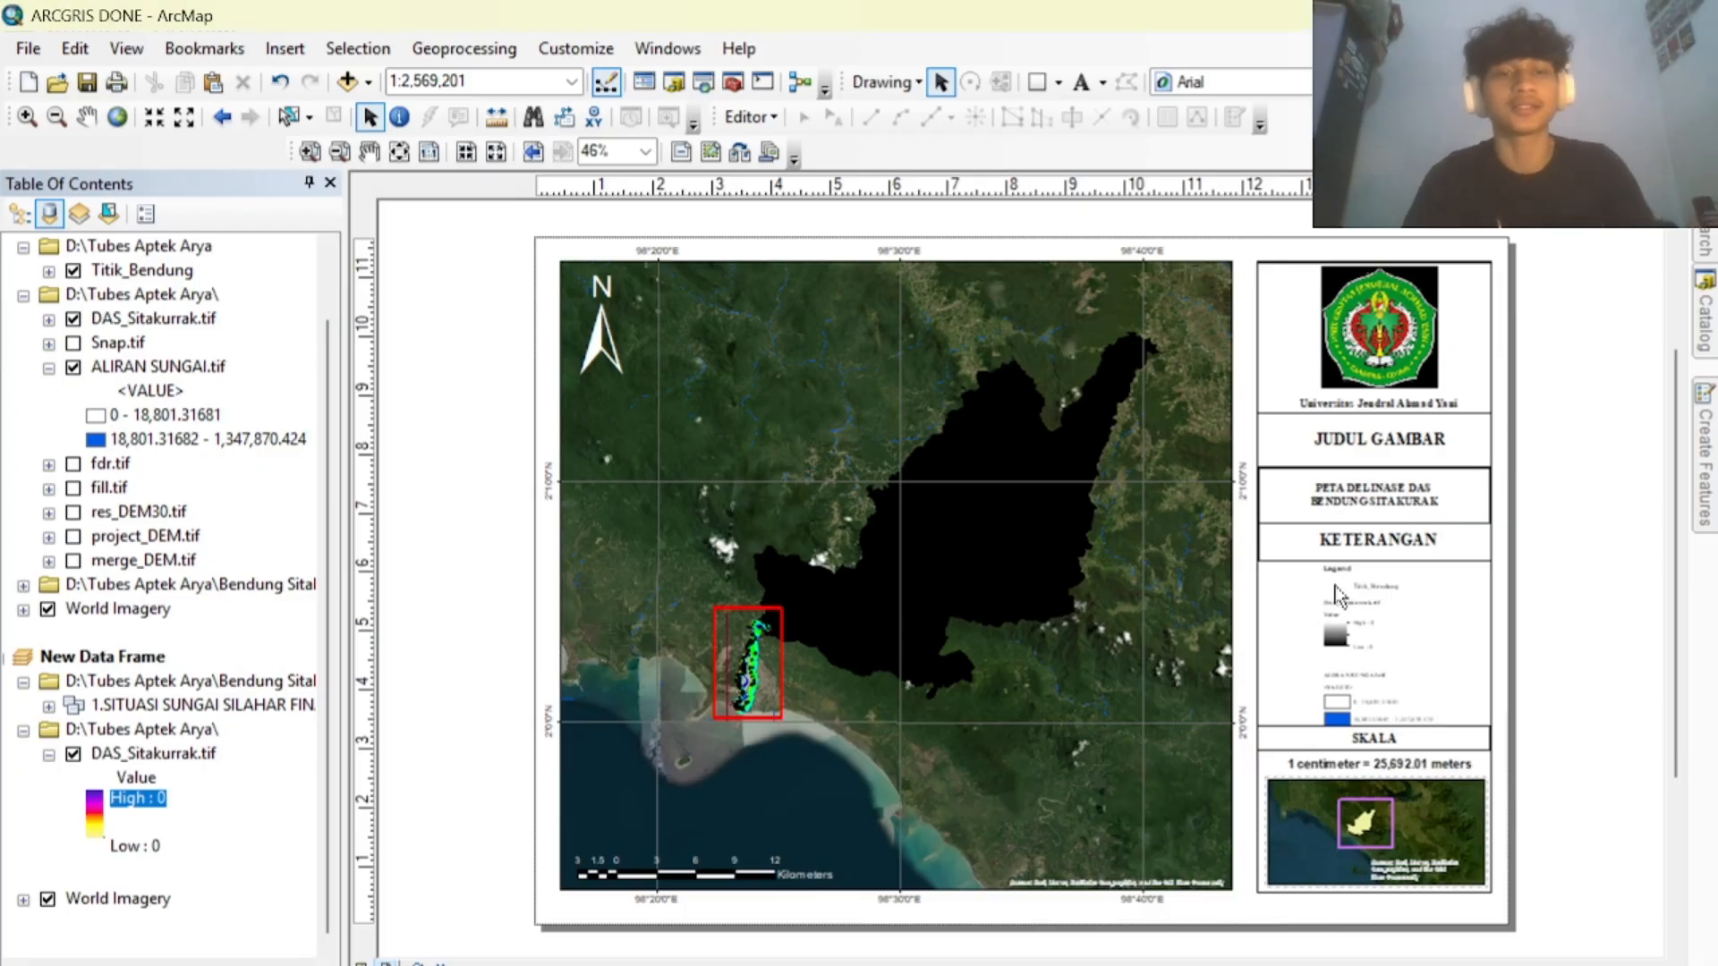
mouse_move(1095, 965)
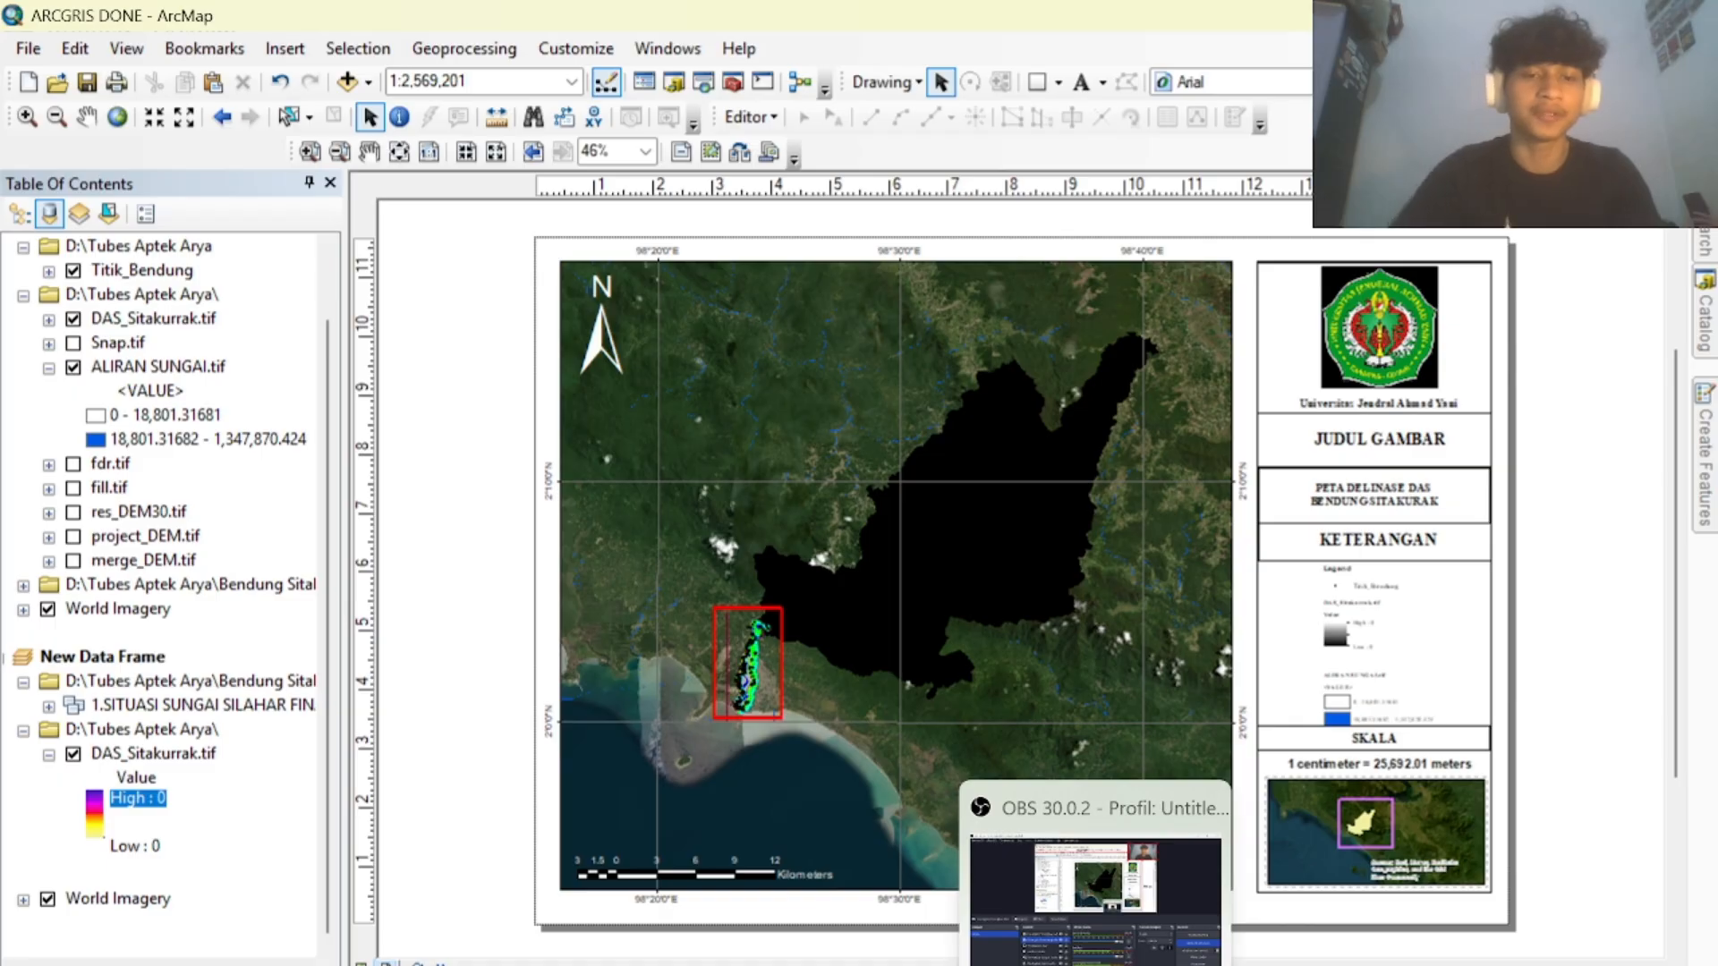
click(1095, 961)
click(1528, 754)
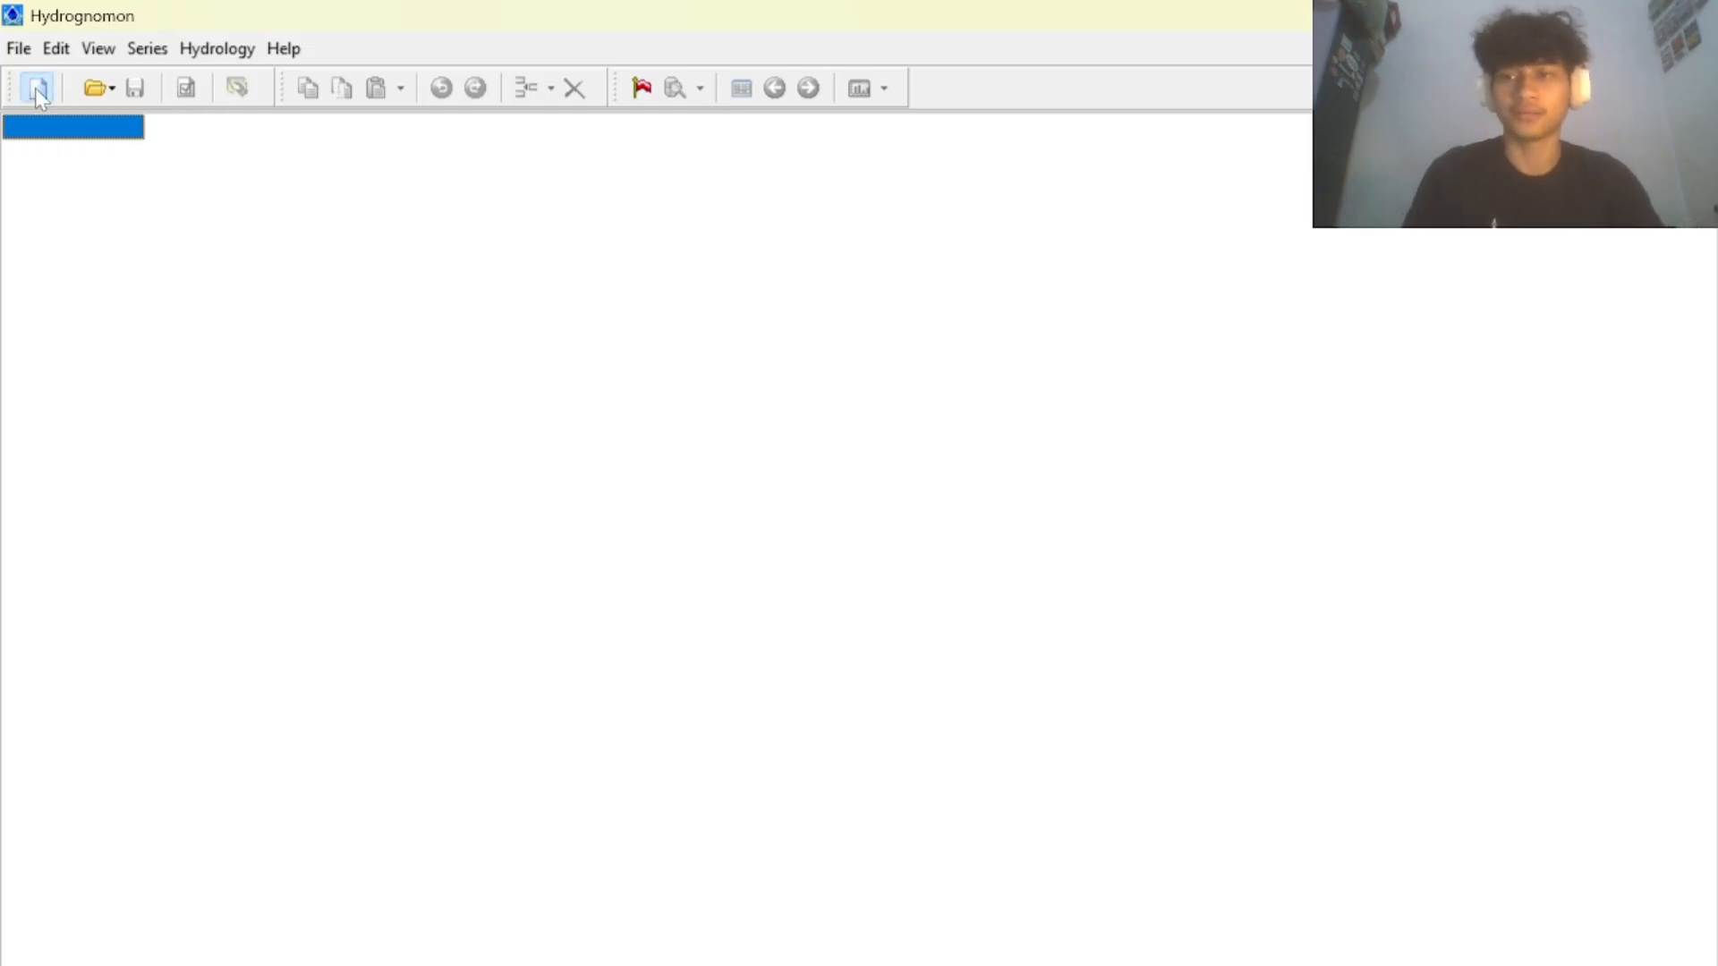
Create a new time series in Hydrognomon, keeping the CXT (UTC+0700) Christmas Island time zone and setting the measurement unit to mm.
click(35, 90)
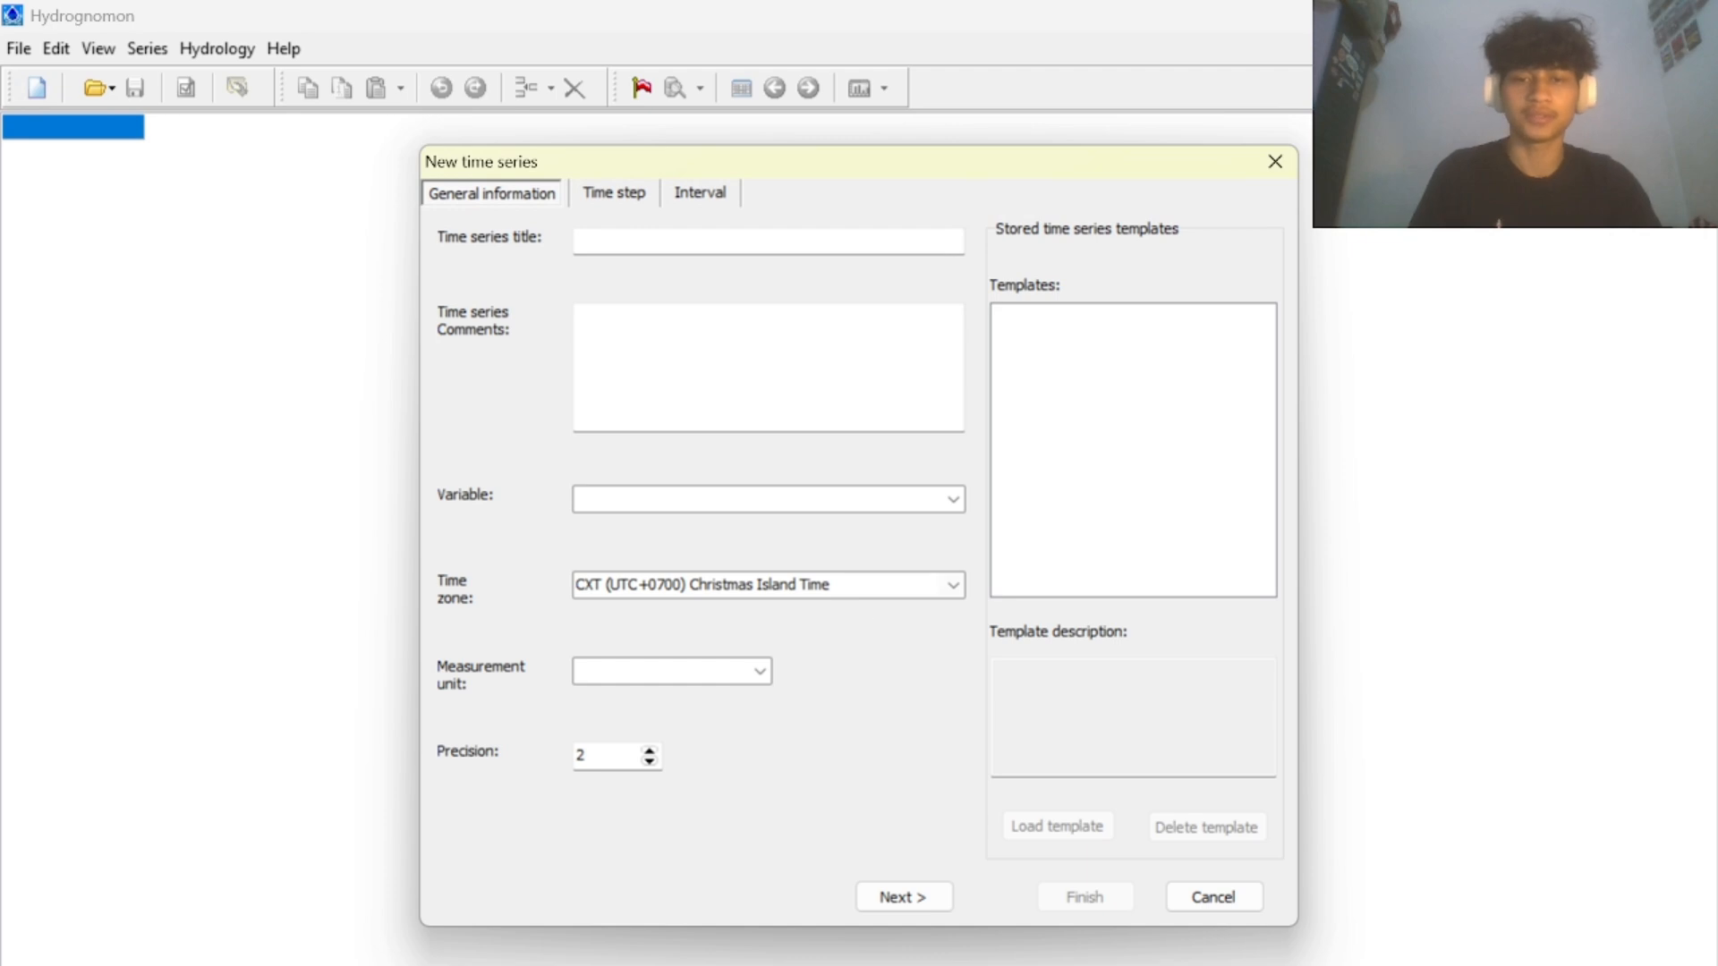
click(954, 586)
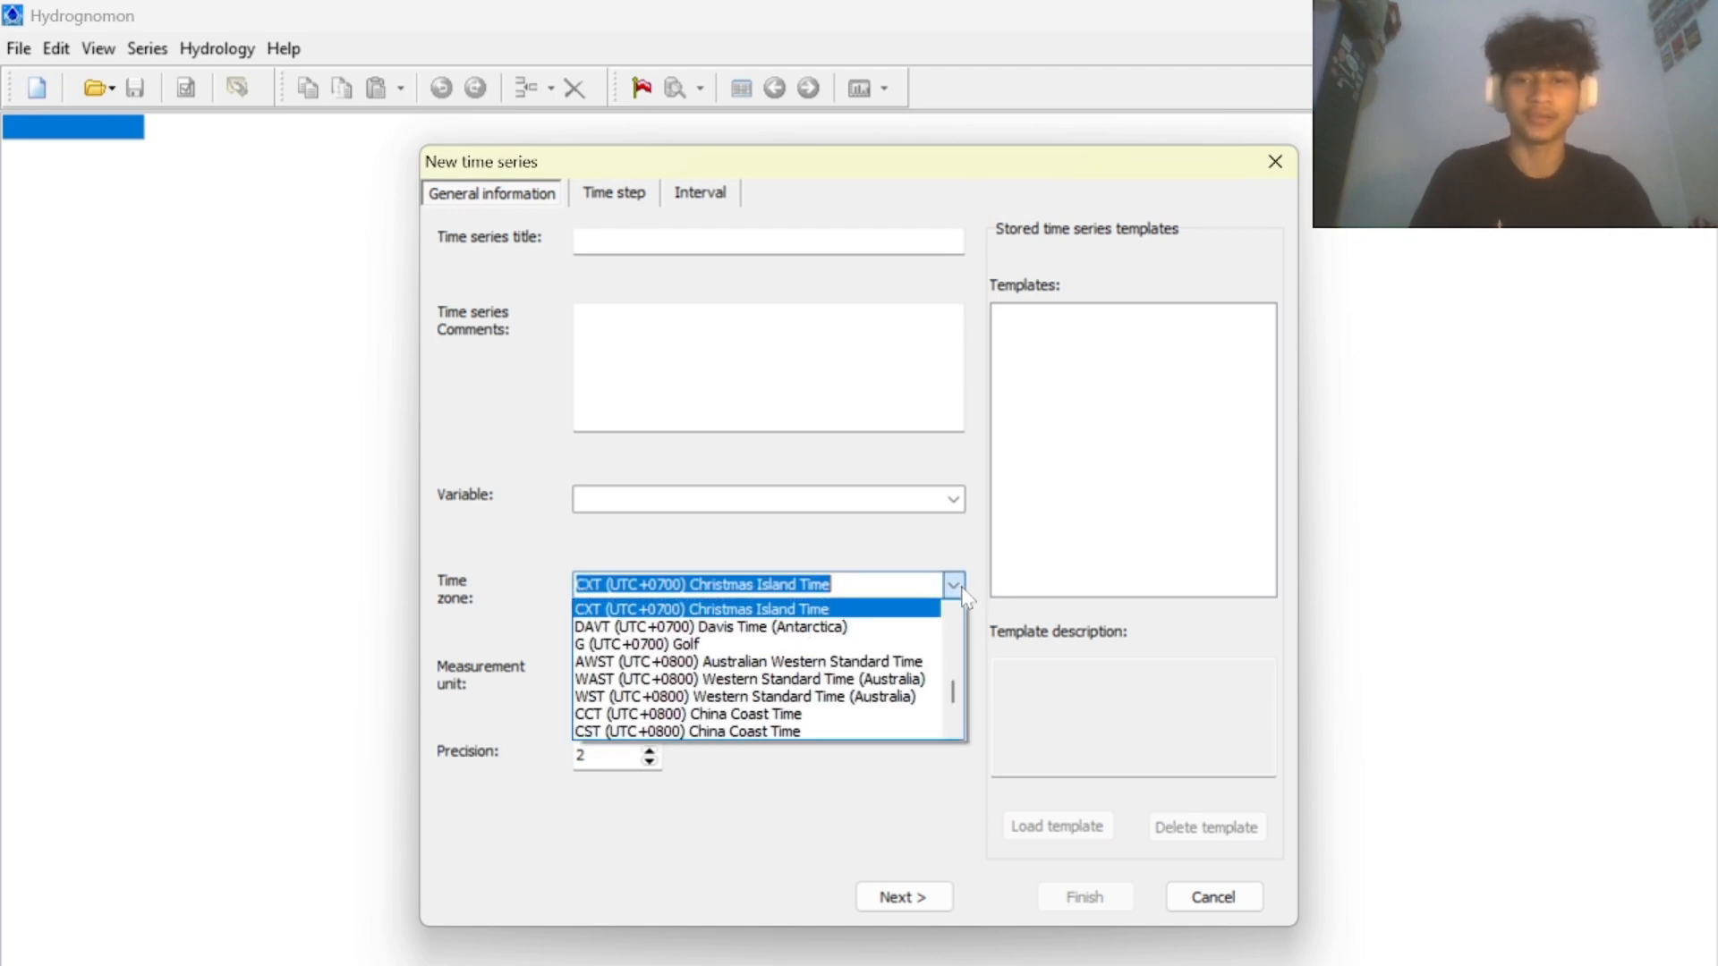
click(963, 591)
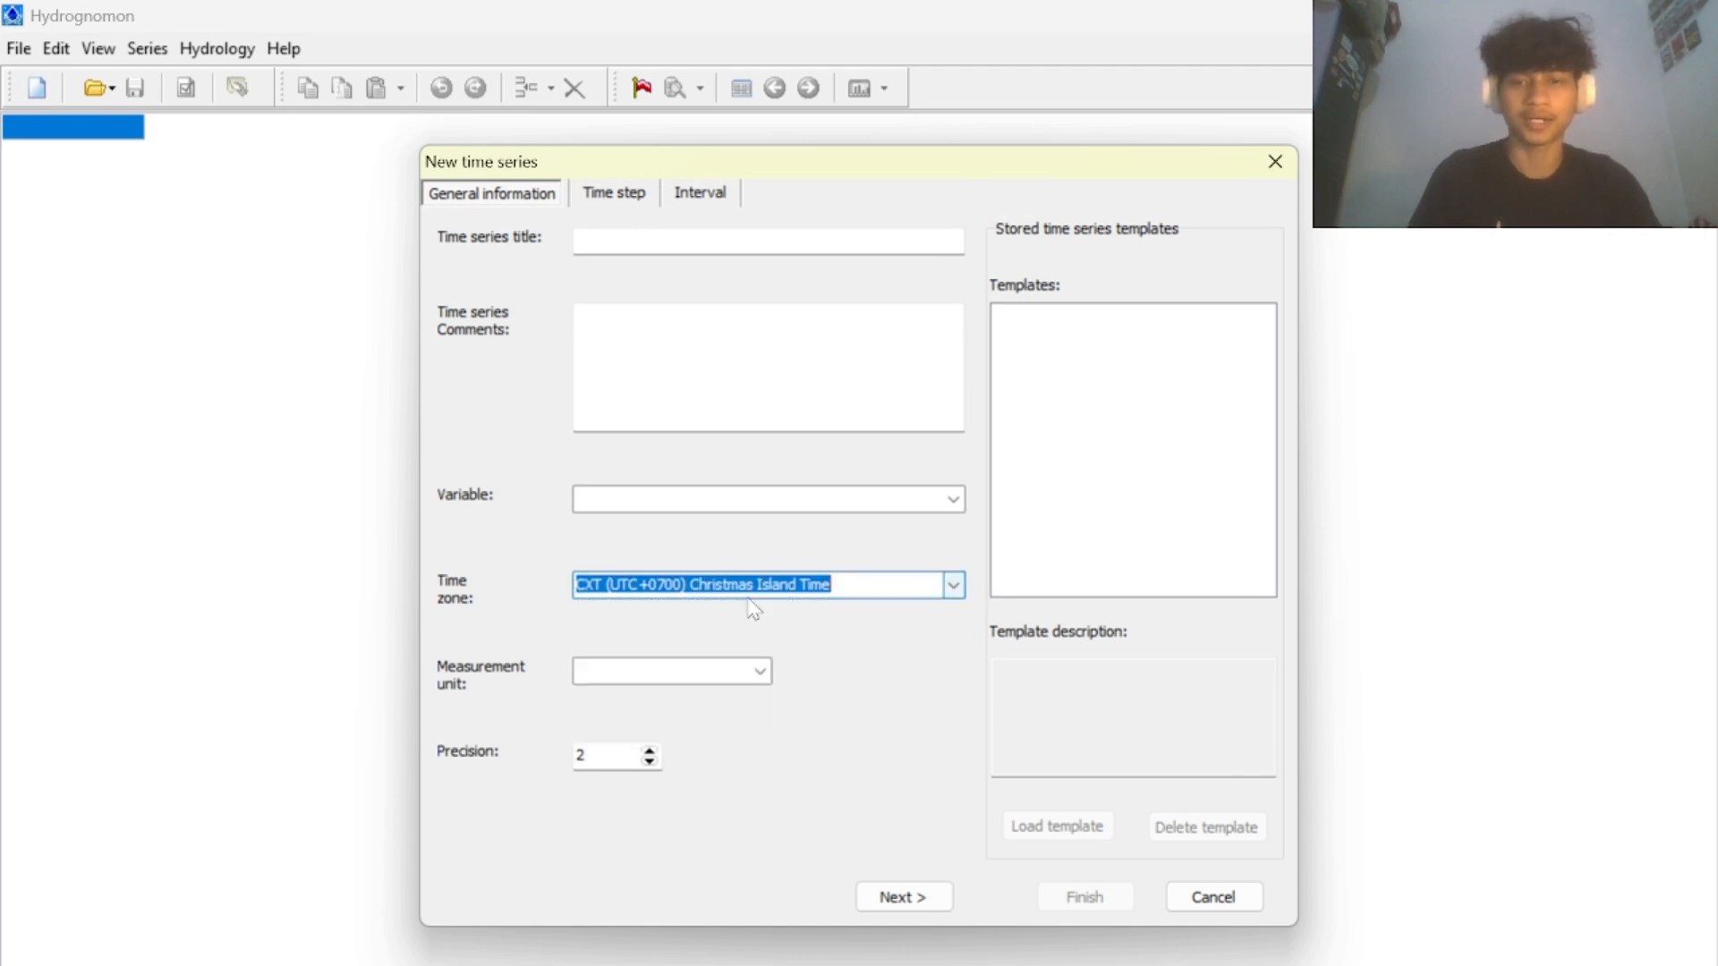
click(760, 671)
click(679, 695)
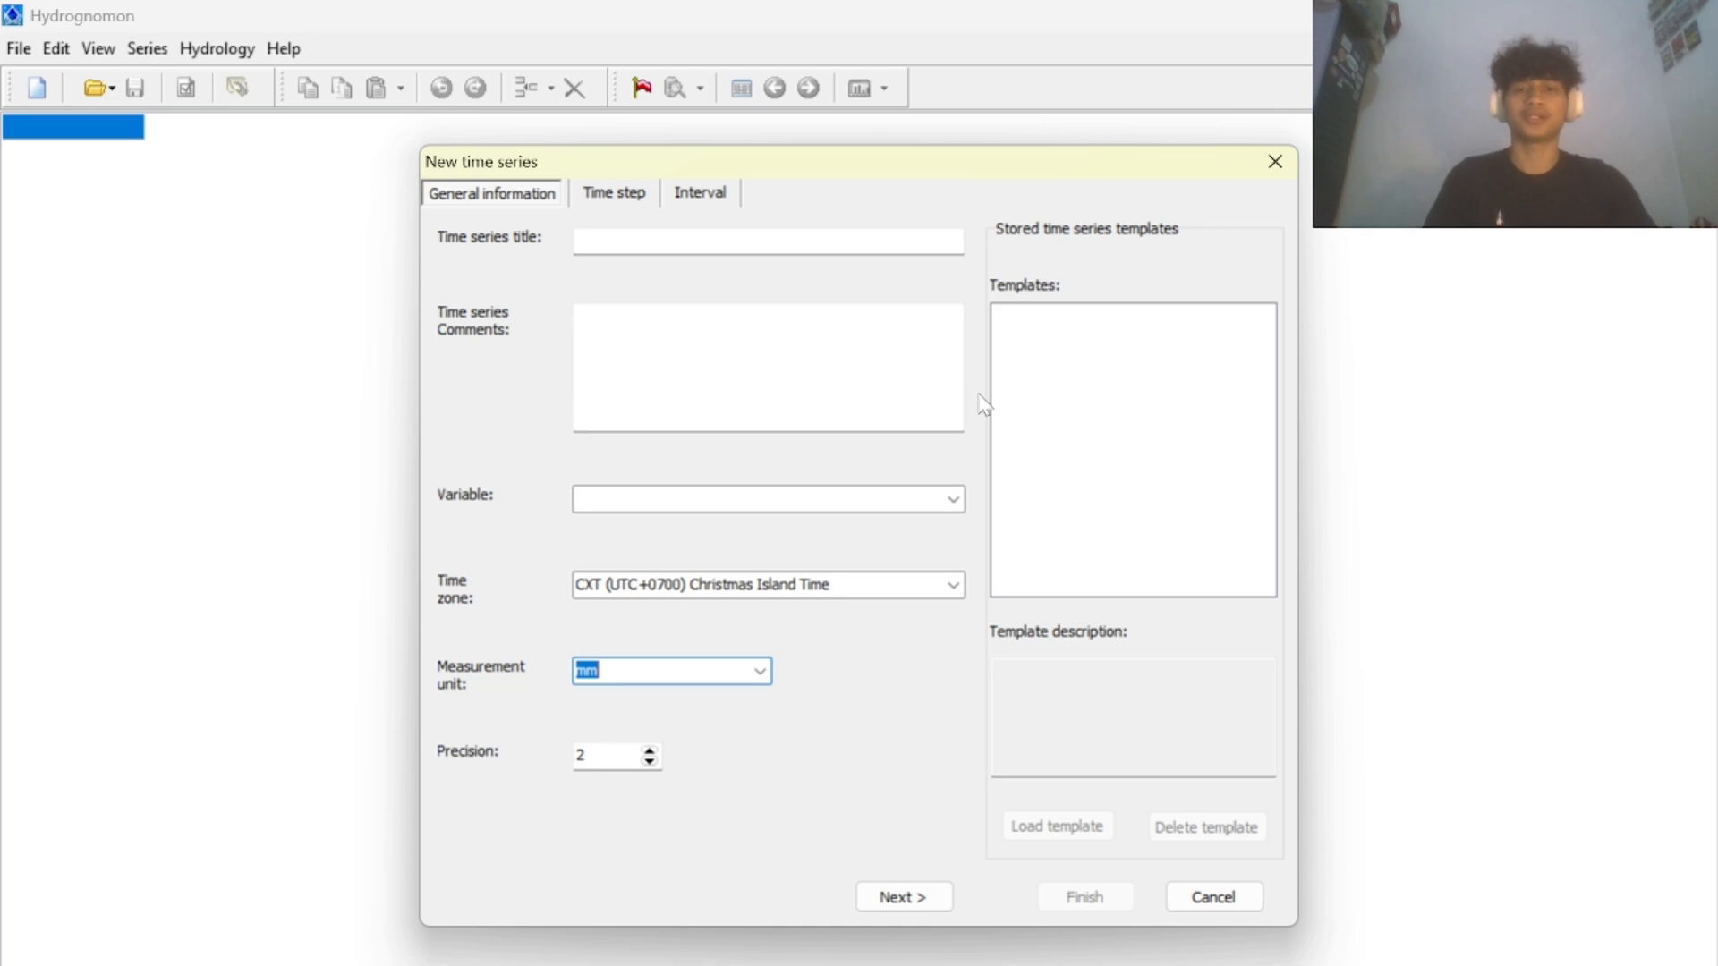
click(904, 896)
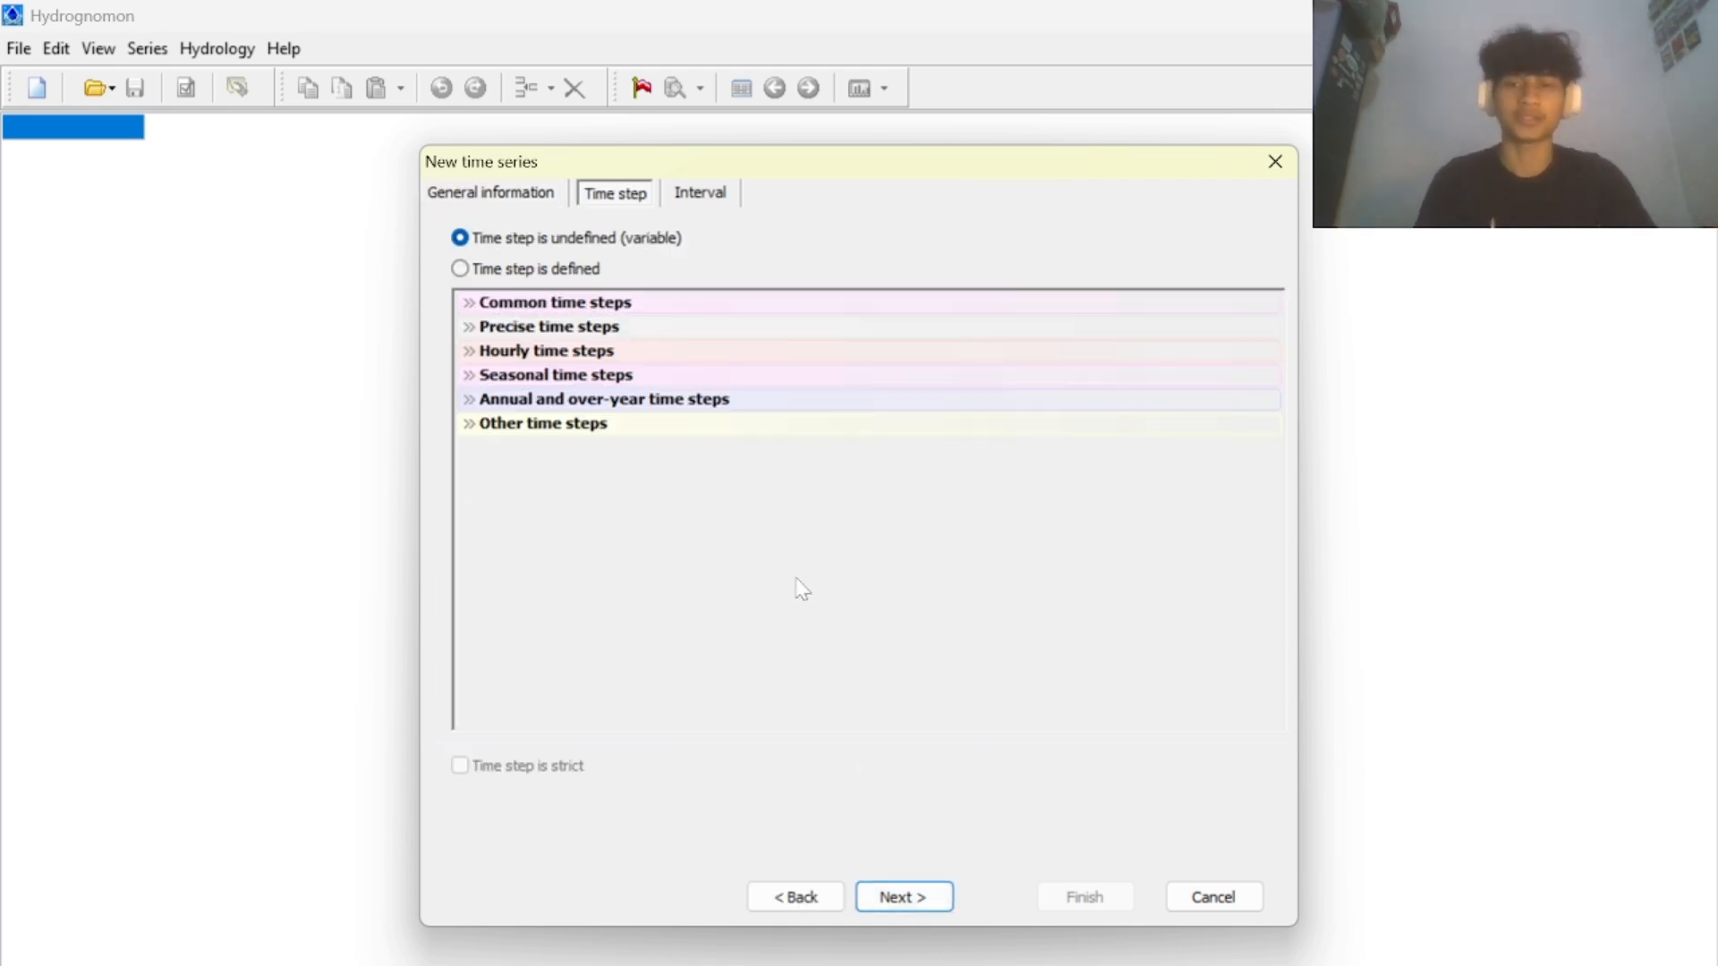
Define the time series' time step as Annual, keep it strict, and proceed to the interval settings.
click(459, 268)
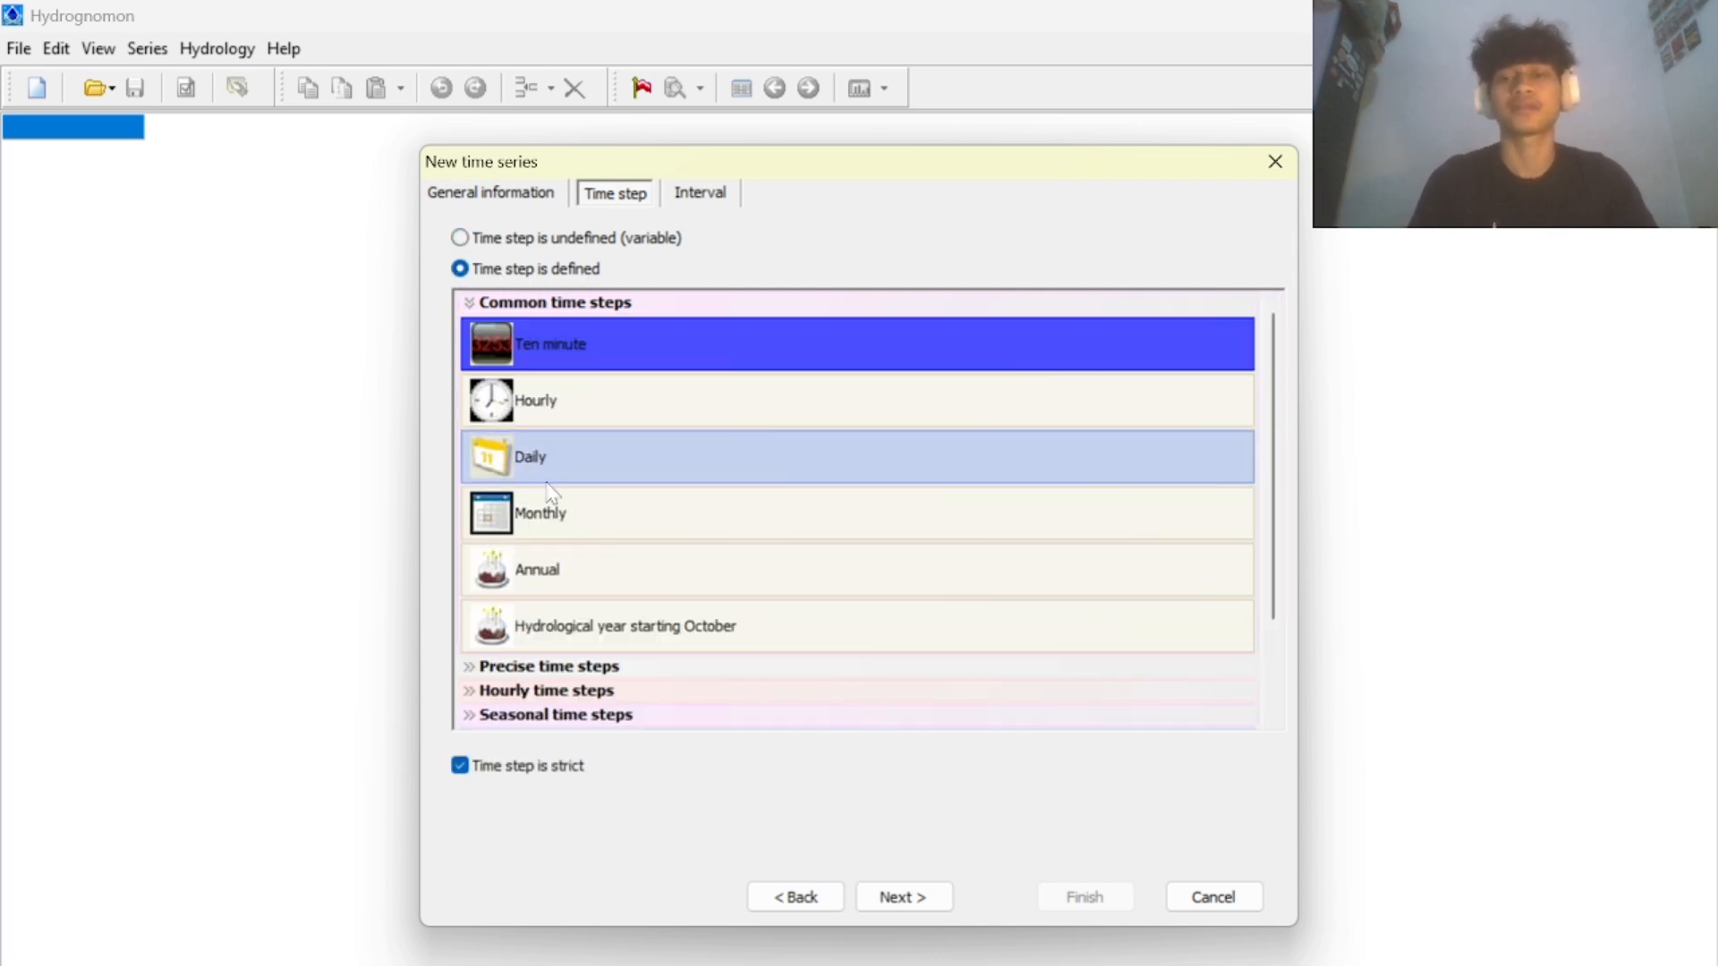
click(564, 569)
click(895, 896)
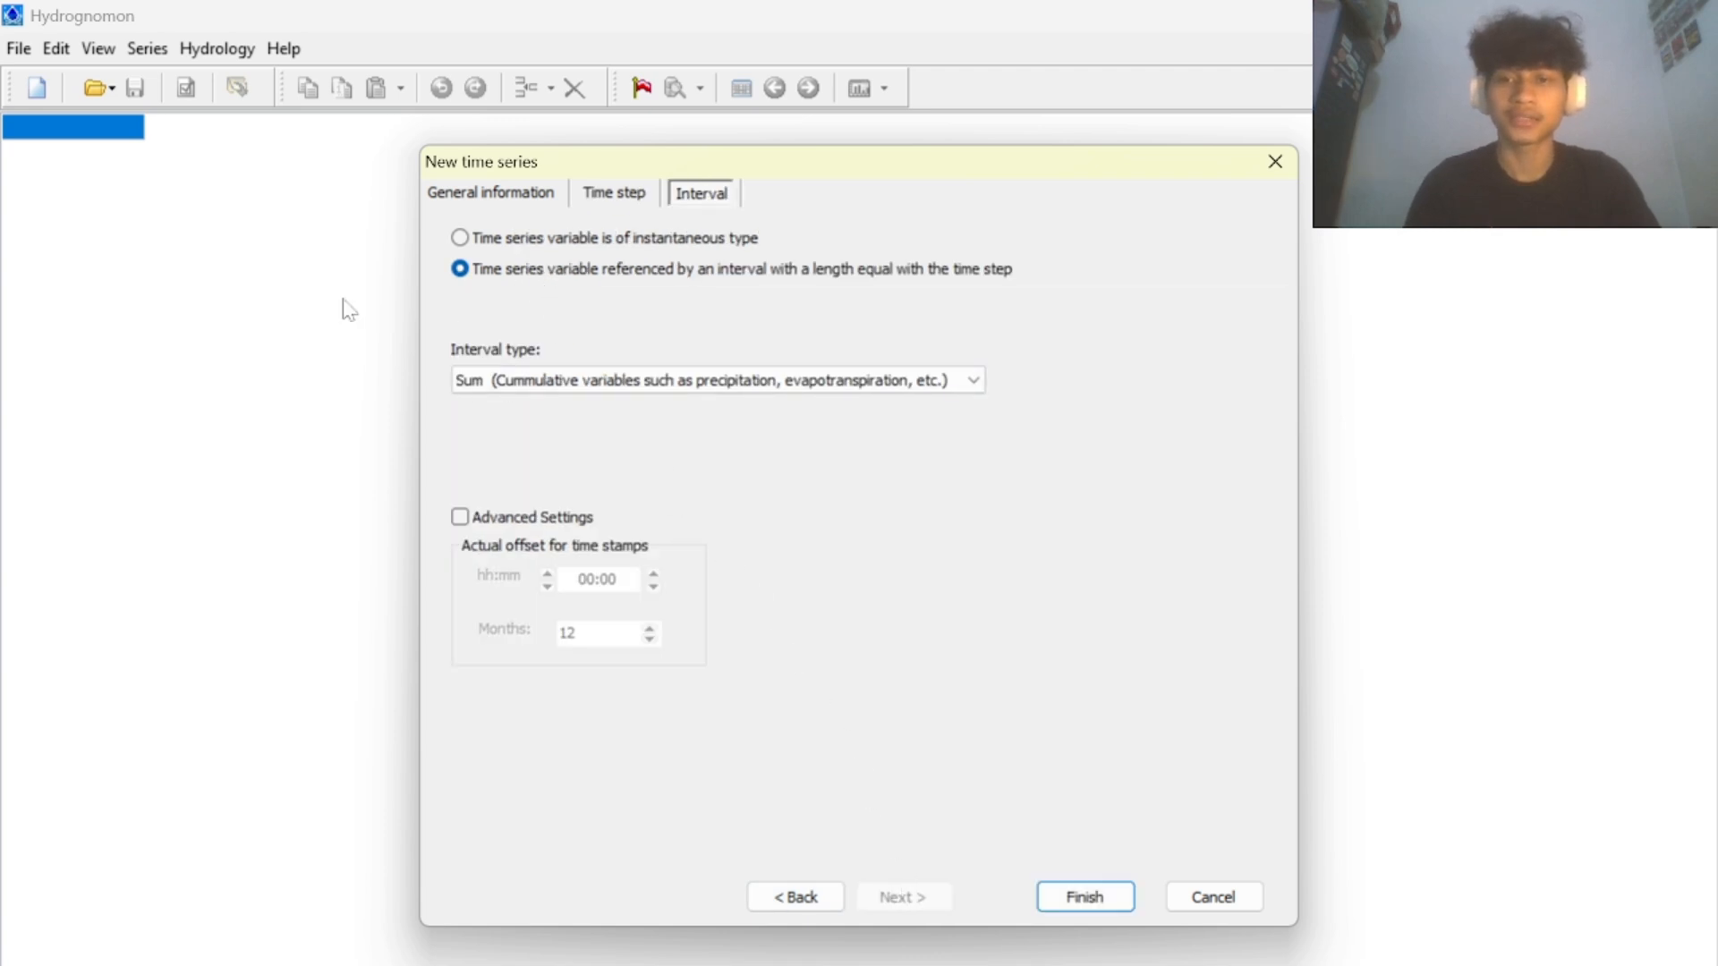
Finish the time series with the Sum interval type and insert annual records from 2005 to 2019.
click(1091, 896)
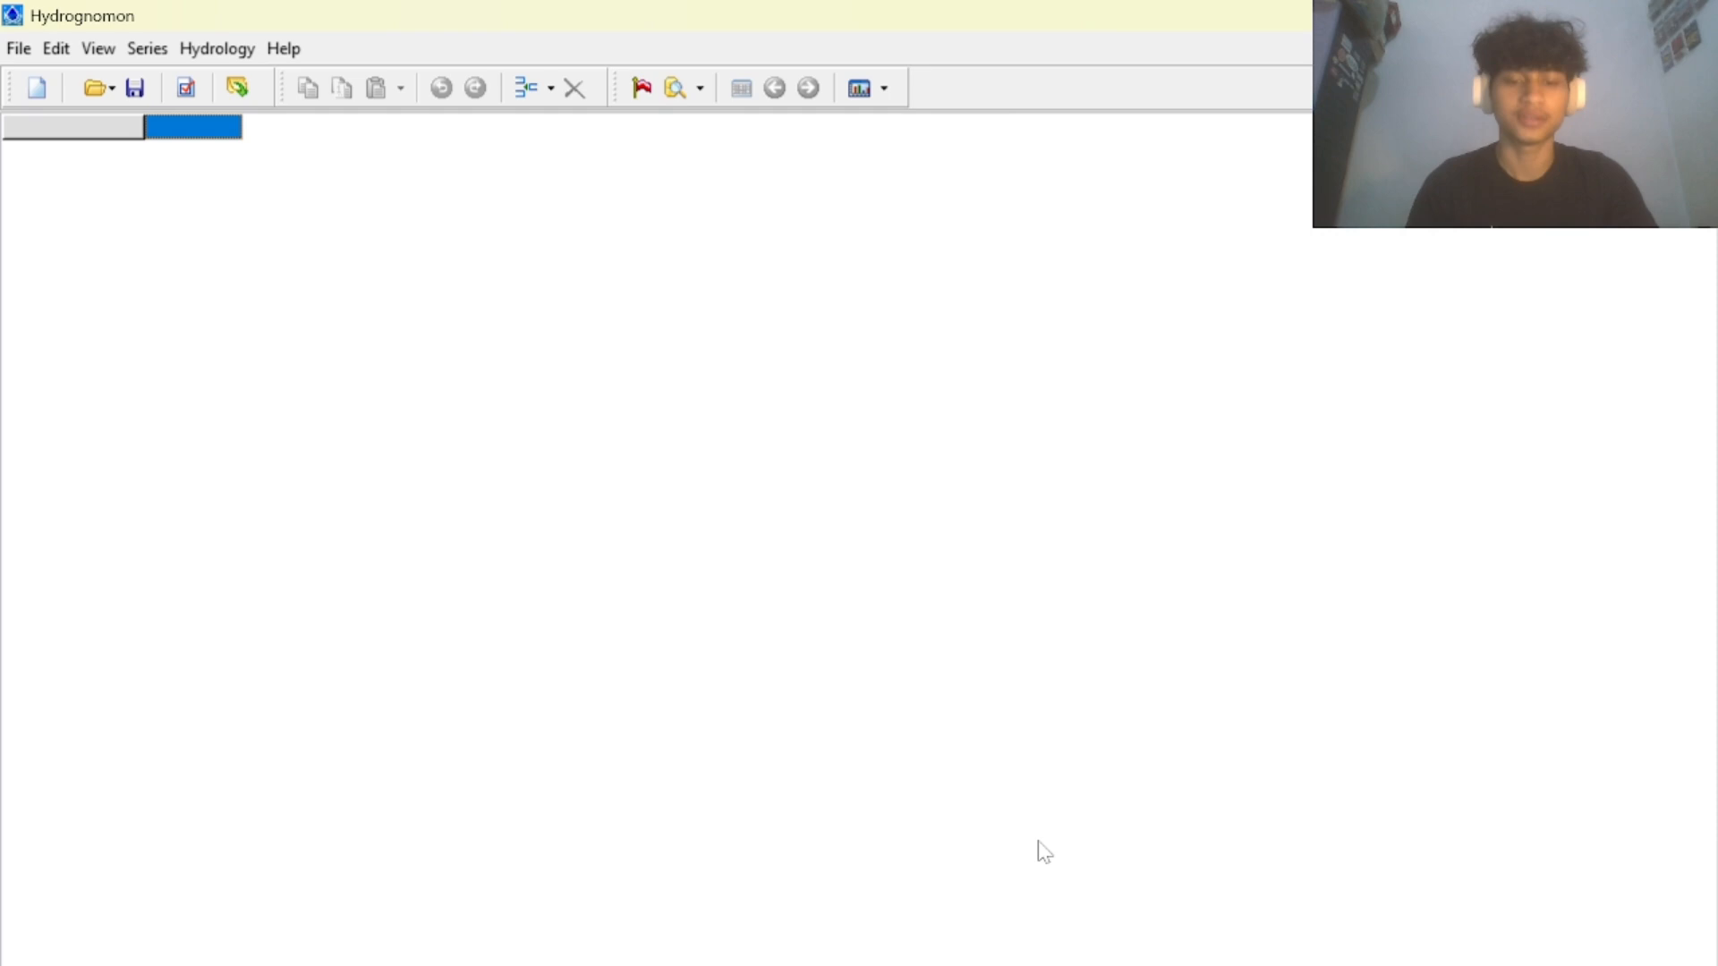
click(528, 88)
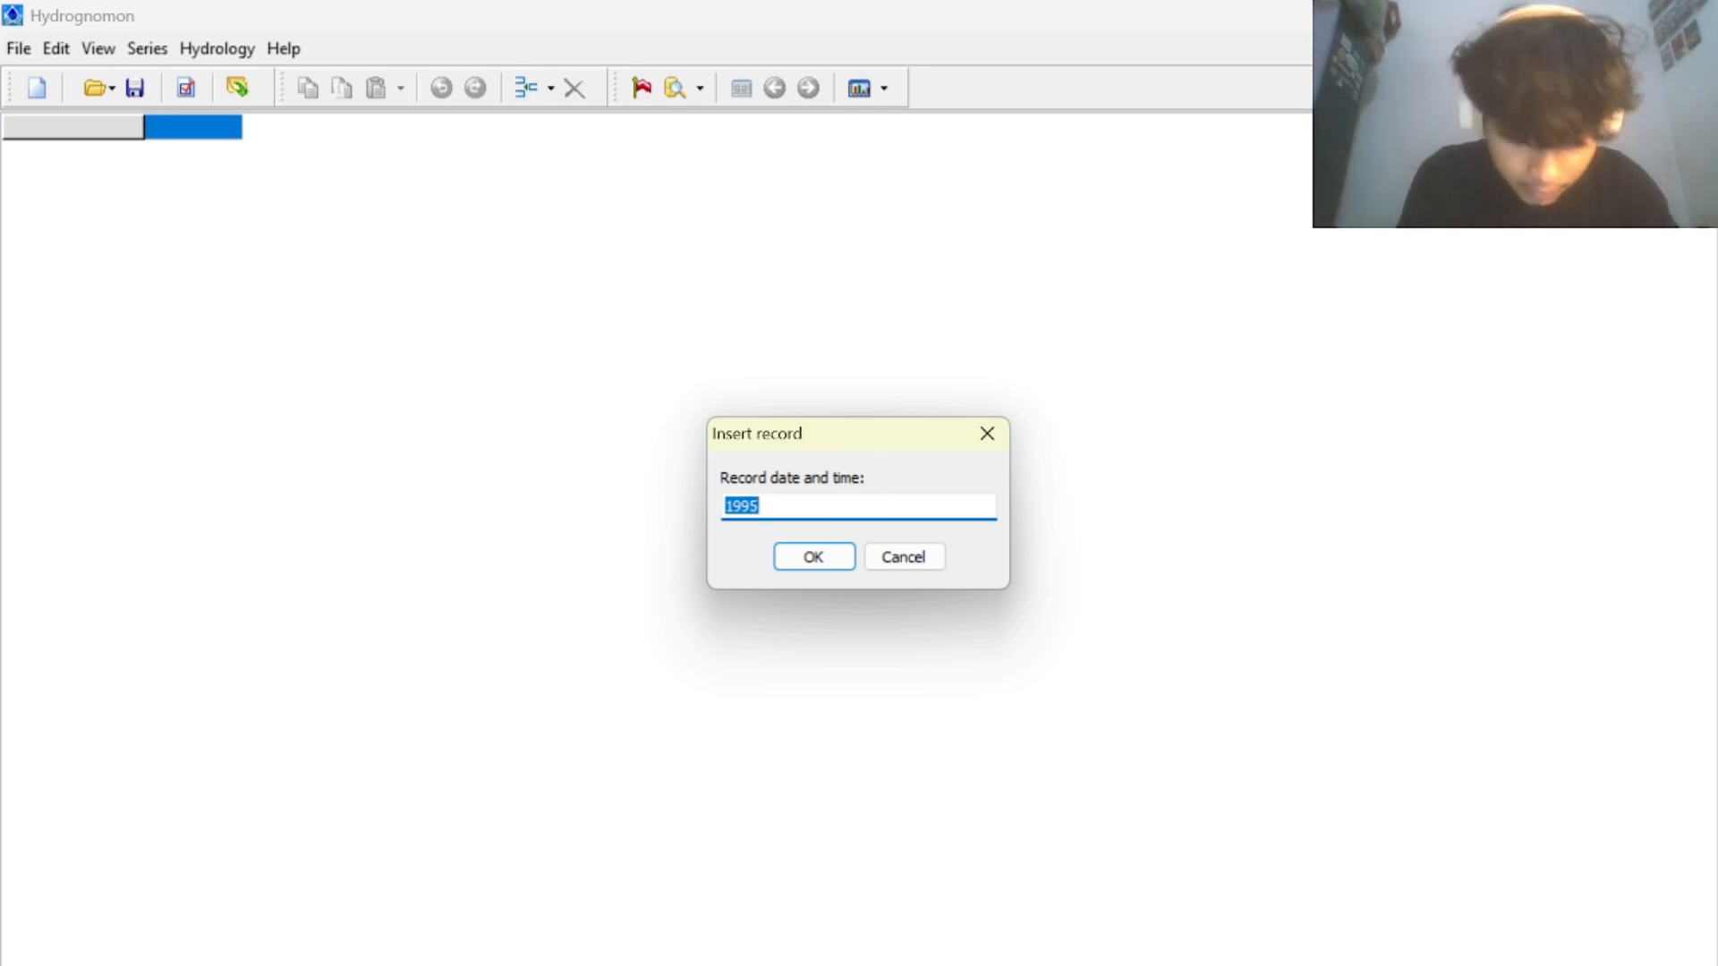
text(2005)
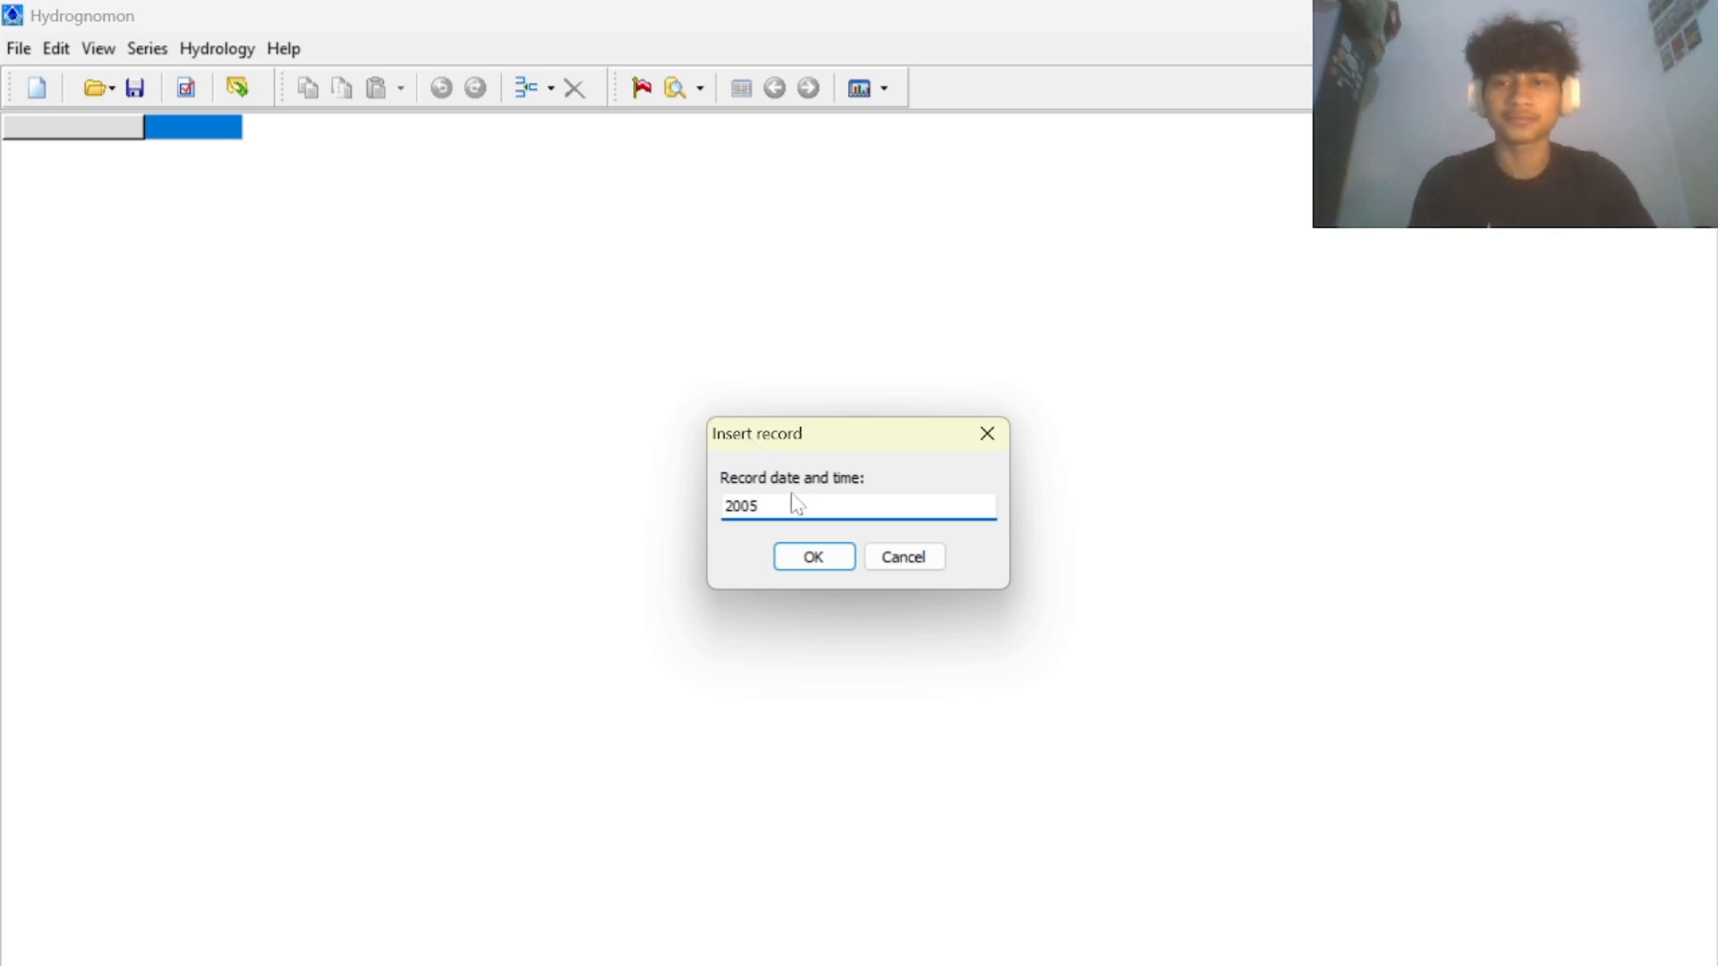
click(813, 558)
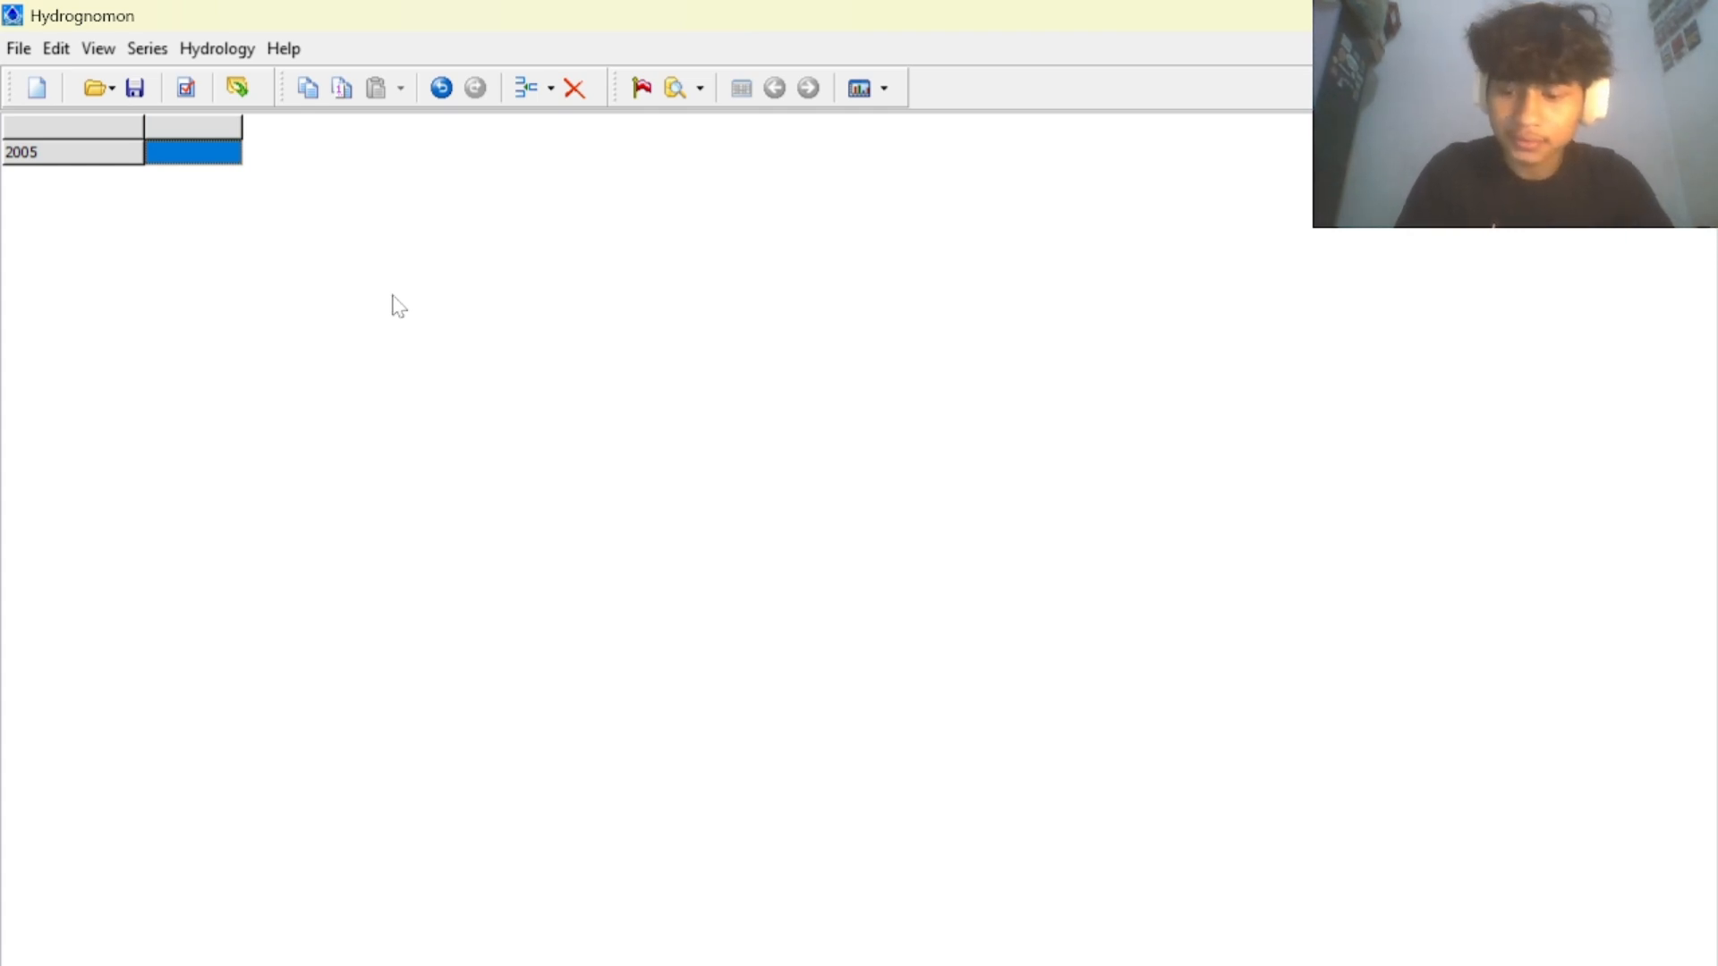
key(alt+Insert)
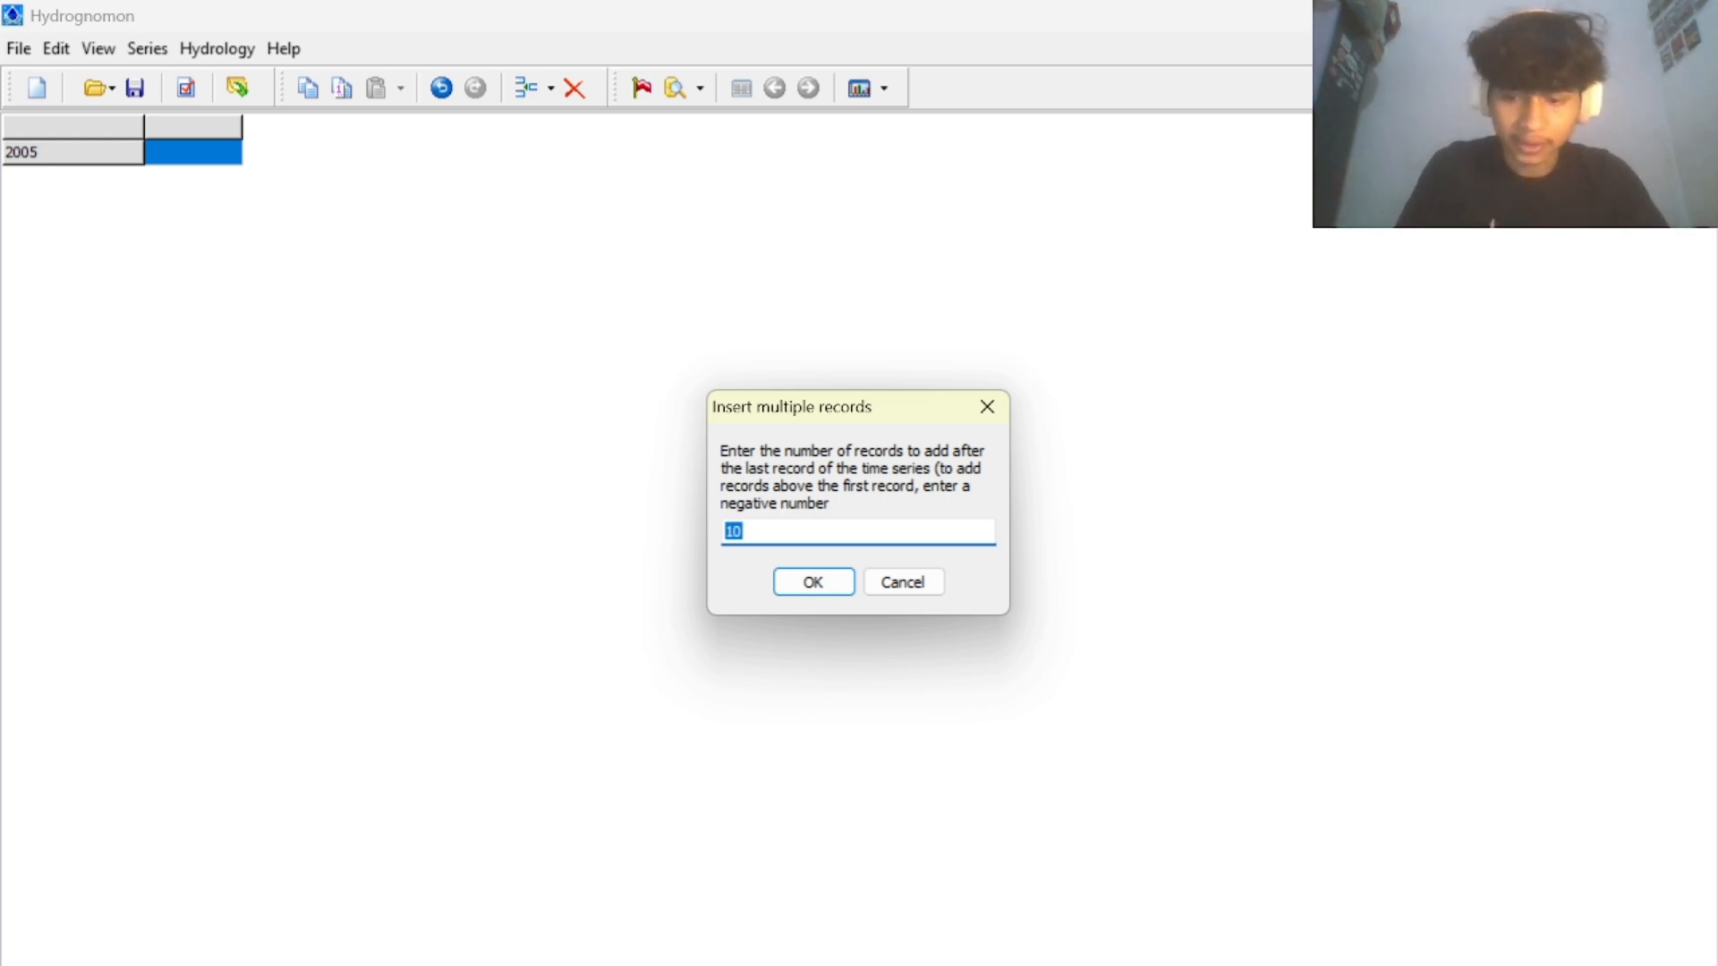
click(811, 583)
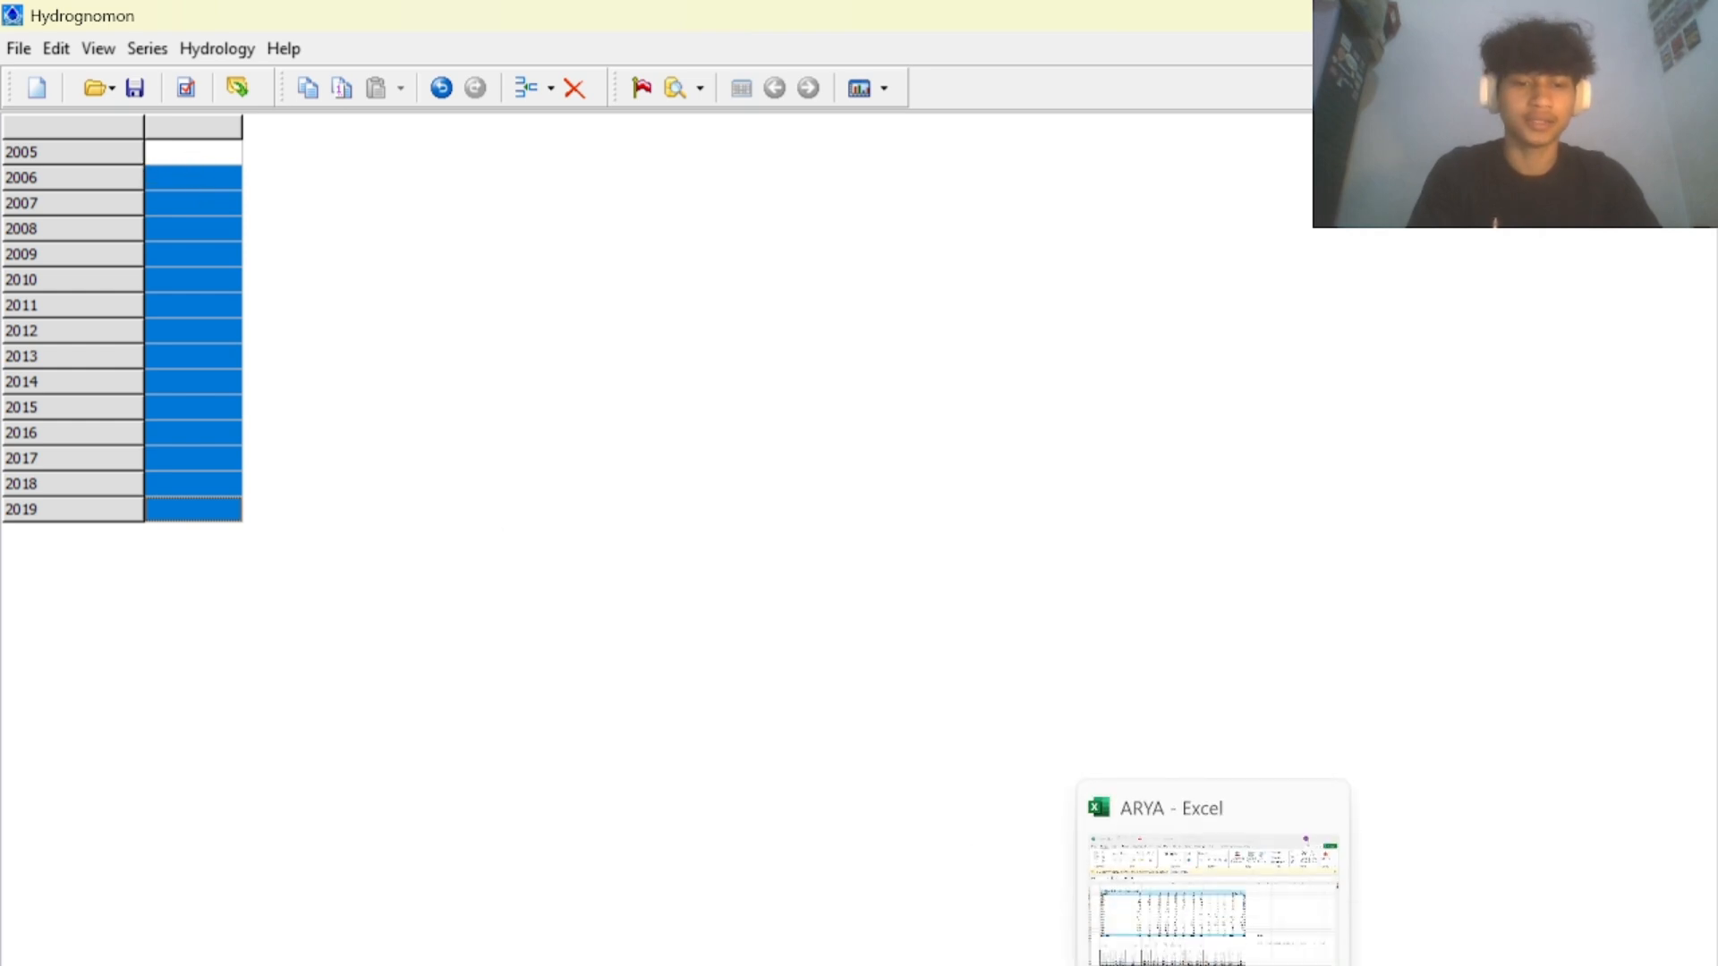
Copy the 2005–2019 Grand Total values in U5:U19 of the ARYA Excel workbook into the Hydrognomon series, starting at 2005.
click(1199, 895)
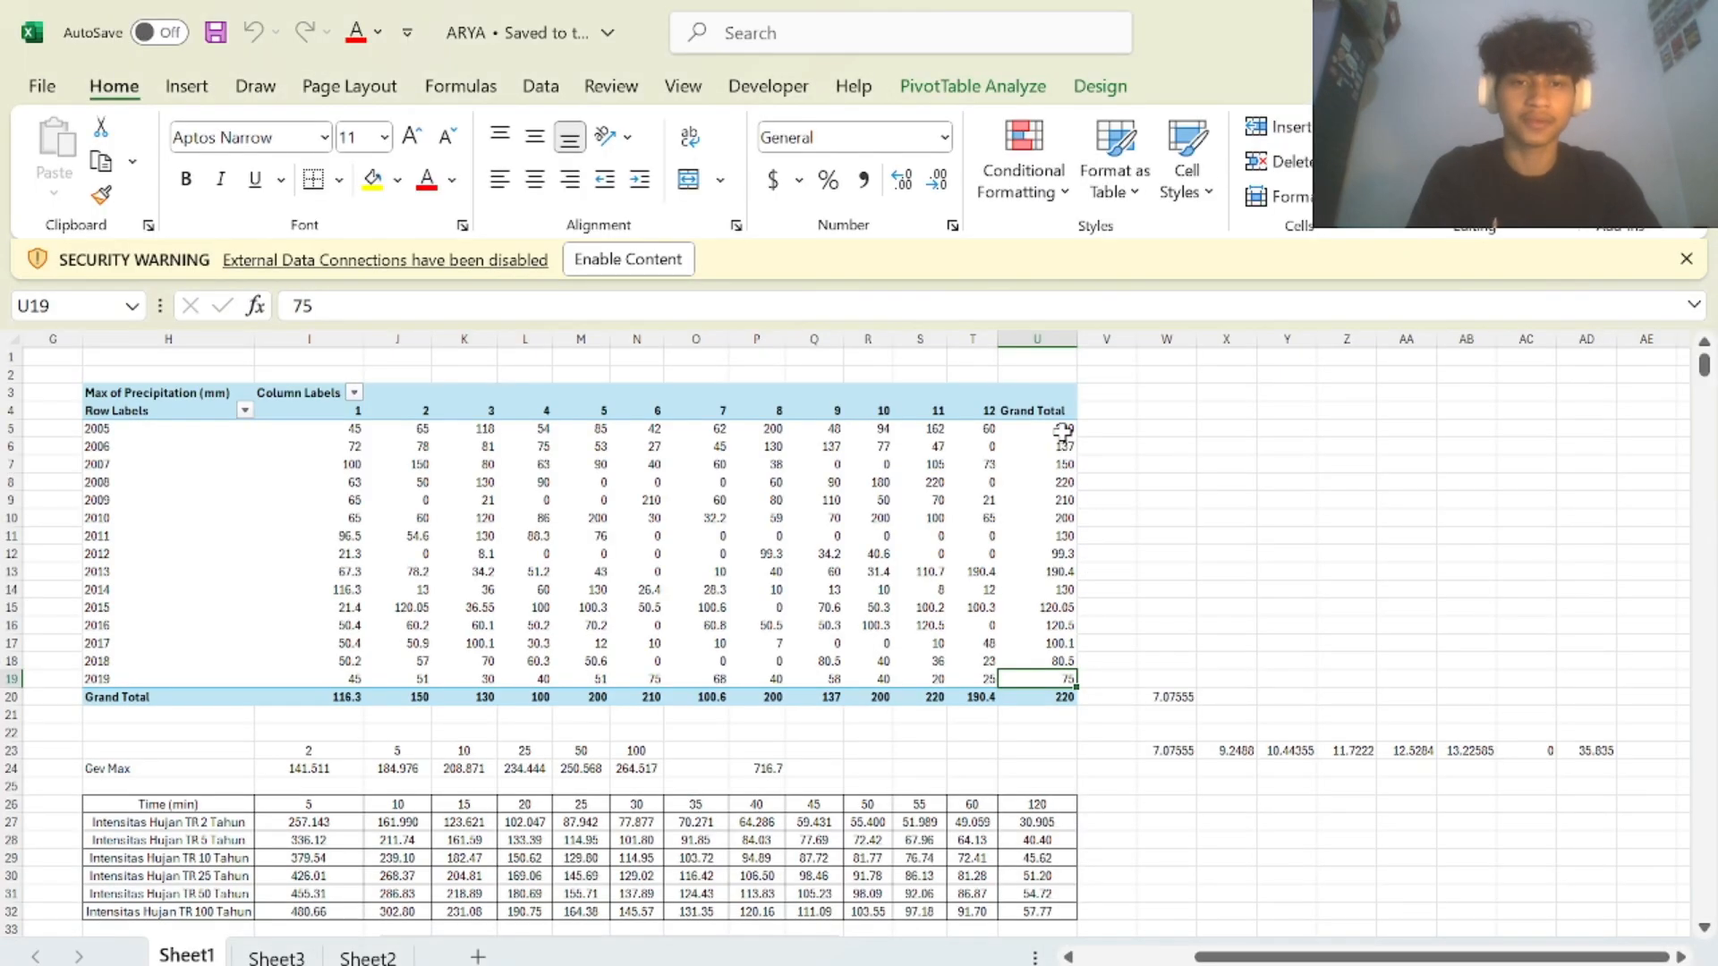
drag(1063, 430, 1073, 672)
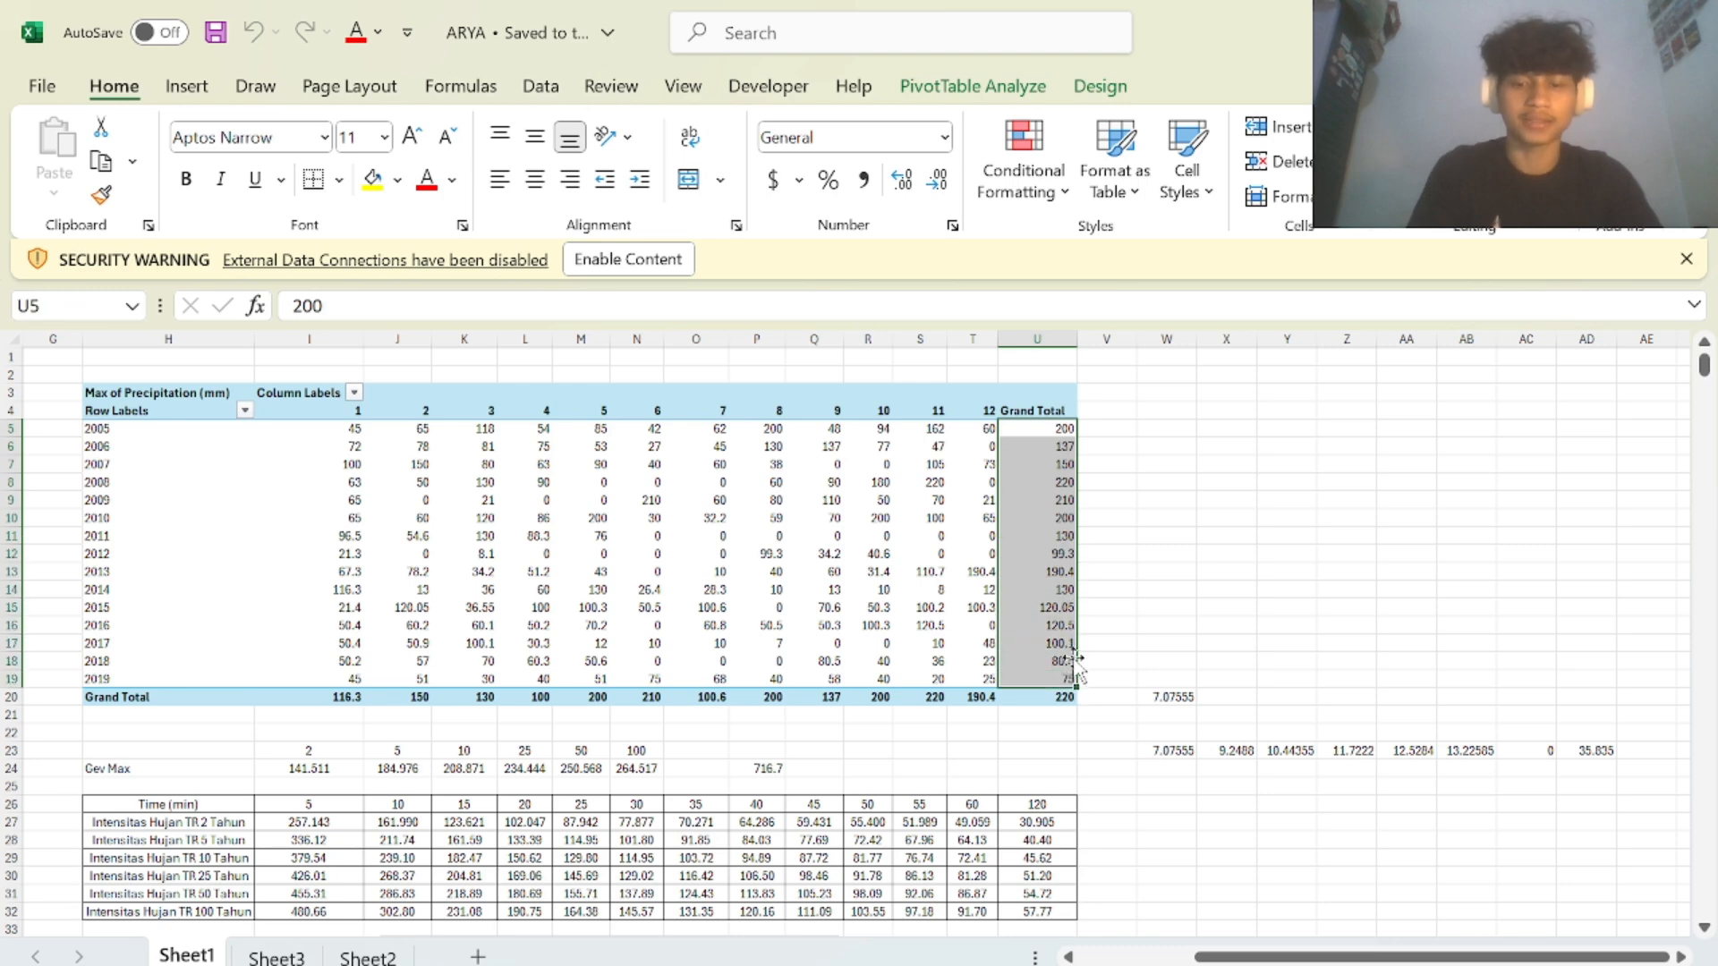
key(ctrl+c)
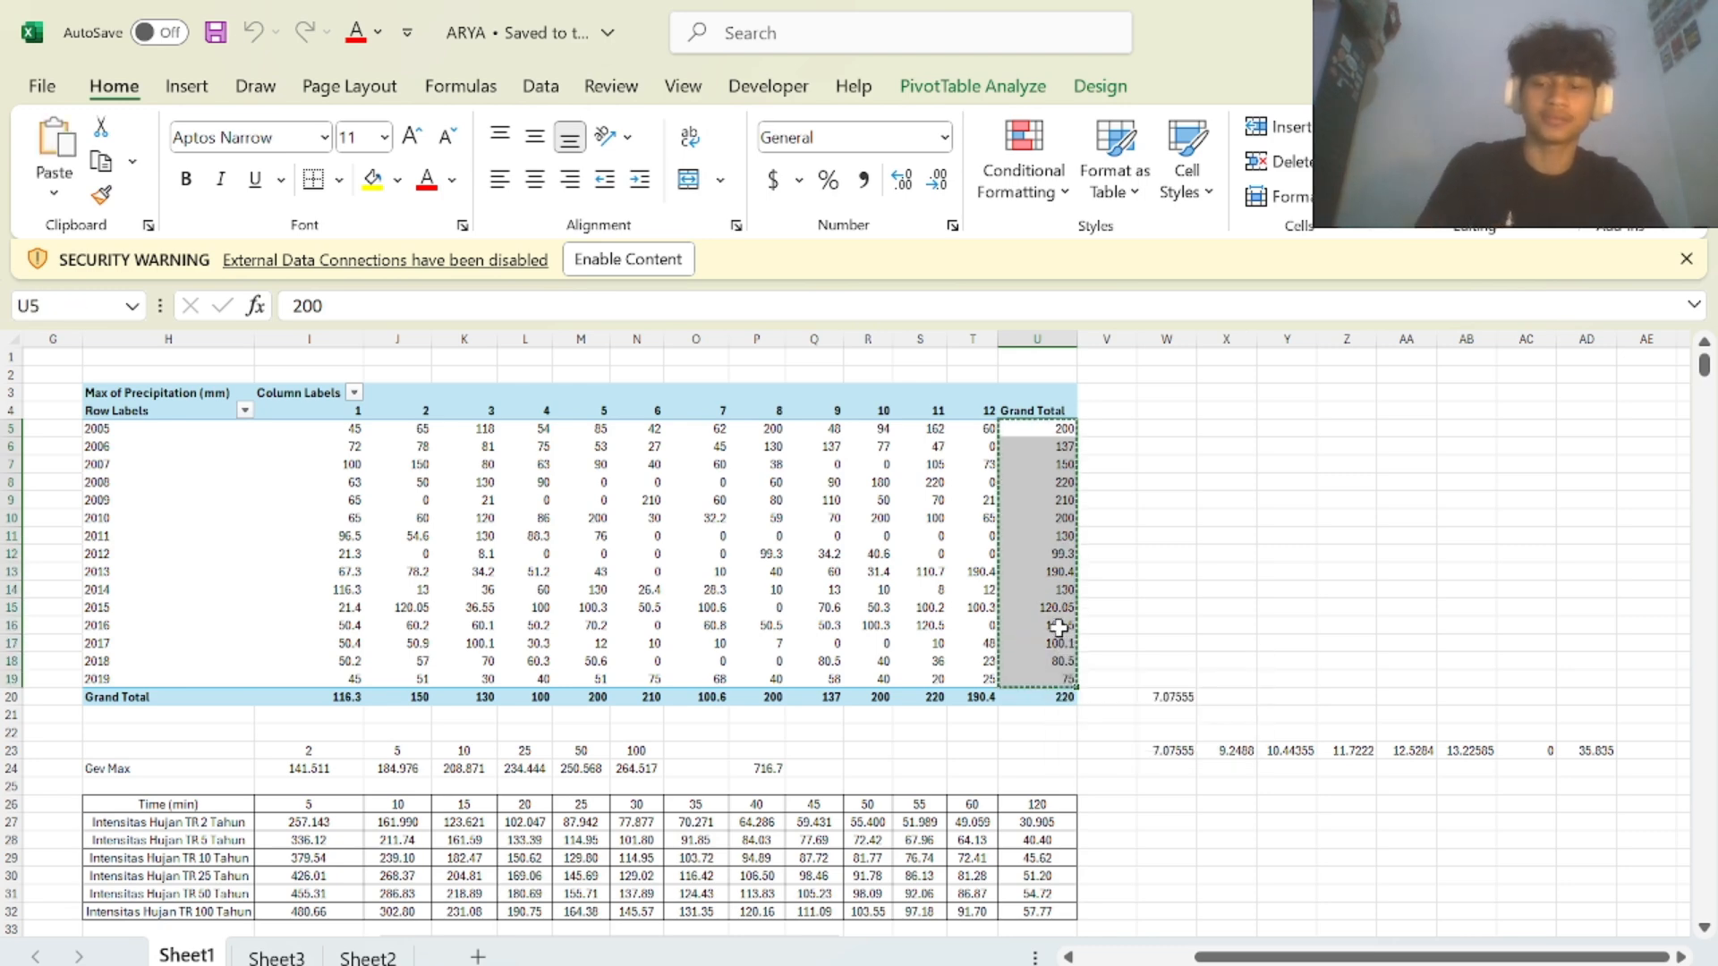
key(alt+Tab)
click(233, 155)
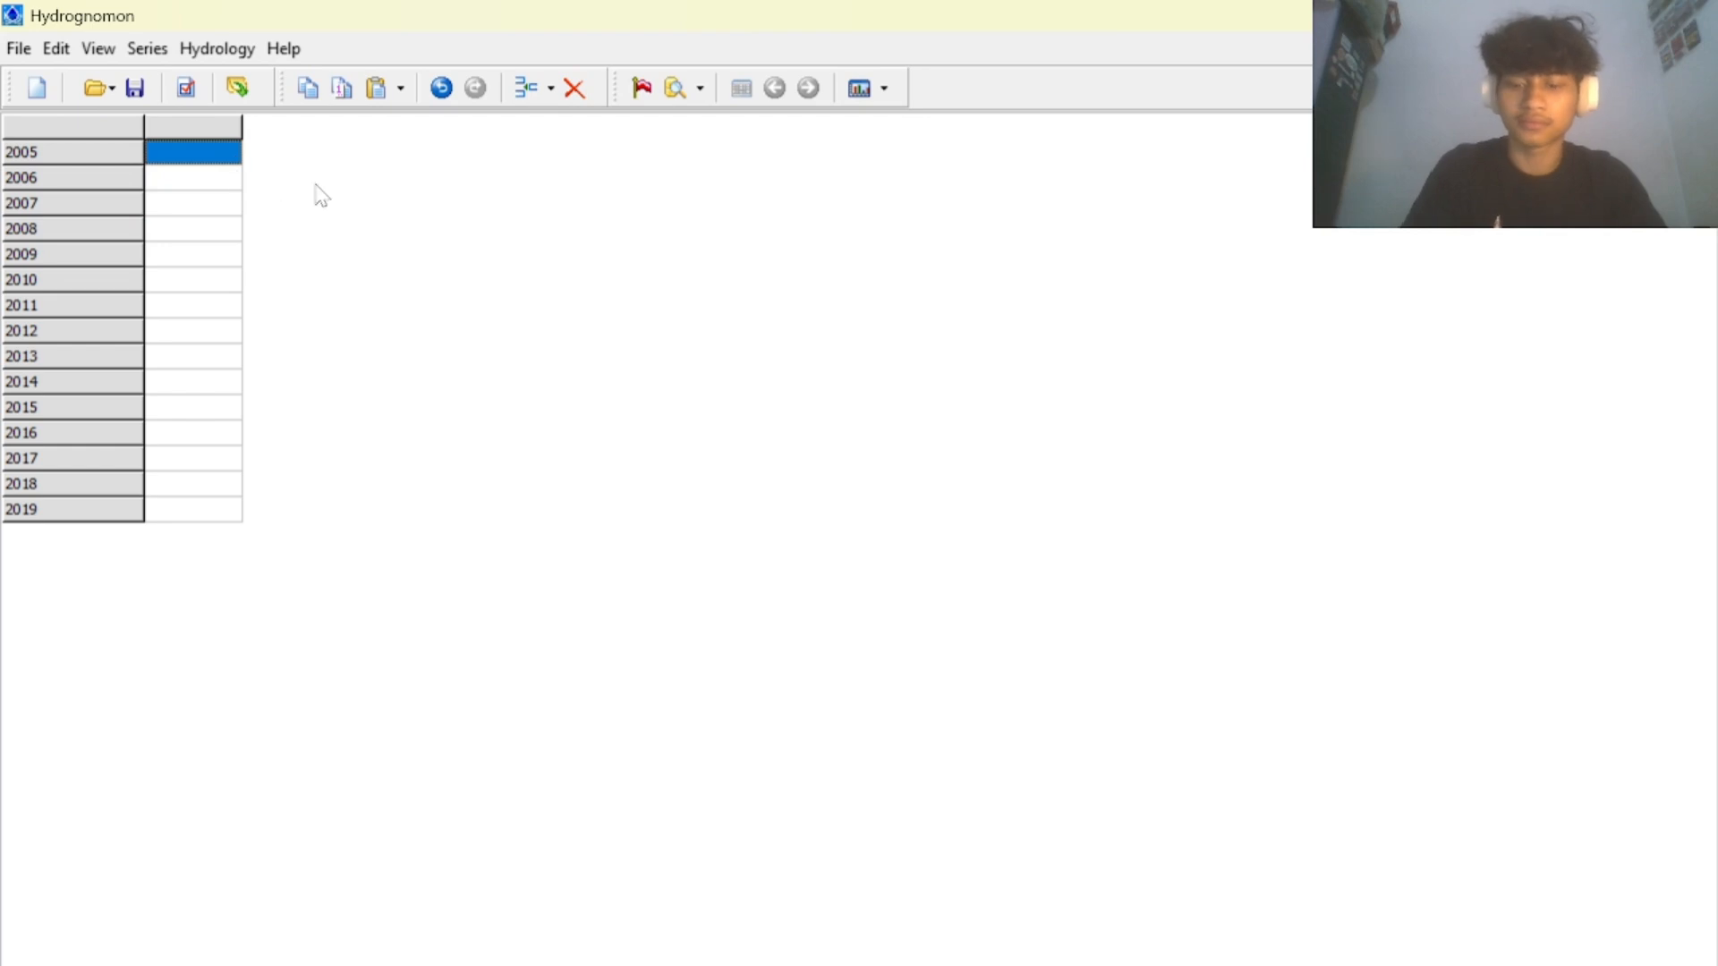
key(ctrl+v)
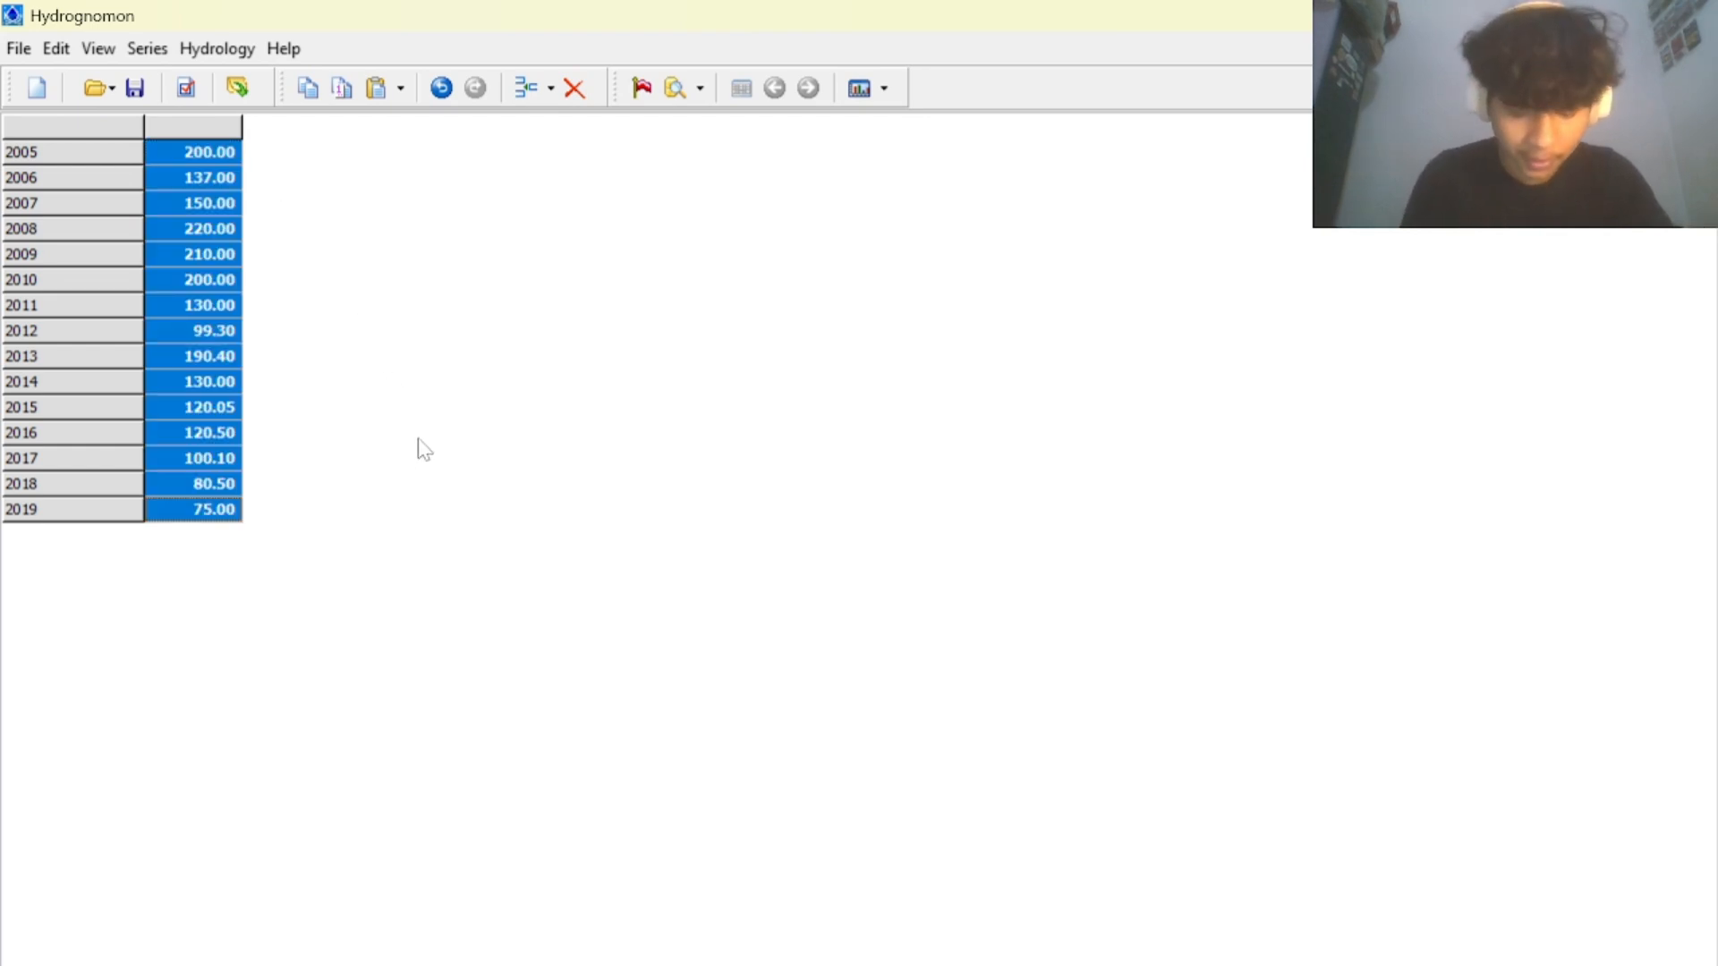
Start the Pythia statistical analysis on the series and compare the fitted distribution curves from LogNormal onward, ending on Normal.
click(226, 45)
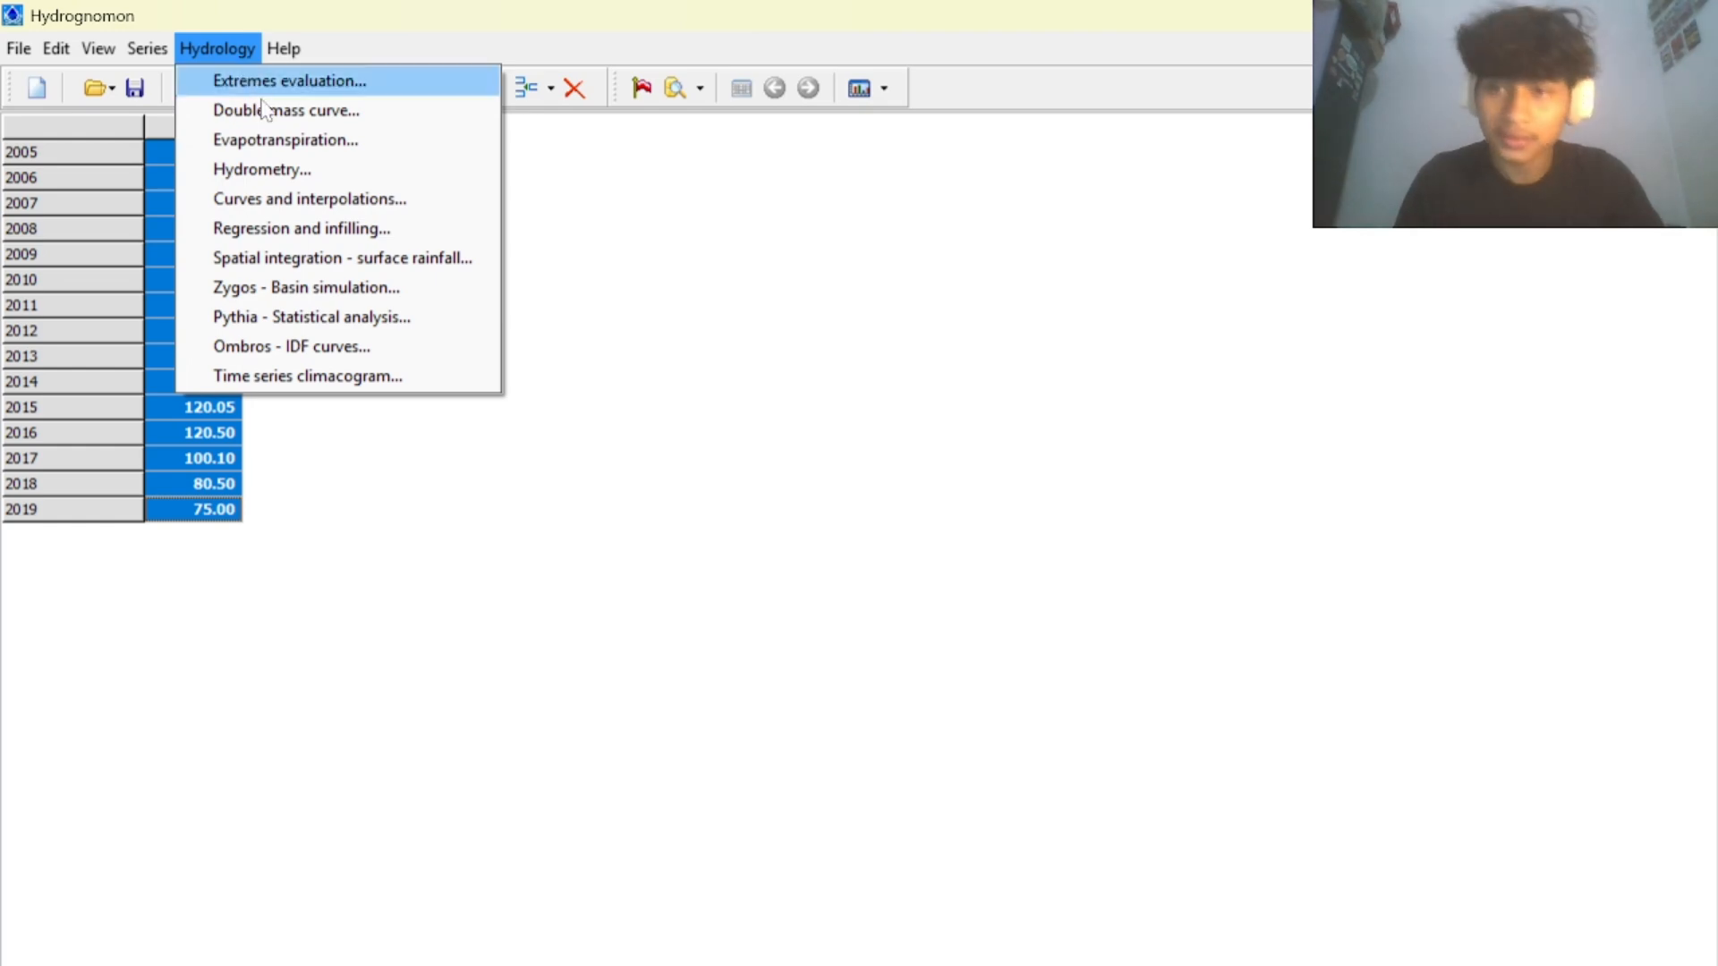
click(295, 315)
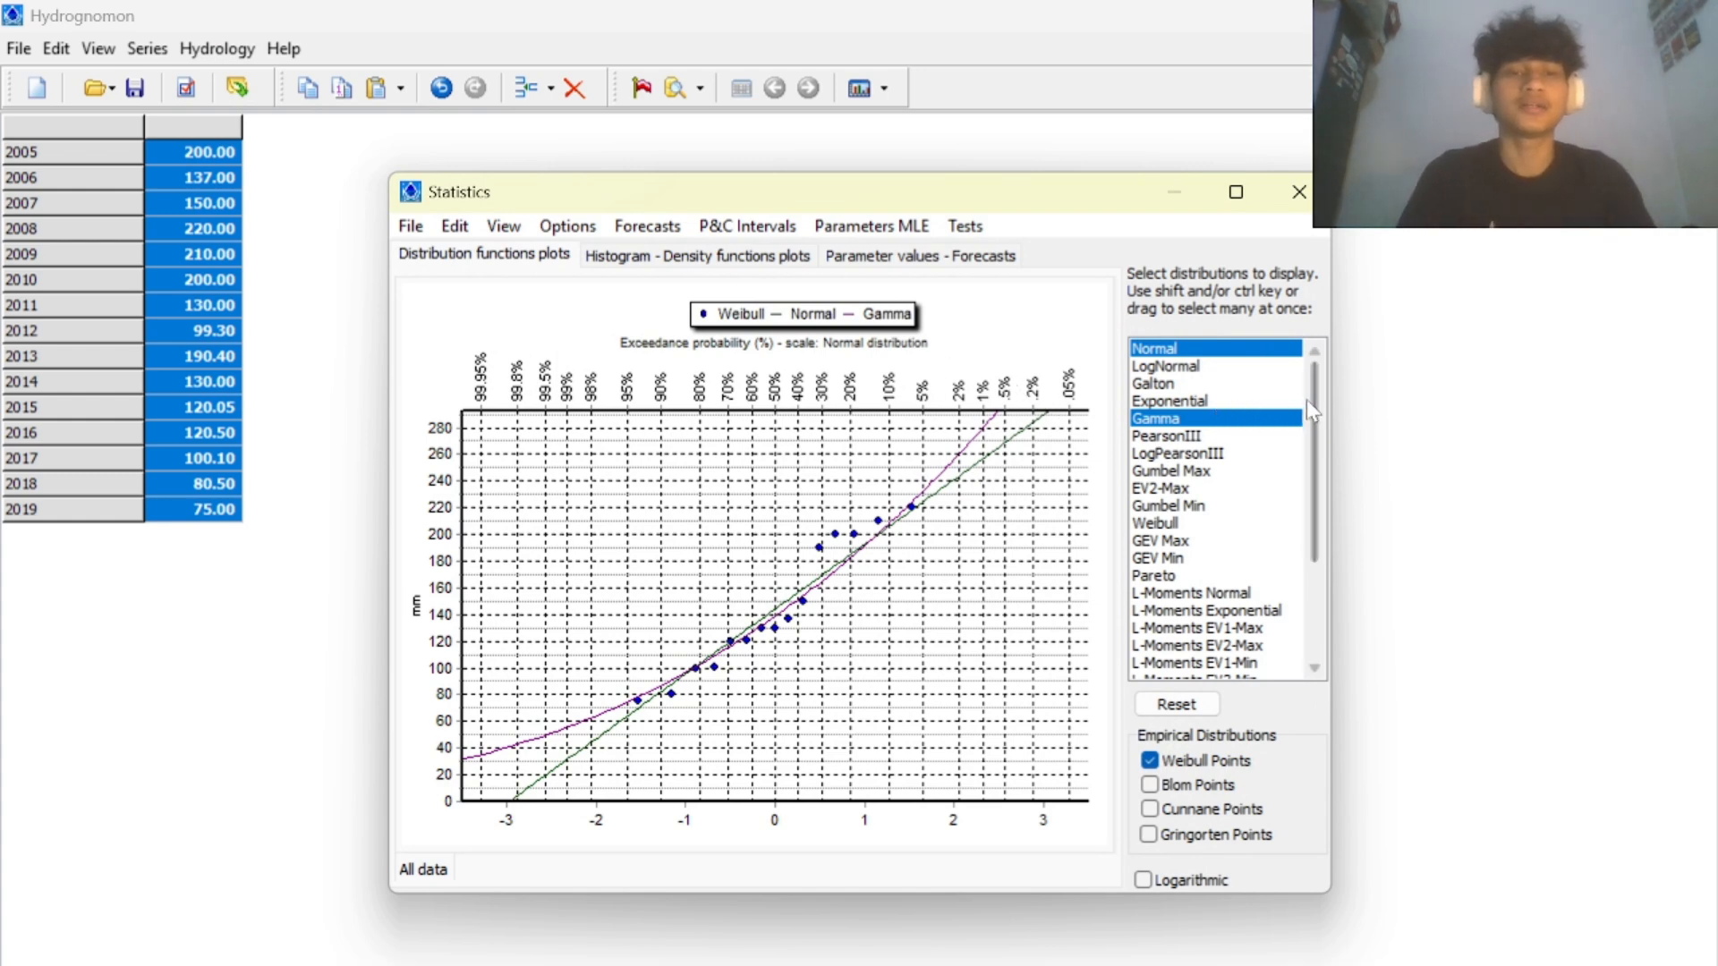
click(1227, 374)
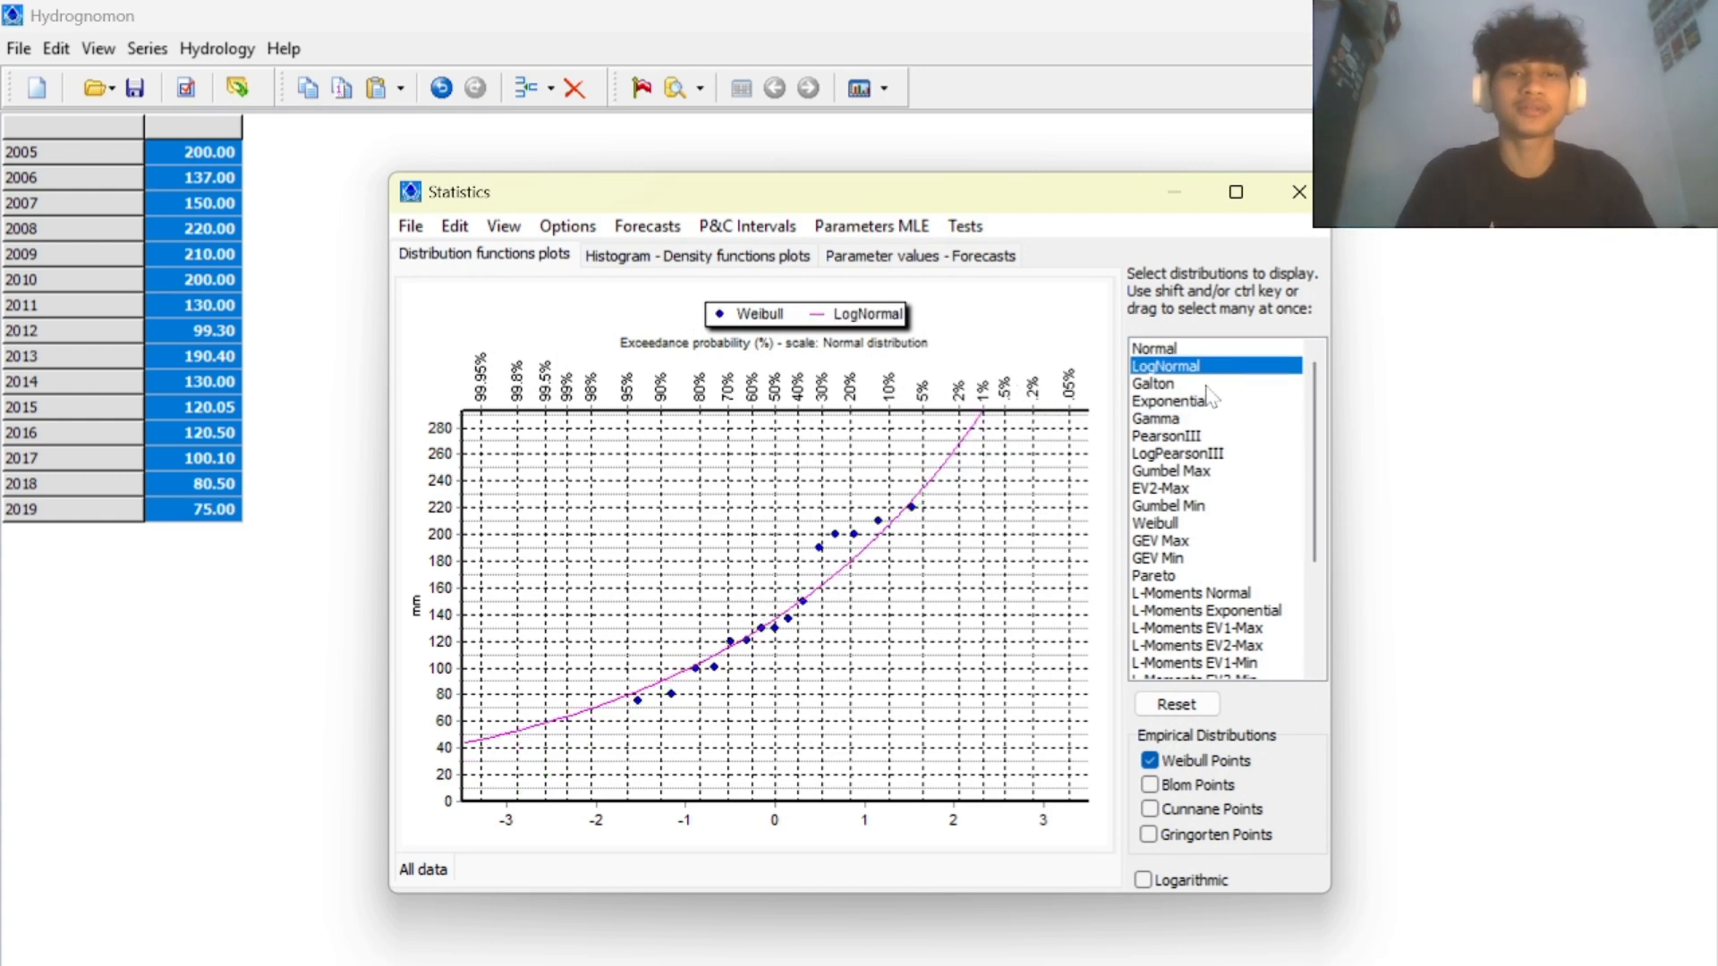
key(Down)
key(Down)
key(Down)
key(Down)
key(Down)
click(1197, 349)
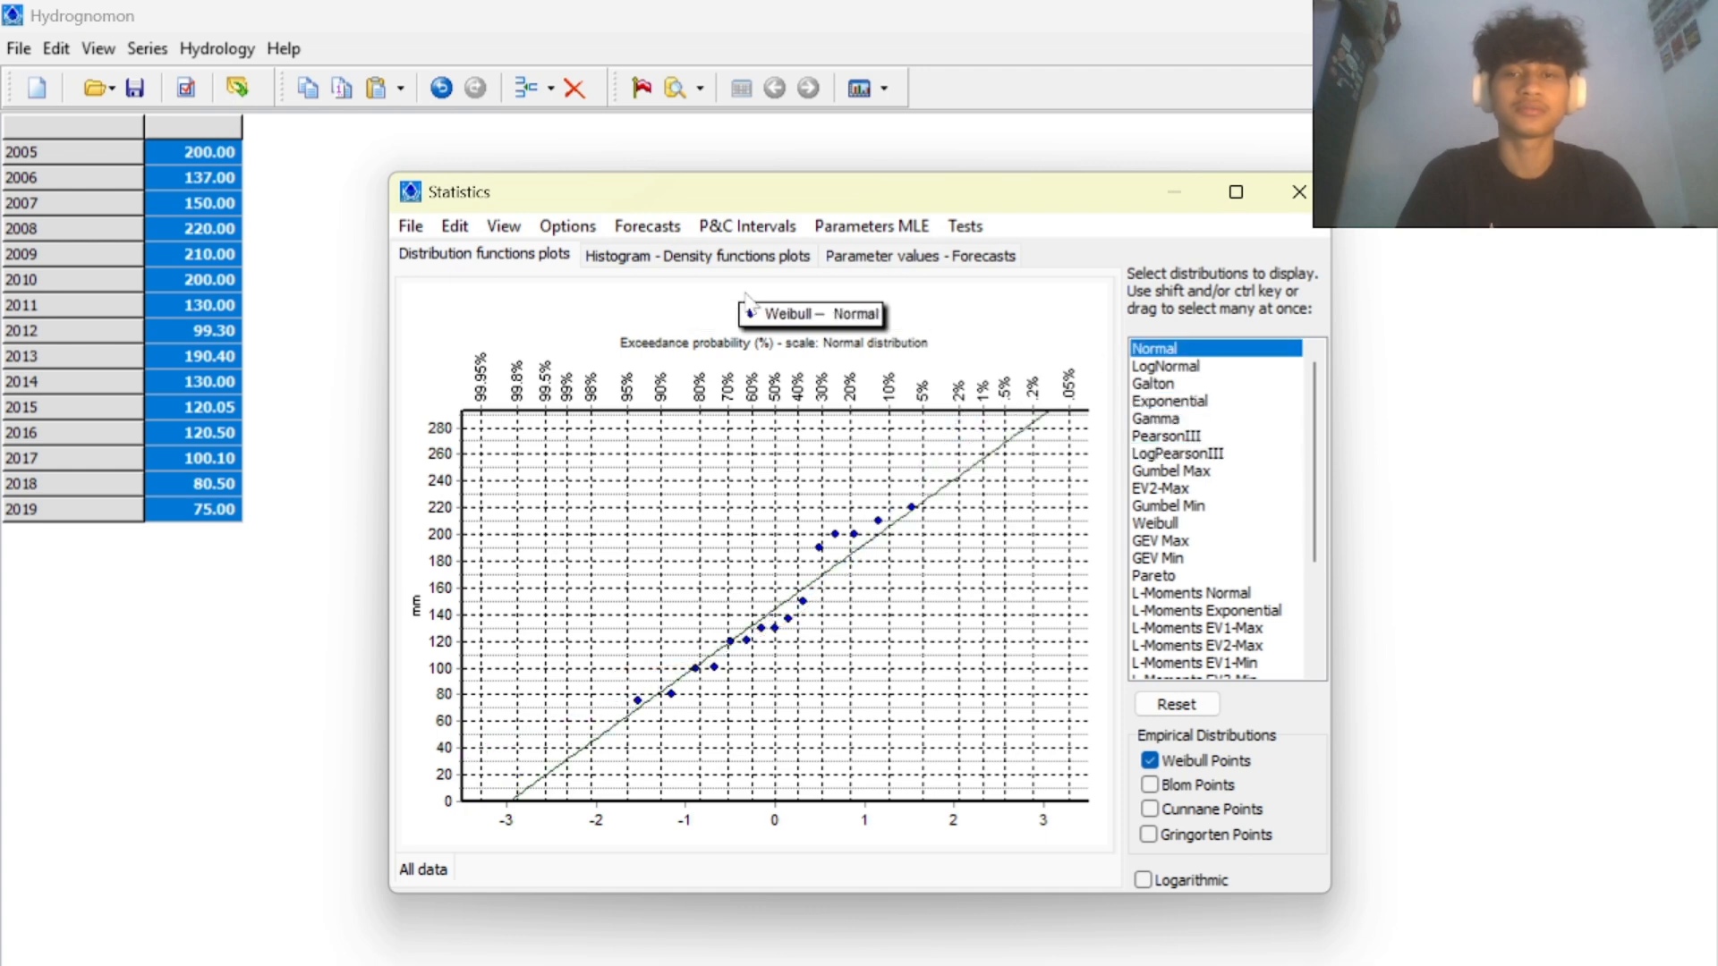
Examine the Normal density histogram and the parameter values, and compare the LogPearsonIII, Gumbel Max, Gumbel Min and Weibull distribution plots.
click(626, 260)
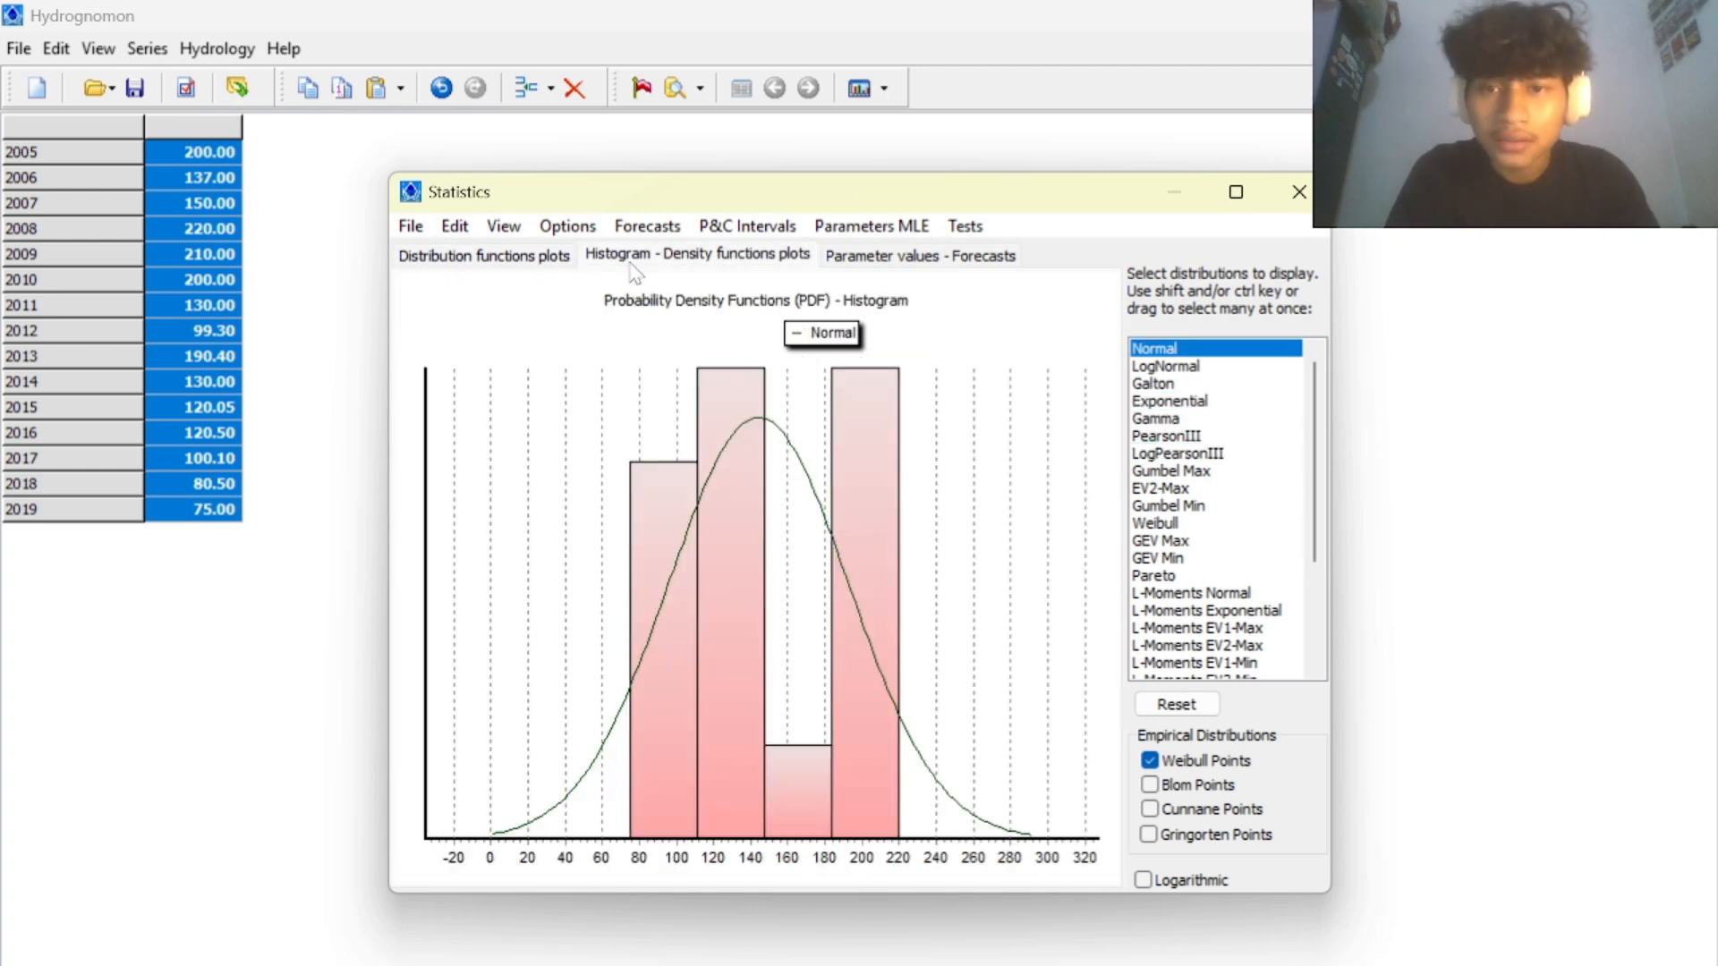
click(934, 259)
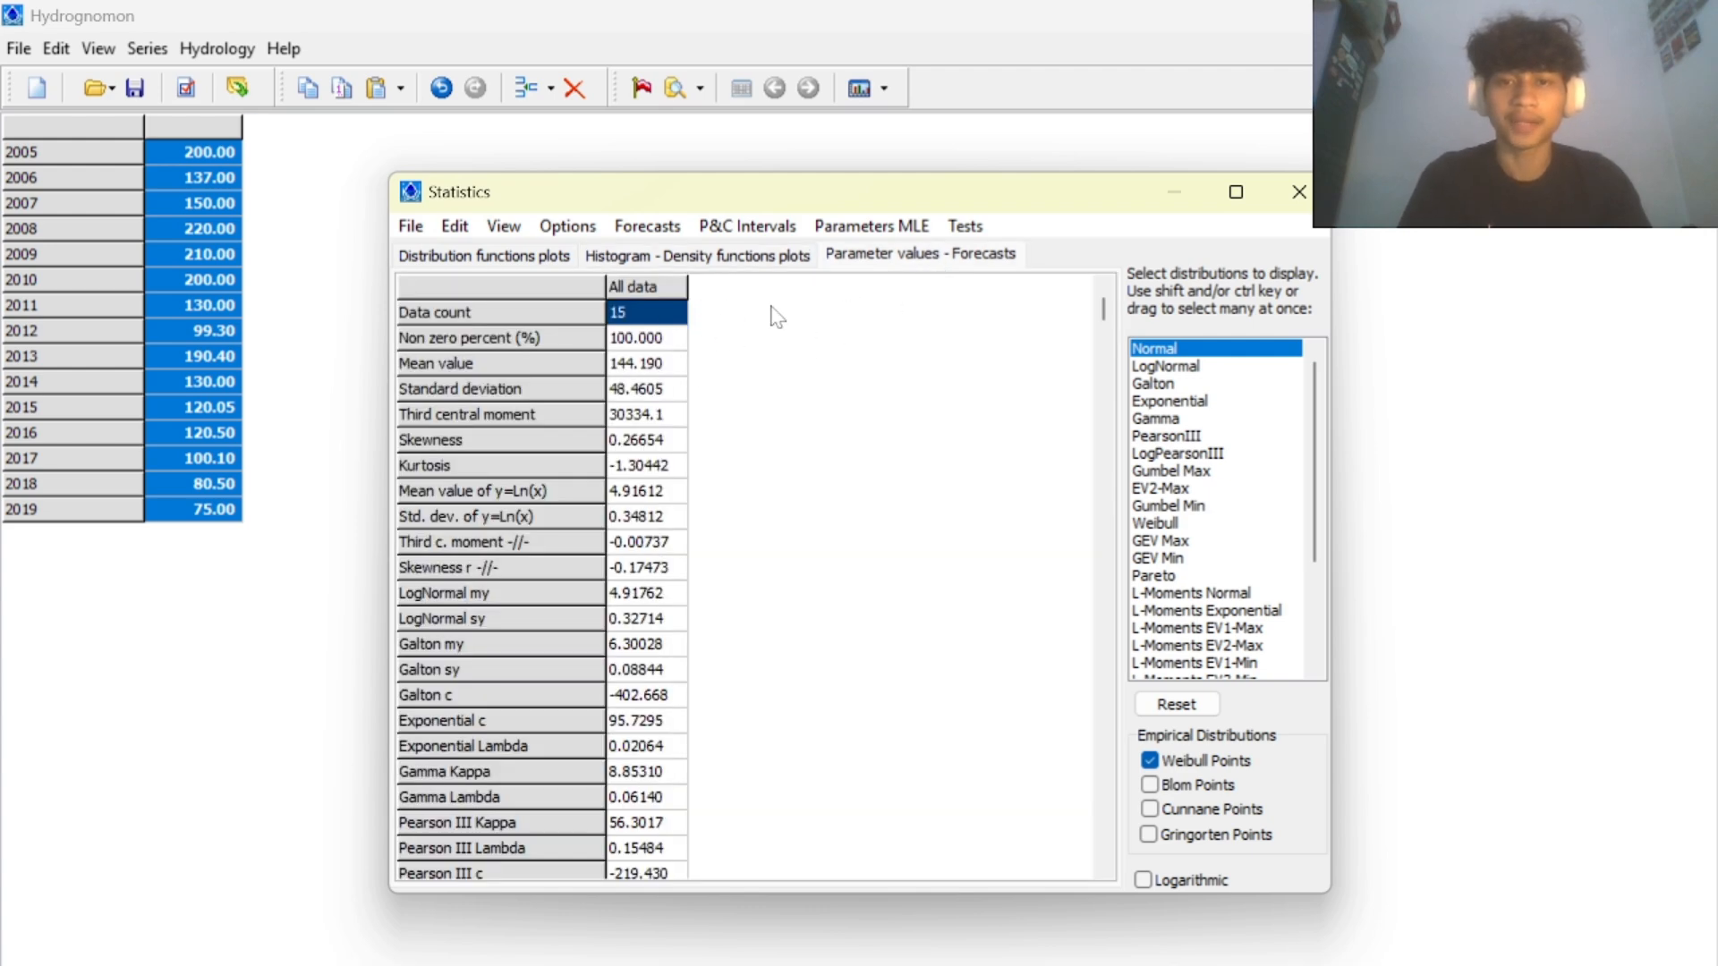
click(528, 265)
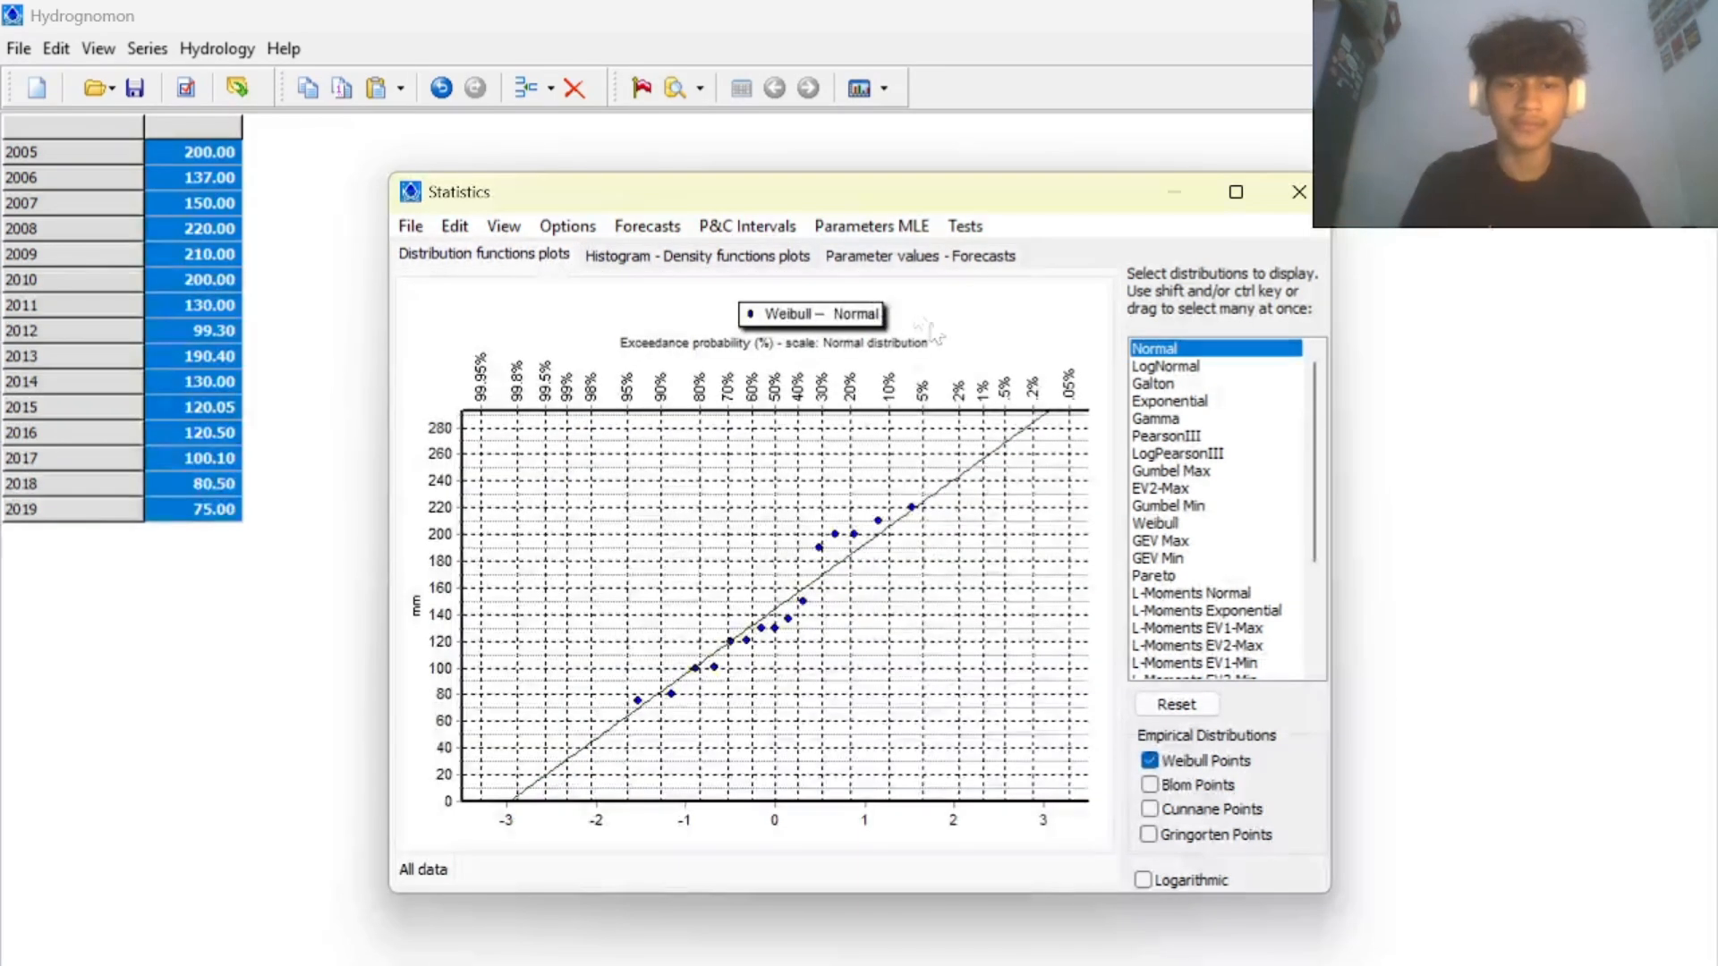
click(1169, 441)
click(1175, 453)
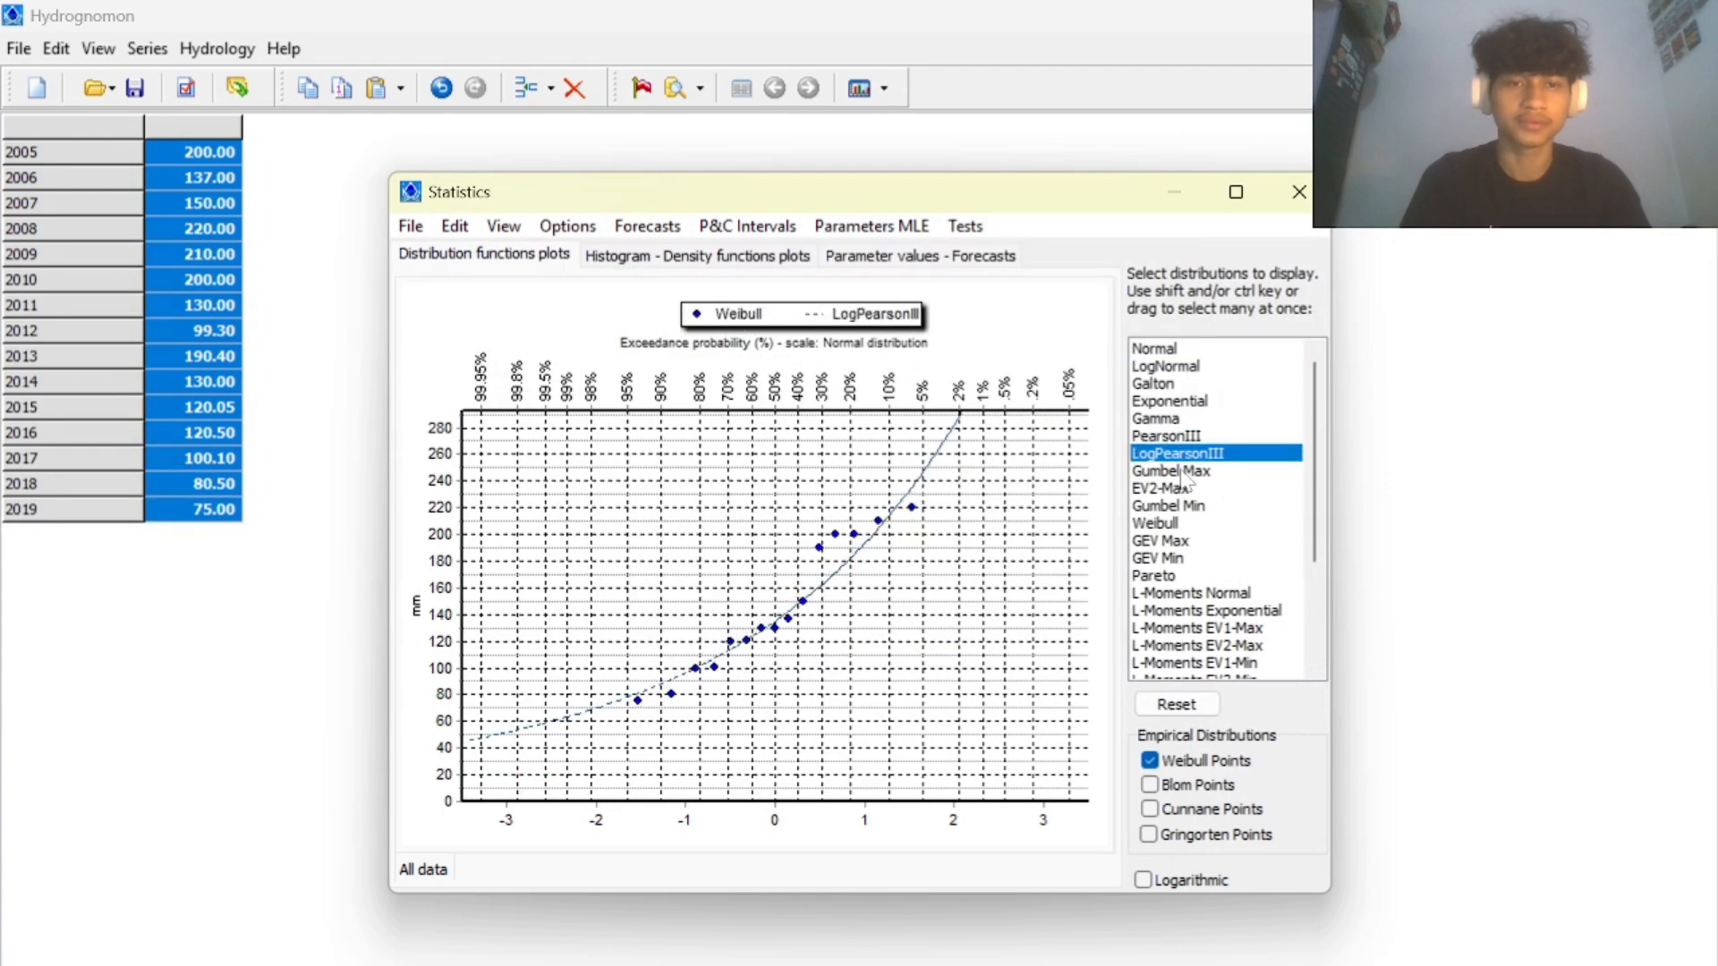
click(1181, 472)
click(1188, 506)
click(1183, 522)
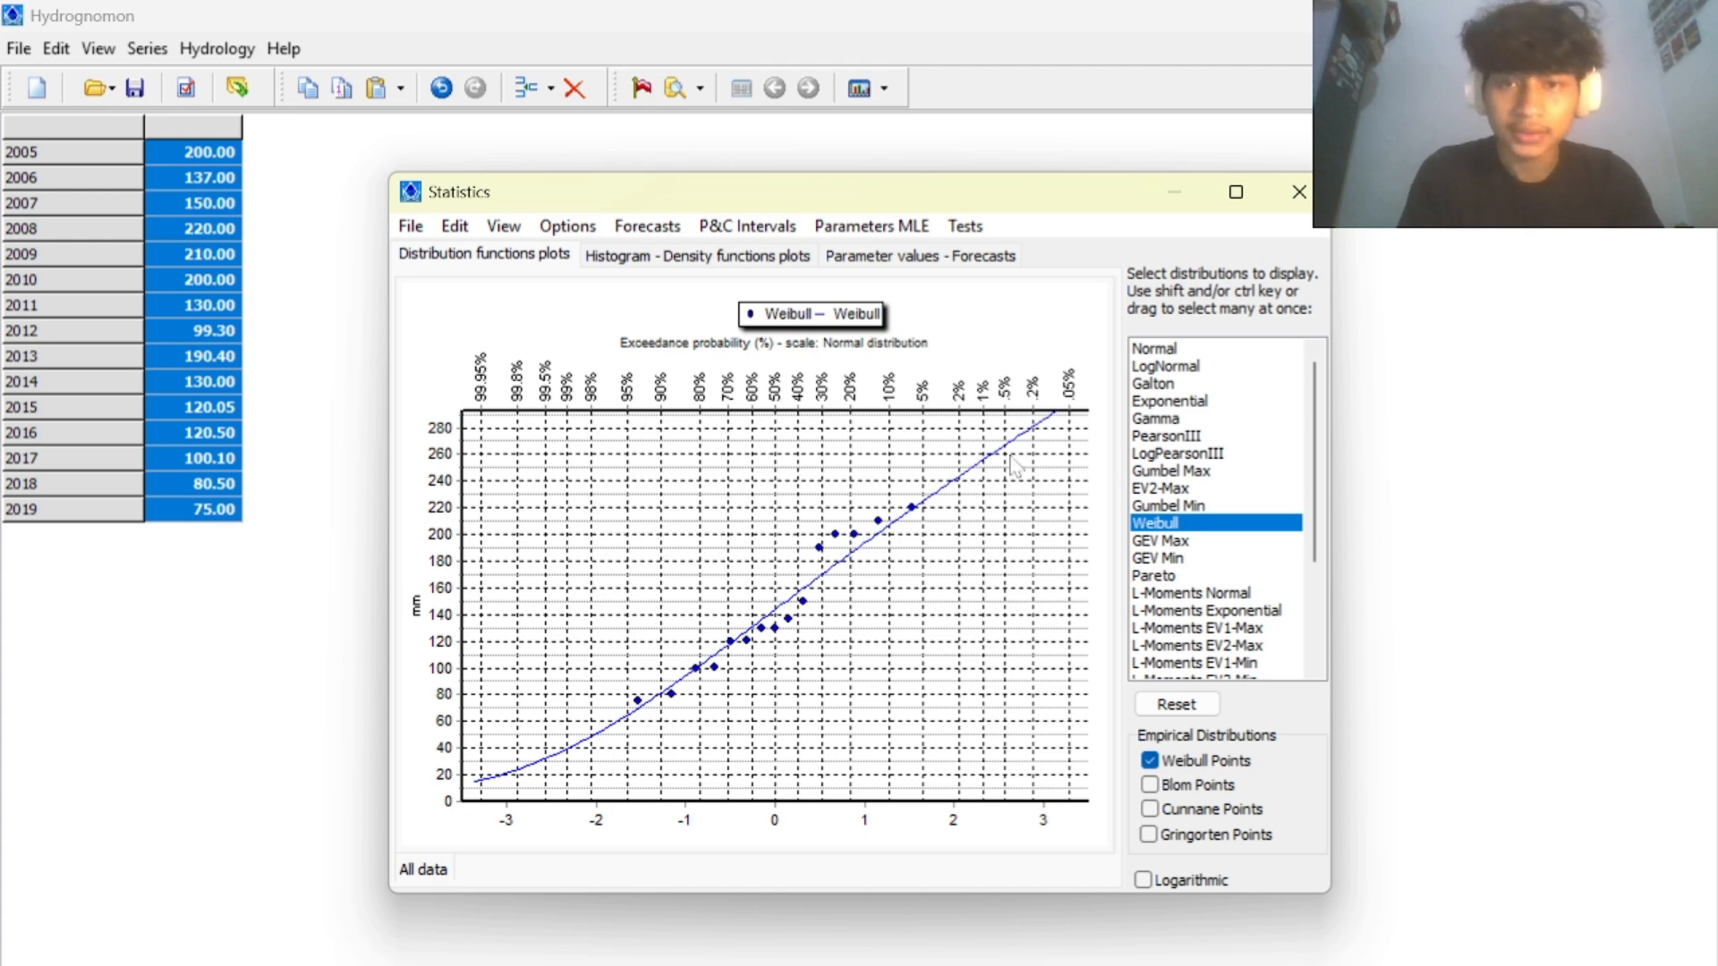
Forecast the distribution values for a maximum return period of 100 years and select the Normal distribution.
click(671, 230)
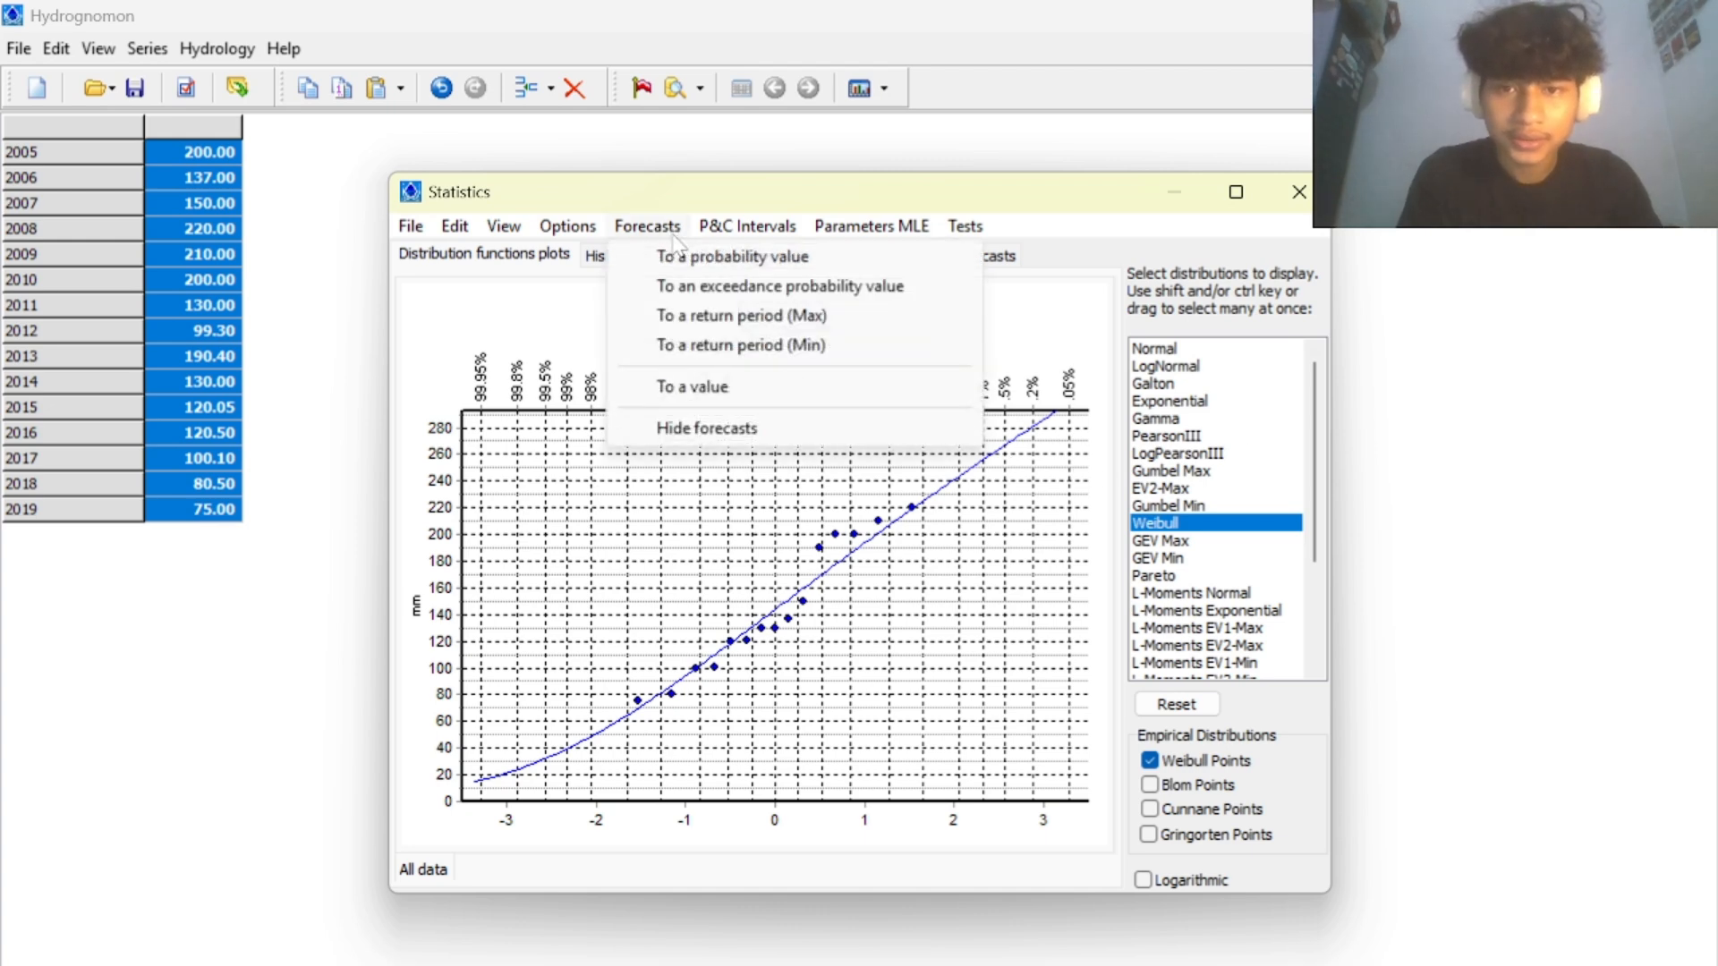
click(741, 315)
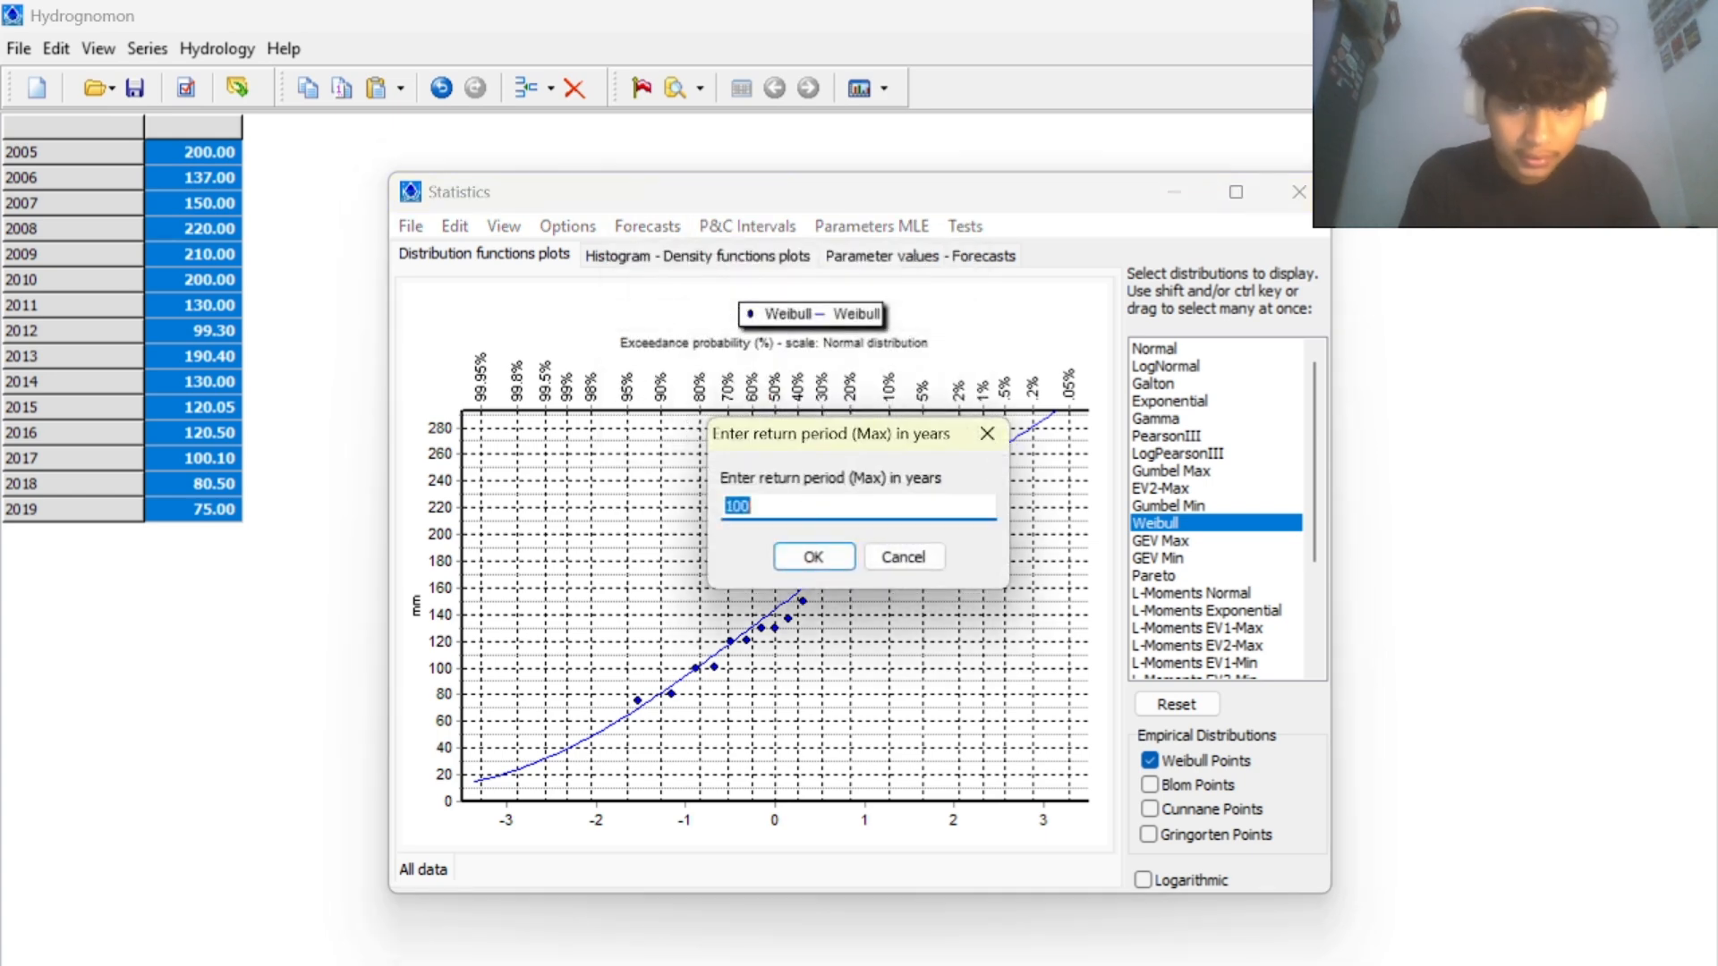
click(821, 557)
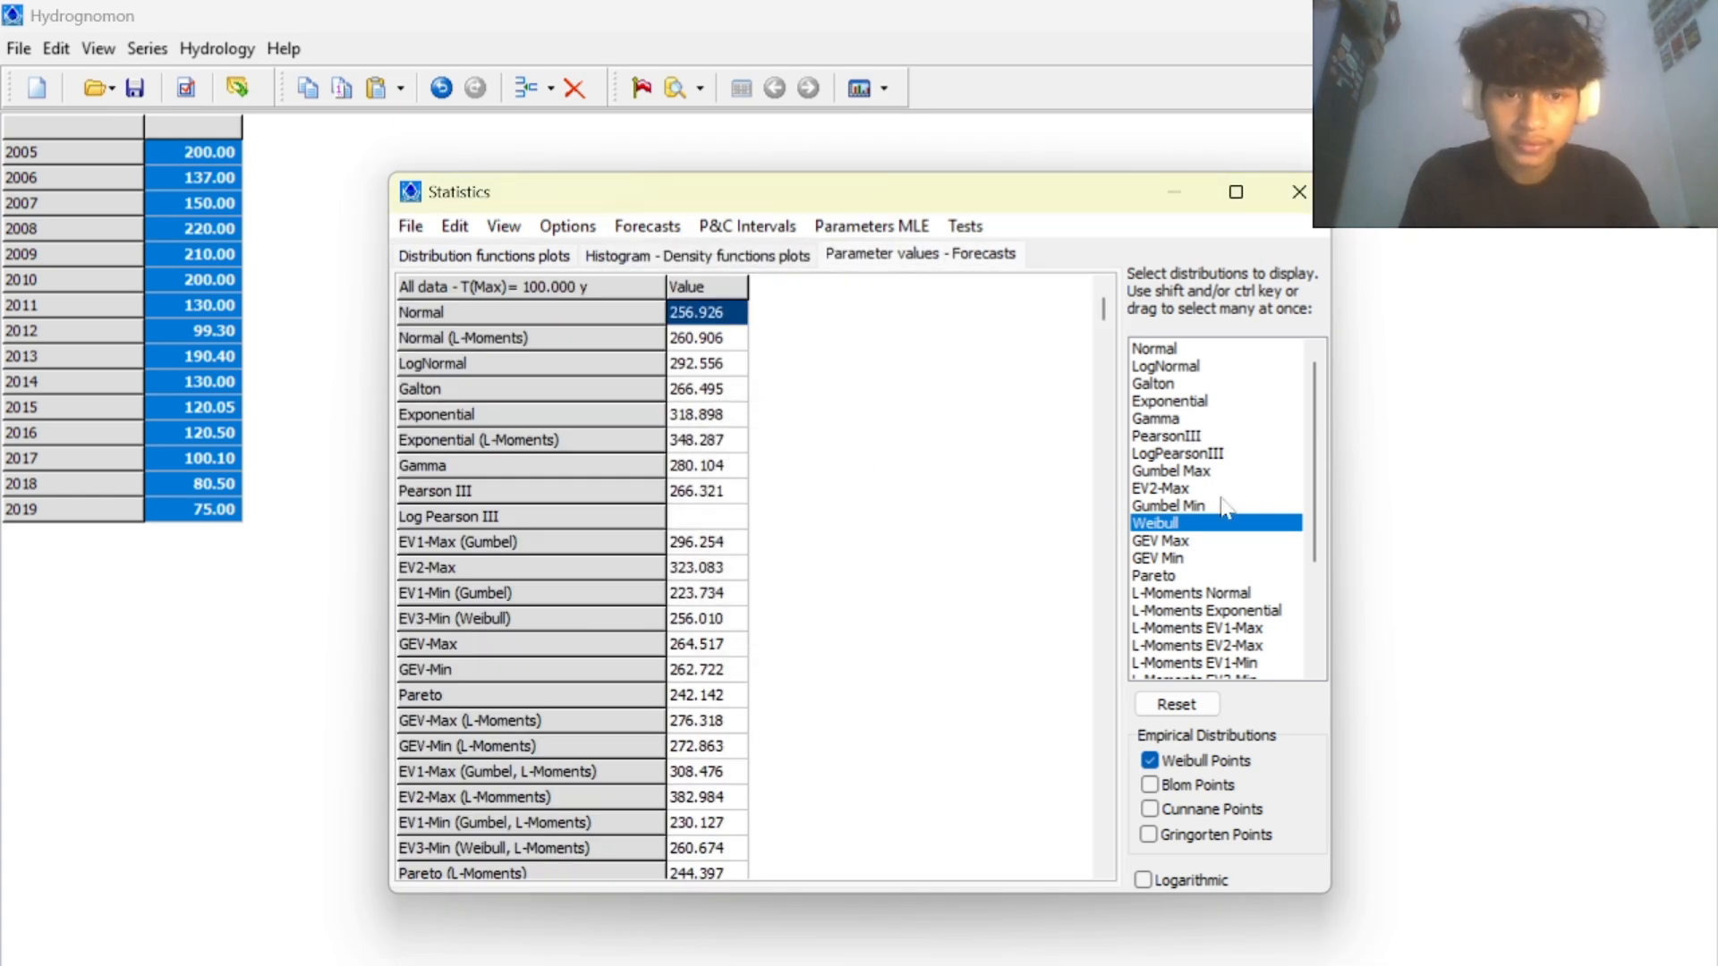
click(1181, 351)
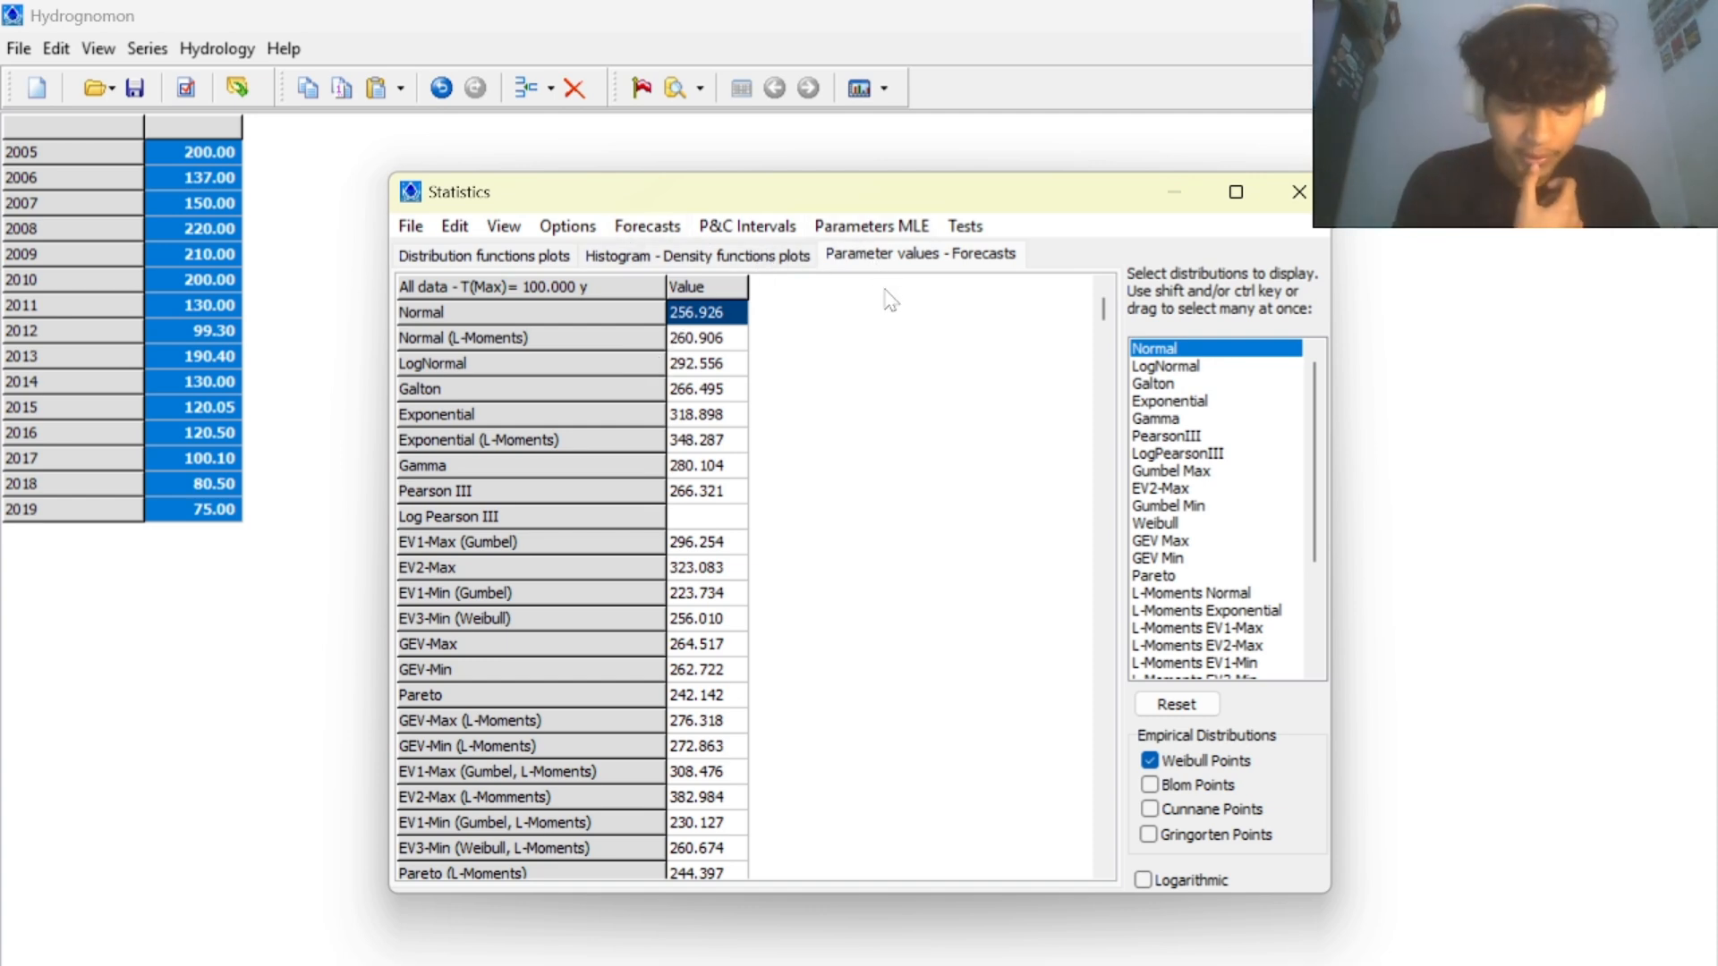
click(966, 226)
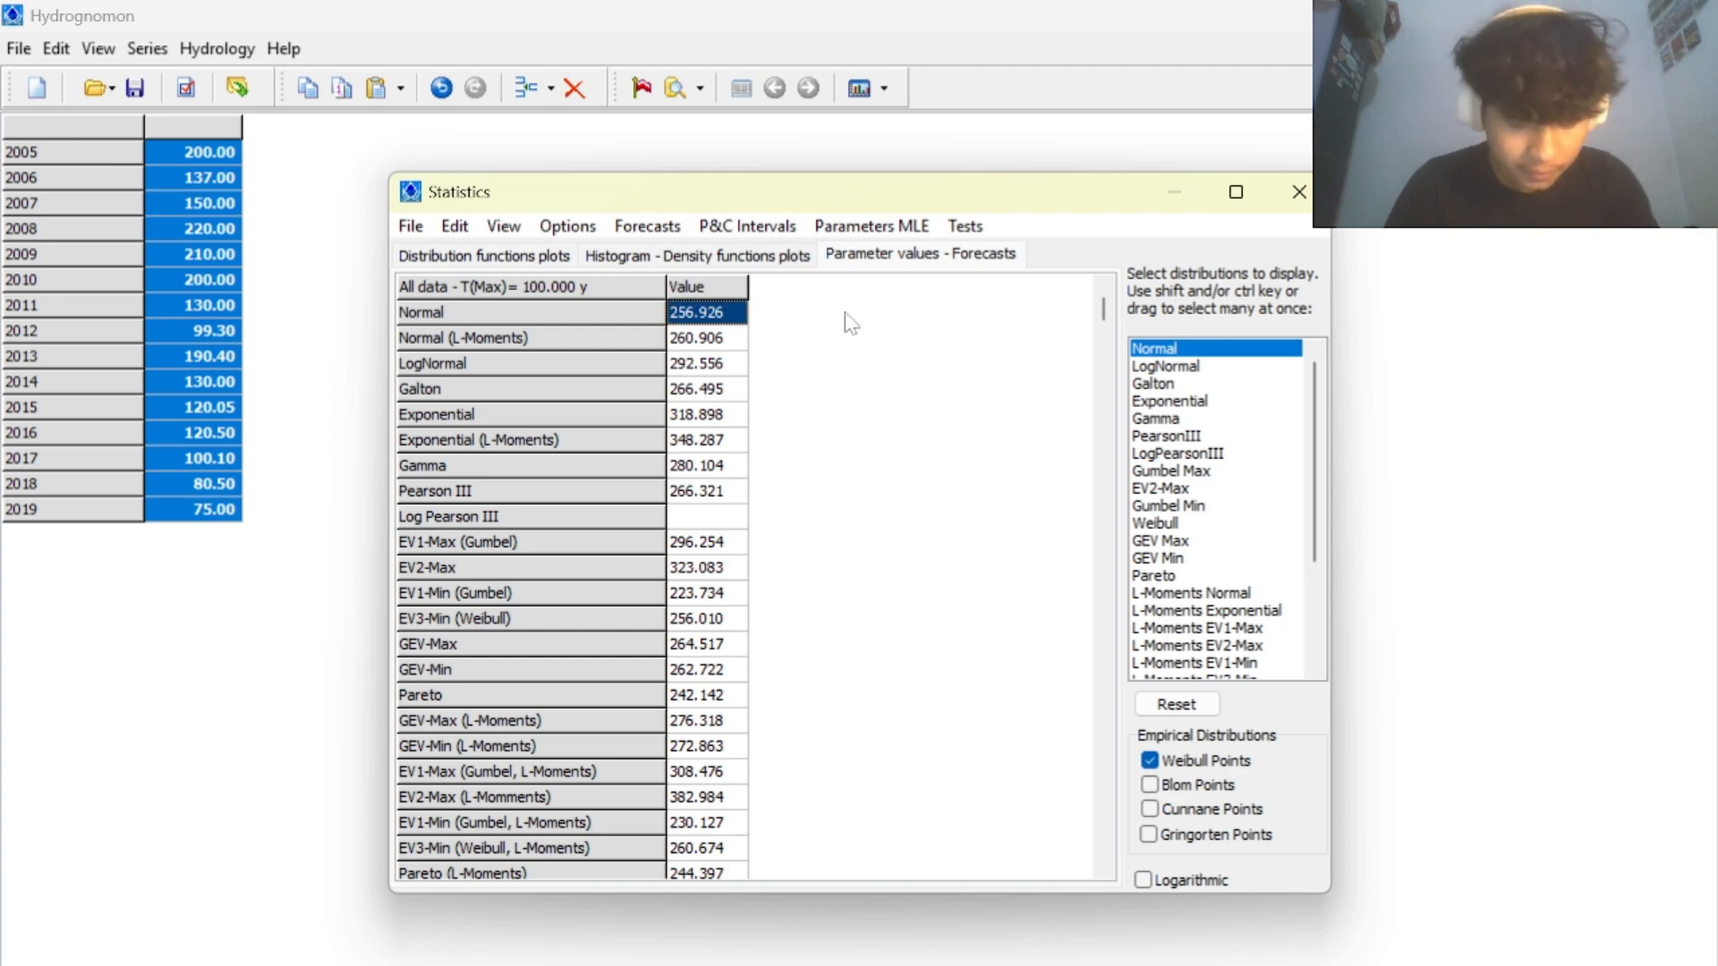
click(805, 256)
click(902, 257)
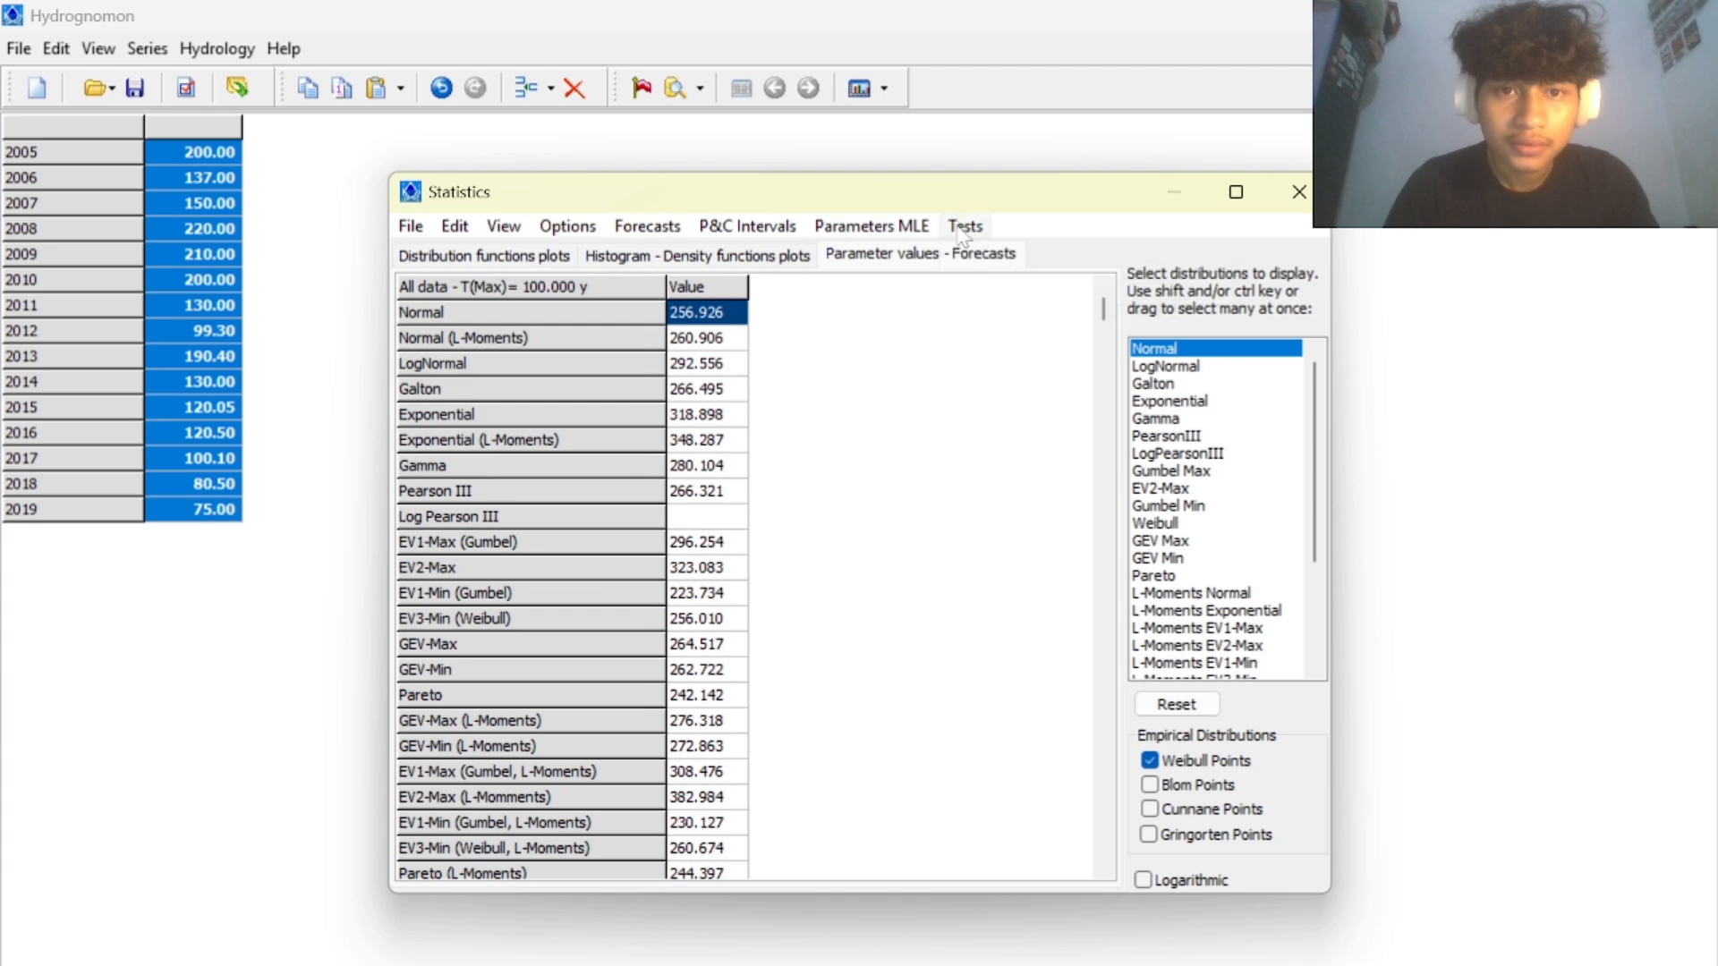
Run the X-Square goodness-of-fit test on all data, keeping the default of 4 classes.
click(905, 229)
click(905, 229)
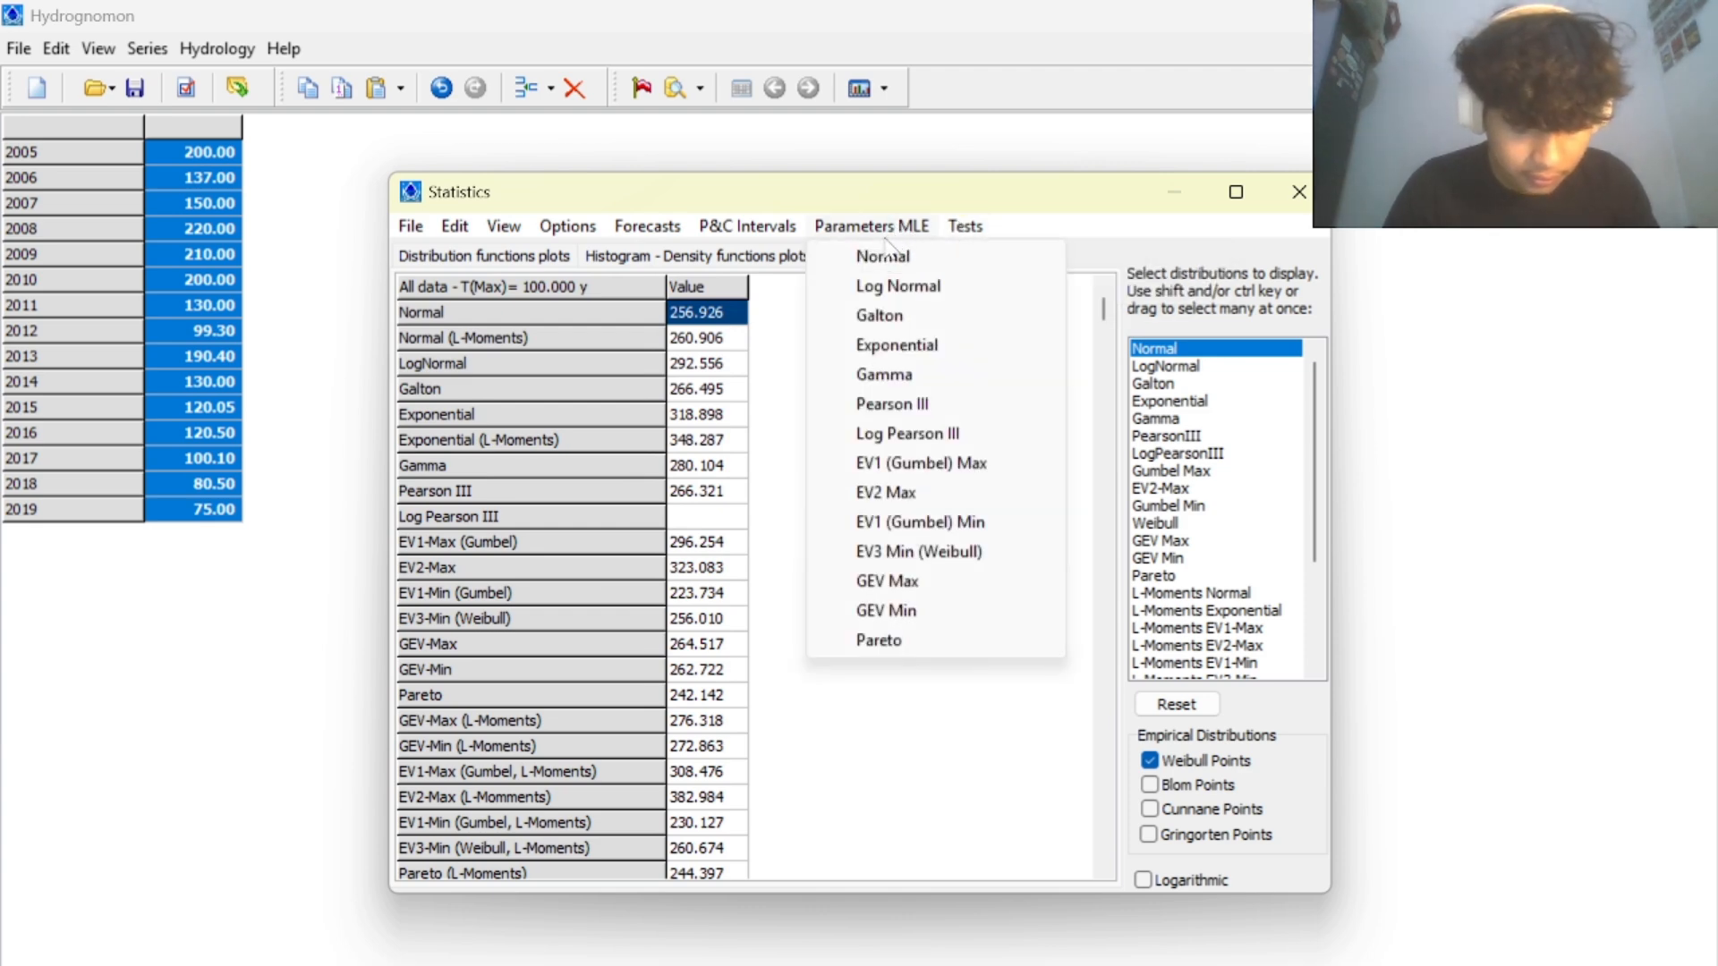
mouse_move(952, 230)
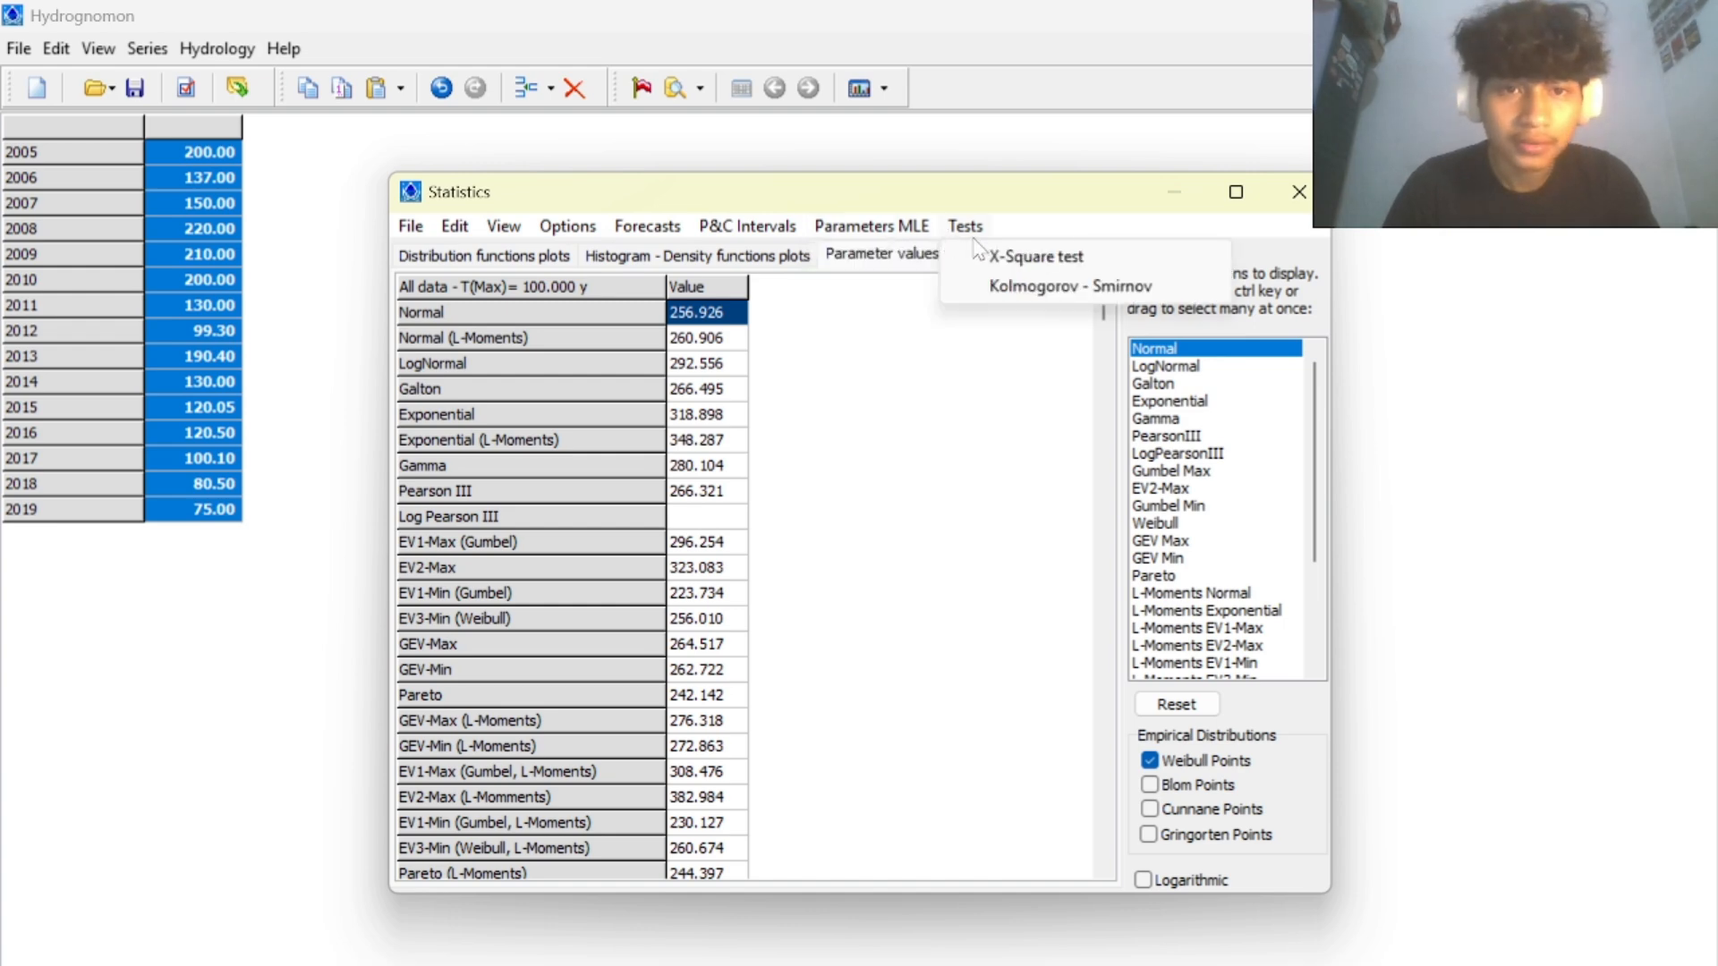
click(980, 255)
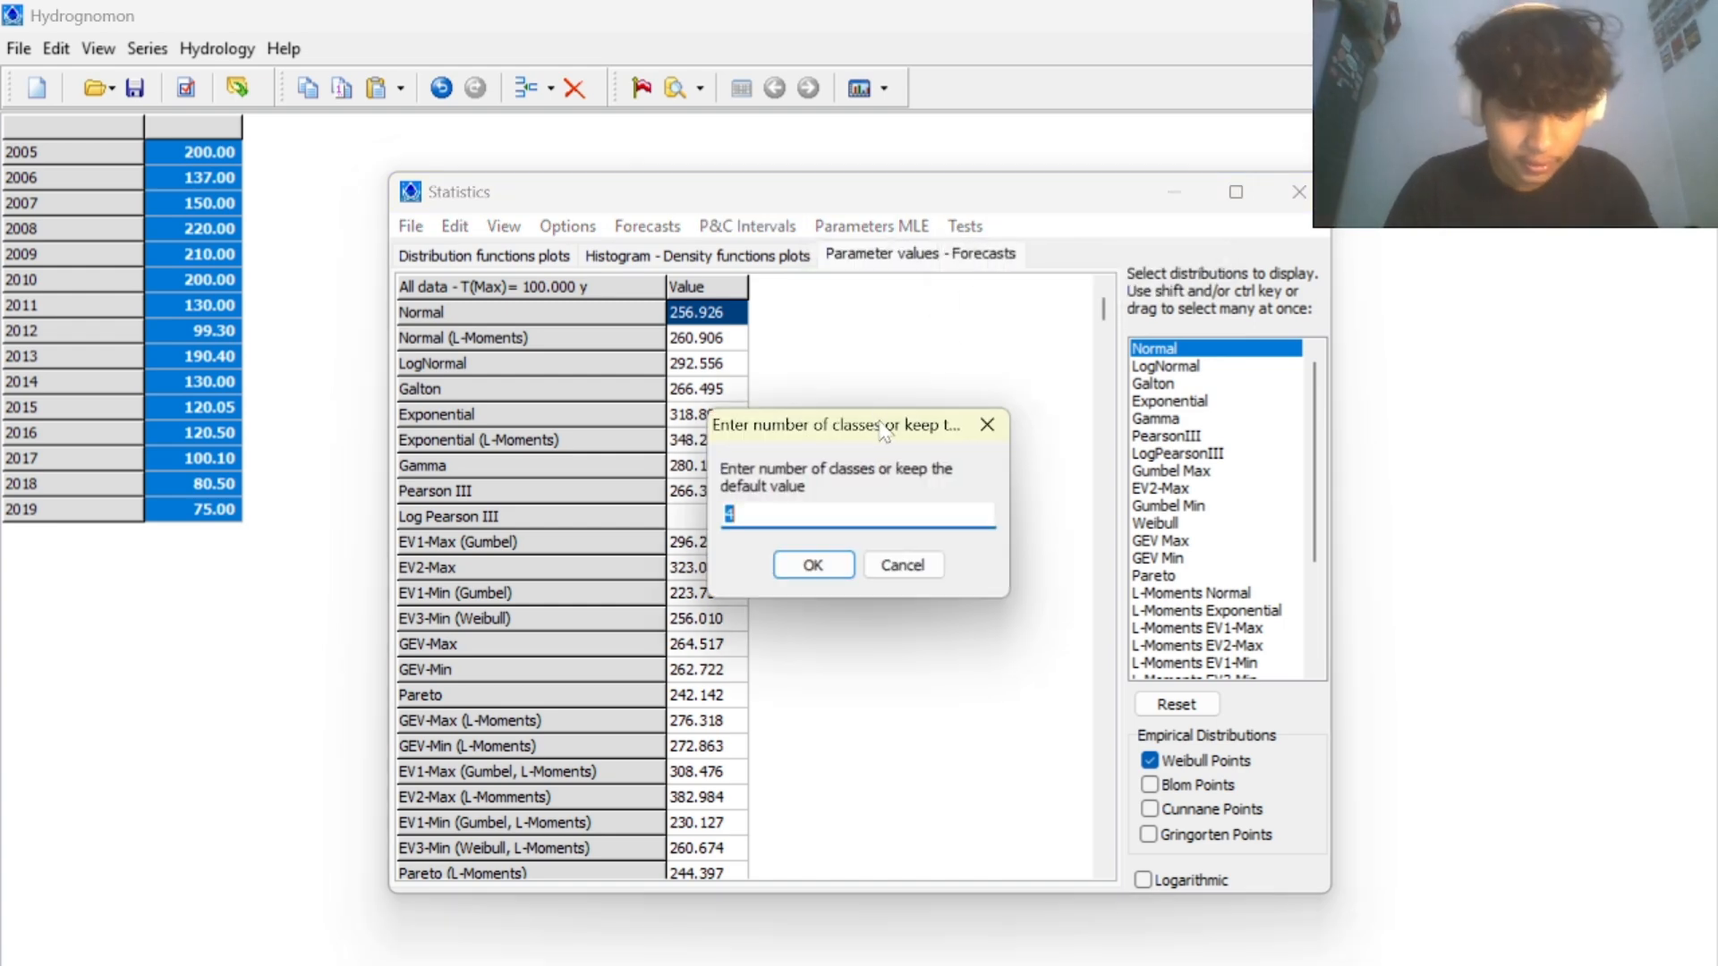
click(814, 566)
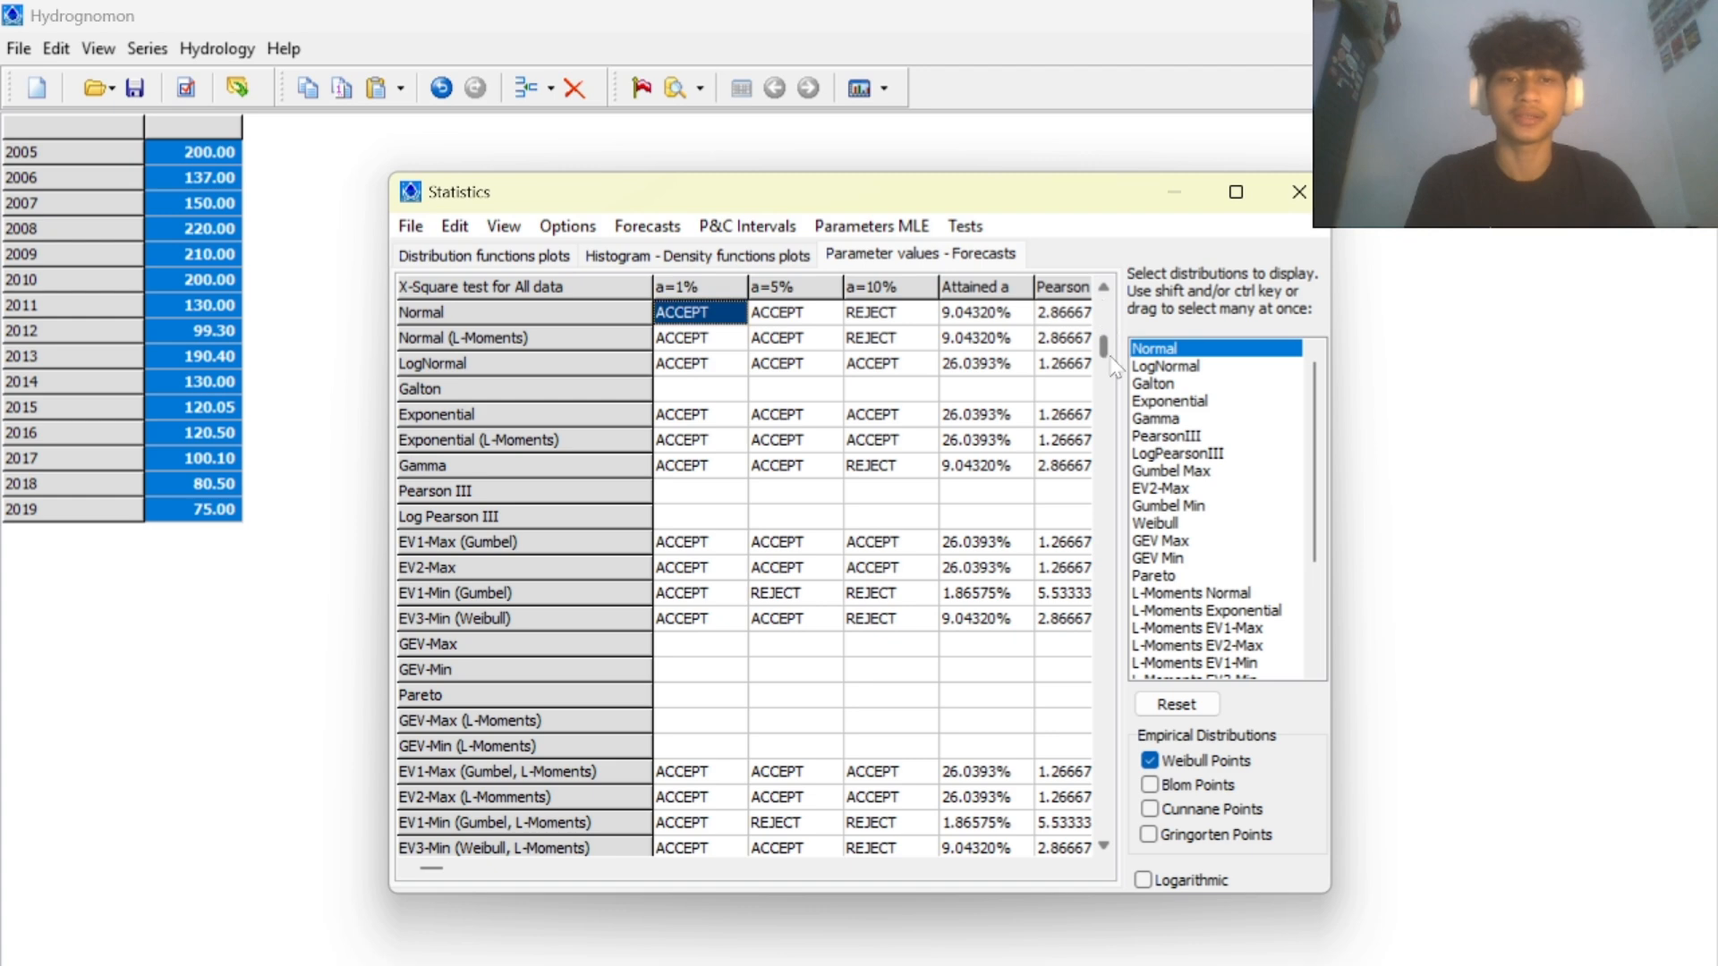
Examine the X-Square test results at the 1%, 5% and 10% significance levels for every distribution in the table.
drag(1106, 349, 1106, 308)
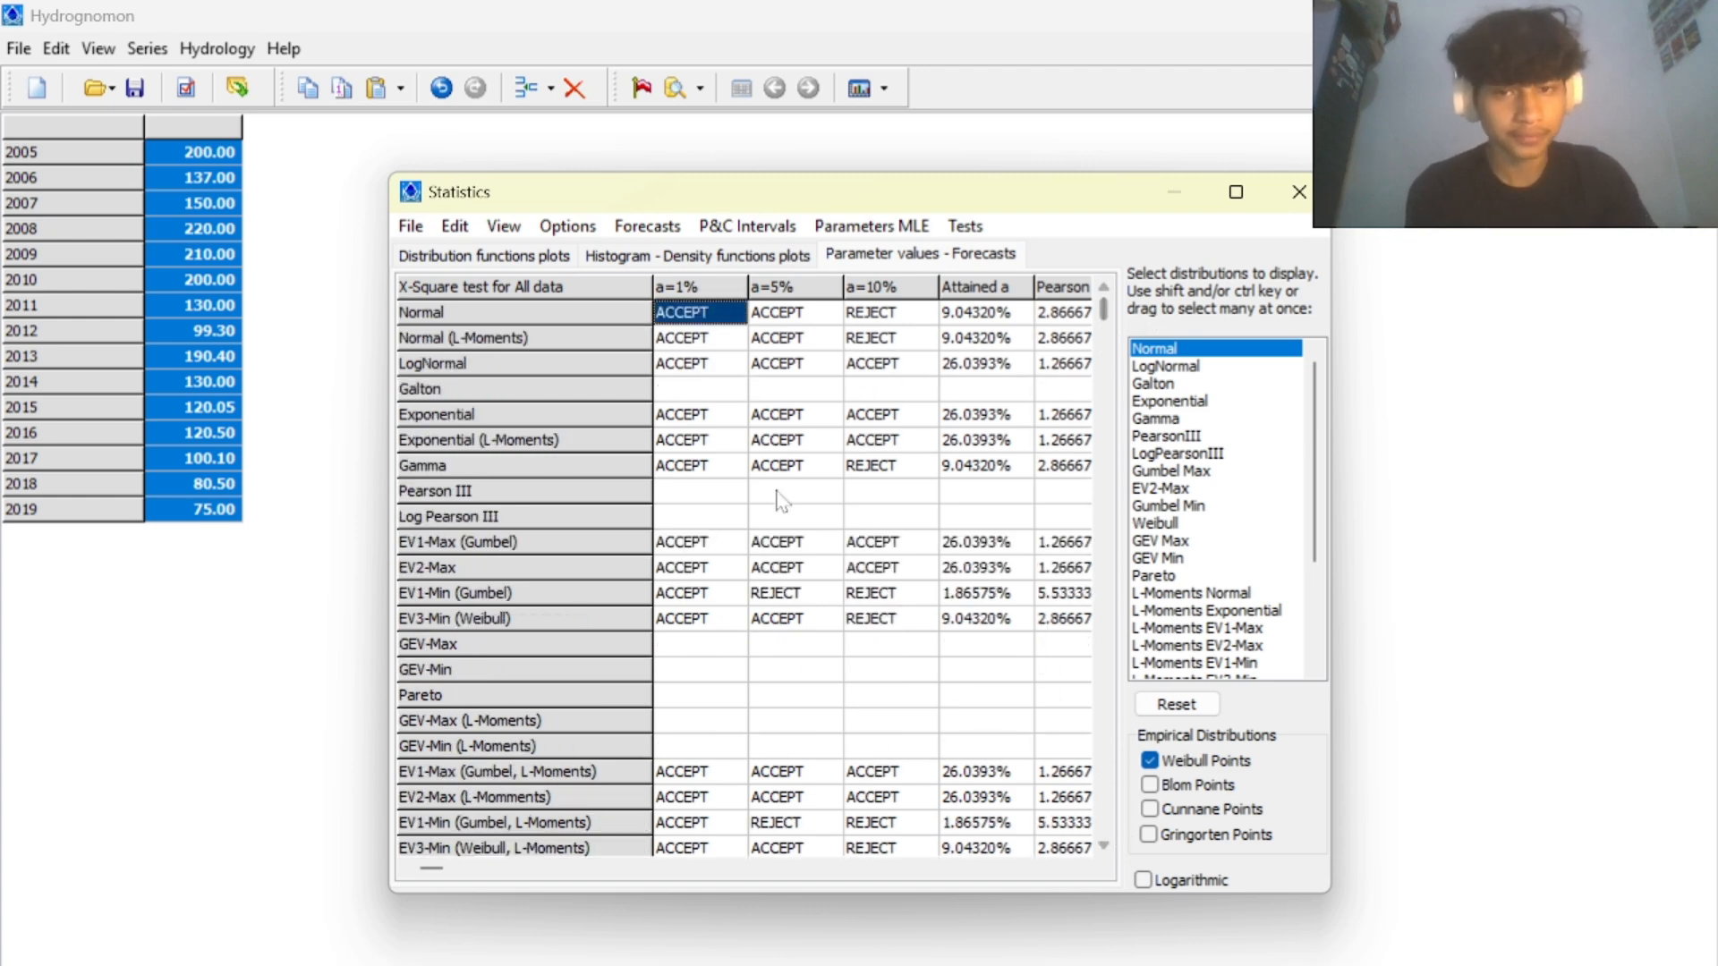
key(Down)
key(Down)
key(Down)
key(Down)
key(Down)
key(Down)
key(Down)
key(Down)
key(Down)
key(Down)
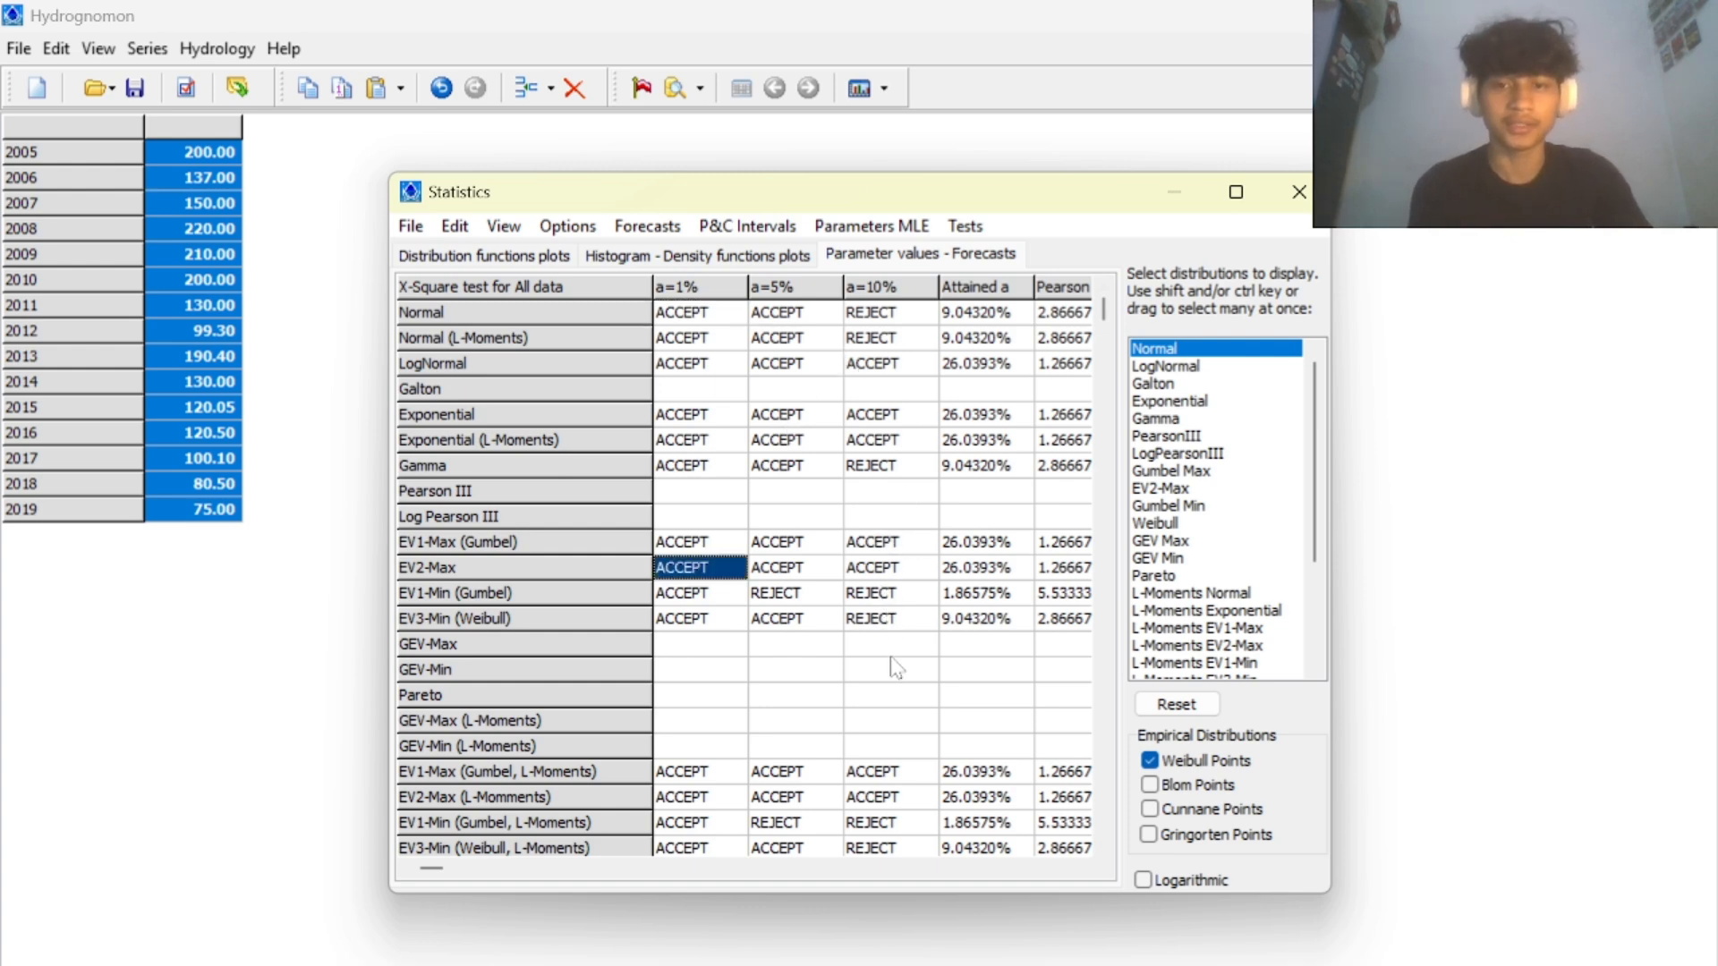
key(Down)
key(Down)
key(Down)
key(Down)
key(Down)
key(Down)
key(Down)
key(Down)
key(Down)
key(Down)
key(Down)
key(Down)
key(Down)
key(Down)
key(Down)
key(Down)
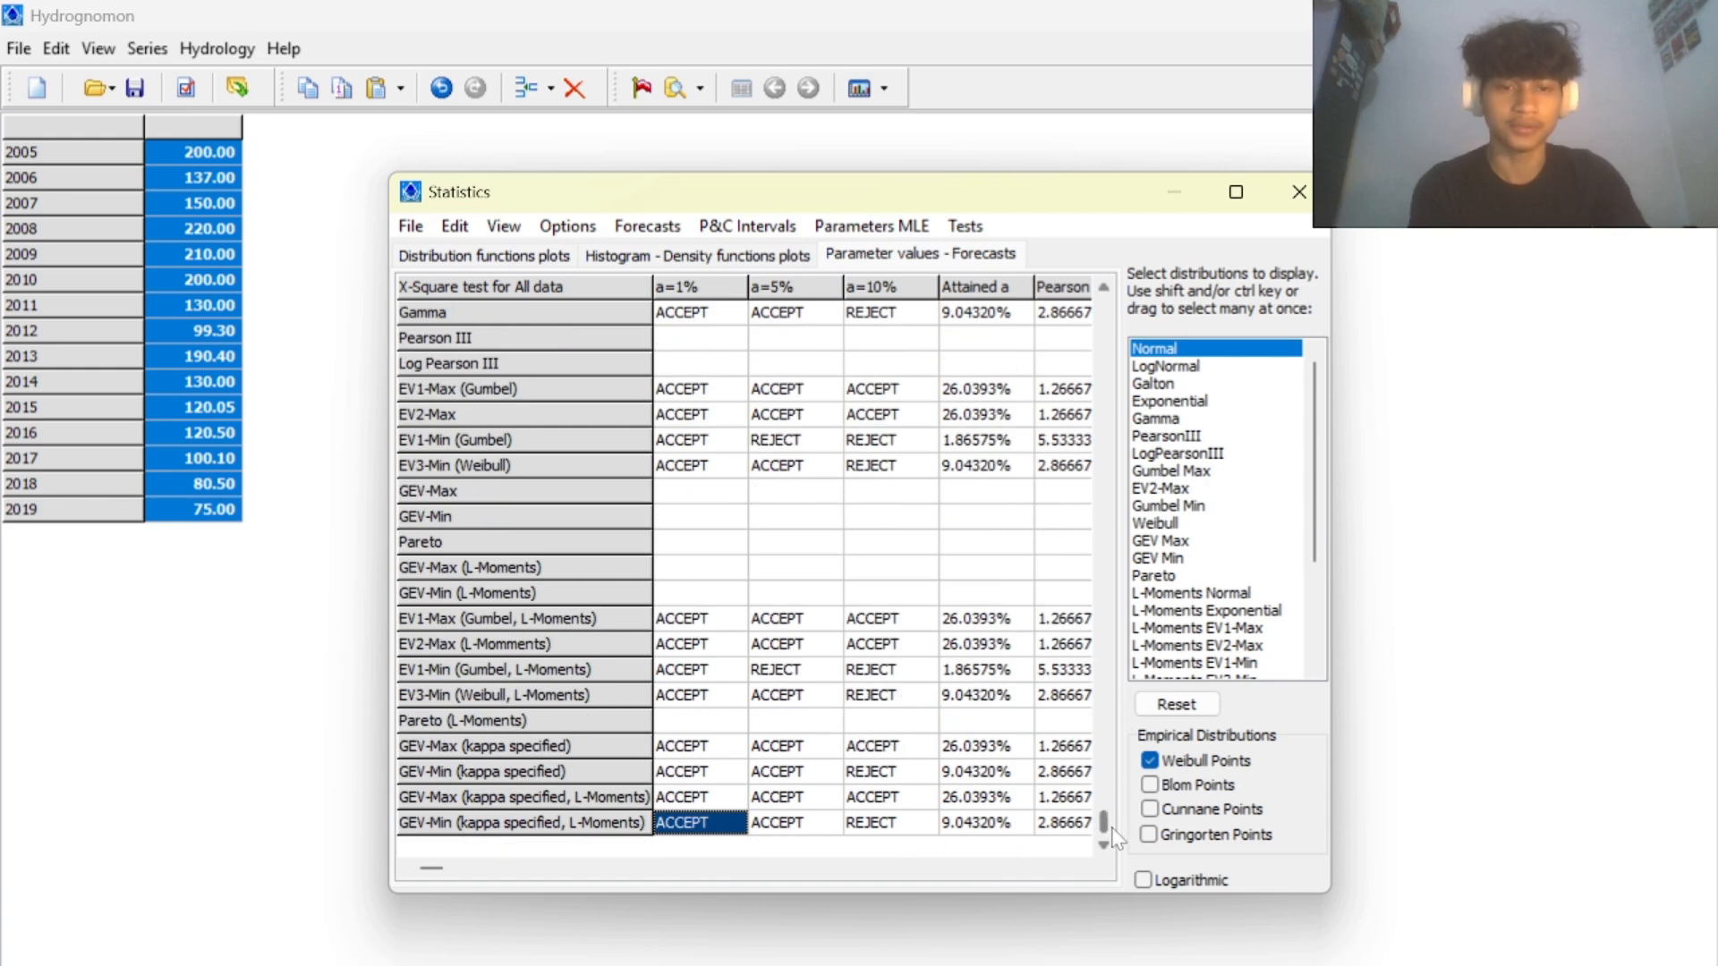
drag(1112, 832, 1111, 290)
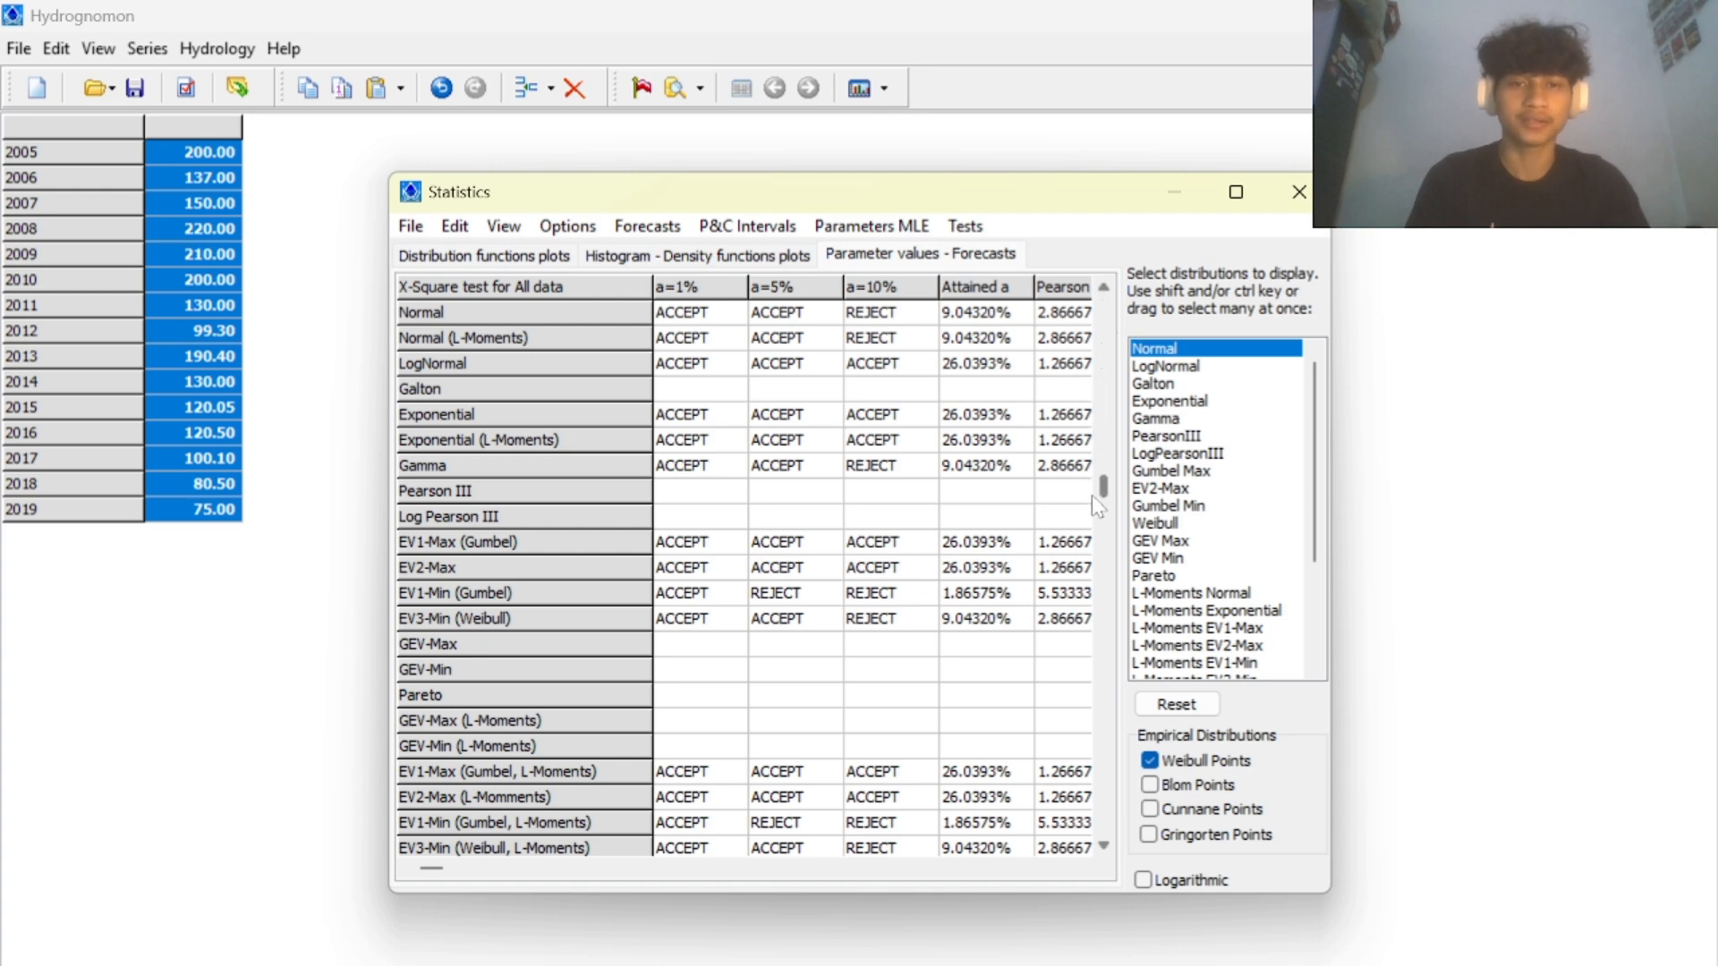
drag(1093, 493, 1114, 850)
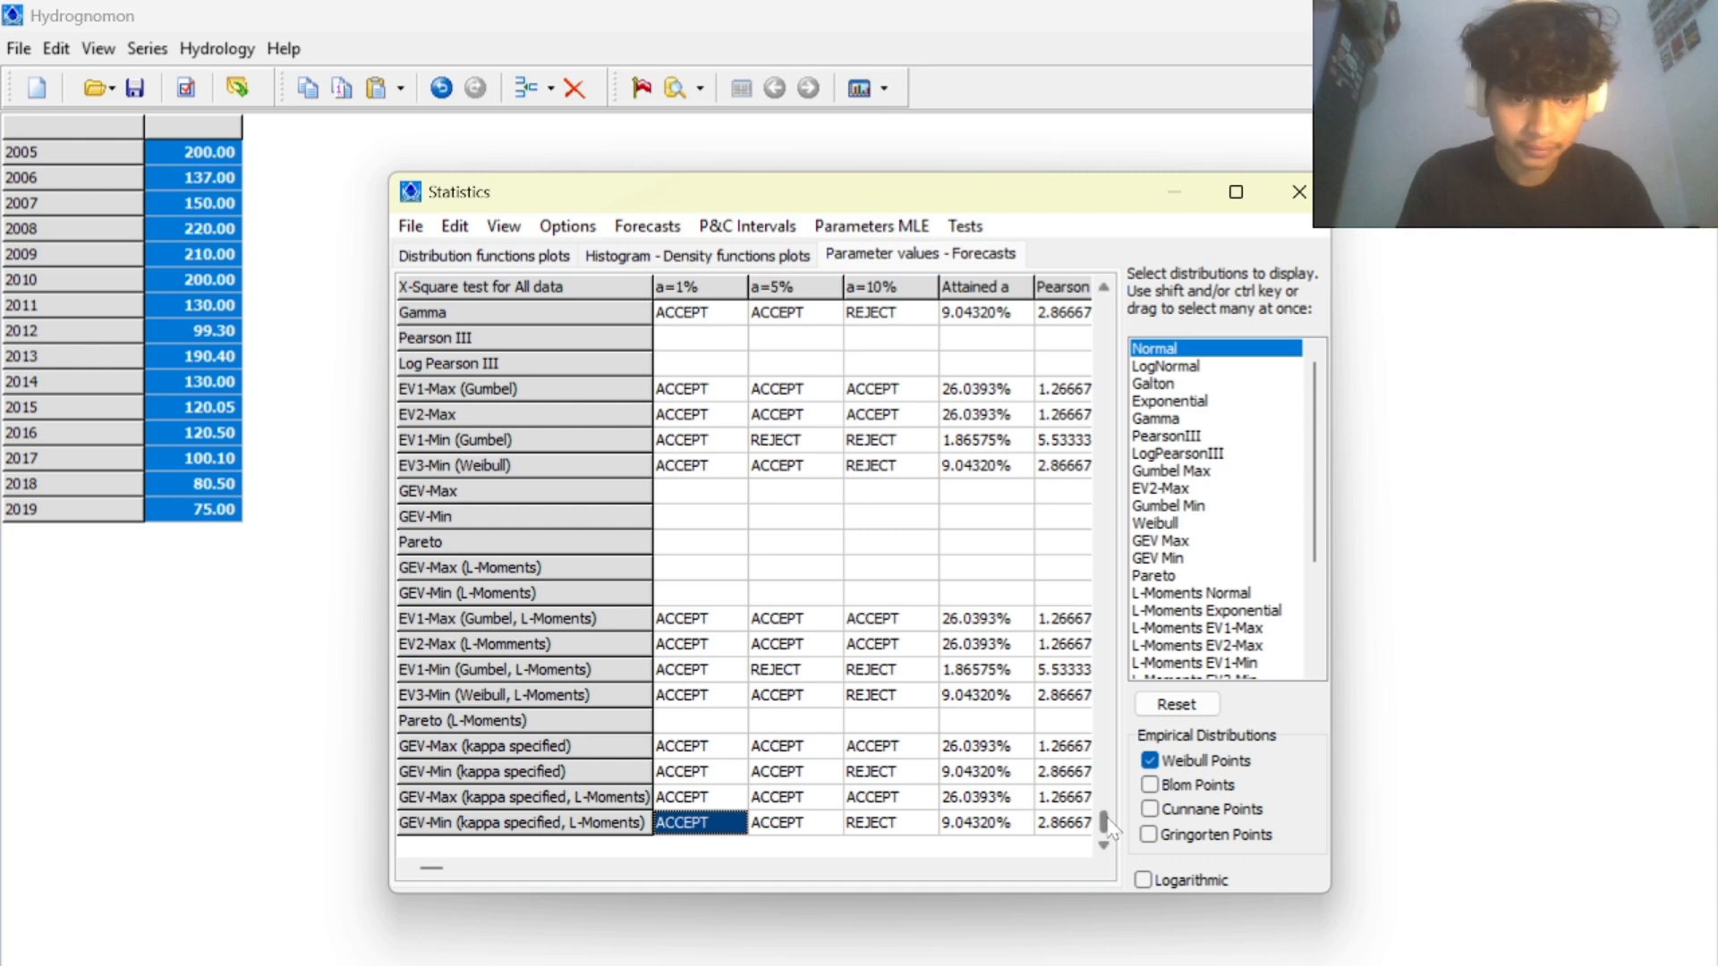
Forecast the values of all distributions for a probability value F of 50%, keeping the default entry.
drag(1104, 822, 1138, 320)
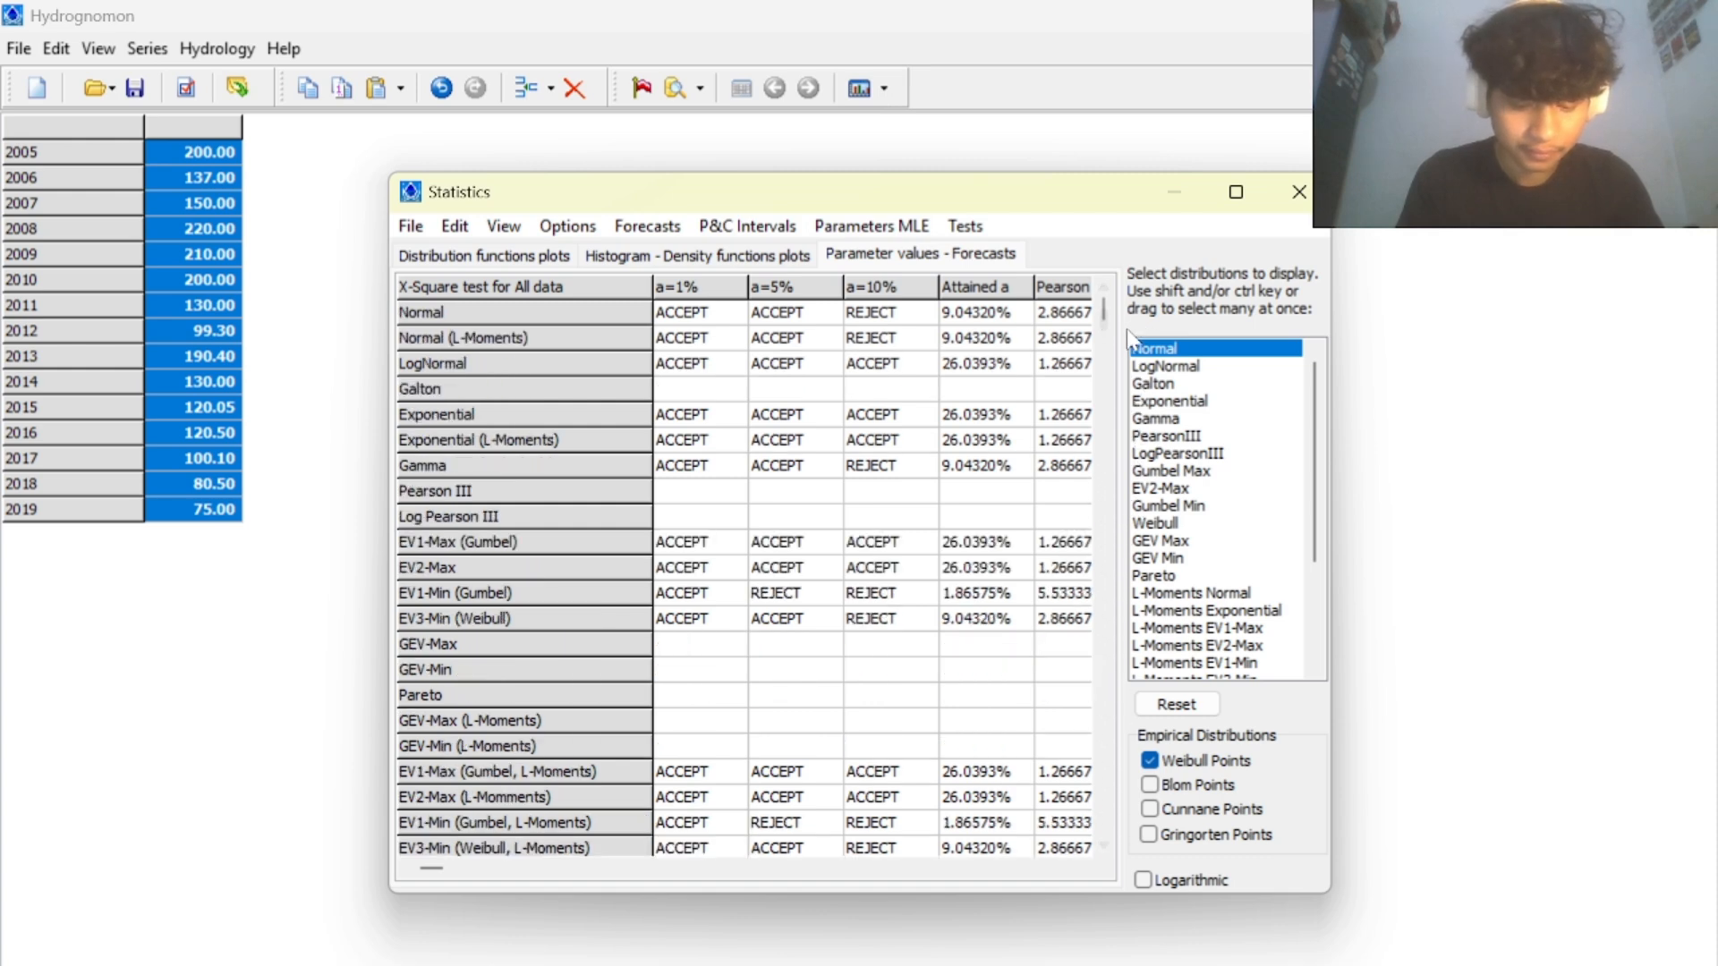
click(667, 227)
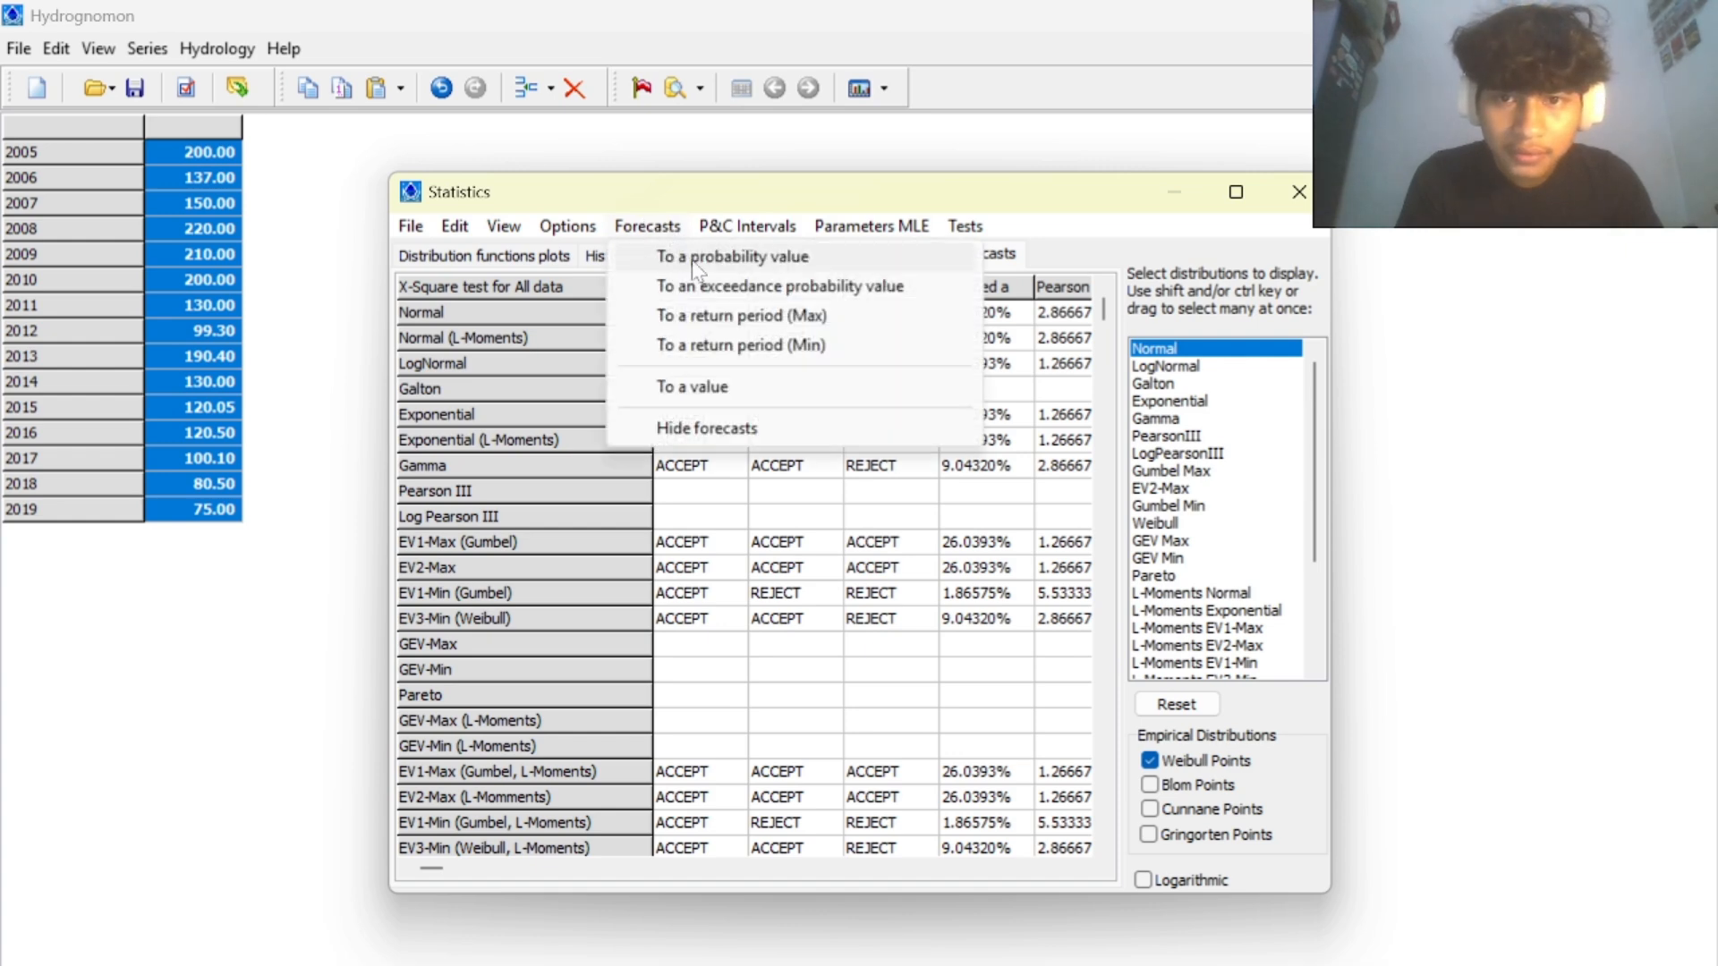
click(695, 267)
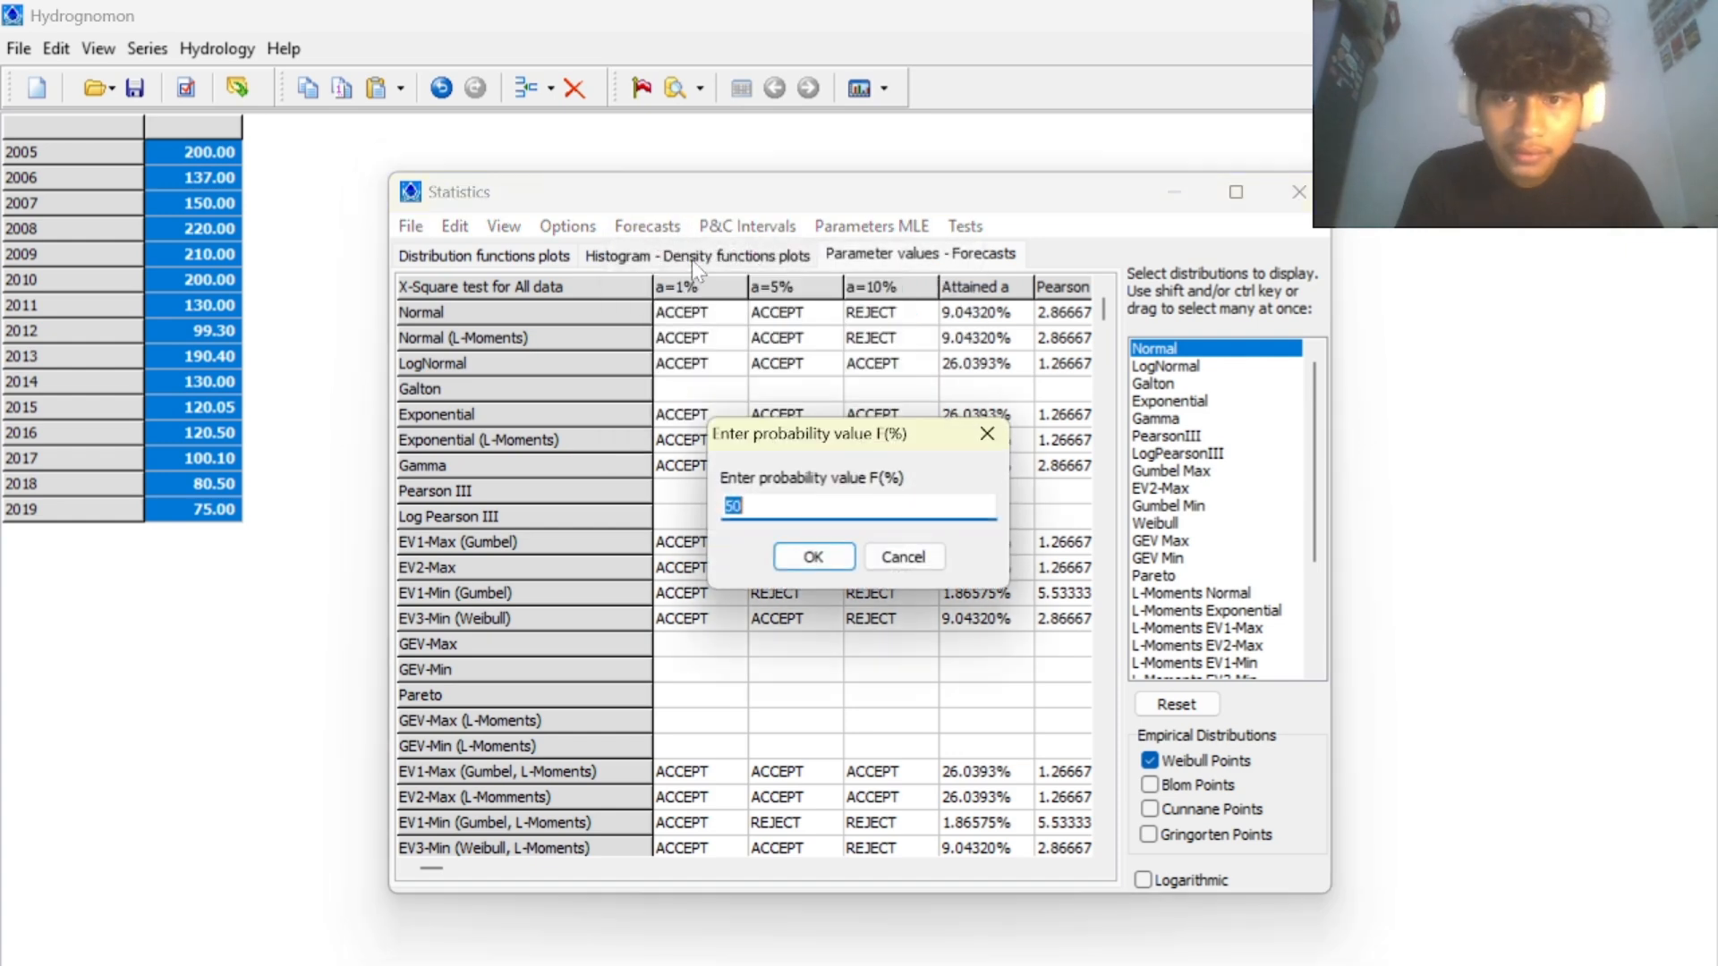
click(813, 558)
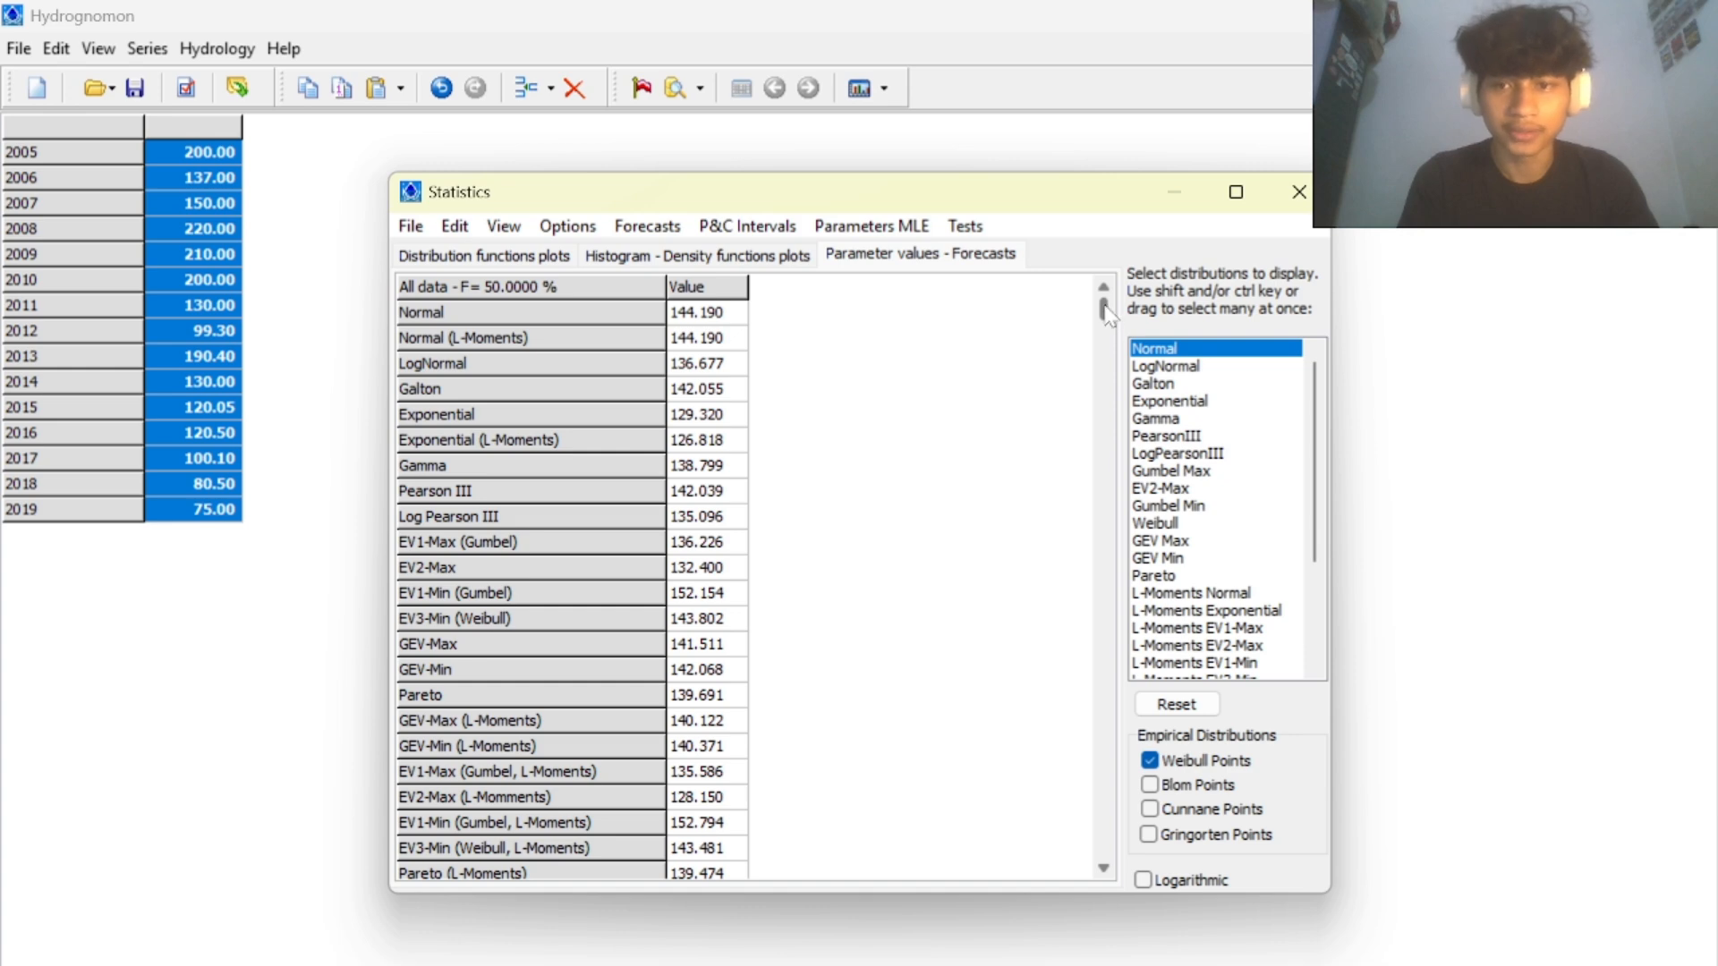
mouse_move(1108, 313)
mouse_down()
mouse_move(1076, 792)
mouse_move(1078, 850)
mouse_move(1105, 854)
mouse_move(1106, 302)
mouse_up()
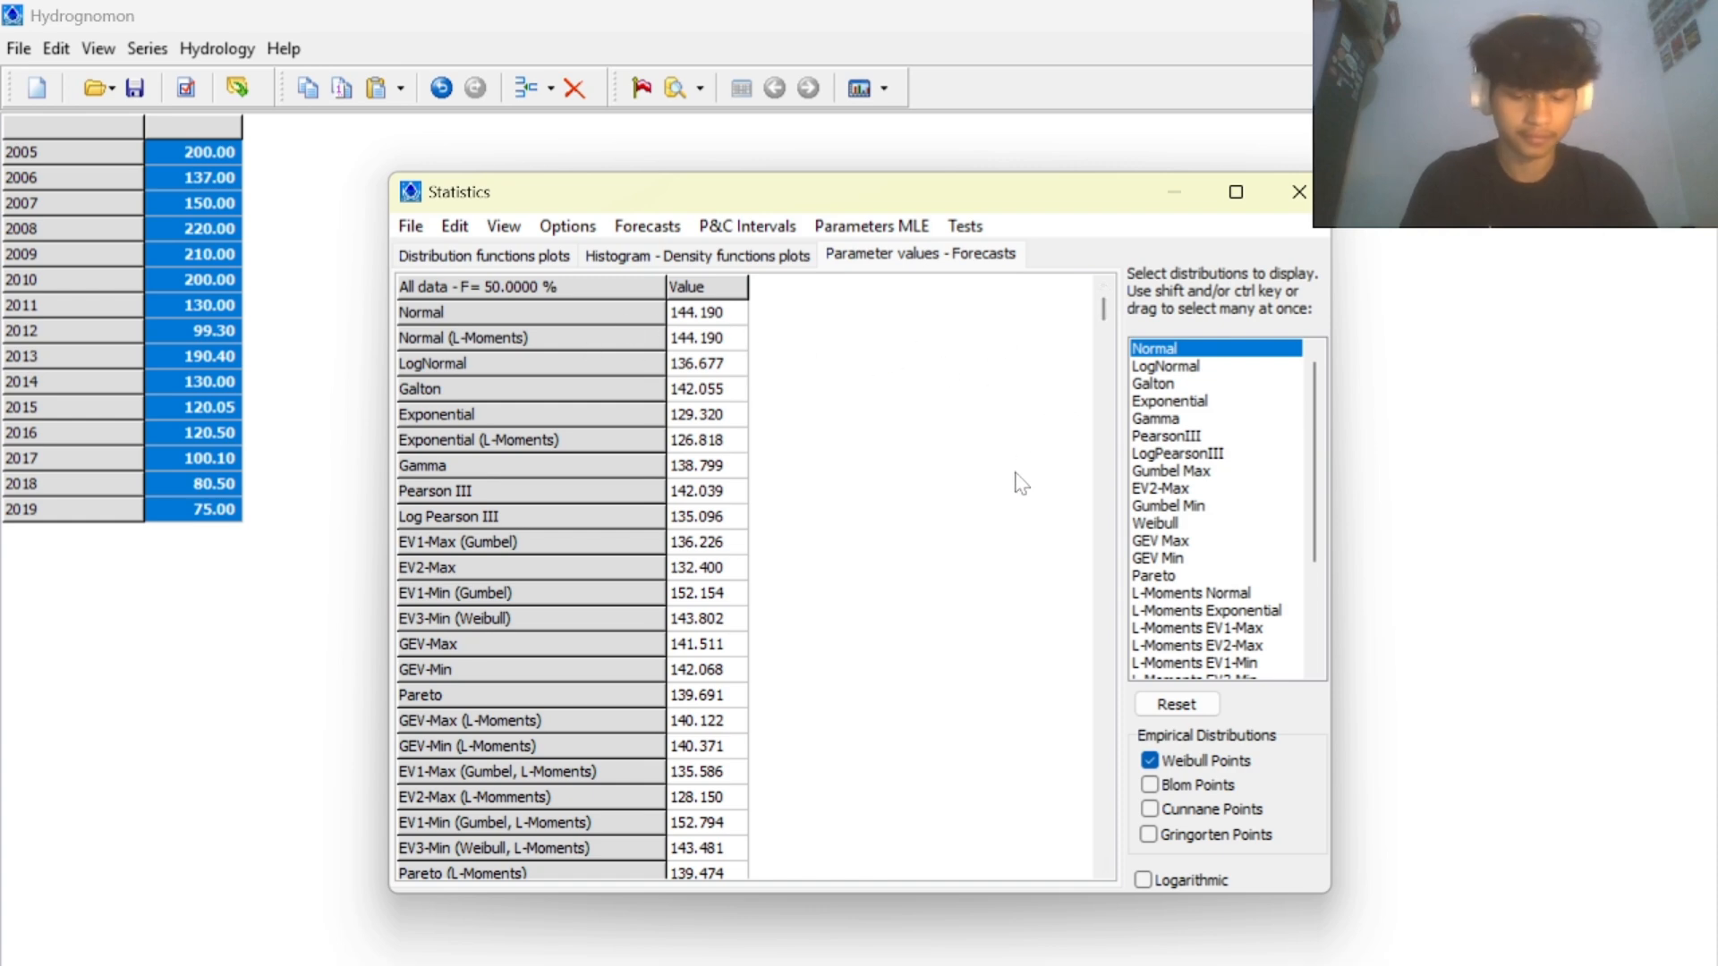
Forecast the values of all distributions for a probability value F of 10%, and close the Statistics window.
click(649, 228)
click(687, 255)
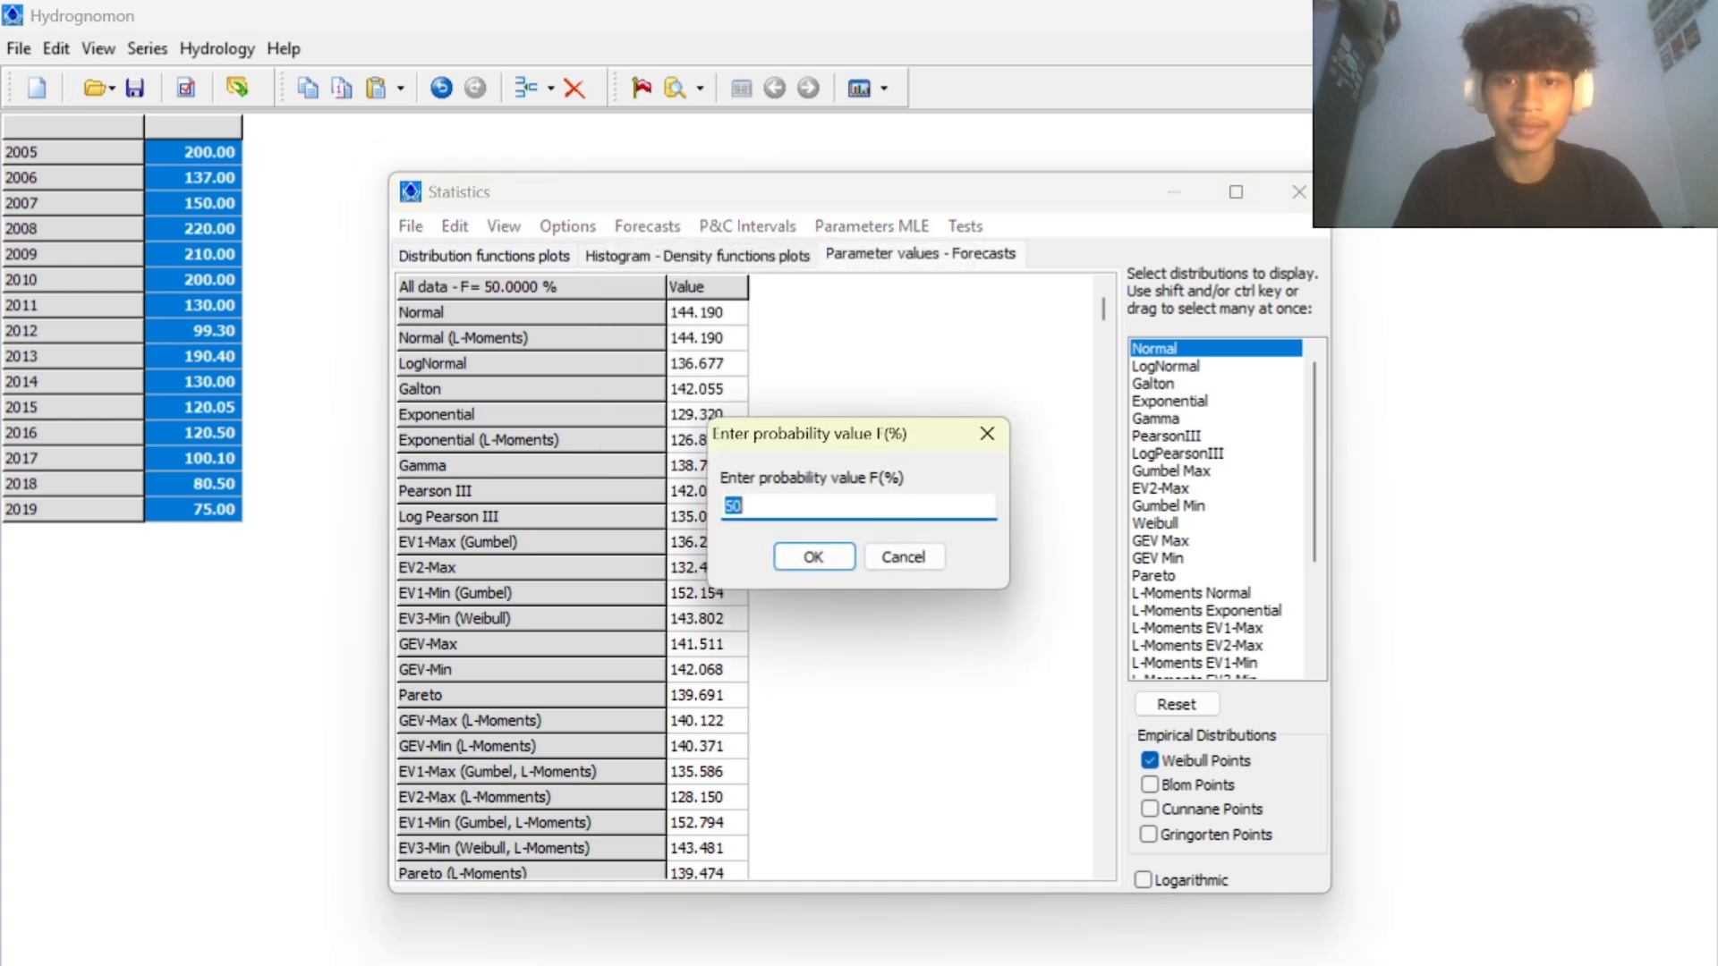
text(10)
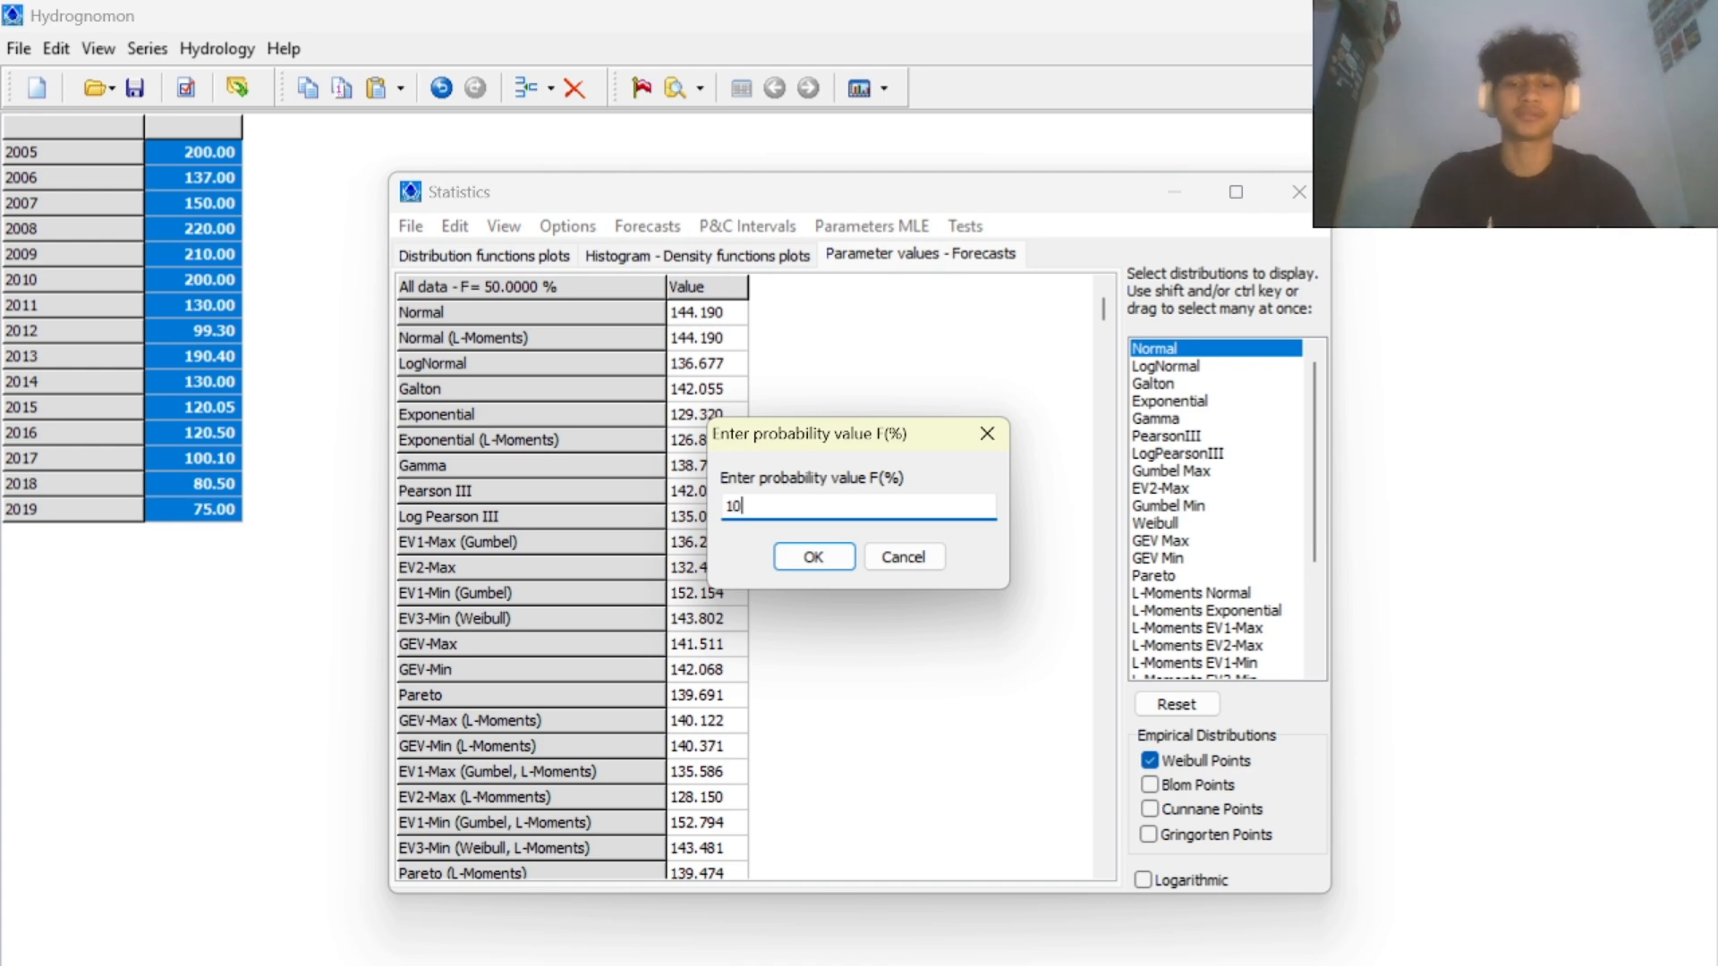
click(825, 564)
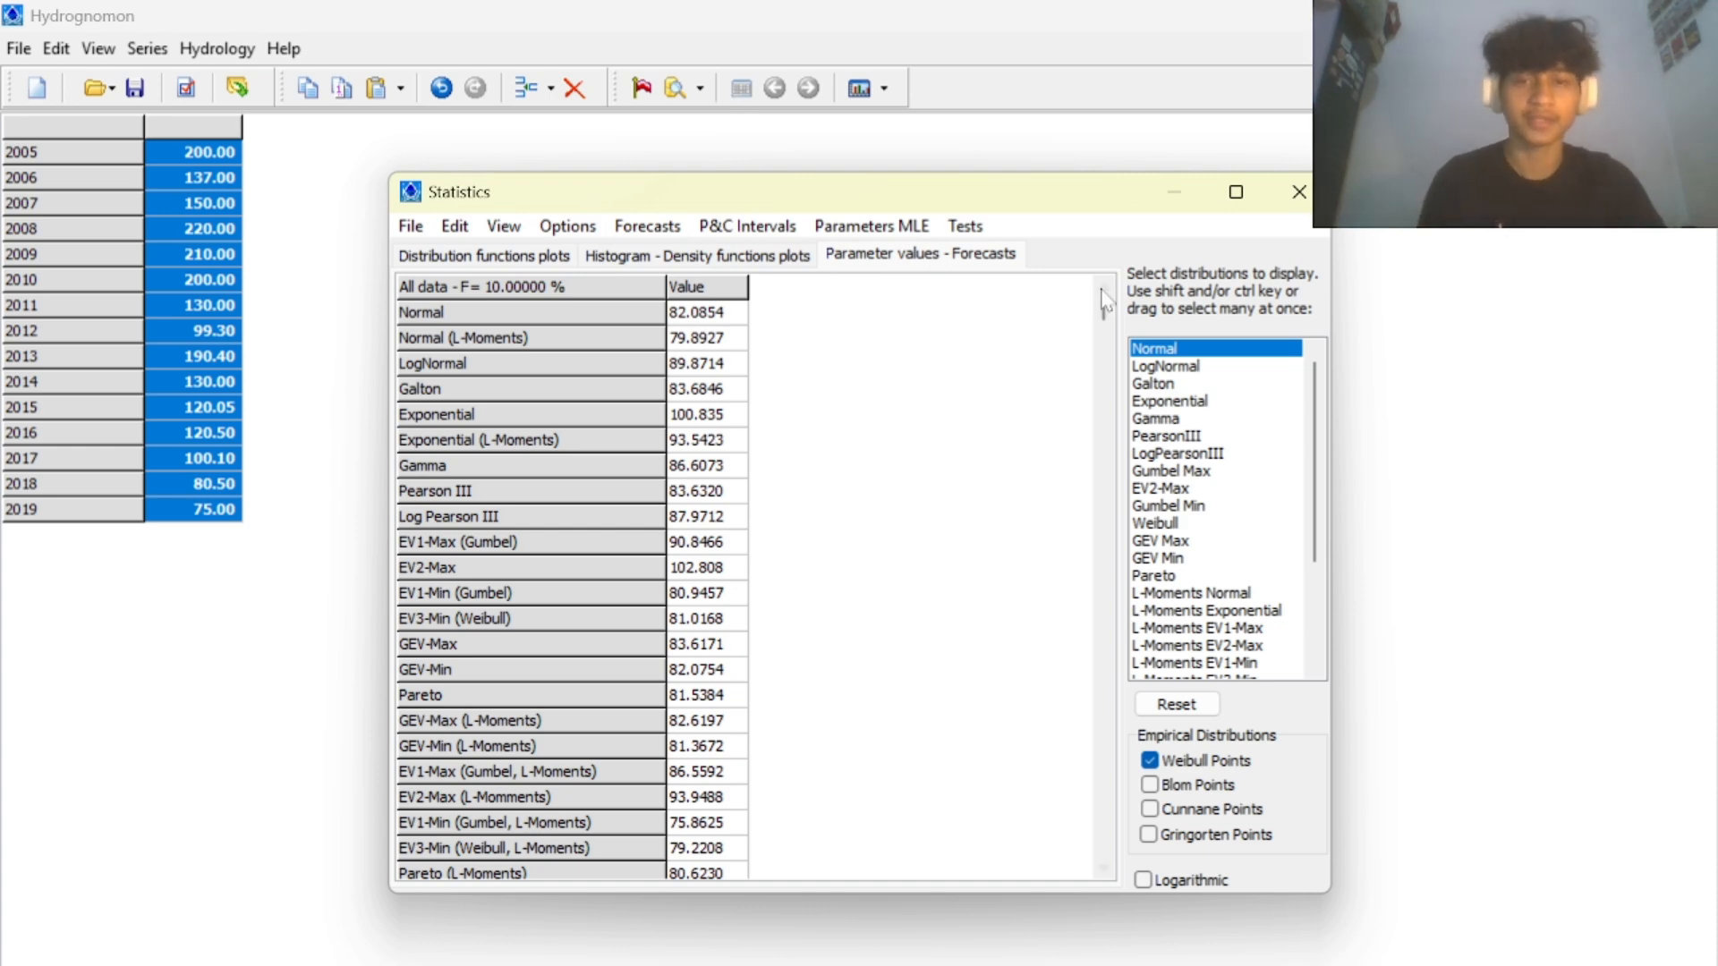
click(1293, 193)
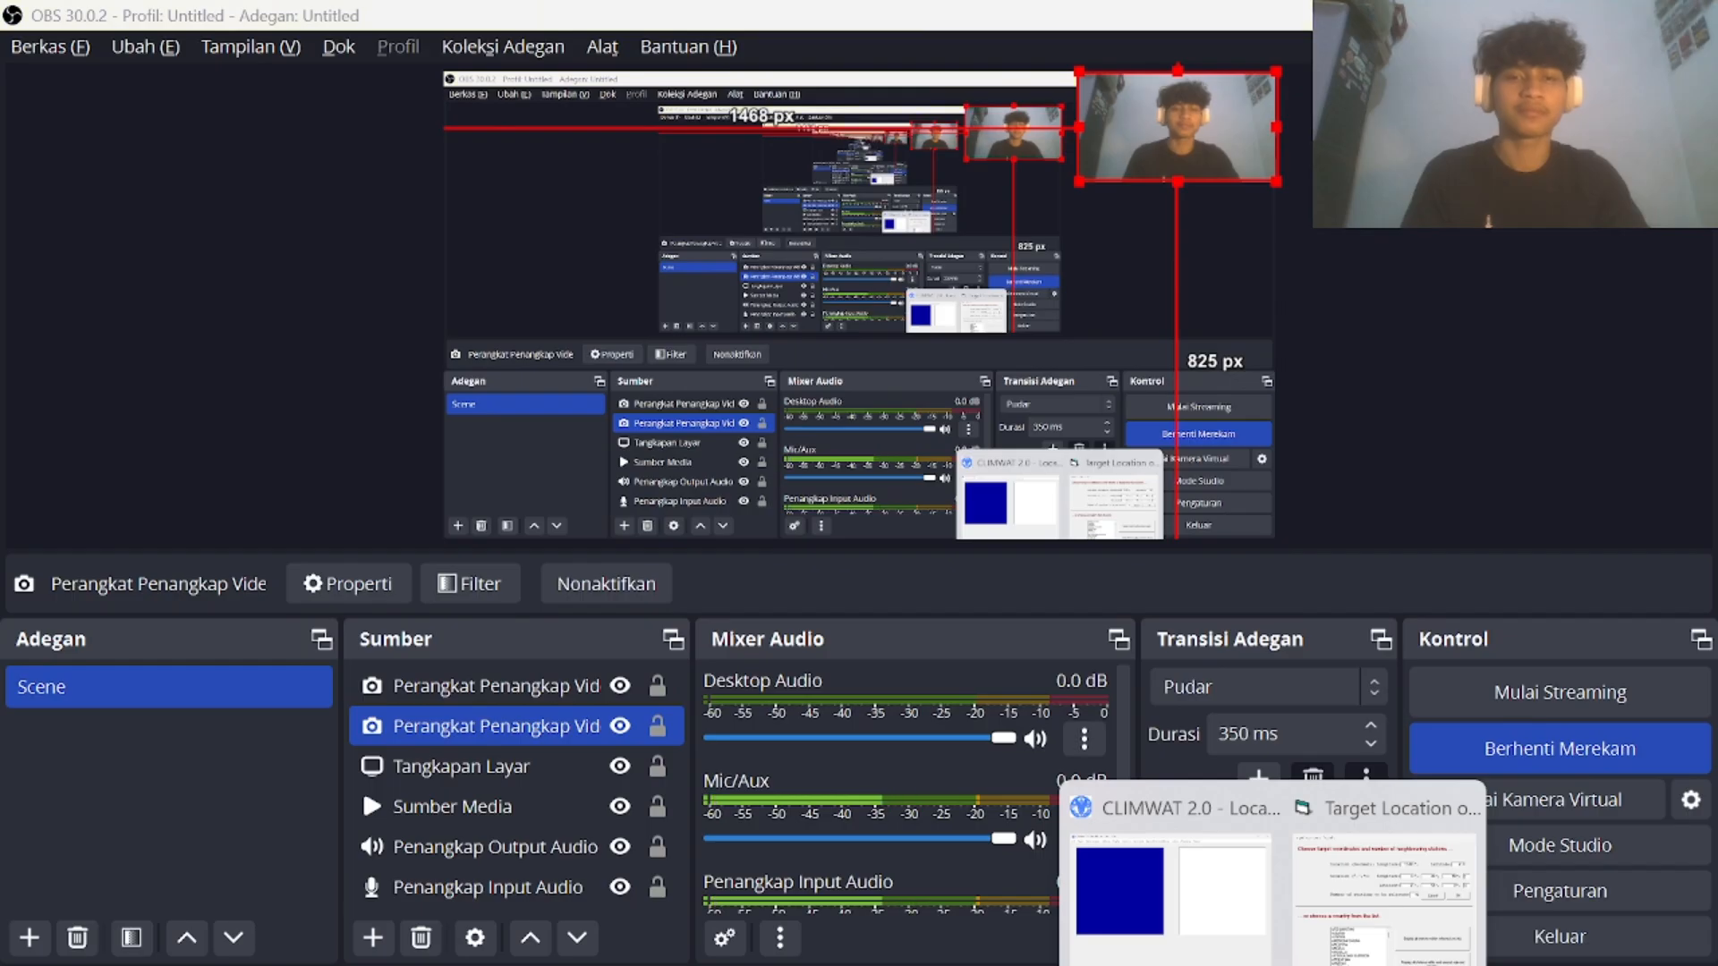
Switch to CLIMWAT 2.0, dismiss the error message and display all stations within Indonesia.
click(1233, 916)
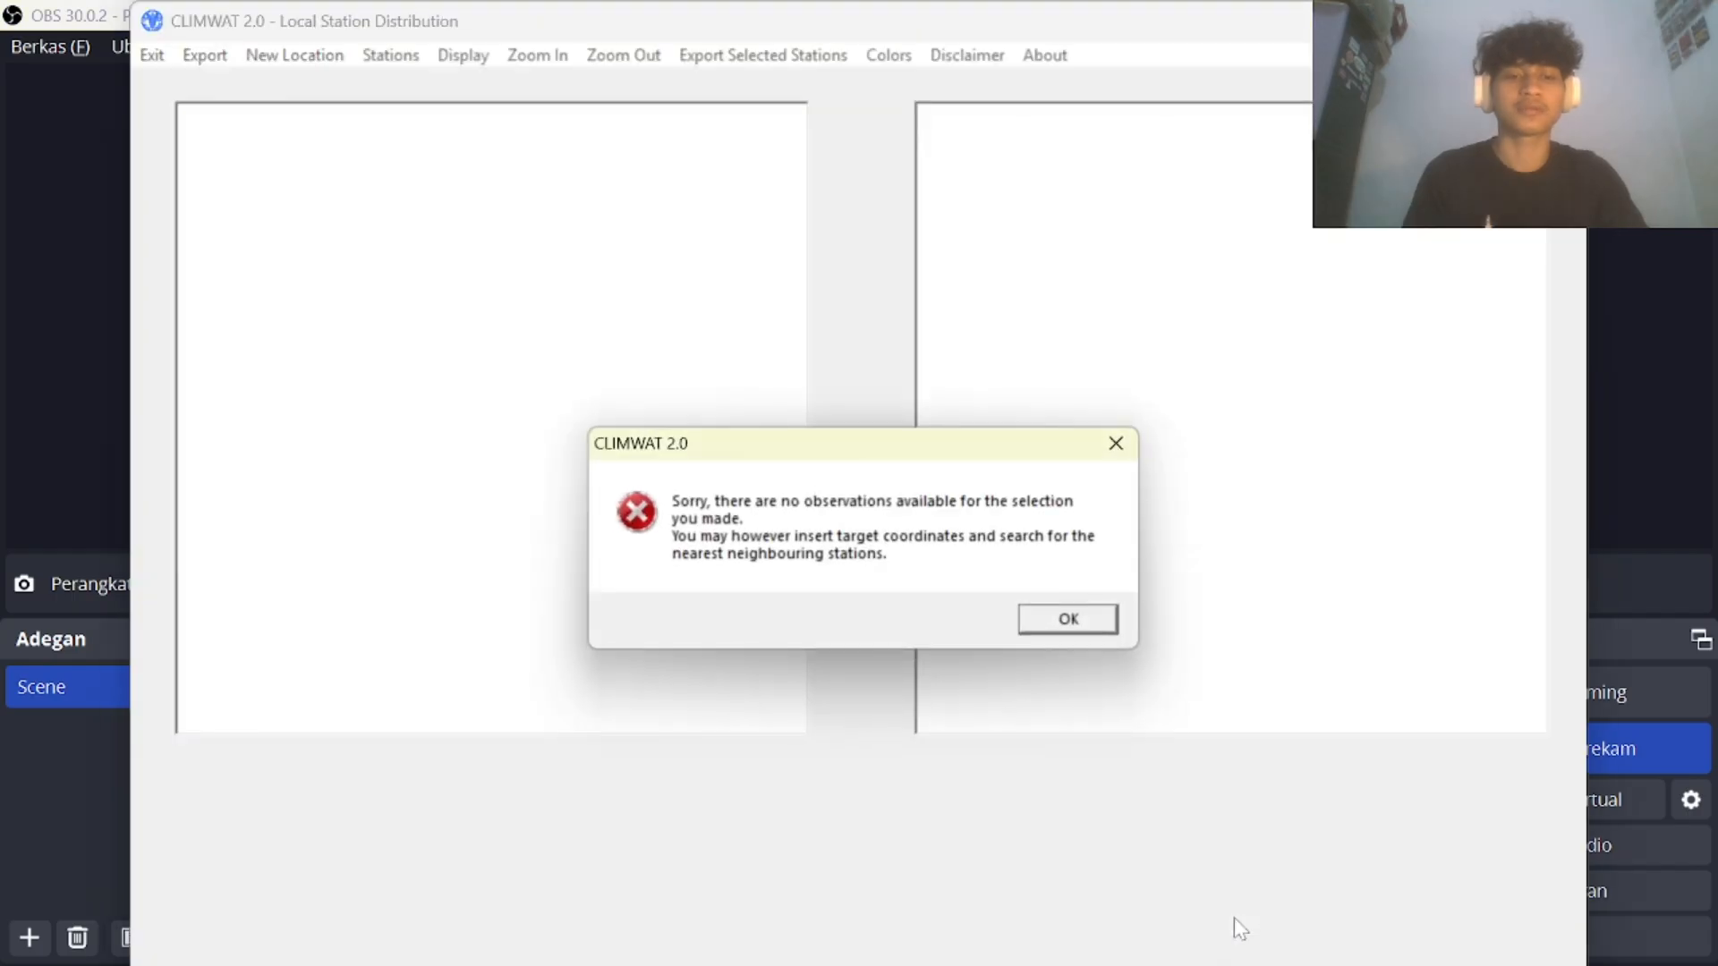
click(1082, 624)
click(1342, 924)
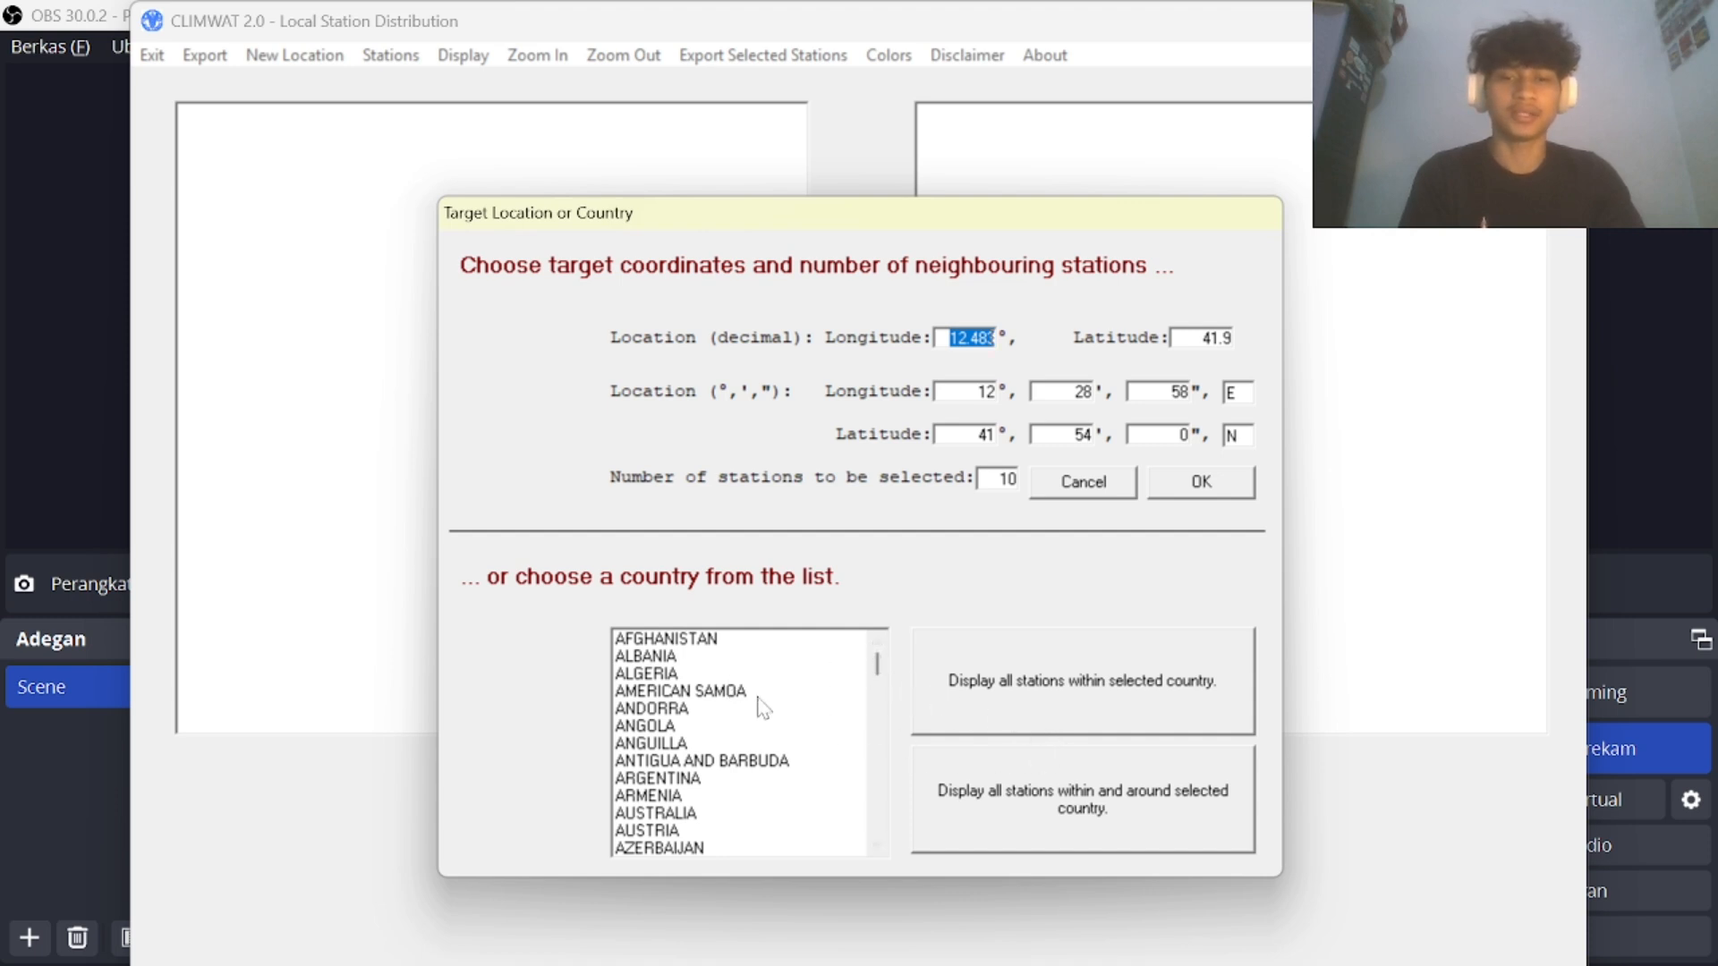
drag(878, 660, 878, 723)
scroll(720, 774, down, 6)
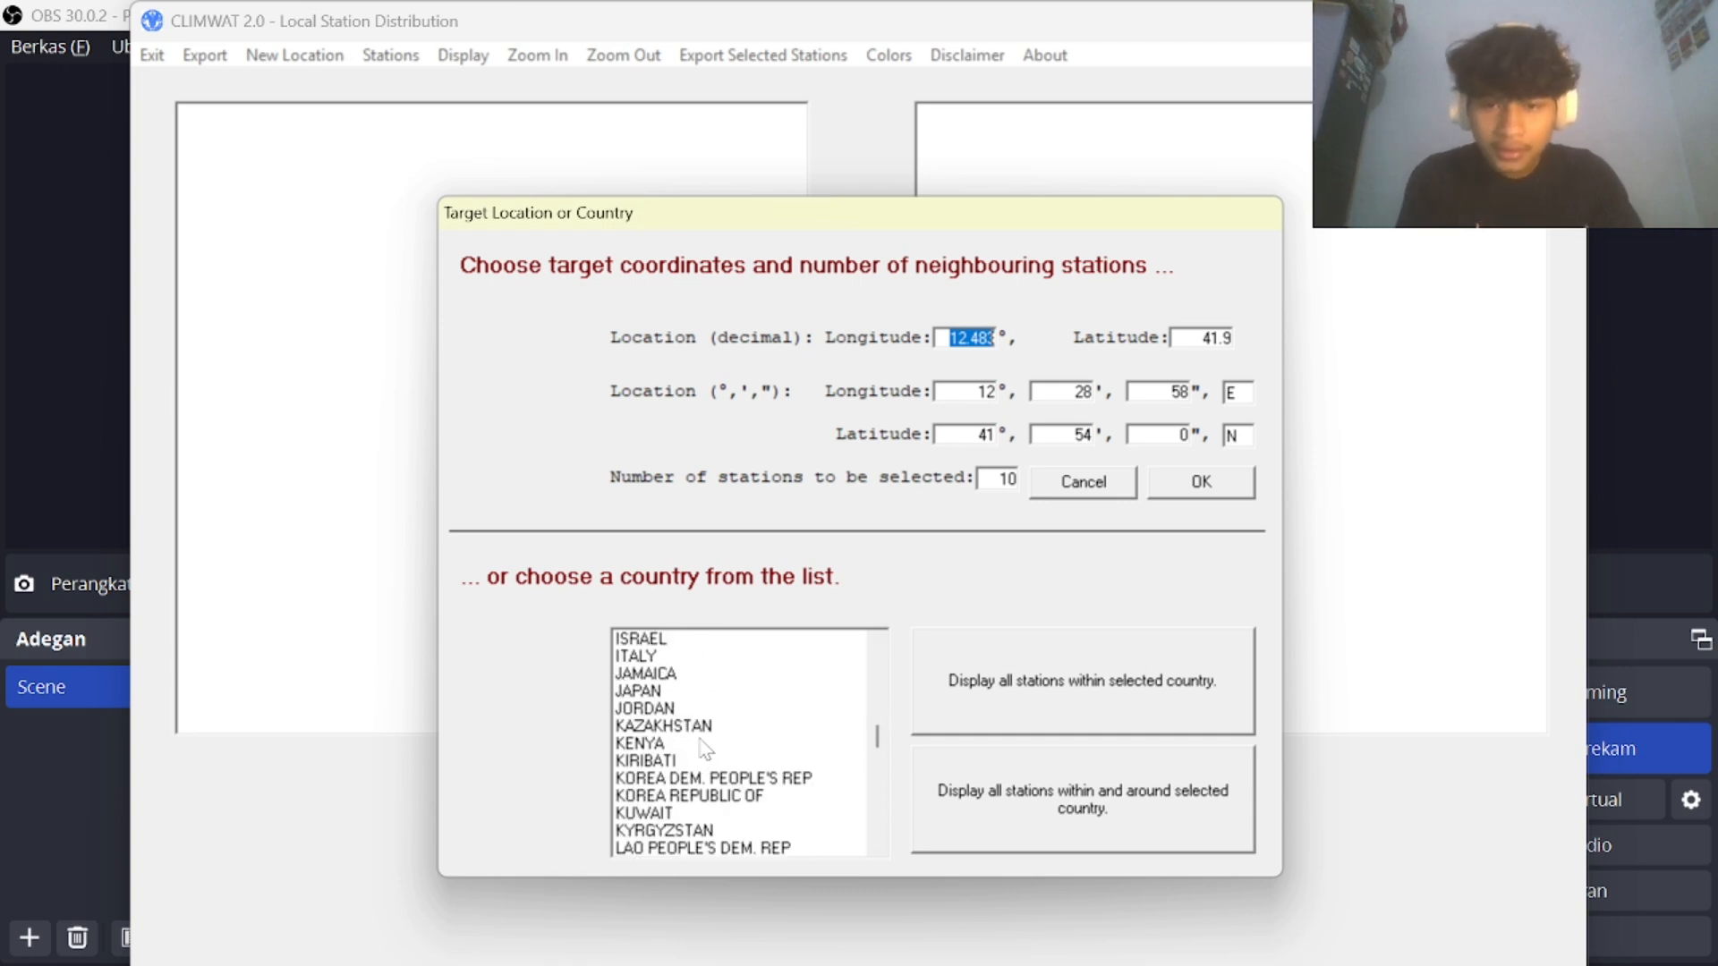
scroll(706, 741, up, 2)
click(678, 674)
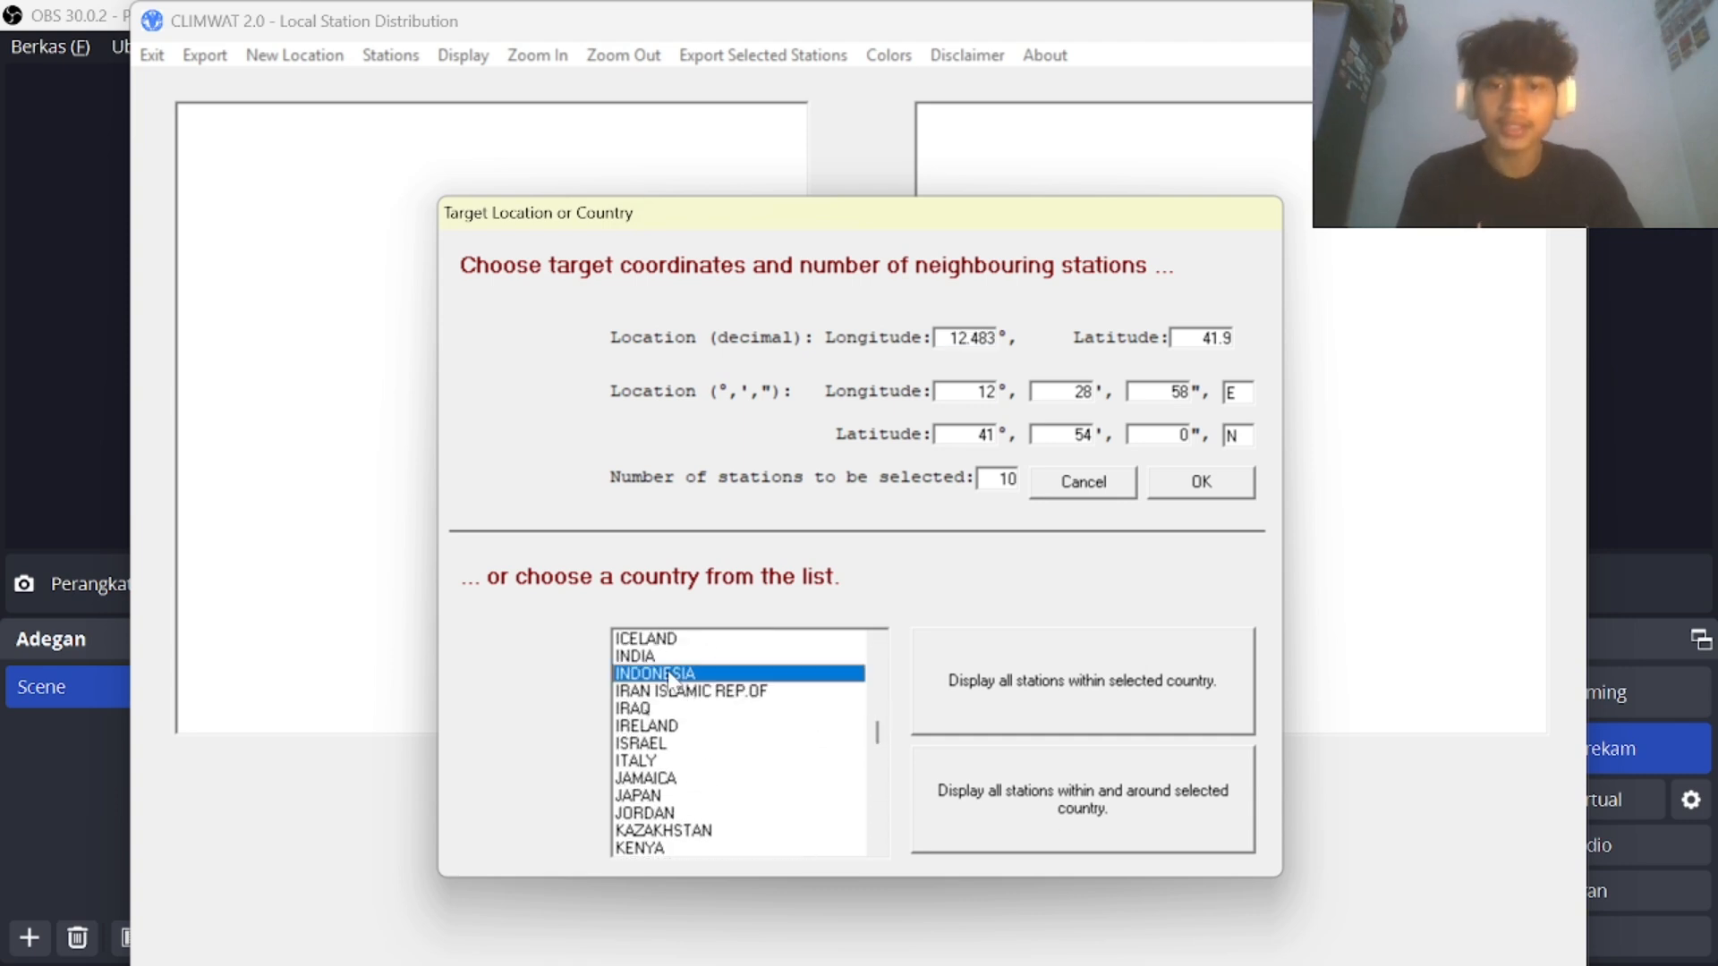
click(1072, 696)
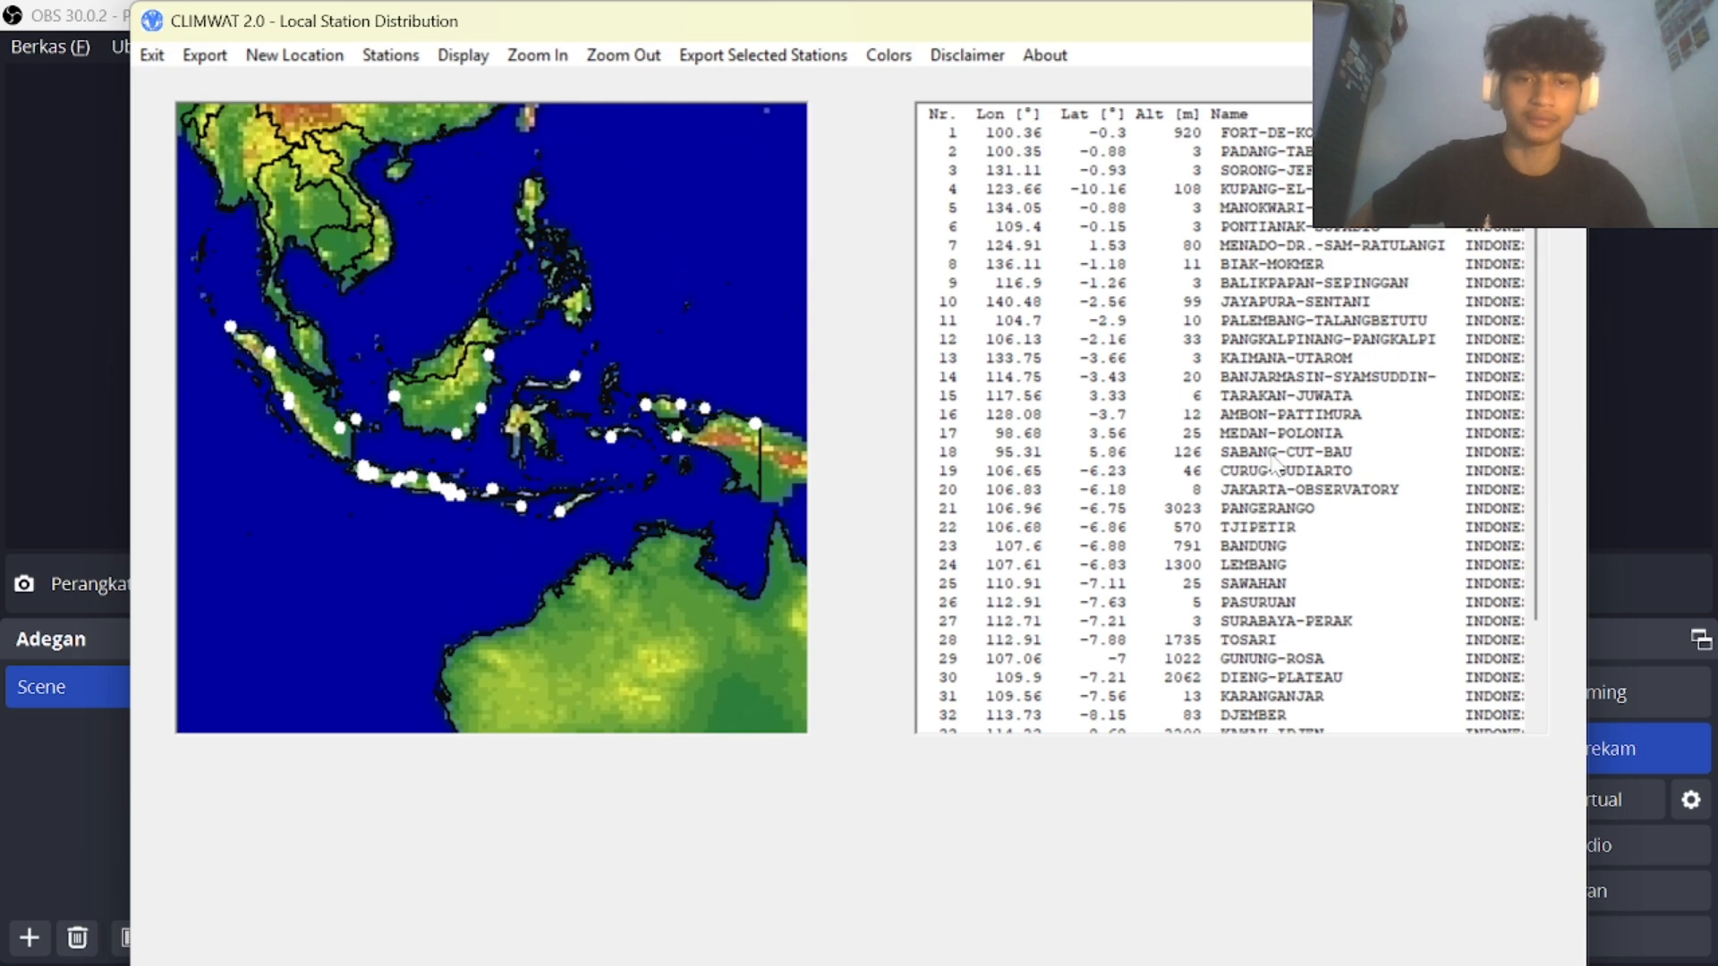
Select station 17, MEDAN-POLONIA, in the Indonesian station list and maximize the CLIMWAT window.
click(1027, 434)
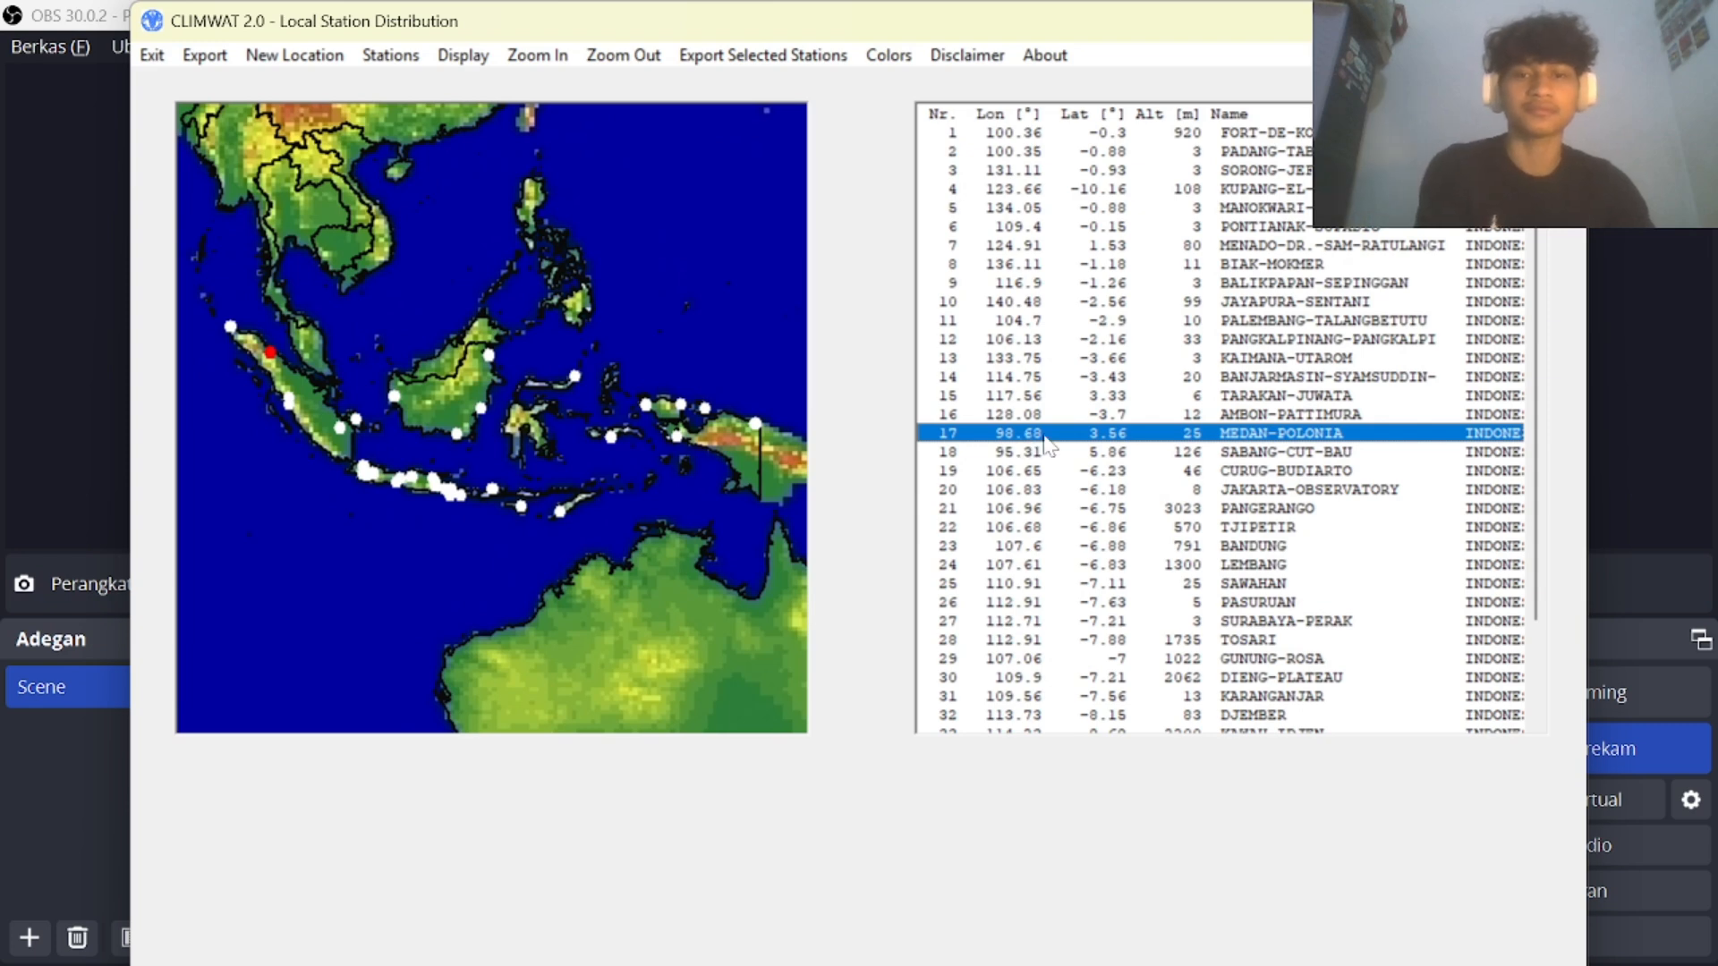
click(280, 335)
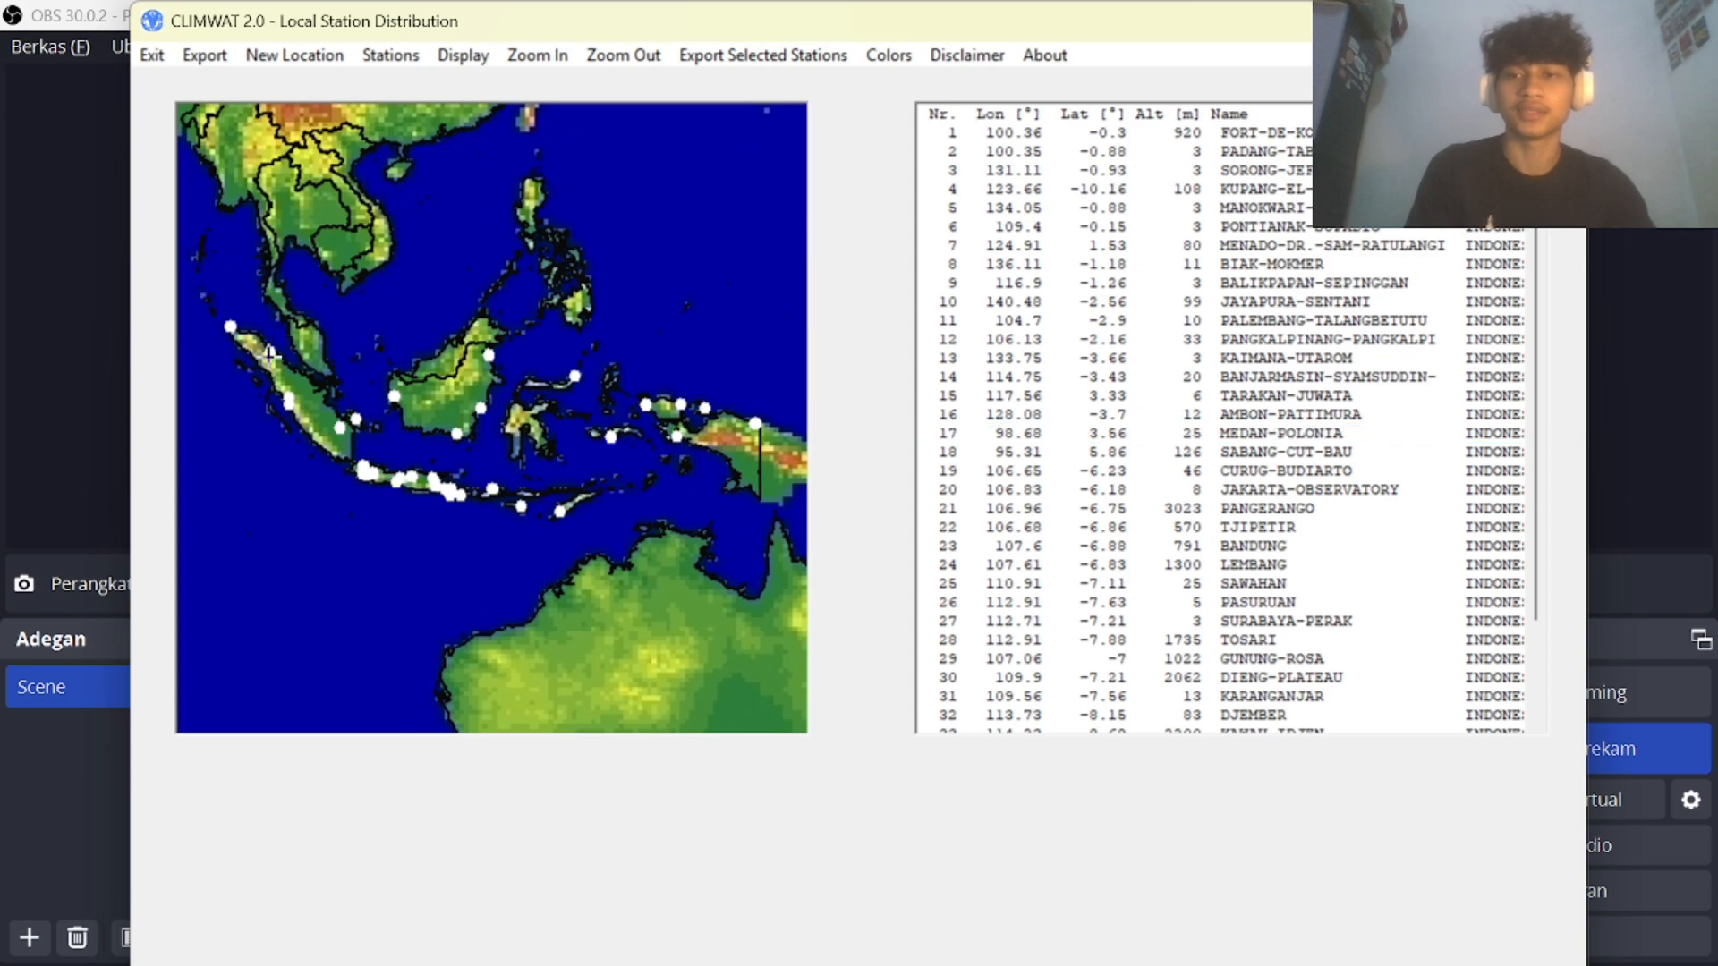
click(999, 435)
click(1493, 20)
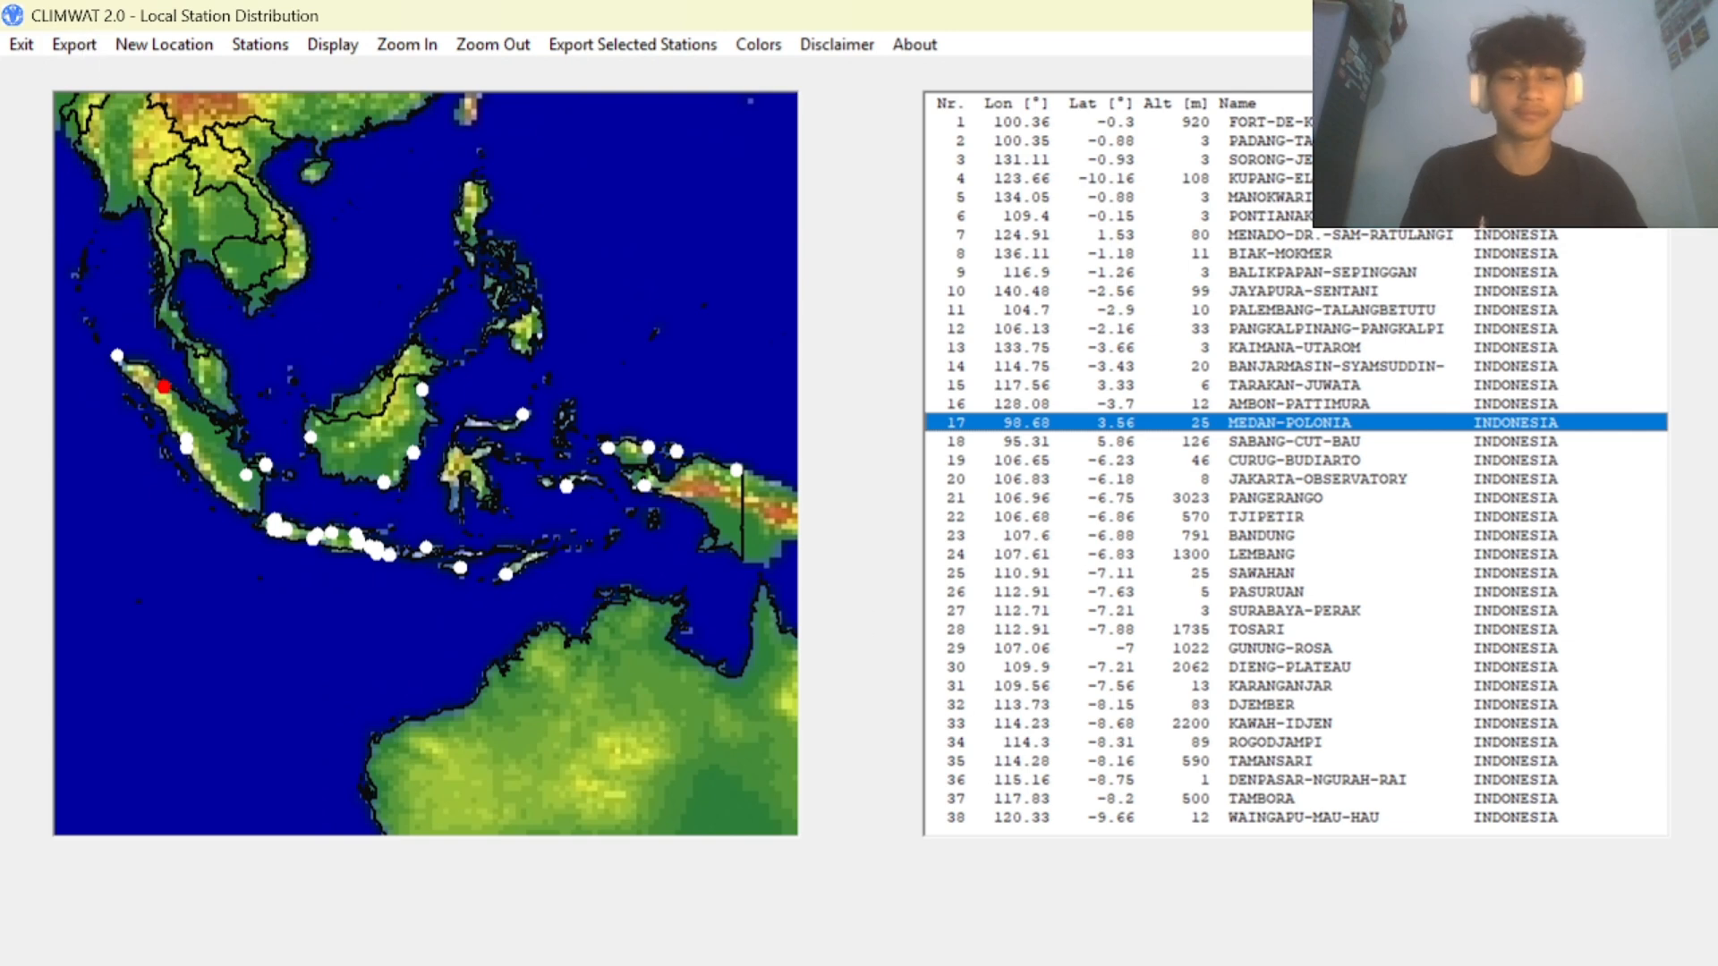
mouse_move(1036, 965)
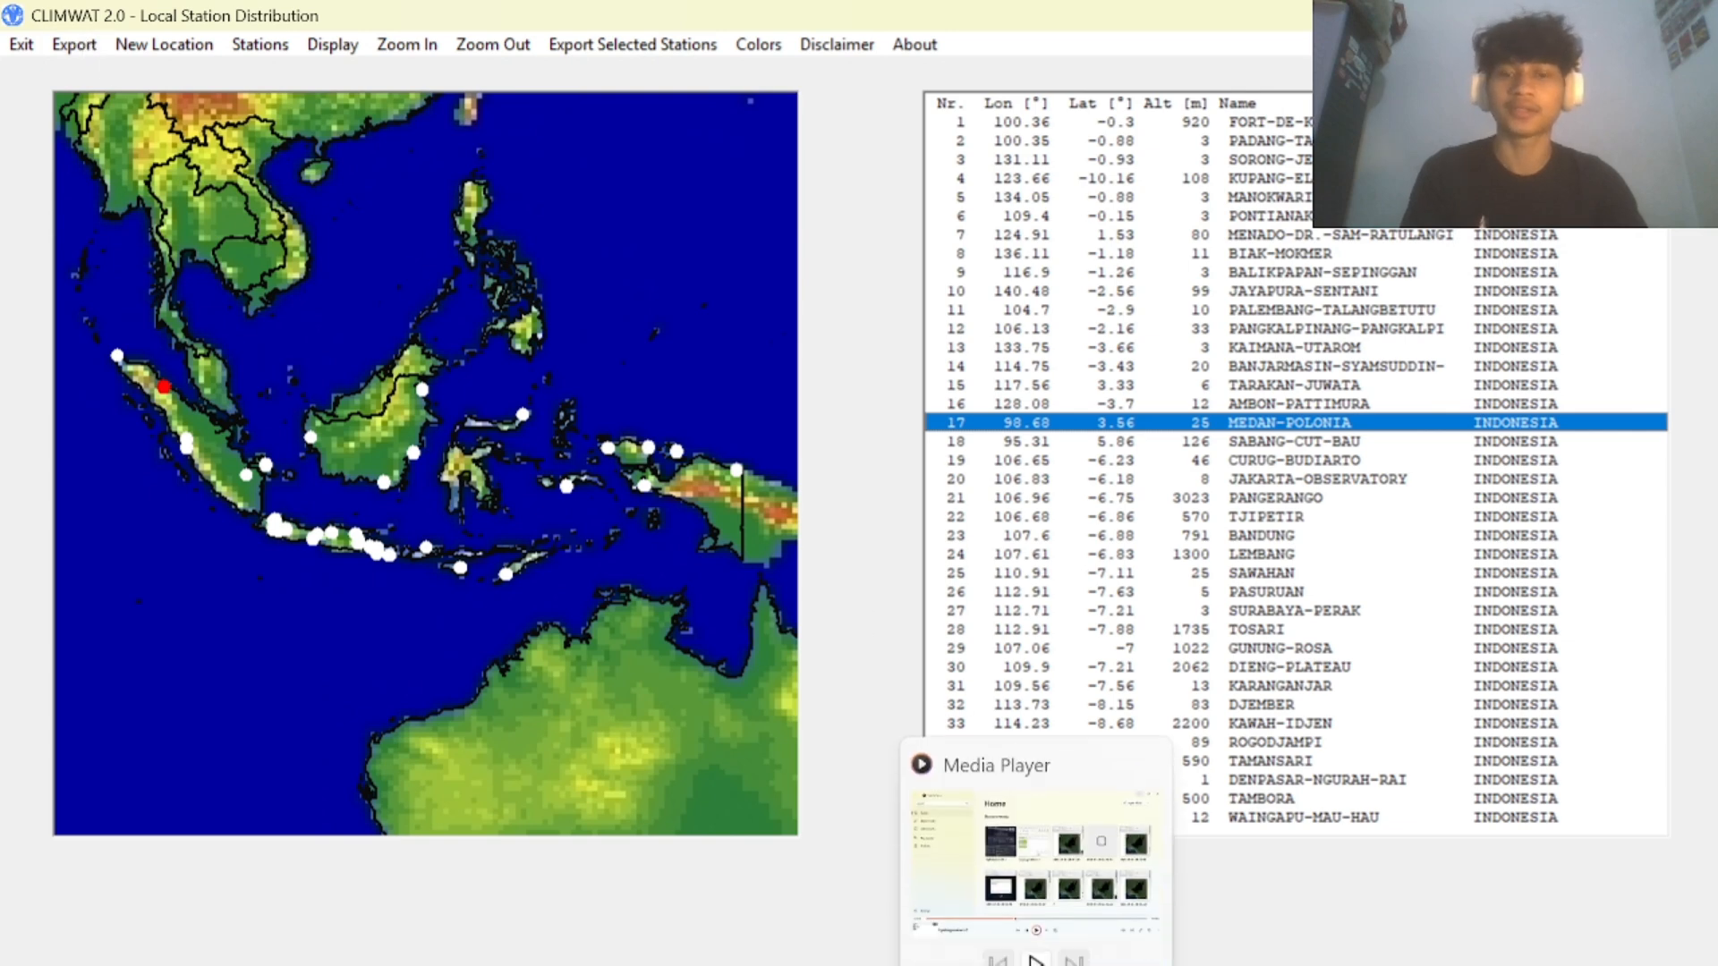
click(1153, 951)
key(alt+Tab)
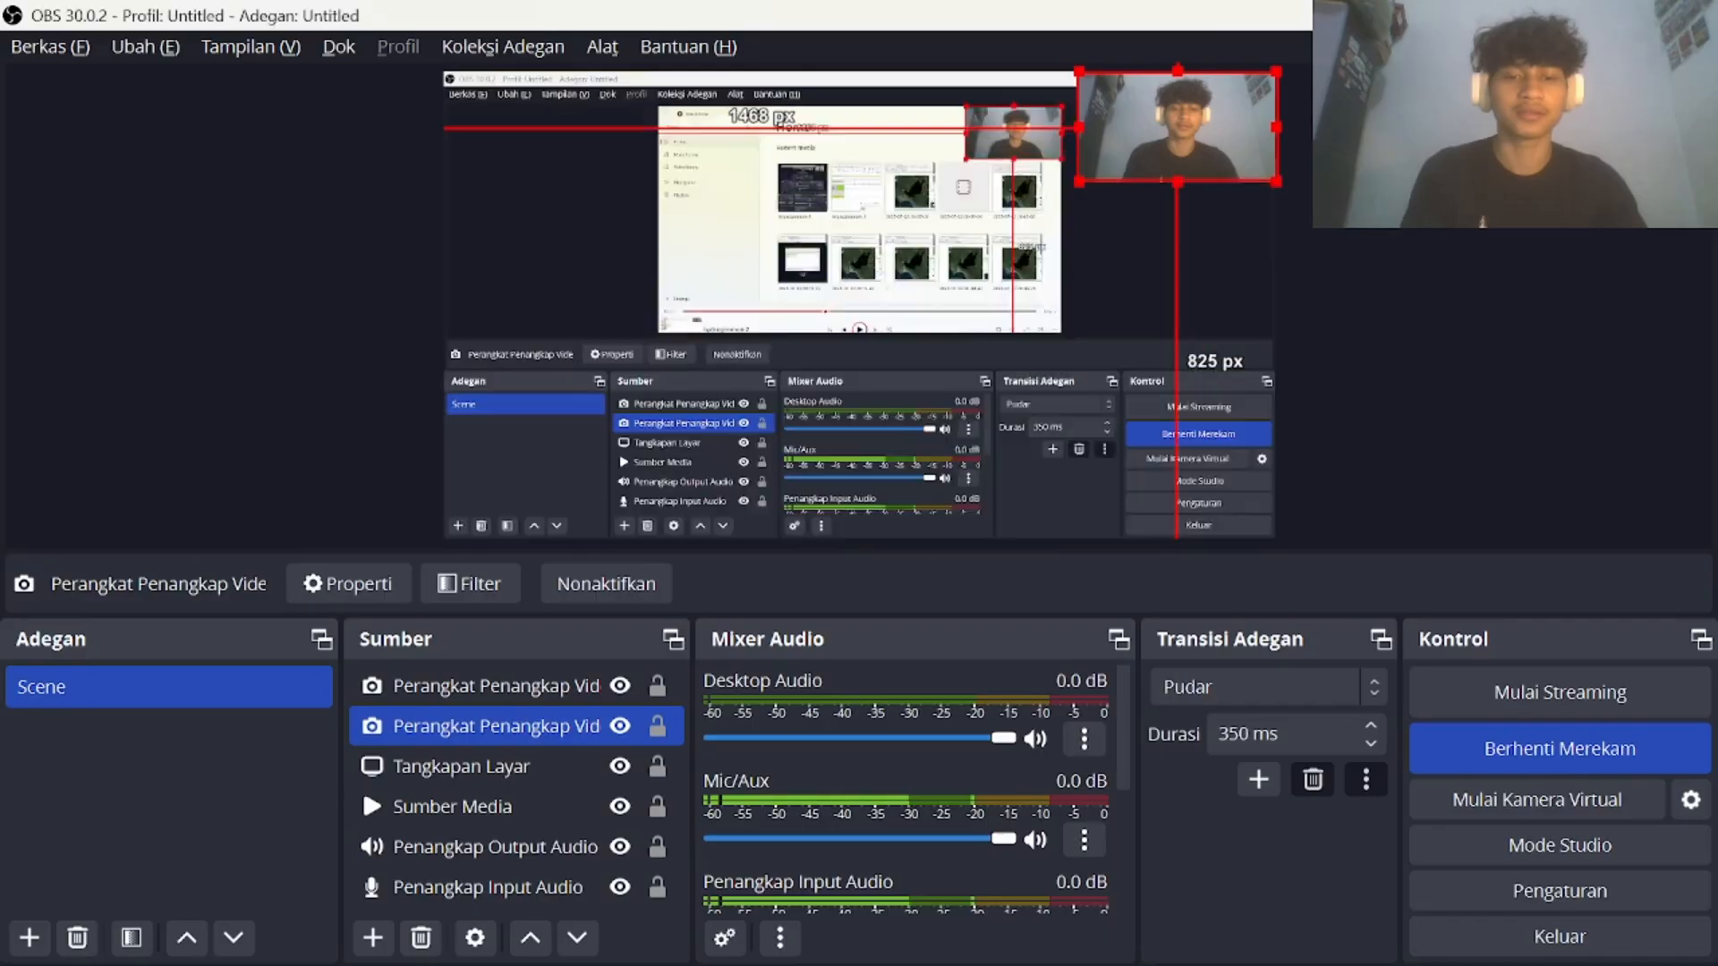
click(1511, 746)
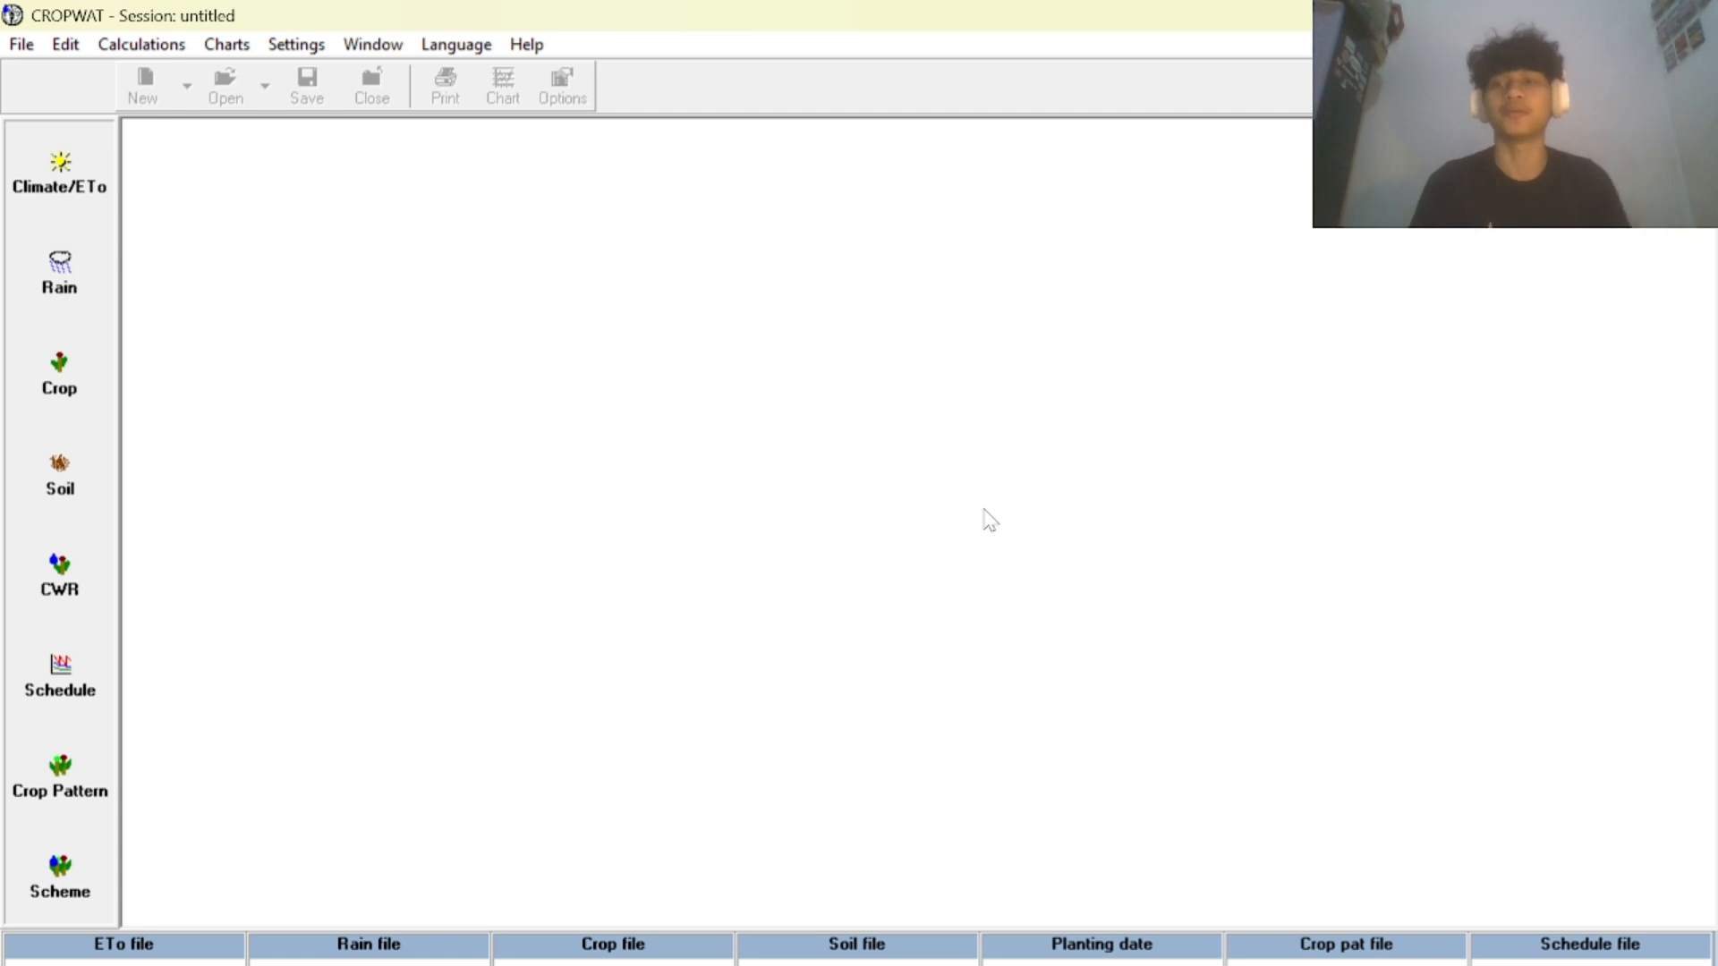
In CROPWAT, open the Climate/ETo data window and load MEDAN-POLONIA.pen from the project folder on drive D.
click(89, 188)
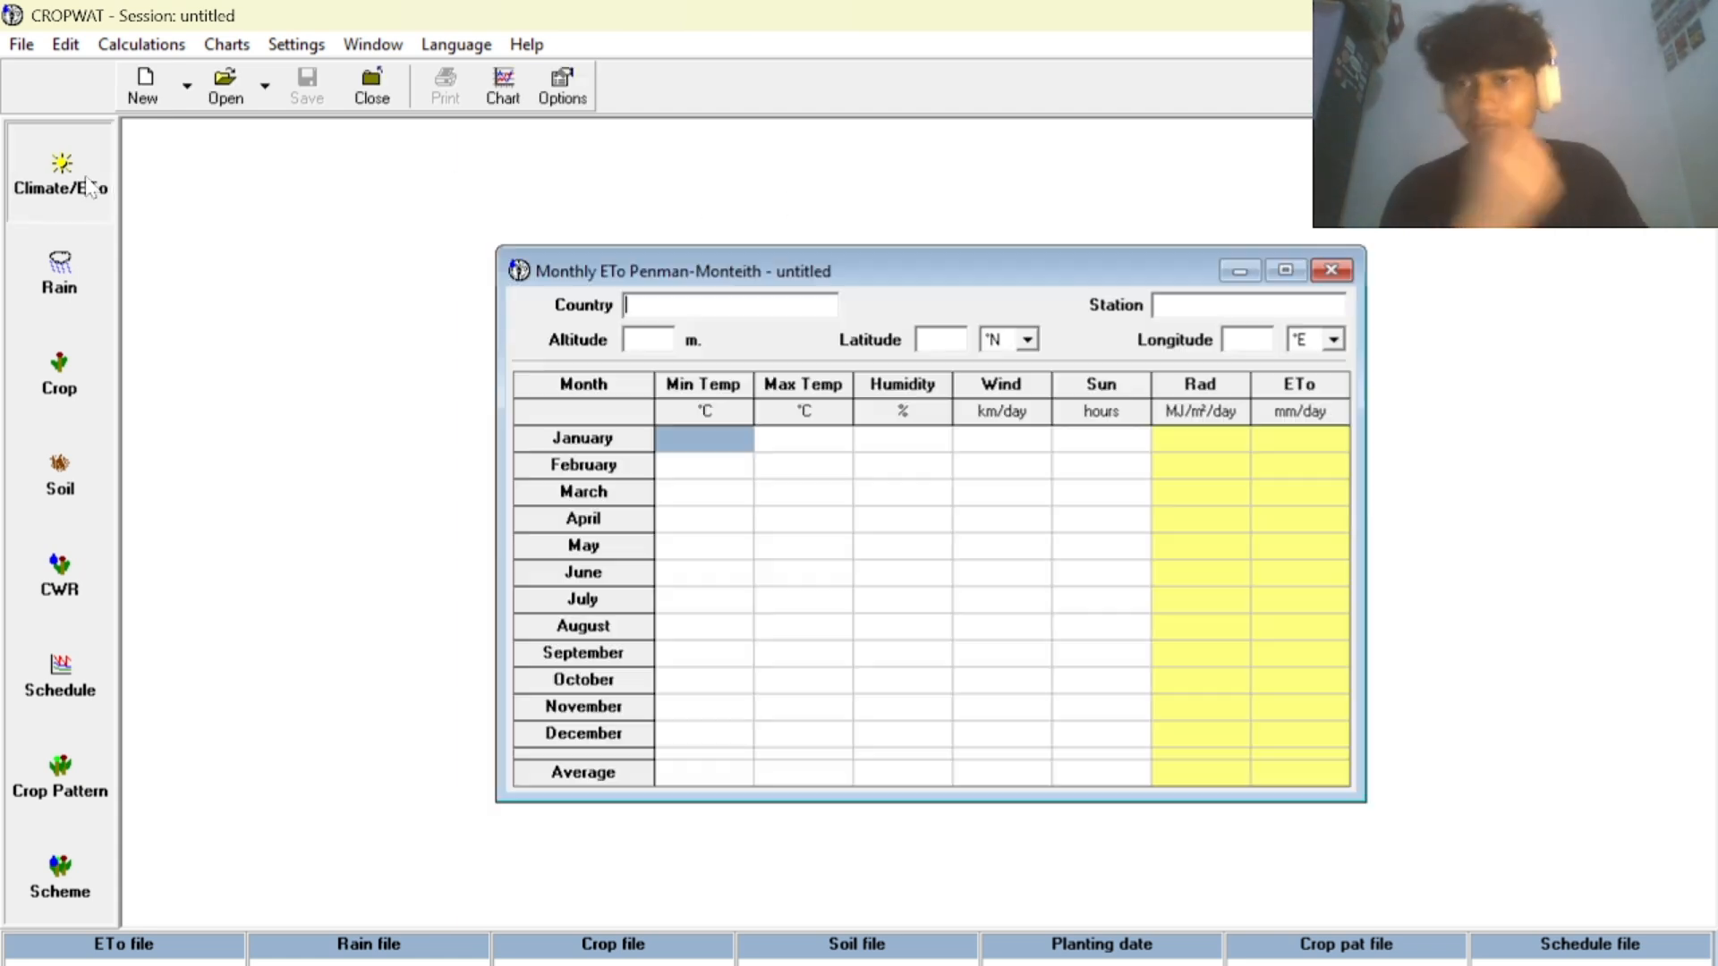
click(225, 87)
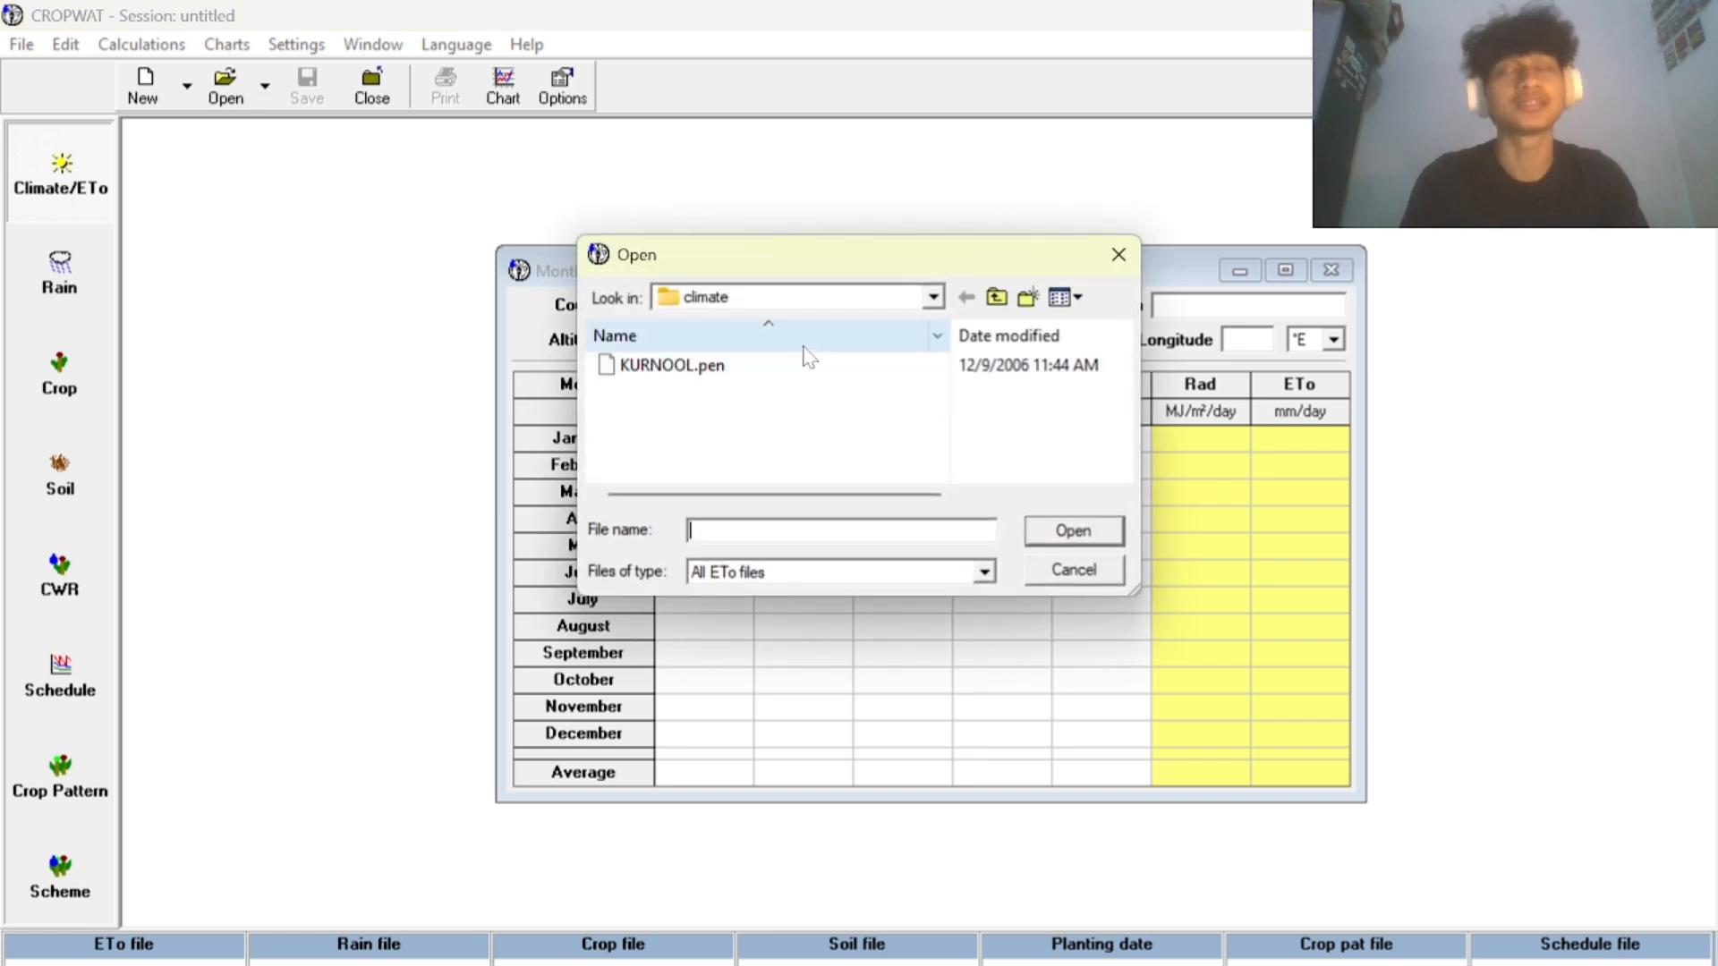
click(864, 298)
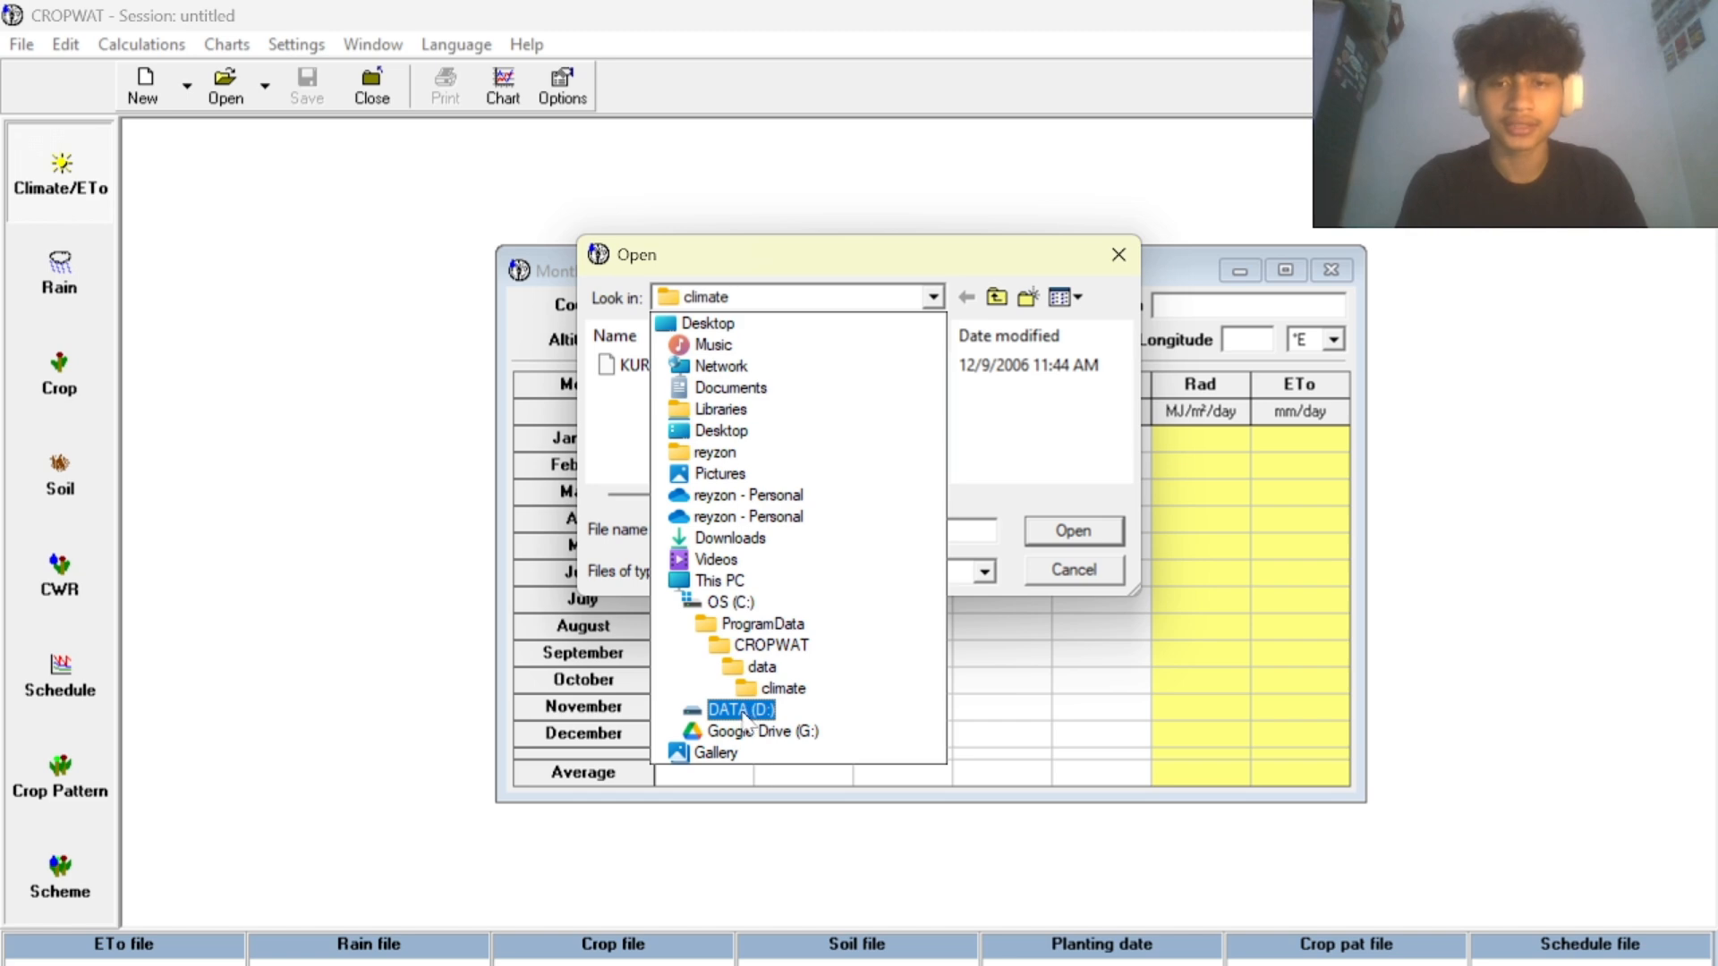
click(743, 711)
scroll(787, 425, down, 5)
scroll(766, 424, up, 1)
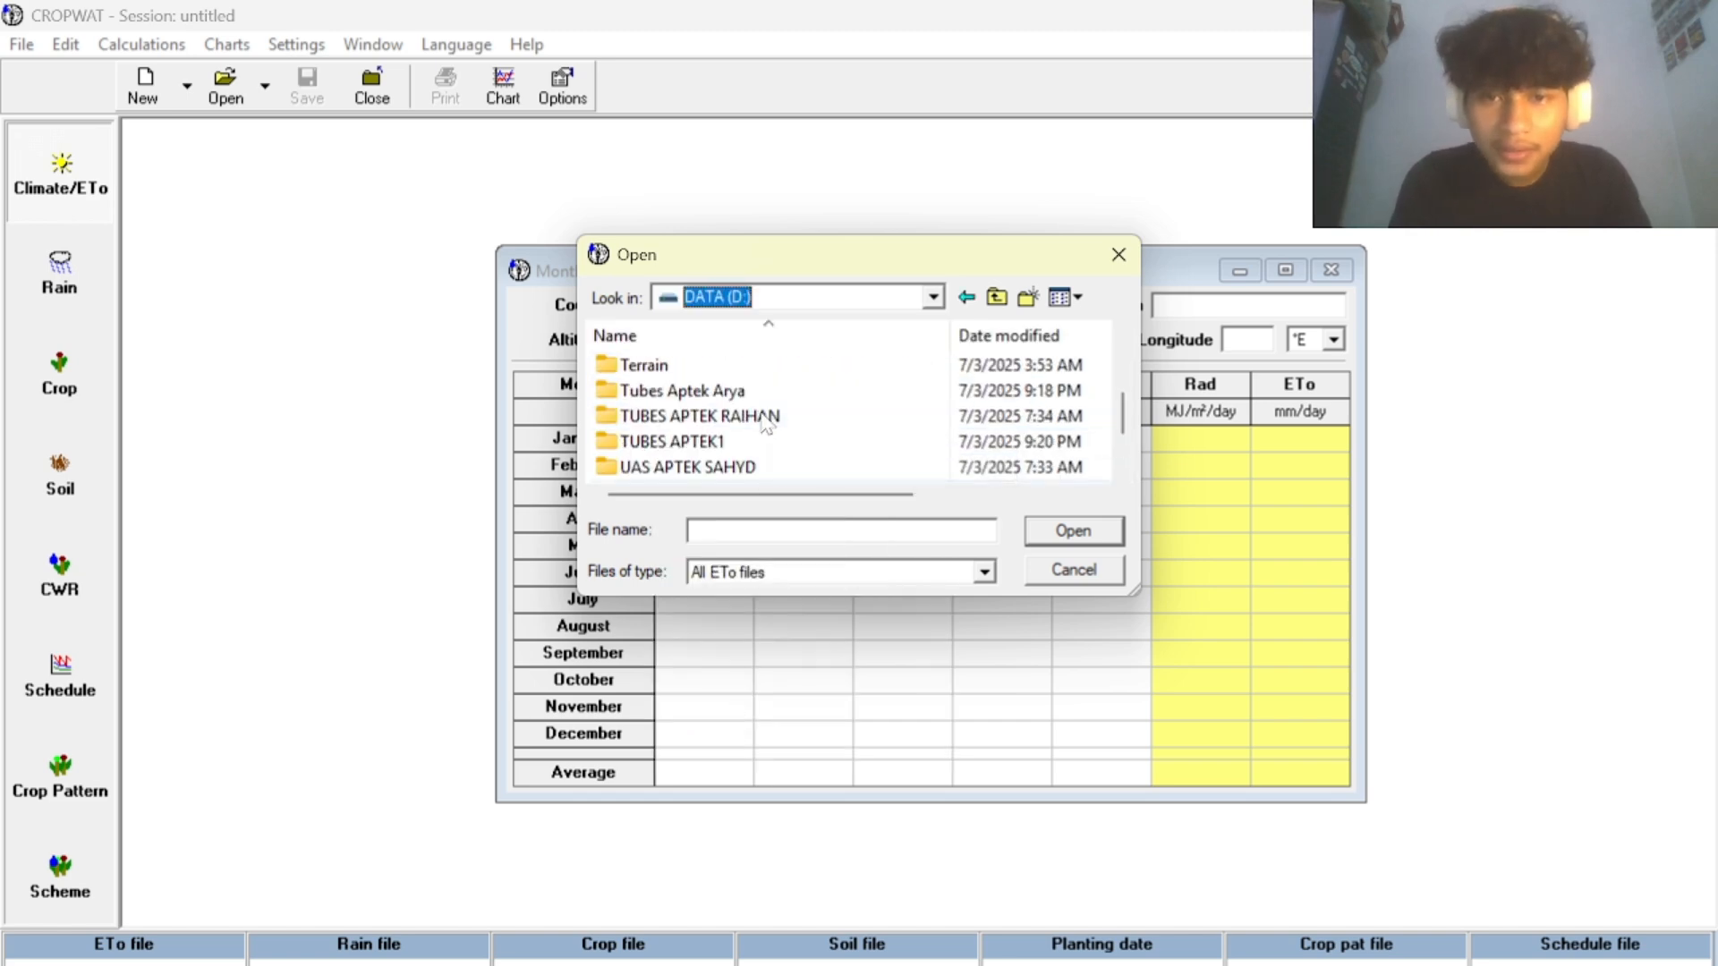
click(755, 398)
click(756, 400)
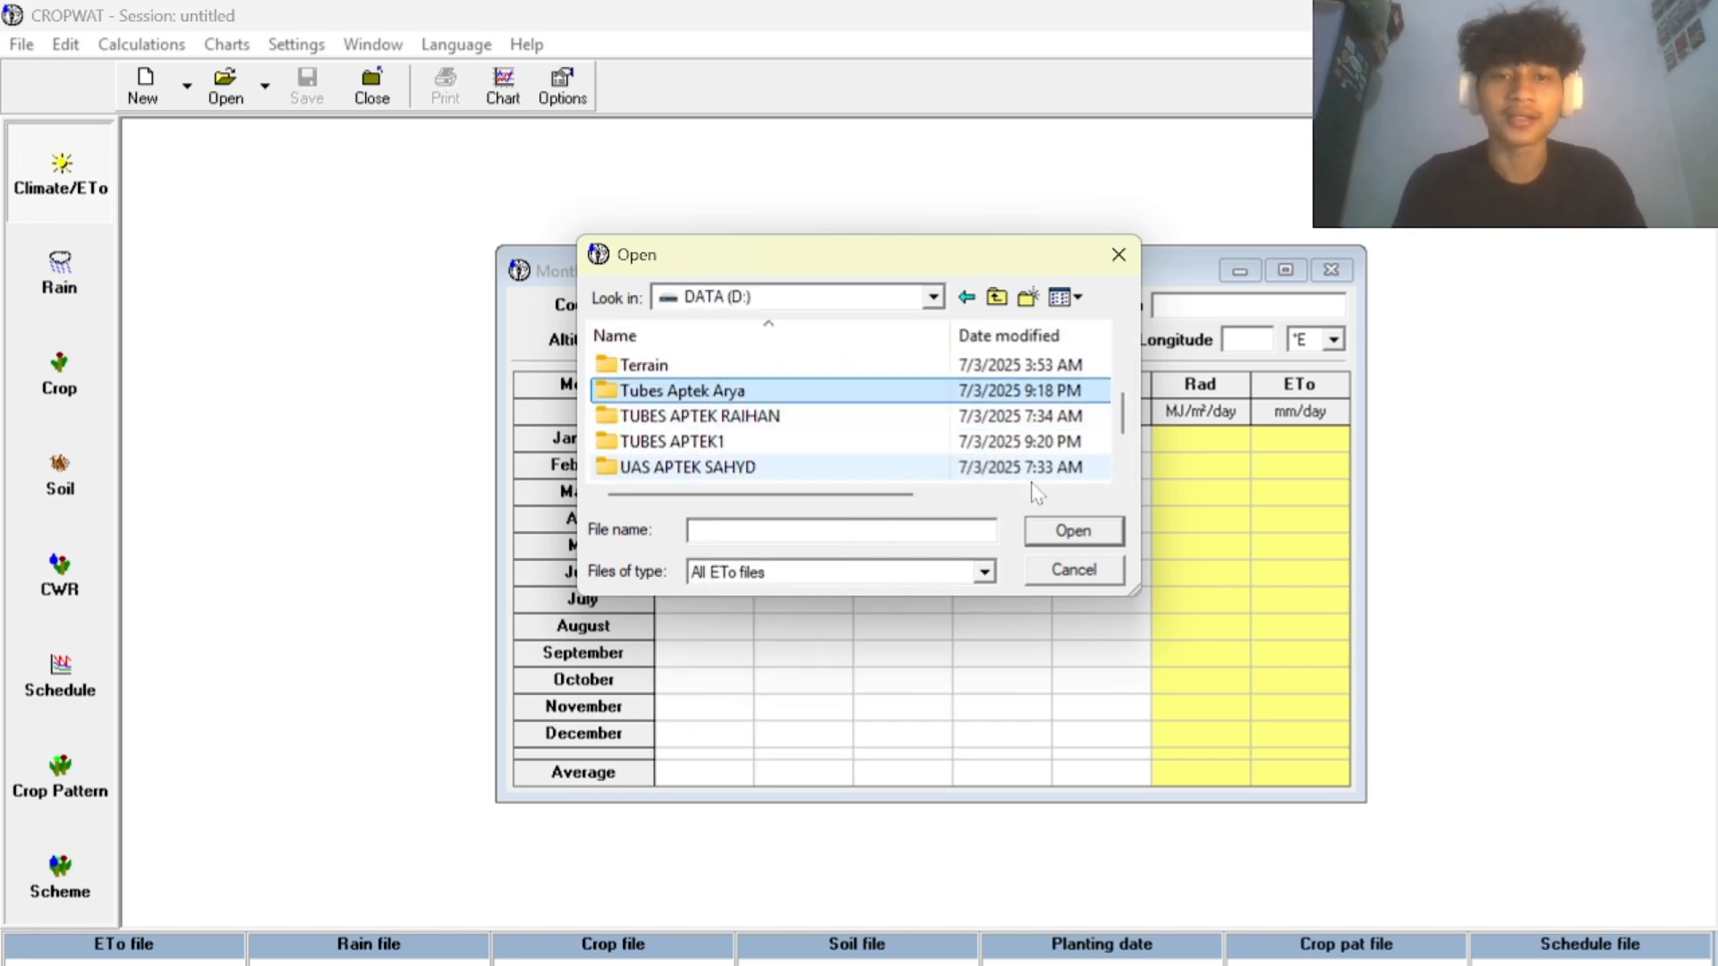
click(1065, 535)
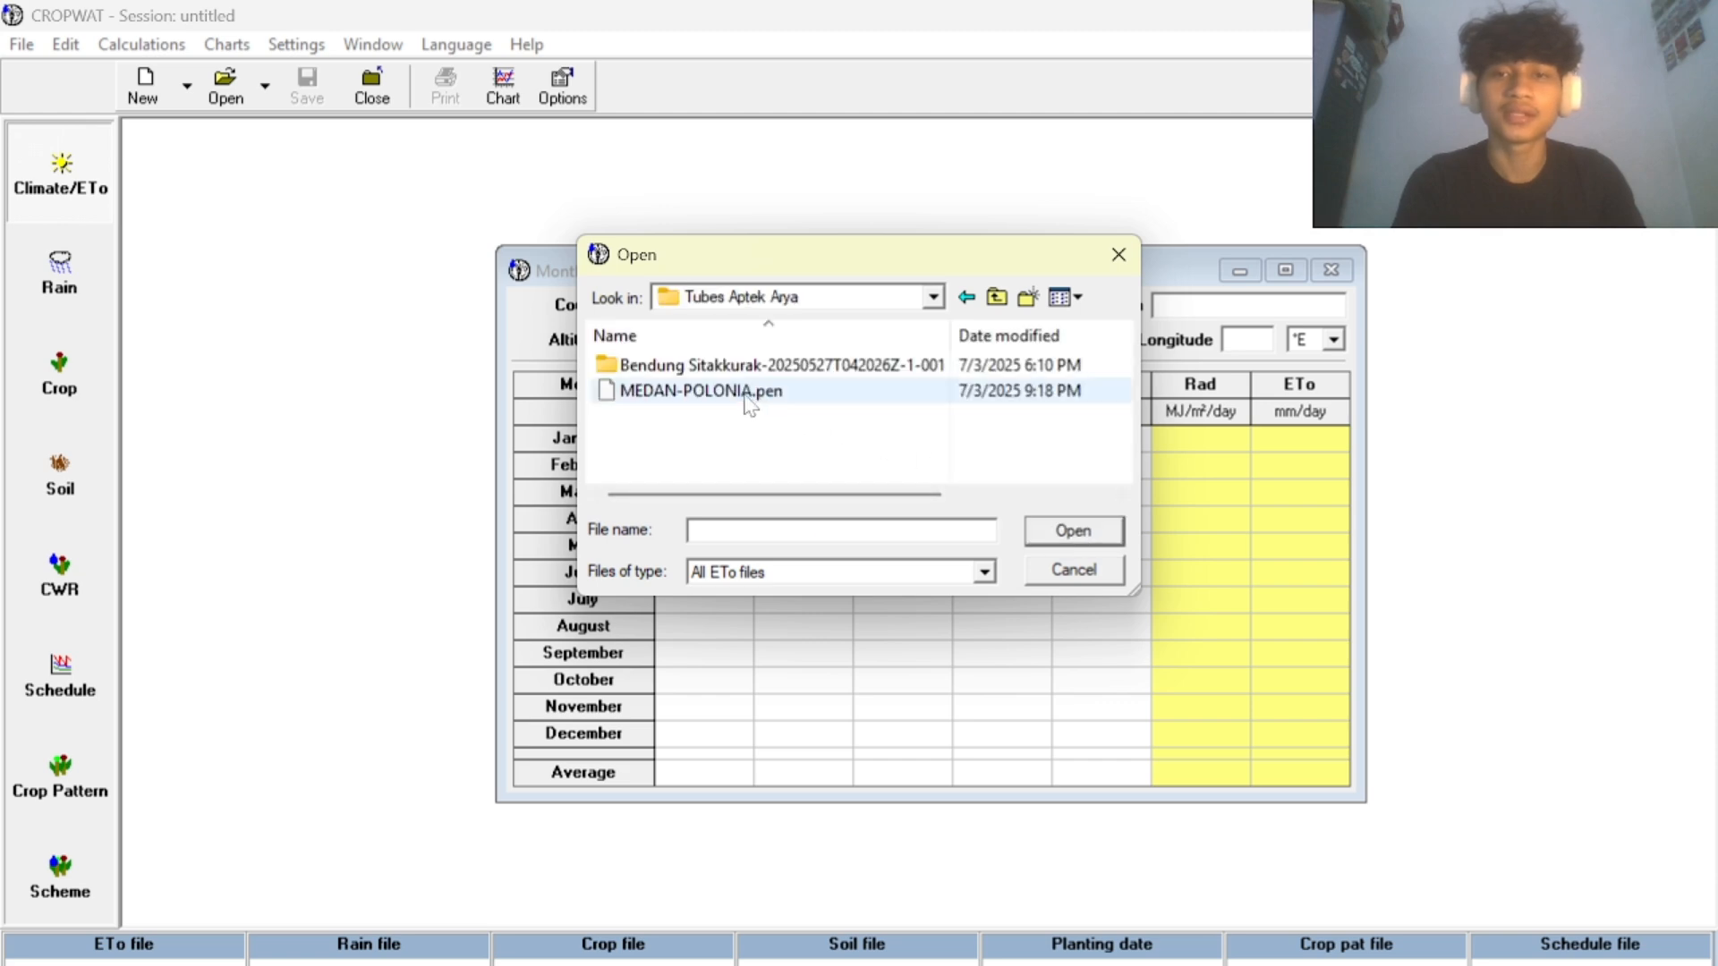
click(761, 396)
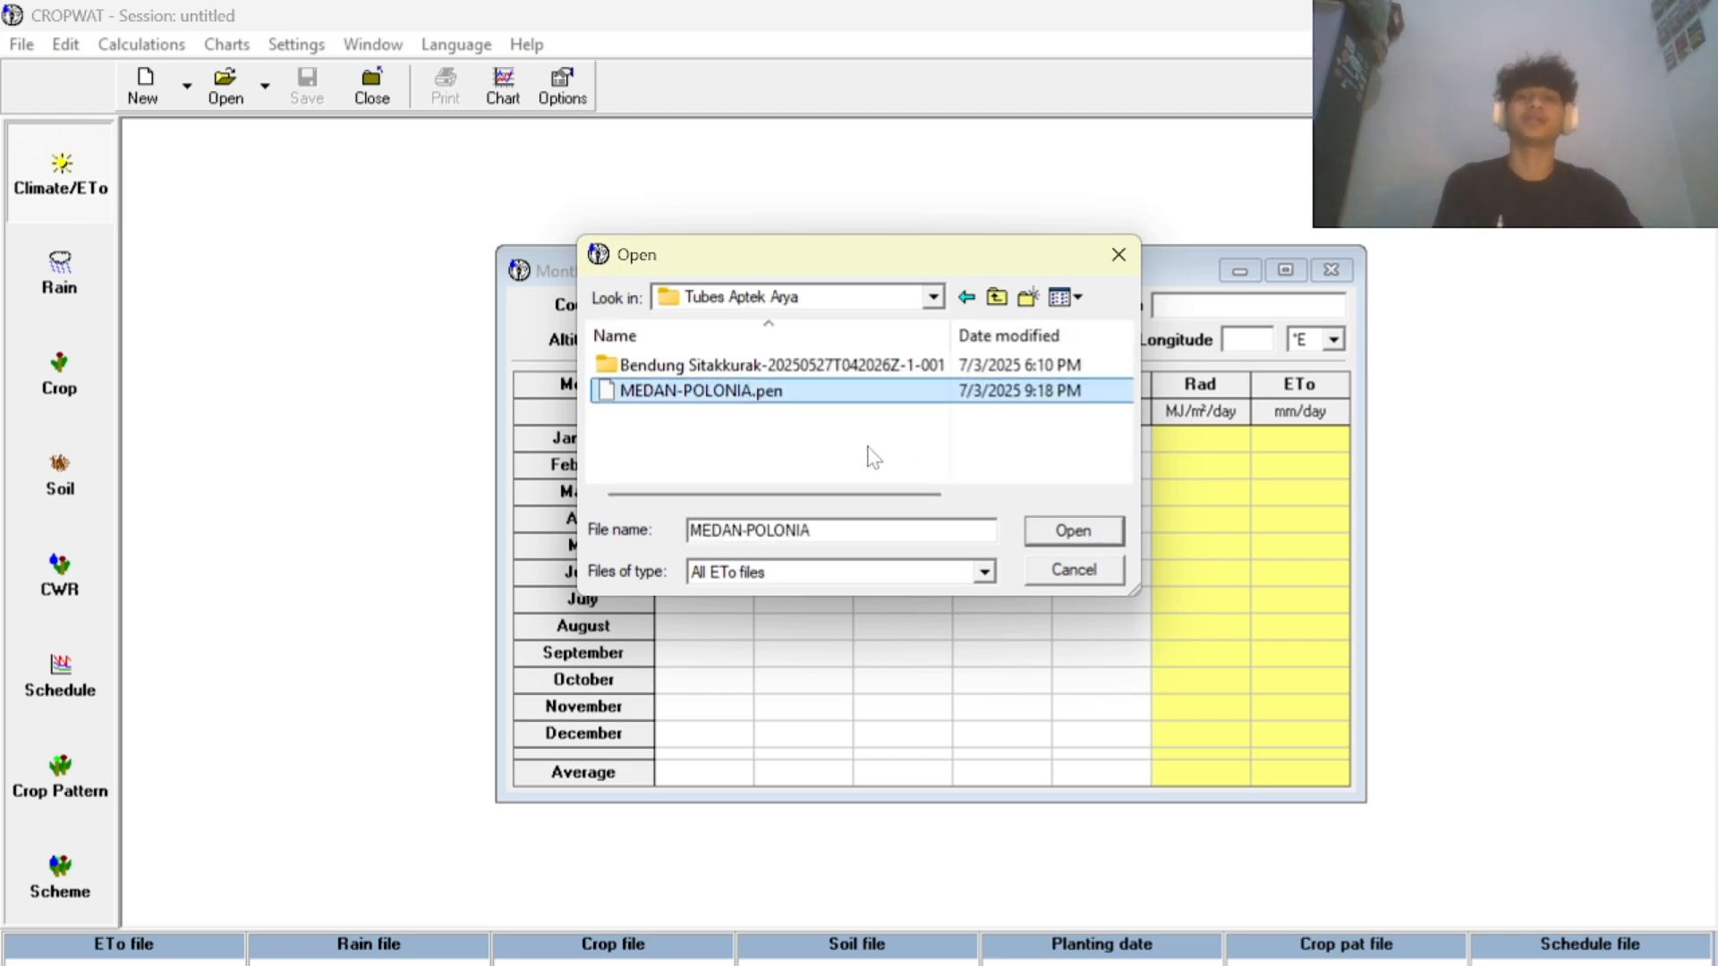
click(1072, 531)
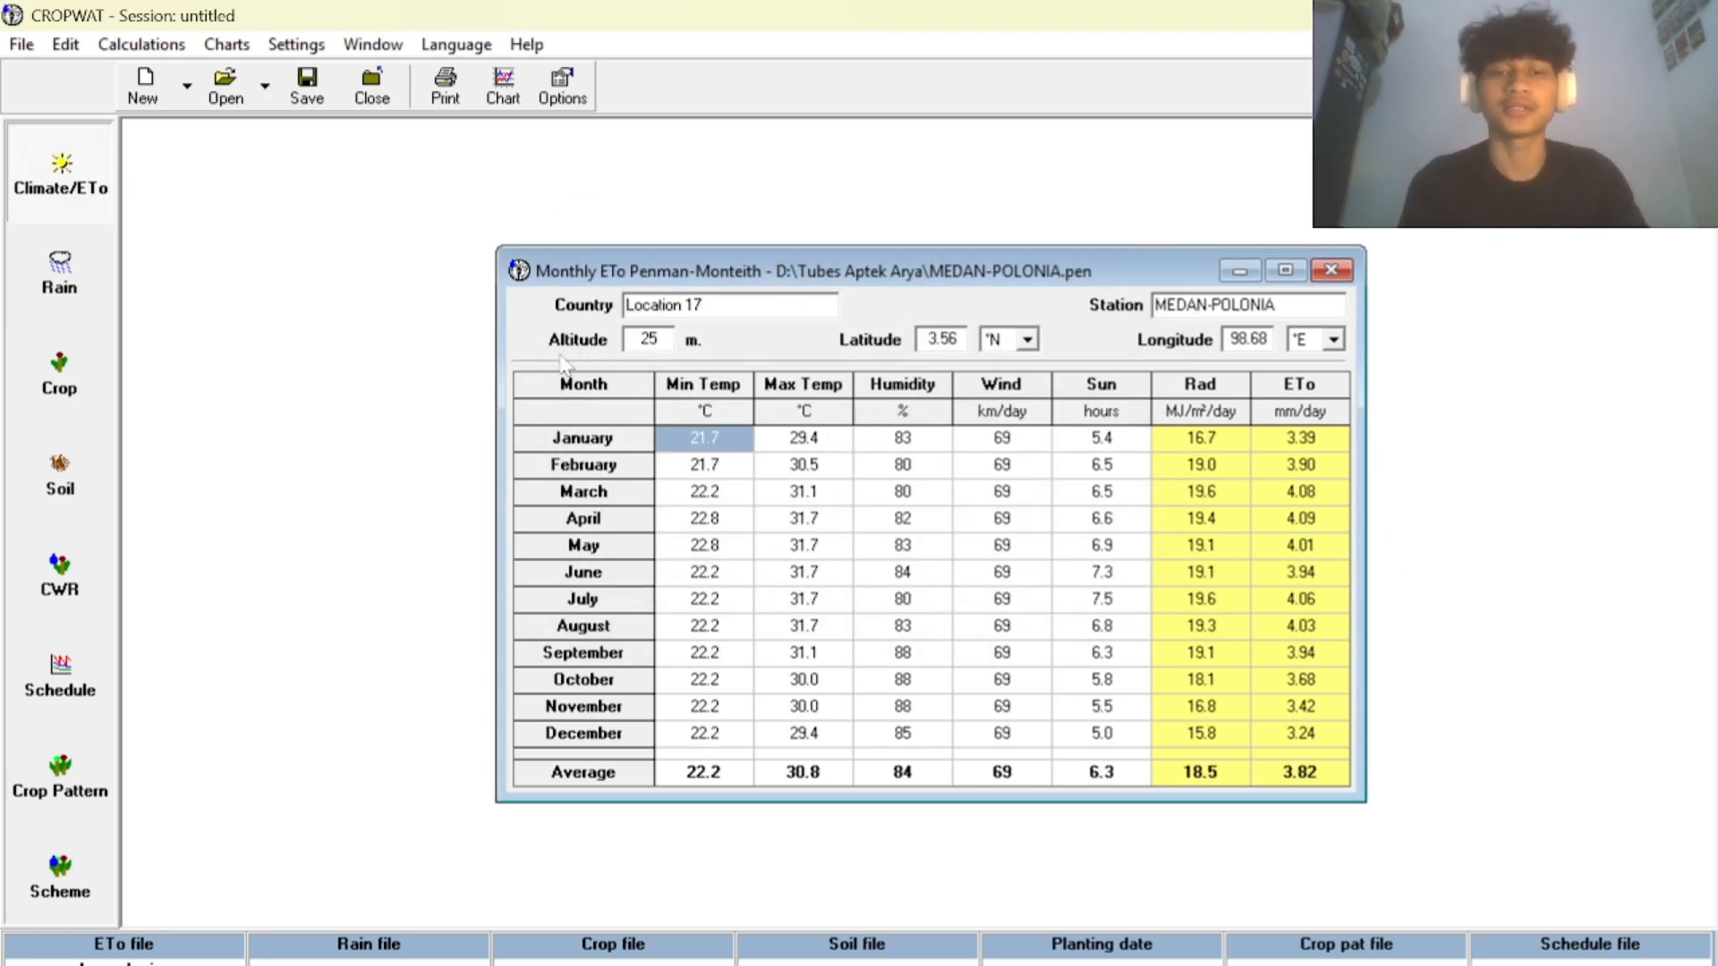
Save the monthly ETo Penman-Monteith data in the same folder under the file name MEDAN-POLONIA CRPWT.
click(307, 87)
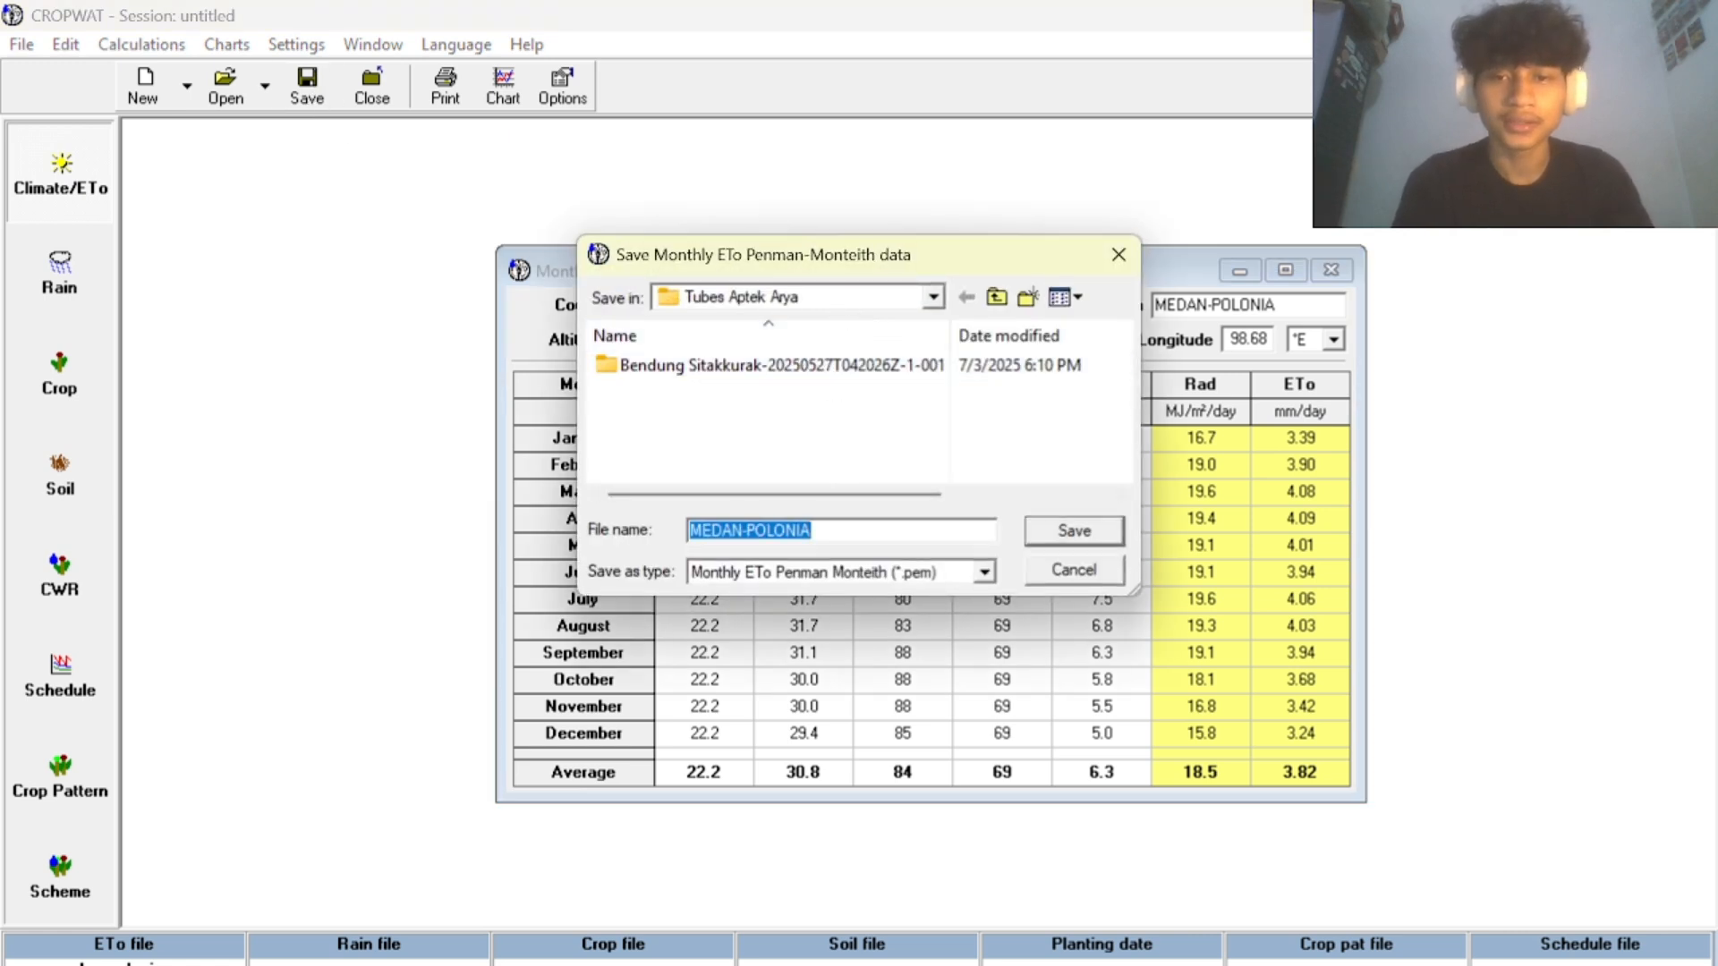
click(839, 530)
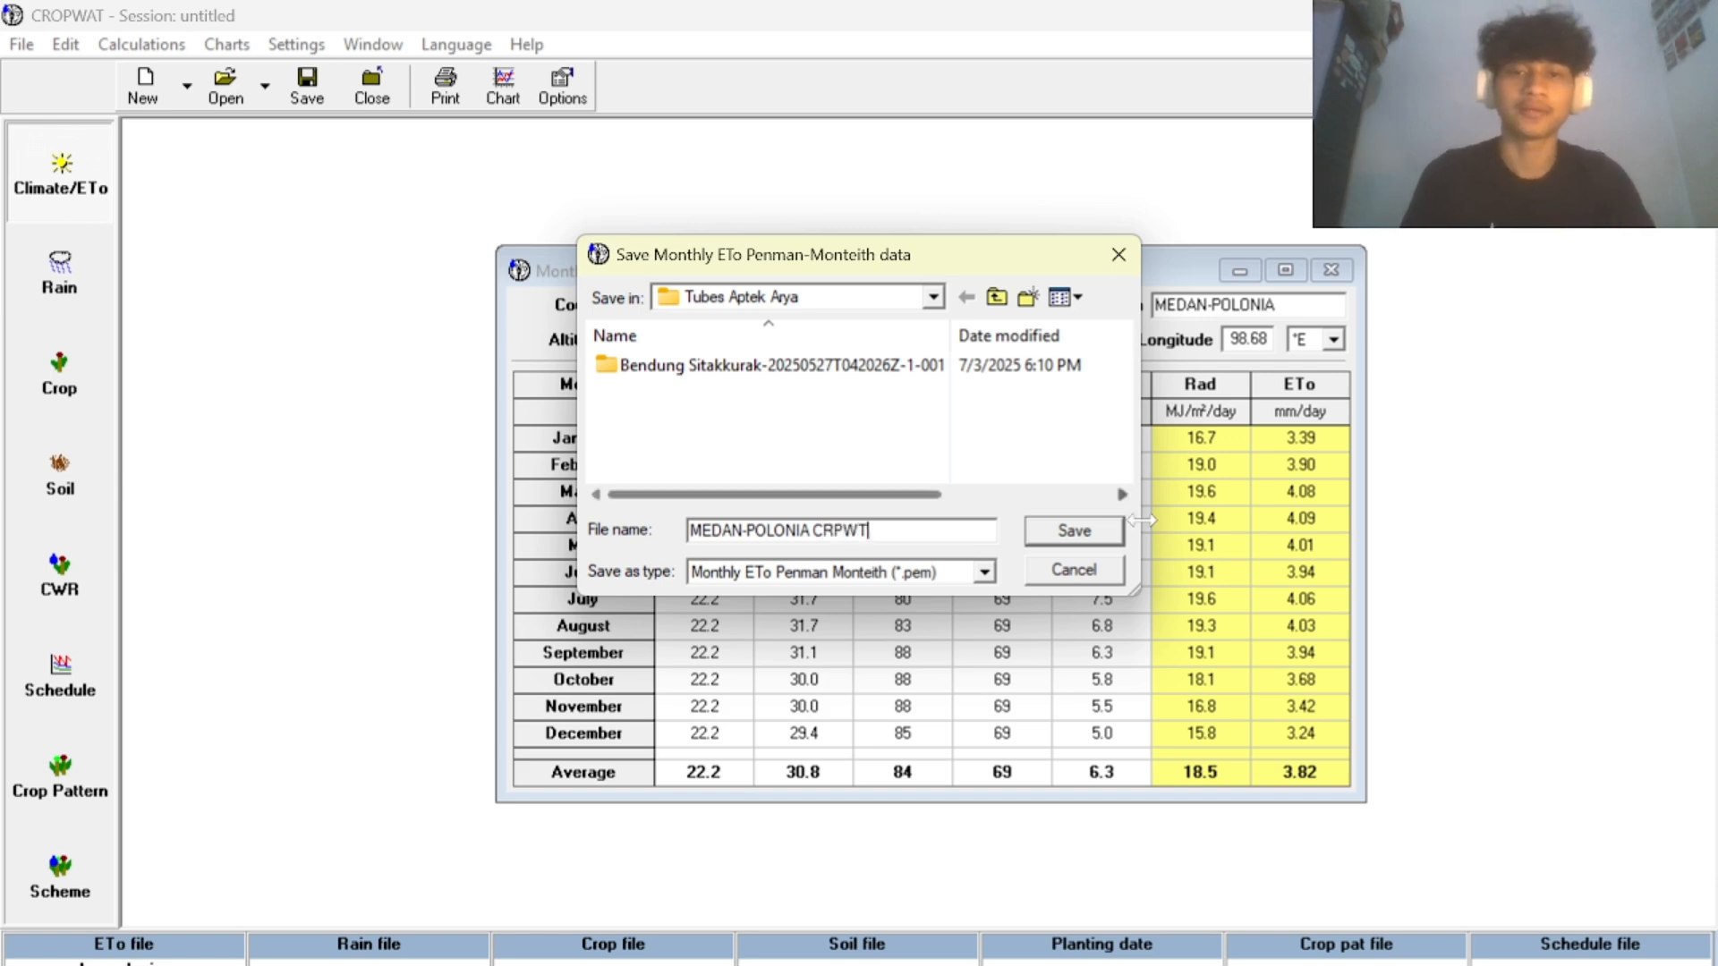
click(1078, 534)
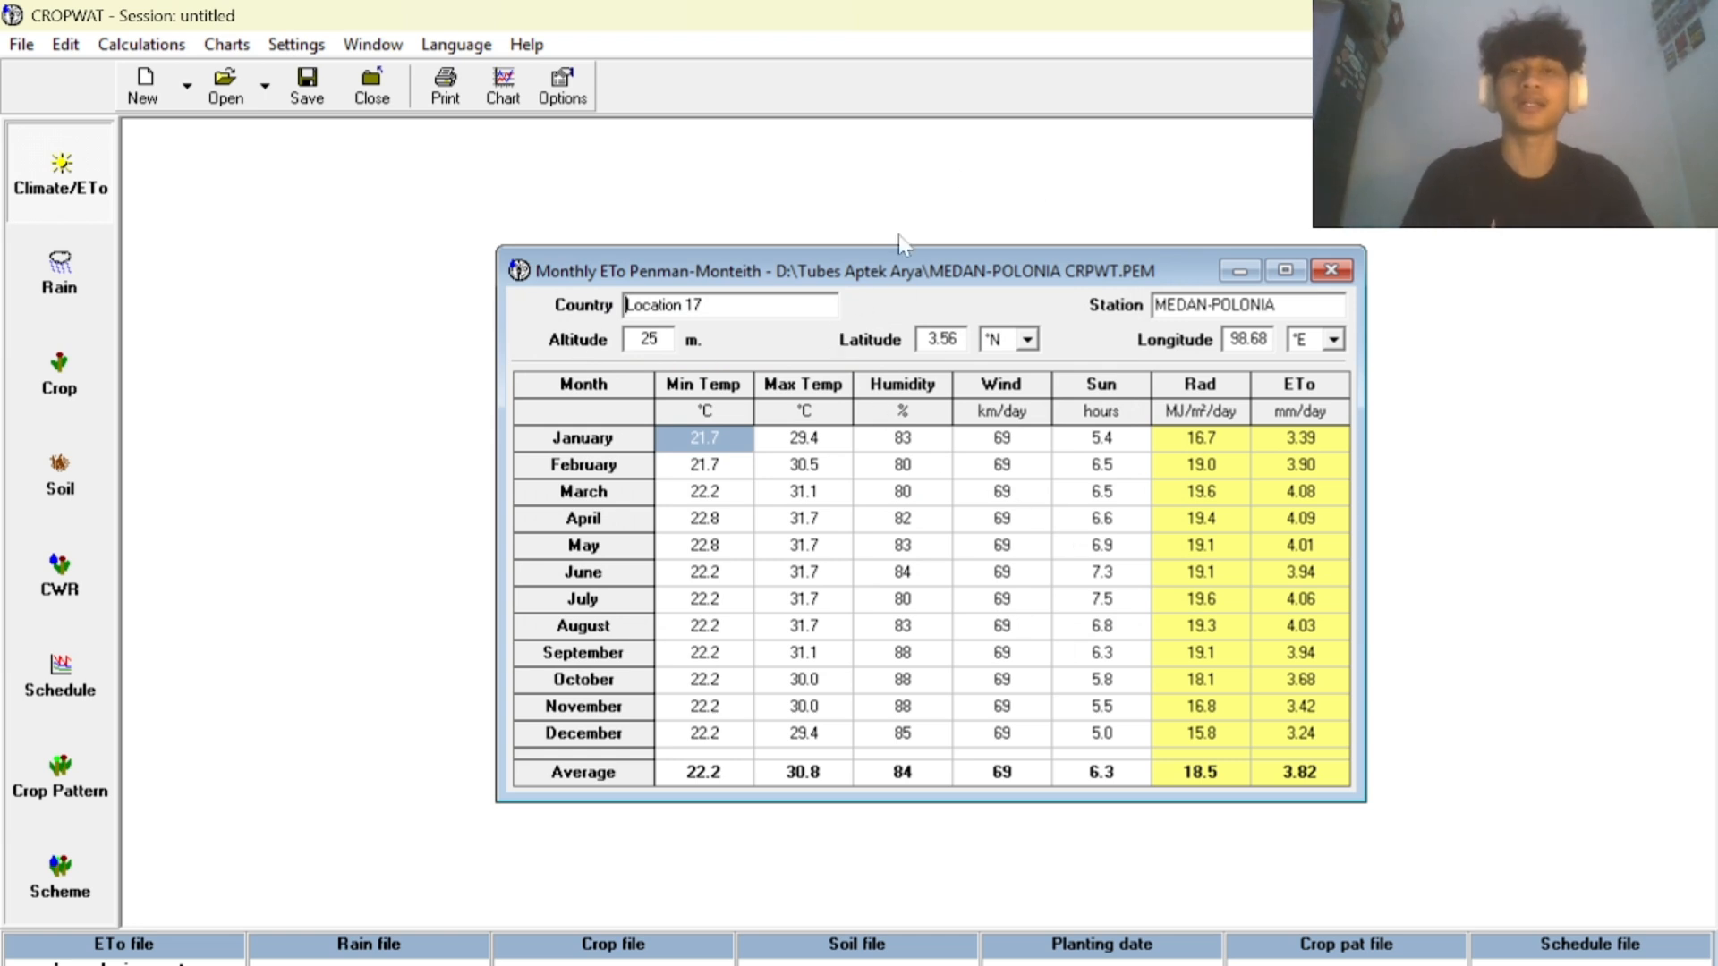
click(1000, 964)
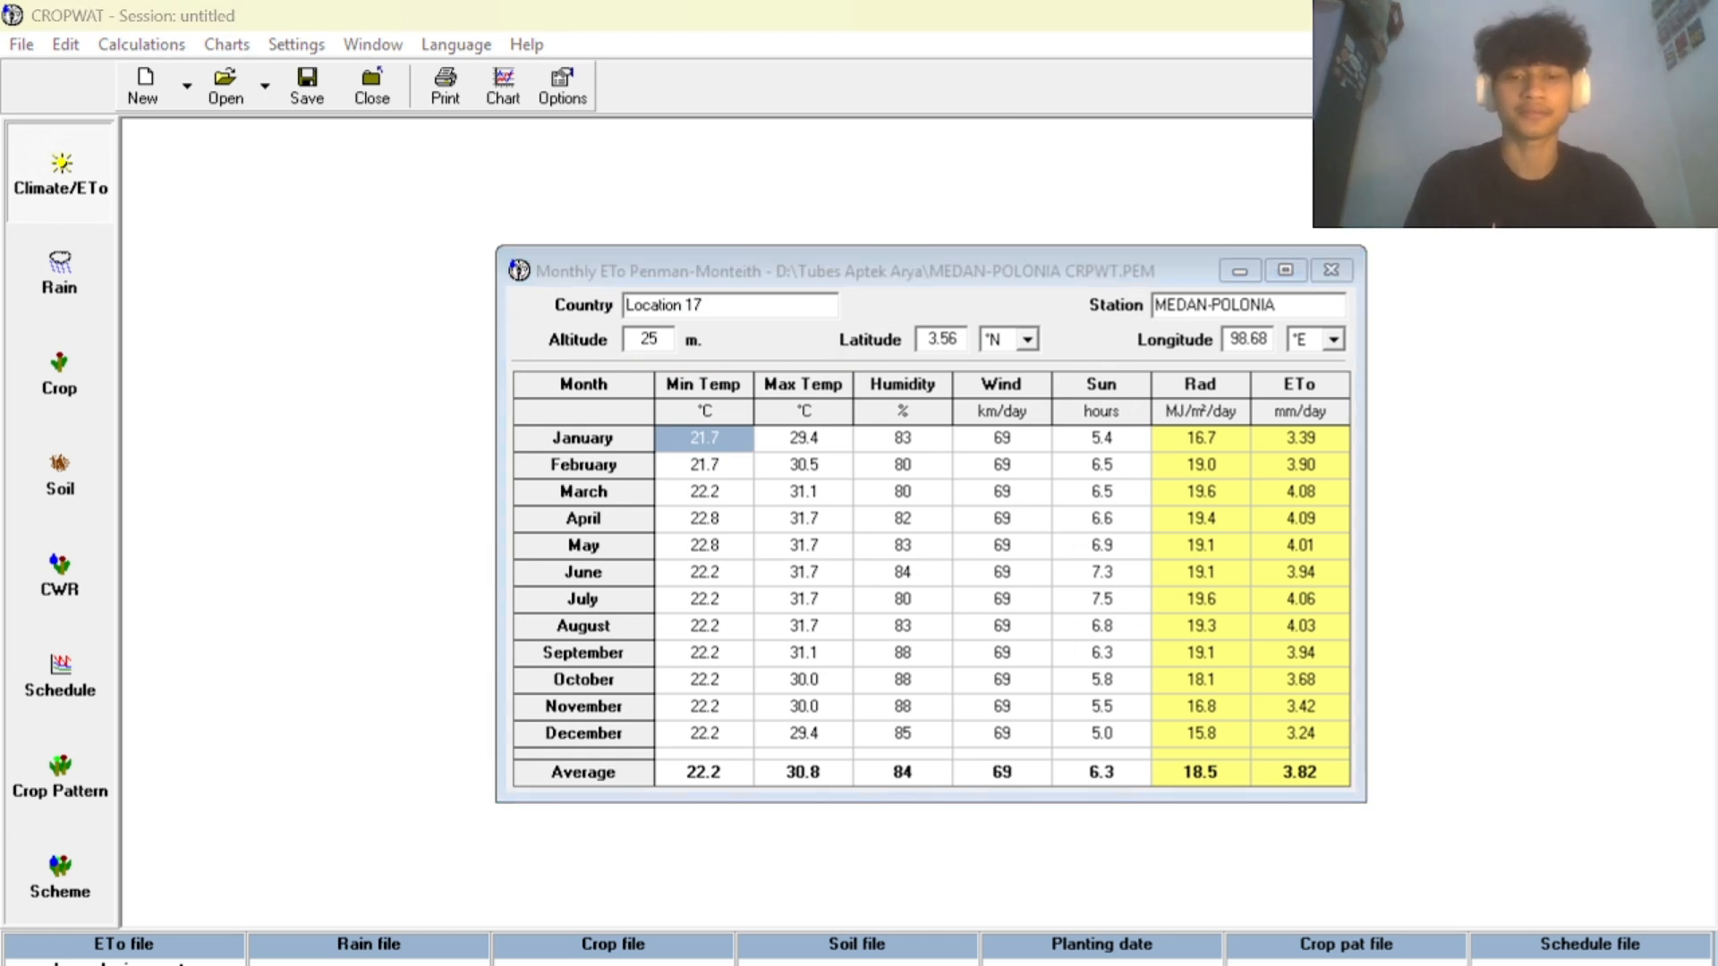